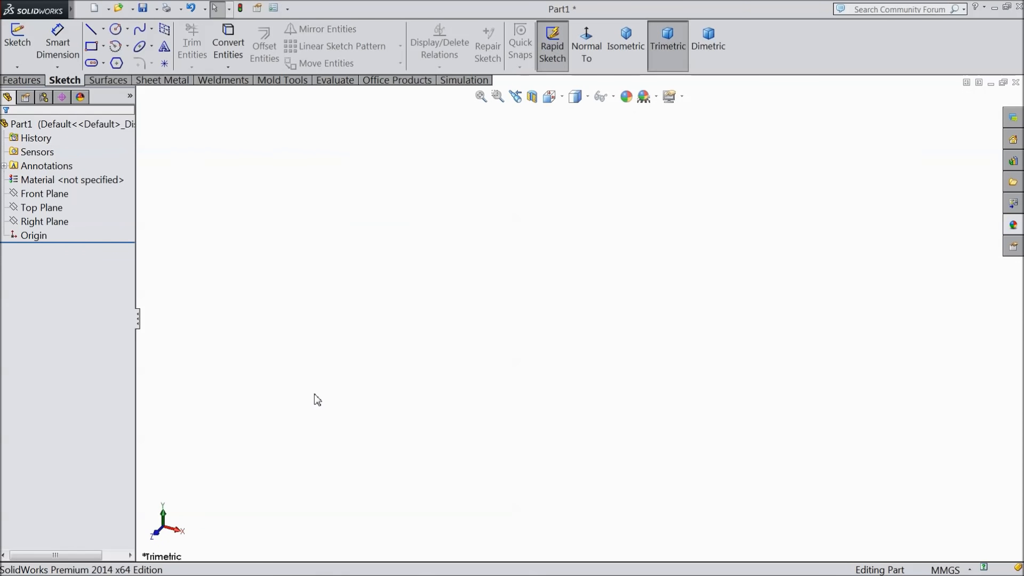
# Start a sketch on the Front Plane and draw a vertical centerline passing through the origin.
pyautogui.click(47, 192)
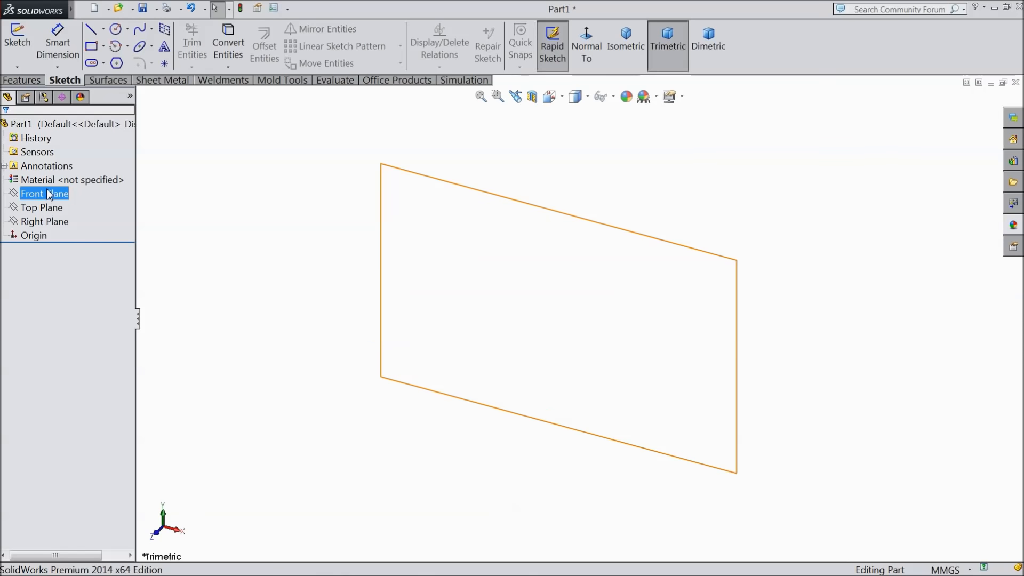
pyautogui.click(57, 172)
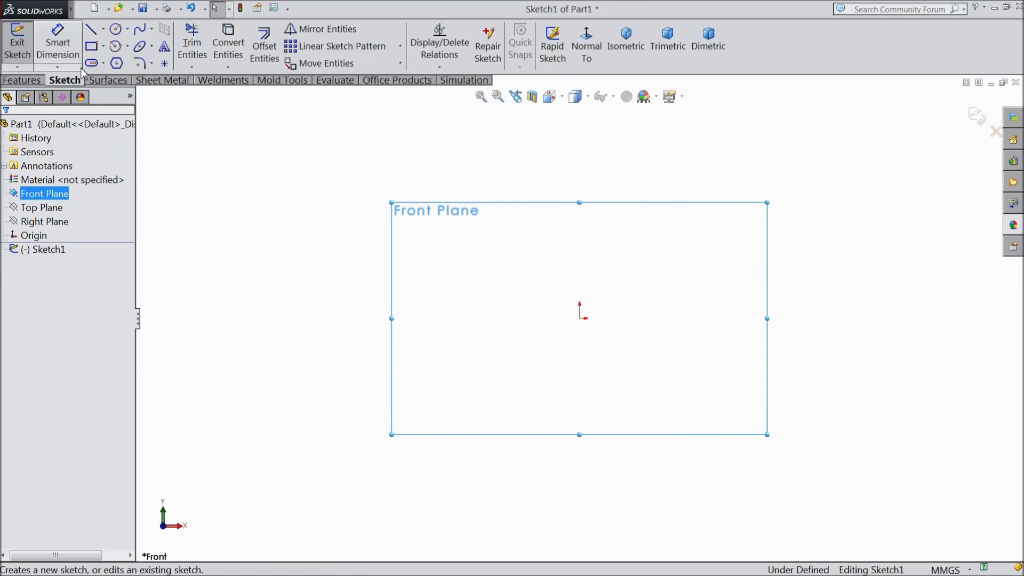
pyautogui.click(105, 29)
pyautogui.click(121, 60)
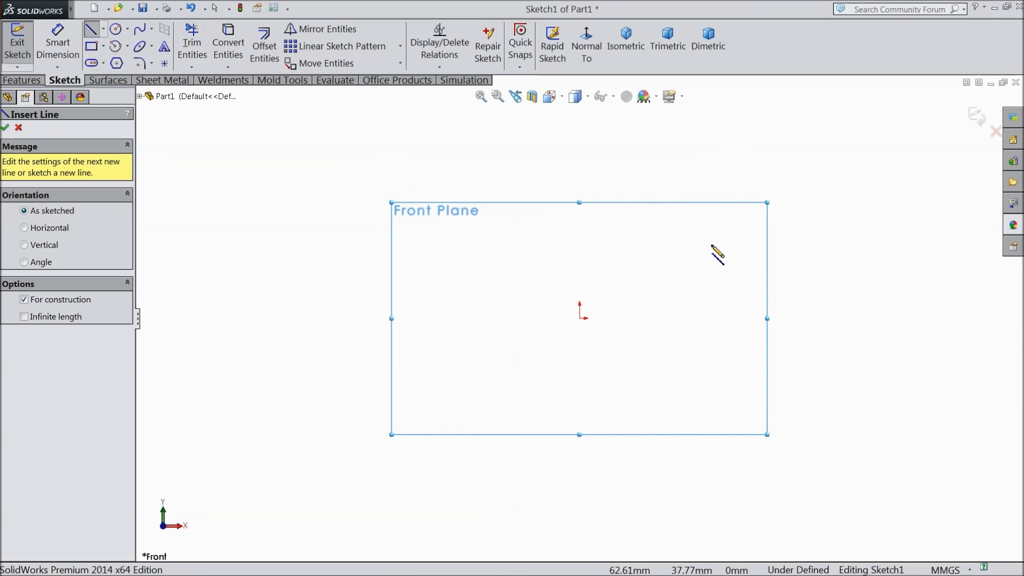
pyautogui.click(580, 138)
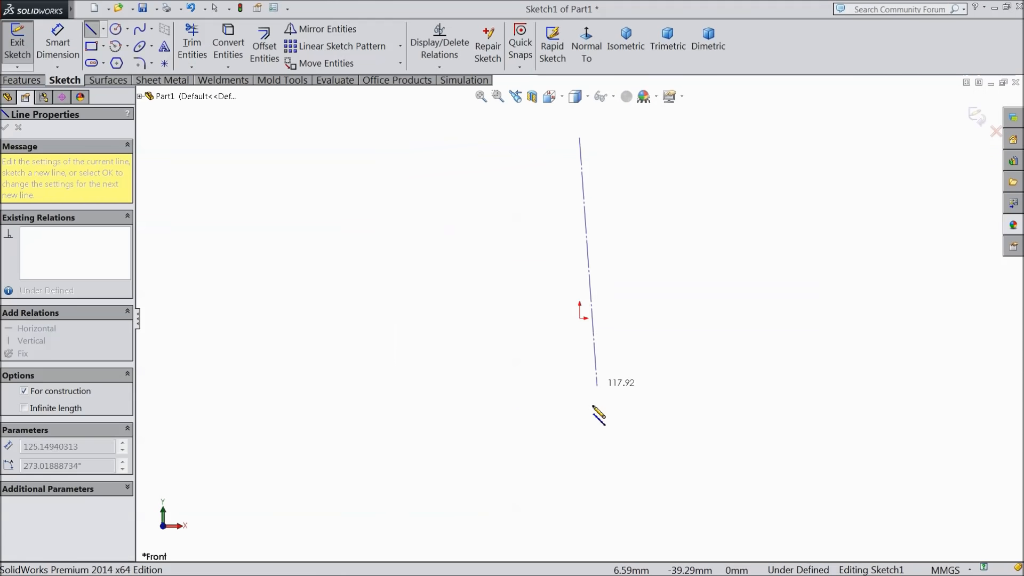
pyautogui.click(579, 501)
pyautogui.rightClick(642, 480)
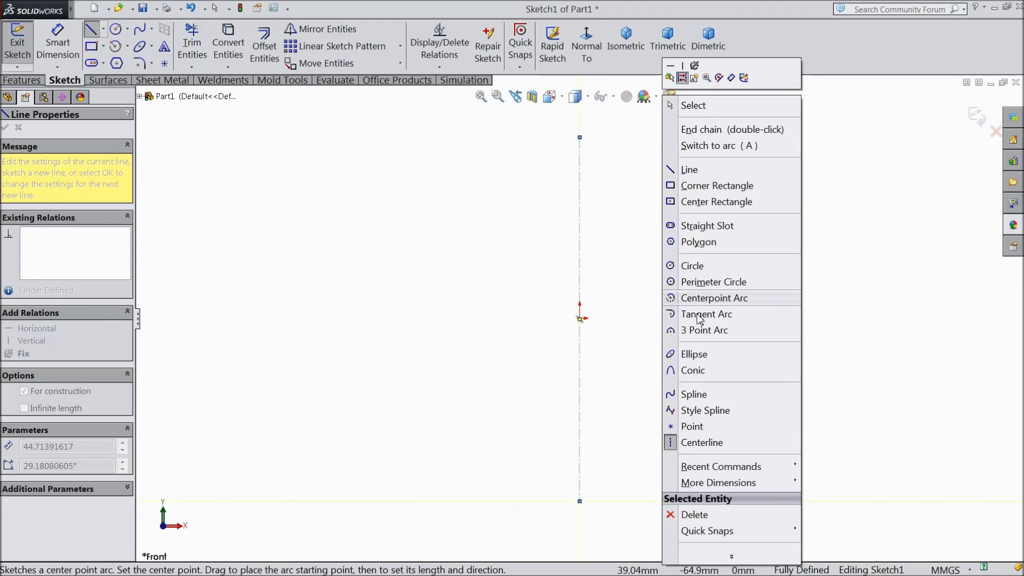
pyautogui.click(705, 104)
# Draw a horizontal centerline through the origin, extending past the vertical centerline on both sides.
pyautogui.click(103, 30)
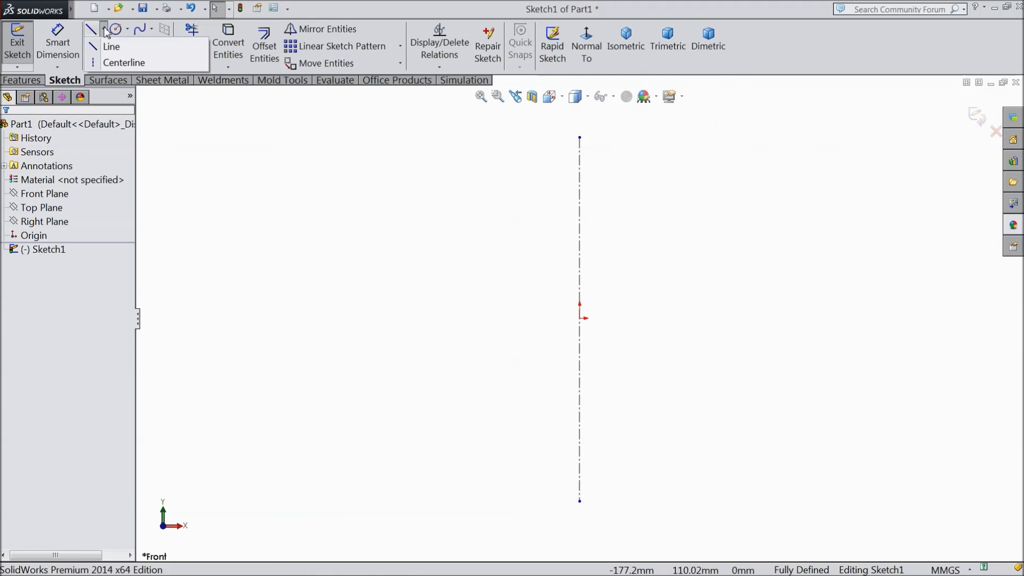
pyautogui.click(120, 60)
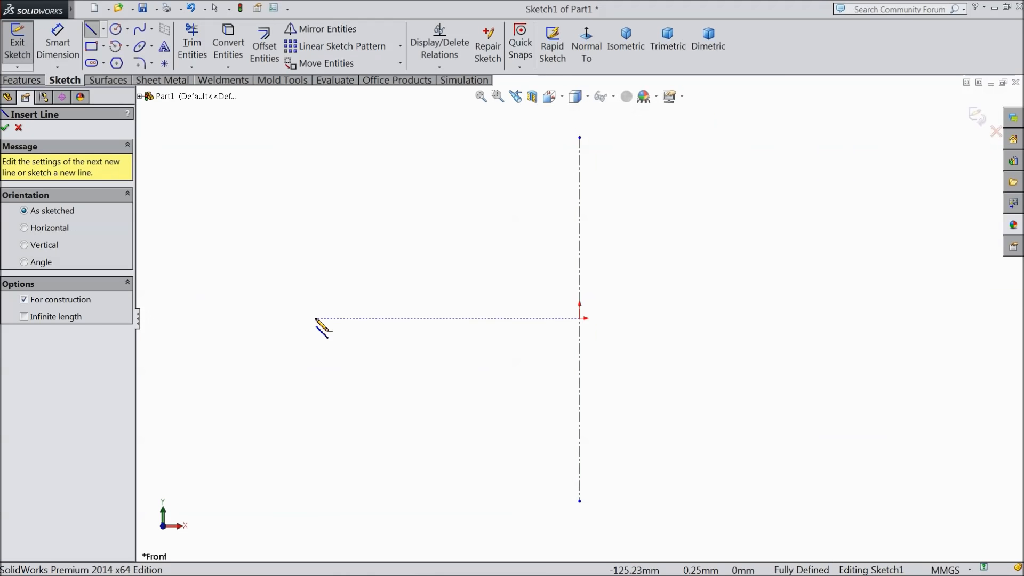
pyautogui.click(315, 318)
pyautogui.click(856, 317)
pyautogui.rightClick(857, 263)
pyautogui.click(877, 129)
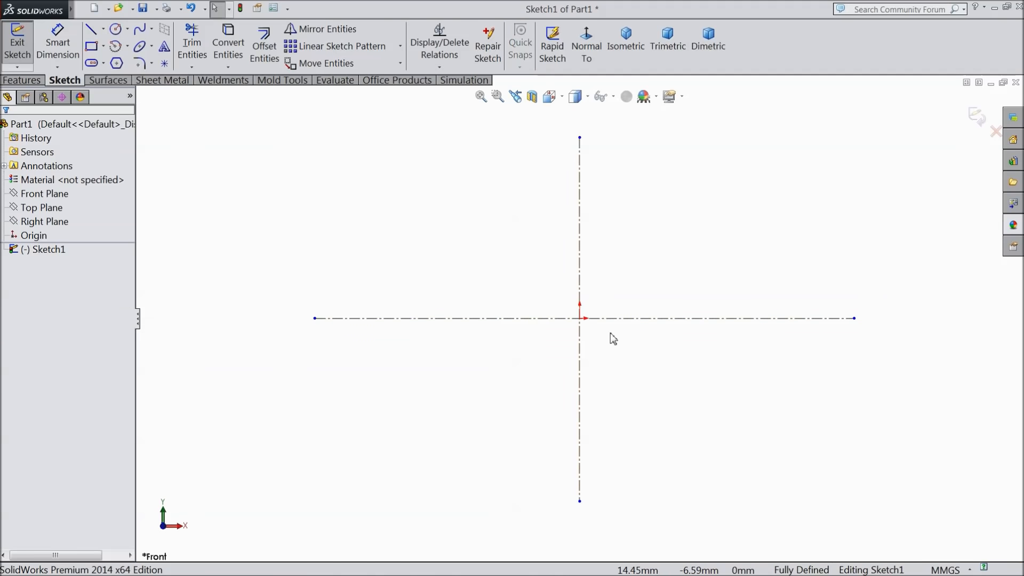
# Sketch a circle of about 37 mm radius centred on the vertical centerline, about 26 mm above the origin.
pyautogui.click(116, 29)
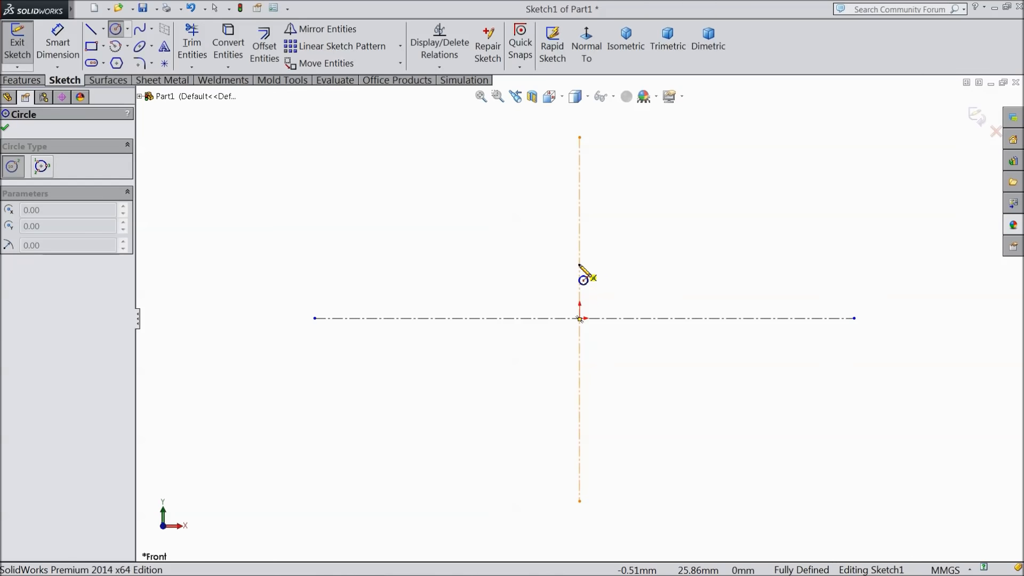
pyautogui.click(580, 264)
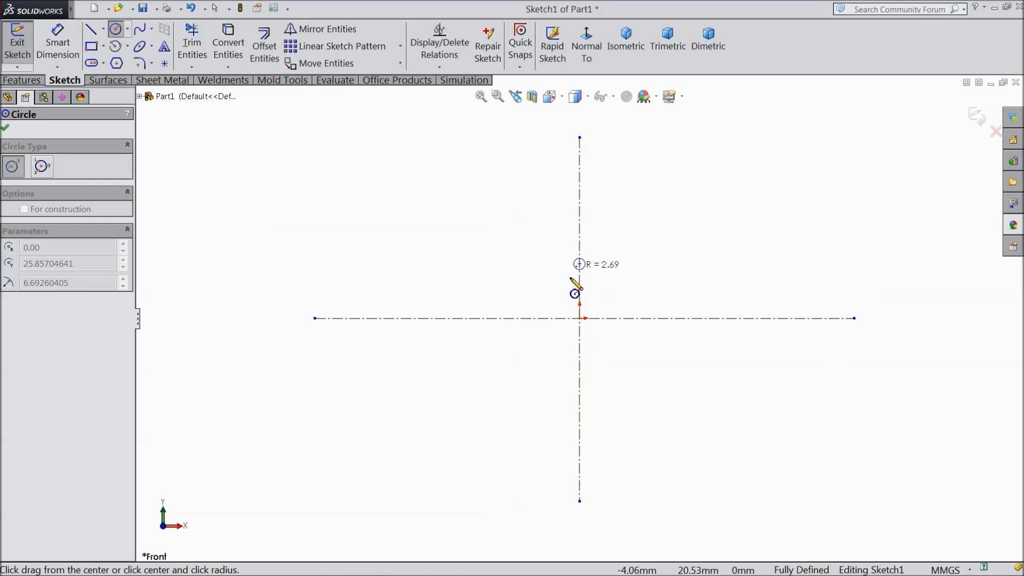
pyautogui.click(557, 339)
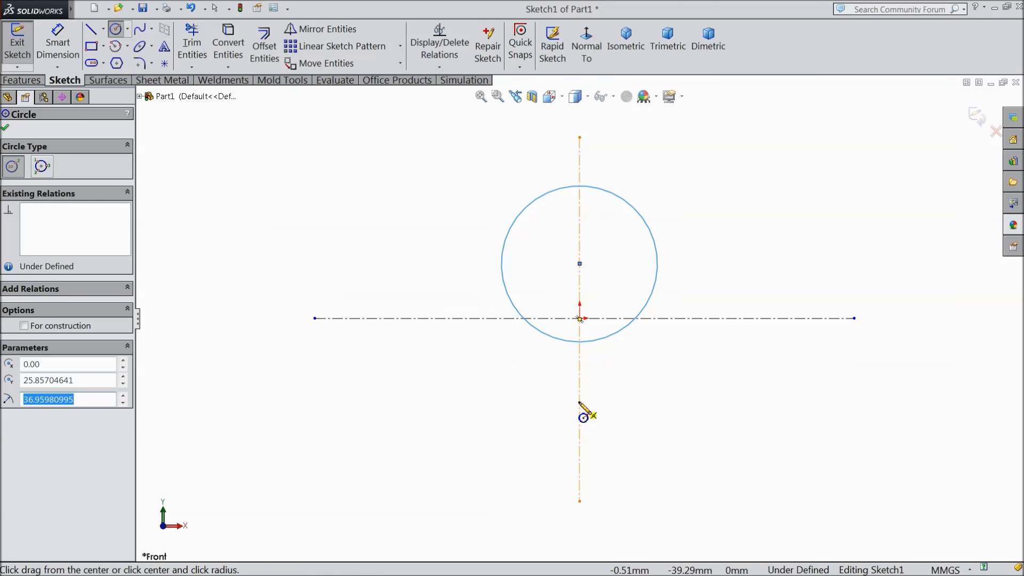
# Mirror the circle about the horizontal centerline, keeping the original.
pyautogui.click(344, 29)
pyautogui.click(82, 313)
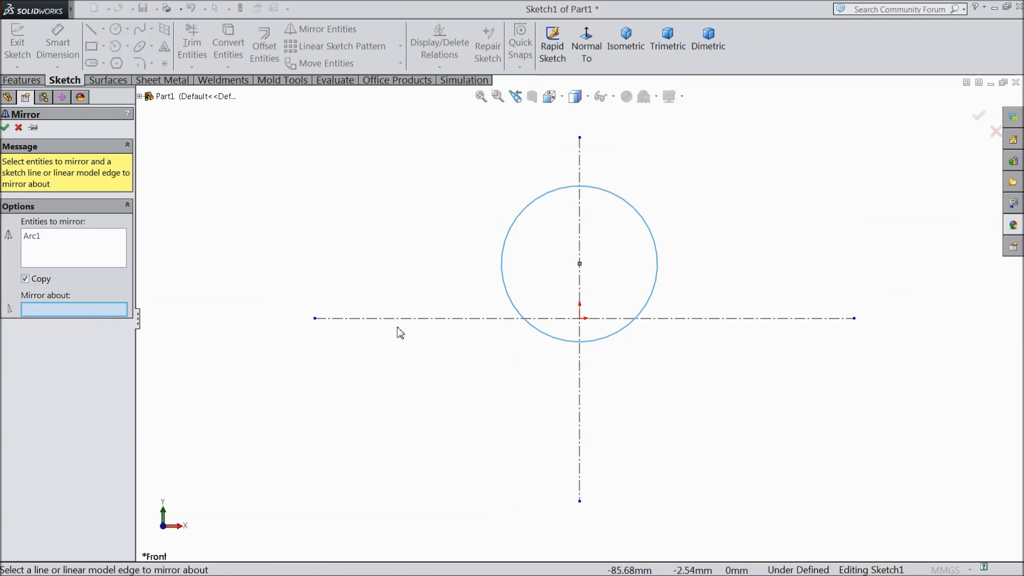
pyautogui.click(408, 318)
pyautogui.click(5, 127)
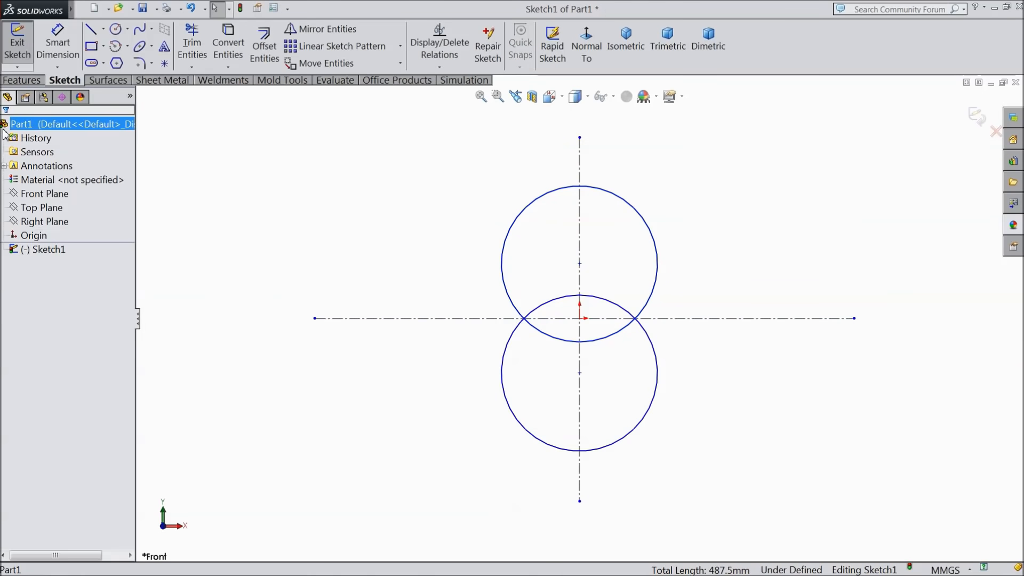
# Dimension the distance from the upper circle's centre to the horizontal centerline as 15.2319 mm.
pyautogui.click(580, 264)
pyautogui.click(657, 318)
pyautogui.click(776, 298)
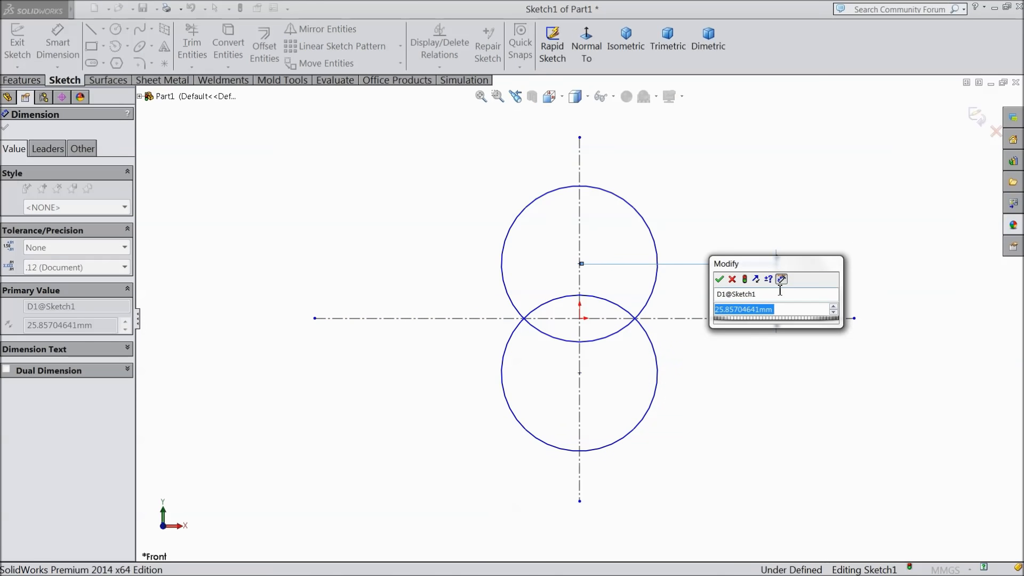
pyautogui.write('15.231')
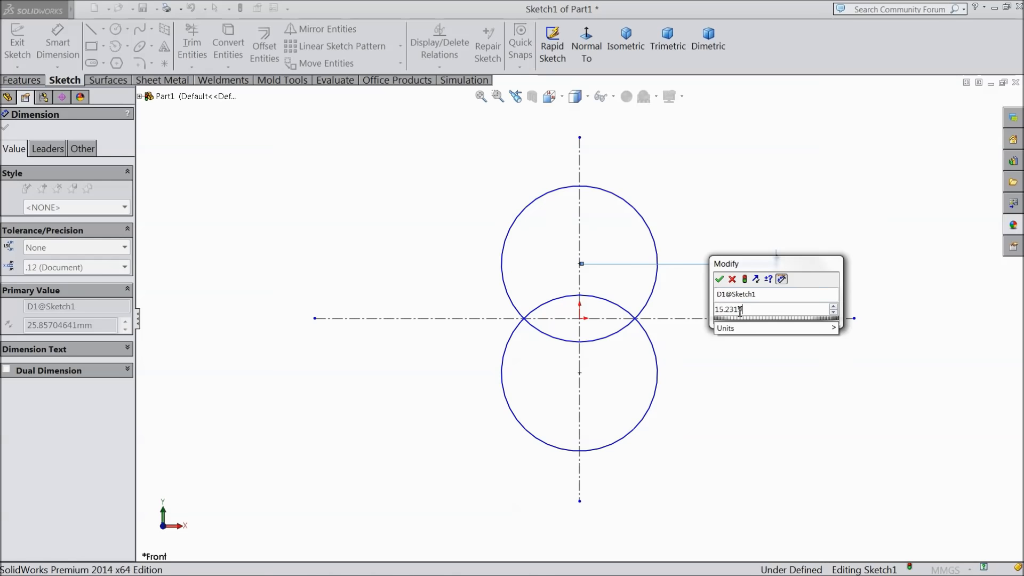
pyautogui.click(719, 278)
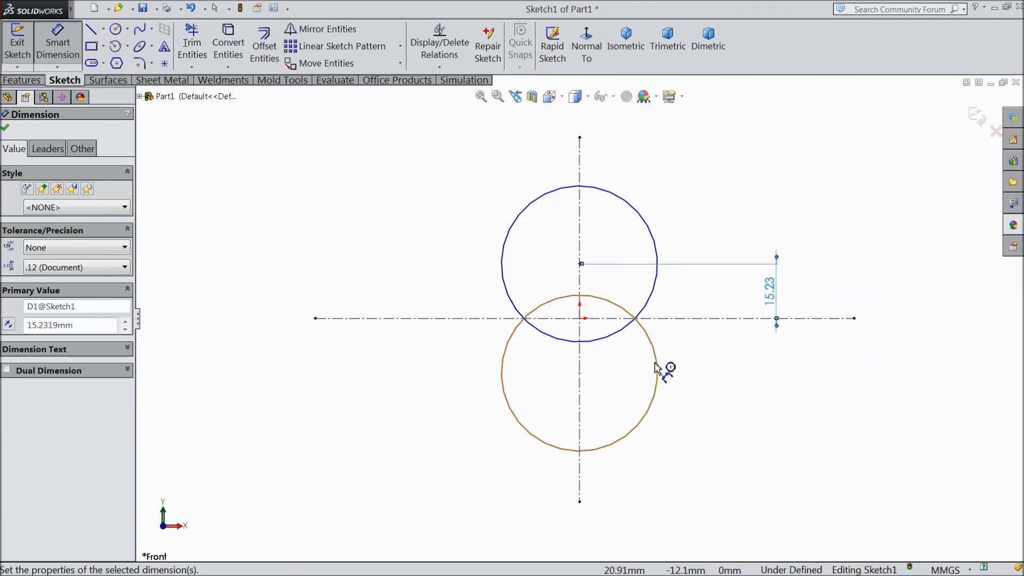
# Sketch a third circle centred on the origin with a radius of about 20.8 mm.
pyautogui.click(117, 32)
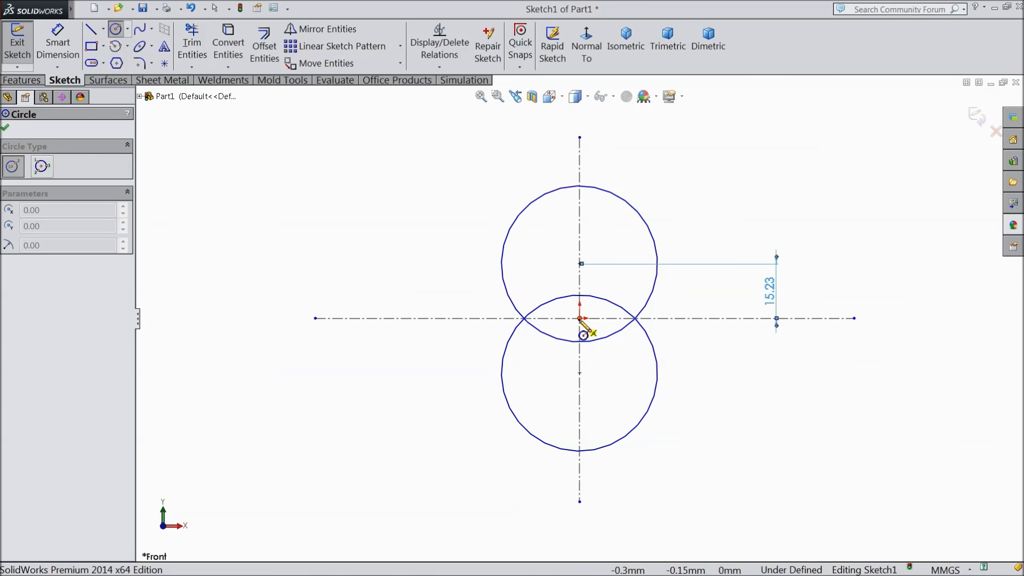
pyautogui.click(580, 319)
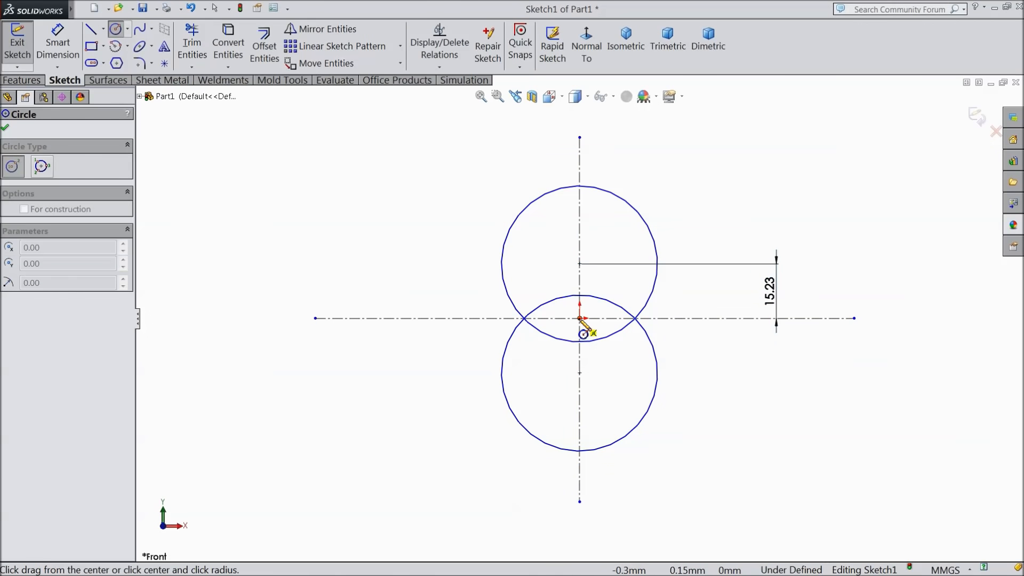
pyautogui.click(505, 318)
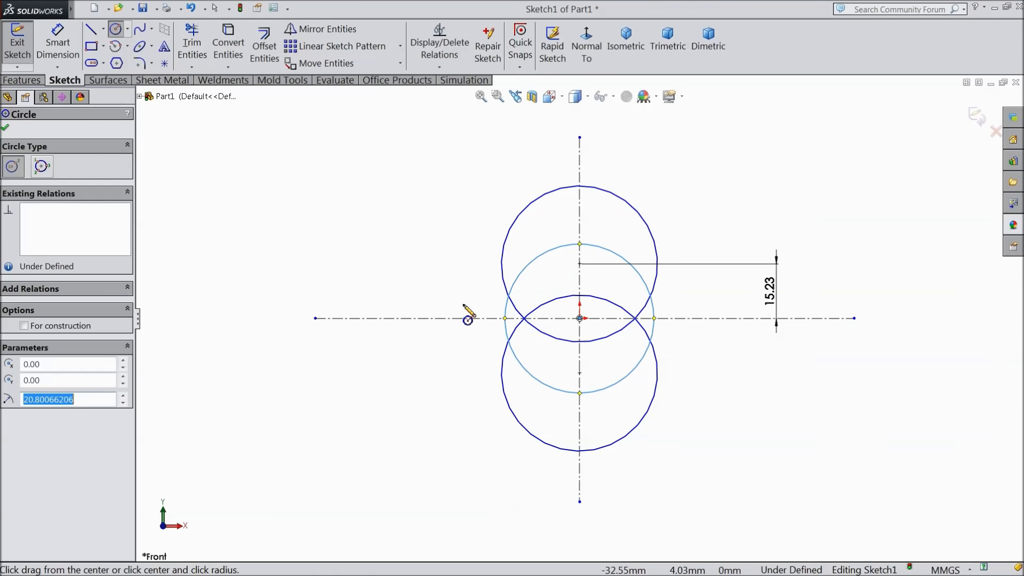
# Dimension the upper circle's diameter as 18.5*2 mm.
pyautogui.click(58, 53)
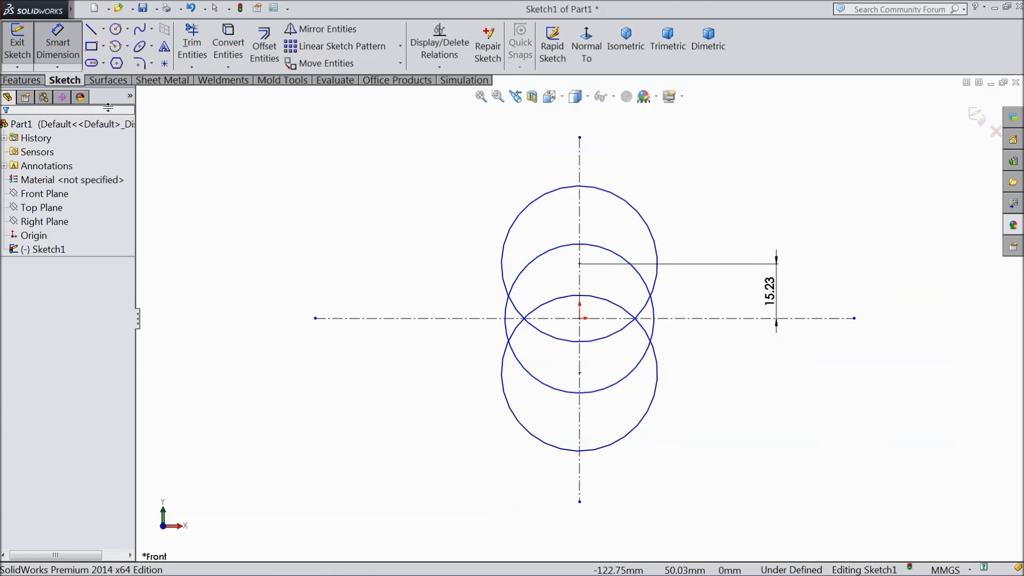
pyautogui.click(502, 253)
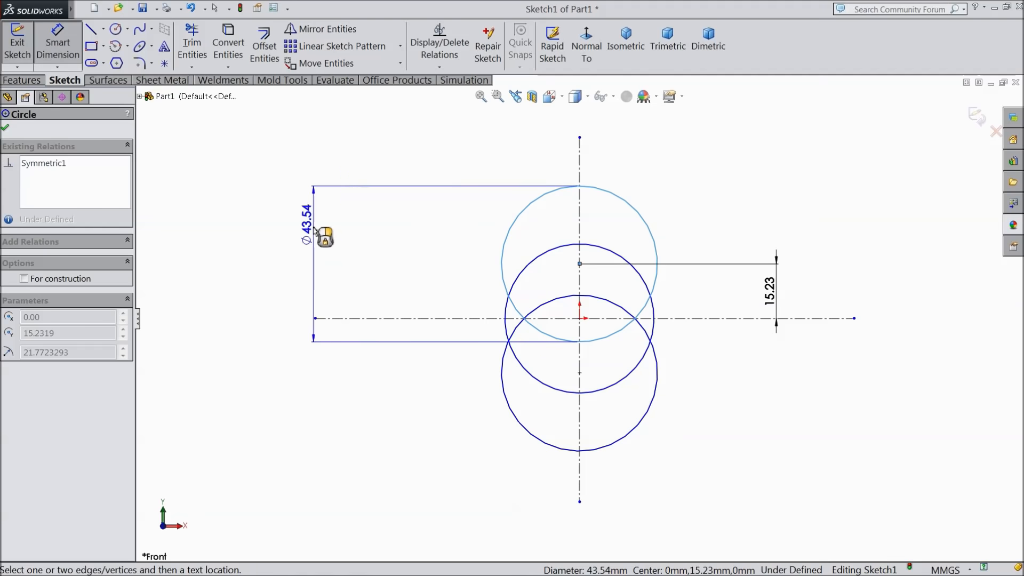
pyautogui.click(330, 240)
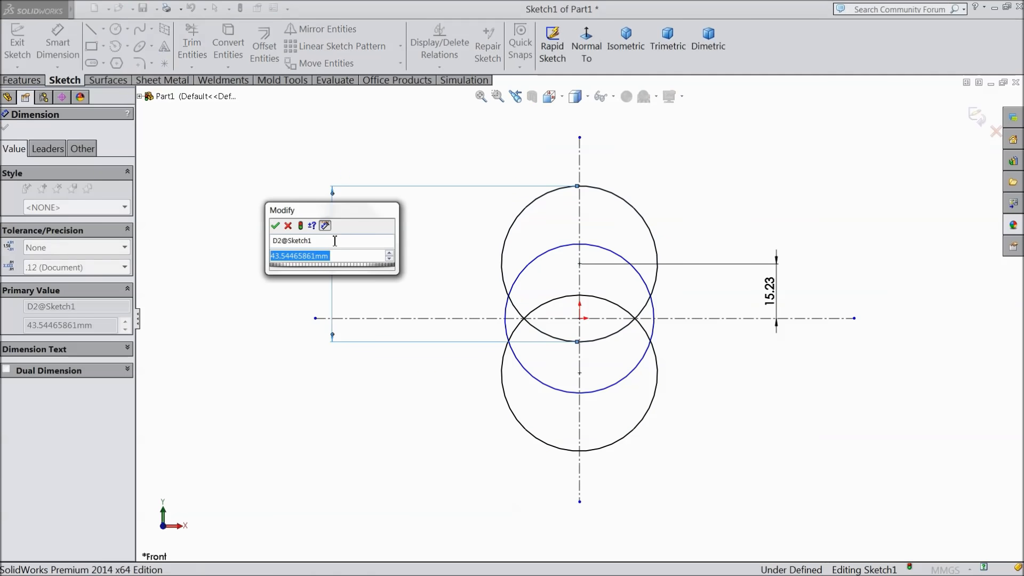
pyautogui.write('18.5')
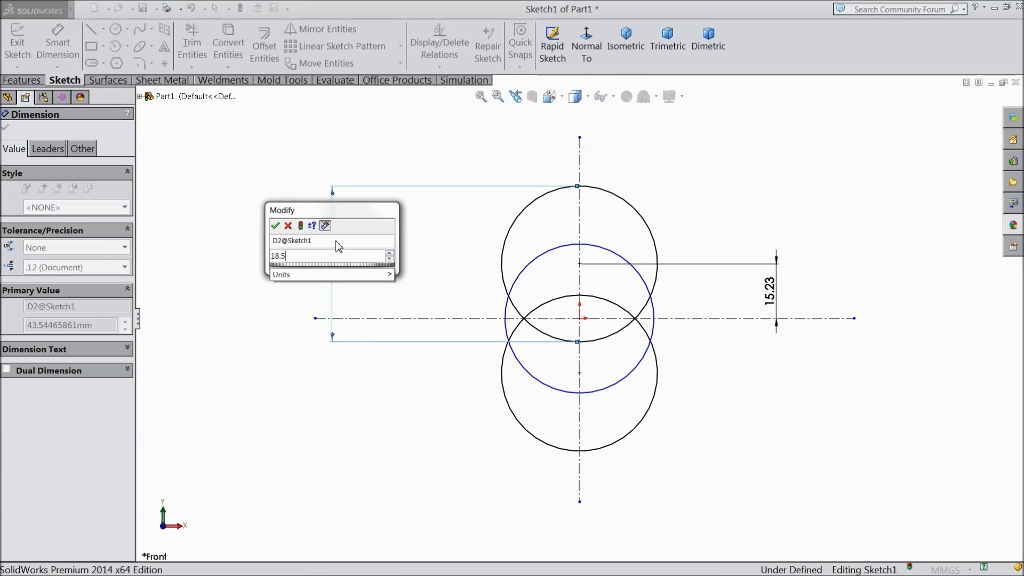
pyautogui.write('*')
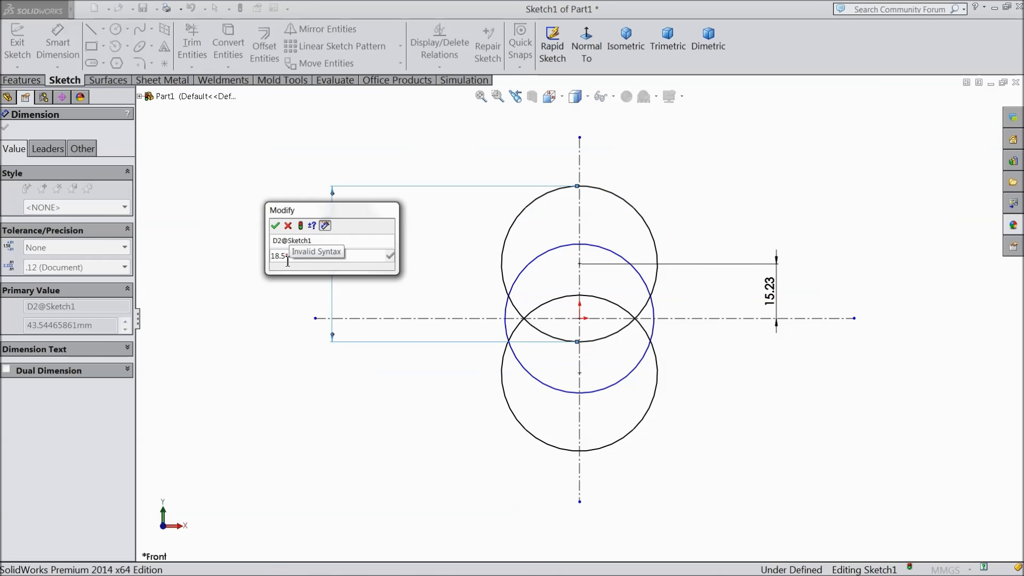
pyautogui.write('2')
pyautogui.click(276, 226)
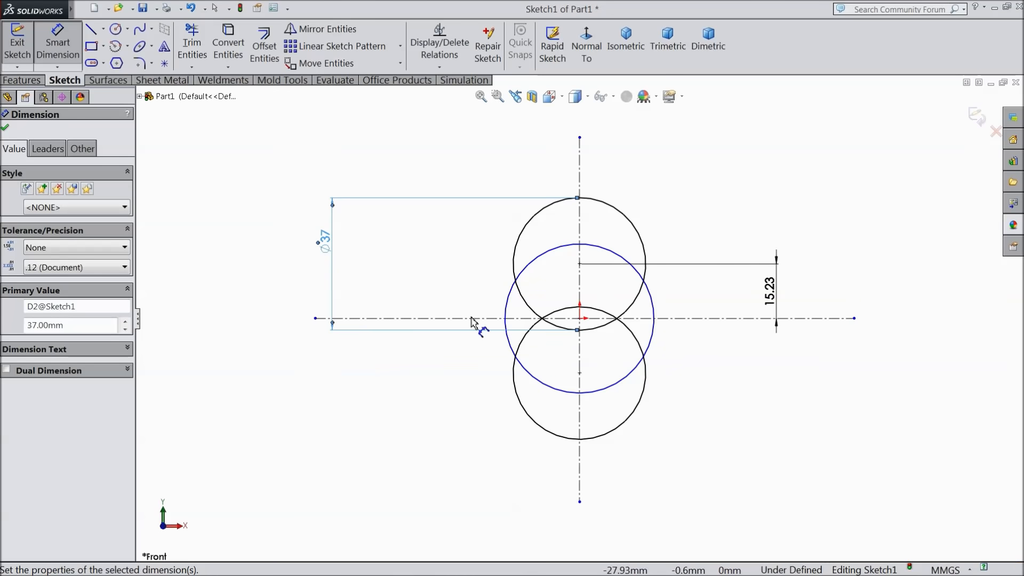
# Dimension the diameter of the circle centred on the origin as 30 mm.
pyautogui.click(655, 332)
pyautogui.click(914, 337)
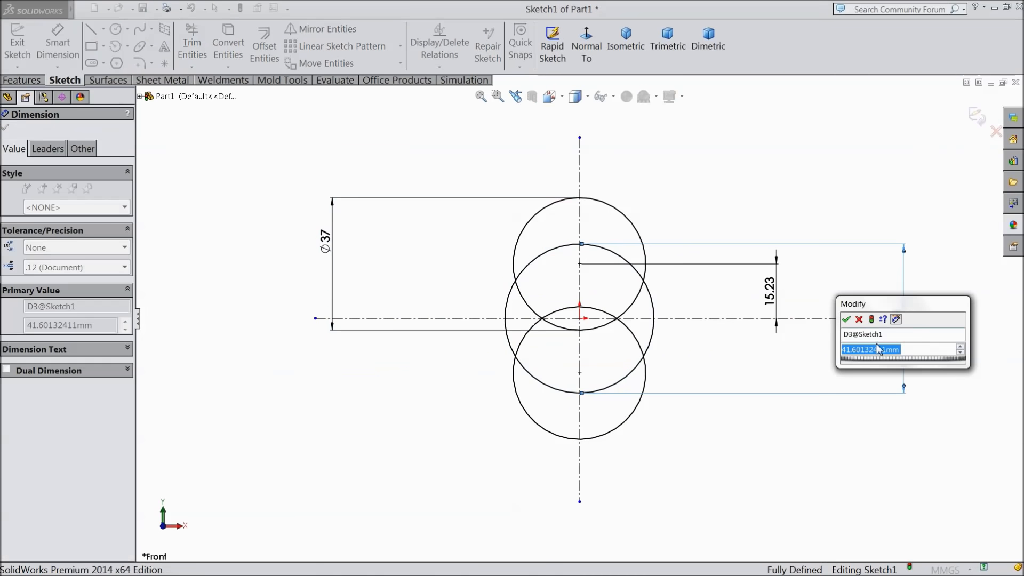
pyautogui.write('30')
pyautogui.click(845, 319)
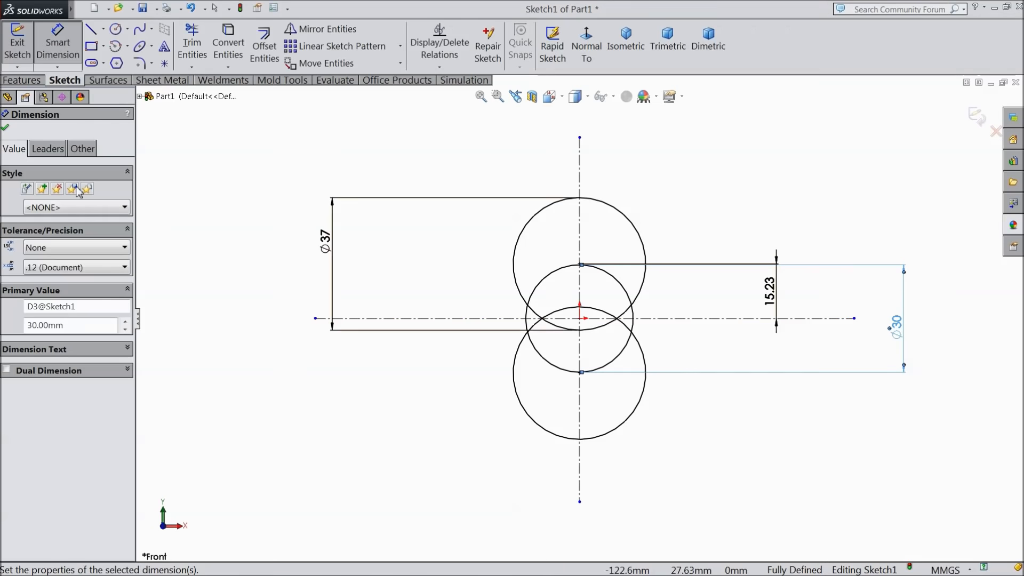
pyautogui.click(5, 128)
# Trim the inner overlapping arcs of the three circles, leaving one closed two-lobed outline with a narrow waist.
pyautogui.click(192, 45)
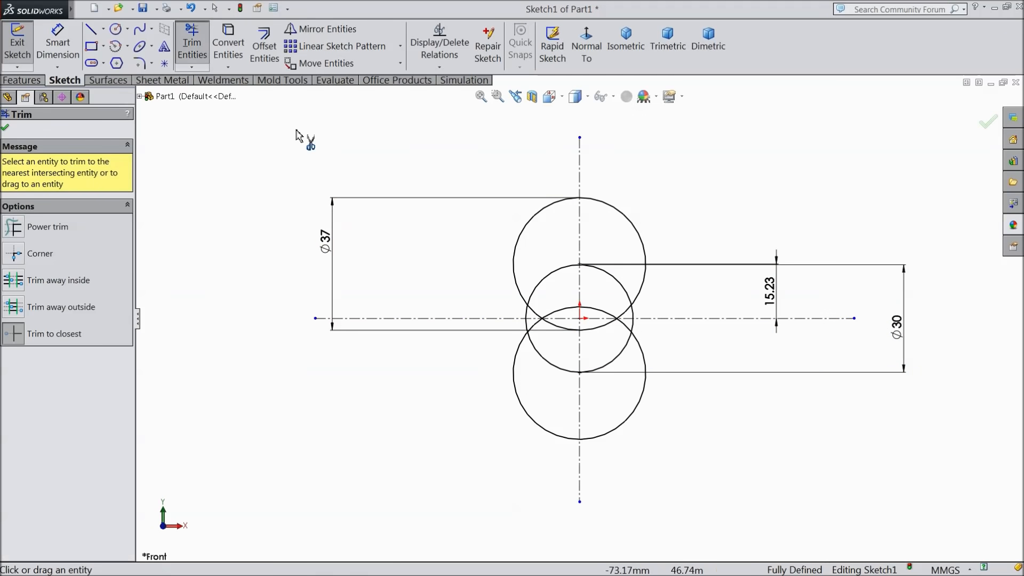
pyautogui.click(553, 278)
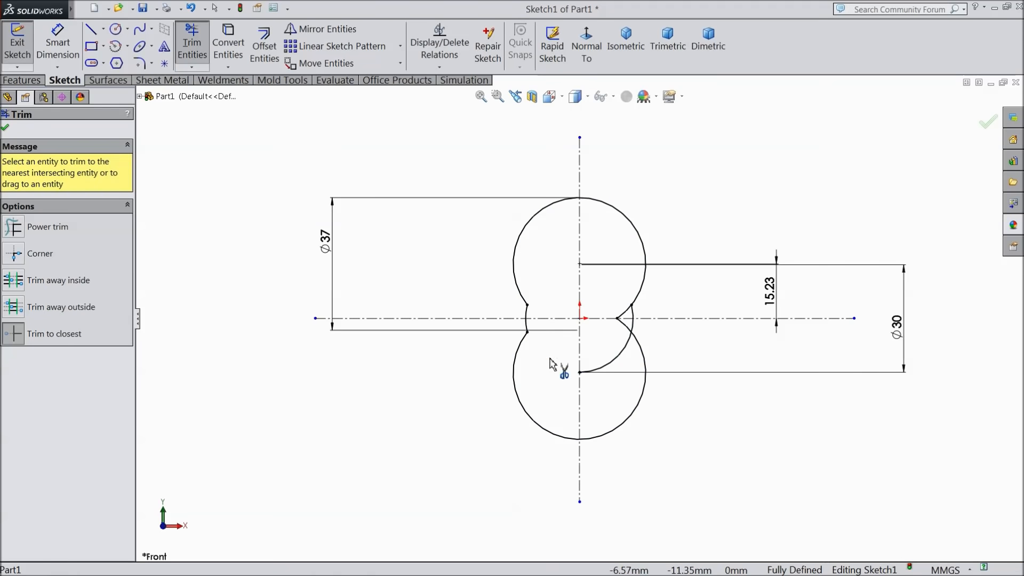
pyautogui.click(622, 326)
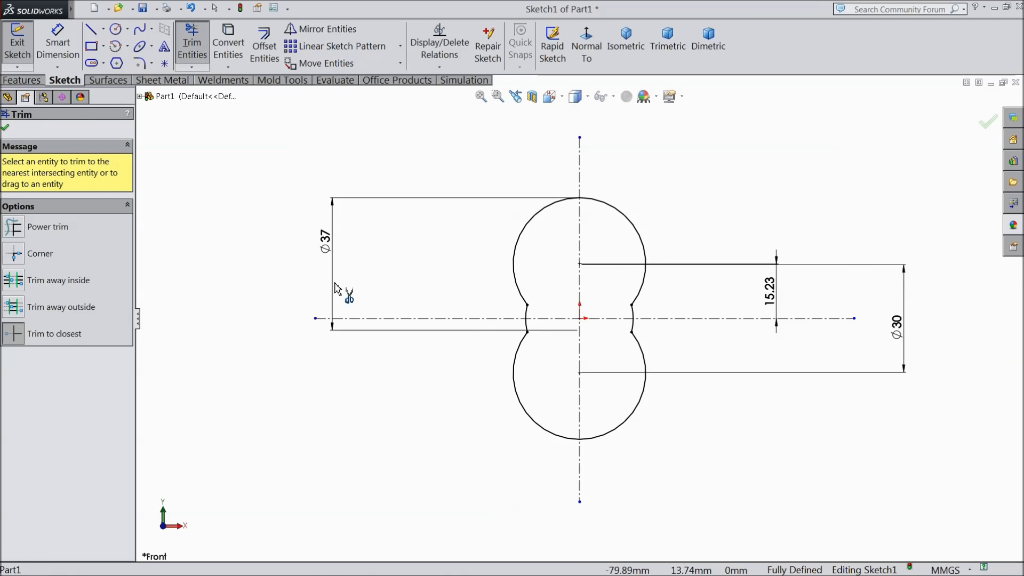
pyautogui.click(5, 128)
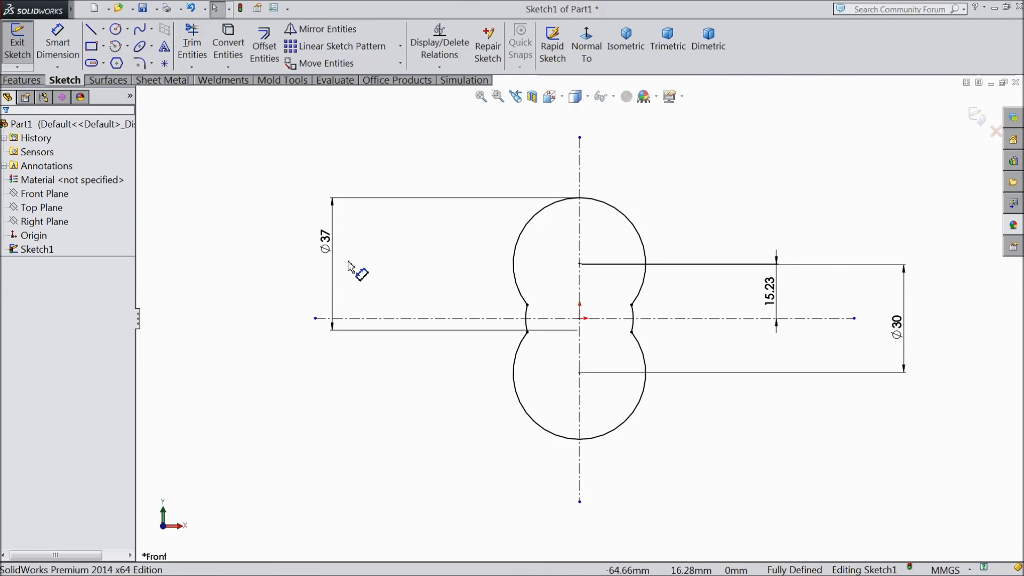
# Sketch a centrepoint arc centred on the origin above the two-lobed outline, with a radius of about 62.6 mm spanning about 92 degrees.
pyautogui.click(127, 47)
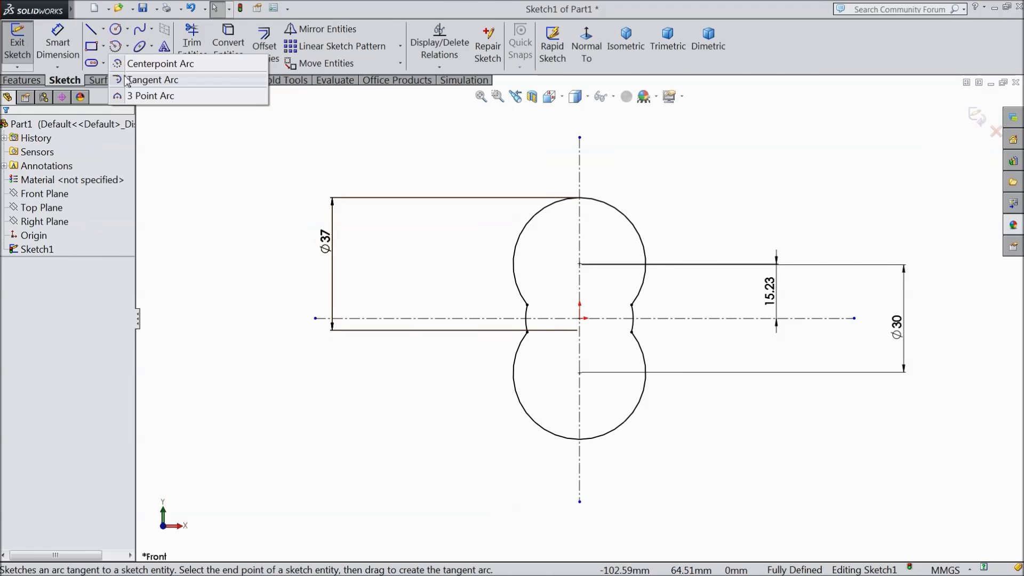
pyautogui.click(138, 65)
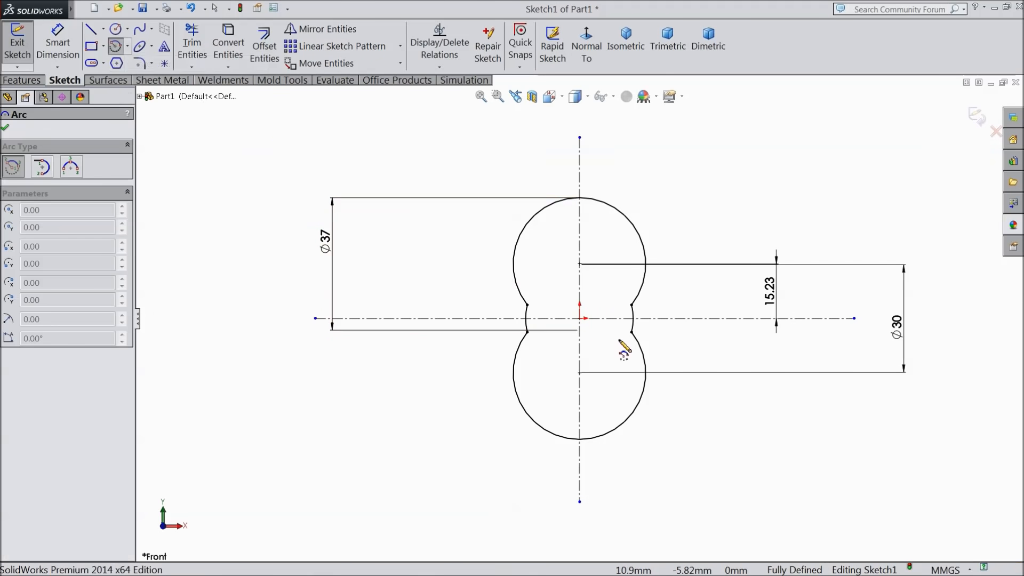
pyautogui.click(580, 318)
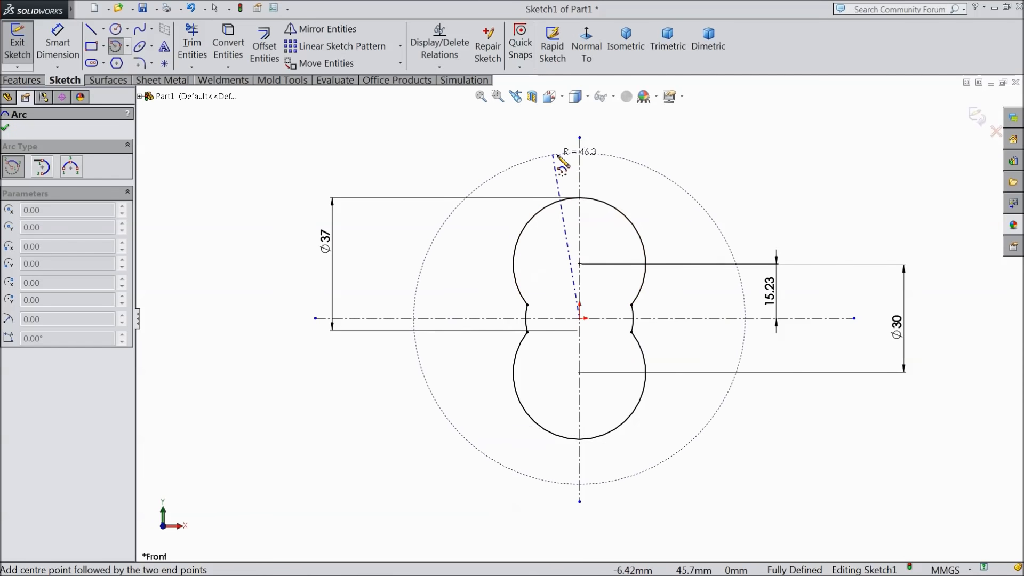
pyautogui.click(417, 162)
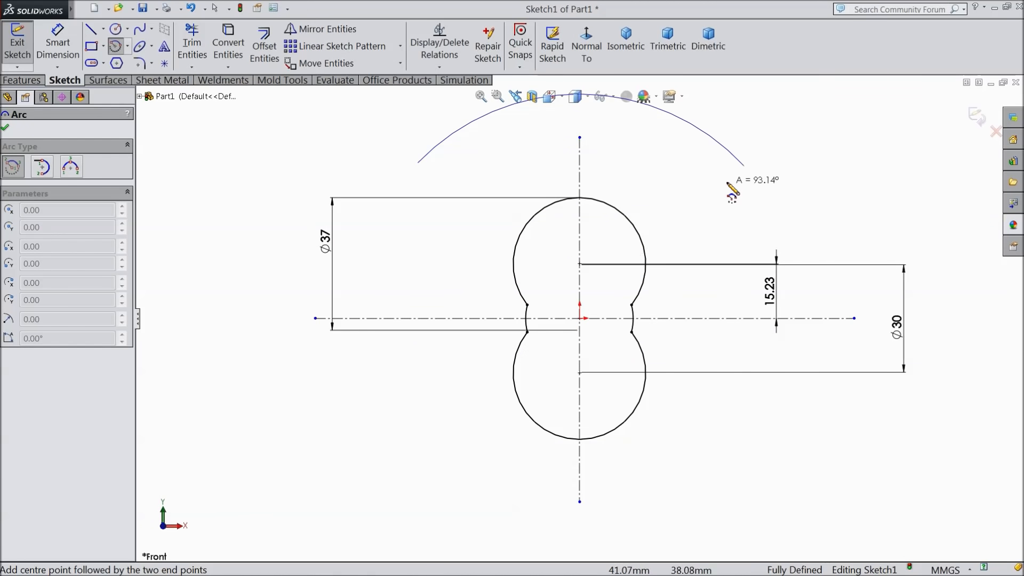
pyautogui.click(740, 160)
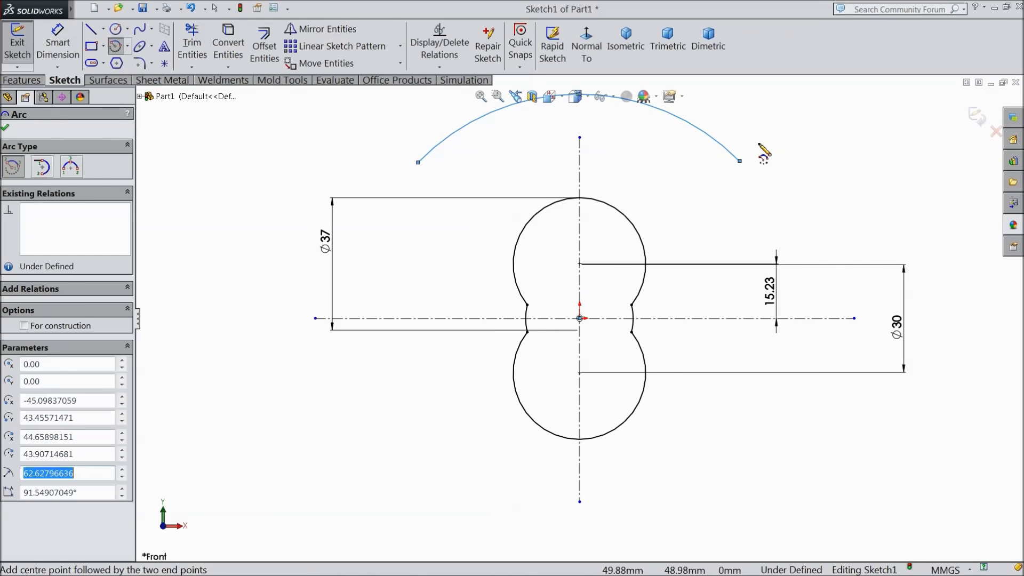
pyautogui.rightClick(762, 125)
pyautogui.click(791, 135)
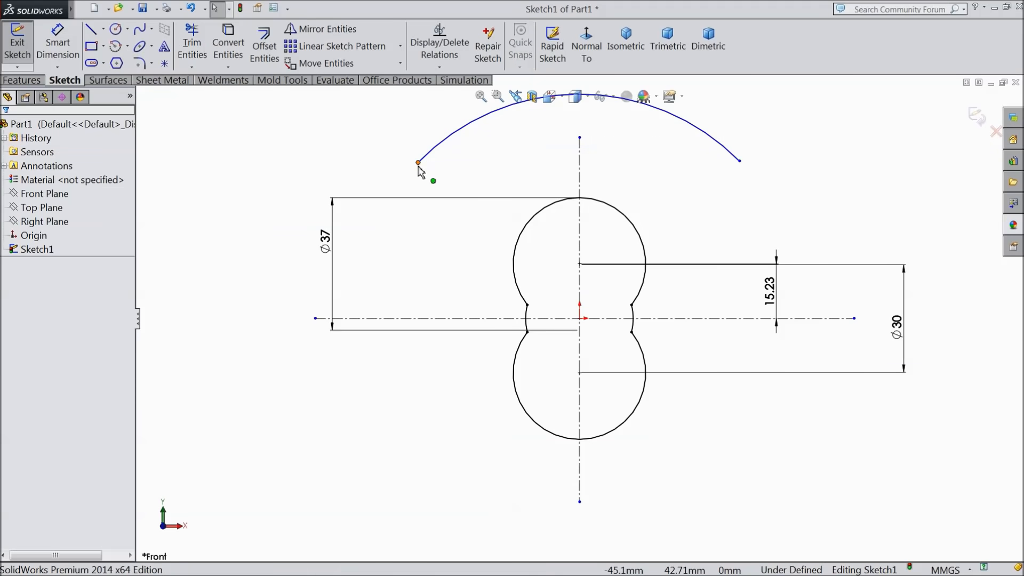
# Add a horizontal relation between the two endpoints of the outer arc.
pyautogui.click(419, 164)
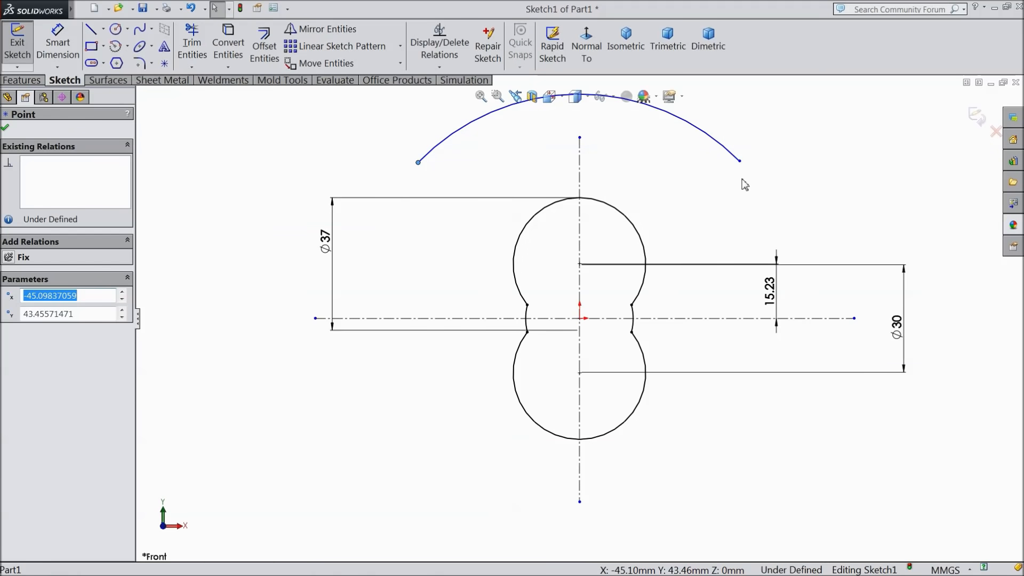
pyautogui.keyDown('ctrl'); pyautogui.click(740, 161); pyautogui.keyUp('ctrl')
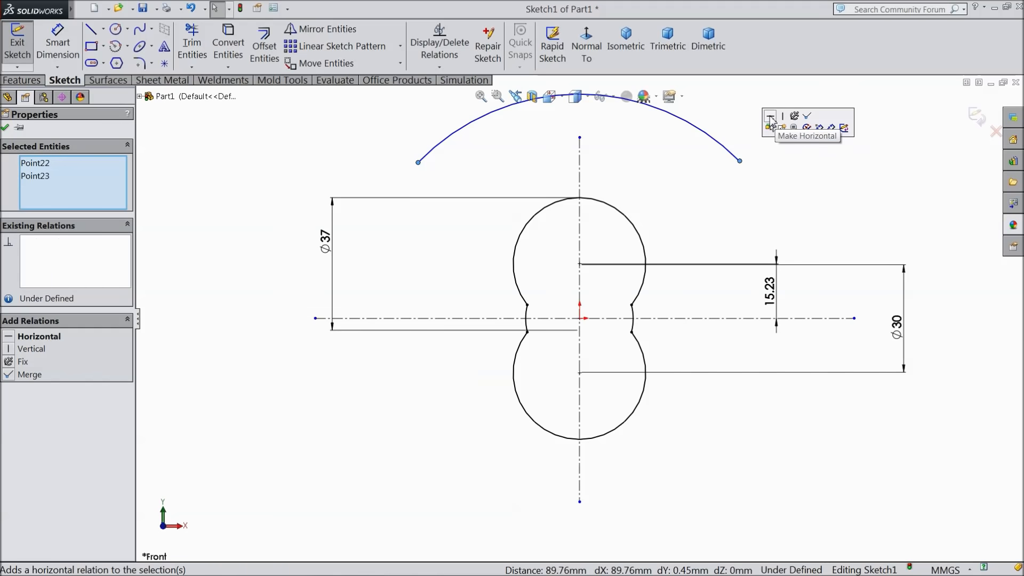
pyautogui.click(771, 119)
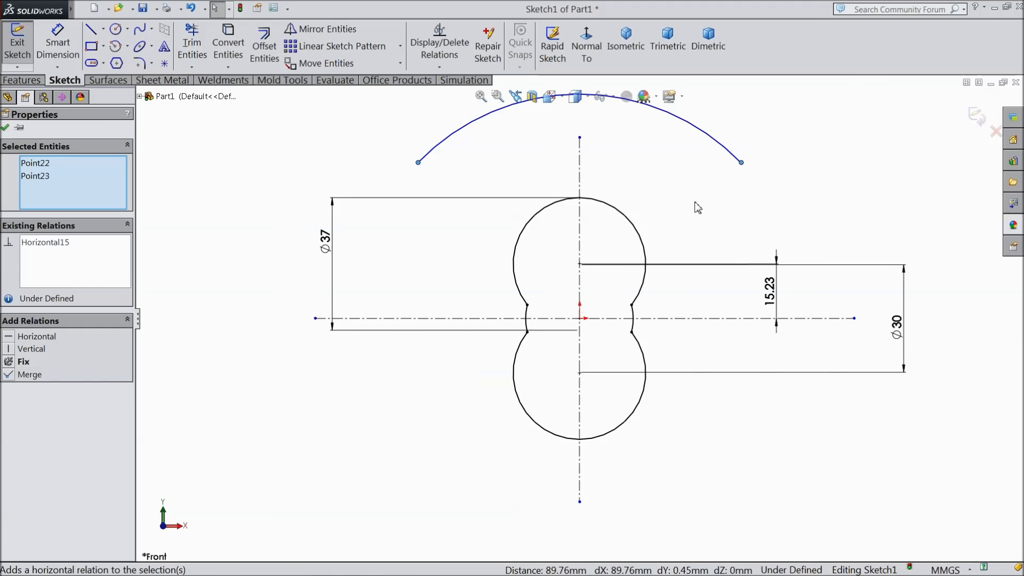
# Sketch two small circles beneath the outer arc's ends, one on each side of the vertical centreline, the first about 12 mm in diameter.
pyautogui.click(117, 34)
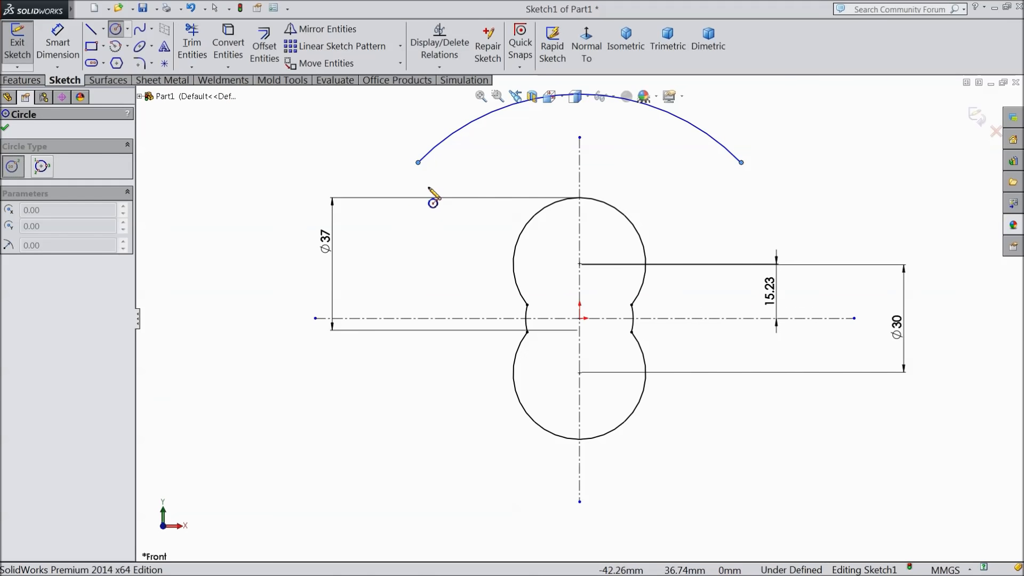
pyautogui.moveTo(440, 184)
pyautogui.mouseDown()
pyautogui.moveTo(455, 198)
pyautogui.moveTo(461, 187)
pyautogui.mouseUp()
pyautogui.moveTo(689, 173); pyautogui.dragTo(705, 185)
pyautogui.rightClick(836, 156)
pyautogui.click(858, 133)
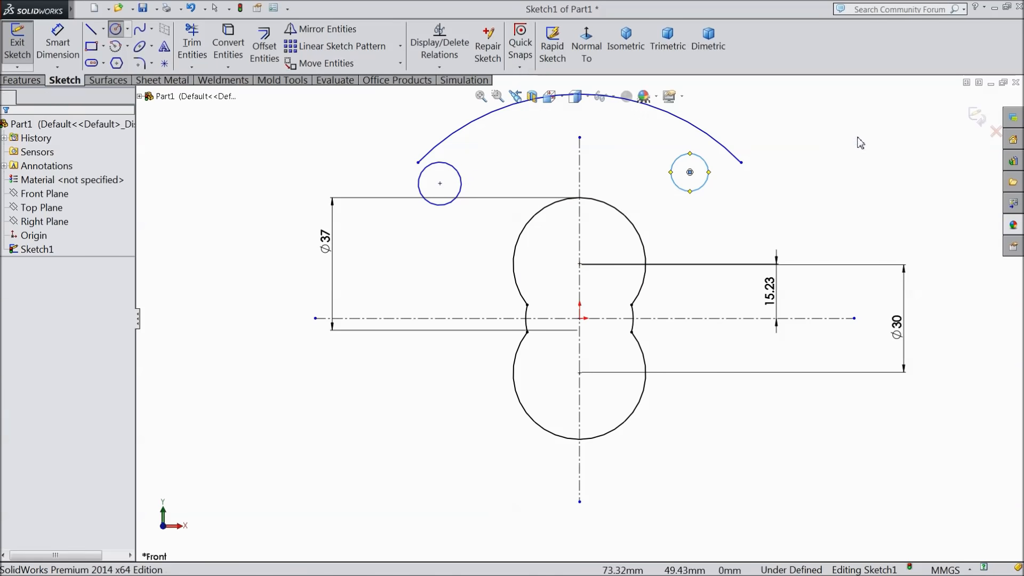
# Align the centres of the two small circles horizontally and make the circles equal in size.
pyautogui.click(690, 173)
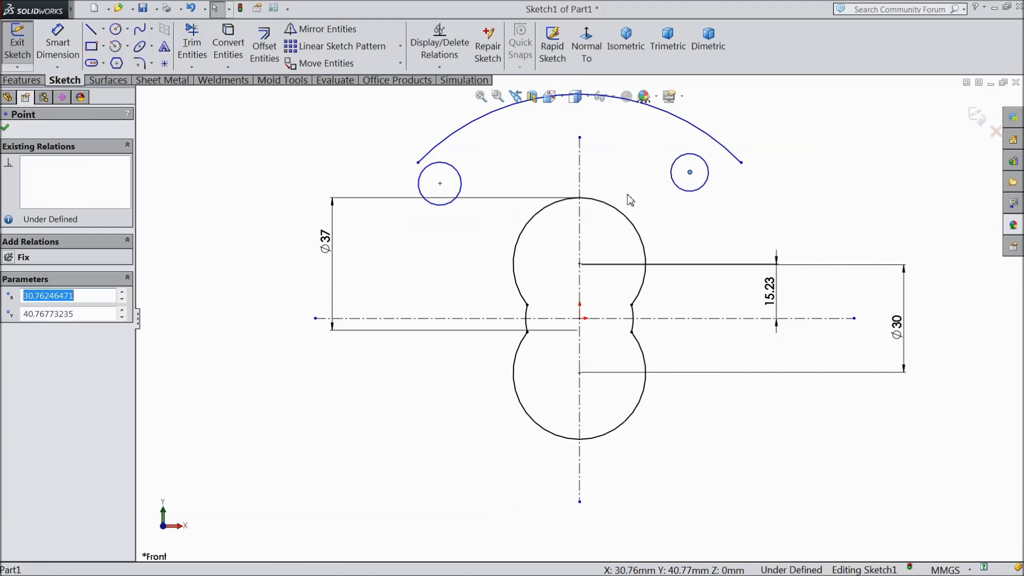
pyautogui.keyDown('ctrl'); pyautogui.click(440, 183); pyautogui.keyUp('ctrl')
pyautogui.click(472, 142)
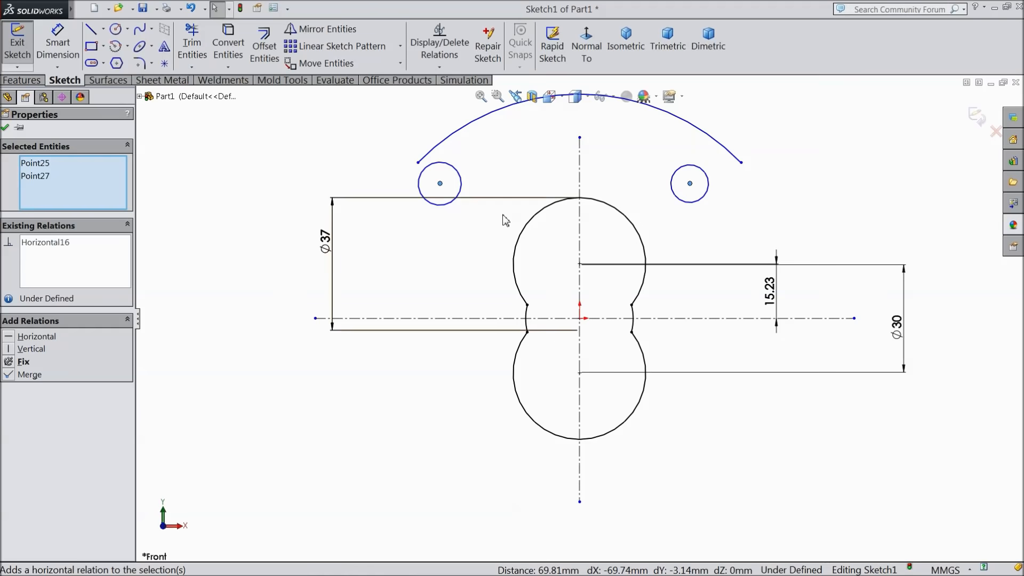
pyautogui.click(449, 202)
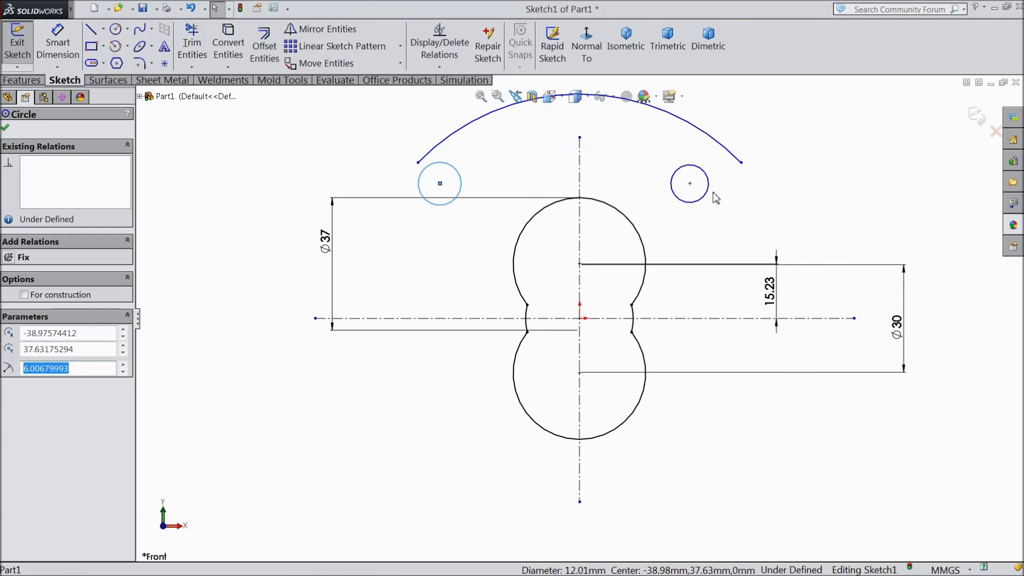
pyautogui.keyDown('ctrl'); pyautogui.click(704, 198); pyautogui.keyUp('ctrl')
pyautogui.click(771, 166)
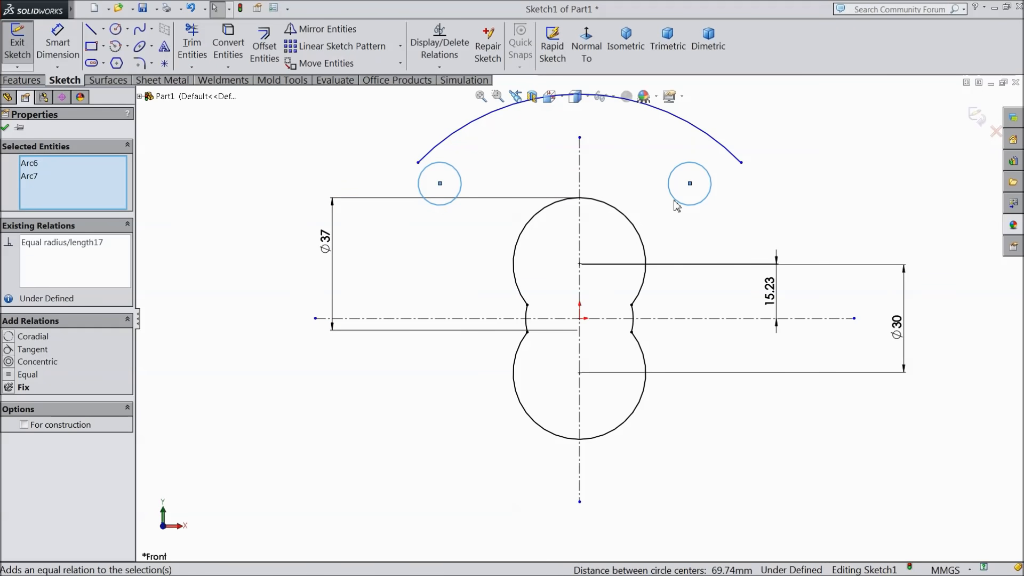
# Dimension the small circles' diameter as 10.2 mm.
pyautogui.click(58, 45)
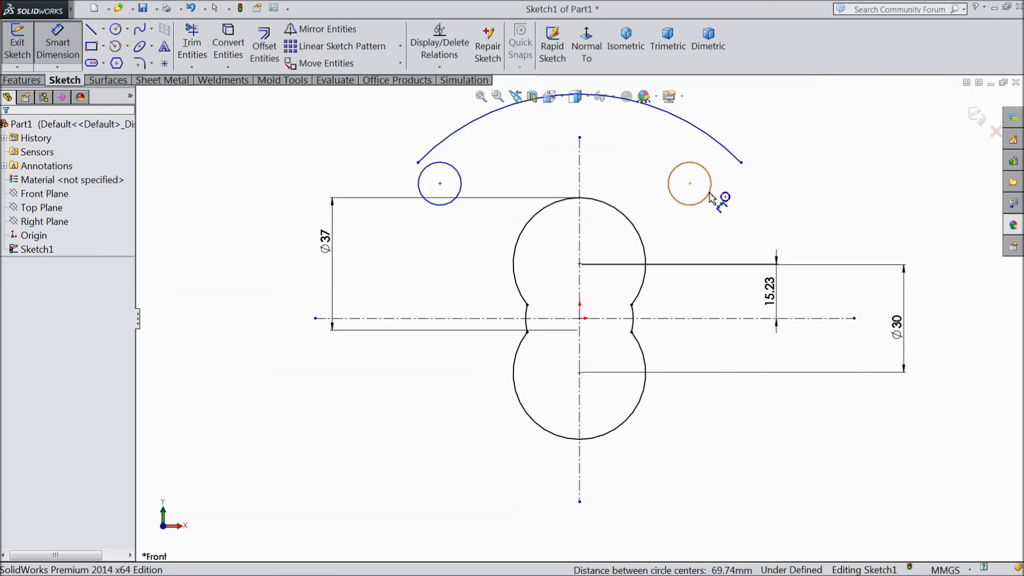
pyautogui.click(711, 197)
pyautogui.click(784, 194)
pyautogui.write('10.2')
pyautogui.click(747, 169)
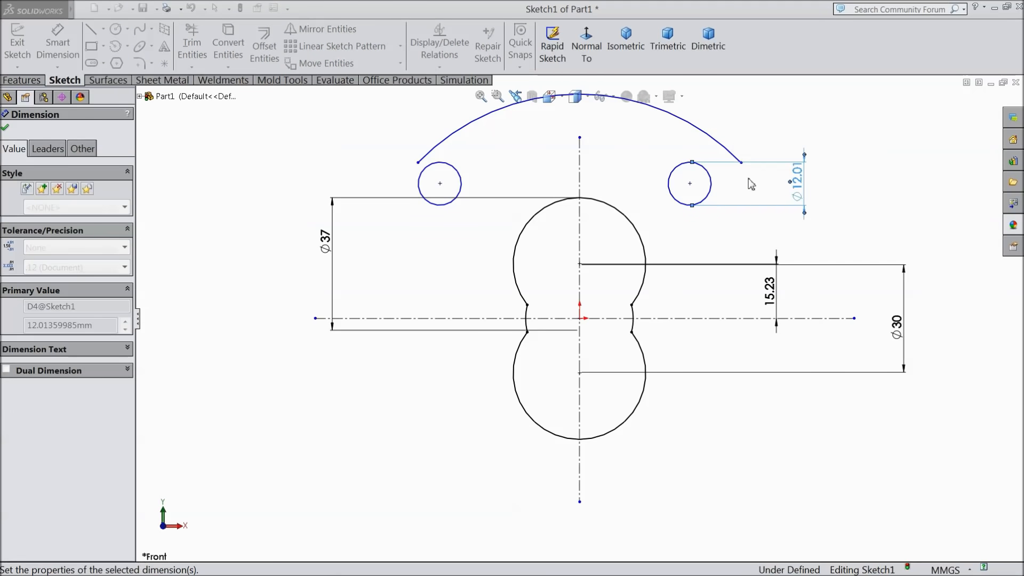
# Dimension the horizontal distance between the small circles' centres as 58 mm.
pyautogui.click(440, 184)
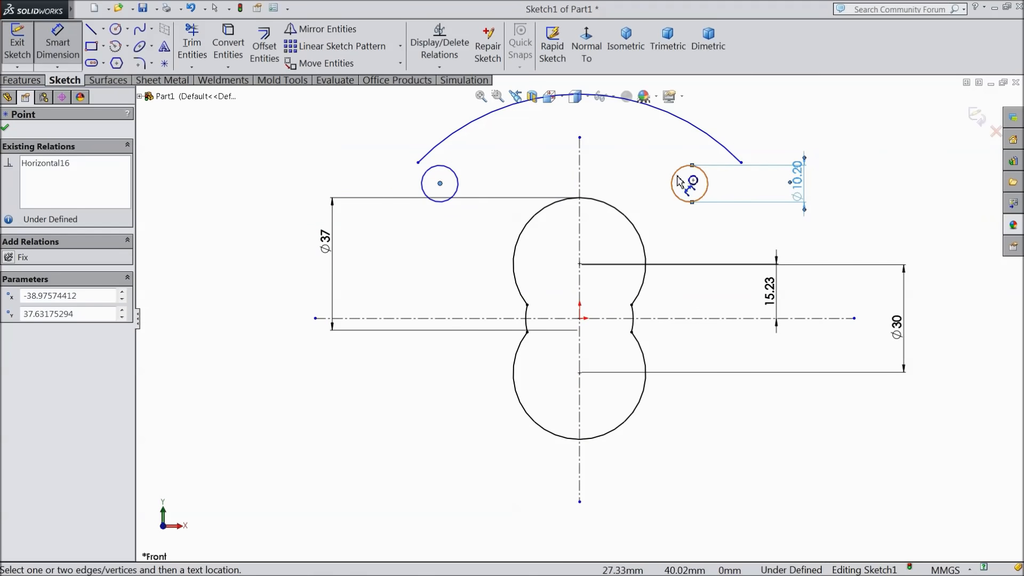
pyautogui.click(689, 183)
pyautogui.scroll(2, 636, 178)
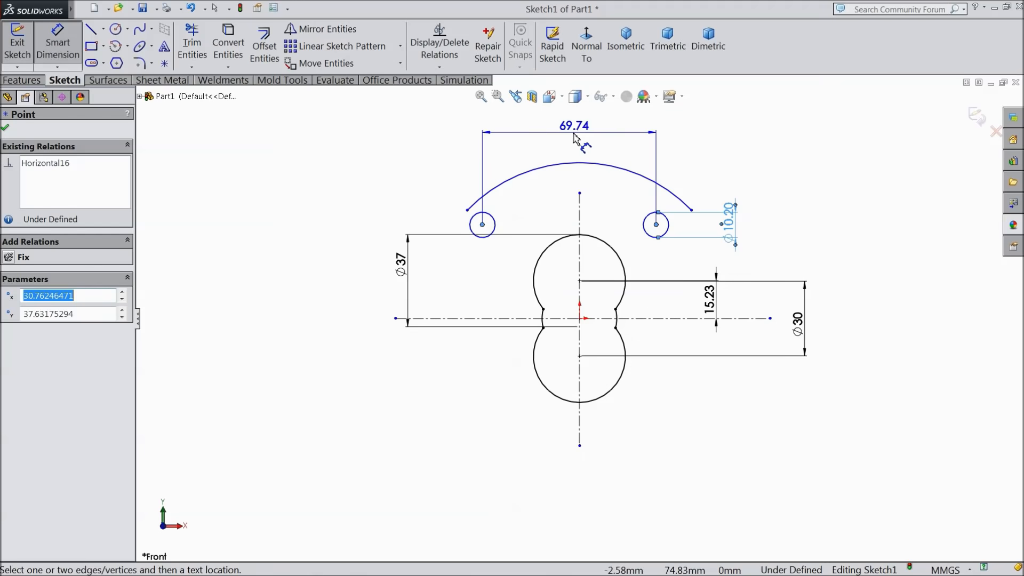
pyautogui.click(575, 132)
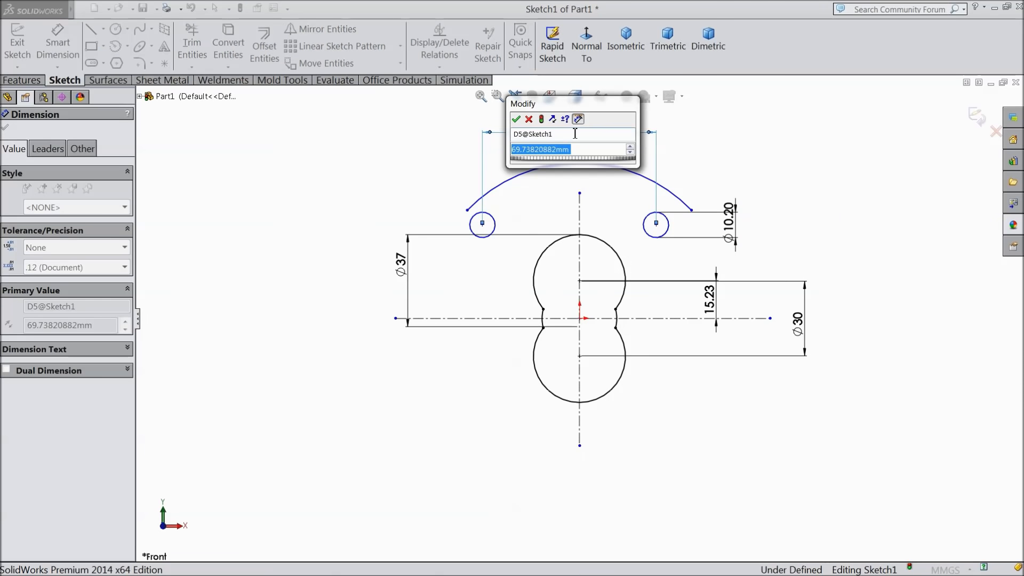
pyautogui.write('5')
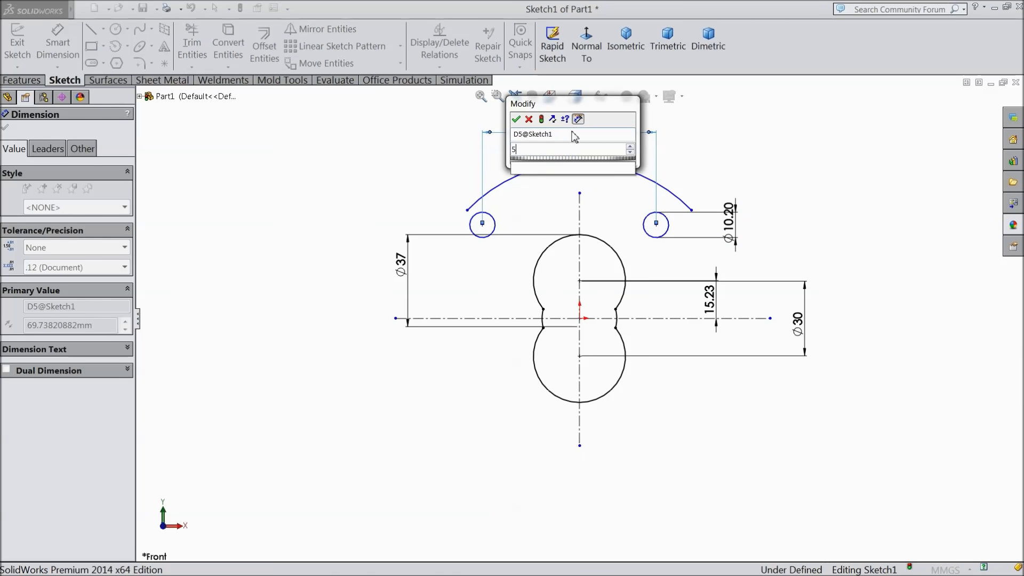
pyautogui.write('8')
pyautogui.press('Return')
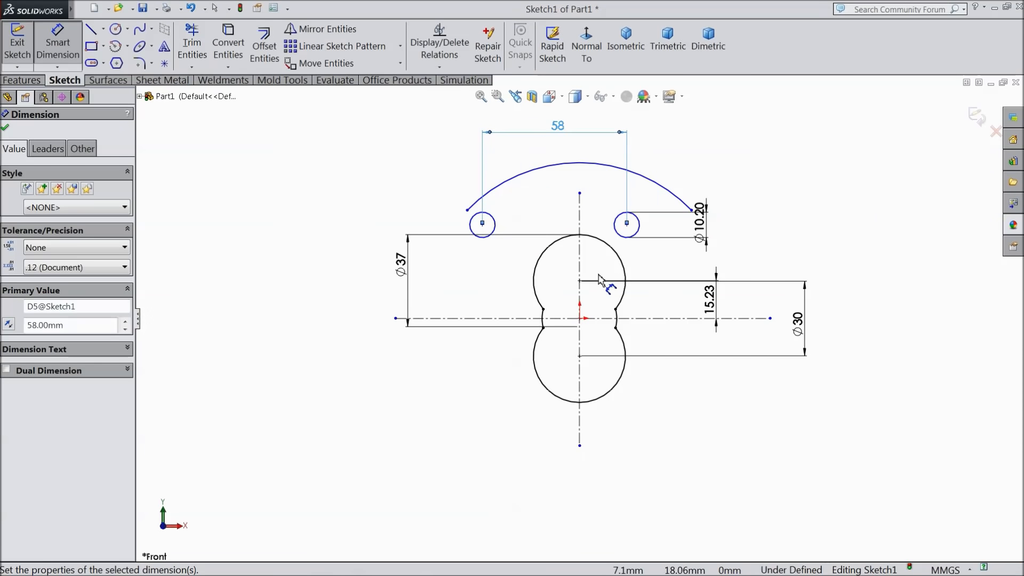
# Dimension the distance from the vertical centreline to the left small circle's centre as 58/2 mm.
pyautogui.scroll(-1, 587, 269)
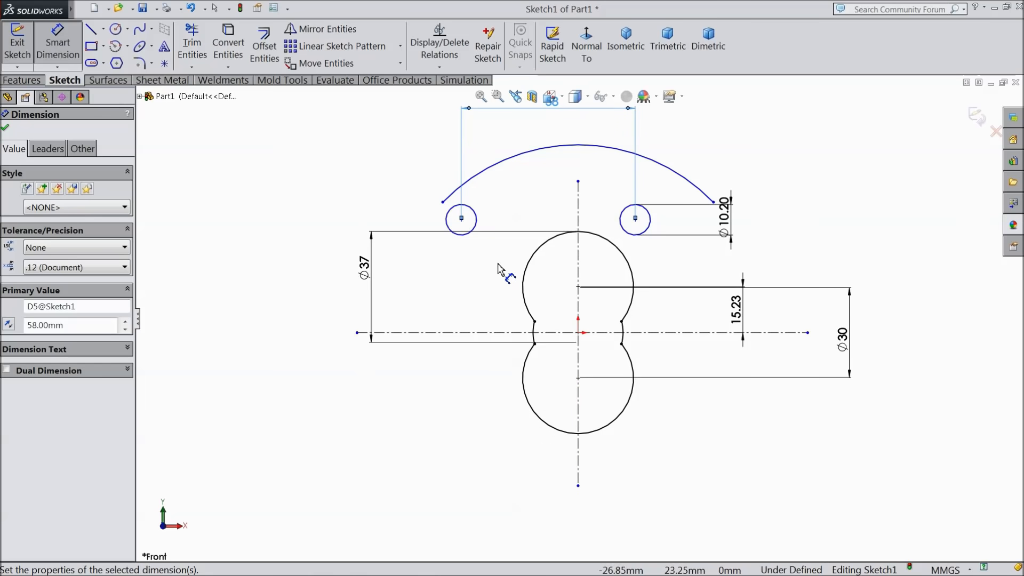
pyautogui.click(578, 217)
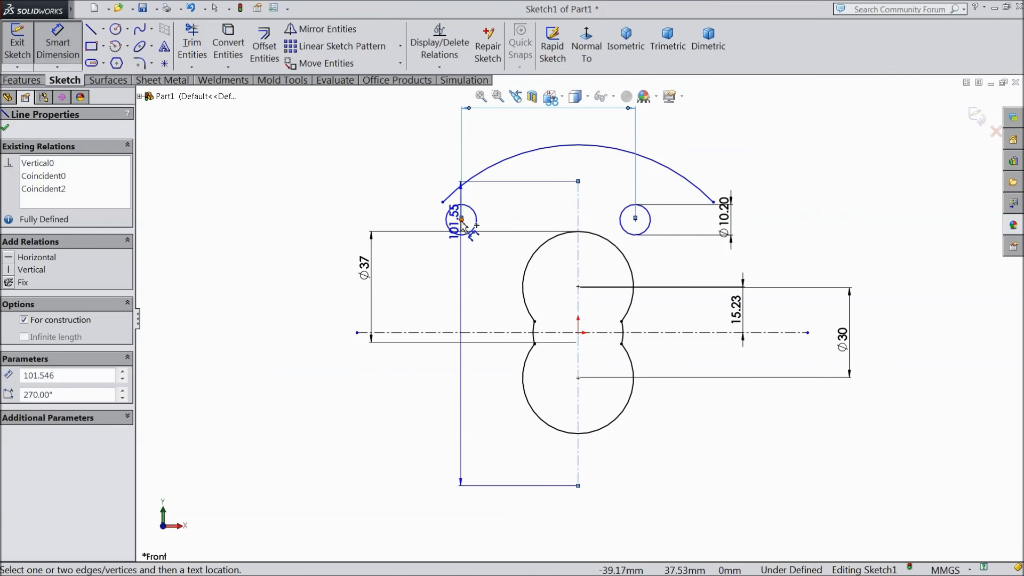
pyautogui.click(461, 219)
pyautogui.press('z')
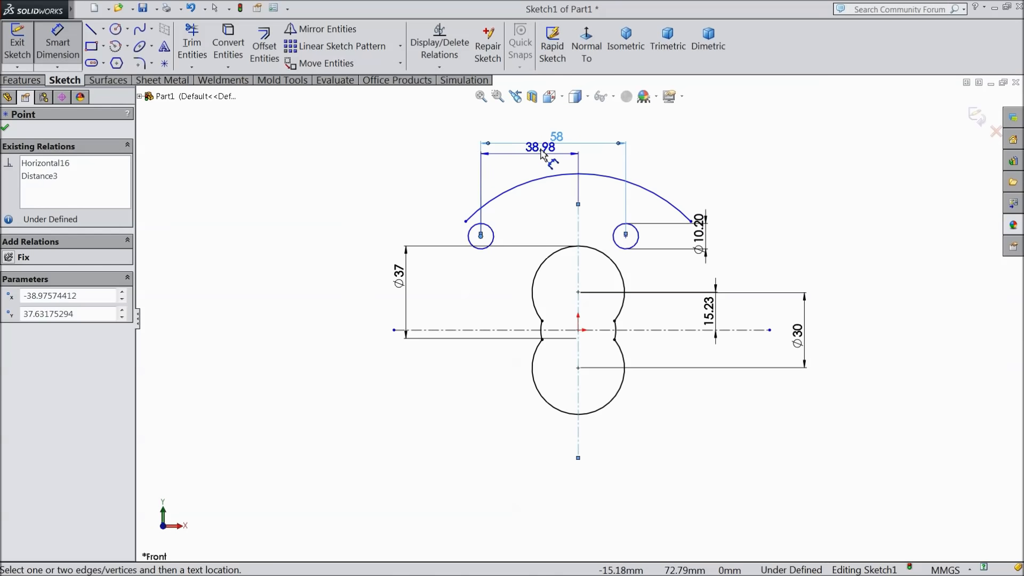
pyautogui.click(532, 121)
pyautogui.write('58/')
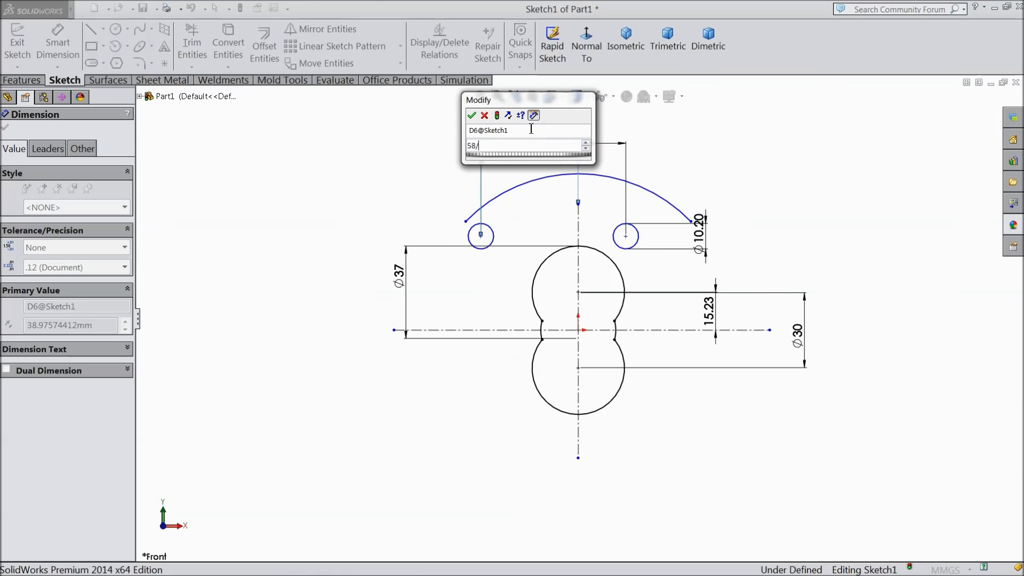
pyautogui.write('2')
pyautogui.click(471, 116)
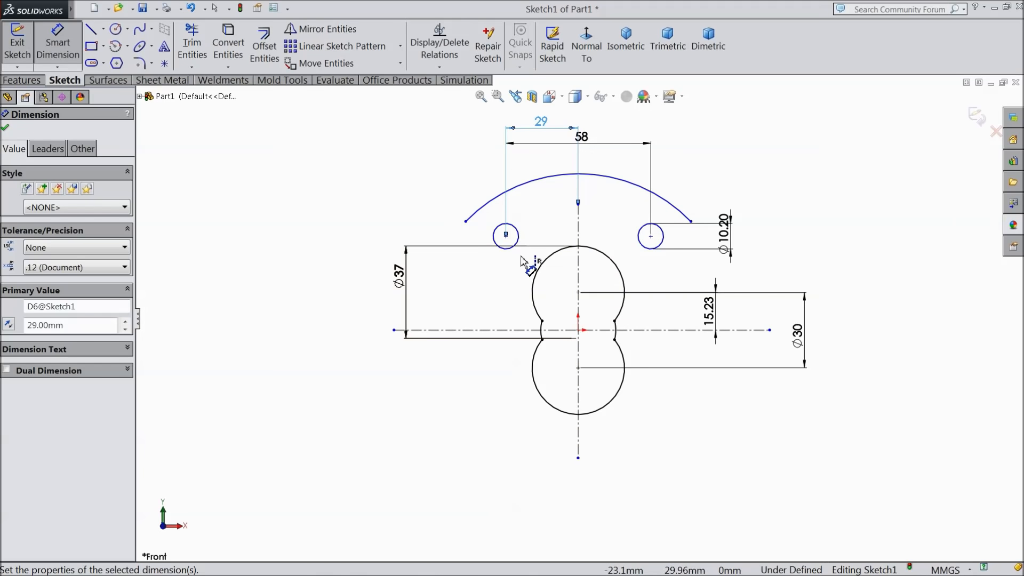
# Dimension the height of the left small circle's centre above the horizontal centreline as 59/2 mm.
pyautogui.click(505, 234)
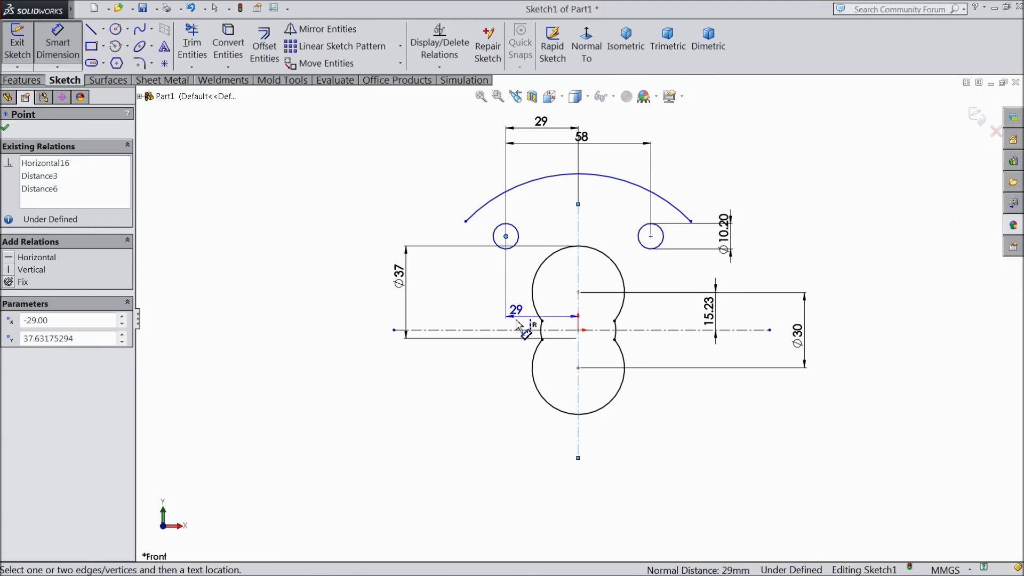
pyautogui.click(516, 331)
pyautogui.click(348, 302)
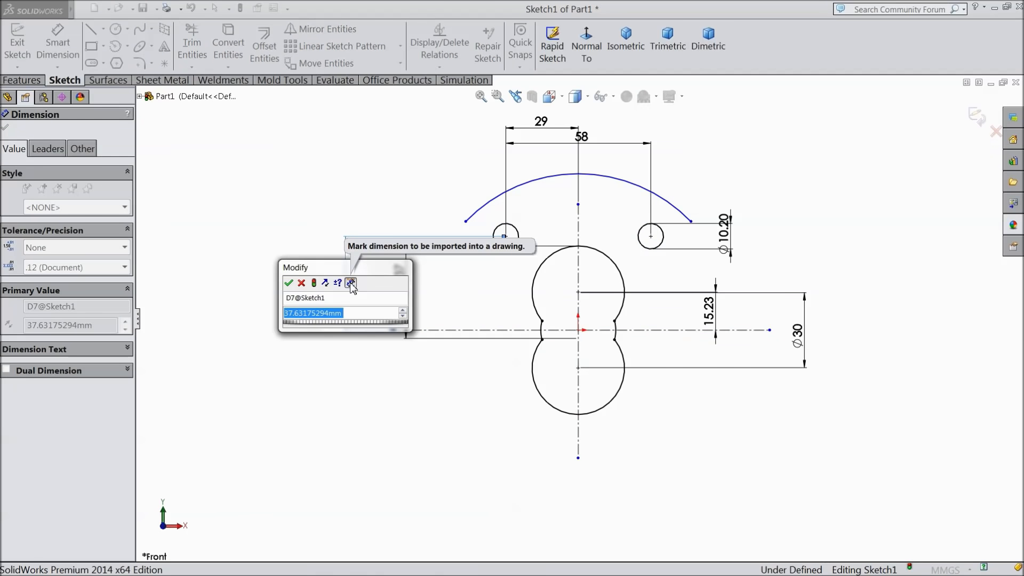
pyautogui.write('59/')
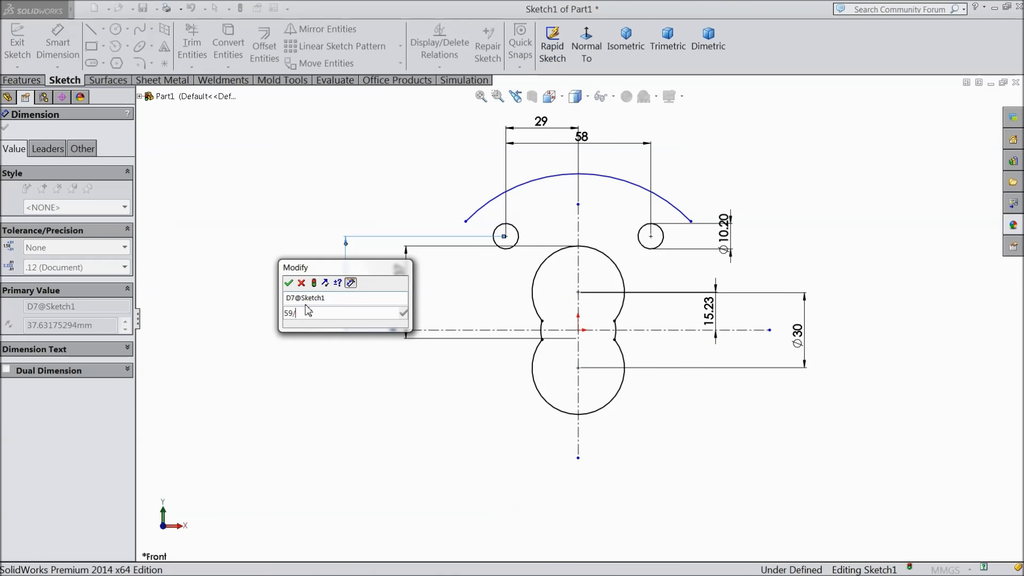
pyautogui.write('2')
pyautogui.click(290, 284)
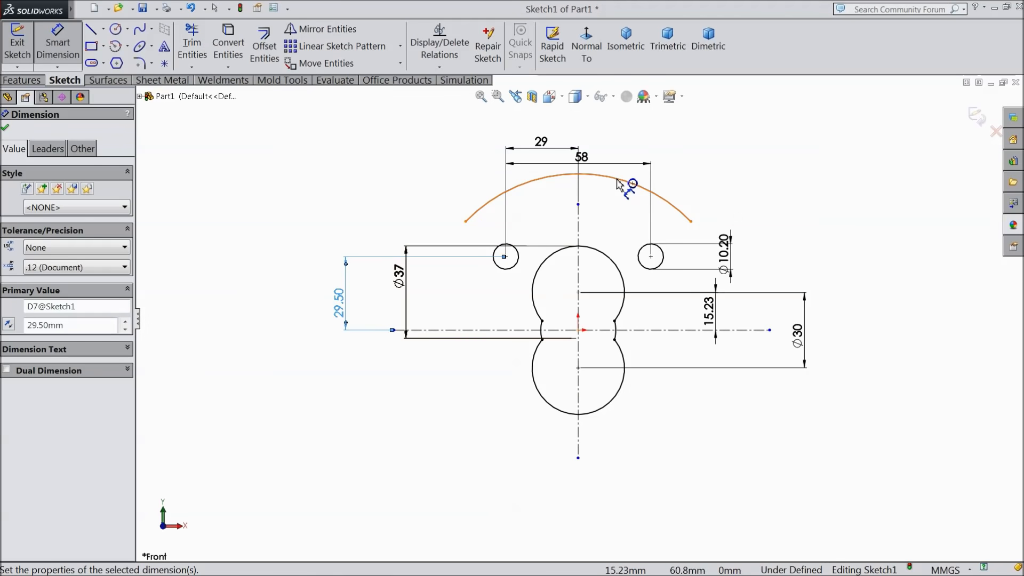
# Dimension the outer arc's radius as 50 mm and leave the dimension command.
pyautogui.press('z')
pyautogui.click(613, 209)
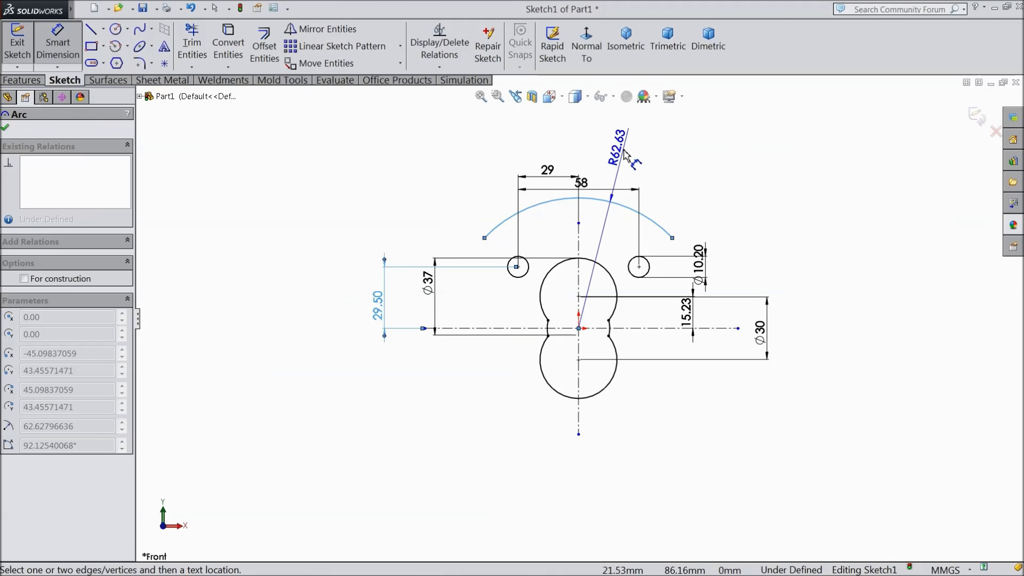
pyautogui.click(625, 143)
pyautogui.write('50')
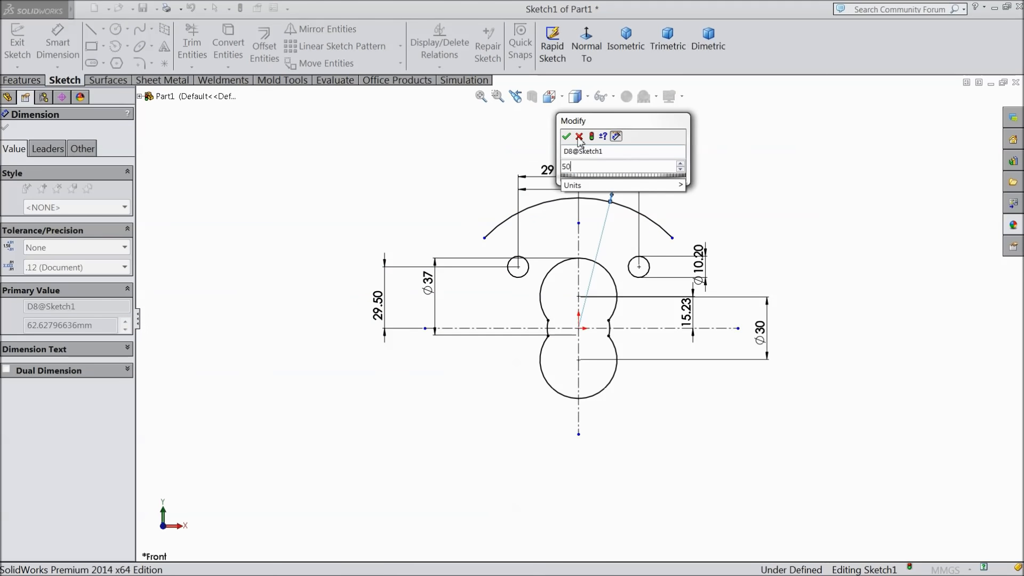
pyautogui.click(566, 136)
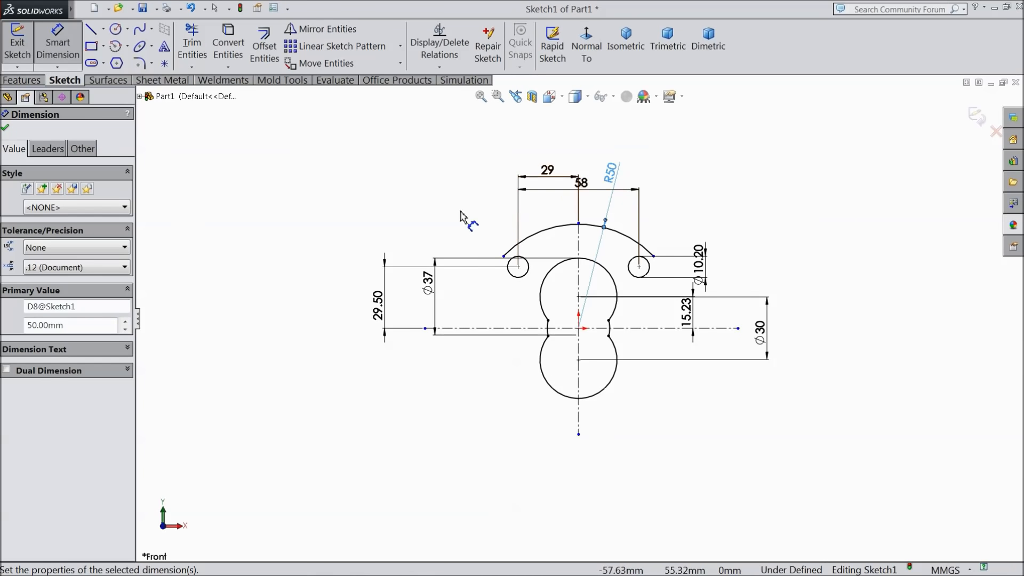
pyautogui.press('Escape')
# Reposition the 58 mm dimension higher above the sketch and move the R50 dimension out to the arc's right side.
pyautogui.moveTo(585, 186); pyautogui.dragTo(590, 125)
pyautogui.moveTo(611, 172); pyautogui.dragTo(689, 161)
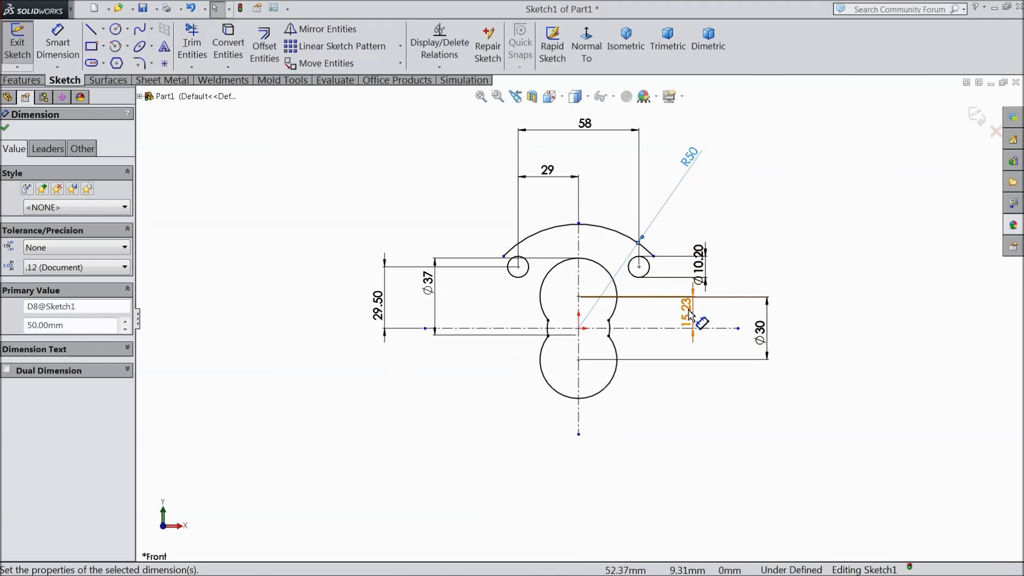
# Move the 15.23 dimension outside the 30 mm dimension and shift the 37 mm diameter dimension slightly farther from the profile.
pyautogui.moveTo(687, 312); pyautogui.dragTo(852, 308)
pyautogui.scroll(-2, 666, 306)
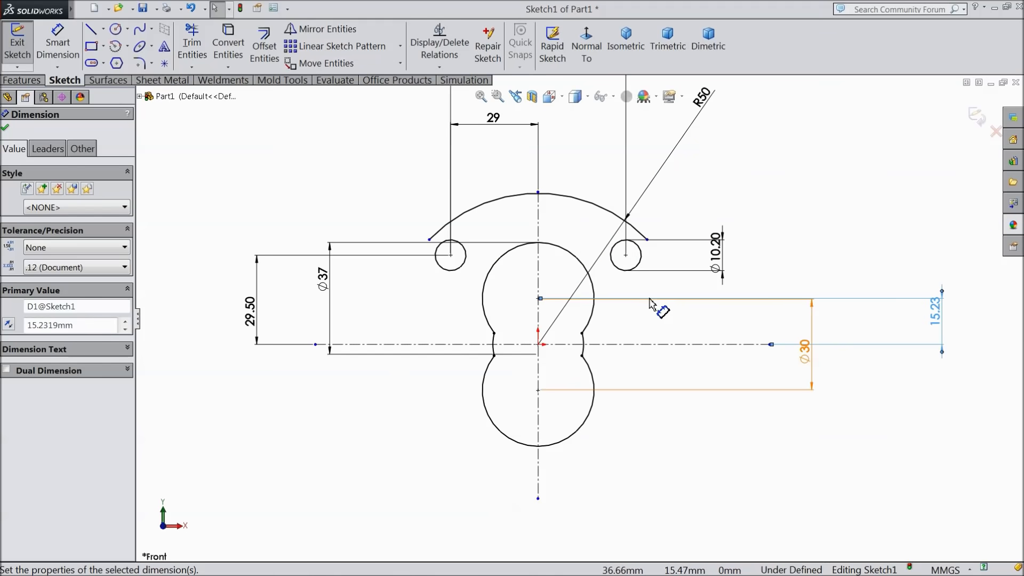
pyautogui.scroll(-2, 482, 318)
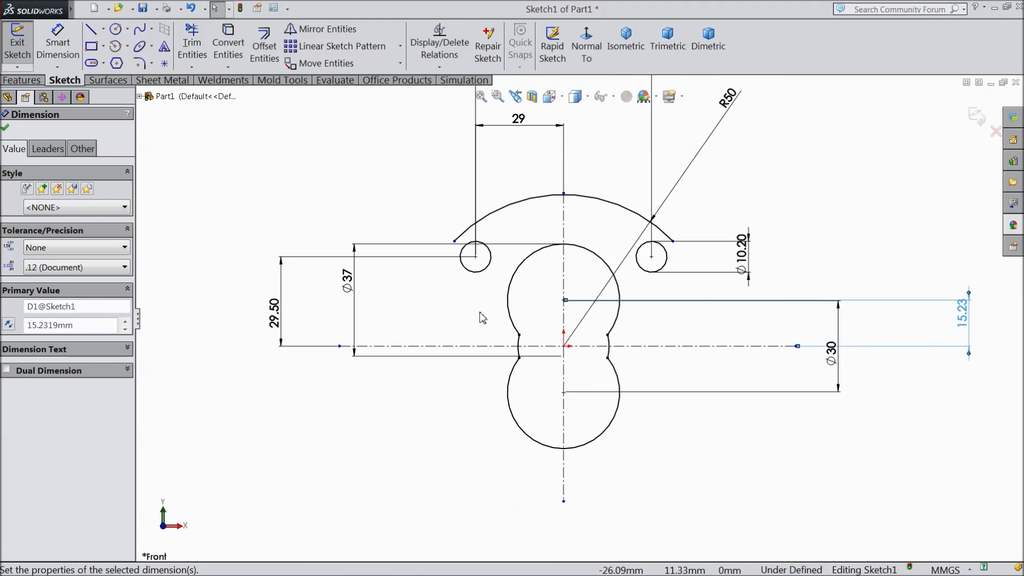
pyautogui.moveTo(353, 298); pyautogui.dragTo(339, 299)
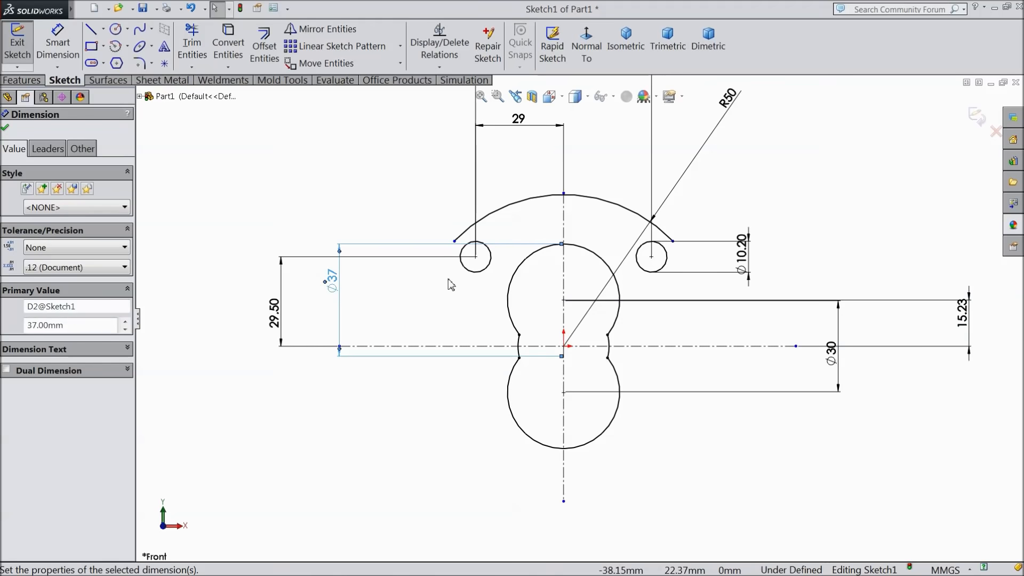
pyautogui.click(91, 29)
pyautogui.scroll(-3, 399, 244)
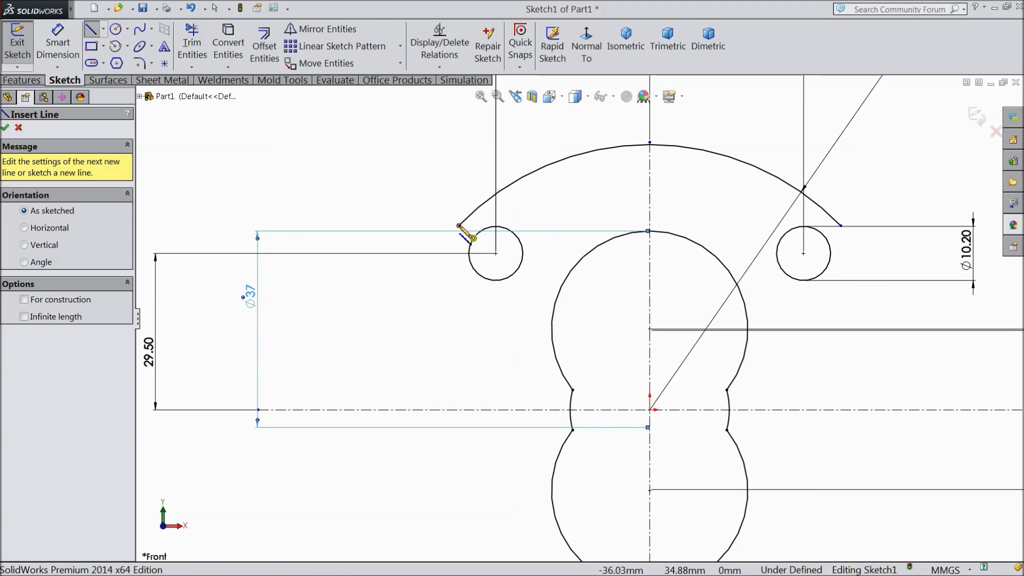
pyautogui.click(459, 225)
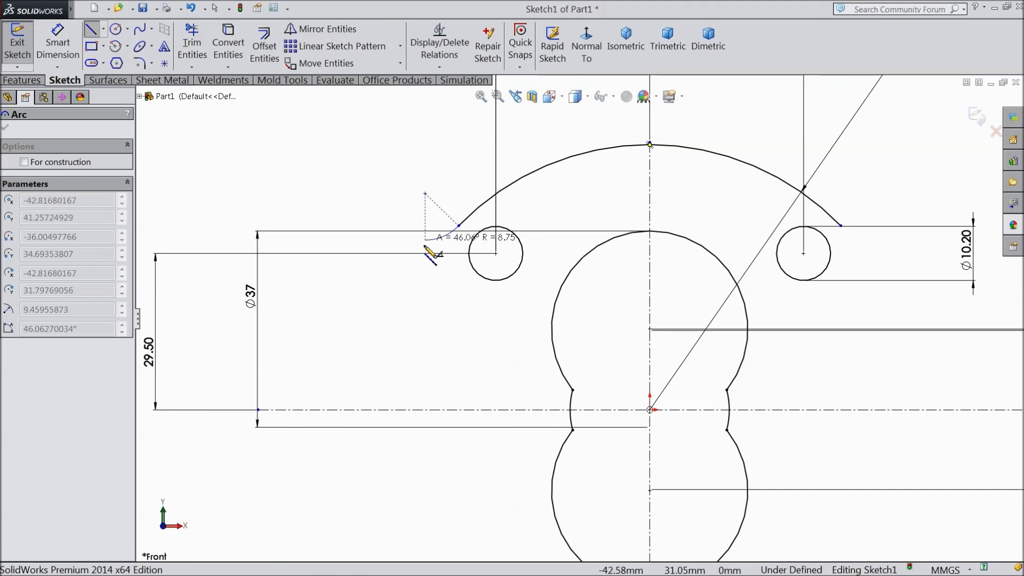
pyautogui.rightClick(387, 194)
pyautogui.click(410, 128)
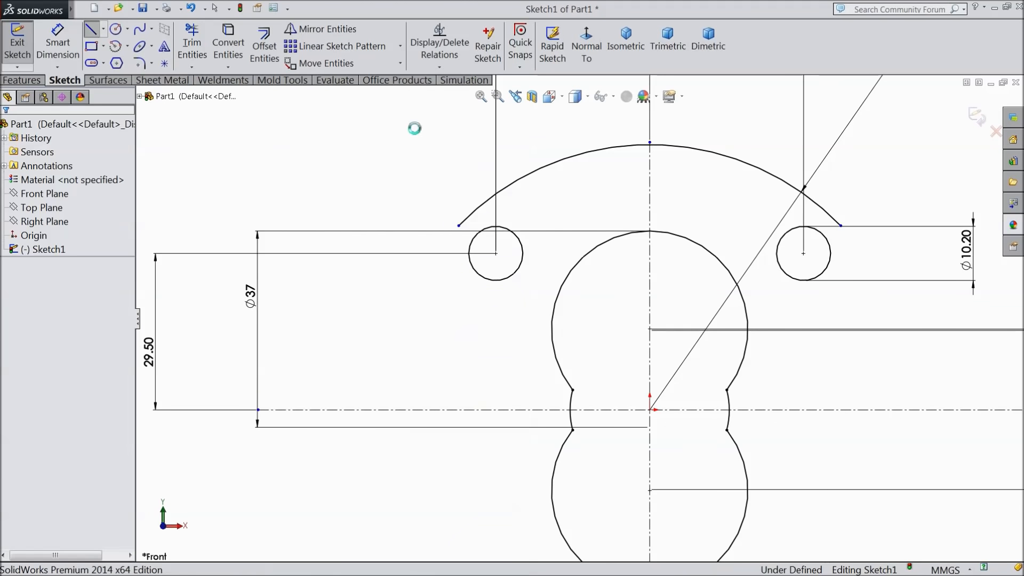
# Try a three-point arc of about 7.56 mm radius curving outward from the outer arc's left end.
pyautogui.click(127, 47)
pyautogui.click(140, 96)
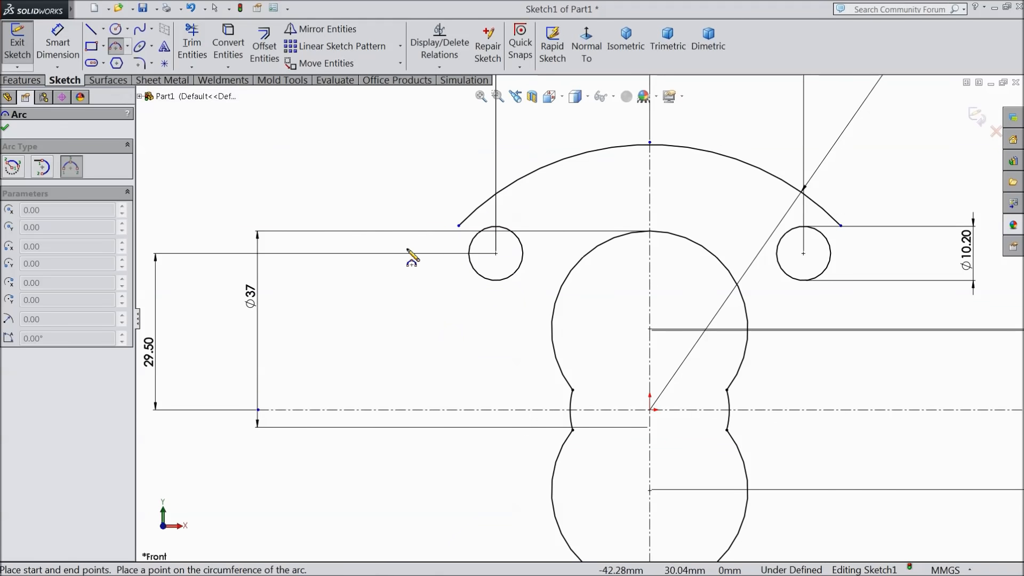
pyautogui.click(458, 225)
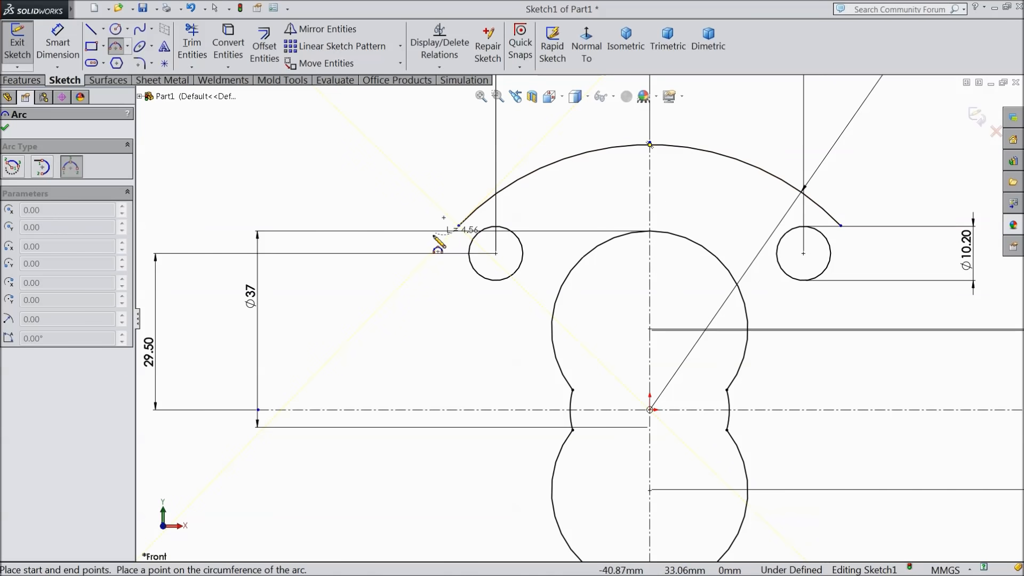
pyautogui.click(399, 268)
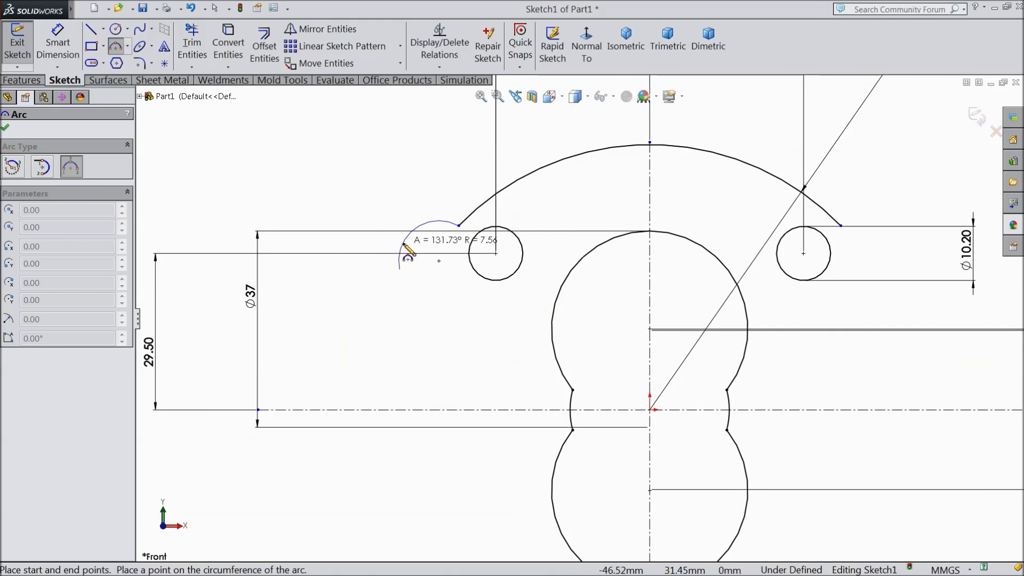
pyautogui.click(404, 244)
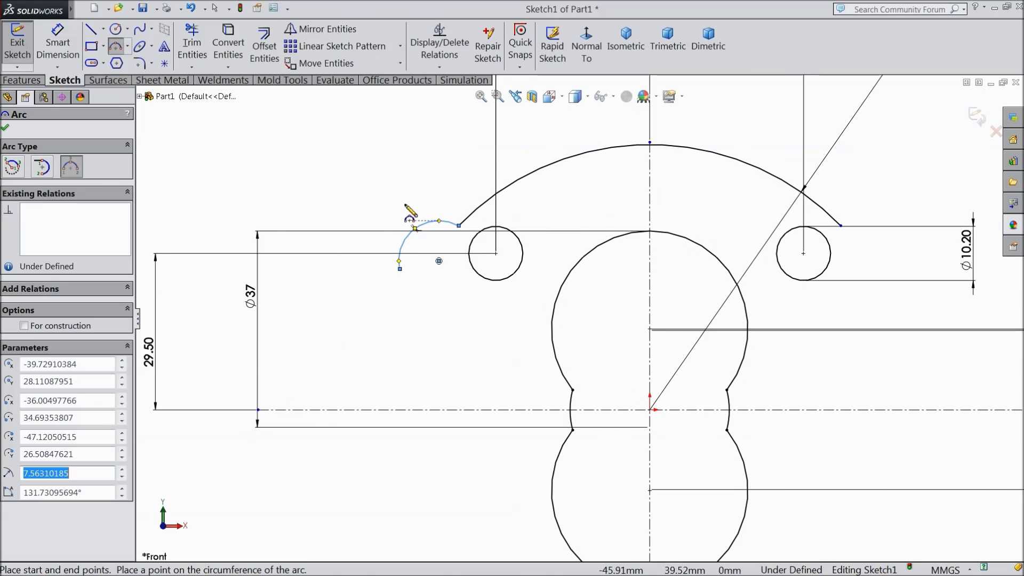
pyautogui.rightClick(411, 163)
pyautogui.click(429, 134)
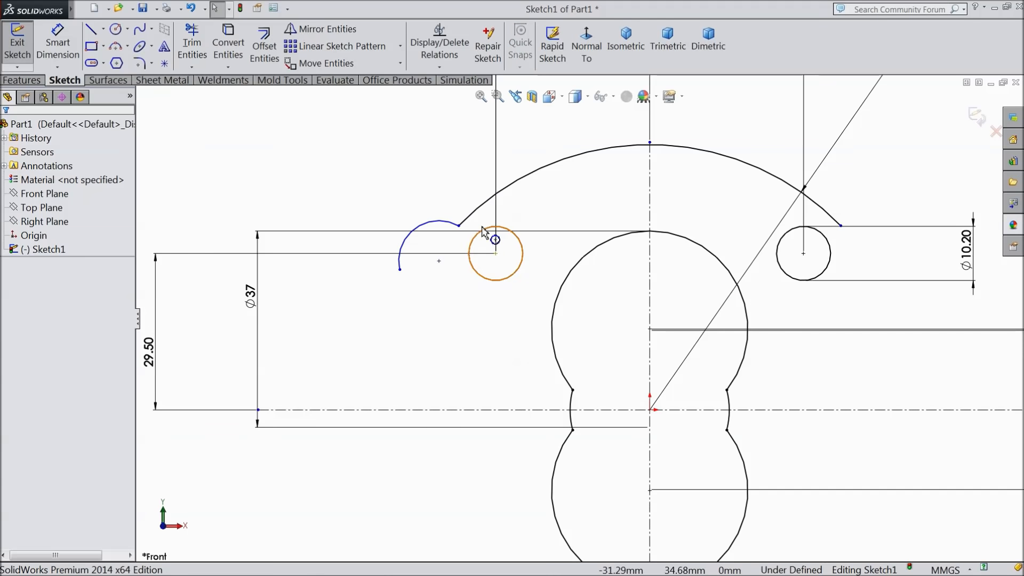
# Shorten the outer arc by moving its left end inward until it sits above the left small circle's centre.
pyautogui.moveTo(459, 226); pyautogui.dragTo(485, 213)
pyautogui.moveTo(443, 239); pyautogui.dragTo(458, 254)
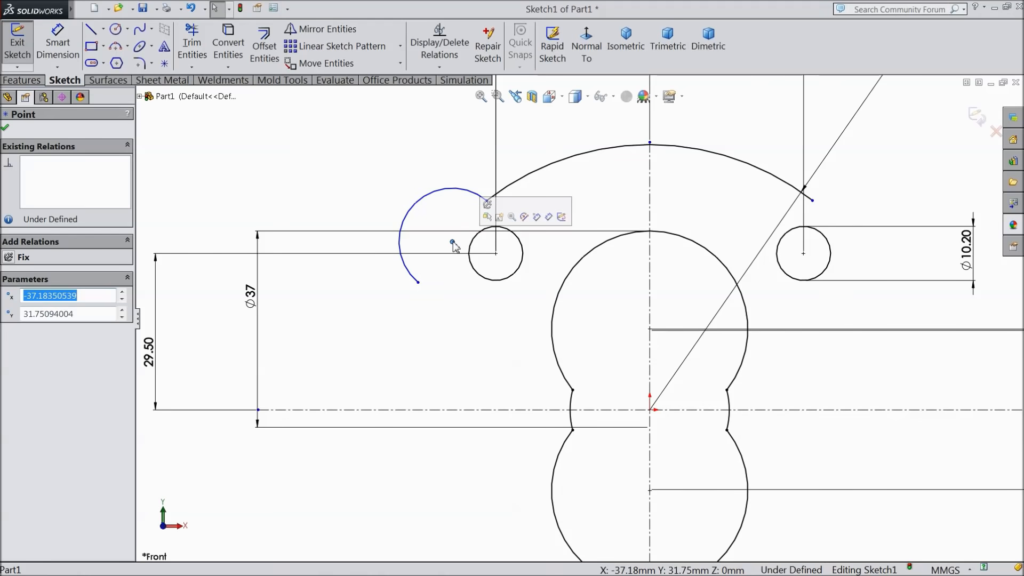
pyautogui.click(409, 156)
pyautogui.moveTo(486, 199)
pyautogui.mouseDown()
pyautogui.moveTo(514, 200)
pyautogui.moveTo(496, 193)
pyautogui.mouseUp()
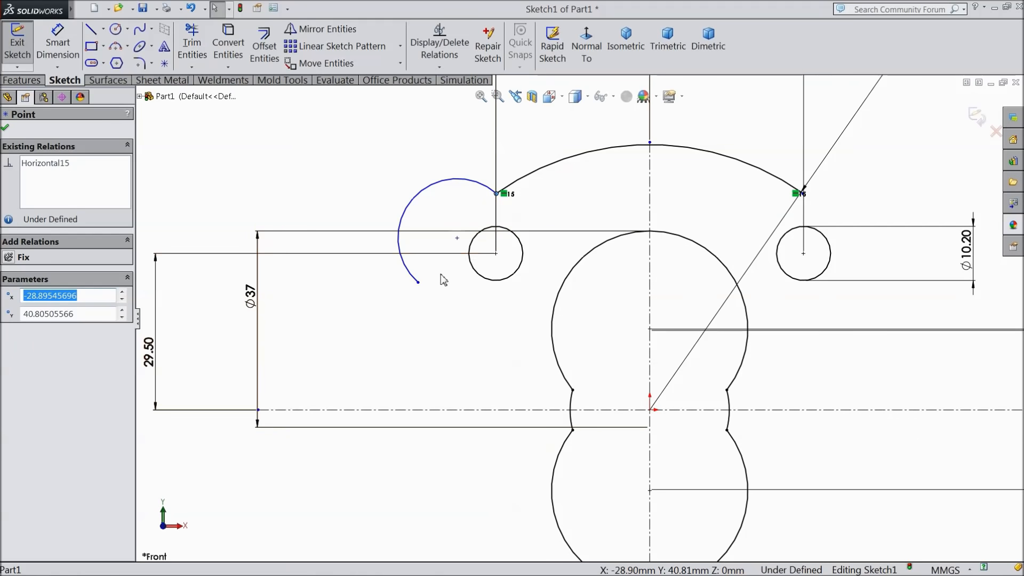
# Delete the small arc attached to the outer arc's left end.
pyautogui.click(418, 282)
pyautogui.click(449, 275)
pyautogui.click(457, 239)
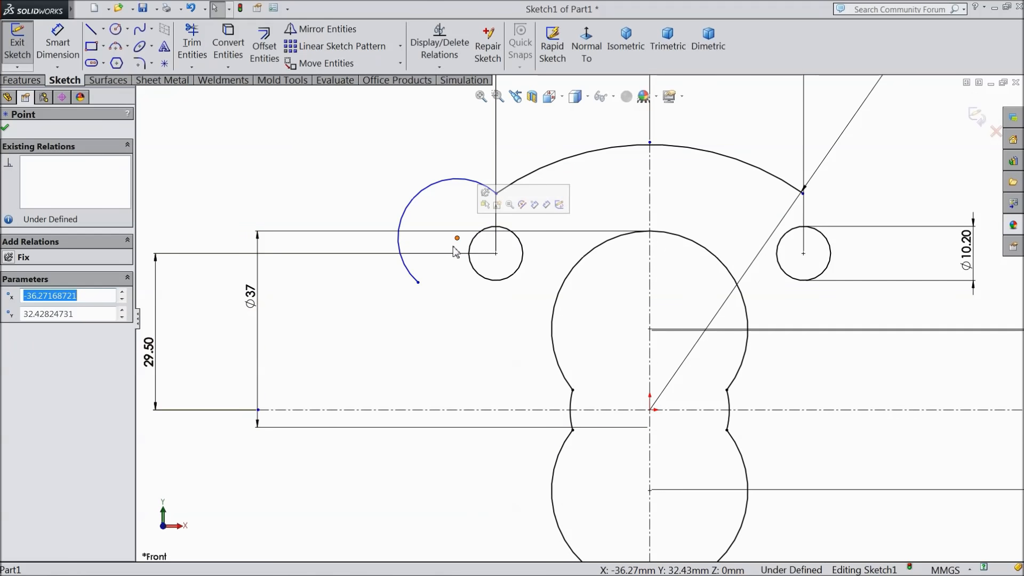
pyautogui.click(450, 186)
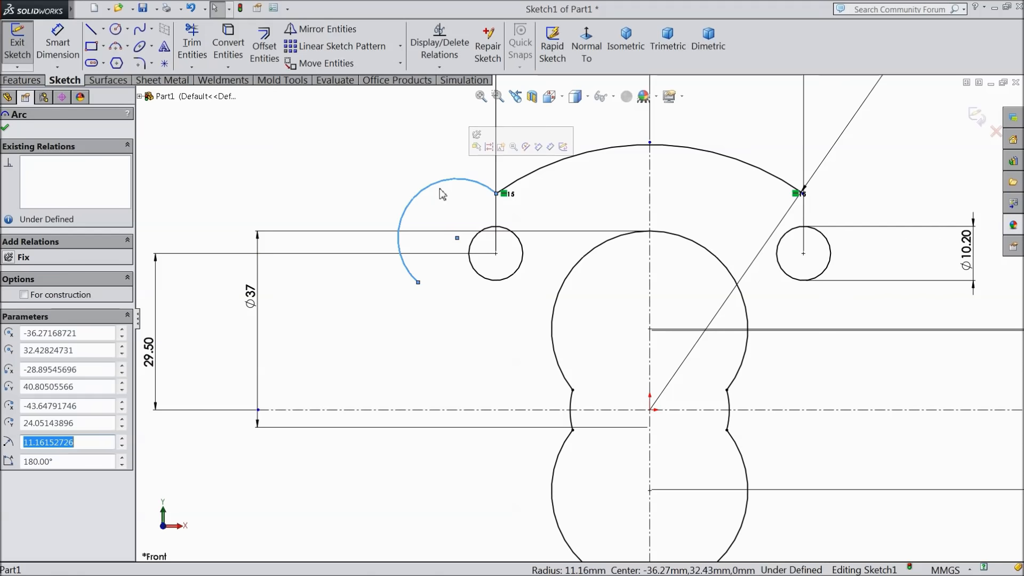
pyautogui.press('Delete')
# Draw a three-point arc of about 18.1 mm radius from the outer arc's left end down around the left small circle.
pyautogui.click(114, 47)
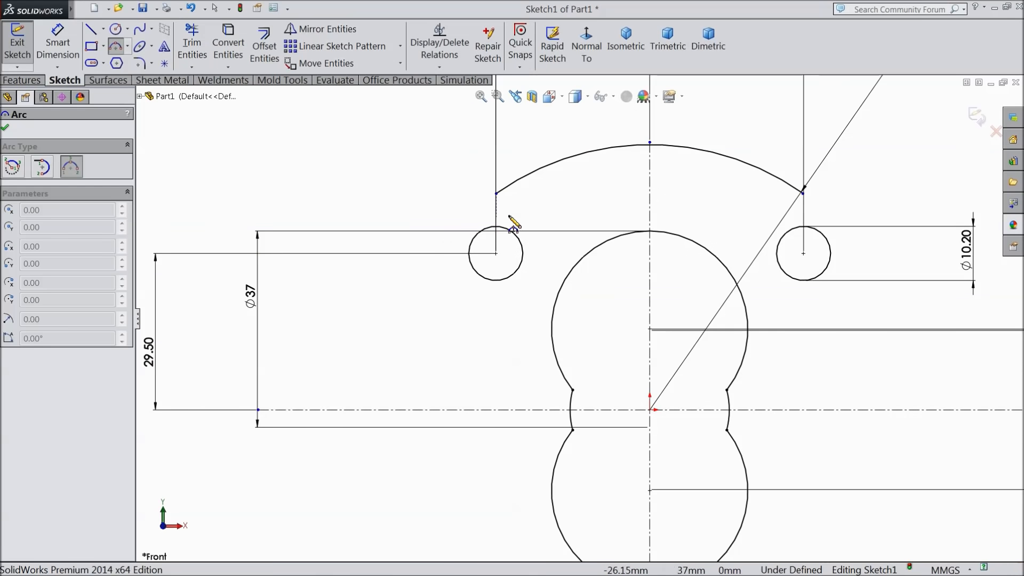
pyautogui.click(496, 194)
pyautogui.click(433, 268)
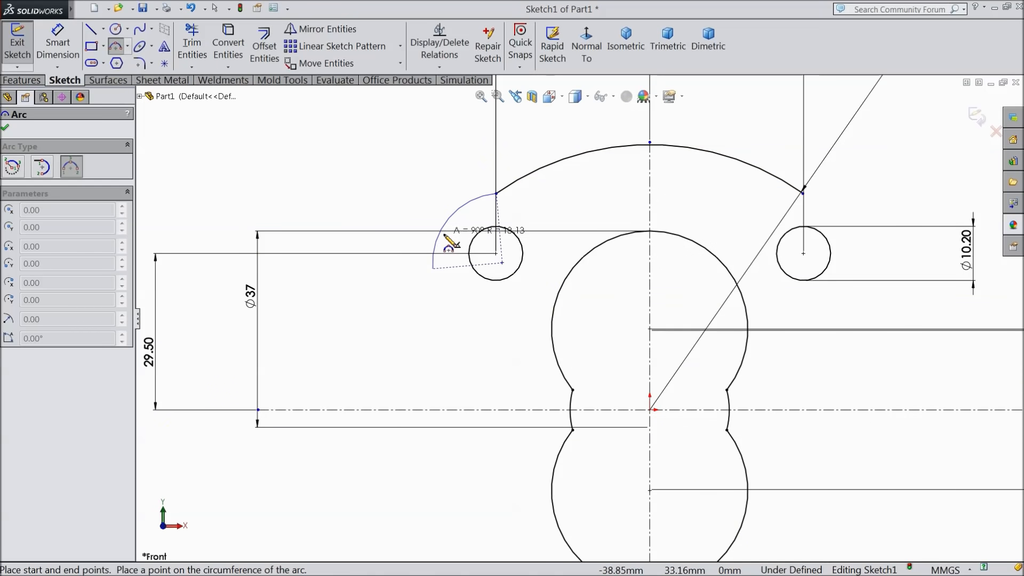
pyautogui.click(446, 235)
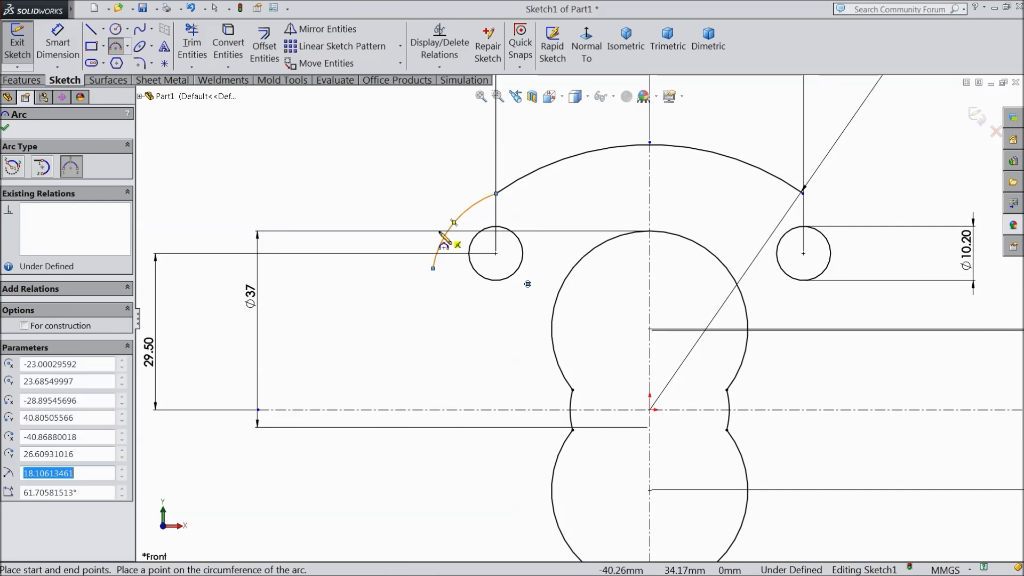
pyautogui.rightClick(446, 235)
pyautogui.click(408, 130)
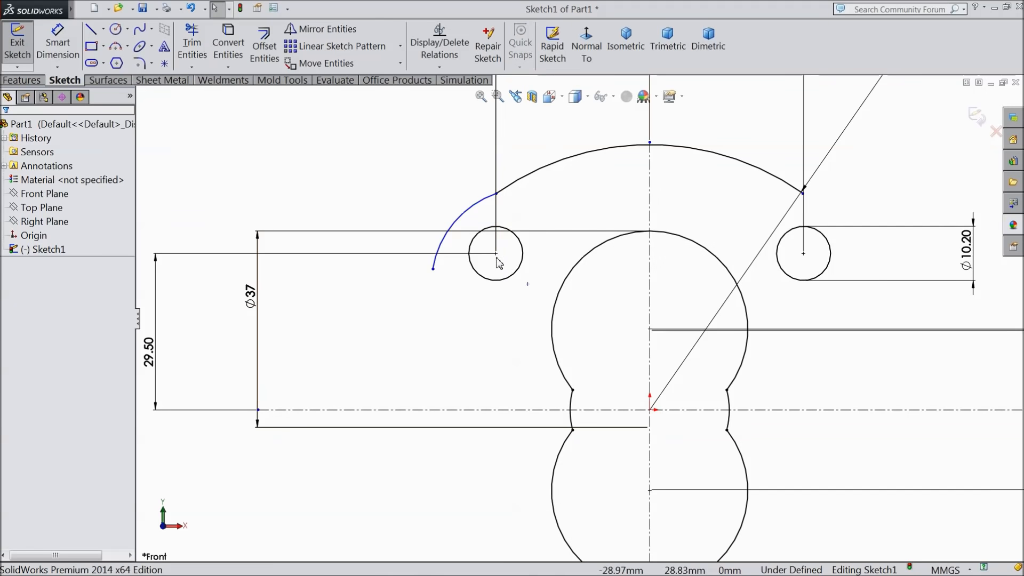
# Merge the new arc's centre with the left small circle's centre and adjust the arc's free end slightly.
pyautogui.click(495, 254)
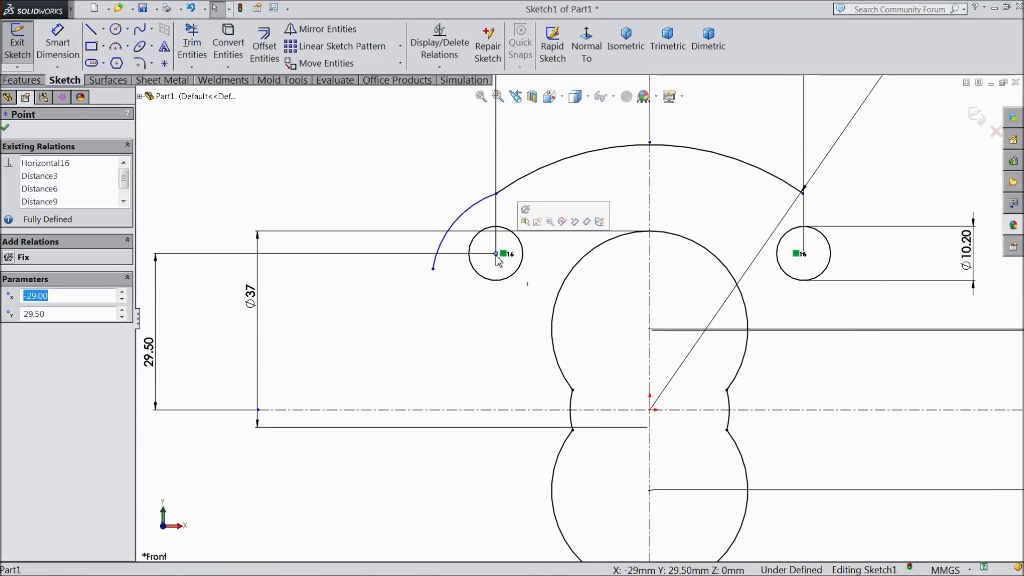
pyautogui.keyDown('ctrl'); pyautogui.click(527, 285); pyautogui.keyUp('ctrl')
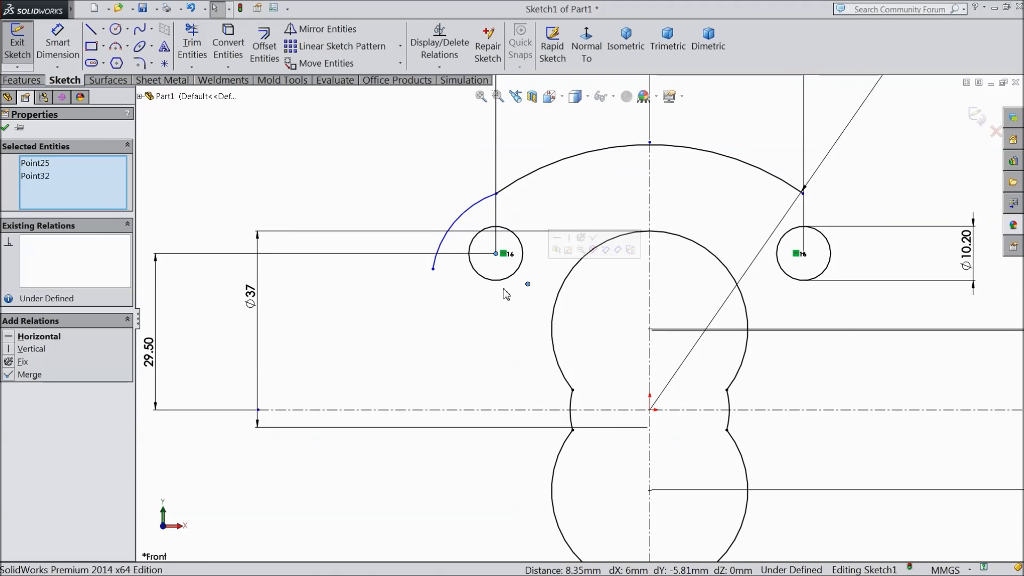
pyautogui.click(593, 238)
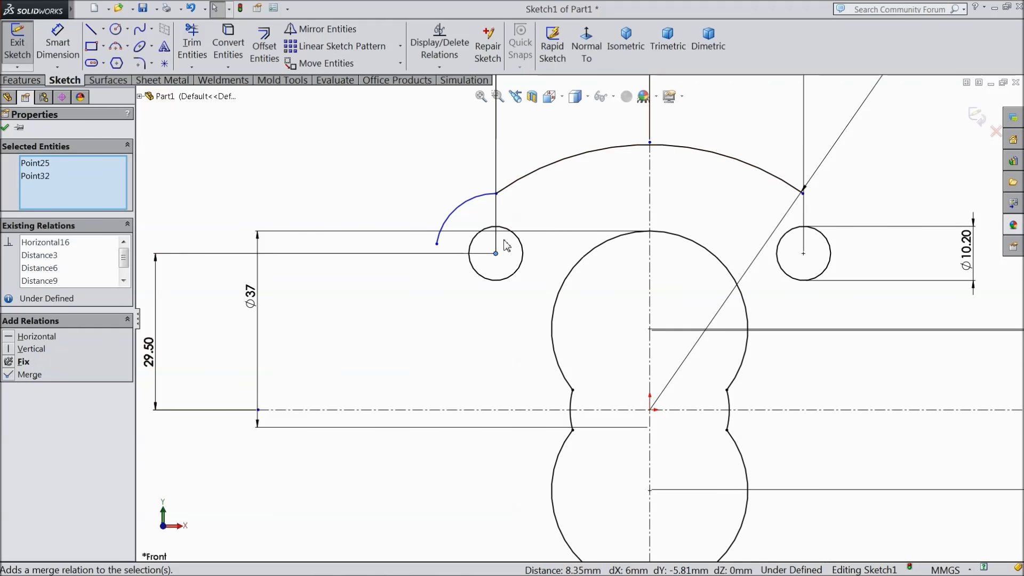
pyautogui.moveTo(437, 243)
pyautogui.mouseDown()
pyautogui.moveTo(436, 263)
pyautogui.moveTo(435, 247)
pyautogui.mouseUp()
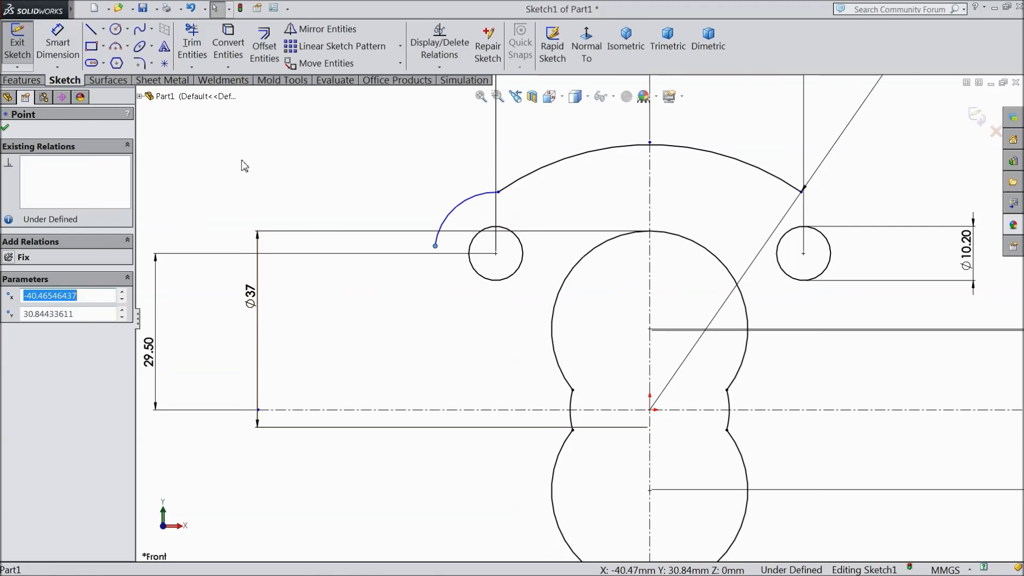
# Dimension the radius of the arc around the left small circle as 11 mm.
pyautogui.click(46, 50)
pyautogui.click(450, 216)
pyautogui.click(423, 193)
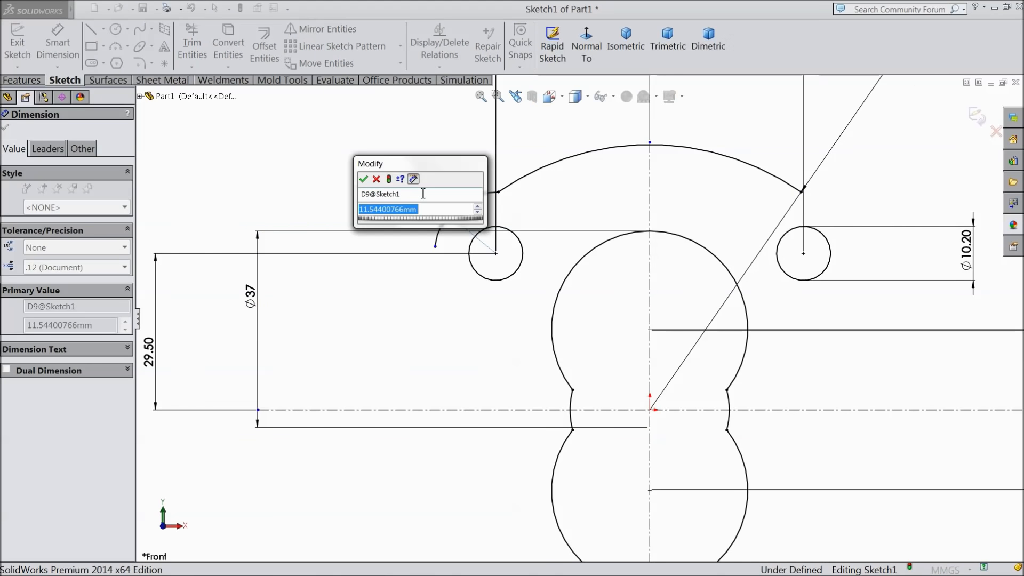
pyautogui.write('11')
pyautogui.press('Return')
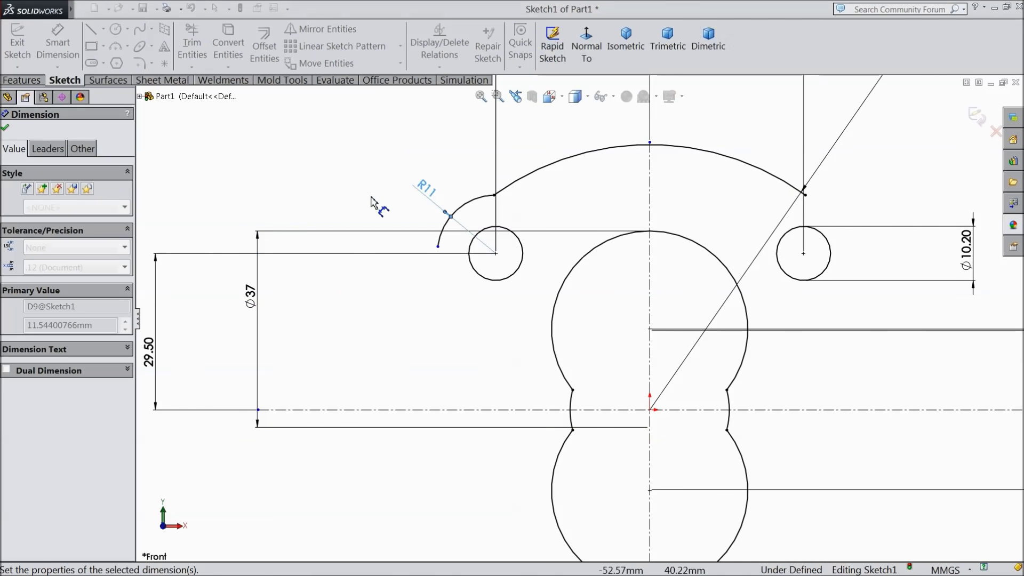
# From the R11 arc's free end, sketch a short vertical line, a short outward slanted line and a vertical line about 24.9 mm to the horizontal centreline.
pyautogui.press('l')
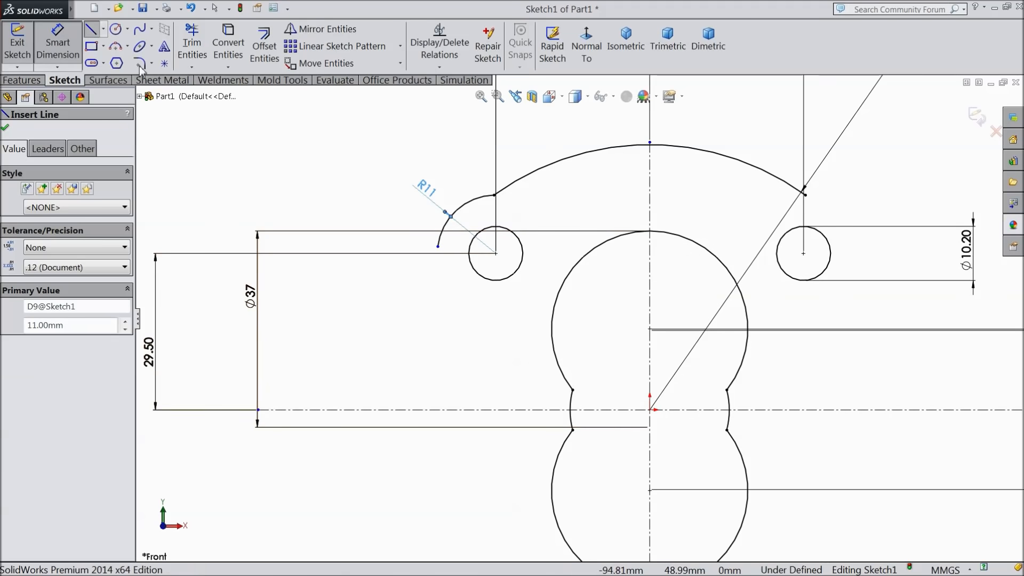
pyautogui.click(437, 246)
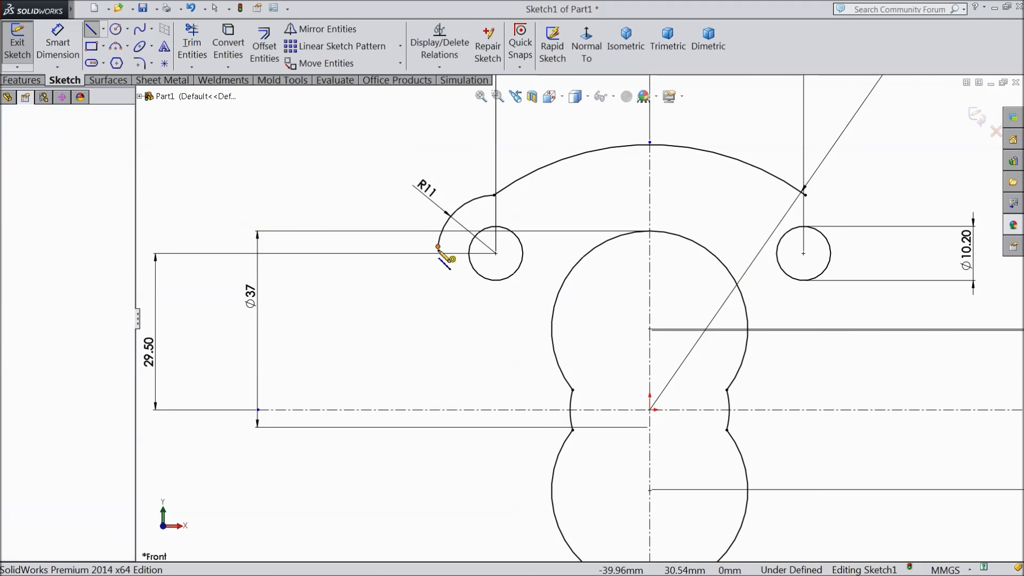
pyautogui.click(437, 267)
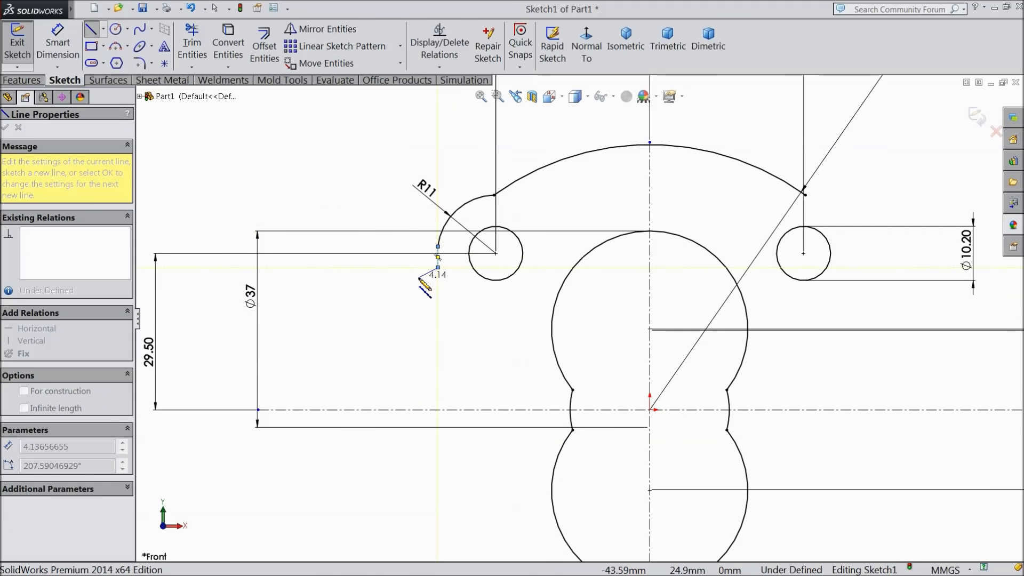
pyautogui.click(419, 277)
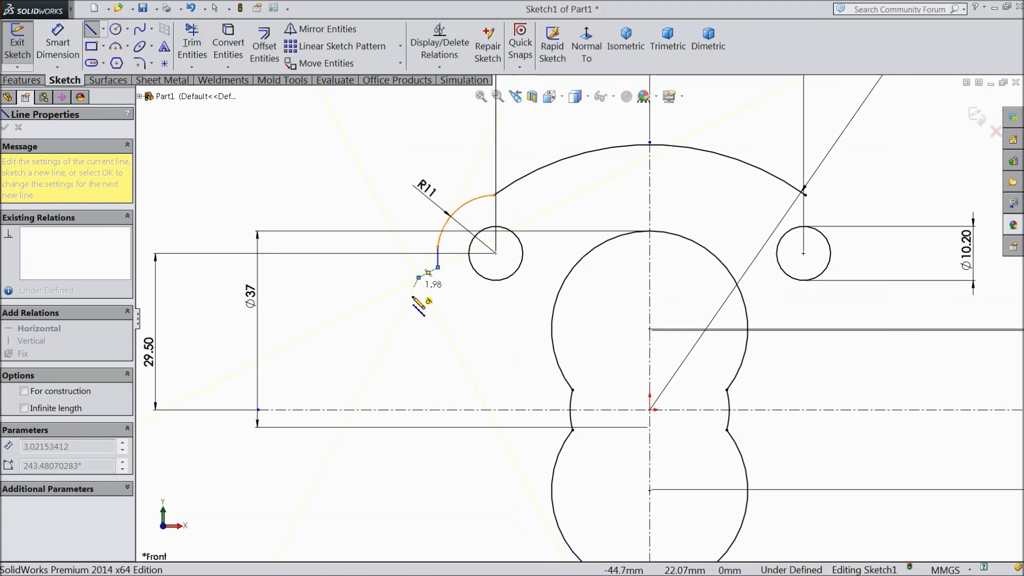
pyautogui.click(418, 409)
pyautogui.rightClick(315, 99)
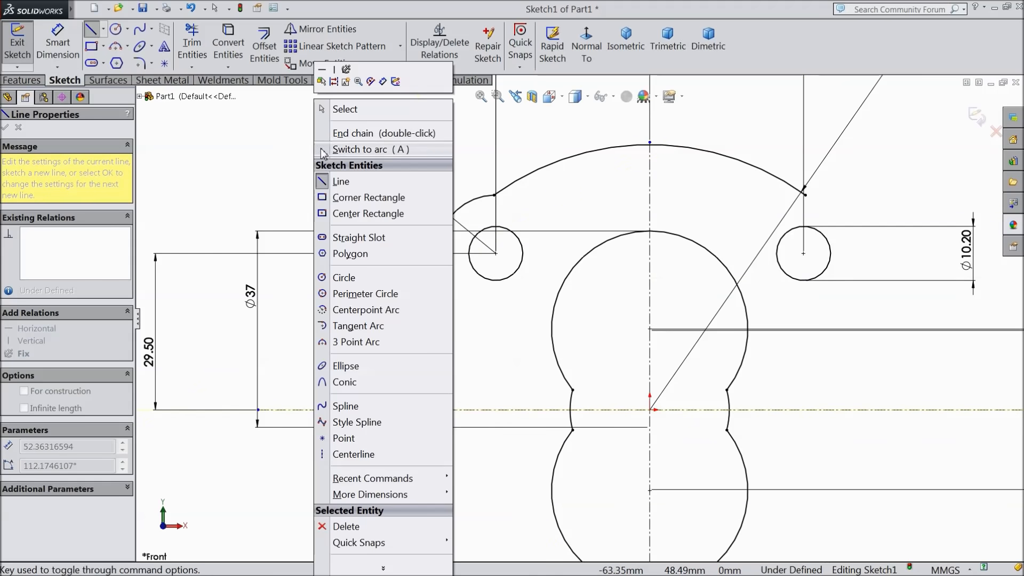
pyautogui.click(342, 107)
# Dimension the distance from the long left vertical line to the vertical centreline as 84/2 mm, placed below the profile.
pyautogui.scroll(1, 414, 165)
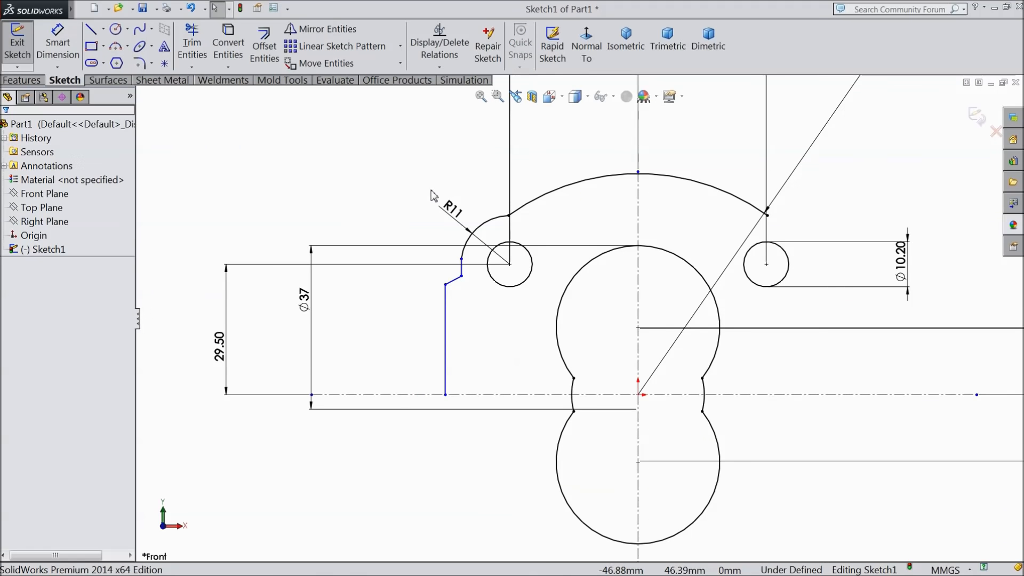
pyautogui.scroll(3, 603, 373)
pyautogui.scroll(-3, 597, 400)
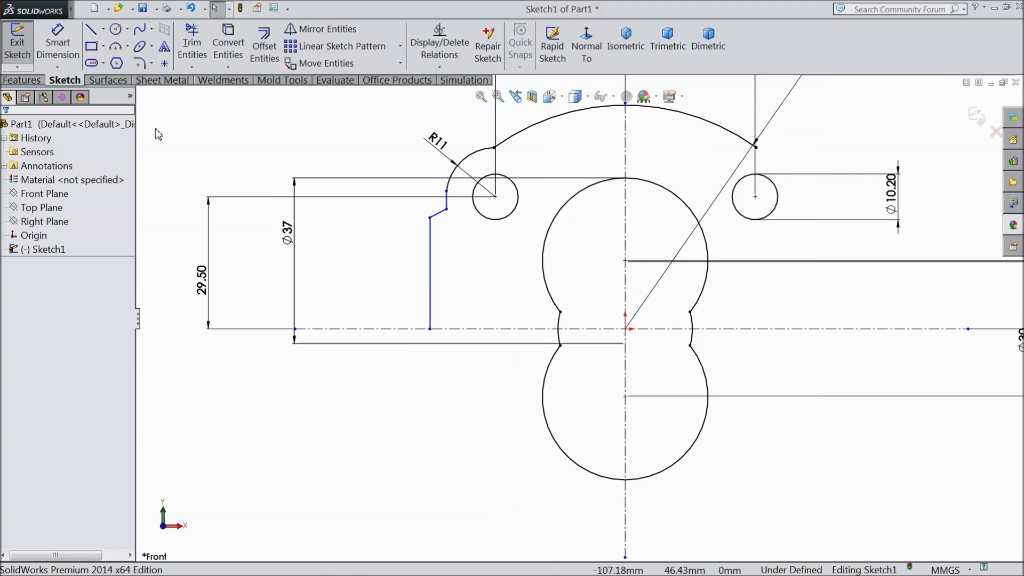
pyautogui.click(56, 43)
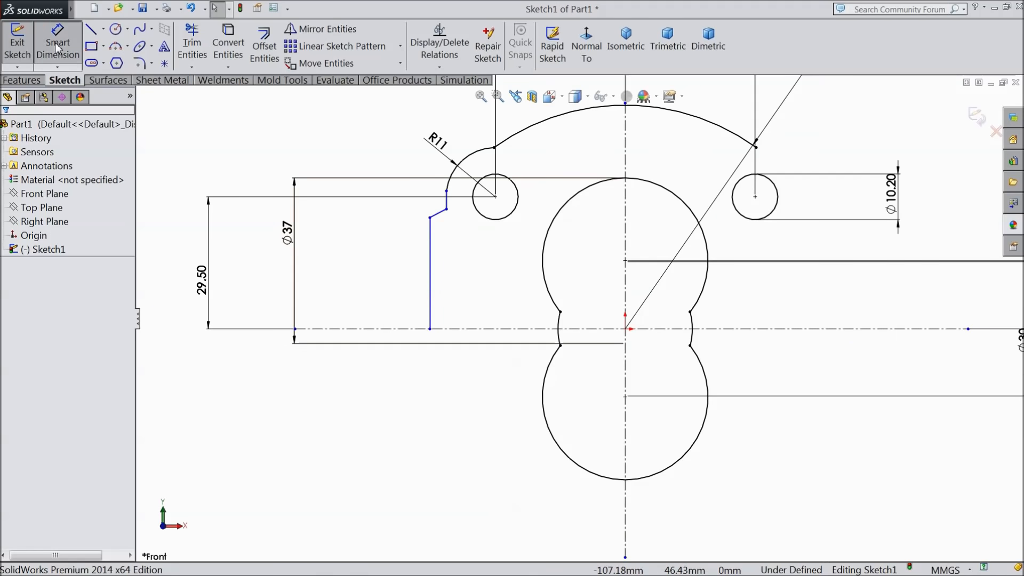
pyautogui.click(626, 295)
pyautogui.click(430, 288)
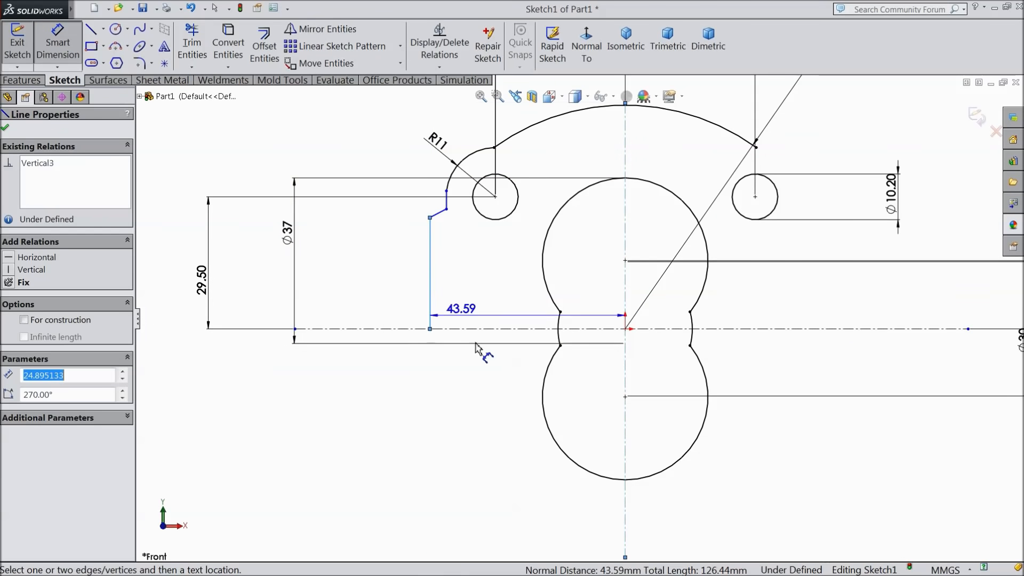
pyautogui.scroll(2, 579, 318)
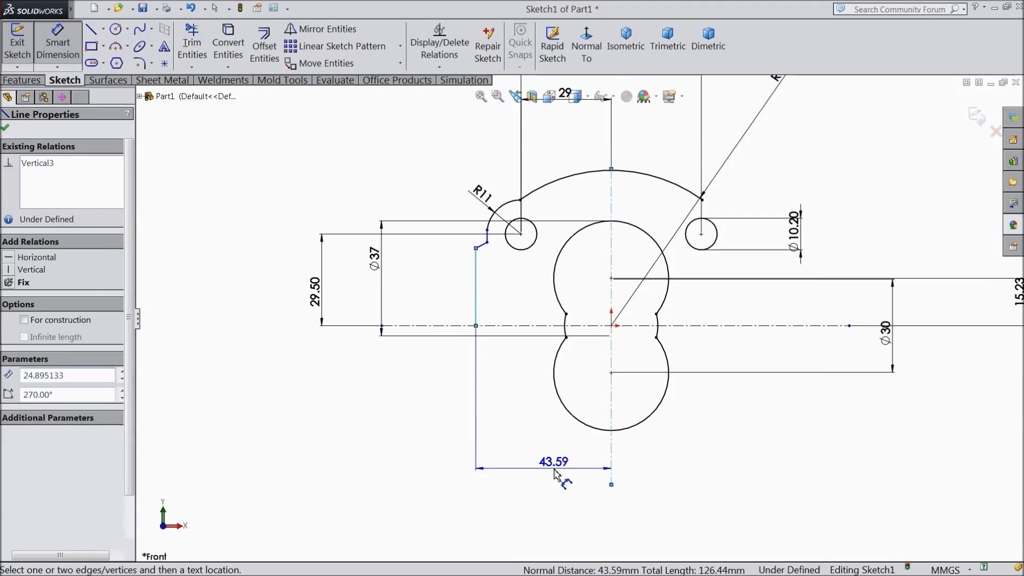
pyautogui.click(554, 471)
pyautogui.write('84/2')
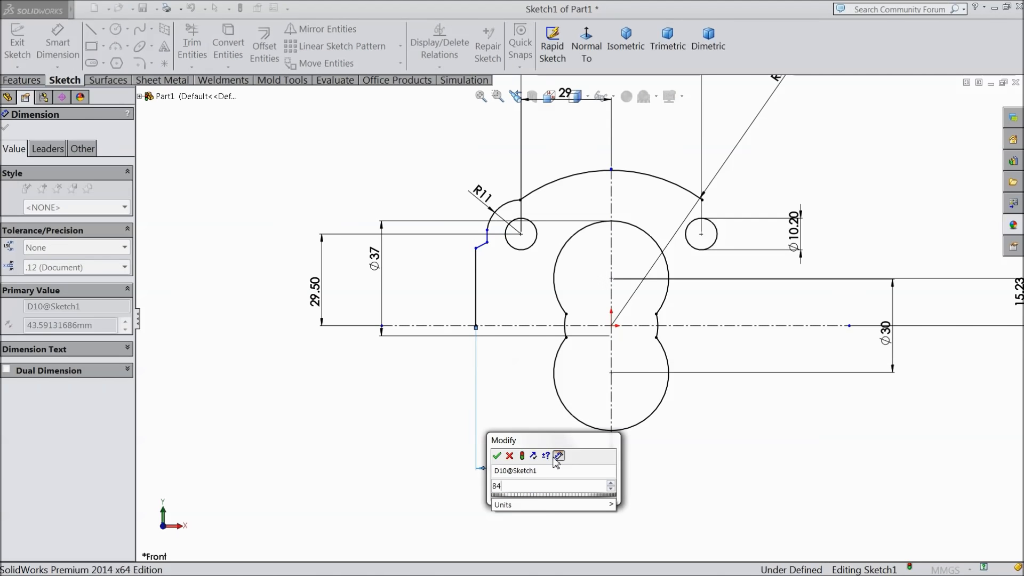
pyautogui.click(496, 455)
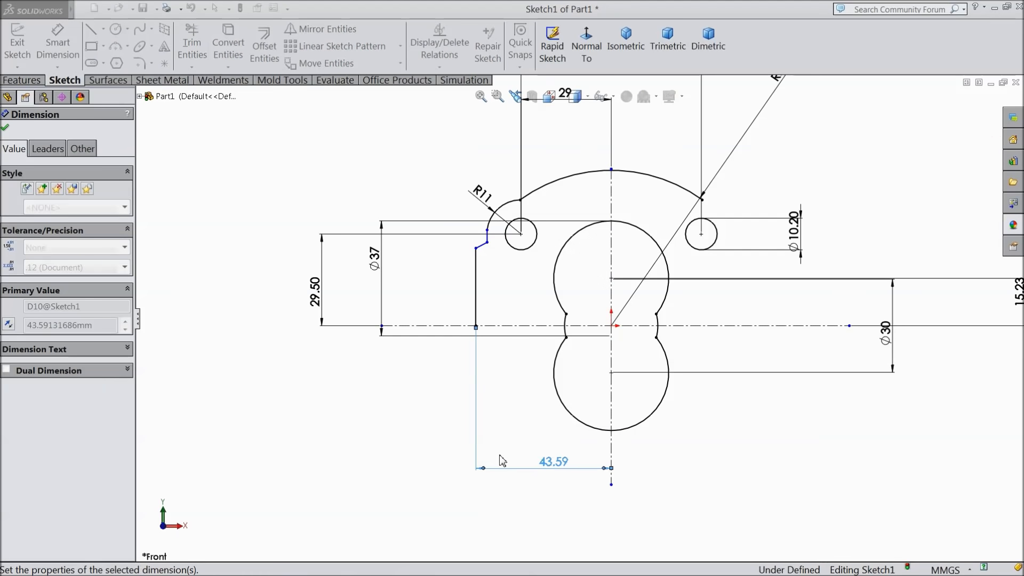
# Fillet the corner between the short vertical line and the slanted line below the R11 arc with a 1.5 mm radius.
pyautogui.scroll(-3, 520, 249)
pyautogui.scroll(-2, 517, 256)
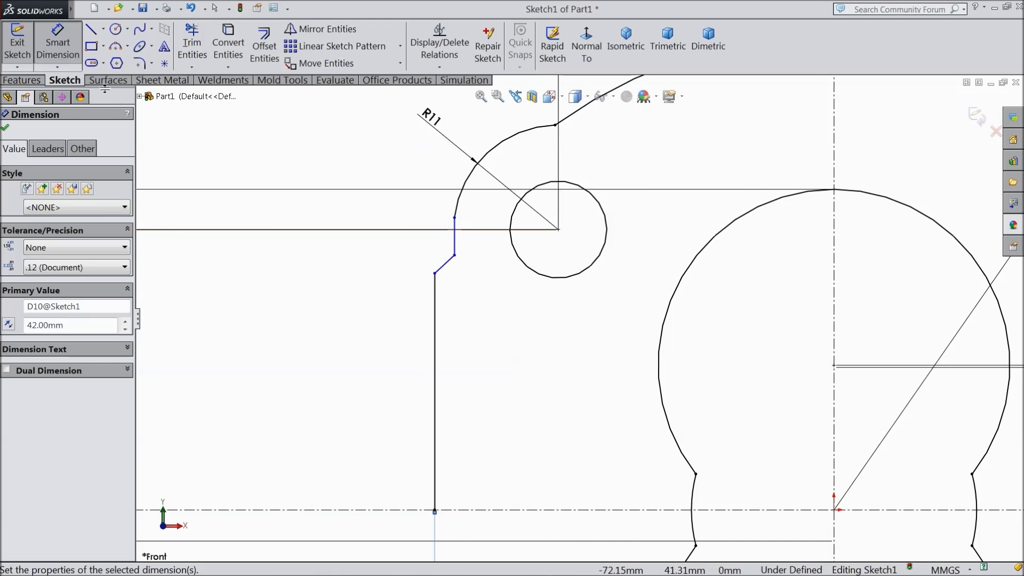
pyautogui.click(140, 62)
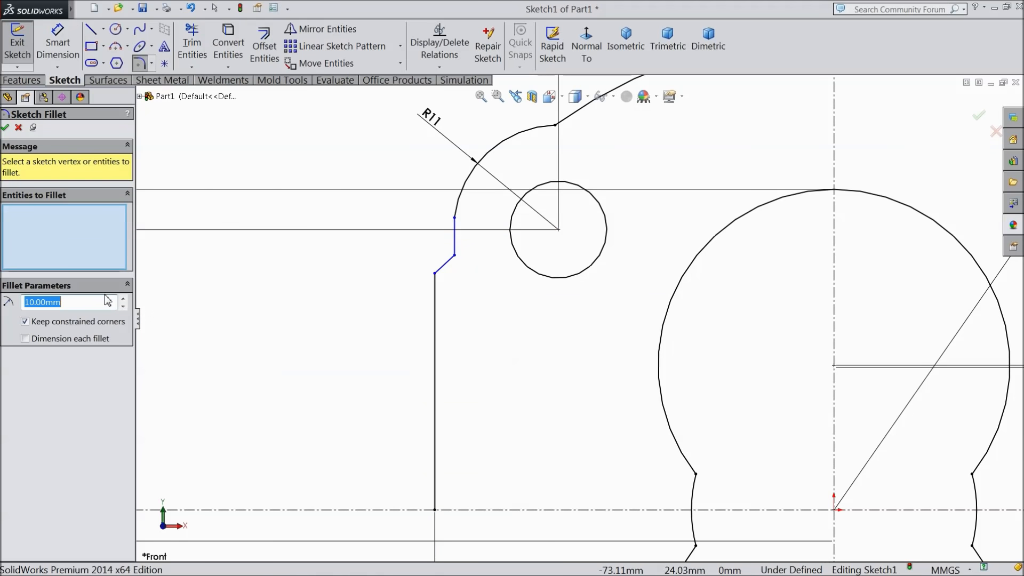
pyautogui.click(451, 260)
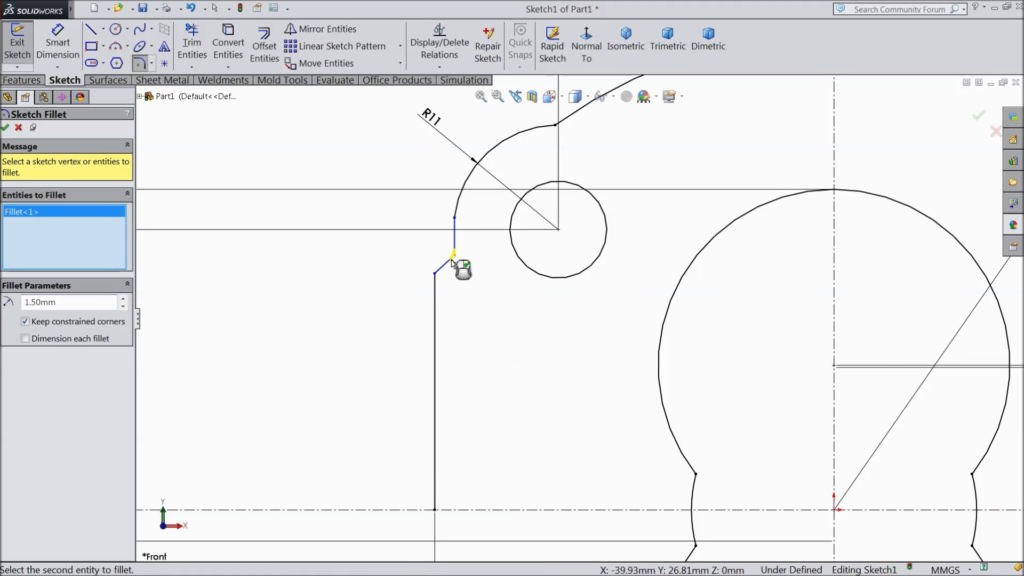
pyautogui.click(6, 128)
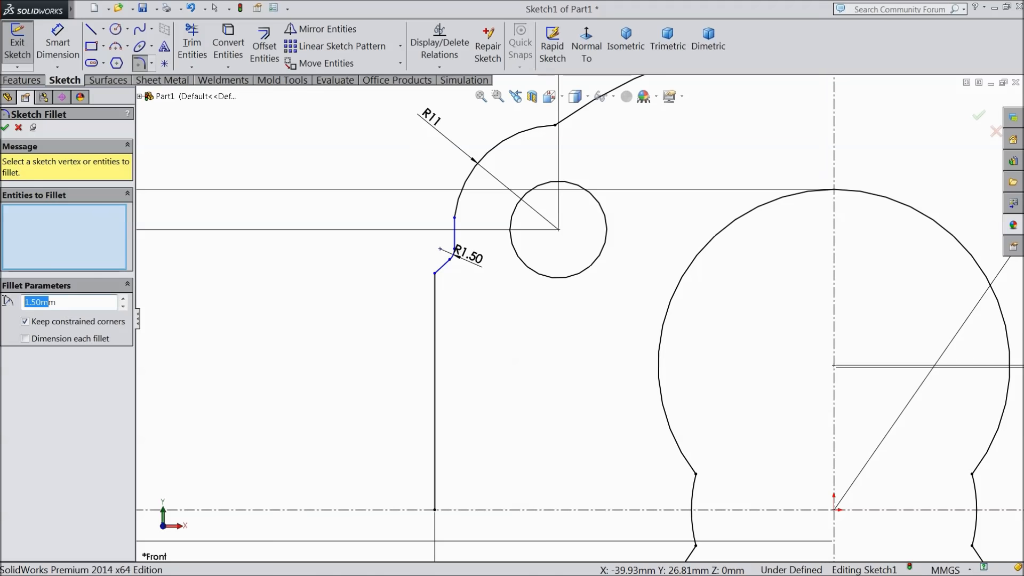
# Fillet the corner between the R11 arc and the R50 outer arc with a 5000 mm radius.
pyautogui.click(556, 132)
pyautogui.scroll(2, 631, 138)
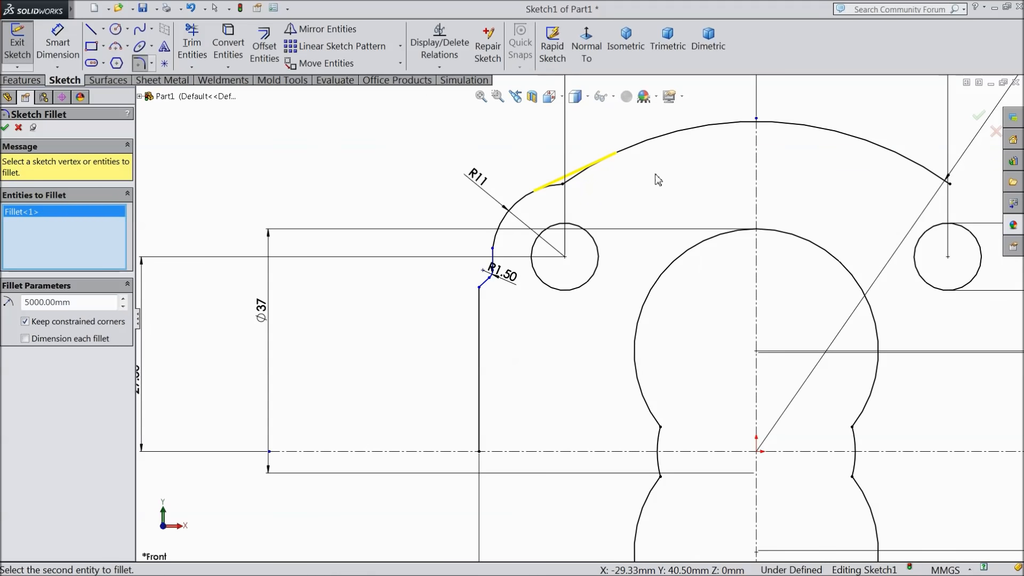
pyautogui.click(6, 128)
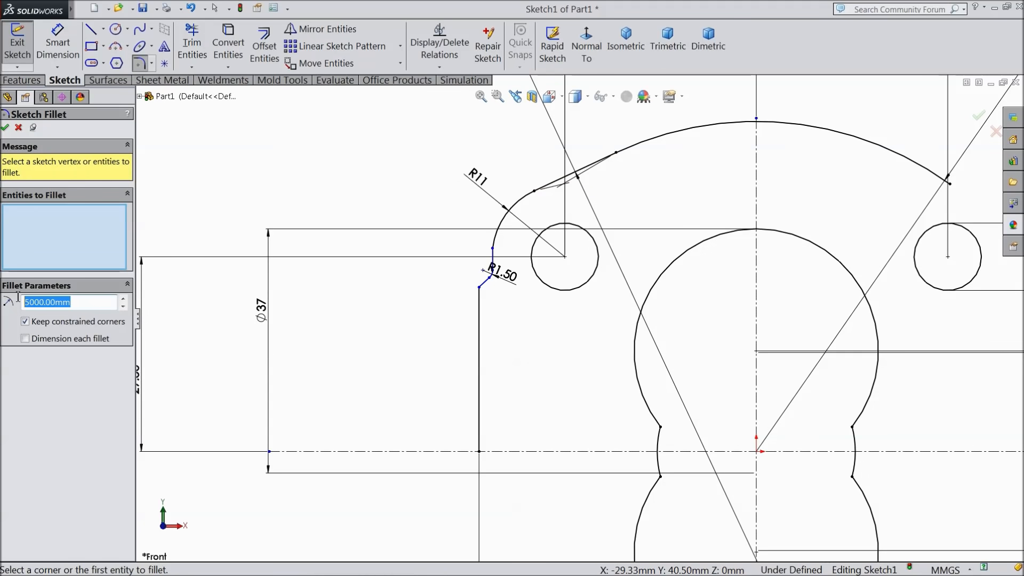
pyautogui.scroll(8, 687, 183)
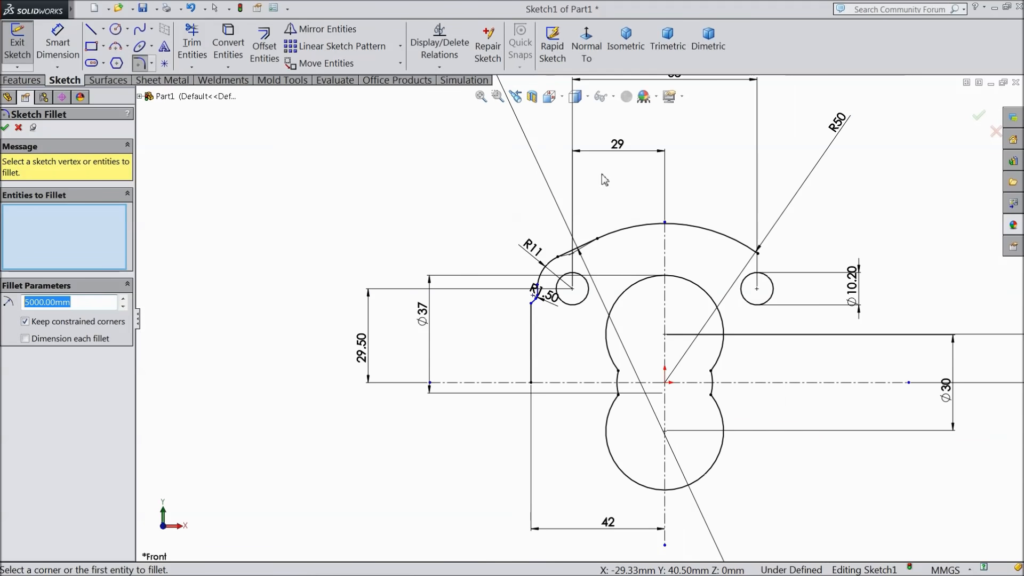
pyautogui.scroll(6, 578, 212)
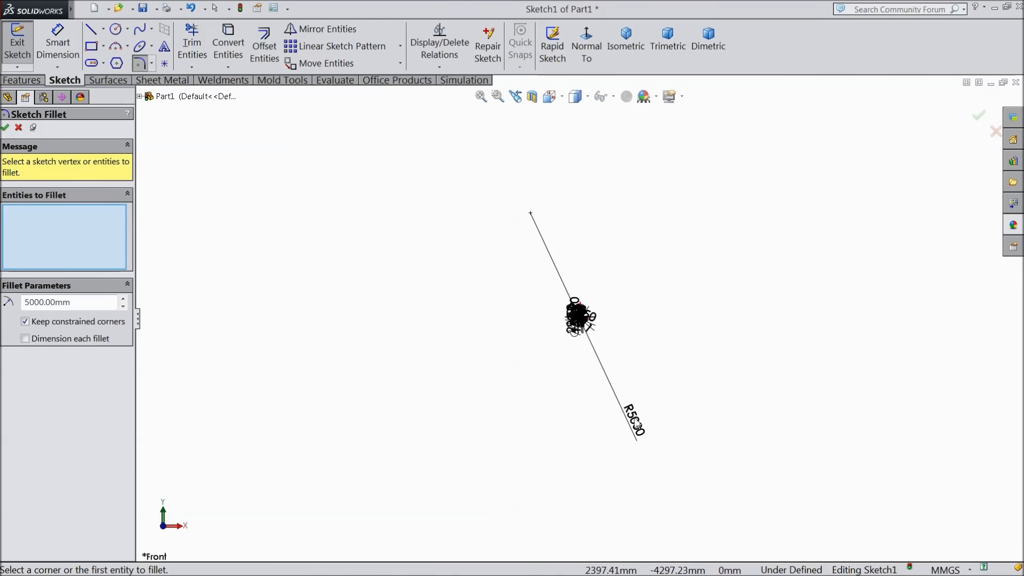
pyautogui.click(17, 128)
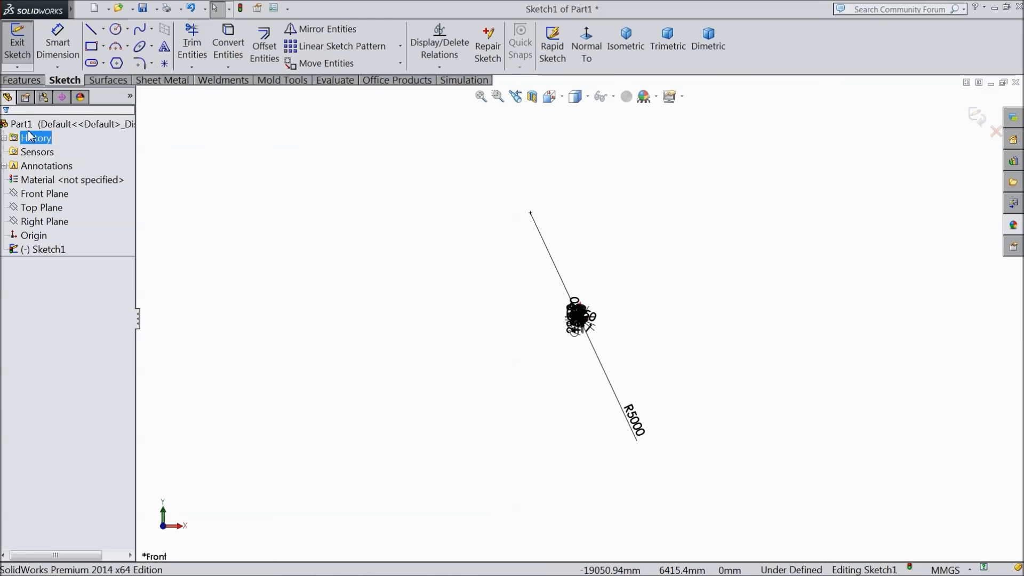
# Set the radius of the fillet between the R11 arc and the outer arc to 5 mm.
pyautogui.click(633, 424)
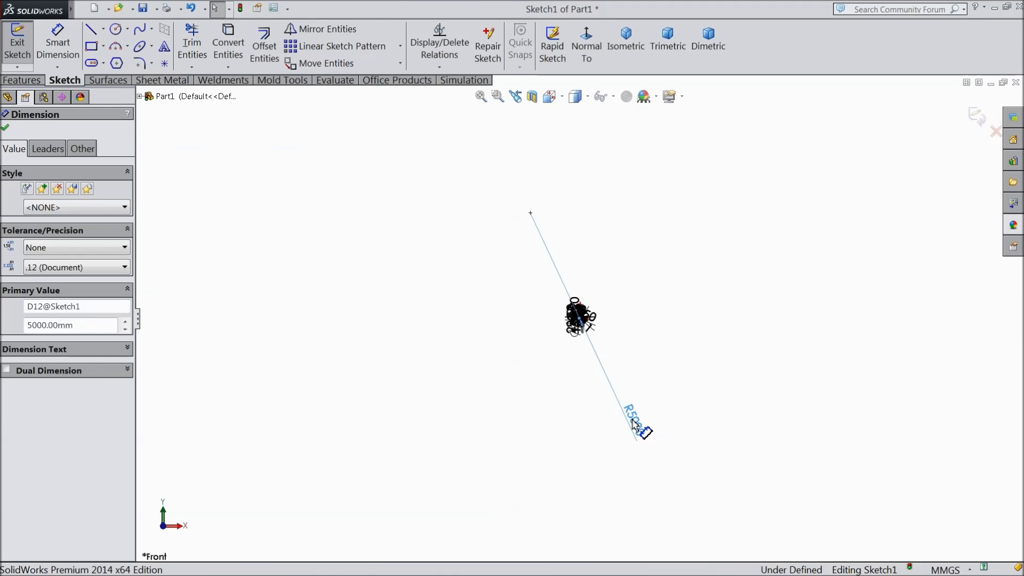
pyautogui.doubleClick(634, 424)
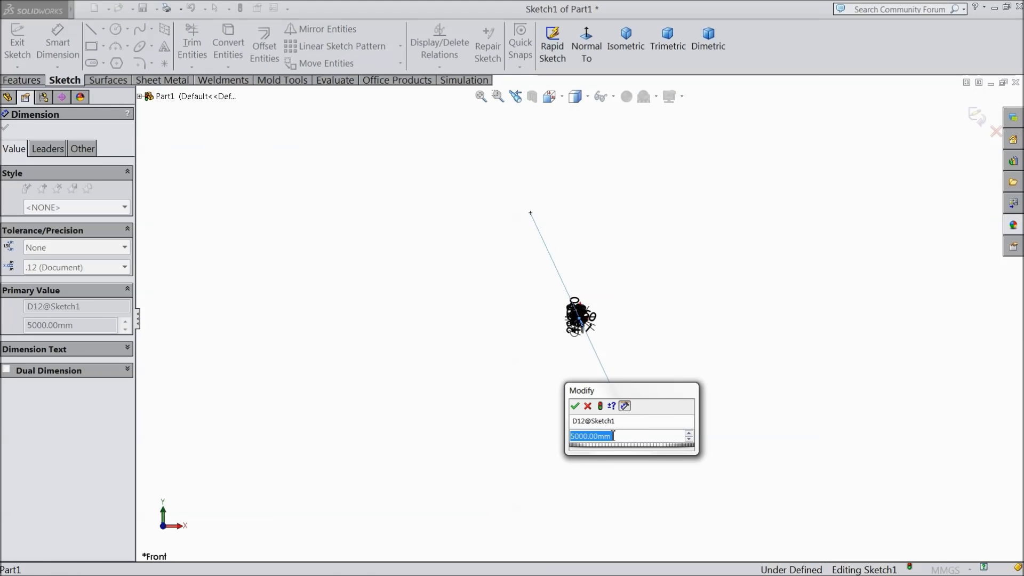
pyautogui.write('5')
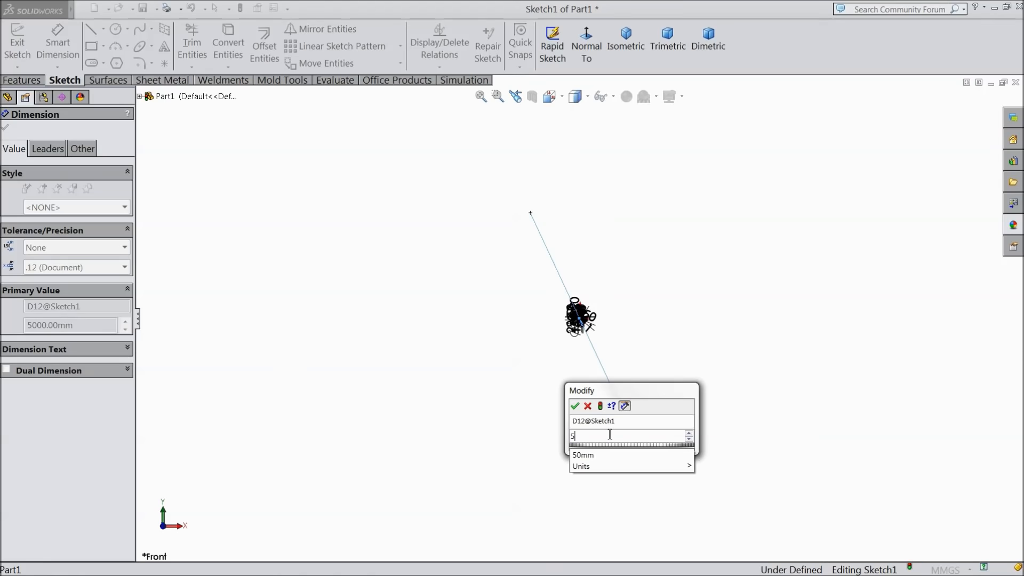
pyautogui.press('Return')
# Reposition the R5 fillet's radius dimension close to the fillet, above the R11 dimension.
pyautogui.scroll(-5, 561, 299)
pyautogui.scroll(2, 628, 372)
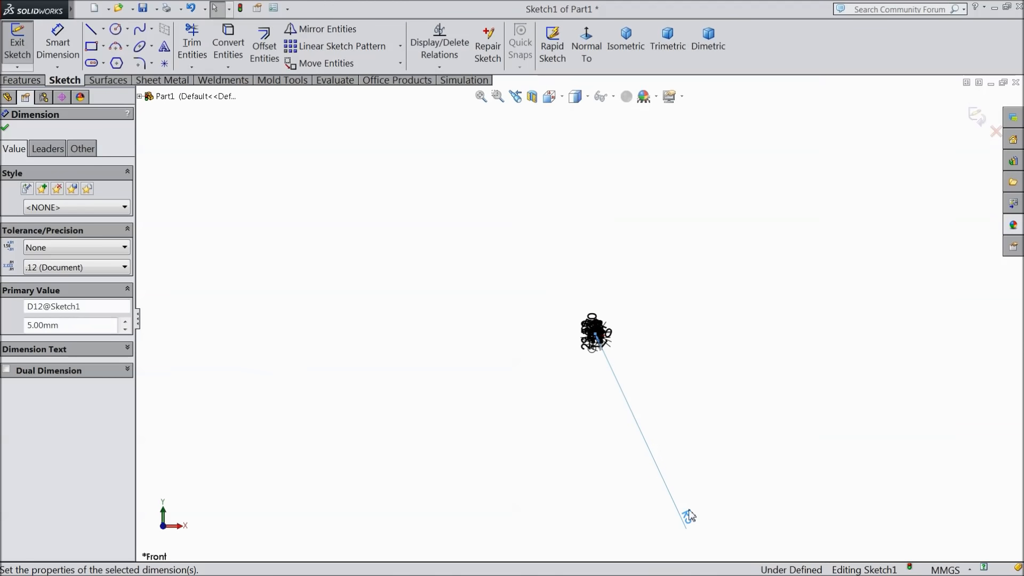
pyautogui.moveTo(686, 516); pyautogui.dragTo(609, 407)
pyautogui.scroll(-5, 612, 348)
pyautogui.scroll(-5, 533, 258)
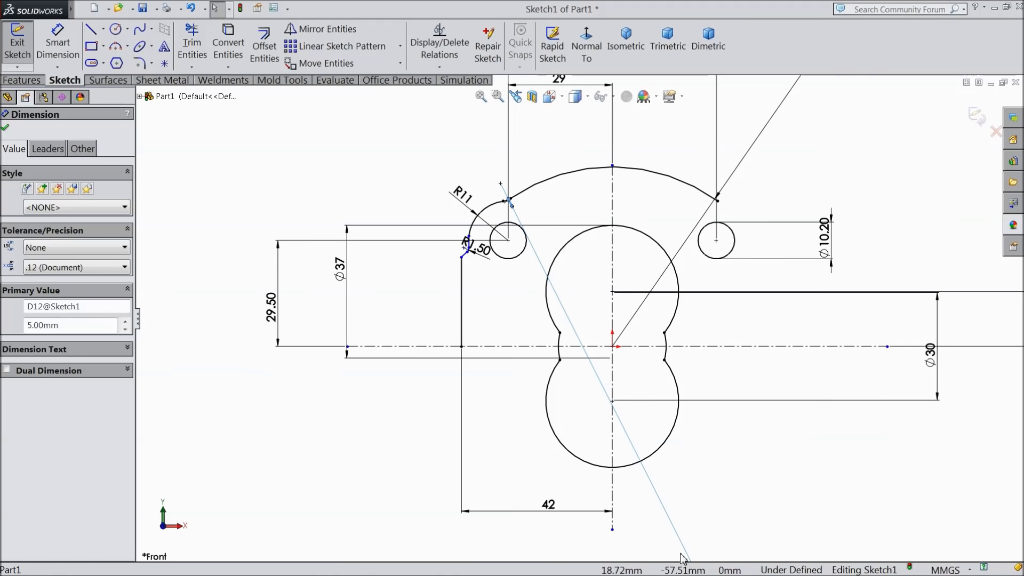
pyautogui.scroll(3, 657, 515)
pyautogui.moveTo(676, 509); pyautogui.dragTo(491, 194)
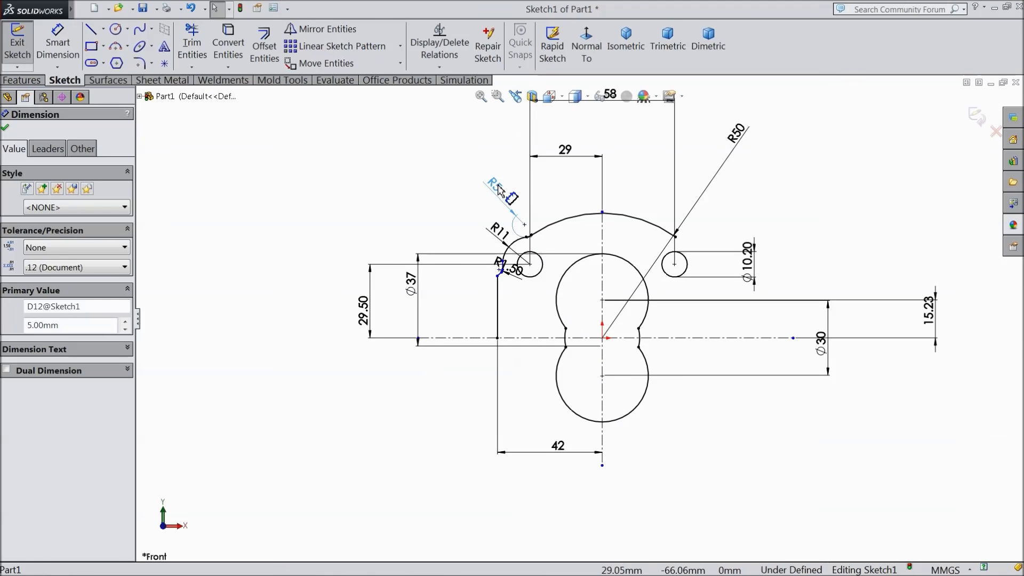
pyautogui.scroll(-5, 530, 236)
pyautogui.scroll(6, 539, 258)
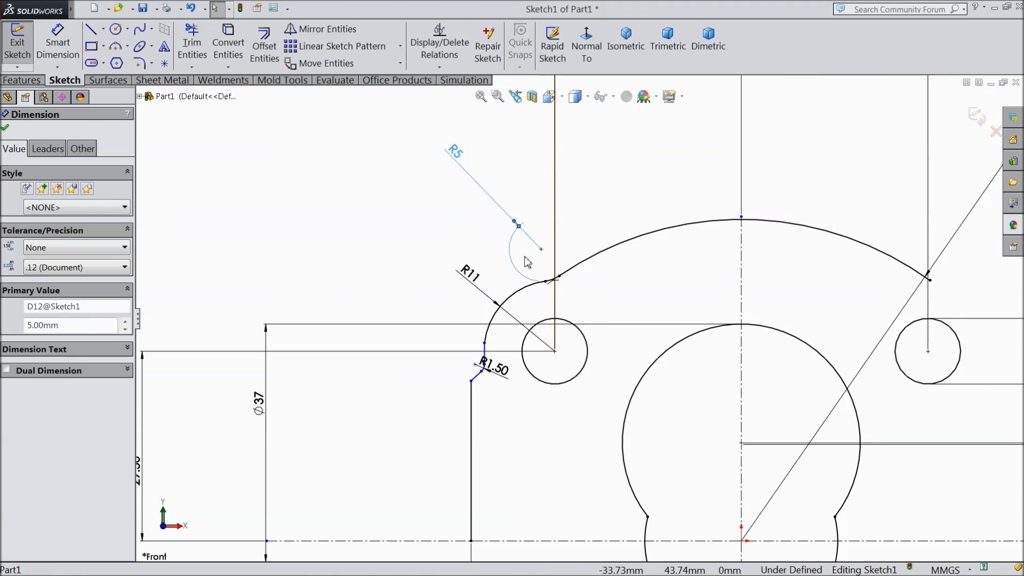
# Add a horizontal relation between the R11 arc's lower end and the centre of the left small circle.
pyautogui.scroll(-5, 607, 376)
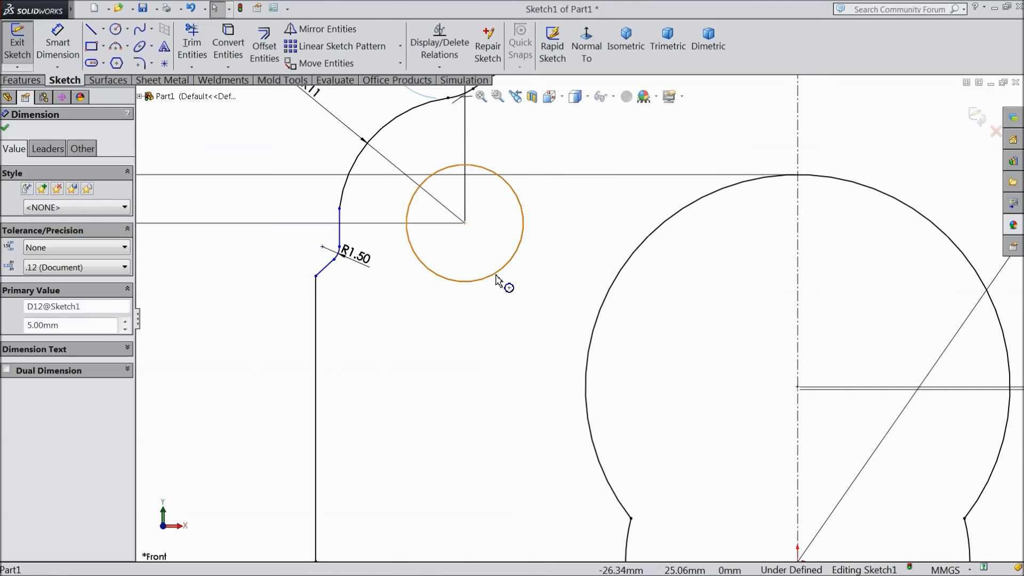
pyautogui.click(339, 209)
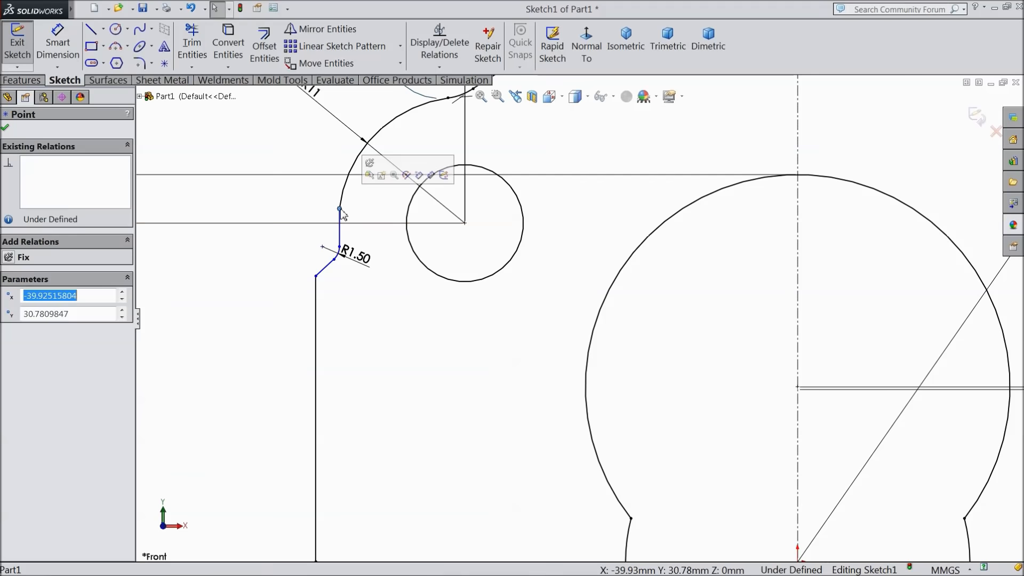
pyautogui.keyDown('ctrl'); pyautogui.click(464, 223); pyautogui.keyUp('ctrl')
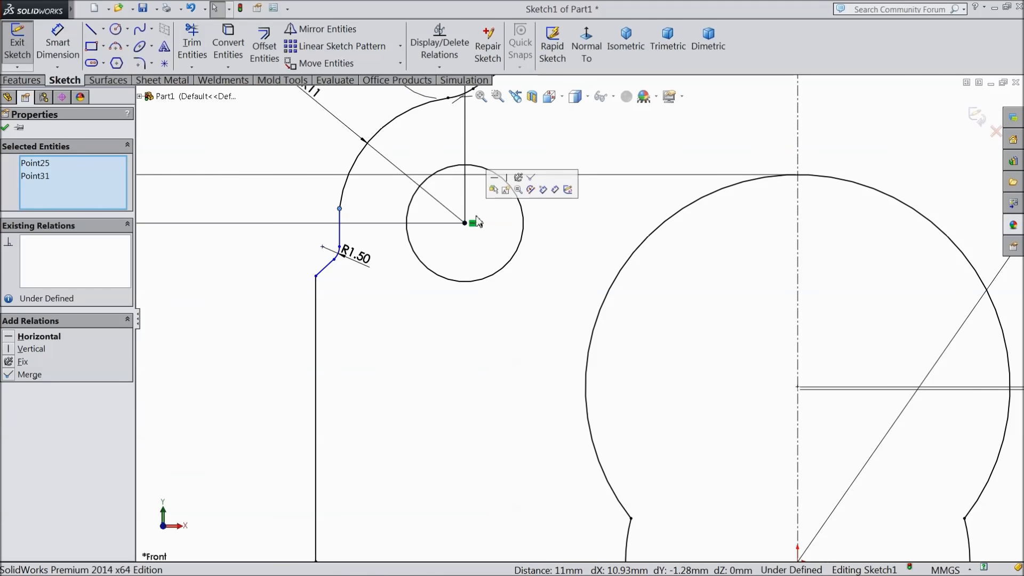
pyautogui.click(494, 177)
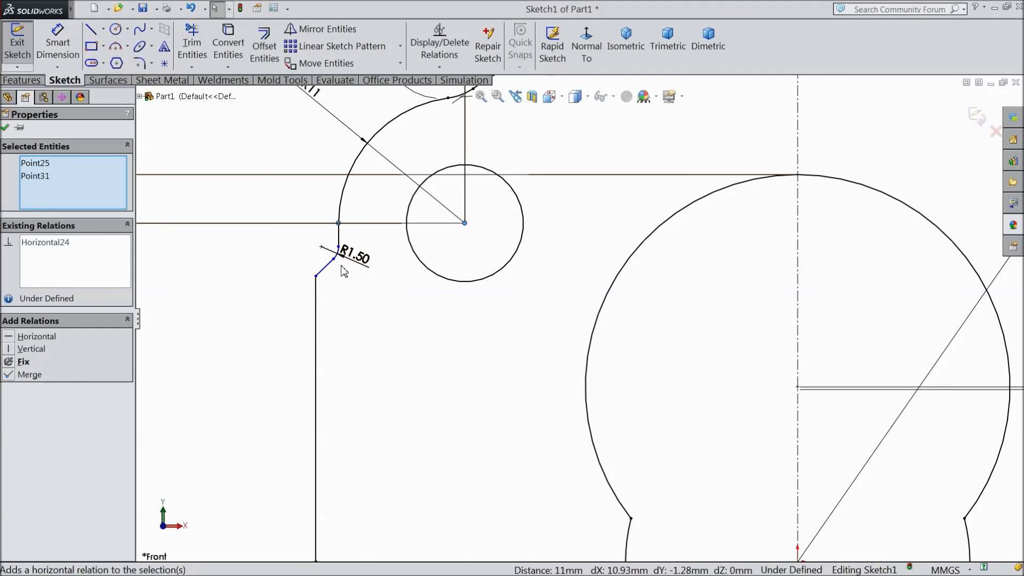
pyautogui.scroll(2, 338, 273)
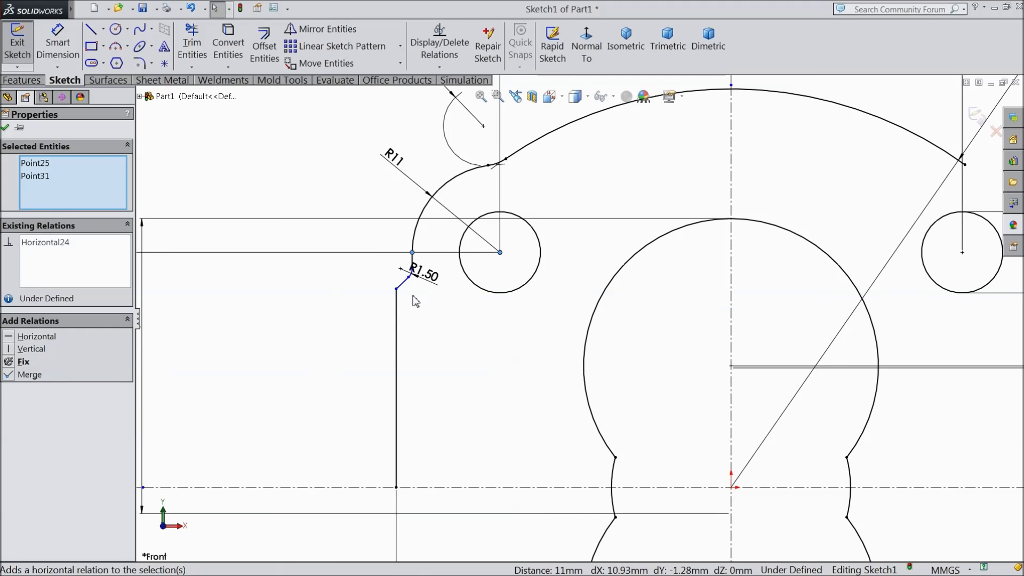
pyautogui.scroll(4, 416, 293)
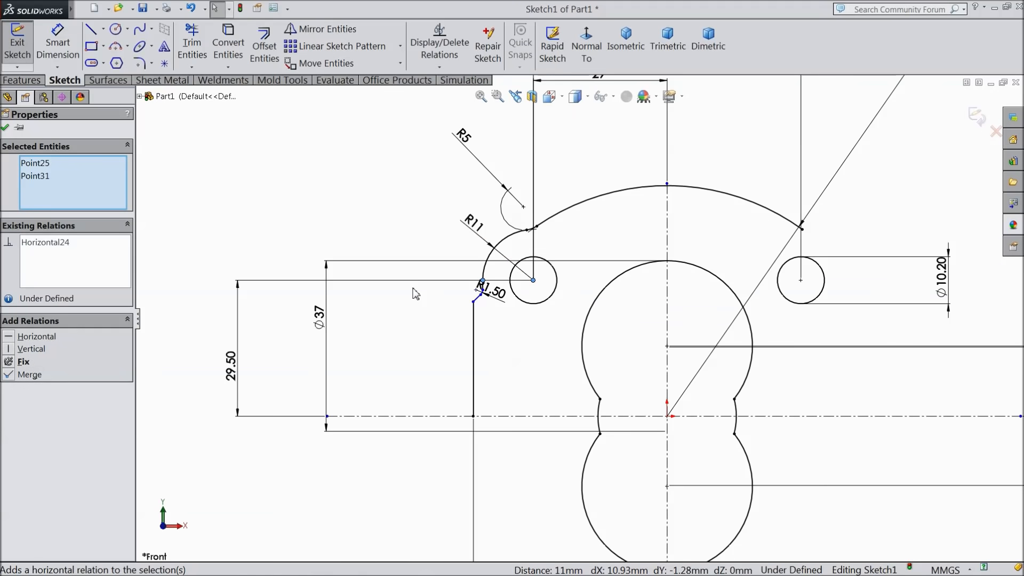
pyautogui.scroll(-2, 560, 275)
pyautogui.scroll(1, 559, 274)
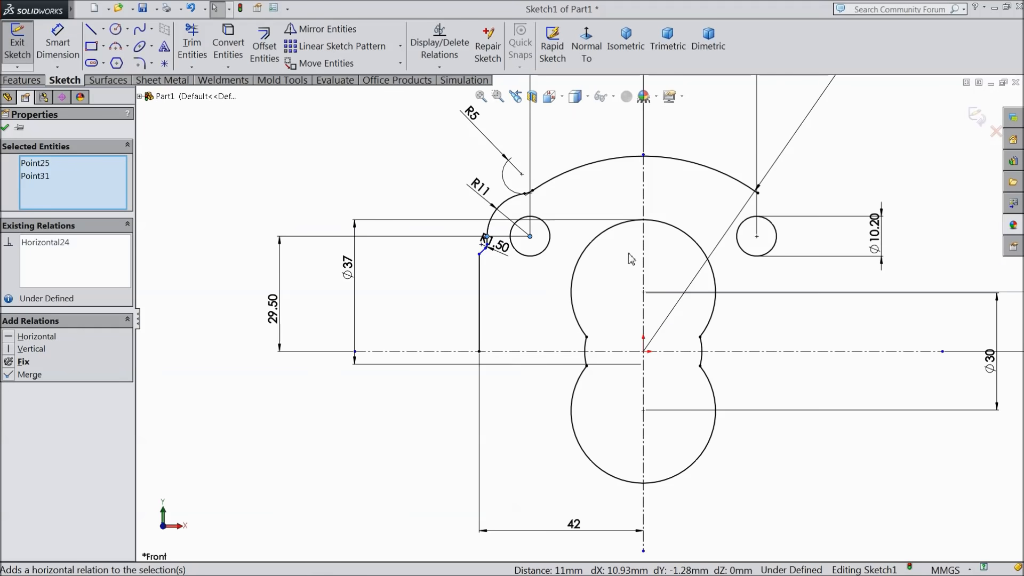
pyautogui.scroll(-1, 659, 243)
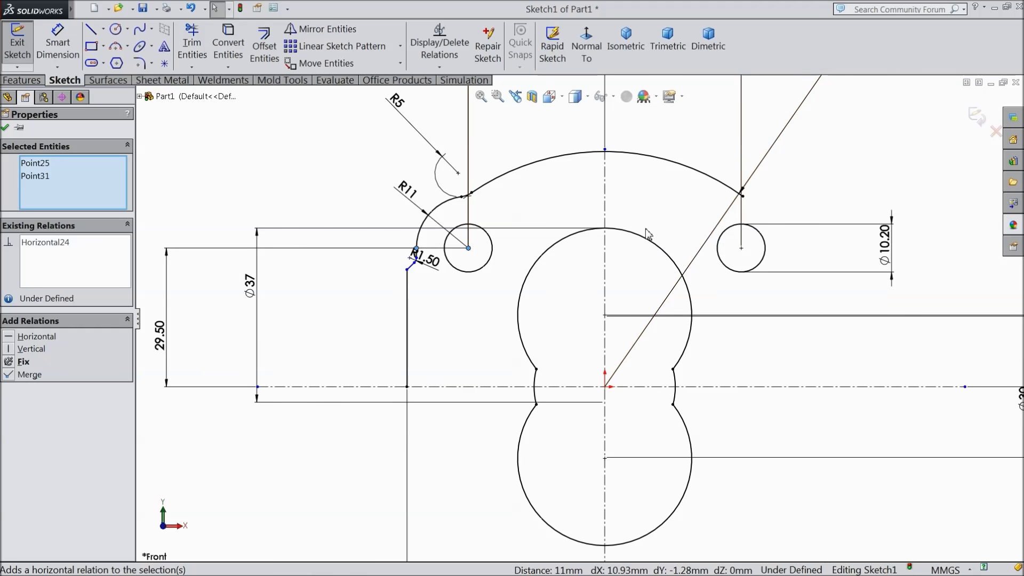
pyautogui.scroll(-2, 440, 177)
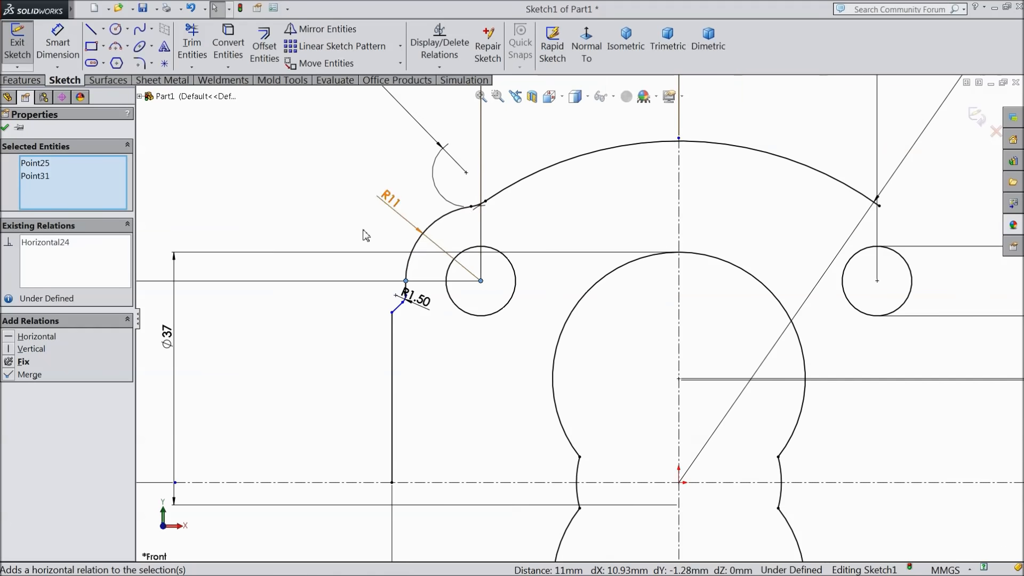
pyautogui.click(6, 128)
# Mirror the left outline, from the R5 fillet through the R11 arc and R1.5 fillet to the long vertical line, about the vertical centreline.
pyautogui.click(320, 29)
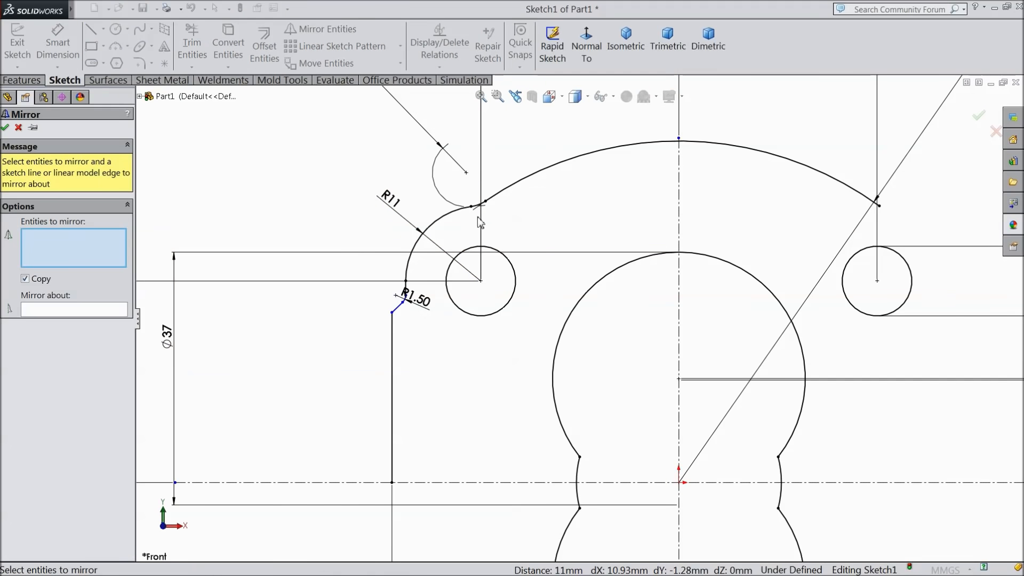
pyautogui.scroll(-2, 479, 209)
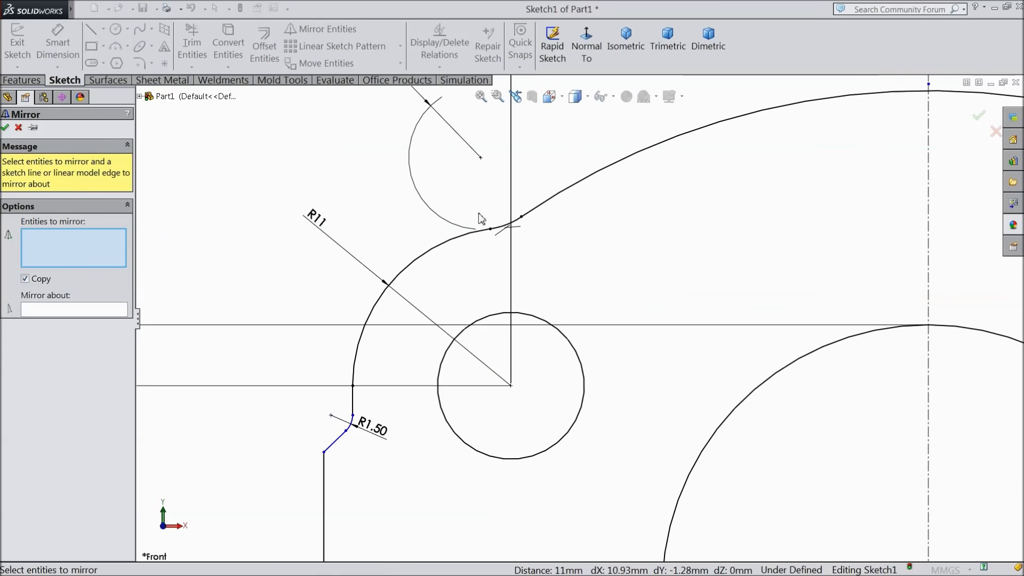
pyautogui.click(502, 230)
pyautogui.click(445, 244)
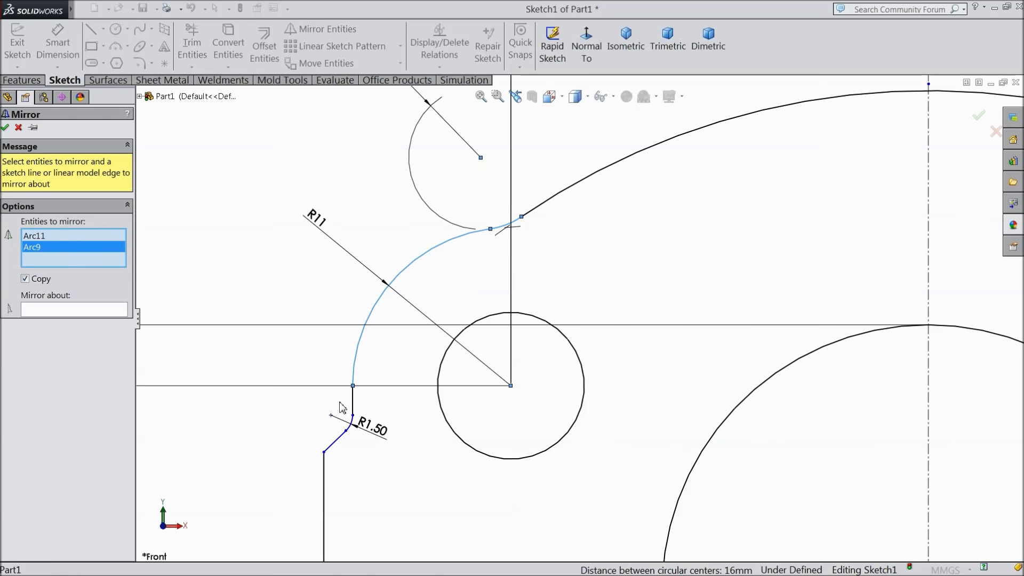
pyautogui.click(354, 407)
pyautogui.click(356, 425)
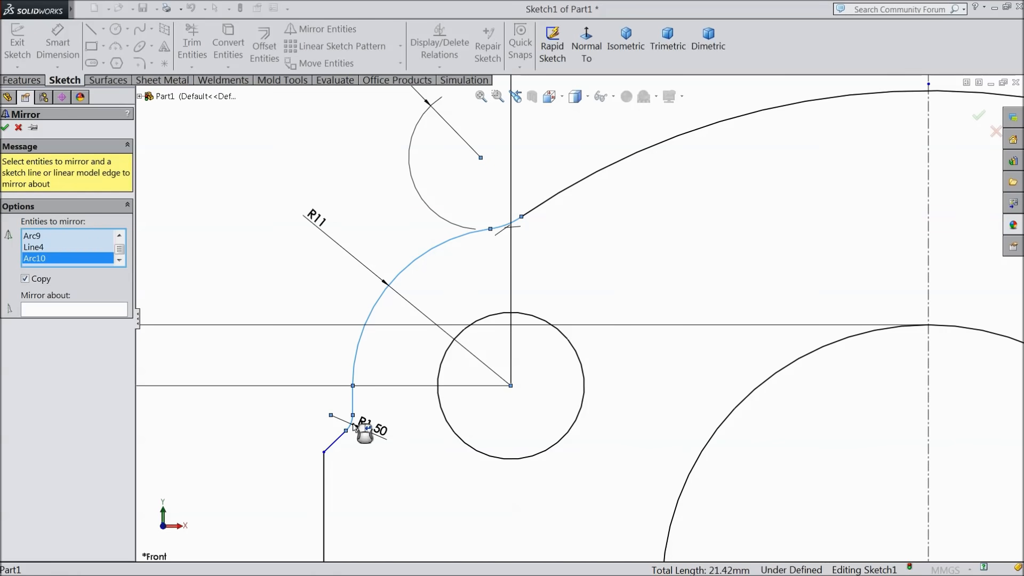
pyautogui.click(337, 439)
pyautogui.click(324, 470)
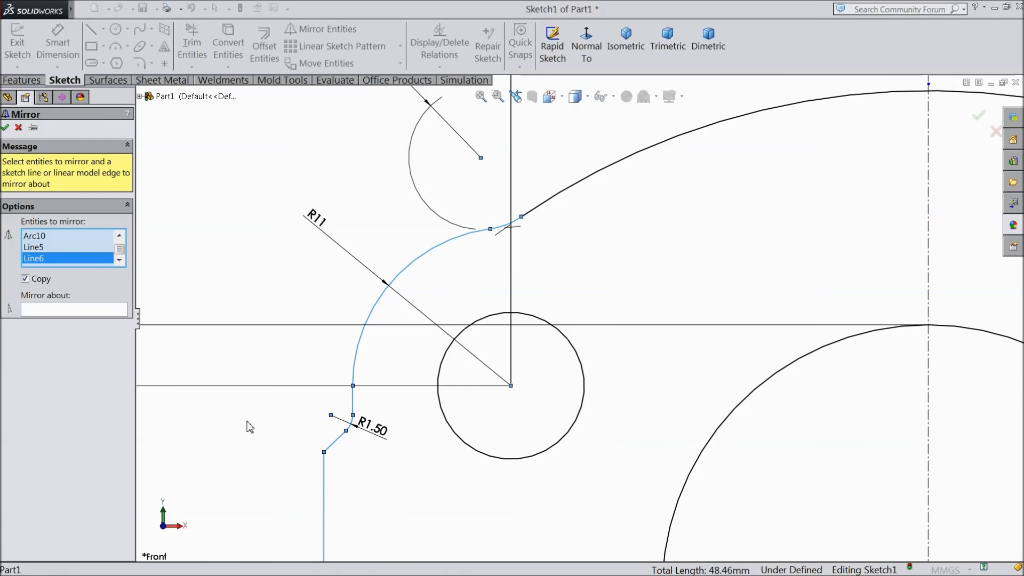
pyautogui.click(86, 310)
pyautogui.scroll(3, 343, 304)
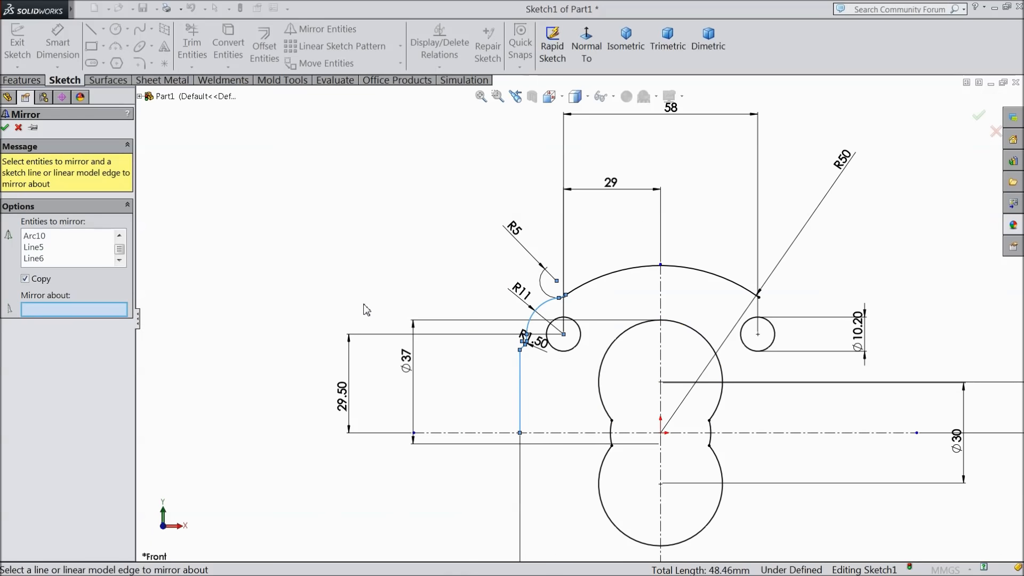
pyautogui.scroll(-2, 688, 405)
pyautogui.click(601, 320)
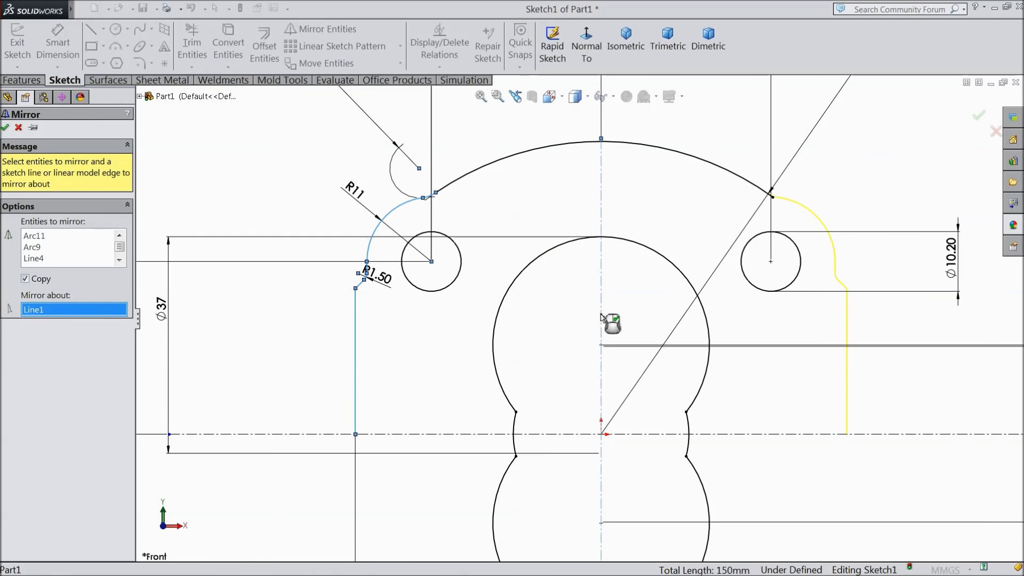
pyautogui.click(5, 127)
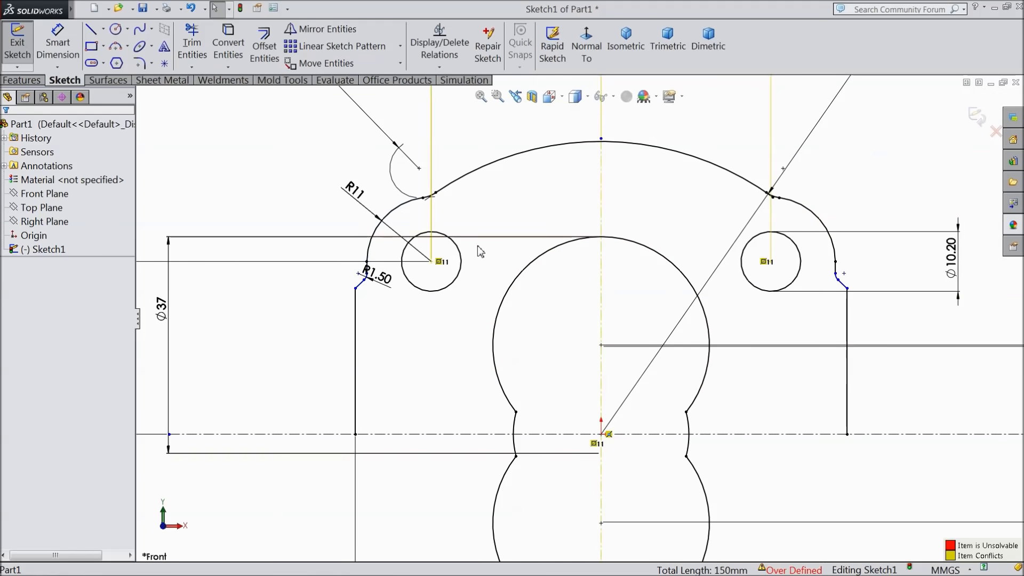
# Delete the 29 mm dimension between the left hole's centre and the vertical centreline.
pyautogui.scroll(3, 579, 320)
pyautogui.scroll(2, 490, 256)
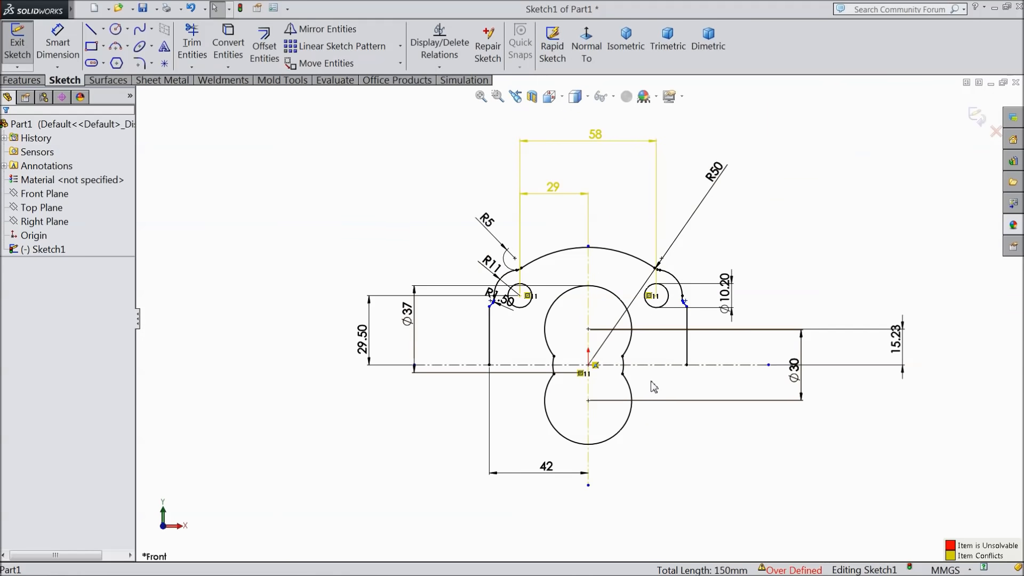
pyautogui.scroll(-1, 645, 384)
pyautogui.scroll(-1, 618, 298)
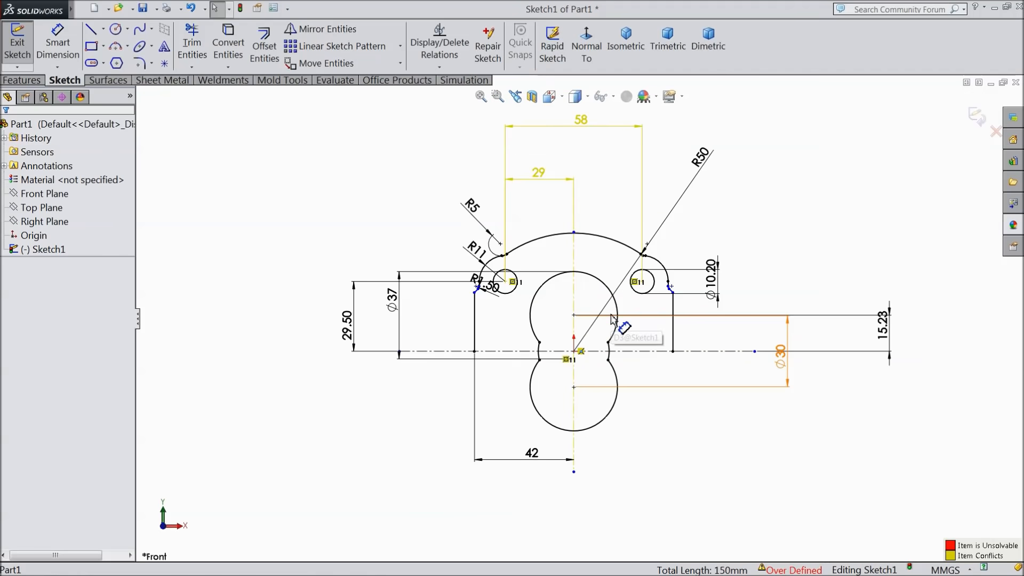
pyautogui.scroll(-1, 606, 220)
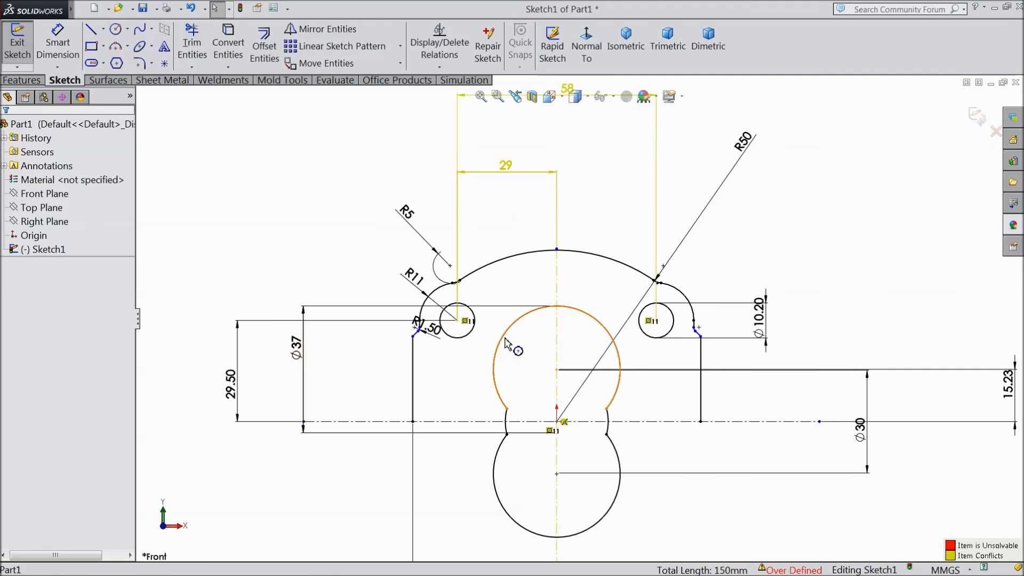
pyautogui.click(507, 166)
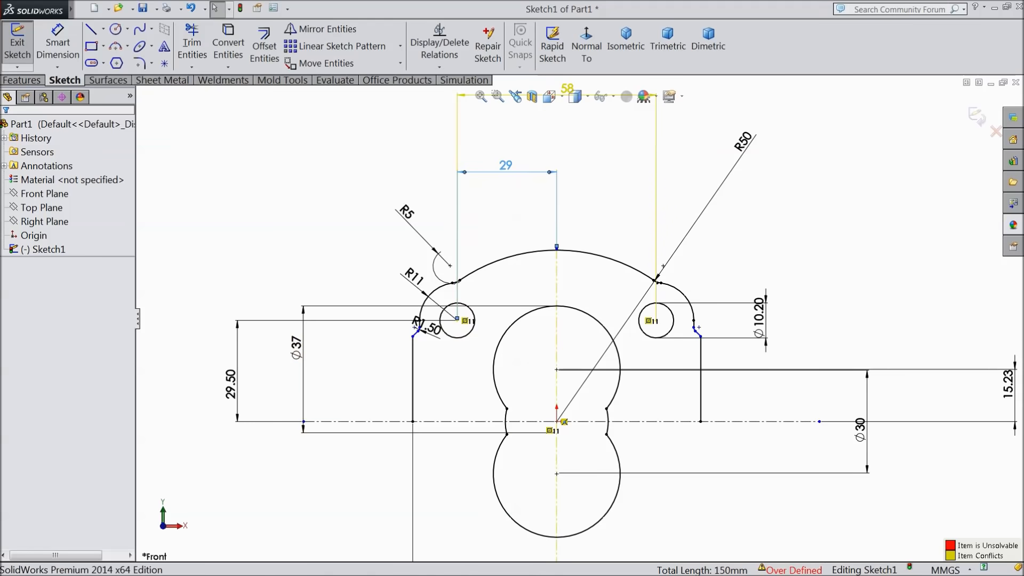
pyautogui.press('Delete')
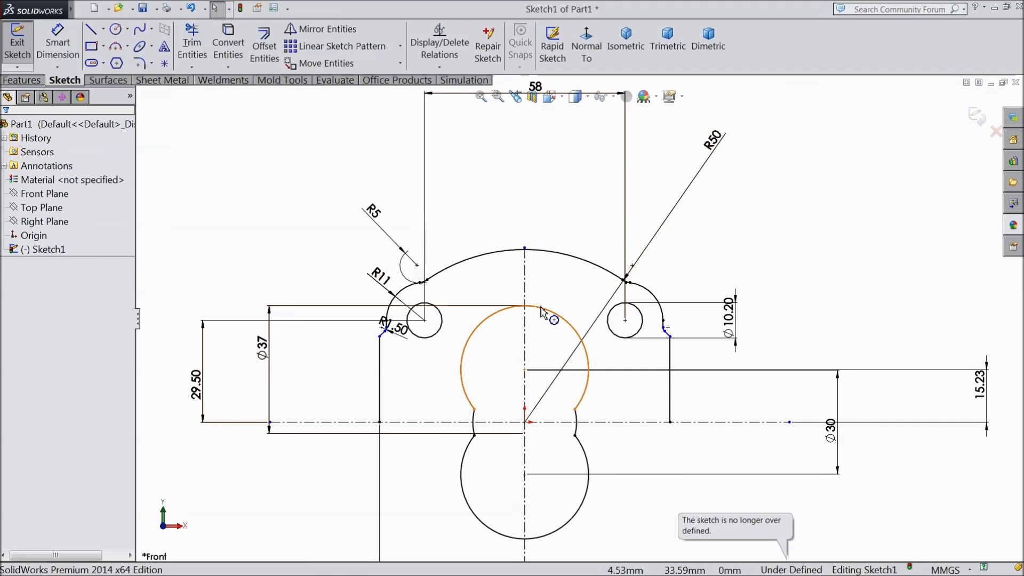
# Mirror the upper outer outline and both small holes about the horizontal centreline.
pyautogui.scroll(2, 581, 322)
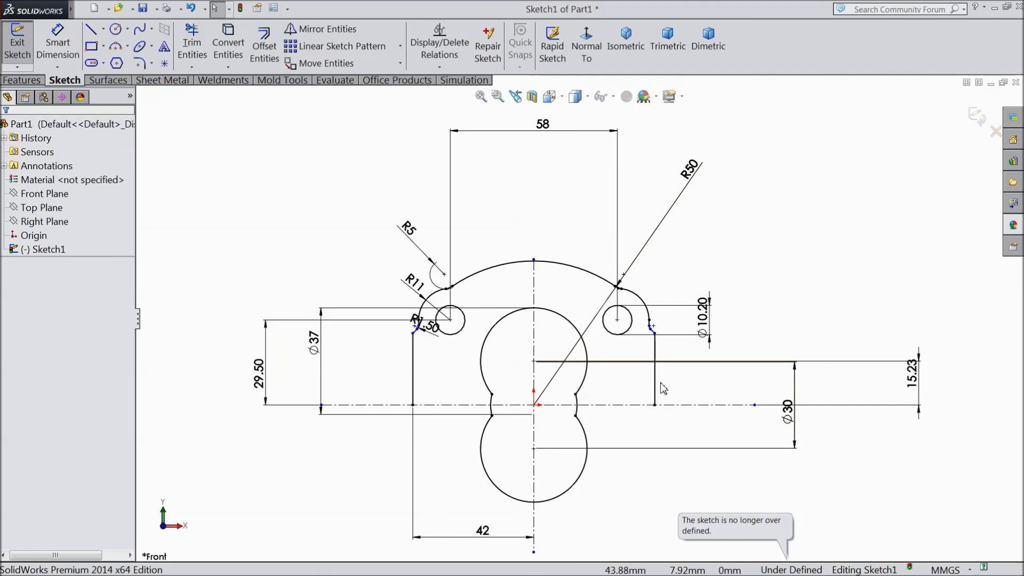
pyautogui.scroll(-2, 678, 396)
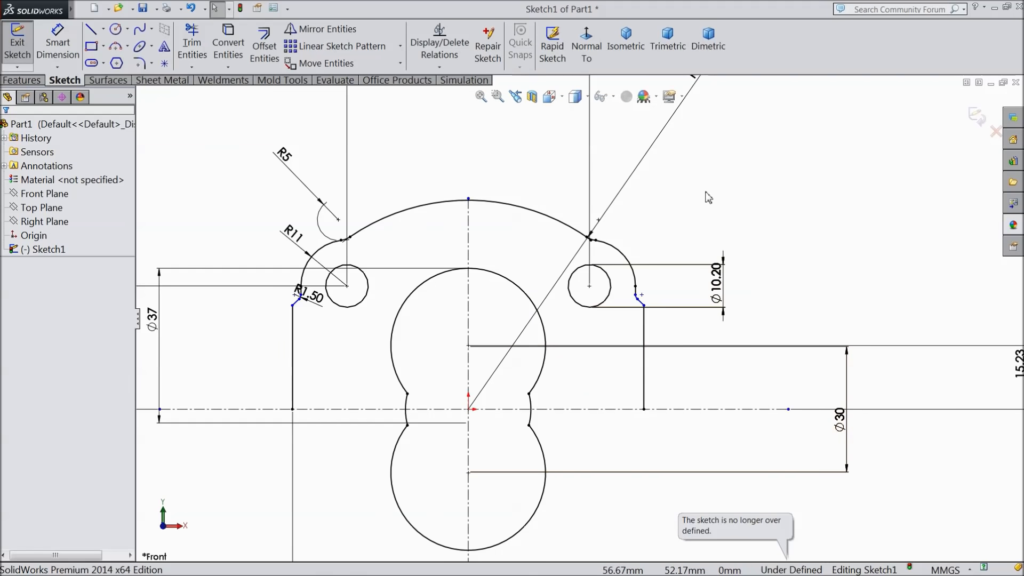
pyautogui.moveTo(707, 187); pyautogui.dragTo(573, 404)
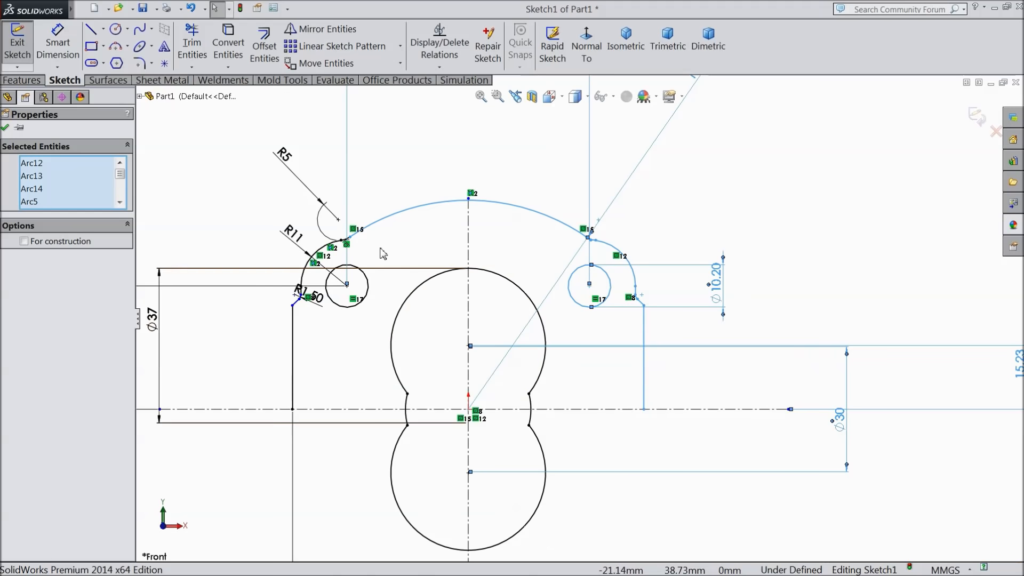
pyautogui.click(377, 207)
pyautogui.moveTo(376, 202); pyautogui.dragTo(265, 368)
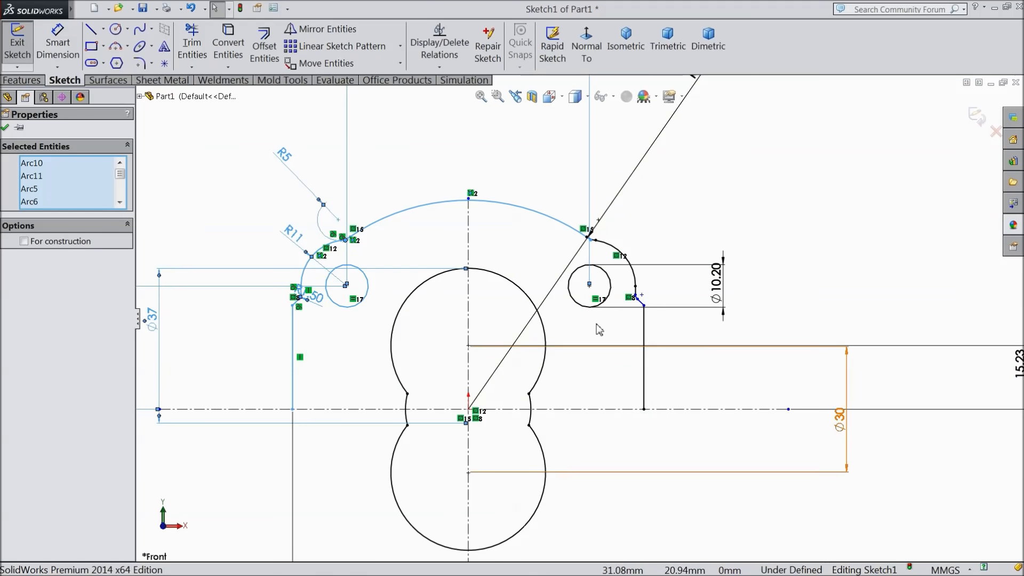
pyautogui.moveTo(712, 206); pyautogui.dragTo(570, 396)
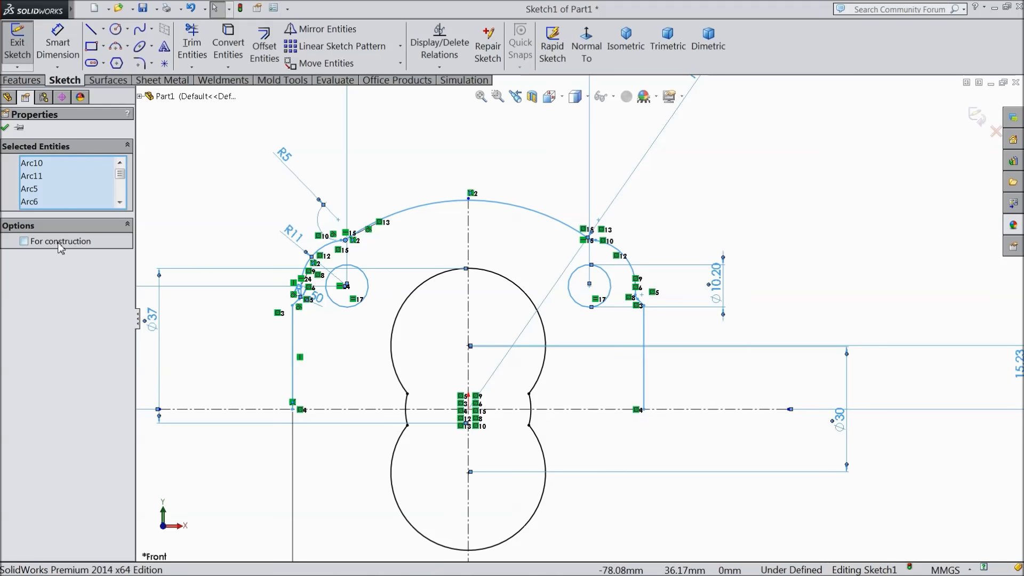
pyautogui.click(322, 28)
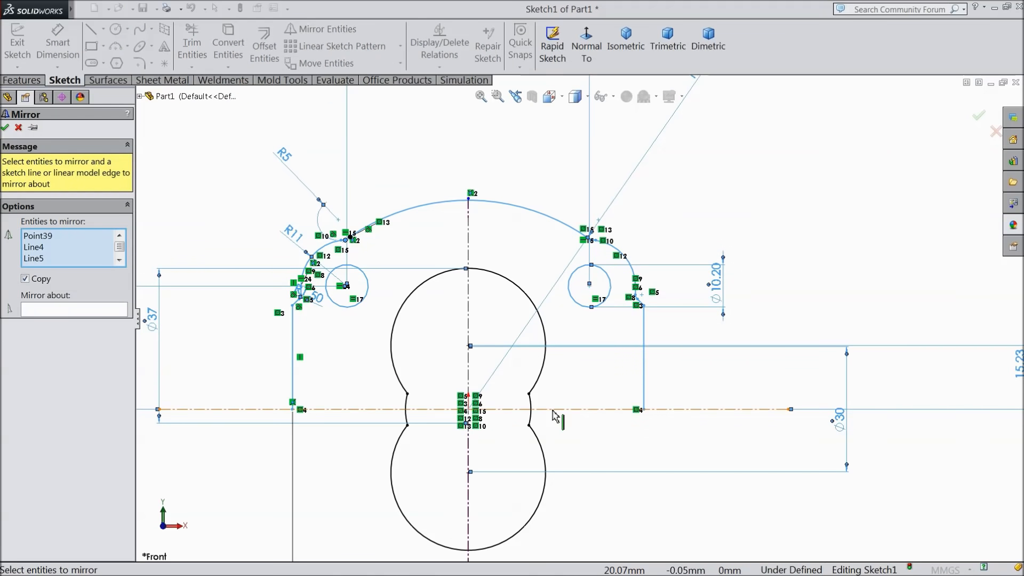
pyautogui.press('f')
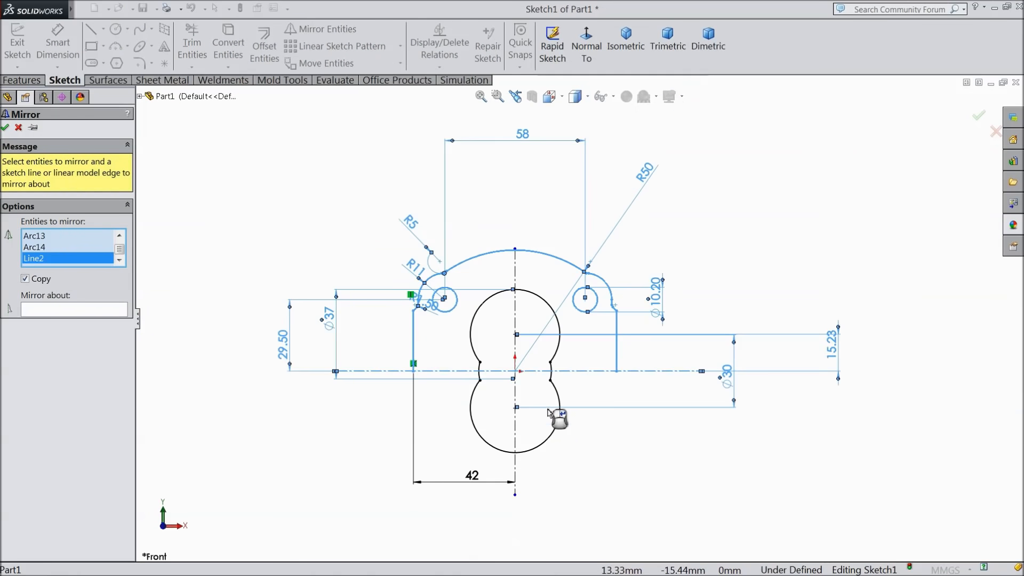
pyautogui.click(80, 312)
pyautogui.click(641, 372)
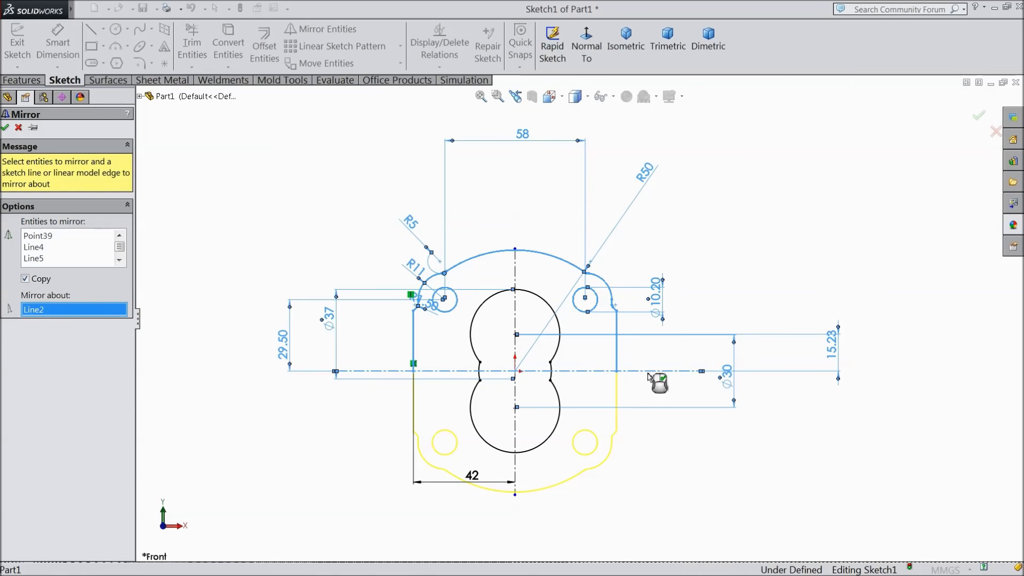
pyautogui.scroll(-2, 488, 472)
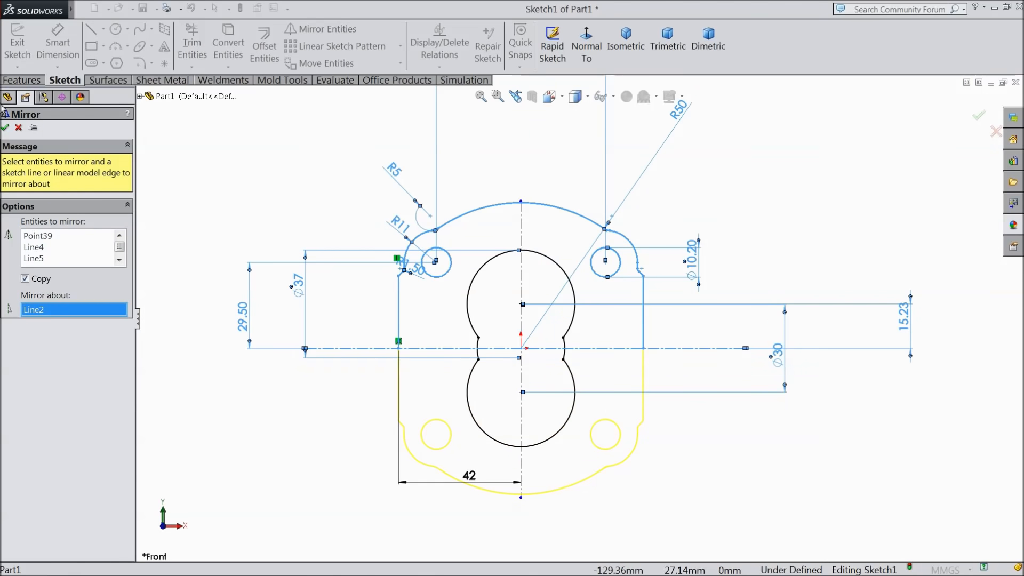
pyautogui.click(5, 127)
# Reposition the 58 mm hole-spacing dimension closer to the top of the profile.
pyautogui.scroll(-2, 491, 466)
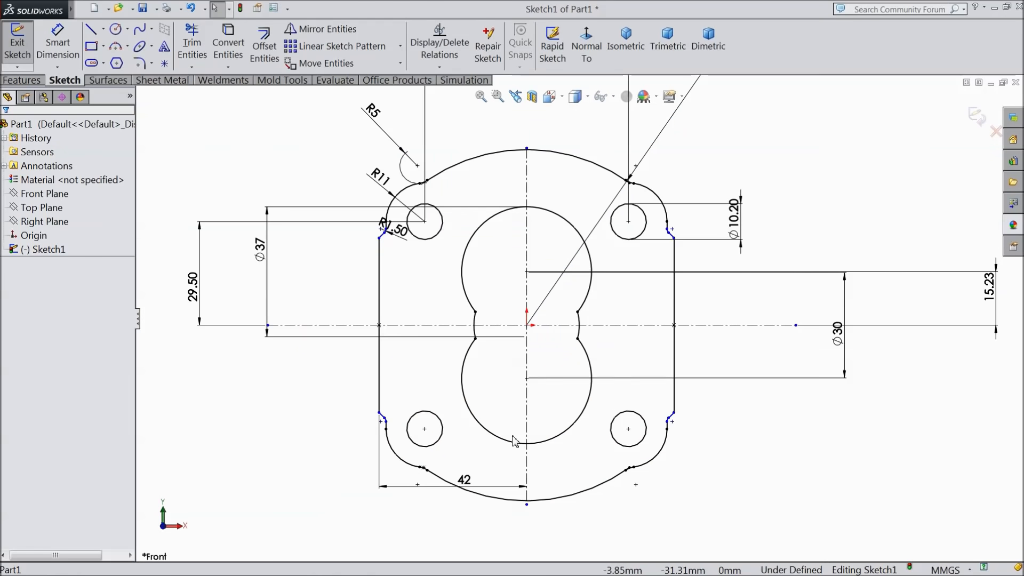
pyautogui.scroll(1, 555, 440)
pyautogui.scroll(-2, 584, 366)
pyautogui.scroll(3, 582, 363)
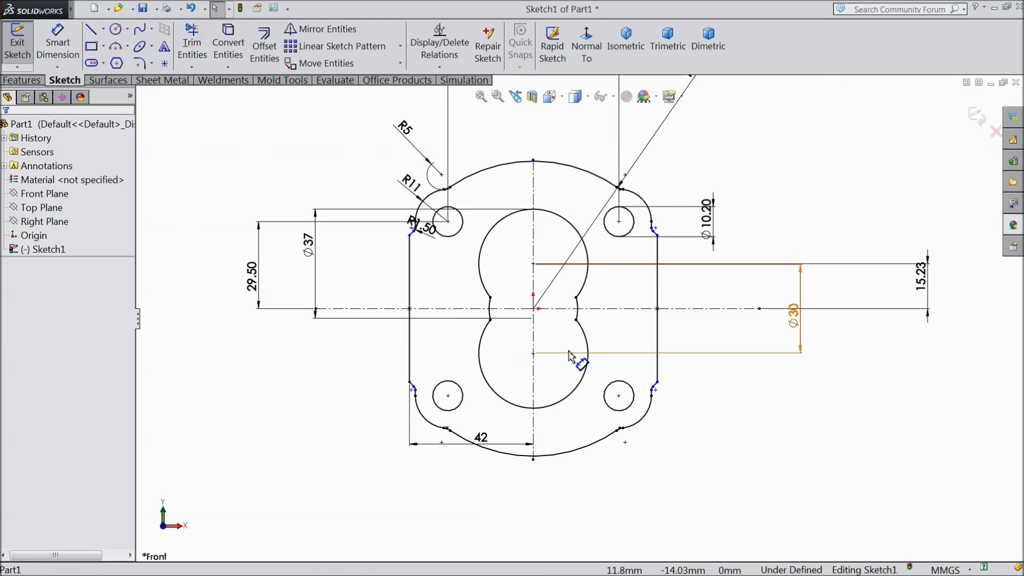
pyautogui.scroll(1, 573, 339)
pyautogui.scroll(-1, 607, 248)
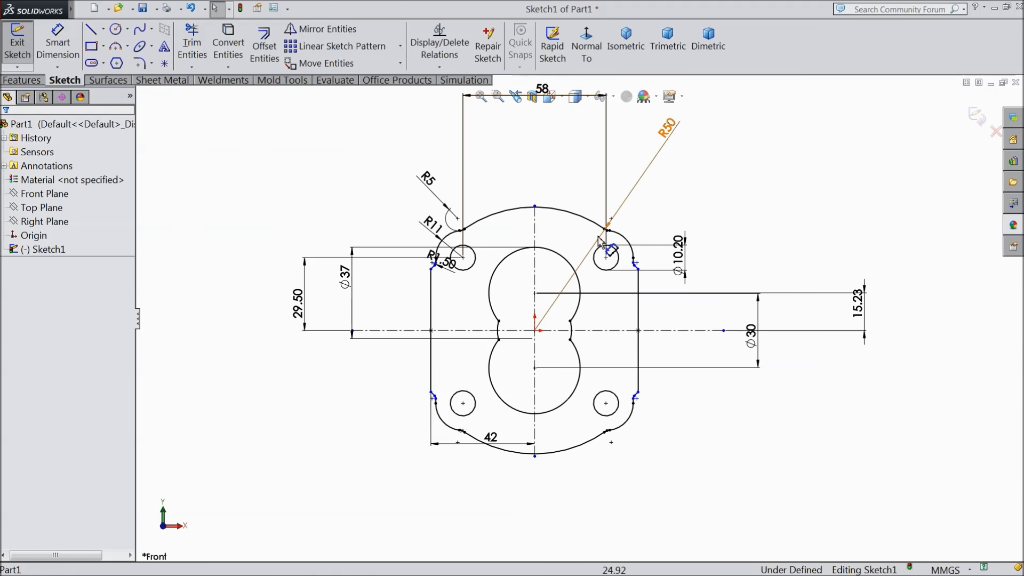
pyautogui.scroll(1, 555, 131)
pyautogui.moveTo(549, 127); pyautogui.dragTo(543, 200)
pyautogui.scroll(-1, 619, 315)
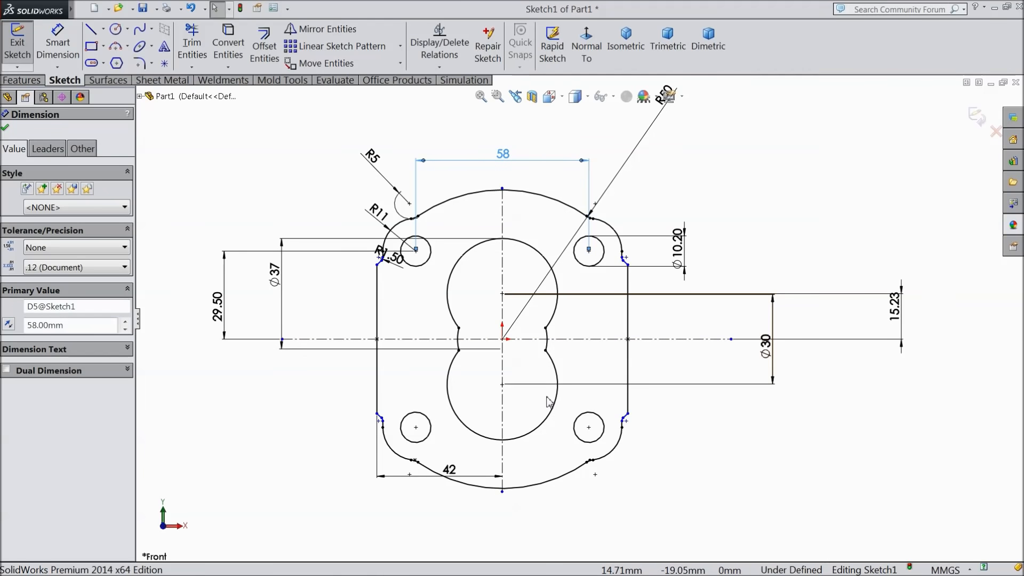
# Extrude the profile region around the holes and two-lobed opening 54 mm as a Mid Plane boss.
pyautogui.click(22, 80)
pyautogui.click(24, 46)
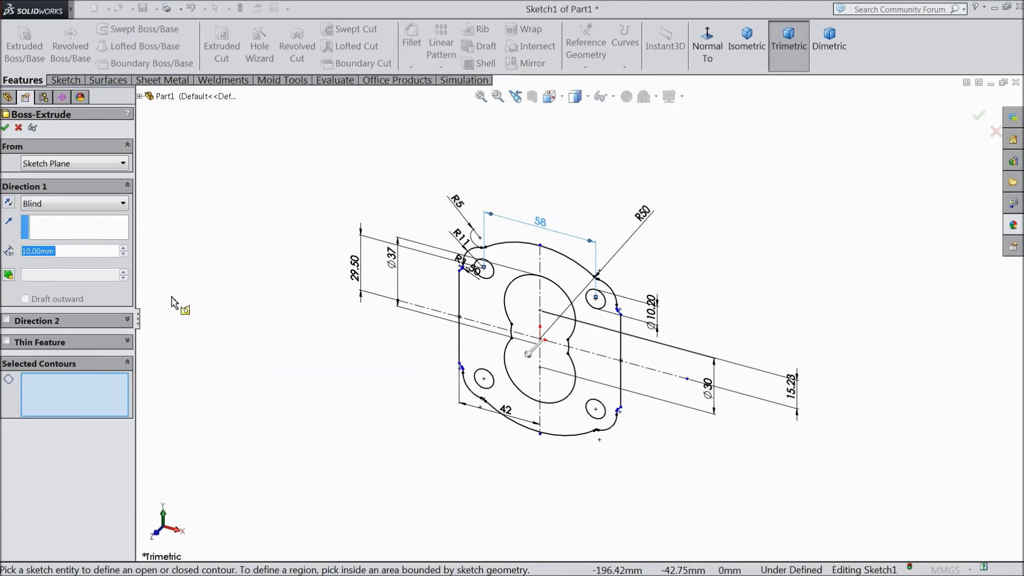
pyautogui.click(483, 317)
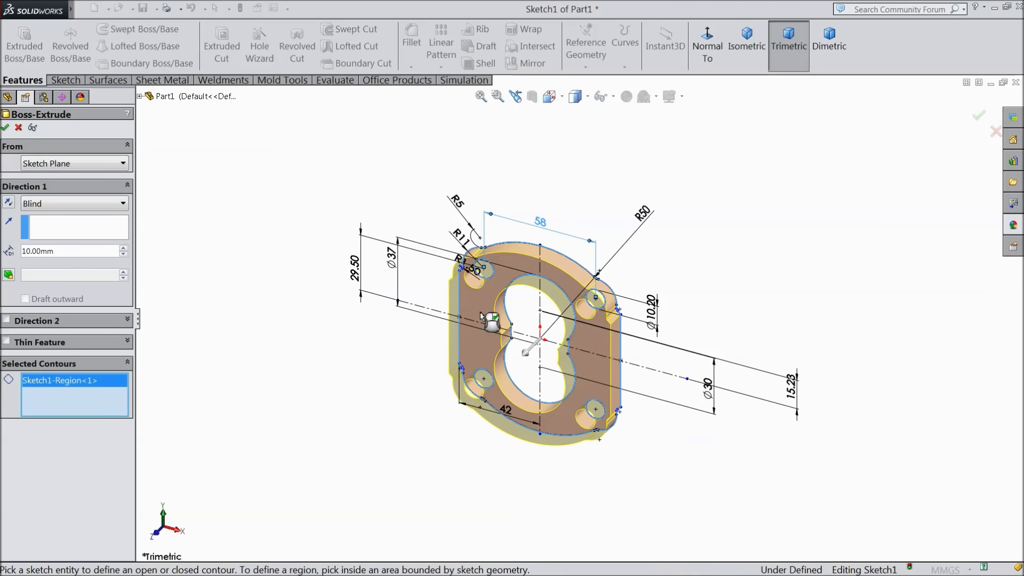
pyautogui.click(51, 204)
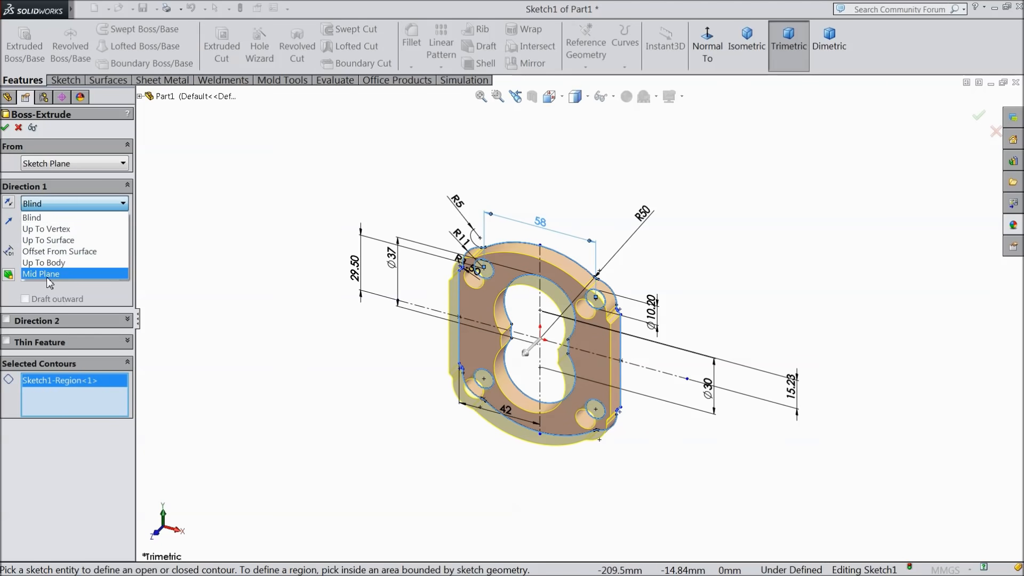
pyautogui.click(47, 276)
pyautogui.write('54')
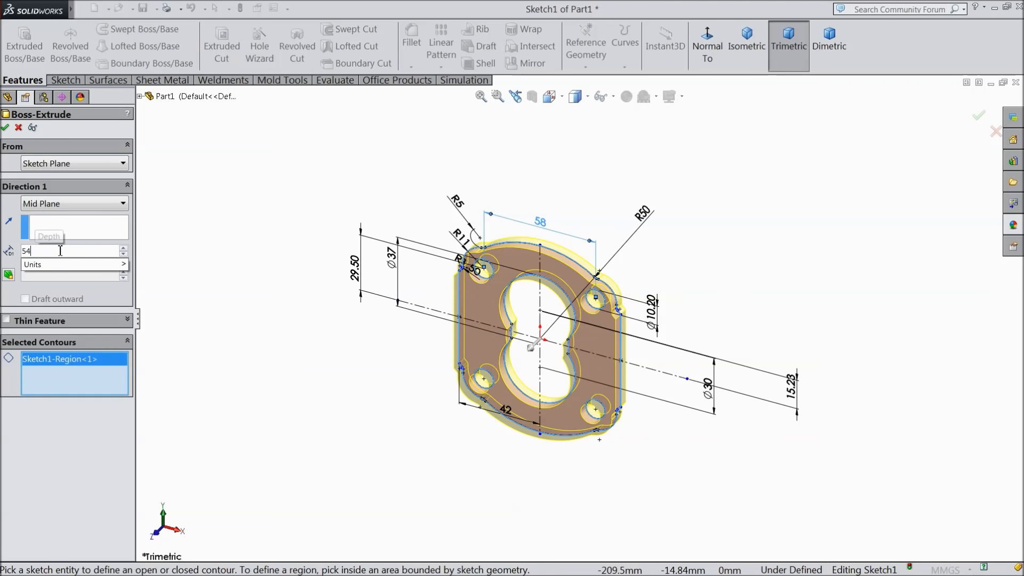
pyautogui.press('Return')
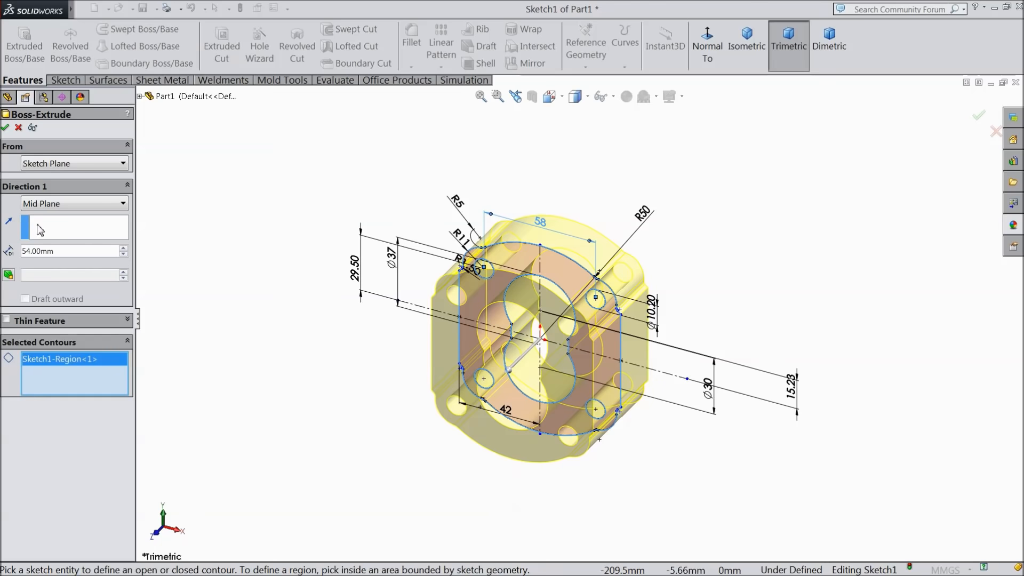
pyautogui.click(5, 128)
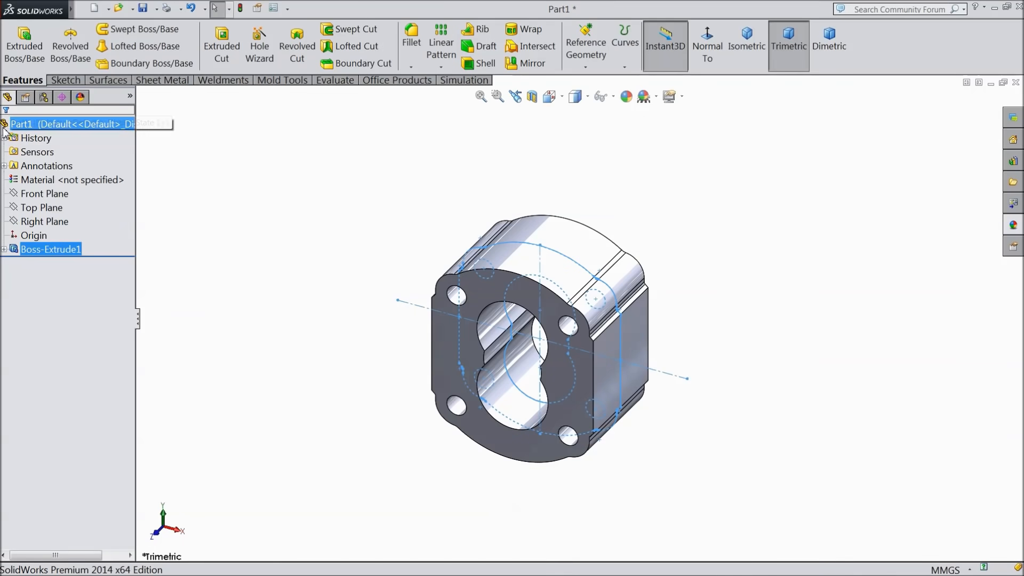
# Start a new sketch on the extruded body's front face, viewed face-on, with the sketch tools ready.
pyautogui.click(291, 244)
pyautogui.moveTo(404, 331)
pyautogui.mouseDown(button='middle')
pyautogui.moveTo(436, 226)
pyautogui.moveTo(395, 279)
pyautogui.moveTo(421, 298)
pyautogui.mouseUp(button='middle')
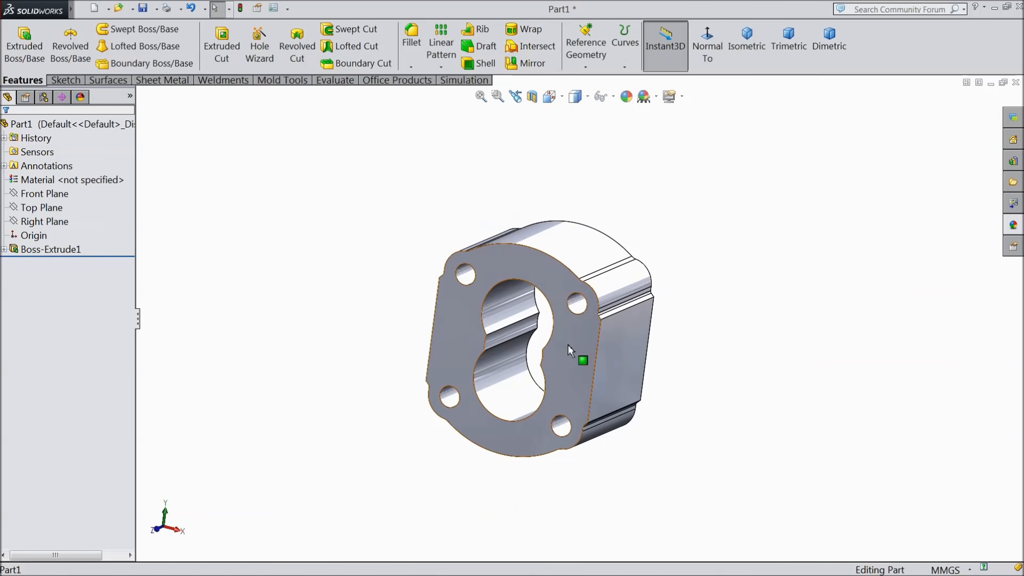
pyautogui.click(567, 344)
pyautogui.click(610, 311)
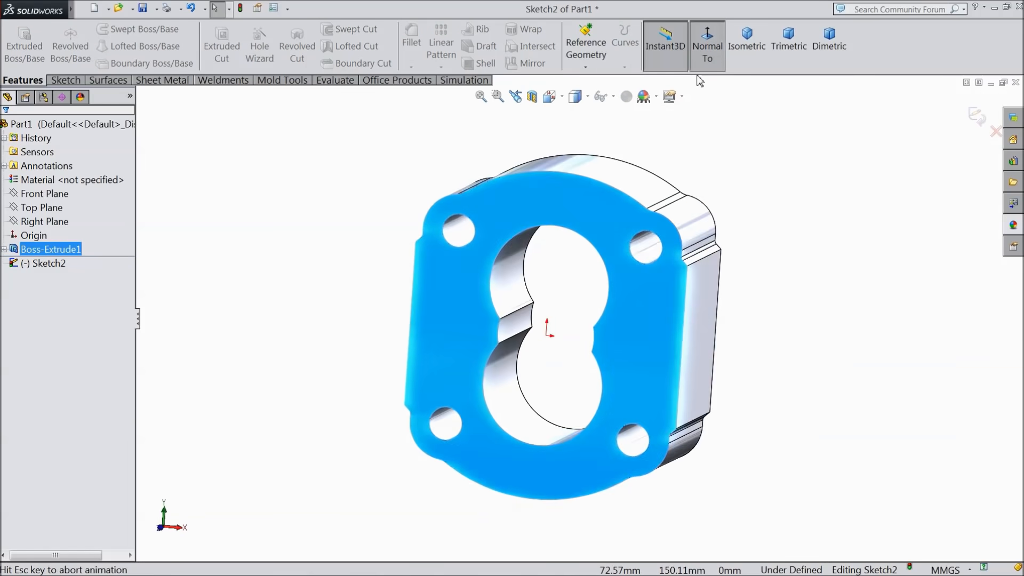
pyautogui.click(62, 81)
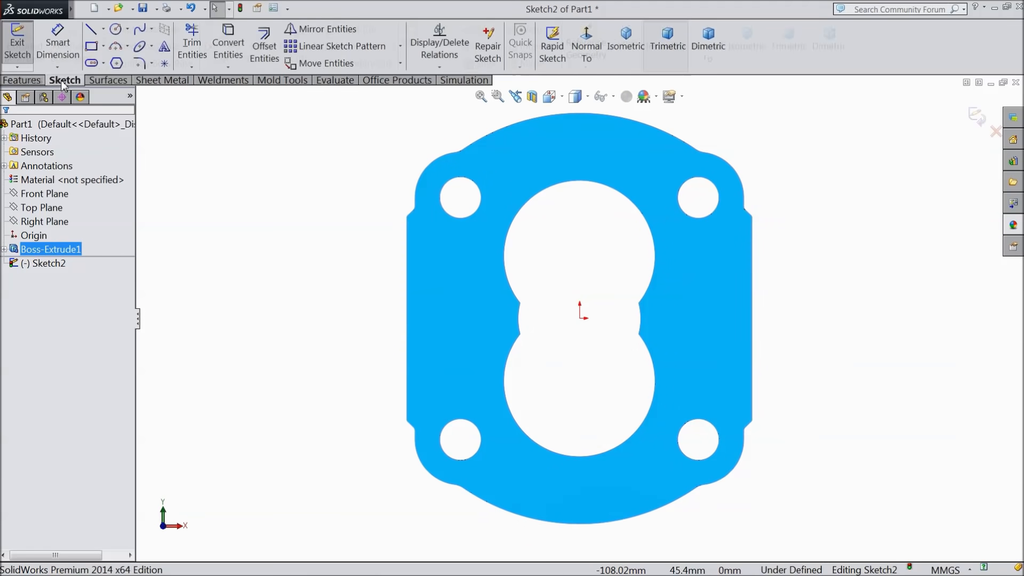
# Draw a vertical centreline through the origin, with the origin at its midpoint and both ends inside the two-lobed opening.
pyautogui.click(103, 29)
pyautogui.click(123, 63)
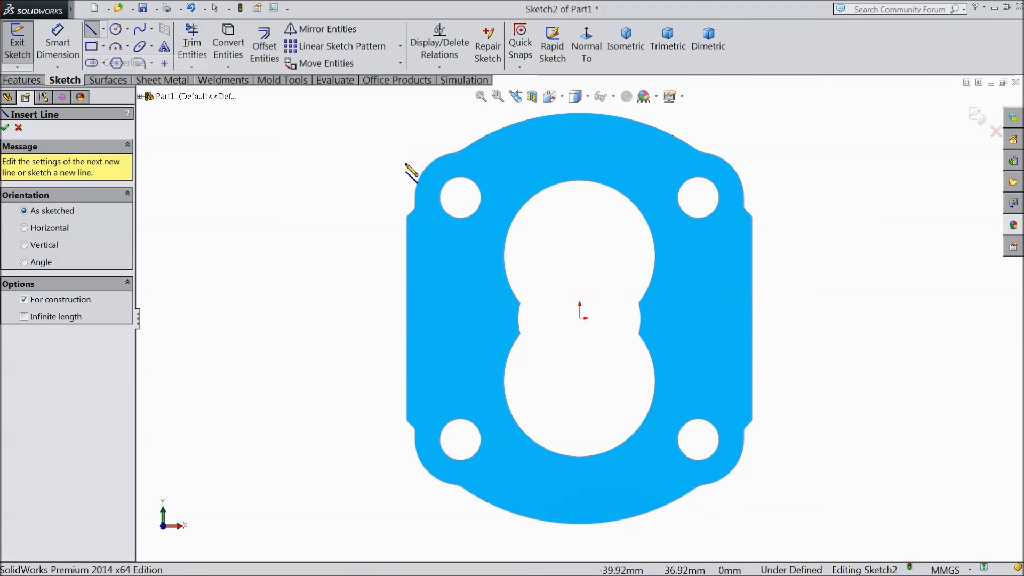
pyautogui.click(579, 205)
pyautogui.click(579, 421)
pyautogui.rightClick(636, 393)
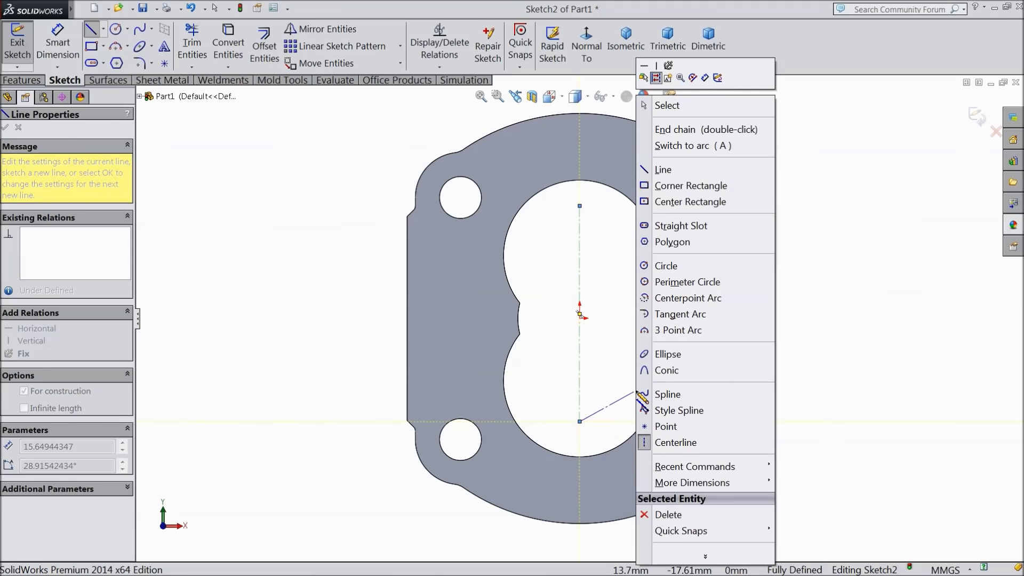
pyautogui.click(666, 105)
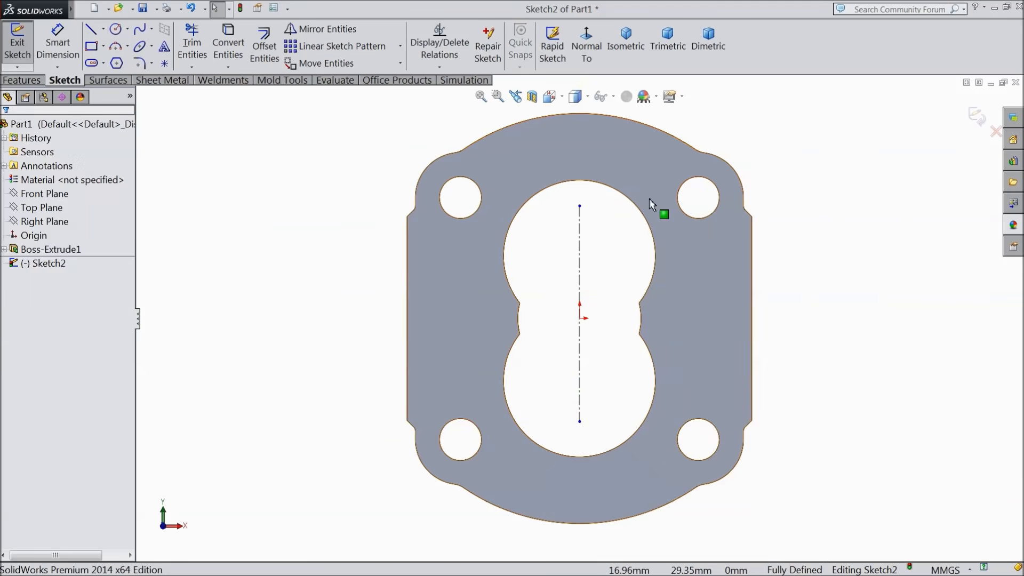
# Sketch a circle of about 23.35 mm radius around the upper lobe, centred on the vertical centreline above the origin.
pyautogui.click(116, 31)
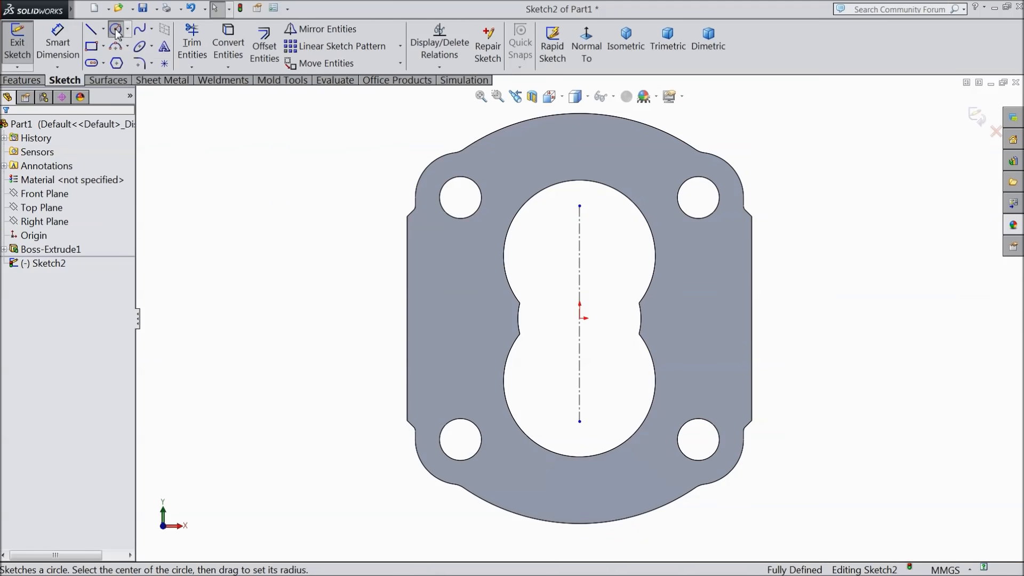
pyautogui.click(579, 254)
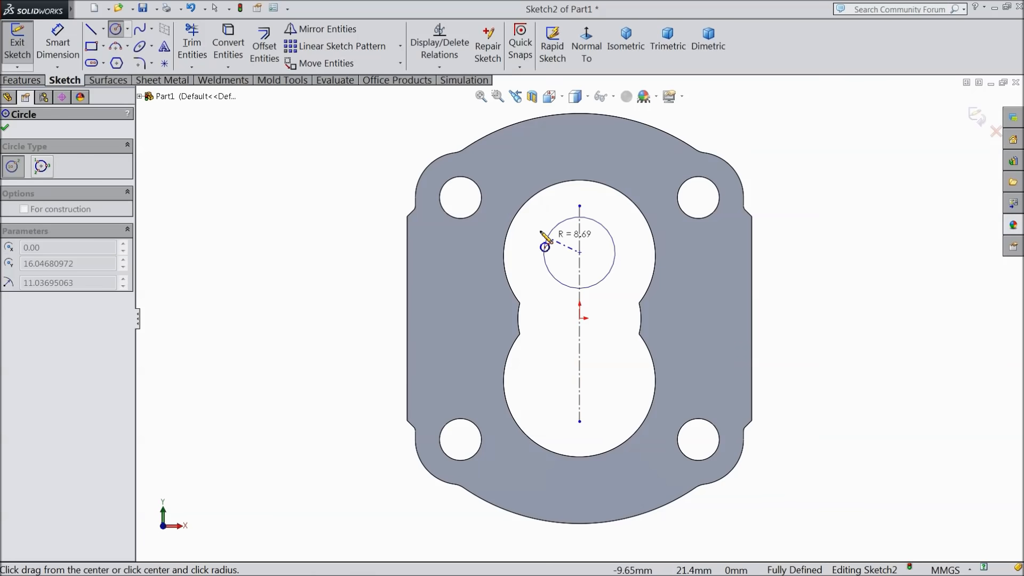
pyautogui.click(515, 202)
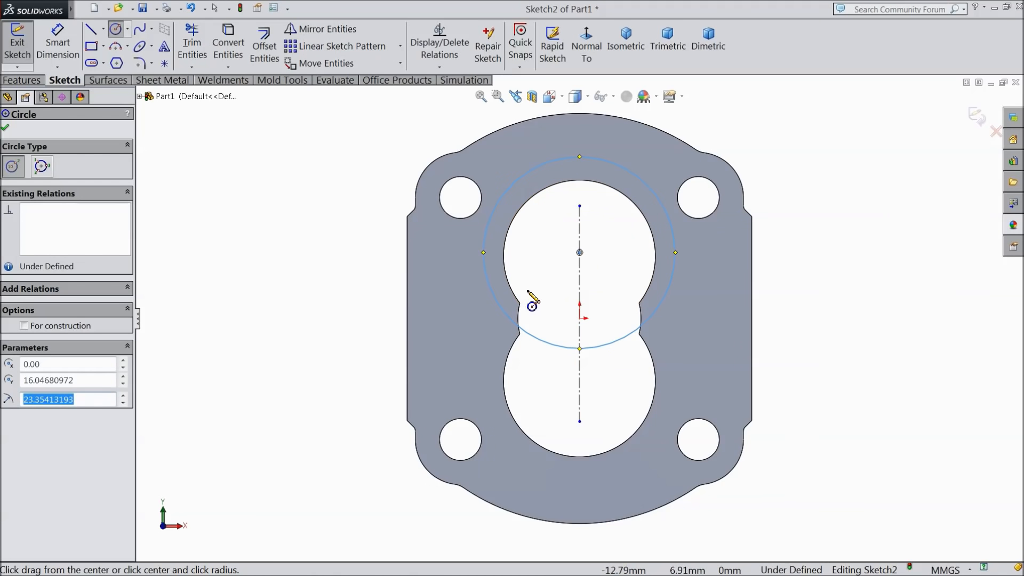
# Dimension the circle's diameter above it and set the value to 23.85/2.
pyautogui.click(73, 47)
pyautogui.click(598, 161)
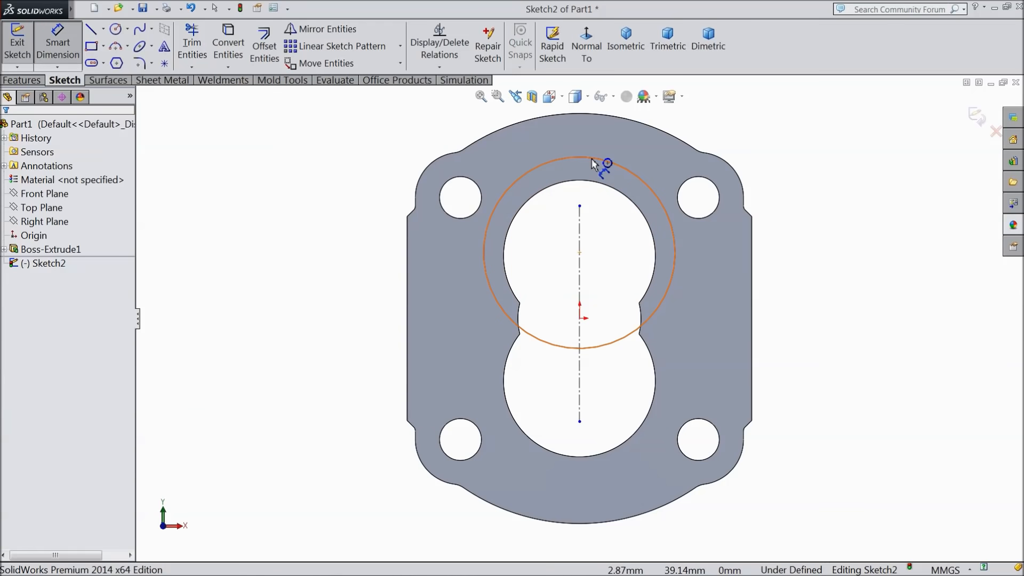
pyautogui.click(576, 147)
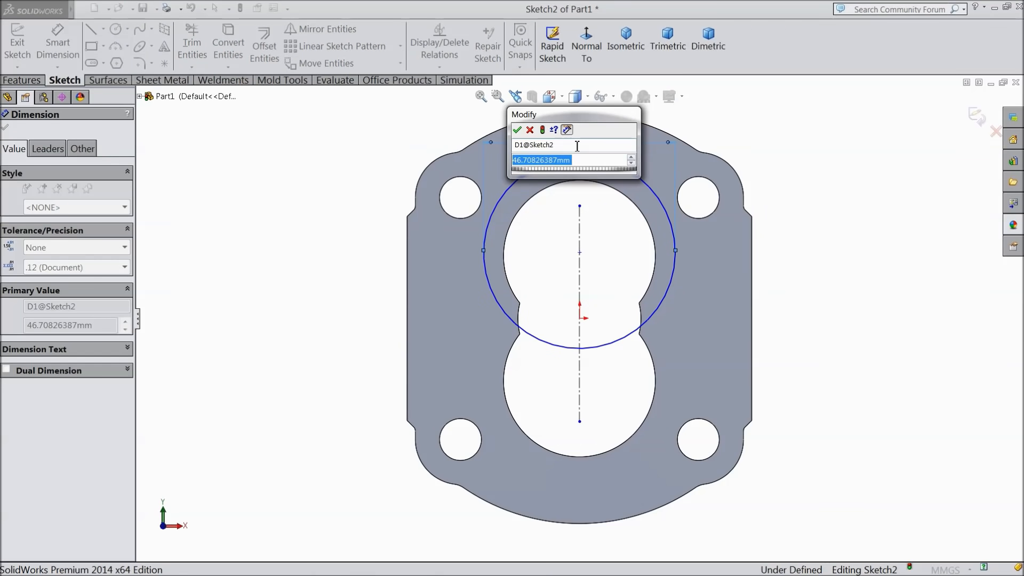
pyautogui.write('23.85*2')
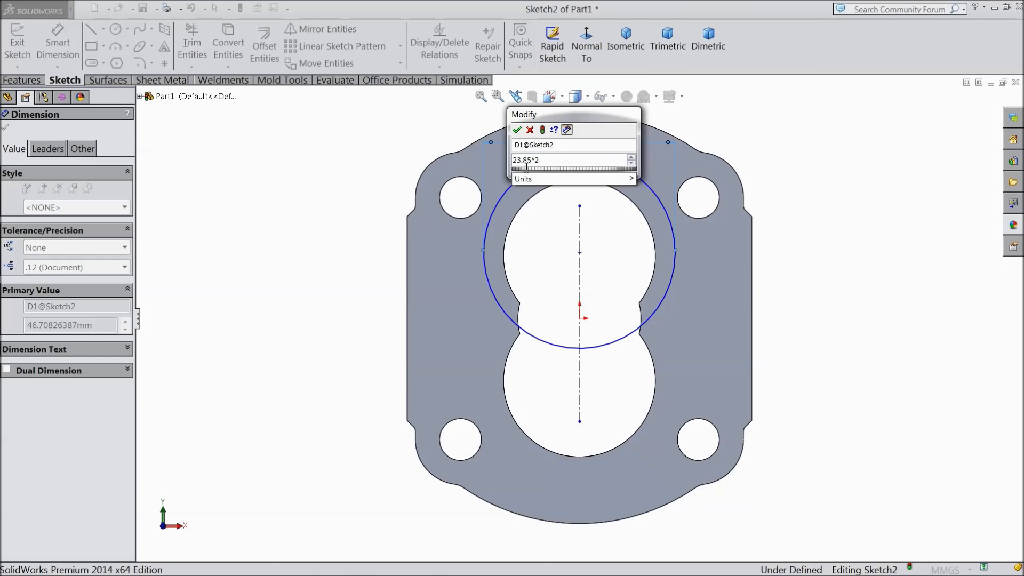
pyautogui.press('BackSpace')
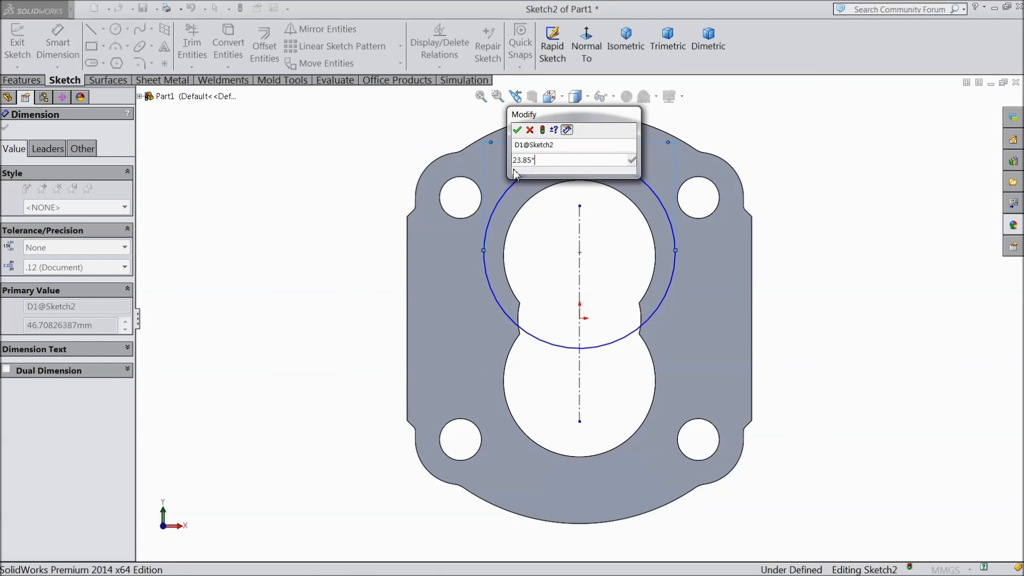
pyautogui.press('BackSpace')
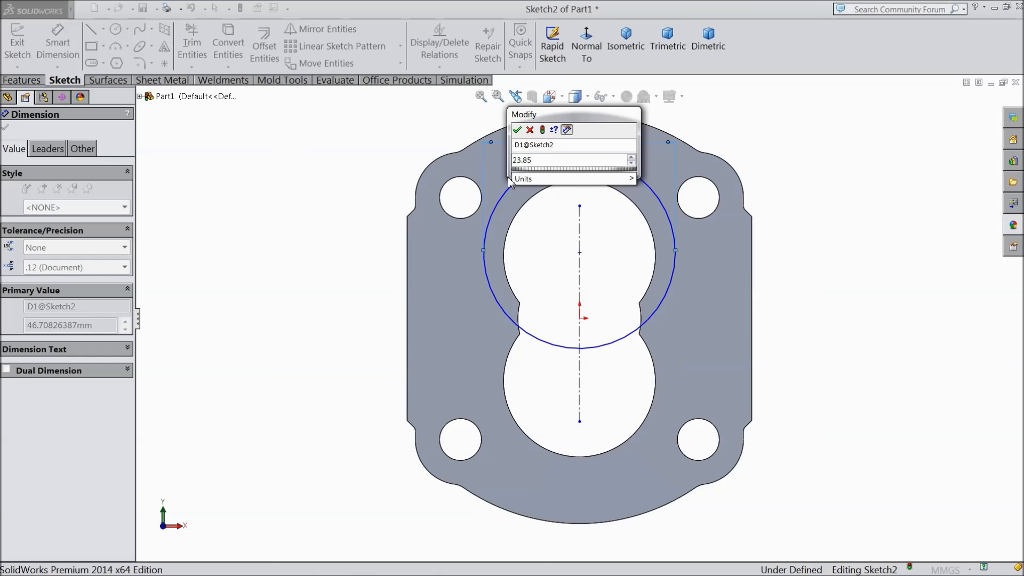
pyautogui.write('/2')
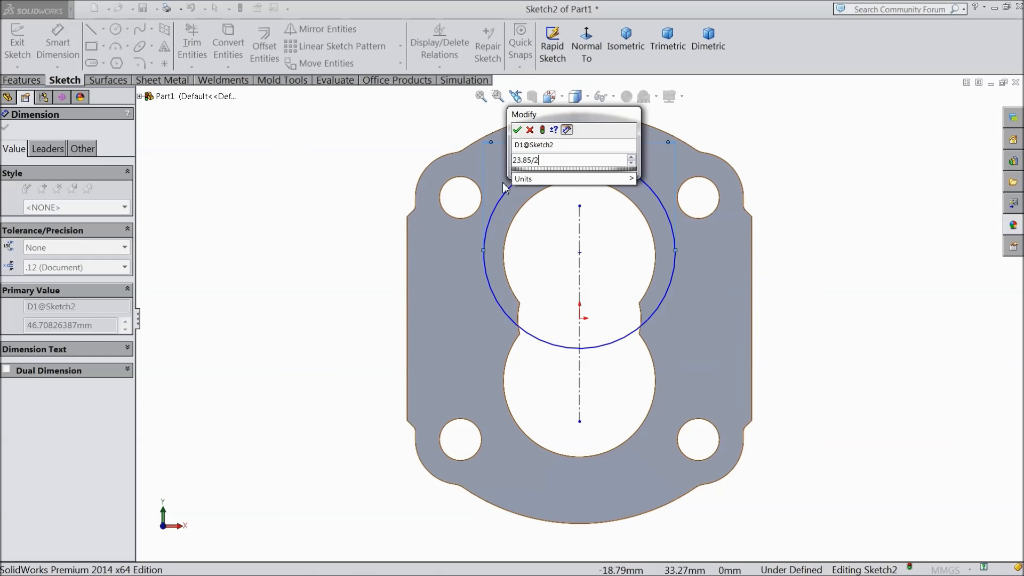
pyautogui.click(517, 131)
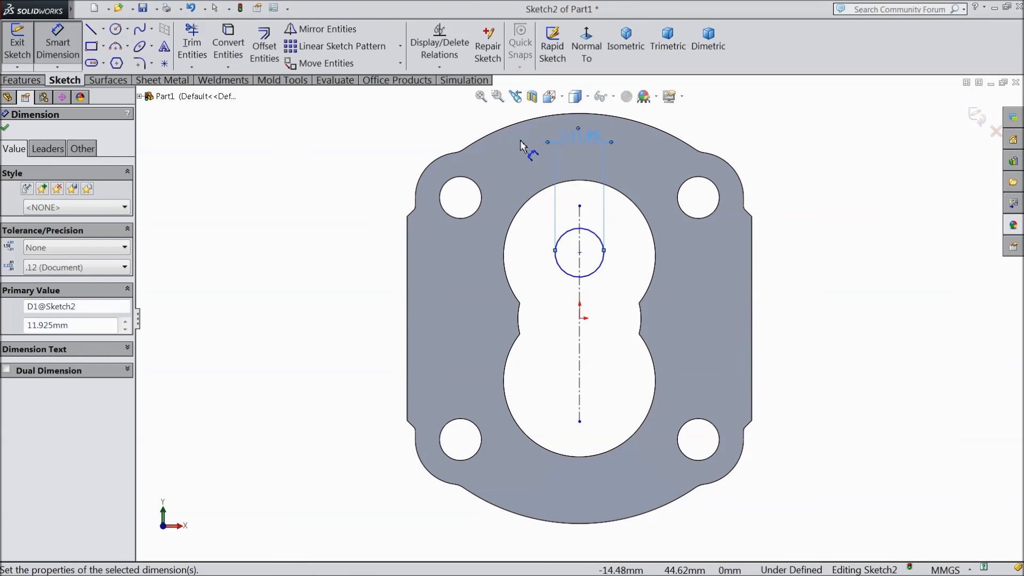
# Set the circle's diameter dimension to 23.85*2, giving 47.70 mm.
pyautogui.doubleClick(583, 141)
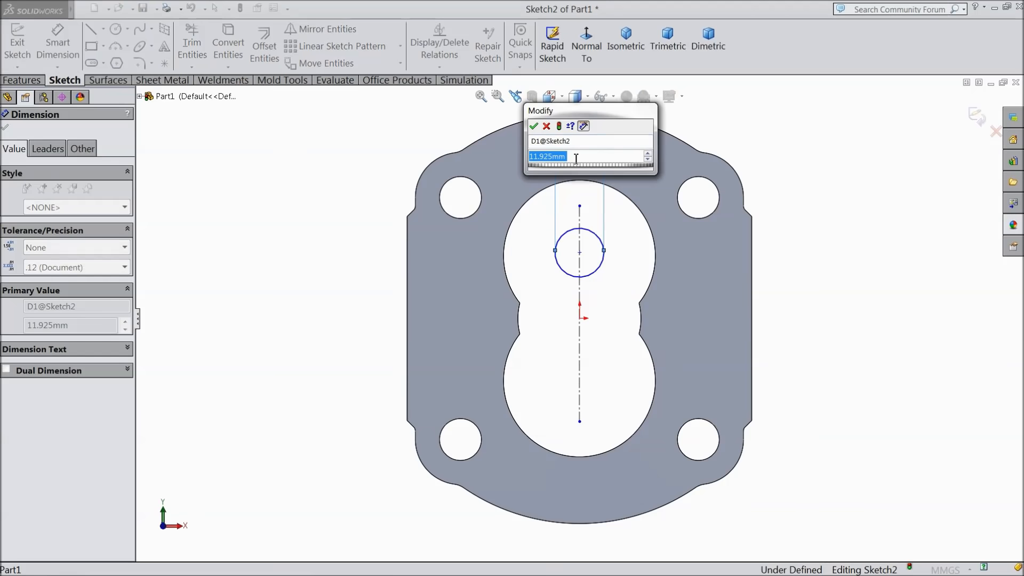
pyautogui.write('*')
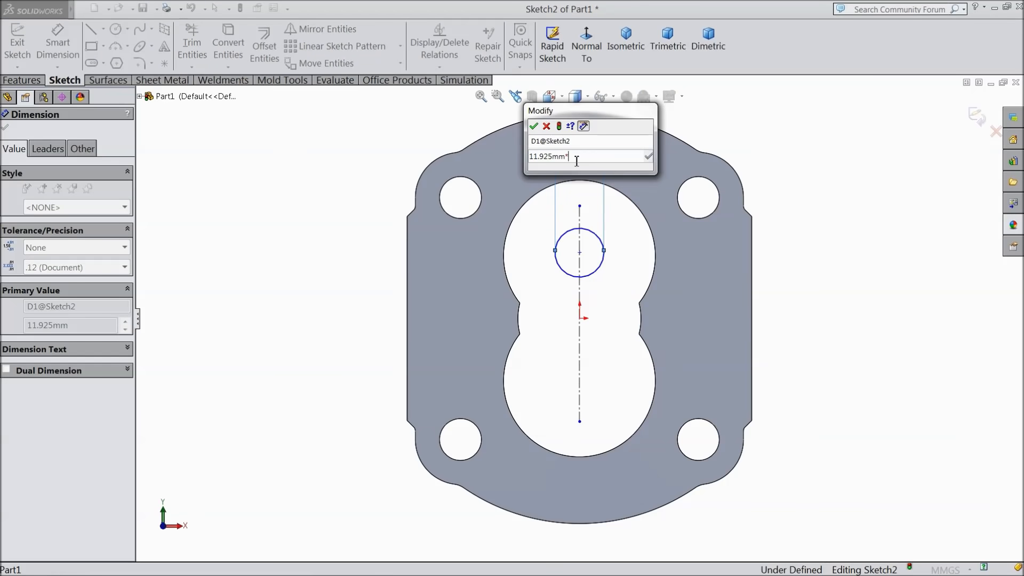
pyautogui.press('BackSpace')
pyautogui.press('BackSpace')
pyautogui.press('BackSpace')
pyautogui.press('BackSpace')
pyautogui.press('BackSpace')
pyautogui.press('BackSpace')
pyautogui.press('BackSpace')
pyautogui.press('BackSpace')
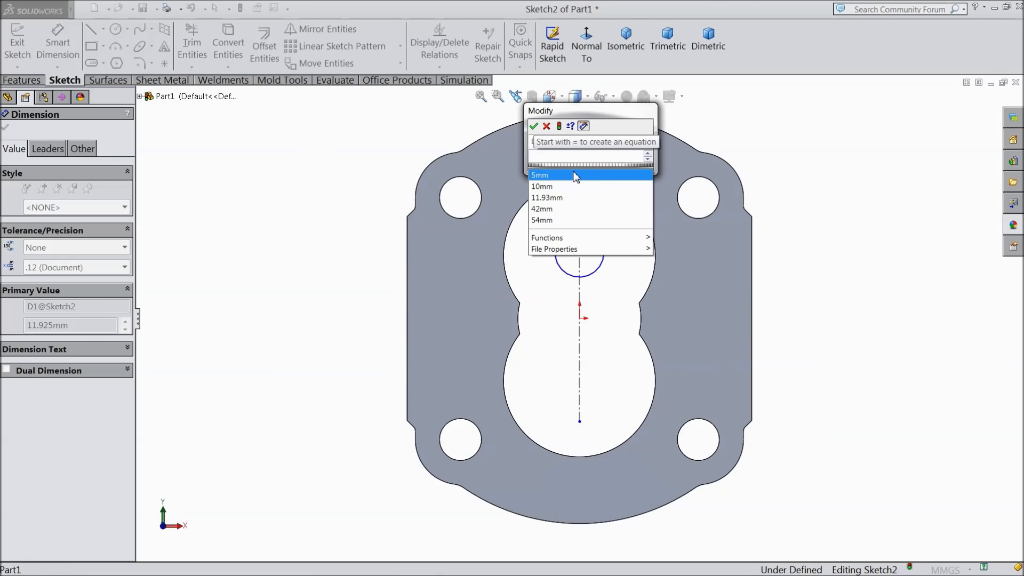
pyautogui.write('23.')
pyautogui.moveTo(573, 182)
pyautogui.write('85*2')
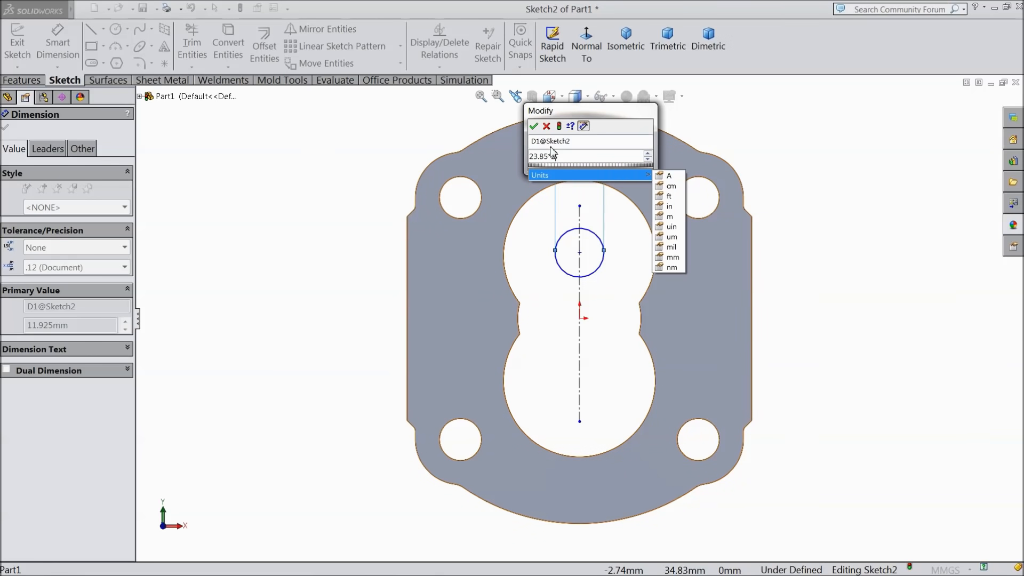
pyautogui.click(533, 126)
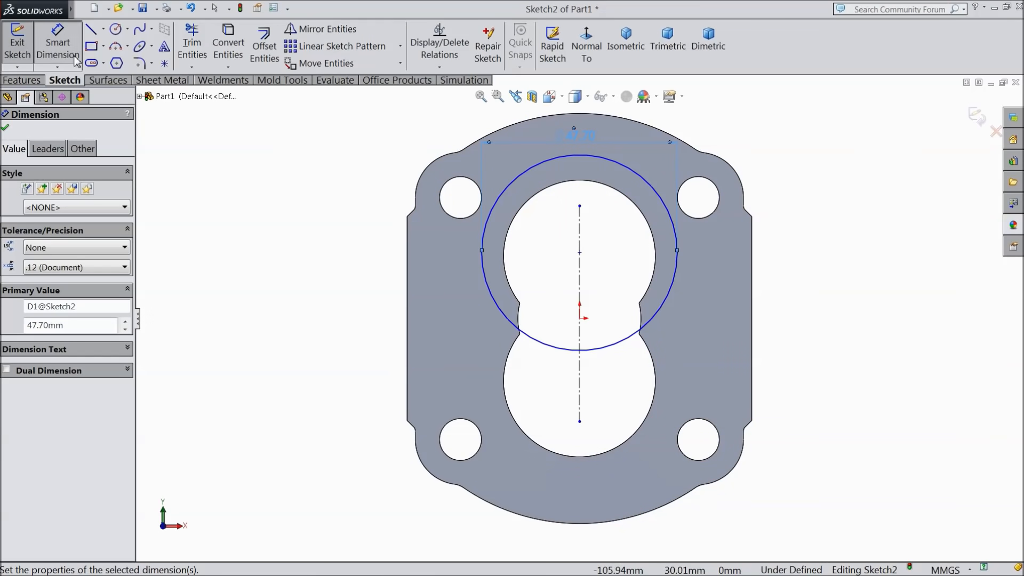
# Dimension the vertical distance from the origin to the circle's centre as 15.04 mm.
pyautogui.click(580, 318)
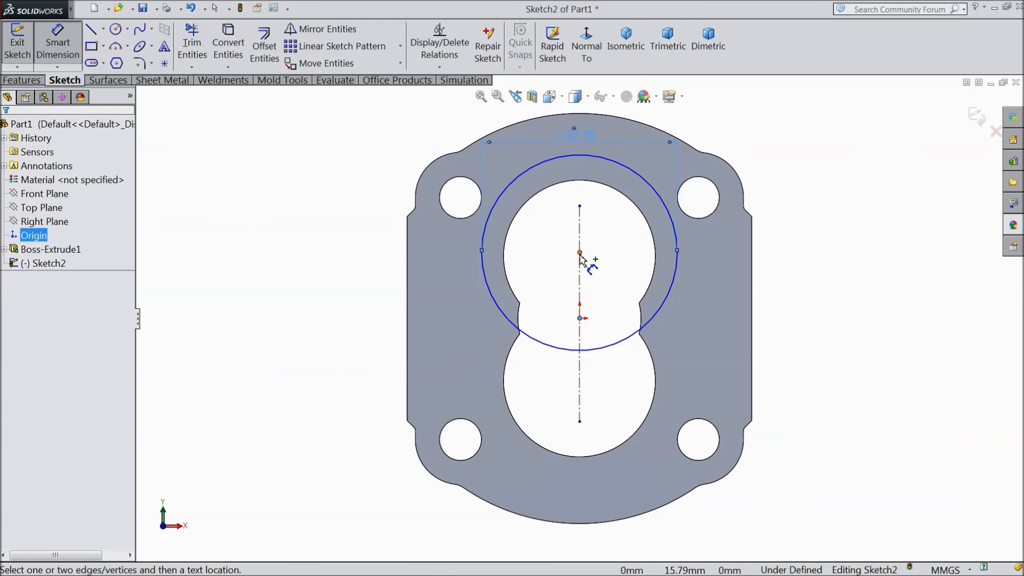
pyautogui.click(580, 252)
pyautogui.click(800, 288)
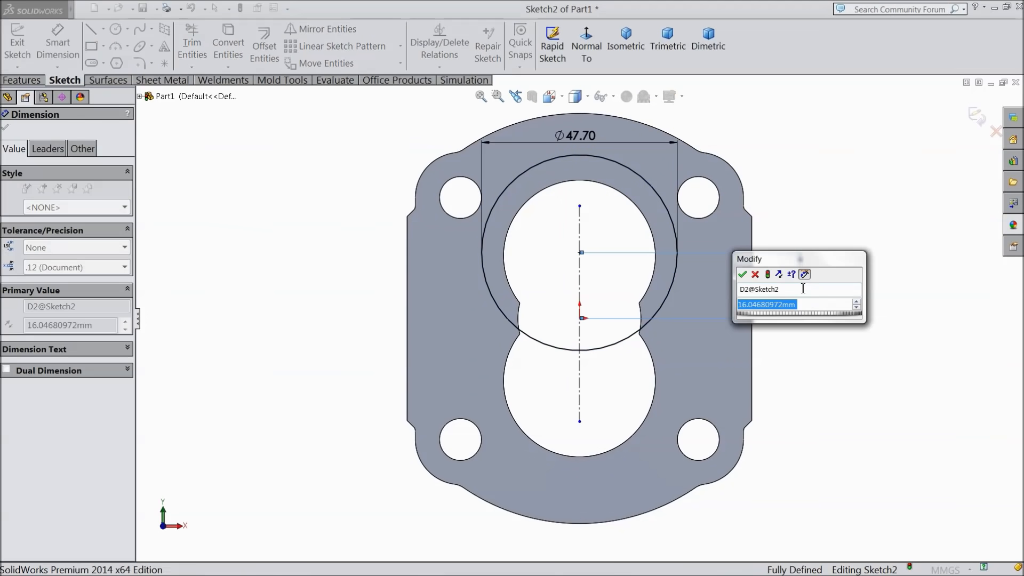
pyautogui.write('15.04')
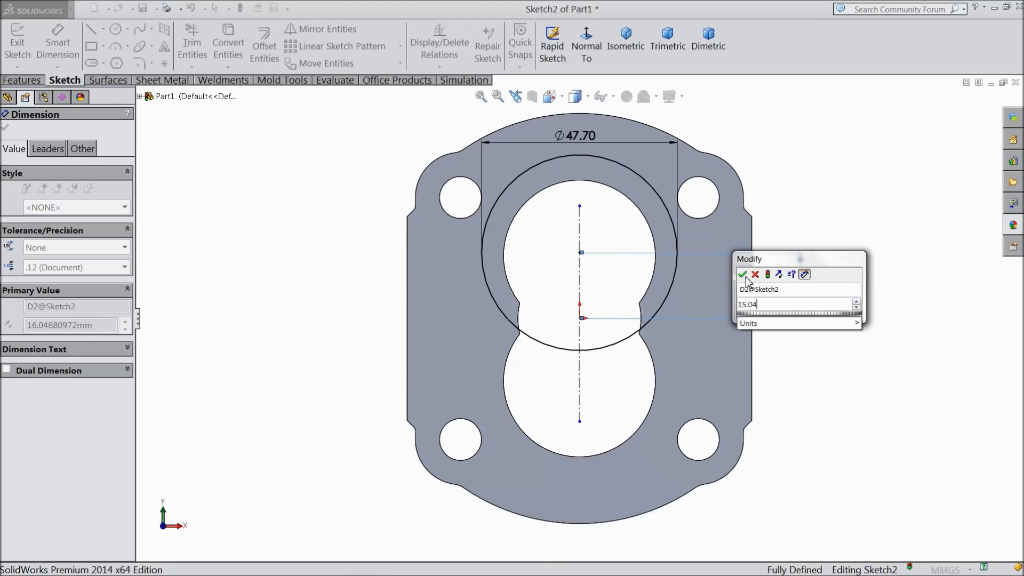
pyautogui.click(741, 274)
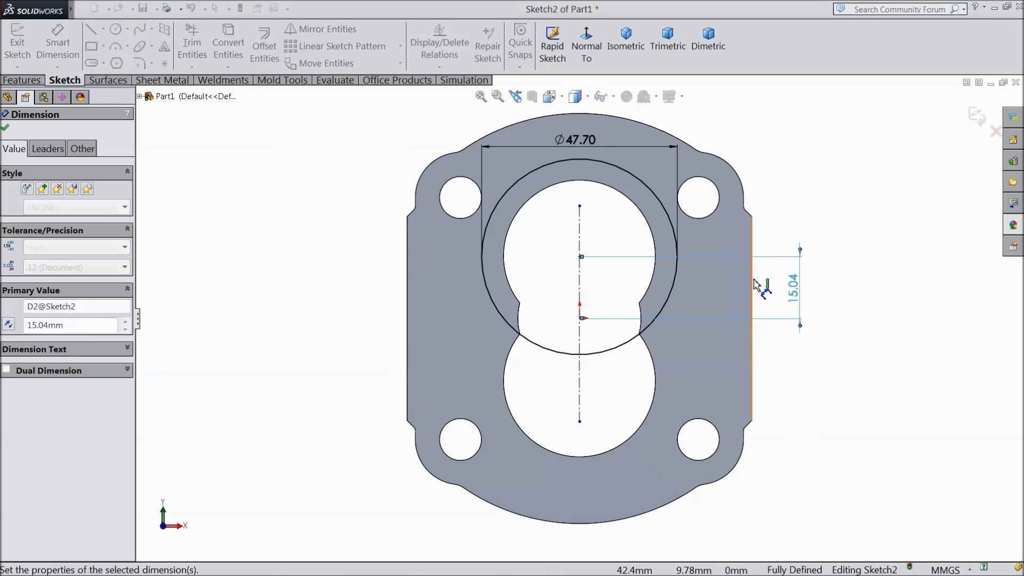
pyautogui.click(5, 129)
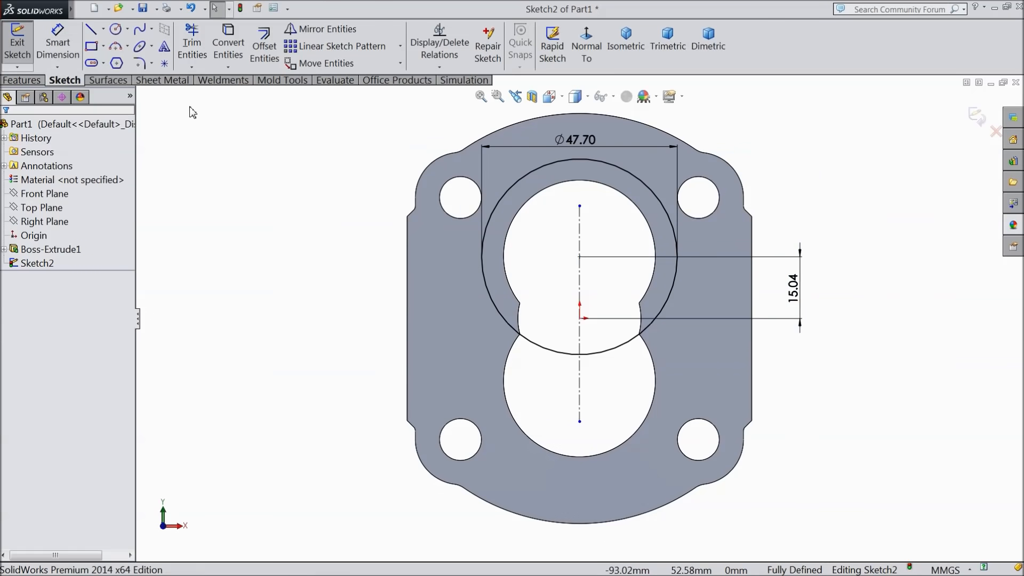
# Draw a horizontal centreline about 71.62 mm long from the origin out past the body's right edge.
pyautogui.click(320, 28)
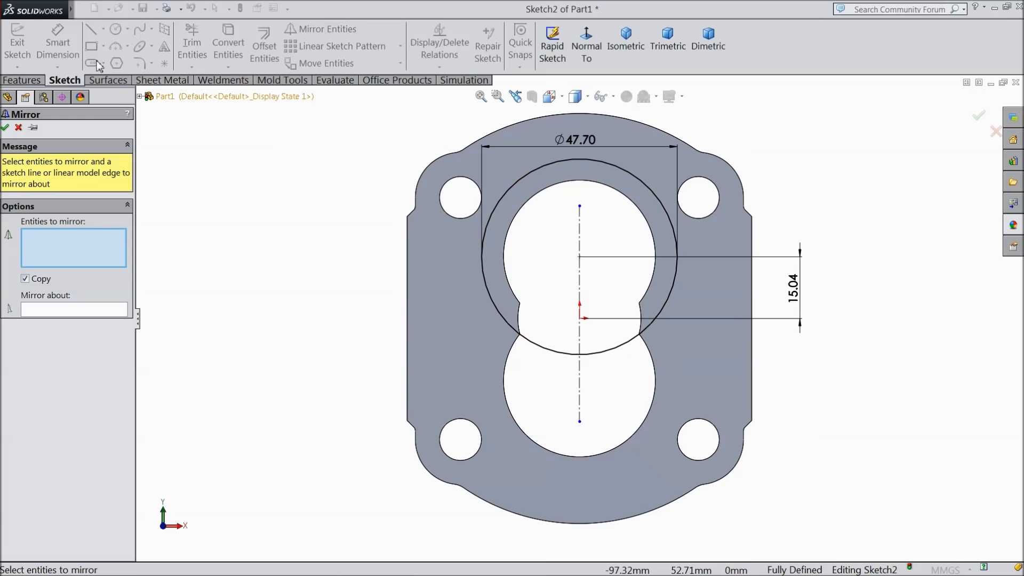
pyautogui.click(18, 128)
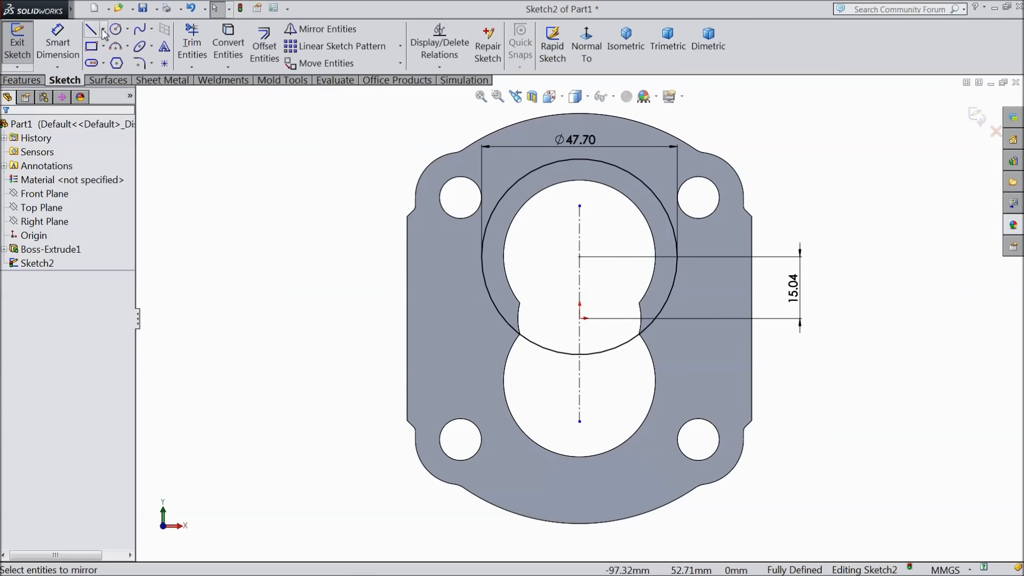
pyautogui.click(103, 31)
pyautogui.click(123, 62)
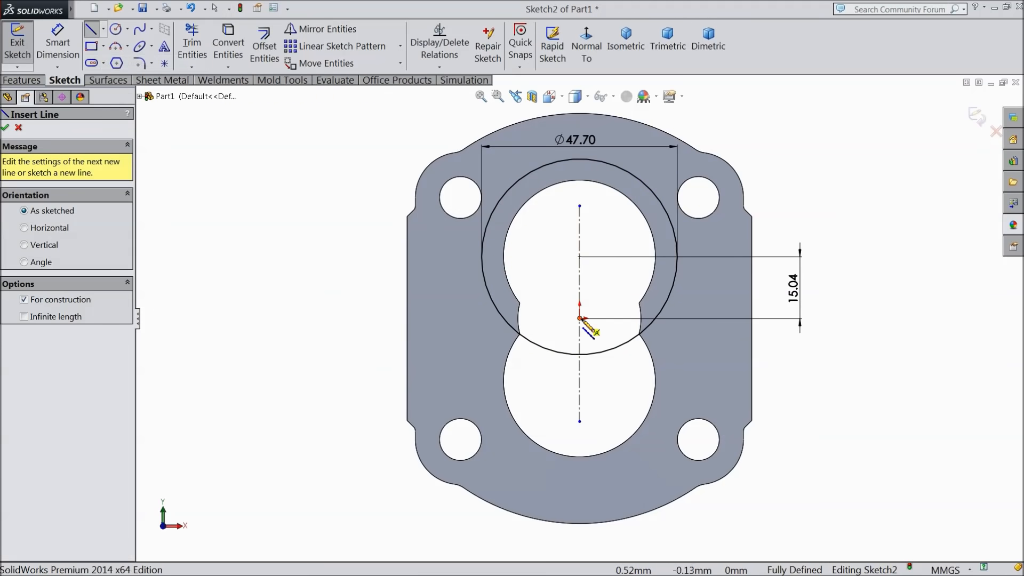
pyautogui.click(580, 319)
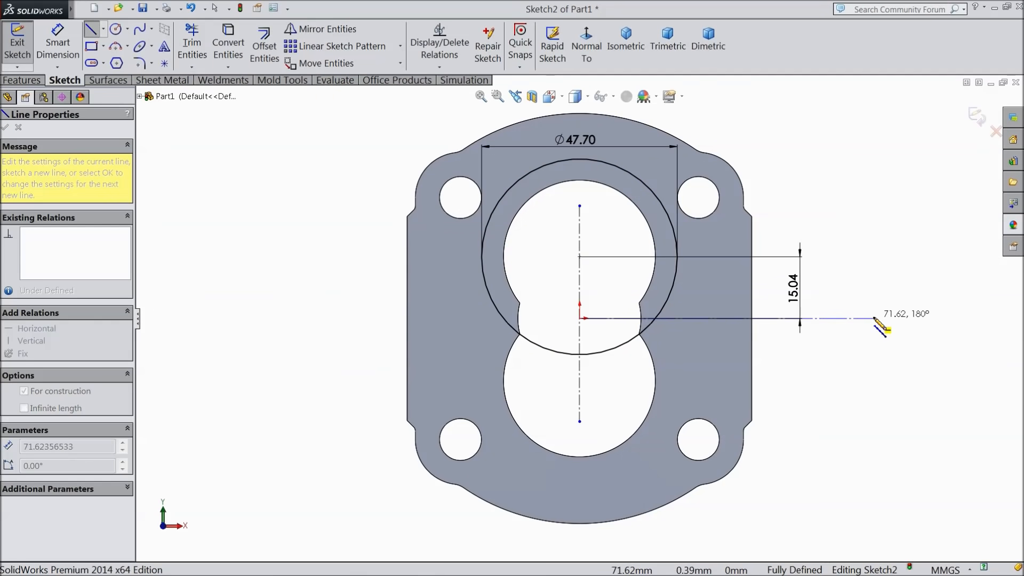
pyautogui.click(875, 319)
pyautogui.rightClick(875, 319)
pyautogui.click(883, 103)
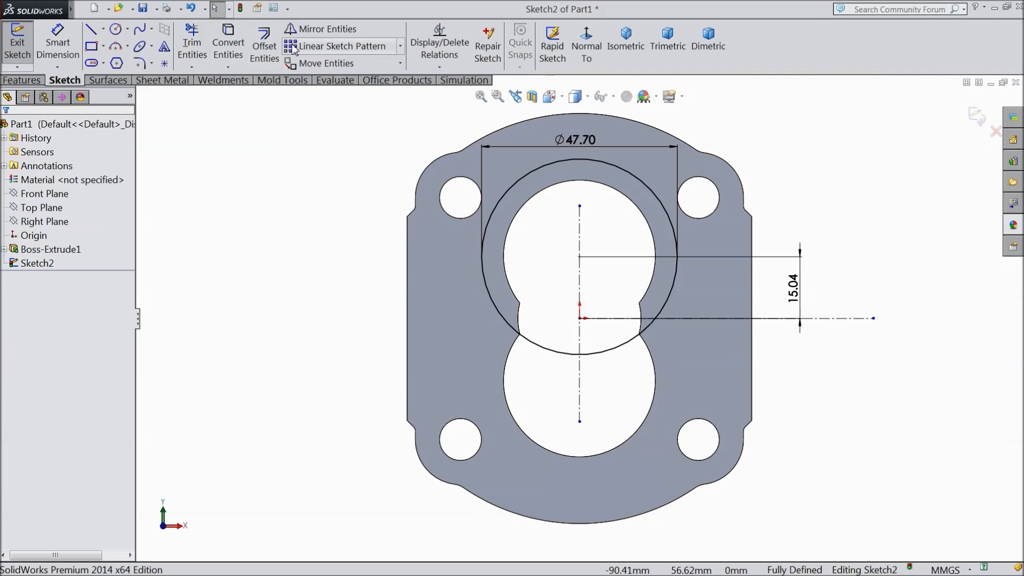
# Mirror the 47.70 mm circle about the horizontal centreline, keeping the original.
pyautogui.click(320, 29)
pyautogui.click(507, 196)
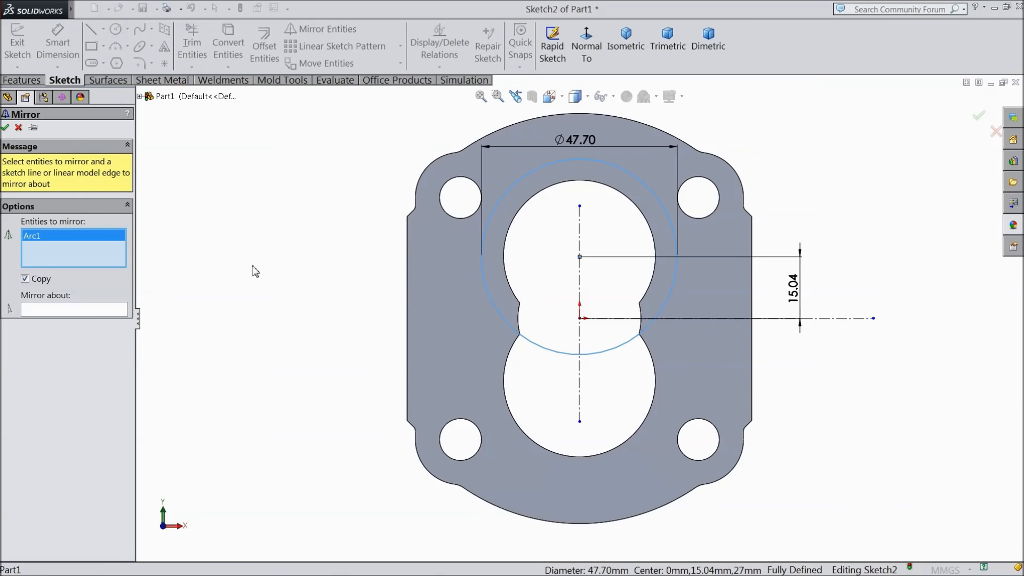
pyautogui.click(49, 311)
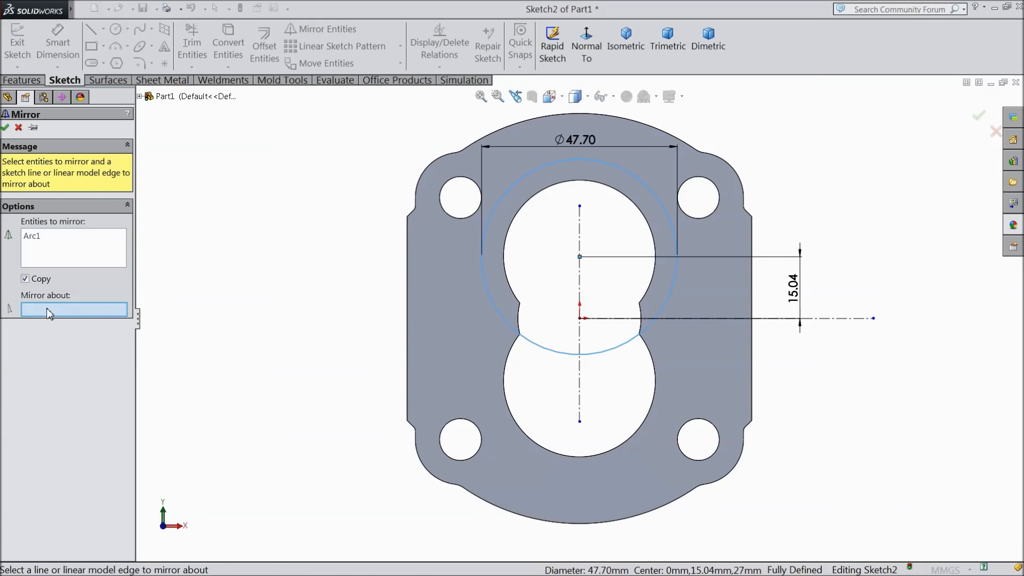
pyautogui.click(853, 318)
pyautogui.click(6, 128)
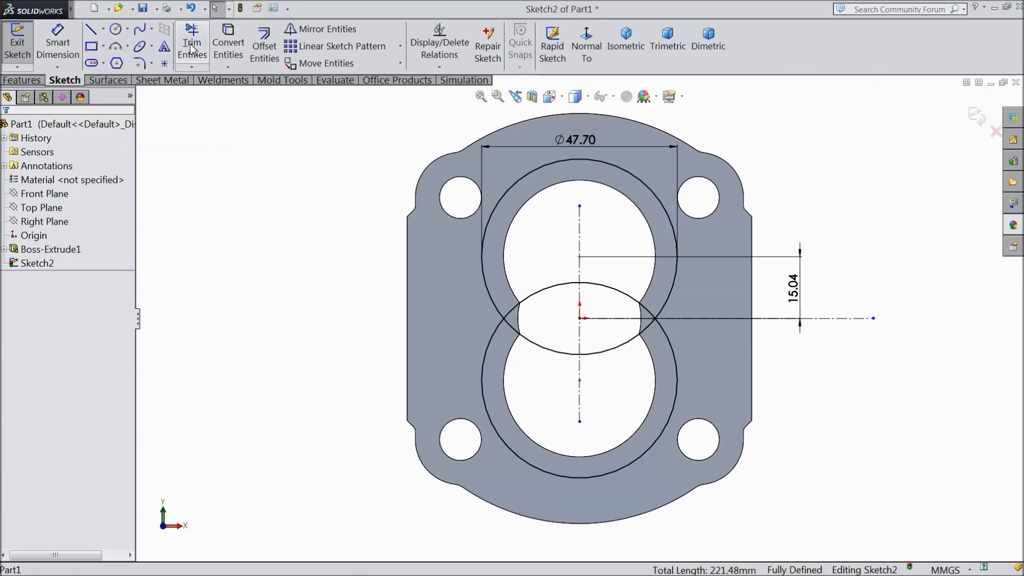
# Draw a vertical line joining the leftmost points of the upper and lower circles.
pyautogui.click(91, 29)
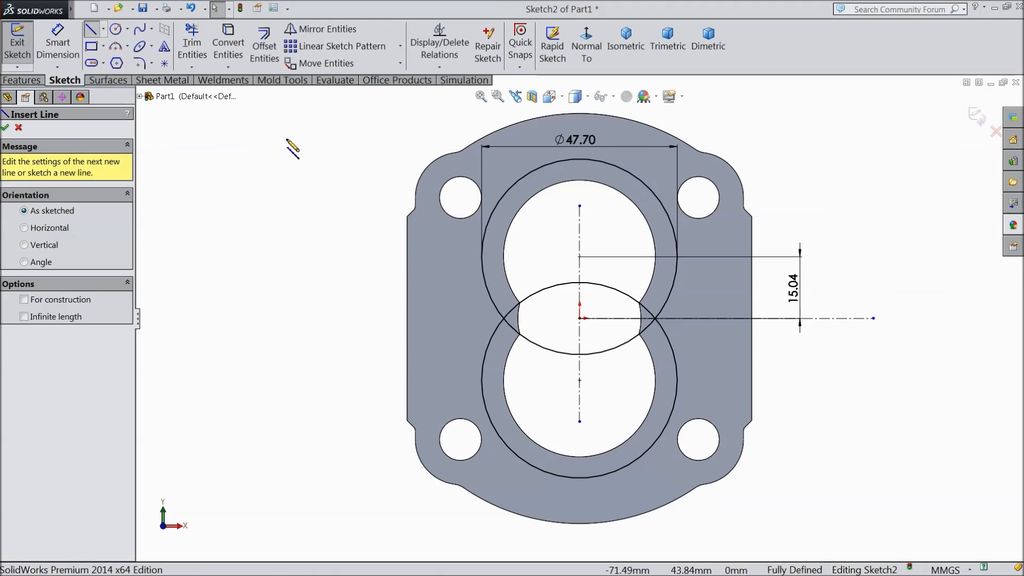
pyautogui.click(481, 257)
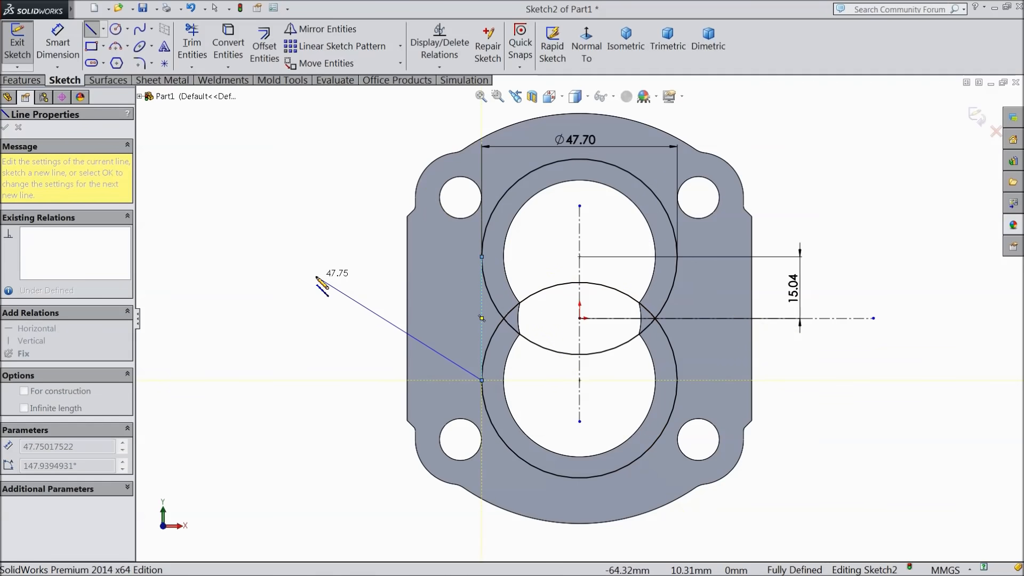
pyautogui.rightClick(324, 279)
pyautogui.click(364, 102)
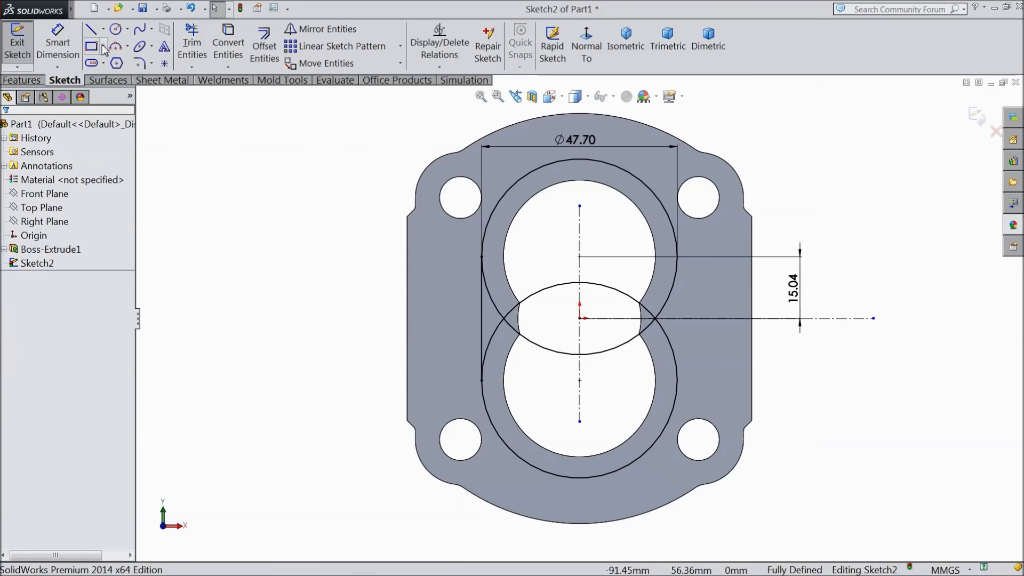
# Draw a vertical line joining the rightmost points of the upper and lower circles.
pyautogui.click(92, 35)
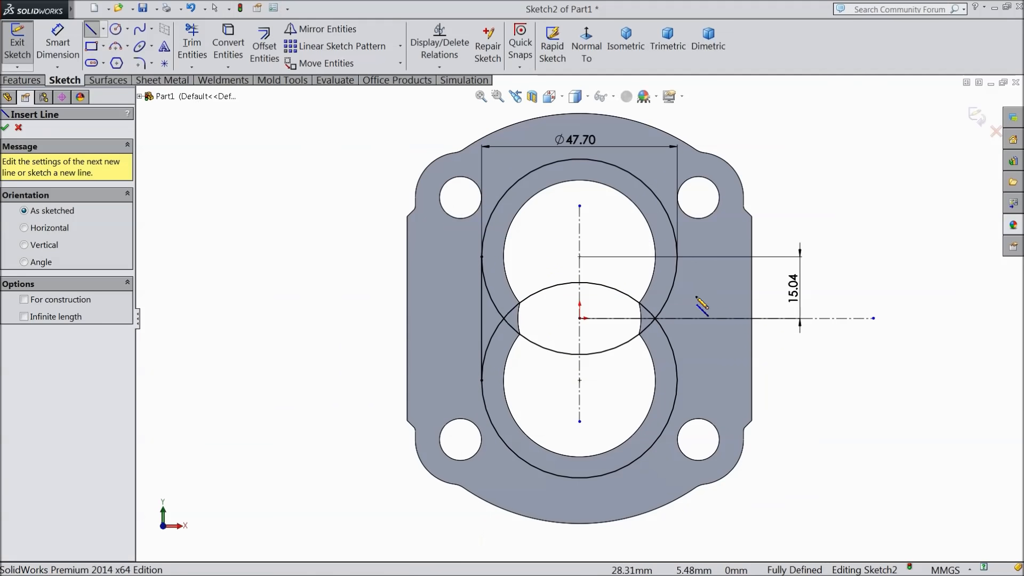
pyautogui.click(678, 258)
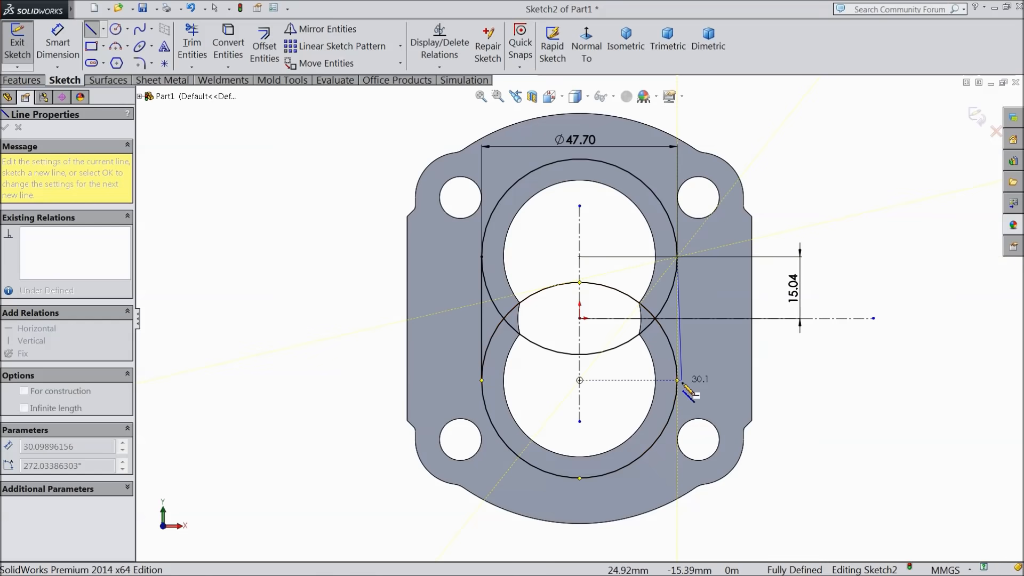
pyautogui.rightClick(845, 234)
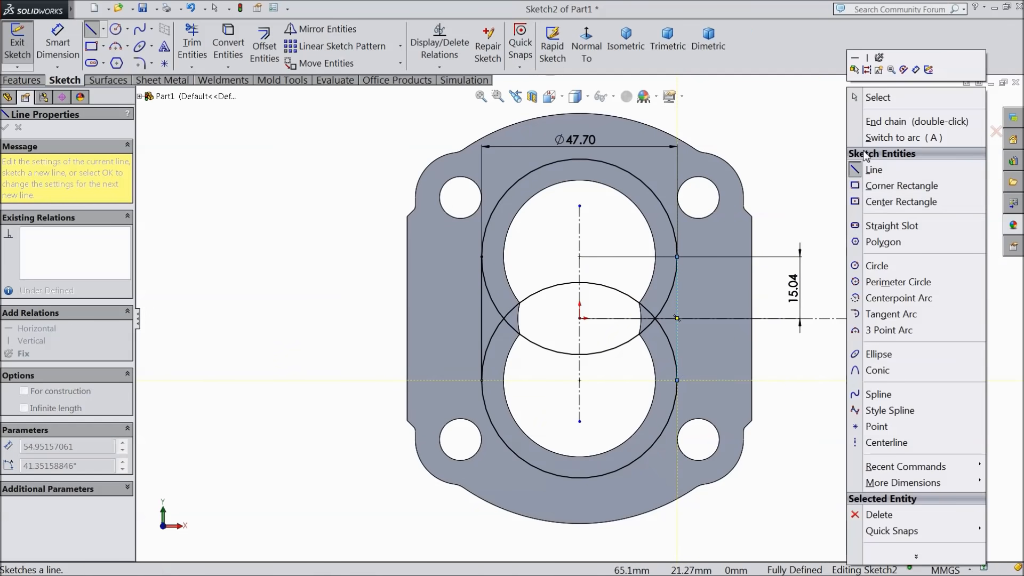
pyautogui.click(856, 96)
# Trim away the overlapping inner arcs of the two circles, leaving a single closed slot-shaped outline.
pyautogui.click(192, 46)
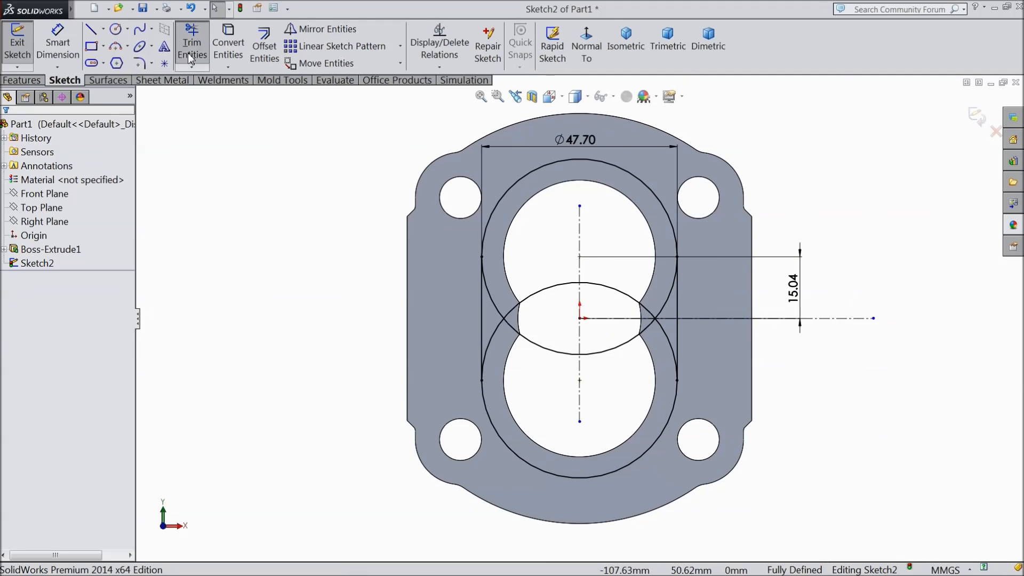
pyautogui.moveTo(510, 317); pyautogui.dragTo(509, 329)
pyautogui.click(499, 328)
pyautogui.click(497, 309)
pyautogui.click(607, 290)
pyautogui.click(646, 329)
pyautogui.click(660, 325)
pyautogui.click(661, 308)
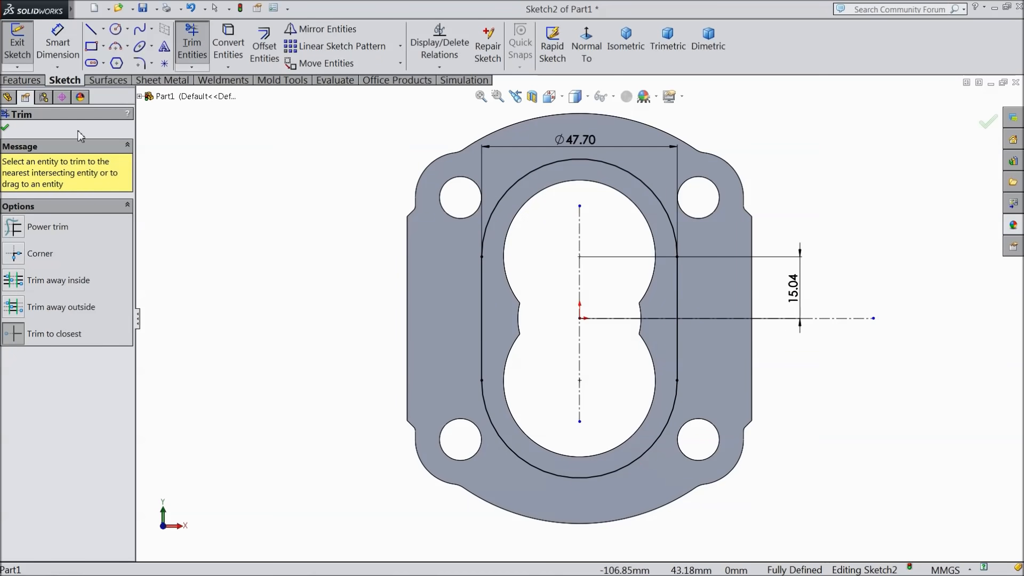
pyautogui.click(6, 128)
pyautogui.click(60, 179)
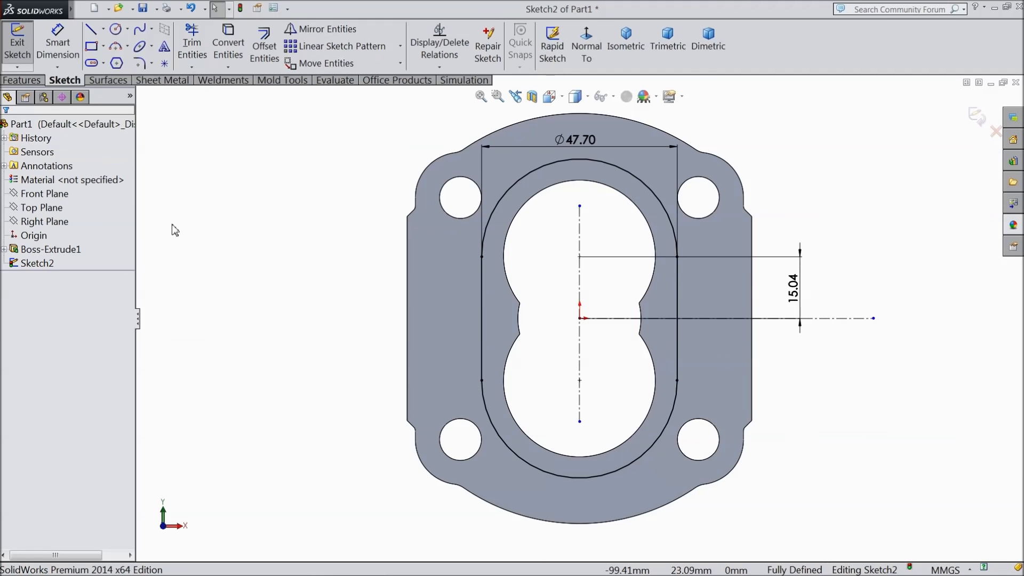
# Offset the whole slot outline inward by 3 mm.
pyautogui.click(264, 47)
pyautogui.write('3')
pyautogui.click(503, 202)
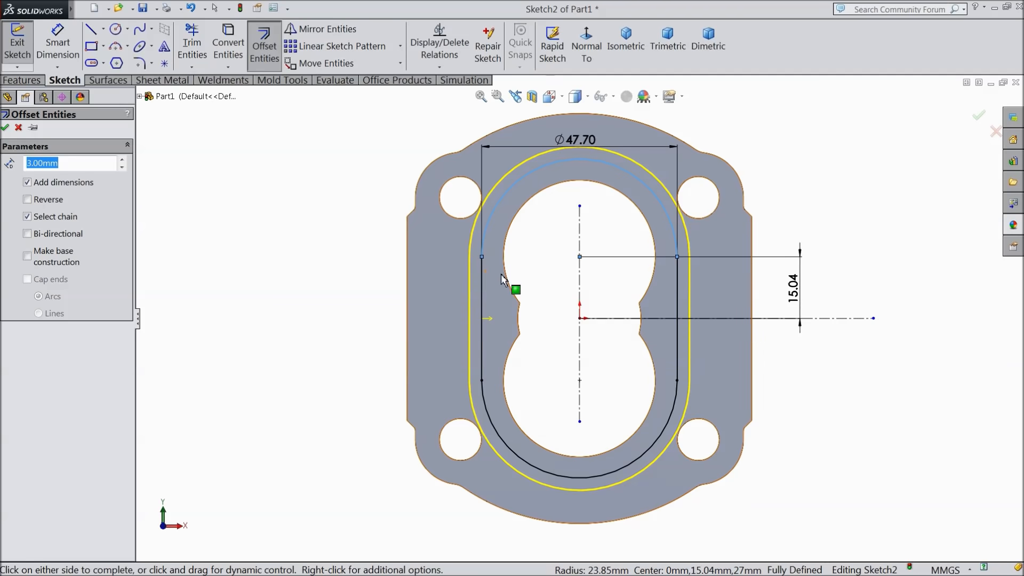
pyautogui.click(28, 199)
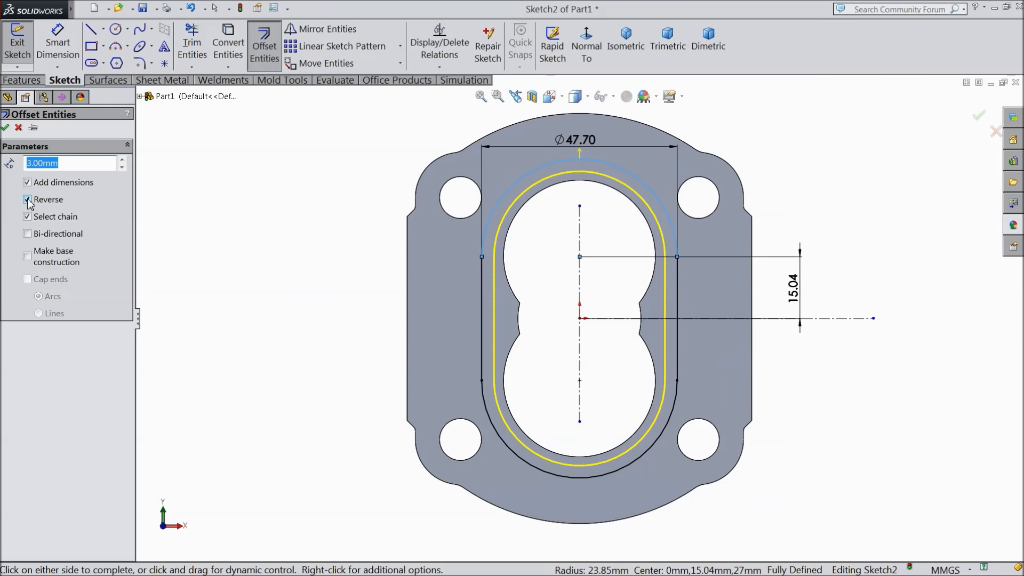
pyautogui.click(6, 130)
# Cut the ring between the two slot outlines into the front face as a groove, blind, 2 mm deep.
pyautogui.click(21, 80)
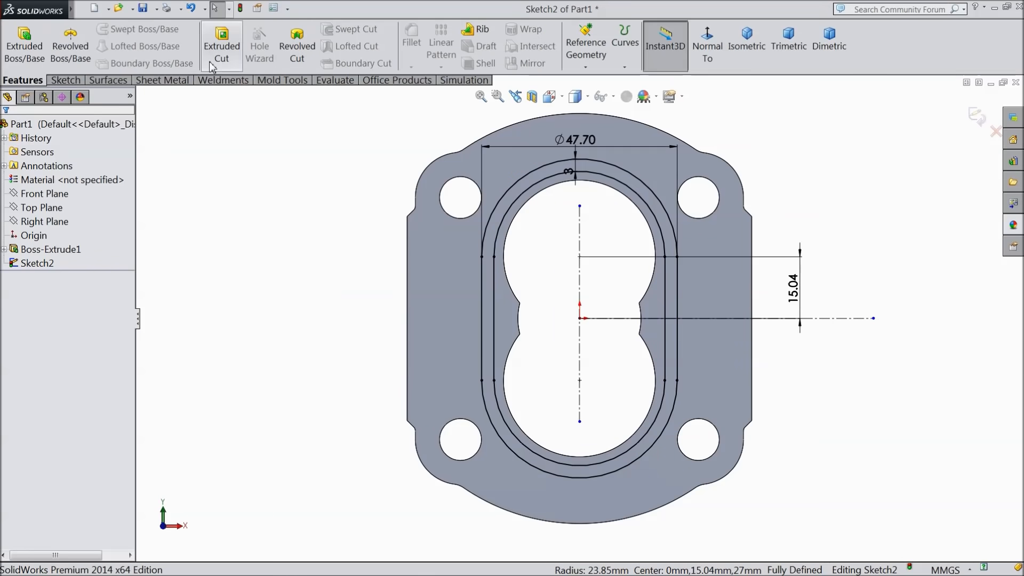
pyautogui.click(222, 48)
pyautogui.write('2')
pyautogui.press('Return')
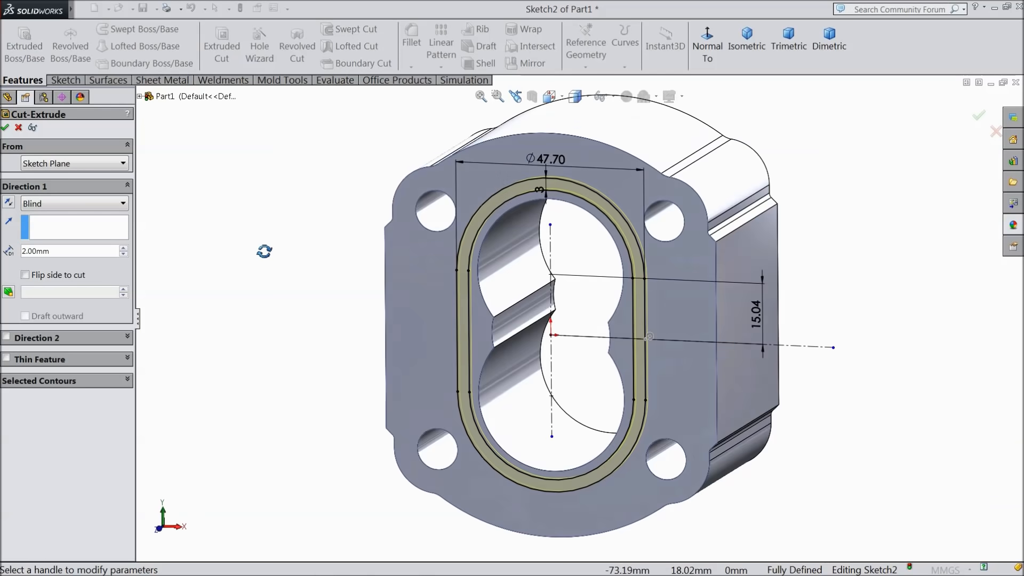
pyautogui.click(5, 128)
pyautogui.click(335, 273)
# Mirror the groove cut about the Front Plane onto the body's opposite end face.
pyautogui.moveTo(335, 273)
pyautogui.mouseDown(button='middle')
pyautogui.moveTo(325, 277)
pyautogui.moveTo(370, 220)
pyautogui.moveTo(327, 292)
pyautogui.moveTo(334, 280)
pyautogui.mouseUp(button='middle')
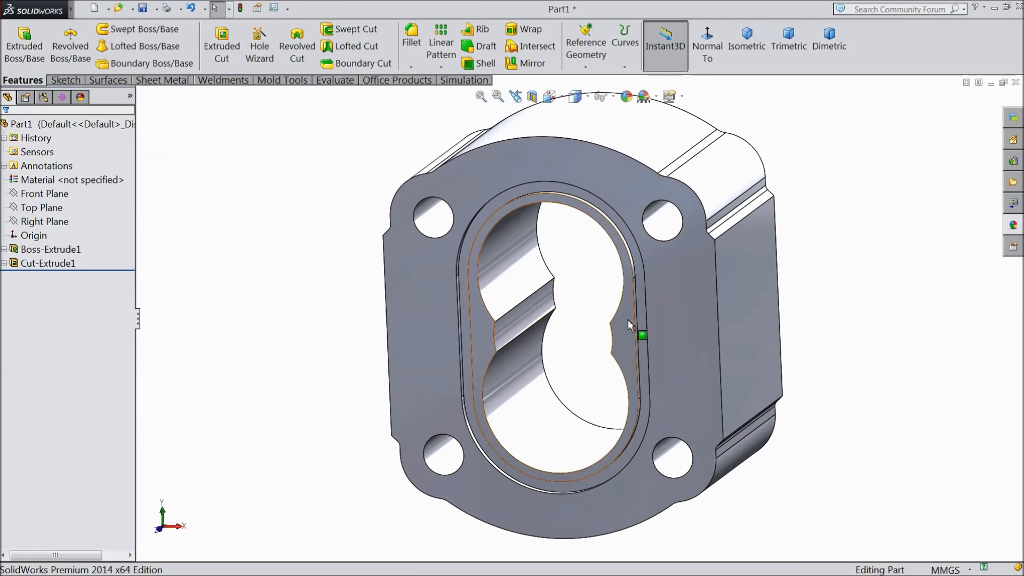
pyautogui.scroll(-6, 634, 327)
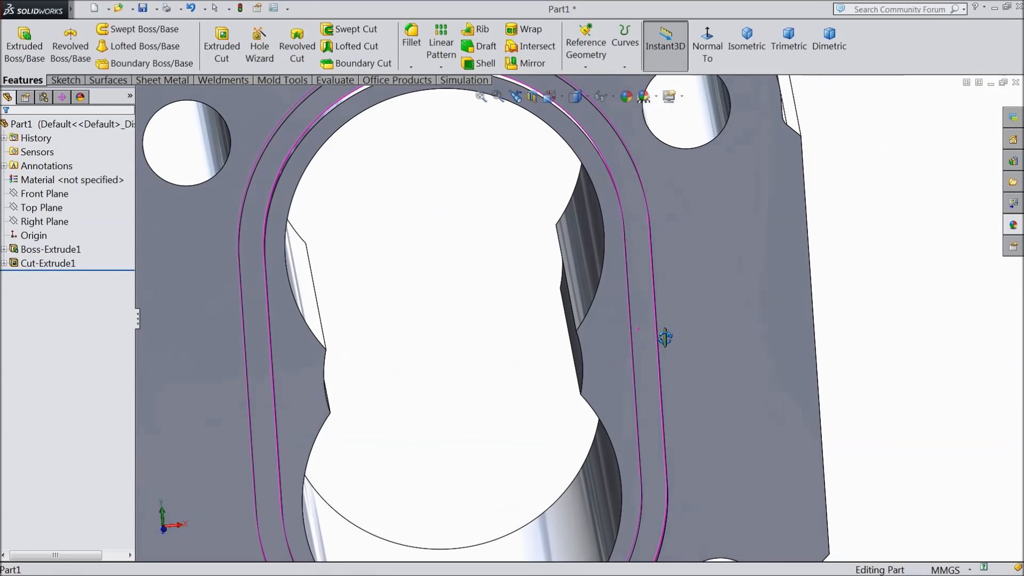
pyautogui.scroll(6, 665, 337)
pyautogui.moveTo(583, 359)
pyautogui.mouseDown(button='middle')
pyautogui.moveTo(548, 364)
pyautogui.moveTo(535, 325)
pyautogui.moveTo(533, 345)
pyautogui.mouseUp(button='middle')
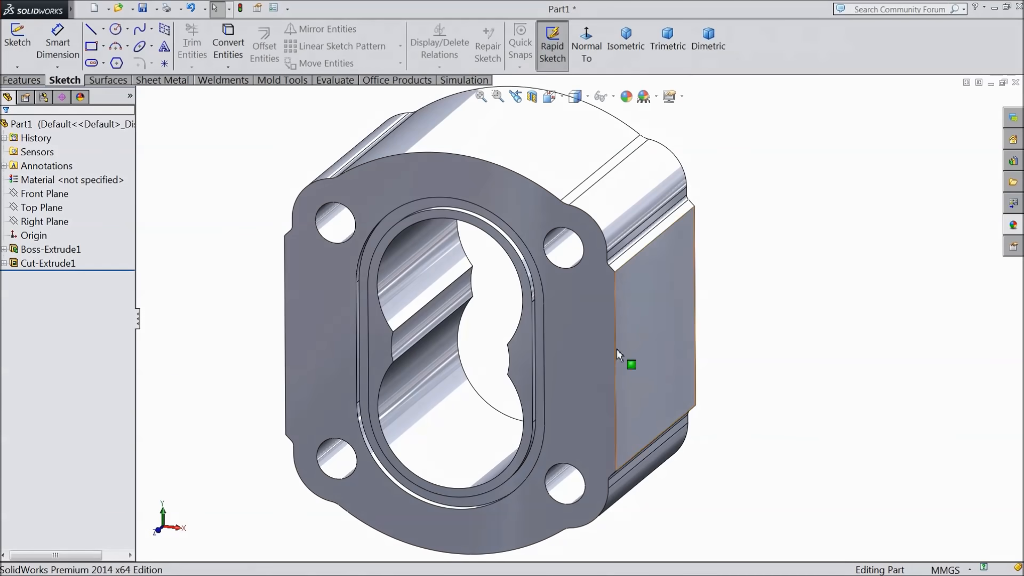
pyautogui.click(64, 247)
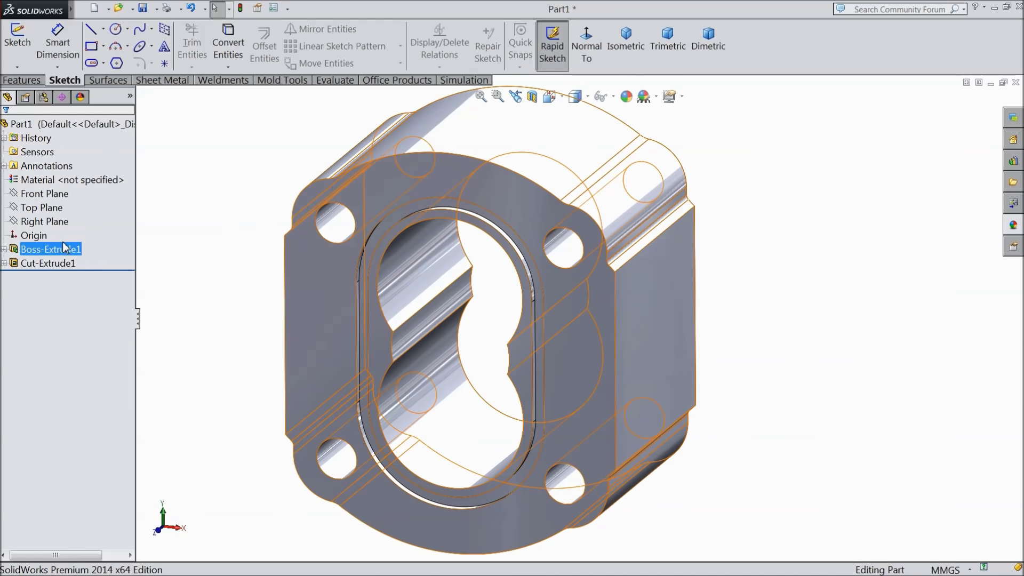
pyautogui.click(53, 194)
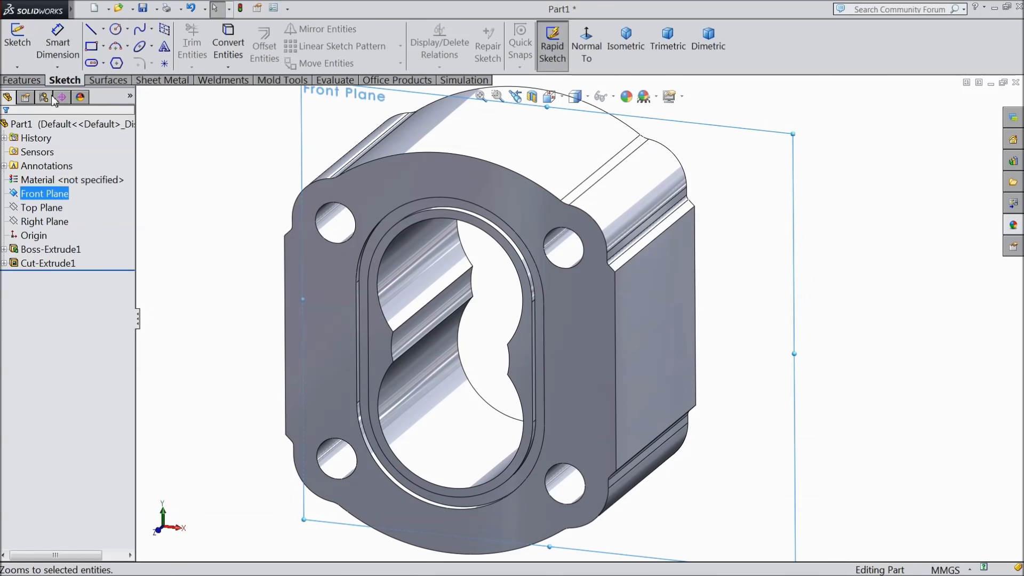
pyautogui.click(29, 81)
pyautogui.click(528, 62)
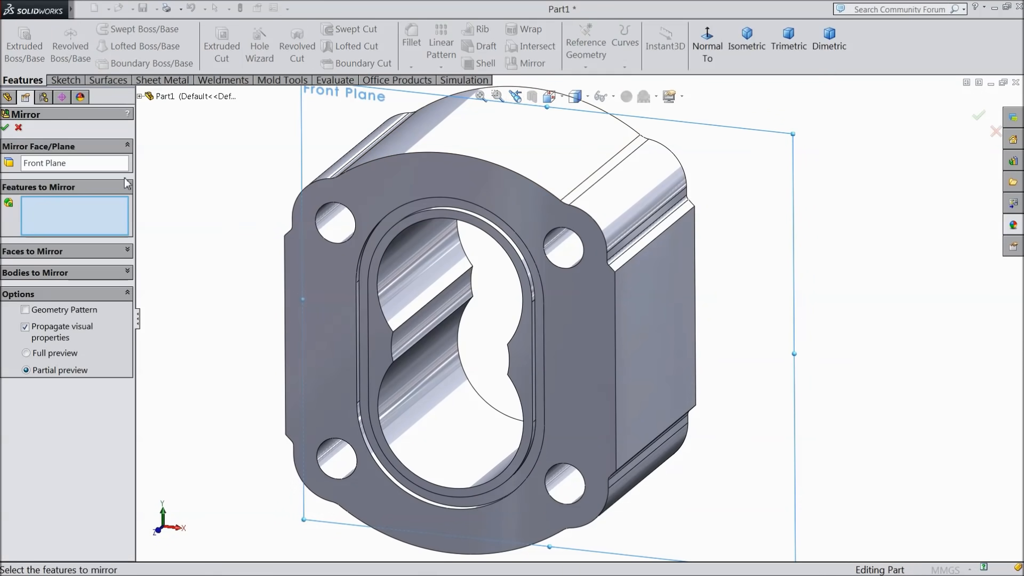
pyautogui.click(139, 96)
pyautogui.click(180, 236)
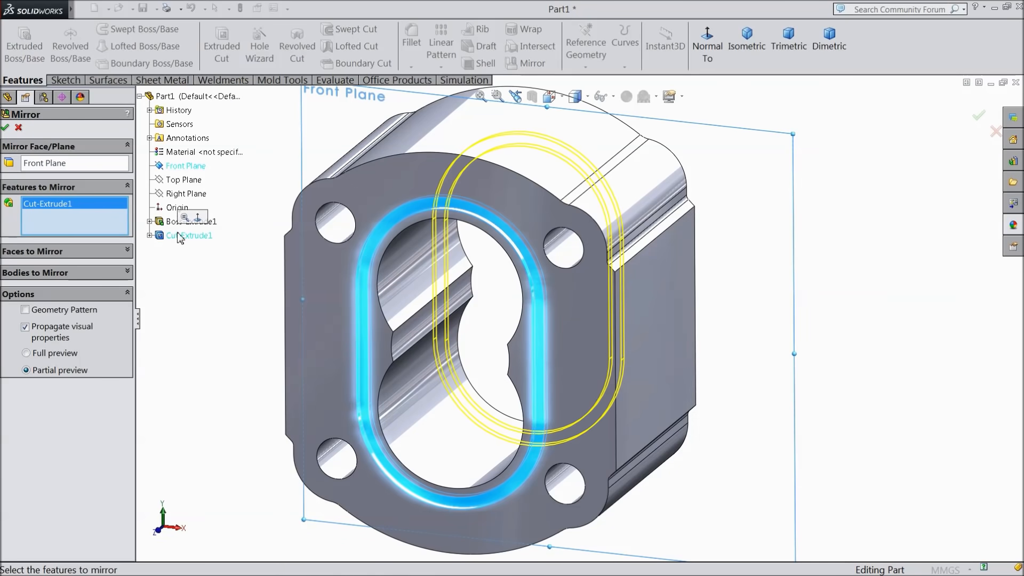
pyautogui.moveTo(268, 319); pyautogui.dragTo(446, 388, button='middle')
pyautogui.scroll(-3, 543, 332)
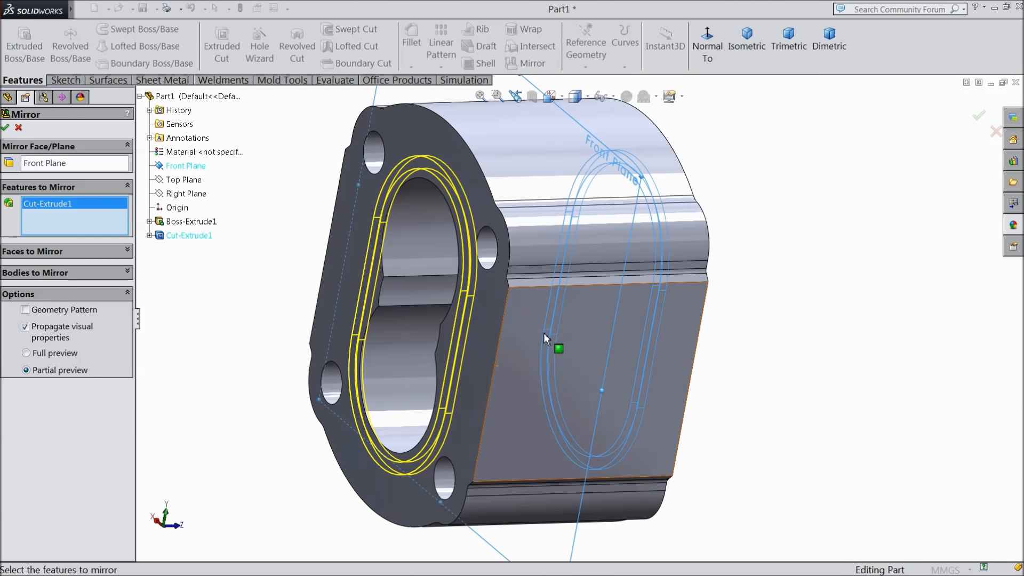
pyautogui.click(4, 127)
# Set up a blind ISO straight pipe tapped hole, size G1/2 and 47.35 mm deep, for the body's right flat side face.
pyautogui.moveTo(212, 250)
pyautogui.mouseDown(button='middle')
pyautogui.moveTo(257, 233)
pyautogui.moveTo(176, 214)
pyautogui.moveTo(115, 231)
pyautogui.moveTo(217, 293)
pyautogui.moveTo(229, 340)
pyautogui.moveTo(158, 326)
pyautogui.mouseUp(button='middle')
pyautogui.click(581, 324)
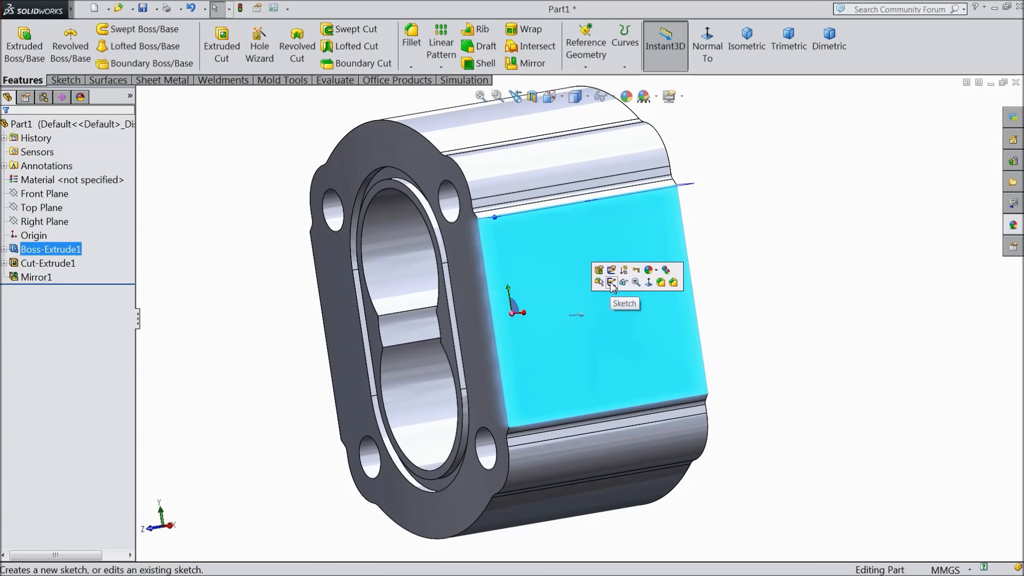
pyautogui.click(707, 48)
pyautogui.click(260, 48)
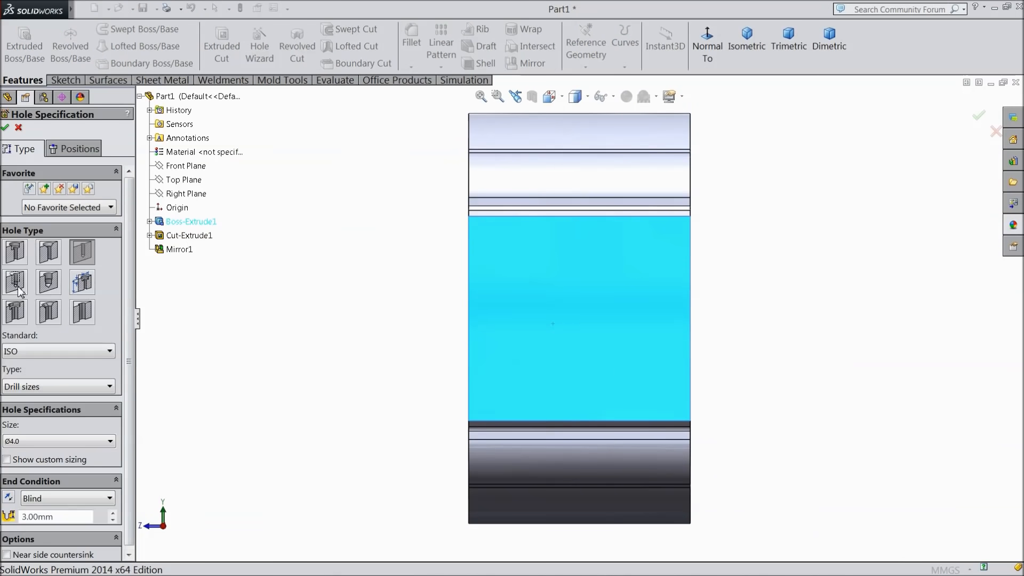
pyautogui.click(16, 286)
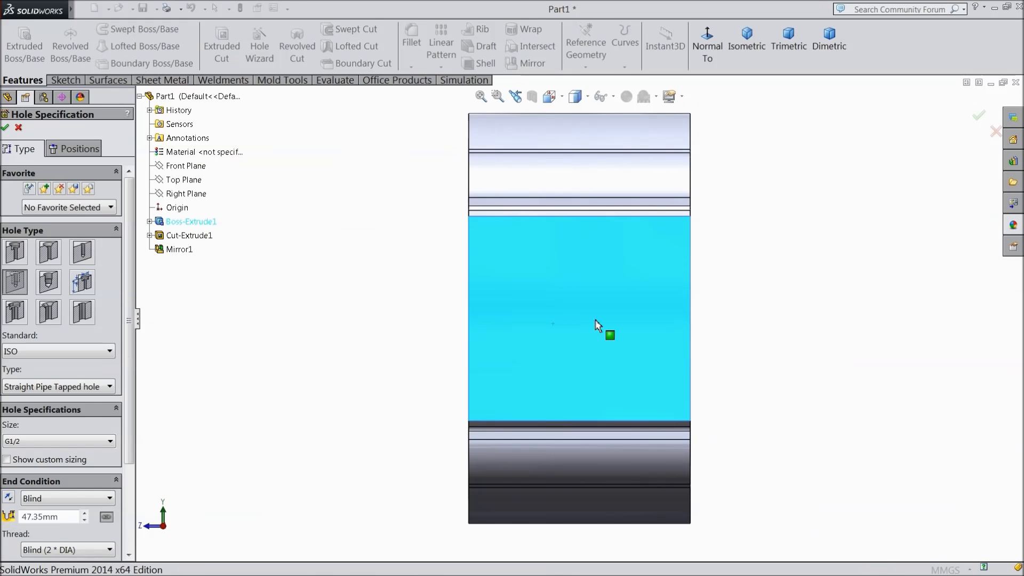
pyautogui.scroll(-3, 83, 284)
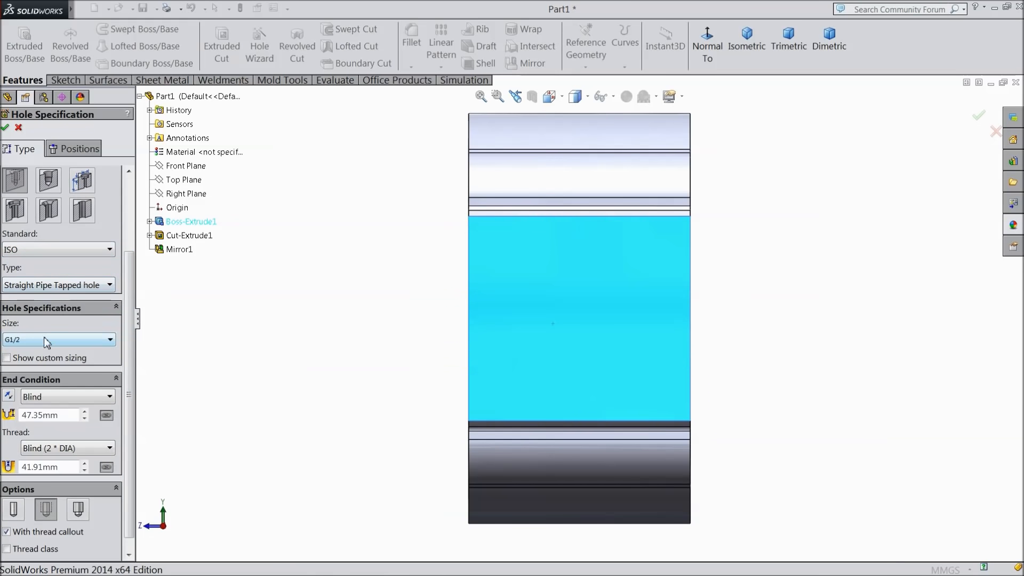
pyautogui.click(25, 342)
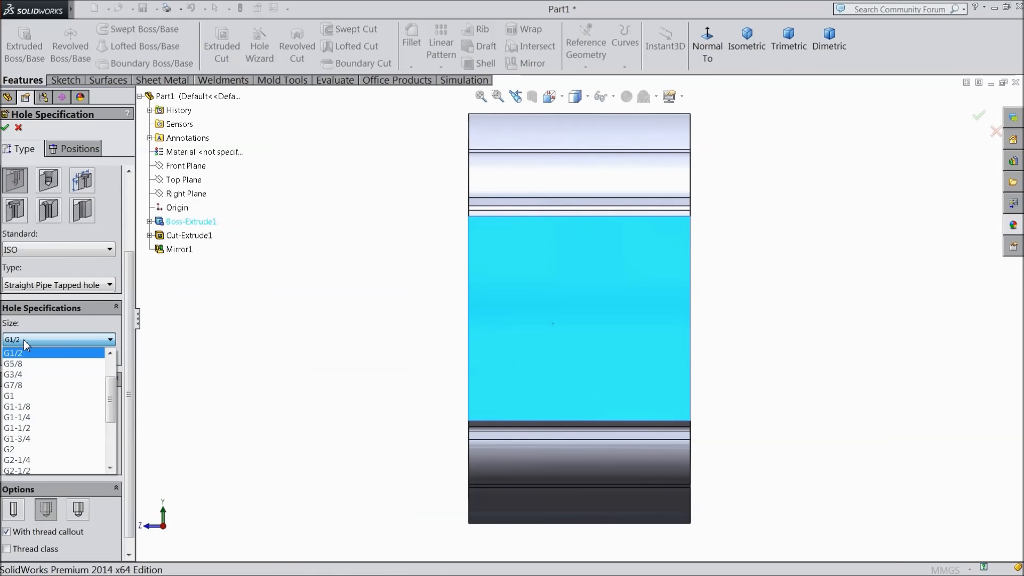
pyautogui.click(24, 341)
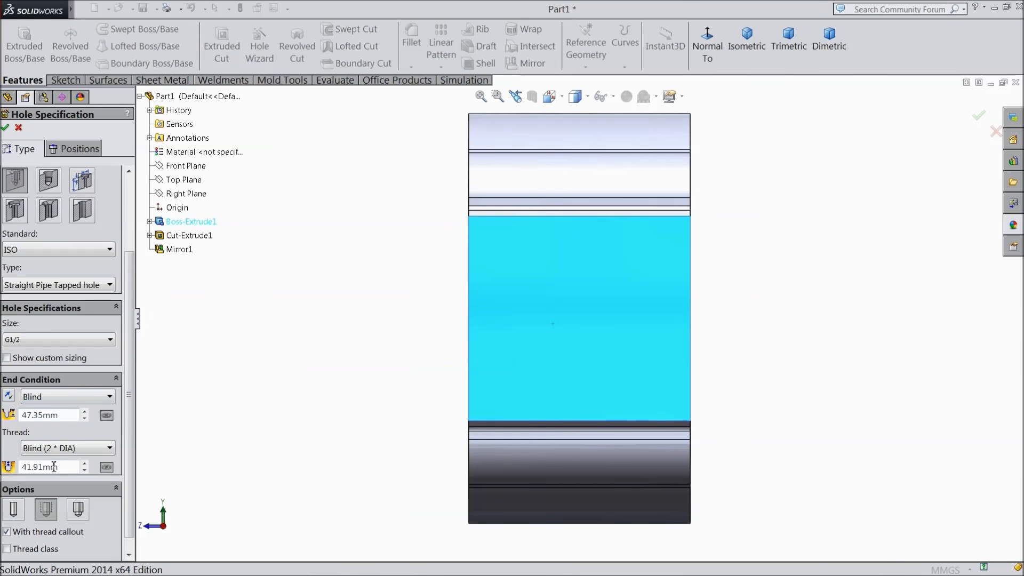
# Place the G1/2 tapped hole at the origin on the flat side face and finish it.
pyautogui.click(83, 151)
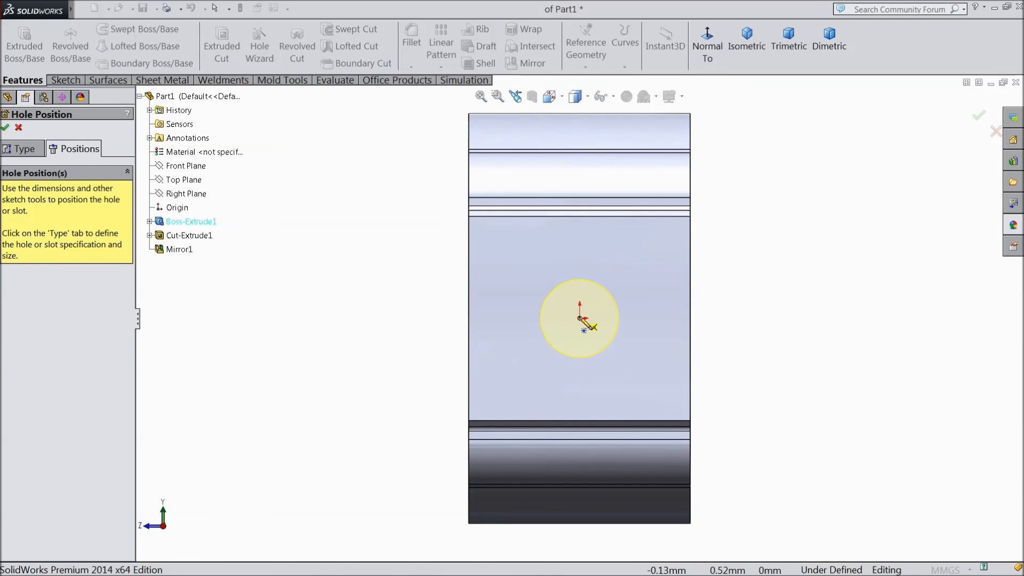
pyautogui.click(580, 319)
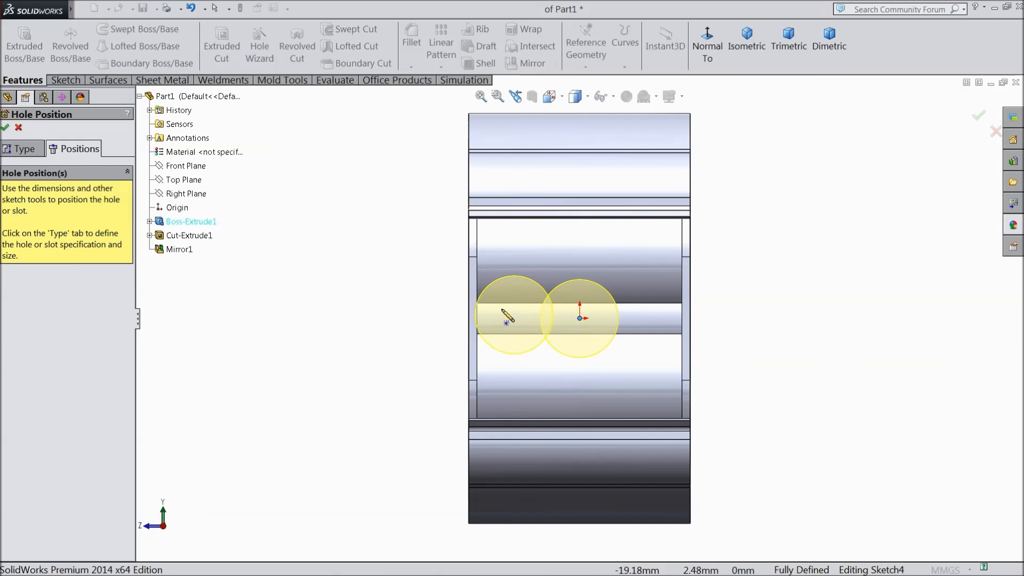
pyautogui.click(6, 128)
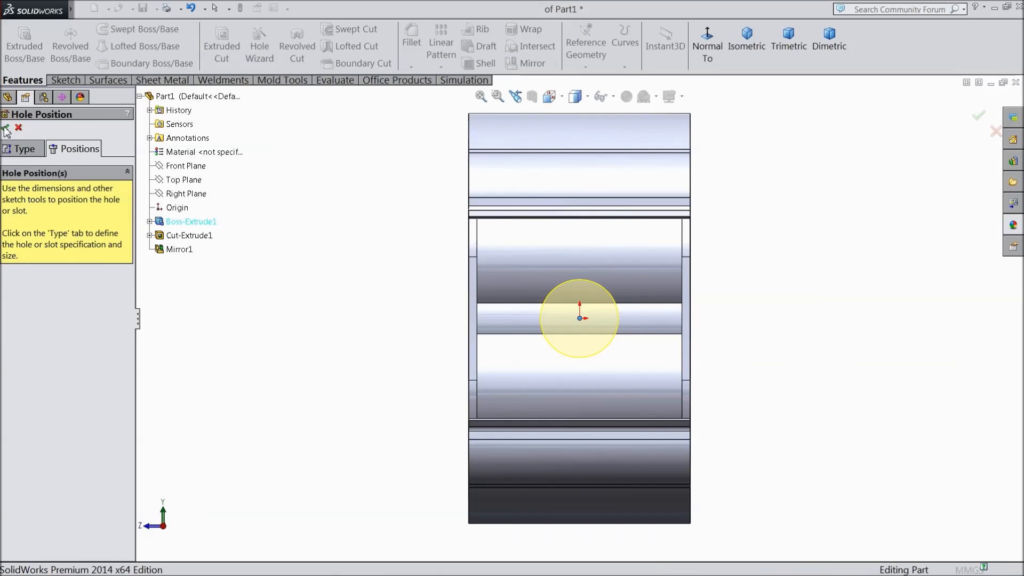
# Set up a second G1/2 straight pipe tapped hole for the opposite flat side face with a blind depth of 37.35 mm.
pyautogui.moveTo(349, 295); pyautogui.dragTo(551, 298, button='middle')
pyautogui.click(530, 272)
pyautogui.click(707, 48)
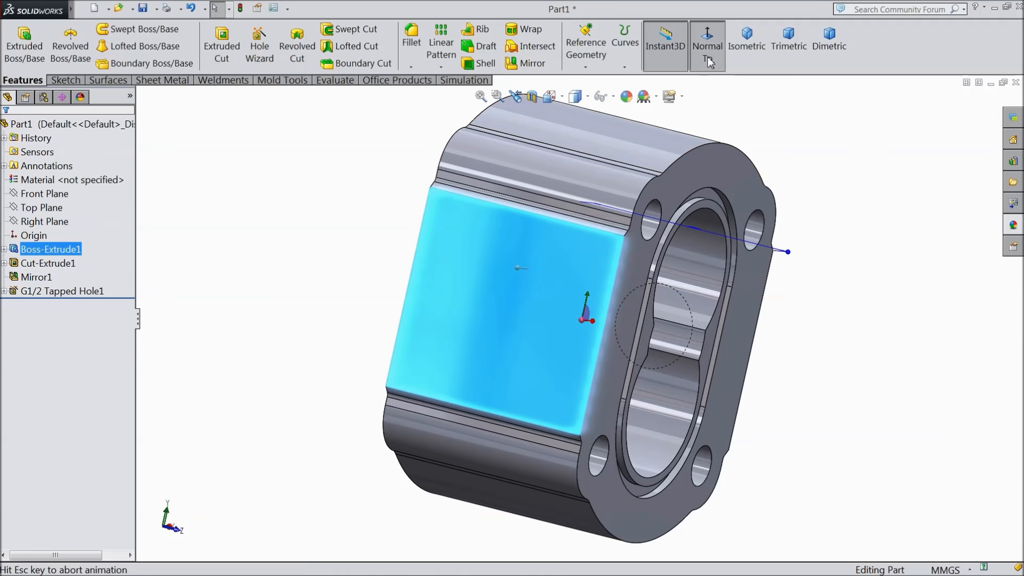
pyautogui.click(260, 46)
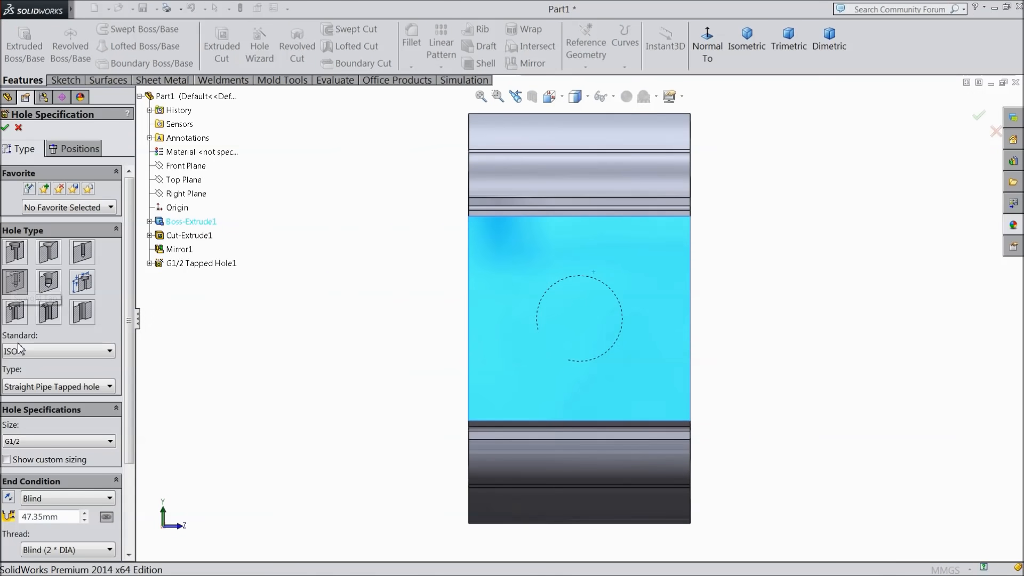
pyautogui.click(28, 389)
pyautogui.click(28, 389)
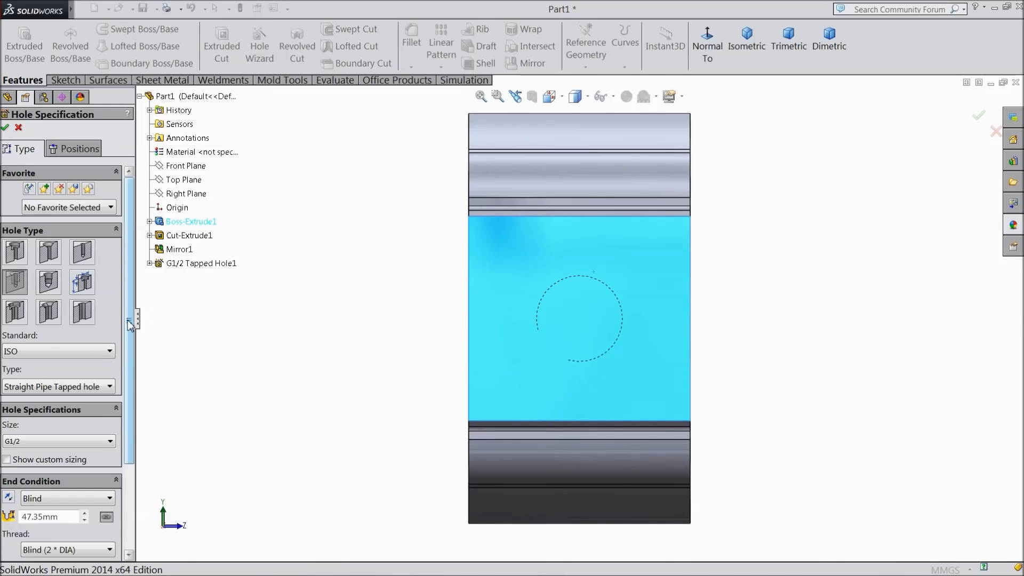
pyautogui.scroll(-3, 130, 469)
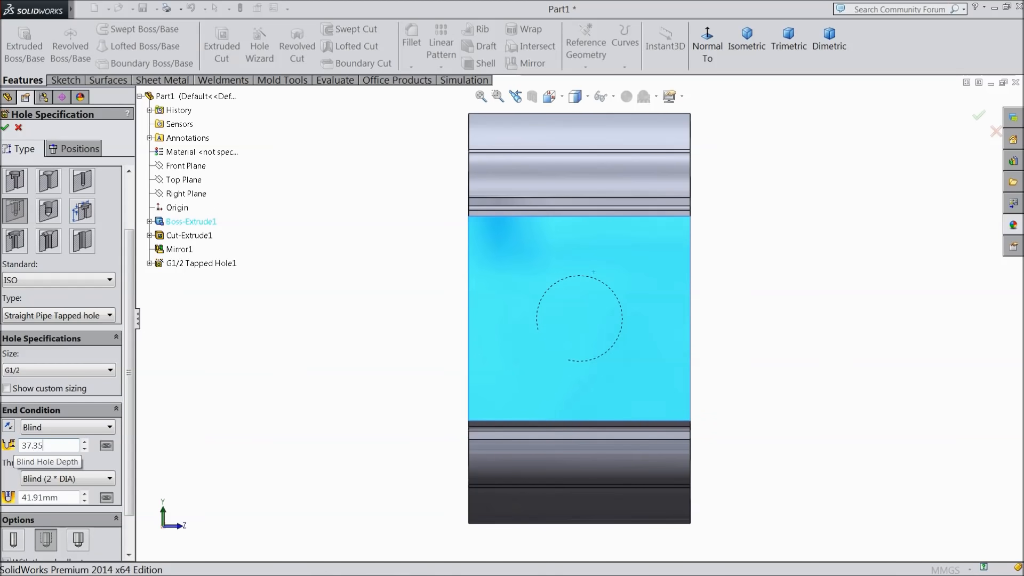
pyautogui.press('Return')
pyautogui.moveTo(286, 430); pyautogui.dragTo(392, 439, button='middle')
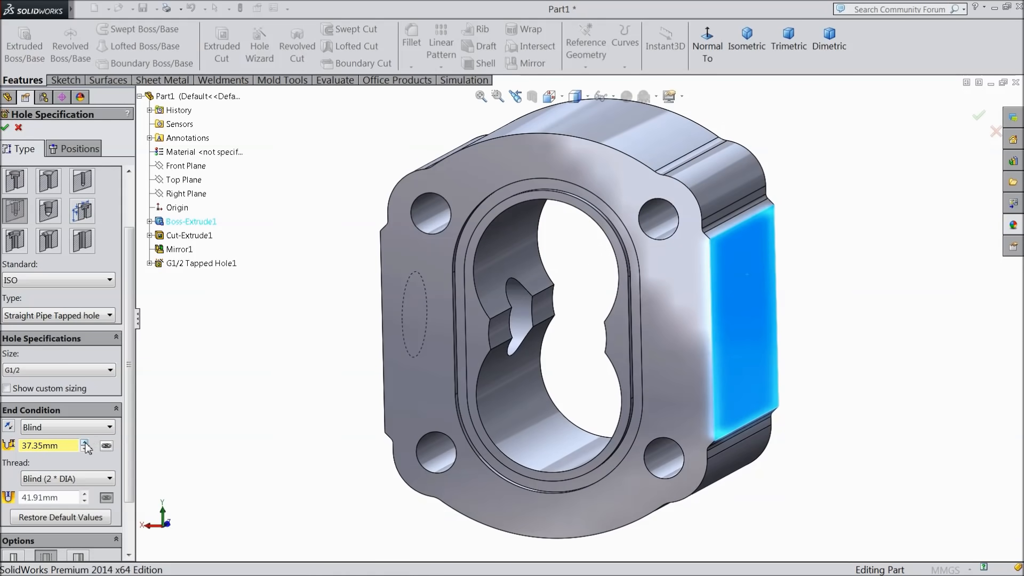
# Place the second G1/2 tapped hole at the origin on the opposite side face and finish it.
pyautogui.click(86, 146)
pyautogui.moveTo(246, 335); pyautogui.dragTo(214, 325, button='middle')
pyautogui.click(707, 44)
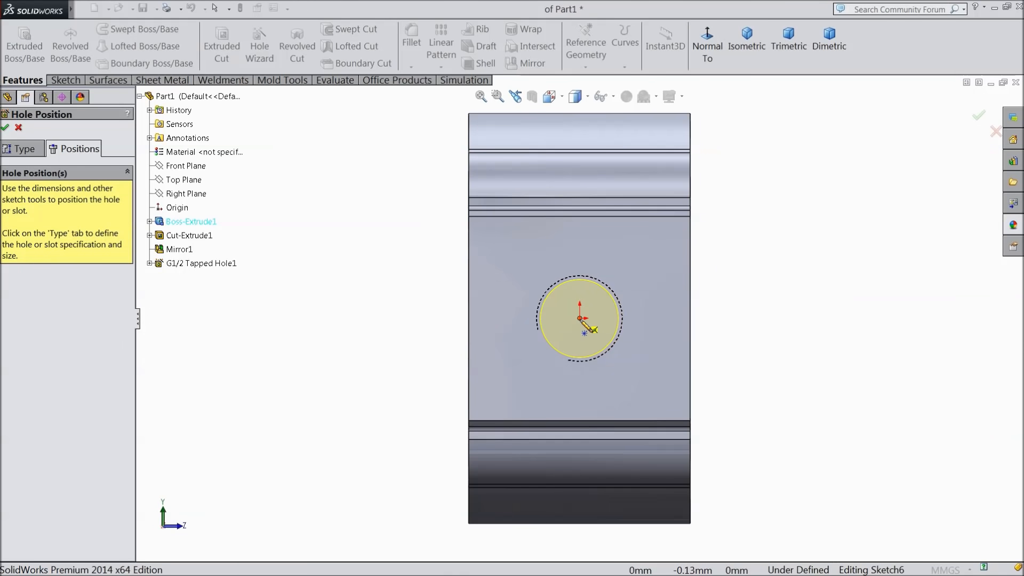
pyautogui.click(580, 318)
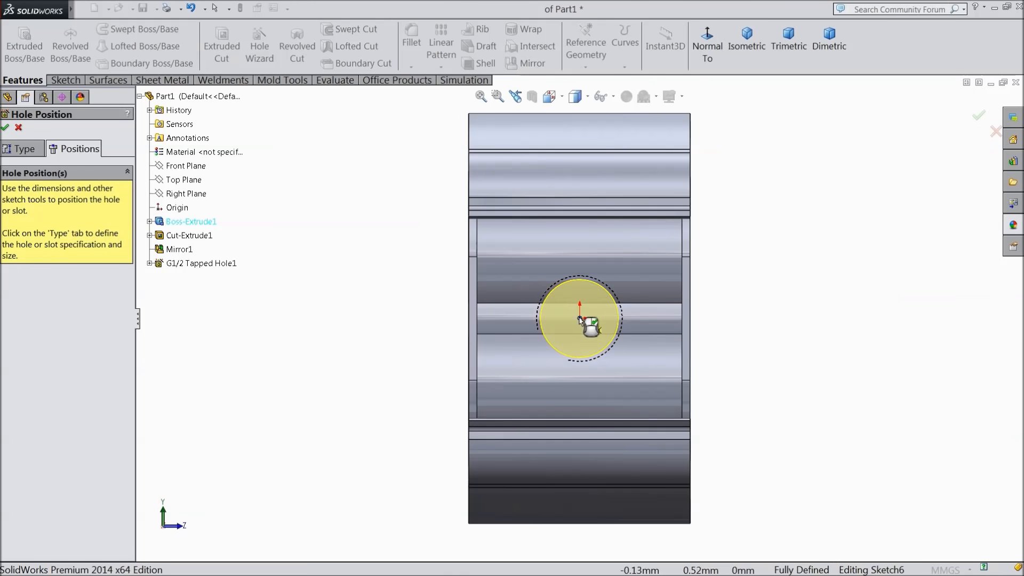
pyautogui.click(4, 127)
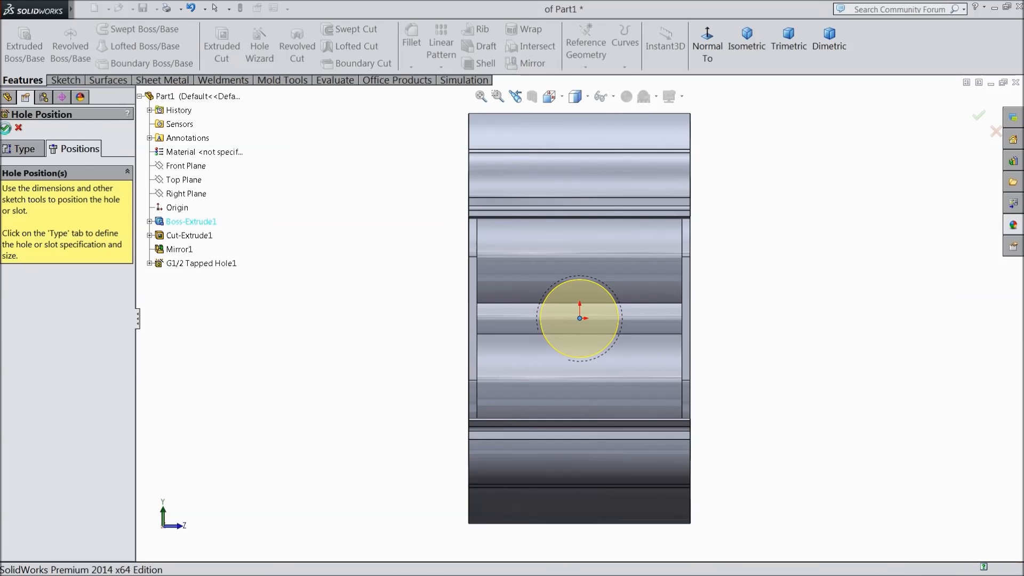
# Turn on shaded cosmetic threads in the document's detailing properties so both tapped ports show their threads.
pyautogui.moveTo(327, 304)
pyautogui.mouseDown(button='middle')
pyautogui.moveTo(475, 336)
pyautogui.moveTo(405, 297)
pyautogui.moveTo(434, 338)
pyautogui.moveTo(425, 217)
pyautogui.mouseUp(button='middle')
pyautogui.moveTo(347, 213); pyautogui.dragTo(289, 229, button='middle')
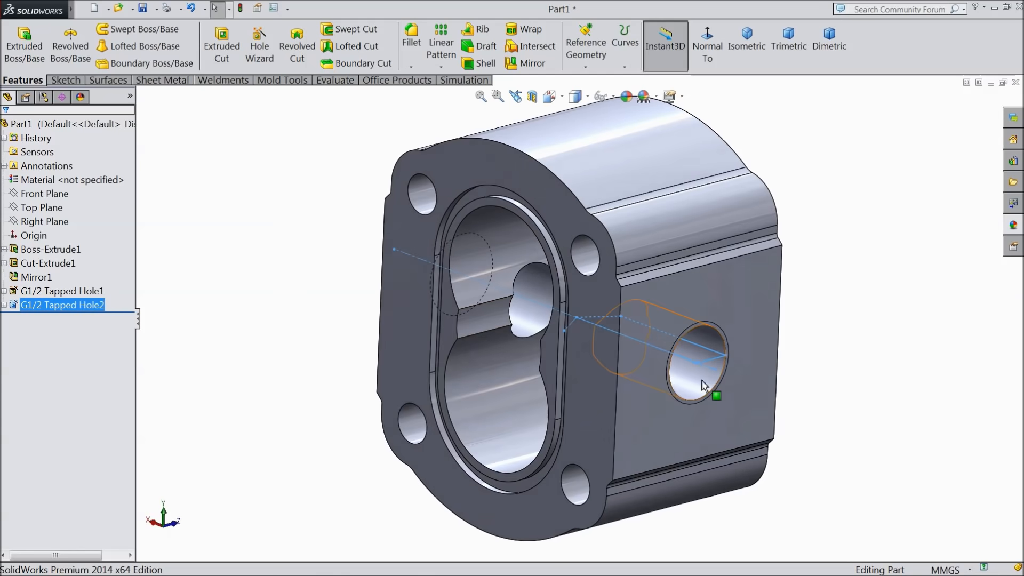
pyautogui.scroll(-5, 704, 378)
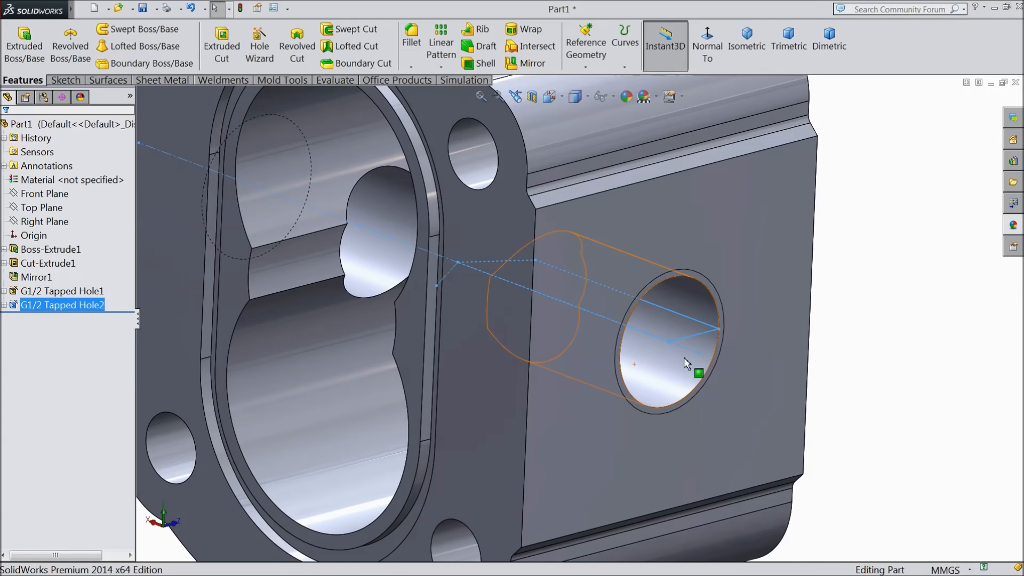
pyautogui.click(275, 10)
pyautogui.click(543, 128)
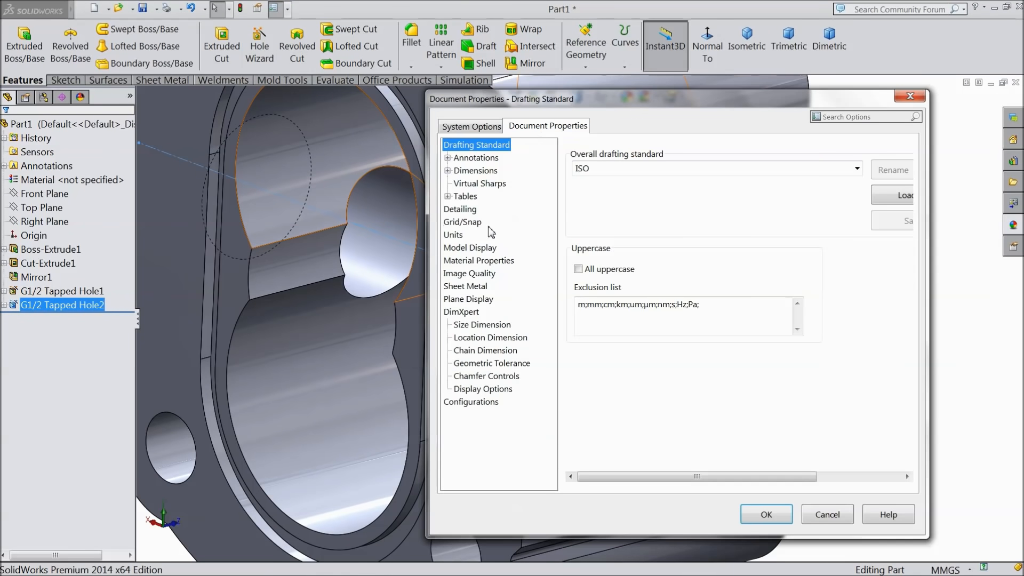
pyautogui.click(463, 210)
pyautogui.click(677, 169)
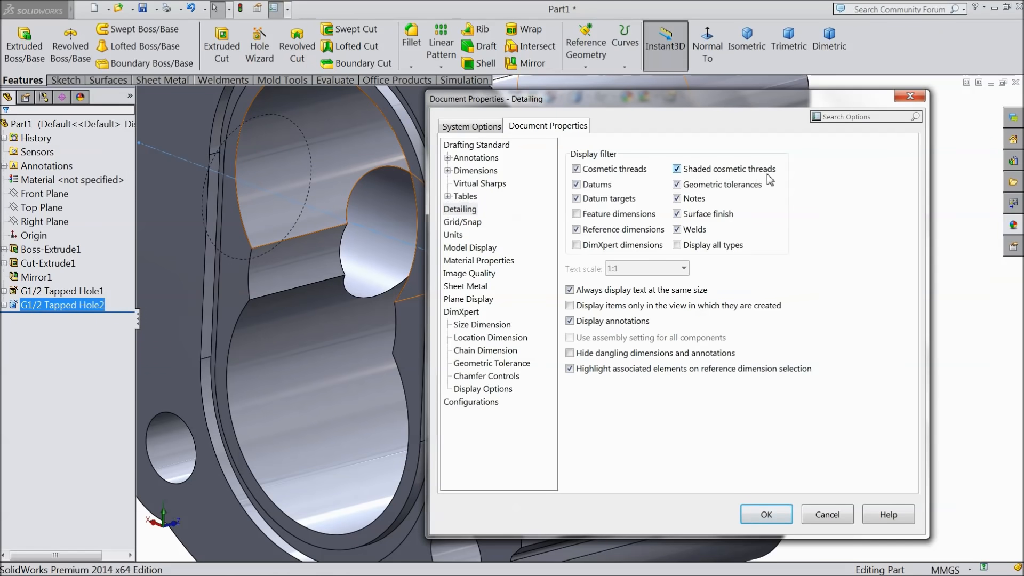
pyautogui.click(765, 513)
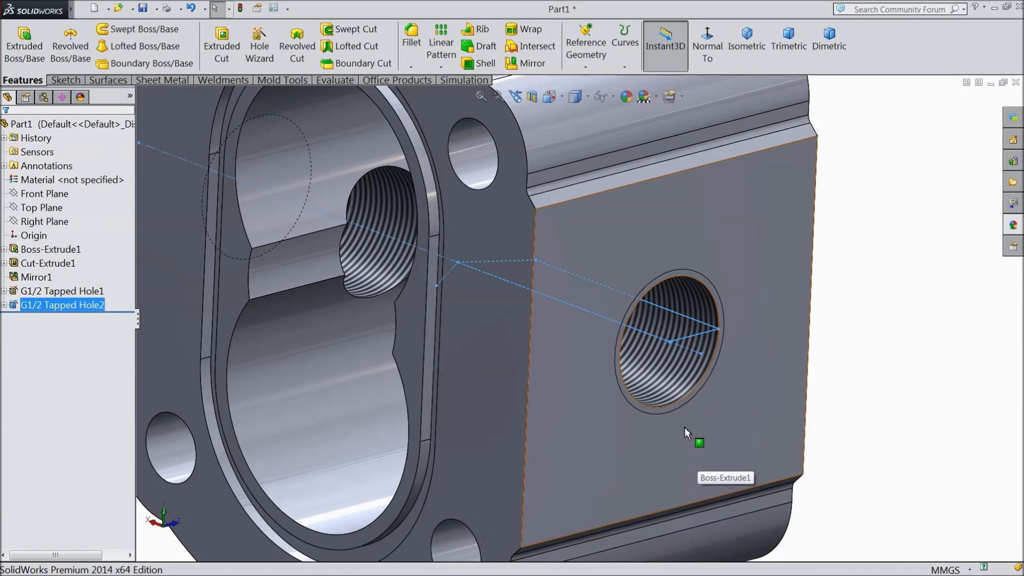
# Set up a blind ISO drill-size hole, Ø4.0 and 3 mm deep, for the housing's end face.
pyautogui.scroll(2, 682, 367)
pyautogui.click(803, 311)
pyautogui.moveTo(738, 330)
pyautogui.mouseDown(button='middle')
pyautogui.moveTo(713, 296)
pyautogui.moveTo(757, 279)
pyautogui.moveTo(769, 318)
pyautogui.moveTo(750, 306)
pyautogui.moveTo(776, 334)
pyautogui.moveTo(715, 322)
pyautogui.moveTo(731, 324)
pyautogui.mouseUp(button='middle')
pyautogui.scroll(3, 747, 331)
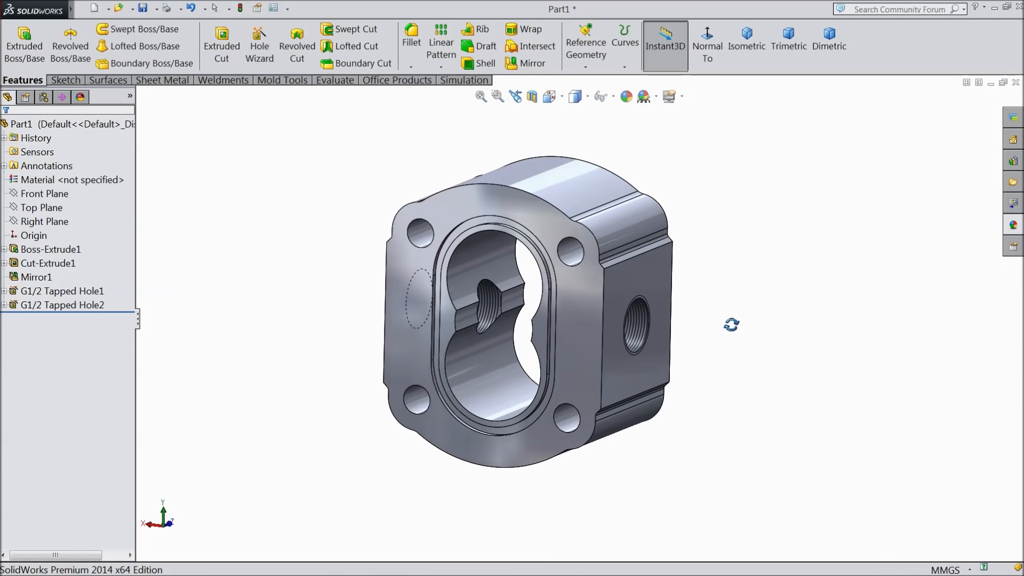
pyautogui.click(577, 313)
pyautogui.click(705, 49)
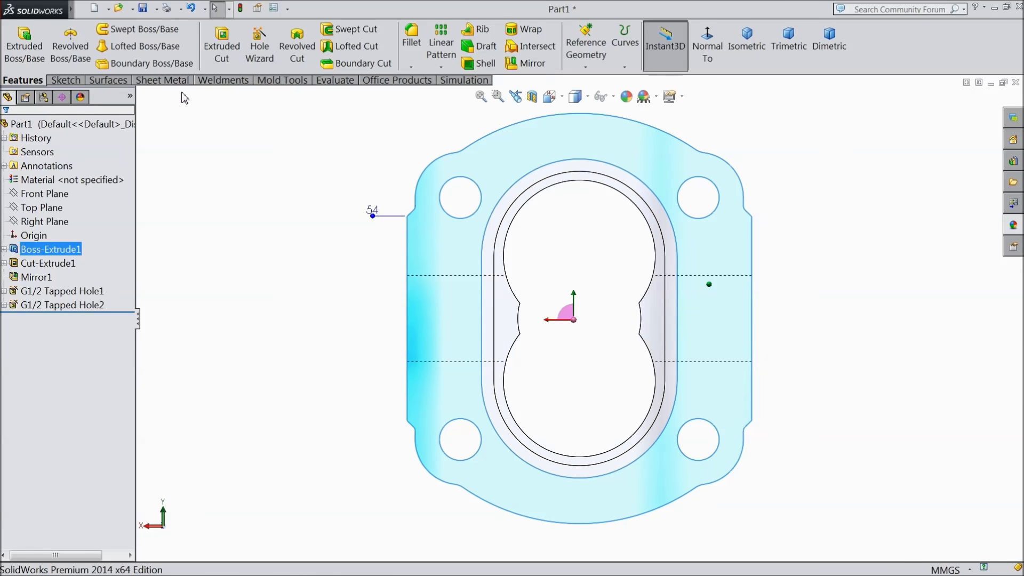
pyautogui.click(265, 66)
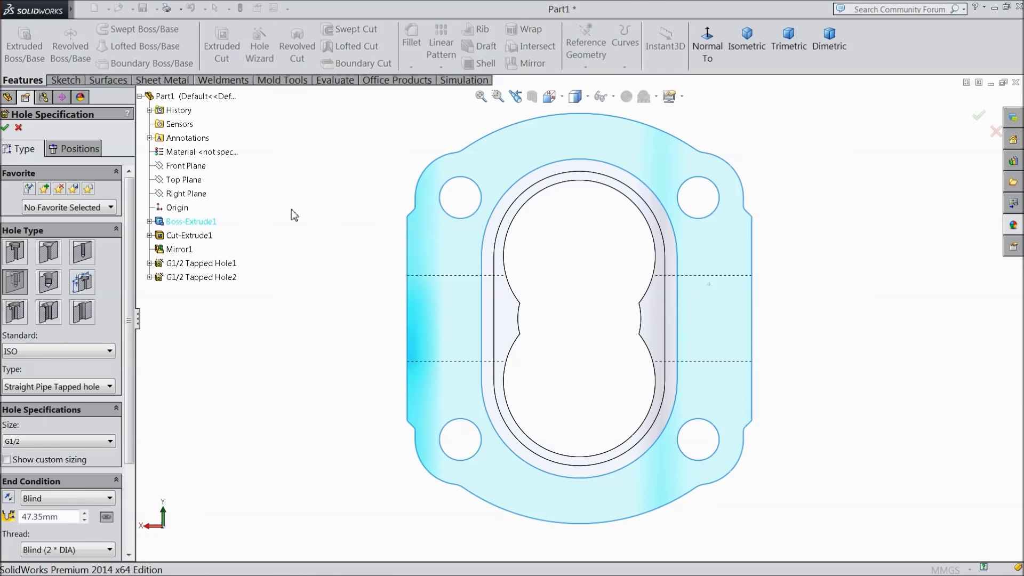
pyautogui.click(82, 252)
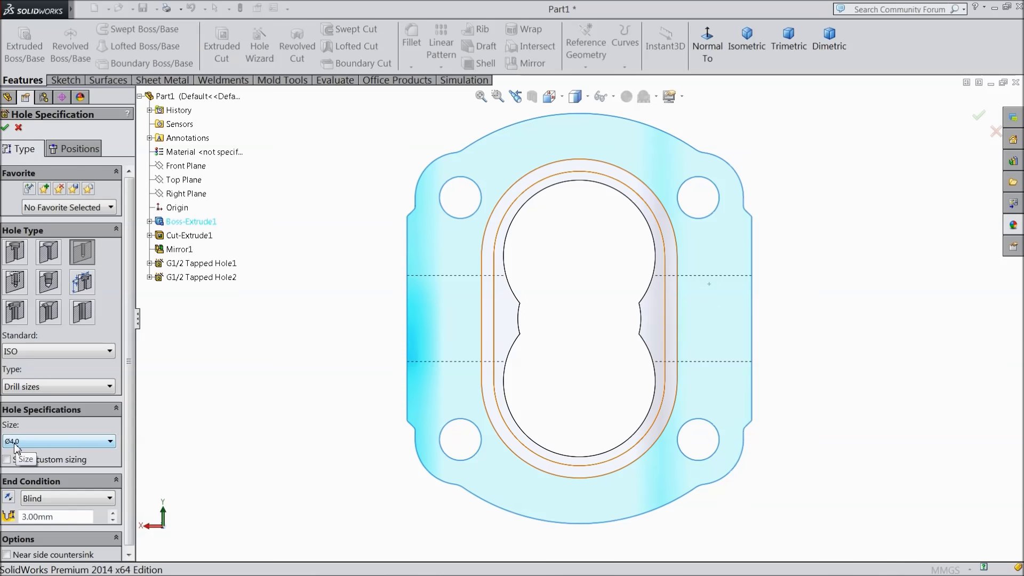
# Place two hole centres on the end face's vertical centreline, one above and one below the two-lobed opening.
pyautogui.click(82, 151)
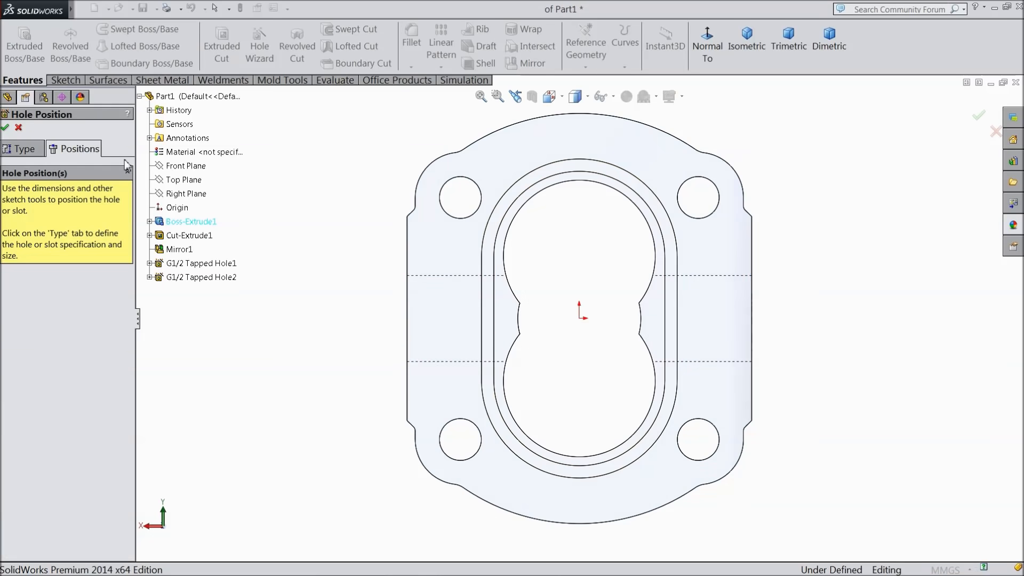
pyautogui.click(579, 139)
pyautogui.click(579, 500)
# Dimension the upper hole centre 45 mm vertically from the origin.
pyautogui.click(65, 80)
pyautogui.click(56, 43)
pyautogui.click(579, 138)
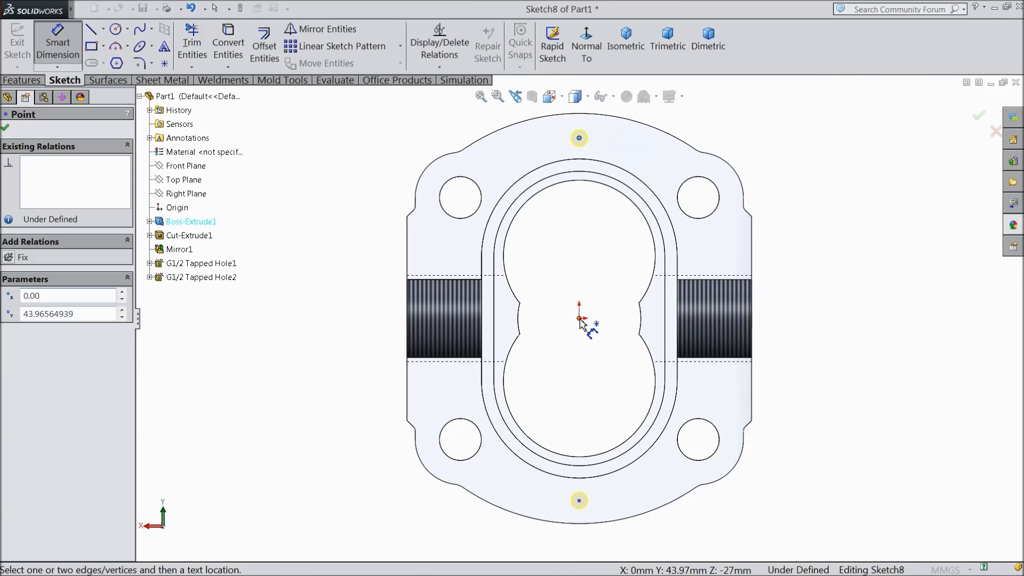
pyautogui.click(579, 318)
pyautogui.click(373, 230)
pyautogui.write('45')
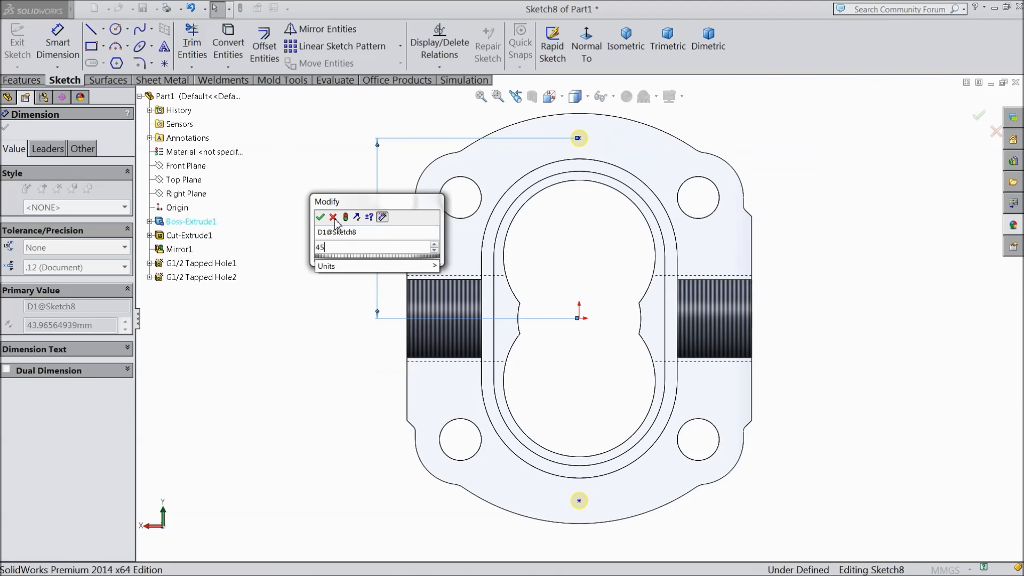
pyautogui.click(320, 216)
# Dimension the lower hole centre 45 mm vertically from the origin and finish the Ø4.0 holes.
pyautogui.click(579, 318)
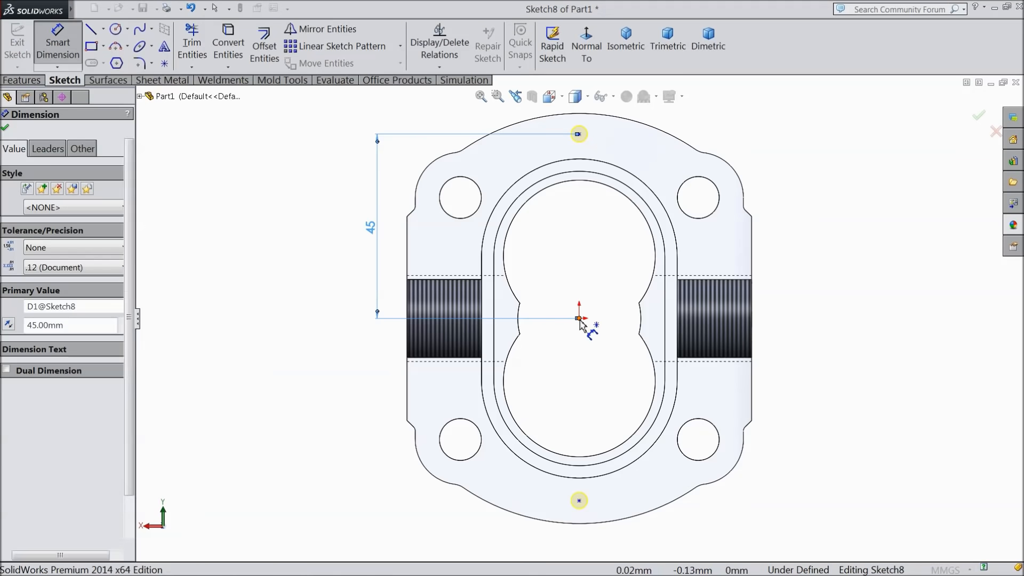
pyautogui.click(579, 500)
pyautogui.click(374, 416)
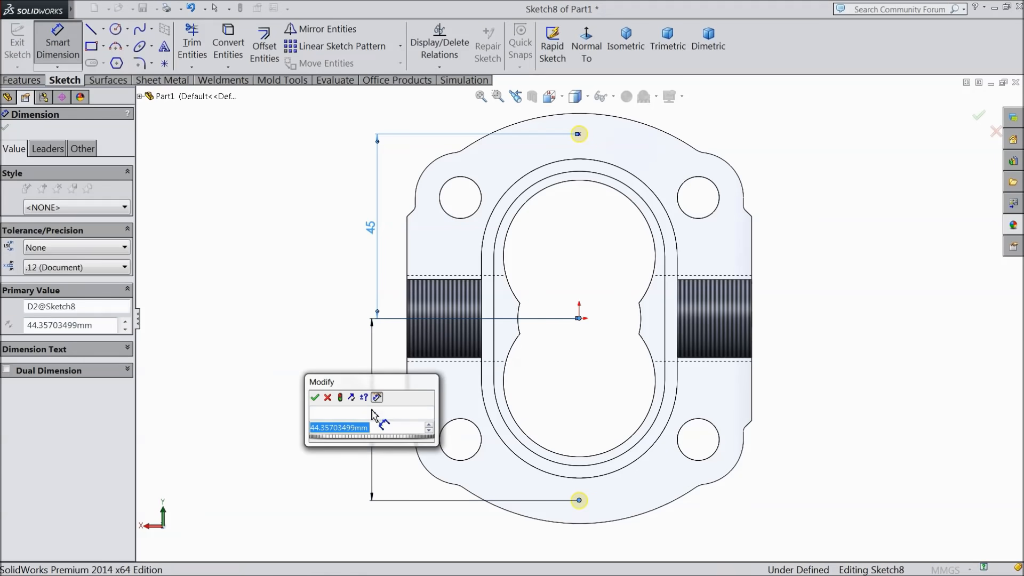
pyautogui.write('45')
pyautogui.click(315, 397)
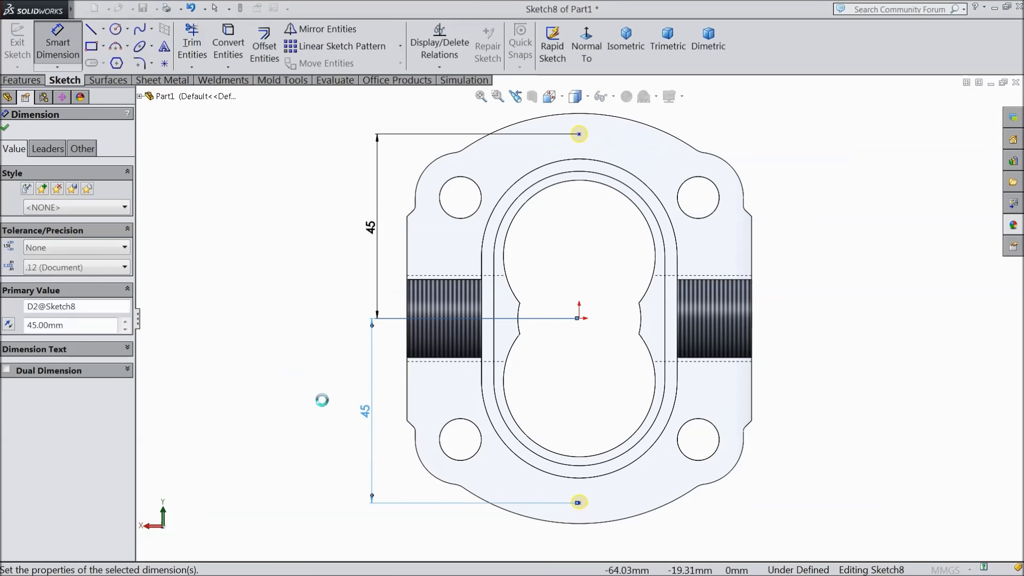
pyautogui.click(6, 129)
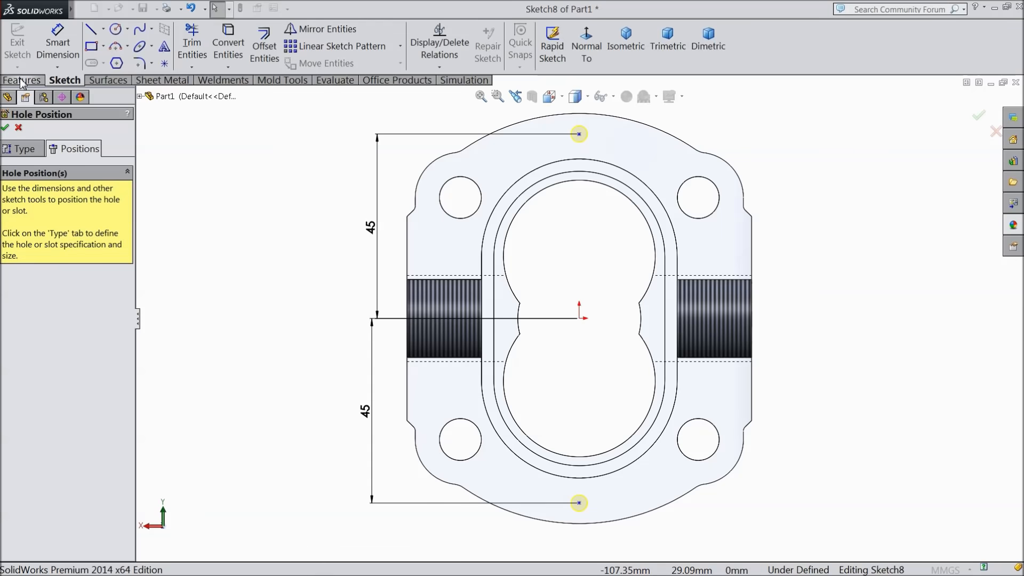
pyautogui.click(5, 127)
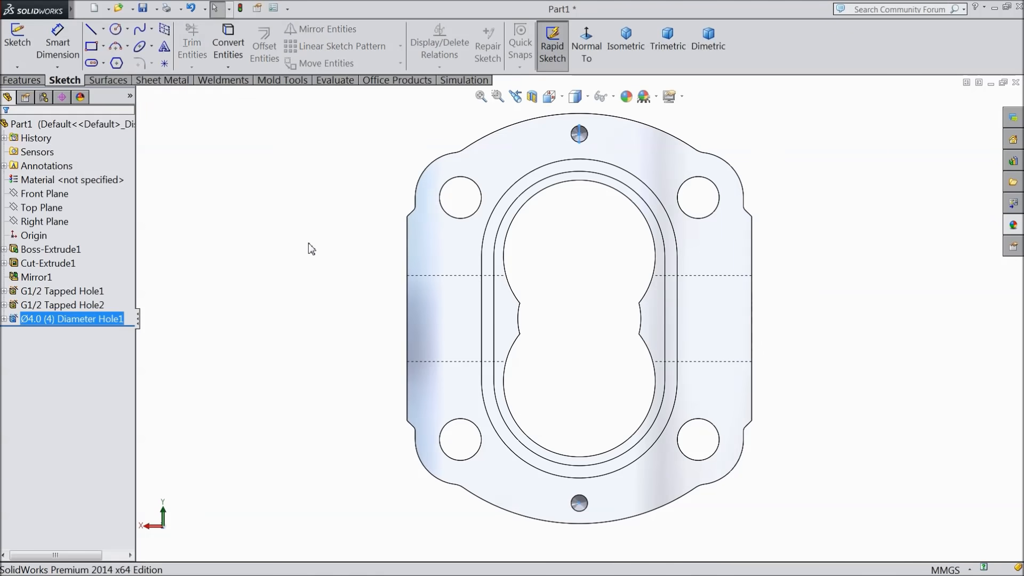
# Mirror the Ø4.0 hole feature about the Front Plane onto the opposite end face.
pyautogui.moveTo(304, 246)
pyautogui.mouseDown(button='middle')
pyautogui.moveTo(270, 249)
pyautogui.moveTo(272, 278)
pyautogui.mouseUp(button='middle')
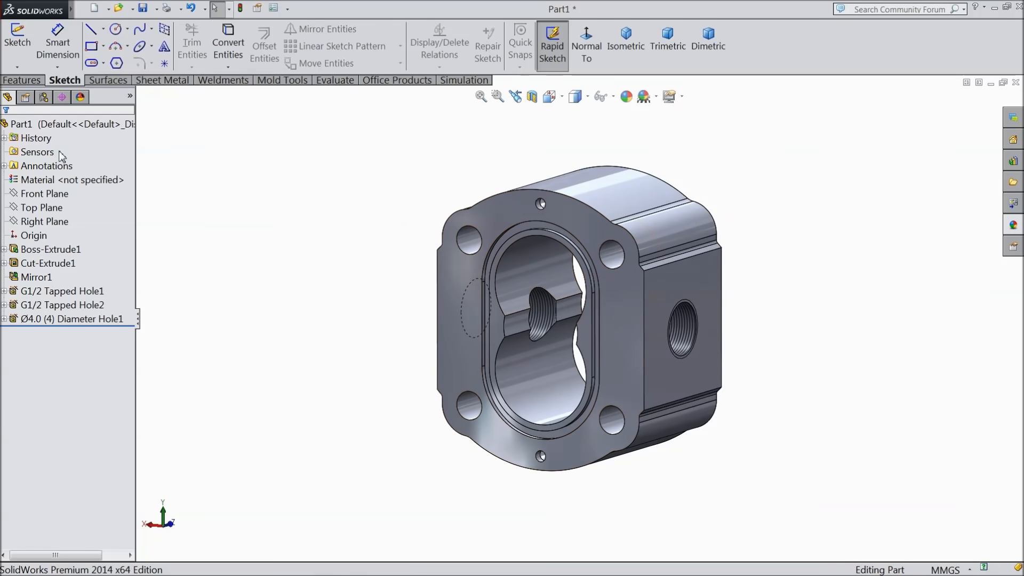
pyautogui.click(44, 194)
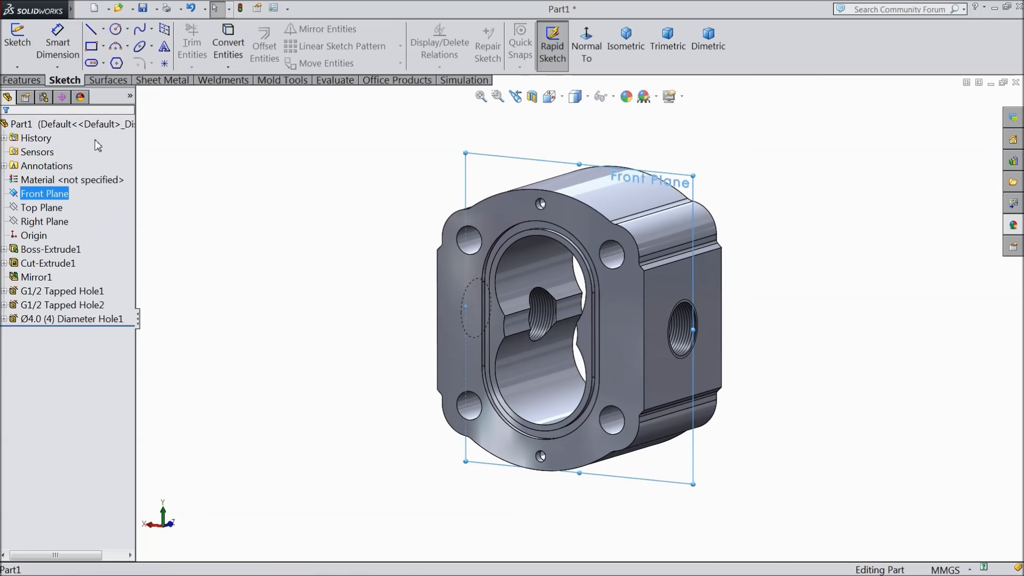
pyautogui.click(24, 80)
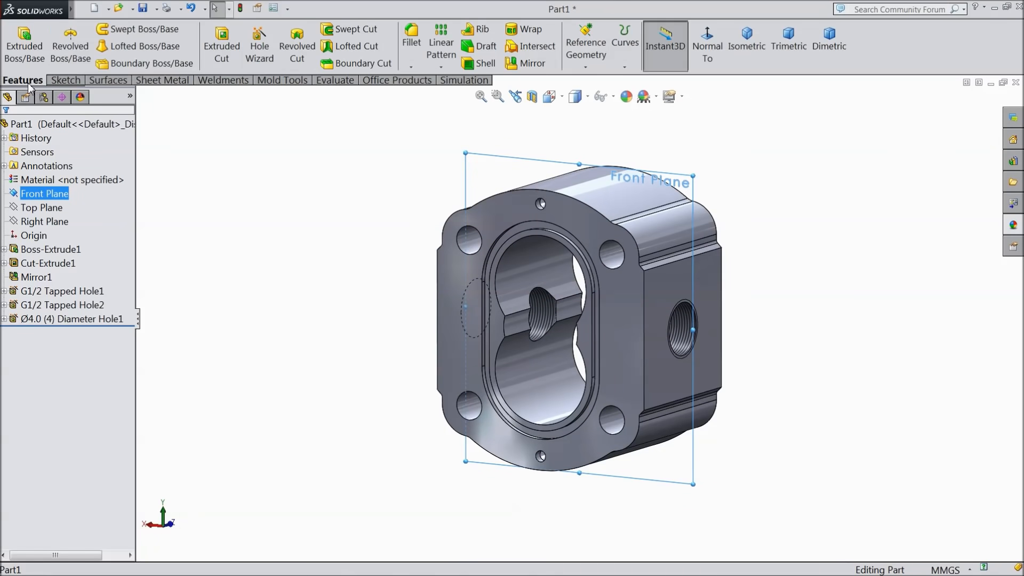
pyautogui.click(528, 64)
pyautogui.click(139, 96)
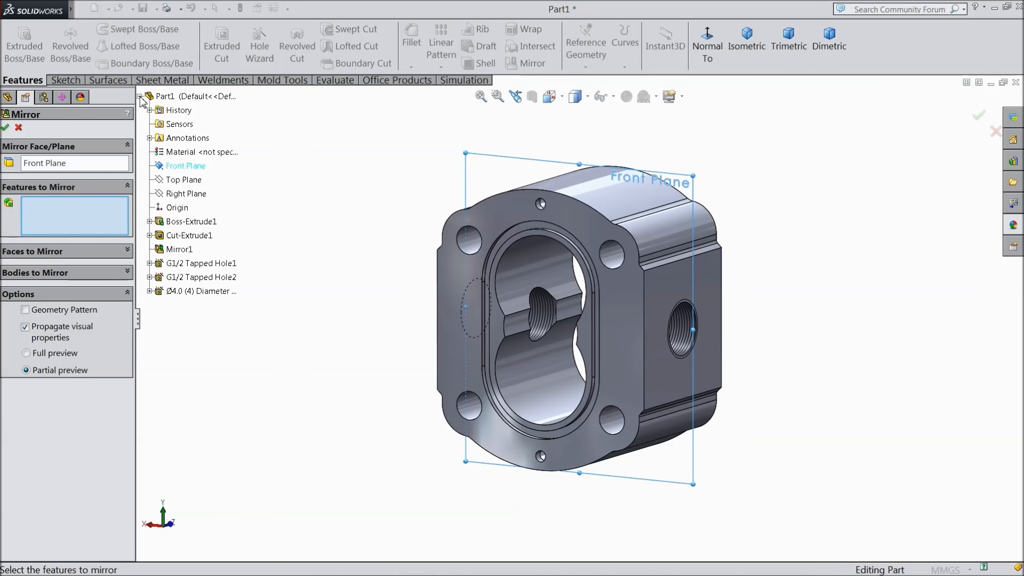
pyautogui.click(208, 291)
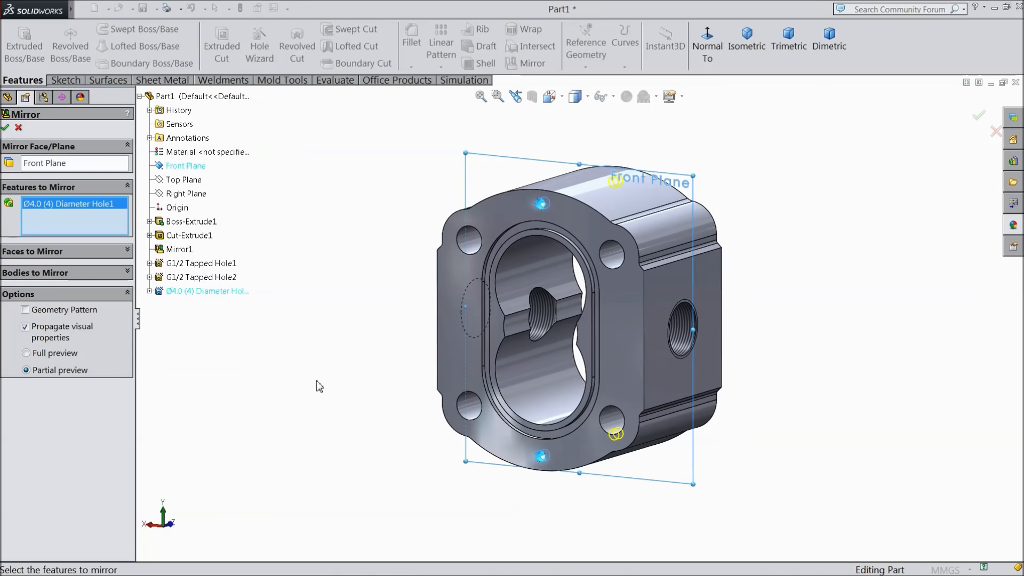
pyautogui.moveTo(233, 309); pyautogui.dragTo(465, 426, button='middle')
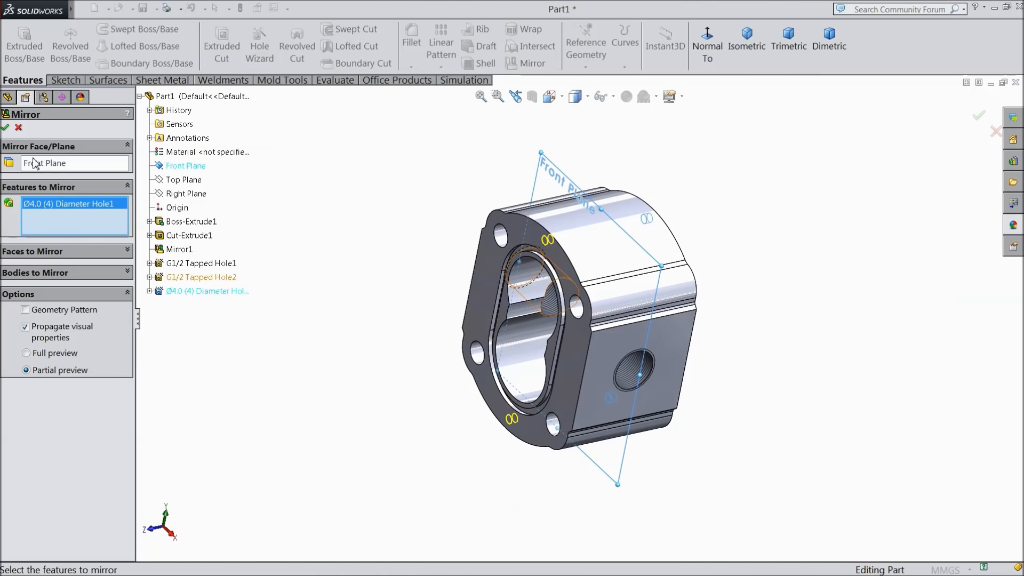
pyautogui.click(6, 128)
# Examine the mirrored Ø4.0 holes on the opposite end face and show the housing in isometric view.
pyautogui.scroll(-5, 526, 233)
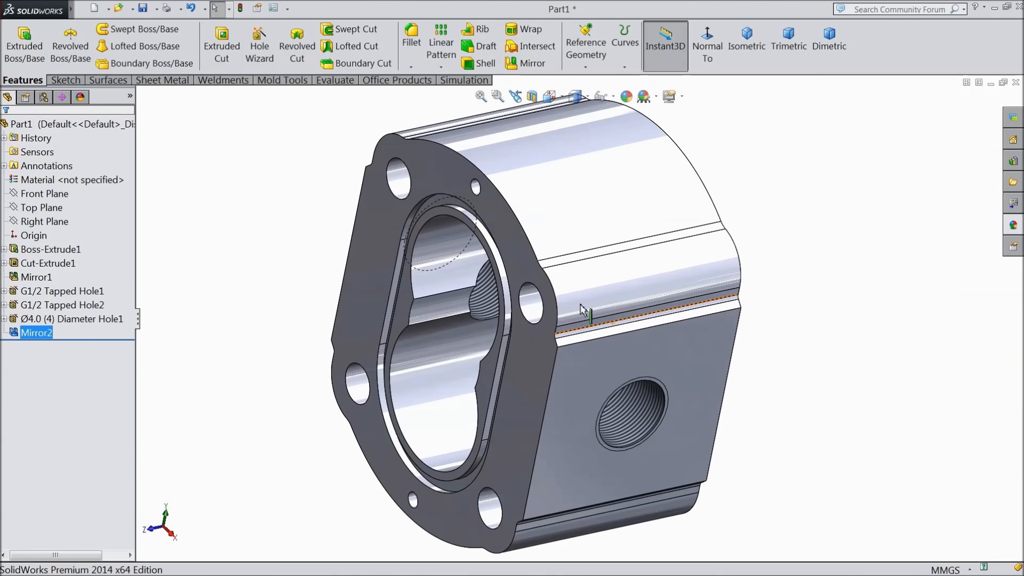
pyautogui.moveTo(527, 233); pyautogui.dragTo(465, 269, button='middle')
pyautogui.scroll(3, 498, 255)
pyautogui.scroll(-2, 542, 233)
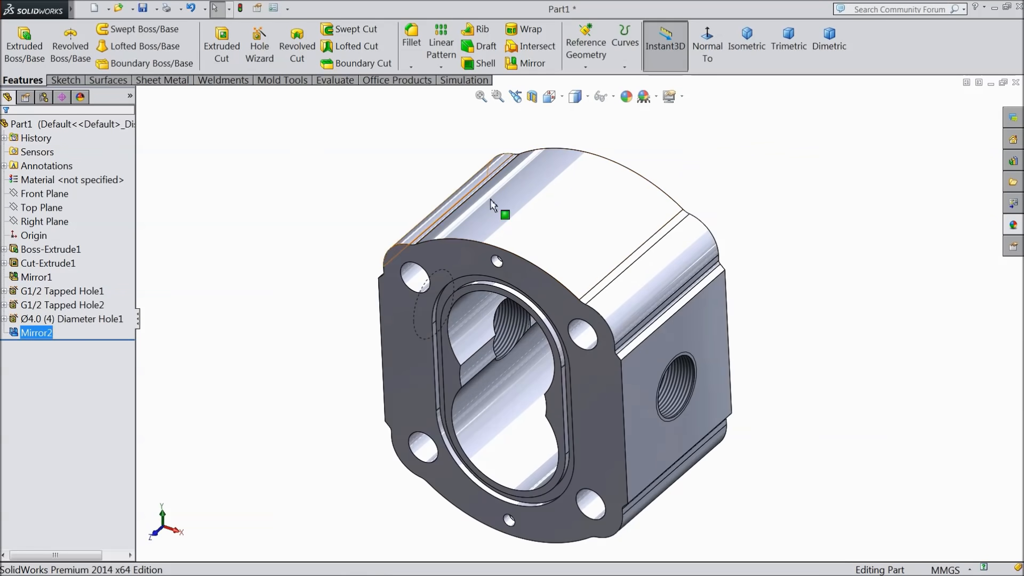
pyautogui.scroll(-2, 512, 230)
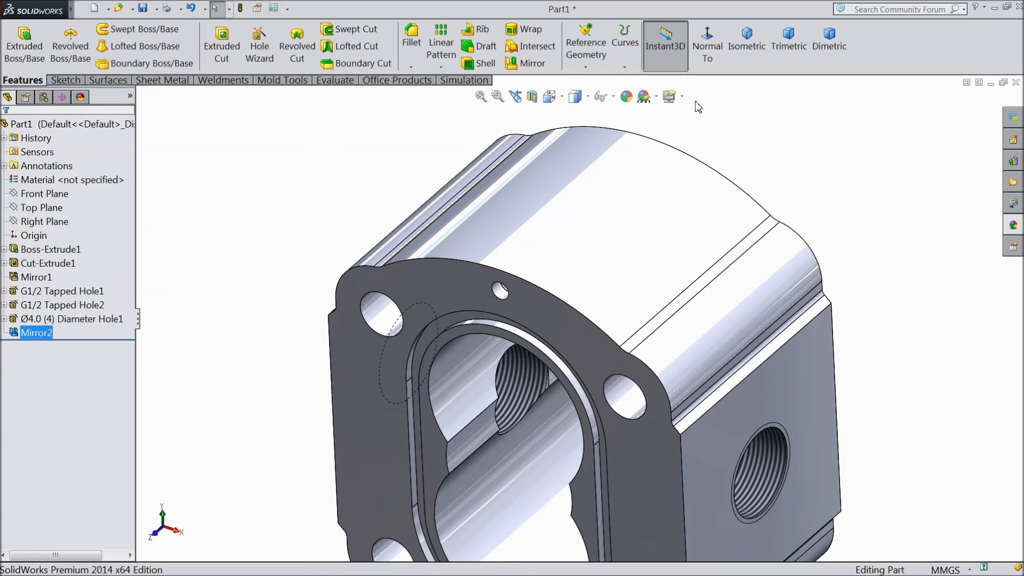
pyautogui.click(752, 58)
pyautogui.click(46, 249)
pyautogui.click(273, 179)
# Create a reference plane offset 60 mm above the Top Plane.
pyautogui.click(41, 207)
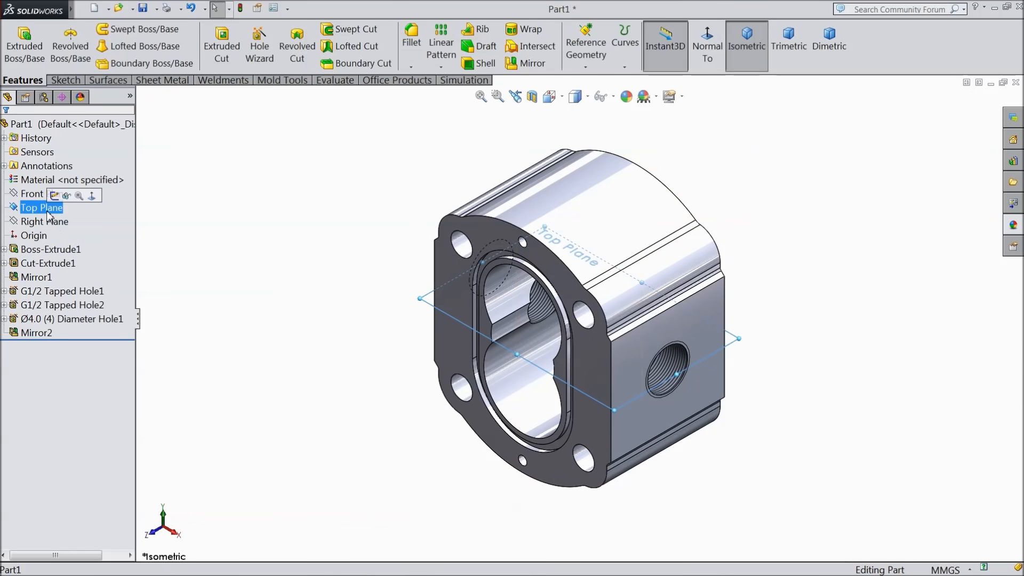
pyautogui.click(586, 54)
pyautogui.click(594, 81)
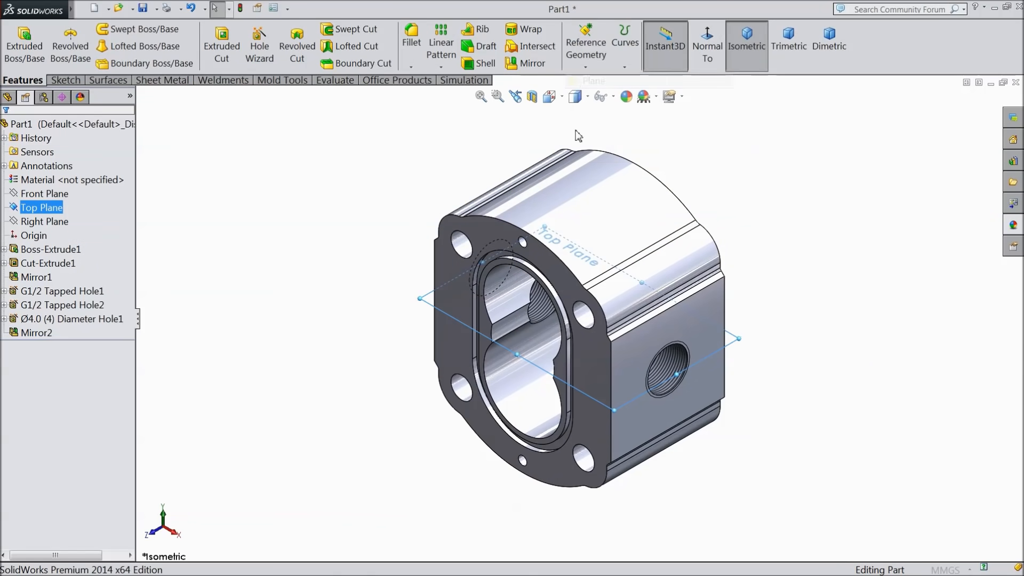
pyautogui.click(125, 295)
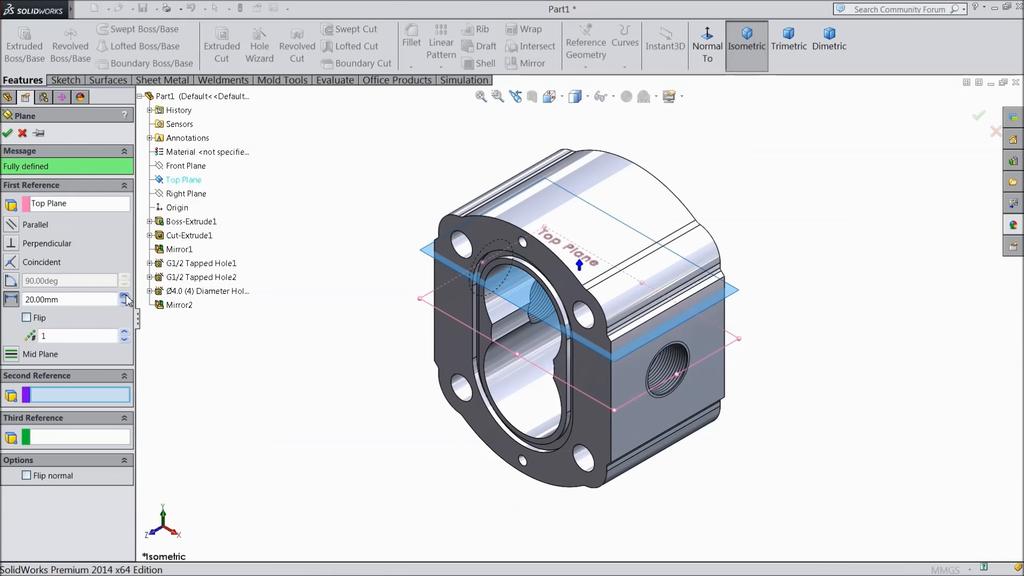
pyautogui.click(124, 303)
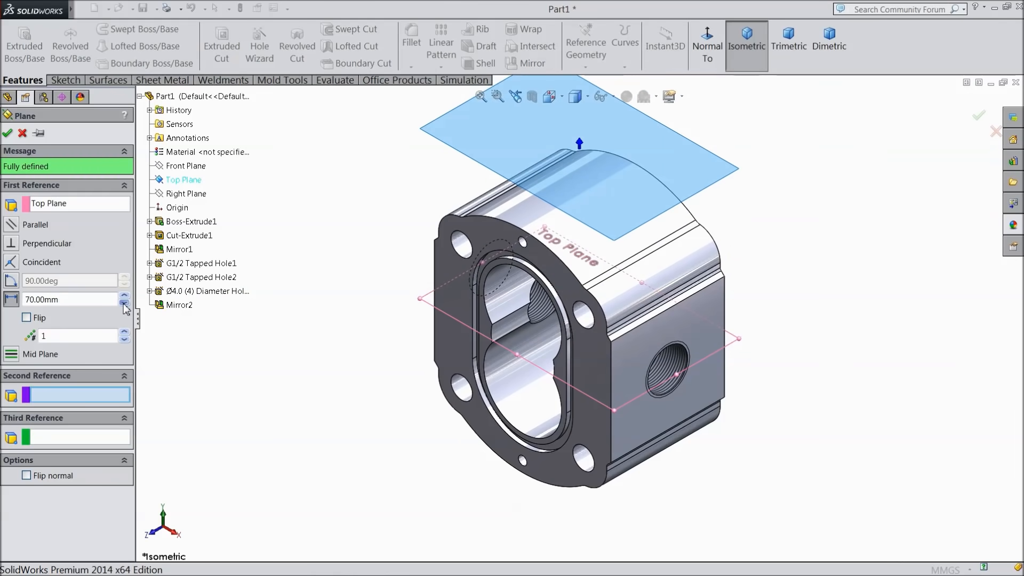
pyautogui.moveTo(403, 338); pyautogui.dragTo(423, 215, button='middle')
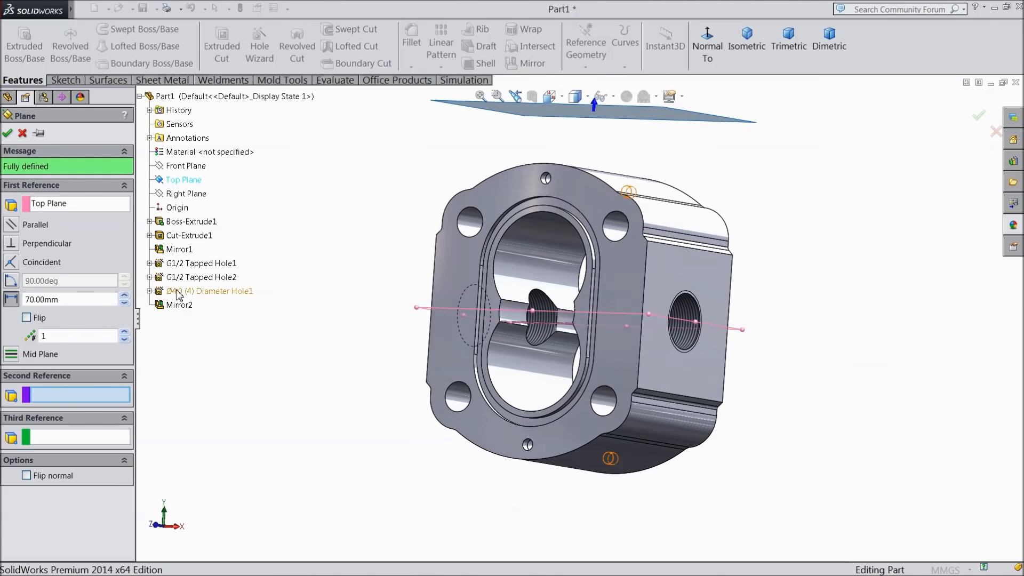
pyautogui.click(124, 302)
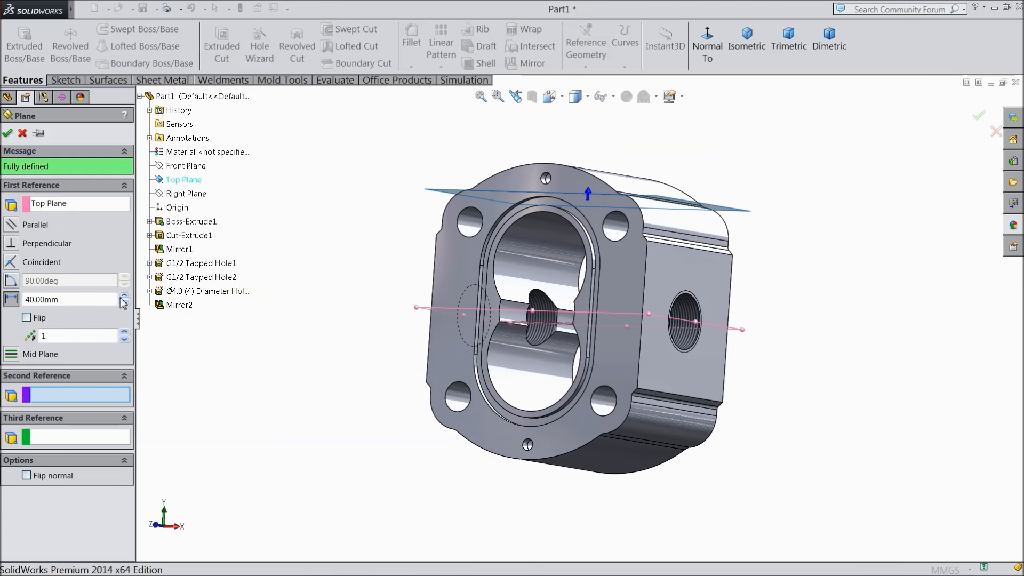
pyautogui.click(124, 296)
pyautogui.click(125, 296)
pyautogui.moveTo(282, 288); pyautogui.dragTo(270, 354, button='middle')
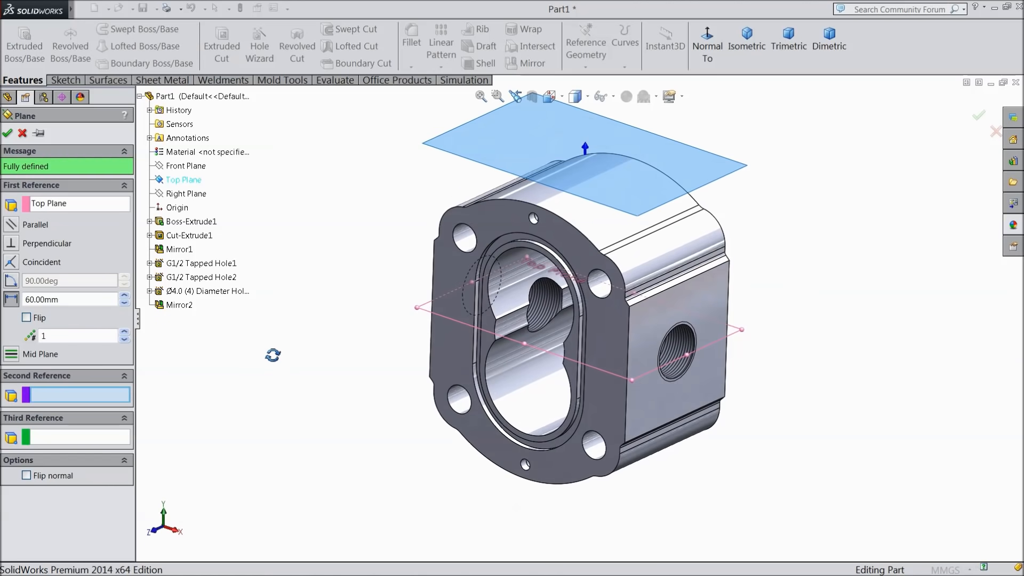
pyautogui.click(7, 133)
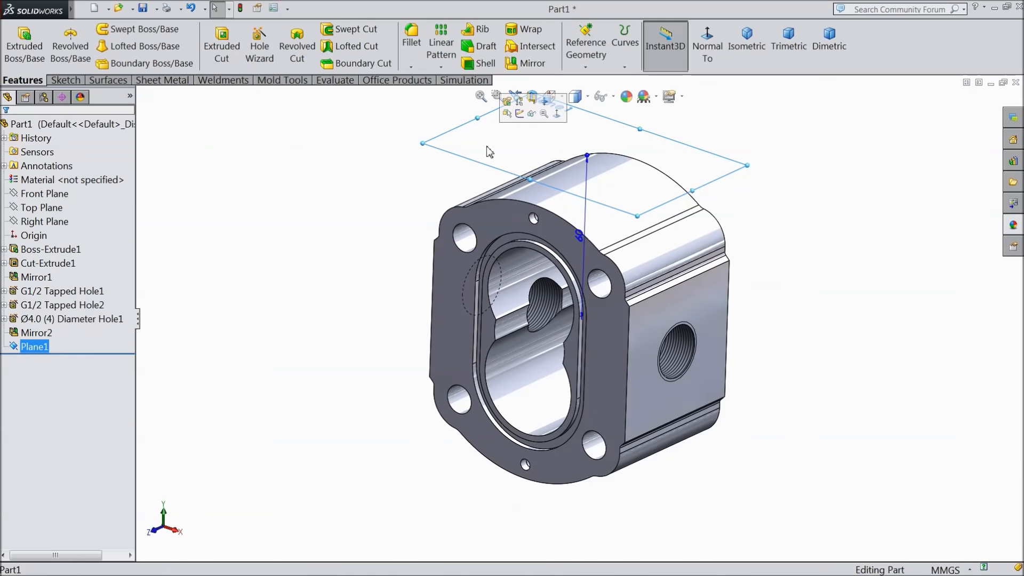
# Sketch a vertical centreline about 26 mm long on the offset plane, ending on the housing's front edge left of the origin.
pyautogui.click(519, 113)
pyautogui.click(714, 51)
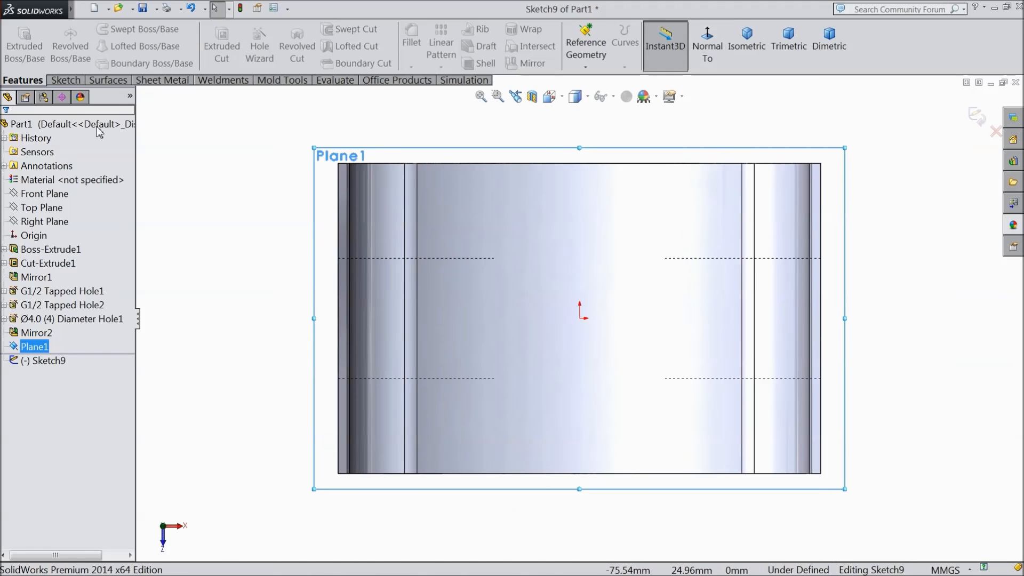
pyautogui.click(66, 80)
pyautogui.click(102, 28)
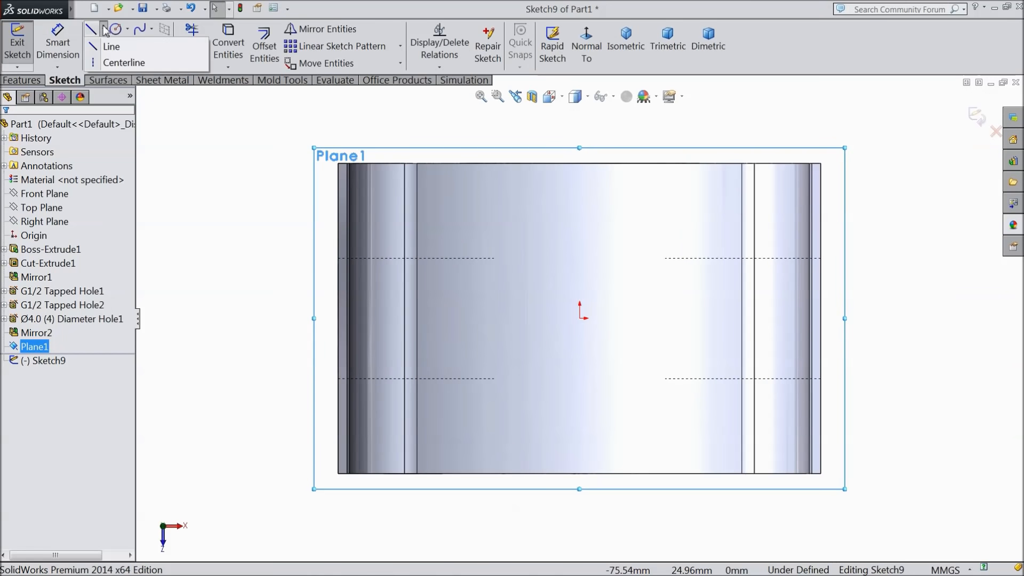
pyautogui.click(121, 63)
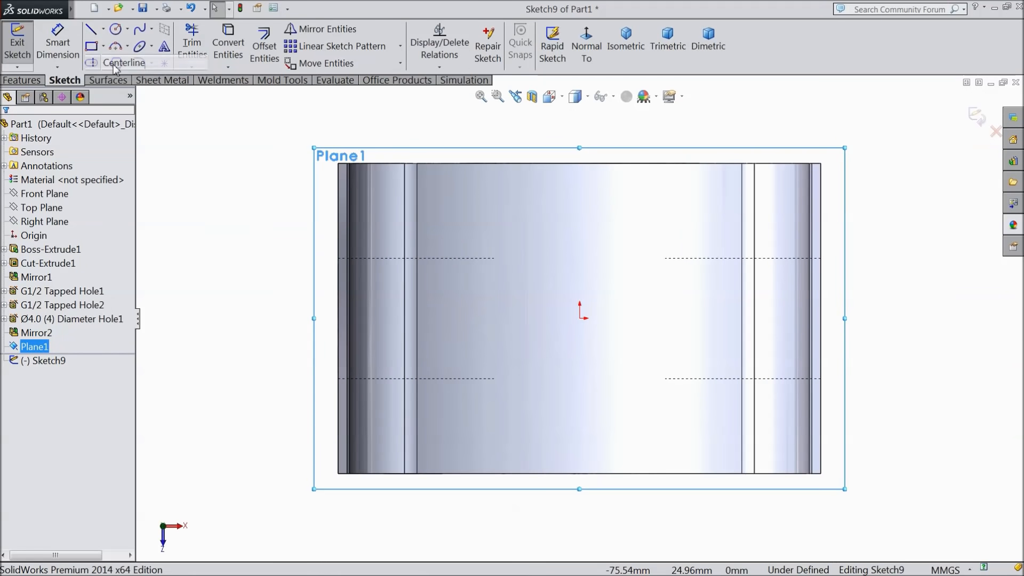
pyautogui.click(440, 326)
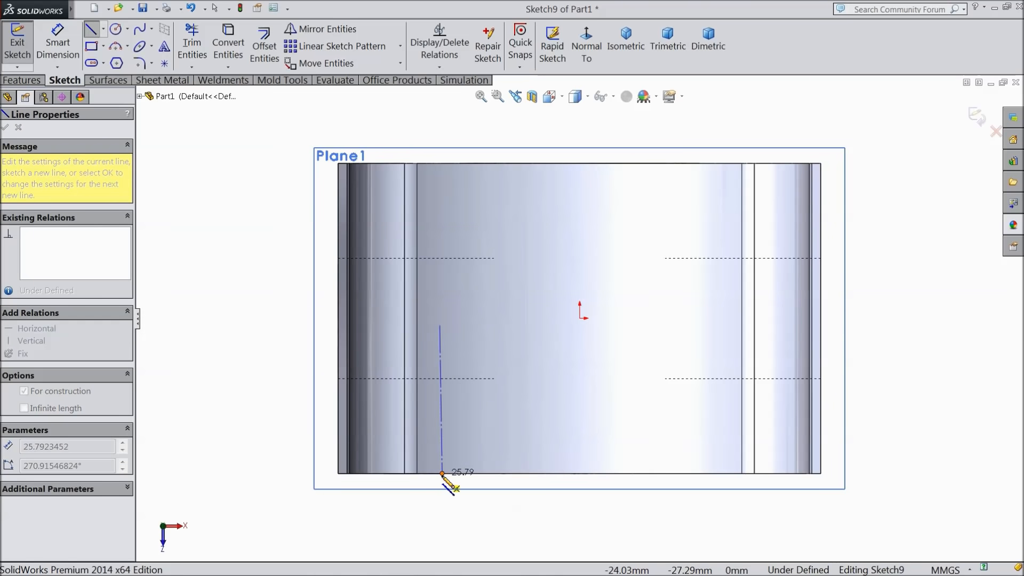
pyautogui.click(439, 473)
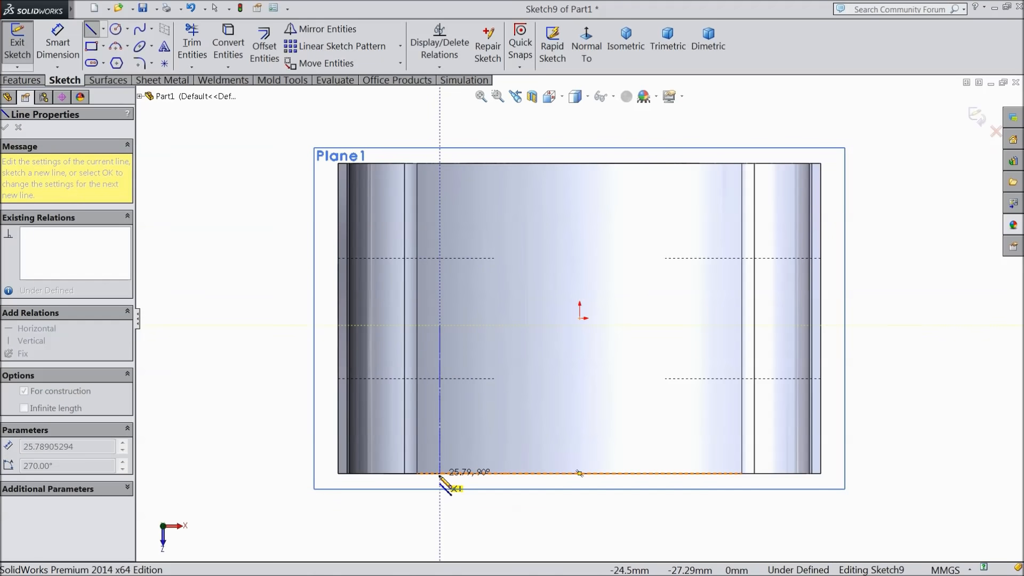
pyautogui.rightClick(441, 474)
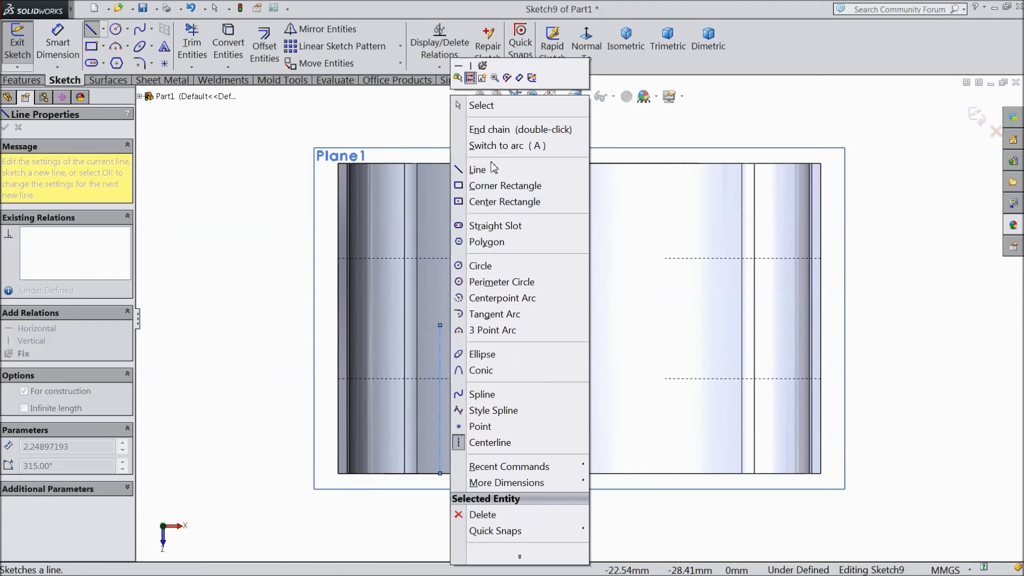
pyautogui.click(472, 105)
# Draw a horizontal centreline about 25.5 mm long, starting on the vertical centreline and running toward the housing's middle.
pyautogui.click(104, 31)
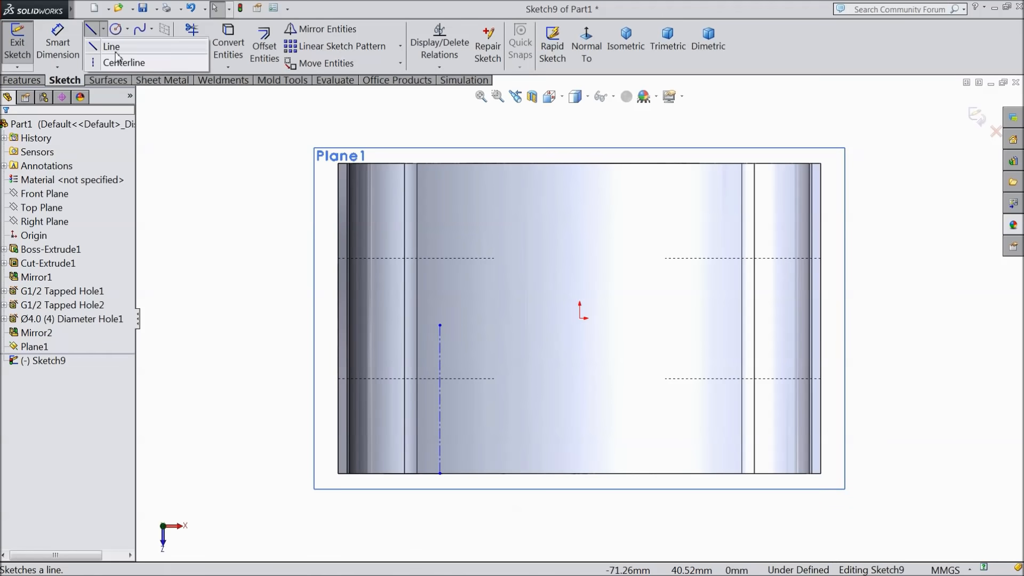
pyautogui.click(117, 62)
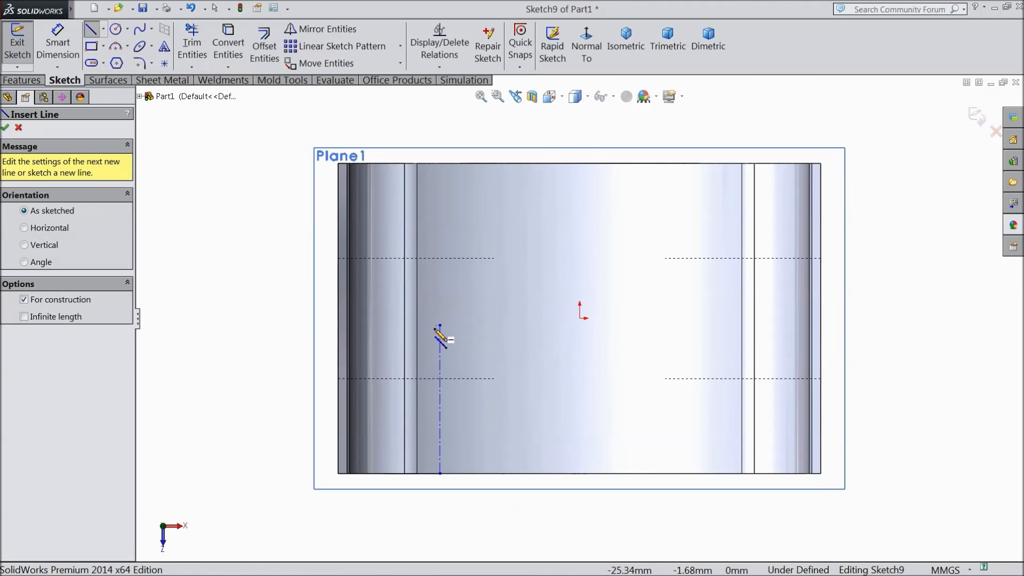
pyautogui.click(439, 358)
pyautogui.click(587, 358)
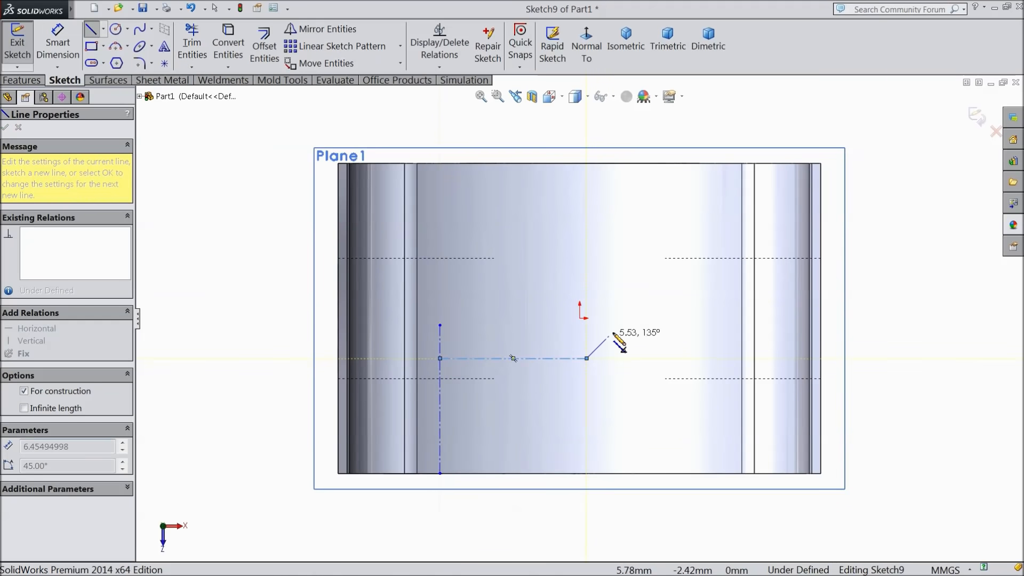
pyautogui.rightClick(614, 331)
pyautogui.click(645, 106)
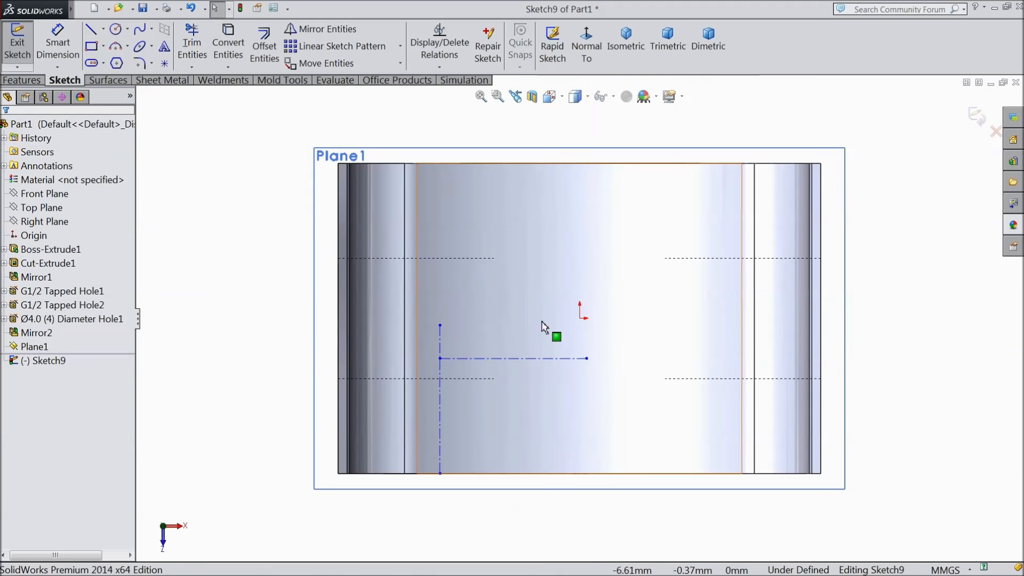
# Set up a linear sketch pattern of the horizontal centreline with 2 instances along X at 10 mm and 2 along Y at 5 mm.
pyautogui.click(361, 47)
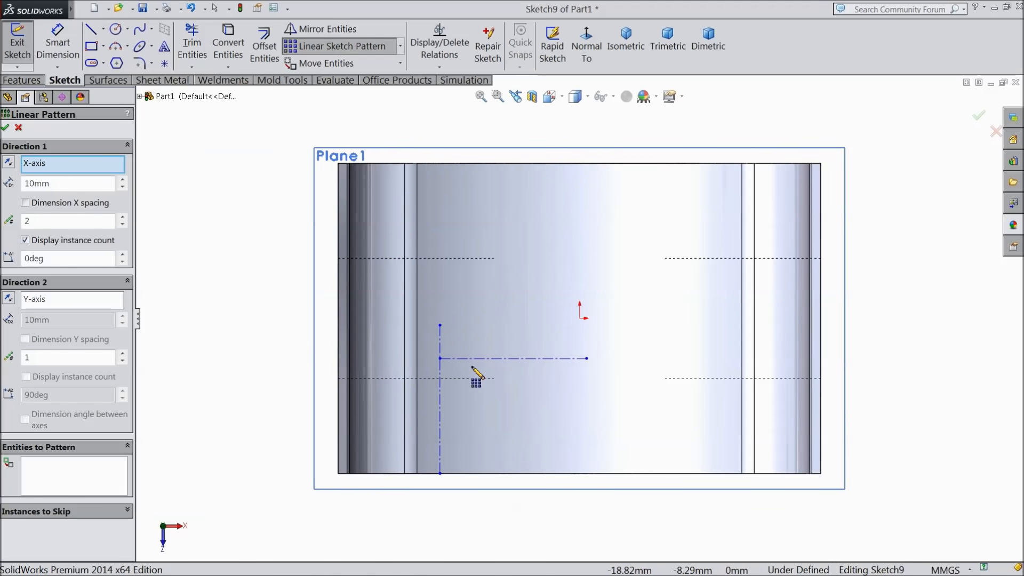
pyautogui.click(65, 483)
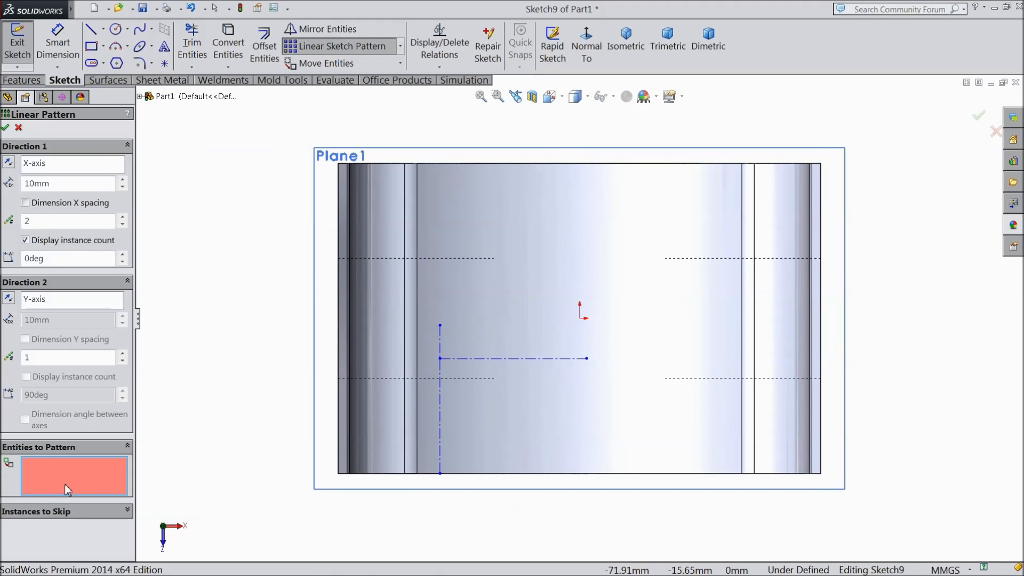
pyautogui.click(489, 358)
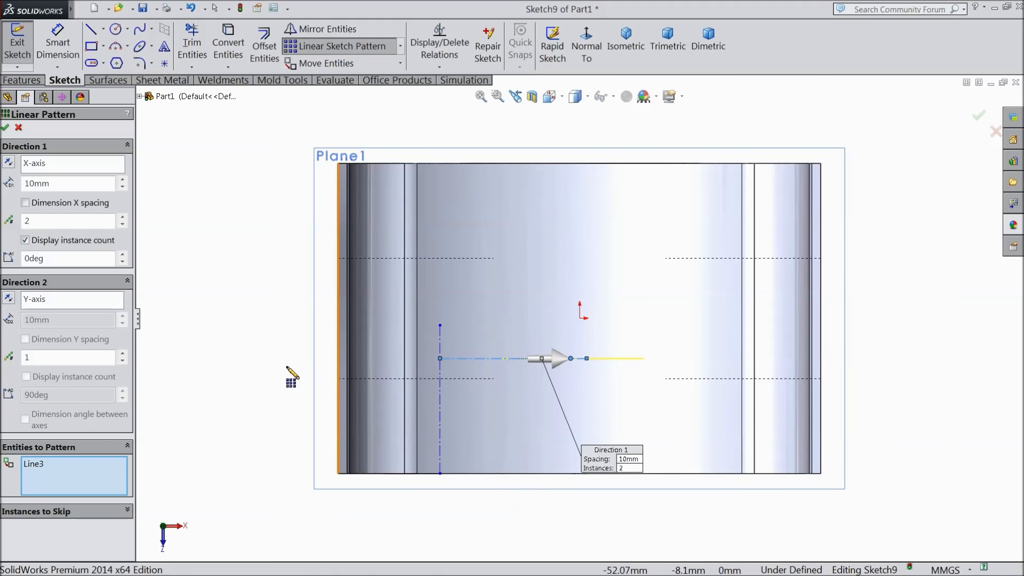
pyautogui.click(124, 354)
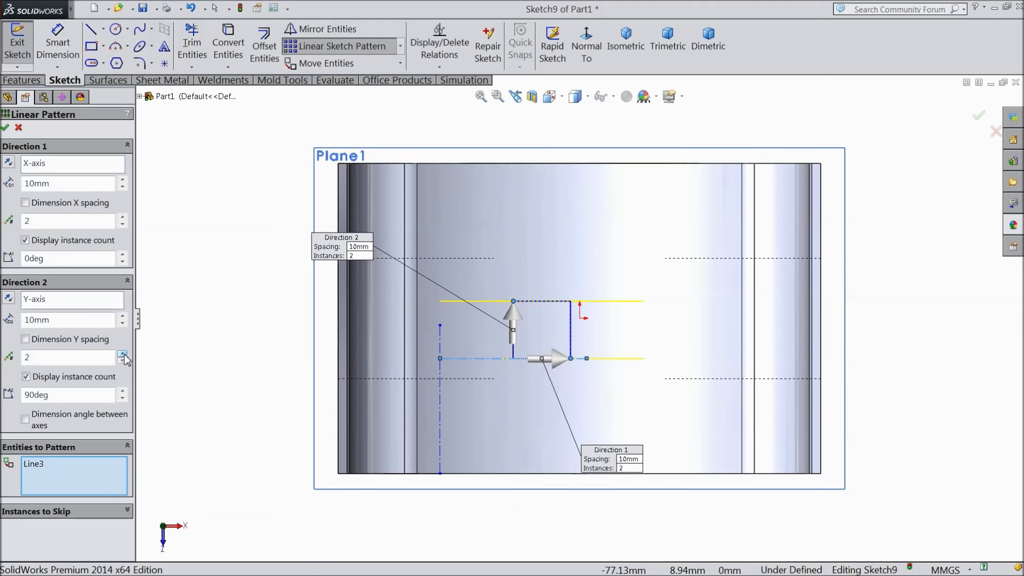
pyautogui.moveTo(52, 320); pyautogui.dragTo(18, 321)
pyautogui.write('5')
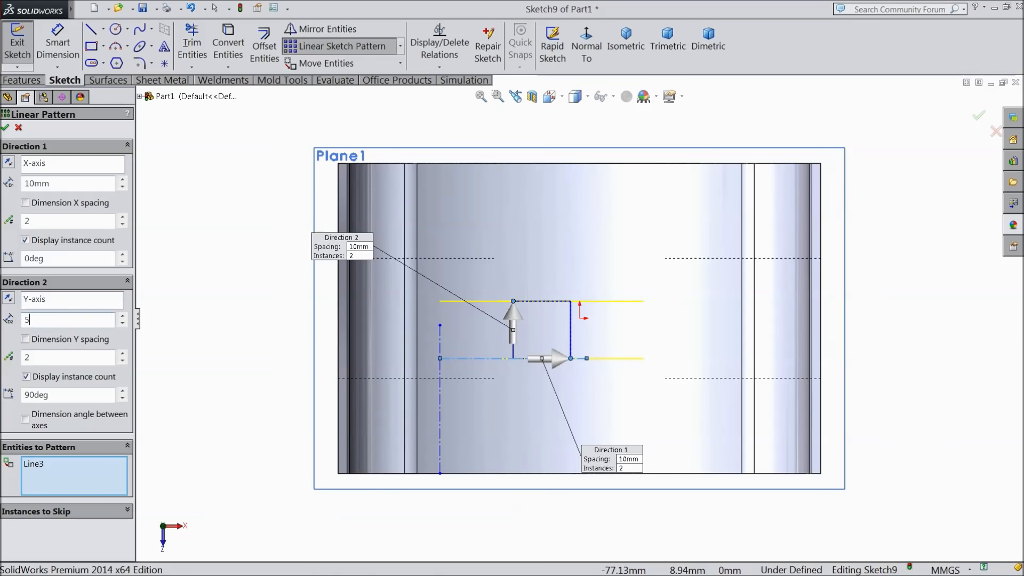
pyautogui.click(204, 309)
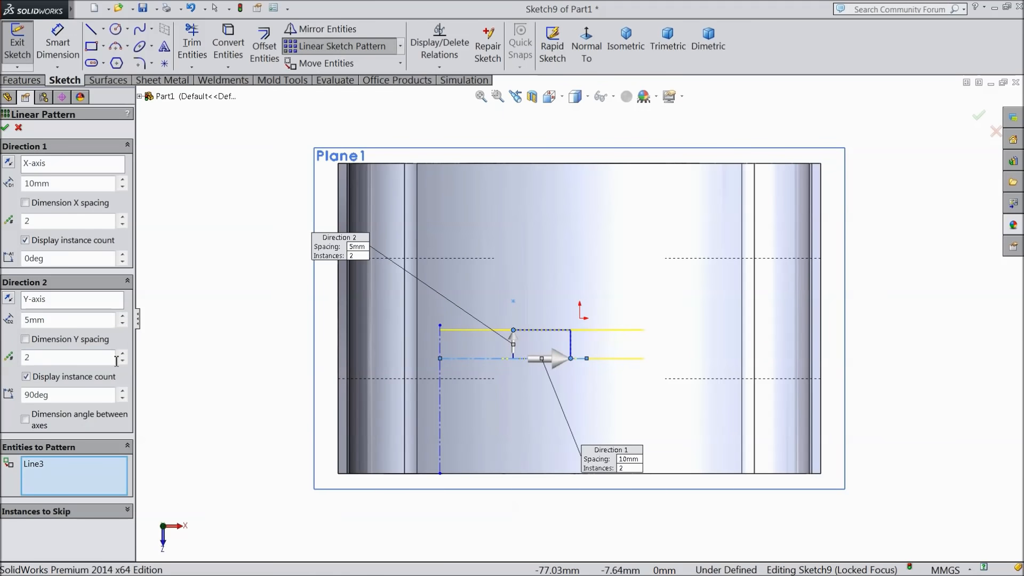
# Reverse the pattern's Y direction toward the front edge, set 4 instances along Y and finish the pattern.
pyautogui.click(9, 299)
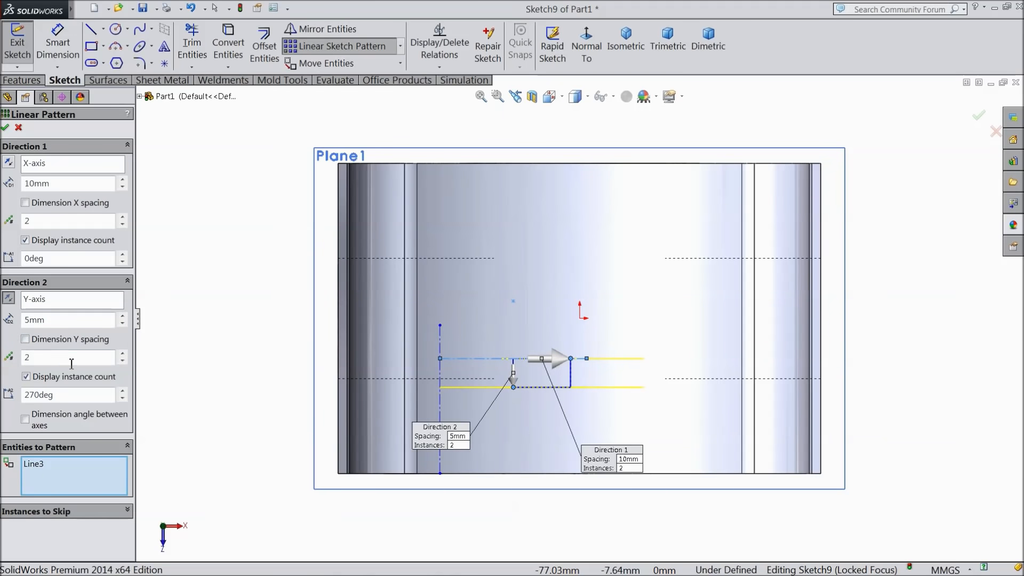
pyautogui.click(122, 361)
pyautogui.click(122, 354)
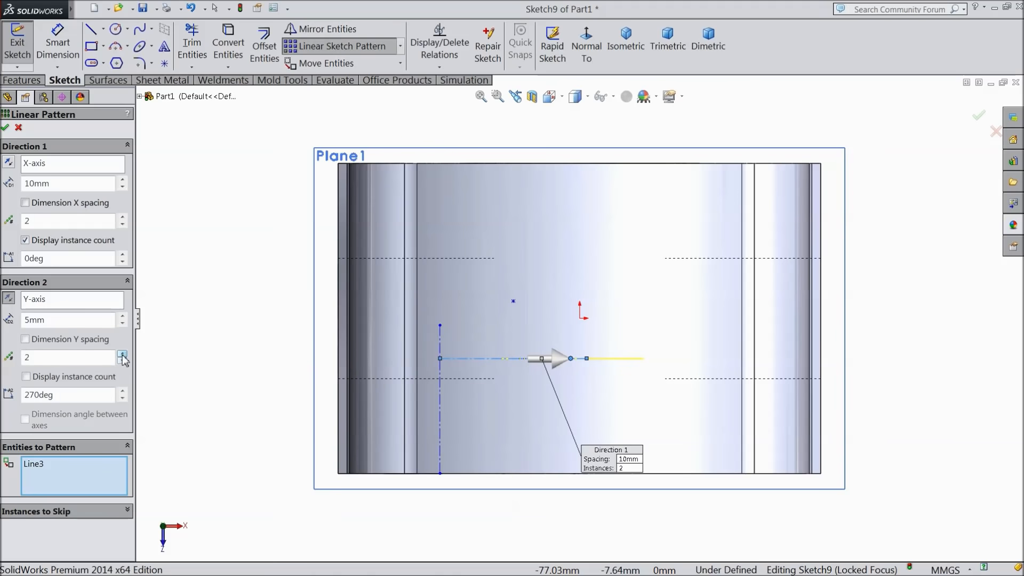
pyautogui.click(122, 354)
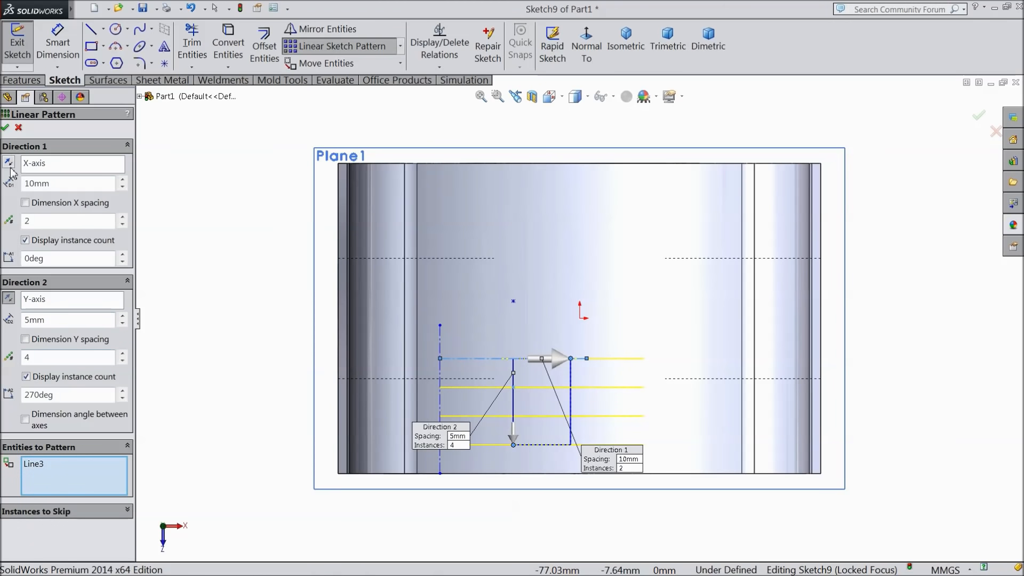
pyautogui.click(5, 128)
# Add the sketch text "FX 305" along the uppermost horizontal centreline, using the document font.
pyautogui.scroll(-3, 554, 442)
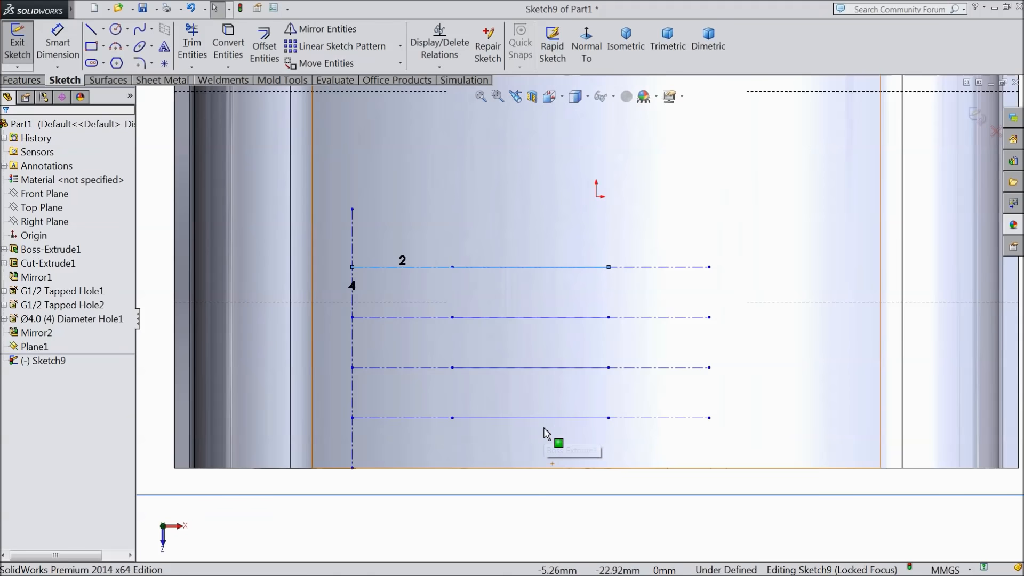
pyautogui.click(414, 178)
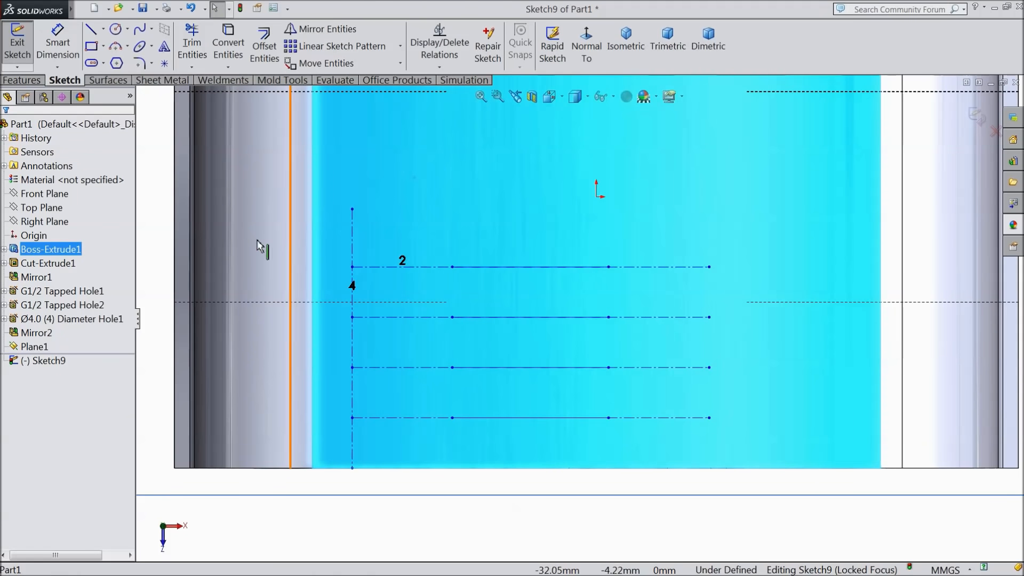
pyautogui.click(160, 243)
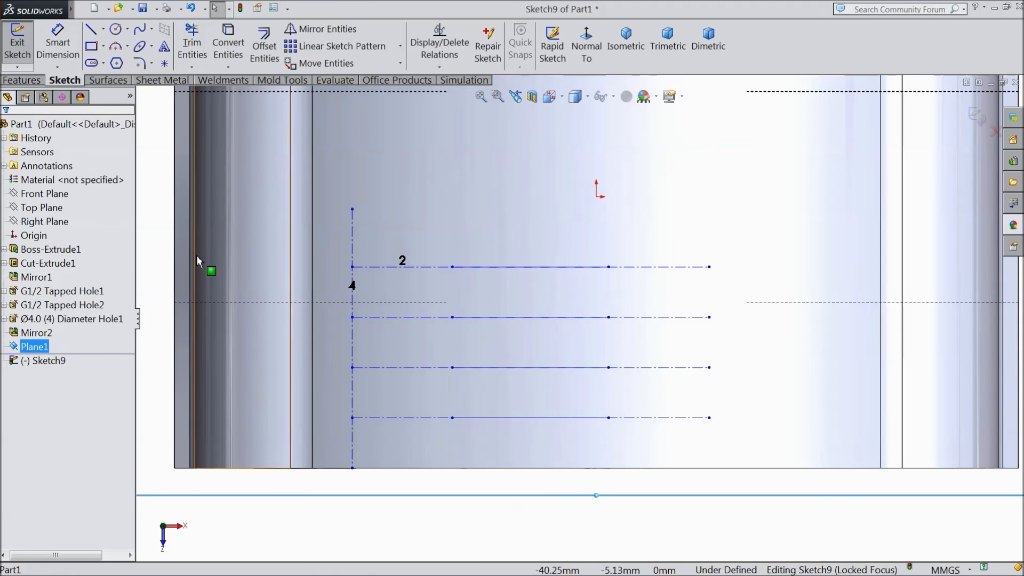
pyautogui.click(164, 46)
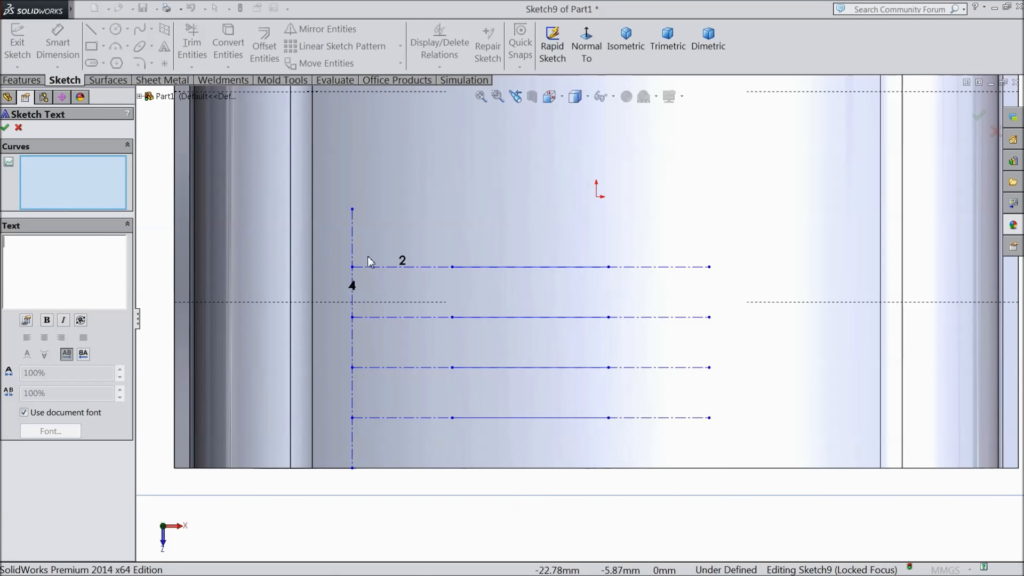
pyautogui.click(414, 267)
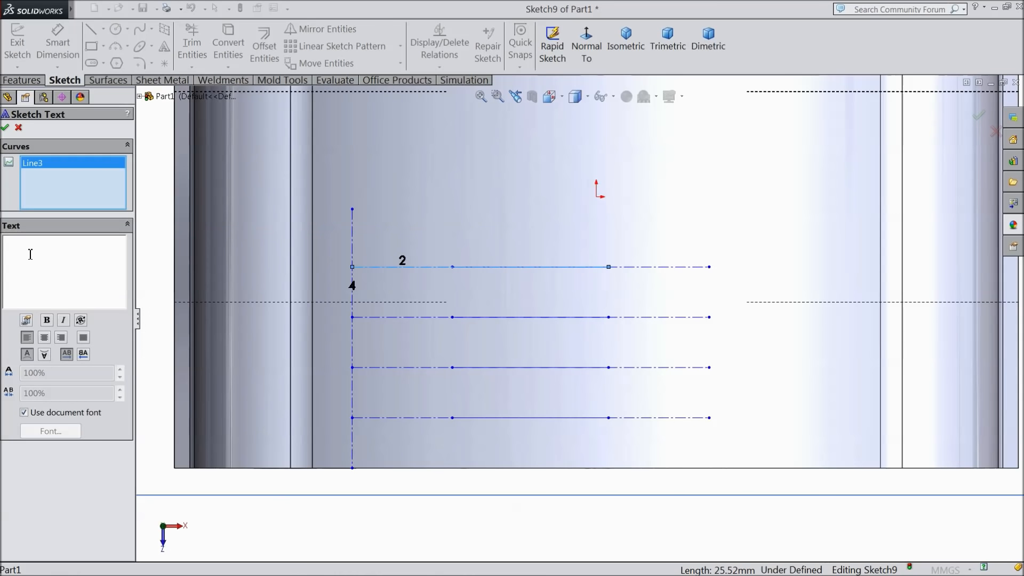
pyautogui.write('FX')
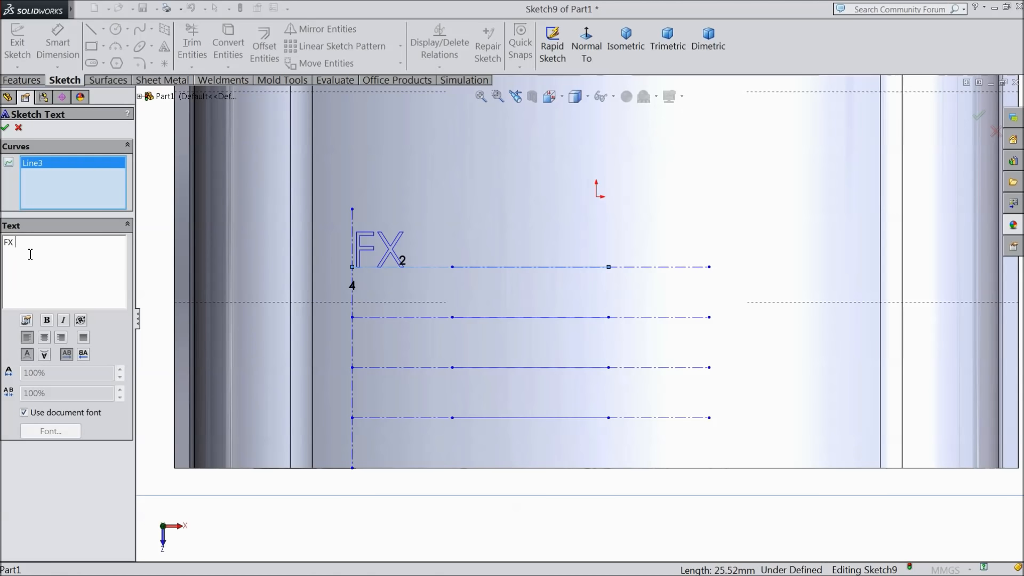
pyautogui.write(' 305')
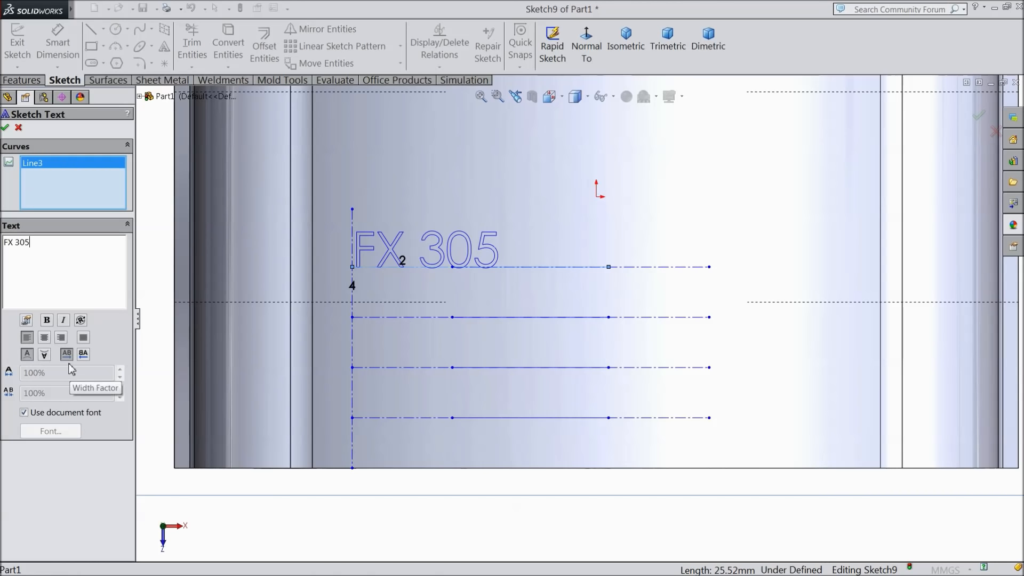
pyautogui.click(5, 128)
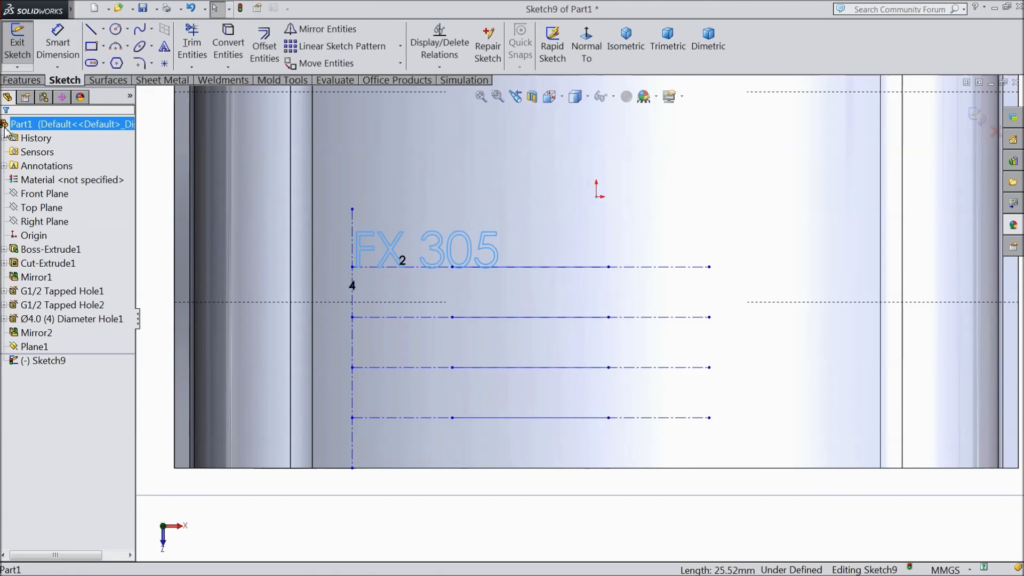
# Try the sketch text "Bosch Pump" along the second horizontal centreline and delete it.
pyautogui.click(409, 318)
pyautogui.click(165, 47)
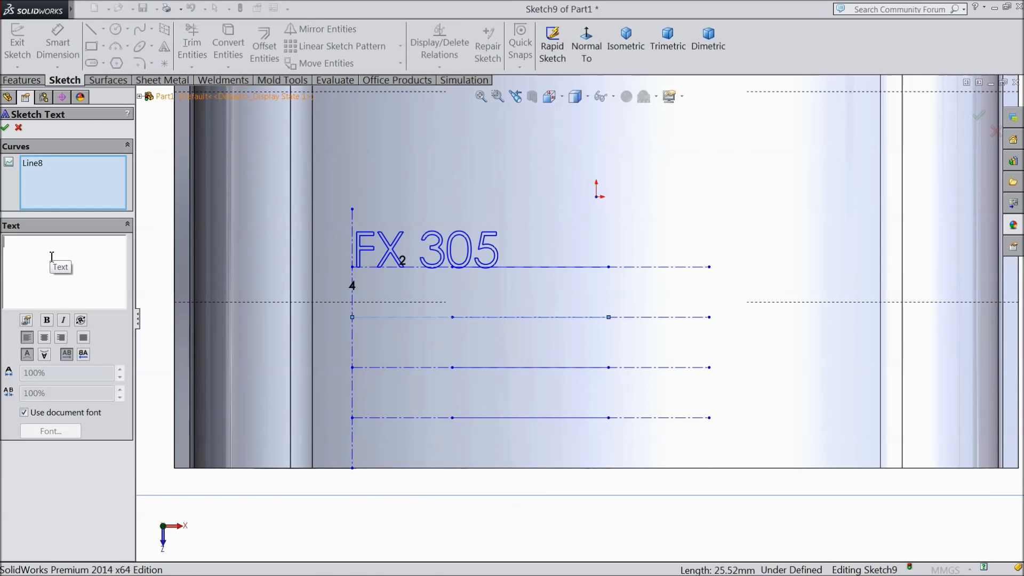
pyautogui.write('Bosc')
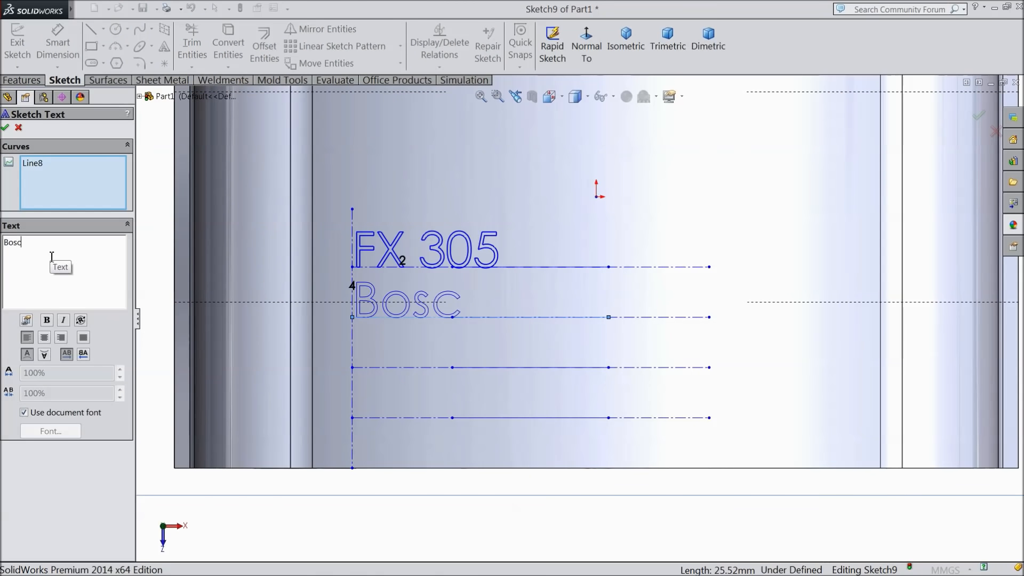
pyautogui.write('h Pump')
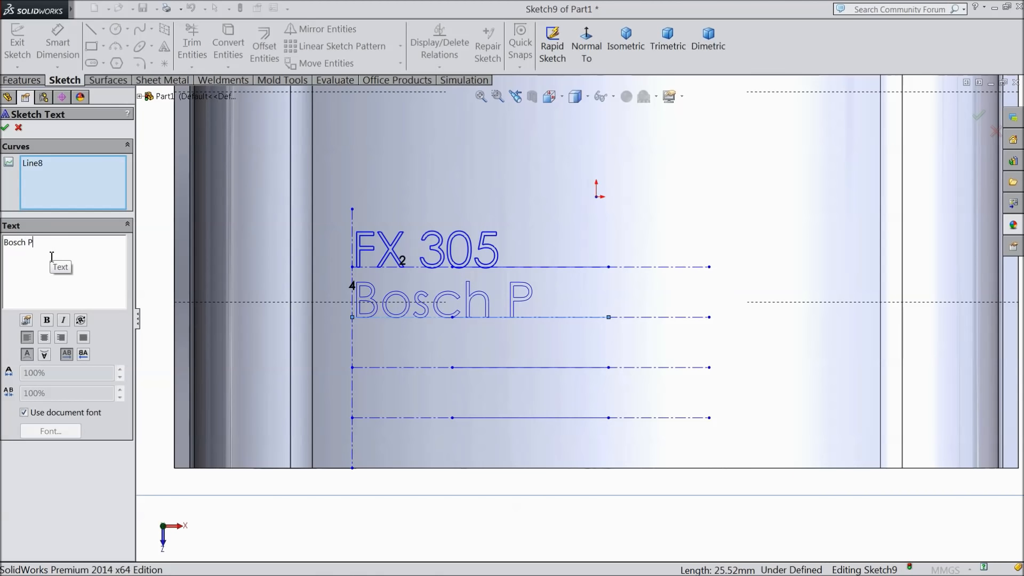
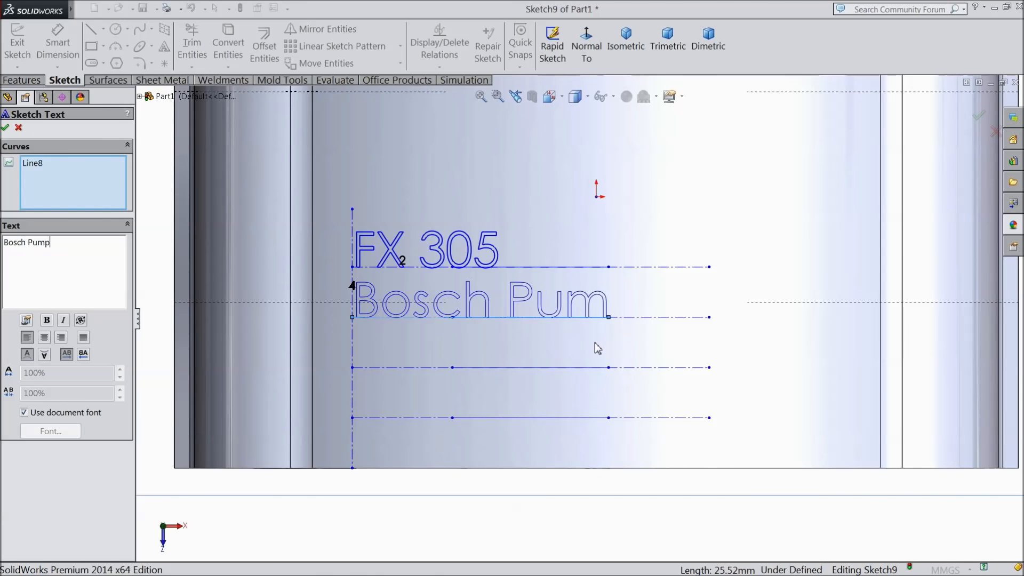
pyautogui.click(5, 129)
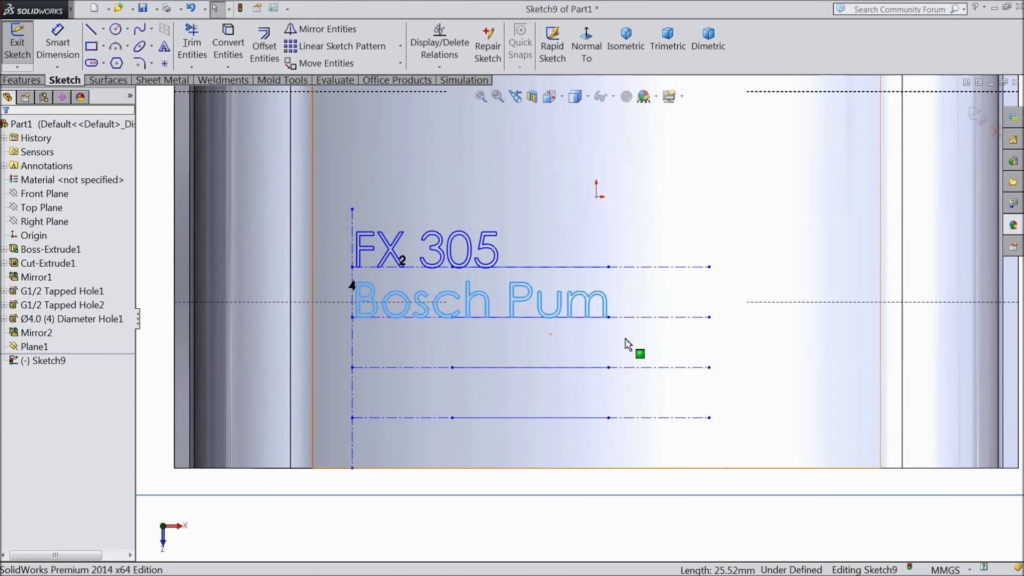
pyautogui.click(608, 309)
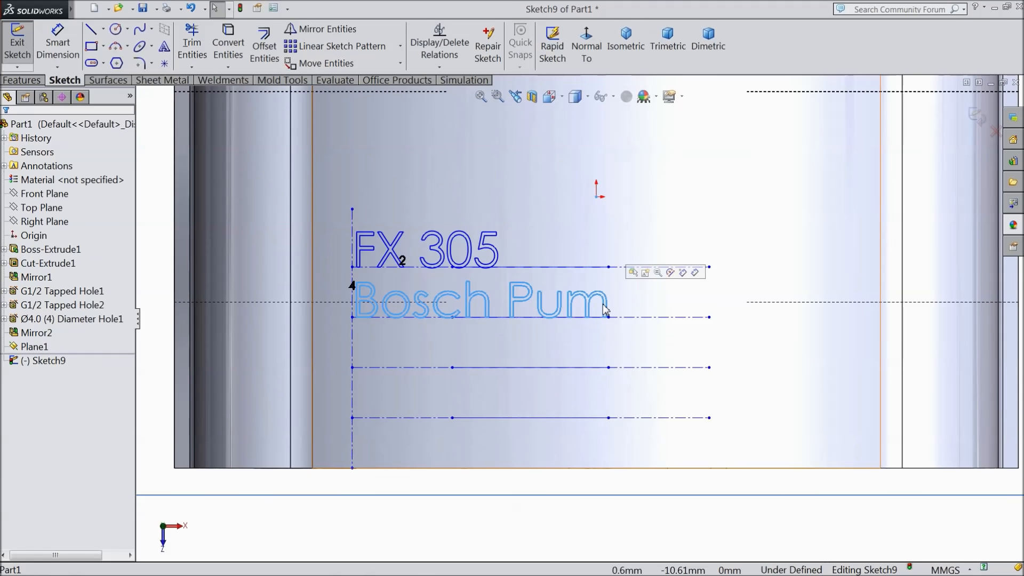
pyautogui.press('Delete')
# Delete the offset duplicate centrelines in the second, third and fourth rows of the pattern.
pyautogui.click(522, 318)
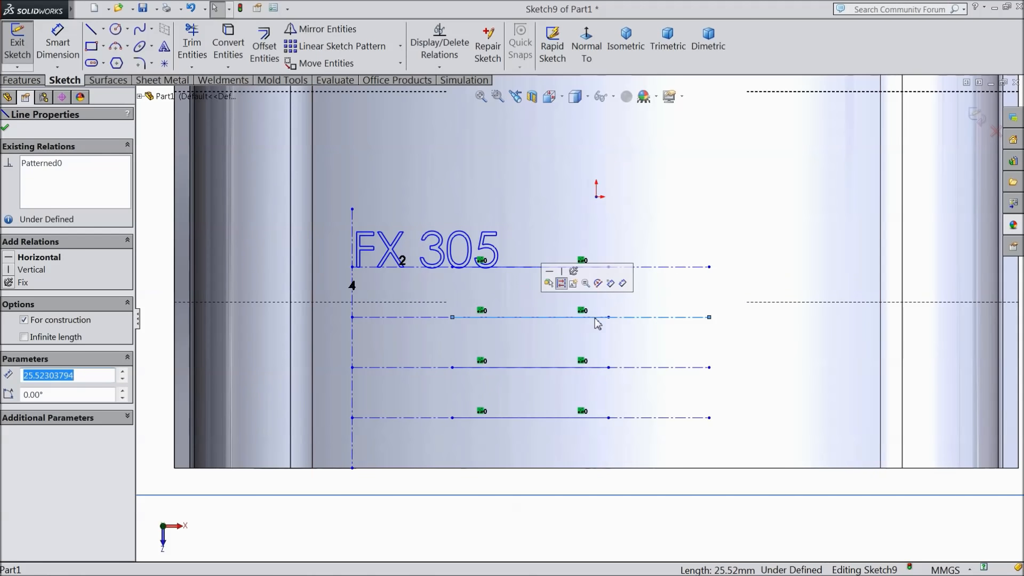
pyautogui.click(418, 318)
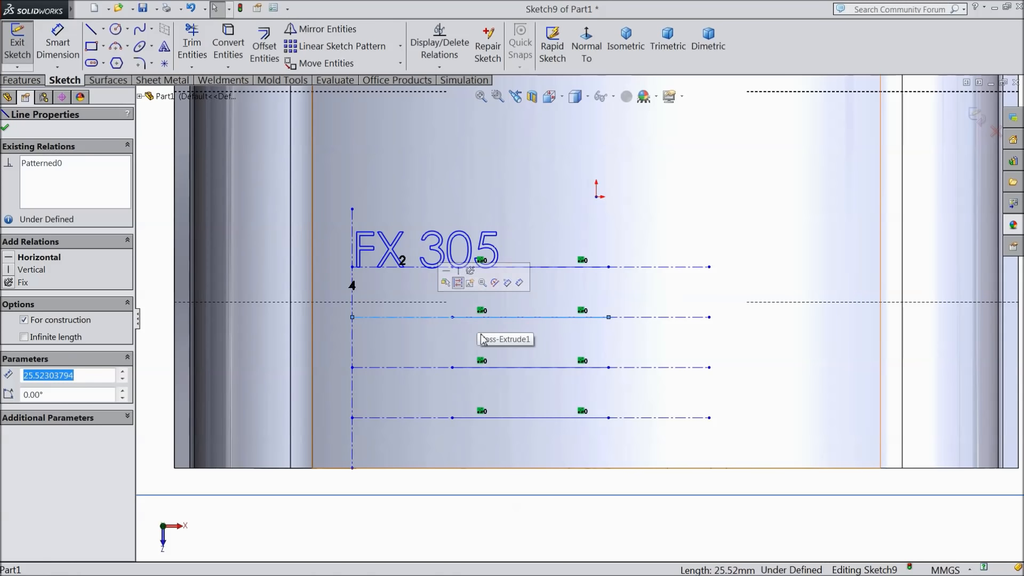
pyautogui.click(543, 369)
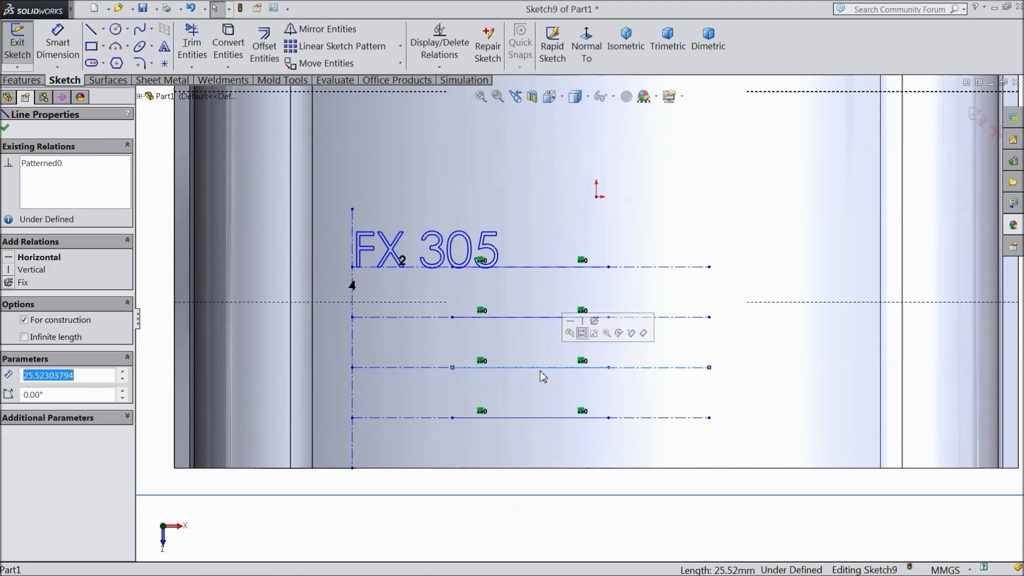
pyautogui.press('Delete')
pyautogui.click(544, 418)
pyautogui.press('Delete')
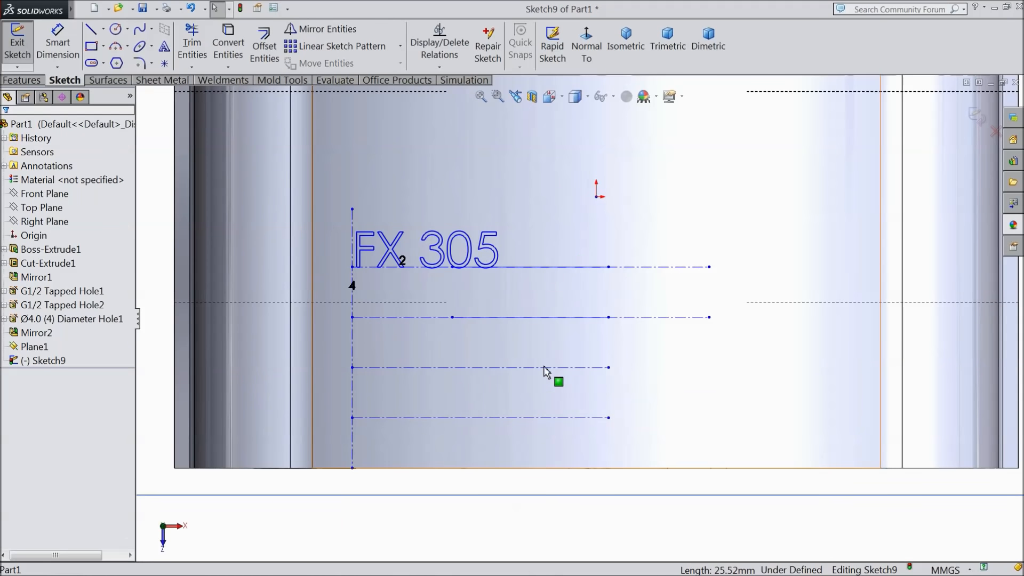
pyautogui.click(556, 317)
pyautogui.press('Delete')
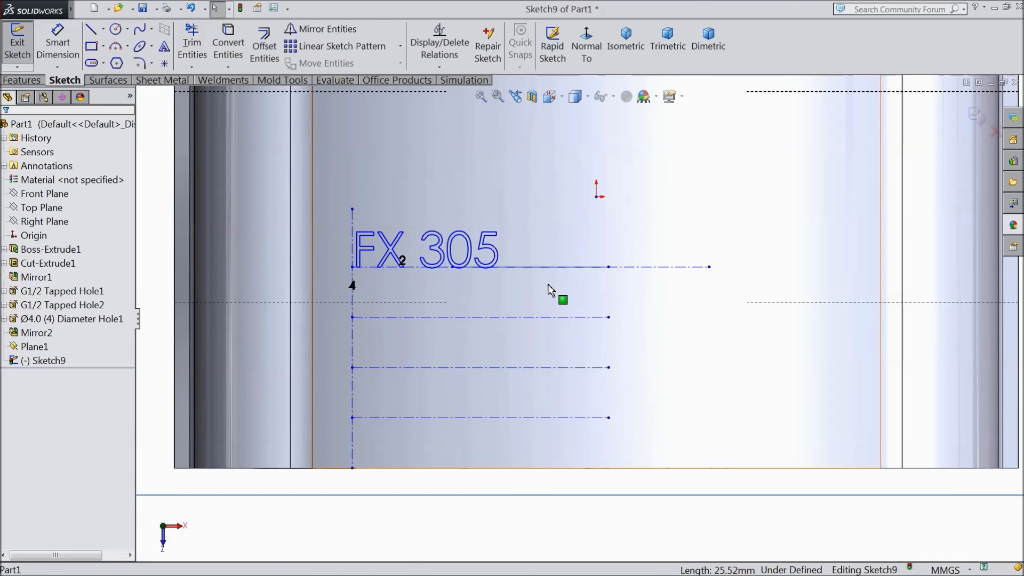
# Delete the original seed centreline of the pattern beneath the "FX 305" text.
pyautogui.click(554, 267)
pyautogui.press('Delete')
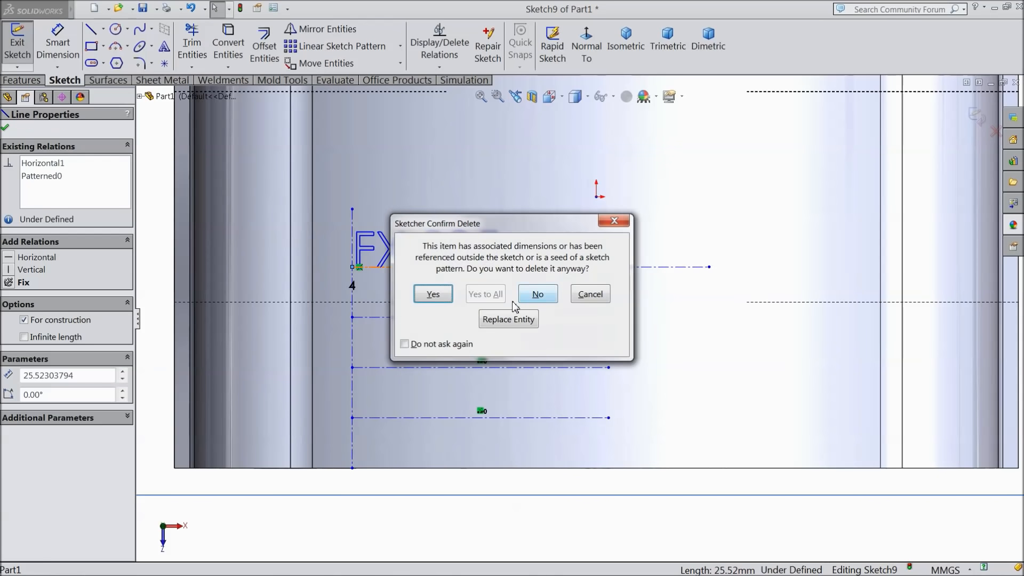
pyautogui.click(432, 295)
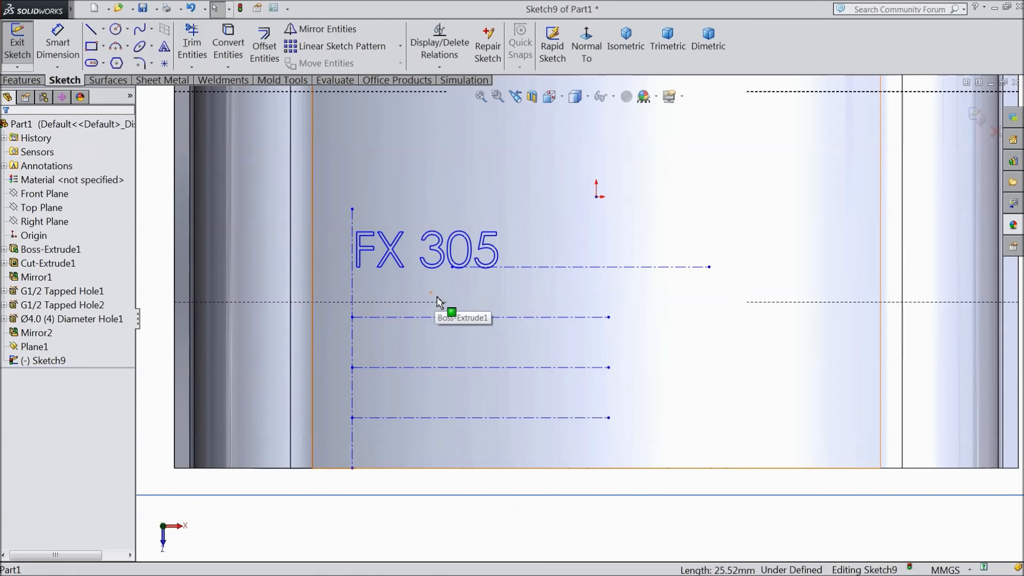
# Start the sketch text "Bosch Pump" along the second horizontal centreline.
pyautogui.click(497, 318)
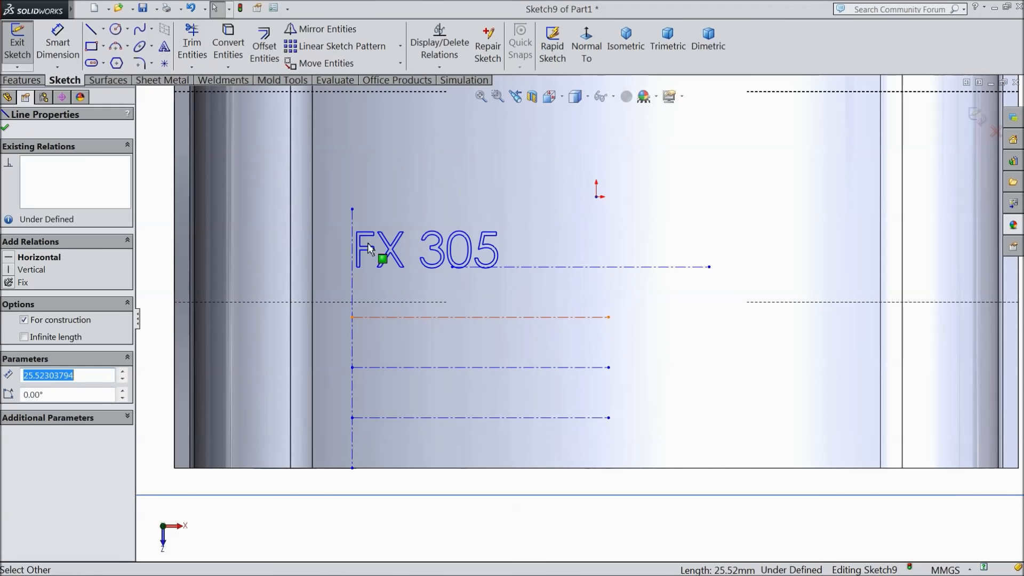
pyautogui.click(164, 48)
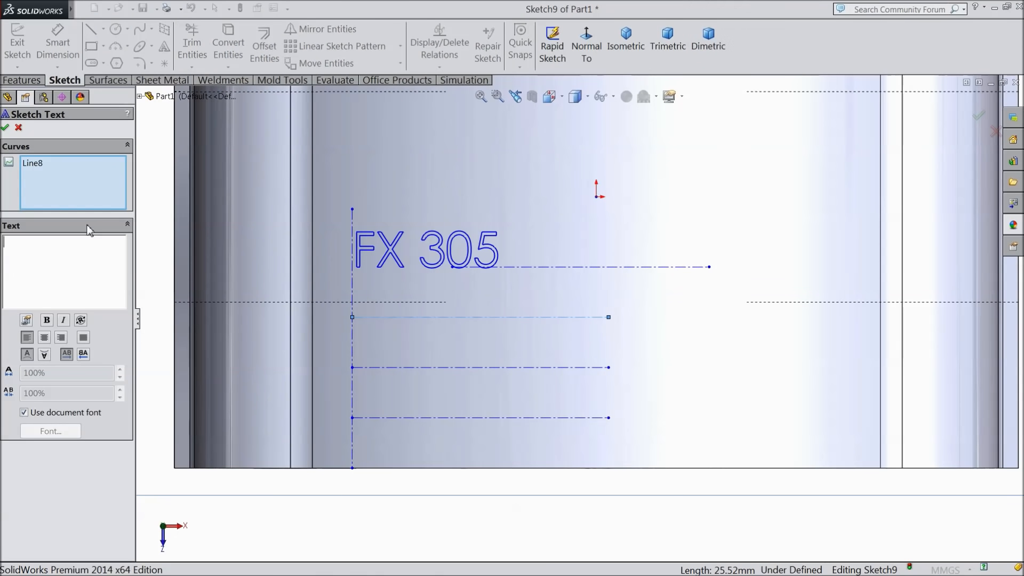
pyautogui.write('Bosch Pump')
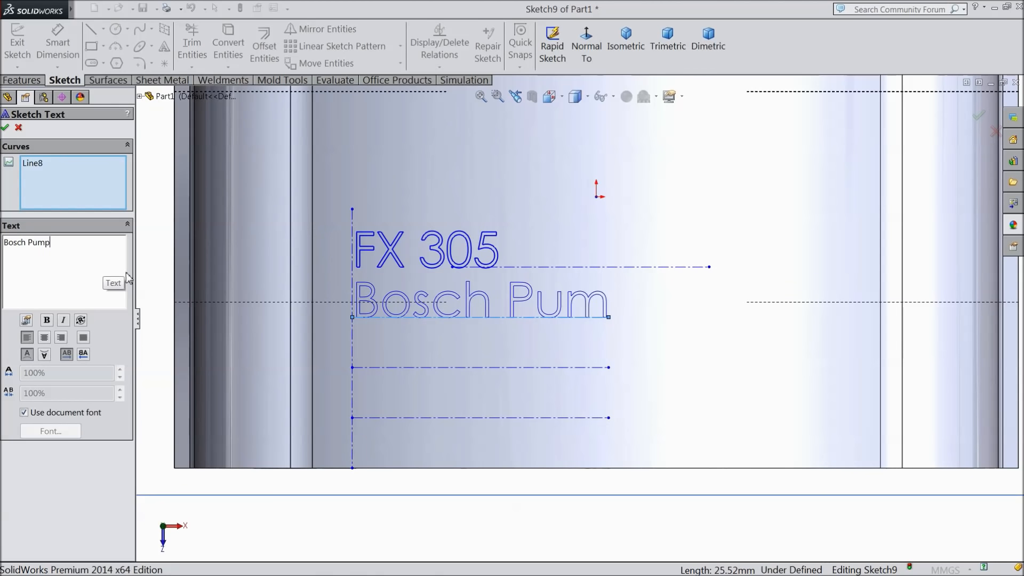
pyautogui.click(609, 317)
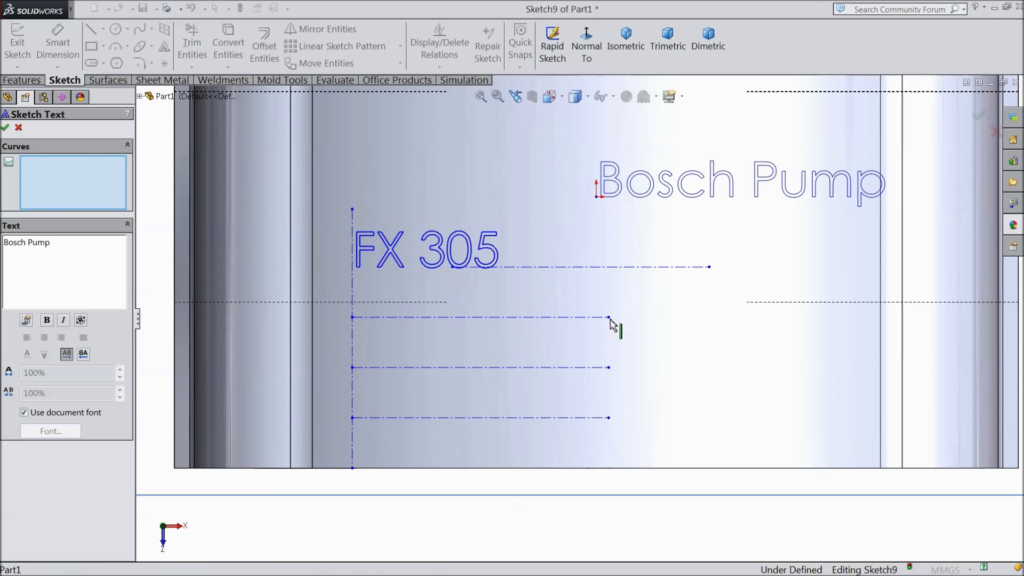
pyautogui.moveTo(608, 317); pyautogui.dragTo(629, 316)
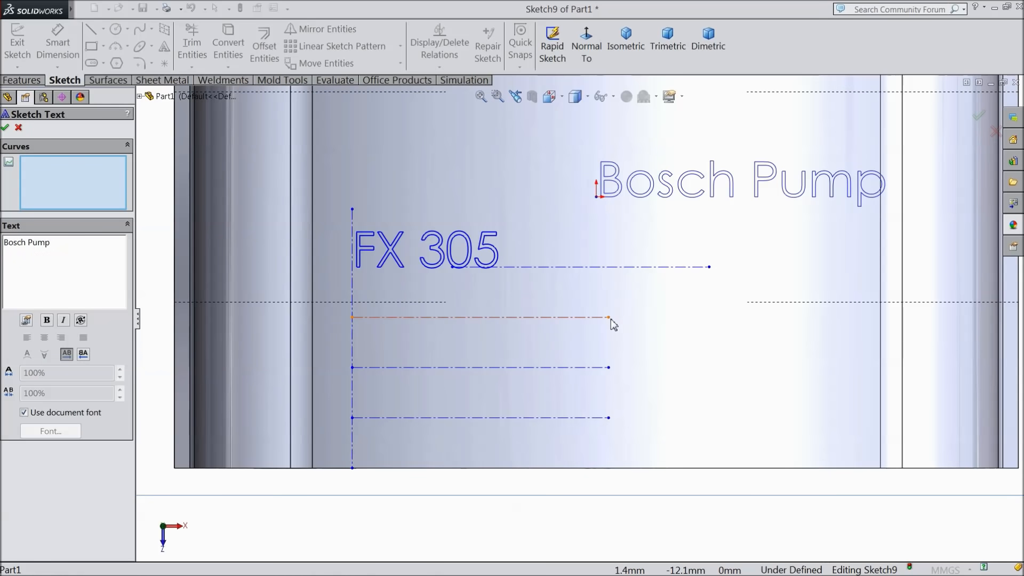
pyautogui.click(608, 317)
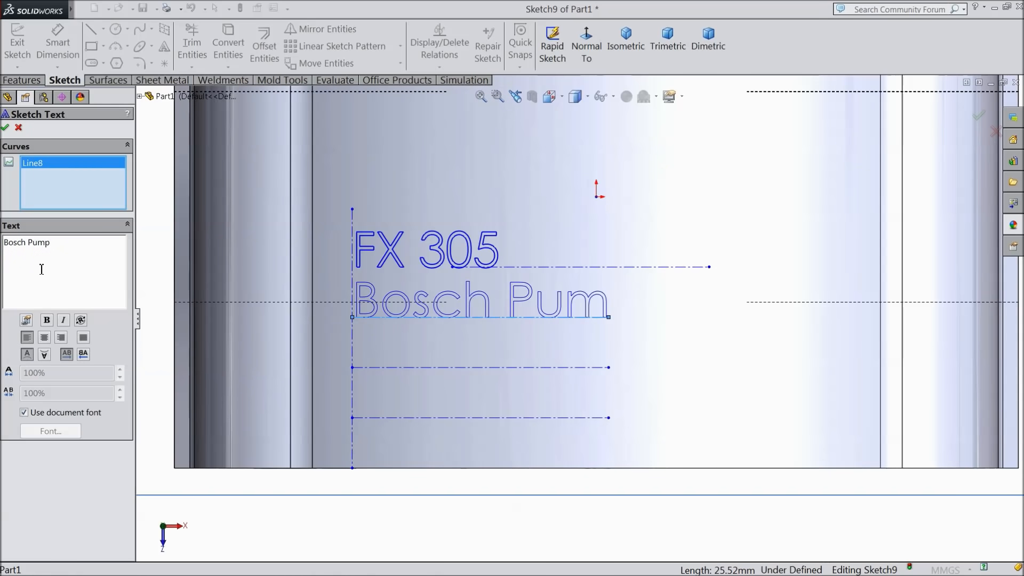
# Turn off the document font for the "Bosch Pump" text and set its height to 2 mm.
pyautogui.click(24, 413)
pyautogui.click(50, 433)
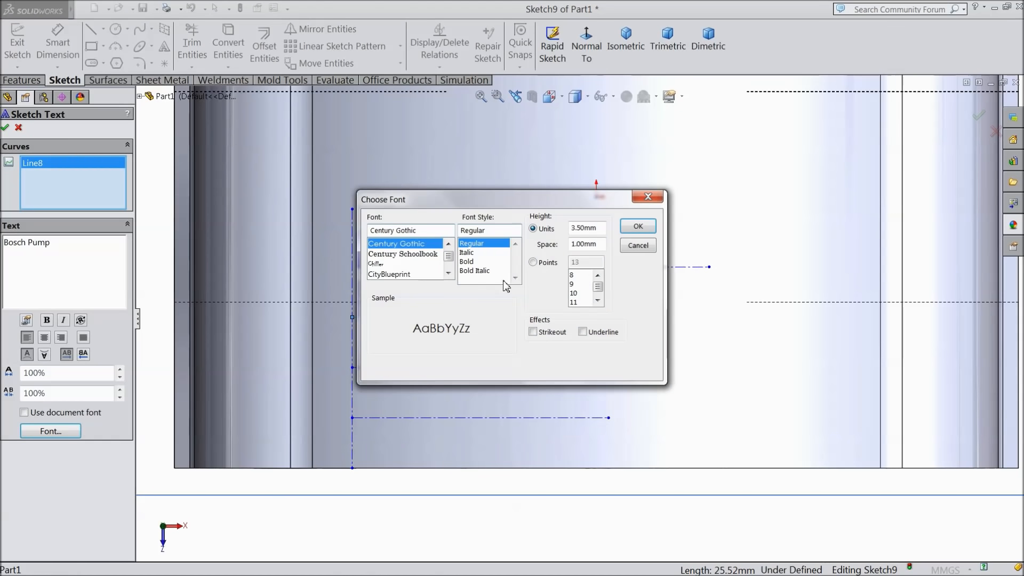
pyautogui.moveTo(594, 232); pyautogui.dragTo(565, 230)
pyautogui.write('2')
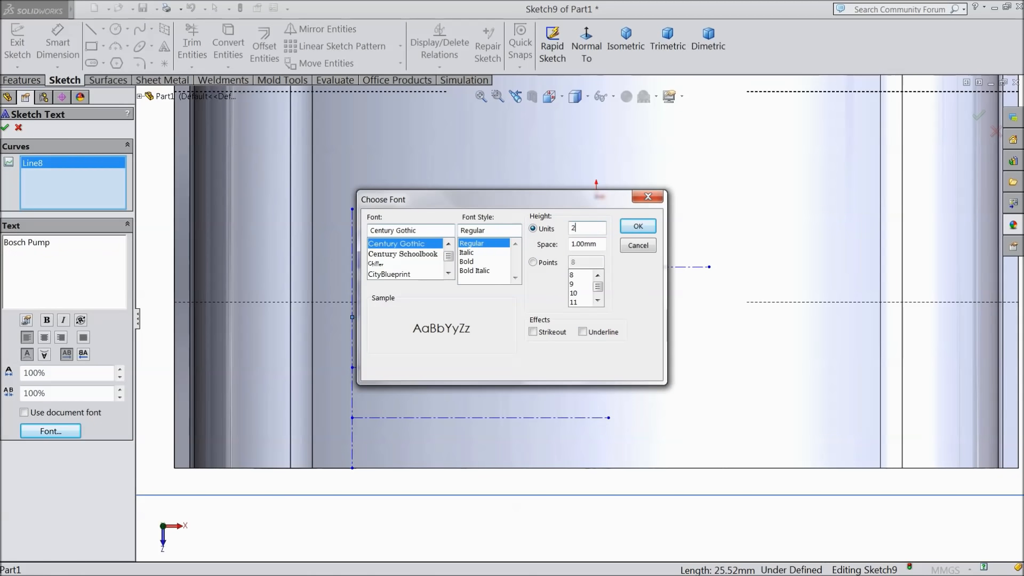
pyautogui.click(639, 232)
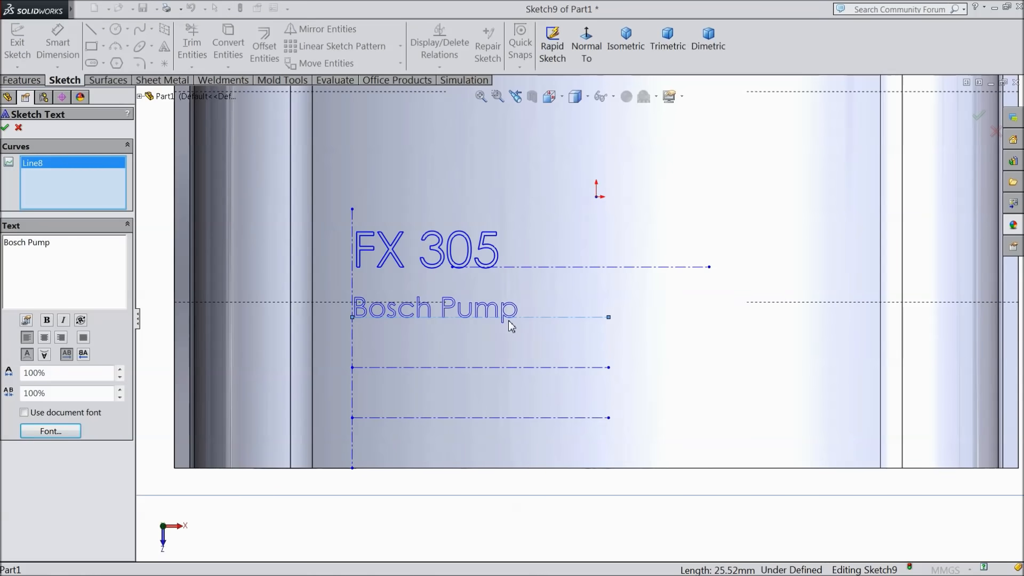
# Set the "Bosch Pump" text height to 3 mm and finish the sketch text.
pyautogui.click(51, 432)
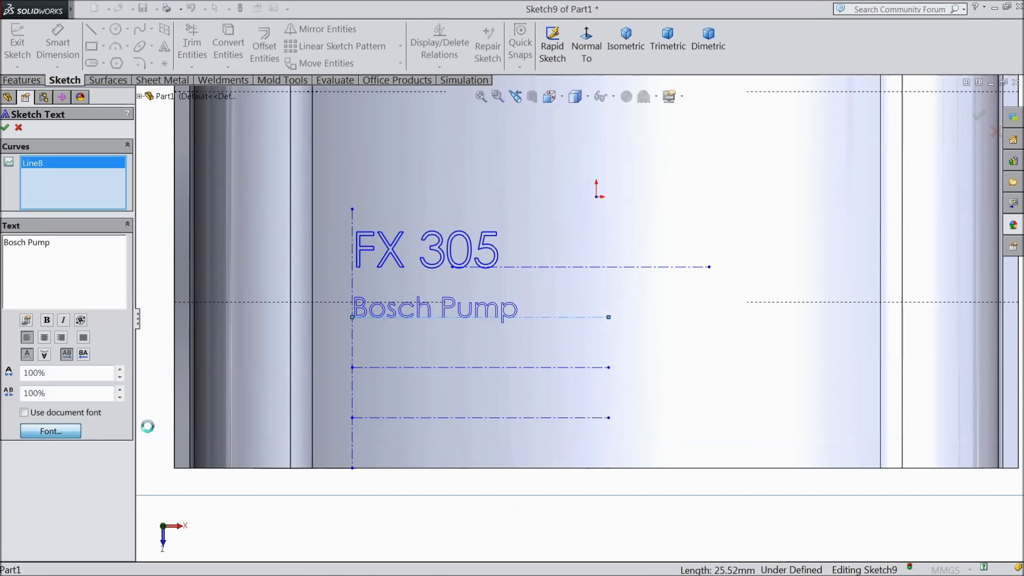
pyautogui.doubleClick(599, 227)
pyautogui.write('3')
pyautogui.click(638, 227)
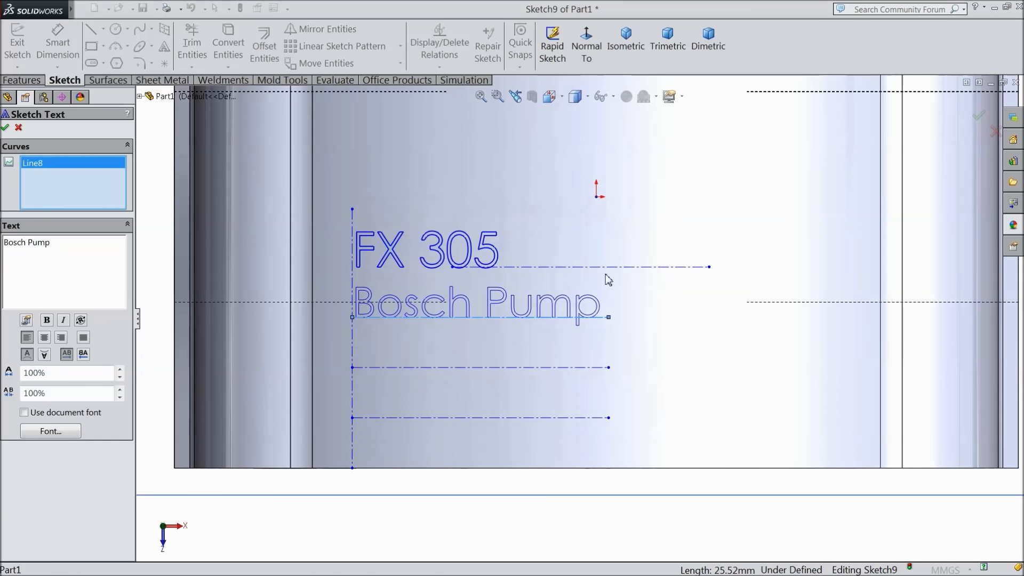
pyautogui.click(7, 128)
# Add the sketch text "MNR 105" along the third horizontal centreline, using the document font.
pyautogui.click(421, 366)
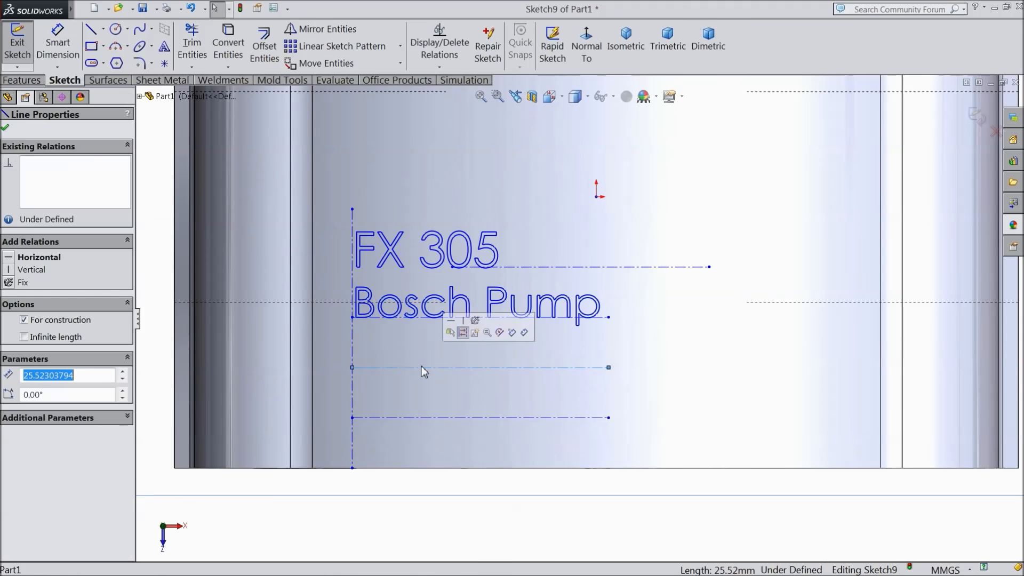
pyautogui.click(164, 46)
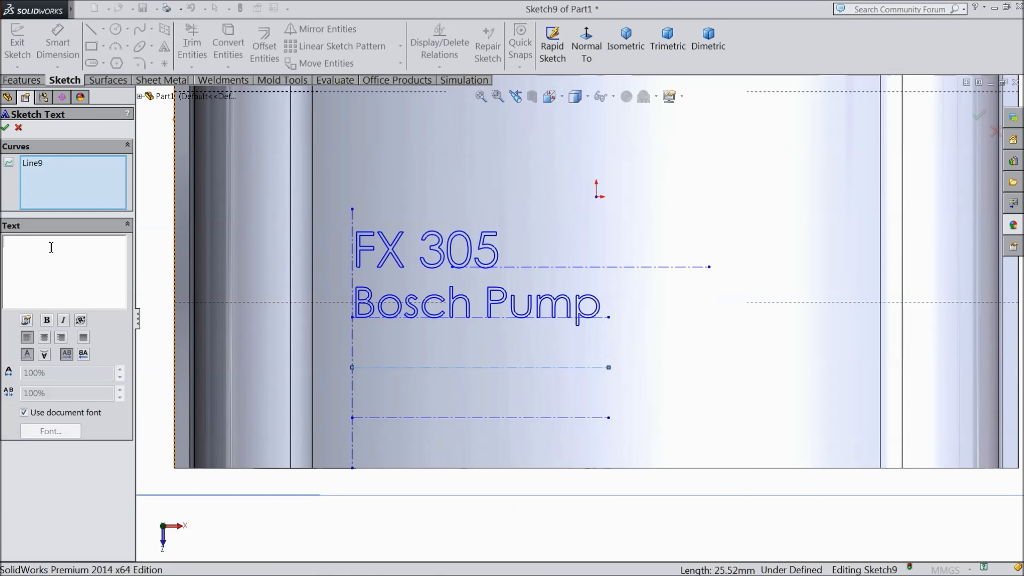
pyautogui.write('MNR')
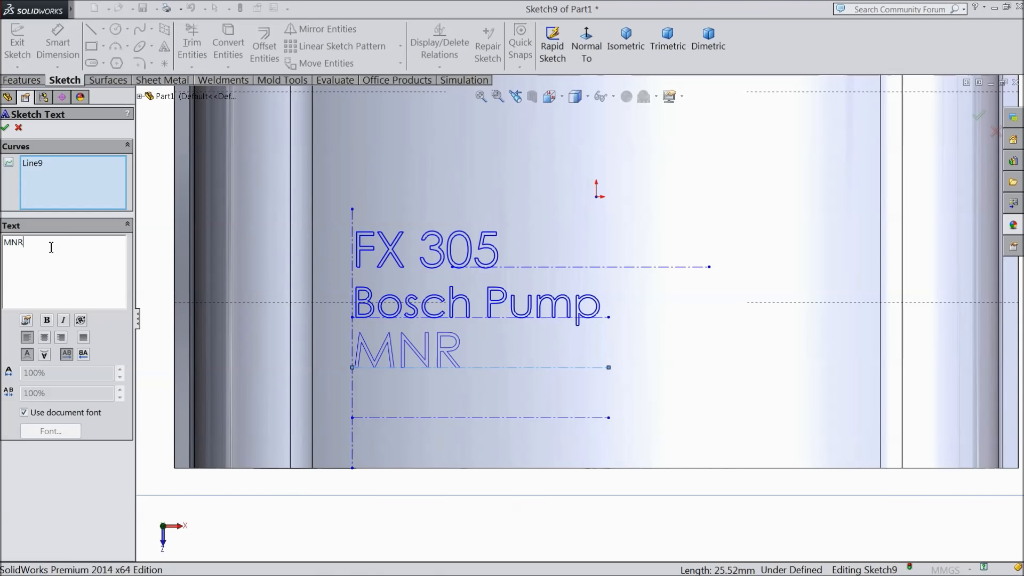
pyautogui.write(' 105')
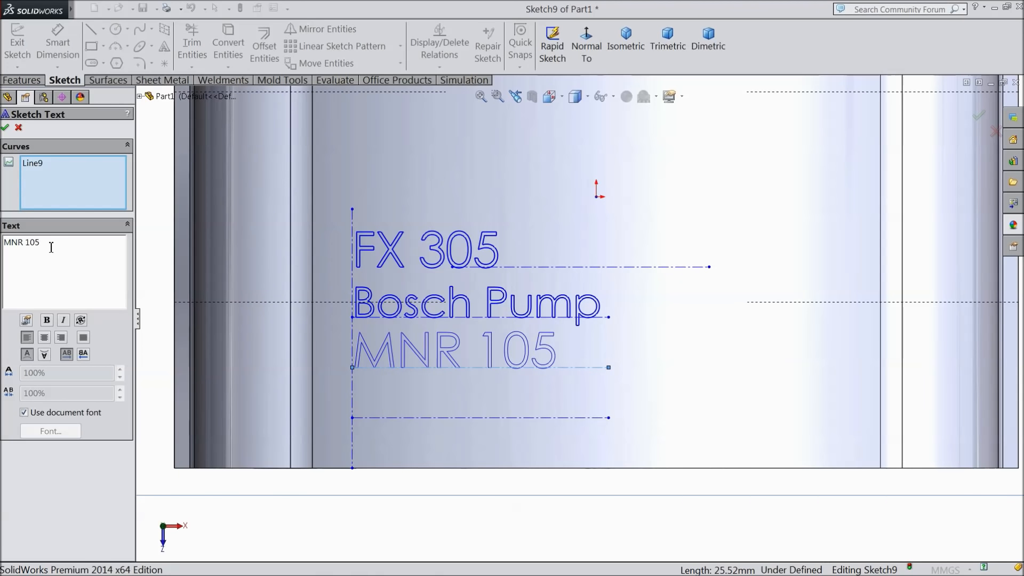
pyautogui.click(6, 128)
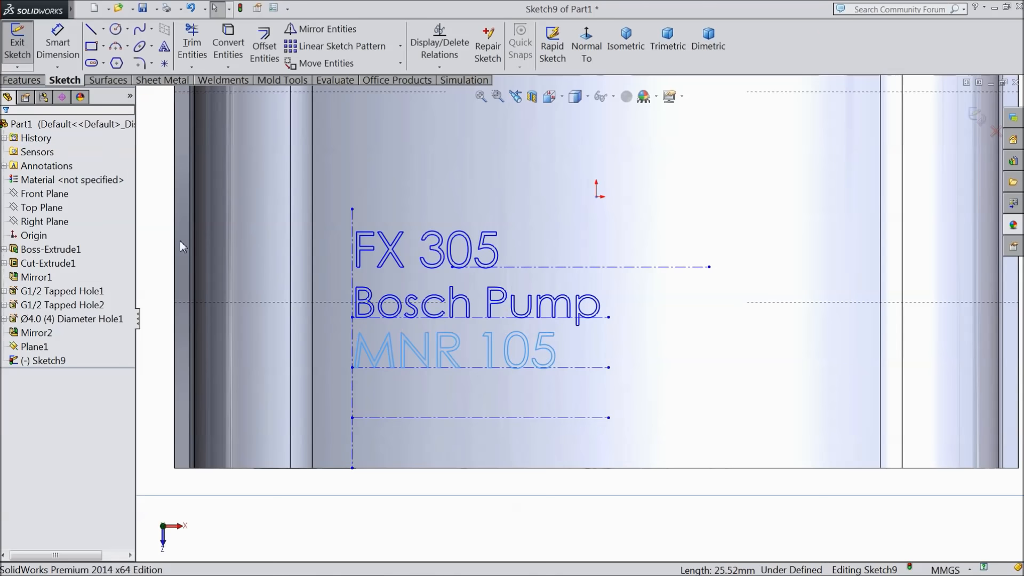
# Start the sketch text "Made in Germony" along the lowest horizontal centreline.
pyautogui.click(441, 418)
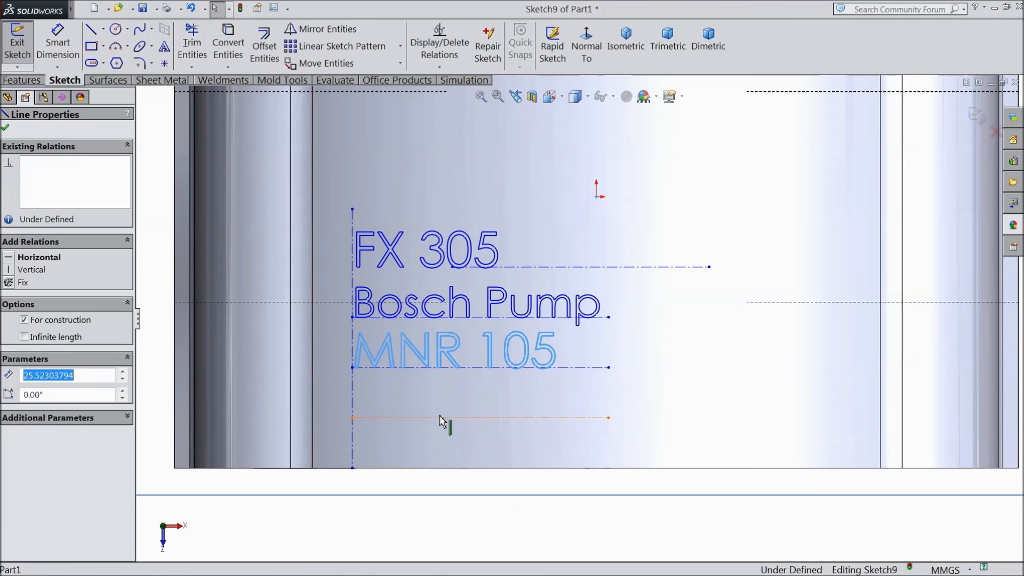
pyautogui.click(165, 46)
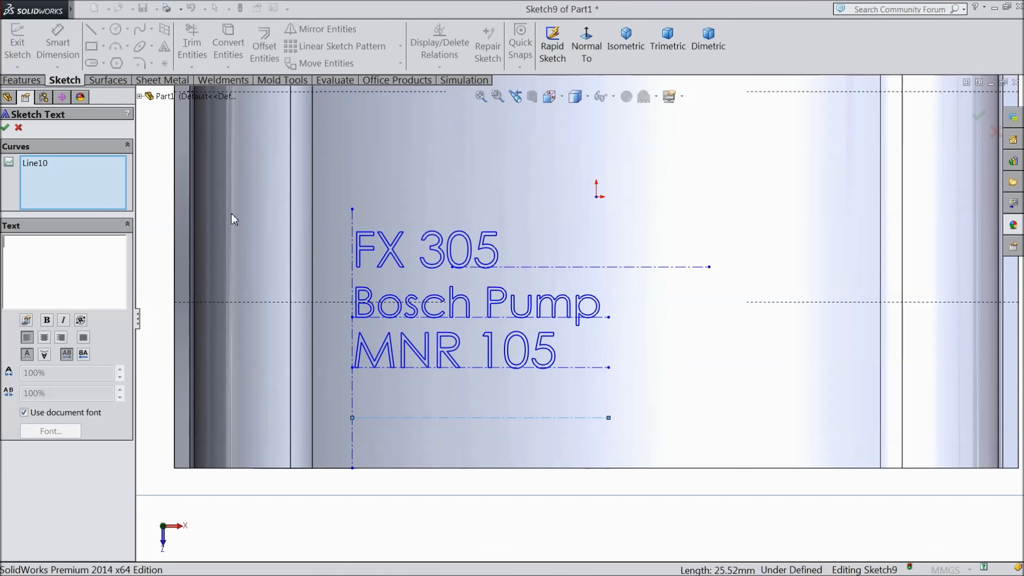
pyautogui.write('Made')
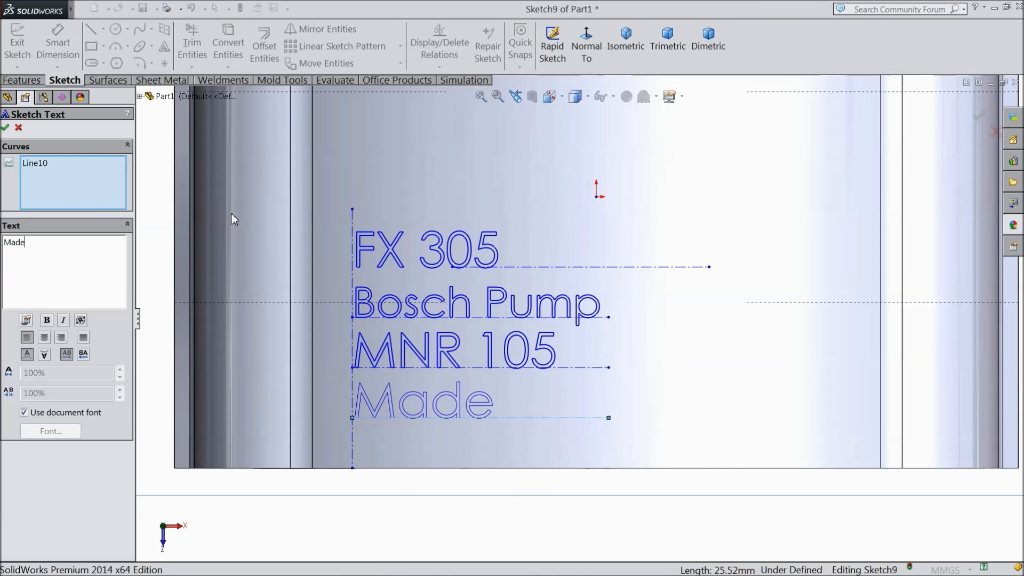
pyautogui.write(' in germony')
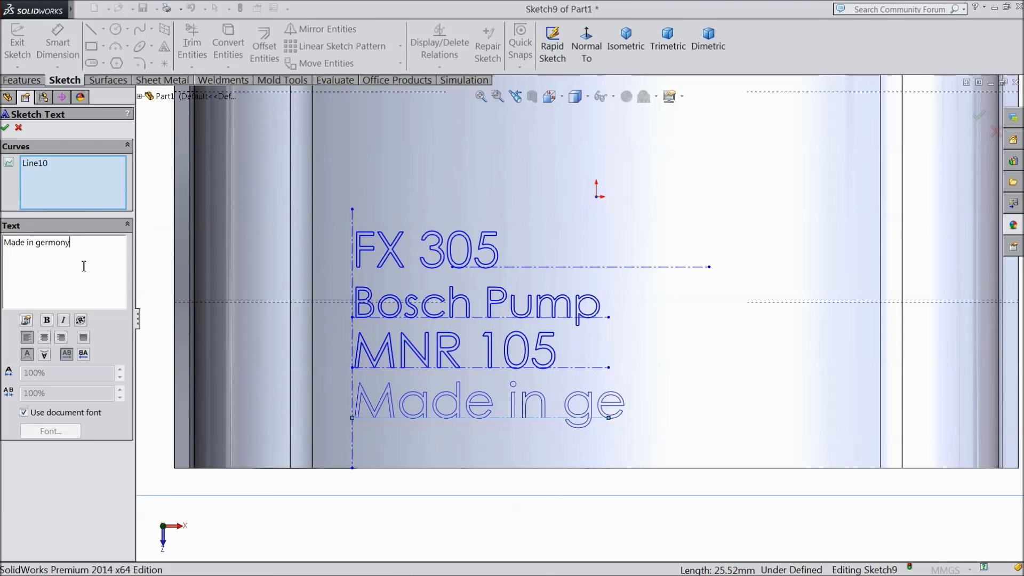
pyautogui.write('G')
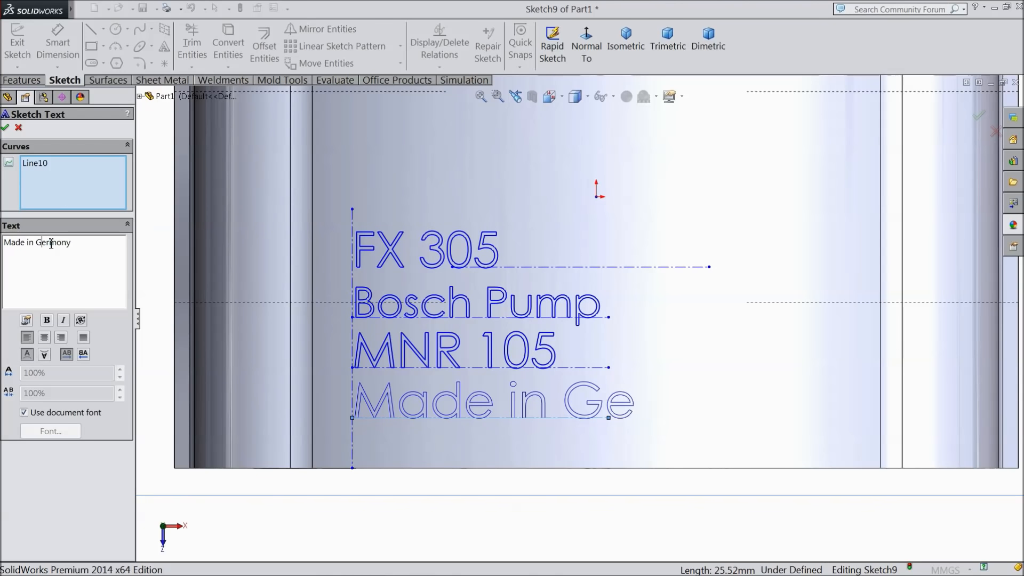
# Turn off the document font for the "Made in Germony" text and set its height to 1 mm.
pyautogui.click(24, 412)
pyautogui.click(61, 432)
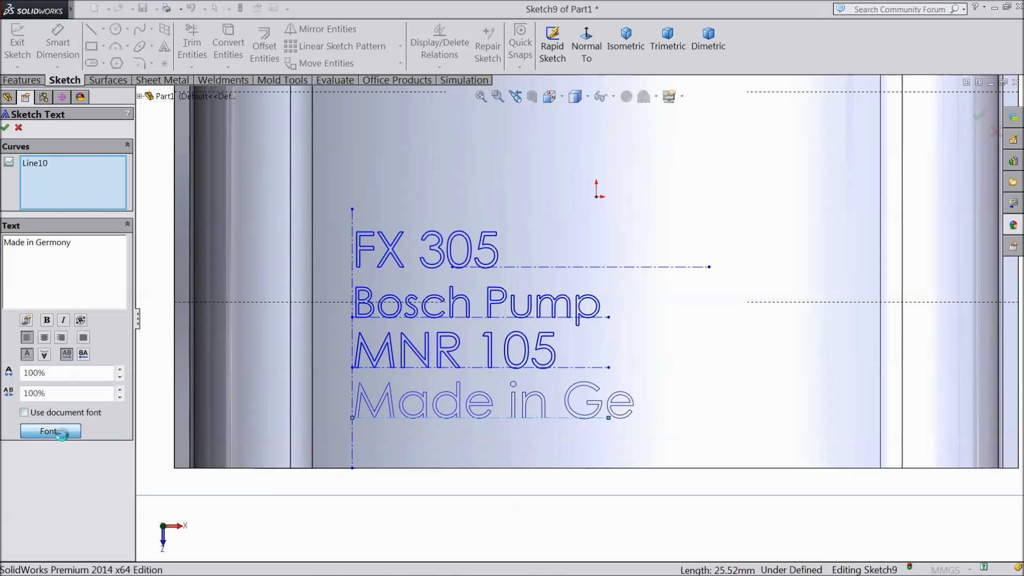
pyautogui.moveTo(598, 228); pyautogui.dragTo(569, 225)
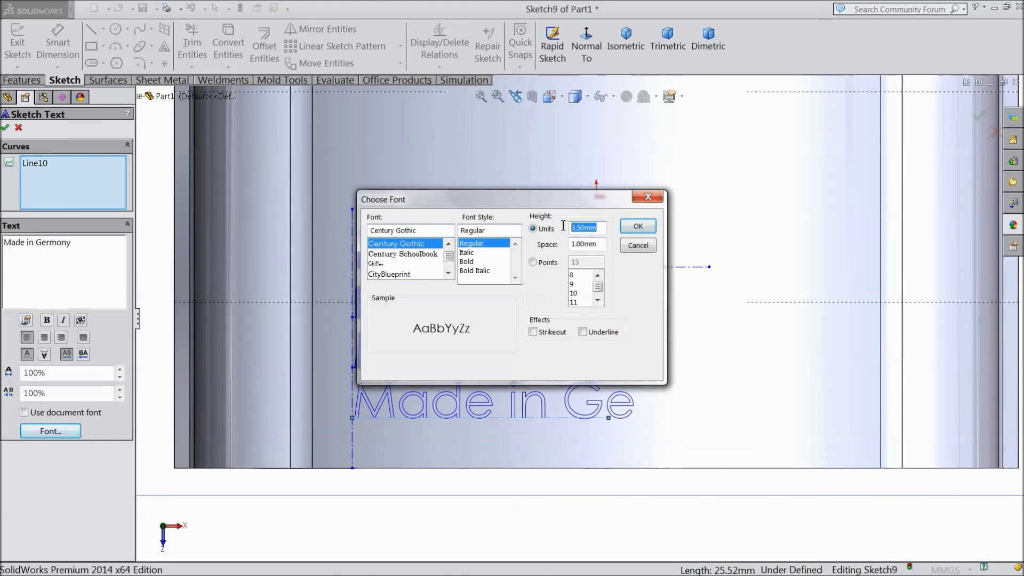
pyautogui.write('1')
pyautogui.click(638, 226)
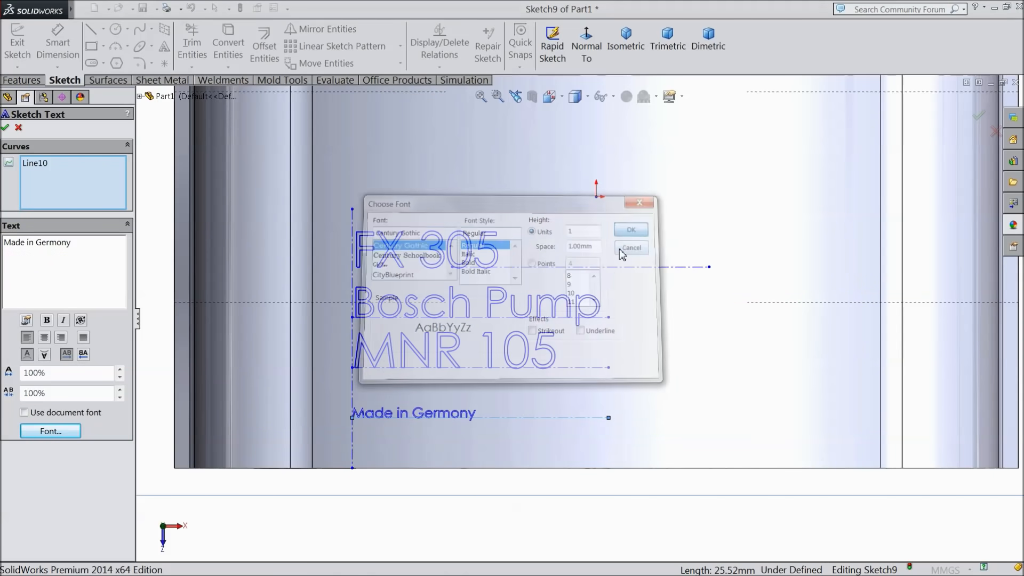
# Set the "Made in Germony" text height to 2 mm and finish the sketch text.
pyautogui.click(61, 435)
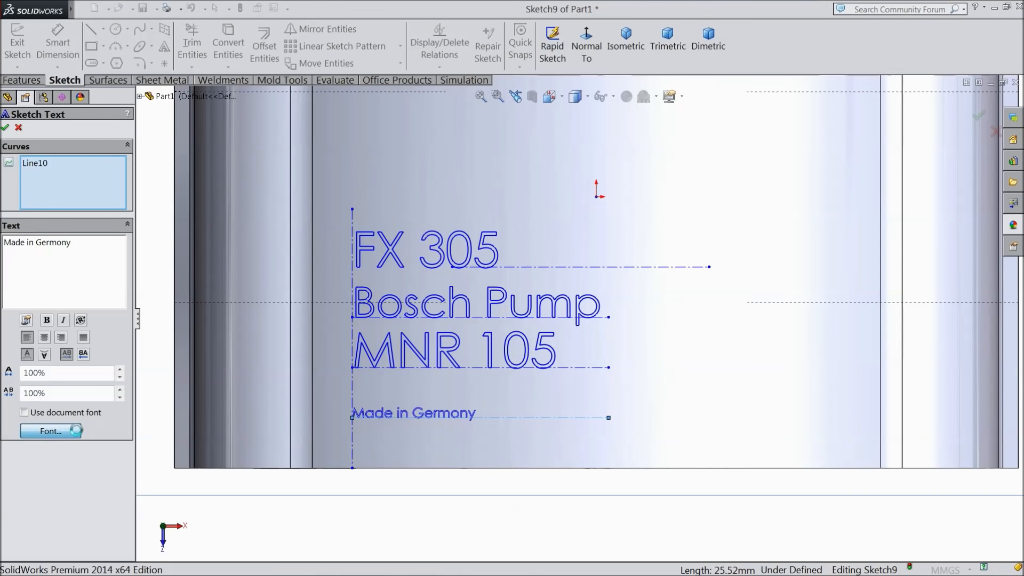
pyautogui.moveTo(605, 232); pyautogui.dragTo(565, 228)
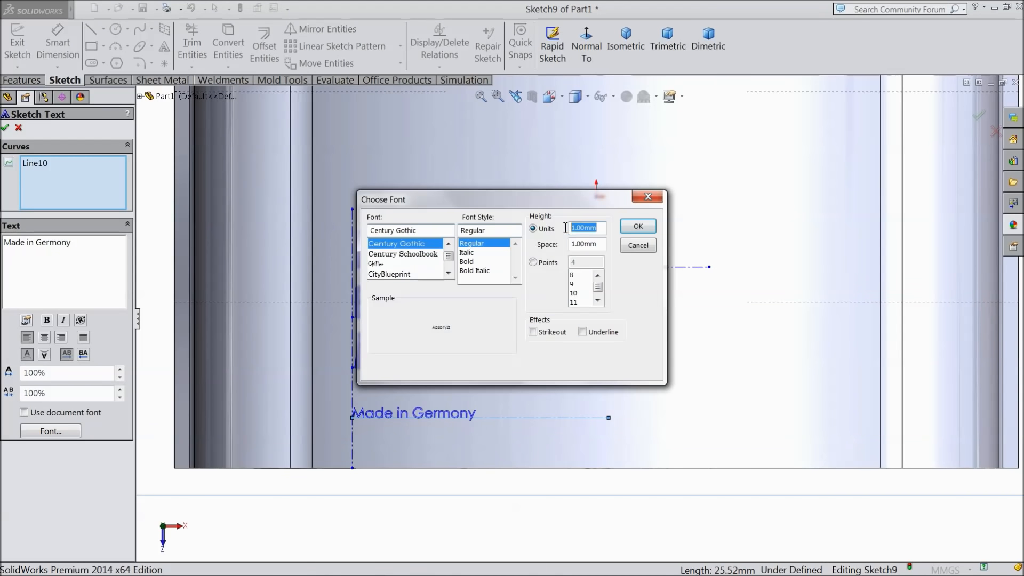
pyautogui.write('2')
pyautogui.press('Return')
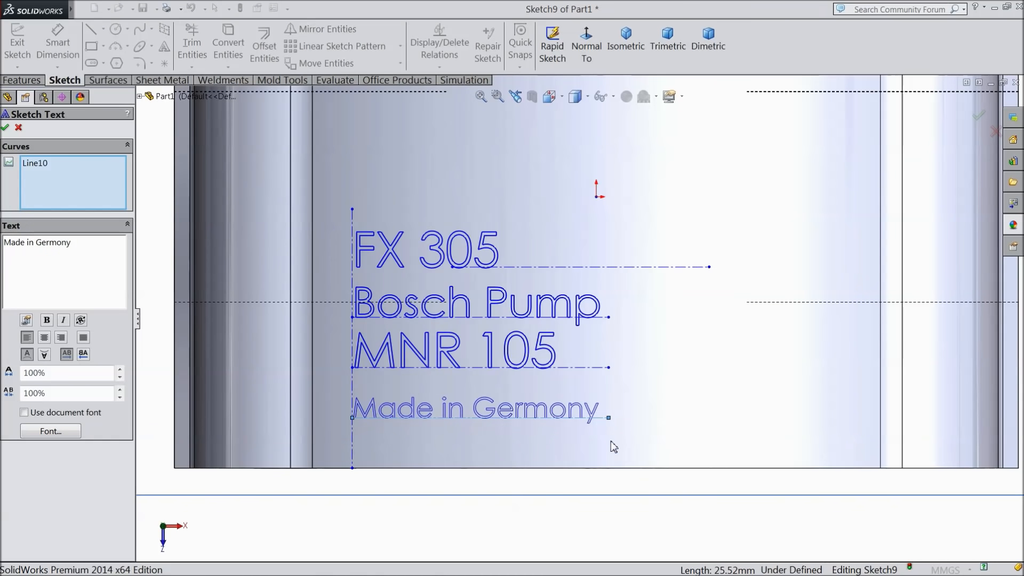
pyautogui.click(5, 128)
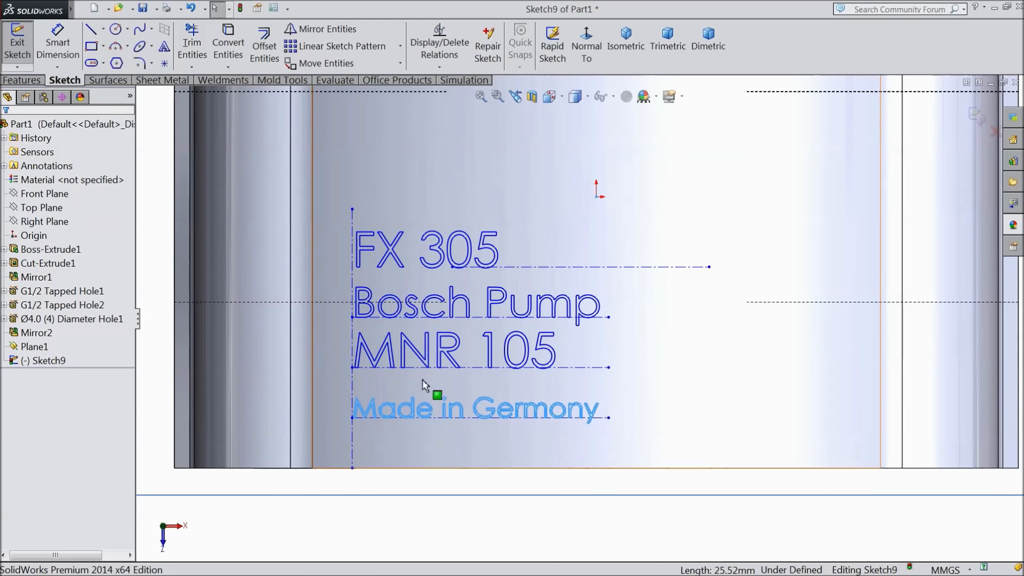
# Start an extruded cut of the text sketch with the Offset From Surface end condition, referenced to the housing's curved top face.
pyautogui.click(627, 245)
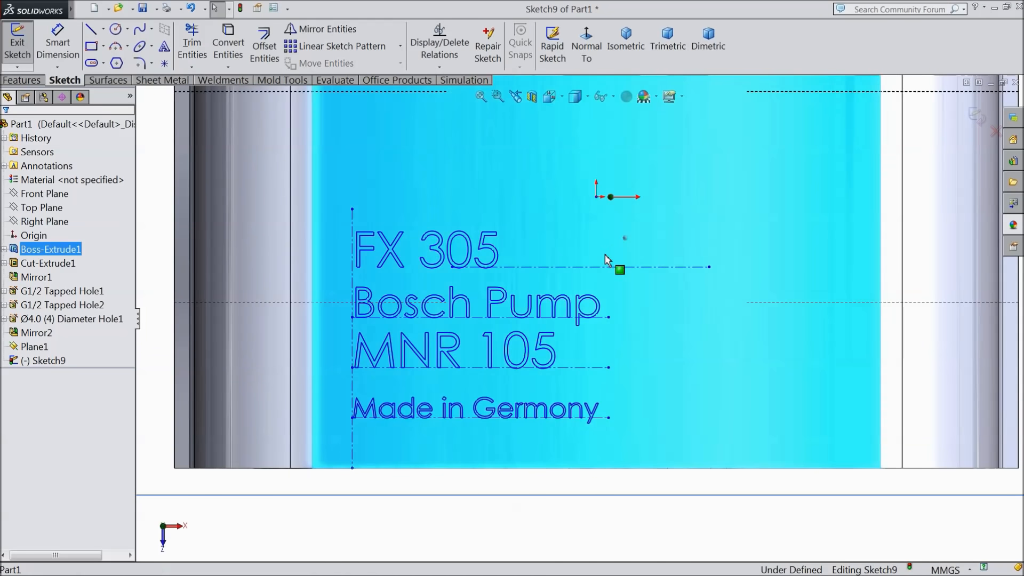
pyautogui.click(21, 80)
pyautogui.click(221, 46)
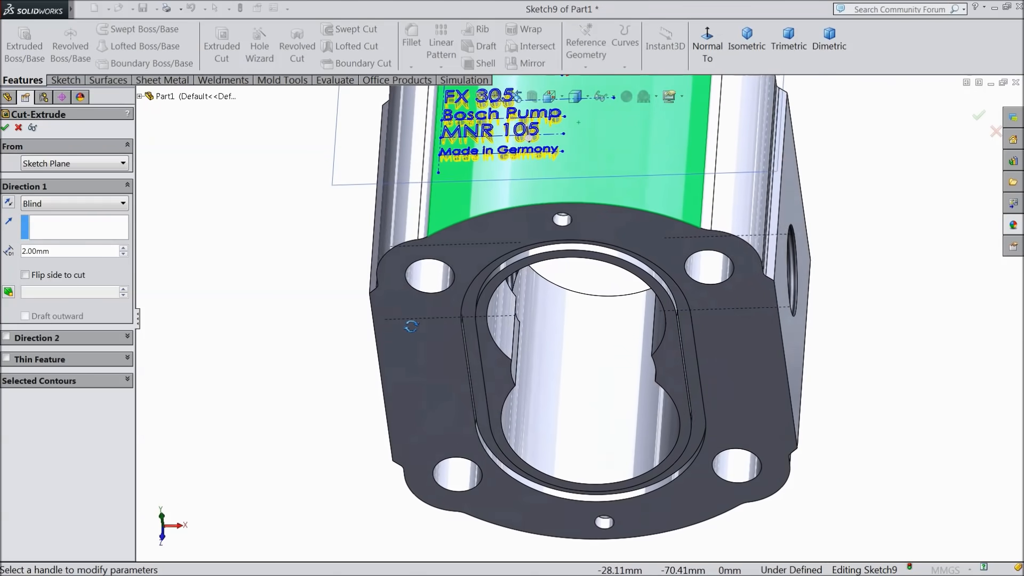
pyautogui.click(33, 207)
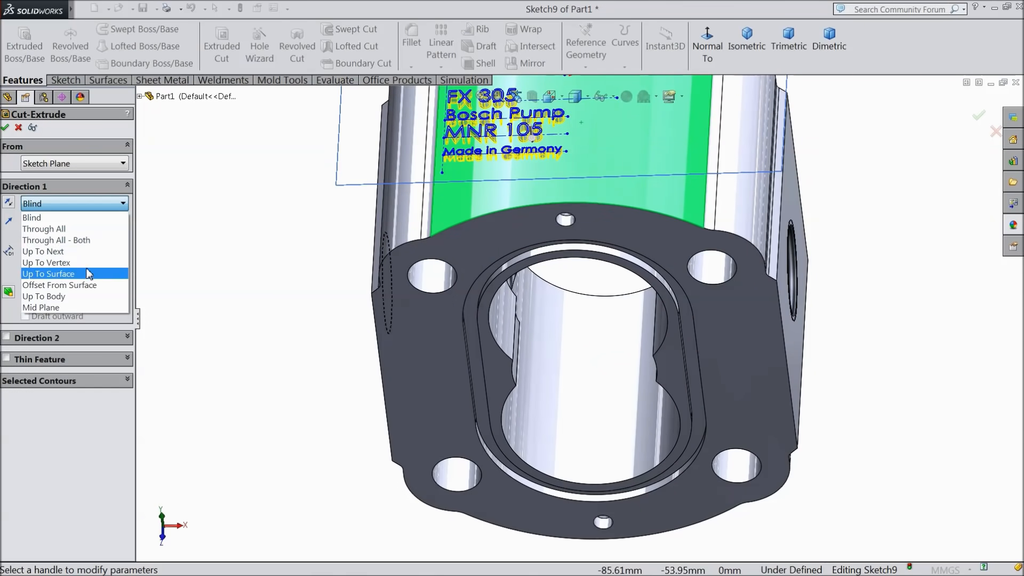
pyautogui.click(71, 288)
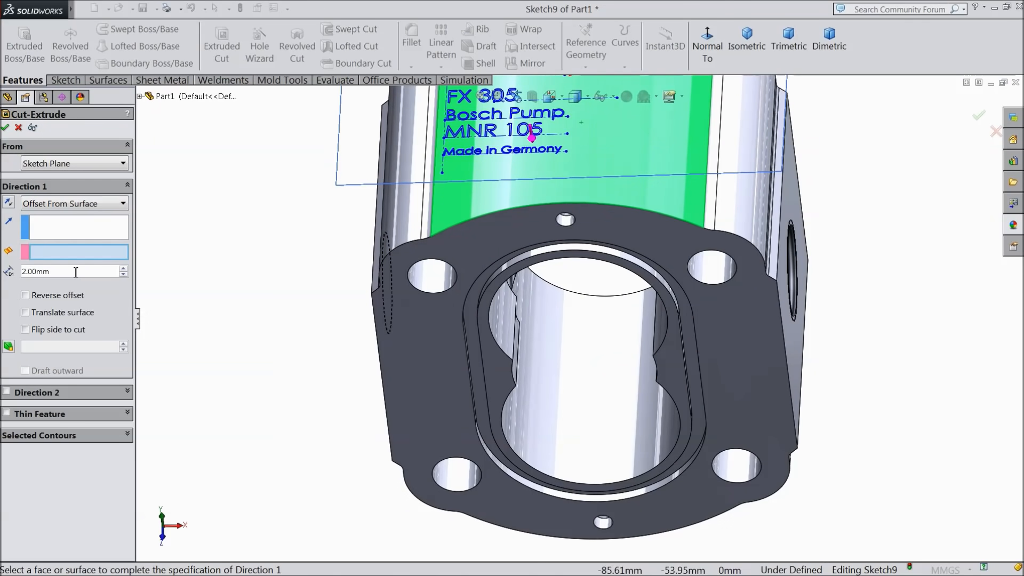
pyautogui.click(465, 200)
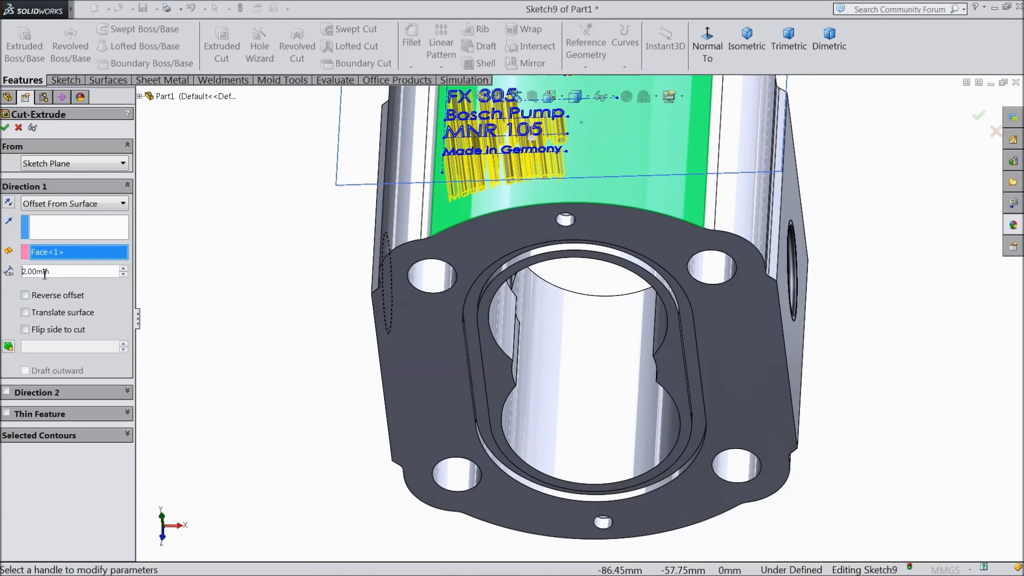
# Set the text cut's offset distance to 0.1 mm and reverse the offset.
pyautogui.doubleClick(28, 269)
pyautogui.write('0.1')
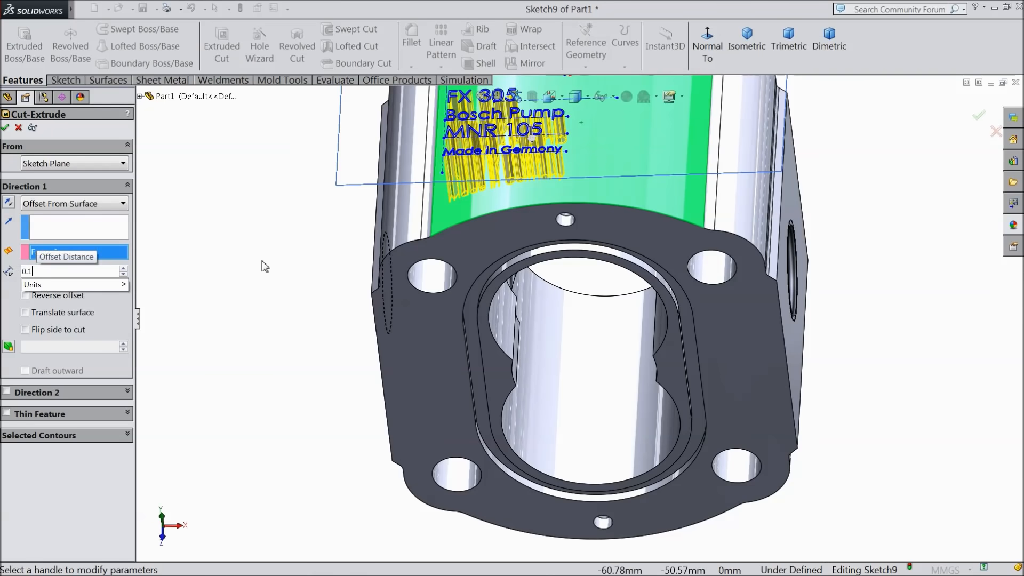
pyautogui.press('Return')
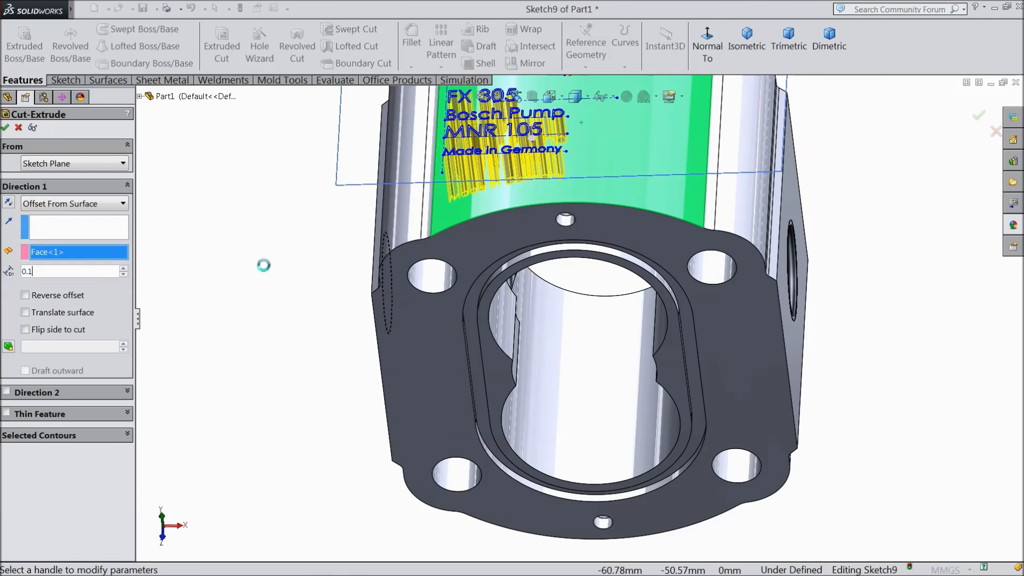
pyautogui.click(25, 295)
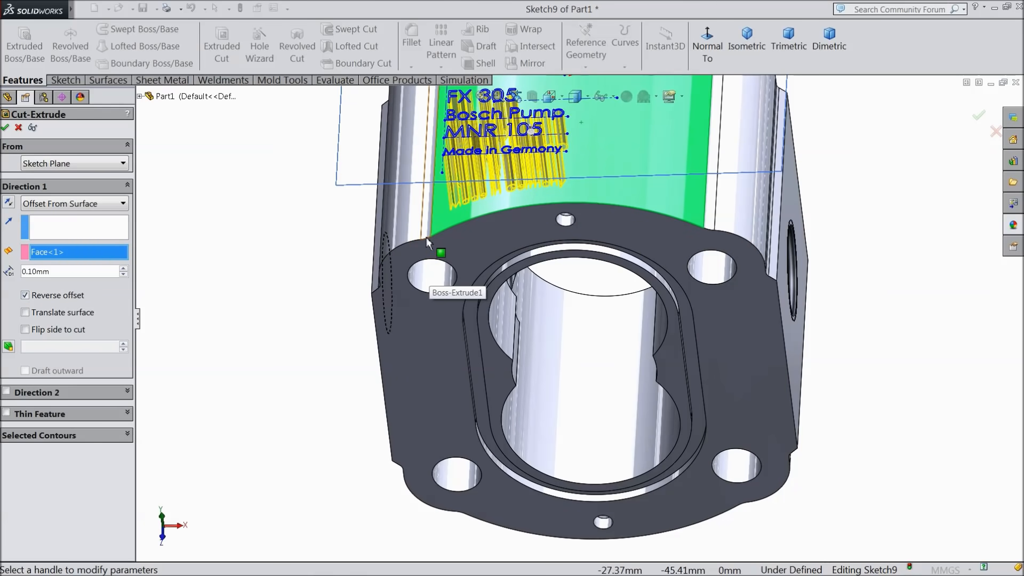
# Set the text cut's offset distance to 0.5 mm and complete the cut into the curved top face.
pyautogui.moveTo(331, 267); pyautogui.dragTo(362, 217, button='middle')
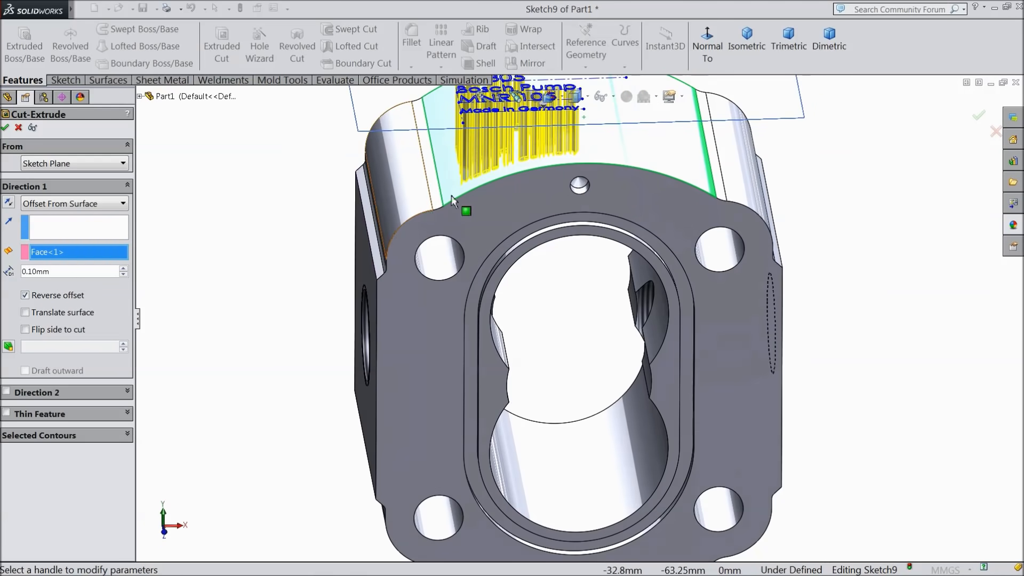
pyautogui.scroll(-8, 519, 167)
pyautogui.moveTo(479, 239); pyautogui.dragTo(452, 235, button='middle')
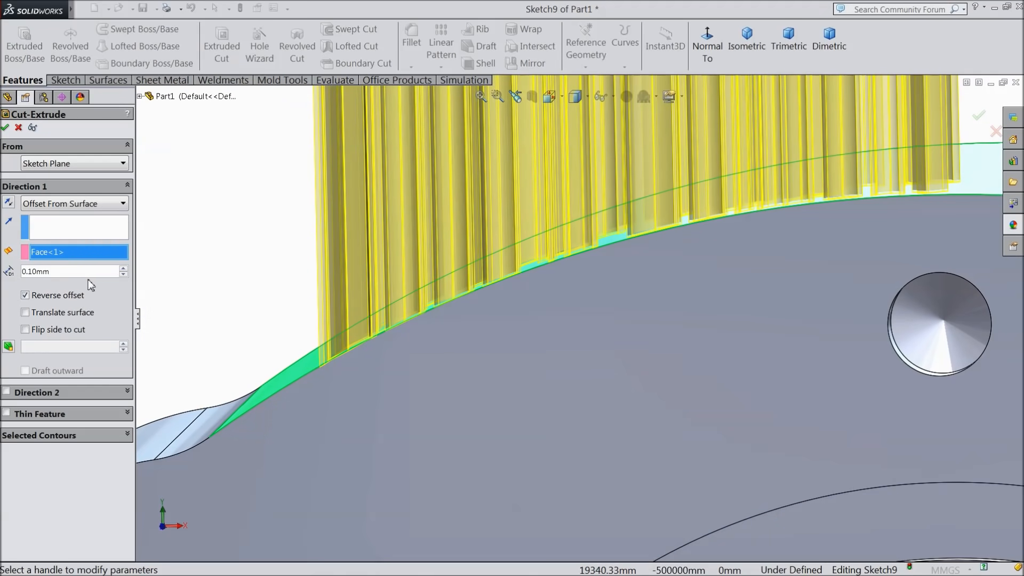
pyautogui.moveTo(56, 272); pyautogui.dragTo(10, 270)
pyautogui.write('0.5')
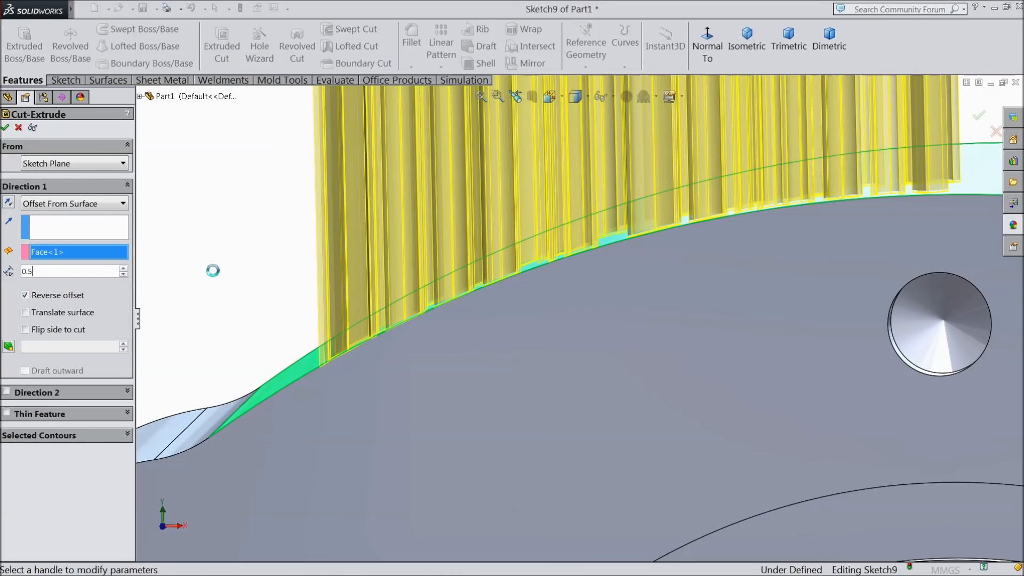
pyautogui.moveTo(213, 270); pyautogui.dragTo(231, 281, button='middle')
pyautogui.scroll(1, 214, 290)
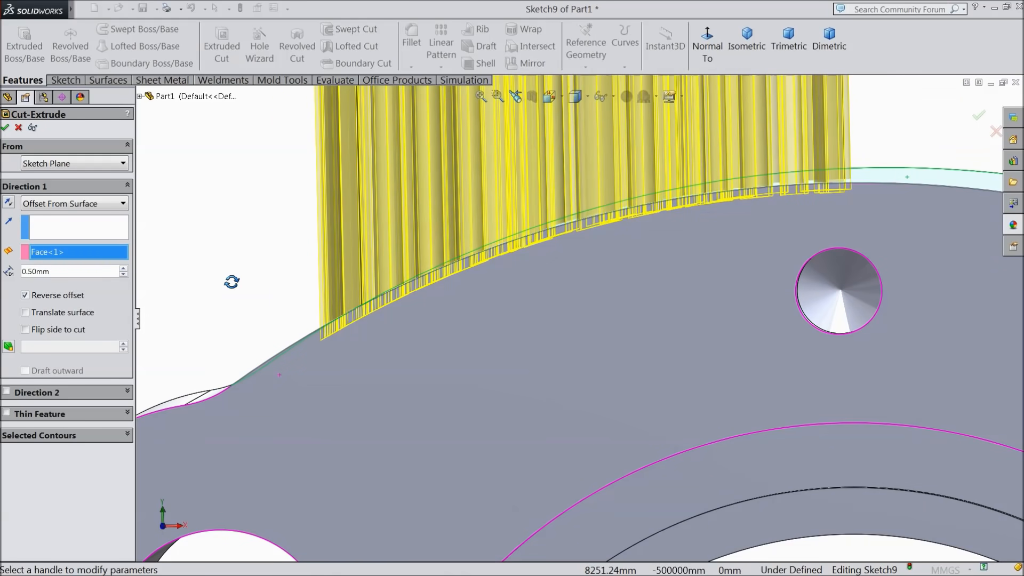
pyautogui.click(5, 128)
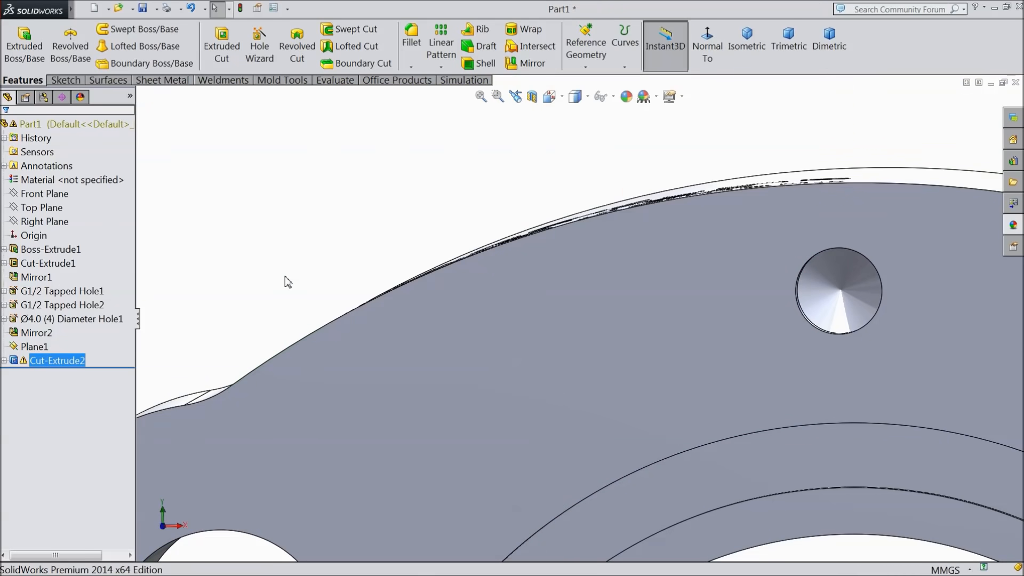
# Hide the reference plane above the housing that carries the text sketch.
pyautogui.scroll(5, 288, 282)
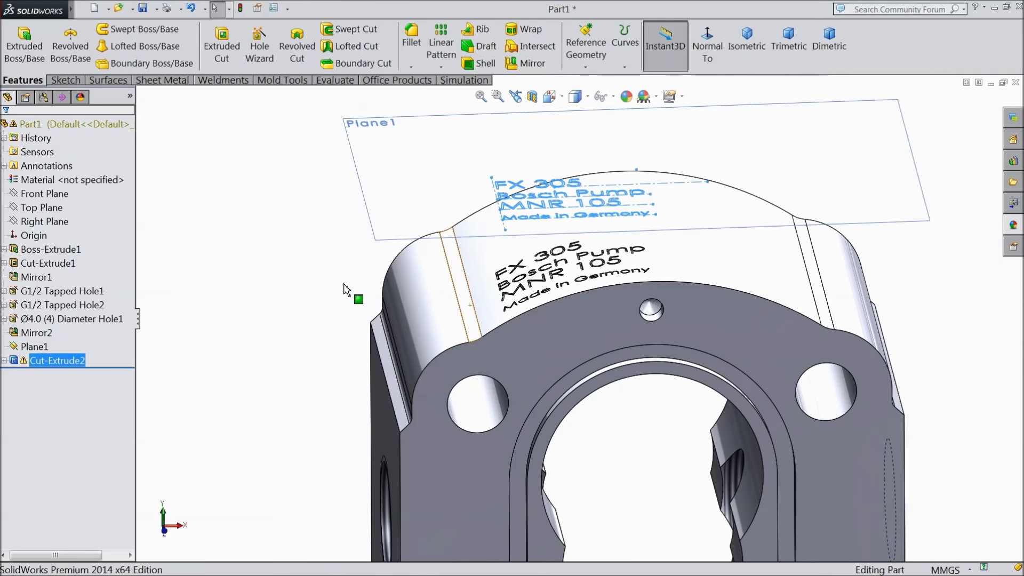
pyautogui.click(364, 198)
pyautogui.click(418, 149)
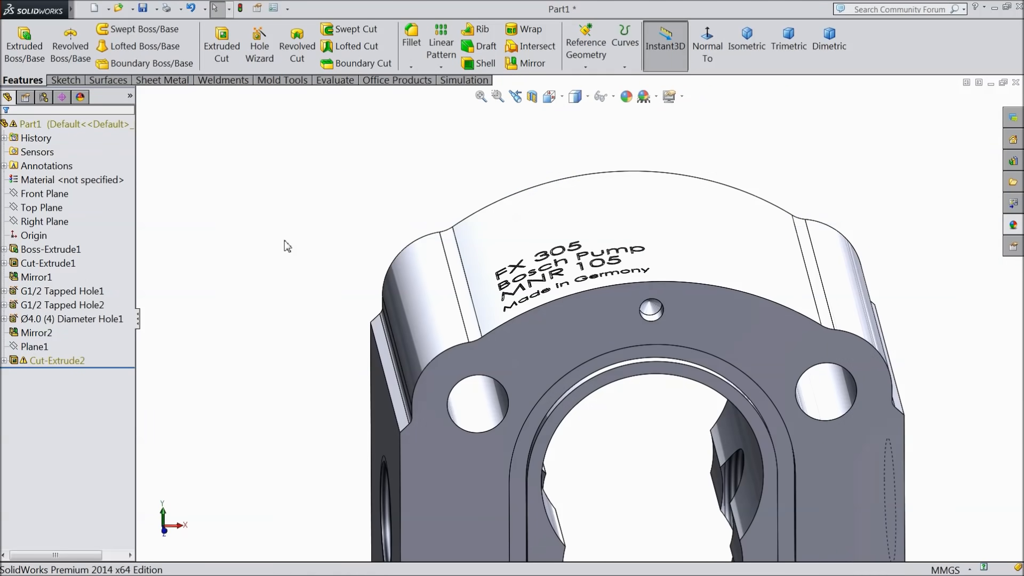
# Edit the engraved text cut and set its offset from the curved face to 0.3 mm.
pyautogui.moveTo(286, 238); pyautogui.dragTo(288, 390, button='middle')
pyautogui.scroll(4, 287, 389)
pyautogui.moveTo(312, 333); pyautogui.dragTo(258, 201, button='middle')
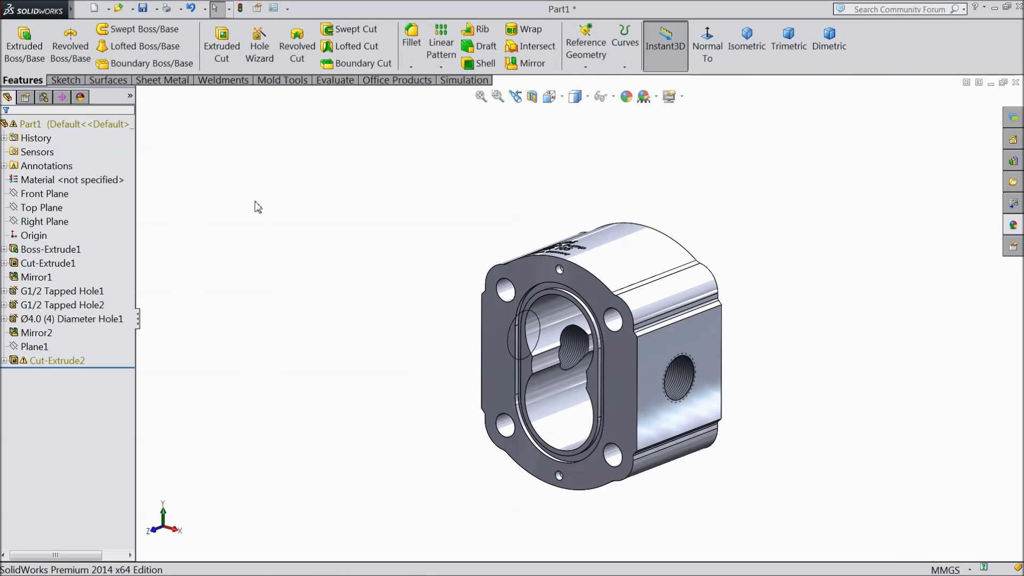
pyautogui.click(53, 360)
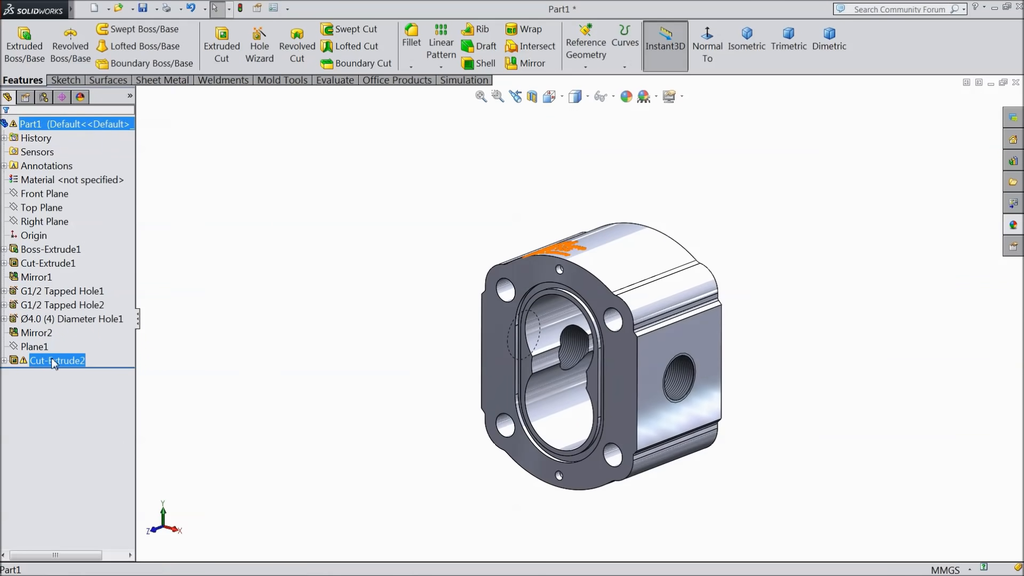
pyautogui.click(5, 361)
pyautogui.click(25, 374)
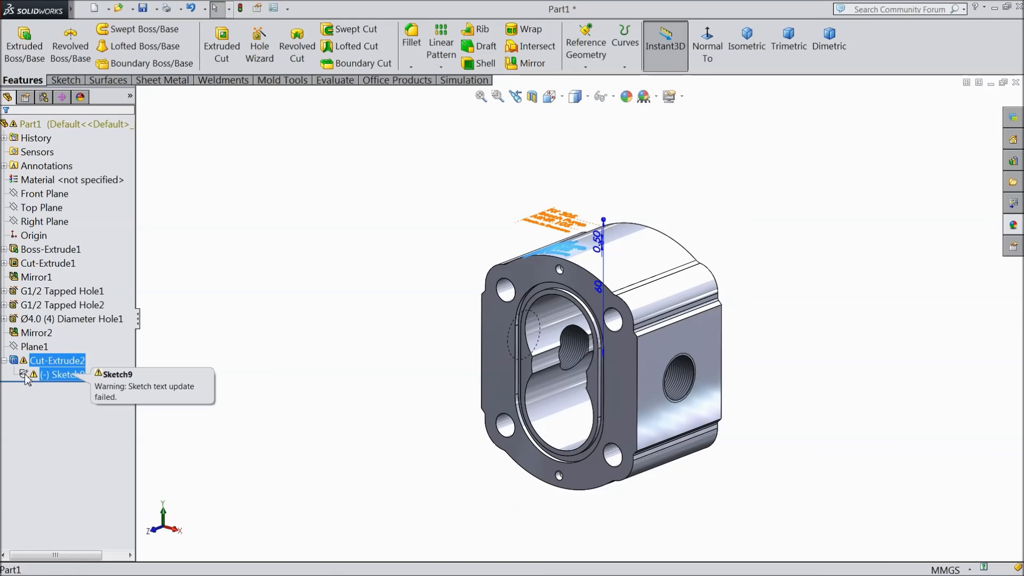
pyautogui.click(40, 361)
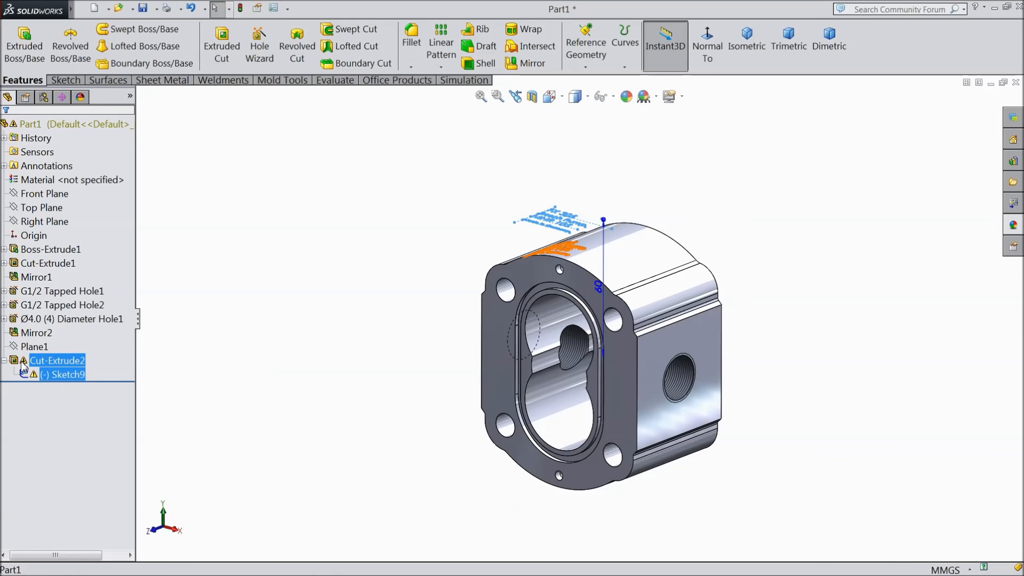
pyautogui.click(32, 332)
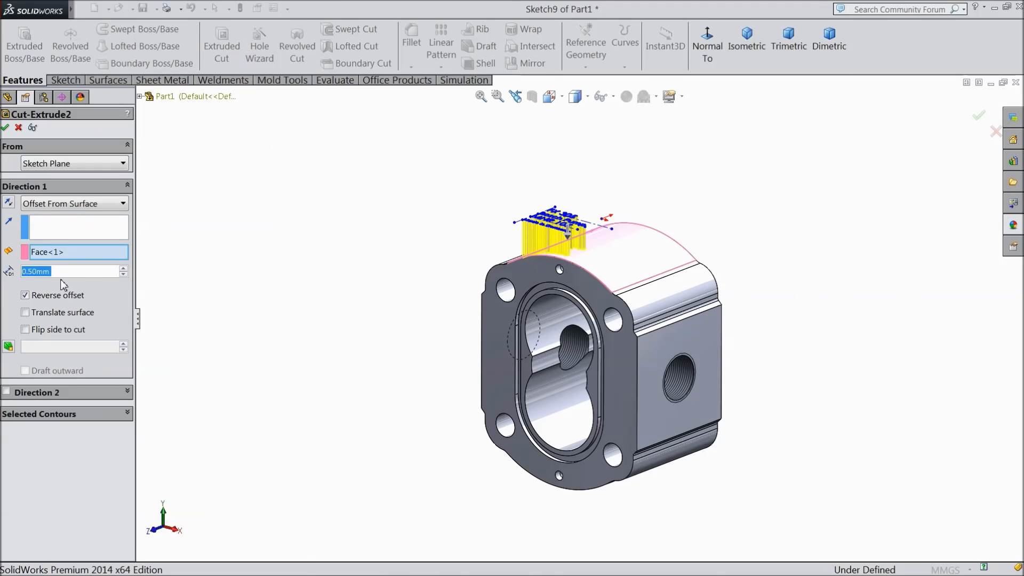
pyautogui.write('0.3')
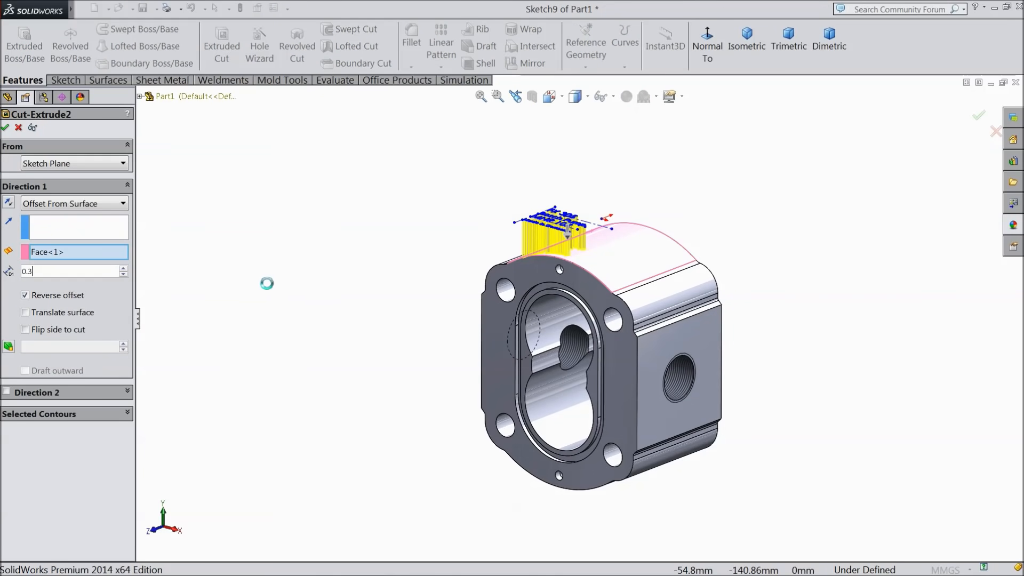
pyautogui.click(5, 128)
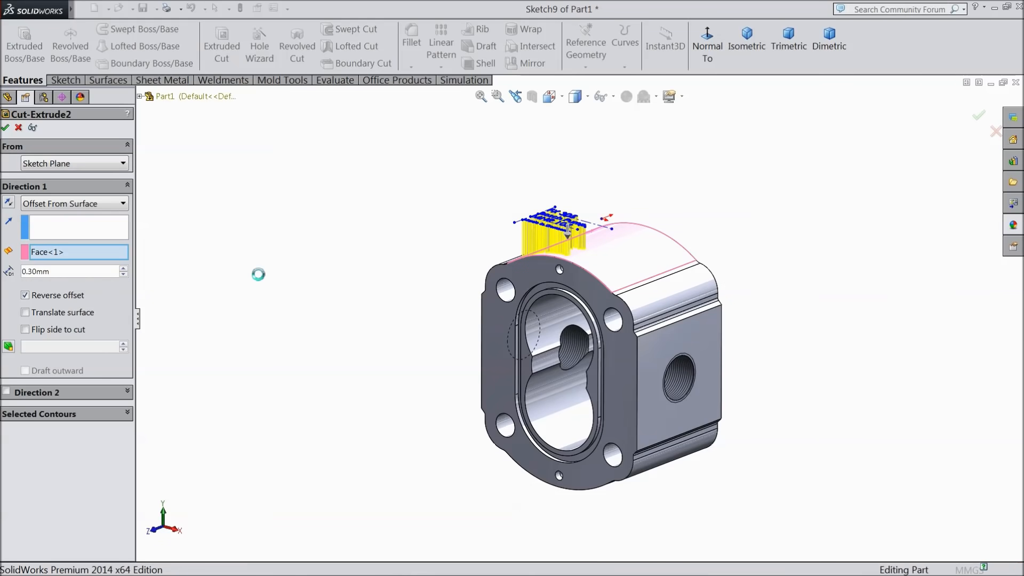
# Rebuild the part after the text cut edit.
pyautogui.moveTo(272, 285); pyautogui.dragTo(292, 295, button='middle')
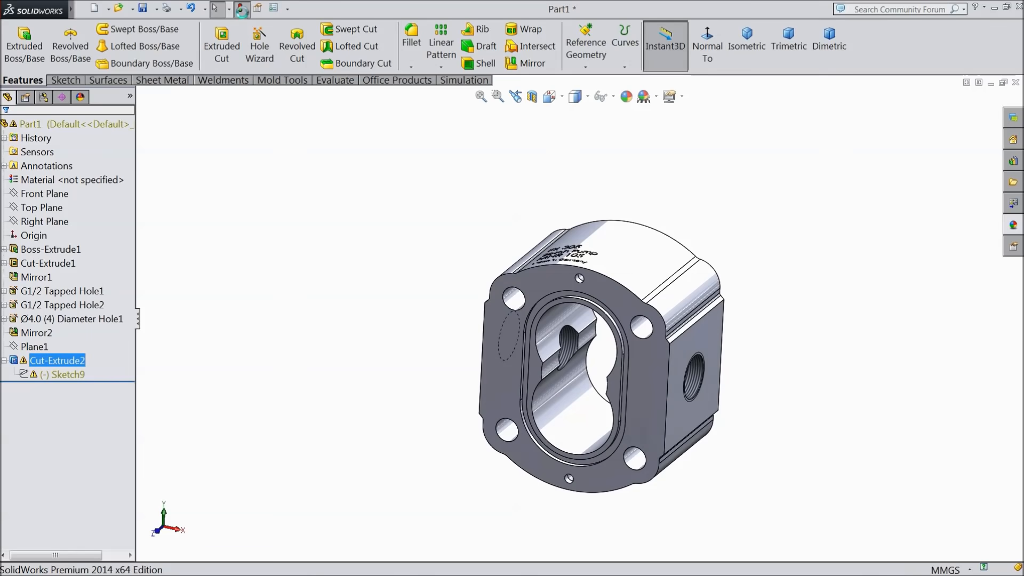
pyautogui.click(241, 9)
pyautogui.click(664, 253)
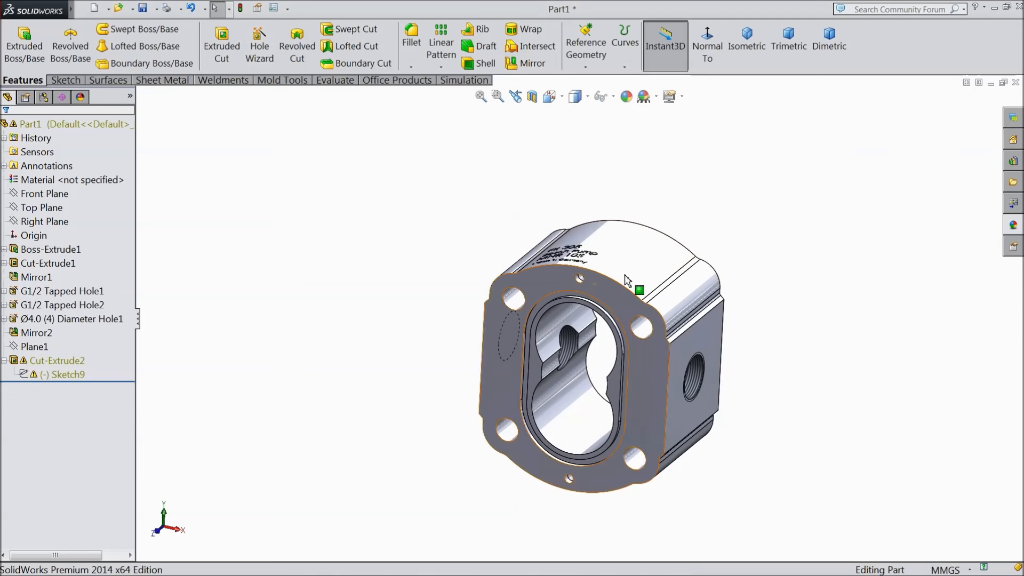
pyautogui.moveTo(354, 276); pyautogui.dragTo(416, 249, button='middle')
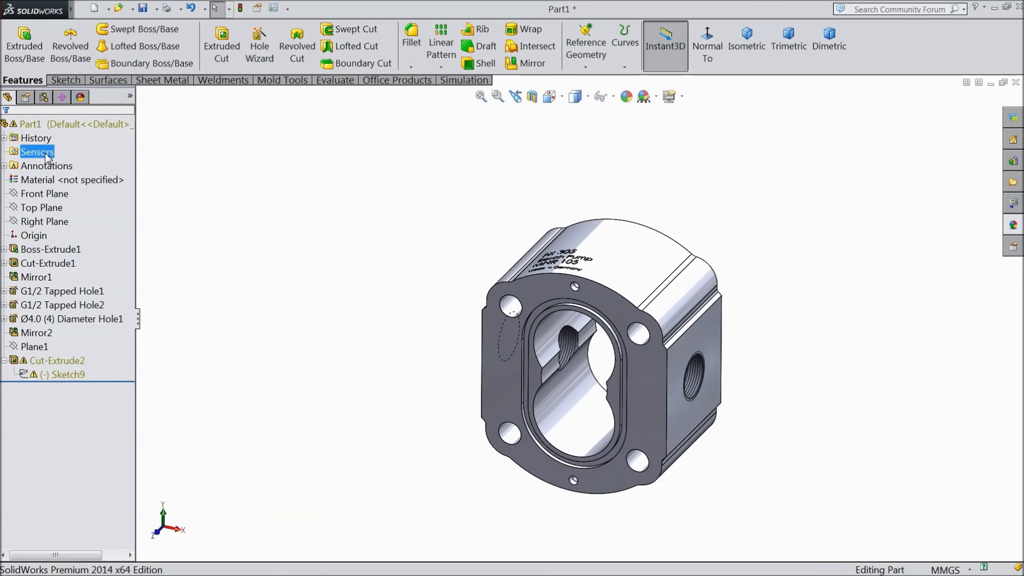
# Apply the chromium plate metal appearance to the whole part.
pyautogui.click(42, 124)
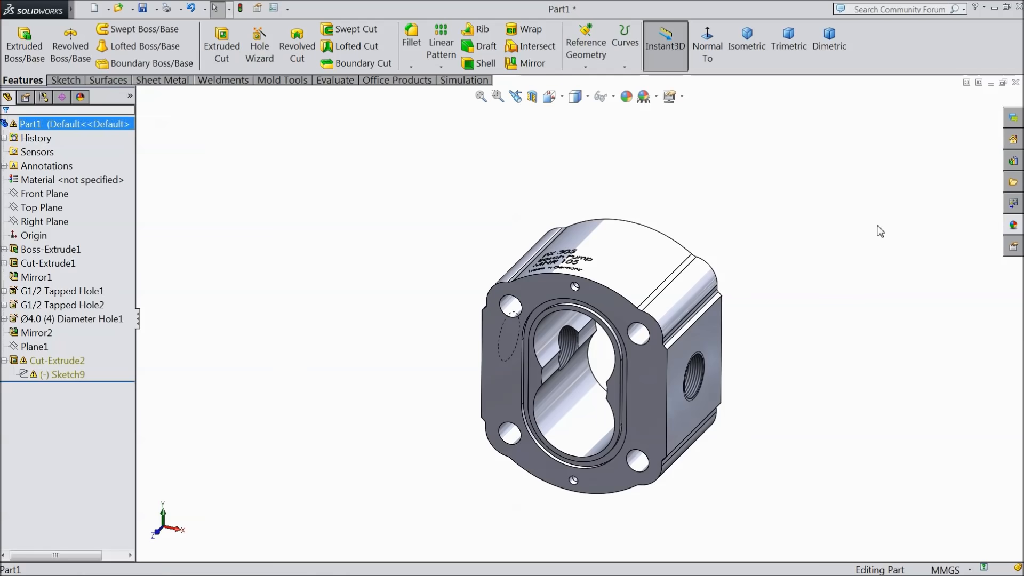
pyautogui.click(1012, 226)
pyautogui.click(906, 122)
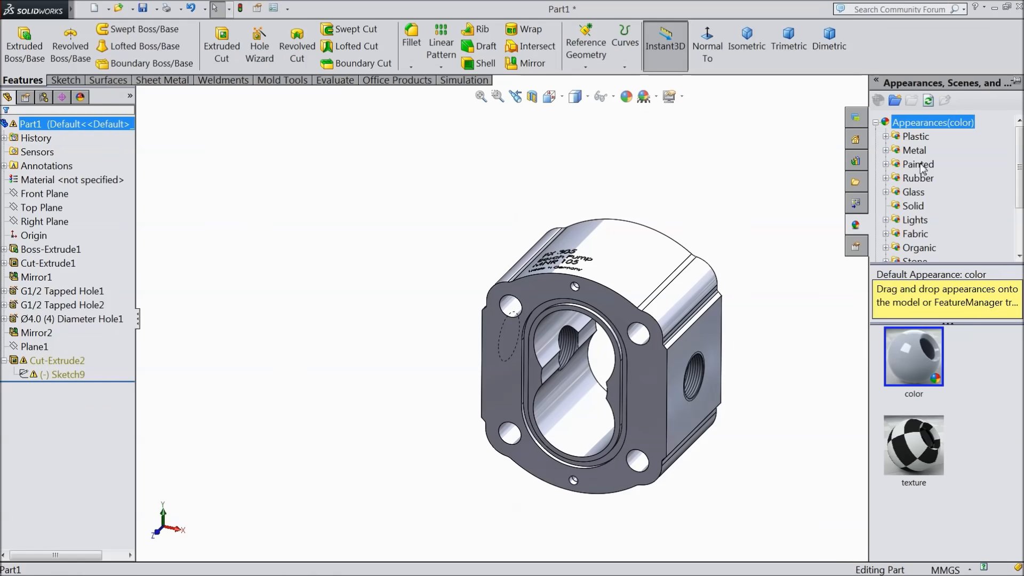
pyautogui.click(914, 151)
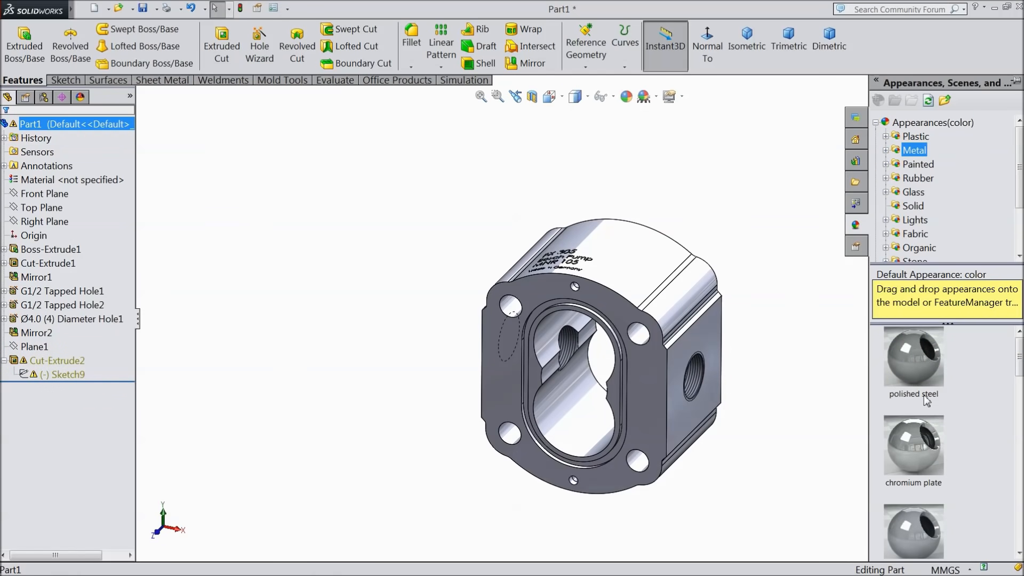
pyautogui.doubleClick(910, 468)
pyautogui.scroll(-2, 747, 413)
pyautogui.moveTo(712, 378); pyautogui.dragTo(750, 386, button='middle')
pyautogui.click(754, 302)
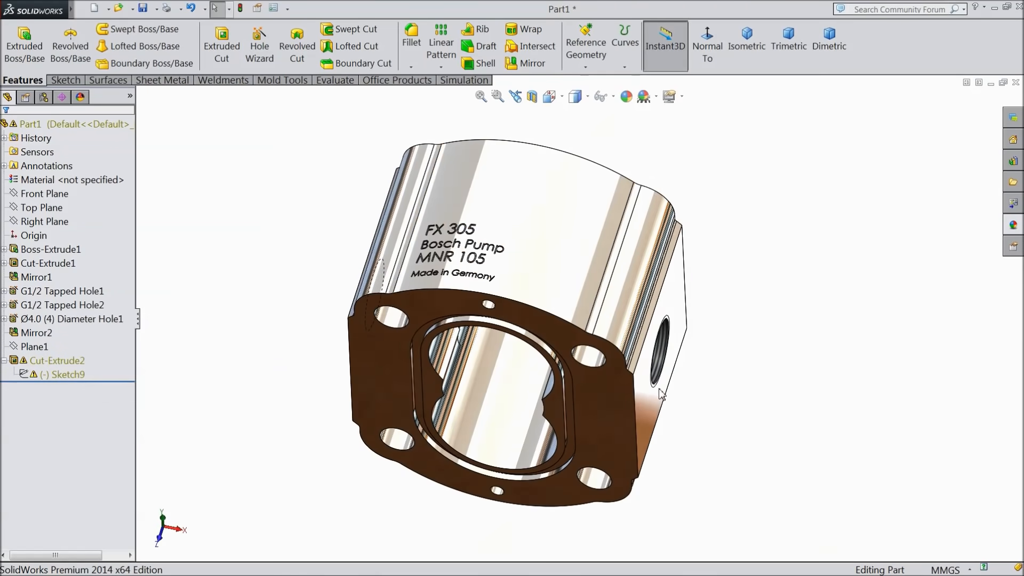
# Color the engraved text cut dark grey with RGB 64, 64, 64.
pyautogui.scroll(-5, 512, 274)
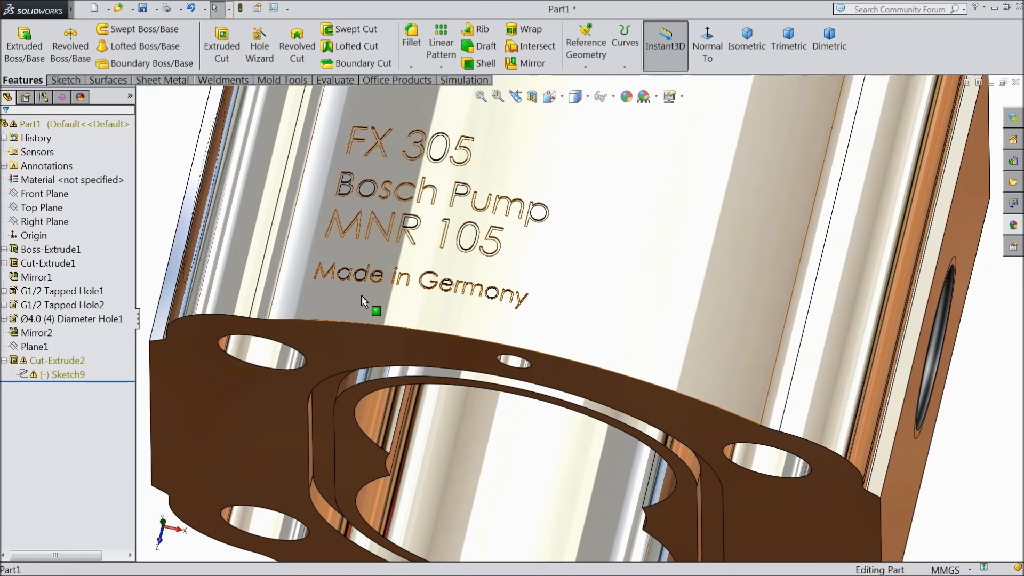
pyautogui.click(46, 361)
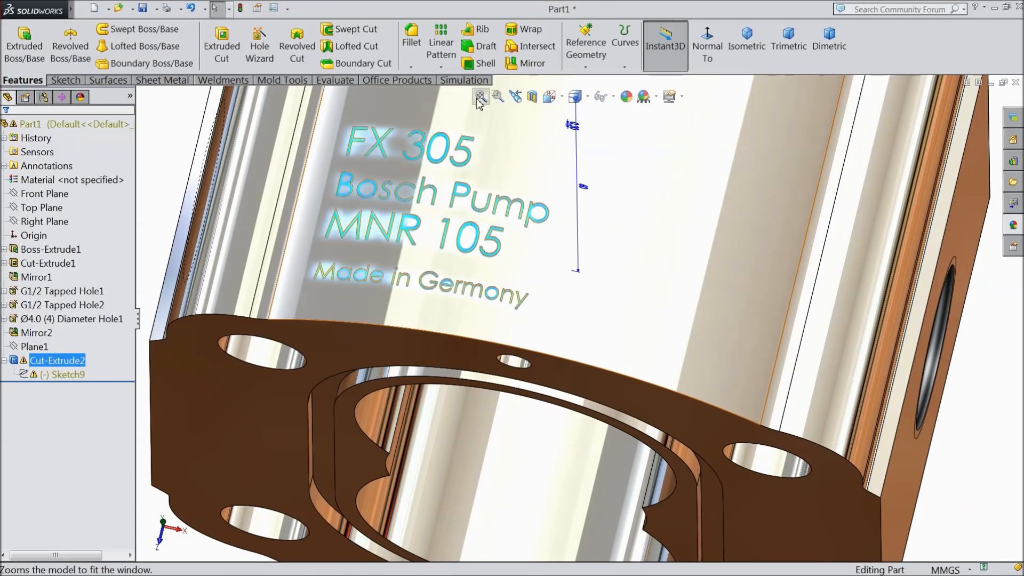
pyautogui.click(626, 99)
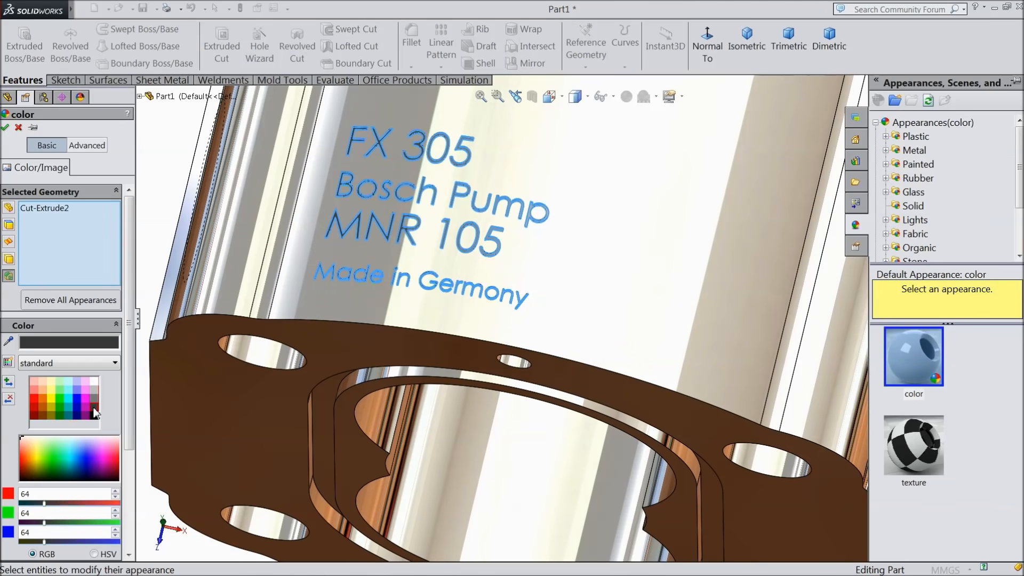
pyautogui.click(4, 126)
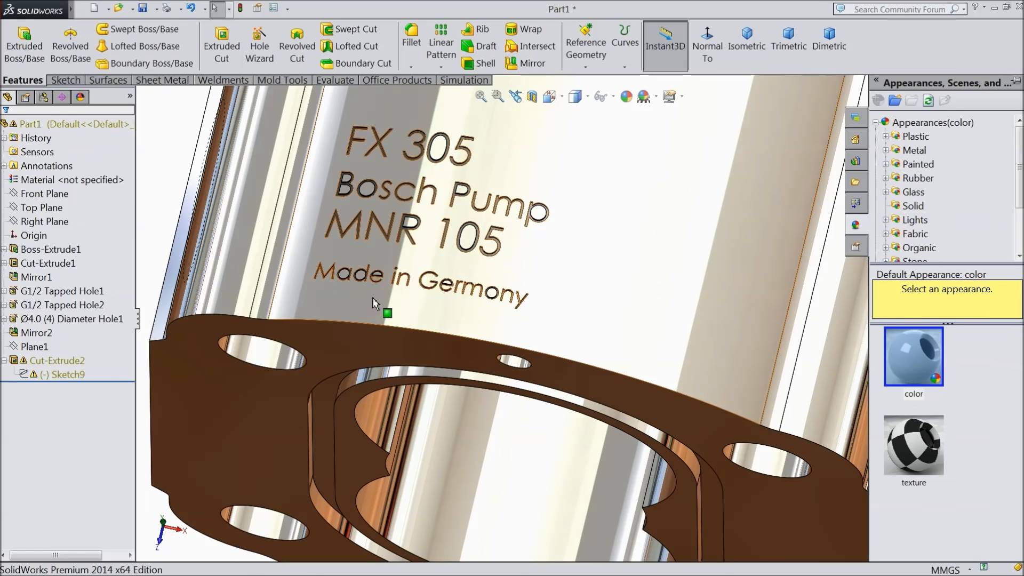
# Start saving the part on the Desktop and create a new folder there named Hydraulic Pump.
pyautogui.press('f')
pyautogui.moveTo(263, 263); pyautogui.dragTo(283, 211, button='middle')
pyautogui.press('f')
pyautogui.scroll(-4, 627, 362)
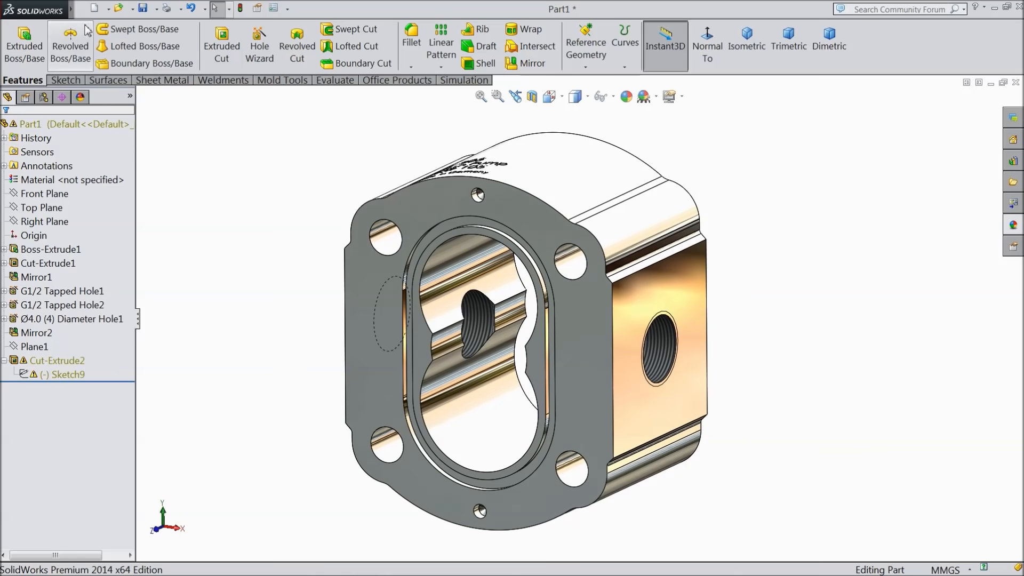
pyautogui.click(144, 13)
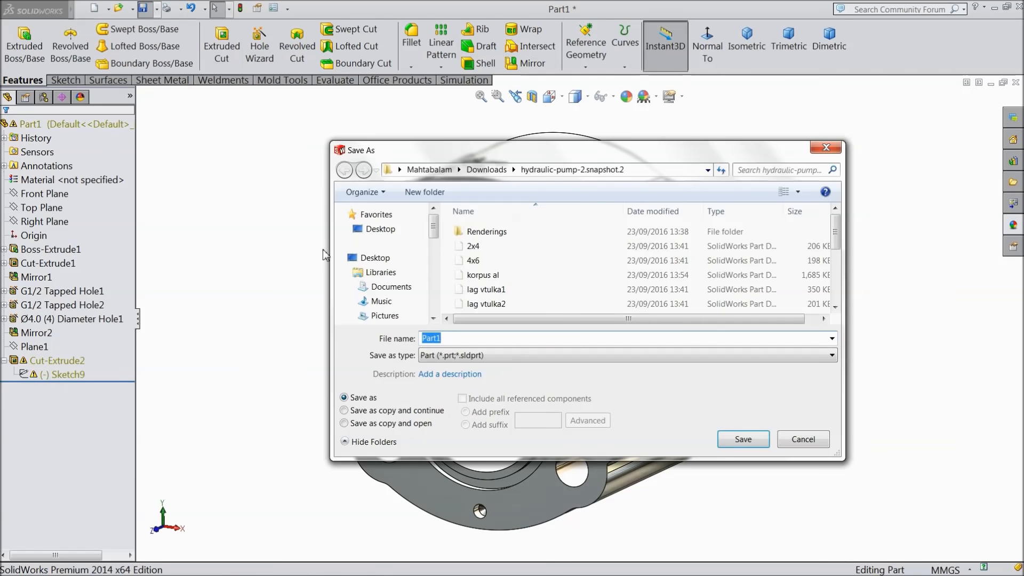
pyautogui.click(390, 228)
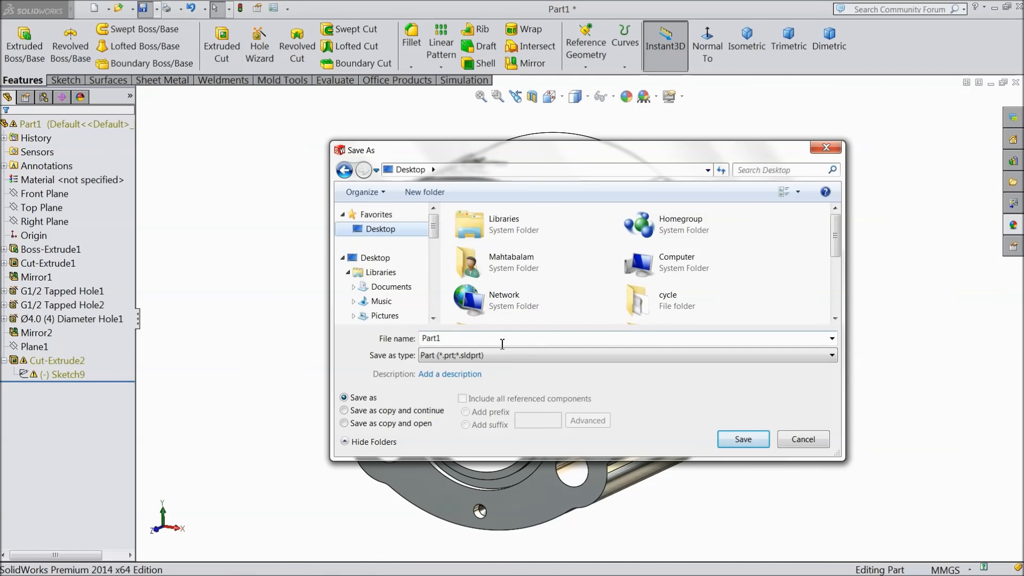
pyautogui.click(420, 193)
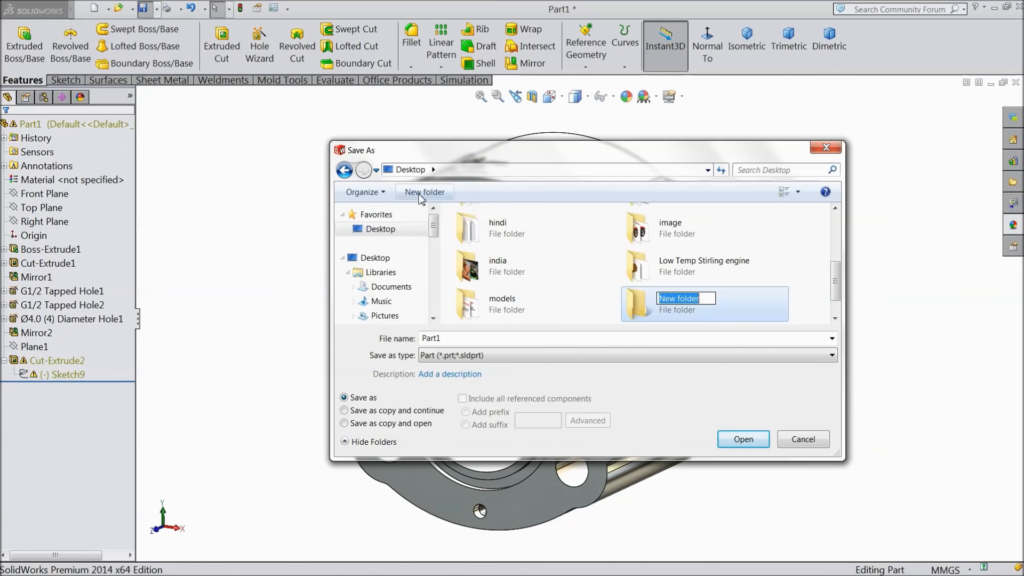
pyautogui.write('Hydraulic Pump')
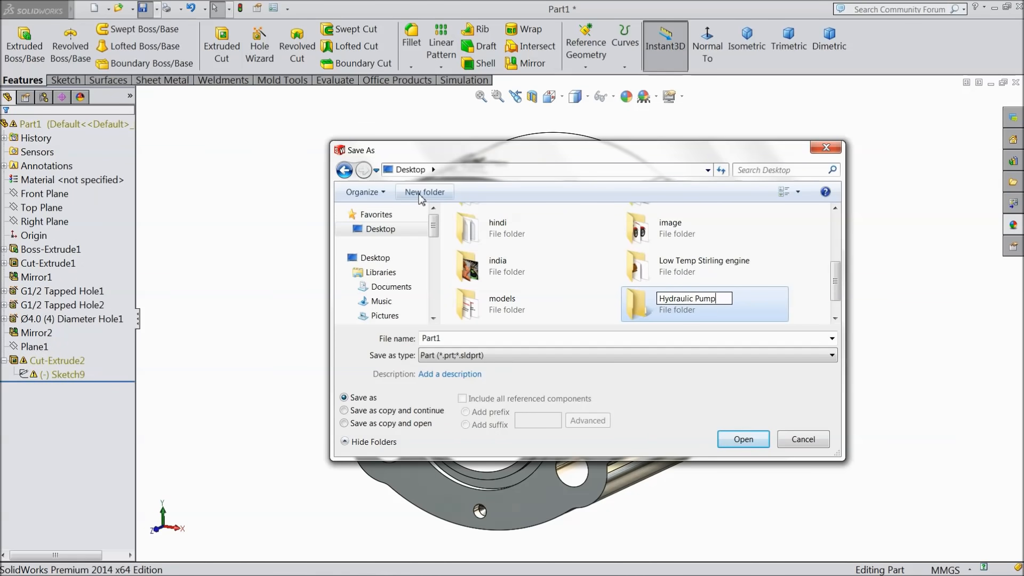
pyautogui.click(651, 309)
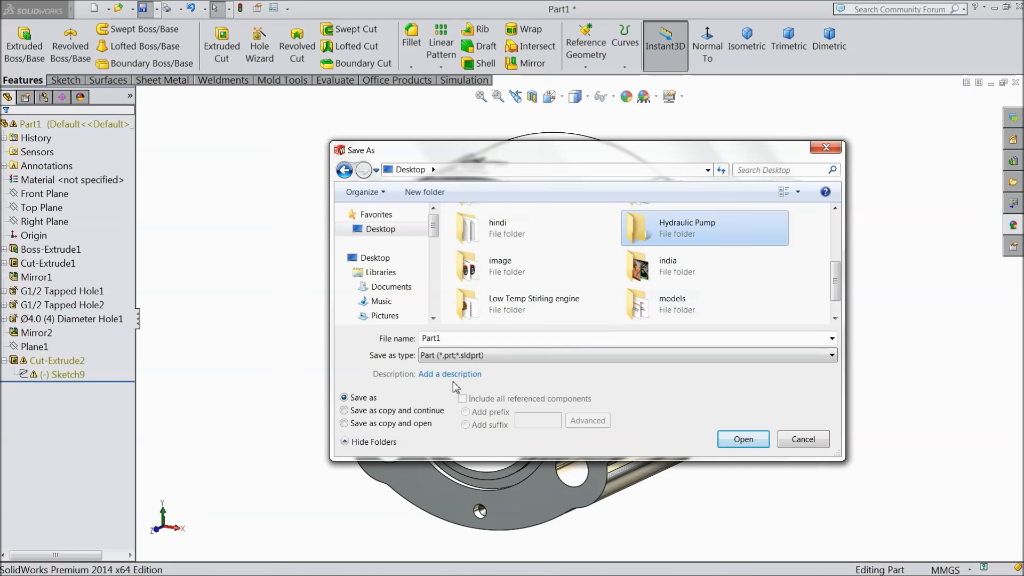
# Name the part file 1.Body and save it in the Hydraulic Pump folder.
pyautogui.doubleClick(447, 344)
pyautogui.write('1.Body')
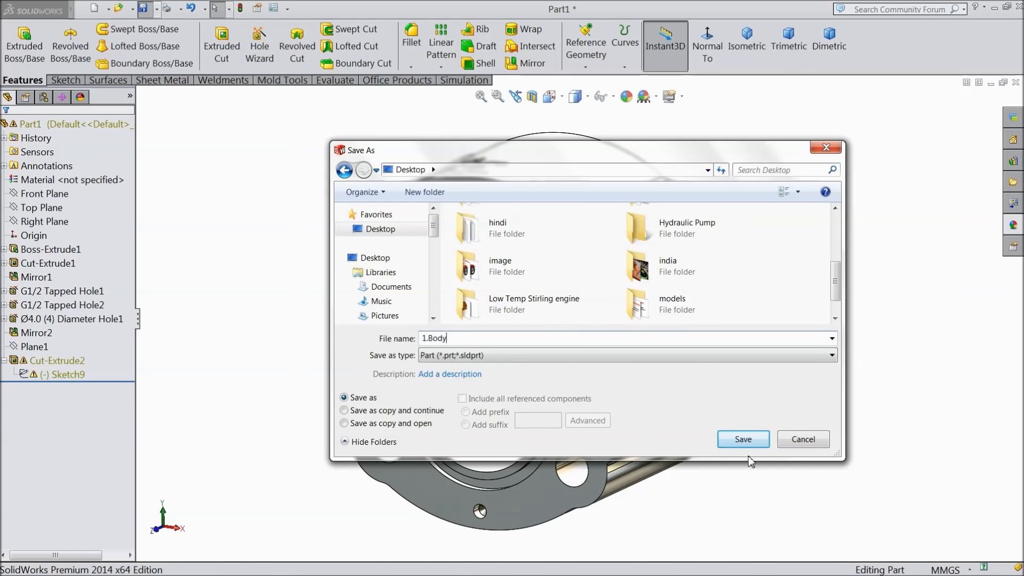
pyautogui.click(743, 440)
pyautogui.doubleClick(687, 230)
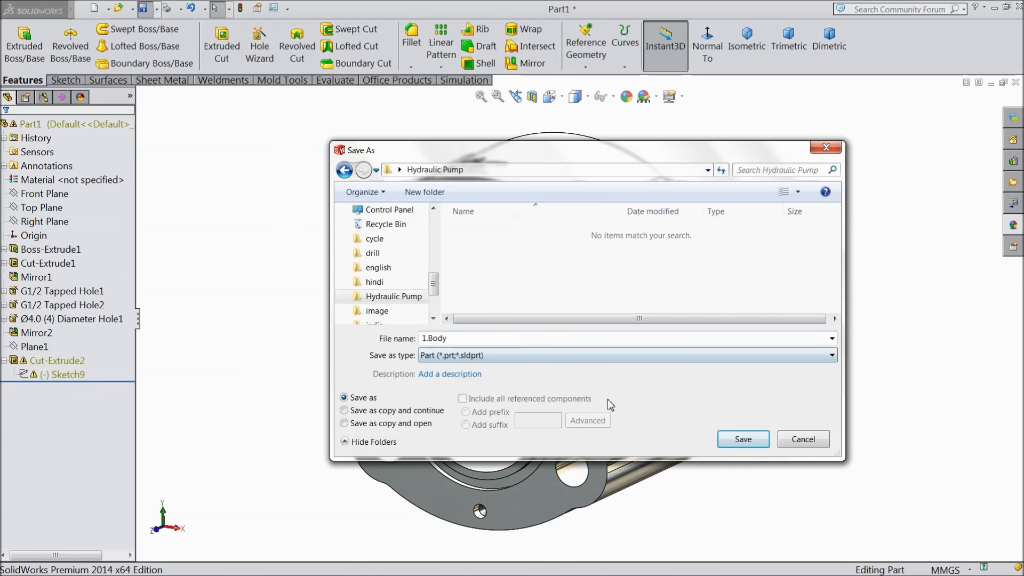
pyautogui.click(732, 443)
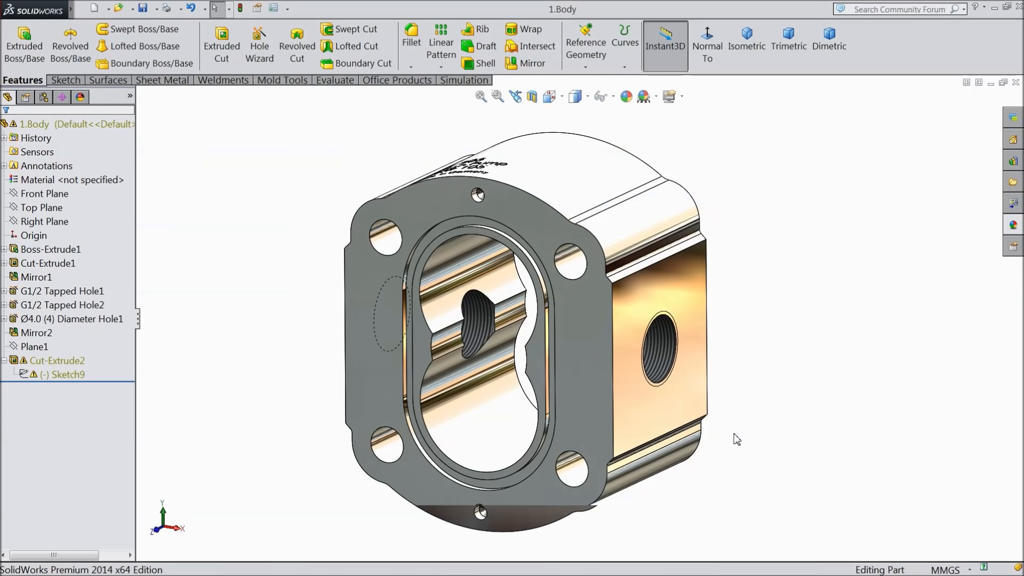
# Examine the finished pump body from several angles, including the engraved text, ports and seal grooves.
pyautogui.moveTo(744, 373); pyautogui.dragTo(776, 372, button='middle')
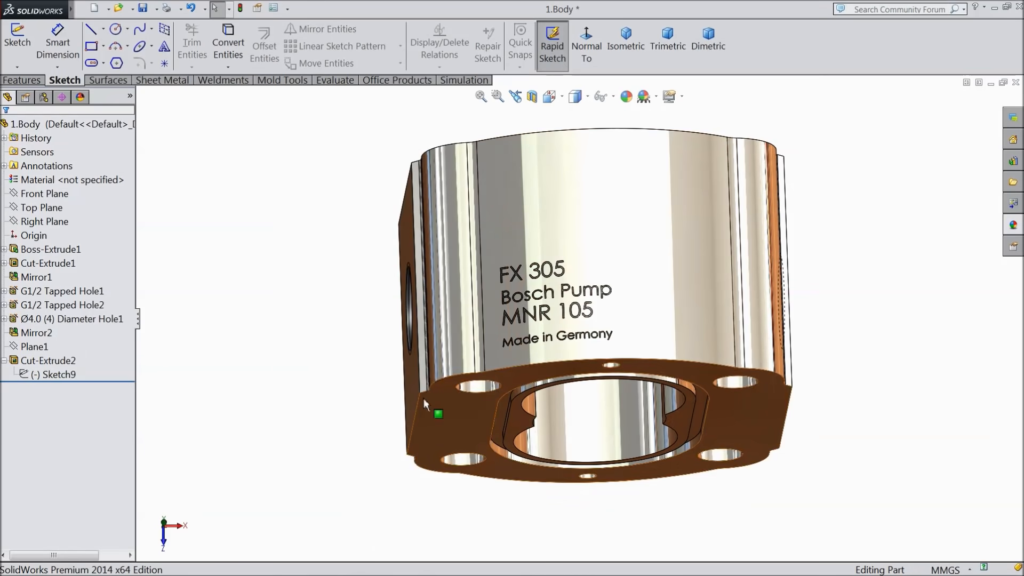
pyautogui.scroll(-3, 626, 345)
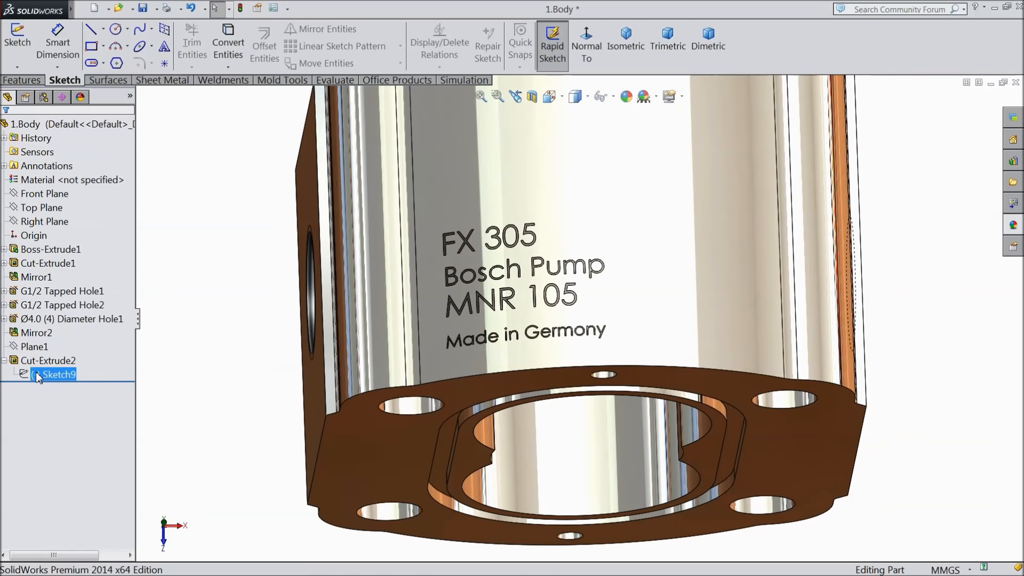
pyautogui.scroll(-2, 461, 253)
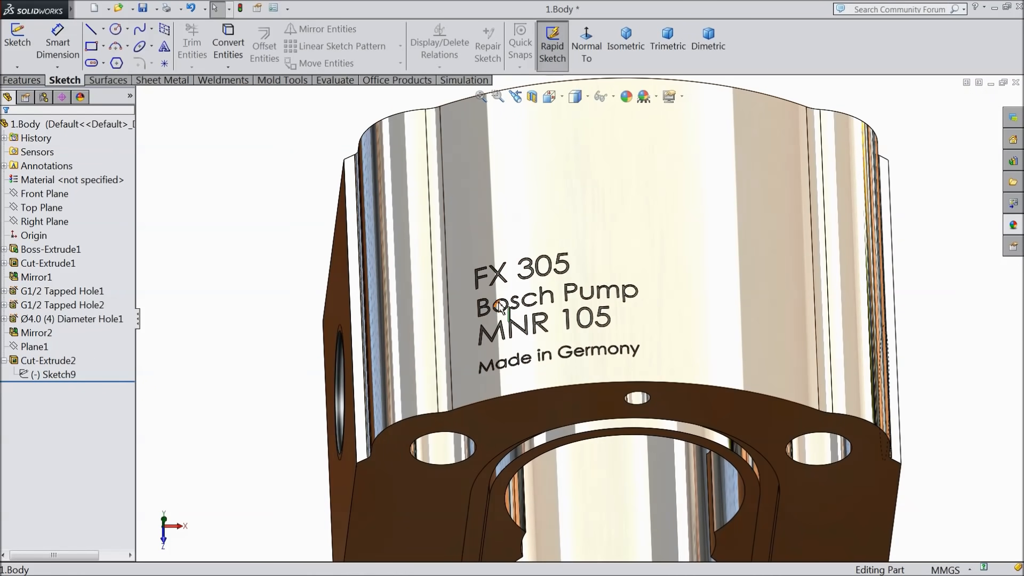
pyautogui.scroll(-2, 478, 297)
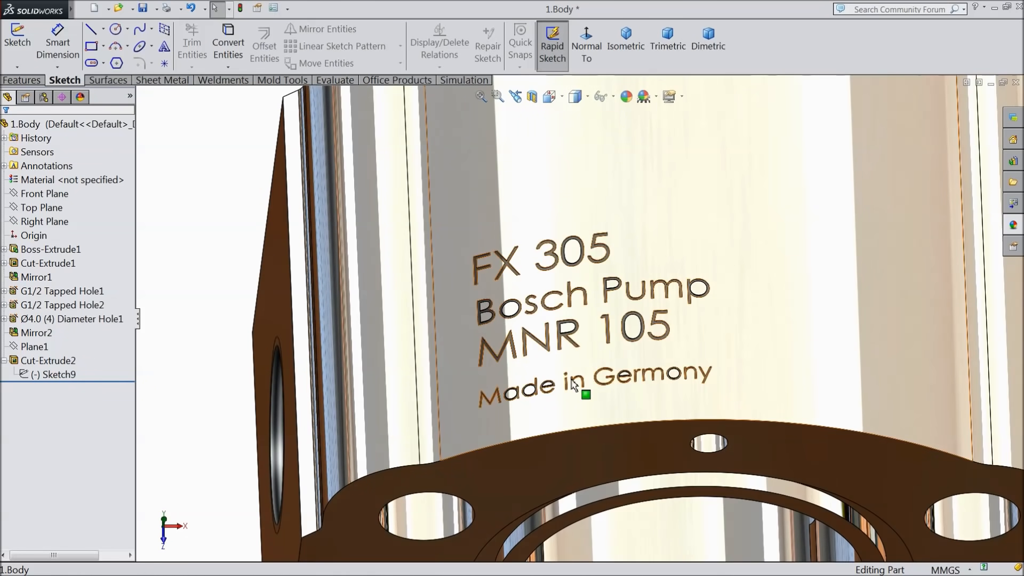
pyautogui.scroll(4, 576, 299)
pyautogui.moveTo(556, 242); pyautogui.dragTo(573, 288, button='middle')
pyautogui.scroll(3, 583, 331)
pyautogui.moveTo(607, 379); pyautogui.dragTo(563, 320, button='middle')
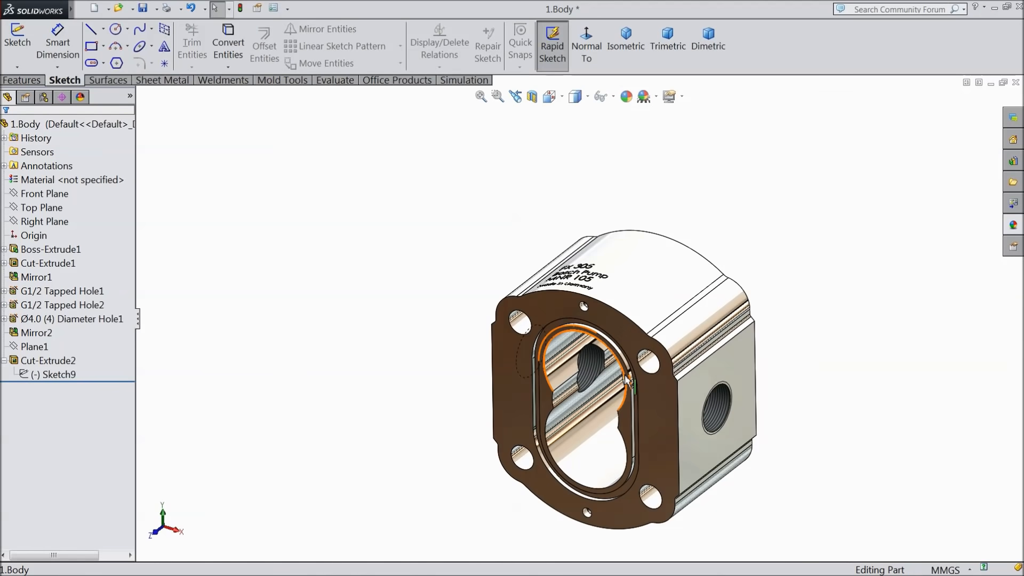
pyautogui.scroll(-3, 592, 376)
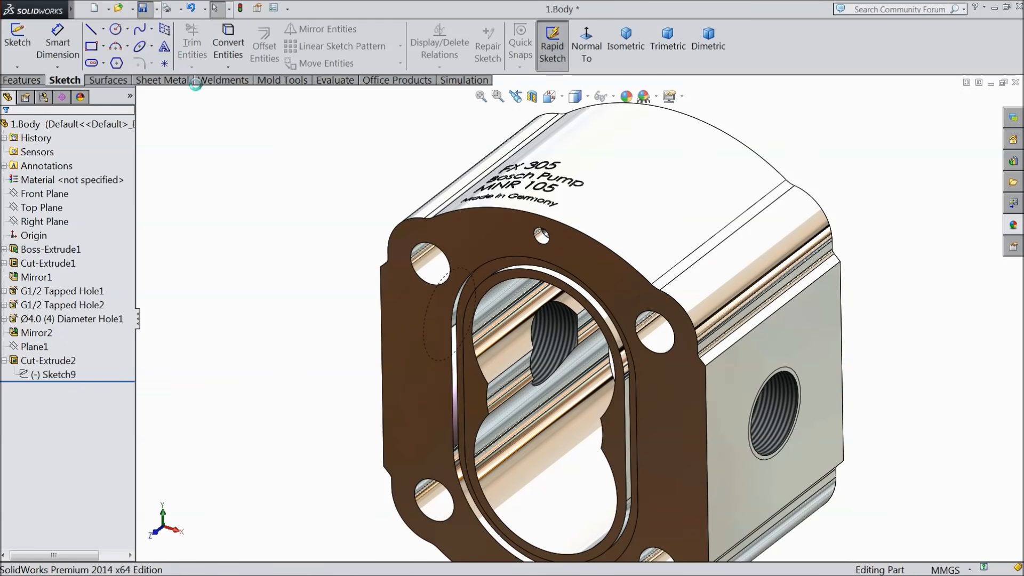
pyautogui.scroll(2, 384, 261)
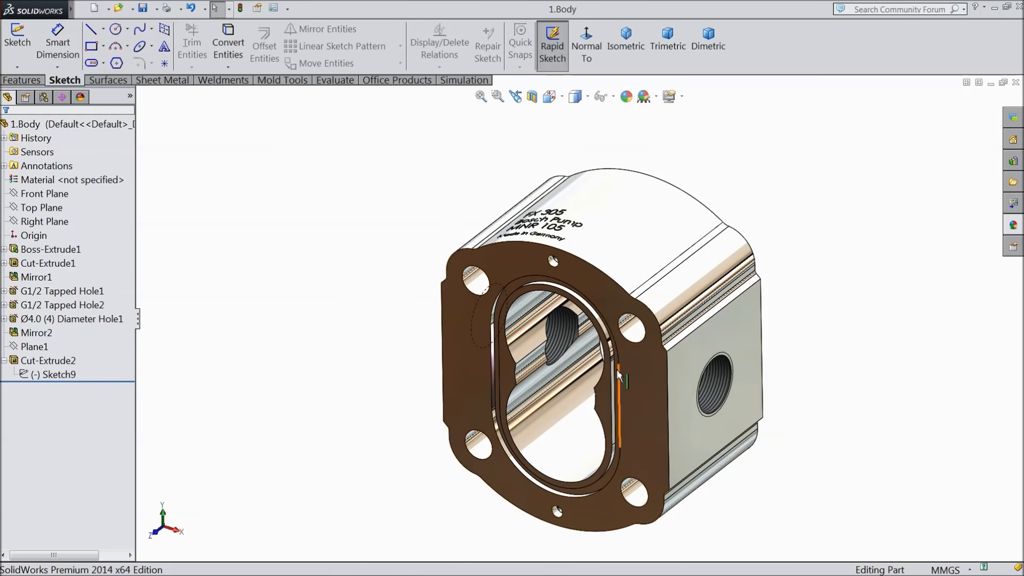
pyautogui.scroll(-1, 632, 380)
pyautogui.moveTo(333, 341)
pyautogui.mouseDown(button='middle')
pyautogui.moveTo(336, 307)
pyautogui.moveTo(373, 352)
pyautogui.moveTo(330, 307)
pyautogui.moveTo(350, 345)
pyautogui.mouseUp(button='middle')
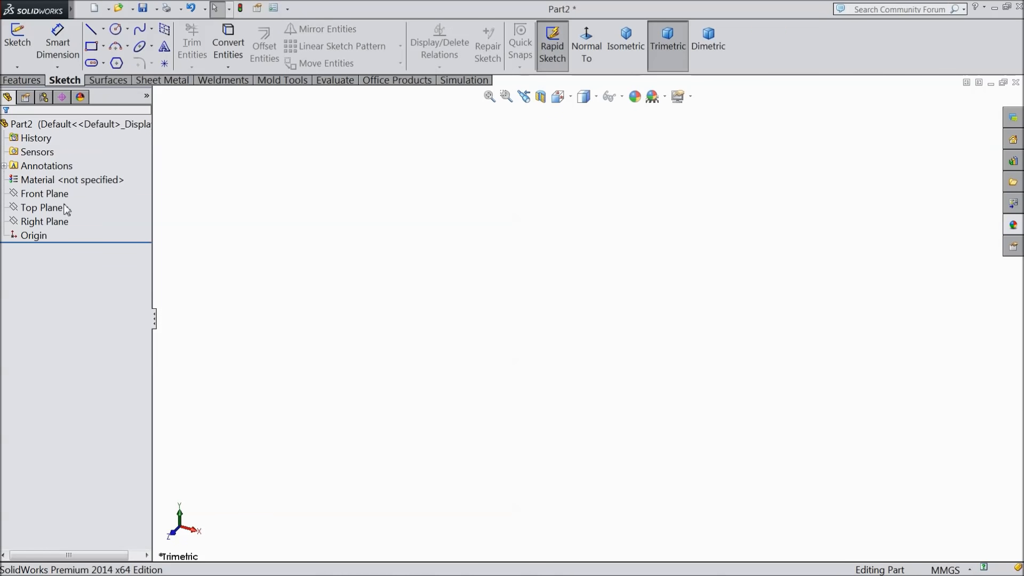
# Start a sketch on the Front Plane and draw a vertical and a horizontal centerline, the latter about 110 mm long, meeting at the origin.
pyautogui.click(47, 193)
pyautogui.click(79, 178)
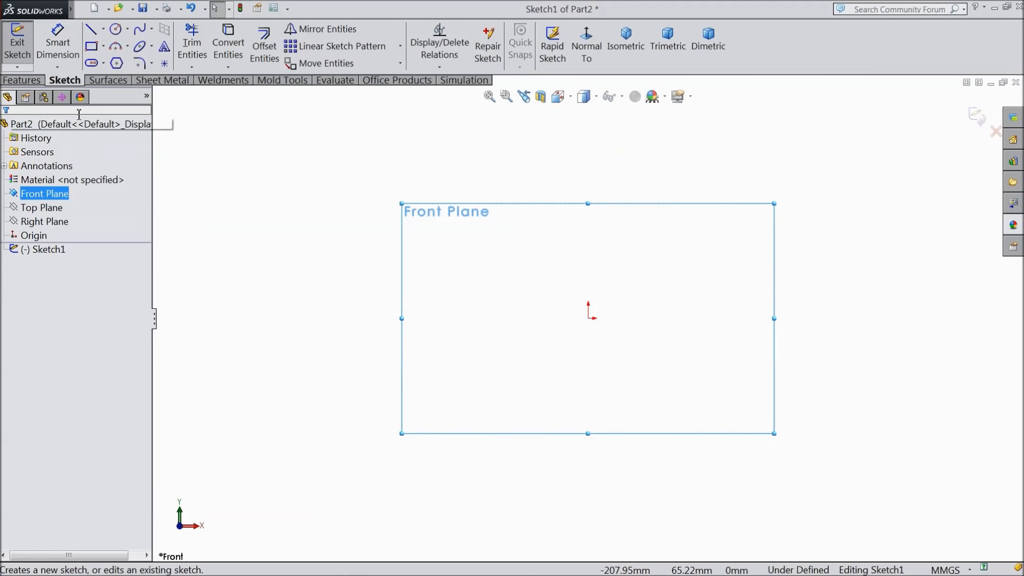
pyautogui.click(103, 29)
pyautogui.click(112, 63)
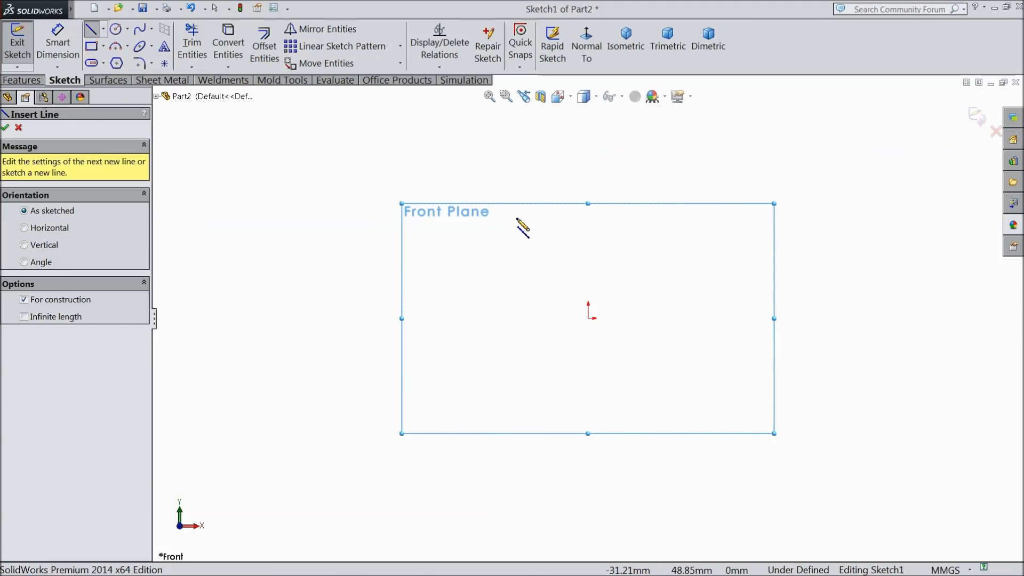
pyautogui.click(588, 128)
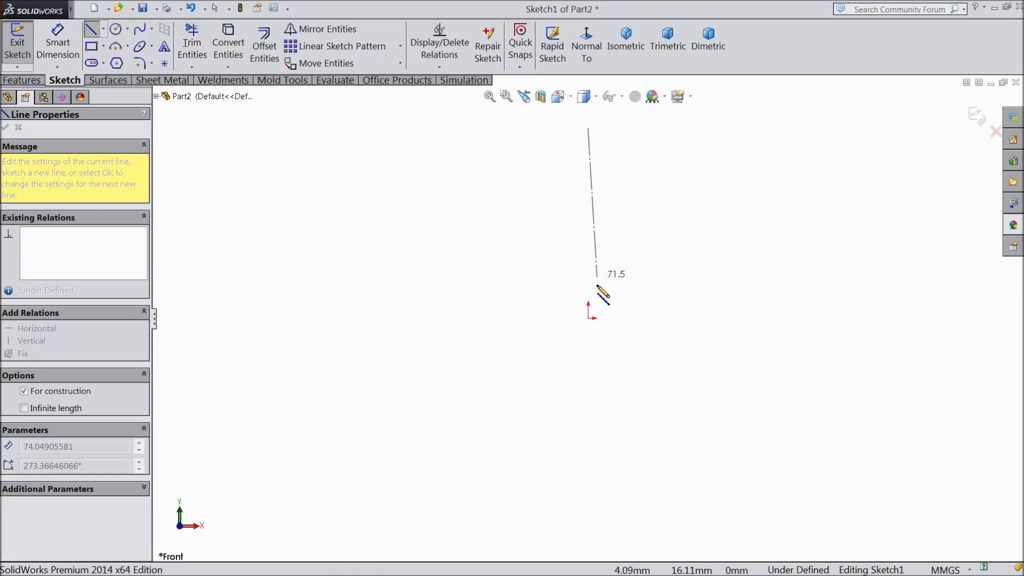
pyautogui.click(588, 318)
pyautogui.click(357, 318)
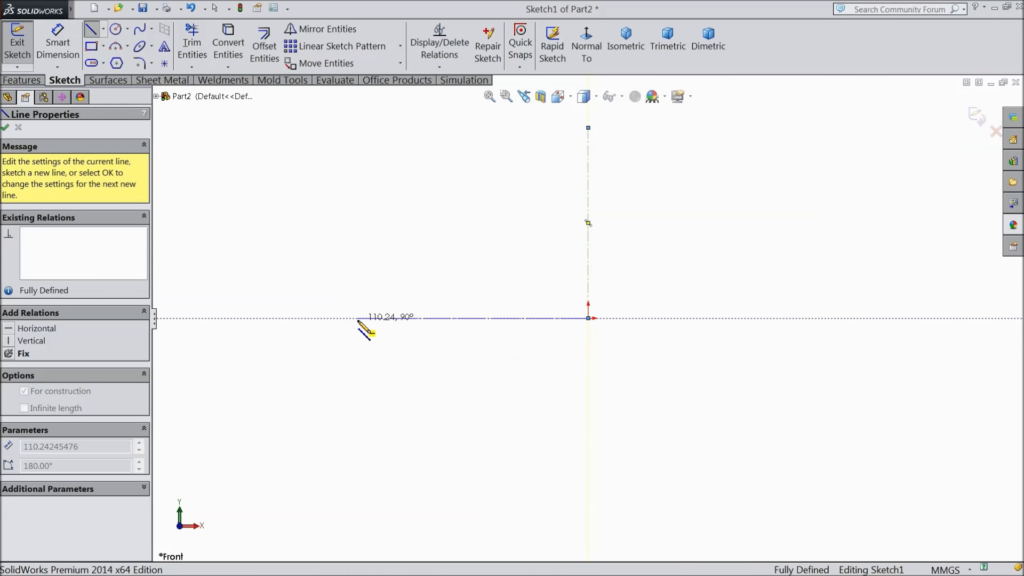
pyautogui.rightClick(343, 252)
pyautogui.click(355, 104)
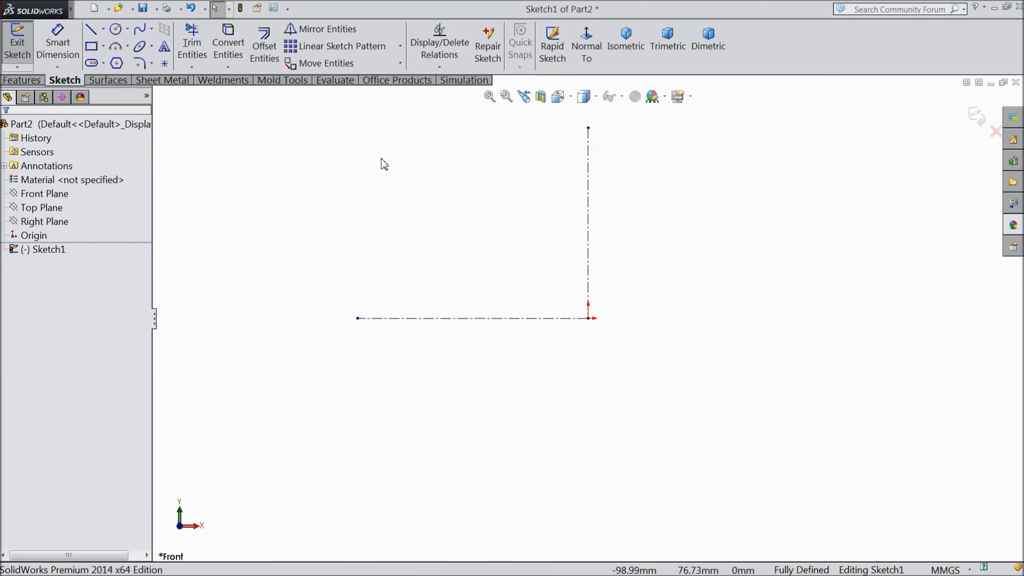
# Sketch a centerpoint arc centered on the origin, about 107 mm in radius and spanning about 74° across the vertical centerline.
pyautogui.click(127, 47)
pyautogui.click(144, 64)
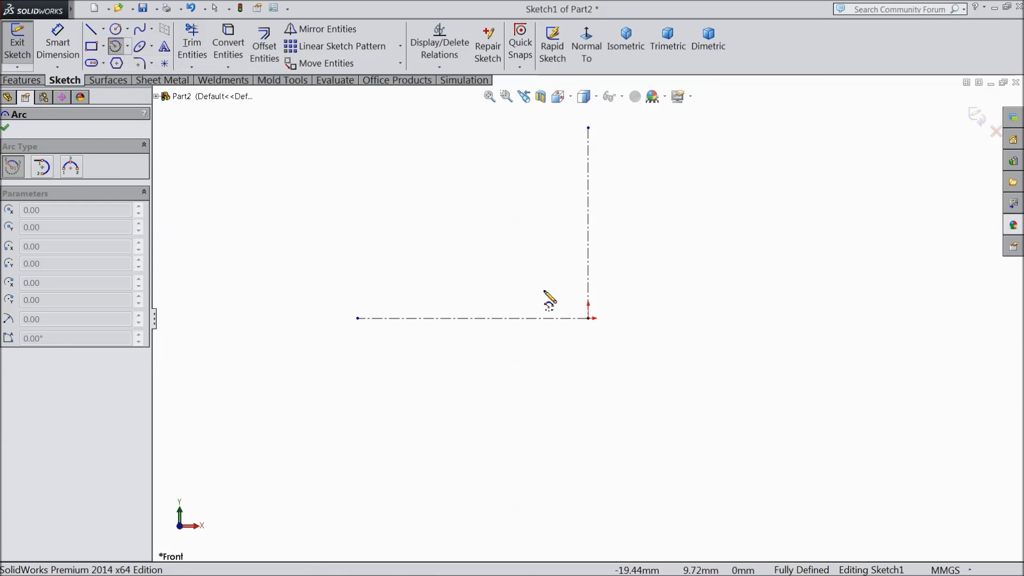
pyautogui.click(588, 319)
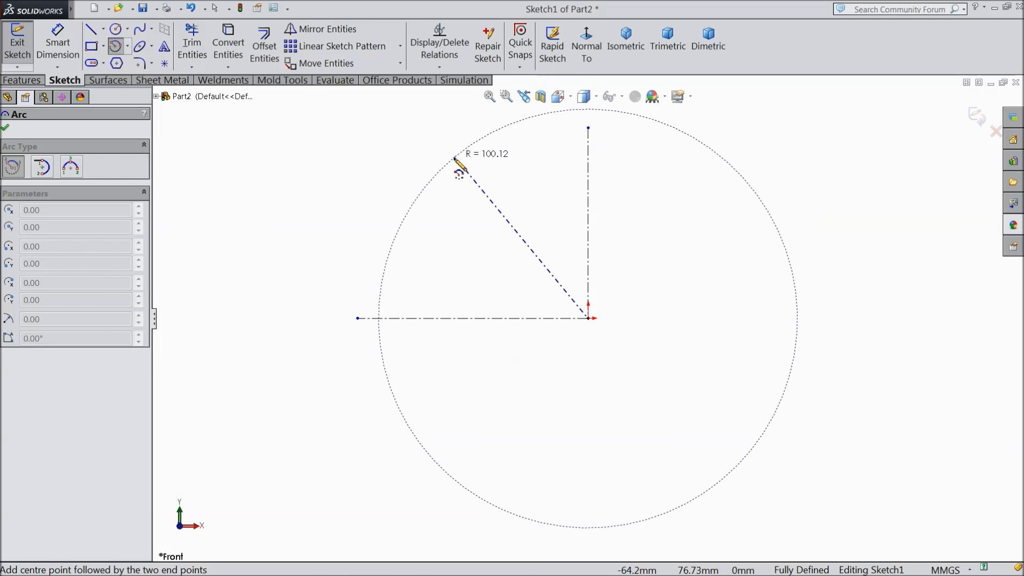
pyautogui.click(442, 148)
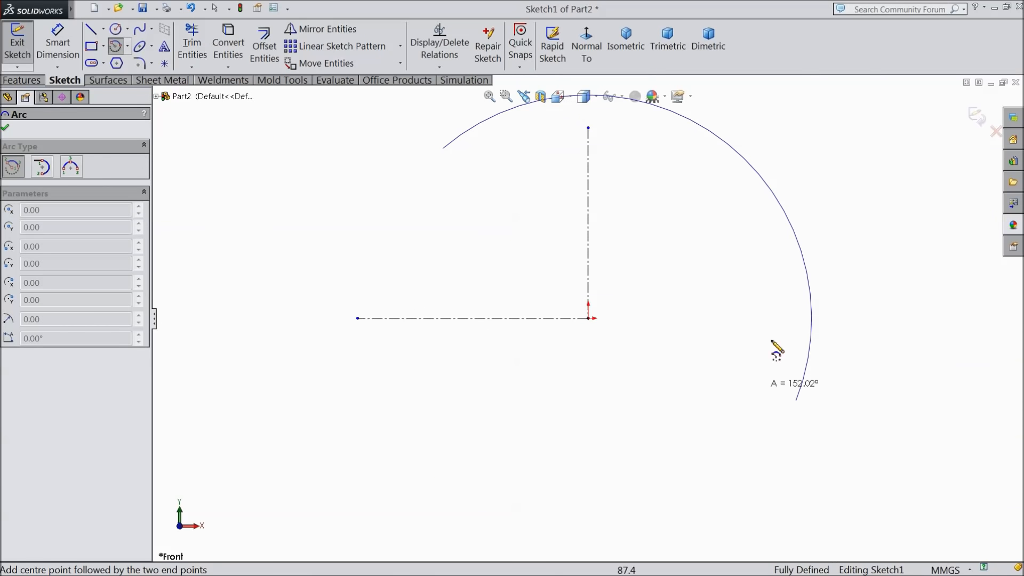
pyautogui.click(720, 151)
pyautogui.rightClick(735, 170)
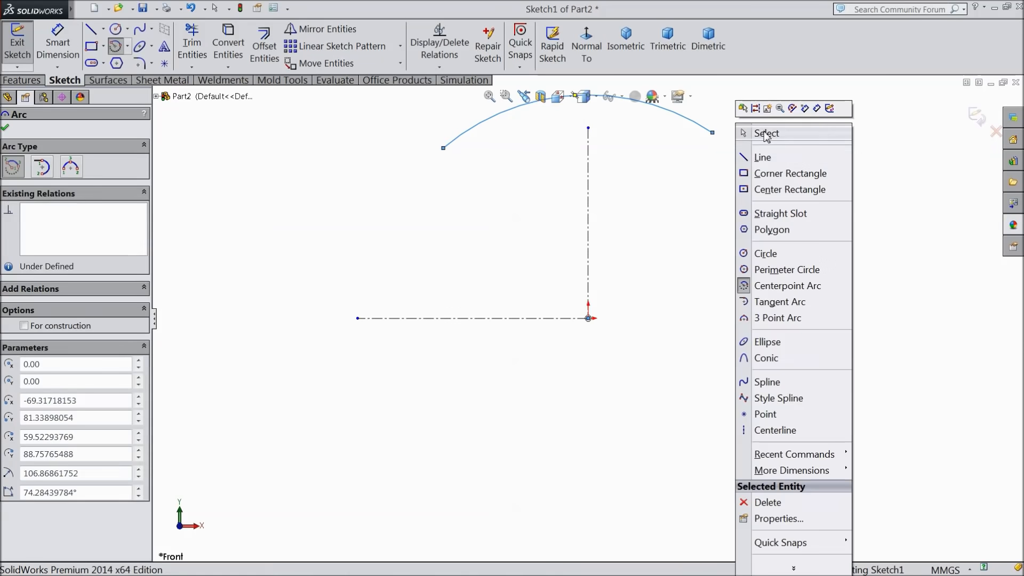
# Finish the large arc and add a horizontal relation between its two endpoints.
pyautogui.click(762, 130)
pyautogui.click(712, 133)
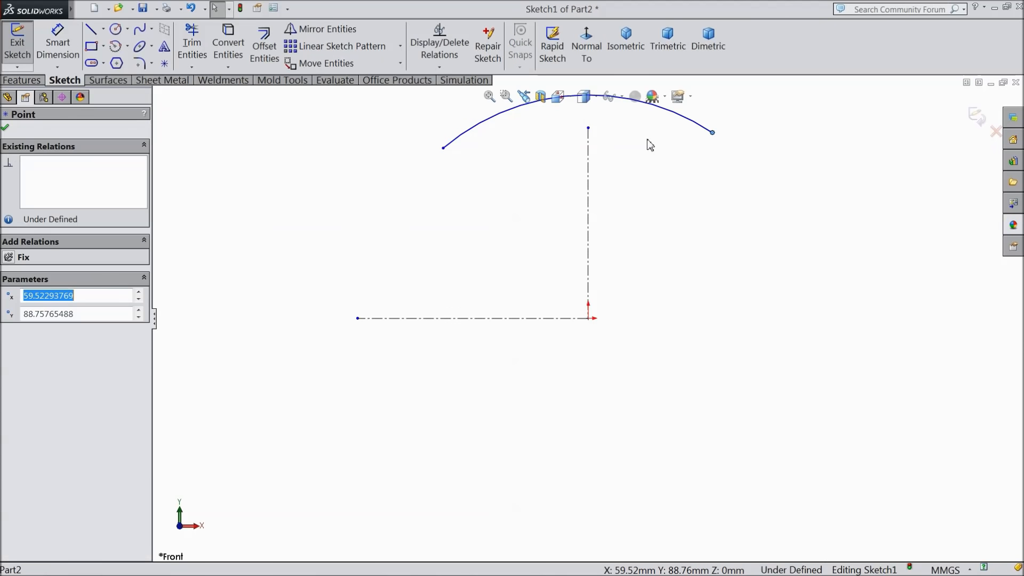
pyautogui.keyDown('ctrl'); pyautogui.click(443, 150); pyautogui.keyUp('ctrl')
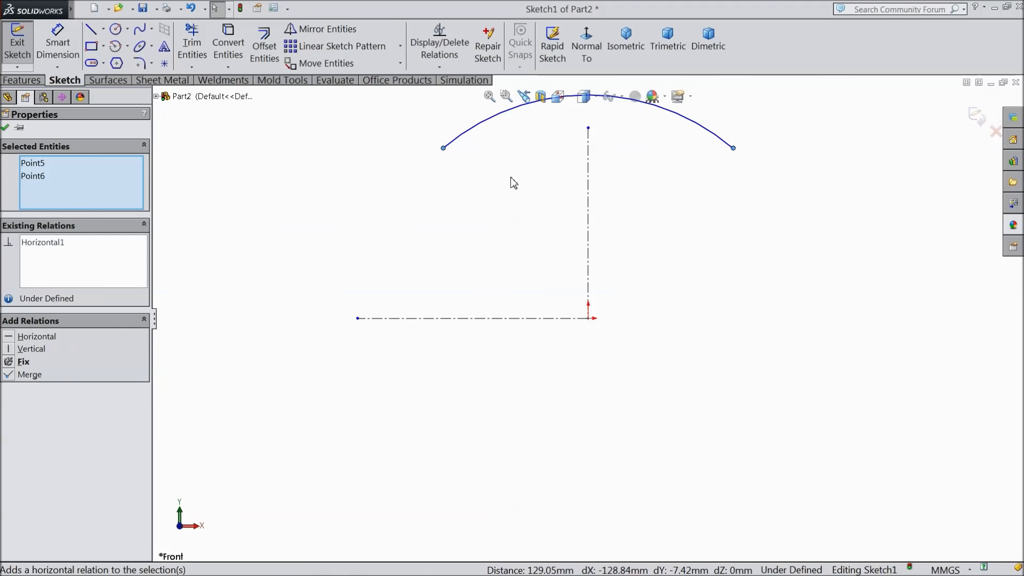
# Sketch a circle about 20 mm in diameter just below the large arc's left end.
pyautogui.click(115, 28)
pyautogui.moveTo(449, 183); pyautogui.dragTo(461, 202)
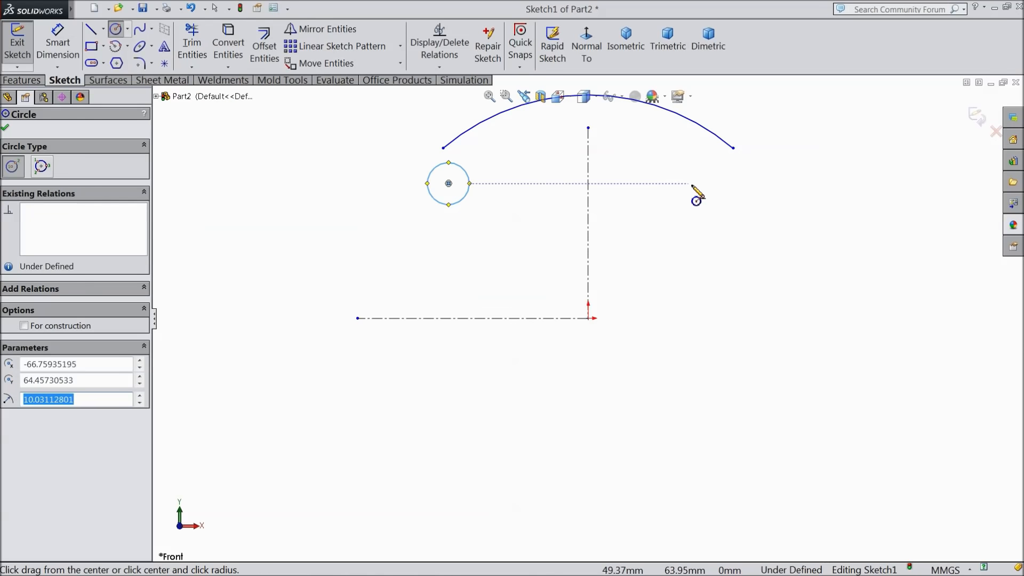
pyautogui.rightClick(317, 152)
pyautogui.click(352, 134)
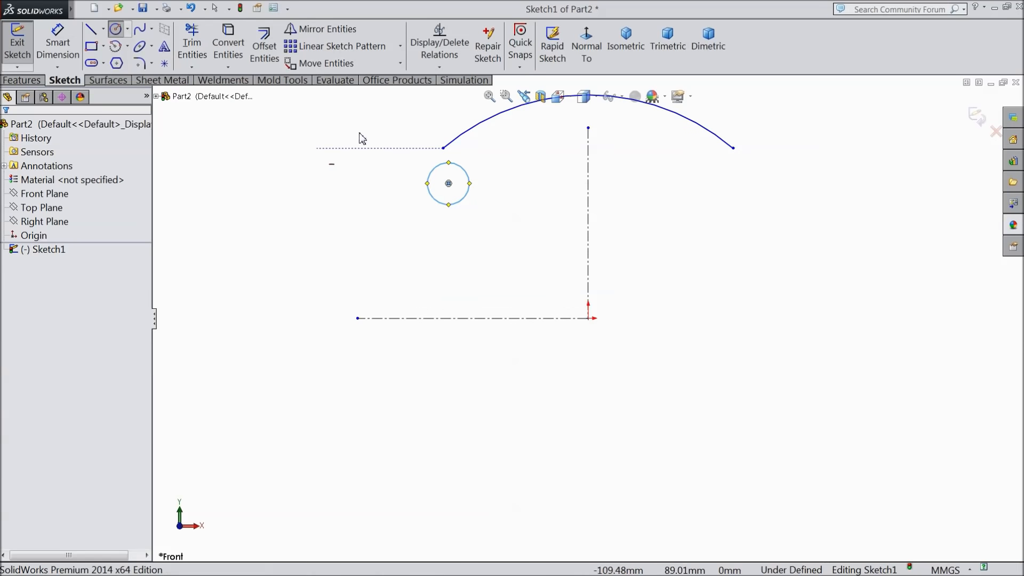
# Dimension the circle's diameter as 10.2 mm.
pyautogui.click(69, 47)
pyautogui.click(440, 207)
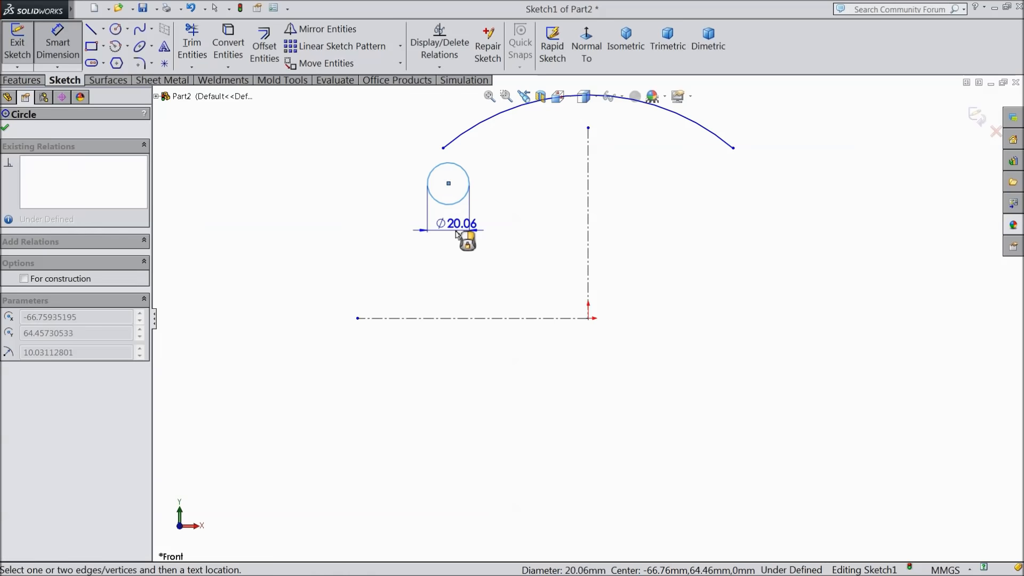
pyautogui.click(462, 236)
pyautogui.write('10.2')
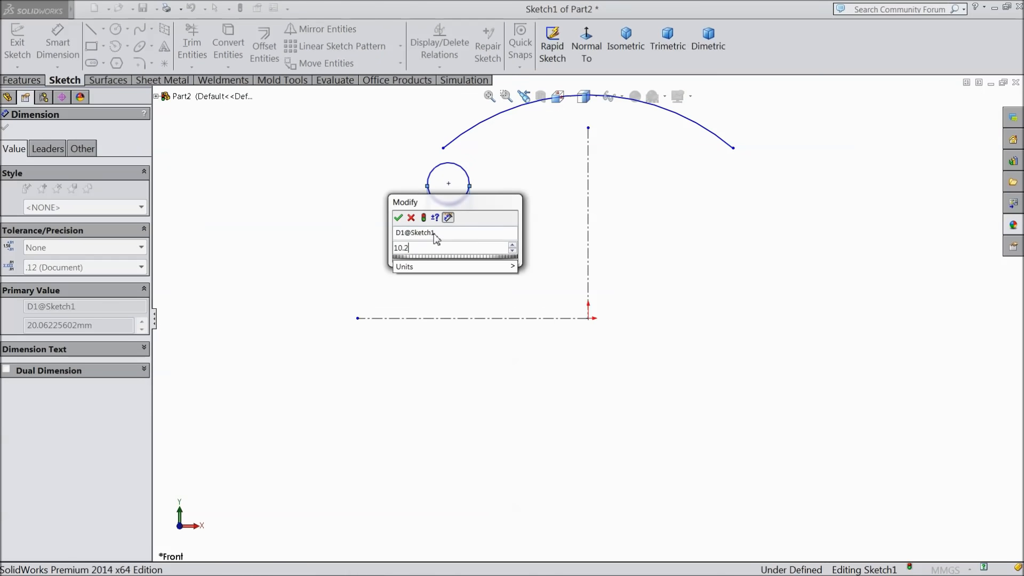
pyautogui.click(398, 217)
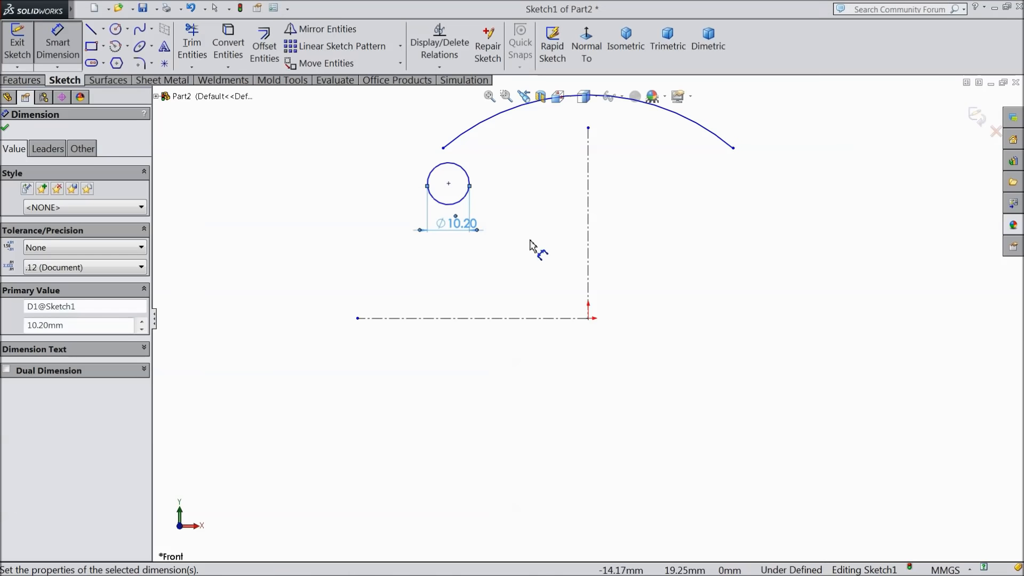
# Mirror the 10.2 mm circle about the vertical centerline, keeping the original.
pyautogui.click(320, 29)
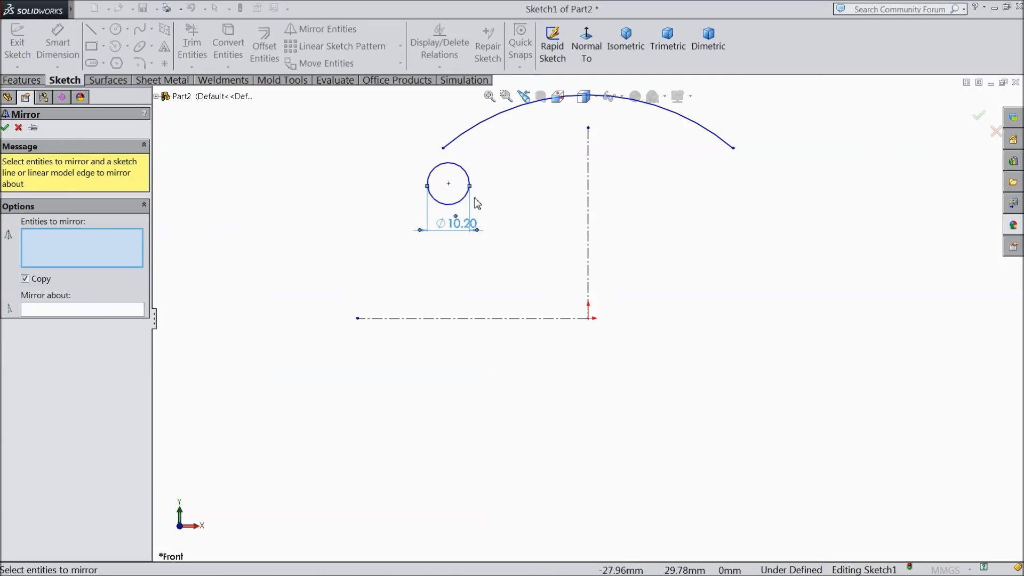
pyautogui.click(462, 205)
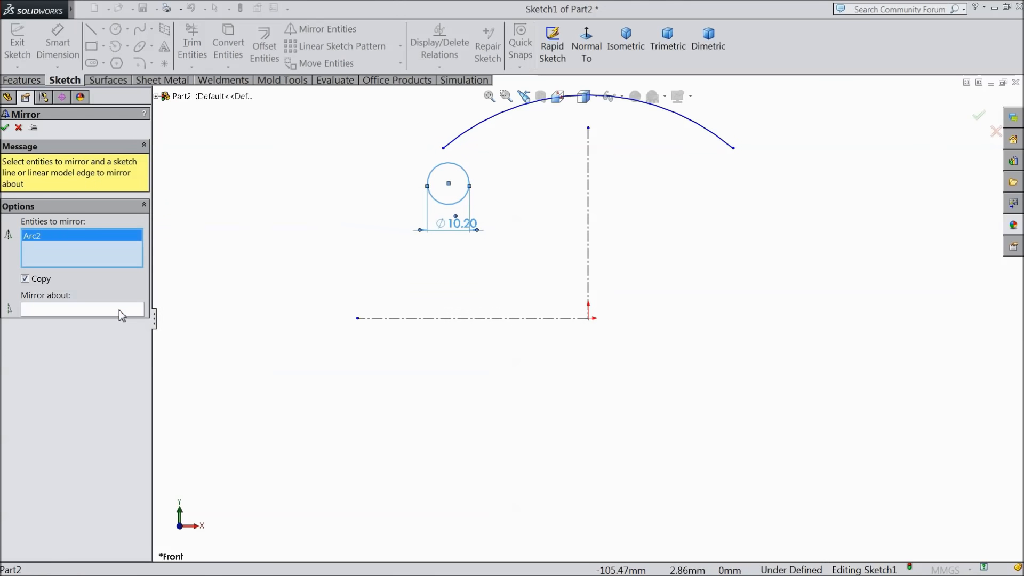
pyautogui.click(589, 228)
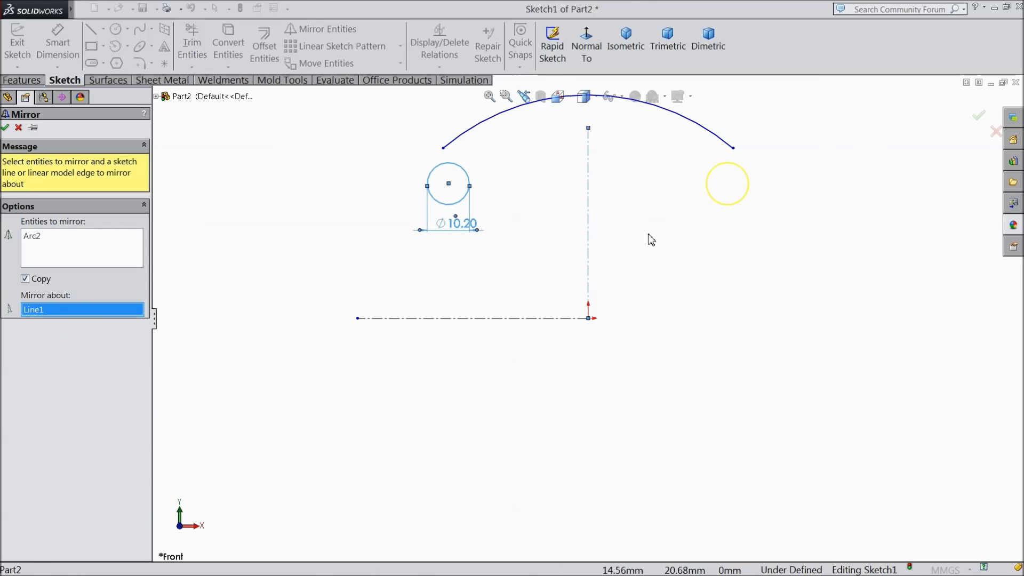
pyautogui.click(5, 128)
# Dimension the horizontal distance between the two circle centres as 58 mm.
pyautogui.click(58, 45)
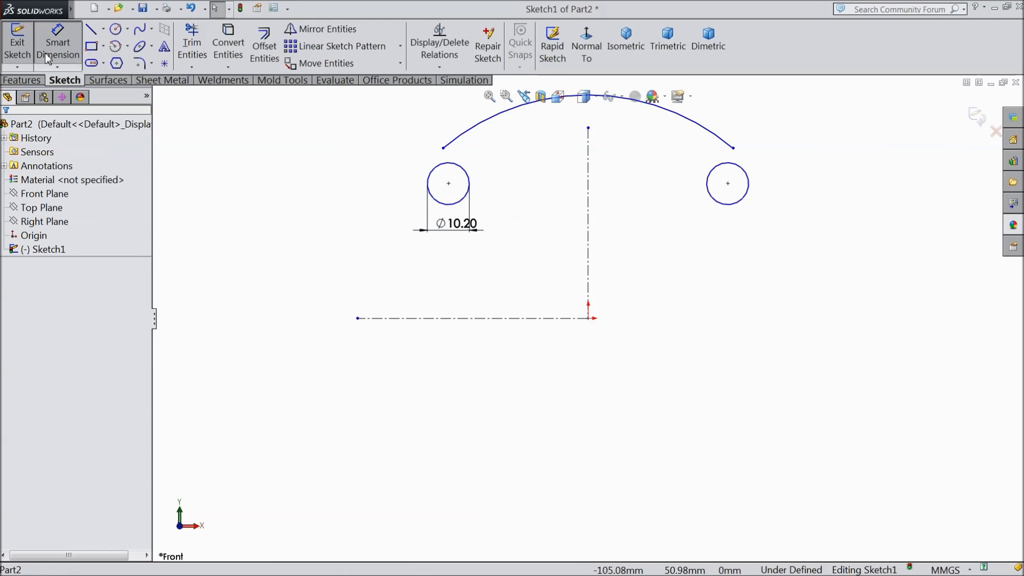
pyautogui.click(448, 183)
pyautogui.click(727, 184)
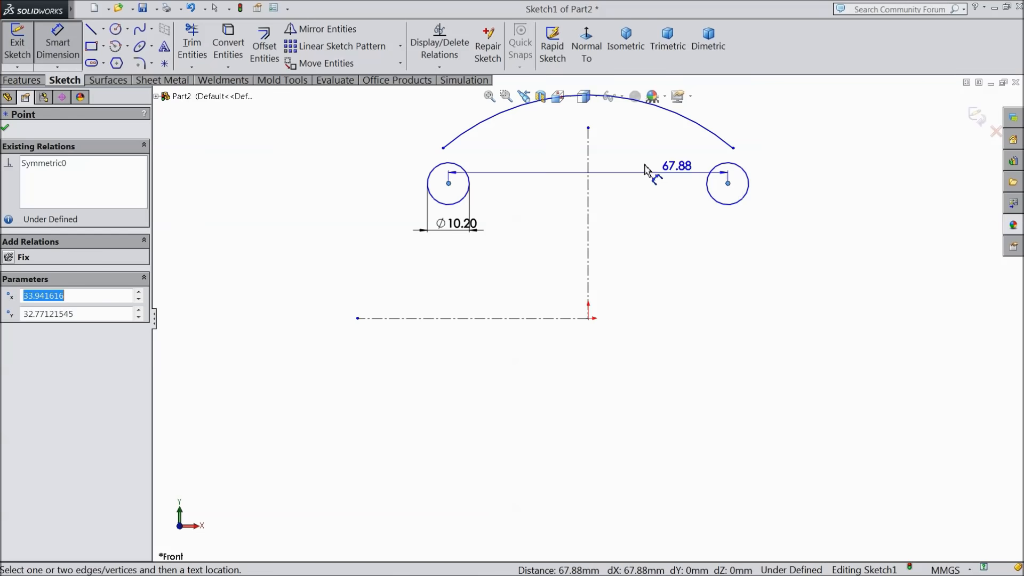
pyautogui.click(588, 139)
pyautogui.write('58')
pyautogui.click(531, 126)
# Dimension the height of the left circle's centre above the horizontal centerline as 59/2 mm.
pyautogui.scroll(-4, 617, 301)
pyautogui.click(451, 194)
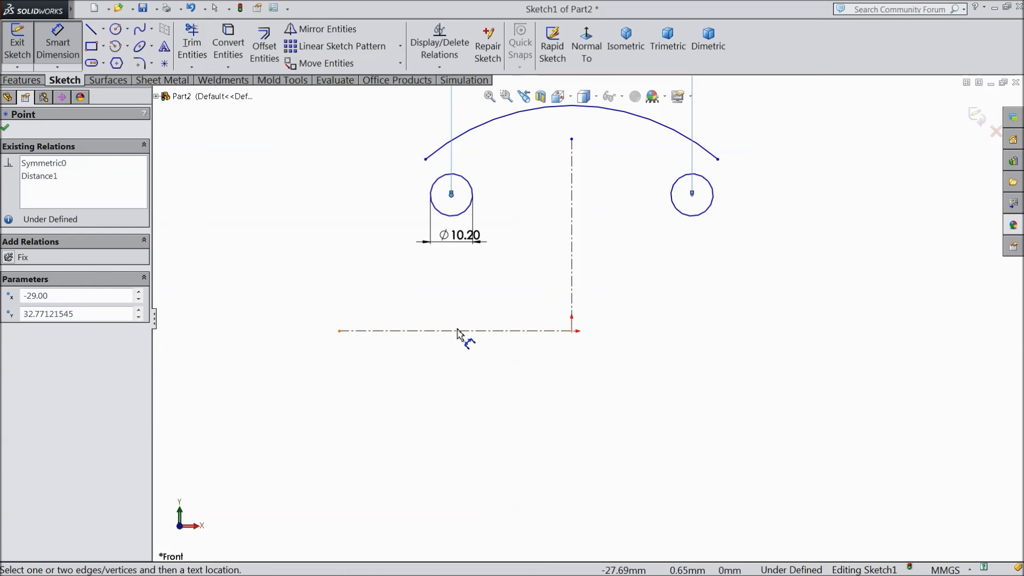
pyautogui.click(458, 331)
pyautogui.click(221, 267)
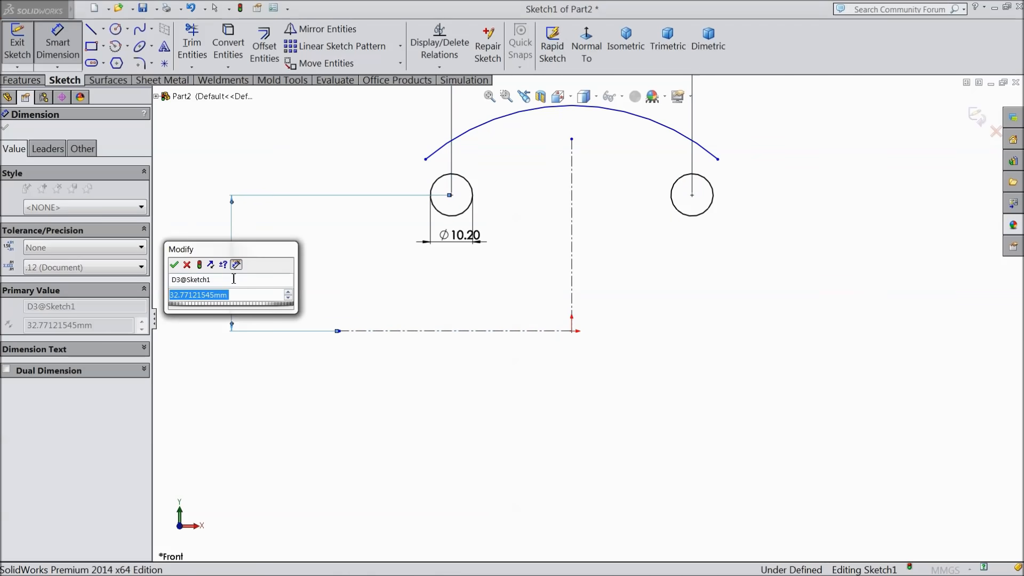
pyautogui.write('59/2')
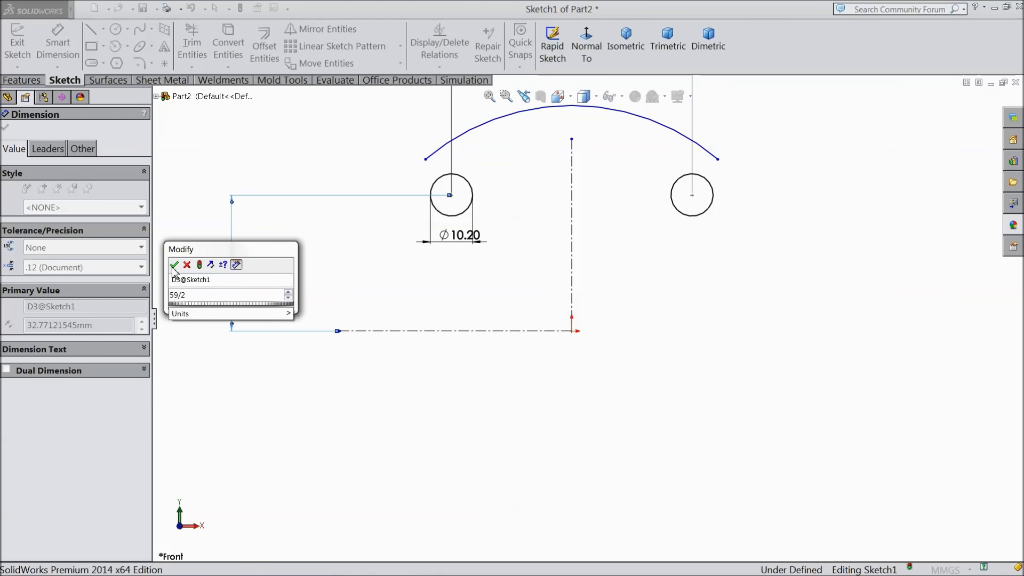
pyautogui.click(174, 266)
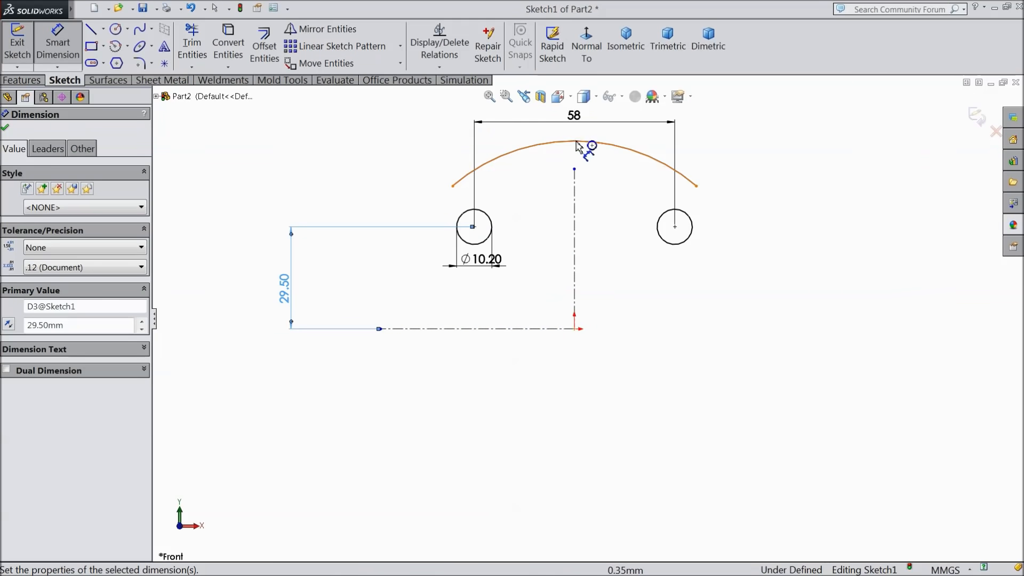
# Dimension the large upper arc's radius as 50 mm.
pyautogui.click(577, 143)
pyautogui.click(568, 131)
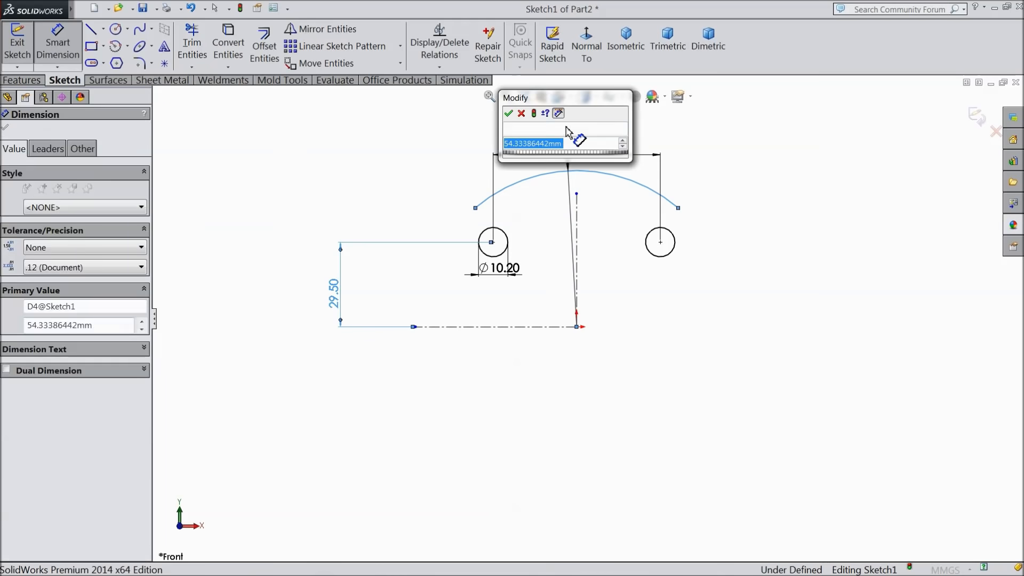
pyautogui.write('50')
pyautogui.click(508, 113)
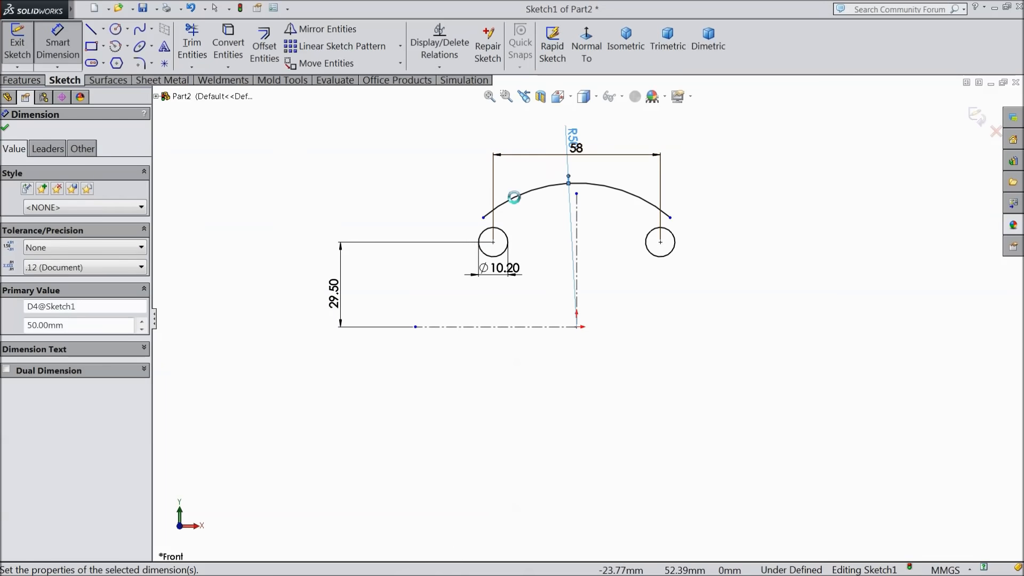
pyautogui.click(6, 128)
# Shorten the R50 arc by moving its left endpoint to directly above the left circle's centre.
pyautogui.scroll(-3, 512, 237)
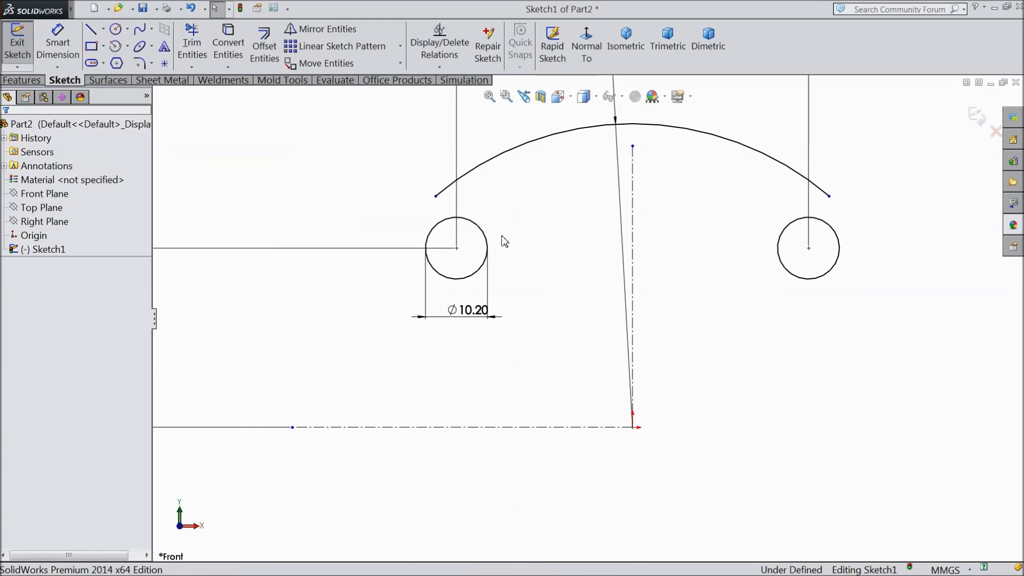
pyautogui.click(436, 196)
pyautogui.moveTo(446, 199); pyautogui.dragTo(458, 182)
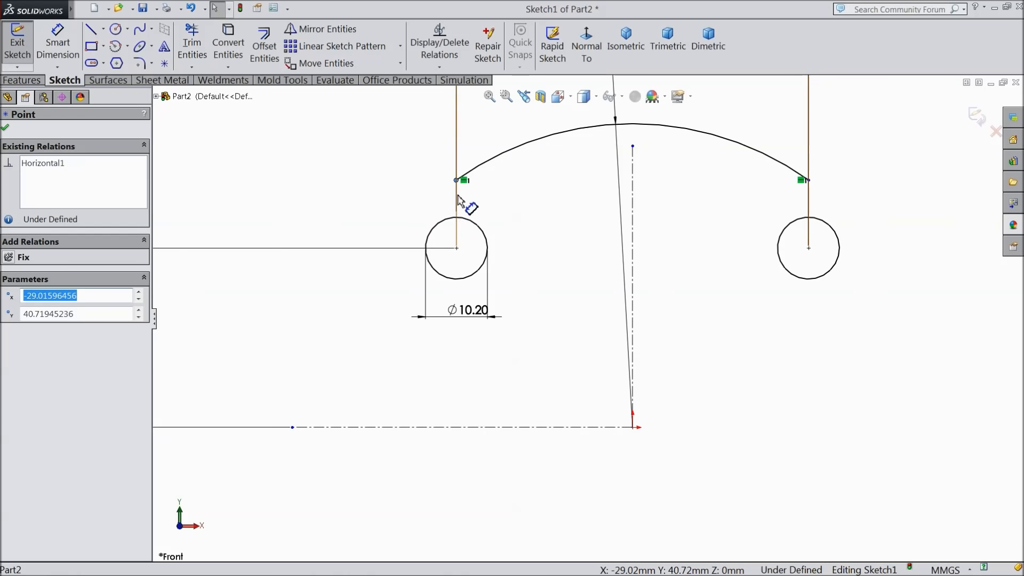
# Sketch a three-point arc of about 17.6 mm radius from the large arc's left endpoint, curving down around the left circle's outer side.
pyautogui.click(129, 47)
pyautogui.click(135, 96)
pyautogui.click(456, 180)
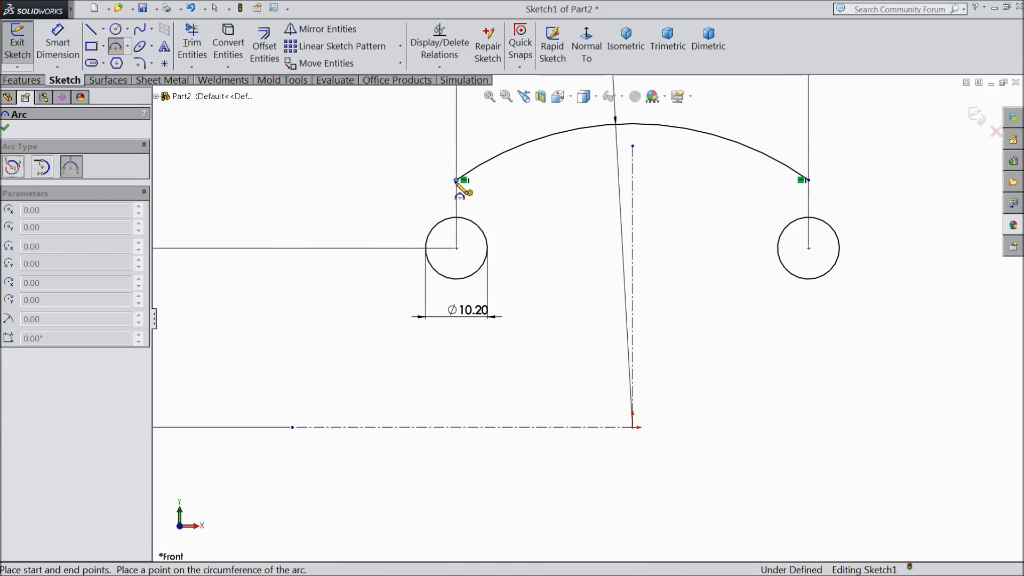
pyautogui.click(388, 234)
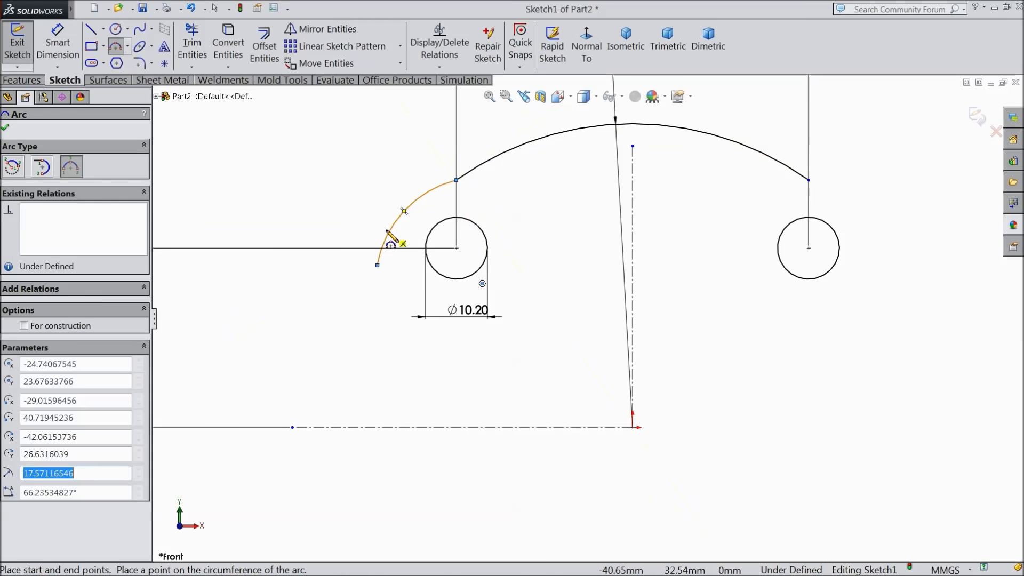
pyautogui.rightClick(320, 124)
pyautogui.click(352, 134)
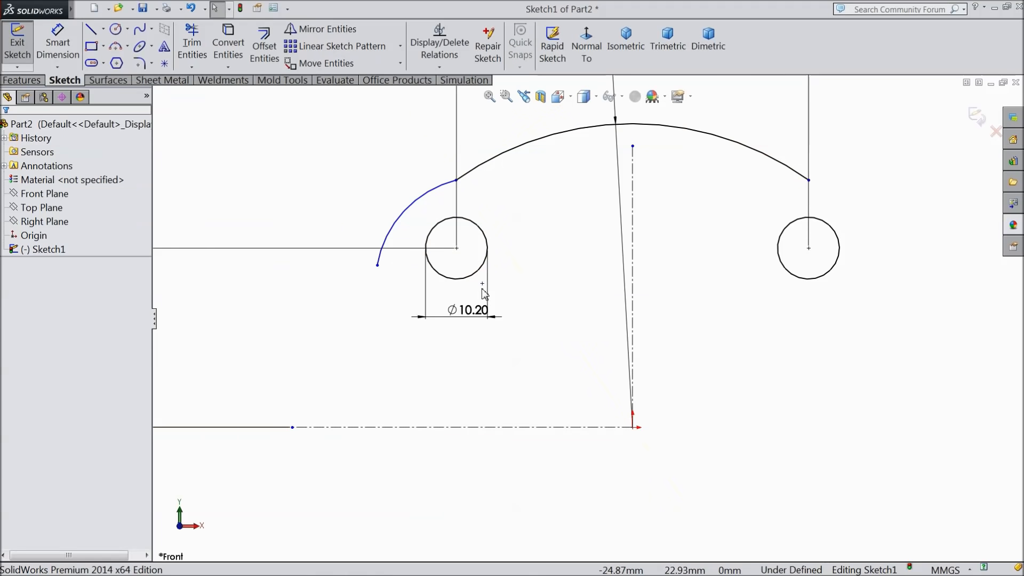
# Merge the small arc's centre point with the left circle's centre.
pyautogui.click(482, 284)
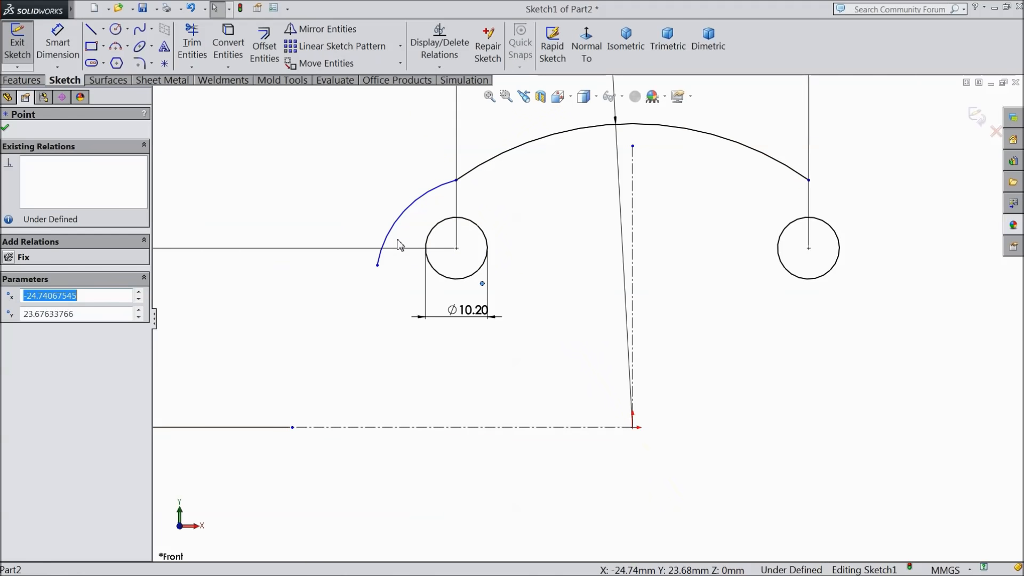
pyautogui.keyDown('ctrl'); pyautogui.click(456, 247); pyautogui.keyUp('ctrl')
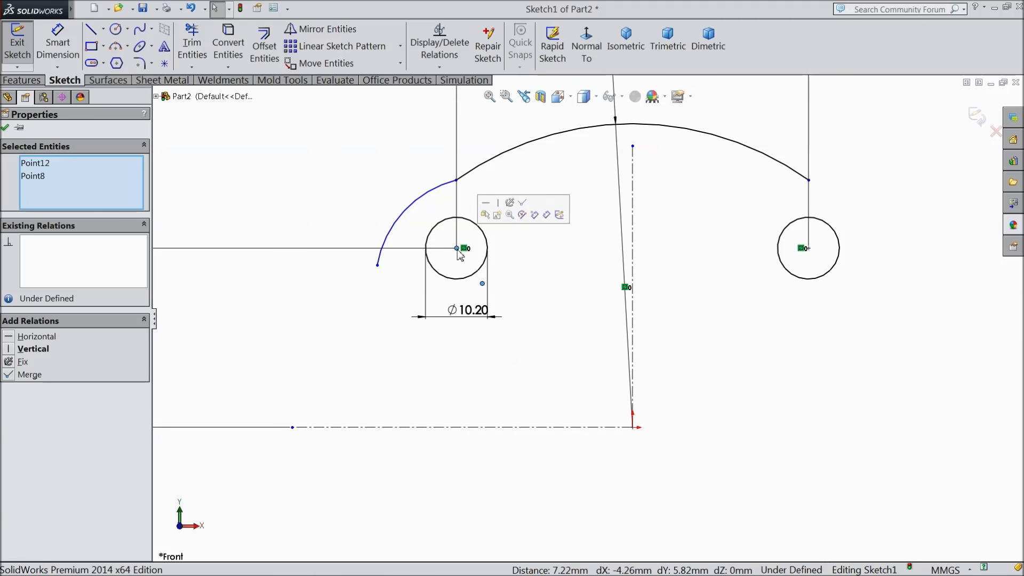
pyautogui.click(522, 202)
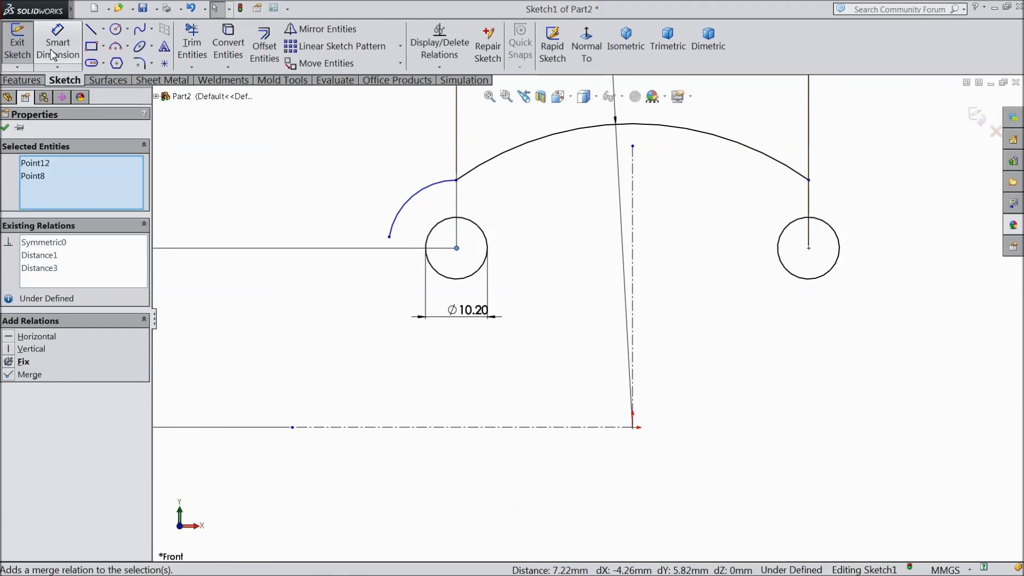
# Dimension the small left arc's radius as 11 mm.
pyautogui.click(52, 52)
pyautogui.click(413, 202)
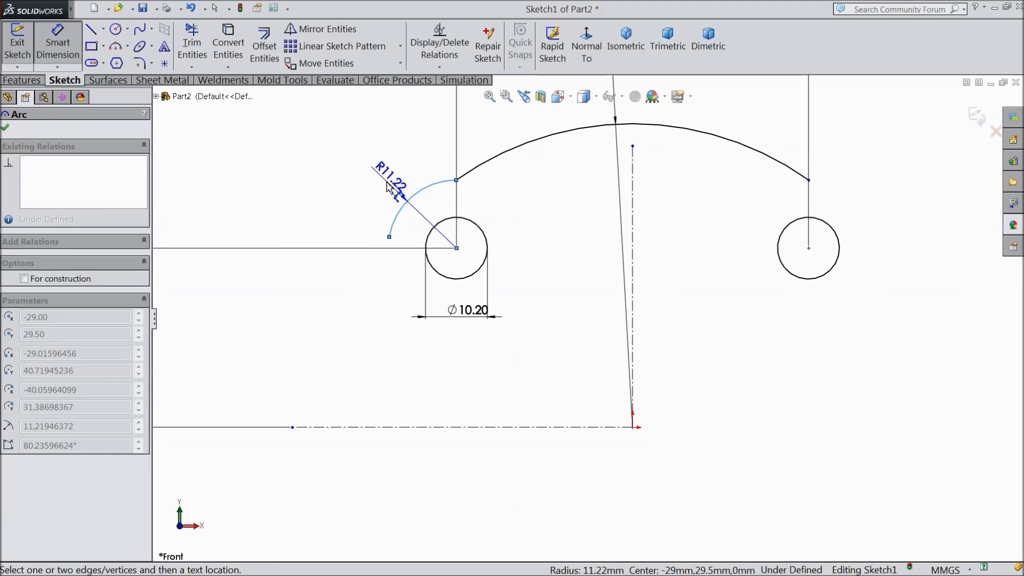
pyautogui.click(388, 192)
pyautogui.write('11')
pyautogui.click(329, 168)
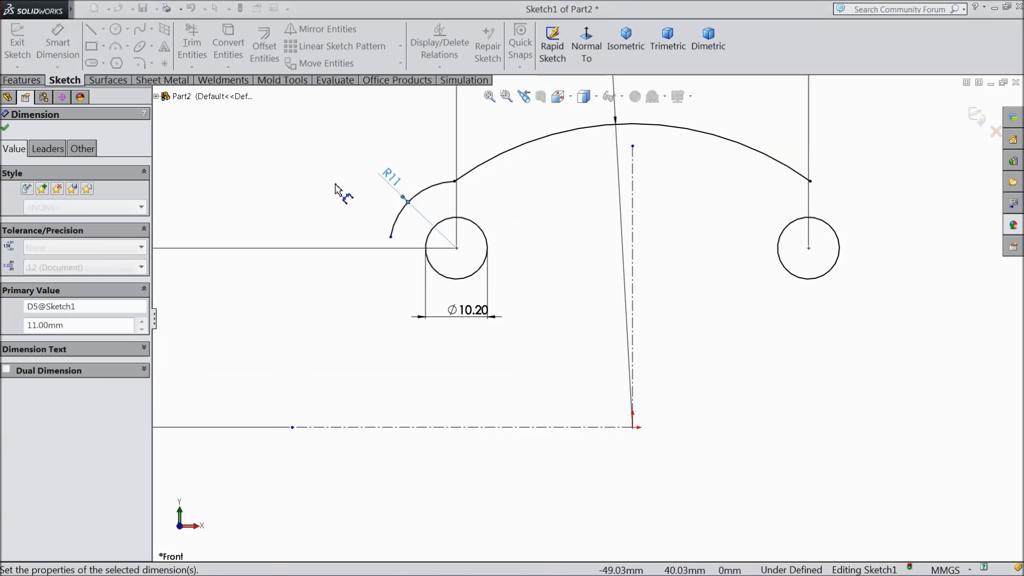
pyautogui.click(6, 128)
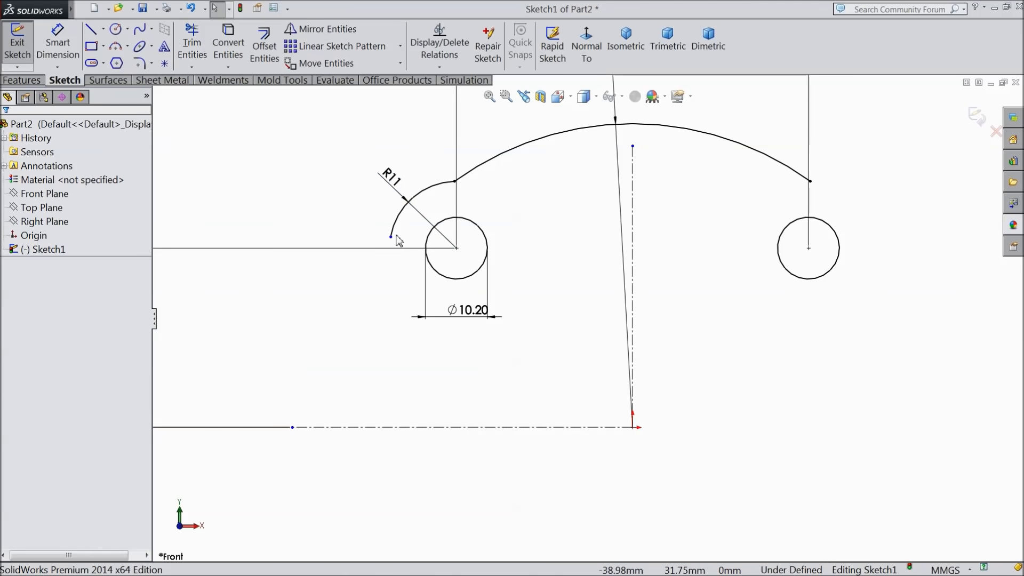
# Extend the R11 arc's lower endpoint to the circle centre's level and add a horizontal relation between these two points.
pyautogui.click(391, 237)
pyautogui.moveTo(391, 250); pyautogui.dragTo(389, 251)
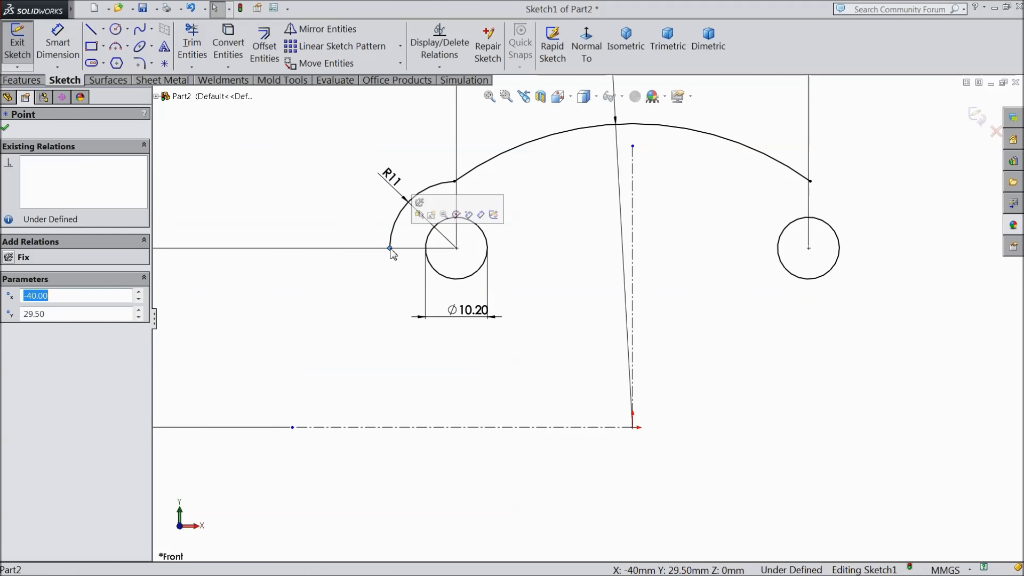
pyautogui.click(456, 248)
pyautogui.keyDown('ctrl'); pyautogui.click(456, 249); pyautogui.keyUp('ctrl')
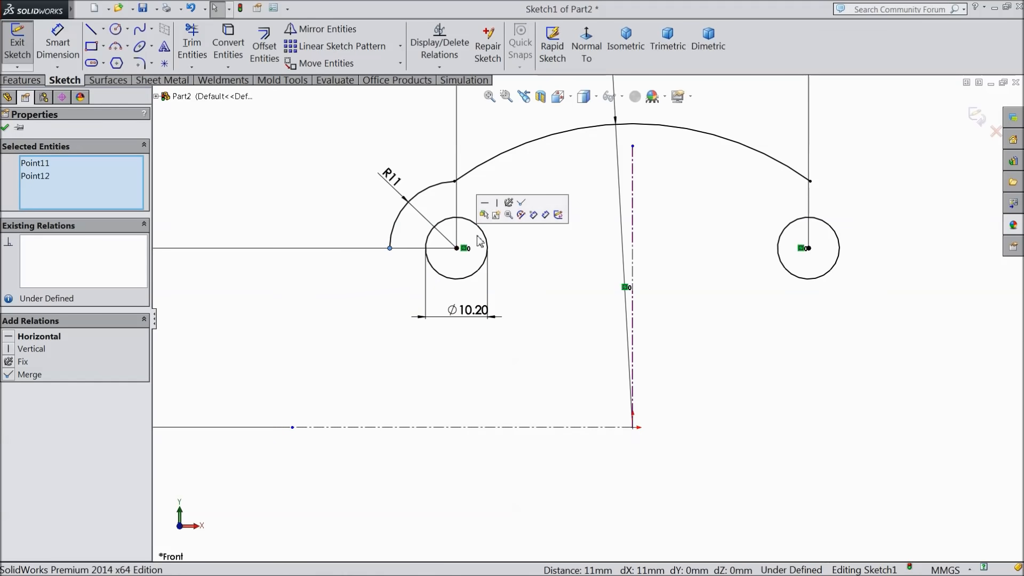
pyautogui.click(485, 214)
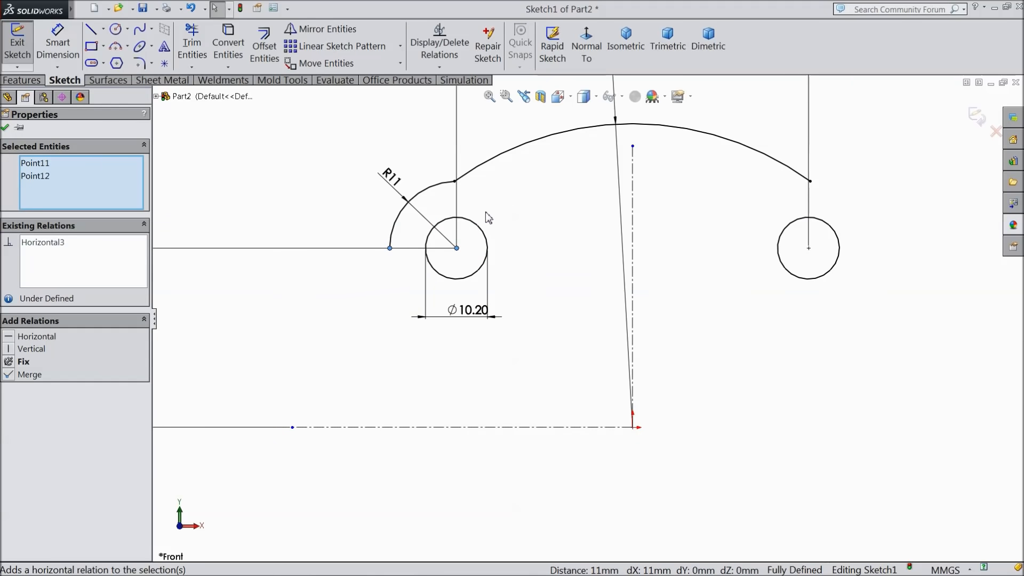
# Sketch a line chain from the R11 arc's lower end: short vertical, short outward diagonal, then a vertical about 24.6 mm long to the horizontal centreline.
pyautogui.click(91, 29)
pyautogui.click(390, 248)
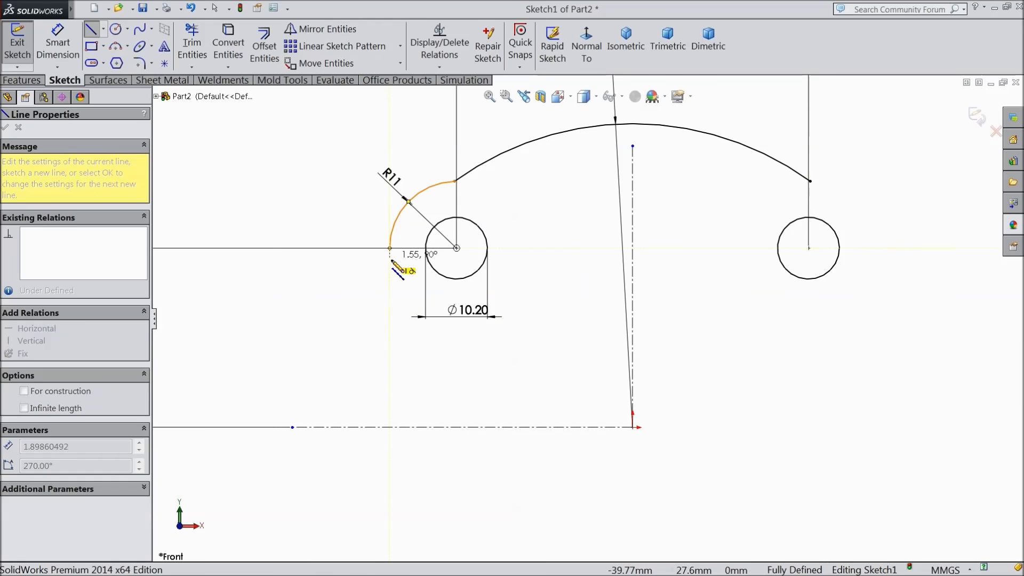
pyautogui.click(390, 264)
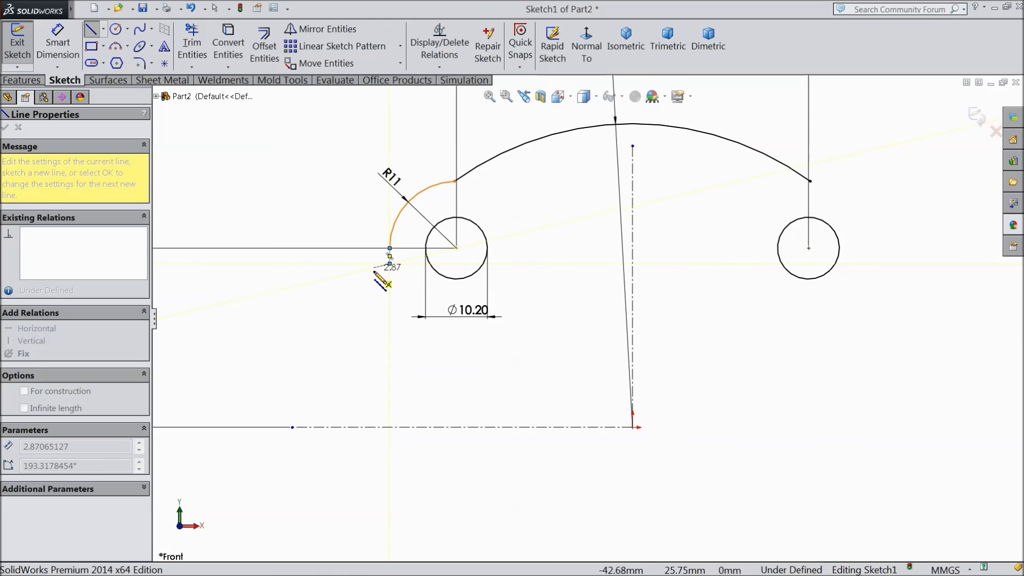
pyautogui.click(365, 277)
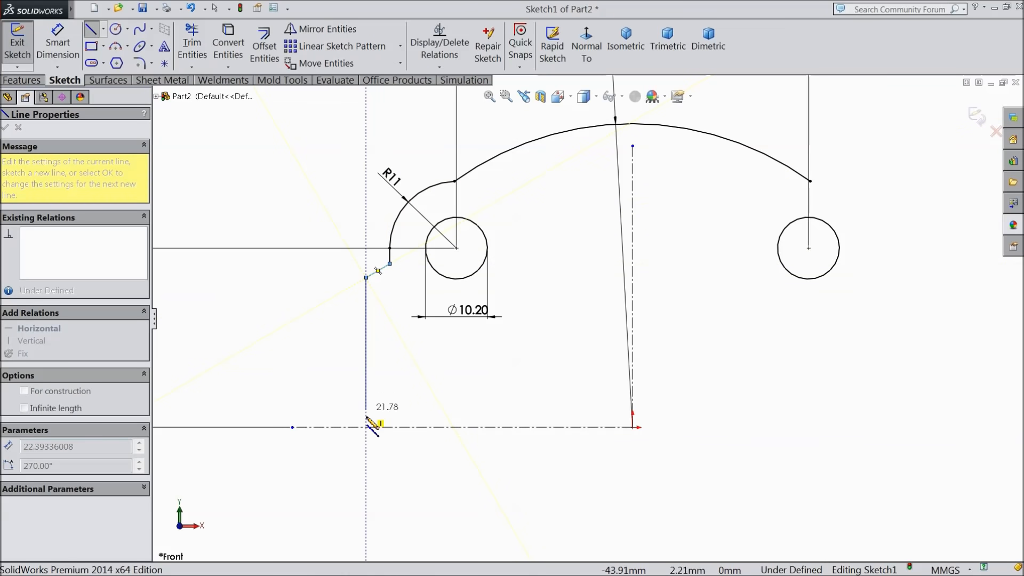
pyautogui.click(366, 426)
pyautogui.rightClick(304, 346)
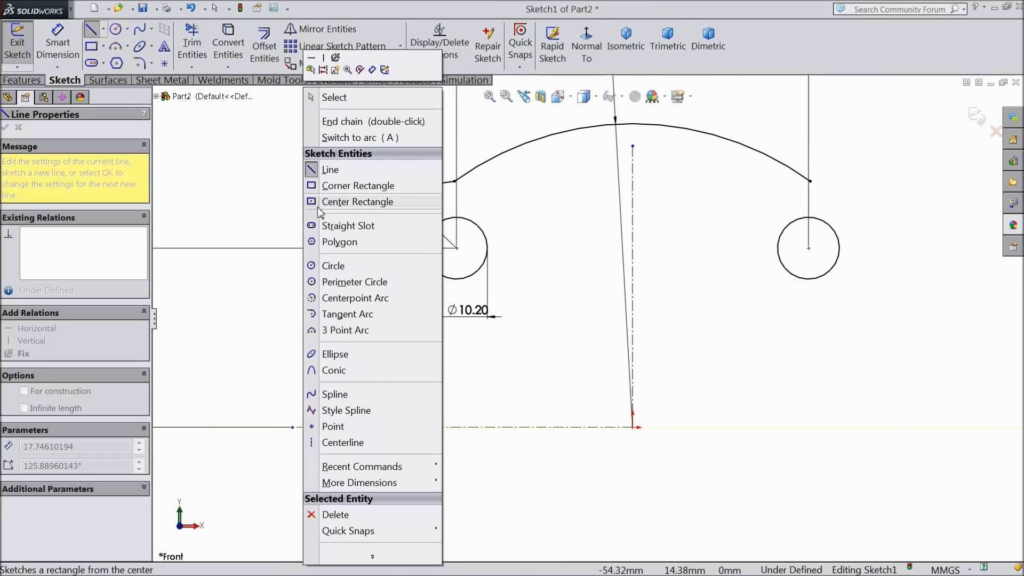
pyautogui.click(323, 100)
# Dimension the distance between the vertical centreline and the long left vertical line as 84/2 mm.
pyautogui.click(57, 46)
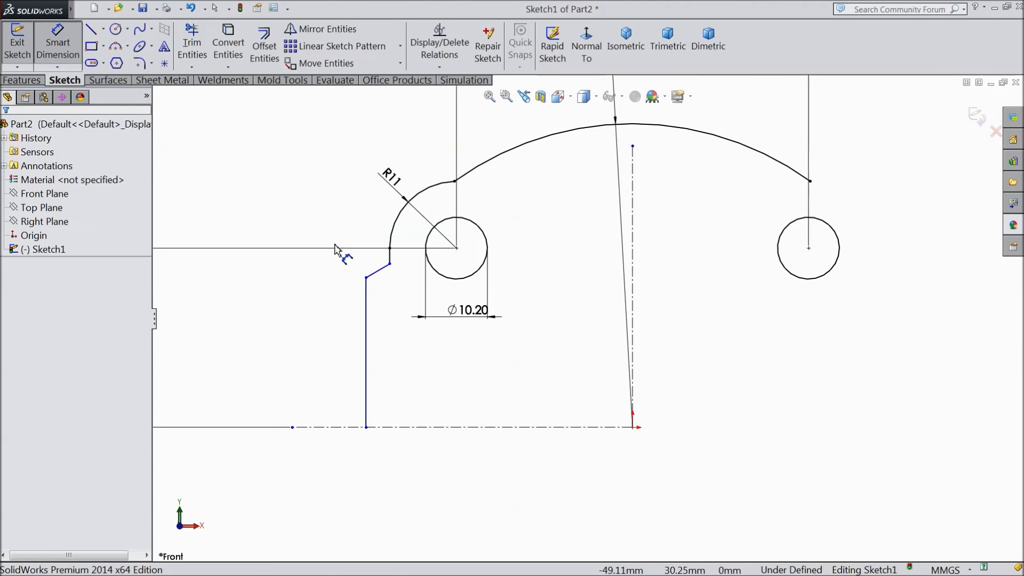
pyautogui.scroll(2, 334, 243)
pyautogui.scroll(-2, 514, 389)
pyautogui.scroll(1, 603, 363)
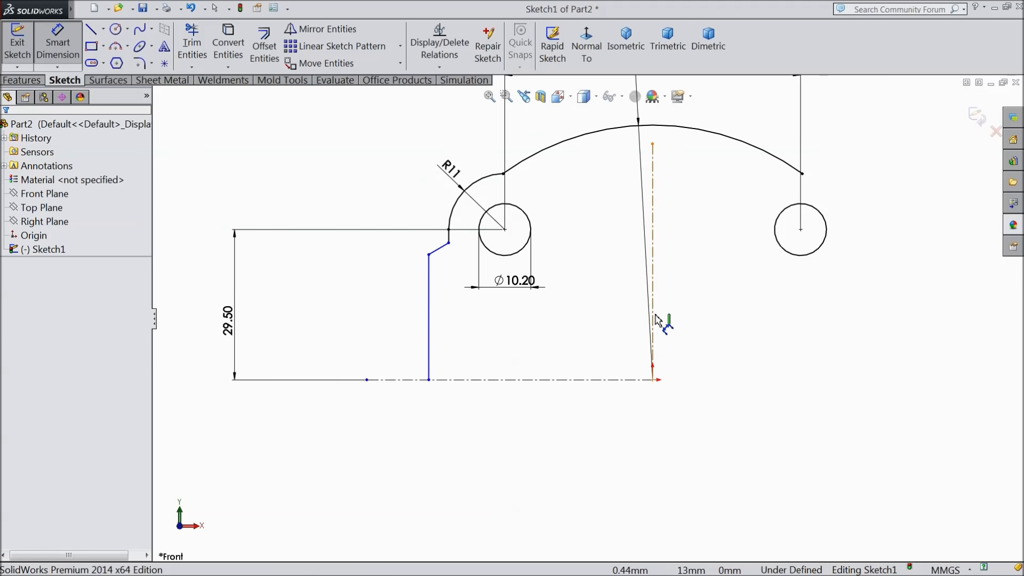
pyautogui.click(652, 319)
pyautogui.click(429, 341)
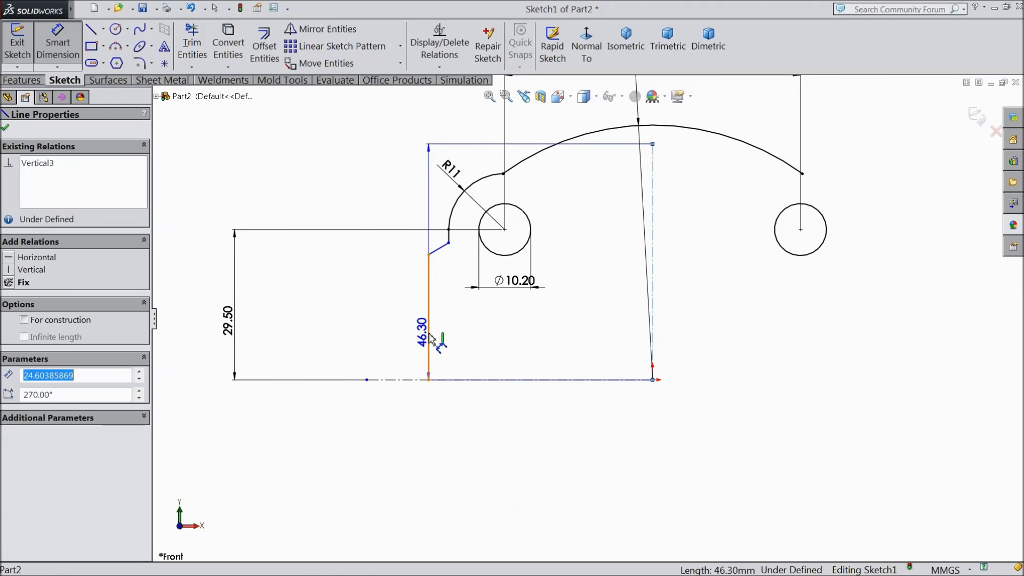
pyautogui.click(511, 430)
pyautogui.write('84/2')
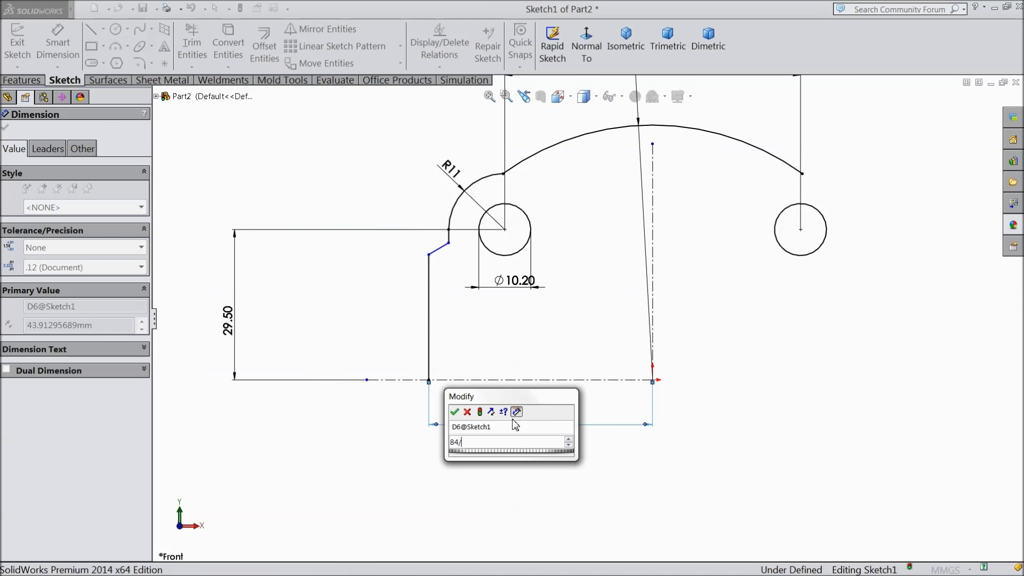
pyautogui.click(455, 411)
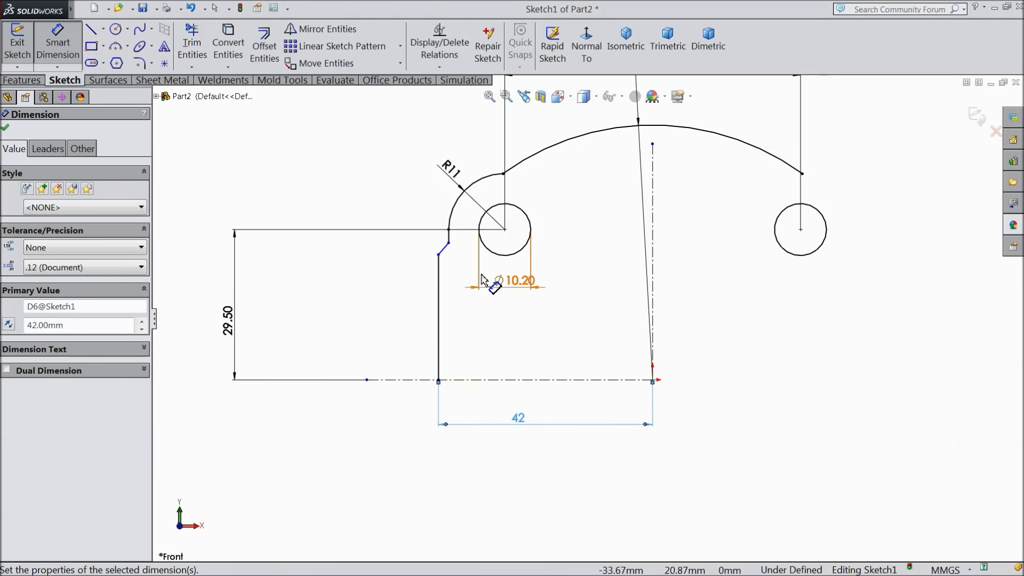
# Add a 1.5 mm sketch fillet at the corner between the short vertical line and the diagonal line.
pyautogui.scroll(-2, 467, 290)
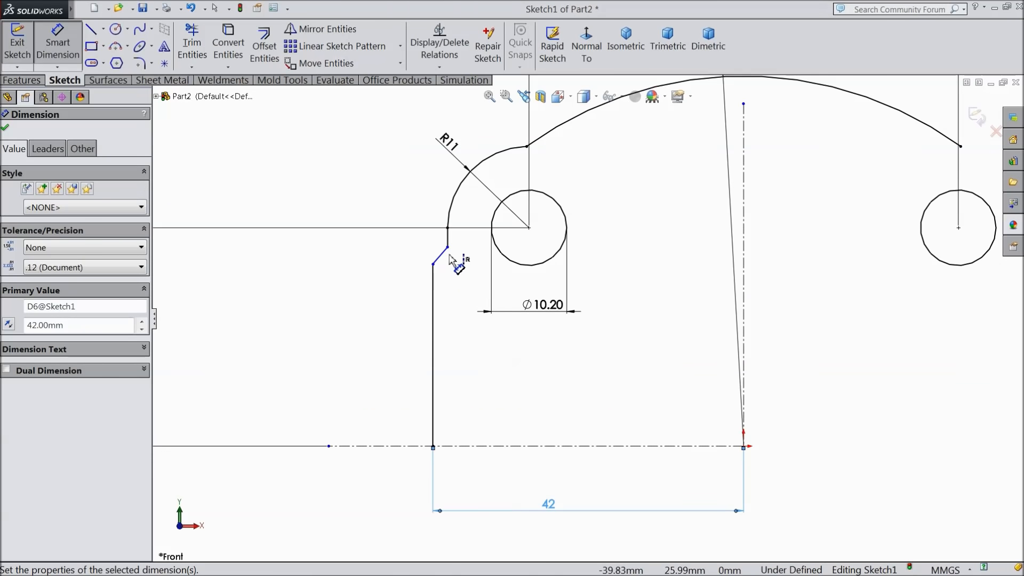
pyautogui.click(140, 63)
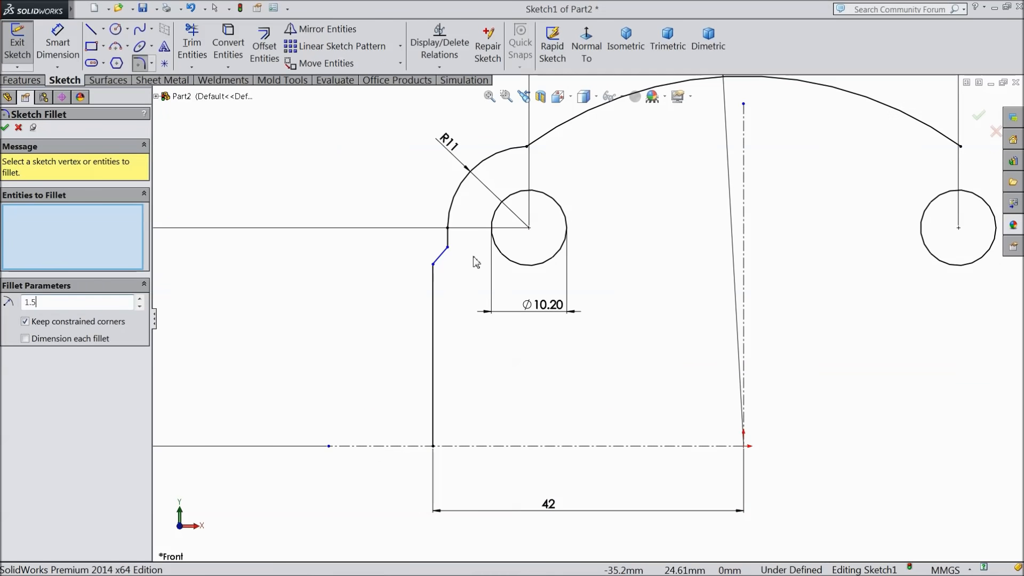
pyautogui.click(446, 247)
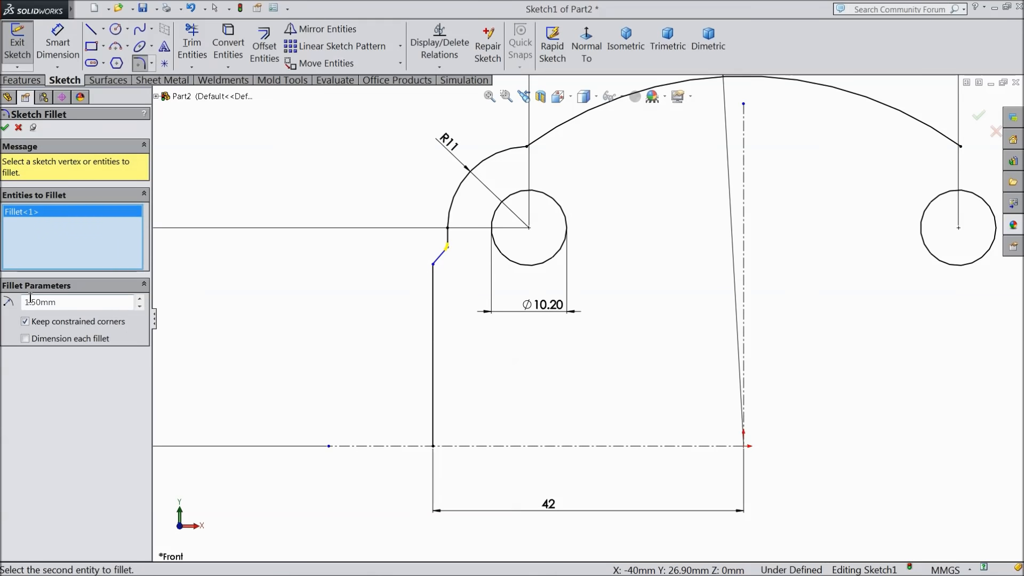
pyautogui.click(6, 128)
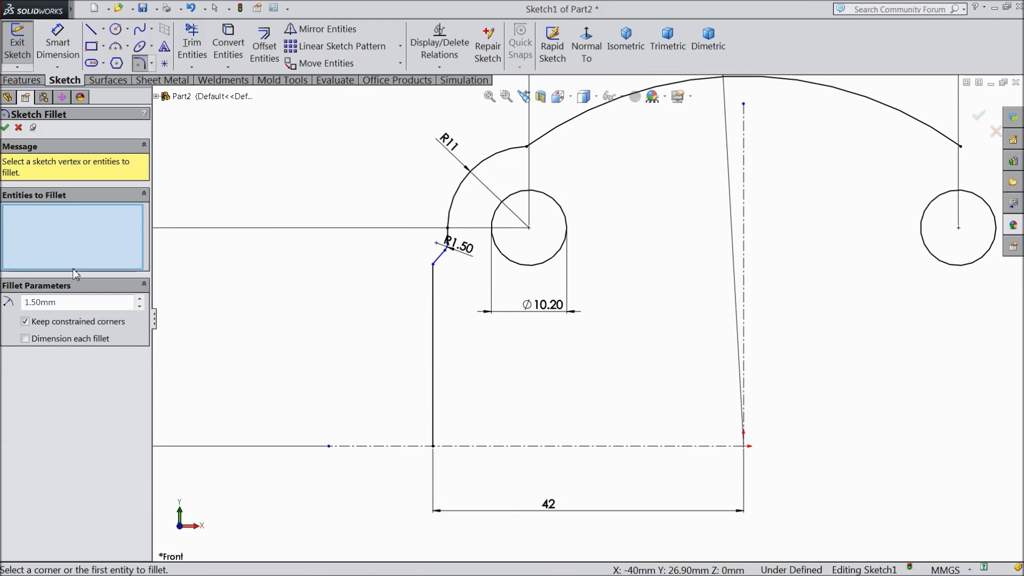
# Add a 5 mm sketch fillet where the R11 arc meets the large R50 arc.
pyautogui.write('5')
pyautogui.click(527, 145)
pyautogui.click(5, 129)
pyautogui.click(5, 129)
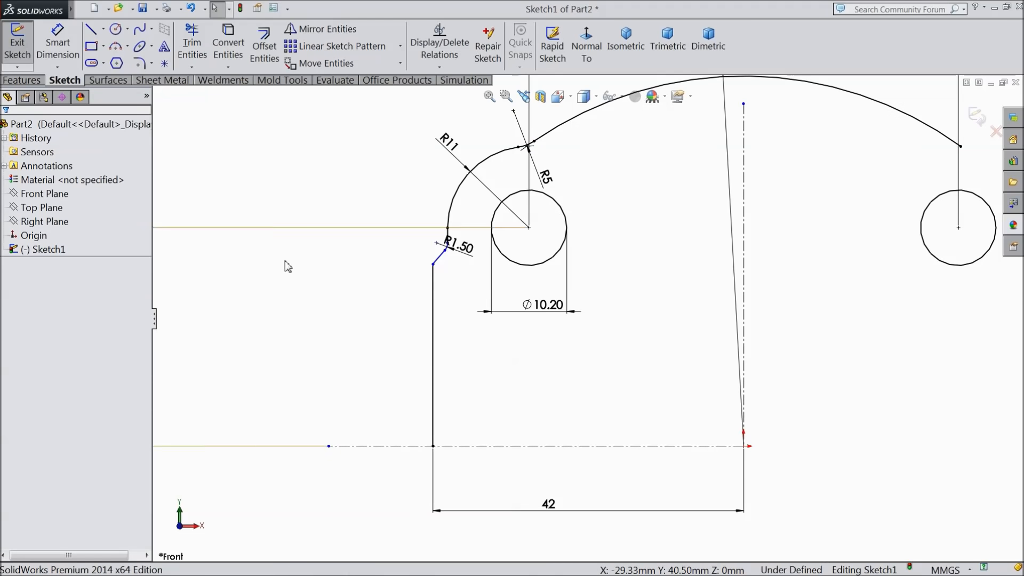
pyautogui.scroll(3, 327, 286)
pyautogui.scroll(-5, 831, 288)
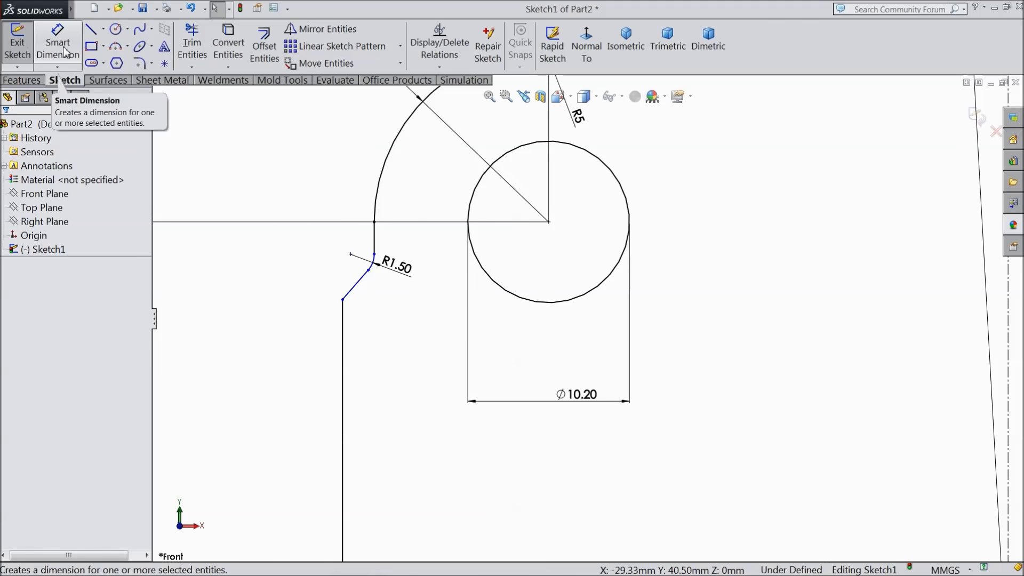
pyautogui.scroll(8, 528, 213)
pyautogui.scroll(-2, 820, 386)
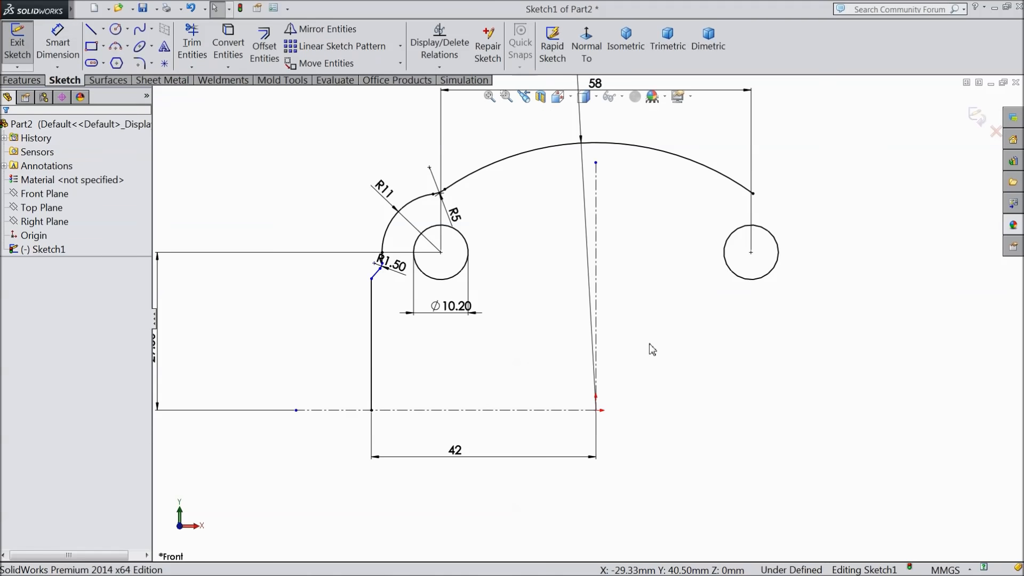
pyautogui.scroll(-2, 338, 258)
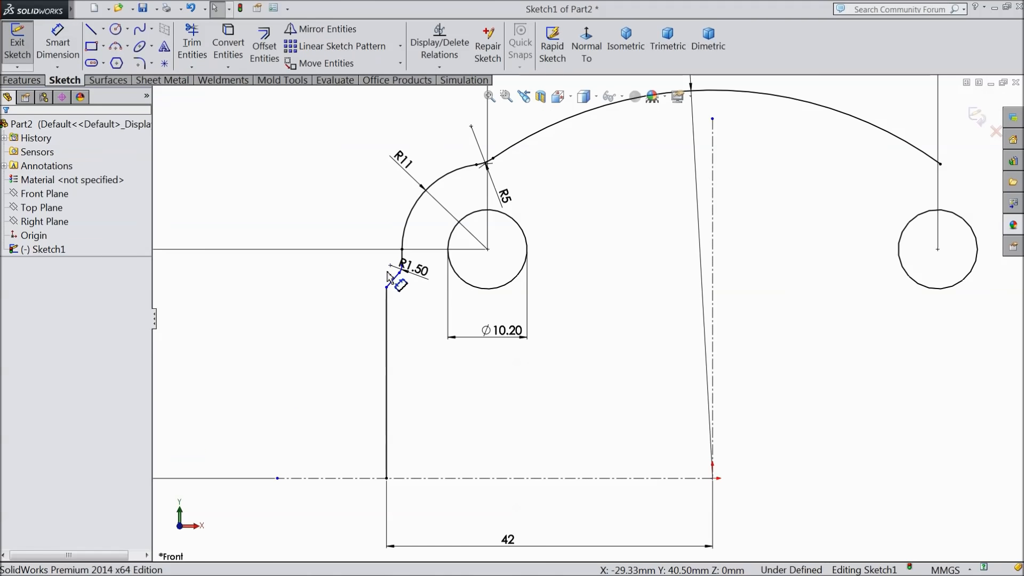
# Mirror the left-side outline, including the R5, R11 and R1.5 arcs and the connected lines, about the vertical centreline.
pyautogui.click(318, 32)
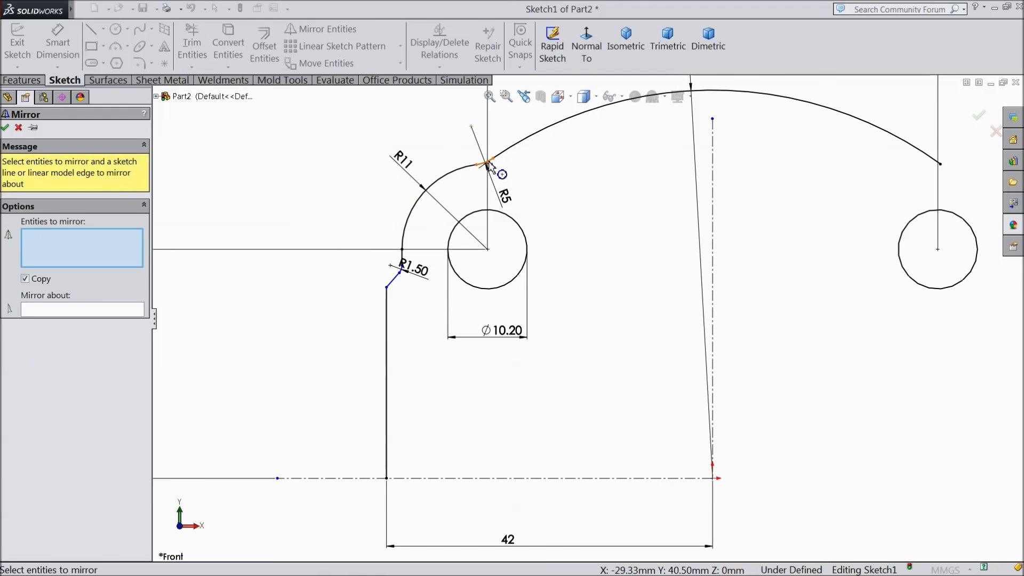
pyautogui.click(488, 163)
pyautogui.click(460, 172)
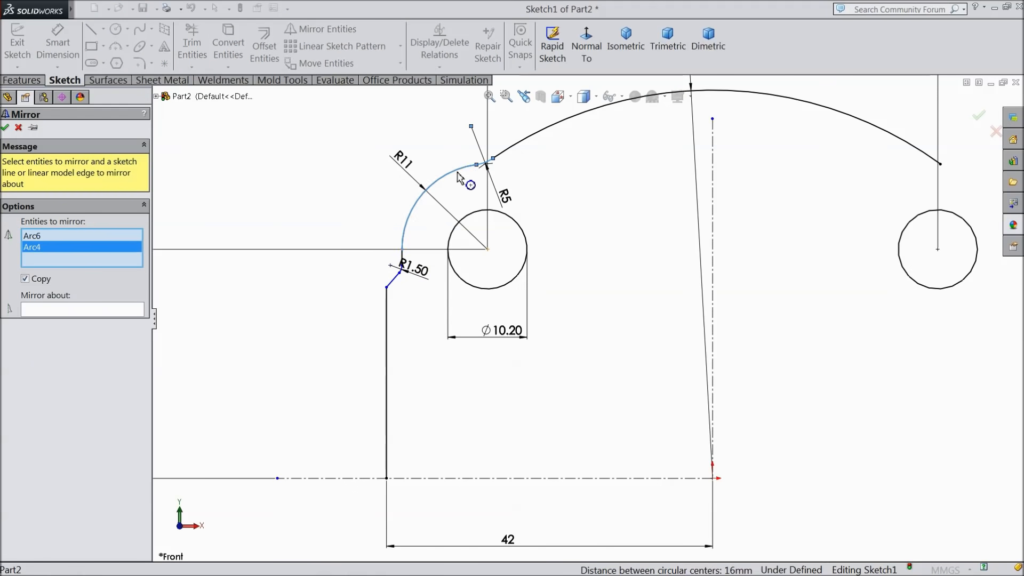
pyautogui.click(398, 273)
pyautogui.scroll(-4, 418, 273)
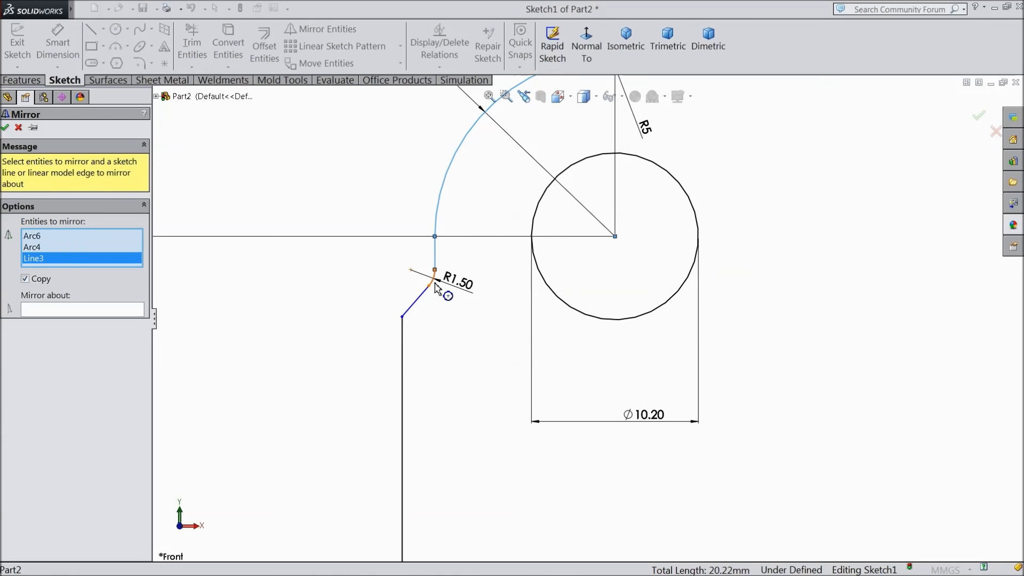
pyautogui.click(432, 281)
pyautogui.click(416, 300)
pyautogui.click(402, 338)
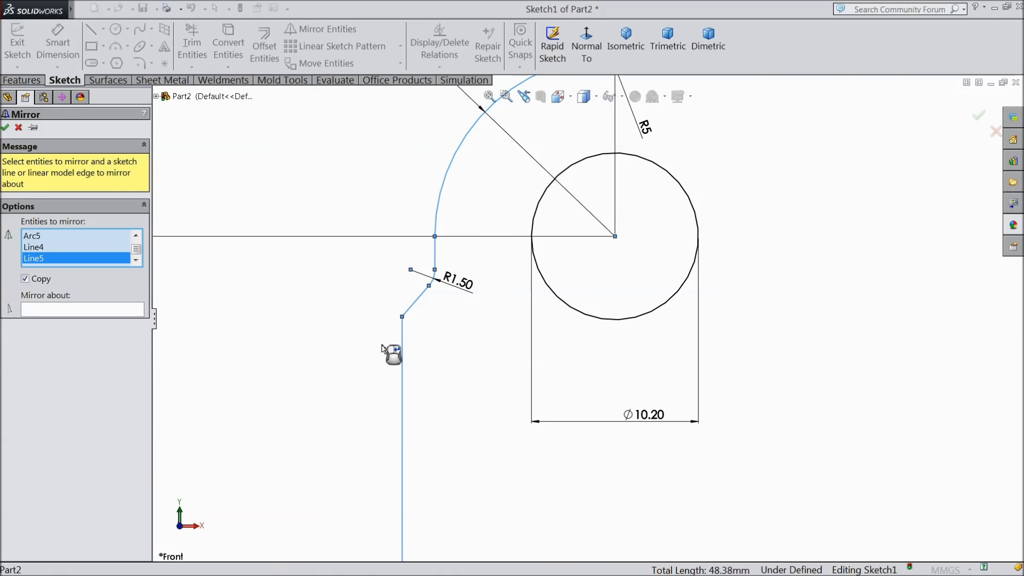
pyautogui.scroll(5, 377, 343)
pyautogui.scroll(4, 641, 380)
pyautogui.scroll(-2, 793, 372)
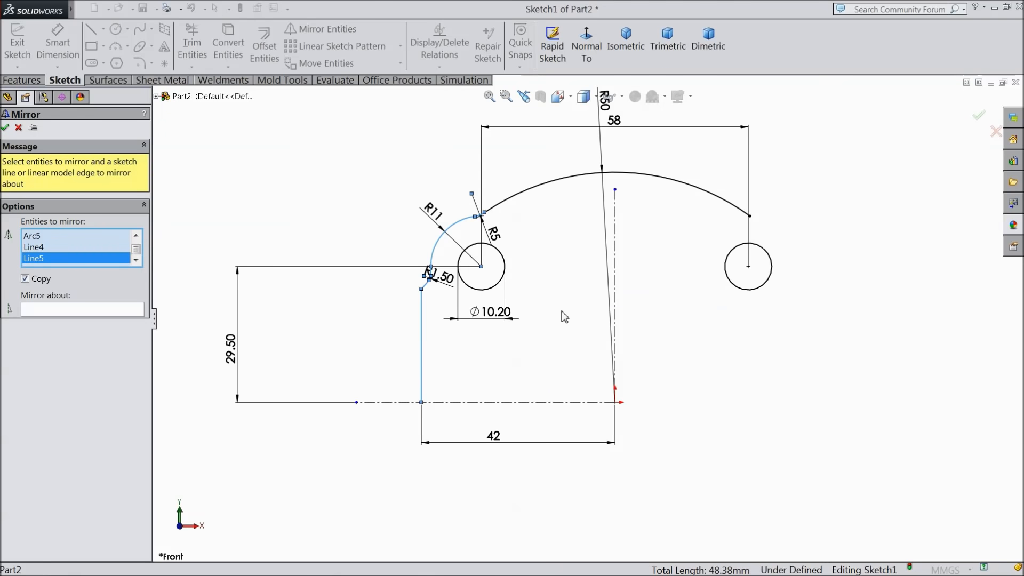
pyautogui.click(61, 310)
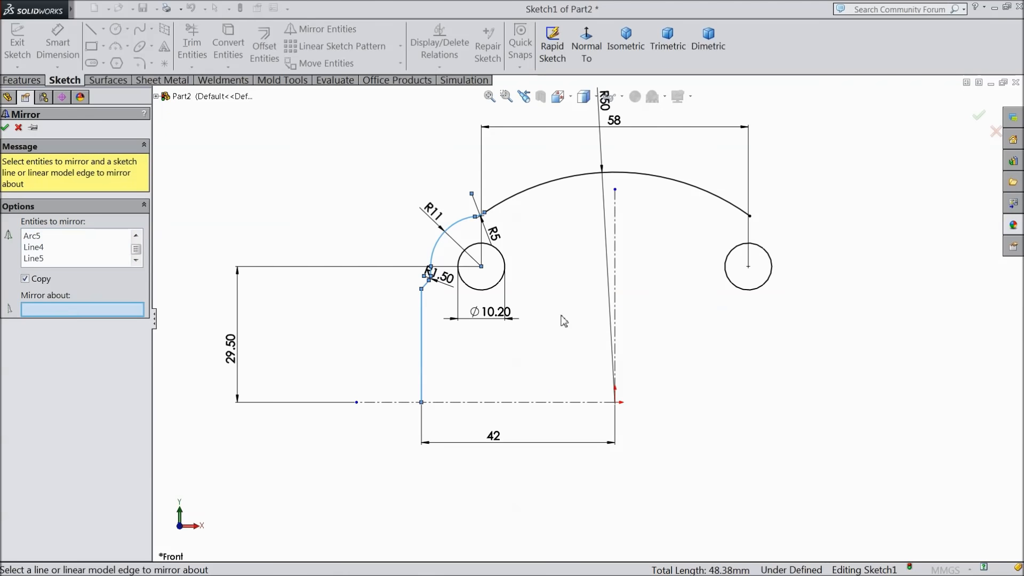
pyautogui.click(615, 279)
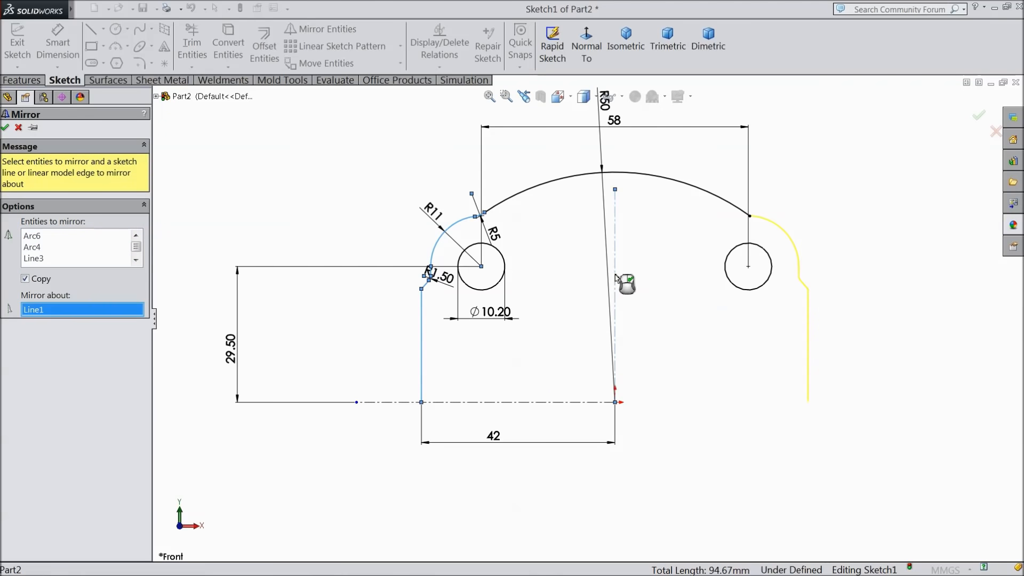
pyautogui.click(6, 128)
# Mirror the whole upper half of the profile, including both 10.2 mm circles, about the horizontal centreline.
pyautogui.moveTo(899, 144)
pyautogui.mouseDown()
pyautogui.moveTo(709, 336)
pyautogui.moveTo(347, 379)
pyautogui.mouseUp()
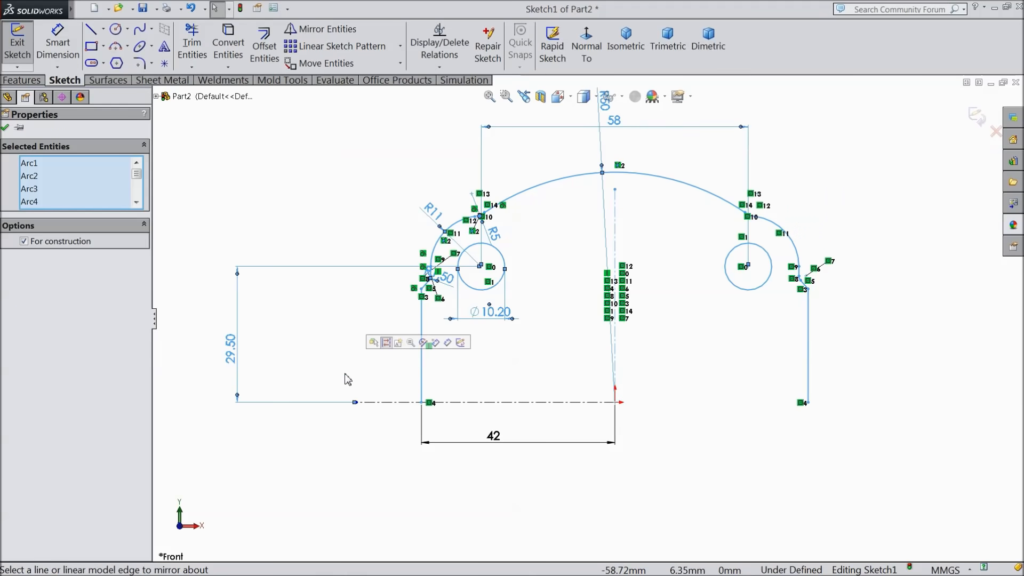
pyautogui.click(342, 29)
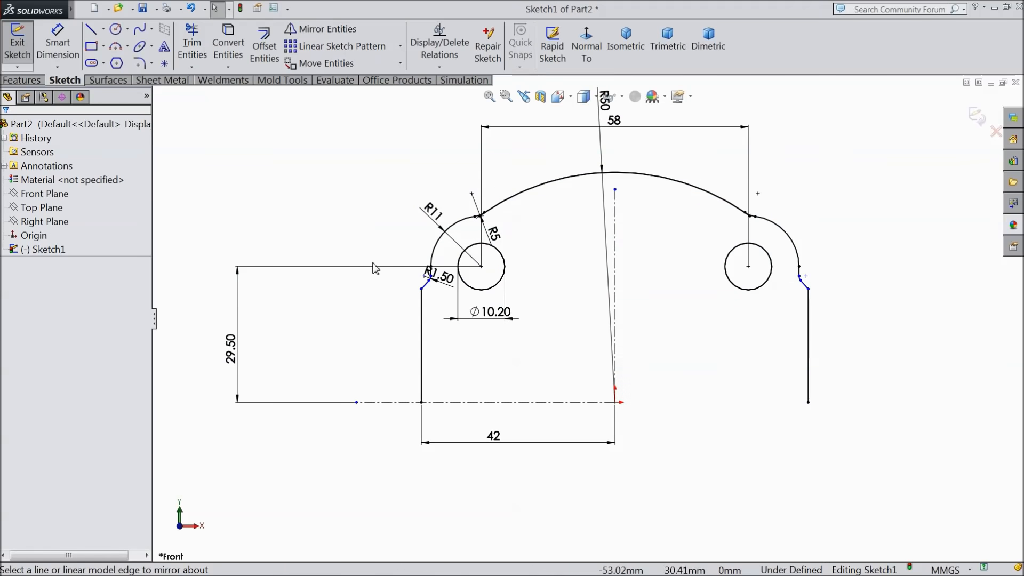
pyautogui.click(325, 31)
pyautogui.moveTo(897, 147)
pyautogui.mouseDown()
pyautogui.moveTo(564, 366)
pyautogui.moveTo(354, 369)
pyautogui.mouseUp()
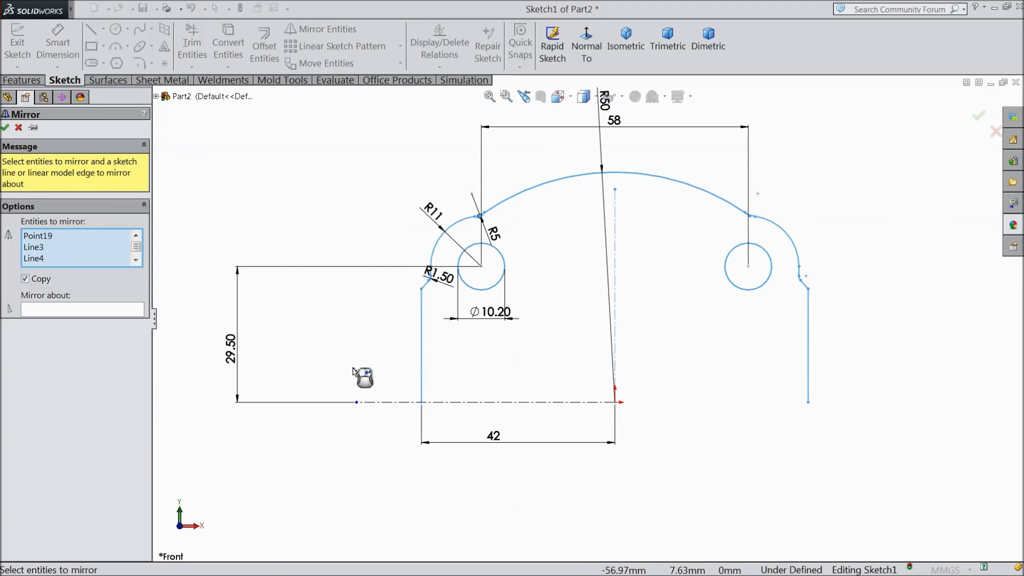
pyautogui.click(97, 313)
pyautogui.click(496, 403)
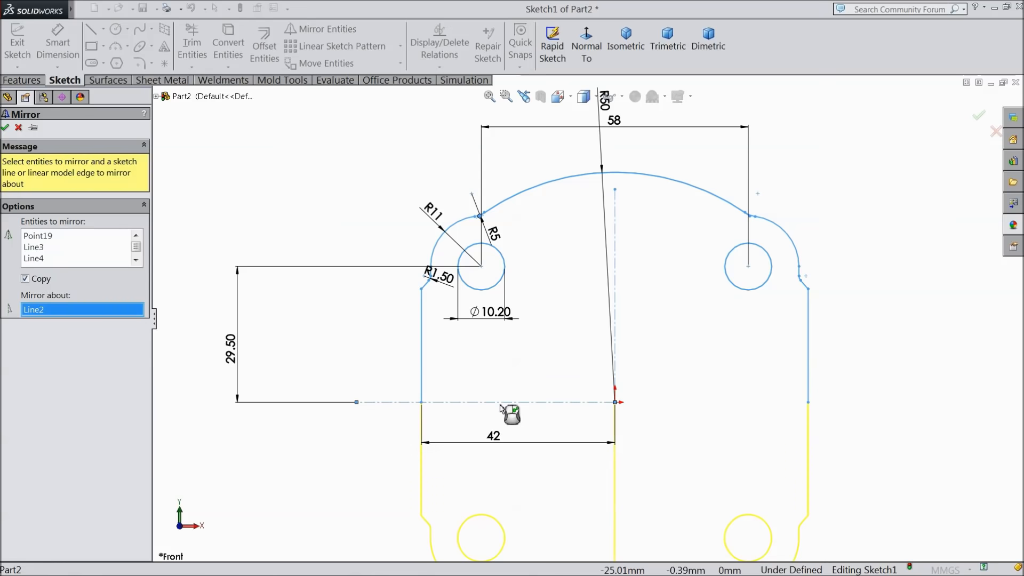
pyautogui.scroll(3, 515, 415)
pyautogui.scroll(-2, 647, 429)
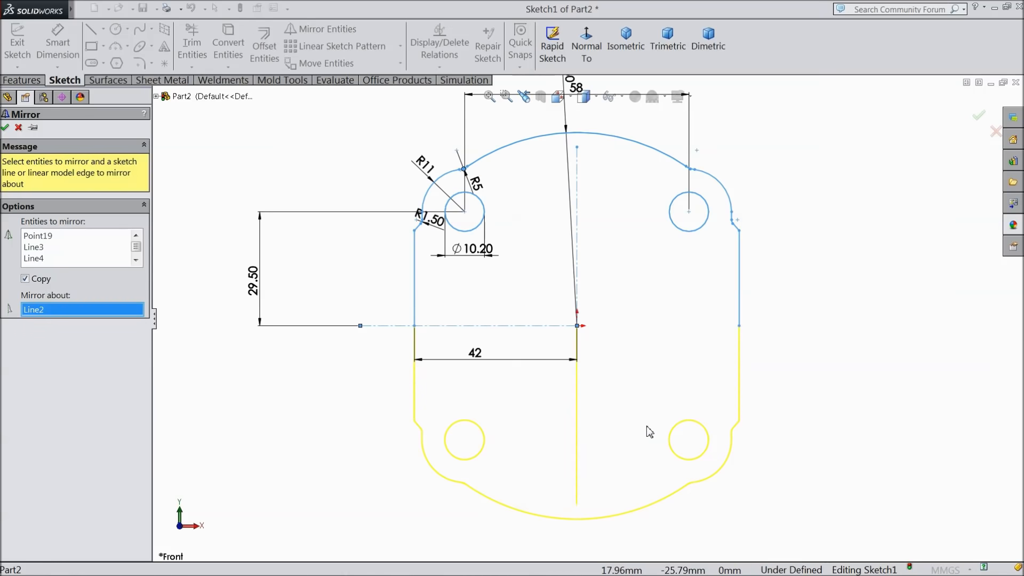
pyautogui.click(6, 127)
pyautogui.press('f')
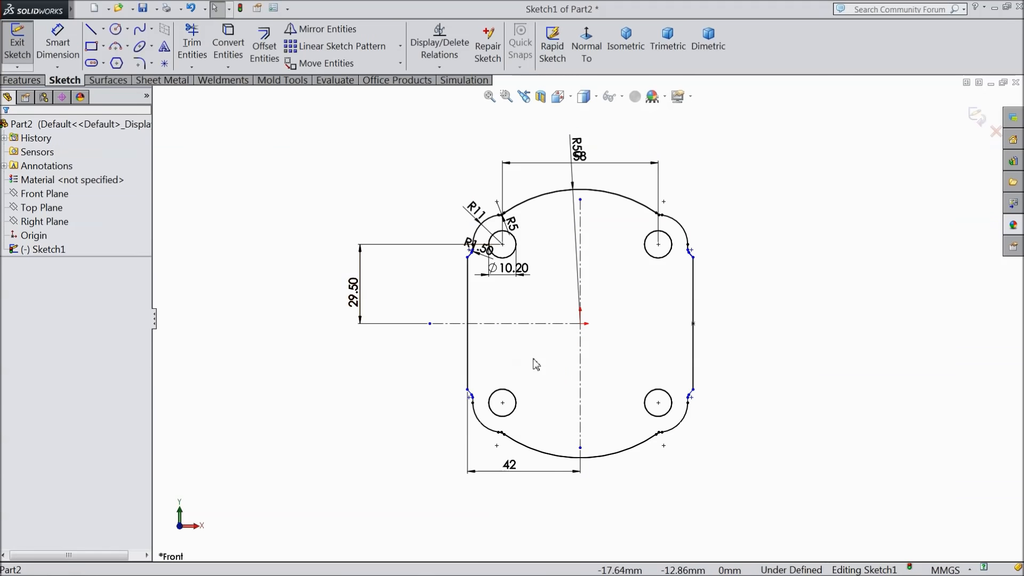
# Extrude the closed plate region, leaving out the four circles, as a blind boss with a depth of 12 mm.
pyautogui.scroll(-2, 536, 363)
pyautogui.scroll(2, 559, 329)
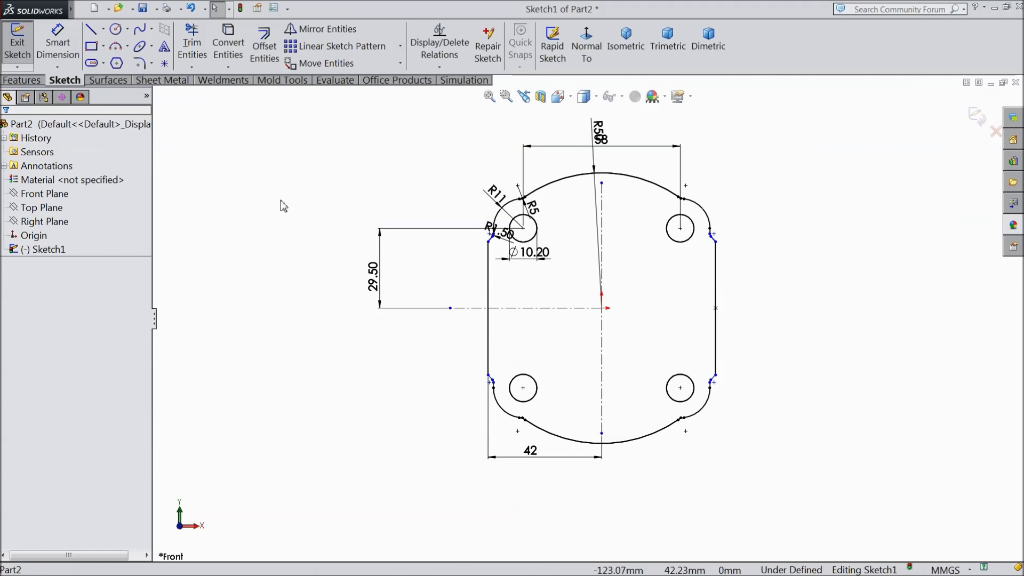
pyautogui.click(22, 80)
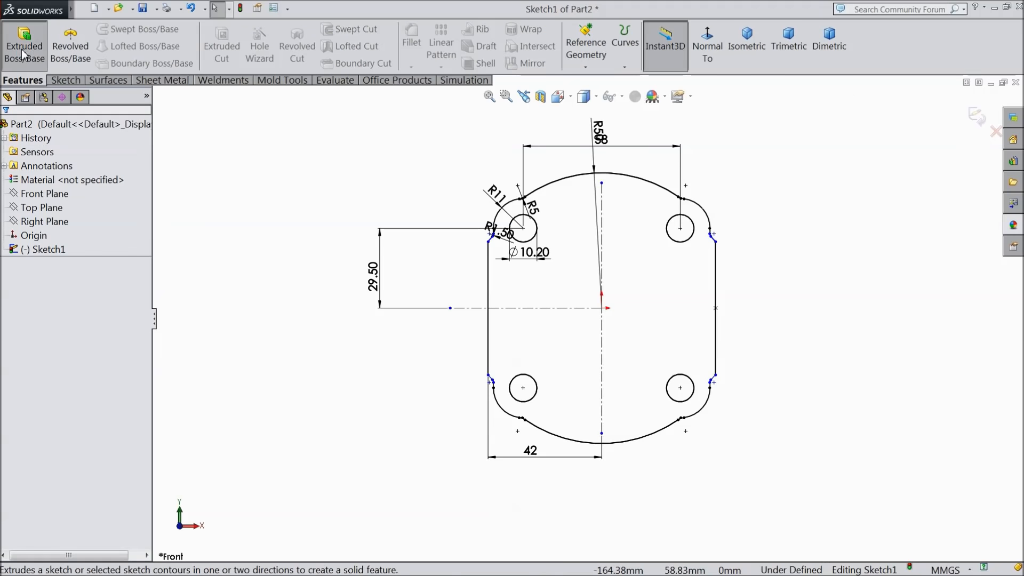
pyautogui.click(24, 49)
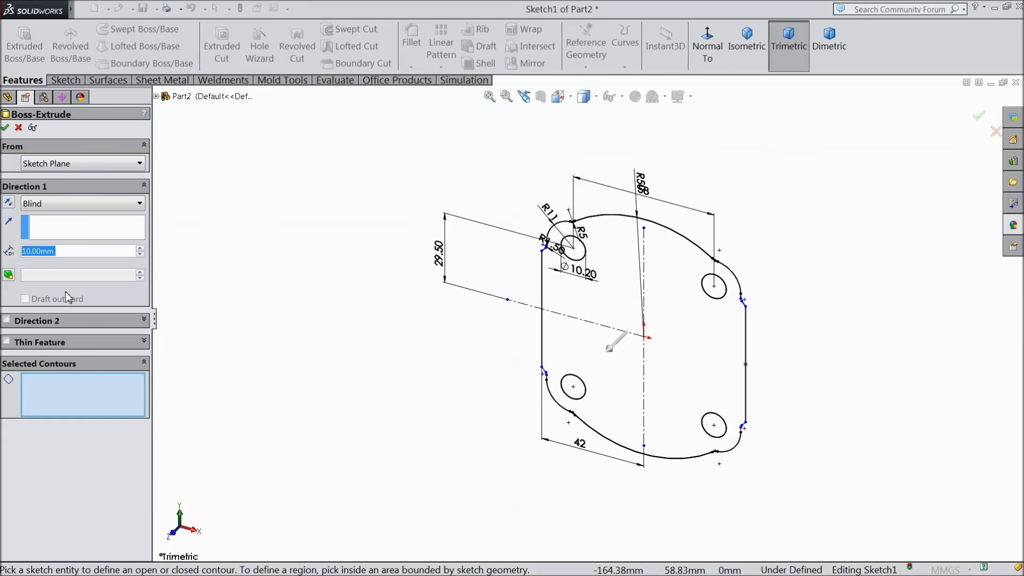
pyautogui.click(588, 368)
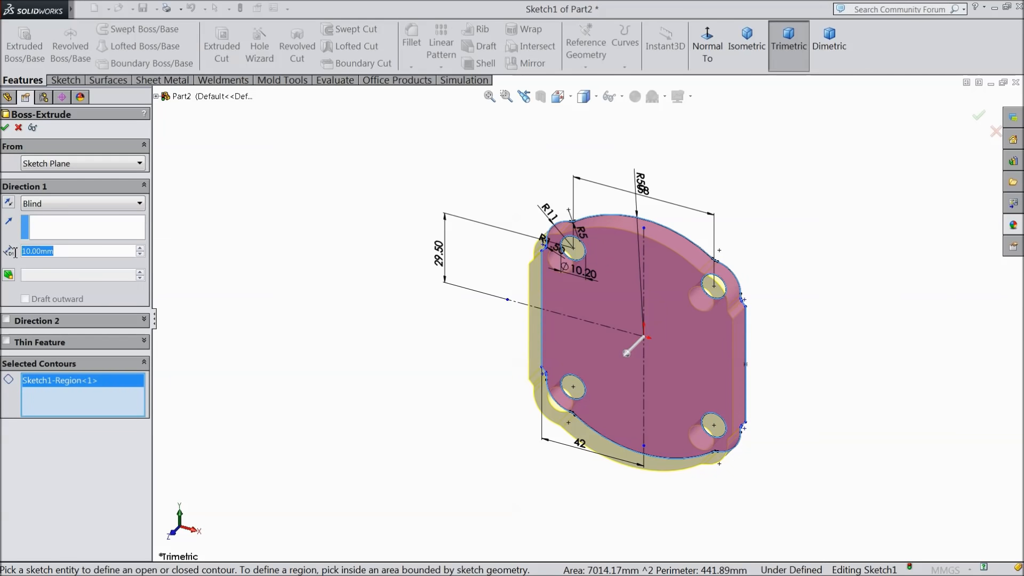
pyautogui.write('12')
pyautogui.press('Return')
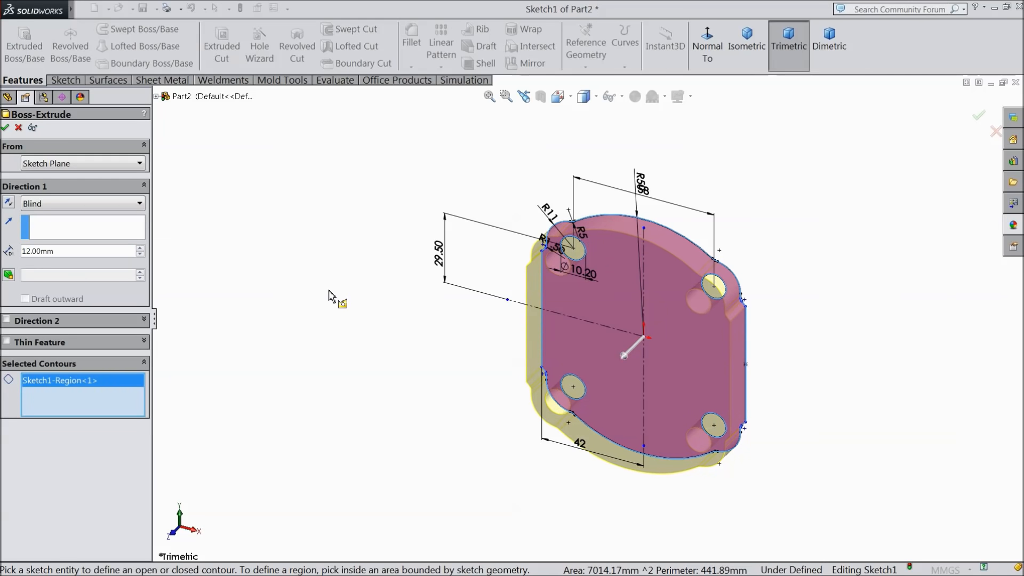
pyautogui.click(5, 129)
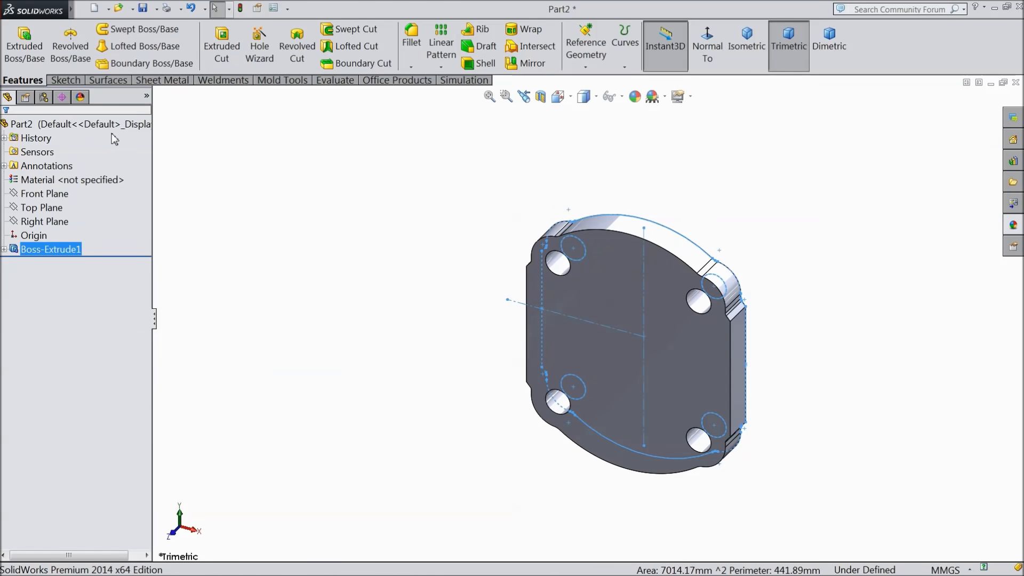
# Start a new sketch on the plate's large front face and orient the view normal to it.
pyautogui.scroll(-2, 656, 350)
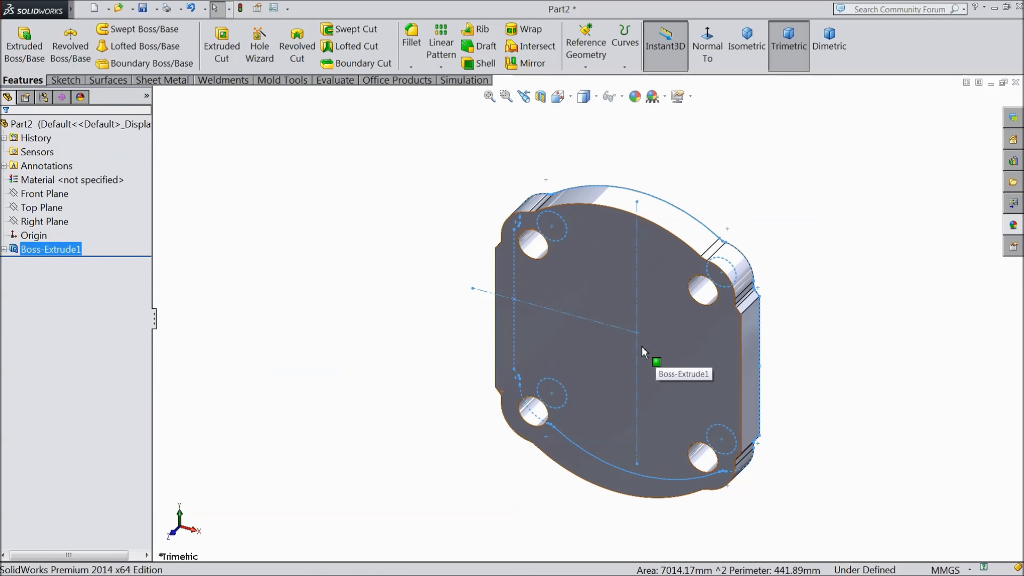
pyautogui.click(641, 347)
pyautogui.click(686, 314)
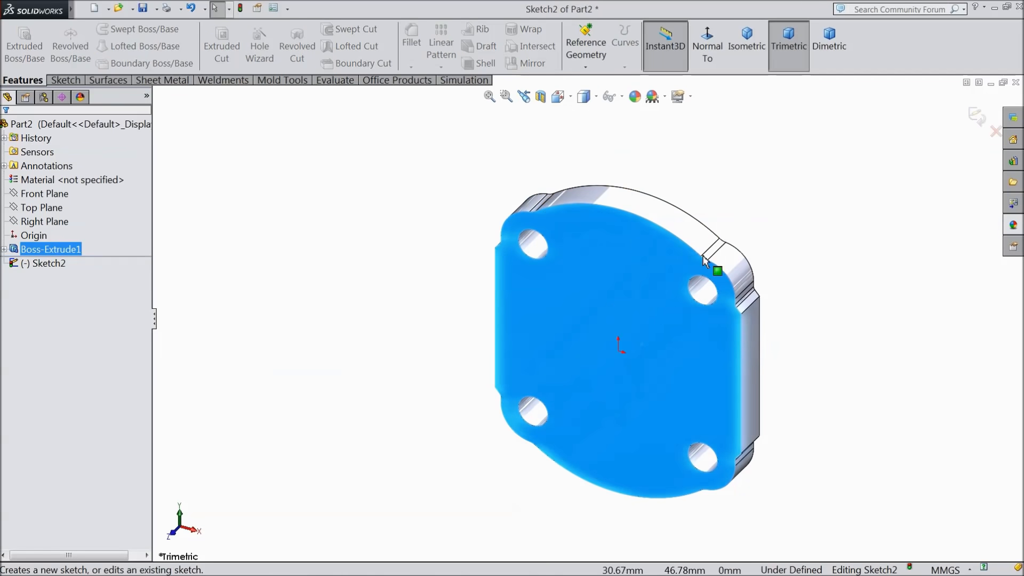
pyautogui.click(705, 53)
pyautogui.click(76, 81)
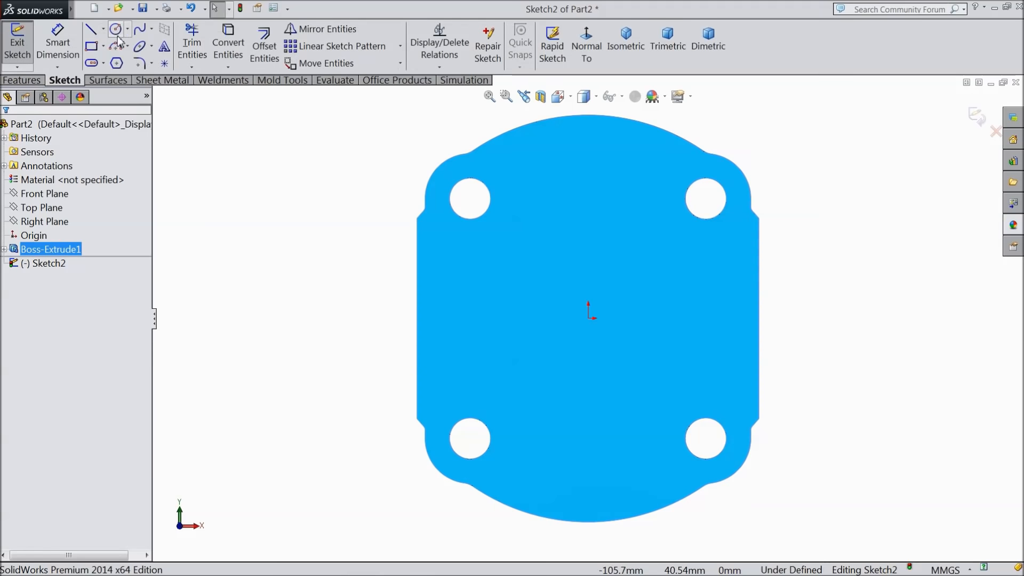
# Draw a vertical centreline from above the origin down to it, and a horizontal centreline about 20 mm long from the origin towards positive X.
pyautogui.click(104, 30)
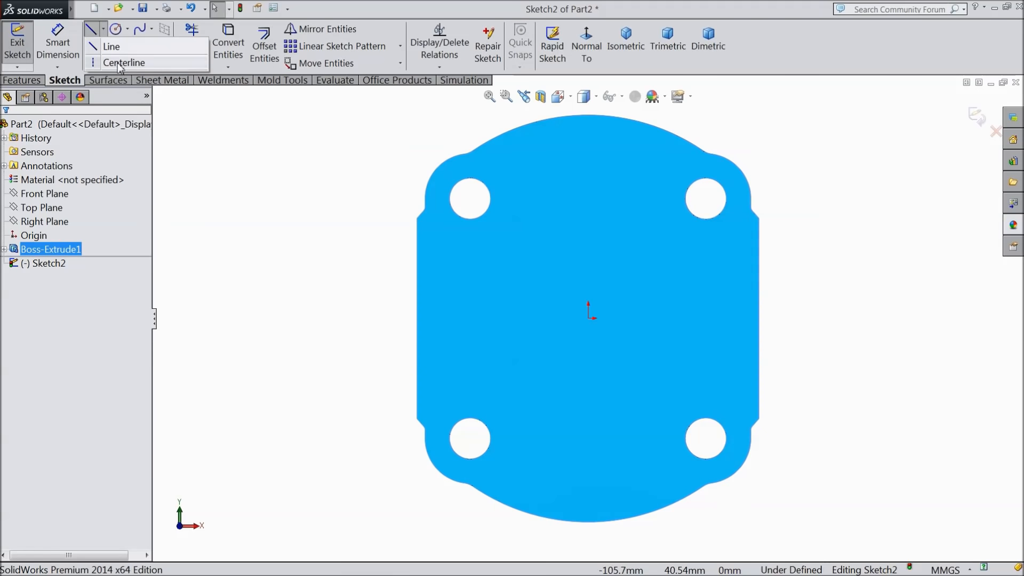
pyautogui.click(120, 64)
pyautogui.click(588, 199)
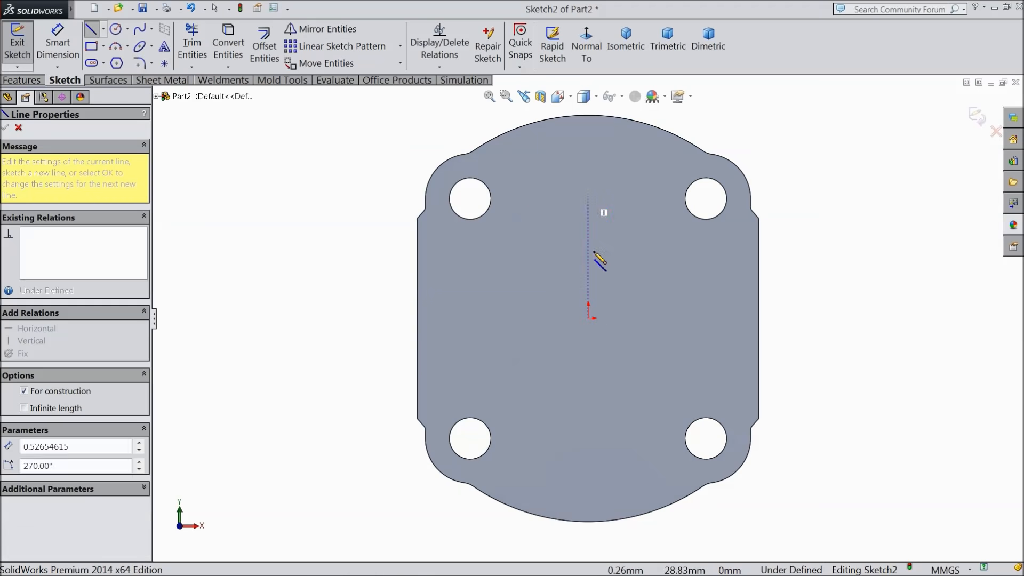
pyautogui.click(589, 318)
pyautogui.rightClick(685, 288)
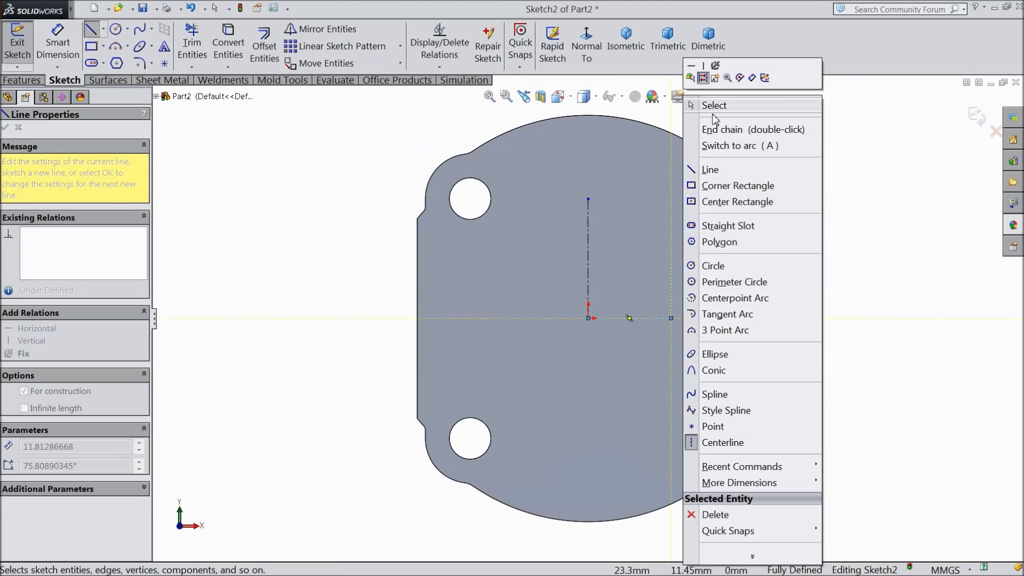
pyautogui.click(712, 106)
# Sketch a circle of about 16.6 mm radius centred on the vertical centreline, about 22.8 mm above the origin.
pyautogui.click(116, 32)
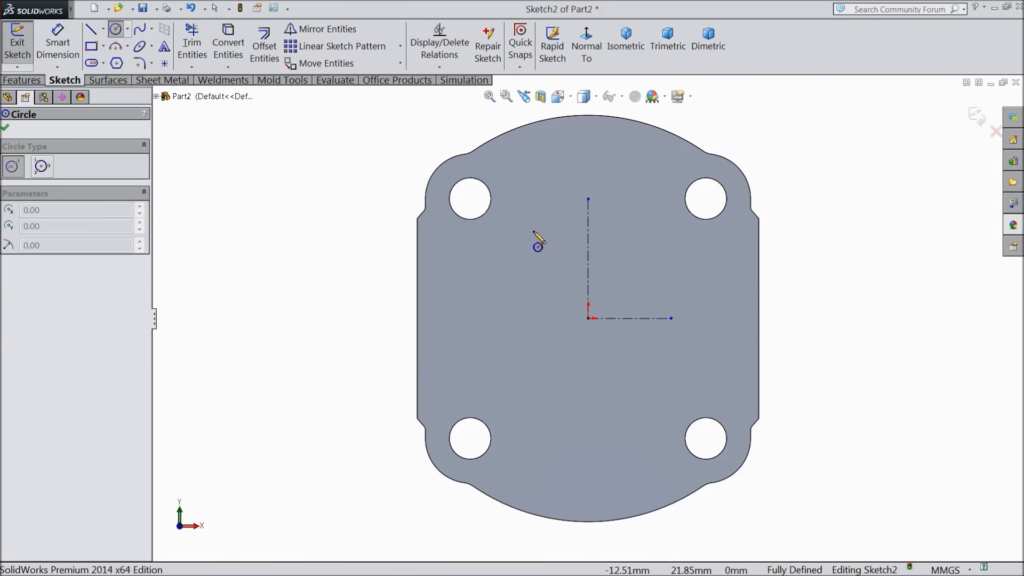
pyautogui.click(588, 226)
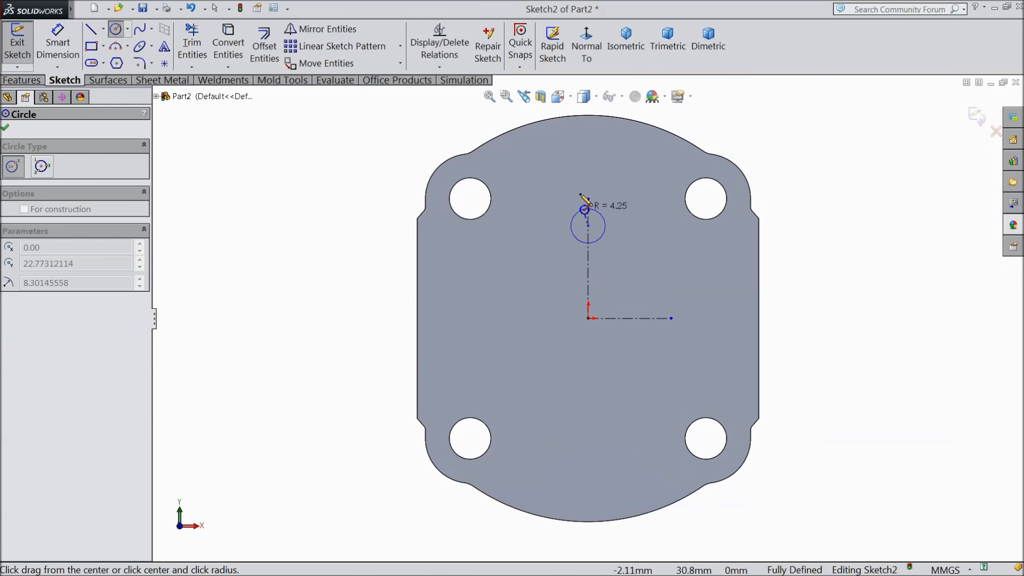
pyautogui.click(580, 161)
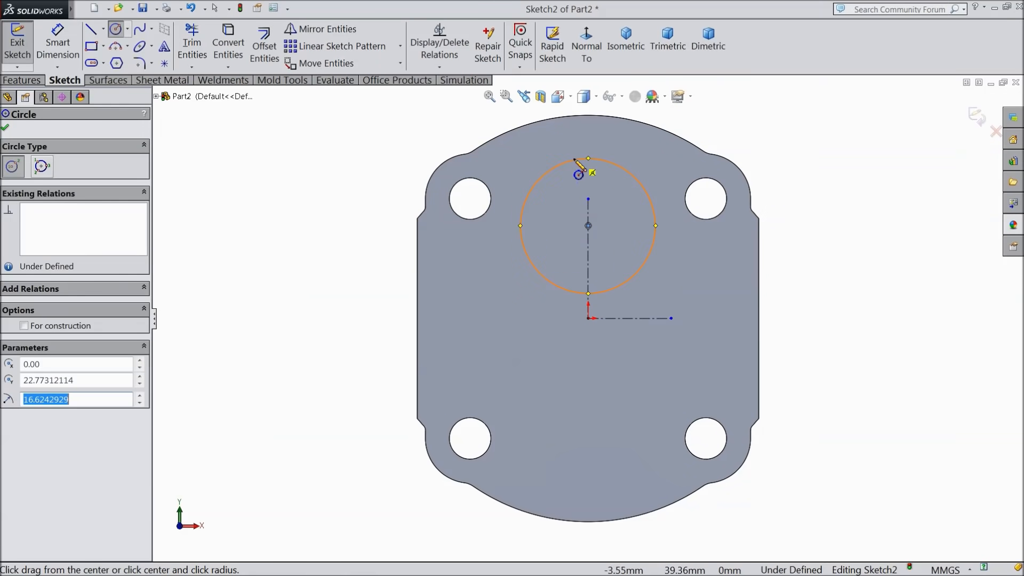
# Dimension the circle's diameter as 20.85 mm multiplied by 2.
pyautogui.click(56, 47)
pyautogui.click(545, 171)
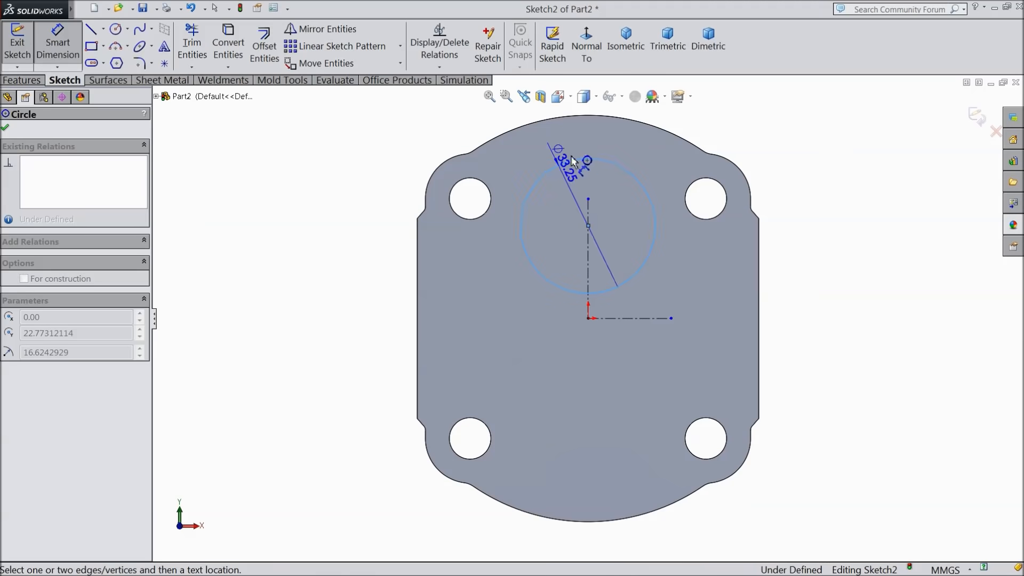
pyautogui.click(589, 144)
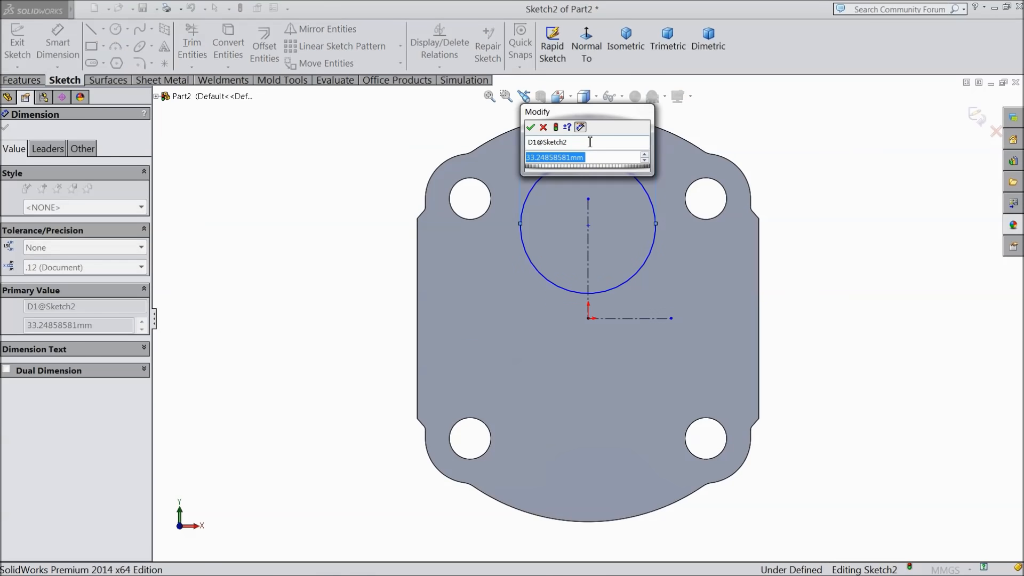
pyautogui.write('20.85')
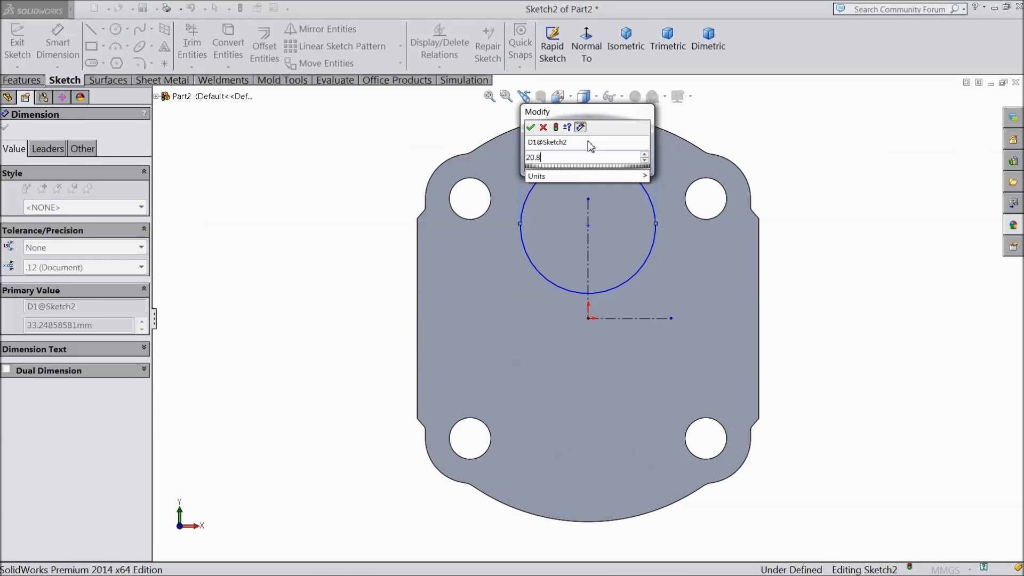
pyautogui.click(530, 127)
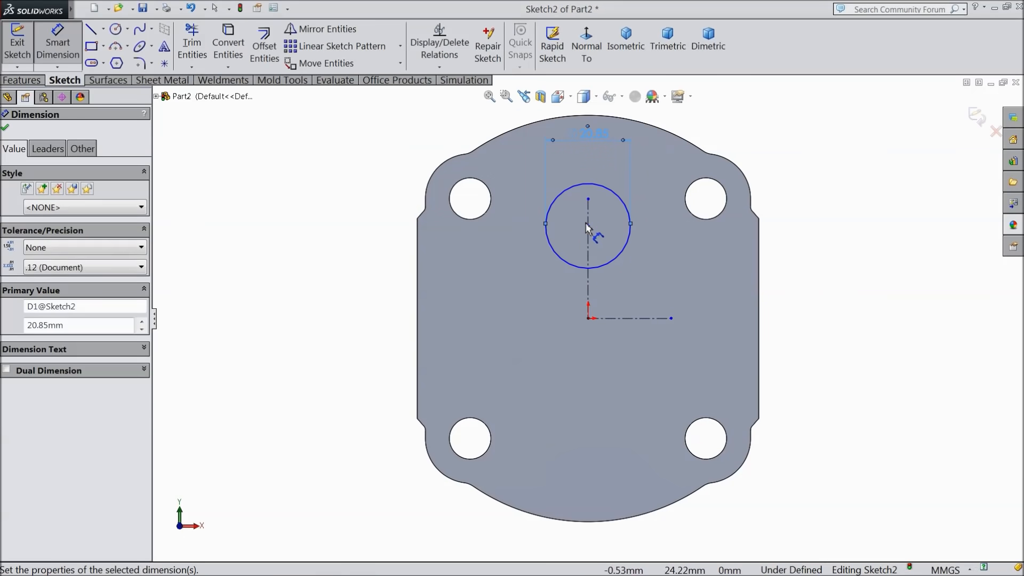
pyautogui.doubleClick(591, 140)
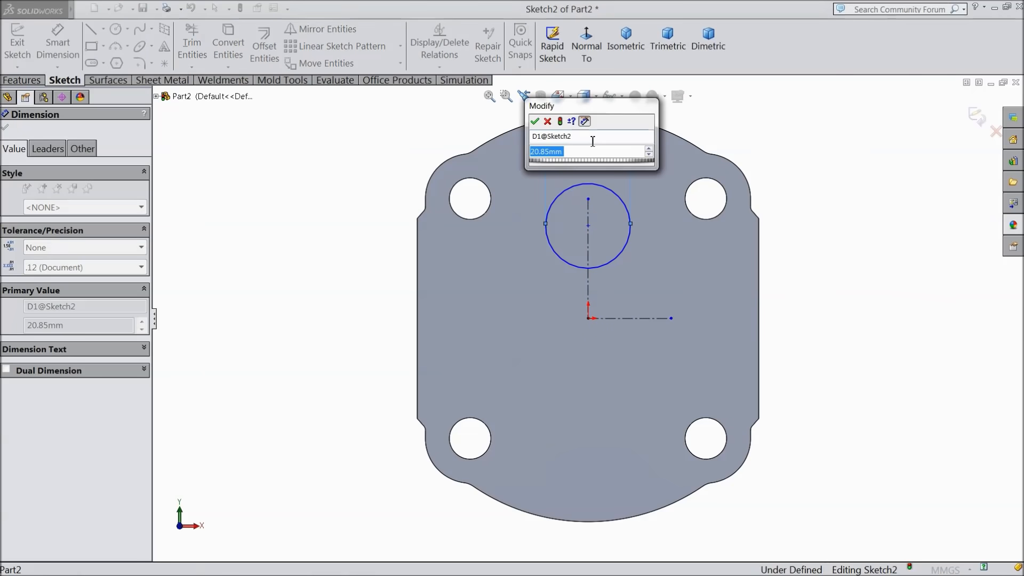
pyautogui.click(580, 154)
pyautogui.write('*2')
pyautogui.moveTo(558, 170)
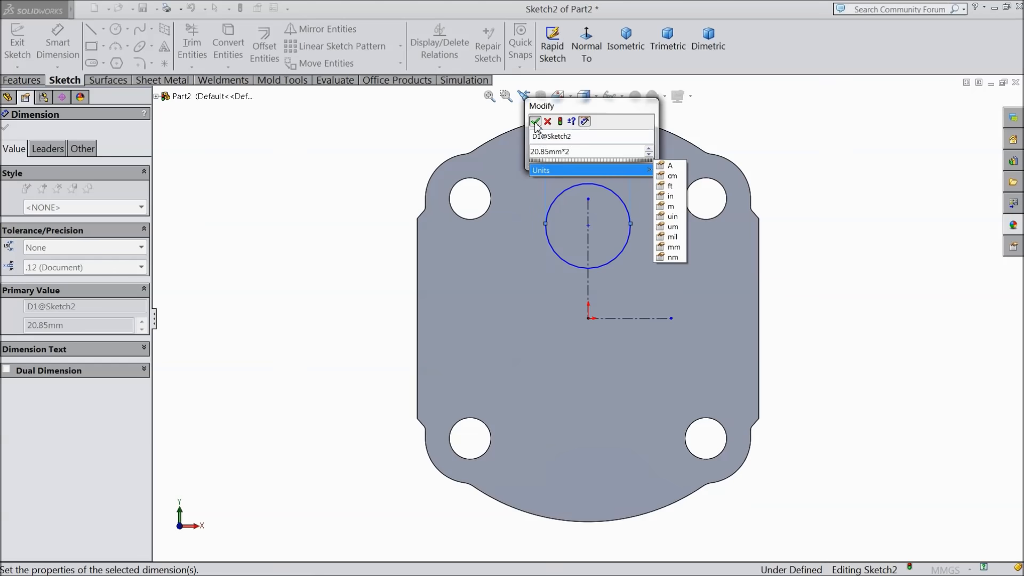
pyautogui.press('Return')
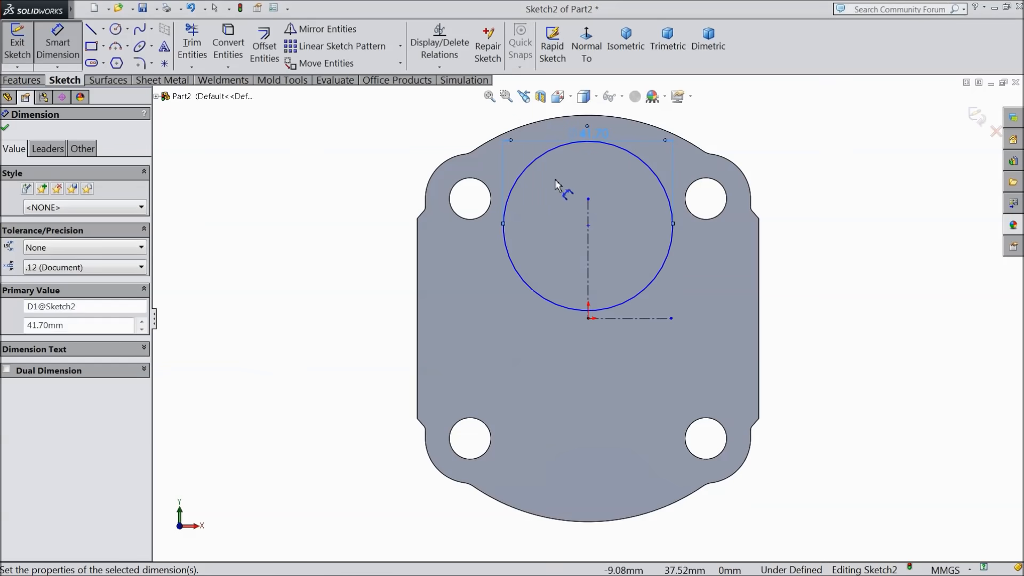
# Dimension the vertical distance from the circle's centre to the horizontal centreline as 16.68 mm.
pyautogui.click(588, 225)
pyautogui.click(657, 320)
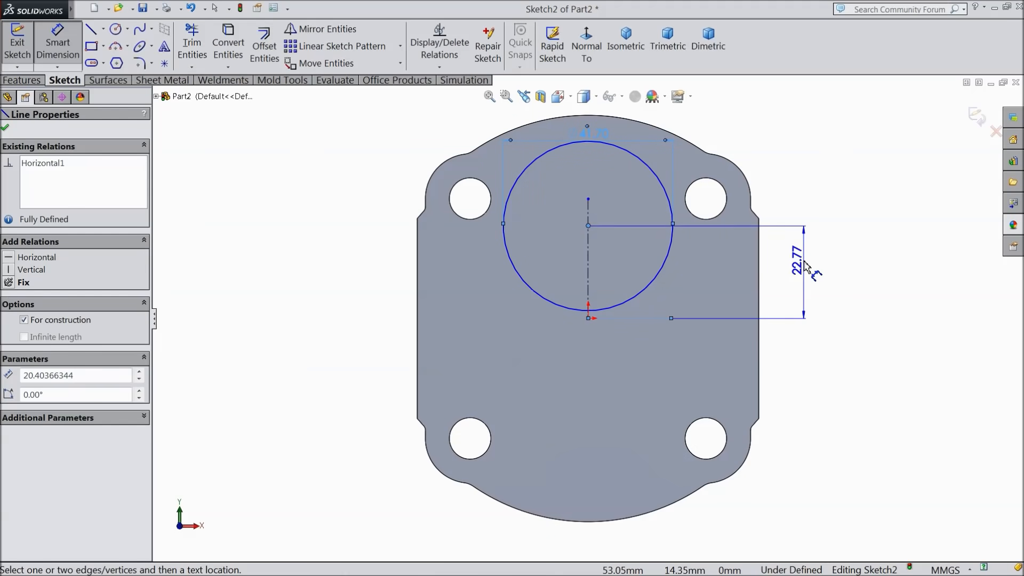
pyautogui.click(803, 272)
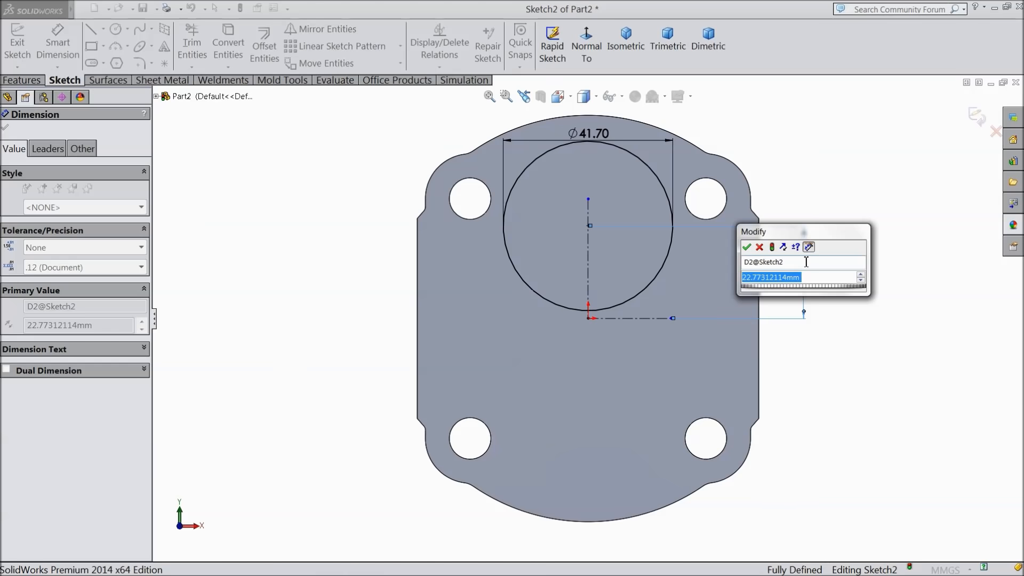
pyautogui.write('16.68')
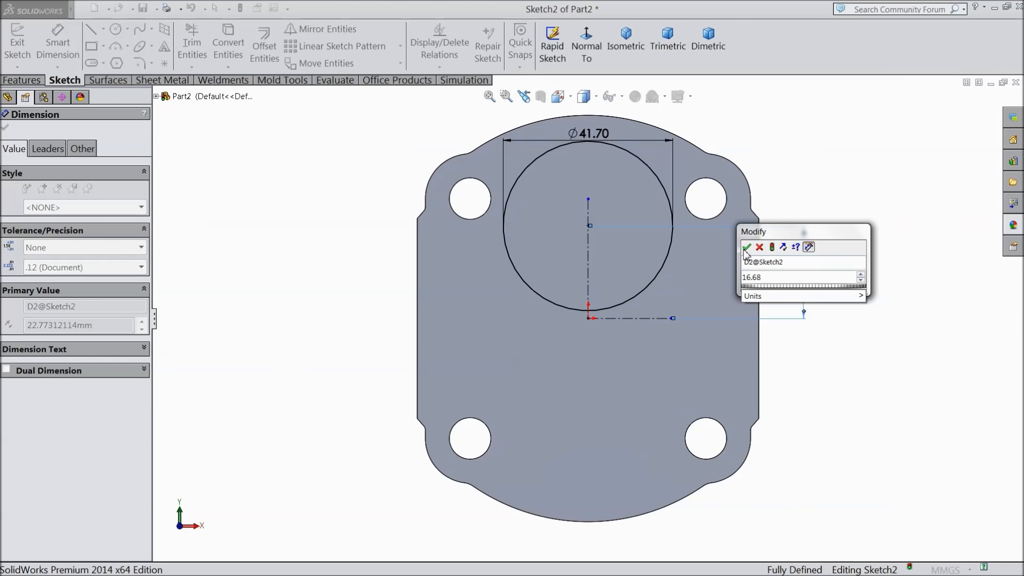
pyautogui.click(745, 248)
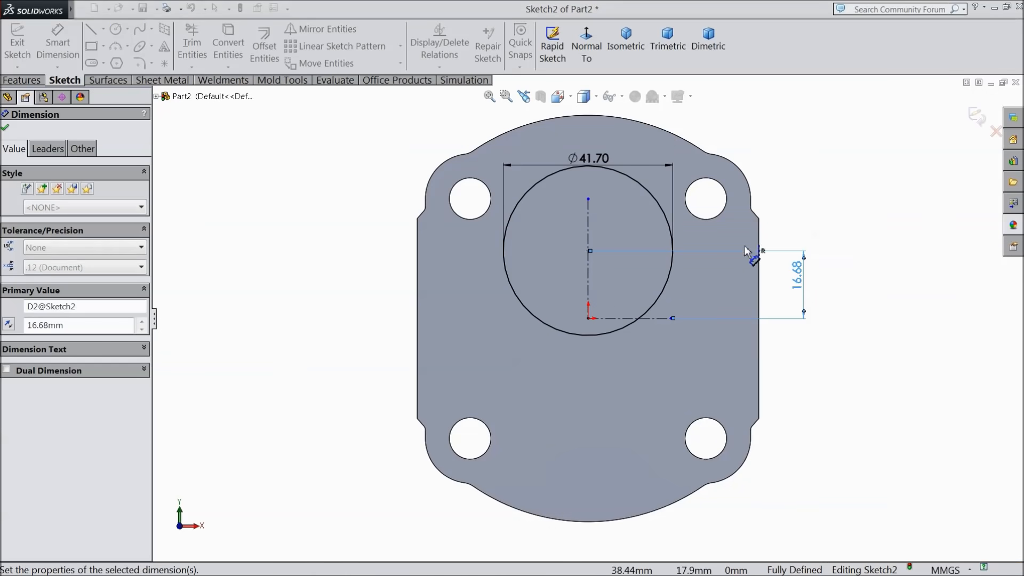
pyautogui.click(6, 128)
# Mirror the large circle about the horizontal centreline, keeping the original as a copy.
pyautogui.click(321, 29)
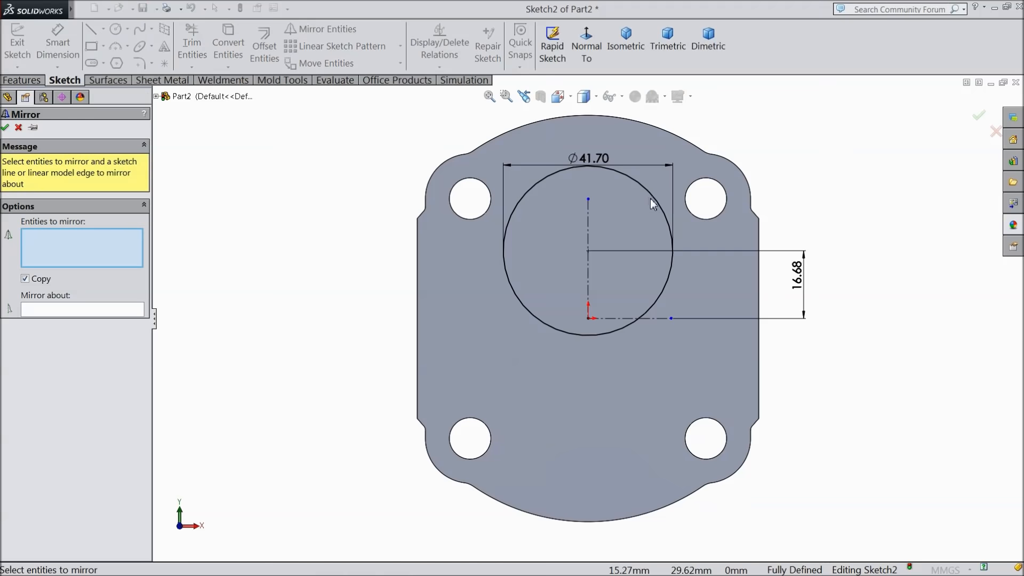
pyautogui.click(648, 198)
pyautogui.click(83, 310)
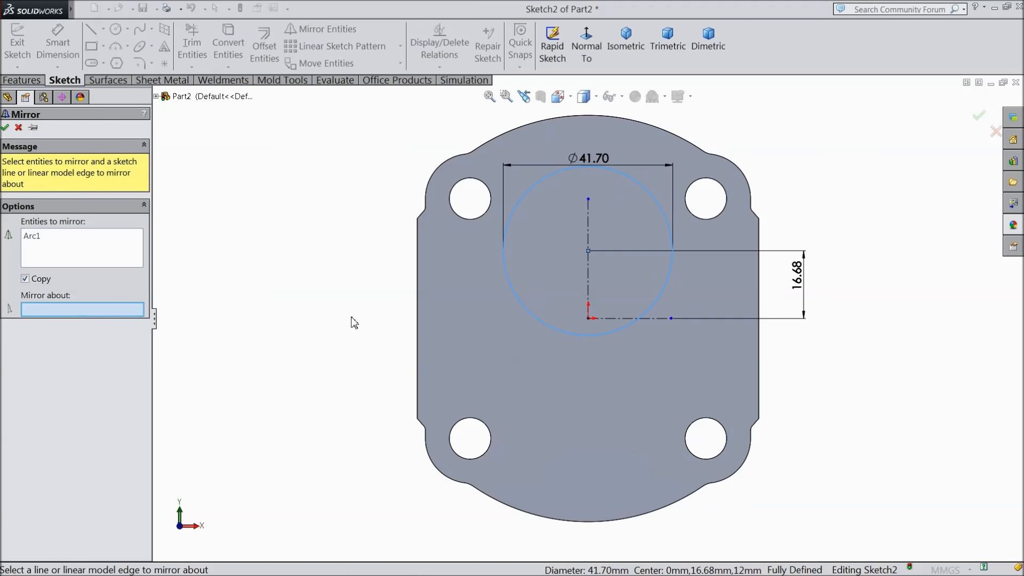
pyautogui.click(655, 318)
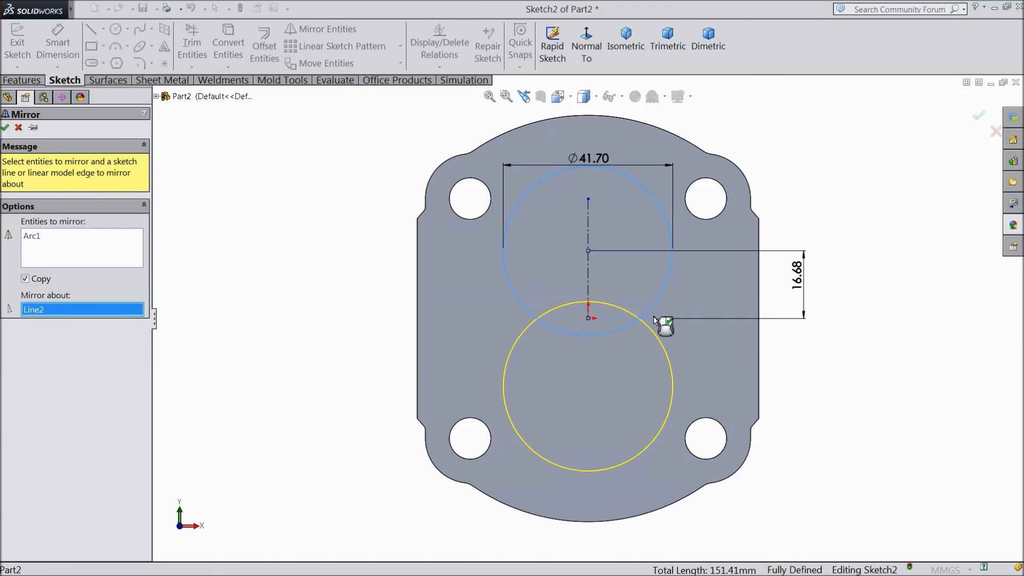
pyautogui.click(5, 128)
# Draw two vertical lines joining the outer left quadrant points and the outer right quadrant points of the two large circles.
pyautogui.click(91, 28)
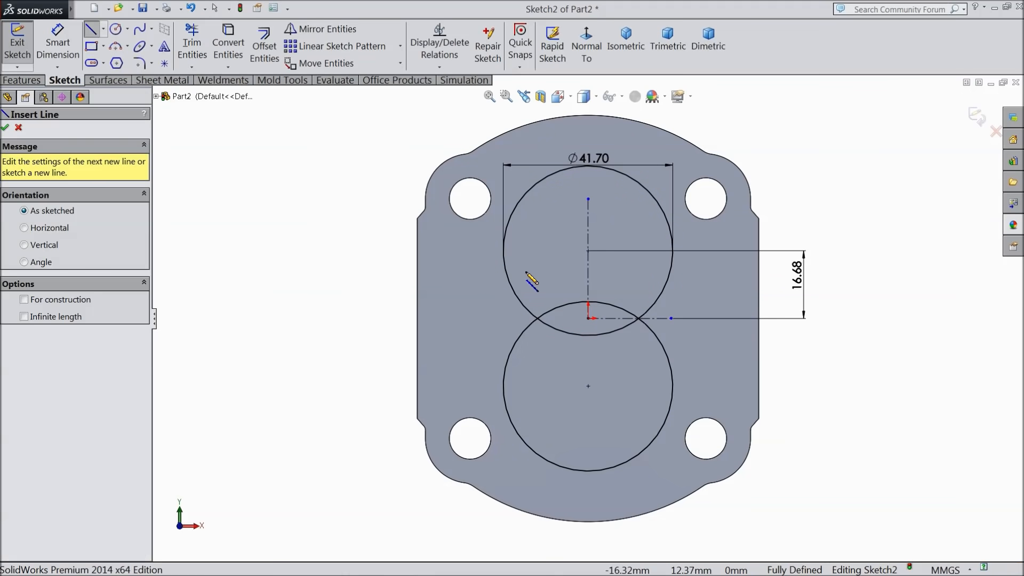
pyautogui.click(503, 251)
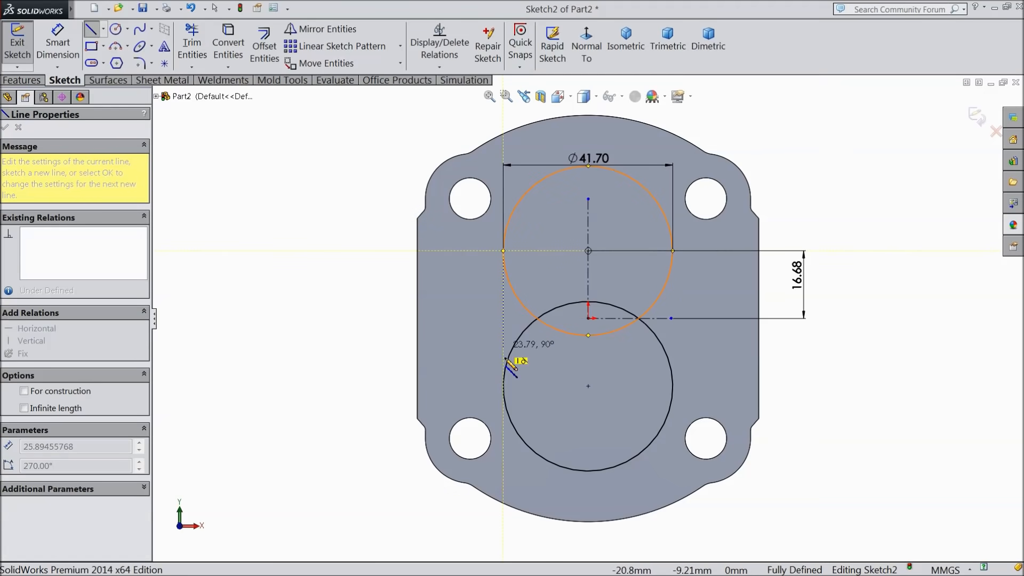
pyautogui.click(503, 386)
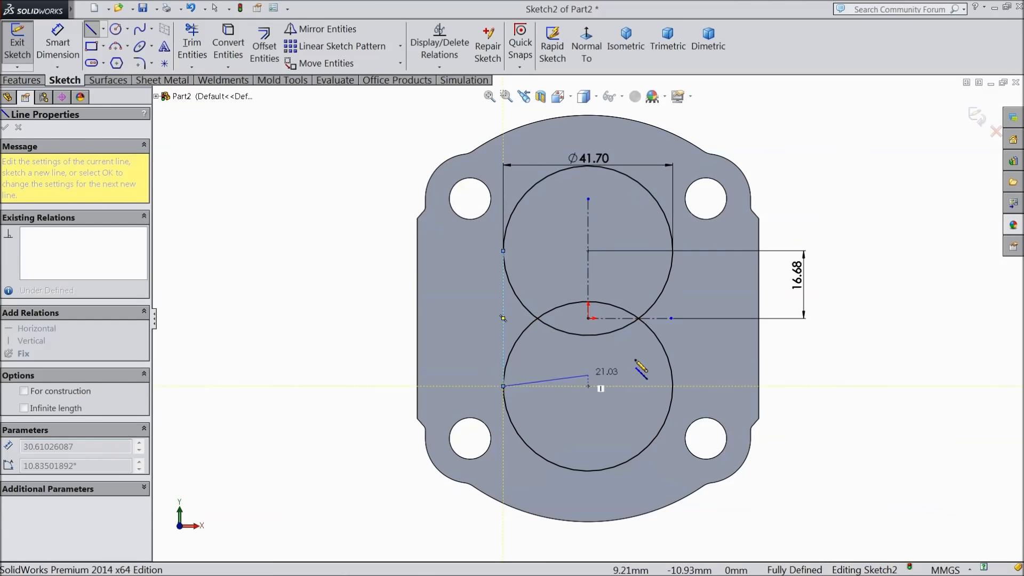
pyautogui.press('Escape')
pyautogui.press('l')
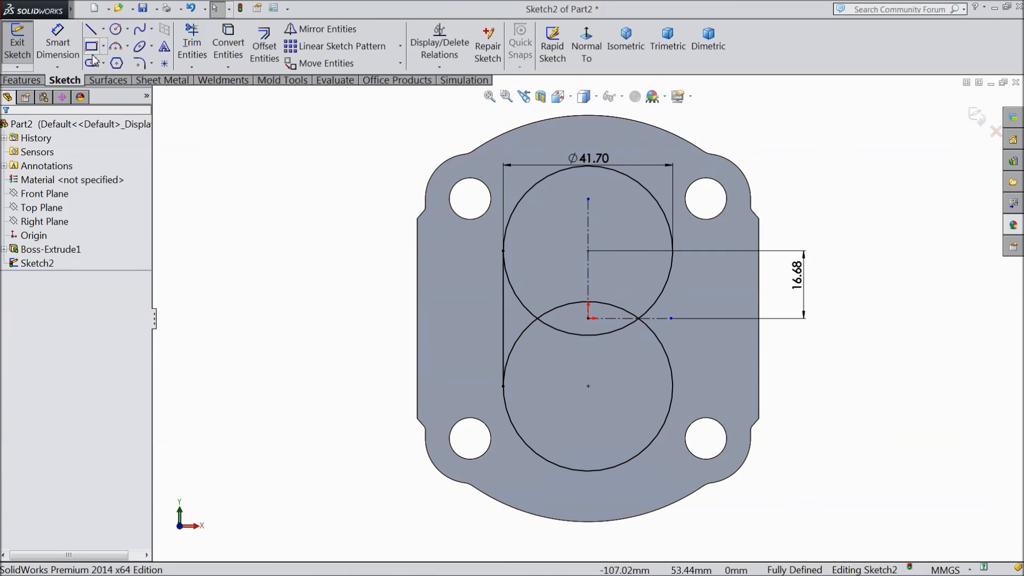
pyautogui.click(673, 251)
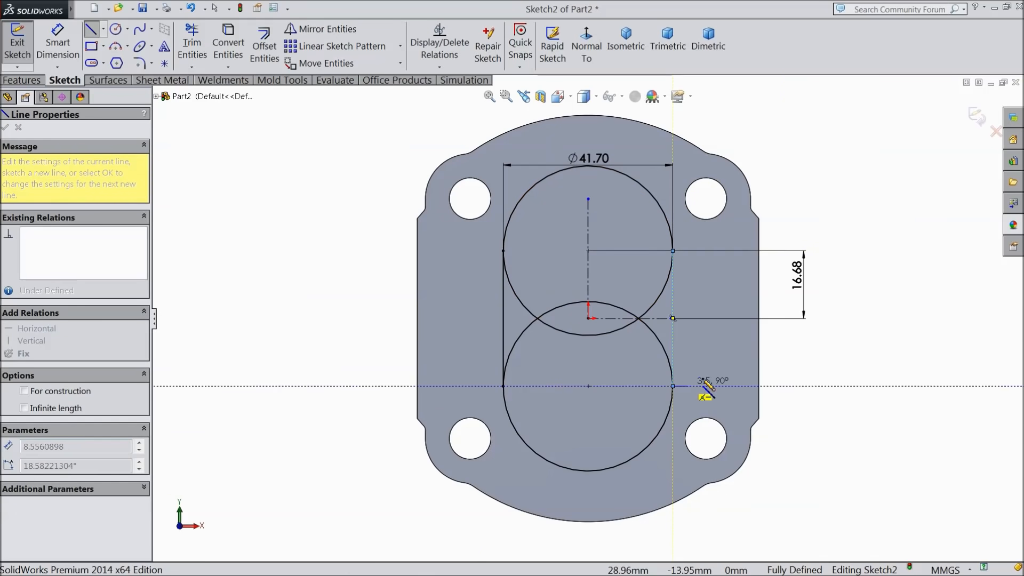
pyautogui.rightClick(819, 344)
pyautogui.click(847, 96)
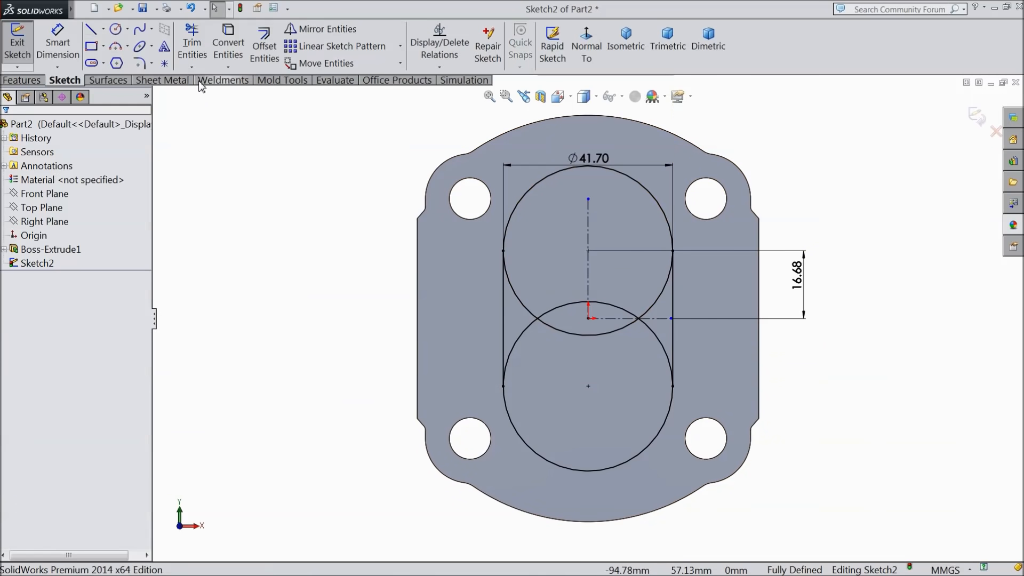
# Trim away the inner arcs of the two large circles to form a single closed slot outline.
pyautogui.click(192, 45)
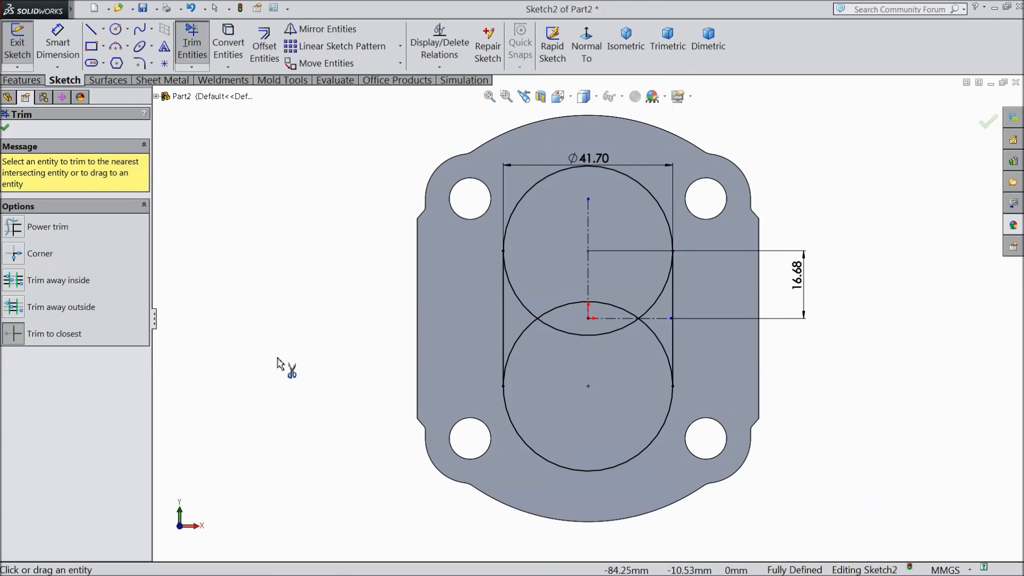
pyautogui.click(521, 342)
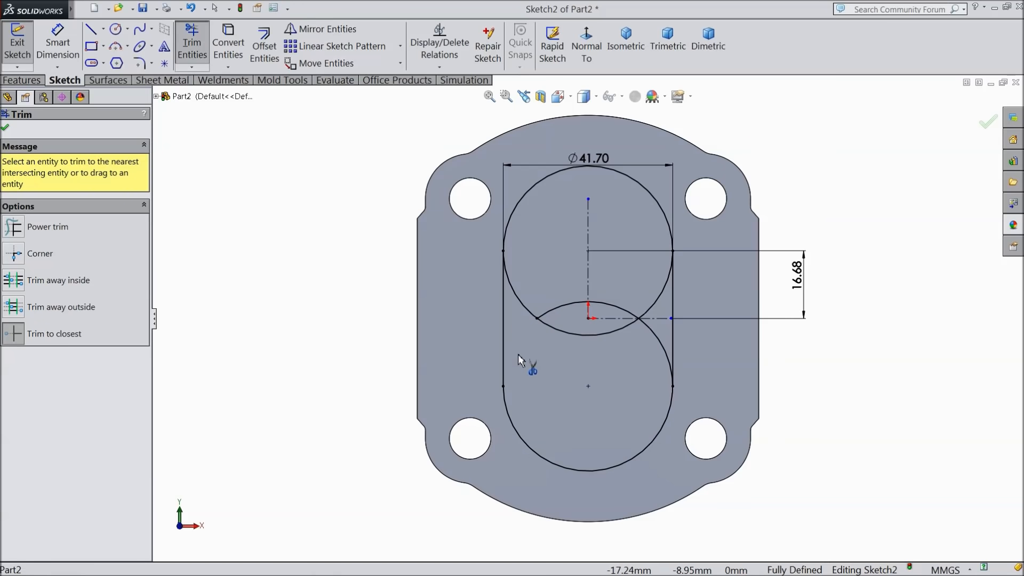
pyautogui.click(52, 231)
pyautogui.moveTo(538, 337); pyautogui.dragTo(542, 309)
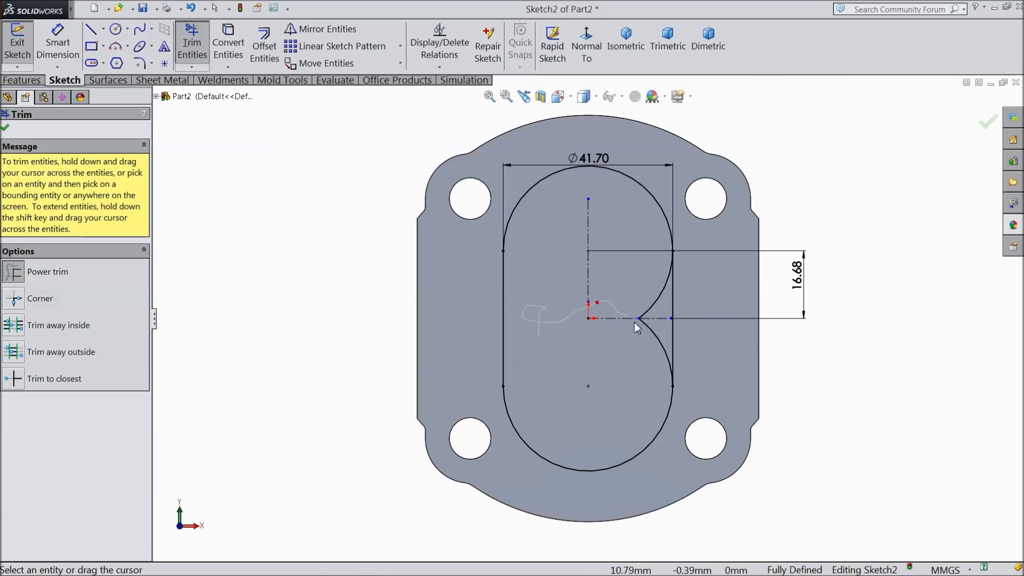
pyautogui.moveTo(653, 335)
pyautogui.mouseDown()
pyautogui.moveTo(656, 306)
pyautogui.moveTo(639, 300)
pyautogui.mouseUp()
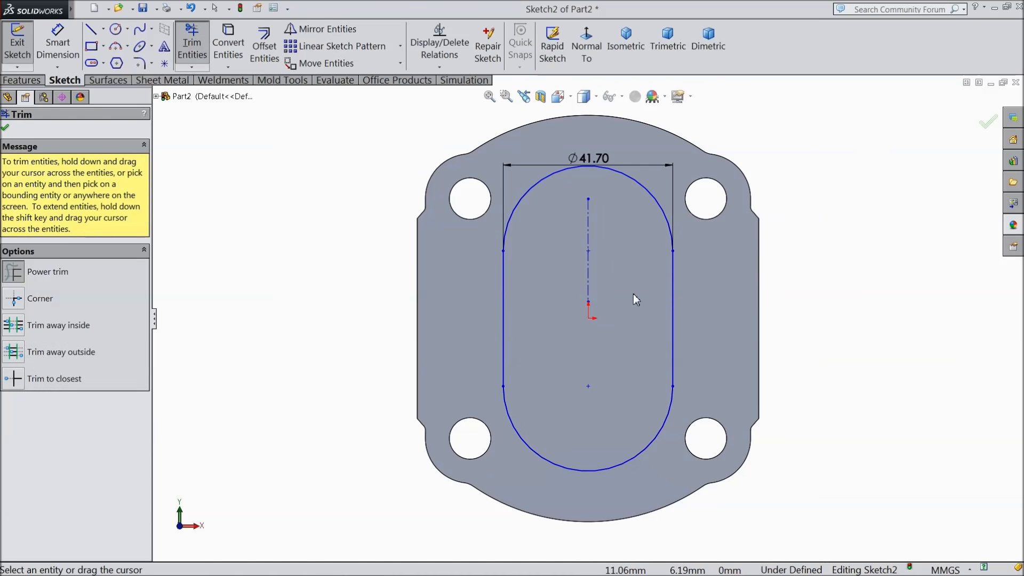
pyautogui.click(6, 128)
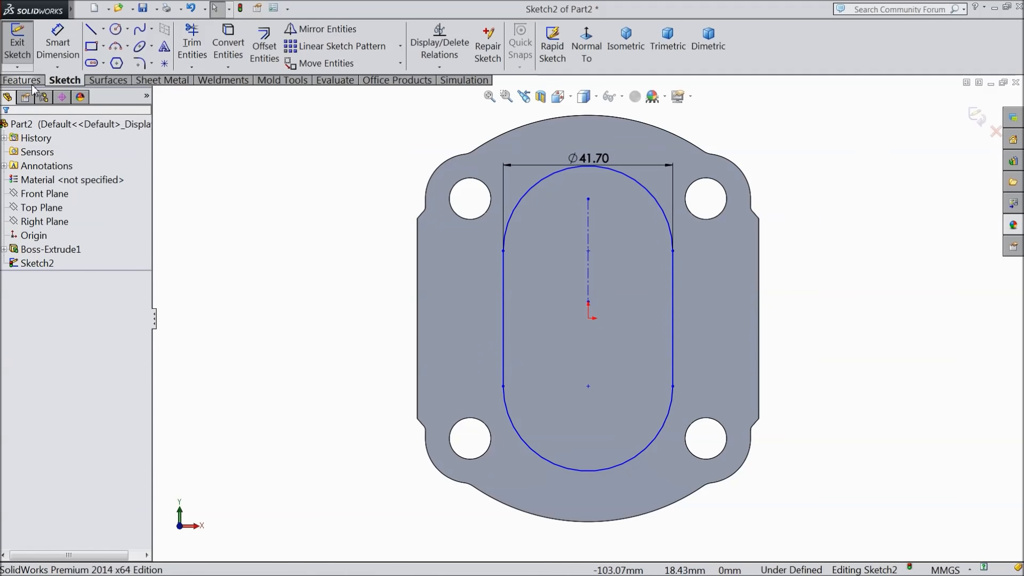
# Extrude the slot profile 2.5 mm outward from the plate's face, merged with the plate.
pyautogui.click(22, 80)
pyautogui.click(25, 45)
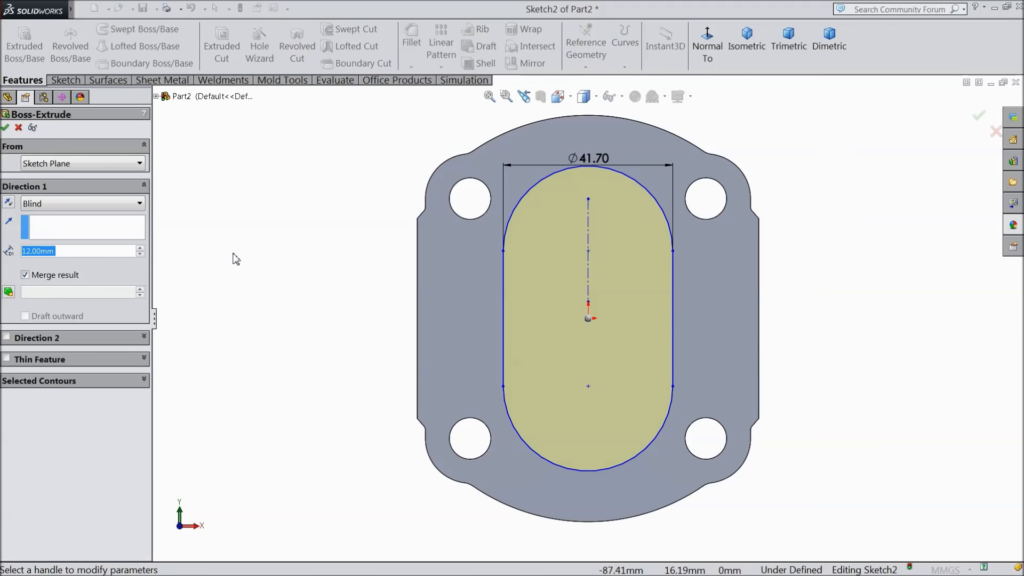
pyautogui.write('2.5')
pyautogui.press('Return')
pyautogui.moveTo(320, 288); pyautogui.dragTo(267, 242, button='middle')
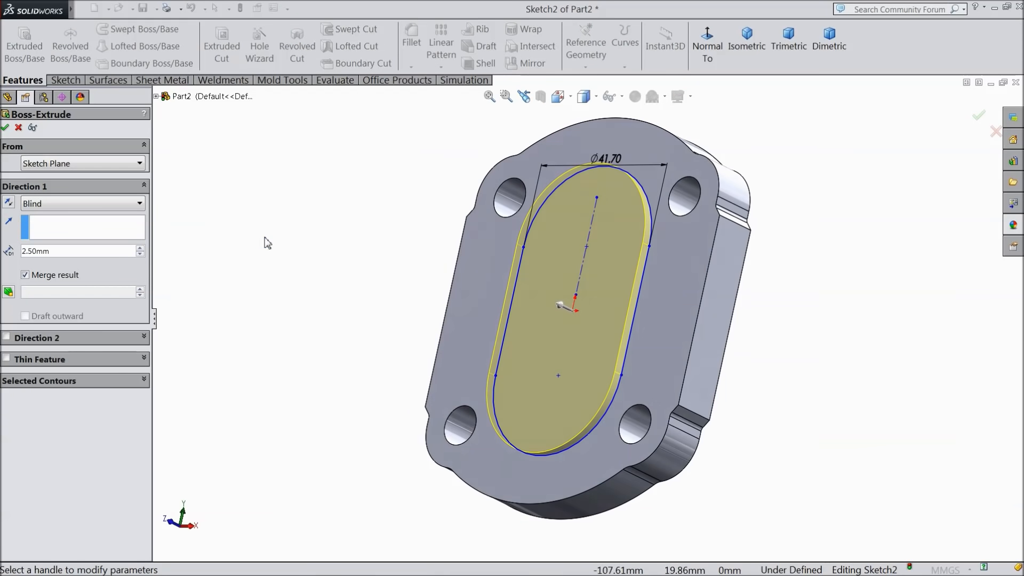
pyautogui.click(6, 128)
# Open a sketch on the plate's face around the raised slot and draw a horizontal centreline through the origin from the left edge to the right edge.
pyautogui.moveTo(290, 300); pyautogui.dragTo(557, 308, button='middle')
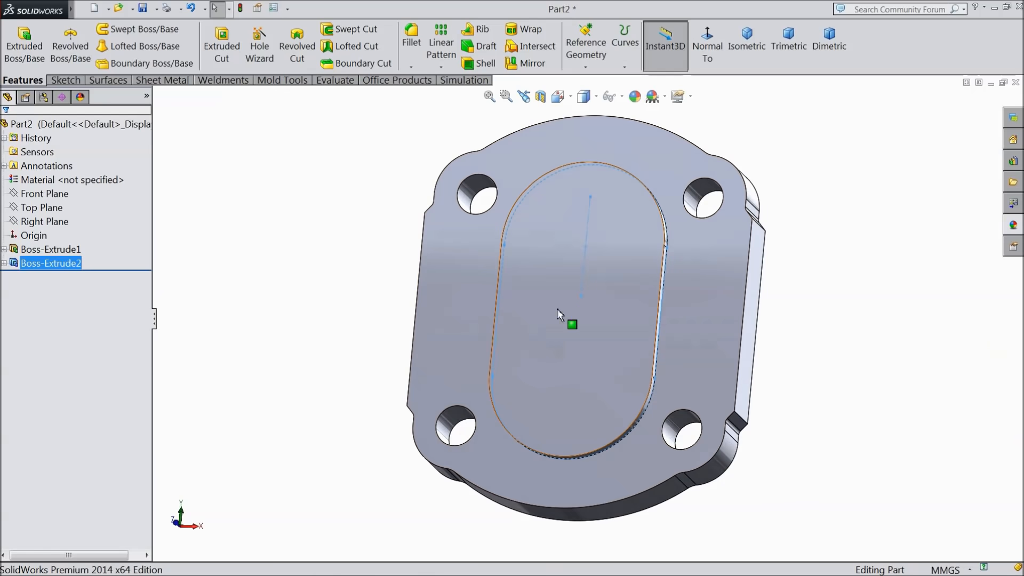
pyautogui.click(462, 316)
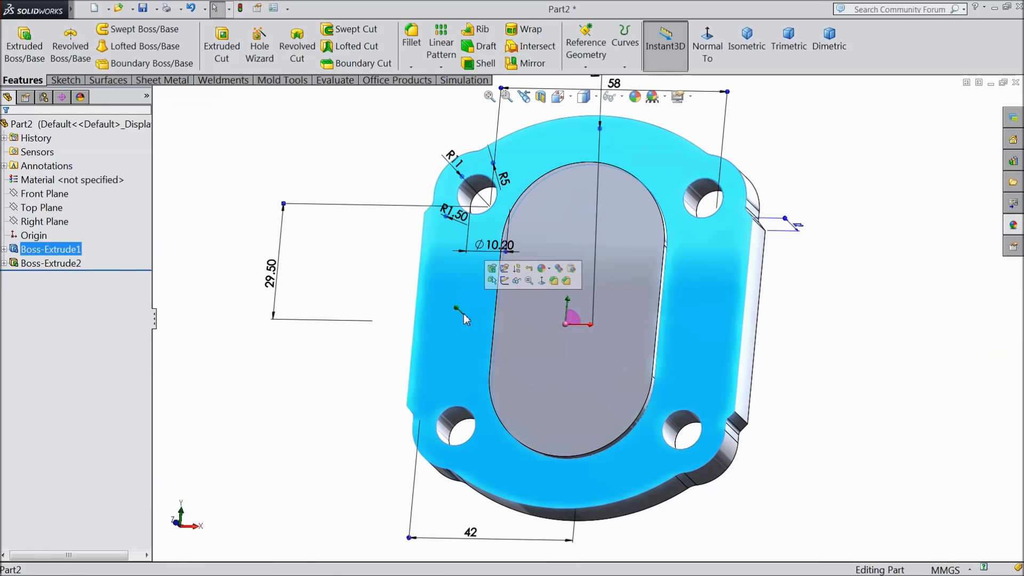
pyautogui.click(506, 282)
pyautogui.click(707, 47)
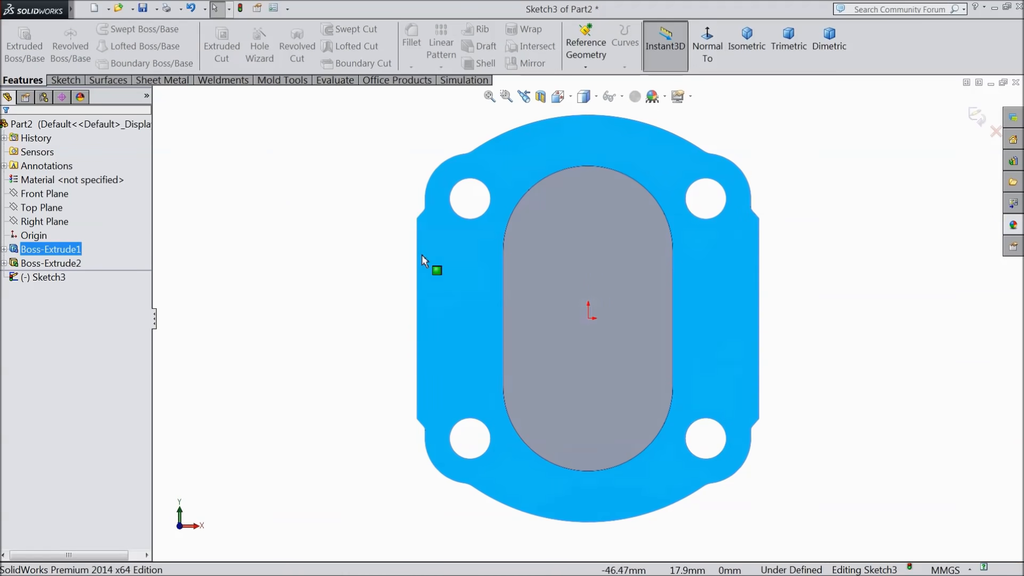
pyautogui.click(65, 80)
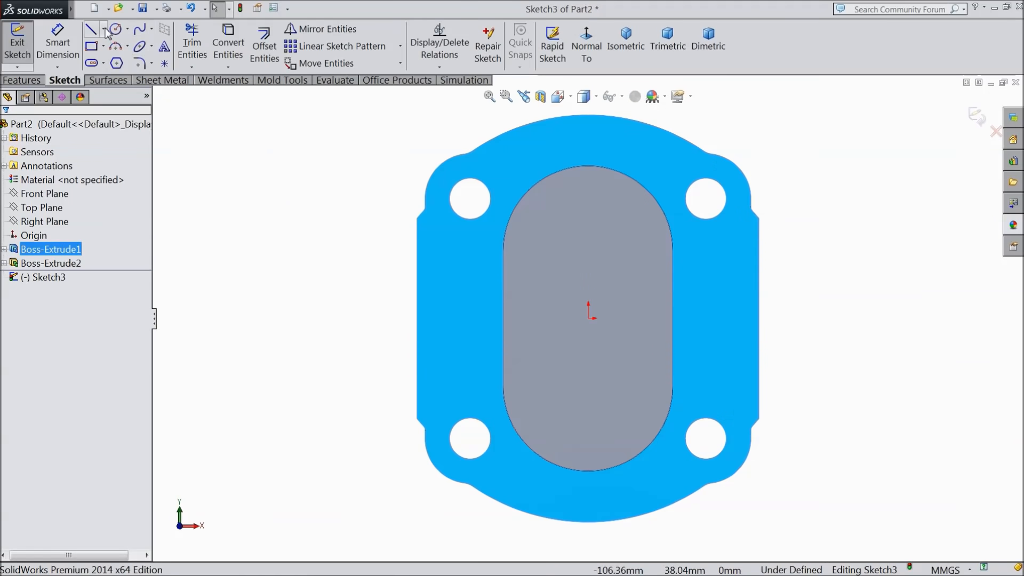
pyautogui.click(104, 29)
pyautogui.click(112, 62)
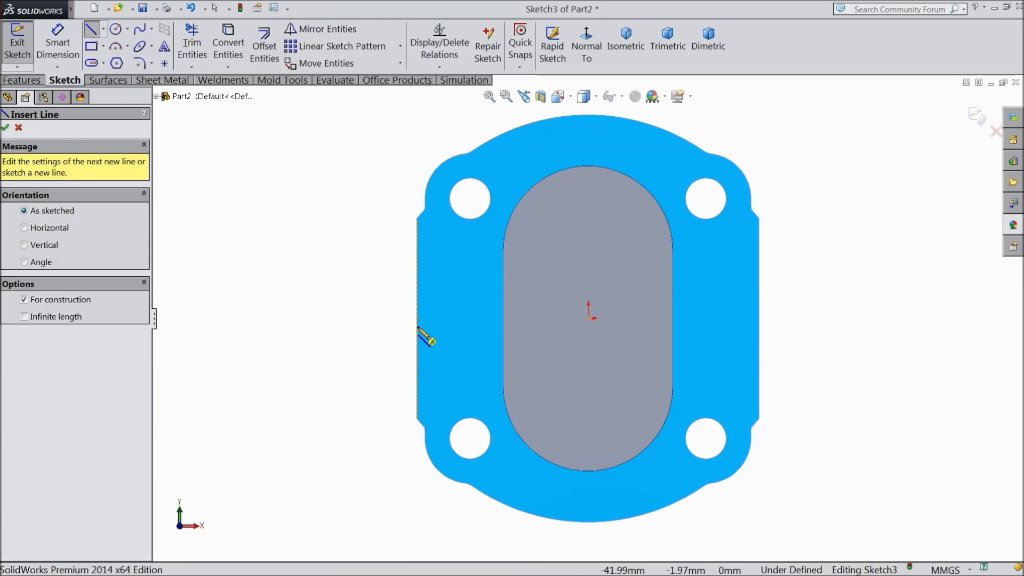
pyautogui.click(416, 318)
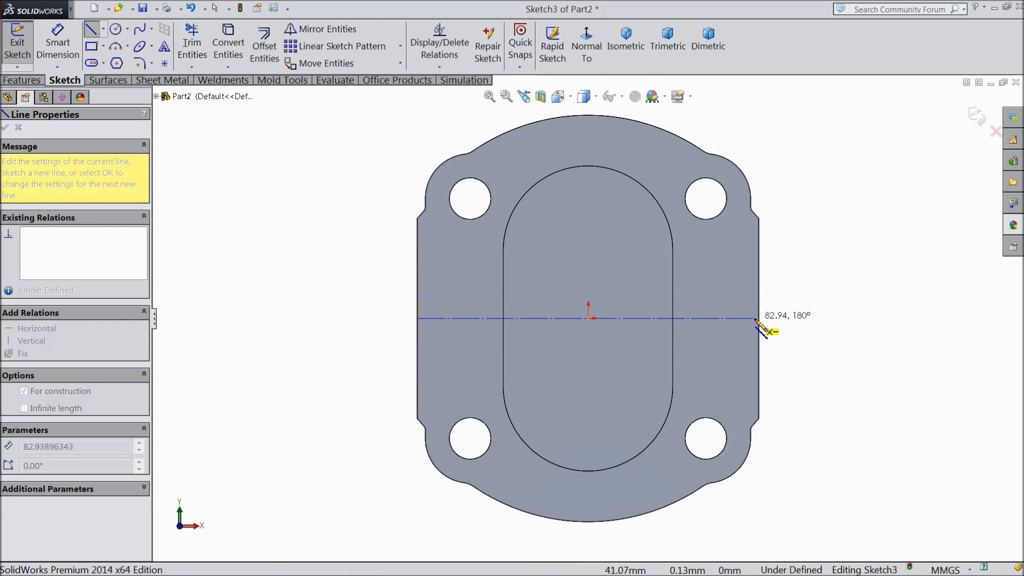
pyautogui.click(757, 318)
pyautogui.rightClick(765, 320)
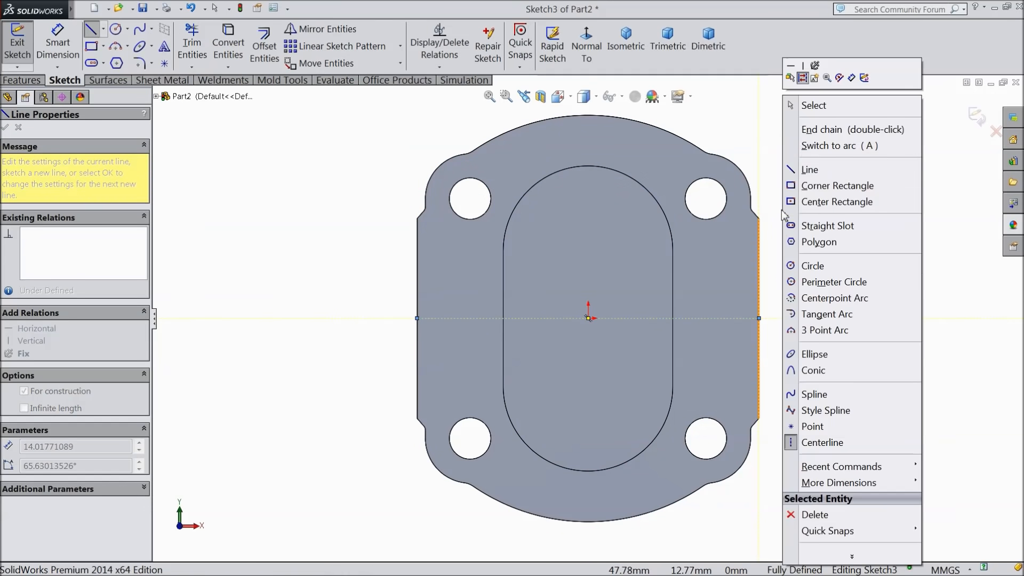
pyautogui.click(815, 106)
# Draw a circle about 8.5 mm in diameter on the centreline between the plate's left edge and the raised slot.
pyautogui.click(115, 30)
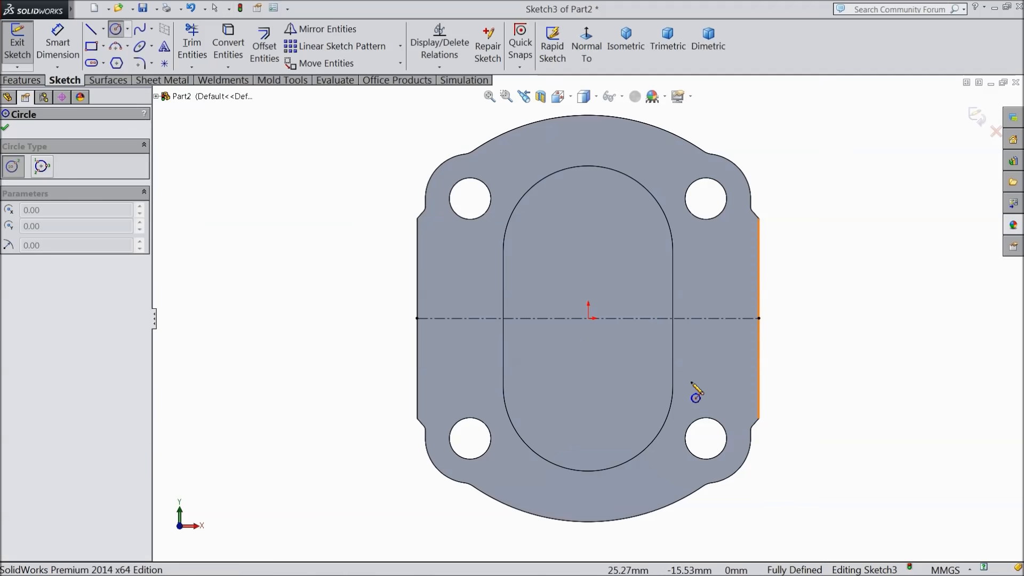
pyautogui.scroll(-5, 491, 358)
pyautogui.click(426, 277)
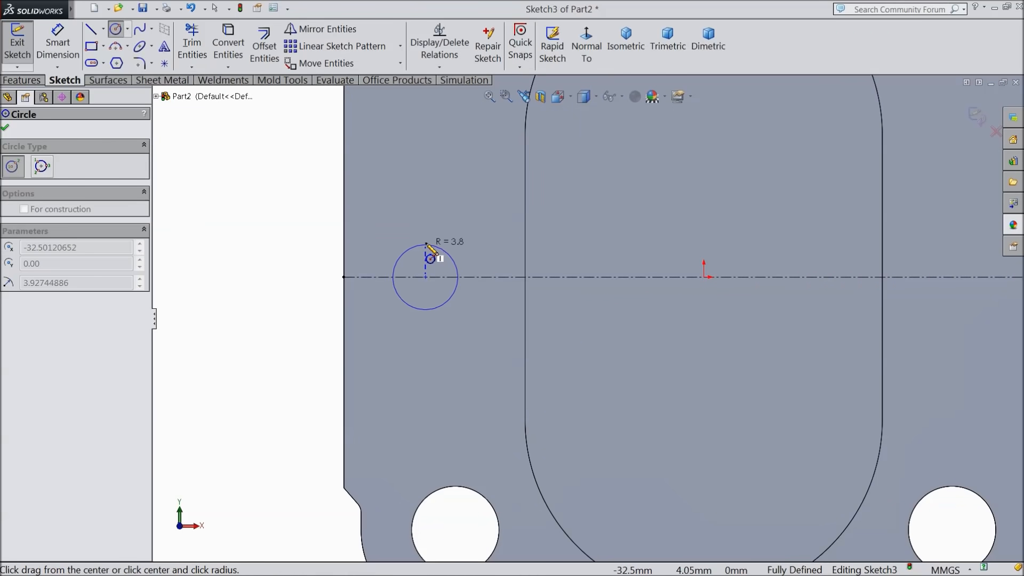
pyautogui.click(441, 244)
# Draw three connected lines from the circle's top quadrant past the plate's left edge, down, and back to its bottom quadrant.
pyautogui.click(93, 30)
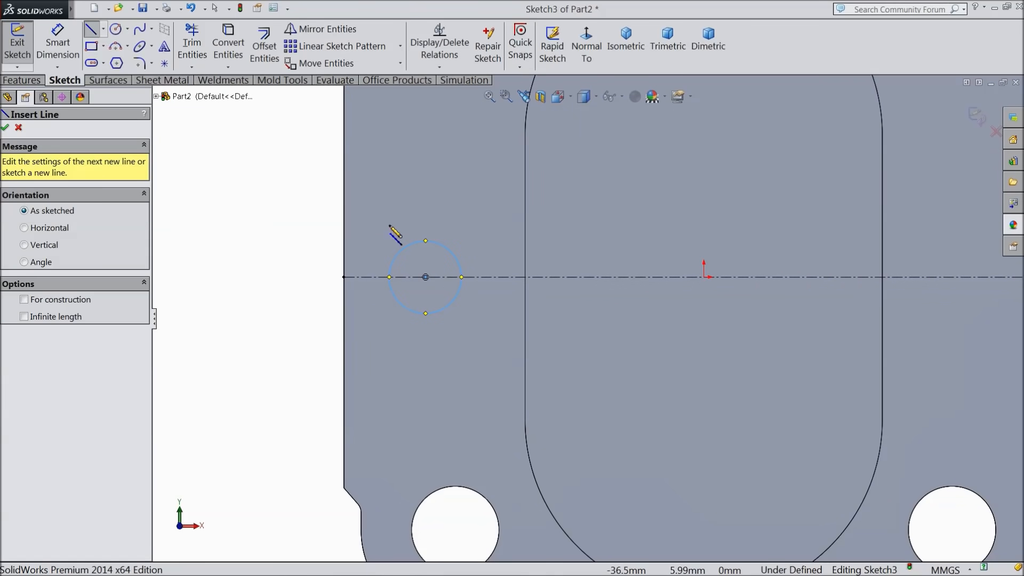
pyautogui.click(425, 241)
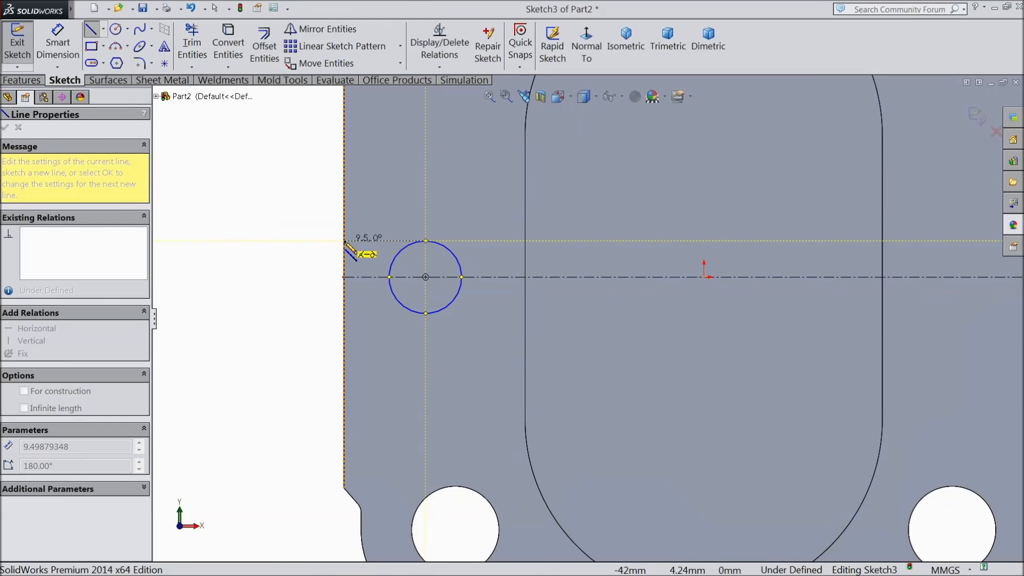
pyautogui.click(322, 240)
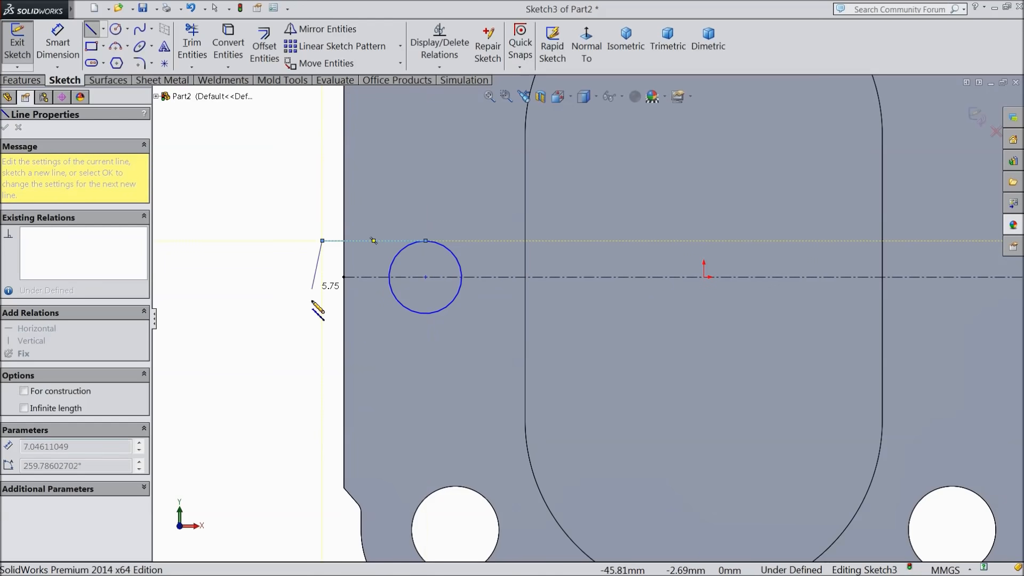
pyautogui.click(323, 313)
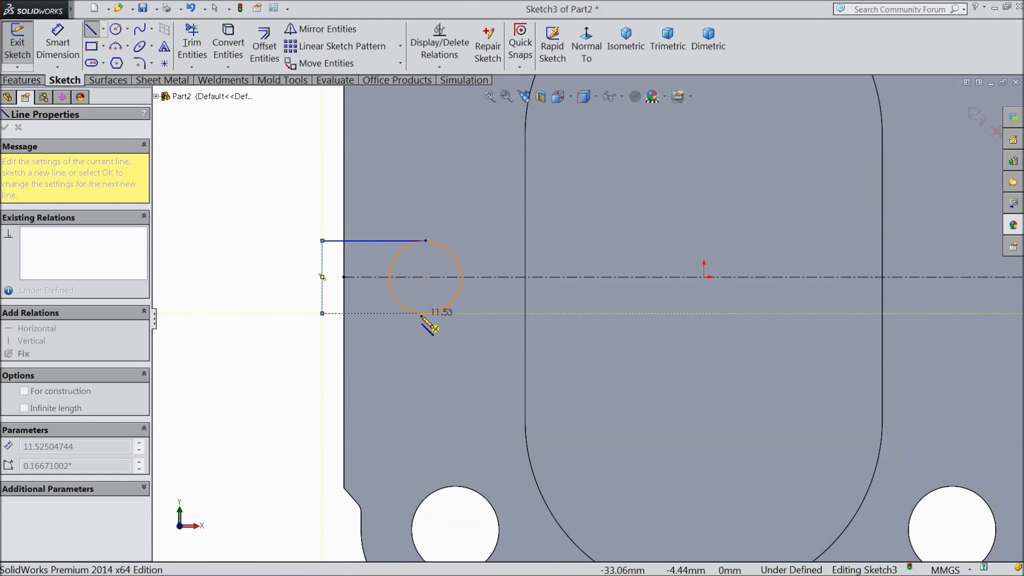
pyautogui.click(426, 313)
pyautogui.rightClick(230, 51)
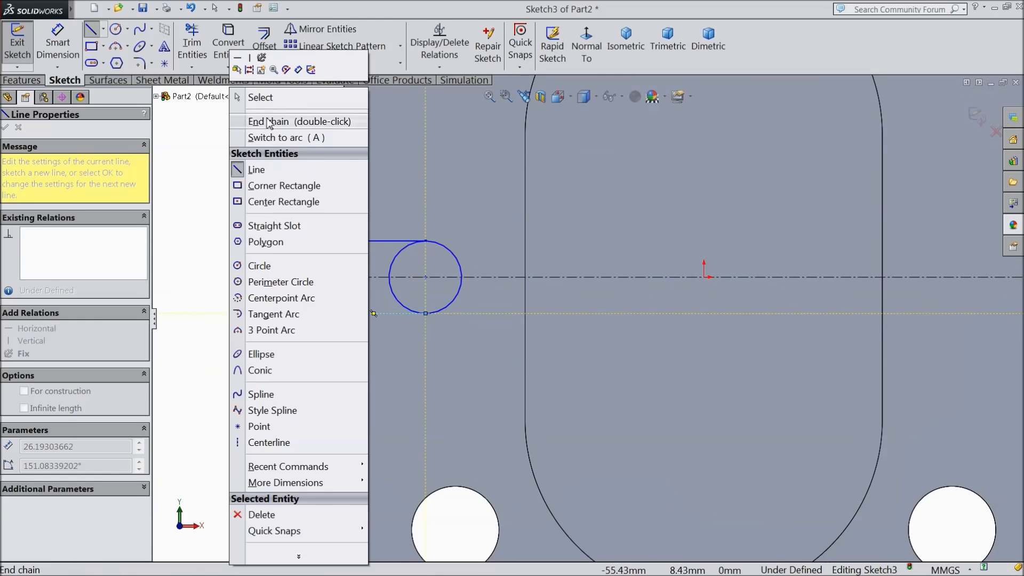
pyautogui.click(256, 97)
# Dimension the small circle's diameter as 10 mm.
pyautogui.click(52, 57)
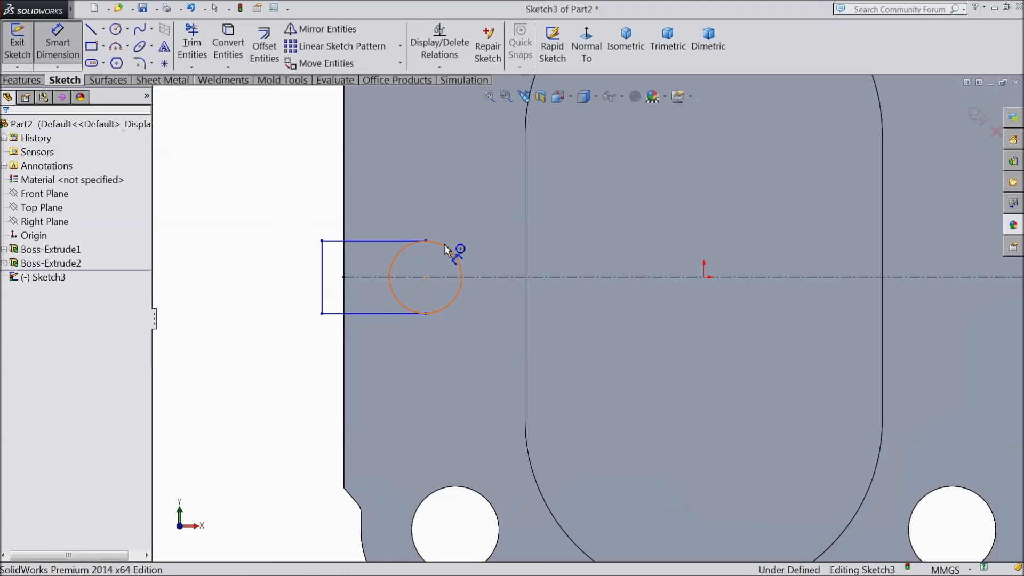
pyautogui.click(458, 257)
pyautogui.click(415, 182)
pyautogui.write('10')
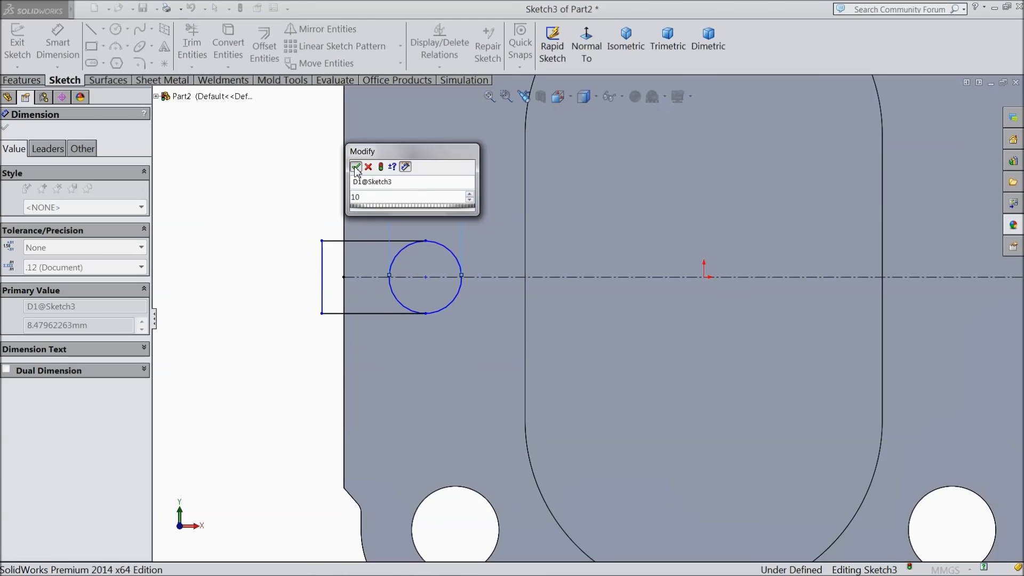
pyautogui.press('Return')
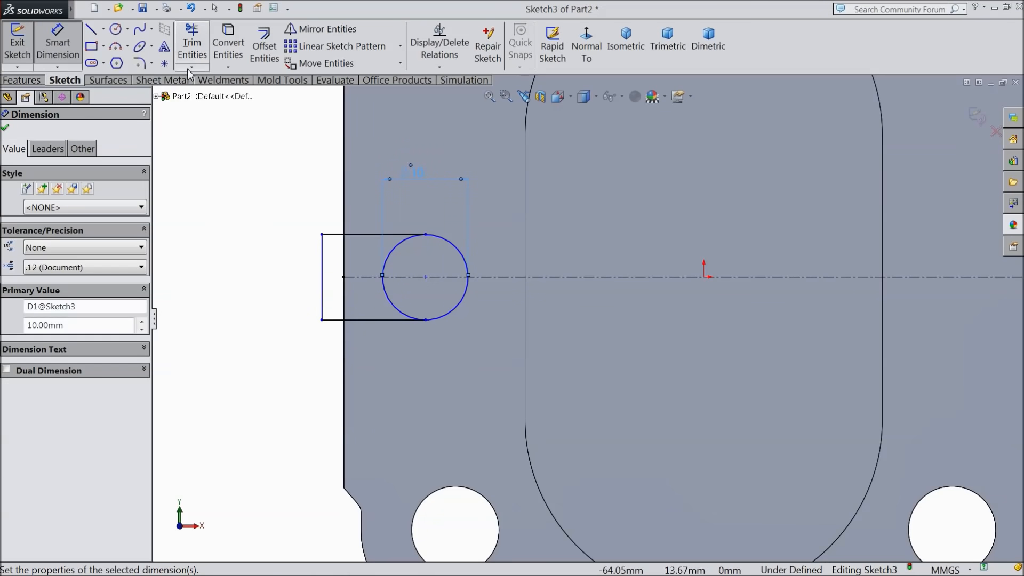
# Trim away the left half of the 10 mm circle with Trim to closest to form an open-ended notch profile.
pyautogui.click(192, 46)
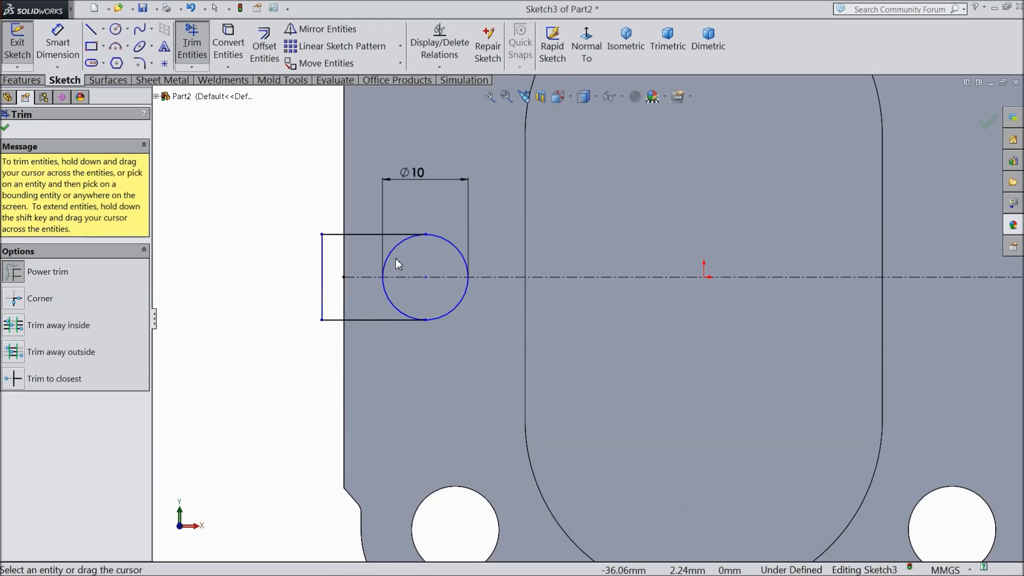
pyautogui.click(59, 376)
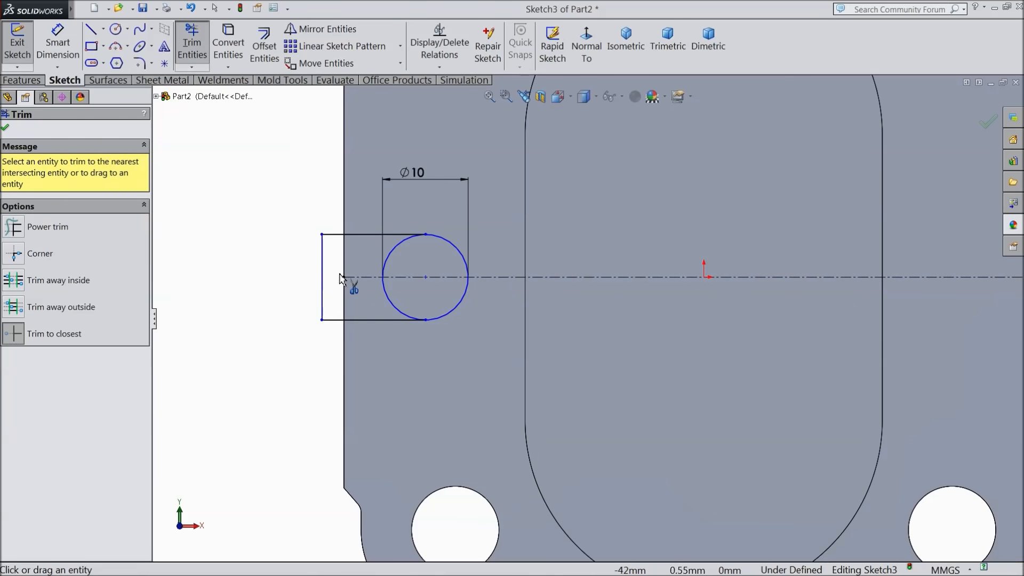
pyautogui.click(389, 260)
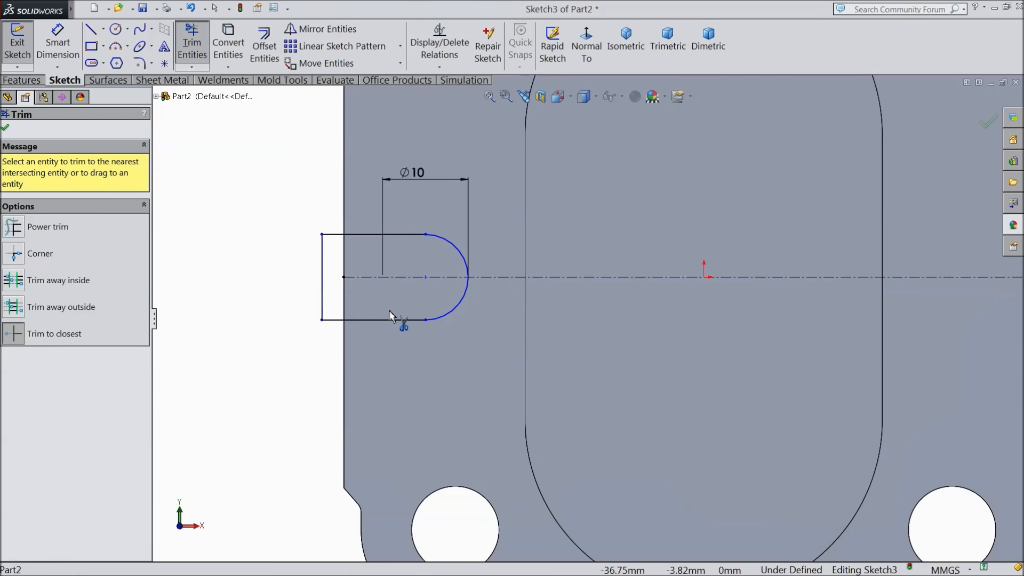
pyautogui.click(6, 128)
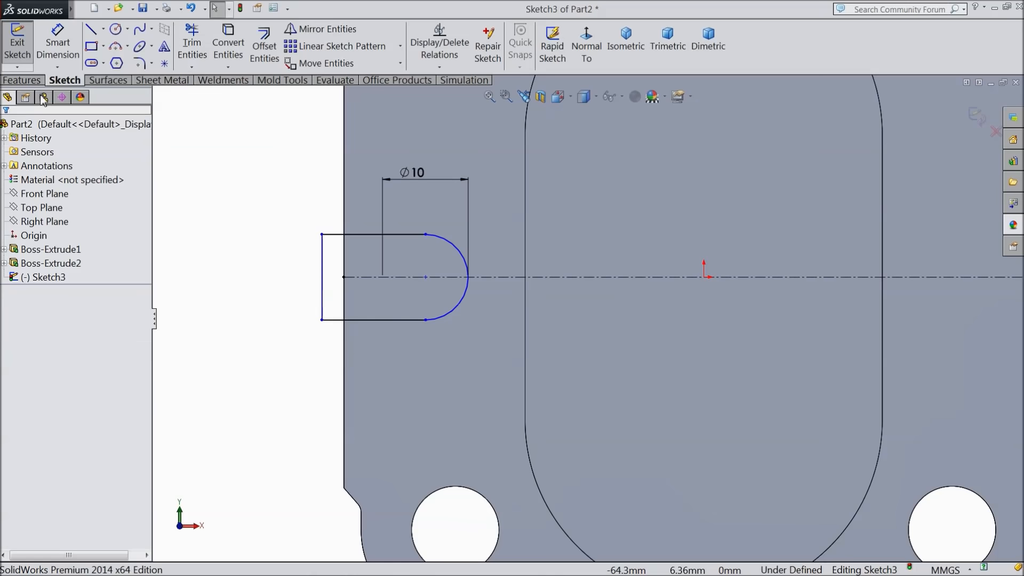
# Dimension the distance from the notch arc's centre to the plate's left edge as 8 mm.
pyautogui.click(425, 277)
pyautogui.click(346, 357)
pyautogui.click(382, 368)
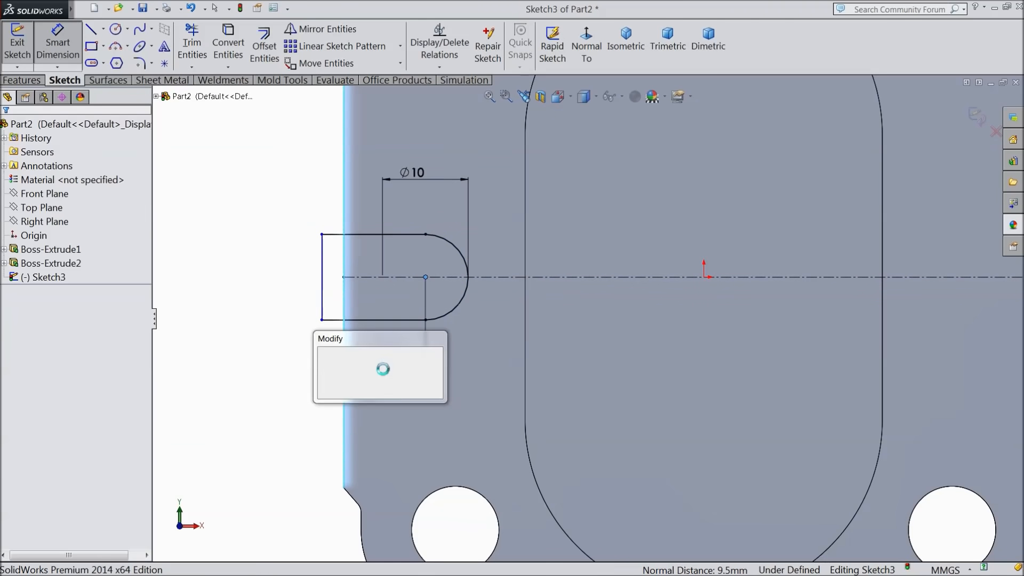
pyautogui.write('8')
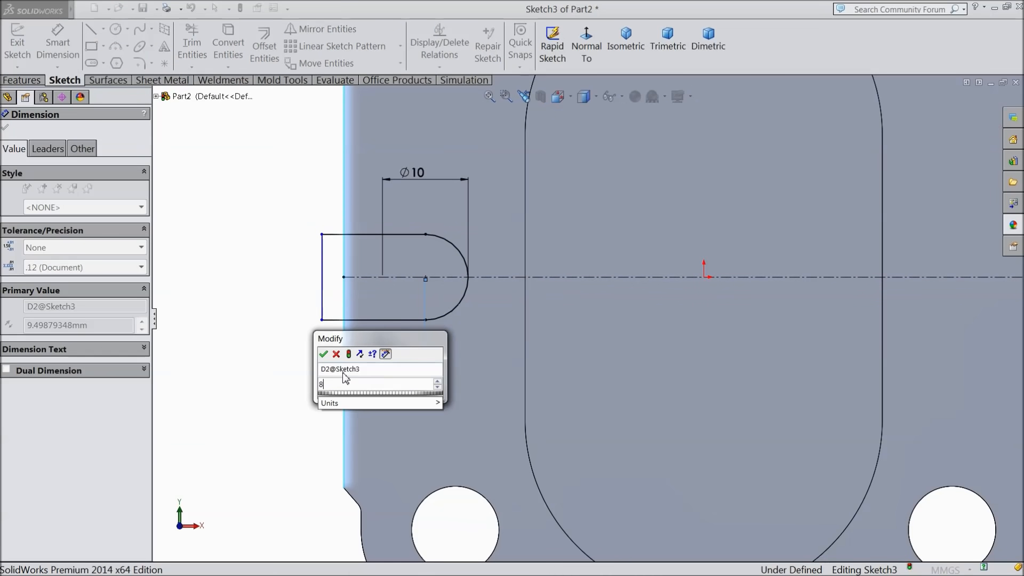
pyautogui.click(322, 354)
pyautogui.click(7, 129)
pyautogui.press('f')
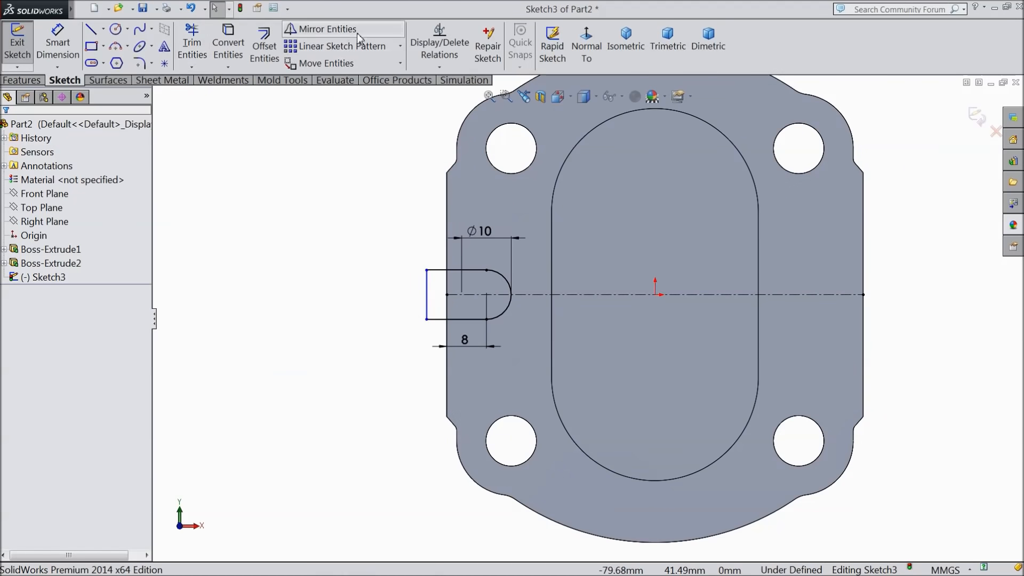
pyautogui.click(322, 29)
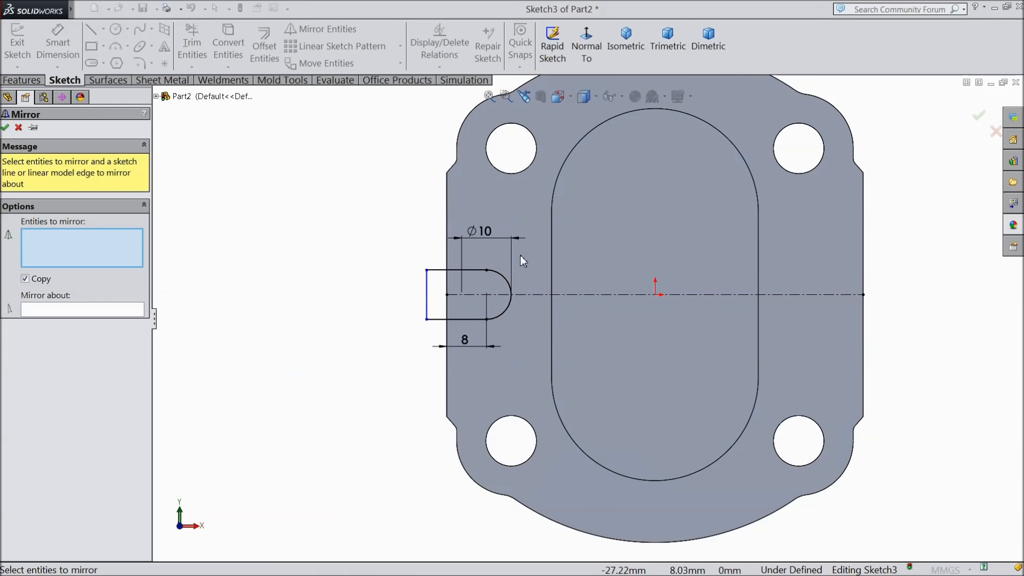
pyautogui.click(508, 283)
pyautogui.click(464, 270)
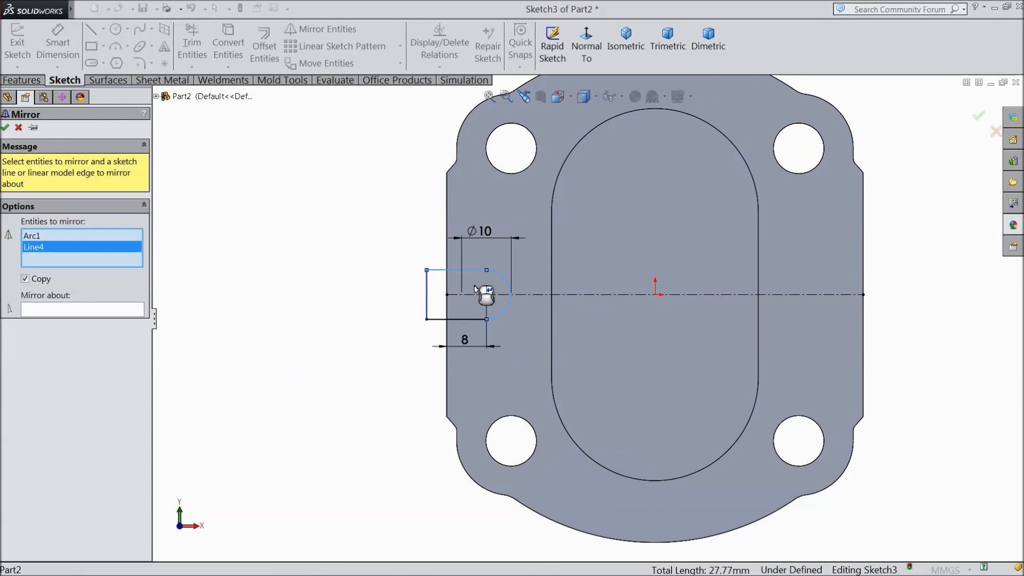
pyautogui.click(470, 319)
pyautogui.click(427, 300)
pyautogui.click(96, 313)
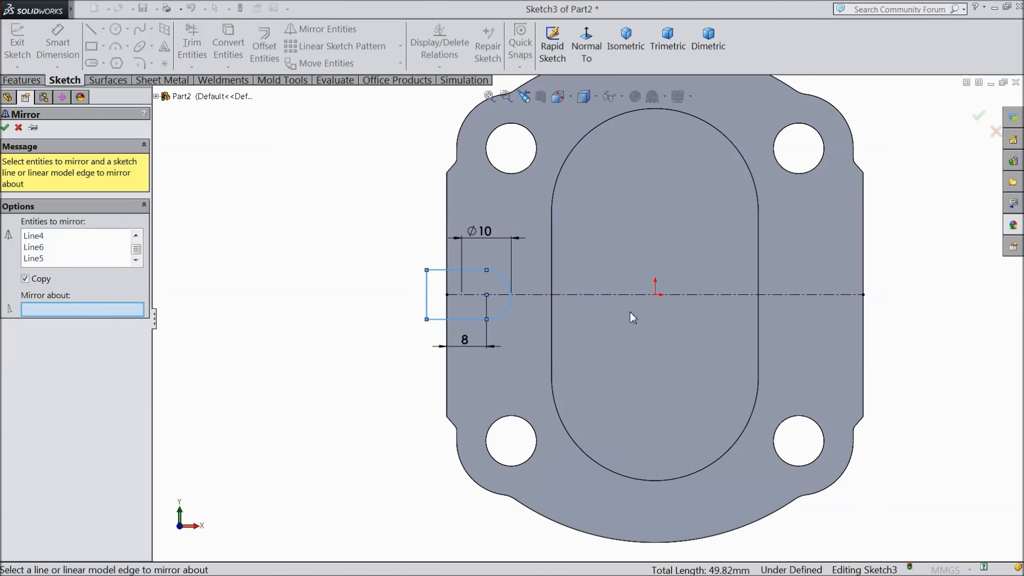
pyautogui.click(19, 128)
# Draw a vertical centerline from a point above the origin down to the origin.
pyautogui.click(102, 29)
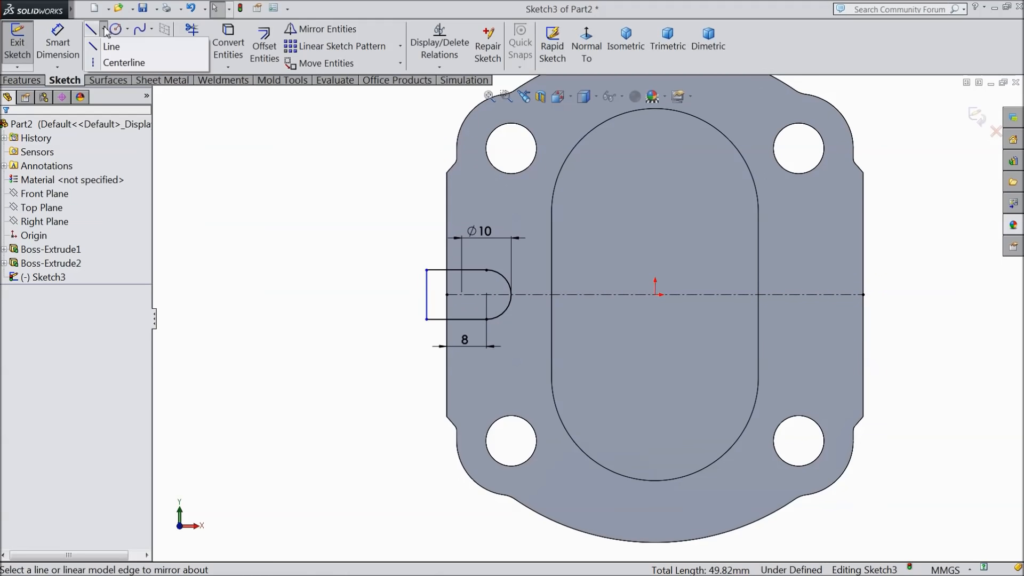
pyautogui.click(115, 63)
pyautogui.click(655, 180)
pyautogui.click(654, 294)
pyautogui.rightClick(639, 322)
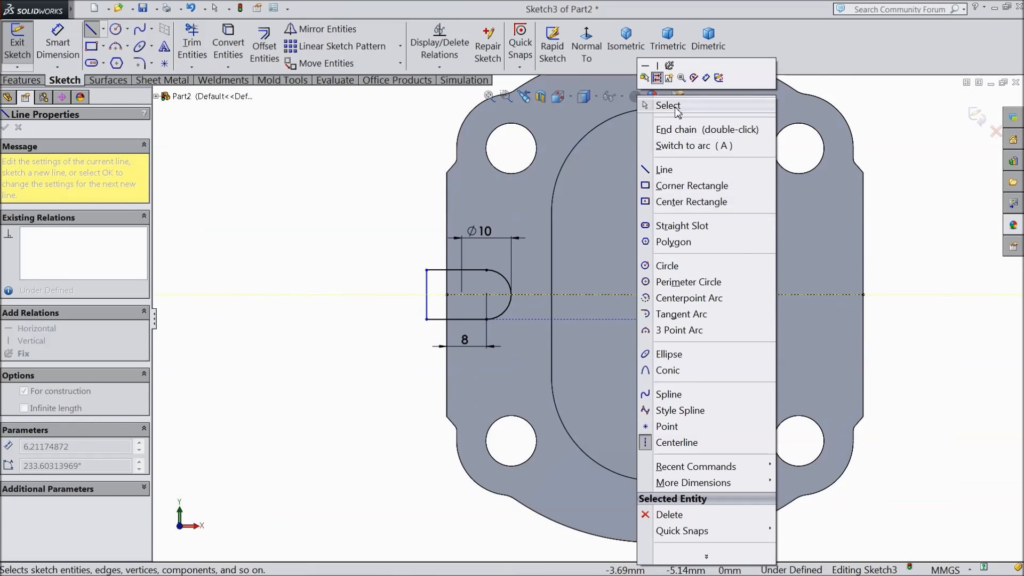
pyautogui.click(663, 105)
# Mirror the notch arc and its three lines about the vertical centerline to the plate's opposite side.
pyautogui.click(319, 31)
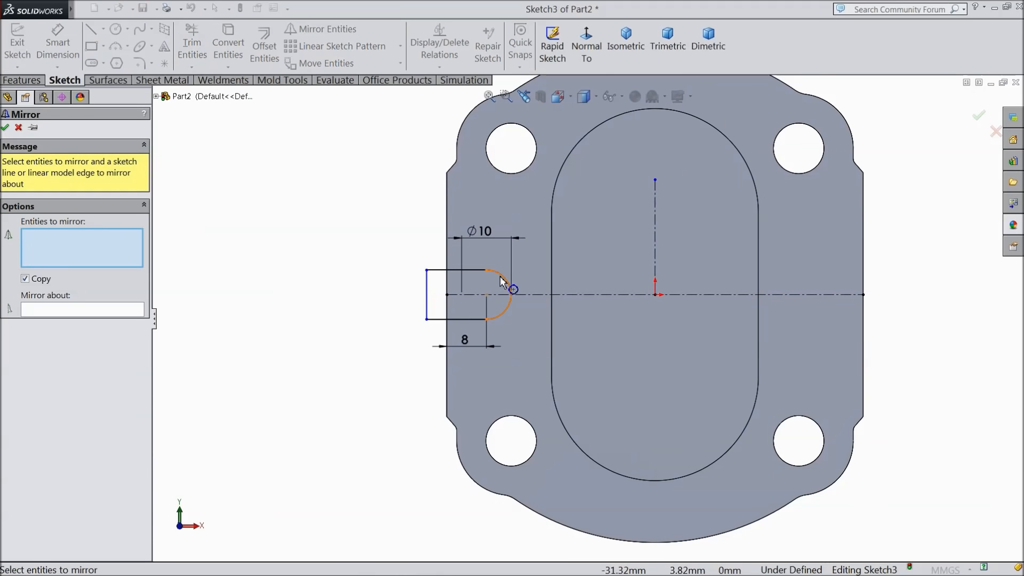
pyautogui.click(501, 280)
pyautogui.click(480, 318)
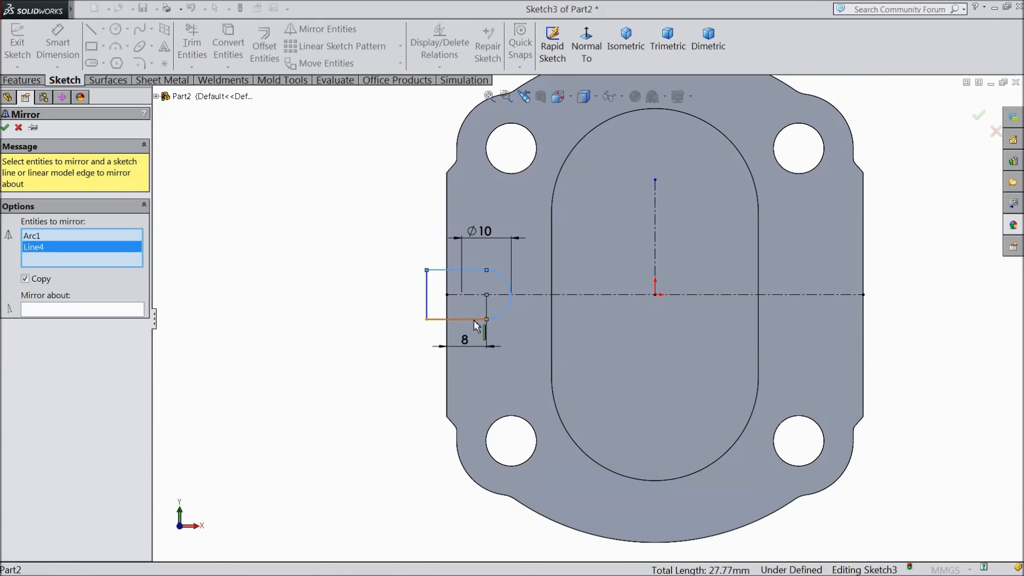
pyautogui.click(431, 308)
pyautogui.click(427, 305)
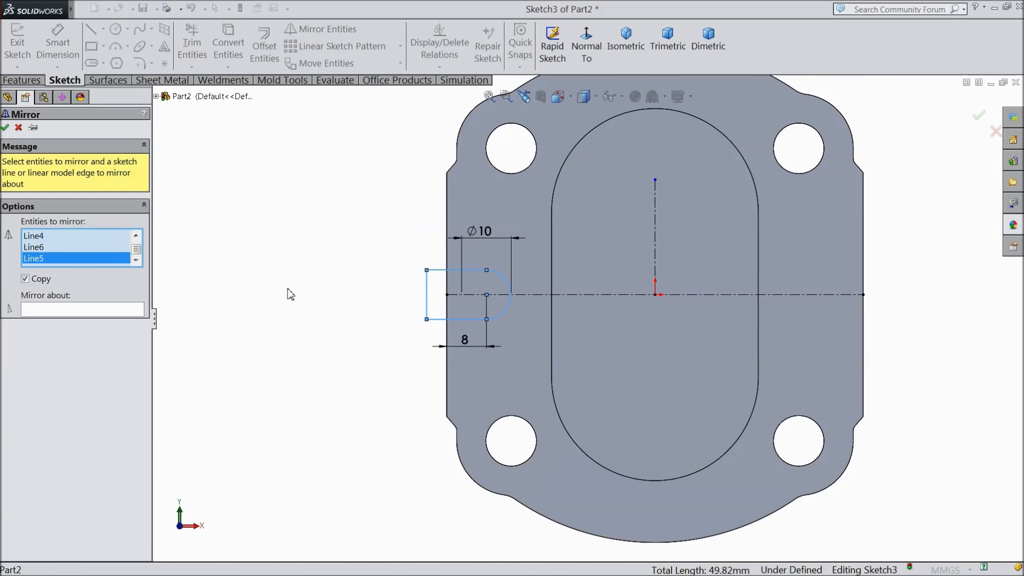
pyautogui.click(118, 309)
pyautogui.click(655, 259)
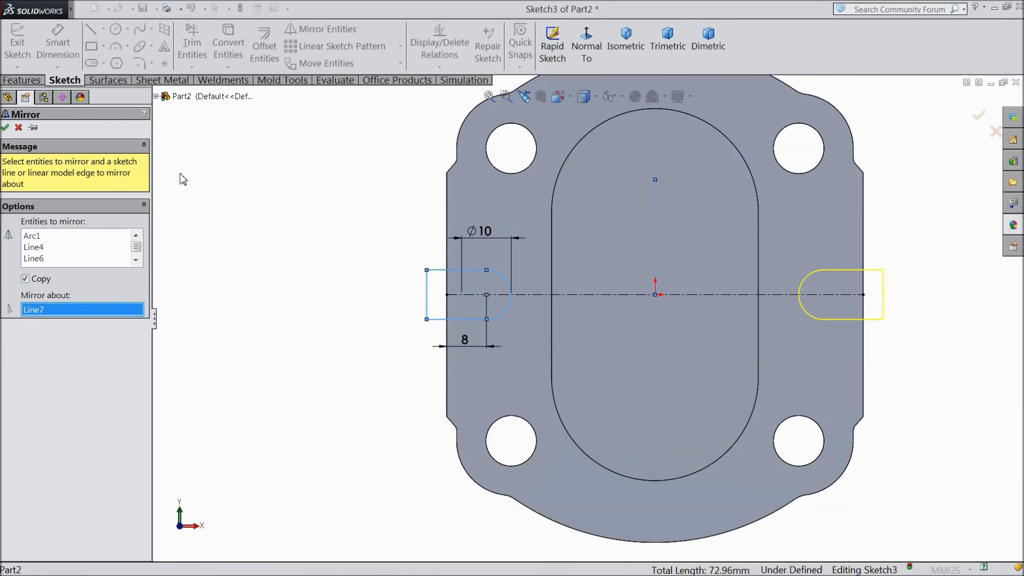
pyautogui.click(6, 127)
# Cut both notch profiles into the plate with a blind Extruded Cut 2.5 mm deep.
pyautogui.click(23, 81)
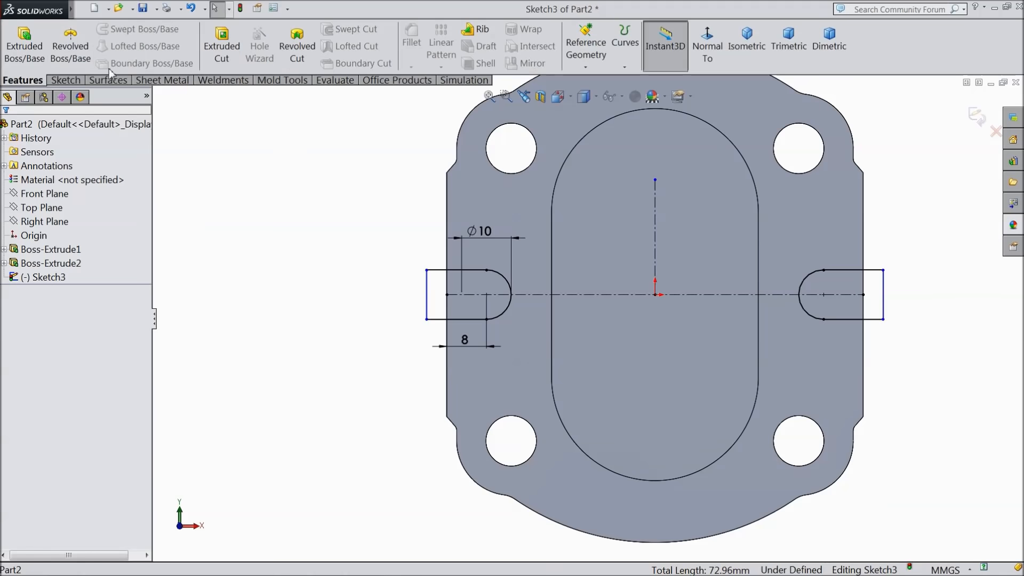
pyautogui.click(222, 58)
pyautogui.scroll(-2, 482, 287)
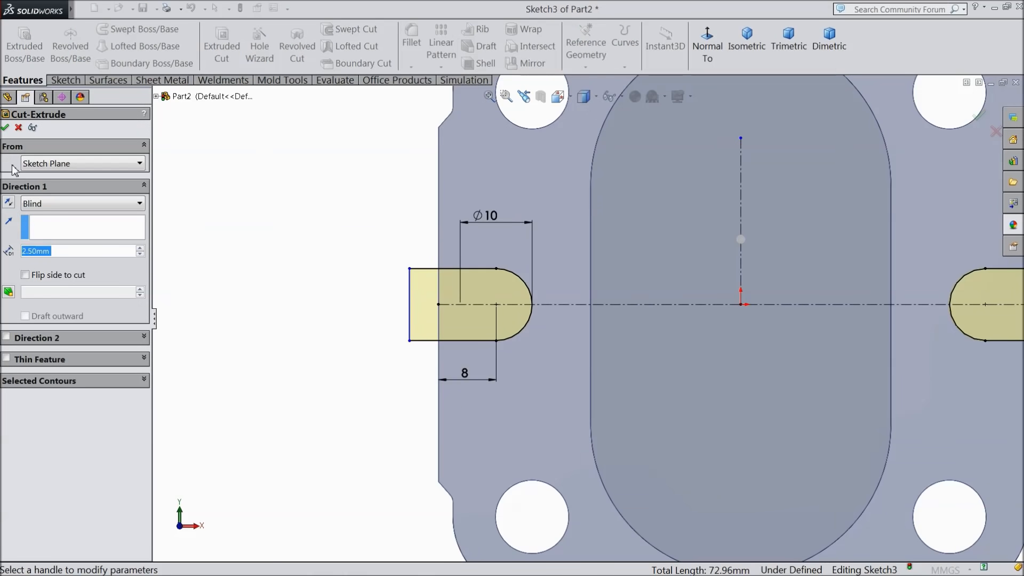
pyautogui.click(6, 127)
# Start a sketch on the plate's front face and draw circles of about 8 mm and 7.4 mm radius concentric with the two upper holes.
pyautogui.moveTo(283, 348); pyautogui.dragTo(530, 338, button='middle')
pyautogui.scroll(4, 292, 357)
pyautogui.click(581, 240)
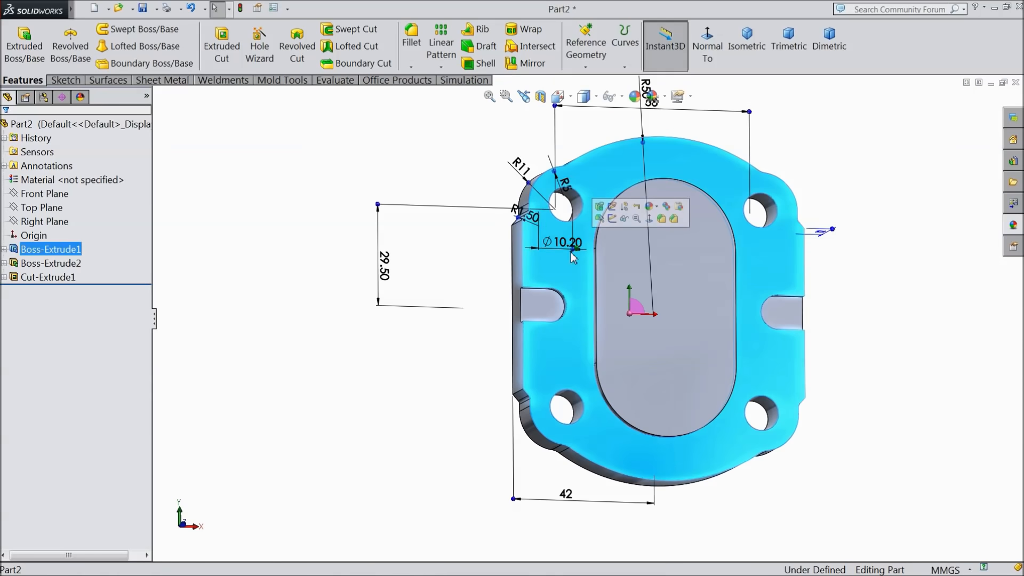
pyautogui.click(613, 219)
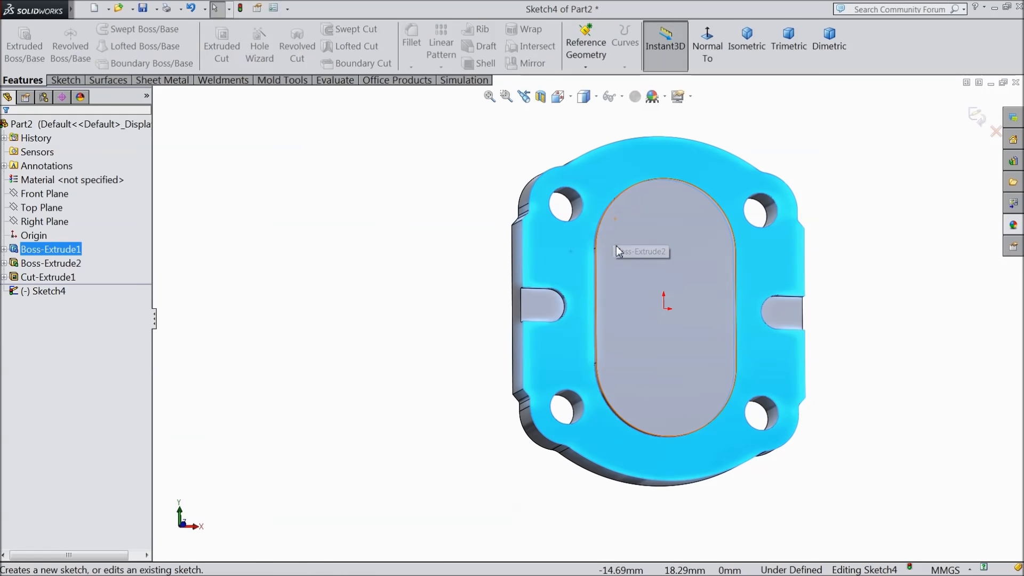
pyautogui.click(707, 45)
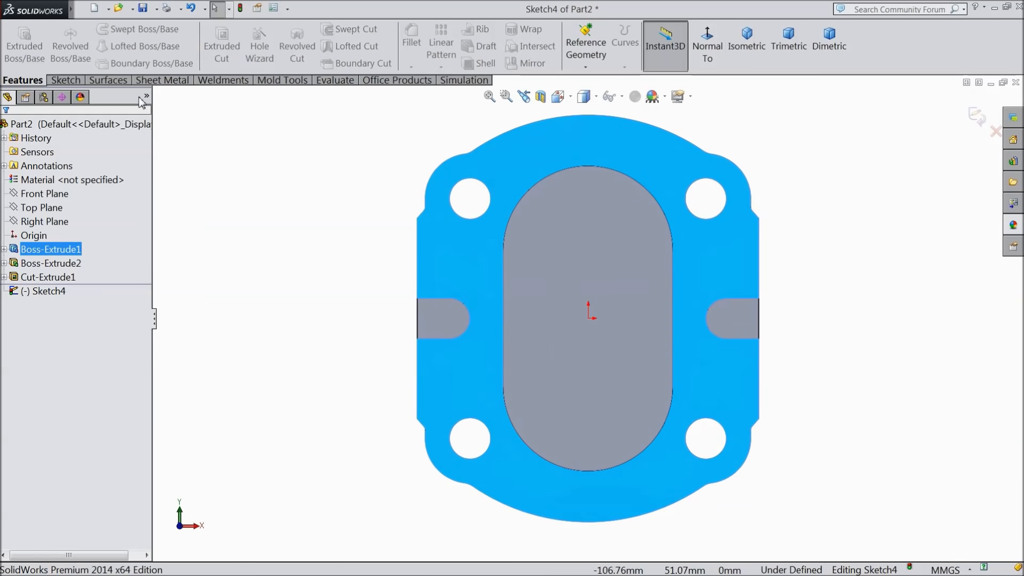
pyautogui.click(65, 80)
pyautogui.click(116, 29)
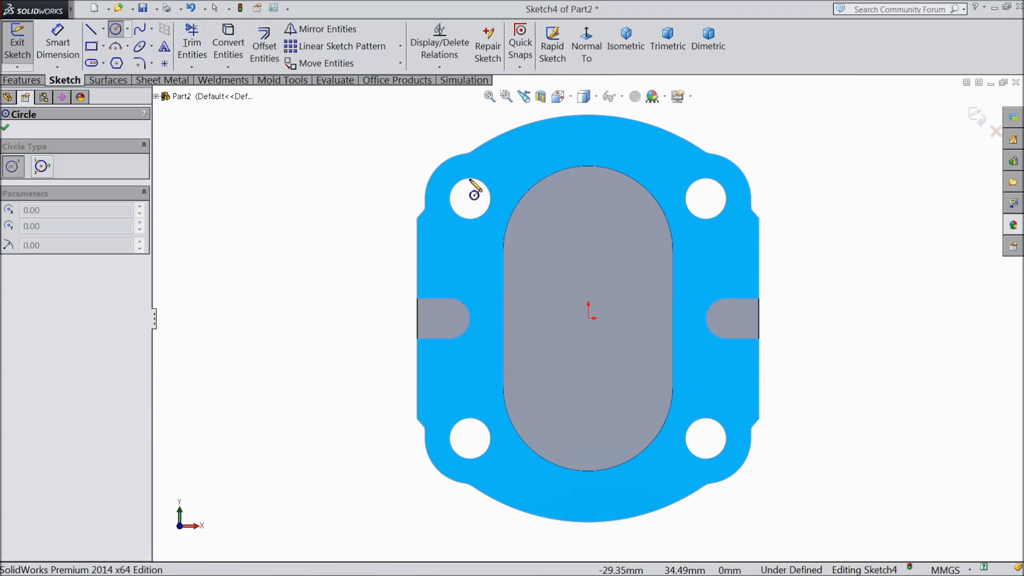
pyautogui.scroll(-2, 475, 187)
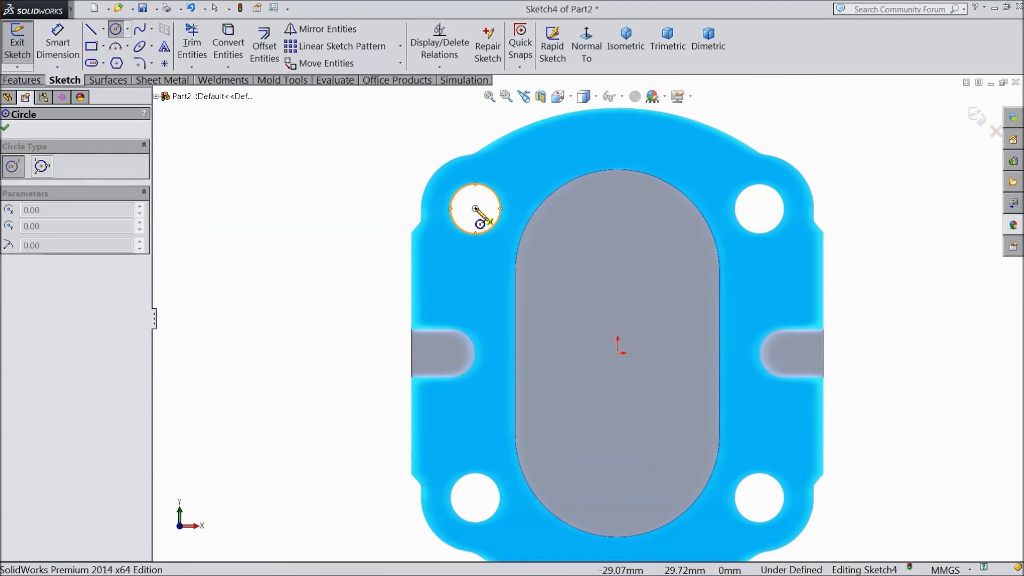
pyautogui.click(475, 209)
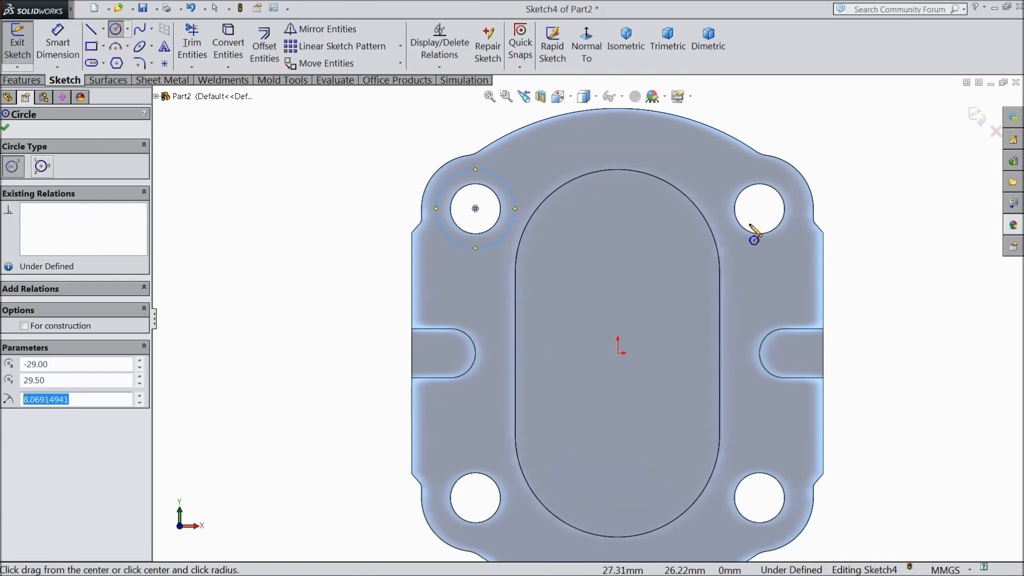
pyautogui.click(759, 208)
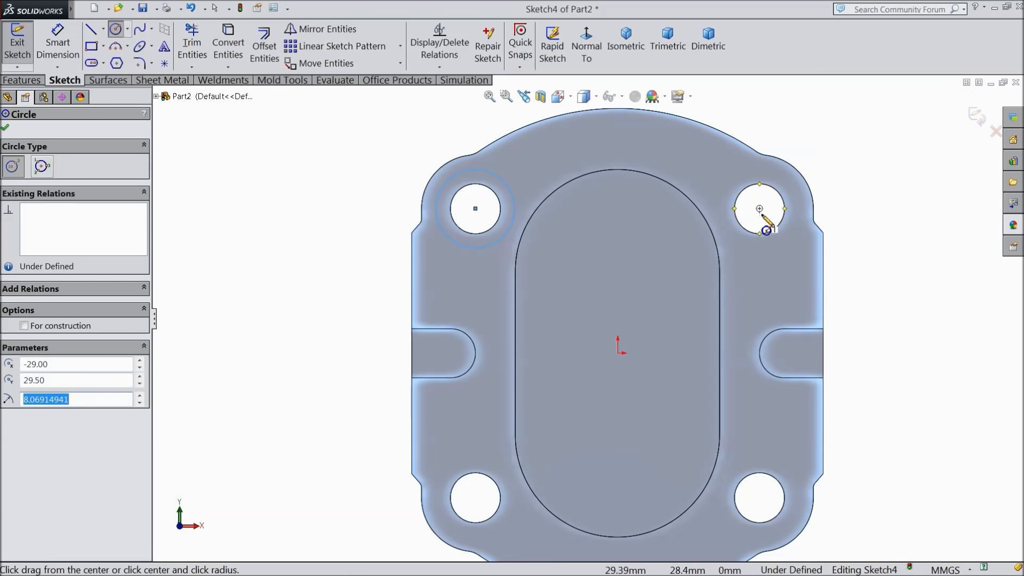
pyautogui.click(757, 173)
# Draw circles of about 7.5 mm and 7 mm radius concentric with the lower right and lower left holes.
pyautogui.scroll(1, 740, 493)
pyautogui.scroll(-3, 737, 486)
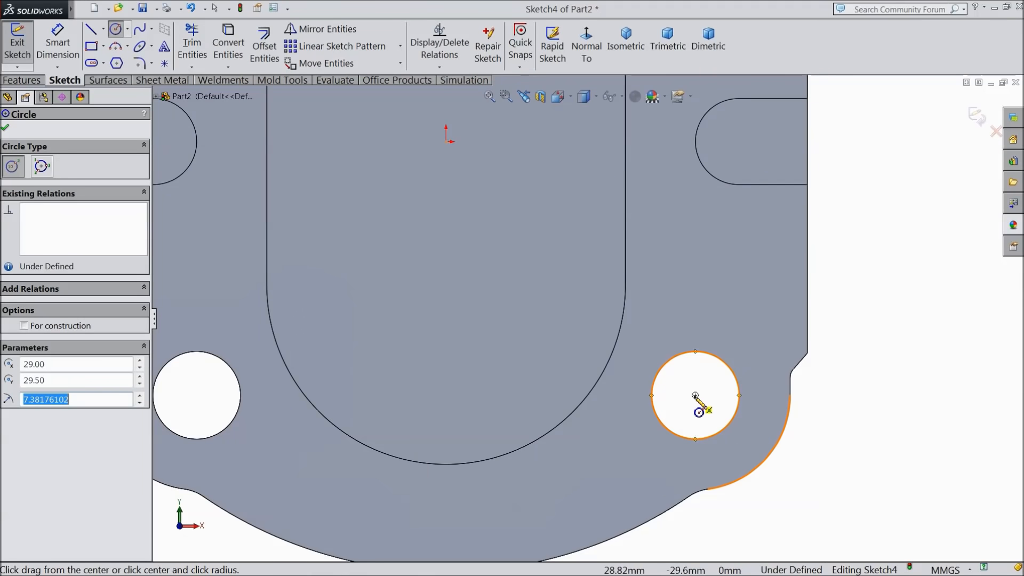
pyautogui.click(695, 395)
pyautogui.click(661, 341)
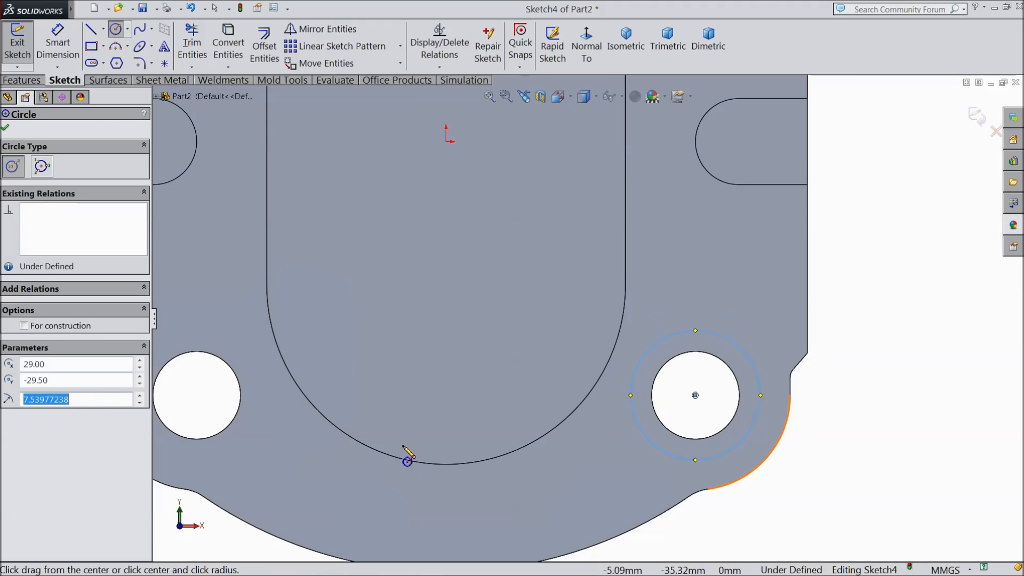
pyautogui.press('z')
pyautogui.scroll(-3, 341, 397)
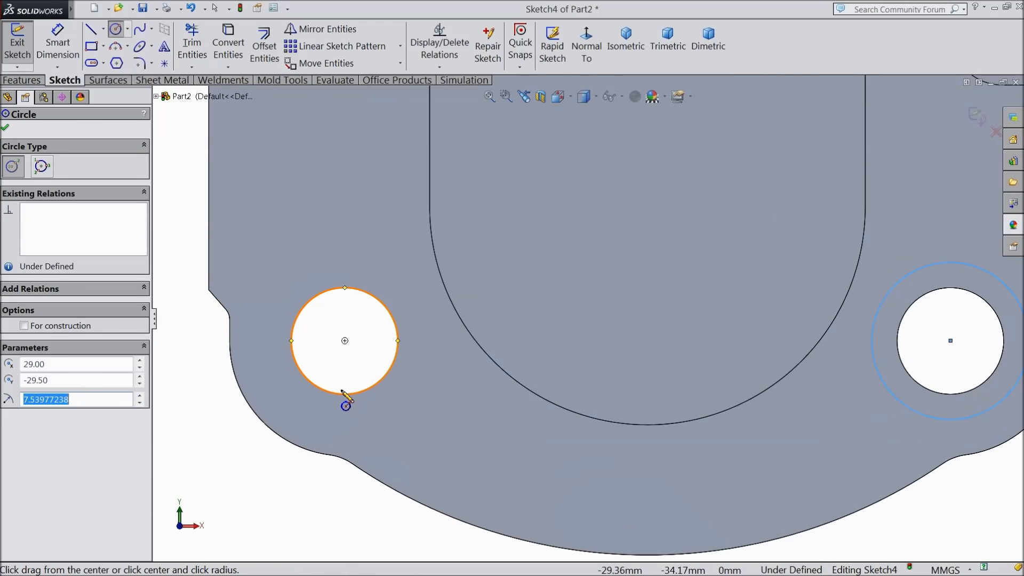
pyautogui.click(345, 341)
pyautogui.click(345, 268)
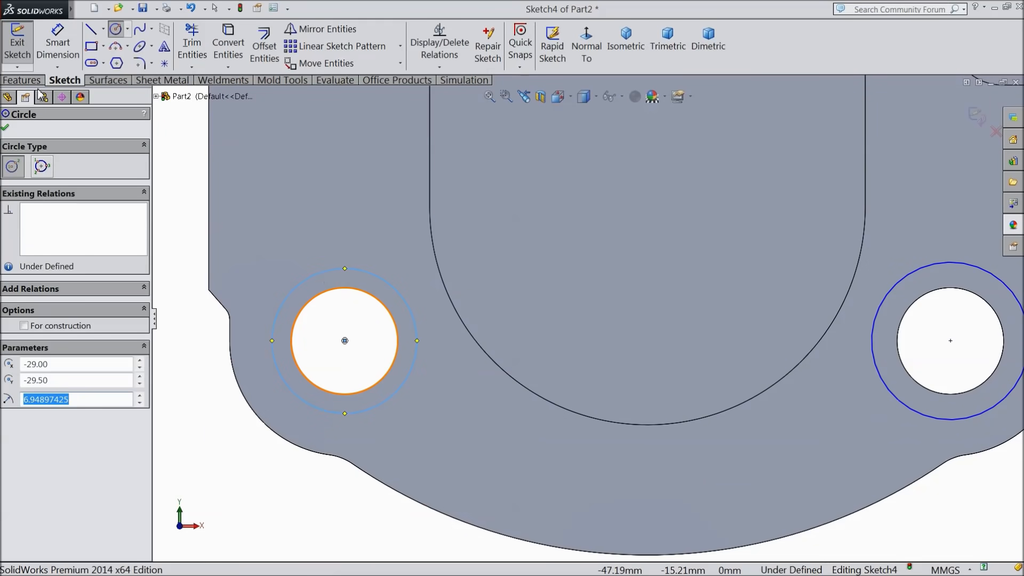
# Dimension the diameter of the circle around the lower left hole as 16 mm.
pyautogui.click(58, 43)
pyautogui.click(273, 356)
pyautogui.click(213, 358)
pyautogui.write('16')
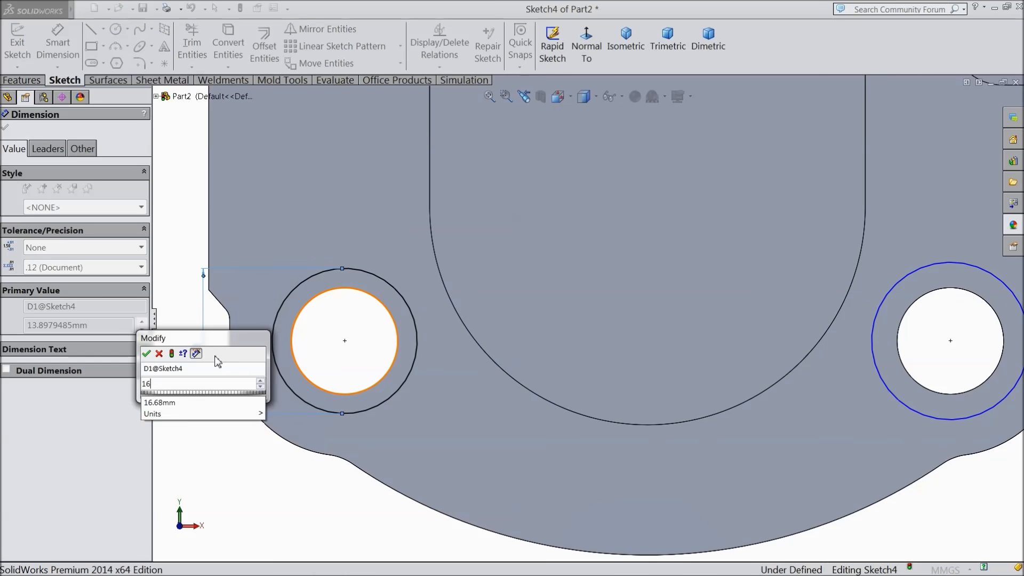
pyautogui.click(146, 353)
pyautogui.press('z')
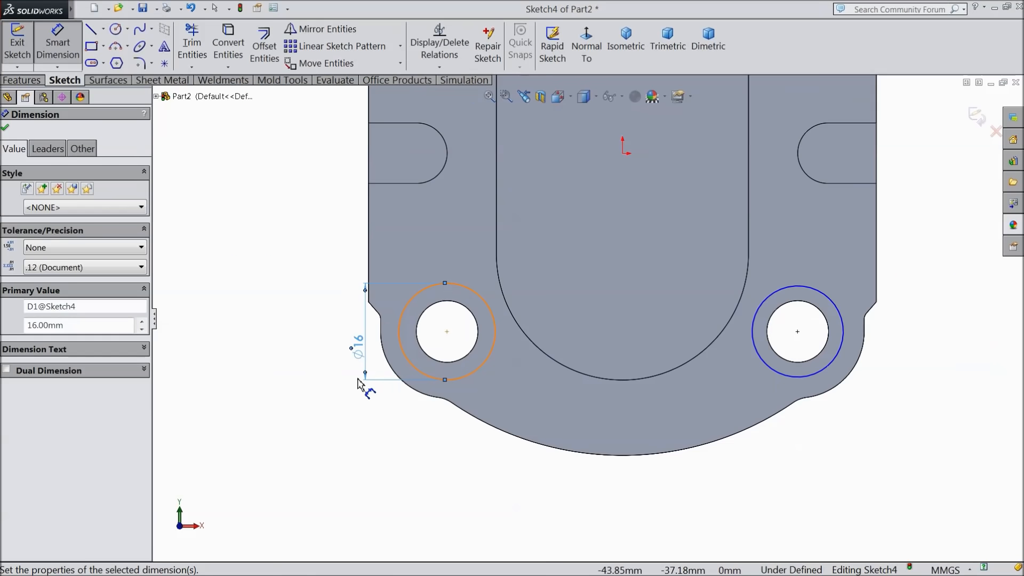
pyautogui.click(5, 128)
# Apply an Equal relation to the four circles around the holes.
pyautogui.scroll(5, 498, 395)
pyautogui.scroll(-3, 679, 251)
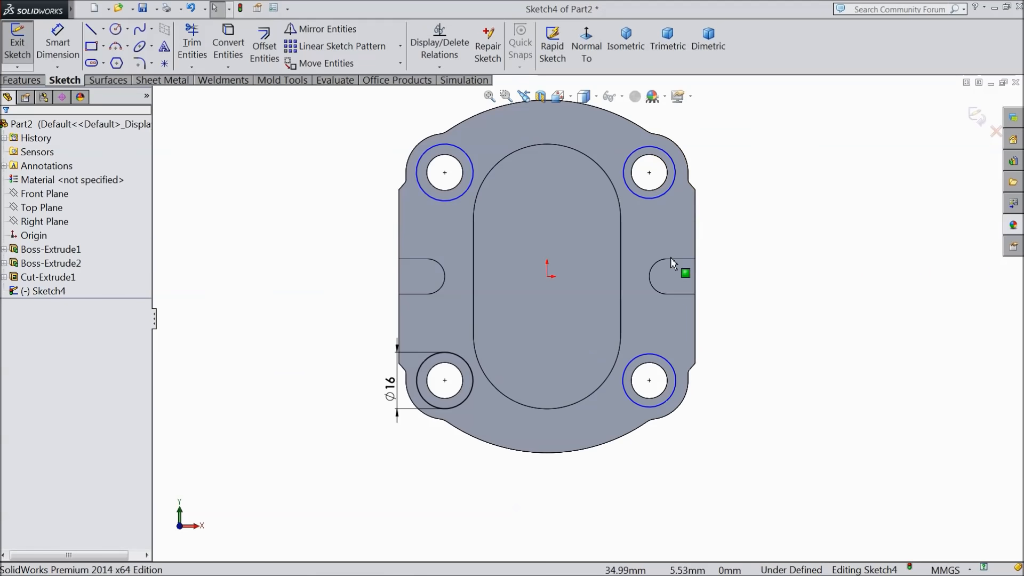
pyautogui.click(469, 397)
pyautogui.keyDown('ctrl'); pyautogui.click(466, 197); pyautogui.keyUp('ctrl')
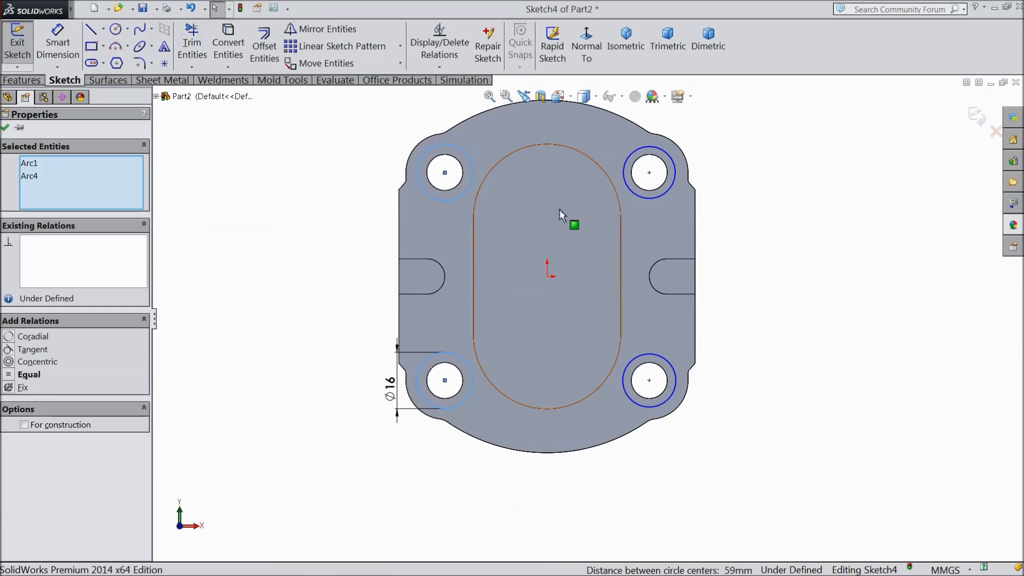
pyautogui.keyDown('ctrl'); pyautogui.click(652, 199); pyautogui.keyUp('ctrl')
pyautogui.keyDown('ctrl'); pyautogui.click(661, 364); pyautogui.keyUp('ctrl')
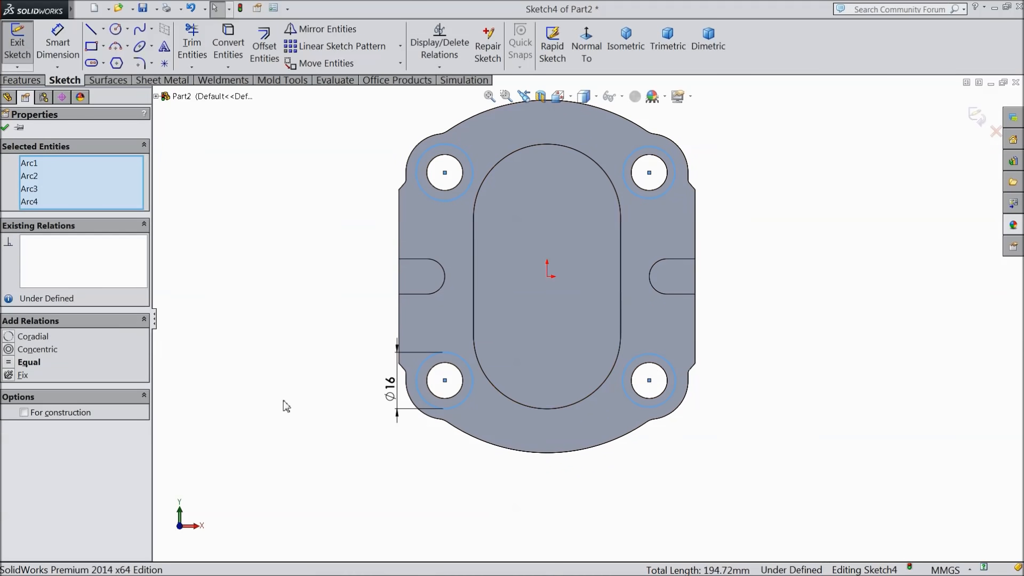
pyautogui.click(28, 362)
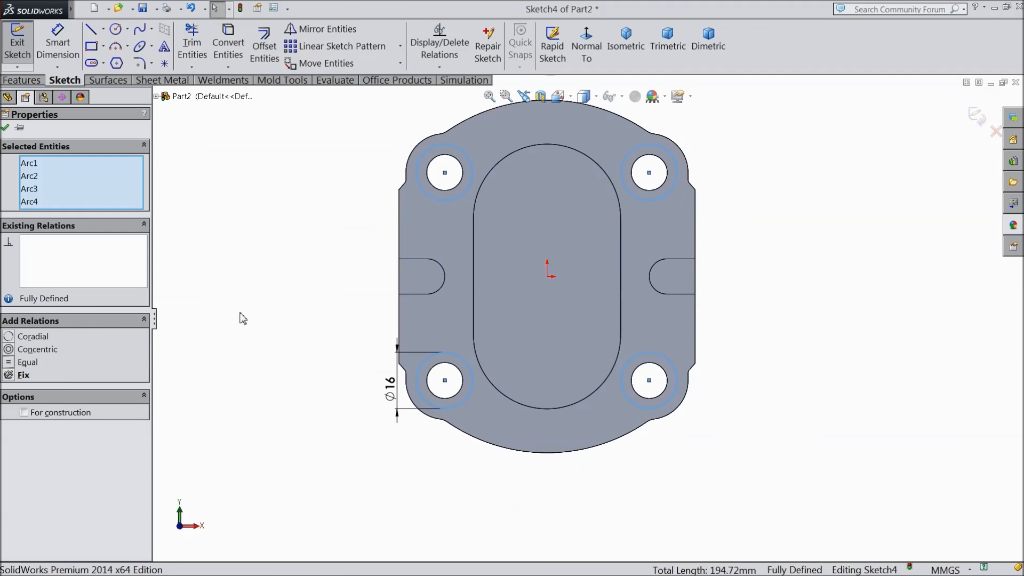
pyautogui.click(5, 128)
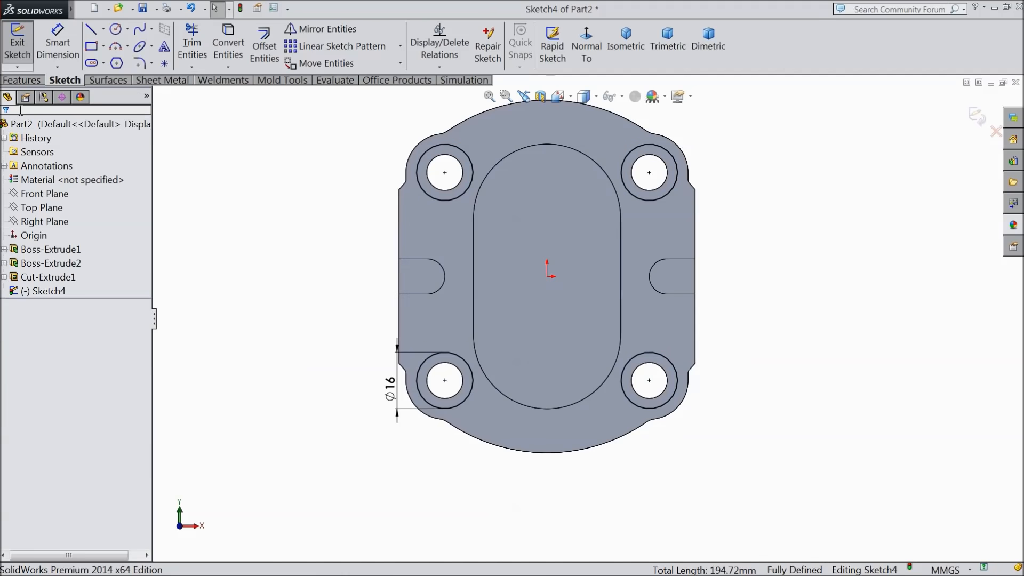
# Cut the four 16 mm circles into the plate with a blind Extruded Cut 0.5 mm deep.
pyautogui.click(29, 81)
pyautogui.click(221, 45)
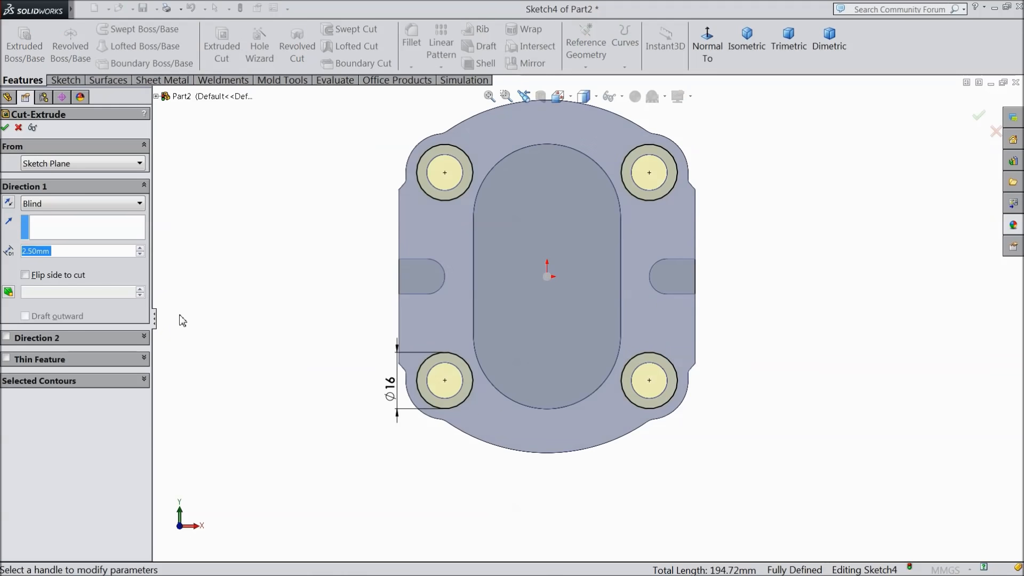
pyautogui.moveTo(184, 346); pyautogui.dragTo(206, 268, button='middle')
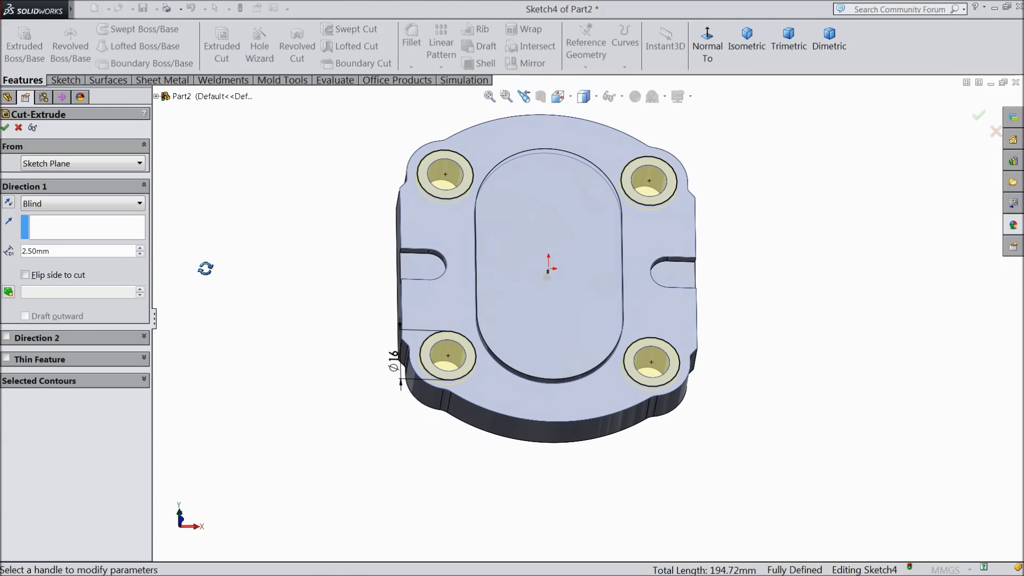
pyautogui.scroll(-3, 420, 321)
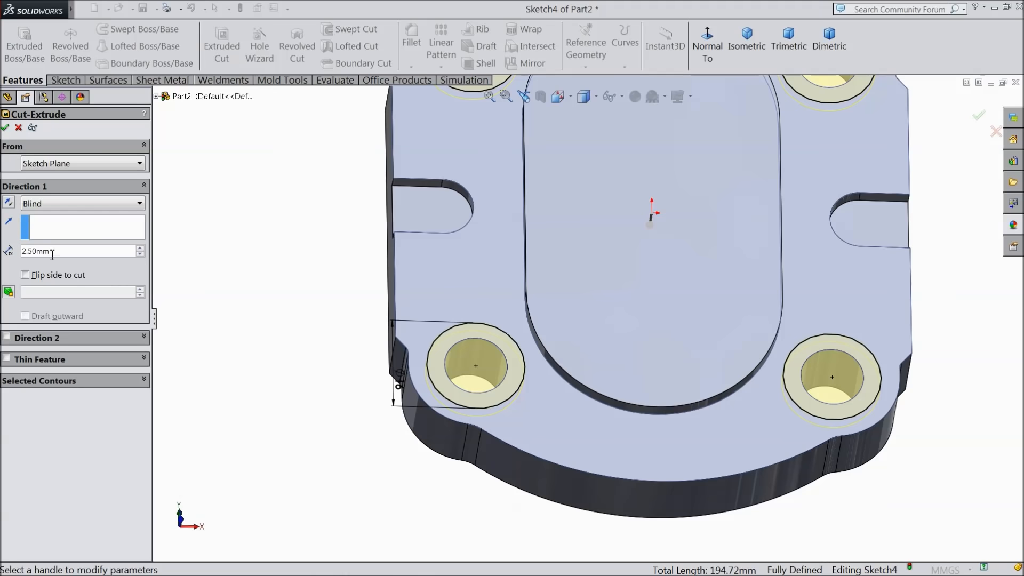
pyautogui.write('0.')
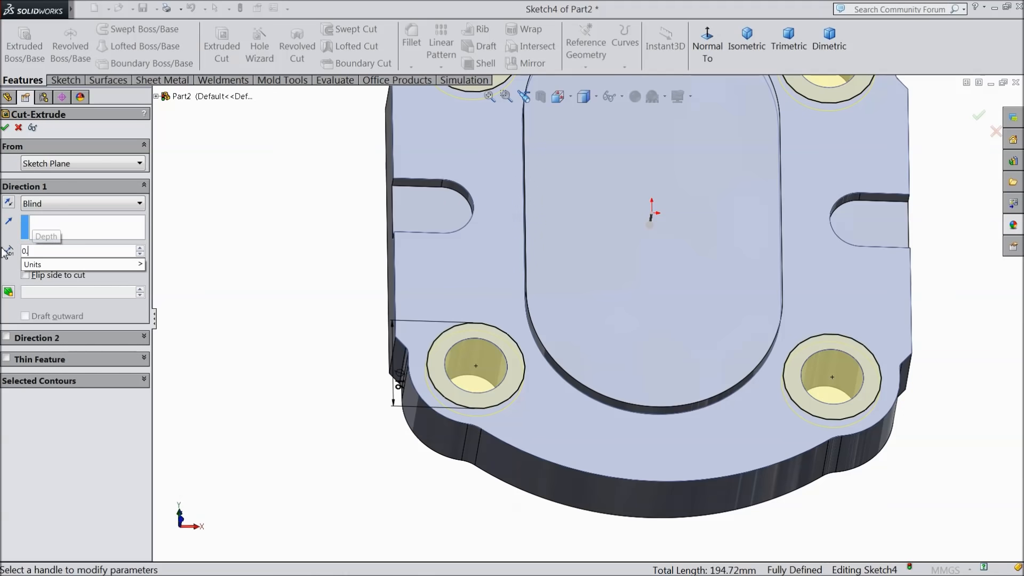
pyautogui.write('5')
pyautogui.press('Return')
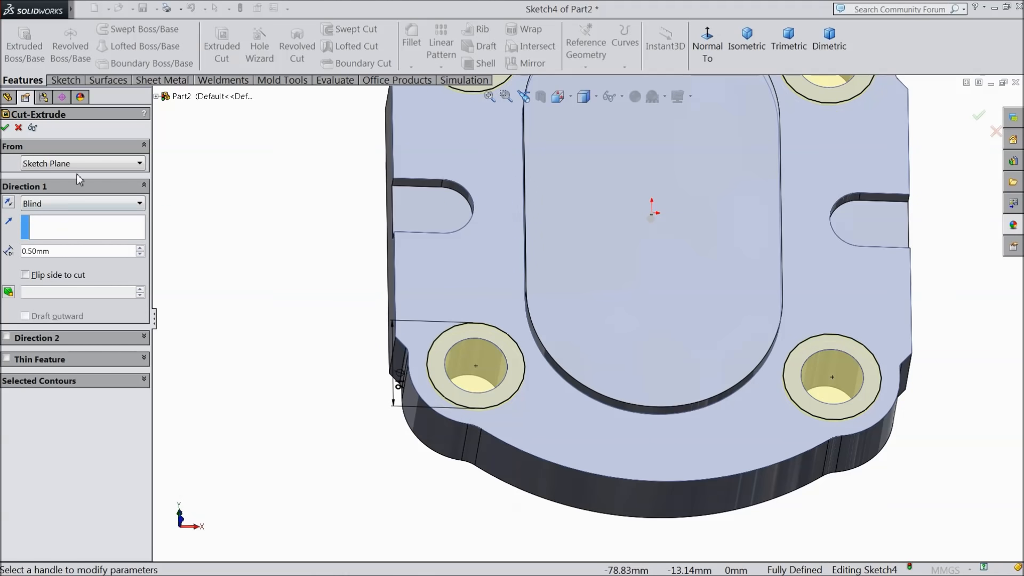
pyautogui.click(6, 128)
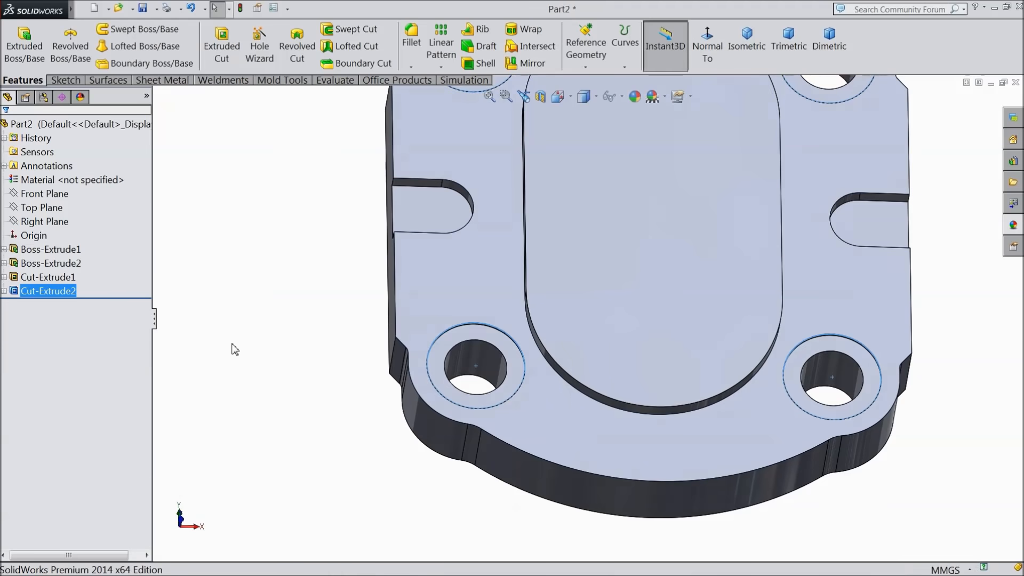
# Start a 1 mm constant size fillet on the plate's upper left side edge and top outline arc.
pyautogui.moveTo(237, 349); pyautogui.dragTo(247, 325, button='middle')
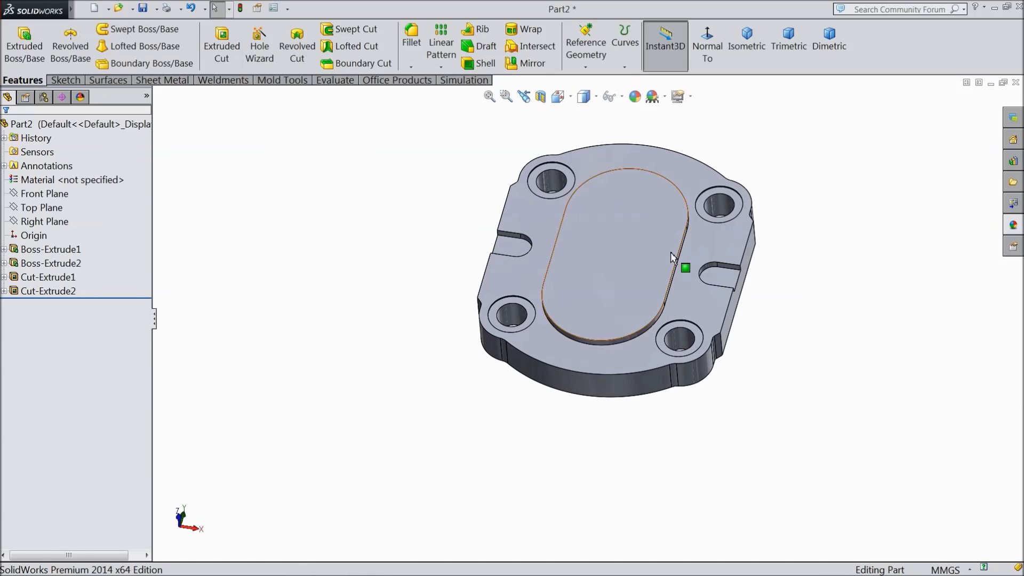
pyautogui.click(411, 48)
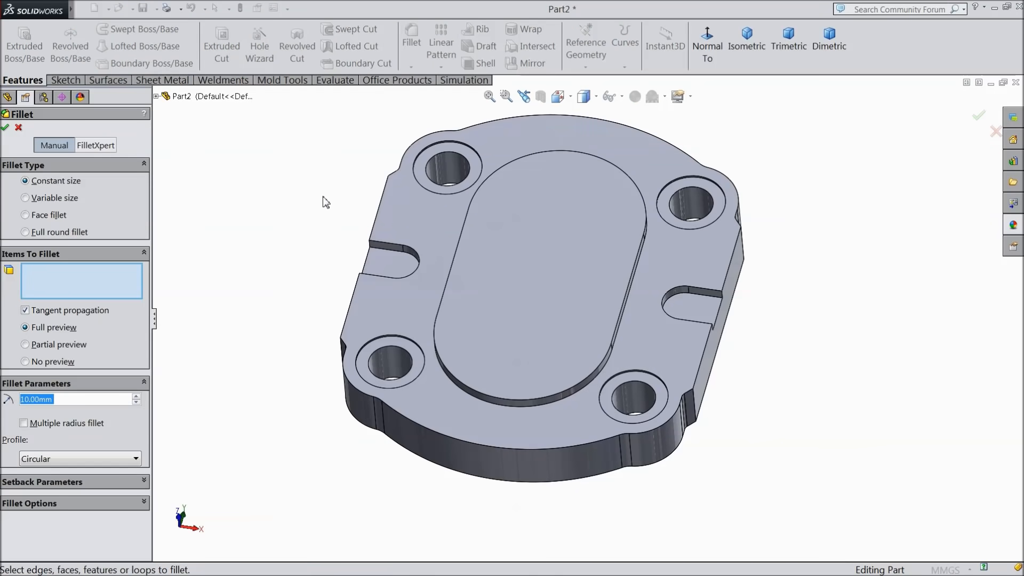
pyautogui.write('1')
pyautogui.click(385, 188)
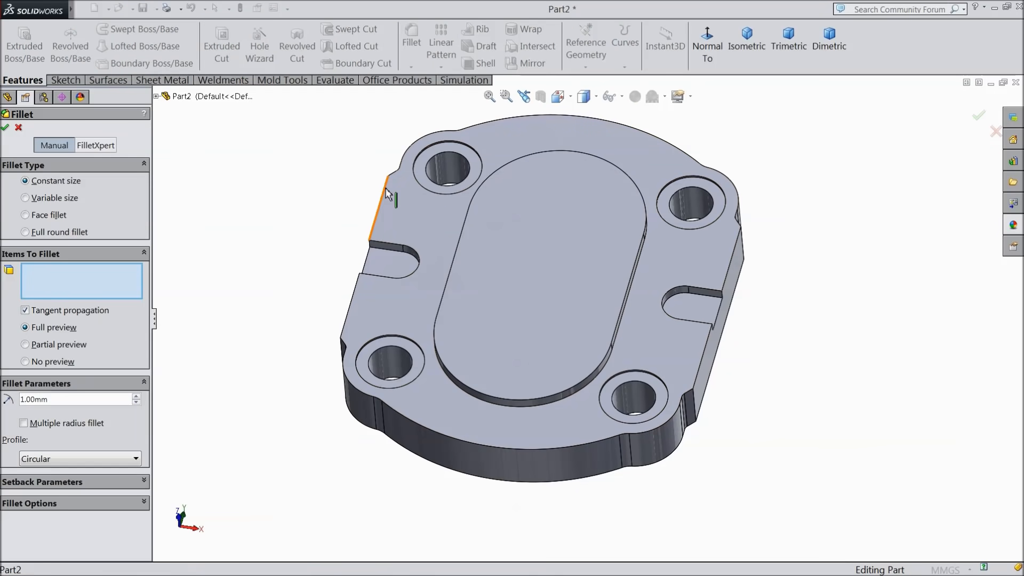
pyautogui.moveTo(316, 238); pyautogui.dragTo(333, 315, button='middle')
pyautogui.scroll(-1, 333, 316)
pyautogui.scroll(4, 518, 209)
pyautogui.scroll(-4, 593, 180)
pyautogui.click(482, 199)
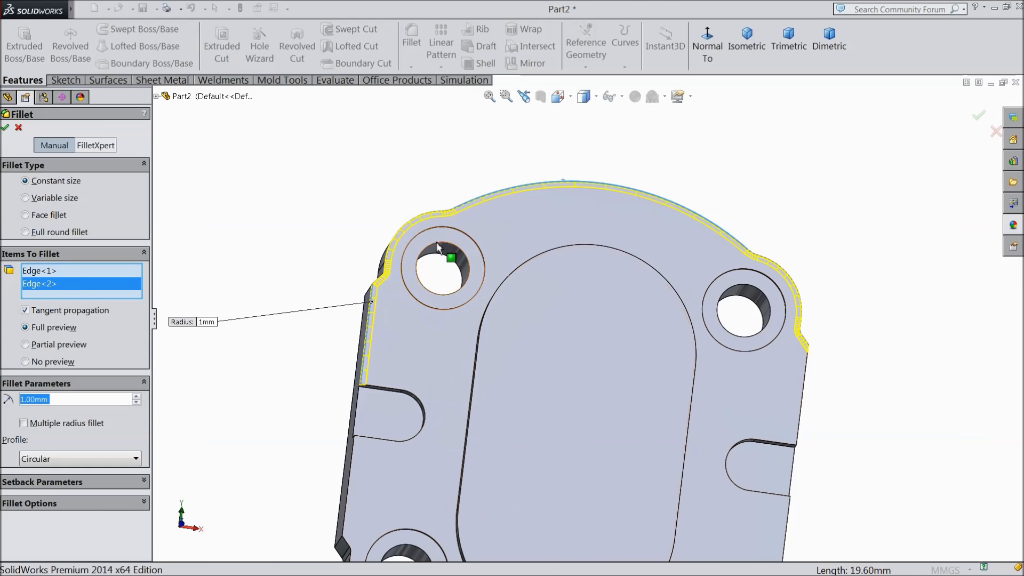
# Add the plate's upper right side edge and the right notch's rim edge to the 1 mm fillet.
pyautogui.scroll(3, 631, 359)
pyautogui.scroll(-3, 779, 464)
pyautogui.click(710, 356)
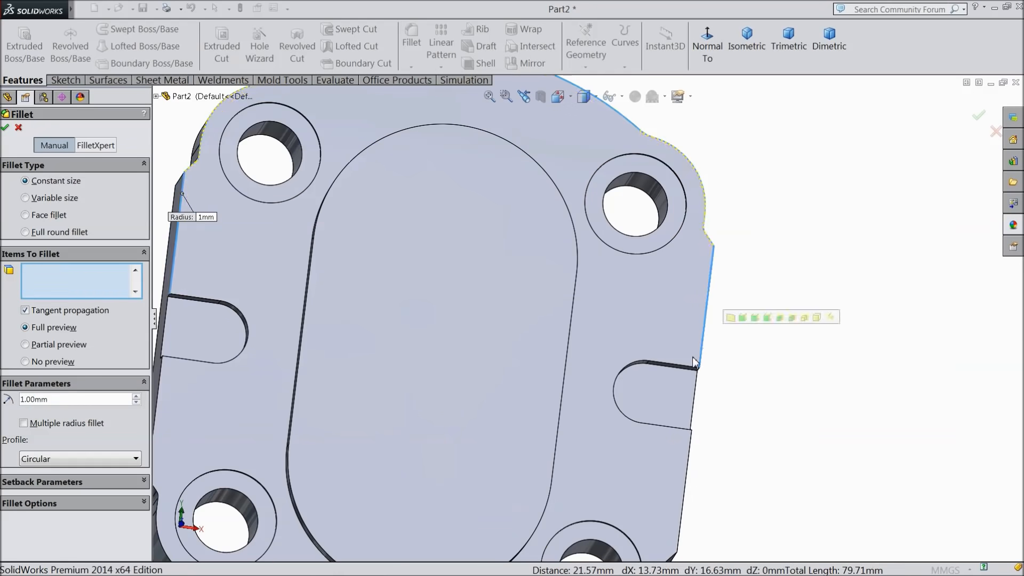
pyautogui.click(662, 365)
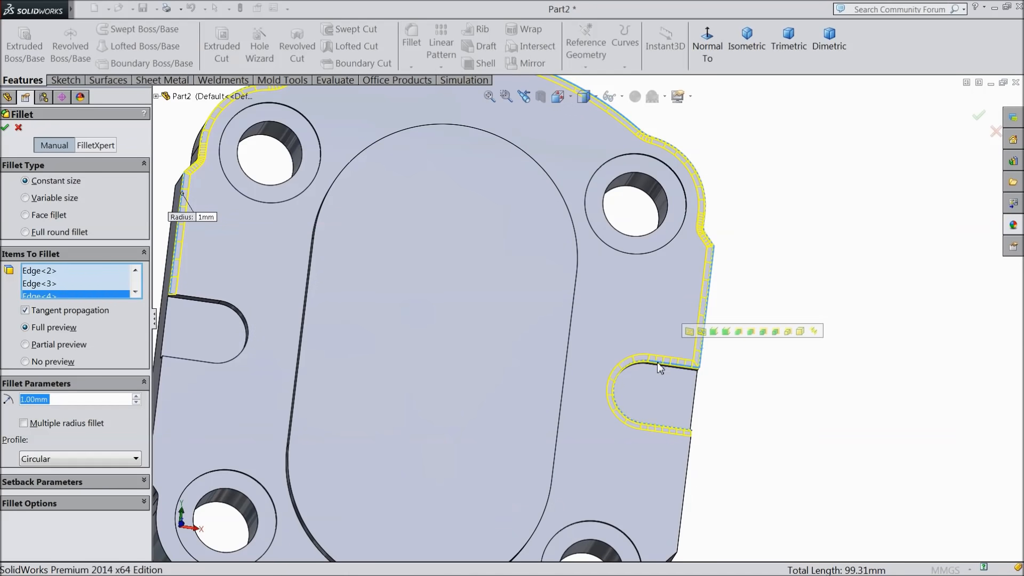
pyautogui.scroll(3, 692, 472)
# Add the lower right side edge, the bottom outline and the lower left side edge to the fillet selection.
pyautogui.moveTo(692, 475); pyautogui.dragTo(649, 447, button='middle')
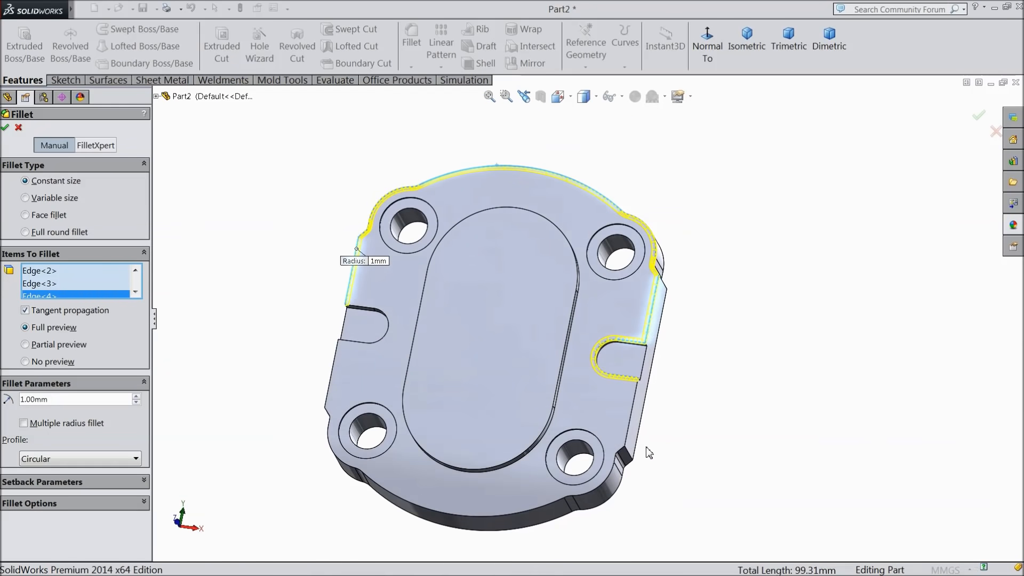
pyautogui.scroll(-5, 608, 409)
pyautogui.click(602, 408)
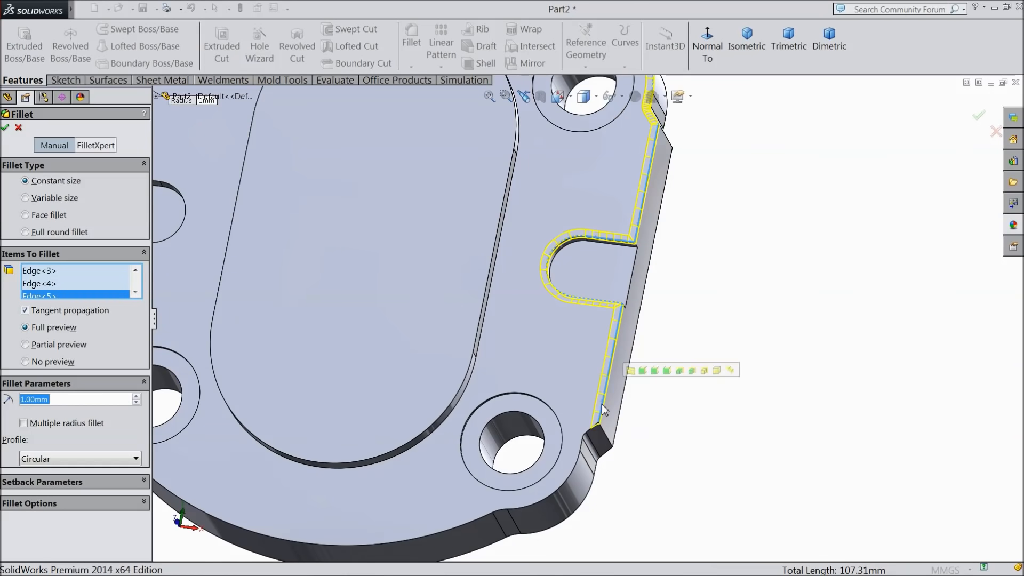
pyautogui.click(577, 472)
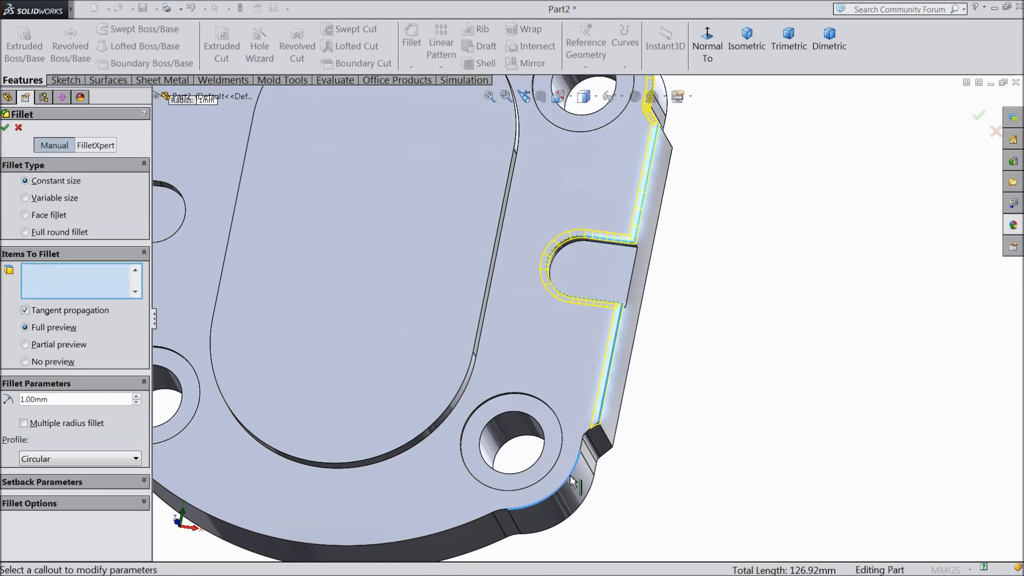
pyautogui.scroll(5, 604, 485)
pyautogui.scroll(-3, 373, 336)
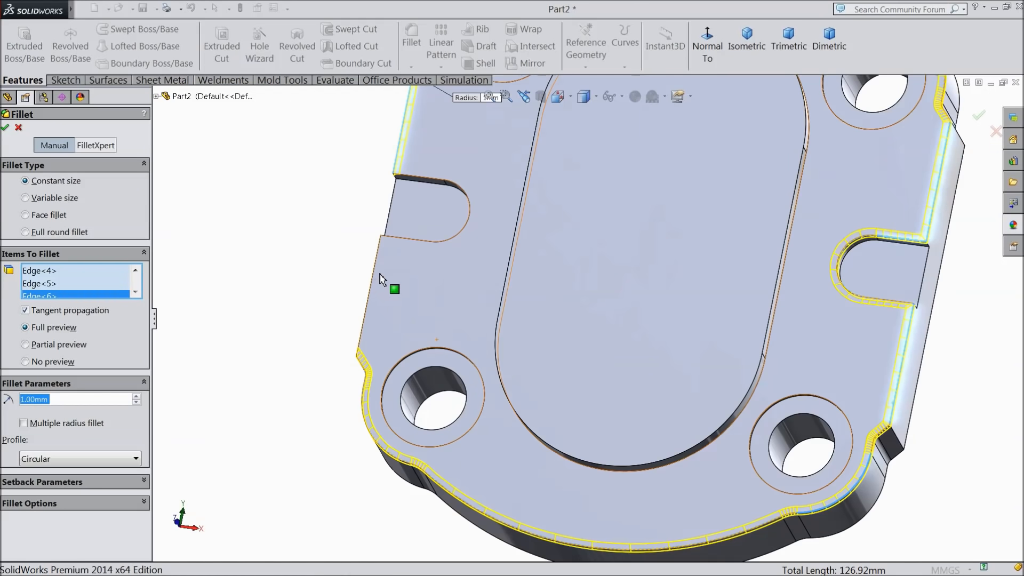
pyautogui.click(375, 277)
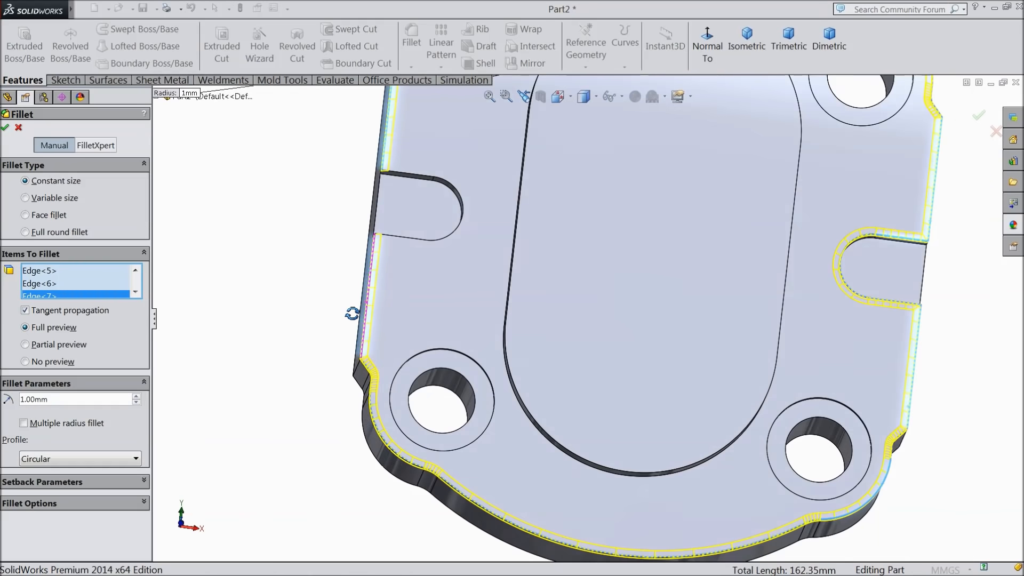
# Add the left notch's rim edge to the selection and apply the 1 mm fillet.
pyautogui.scroll(-4, 441, 261)
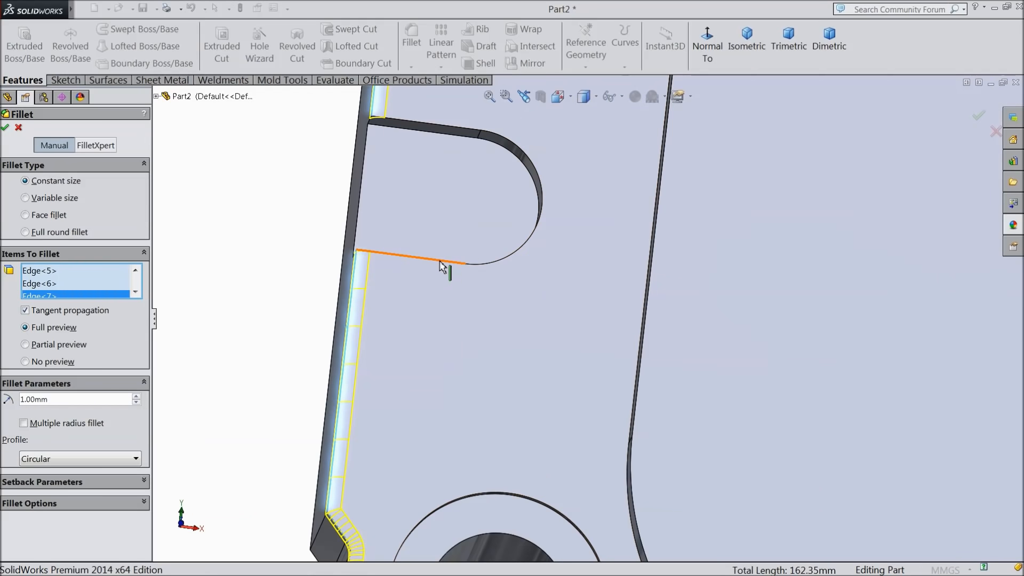
pyautogui.click(440, 261)
pyautogui.scroll(5, 426, 313)
pyautogui.scroll(3, 427, 313)
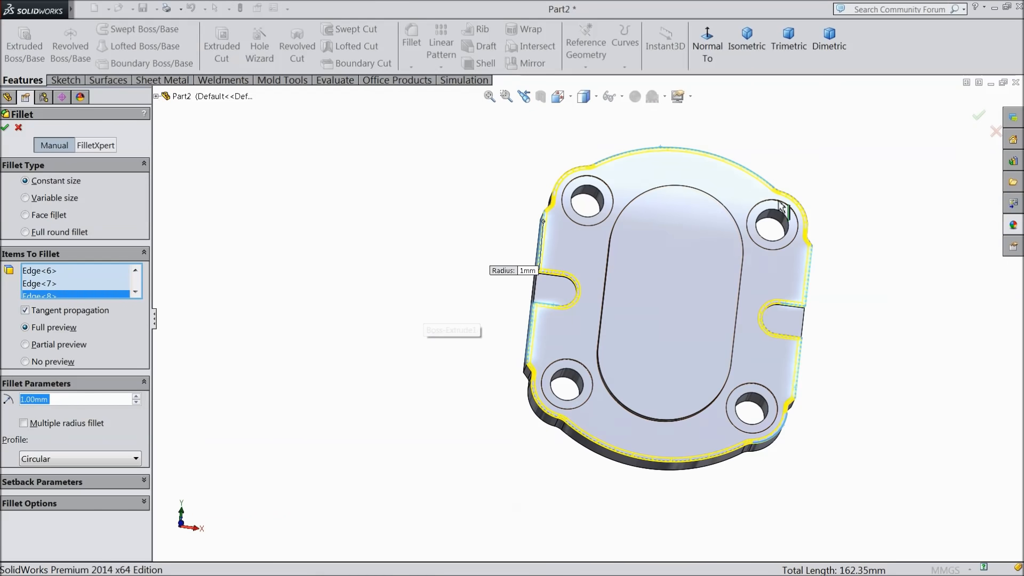
pyautogui.click(5, 127)
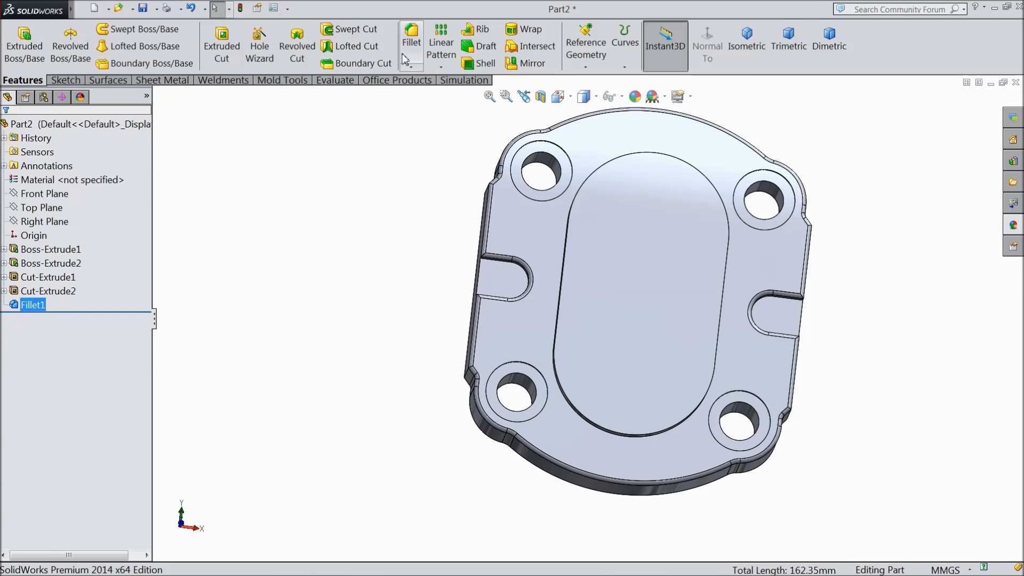
# Fillet both the base edge and the top edge of the slot-shaped boss with a 1 mm radius.
pyautogui.click(404, 58)
pyautogui.moveTo(552, 303); pyautogui.dragTo(609, 299, button='middle')
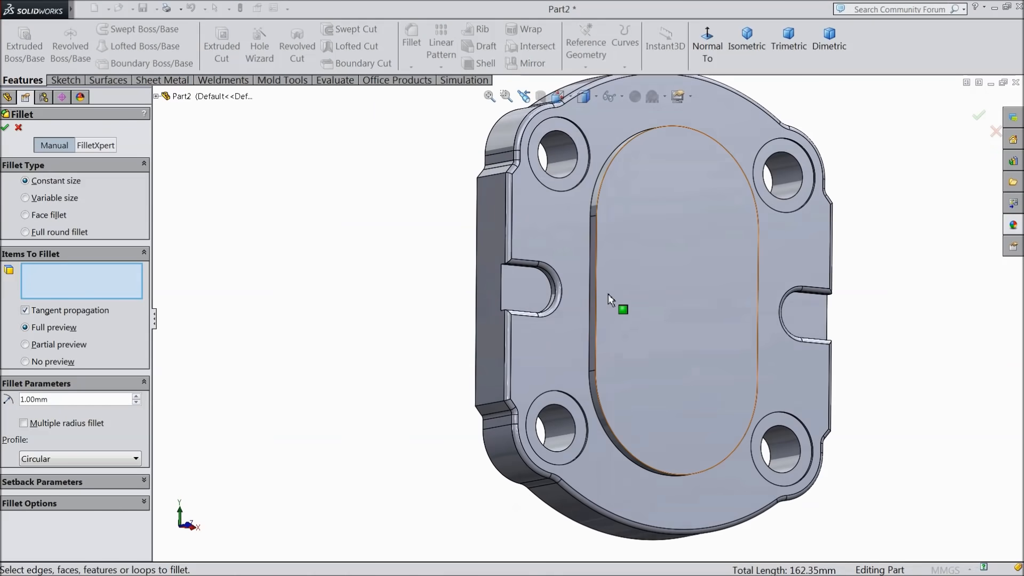
pyautogui.scroll(-5, 607, 296)
pyautogui.click(567, 301)
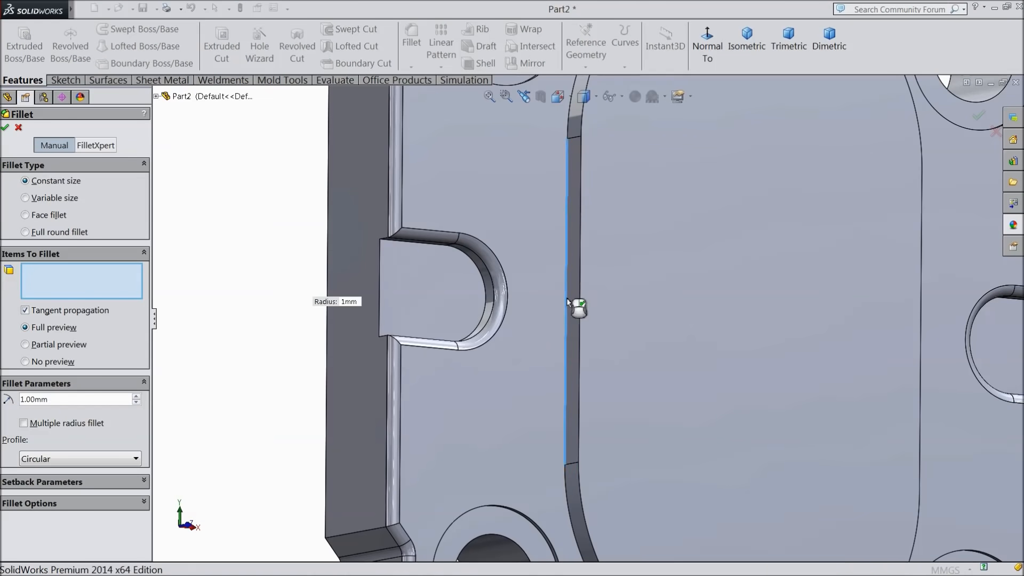
pyautogui.click(580, 306)
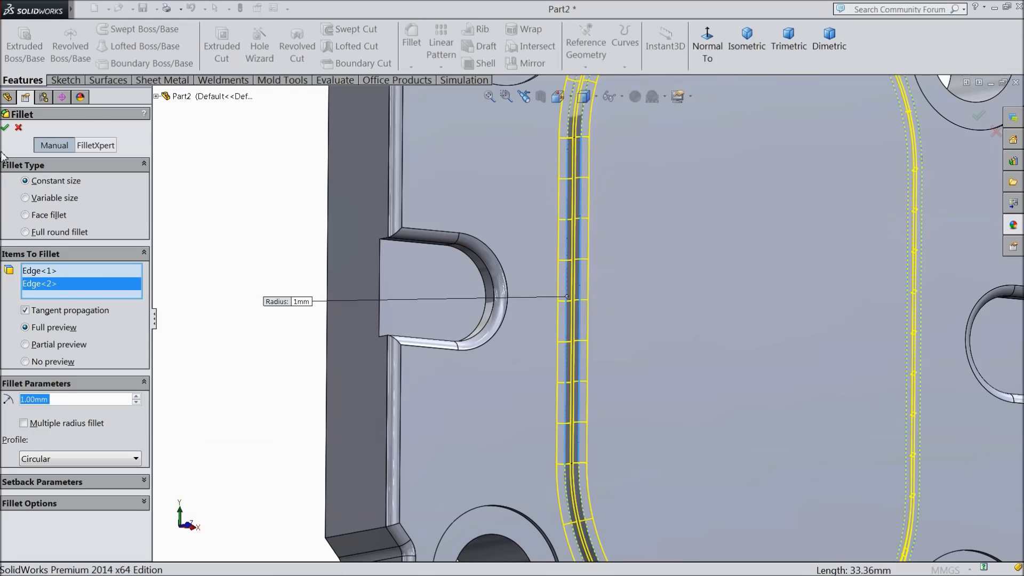
pyautogui.click(5, 129)
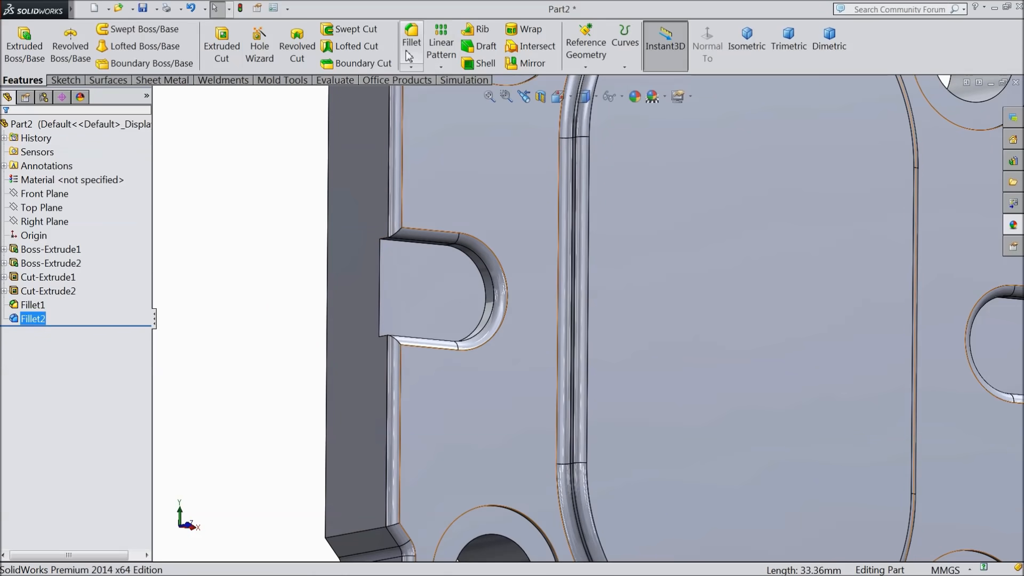
# Fillet the left notch's curved floor edge and its outer straight edge with a 1 mm radius.
pyautogui.click(410, 42)
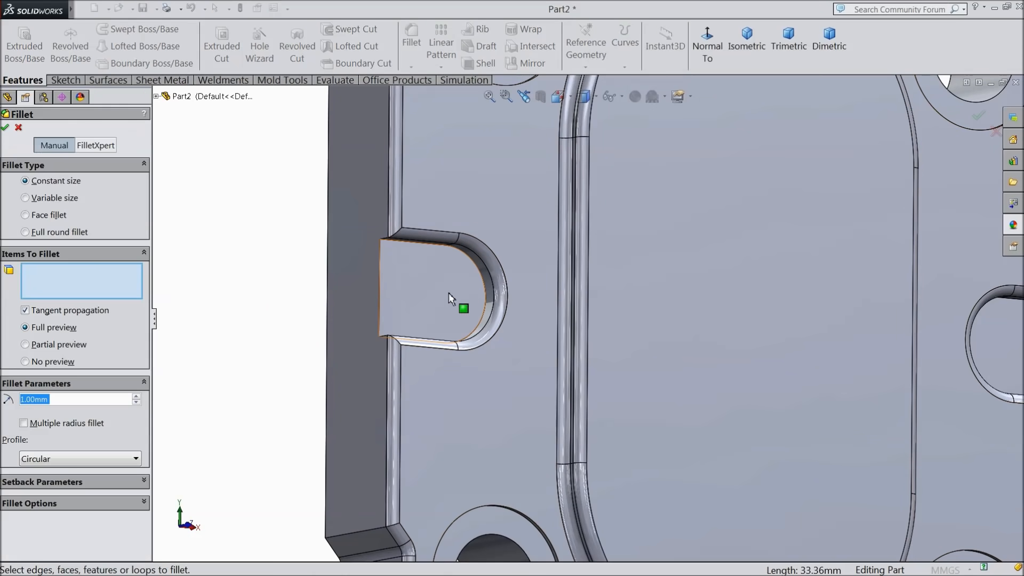
pyautogui.click(485, 294)
pyautogui.click(381, 290)
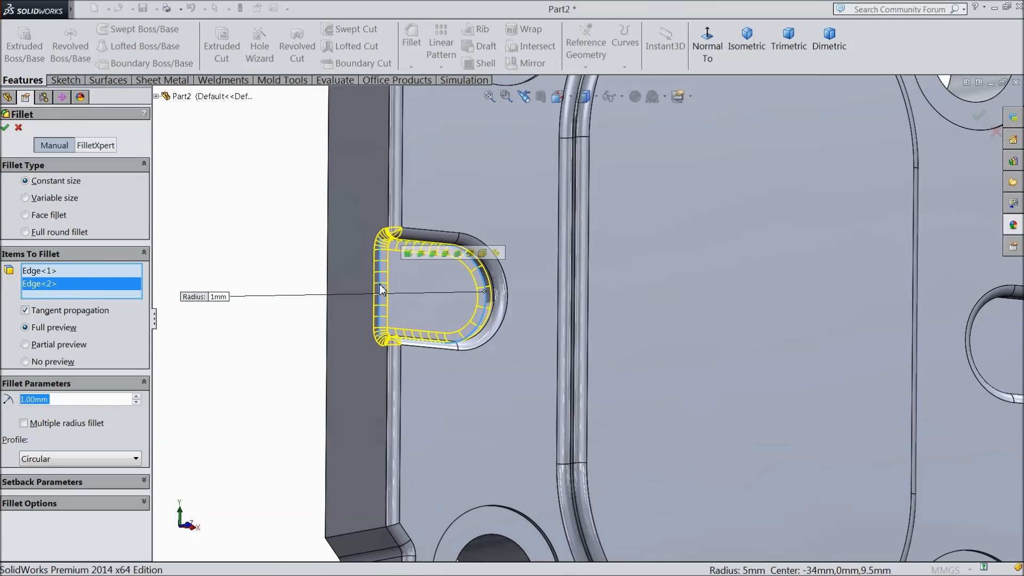
pyautogui.click(6, 128)
# Fillet all edges of the right notch's floor face with a 1 mm radius.
pyautogui.click(411, 44)
pyautogui.scroll(5, 478, 296)
pyautogui.moveTo(838, 386); pyautogui.dragTo(800, 343, button='middle')
pyautogui.scroll(-5, 800, 344)
pyautogui.scroll(-3, 714, 320)
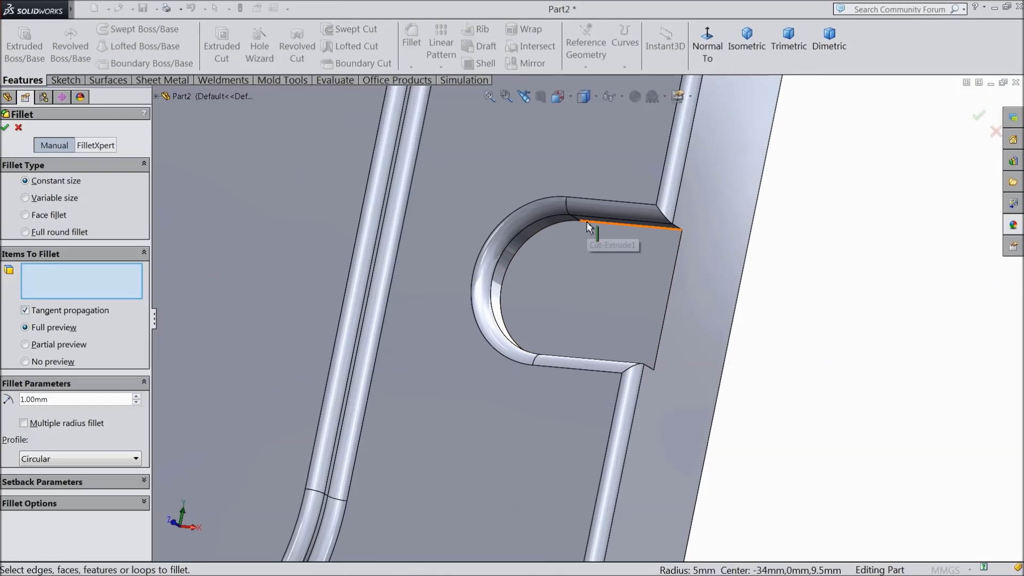
pyautogui.click(596, 279)
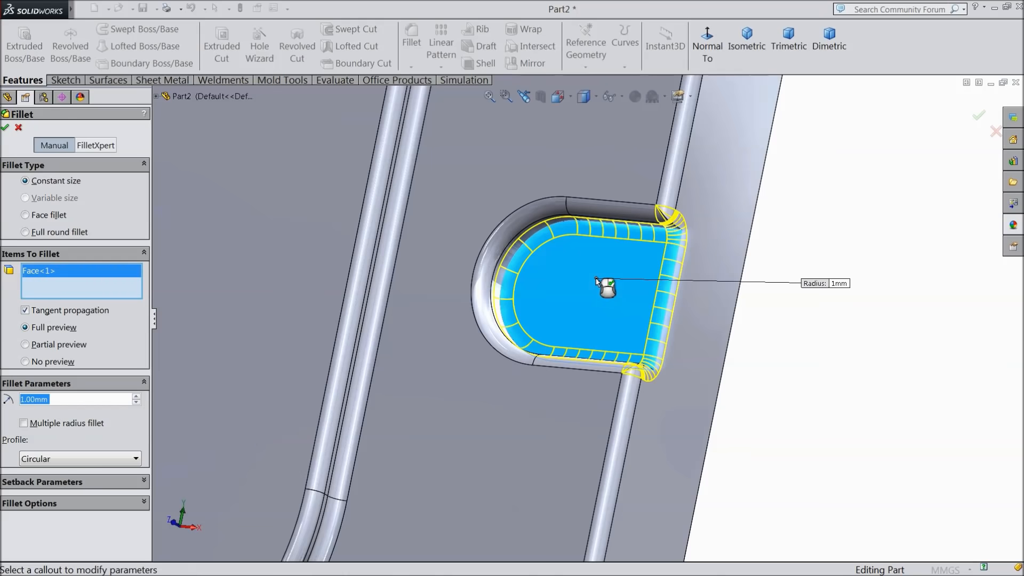
pyautogui.click(6, 128)
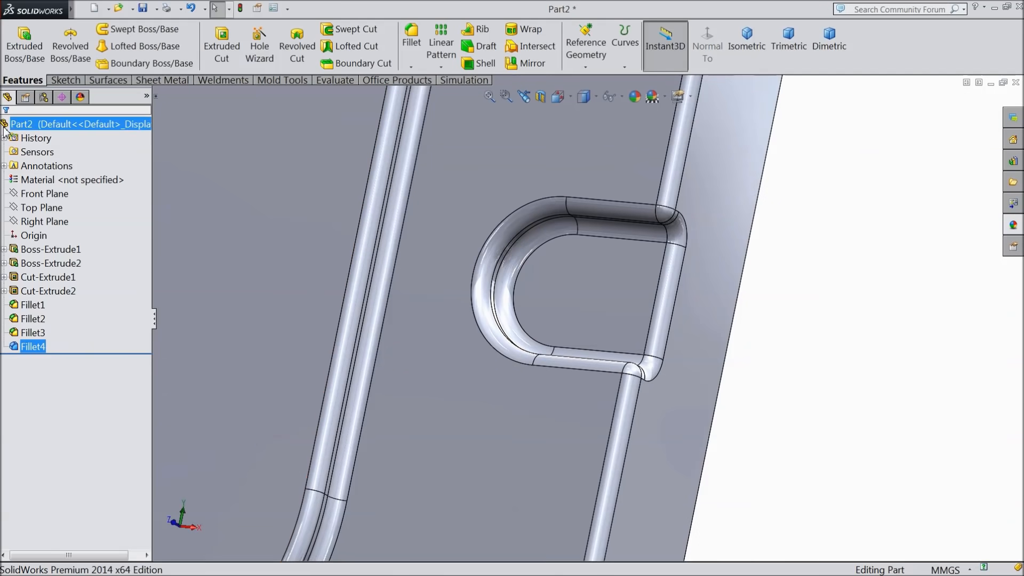
# Apply the cast iron appearance from the Iron metals to the whole part.
pyautogui.scroll(8, 354, 343)
pyautogui.moveTo(359, 338); pyautogui.dragTo(576, 263, button='middle')
pyautogui.moveTo(377, 312); pyautogui.dragTo(378, 308, button='middle')
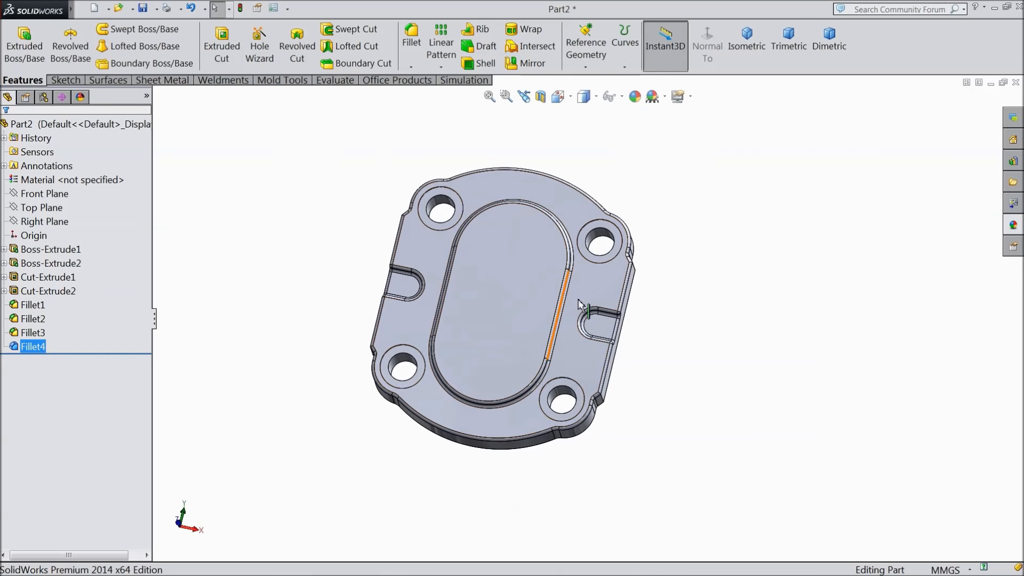
pyautogui.scroll(-2, 574, 292)
pyautogui.click(89, 127)
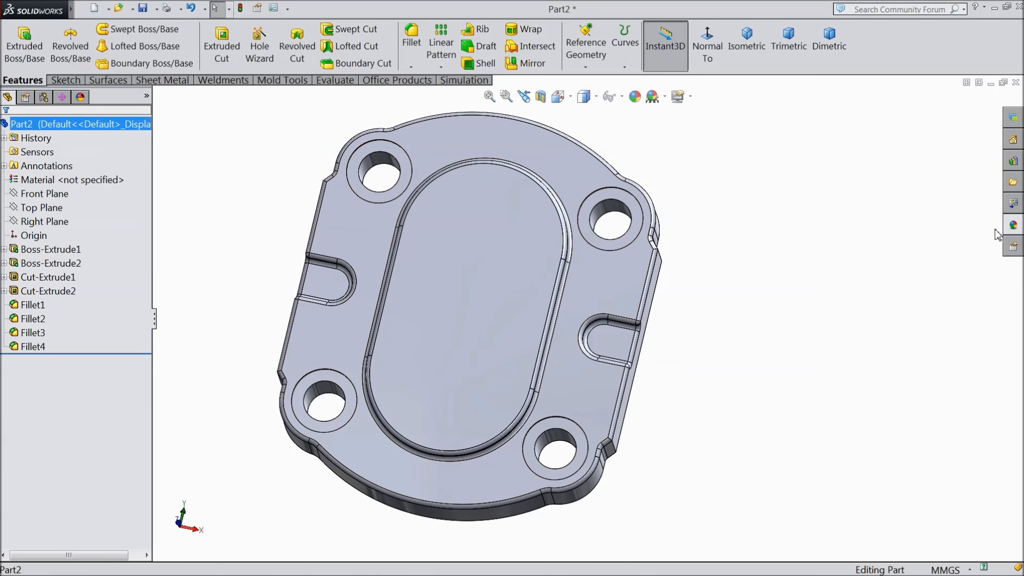
pyautogui.click(1012, 225)
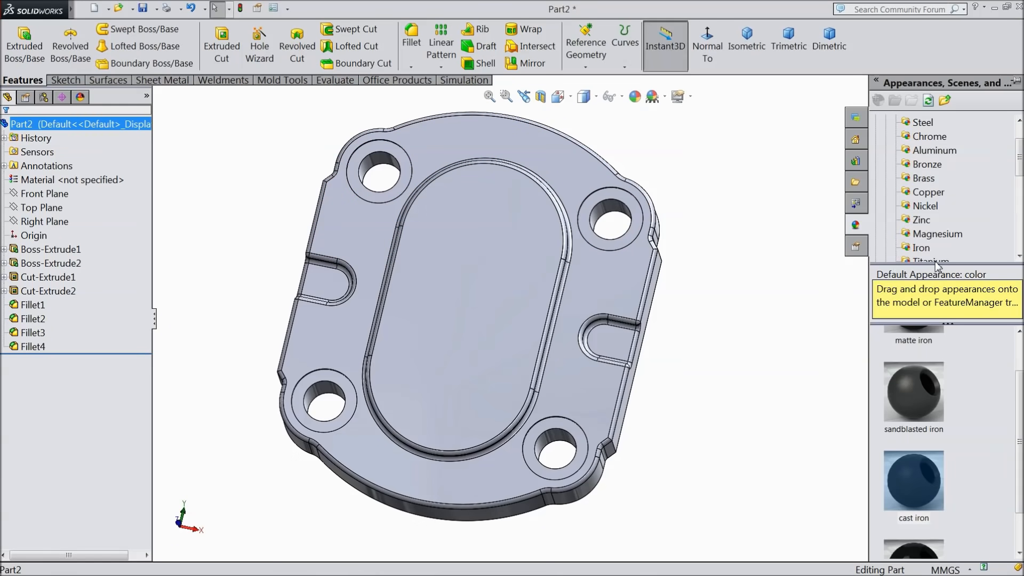
pyautogui.scroll(1, 930, 192)
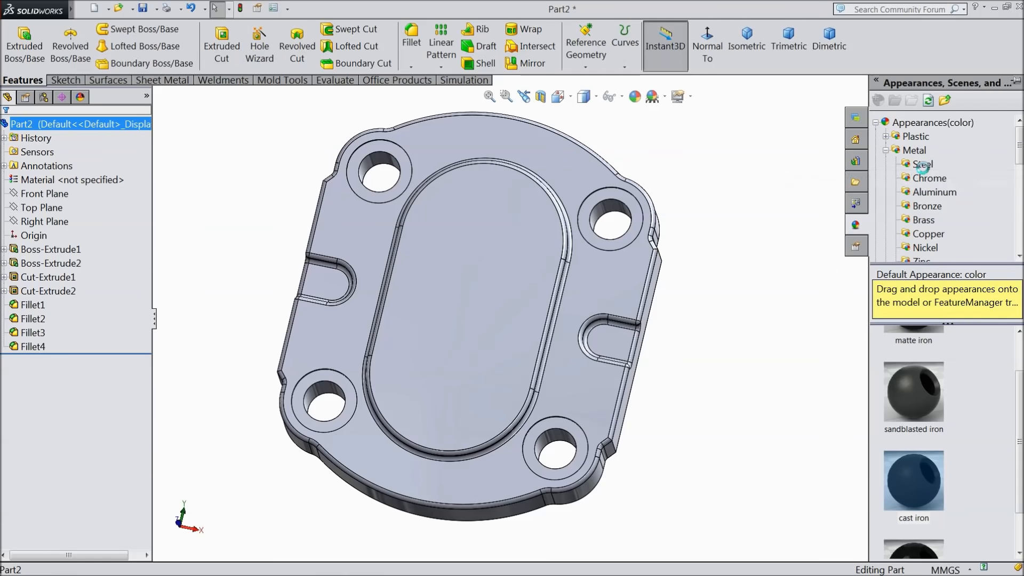
pyautogui.click(922, 164)
pyautogui.scroll(-2, 934, 227)
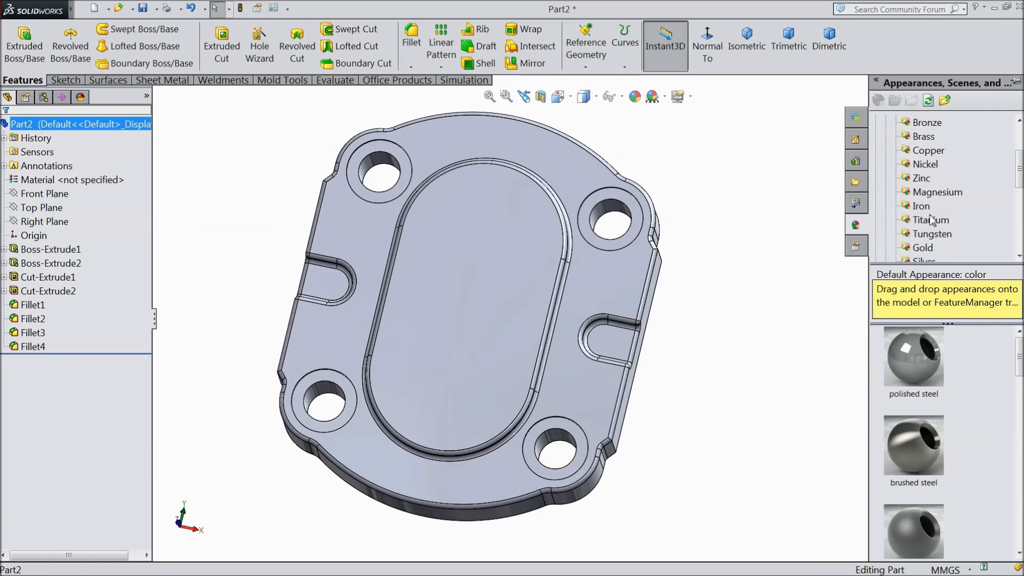
pyautogui.click(921, 206)
pyautogui.scroll(-1, 948, 391)
pyautogui.doubleClick(923, 432)
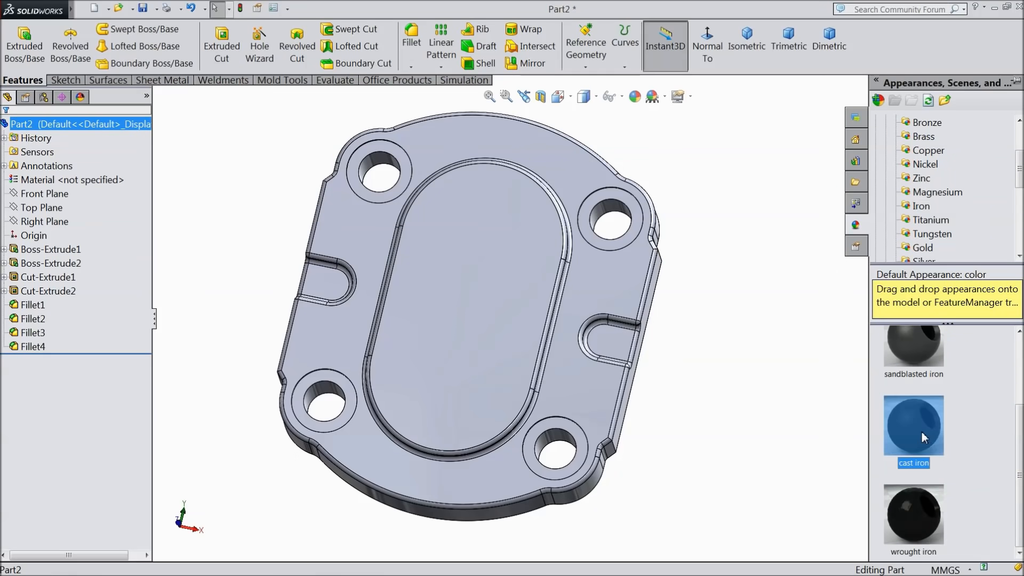
# Open a new sketch on the top face of the slot-shaped boss and view it face-on.
pyautogui.scroll(-2, 491, 356)
pyautogui.moveTo(521, 378)
pyautogui.mouseDown(button='middle')
pyautogui.moveTo(526, 290)
pyautogui.moveTo(517, 372)
pyautogui.mouseUp(button='middle')
pyautogui.scroll(3, 688, 405)
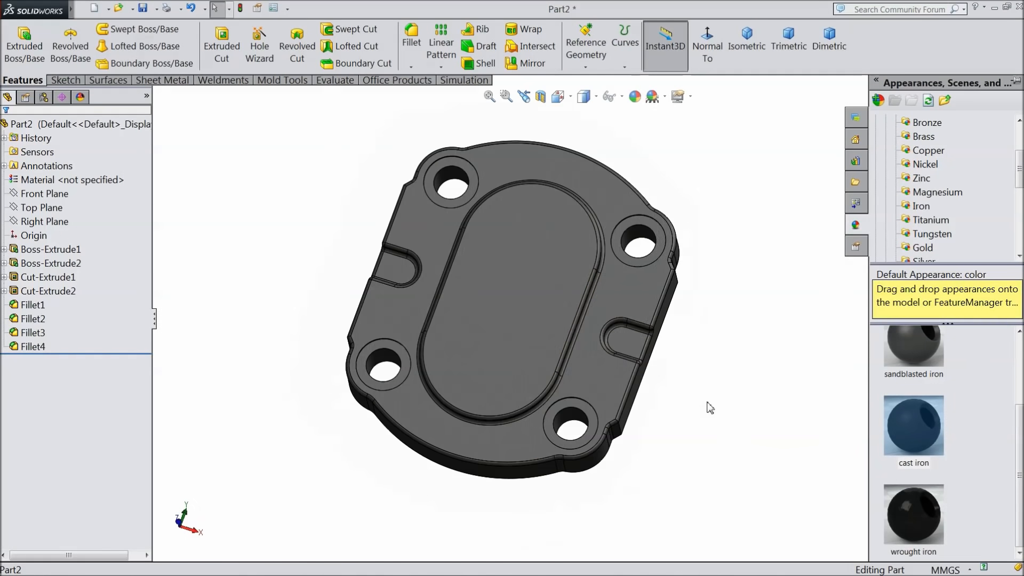
pyautogui.moveTo(720, 395); pyautogui.dragTo(488, 297, button='middle')
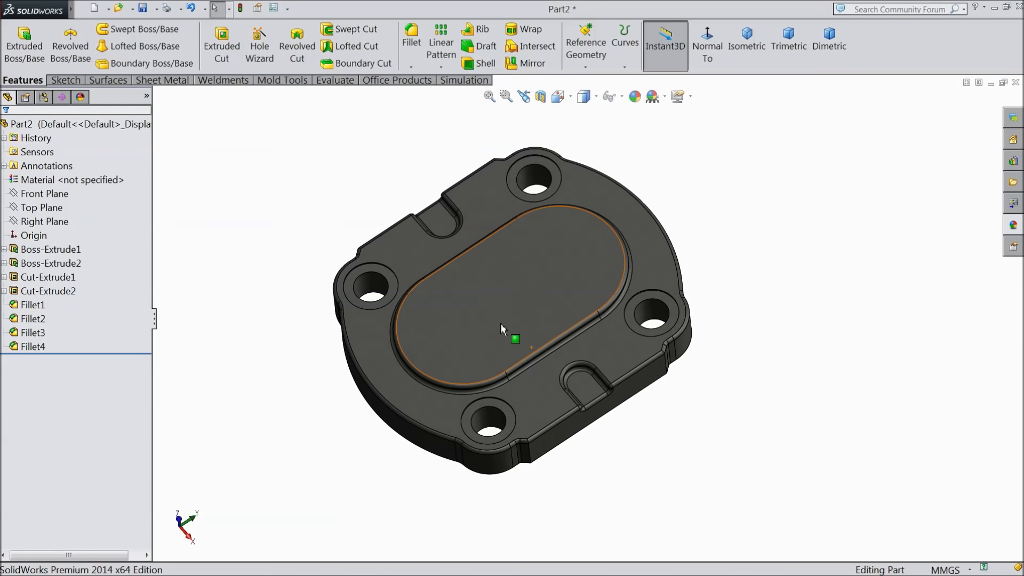
pyautogui.click(500, 322)
pyautogui.click(542, 290)
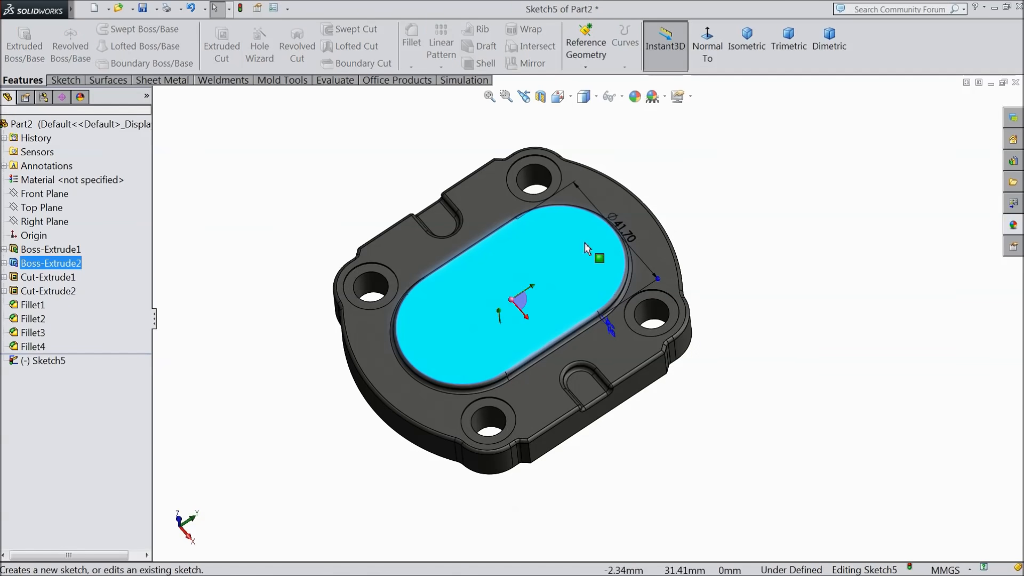
pyautogui.click(707, 48)
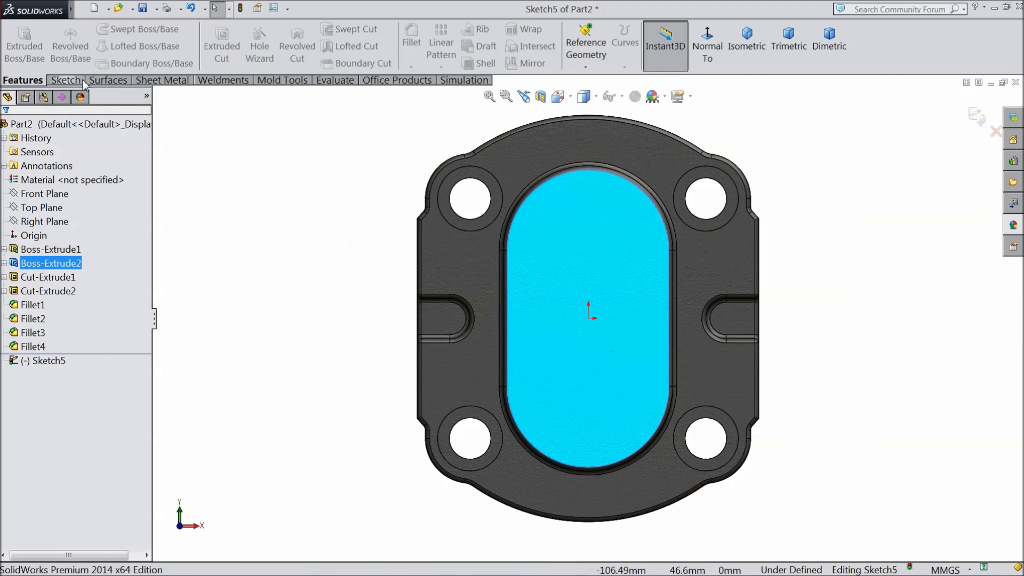
# Sketch a vertical centerline about 40 mm long on the boss face, to the right of the origin.
pyautogui.click(65, 80)
pyautogui.click(103, 29)
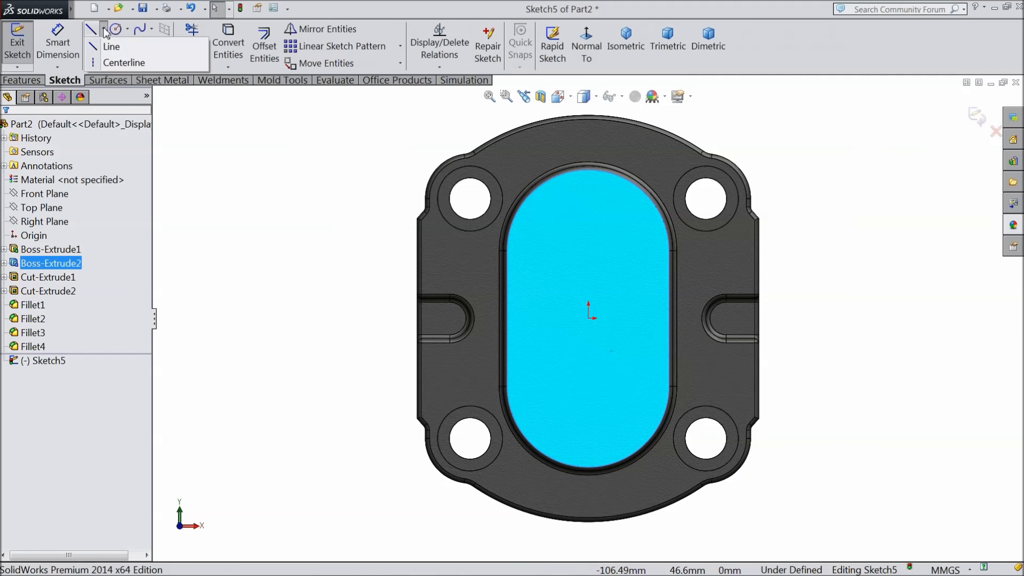
pyautogui.click(107, 67)
pyautogui.click(623, 244)
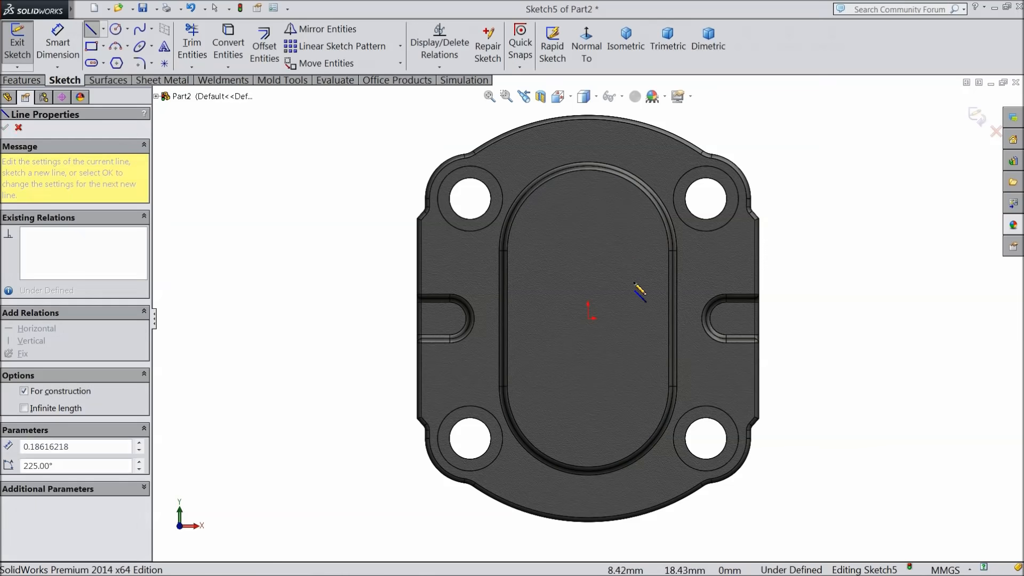
pyautogui.click(622, 406)
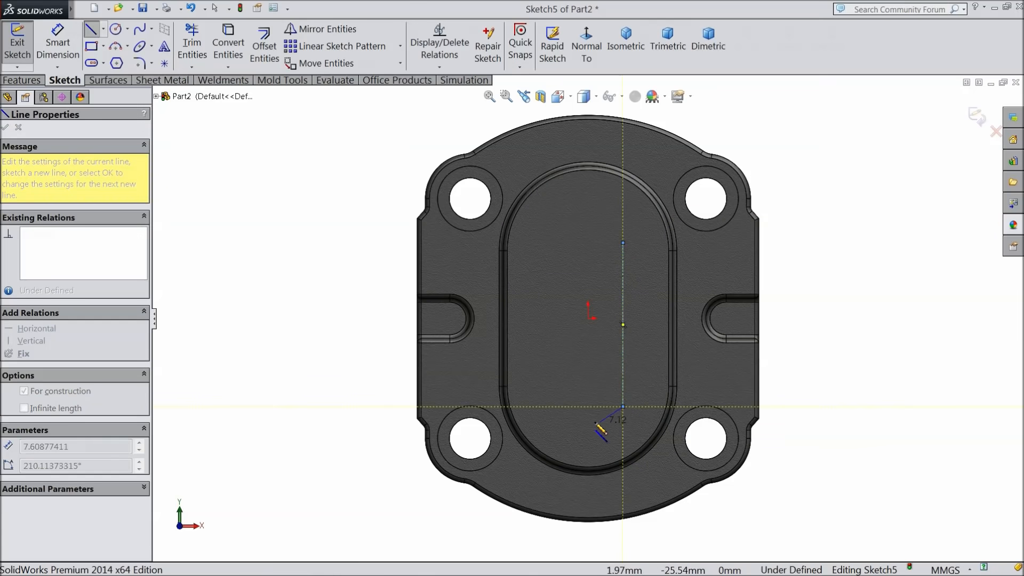
pyautogui.rightClick(590, 425)
pyautogui.click(606, 105)
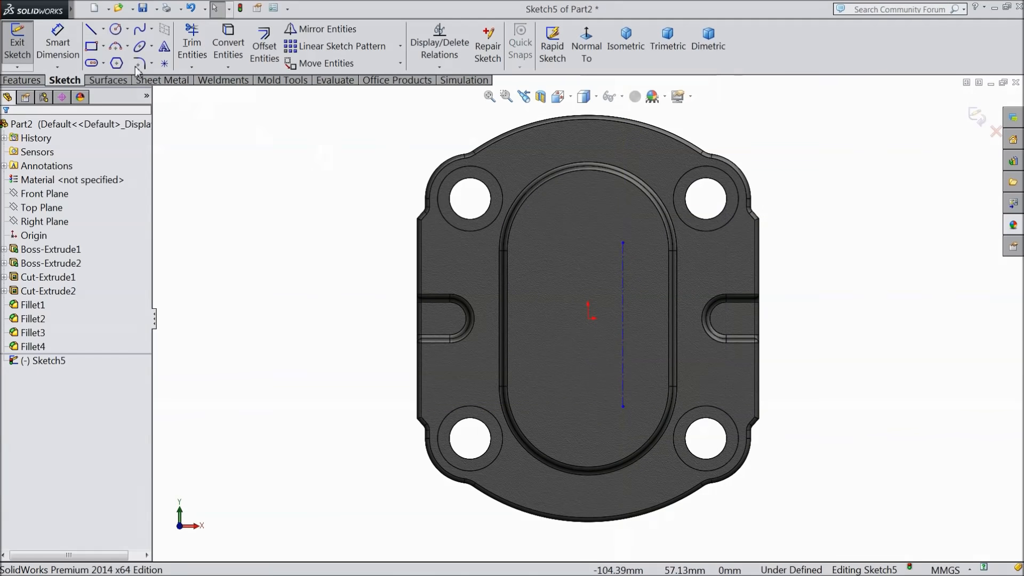
# Sketch a second vertical centerline about 41 mm long to the left of the origin, level with the first one.
pyautogui.click(103, 30)
pyautogui.click(109, 59)
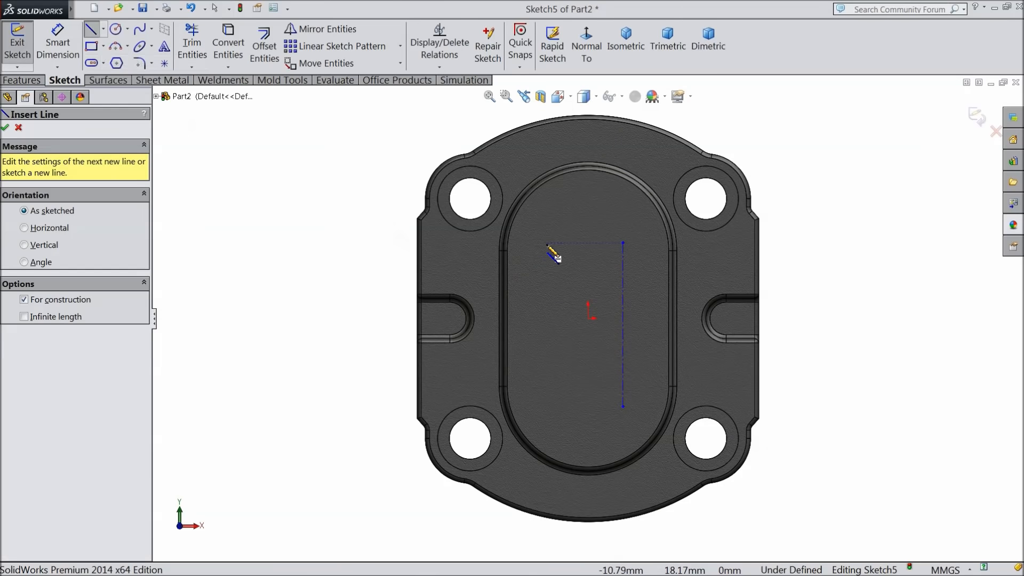
pyautogui.click(545, 243)
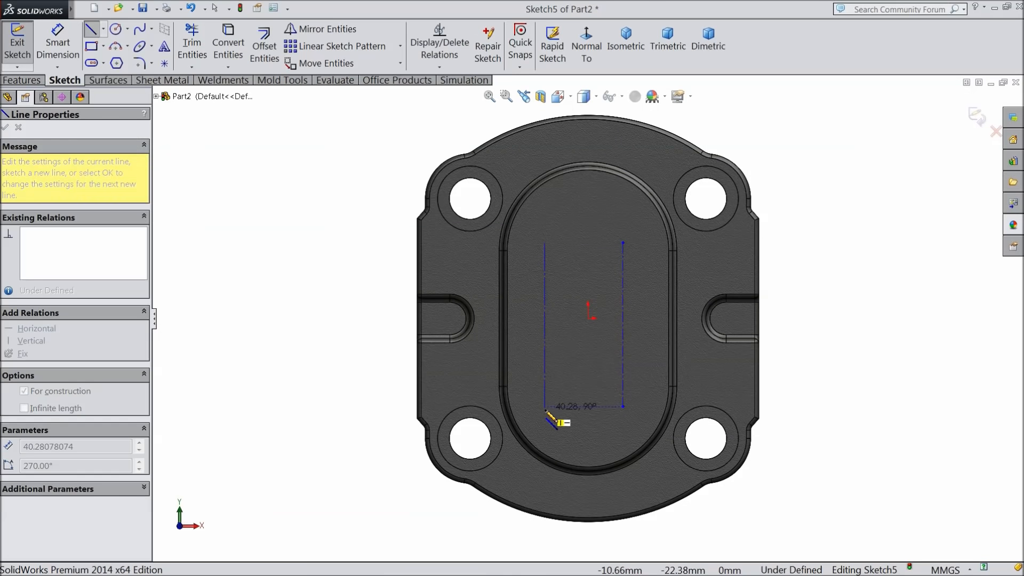
pyautogui.click(545, 410)
pyautogui.rightClick(571, 367)
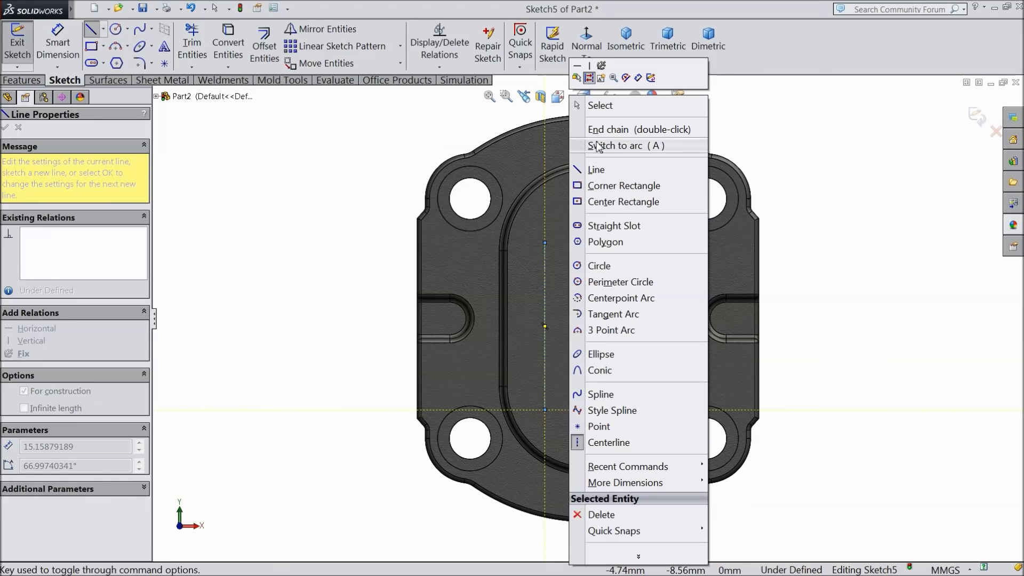
pyautogui.click(598, 103)
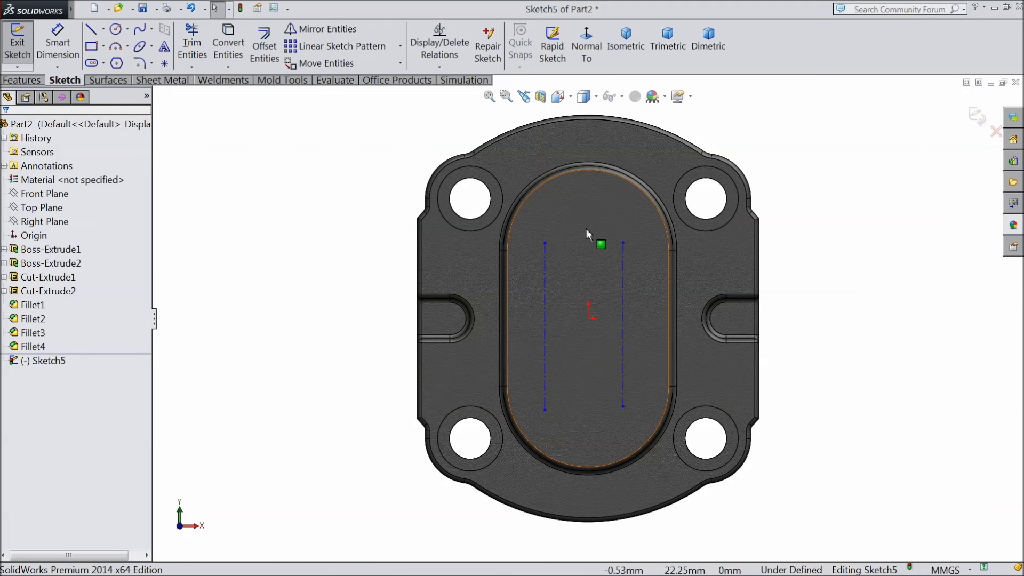
pyautogui.click(622, 274)
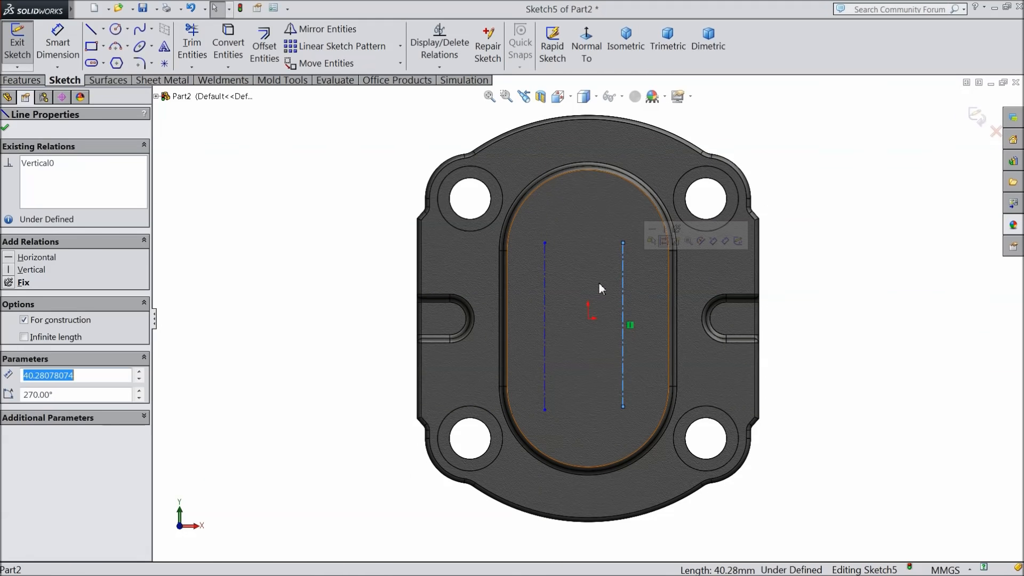
pyautogui.click(164, 46)
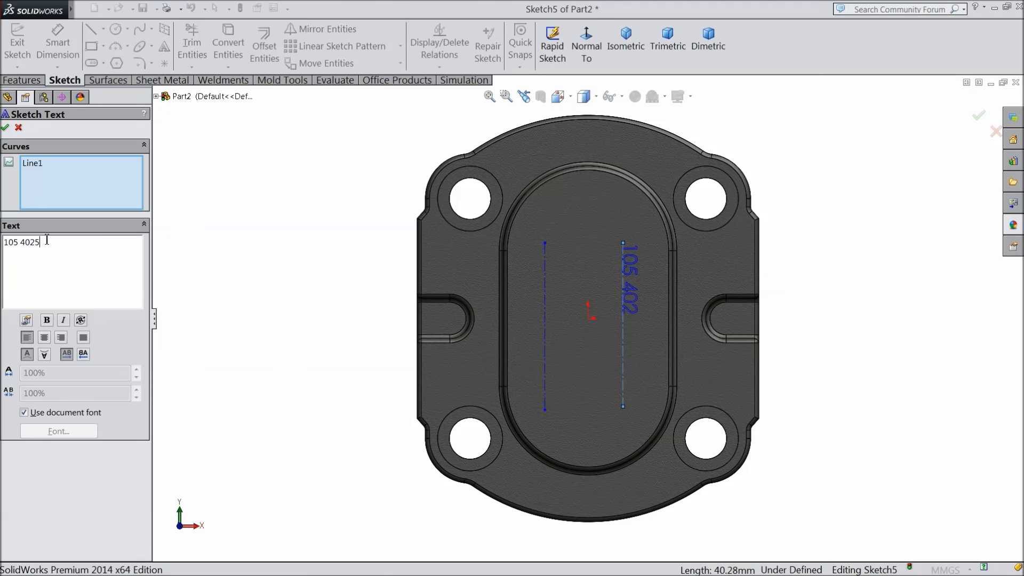
pyautogui.write('105 4025 305')
pyautogui.click(4, 128)
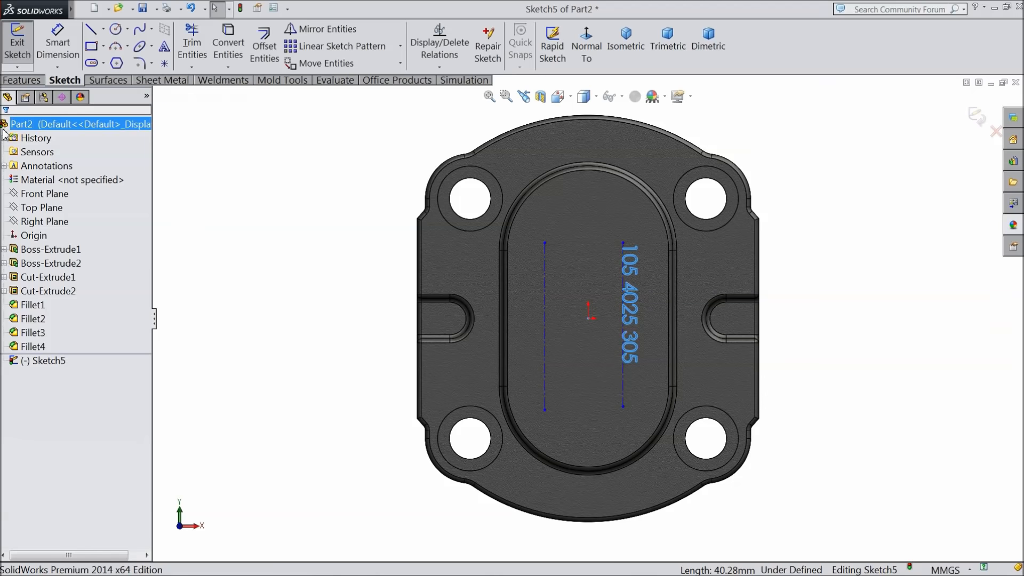
# Move the left centerline onto the origin and add the sketch text "AH M4025" along it.
pyautogui.moveTo(545, 318); pyautogui.dragTo(588, 318)
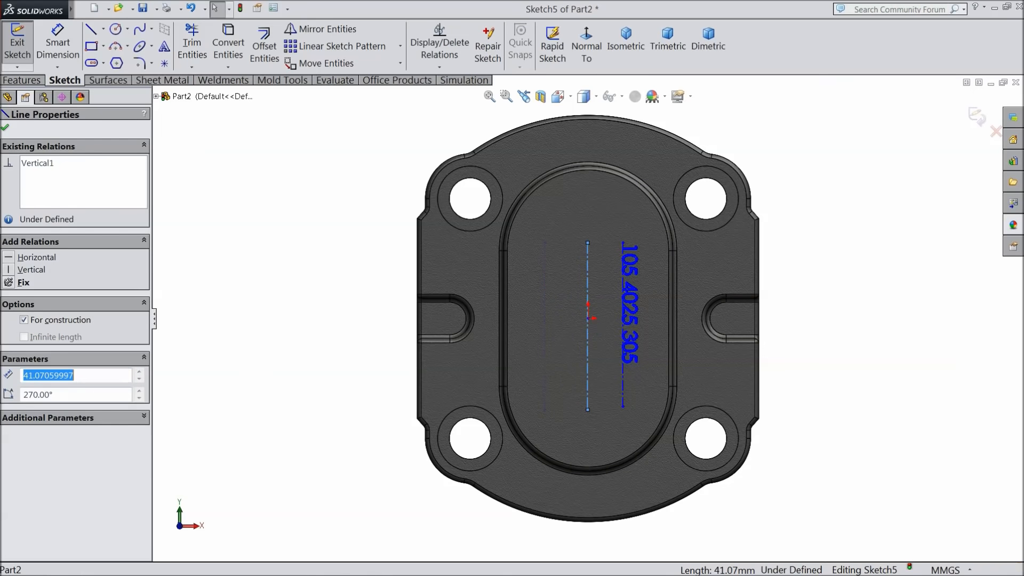
pyautogui.click(165, 52)
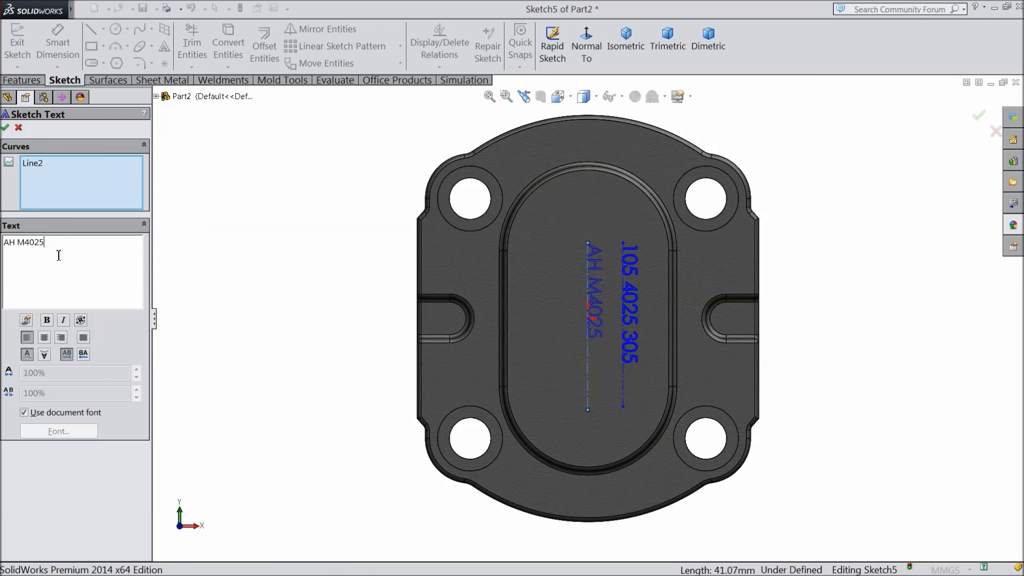
pyautogui.click(5, 129)
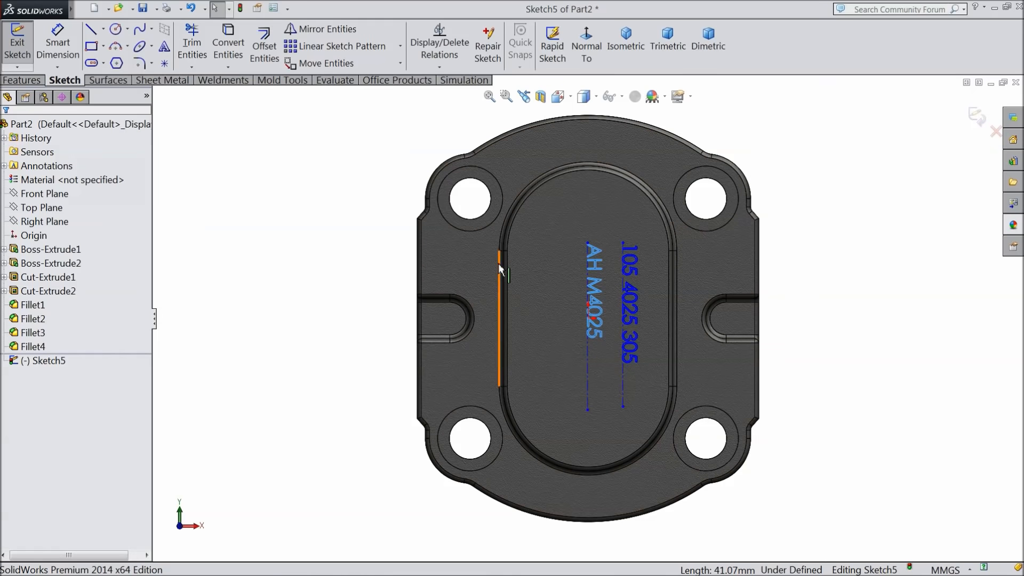
# Sketch a third vertical centerline about 41 mm long to the left of the "AH M4025" text.
pyautogui.click(103, 29)
pyautogui.click(114, 62)
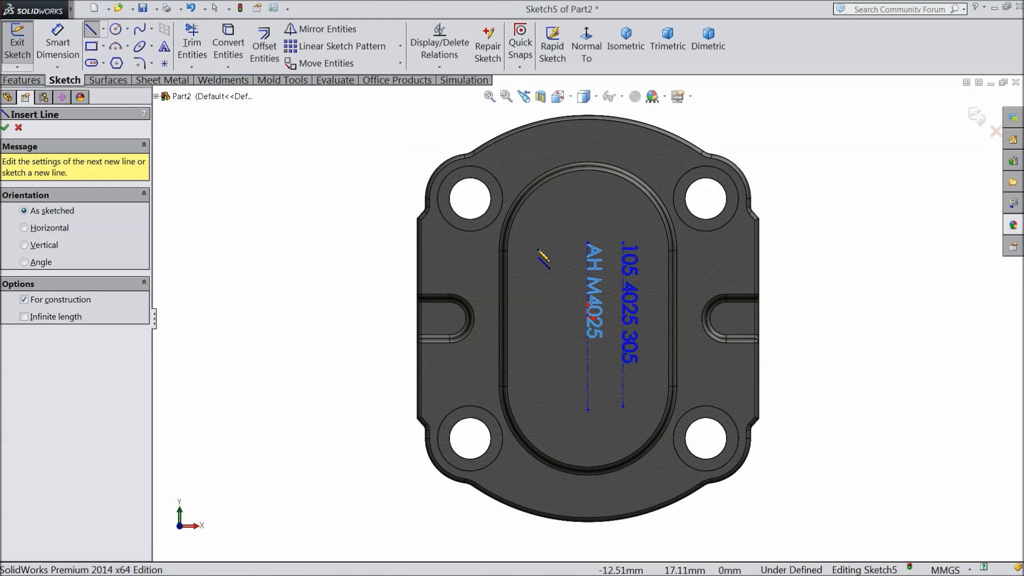
pyautogui.click(536, 245)
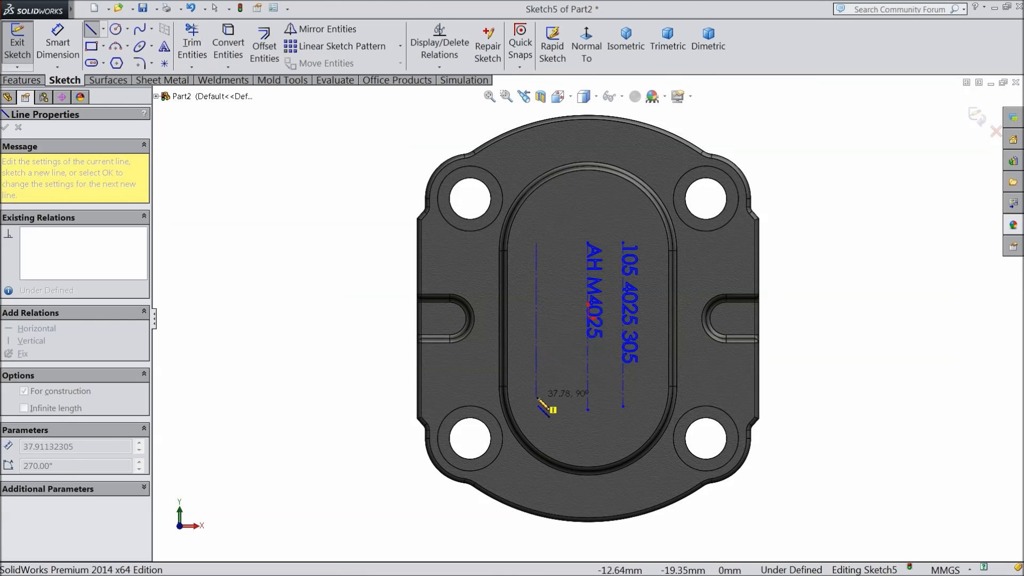
pyautogui.rightClick(524, 329)
pyautogui.click(548, 105)
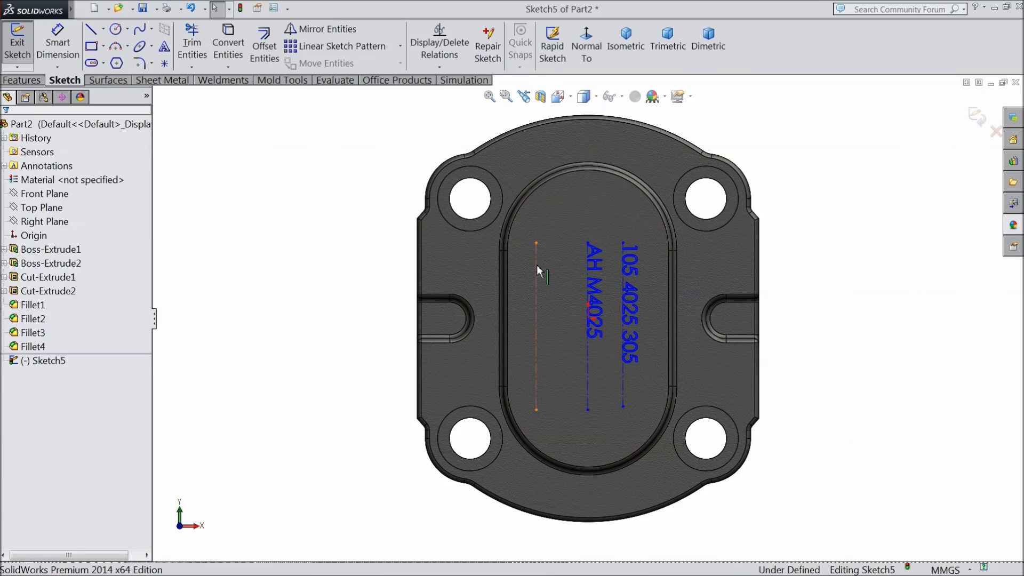
# Create the sketch text "CAD CAM TUTORIAL" along the leftmost centerline.
pyautogui.click(536, 275)
pyautogui.click(164, 46)
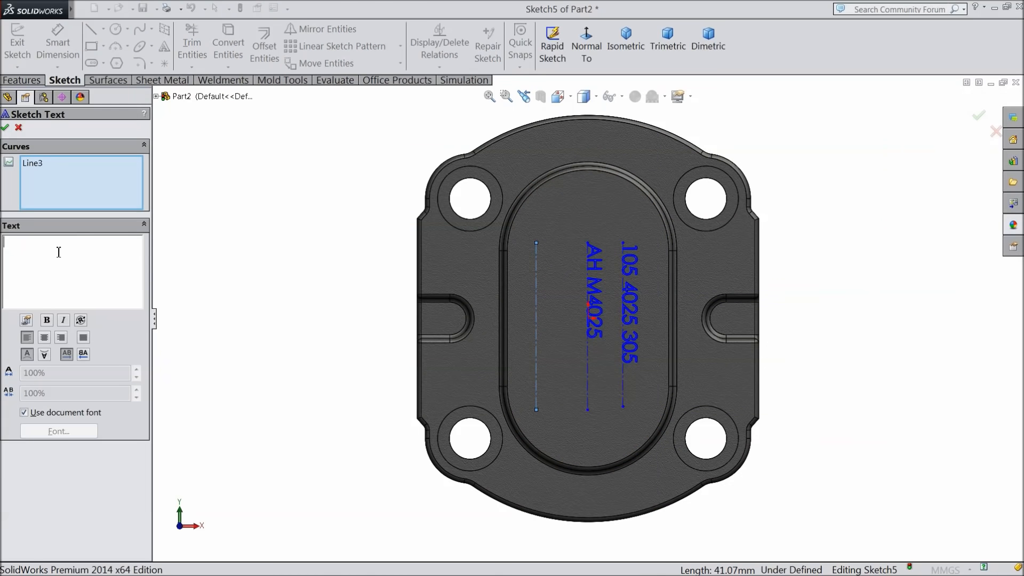
pyautogui.write('CAD CAM TUTORIAL')
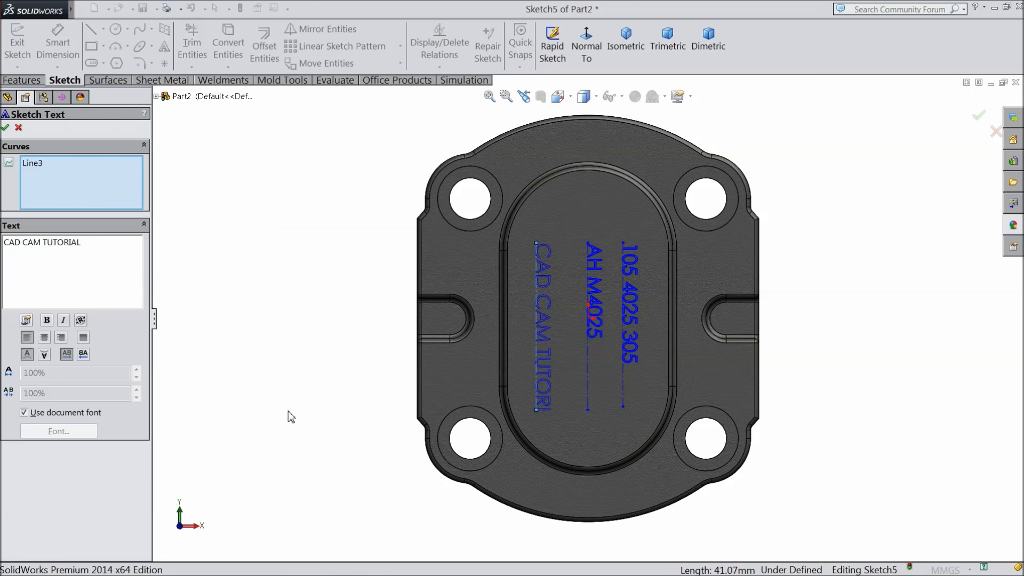
pyautogui.click(536, 421)
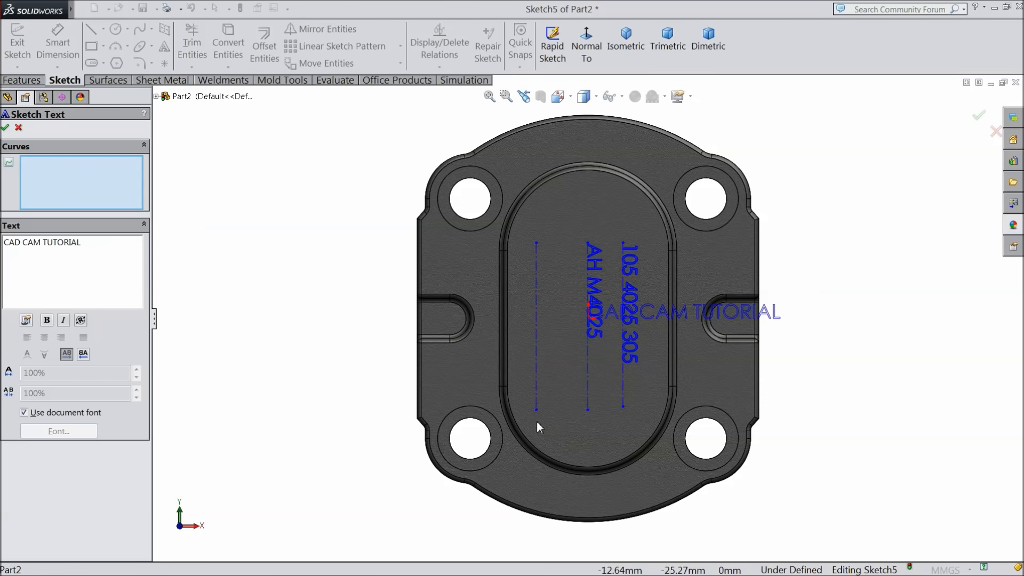
pyautogui.click(536, 406)
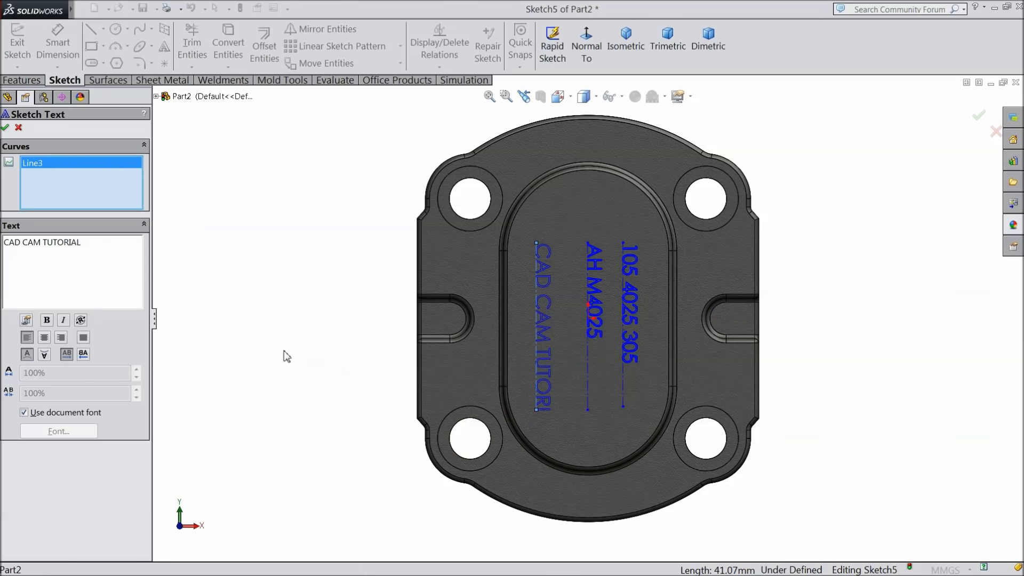
# Stop using the document font for the "CAD CAM TUTORIAL" text and set its height to 3.4 mm.
pyautogui.click(24, 412)
pyautogui.click(59, 434)
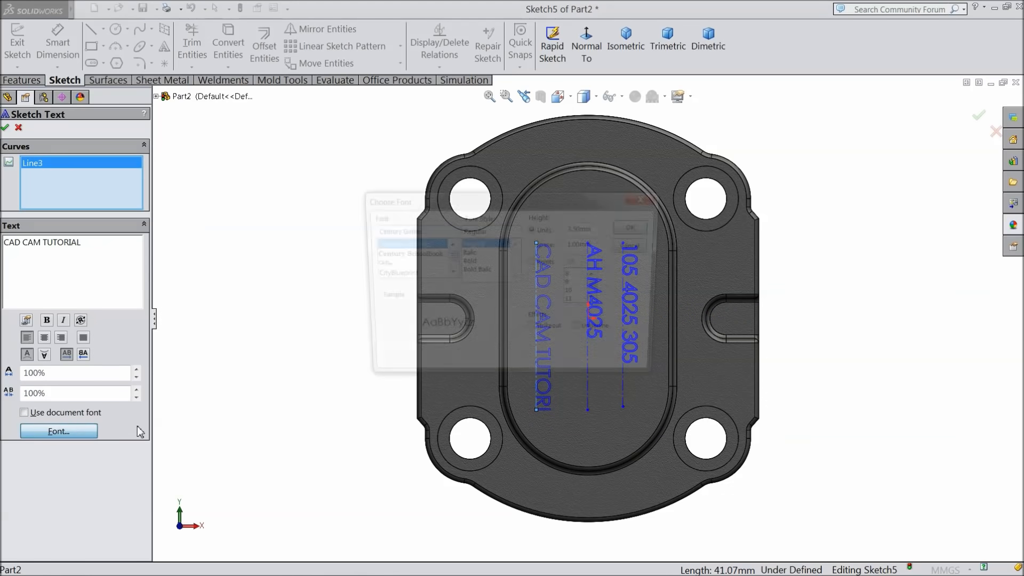
pyautogui.moveTo(606, 228); pyautogui.dragTo(560, 228)
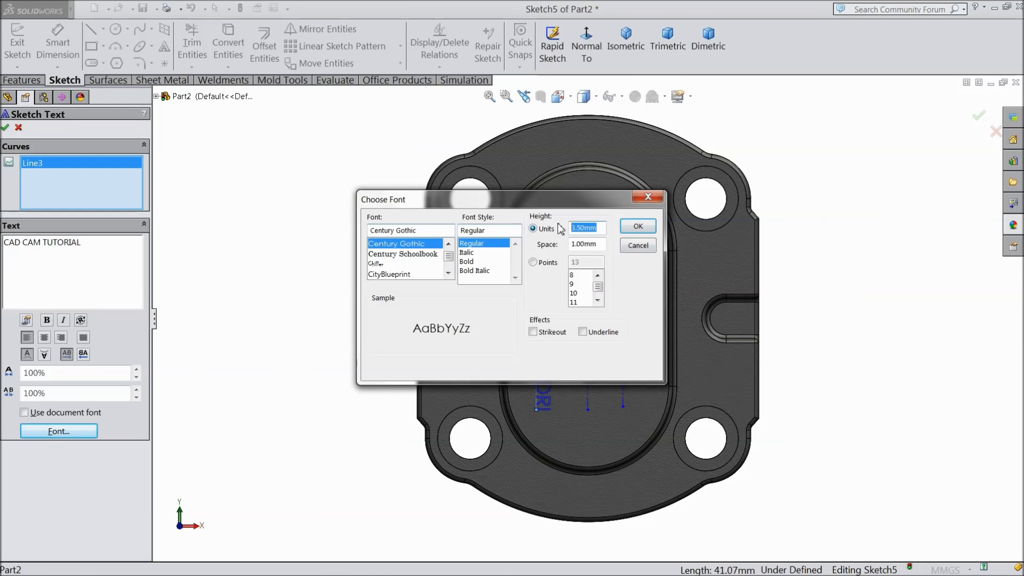
pyautogui.write('3.4')
pyautogui.press('Return')
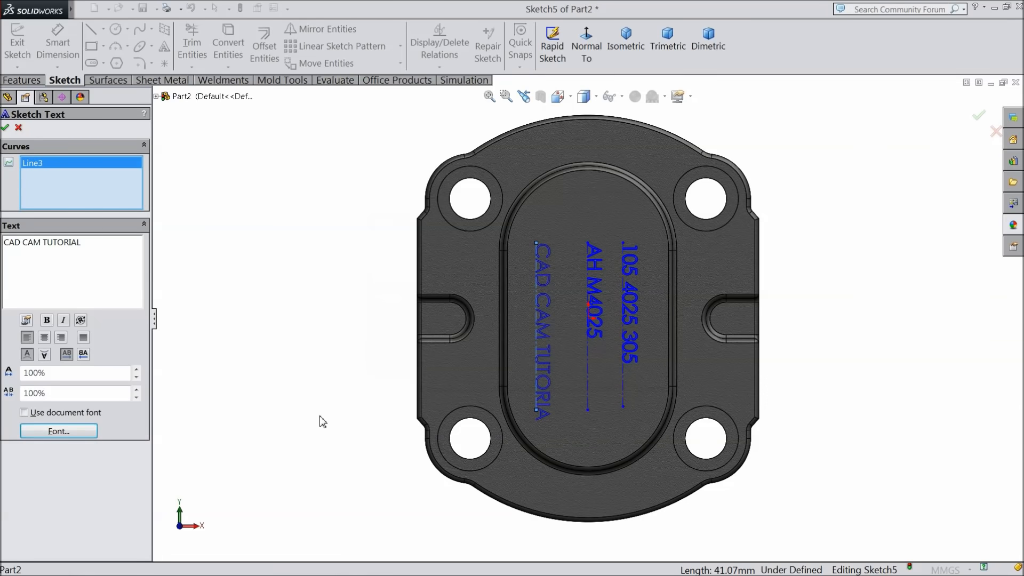
# Try text heights of 3.3 mm and 3.1 mm to fit "CAD CAM TUTORIAL" on its centerline.
pyautogui.click(77, 432)
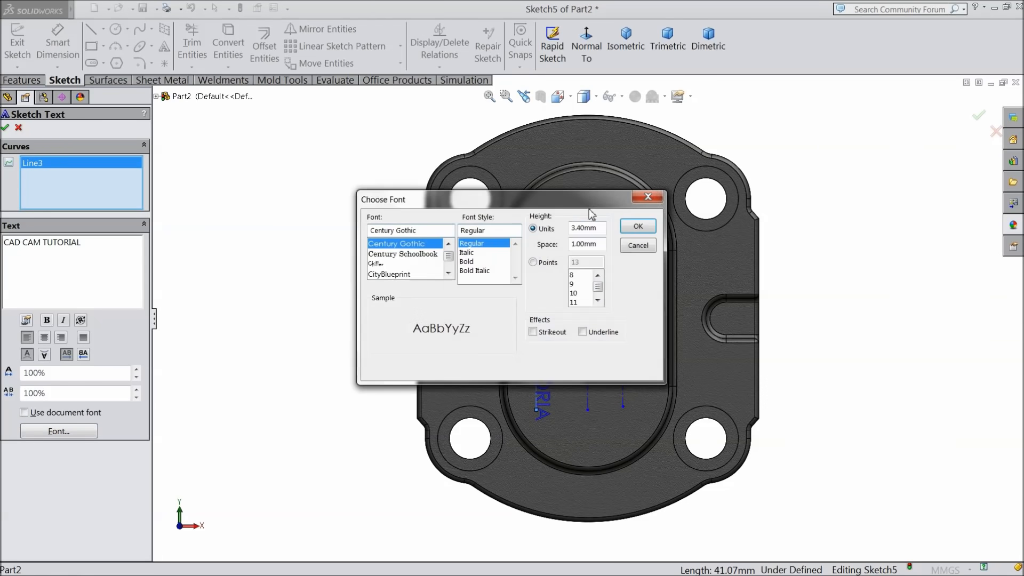
pyautogui.moveTo(597, 229); pyautogui.dragTo(565, 228)
pyautogui.write('3.3')
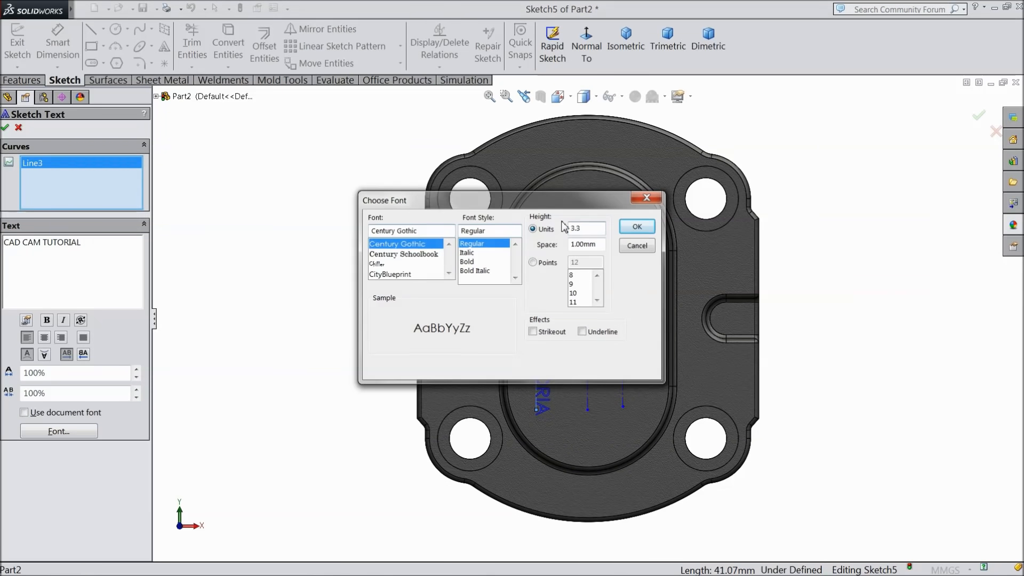
pyautogui.press('Return')
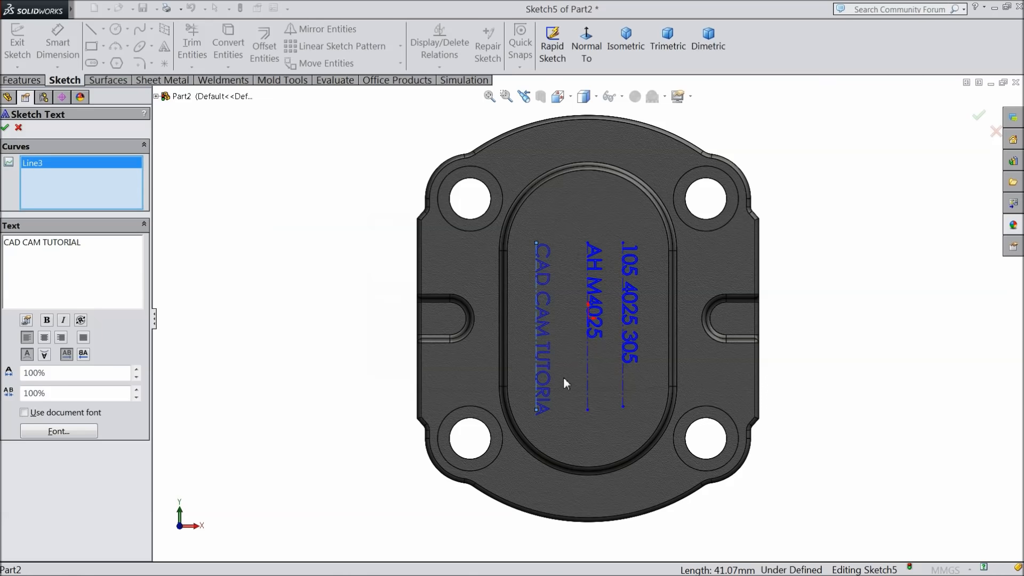
pyautogui.click(78, 435)
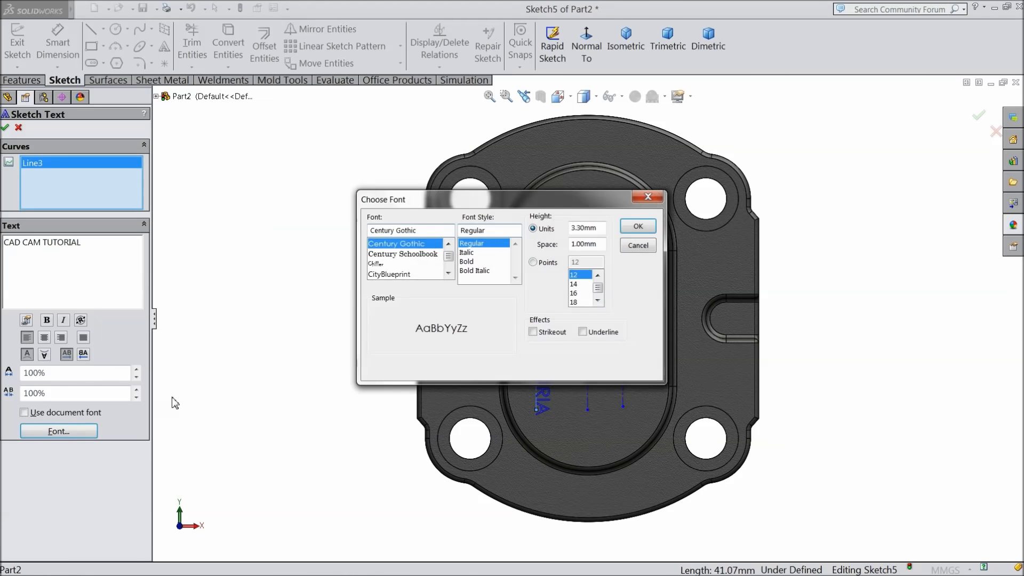
pyautogui.moveTo(602, 227); pyautogui.dragTo(565, 228)
pyautogui.write('3.1')
pyautogui.press('Return')
# Set the "CAD CAM TUTORIAL" text height to 3 mm and accept the sketch text.
pyautogui.moveTo(600, 227); pyautogui.dragTo(557, 228)
pyautogui.write('3')
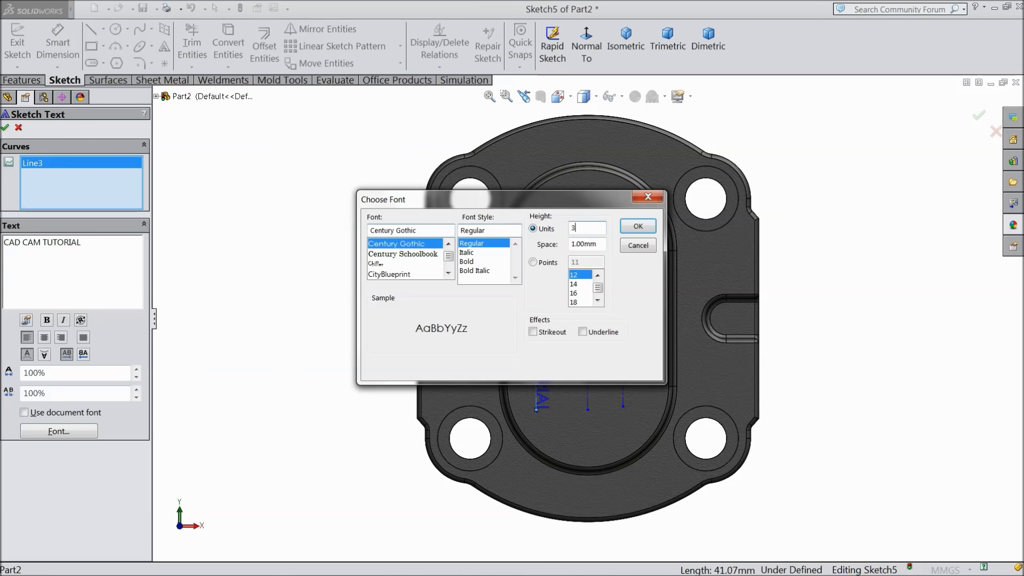
pyautogui.press('Return')
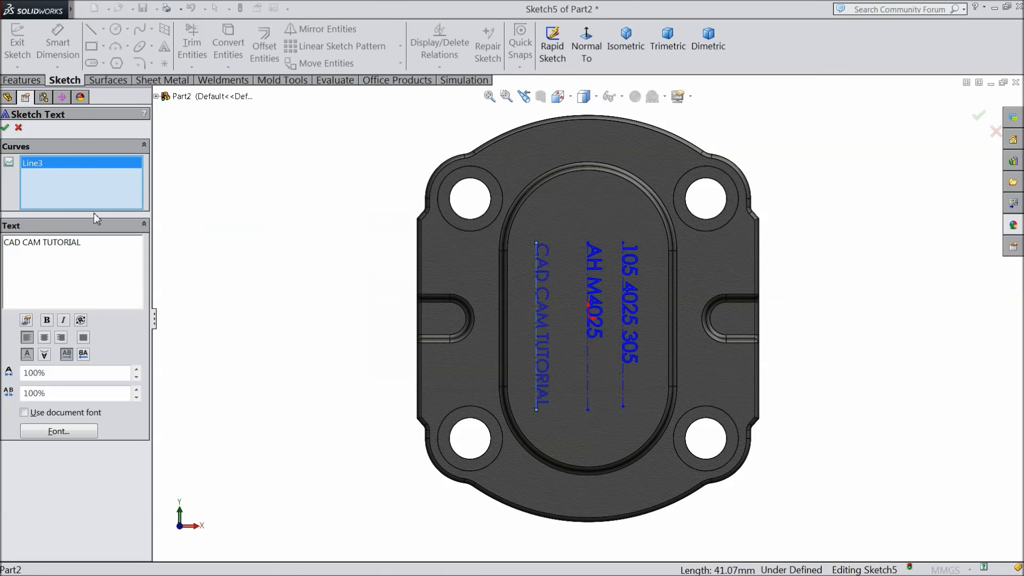
pyautogui.click(7, 128)
# Engrave the three text lines into the boss face with a blind Extruded Cut 0.3 mm deep.
pyautogui.click(21, 80)
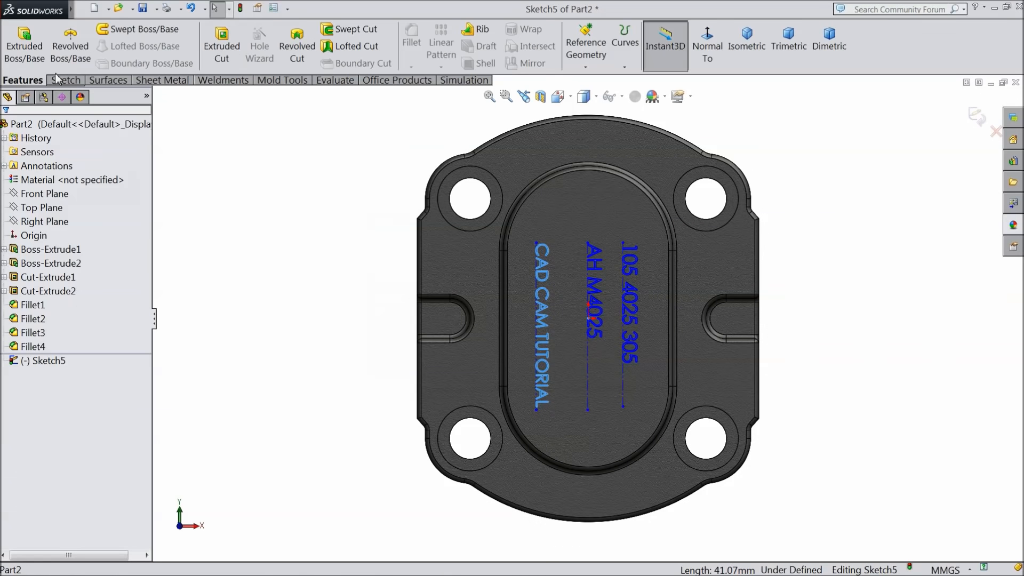
pyautogui.click(222, 46)
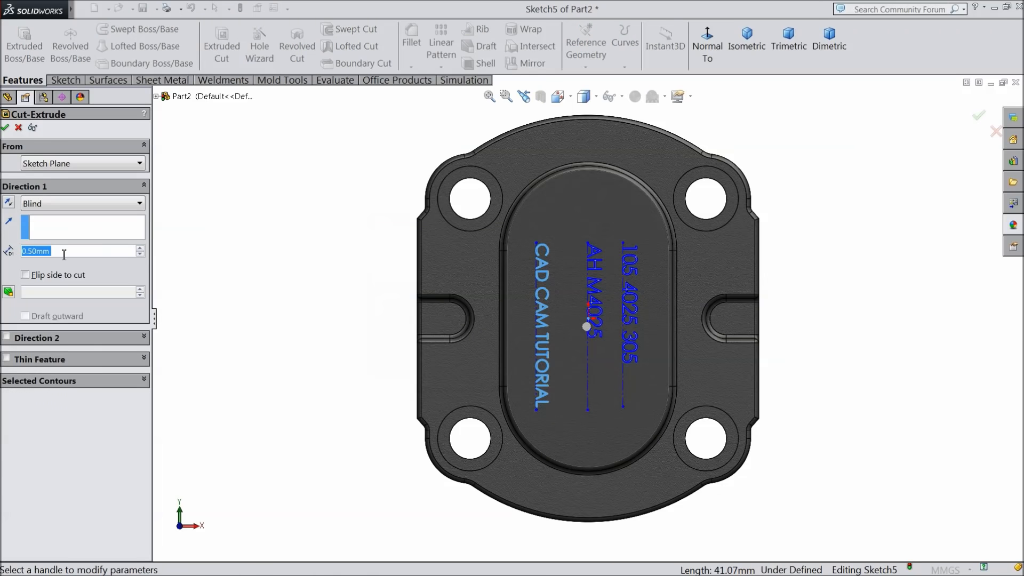
pyautogui.write('0.3')
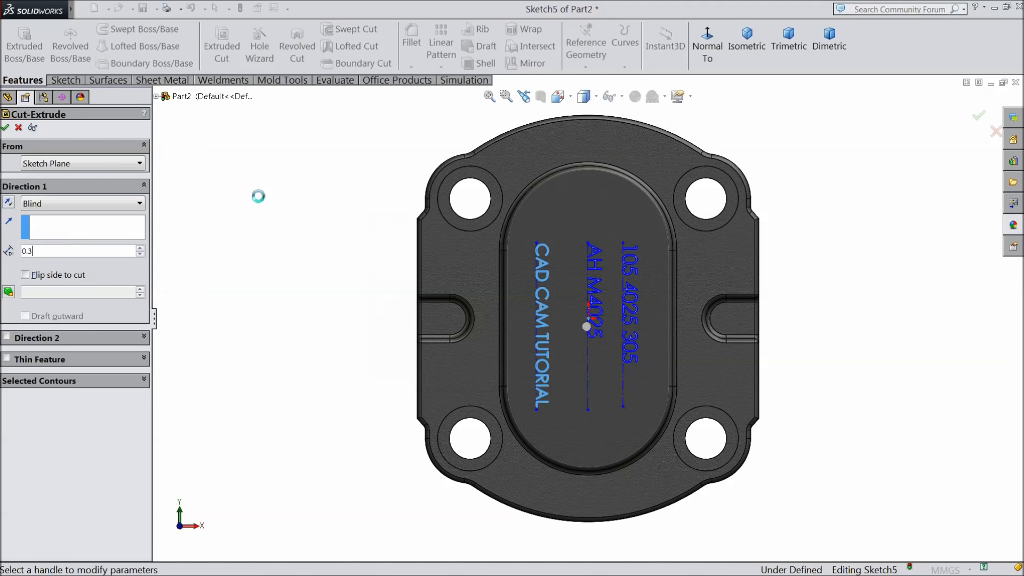
pyautogui.click(6, 128)
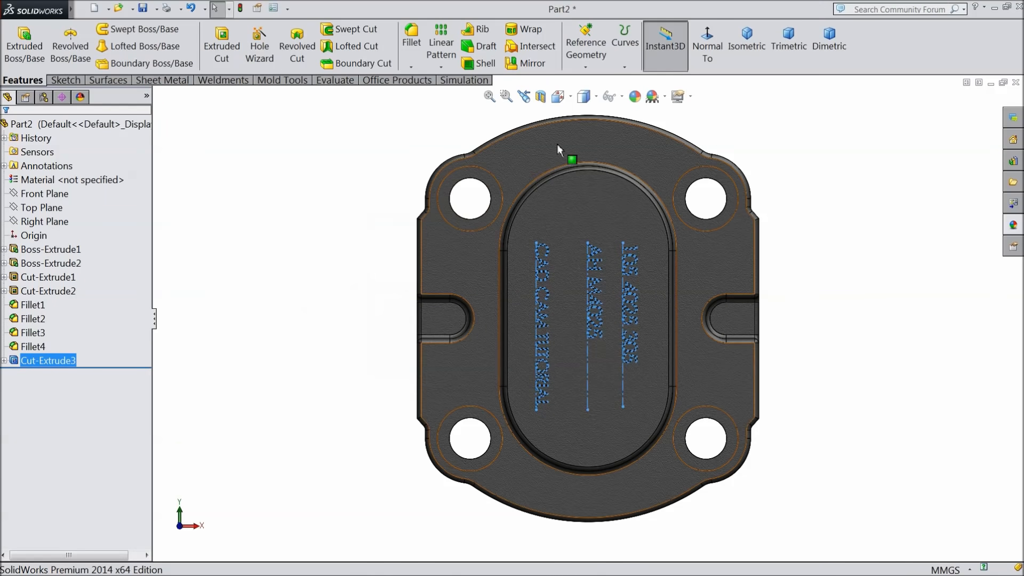
# Apply a white colour appearance (RGB 255, 255, 255) to the engraved text cut.
pyautogui.click(635, 97)
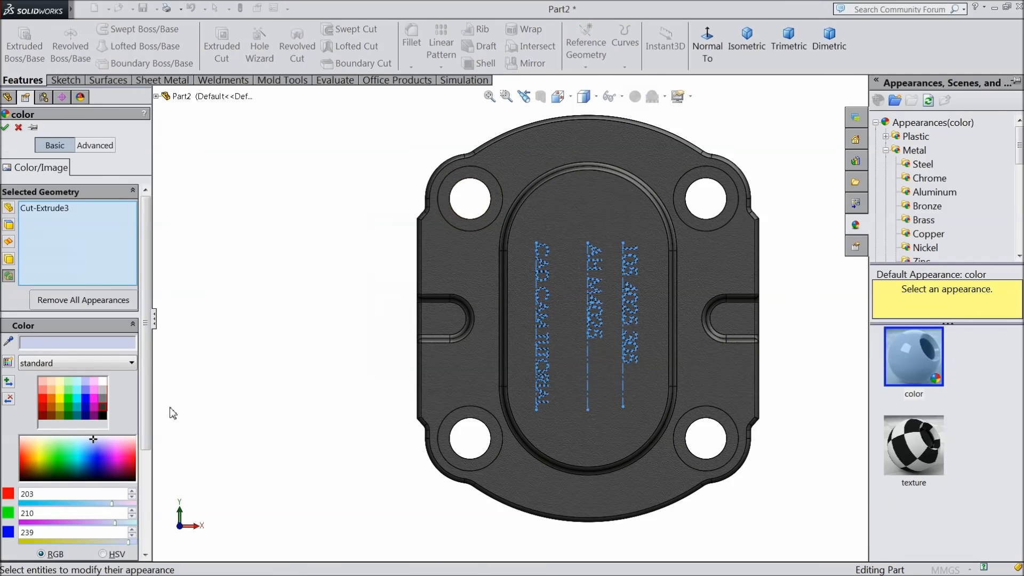
pyautogui.click(102, 381)
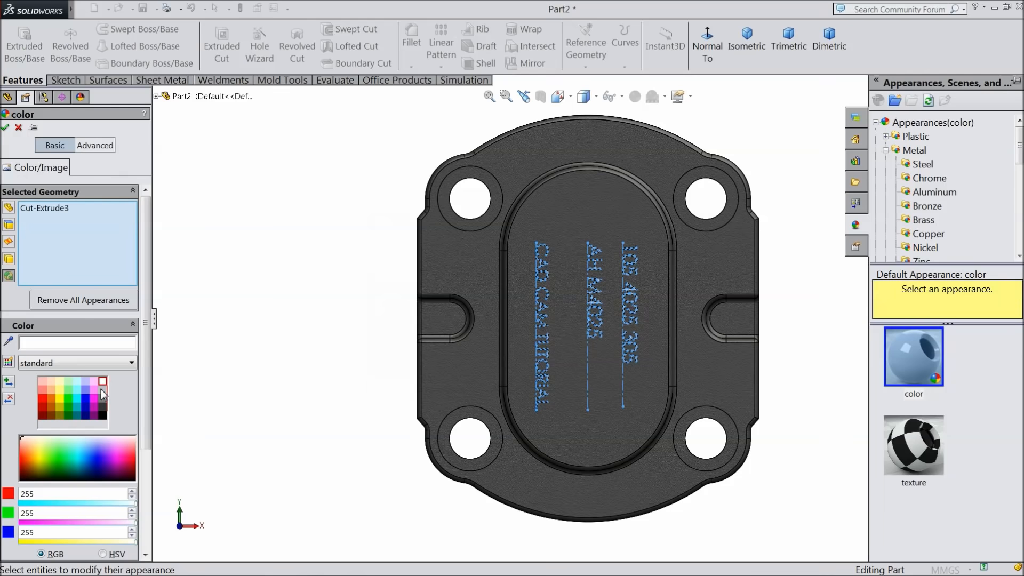
pyautogui.click(5, 127)
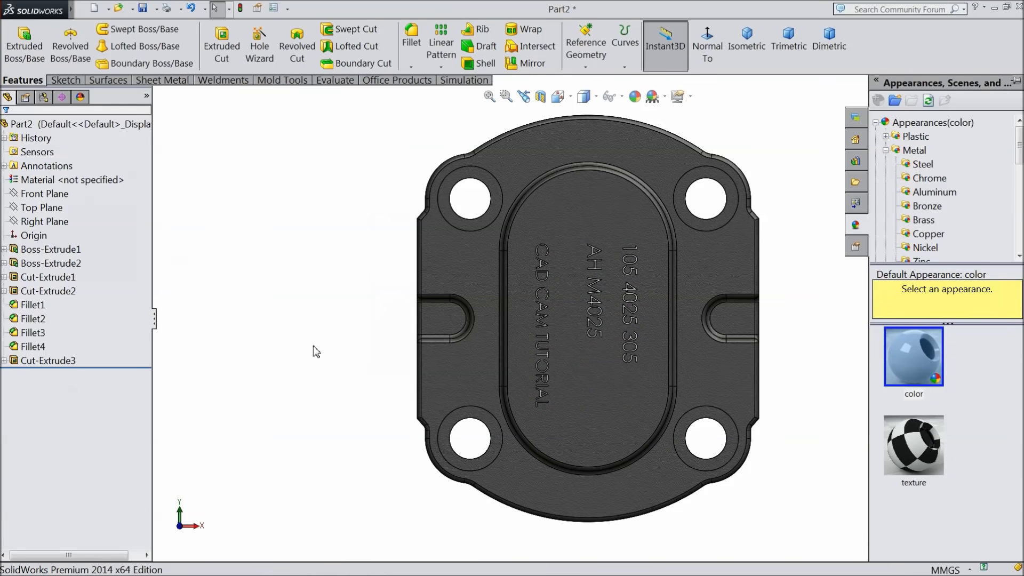
# Place two ISO Ø4.0 drill-size Hole Wizard holes, blind 3 mm deep, on the plate's back face, vertically above and below the origin.
pyautogui.moveTo(318, 283); pyautogui.dragTo(595, 299, button='middle')
pyautogui.click(595, 299)
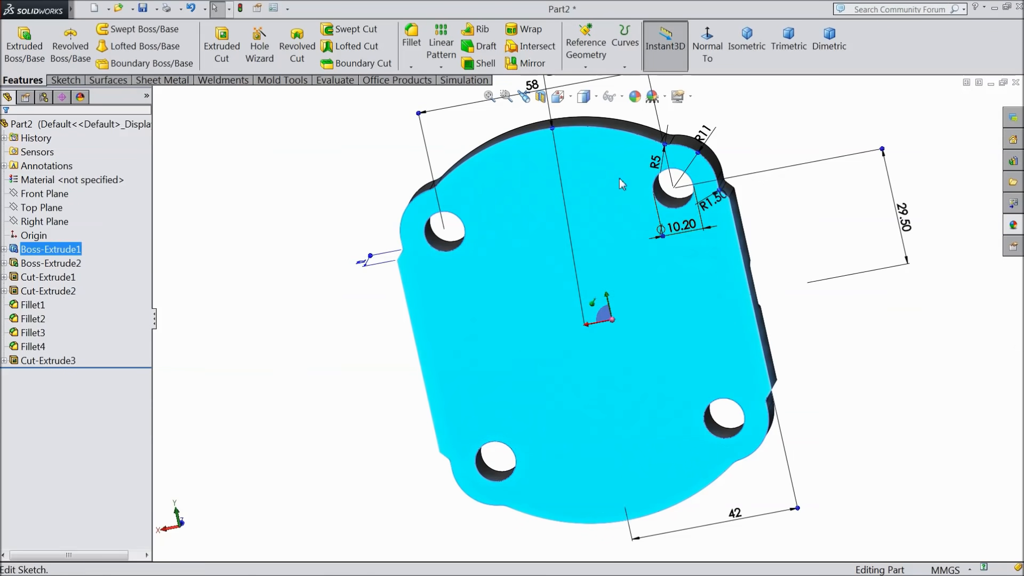
pyautogui.click(707, 47)
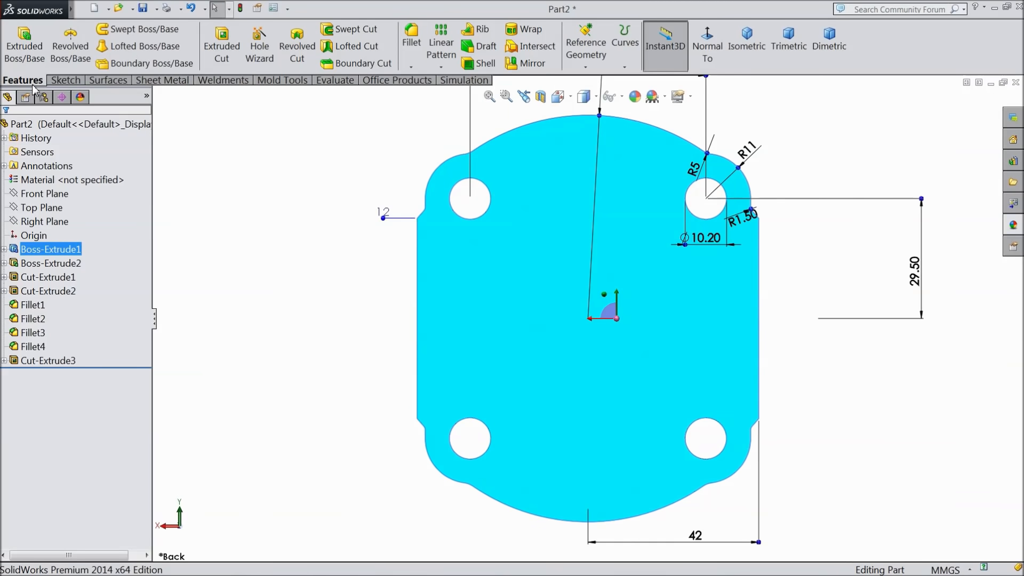
pyautogui.click(68, 80)
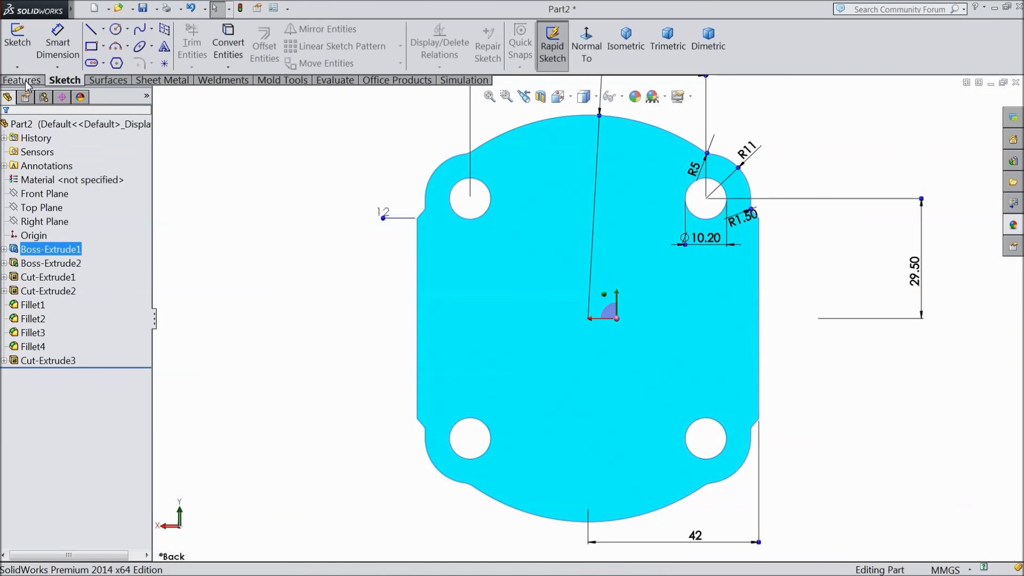
pyautogui.click(23, 81)
pyautogui.click(259, 47)
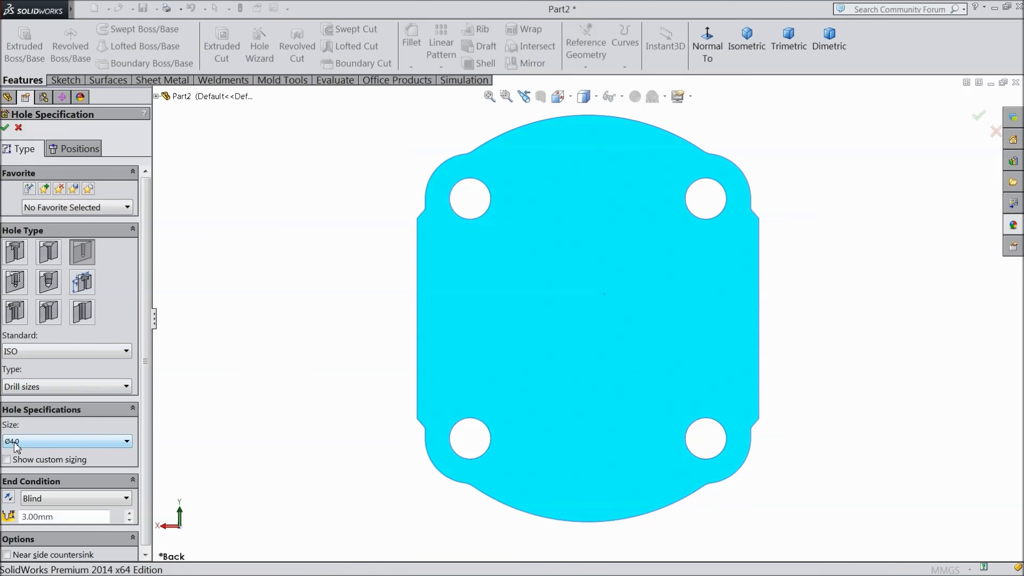
pyautogui.click(78, 150)
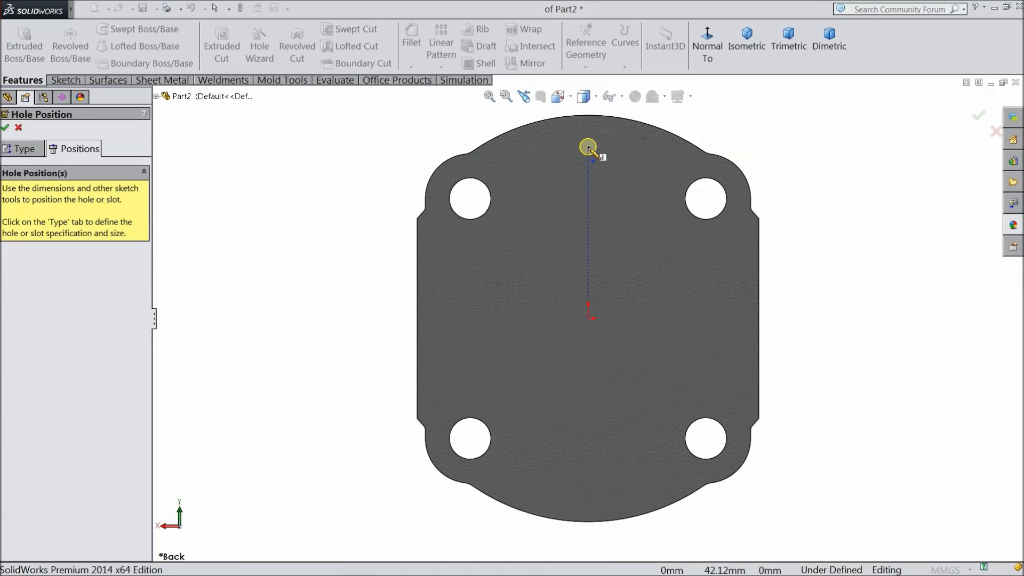
pyautogui.click(588, 148)
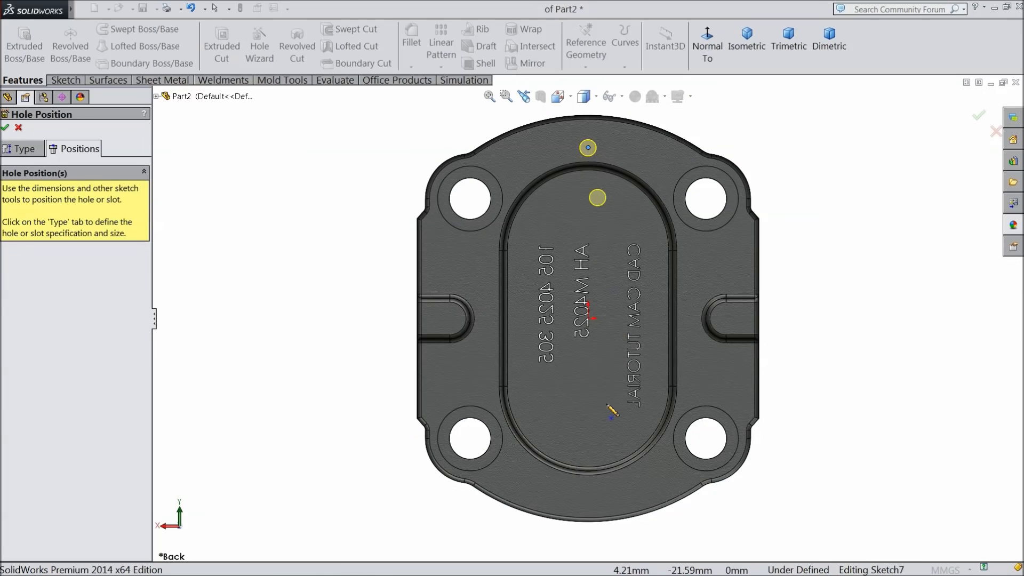
pyautogui.click(587, 498)
# Dimension the upper hole's centre 45 mm vertically from the origin.
pyautogui.click(65, 80)
pyautogui.click(58, 45)
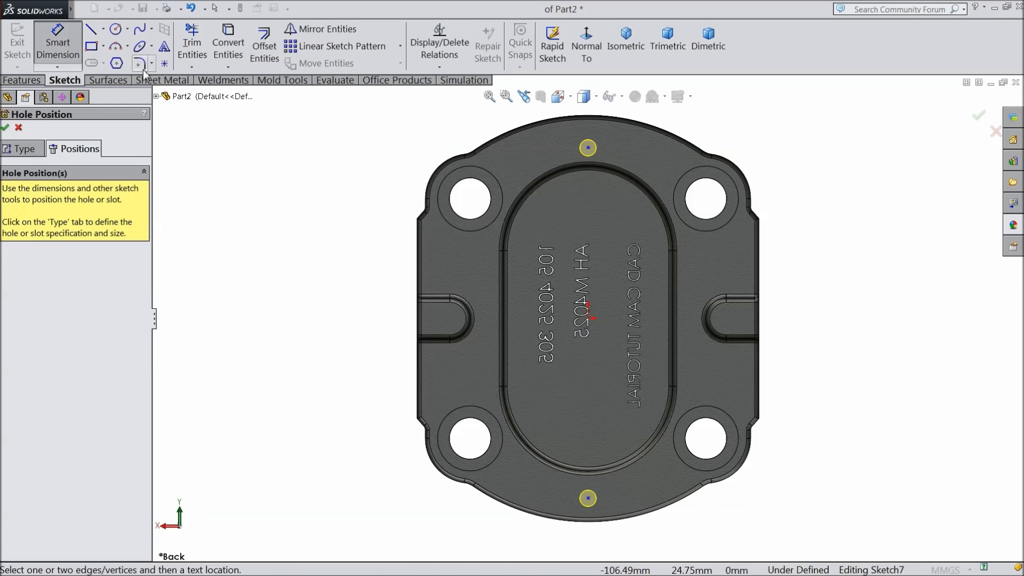
pyautogui.click(587, 148)
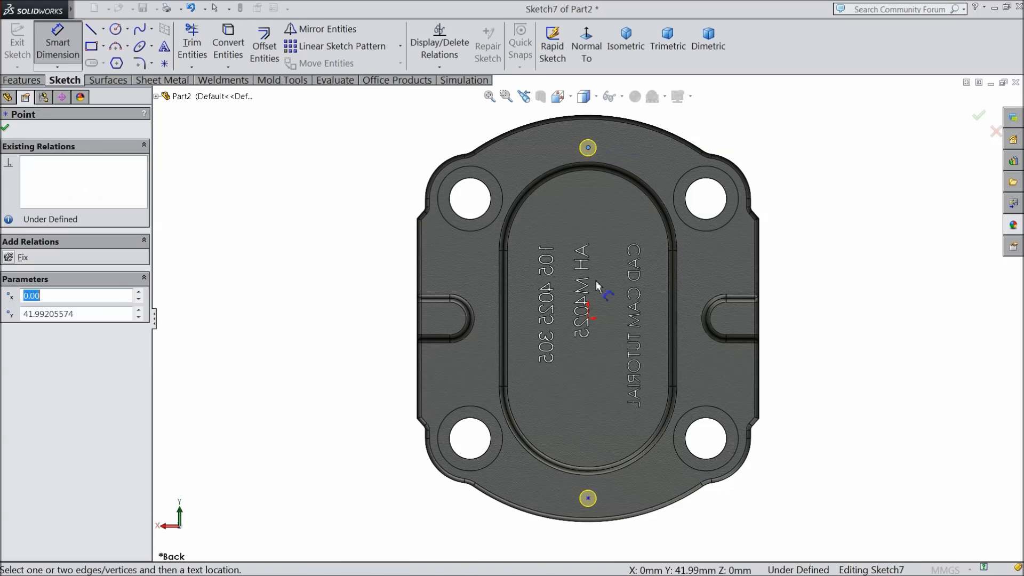
pyautogui.click(587, 319)
pyautogui.click(337, 250)
pyautogui.write('45')
pyautogui.click(286, 245)
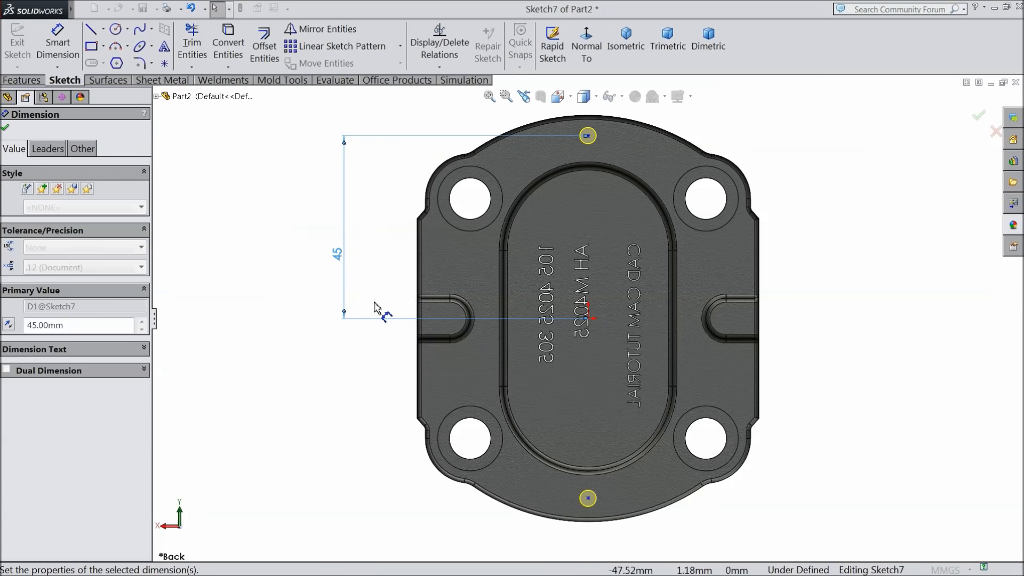
# Dimension the lower hole's centre 45 mm vertically from the origin and accept the holes.
pyautogui.click(587, 499)
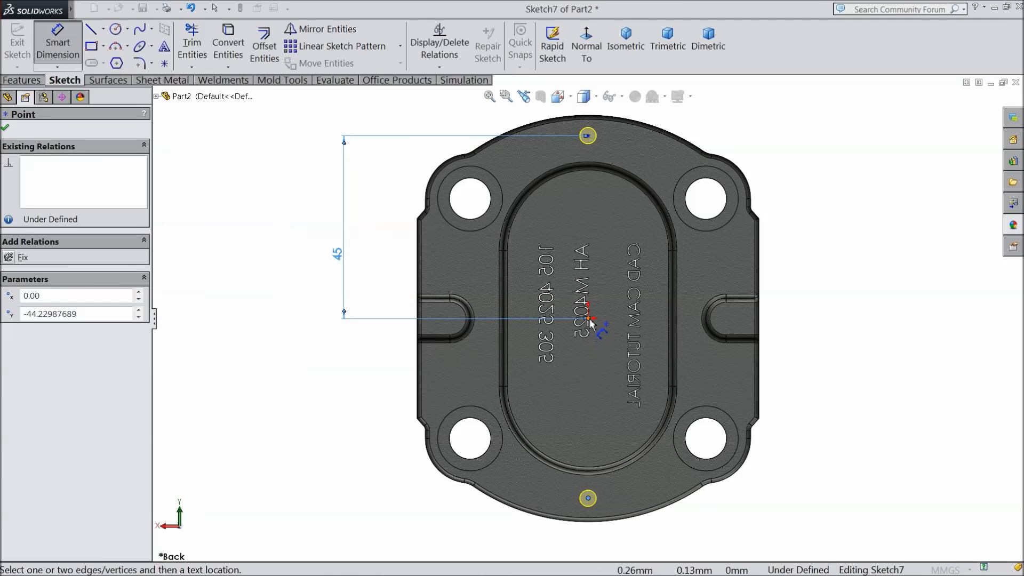
pyautogui.click(587, 319)
pyautogui.write('45')
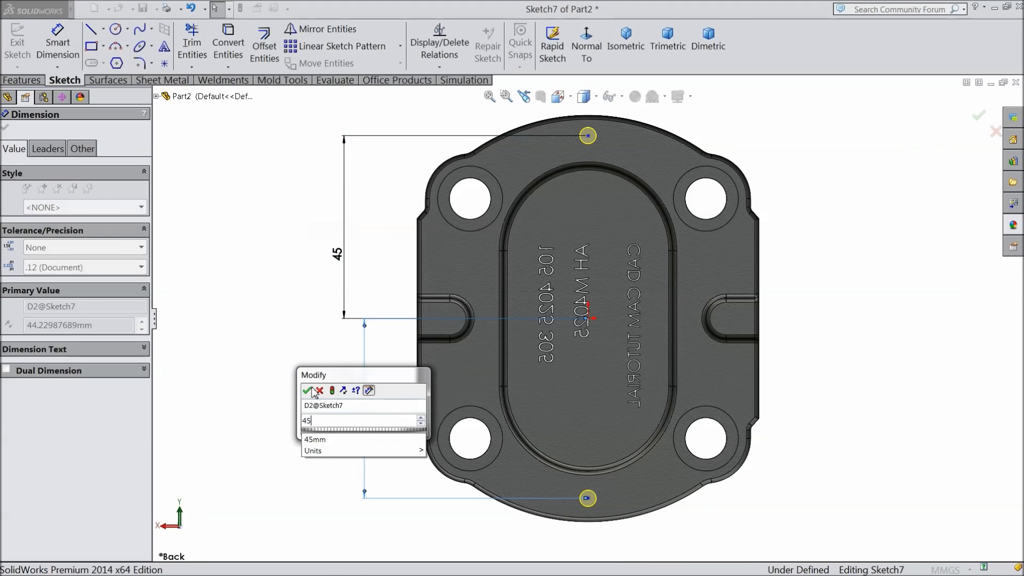
pyautogui.click(310, 391)
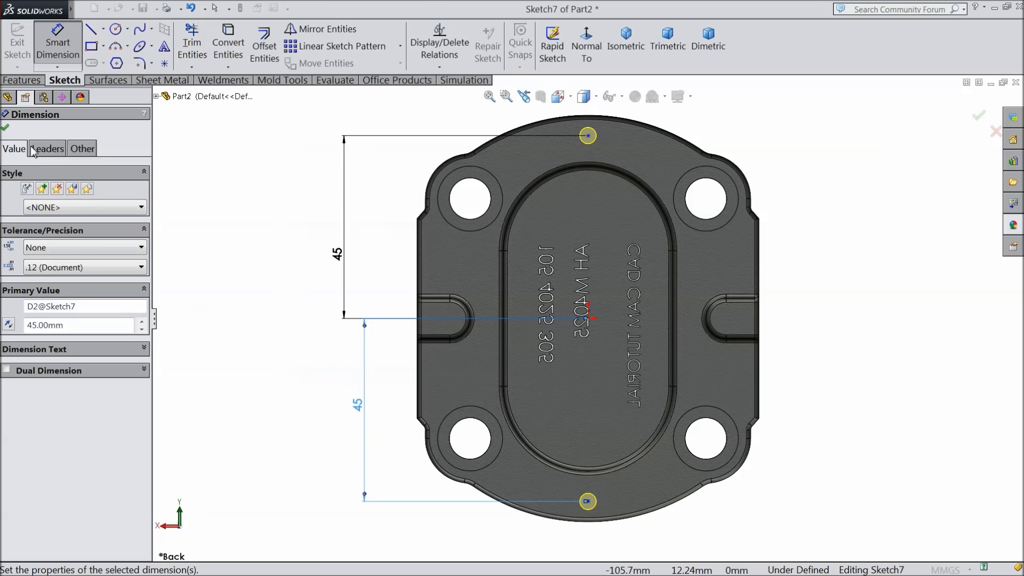
pyautogui.click(6, 129)
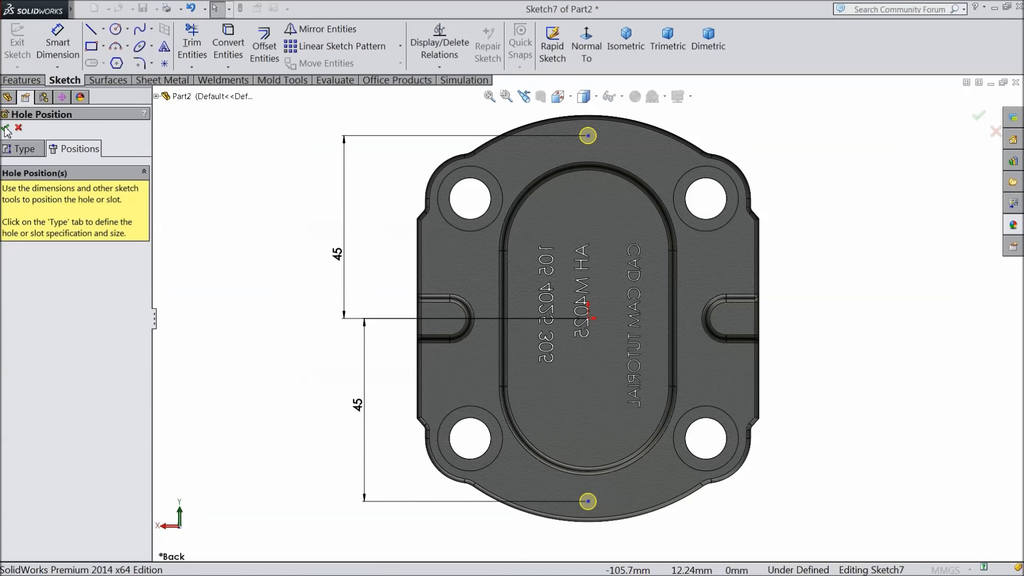
pyautogui.click(6, 129)
# Save the part as 2.End Plate in the Hydraulic Pump folder.
pyautogui.moveTo(339, 288); pyautogui.dragTo(370, 269, button='middle')
pyautogui.scroll(-2, 652, 149)
pyautogui.scroll(3, 529, 254)
pyautogui.moveTo(355, 342); pyautogui.dragTo(590, 368, button='middle')
pyautogui.scroll(3, 537, 331)
pyautogui.scroll(-5, 632, 363)
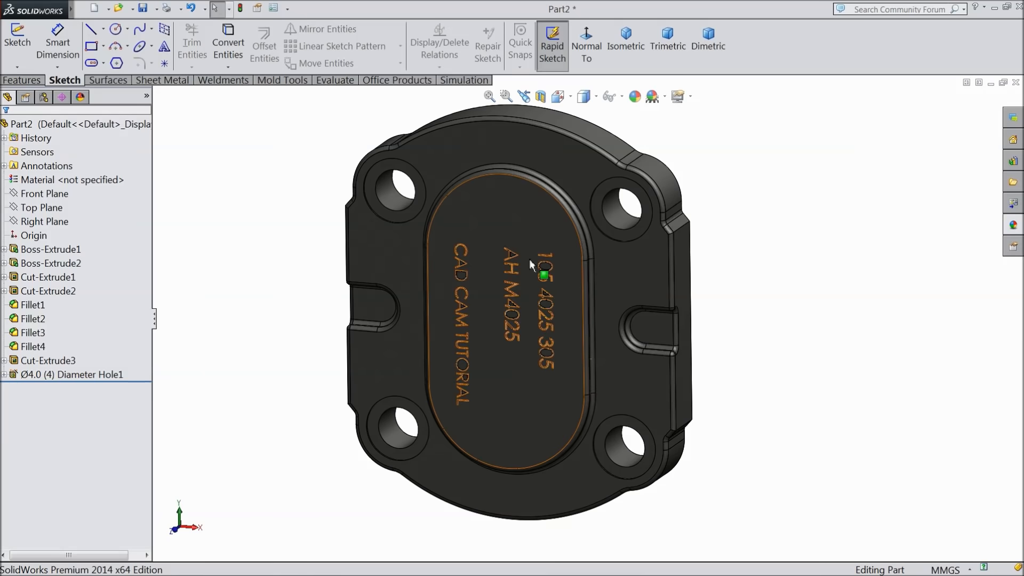
pyautogui.click(144, 8)
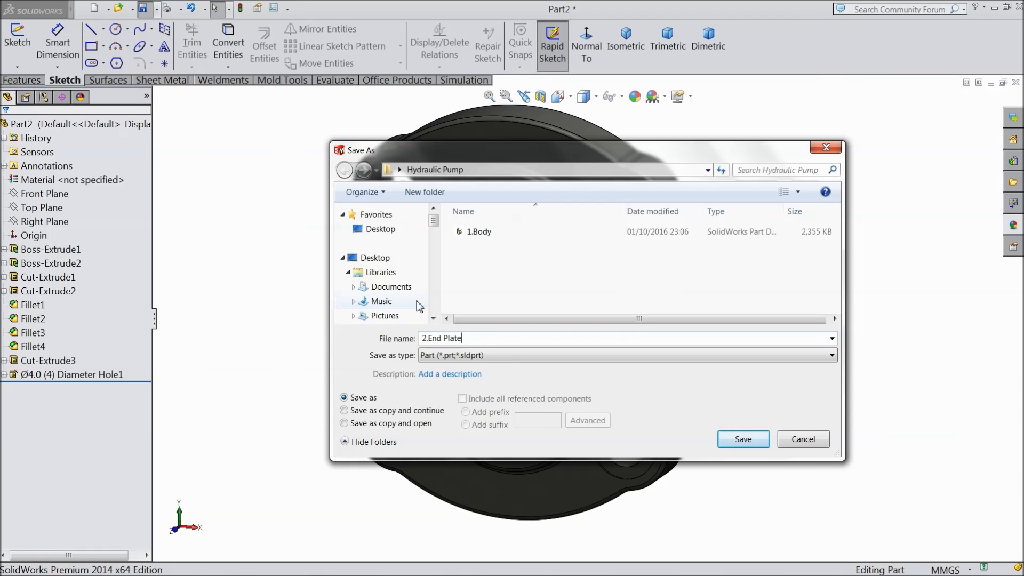
pyautogui.click(744, 438)
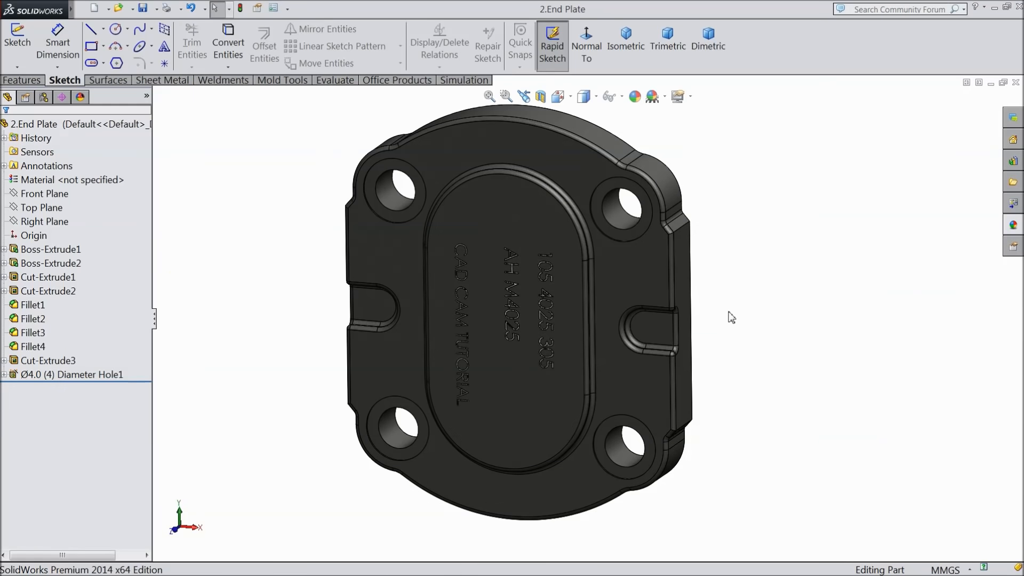
pyautogui.scroll(-2, 729, 289)
pyautogui.scroll(-3, 405, 339)
pyautogui.moveTo(452, 345); pyautogui.dragTo(483, 357, button='middle')
pyautogui.scroll(3, 483, 356)
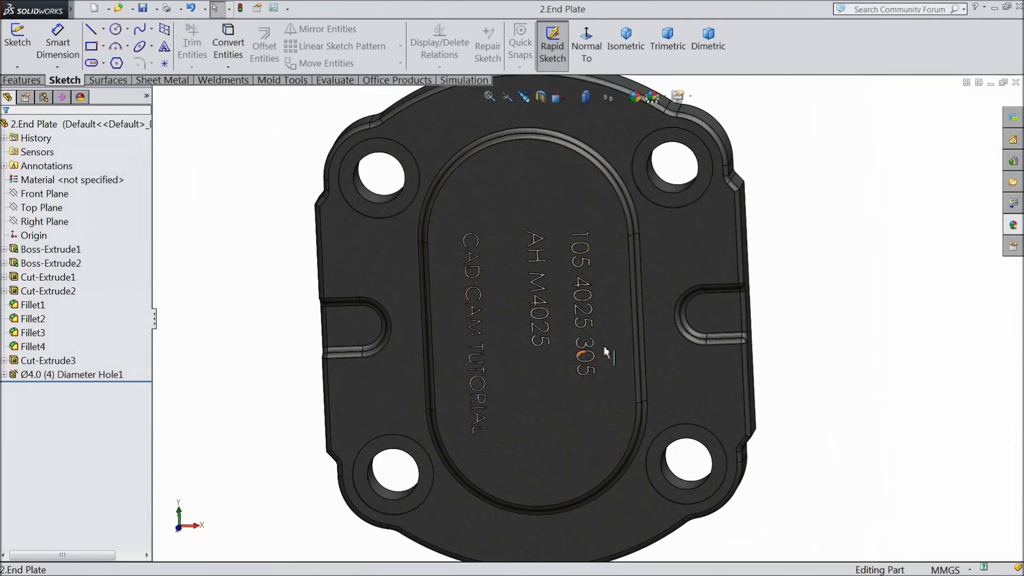
pyautogui.scroll(2, 742, 317)
pyautogui.moveTo(784, 308)
pyautogui.mouseDown(button='middle')
pyautogui.moveTo(784, 333)
pyautogui.moveTo(777, 320)
pyautogui.mouseUp(button='middle')
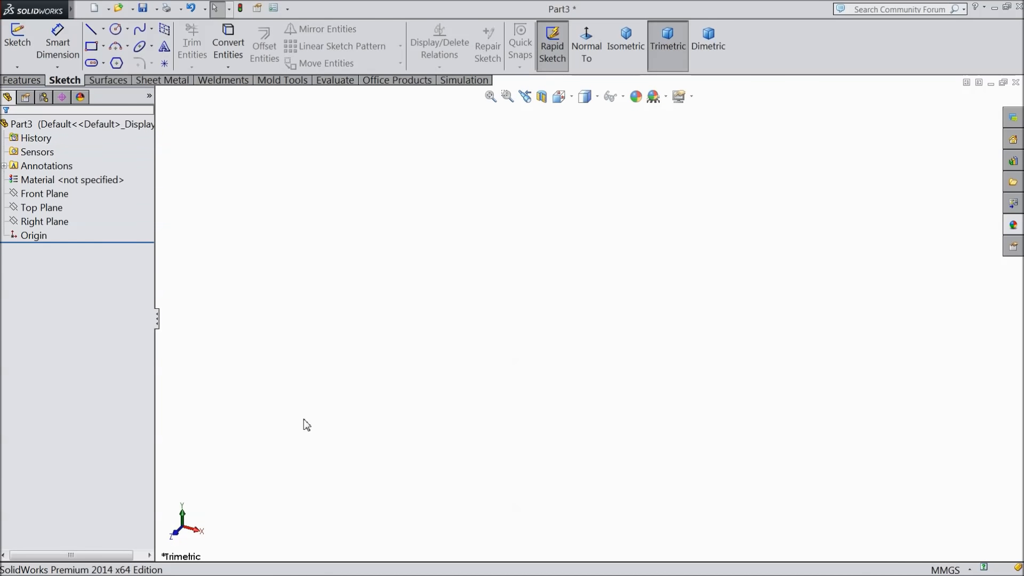
# In the new part, sketch a center rectangle about 127 mm by 185 mm on the Front Plane, centred on the origin.
pyautogui.click(48, 193)
pyautogui.click(67, 181)
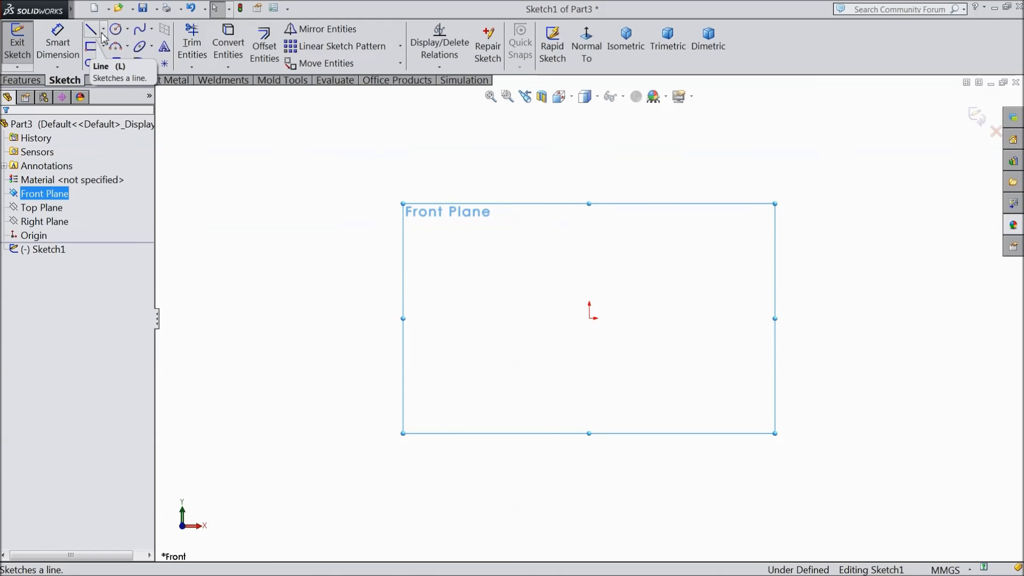
pyautogui.click(104, 47)
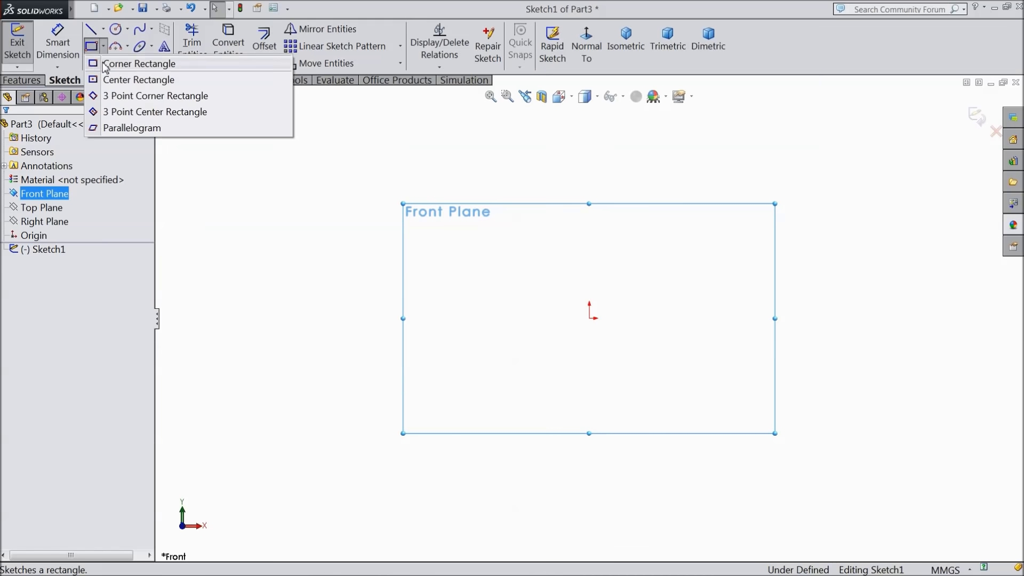
pyautogui.click(109, 81)
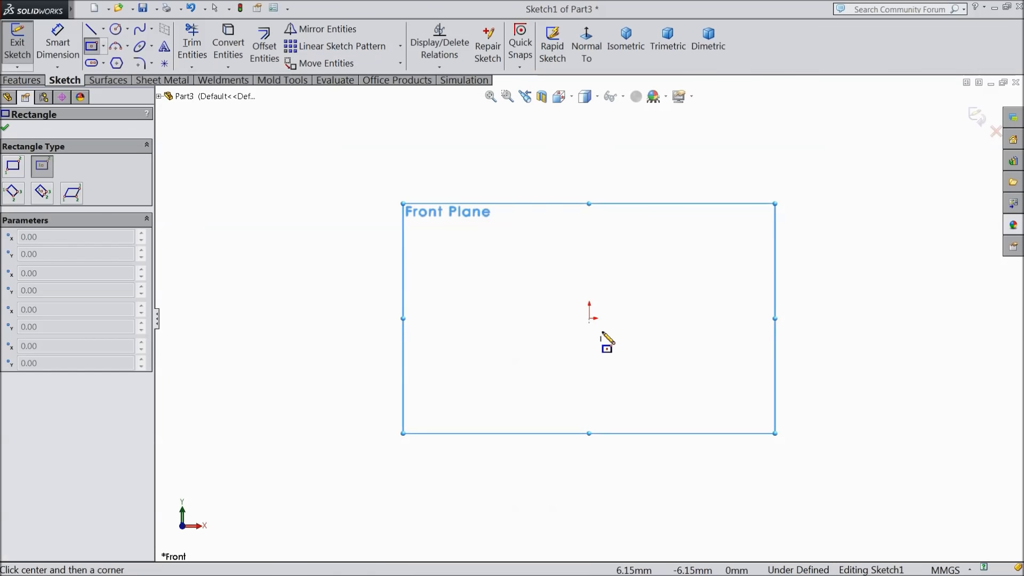
pyautogui.click(589, 319)
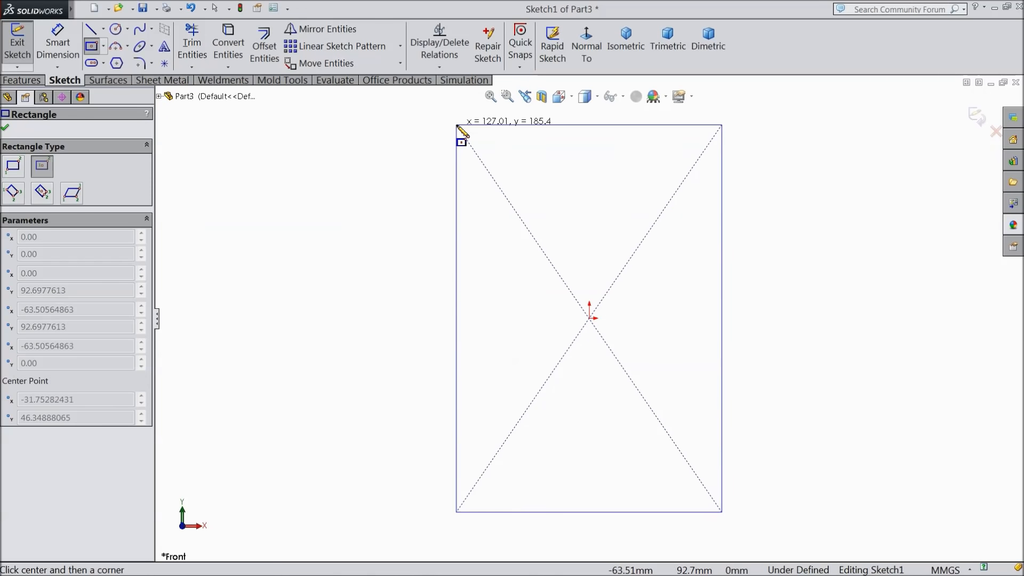
pyautogui.click(457, 124)
# Dimension the rectangle 90 mm wide and 120 mm high.
pyautogui.click(55, 50)
pyautogui.scroll(2, 610, 361)
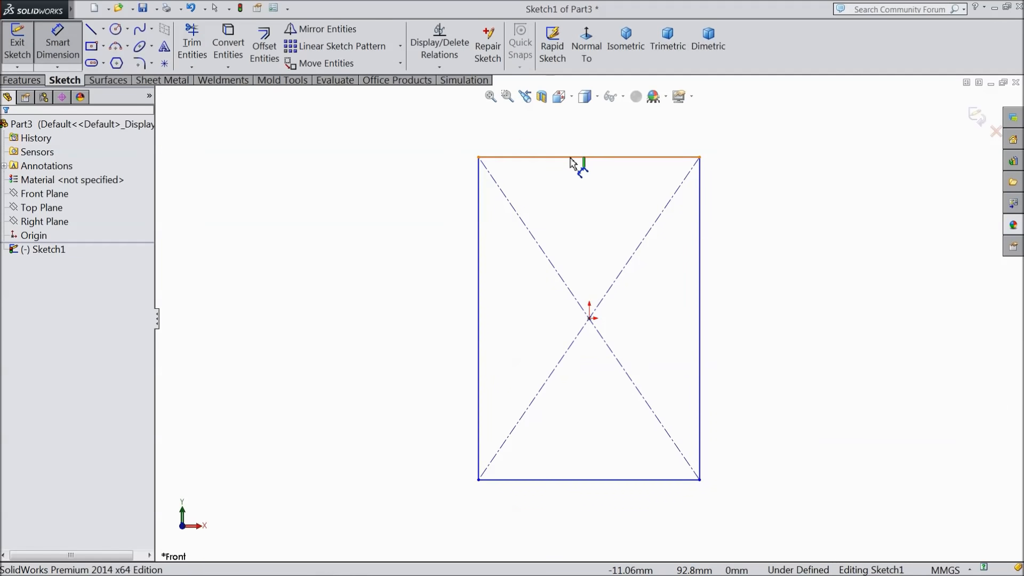
pyautogui.click(570, 160)
pyautogui.click(584, 135)
pyautogui.write('90')
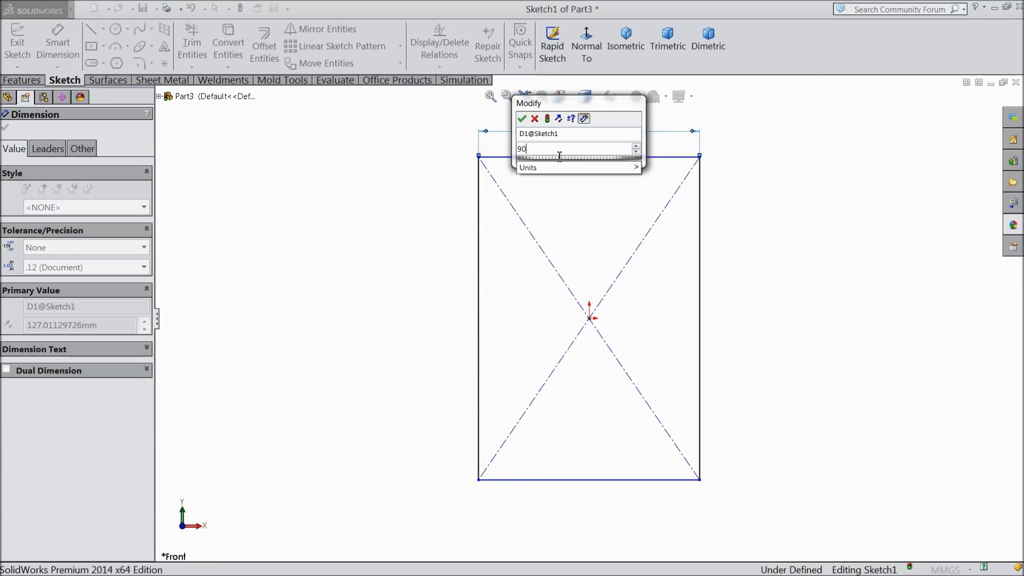
pyautogui.click(521, 118)
pyautogui.click(700, 289)
pyautogui.click(751, 297)
pyautogui.write('120')
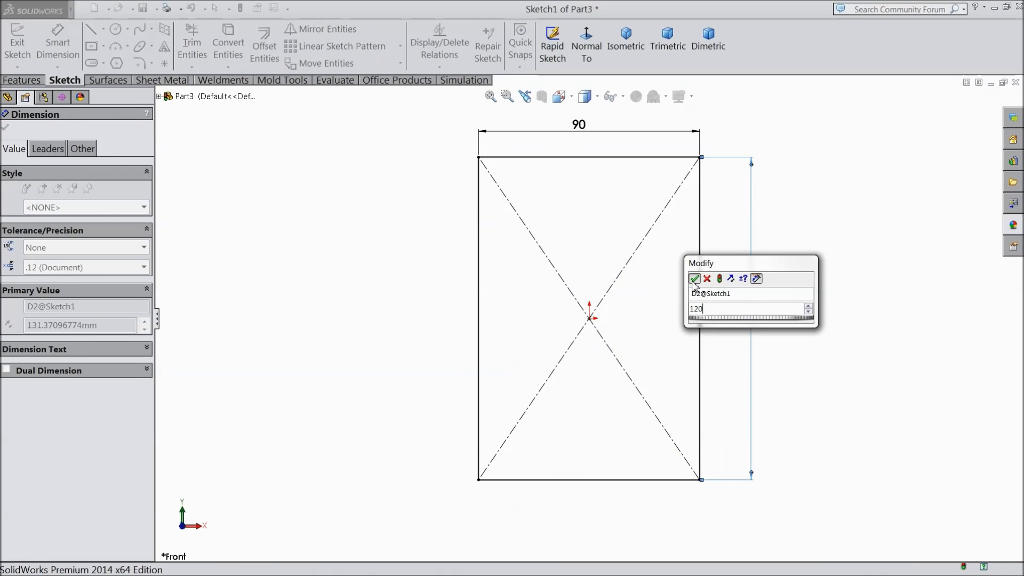
pyautogui.click(693, 278)
pyautogui.click(6, 129)
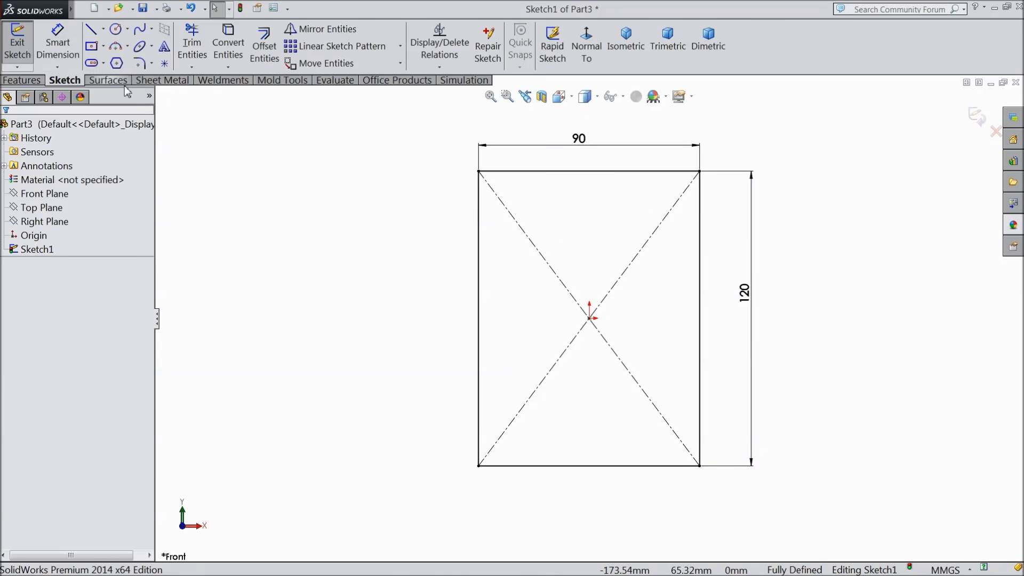
# Round all four corners of the rectangle with 9 mm sketch fillets.
pyautogui.click(139, 64)
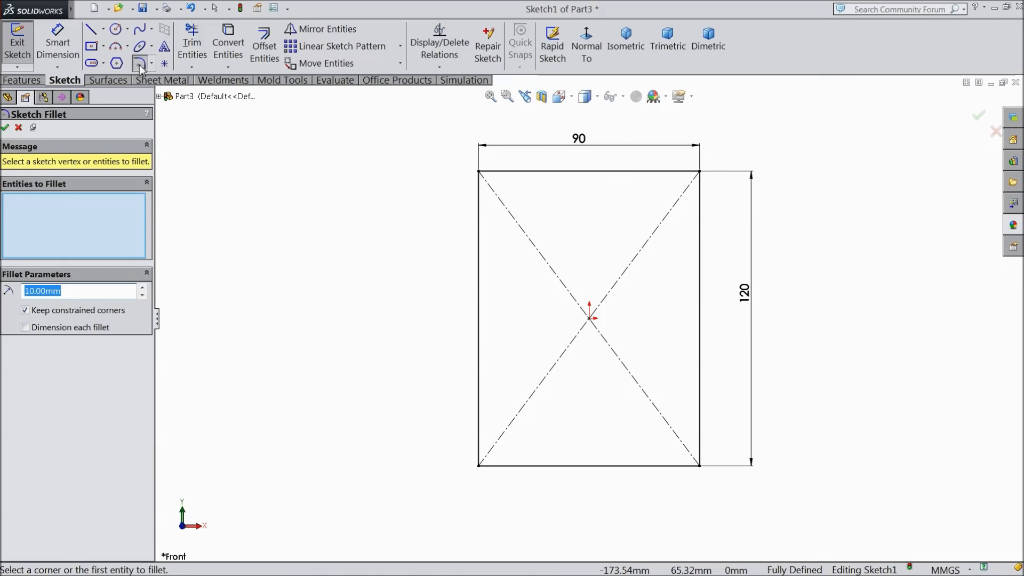
pyautogui.write('9')
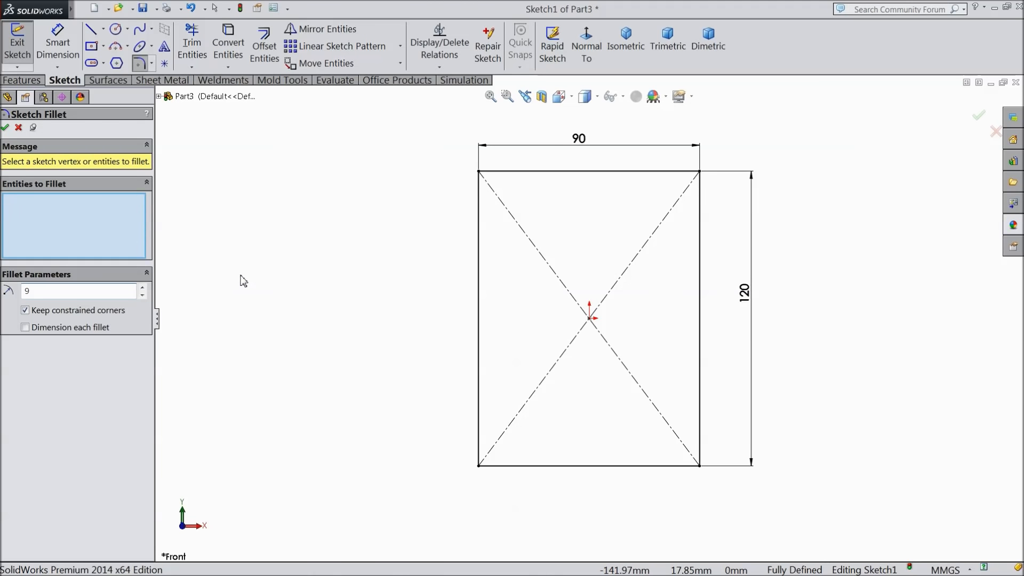
pyautogui.moveTo(390, 132)
pyautogui.mouseDown()
pyautogui.moveTo(450, 303)
pyautogui.moveTo(753, 518)
pyautogui.mouseUp()
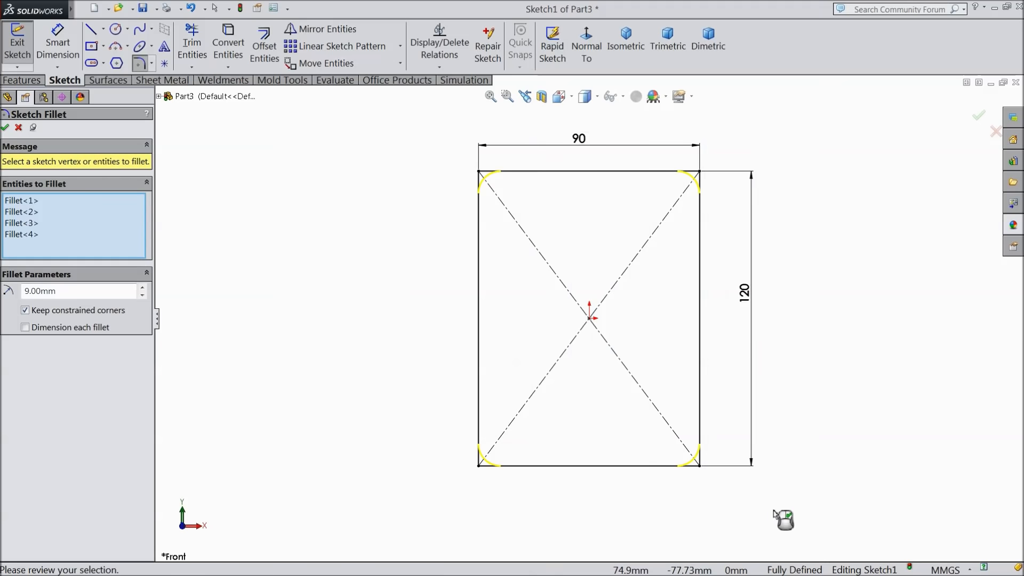
pyautogui.click(6, 127)
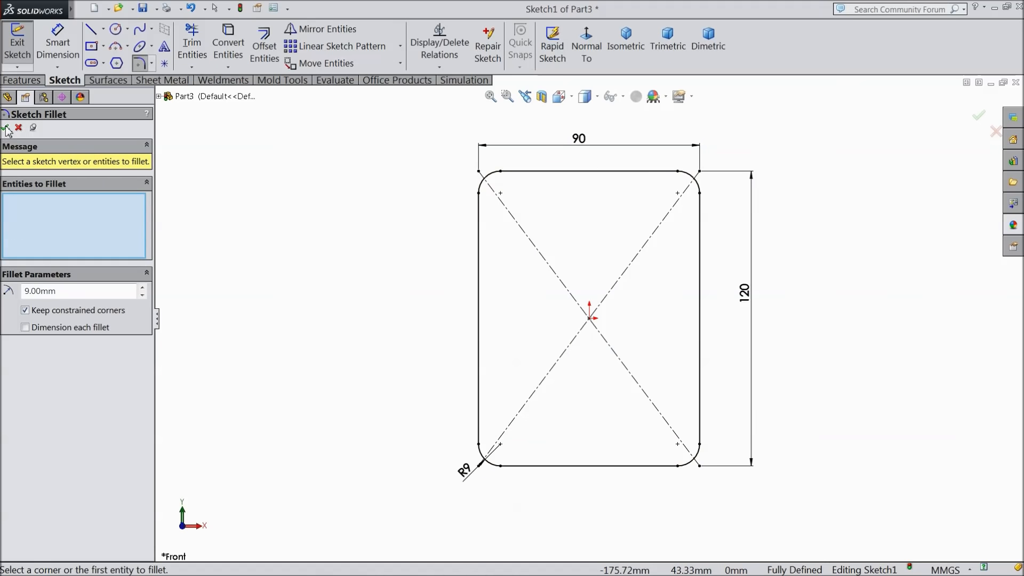
# Sketch a circle at the centre of each of the four corner fillets, with radii of about 6 to 8 mm.
pyautogui.click(116, 29)
pyautogui.click(500, 193)
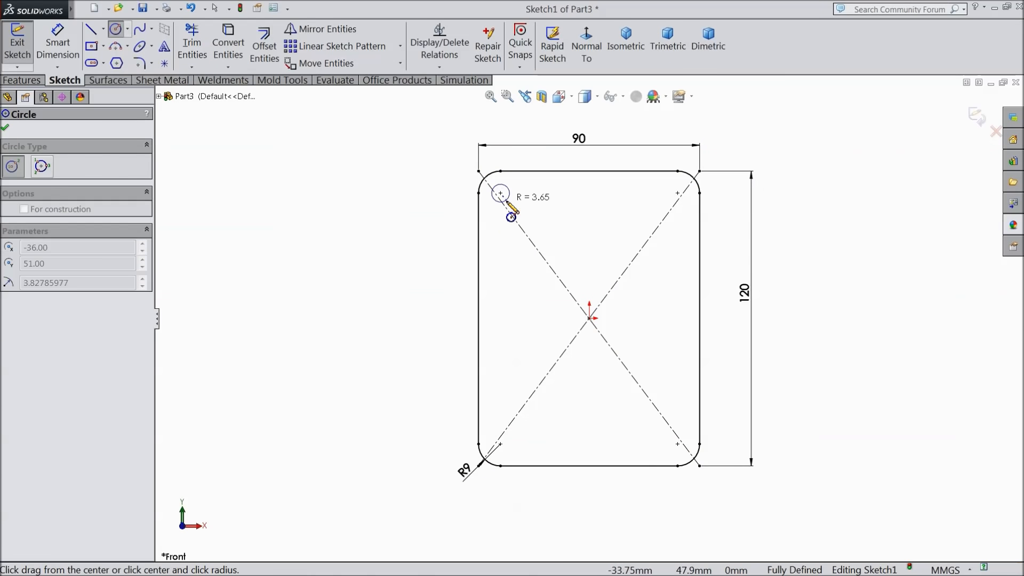
pyautogui.click(508, 206)
pyautogui.click(678, 193)
pyautogui.click(691, 208)
pyautogui.click(677, 443)
pyautogui.click(685, 430)
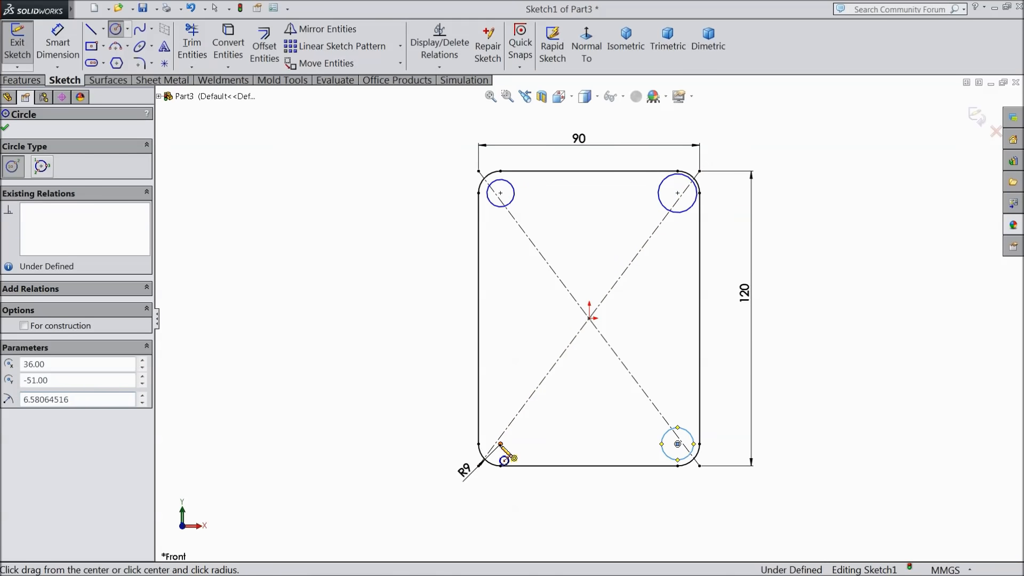
pyautogui.click(500, 443)
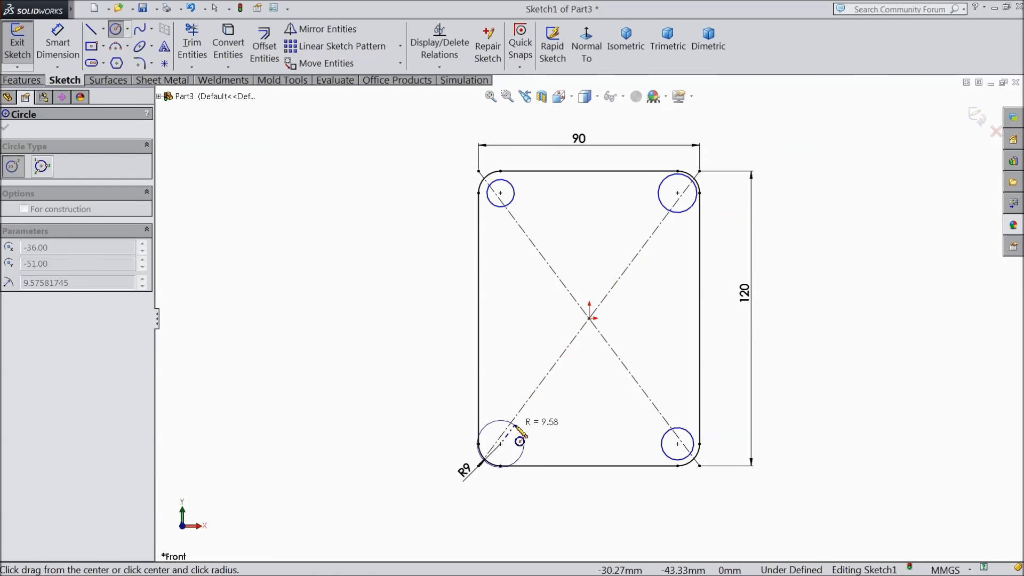
pyautogui.click(510, 435)
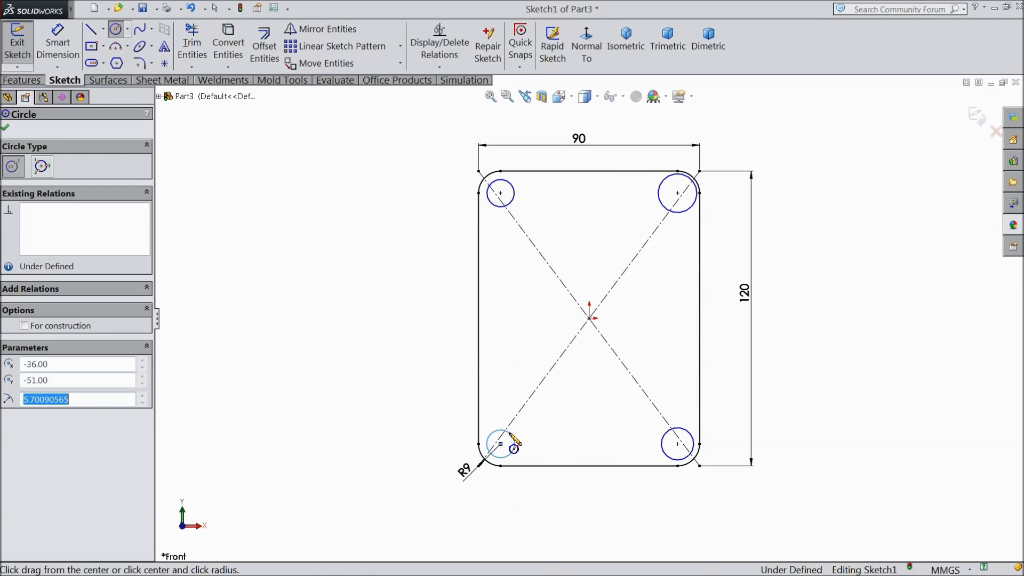
pyautogui.click(7, 129)
# Dimension the upper-left corner circle to a diameter of 9 mm.
pyautogui.click(58, 42)
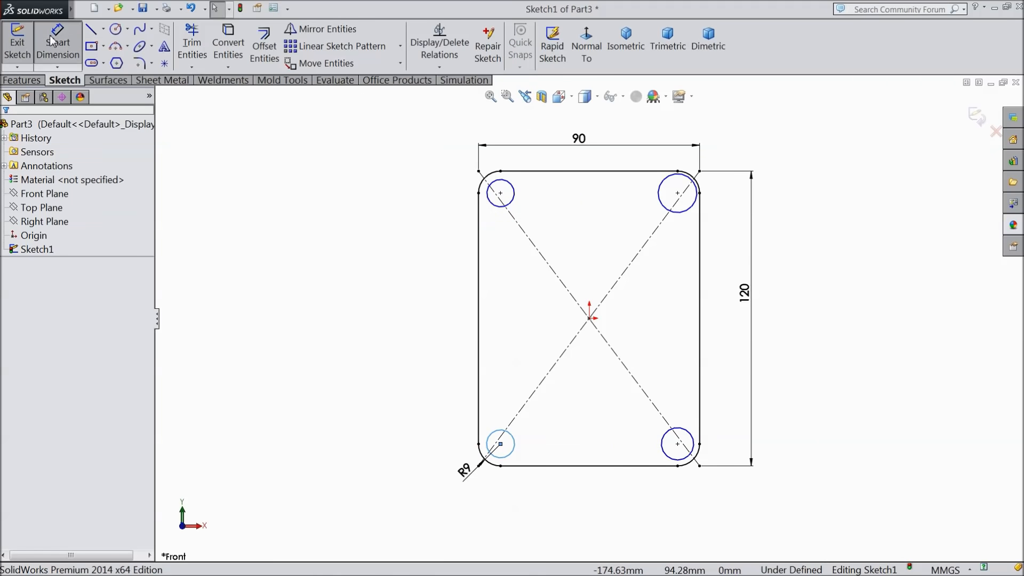
pyautogui.click(487, 199)
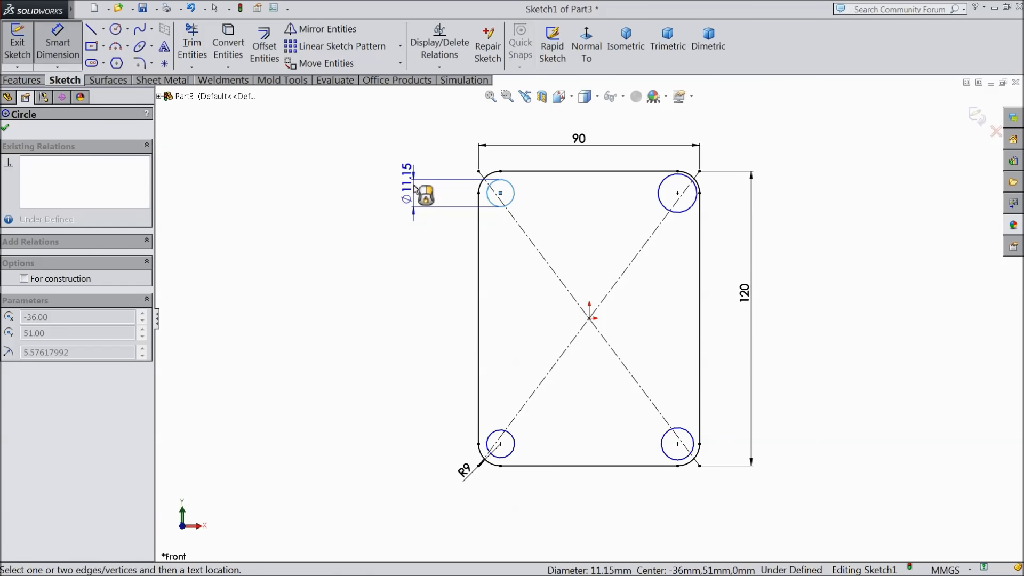
pyautogui.click(421, 192)
pyautogui.write('9')
pyautogui.click(356, 172)
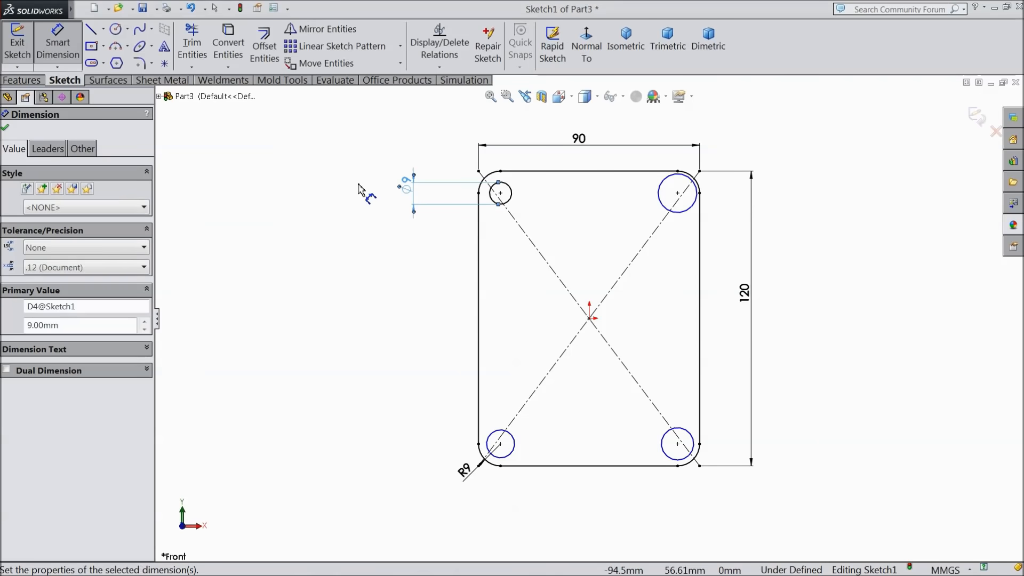
pyautogui.press('Escape')
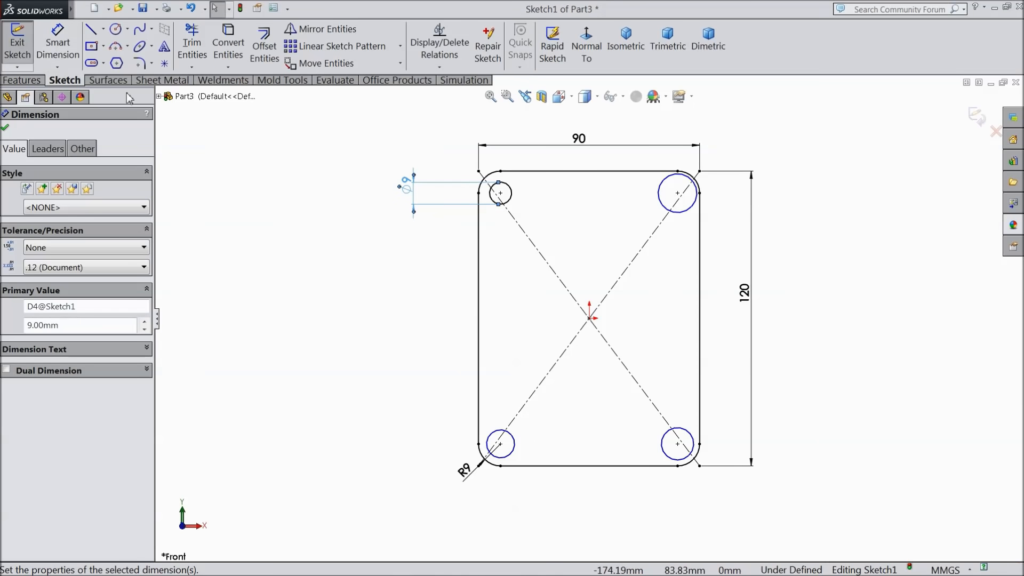
# Apply an Equal relation to all four corner circles.
pyautogui.click(510, 199)
pyautogui.keyDown('ctrl'); pyautogui.click(680, 215); pyautogui.keyUp('ctrl')
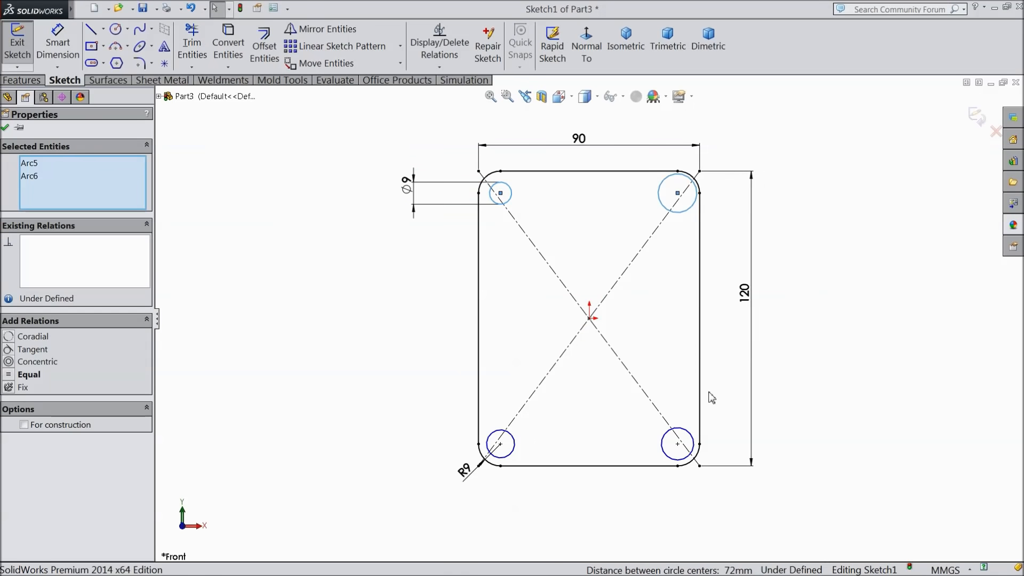
pyautogui.keyDown('ctrl'); pyautogui.click(688, 438); pyautogui.keyUp('ctrl')
pyautogui.keyDown('ctrl'); pyautogui.click(515, 444); pyautogui.keyUp('ctrl')
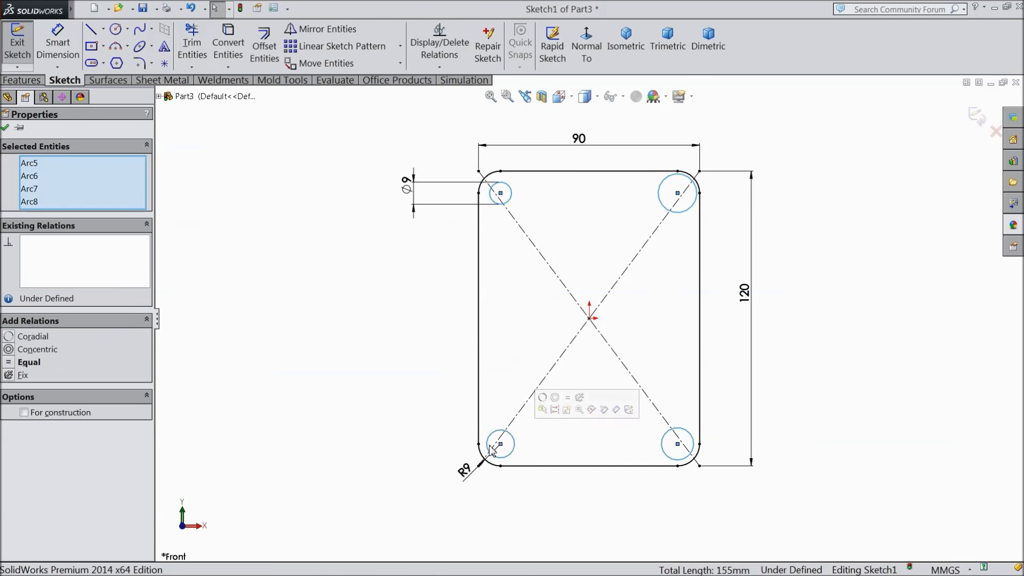
pyautogui.click(29, 362)
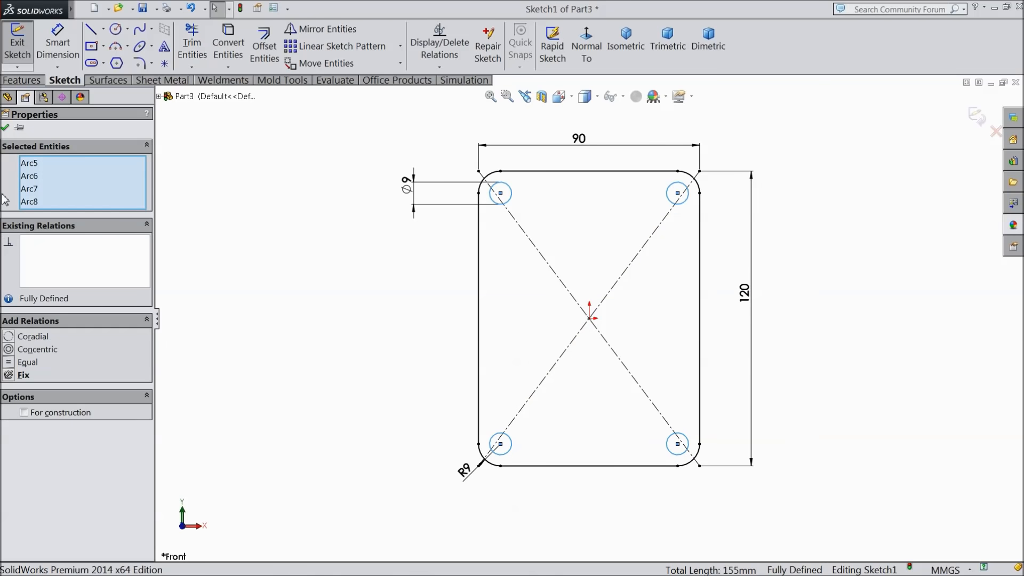
pyautogui.click(5, 129)
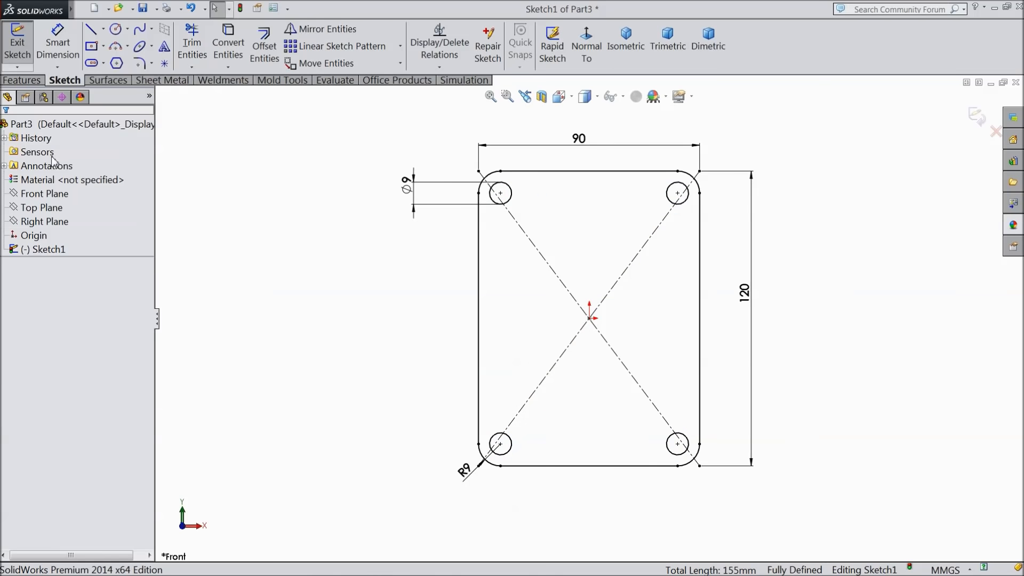
# Sketch a vertical centerline about 49 mm long above the origin and a horizontal one about 52 mm long to its left.
pyautogui.click(104, 29)
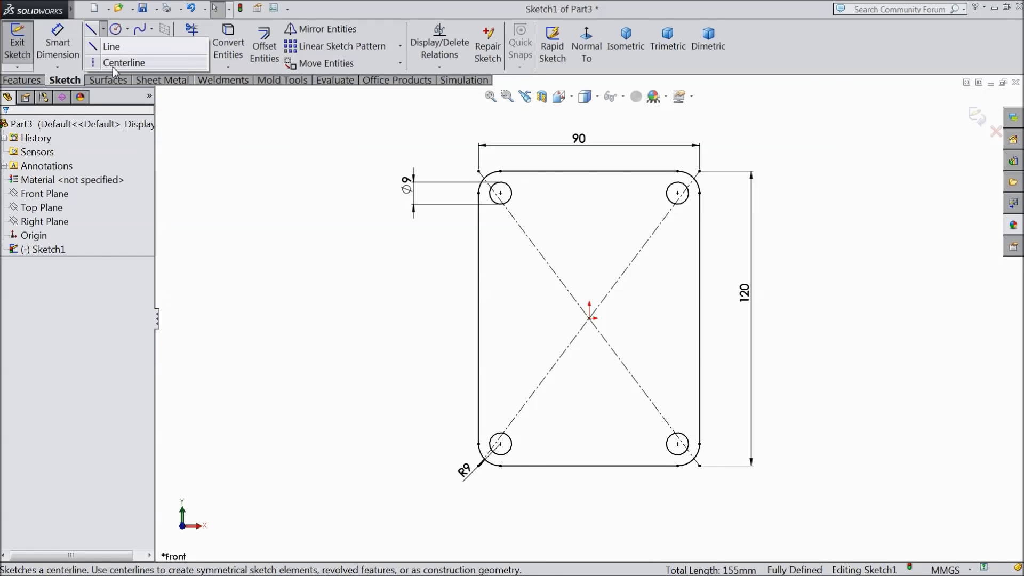
pyautogui.click(101, 61)
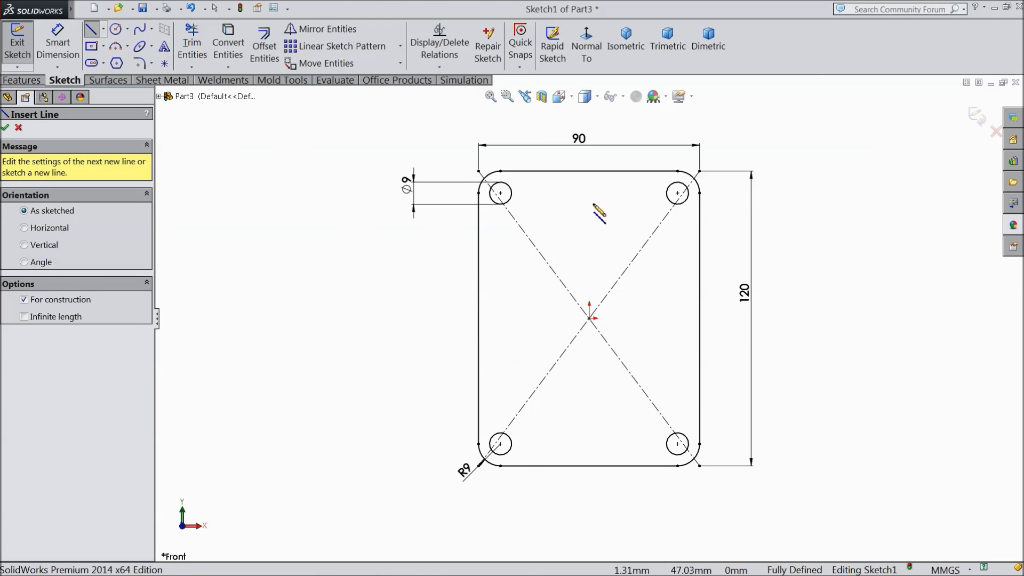
pyautogui.click(589, 197)
pyautogui.click(589, 318)
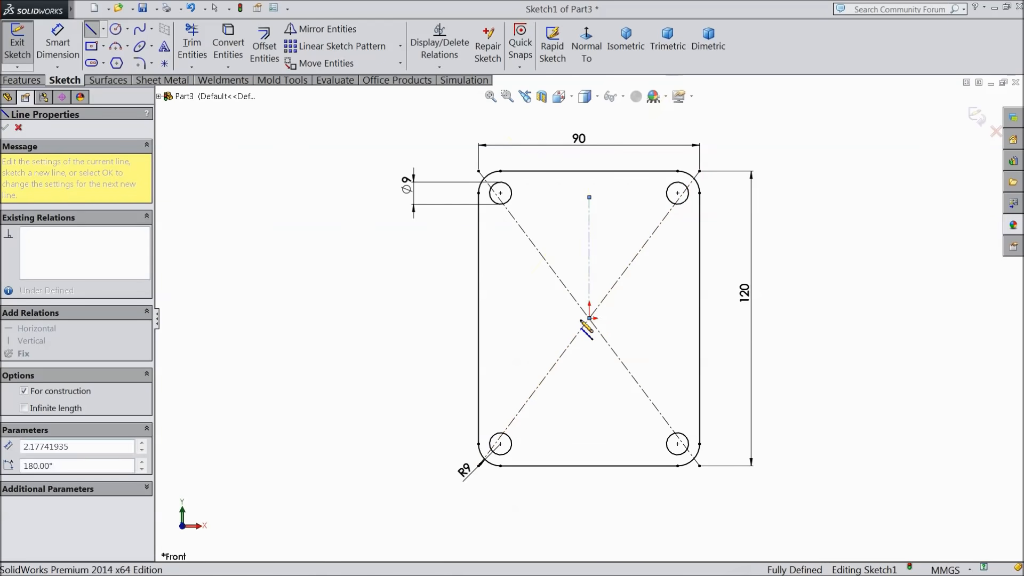
pyautogui.click(454, 316)
pyautogui.rightClick(455, 316)
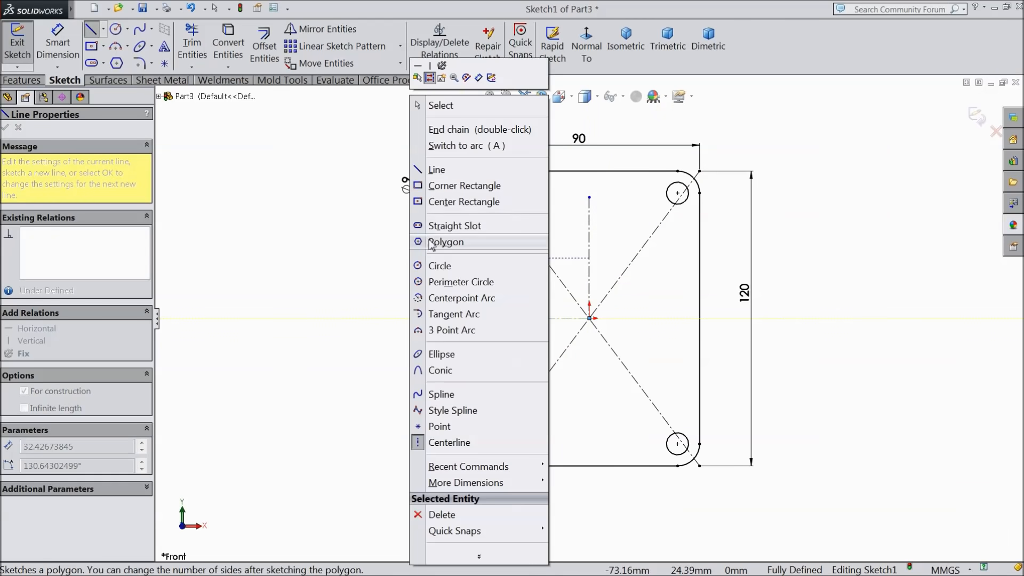
pyautogui.click(433, 106)
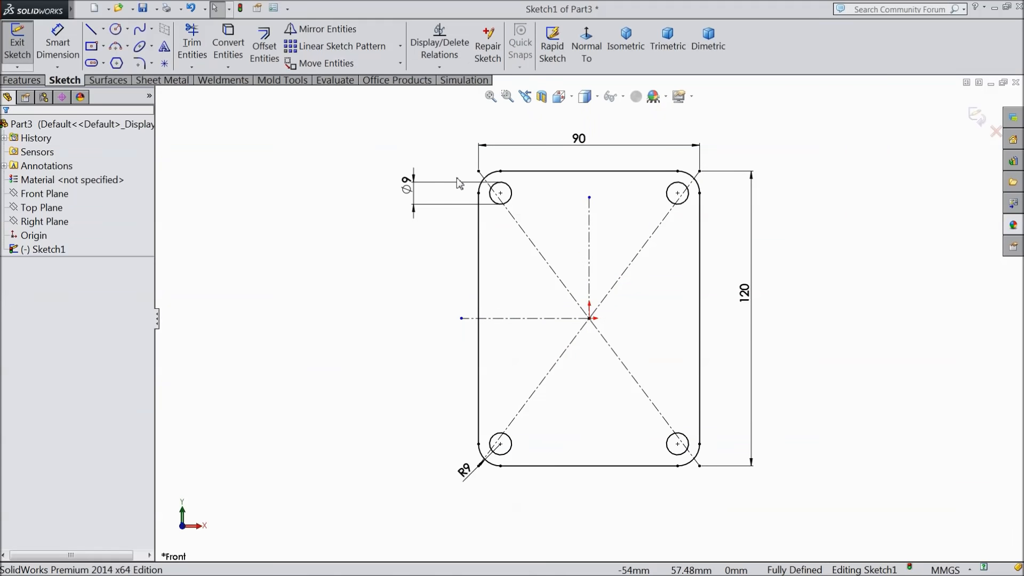
# Add a driven dimension between the upper-left circle's centre and the vertical centerline.
pyautogui.click(59, 51)
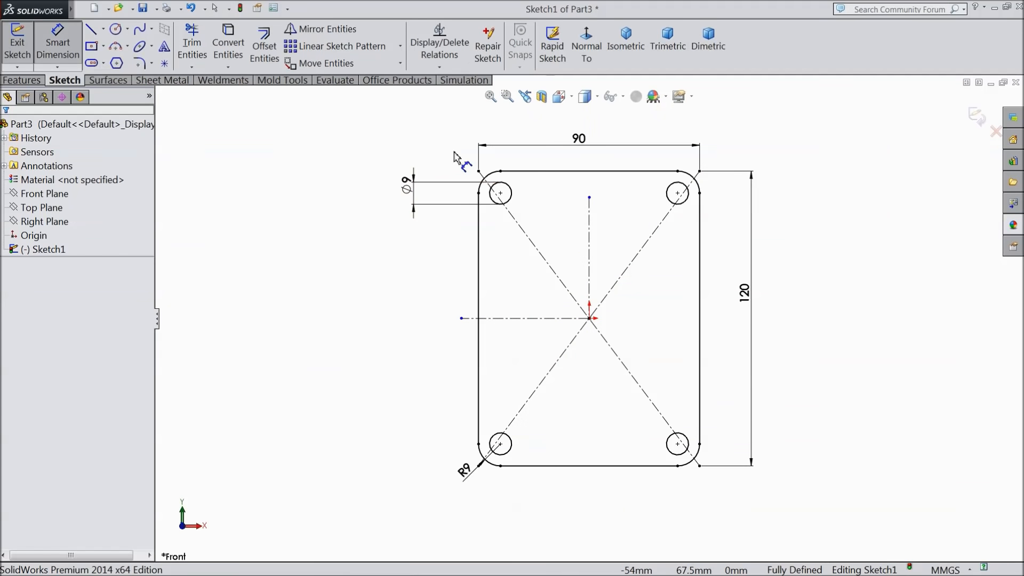
pyautogui.click(500, 193)
pyautogui.click(589, 228)
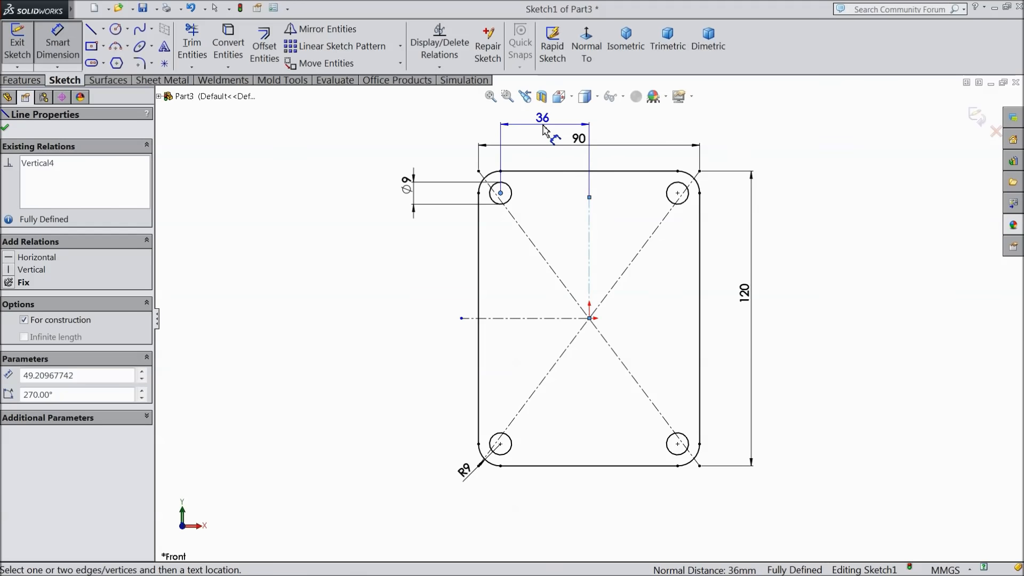
pyautogui.click(543, 130)
pyautogui.click(565, 176)
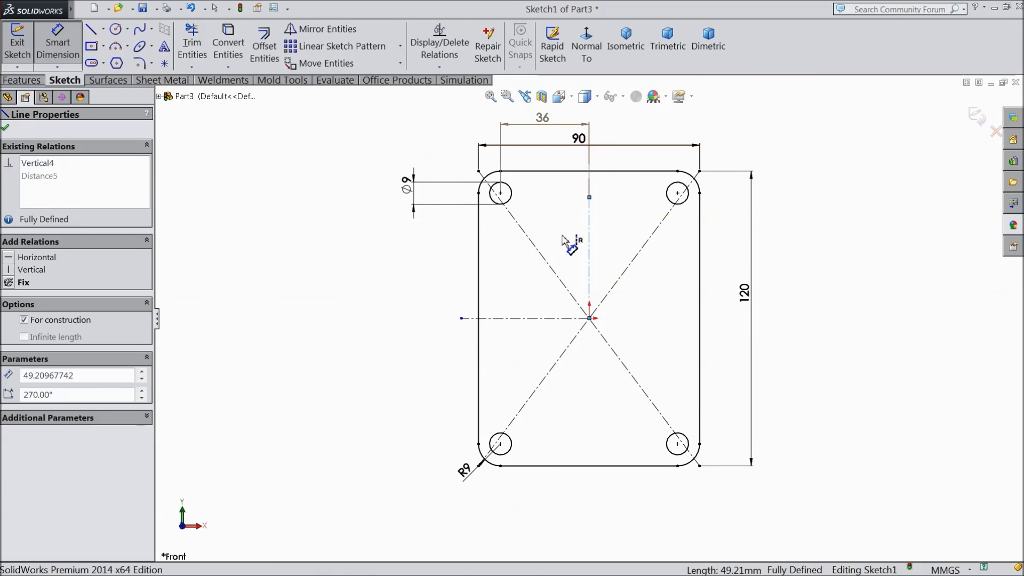
# Add a driven dimension between the upper-left circle's centre and the horizontal centerline.
pyautogui.click(553, 318)
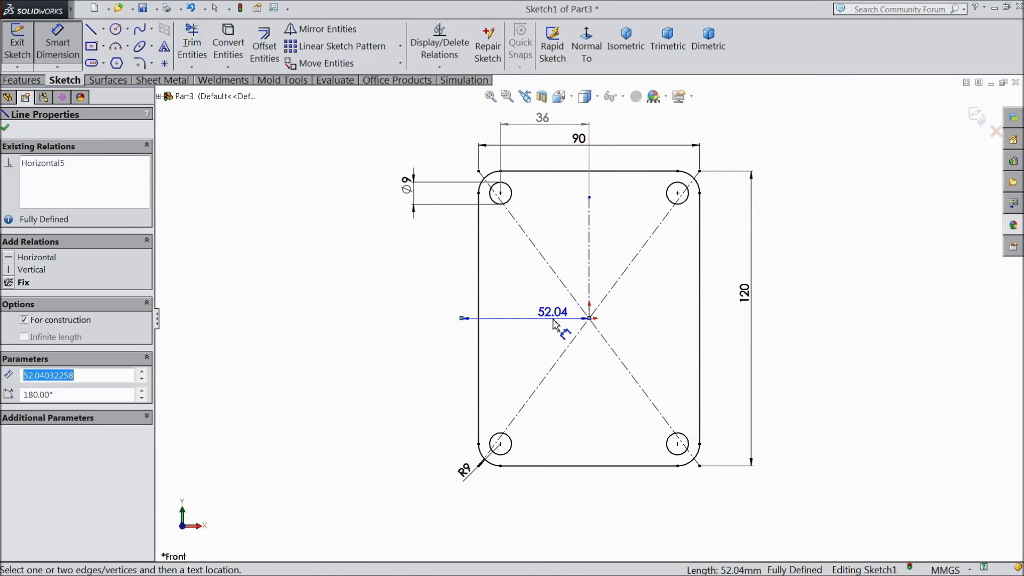
pyautogui.click(500, 193)
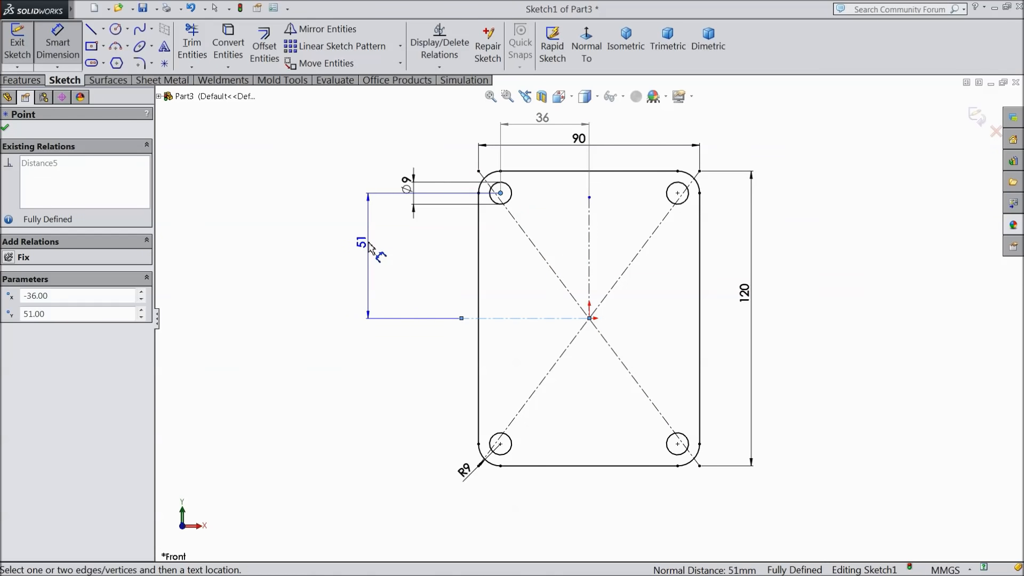
pyautogui.click(369, 247)
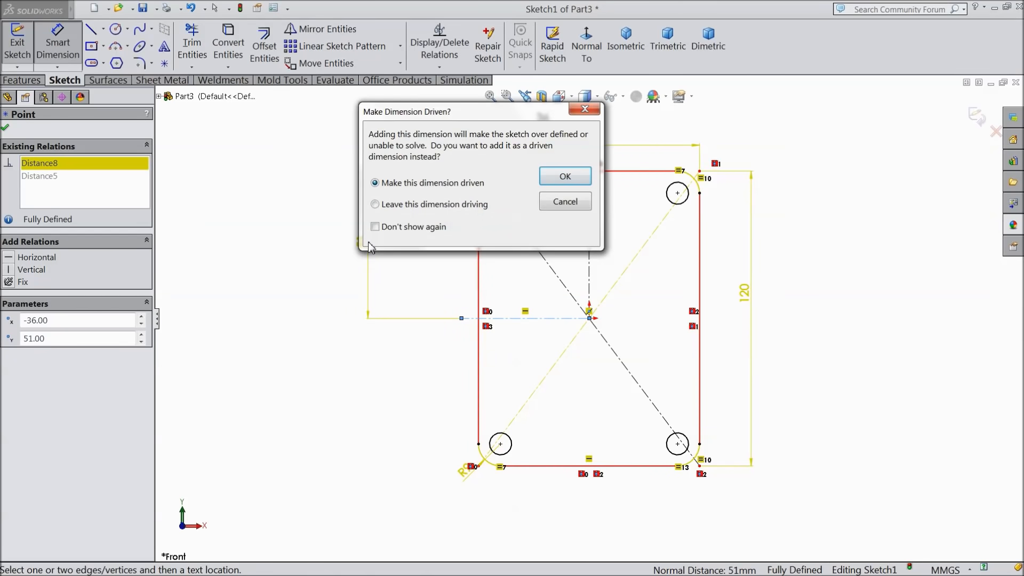
pyautogui.click(564, 178)
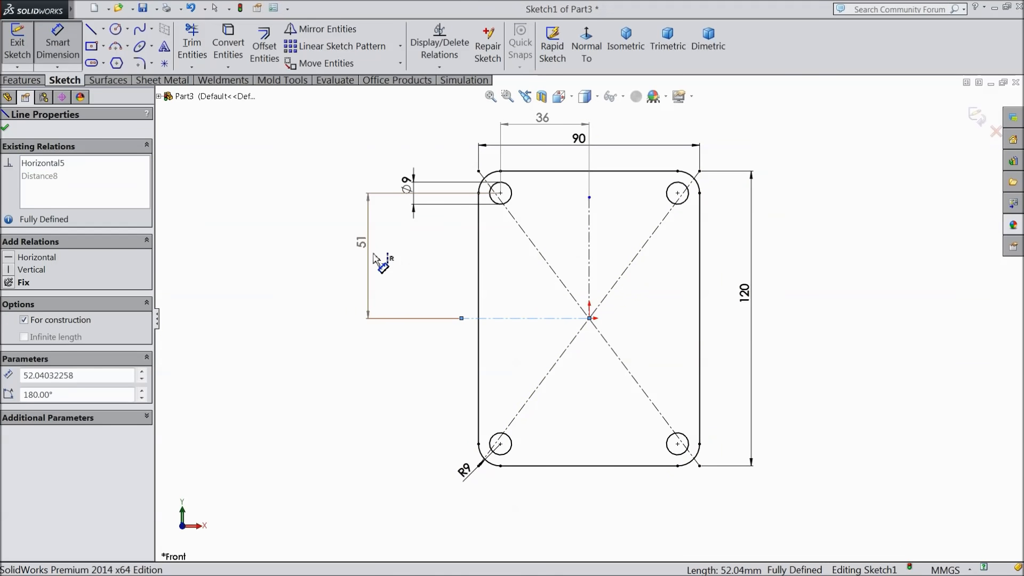
pyautogui.click(6, 130)
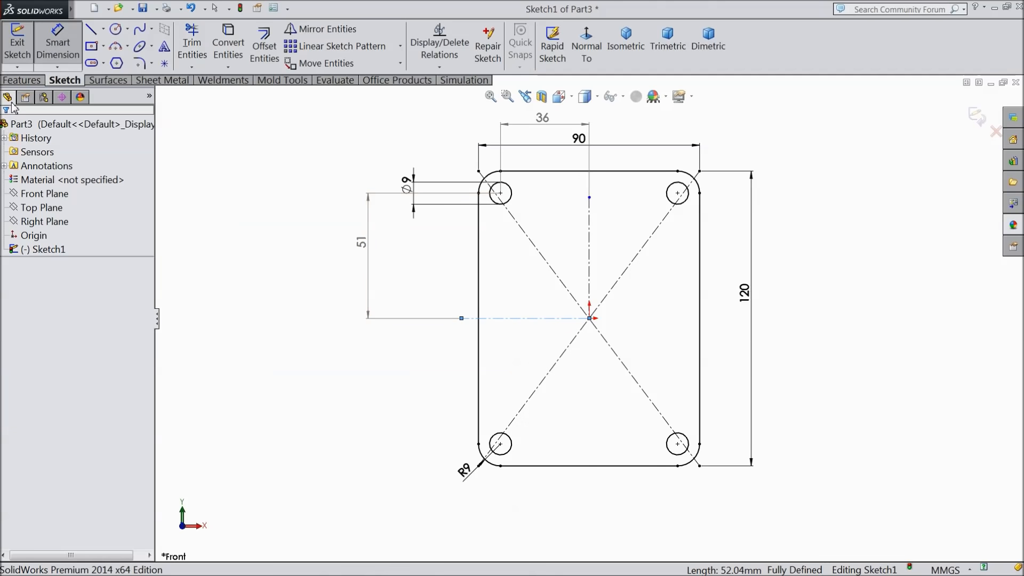
# Extrude the rounded rectangle with its corner holes as a blind boss 12.5 mm deep.
pyautogui.click(22, 80)
pyautogui.click(24, 45)
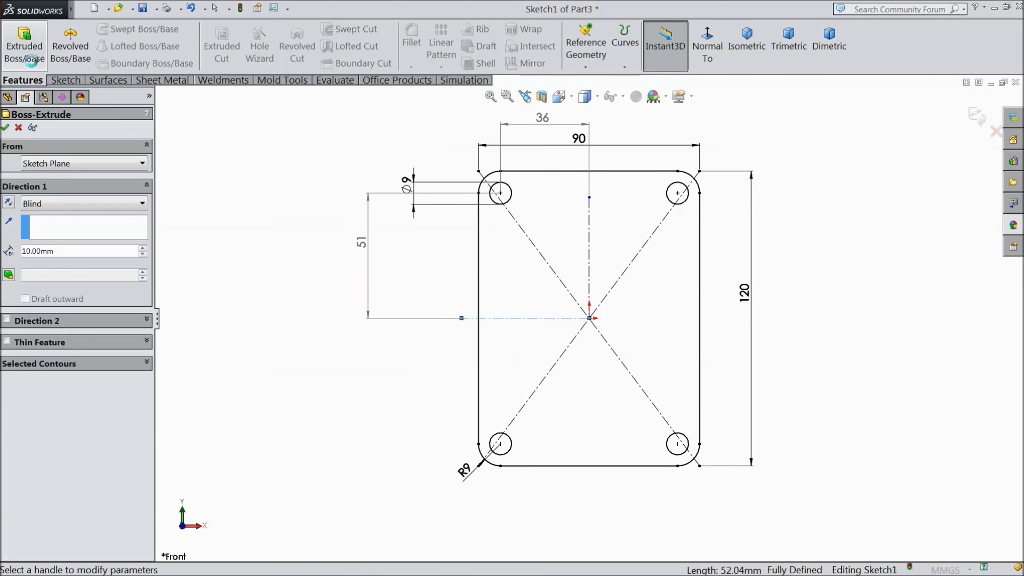
pyautogui.write('12.5')
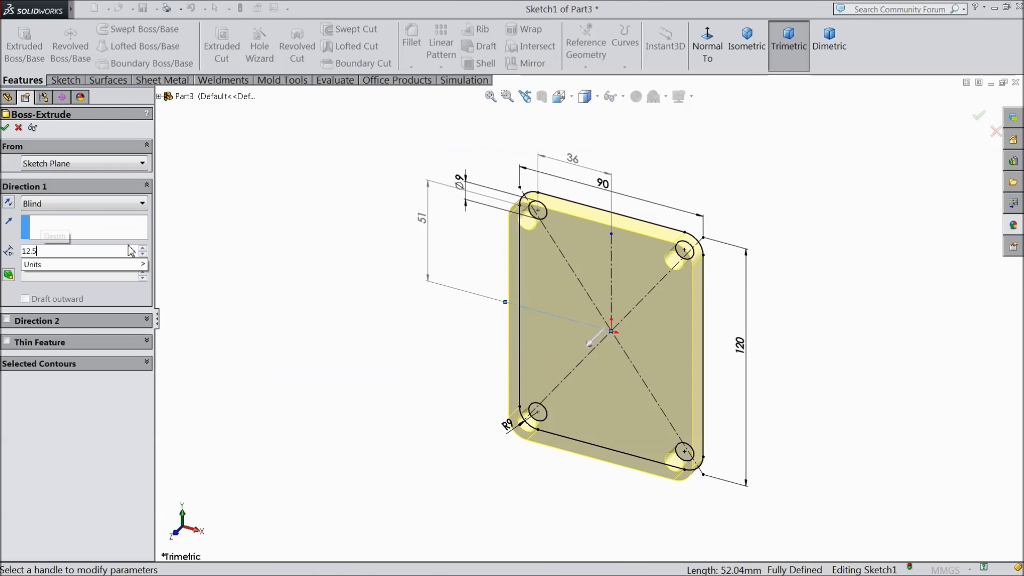
pyautogui.press('Return')
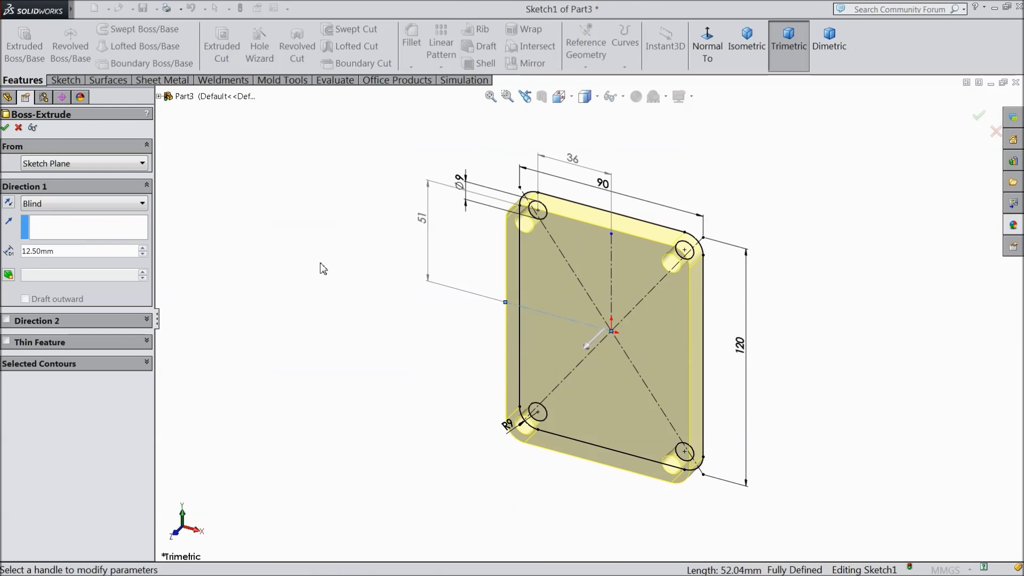
pyautogui.click(4, 128)
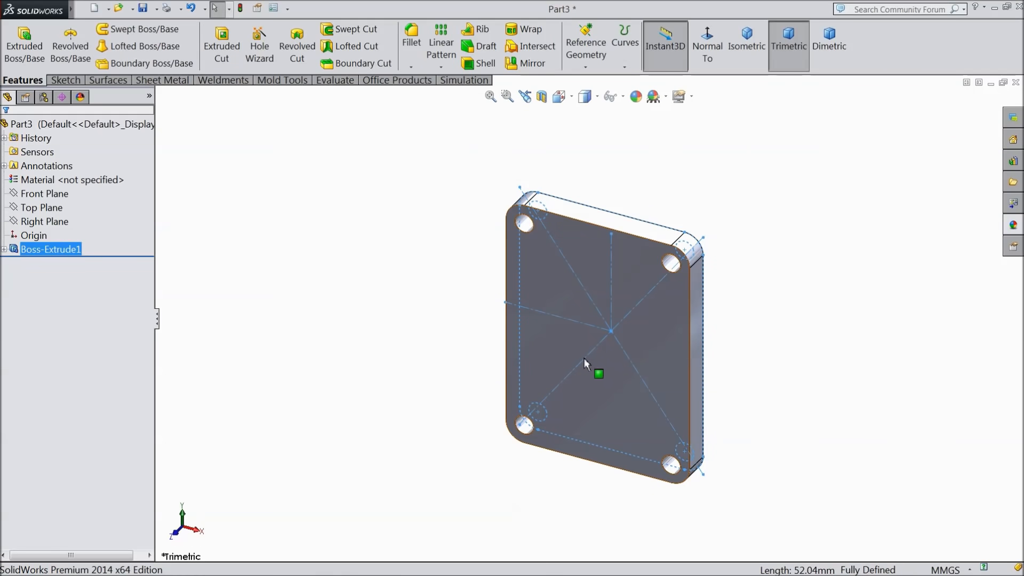
# Start a sketch on the plate's front face and draw a vertical centerline upward from the origin.
pyautogui.click(584, 346)
pyautogui.click(630, 319)
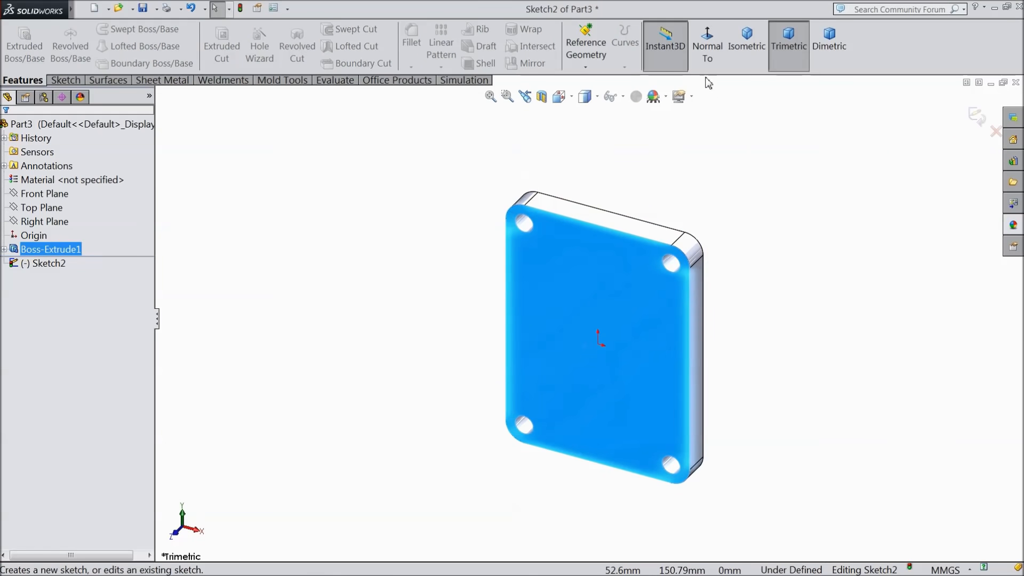
pyautogui.click(706, 47)
pyautogui.click(64, 80)
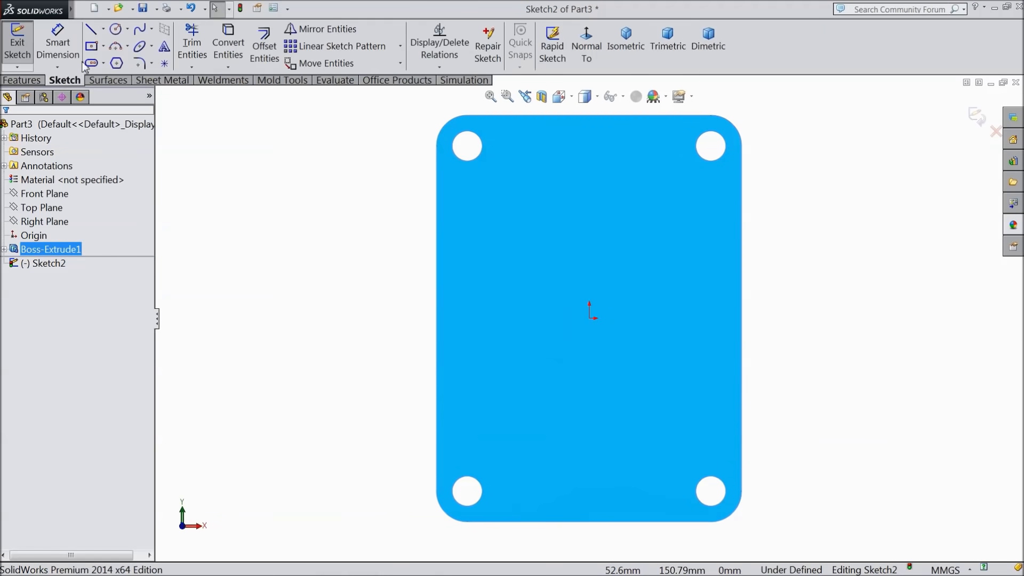
pyautogui.click(104, 30)
pyautogui.click(115, 62)
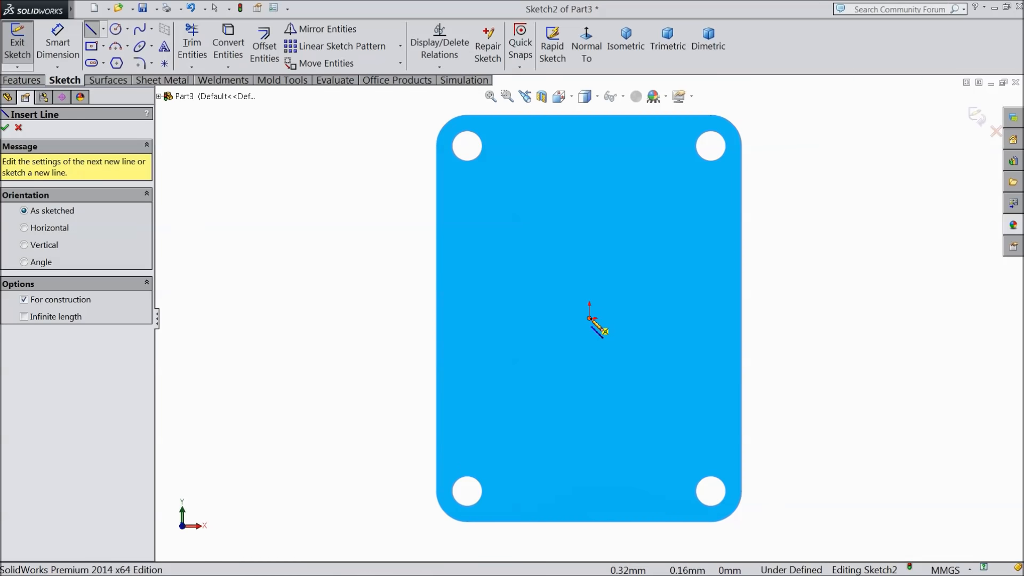
pyautogui.click(589, 318)
pyautogui.click(589, 191)
pyautogui.rightClick(629, 107)
pyautogui.click(654, 117)
# Sketch a circle about 35 mm in radius, centred on the centerline about 15 mm above the origin.
pyautogui.click(115, 29)
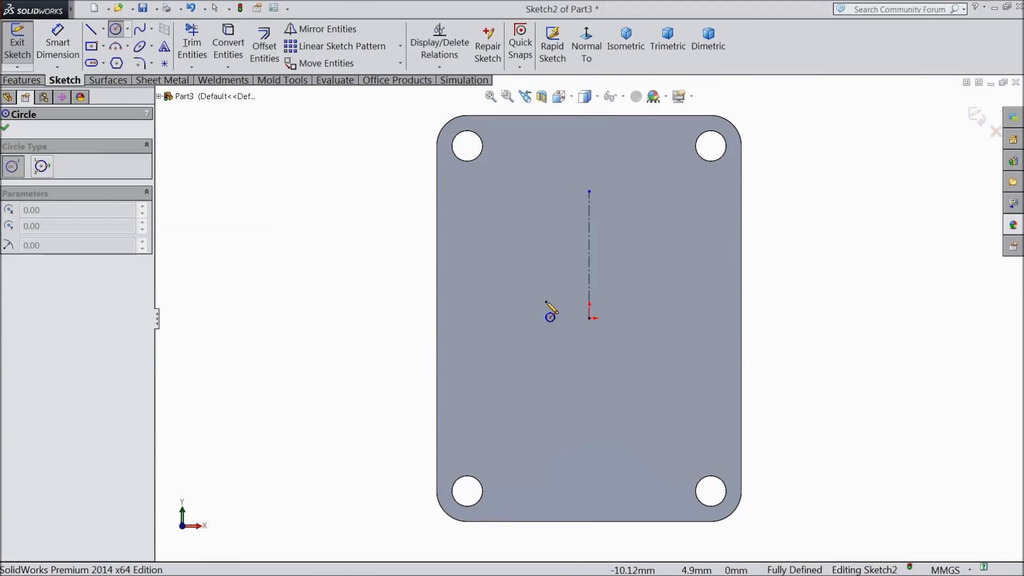
pyautogui.click(589, 265)
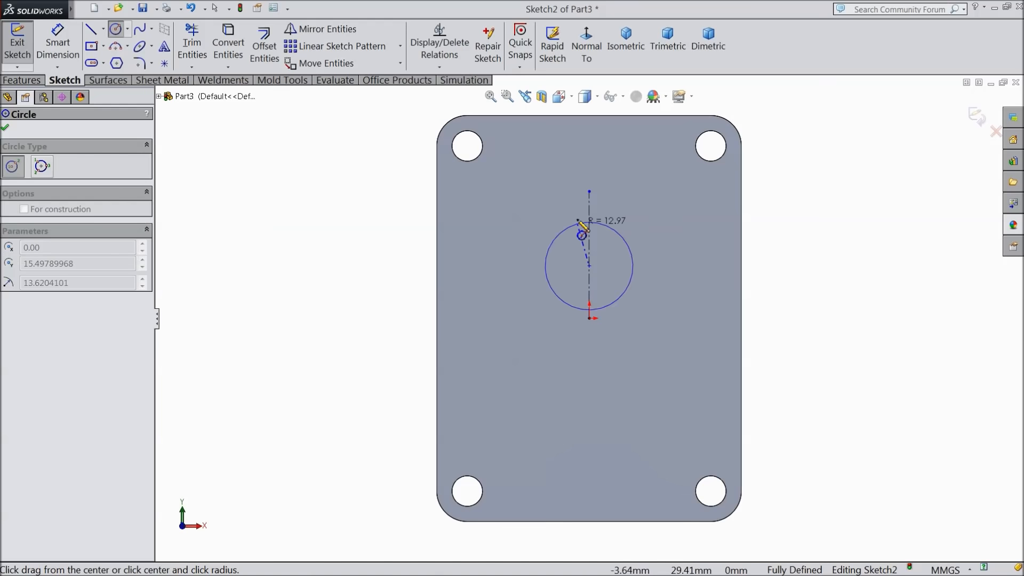
pyautogui.click(582, 150)
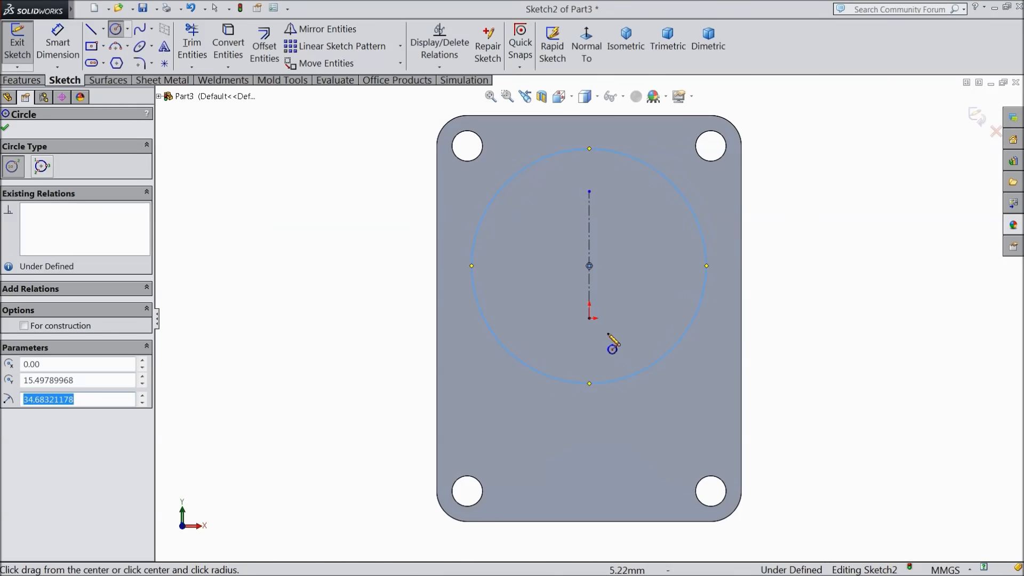
# Dimension the circle's centre 15.5 mm above the origin.
pyautogui.click(58, 43)
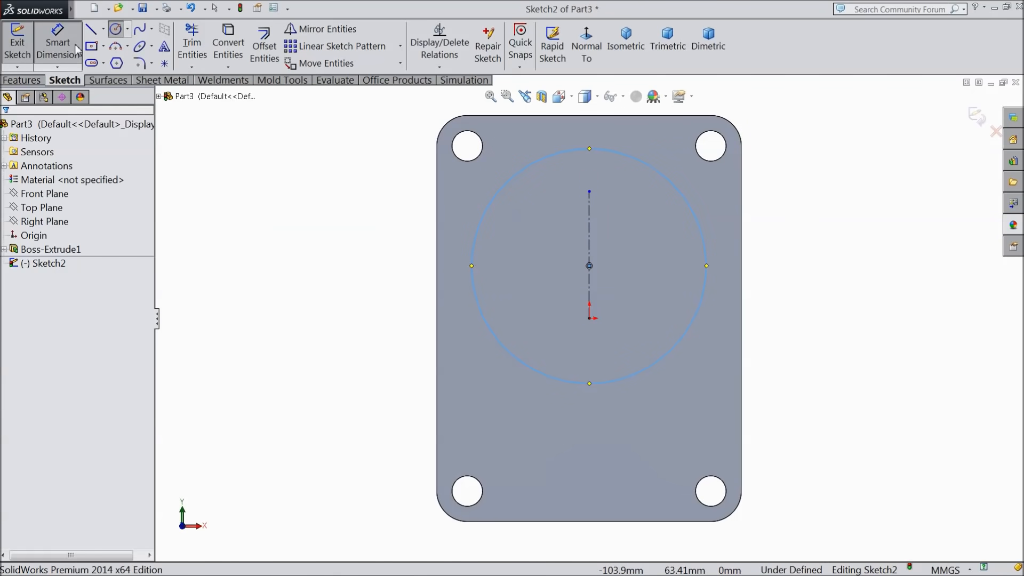
pyautogui.click(589, 266)
pyautogui.click(589, 318)
pyautogui.click(788, 293)
pyautogui.write('15.')
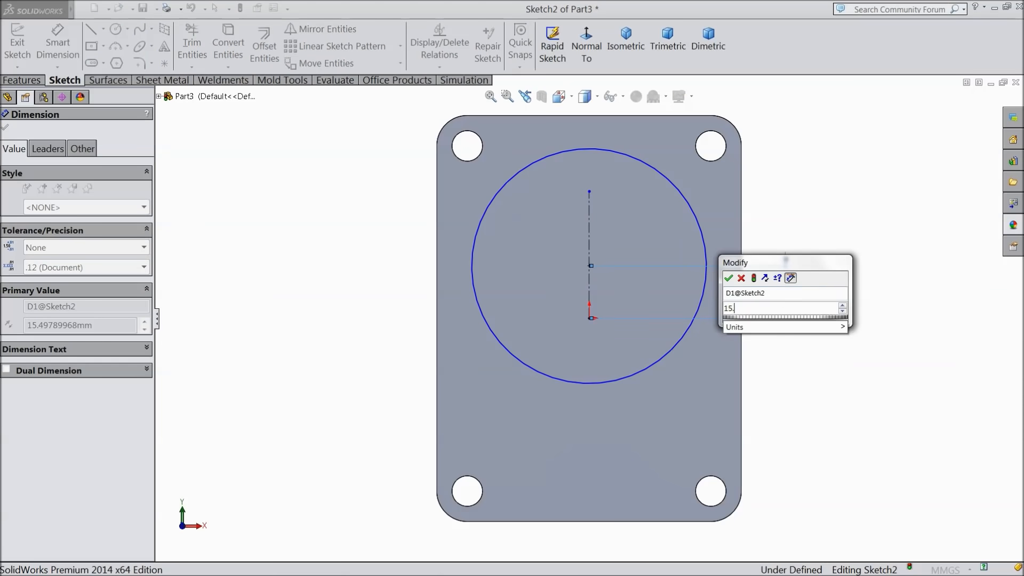
pyautogui.click(728, 278)
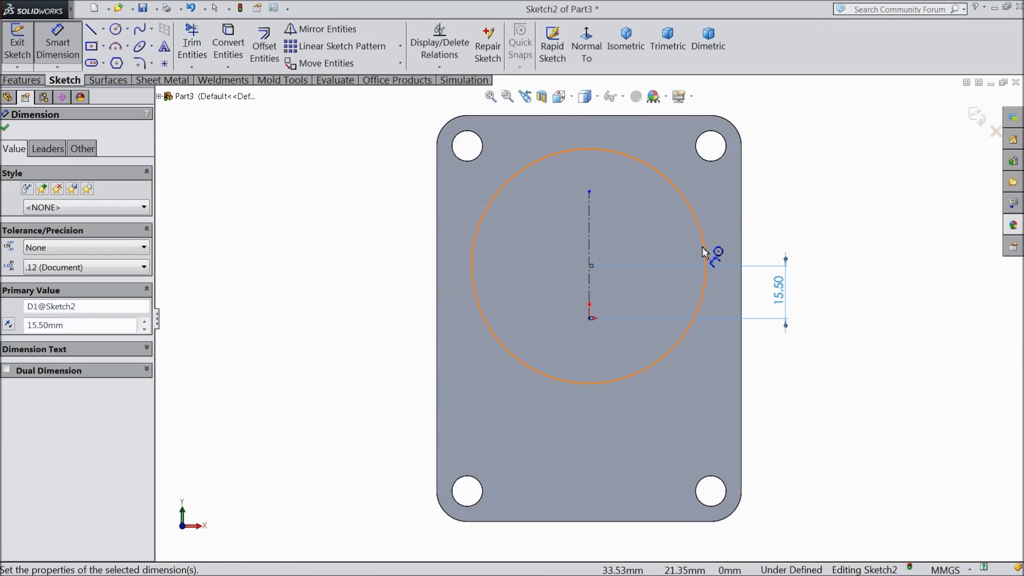
# Set the circle's diameter to 80 mm.
pyautogui.click(705, 246)
pyautogui.click(874, 278)
pyautogui.write('80')
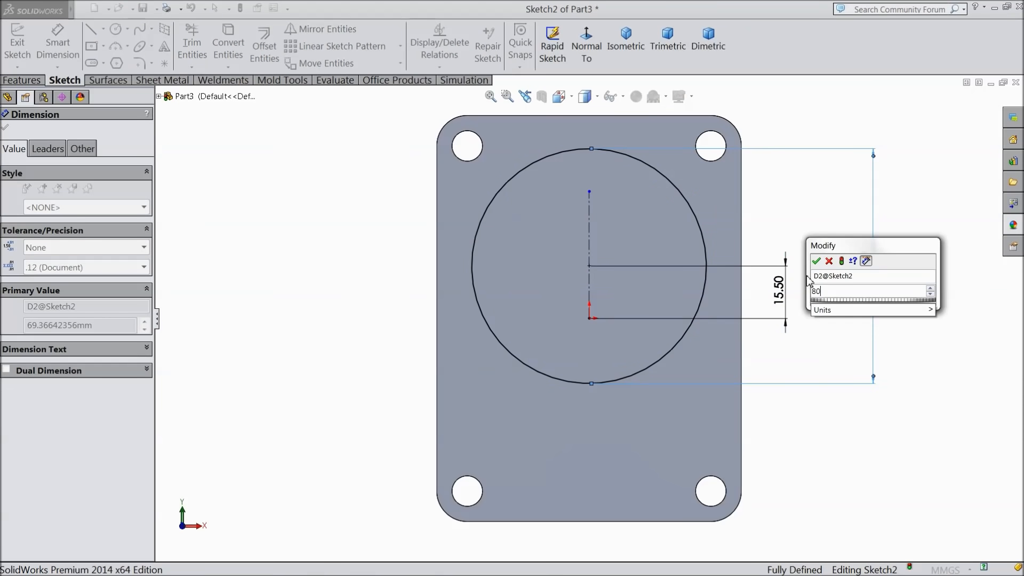
pyautogui.click(816, 262)
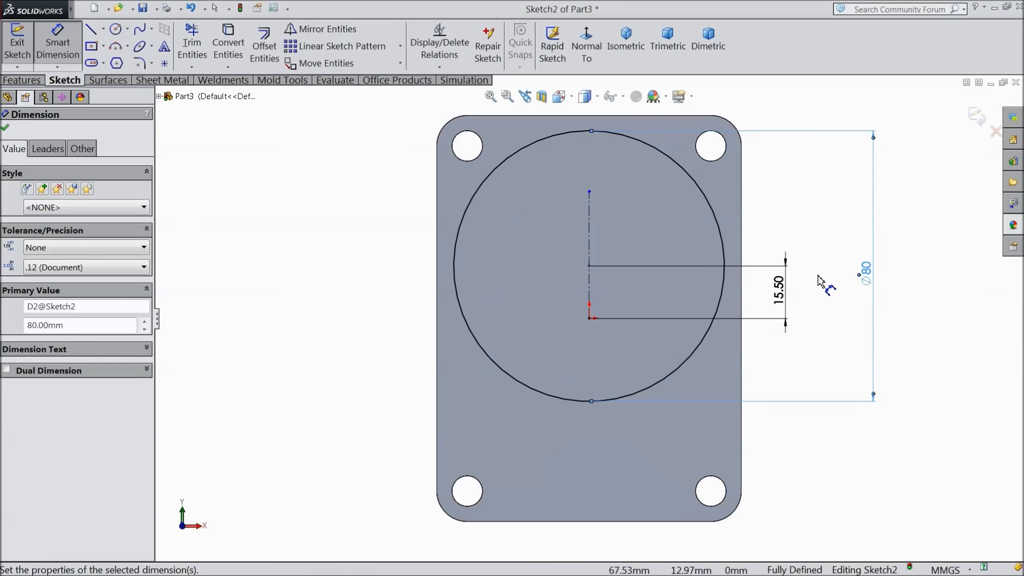
pyautogui.click(6, 130)
# Extrude the 80 mm circle as a blind boss 7.2 mm deep, merged with the plate.
pyautogui.click(24, 80)
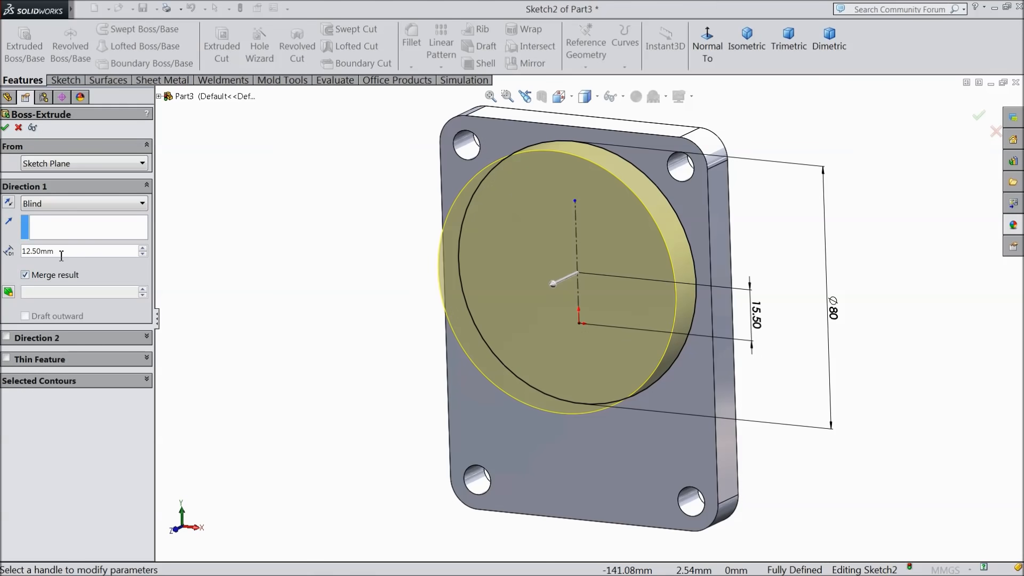
pyautogui.write('7.2')
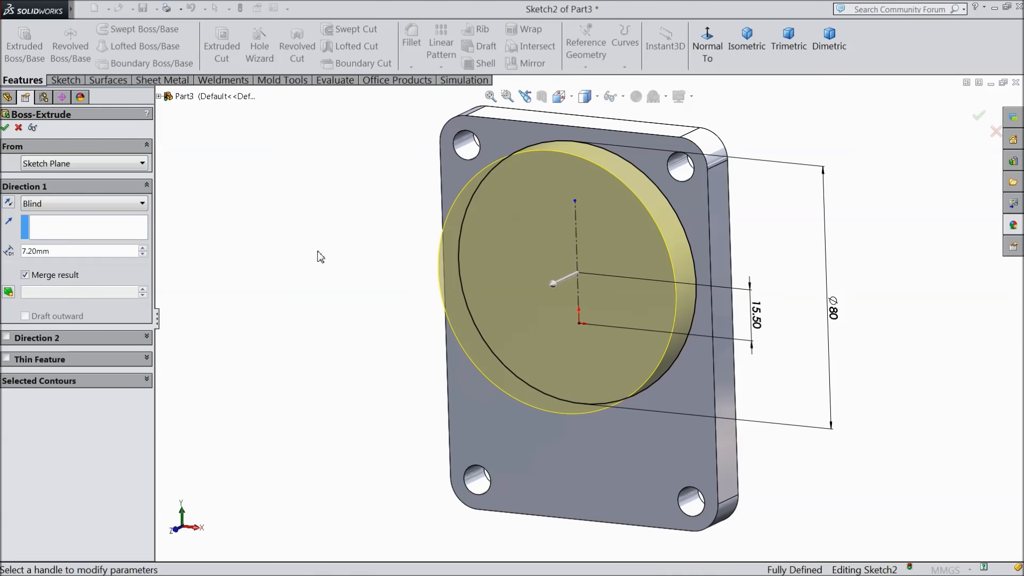
pyautogui.press('Return')
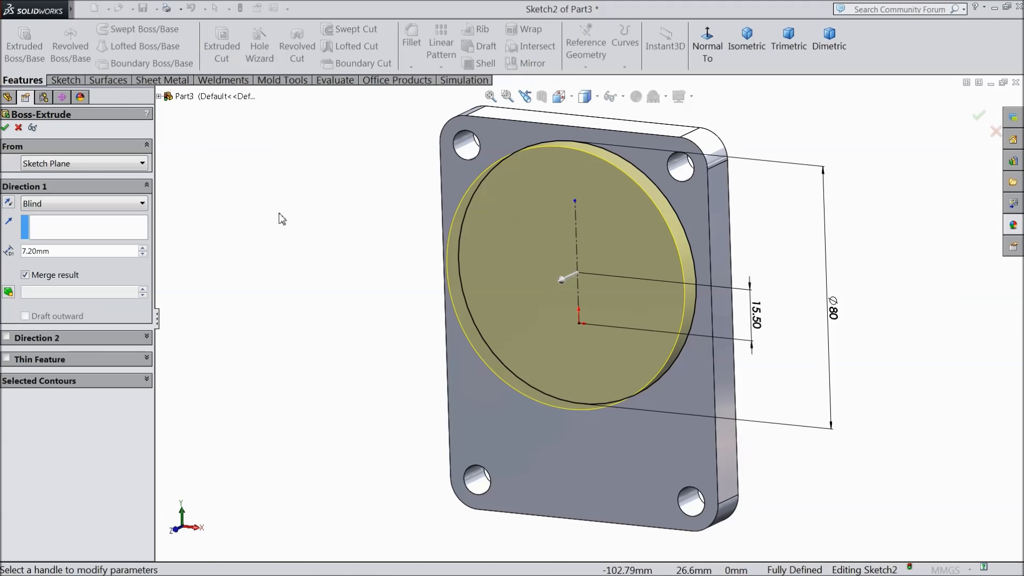
pyautogui.click(6, 128)
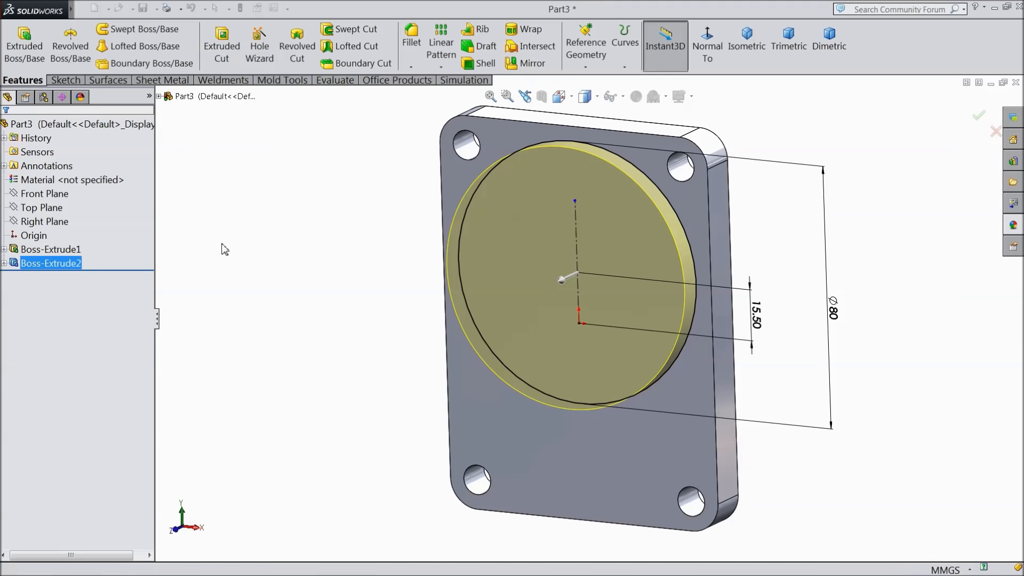
# Start a sketch on the round boss's front face and draw a concentric circle about 12 mm in radius.
pyautogui.moveTo(297, 279); pyautogui.dragTo(321, 290, button='middle')
pyautogui.click(502, 283)
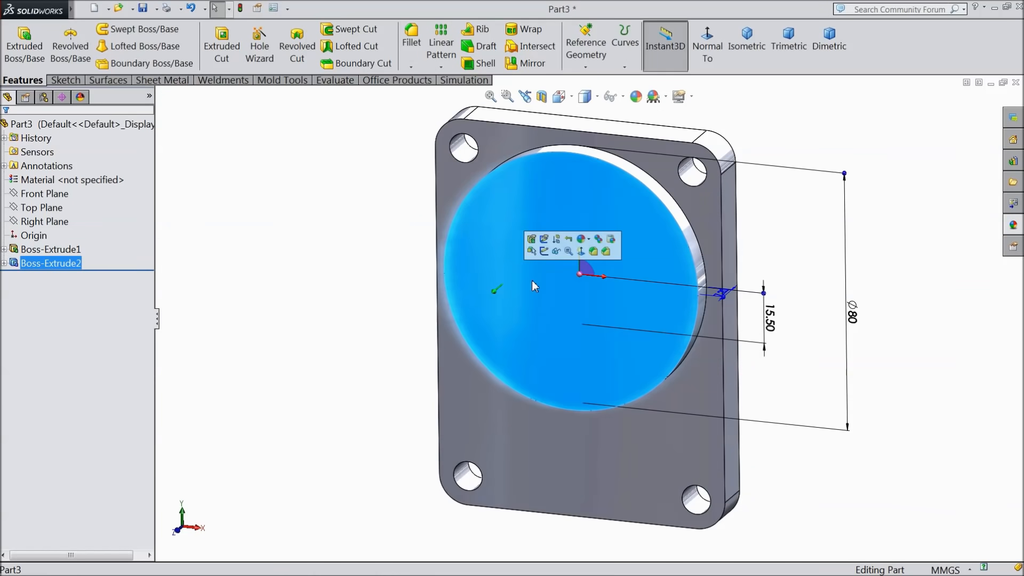
pyautogui.click(543, 251)
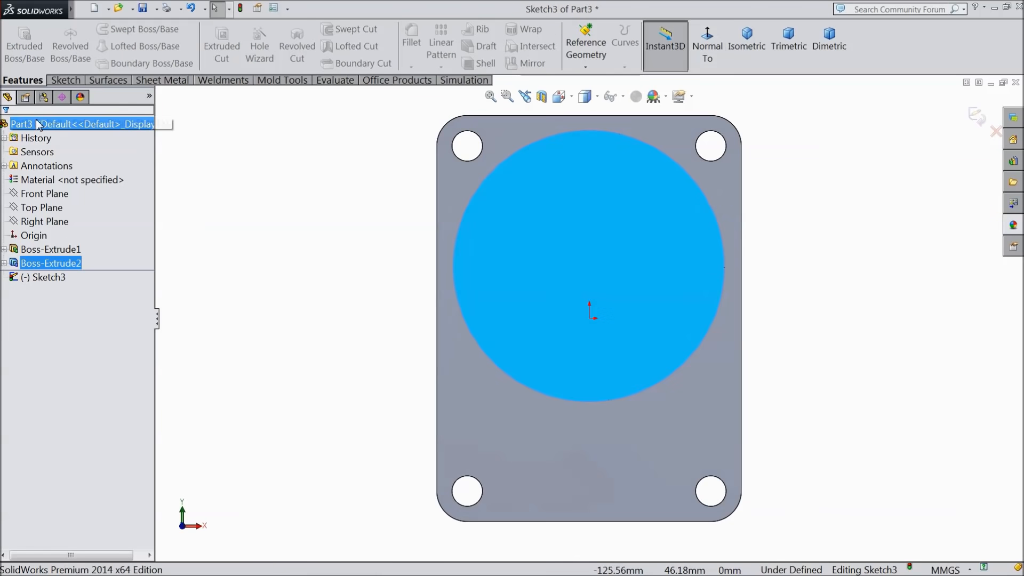
pyautogui.click(63, 80)
pyautogui.click(116, 29)
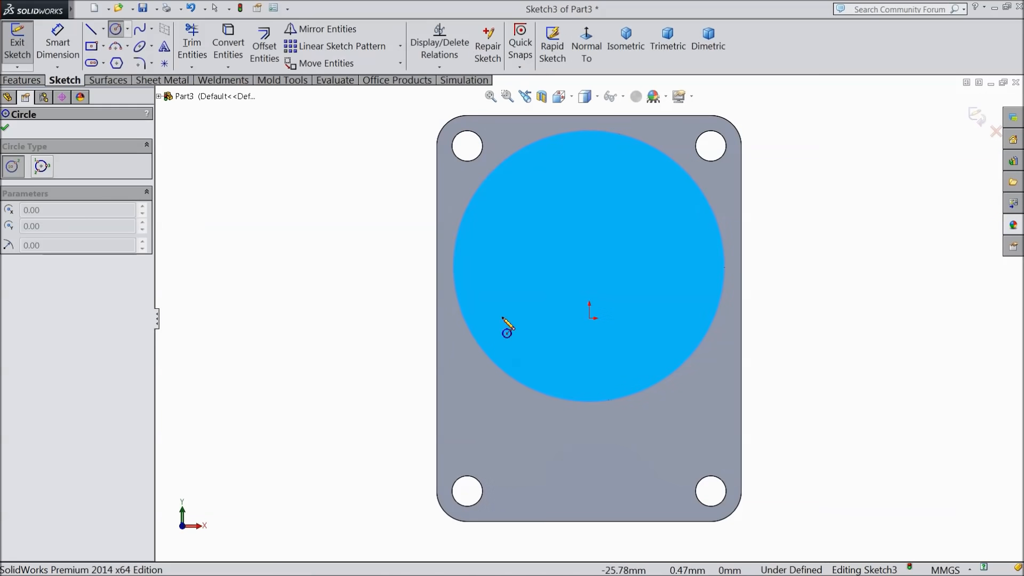
pyautogui.click(589, 265)
pyautogui.click(630, 266)
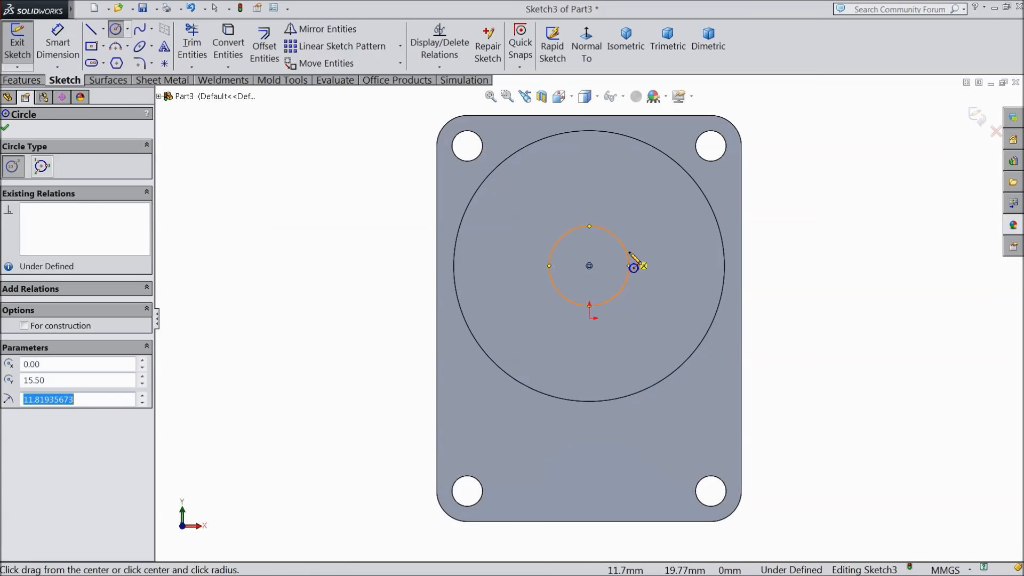
# Set the diameter of the small concentric circle on the boss face to 20 mm.
pyautogui.scroll(-3, 637, 234)
pyautogui.click(58, 43)
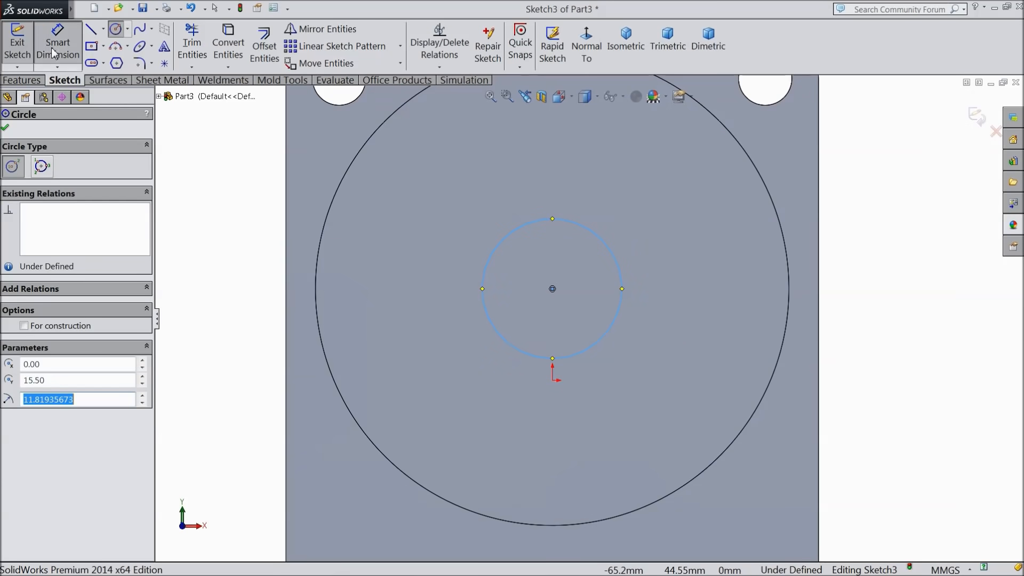
pyautogui.click(622, 296)
pyautogui.click(663, 299)
pyautogui.write('20')
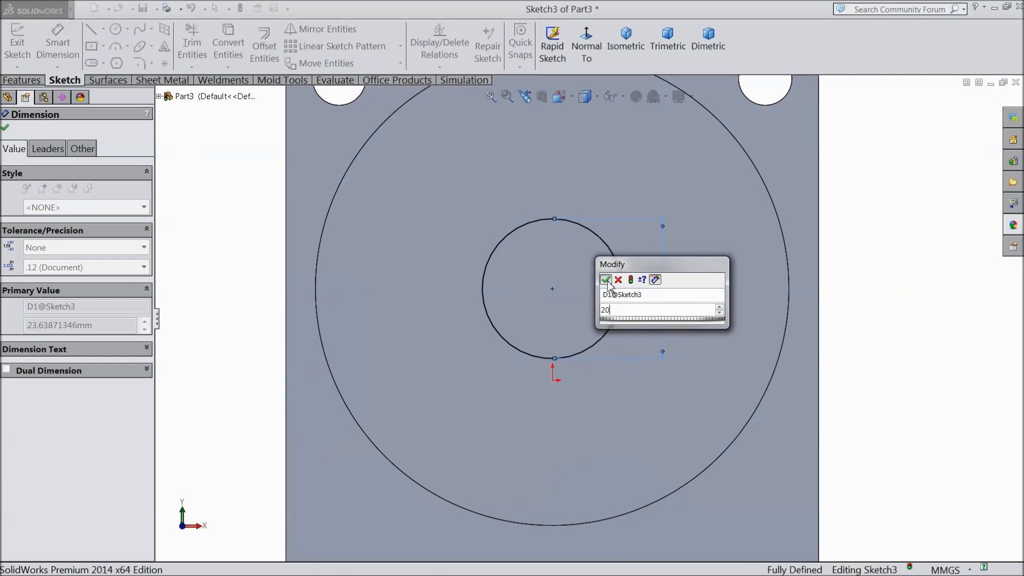
pyautogui.press('Return')
pyautogui.click(58, 43)
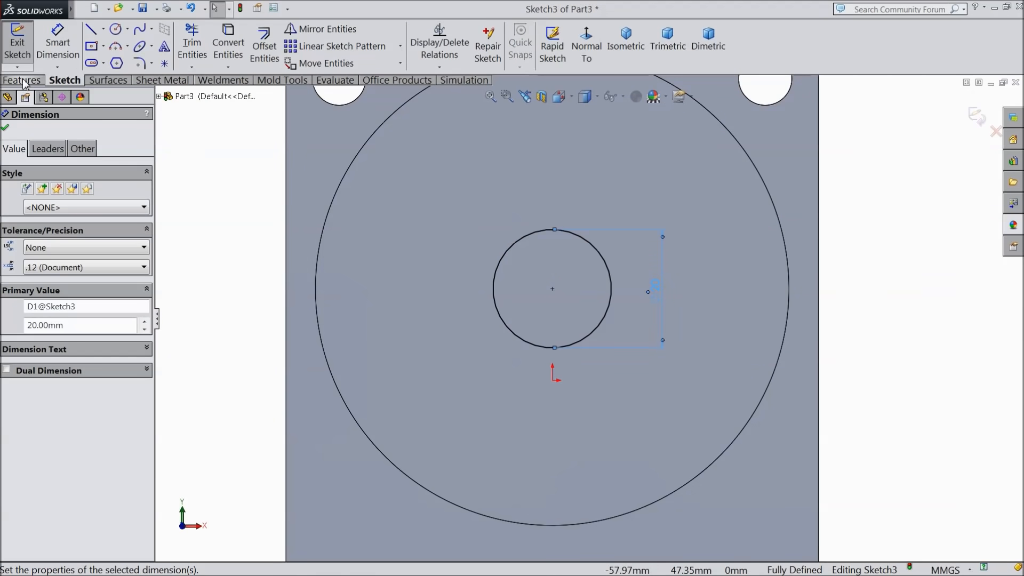
# Cut the 20 mm circle through all of the boss and plate.
pyautogui.click(22, 80)
pyautogui.click(225, 67)
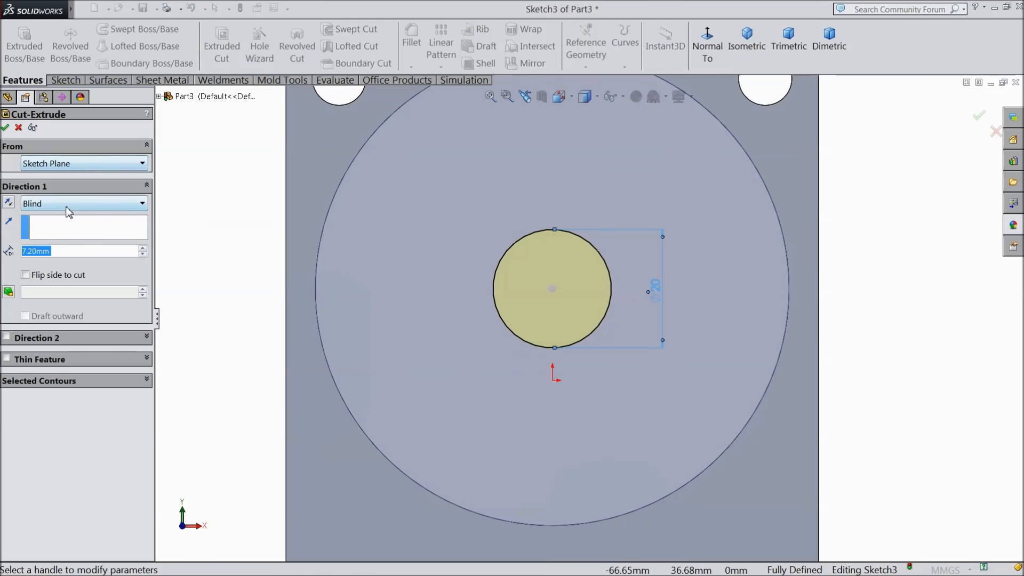
pyautogui.click(70, 203)
pyautogui.click(69, 230)
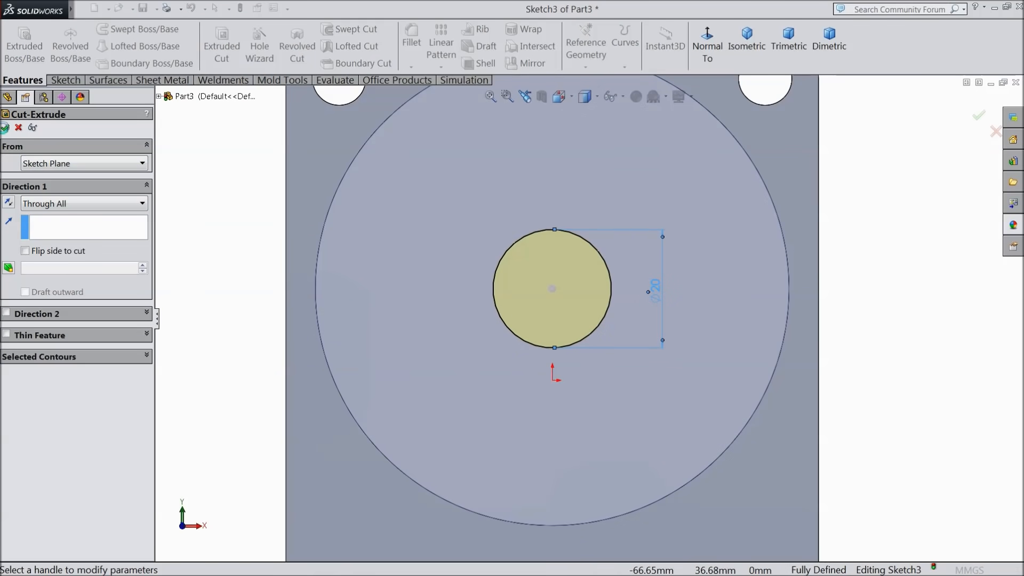
pyautogui.click(5, 127)
# Start a sketch on the plate's back face, on the side opposite the round boss.
pyautogui.moveTo(778, 321); pyautogui.dragTo(546, 372, button='middle')
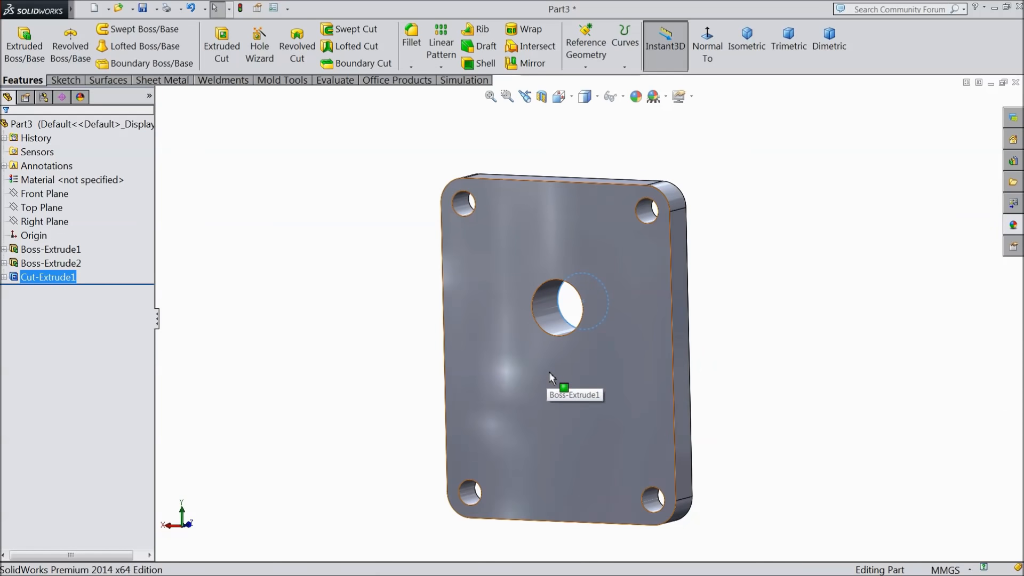
pyautogui.click(548, 372)
pyautogui.click(588, 344)
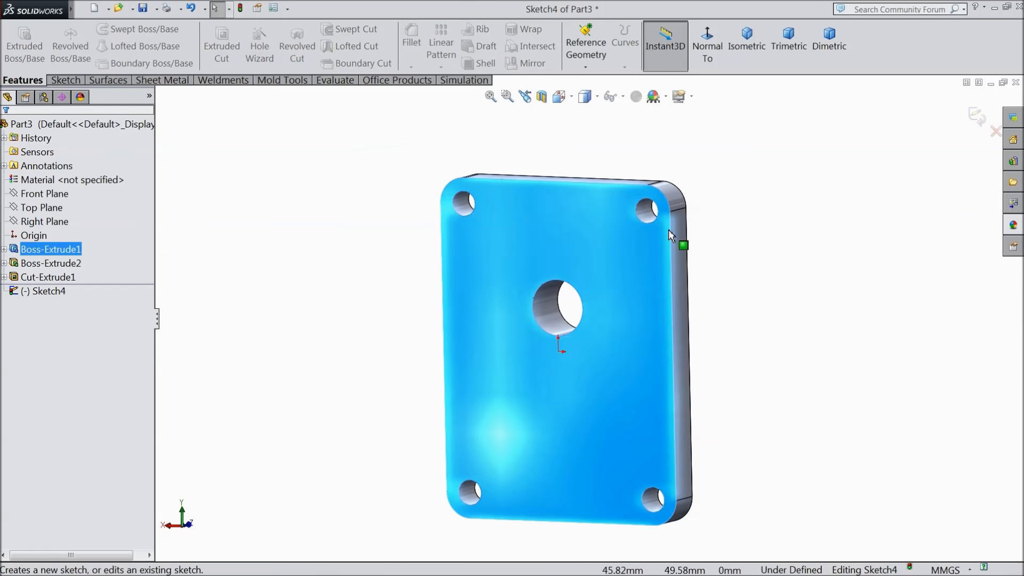
pyautogui.click(73, 83)
# Draw a vertical centerline about 53 mm long down to the origin and a horizontal centerline from the origin past the plate's left edge.
pyautogui.click(103, 28)
pyautogui.click(112, 61)
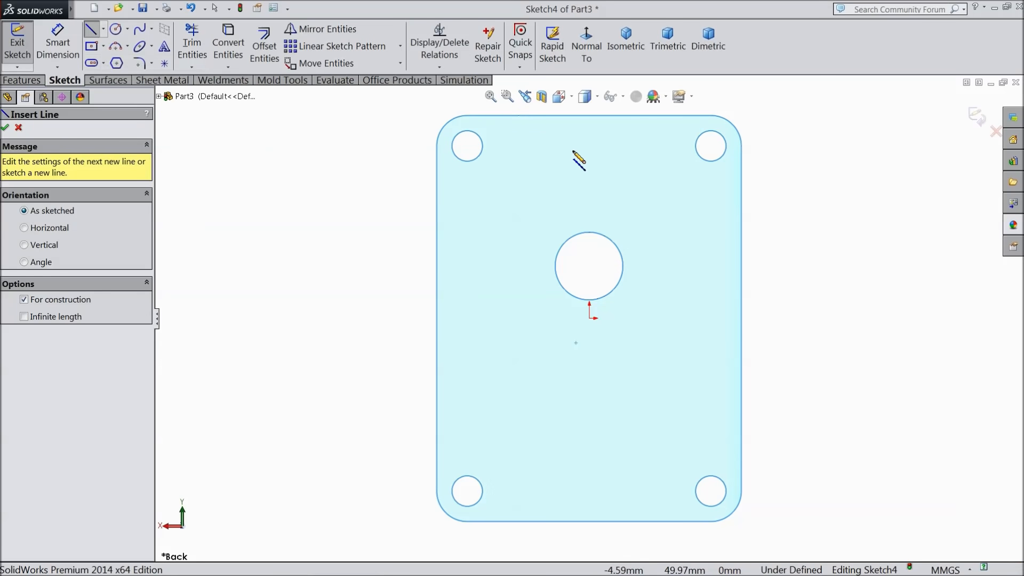
pyautogui.click(588, 137)
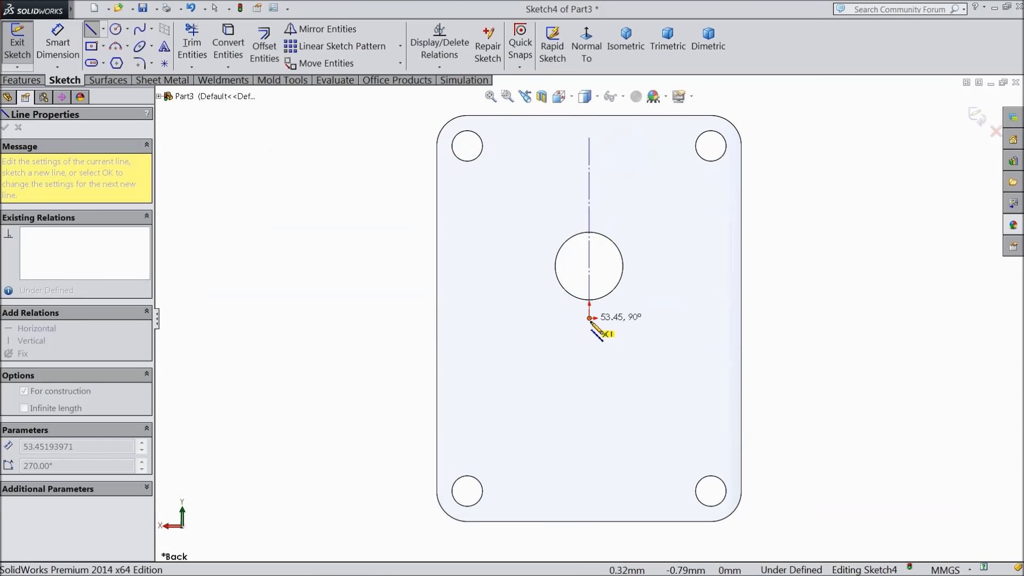
pyautogui.click(590, 318)
pyautogui.click(364, 318)
pyautogui.rightClick(349, 255)
pyautogui.click(373, 105)
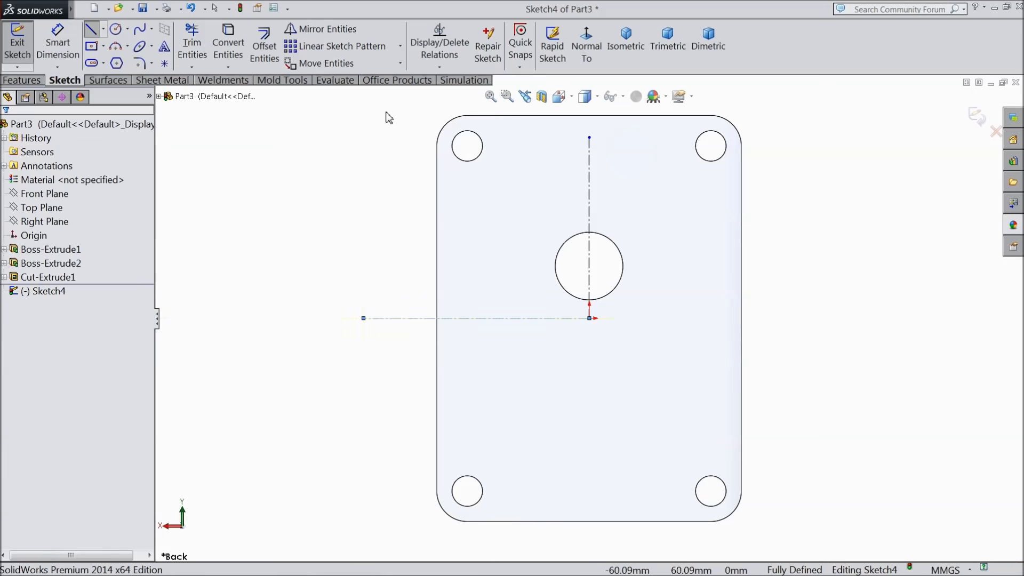
pyautogui.click(128, 46)
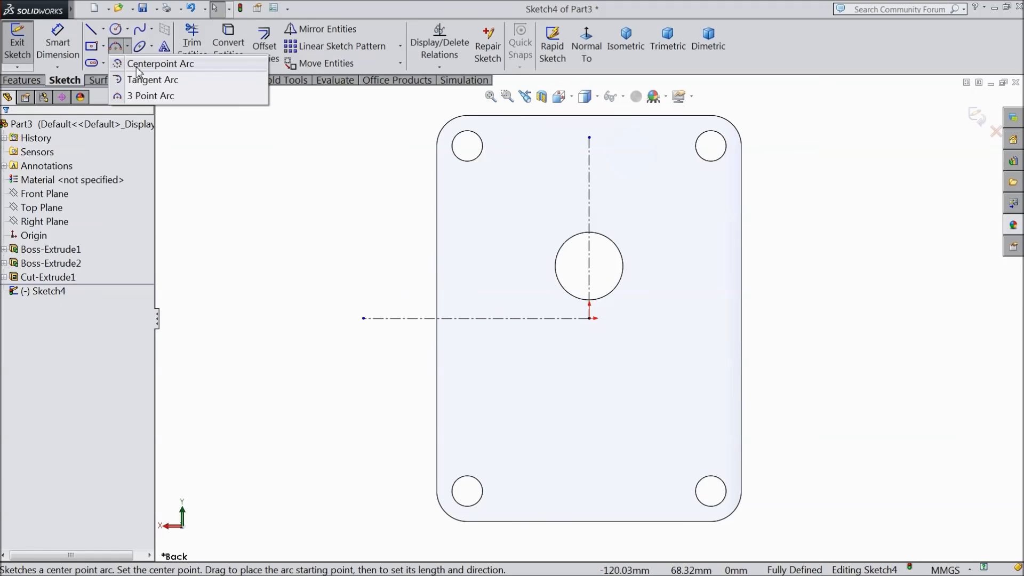
pyautogui.click(140, 57)
pyautogui.click(589, 318)
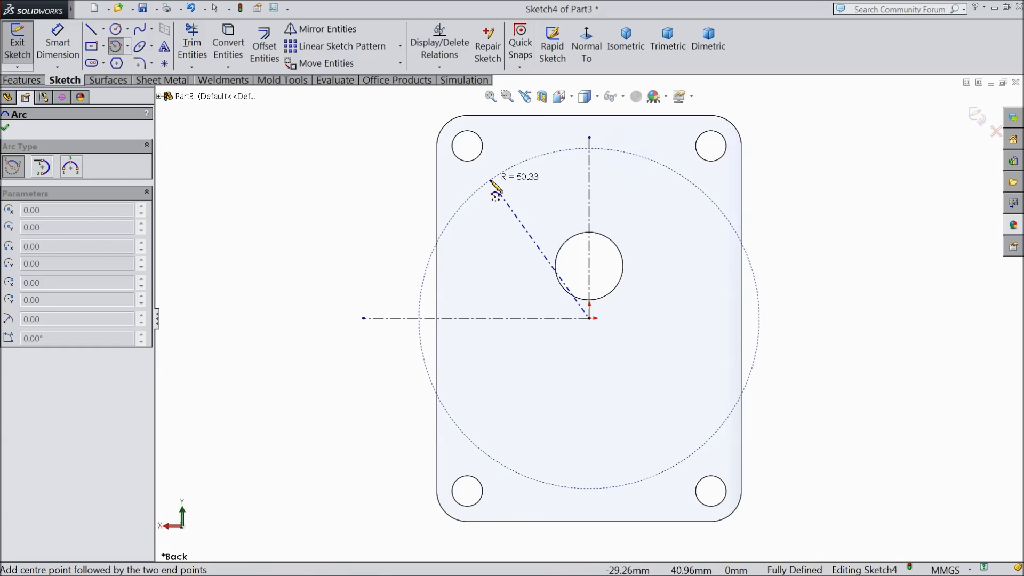
pyautogui.click(491, 181)
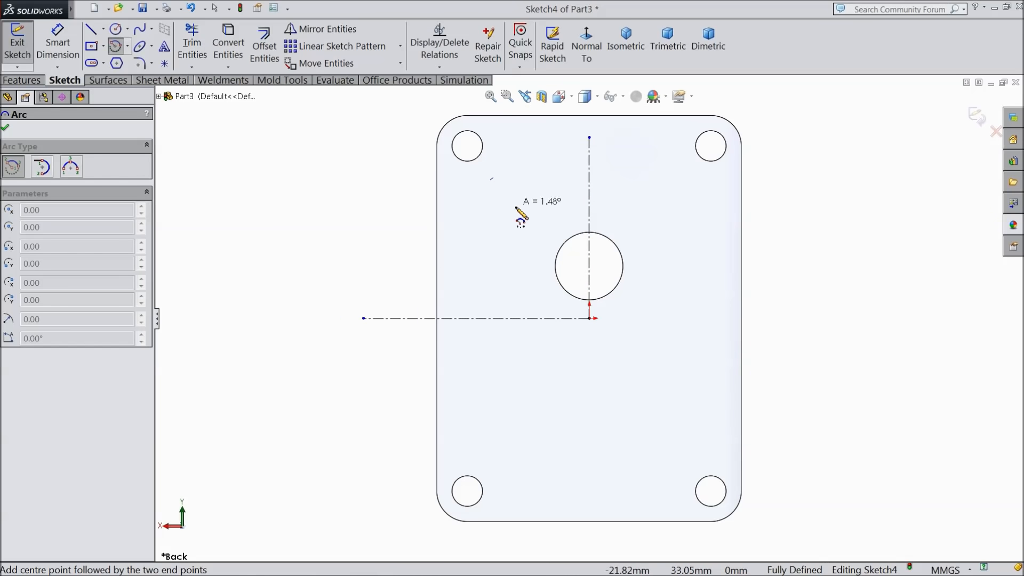
pyautogui.press('Escape')
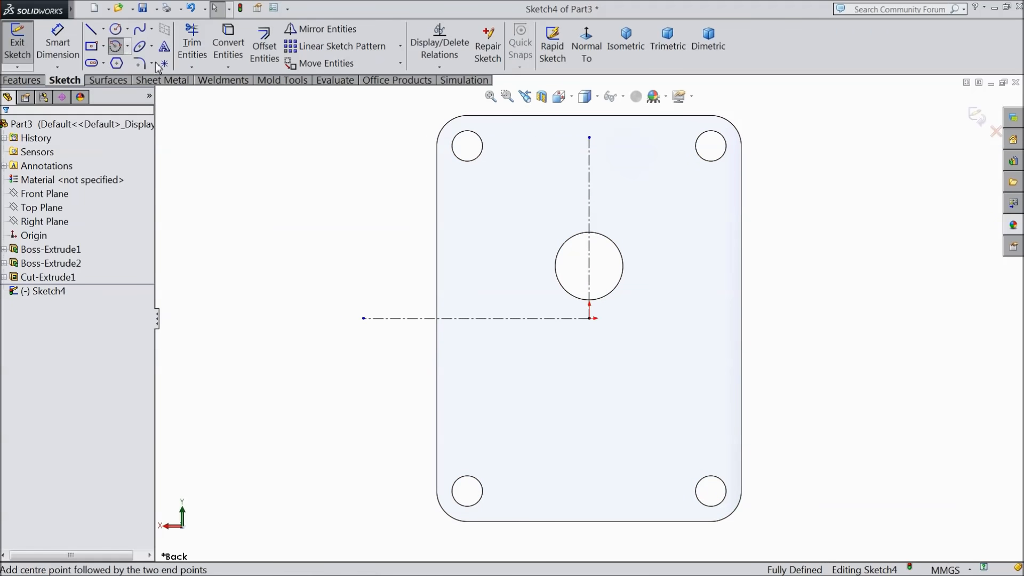
# Sketch a centerpoint arc about the origin, about 47 mm in radius and spanning about 66°, across the vertical centerline above the bore.
pyautogui.click(118, 47)
pyautogui.click(589, 318)
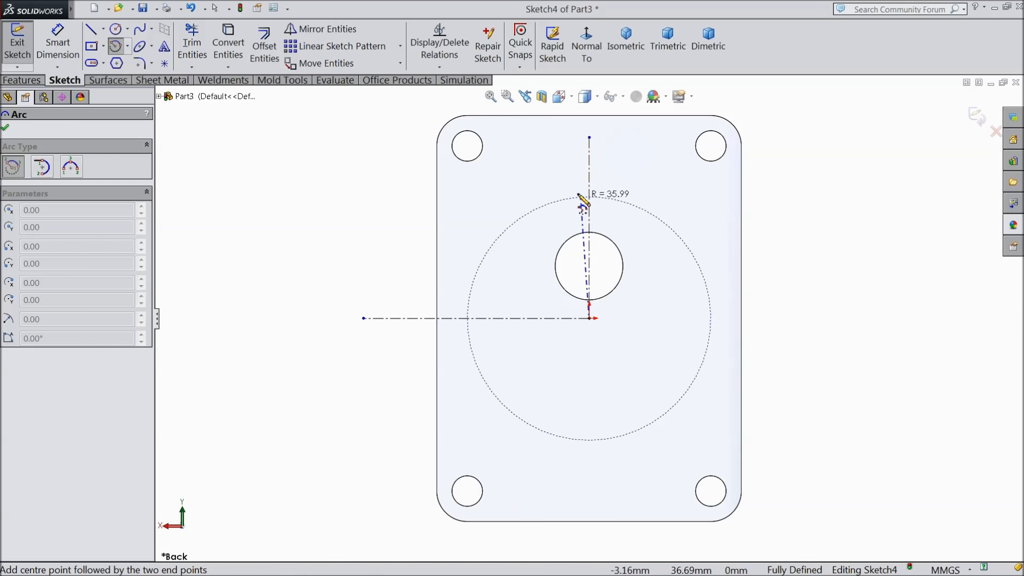
pyautogui.click(677, 187)
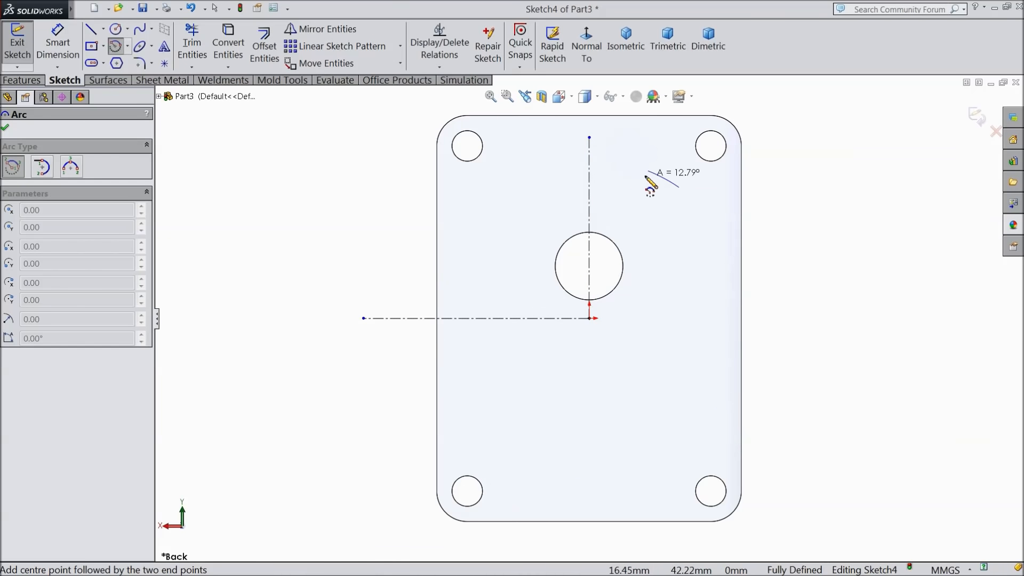
pyautogui.click(505, 183)
pyautogui.rightClick(507, 183)
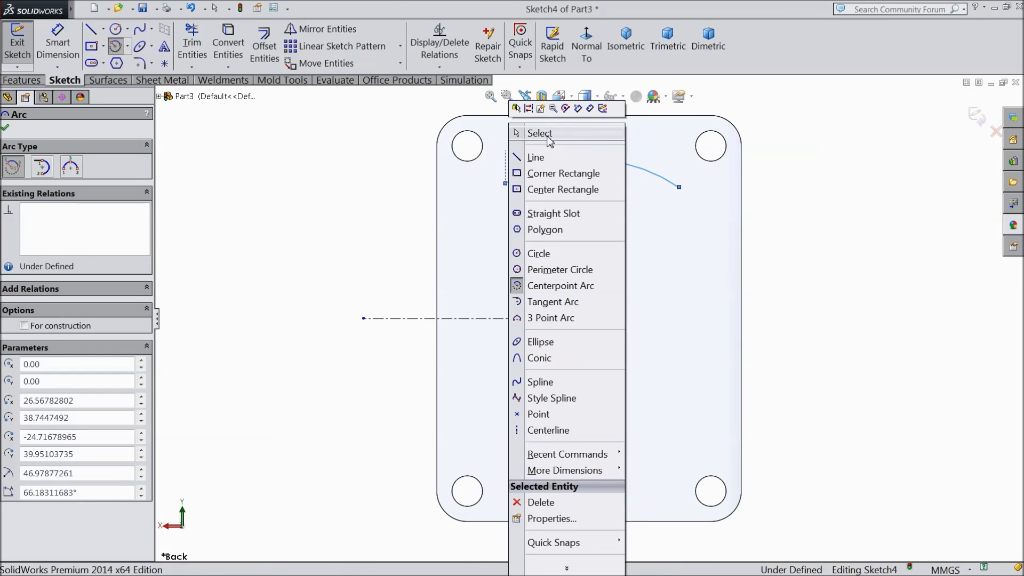
pyautogui.click(548, 136)
# Add a horizontal relation between the arc's two endpoints.
pyautogui.click(679, 187)
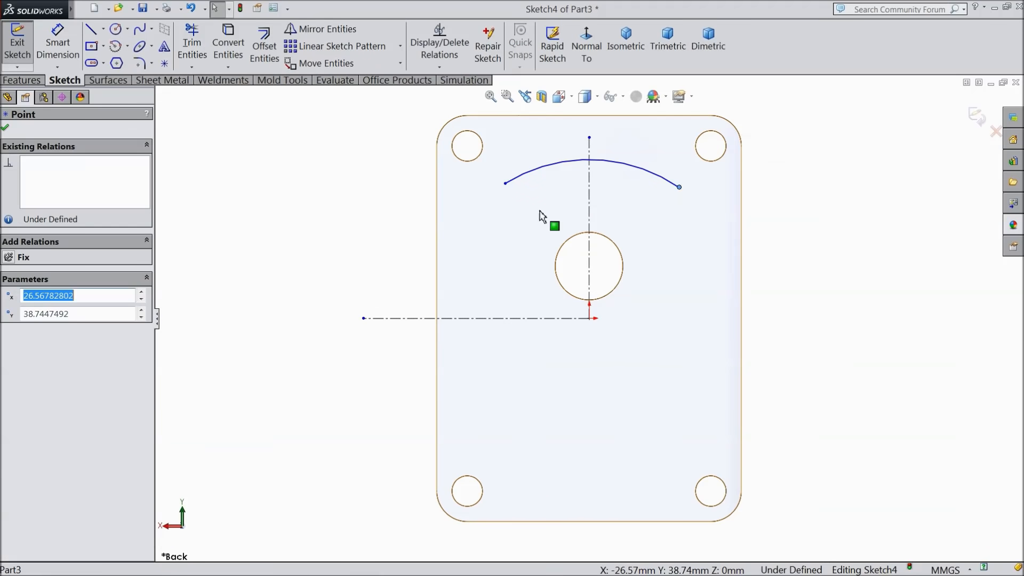
pyautogui.keyDown('ctrl'); pyautogui.click(506, 183); pyautogui.keyUp('ctrl')
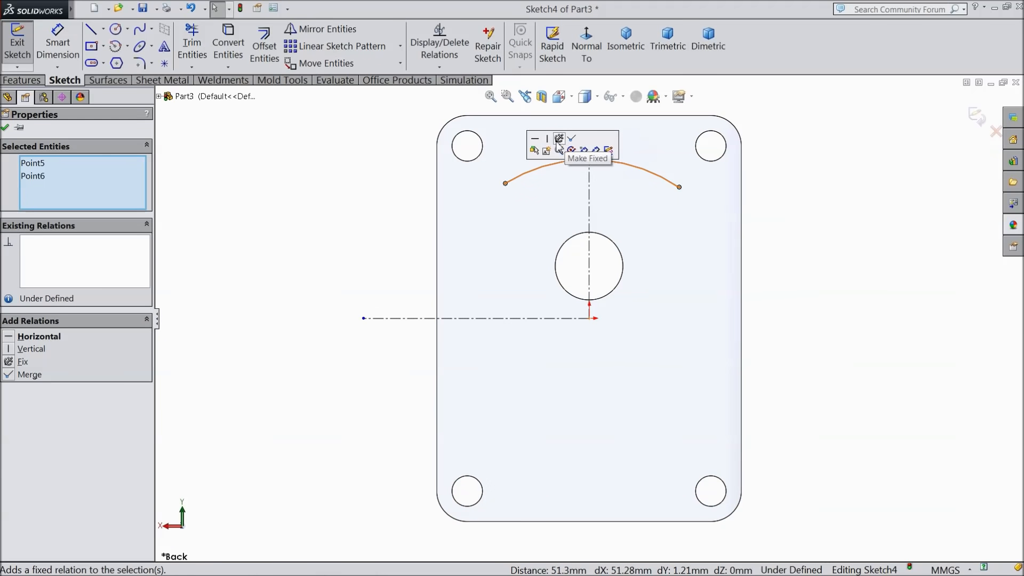
pyautogui.click(535, 139)
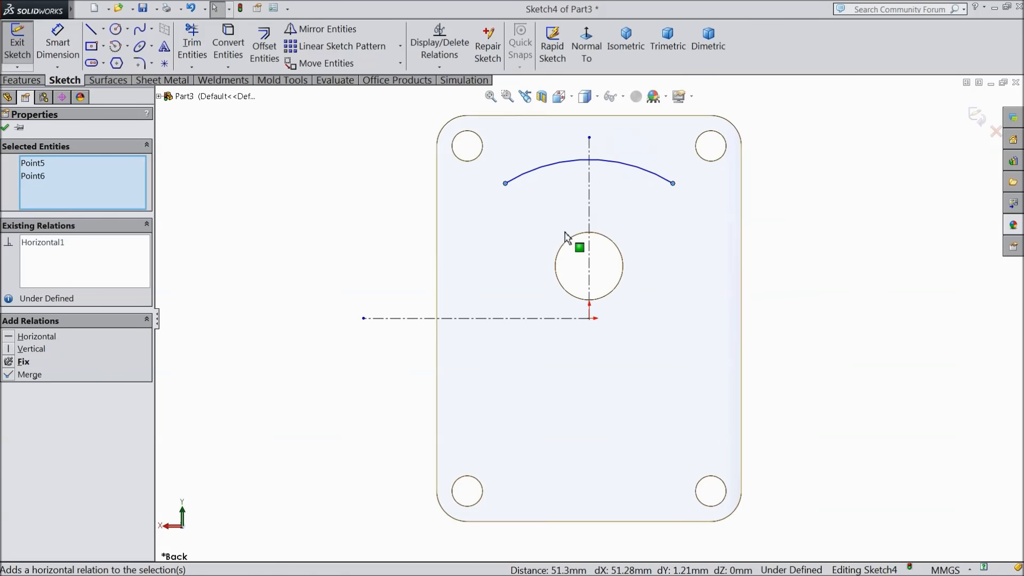
# Dimension the radius of the arc above the bore and set it to 50 mm.
pyautogui.click(59, 44)
pyautogui.click(575, 161)
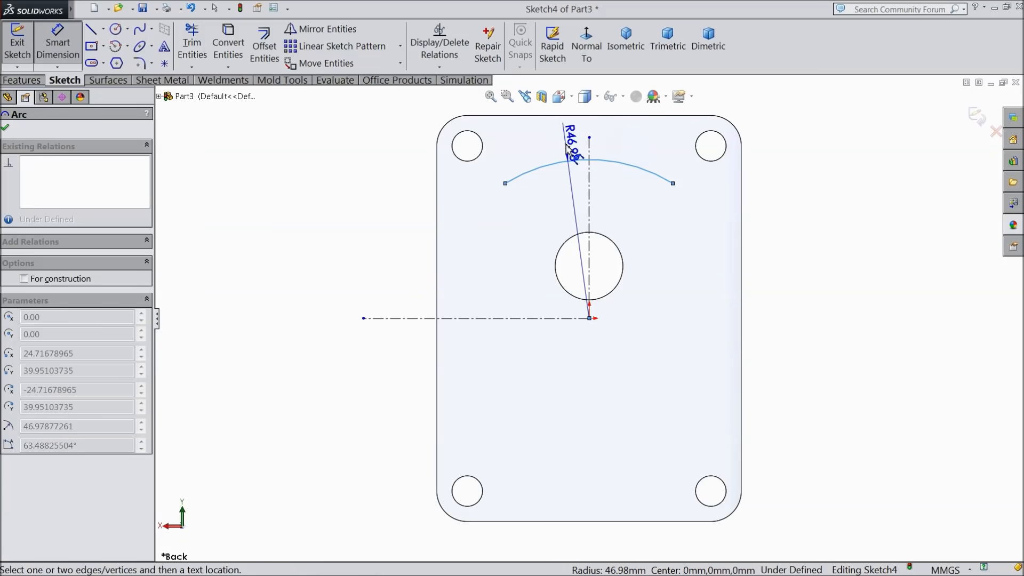
pyautogui.click(570, 176)
pyautogui.write('50')
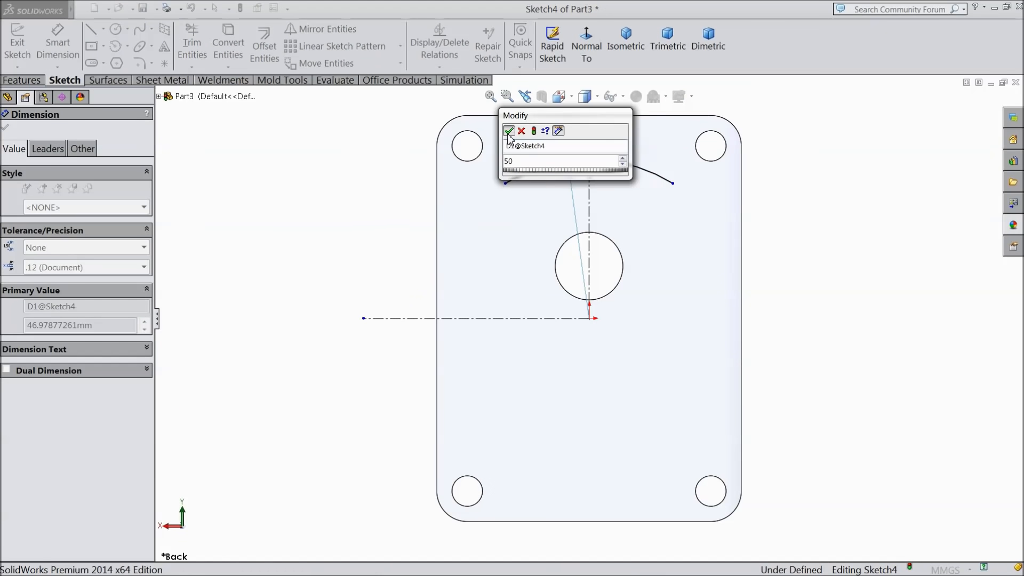
pyautogui.press('Return')
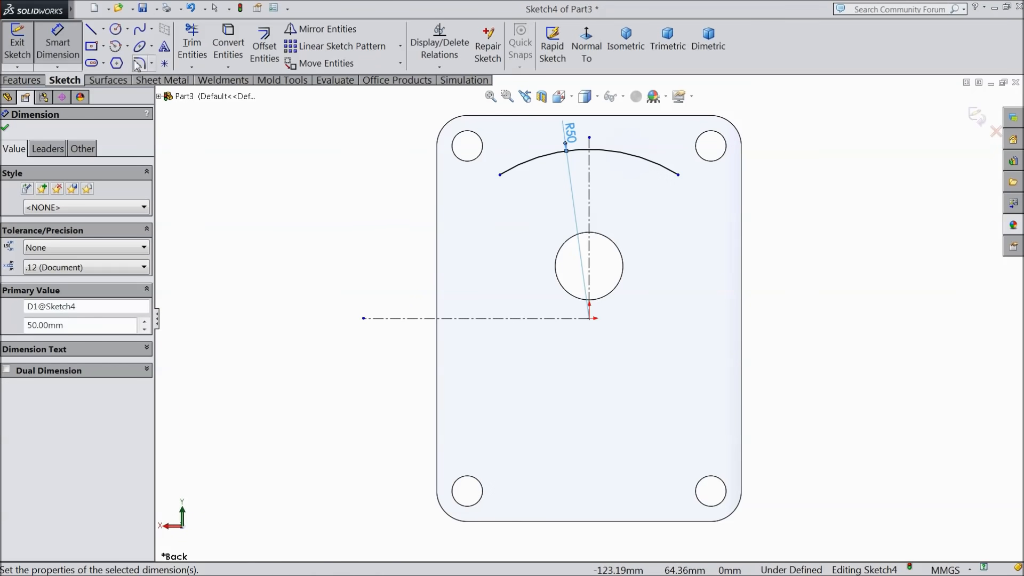
# Sketch a circle just below the arc's left end and set its diameter to 10 mm.
pyautogui.click(116, 29)
pyautogui.click(496, 206)
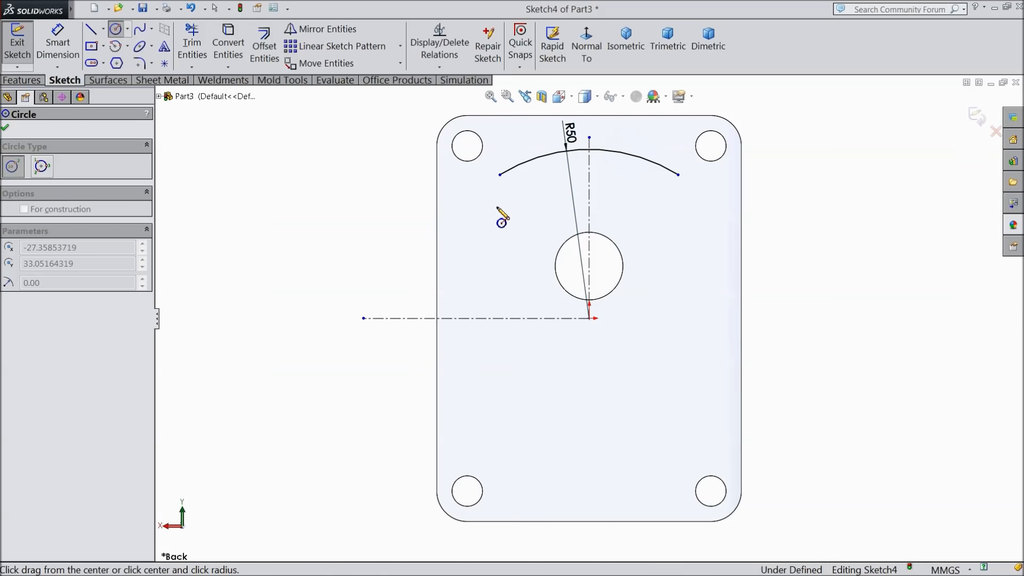
pyautogui.click(509, 221)
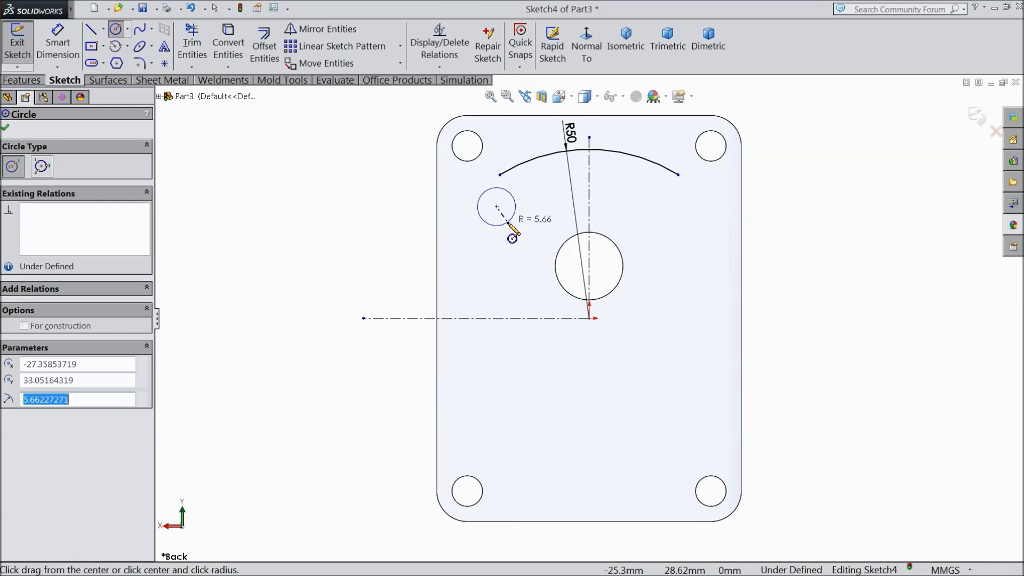
pyautogui.click(66, 52)
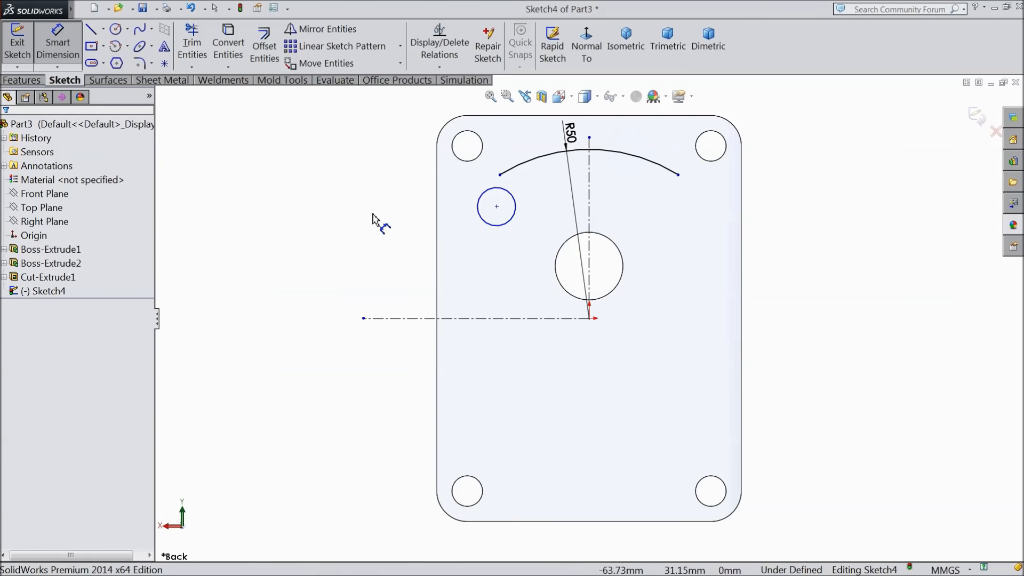
pyautogui.click(484, 224)
pyautogui.click(393, 228)
pyautogui.write('10')
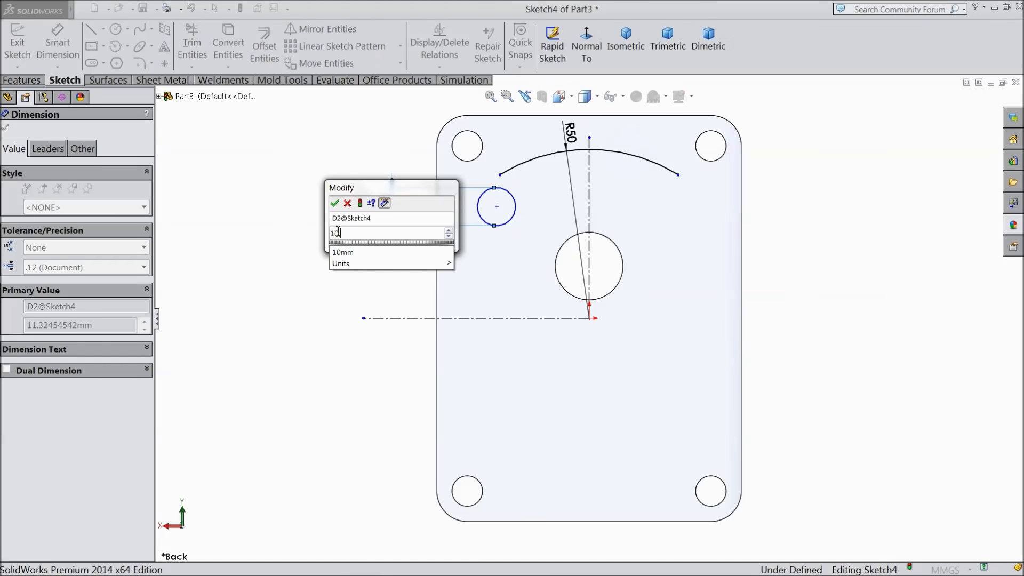
pyautogui.click(334, 203)
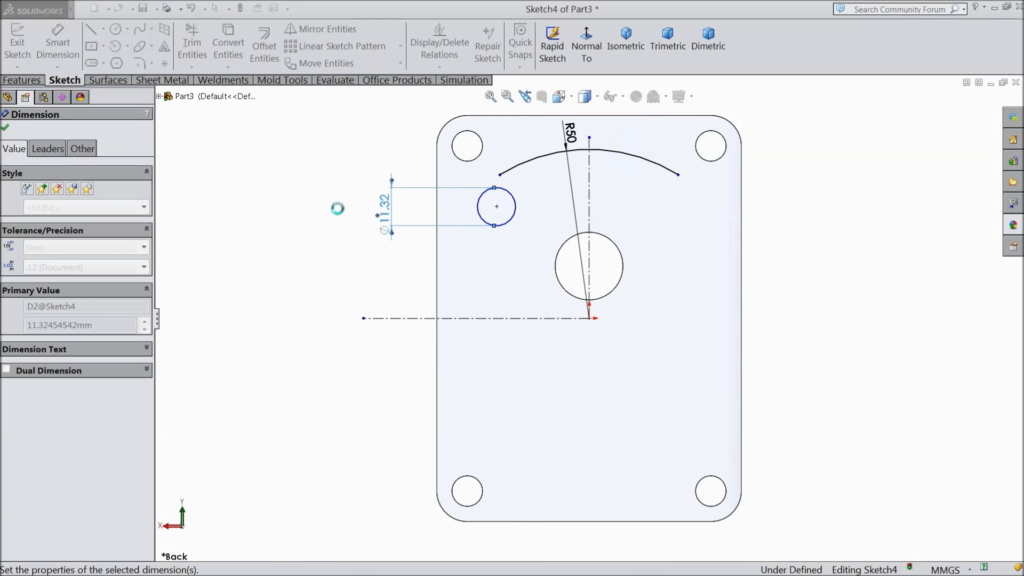
# Dimension the small circle's center from the vertical centerline and set the distance to 58/2 mm.
pyautogui.click(497, 207)
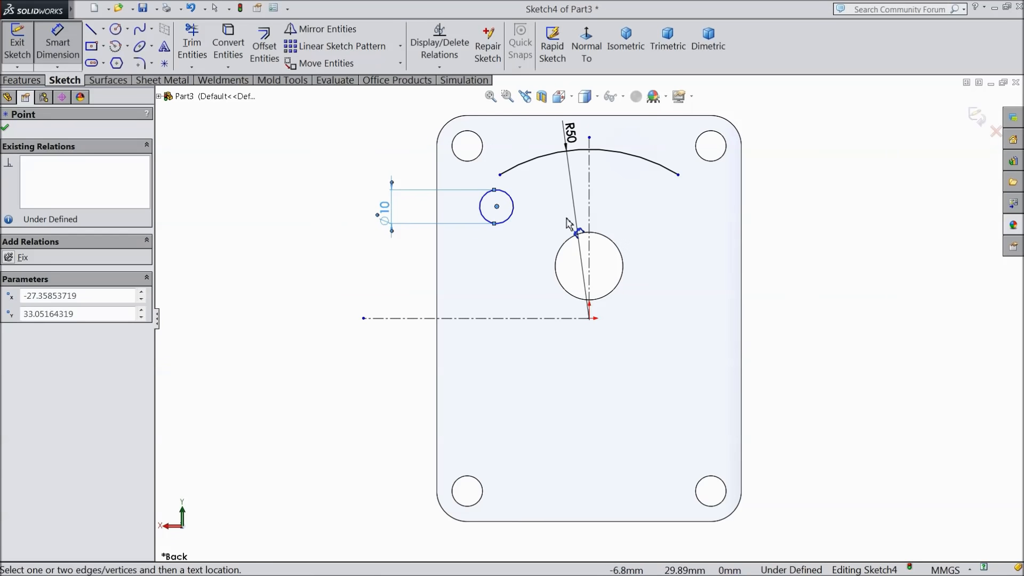
pyautogui.click(589, 218)
pyautogui.click(549, 354)
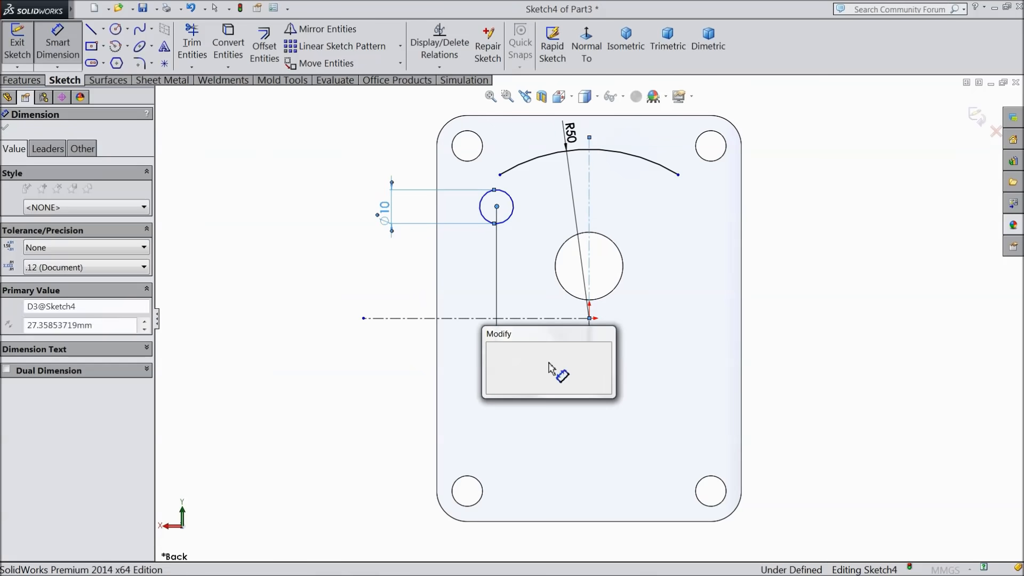
pyautogui.write('58/2')
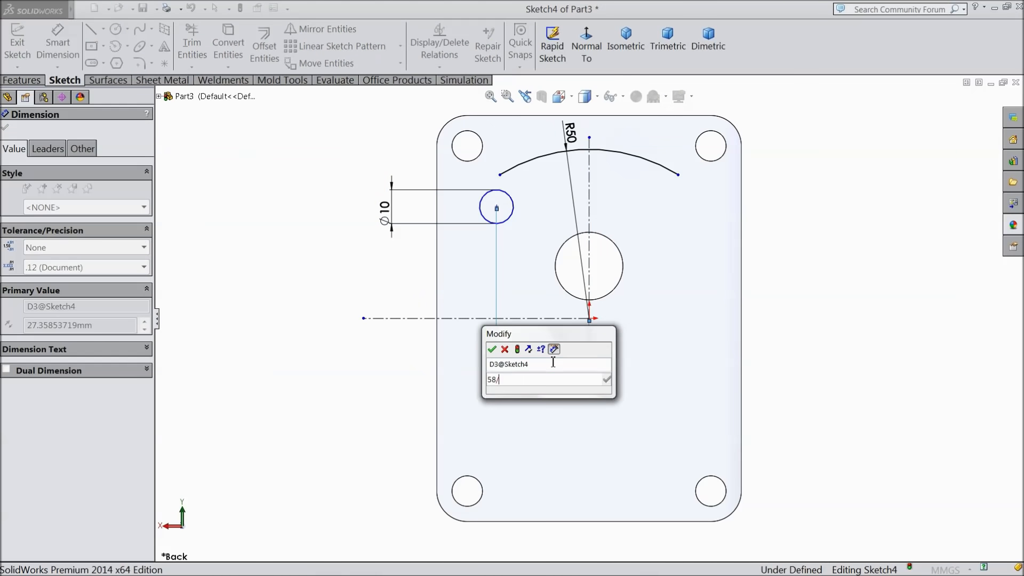
pyautogui.click(491, 350)
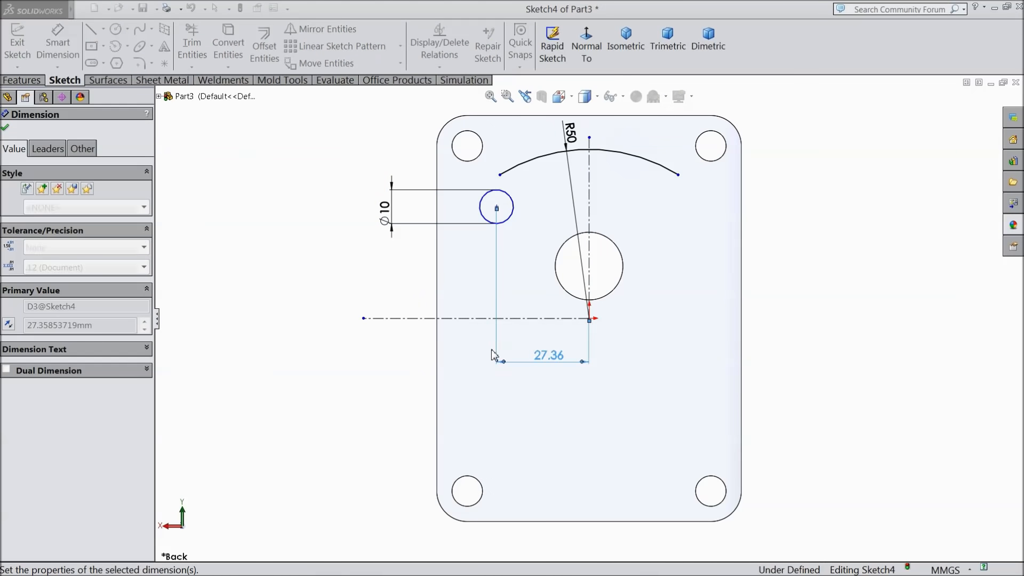
# Dimension the small circle's center from the horizontal centerline and set the distance to 59/2 mm.
pyautogui.click(490, 207)
pyautogui.click(533, 318)
pyautogui.click(331, 269)
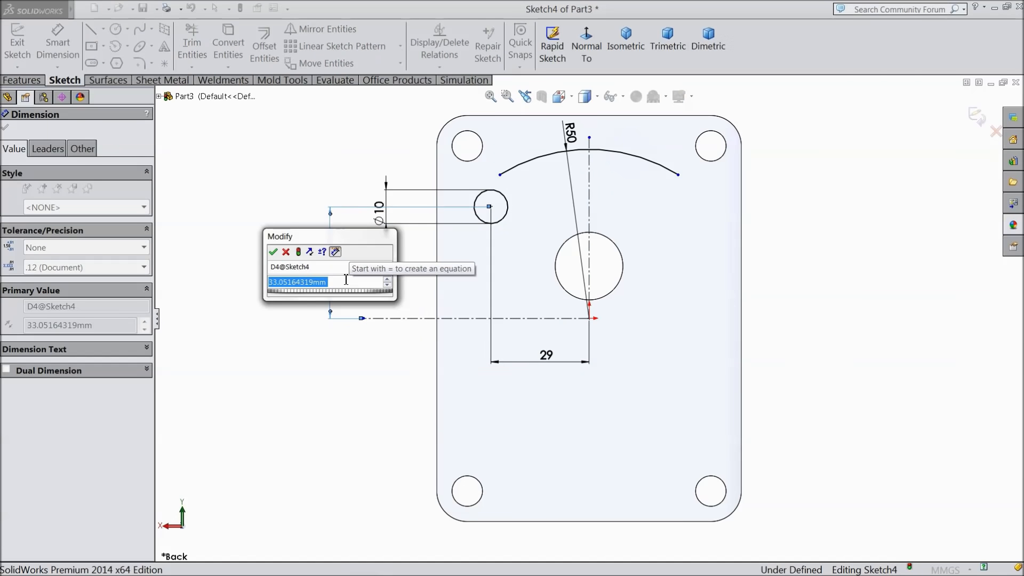
pyautogui.write('59/2')
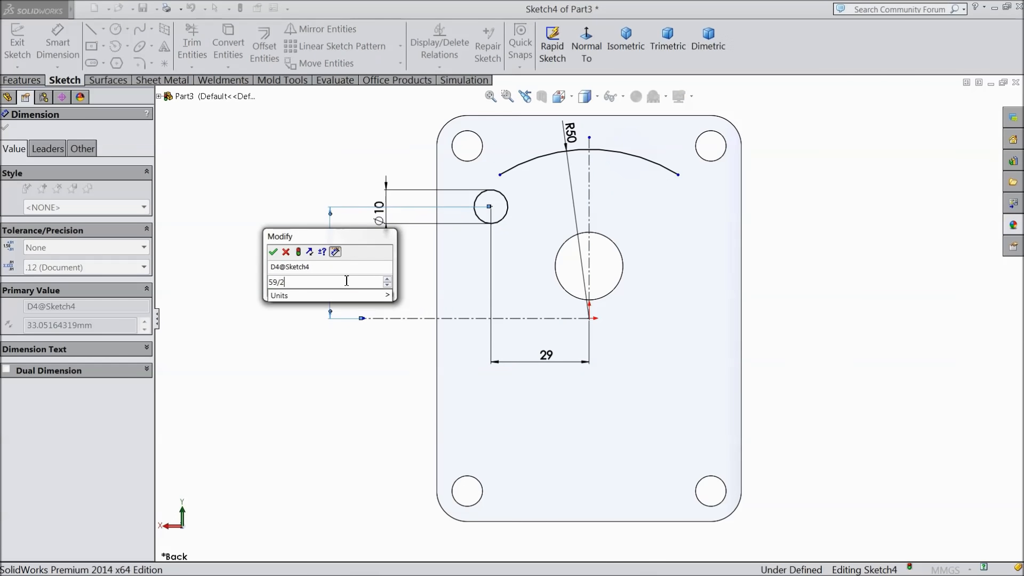
pyautogui.click(273, 252)
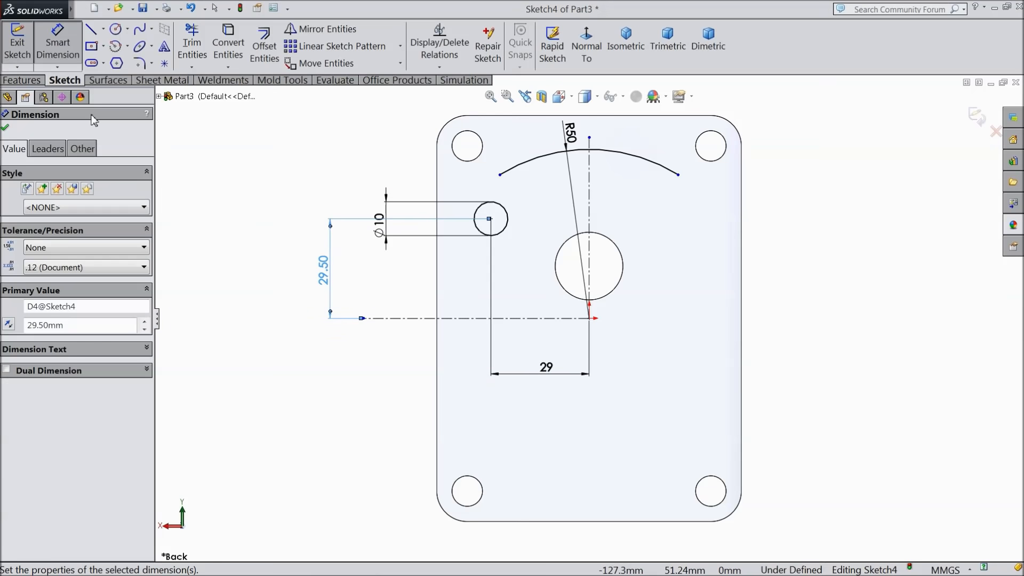
pyautogui.click(6, 129)
# Add a vertical relation between the small circle's center and the left endpoint of the 50 mm arc.
pyautogui.click(322, 29)
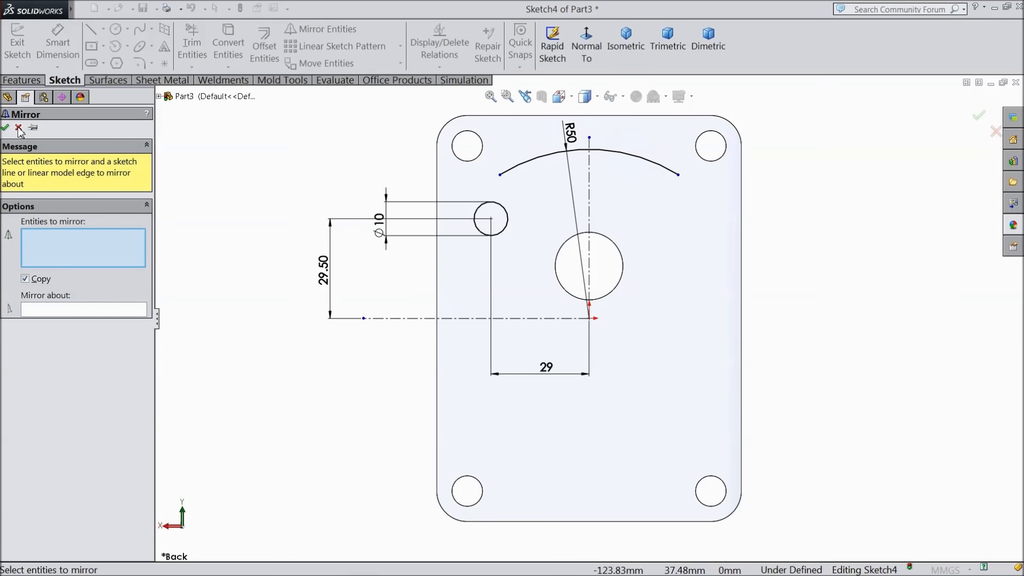
pyautogui.click(19, 127)
pyautogui.scroll(-3, 533, 224)
pyautogui.click(472, 220)
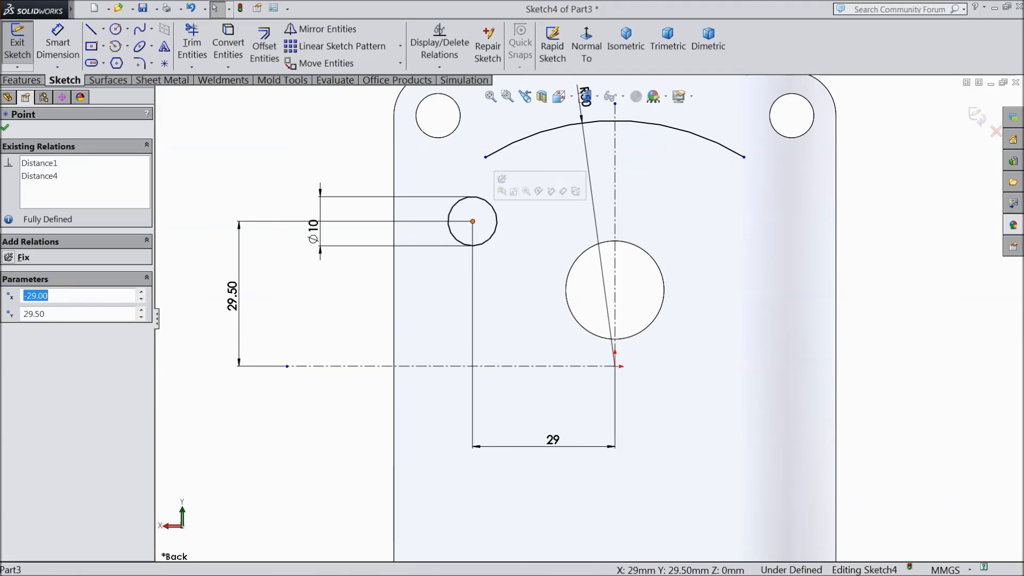
pyautogui.keyDown('ctrl'); pyautogui.click(485, 157); pyautogui.keyUp('ctrl')
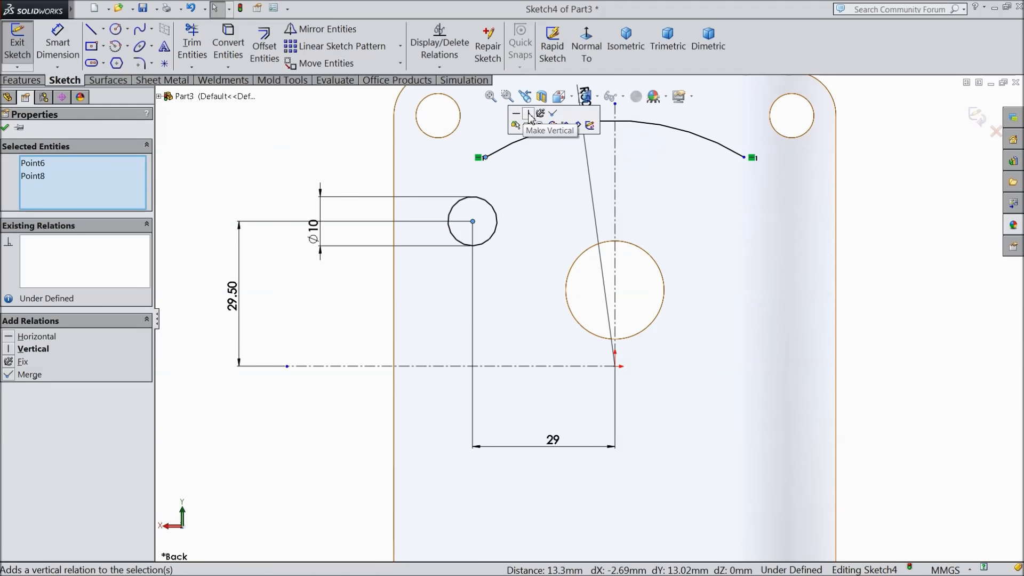
pyautogui.click(530, 113)
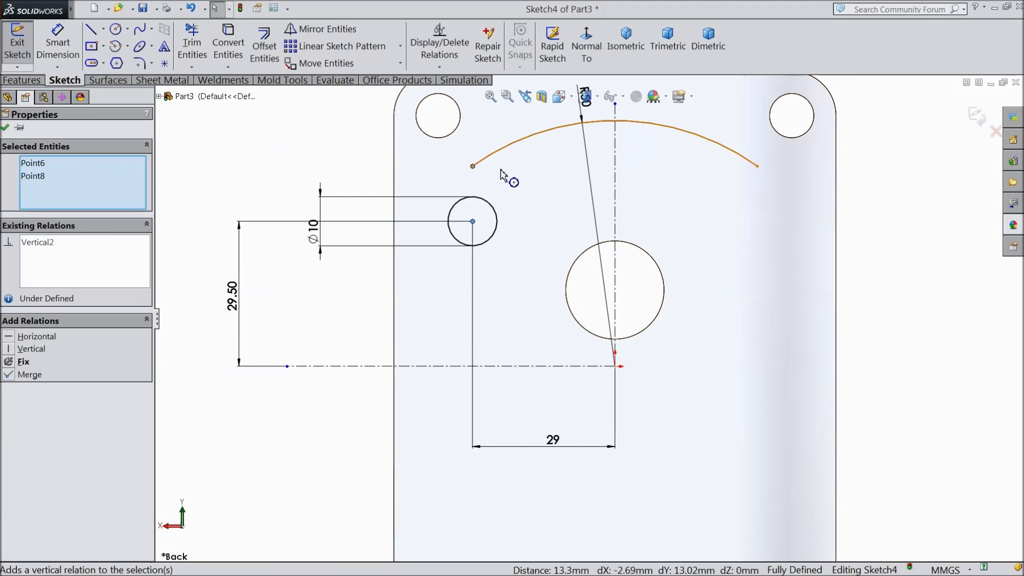
# Sketch a 3 point arc, about 15 mm in radius, from the large arc's left endpoint down around the outer side of the small circle.
pyautogui.click(128, 46)
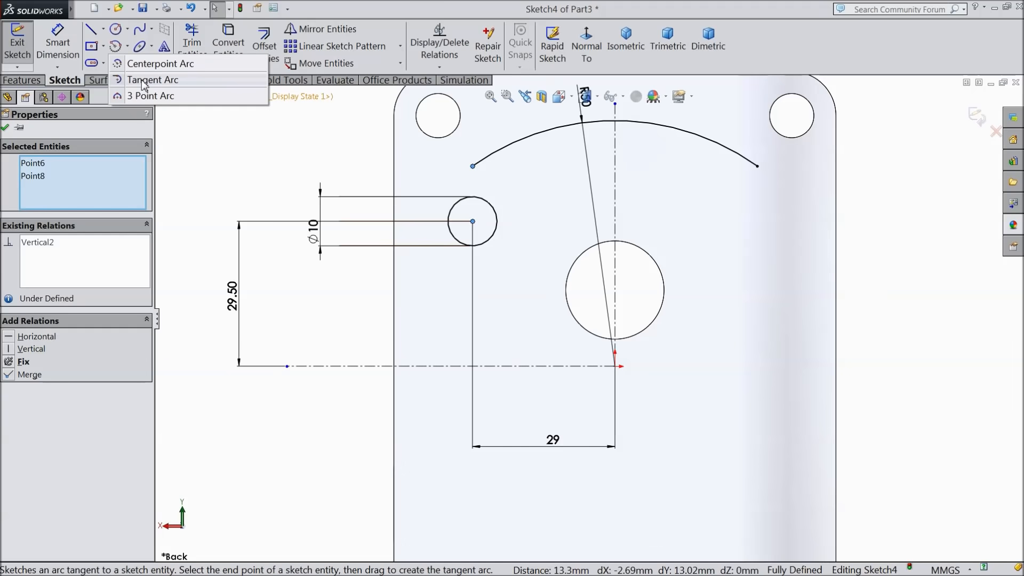
pyautogui.click(150, 96)
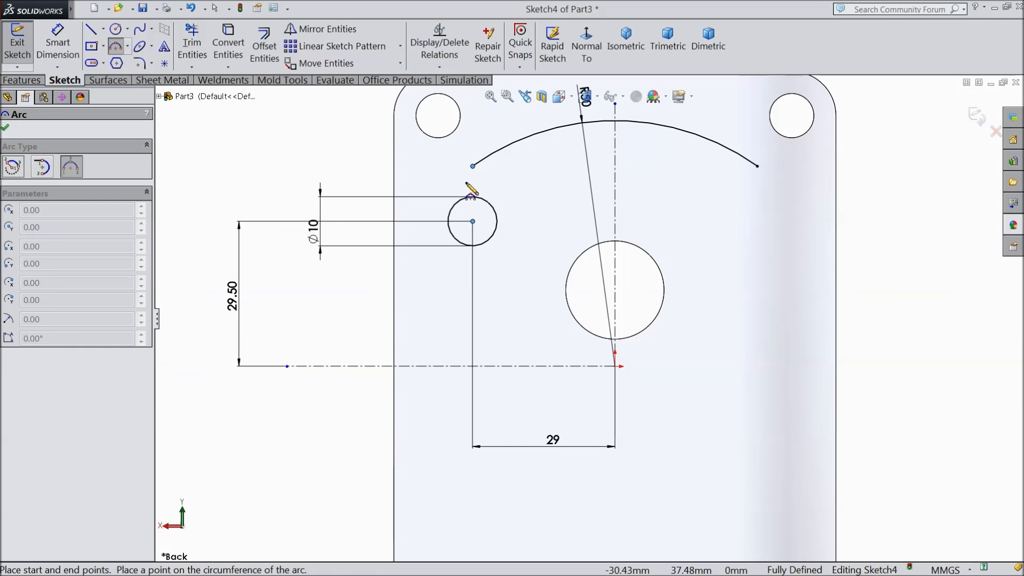
pyautogui.click(472, 166)
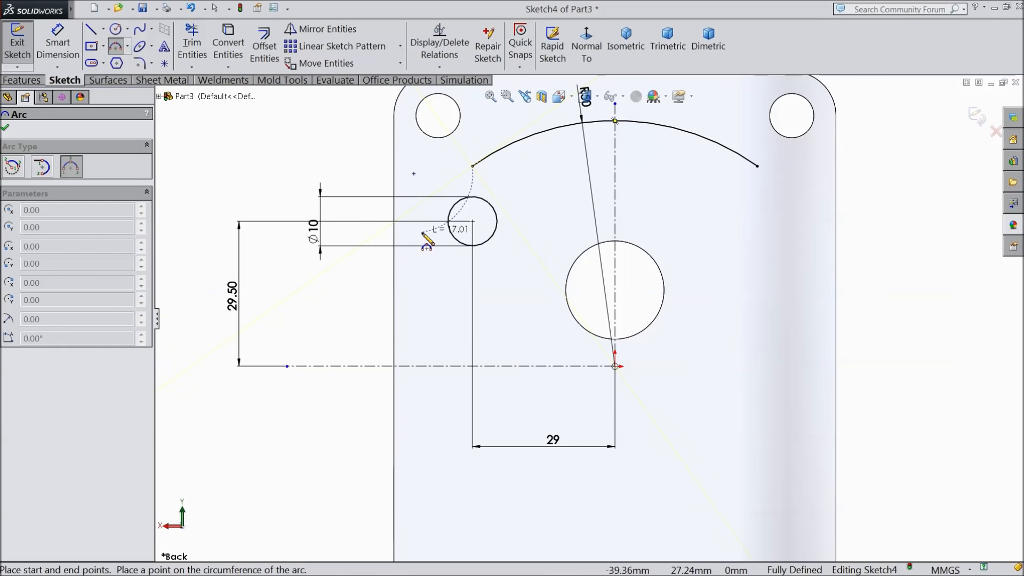
pyautogui.click(422, 232)
pyautogui.click(429, 208)
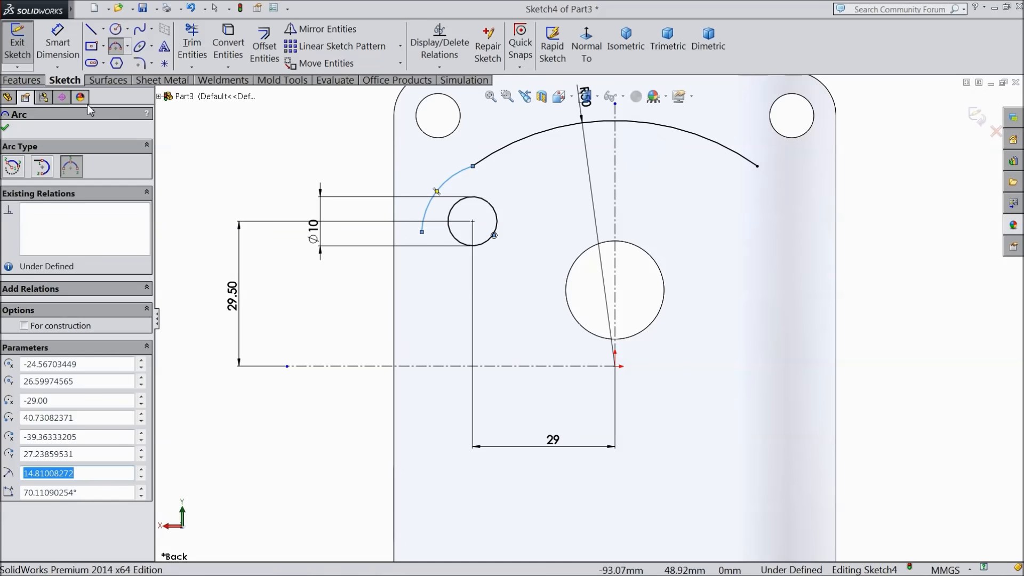
pyautogui.click(6, 129)
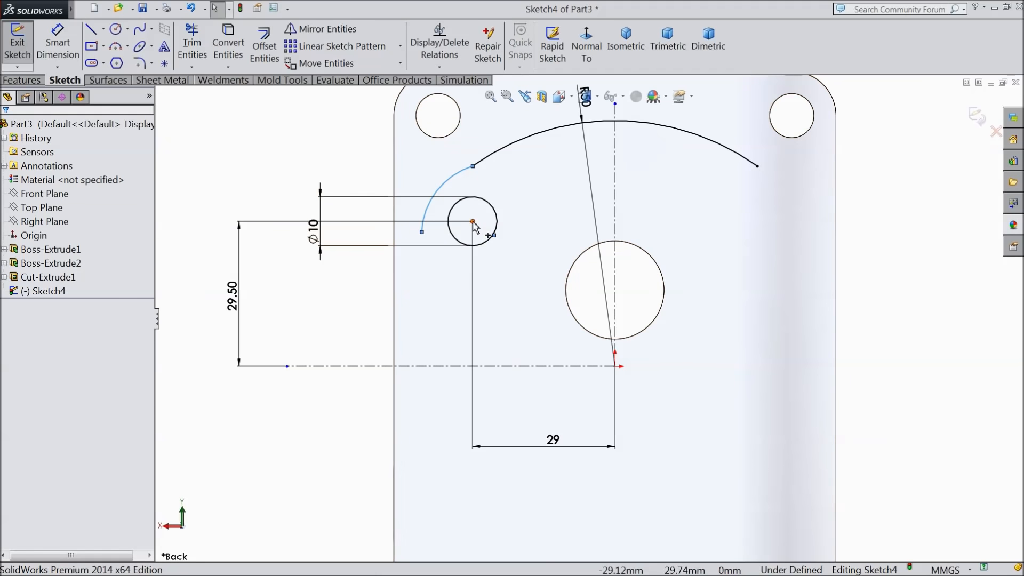
# Merge the new arc's center point with the center of the 10 mm circle.
pyautogui.click(472, 221)
pyautogui.keyDown('ctrl'); pyautogui.click(494, 235); pyautogui.keyUp('ctrl')
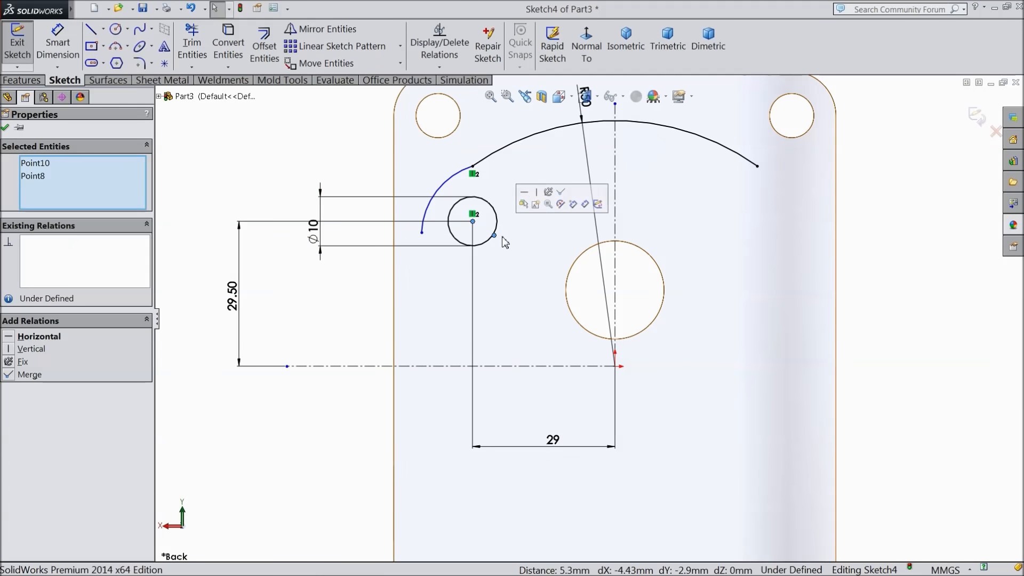
pyautogui.click(561, 193)
# Add a driven radius dimension to the small arc around the circle.
pyautogui.click(57, 43)
pyautogui.click(432, 188)
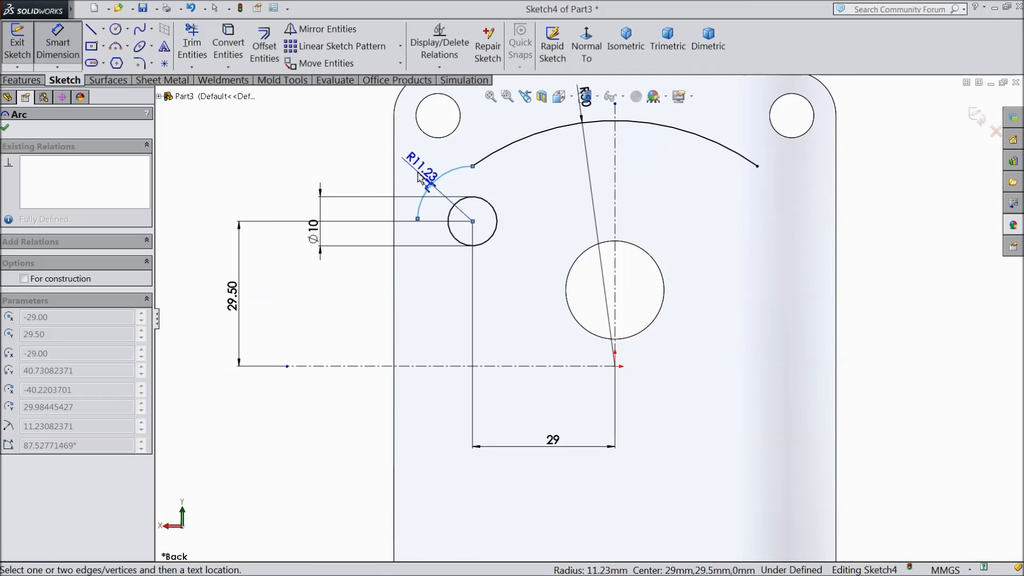
pyautogui.click(417, 166)
pyautogui.click(564, 178)
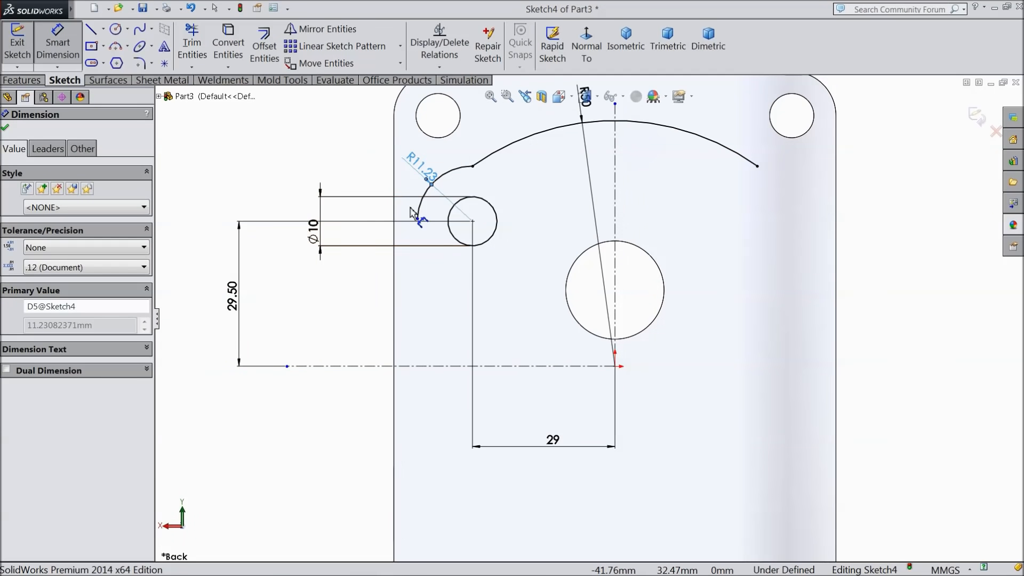
pyautogui.click(6, 129)
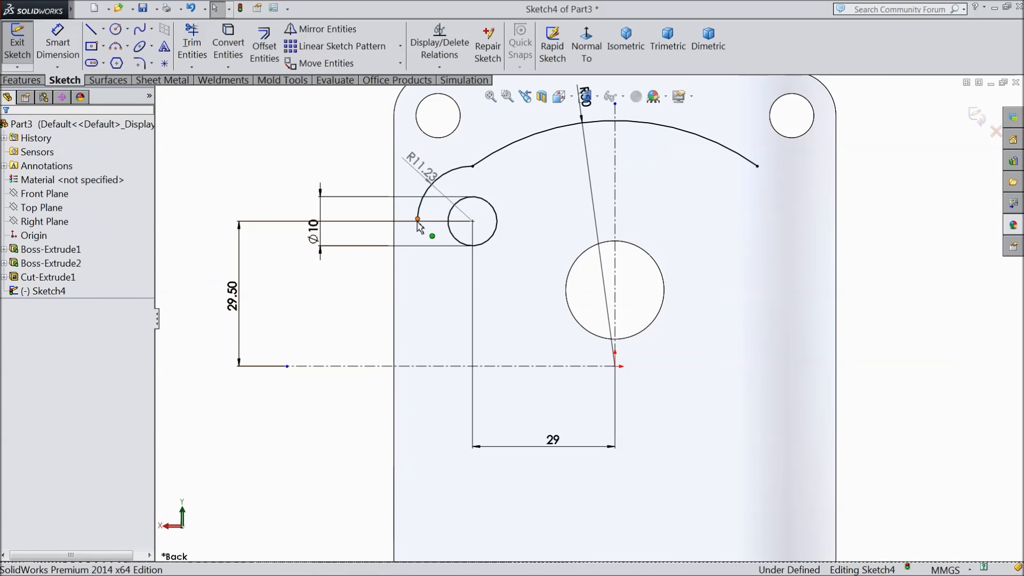
# Add a horizontal relation between the small arc's lower endpoint and the circle's center.
pyautogui.click(472, 221)
pyautogui.keyDown('ctrl'); pyautogui.click(472, 166); pyautogui.keyUp('ctrl')
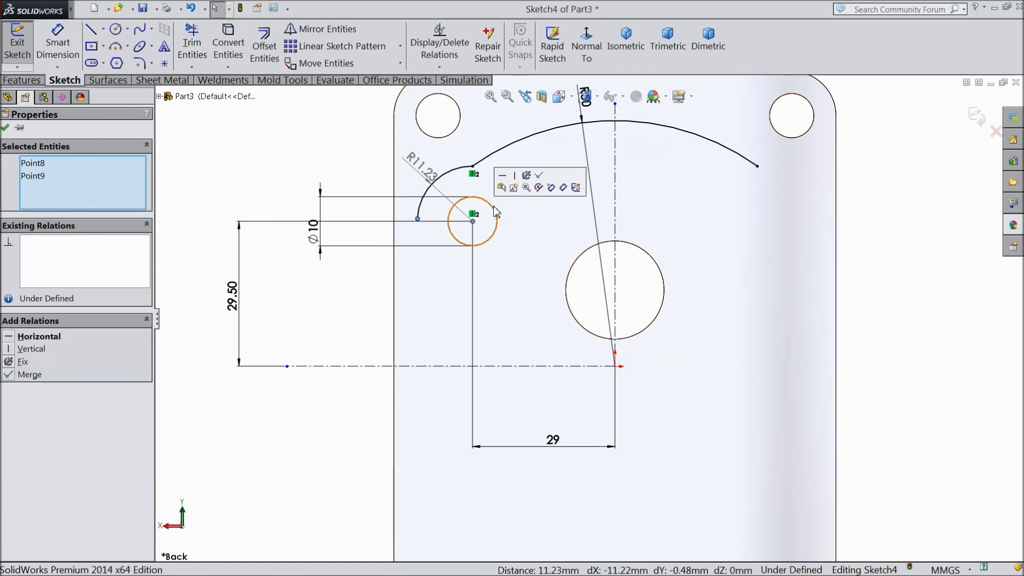
pyautogui.click(502, 181)
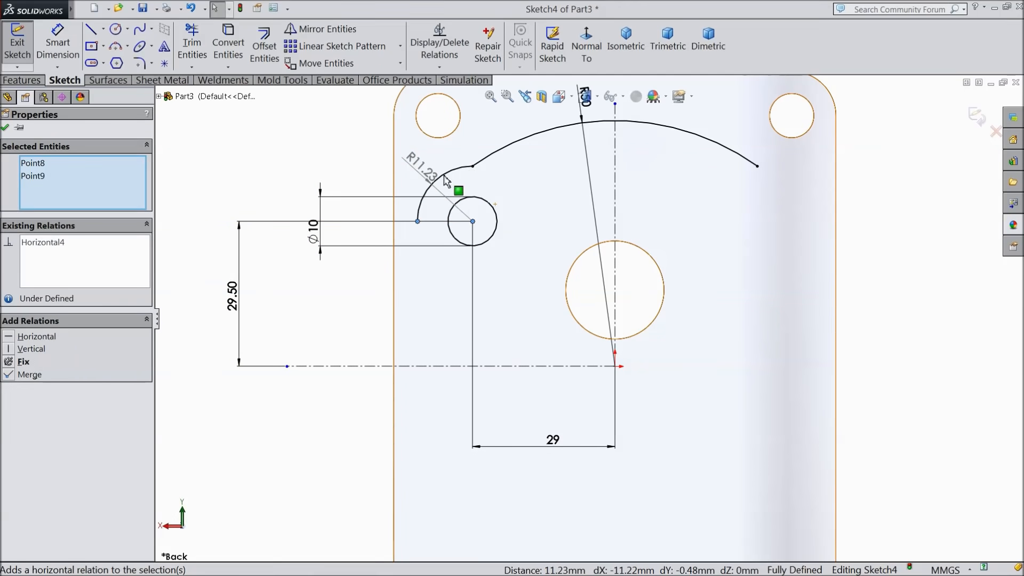
# Draw a short diagonal line outward from the small arc's lower end, continuing as a vertical line about 28 mm long down to the horizontal centerline.
pyautogui.click(91, 30)
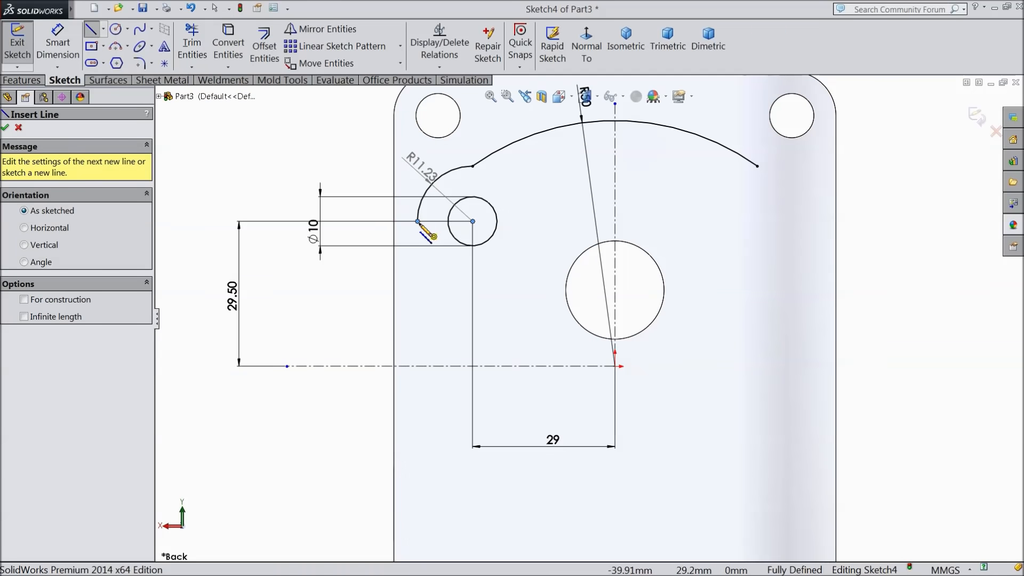
pyautogui.click(408, 230)
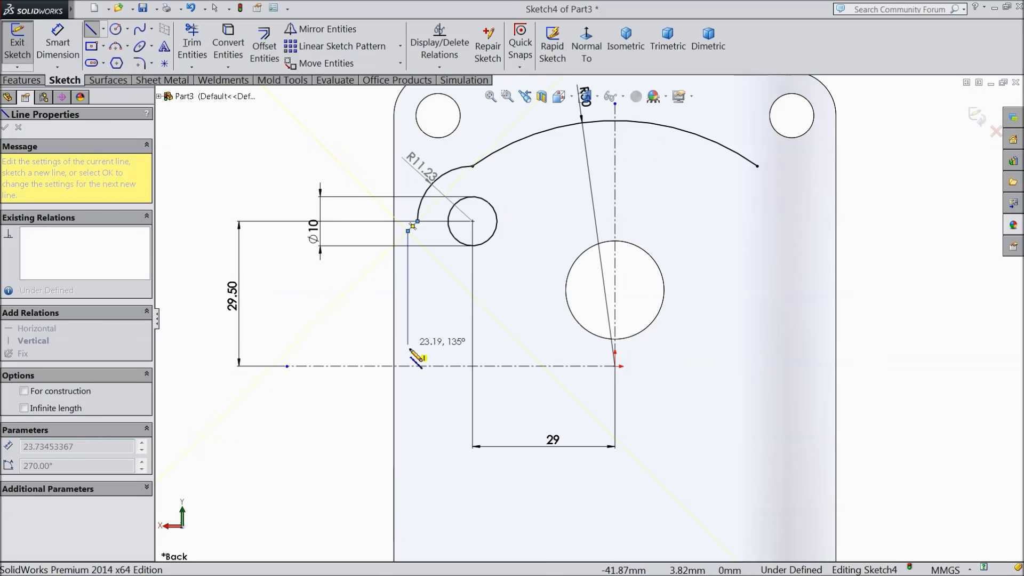
pyautogui.click(408, 366)
pyautogui.rightClick(421, 336)
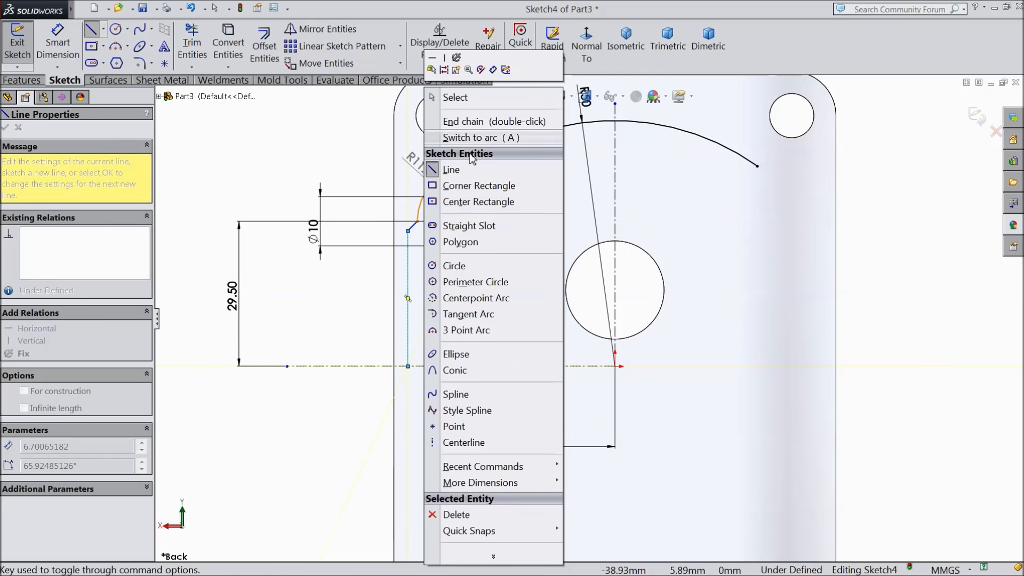
pyautogui.click(465, 100)
# Dimension the distance from the profile's vertical line to the vertical centerline as 84/2 mm.
pyautogui.click(69, 50)
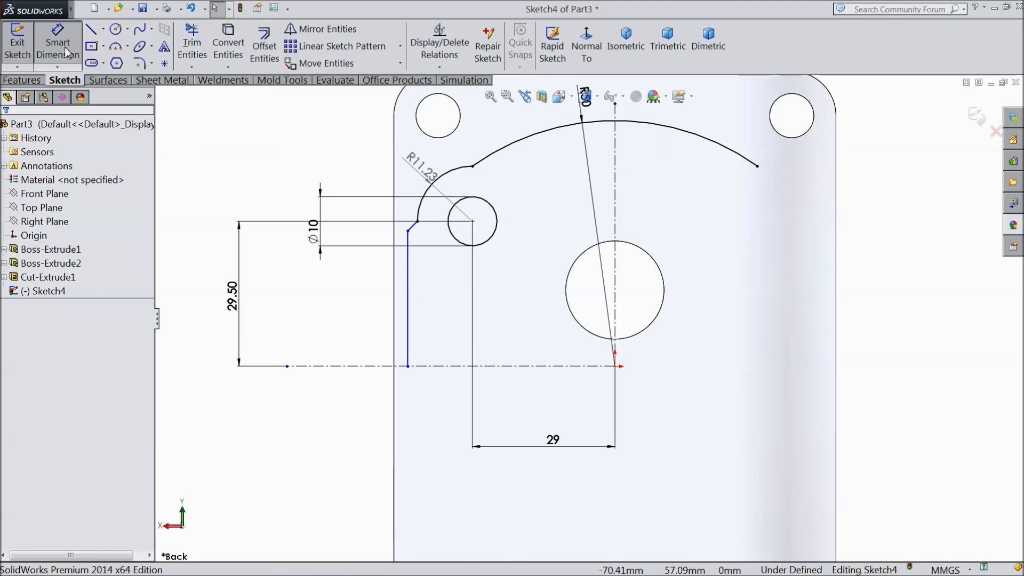
pyautogui.click(408, 298)
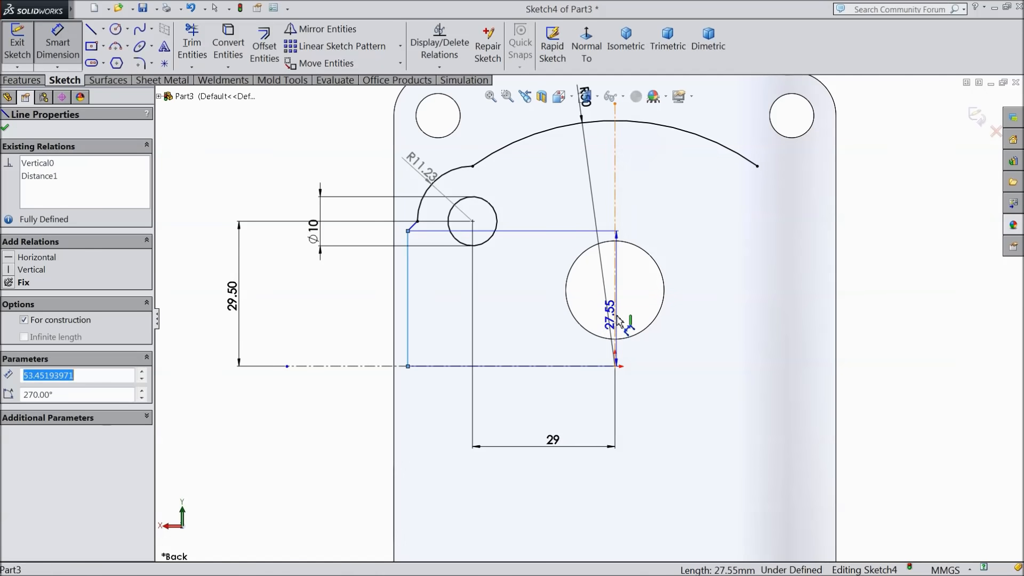
pyautogui.click(616, 320)
pyautogui.click(532, 397)
pyautogui.write('84/2')
pyautogui.click(471, 387)
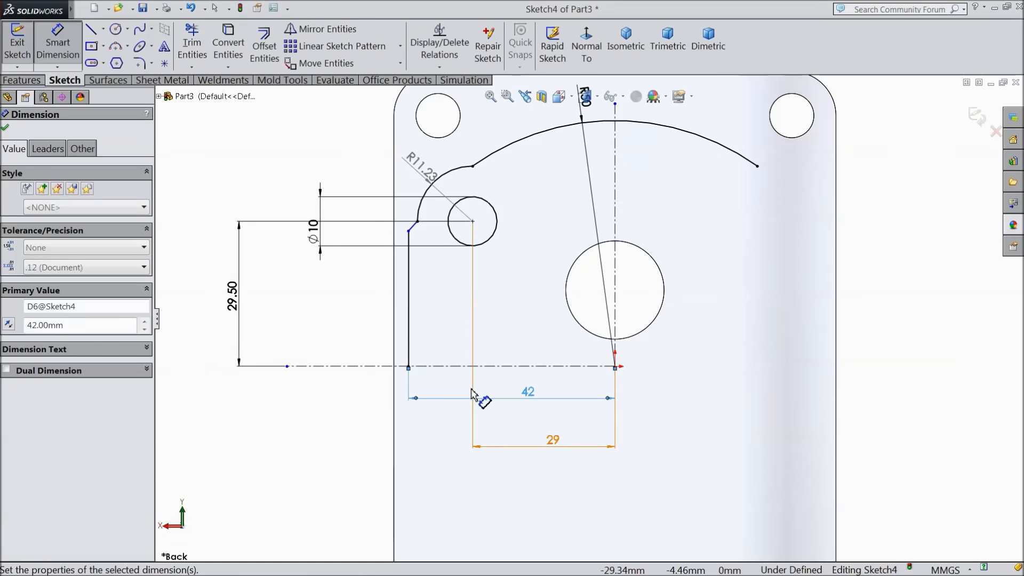
pyautogui.click(5, 128)
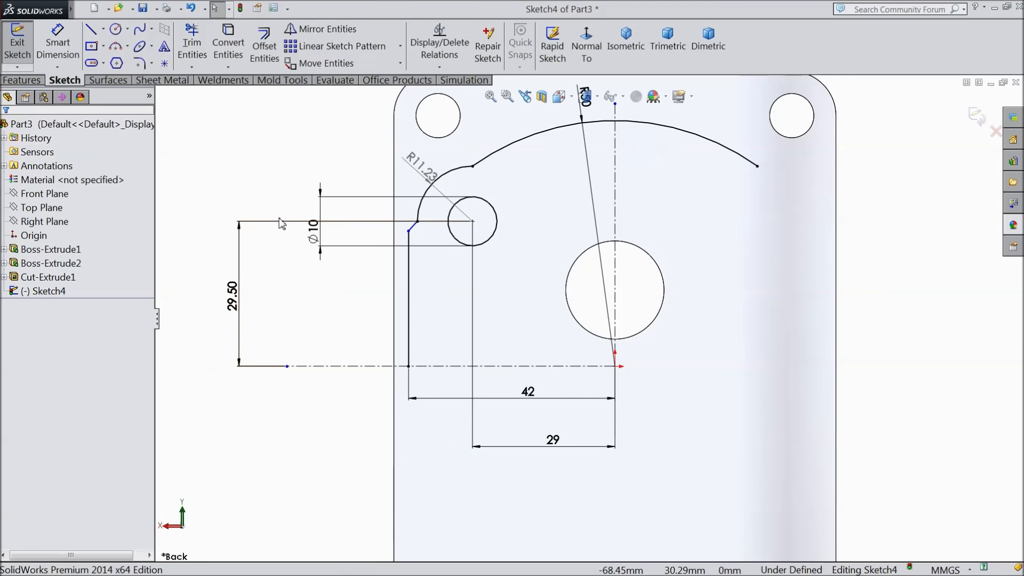
# Try a 1.5 mm sketch fillet at the corner between the small arc and the short diagonal line.
pyautogui.click(141, 63)
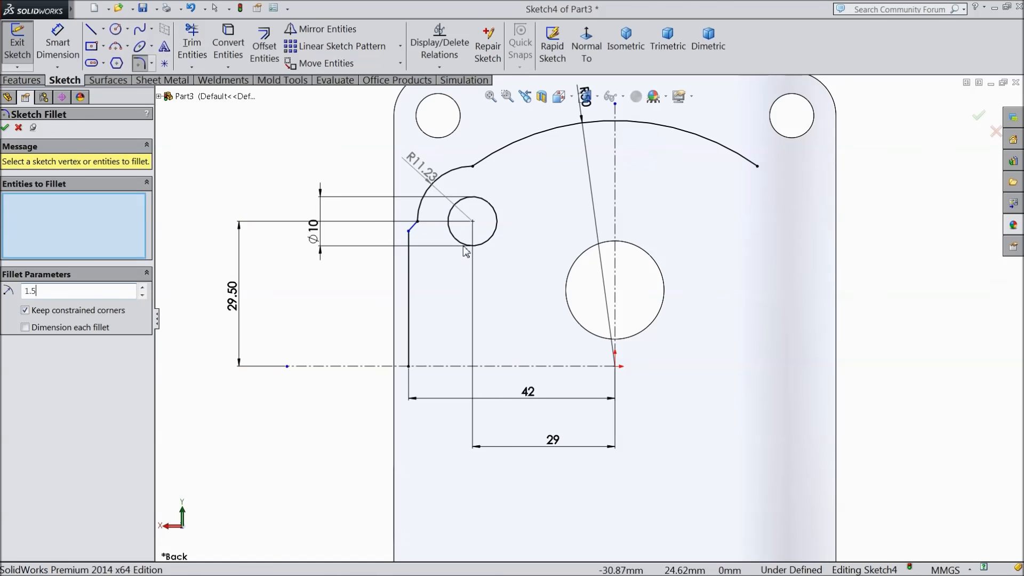
pyautogui.scroll(-3, 466, 253)
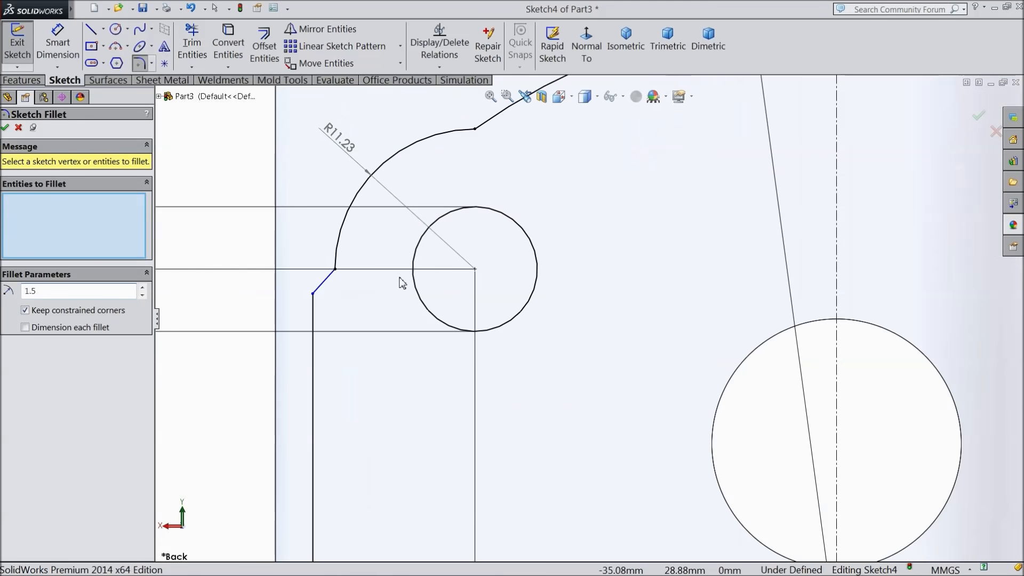
pyautogui.click(335, 272)
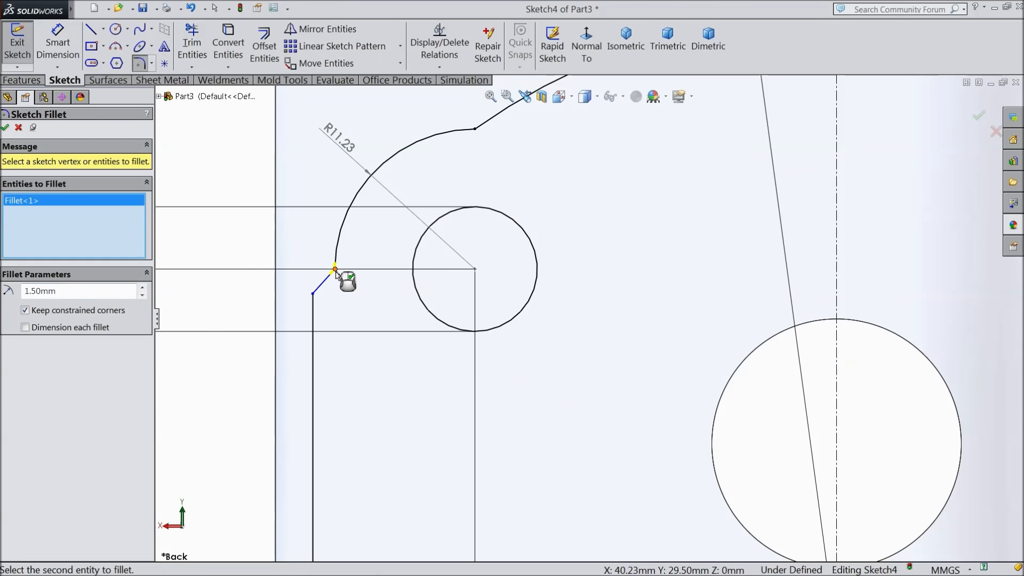
pyautogui.click(7, 128)
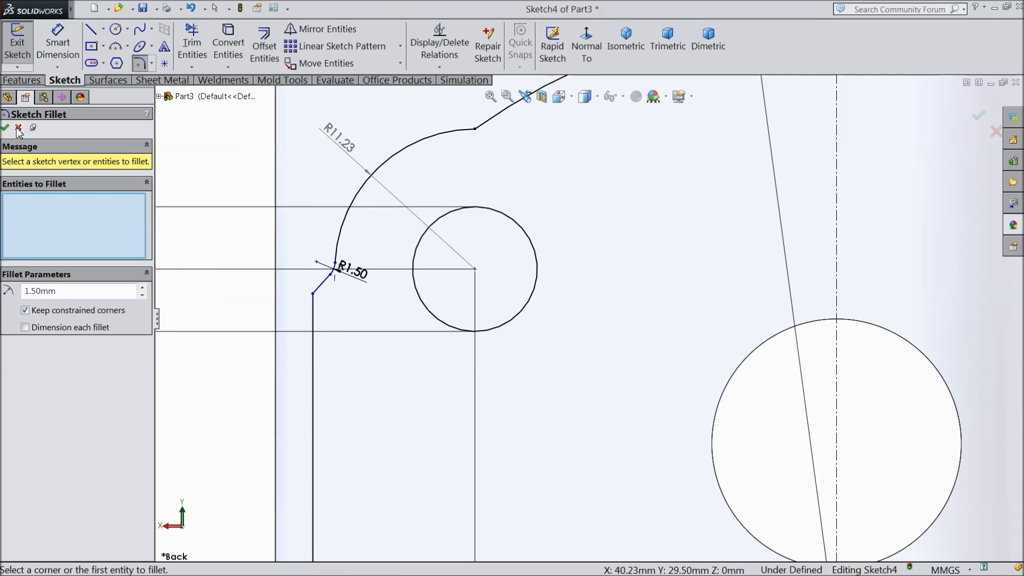
pyautogui.click(18, 129)
# Delete the new fillet's radius dimension and undo both the deletion and the fillet.
pyautogui.click(360, 277)
pyautogui.press('Delete')
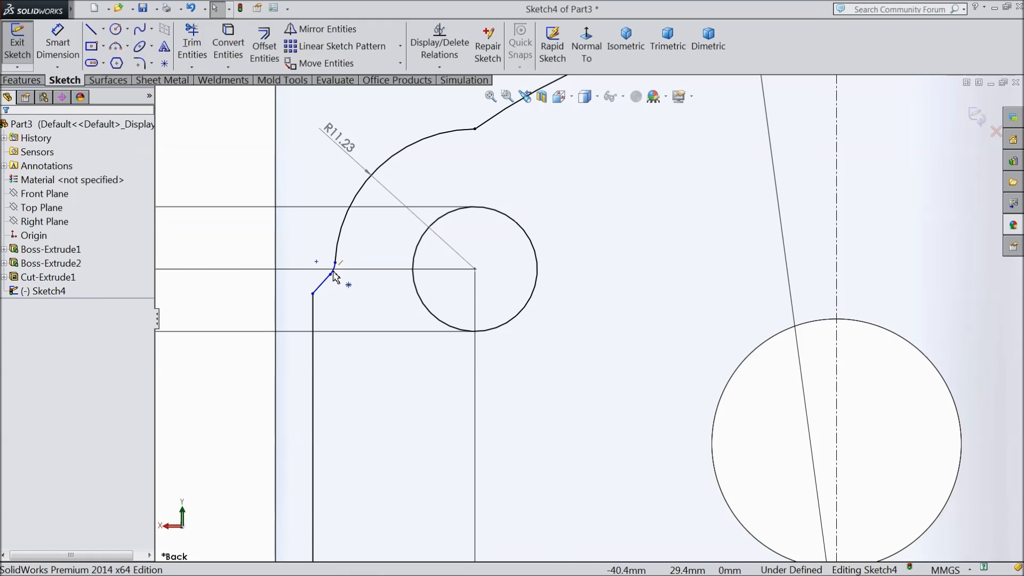
pyautogui.click(191, 8)
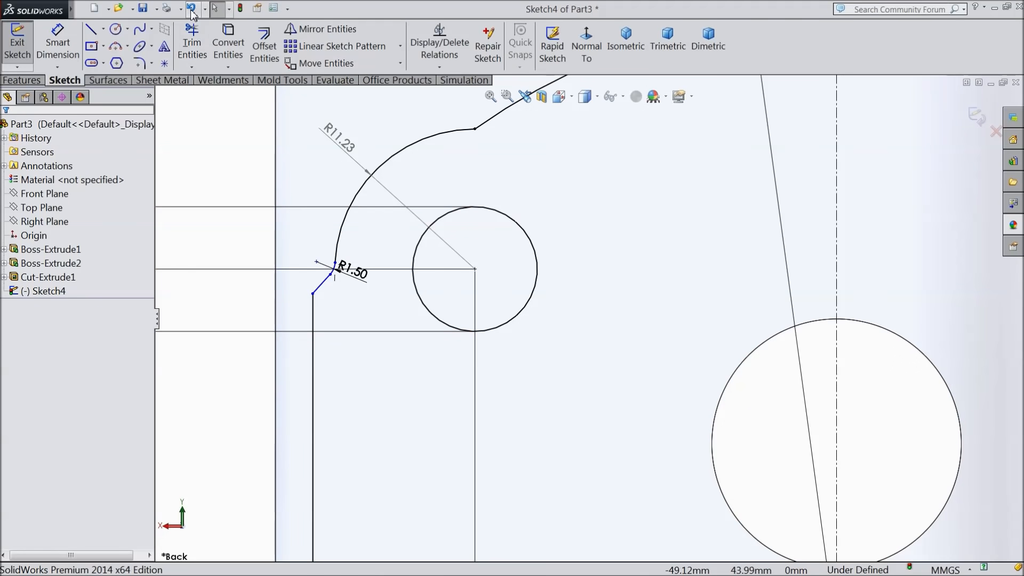
pyautogui.click(191, 8)
# Delete the short diagonal line between the small arc and the vertical line.
pyautogui.scroll(1, 341, 298)
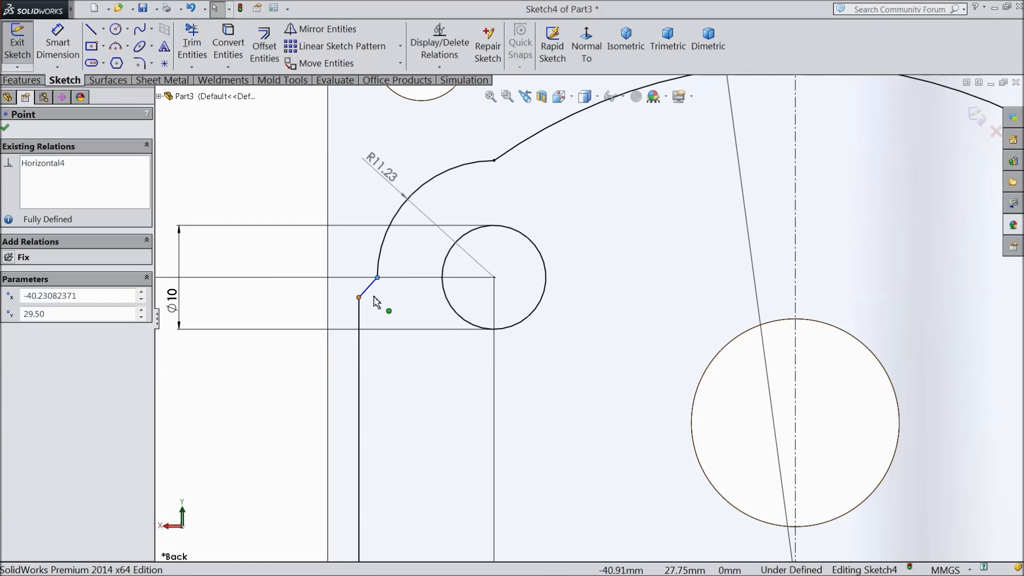
pyautogui.scroll(-1, 385, 296)
pyautogui.scroll(-1, 336, 288)
pyautogui.click(380, 296)
pyautogui.press('Delete')
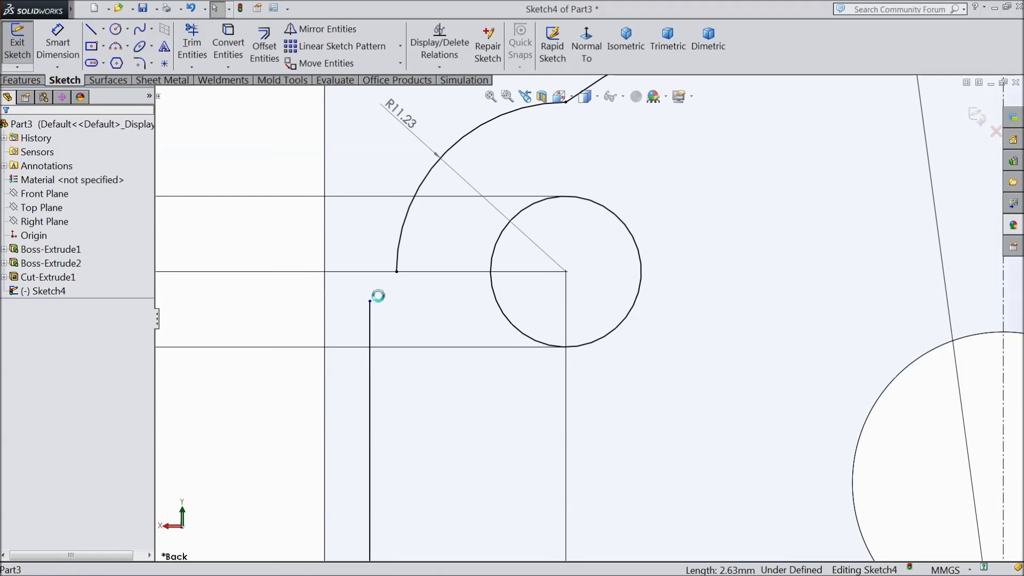
# Draw a vertical line about 3.2 mm long downward from the small arc's lower endpoint.
pyautogui.click(90, 31)
pyautogui.click(396, 272)
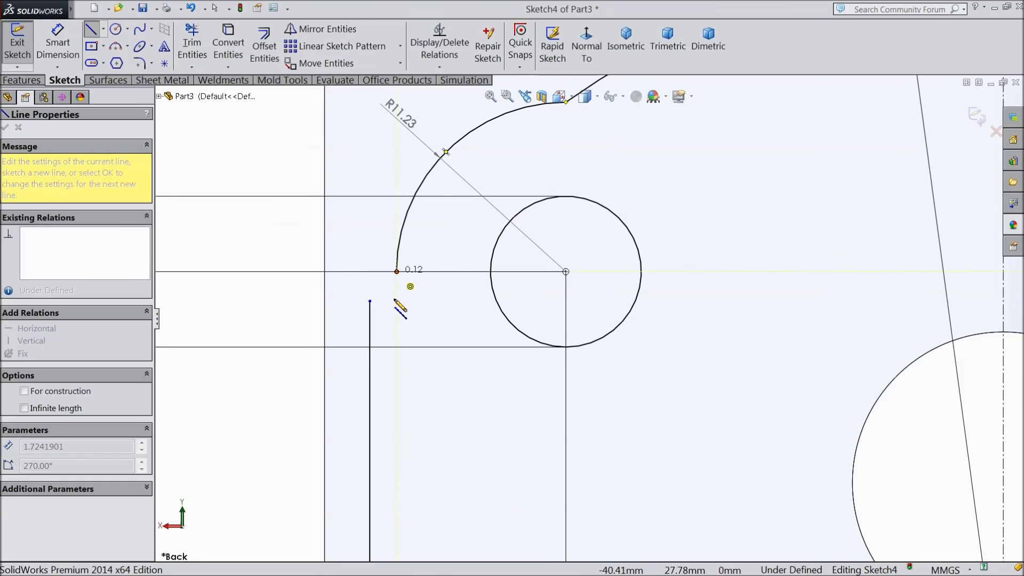
pyautogui.click(396, 319)
pyautogui.rightClick(413, 301)
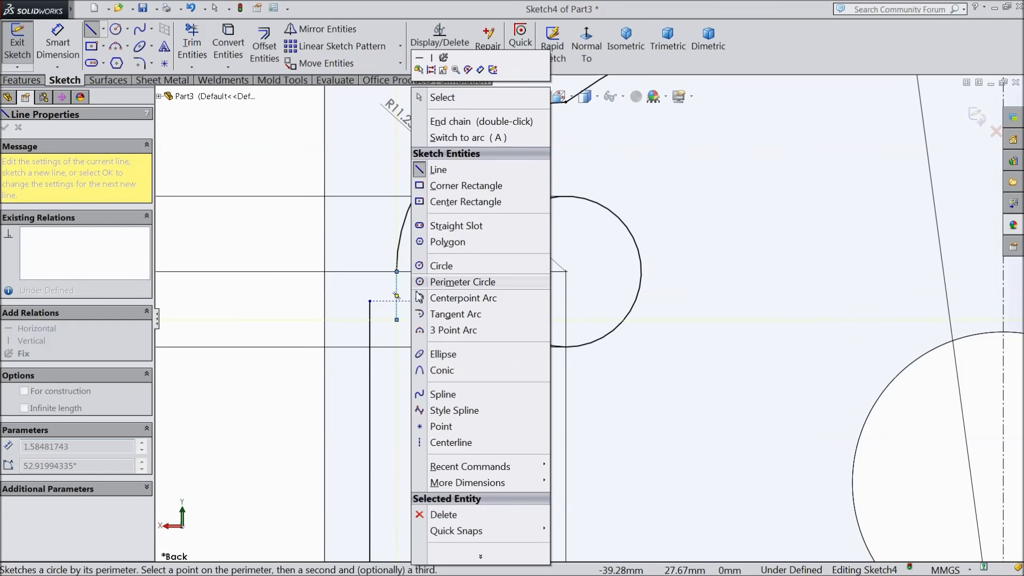
pyautogui.click(437, 96)
# Lower the long vertical line's upper endpoint and connect it to the short vertical line with a diagonal line about 2.3 mm long.
pyautogui.moveTo(370, 302); pyautogui.dragTo(370, 341)
pyautogui.click(95, 30)
pyautogui.rightClick(344, 302)
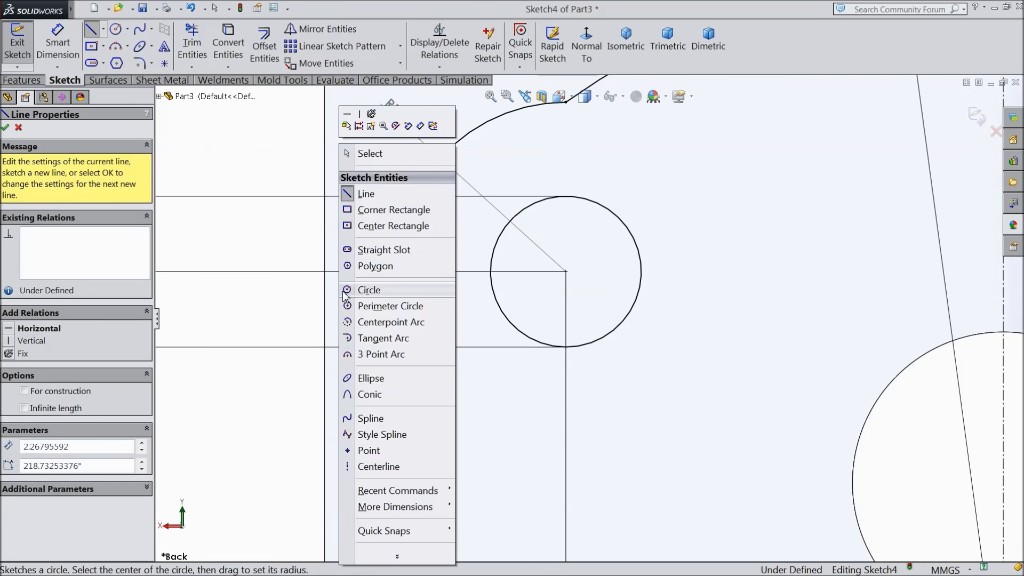
pyautogui.click(367, 154)
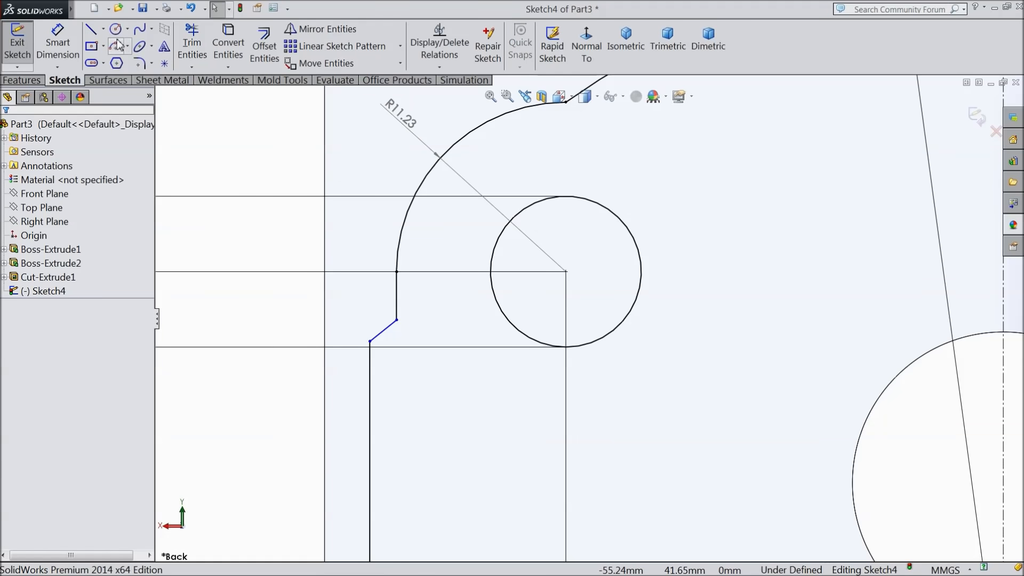
# Add a 1.5 mm sketch fillet at the corner between the short vertical line and the diagonal line.
pyautogui.click(140, 63)
pyautogui.write('1.5')
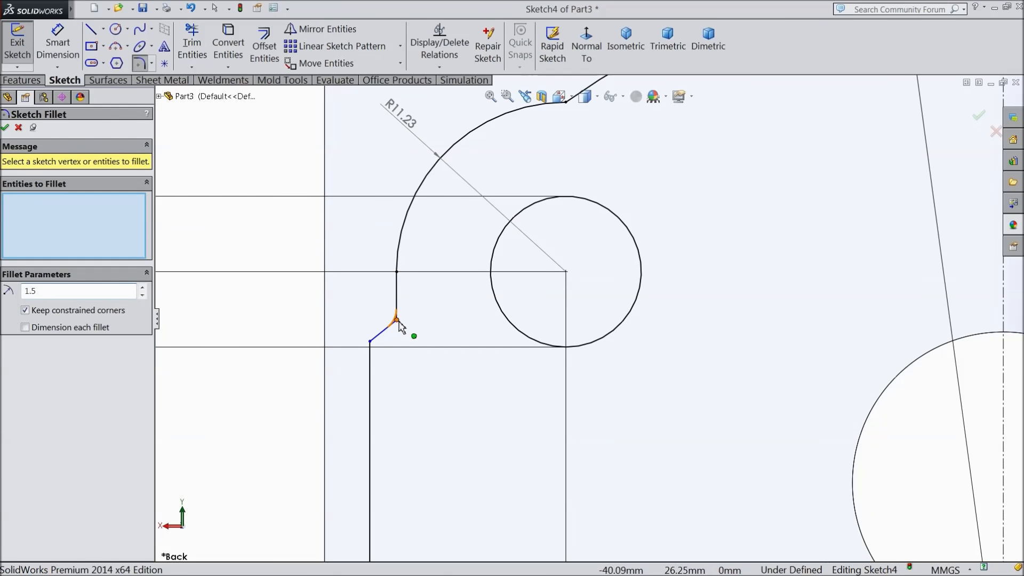
pyautogui.click(398, 321)
pyautogui.click(6, 128)
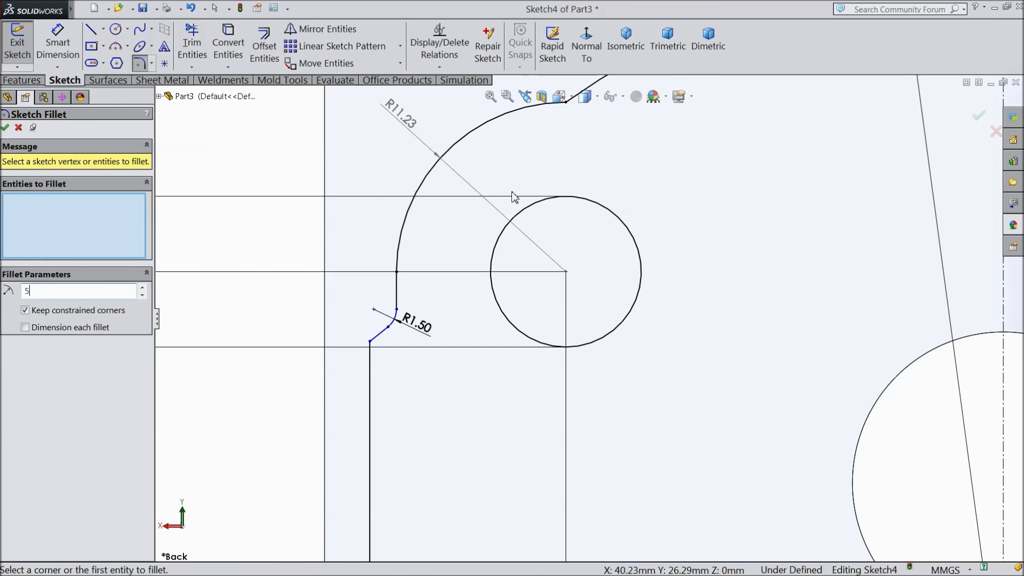
# Add a 5 mm sketch fillet where the small arc meets the R50 arc.
pyautogui.scroll(3, 538, 182)
pyautogui.click(570, 167)
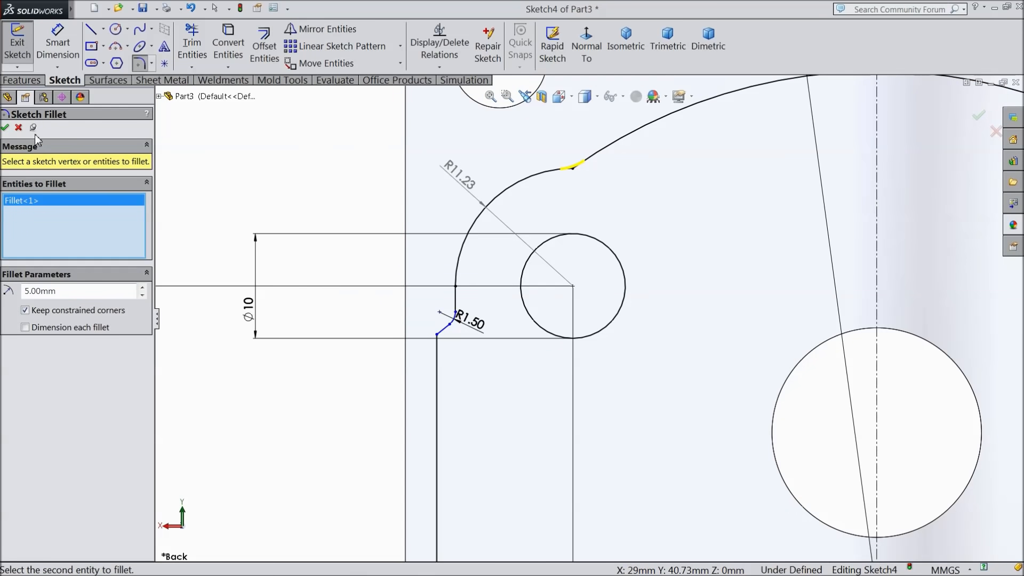
pyautogui.click(5, 128)
# Mirror both fillets, the small arc, the vertical and diagonal lines and the 10 mm circle about the vertical centerline.
pyautogui.scroll(3, 589, 318)
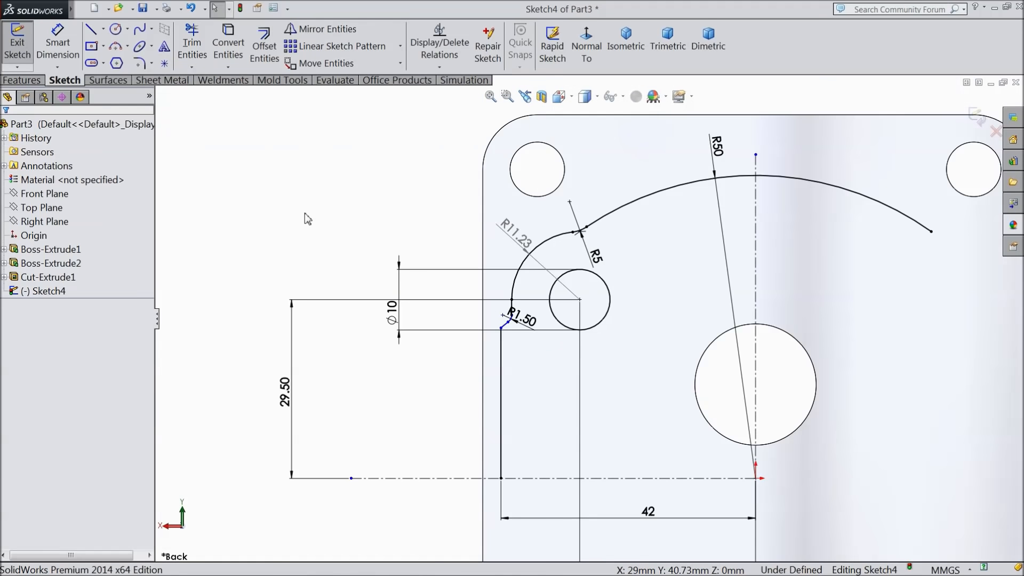
pyautogui.scroll(2, 854, 386)
pyautogui.scroll(-2, 824, 366)
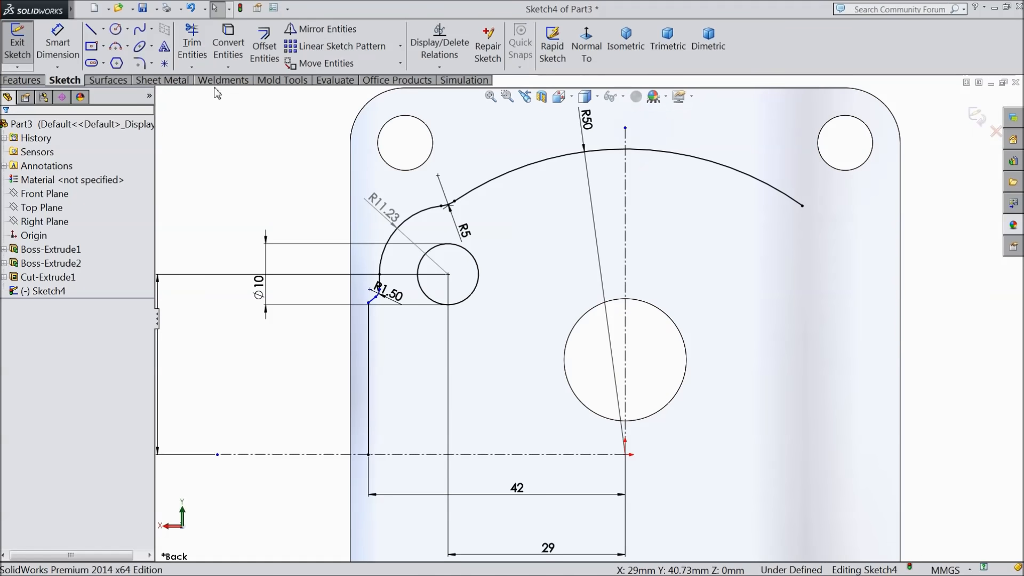
pyautogui.click(320, 29)
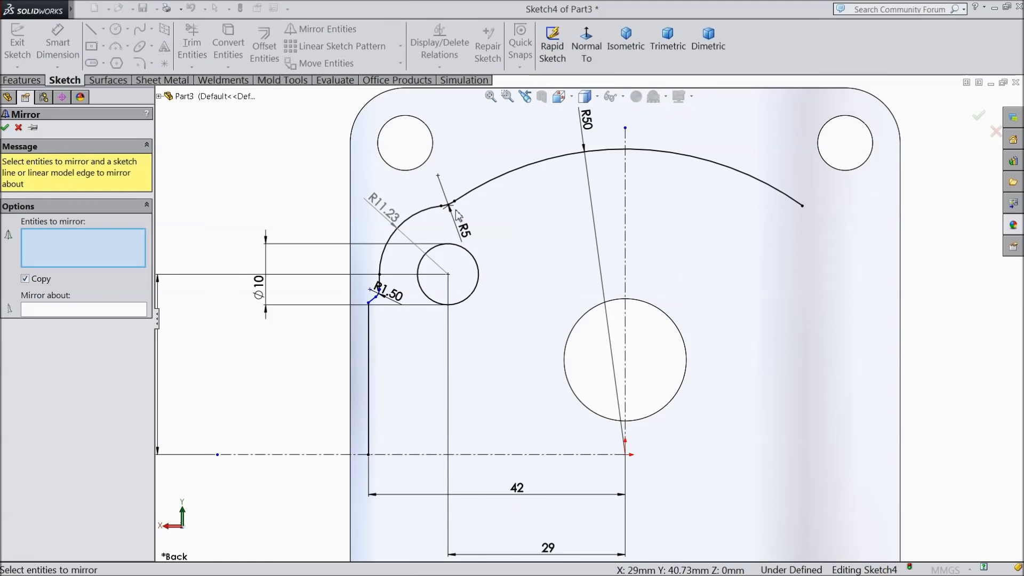
pyautogui.scroll(-3, 453, 215)
pyautogui.click(486, 217)
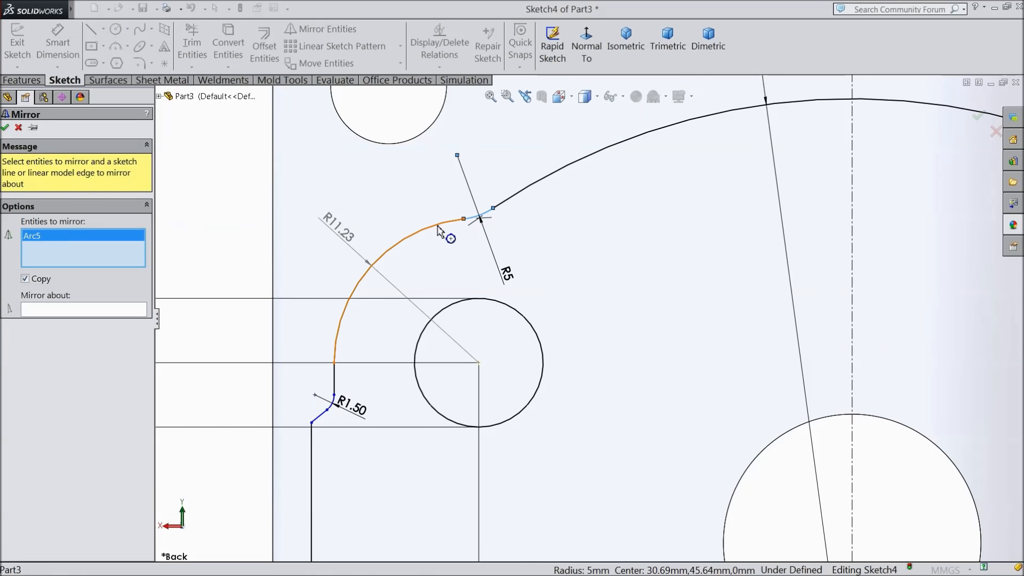
pyautogui.click(443, 224)
pyautogui.click(336, 385)
pyautogui.click(331, 410)
pyautogui.click(320, 416)
pyautogui.click(313, 448)
pyautogui.scroll(1, 331, 446)
pyautogui.scroll(5, 341, 450)
pyautogui.scroll(-2, 757, 458)
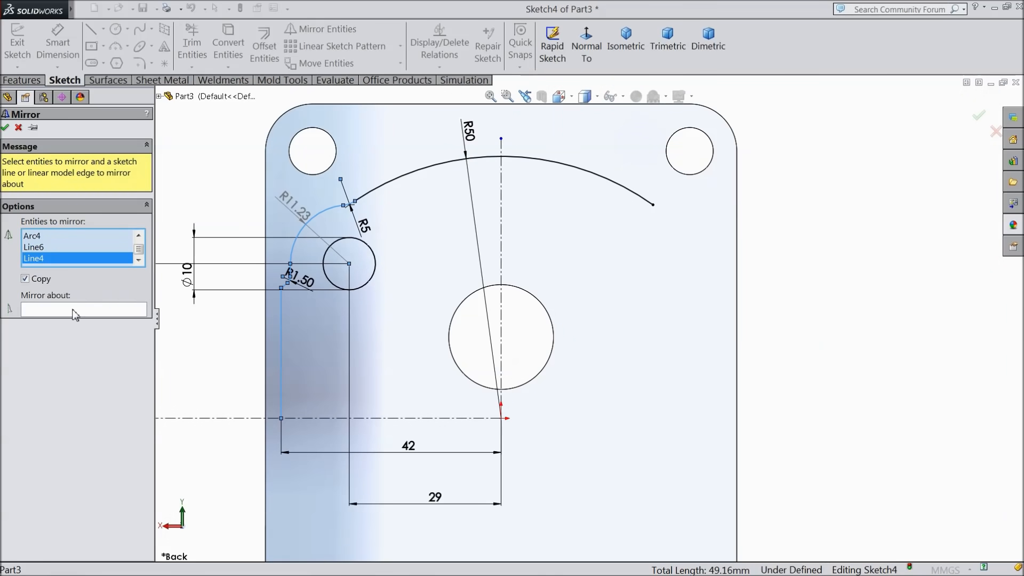
pyautogui.click(368, 283)
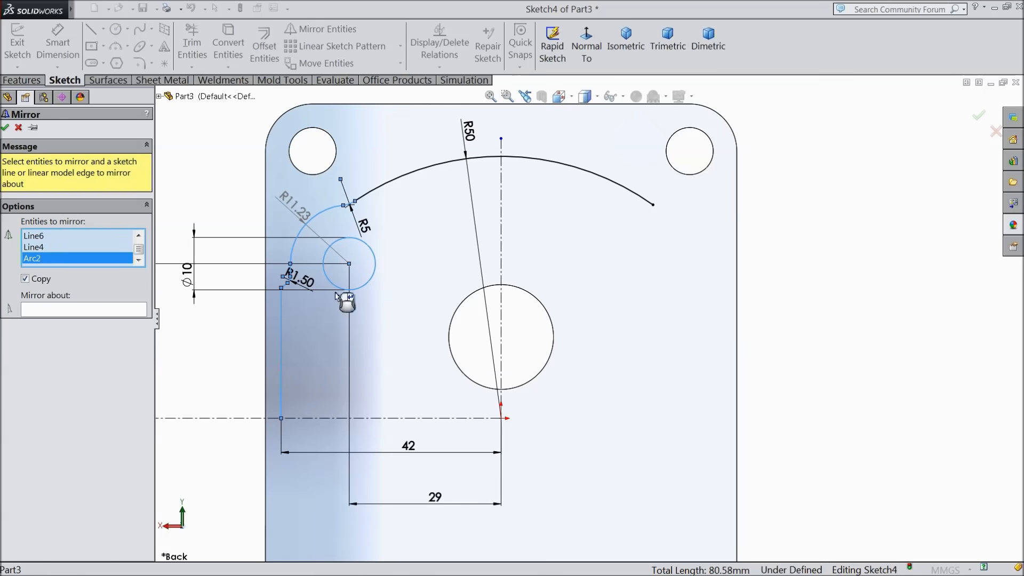
pyautogui.click(135, 310)
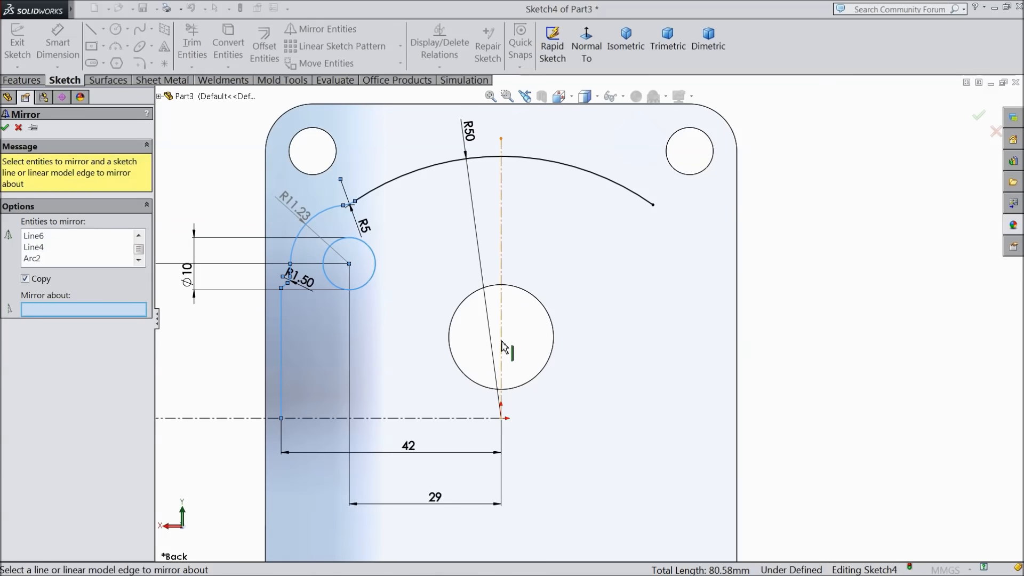
pyautogui.click(502, 347)
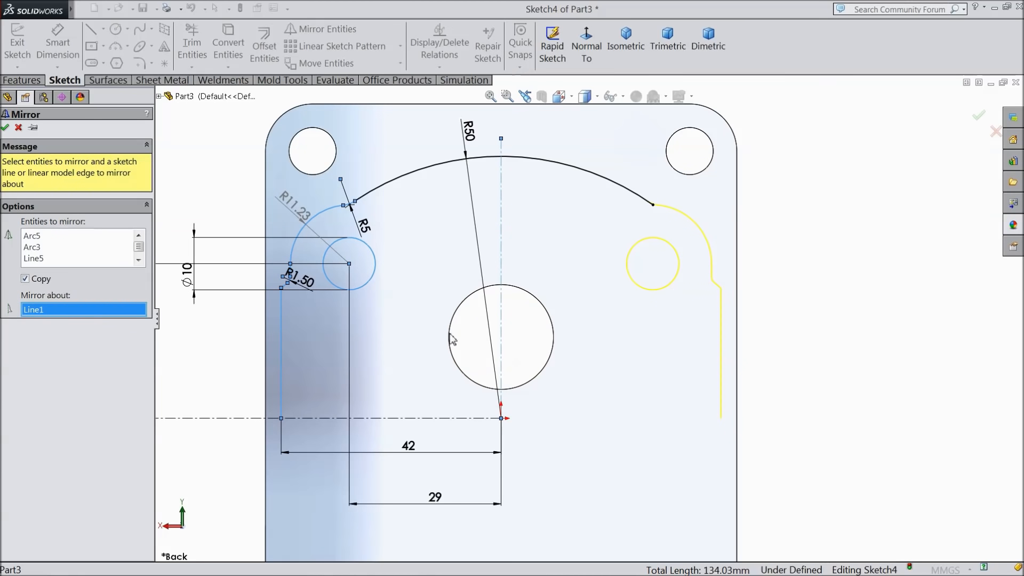
pyautogui.click(6, 128)
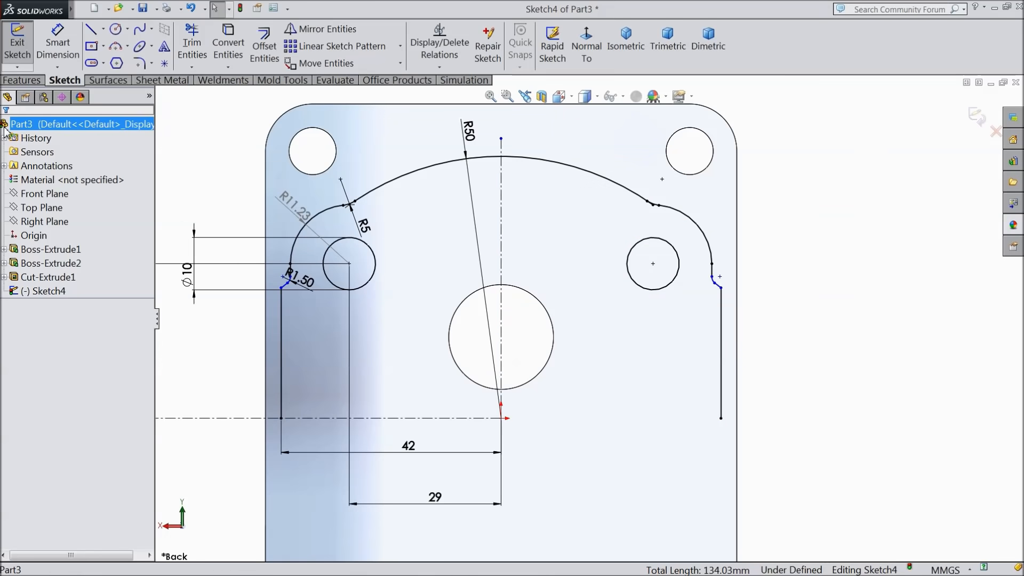
# Select the original 10 mm circle together with its mirrored copy.
pyautogui.click(370, 285)
pyautogui.keyDown('ctrl'); pyautogui.click(651, 290); pyautogui.keyUp('ctrl')
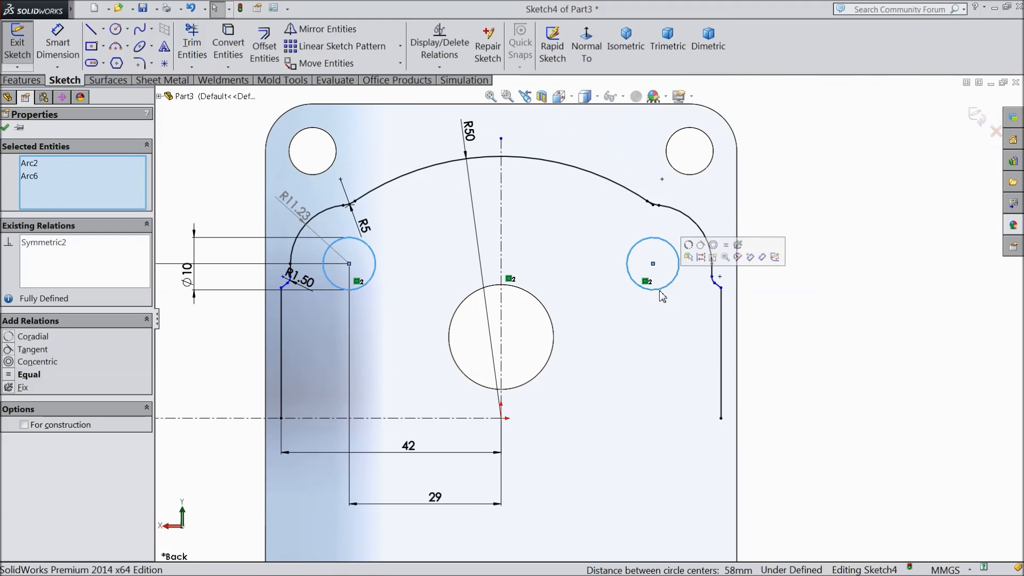
# Convert the two 10 mm circles in the sketch to construction geometry.
pyautogui.click(701, 256)
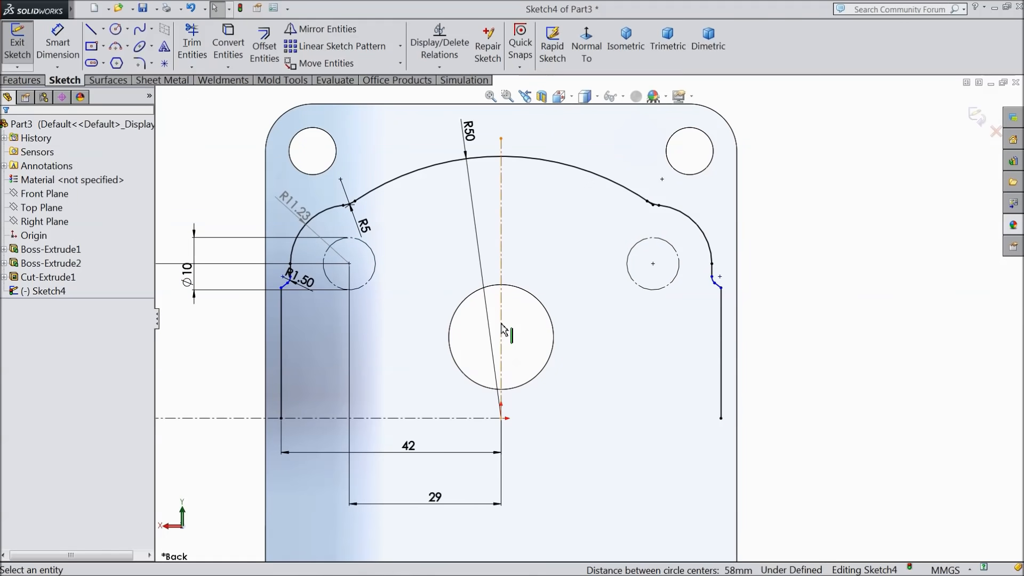
pyautogui.scroll(-3, 589, 317)
pyautogui.scroll(-3, 542, 377)
pyautogui.scroll(4, 590, 313)
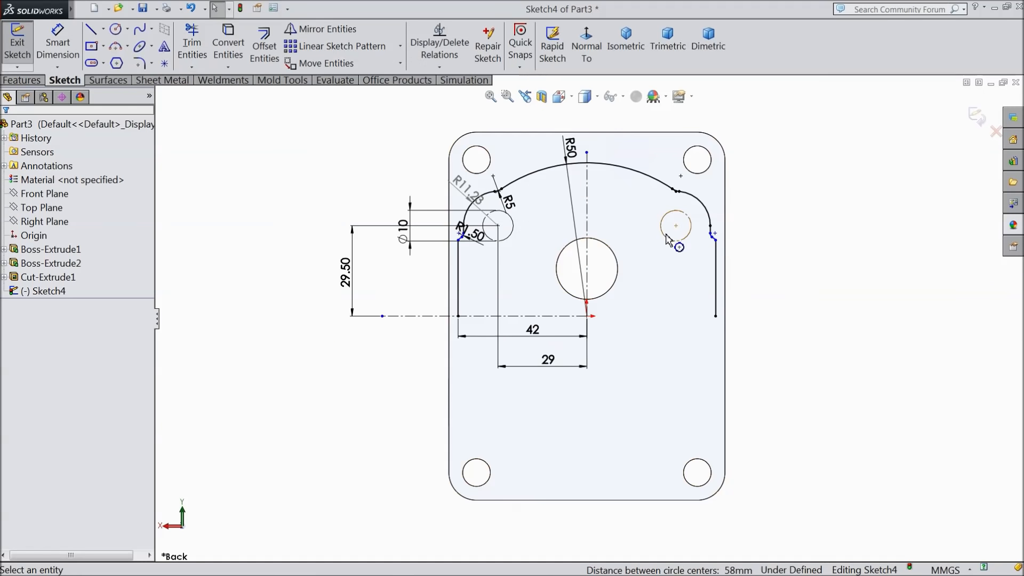
pyautogui.scroll(2, 675, 238)
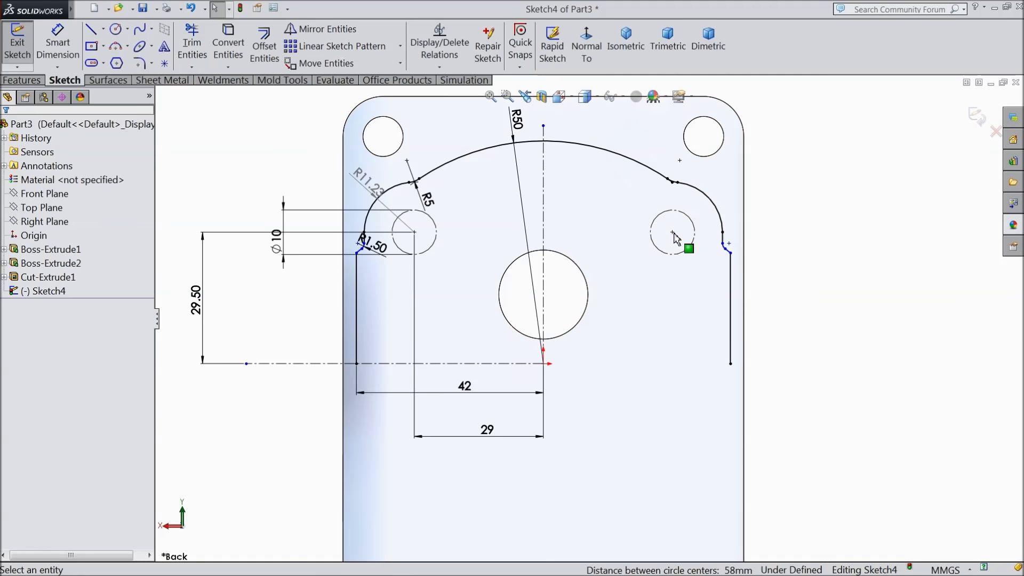
# Mirror the upper profile and both construction circles about the horizontal centerline, keeping the originals.
pyautogui.click(326, 29)
pyautogui.moveTo(809, 107)
pyautogui.mouseDown()
pyautogui.moveTo(521, 269)
pyautogui.moveTo(249, 309)
pyautogui.mouseUp()
pyautogui.click(105, 316)
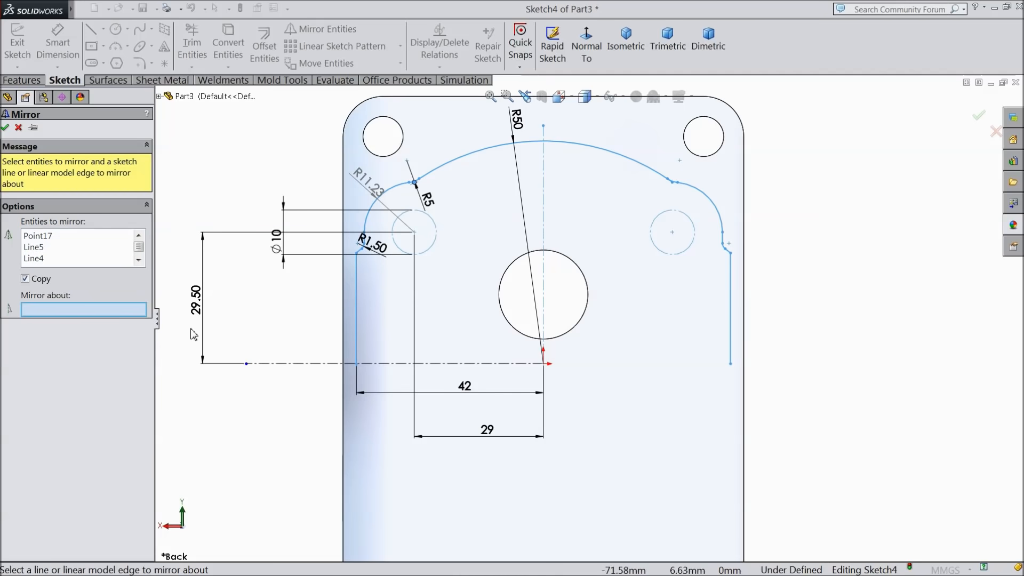
pyautogui.click(435, 364)
pyautogui.scroll(3, 477, 379)
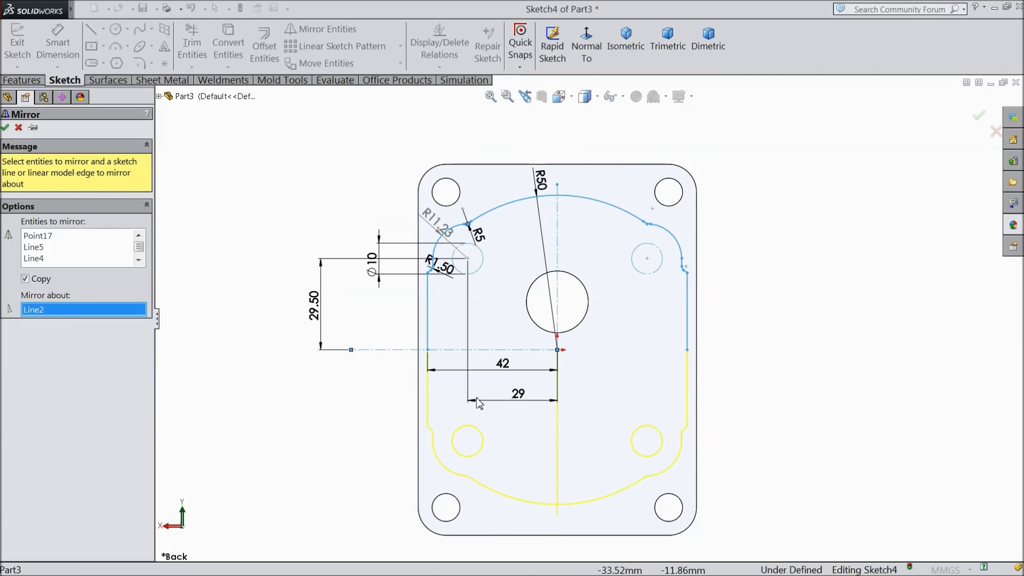
pyautogui.click(6, 128)
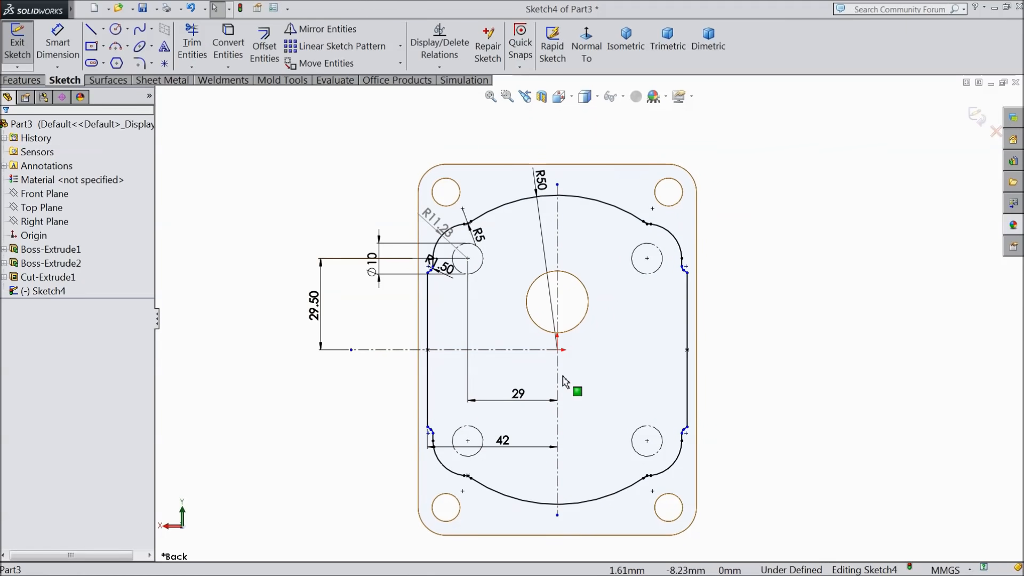
# Extrude the region inside the closed profile as a 3 mm blind boss without the thin feature, merged with the plate.
pyautogui.click(23, 80)
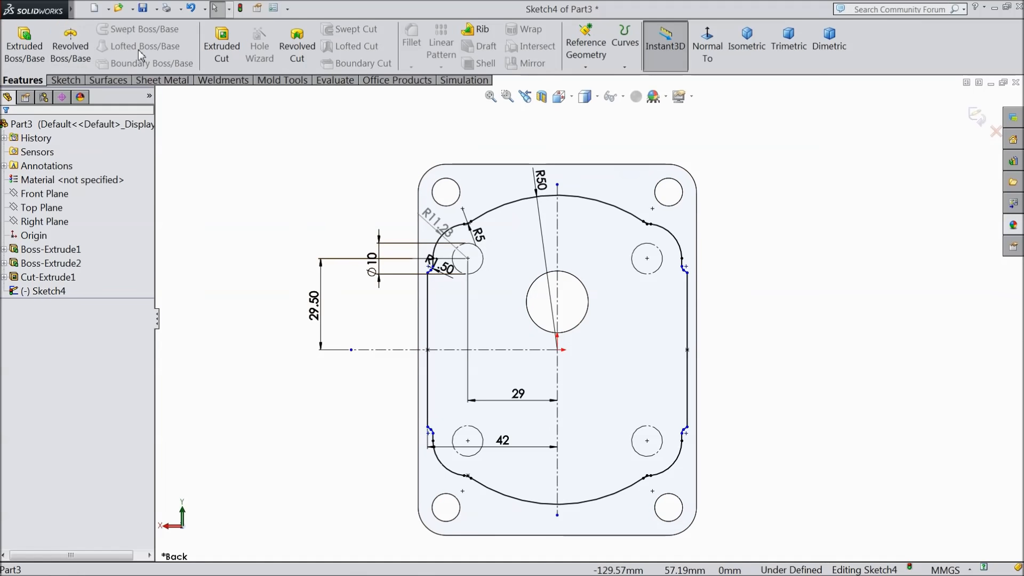
pyautogui.click(25, 46)
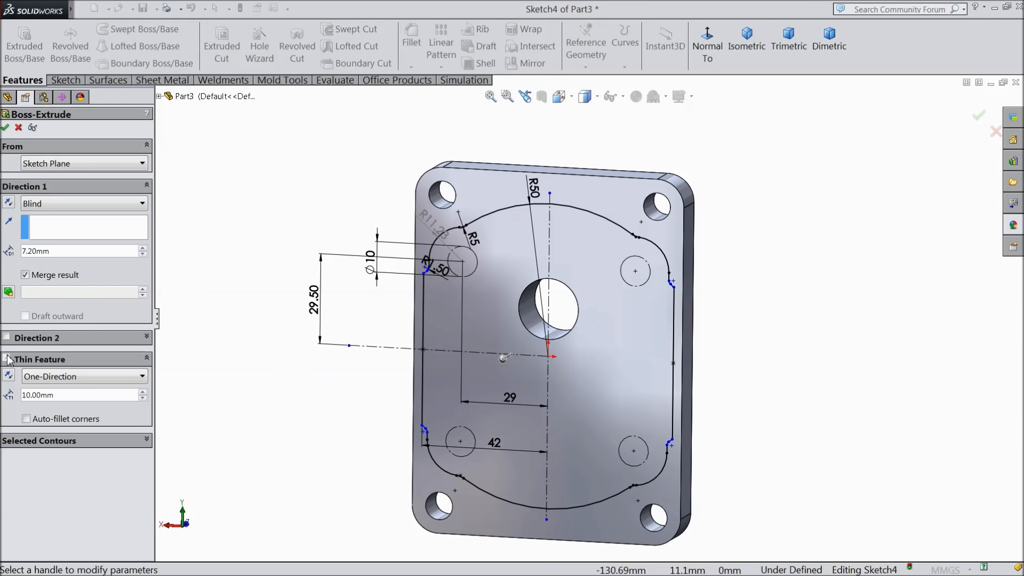
pyautogui.click(47, 441)
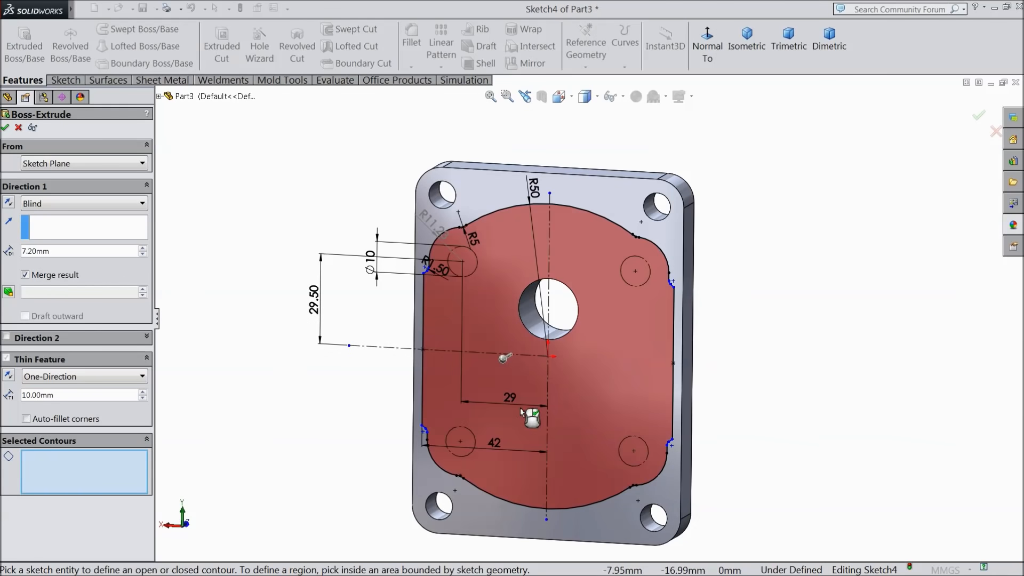
pyautogui.click(576, 406)
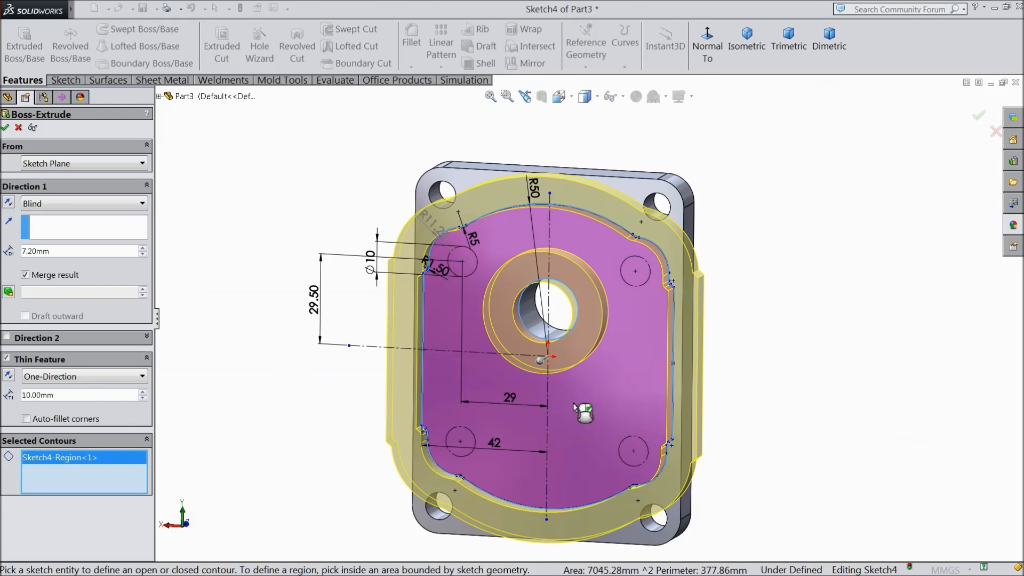
pyautogui.click(7, 359)
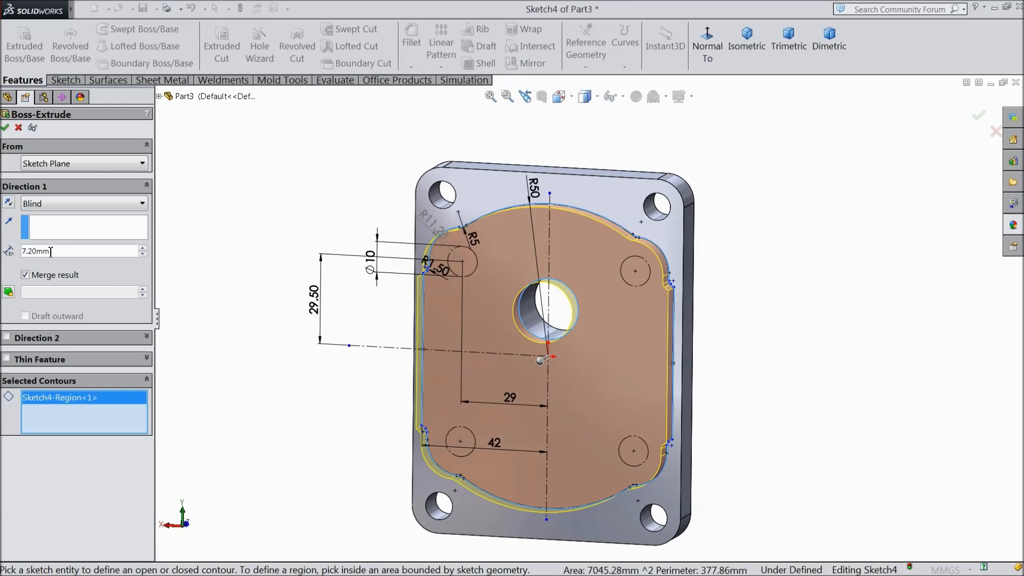
pyautogui.write('3')
pyautogui.press('Return')
pyautogui.moveTo(283, 233); pyautogui.dragTo(247, 245, button='middle')
pyautogui.click(4, 128)
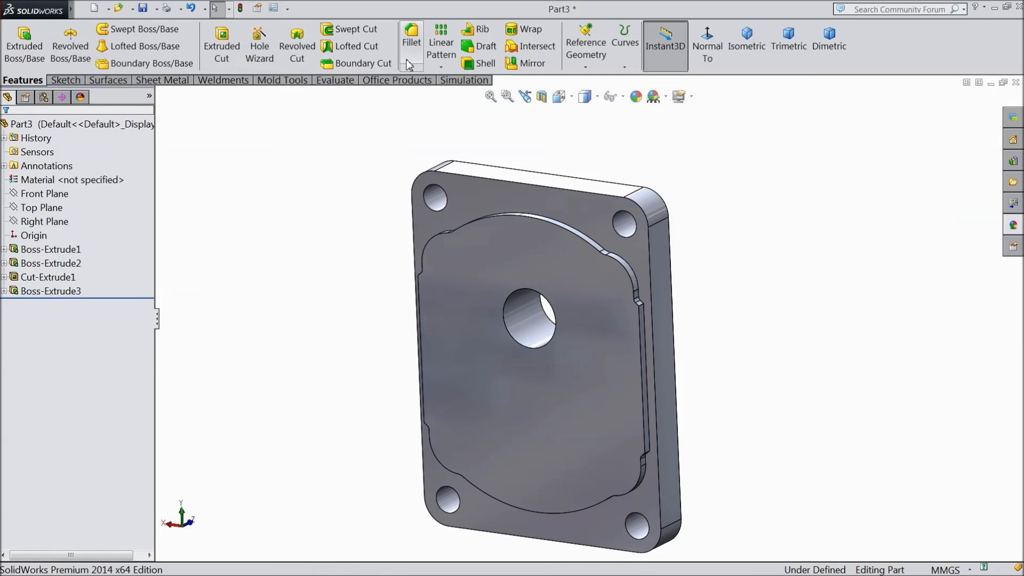
# Begin a 1 mm constant-size fillet with the upper curved edge and right straight edge around the base of the raised boss.
pyautogui.click(409, 49)
pyautogui.write('1')
pyautogui.scroll(-4, 626, 244)
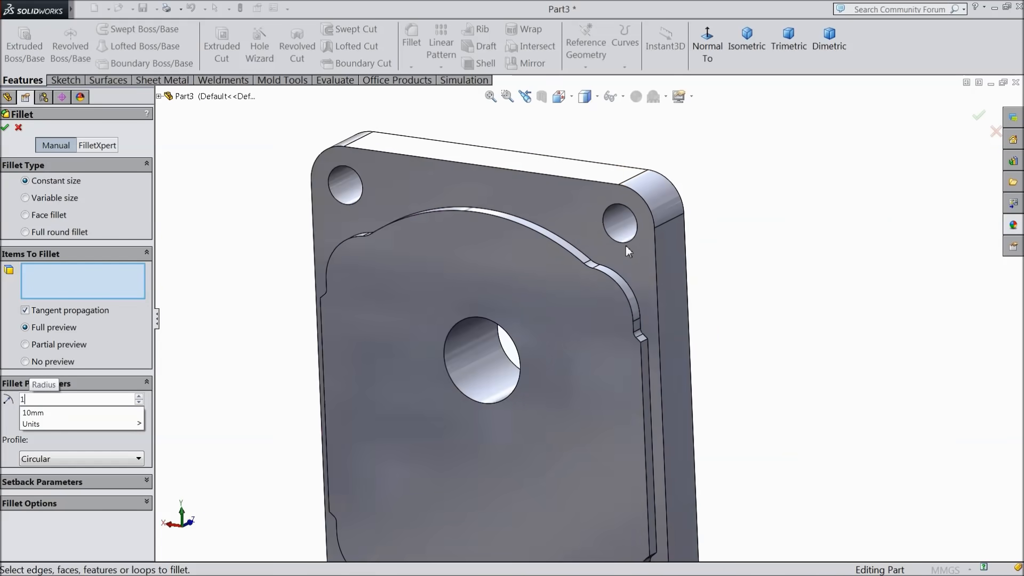
pyautogui.click(598, 305)
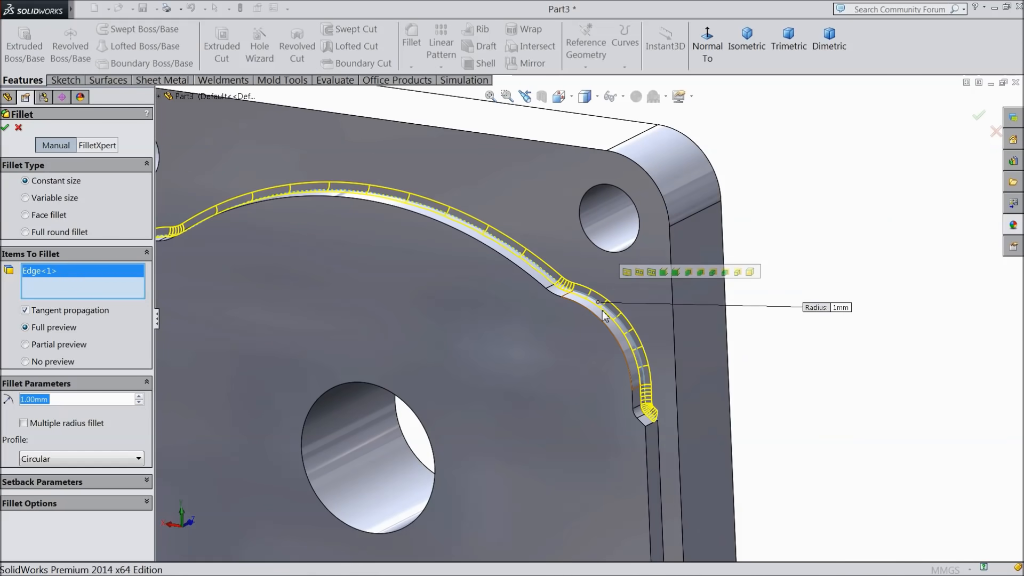
pyautogui.click(658, 453)
pyautogui.scroll(8, 665, 464)
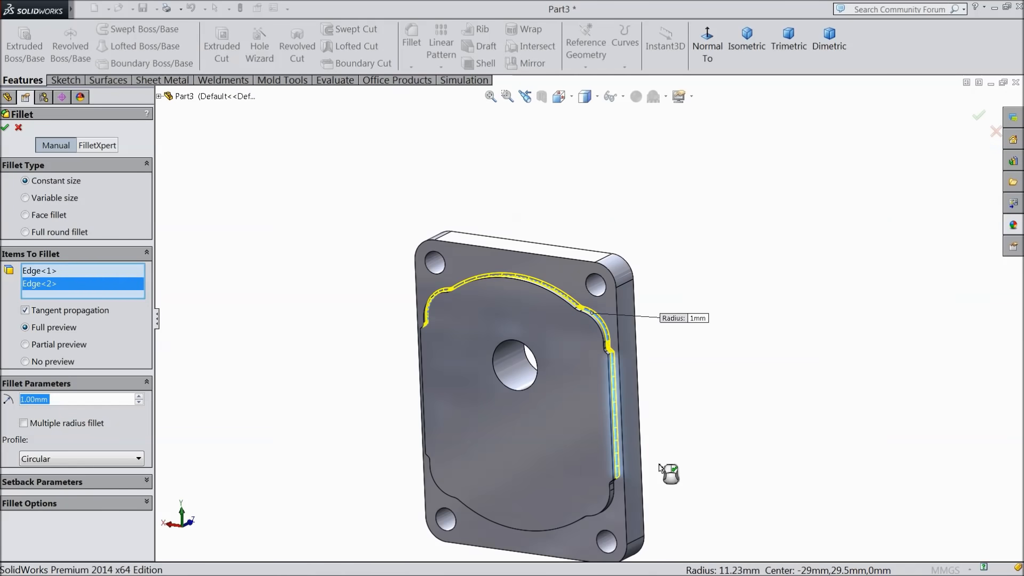
# Add the lower curved edge and remaining straight edge of the boss base to the fillet and complete it.
pyautogui.scroll(-5, 599, 501)
pyautogui.scroll(-5, 597, 385)
pyautogui.scroll(-4, 510, 317)
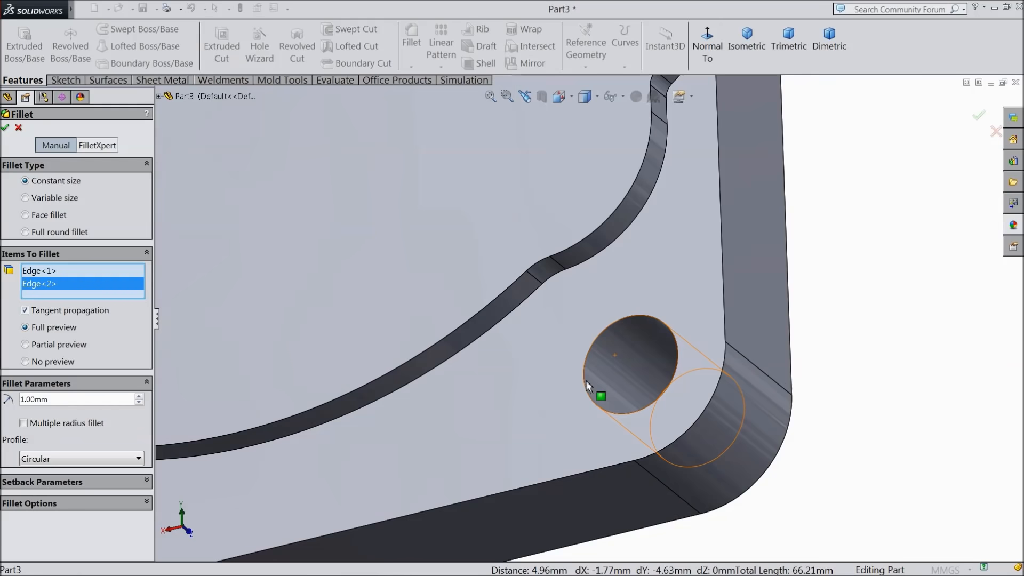
pyautogui.click(507, 314)
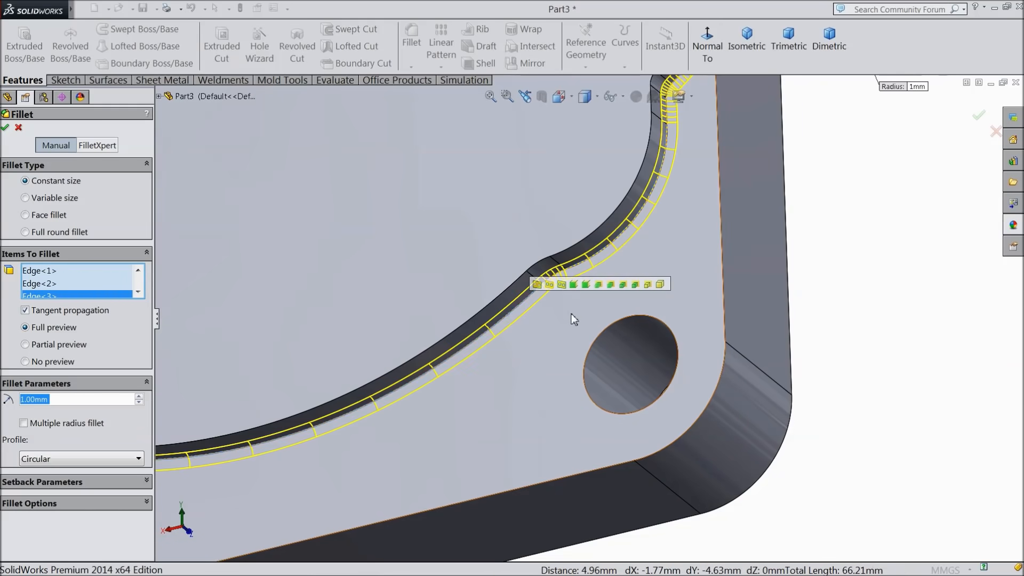
pyautogui.scroll(8, 530, 293)
pyautogui.moveTo(343, 255); pyautogui.dragTo(419, 284, button='middle')
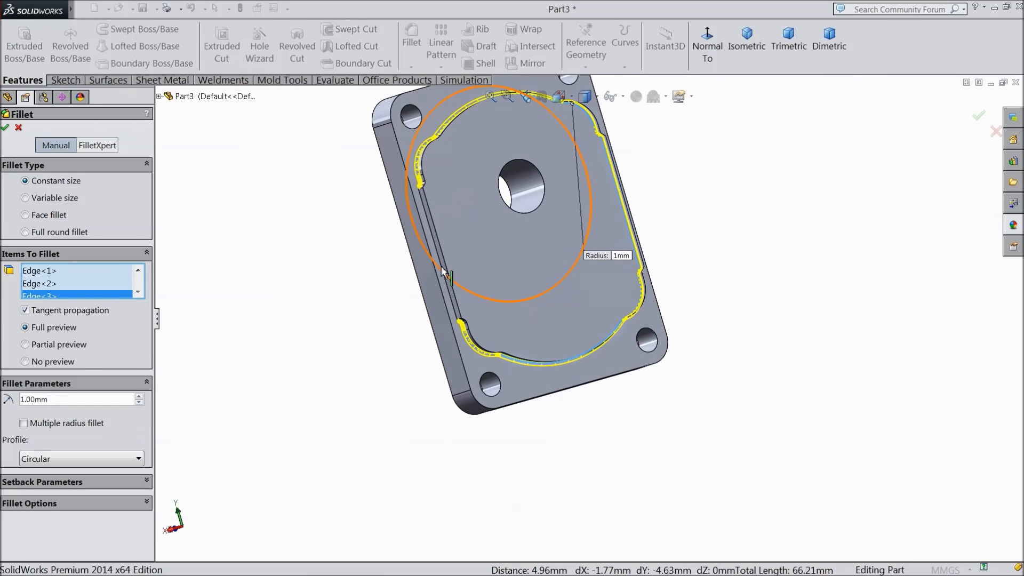
pyautogui.scroll(-5, 442, 267)
pyautogui.click(501, 278)
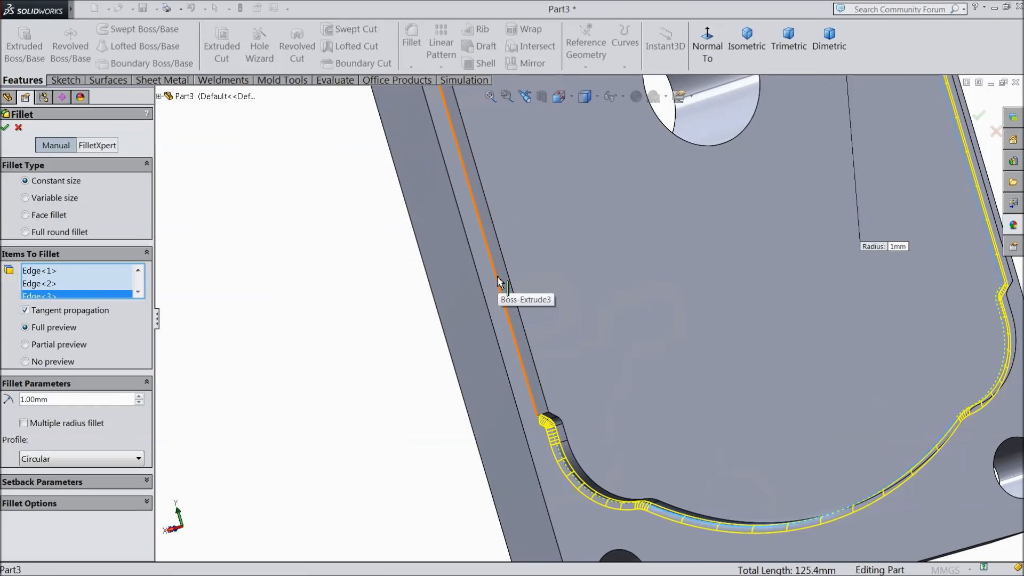
pyautogui.click(5, 128)
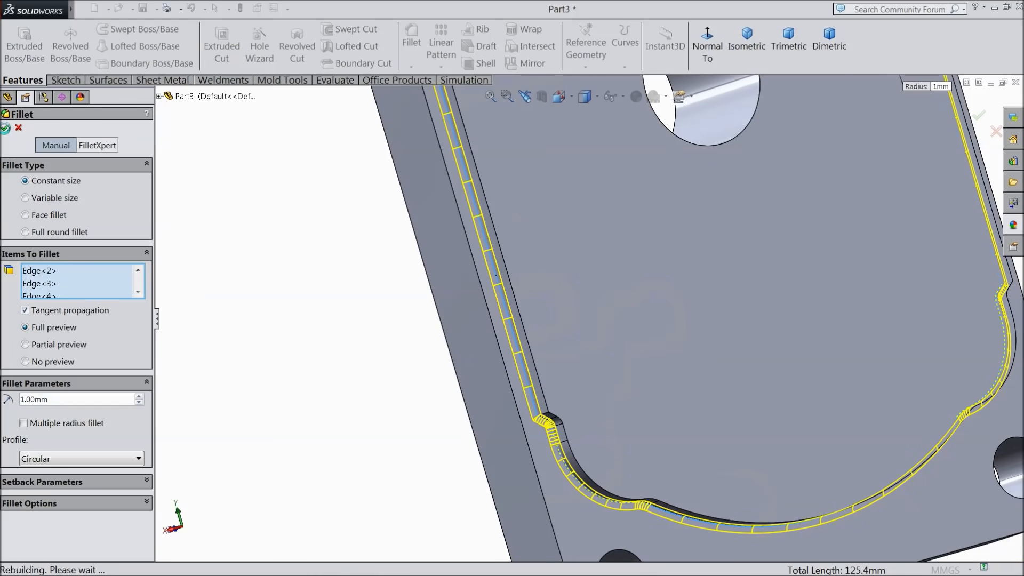
# Define an ISO M10 bottoming tapped hole with the Hole Wizard on the raised face, with a 17 mm blind depth.
pyautogui.press('f')
pyautogui.moveTo(297, 282); pyautogui.dragTo(393, 355, button='middle')
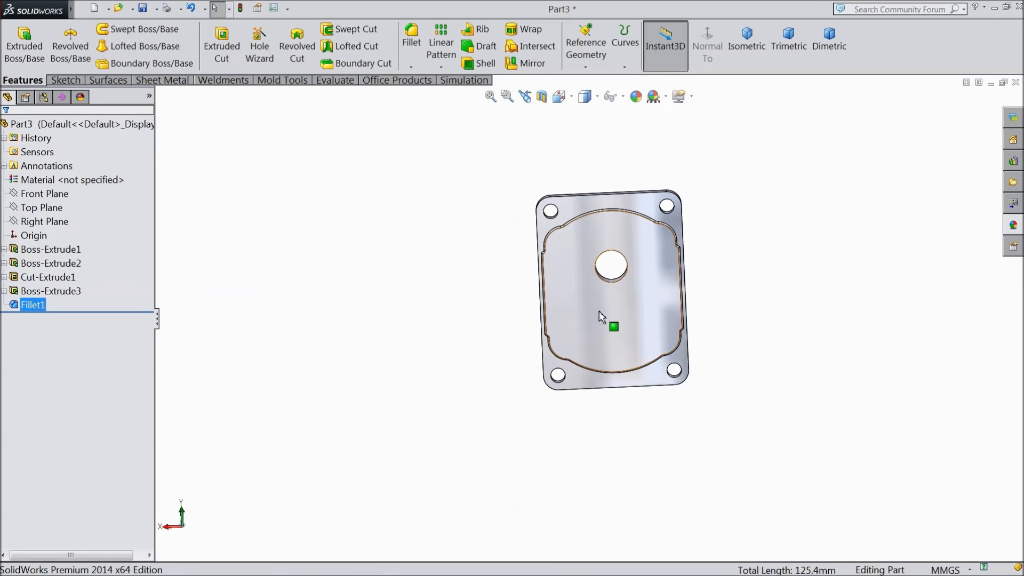
pyautogui.scroll(-2, 613, 328)
pyautogui.click(621, 334)
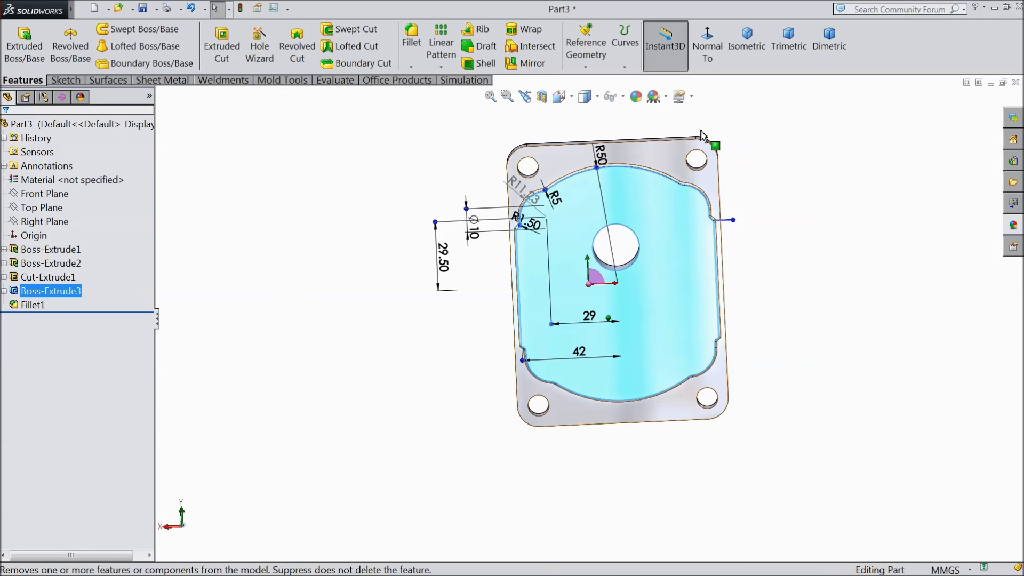
pyautogui.click(707, 47)
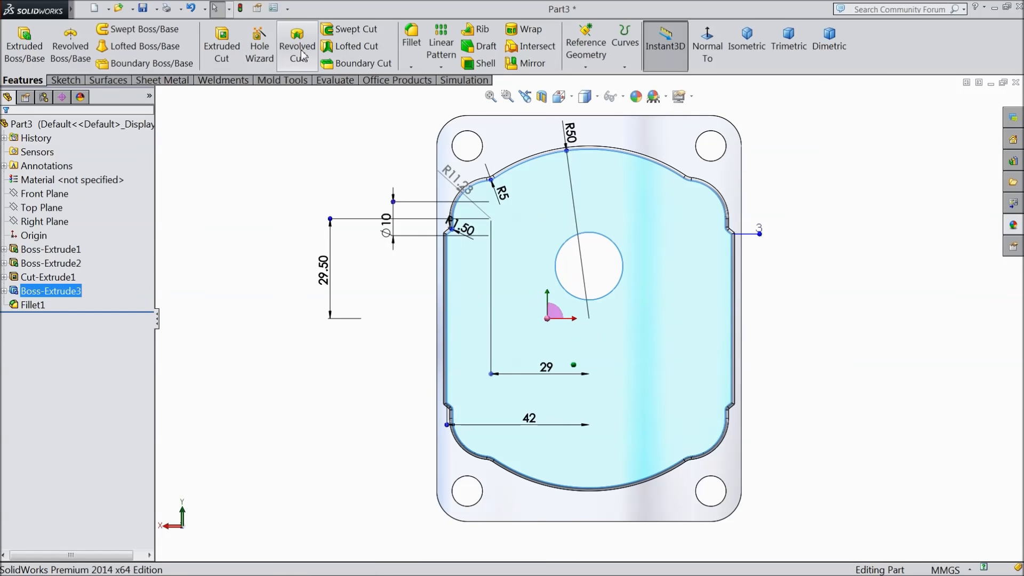
pyautogui.click(258, 53)
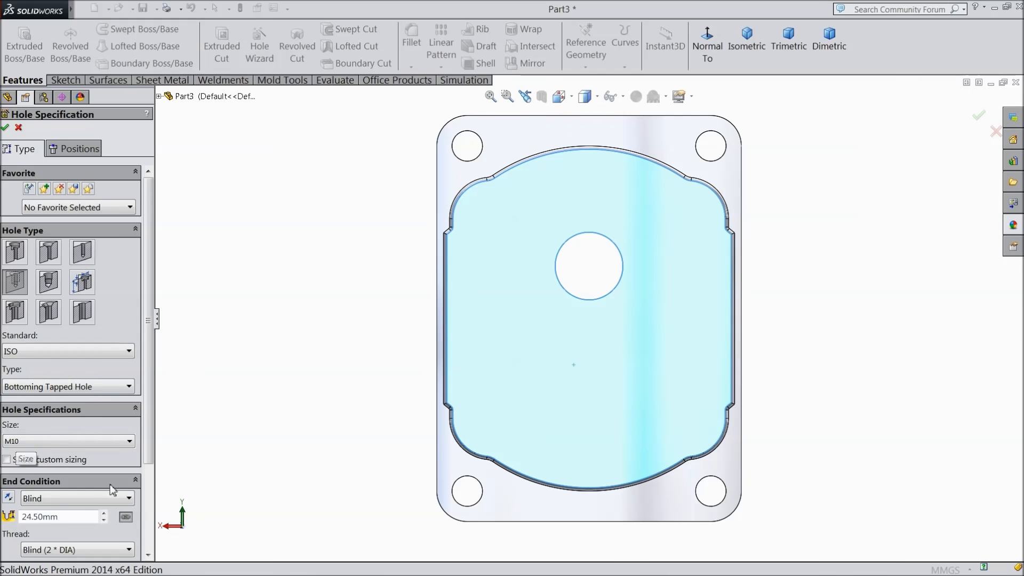
pyautogui.scroll(-3, 60, 485)
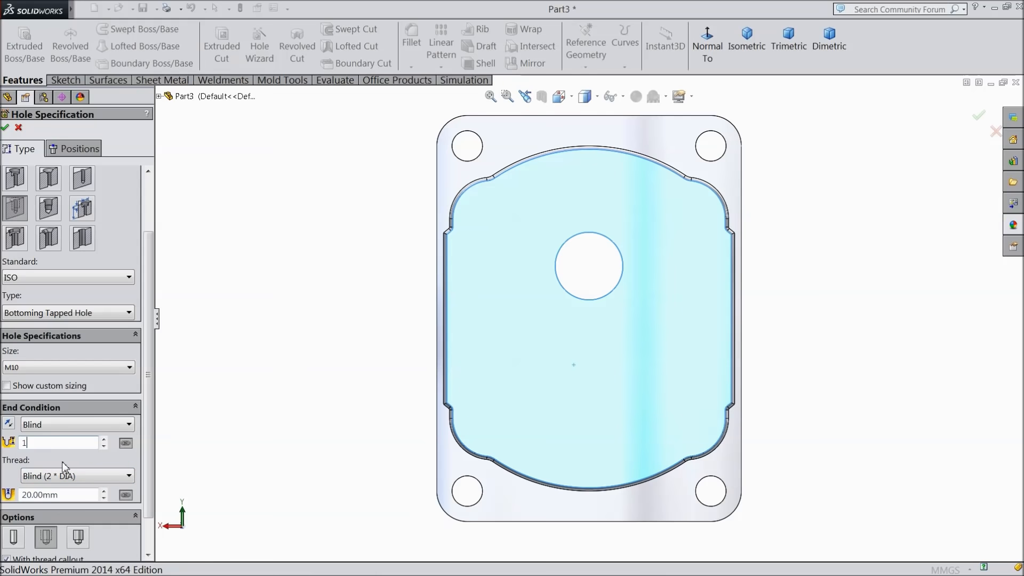
pyautogui.press('Return')
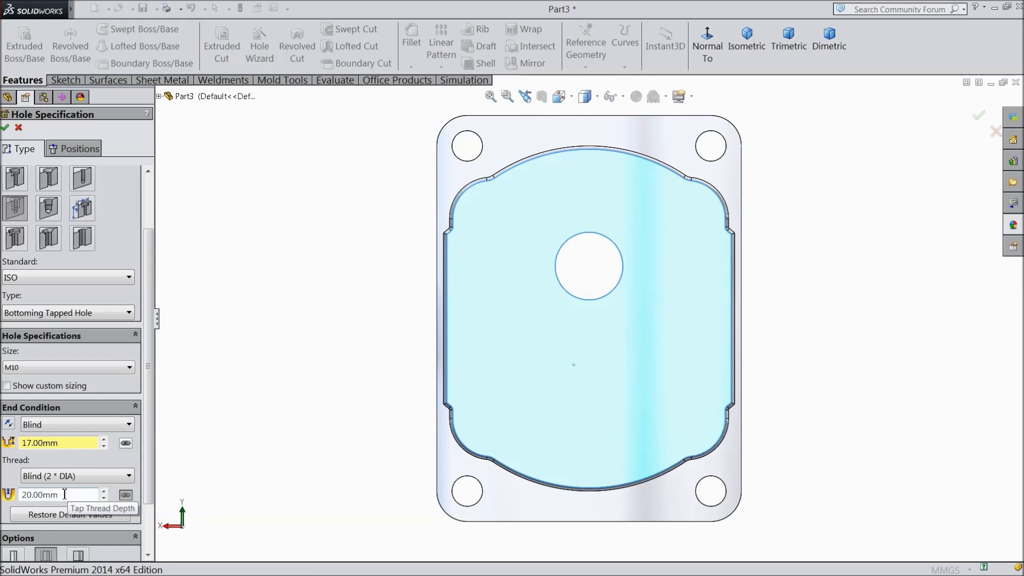
# Place four tapped-hole points on the raised face, one near each corner, with the upper pair about 55 mm apart.
pyautogui.click(77, 149)
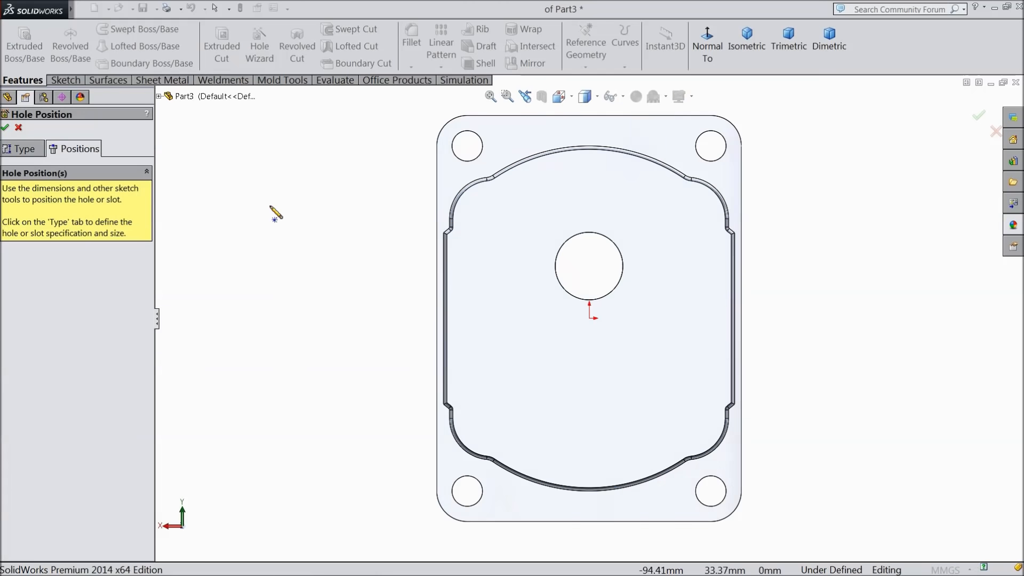
pyautogui.click(495, 219)
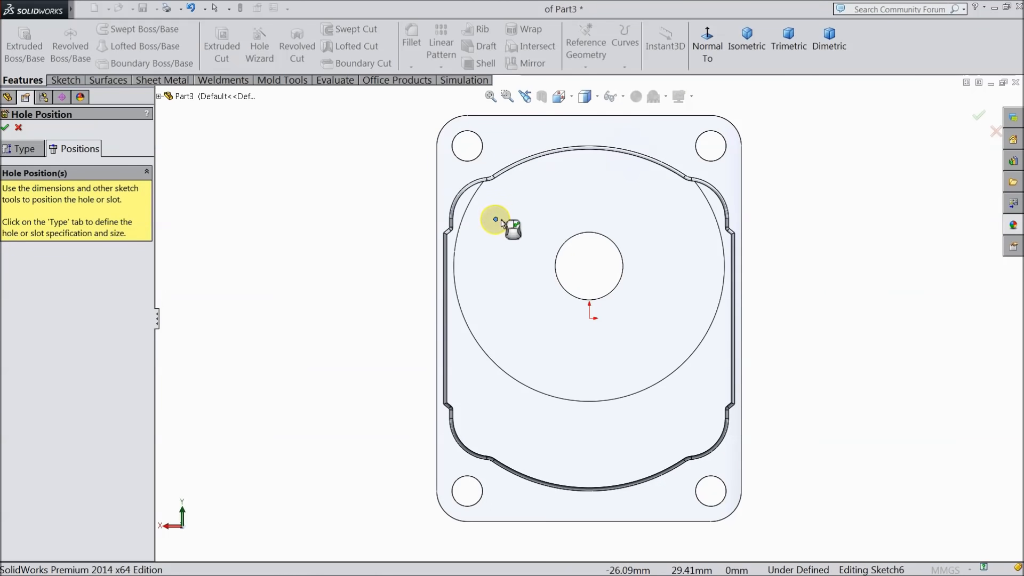
pyautogui.click(680, 223)
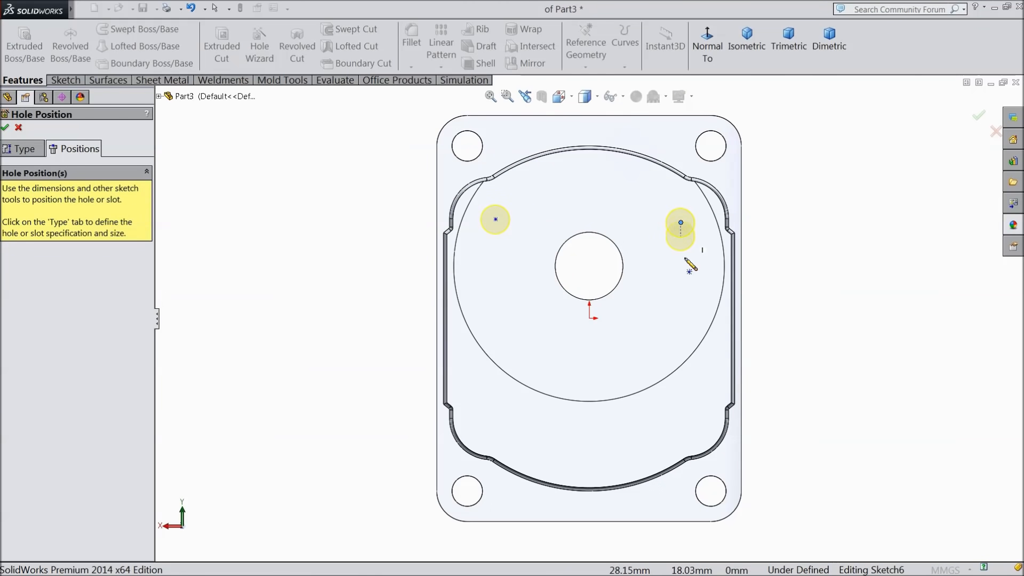
pyautogui.click(680, 430)
pyautogui.click(491, 424)
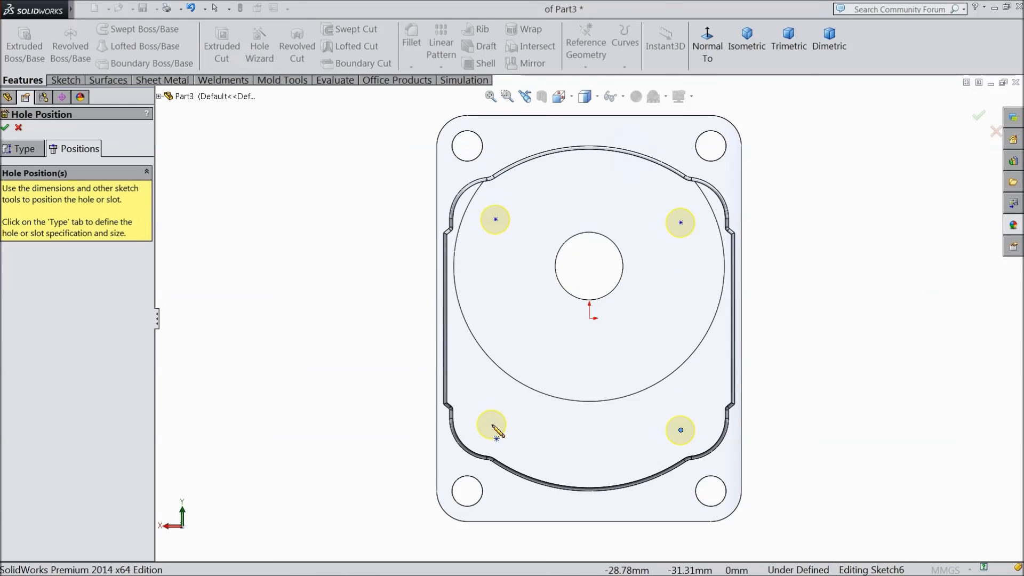
pyautogui.press('Escape')
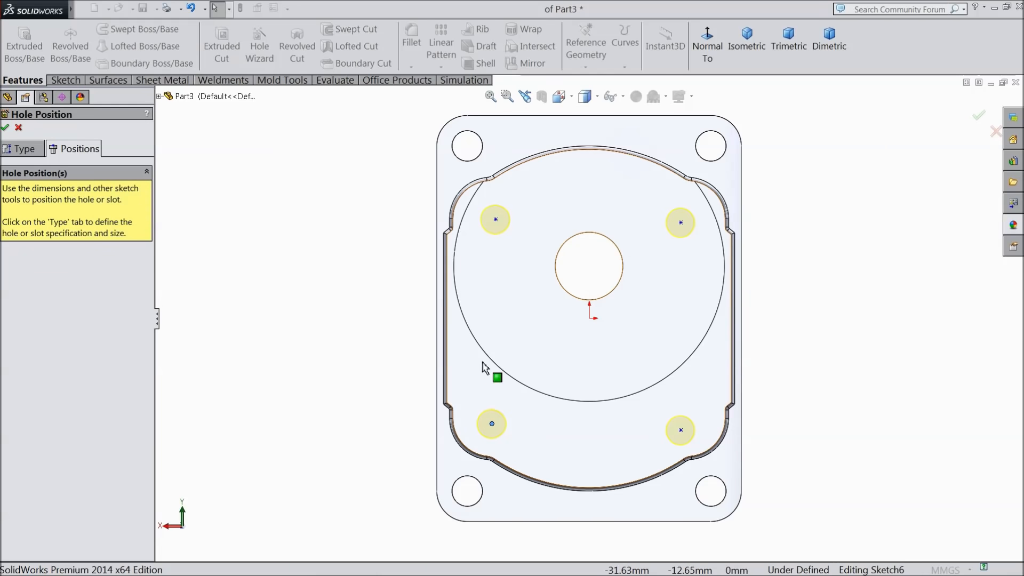
# Dimension the horizontal distance between the two upper hole points as 58 mm.
pyautogui.click(54, 81)
pyautogui.click(57, 44)
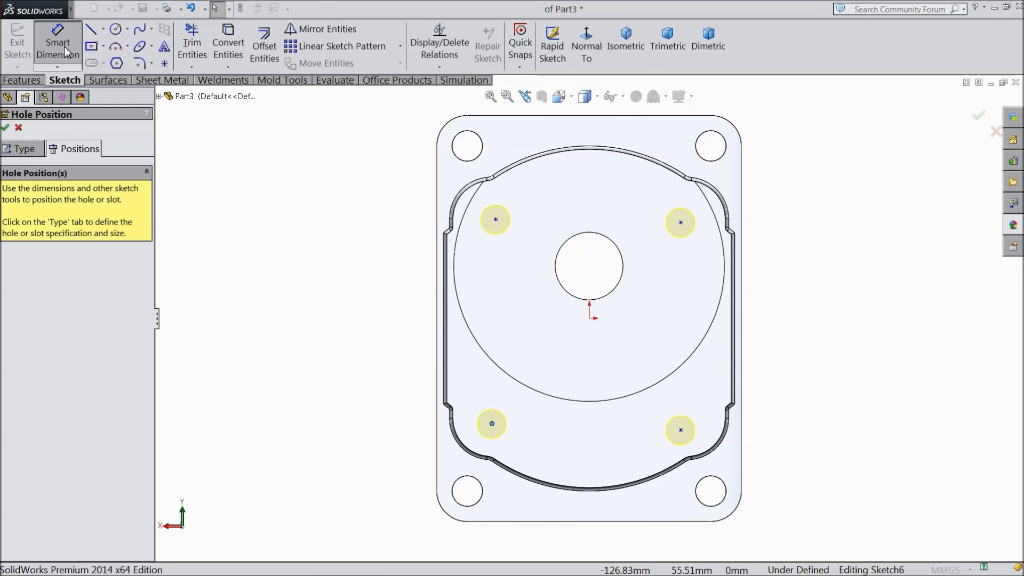
pyautogui.click(496, 220)
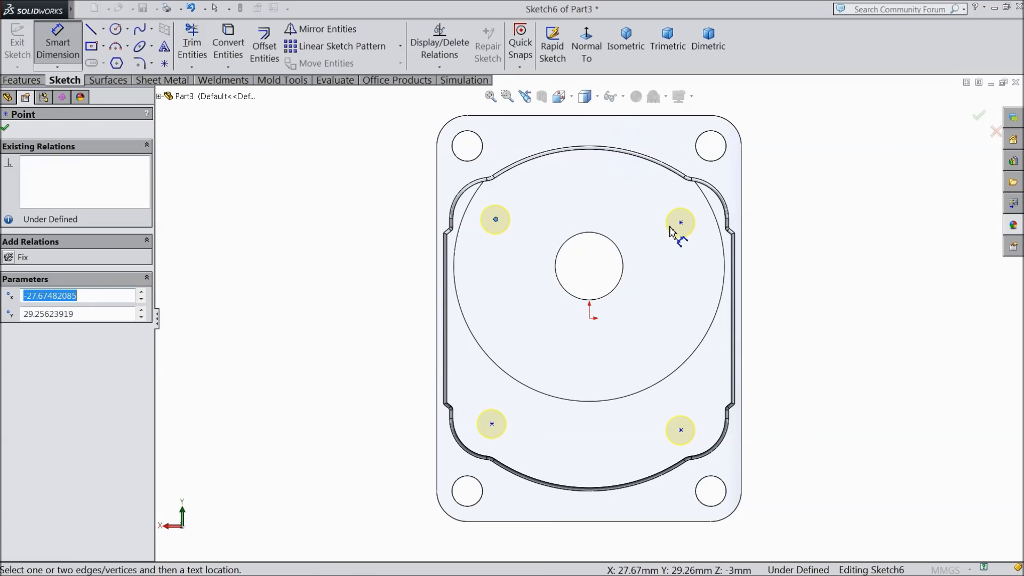
pyautogui.click(681, 225)
pyautogui.click(589, 184)
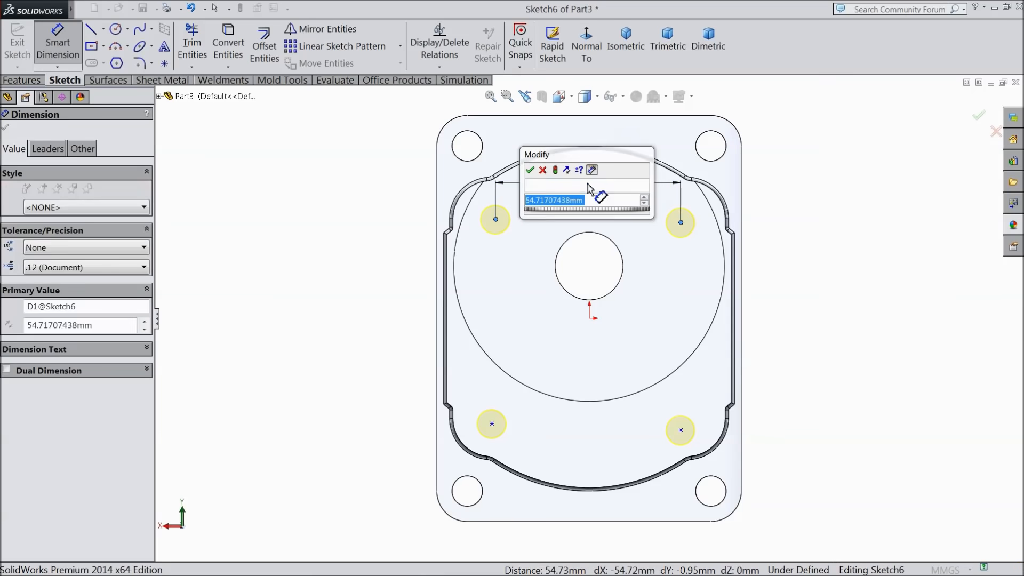
pyautogui.write('58')
pyautogui.click(529, 169)
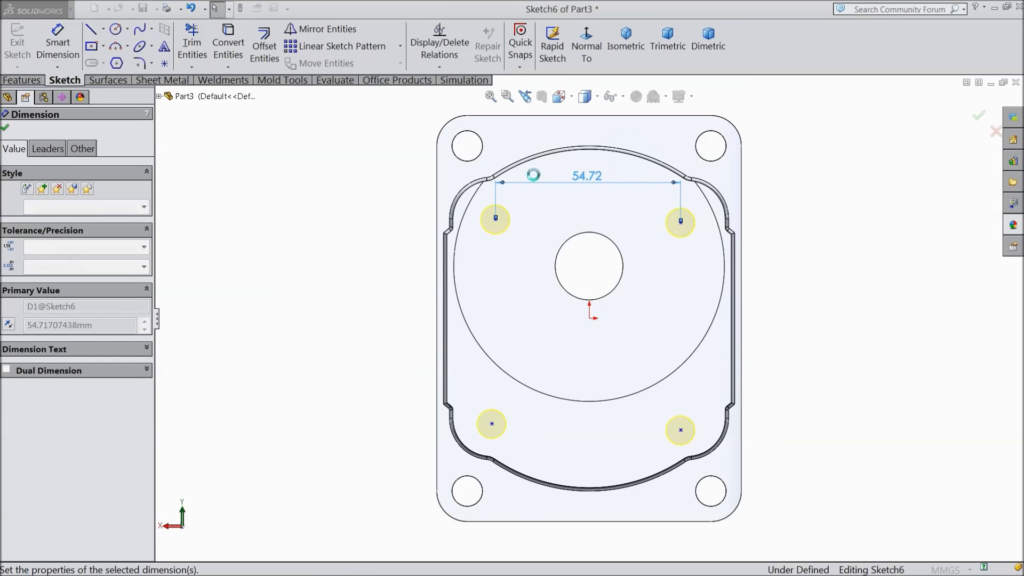
# Dimension the horizontal distance from the upper-left hole point to the origin as 58/2, giving 29 mm.
pyautogui.click(485, 219)
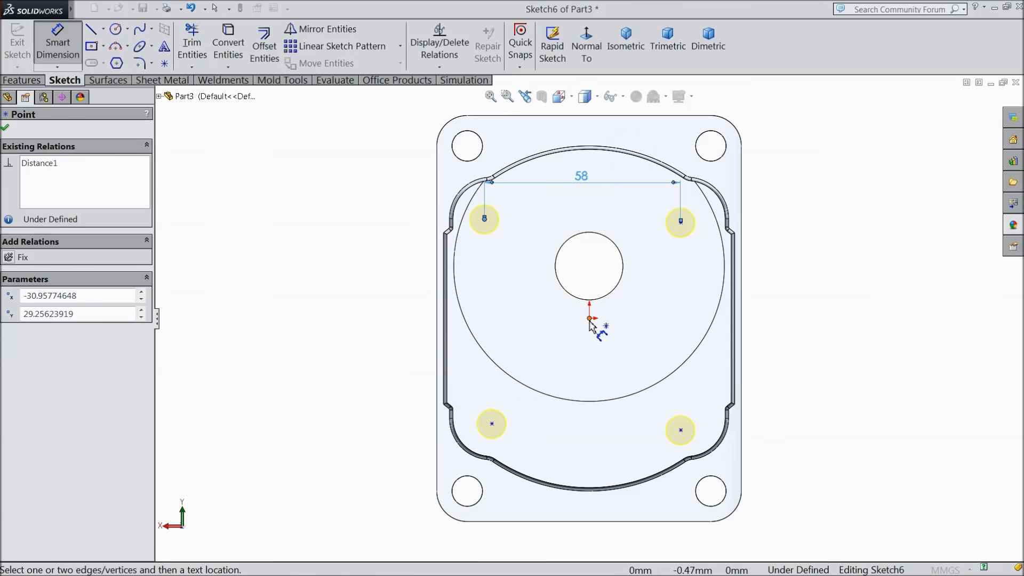
pyautogui.click(589, 318)
pyautogui.click(549, 220)
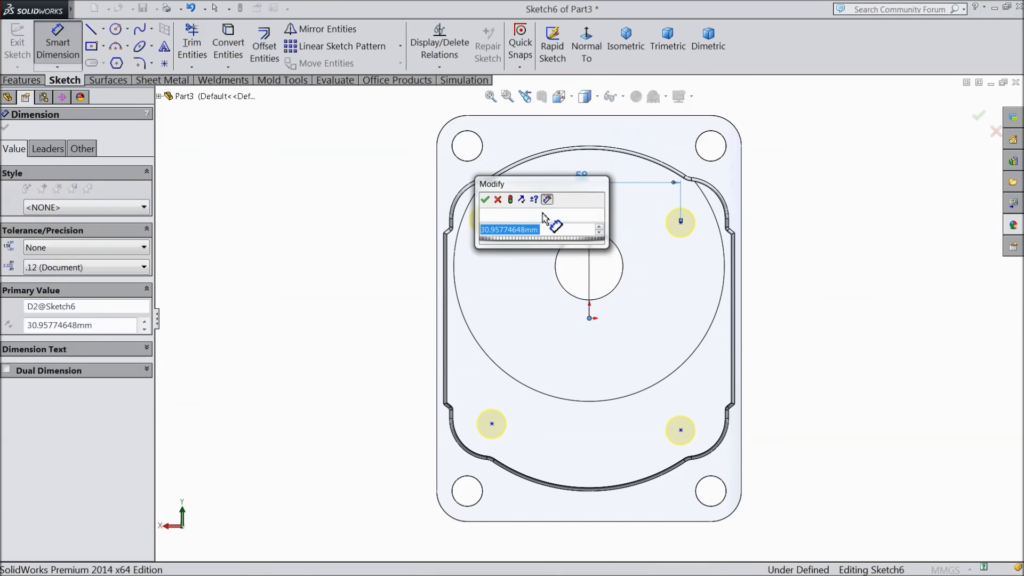
pyautogui.write('58/2')
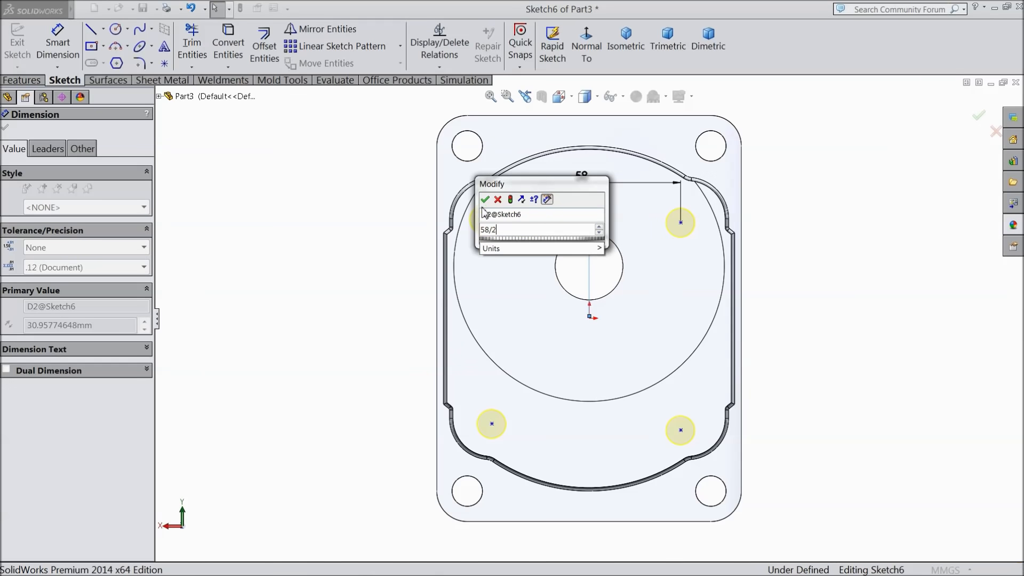
pyautogui.click(485, 199)
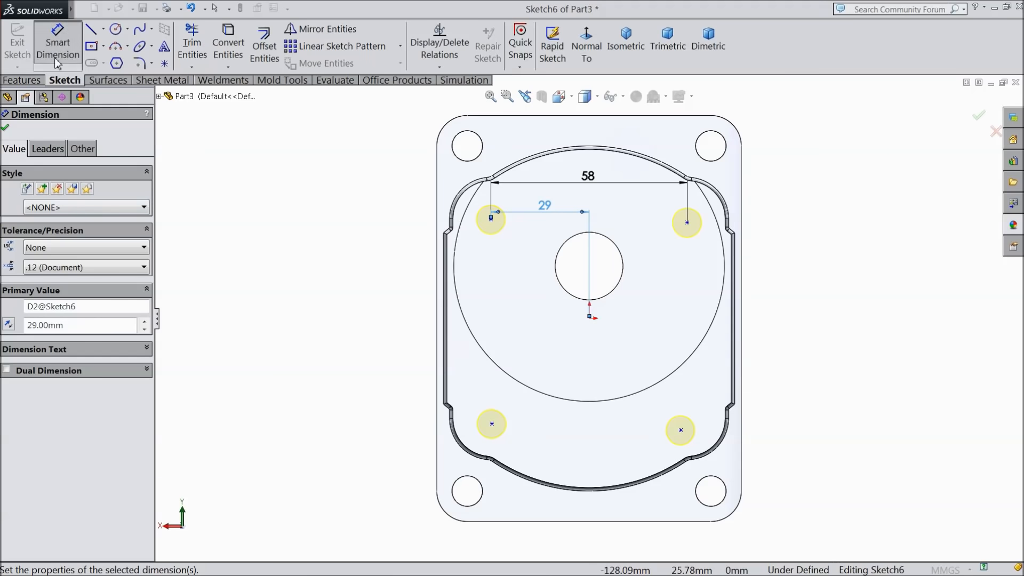
# Dimension the vertical distance between the upper-left and lower-left hole points as 59 mm.
pyautogui.click(491, 424)
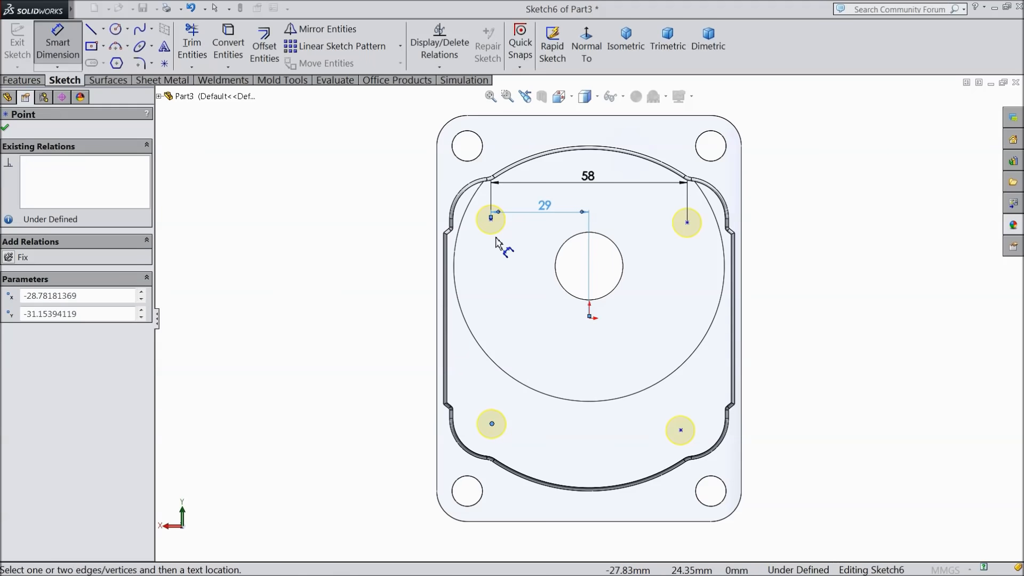
pyautogui.click(490, 219)
pyautogui.click(380, 316)
pyautogui.write('59')
pyautogui.click(320, 300)
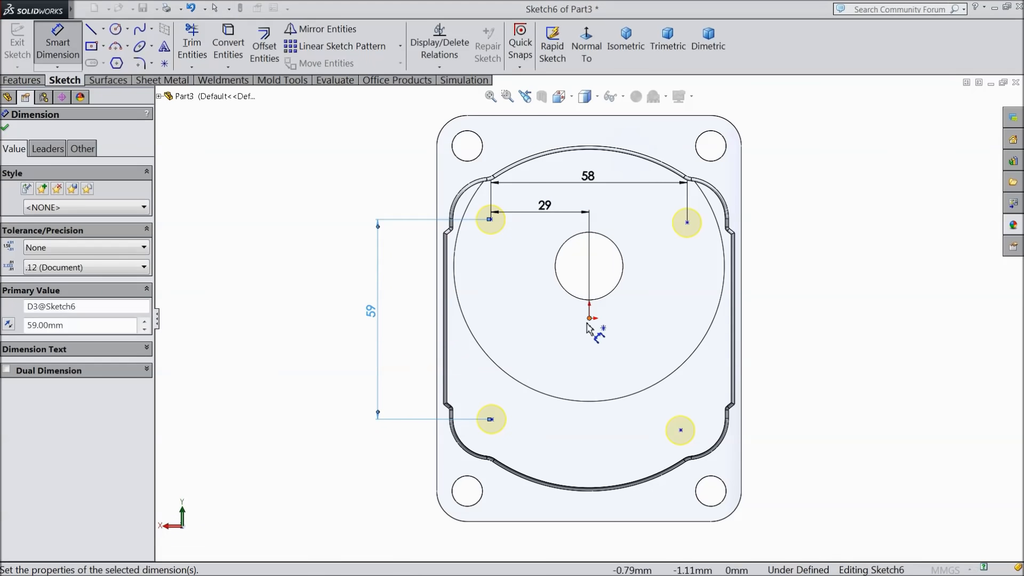
# Dimension the vertical distance from the lower-left hole point to the origin as 59/2, giving 29.5 mm.
pyautogui.click(490, 419)
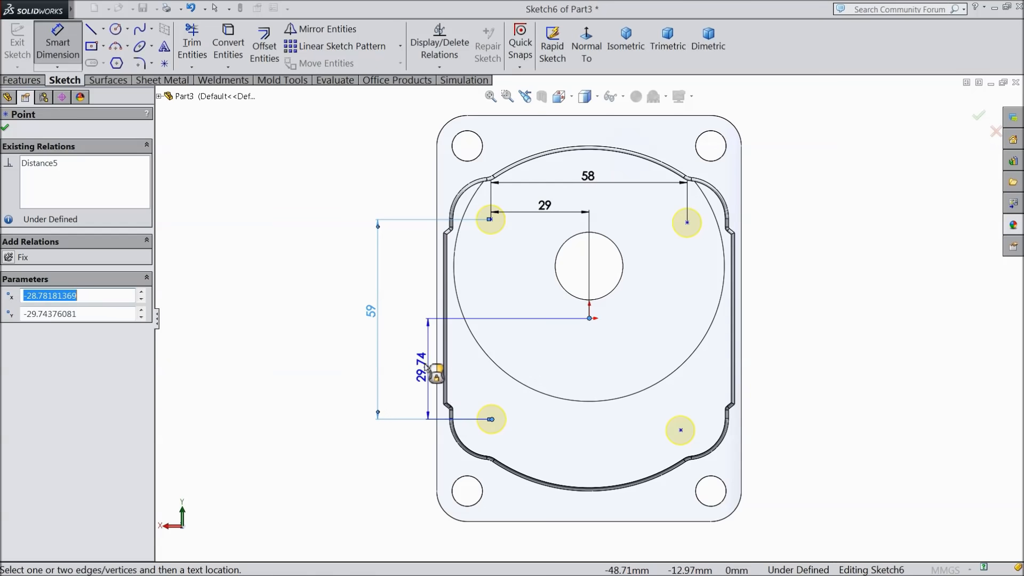
pyautogui.click(422, 364)
pyautogui.write('59/2')
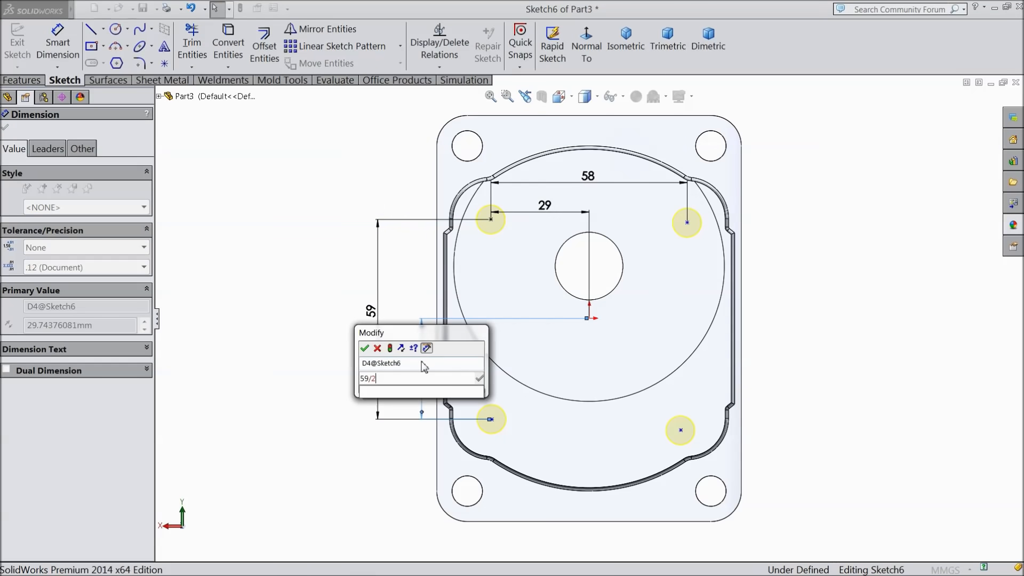
pyautogui.click(365, 348)
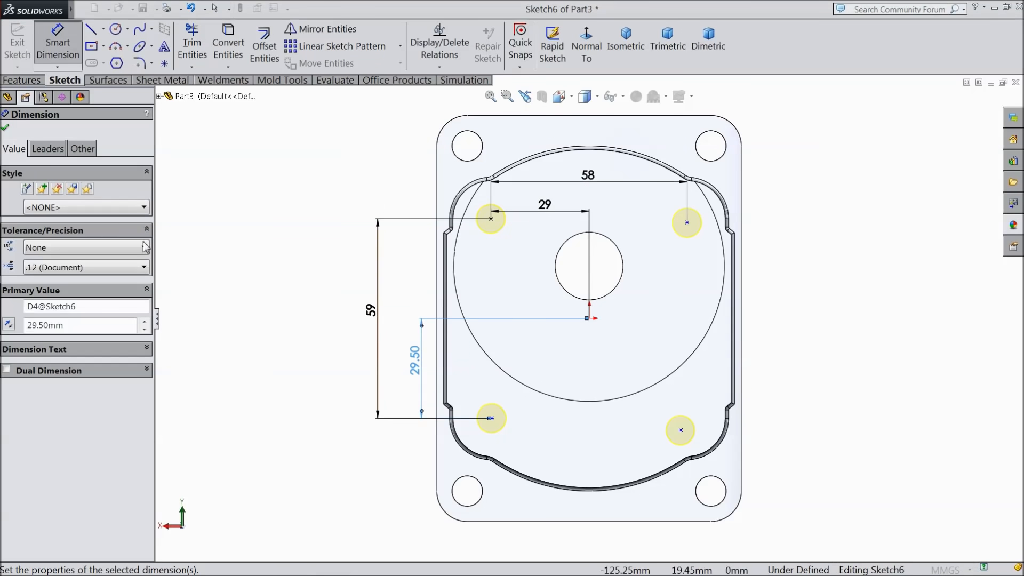
pyautogui.click(4, 129)
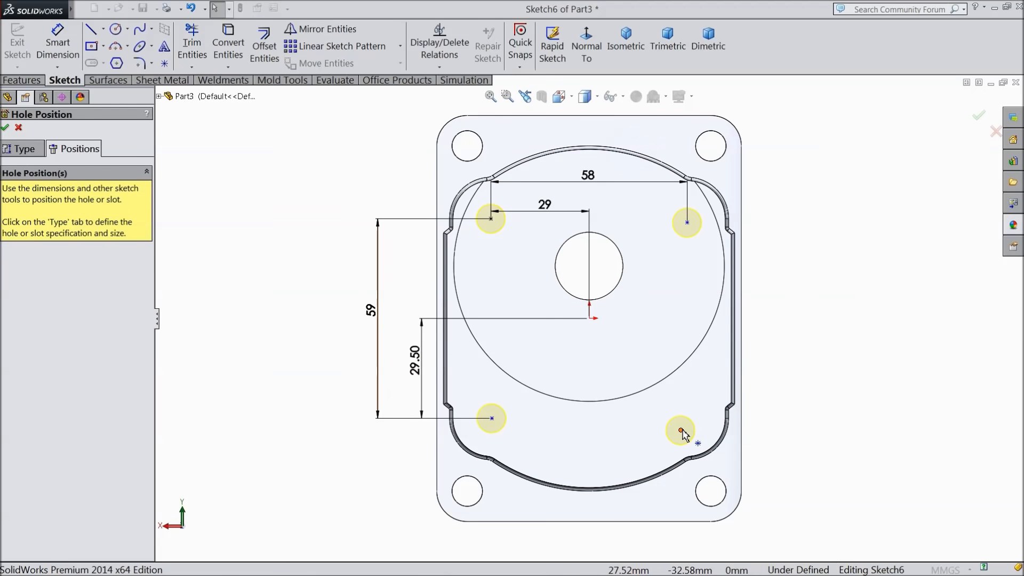
# Add a horizontal relation between the two lower hole points.
pyautogui.click(681, 430)
pyautogui.keyDown('ctrl'); pyautogui.click(492, 418); pyautogui.keyUp('ctrl')
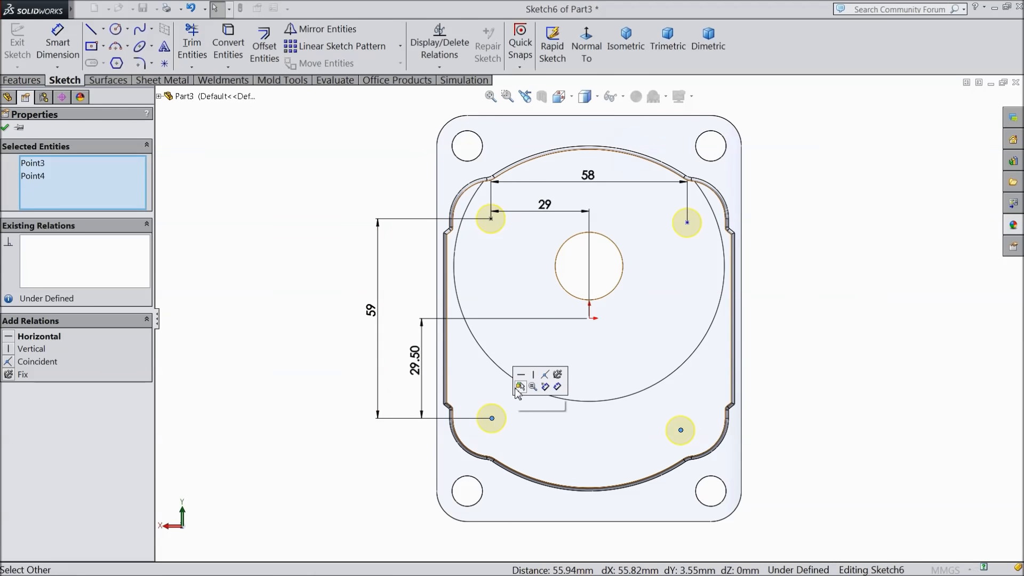
pyautogui.click(524, 395)
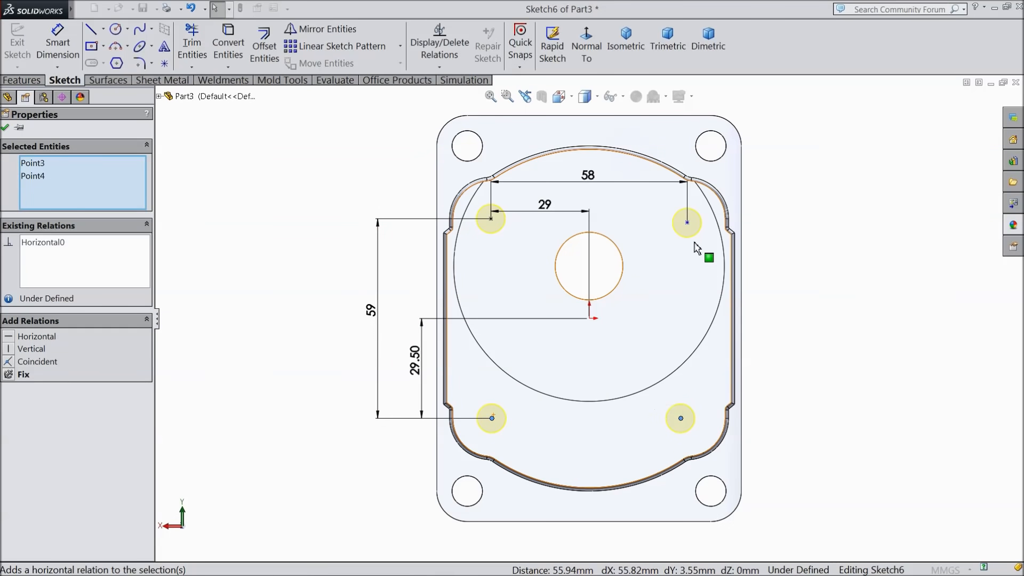
# Try a vertical relation on the upper-right point together with both lower hole points, and undo it.
pyautogui.keyDown('ctrl'); pyautogui.click(687, 222); pyautogui.keyUp('ctrl')
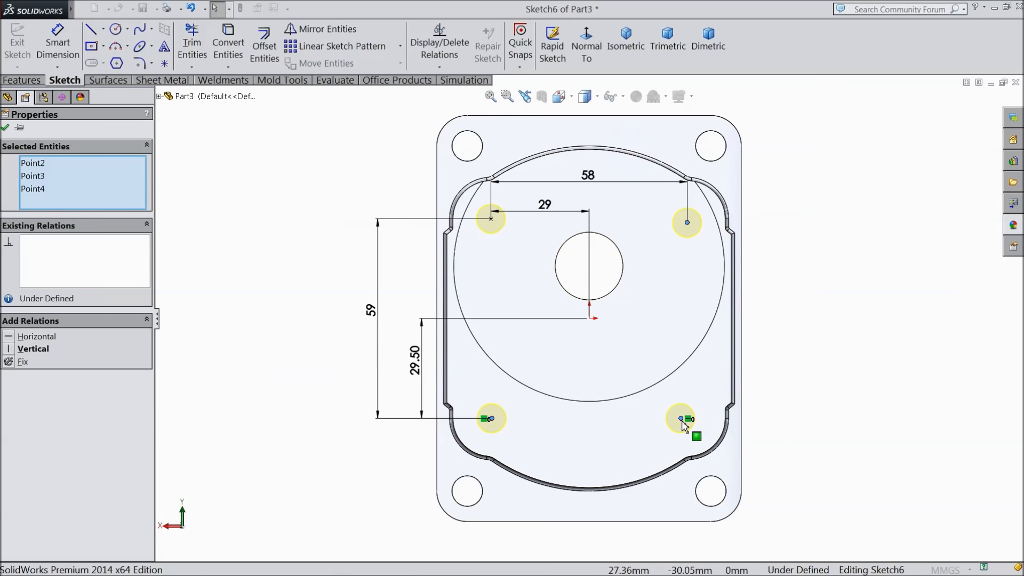
pyautogui.click(724, 377)
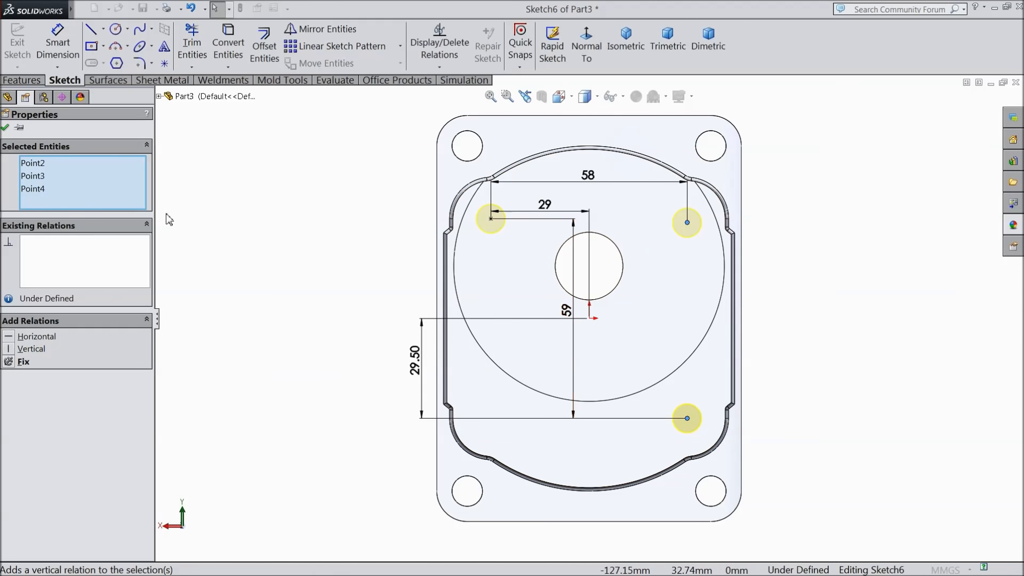
pyautogui.click(6, 128)
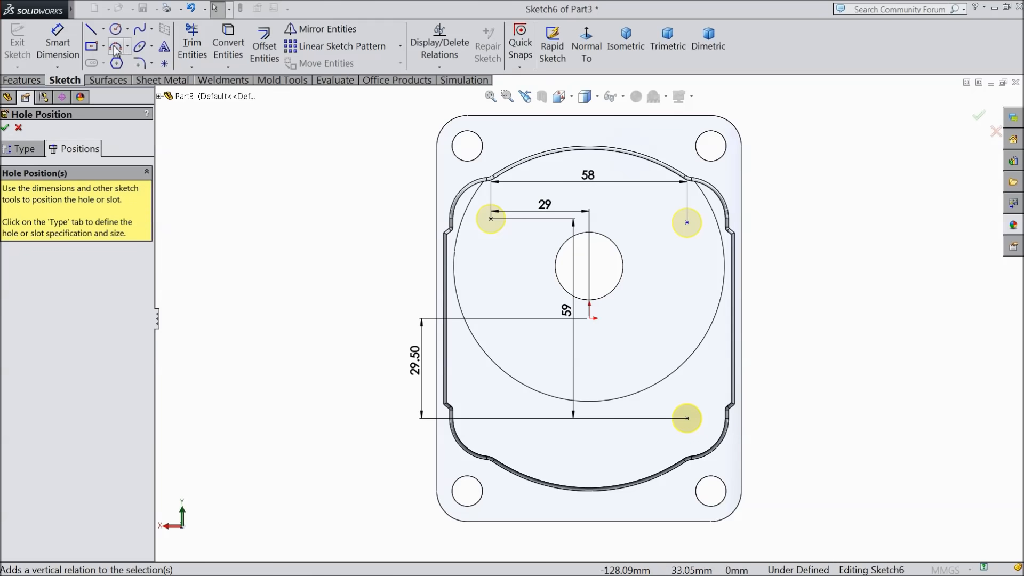
pyautogui.click(188, 10)
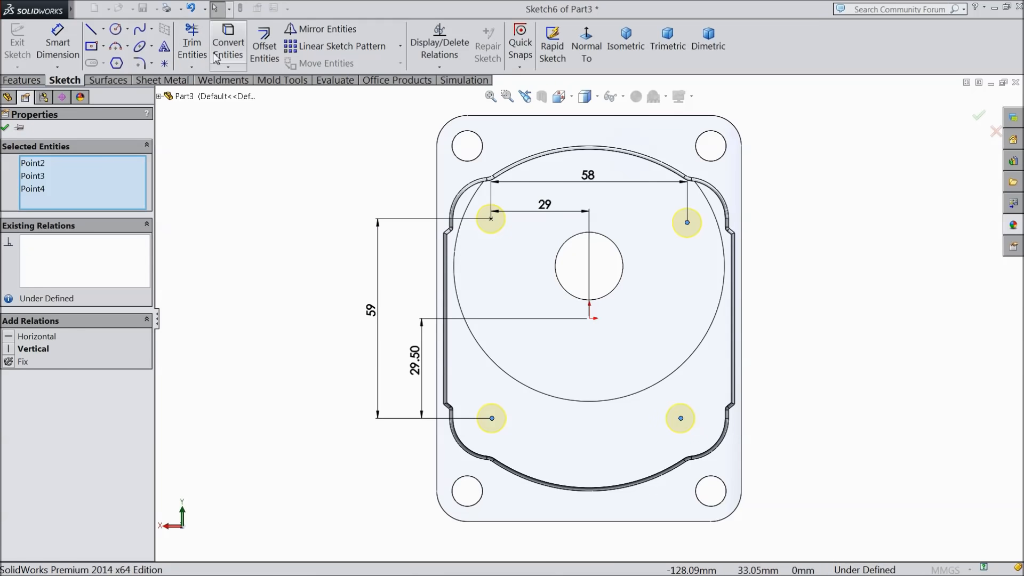
pyautogui.click(6, 127)
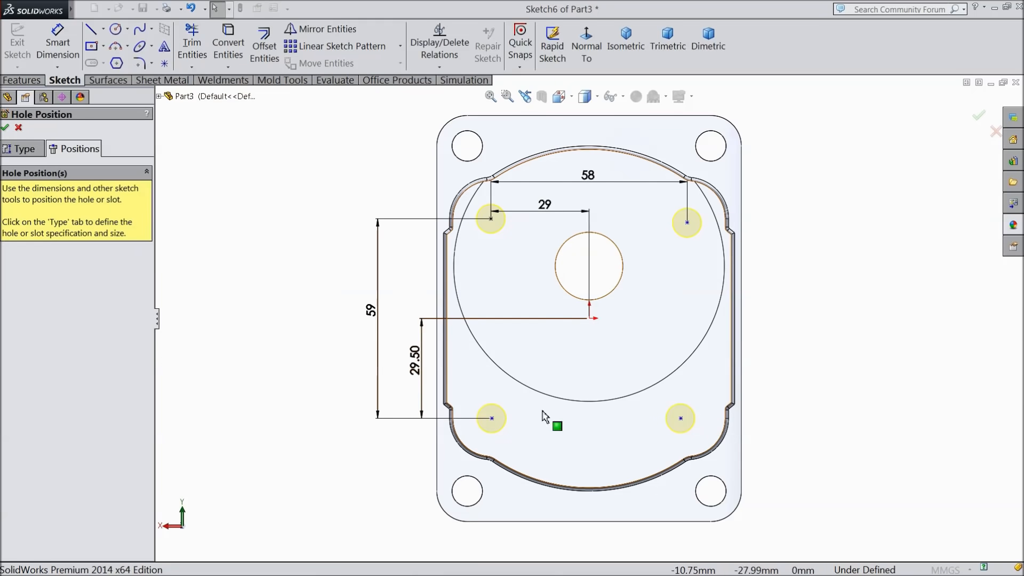
# Add a vertical relation between the upper-right and lower-right hole points and complete the M10 tapped holes.
pyautogui.click(680, 419)
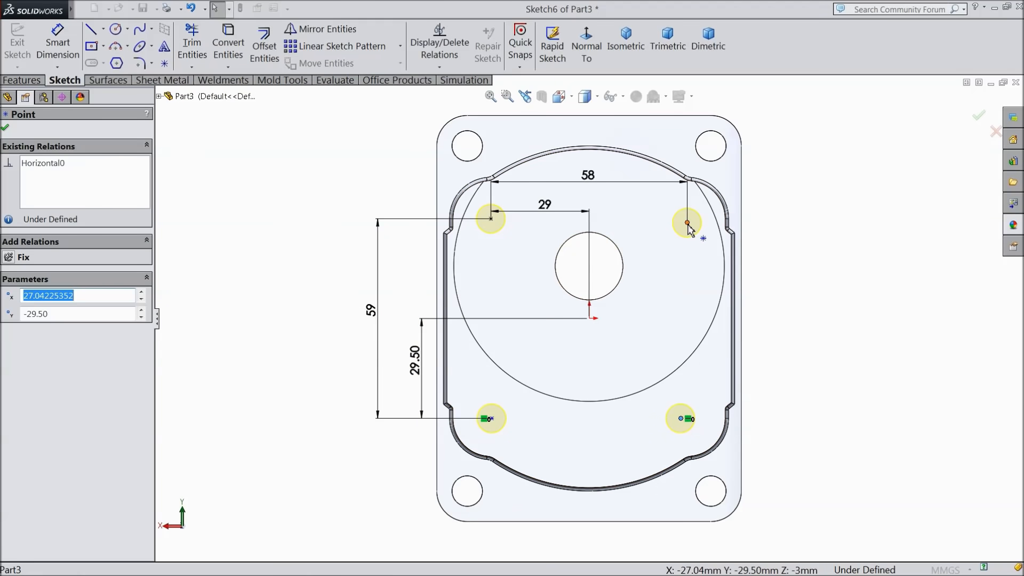
pyautogui.keyDown('ctrl'); pyautogui.click(687, 222); pyautogui.keyUp('ctrl')
pyautogui.click(729, 179)
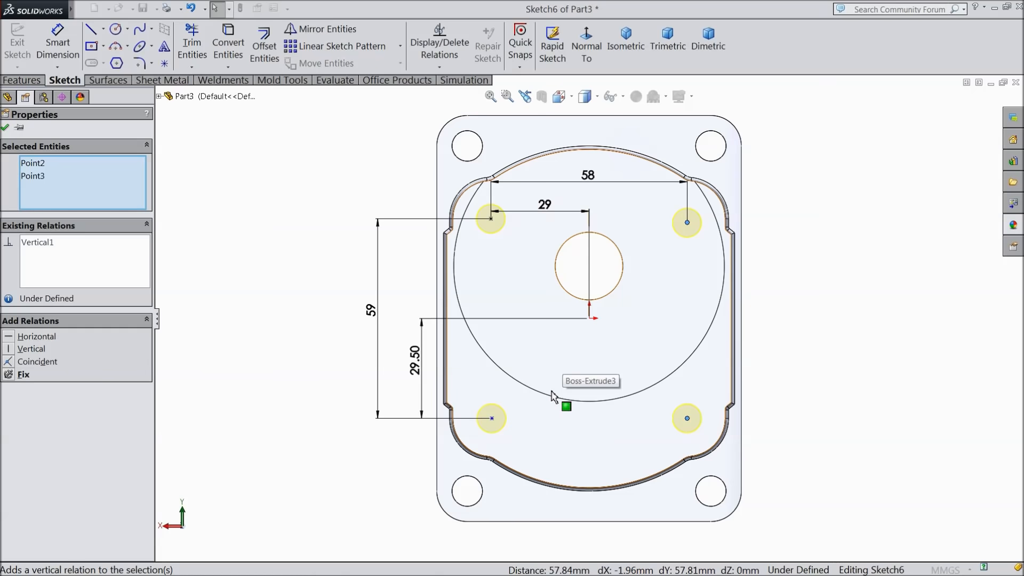
pyautogui.click(4, 129)
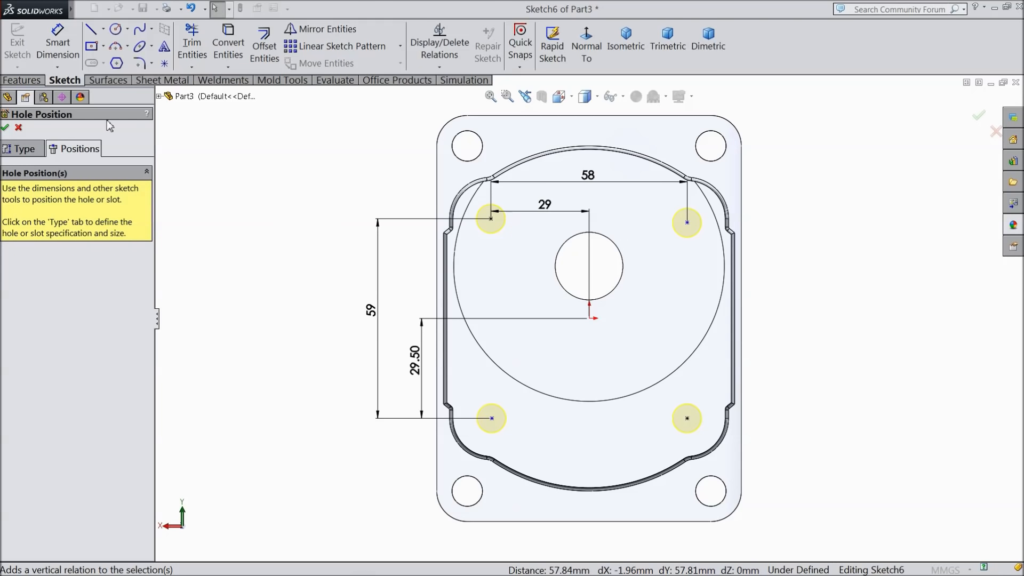
pyautogui.click(5, 128)
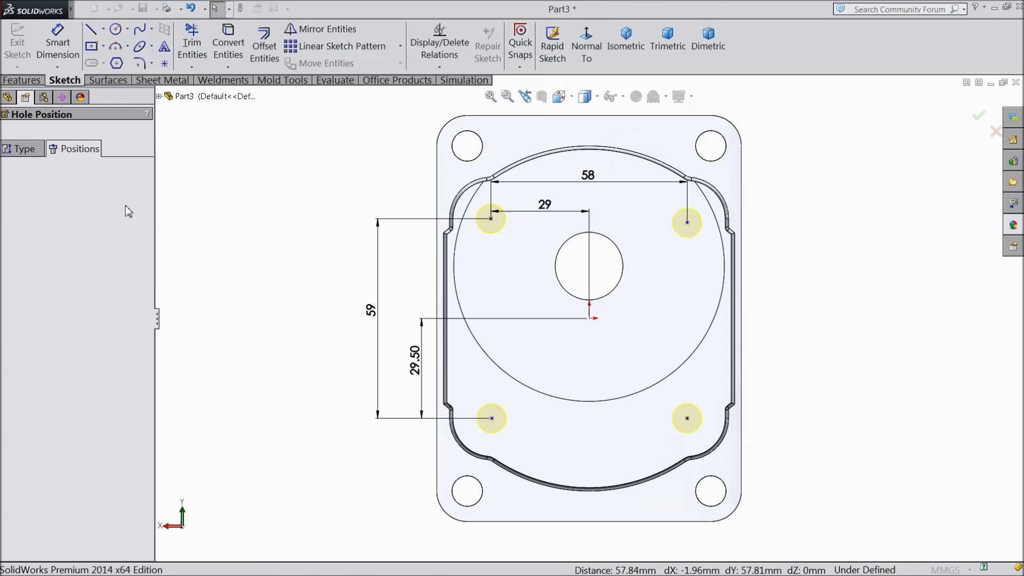
pyautogui.moveTo(315, 297); pyautogui.dragTo(368, 248, button='middle')
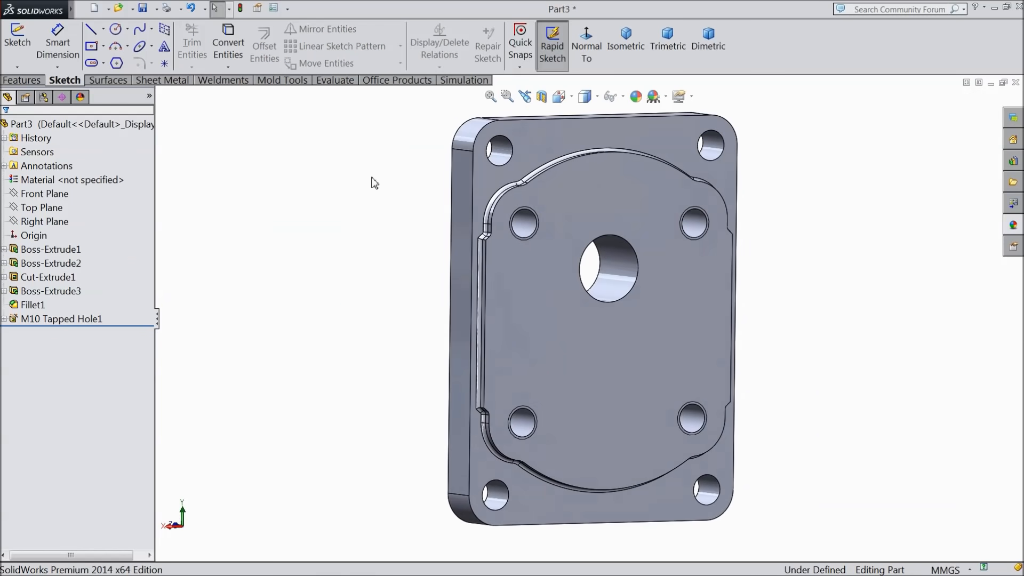
# Enable shaded cosmetic threads in the document's Detailing properties and inspect the tapped holes on the raised face.
pyautogui.click(545, 127)
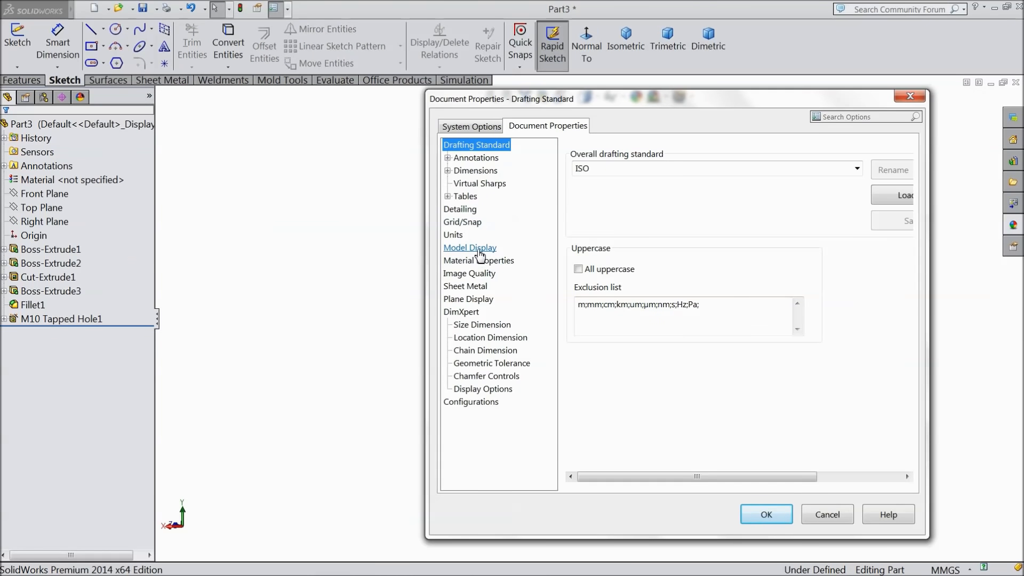
pyautogui.click(459, 209)
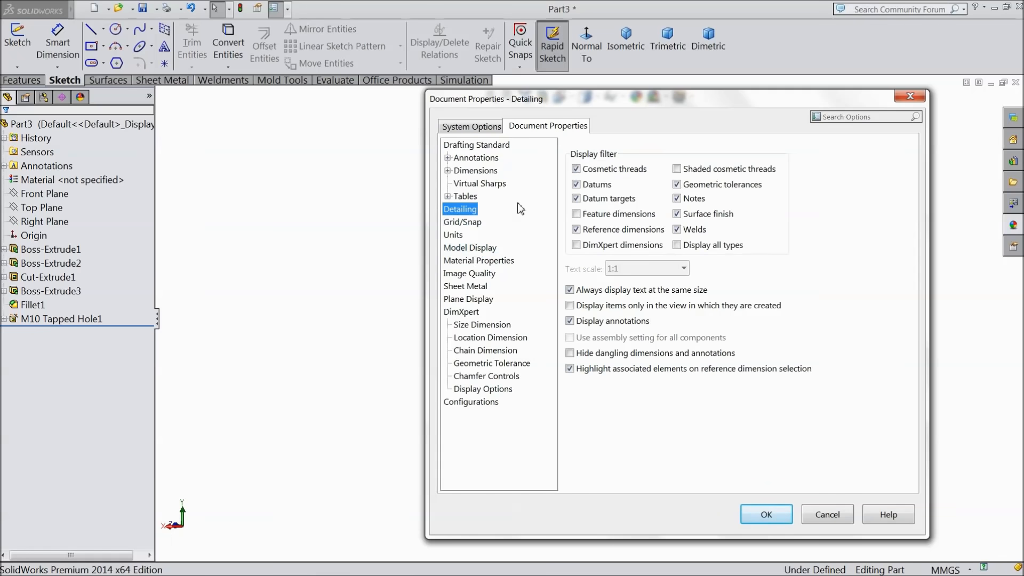
pyautogui.click(768, 512)
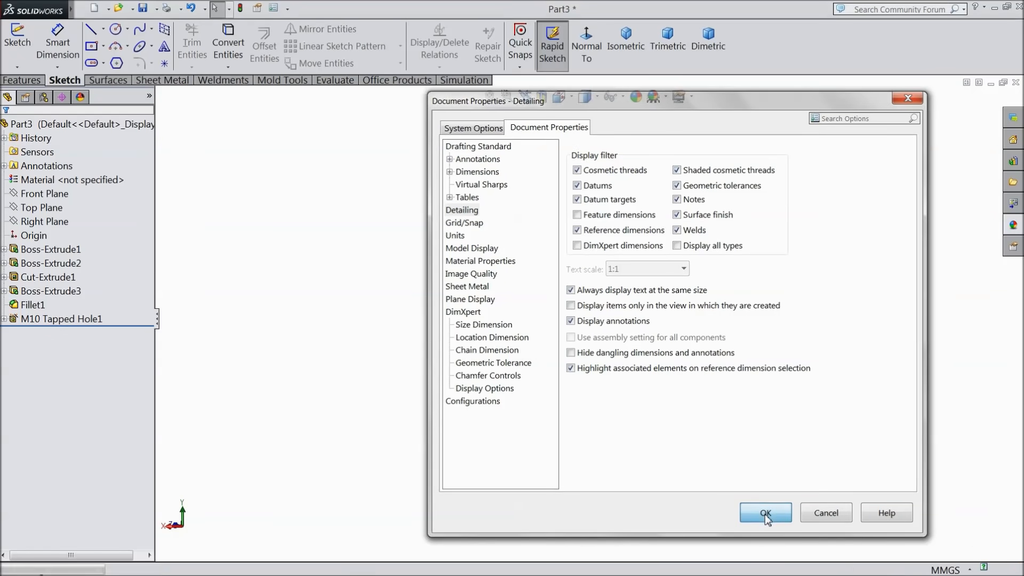
pyautogui.scroll(-5, 644, 325)
pyautogui.scroll(3, 642, 320)
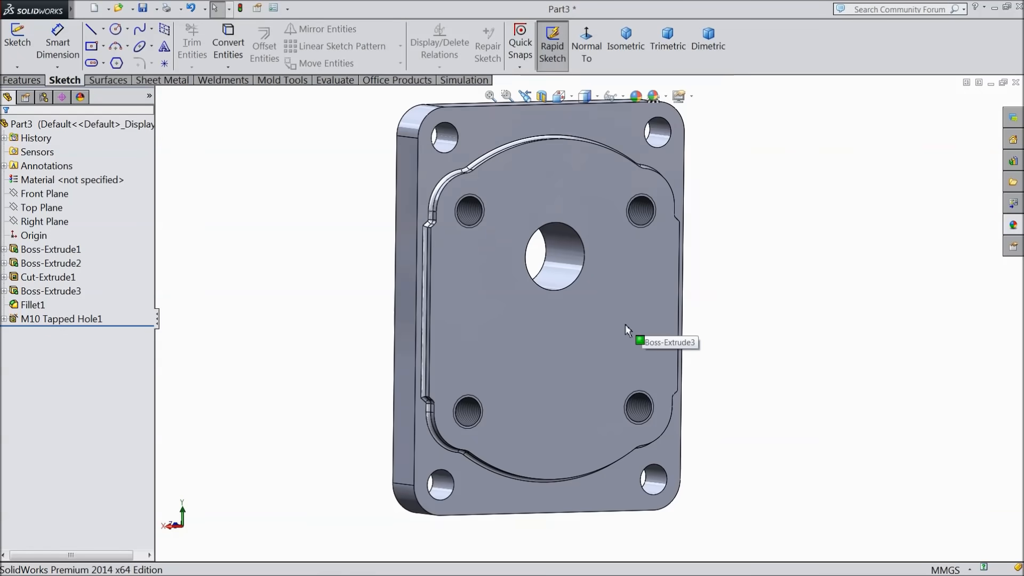
pyautogui.moveTo(733, 336); pyautogui.dragTo(664, 347, button='middle')
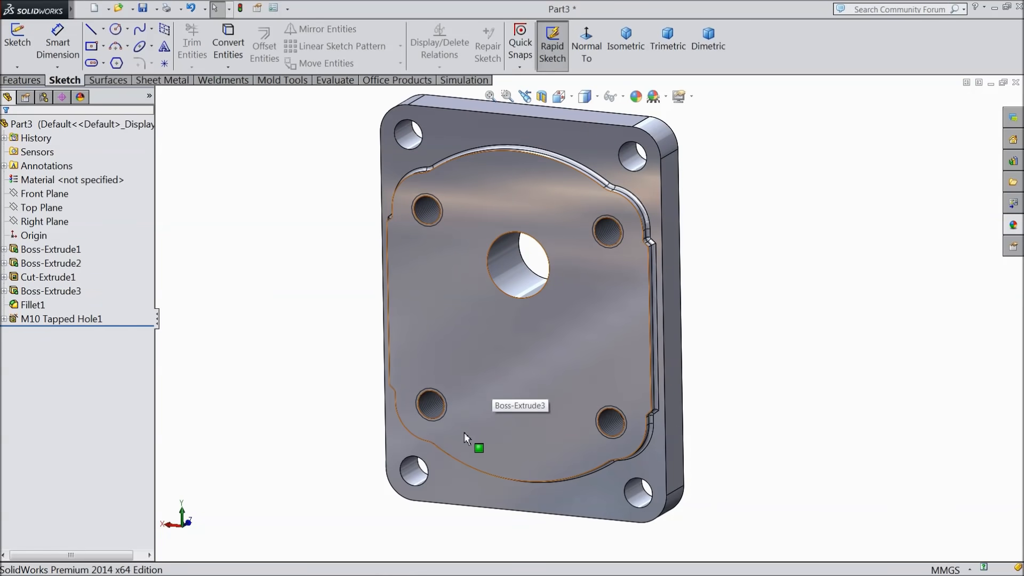
# Start a sketch on the plate face surrounding the boss and draw a larger circle concentric with each upper corner hole.
pyautogui.scroll(-2, 692, 231)
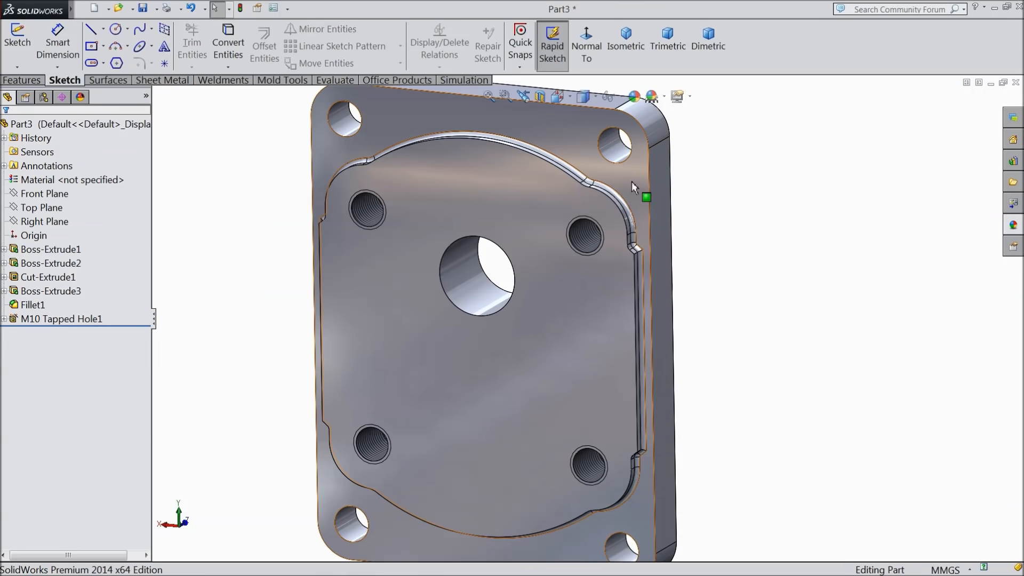
pyautogui.click(645, 195)
pyautogui.click(673, 149)
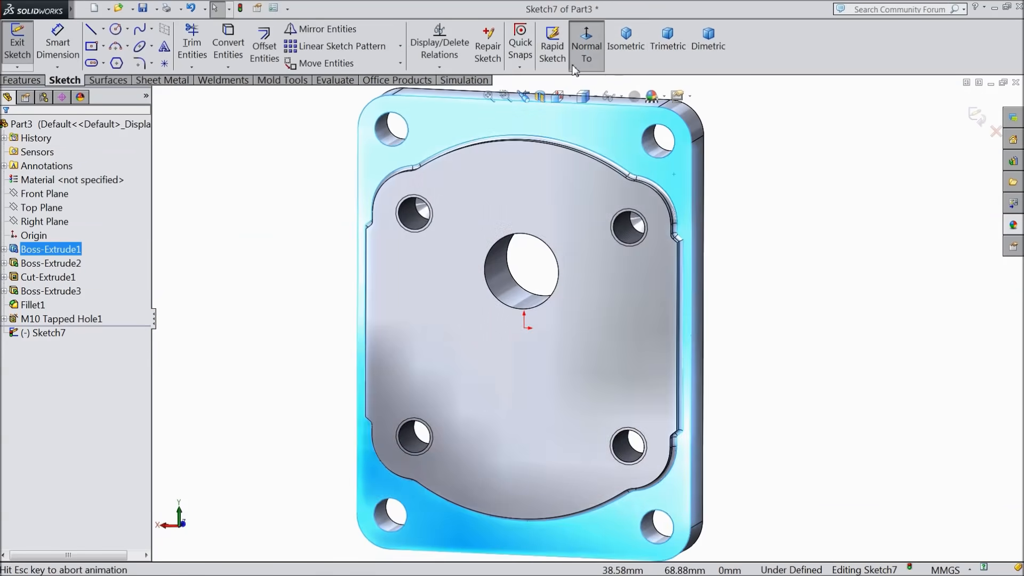
pyautogui.click(116, 29)
pyautogui.scroll(-3, 520, 160)
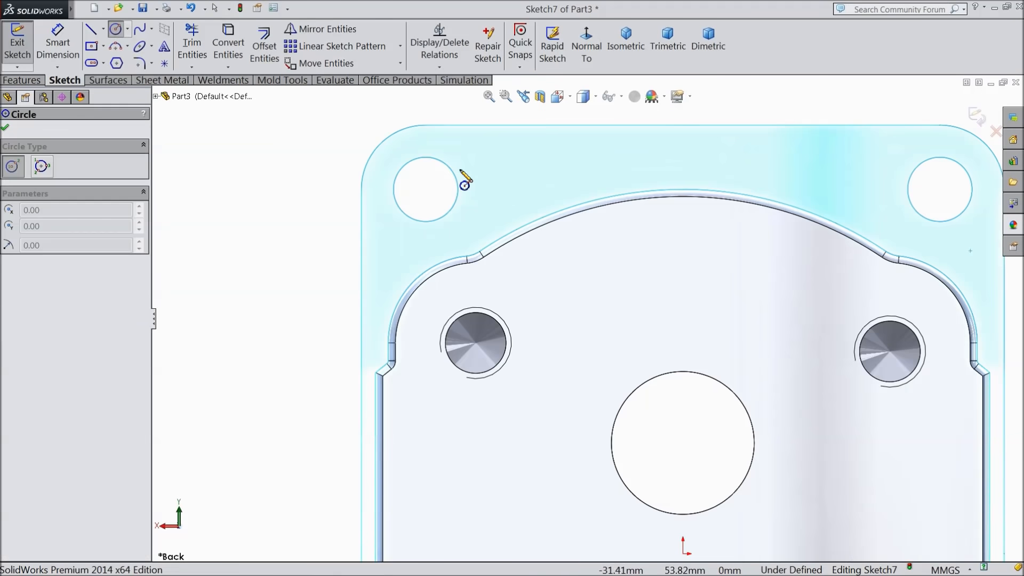
pyautogui.moveTo(426, 189); pyautogui.dragTo(404, 143)
pyautogui.moveTo(941, 189); pyautogui.dragTo(903, 154)
# Draw circles concentric with the two lower corner holes, about 7.2 mm radius around the left one and 7.9 mm around the right.
pyautogui.scroll(4, 651, 231)
pyautogui.scroll(-5, 576, 475)
pyautogui.moveTo(477, 396); pyautogui.dragTo(452, 362)
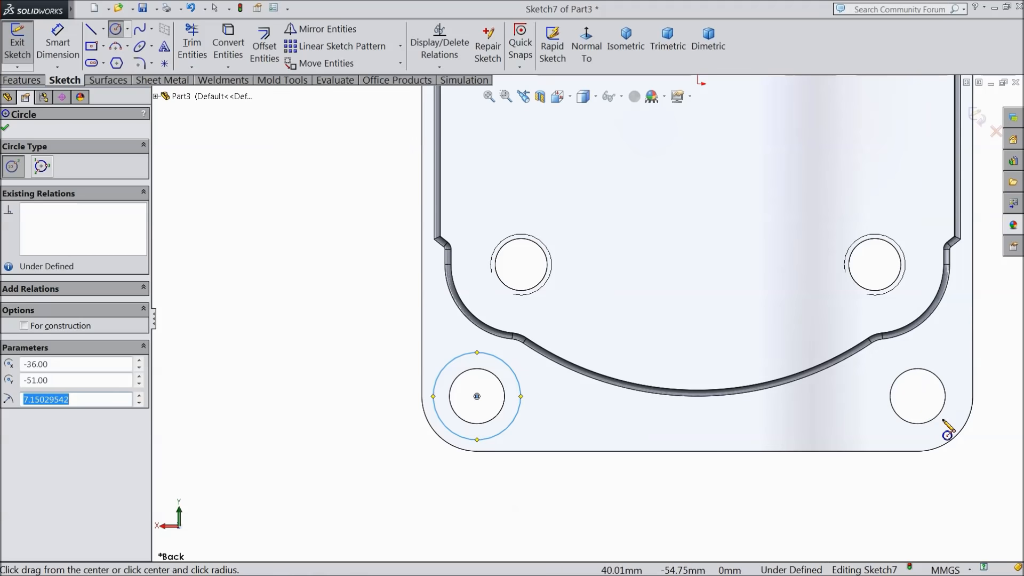
pyautogui.click(917, 396)
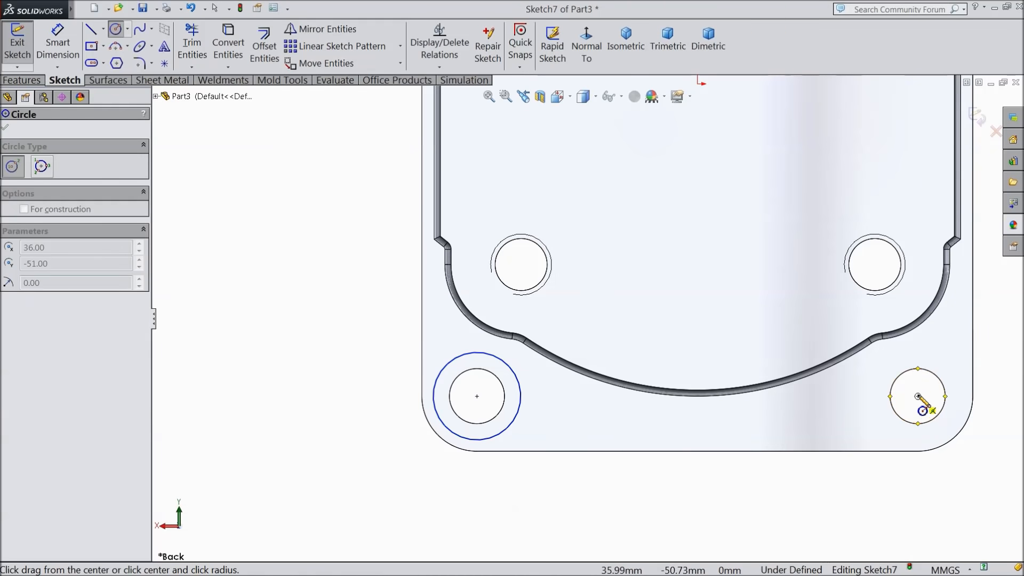
pyautogui.click(903, 350)
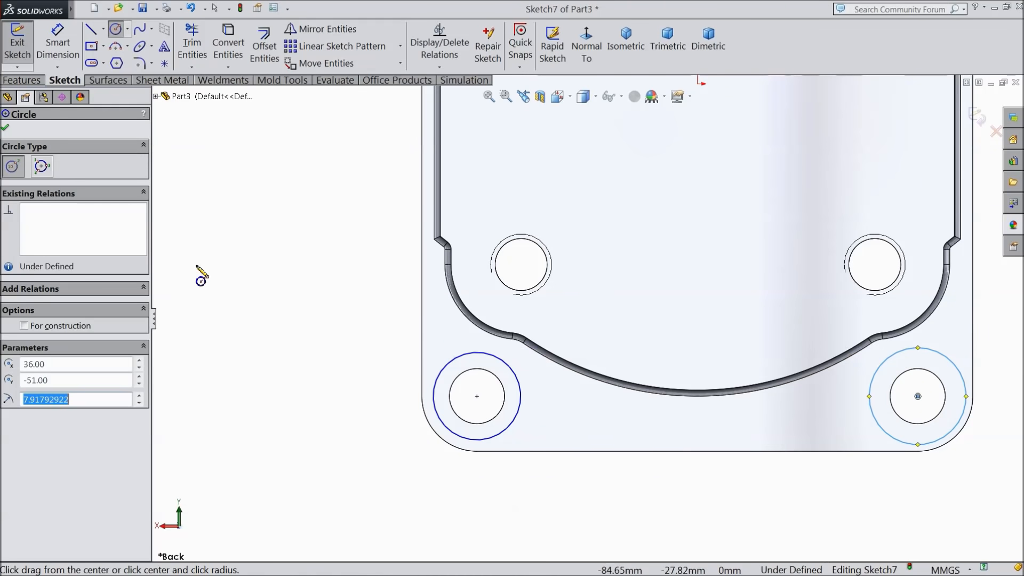
# Dimension the circle around the lower-left corner hole to a 16 mm diameter.
pyautogui.click(58, 55)
pyautogui.click(438, 391)
pyautogui.click(384, 354)
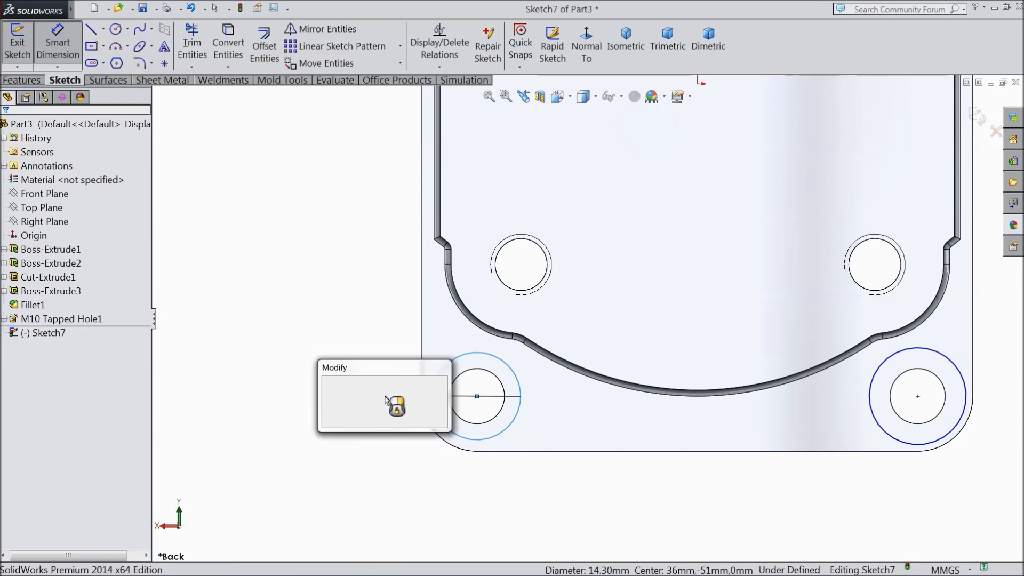
pyautogui.write('16')
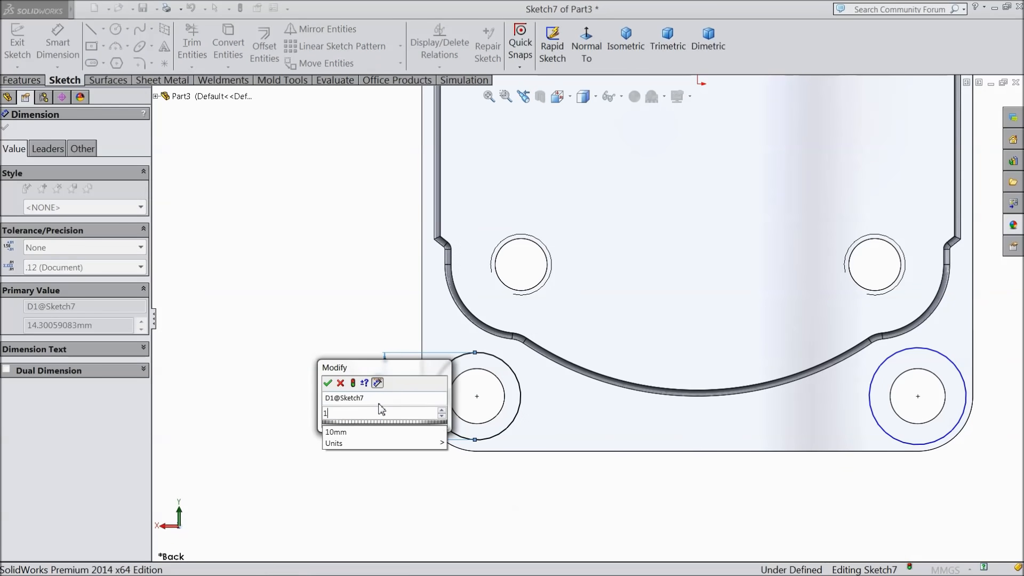
pyautogui.click(328, 383)
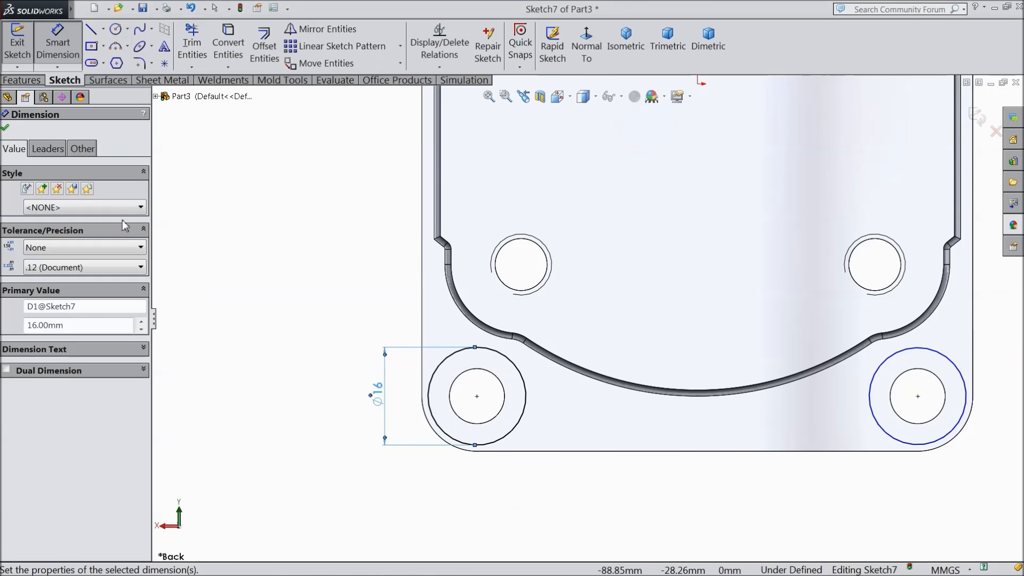
pyautogui.click(5, 129)
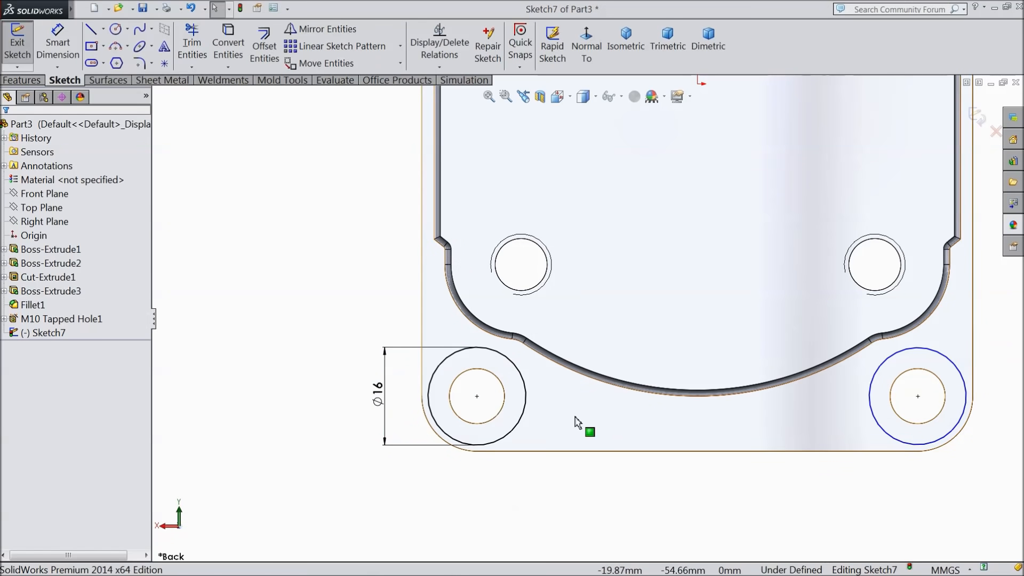
# Make the four circles around the corner holes equal in size.
pyautogui.click(525, 419)
pyautogui.keyDown('ctrl'); pyautogui.click(872, 437); pyautogui.keyUp('ctrl')
pyautogui.press('f')
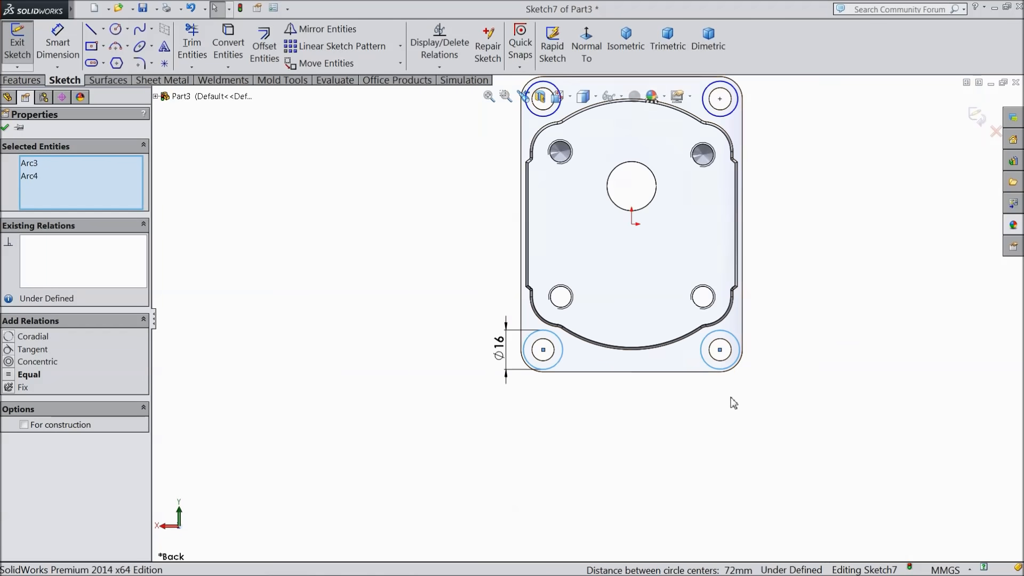
pyautogui.keyDown('ctrl'); pyautogui.click(674, 180); pyautogui.keyUp('ctrl')
pyautogui.keyDown('ctrl'); pyautogui.click(466, 171); pyautogui.keyUp('ctrl')
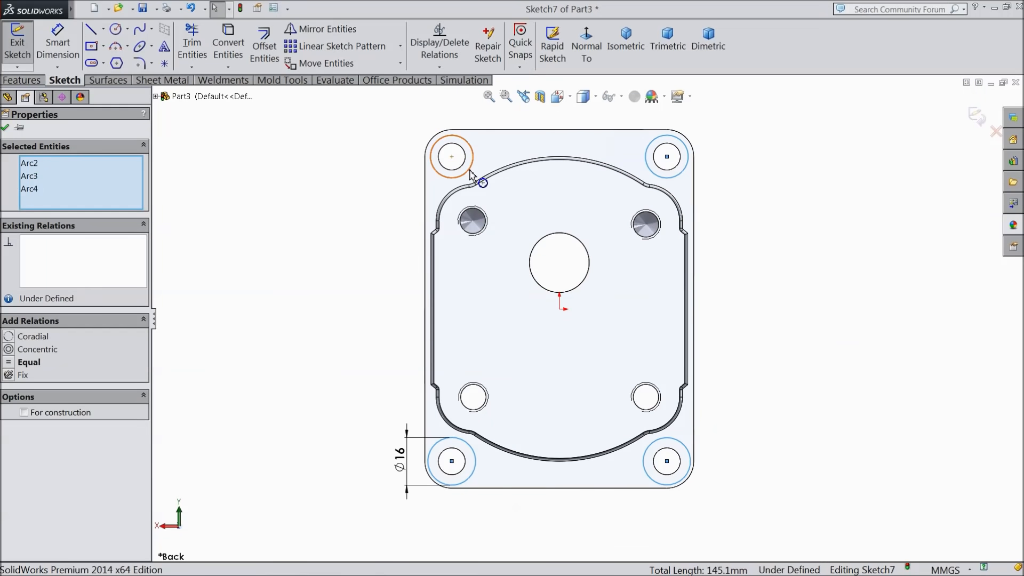
pyautogui.click(24, 363)
pyautogui.click(4, 128)
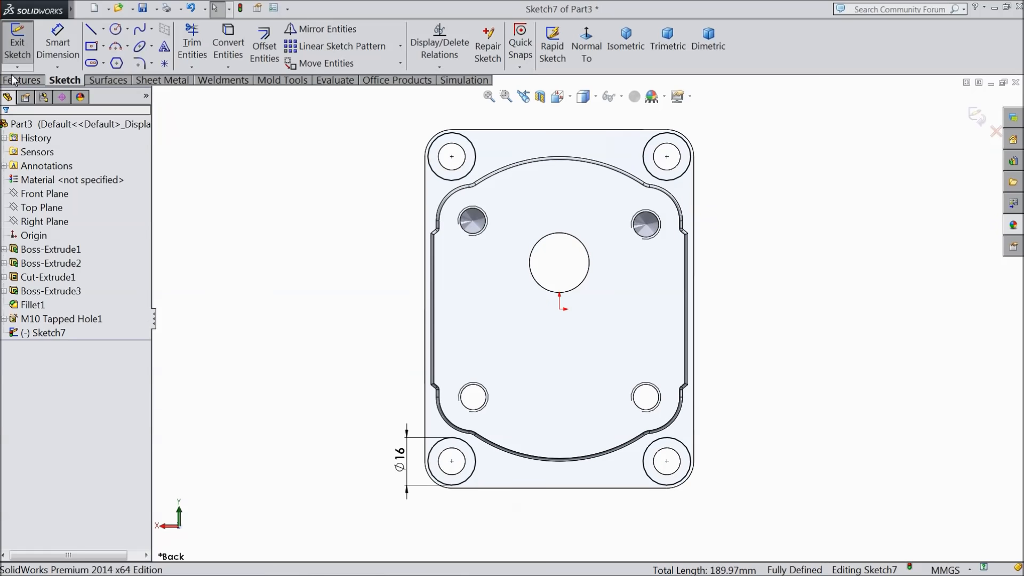
# Cut-extrude the four corner circles as blind recesses 0.5 mm deep into the plate.
pyautogui.click(22, 80)
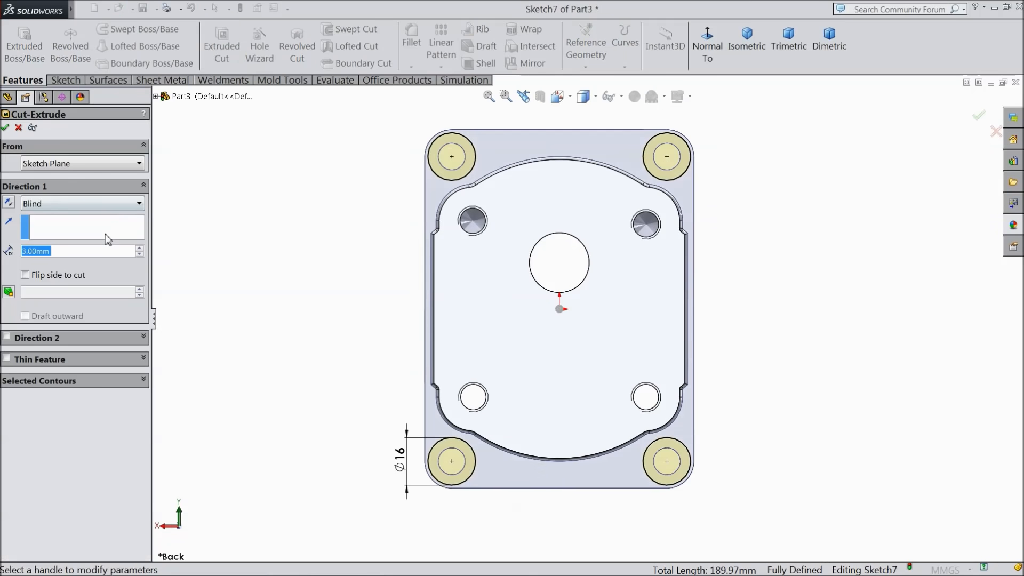
pyautogui.write('0.5')
pyautogui.press('Return')
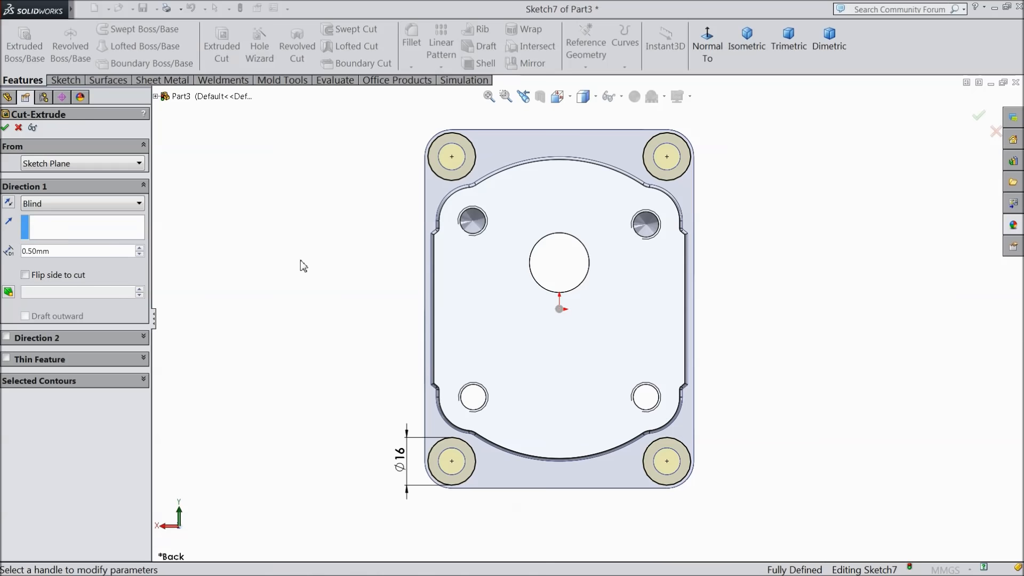
pyautogui.moveTo(299, 265); pyautogui.dragTo(280, 224, button='middle')
pyautogui.scroll(-5, 465, 467)
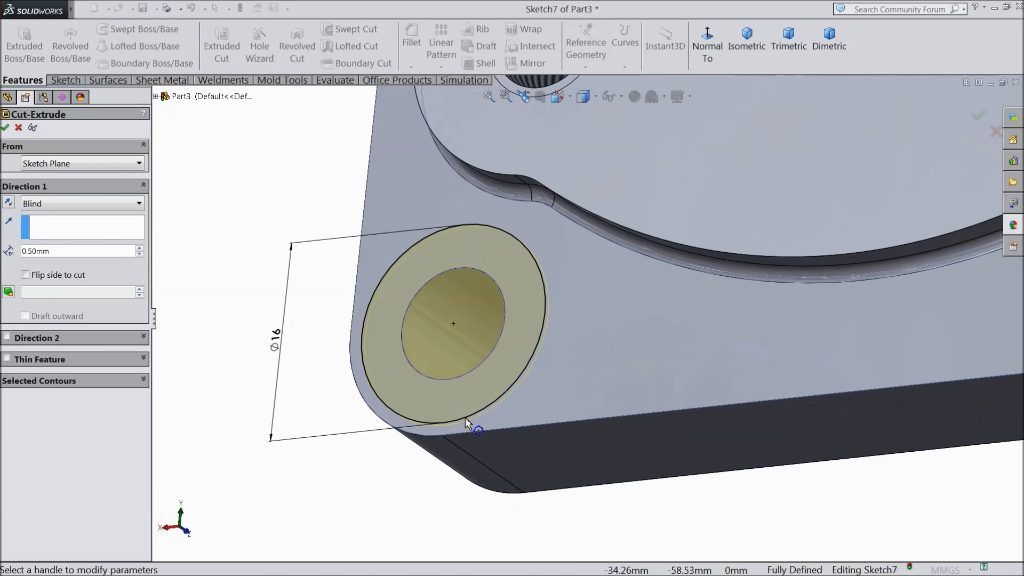
pyautogui.click(7, 128)
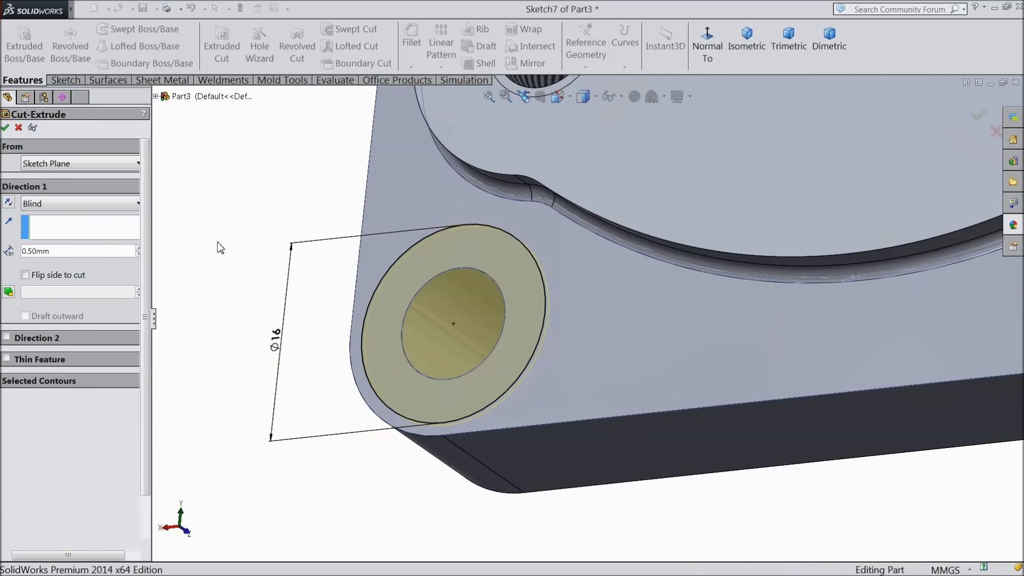
# Start a sketch on the flat face of the 80 mm round boss and view it straight on.
pyautogui.scroll(5, 289, 314)
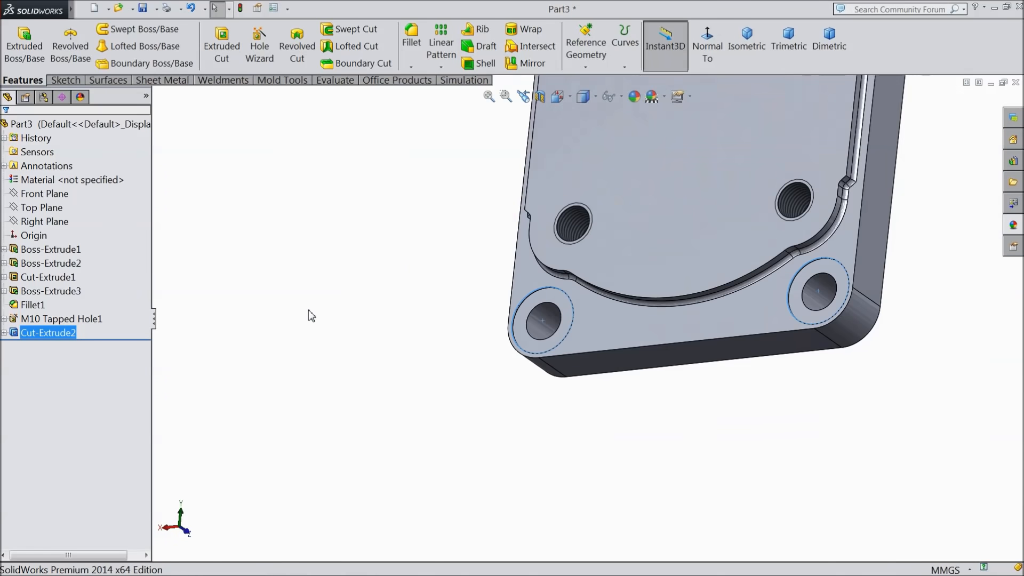
pyautogui.scroll(5, 308, 309)
pyautogui.click(390, 298)
pyautogui.scroll(2, 486, 306)
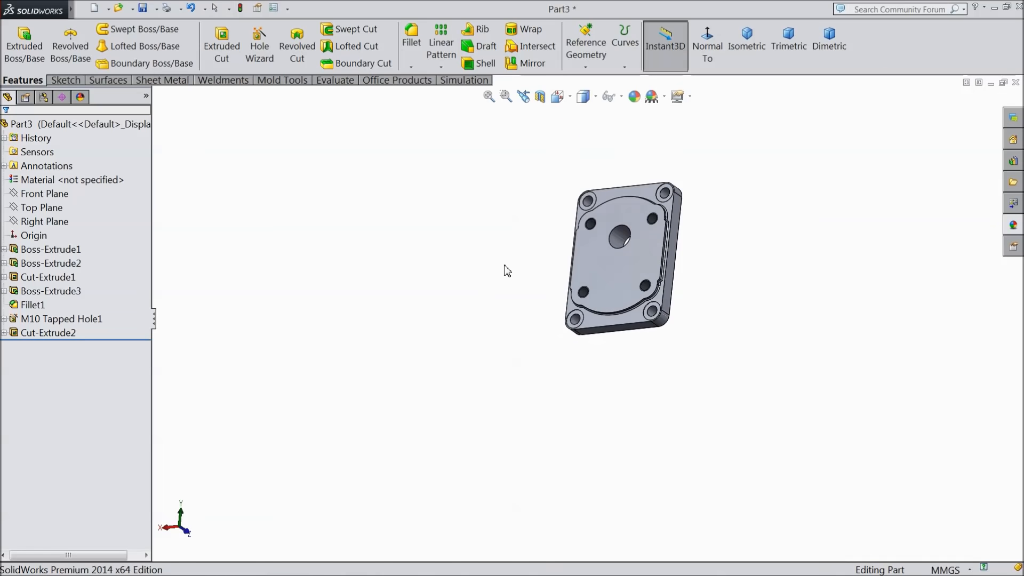
pyautogui.press('f')
pyautogui.moveTo(772, 329); pyautogui.dragTo(564, 385, button='middle')
pyautogui.click(620, 311)
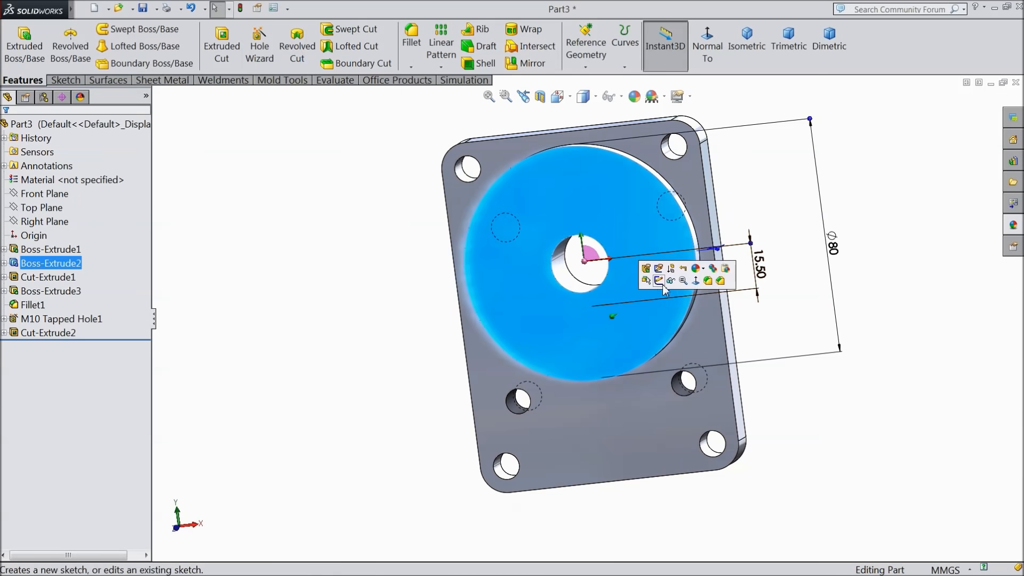
pyautogui.click(657, 276)
pyautogui.click(707, 48)
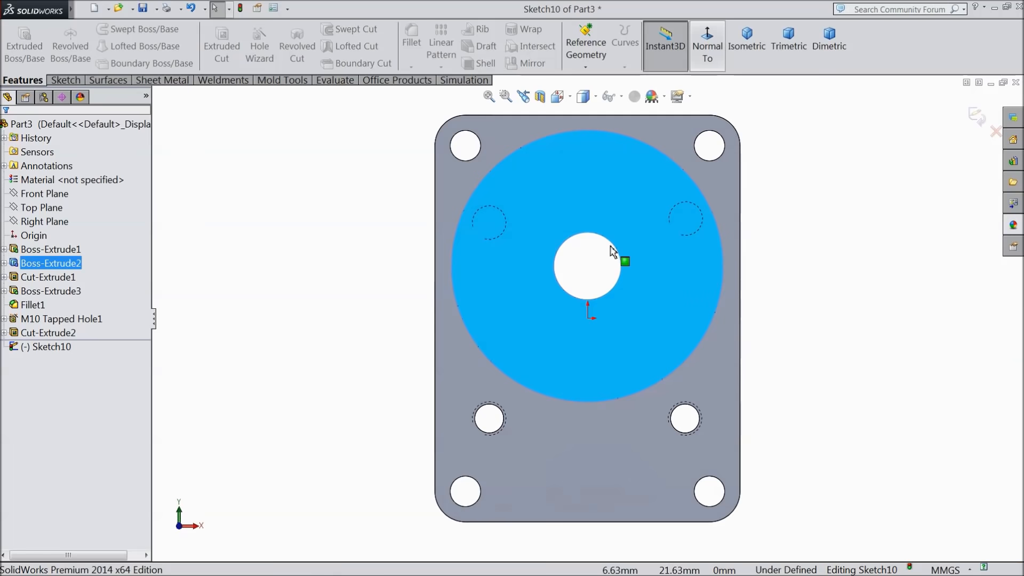
# Draw a circle concentric with the central hole and set its diameter to 30 mm.
pyautogui.scroll(-5, 603, 261)
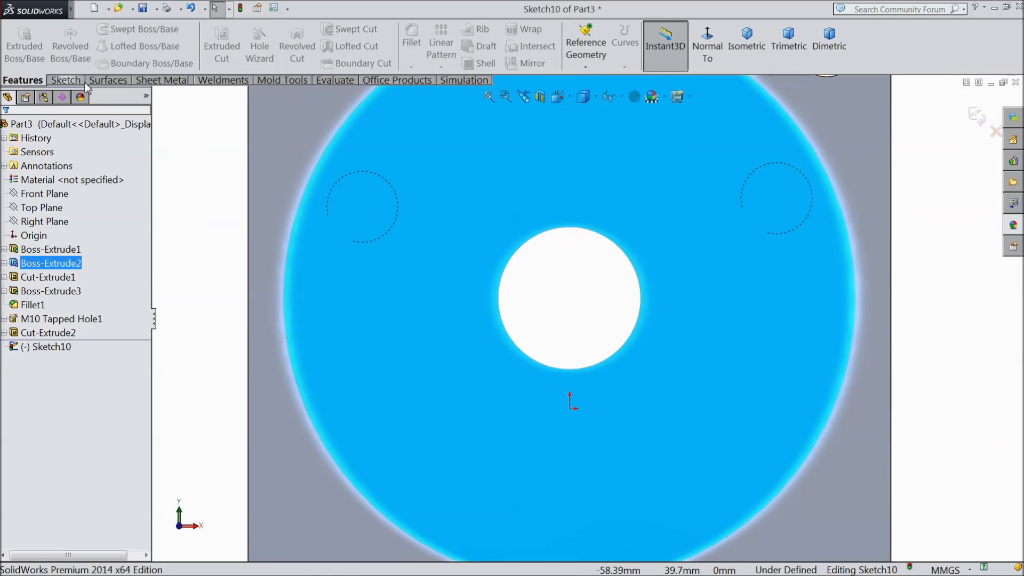
pyautogui.click(66, 80)
pyautogui.click(116, 30)
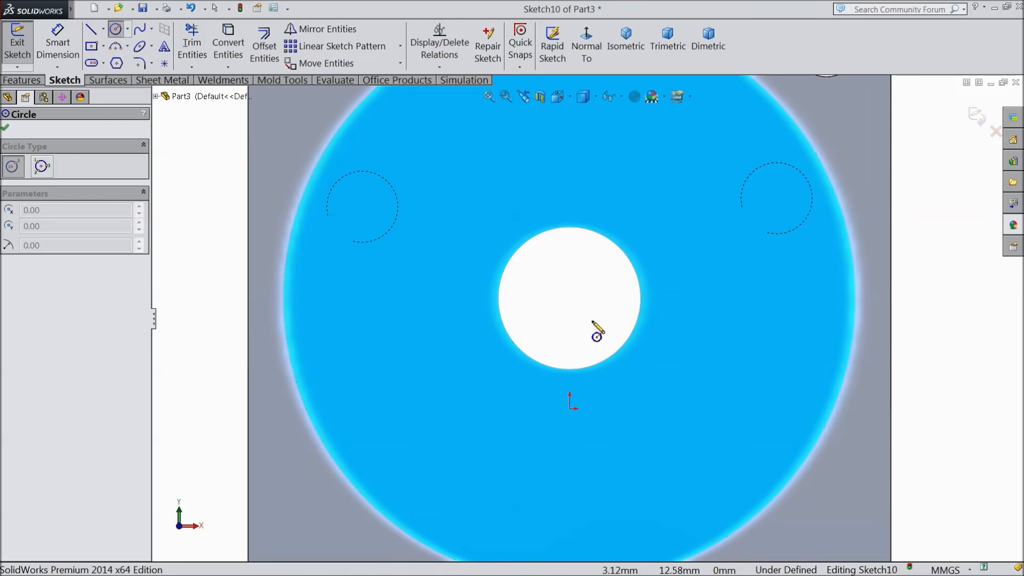
pyautogui.click(569, 298)
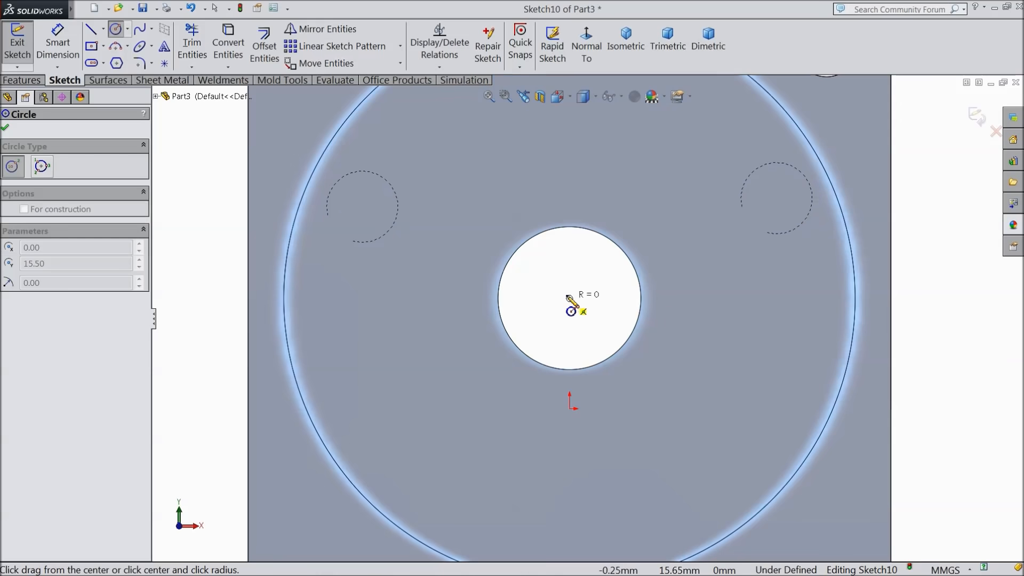
pyautogui.click(491, 214)
pyautogui.click(57, 43)
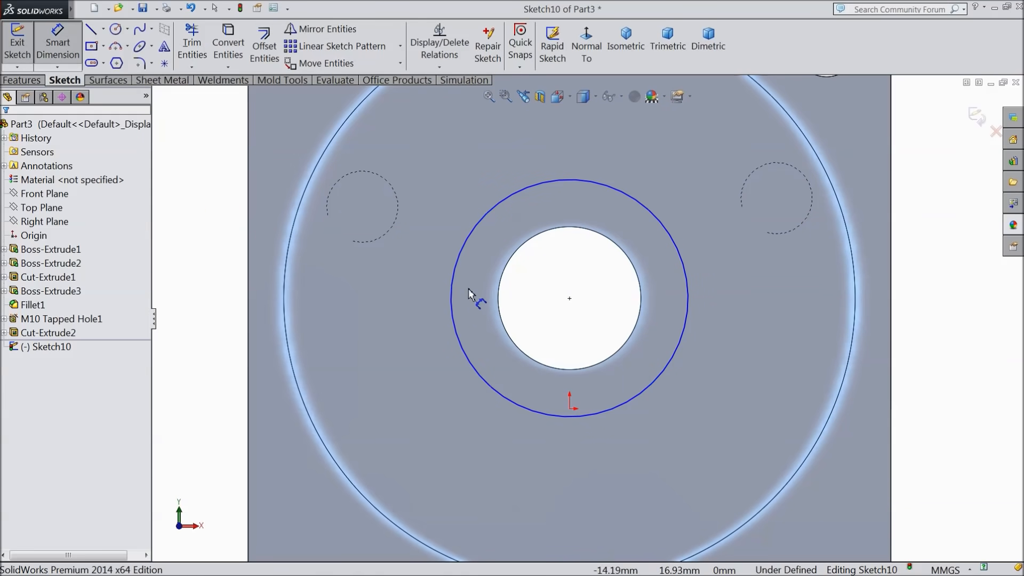
pyautogui.click(447, 281)
pyautogui.click(411, 278)
pyautogui.write('30')
pyautogui.press('Return')
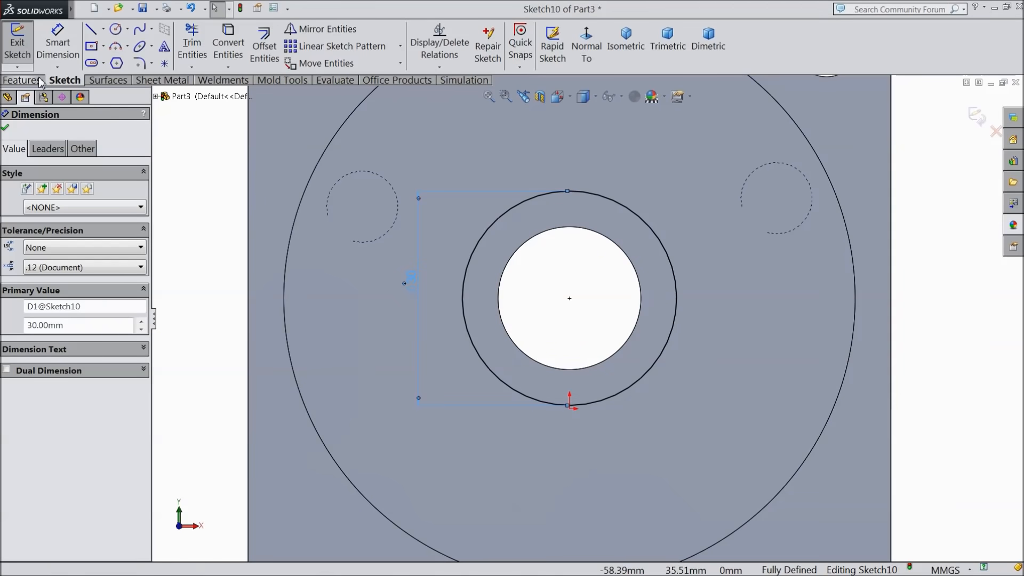
# Cut-extrude the 30 mm circle 12 mm deep to form a counterbore around the central hole.
pyautogui.click(21, 80)
pyautogui.click(222, 52)
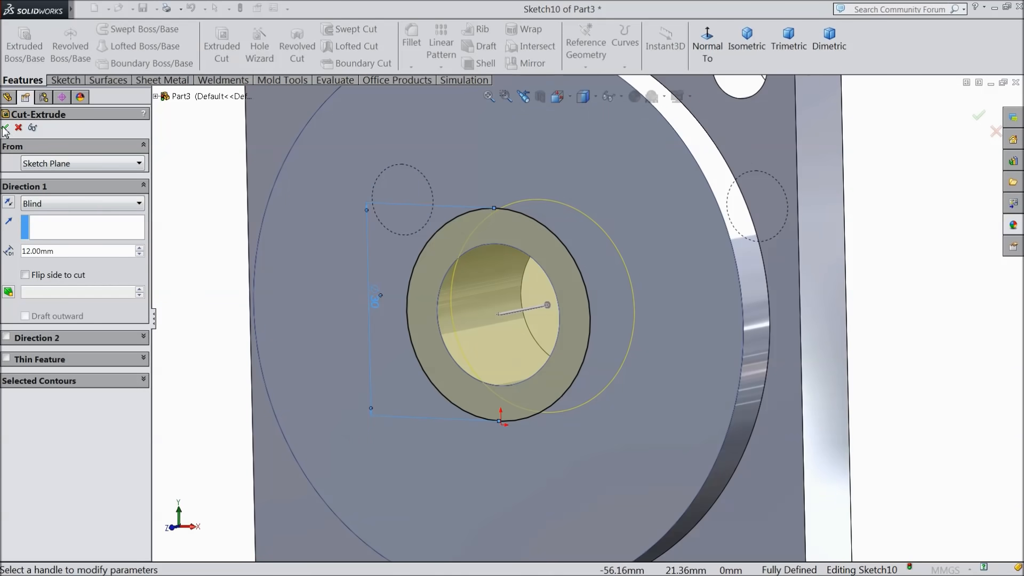
pyautogui.click(6, 128)
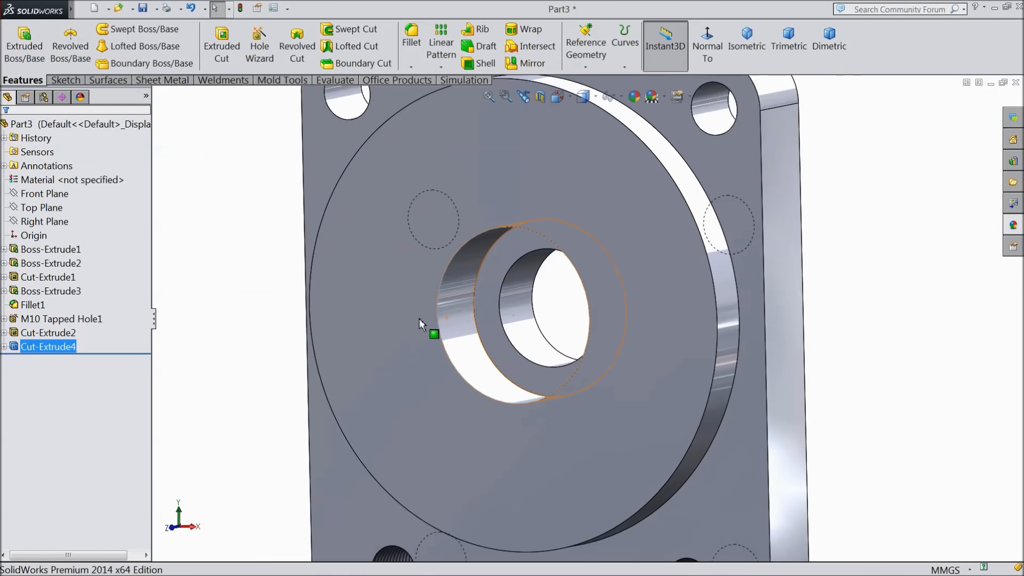
# Start a sketch on the Right Plane, facing it, and display the model with hidden lines visible.
pyautogui.click(44, 221)
pyautogui.click(55, 209)
pyautogui.click(706, 45)
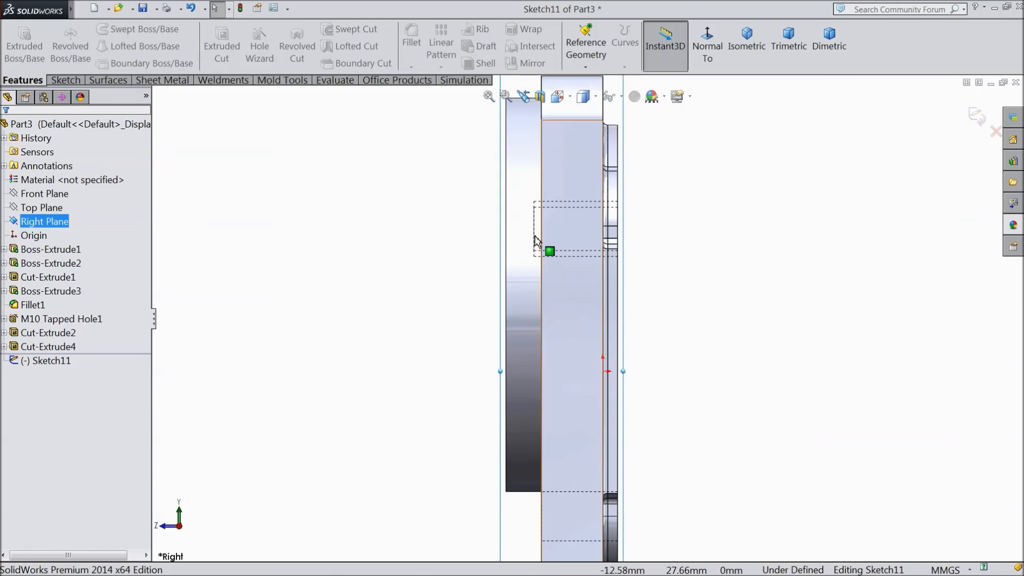
pyautogui.click(596, 97)
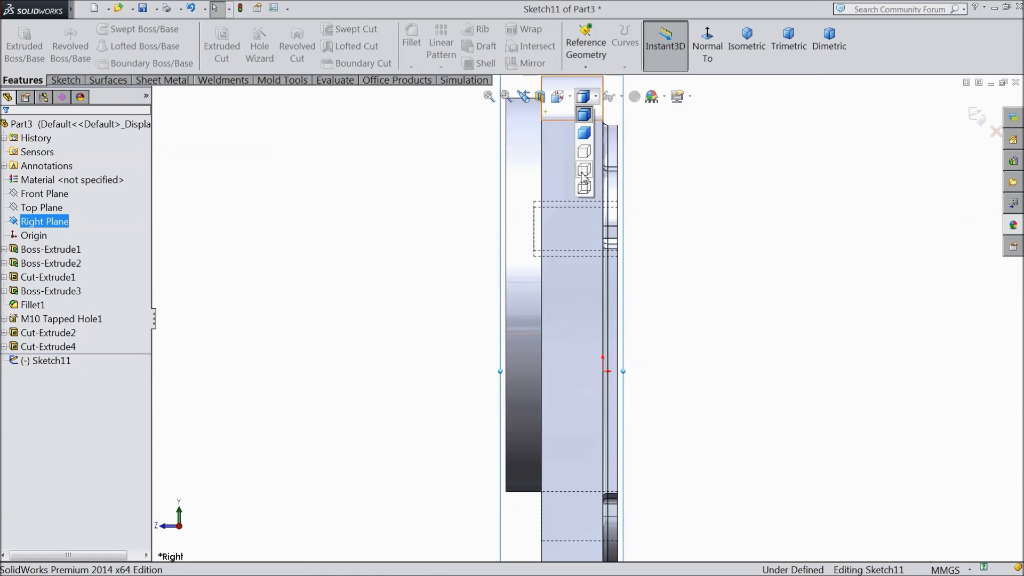
pyautogui.click(584, 173)
pyautogui.scroll(-3, 608, 246)
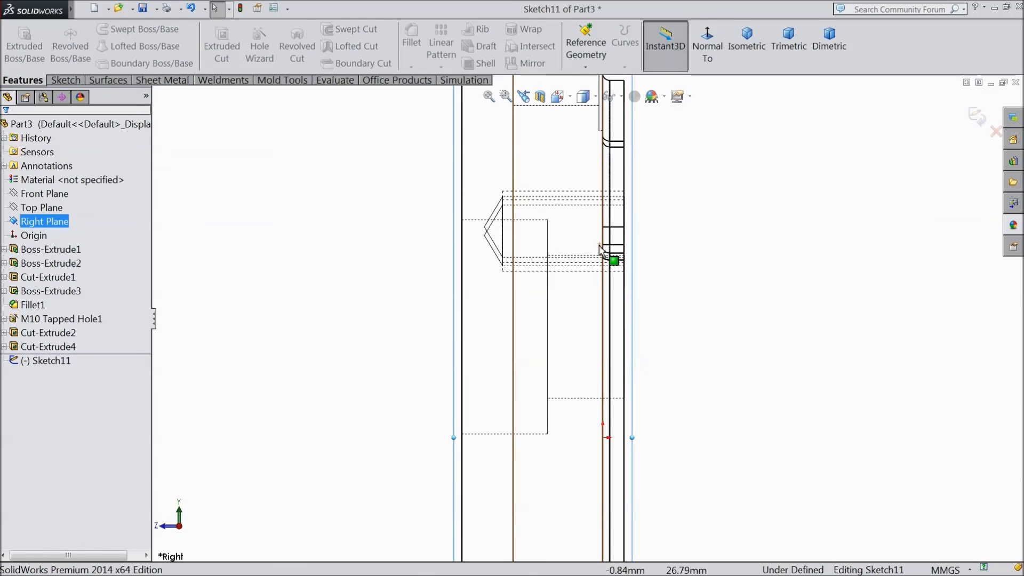
# Draw a center rectangle about 2 mm wide and 5.7 mm high, centred on the counterbore's upper edge near the boss face.
pyautogui.click(64, 80)
pyautogui.scroll(-5, 526, 248)
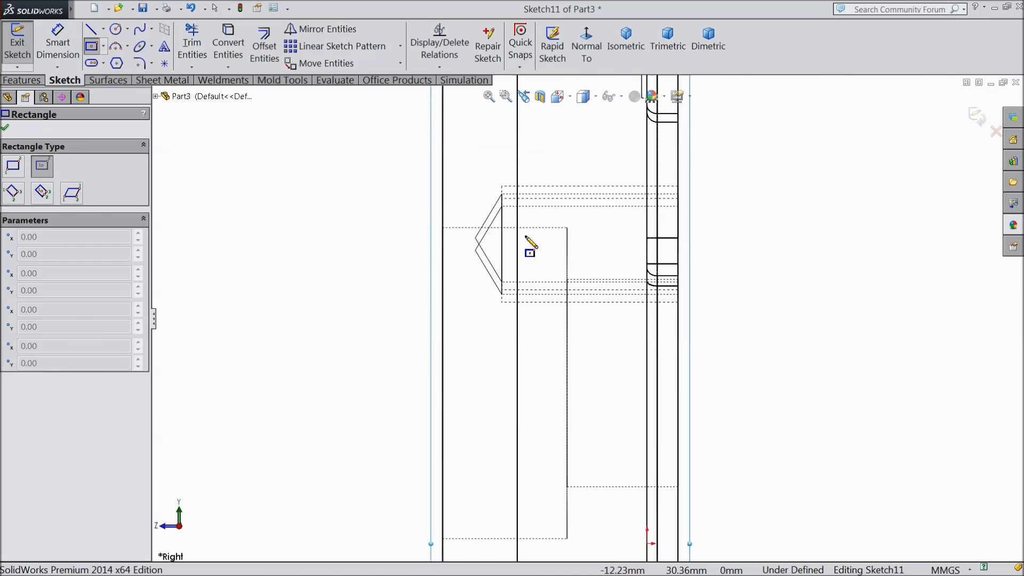
pyautogui.click(428, 237)
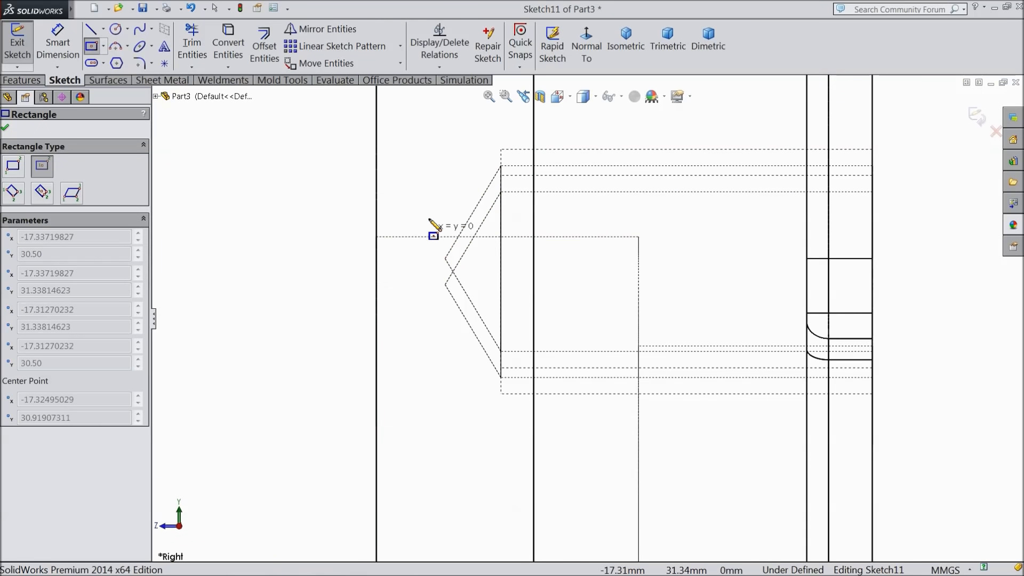
pyautogui.click(449, 174)
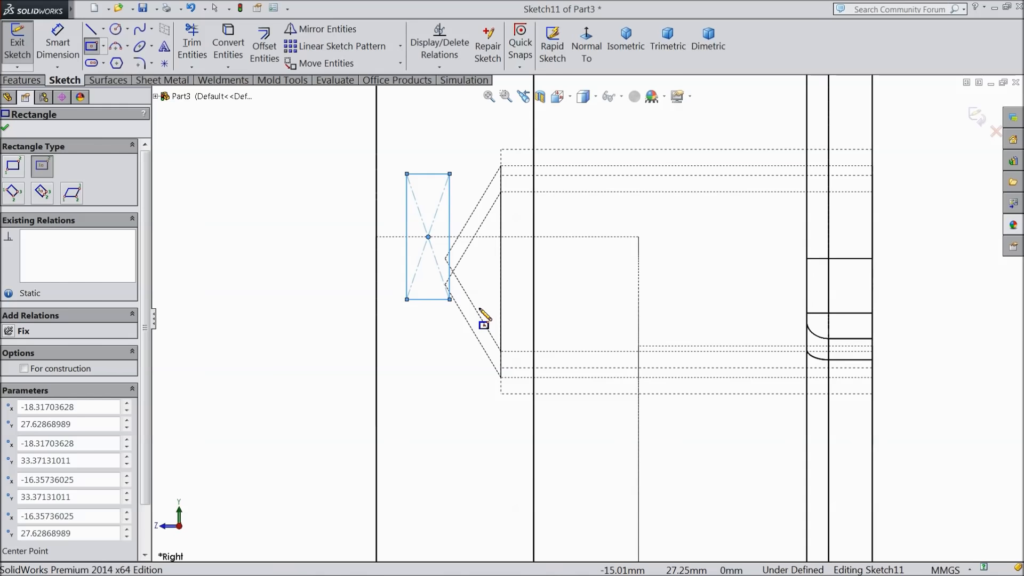
# Dimension the rectangle's width to 2 mm.
pyautogui.click(56, 59)
pyautogui.click(432, 178)
pyautogui.click(427, 134)
pyautogui.write('2.00mm')
pyautogui.click(373, 125)
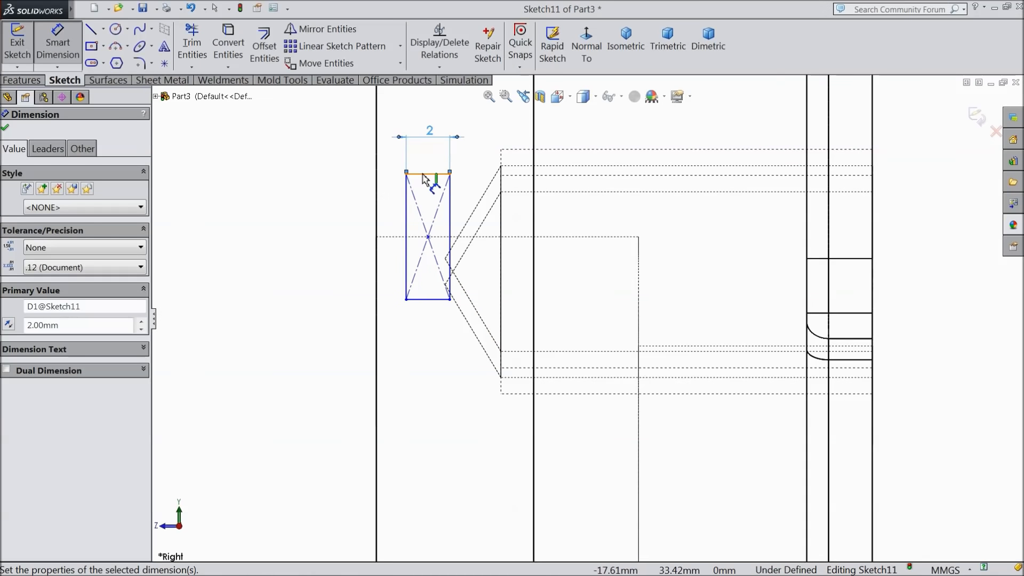
# Dimension the height from the counterbore's upper edge to the rectangle's top edge and set it to 2.5 mm.
pyautogui.click(421, 213)
pyautogui.click(338, 213)
pyautogui.write('22.5')
pyautogui.press('Return')
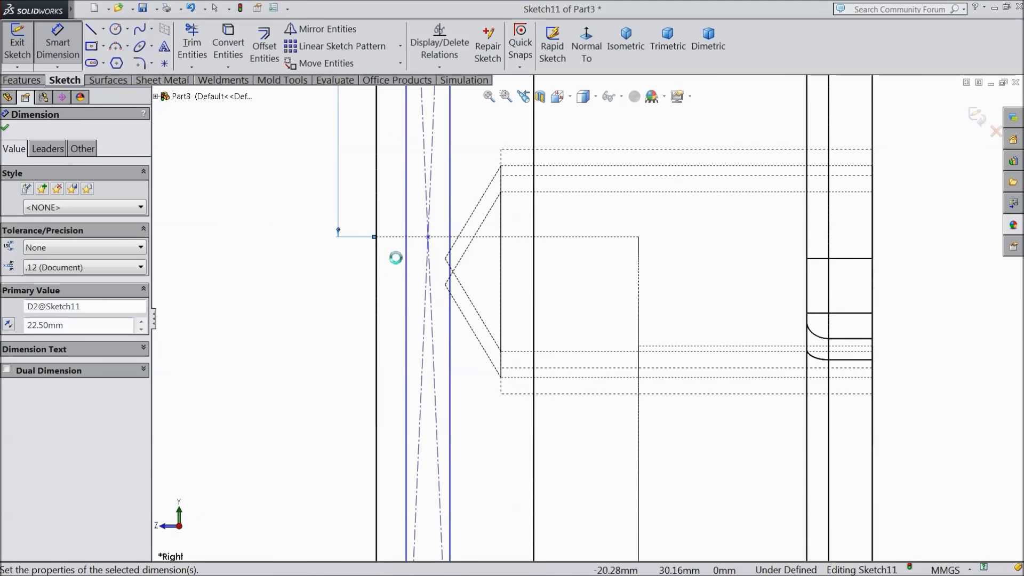
pyautogui.scroll(5, 379, 185)
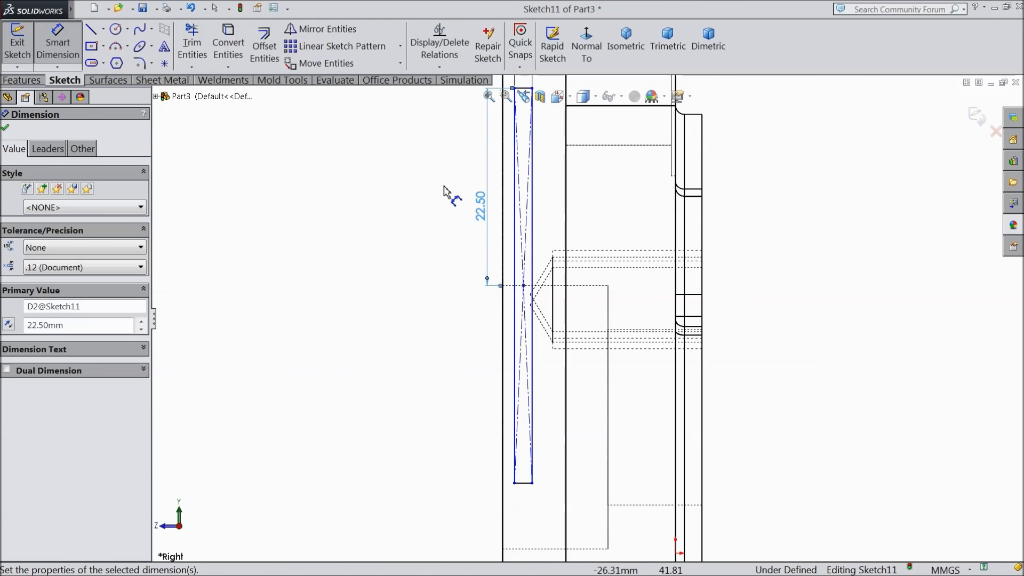
pyautogui.doubleClick(478, 207)
pyautogui.write('2.5')
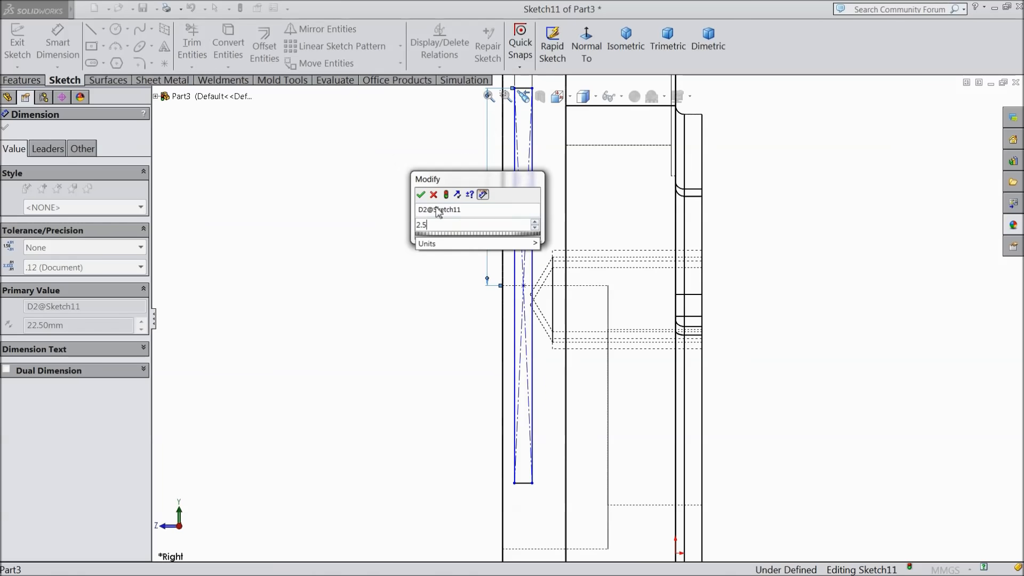
pyautogui.click(420, 194)
# Dimension the gap between the round boss's outer face and the rectangle's nearest side to 3 mm.
pyautogui.scroll(-6, 523, 285)
pyautogui.scroll(-2, 553, 368)
pyautogui.click(469, 312)
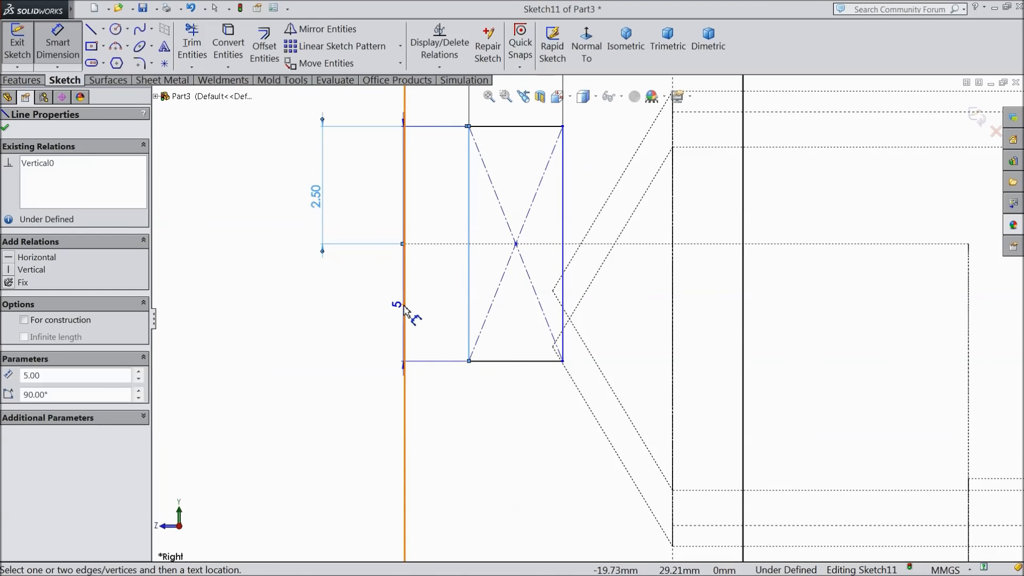
pyautogui.click(404, 311)
pyautogui.click(364, 354)
pyautogui.write('3')
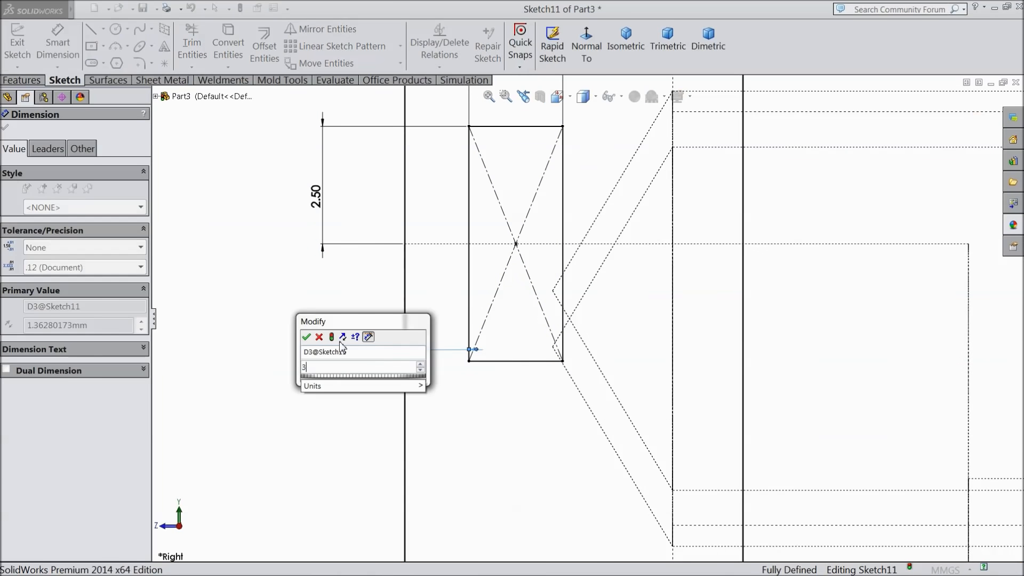
pyautogui.click(306, 336)
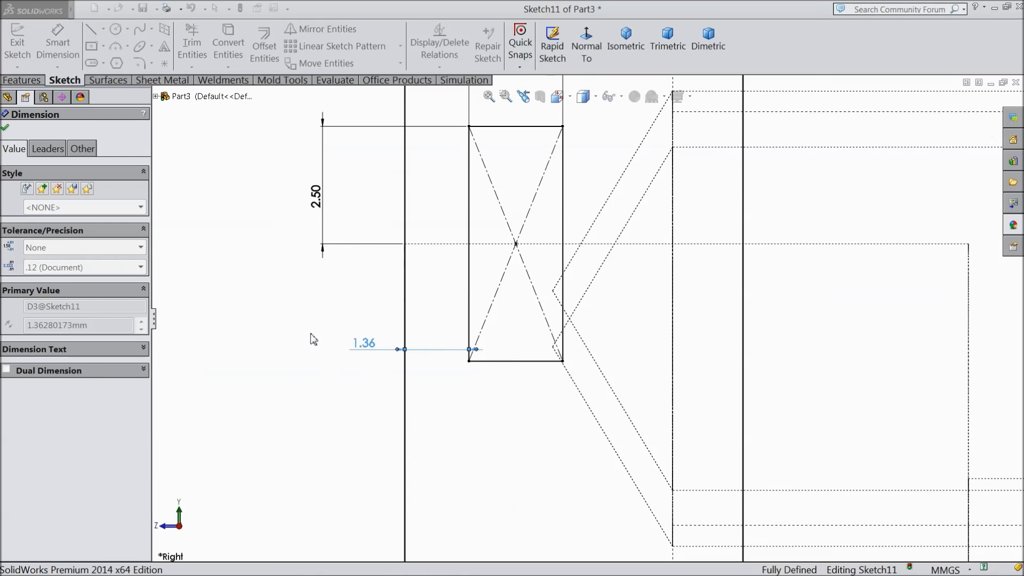
# Draw a horizontal construction centerline about 20 mm long from the midpoint of the counterbore's inner end line, extending past the round boss's face.
pyautogui.click(6, 129)
pyautogui.click(103, 29)
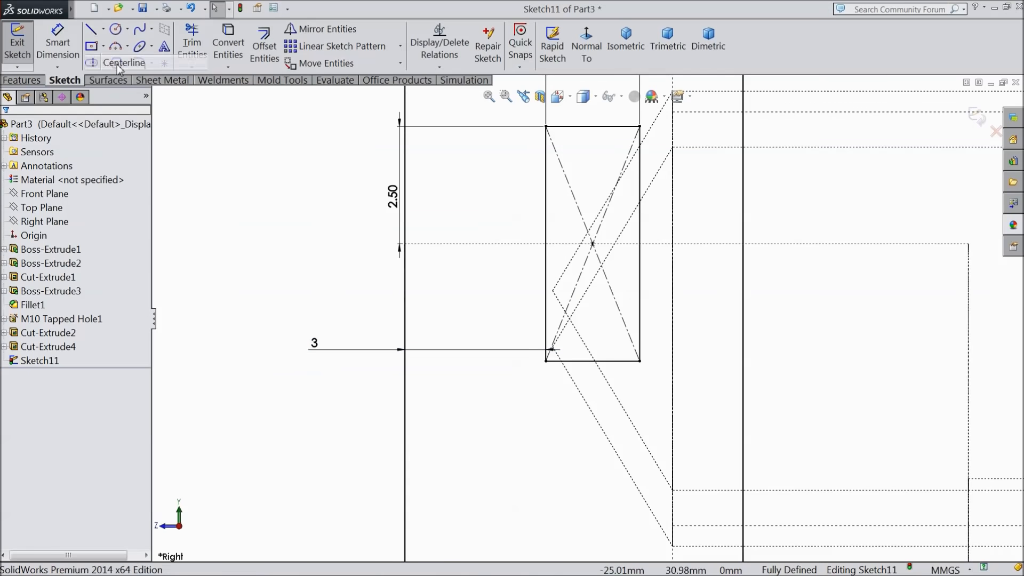
pyautogui.click(106, 59)
pyautogui.scroll(-3, 430, 279)
pyautogui.scroll(6, 498, 319)
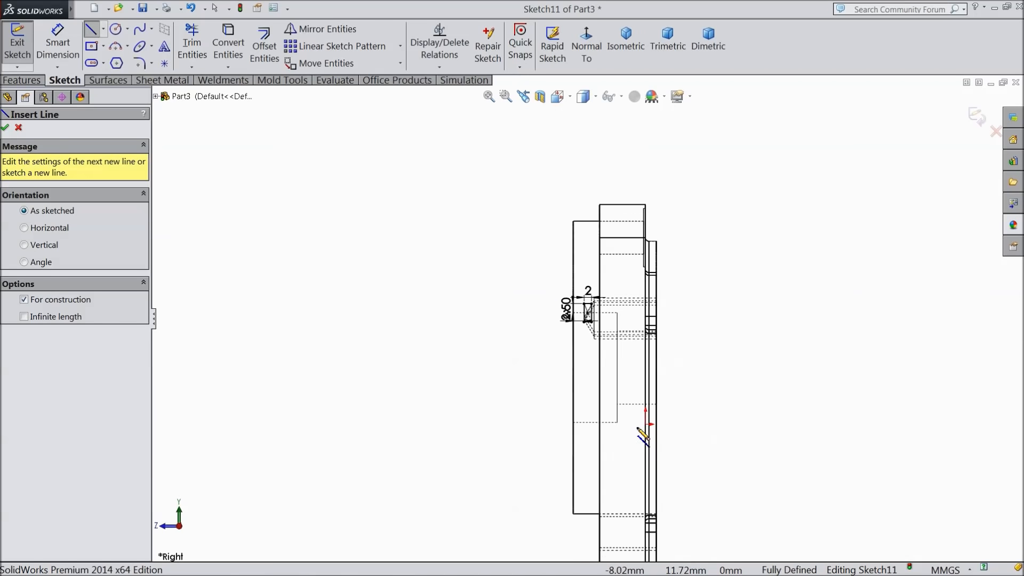
pyautogui.scroll(-4, 644, 444)
pyautogui.scroll(3, 564, 264)
pyautogui.scroll(-3, 569, 240)
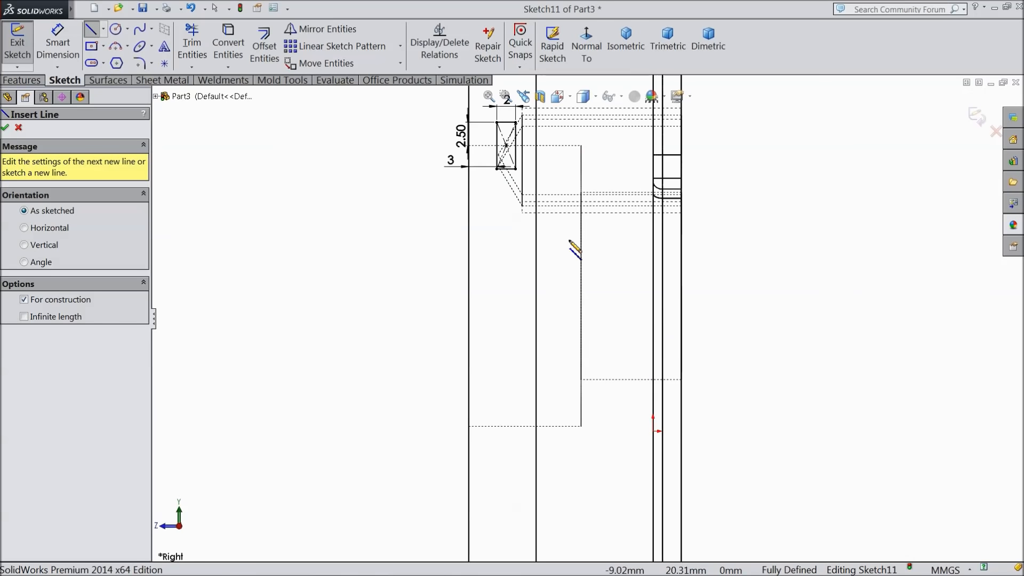
pyautogui.click(581, 286)
pyautogui.click(392, 285)
pyautogui.rightClick(393, 284)
pyautogui.click(419, 103)
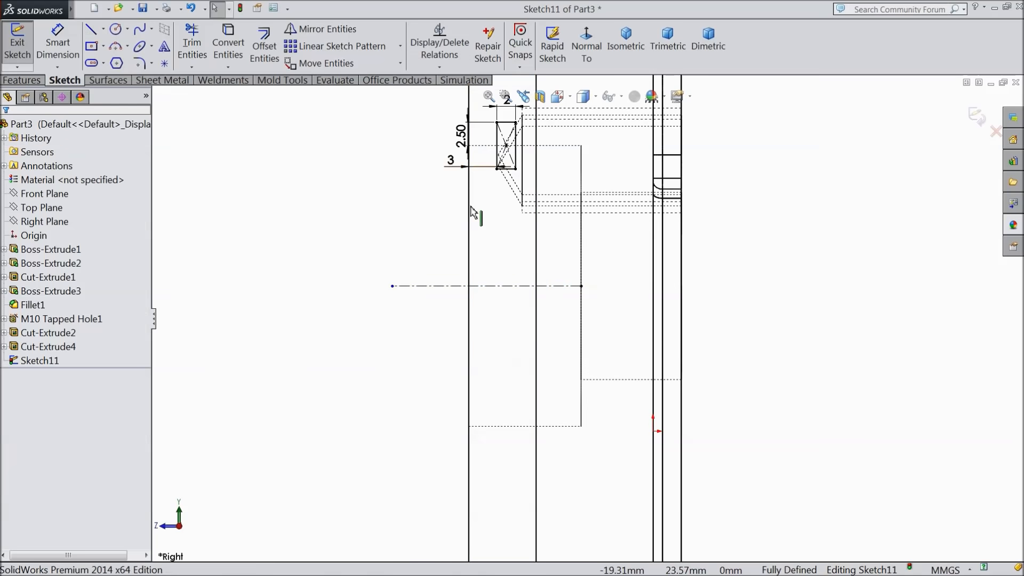
# Select the centerline and set the model's display style to Shaded With Edges.
pyautogui.click(488, 287)
pyautogui.scroll(2, 469, 282)
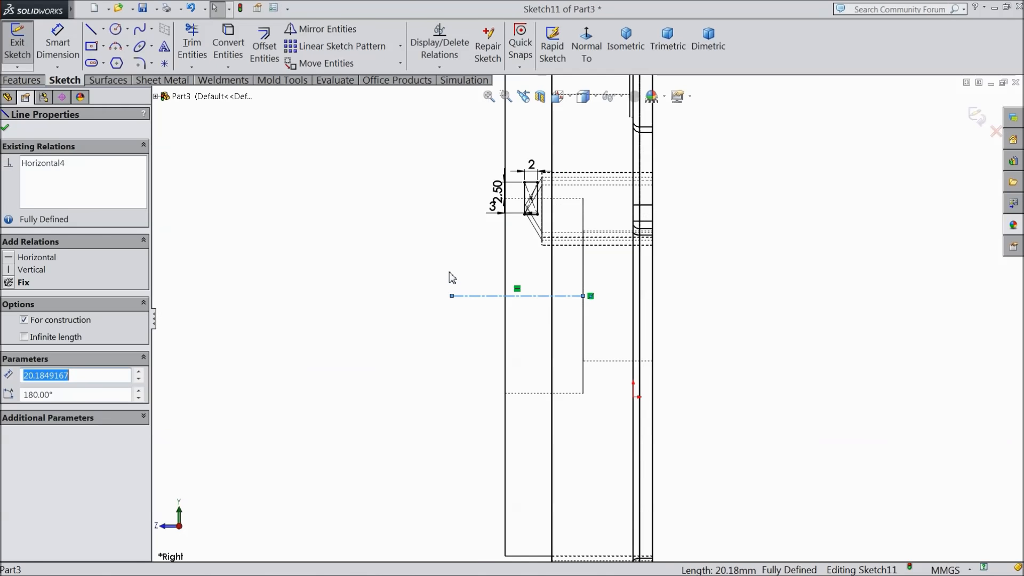
pyautogui.click(610, 96)
pyautogui.click(583, 96)
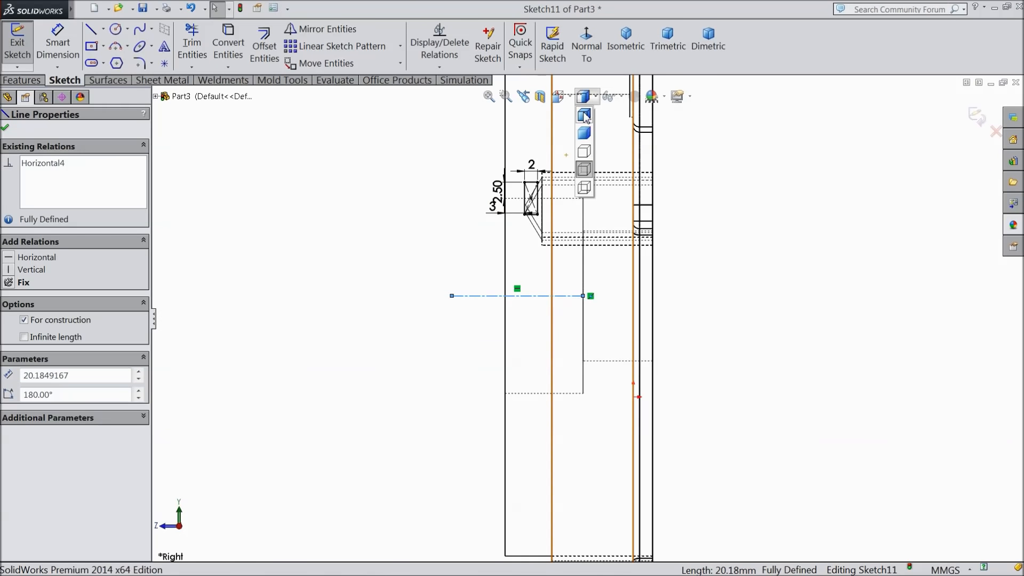
pyautogui.click(585, 116)
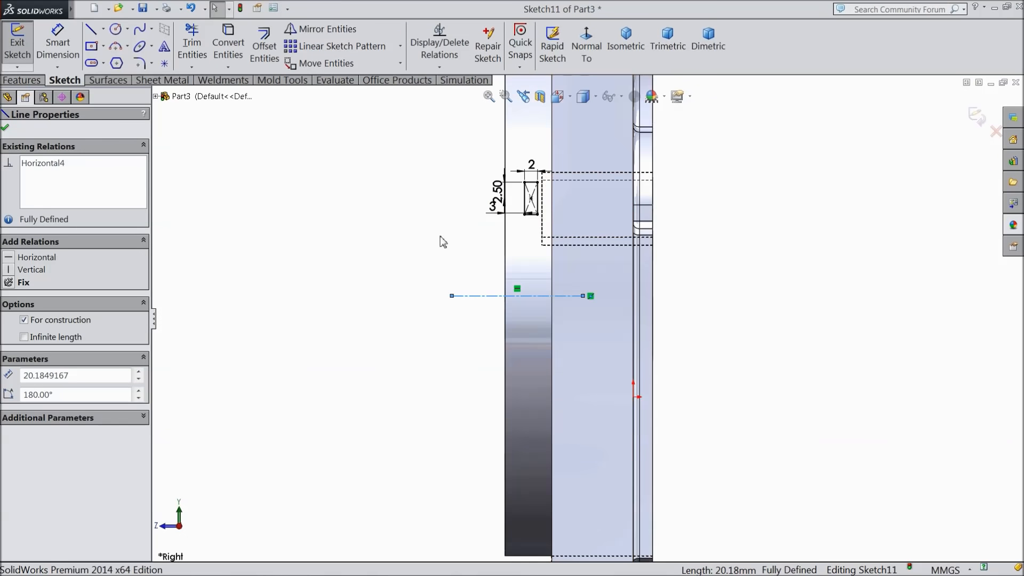
# Cut the groove into the counterbore wall by revolving the rectangle 360 degrees around the centerline.
pyautogui.click(26, 85)
pyautogui.click(300, 51)
pyautogui.moveTo(377, 215); pyautogui.dragTo(458, 288, button='middle')
pyautogui.scroll(3, 456, 302)
pyautogui.scroll(-3, 457, 289)
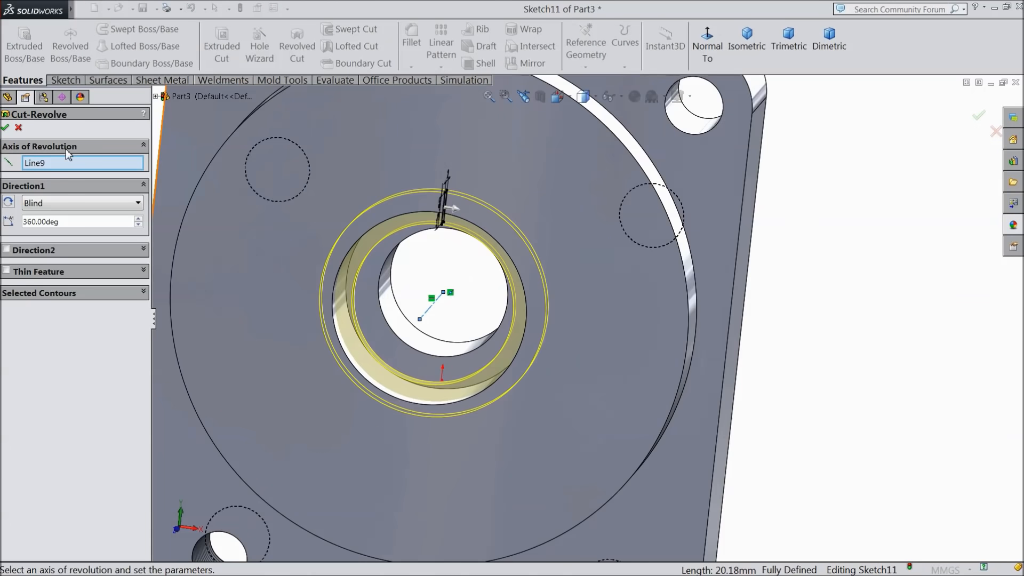
pyautogui.click(7, 129)
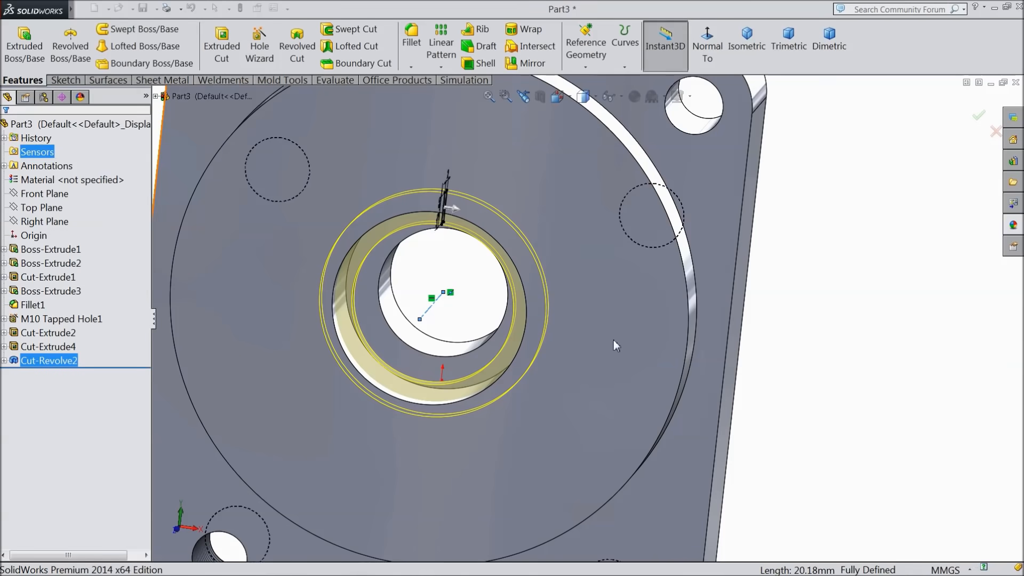
# Examine the counterbore groove and both sides of the plate.
pyautogui.scroll(5, 652, 336)
pyautogui.click(818, 325)
pyautogui.moveTo(800, 350); pyautogui.dragTo(626, 363, button='middle')
pyautogui.scroll(3, 555, 366)
pyautogui.moveTo(555, 366); pyautogui.dragTo(532, 384, button='middle')
pyautogui.press('f')
pyautogui.moveTo(769, 346)
pyautogui.mouseDown(button='middle')
pyautogui.moveTo(770, 324)
pyautogui.moveTo(785, 320)
pyautogui.moveTo(771, 349)
pyautogui.mouseUp(button='middle')
pyautogui.click(55, 208)
# Apply the cast iron appearance from the Iron metals to the whole part.
pyautogui.click(22, 123)
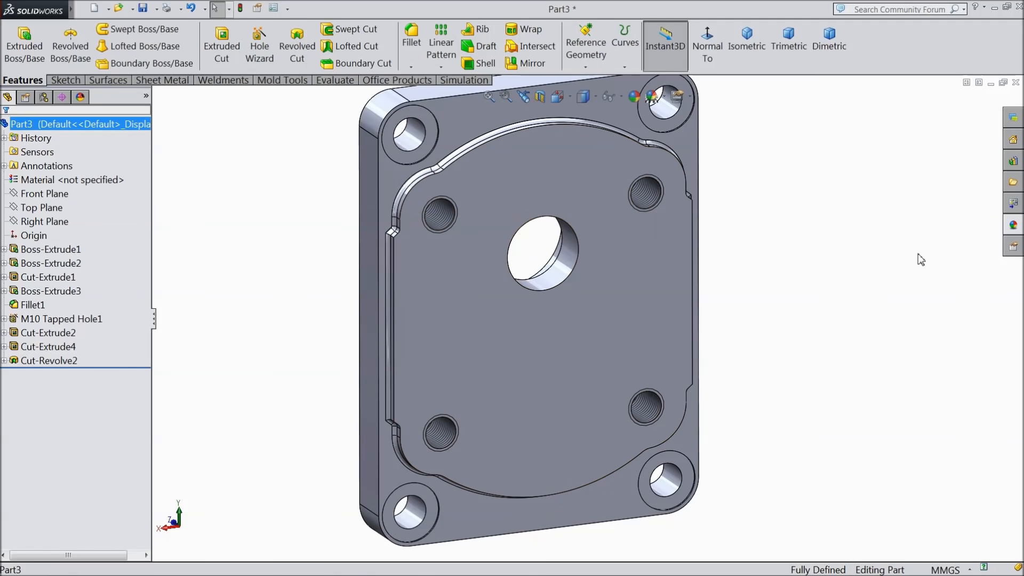
pyautogui.click(1012, 235)
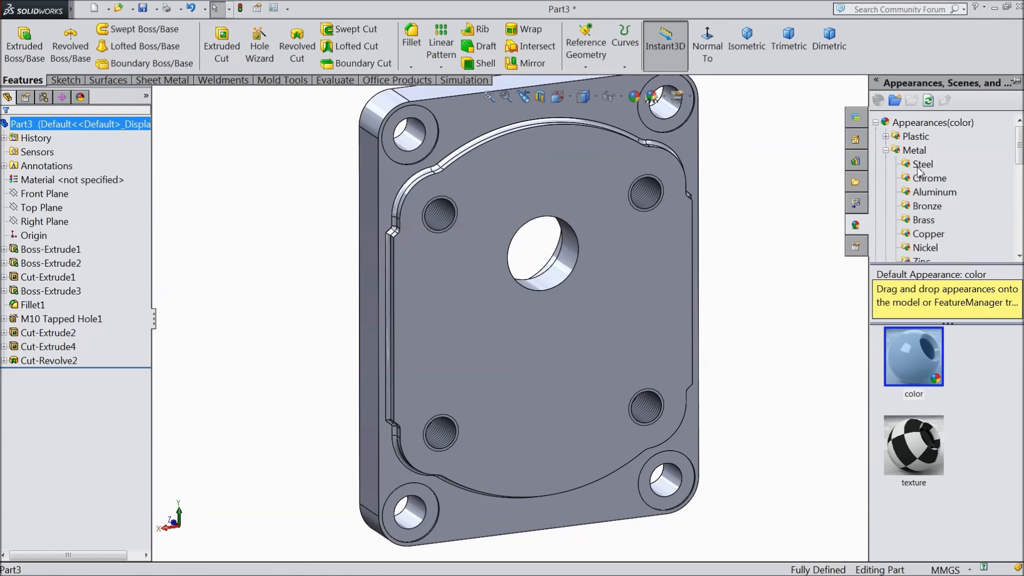
pyautogui.scroll(-2, 926, 213)
pyautogui.click(921, 205)
pyautogui.scroll(-1, 941, 376)
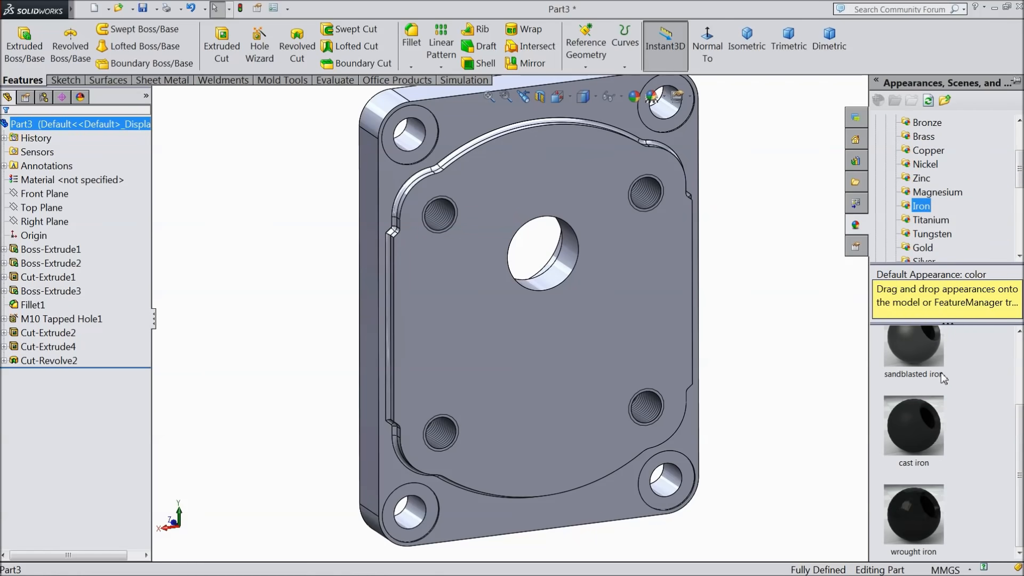
pyautogui.doubleClick(924, 445)
# Turn on Perspective for the model view with the round boss side facing forward.
pyautogui.moveTo(776, 404); pyautogui.dragTo(720, 411, button='middle')
pyautogui.moveTo(722, 377); pyautogui.dragTo(907, 369, button='middle')
pyautogui.click(691, 97)
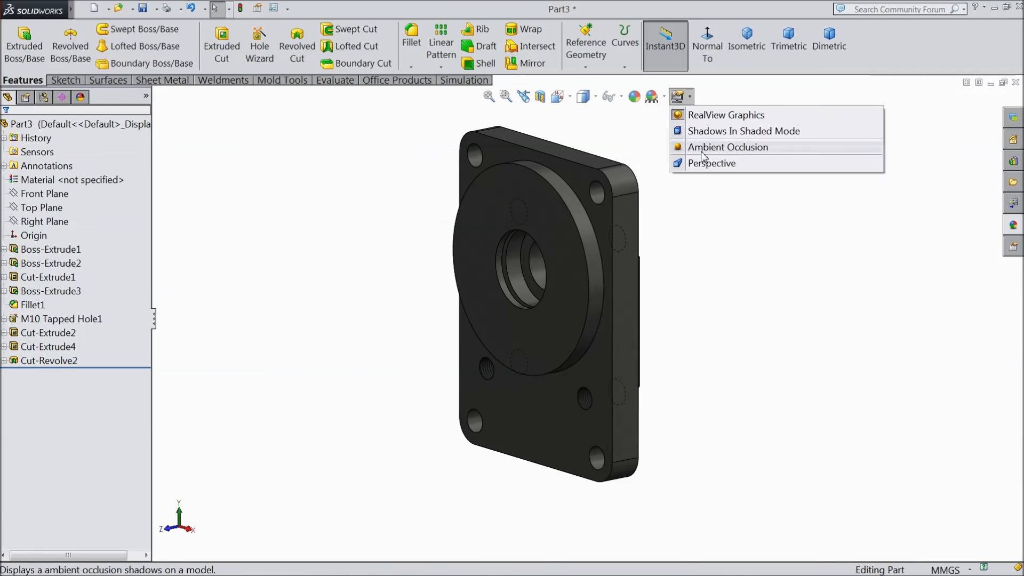
pyautogui.click(699, 170)
pyautogui.moveTo(715, 277); pyautogui.dragTo(720, 336, button='middle')
pyautogui.scroll(-3, 628, 283)
pyautogui.moveTo(624, 299)
pyautogui.mouseDown(button='middle')
pyautogui.moveTo(621, 265)
pyautogui.moveTo(624, 283)
pyautogui.mouseUp(button='middle')
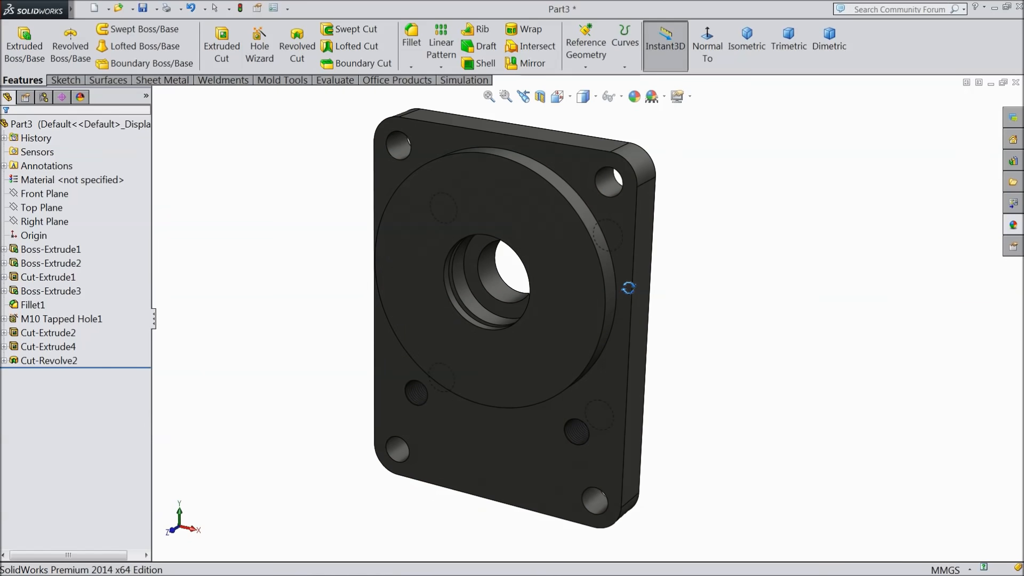
# Chamfer the outer circular edge of the round boss by 0.5 mm at 45 degrees.
pyautogui.click(412, 67)
pyautogui.click(427, 95)
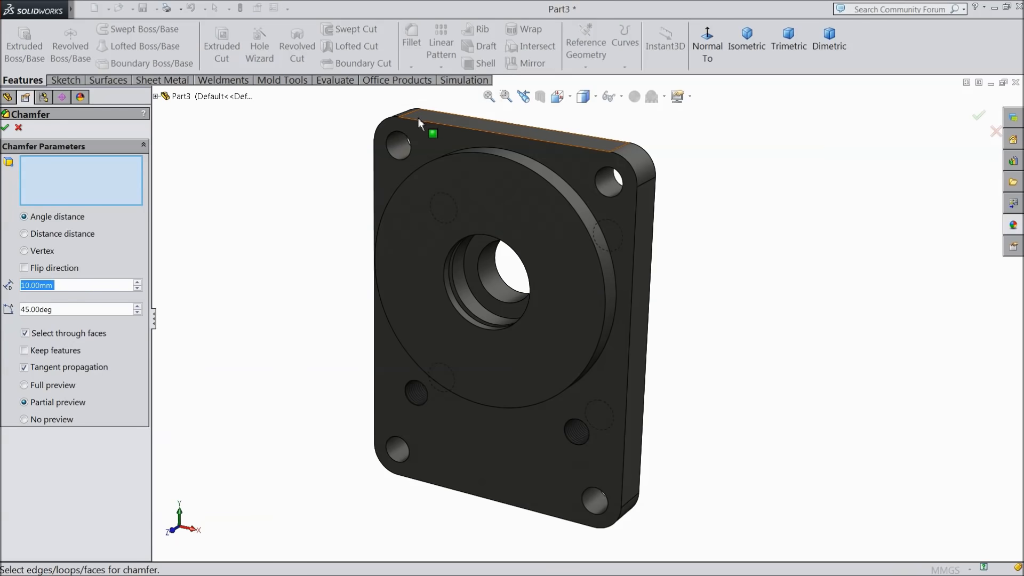
pyautogui.write('0.5')
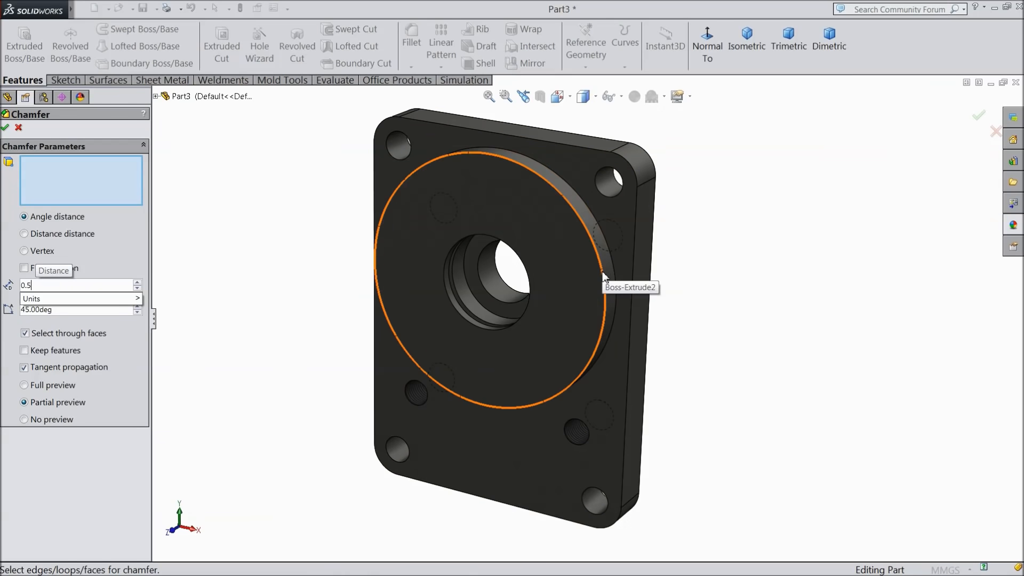
pyautogui.click(612, 275)
pyautogui.click(5, 128)
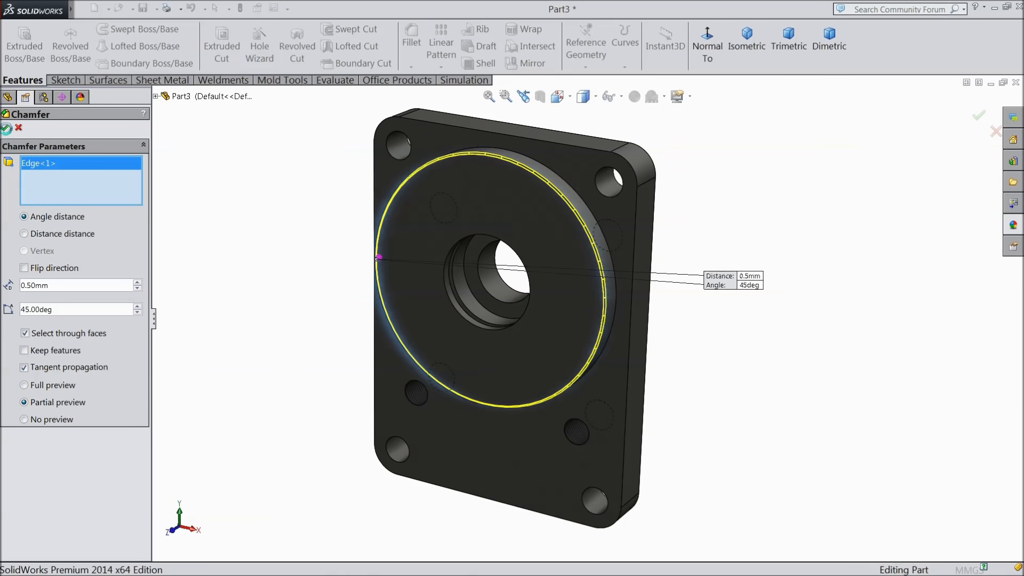
# Save the part as "3.Drive end plate" in the Hydraulic Pump folder.
pyautogui.moveTo(265, 289); pyautogui.dragTo(267, 246, button='middle')
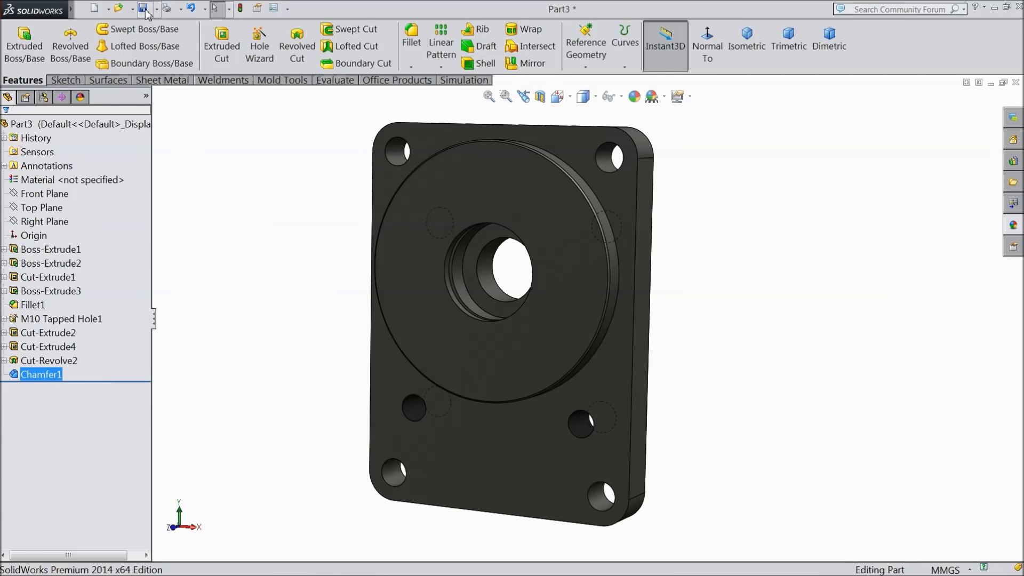
pyautogui.hotkey('ctrl', 's')
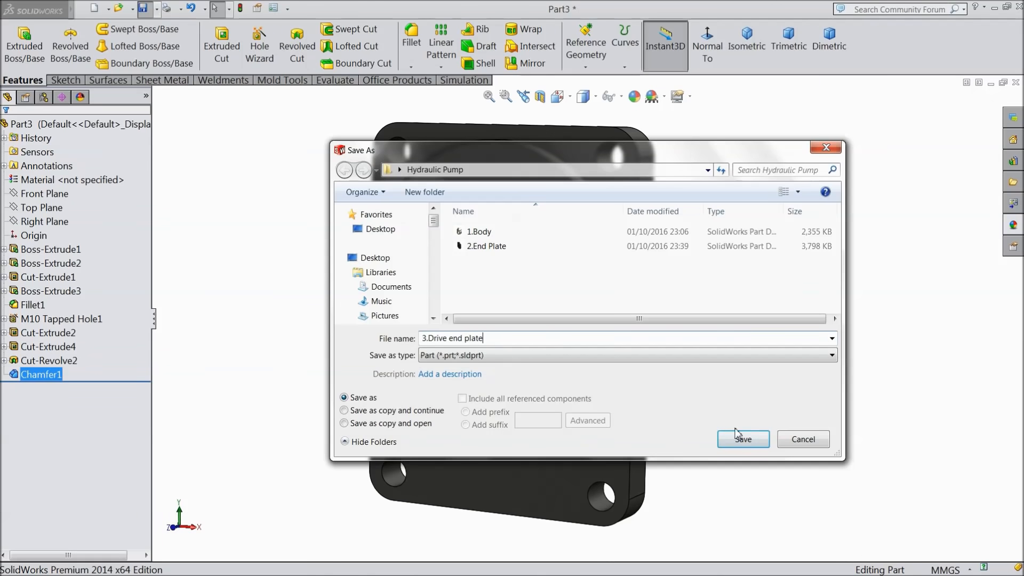
pyautogui.click(744, 439)
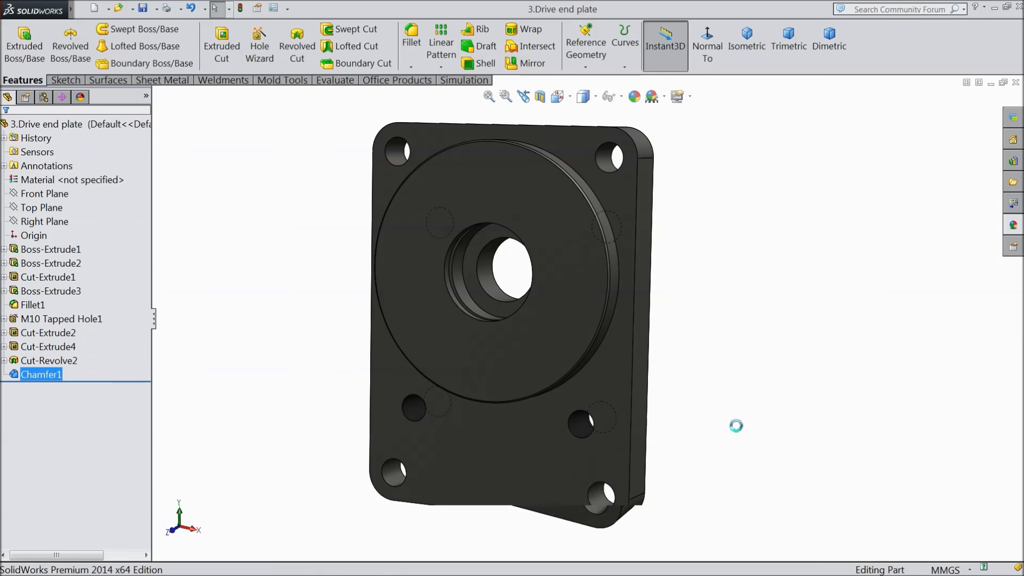
pyautogui.moveTo(698, 373); pyautogui.dragTo(753, 388, button='middle')
pyautogui.scroll(-5, 506, 376)
pyautogui.scroll(5, 717, 392)
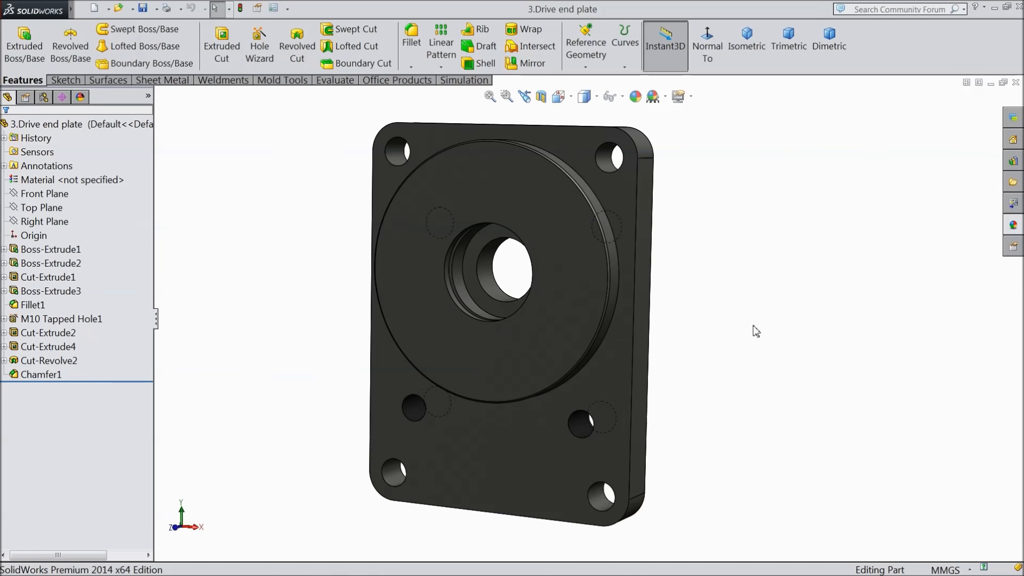
# Define an ISO drill-size hole, Ø4.0 and blind 3 mm deep, on the contoured raised face, with two positions above and below the origin.
pyautogui.moveTo(756, 331)
pyautogui.mouseDown(button='middle')
pyautogui.moveTo(640, 297)
pyautogui.moveTo(549, 313)
pyautogui.mouseUp(button='middle')
pyautogui.click(484, 358)
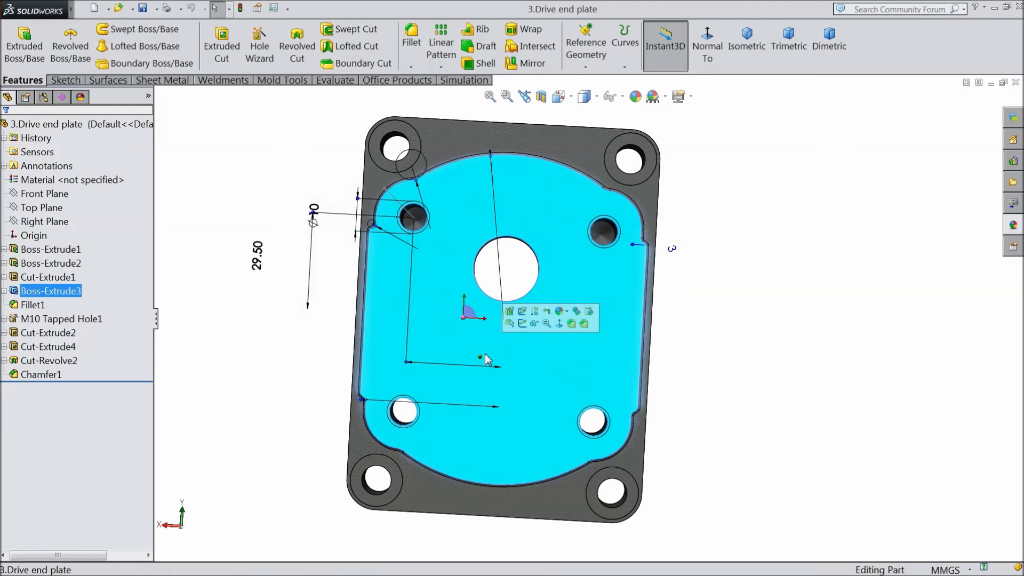
pyautogui.click(707, 47)
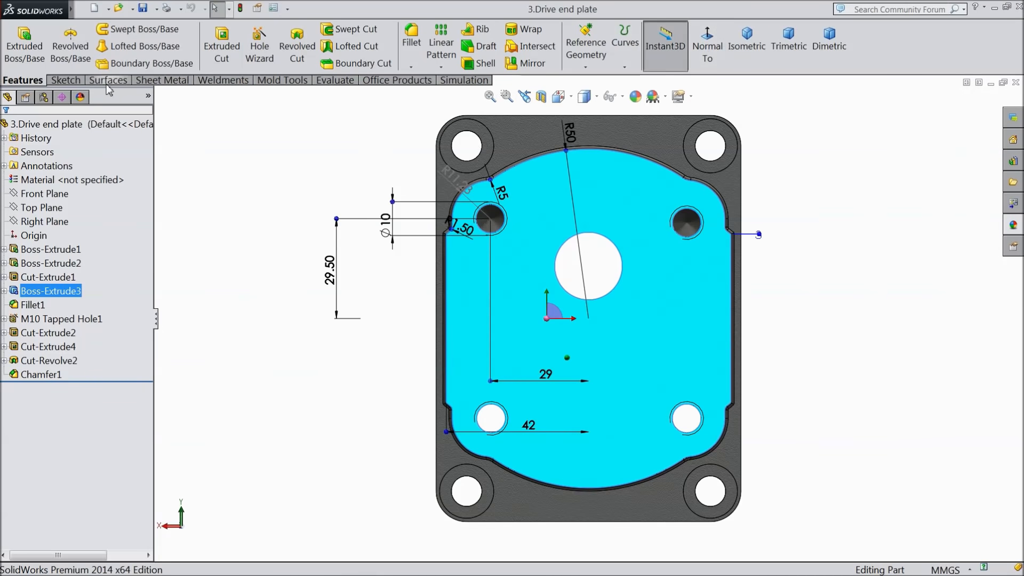
pyautogui.click(262, 48)
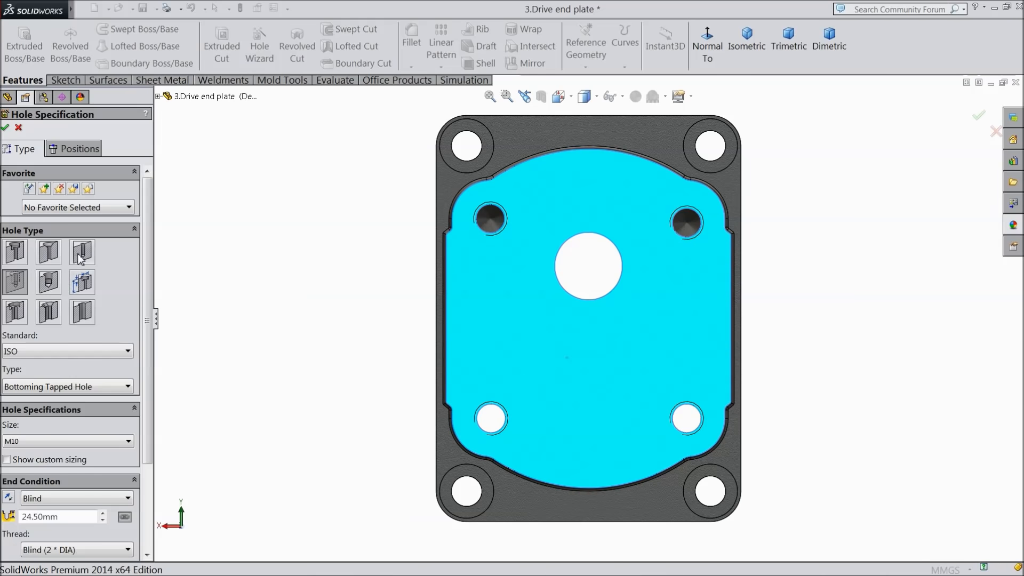
pyautogui.click(82, 253)
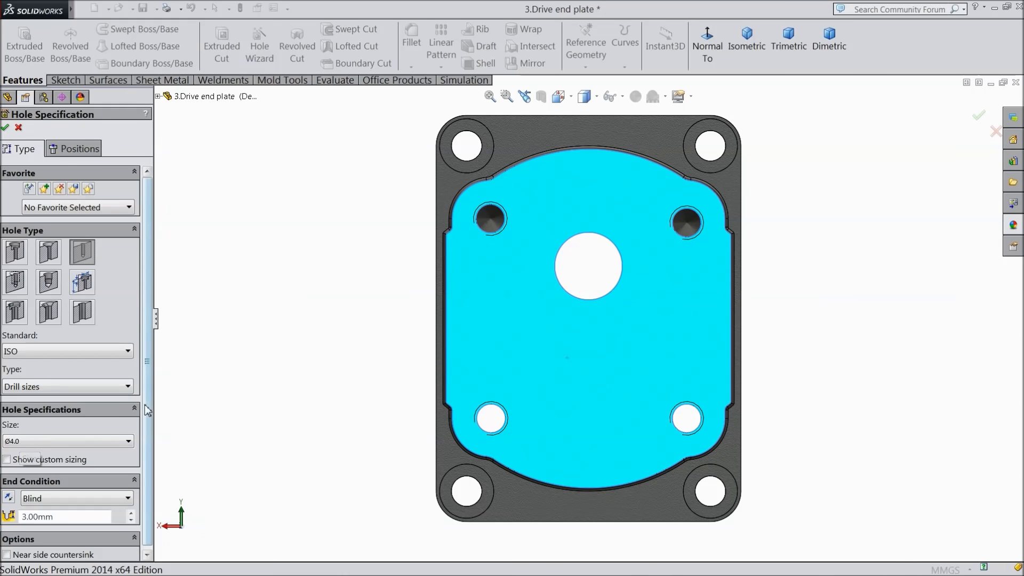
pyautogui.click(80, 148)
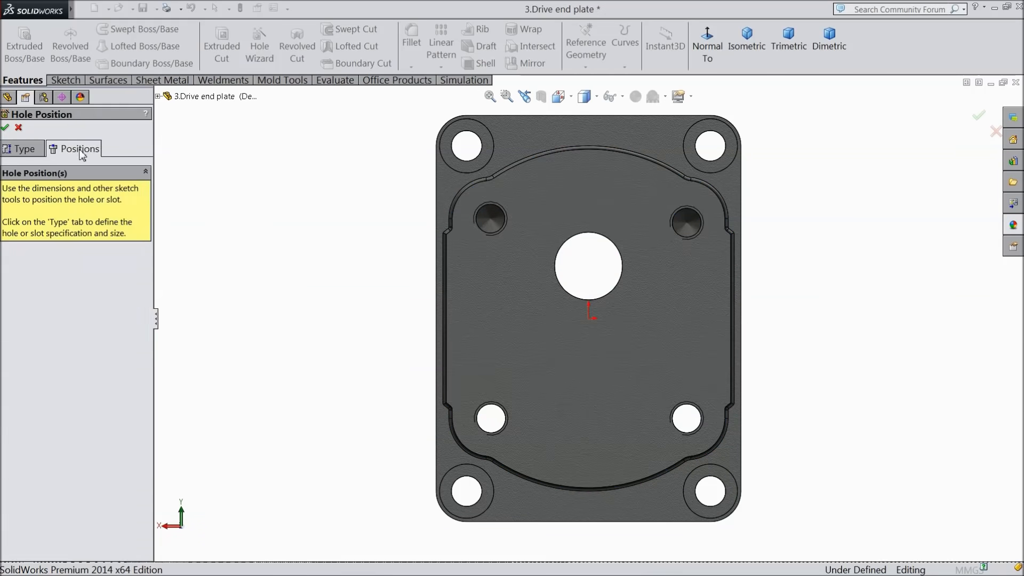
pyautogui.click(588, 178)
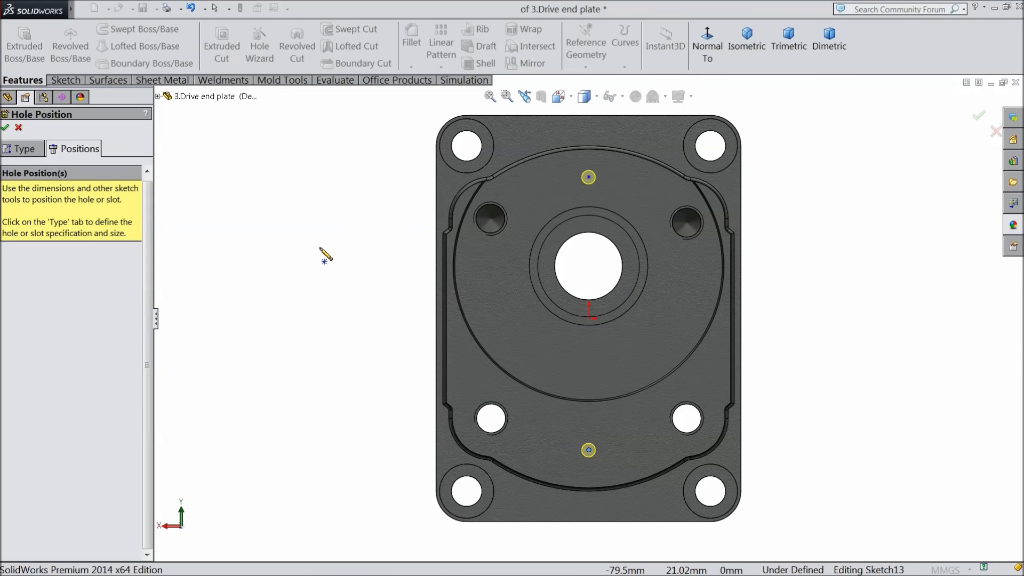
# Dimension the upper hole position 45 mm vertically from the origin.
pyautogui.click(65, 80)
pyautogui.click(58, 43)
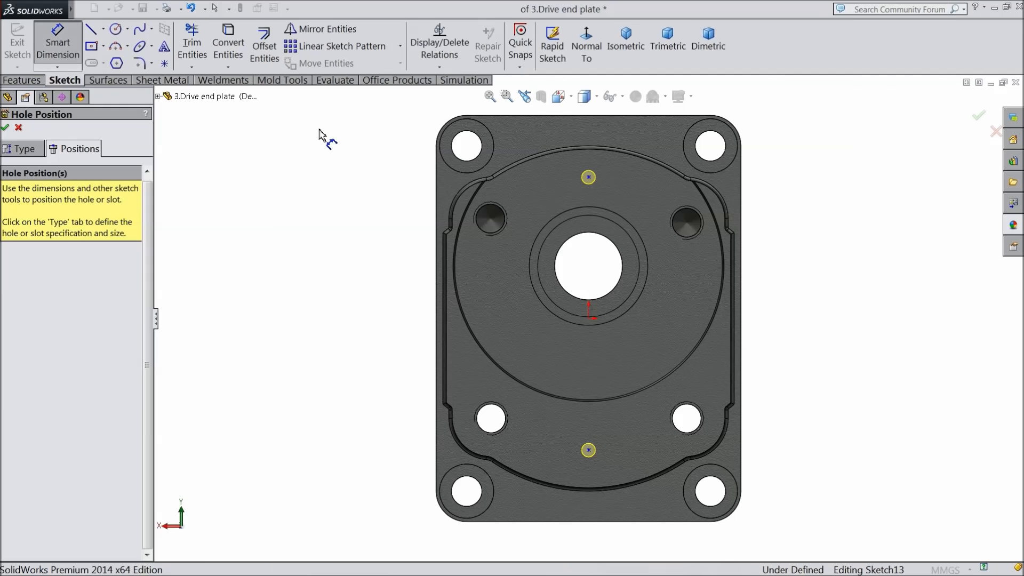
pyautogui.click(588, 177)
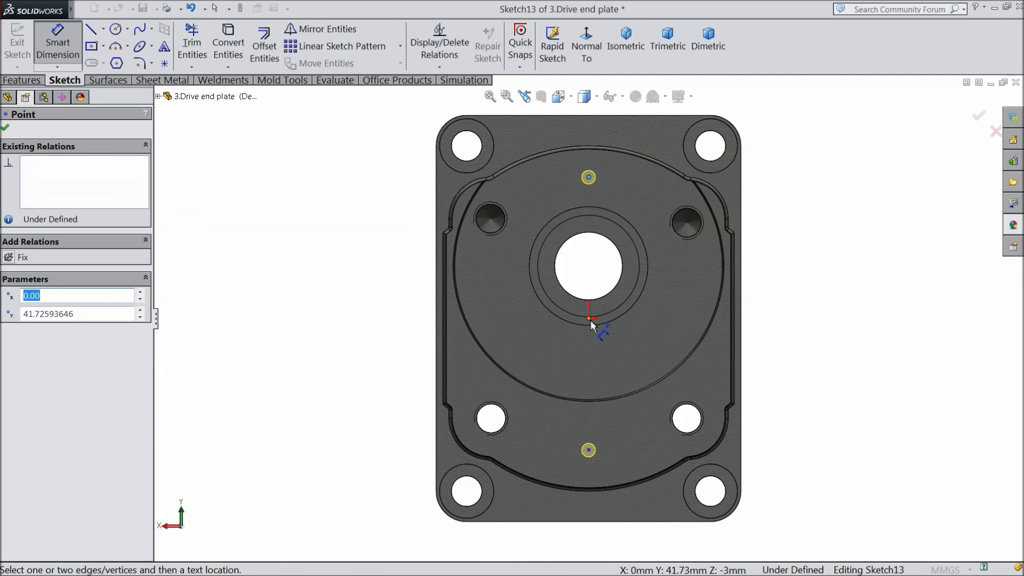
pyautogui.click(589, 318)
pyautogui.click(381, 271)
pyautogui.write('45')
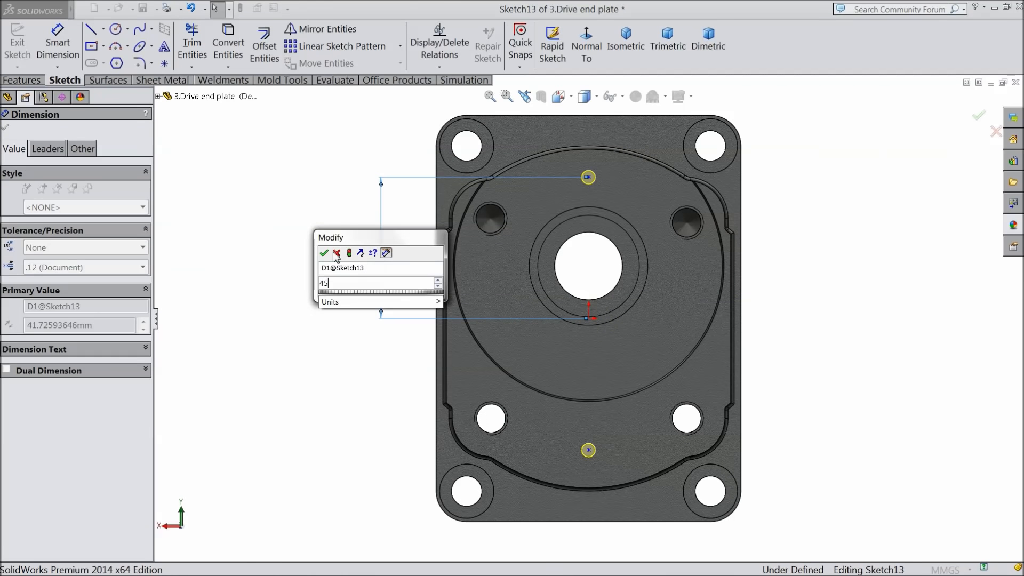
pyautogui.press('Return')
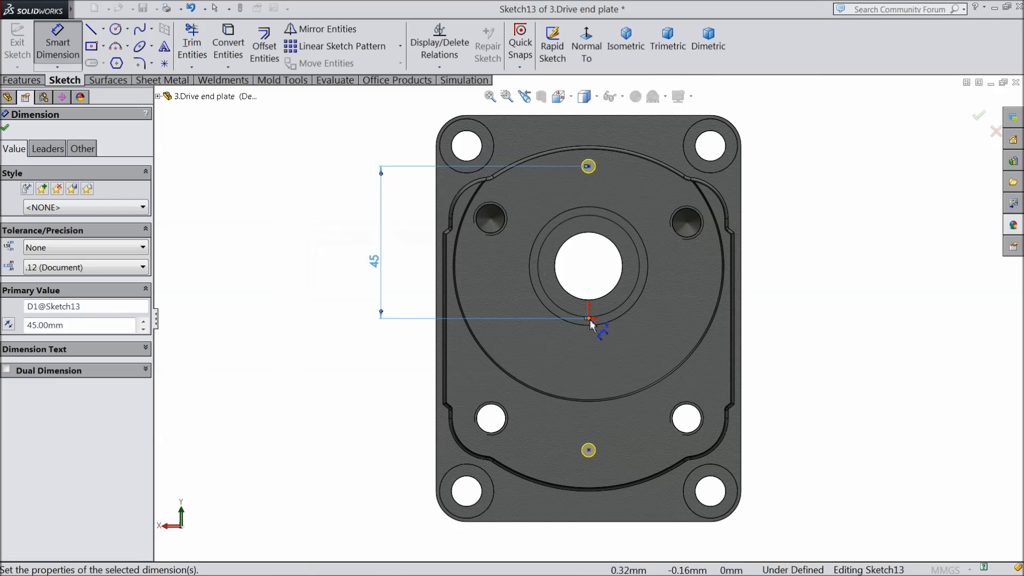
# Dimension the lower hole position 45 mm vertically from the origin and finish the hole feature.
pyautogui.click(589, 319)
pyautogui.click(588, 450)
pyautogui.click(387, 395)
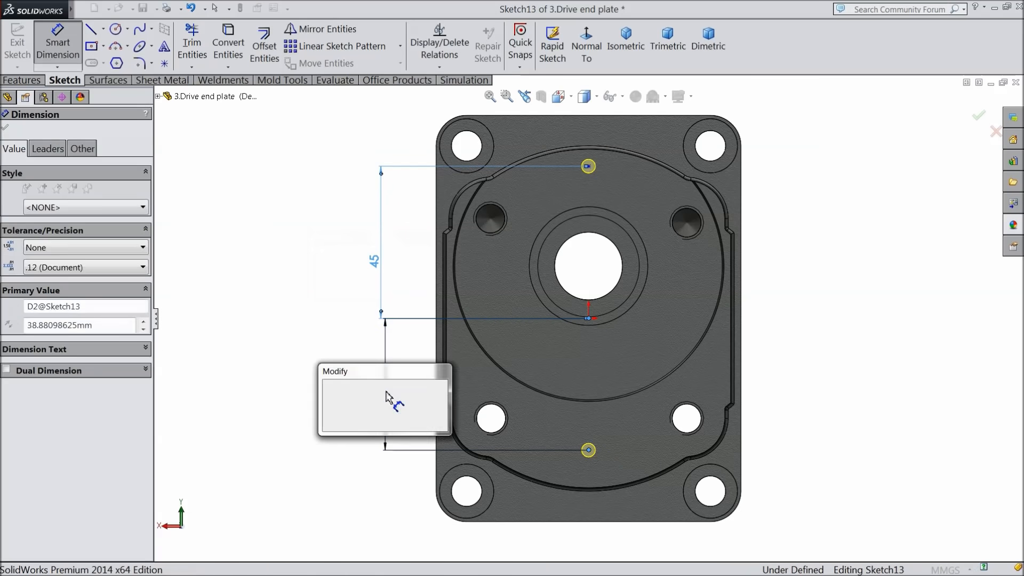
pyautogui.write('45')
pyautogui.click(328, 386)
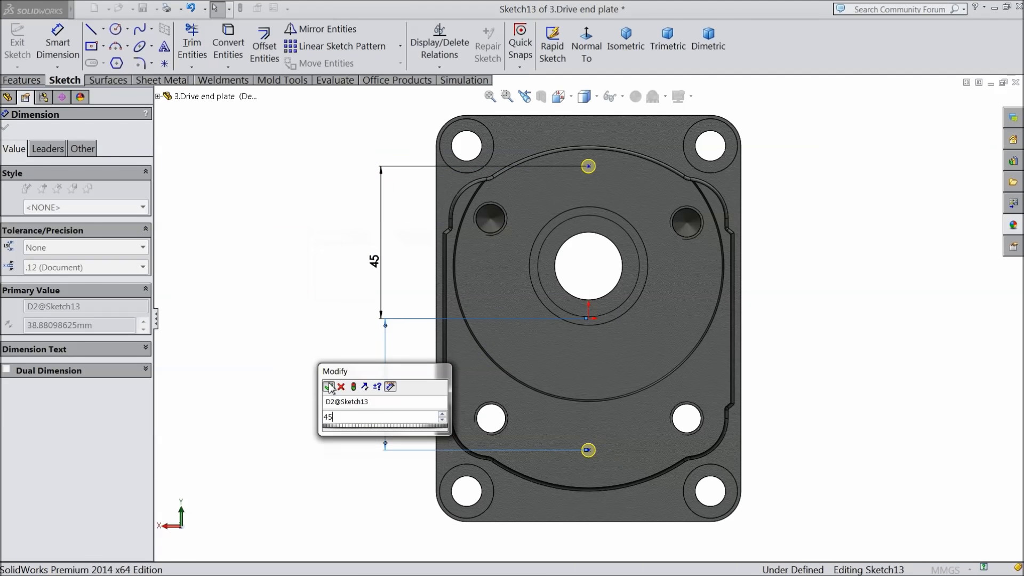
pyautogui.click(6, 130)
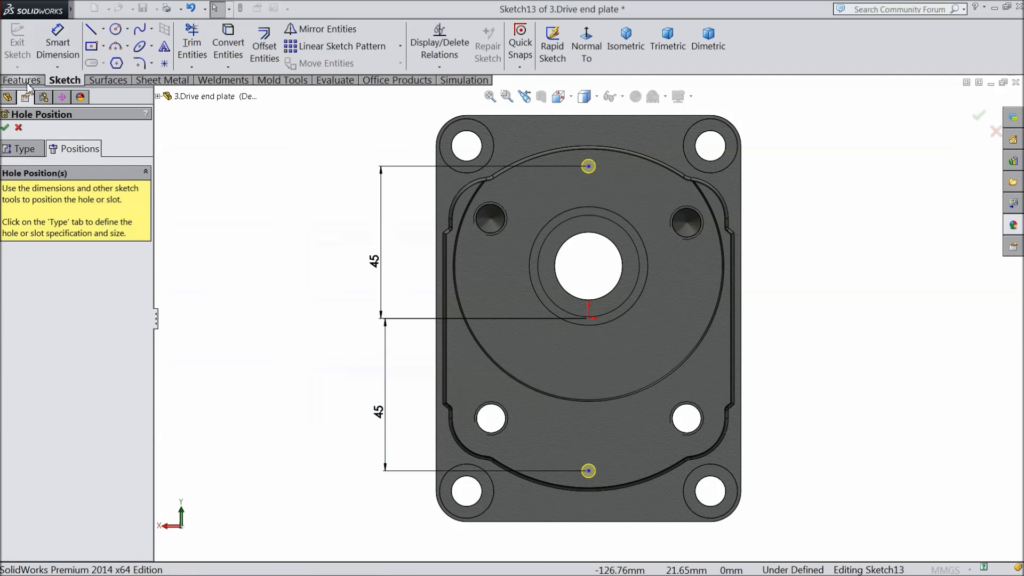
pyautogui.click(6, 129)
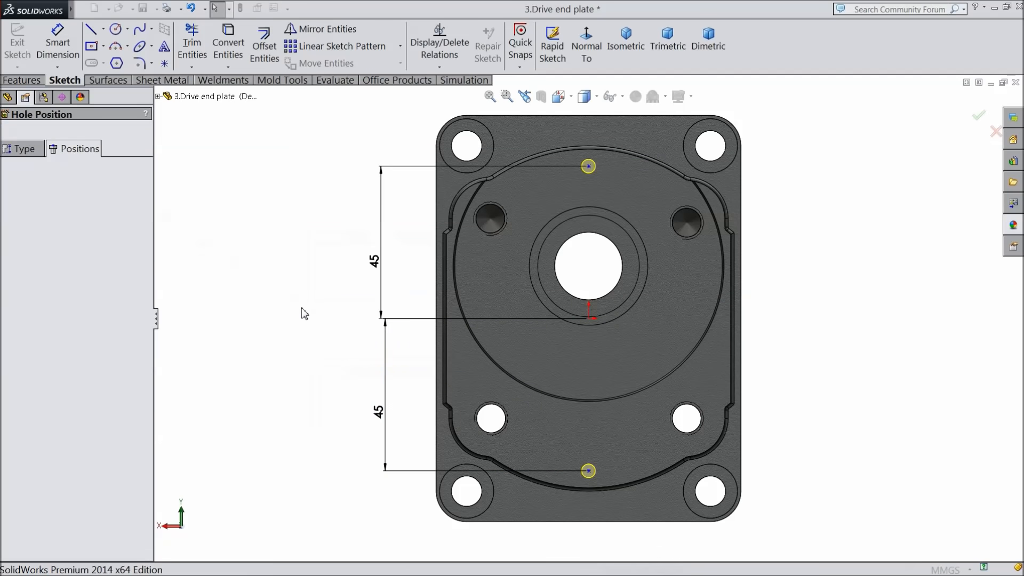
pyautogui.moveTo(304, 303); pyautogui.dragTo(250, 367, button='middle')
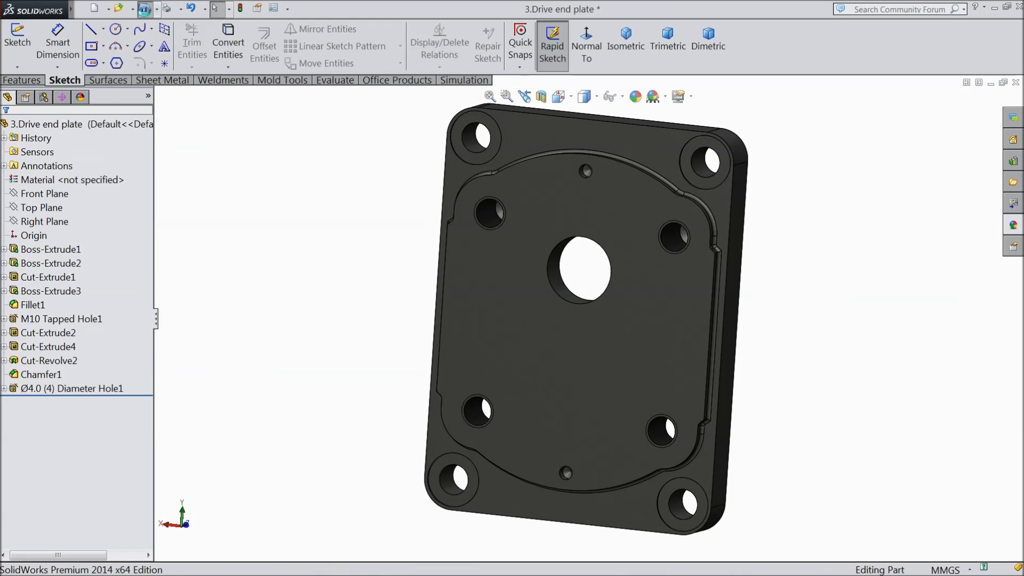
pyautogui.scroll(-1, 614, 271)
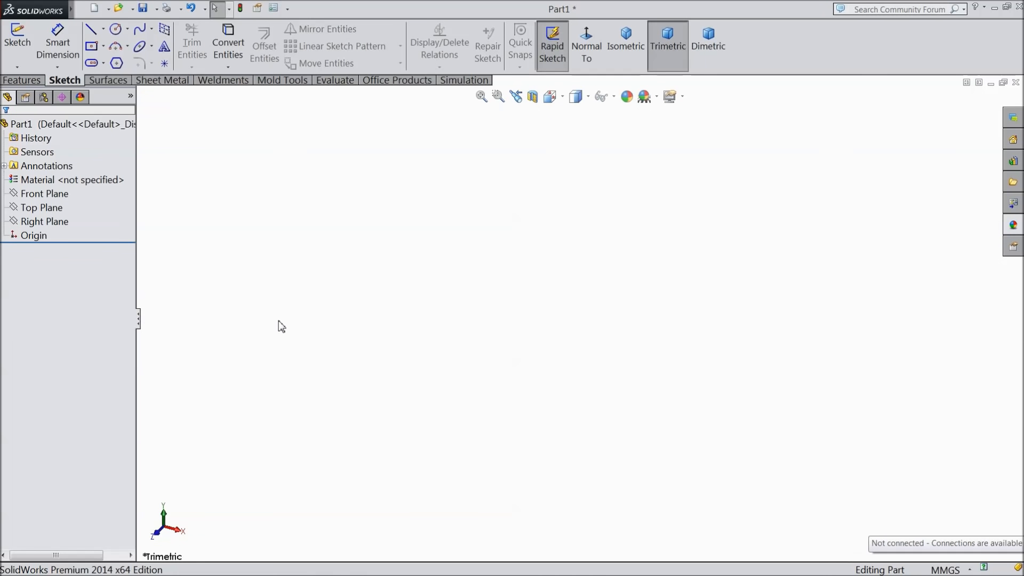
# Start a sketch on the Front Plane of the new part and draw a circle about 99 mm in diameter centred on the origin.
pyautogui.click(53, 194)
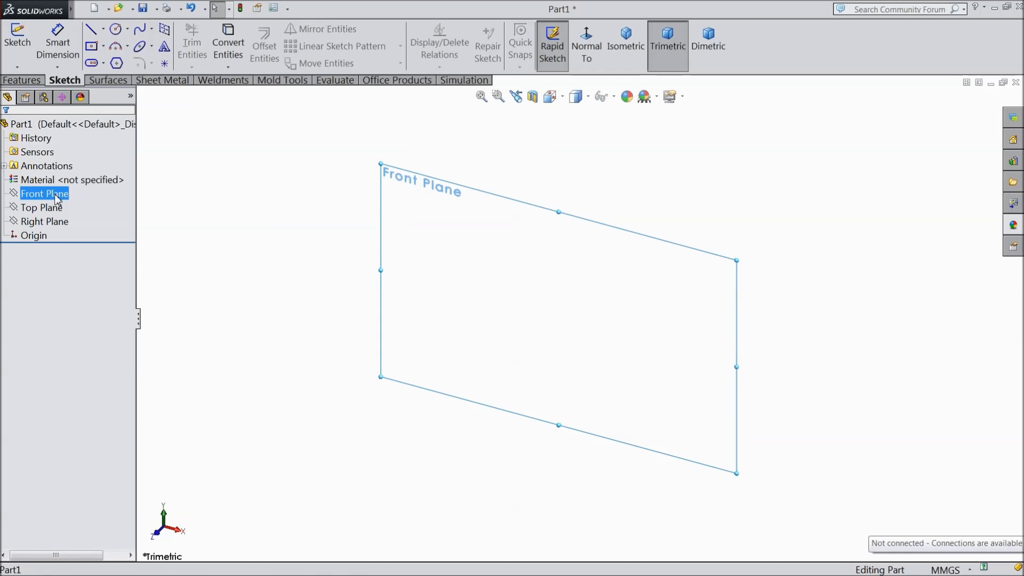
pyautogui.click(71, 180)
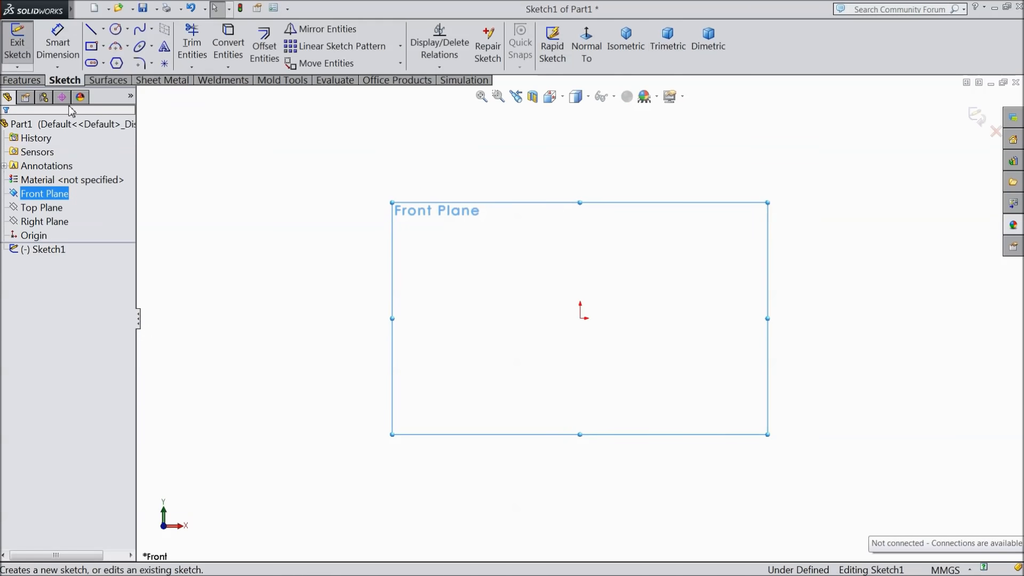
pyautogui.click(116, 31)
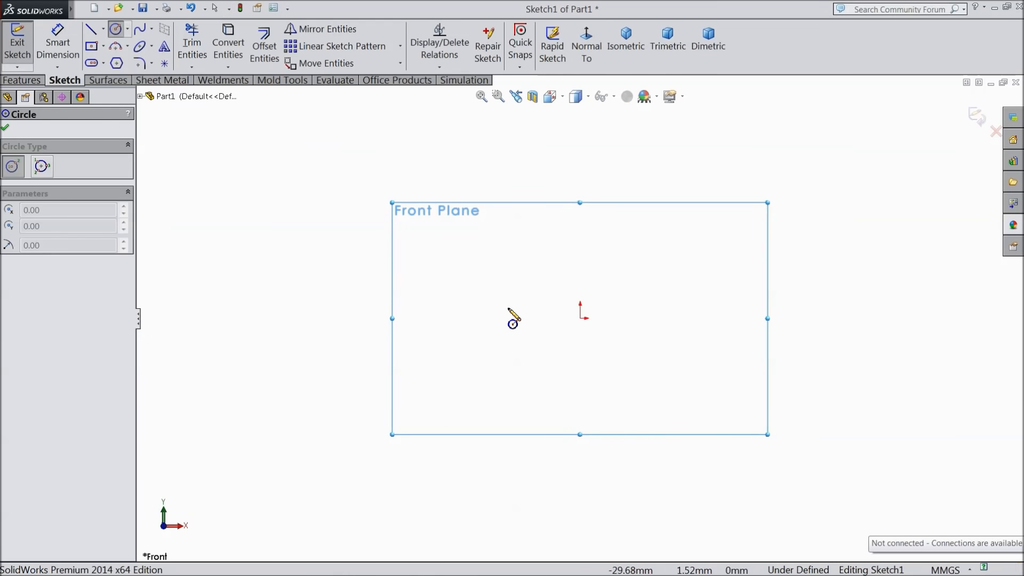
pyautogui.click(581, 319)
pyautogui.click(491, 279)
# Dimension the circle's diameter and set it to 2 mm.
pyautogui.click(57, 43)
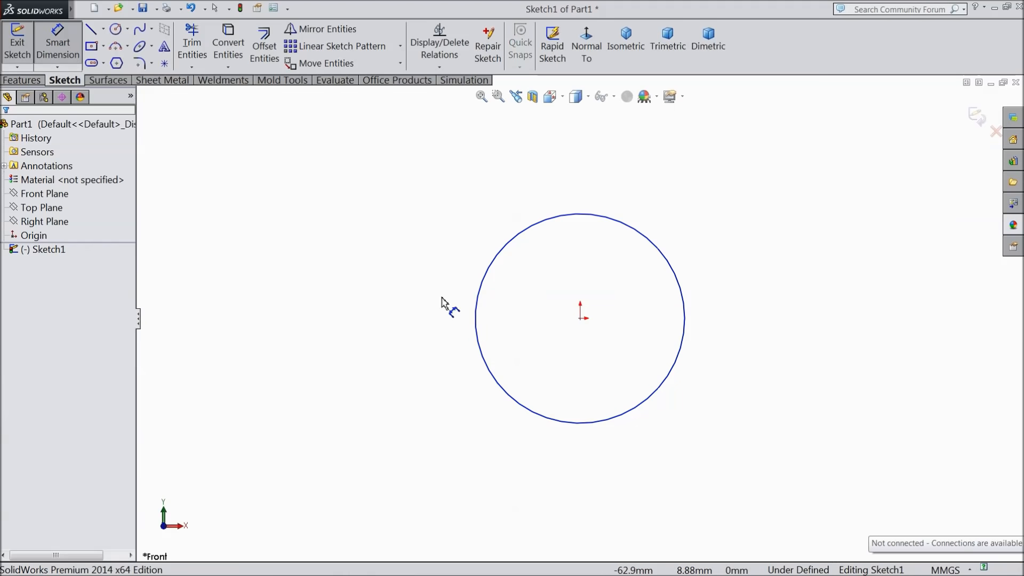
pyautogui.click(473, 309)
pyautogui.click(436, 320)
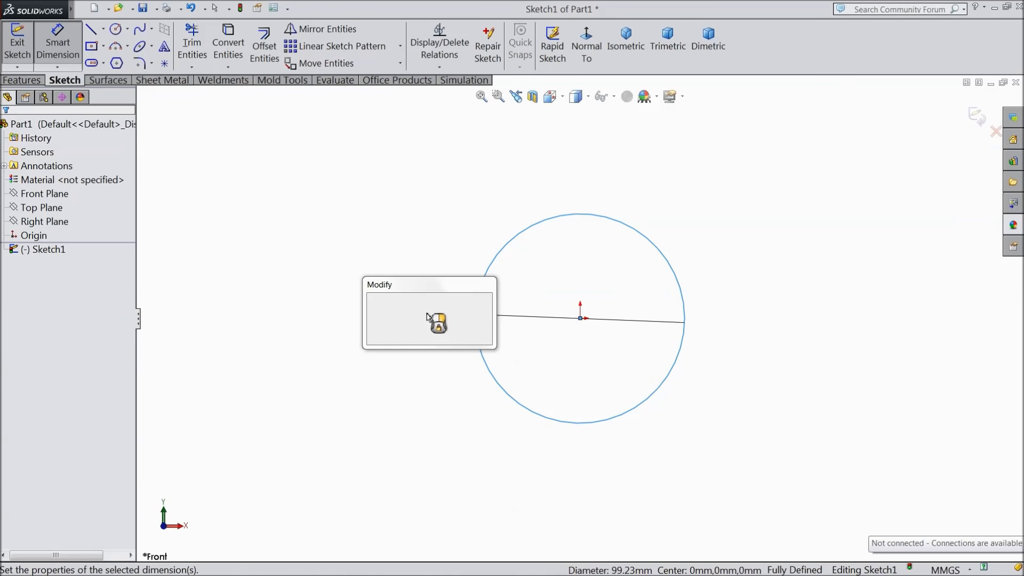
pyautogui.write('2')
pyautogui.click(372, 300)
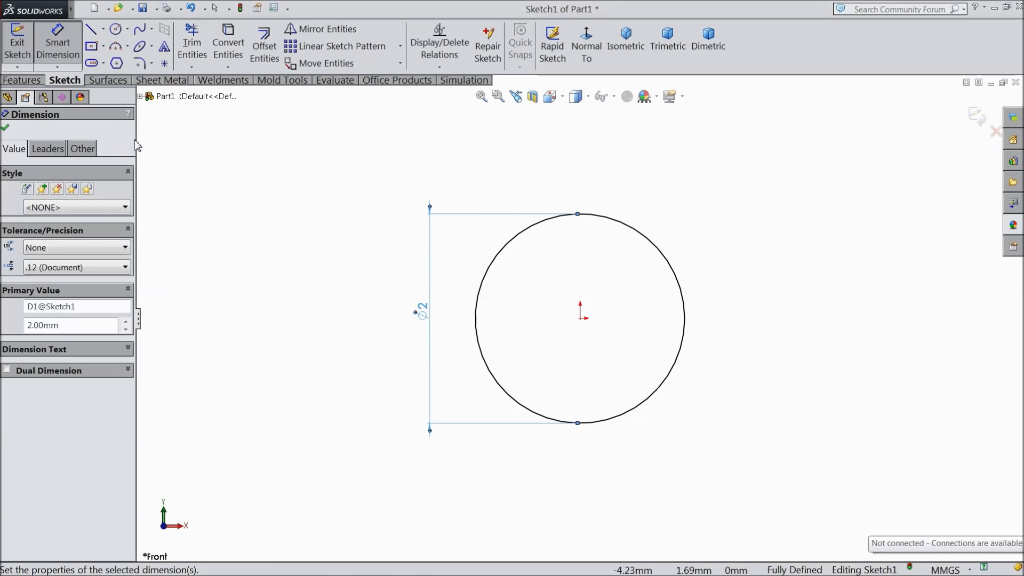
# Extrude the 2 mm circle as a boss with a blind depth of 4 mm.
pyautogui.click(24, 80)
pyautogui.click(22, 53)
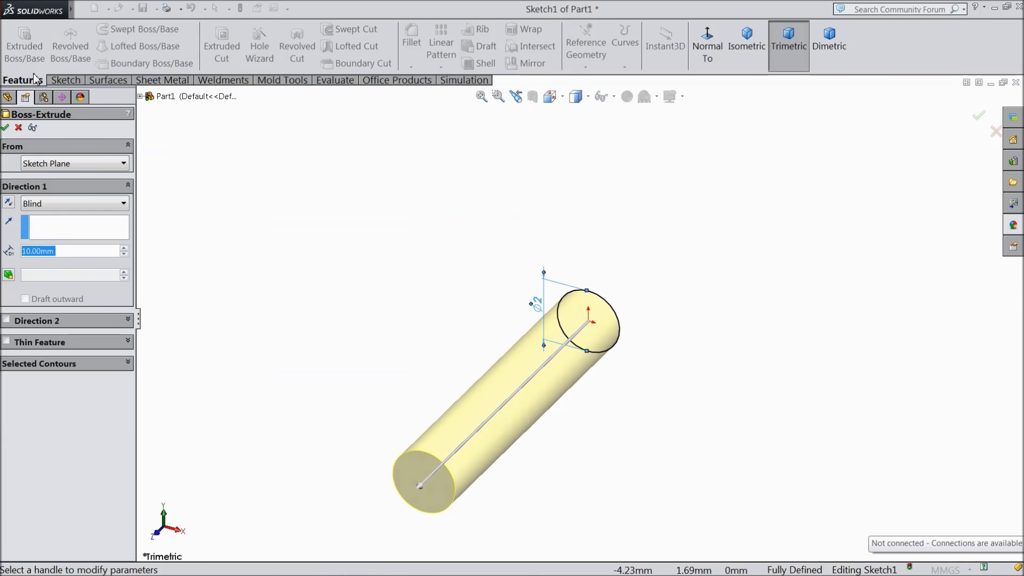
pyautogui.write('4')
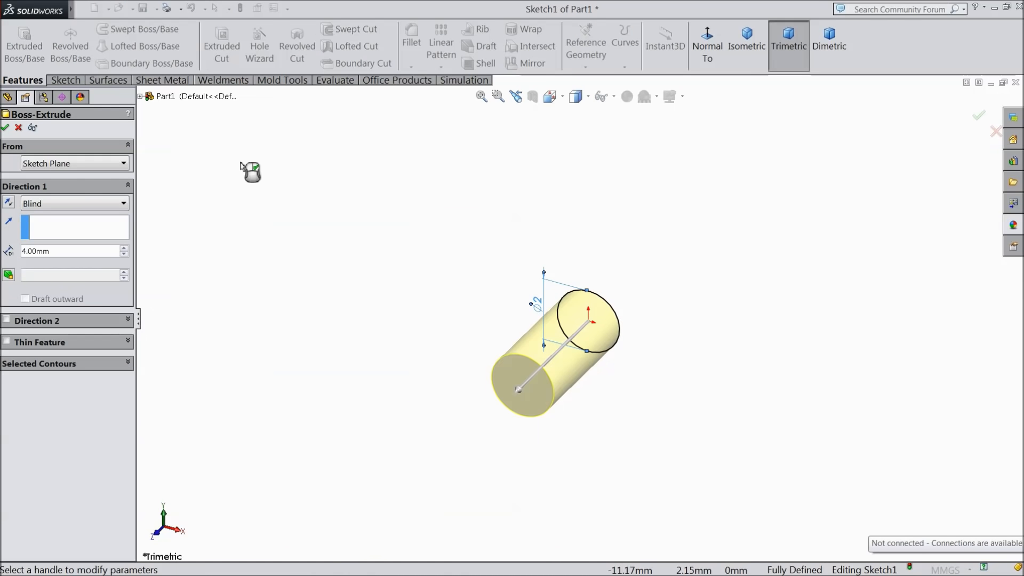
pyautogui.scroll(-3, 567, 367)
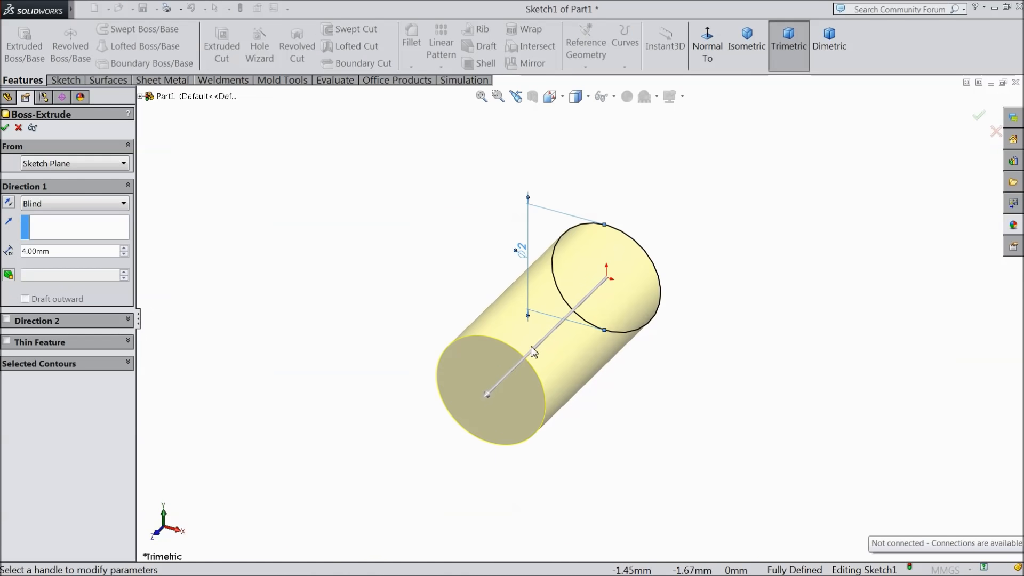
pyautogui.click(6, 128)
# Chamfer the pin's front face and rear circular edge with a 0.3 mm distance at 45 degrees.
pyautogui.click(412, 67)
pyautogui.click(426, 98)
pyautogui.write('0.3')
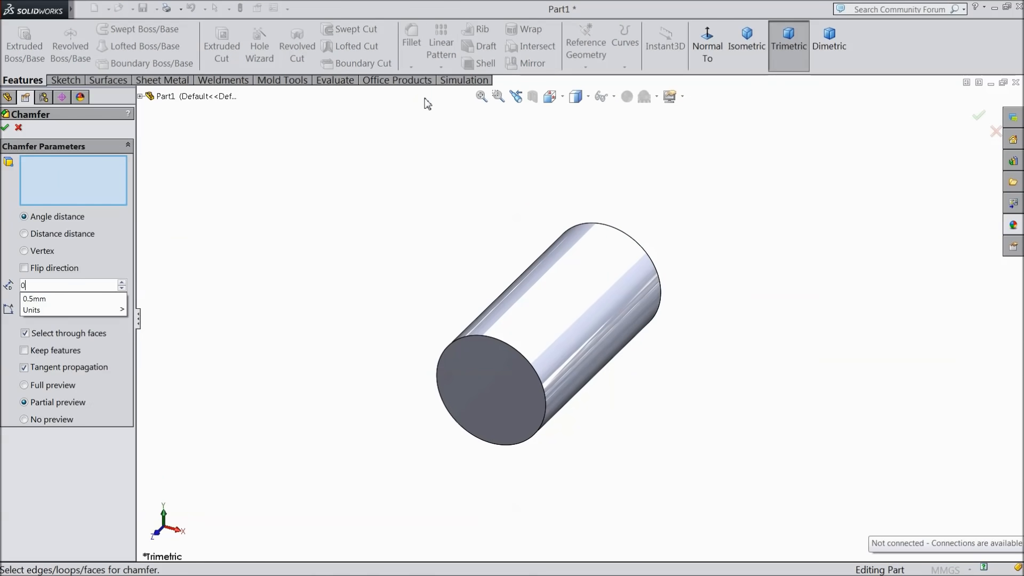
pyautogui.click(478, 354)
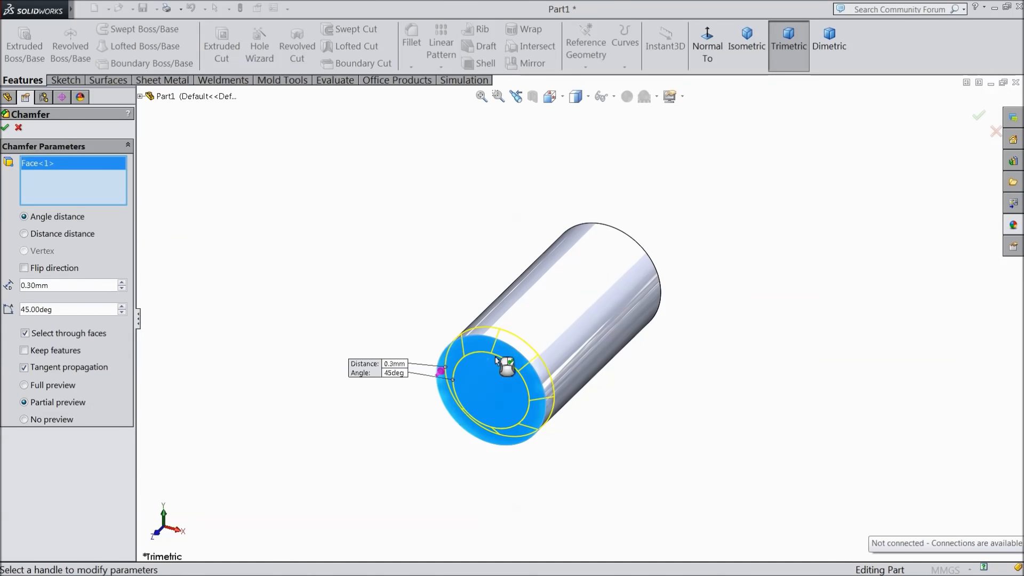
pyautogui.click(649, 261)
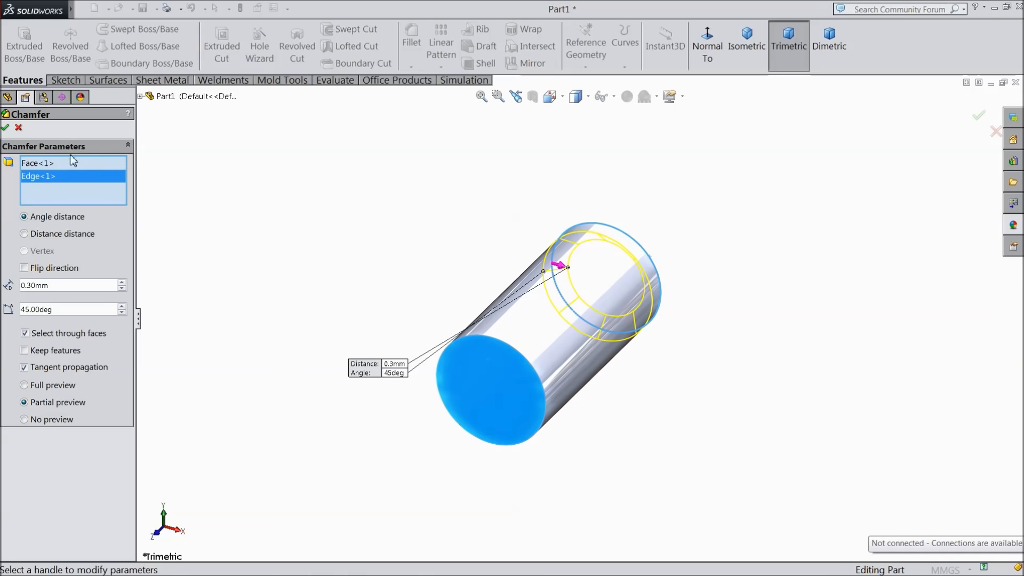
pyautogui.click(5, 129)
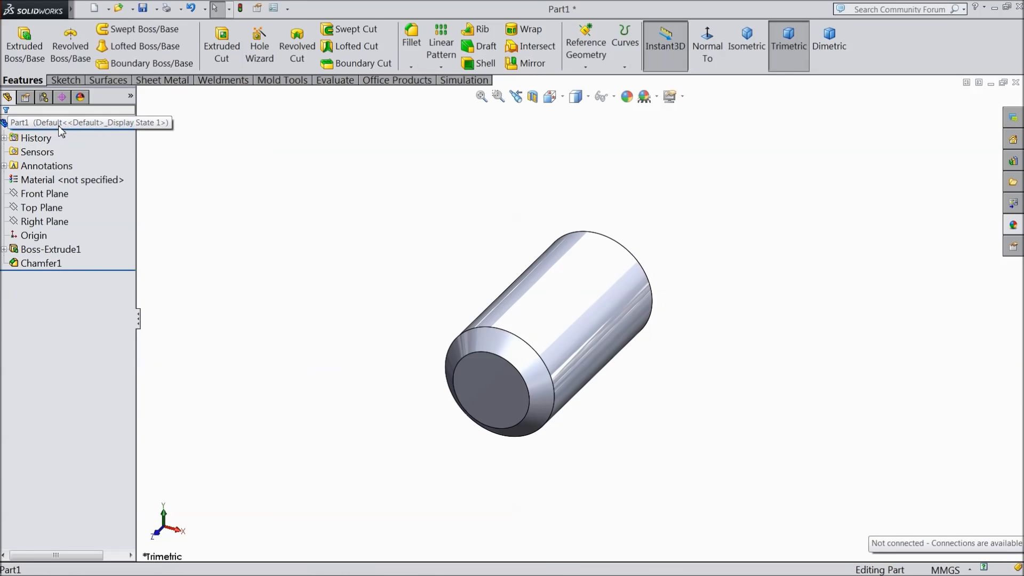
# Apply the brushed chromium metal appearance to the whole pin.
pyautogui.click(1014, 226)
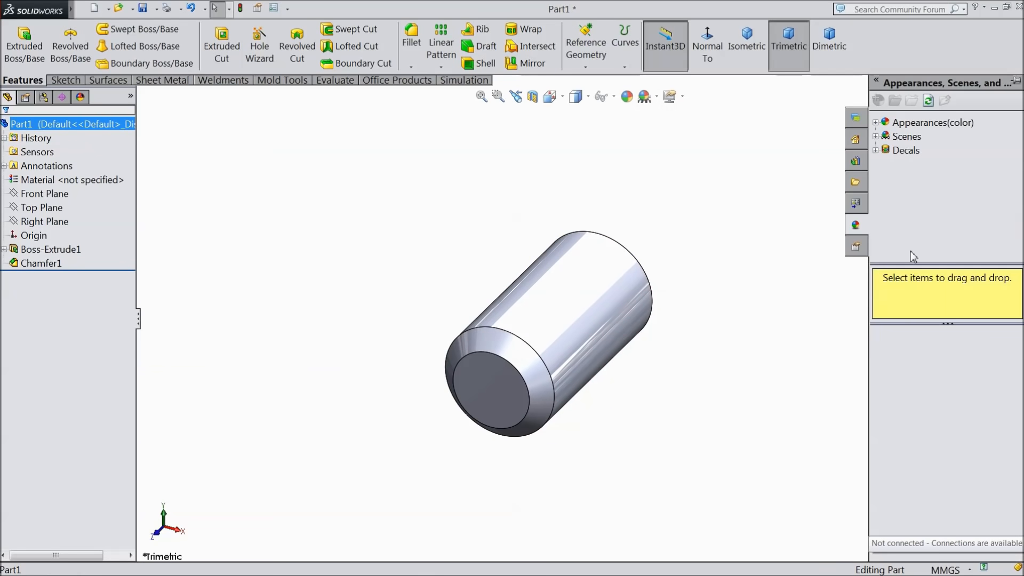
pyautogui.click(879, 125)
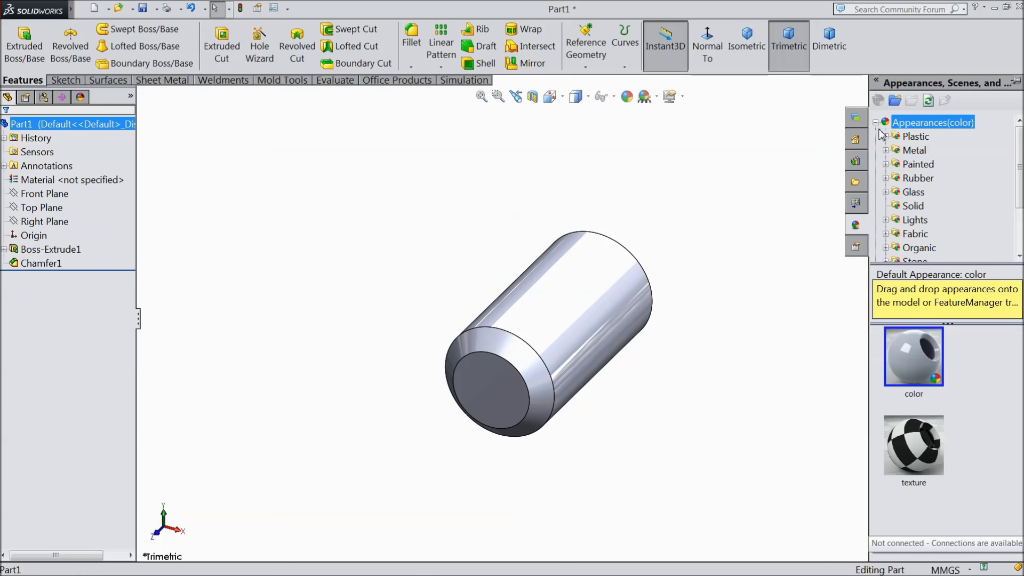
pyautogui.click(886, 151)
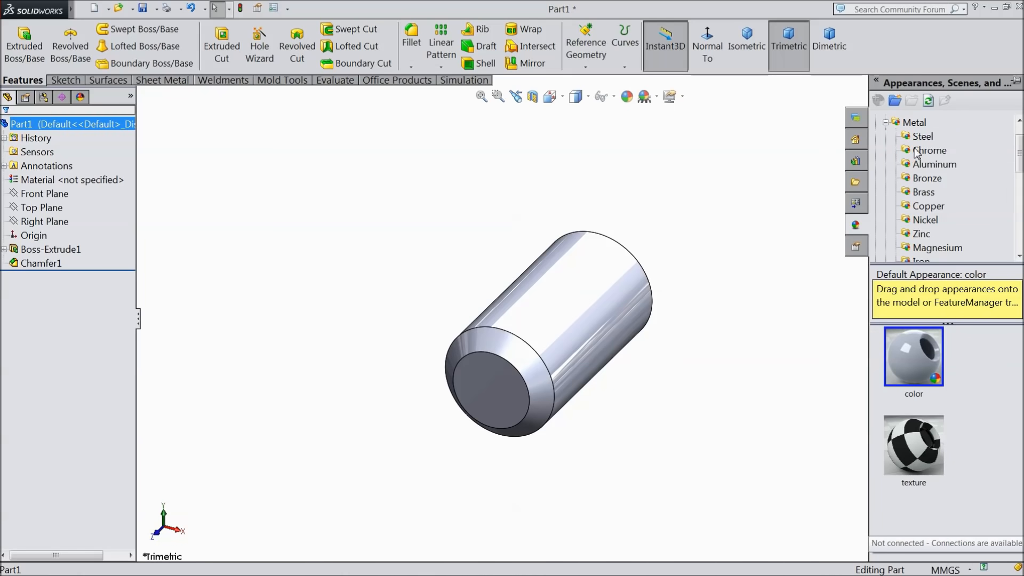
pyautogui.click(928, 152)
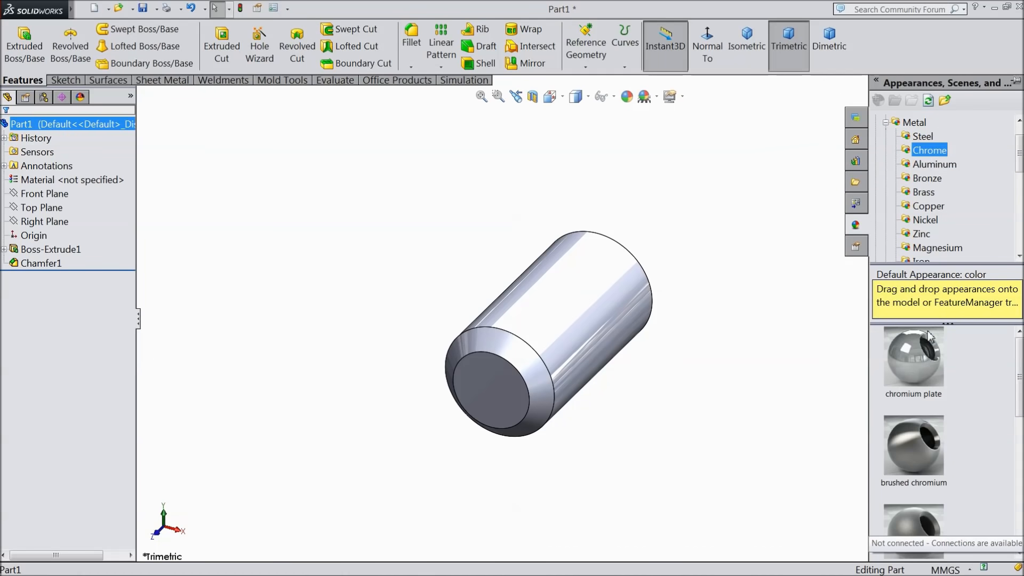
pyautogui.doubleClick(913, 457)
pyautogui.moveTo(830, 425)
pyautogui.mouseDown(button='middle')
pyautogui.moveTo(723, 381)
pyautogui.moveTo(786, 345)
pyautogui.mouseUp(button='middle')
pyautogui.scroll(-3, 652, 325)
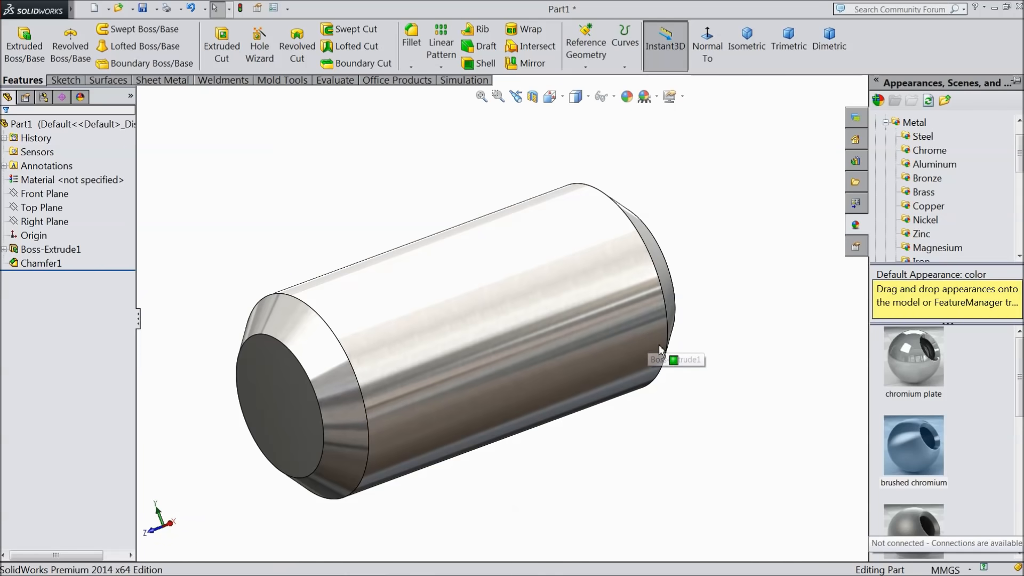
# Apply the brushed steel metal appearance to the whole pin.
pyautogui.click(922, 137)
pyautogui.doubleClick(911, 450)
pyautogui.moveTo(795, 388); pyautogui.dragTo(813, 377, button='middle')
pyautogui.scroll(3, 670, 348)
pyautogui.scroll(-2, 549, 326)
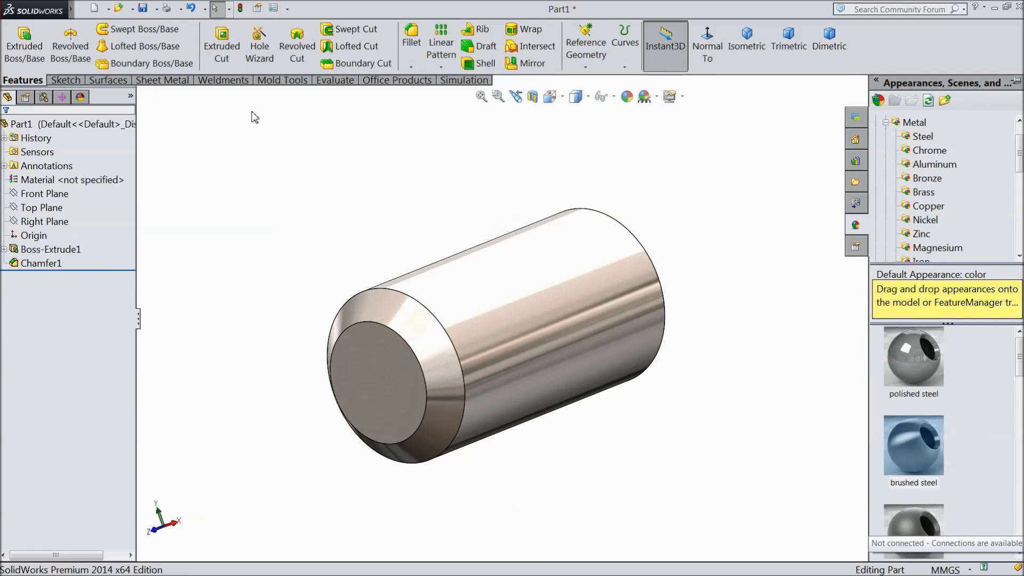
# Save the pin part as "4.Pin2X4" in the Hydraulic Pump folder.
pyautogui.click(144, 9)
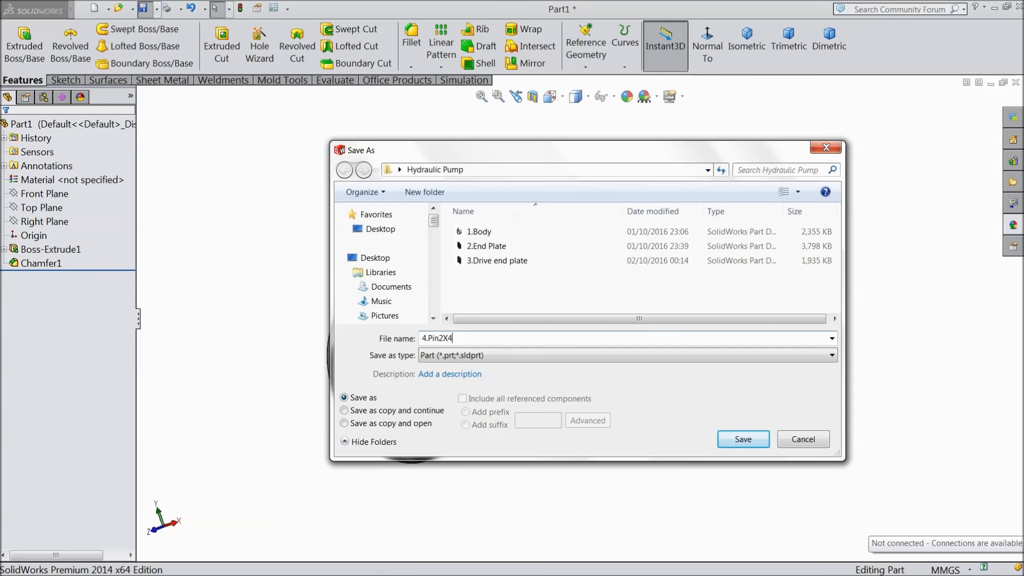
pyautogui.click(747, 439)
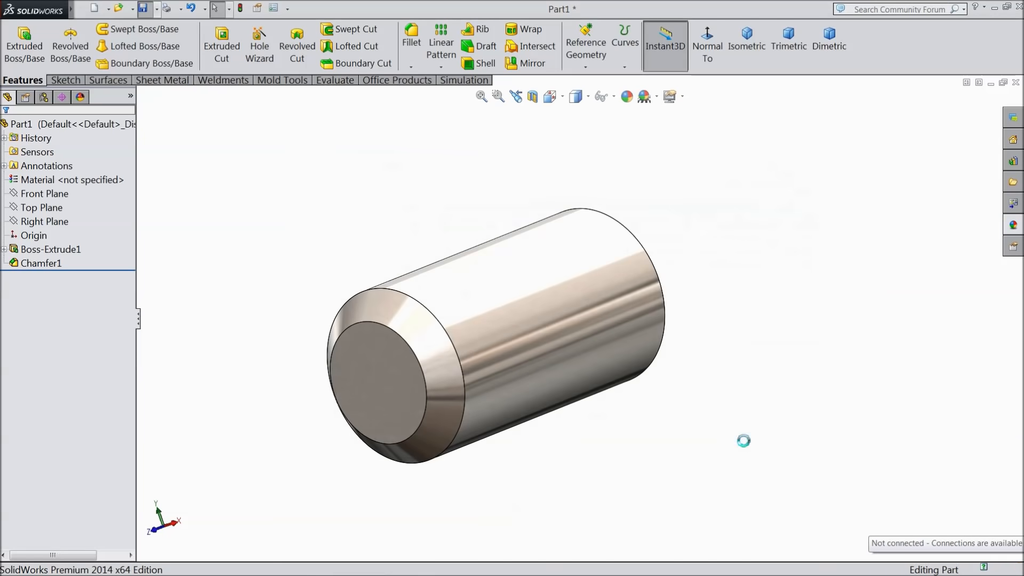
pyautogui.moveTo(563, 465); pyautogui.dragTo(534, 475, button='middle')
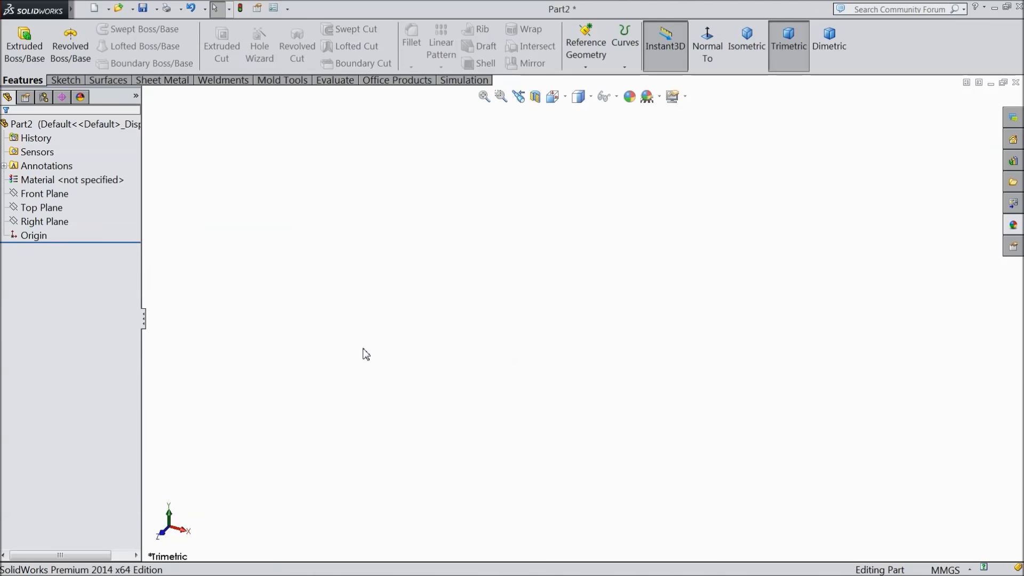
# Sketch a circle about 99 mm in diameter, centred on the origin, on the Front Plane of the second new part.
pyautogui.click(45, 193)
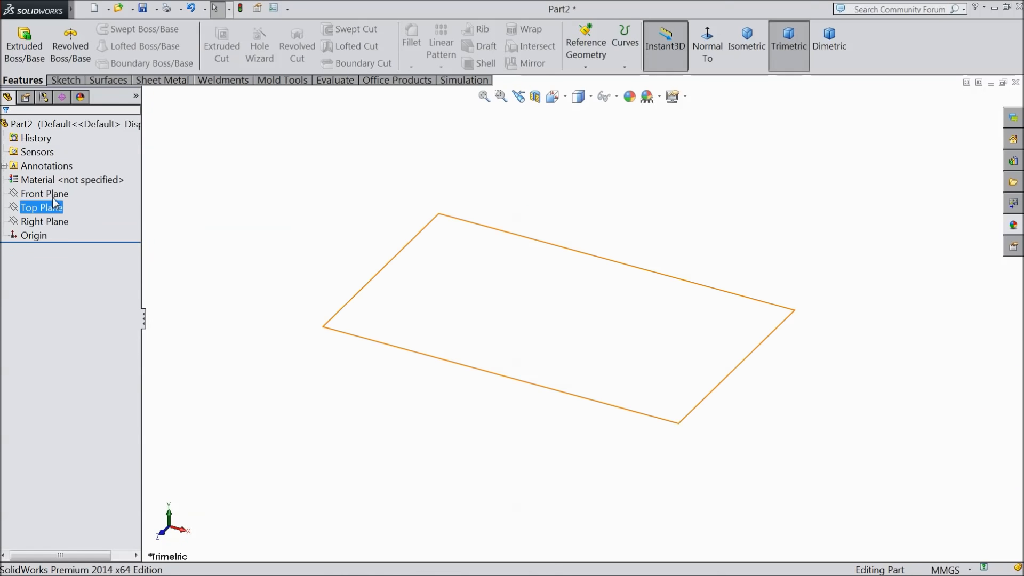
pyautogui.click(70, 182)
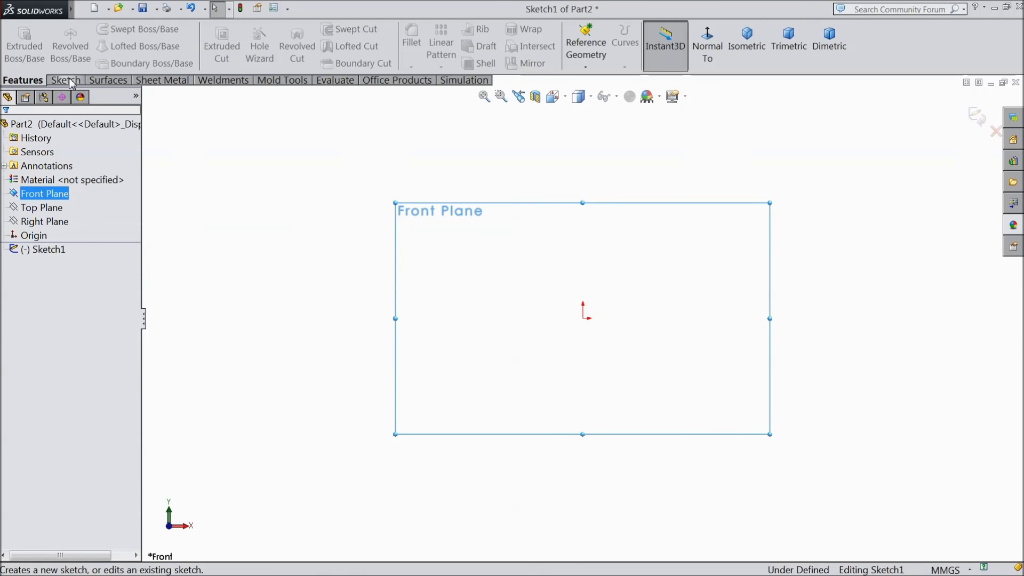
pyautogui.click(115, 29)
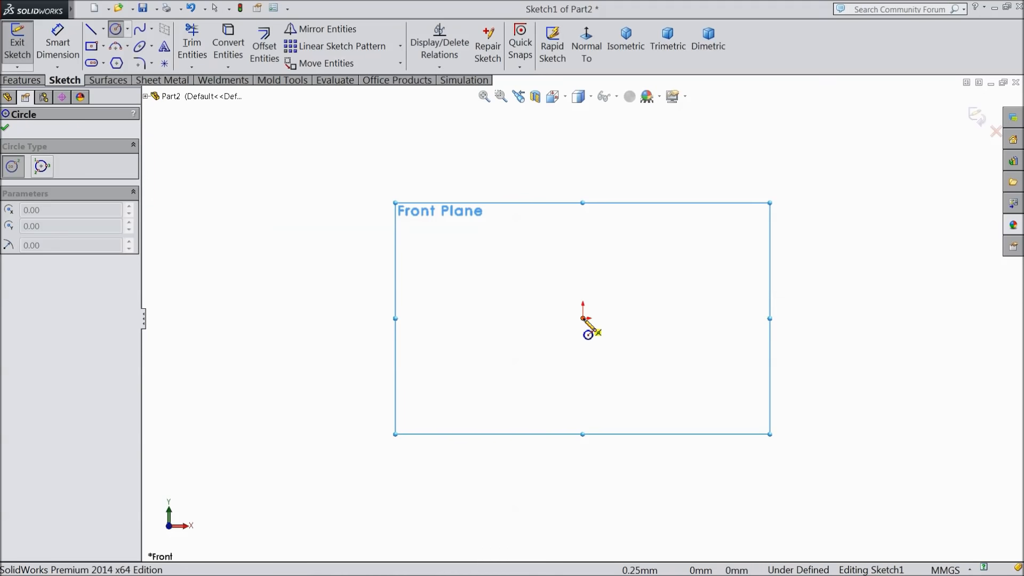
pyautogui.click(582, 318)
pyautogui.click(478, 319)
# Dimension the circle's diameter and set it to 4 mm.
pyautogui.click(57, 42)
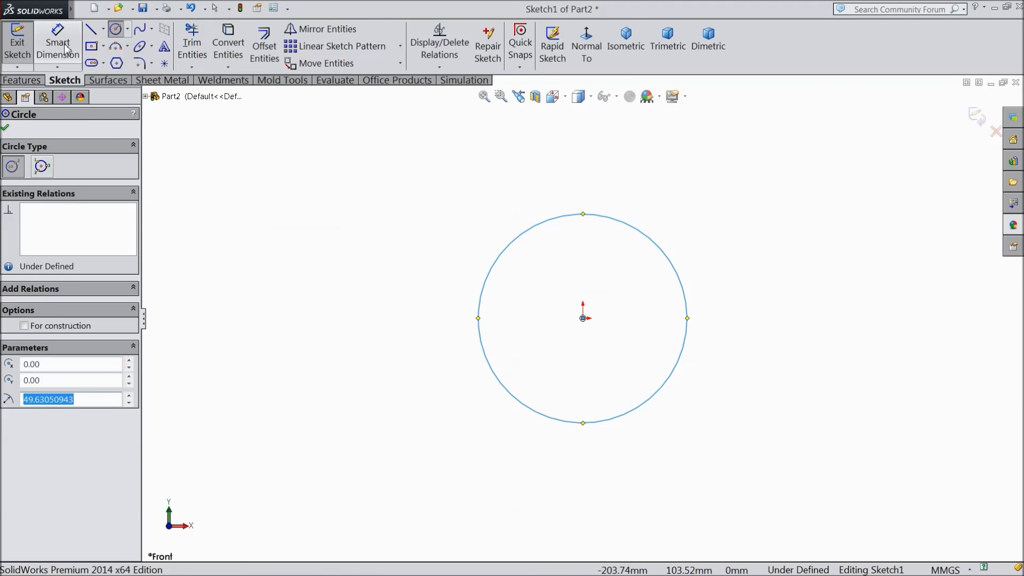
pyautogui.click(479, 318)
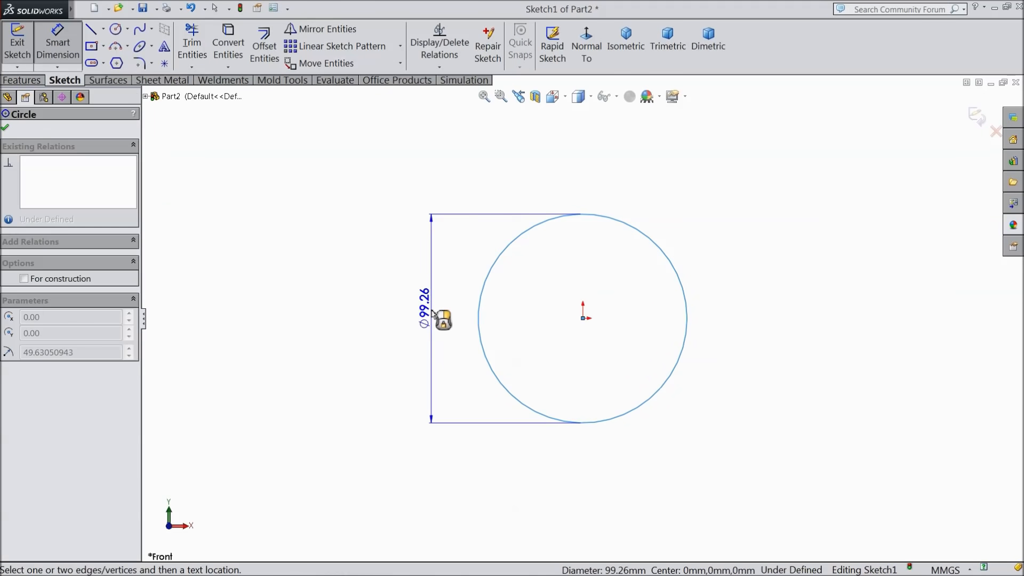
pyautogui.click(431, 318)
pyautogui.write('4')
pyautogui.click(375, 297)
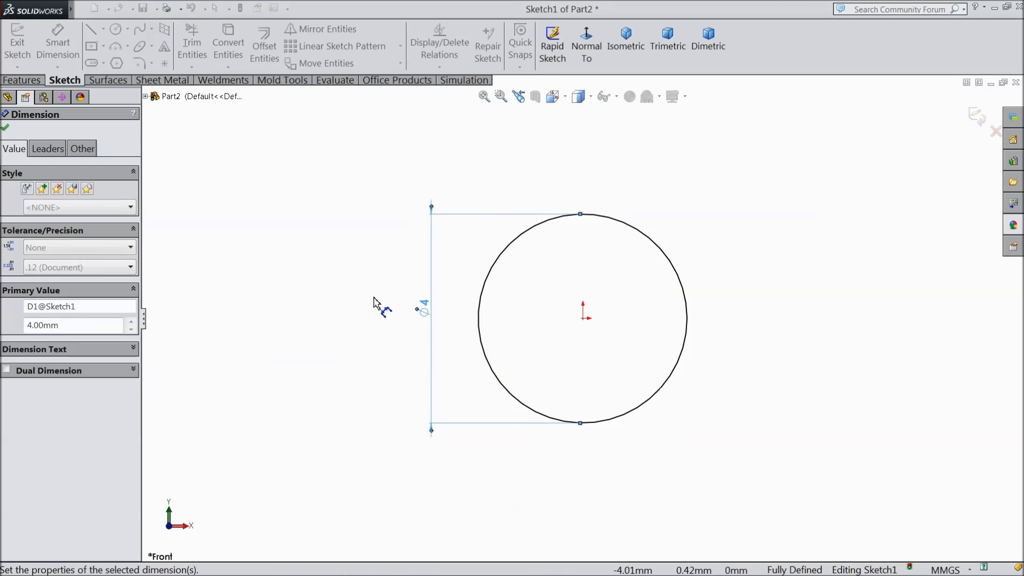
# Extrude the 4 mm circle as a boss with a blind depth of 6 mm.
pyautogui.click(22, 80)
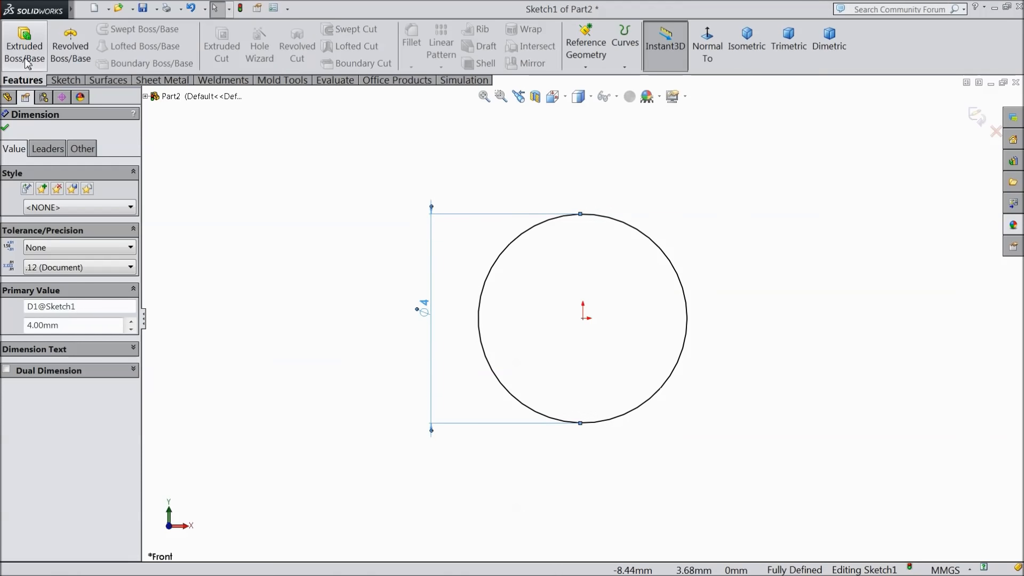
pyautogui.click(25, 43)
pyautogui.write('6')
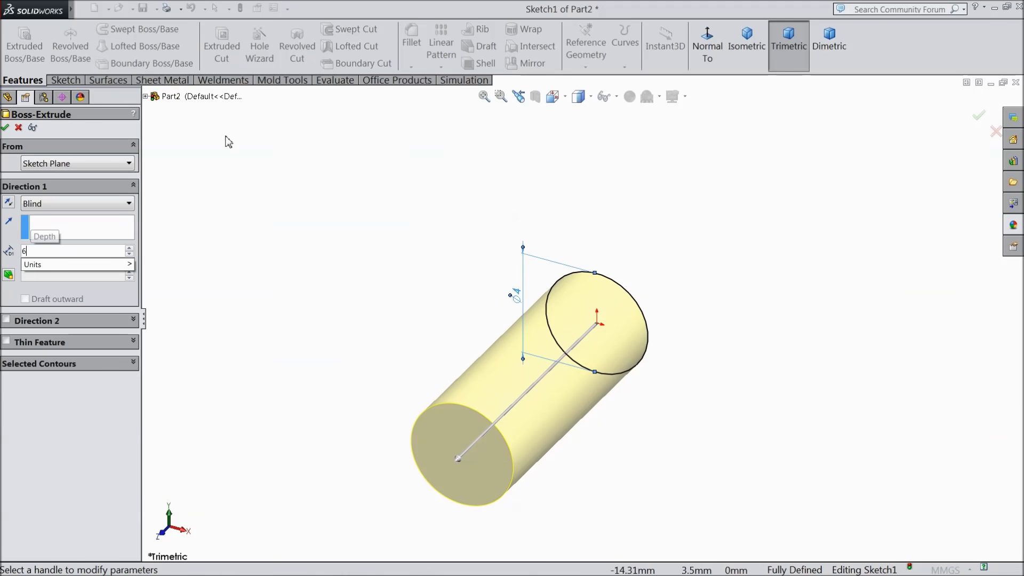
pyautogui.press('Return')
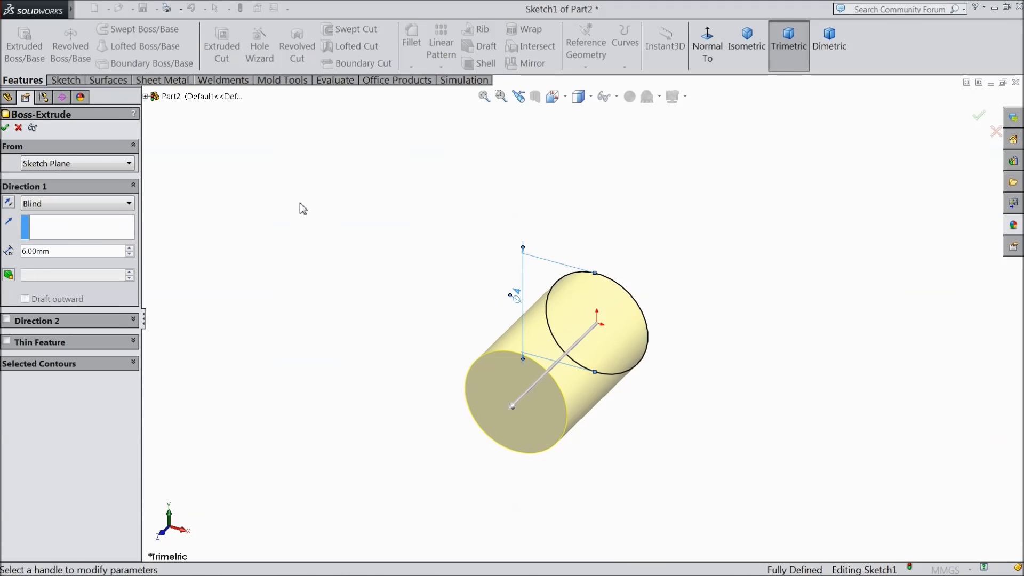
pyautogui.click(5, 129)
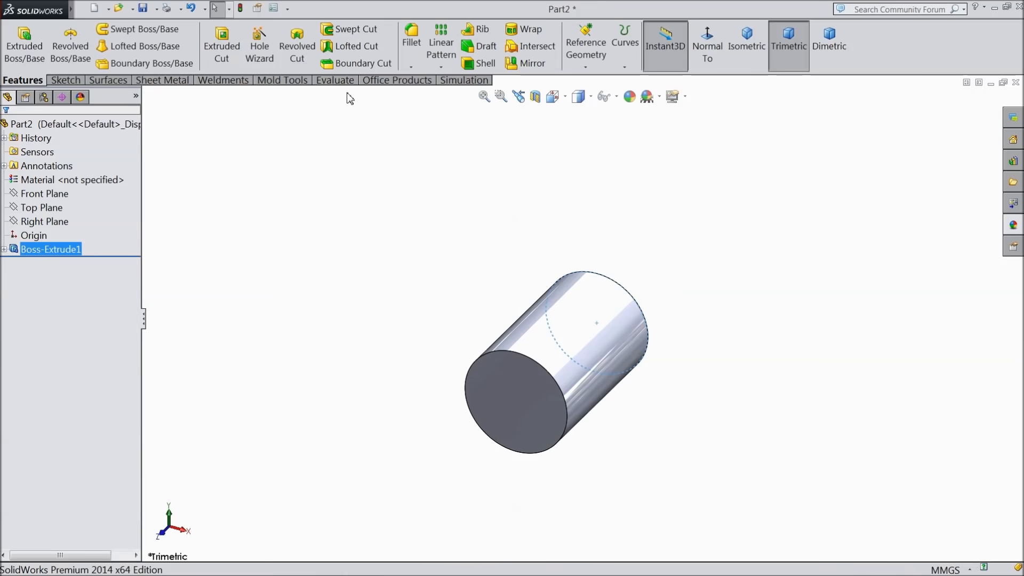
# Chamfer both end rims of the cylinder by 0.5 mm at 45 degrees.
pyautogui.click(410, 67)
pyautogui.click(432, 96)
pyautogui.write('0.5')
pyautogui.press('Tab')
pyautogui.click(534, 384)
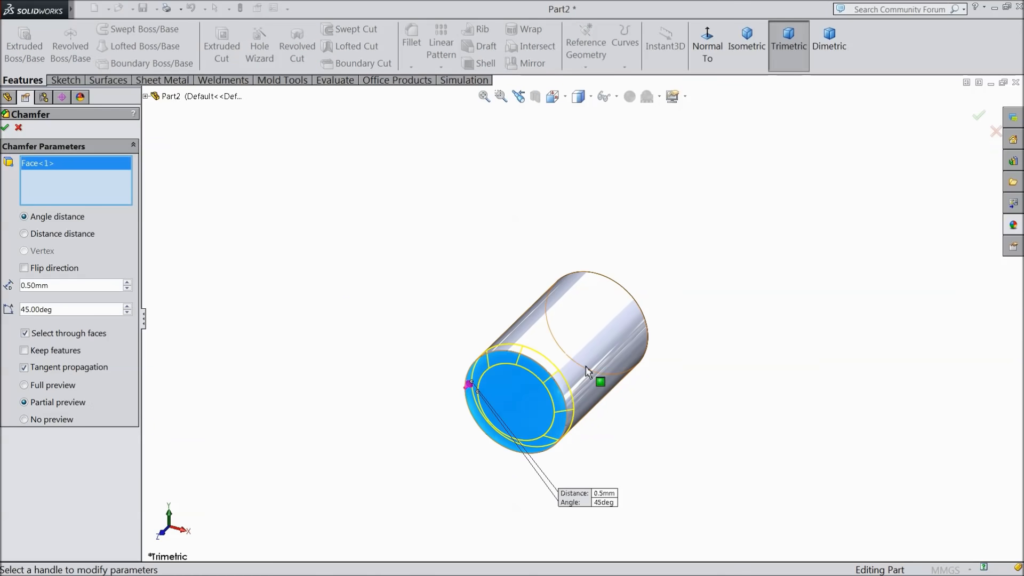
pyautogui.click(638, 309)
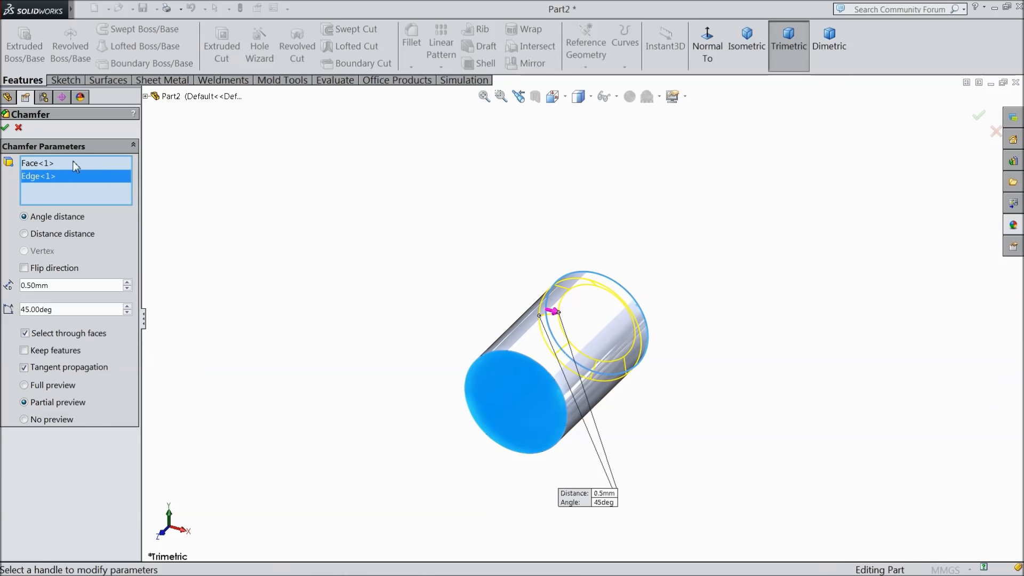
pyautogui.click(6, 128)
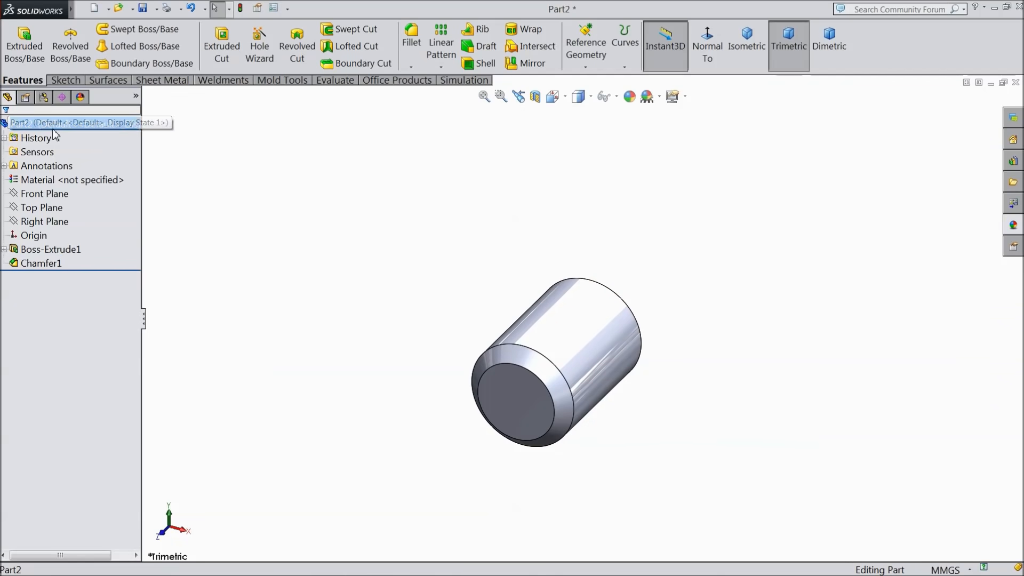
# Apply the brushed steel appearance to the chamfered pin.
pyautogui.click(1009, 226)
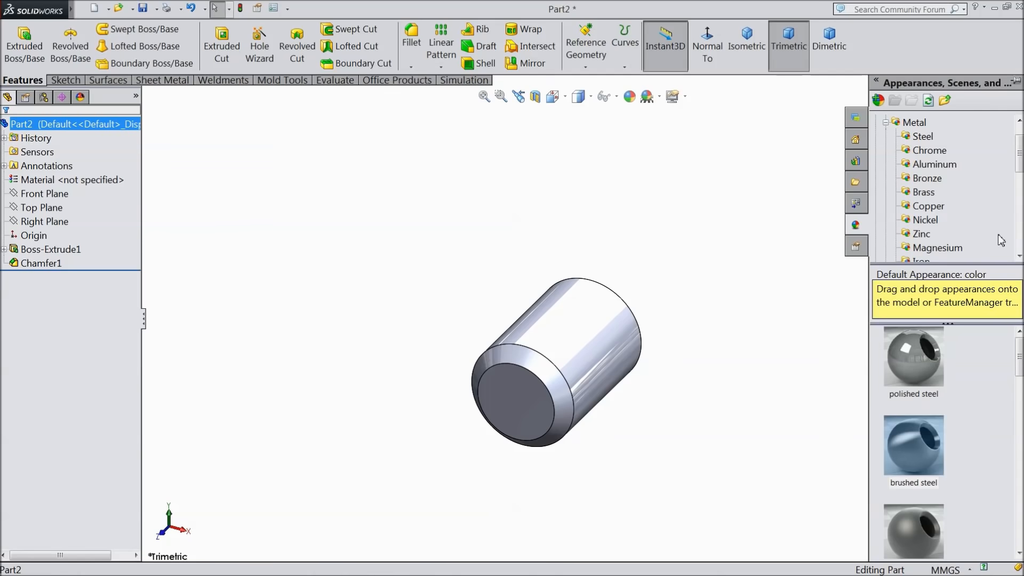
pyautogui.click(919, 450)
pyautogui.scroll(2, 654, 407)
pyautogui.moveTo(653, 408); pyautogui.dragTo(599, 382, button='middle')
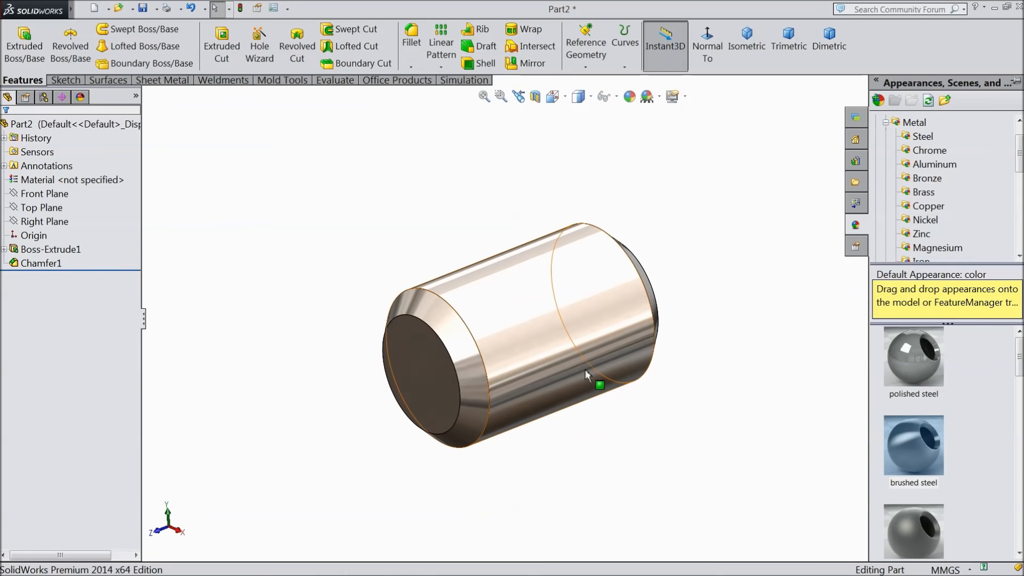
pyautogui.click(347, 200)
# Save the pin part as "5.Pin 4X6" in the Hydraulic Pump folder.
pyautogui.click(143, 9)
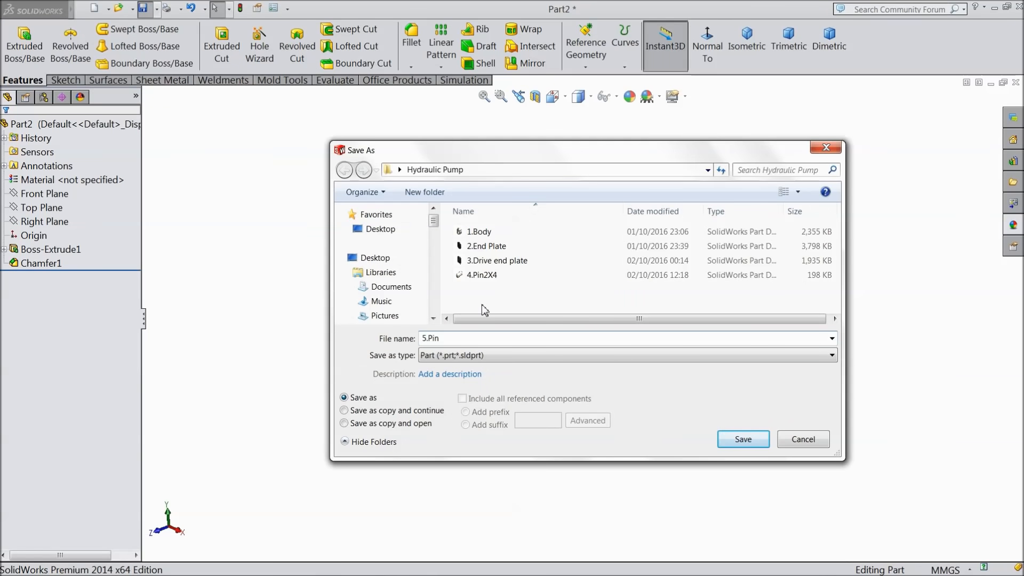
pyautogui.write('5.Pin 4X6')
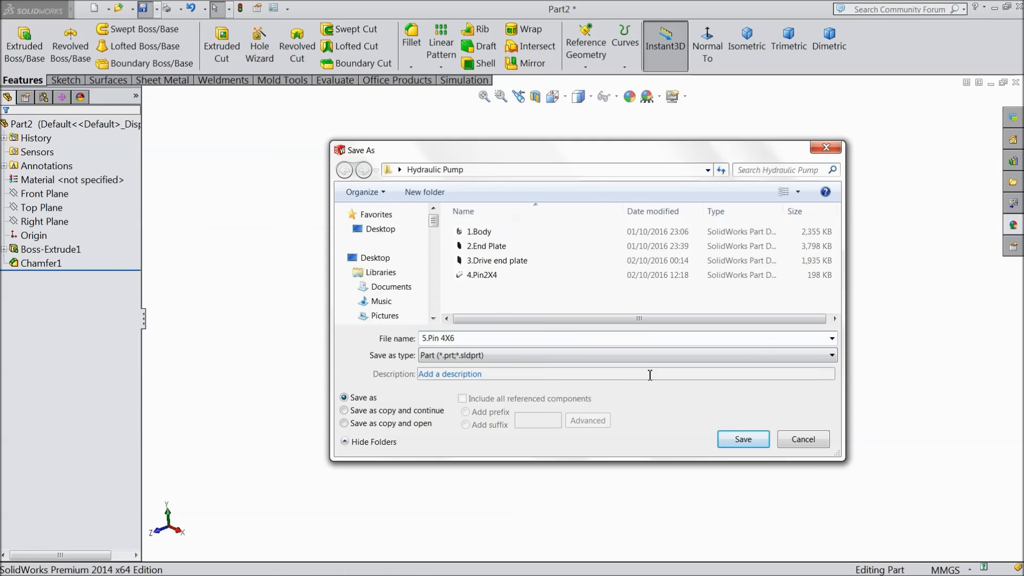
pyautogui.click(742, 436)
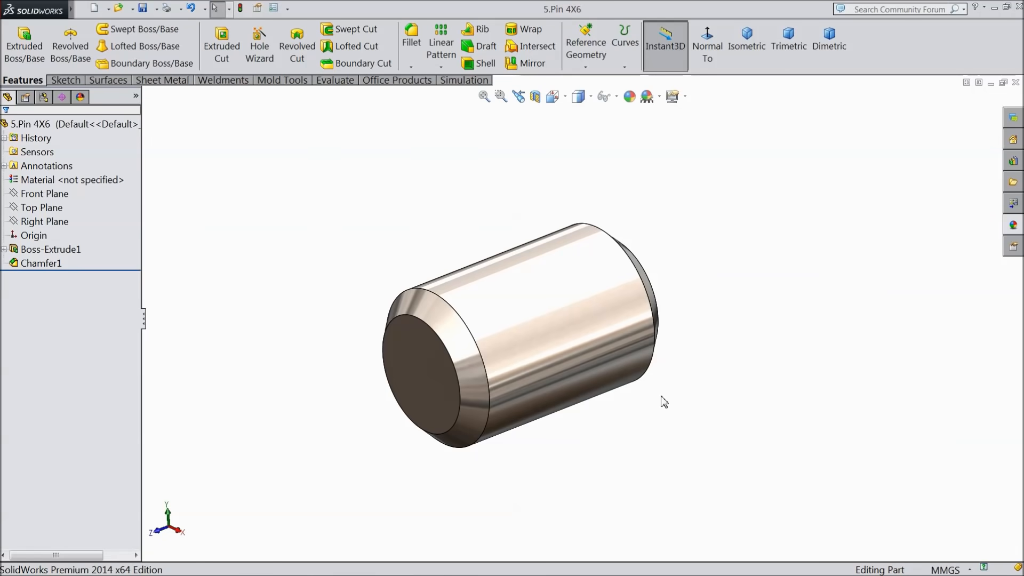
pyautogui.moveTo(587, 373); pyautogui.dragTo(534, 336, button='middle')
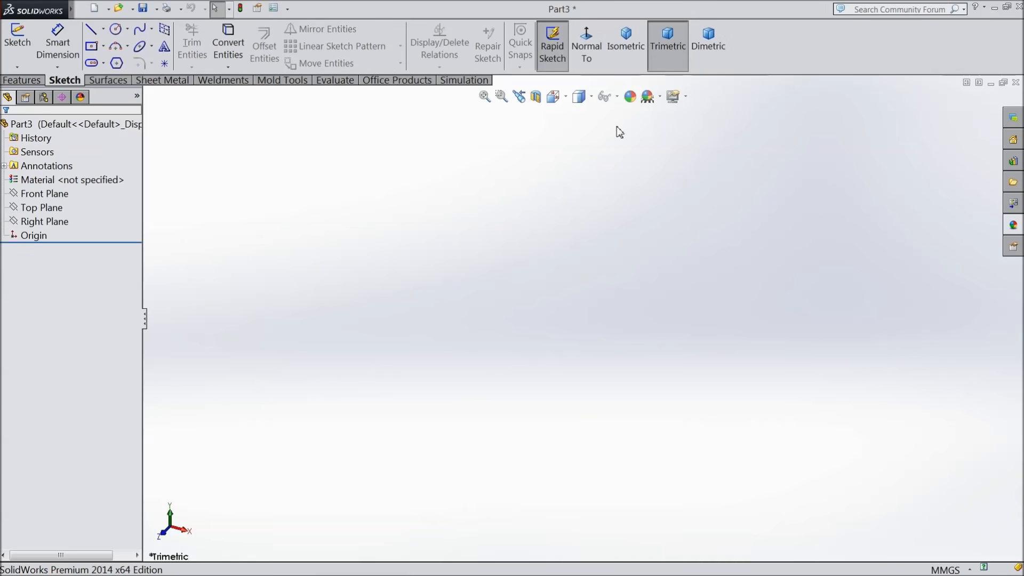
# Give the new part a plain white background and start a sketch on the Front Plane.
pyautogui.click(660, 97)
pyautogui.click(668, 46)
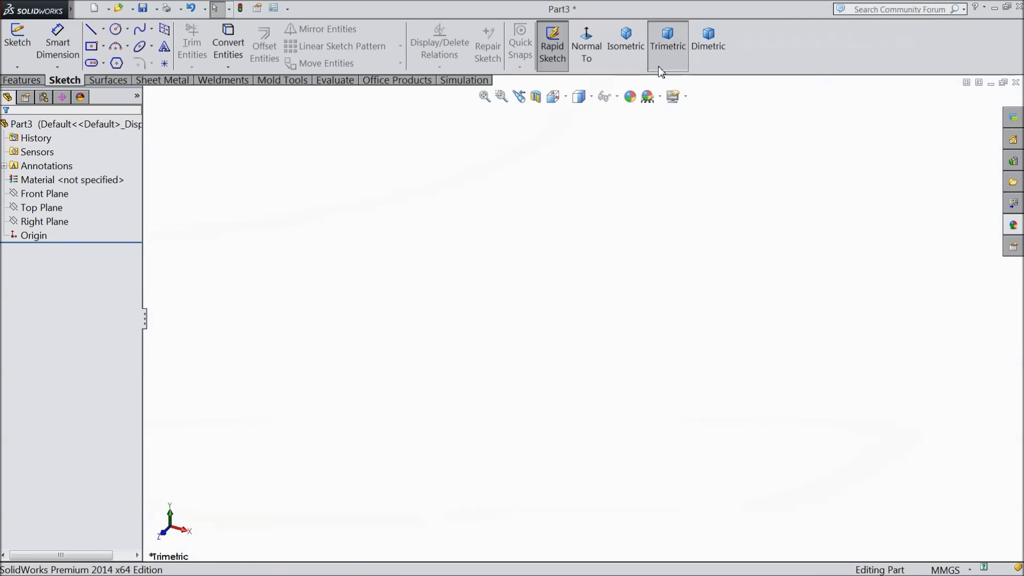
pyautogui.click(47, 194)
pyautogui.click(74, 180)
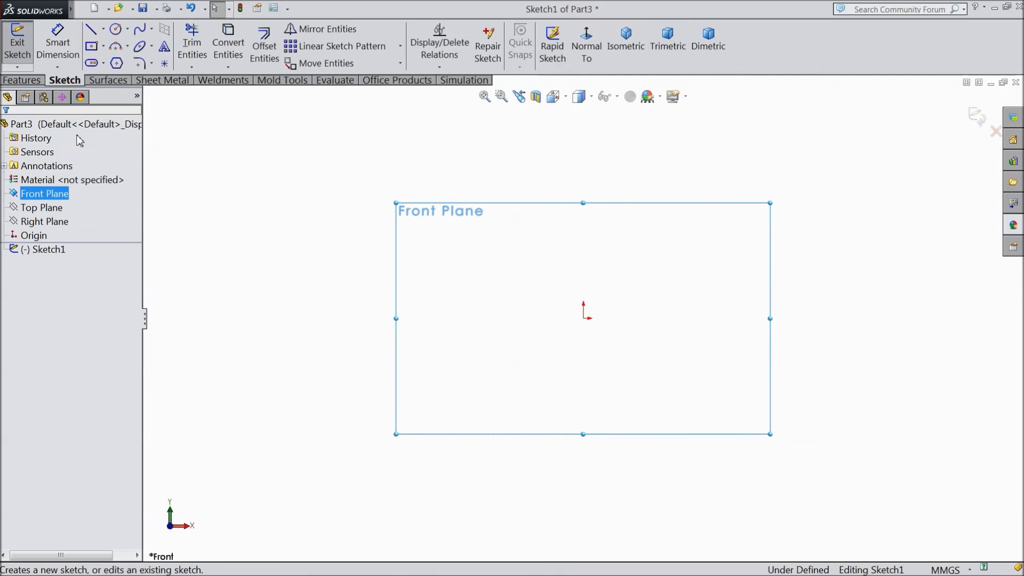
# Sketch a horizontal centerline ending at the origin and a vertical centerline rising from it.
pyautogui.click(103, 29)
pyautogui.click(113, 63)
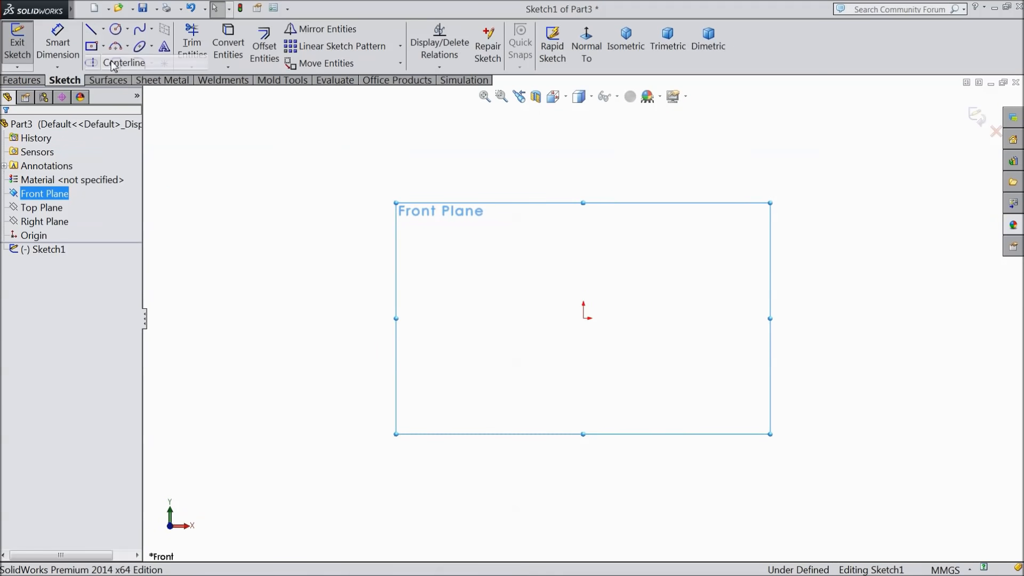
pyautogui.click(473, 319)
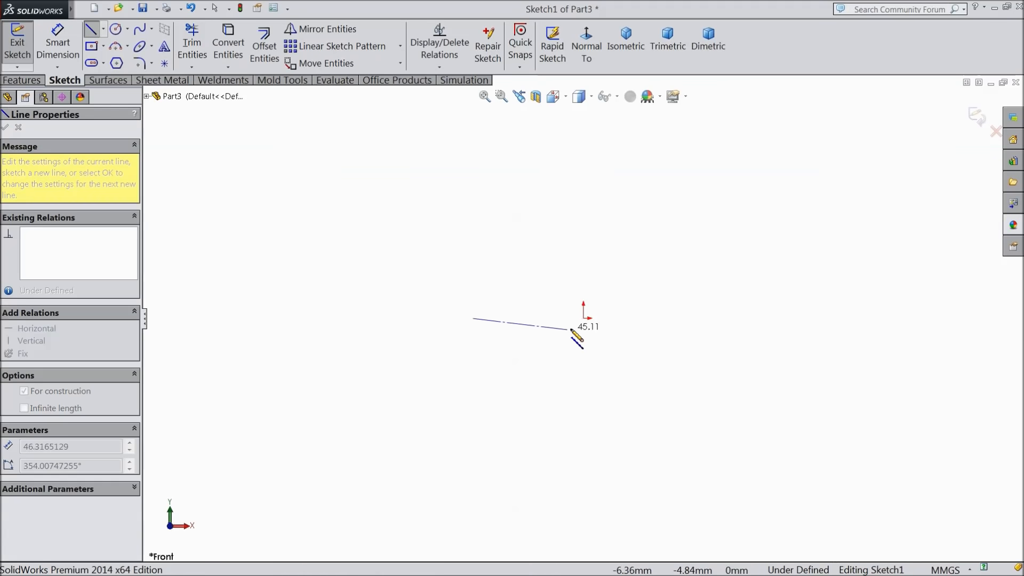
pyautogui.click(583, 318)
pyautogui.click(584, 156)
pyautogui.rightClick(621, 159)
pyautogui.click(637, 116)
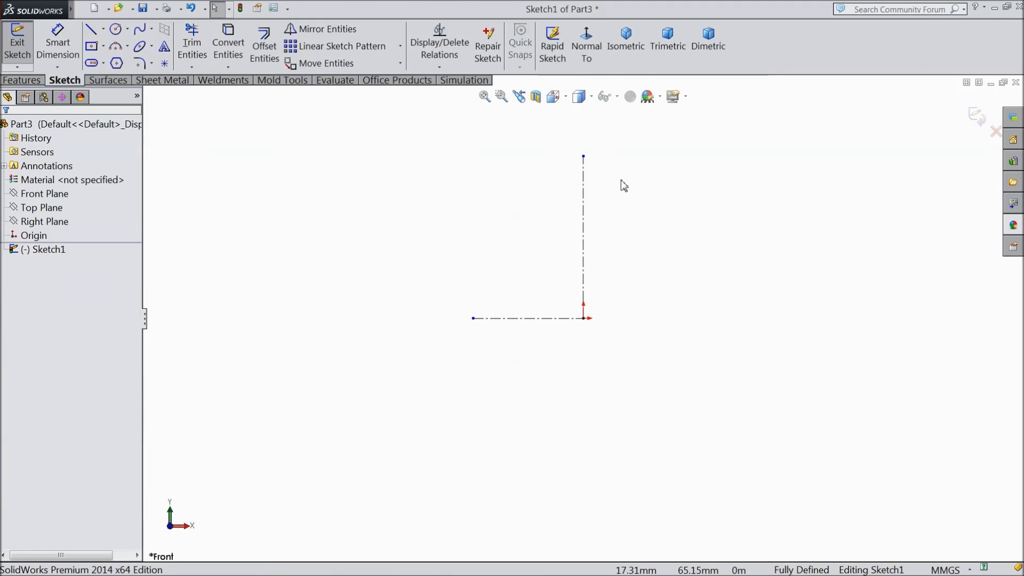
# Sketch a circle about 73 mm in diameter, centred on the vertical centerline above the origin.
pyautogui.click(115, 29)
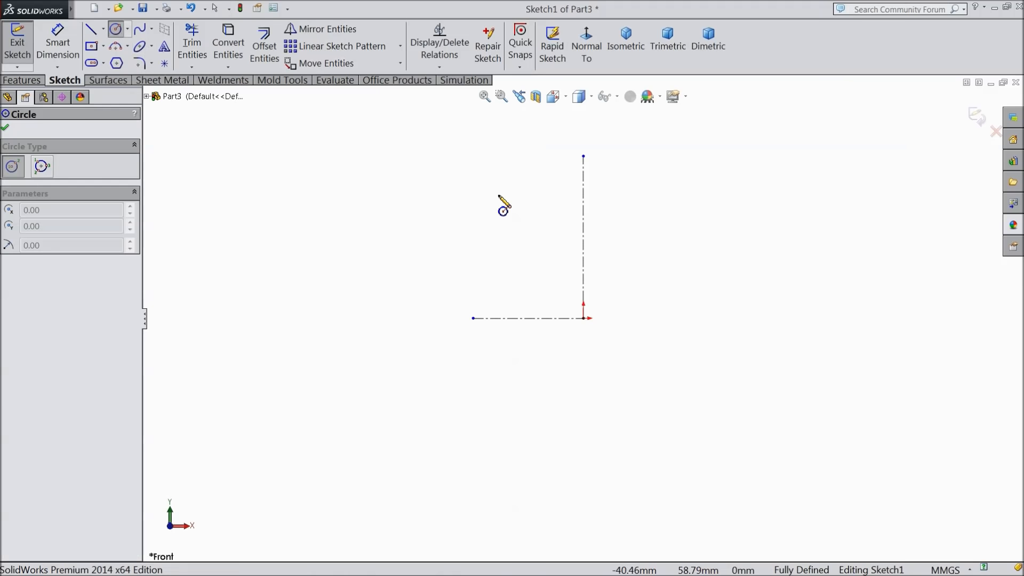
pyautogui.click(584, 213)
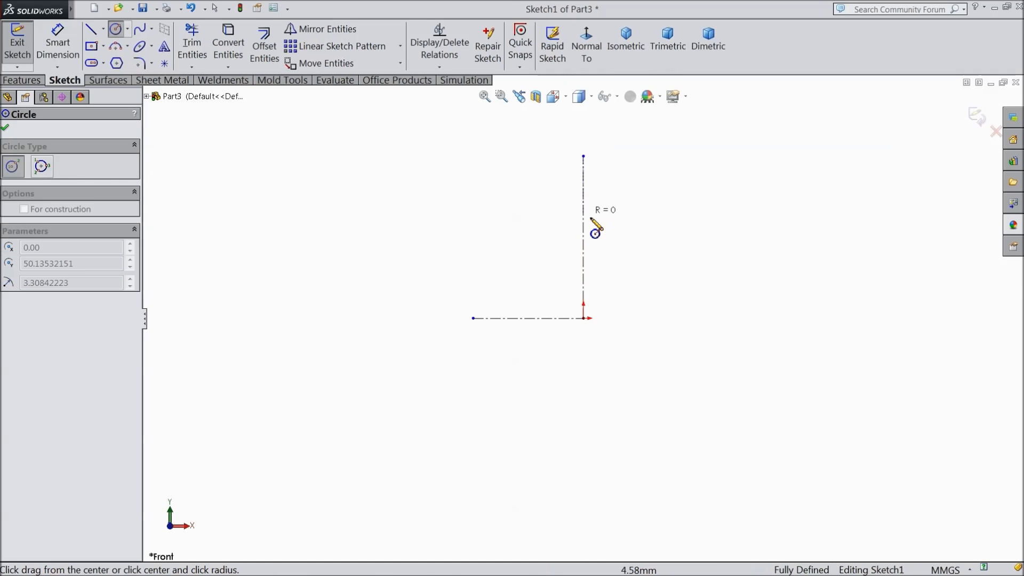
pyautogui.click(645, 261)
# Dimension the circle's diameter and set it to 23.85*2, giving 47.70 mm.
pyautogui.click(57, 43)
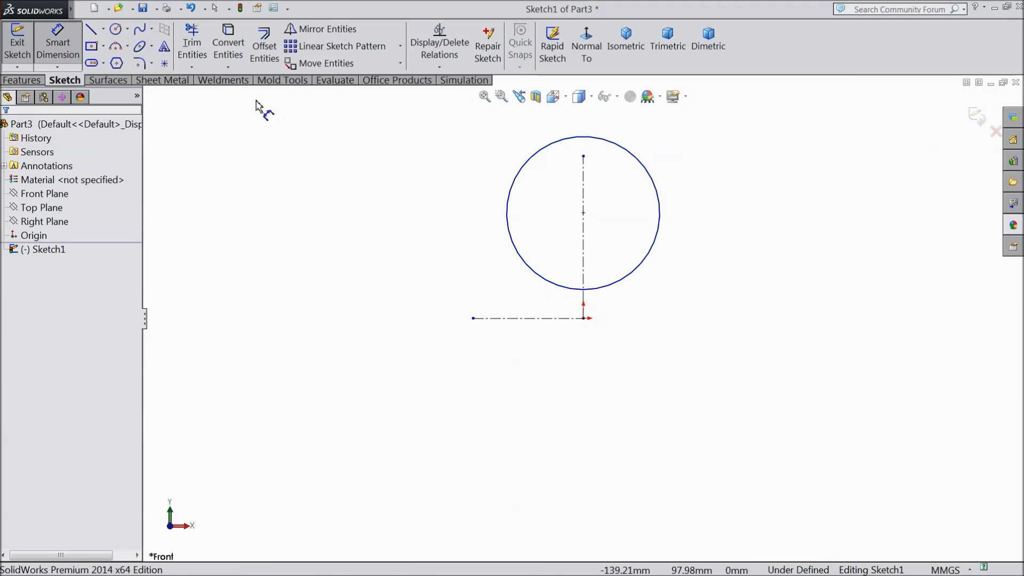
pyautogui.click(661, 219)
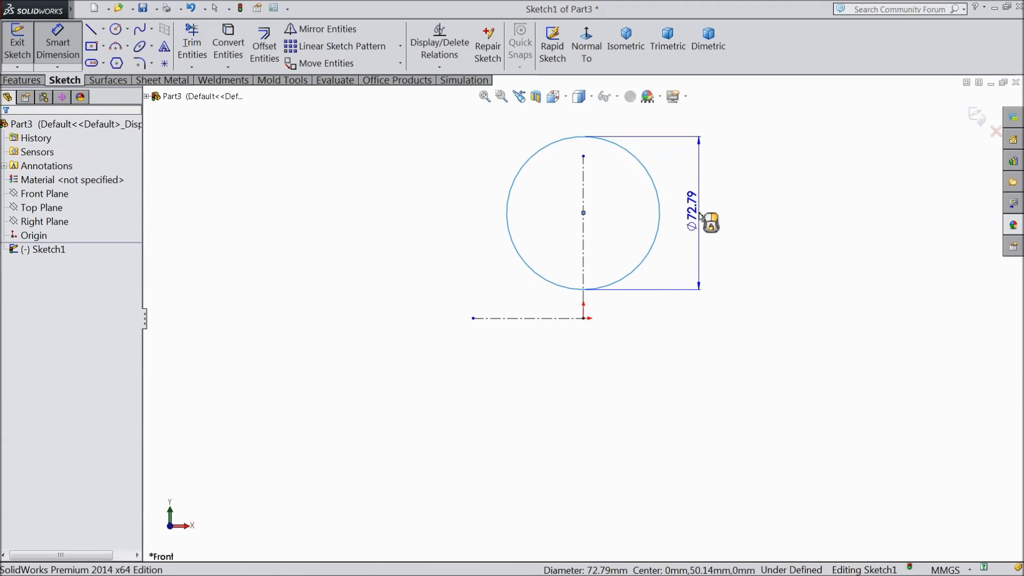
pyautogui.click(705, 220)
pyautogui.write('2')
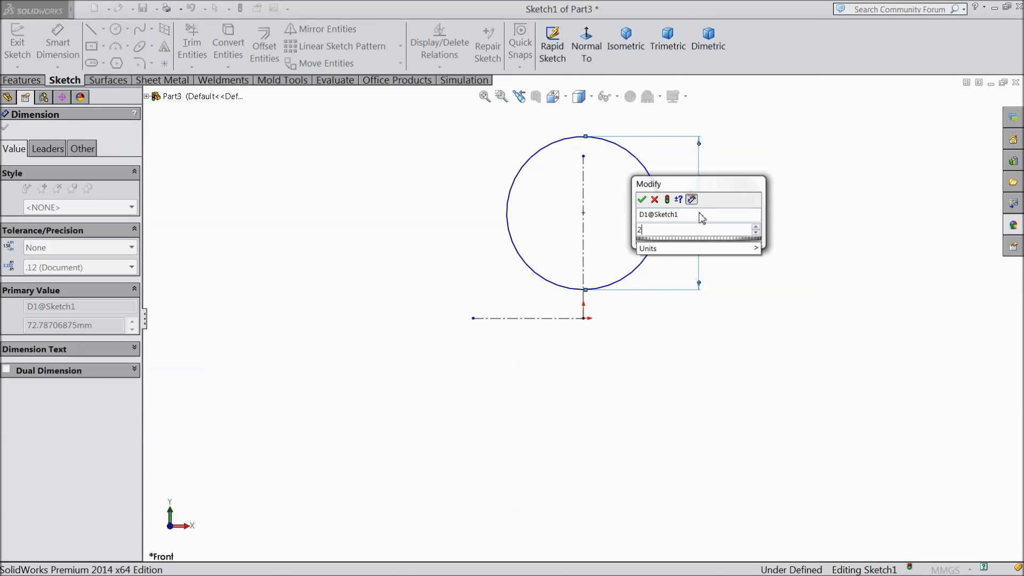
pyautogui.write('3.85*2')
pyautogui.click(642, 200)
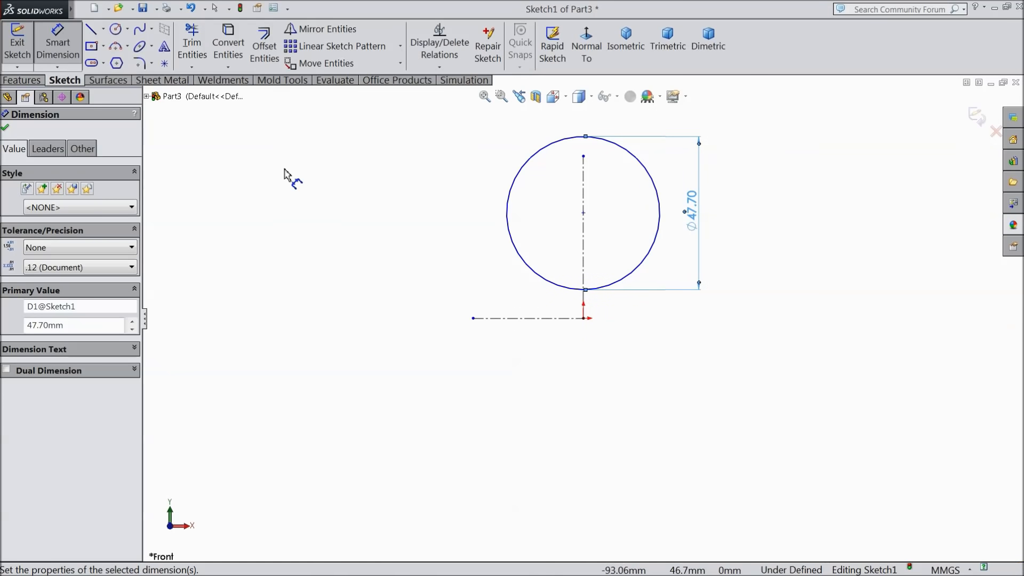
# Dimension the circle's centre from the horizontal centerline and set the distance to 15.04 mm.
pyautogui.click(583, 214)
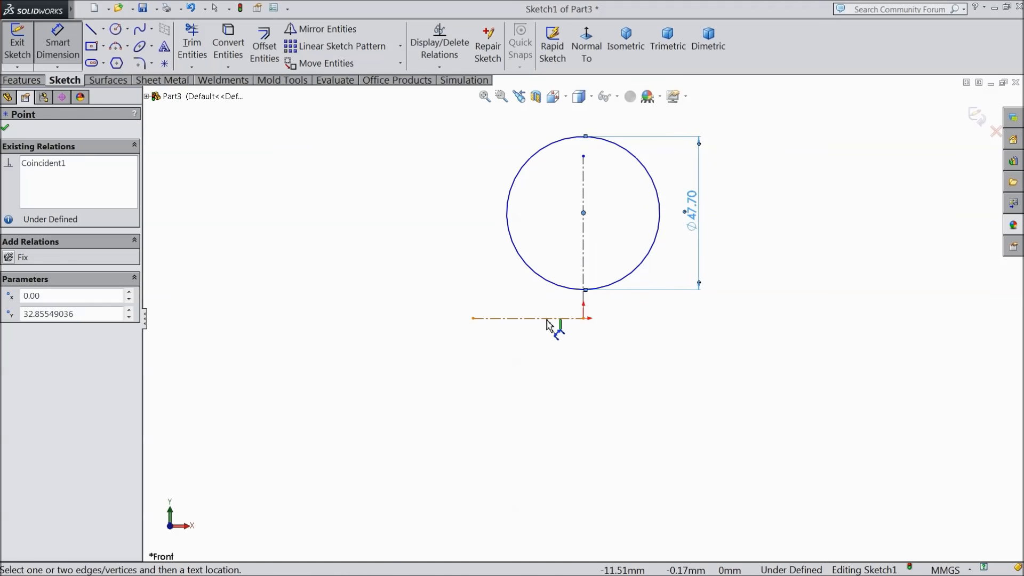
pyautogui.click(549, 319)
pyautogui.click(383, 267)
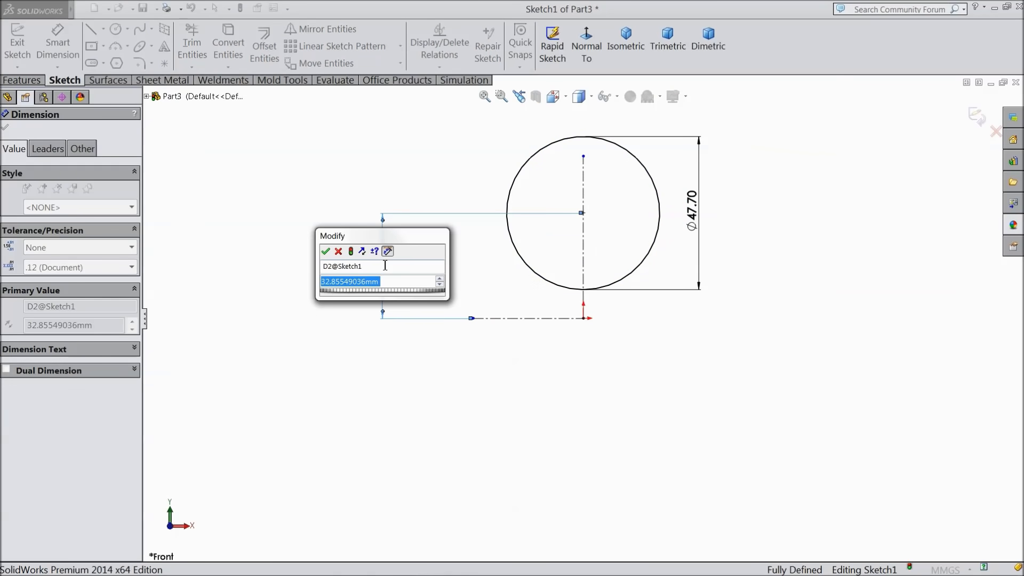
pyautogui.write('15.04')
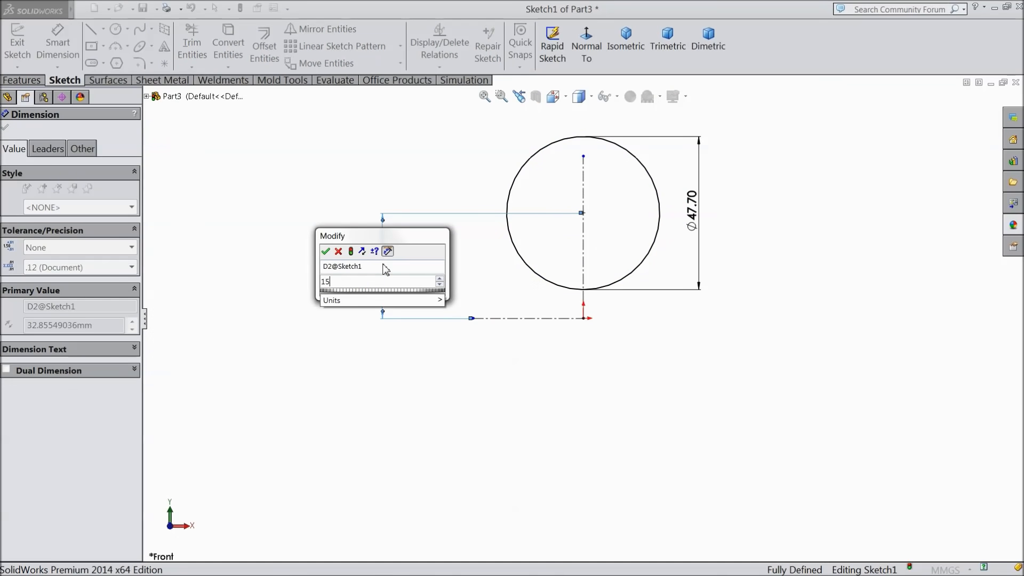
pyautogui.click(325, 251)
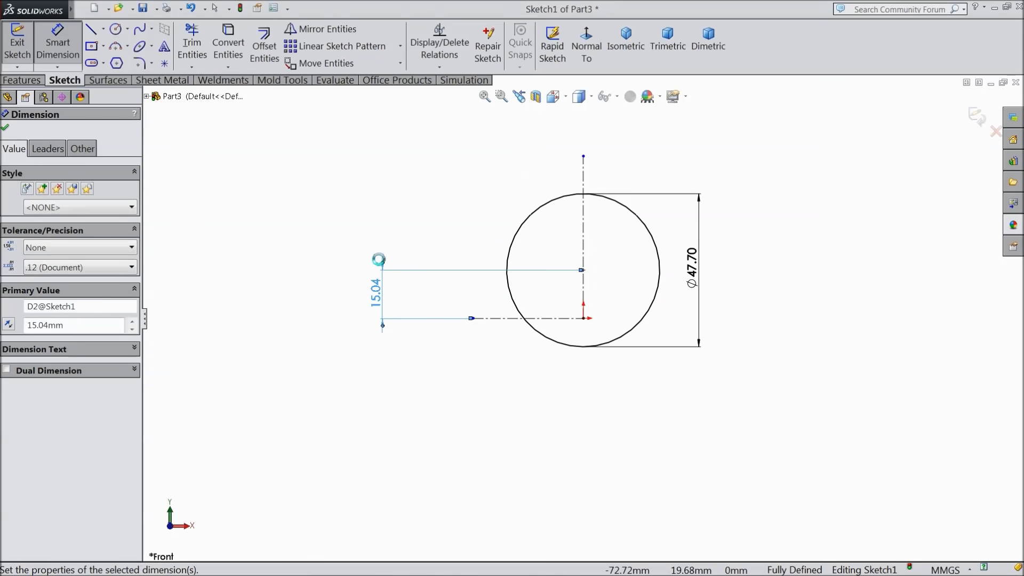
pyautogui.click(5, 129)
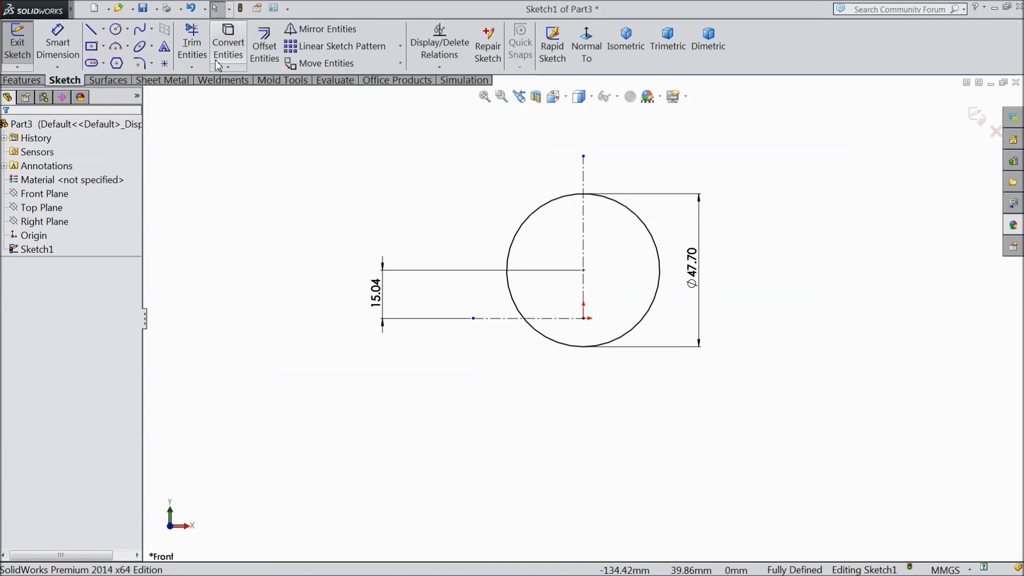
# Mirror the 47.70 mm circle about the horizontal centerline, keeping the original.
pyautogui.click(333, 29)
pyautogui.click(529, 219)
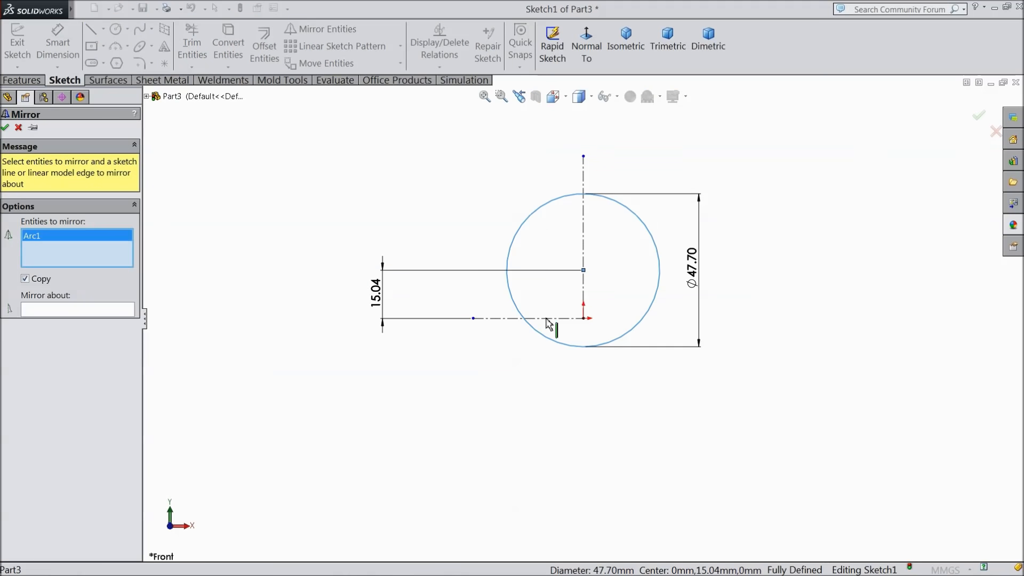
pyautogui.click(114, 315)
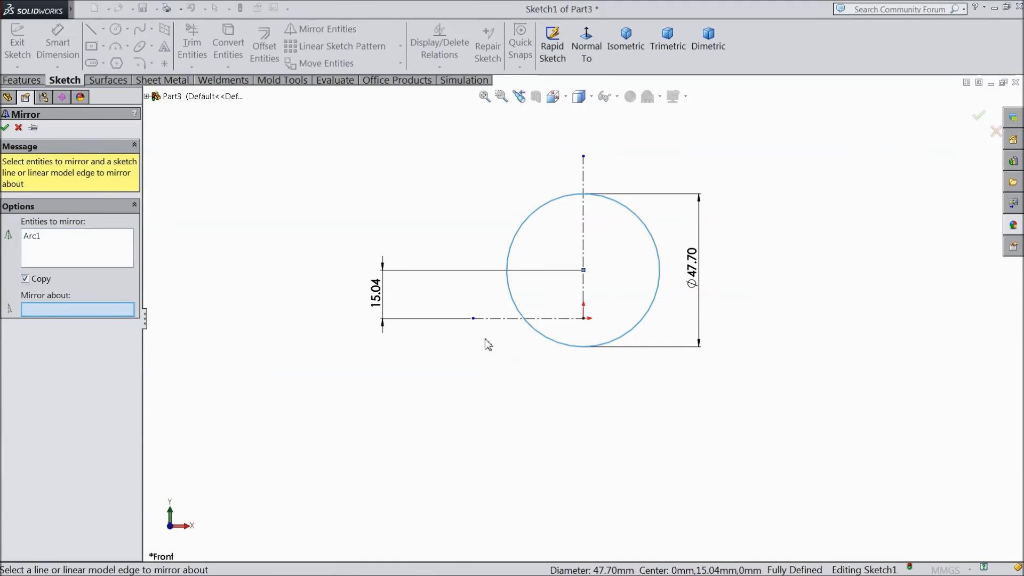
pyautogui.click(507, 320)
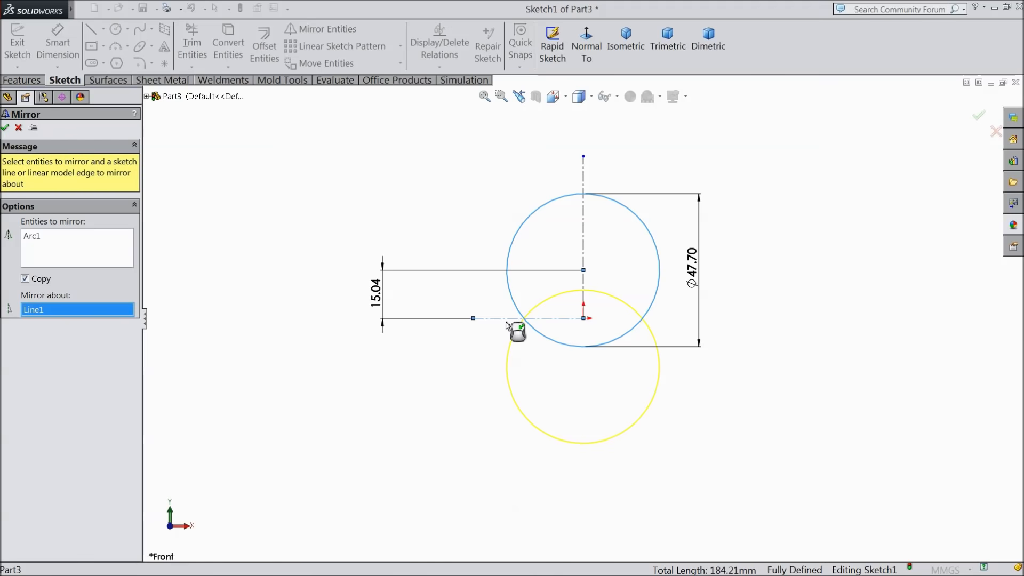
pyautogui.click(6, 127)
# Draw a vertical tangent line about 30 mm long joining the leftmost points of the two circles, and dismiss the recovery media notification.
pyautogui.click(92, 29)
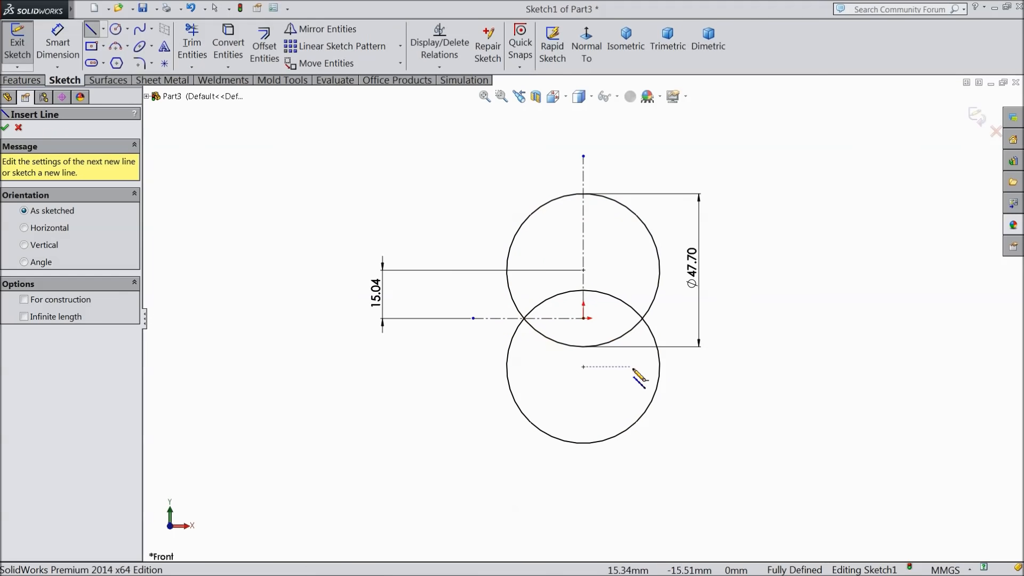
pyautogui.scroll(-3, 634, 373)
pyautogui.click(444, 220)
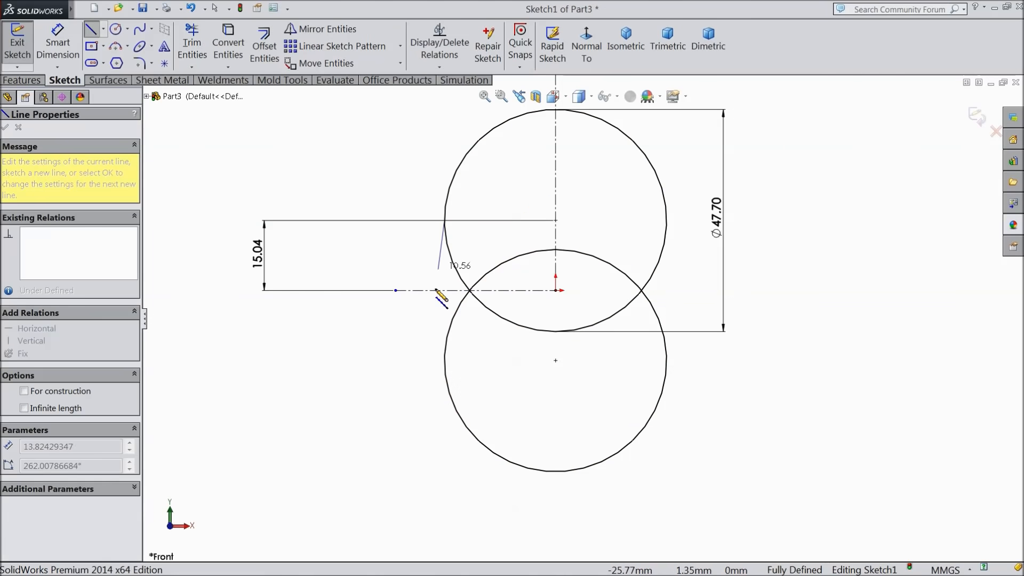
pyautogui.click(444, 360)
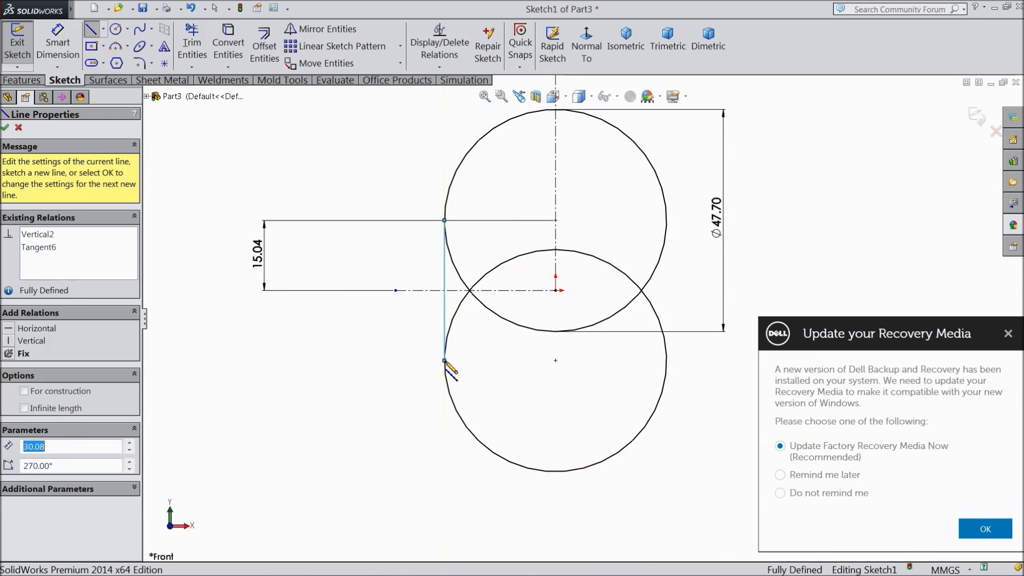
pyautogui.click(1007, 333)
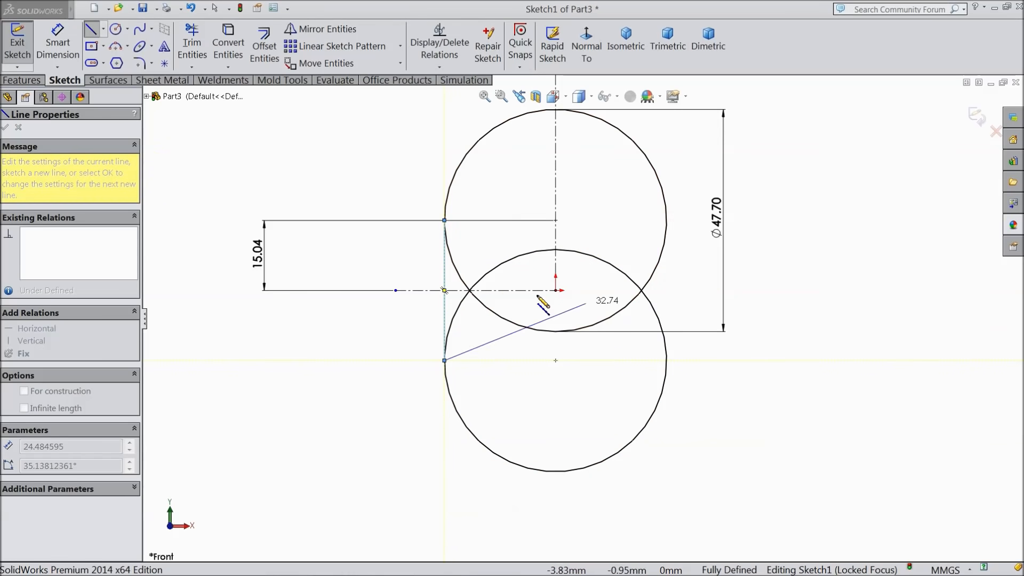
pyautogui.press('Escape')
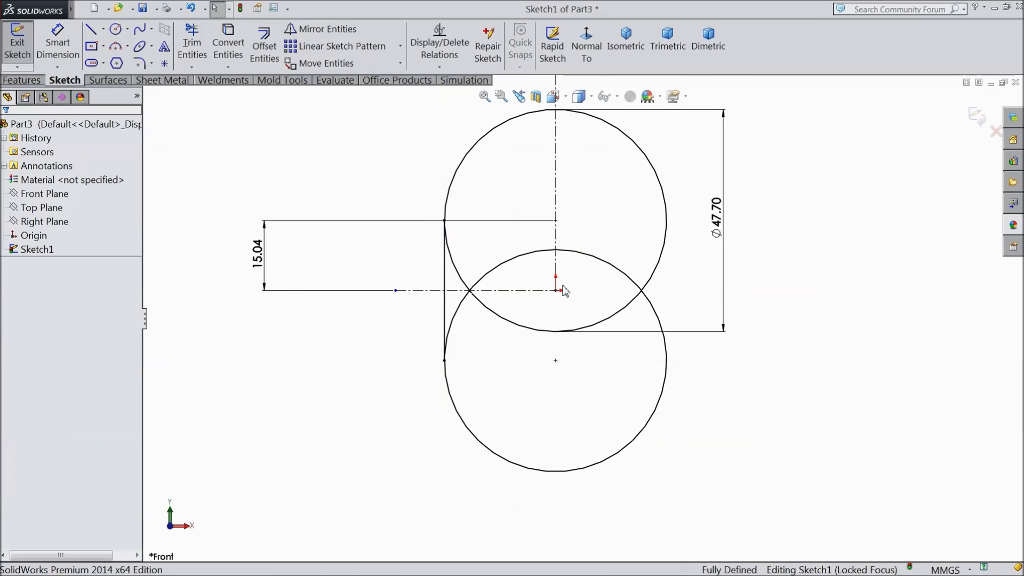
# Mirror the vertical tangent line about the vertical centerline, keeping the original.
pyautogui.click(445, 272)
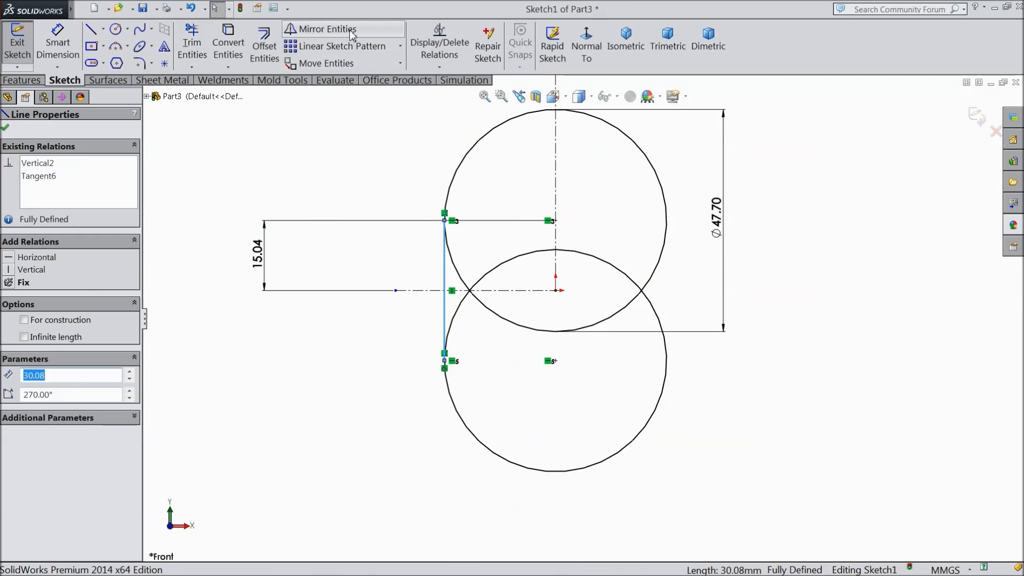
pyautogui.click(320, 29)
pyautogui.click(555, 198)
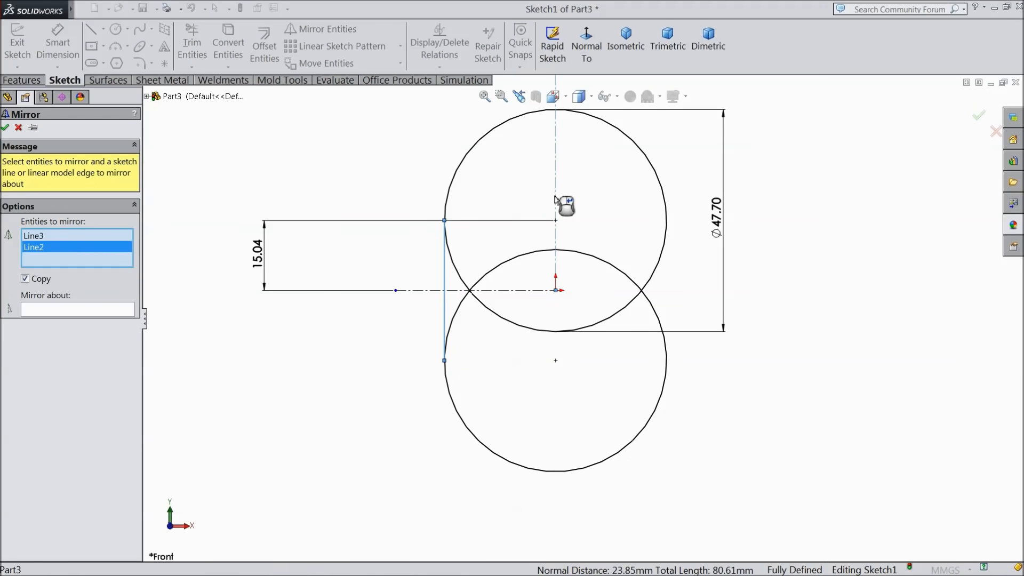
pyautogui.click(69, 309)
pyautogui.click(555, 210)
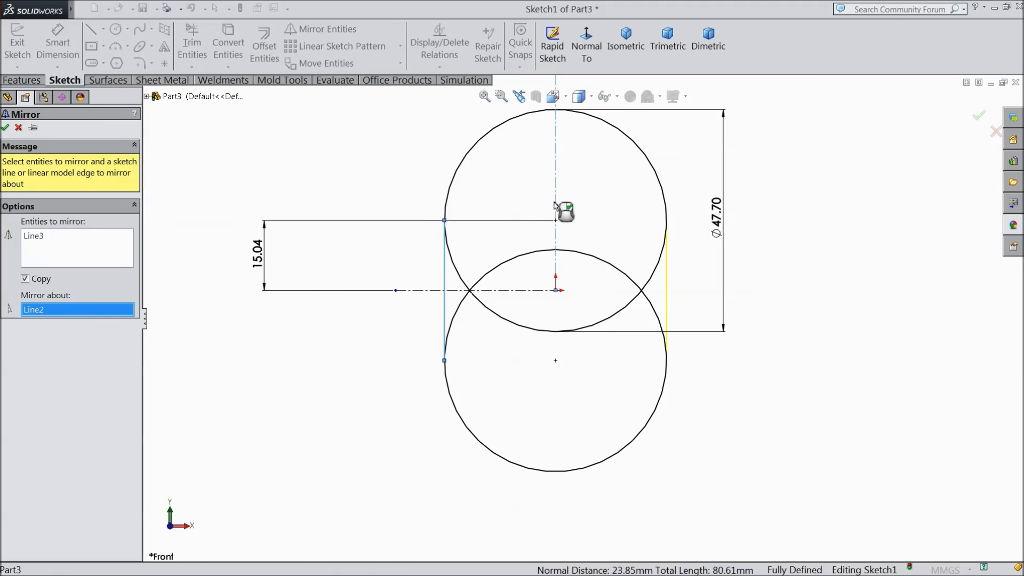
pyautogui.click(6, 128)
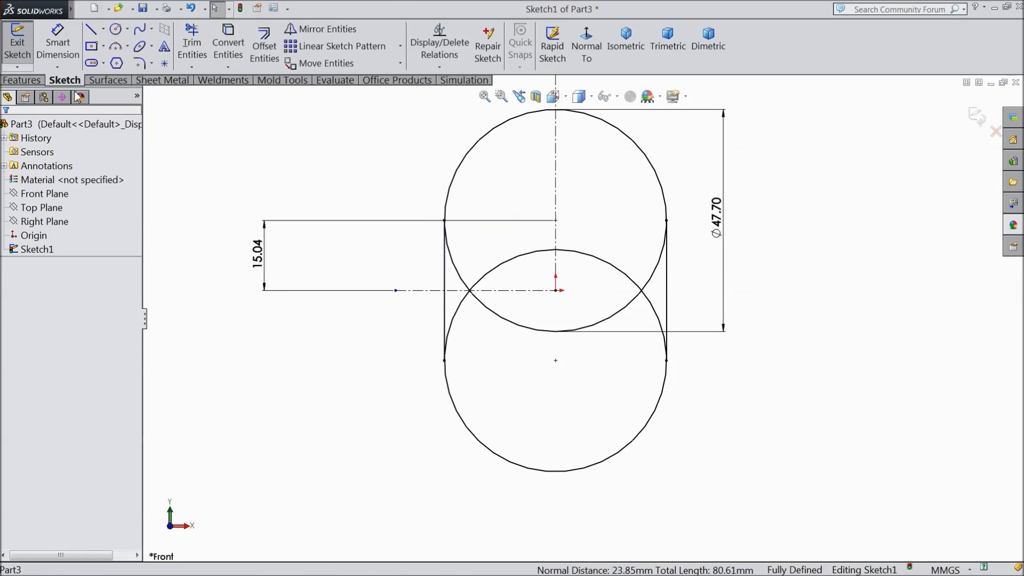
# Power trim the overlapping inner arcs of both circles, leaving a closed slot-shaped outline.
pyautogui.click(192, 43)
pyautogui.click(66, 233)
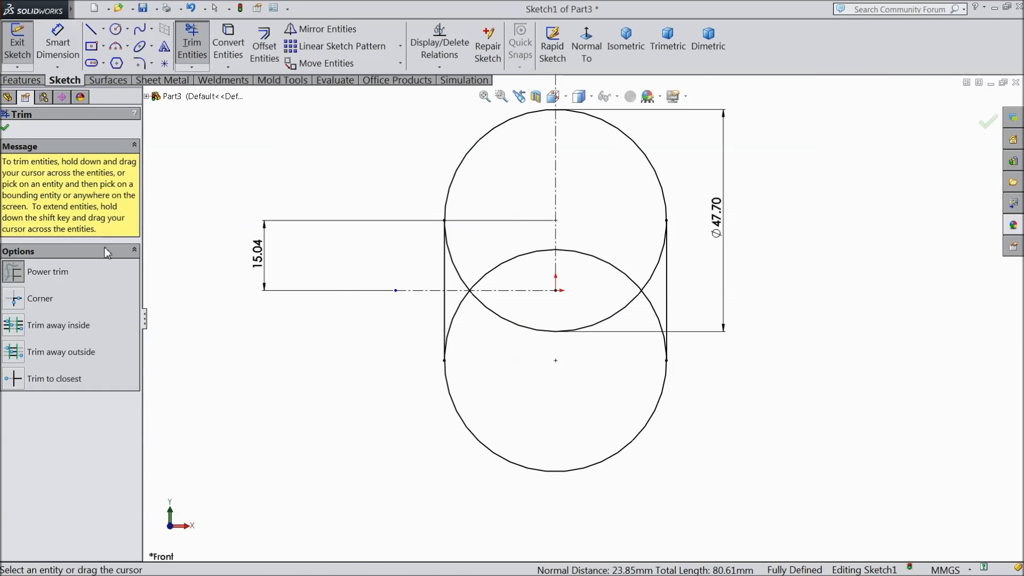
pyautogui.moveTo(472, 350)
pyautogui.mouseDown()
pyautogui.moveTo(461, 310)
pyautogui.moveTo(549, 324)
pyautogui.mouseUp()
pyautogui.moveTo(604, 297)
pyautogui.mouseDown()
pyautogui.moveTo(646, 290)
pyautogui.moveTo(642, 298)
pyautogui.moveTo(543, 277)
pyautogui.moveTo(526, 258)
pyautogui.moveTo(463, 283)
pyautogui.mouseUp()
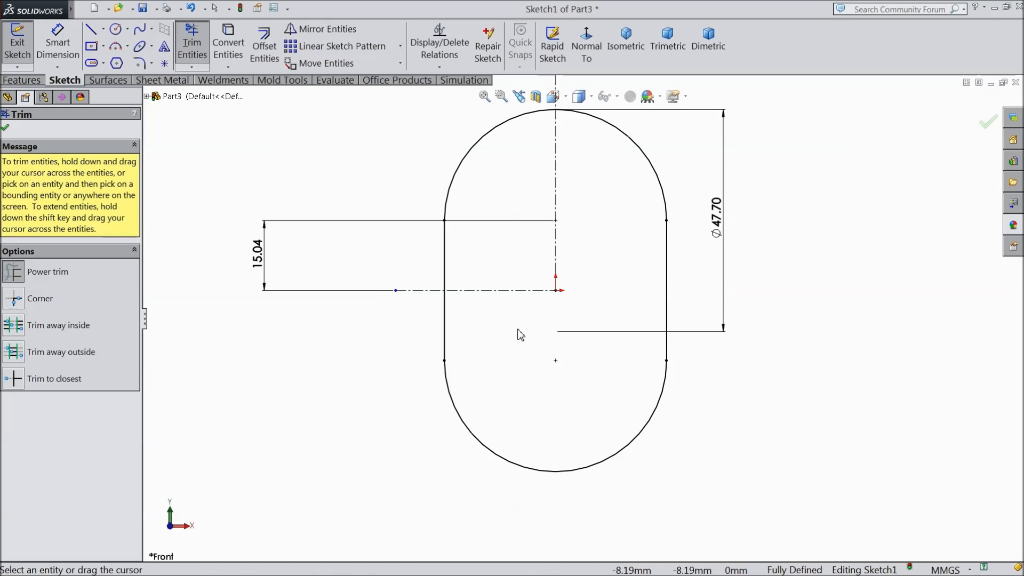
pyautogui.click(6, 129)
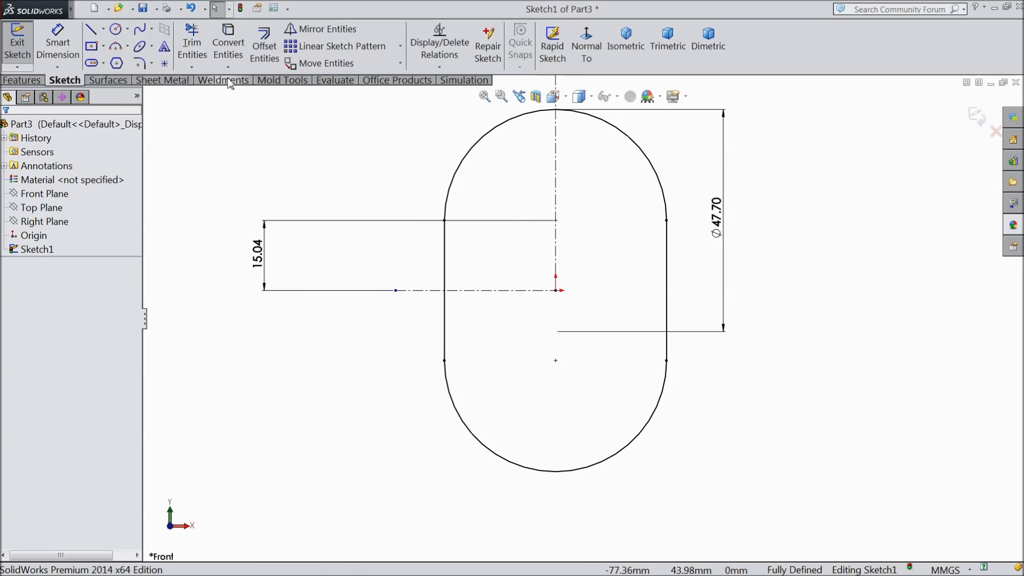
# Offset the whole slot outline inward by 3 mm with its dimension added.
pyautogui.click(274, 54)
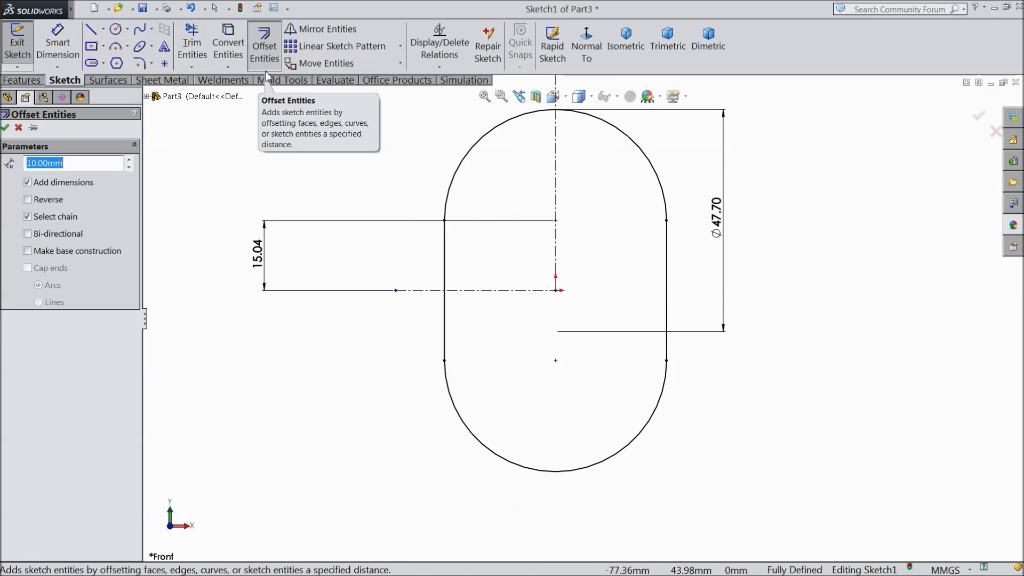
pyautogui.write('3')
pyautogui.press('Return')
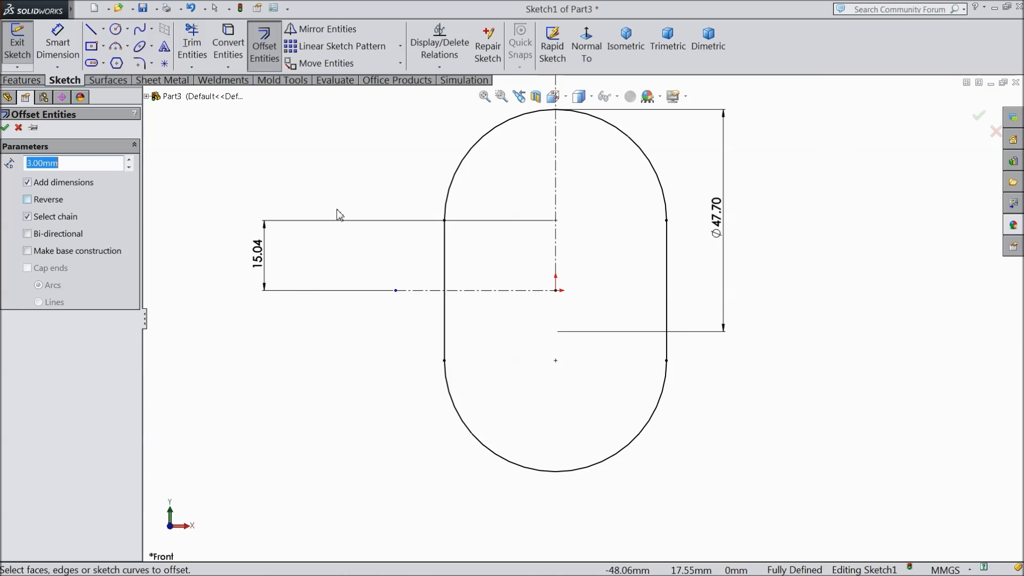
pyautogui.click(458, 195)
pyautogui.click(28, 200)
pyautogui.click(5, 128)
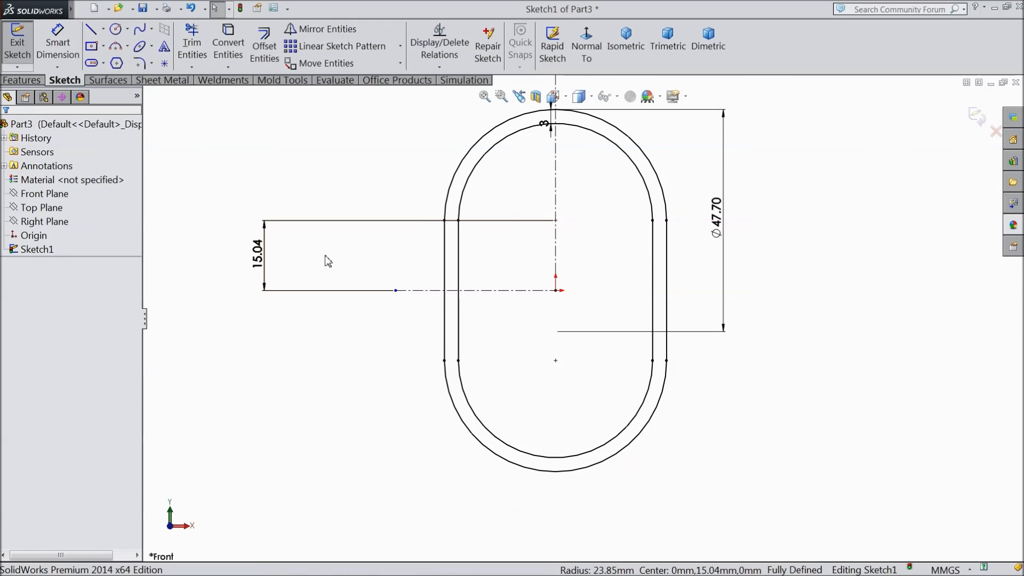
# Extrude the ring profile as a blind boss 2.2 mm deep.
pyautogui.click(22, 80)
pyautogui.click(35, 63)
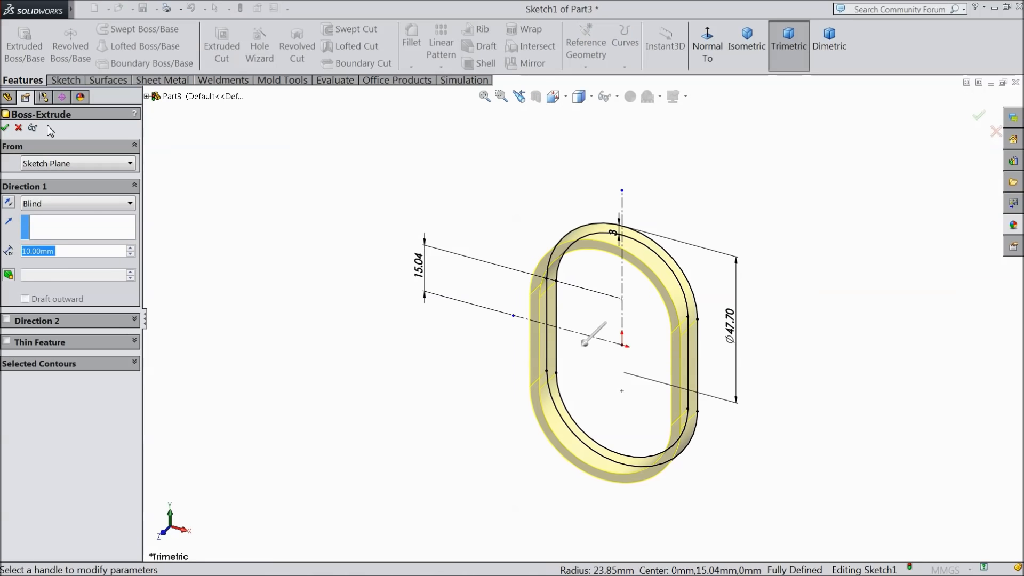
pyautogui.write('2.2')
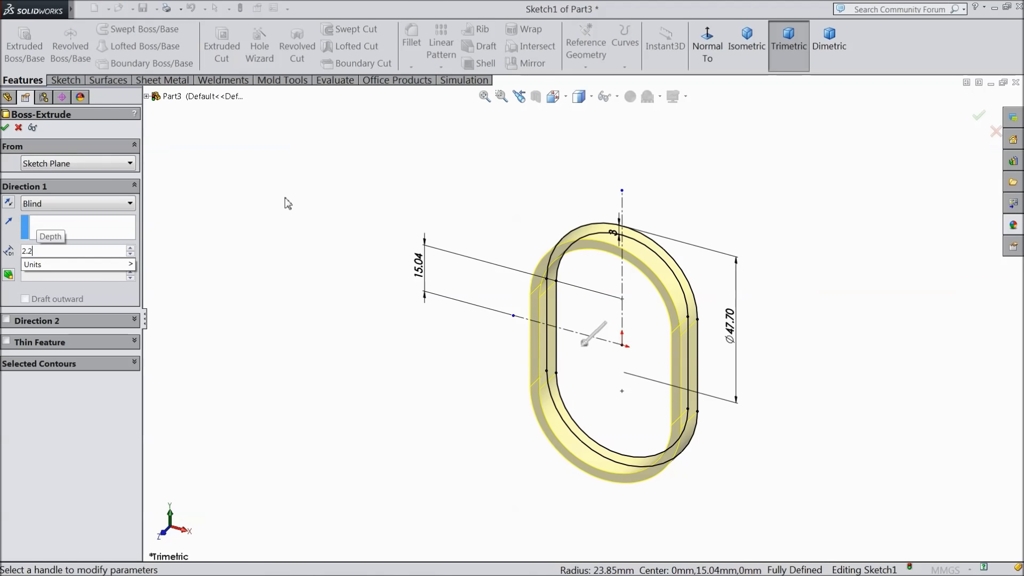
pyautogui.press('Return')
pyautogui.scroll(-3, 707, 408)
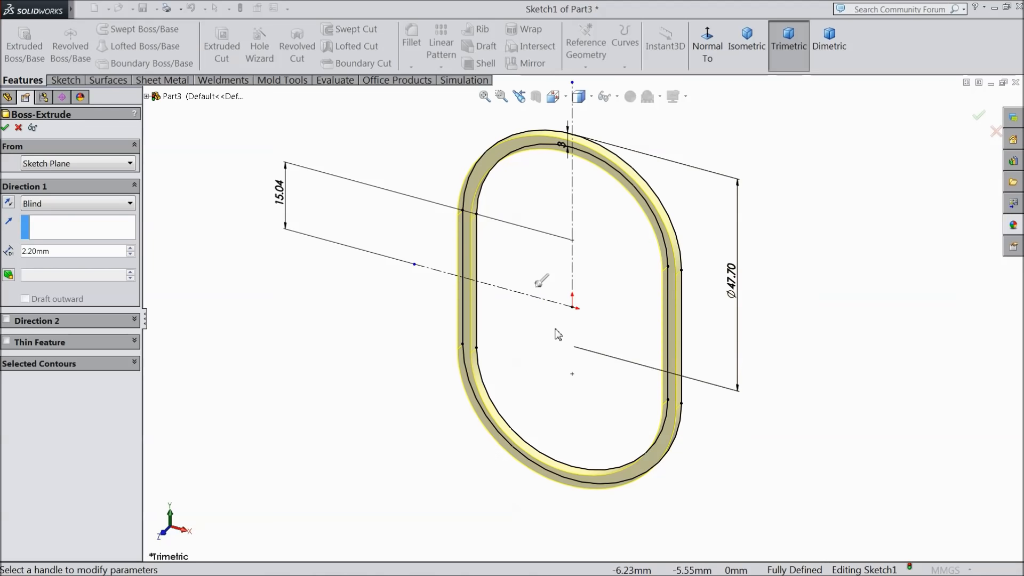
pyautogui.click(5, 128)
# Set the colour of the whole part to the standard medium grey, RGB 128, 128, 128.
pyautogui.click(62, 128)
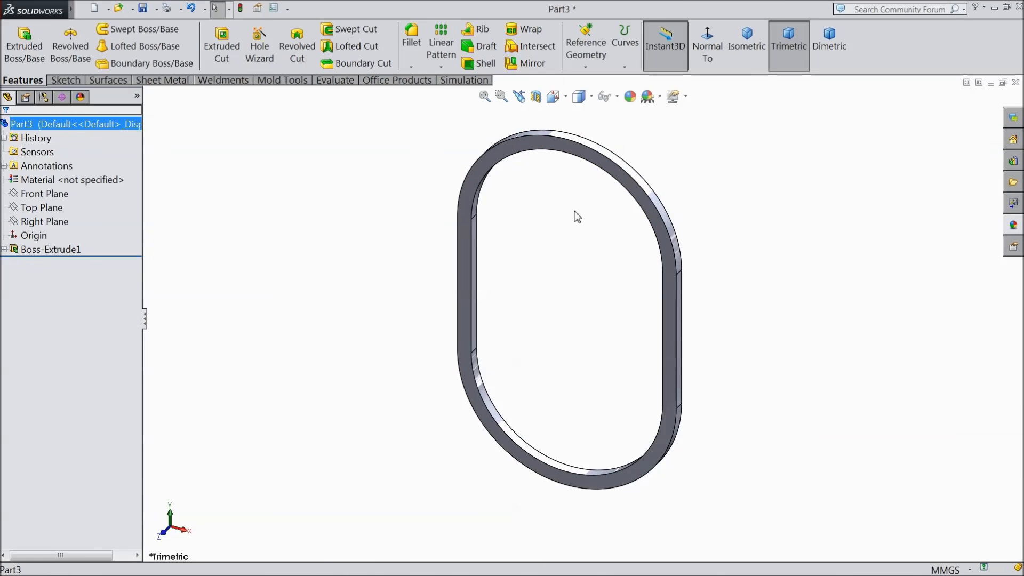
pyautogui.click(630, 97)
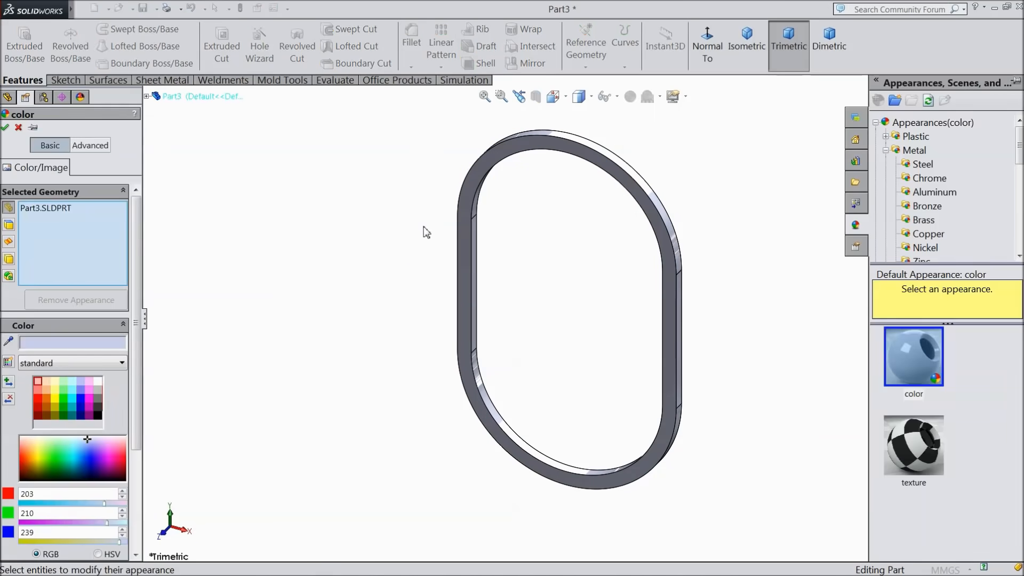
pyautogui.click(98, 414)
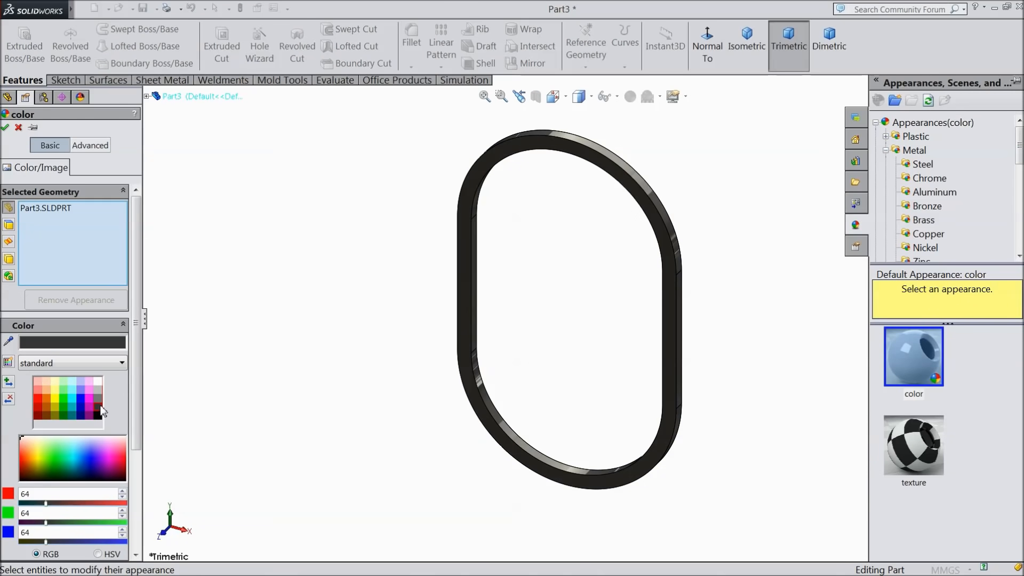
pyautogui.click(98, 401)
pyautogui.moveTo(326, 358); pyautogui.dragTo(330, 320, button='middle')
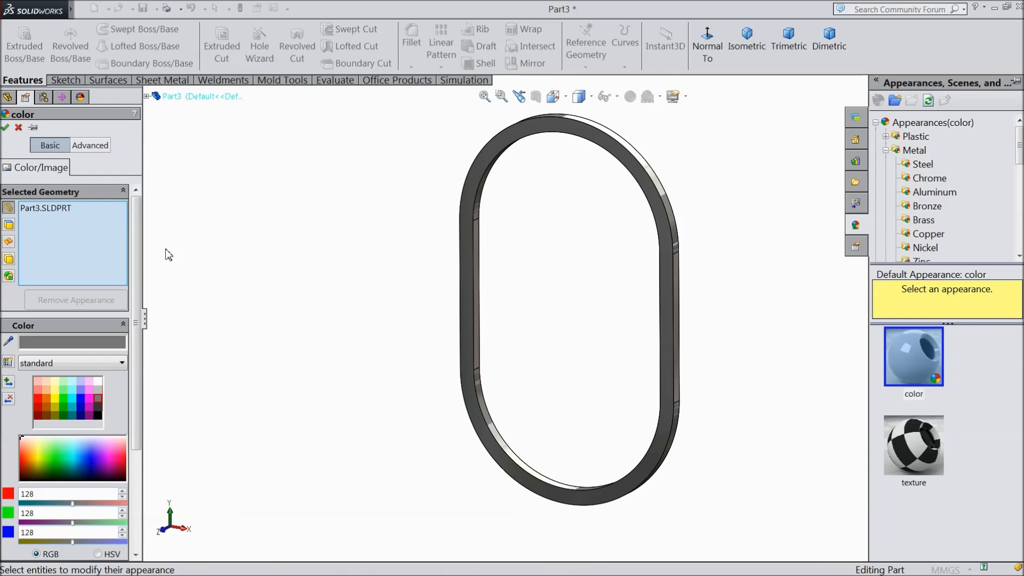
pyautogui.click(6, 128)
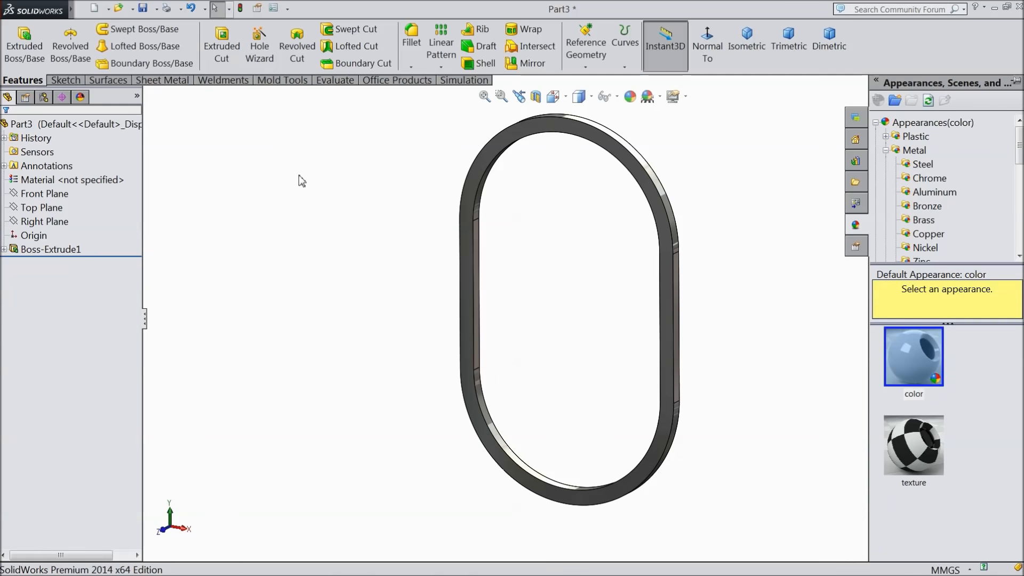
# Apply the matte rubber appearance to the part from the Rubber appearances.
pyautogui.scroll(-4, 937, 202)
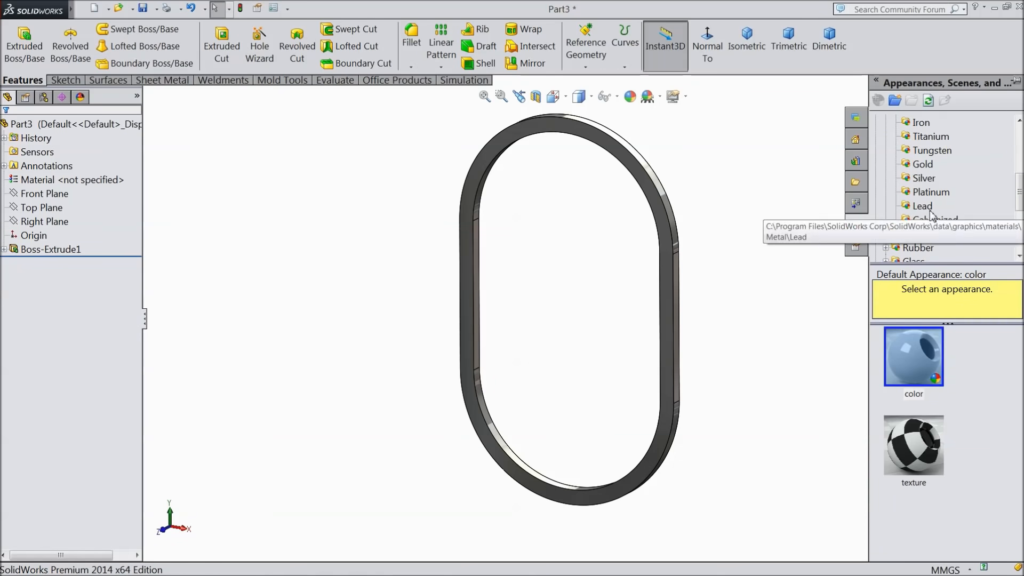
pyautogui.click(917, 251)
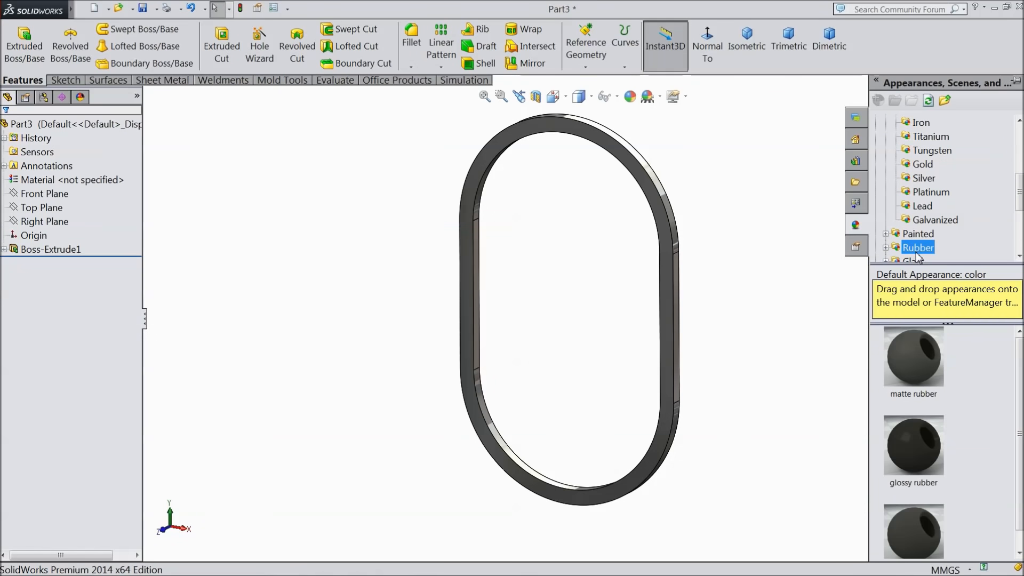
pyautogui.doubleClick(919, 380)
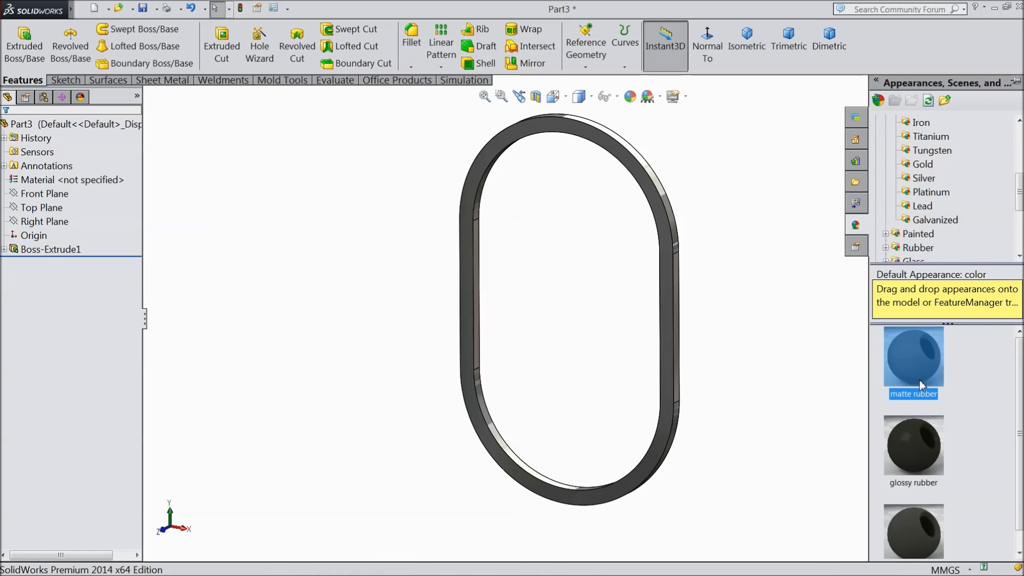
pyautogui.moveTo(753, 395)
pyautogui.mouseDown(button='middle')
pyautogui.moveTo(777, 306)
pyautogui.moveTo(792, 372)
pyautogui.moveTo(743, 379)
pyautogui.mouseUp(button='middle')
pyautogui.click(764, 369)
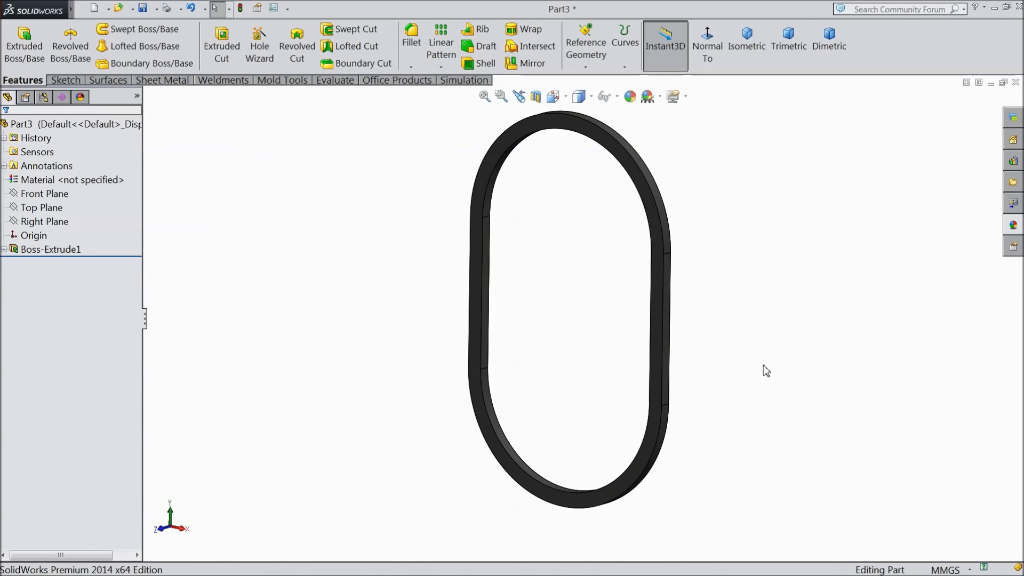
pyautogui.scroll(-1, 778, 310)
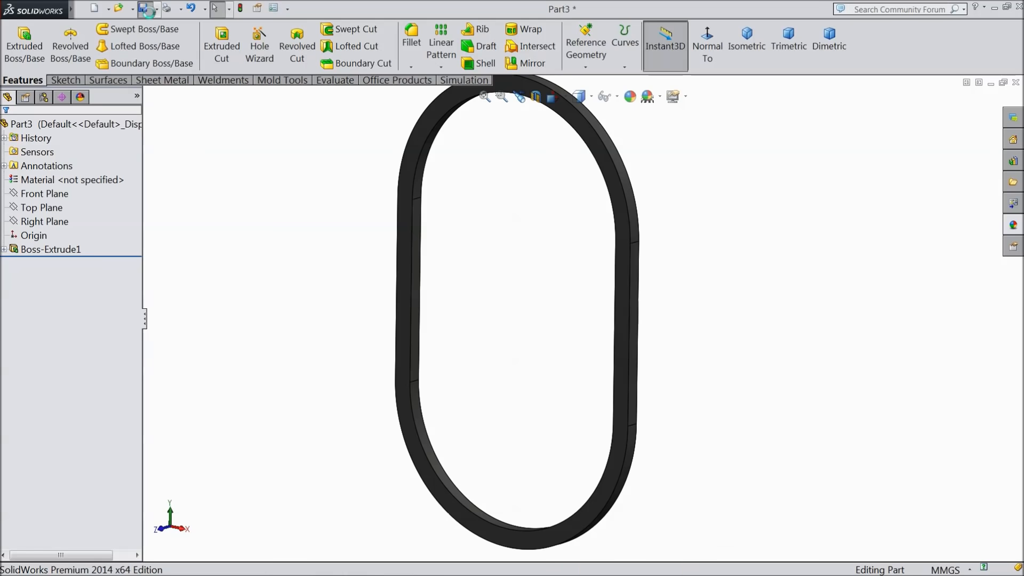
# Save the part in the Hydraulic Pump folder as "6. housing Seal".
pyautogui.click(143, 8)
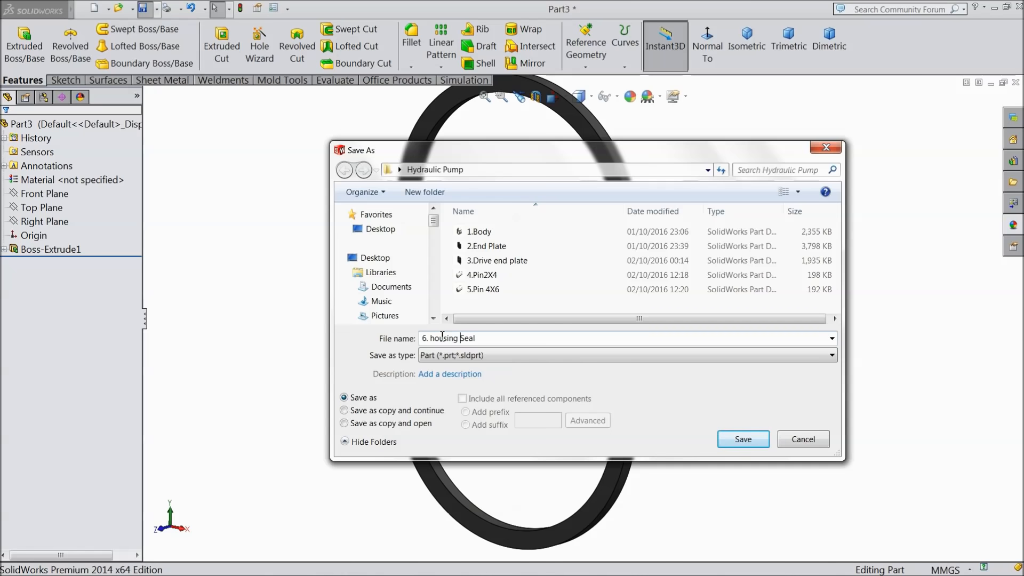
pyautogui.click(741, 438)
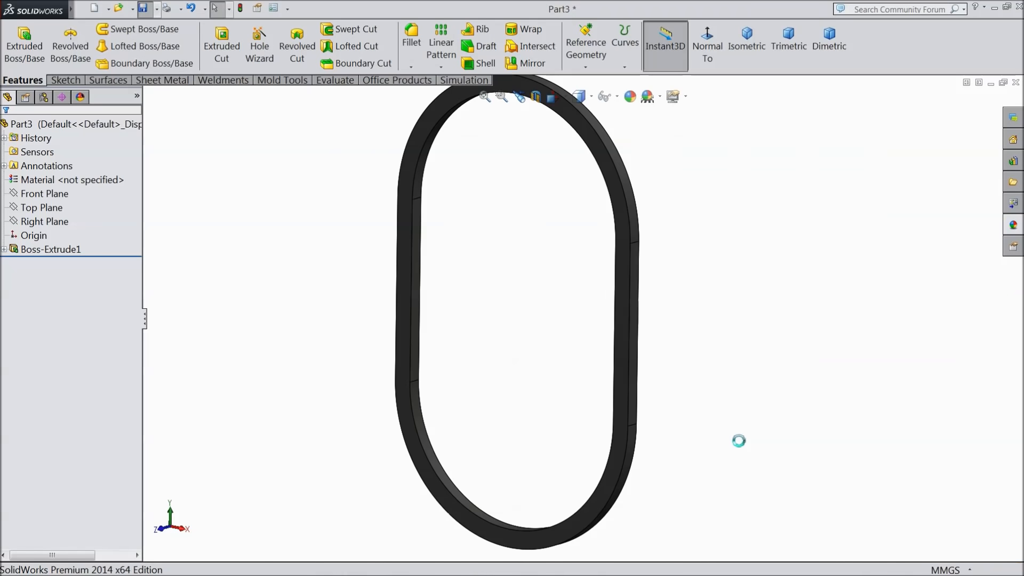
pyautogui.moveTo(726, 409)
pyautogui.mouseDown(button='middle')
pyautogui.moveTo(593, 370)
pyautogui.moveTo(742, 396)
pyautogui.mouseUp(button='middle')
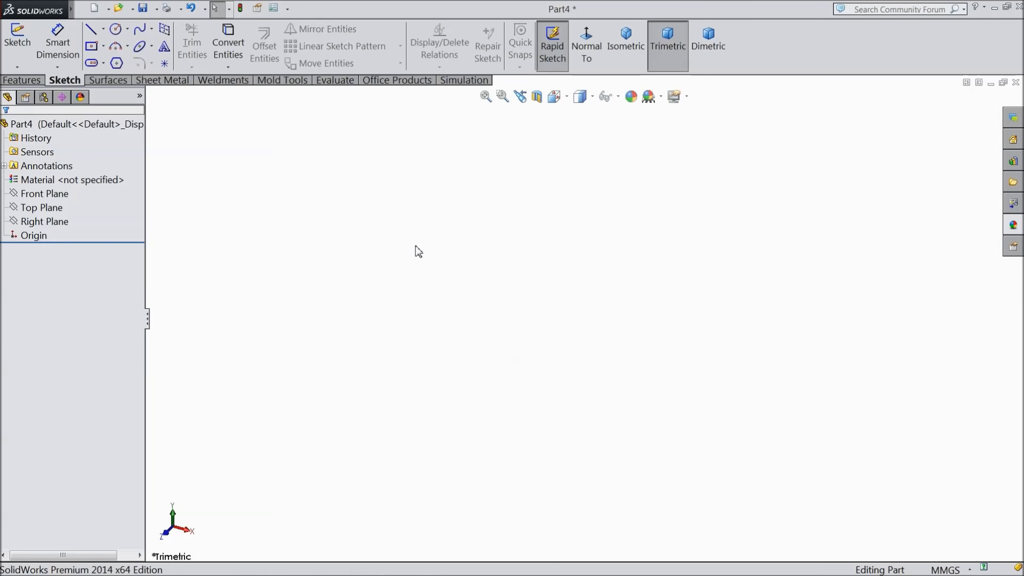
# Sketch two concentric circles centred on the origin on the new part's Front Plane, with radii of about 87 mm and 45 mm.
pyautogui.click(48, 194)
pyautogui.click(71, 180)
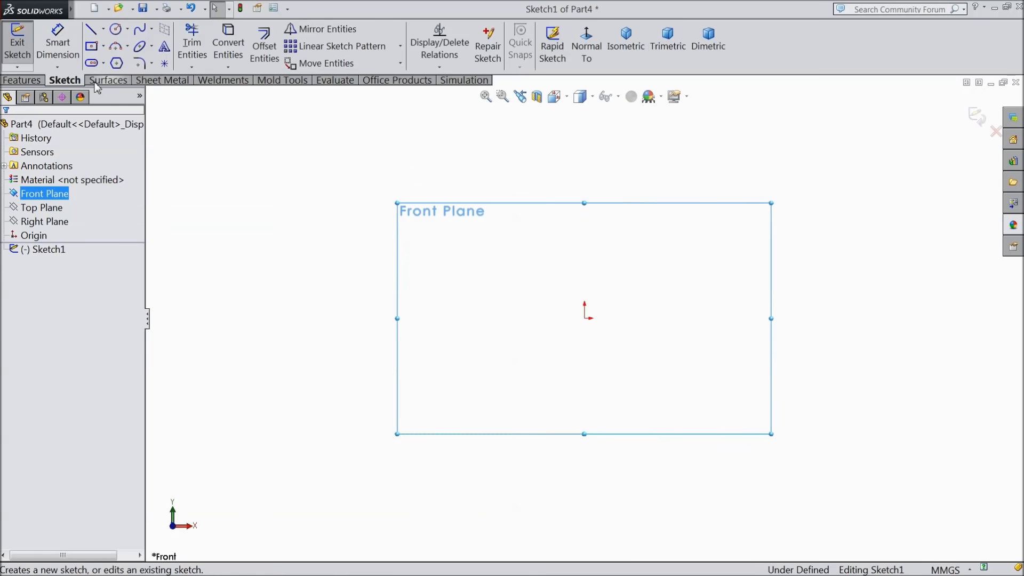
pyautogui.click(115, 29)
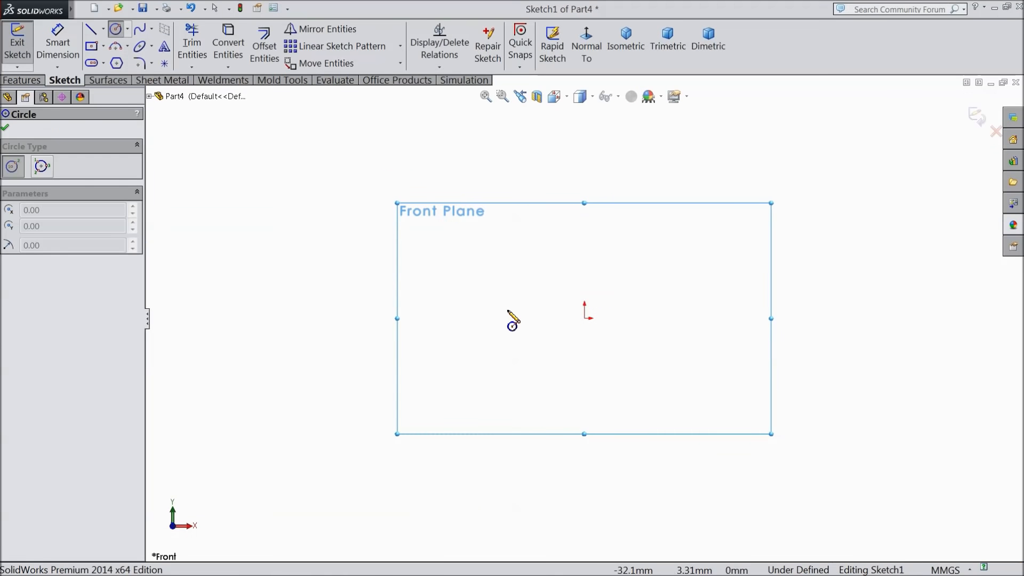
pyautogui.click(585, 318)
pyautogui.click(425, 234)
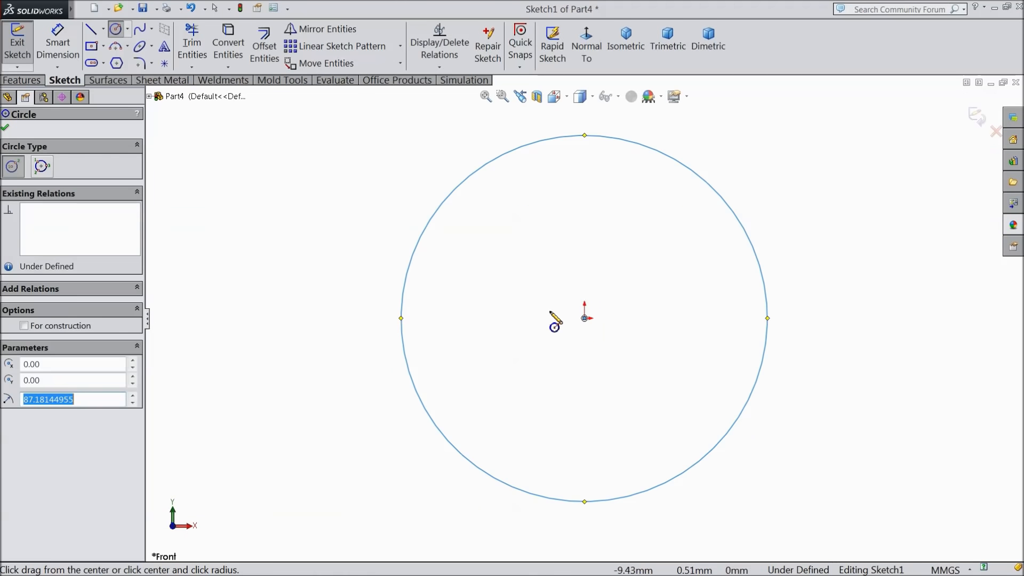
pyautogui.click(584, 318)
pyautogui.click(492, 295)
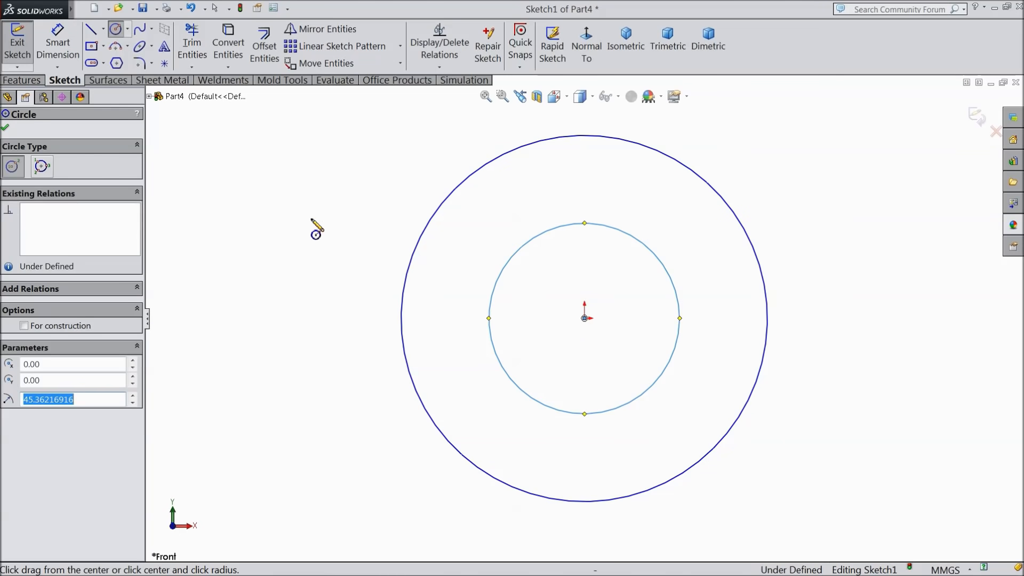
# Dimension the inner circle's diameter and set it to 20 mm.
pyautogui.click(57, 43)
pyautogui.click(491, 320)
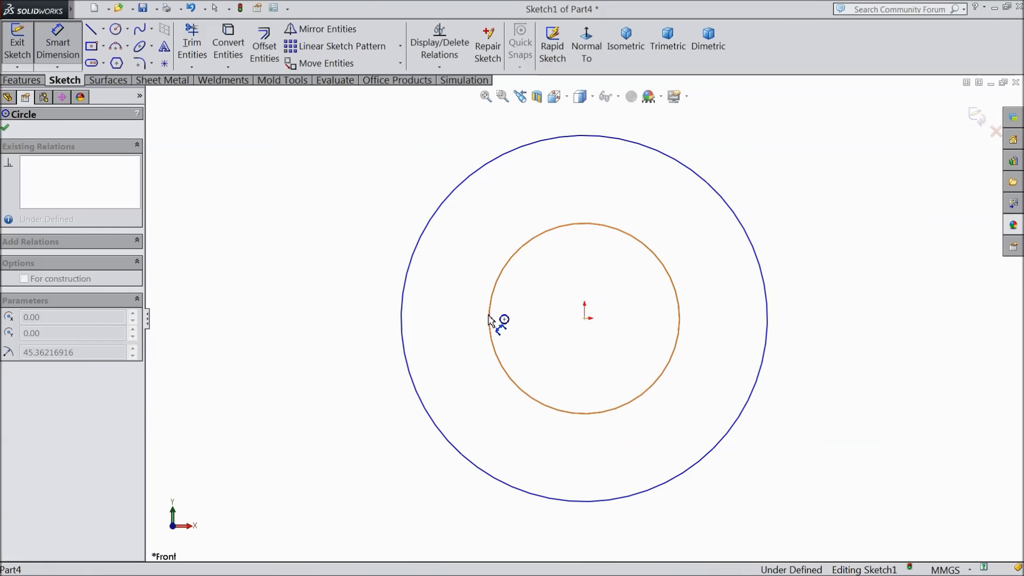
pyautogui.click(342, 296)
pyautogui.write('20')
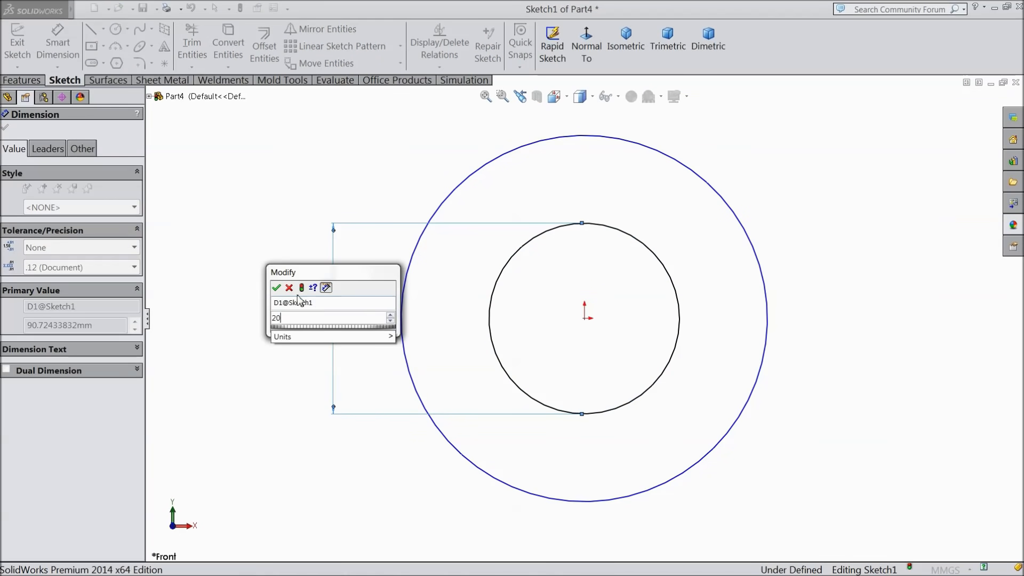
pyautogui.press('Return')
# Dimension the outer circle's diameter and set it to 18.5*2, giving 37 mm.
pyautogui.click(402, 308)
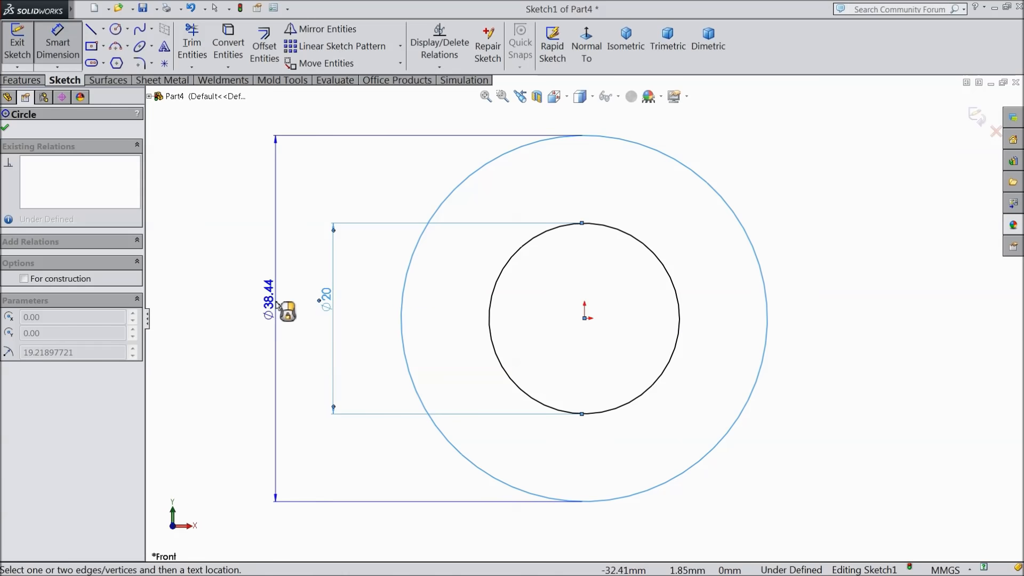
pyautogui.click(276, 314)
pyautogui.write('1')
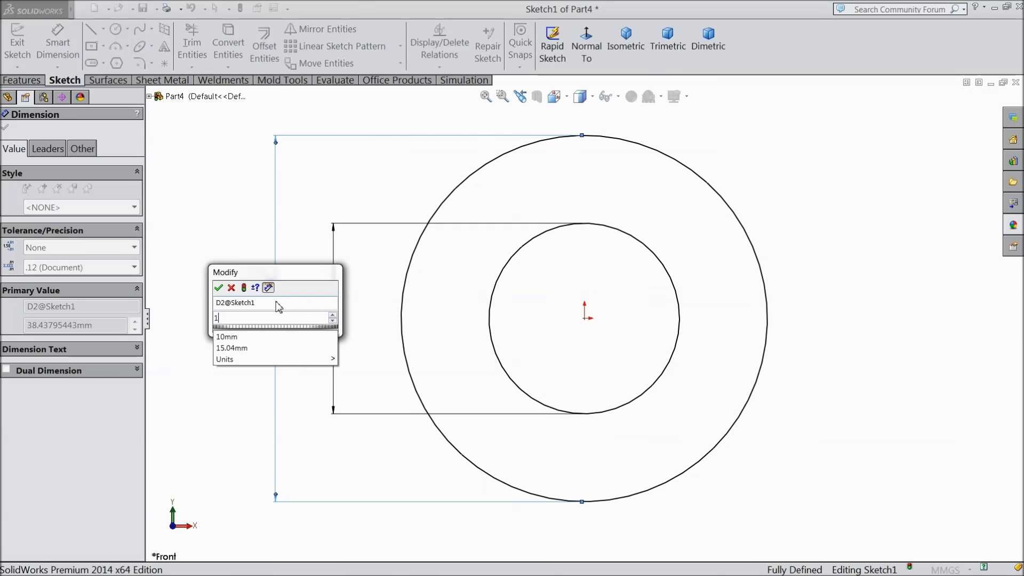
pyautogui.write('8.5*2')
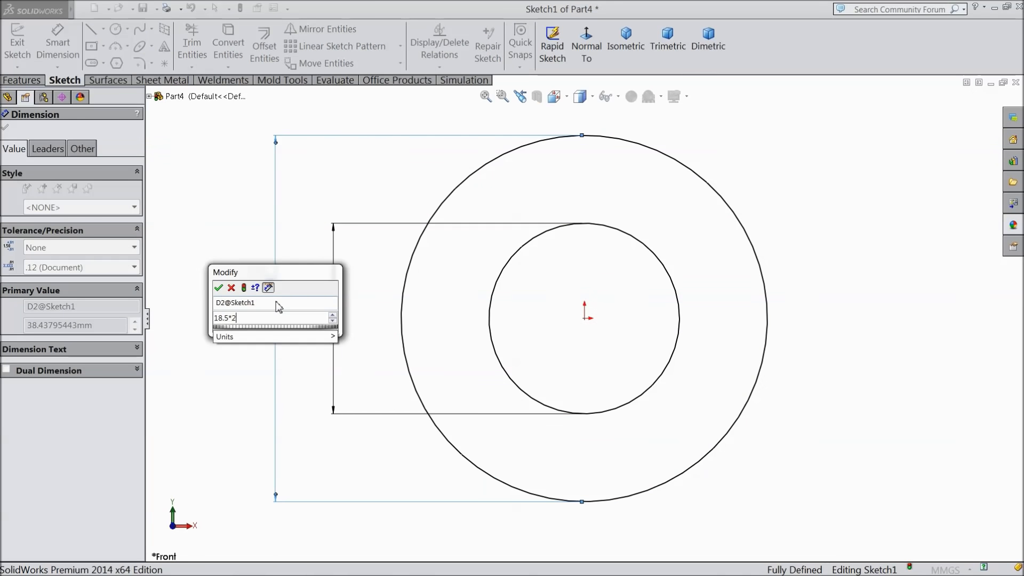
pyautogui.click(219, 288)
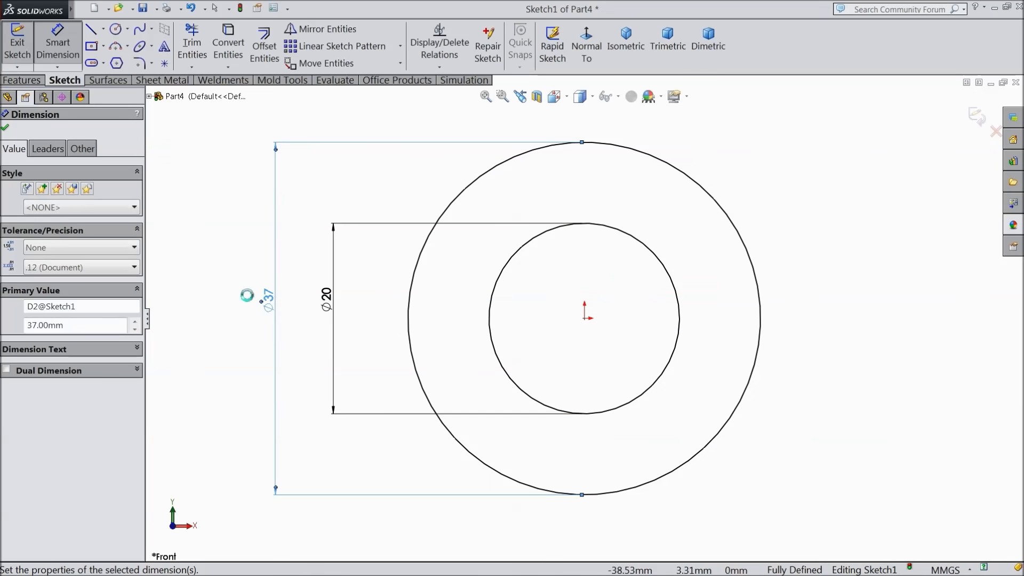
pyautogui.click(6, 128)
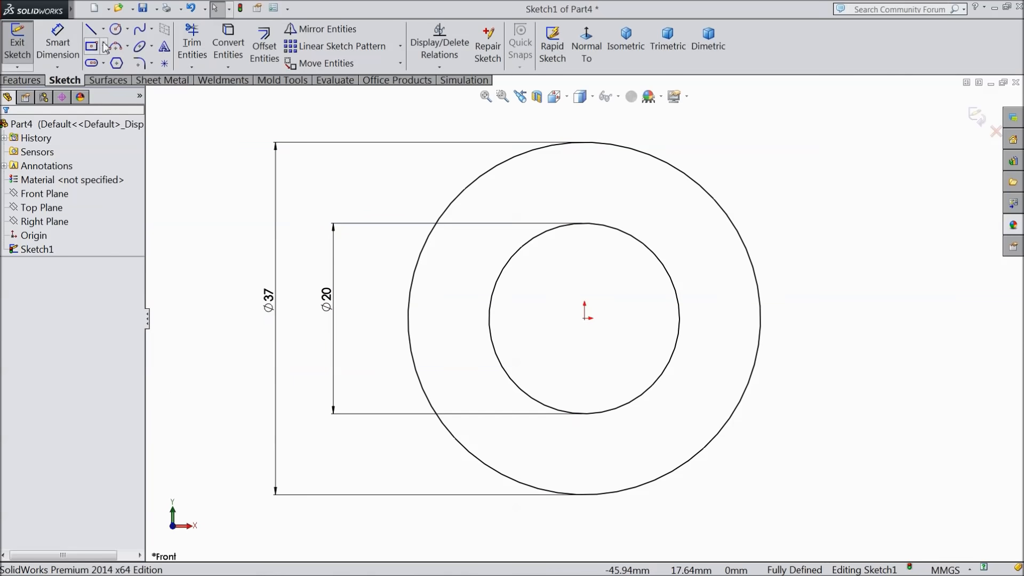
# Sketch a line about 22.7 mm long across the lower part of the outer circle and make it horizontal.
pyautogui.click(91, 30)
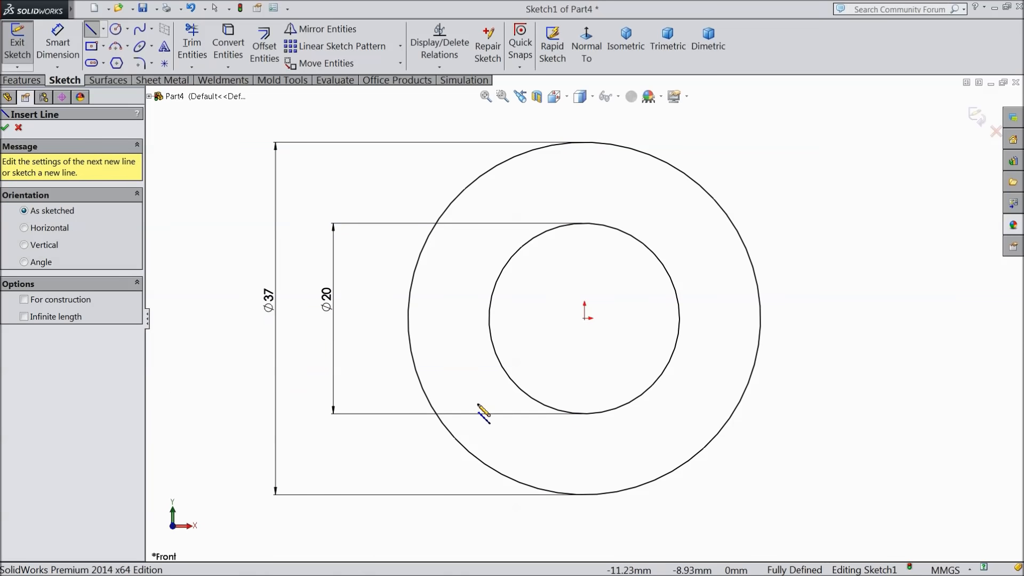
pyautogui.click(481, 460)
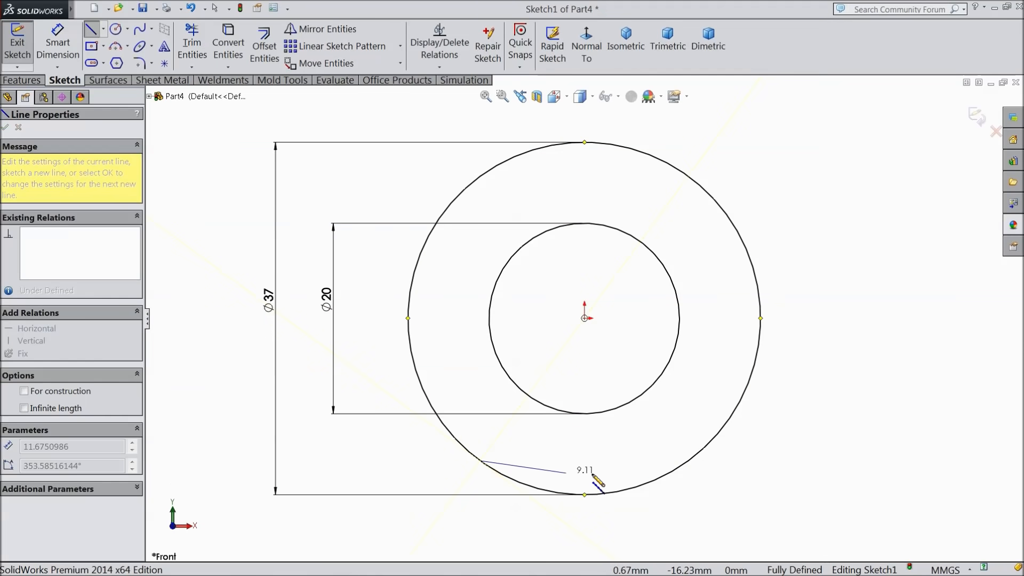
pyautogui.click(696, 454)
pyautogui.rightClick(760, 412)
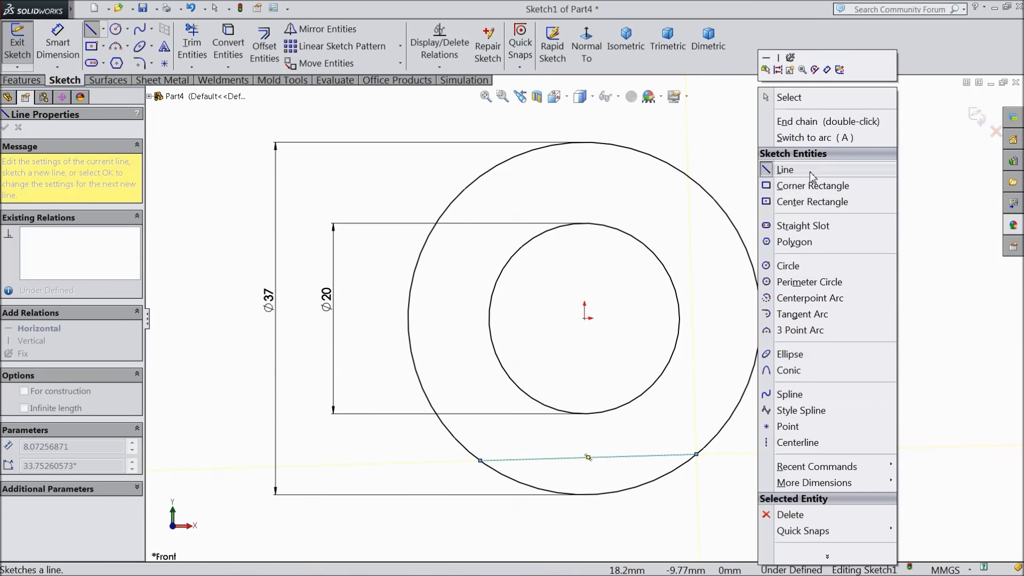
pyautogui.click(790, 97)
pyautogui.click(584, 457)
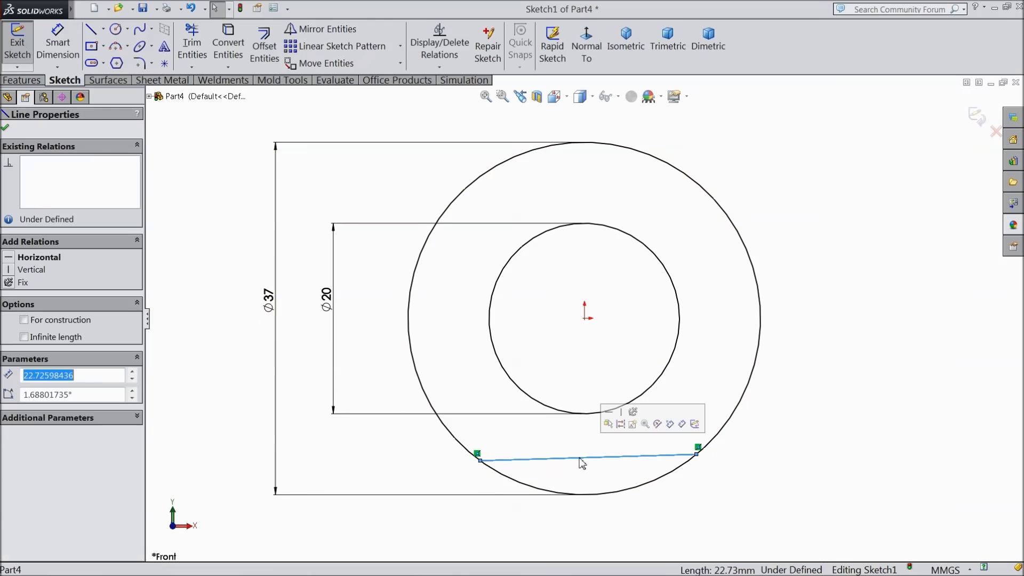
pyautogui.click(608, 412)
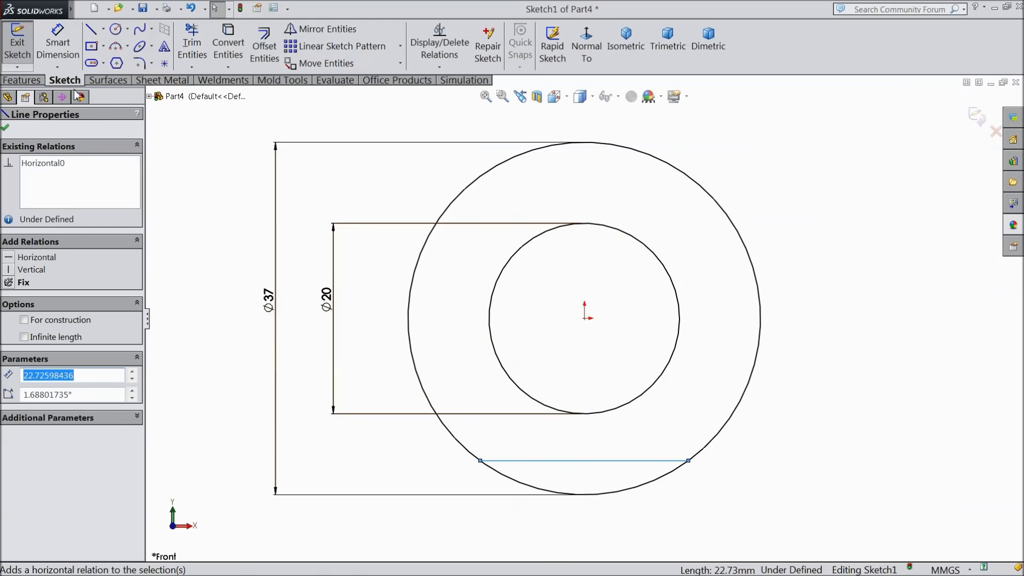
# Dimension the horizontal chord's length and set it to 21.68 mm.
pyautogui.click(53, 48)
pyautogui.scroll(3, 555, 414)
pyautogui.scroll(-3, 578, 395)
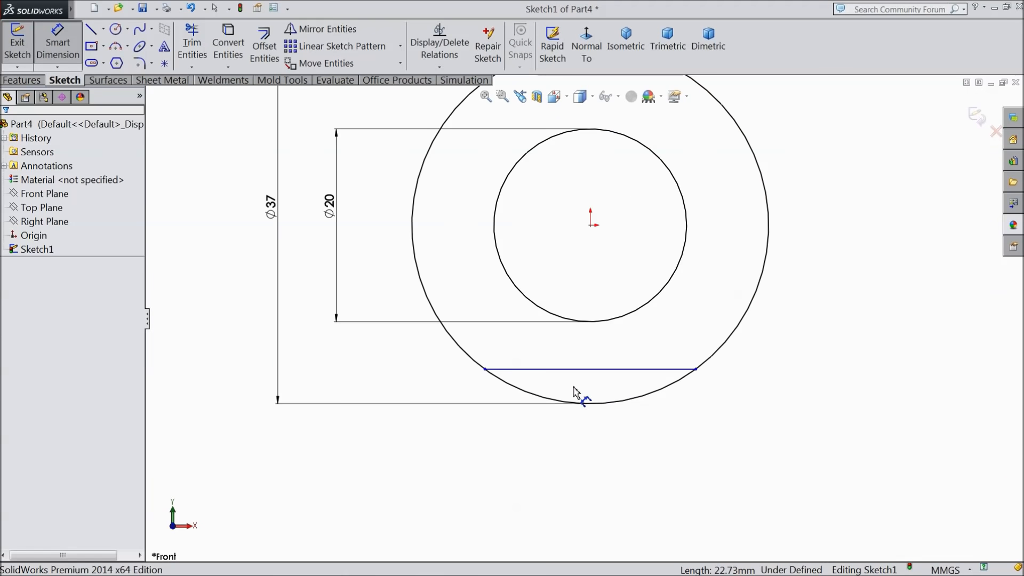
pyautogui.click(584, 372)
pyautogui.click(579, 452)
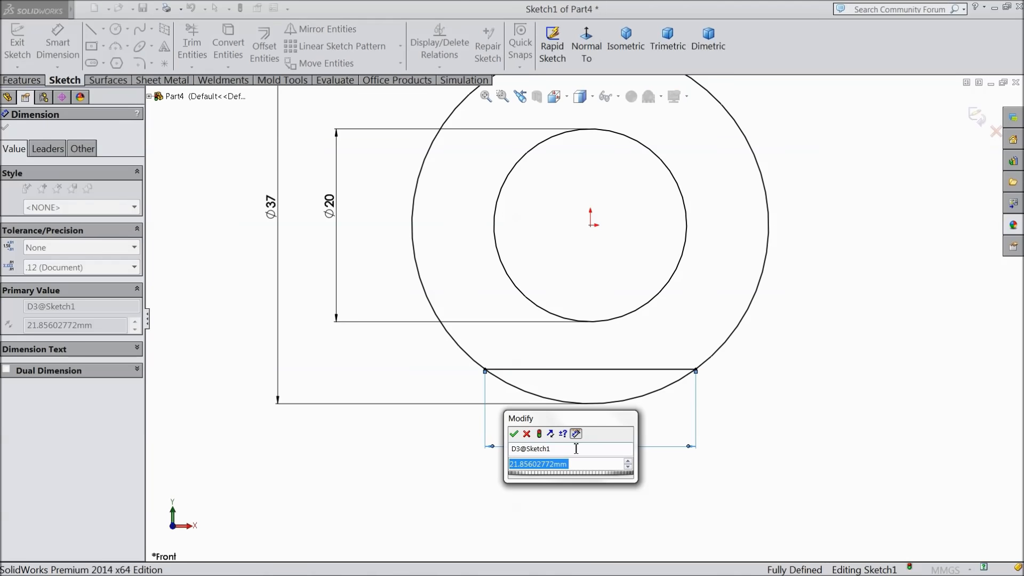
pyautogui.write('21.68')
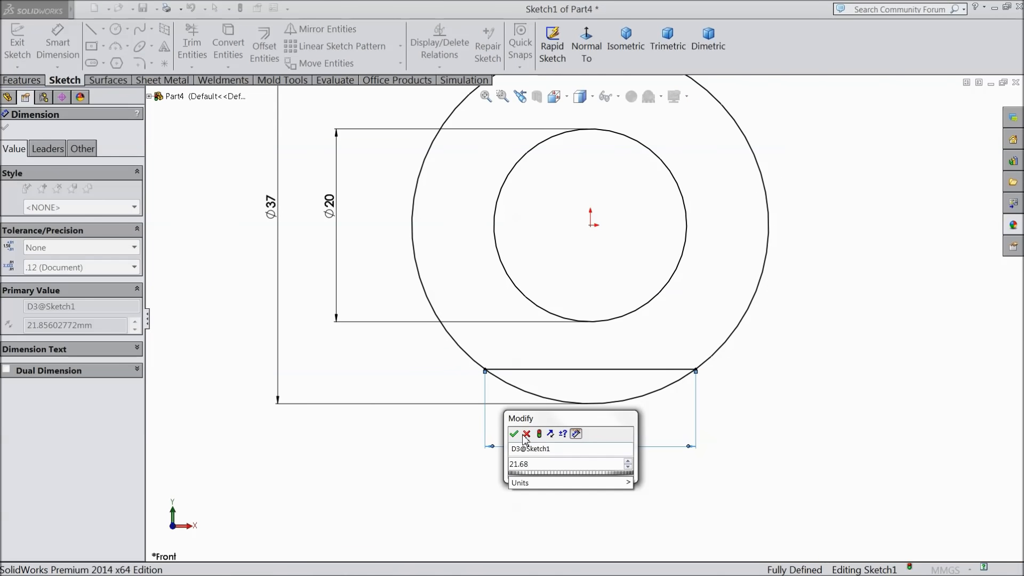
pyautogui.click(513, 434)
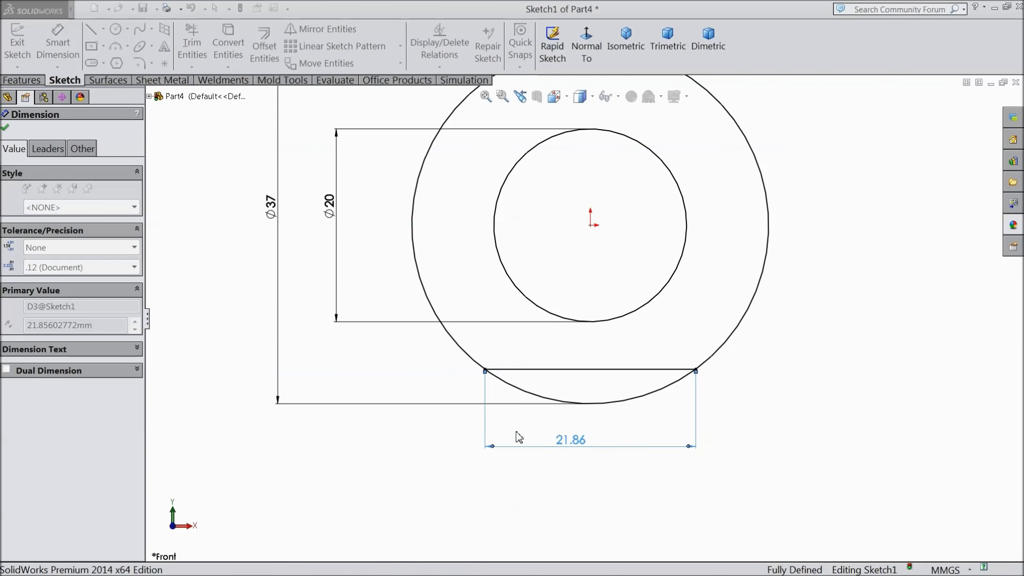
pyautogui.click(6, 128)
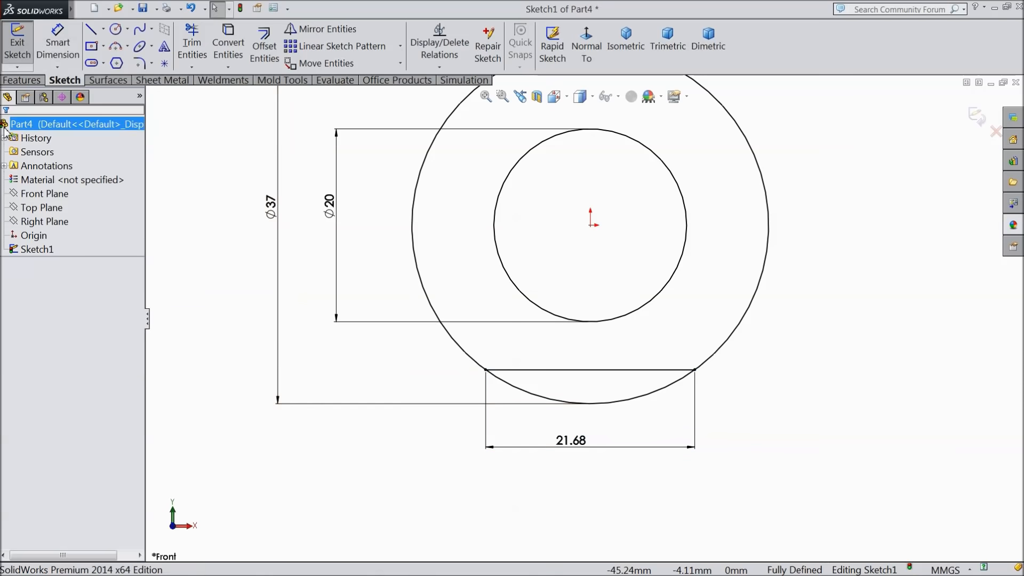
# Trim away the outer circle's arc below the chord using Trim to closest.
pyautogui.click(192, 45)
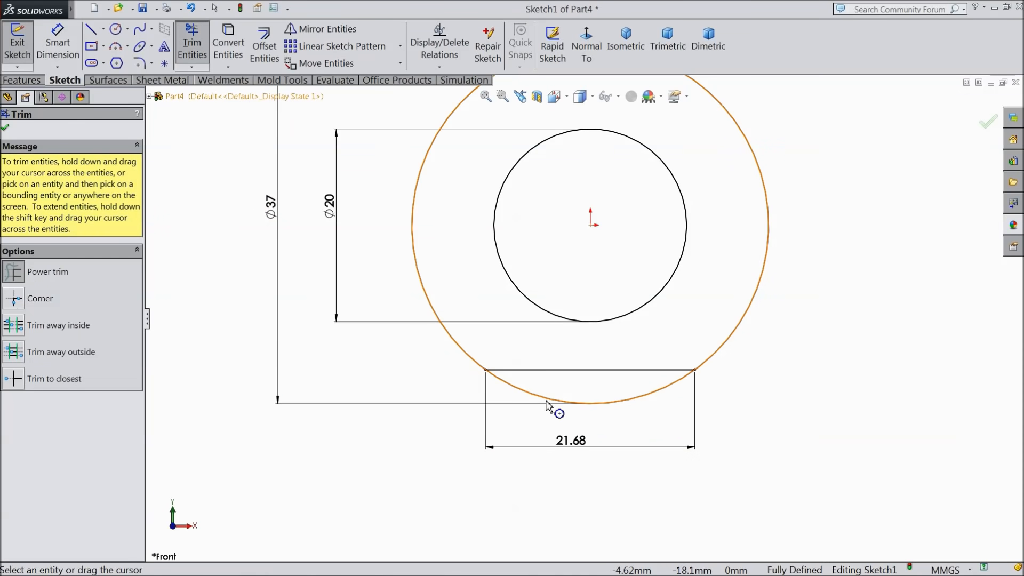
pyautogui.click(43, 379)
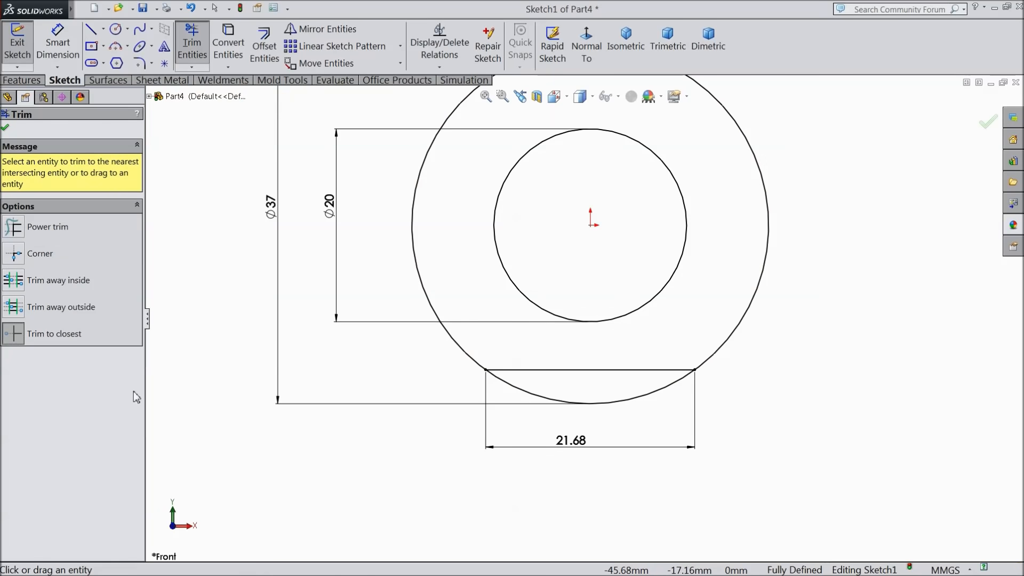
pyautogui.click(532, 398)
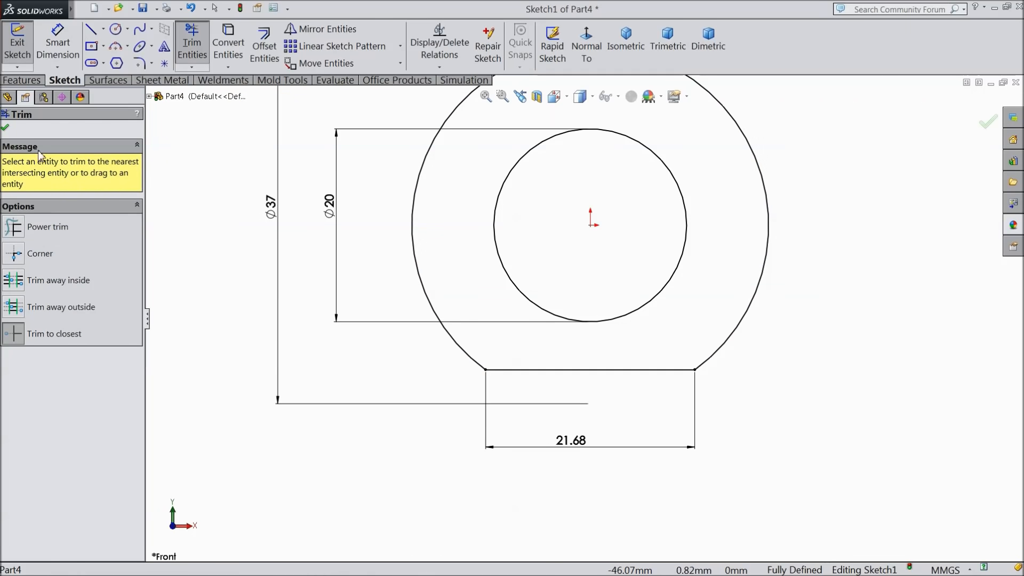
pyautogui.click(5, 128)
# Extrude the ring profile with its flat edge as a blind boss 15.5 mm deep.
pyautogui.click(22, 80)
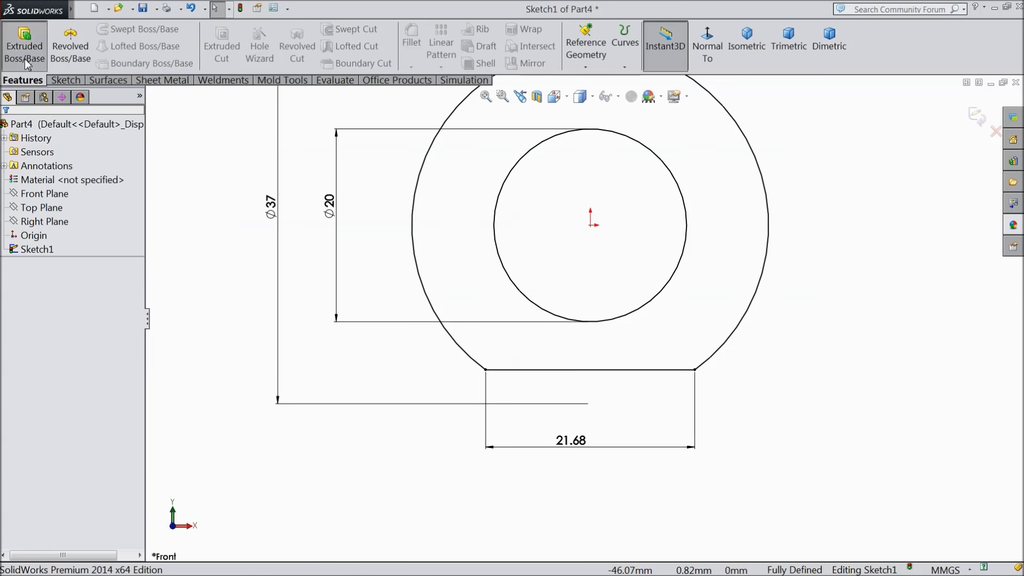
pyautogui.click(24, 45)
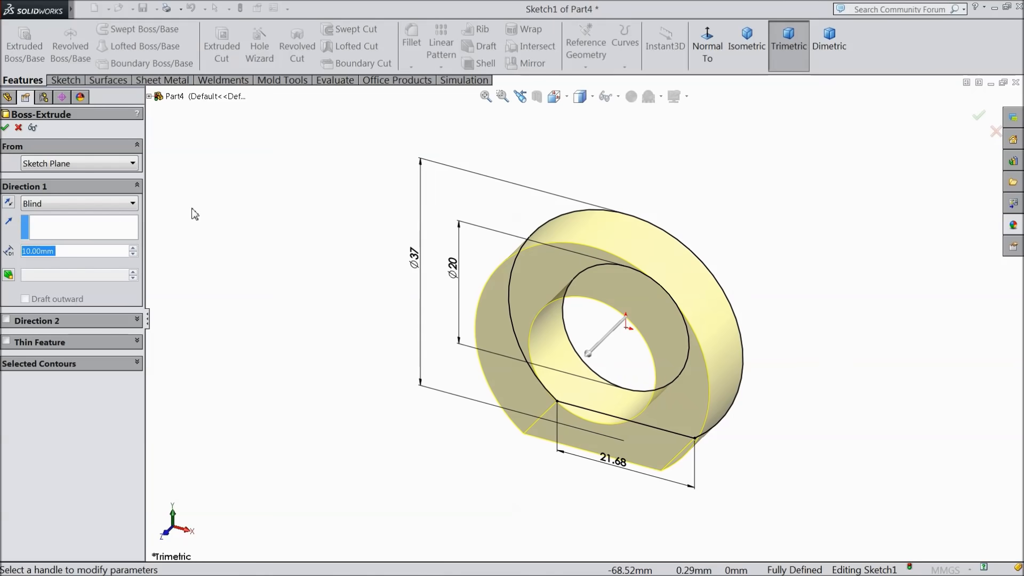
pyautogui.write('15.5')
pyautogui.press('Return')
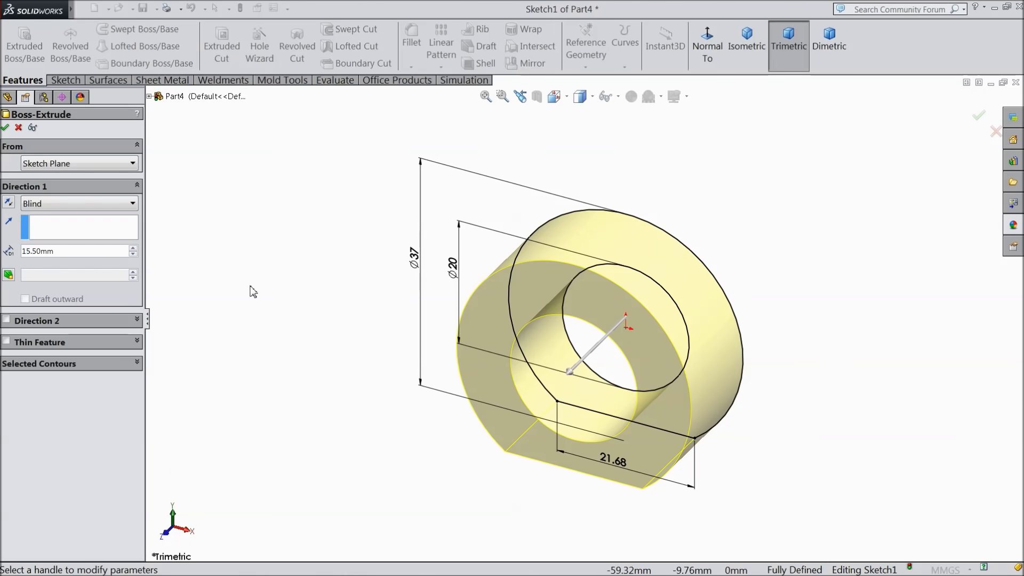
pyautogui.moveTo(299, 297)
pyautogui.mouseDown(button='middle')
pyautogui.moveTo(245, 299)
pyautogui.moveTo(302, 289)
pyautogui.mouseUp(button='middle')
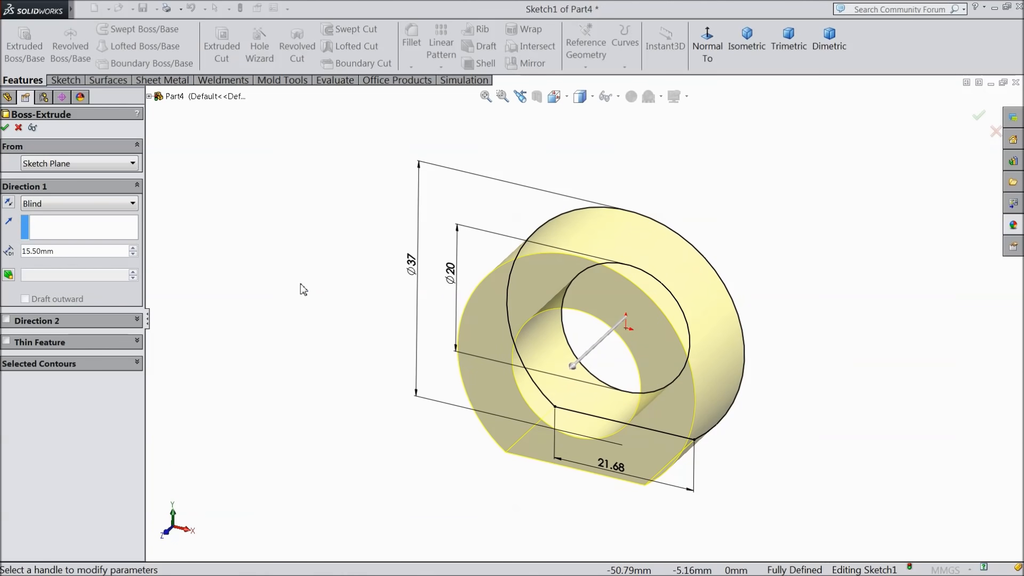
pyautogui.click(6, 128)
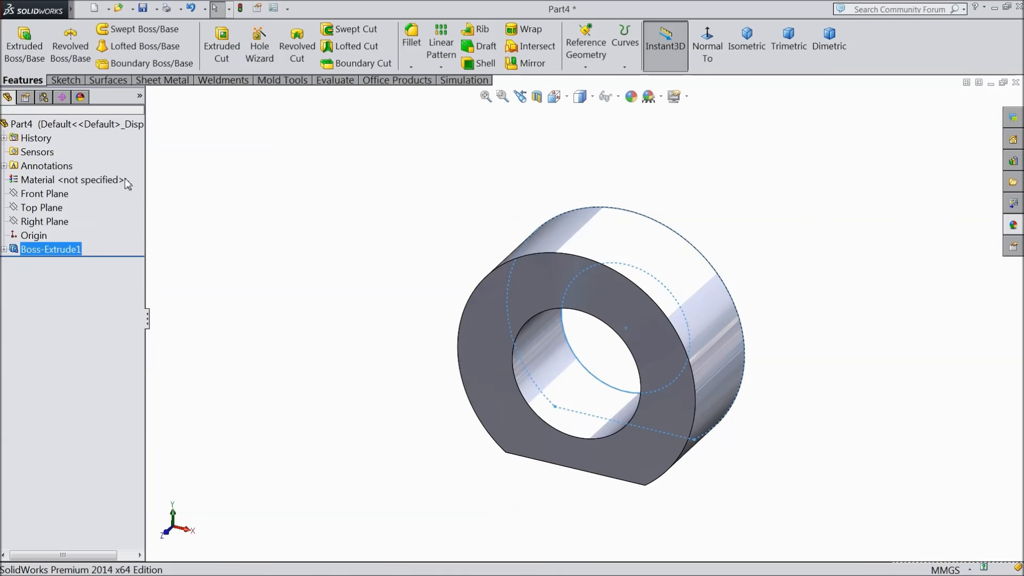
# Place a Ø2.0 ISO drill-size hole, blind 2 mm deep, on the flat face in line with the origin and about 8 mm from it.
pyautogui.moveTo(306, 251); pyautogui.dragTo(484, 343, button='middle')
pyautogui.click(577, 384)
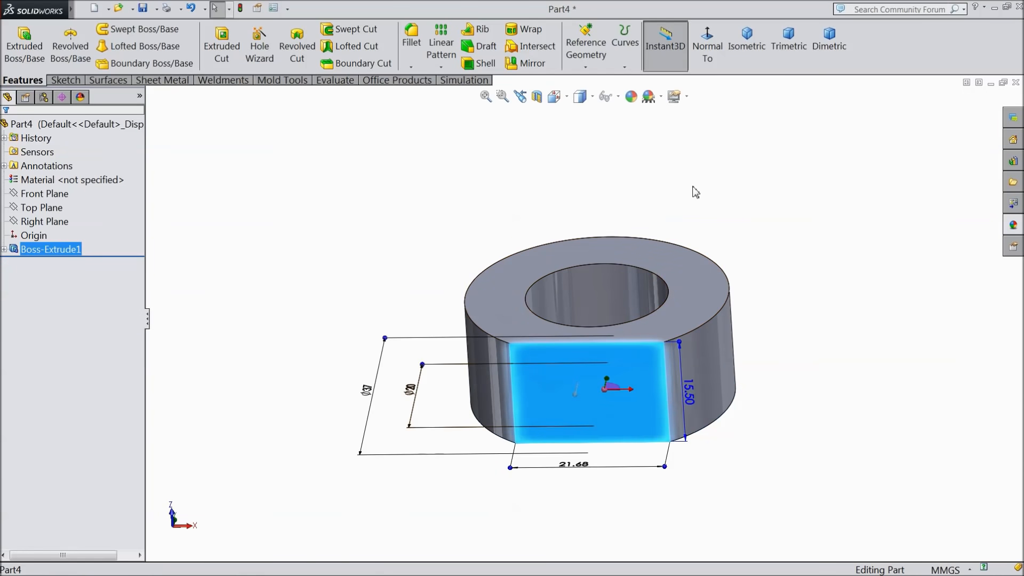
pyautogui.click(706, 61)
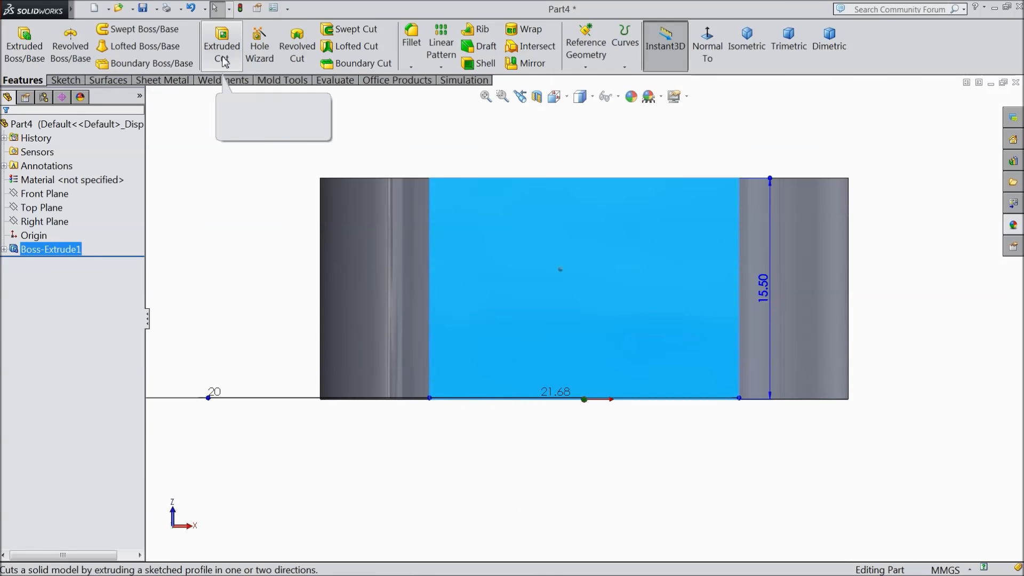
pyautogui.click(259, 48)
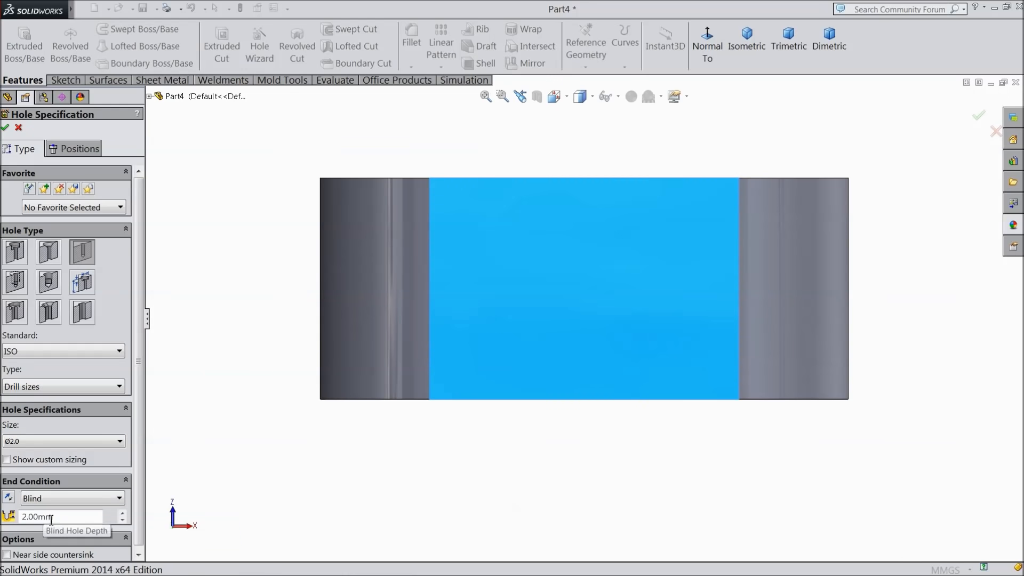
pyautogui.click(80, 149)
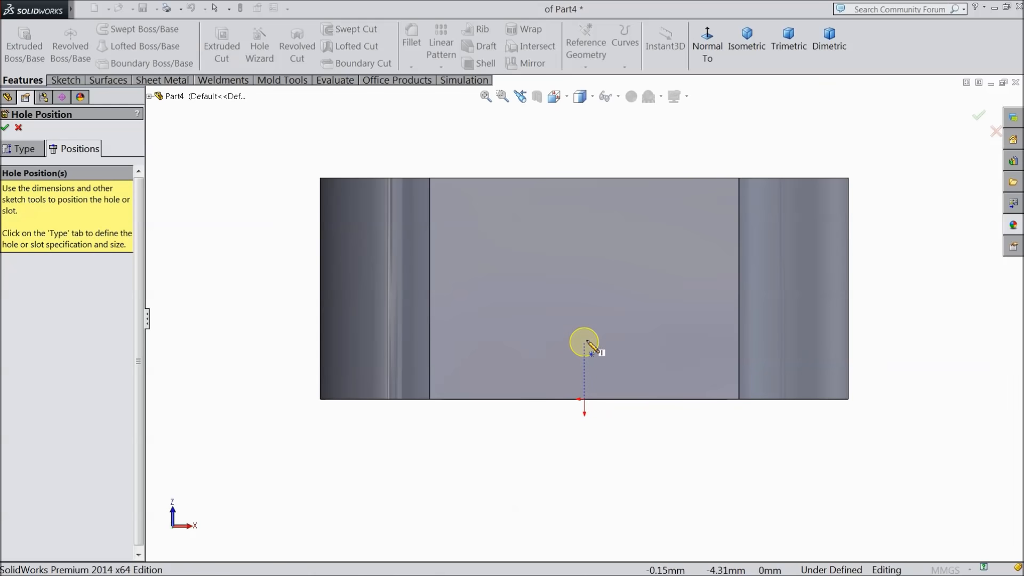
pyautogui.click(585, 284)
pyautogui.press('Escape')
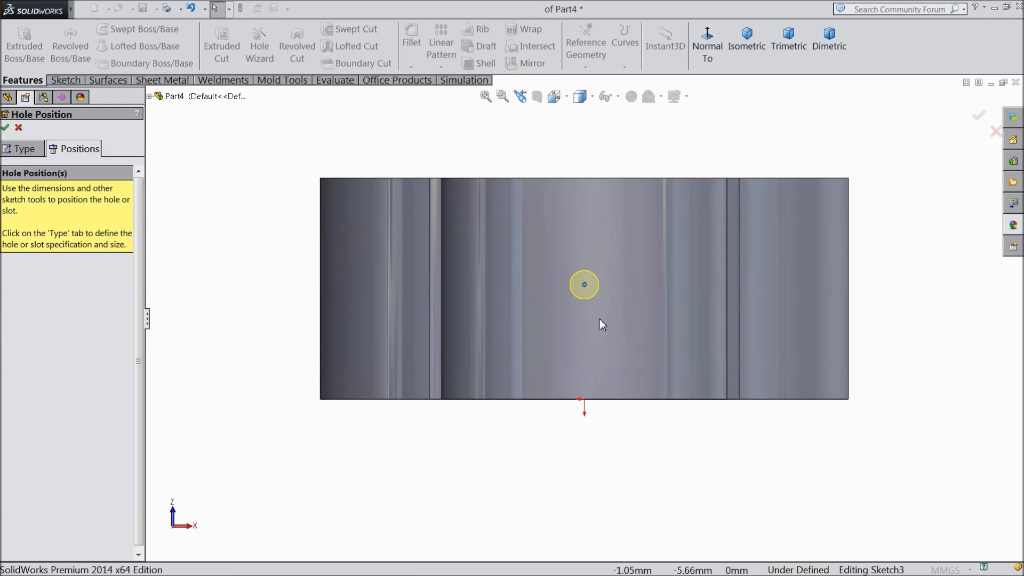
# Dimension the hole centre's distance from the origin as 7.75 mm and finish the hole.
pyautogui.click(63, 81)
pyautogui.click(58, 45)
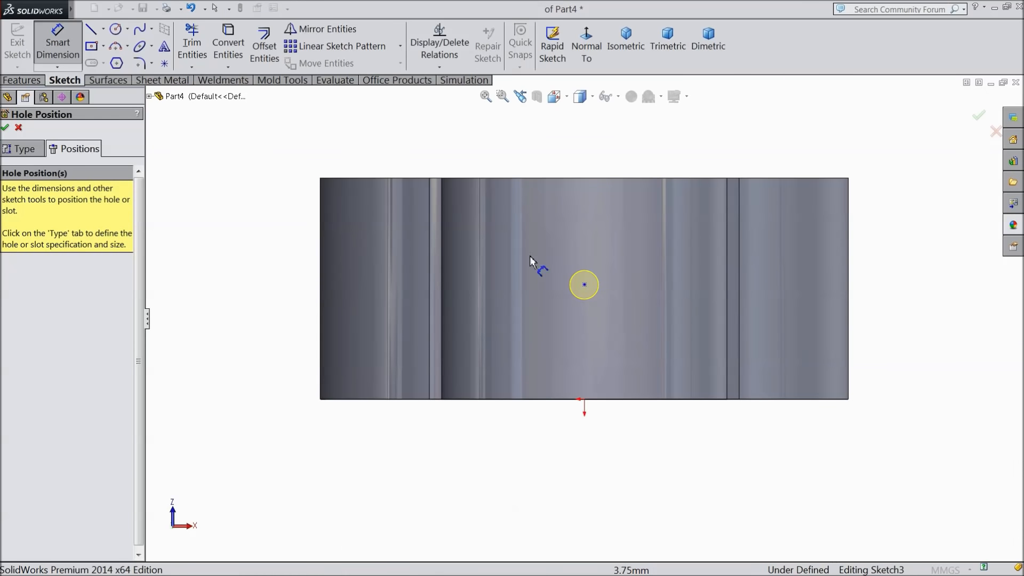
pyautogui.click(585, 284)
pyautogui.click(584, 400)
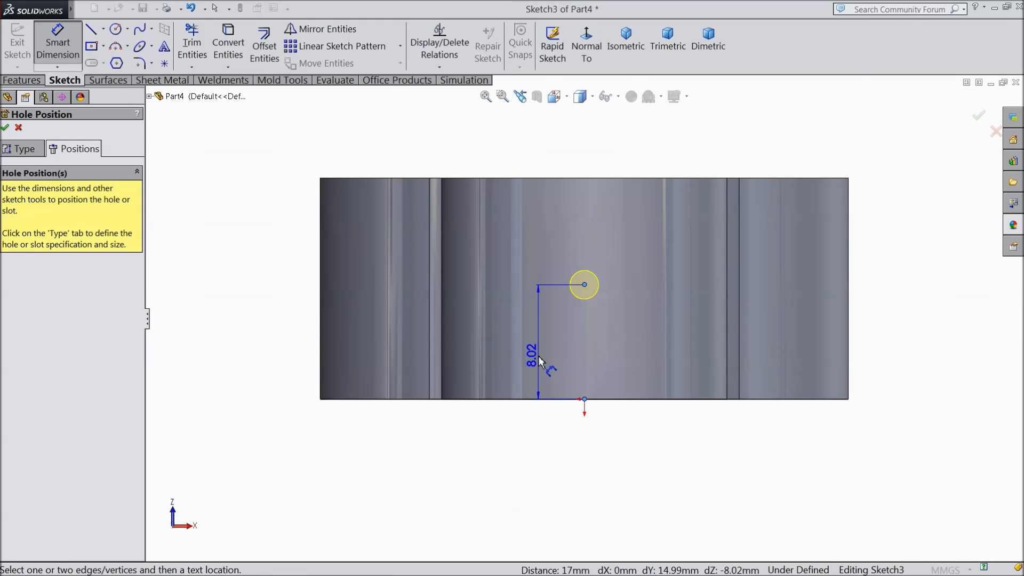
pyautogui.click(539, 356)
pyautogui.write('7.75')
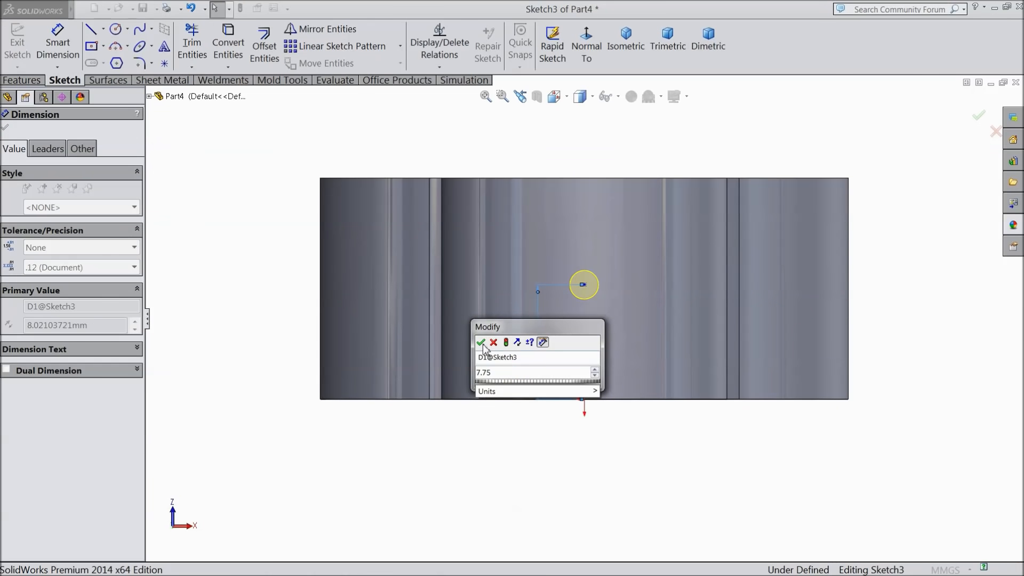
pyautogui.click(481, 343)
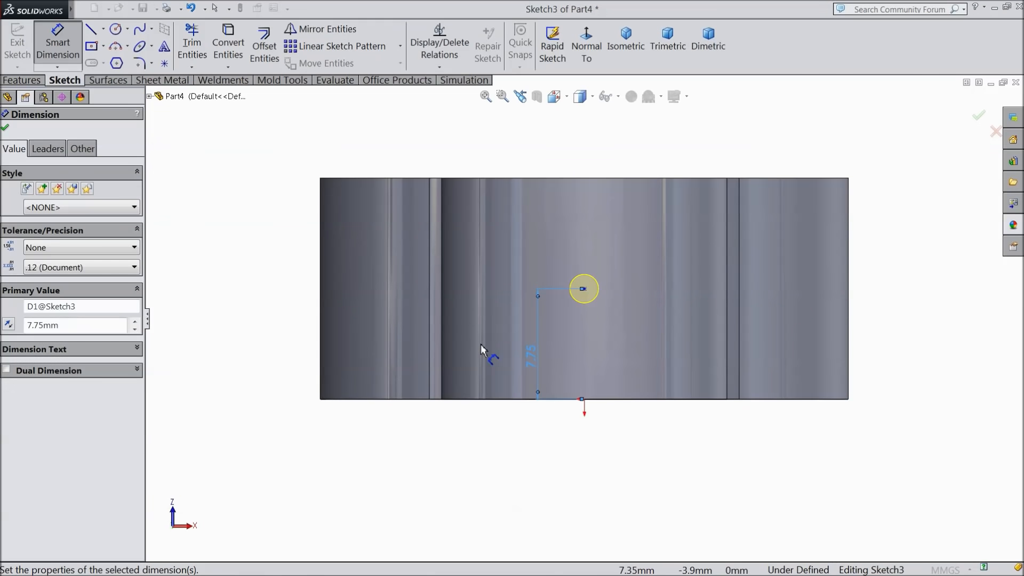
pyautogui.click(6, 128)
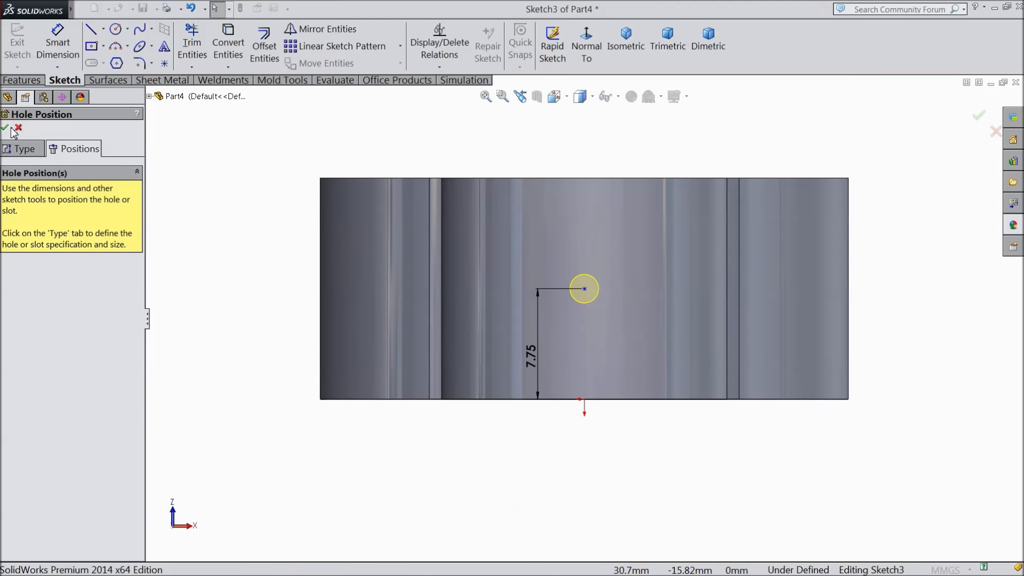
pyautogui.click(6, 128)
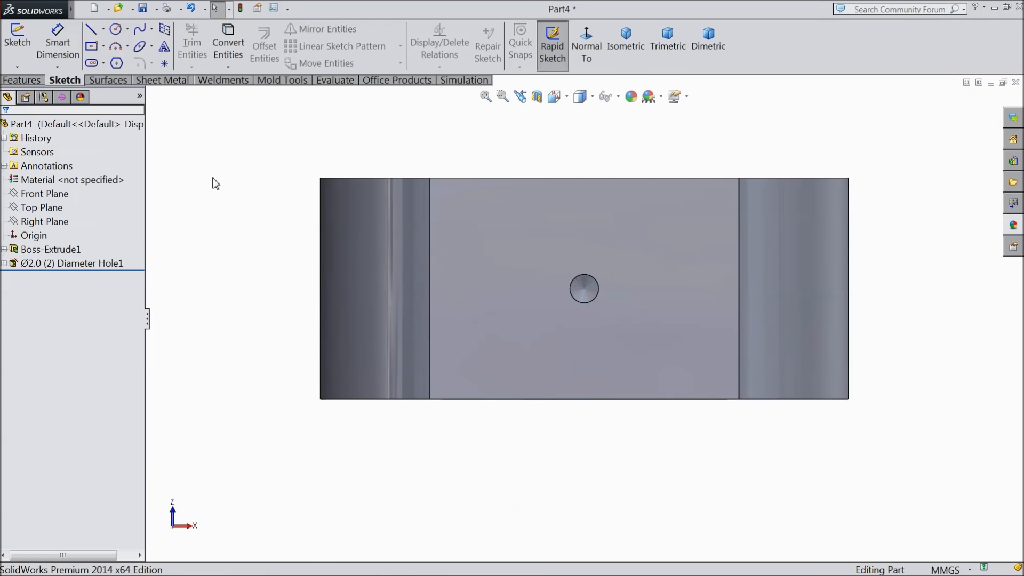
# Apply the satin finish aluminum appearance to the whole ring part.
pyautogui.moveTo(237, 201); pyautogui.dragTo(308, 282, button='middle')
pyautogui.click(109, 124)
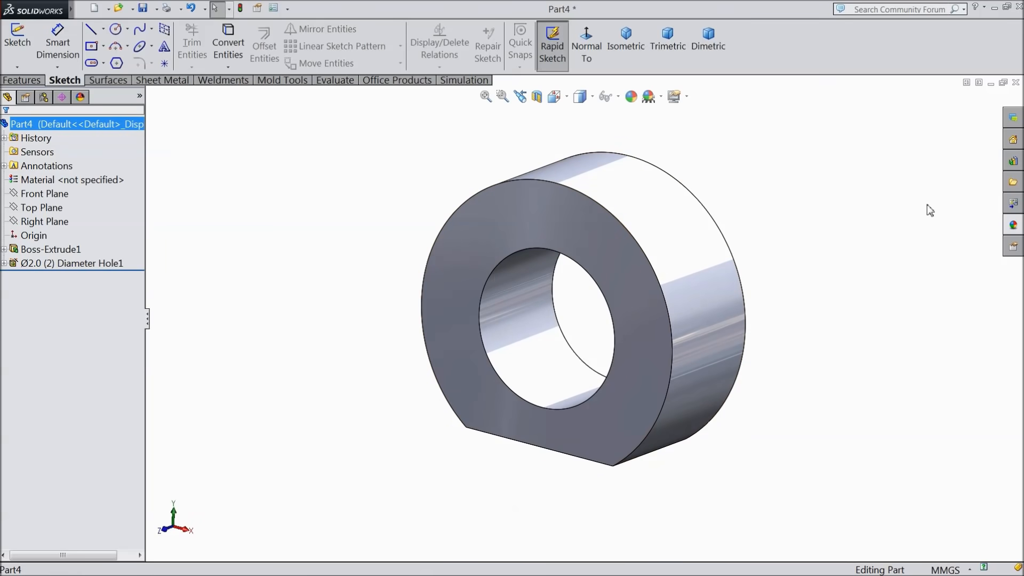
pyautogui.click(1006, 228)
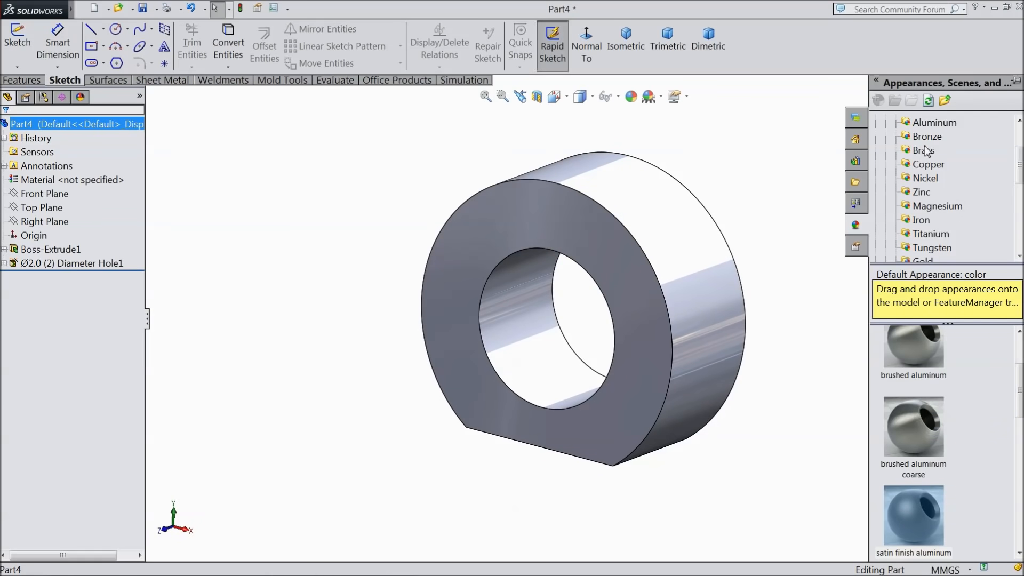
pyautogui.scroll(-3, 914, 514)
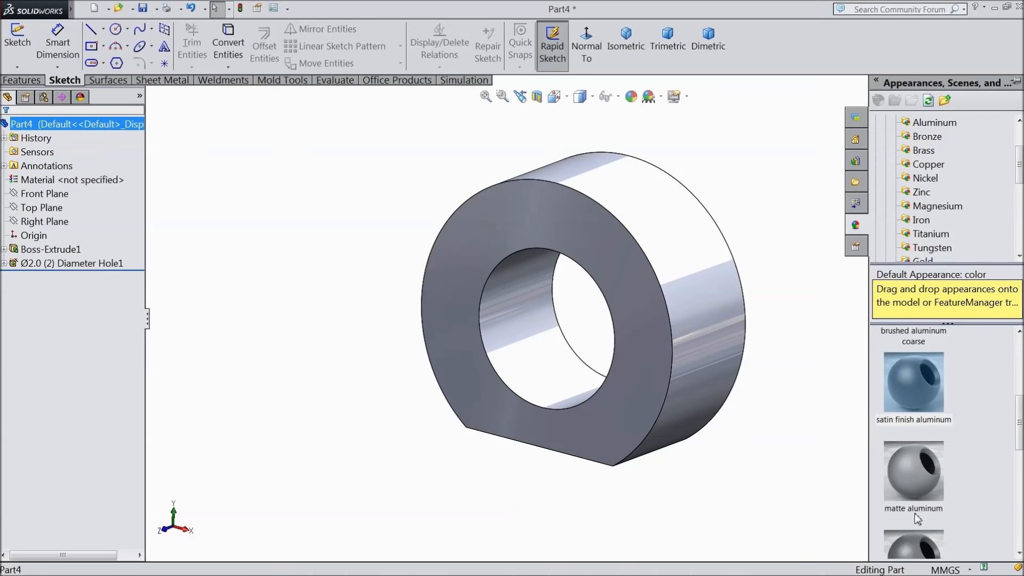
pyautogui.doubleClick(913, 384)
pyautogui.scroll(-2, 766, 308)
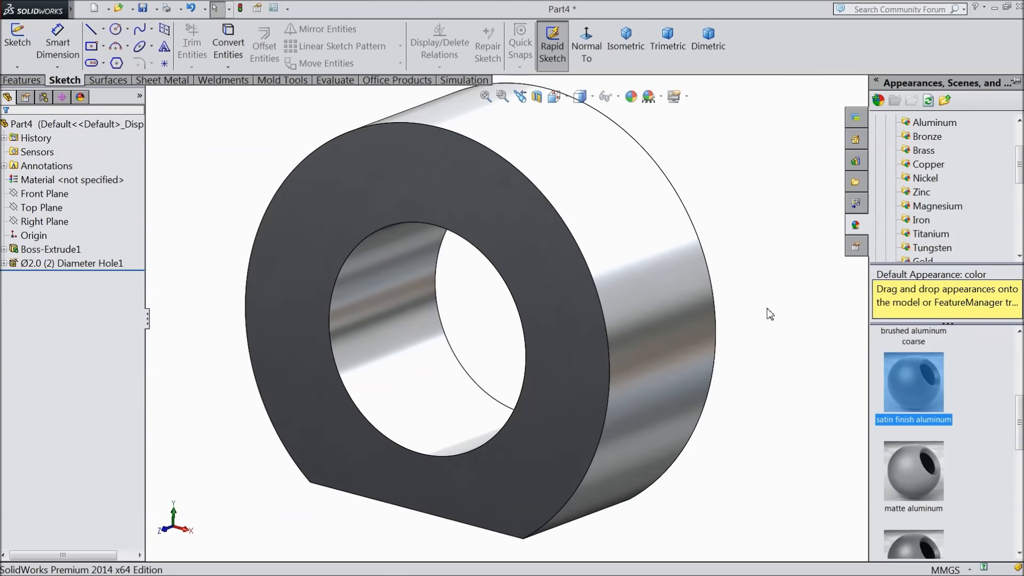
pyautogui.moveTo(822, 334); pyautogui.dragTo(808, 370, button='middle')
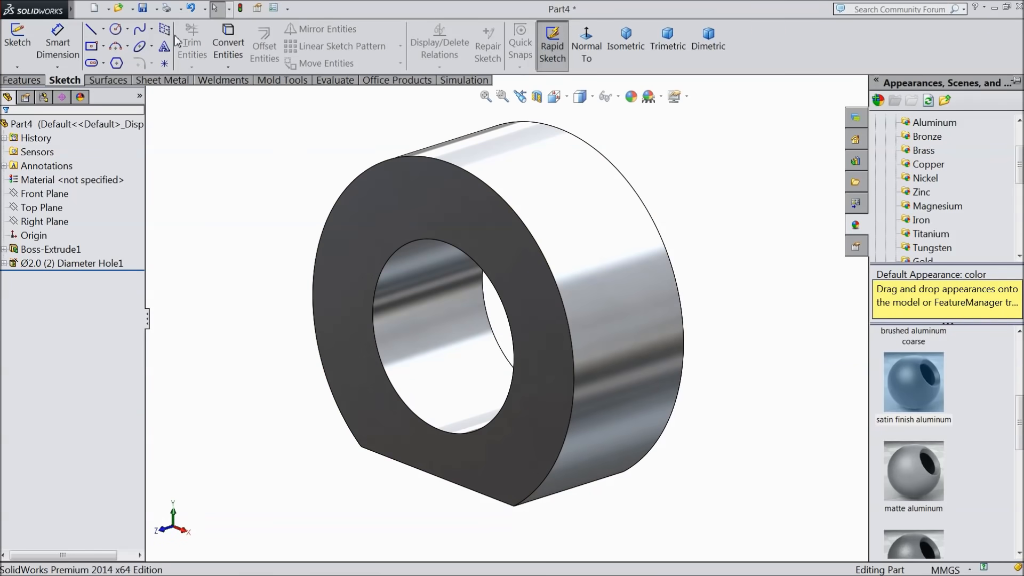
# Save the ring part as 7.Lag Sleeve in the Hydraulic Pump folder.
pyautogui.click(143, 9)
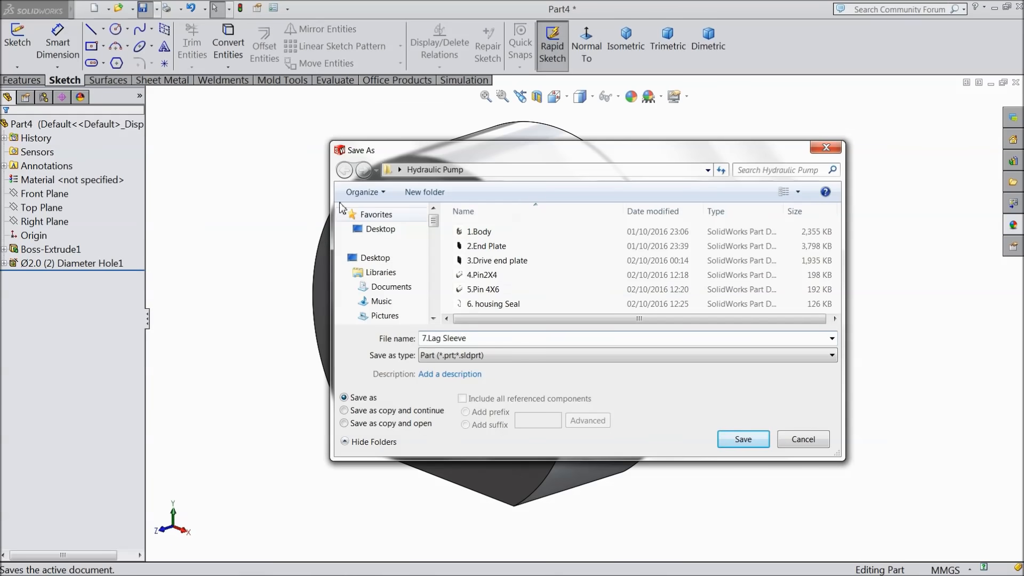
pyautogui.click(742, 440)
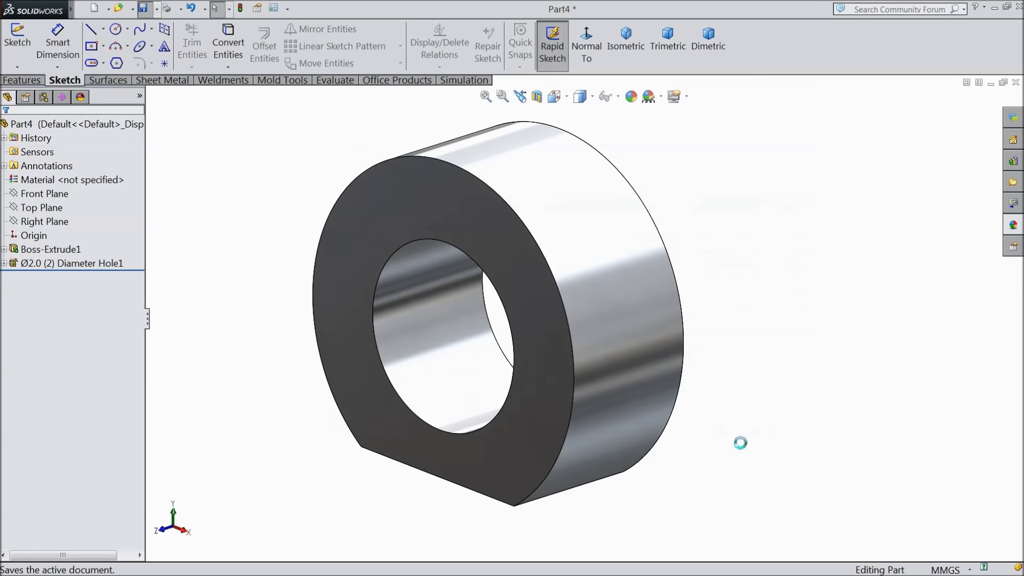
pyautogui.moveTo(700, 432); pyautogui.dragTo(718, 407, button='middle')
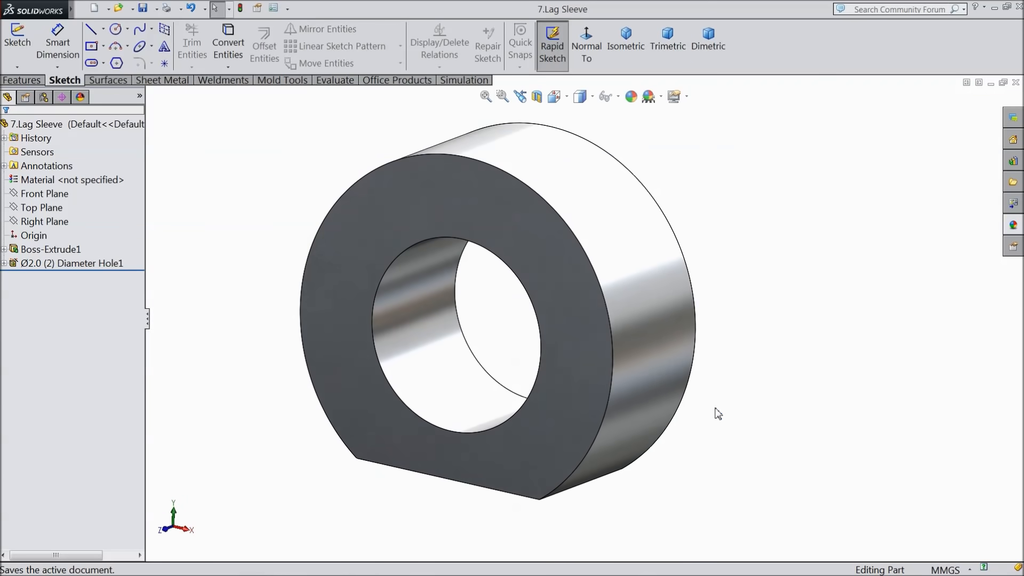
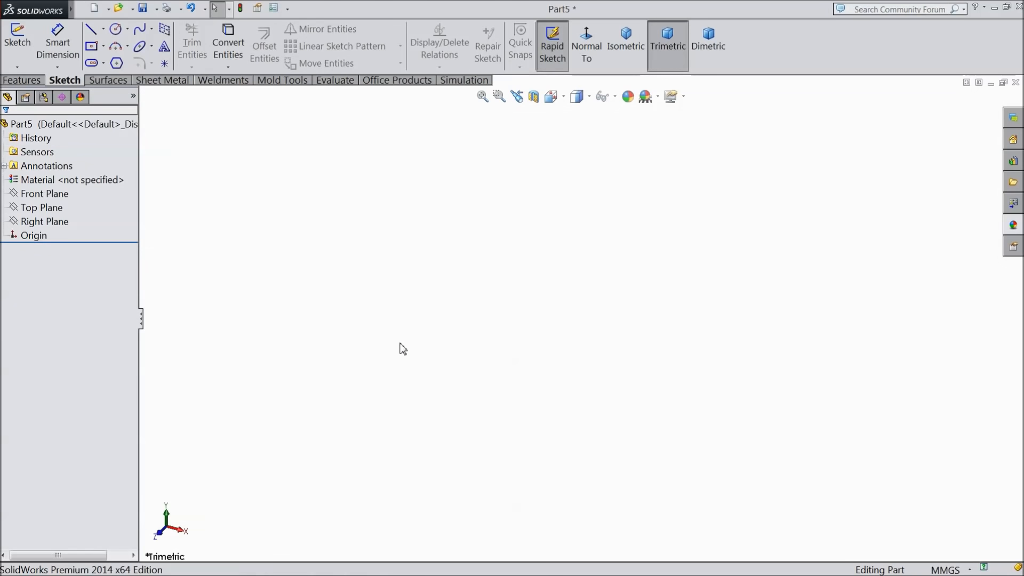
# Sketch a circle of about 90 mm radius centred on the origin on the Front Plane of the new part.
pyautogui.click(52, 194)
pyautogui.click(59, 179)
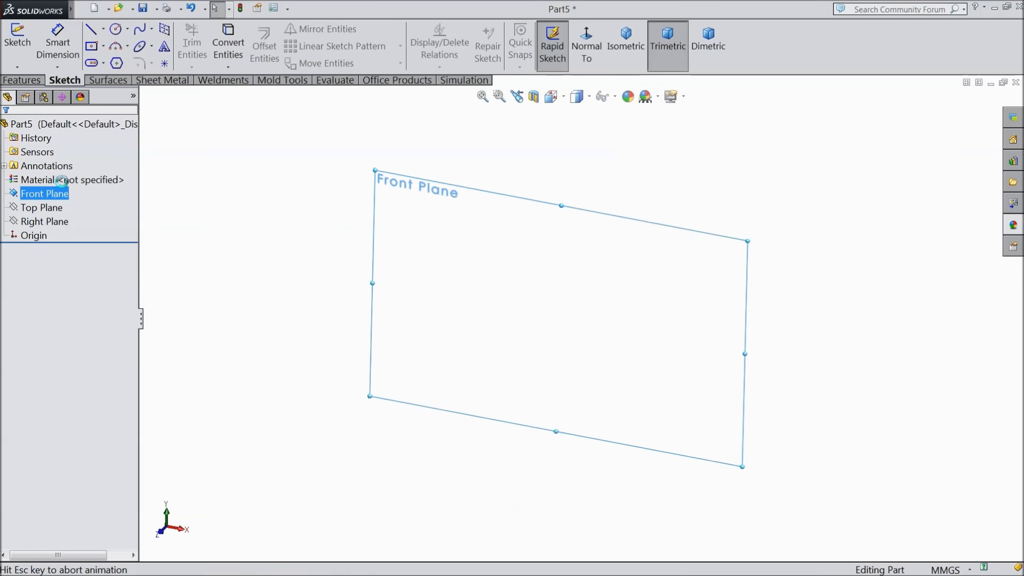
pyautogui.click(115, 29)
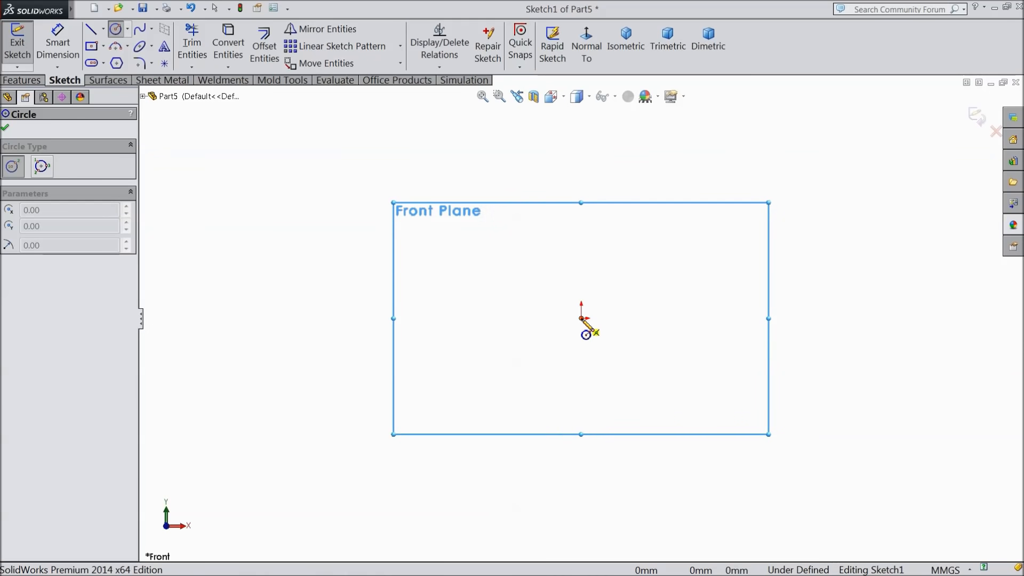
pyautogui.click(585, 323)
pyautogui.click(396, 285)
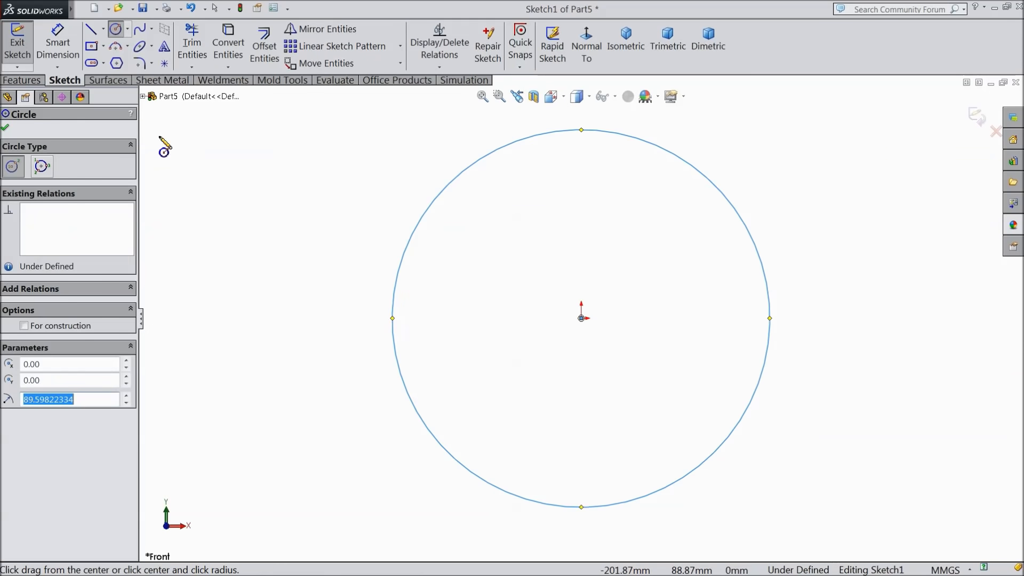
# Dimension the circle's diameter as 18 mm.
pyautogui.click(57, 43)
pyautogui.click(396, 288)
pyautogui.click(324, 299)
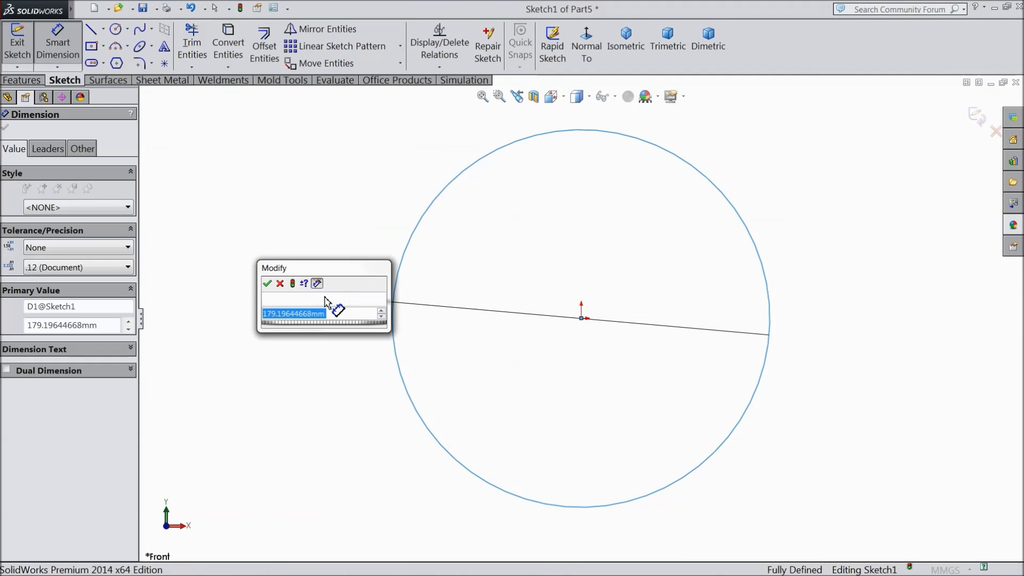
pyautogui.write('18')
pyautogui.click(268, 284)
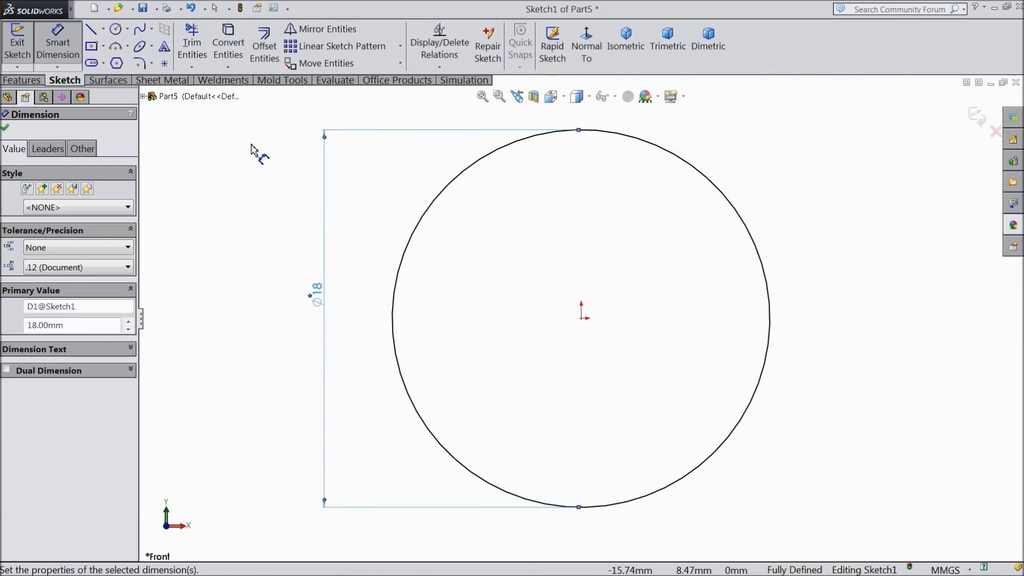
# Offset the 18 mm circle outward by 1 mm to form the sleeve's wall profile.
pyautogui.click(260, 59)
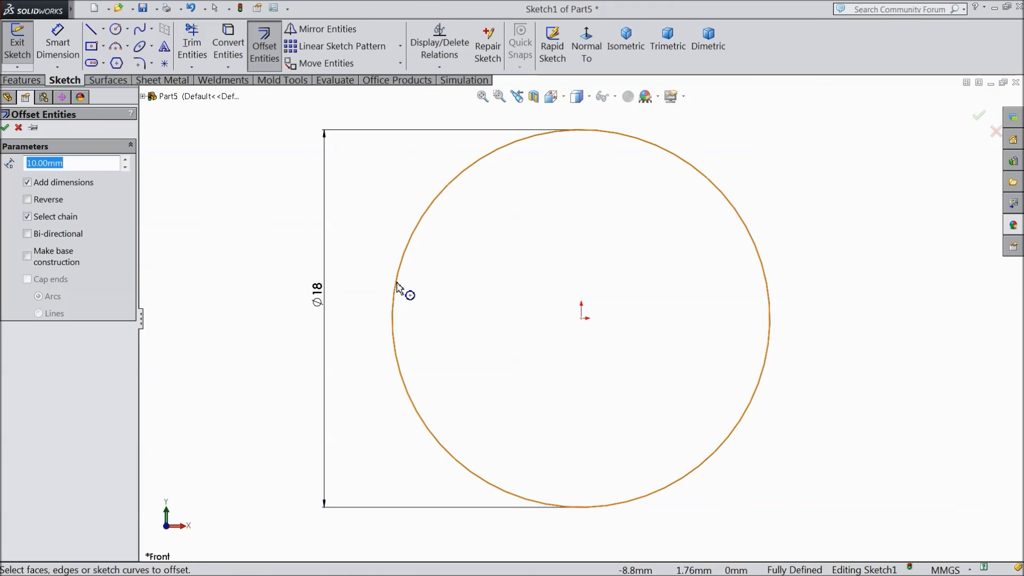
pyautogui.click(394, 285)
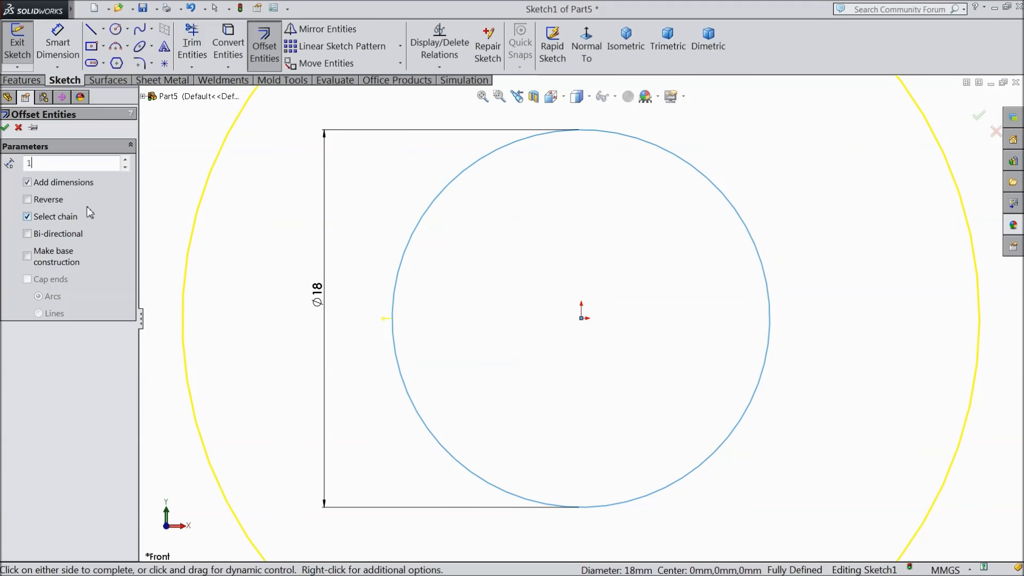
pyautogui.press('Return')
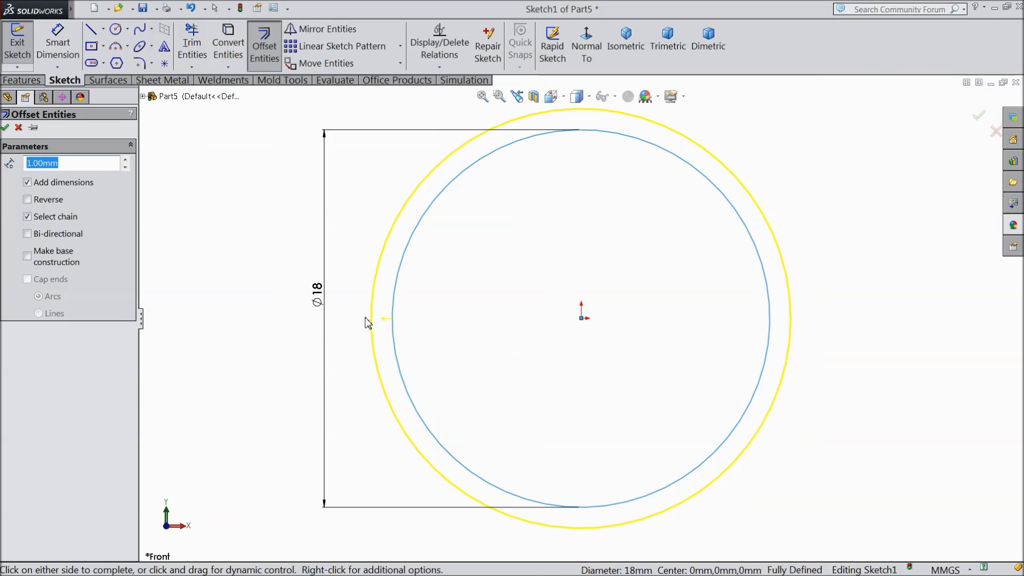
pyautogui.click(6, 128)
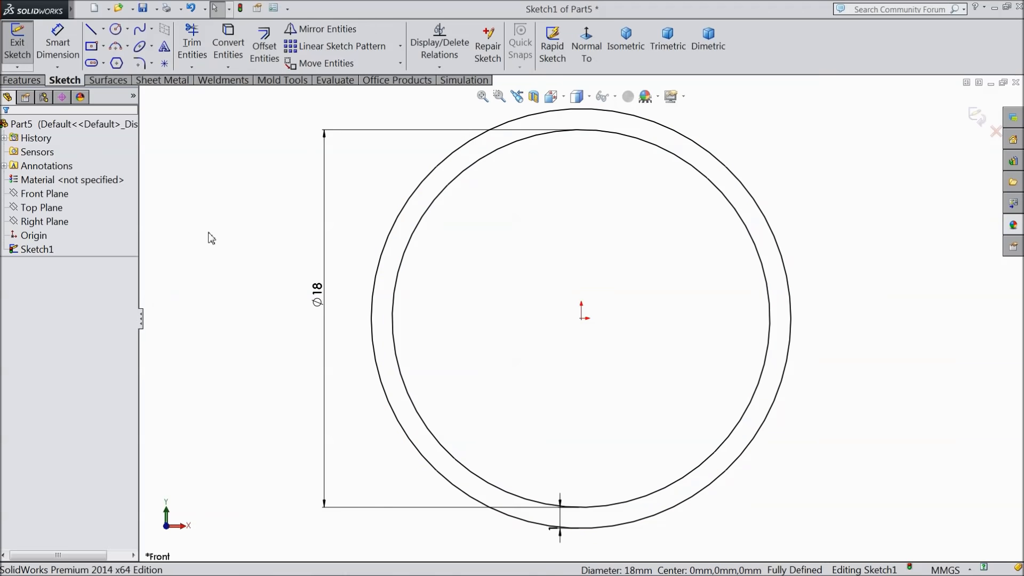
# Extrude the two-circle ring profile as a blind boss 15.5 mm deep.
pyautogui.click(22, 80)
pyautogui.click(25, 45)
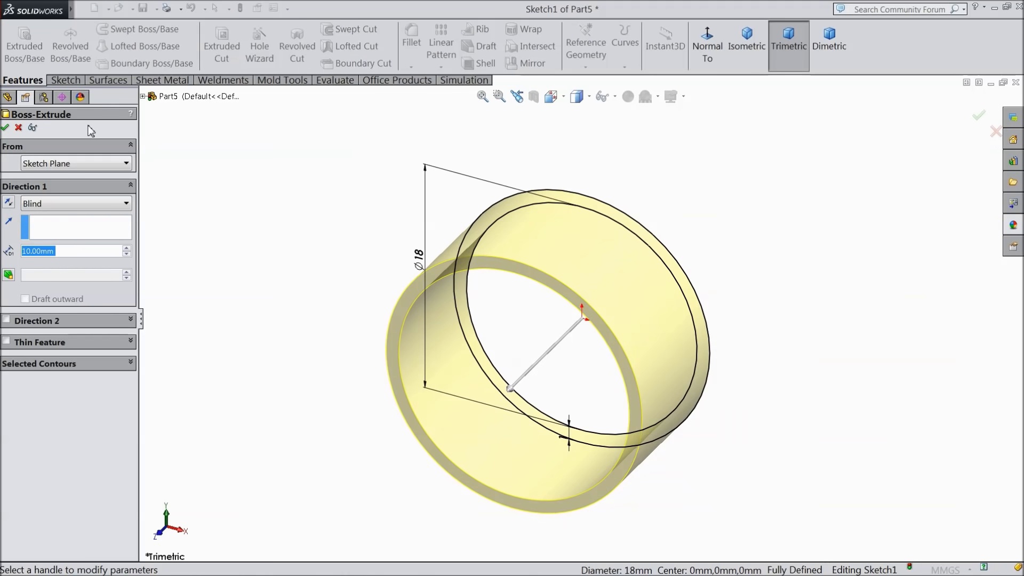
pyautogui.write('15.5')
pyautogui.press('Return')
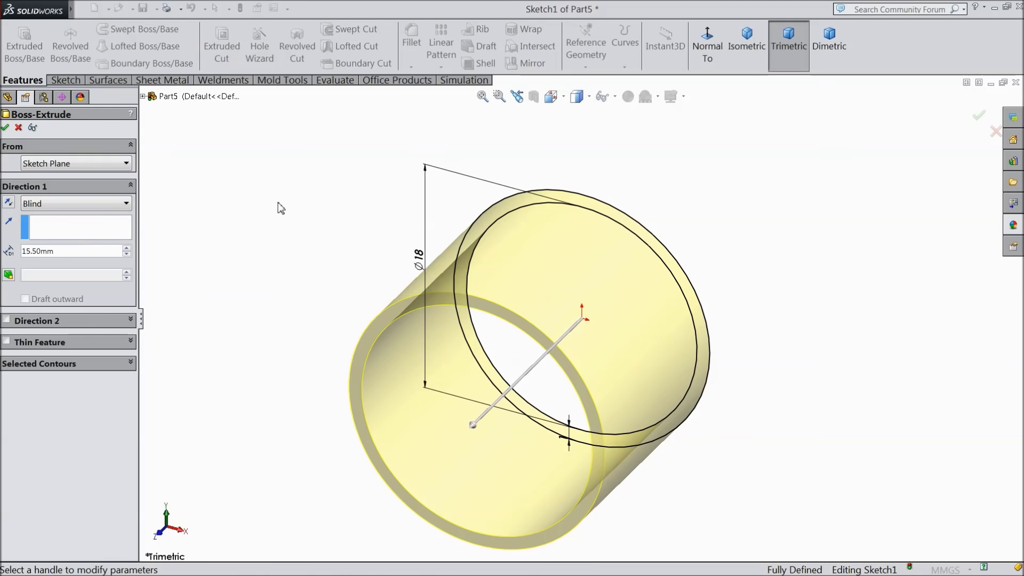
pyautogui.click(5, 128)
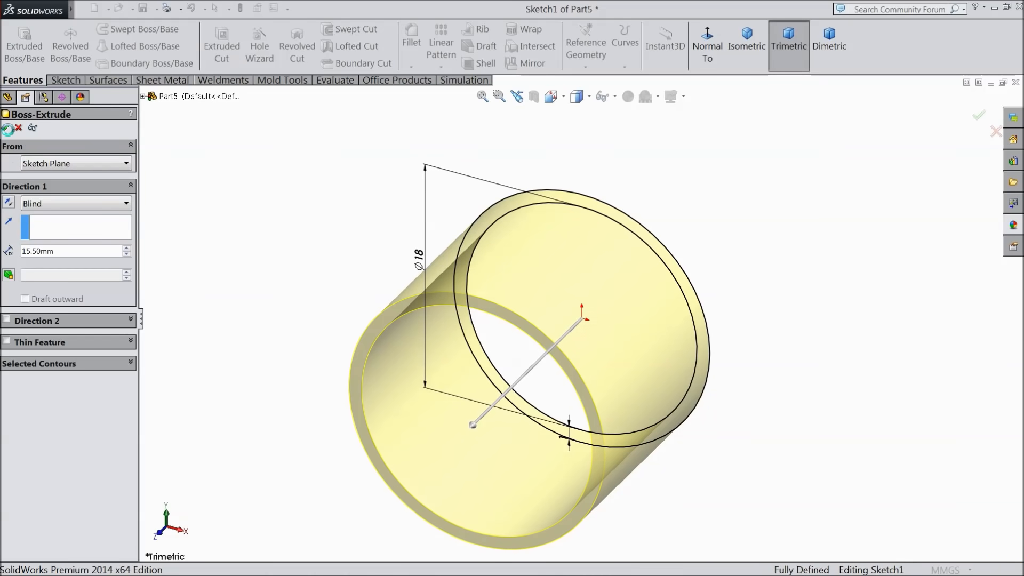
# Chamfer the edges of the sleeve's inner cylindrical face by 0.5 mm at 45 degrees.
pyautogui.click(412, 67)
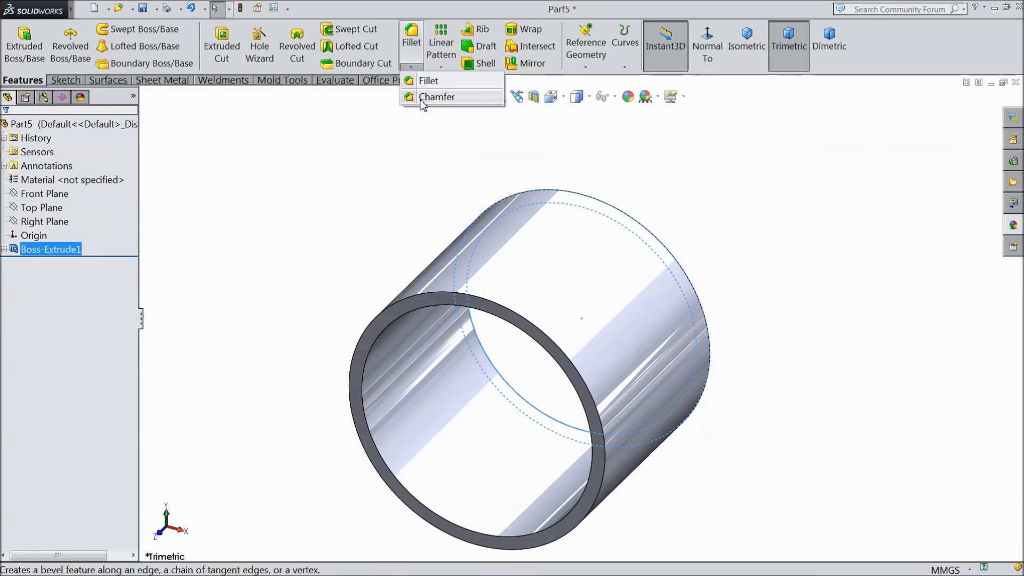
pyautogui.click(423, 99)
pyautogui.write('0.5')
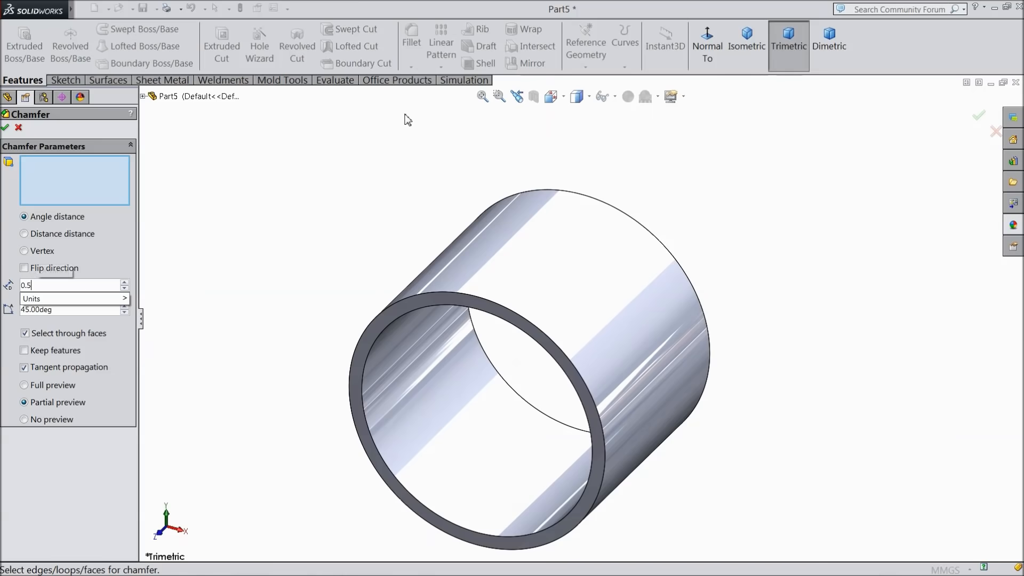
pyautogui.press('Return')
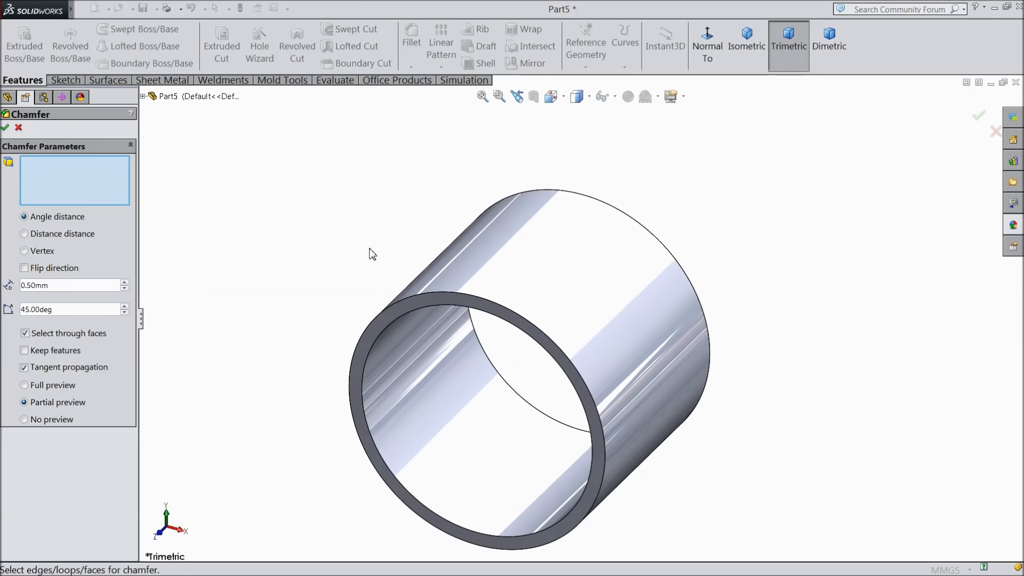
pyautogui.click(408, 420)
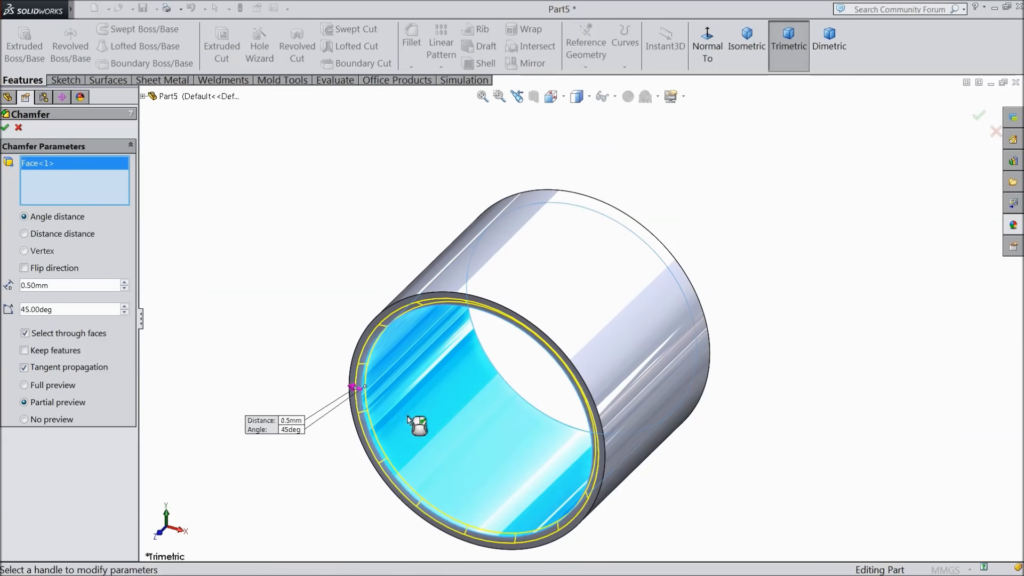
pyautogui.click(6, 128)
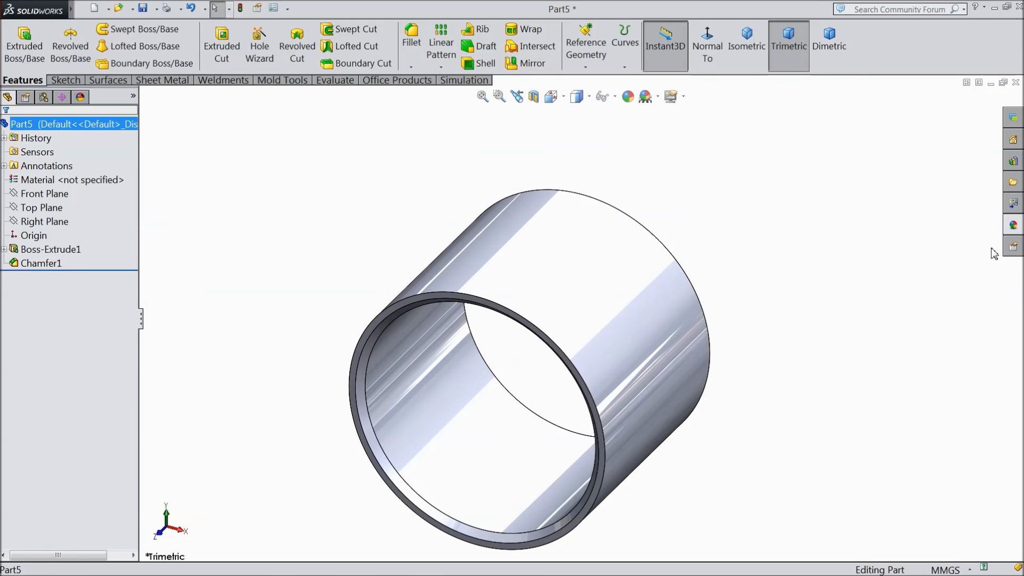
# Apply the polished brass appearance to the whole sleeve part.
pyautogui.click(1012, 226)
pyautogui.scroll(5, 929, 180)
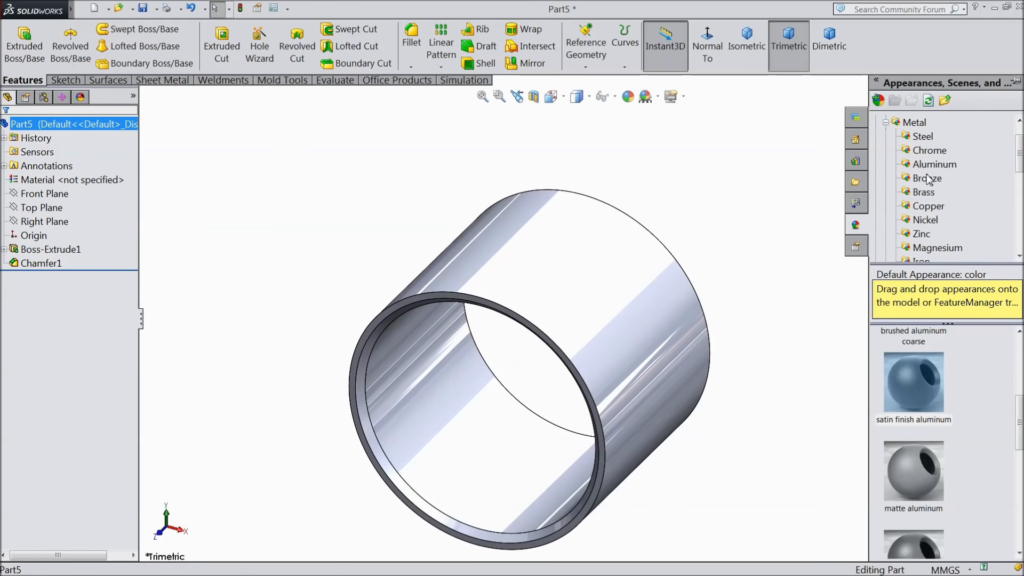
pyautogui.scroll(-3, 922, 184)
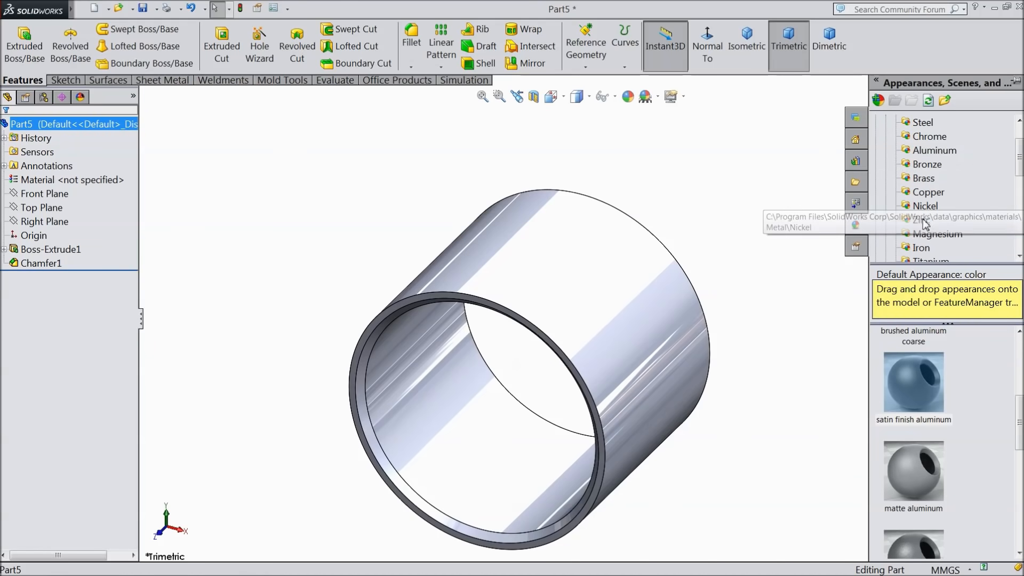
pyautogui.click(922, 182)
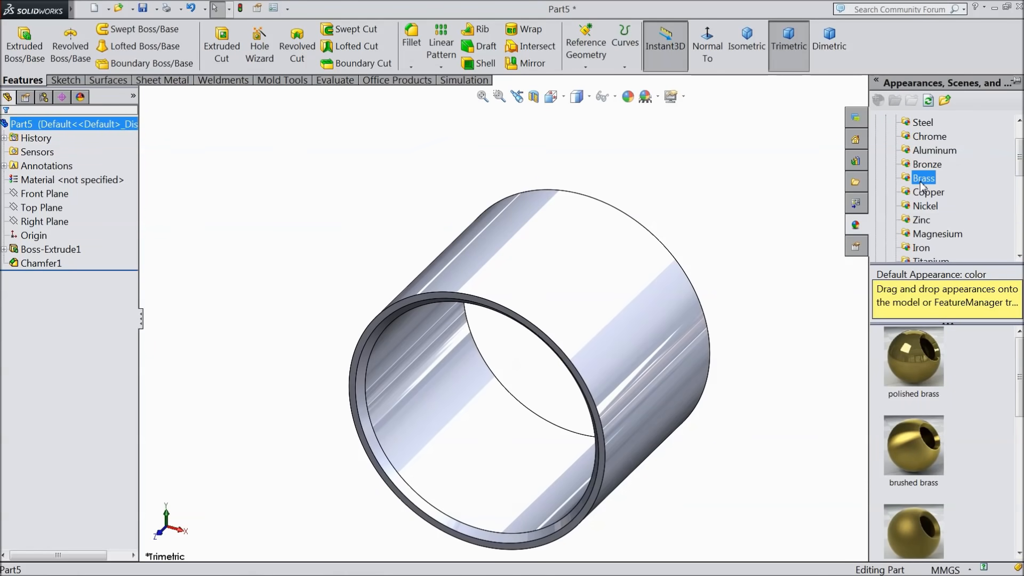
pyautogui.doubleClick(908, 376)
pyautogui.moveTo(770, 382); pyautogui.dragTo(615, 336, button='middle')
pyautogui.scroll(-2, 657, 391)
pyautogui.scroll(2, 618, 340)
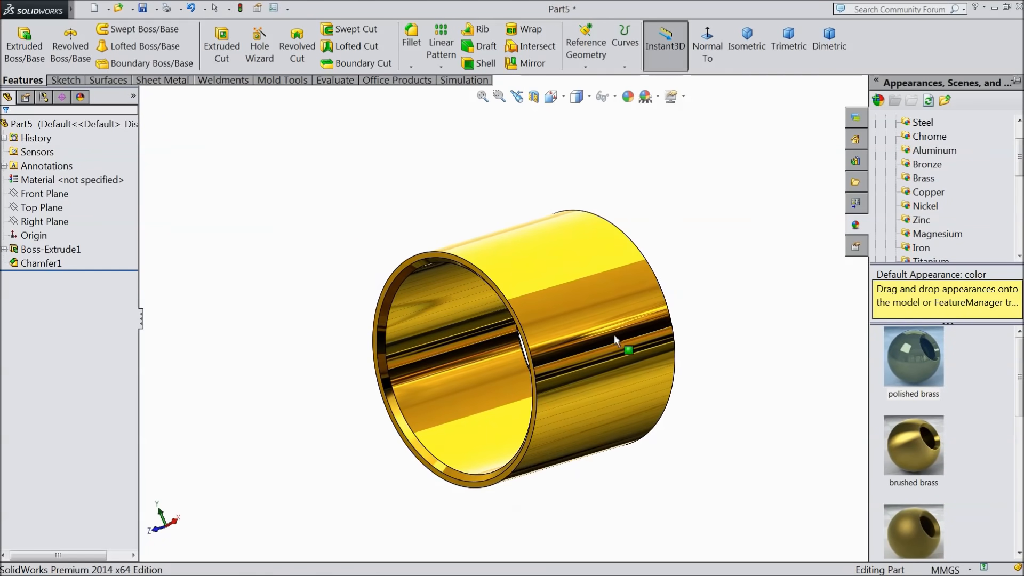
pyautogui.scroll(-2, 593, 347)
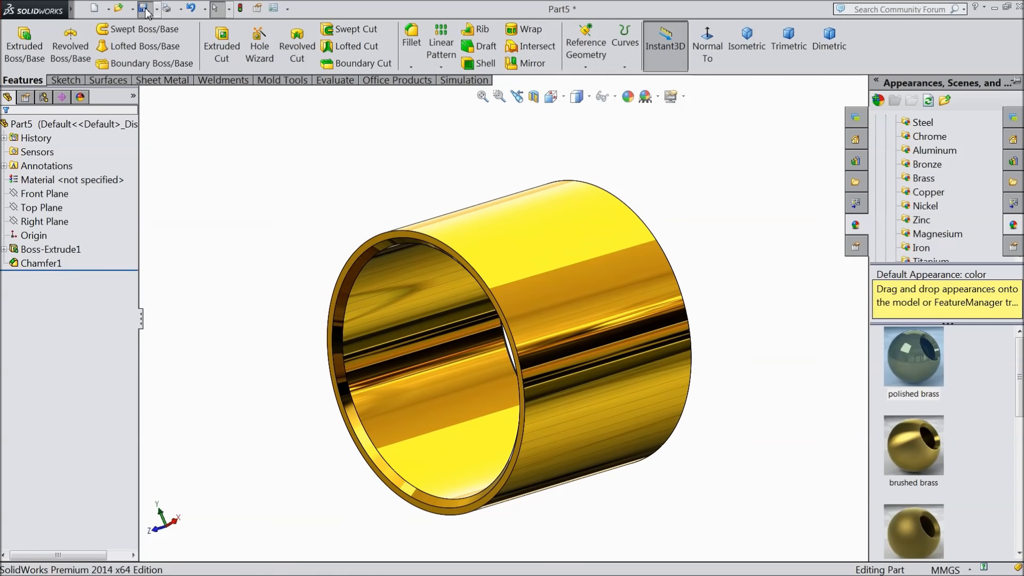
# Save the brass sleeve part as 8.Sleeve in the Hydraulic Pump folder.
pyautogui.click(142, 8)
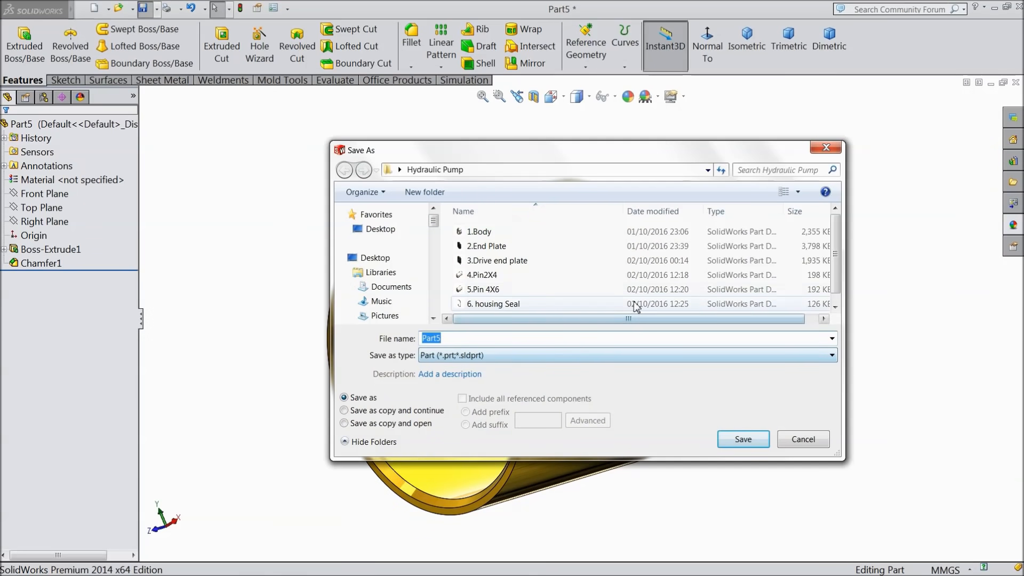
pyautogui.moveTo(833, 289); pyautogui.dragTo(834, 298)
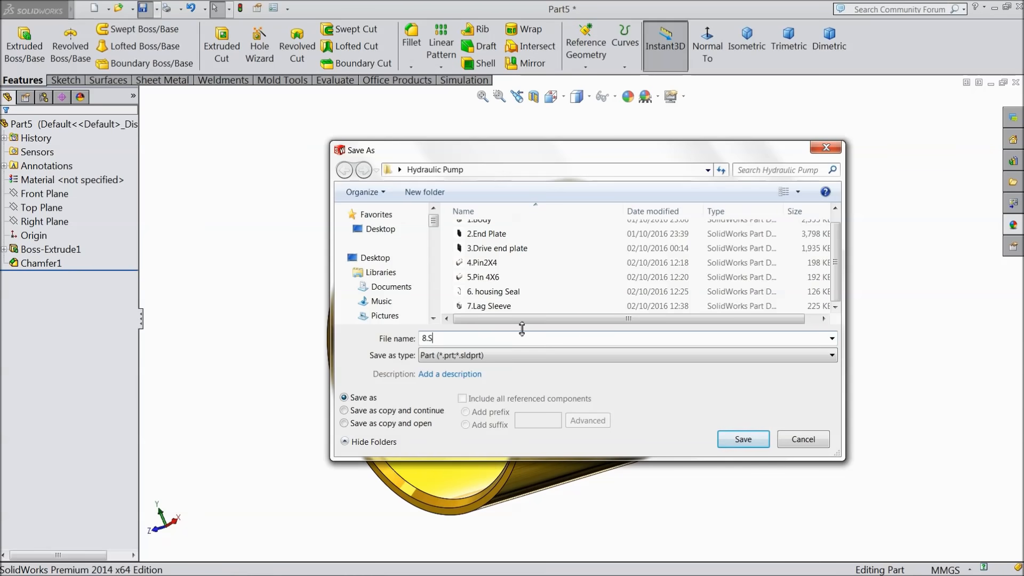
pyautogui.write('8.Sleeve')
pyautogui.click(744, 439)
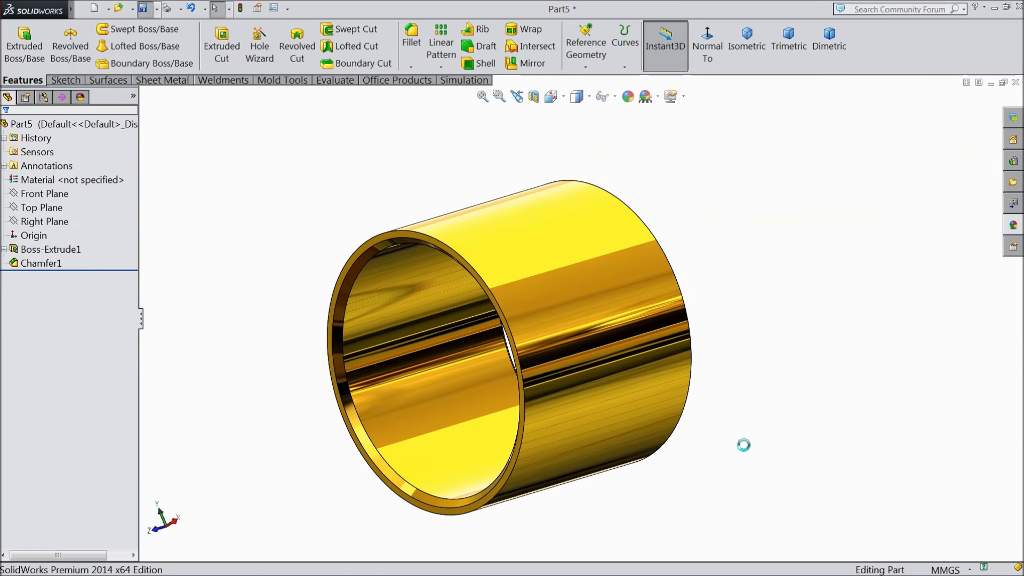
pyautogui.moveTo(744, 400)
pyautogui.mouseDown(button='middle')
pyautogui.moveTo(770, 380)
pyautogui.moveTo(773, 393)
pyautogui.moveTo(762, 393)
pyautogui.mouseUp(button='middle')
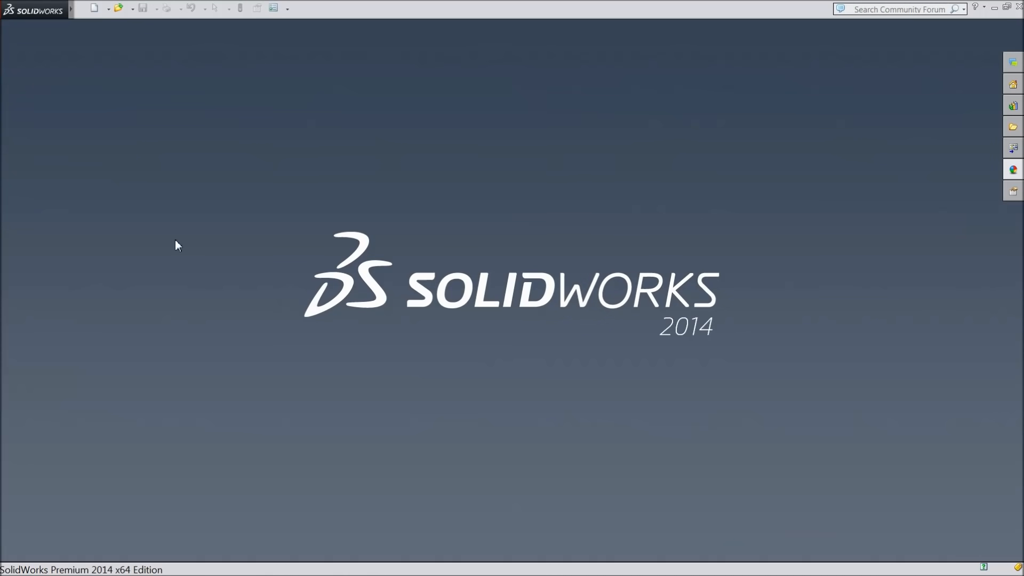
# Create a new assembly document.
pyautogui.click(95, 10)
pyautogui.click(240, 295)
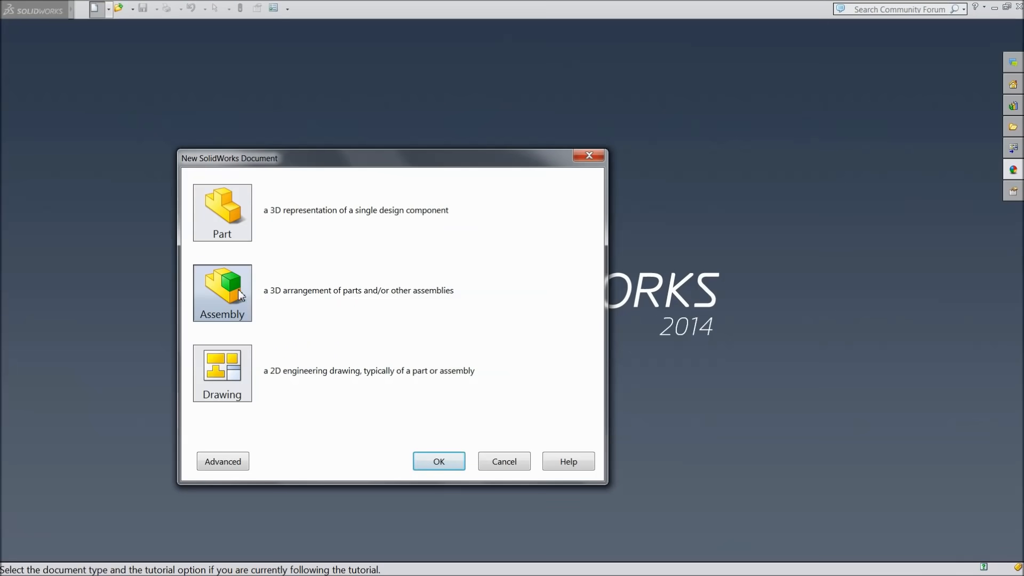
pyautogui.click(438, 463)
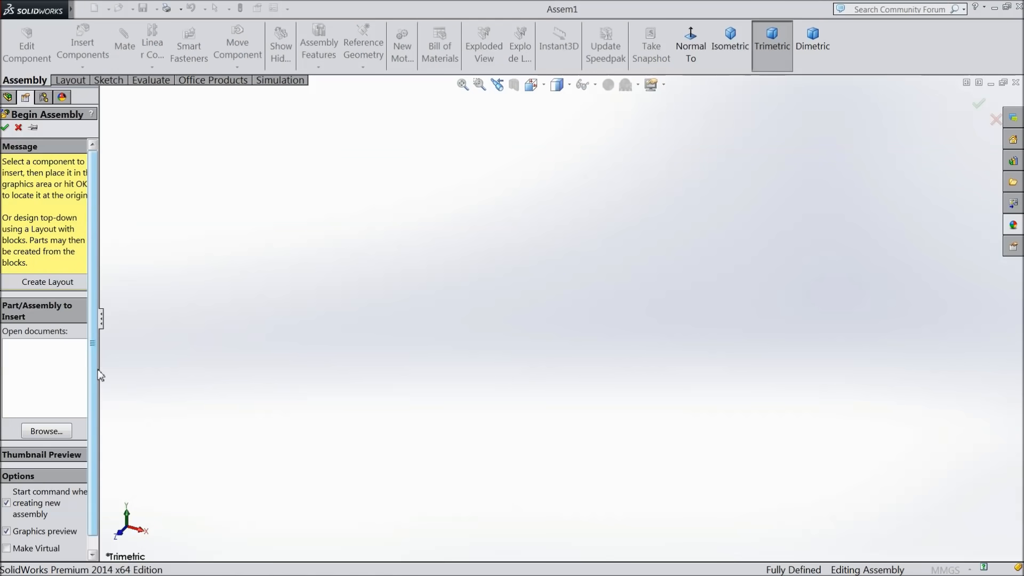
# Insert the 7.Lag Sleeve part from the Hydraulic Pump folder as the assembly's first component, browsing the files as large icons.
pyautogui.moveTo(100, 369); pyautogui.dragTo(133, 369)
pyautogui.click(63, 386)
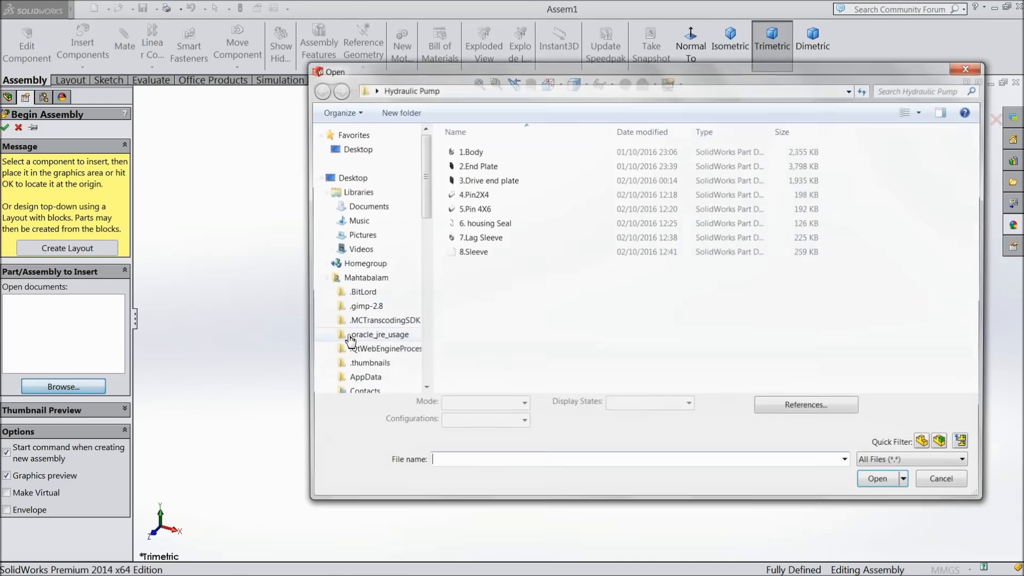
pyautogui.click(922, 111)
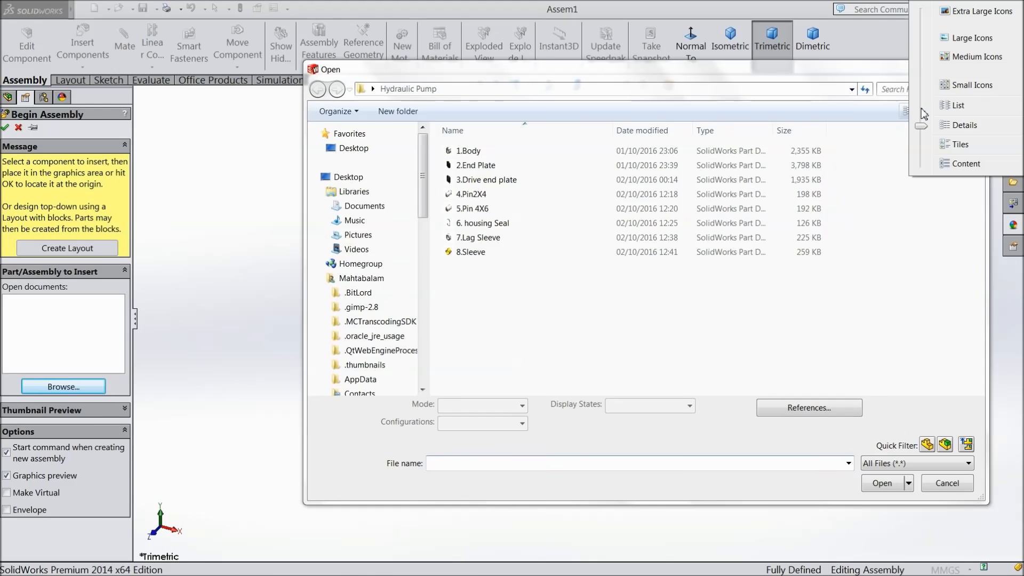
pyautogui.click(942, 38)
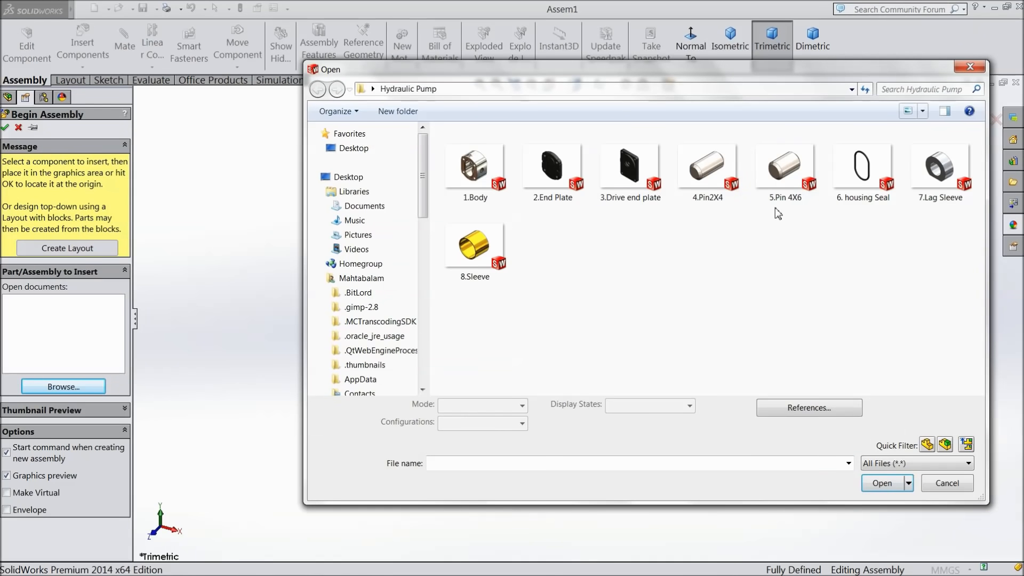
pyautogui.click(938, 190)
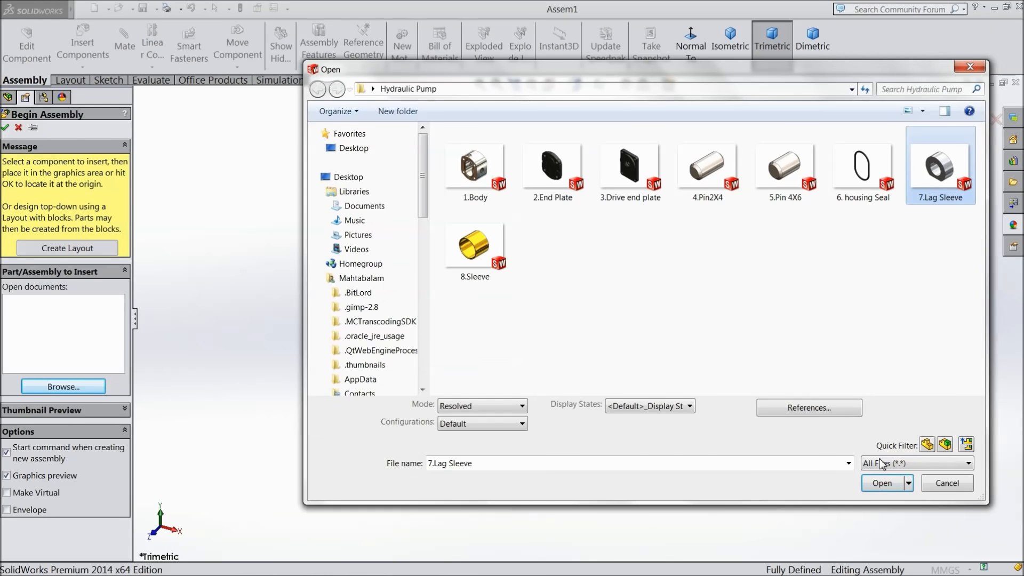
pyautogui.click(877, 484)
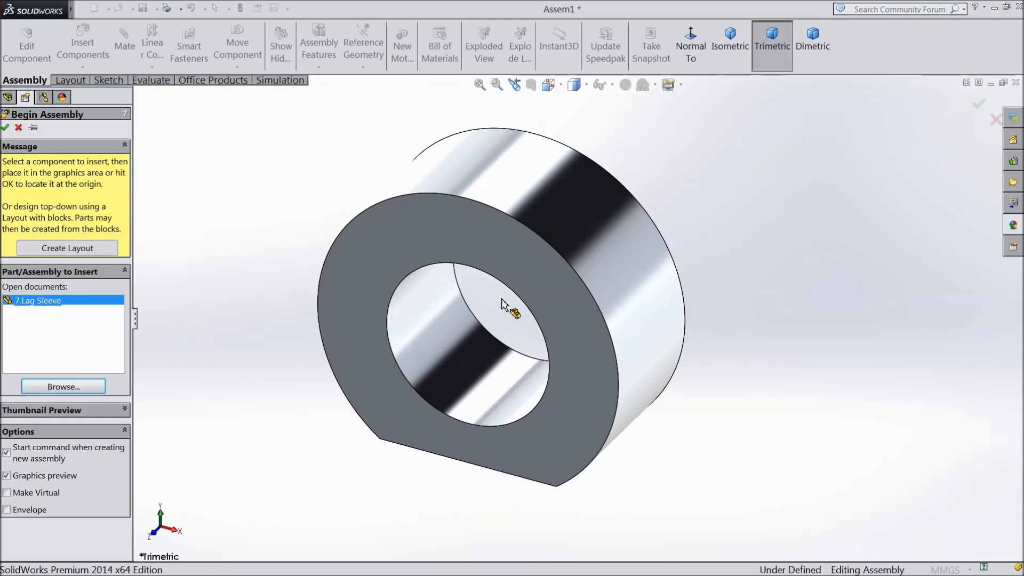
pyautogui.click(511, 288)
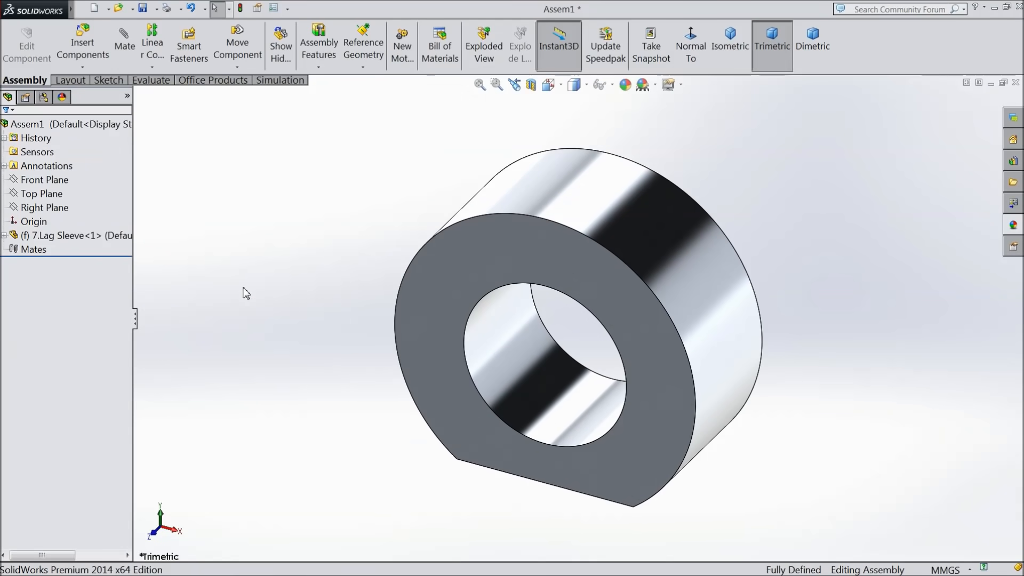
# Insert the 8.Sleeve part from the Hydraulic Pump folder and place it in front of the lag sleeve.
pyautogui.click(83, 45)
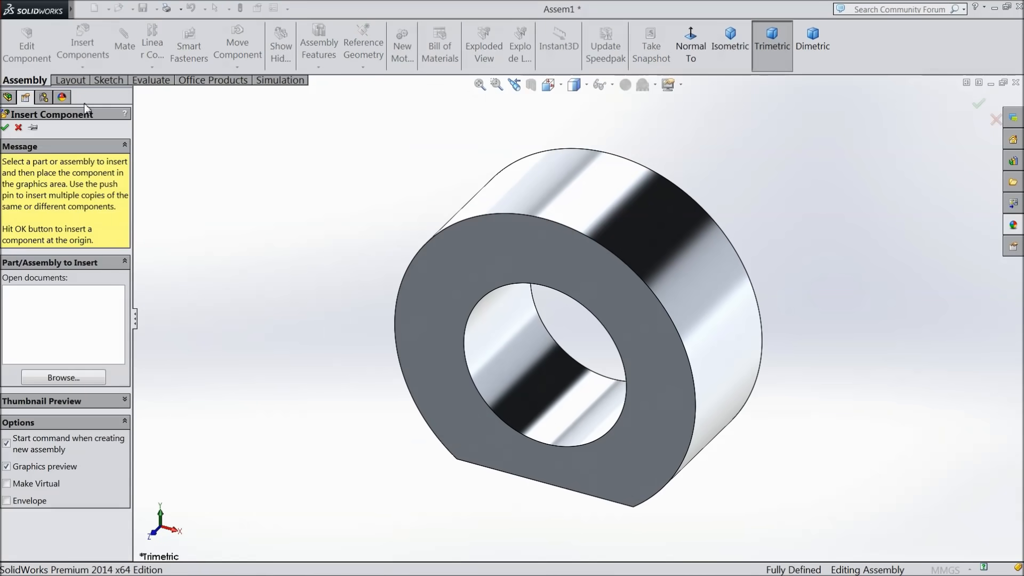
pyautogui.click(74, 382)
pyautogui.click(475, 219)
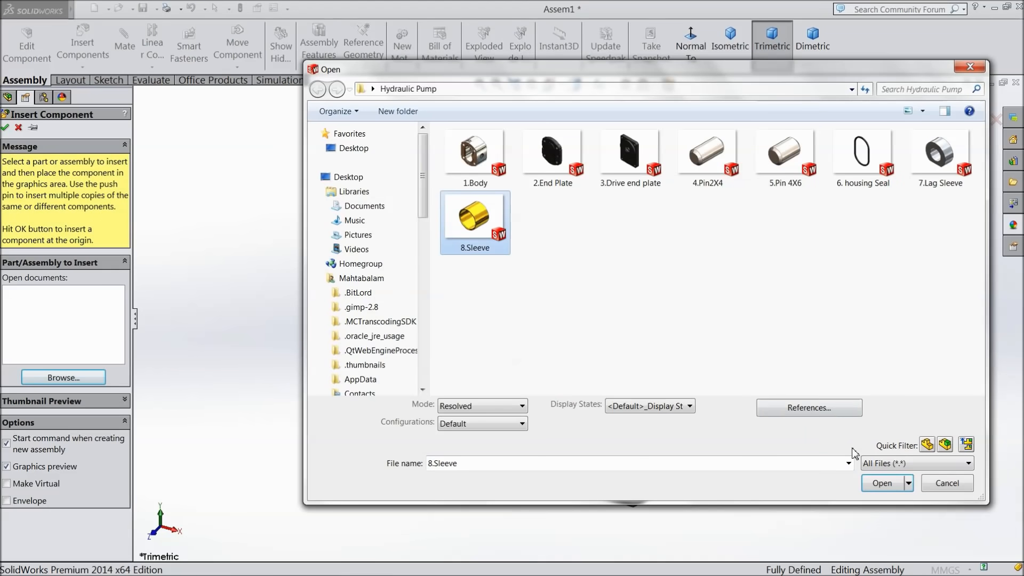
pyautogui.click(881, 483)
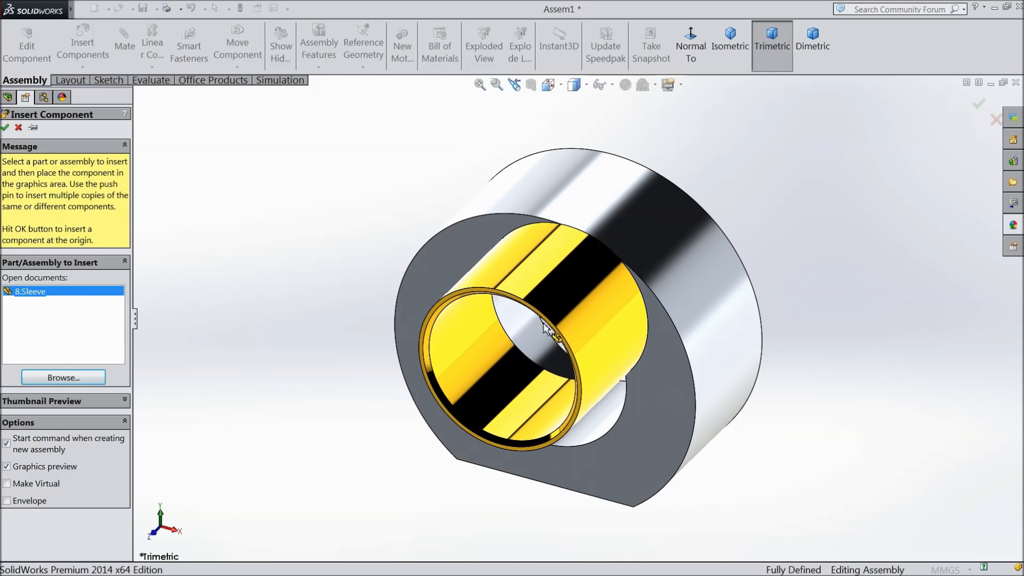
pyautogui.click(544, 324)
# Apply the Backdrop - Ambient White scene to the assembly view.
pyautogui.click(655, 85)
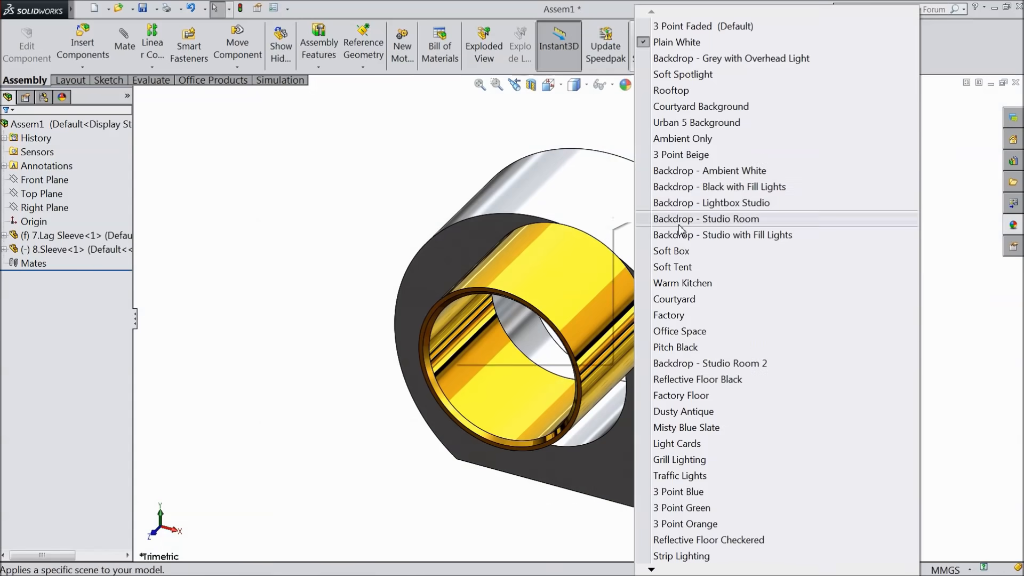
pyautogui.click(693, 172)
pyautogui.moveTo(438, 167); pyautogui.dragTo(448, 126, button='middle')
pyautogui.scroll(2, 405, 178)
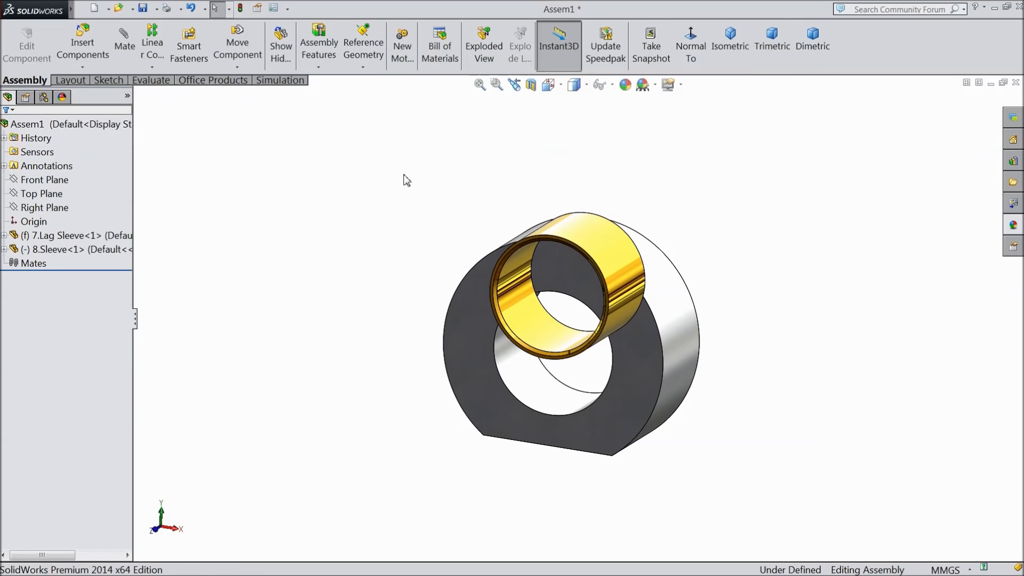
# Add a concentric mate between the lag sleeve's bore and the brass sleeve's outer cylindrical face.
pyautogui.click(541, 390)
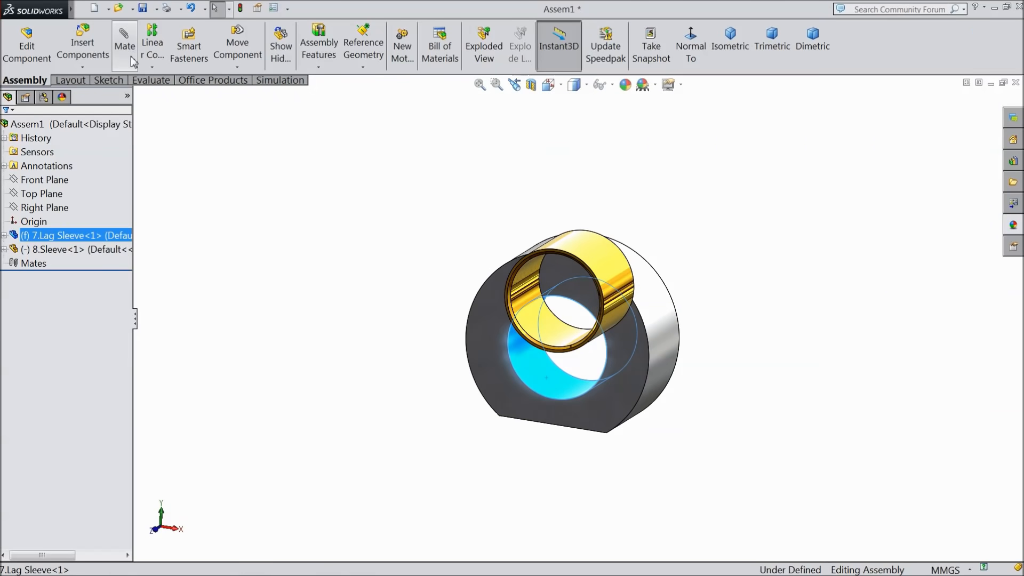
pyautogui.click(123, 43)
pyautogui.moveTo(255, 208); pyautogui.dragTo(271, 197, button='middle')
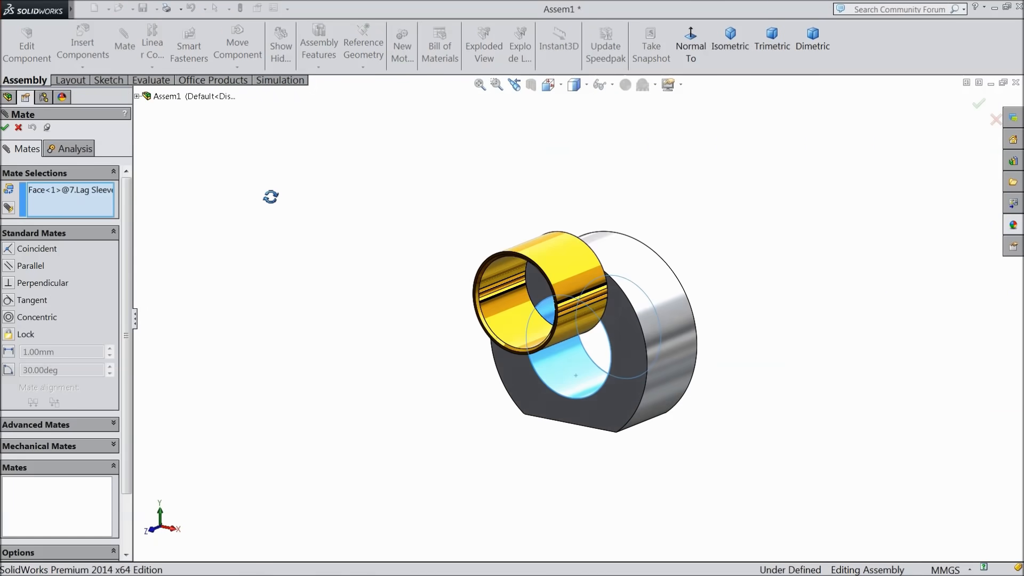
pyautogui.click(558, 270)
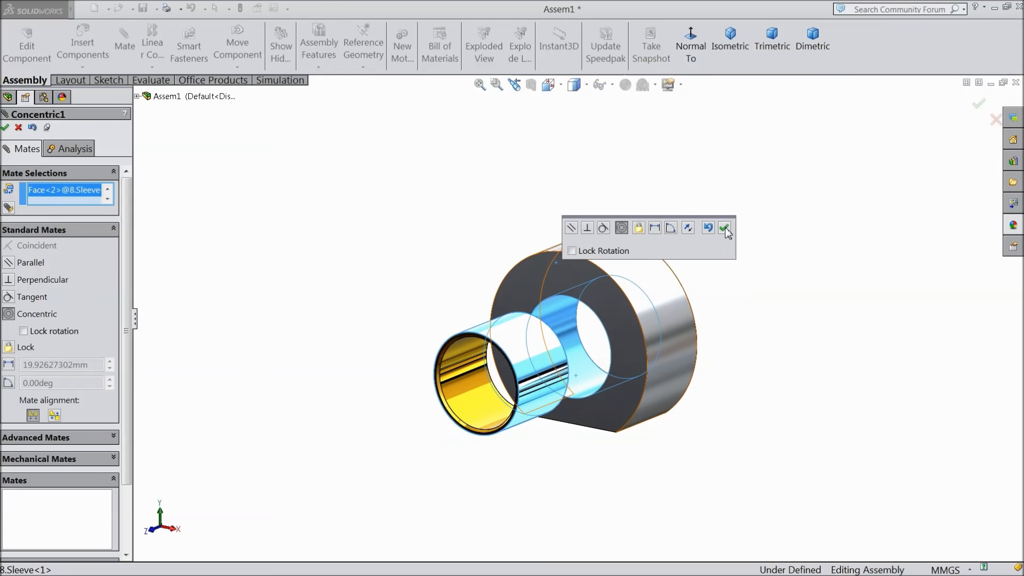
pyautogui.click(724, 228)
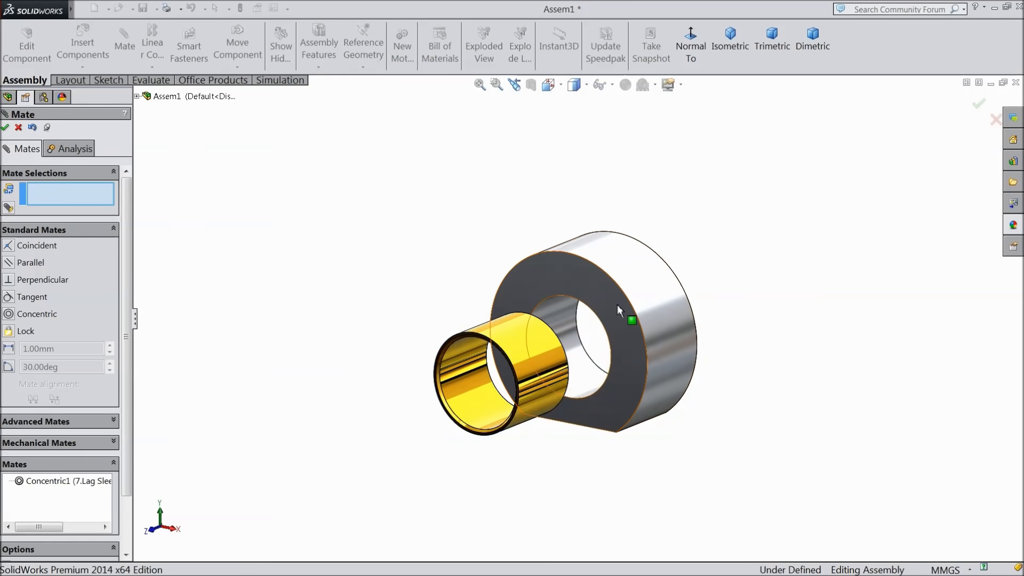
# Add a coincident mate between the lag sleeve's front face and the brass sleeve's front end face, and finish mating.
pyautogui.click(616, 303)
pyautogui.scroll(-5, 384, 384)
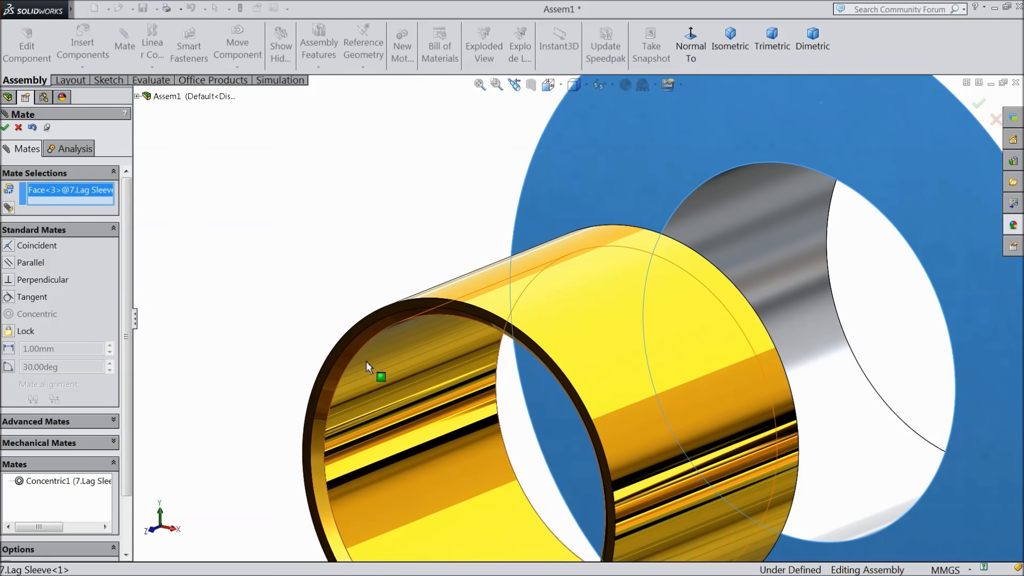
pyautogui.click(330, 359)
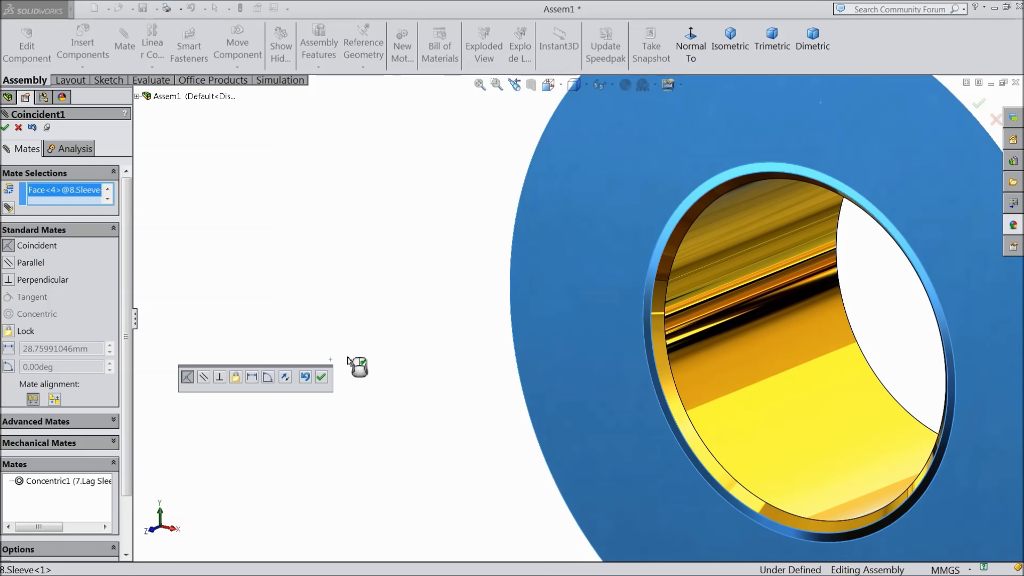
pyautogui.click(321, 379)
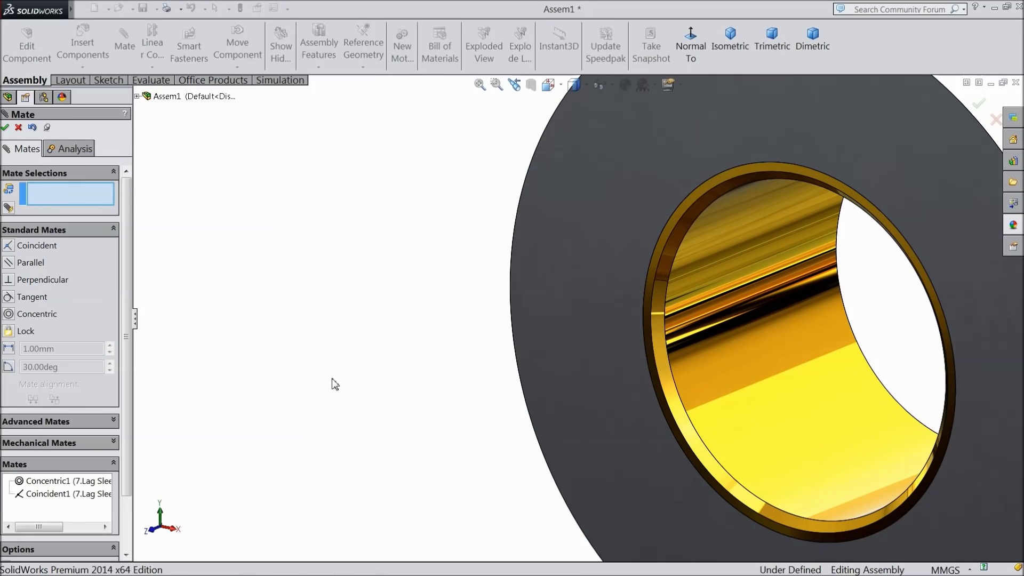
pyautogui.scroll(3, 453, 354)
pyautogui.moveTo(463, 351)
pyautogui.mouseDown(button='middle')
pyautogui.moveTo(315, 361)
pyautogui.moveTo(336, 363)
pyautogui.moveTo(452, 249)
pyautogui.moveTo(439, 343)
pyautogui.moveTo(456, 361)
pyautogui.mouseUp(button='middle')
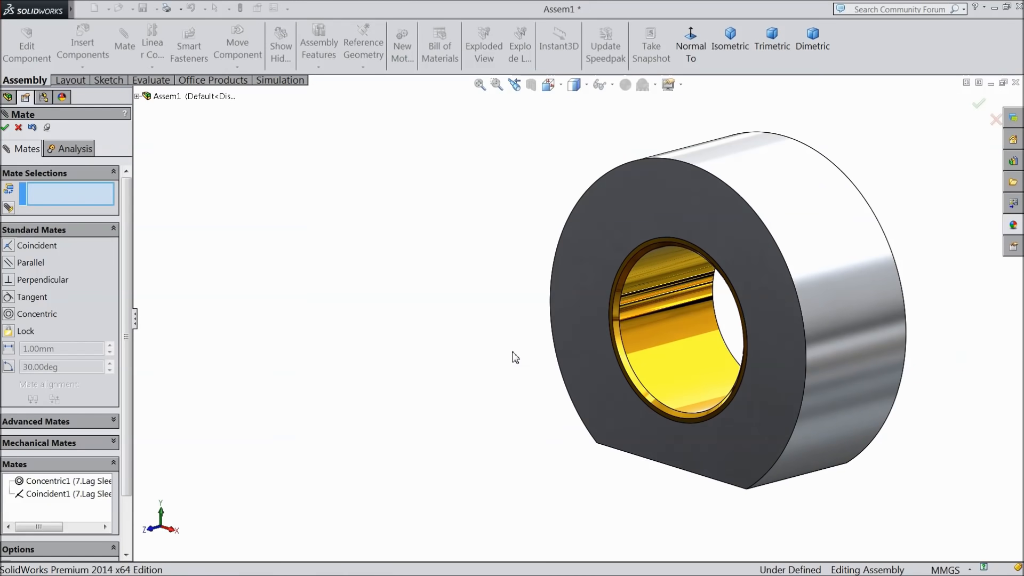
pyautogui.scroll(2, 511, 352)
pyautogui.scroll(-2, 751, 314)
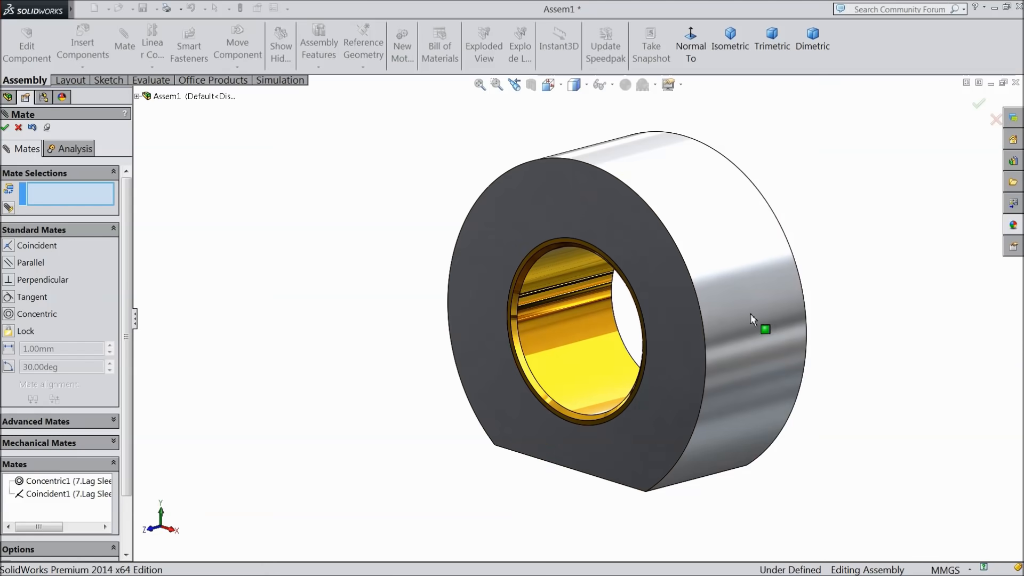
pyautogui.click(5, 128)
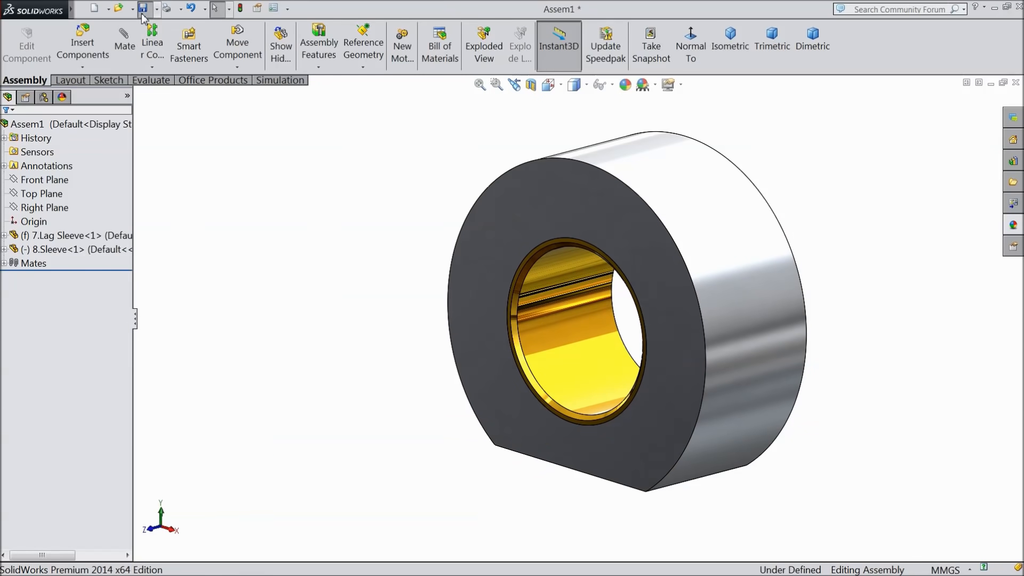
# Save the assembly as Assembly Lag Sleeve in the Hydraulic Pump folder.
pyautogui.click(143, 9)
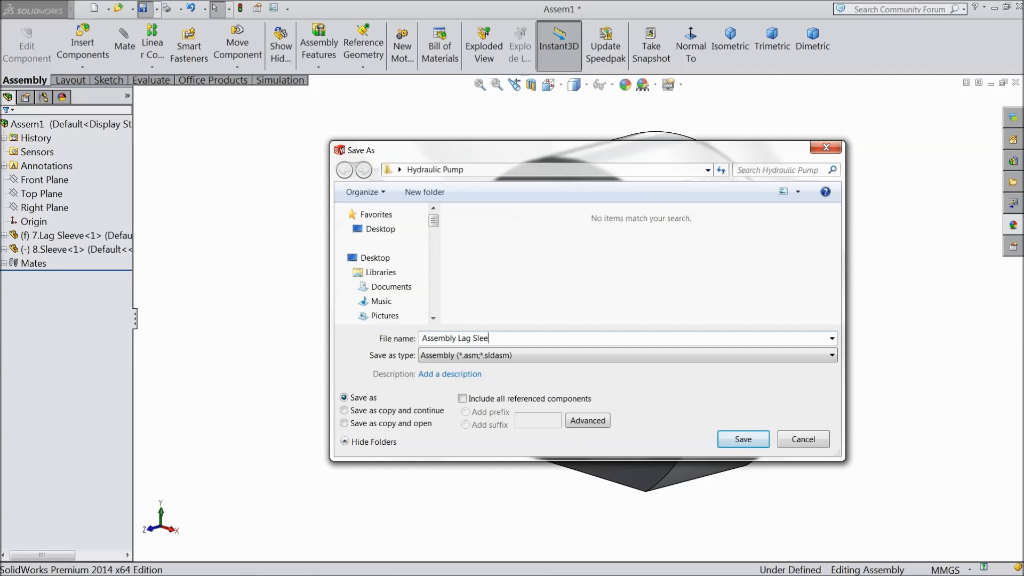
pyautogui.click(743, 440)
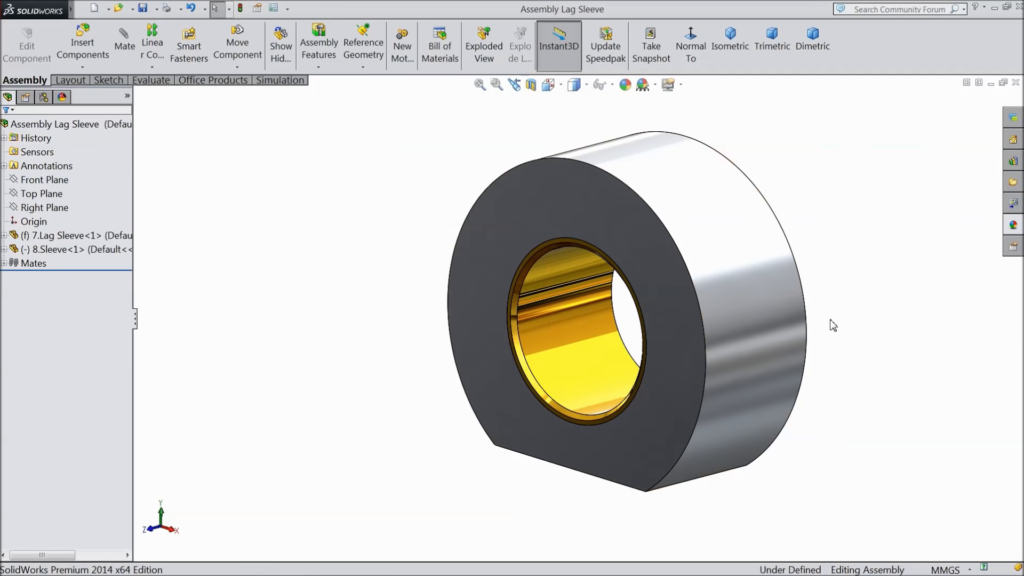
pyautogui.scroll(2, 848, 296)
pyautogui.moveTo(836, 319); pyautogui.dragTo(819, 331, button='middle')
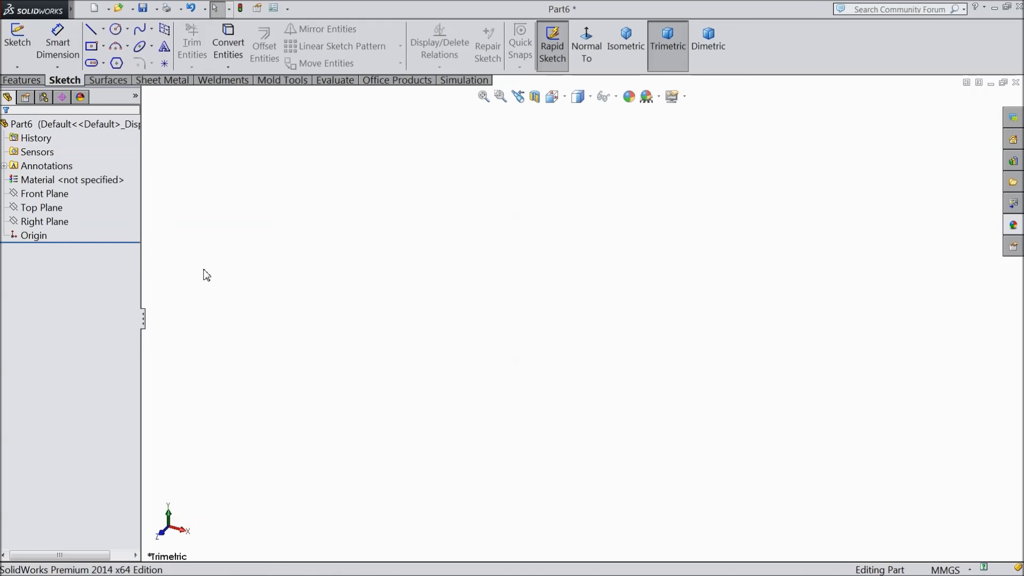
# Sketch two centerlines on the new part's Front Plane from the origin: vertical about 70 mm, horizontal about 41 mm.
pyautogui.click(44, 194)
pyautogui.click(90, 178)
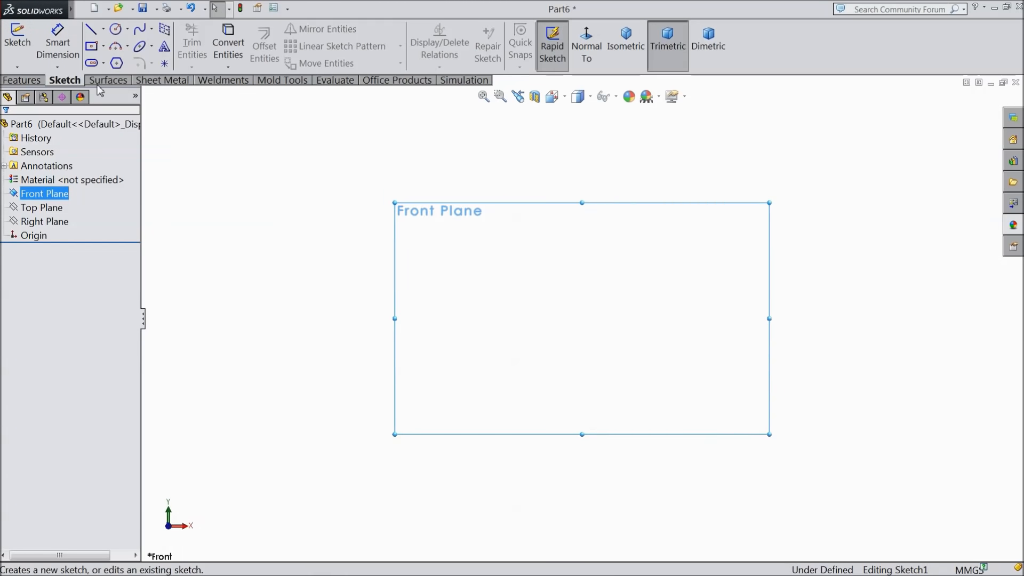
pyautogui.click(103, 29)
pyautogui.click(109, 62)
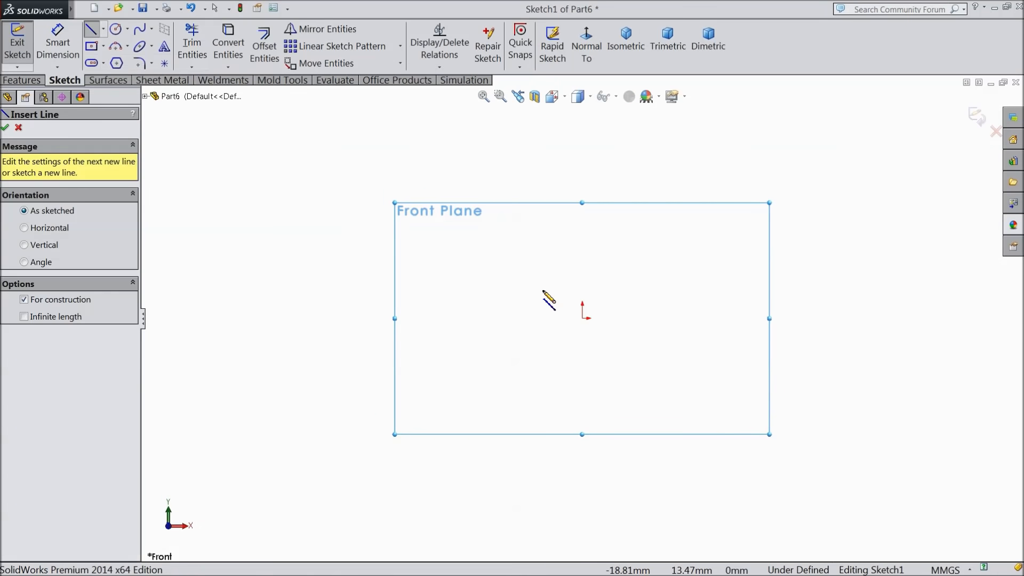
pyautogui.click(582, 173)
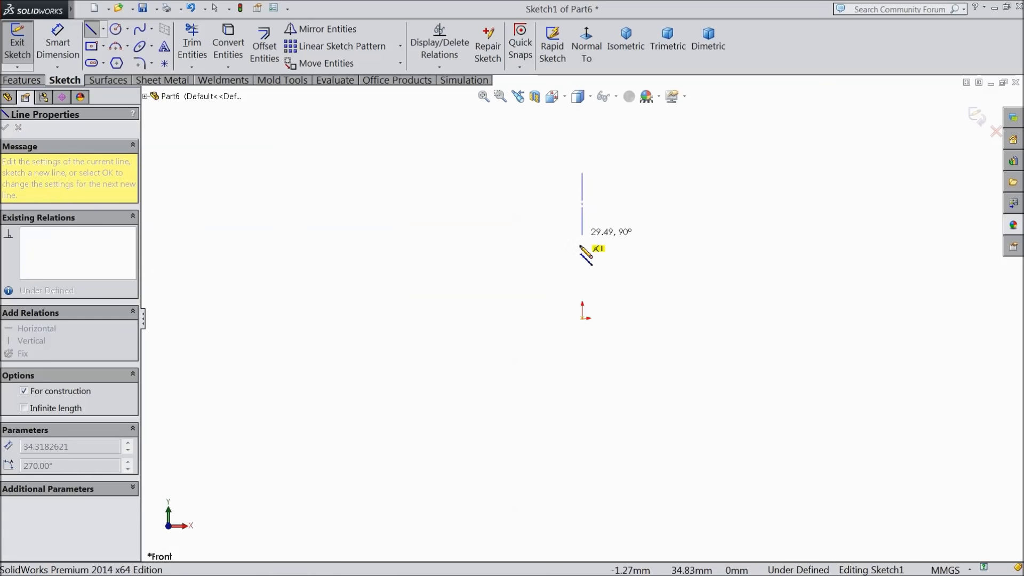
pyautogui.click(581, 318)
pyautogui.click(666, 318)
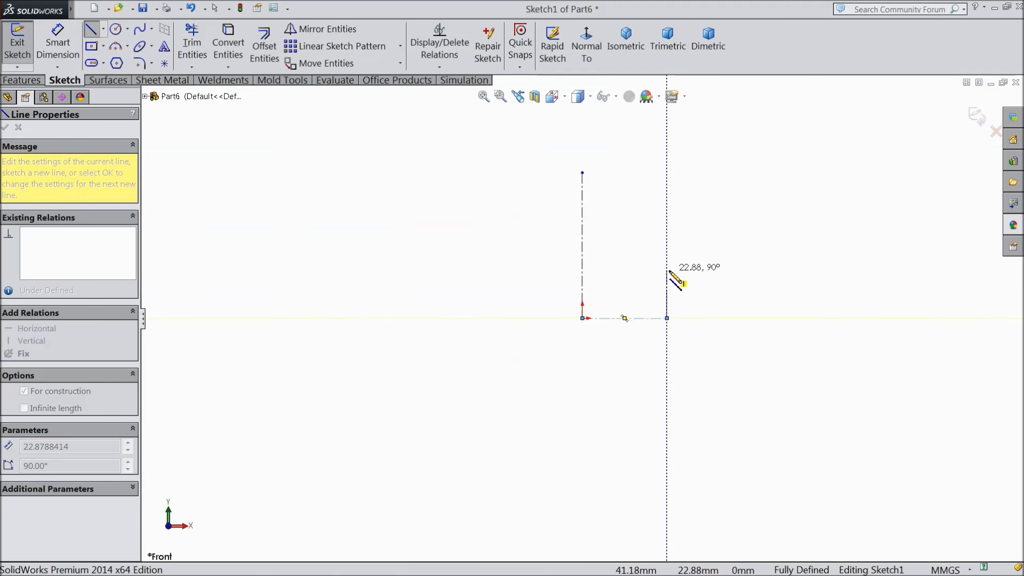
pyautogui.rightClick(669, 271)
pyautogui.click(701, 109)
pyautogui.scroll(-2, 684, 169)
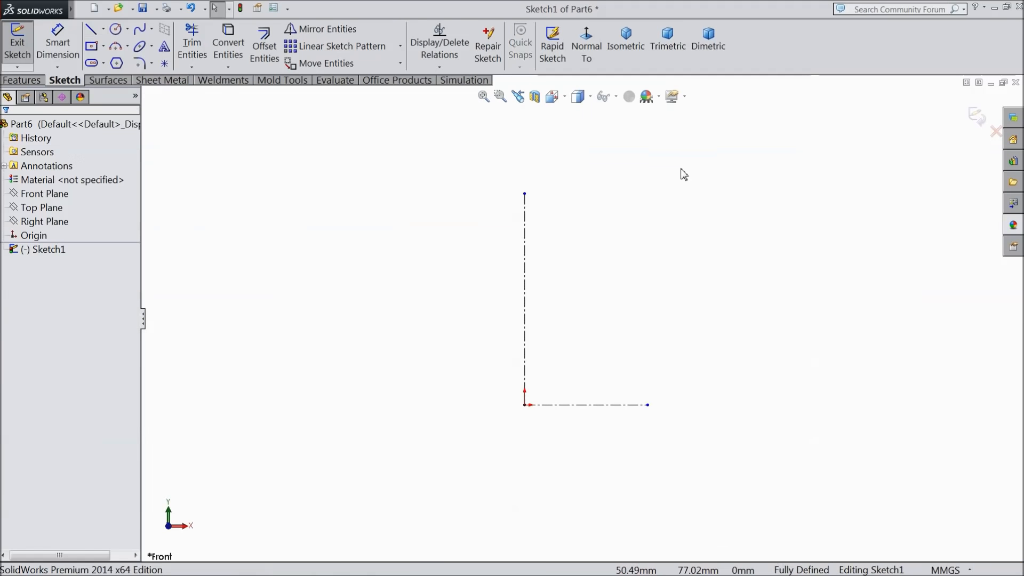
# Sketch the profile's outer lines: a top edge about 27 mm long, left side, short bottom edge, and downward-pointing V.
pyautogui.click(91, 29)
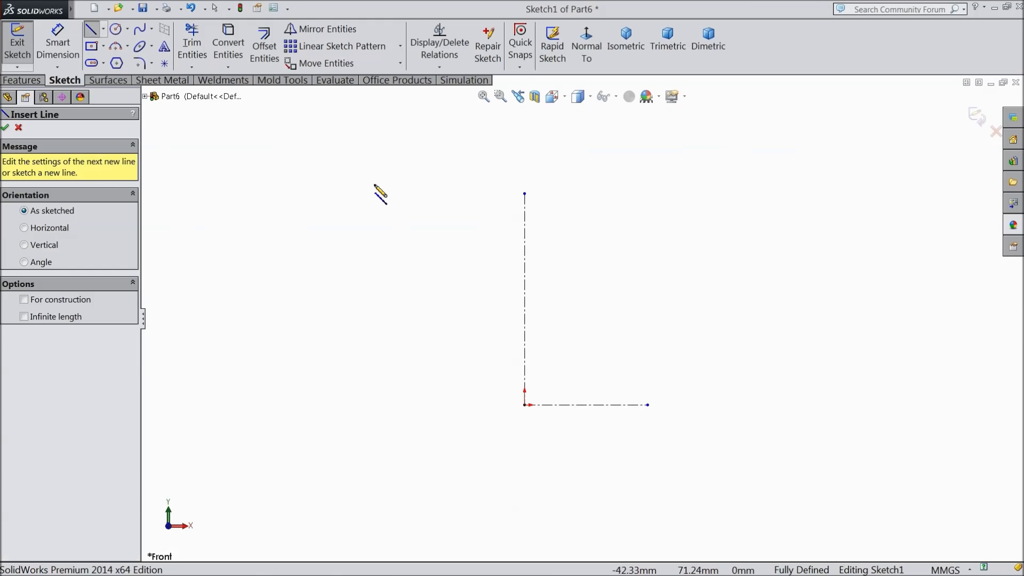
pyautogui.click(608, 193)
pyautogui.click(525, 193)
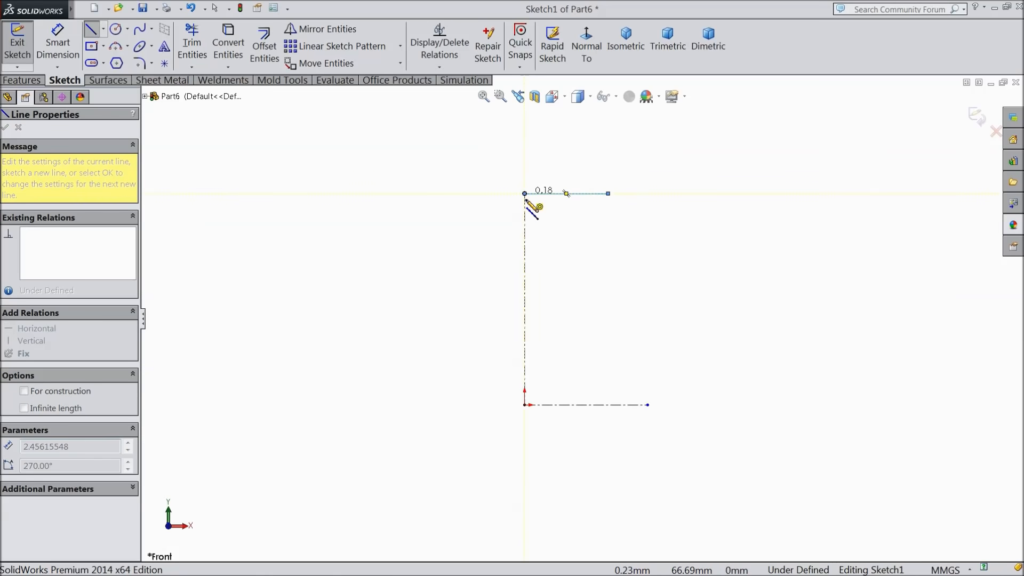
pyautogui.click(524, 252)
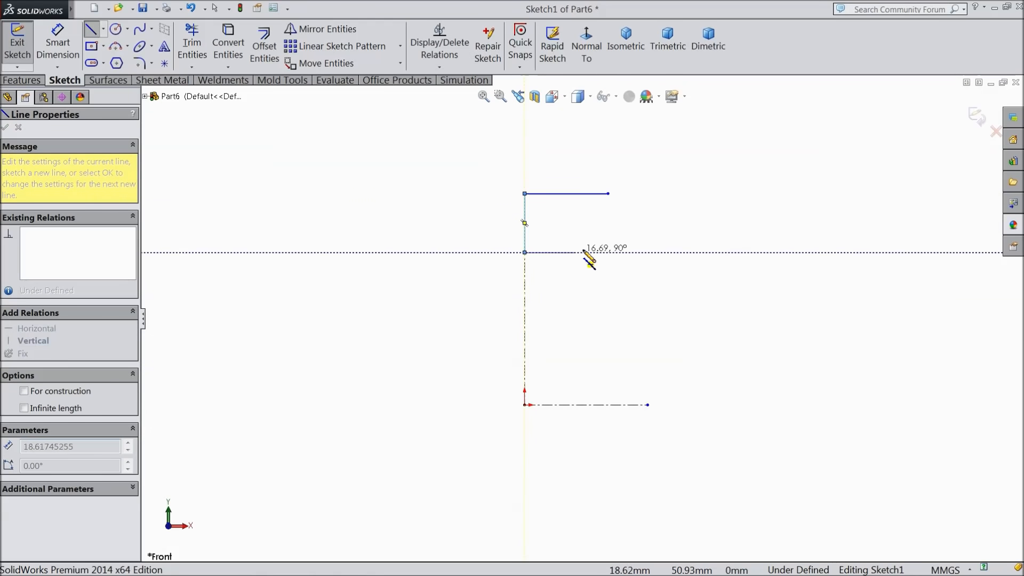
pyautogui.click(557, 252)
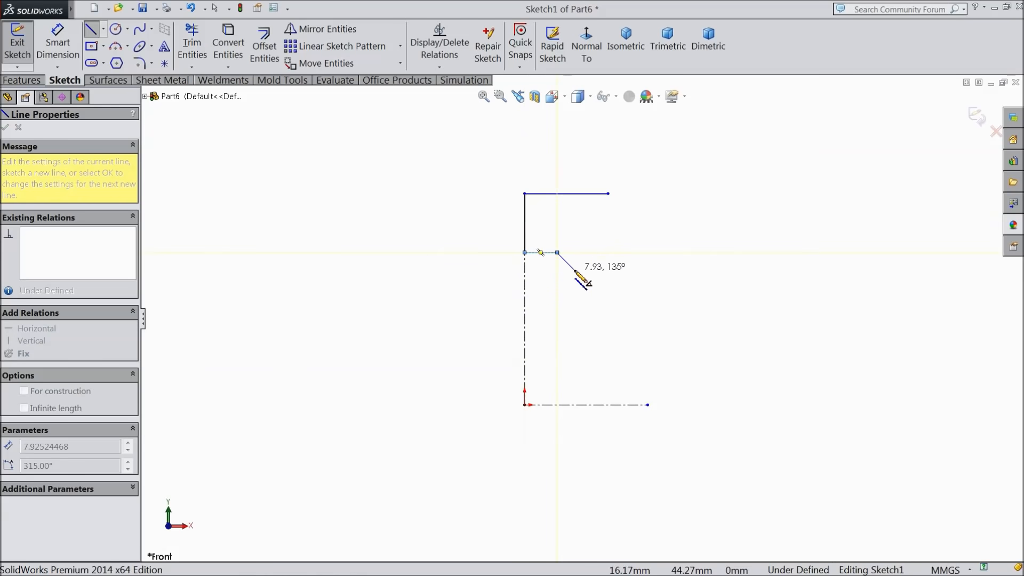
pyautogui.click(575, 271)
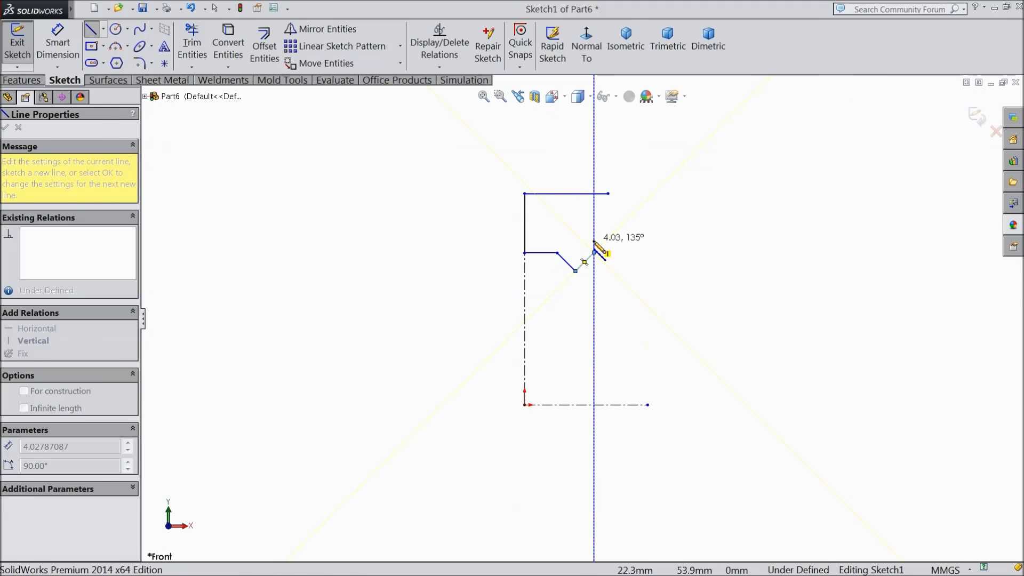
pyautogui.click(595, 252)
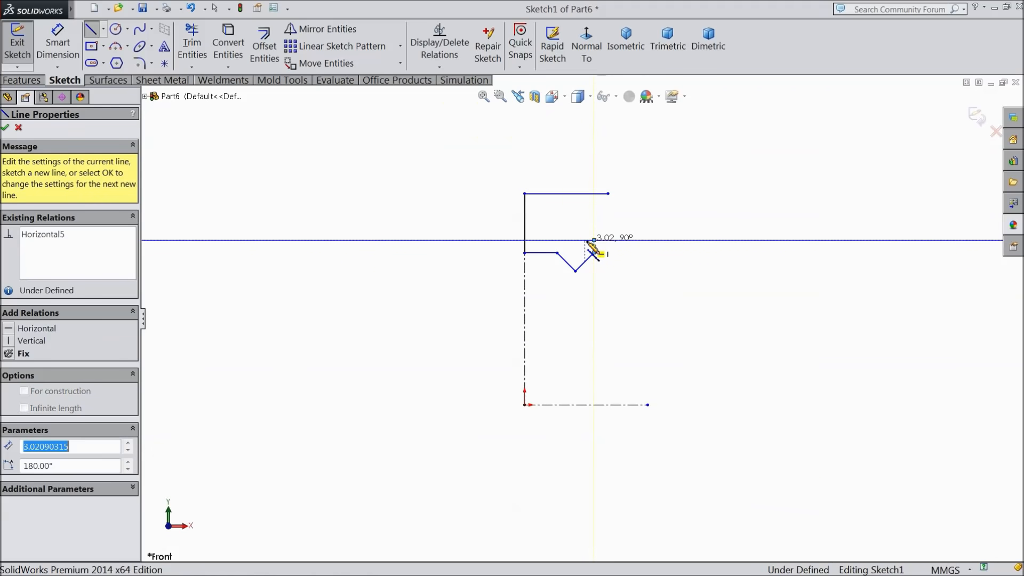
# Complete the closed profile with a short riser, a ledge containing an upward semicircular arc, an inner wall, and the upper flange's underside and end.
pyautogui.scroll(-6, 575, 224)
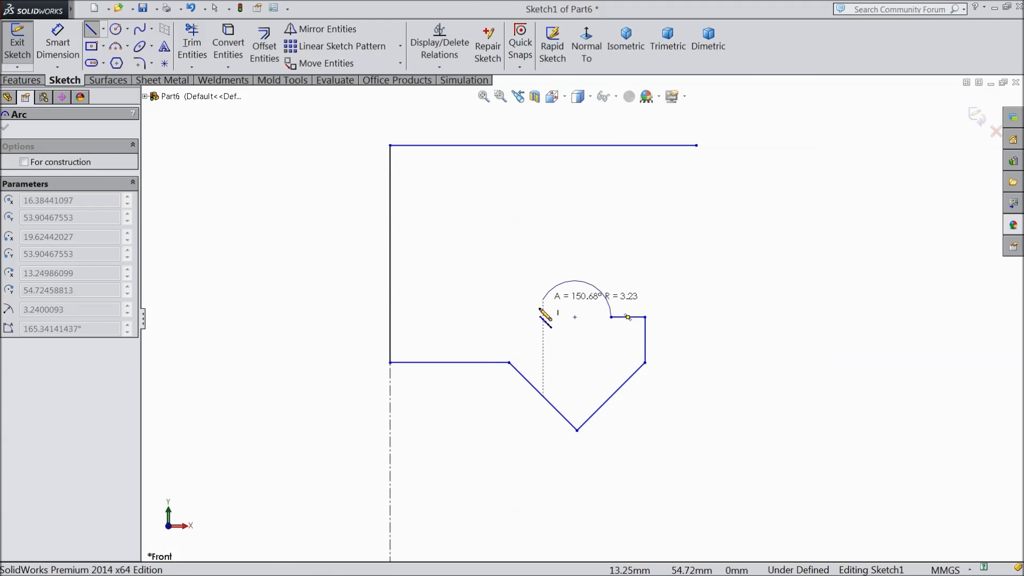
pyautogui.click(509, 318)
pyautogui.click(456, 318)
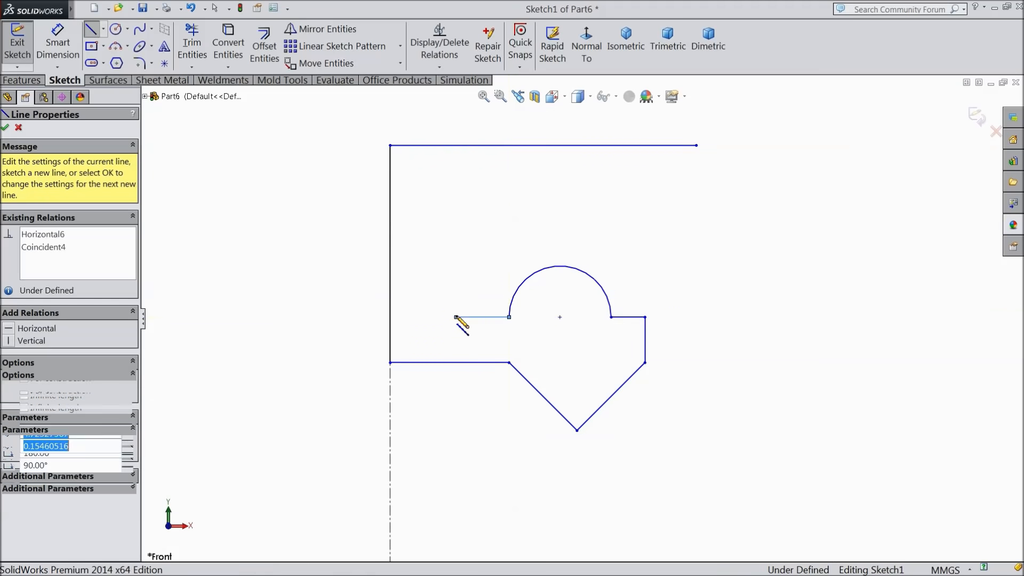
pyautogui.click(456, 190)
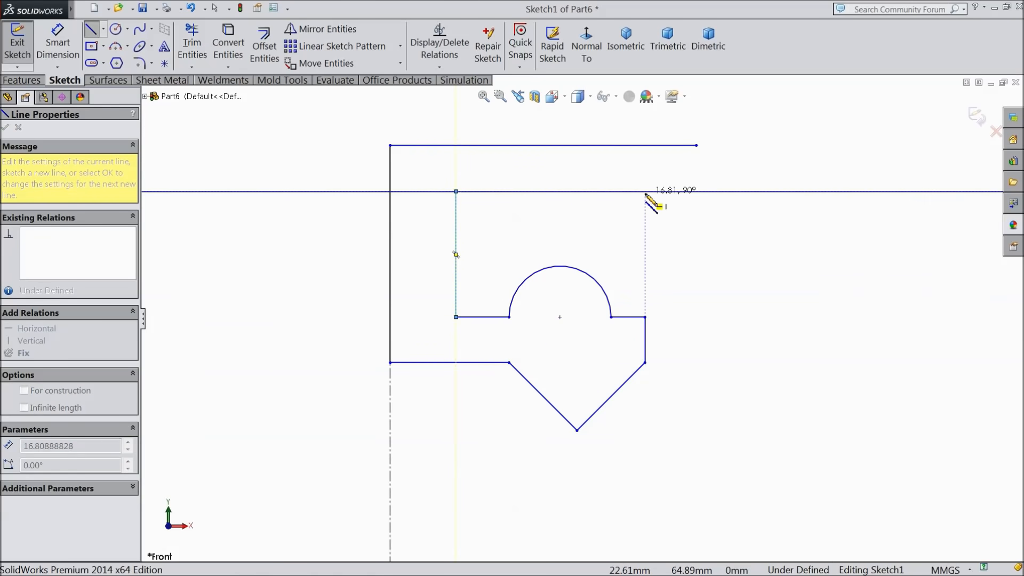
pyautogui.click(696, 191)
pyautogui.click(696, 145)
pyautogui.rightClick(653, 184)
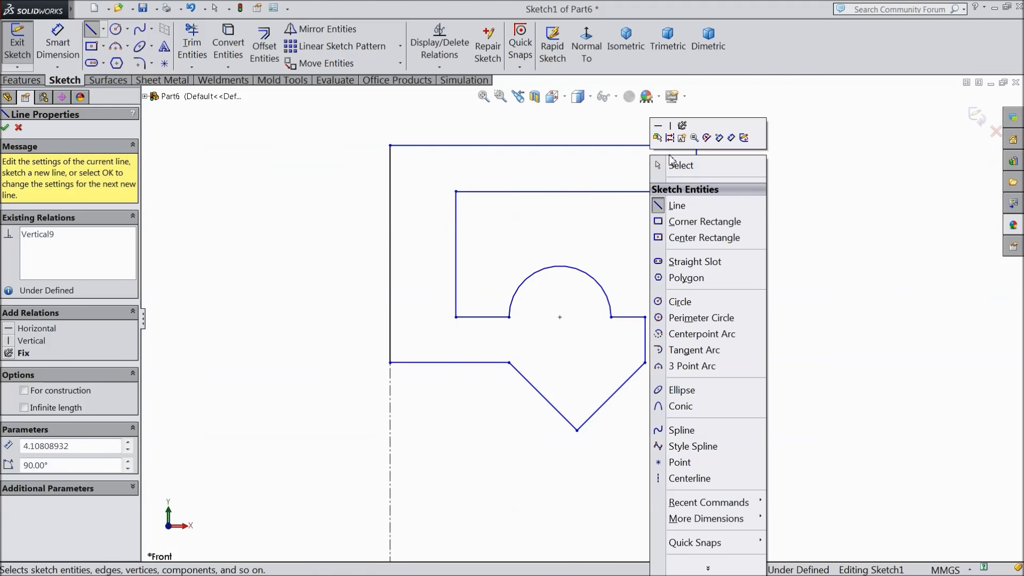
pyautogui.click(673, 164)
# Dimension the profile's top horizontal edge to 7 mm.
pyautogui.scroll(2, 669, 240)
pyautogui.click(57, 43)
pyautogui.click(529, 174)
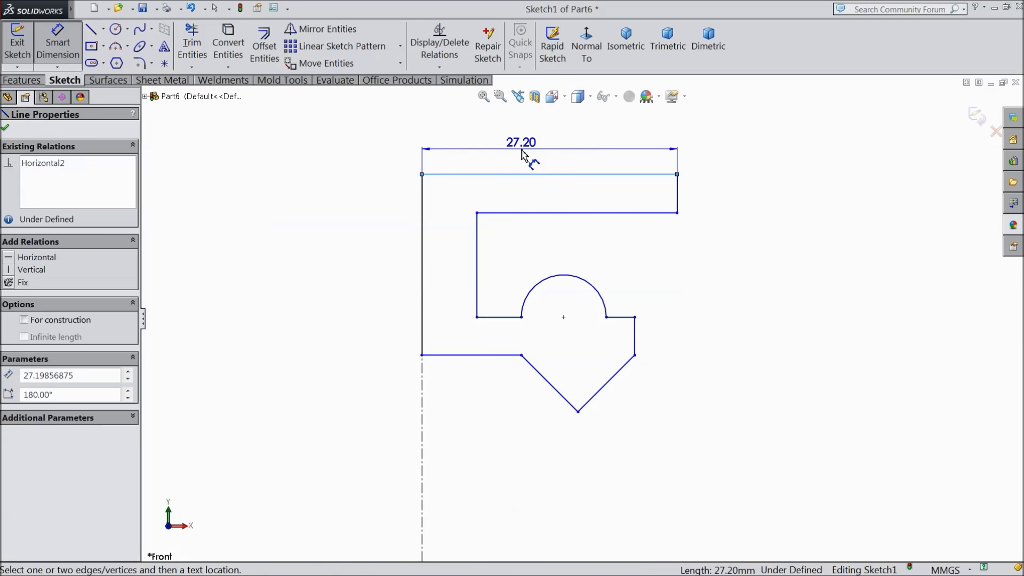
pyautogui.click(522, 154)
pyautogui.write('7')
pyautogui.press('Return')
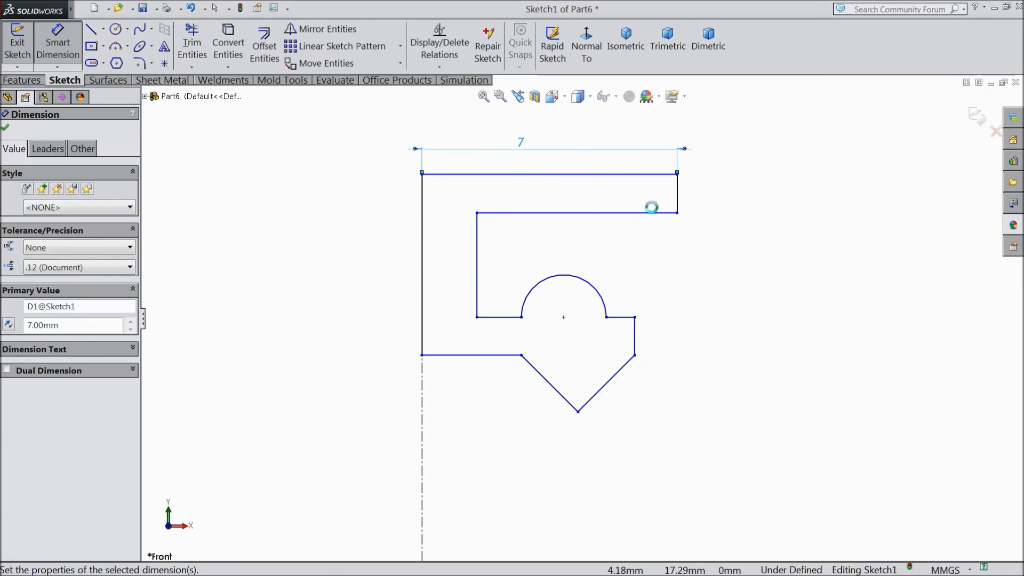
# Dimension the upper flange's end edge to 1 mm and the vertical wall's thickness to 1 mm.
pyautogui.click(678, 199)
pyautogui.click(712, 201)
pyautogui.write('1')
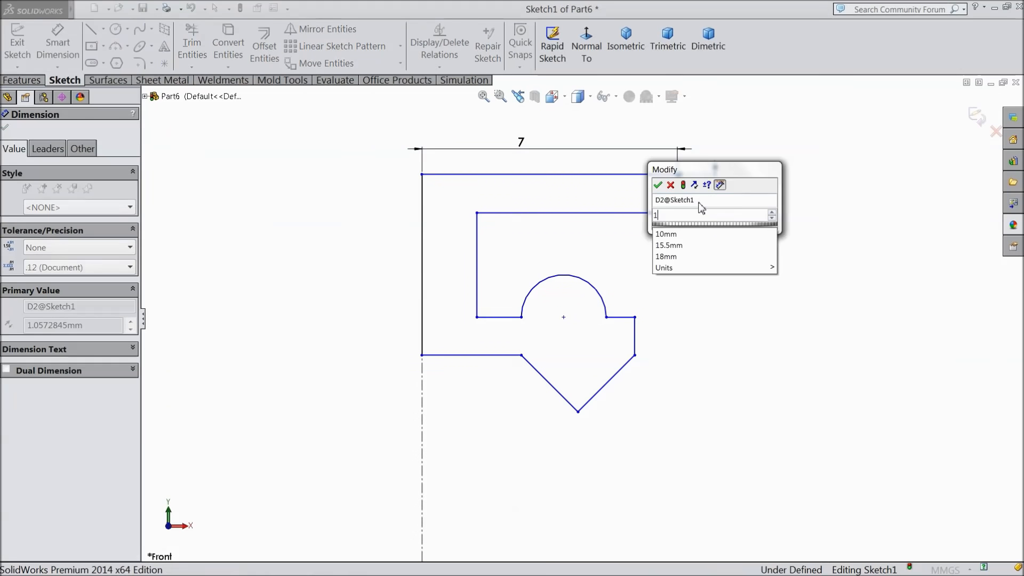
pyautogui.click(658, 185)
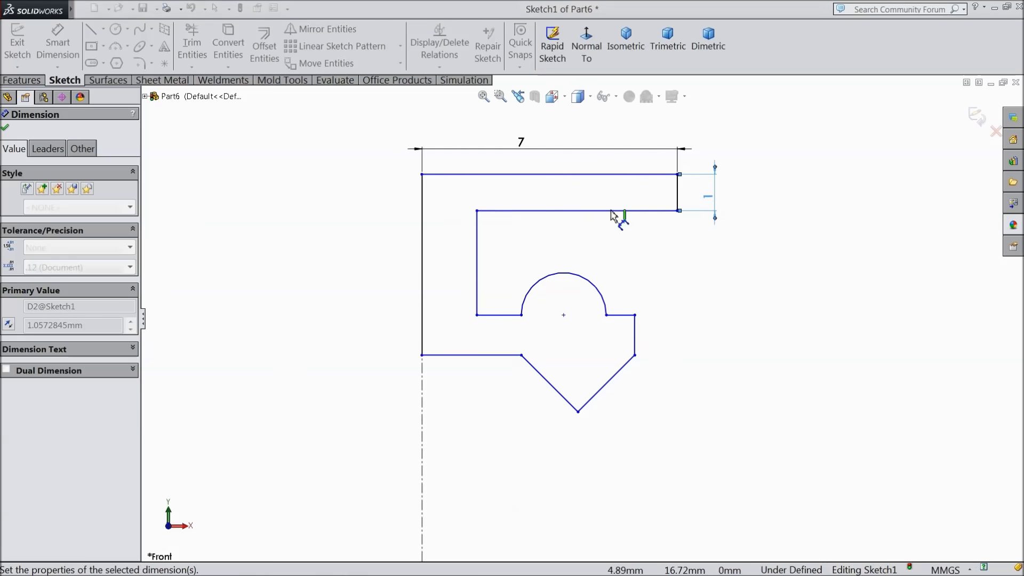
pyautogui.click(476, 247)
pyautogui.click(421, 240)
pyautogui.click(447, 136)
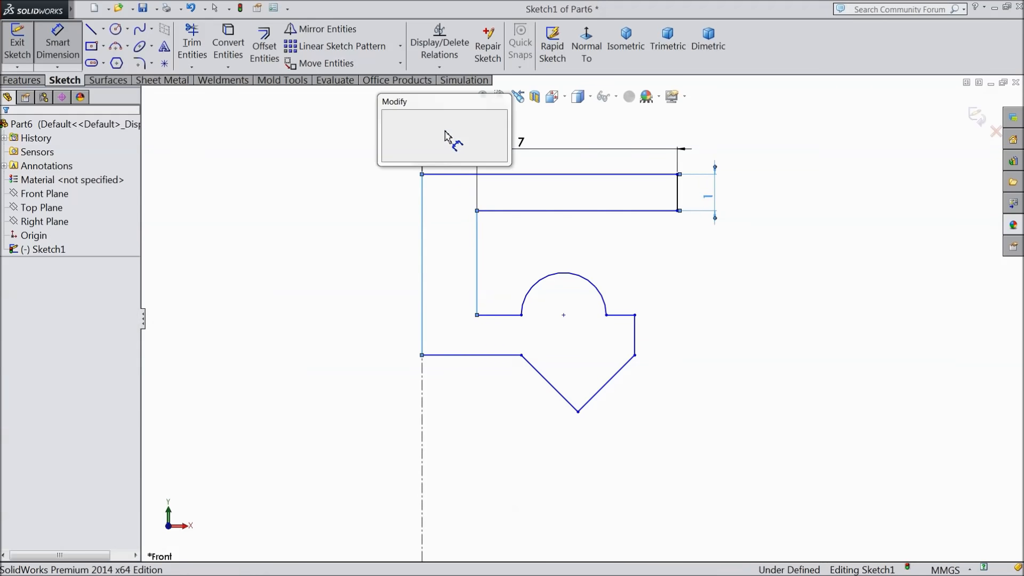
pyautogui.write('1.00mm')
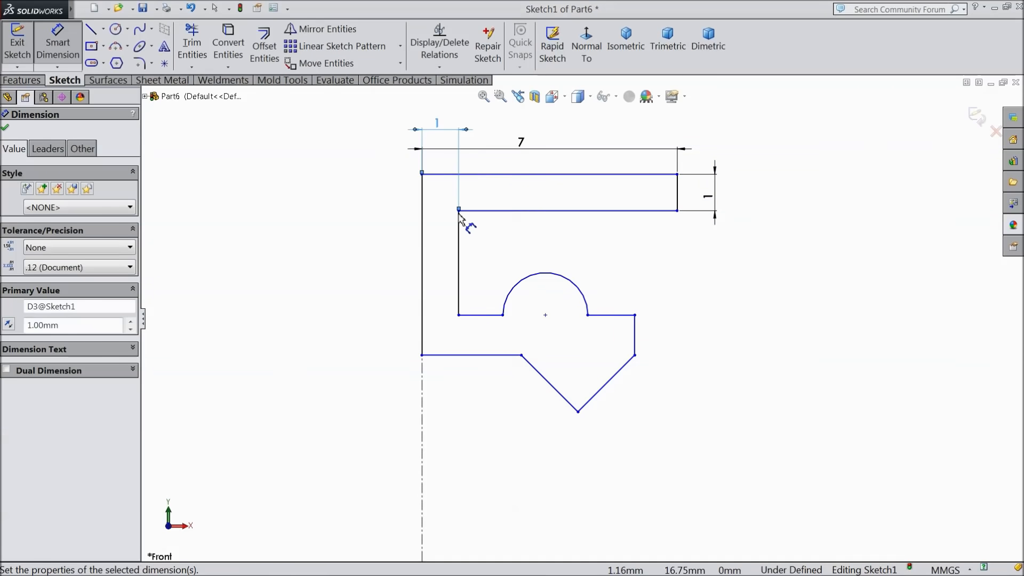
# Dimension the distance between the upper flange's underside and the ledge beside the arc to 2.25 mm.
pyautogui.click(488, 210)
pyautogui.click(479, 315)
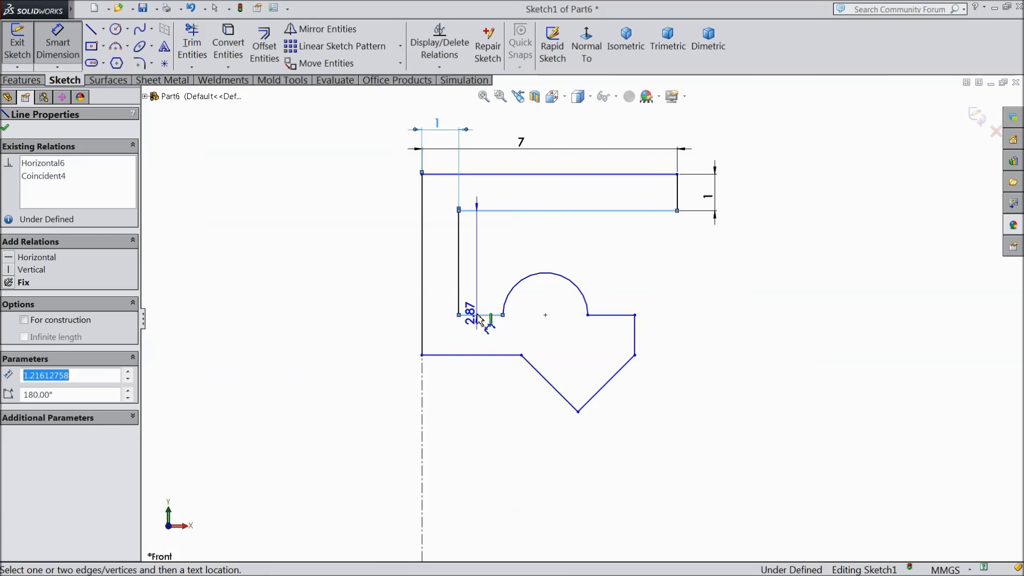
pyautogui.click(402, 275)
pyautogui.write('2.25')
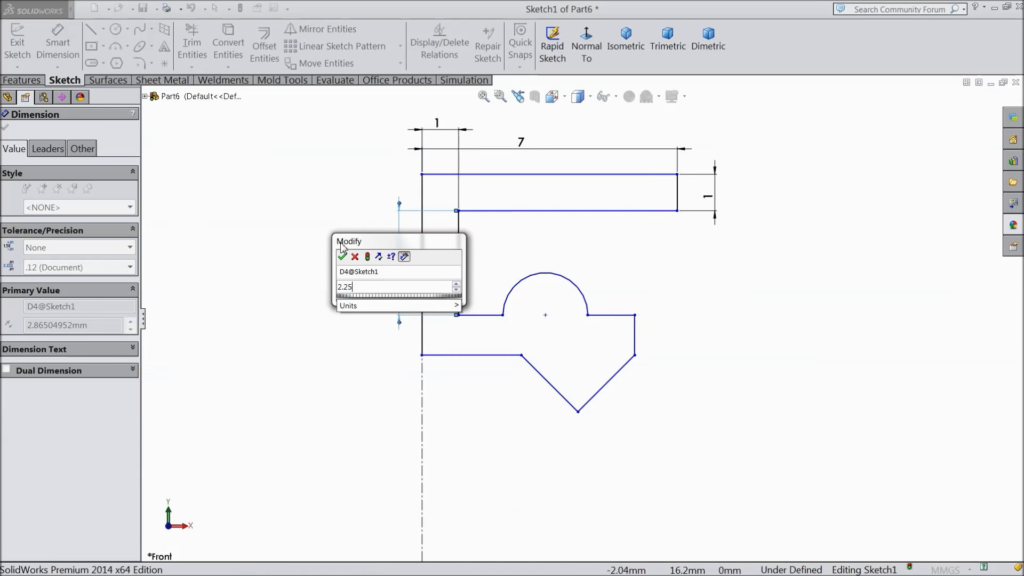
pyautogui.click(342, 256)
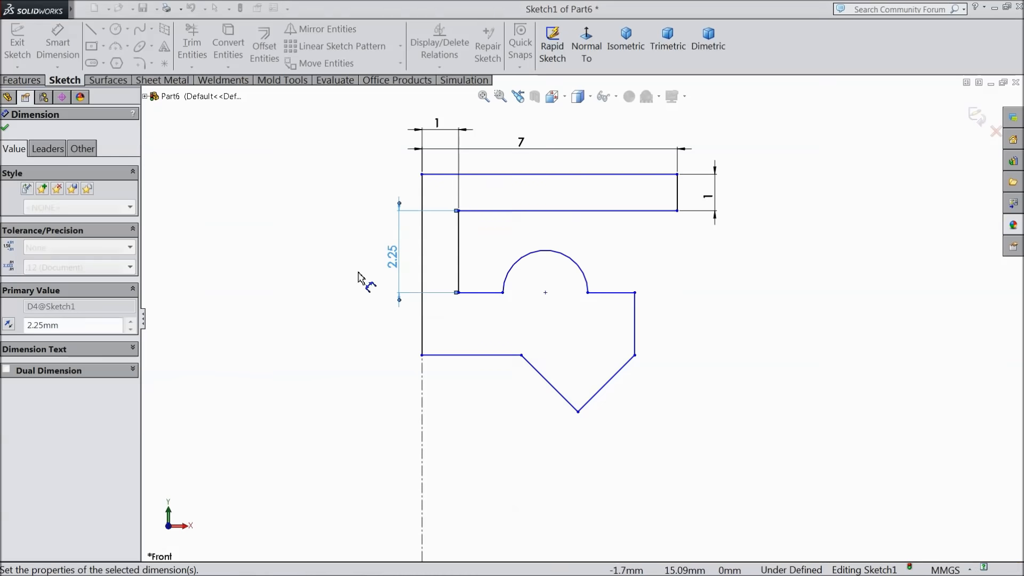
# Dimension the profile's outer vertical edge to 5 mm.
pyautogui.click(421, 281)
pyautogui.click(341, 261)
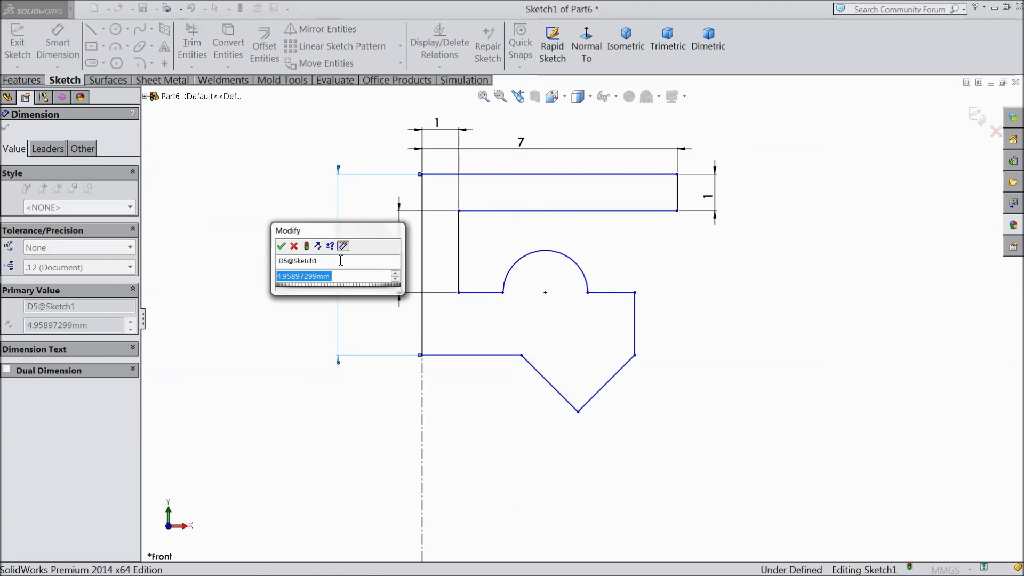
pyautogui.write('5')
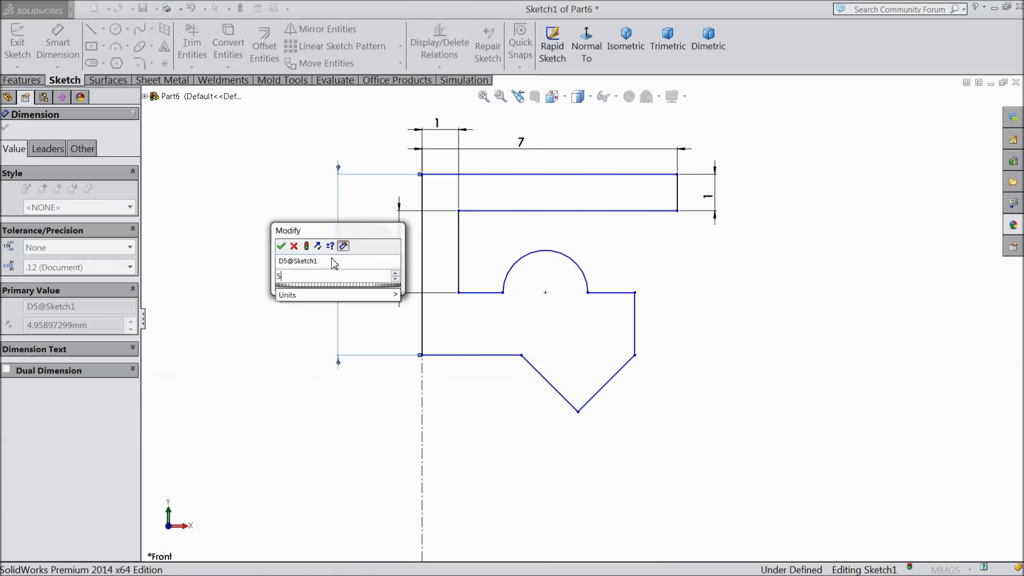
pyautogui.click(281, 246)
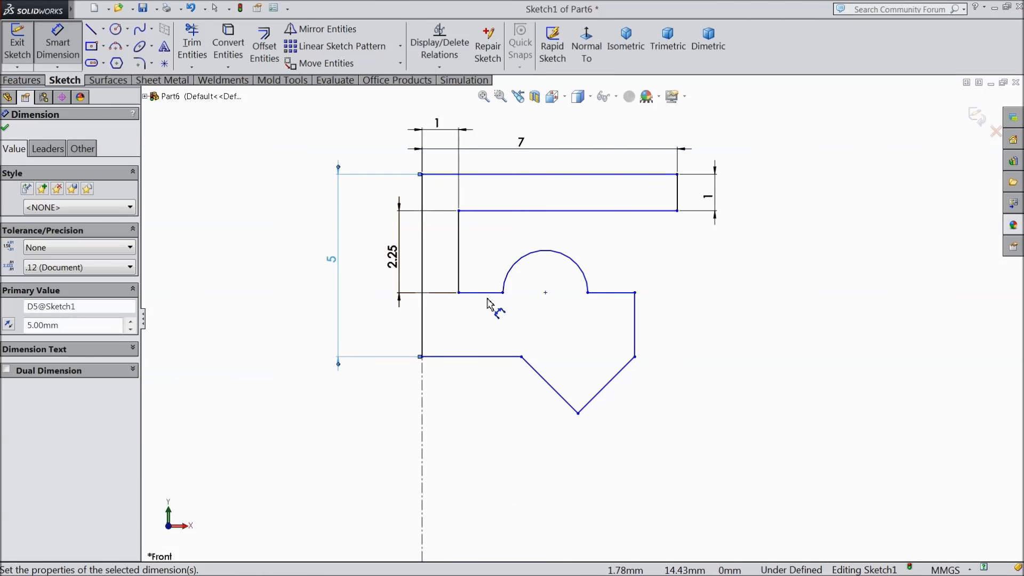
# Add a driven dimension between the ledge beside the arc and the short bottom edge.
pyautogui.click(487, 293)
pyautogui.click(469, 357)
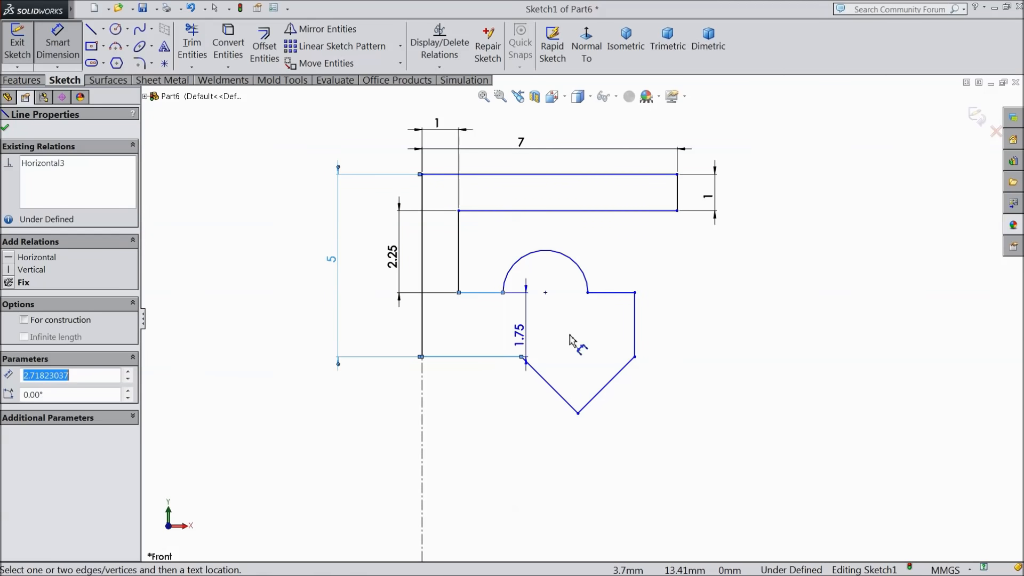
pyautogui.click(676, 339)
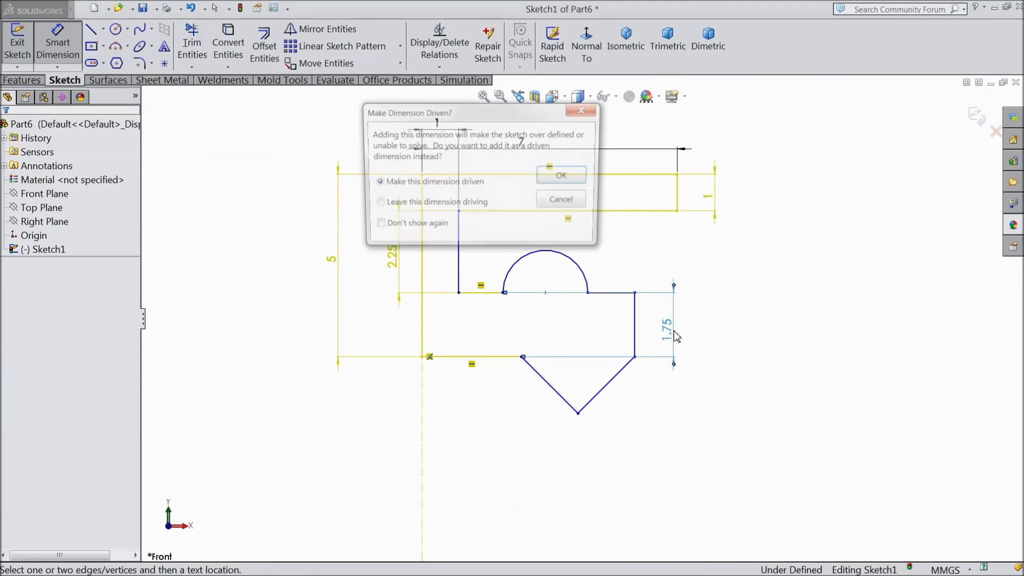
pyautogui.click(569, 178)
# Set the distance between the upper flange's underside and the ledge to 2.5 mm.
pyautogui.click(395, 260)
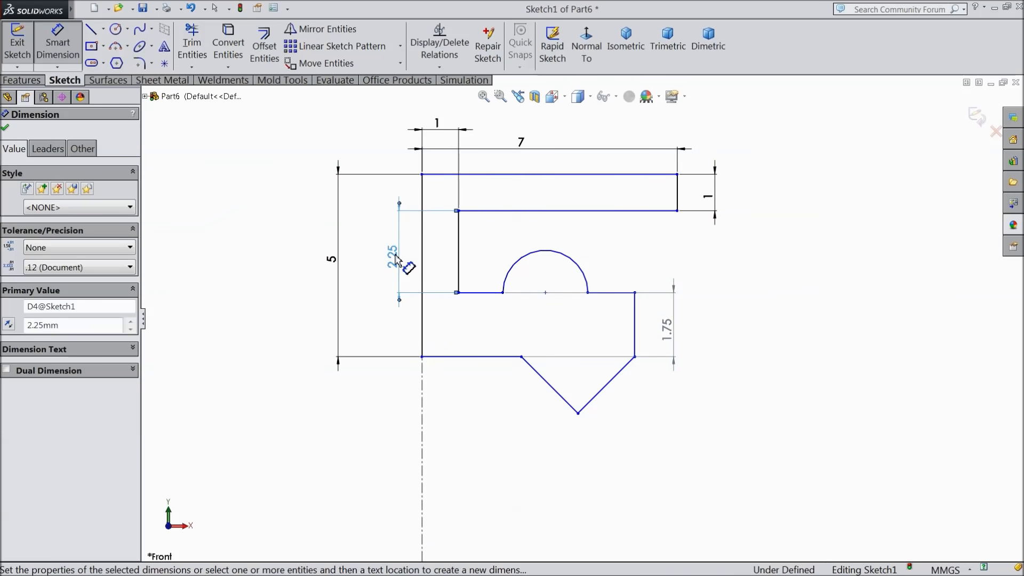
pyautogui.doubleClick(395, 260)
pyautogui.write('2.5')
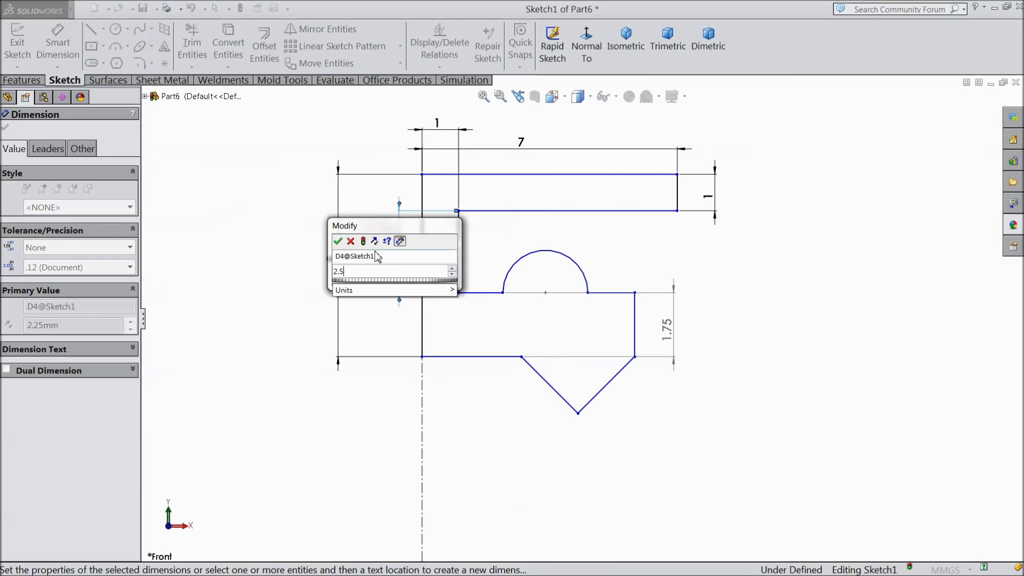
pyautogui.click(339, 243)
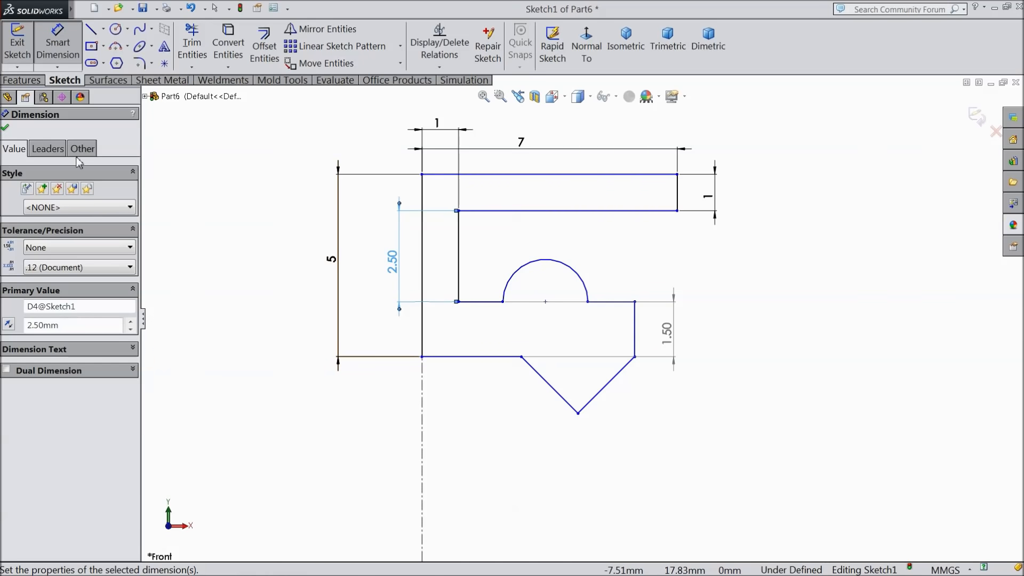
# Dimension the V's tip at 8.5 mm from the horizontal centerline and finish dimensioning.
pyautogui.scroll(7, 501, 352)
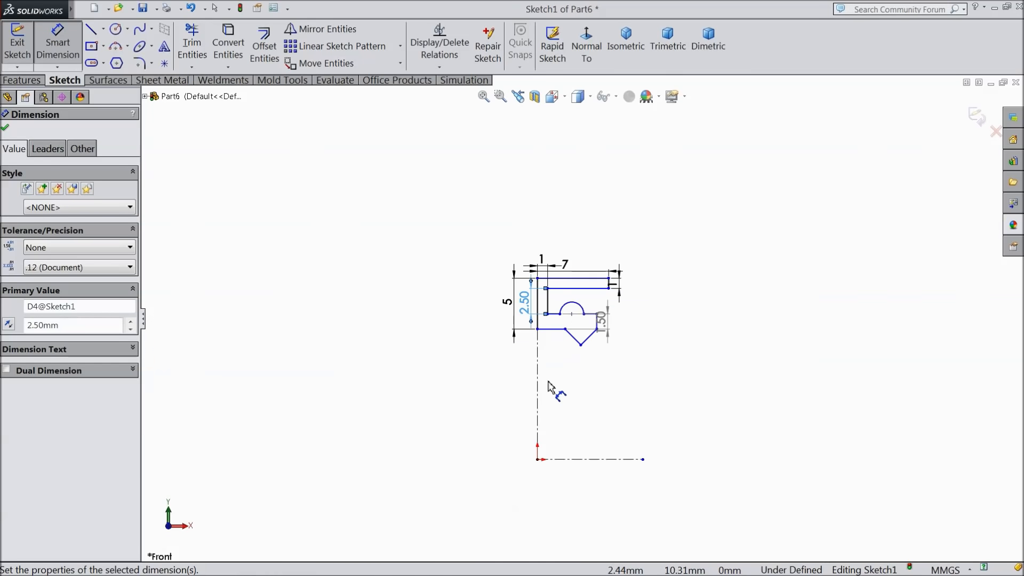
pyautogui.scroll(-2, 599, 417)
pyautogui.click(572, 302)
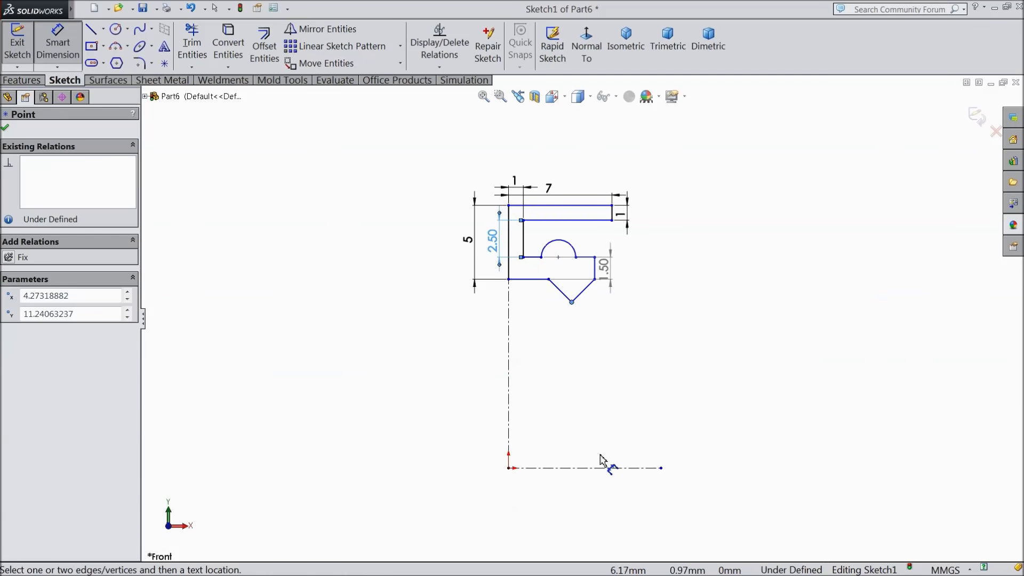
pyautogui.click(601, 469)
pyautogui.click(693, 385)
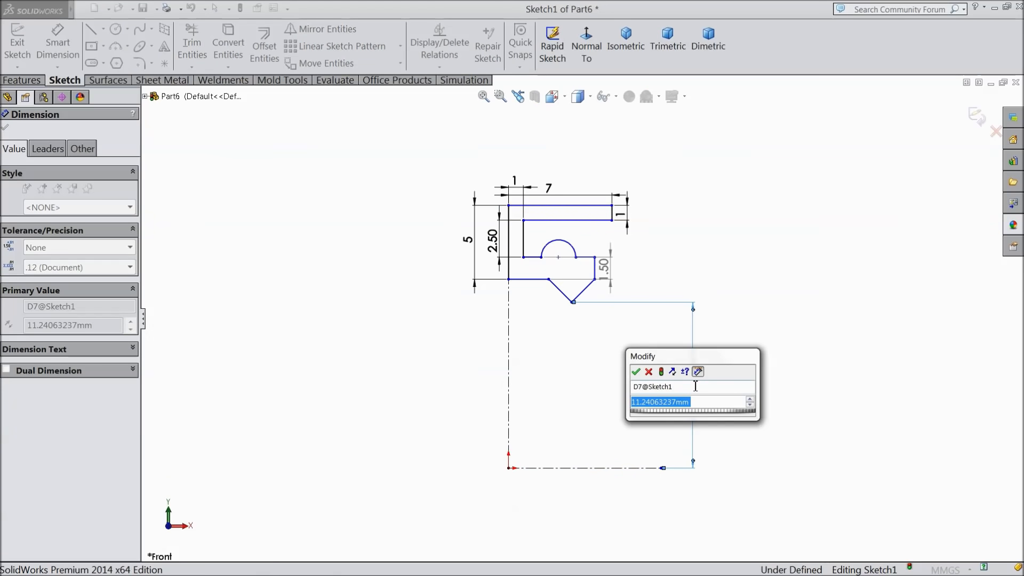
pyautogui.write('8.5')
pyautogui.press('Return')
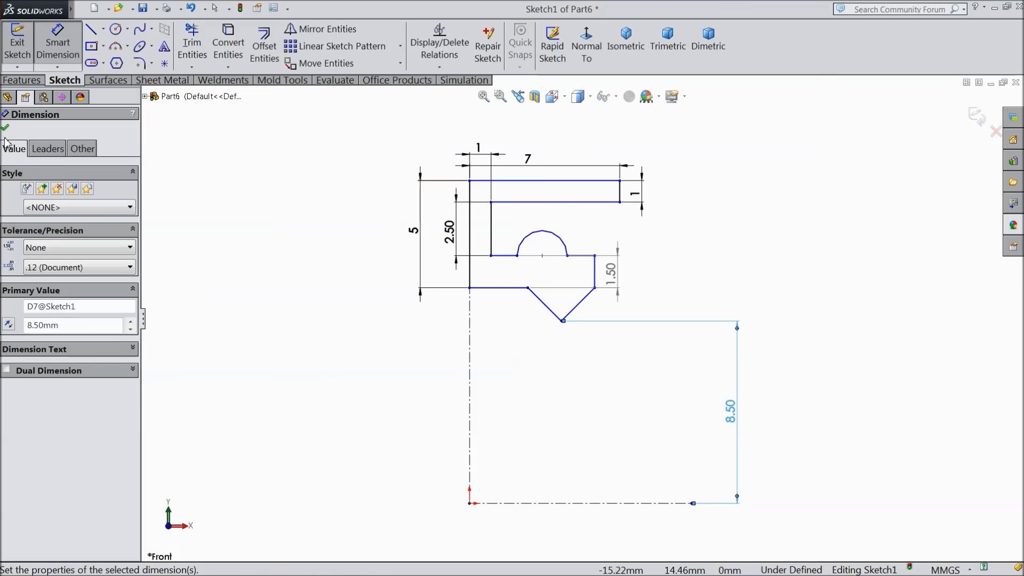
pyautogui.press('Escape')
# Add a vertical relation between the arc's left endpoint and the V's upper left corner.
pyautogui.scroll(-1, 533, 310)
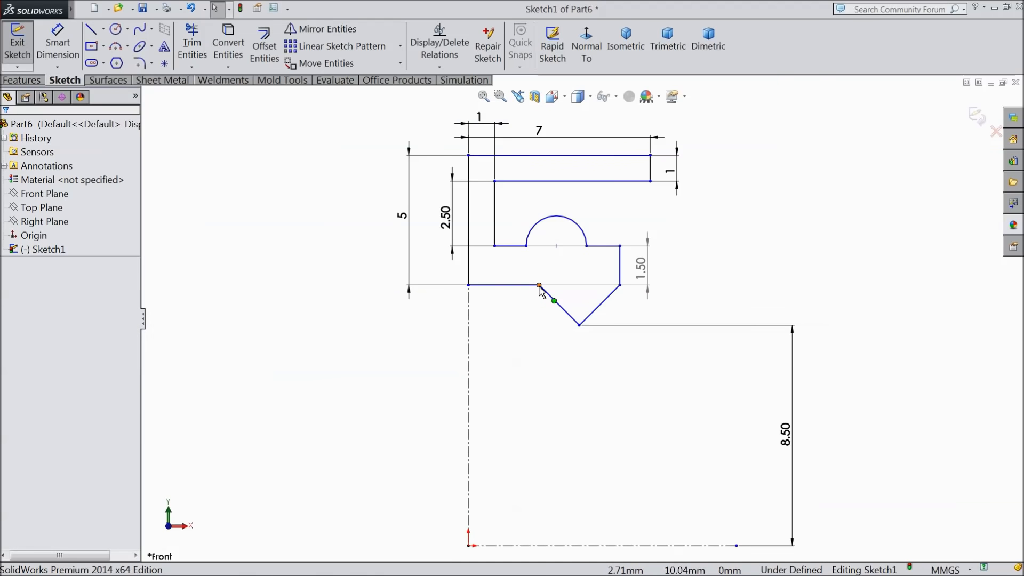
pyautogui.click(526, 247)
pyautogui.keyDown('ctrl'); pyautogui.click(539, 285); pyautogui.keyUp('ctrl')
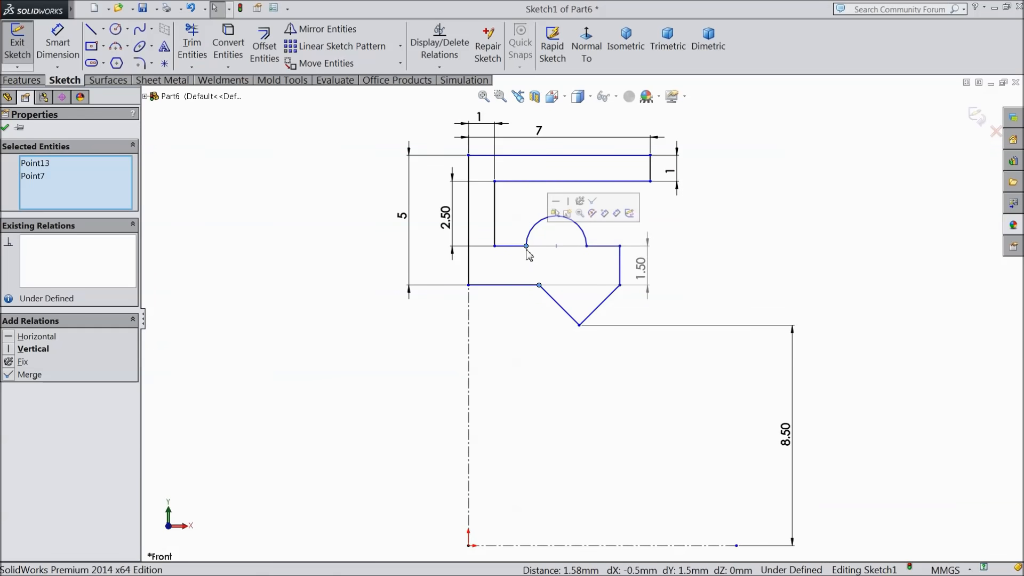
pyautogui.click(24, 349)
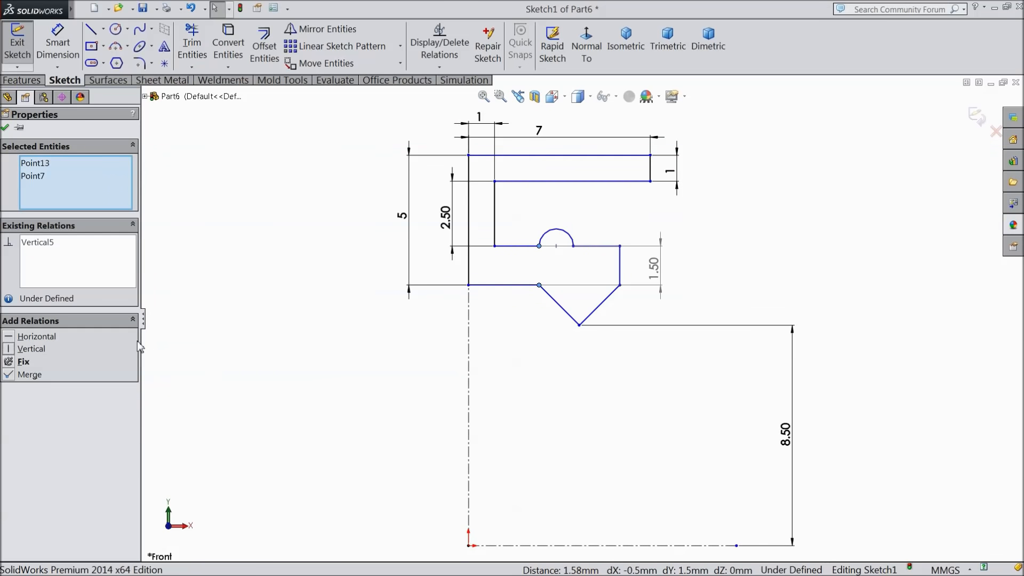
pyautogui.click(4, 127)
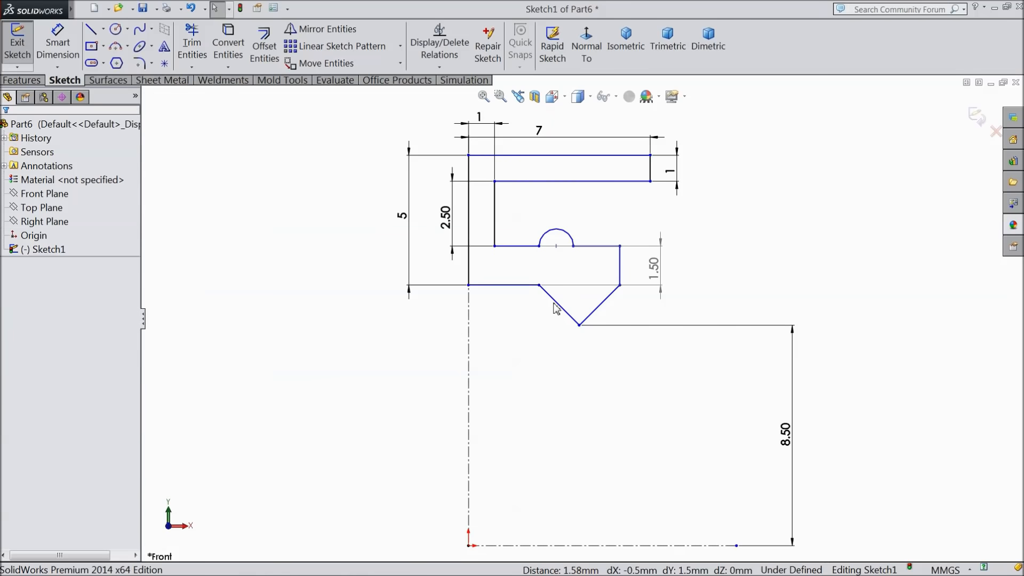
# Enlarge the semicircular arc on the ledge by moving its right endpoint outward to about X 4.74 mm.
pyautogui.scroll(-3, 554, 303)
pyautogui.moveTo(571, 249); pyautogui.dragTo(609, 254)
pyautogui.scroll(-5, 594, 278)
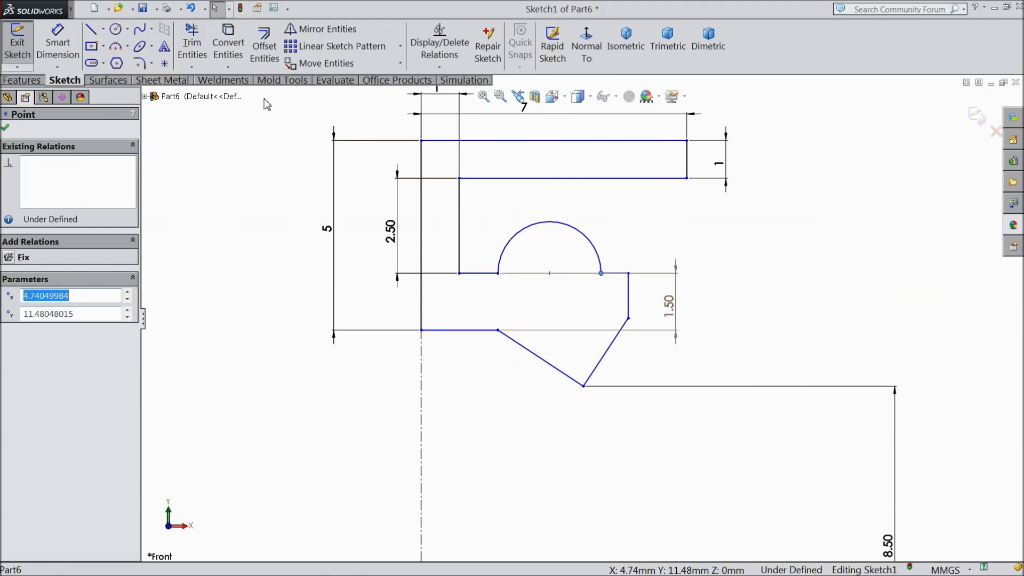
# Fillet the flange's lower right corner, the profile's two outer left corners and the ledge's right corner with a 0.3 mm radius.
pyautogui.click(142, 66)
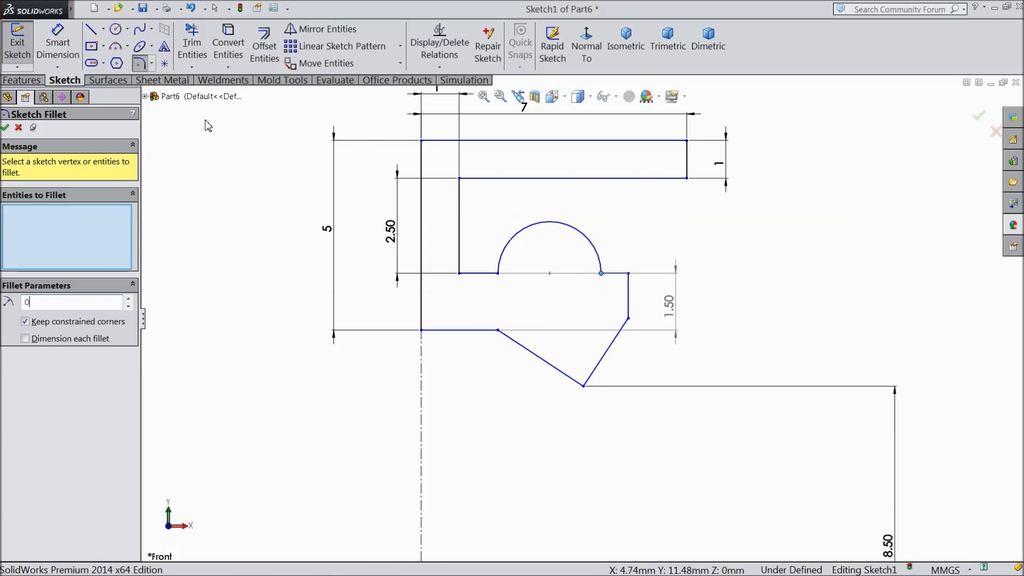
pyautogui.write('0.3')
pyautogui.click(687, 178)
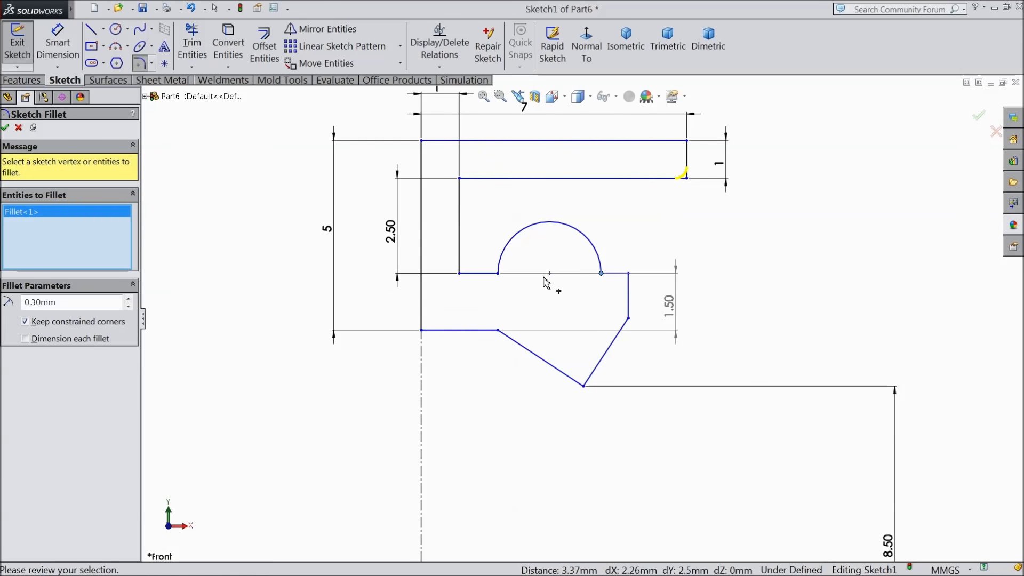
pyautogui.click(422, 330)
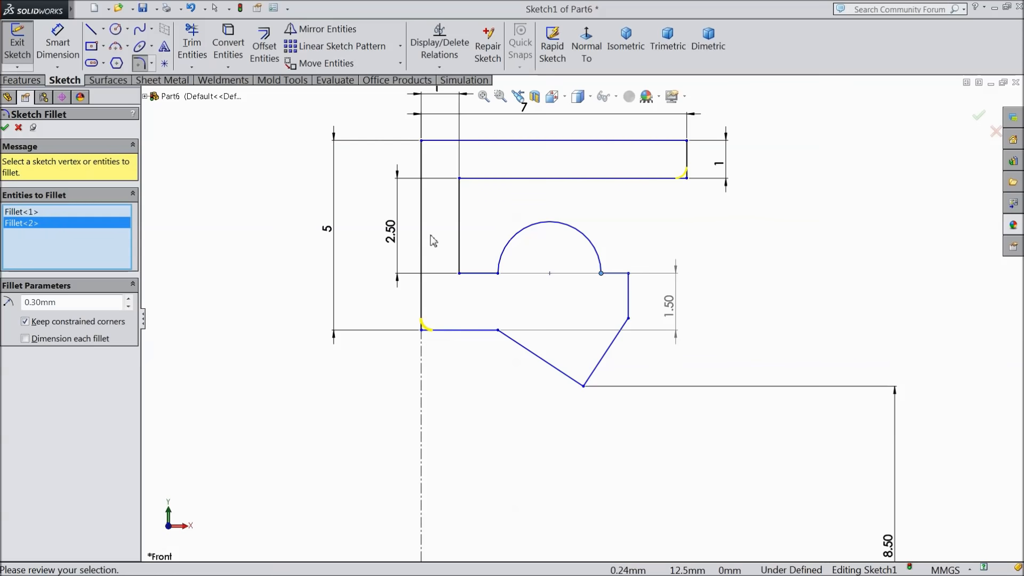
pyautogui.click(421, 142)
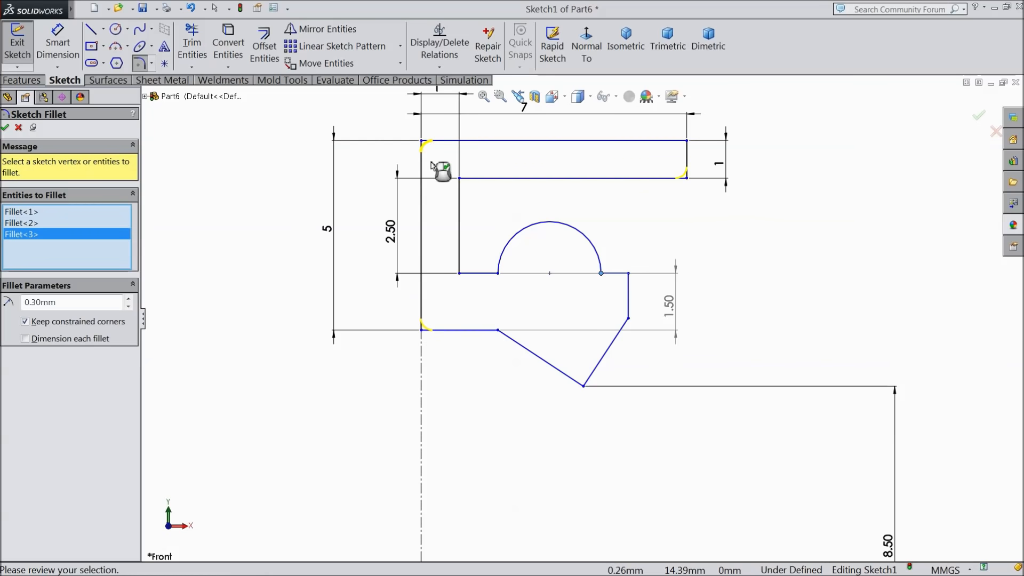
pyautogui.click(628, 273)
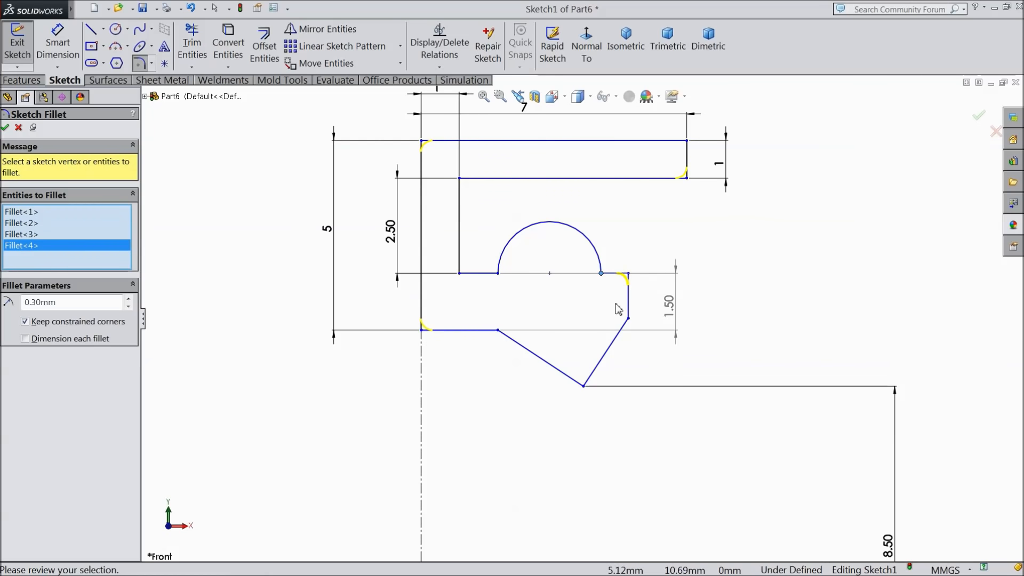
pyautogui.click(5, 128)
pyautogui.scroll(5, 338, 187)
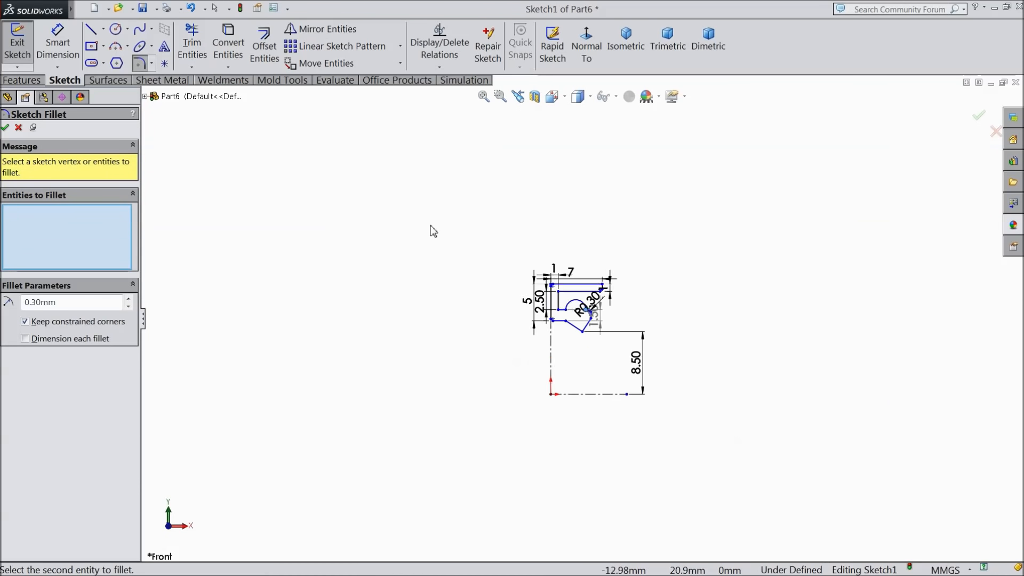
pyautogui.scroll(-3, 591, 379)
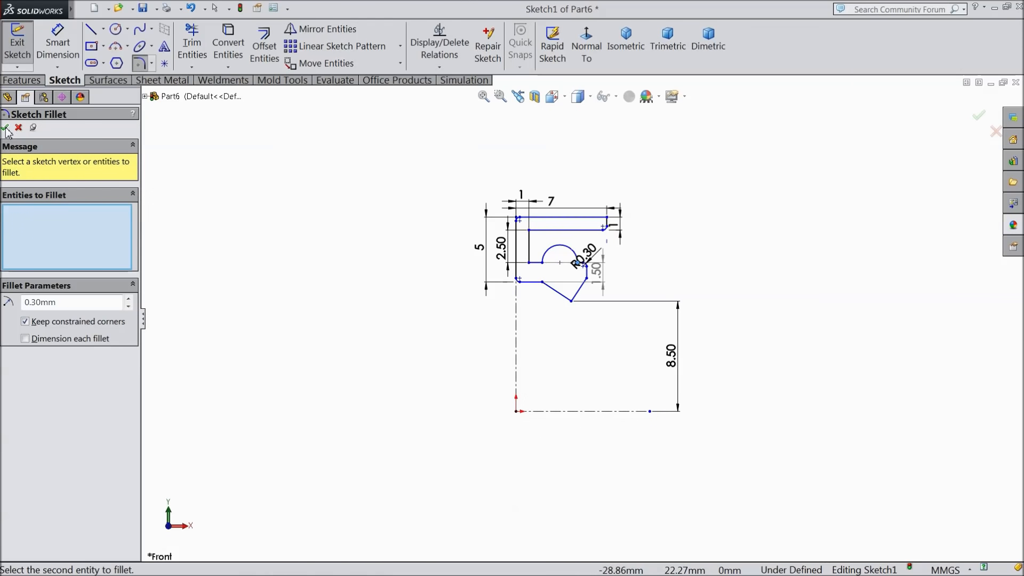
pyautogui.click(24, 80)
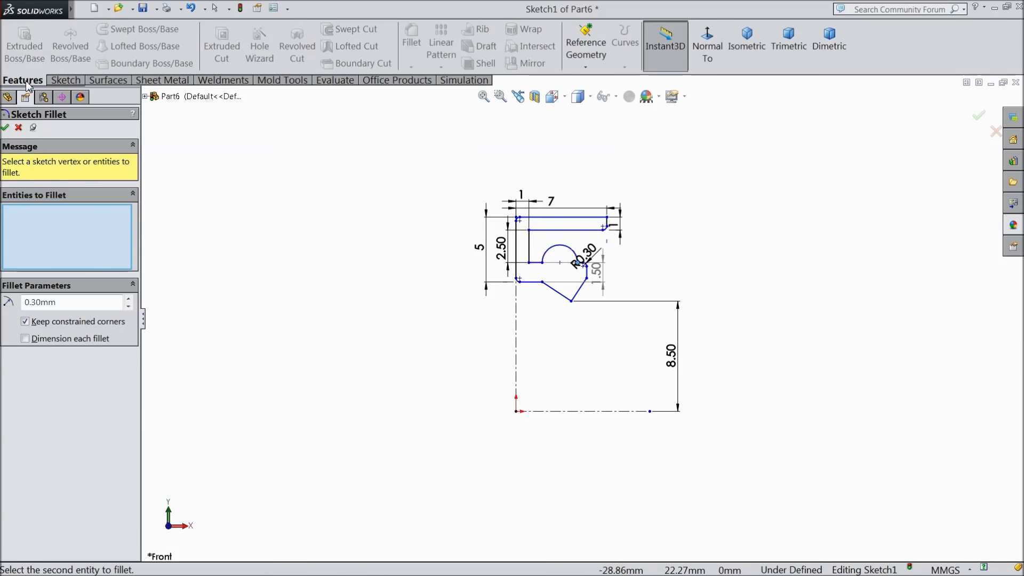
pyautogui.click(18, 127)
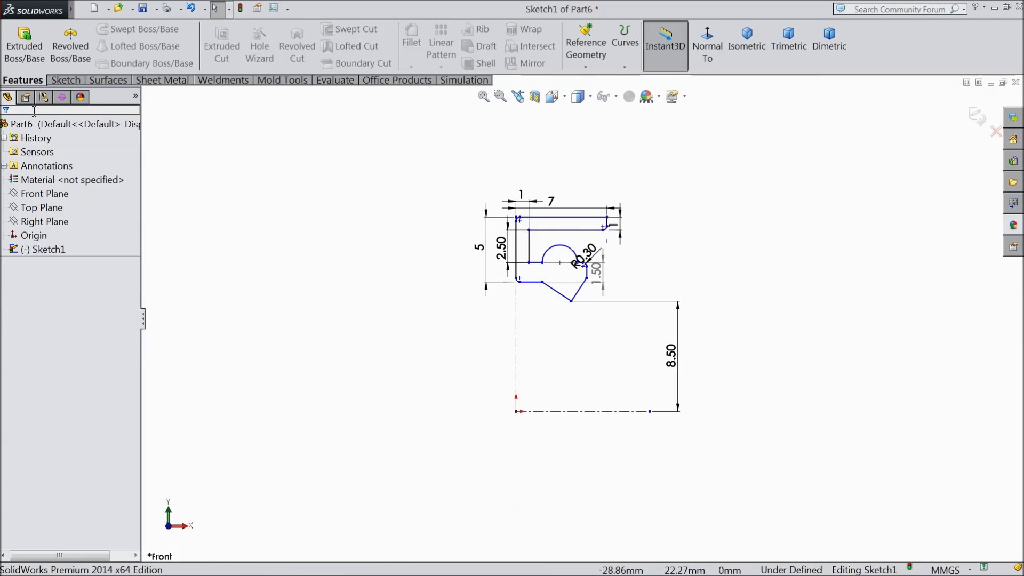
# Revolve the profile 360 degrees around the horizontal centerline through the origin.
pyautogui.click(73, 60)
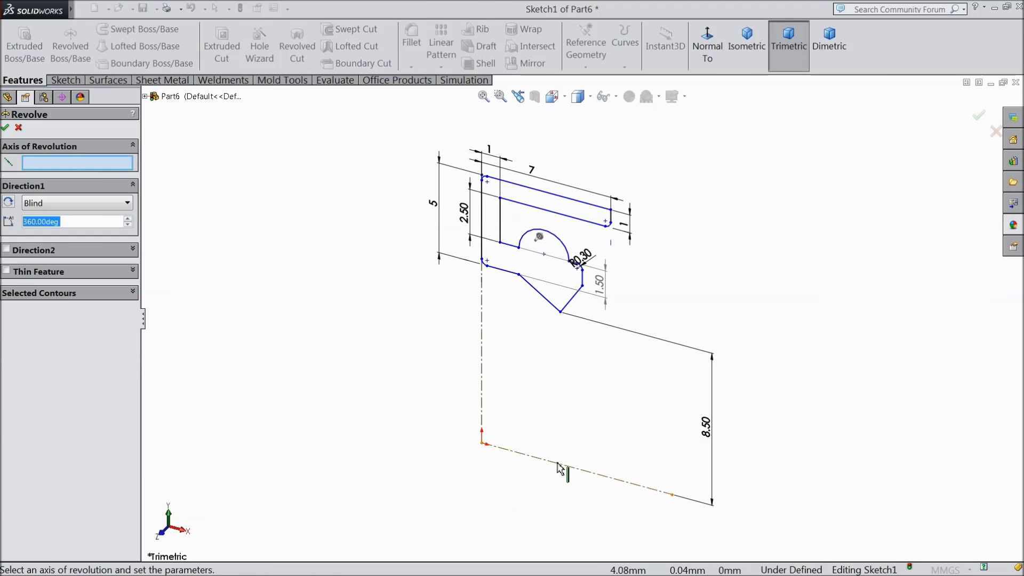
pyautogui.click(559, 468)
pyautogui.press('f')
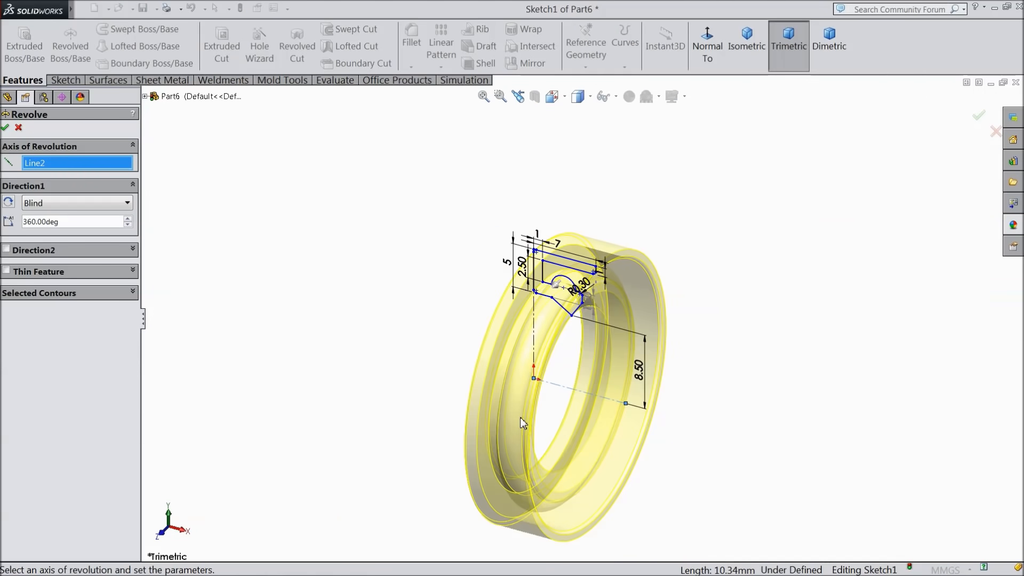
pyautogui.scroll(-3, 618, 446)
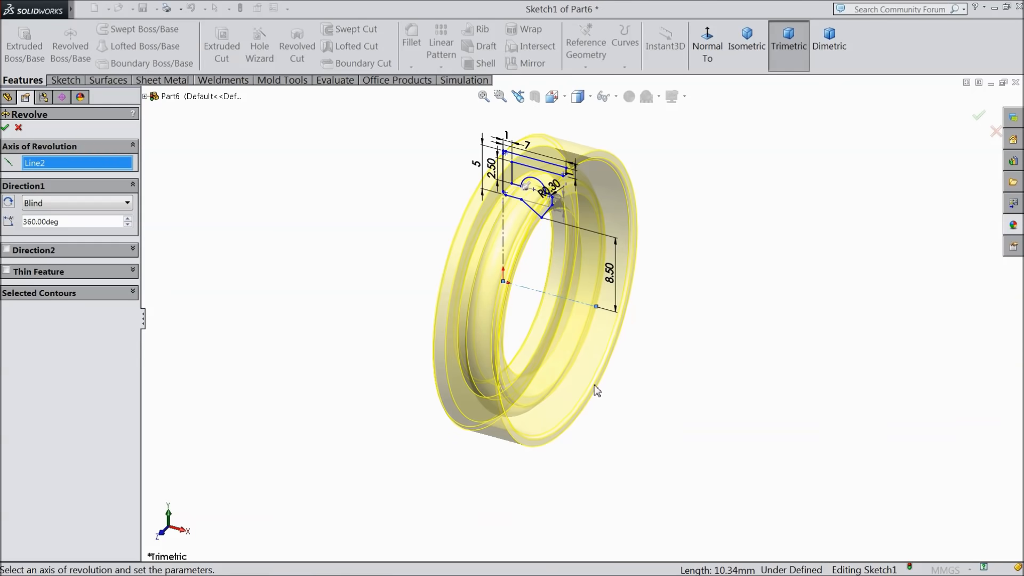
pyautogui.click(6, 129)
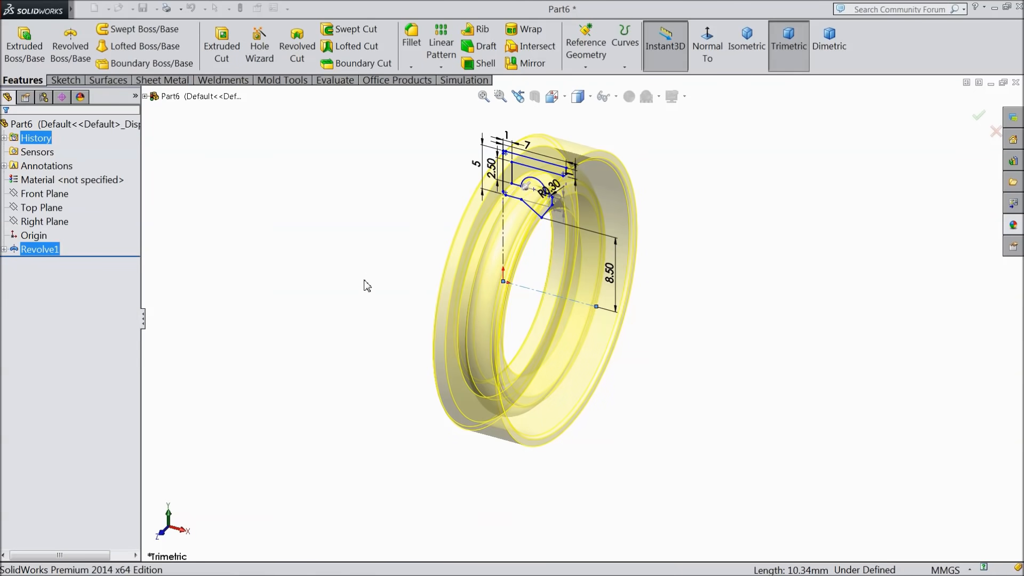
pyautogui.moveTo(366, 284)
pyautogui.mouseDown(button='middle')
pyautogui.moveTo(389, 237)
pyautogui.moveTo(469, 254)
pyautogui.moveTo(361, 279)
pyautogui.mouseUp(button='middle')
# Apply the glossy rubber appearance to the whole part.
pyautogui.click(121, 123)
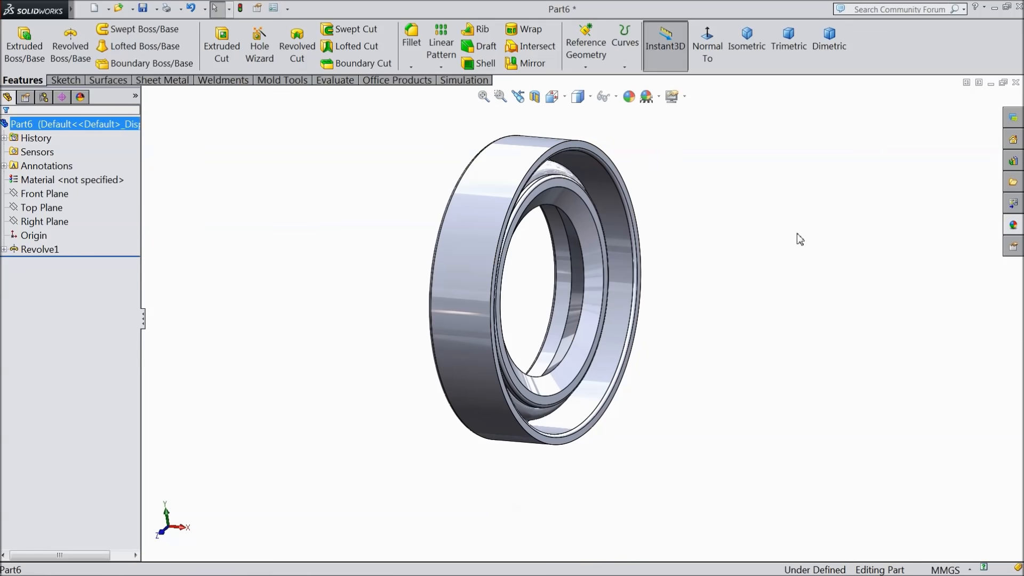
pyautogui.click(1012, 225)
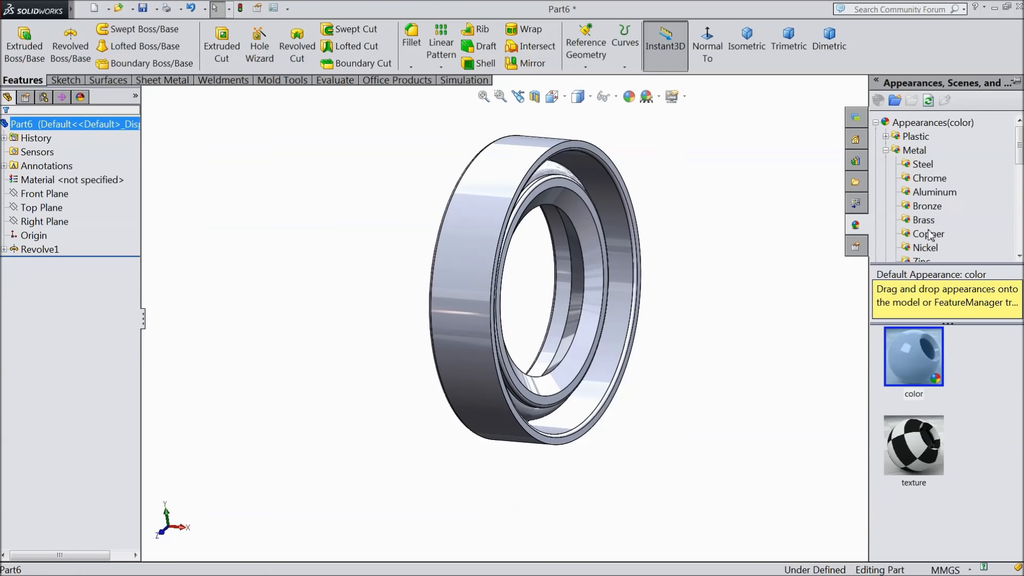
pyautogui.scroll(-3, 928, 235)
pyautogui.scroll(-3, 932, 202)
pyautogui.scroll(1, 928, 211)
pyautogui.click(916, 206)
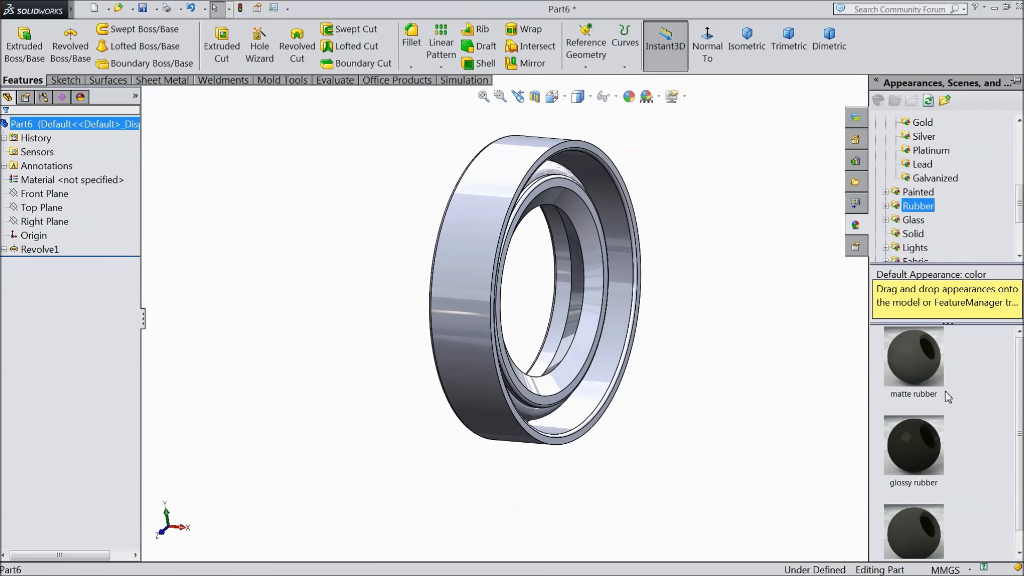
pyautogui.doubleClick(900, 457)
pyautogui.moveTo(731, 384); pyautogui.dragTo(698, 334, button='middle')
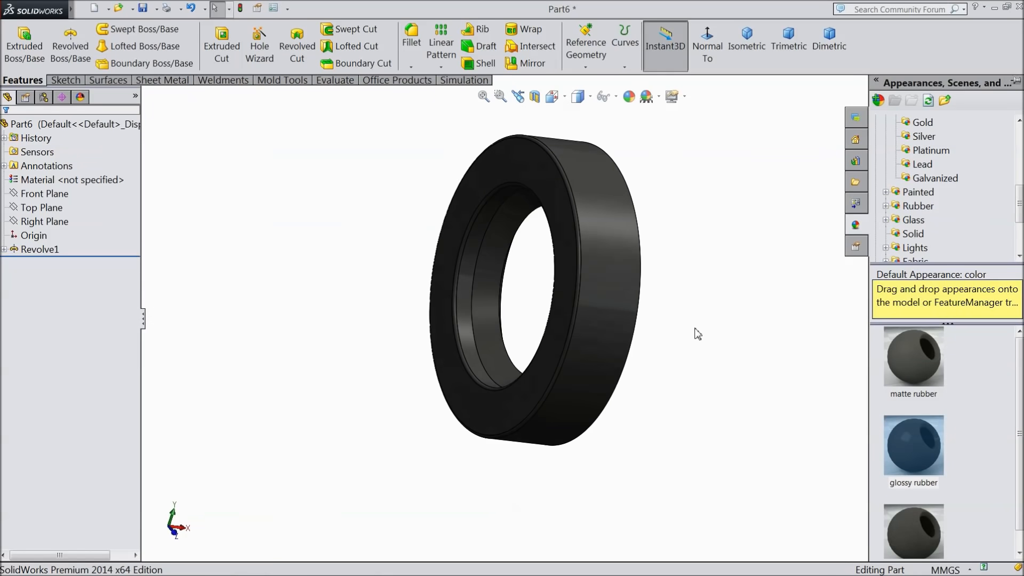
# Give the revolved feature a dark orange-brown color with green 76 and blue 0.
pyautogui.click(39, 249)
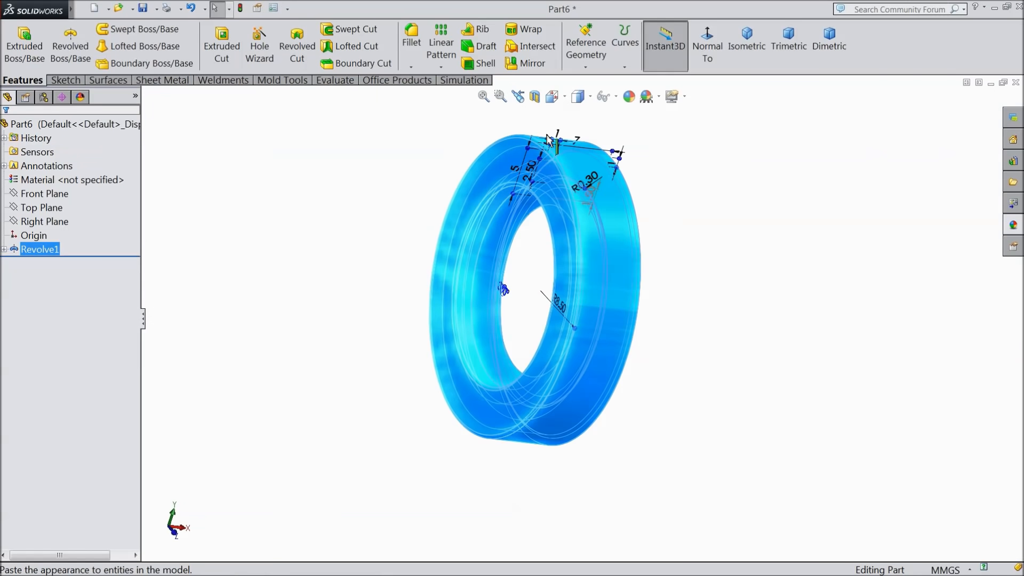
pyautogui.click(630, 97)
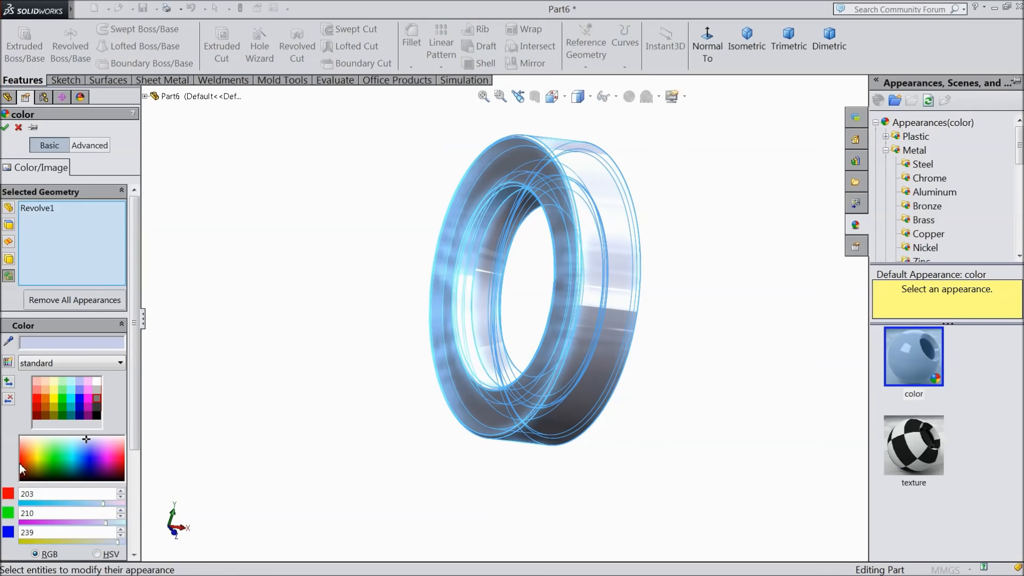
pyautogui.click(30, 469)
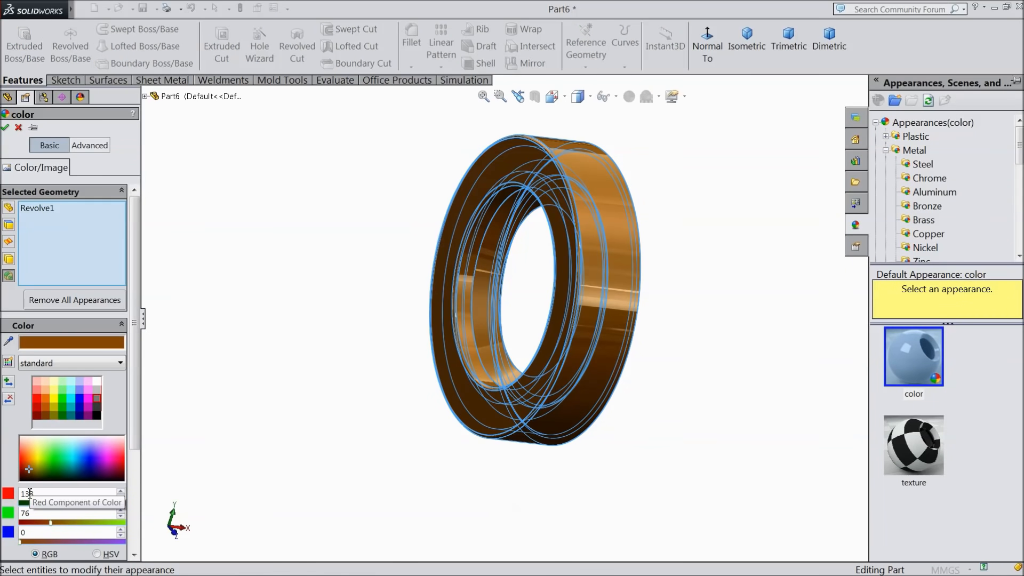
# Set the revolved ring's appearance colour to red 127 and green 49, and apply it.
pyautogui.moveTo(37, 495); pyautogui.dragTo(11, 495)
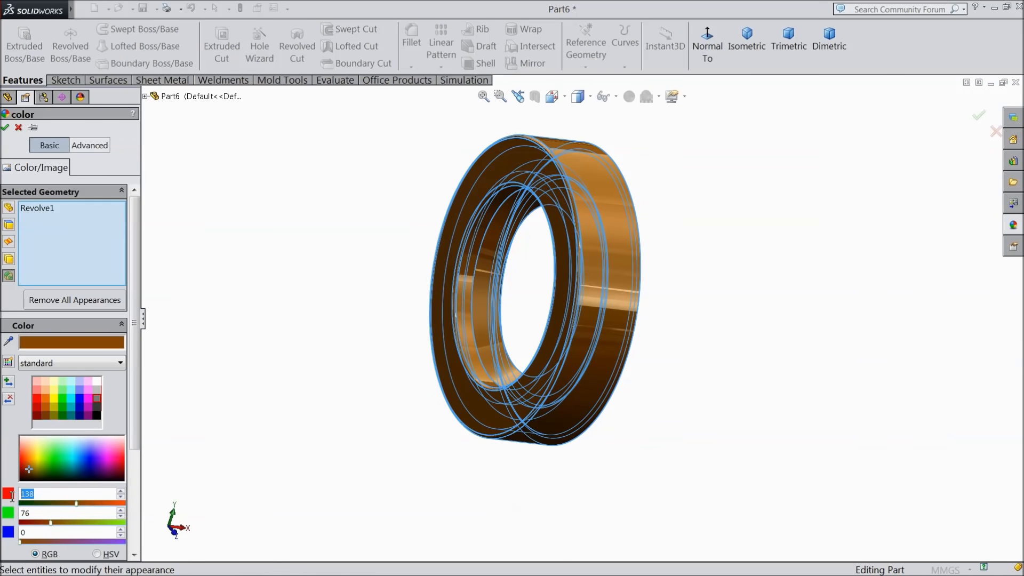
pyautogui.write('127')
pyautogui.click(19, 513)
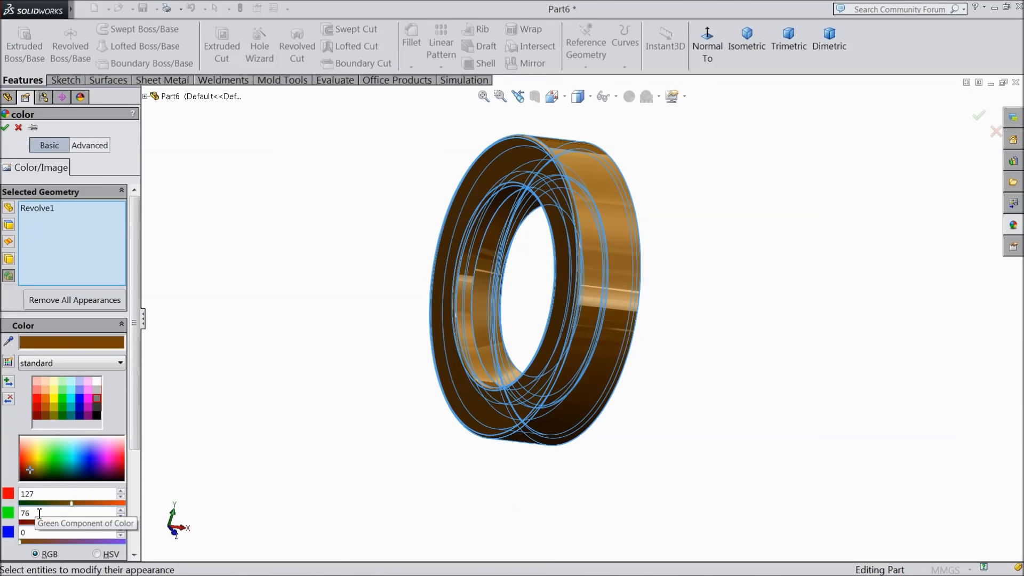
pyautogui.click(34, 513)
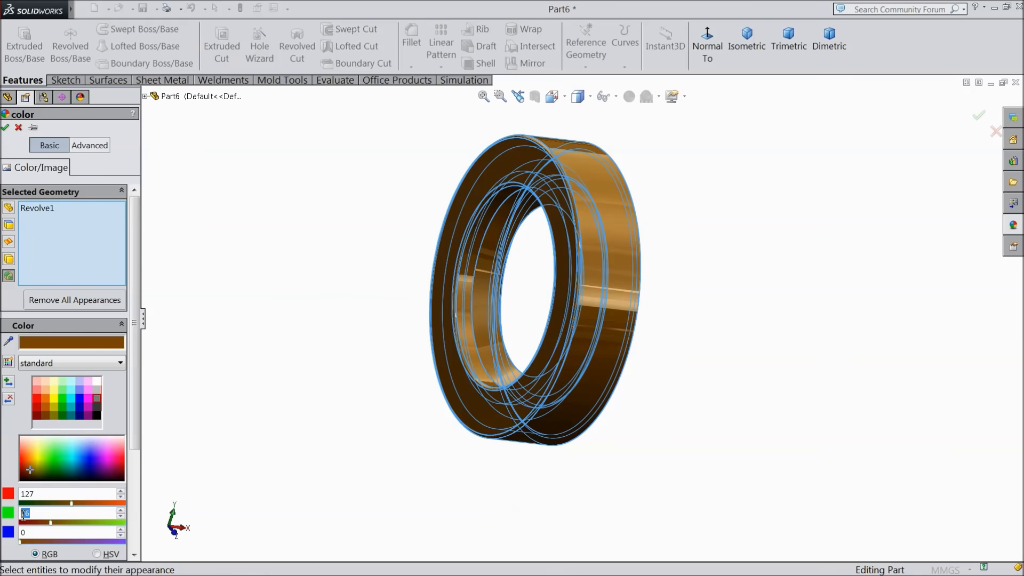
pyautogui.click(253, 458)
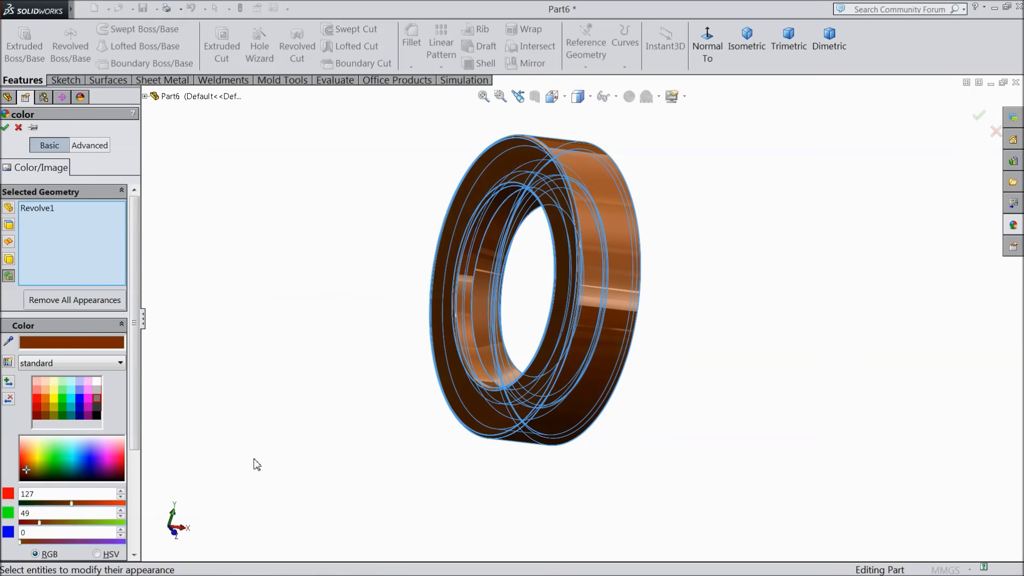
pyautogui.moveTo(284, 448); pyautogui.dragTo(350, 483, button='middle')
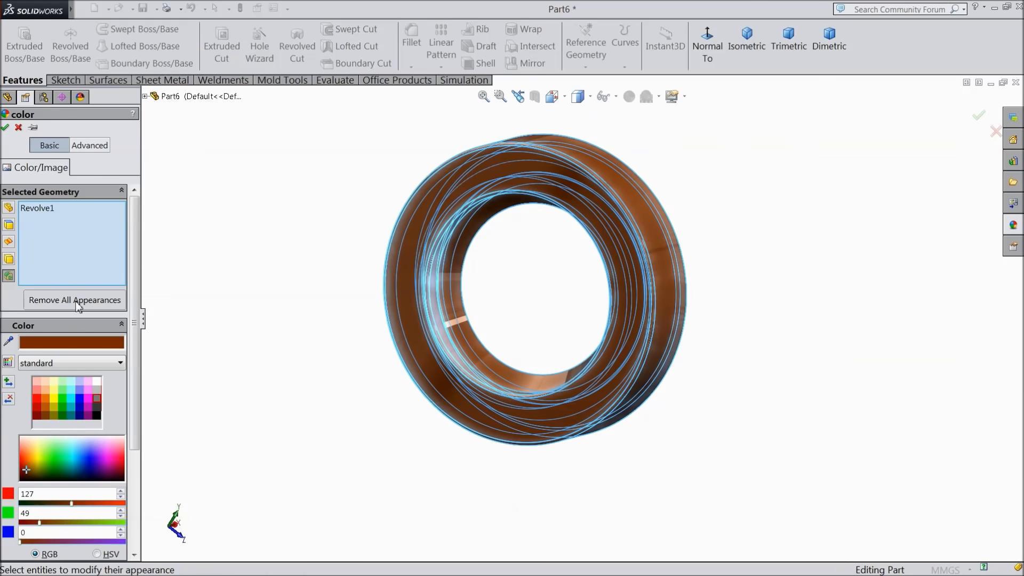
pyautogui.click(6, 129)
# Save the ring part as "10.Oil Seal" in the Hydraulic Pump folder.
pyautogui.moveTo(283, 381); pyautogui.dragTo(473, 318, button='middle')
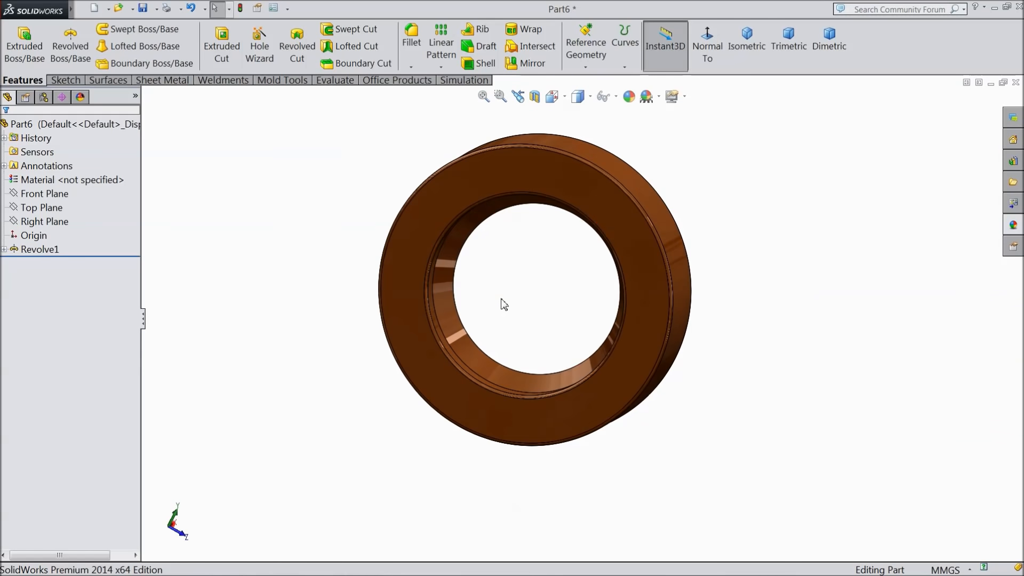
pyautogui.scroll(-3, 473, 331)
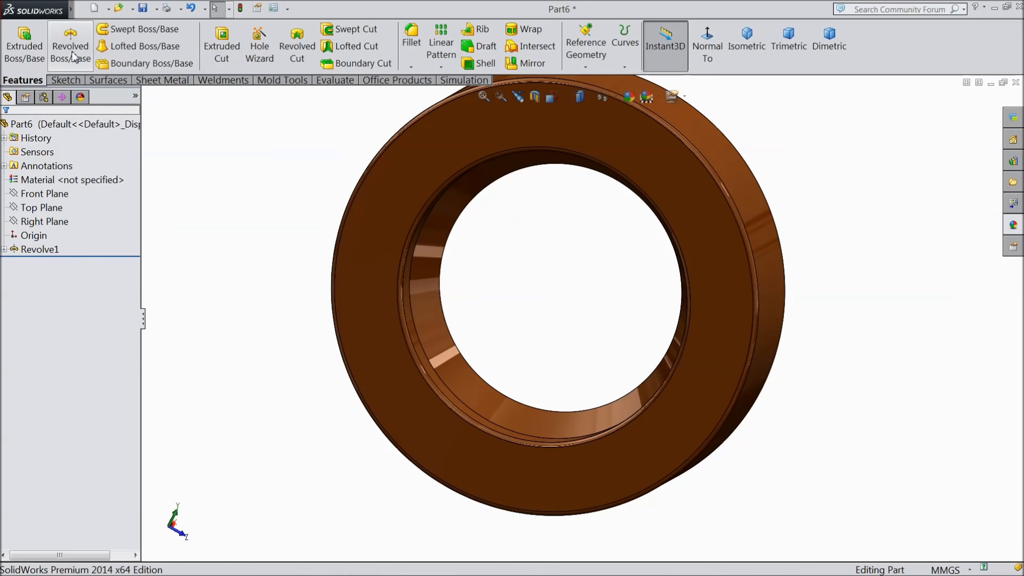
pyautogui.click(143, 8)
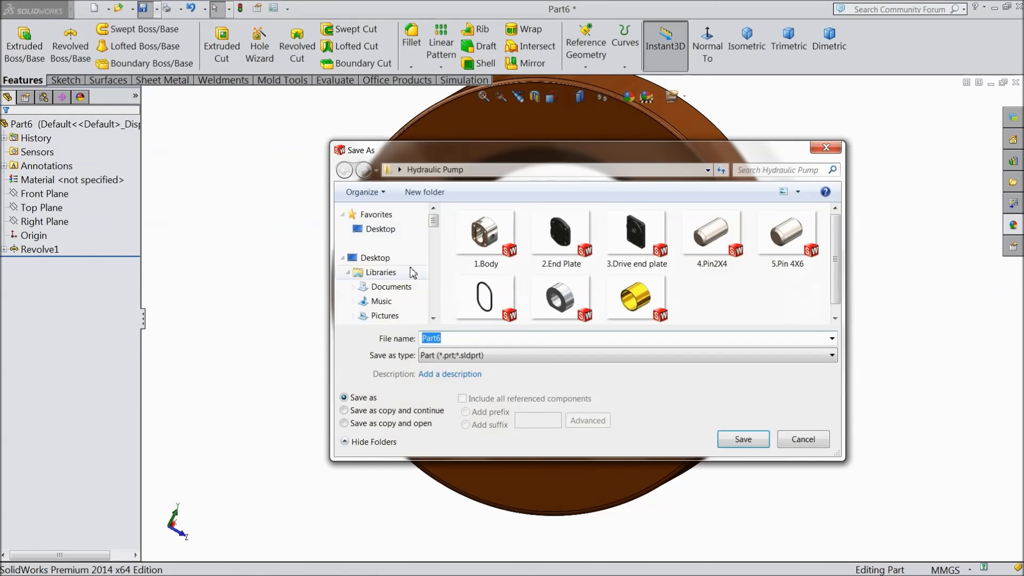
pyautogui.write('10.Oil Seal')
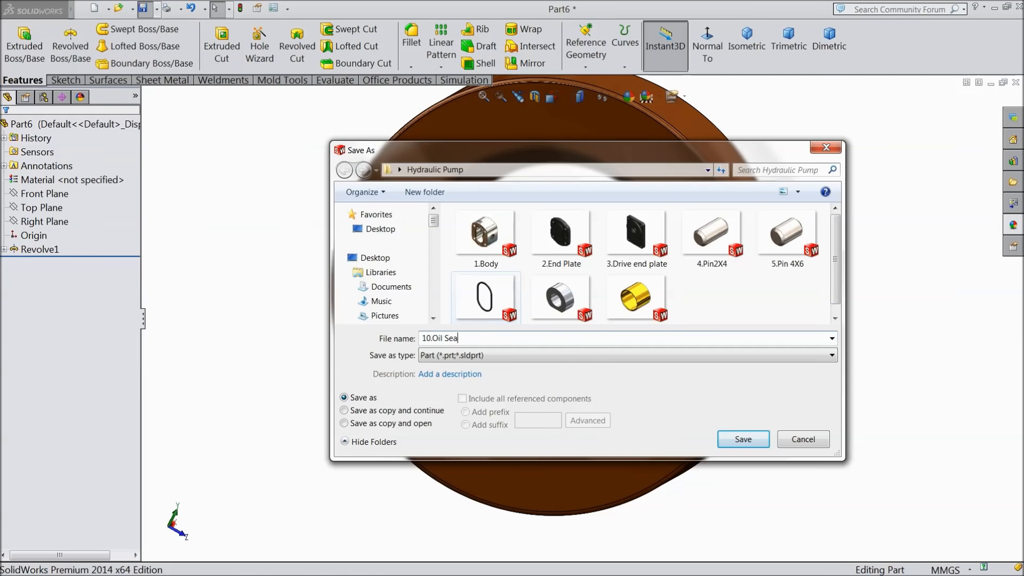
pyautogui.click(744, 439)
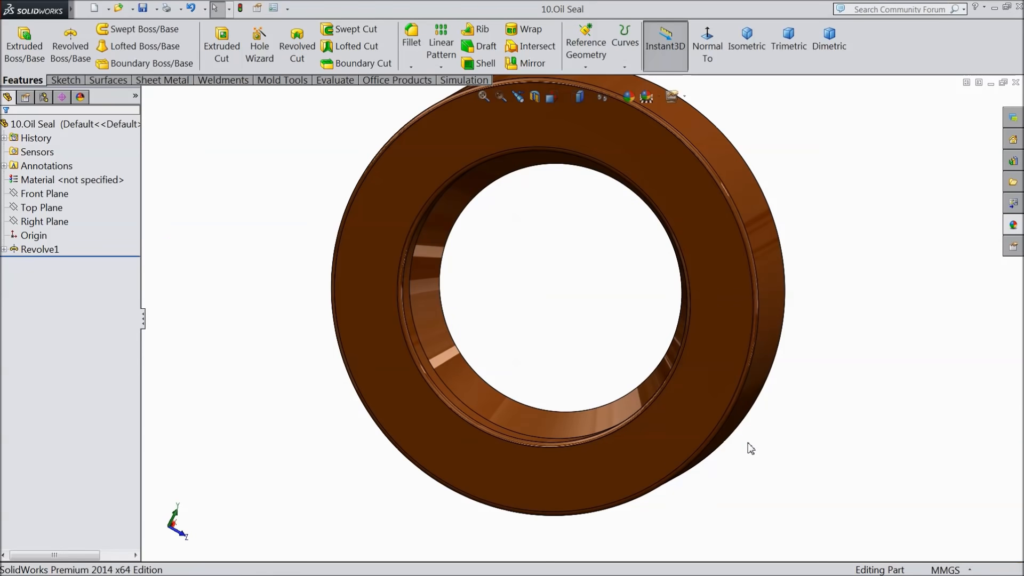
pyautogui.scroll(4, 795, 389)
pyautogui.moveTo(809, 370)
pyautogui.mouseDown(button='middle')
pyautogui.moveTo(720, 364)
pyautogui.moveTo(811, 350)
pyautogui.mouseUp(button='middle')
pyautogui.scroll(-3, 731, 267)
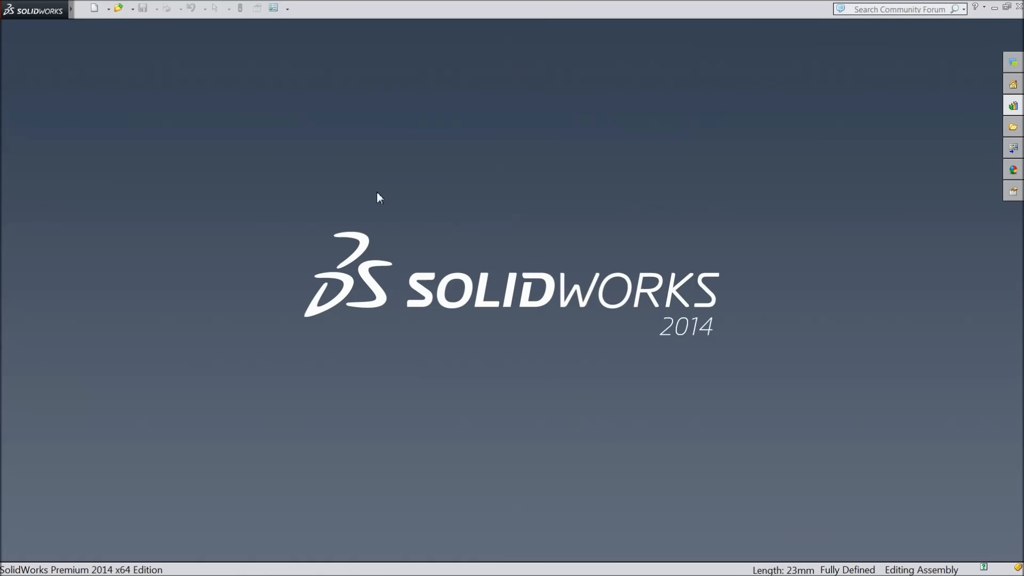
# Create a new assembly document and dismiss its initial component insertion without adding a file.
pyautogui.click(96, 9)
pyautogui.click(238, 298)
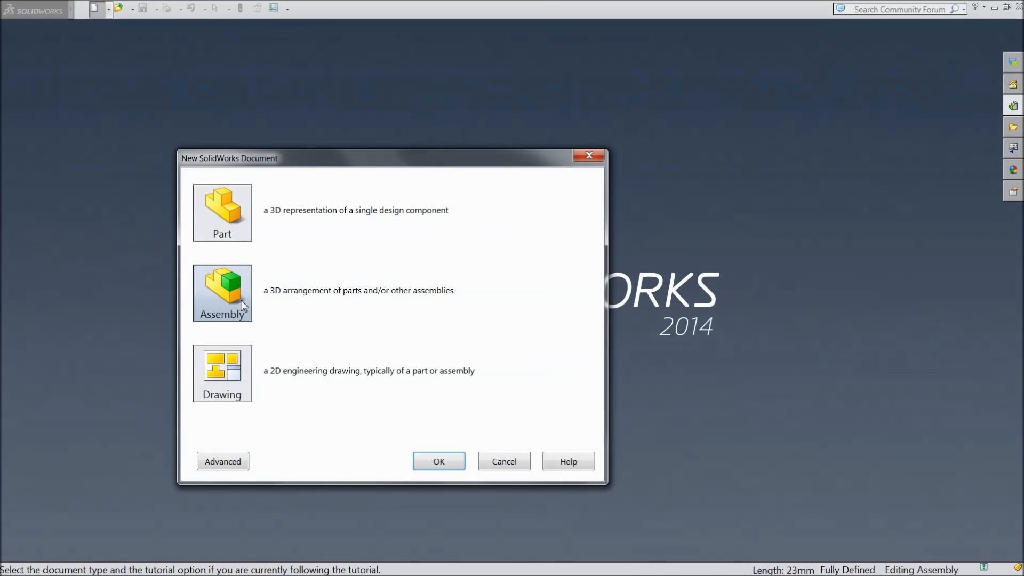
pyautogui.click(435, 462)
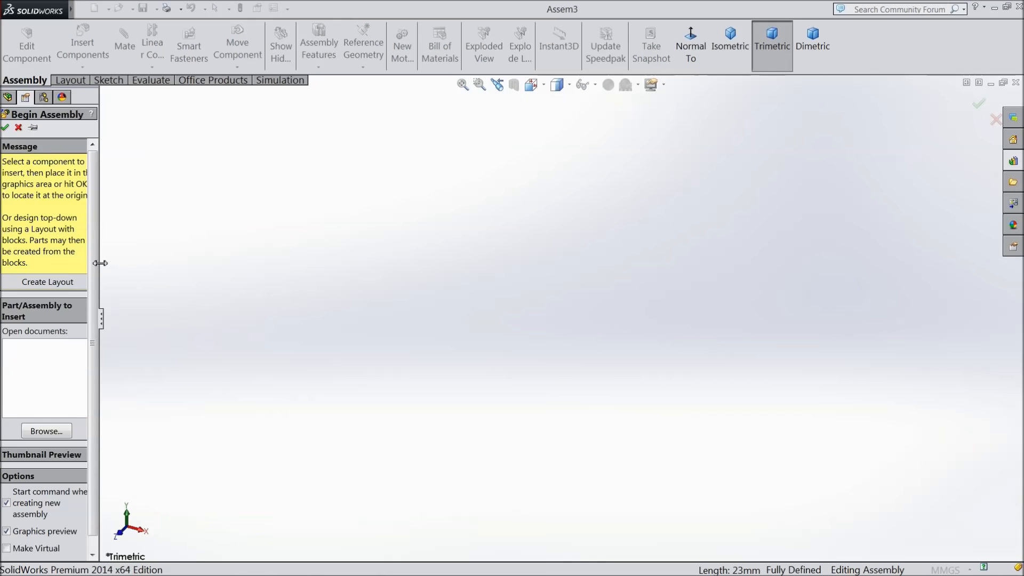
pyautogui.moveTo(100, 263); pyautogui.dragTo(136, 259)
pyautogui.click(75, 389)
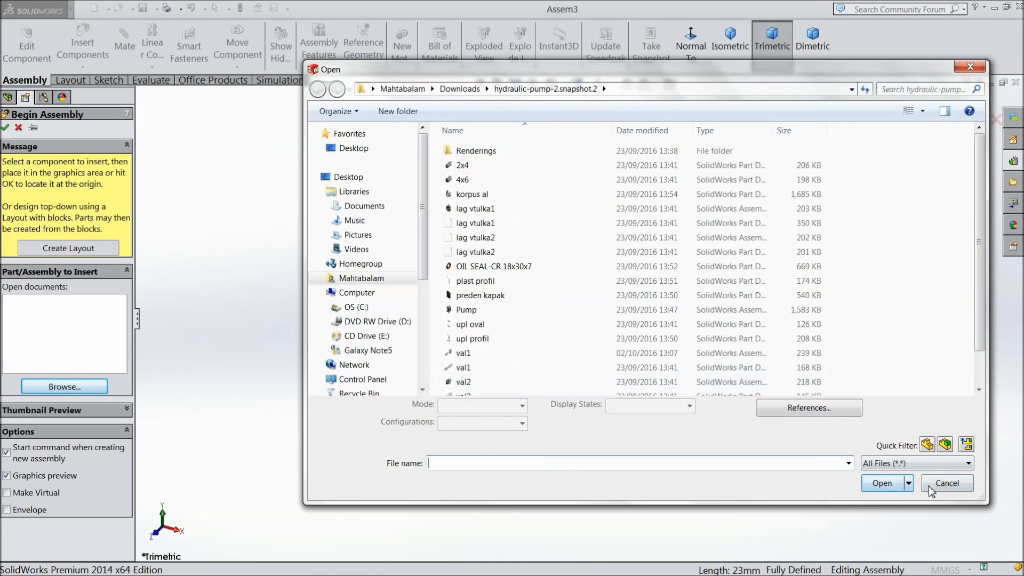
pyautogui.click(946, 483)
pyautogui.click(18, 128)
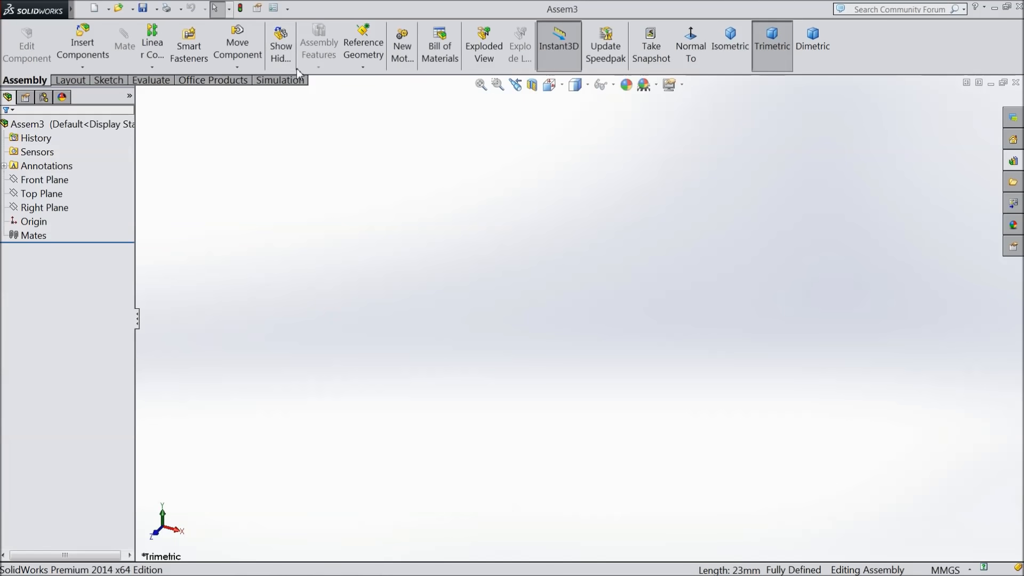
# Raise the assembly's shaded and wireframe image quality close to High, and switch the scene to a plain white background.
pyautogui.click(276, 9)
pyautogui.click(538, 127)
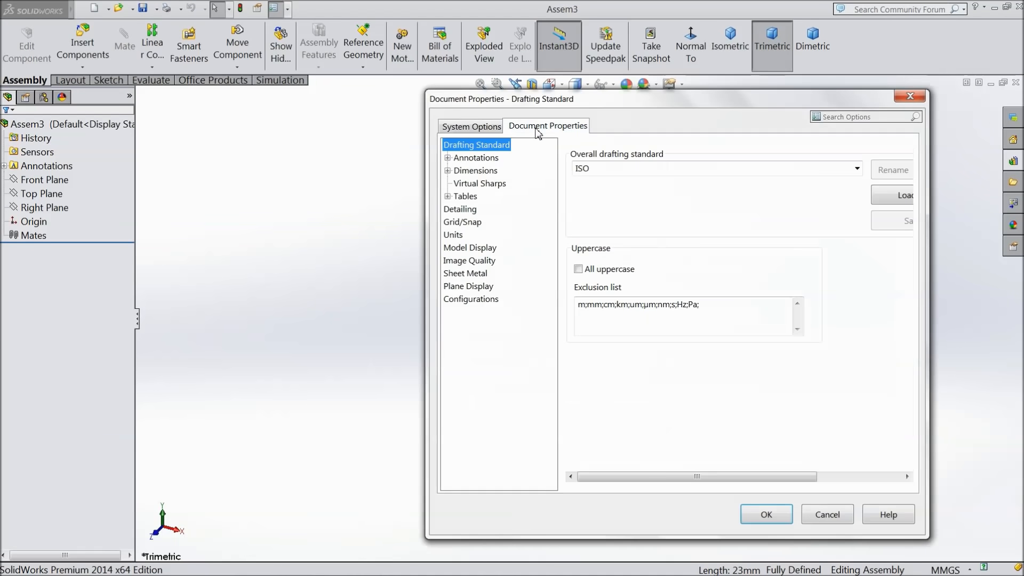
pyautogui.click(477, 261)
pyautogui.moveTo(693, 180); pyautogui.dragTo(832, 180)
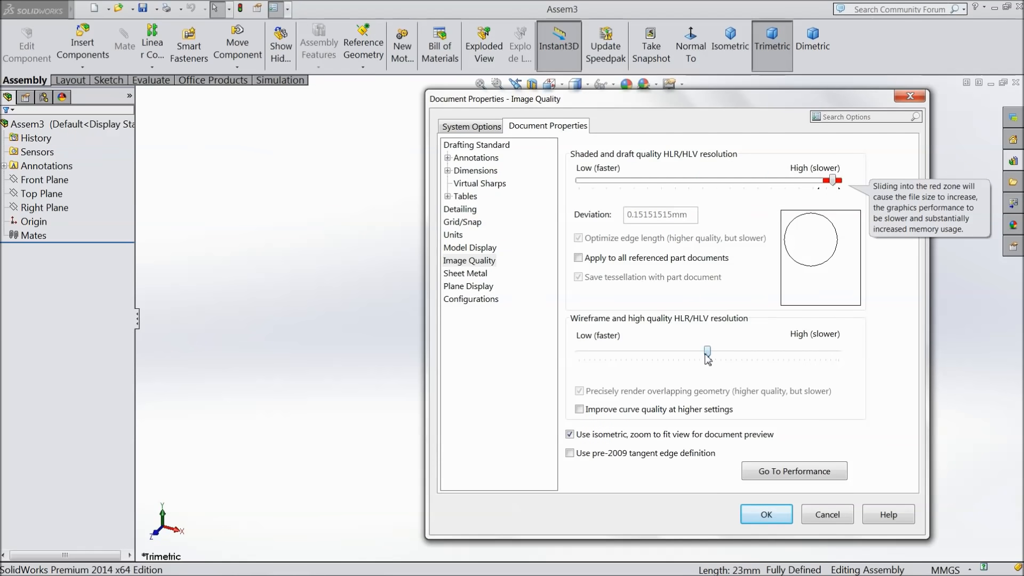
pyautogui.moveTo(705, 356); pyautogui.dragTo(797, 358)
pyautogui.click(767, 515)
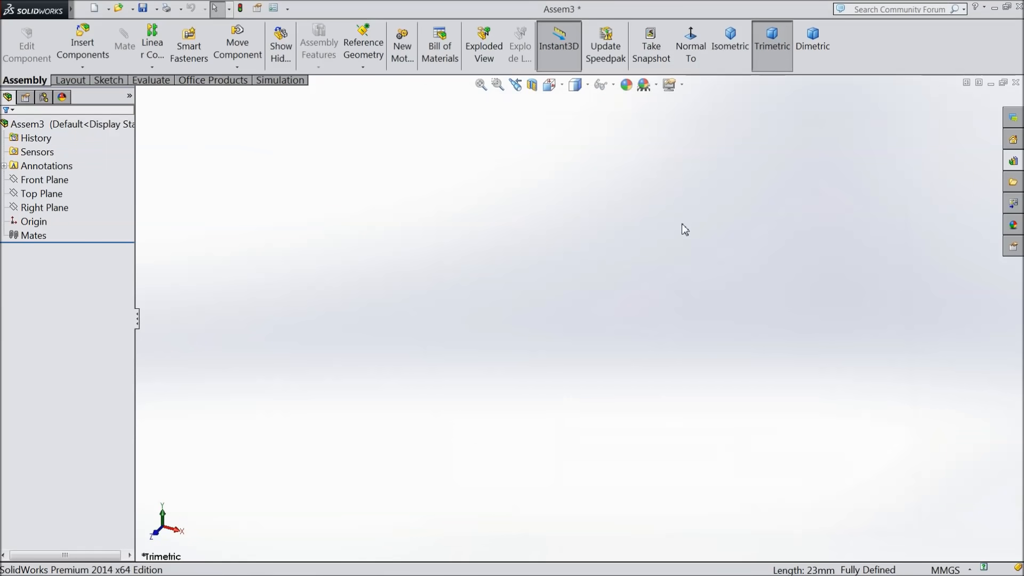
pyautogui.click(655, 85)
pyautogui.click(673, 46)
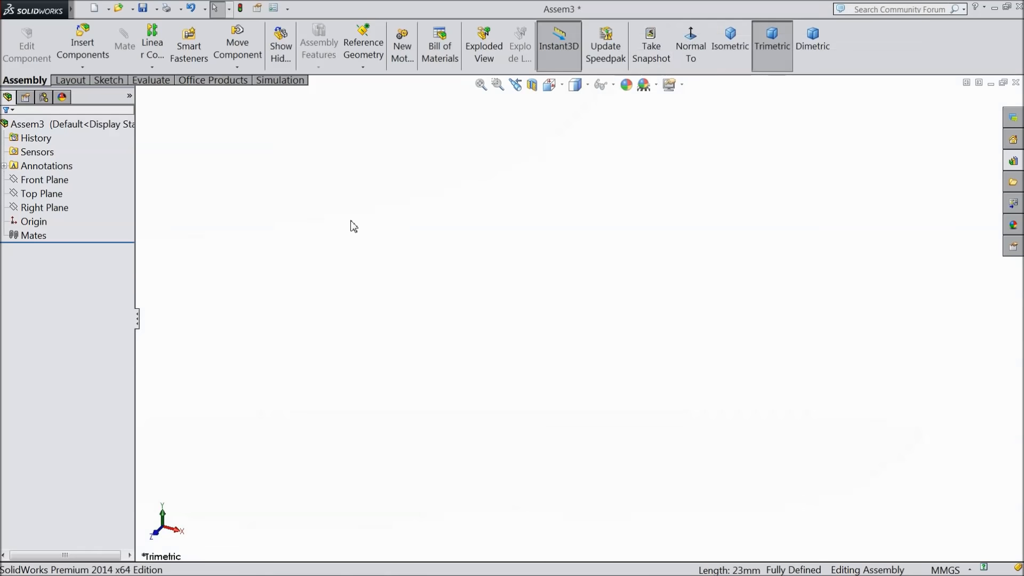
# Insert a new part into the assembly, positioned on the Front Plane.
pyautogui.click(83, 67)
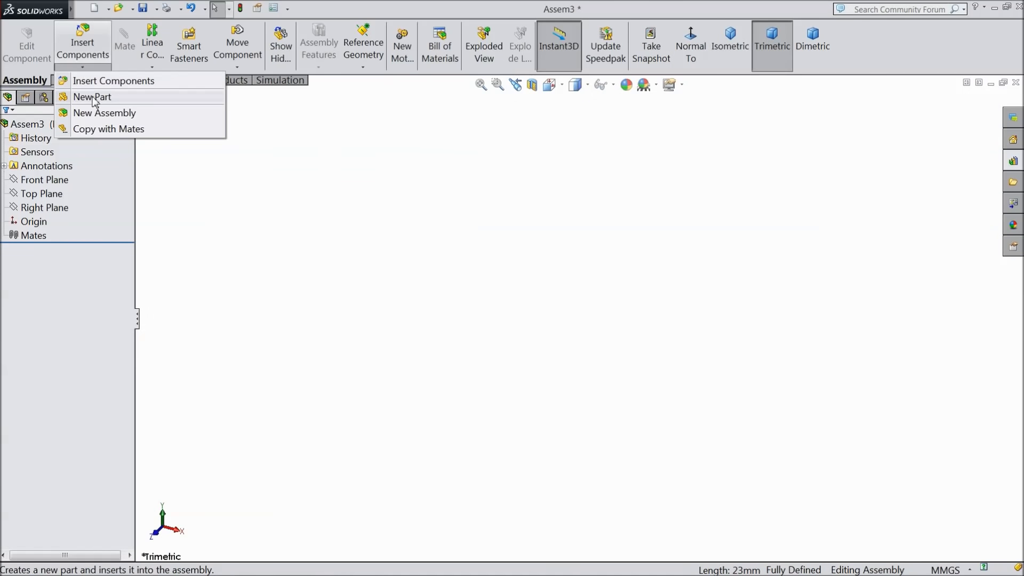
pyautogui.click(99, 99)
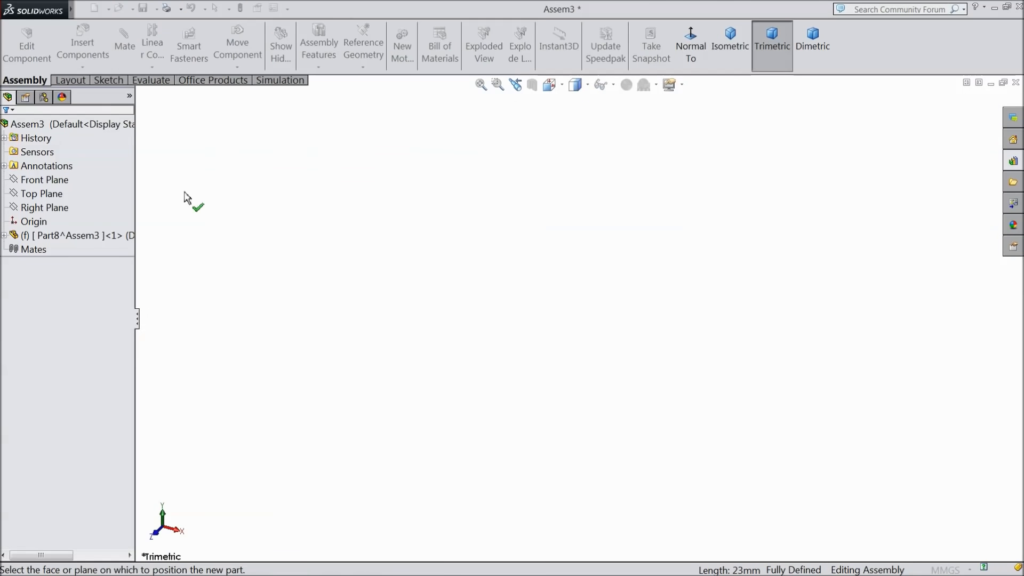
pyautogui.click(25, 183)
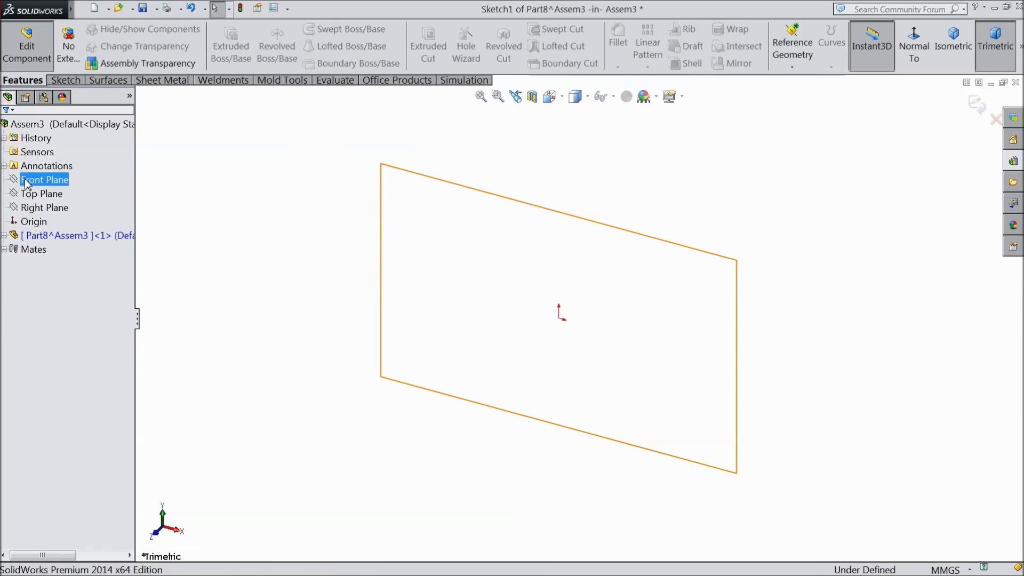
# Sketch a circle about 114 mm in diameter centred on the origin.
pyautogui.click(65, 81)
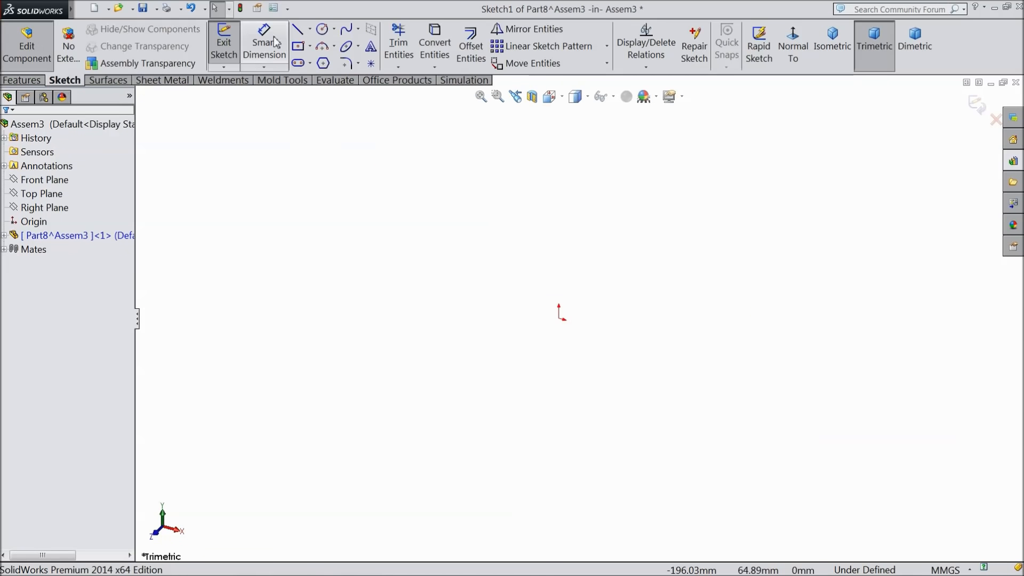
pyautogui.click(322, 29)
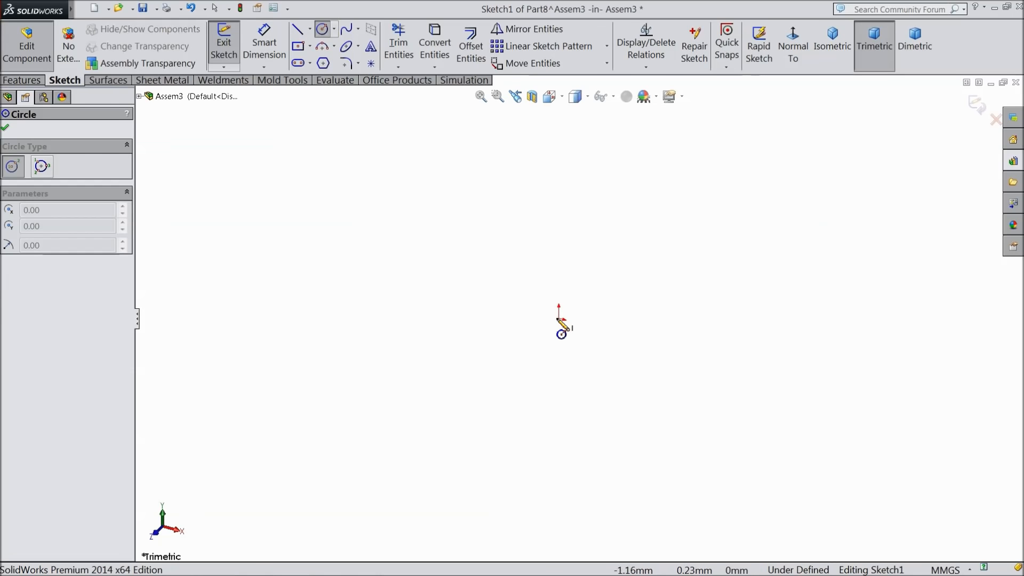
pyautogui.click(559, 318)
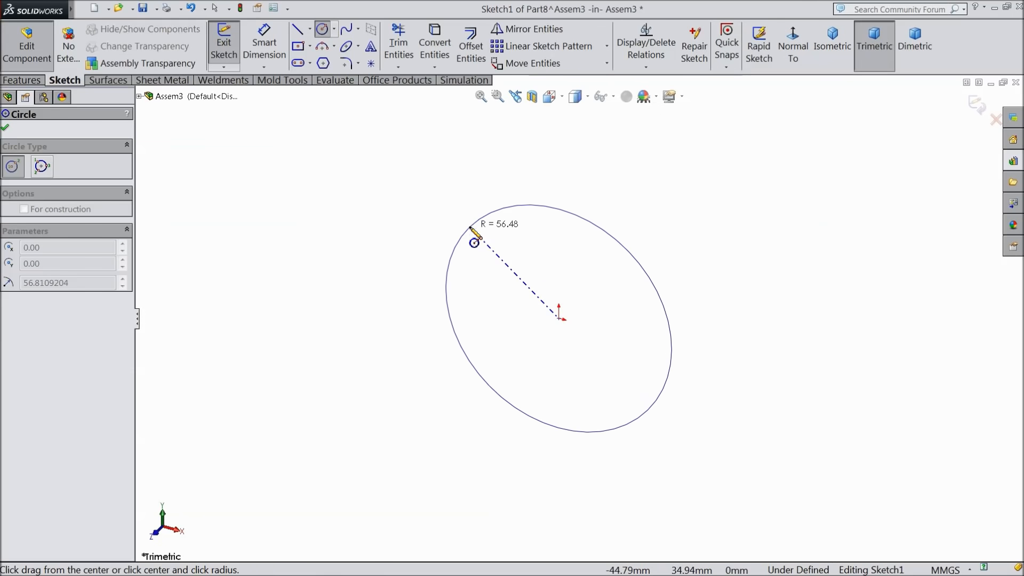
pyautogui.click(472, 229)
# Dimension the circle's diameter and set it to 18 mm.
pyautogui.click(262, 53)
pyautogui.click(448, 282)
pyautogui.click(414, 260)
pyautogui.write('18')
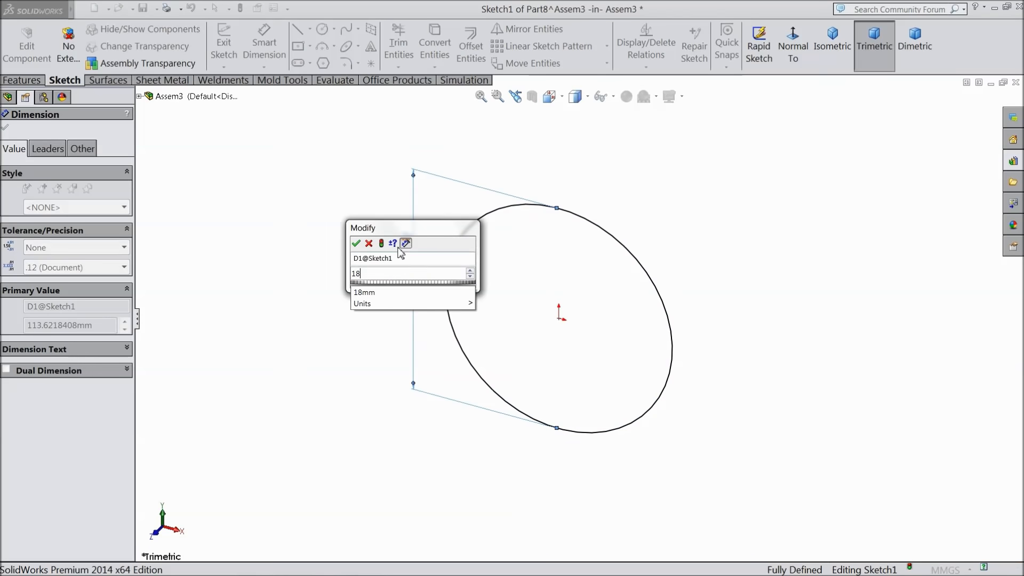
pyautogui.click(356, 244)
pyautogui.press('Escape')
# Extrude the circle as a 105 mm blind boss to form the shaft.
pyautogui.click(33, 81)
pyautogui.click(228, 50)
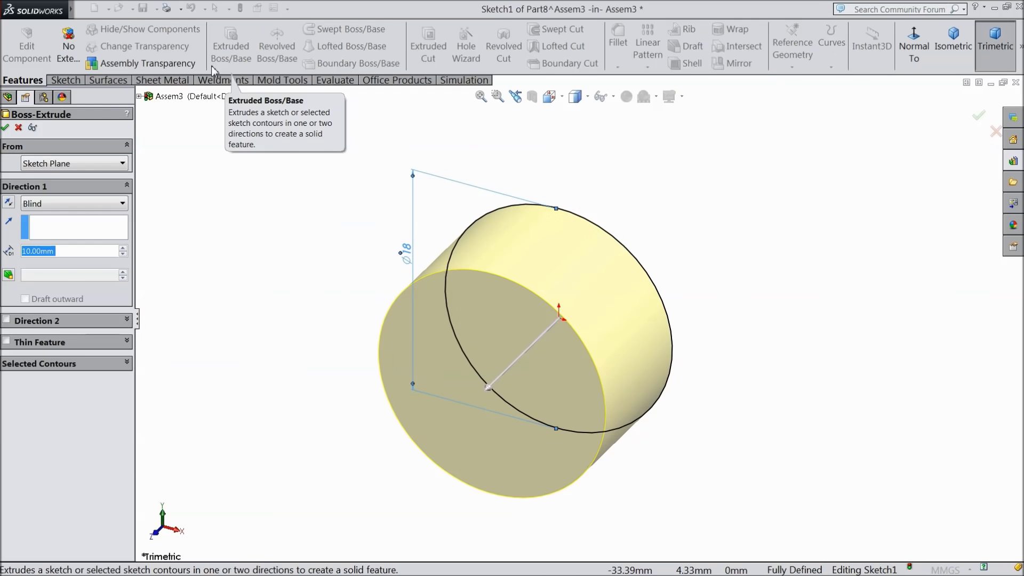
pyautogui.write('105')
pyautogui.press('Return')
pyautogui.click(952, 40)
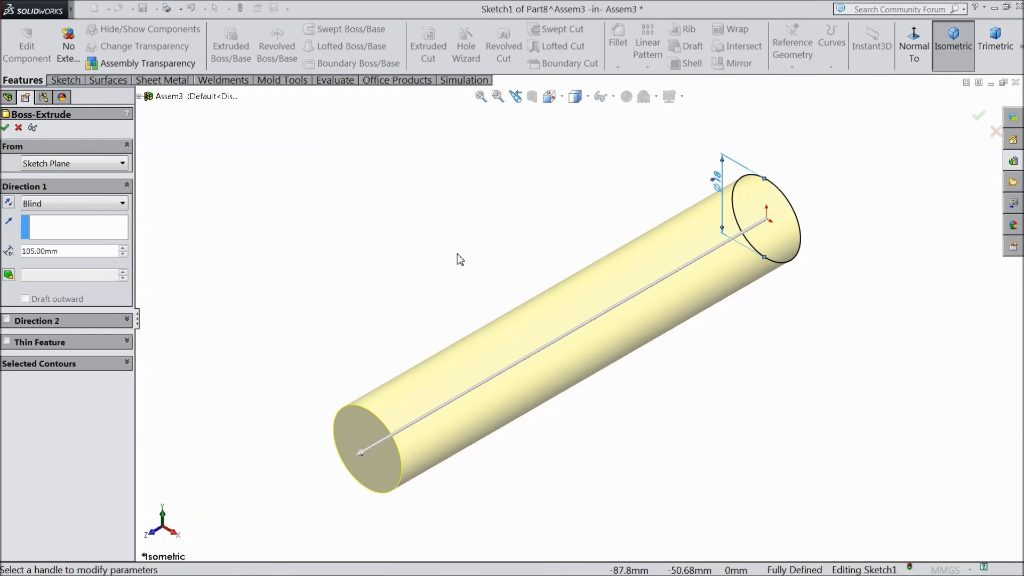
pyautogui.click(6, 128)
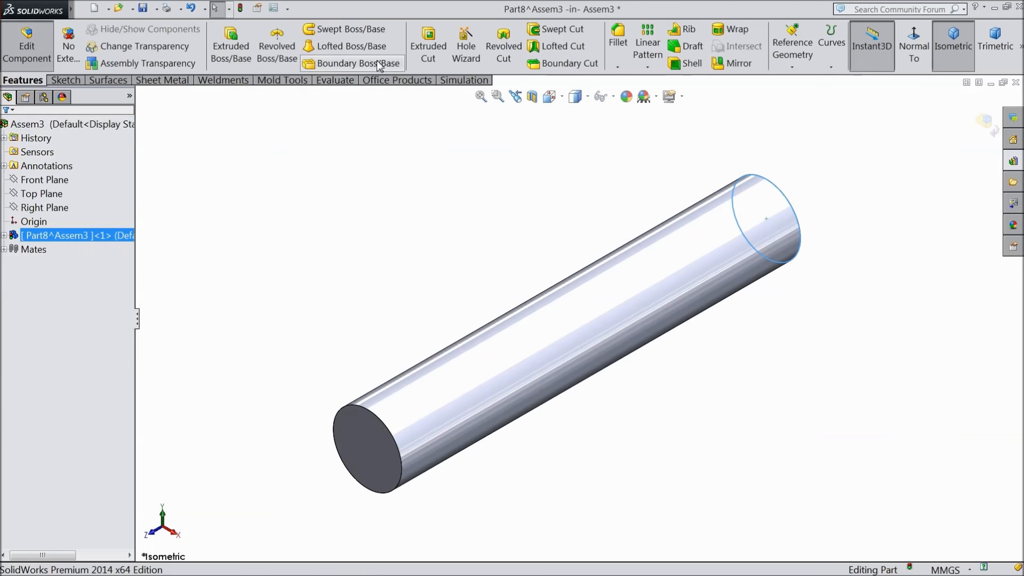
# Chamfer both ends of the shaft through its cylindrical face with a 1 mm distance at 45 degrees.
pyautogui.click(617, 67)
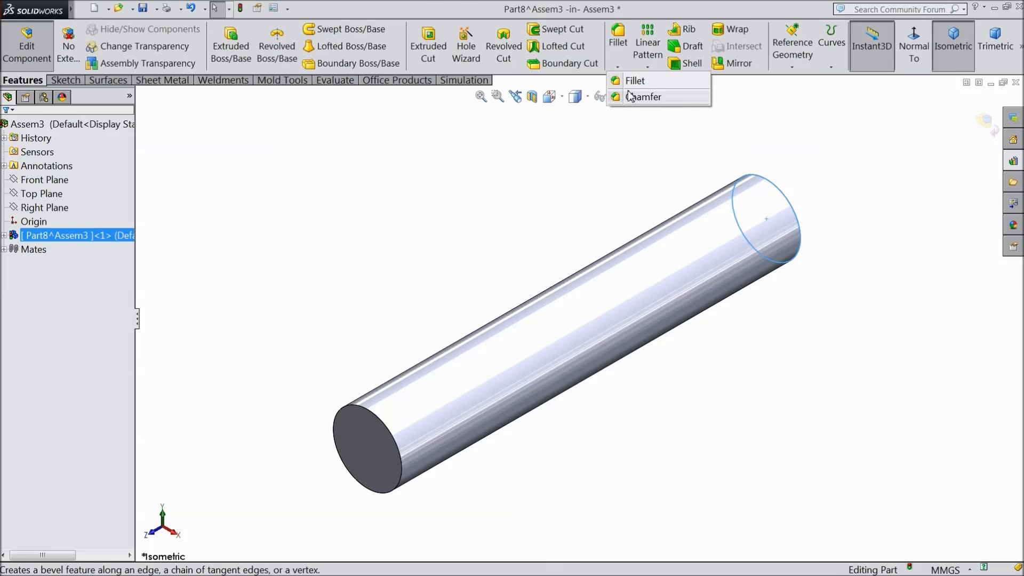
pyautogui.click(629, 97)
pyautogui.write('1.00mm')
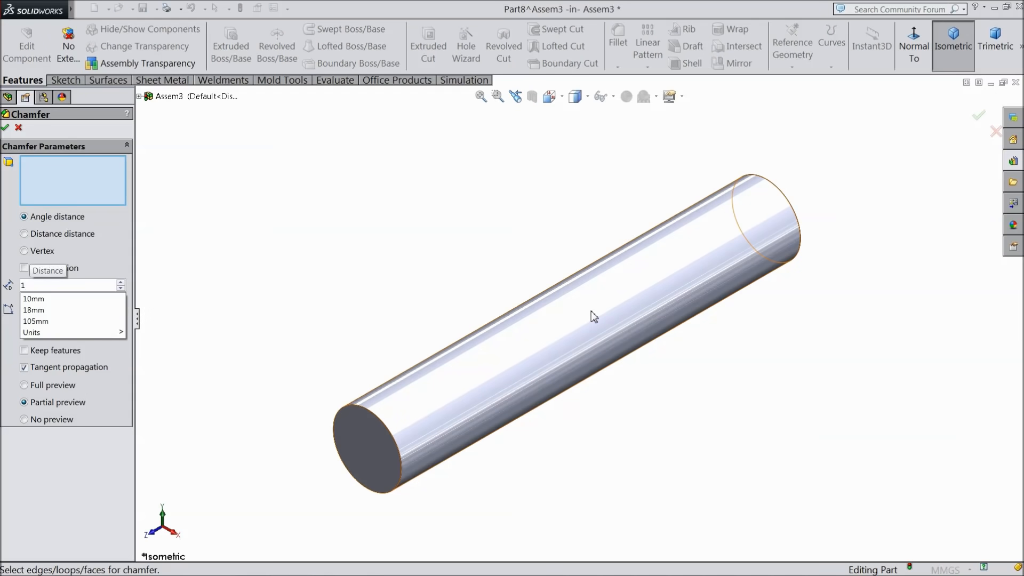
pyautogui.click(591, 312)
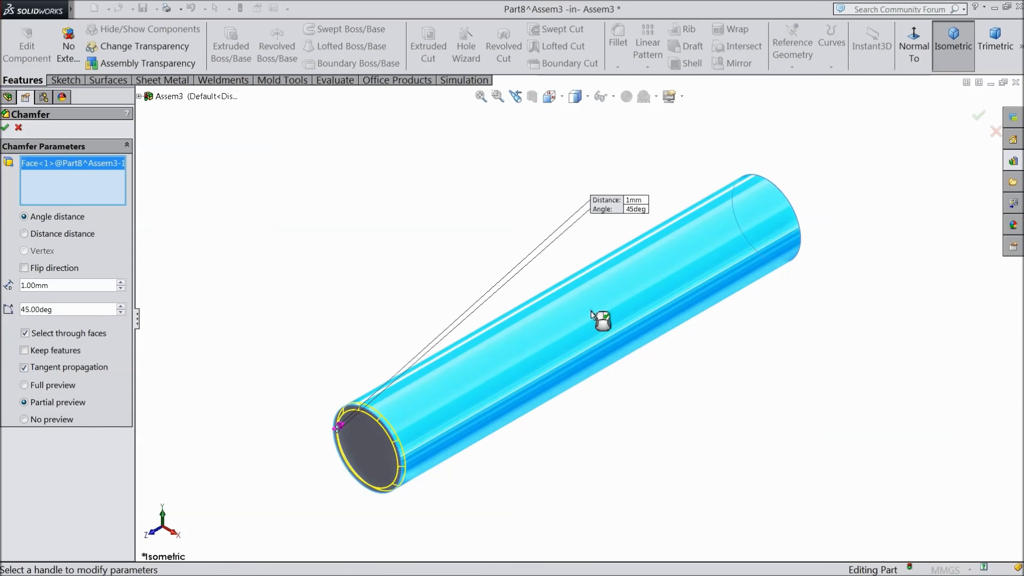
pyautogui.click(6, 128)
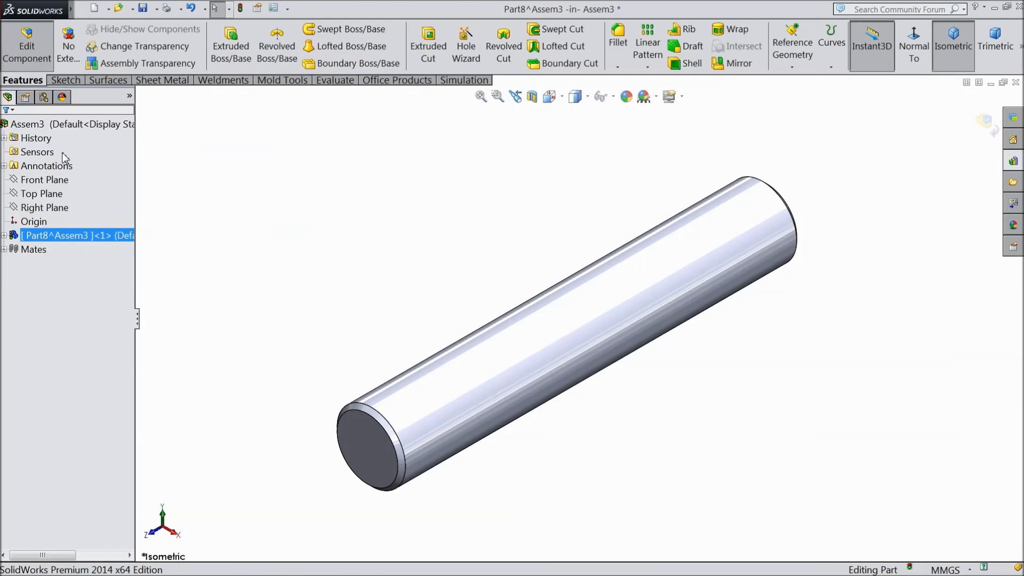
# Sketch a vertical centerline on the Top Plane along the shaft's axis, ending at the edge of its front end.
pyautogui.click(45, 197)
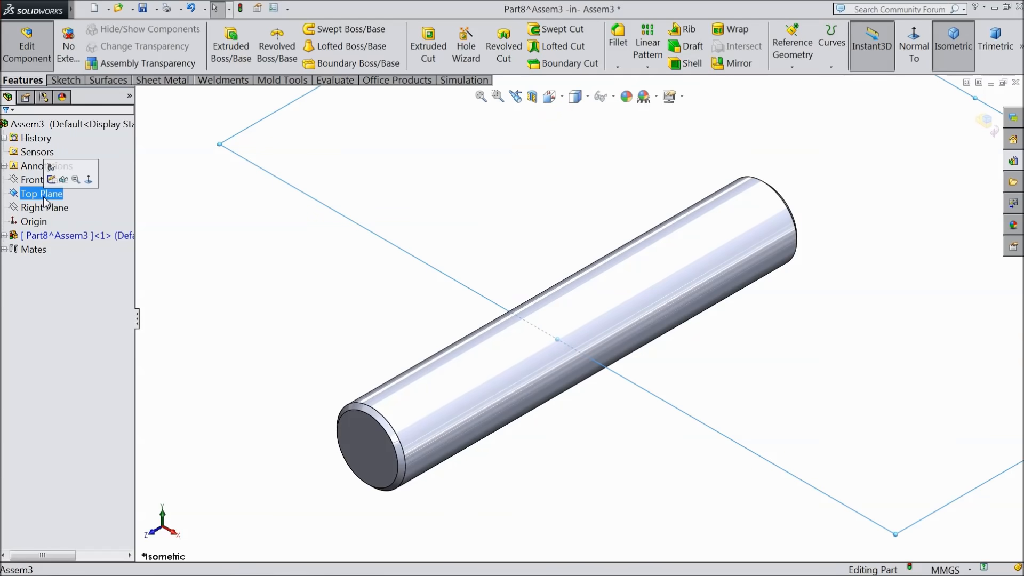
pyautogui.click(51, 179)
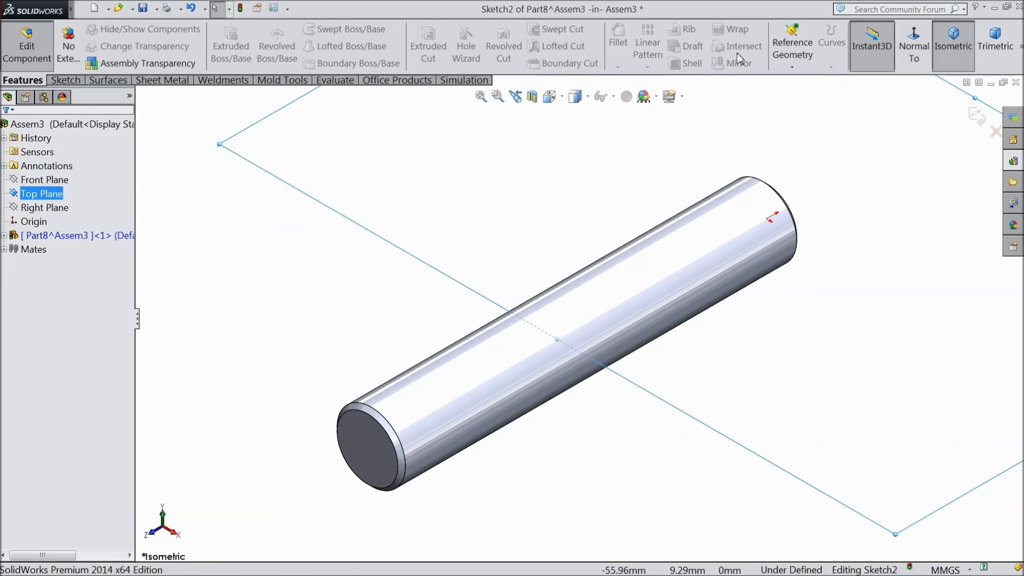
pyautogui.click(914, 48)
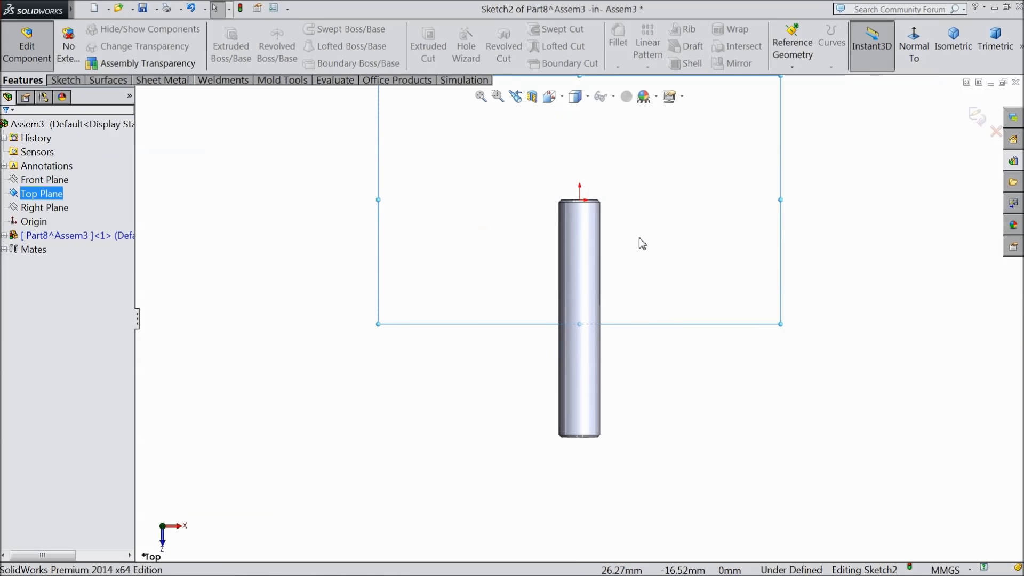
pyautogui.scroll(-4, 571, 446)
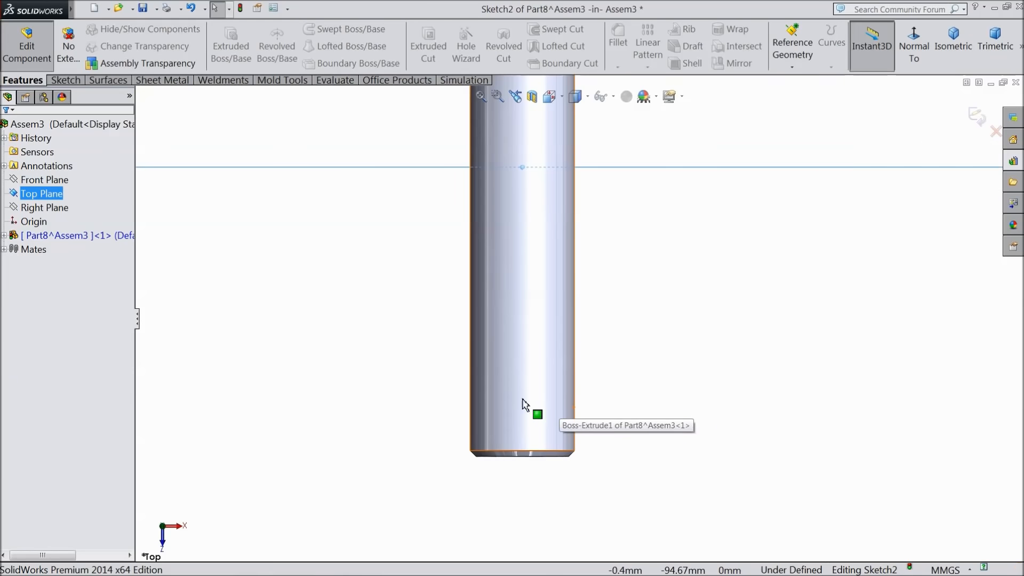
pyautogui.click(66, 80)
pyautogui.click(310, 29)
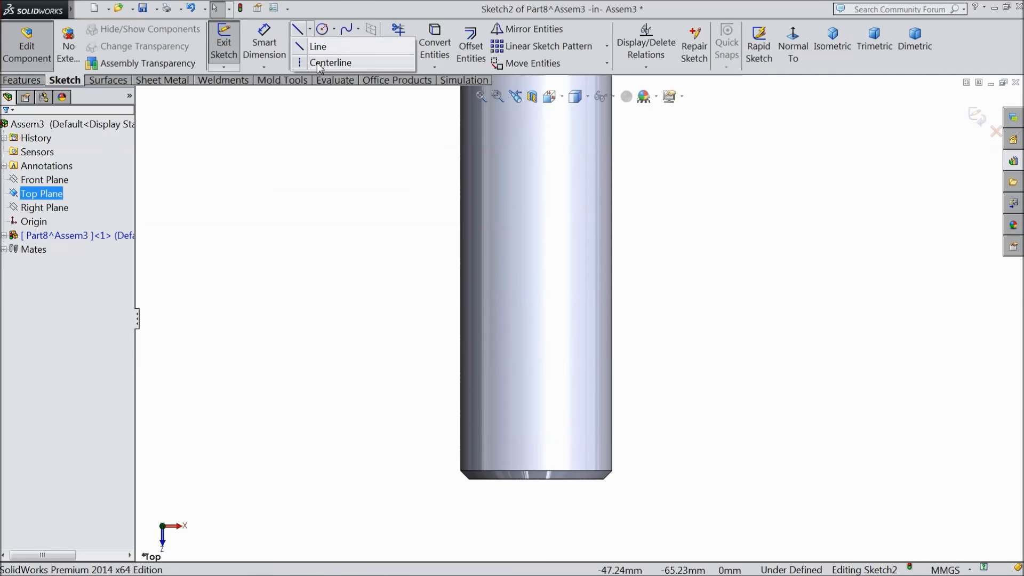
pyautogui.click(330, 63)
pyautogui.click(536, 155)
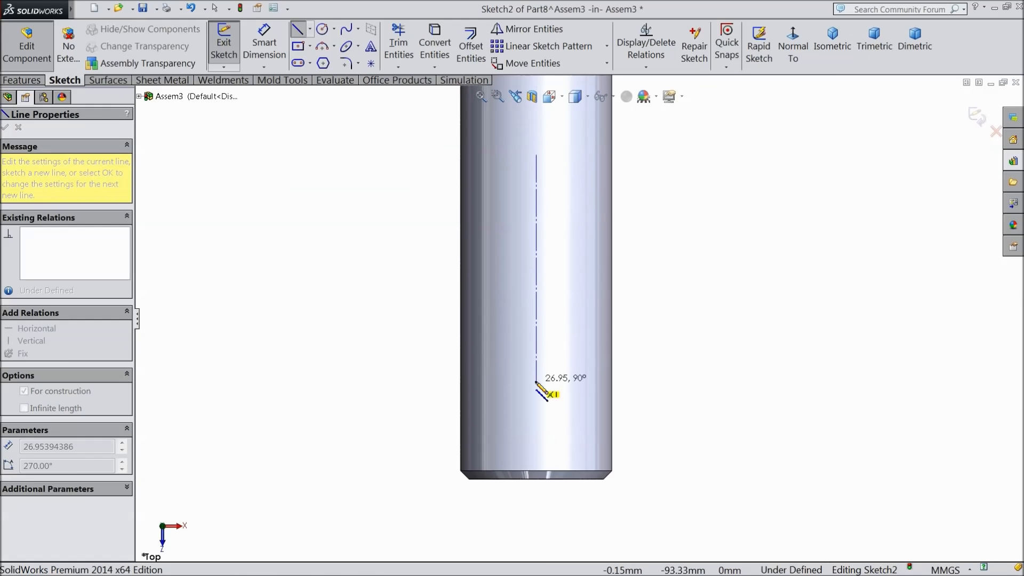
pyautogui.click(537, 478)
pyautogui.rightClick(383, 356)
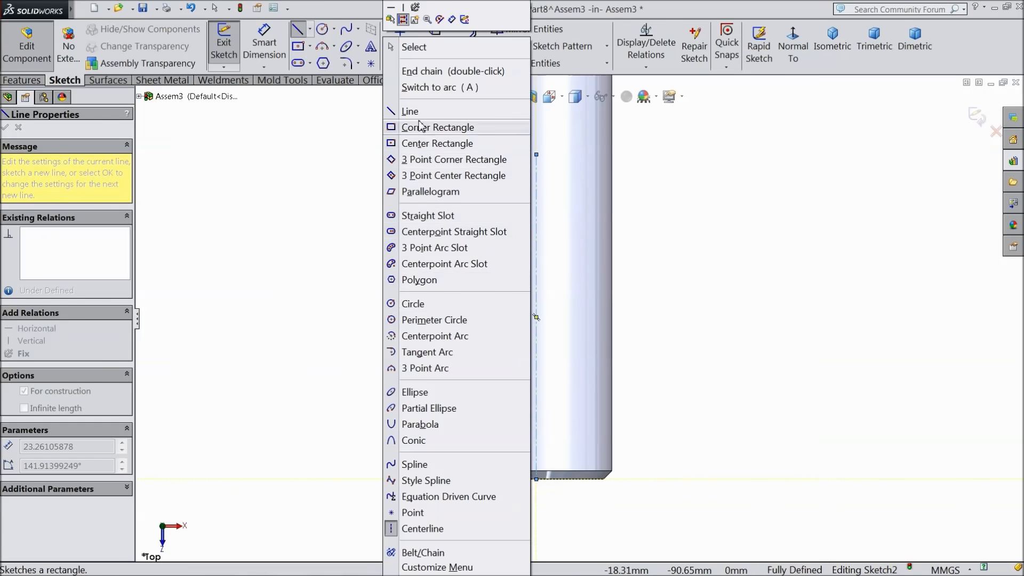
pyautogui.click(412, 47)
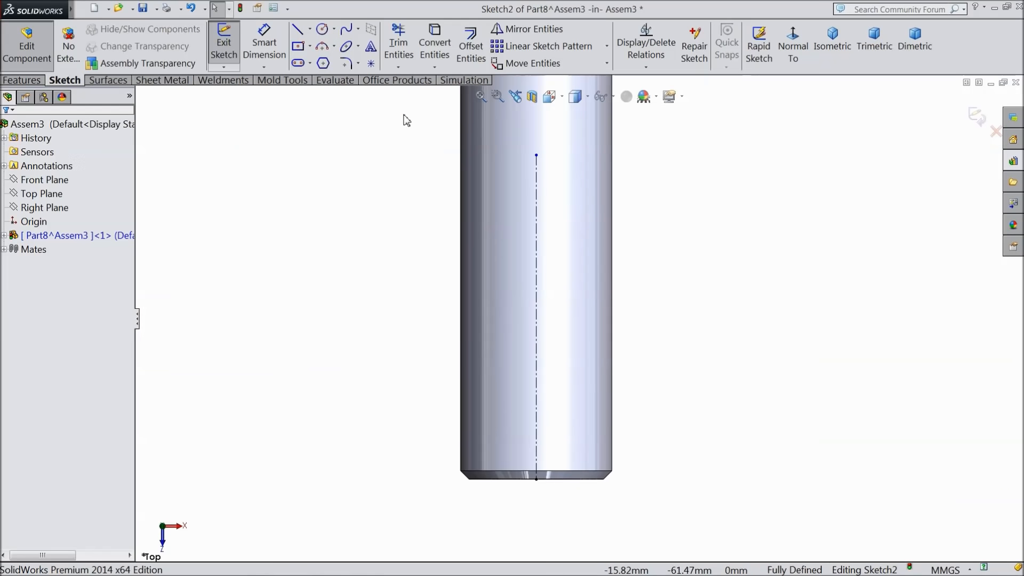
# Sketch a straight slot on the centerline, about 15 mm between arc centres and about 6 mm wide.
pyautogui.click(310, 62)
pyautogui.click(325, 81)
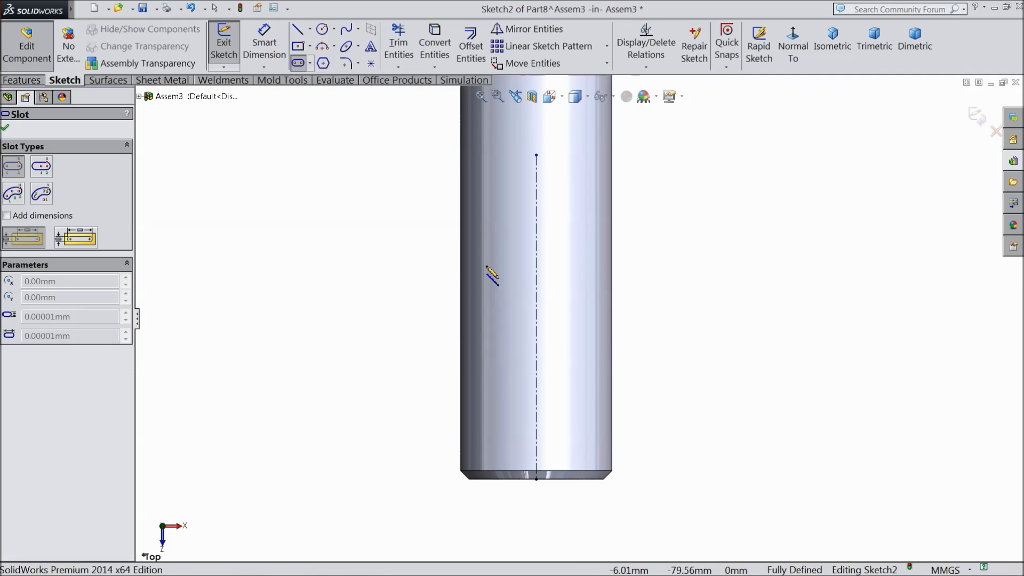
pyautogui.click(536, 247)
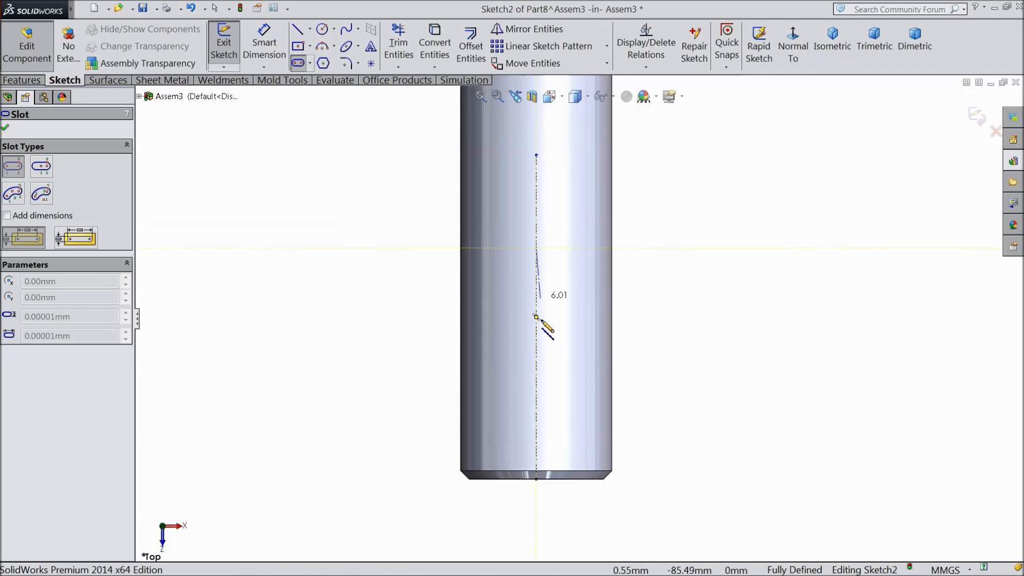
pyautogui.click(536, 372)
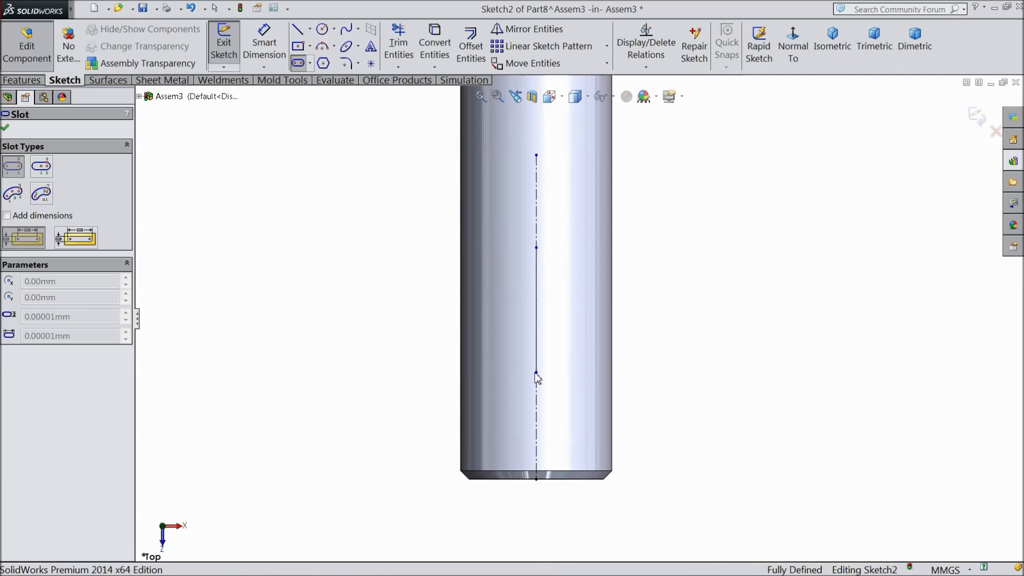
pyautogui.click(562, 404)
# Dimension the slot with 18 mm between its arc centres and a 3 mm end radius.
pyautogui.click(265, 47)
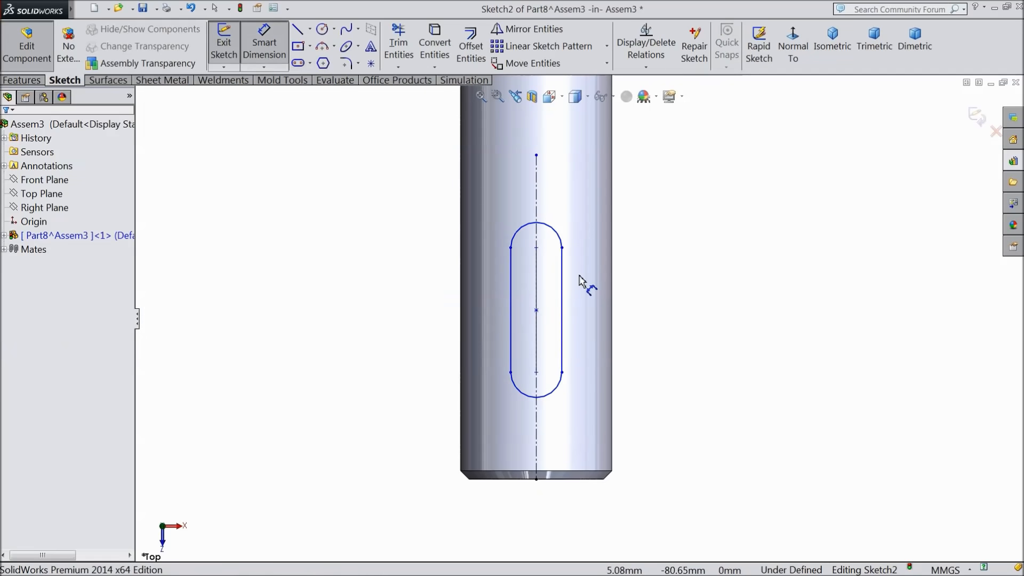
pyautogui.click(537, 248)
pyautogui.click(537, 372)
pyautogui.click(656, 308)
pyautogui.write('18')
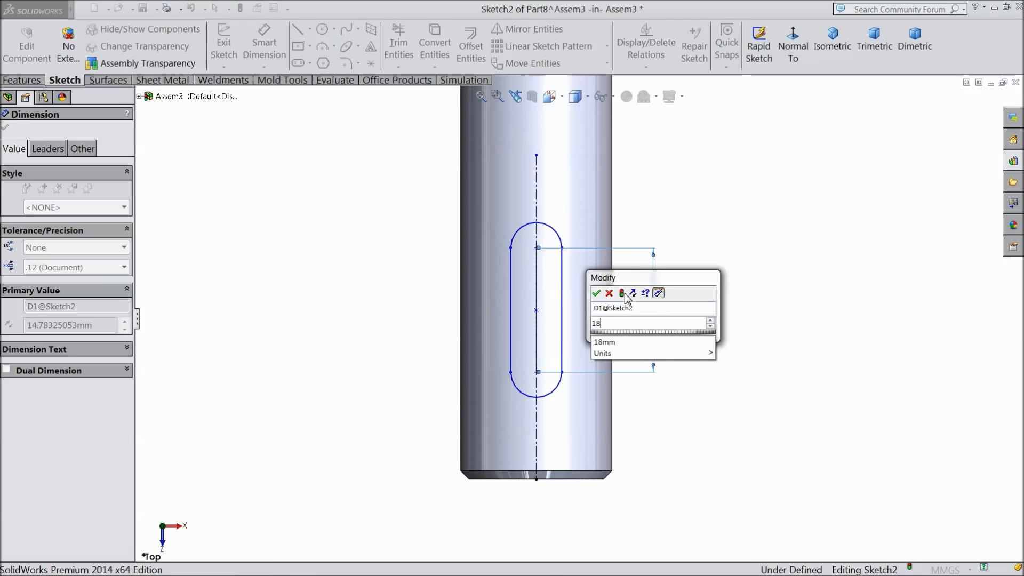
pyautogui.click(596, 293)
pyautogui.click(552, 202)
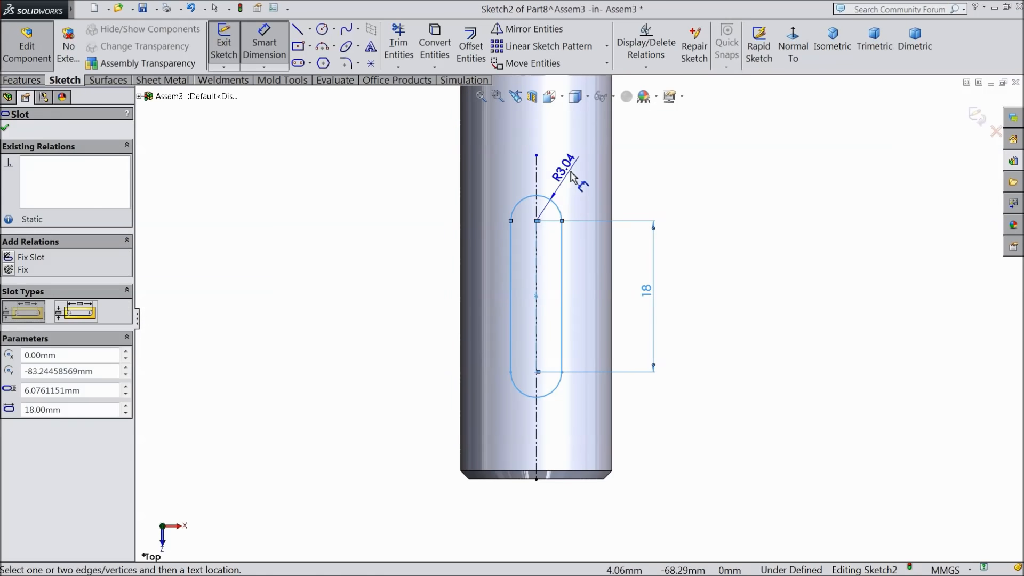
pyautogui.click(578, 187)
pyautogui.write('3')
pyautogui.click(514, 158)
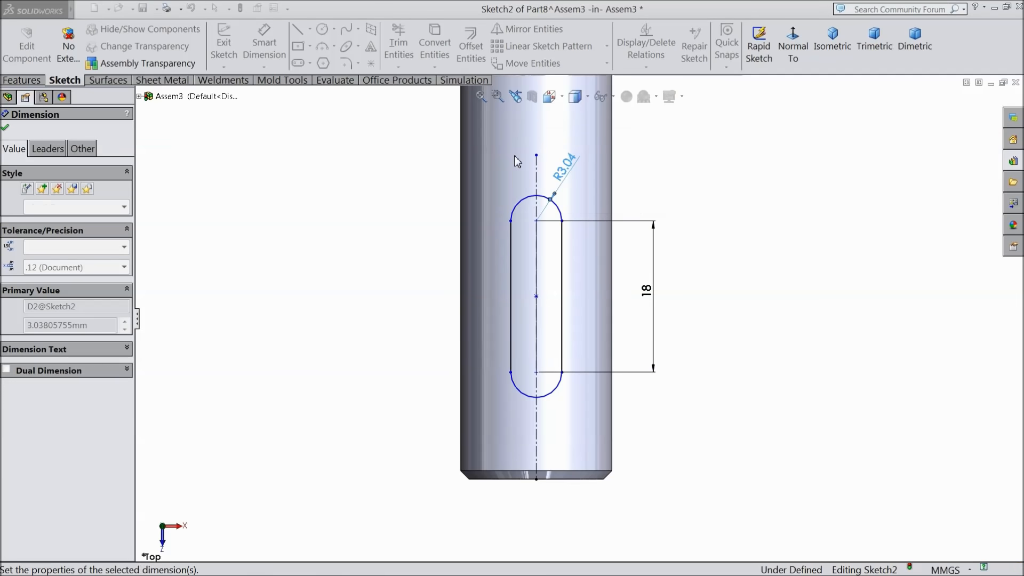
# Dimension the distance from the slot's nearer arc centre to the shaft's end edge and set it to 6 mm.
pyautogui.click(536, 371)
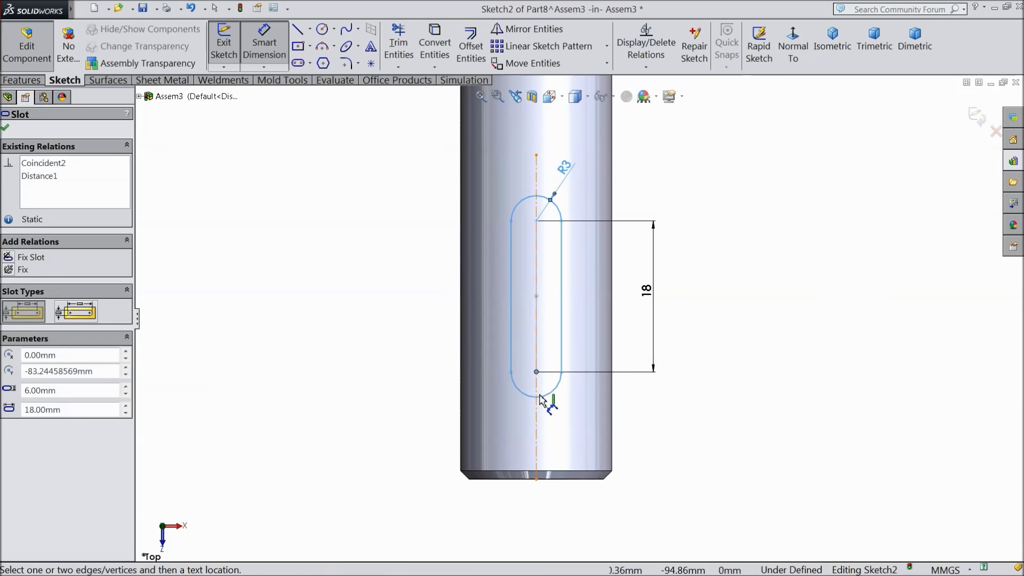
pyautogui.click(554, 480)
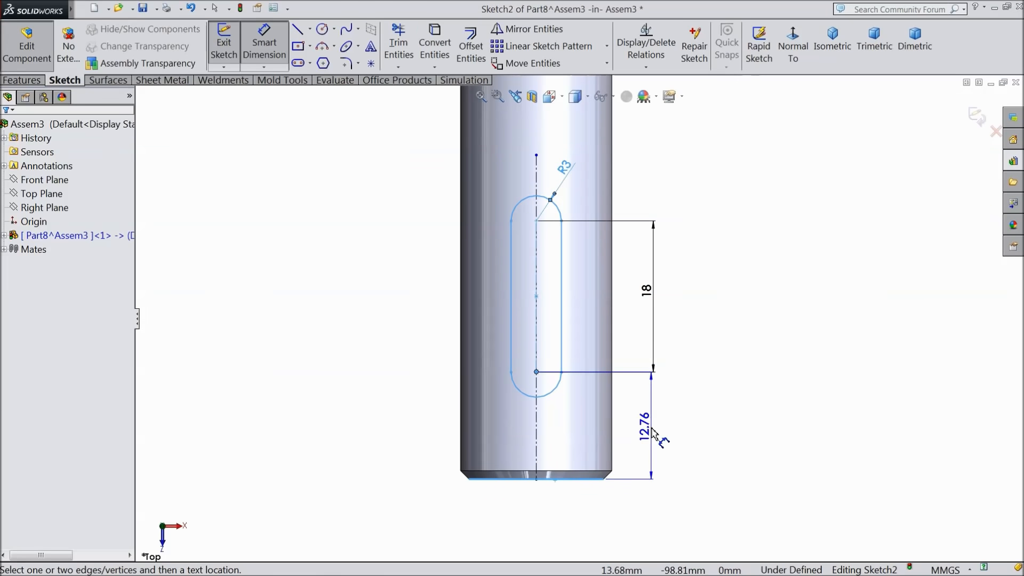
pyautogui.click(648, 432)
pyautogui.write('6')
pyautogui.click(593, 414)
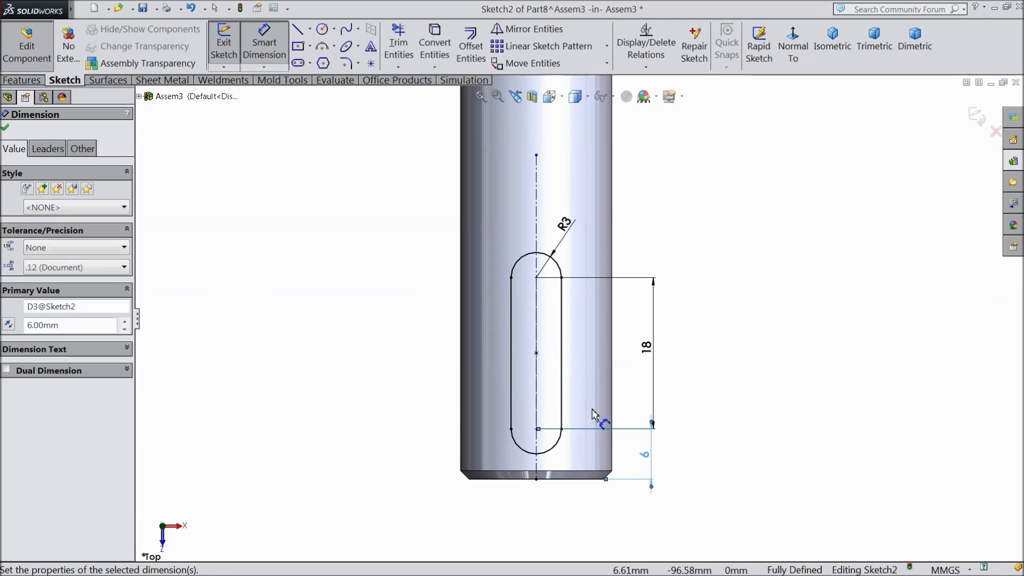
pyautogui.click(7, 130)
# Cut-extrude the slot as a keyway, starting from a 6 mm offset, with a 105 mm blind depth in the reversed direction.
pyautogui.click(23, 80)
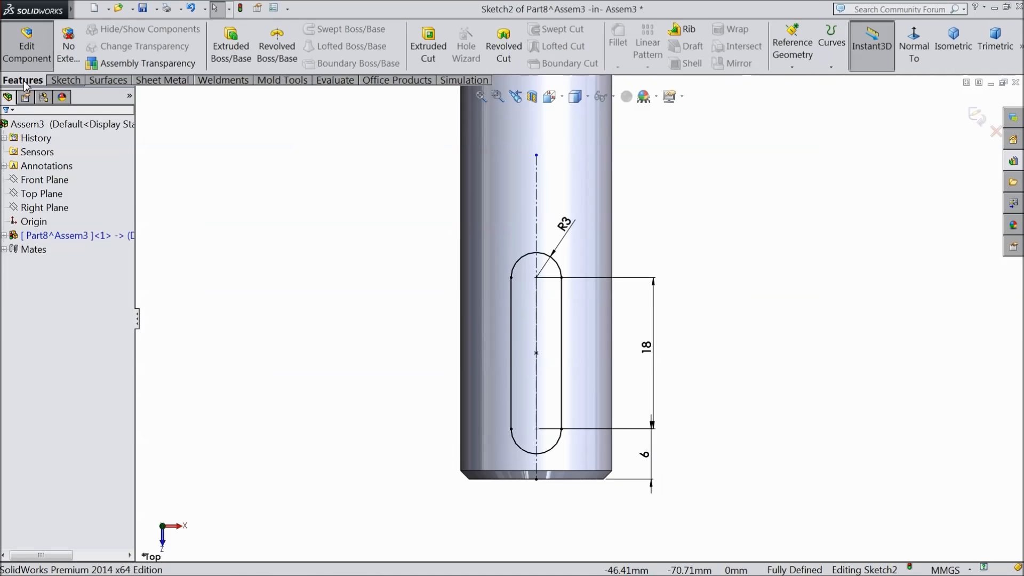
pyautogui.click(426, 51)
pyautogui.moveTo(417, 194); pyautogui.dragTo(366, 213, button='middle')
pyautogui.click(46, 168)
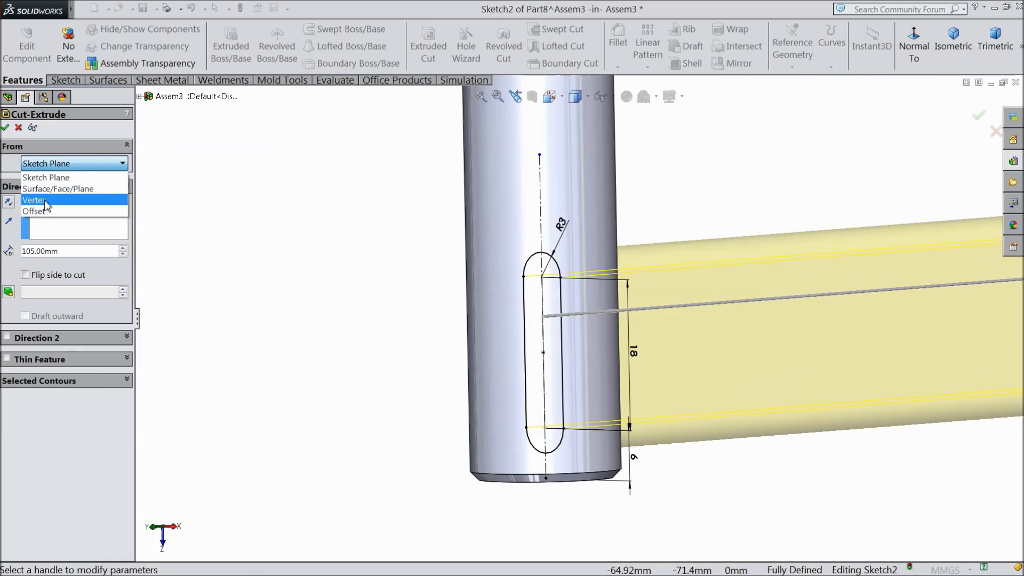
pyautogui.click(45, 202)
pyautogui.write('6')
pyautogui.press('Return')
pyautogui.moveTo(304, 265); pyautogui.dragTo(549, 333, button='middle')
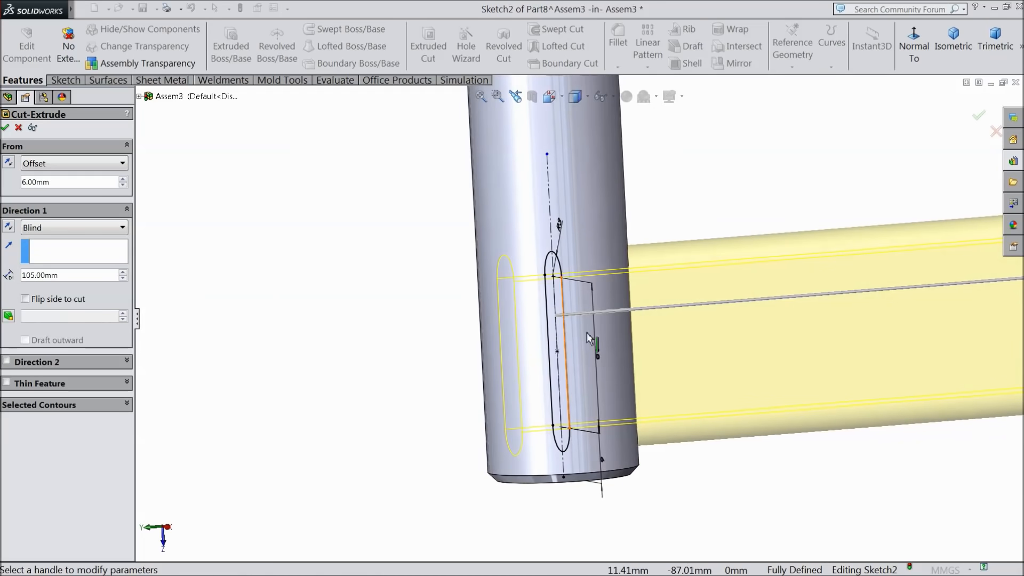
pyautogui.click(9, 227)
pyautogui.moveTo(319, 265)
pyautogui.mouseDown(button='middle')
pyautogui.moveTo(297, 263)
pyautogui.moveTo(496, 331)
pyautogui.moveTo(479, 342)
pyautogui.moveTo(500, 345)
pyautogui.mouseUp(button='middle')
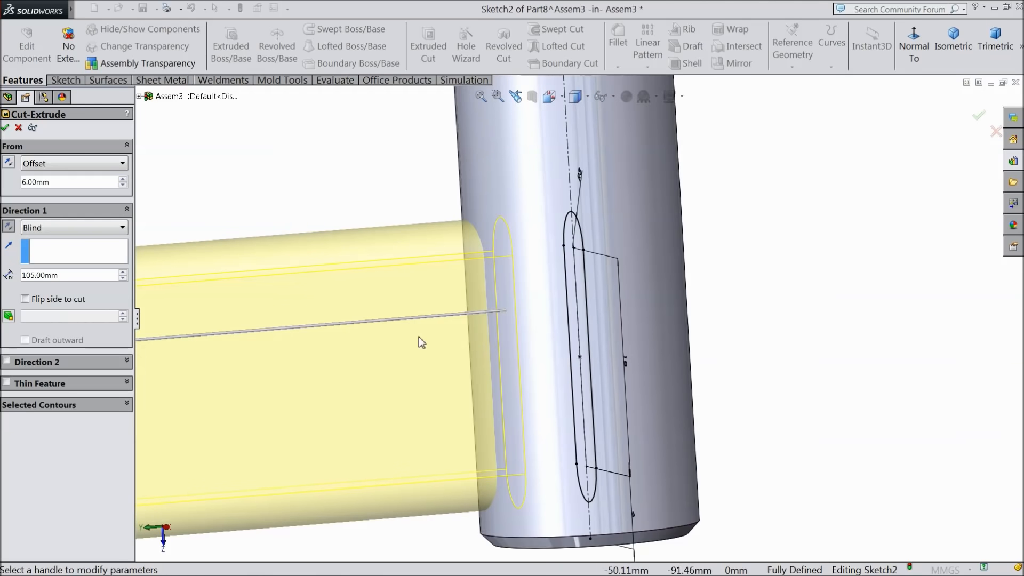
pyautogui.click(6, 126)
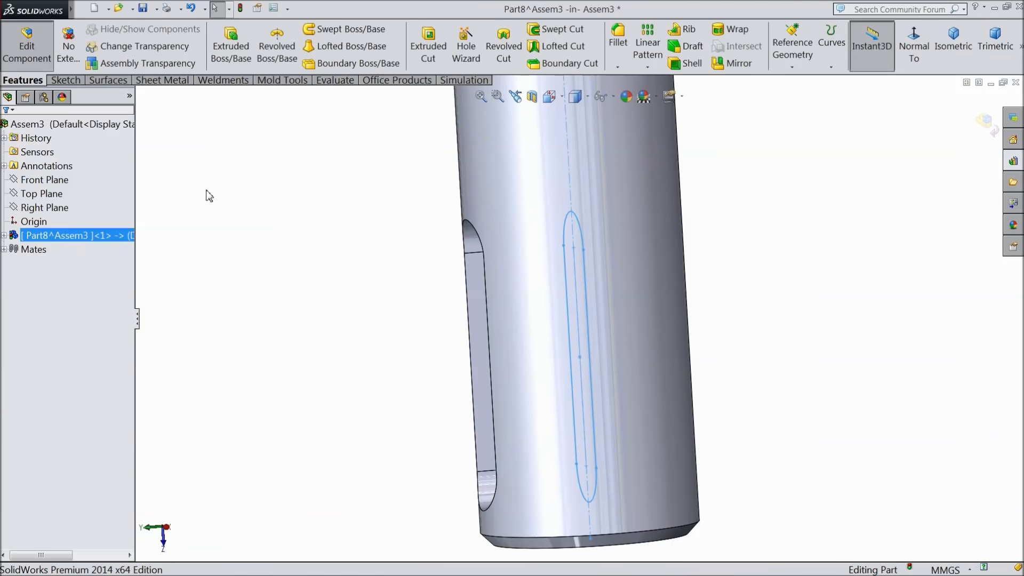
# Show the shaft in isometric view and finish editing the part to return to the assembly.
pyautogui.moveTo(343, 272); pyautogui.dragTo(424, 255, button='middle')
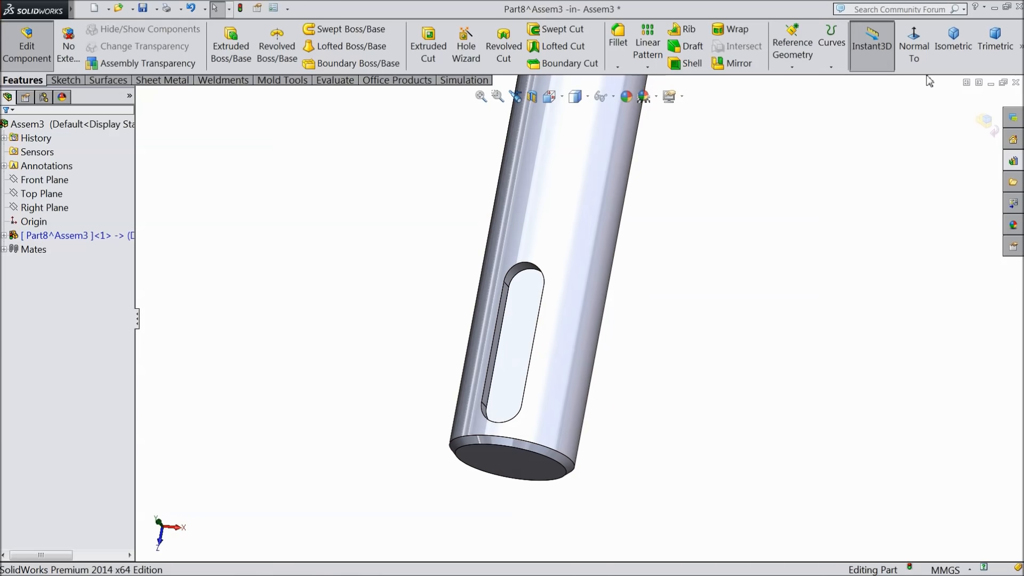
pyautogui.click(915, 55)
pyautogui.click(942, 49)
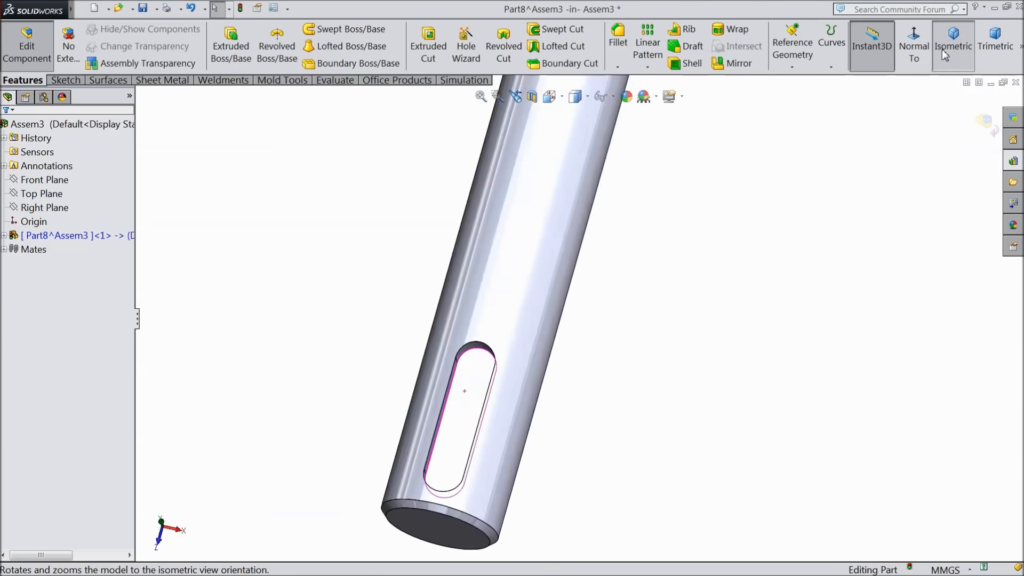
pyautogui.click(986, 120)
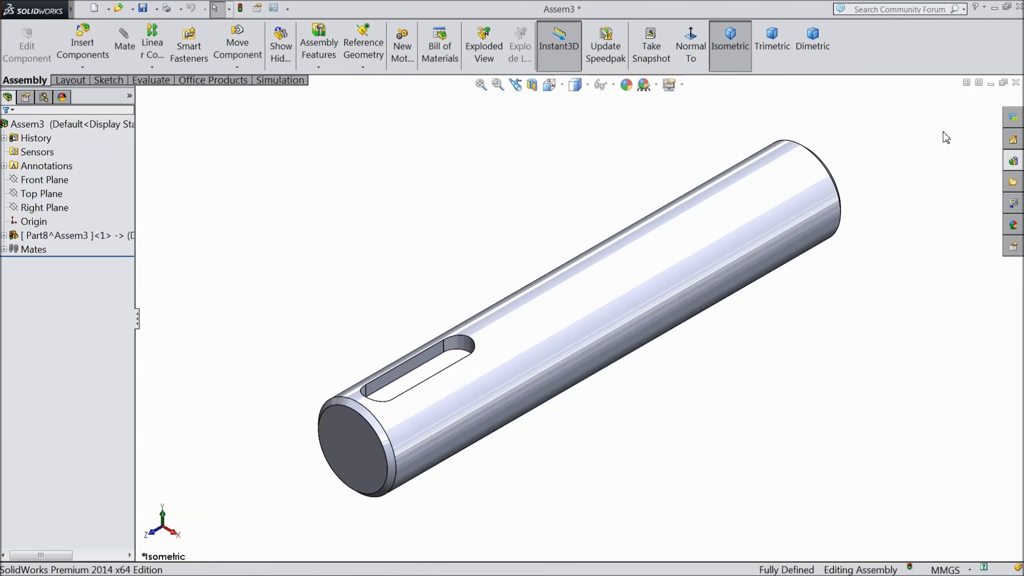
# Apply the chromium plate appearance from the Chrome metals to the whole assembly.
pyautogui.click(102, 126)
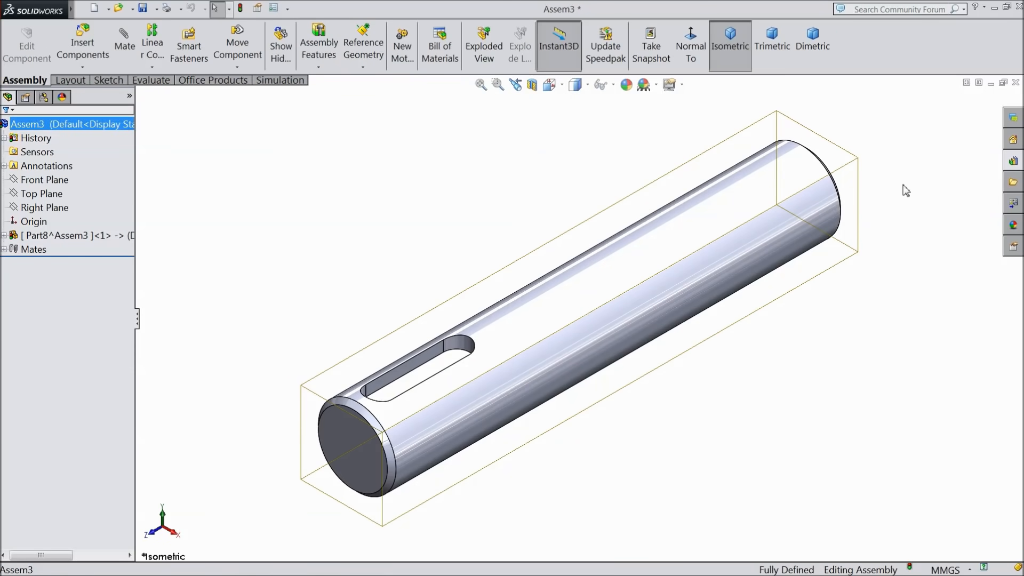
pyautogui.click(1012, 228)
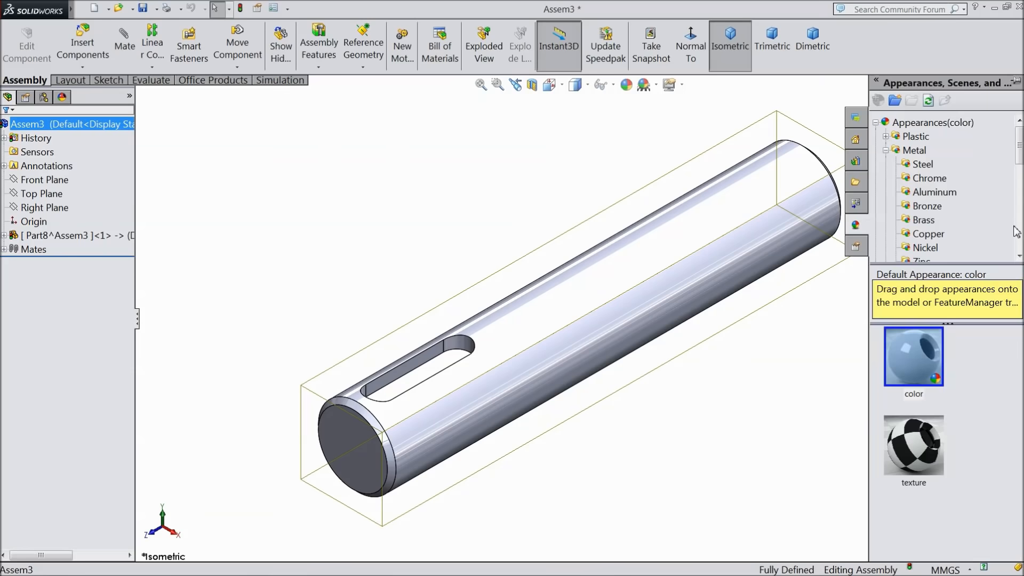
pyautogui.click(928, 179)
pyautogui.doubleClick(909, 378)
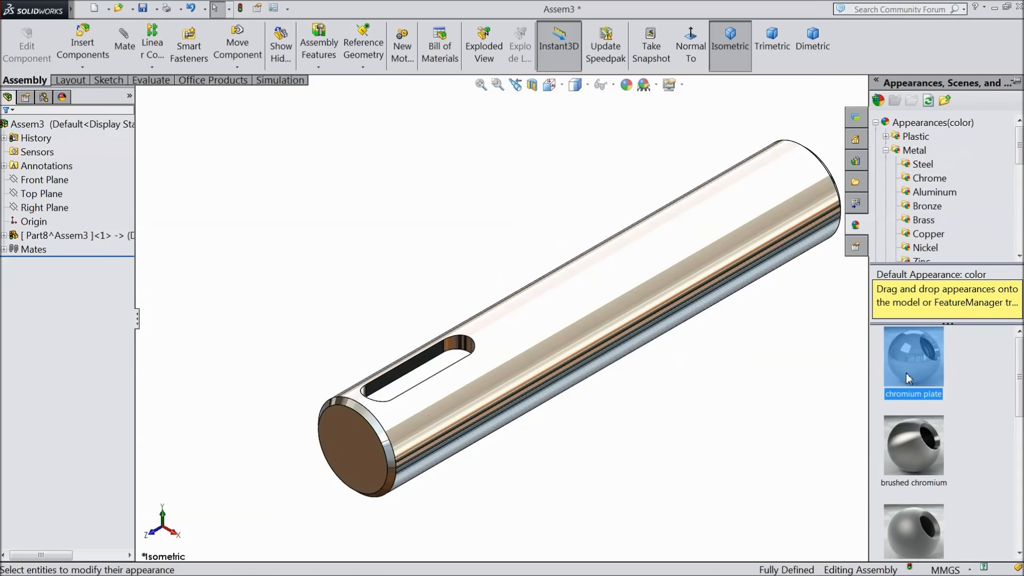
pyautogui.moveTo(806, 335); pyautogui.dragTo(761, 321, button='middle')
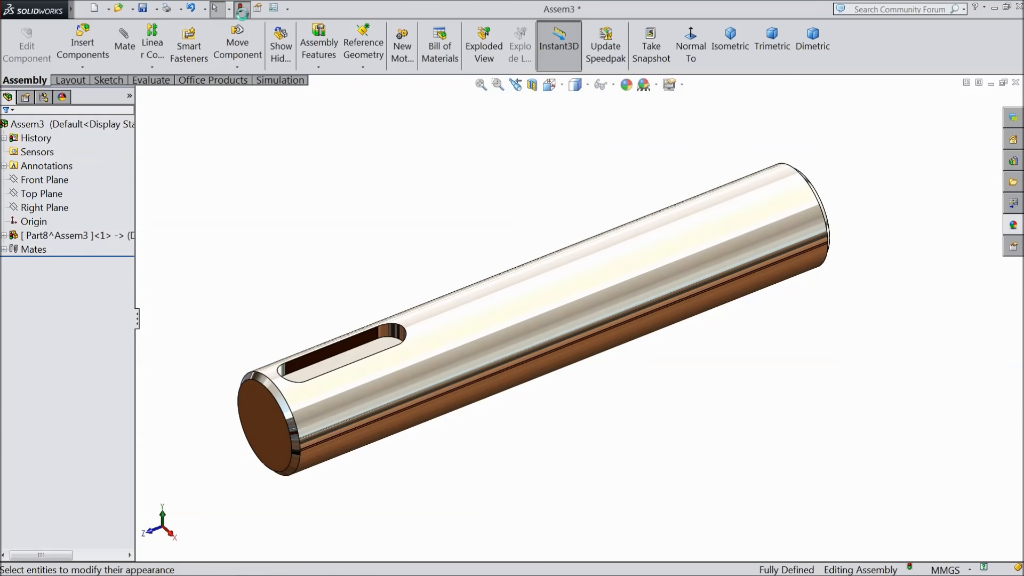
pyautogui.moveTo(292, 207); pyautogui.dragTo(317, 199, button='middle')
pyautogui.scroll(2, 609, 302)
pyautogui.scroll(-2, 725, 322)
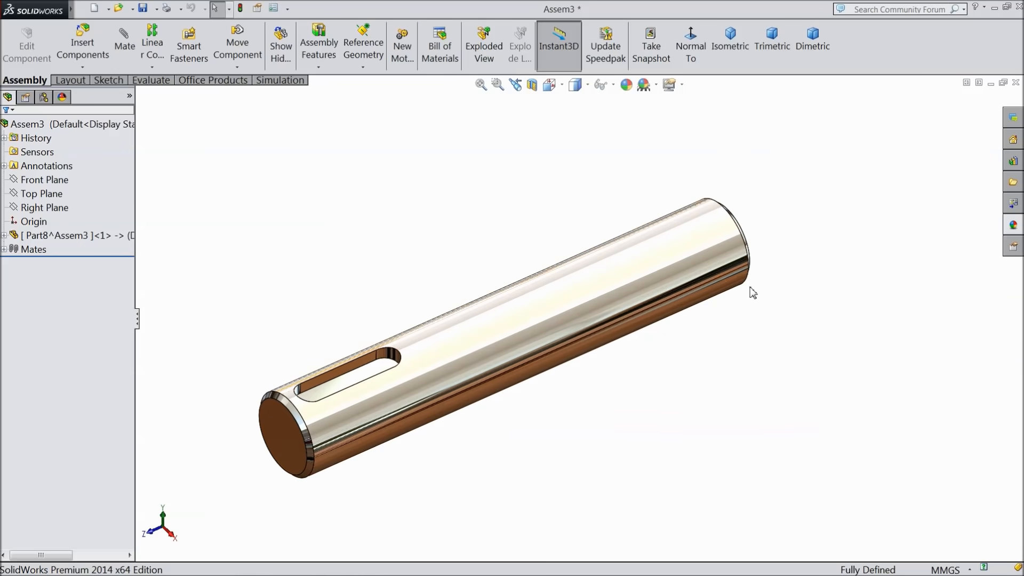
# Insert a Spur Gear from the Toolbox ISO power transmission gears into the assembly beside the shaft.
pyautogui.click(1013, 162)
pyautogui.scroll(4, 930, 161)
pyautogui.scroll(-2, 926, 162)
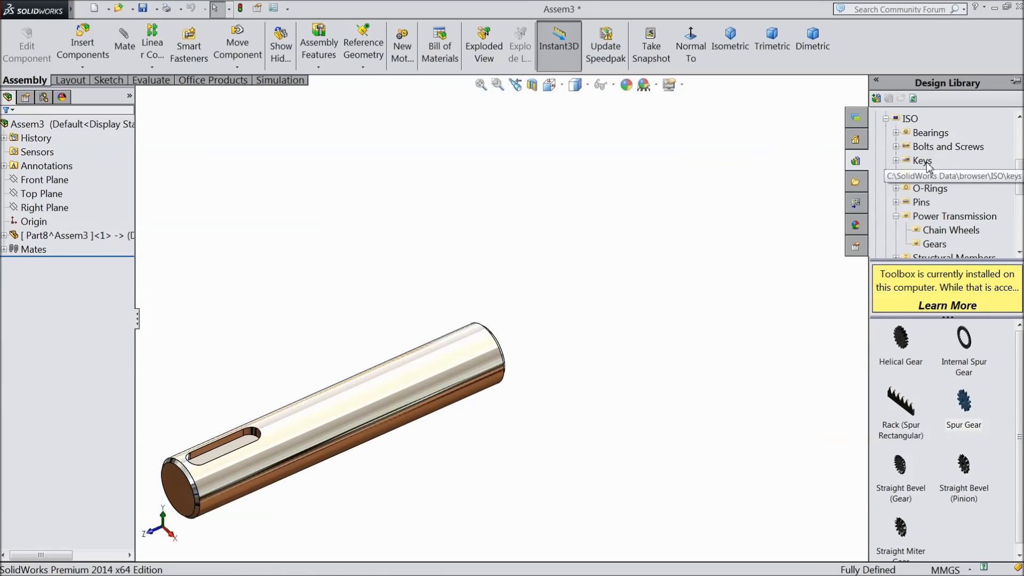
pyautogui.moveTo(1019, 179); pyautogui.dragTo(1016, 156)
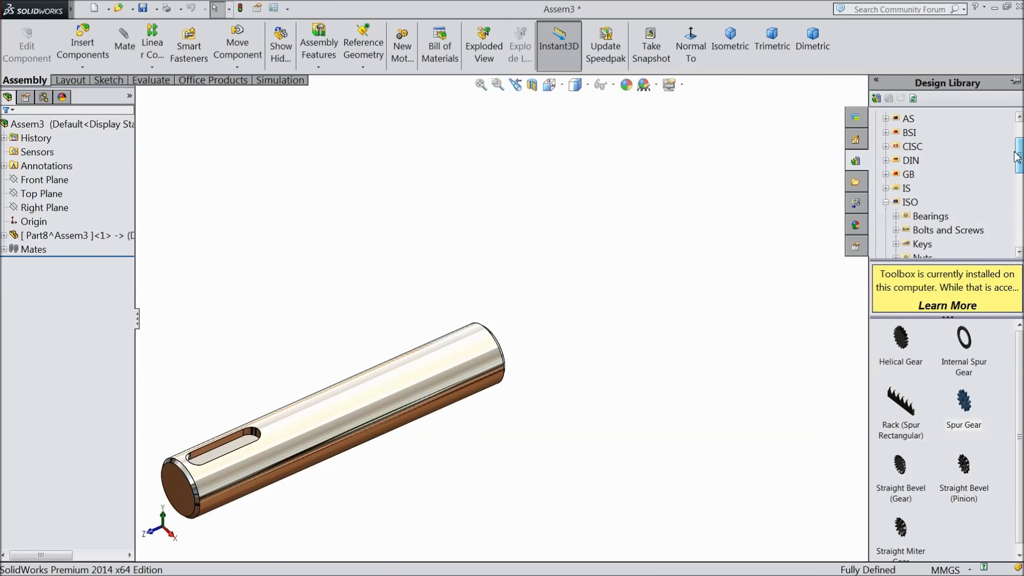
pyautogui.click(910, 203)
pyautogui.moveTo(1018, 160); pyautogui.dragTo(1019, 189)
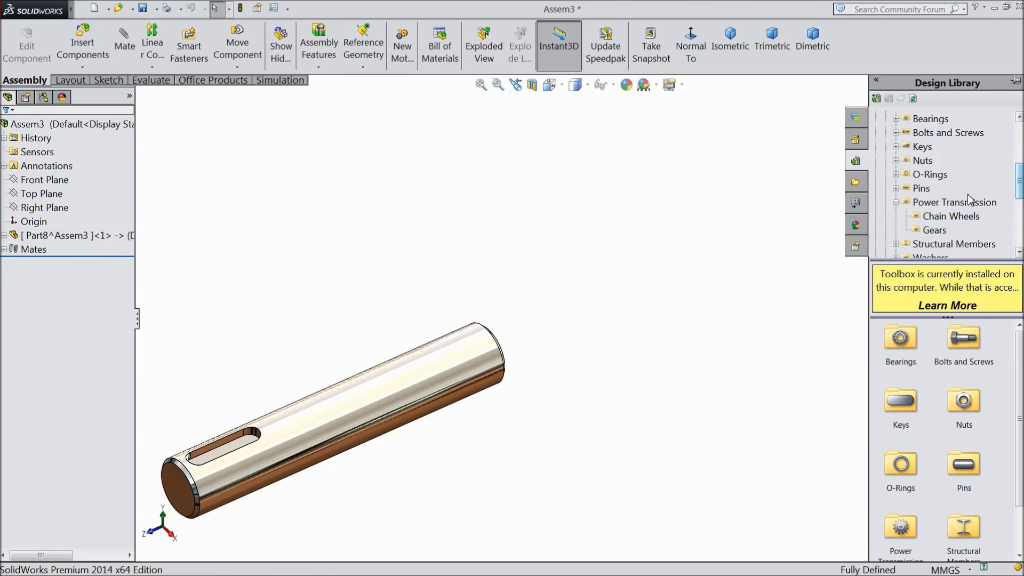
pyautogui.click(952, 206)
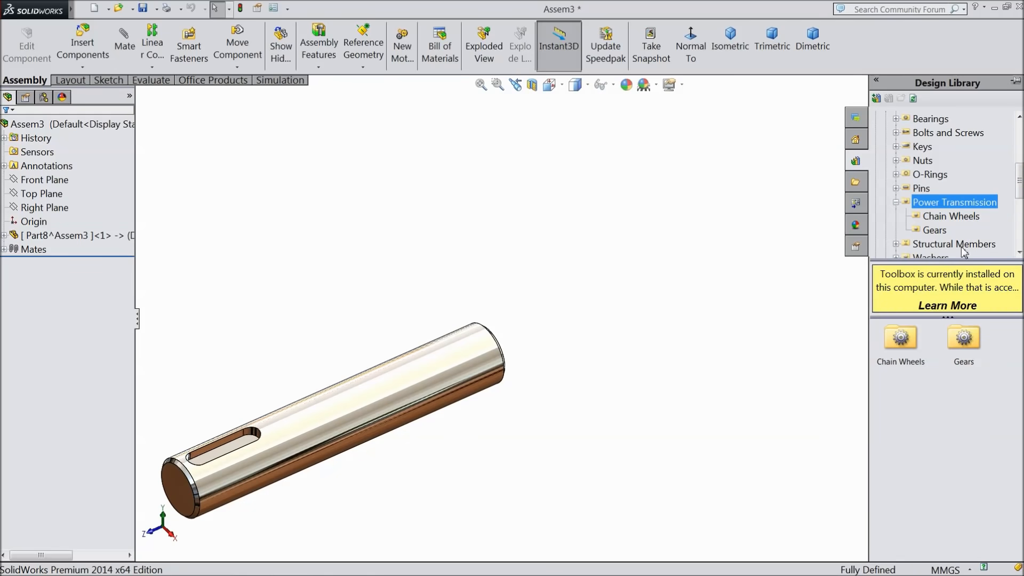
pyautogui.doubleClick(964, 341)
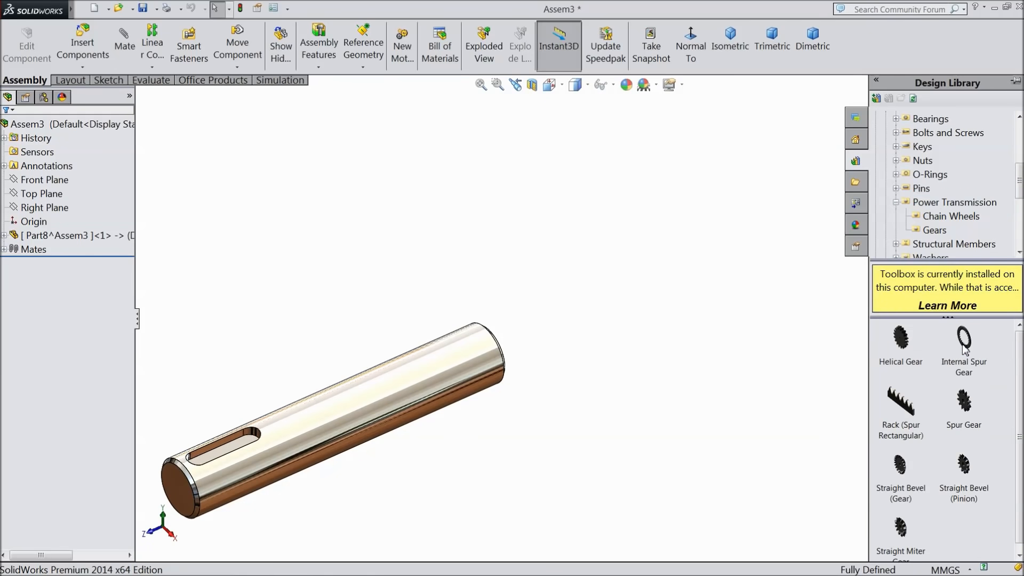
pyautogui.scroll(-1, 991, 384)
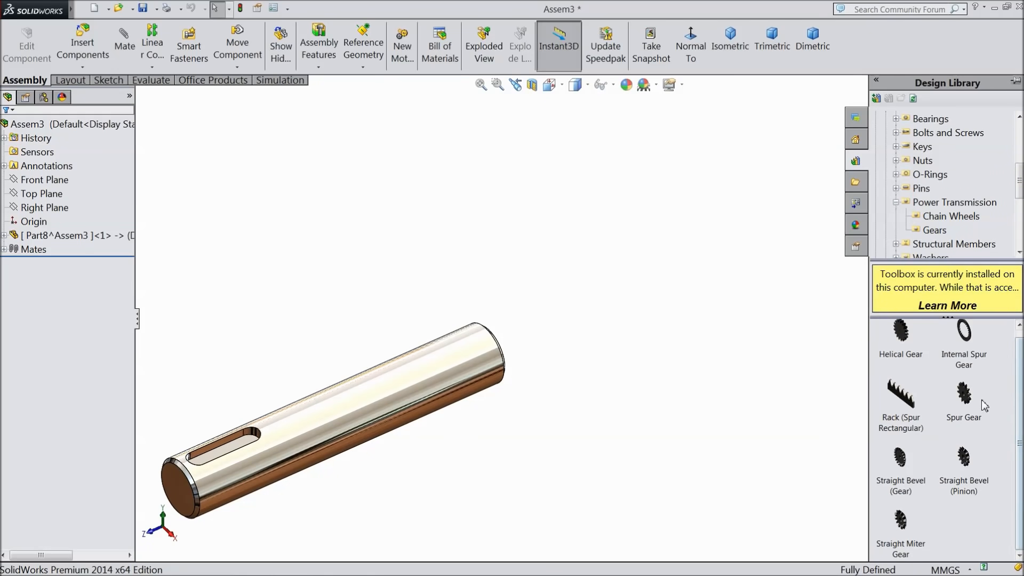
pyautogui.moveTo(969, 407); pyautogui.dragTo(586, 334)
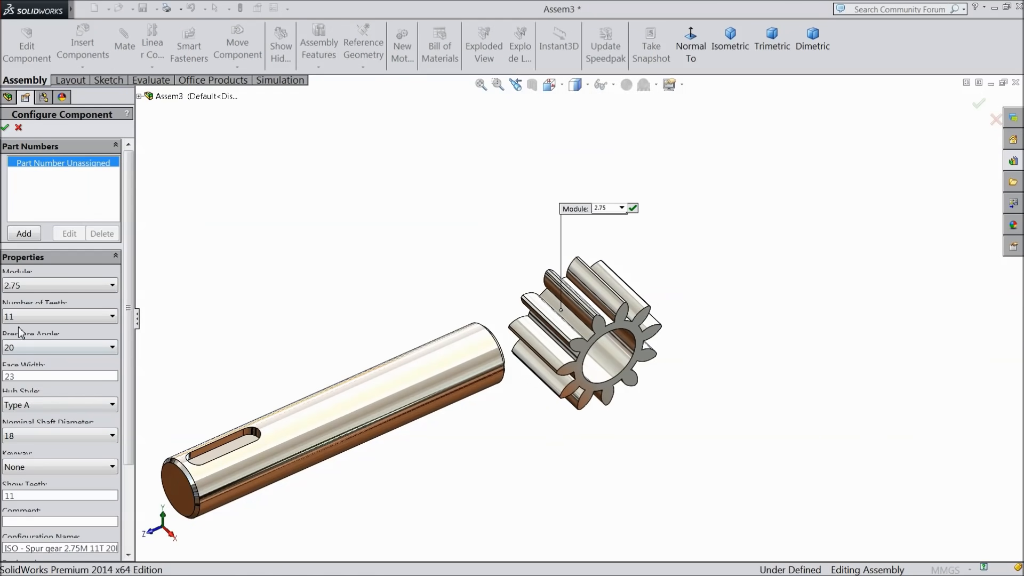
# Accept the spur gear with module 2.75, 11 teeth, 20° pressure angle, Type A hub, 18 mm shaft diameter and no keyway, placing one copy.
pyautogui.click(18, 289)
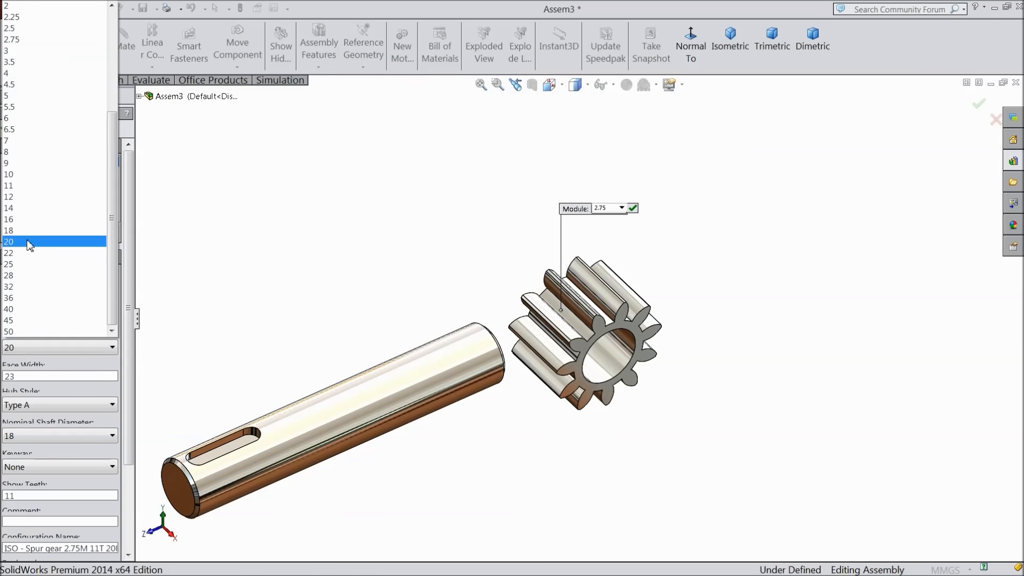
pyautogui.click(17, 43)
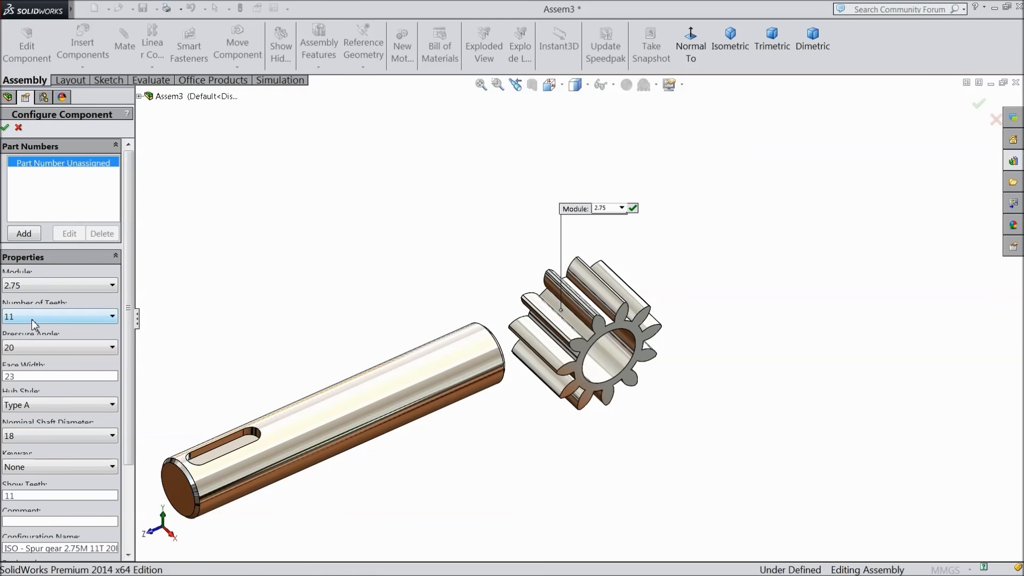
pyautogui.click(29, 347)
pyautogui.click(28, 348)
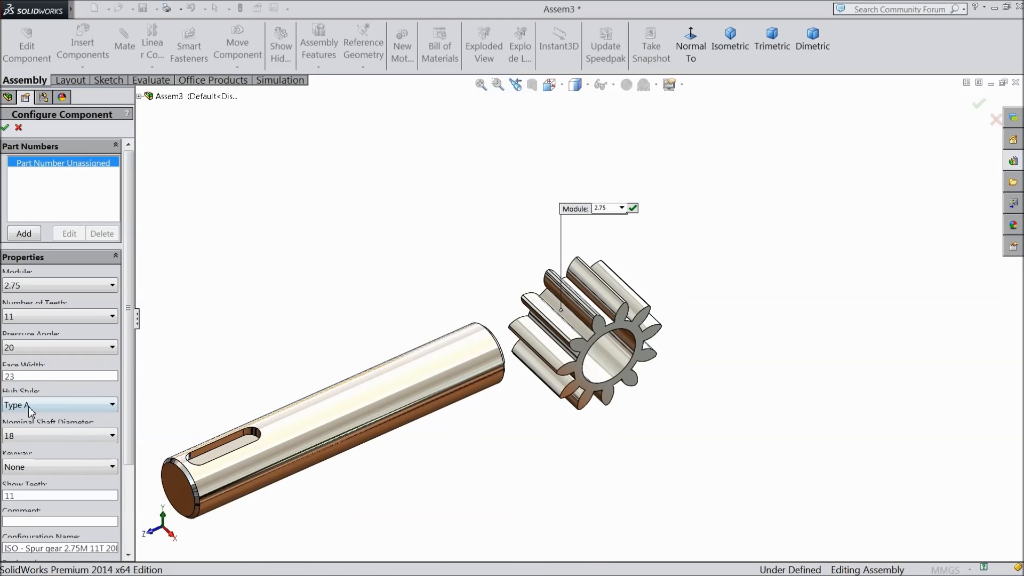
pyautogui.scroll(-2, 116, 411)
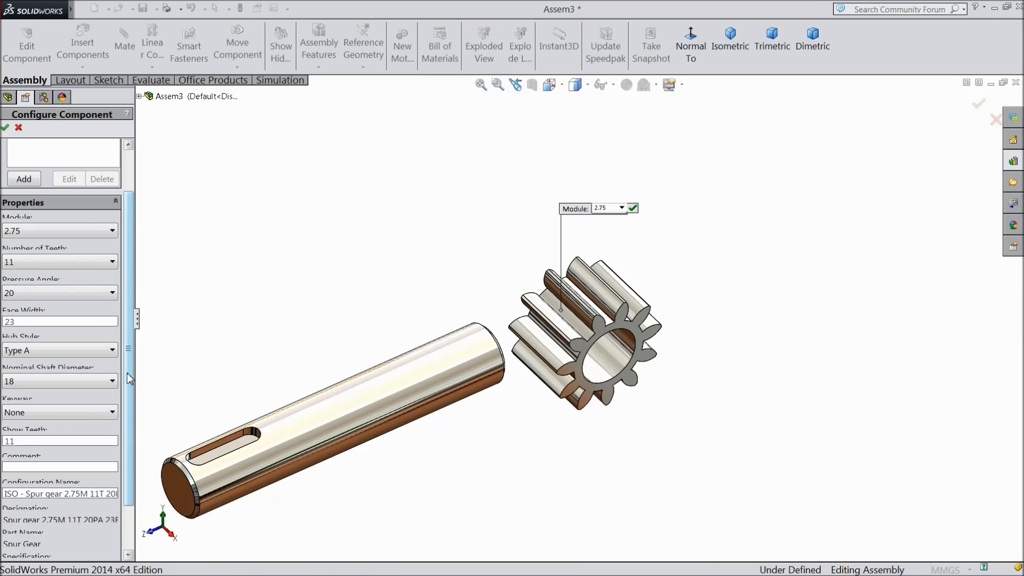
pyautogui.click(5, 128)
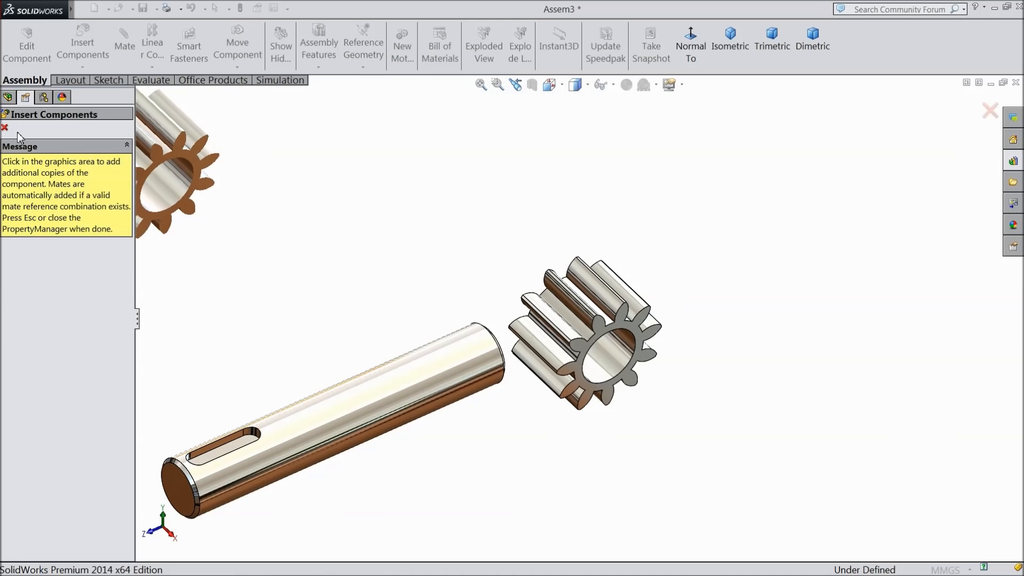
pyautogui.click(5, 128)
# Mate the gear's bore concentric with the shaft's cylindrical face, using the flipped mate alignment.
pyautogui.scroll(3, 434, 405)
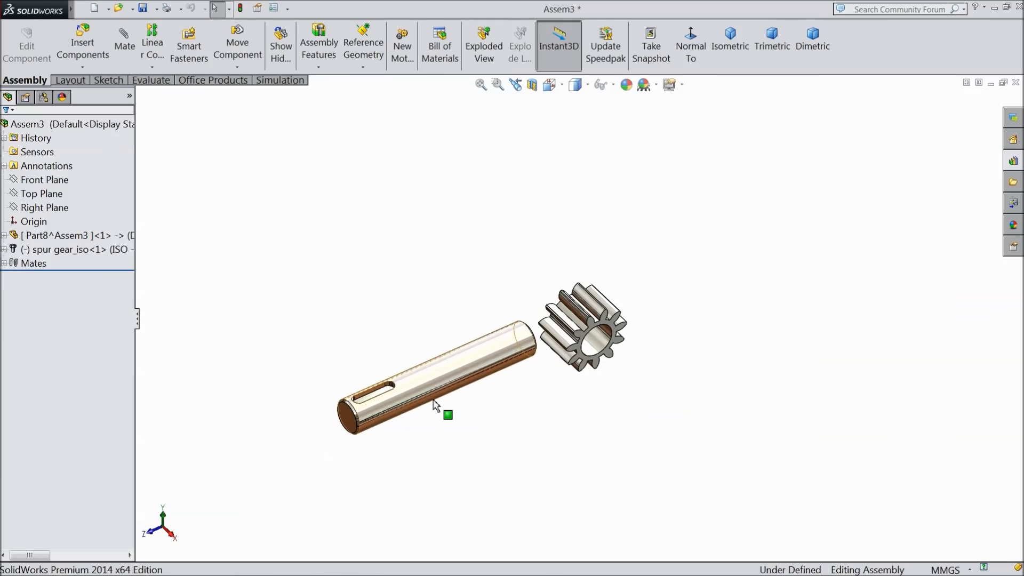
pyautogui.scroll(-3, 586, 346)
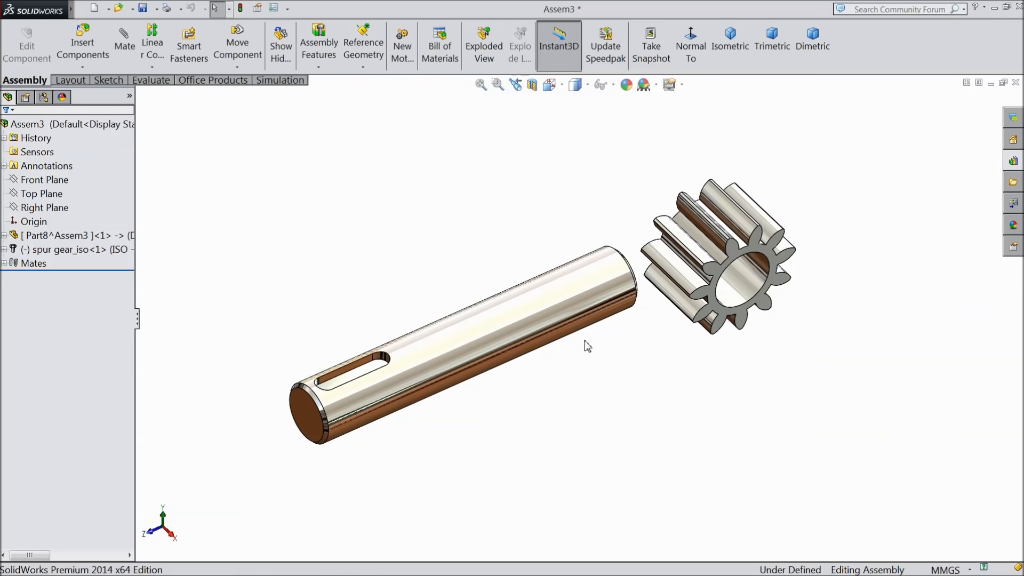
pyautogui.click(741, 294)
pyautogui.click(829, 227)
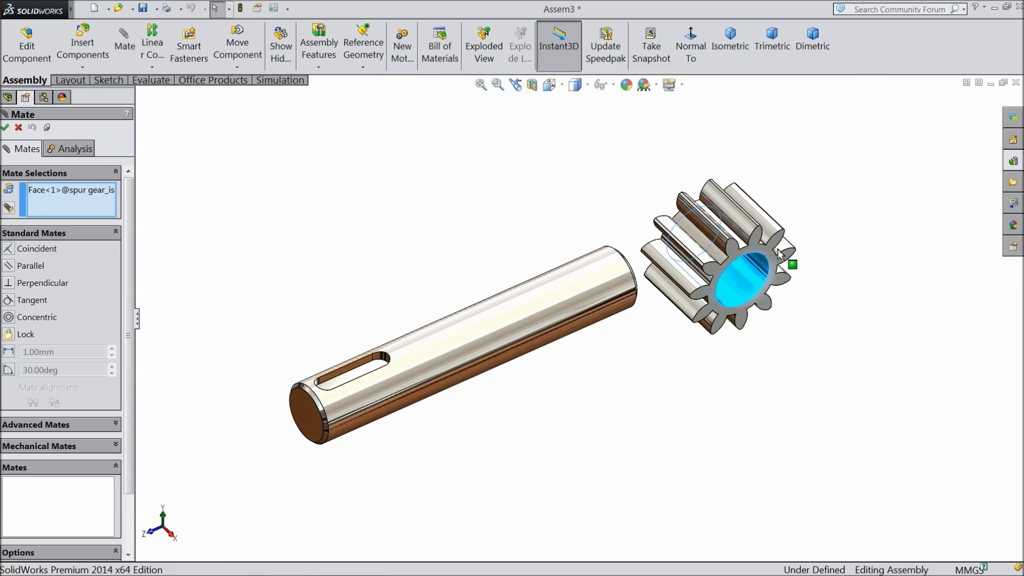
pyautogui.click(567, 299)
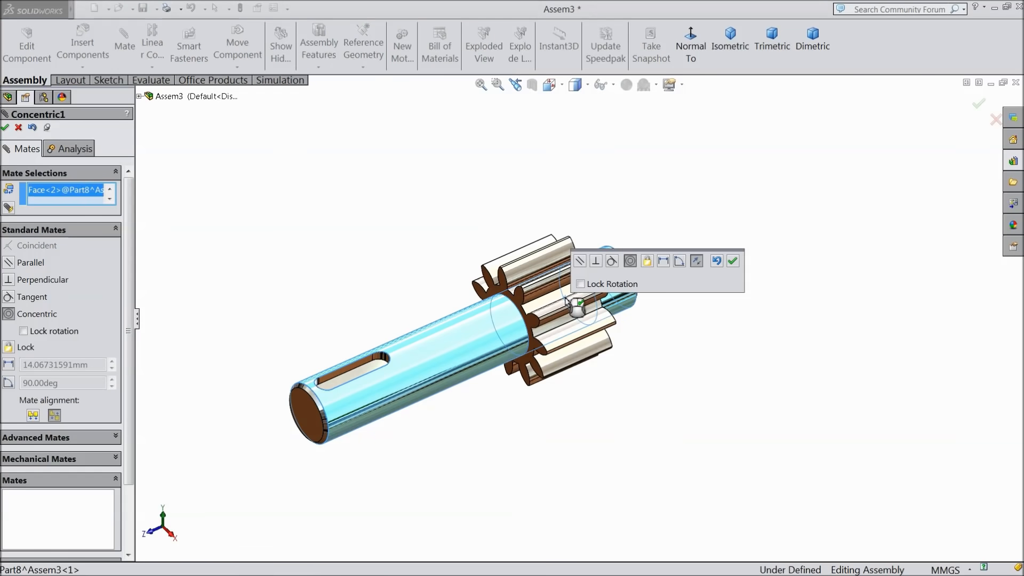
pyautogui.click(695, 262)
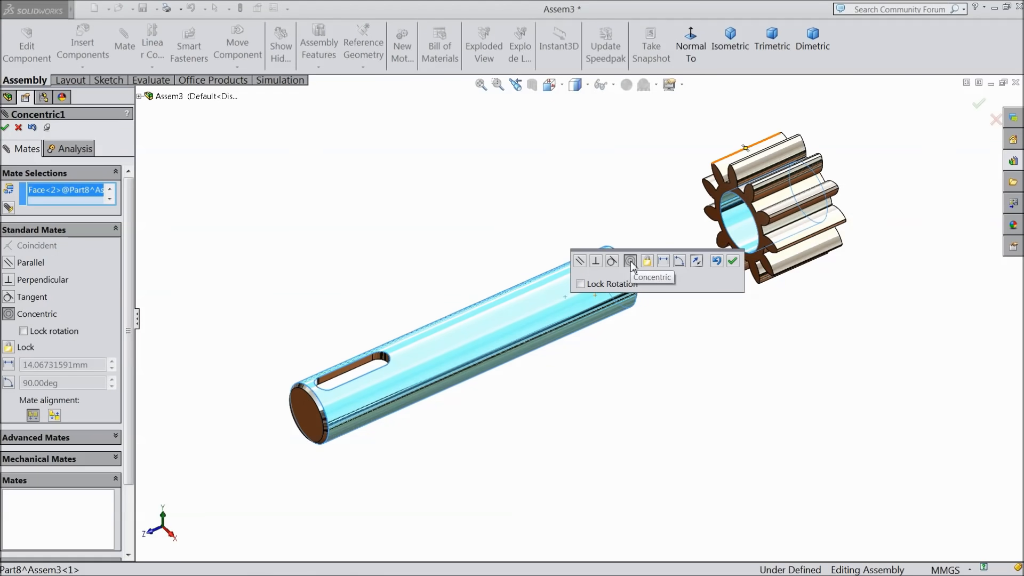
pyautogui.click(732, 261)
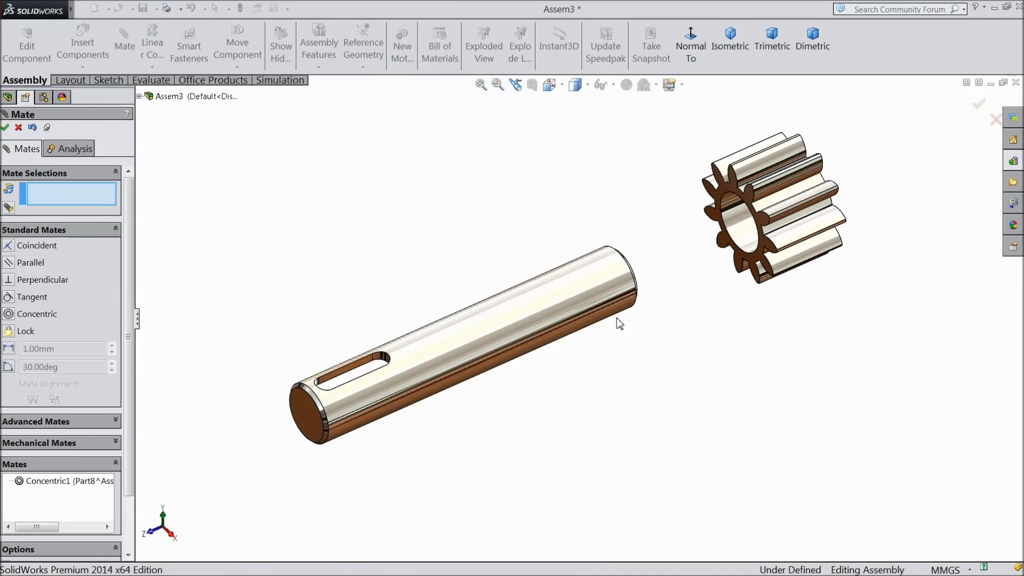
# Add a 67 mm distance mate between the shaft's keyway-side end face and the gear's near side face, and finish mating.
pyautogui.scroll(-3, 599, 334)
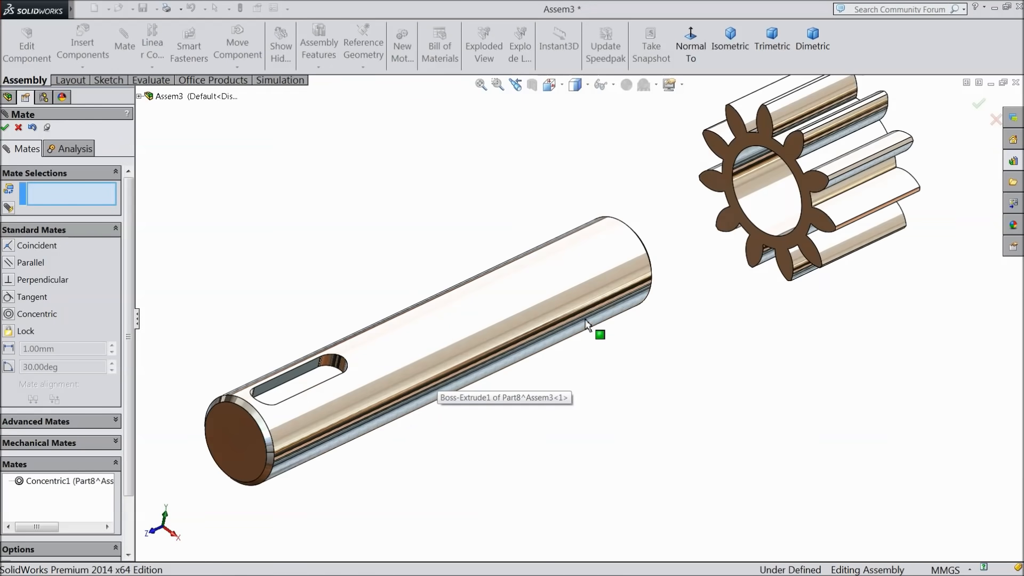
pyautogui.click(251, 445)
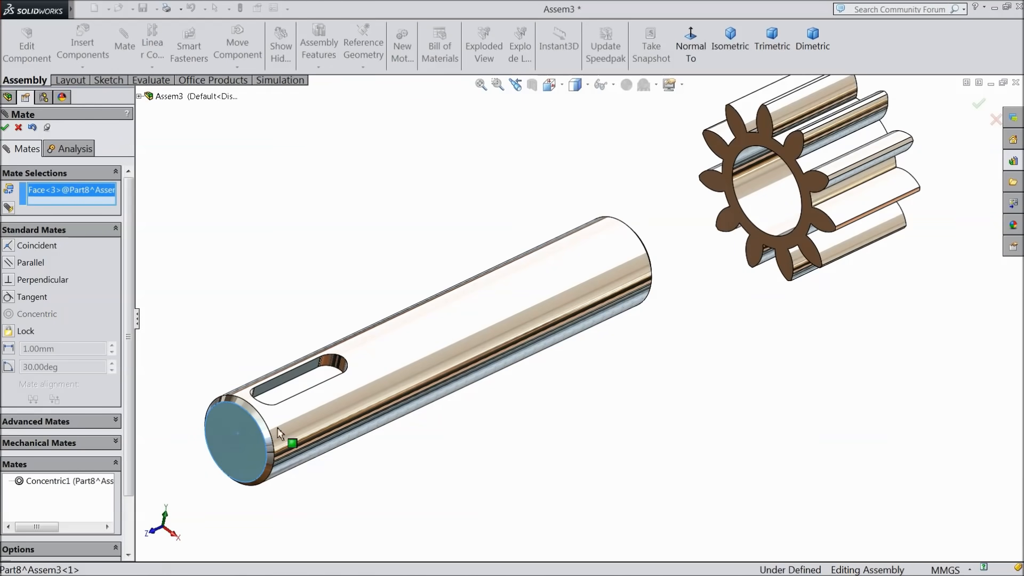
pyautogui.click(712, 246)
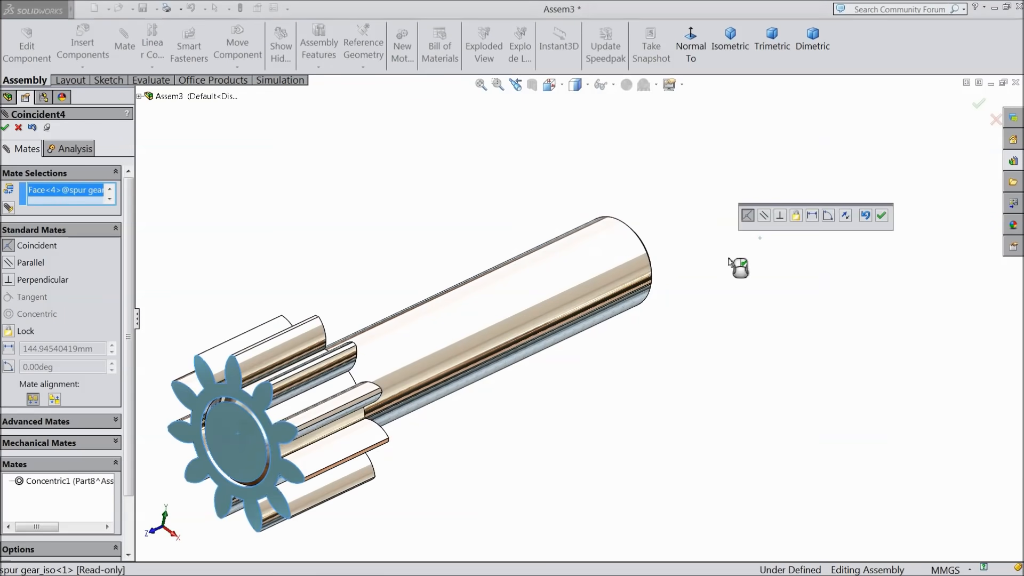
pyautogui.click(812, 215)
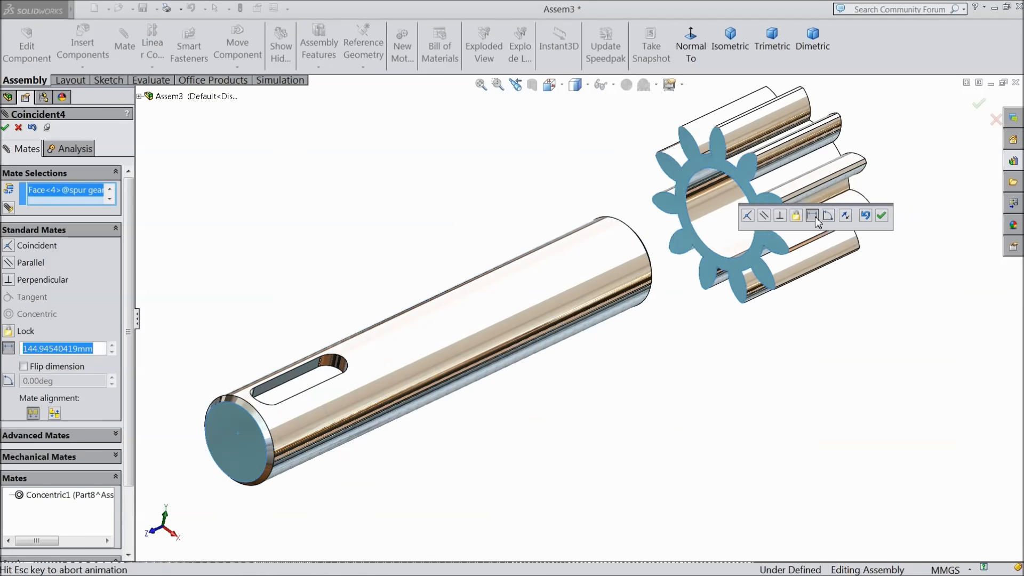
pyautogui.write('67')
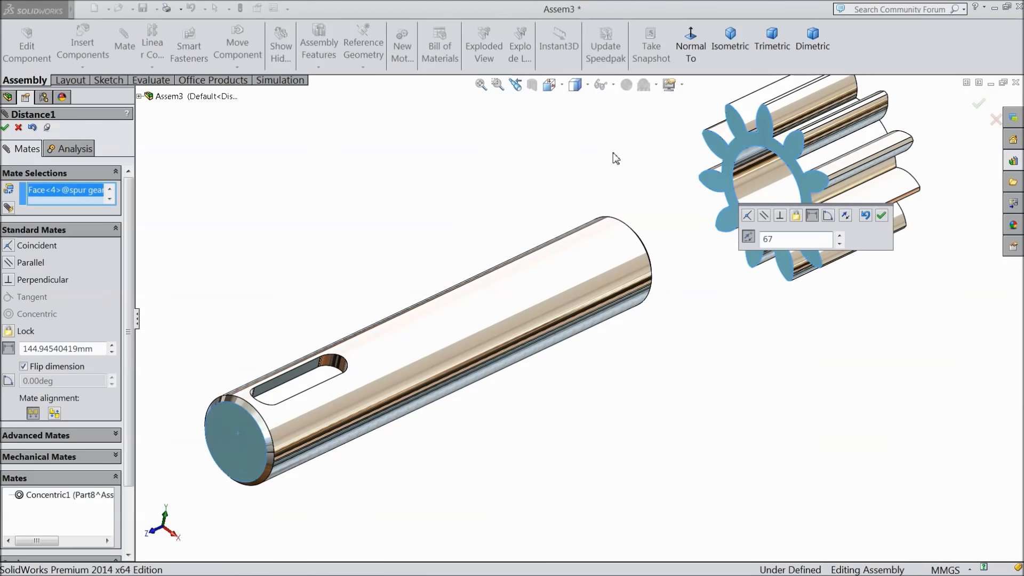
pyautogui.press('Return')
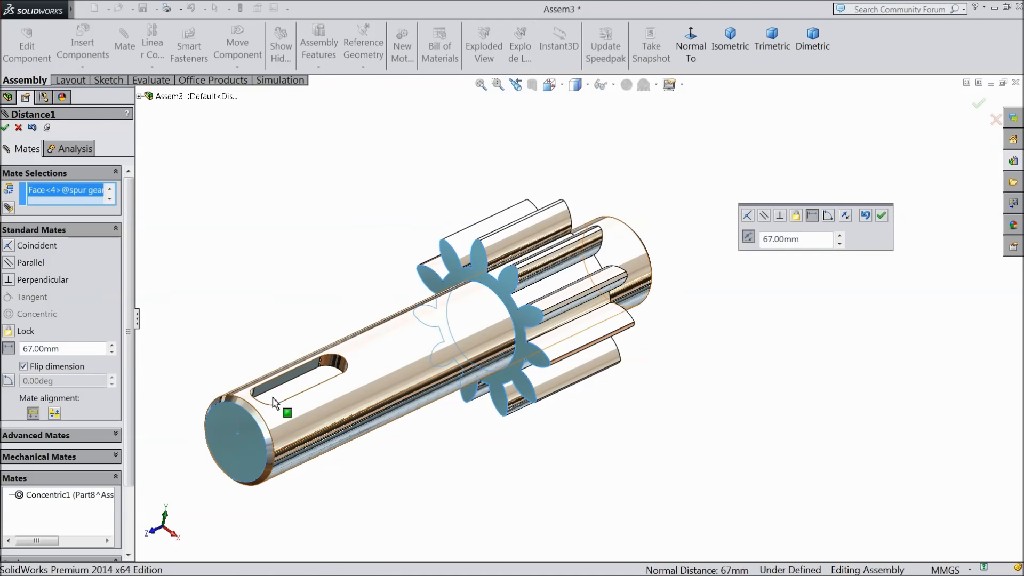
pyautogui.click(880, 215)
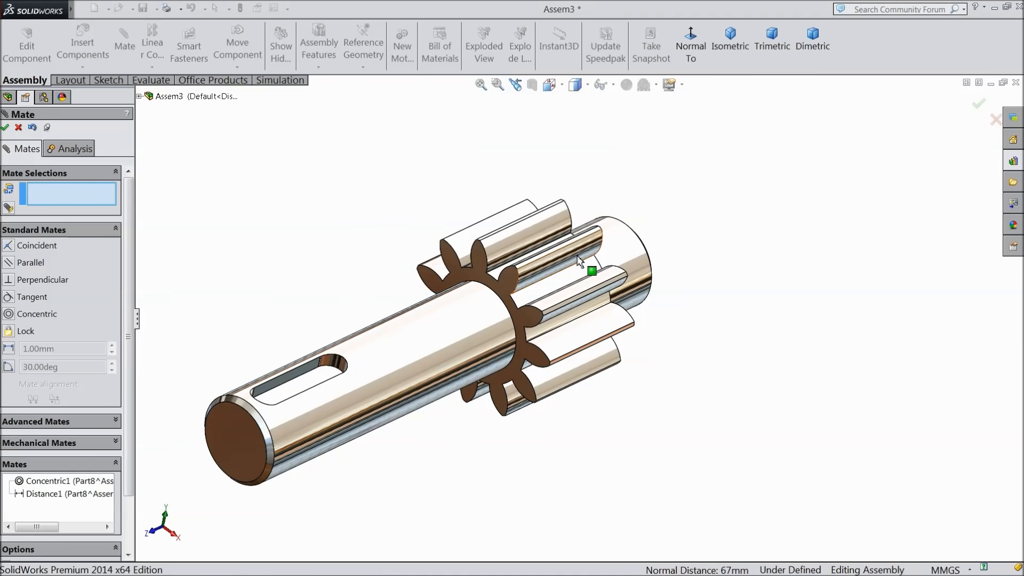
pyautogui.click(5, 127)
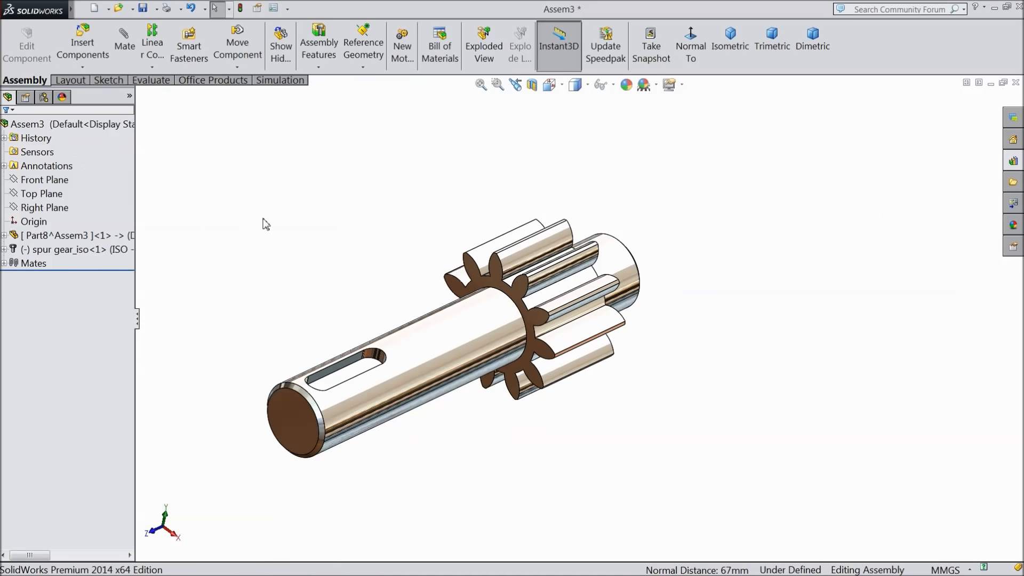
# Turn the gear about the shaft and try to move the shaft to check which movements the mates still allow.
pyautogui.scroll(-2, 407, 354)
pyautogui.moveTo(601, 344); pyautogui.dragTo(556, 240)
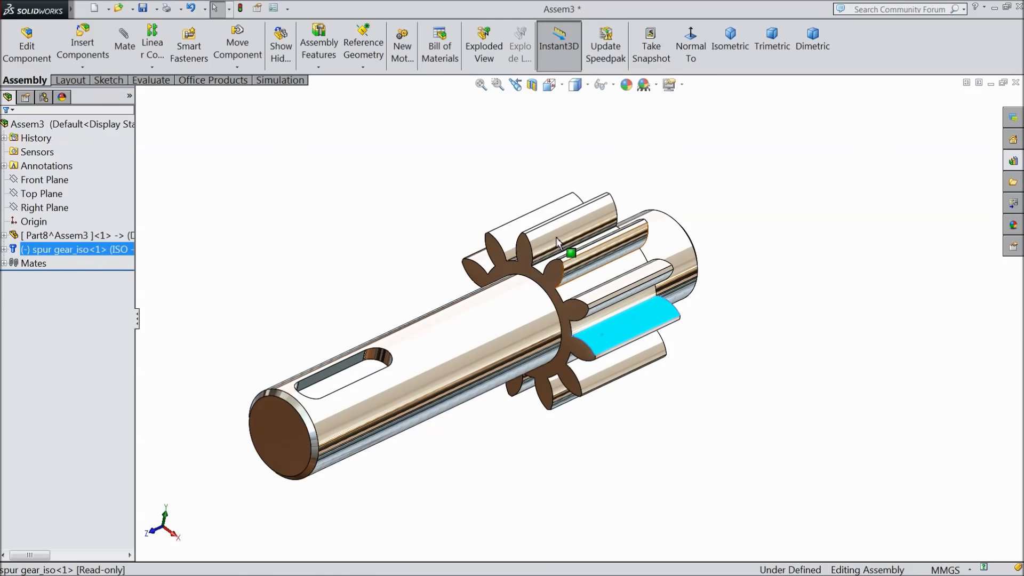
pyautogui.click(324, 192)
pyautogui.moveTo(324, 192)
pyautogui.mouseDown(button='middle')
pyautogui.moveTo(335, 199)
pyautogui.moveTo(322, 195)
pyautogui.mouseUp(button='middle')
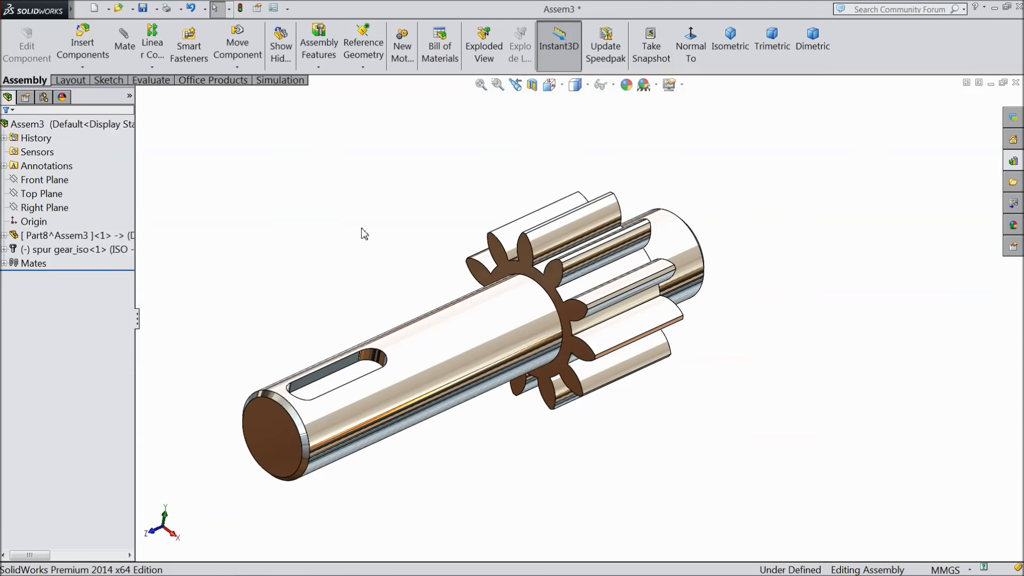
pyautogui.click(541, 235)
pyautogui.moveTo(501, 297); pyautogui.dragTo(497, 318)
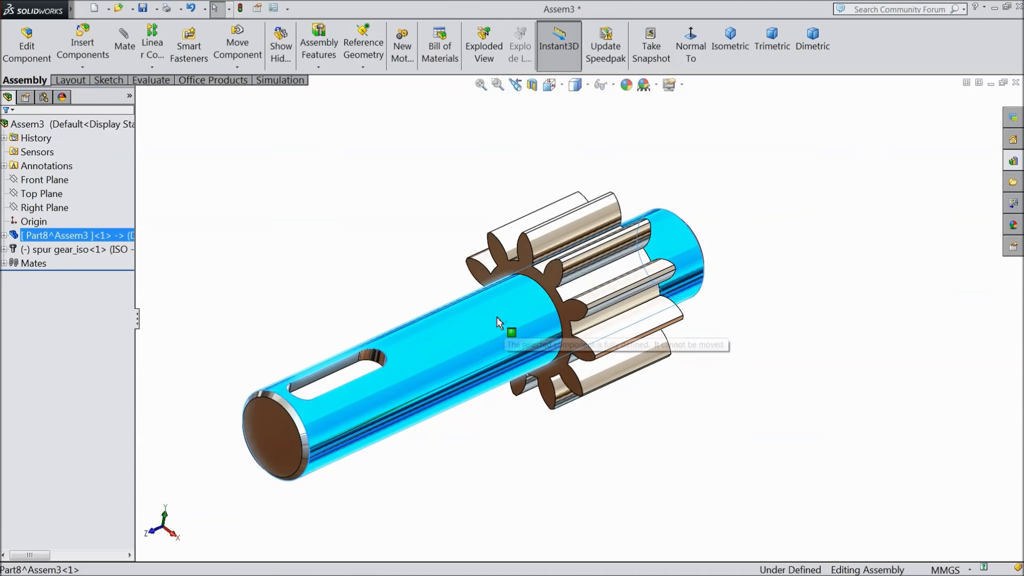
pyautogui.moveTo(434, 277); pyautogui.dragTo(419, 260, button='middle')
pyautogui.scroll(-2, 521, 326)
pyautogui.click(620, 381)
pyautogui.moveTo(614, 339); pyautogui.dragTo(612, 311)
pyautogui.moveTo(626, 349); pyautogui.dragTo(626, 351)
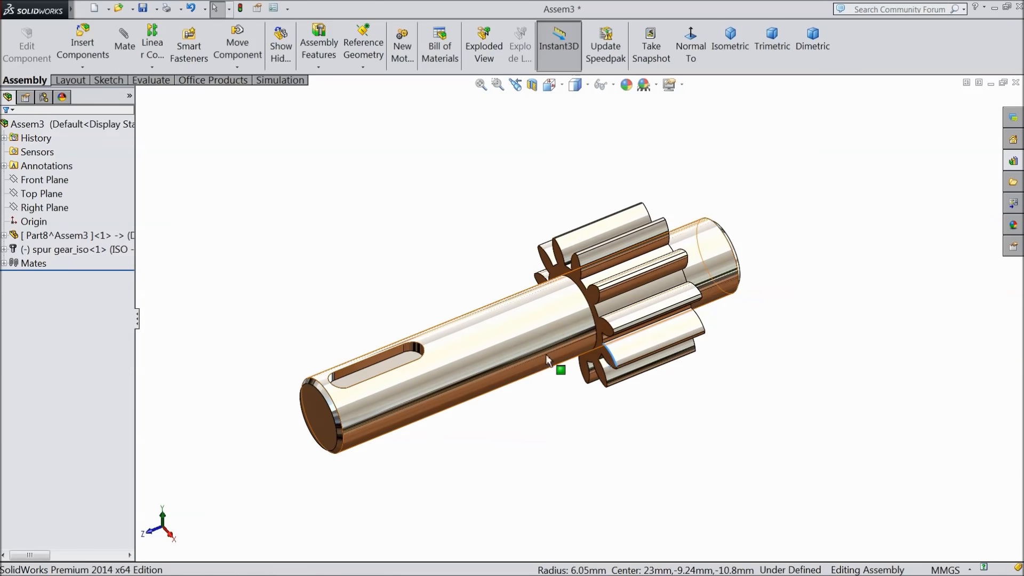
# Mate the shaft part's Top Plane coincident with the spur gear's Plane2, and finish mating.
pyautogui.scroll(-1, 505, 360)
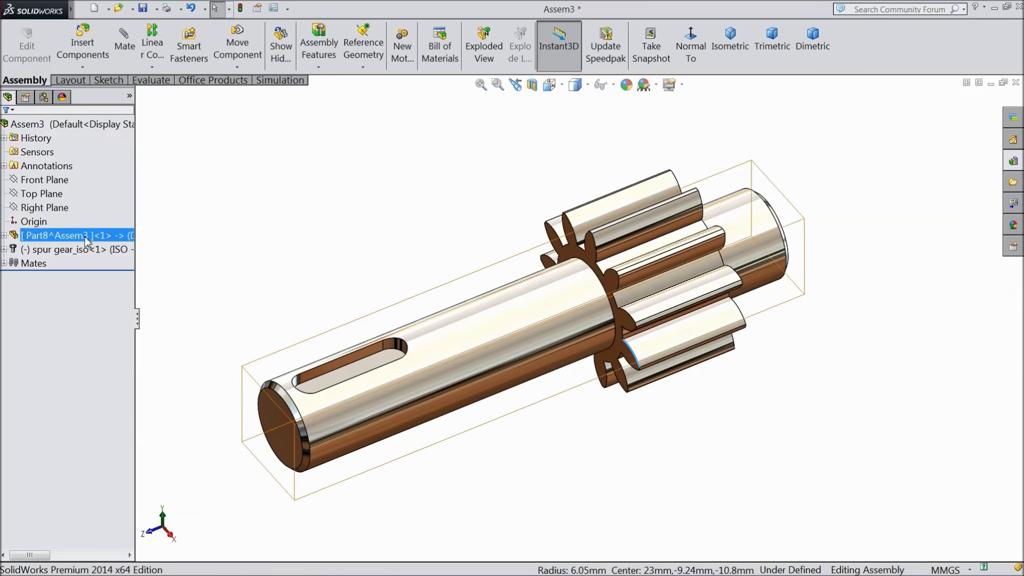
pyautogui.click(4, 236)
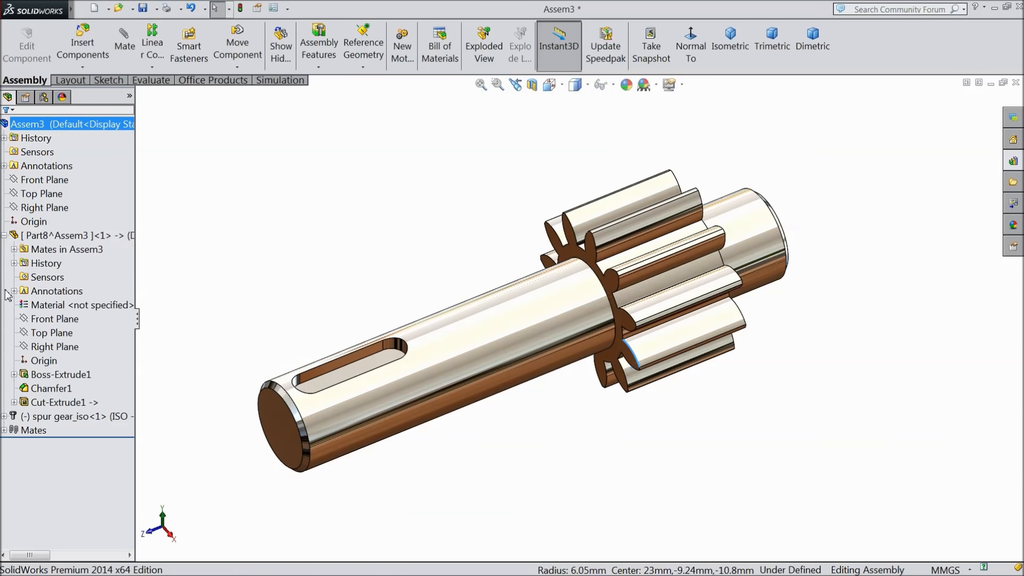
pyautogui.click(5, 416)
pyautogui.scroll(3, 57, 242)
pyautogui.click(56, 236)
pyautogui.click(52, 250)
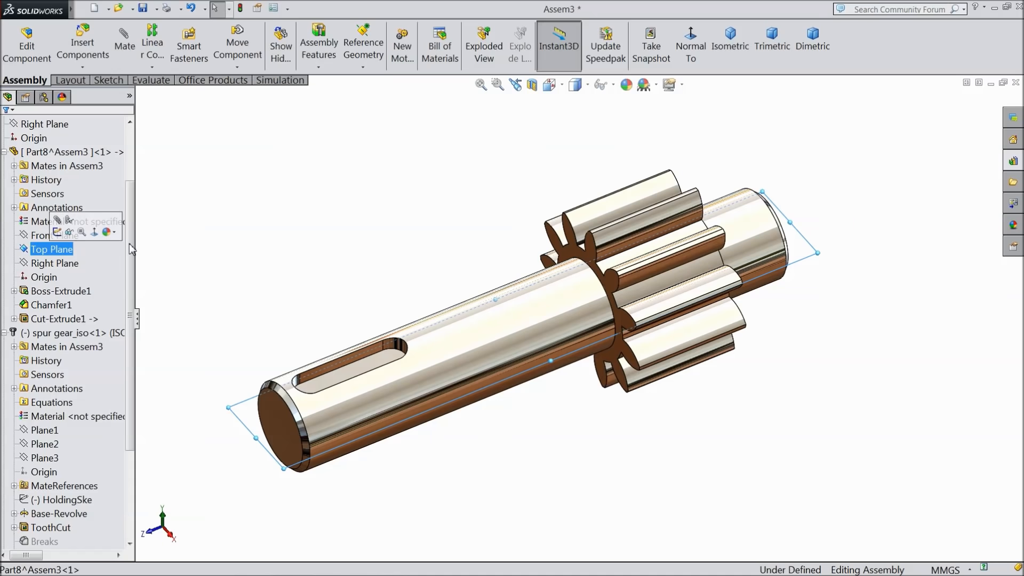
pyautogui.moveTo(132, 290); pyautogui.dragTo(93, 350)
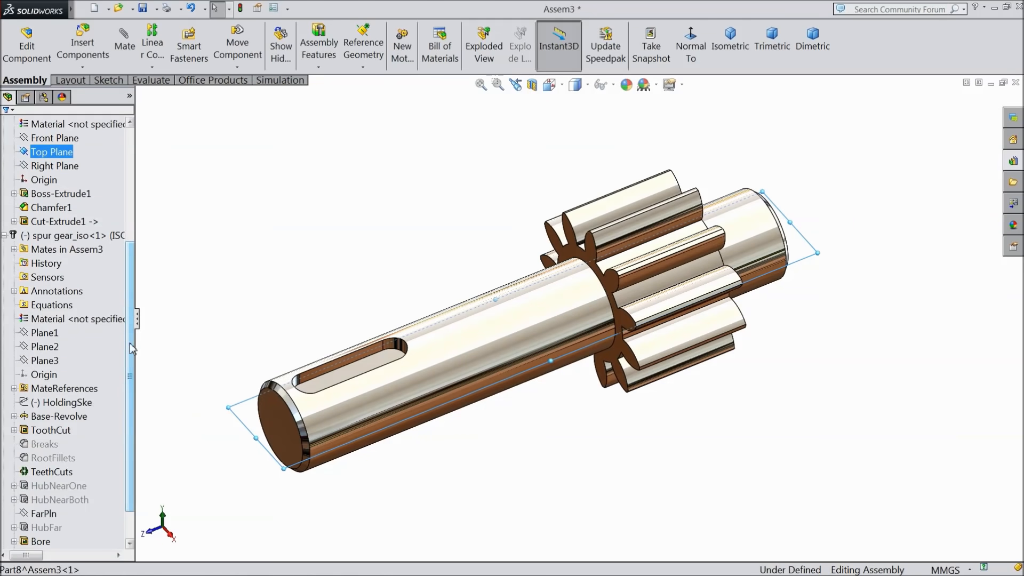
pyautogui.keyDown('ctrl'); pyautogui.click(53, 346); pyautogui.keyUp('ctrl')
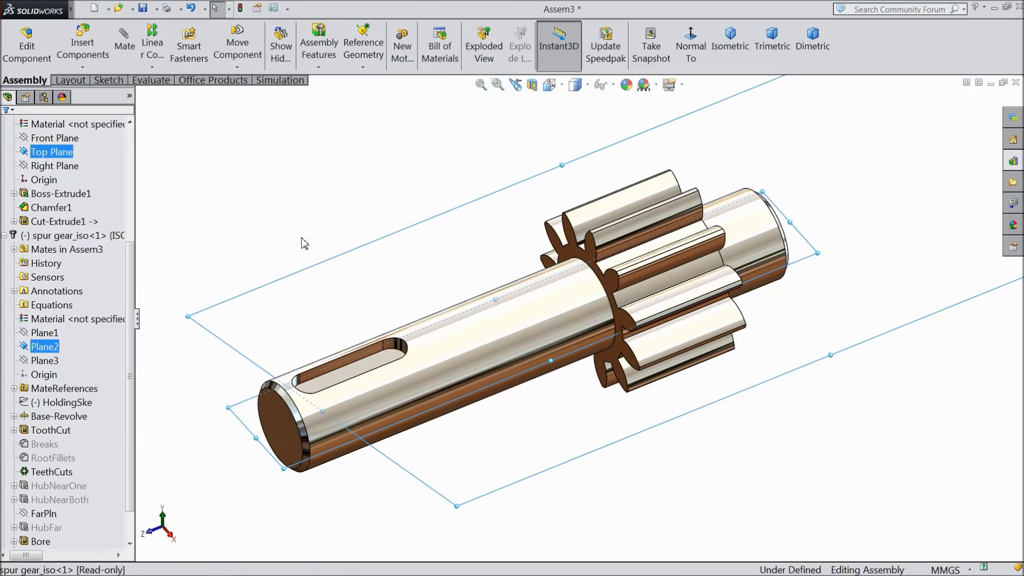
pyautogui.scroll(3, 302, 238)
pyautogui.moveTo(291, 287)
pyautogui.mouseDown(button='middle')
pyautogui.moveTo(343, 210)
pyautogui.moveTo(304, 300)
pyautogui.mouseUp(button='middle')
pyautogui.click(128, 55)
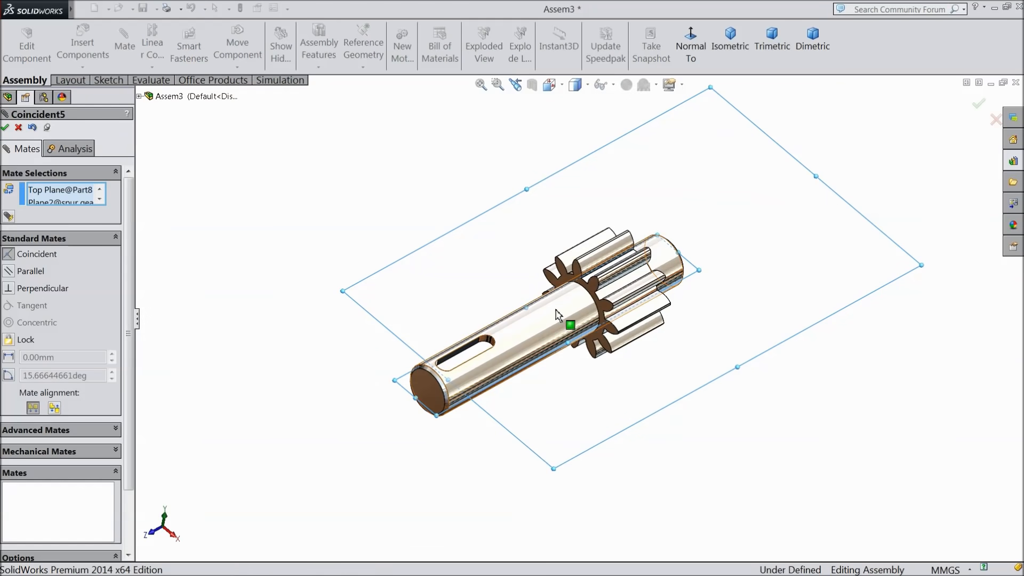
pyautogui.click(5, 128)
pyautogui.click(5, 128)
# Check the mated gear and shaft in the model, and collapse the expanded component entries in the design tree.
pyautogui.scroll(4, 549, 344)
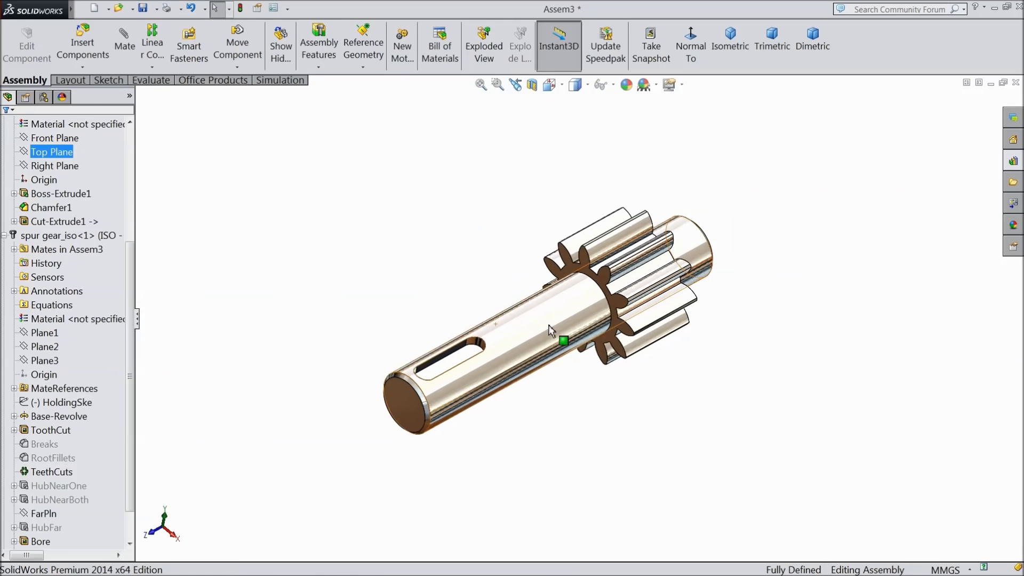
pyautogui.click(586, 340)
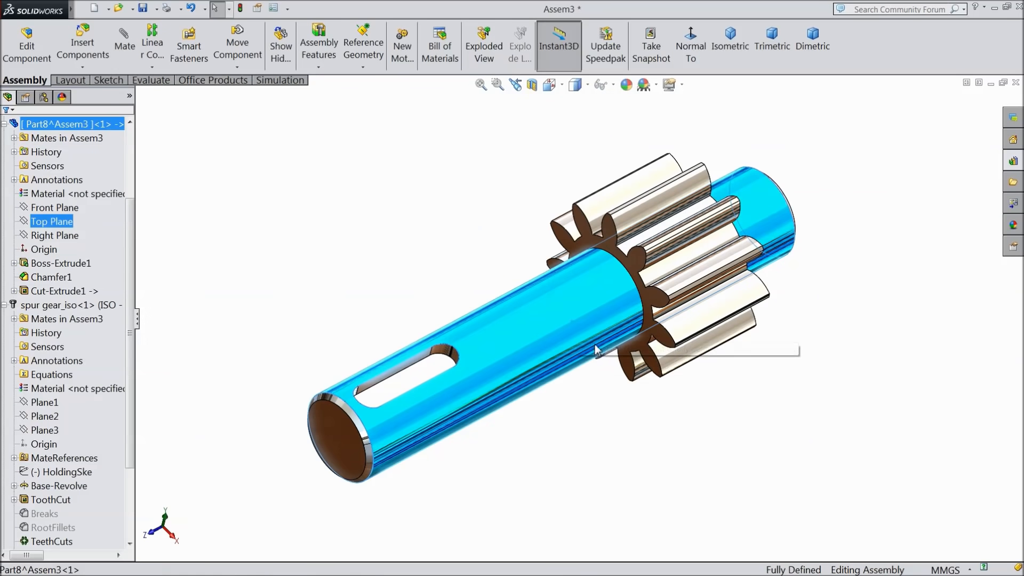
pyautogui.click(604, 391)
pyautogui.moveTo(604, 393)
pyautogui.mouseDown(button='middle')
pyautogui.moveTo(599, 400)
pyautogui.moveTo(596, 390)
pyautogui.mouseUp(button='middle')
pyautogui.scroll(2, 628, 369)
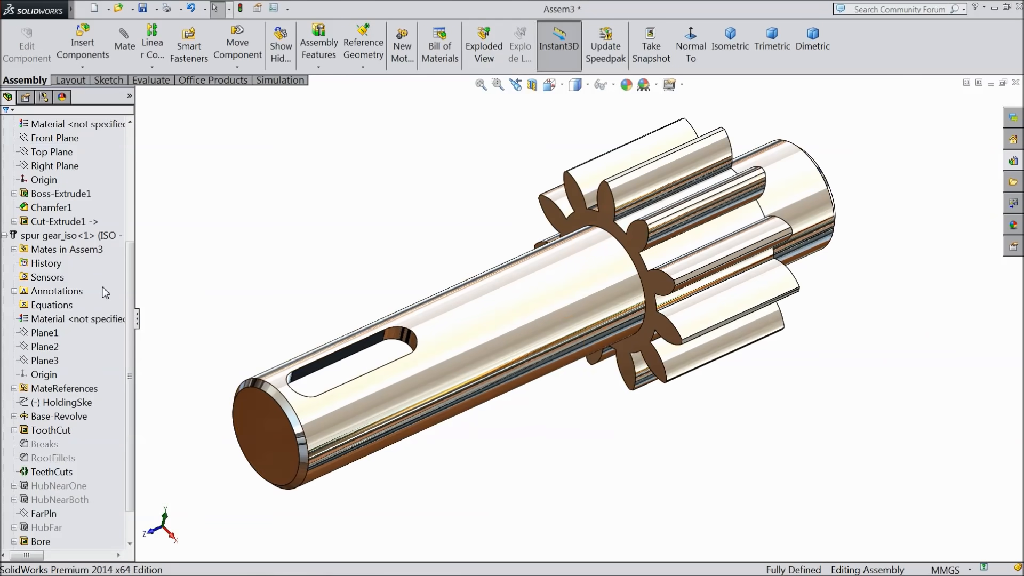
pyautogui.click(5, 236)
pyautogui.click(4, 235)
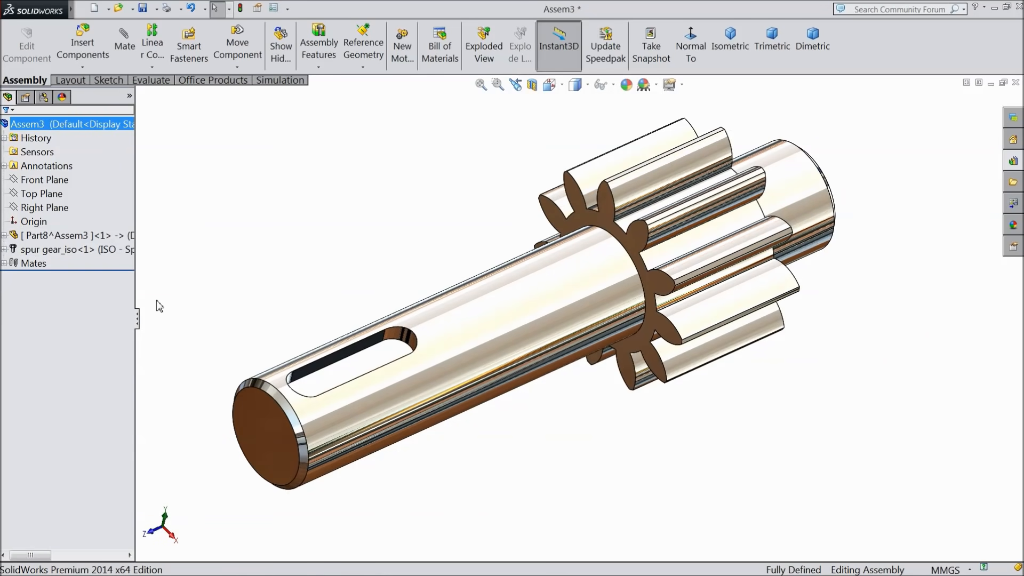
pyautogui.press('z')
pyautogui.scroll(1, 712, 235)
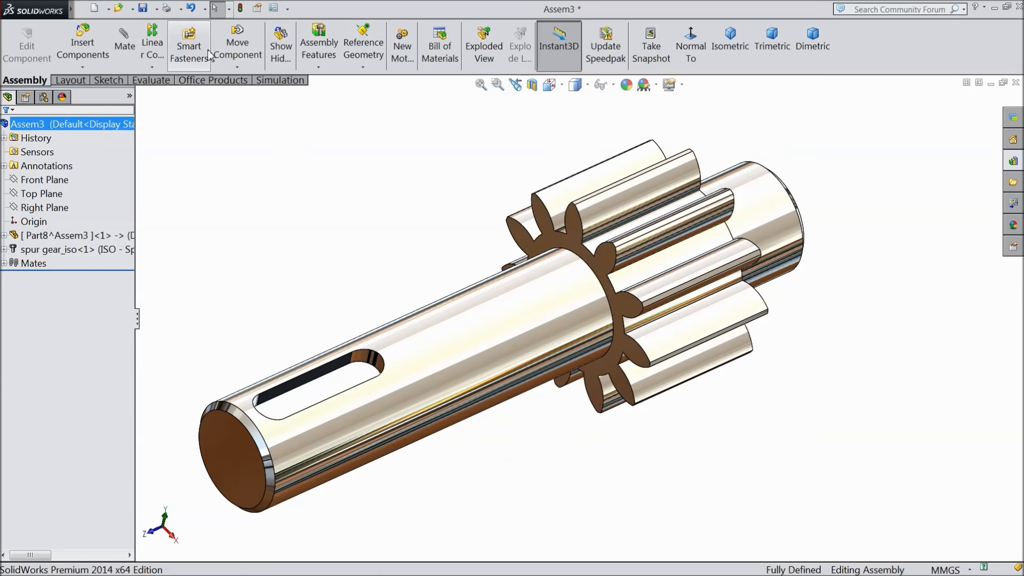
# Save all modified documents of the assembly and choose the Hydraulic Pump folder on the Desktop as the location.
pyautogui.click(143, 8)
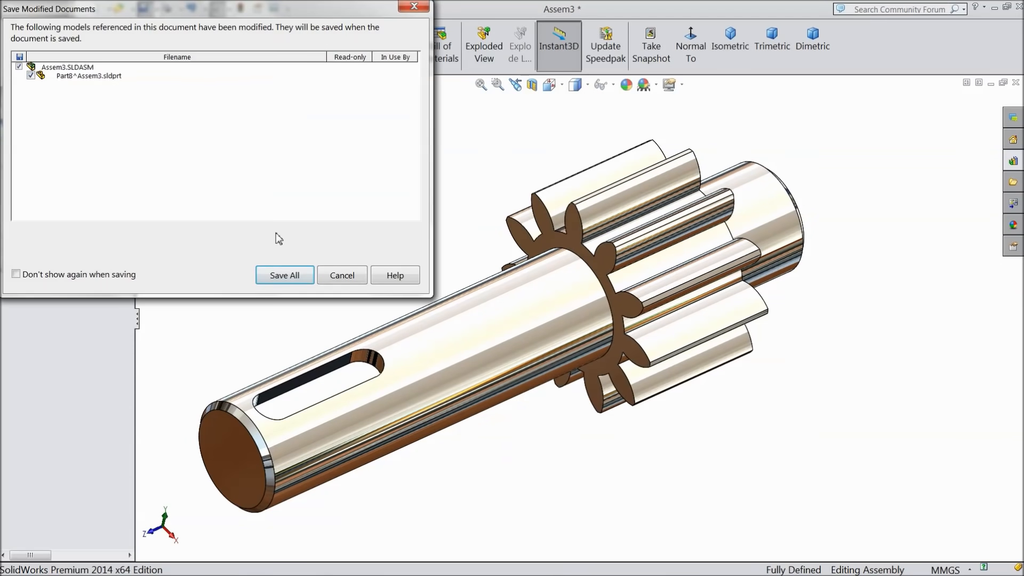
pyautogui.click(284, 276)
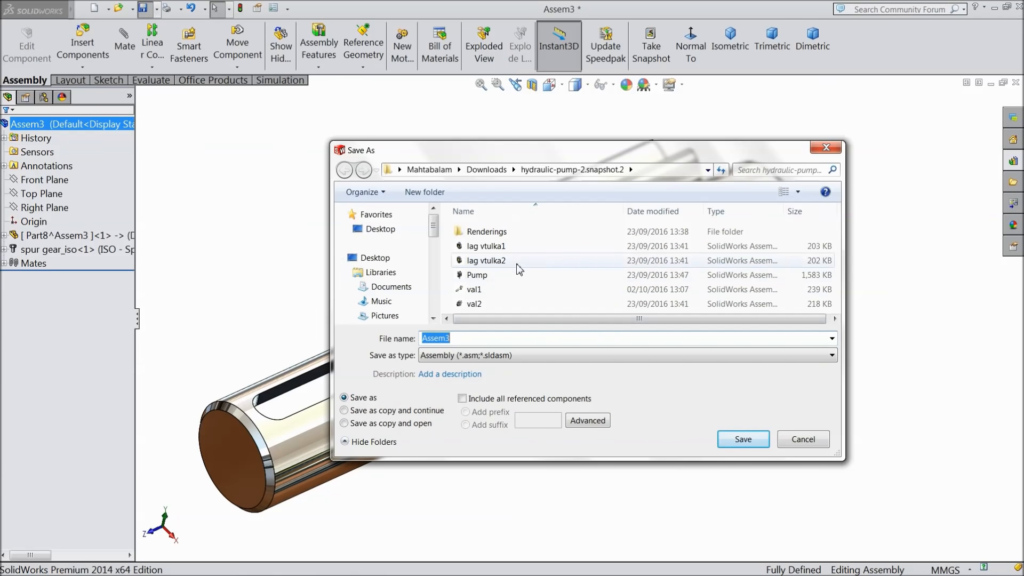
pyautogui.click(379, 229)
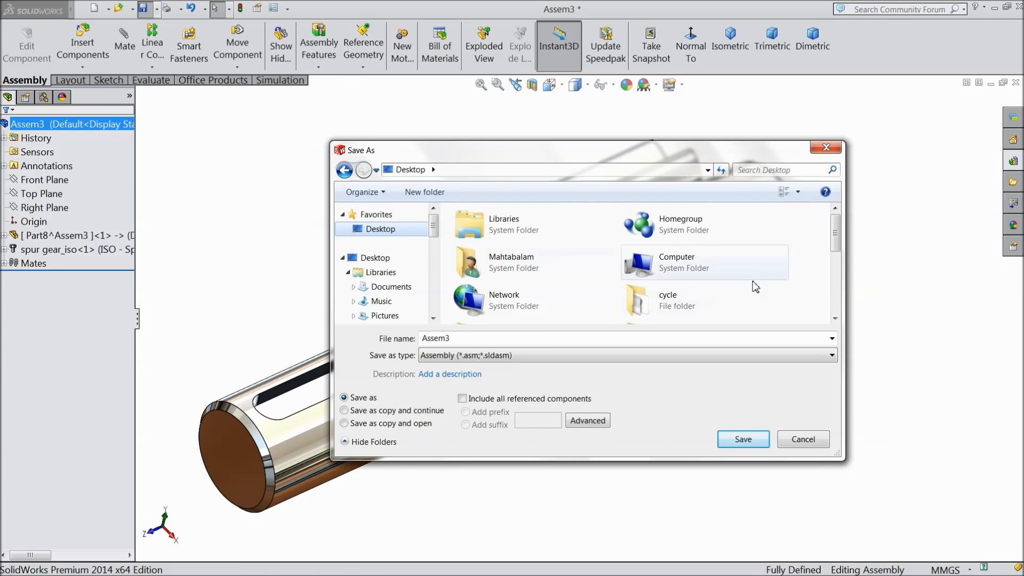
pyautogui.scroll(-3, 837, 240)
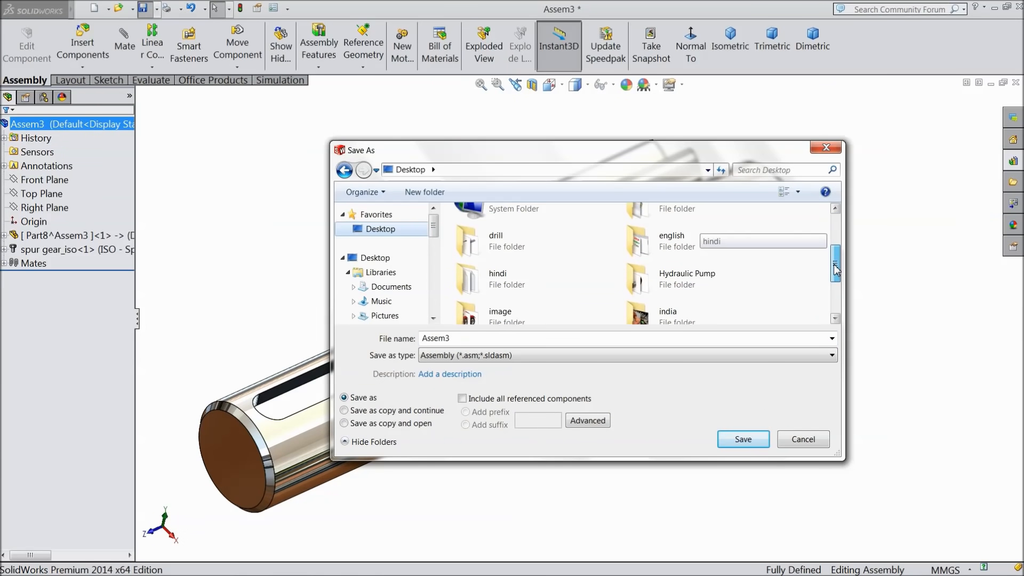
pyautogui.doubleClick(693, 285)
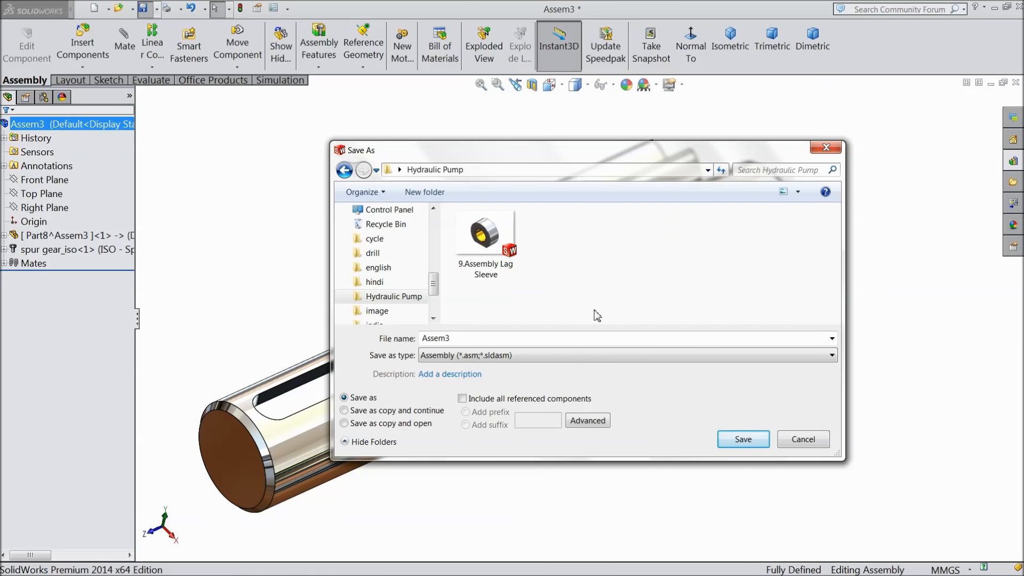
# Name the assembly file "11.Assembly Drive shaft Gear" and save it with its virtual components stored internally.
pyautogui.doubleClick(457, 338)
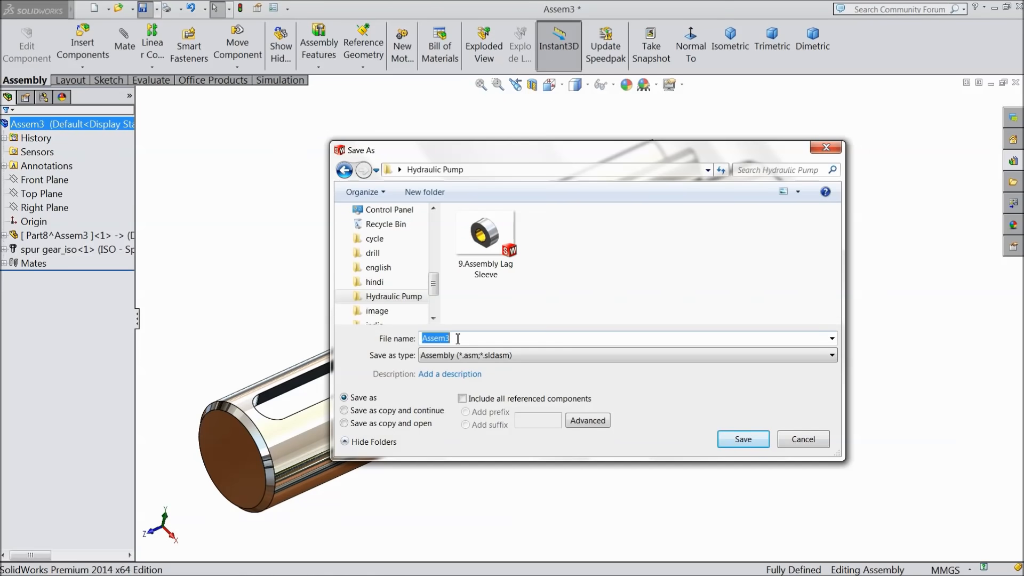
pyautogui.write('10')
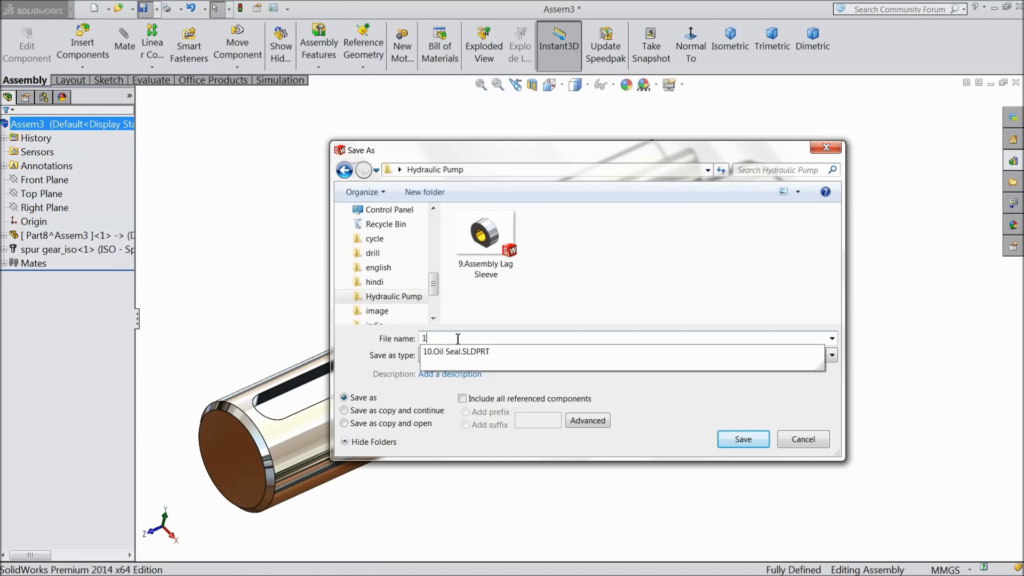
pyautogui.press('BackSpace')
pyautogui.write('12')
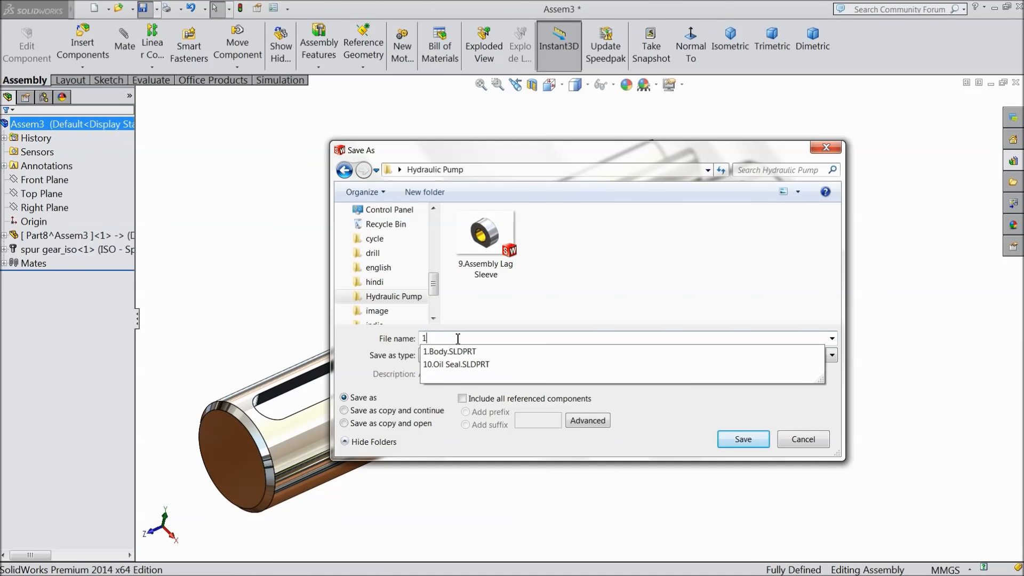
pyautogui.press('BackSpace')
pyautogui.write('.')
pyautogui.press('BackSpace')
pyautogui.write('1.Assembly Drive shaft Gear')
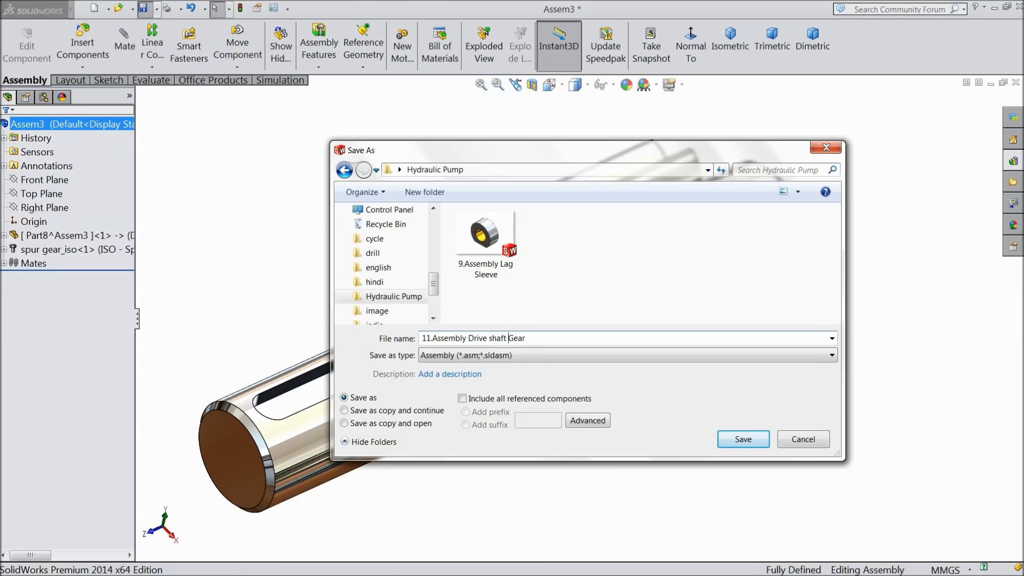
pyautogui.click(745, 442)
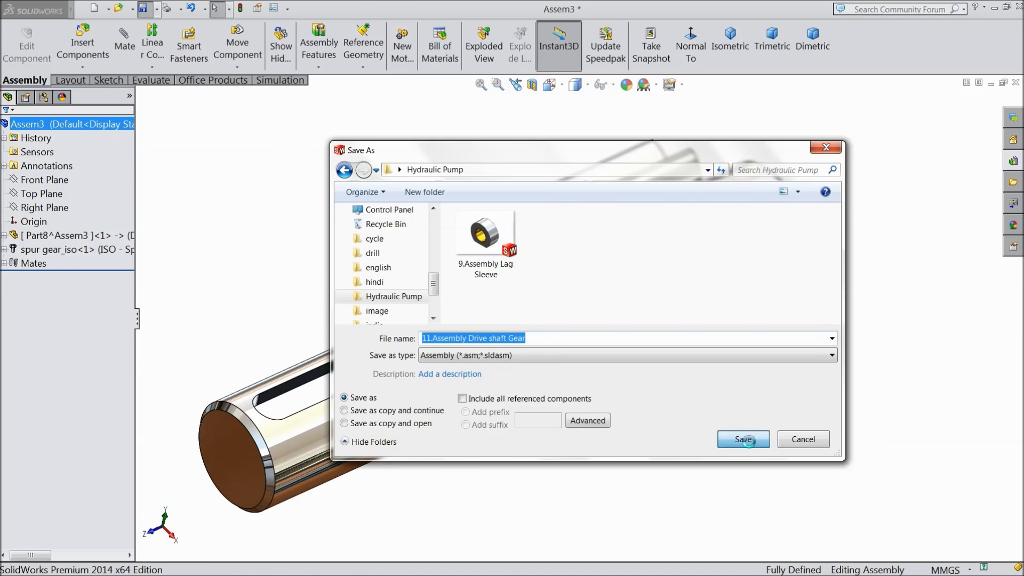
pyautogui.click(557, 341)
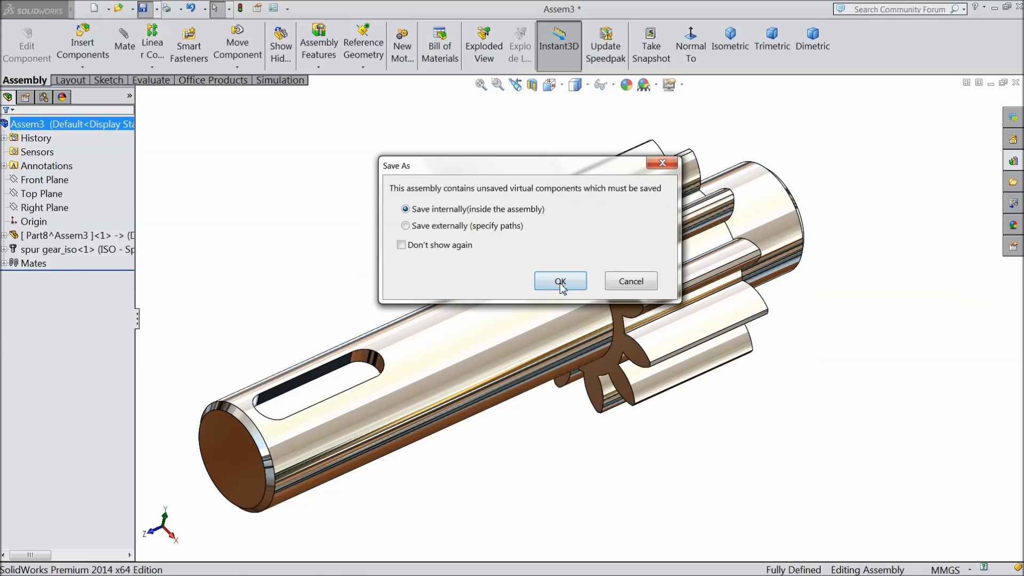
pyautogui.click(559, 281)
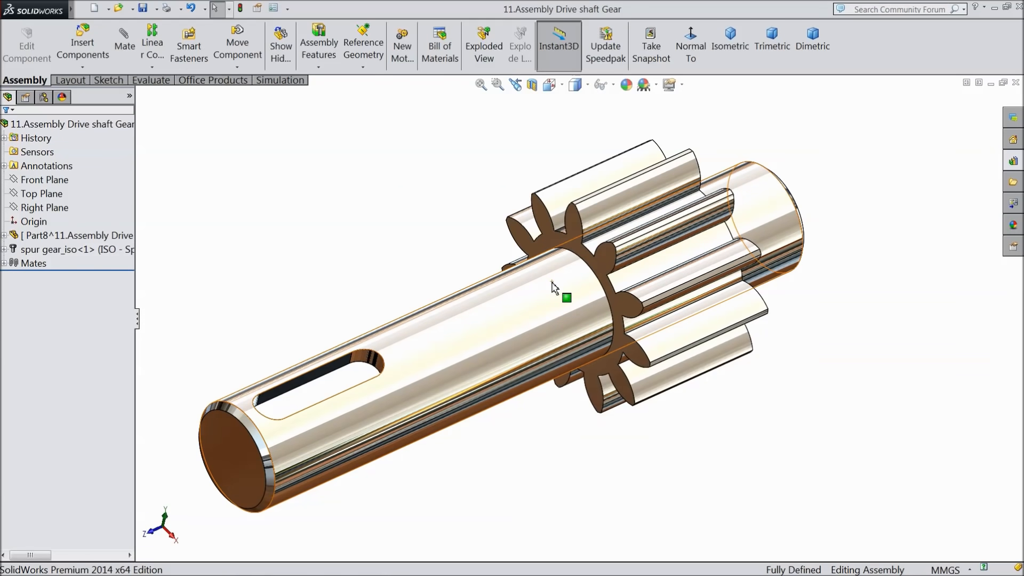
pyautogui.scroll(3, 619, 373)
pyautogui.moveTo(613, 387); pyautogui.dragTo(615, 343, button='middle')
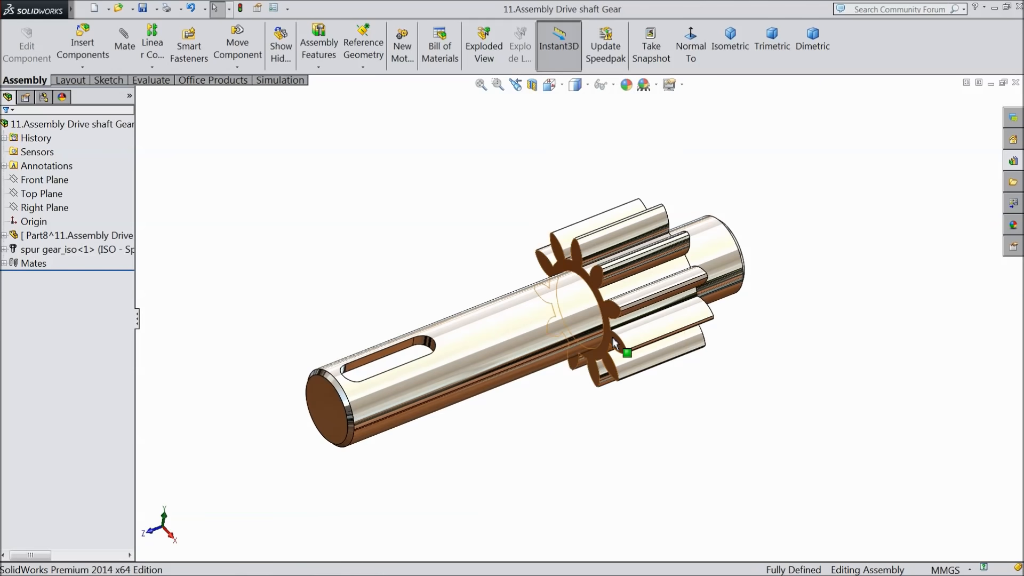
pyautogui.scroll(-4, 614, 343)
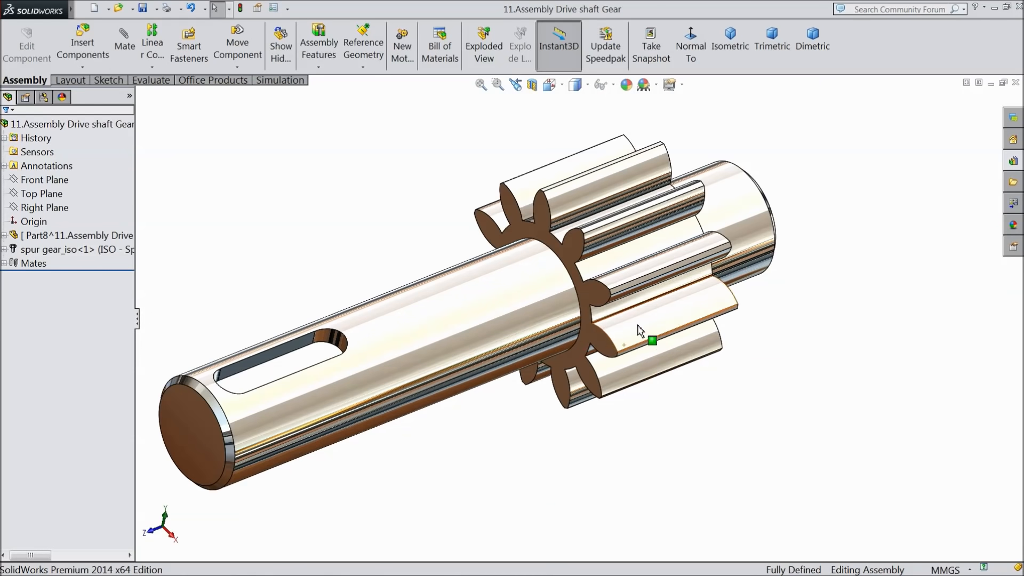
pyautogui.moveTo(428, 450); pyautogui.dragTo(435, 454, button='middle')
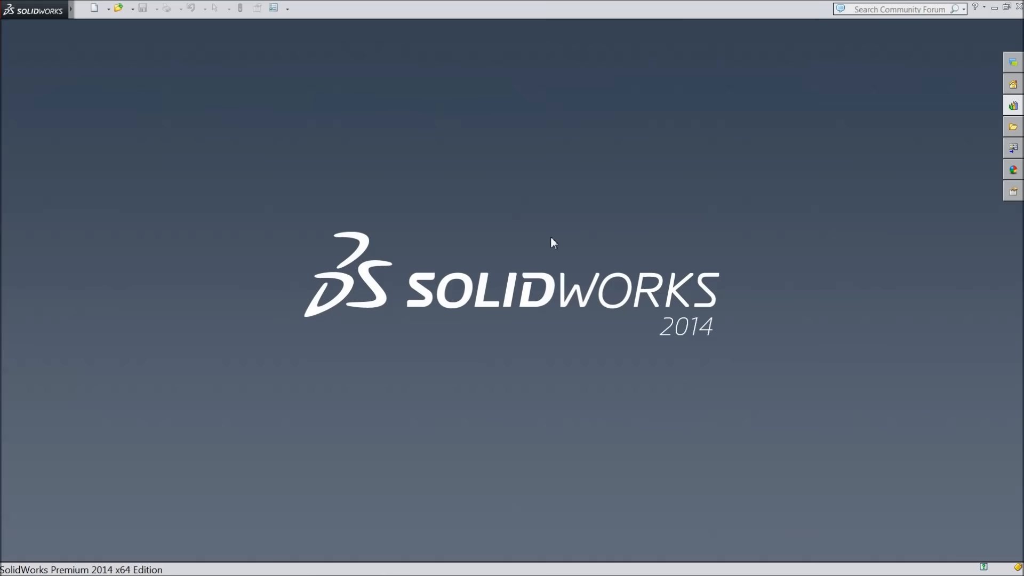
# Create a new assembly document and dismiss the Begin Assembly command without inserting a component.
pyautogui.click(95, 8)
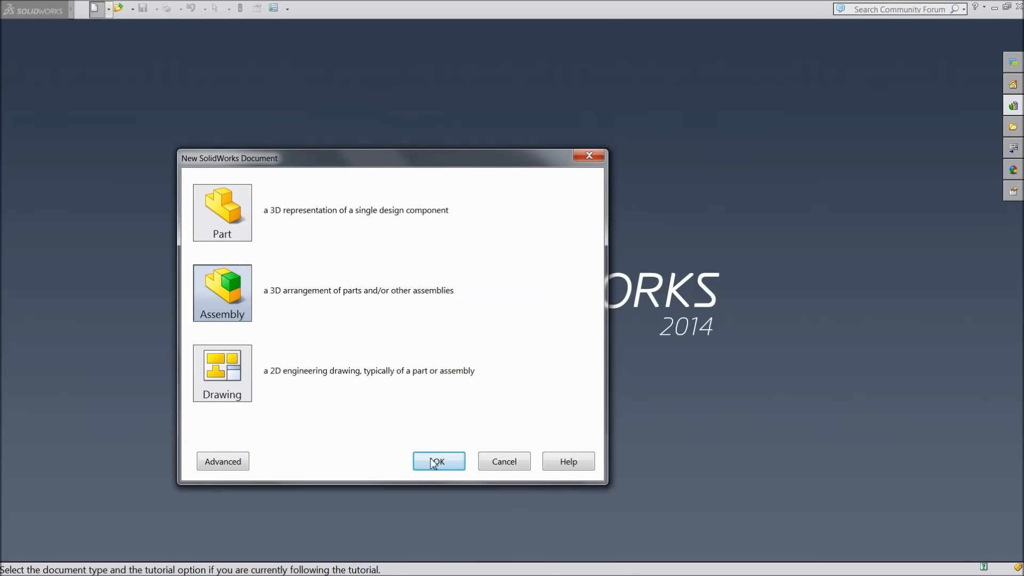
pyautogui.click(422, 460)
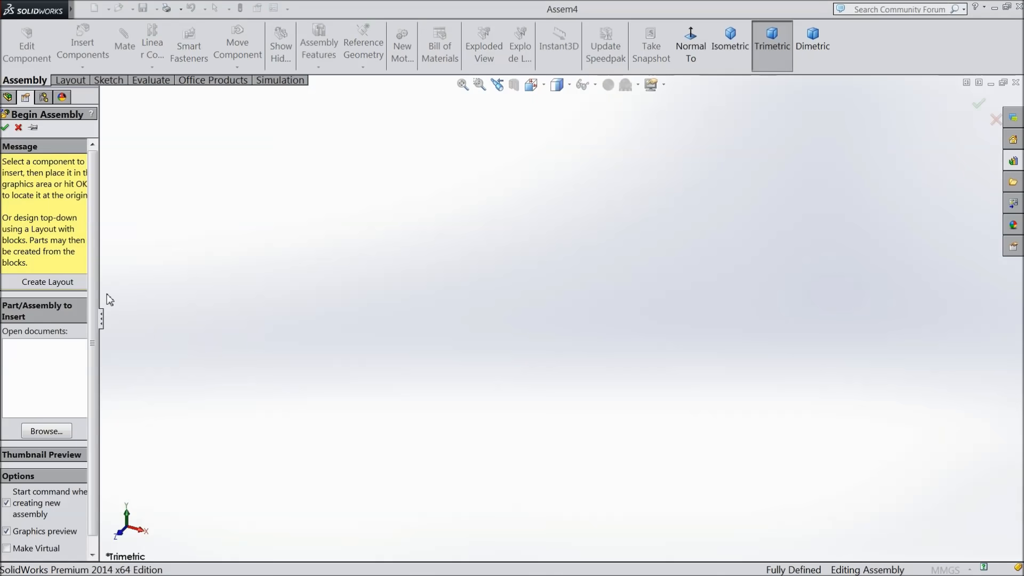
pyautogui.moveTo(100, 290); pyautogui.dragTo(136, 291)
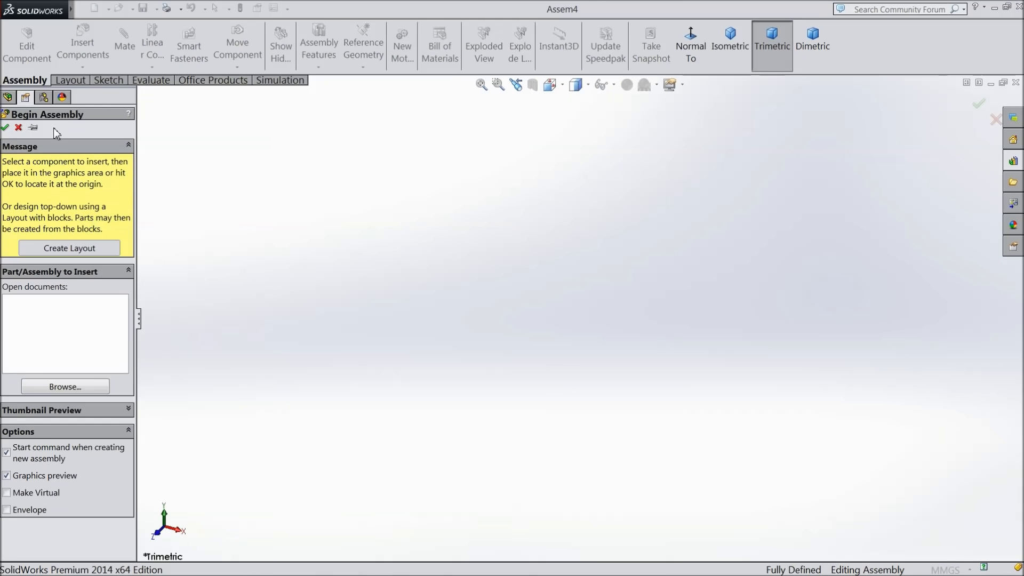
pyautogui.click(19, 128)
# Raise both image quality resolution settings in the new assembly's document properties and apply a plain white scene.
pyautogui.click(274, 8)
pyautogui.click(547, 126)
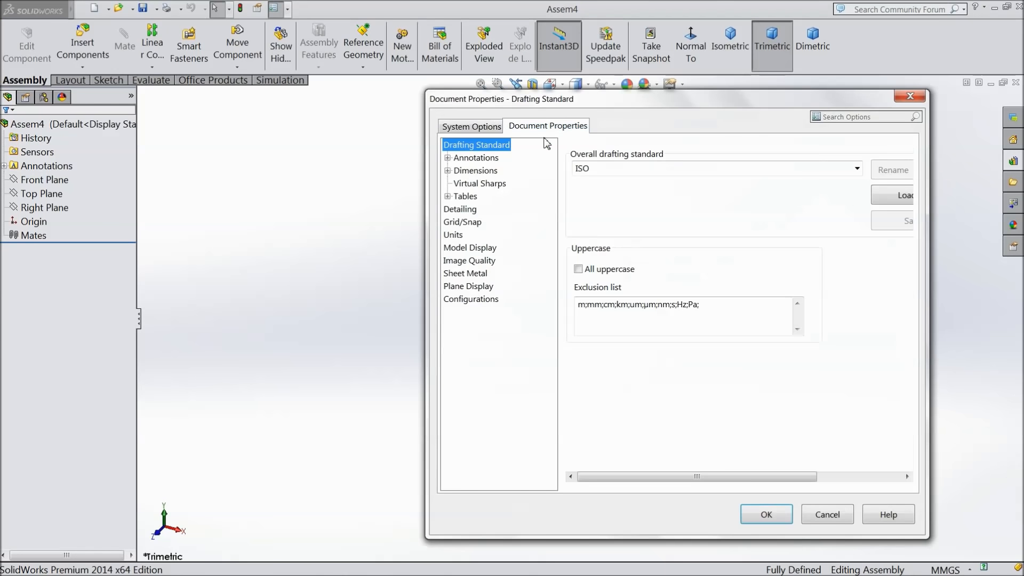
pyautogui.click(469, 260)
pyautogui.moveTo(691, 180); pyautogui.dragTo(832, 181)
pyautogui.moveTo(709, 356); pyautogui.dragTo(824, 355)
pyautogui.click(765, 515)
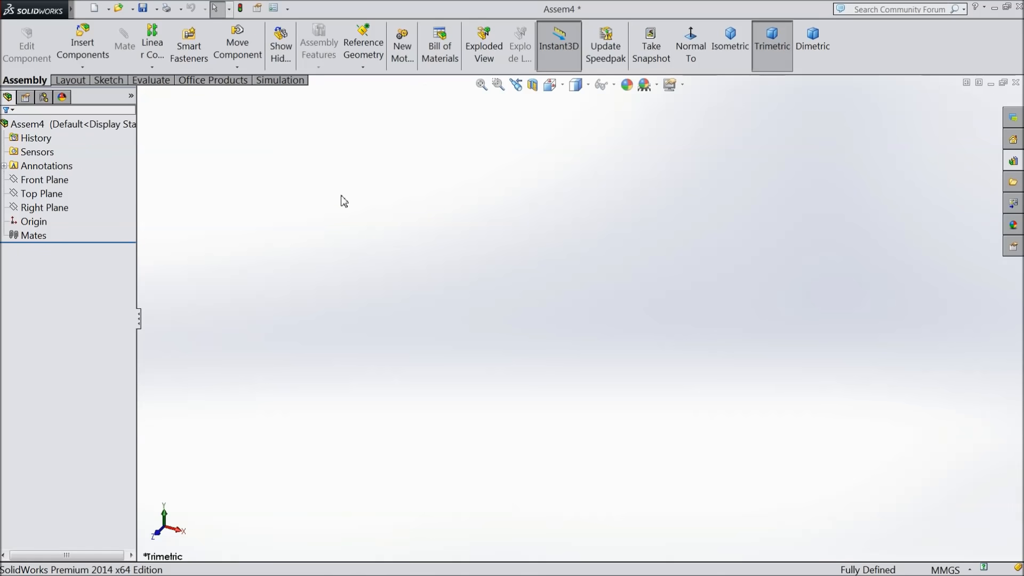
pyautogui.click(657, 85)
pyautogui.click(673, 41)
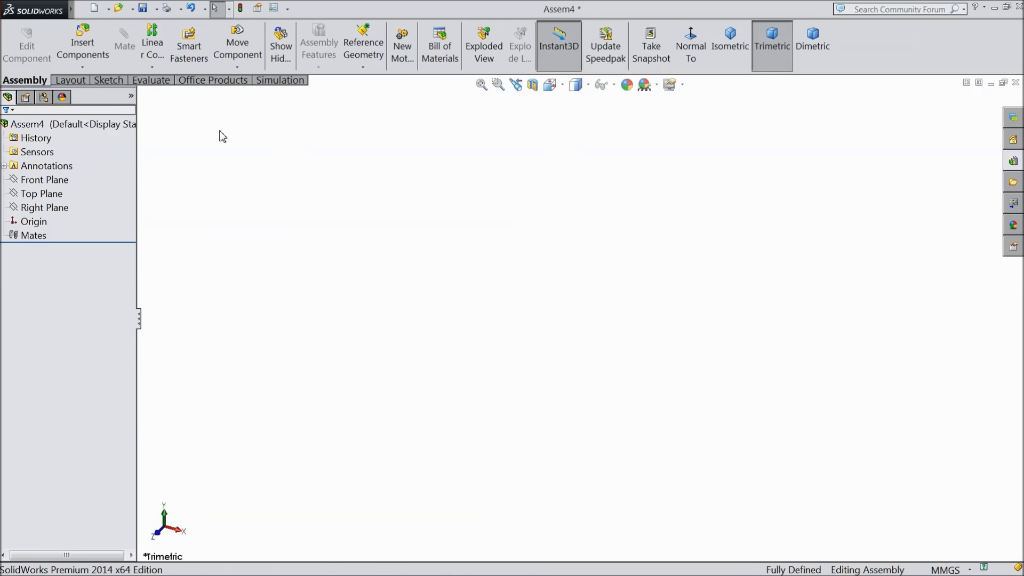
# Insert a new virtual part into the assembly and place it on the Front Plane, opening its first sketch.
pyautogui.click(82, 67)
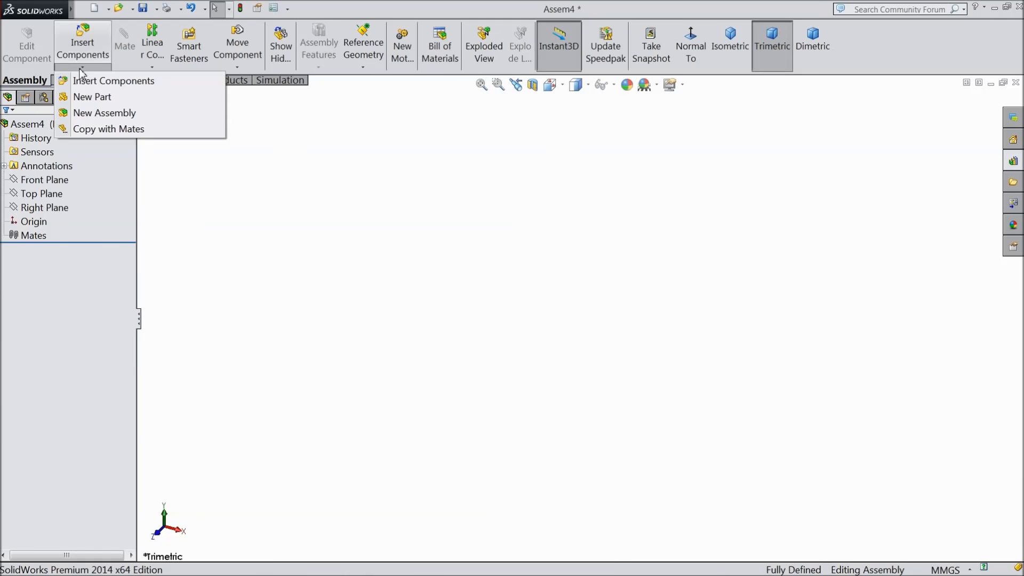
pyautogui.click(93, 97)
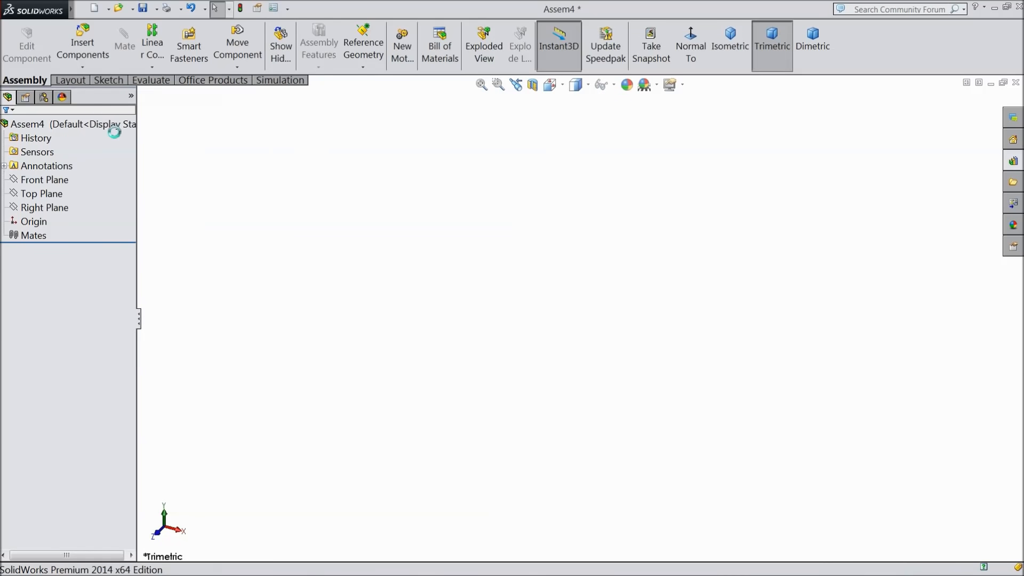
pyautogui.click(25, 179)
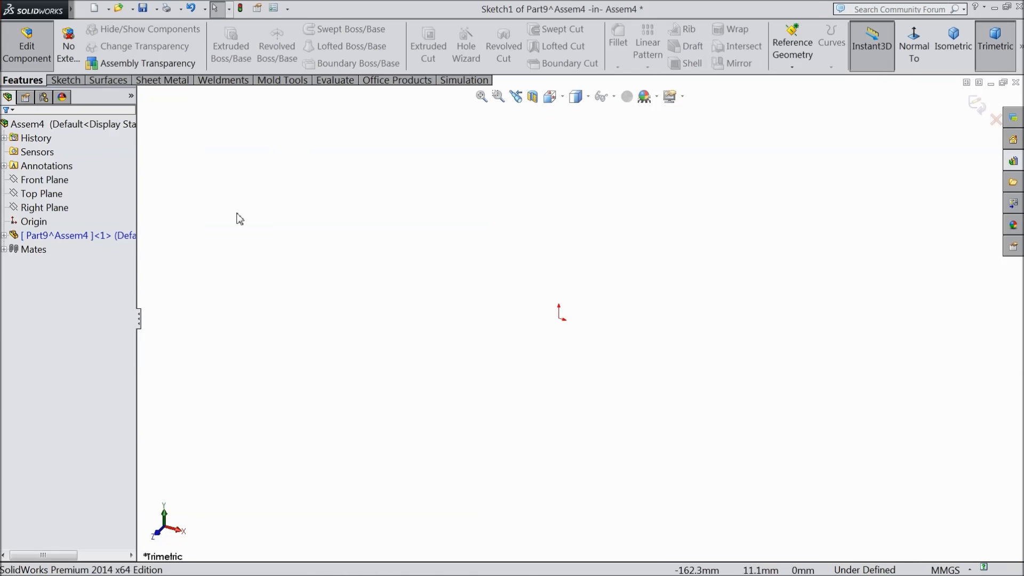
# Sketch a circle centred on the origin and dimension its diameter to 18 mm.
pyautogui.click(65, 80)
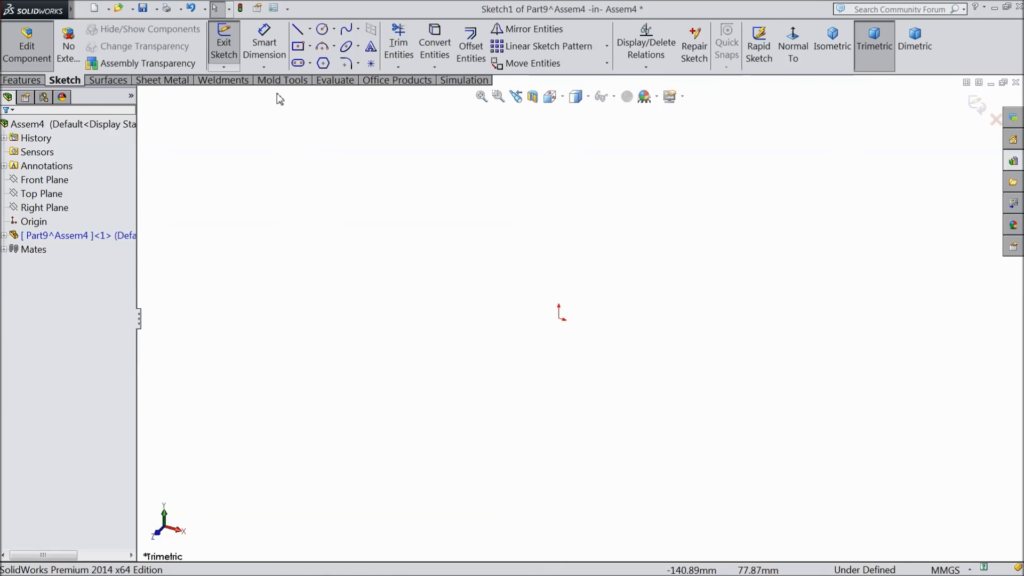
pyautogui.click(322, 30)
pyautogui.click(559, 318)
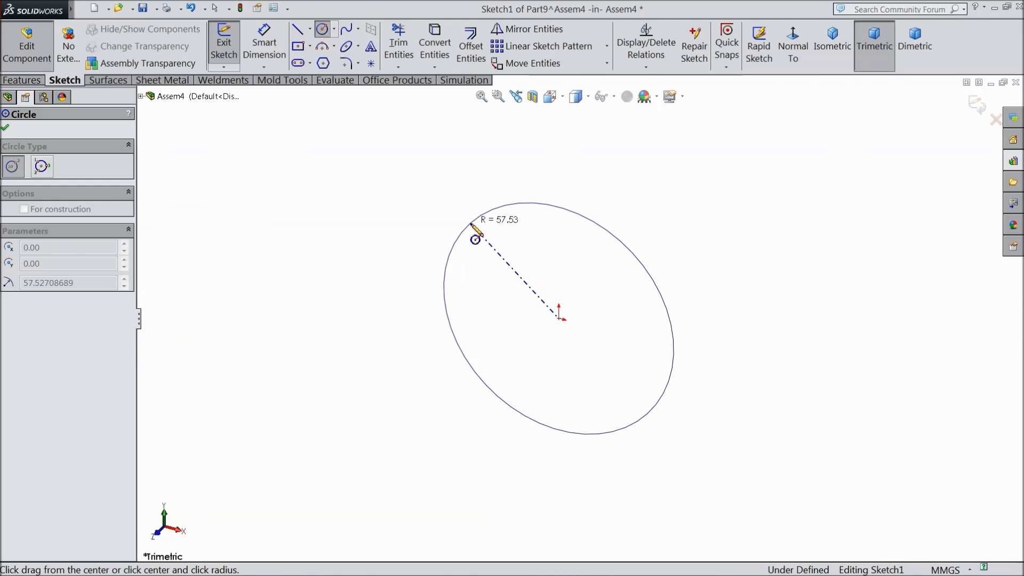
pyautogui.click(475, 238)
pyautogui.click(263, 45)
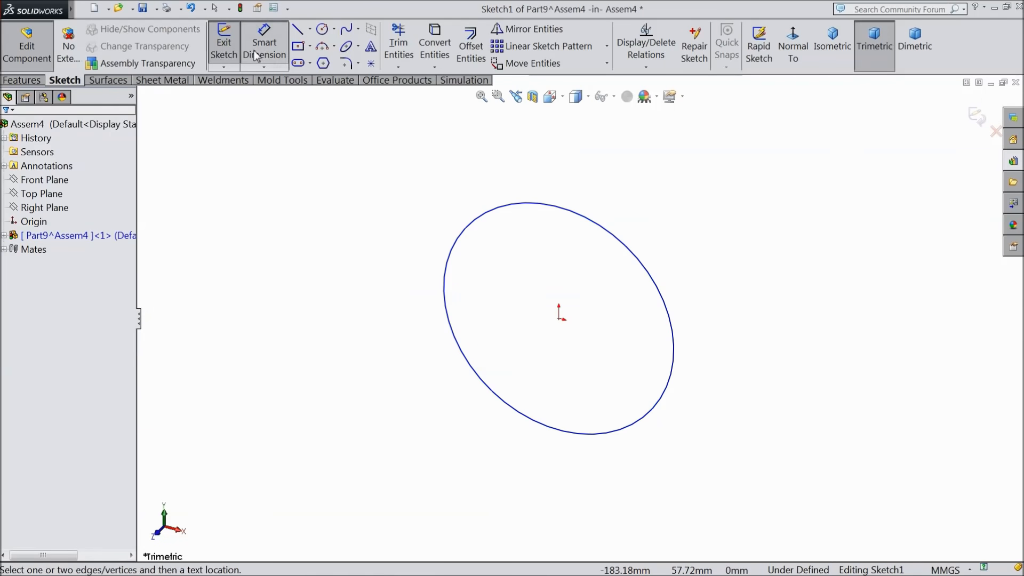
pyautogui.click(443, 288)
pyautogui.click(407, 283)
pyautogui.write('18')
pyautogui.click(347, 265)
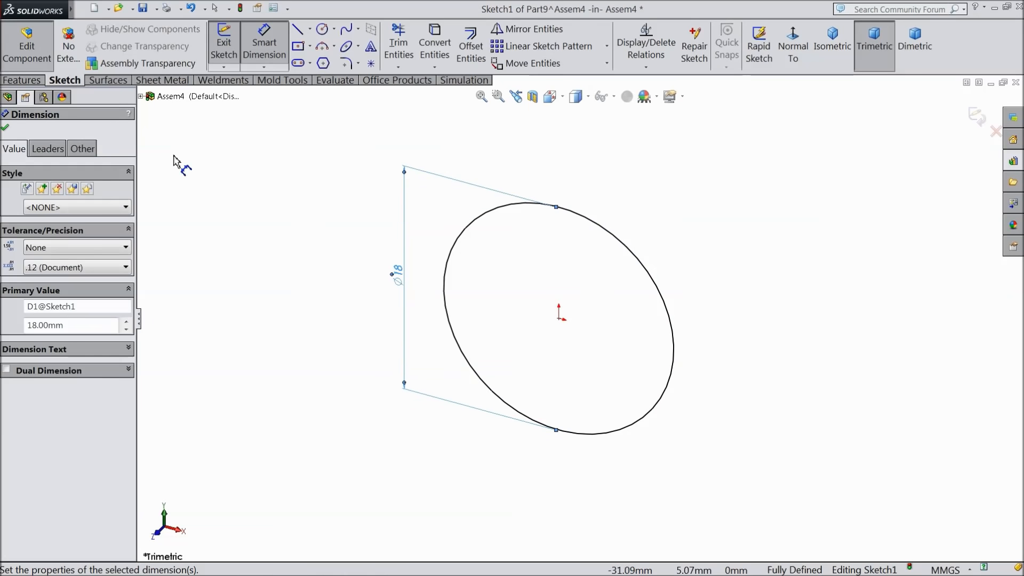
# Extrude the circle as a blind boss 53 mm deep to form the shaft.
pyautogui.click(22, 80)
pyautogui.click(238, 53)
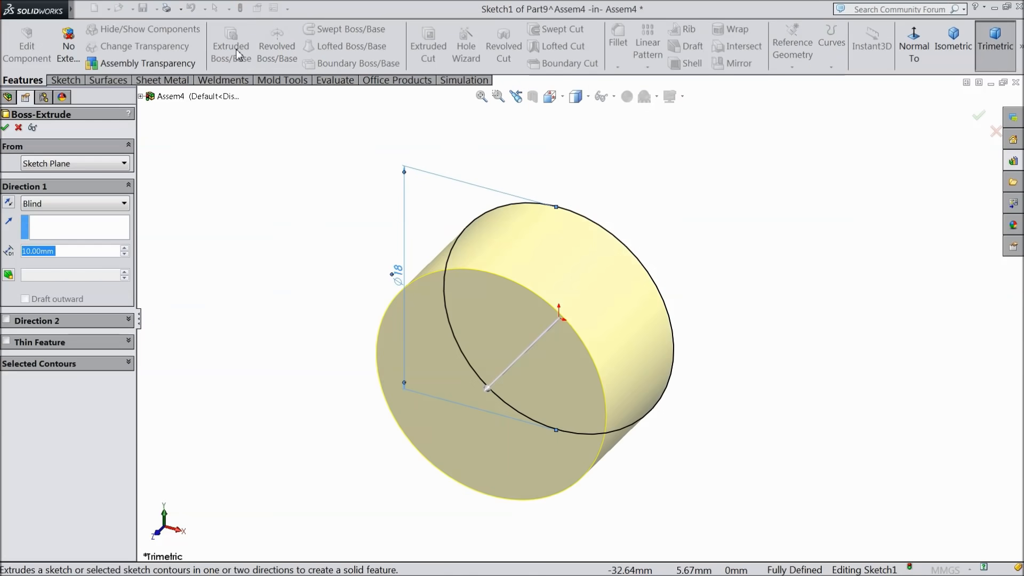
pyautogui.write('53')
pyautogui.press('Return')
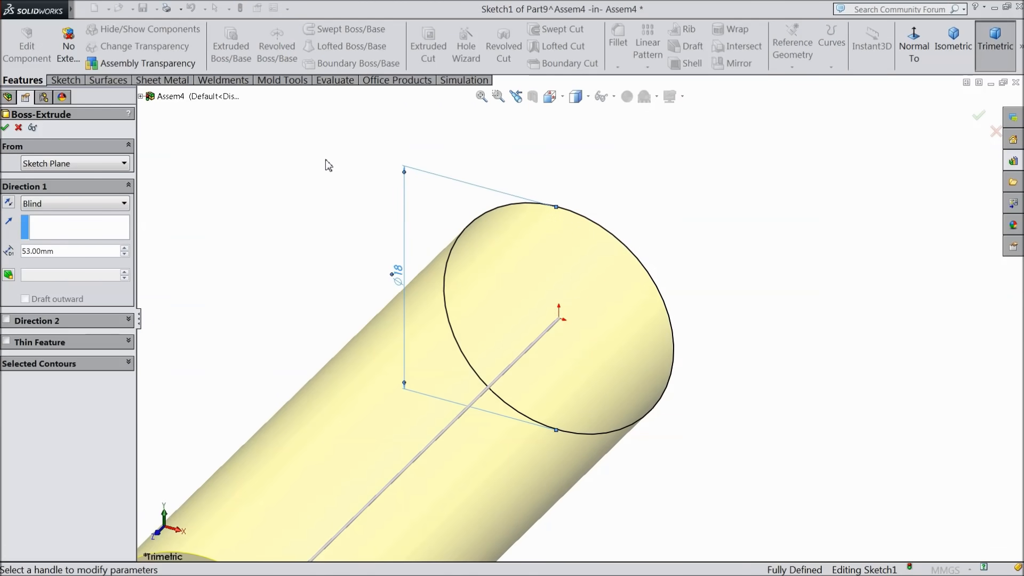
pyautogui.click(952, 43)
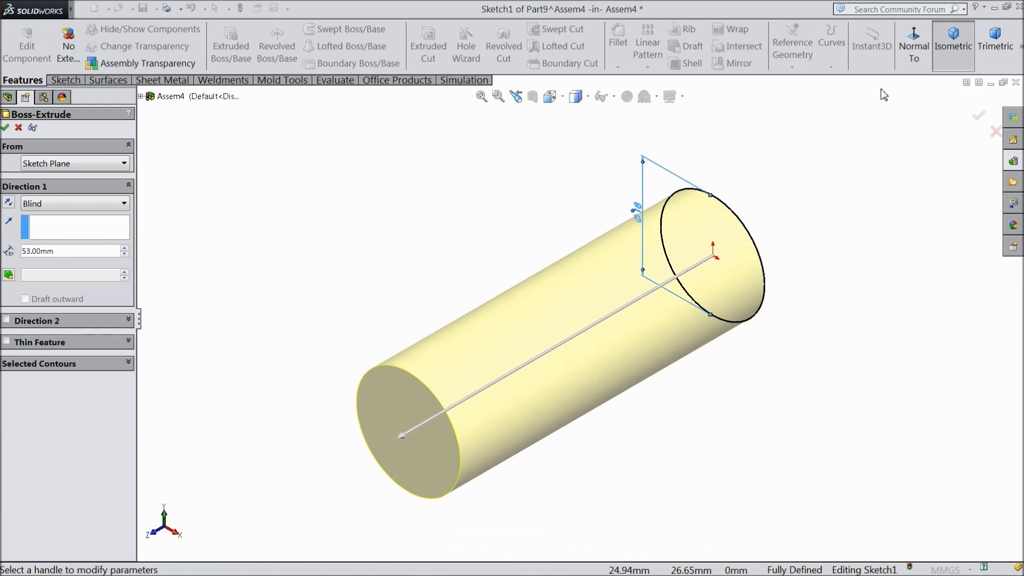
pyautogui.click(5, 127)
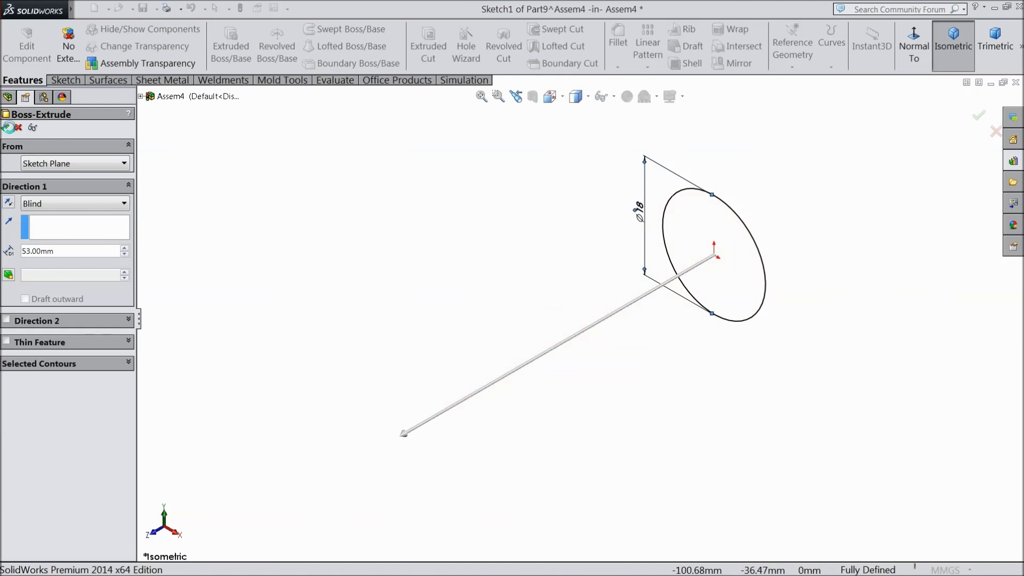
# Chamfer both end edges of the shaft by 1 mm at 45 degrees and return to editing the assembly.
pyautogui.click(618, 67)
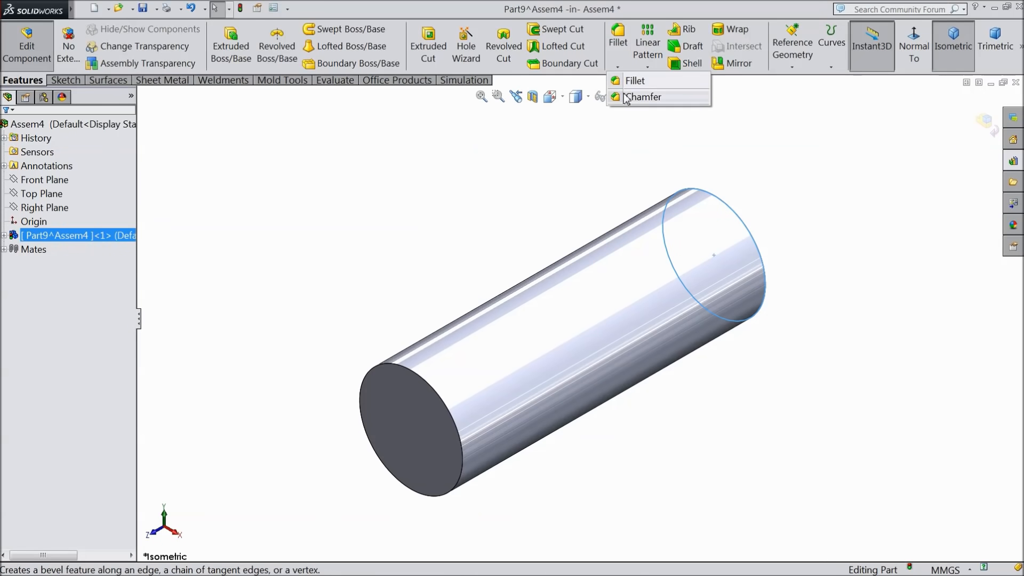
pyautogui.click(643, 96)
pyautogui.write('1.00mm')
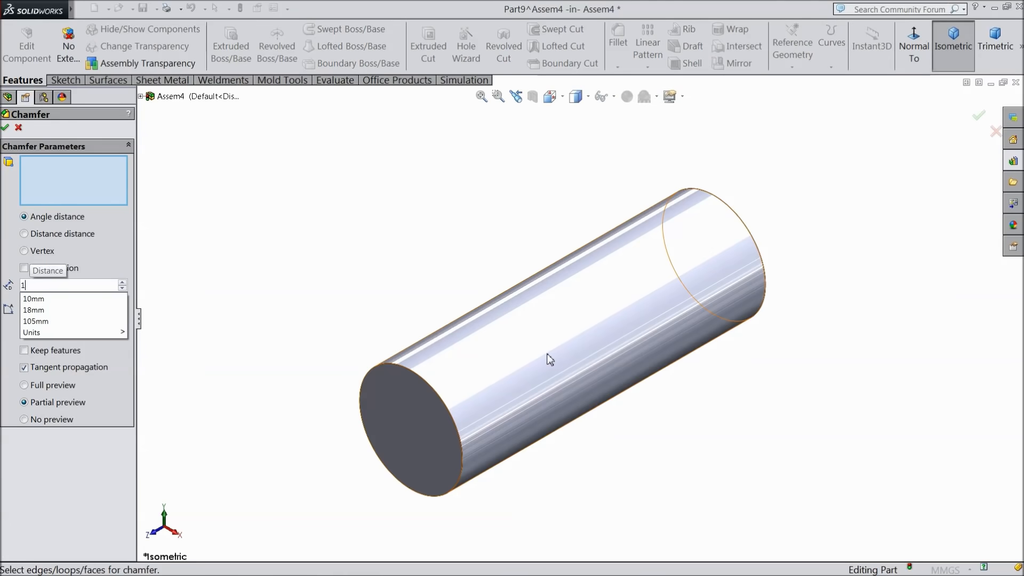
pyautogui.click(549, 359)
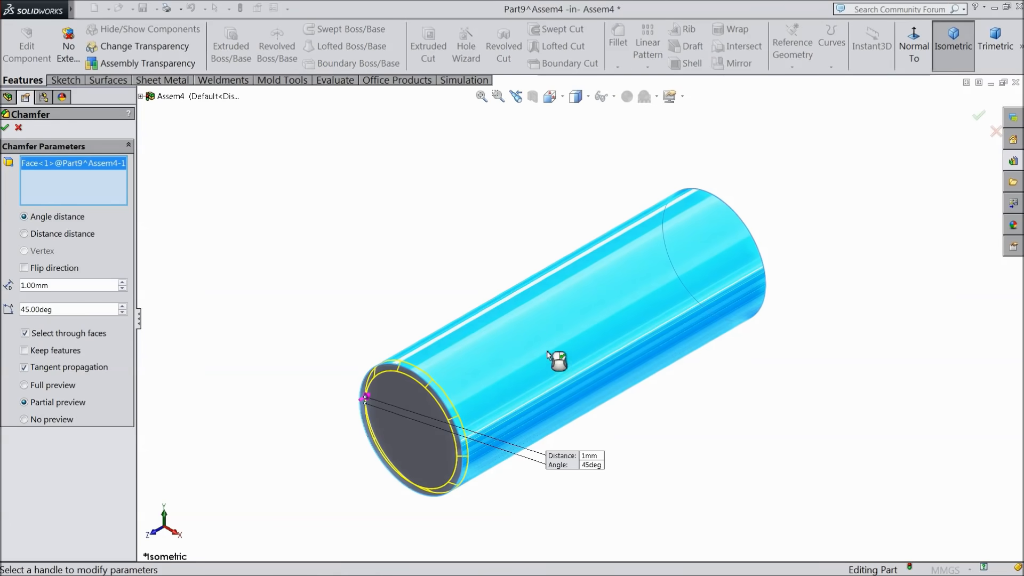
pyautogui.click(6, 128)
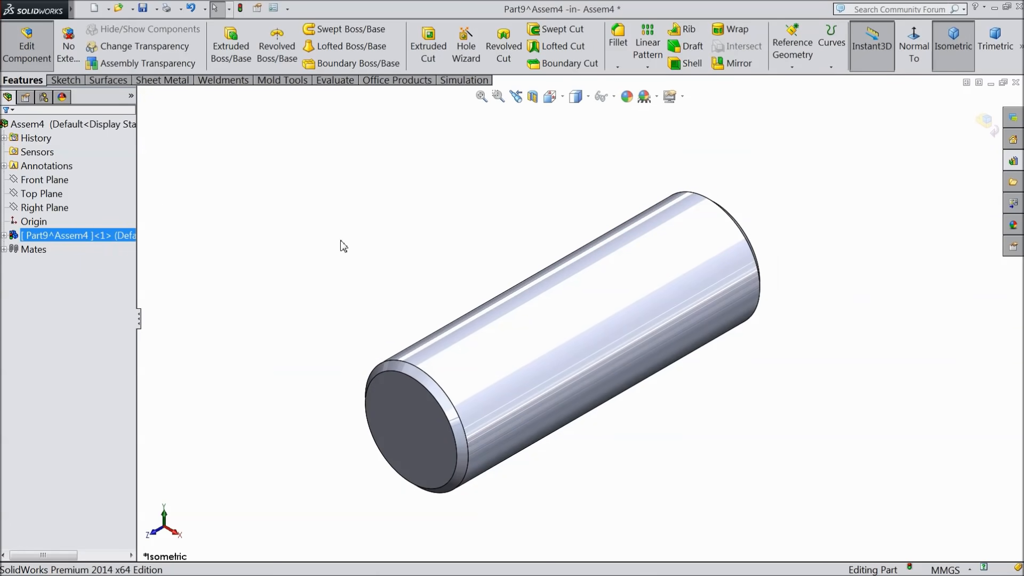
pyautogui.click(986, 127)
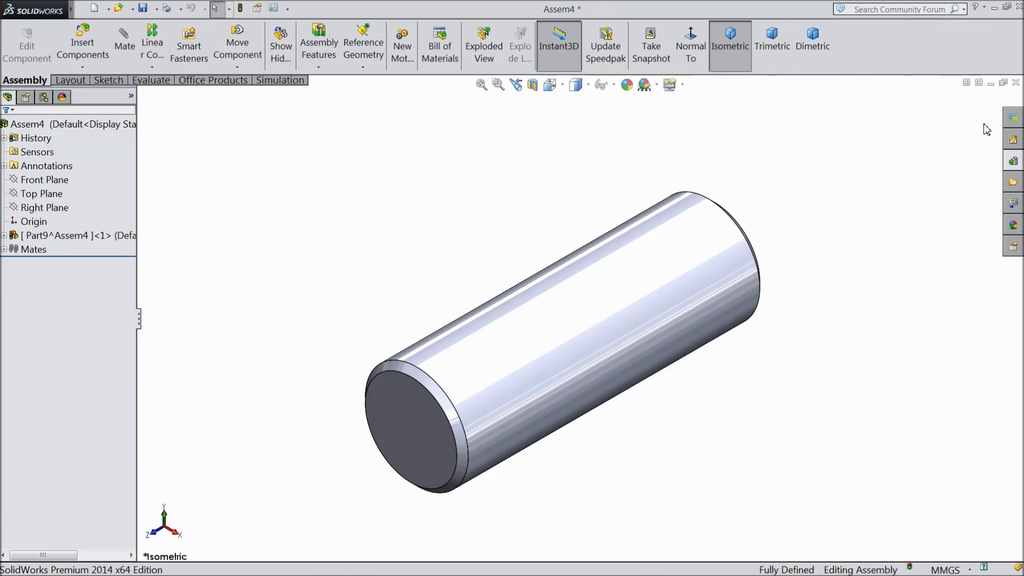
# Apply the chromium plate metal appearance to the whole assembly and rebuild it.
pyautogui.click(32, 124)
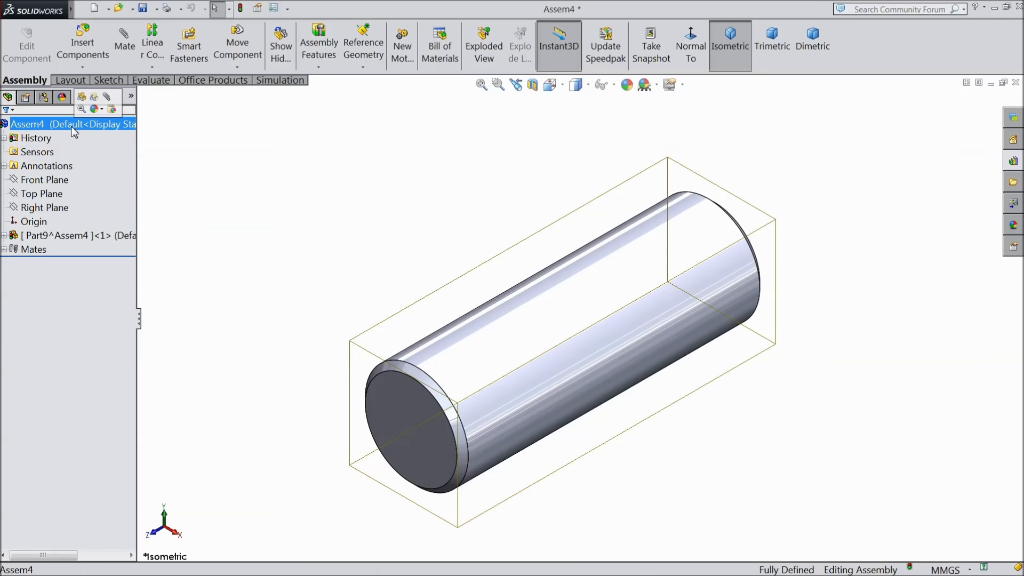
pyautogui.click(1016, 228)
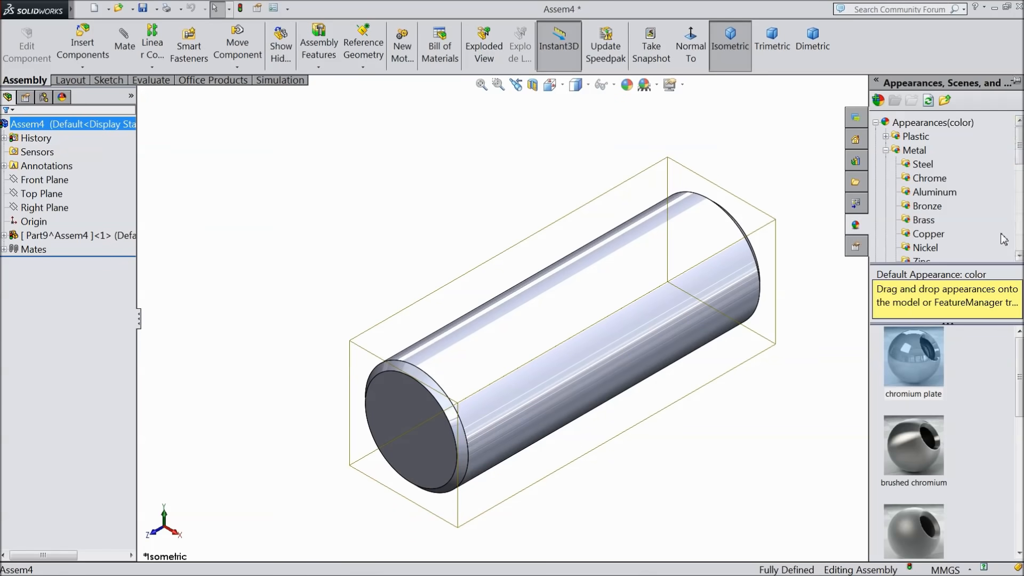
pyautogui.click(915, 374)
pyautogui.moveTo(798, 376)
pyautogui.mouseDown(button='middle')
pyautogui.moveTo(798, 331)
pyautogui.moveTo(785, 368)
pyautogui.mouseUp(button='middle')
pyautogui.scroll(-1, 732, 380)
pyautogui.click(702, 372)
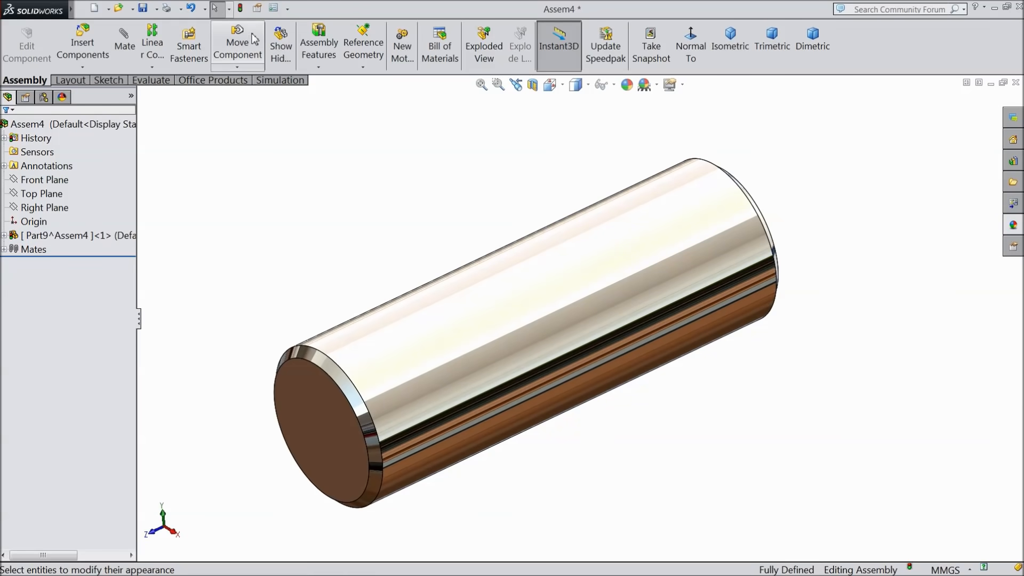
pyautogui.click(240, 9)
pyautogui.scroll(2, 587, 274)
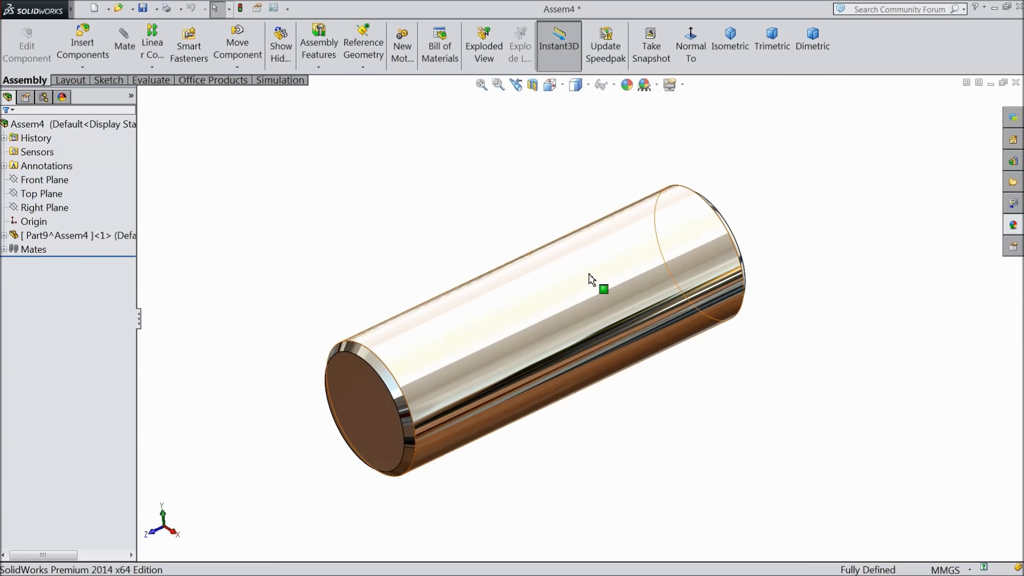
pyautogui.scroll(-1, 677, 304)
pyautogui.scroll(-1, 730, 310)
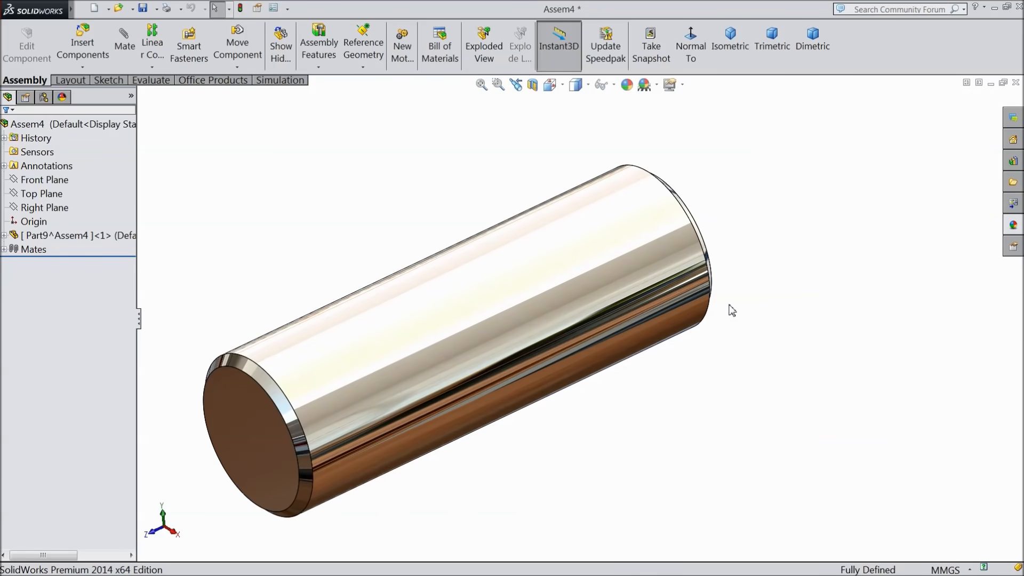
# Browse the Design Library's Toolbox to the gears in the ISO Power Transmission folder.
pyautogui.click(1012, 160)
pyautogui.scroll(4, 961, 172)
pyautogui.scroll(-2, 685, 283)
pyautogui.moveTo(1014, 184); pyautogui.dragTo(1015, 140)
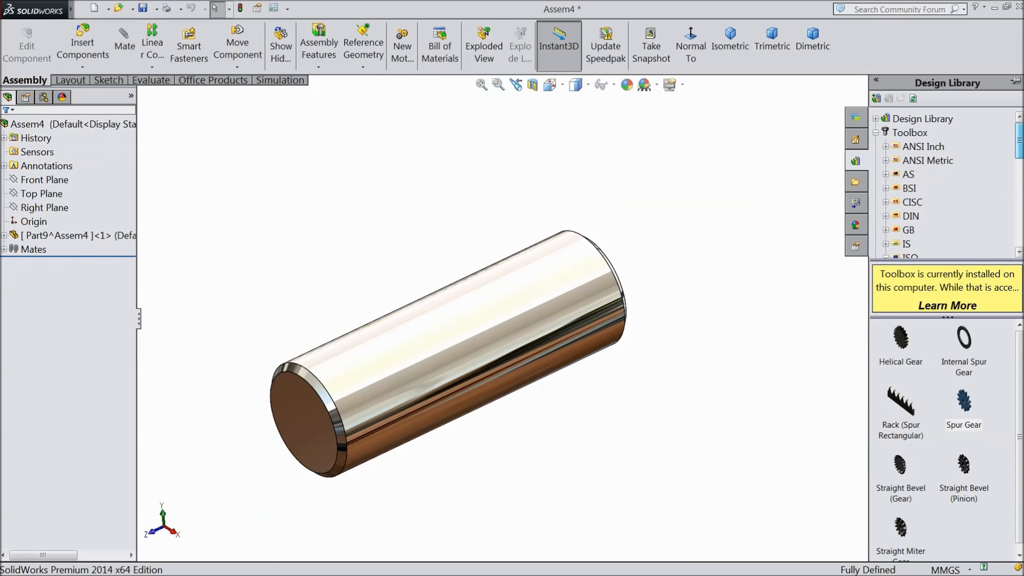
pyautogui.click(912, 133)
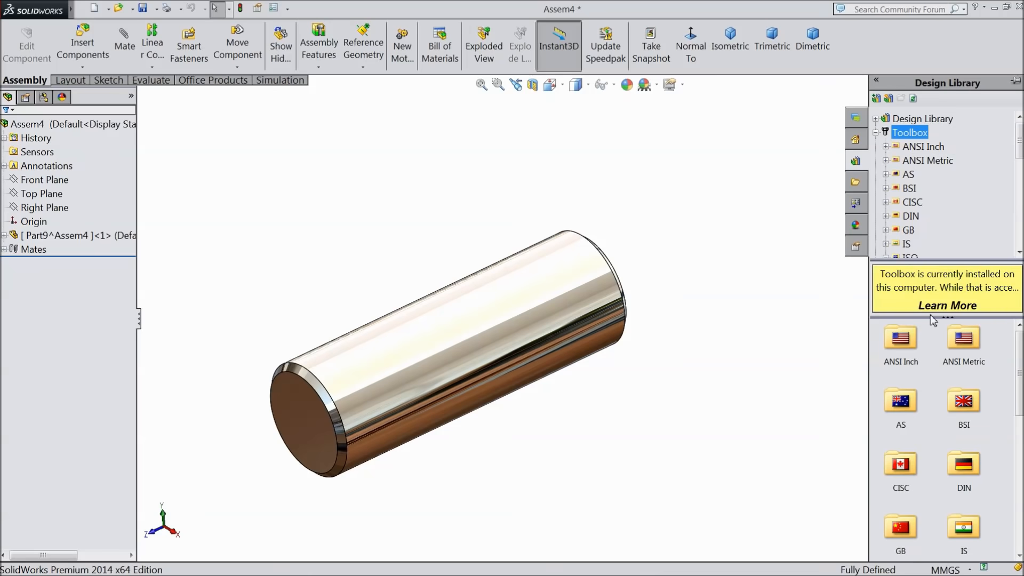
pyautogui.scroll(-2, 909, 415)
pyautogui.click(901, 463)
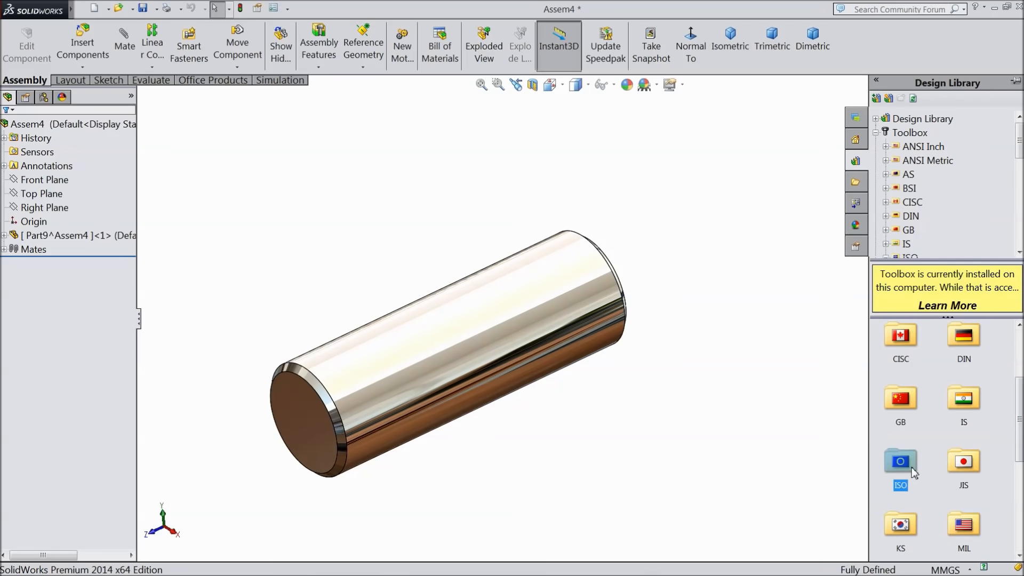
pyautogui.doubleClick(911, 467)
pyautogui.scroll(-1, 1017, 427)
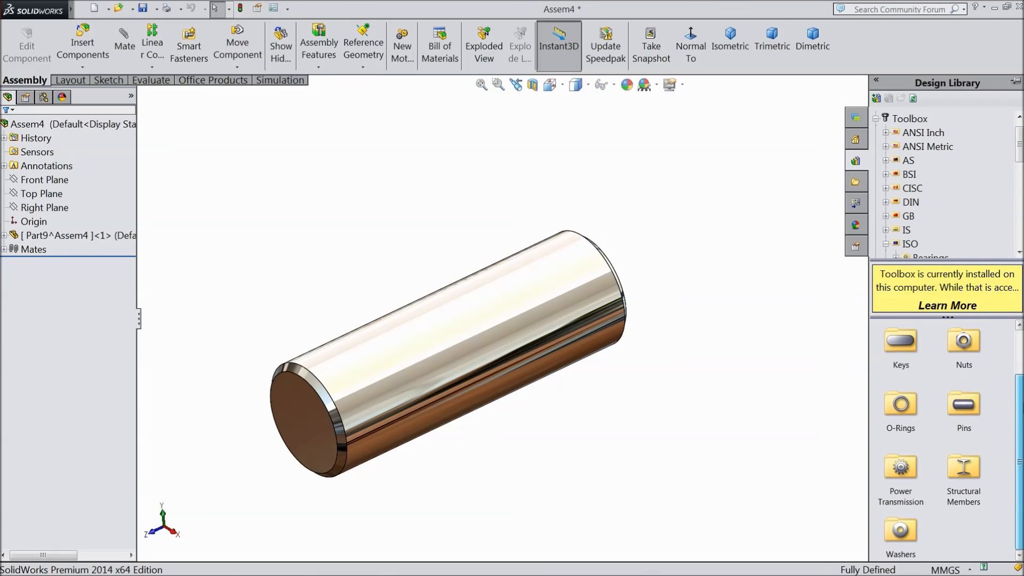
pyautogui.doubleClick(897, 475)
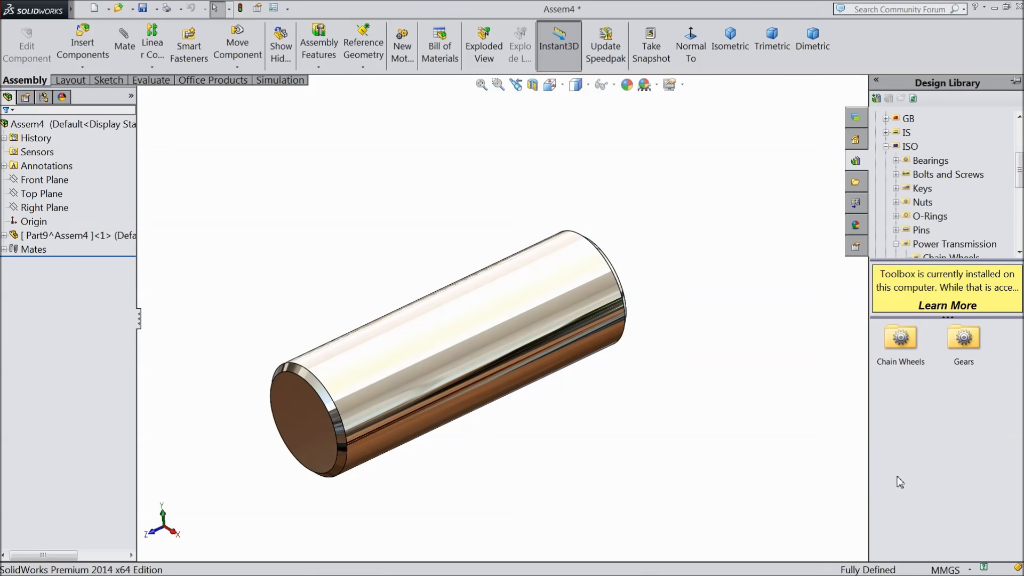
pyautogui.doubleClick(962, 361)
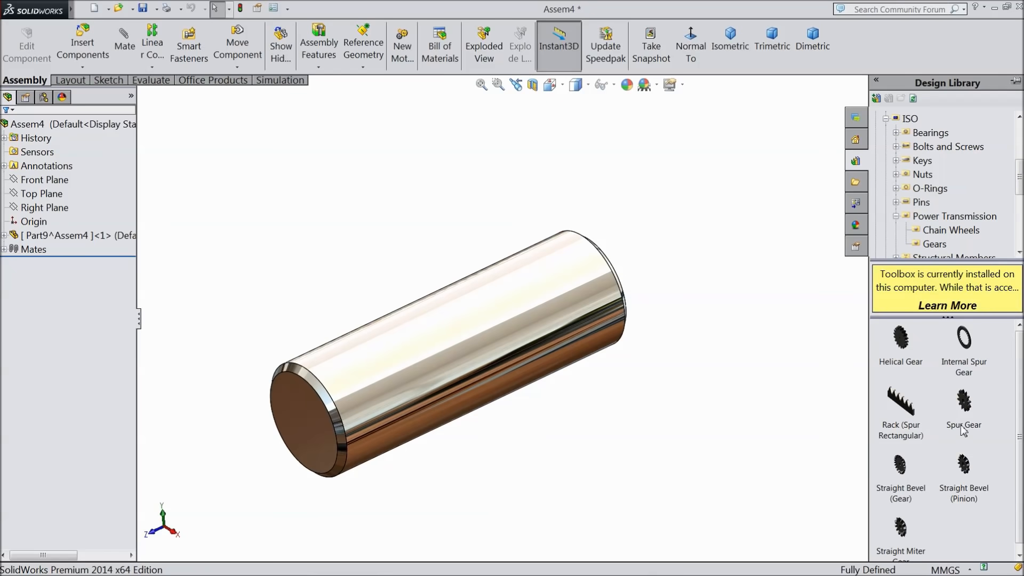
# Insert one ISO spur gear beside the shaft with module 2.75, 11 teeth, 20° pressure angle, face width 23, Type A hub and shaft diameter 18.
pyautogui.moveTo(966, 413); pyautogui.dragTo(762, 353)
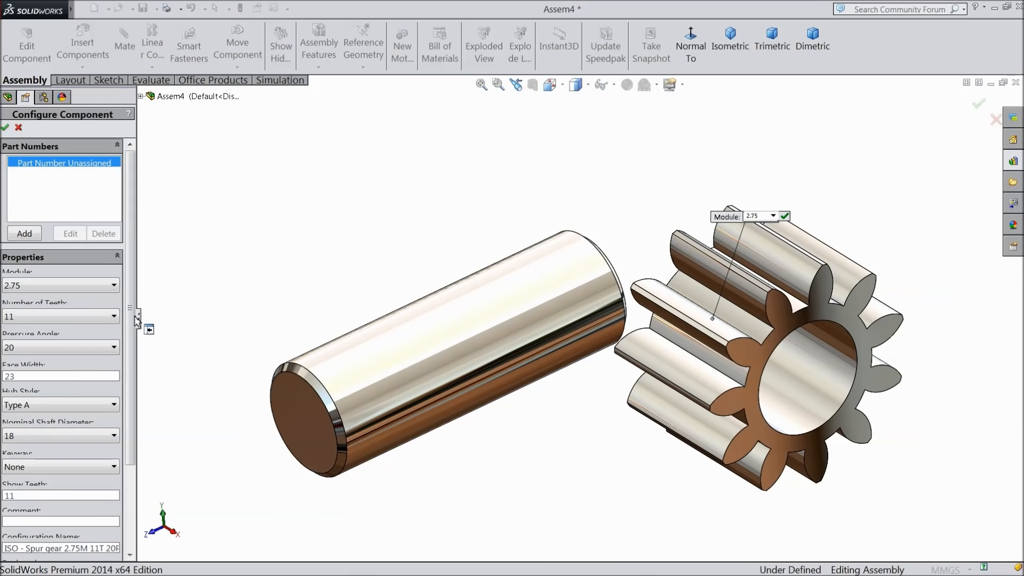
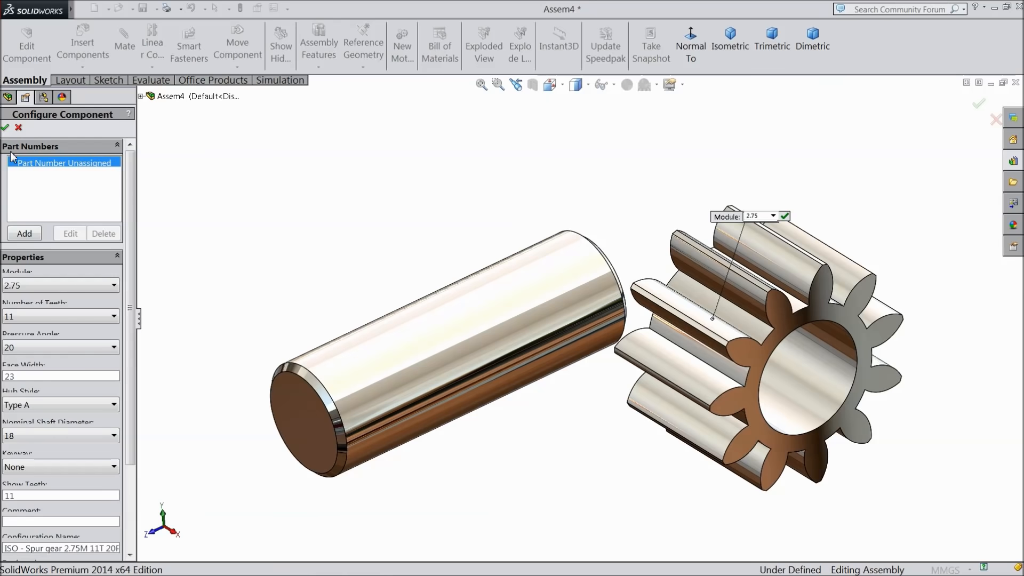
pyautogui.click(5, 127)
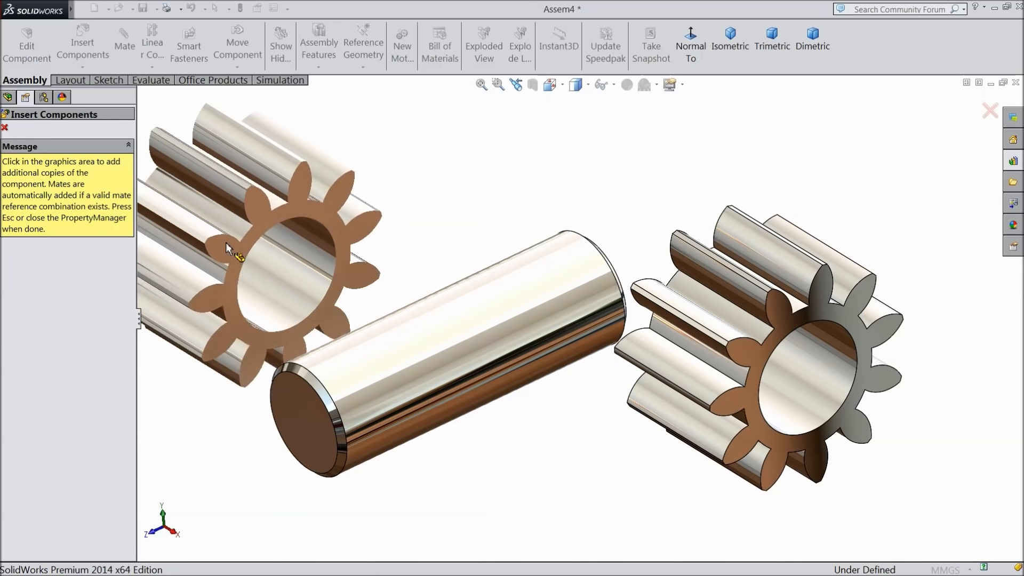
pyautogui.click(5, 127)
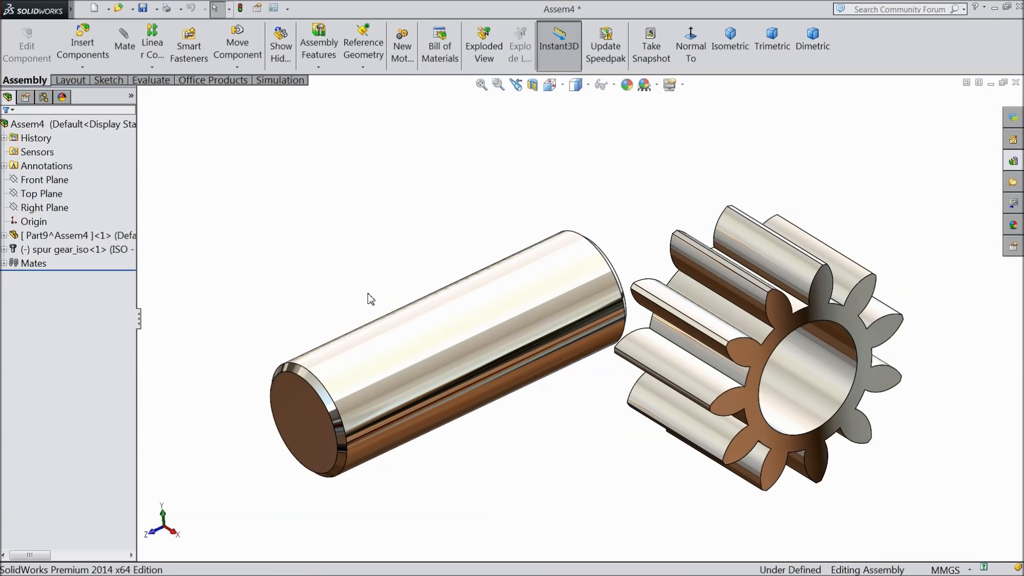
# Add a concentric mate between the spur gear's bore and the shaft's cylindrical face.
pyautogui.press('z')
pyautogui.press('z')
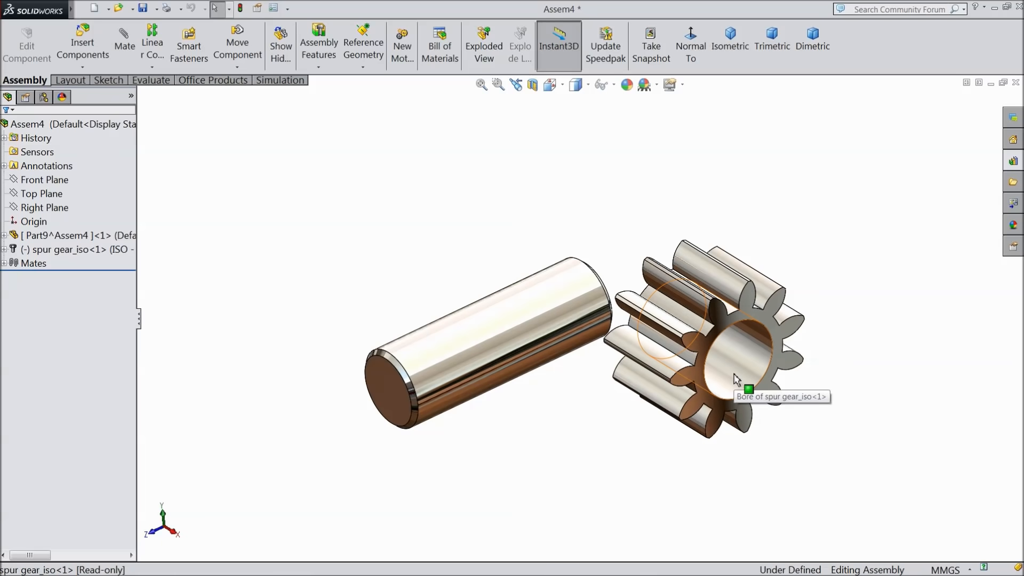
pyautogui.click(730, 378)
pyautogui.click(784, 315)
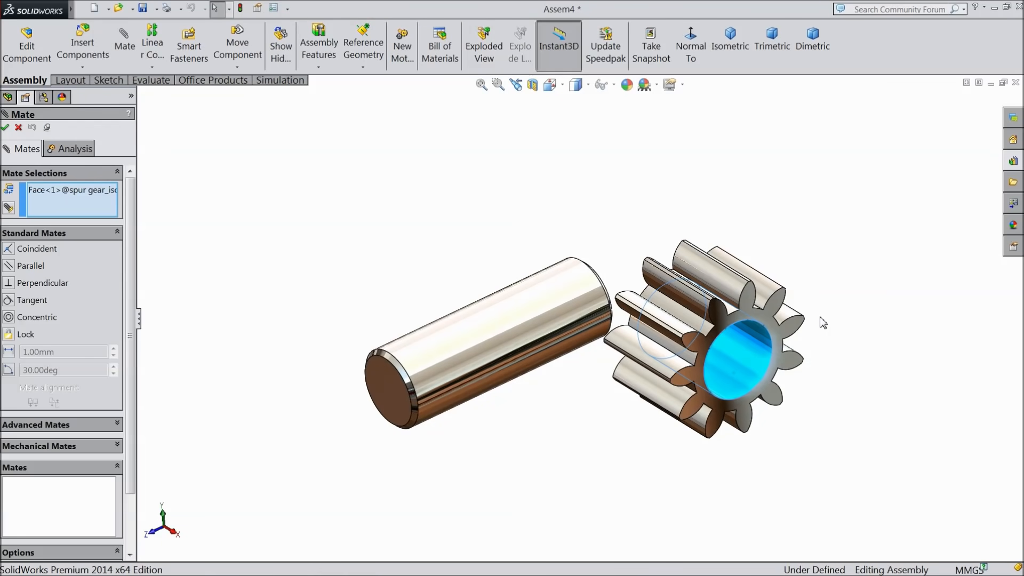
pyautogui.click(565, 328)
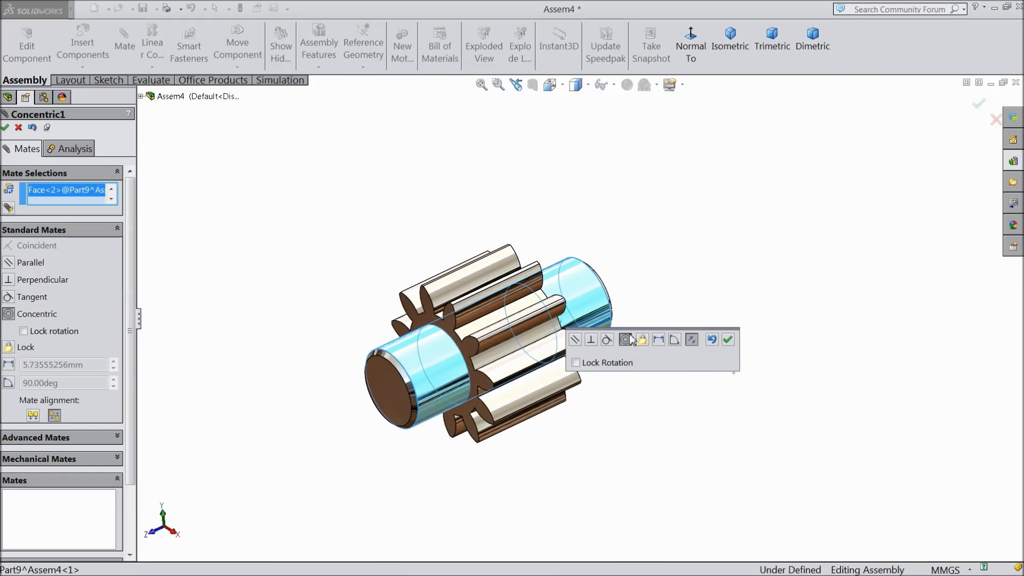
pyautogui.click(729, 339)
# Add a distance mate between the shaft's chamfered end face and the spur gear's side face, positioning the gear midway along the shaft.
pyautogui.moveTo(720, 354); pyautogui.dragTo(686, 369, button='middle')
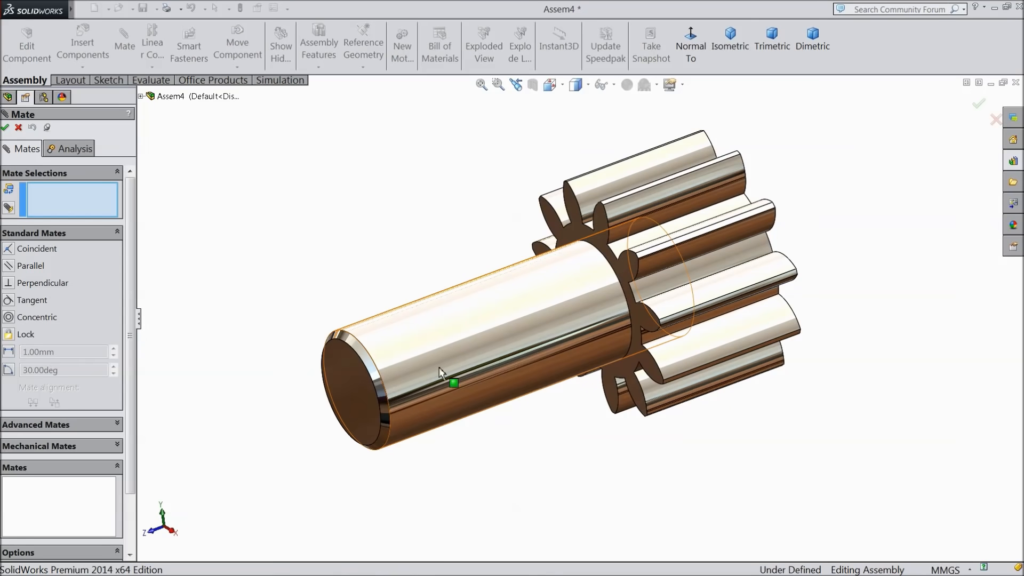
pyautogui.click(344, 388)
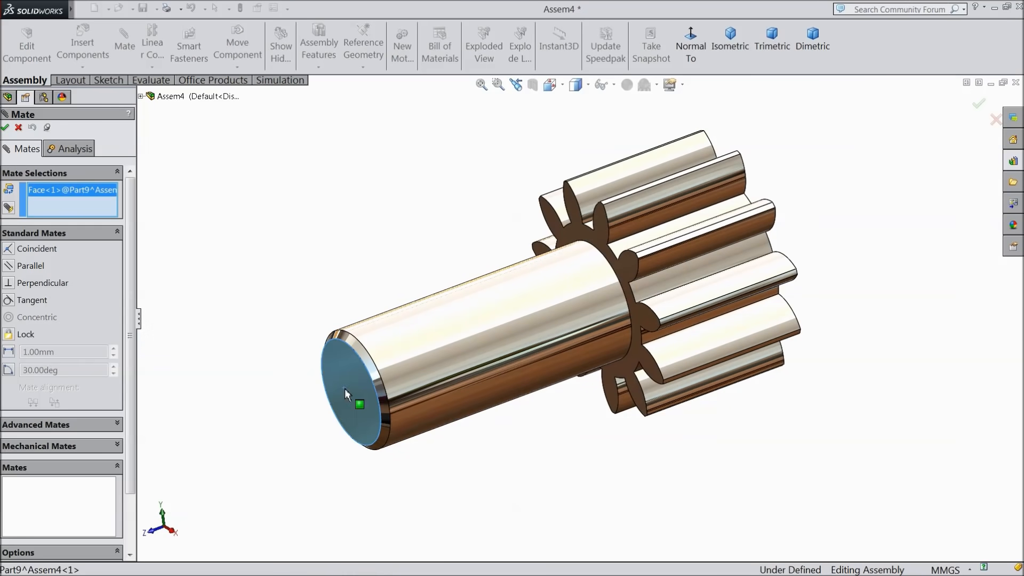
pyautogui.click(624, 271)
pyautogui.click(705, 255)
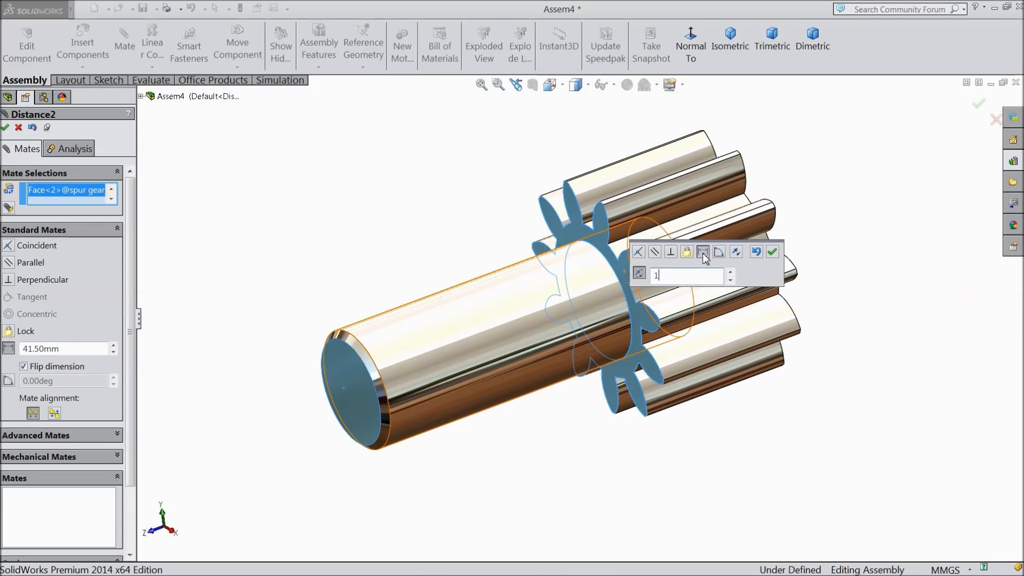
pyautogui.click(772, 252)
pyautogui.moveTo(728, 342)
pyautogui.mouseDown(button='middle')
pyautogui.moveTo(667, 358)
pyautogui.moveTo(726, 343)
pyautogui.mouseUp(button='middle')
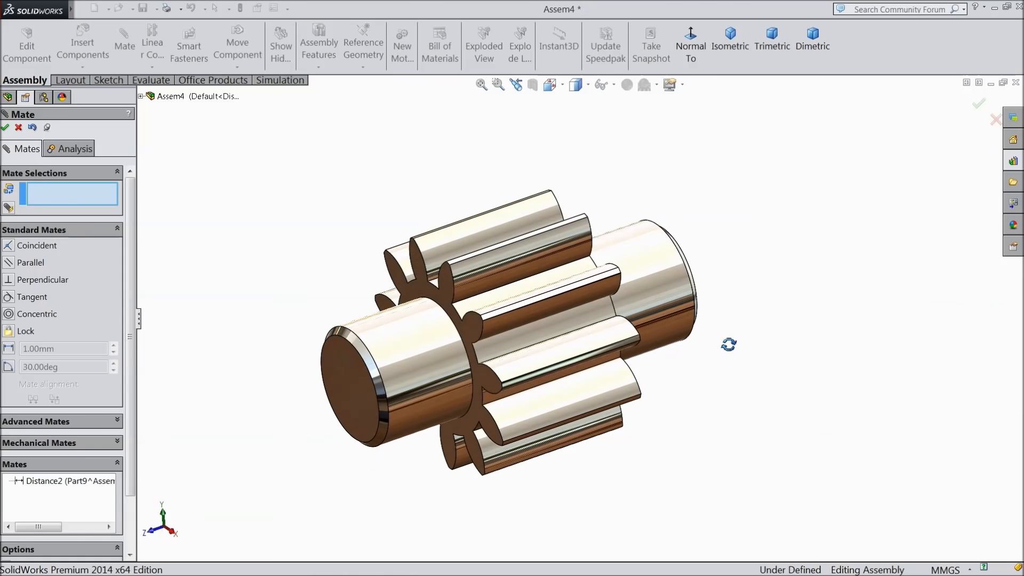
# Finish mating and save the assembly as "12.Assembly Idle Gear" in the desktop's Hydraulic Pump folder, storing the virtual components internally.
pyautogui.click(6, 128)
pyautogui.click(4, 263)
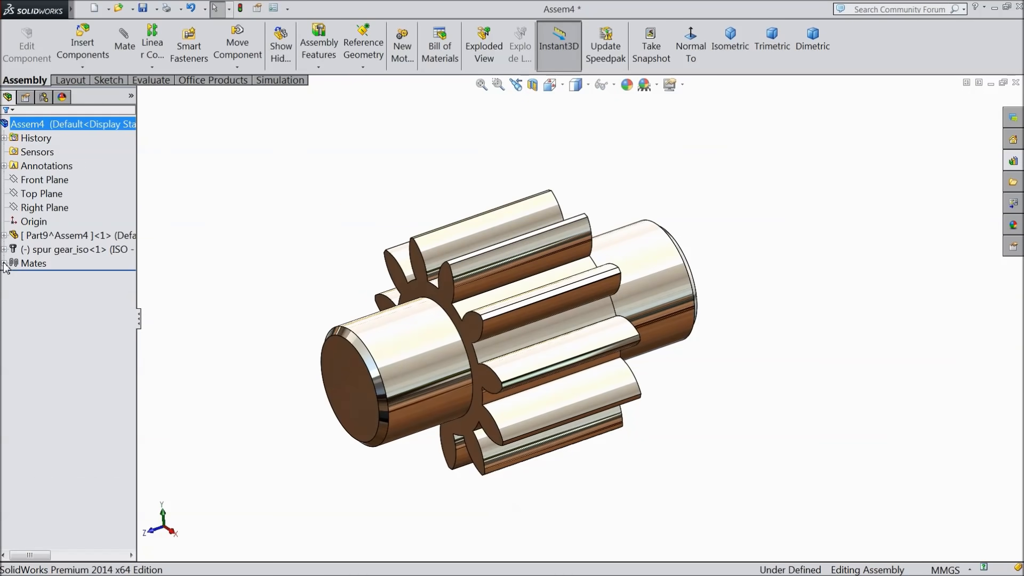
pyautogui.click(142, 8)
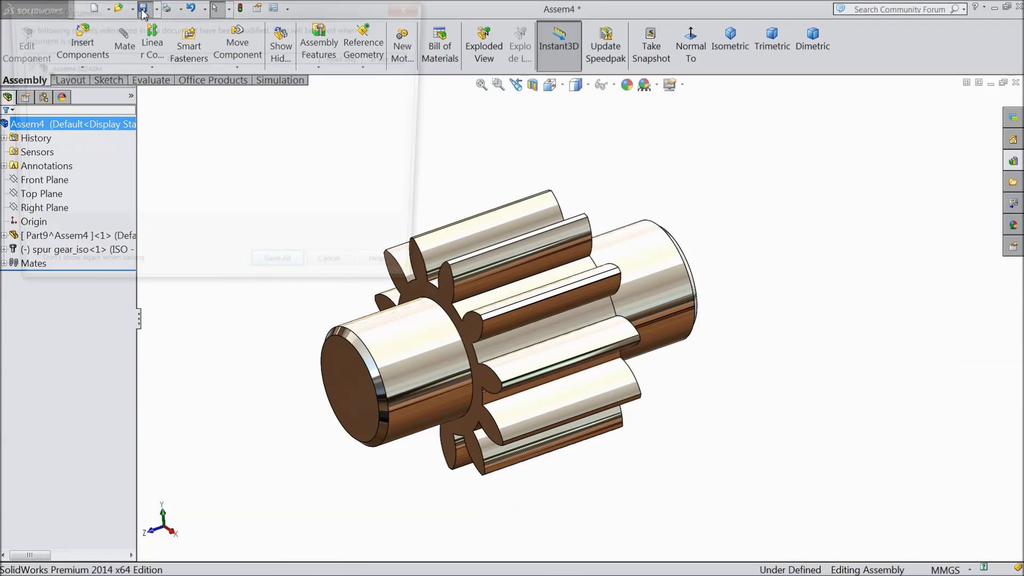
pyautogui.click(285, 275)
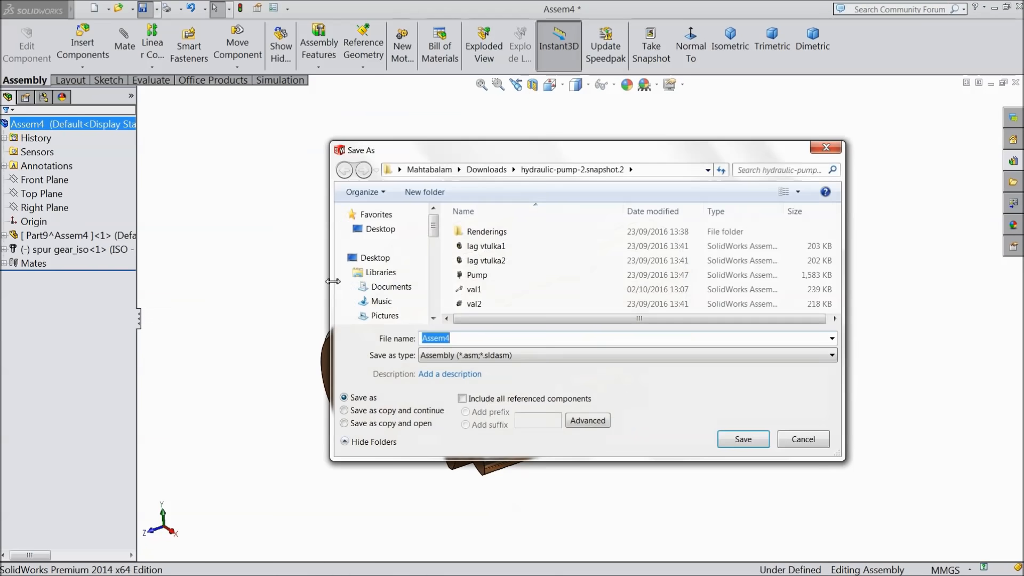
pyautogui.click(380, 229)
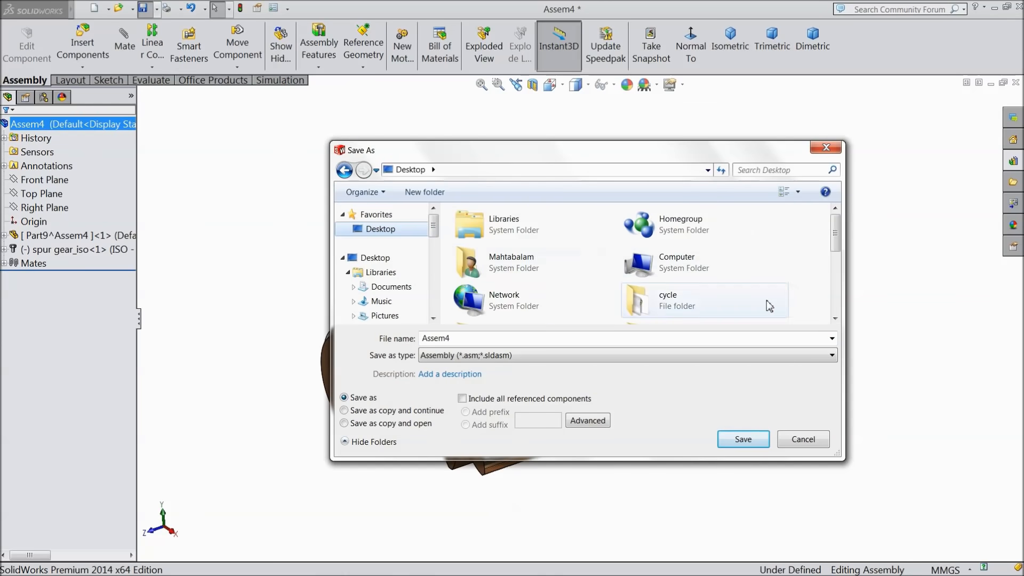
pyautogui.moveTo(837, 231); pyautogui.dragTo(834, 263)
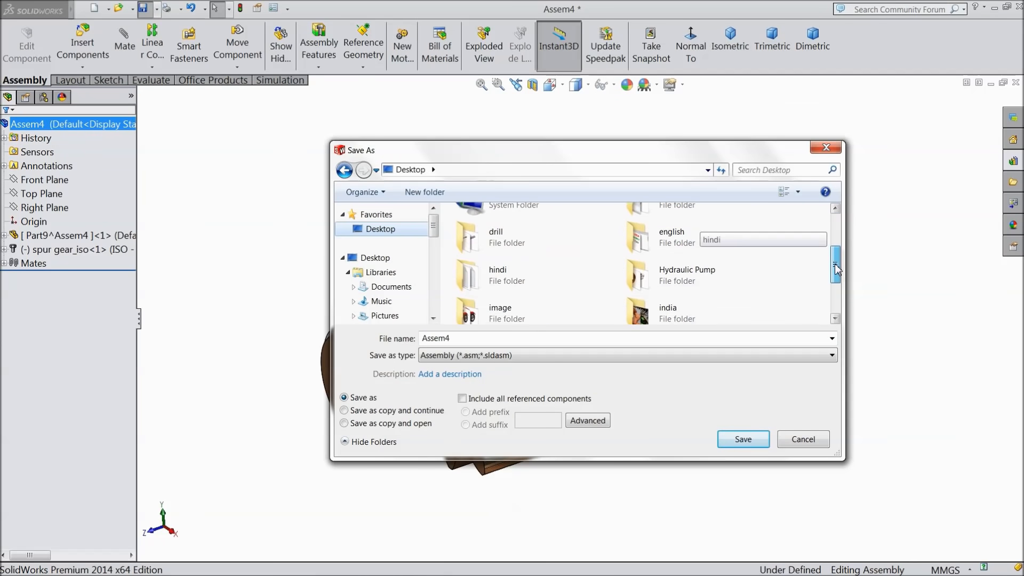
pyautogui.doubleClick(687, 273)
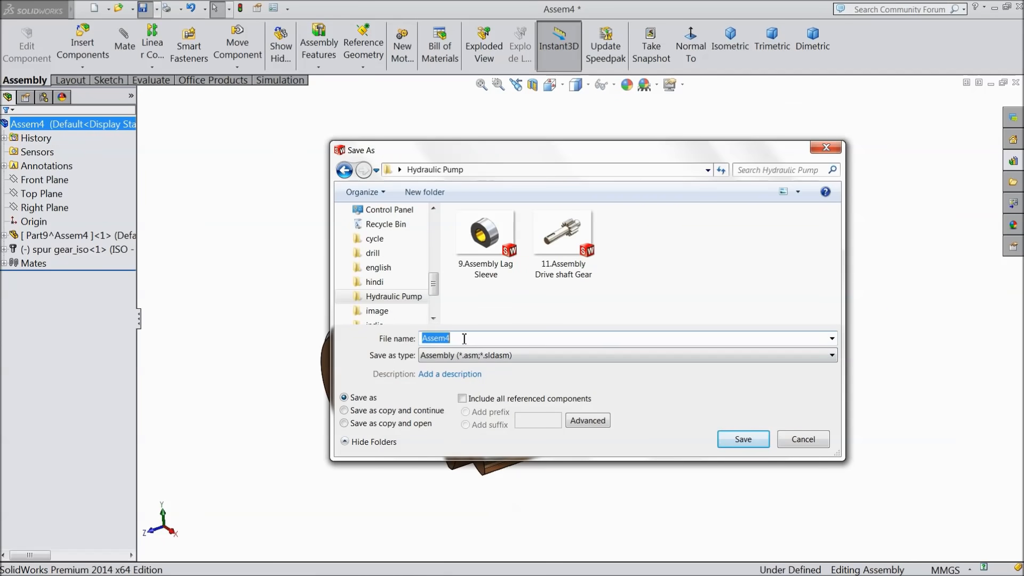
pyautogui.write('12.')
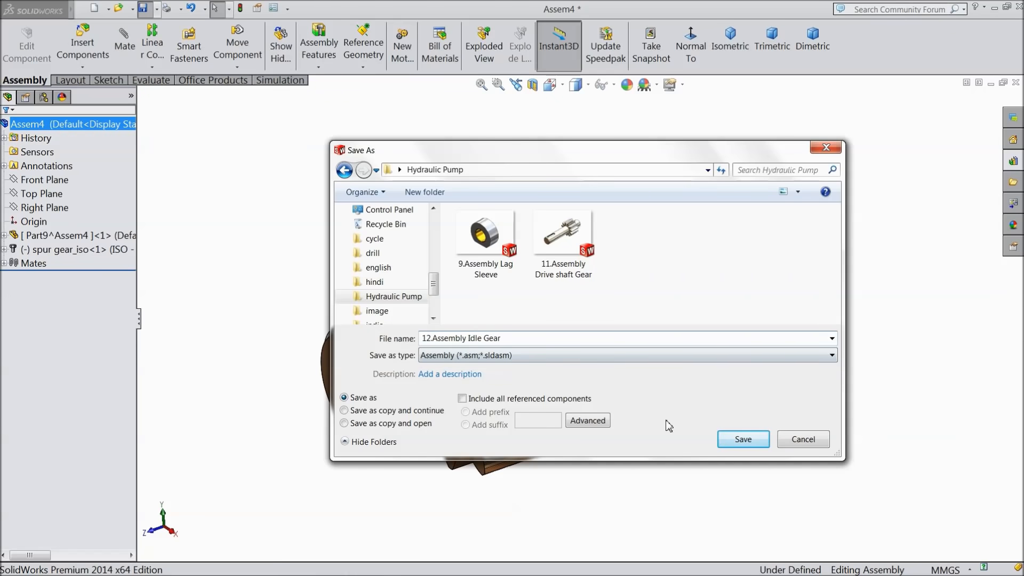
pyautogui.click(738, 440)
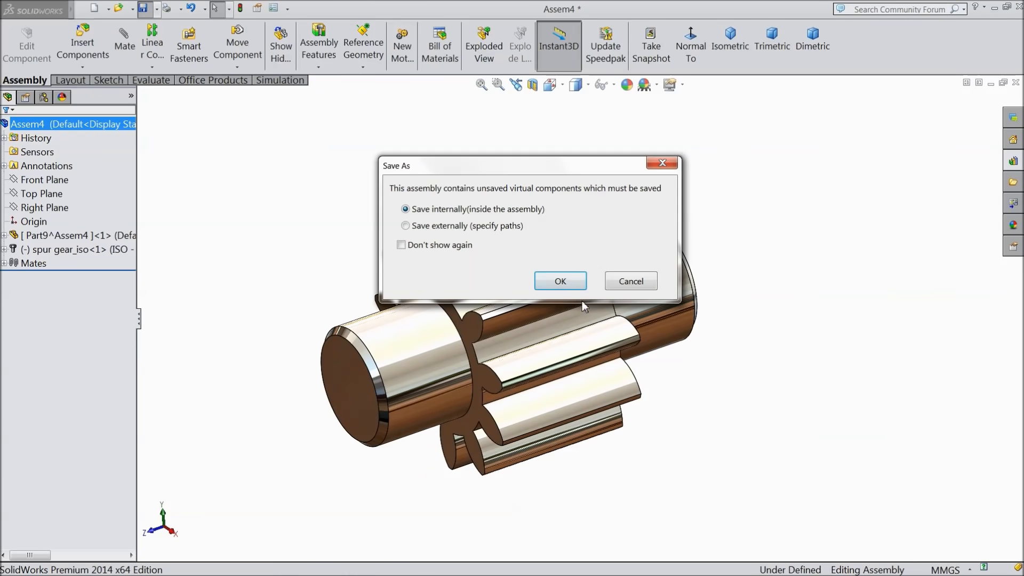
pyautogui.click(561, 281)
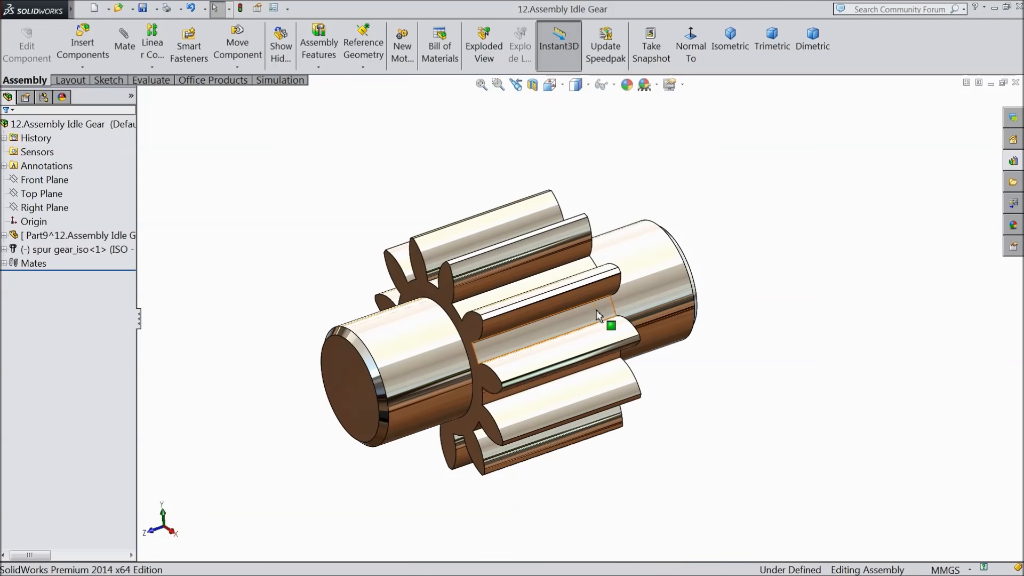
# Turn the spur gear about the shaft to test its remaining rotational freedom.
pyautogui.moveTo(733, 358)
pyautogui.mouseDown(button='middle')
pyautogui.moveTo(805, 311)
pyautogui.moveTo(715, 322)
pyautogui.moveTo(702, 346)
pyautogui.moveTo(724, 373)
pyautogui.mouseUp(button='middle')
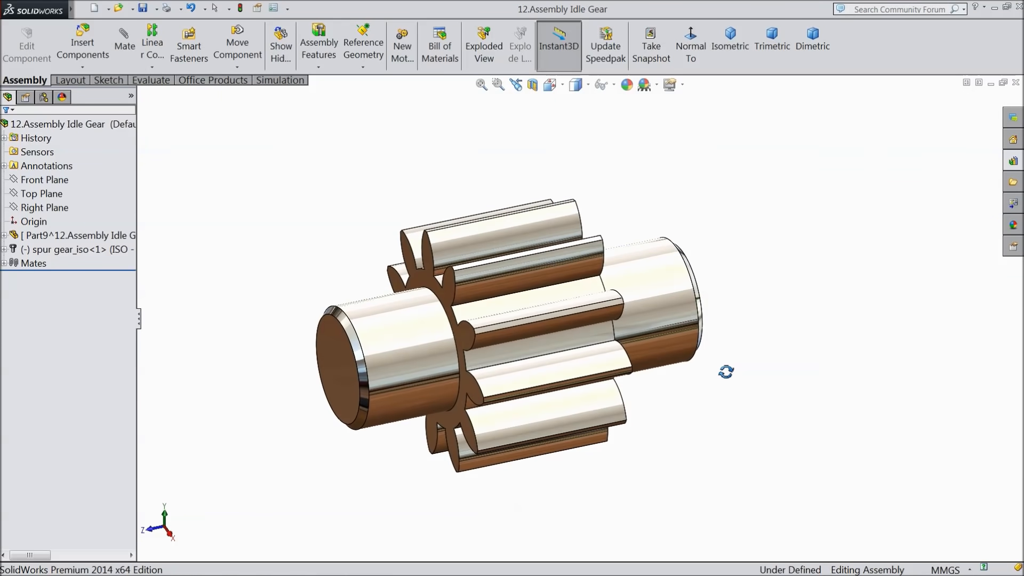
pyautogui.click(553, 299)
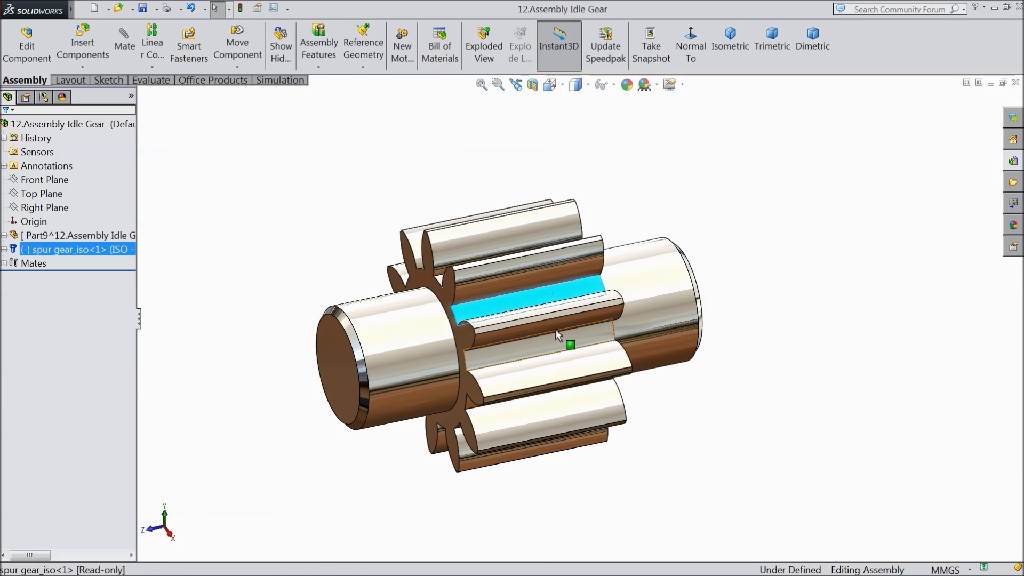
pyautogui.moveTo(552, 298); pyautogui.dragTo(604, 333, button='middle')
pyautogui.press('Escape')
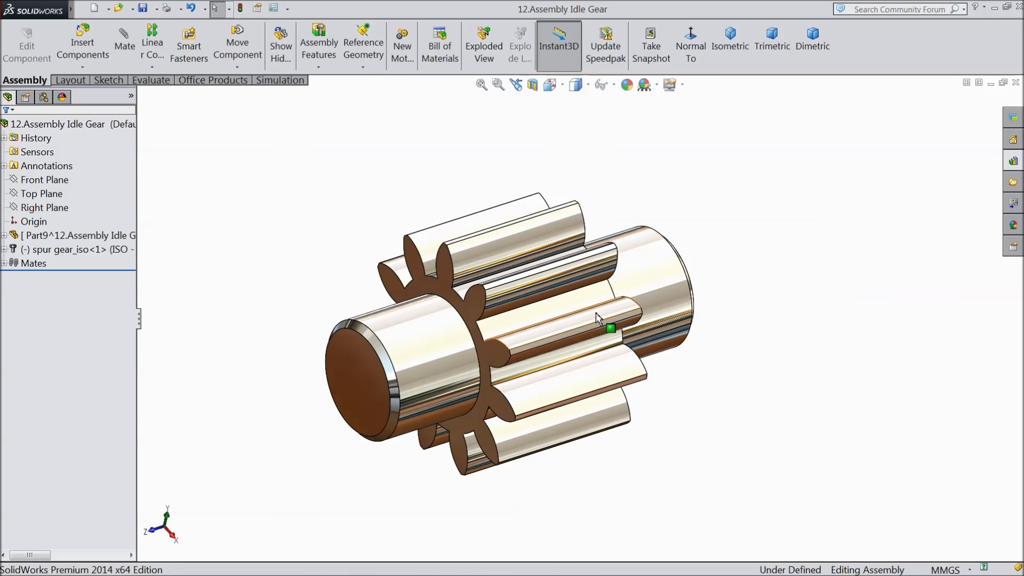
pyautogui.click(611, 364)
pyautogui.moveTo(583, 381); pyautogui.dragTo(552, 315)
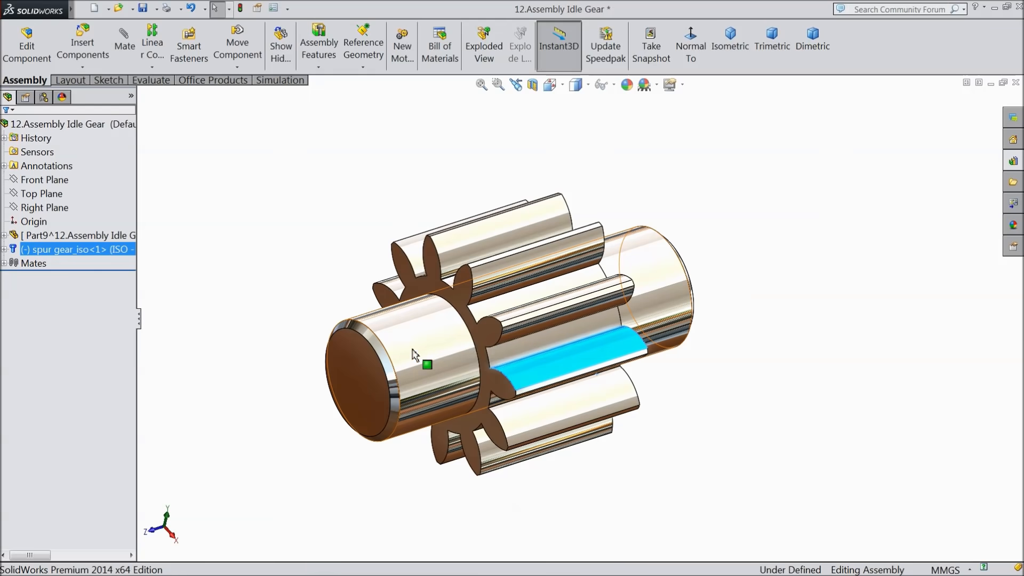
# Add a coincident mate between the spur gear's Plane2 and the shaft part's Top Plane to lock the gear's rotation.
pyautogui.click(4, 235)
pyautogui.click(5, 402)
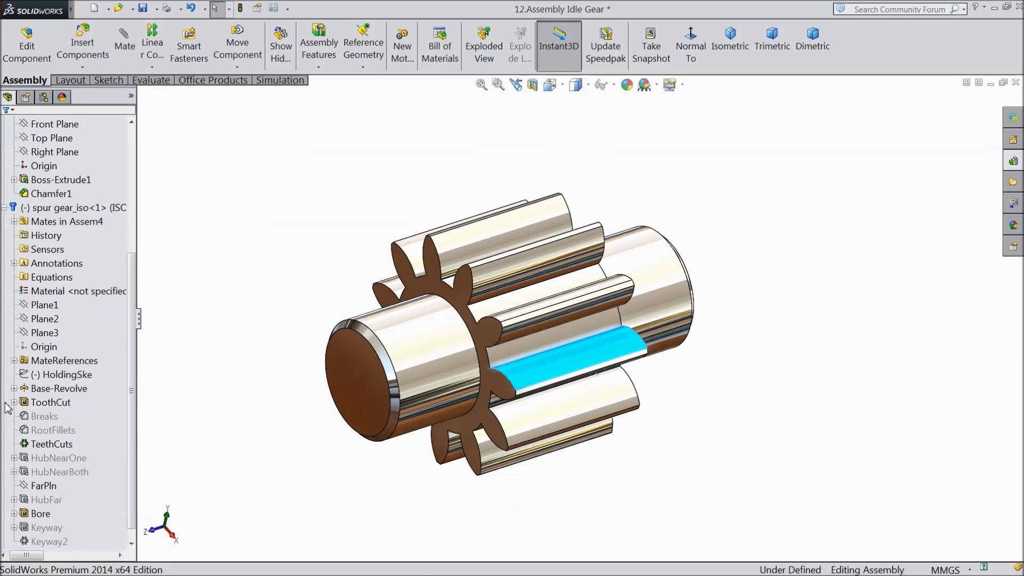
pyautogui.click(47, 319)
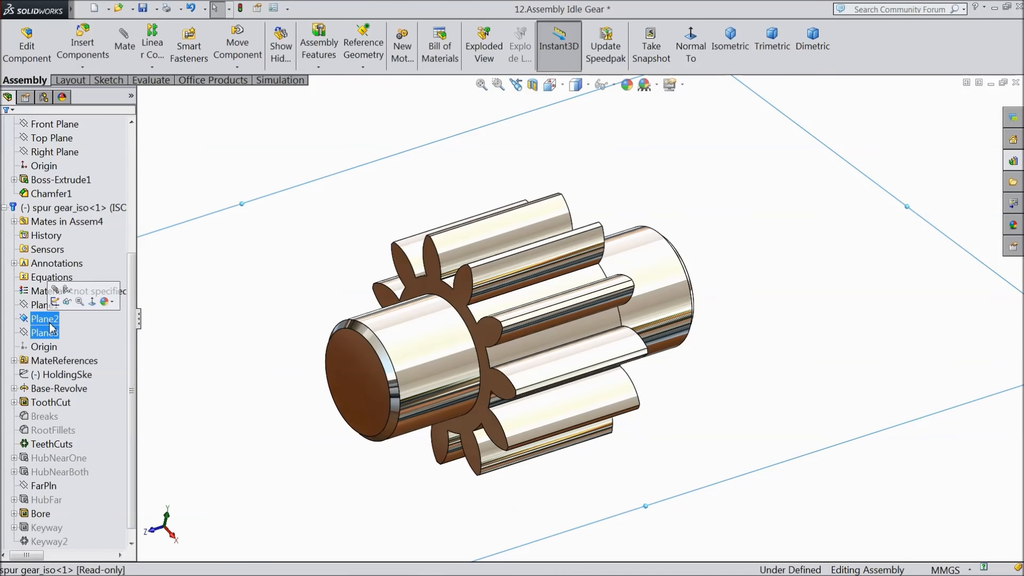
pyautogui.keyDown('ctrl'); pyautogui.click(52, 416); pyautogui.keyUp('ctrl')
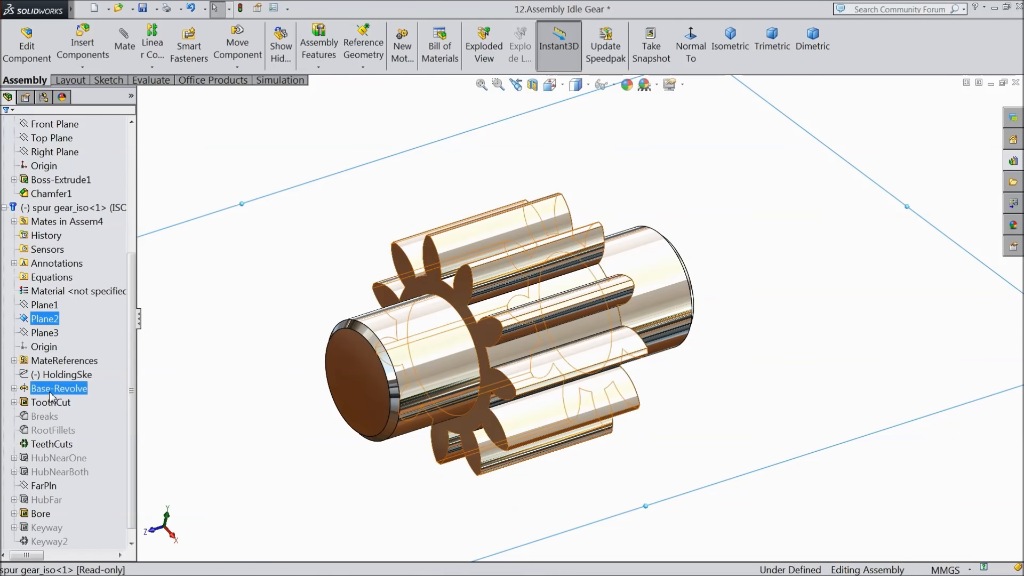
pyautogui.scroll(2, 72, 320)
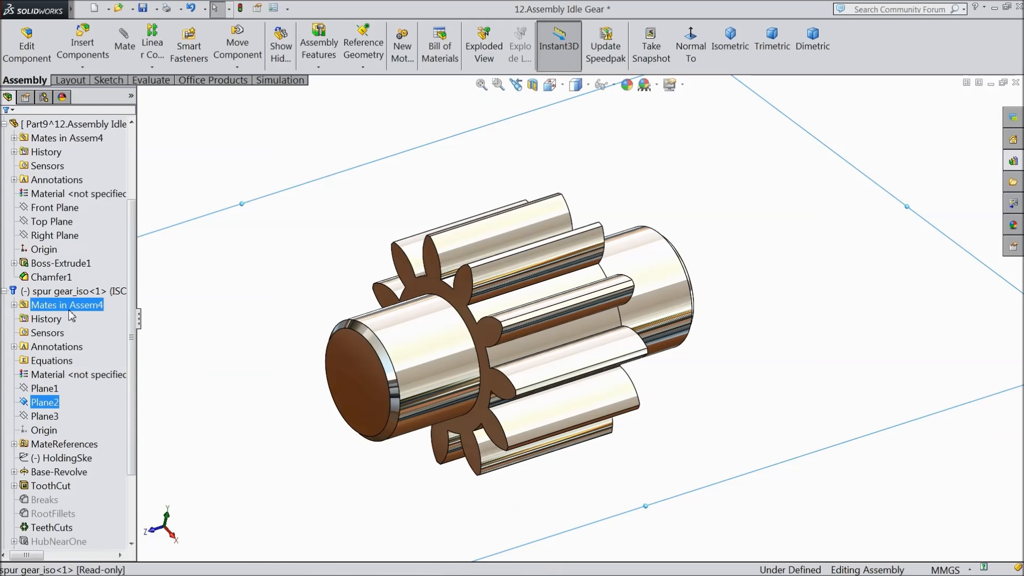
pyautogui.keyDown('ctrl'); pyautogui.click(51, 222); pyautogui.keyUp('ctrl')
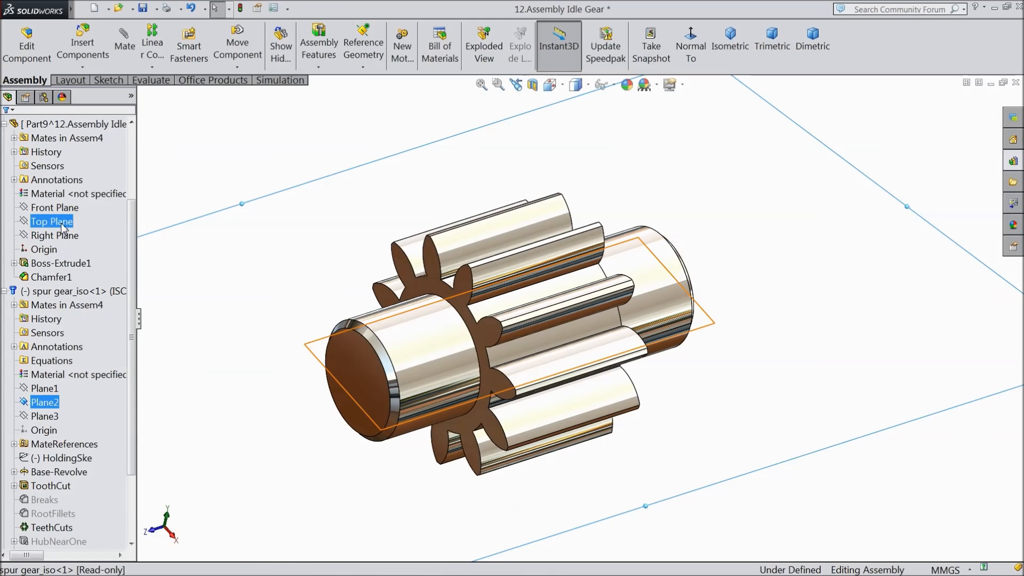
pyautogui.press('z')
pyautogui.press('z')
pyautogui.press('z')
pyautogui.press('z')
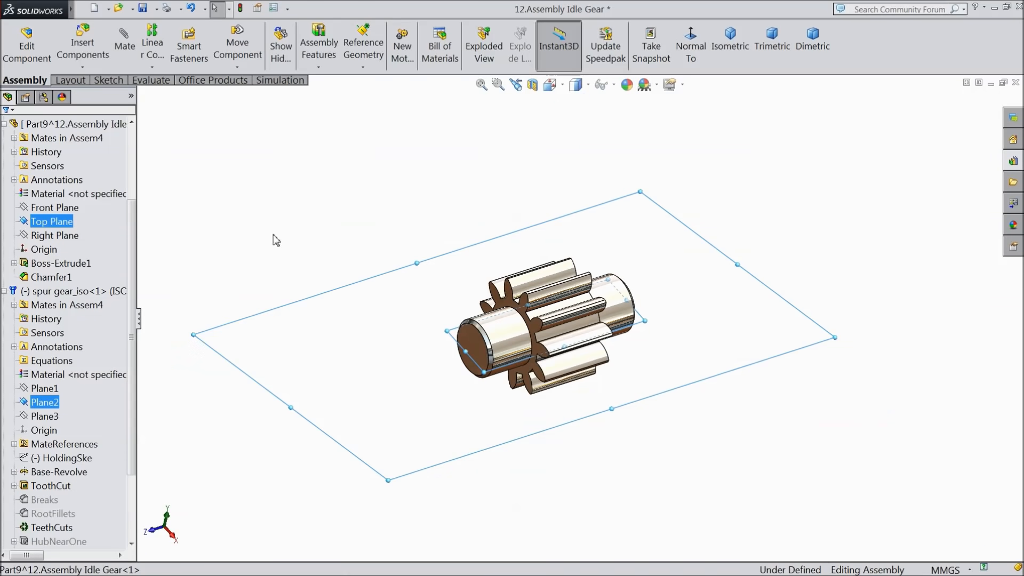
pyautogui.click(125, 48)
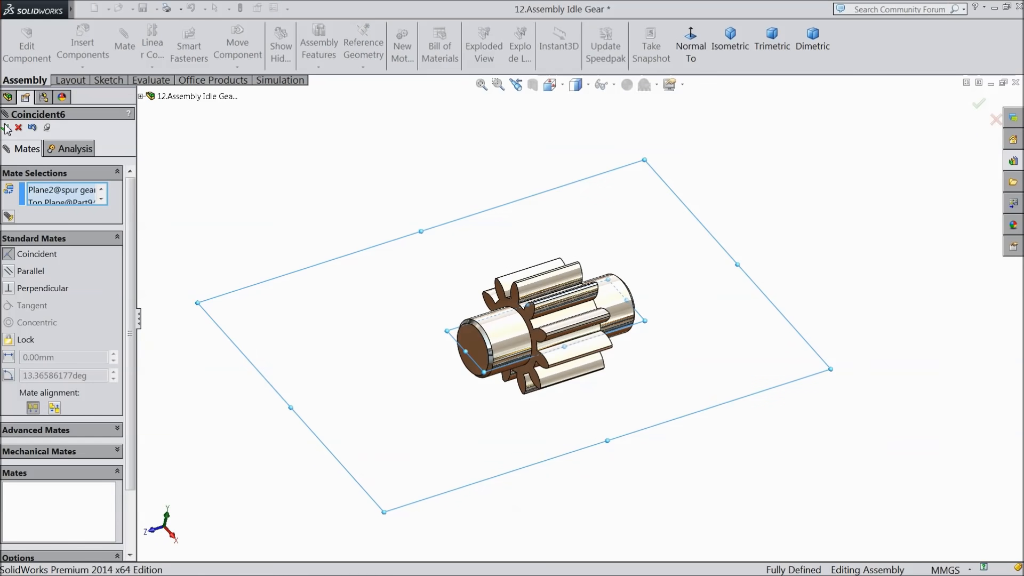
pyautogui.click(6, 127)
pyautogui.click(6, 128)
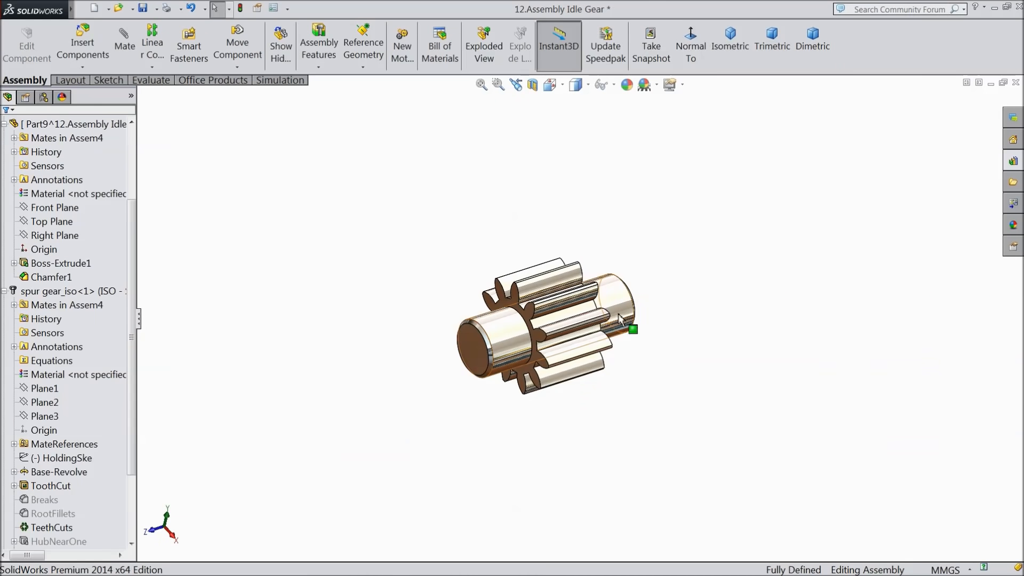
# Collapse the expanded component entries in the assembly tree and save the idle gear assembly again.
pyautogui.scroll(-2, 631, 323)
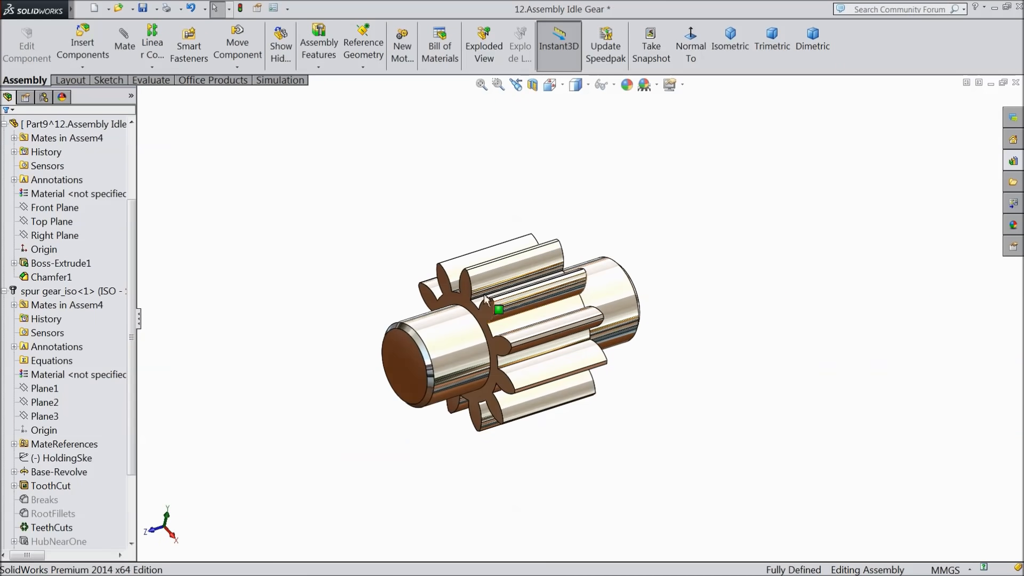
pyautogui.click(5, 125)
pyautogui.click(5, 194)
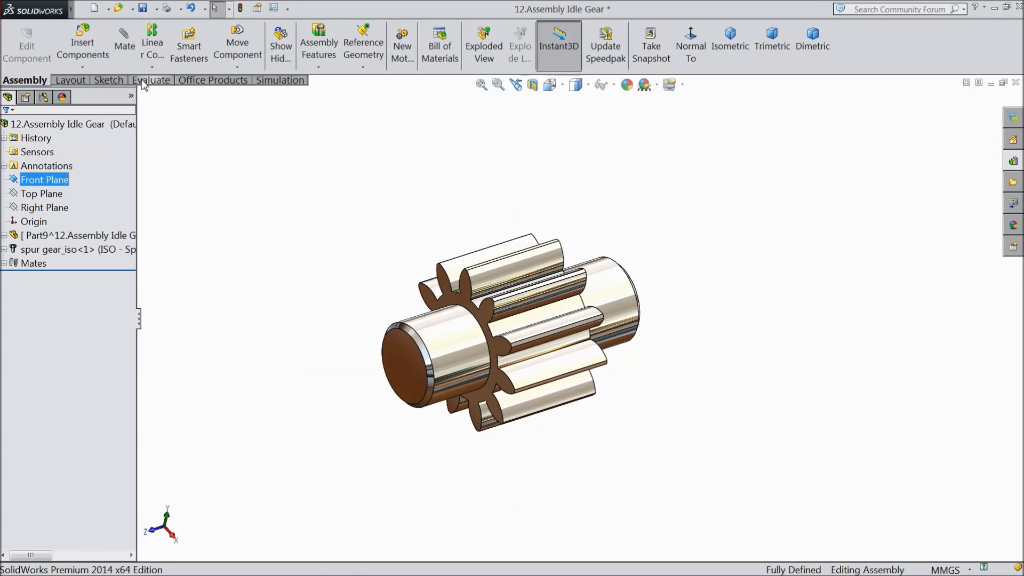
pyautogui.click(143, 8)
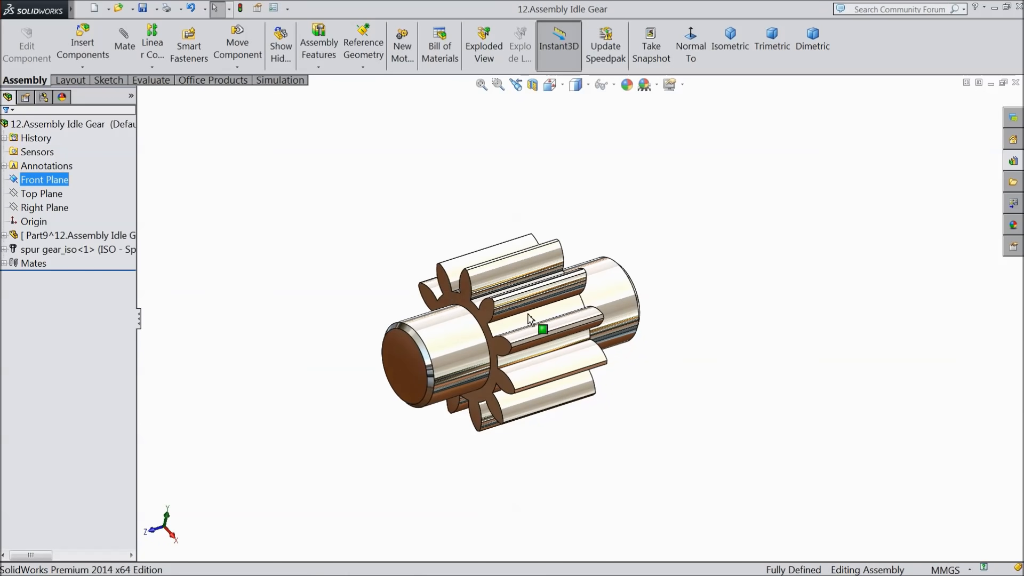
pyautogui.scroll(-2, 560, 326)
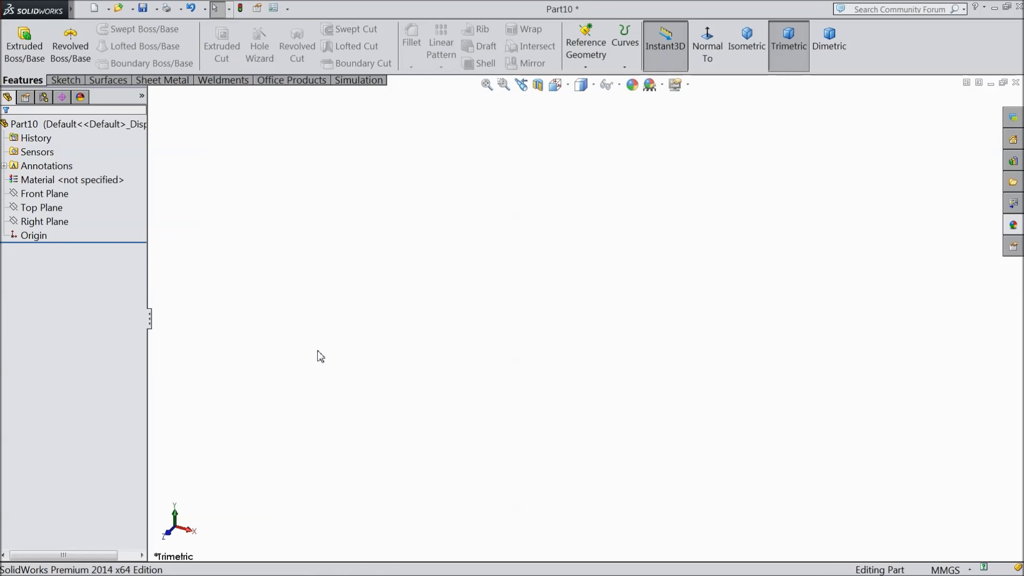
# Sketch a circle about 109 mm in diameter on the new part's Front Plane, centred on the origin.
pyautogui.click(44, 193)
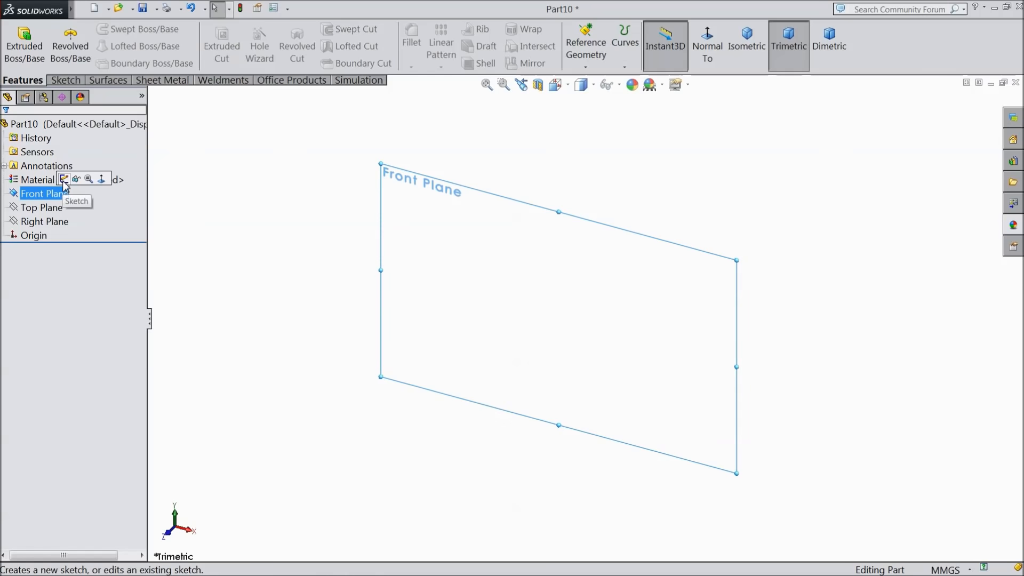
pyautogui.click(68, 178)
pyautogui.click(64, 80)
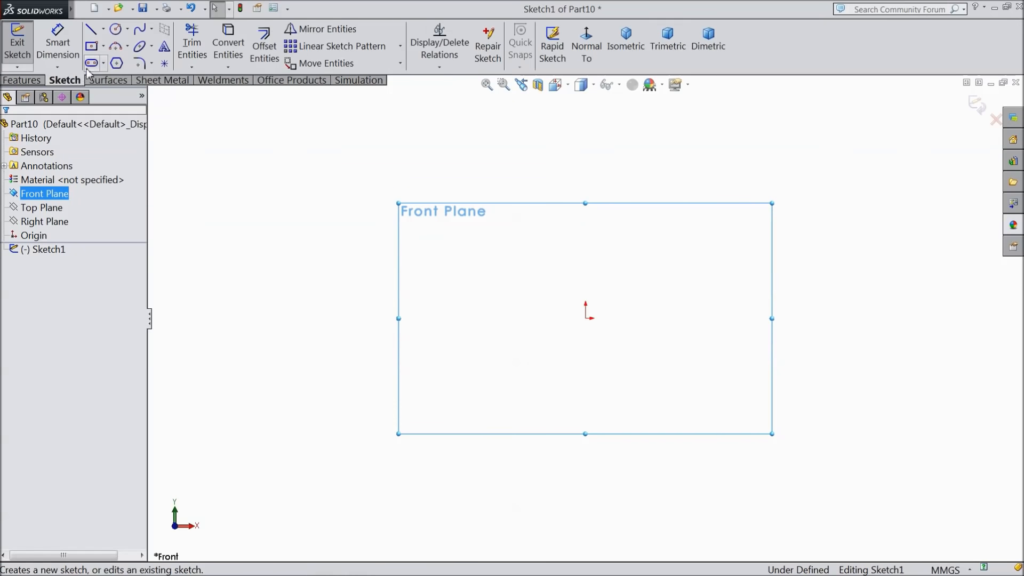
pyautogui.click(115, 28)
pyautogui.click(585, 318)
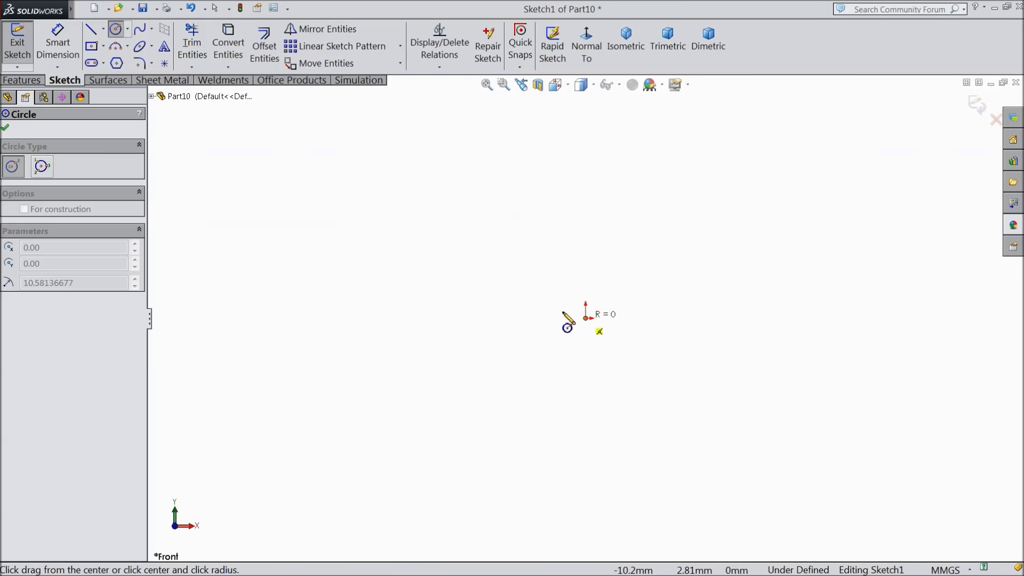
pyautogui.click(474, 290)
# Dimension the circle and set its diameter to 19 mm.
pyautogui.click(58, 45)
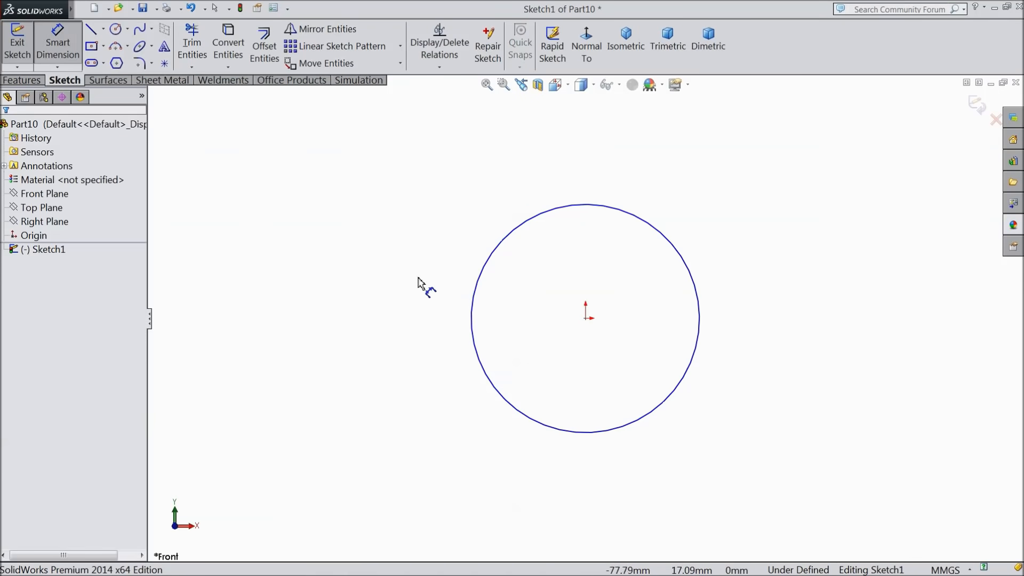
pyautogui.click(472, 319)
pyautogui.click(432, 314)
pyautogui.write('19')
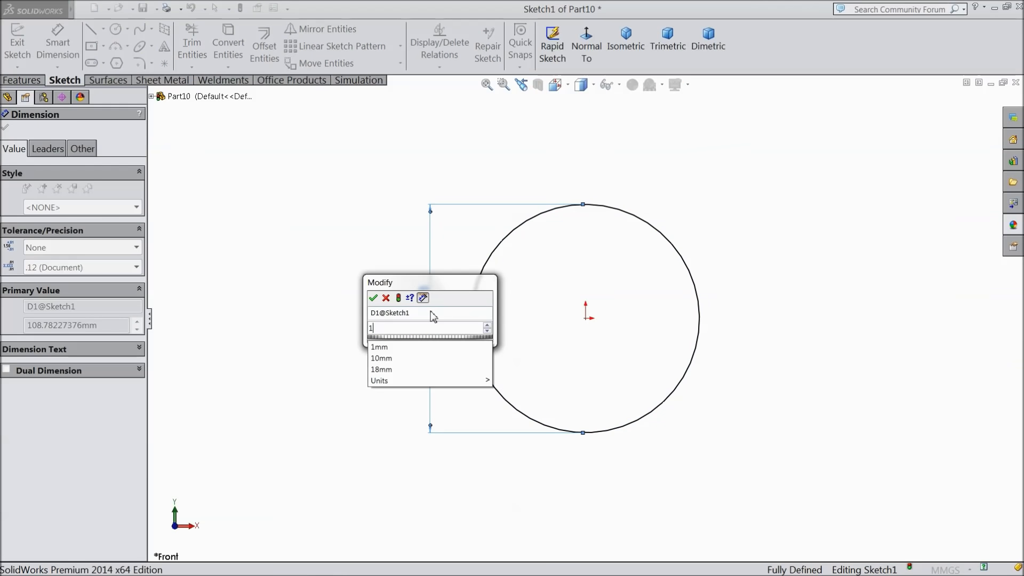
pyautogui.click(372, 298)
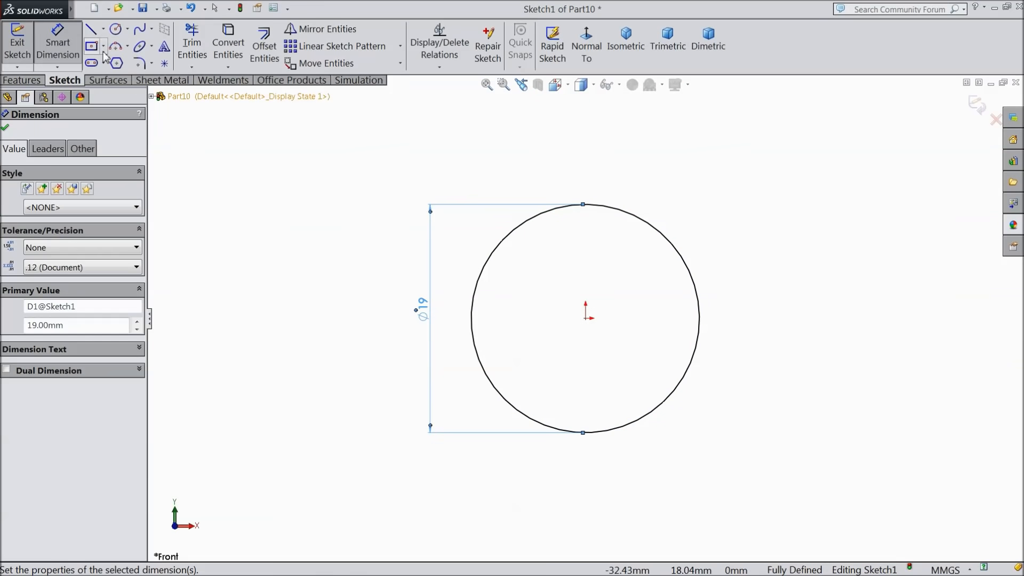
# Extrude the 19 mm circle as a boss 25 mm deep using the Mid Plane end condition.
pyautogui.click(23, 80)
pyautogui.click(24, 45)
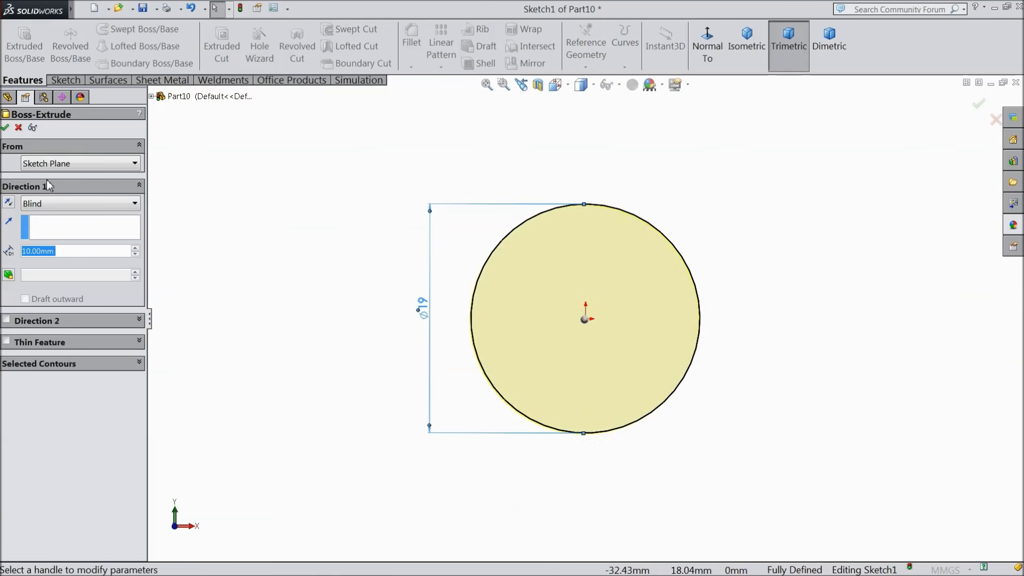
pyautogui.click(43, 204)
pyautogui.click(50, 274)
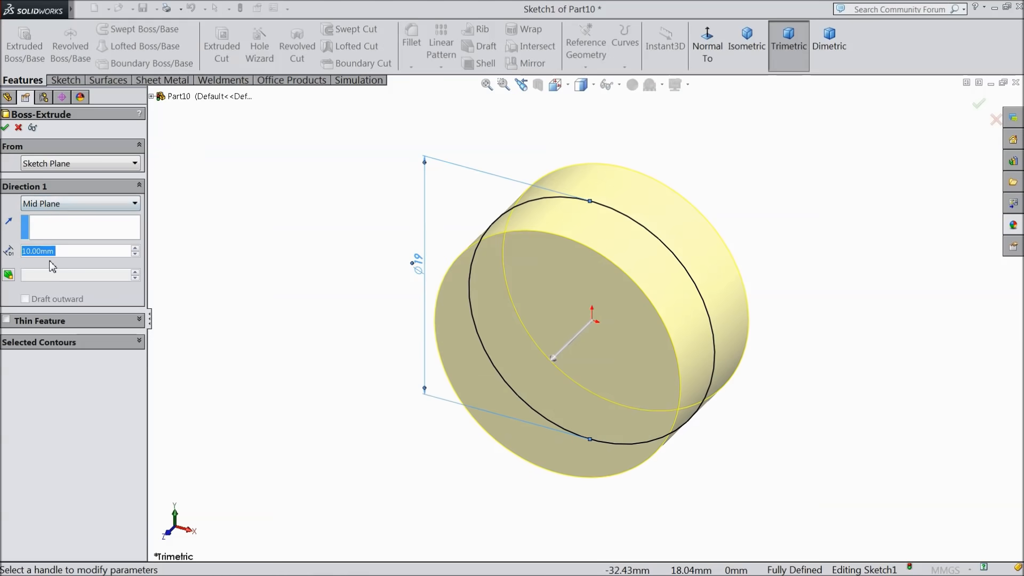
pyautogui.write('25')
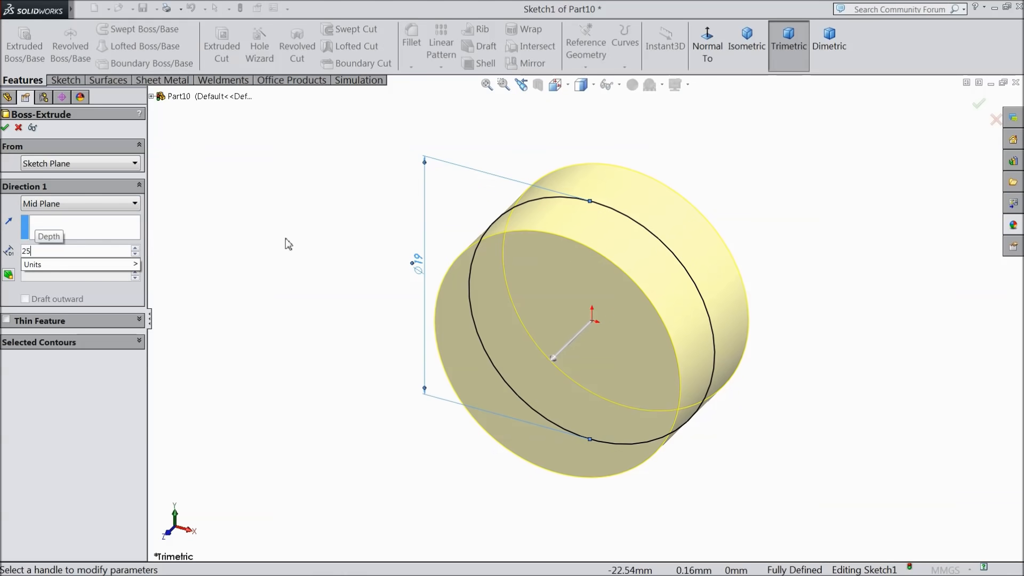
pyautogui.press('Return')
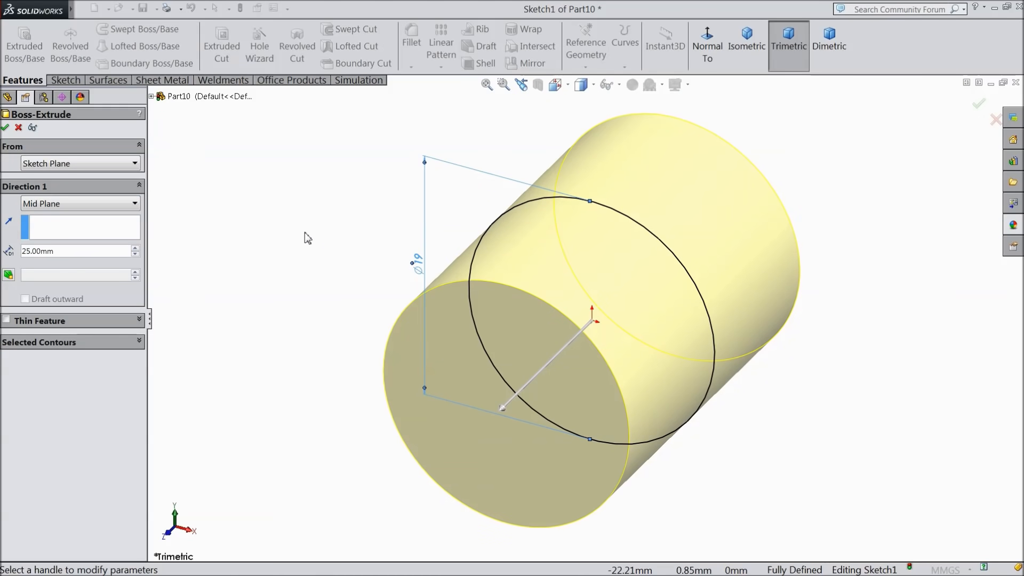
pyautogui.click(6, 128)
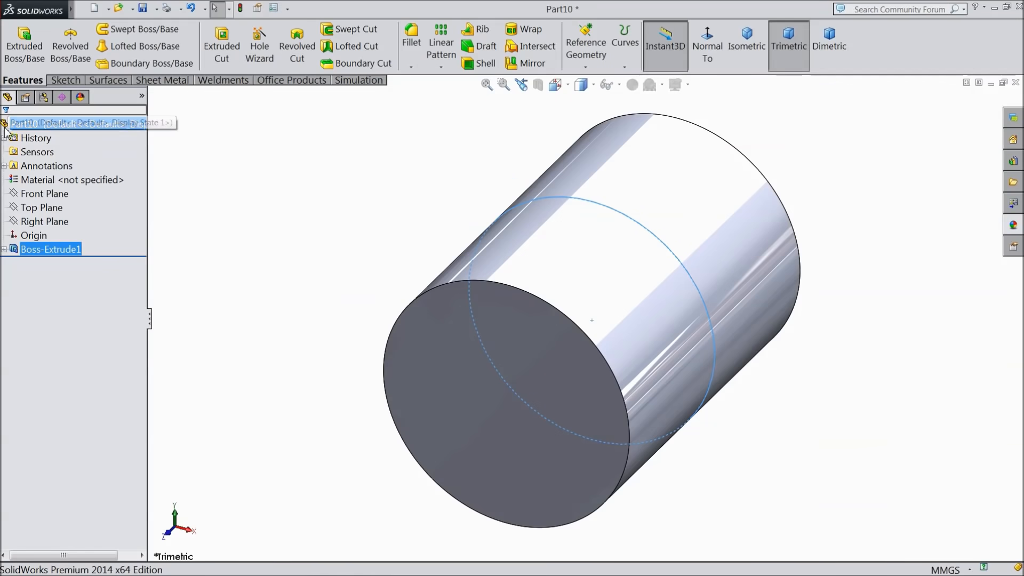
# Sketch a six-sided inscribed-circle polygon on the Front Plane, centred on the origin and about 27 mm across its horizontal corners.
pyautogui.click(56, 193)
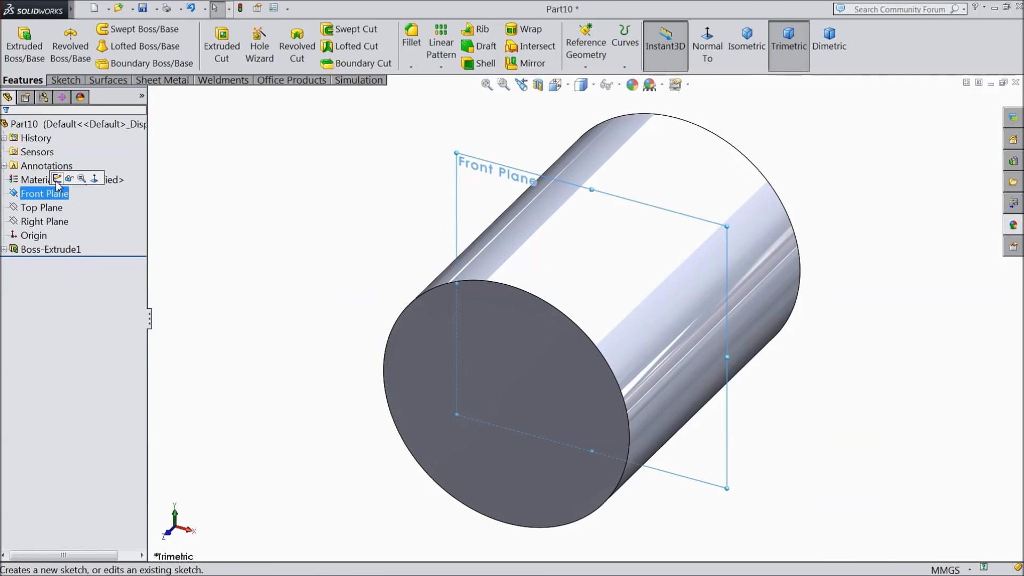
pyautogui.click(57, 180)
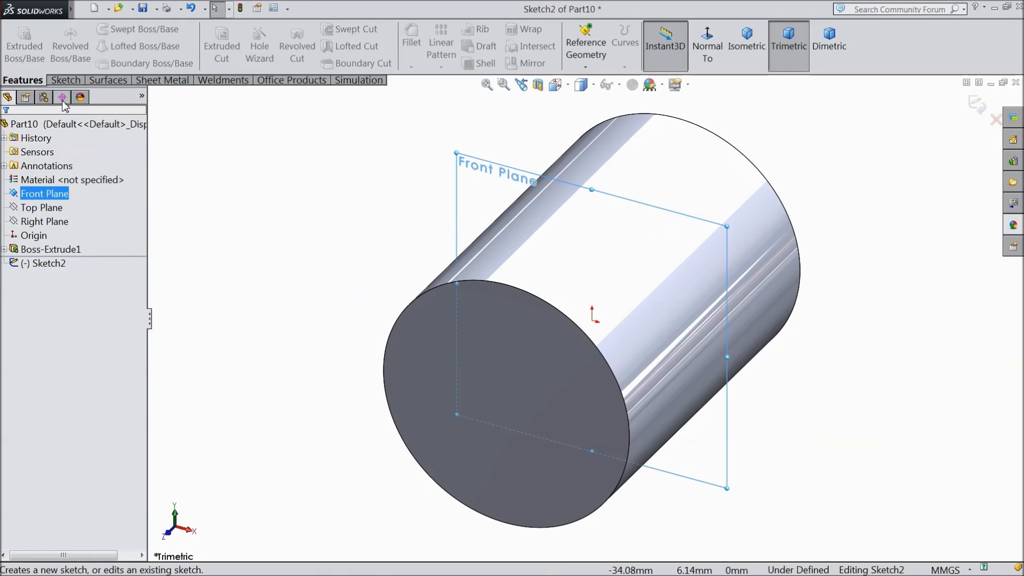
pyautogui.click(65, 80)
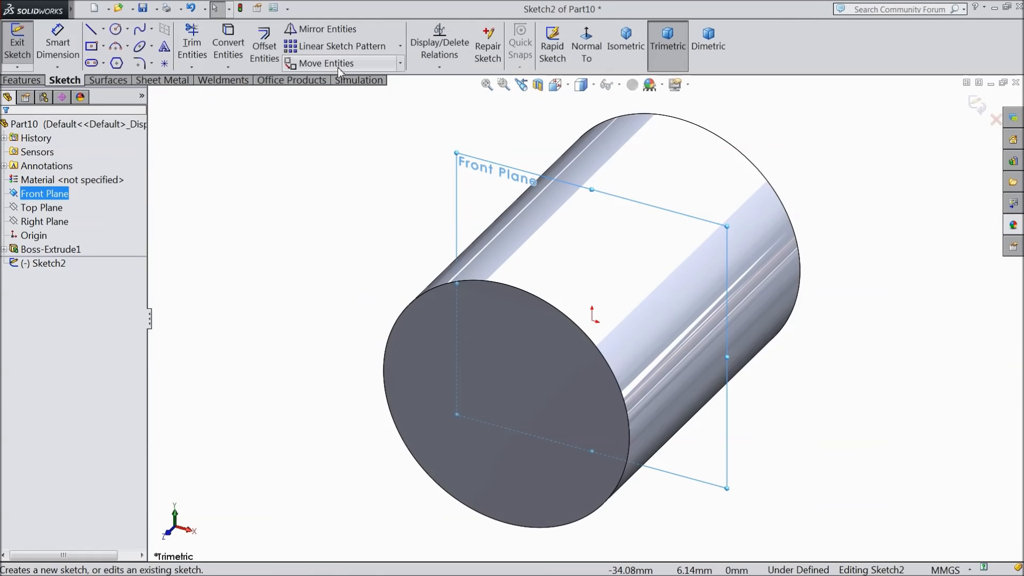
pyautogui.click(594, 45)
pyautogui.click(126, 67)
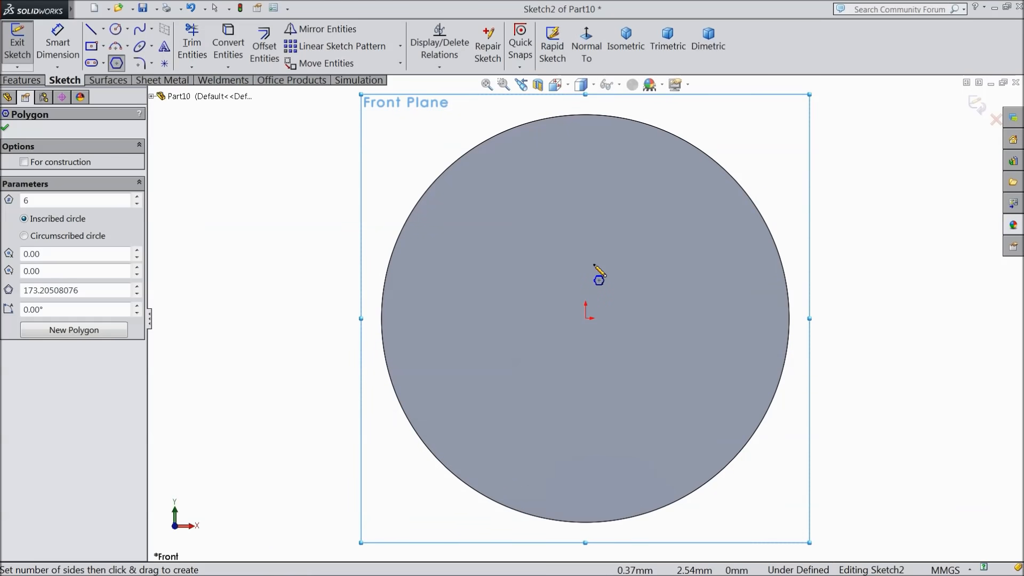
pyautogui.moveTo(585, 318)
pyautogui.mouseDown()
pyautogui.moveTo(487, 301)
pyautogui.moveTo(382, 318)
pyautogui.mouseUp()
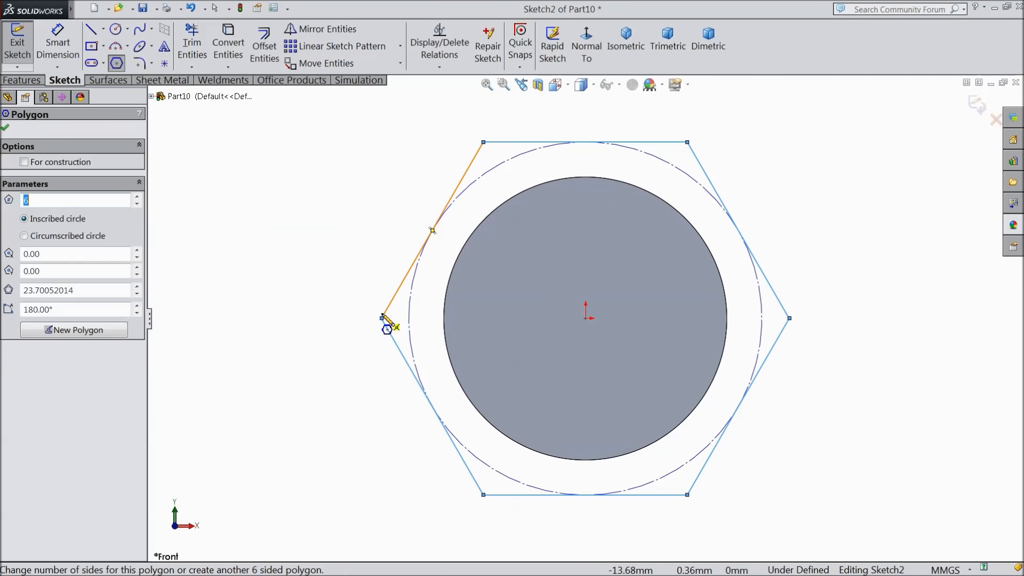
pyautogui.rightClick(185, 151)
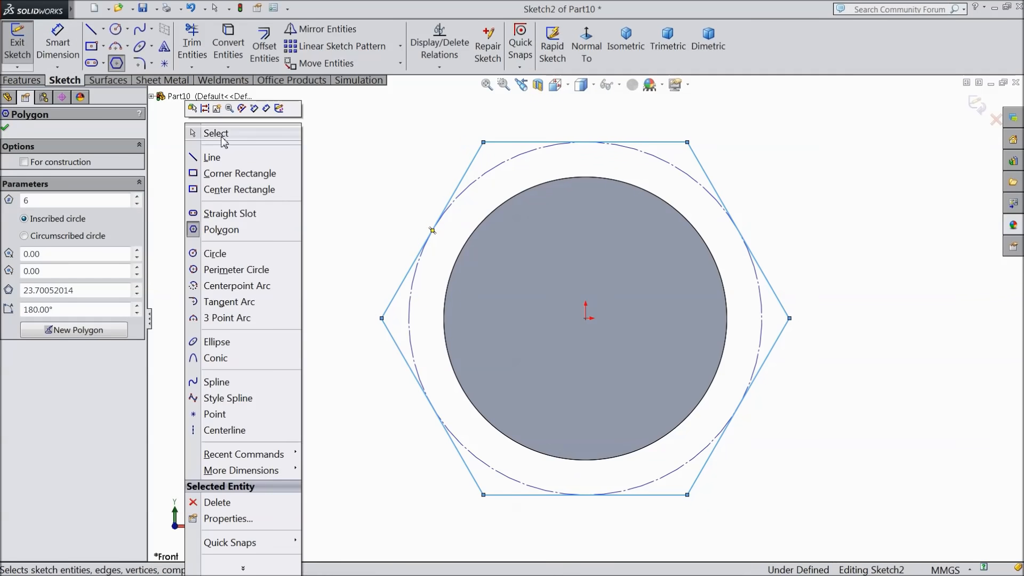
pyautogui.click(220, 137)
pyautogui.press('f')
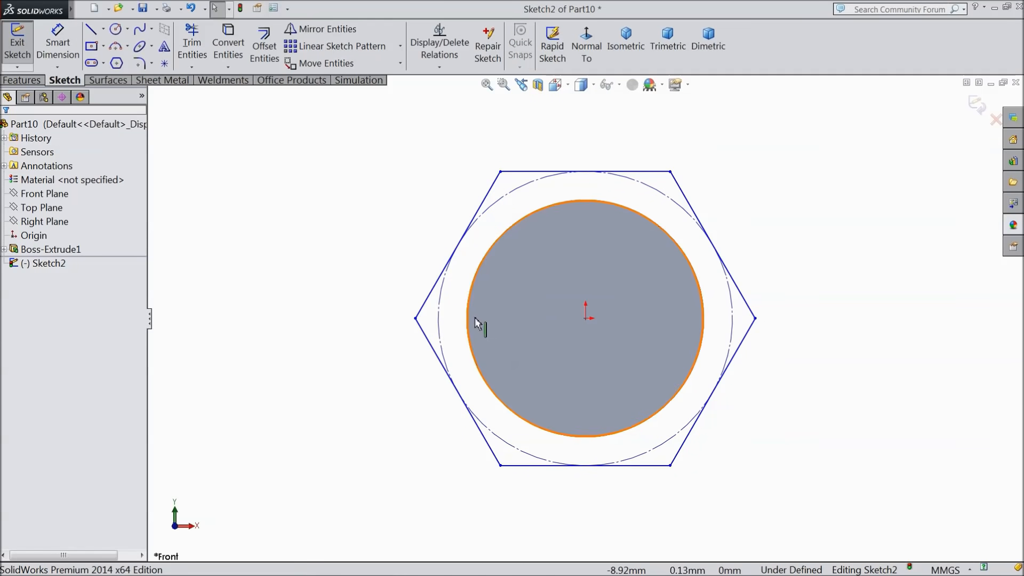
# Dimension the hexagon across its two opposite horizontal corners and set the distance to 25 mm.
pyautogui.click(640, 171)
pyautogui.click(666, 128)
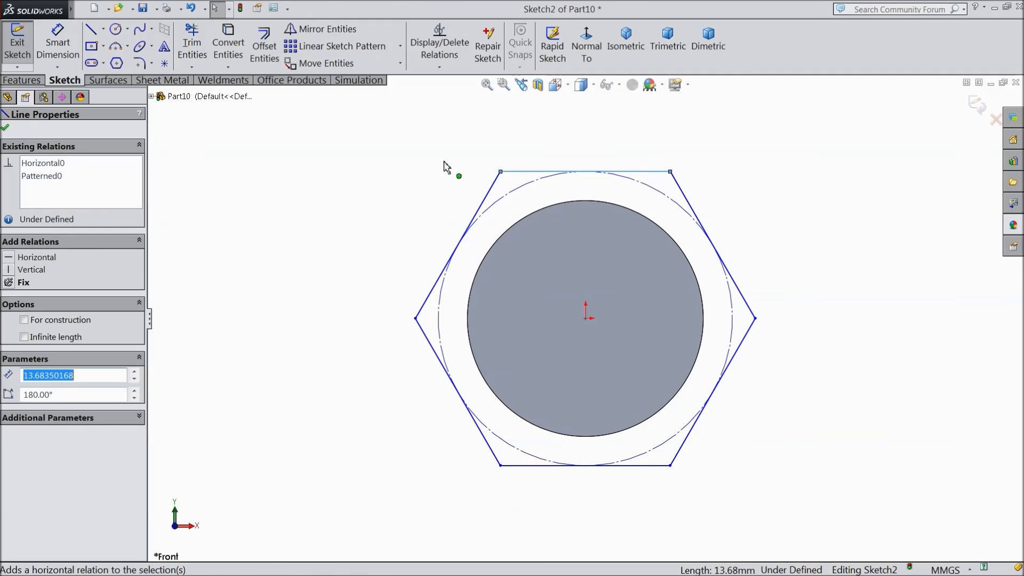
pyautogui.click(57, 44)
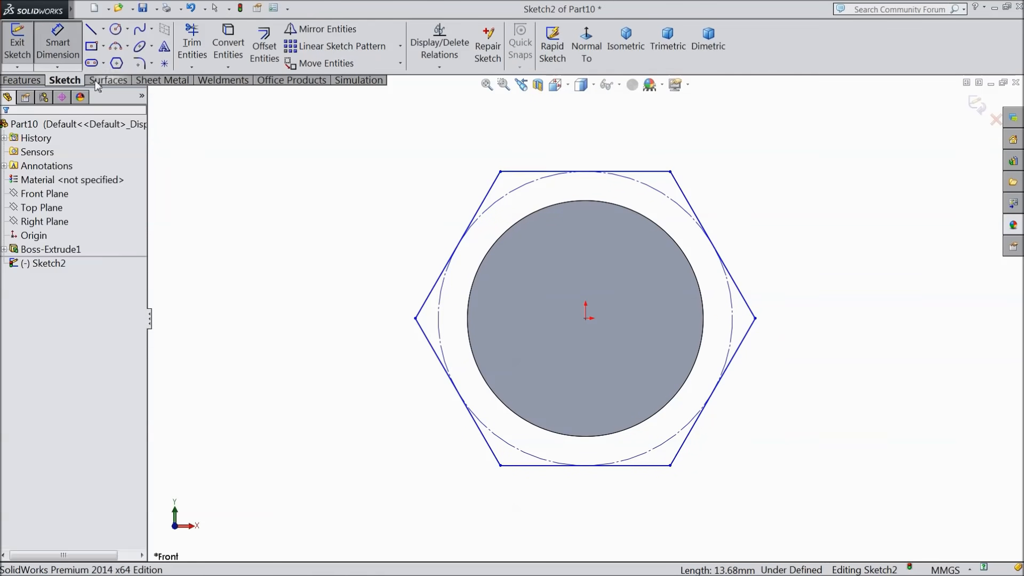
pyautogui.click(416, 318)
pyautogui.click(755, 318)
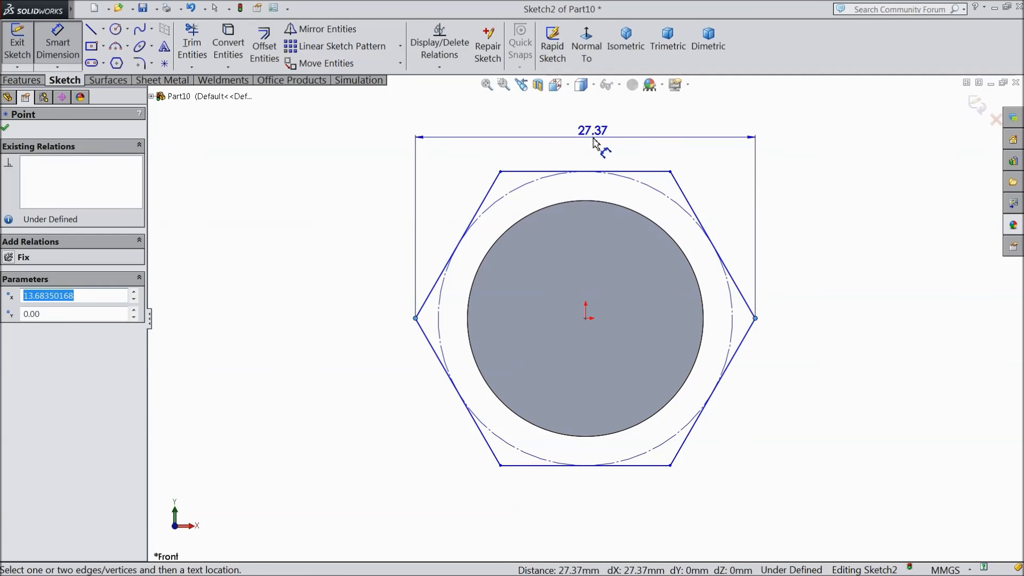
pyautogui.click(587, 133)
pyautogui.write('25')
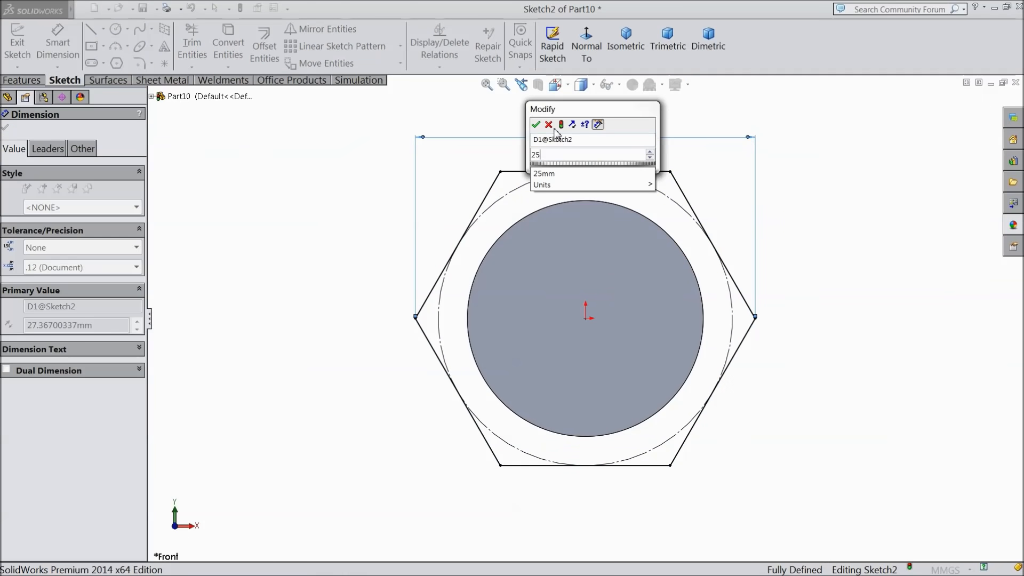
pyautogui.click(536, 125)
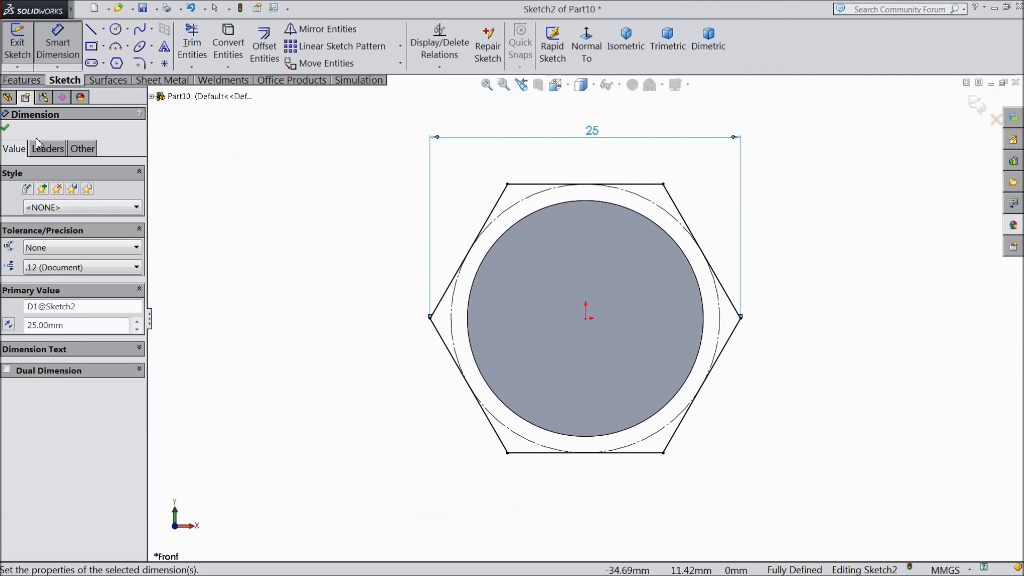
pyautogui.click(6, 129)
# Extrude the hexagon 5 mm deep with the Mid Plane end condition, merging it with the cylinder.
pyautogui.click(24, 79)
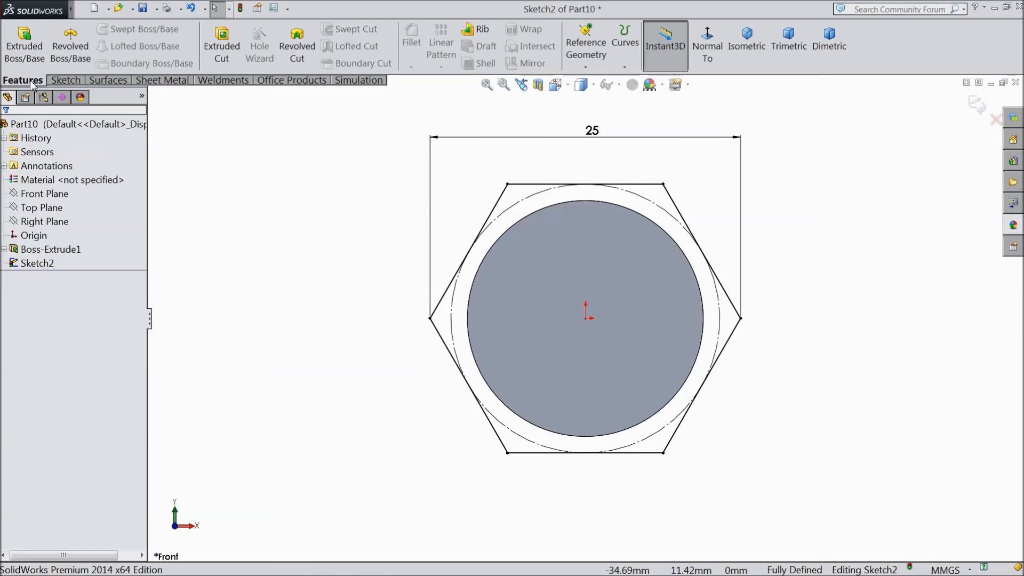
pyautogui.click(25, 48)
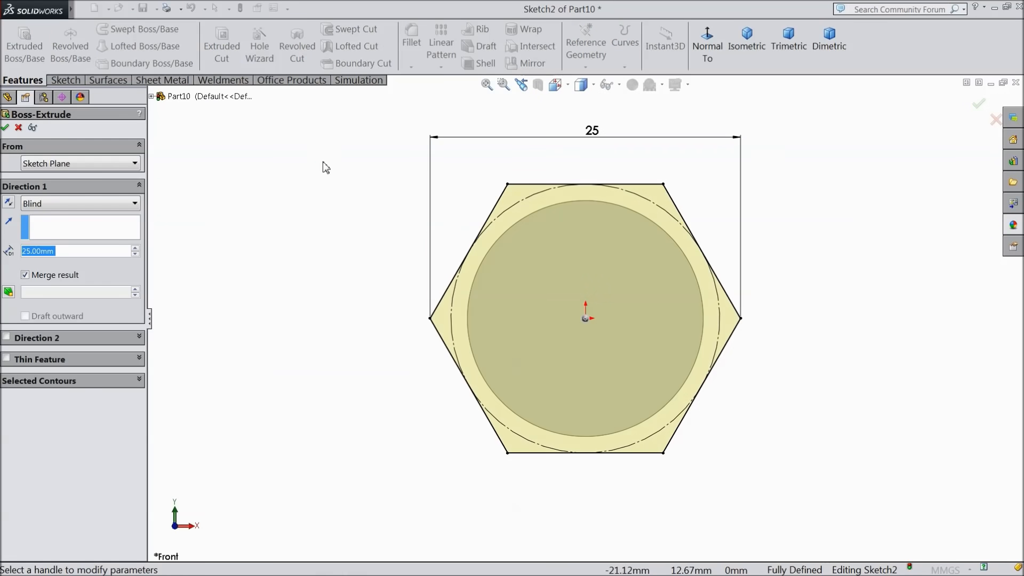
pyautogui.click(44, 207)
pyautogui.click(48, 288)
pyautogui.click(62, 251)
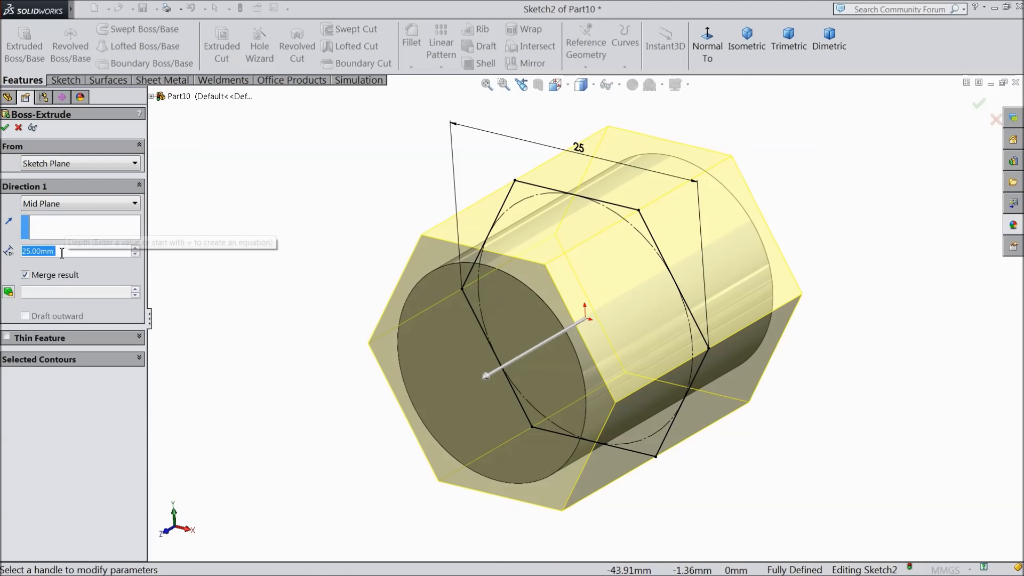
pyautogui.write('5')
pyautogui.press('Return')
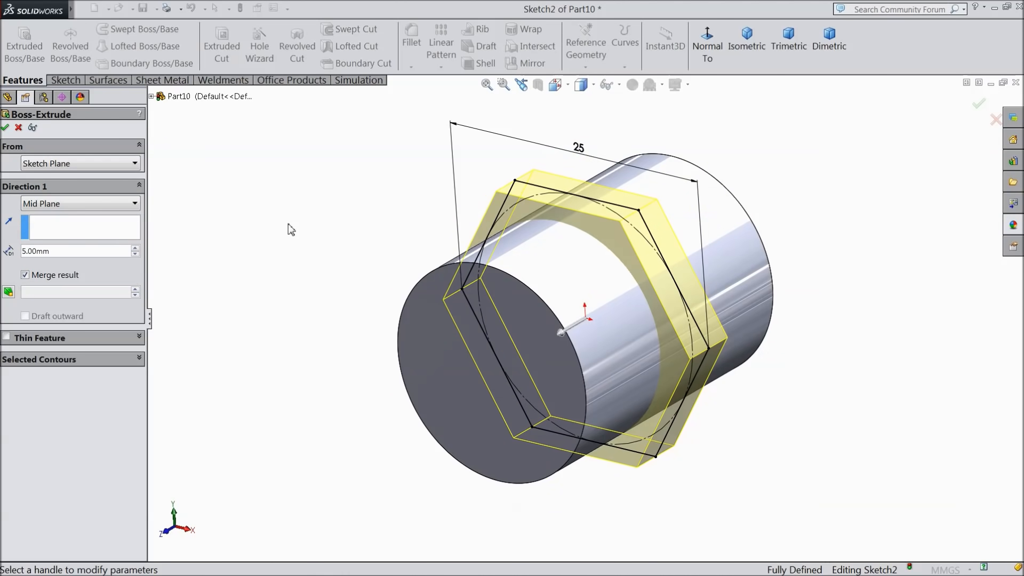
pyautogui.click(5, 128)
# Sketch a circle about 14.6 mm in diameter on the cylinder's front end face, centred on the origin.
pyautogui.moveTo(304, 243); pyautogui.dragTo(324, 235, button='middle')
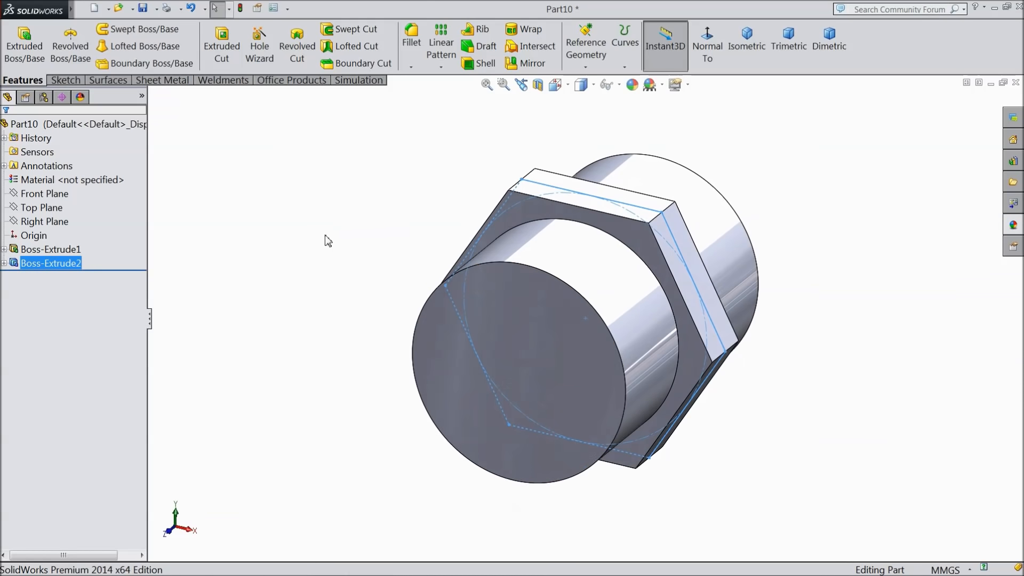
pyautogui.click(529, 374)
pyautogui.click(572, 340)
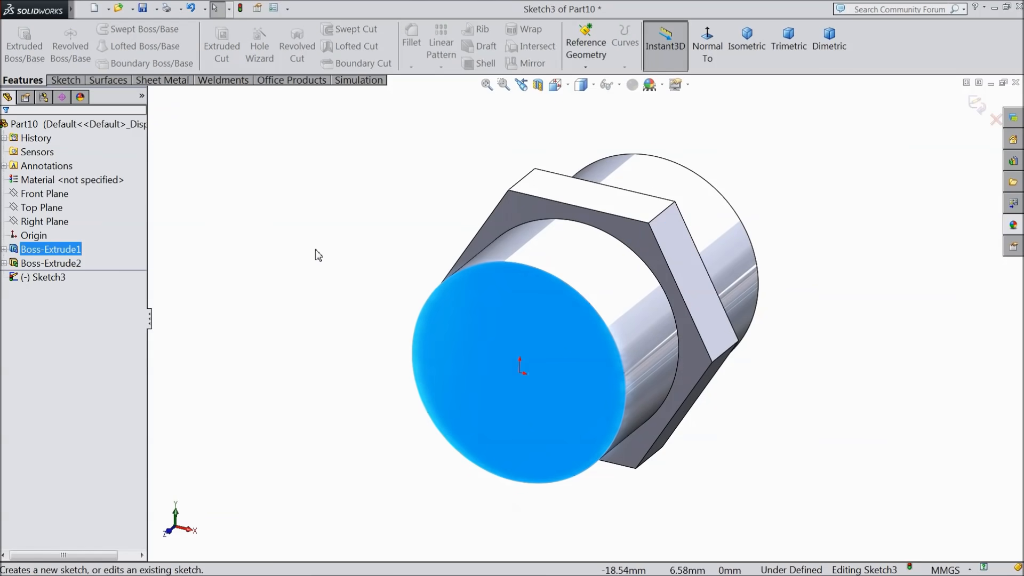
pyautogui.click(115, 29)
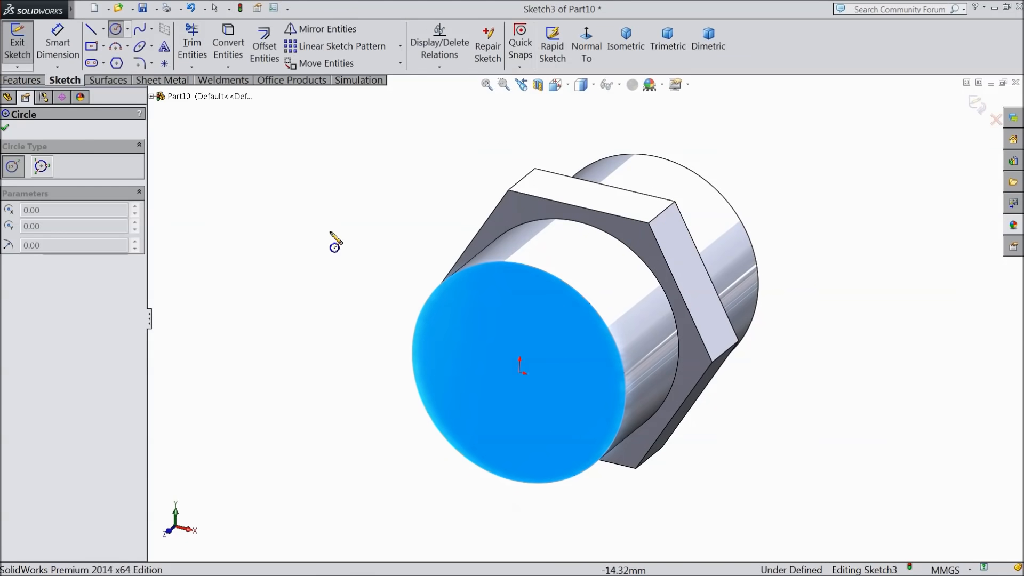
pyautogui.click(519, 373)
pyautogui.click(466, 299)
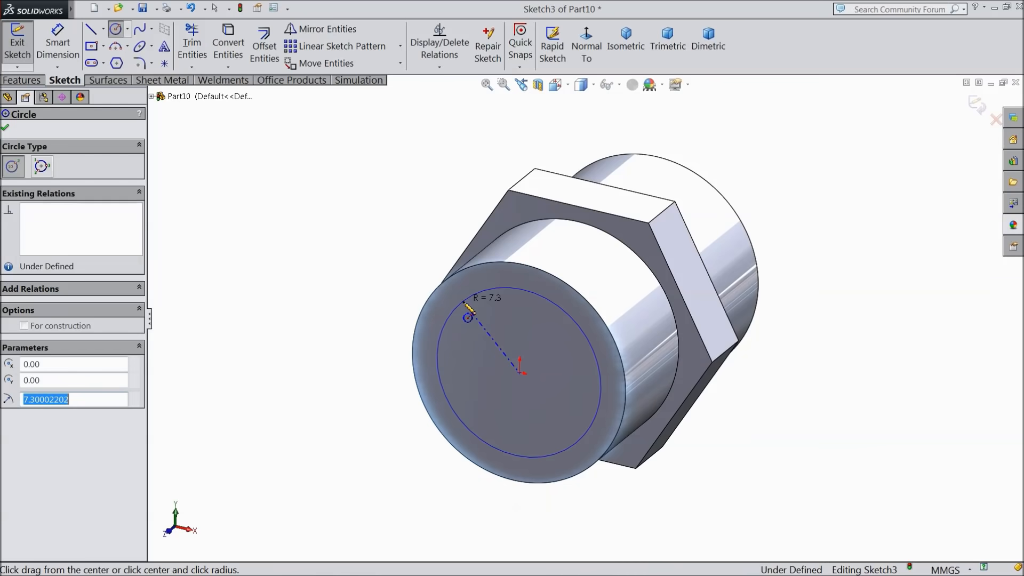
# Dimension the gap between the sketched circle and the cylinder's outer edge and set it to 1.5 mm.
pyautogui.click(45, 64)
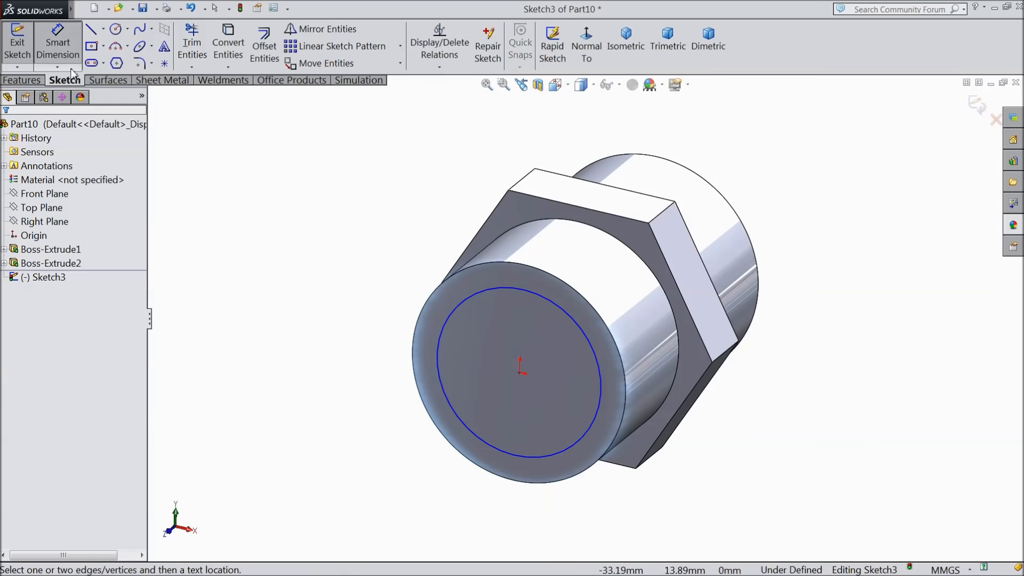
pyautogui.click(437, 363)
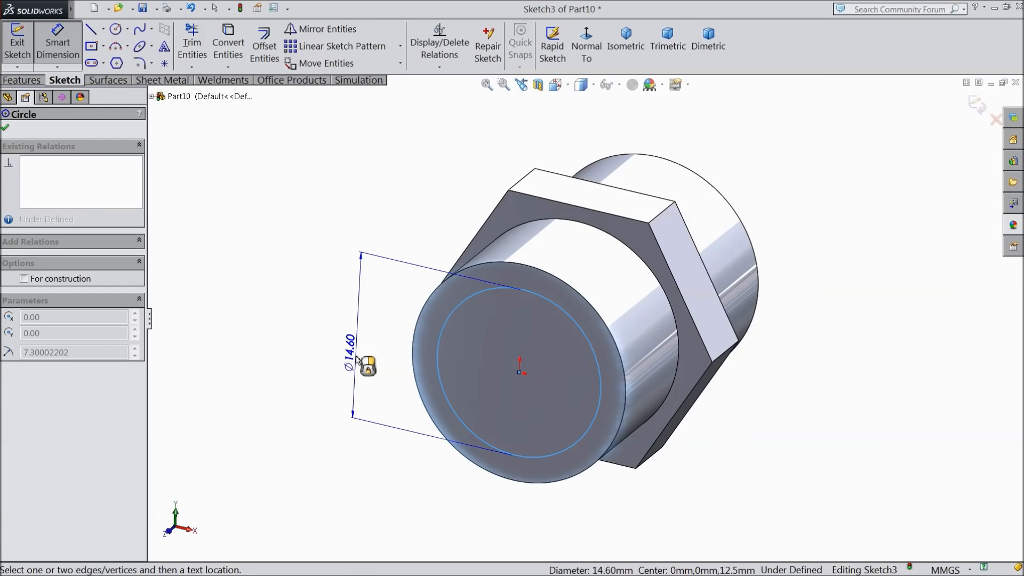
pyautogui.press('Escape')
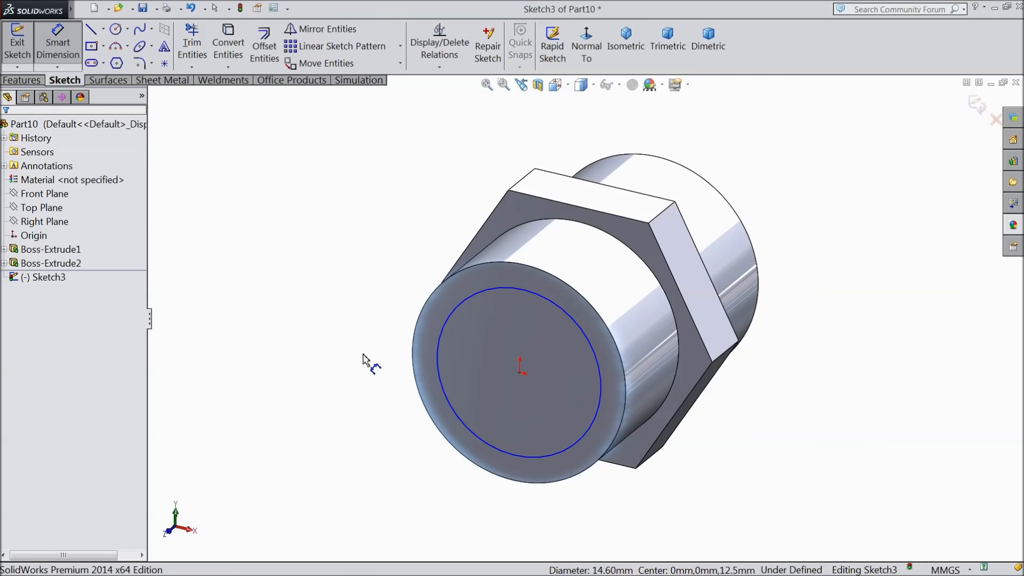
pyautogui.click(436, 350)
pyautogui.click(414, 348)
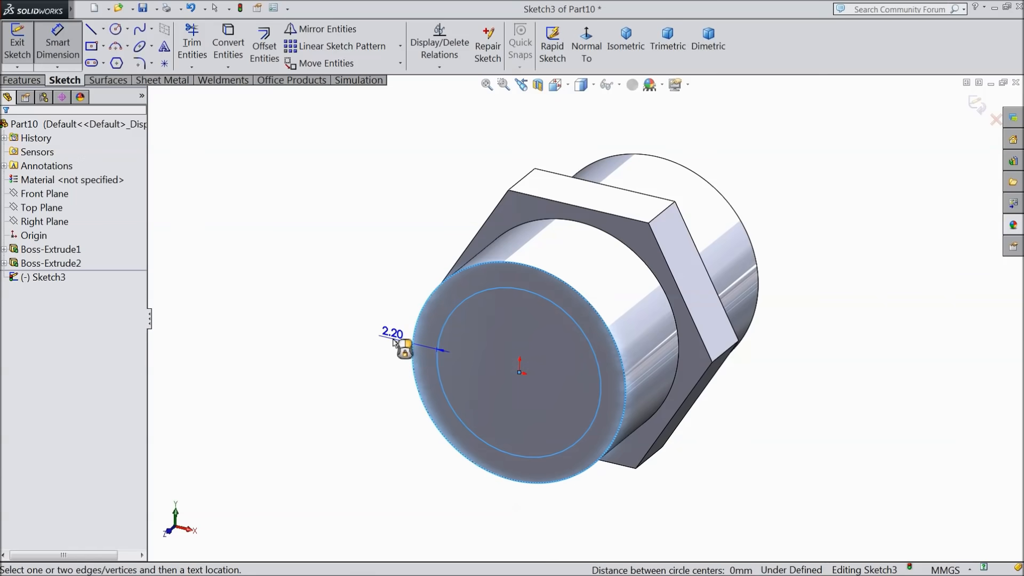
pyautogui.click(395, 343)
pyautogui.write('1.5')
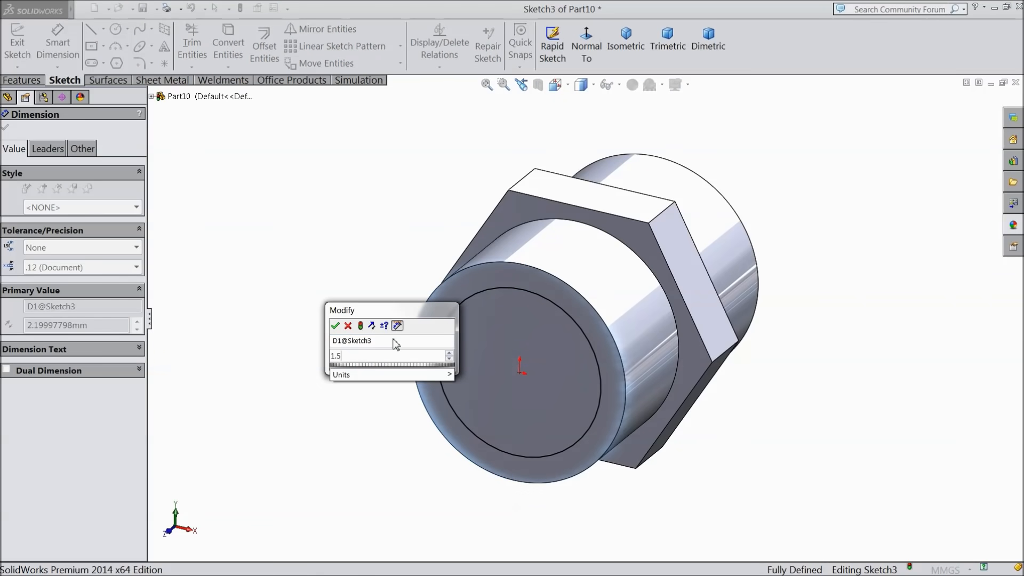
pyautogui.click(333, 326)
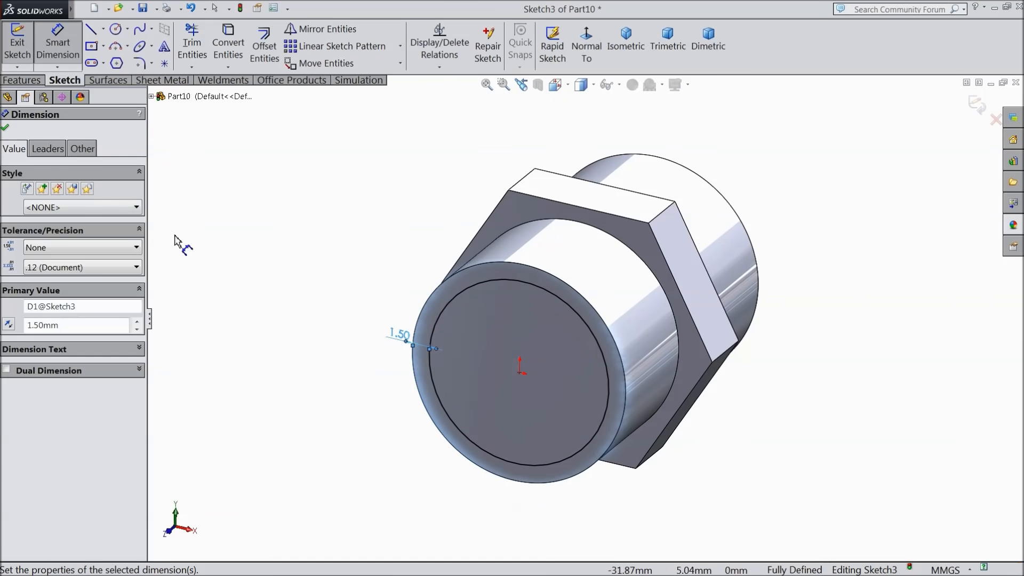
pyautogui.click(5, 128)
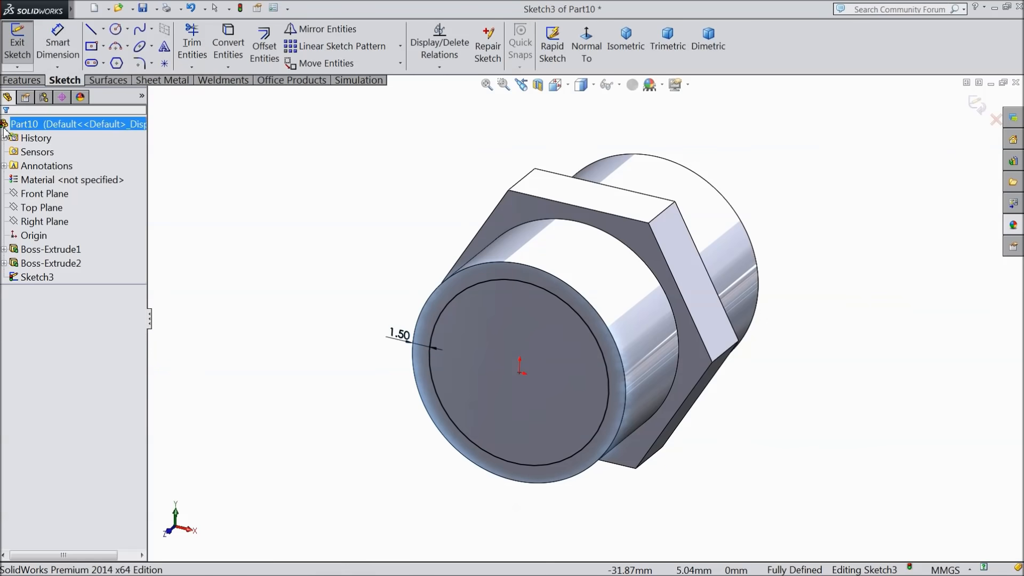
# Cut the inner circle through the entire cylinder with an Extruded Cut set to Through All.
pyautogui.click(20, 80)
pyautogui.click(222, 48)
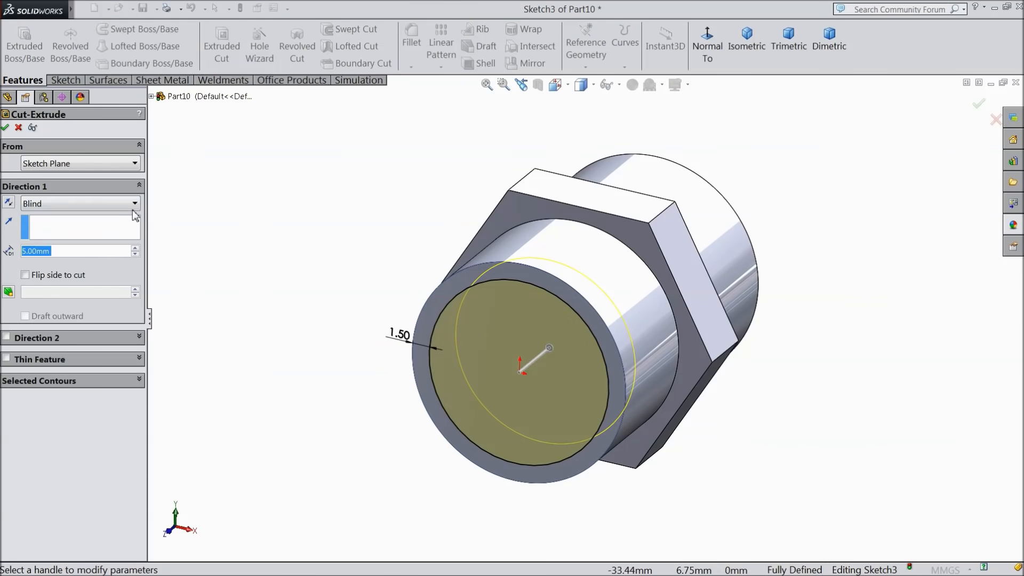
pyautogui.click(68, 203)
pyautogui.click(72, 226)
pyautogui.moveTo(290, 221); pyautogui.dragTo(229, 222, button='middle')
pyautogui.click(6, 127)
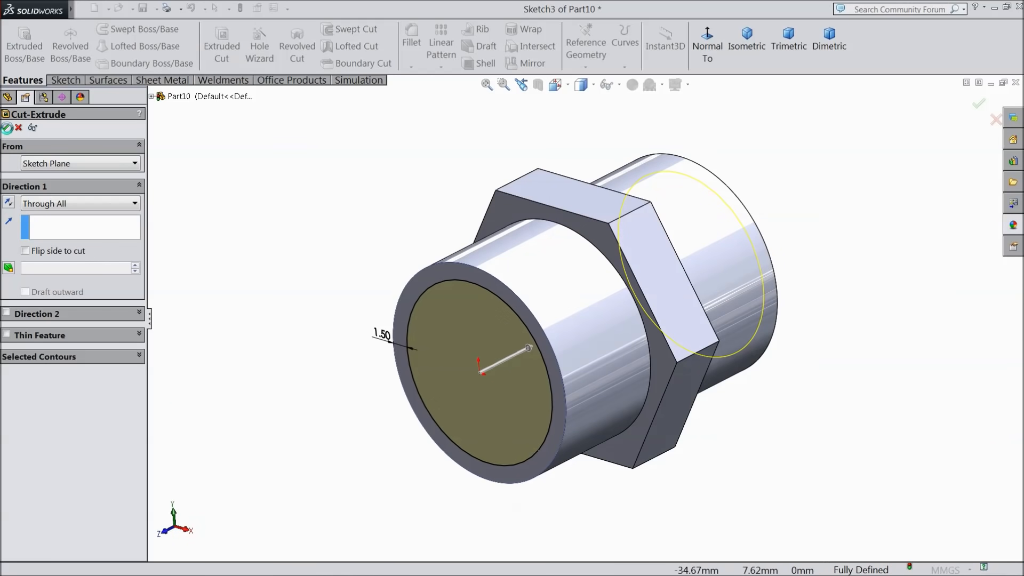
pyautogui.moveTo(288, 254)
pyautogui.mouseDown(button='middle')
pyautogui.moveTo(240, 297)
pyautogui.moveTo(238, 221)
pyautogui.moveTo(306, 185)
pyautogui.moveTo(293, 198)
pyautogui.mouseUp(button='middle')
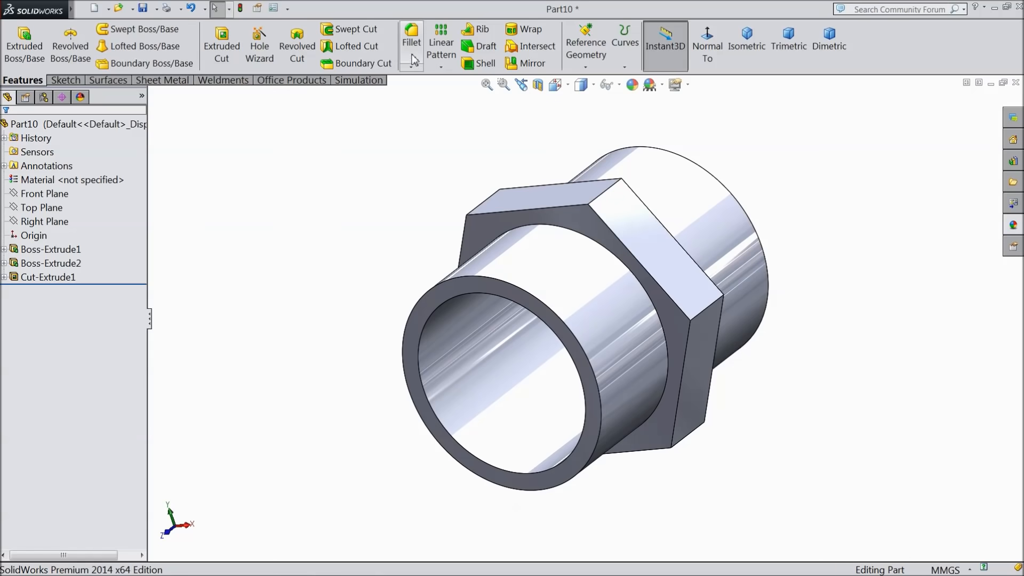
# Round both circular edges where the cylinder meets the hexagonal collar with constant-size 1 mm fillets.
pyautogui.click(411, 47)
pyautogui.write('2')
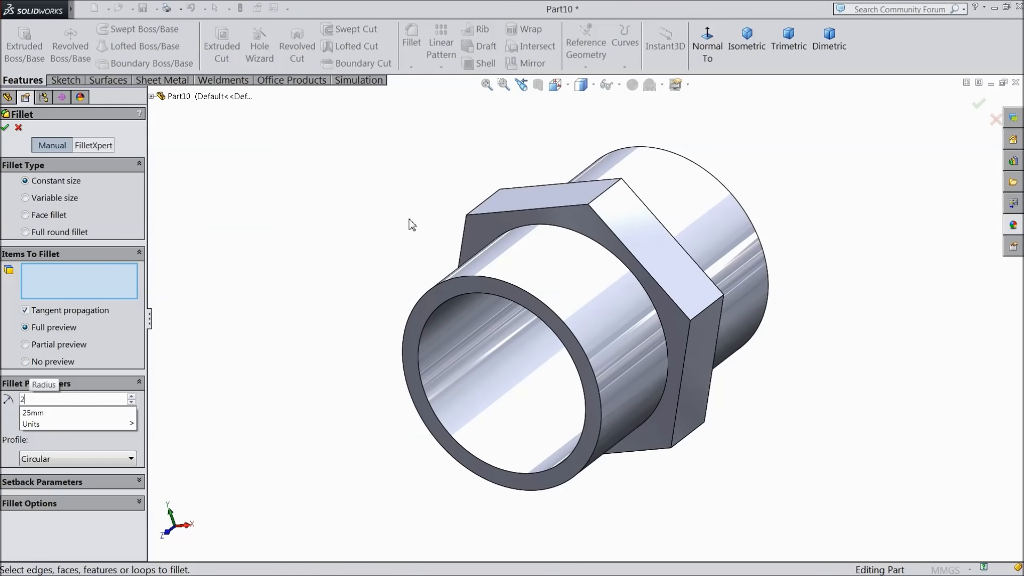
pyautogui.click(622, 267)
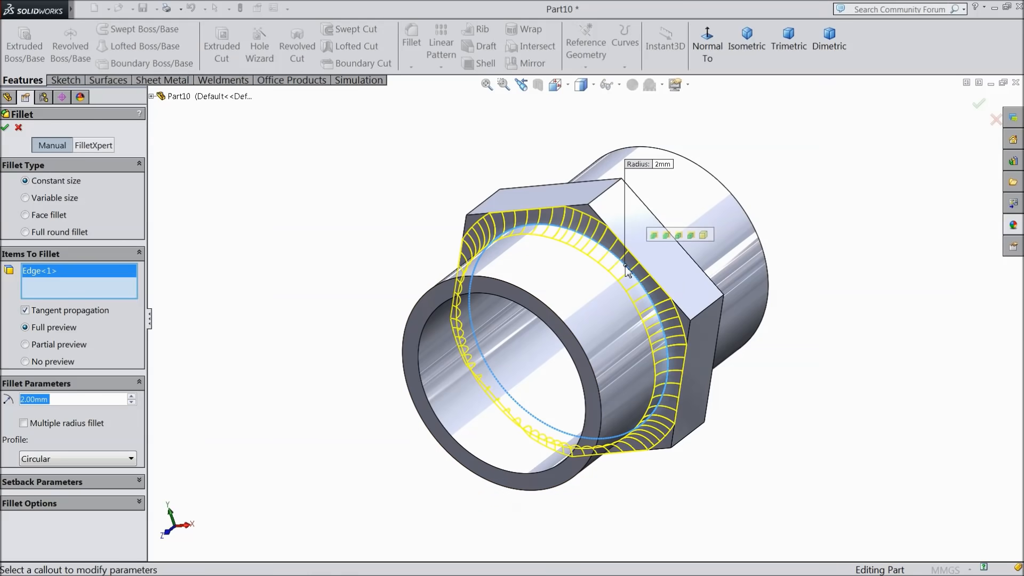
pyautogui.write('0.5')
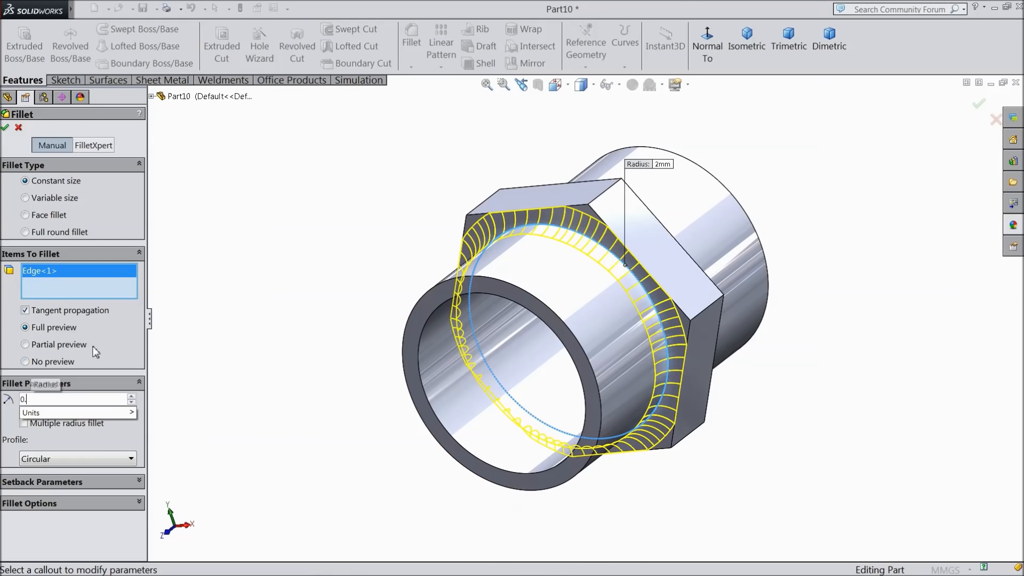
pyautogui.press('Return')
pyautogui.moveTo(285, 291); pyautogui.dragTo(258, 287, button='middle')
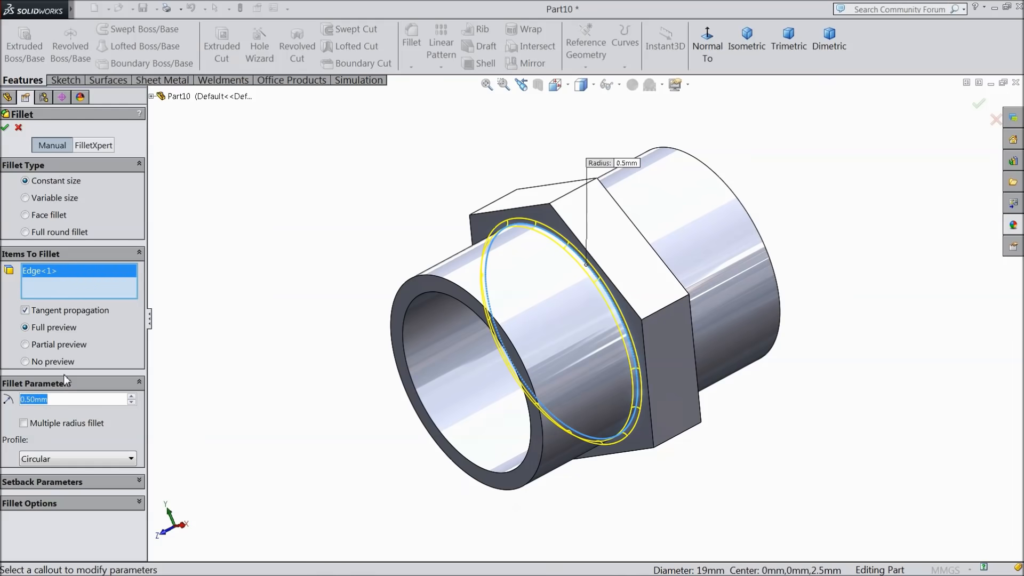
pyautogui.write('1')
pyautogui.press('Return')
pyautogui.moveTo(306, 276); pyautogui.dragTo(213, 290, button='middle')
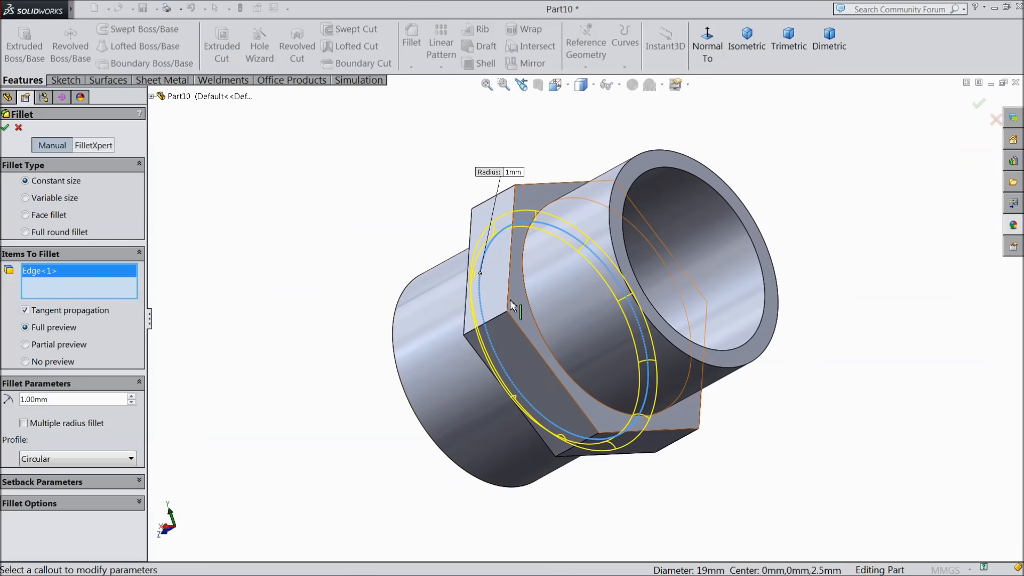
pyautogui.click(530, 303)
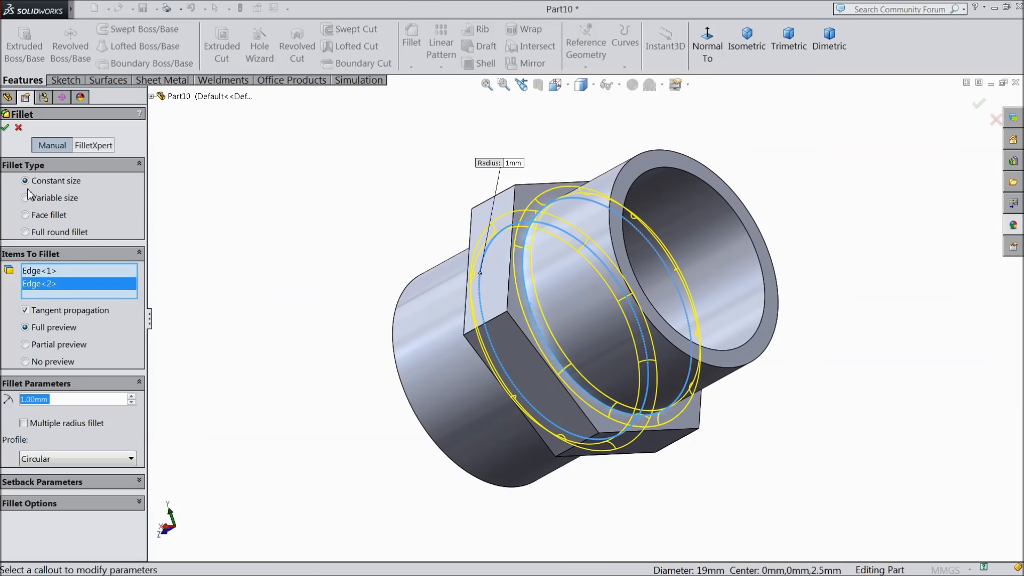
pyautogui.click(5, 128)
pyautogui.moveTo(258, 256); pyautogui.dragTo(359, 265, button='middle')
# Chamfer the outer circular edges at both ends of the cylinder with a 0.5 mm distance at 45 degrees.
pyautogui.click(458, 304)
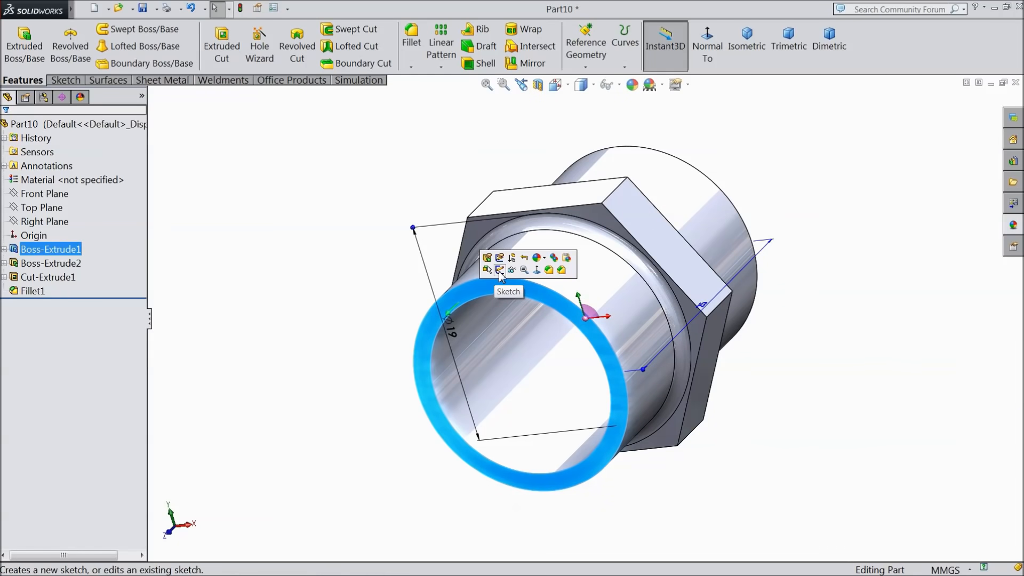
pyautogui.click(432, 296)
pyautogui.click(411, 67)
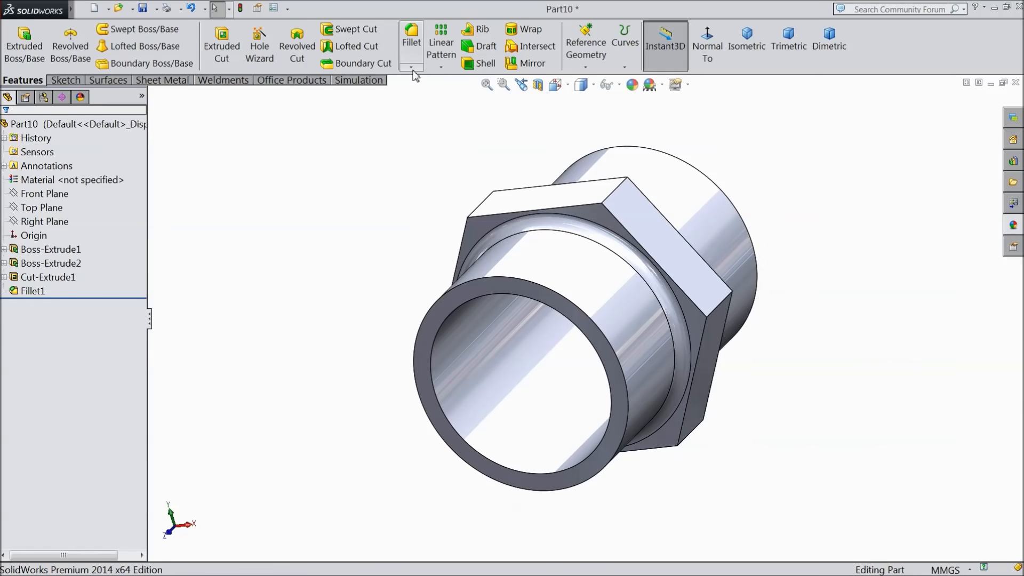
pyautogui.click(434, 96)
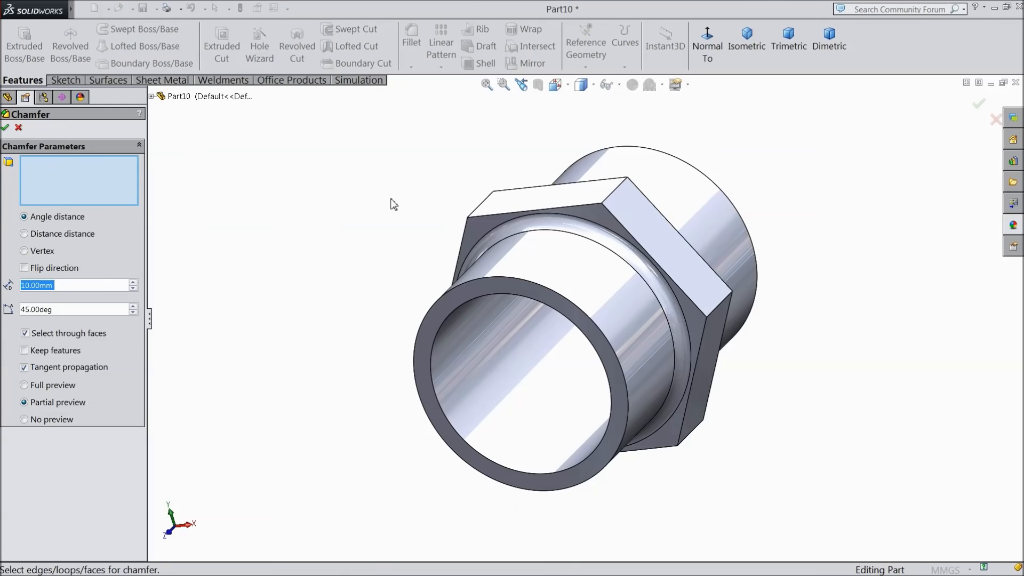
pyautogui.write('0.5')
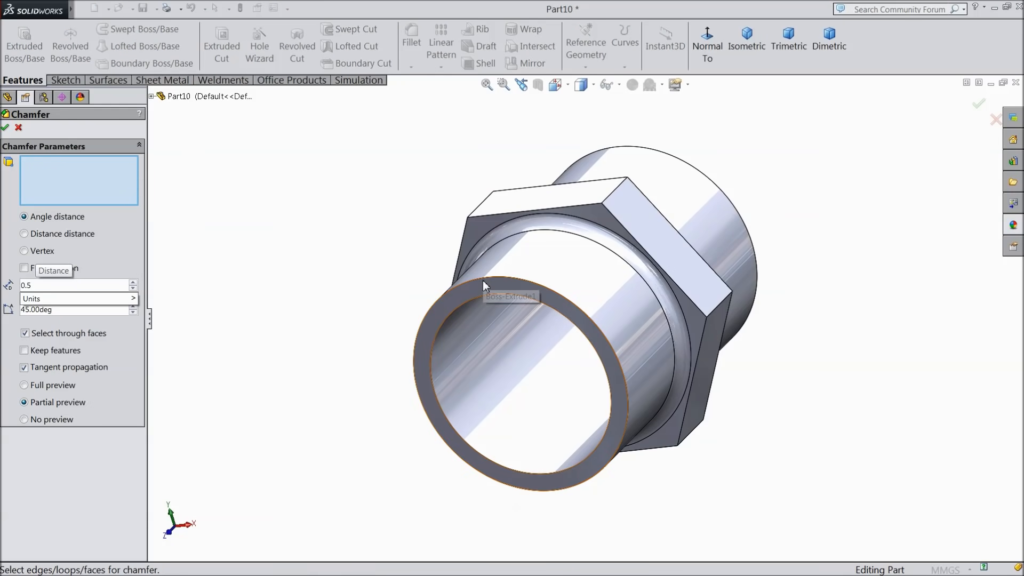
pyautogui.click(483, 279)
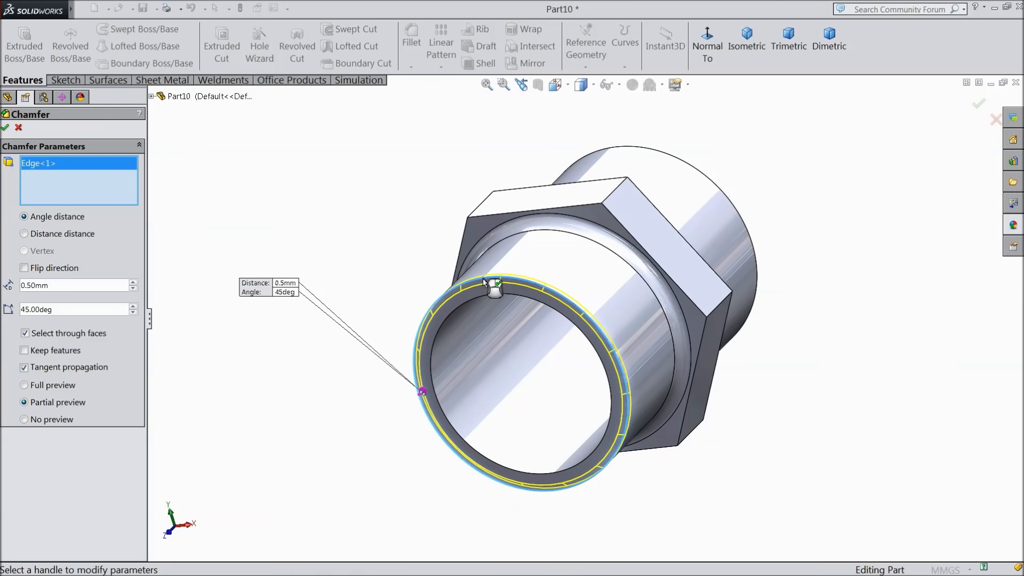
pyautogui.click(676, 164)
pyautogui.click(7, 128)
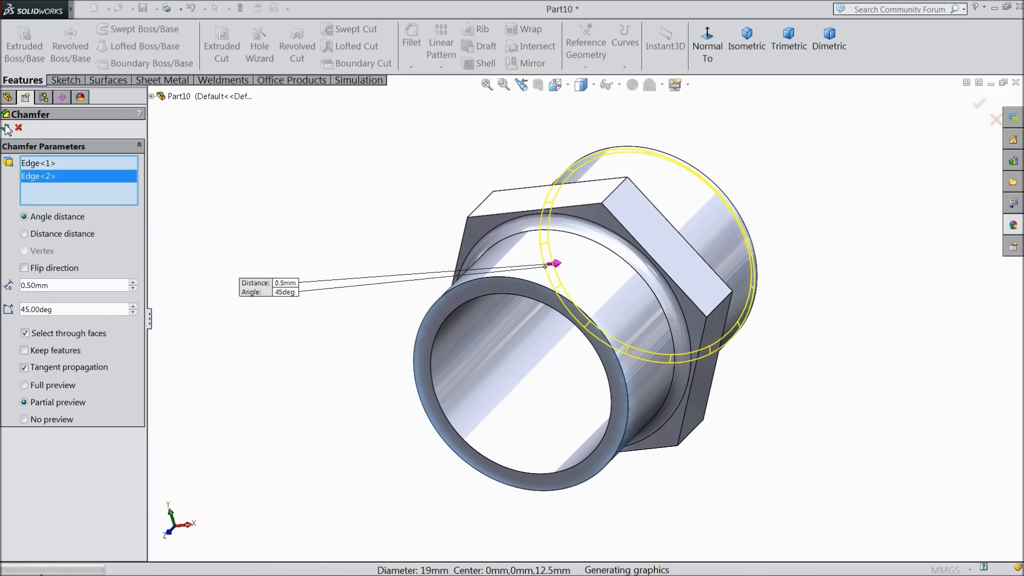
# Sketch on the cylinder's front end face and convert the chamfer's outer 19 mm circular edge into a sketch circle.
pyautogui.click(466, 296)
pyautogui.click(510, 266)
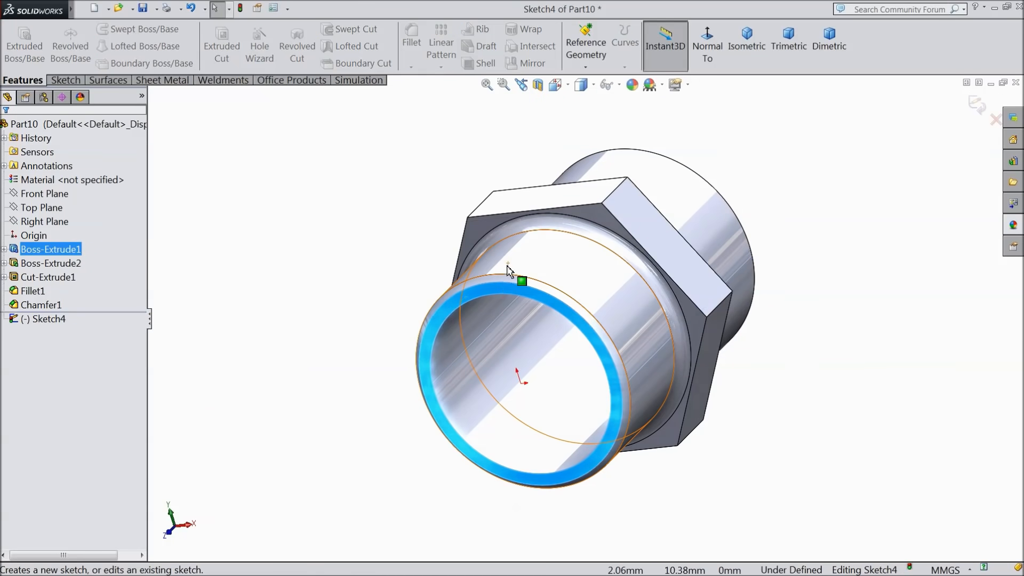
pyautogui.click(489, 287)
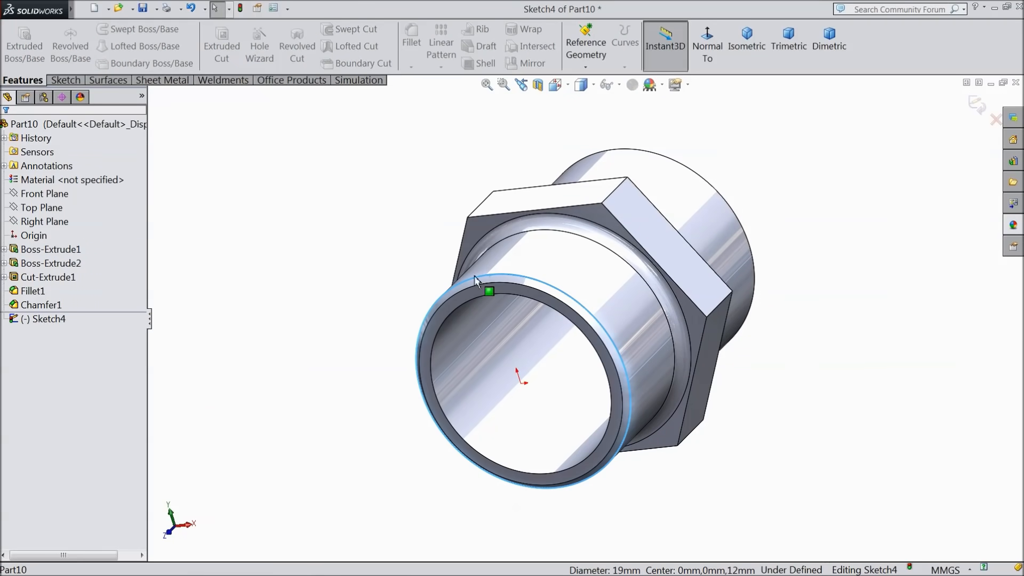
pyautogui.click(65, 80)
pyautogui.click(228, 47)
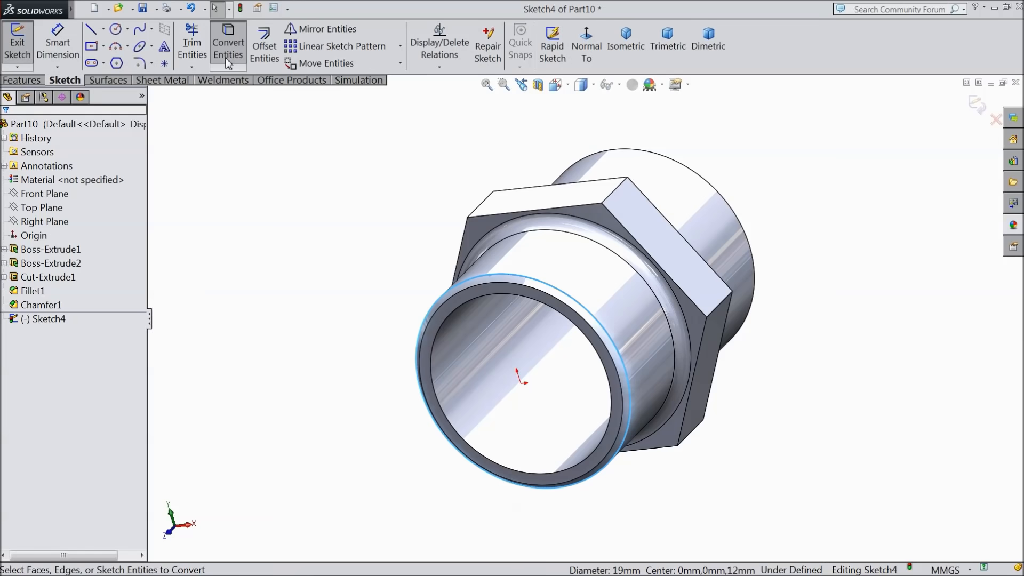
# Start a pitch-and-revolution helix from the converted circle and set its constant pitch to 2 mm.
pyautogui.click(21, 80)
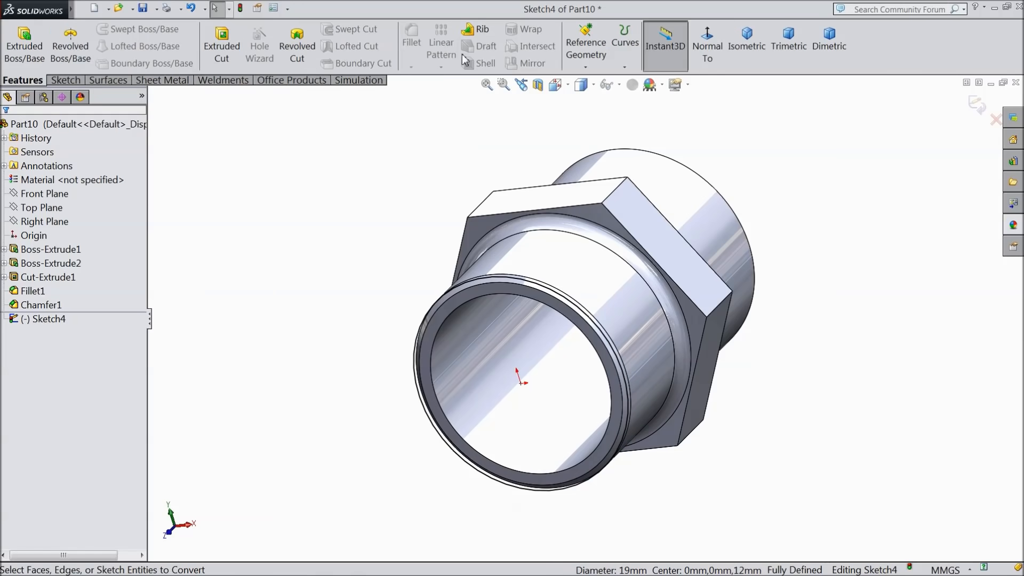
pyautogui.click(624, 68)
pyautogui.click(642, 102)
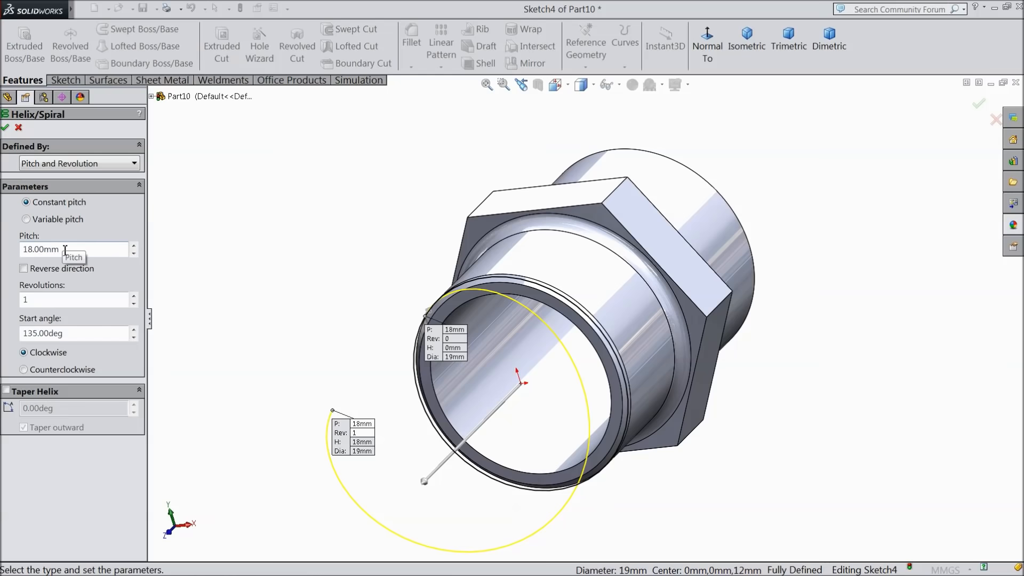
pyautogui.click(134, 253)
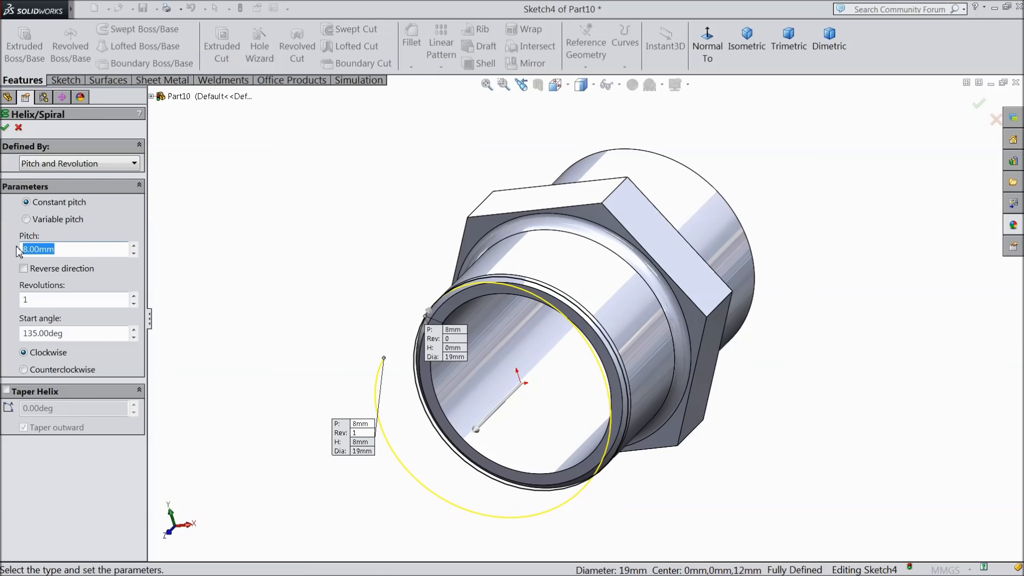
pyautogui.write('1')
pyautogui.press('Return')
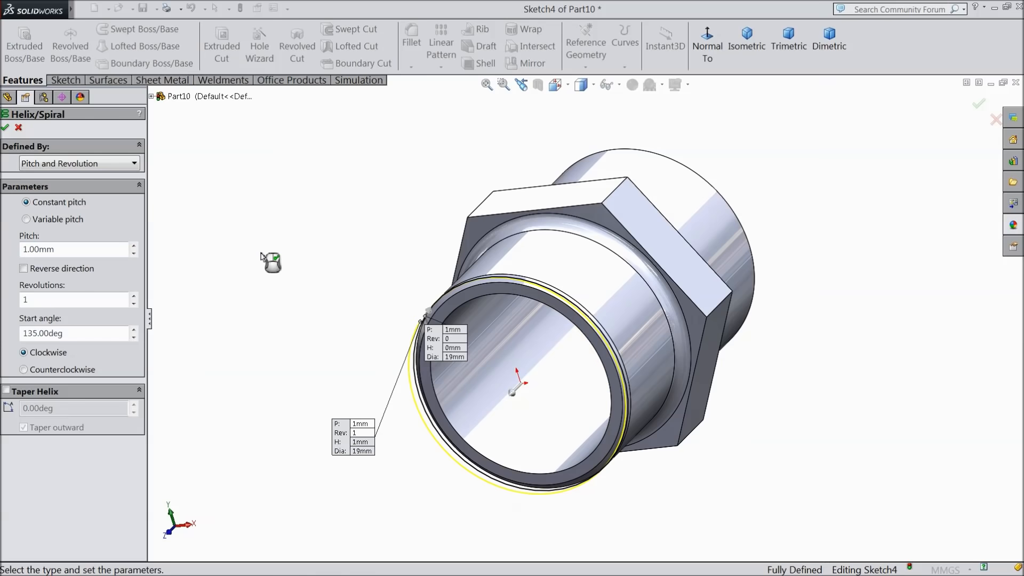
pyautogui.write('2')
pyautogui.press('Return')
# Reverse the helix direction so it runs along the cylinder towards the collar, and set it to 4.75 revolutions.
pyautogui.click(134, 297)
pyautogui.click(133, 297)
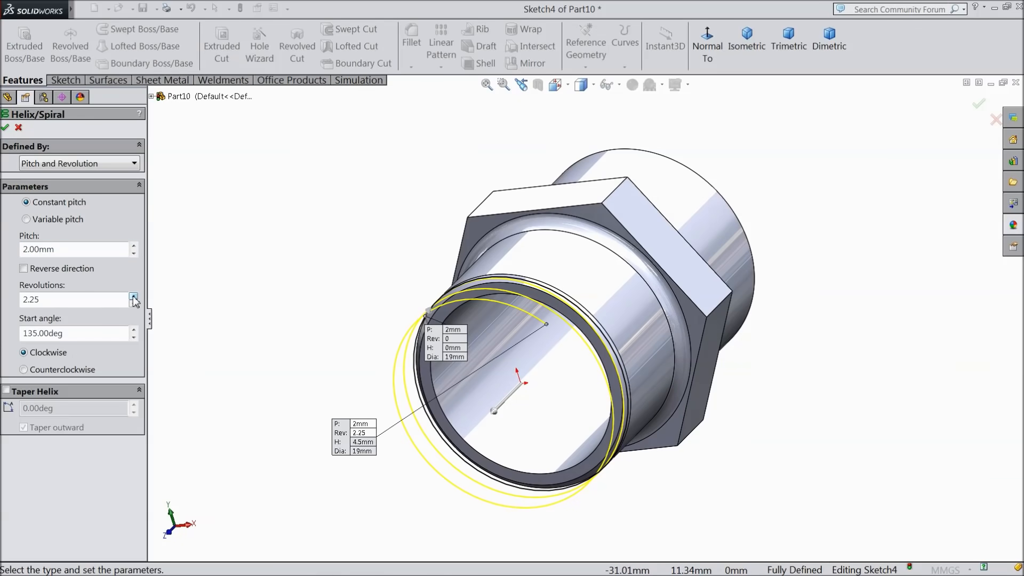
pyautogui.click(23, 269)
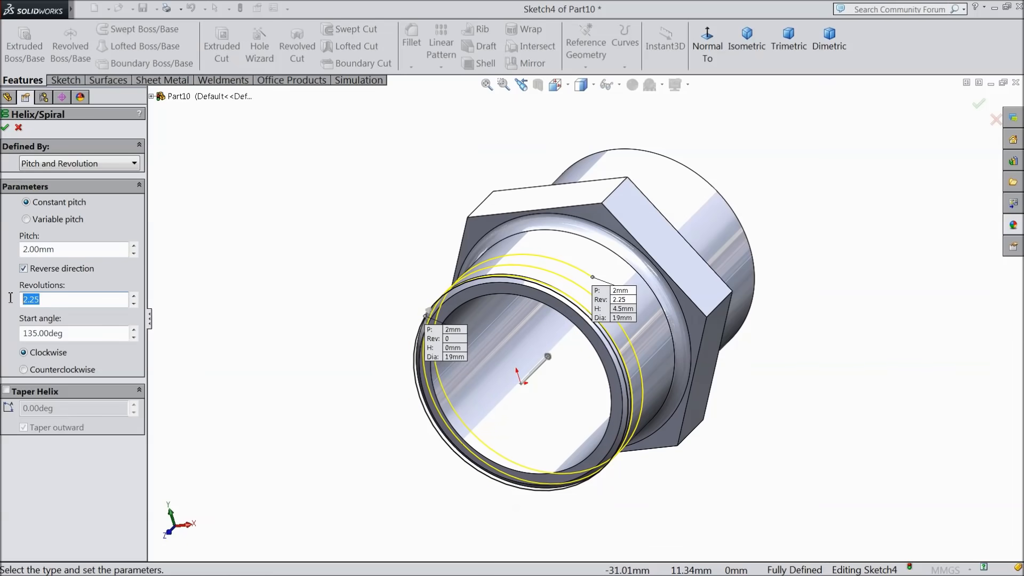
pyautogui.press('Return')
pyautogui.moveTo(283, 293); pyautogui.dragTo(339, 275, button='middle')
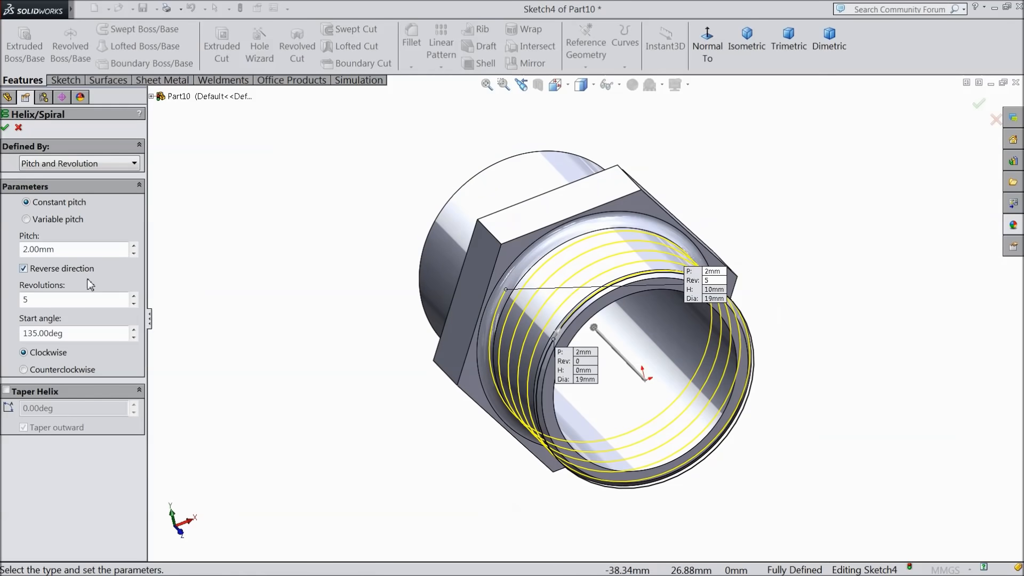
pyautogui.click(134, 303)
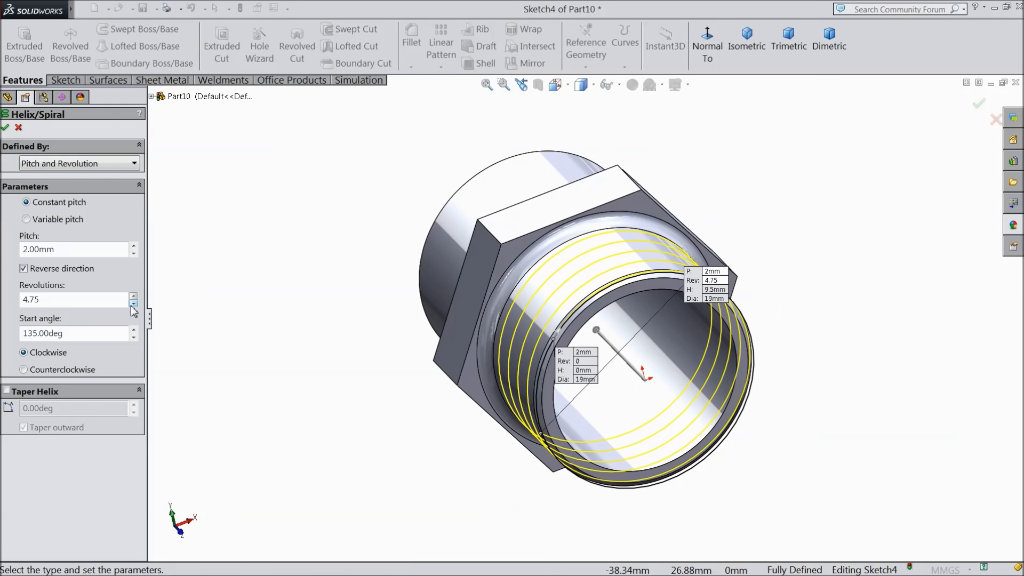
pyautogui.moveTo(251, 309)
pyautogui.mouseDown(button='middle')
pyautogui.moveTo(318, 309)
pyautogui.moveTo(259, 321)
pyautogui.mouseUp(button='middle')
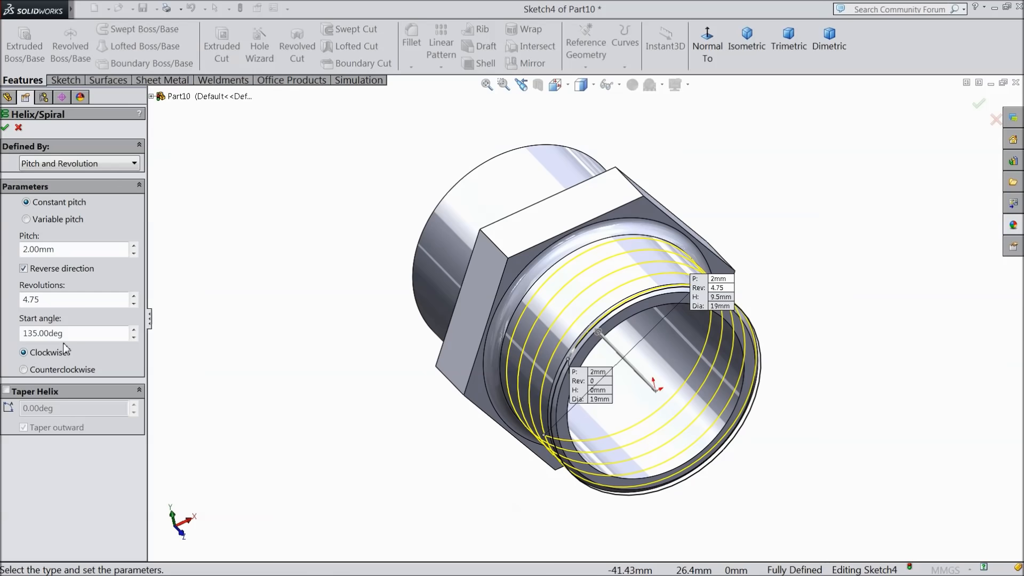
# Set the helix start angle to 0 degrees with clockwise rotation and finish the helix.
pyautogui.moveTo(180, 331); pyautogui.dragTo(160, 296, button='middle')
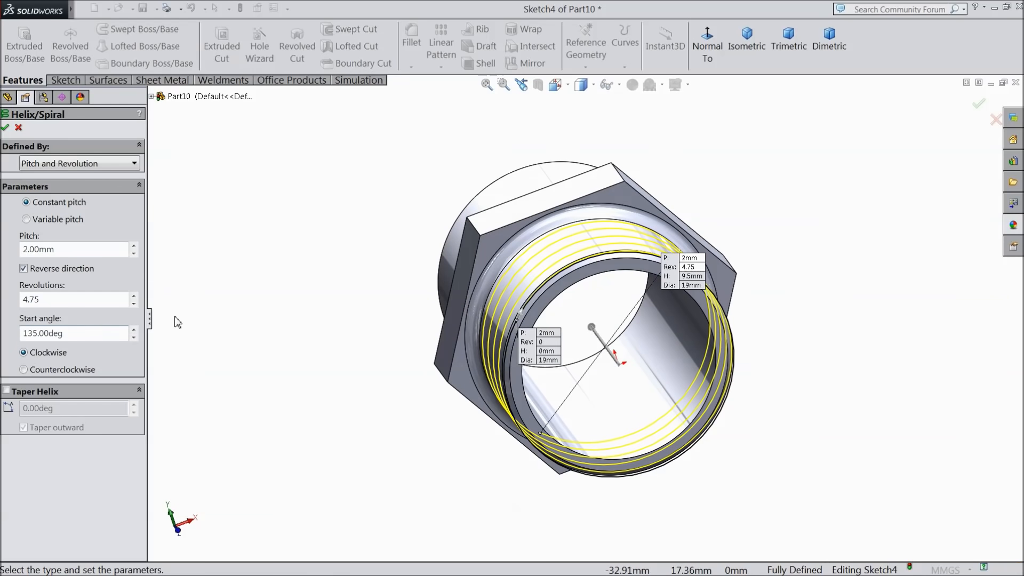
pyautogui.write('0')
pyautogui.press('Return')
pyautogui.moveTo(300, 342); pyautogui.dragTo(298, 319, button='middle')
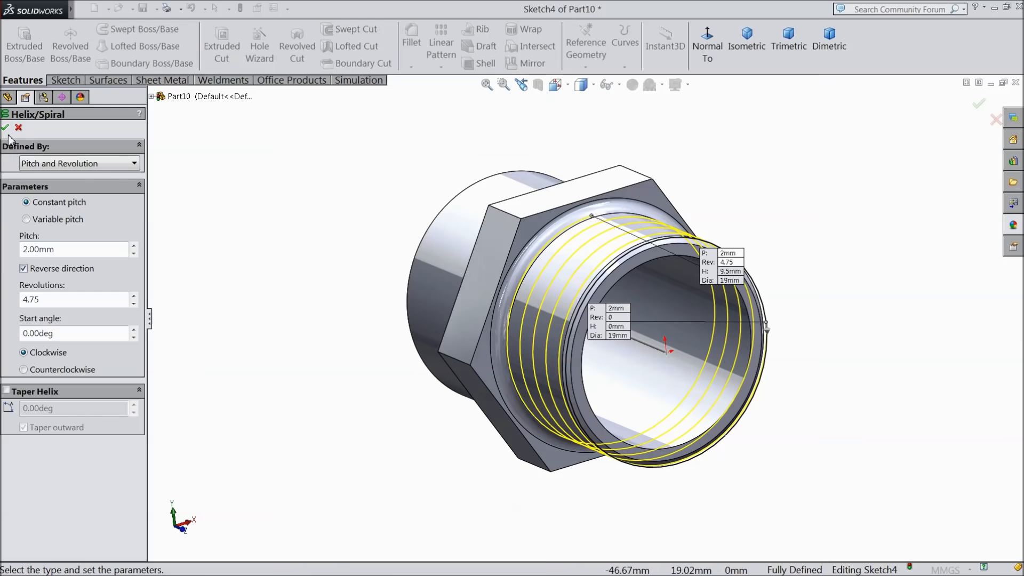
pyautogui.moveTo(279, 279)
pyautogui.mouseDown(button='middle')
pyautogui.moveTo(297, 286)
pyautogui.moveTo(299, 302)
pyautogui.moveTo(293, 286)
pyautogui.moveTo(315, 290)
pyautogui.moveTo(284, 283)
pyautogui.moveTo(283, 297)
pyautogui.mouseUp(button='middle')
pyautogui.click(284, 271)
# Start a new sketch on the Right Plane and view it face-on.
pyautogui.click(59, 209)
pyautogui.click(59, 193)
pyautogui.click(58, 207)
pyautogui.click(58, 221)
pyautogui.moveTo(255, 254); pyautogui.dragTo(234, 236, button='middle')
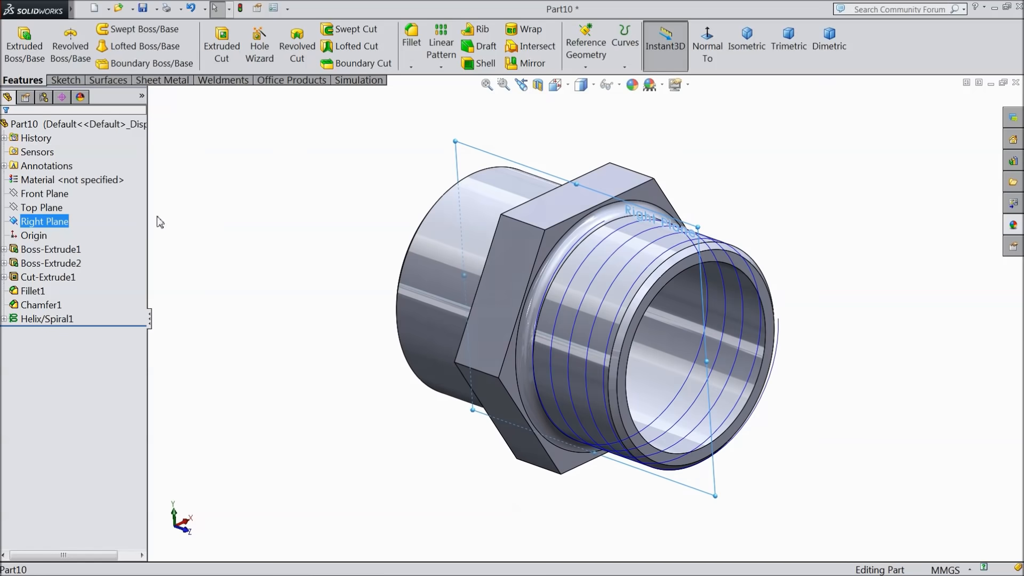
pyautogui.click(66, 80)
pyautogui.click(17, 44)
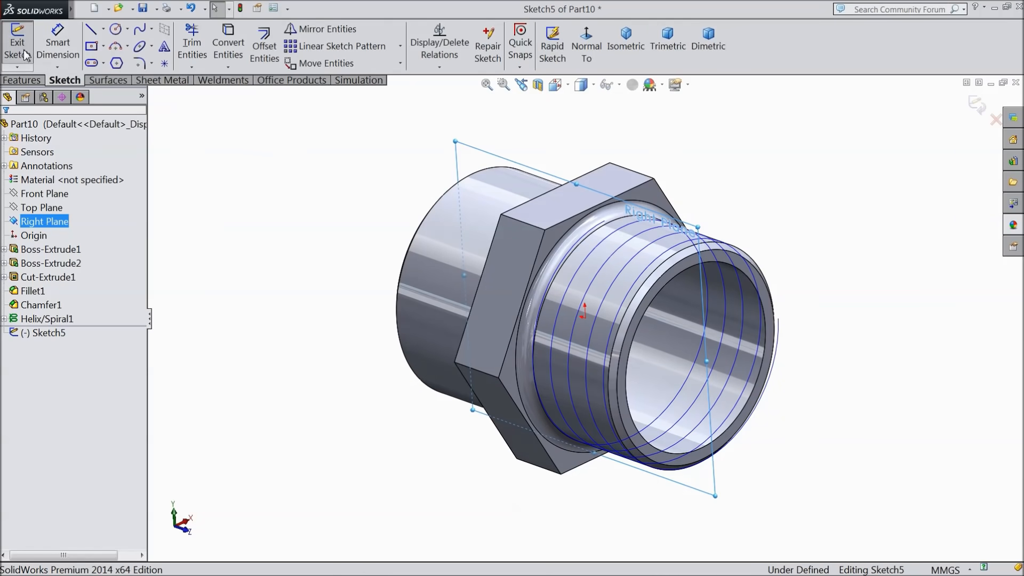
pyautogui.click(590, 50)
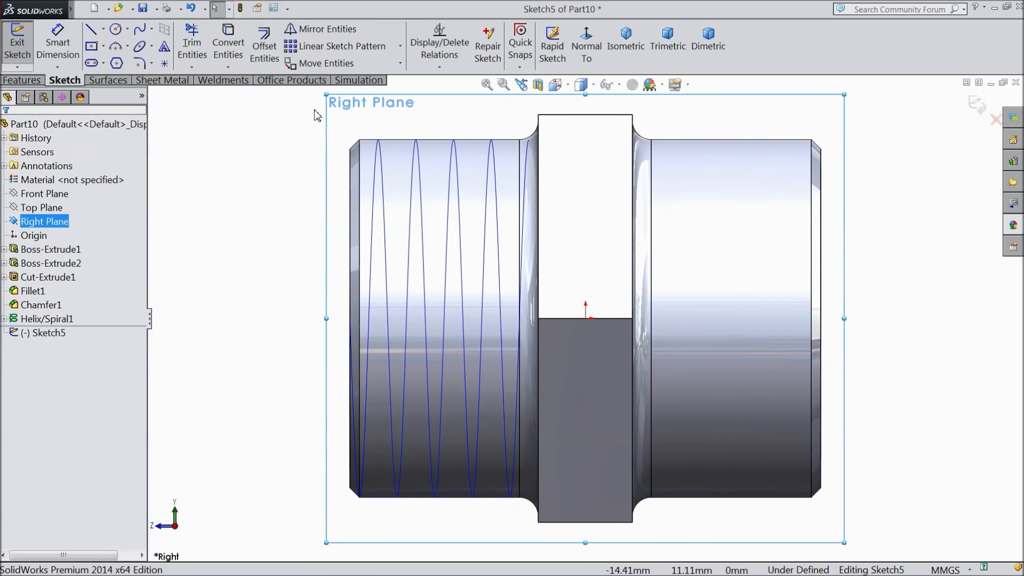
# Draw a closed, downward-pointing triangle from the cylinder's upper outline at the helix end beside the collar, with its outer sloping side about 1.2 mm long.
pyautogui.click(92, 37)
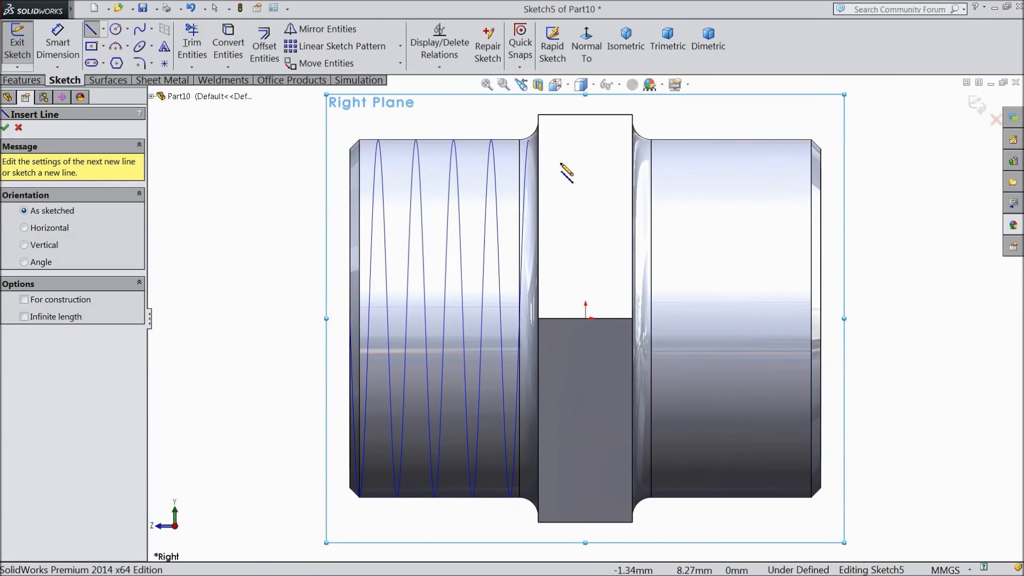
pyautogui.scroll(-5, 556, 163)
pyautogui.keyDown('ctrl'); pyautogui.moveTo(532, 164); pyautogui.dragTo(543, 197, button='middle'); pyautogui.keyUp('ctrl')
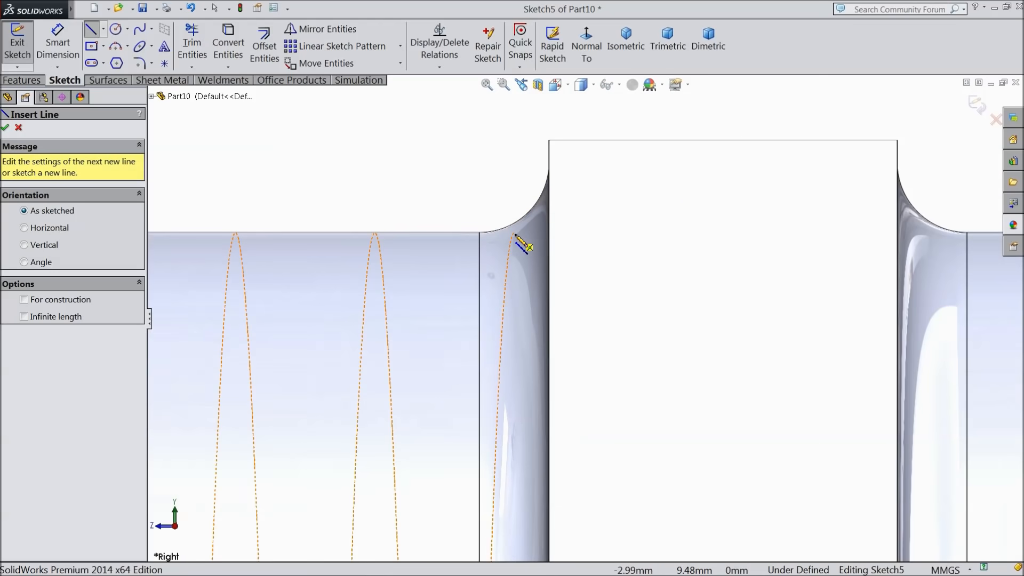
pyautogui.click(467, 233)
pyautogui.click(545, 232)
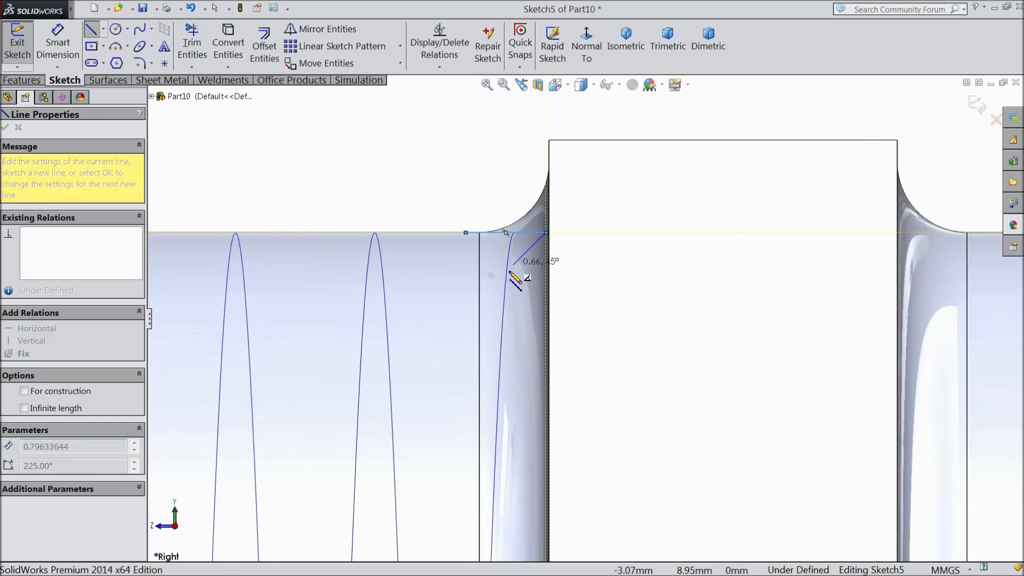
pyautogui.click(511, 306)
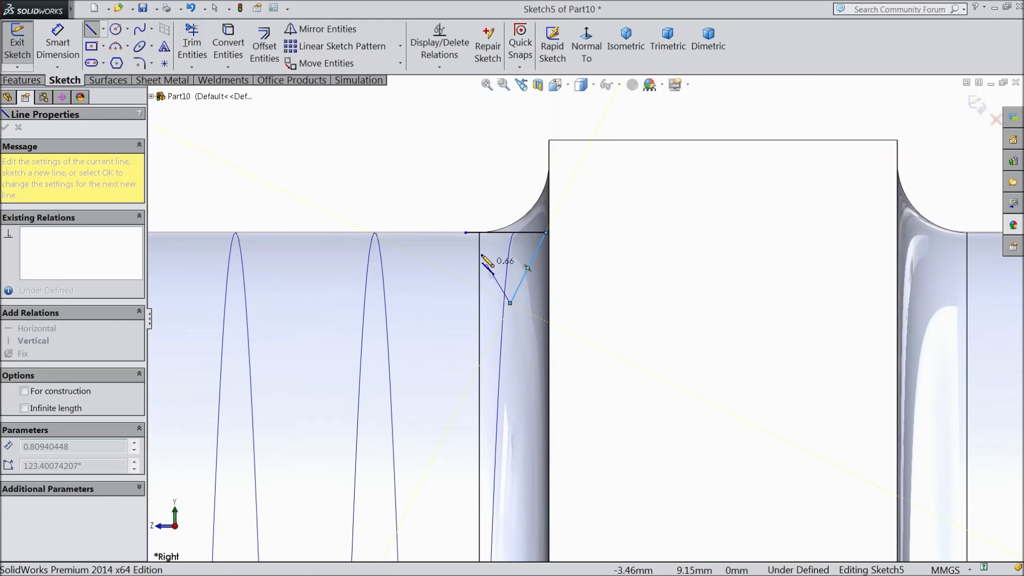
pyautogui.click(467, 233)
pyautogui.rightClick(420, 164)
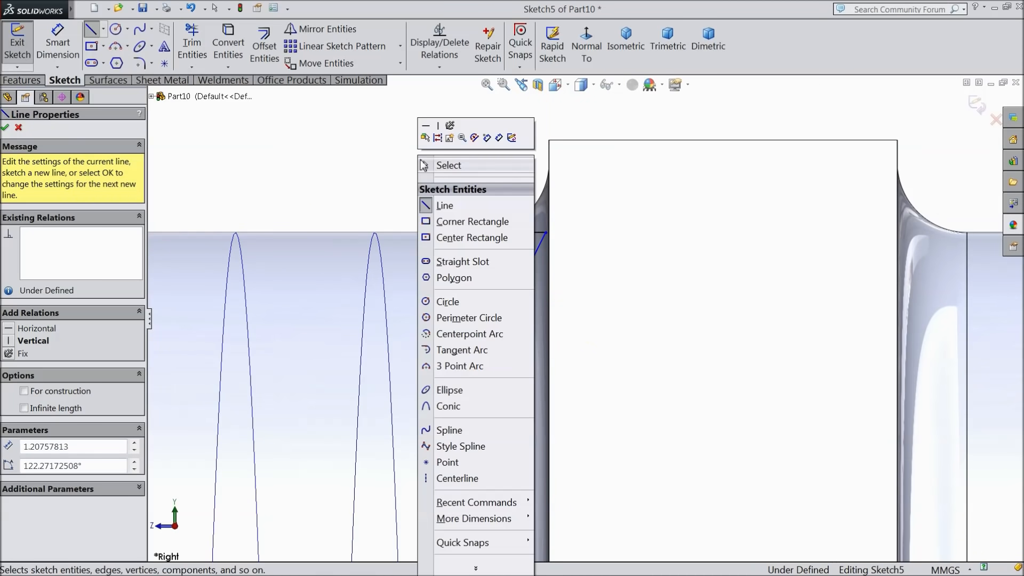
pyautogui.click(446, 165)
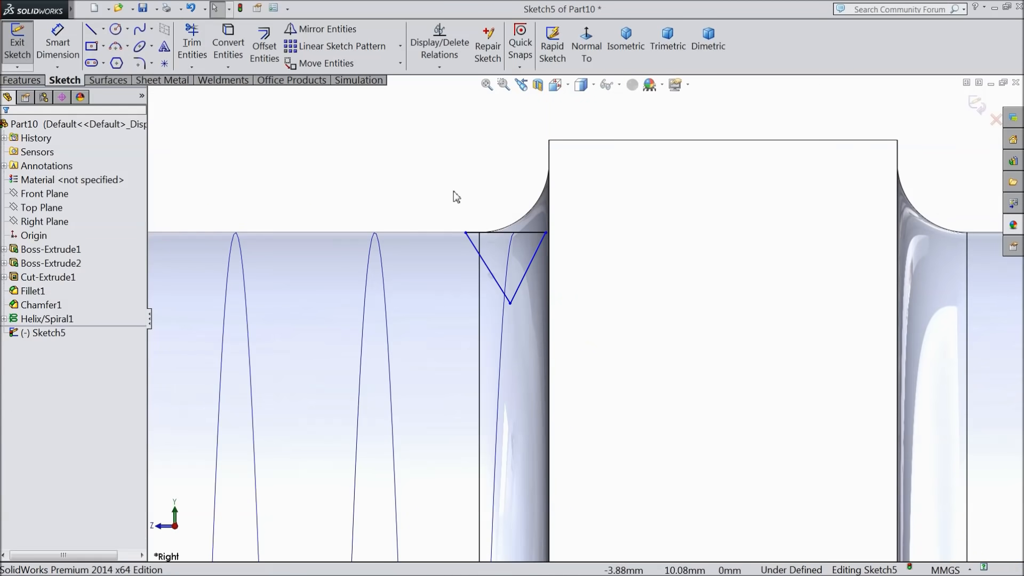
# Draw a centerline from the triangle's lower tip to the midpoint of its upper side and make it vertical.
pyautogui.click(103, 29)
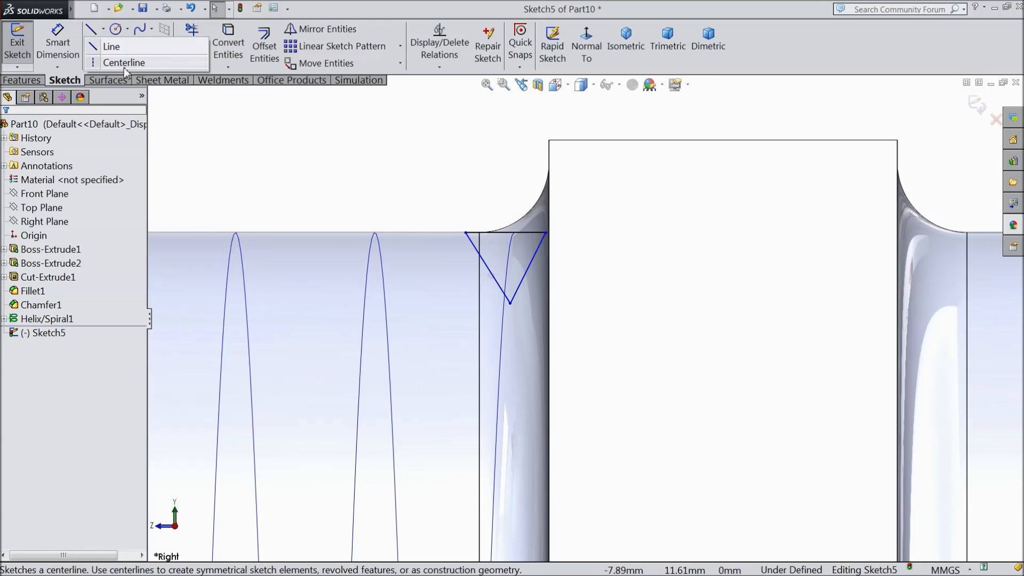
pyautogui.click(124, 62)
pyautogui.click(510, 302)
pyautogui.click(506, 232)
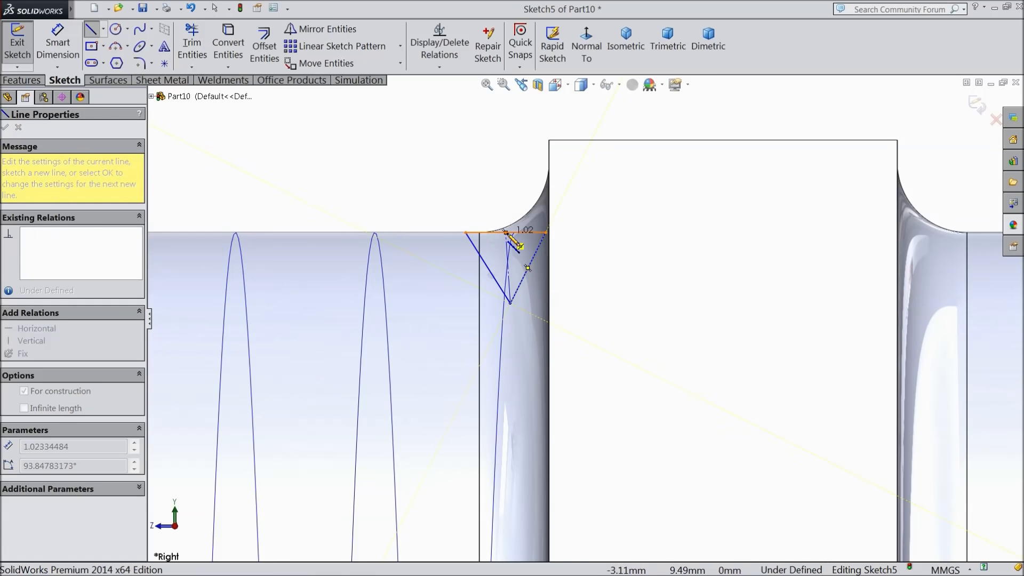
pyautogui.scroll(-3, 469, 181)
pyautogui.rightClick(445, 176)
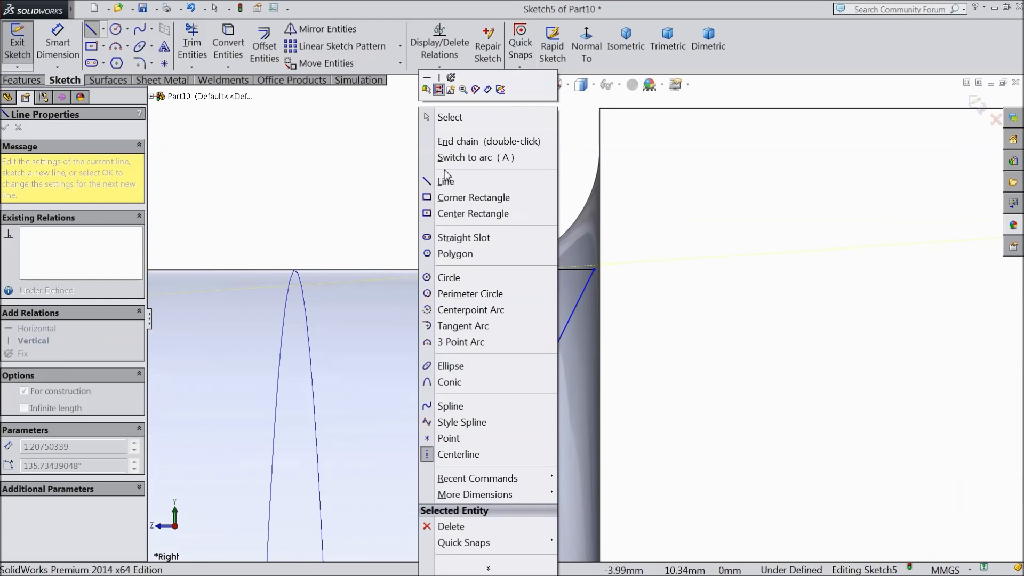
pyautogui.click(447, 117)
pyautogui.click(527, 298)
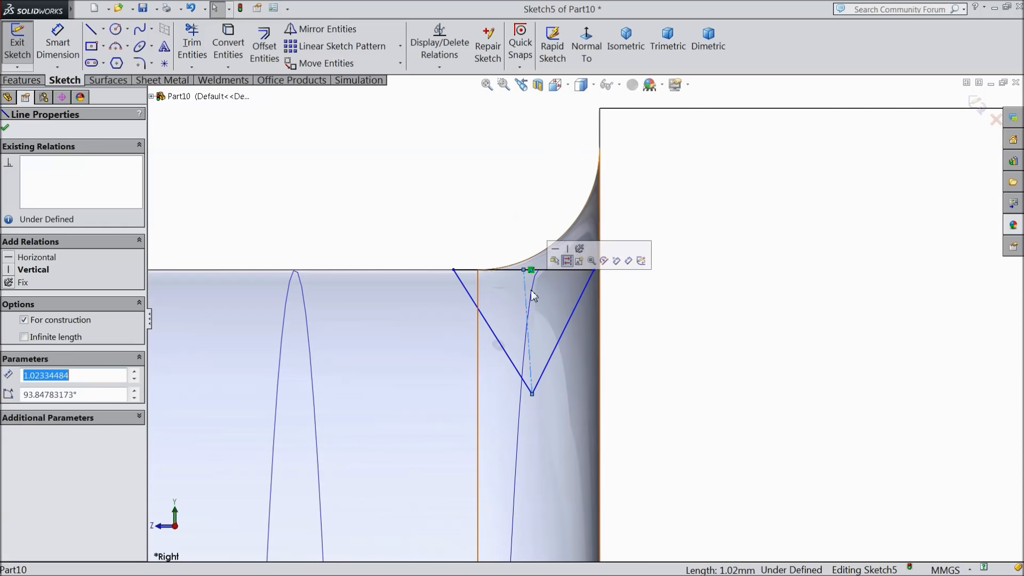
pyautogui.click(567, 248)
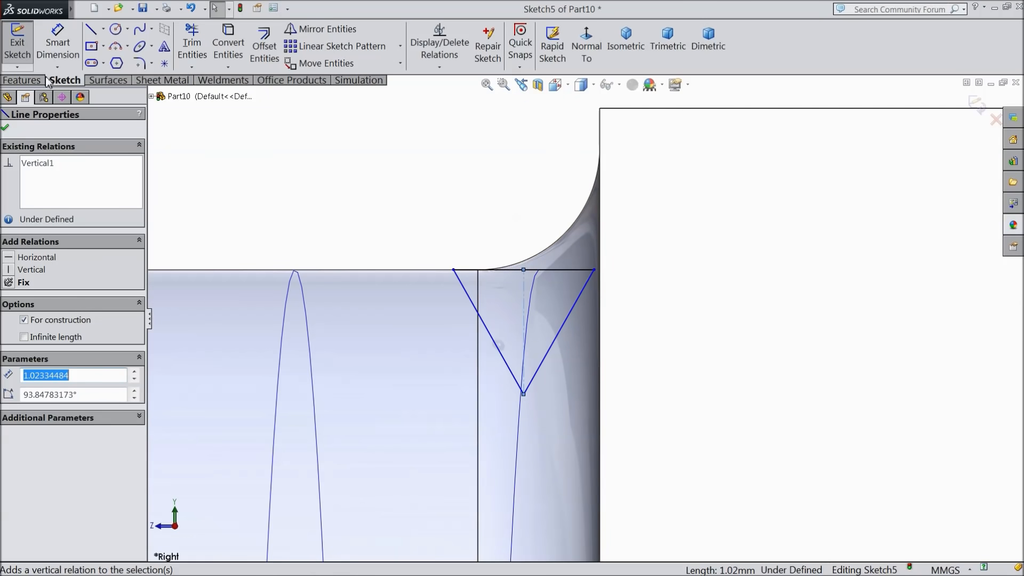
# Dimension the triangle's height between its lower tip and upper side as 1 mm.
pyautogui.click(58, 41)
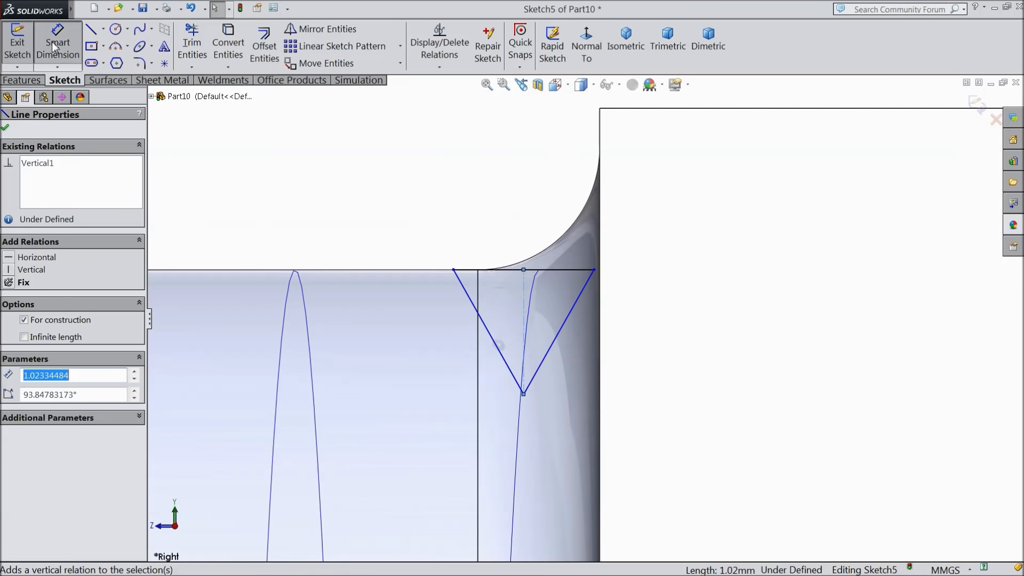
pyautogui.click(523, 394)
pyautogui.click(520, 270)
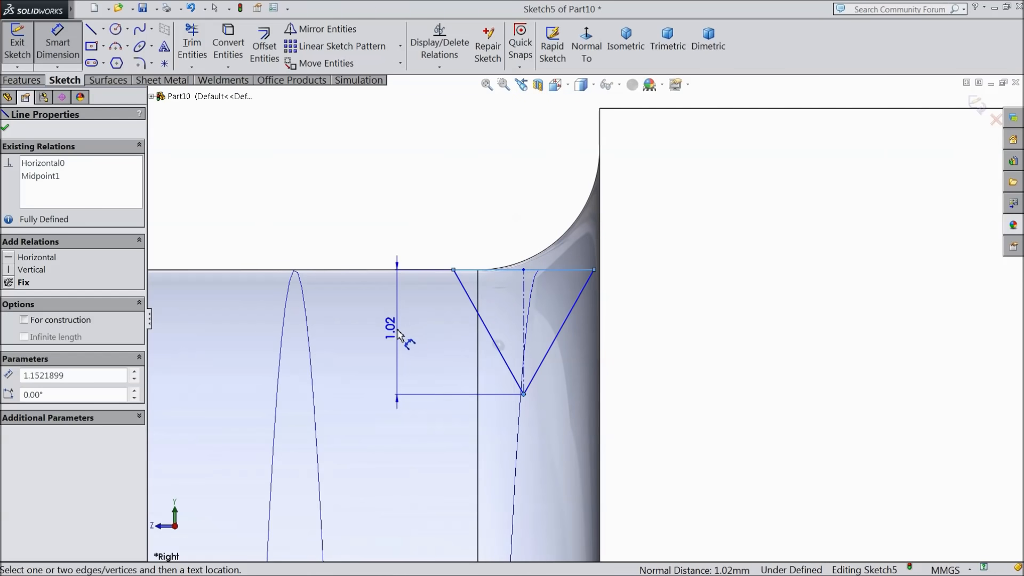
pyautogui.click(400, 336)
pyautogui.click(341, 315)
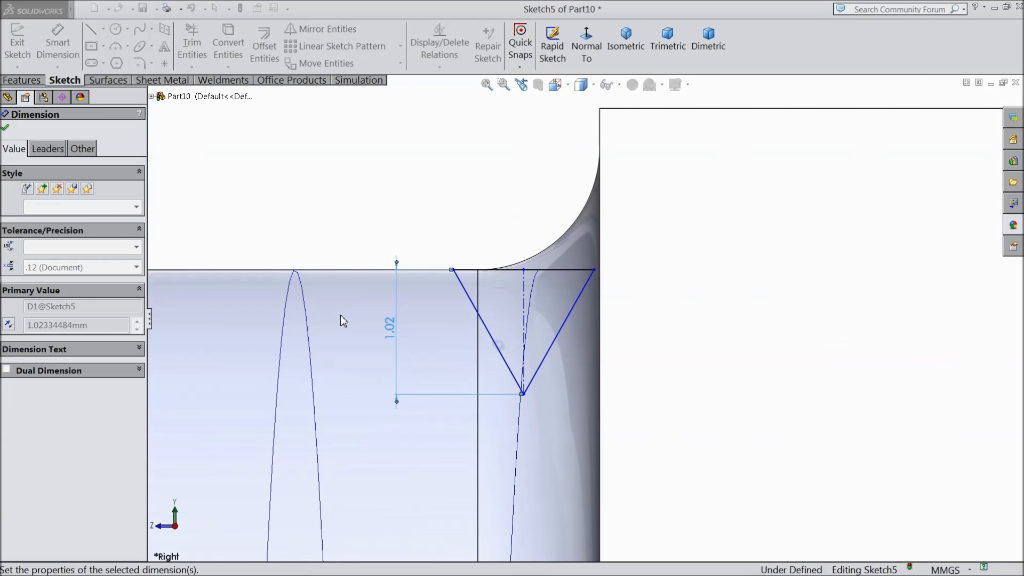
# Dimension the angle between the triangle's two sloping sides as 60 degrees and exit the sketch.
pyautogui.click(483, 335)
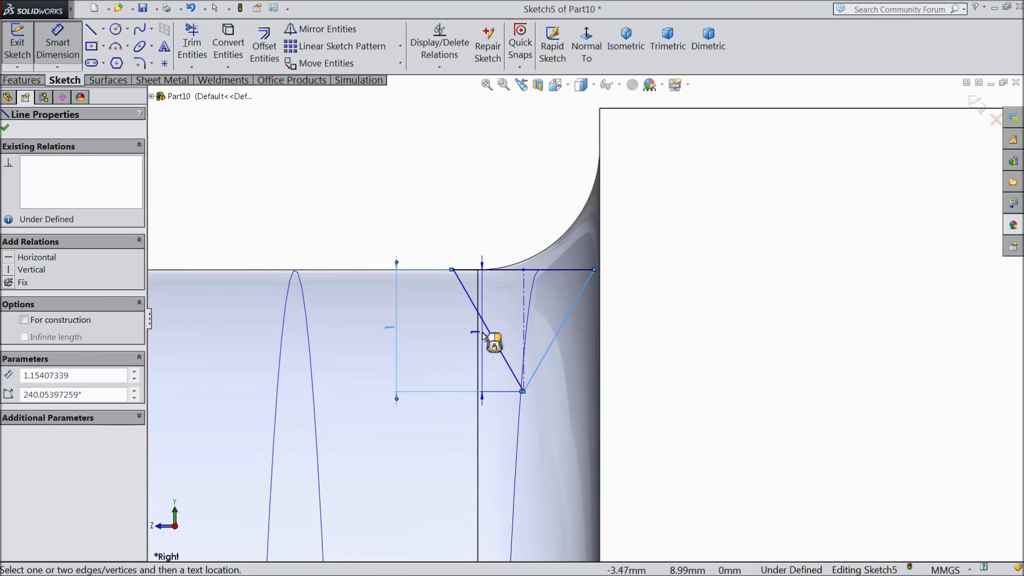
pyautogui.click(488, 336)
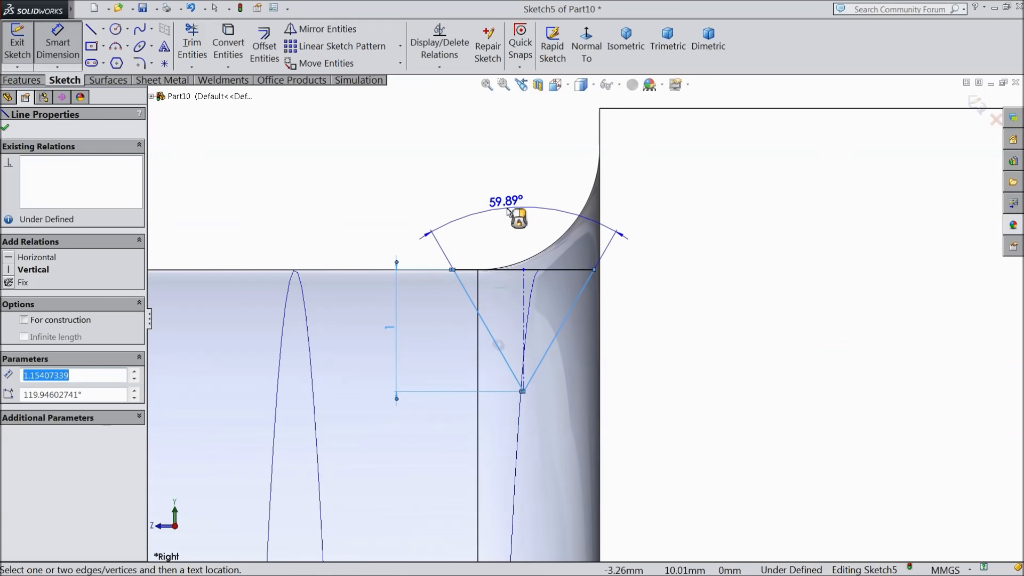
pyautogui.click(507, 212)
pyautogui.scroll(3, 440, 279)
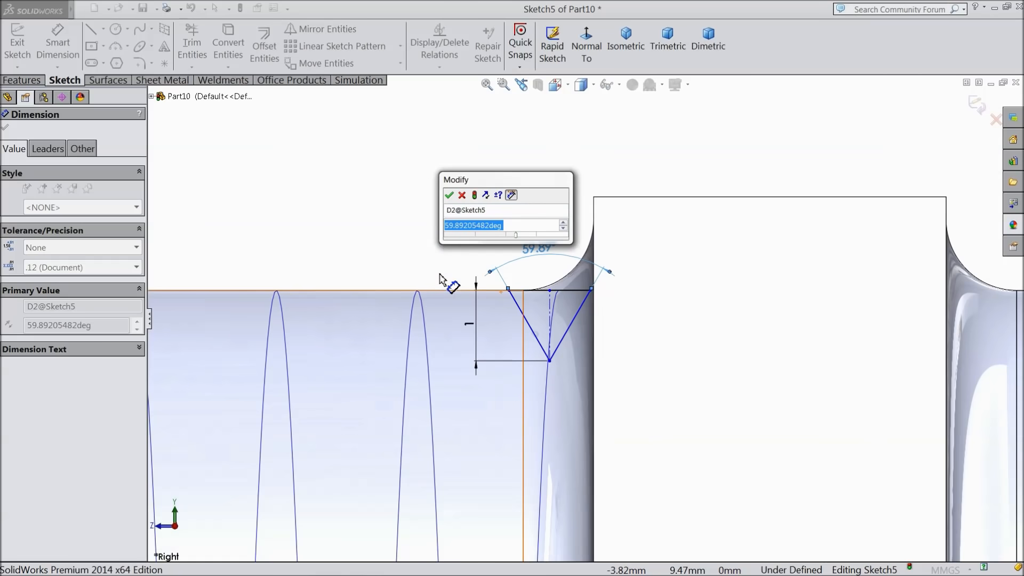
pyautogui.write('60')
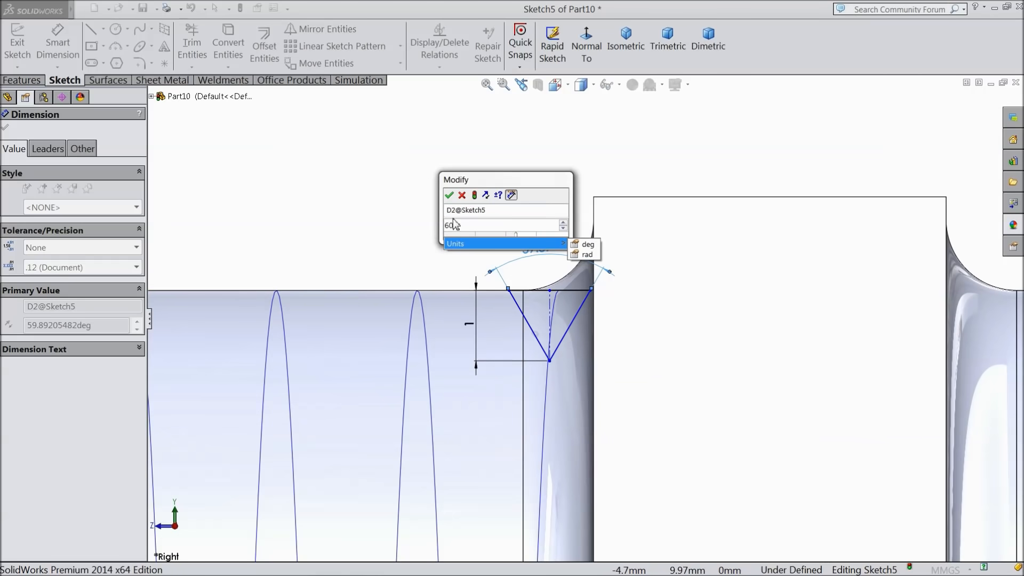
pyautogui.press('Return')
pyautogui.scroll(5, 427, 255)
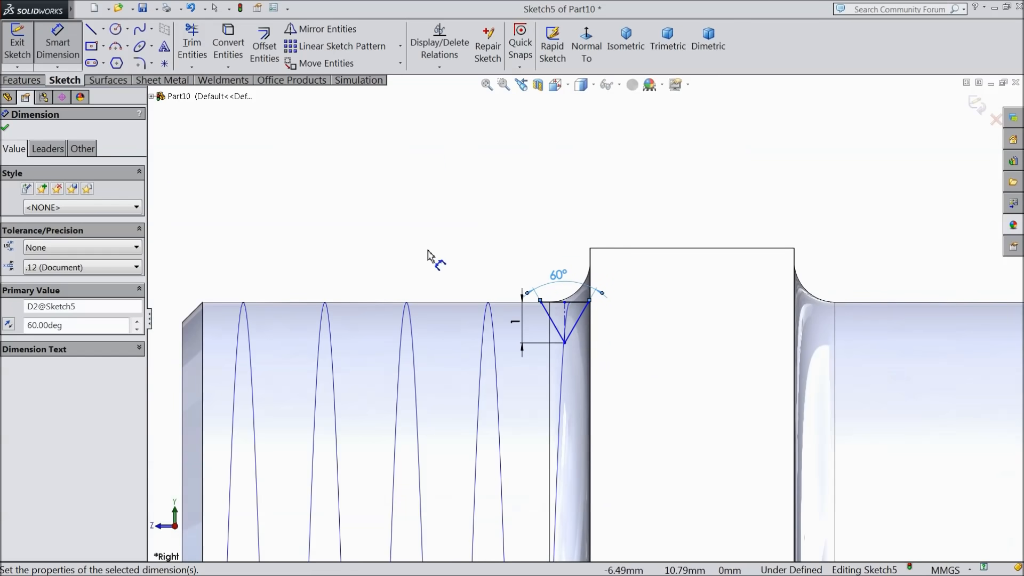
pyautogui.scroll(3, 427, 255)
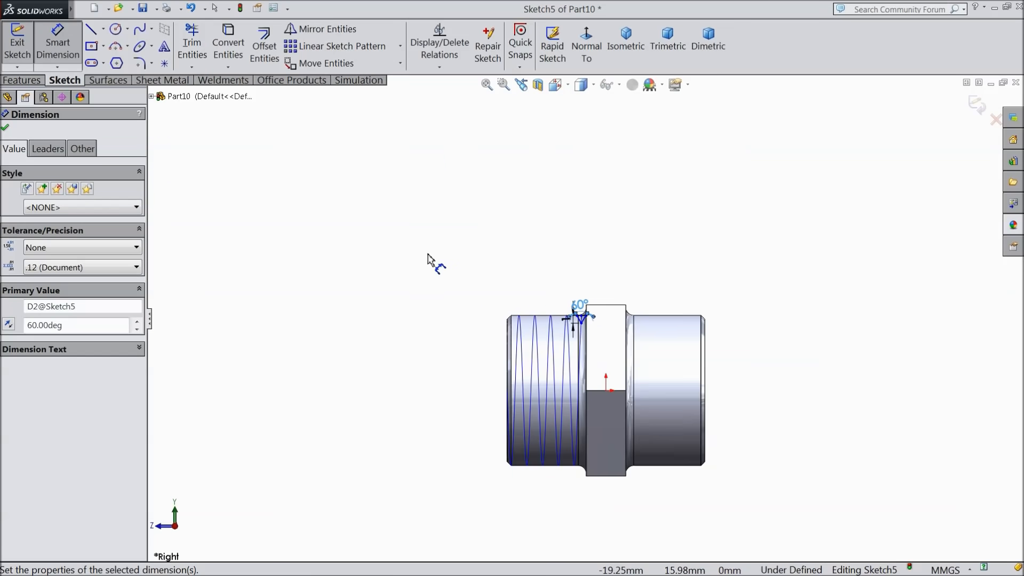
pyautogui.scroll(-4, 604, 337)
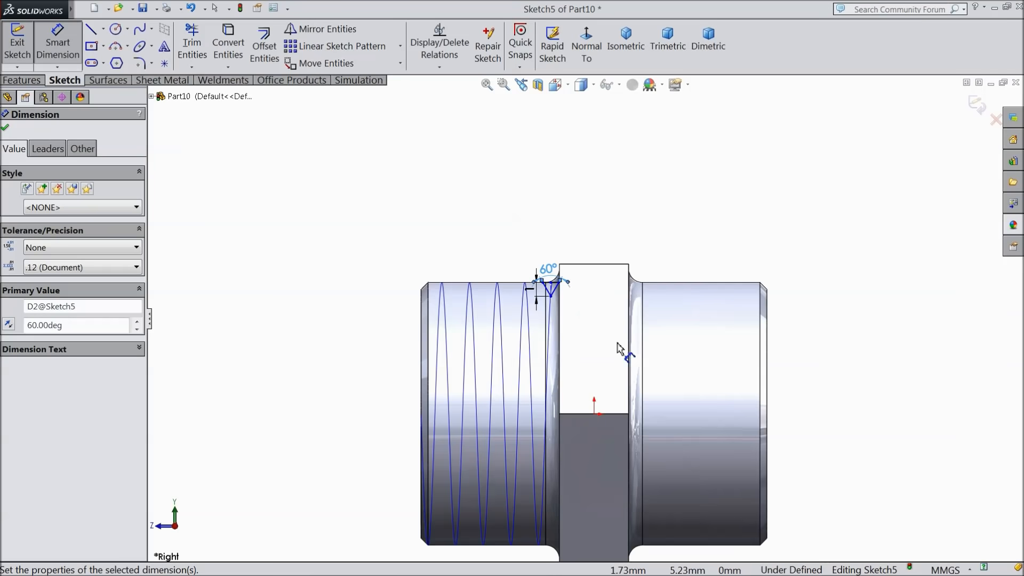
pyautogui.click(976, 105)
# Create a swept cut using the triangle sketch as the profile and the helix as the path.
pyautogui.moveTo(603, 192); pyautogui.dragTo(628, 240, button='middle')
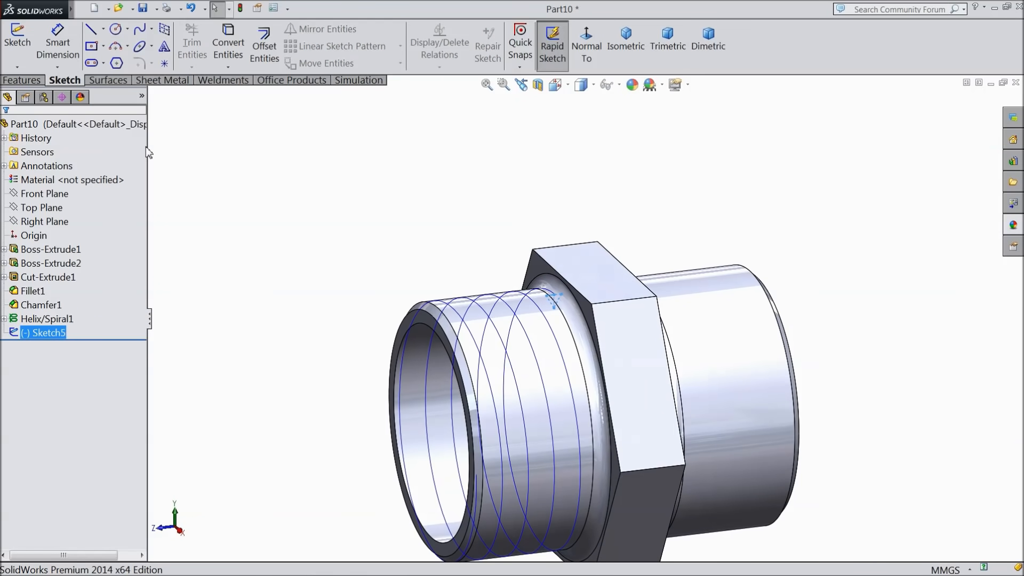
pyautogui.click(38, 80)
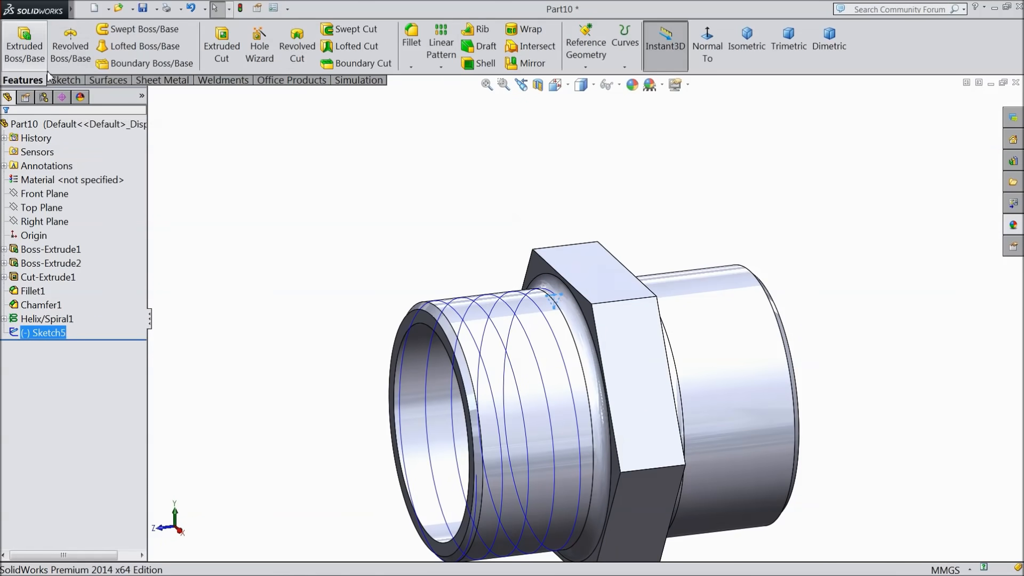
pyautogui.click(362, 30)
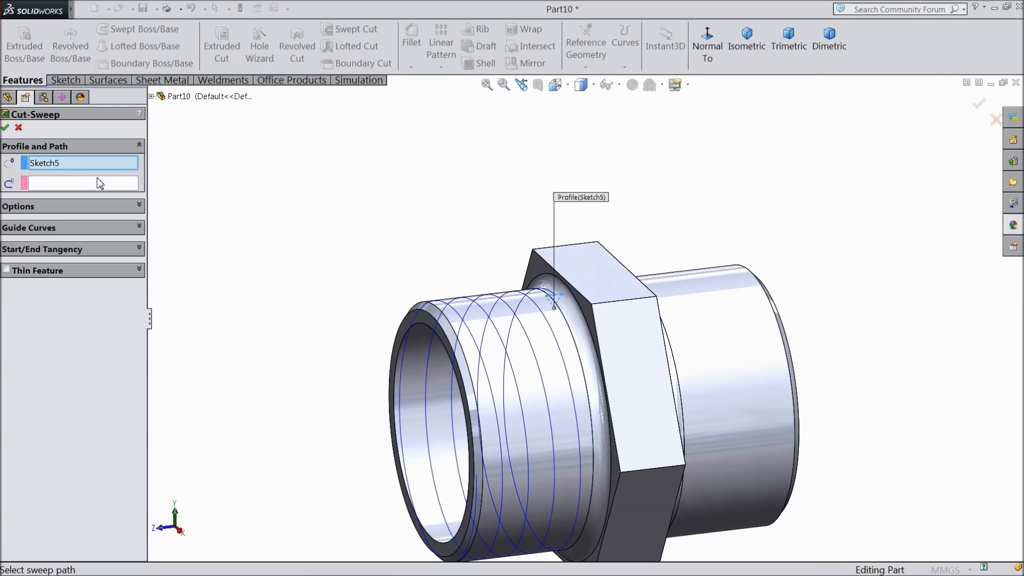
pyautogui.click(100, 188)
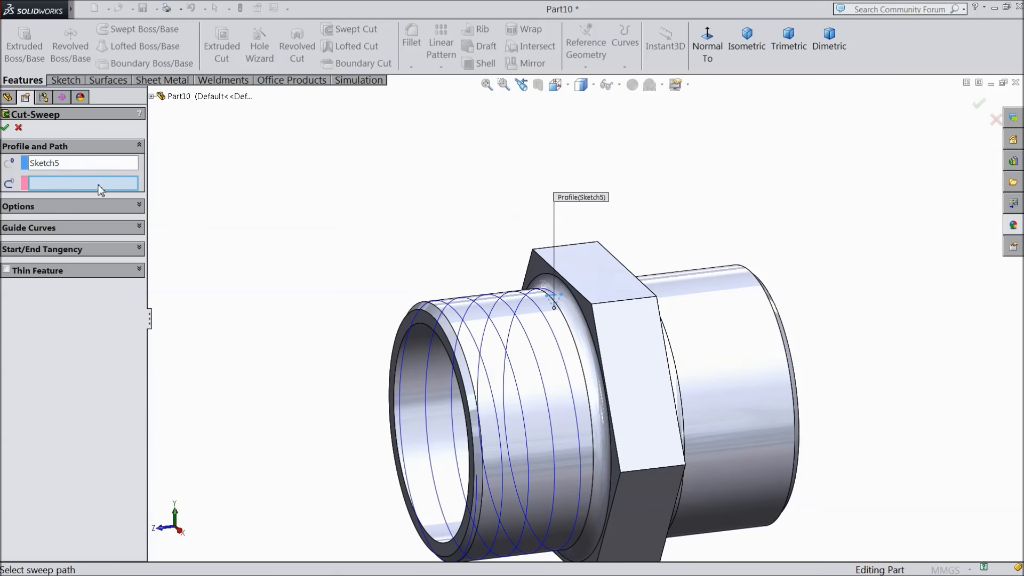
pyautogui.click(471, 324)
pyautogui.scroll(3, 405, 311)
pyautogui.scroll(-4, 571, 410)
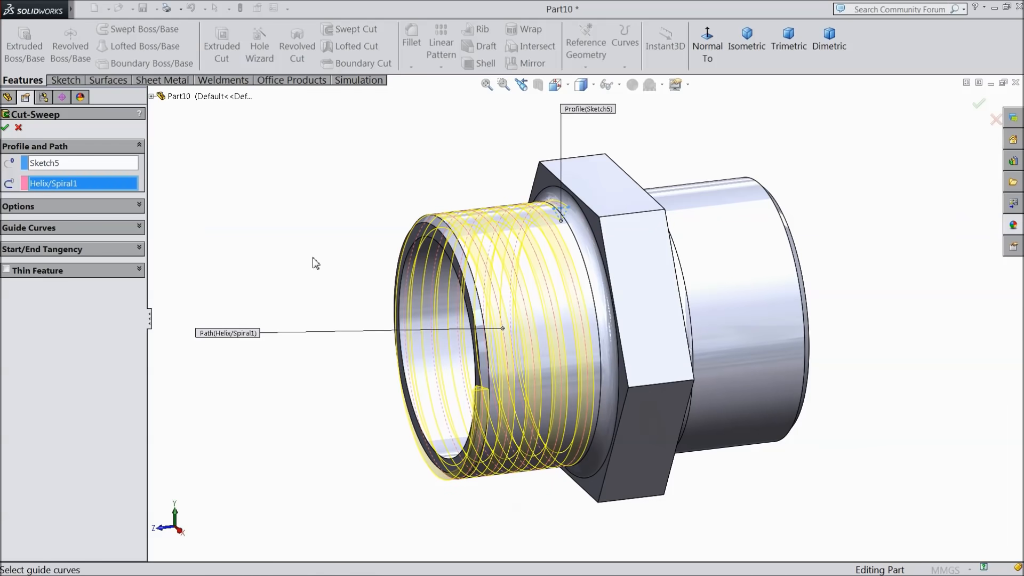
pyautogui.scroll(-2, 560, 349)
pyautogui.click(7, 129)
pyautogui.click(305, 230)
pyautogui.moveTo(305, 231); pyautogui.dragTo(287, 203, button='middle')
# Try to widen the swept cut's triangular profile angle to 90 degrees and rebuild the thread.
pyautogui.click(3, 319)
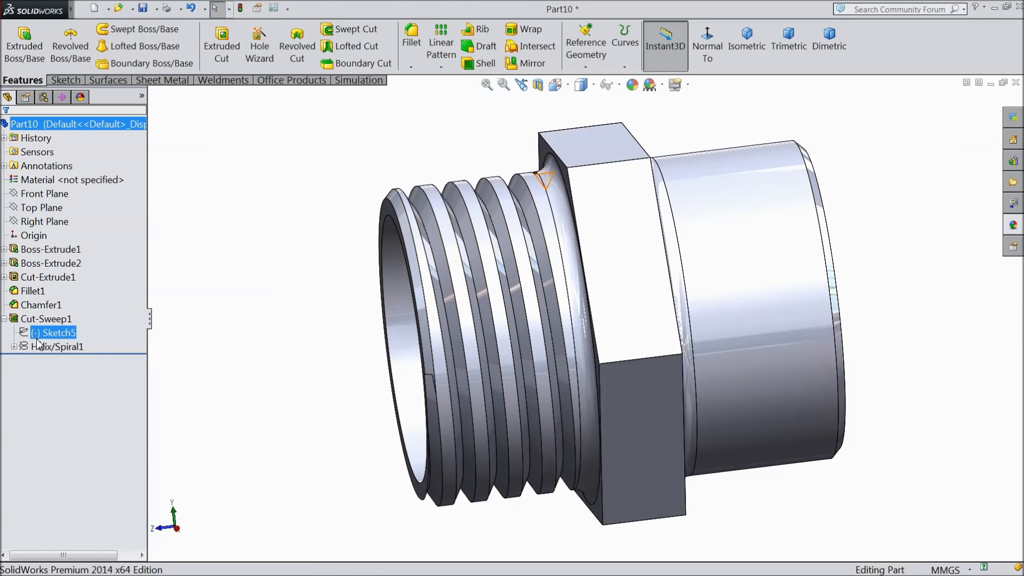
pyautogui.click(51, 332)
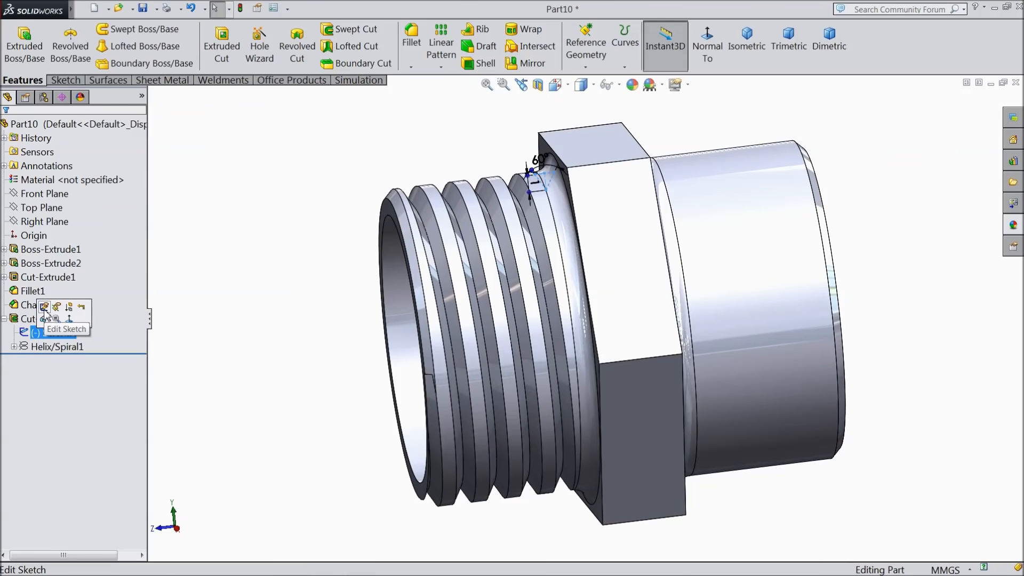
pyautogui.click(44, 307)
pyautogui.scroll(-5, 566, 181)
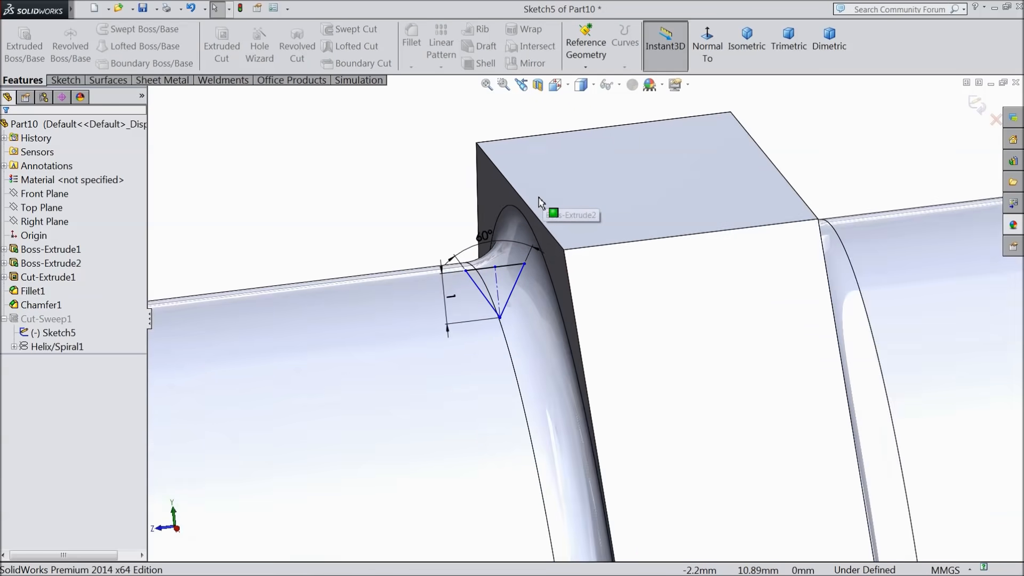
pyautogui.doubleClick(482, 299)
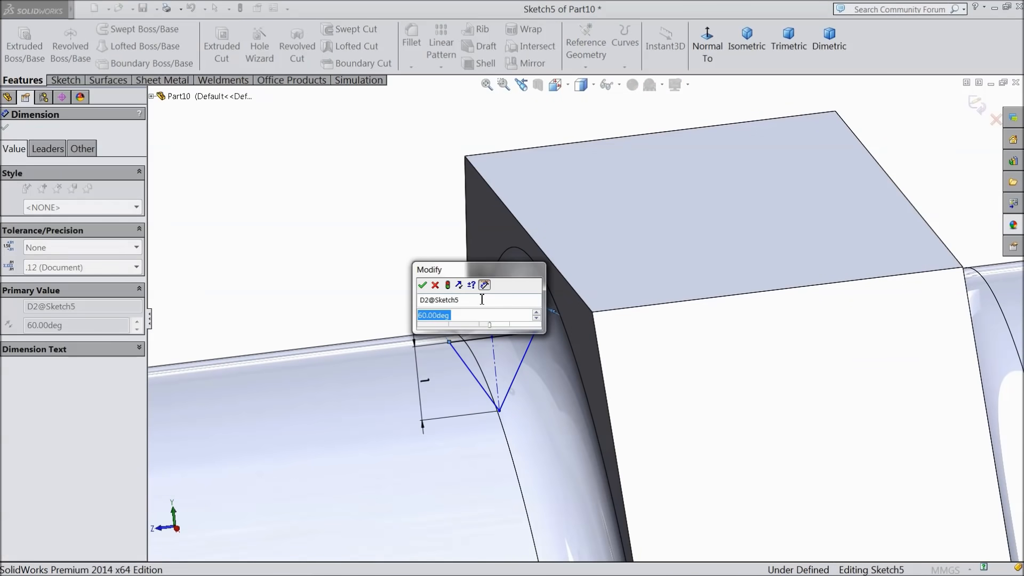
pyautogui.write('90')
pyautogui.click(422, 286)
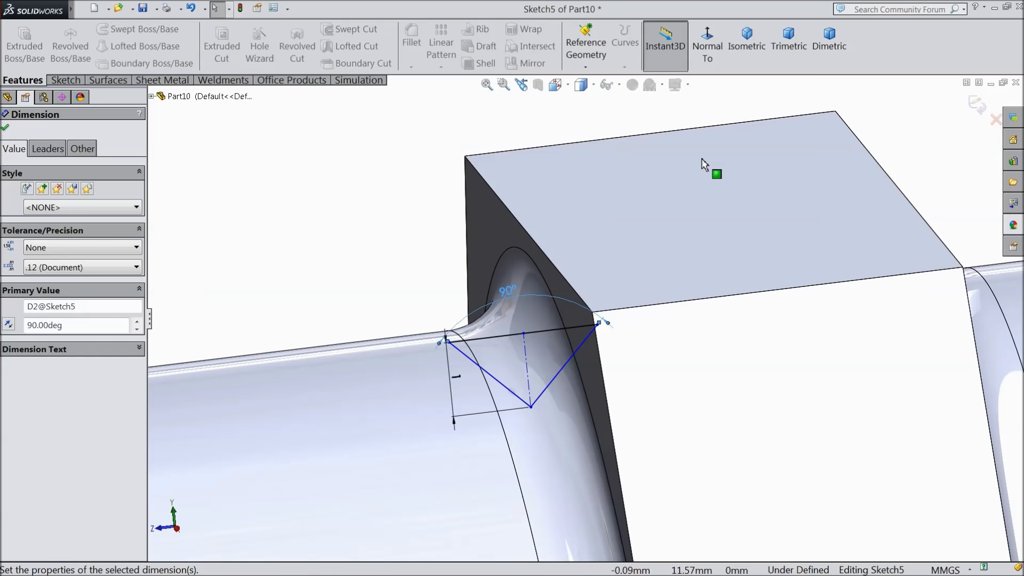
pyautogui.click(977, 105)
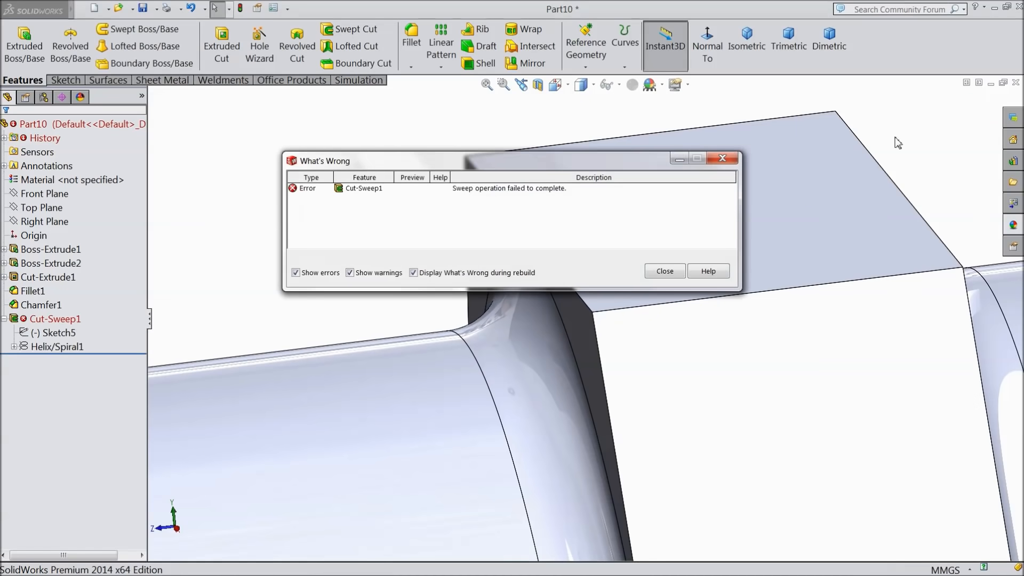
pyautogui.click(665, 271)
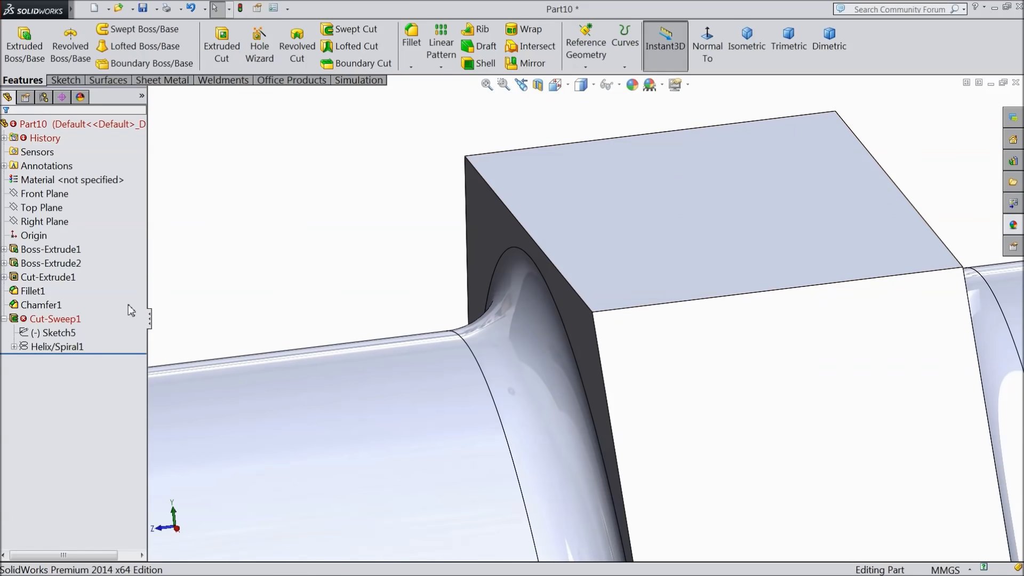
# Edit the swept cut's profile sketch again, set the triangle's angle to 70 degrees, and exit the sketch.
pyautogui.click(55, 303)
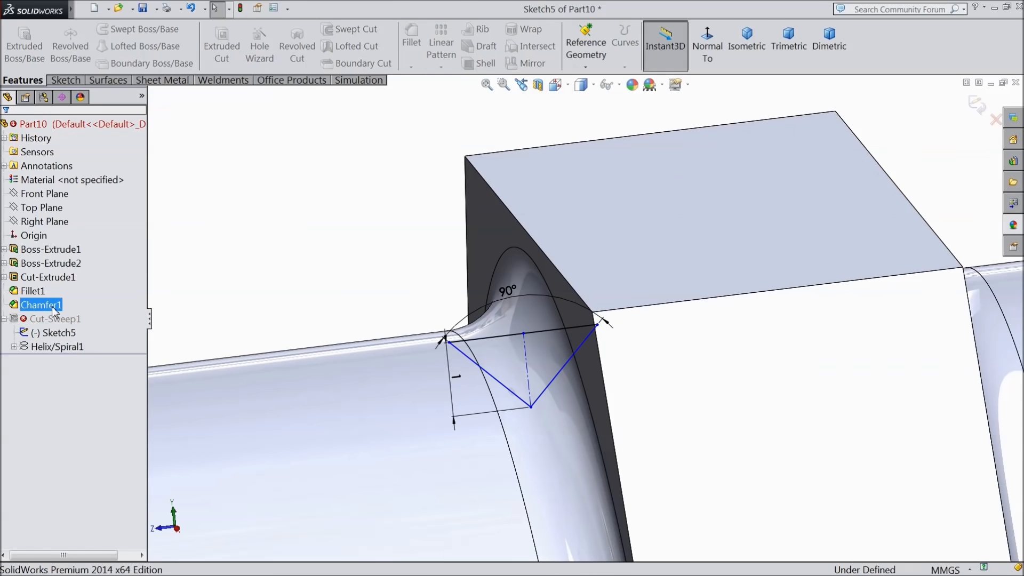
pyautogui.doubleClick(509, 291)
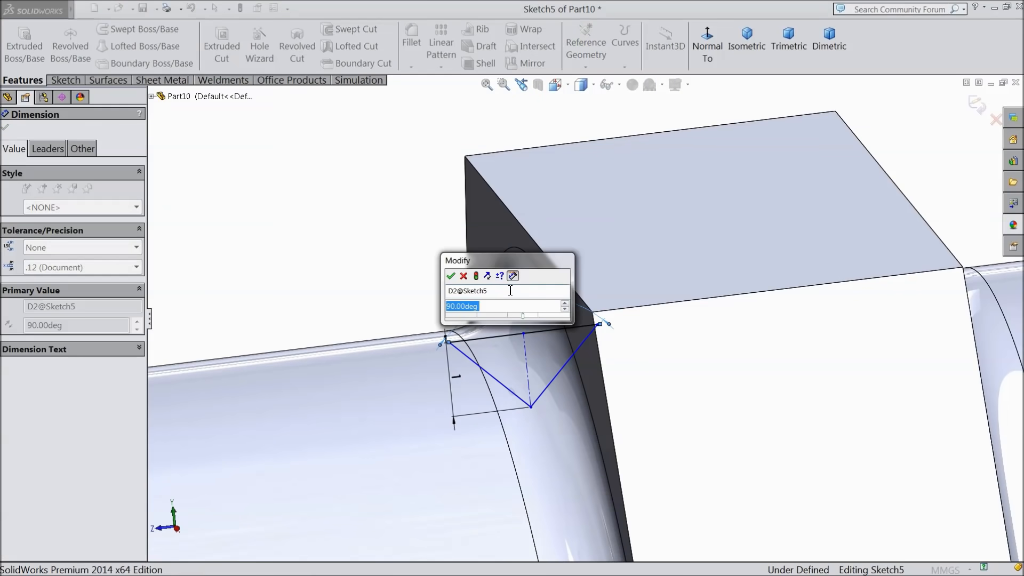
pyautogui.write('70')
pyautogui.click(460, 275)
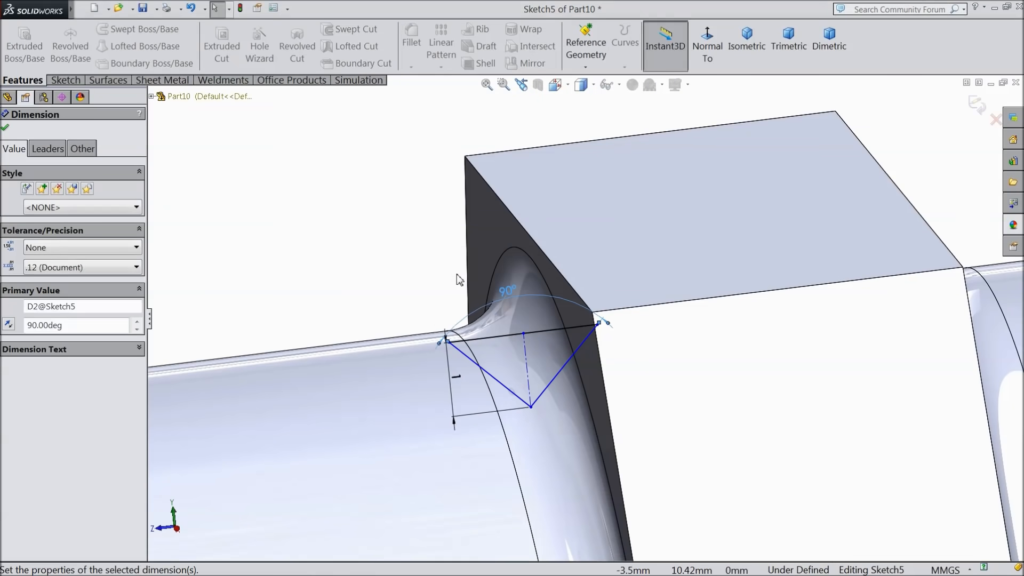
pyautogui.doubleClick(511, 294)
pyautogui.write('70')
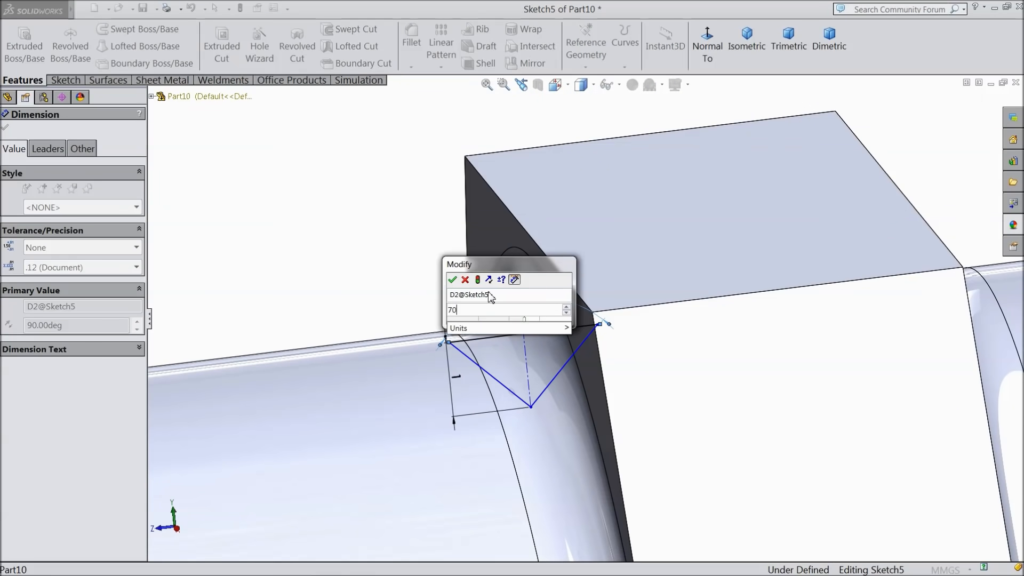
pyautogui.click(452, 280)
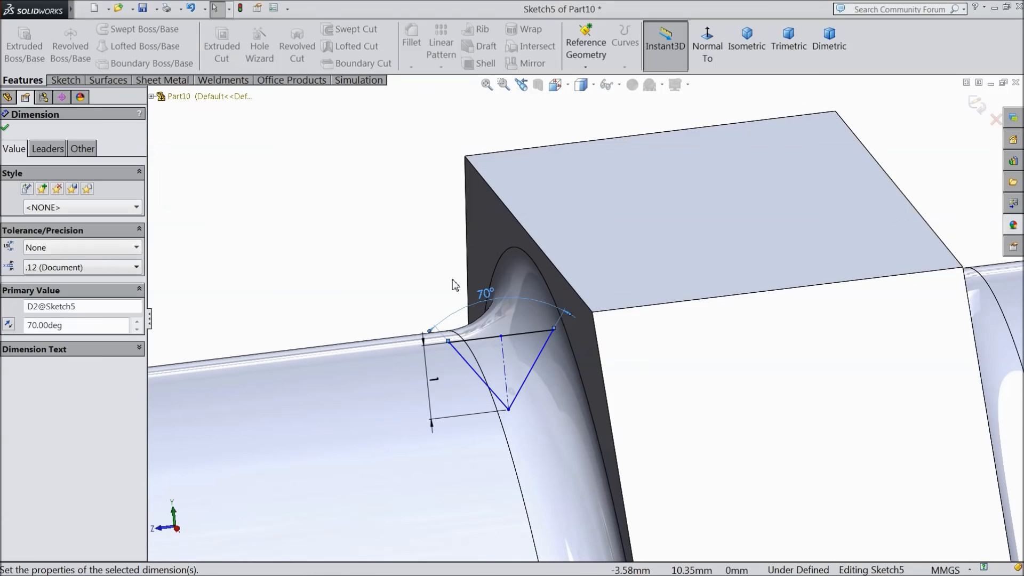
pyautogui.click(976, 104)
pyautogui.scroll(10, 435, 222)
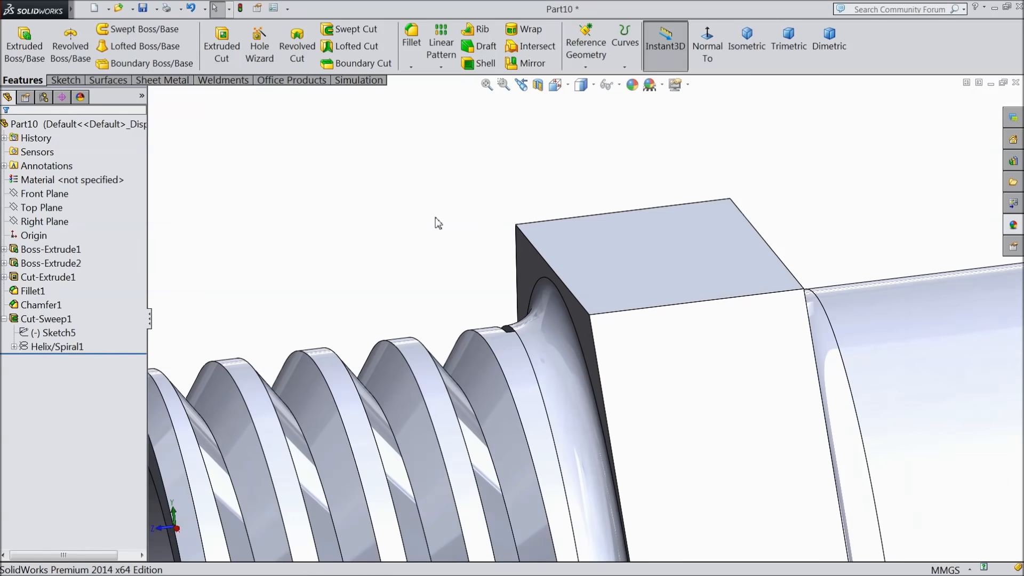
pyautogui.moveTo(442, 267)
pyautogui.mouseDown(button='middle')
pyautogui.moveTo(464, 258)
pyautogui.moveTo(450, 264)
pyautogui.mouseUp(button='middle')
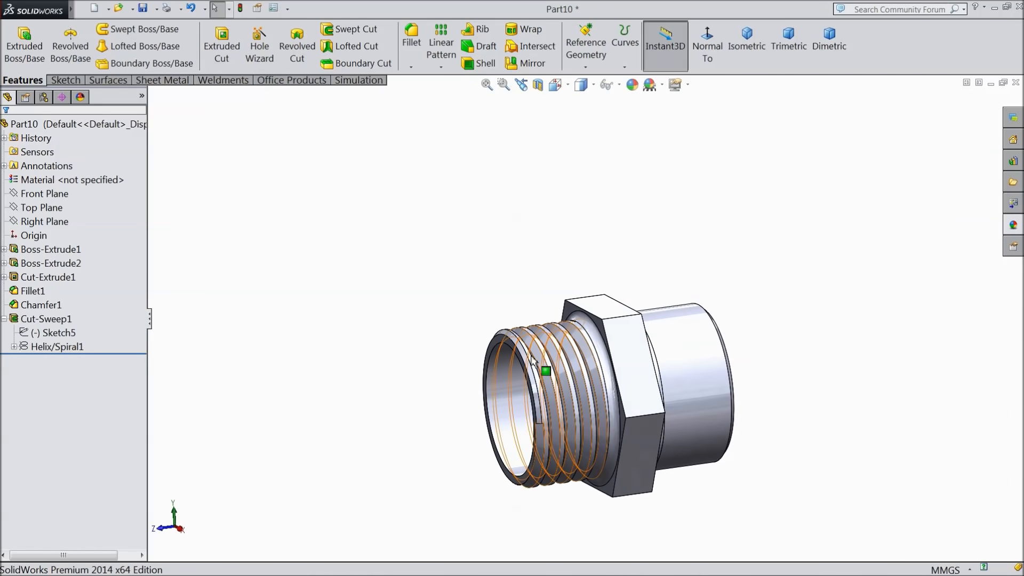
pyautogui.scroll(-4, 585, 422)
pyautogui.moveTo(420, 337); pyautogui.dragTo(454, 305, button='middle')
pyautogui.scroll(3, 427, 345)
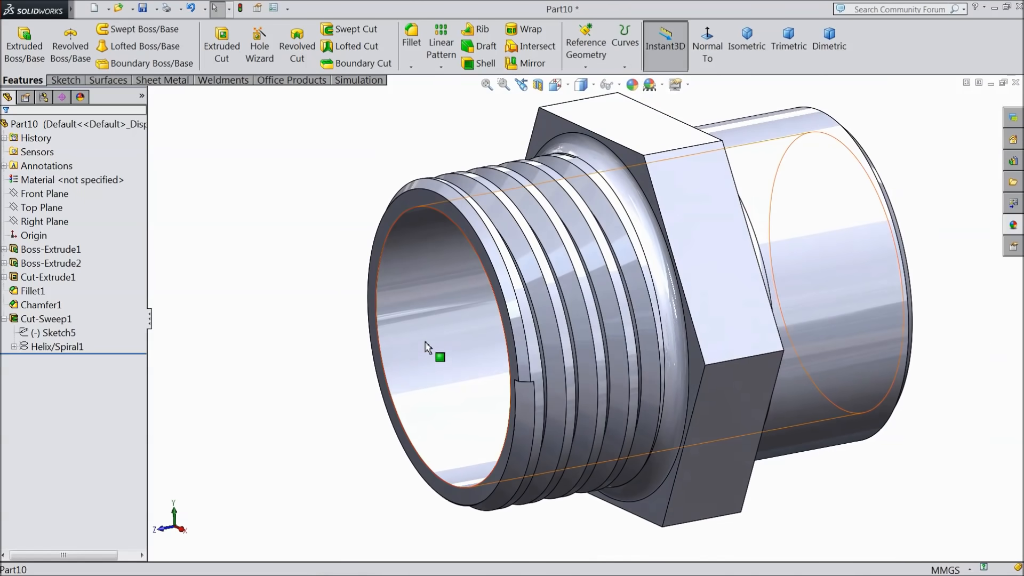
# Mirror the swept thread cut about the Front Plane onto the fitting's unthreaded end.
pyautogui.scroll(3, 335, 293)
pyautogui.moveTo(335, 292); pyautogui.dragTo(355, 316, button='middle')
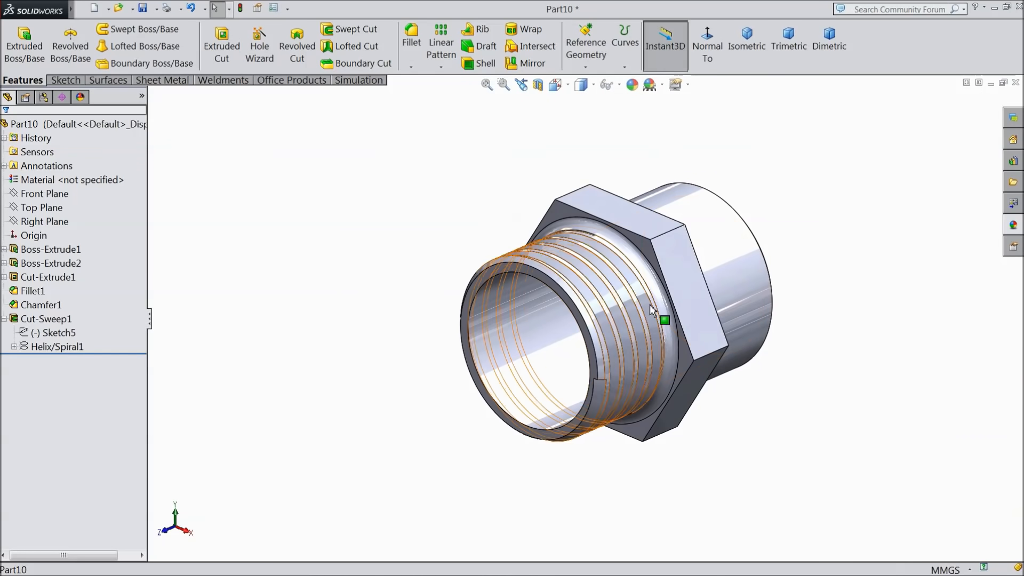
pyautogui.scroll(-1, 692, 300)
pyautogui.click(51, 208)
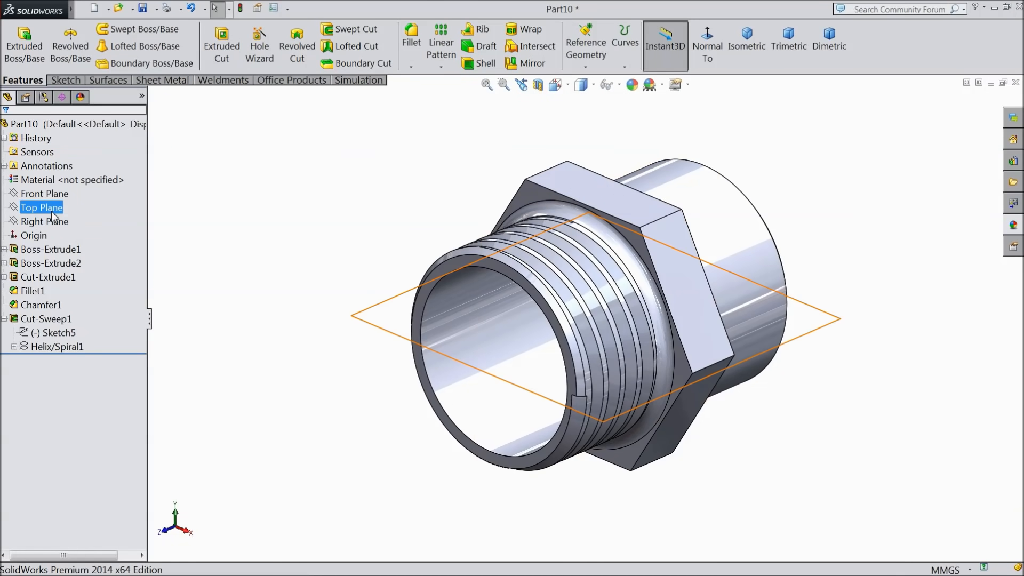
pyautogui.click(53, 198)
pyautogui.moveTo(278, 247)
pyautogui.mouseDown(button='middle')
pyautogui.moveTo(252, 247)
pyautogui.moveTo(278, 247)
pyautogui.mouseUp(button='middle')
pyautogui.click(526, 63)
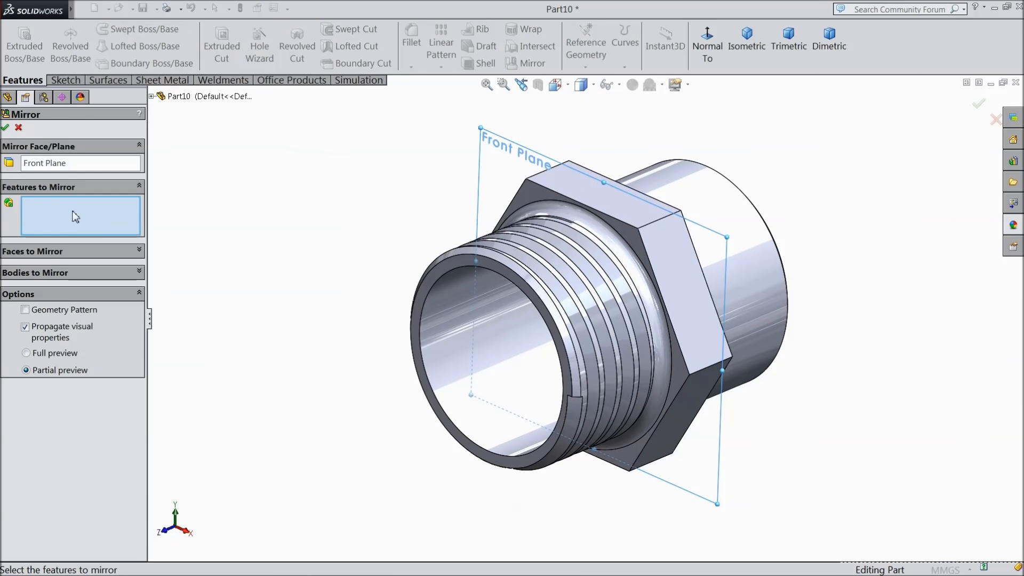
pyautogui.click(152, 97)
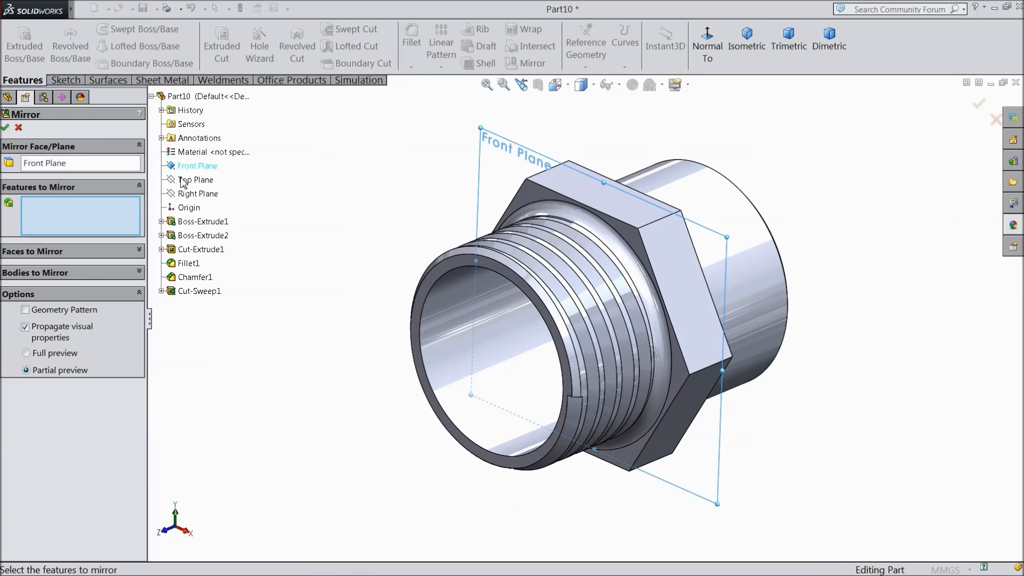
pyautogui.click(202, 291)
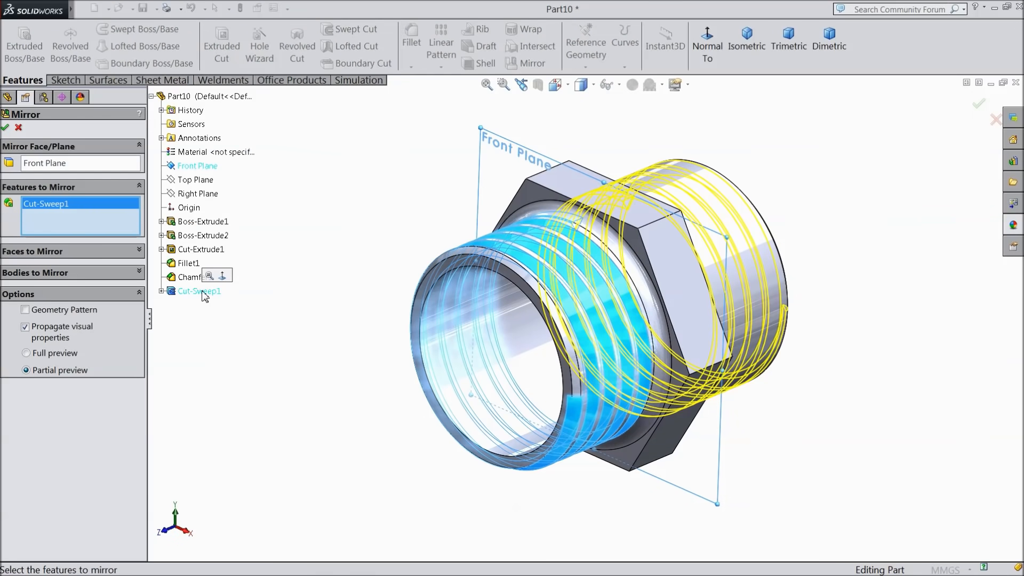
pyautogui.click(5, 128)
pyautogui.moveTo(303, 262)
pyautogui.mouseDown(button='middle')
pyautogui.moveTo(244, 269)
pyautogui.moveTo(297, 264)
pyautogui.mouseUp(button='middle')
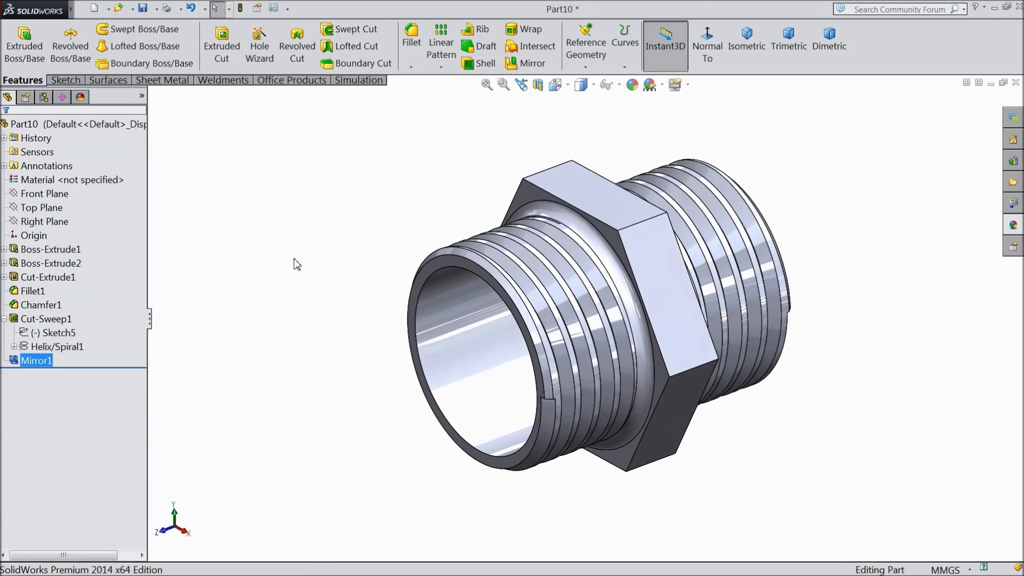
# Apply the brushed aluminum appearance to the whole part.
pyautogui.click(60, 128)
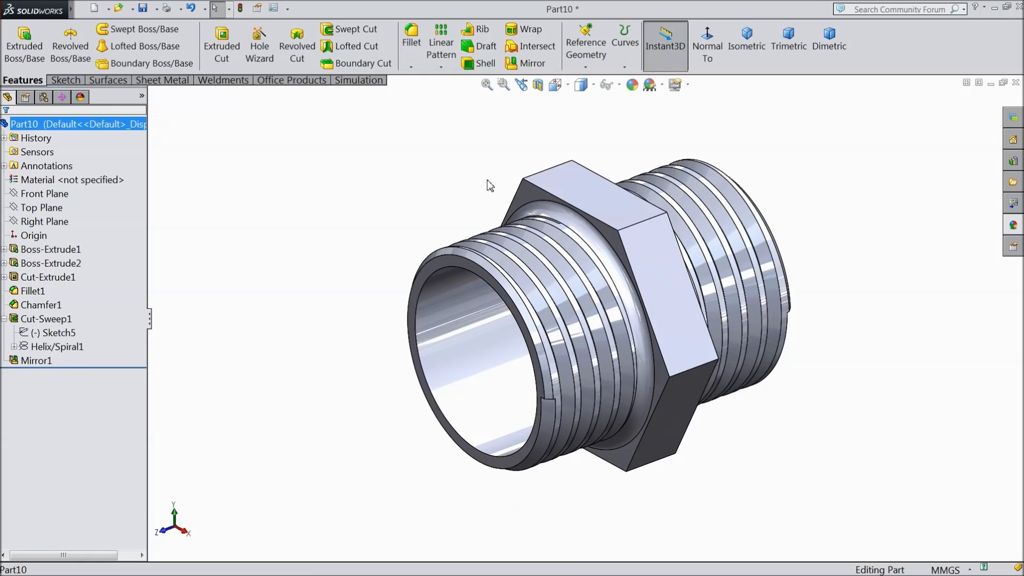
pyautogui.click(1014, 228)
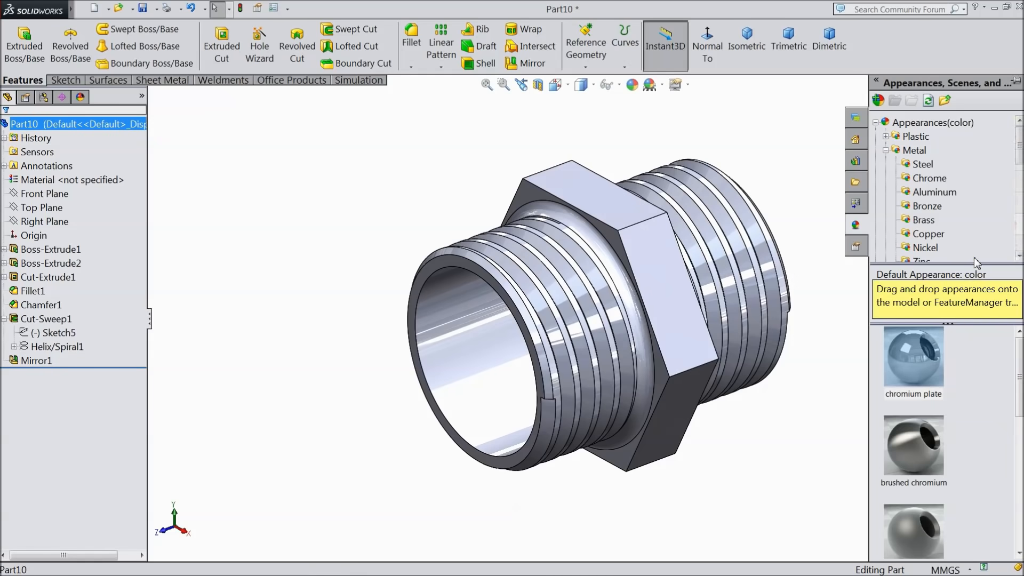
pyautogui.click(937, 193)
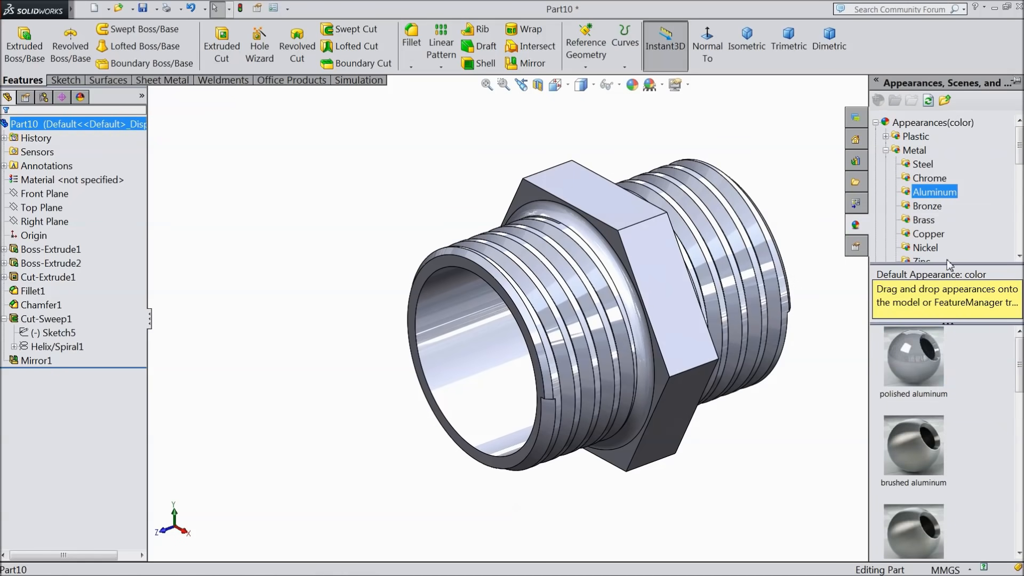
pyautogui.scroll(-3, 946, 408)
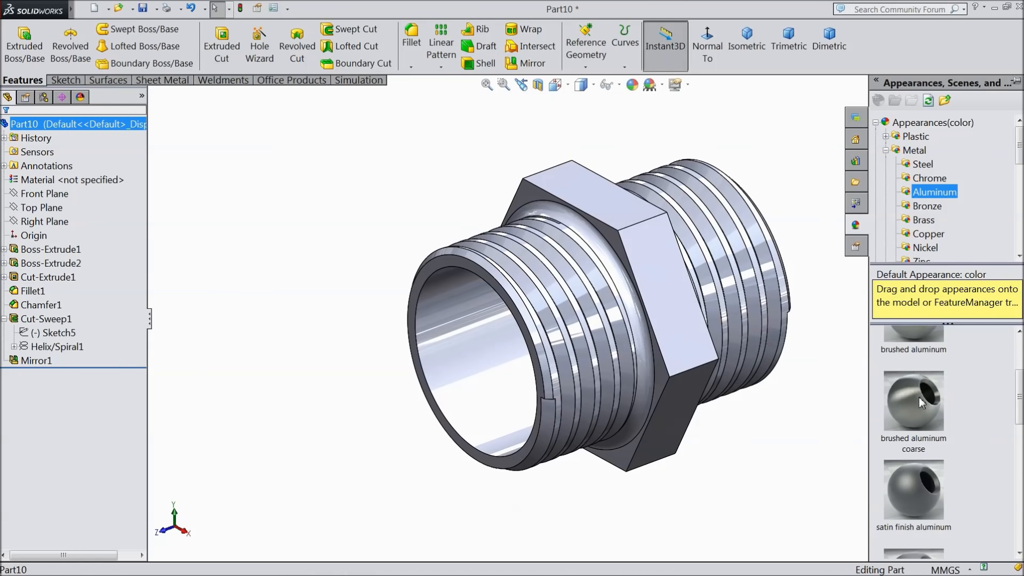
pyautogui.scroll(3, 923, 400)
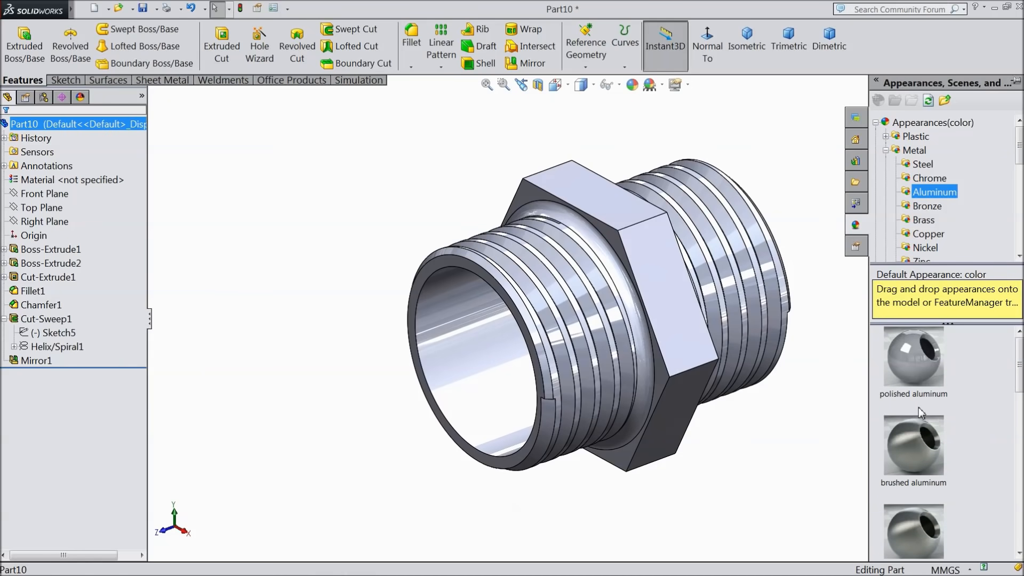
pyautogui.doubleClick(919, 458)
# Replace the part's appearance with sandblasted aluminum.
pyautogui.scroll(-6, 919, 459)
pyautogui.moveTo(931, 453)
pyautogui.scroll(-3, 931, 452)
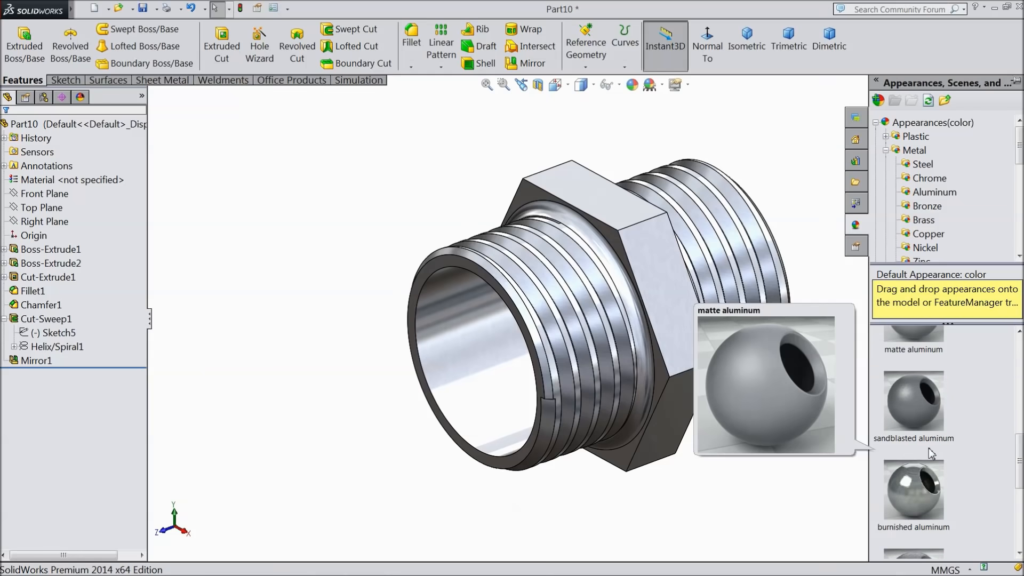
pyautogui.doubleClick(919, 447)
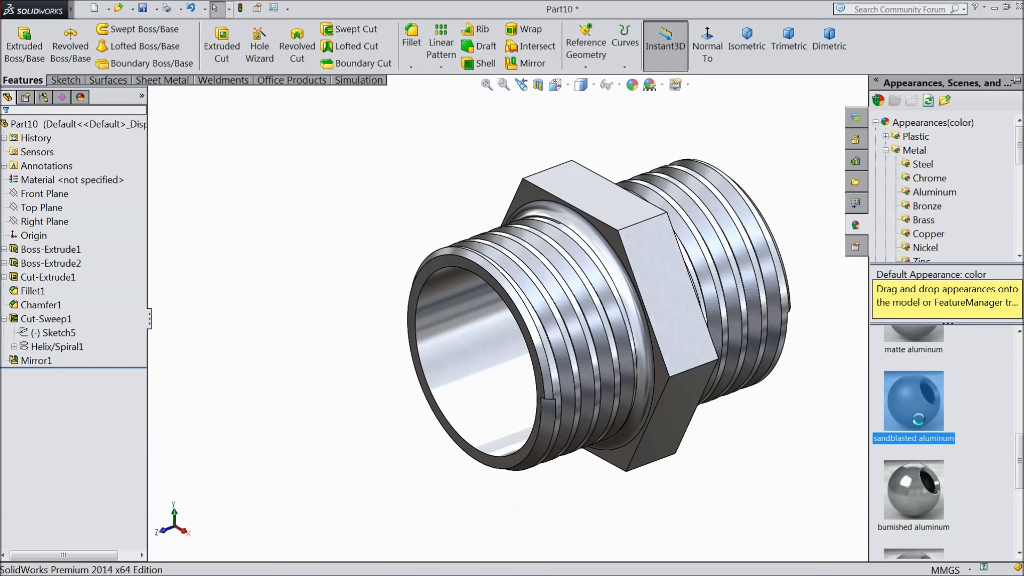
pyautogui.scroll(-2, 807, 361)
pyautogui.moveTo(807, 361); pyautogui.dragTo(789, 404, button='middle')
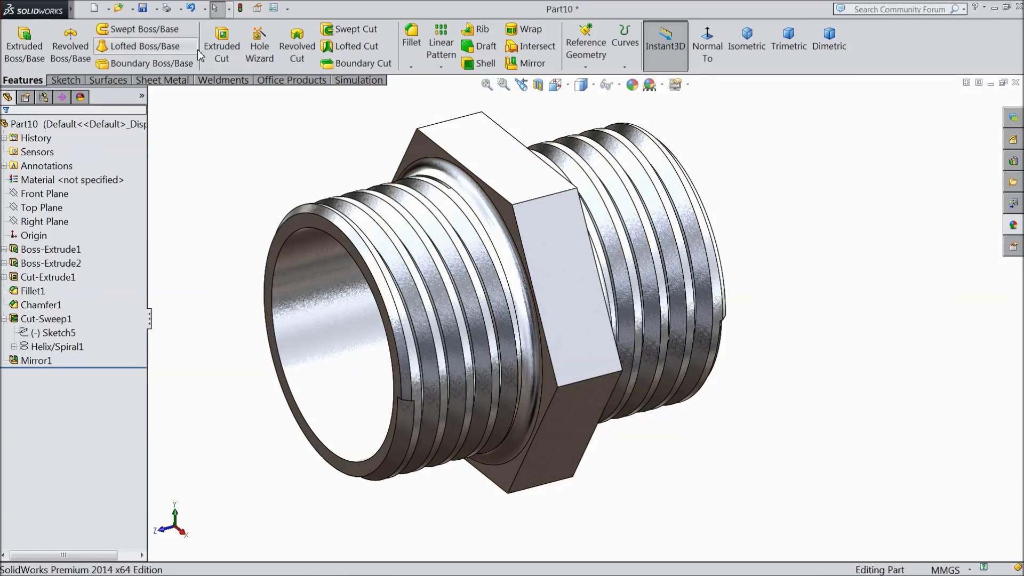
# Save the part as 13.Nipple in the Hydraulic Pump folder.
pyautogui.click(142, 8)
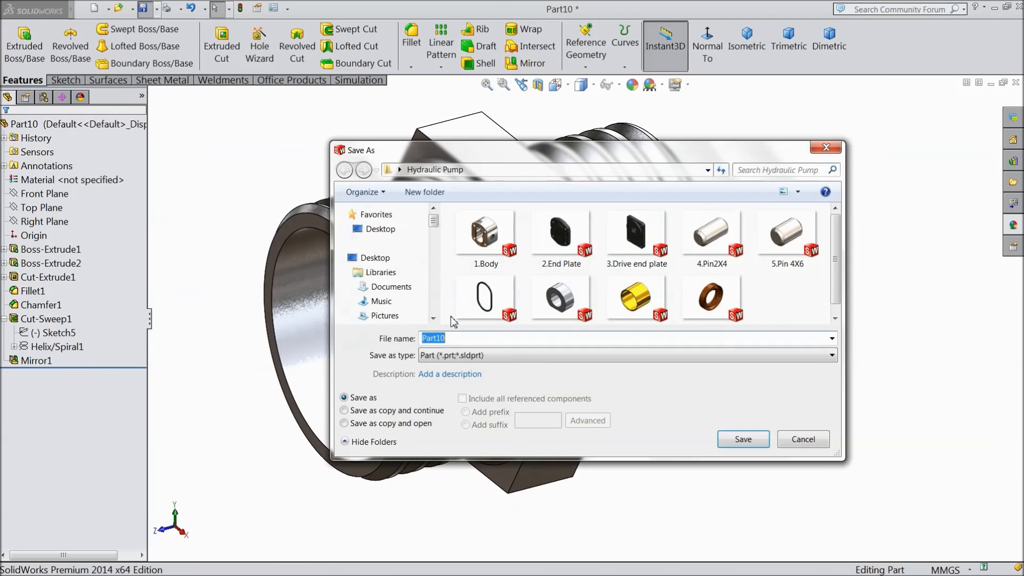
pyautogui.moveTo(839, 266); pyautogui.dragTo(836, 290)
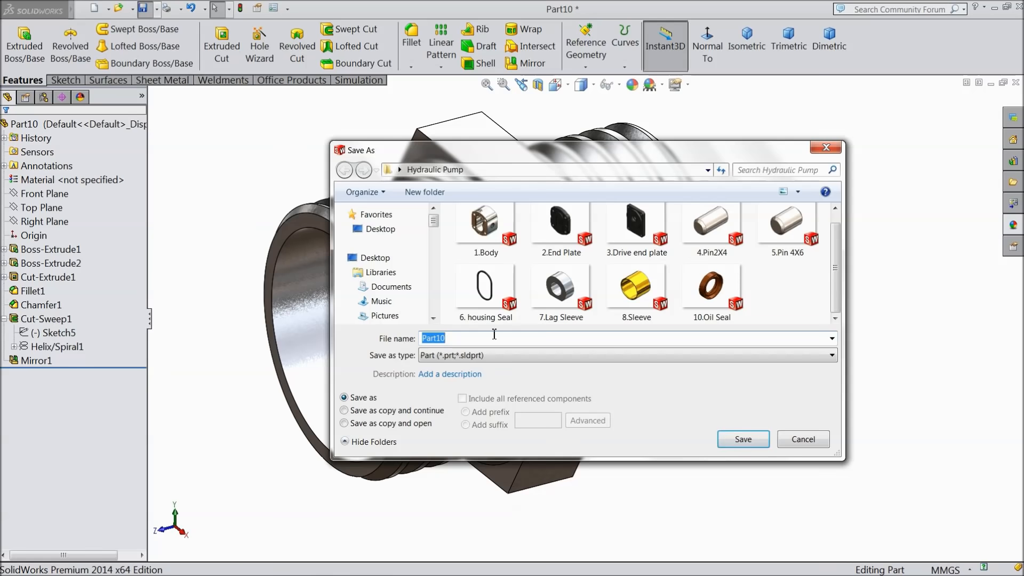
pyautogui.write('13.Nipple')
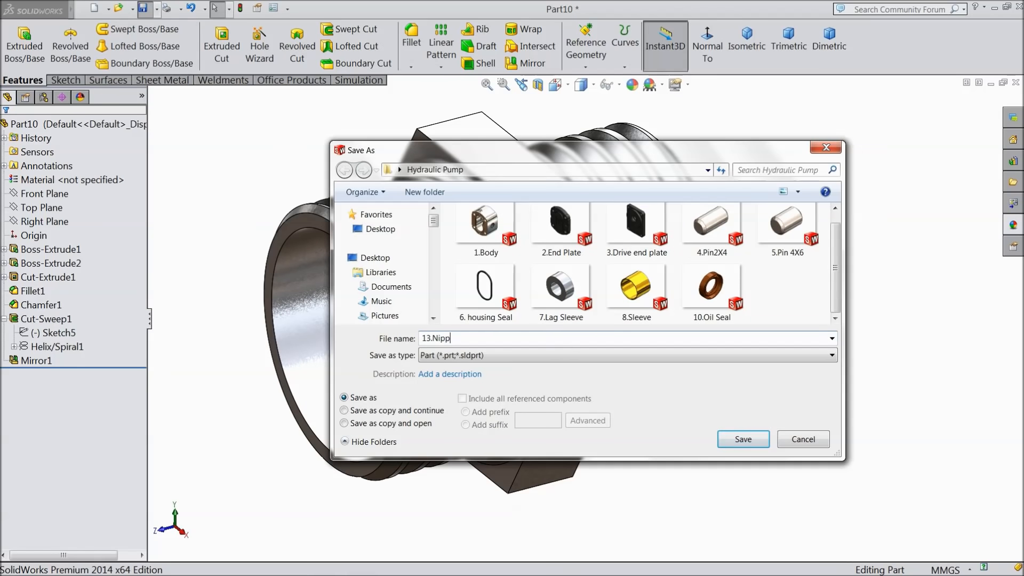
pyautogui.click(743, 438)
pyautogui.moveTo(763, 425); pyautogui.dragTo(575, 354, button='middle')
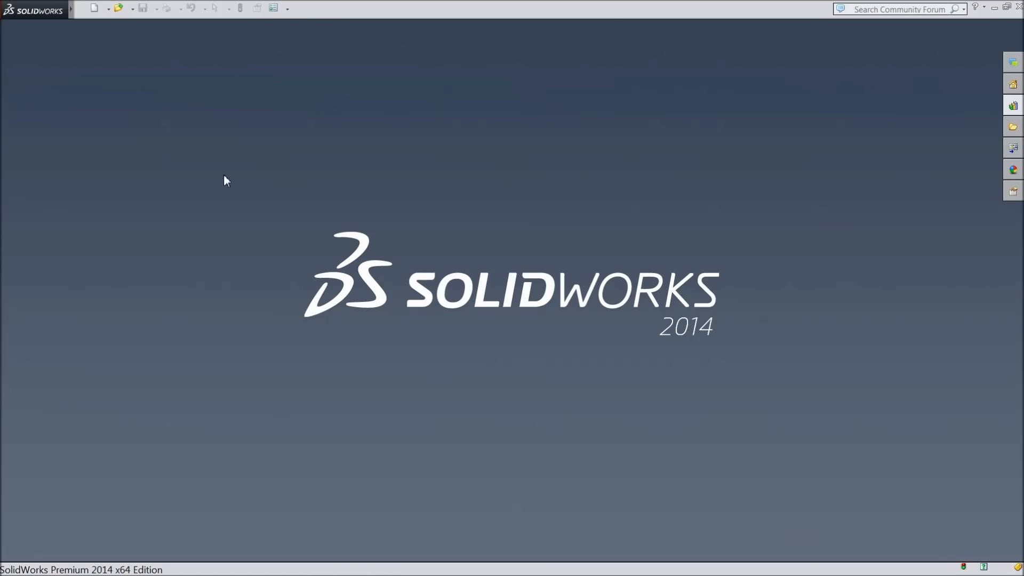
# Create a new assembly document and widen the Begin Assembly options area.
pyautogui.click(94, 9)
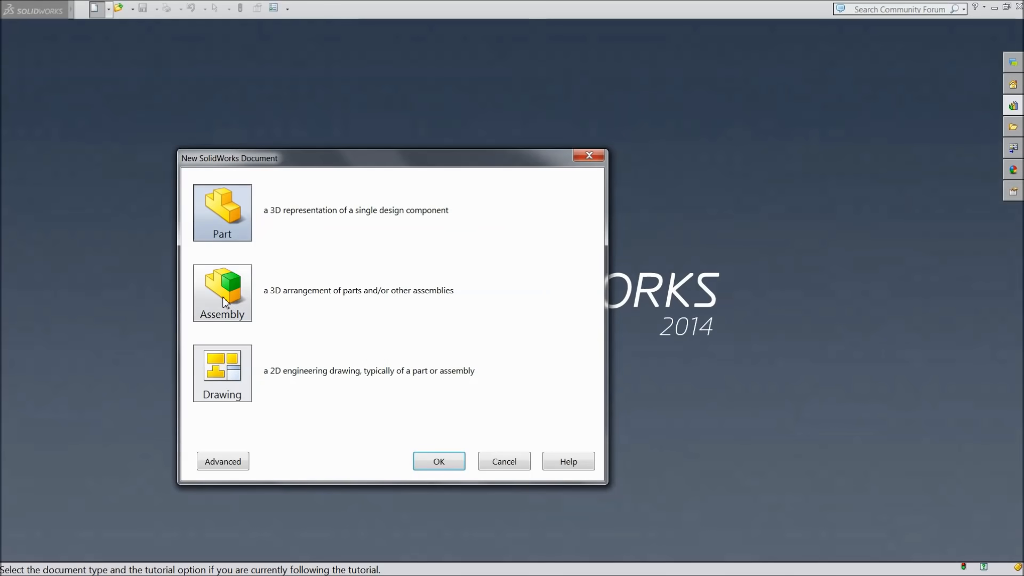
pyautogui.click(249, 304)
pyautogui.click(433, 462)
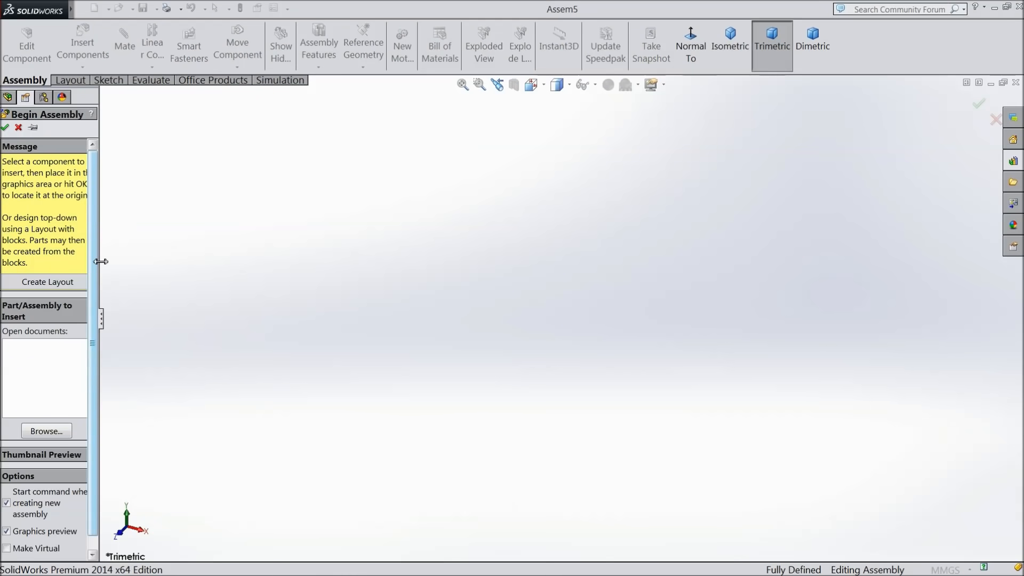
pyautogui.moveTo(99, 262); pyautogui.dragTo(130, 259)
# Insert the 1.Body part from the Hydraulic Pump folder as the assembly's first component.
pyautogui.click(72, 387)
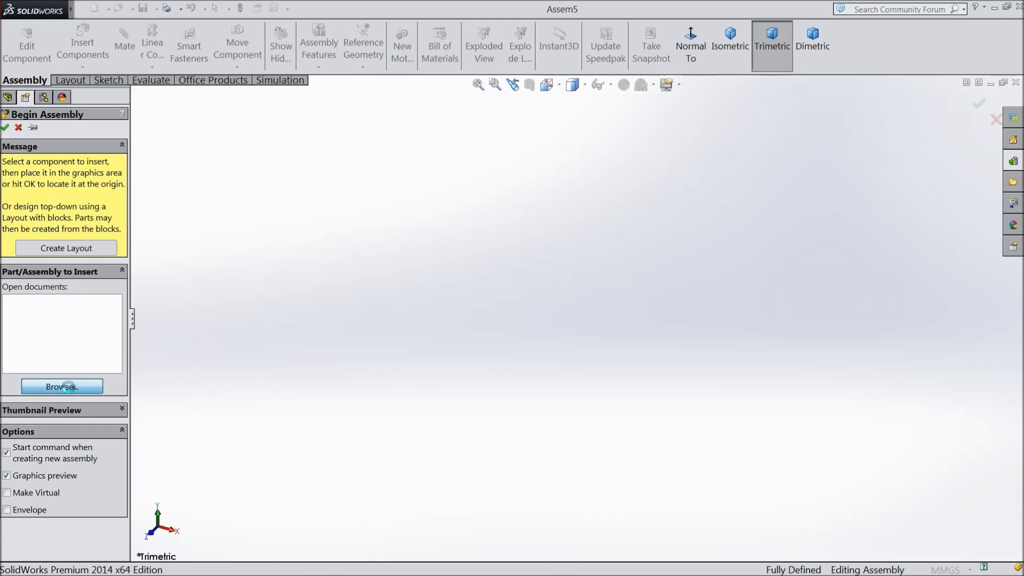
pyautogui.click(485, 171)
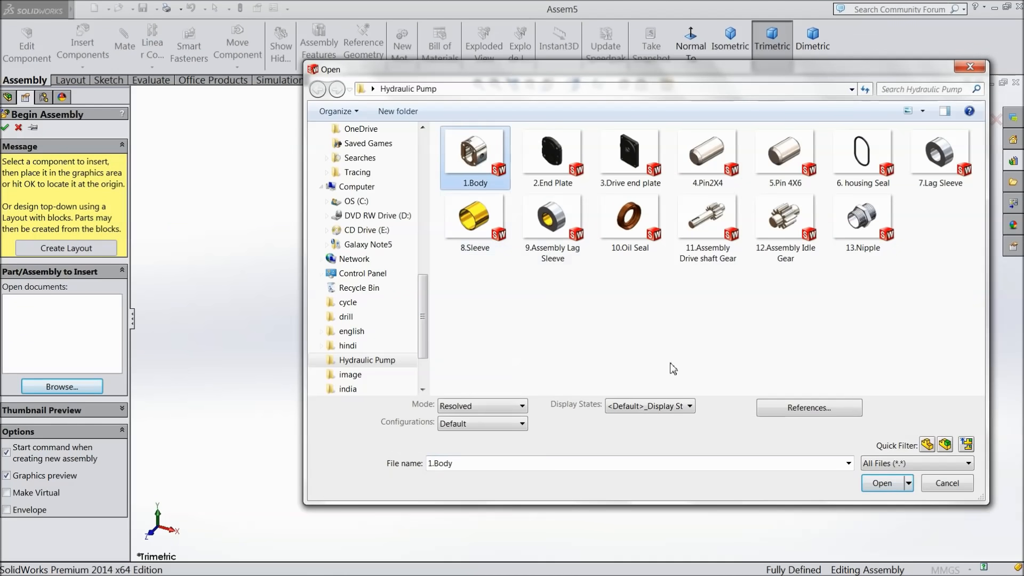
pyautogui.click(877, 482)
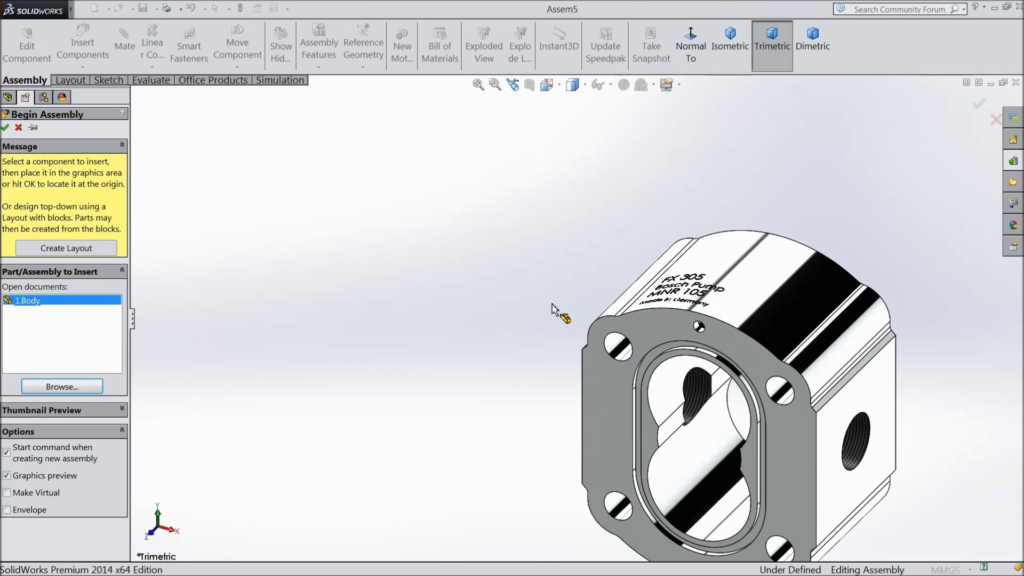
pyautogui.click(627, 213)
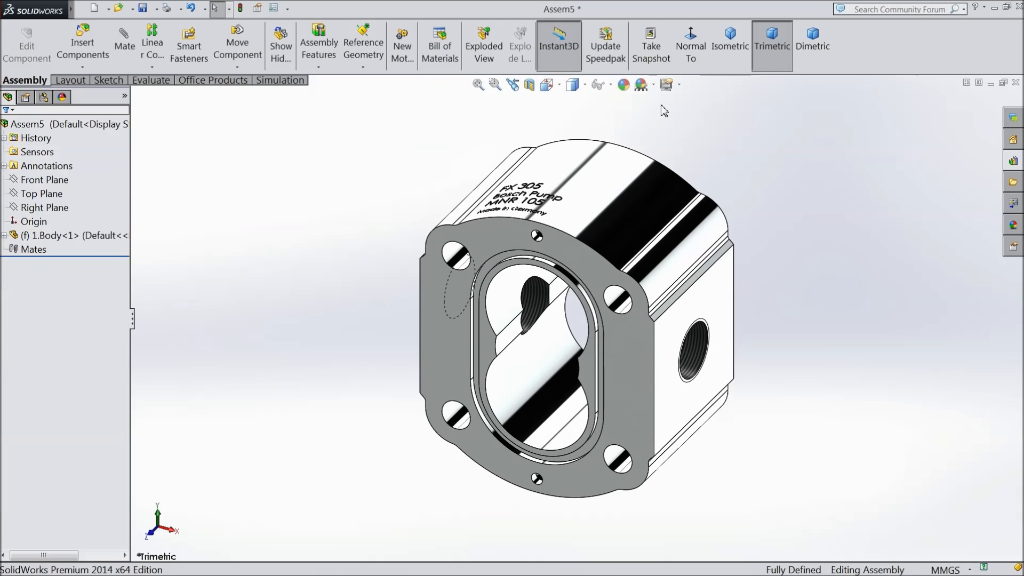
# Change the assembly's scene to one with a plain white background.
pyautogui.click(642, 84)
pyautogui.click(674, 42)
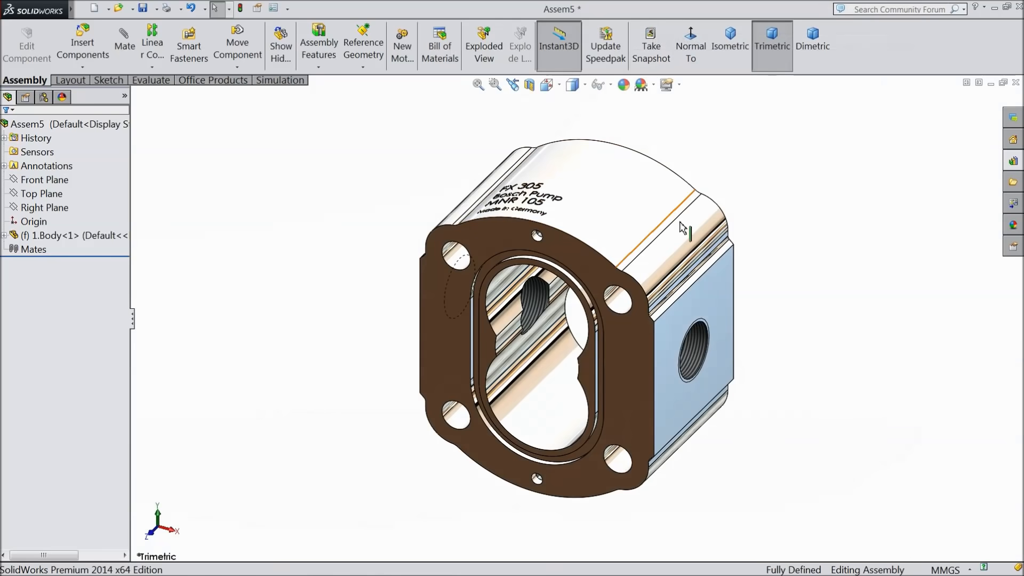
pyautogui.moveTo(750, 273); pyautogui.dragTo(756, 295, button='middle')
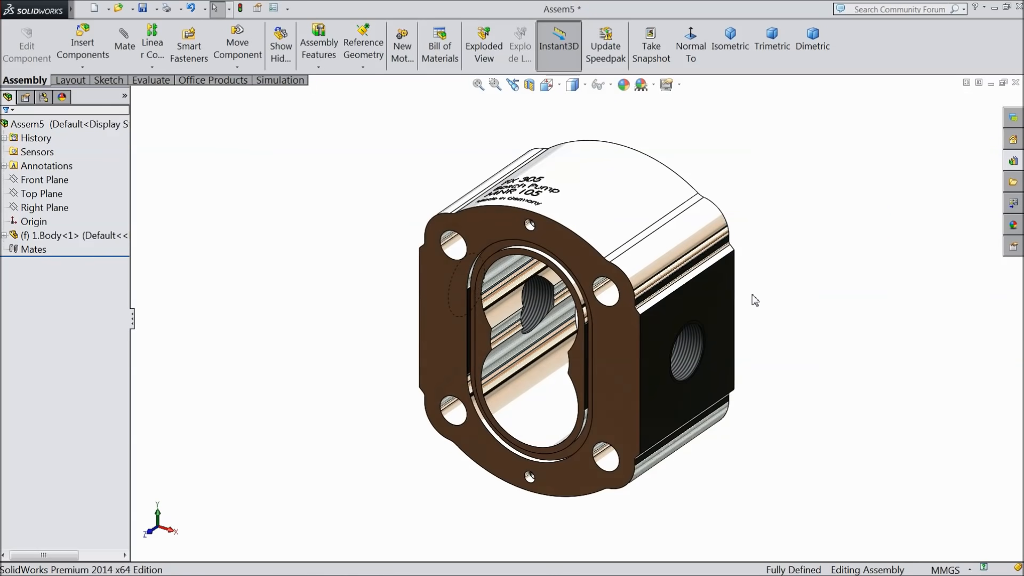
# Insert the 9.Assembly Lag Sleeve subassembly and place it in front of the pump body near its upper corner.
pyautogui.click(83, 45)
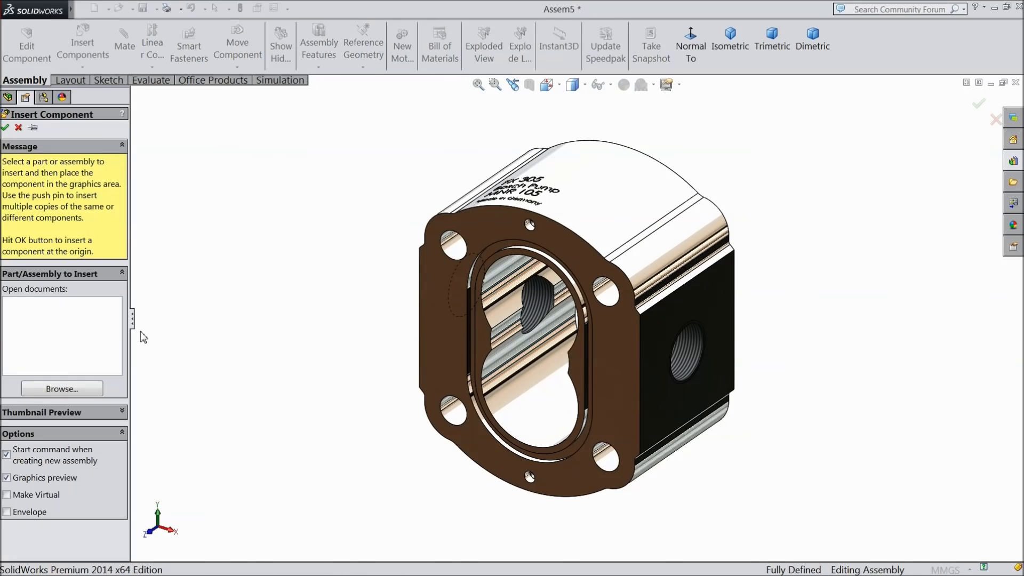
pyautogui.click(63, 389)
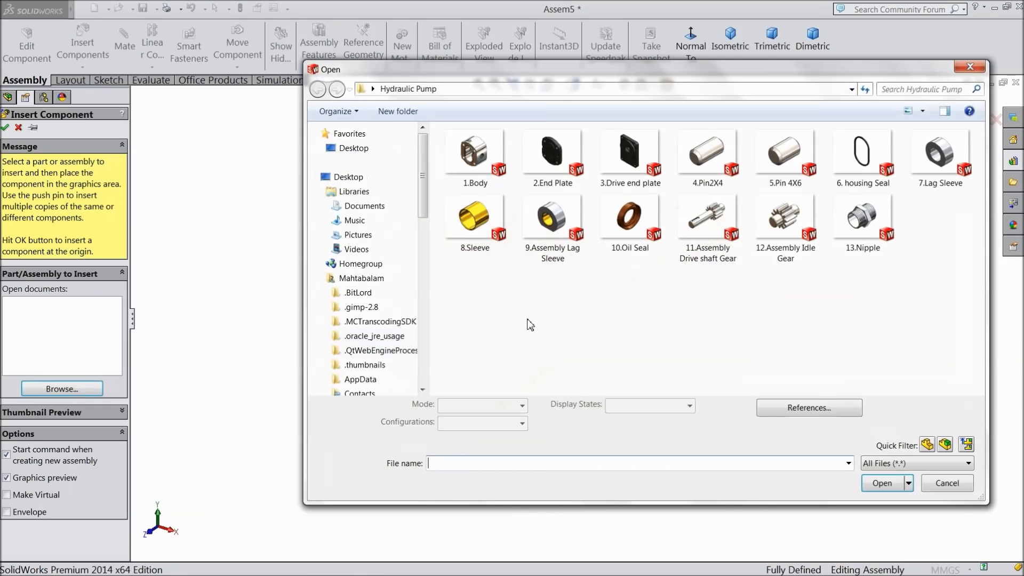
pyautogui.click(554, 250)
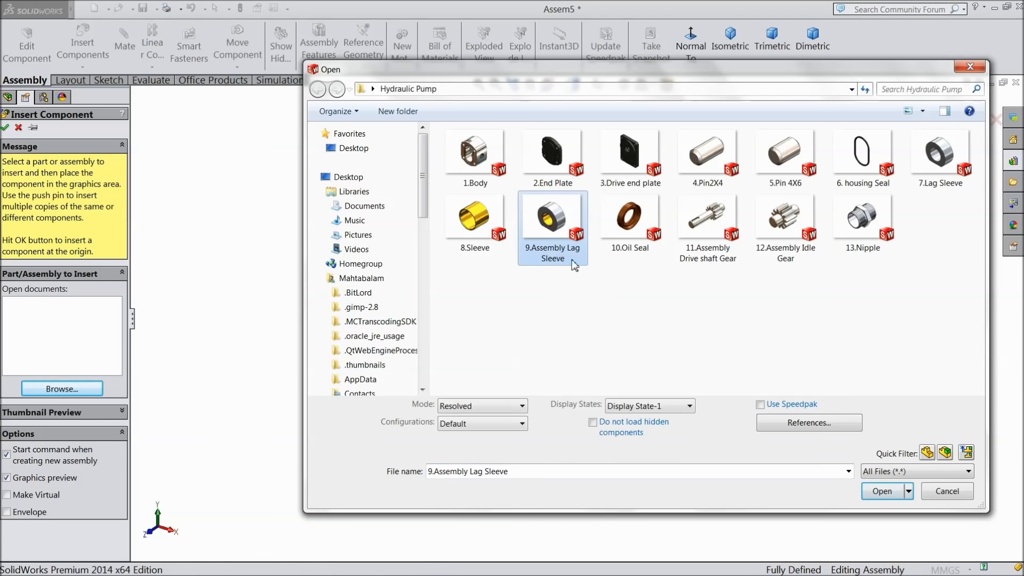
pyautogui.click(880, 493)
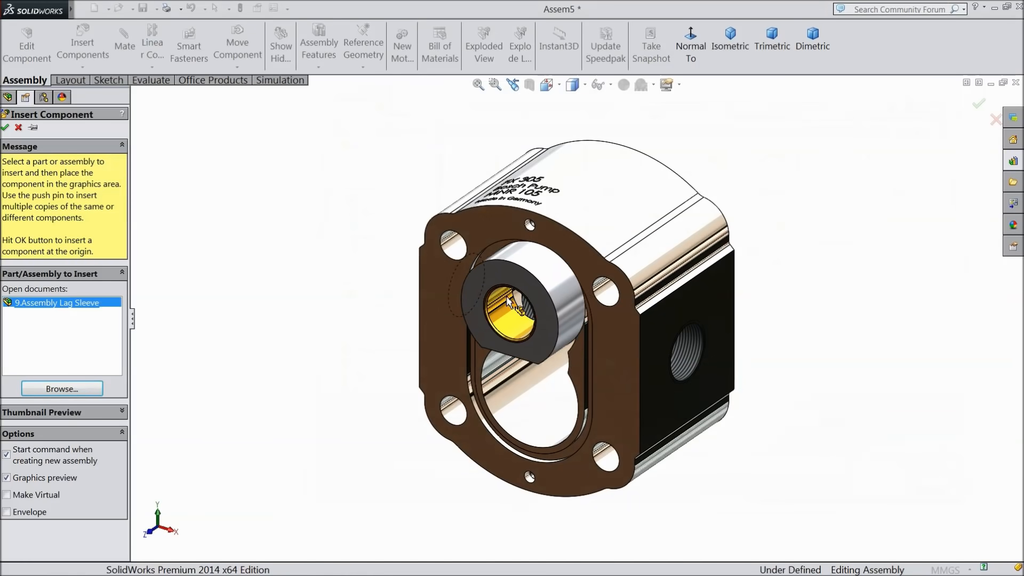
pyautogui.click(436, 274)
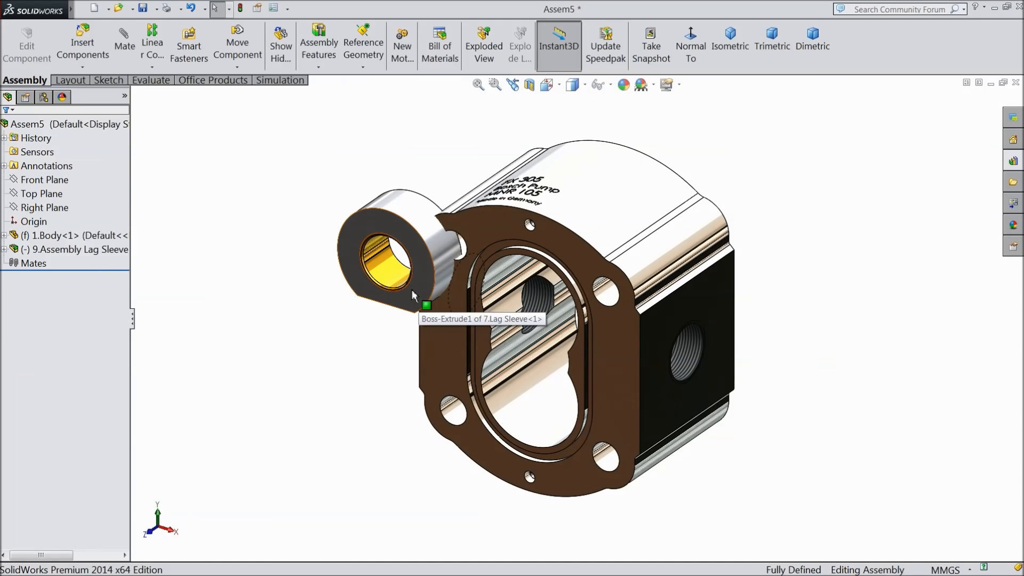
# Try copying the lag sleeve from the inserted subassembly, and delete the separate 7.Lag Sleeve copy.
pyautogui.moveTo(409, 289); pyautogui.dragTo(345, 344)
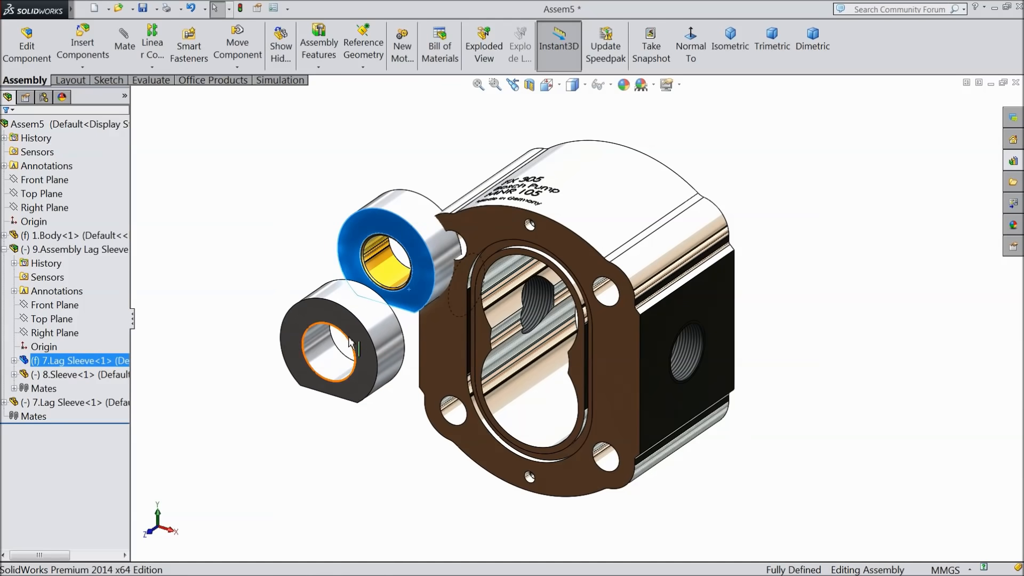
pyautogui.click(357, 344)
pyautogui.rightClick(358, 345)
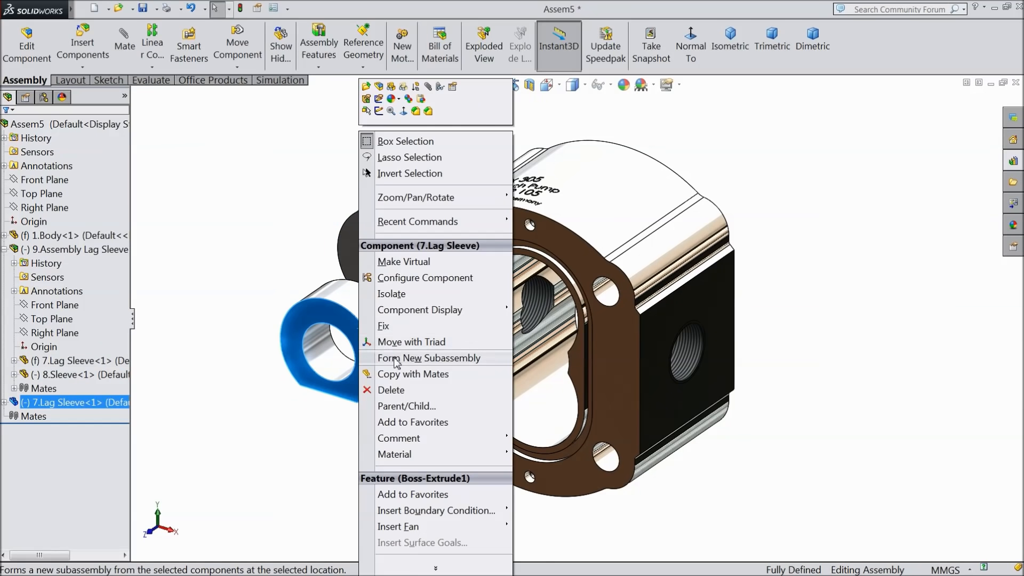
pyautogui.click(397, 390)
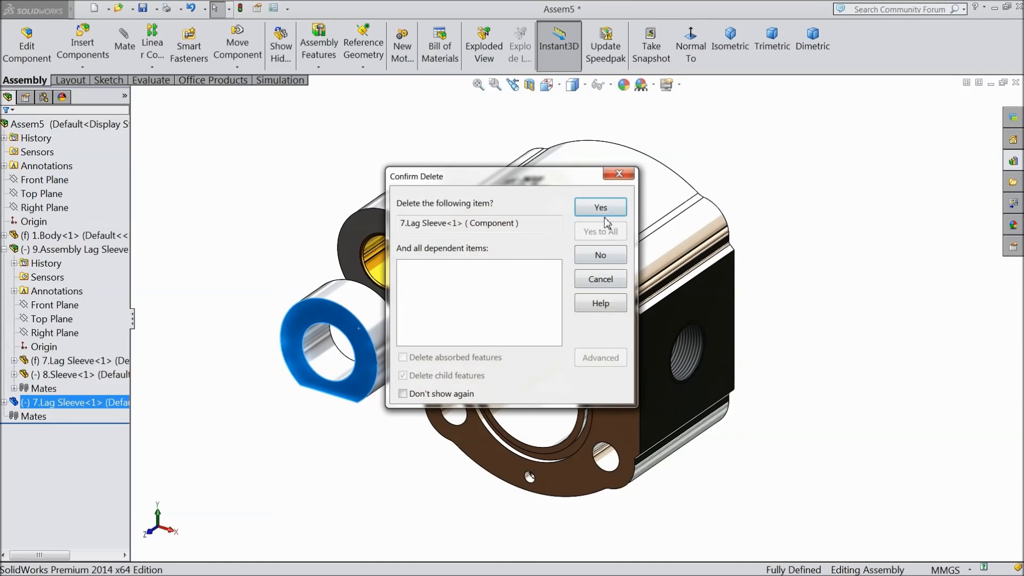
pyautogui.click(603, 209)
# Insert a second 9.Assembly Lag Sleeve subassembly in front of the pump body, below the first one.
pyautogui.click(82, 48)
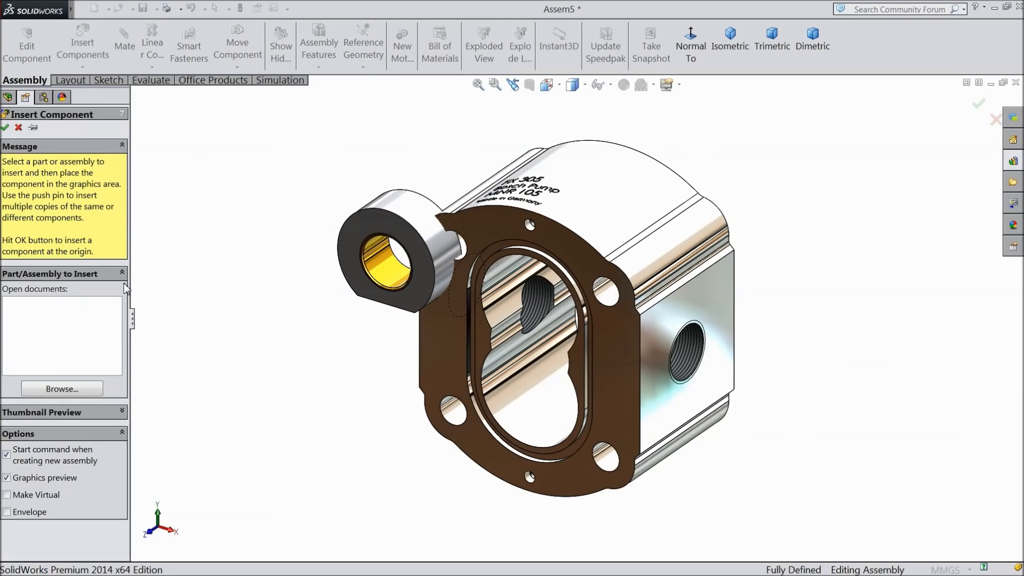
pyautogui.click(80, 388)
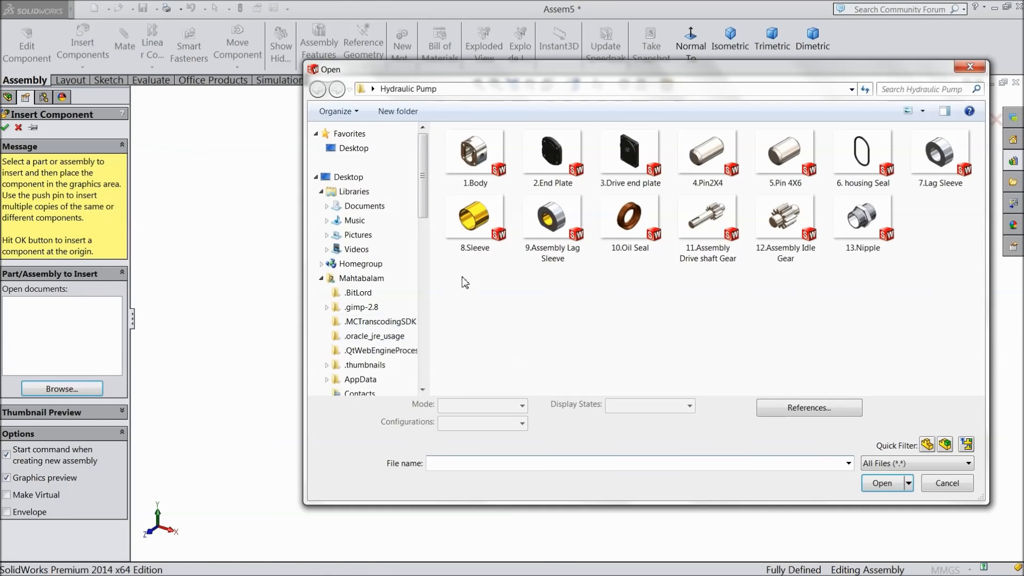
pyautogui.click(552, 221)
pyautogui.click(879, 483)
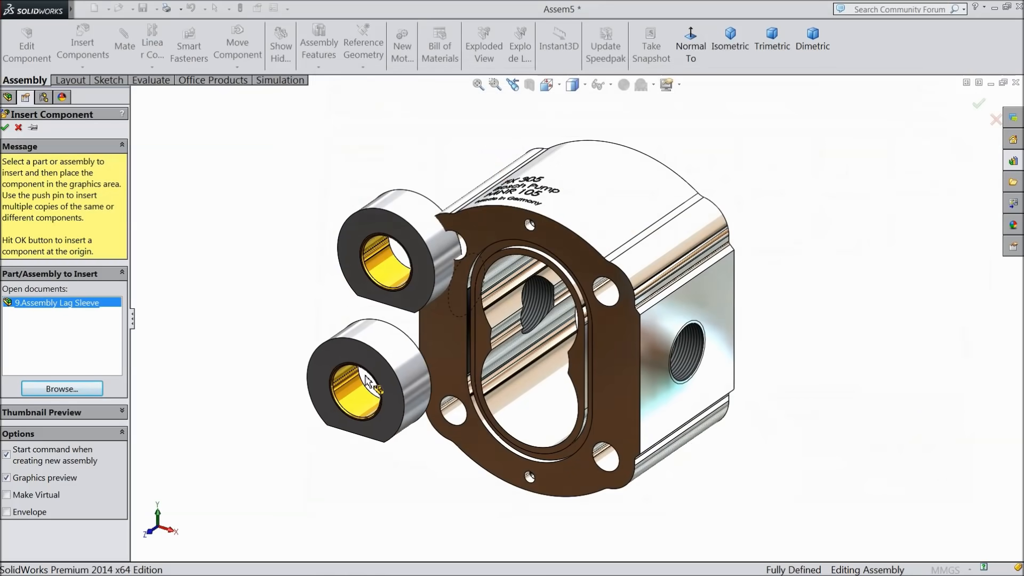
pyautogui.click(347, 368)
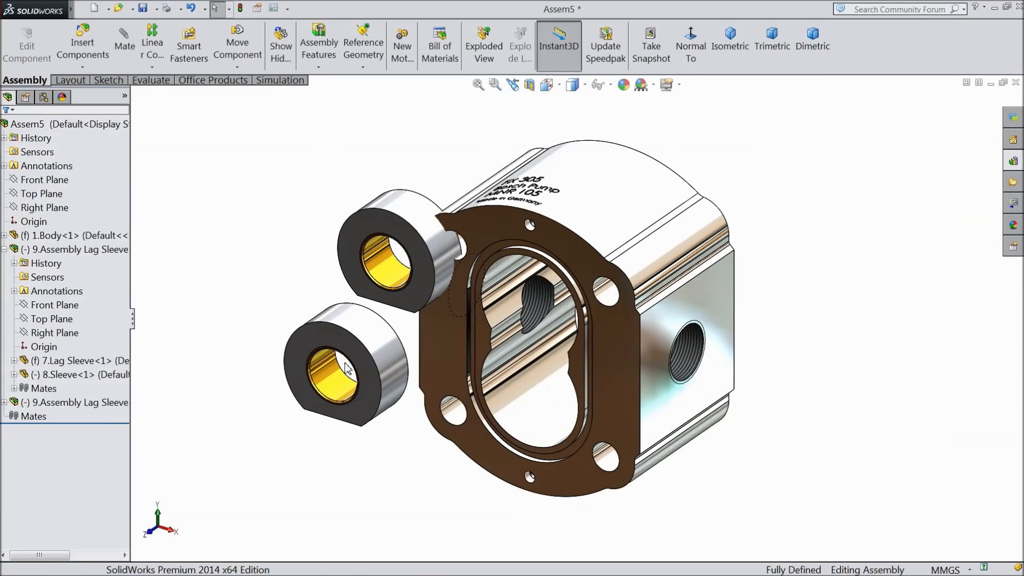
# Insert the 4.Pin2X4 part near the flat underside of the upper lag sleeve.
pyautogui.moveTo(336, 316); pyautogui.dragTo(322, 213, button='middle')
pyautogui.click(85, 47)
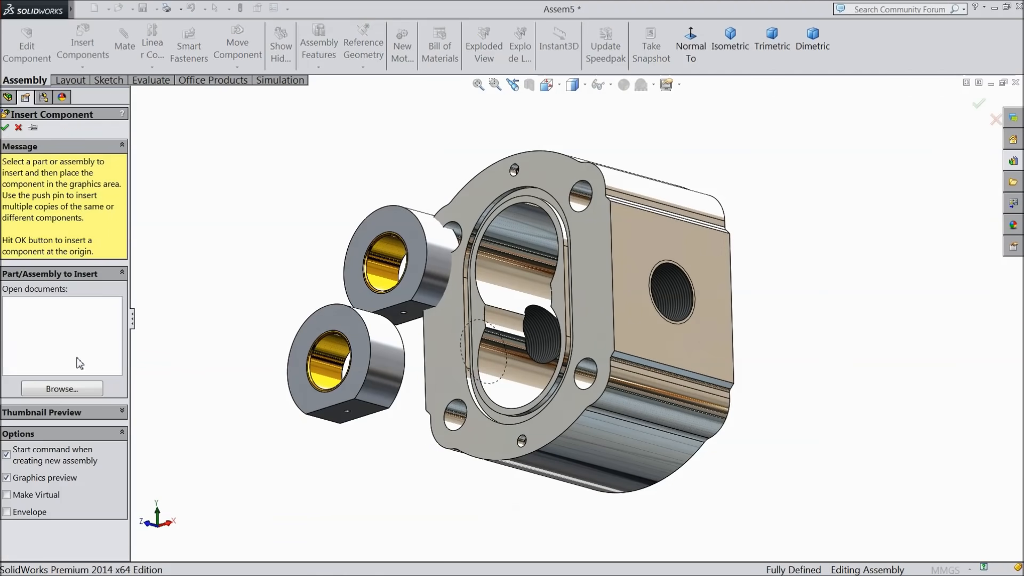
pyautogui.click(61, 388)
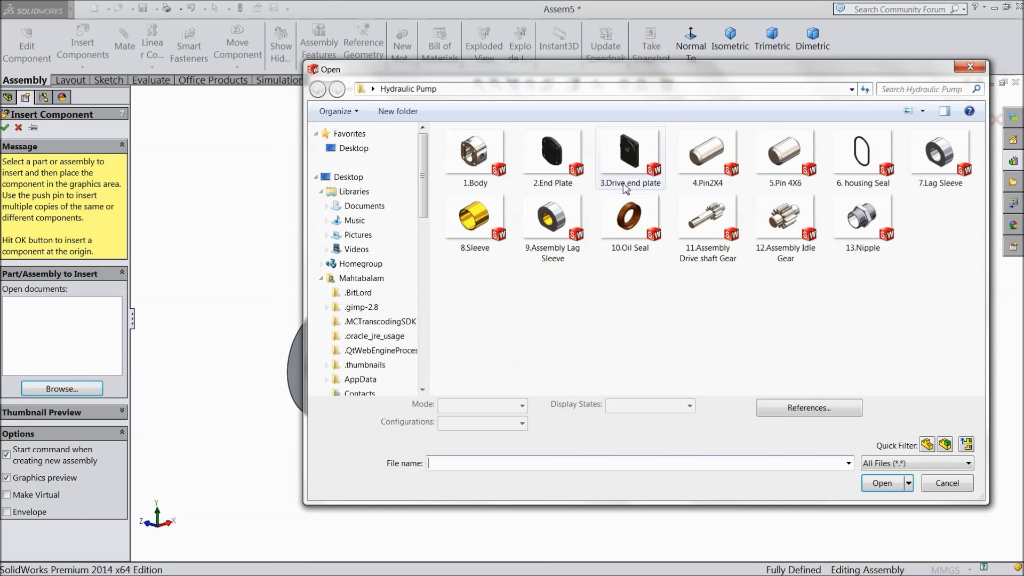
pyautogui.click(721, 188)
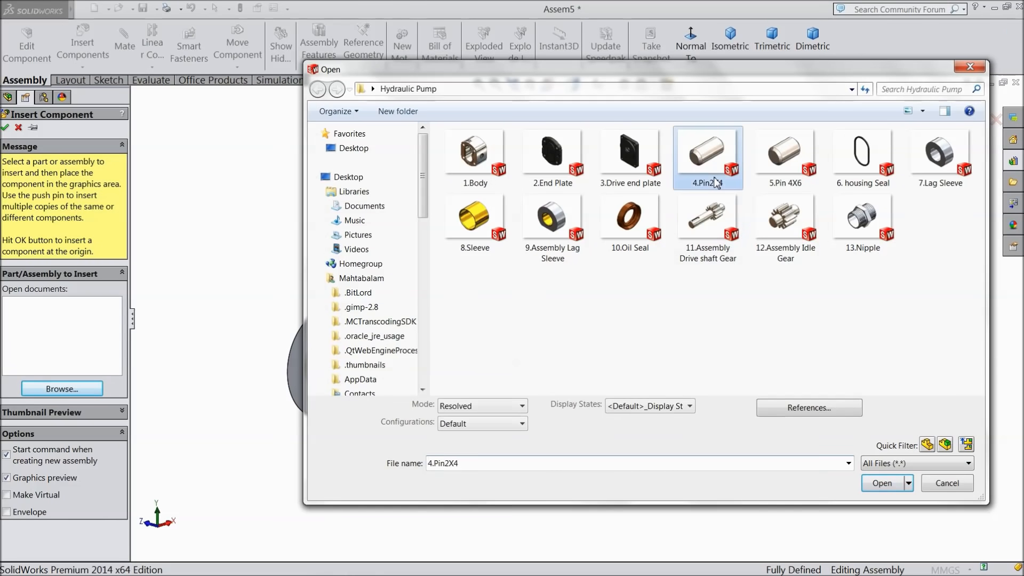
pyautogui.click(881, 483)
pyautogui.scroll(-3, 410, 326)
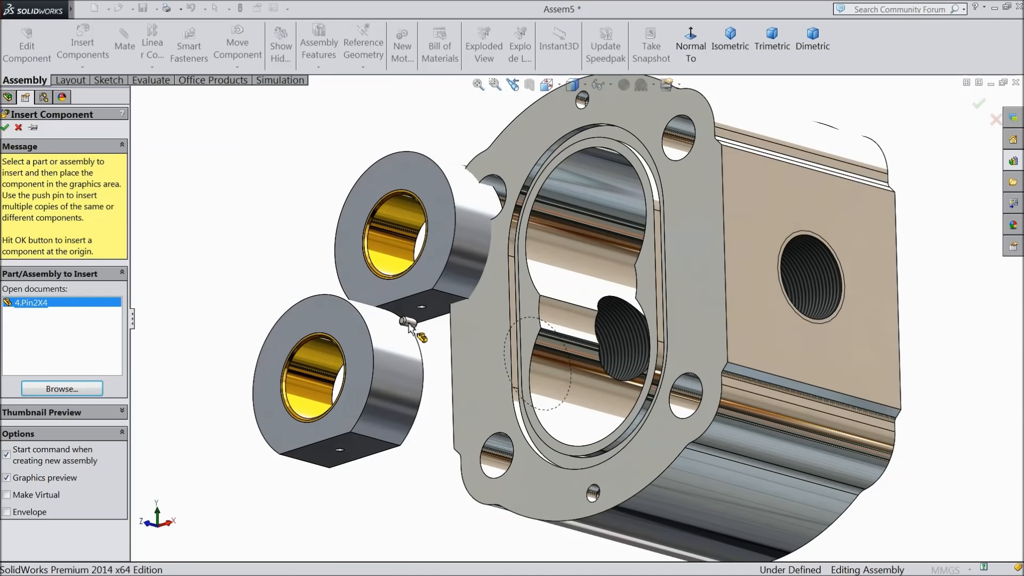
pyautogui.click(411, 327)
# Add a concentric mate between the pin and the hole in the upper lag sleeve's flat face.
pyautogui.scroll(-5, 421, 327)
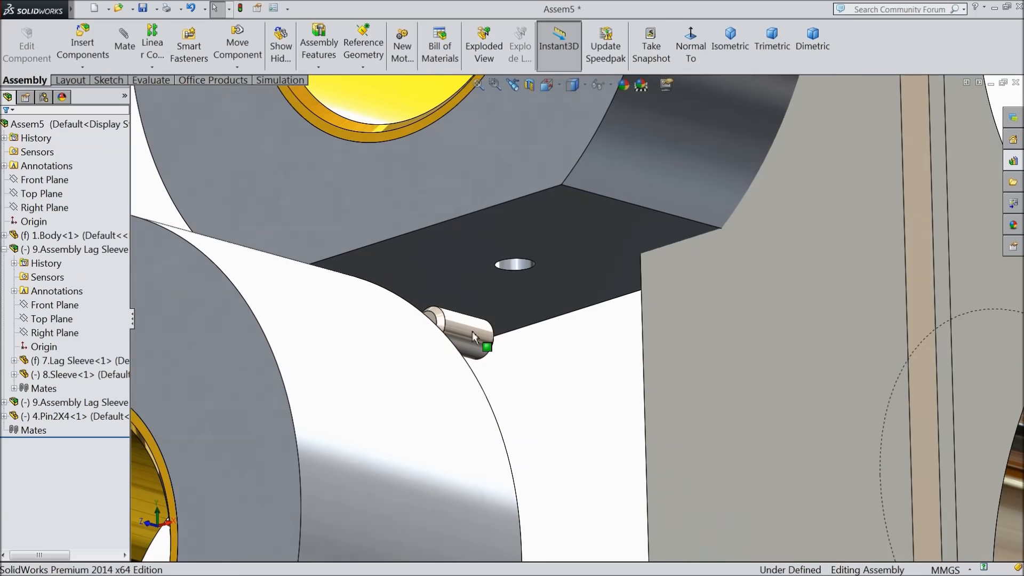
pyautogui.moveTo(498, 297); pyautogui.dragTo(477, 308, button='middle')
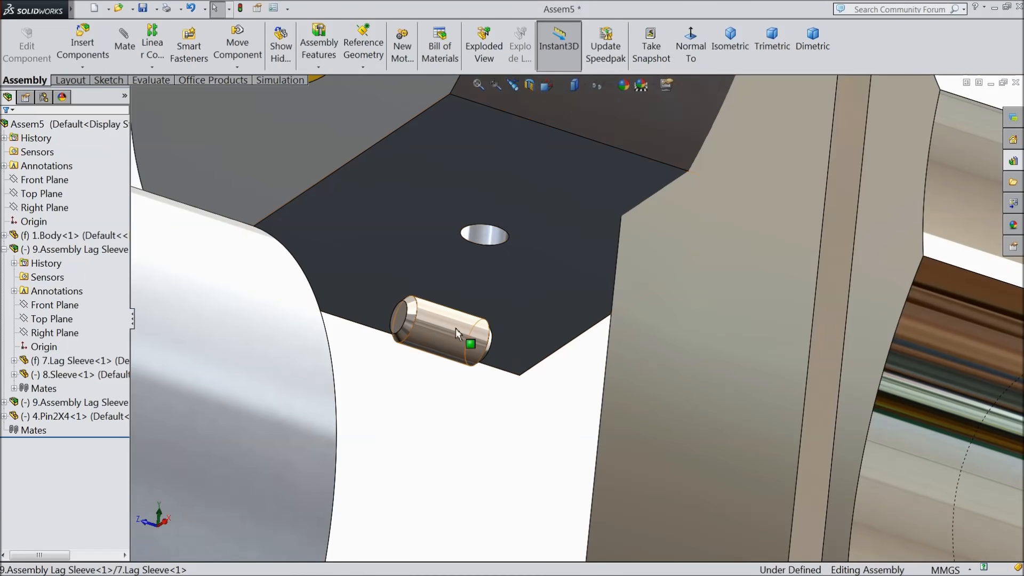
pyautogui.click(124, 45)
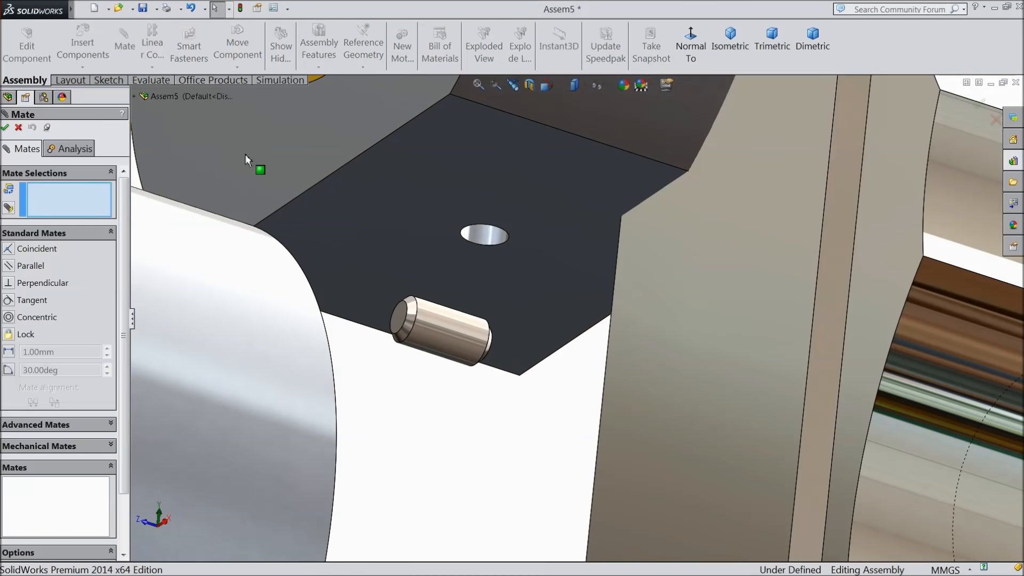
pyautogui.click(485, 241)
pyautogui.click(453, 332)
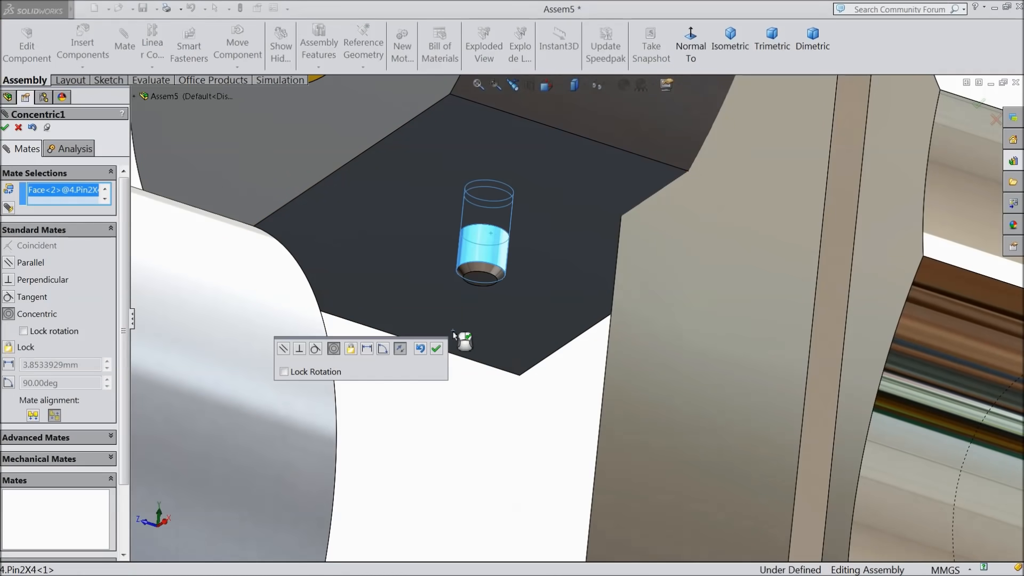
pyautogui.click(441, 348)
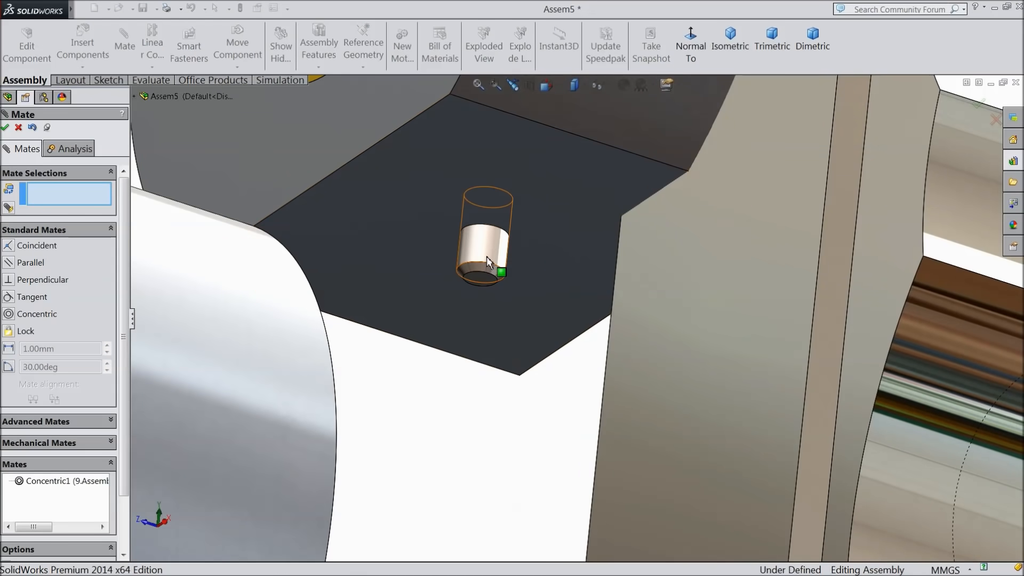
pyautogui.moveTo(478, 278); pyautogui.dragTo(498, 343, button='middle')
pyautogui.click(482, 221)
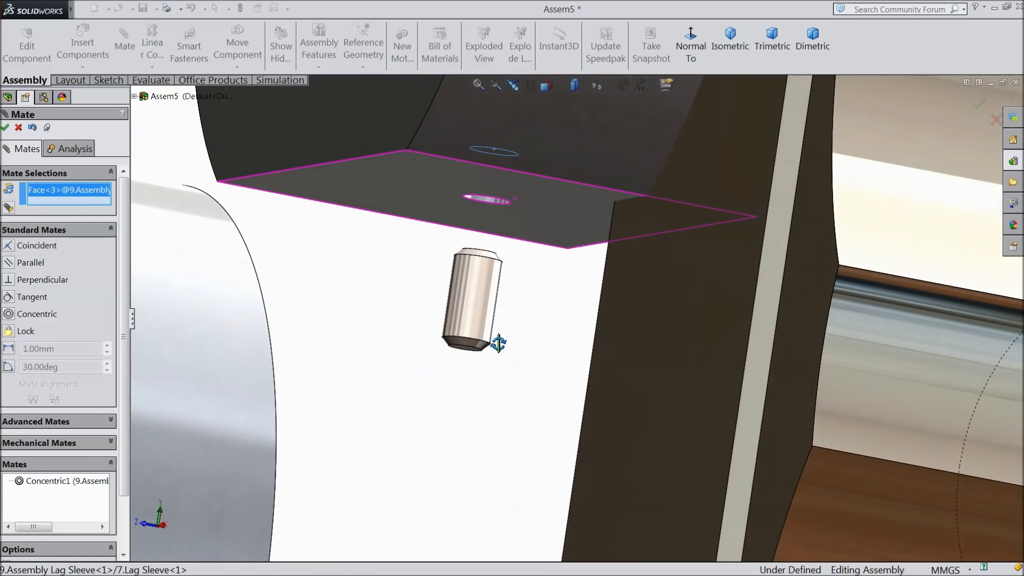
pyautogui.click(491, 259)
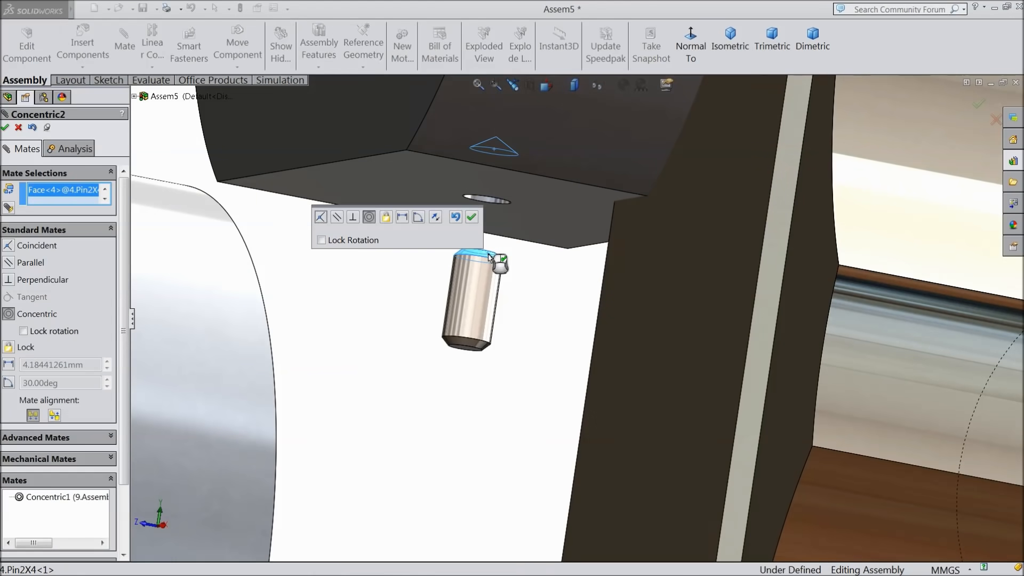
pyautogui.click(73, 250)
pyautogui.click(620, 243)
# Slide the pin partly into the upper lag sleeve's hole, leaving its chamfered end protruding from the flat face.
pyautogui.moveTo(522, 234); pyautogui.dragTo(540, 158, button='middle')
pyautogui.scroll(3, 537, 156)
pyautogui.moveTo(553, 198); pyautogui.dragTo(546, 244, button='middle')
pyautogui.moveTo(549, 257); pyautogui.dragTo(556, 205)
pyautogui.scroll(-4, 556, 205)
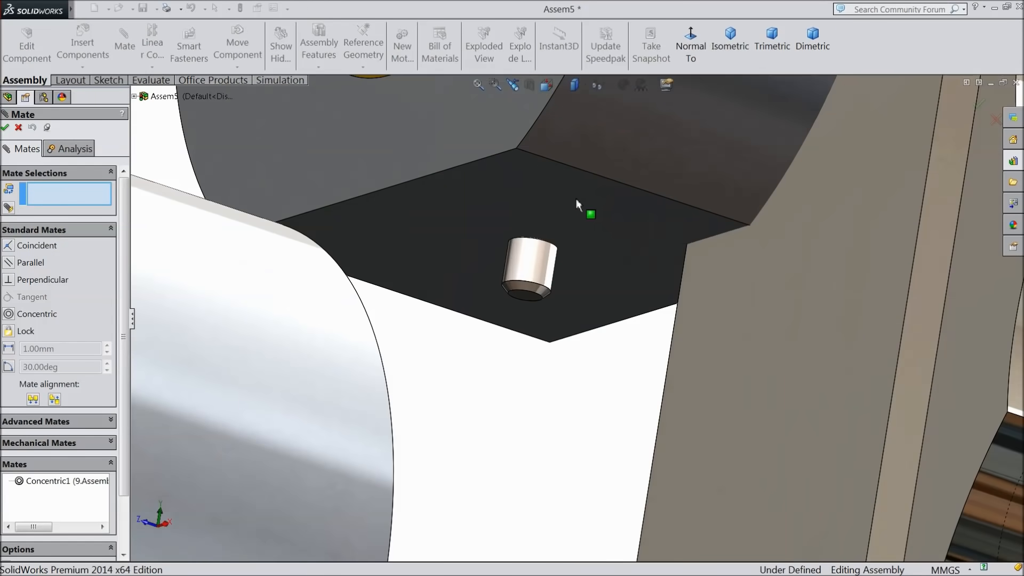
# Add a 2 mm distance mate between the upper lag sleeve's flat face and the pin's protruding end face.
pyautogui.click(555, 216)
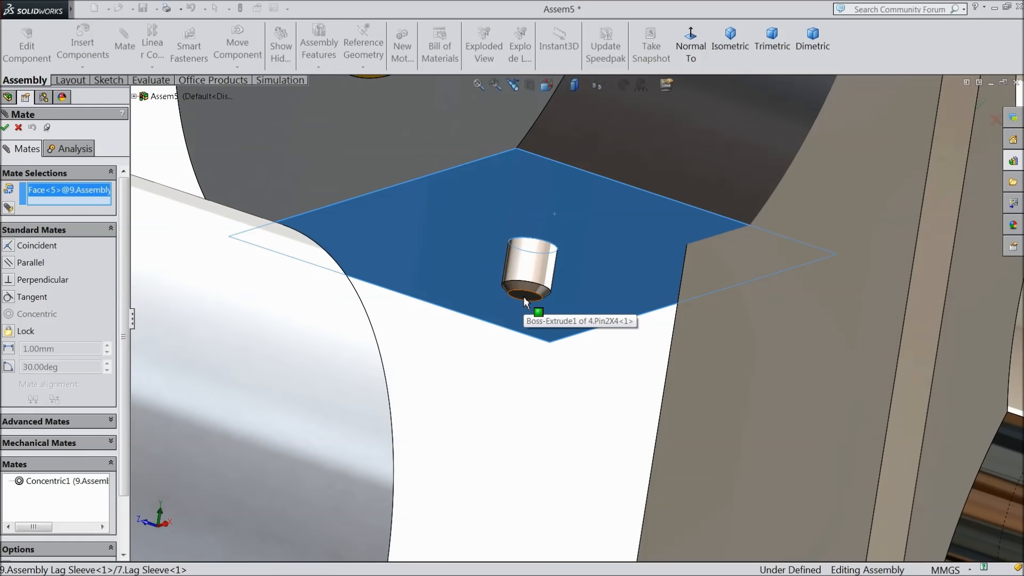
pyautogui.click(523, 297)
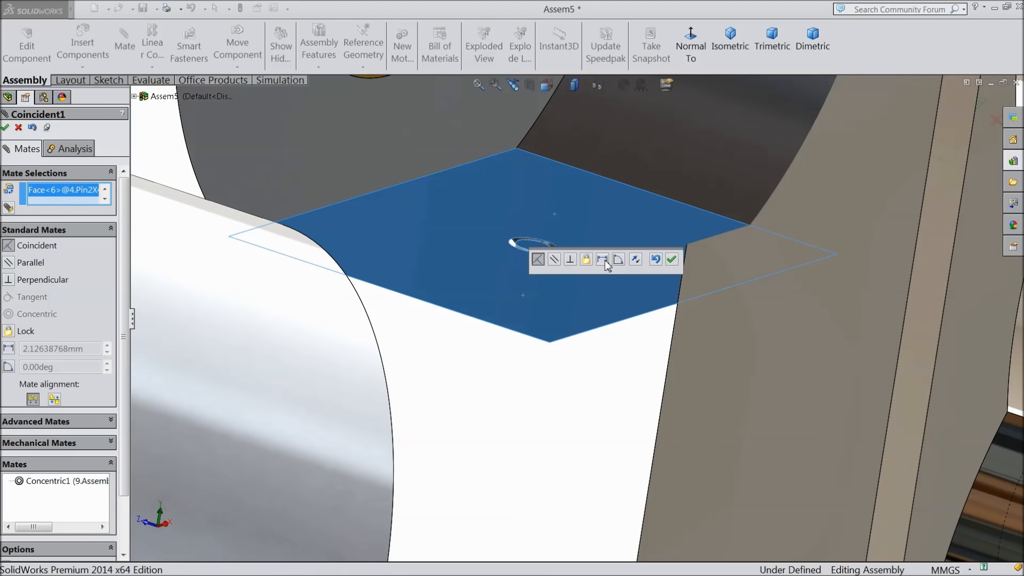
pyautogui.click(602, 259)
pyautogui.write('2')
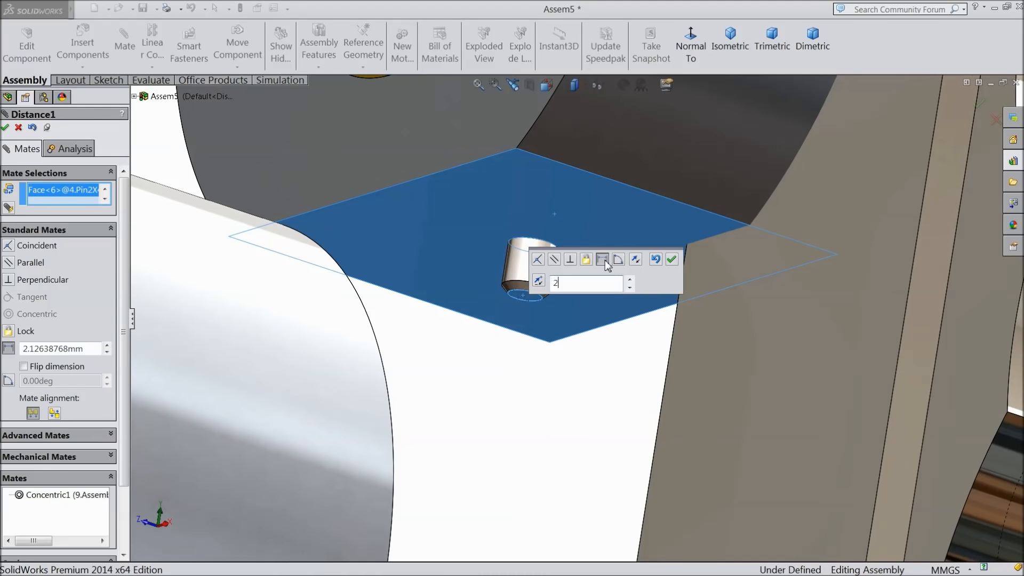
pyautogui.click(672, 260)
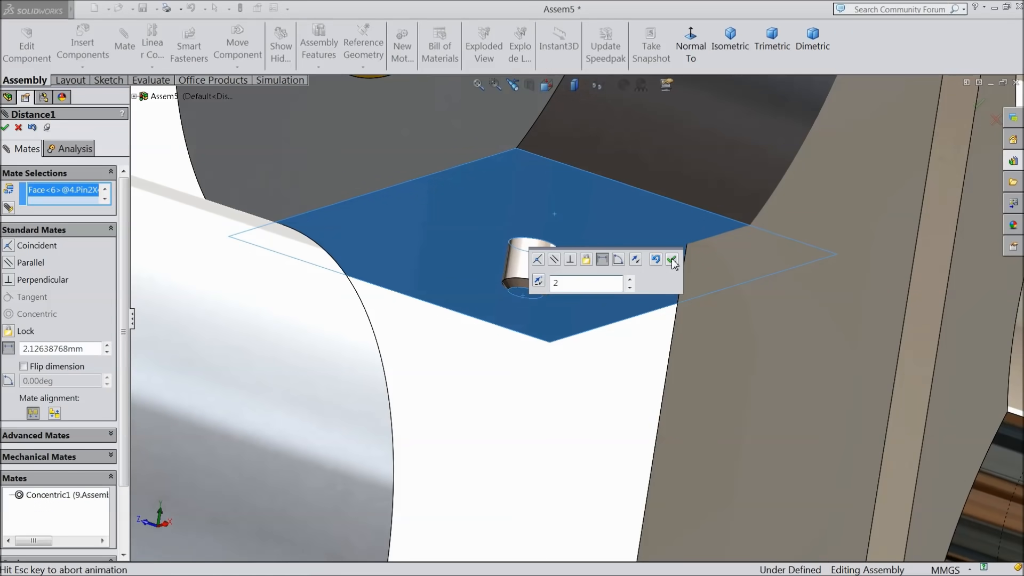
pyautogui.scroll(3, 481, 282)
pyautogui.scroll(-2, 481, 294)
pyautogui.scroll(1, 480, 297)
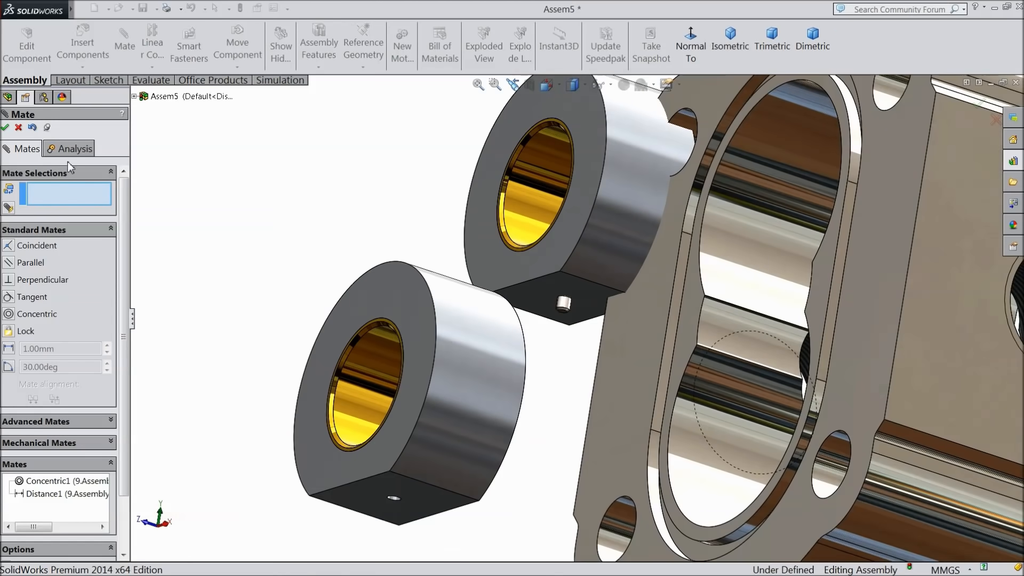
pyautogui.click(6, 128)
# Rotate the lower lag sleeve subassembly freely until its flat face with the pin hole points upward.
pyautogui.click(237, 68)
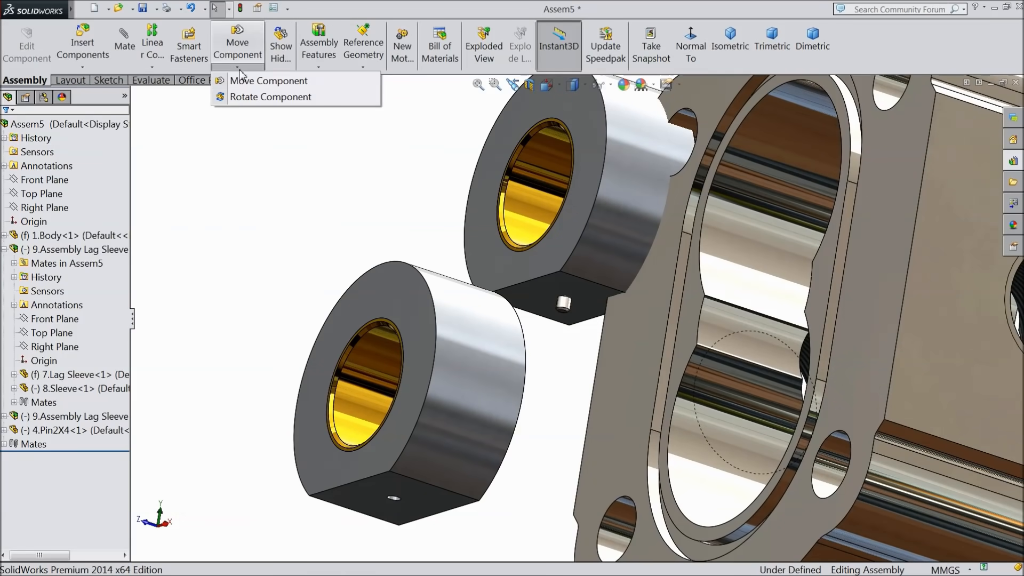
pyautogui.click(263, 97)
pyautogui.moveTo(431, 322); pyautogui.dragTo(265, 150)
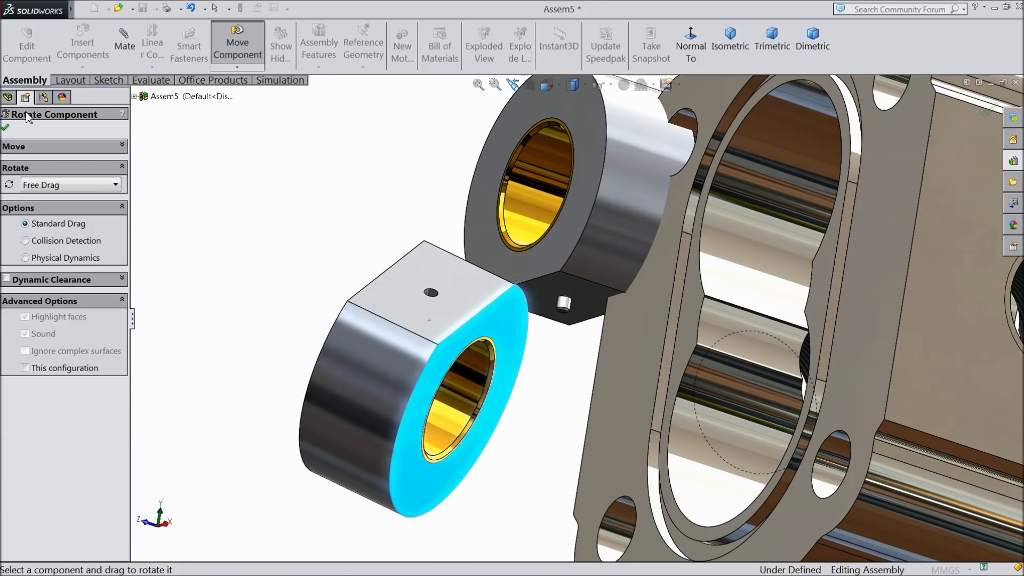
pyautogui.click(6, 129)
# Add a coincident mate between the flat faces of the lower and upper lag sleeves.
pyautogui.click(125, 51)
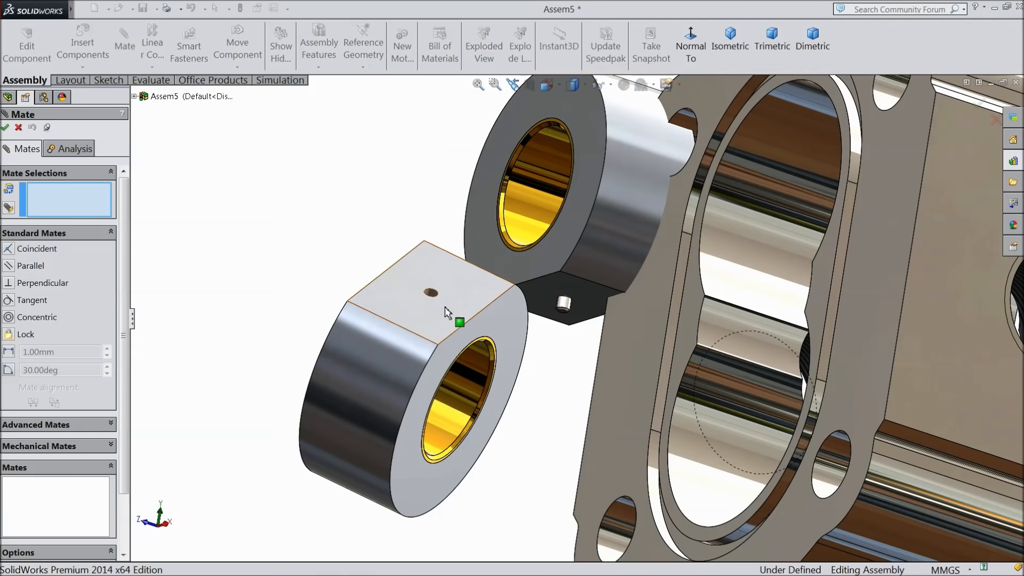
pyautogui.click(447, 309)
pyautogui.click(539, 297)
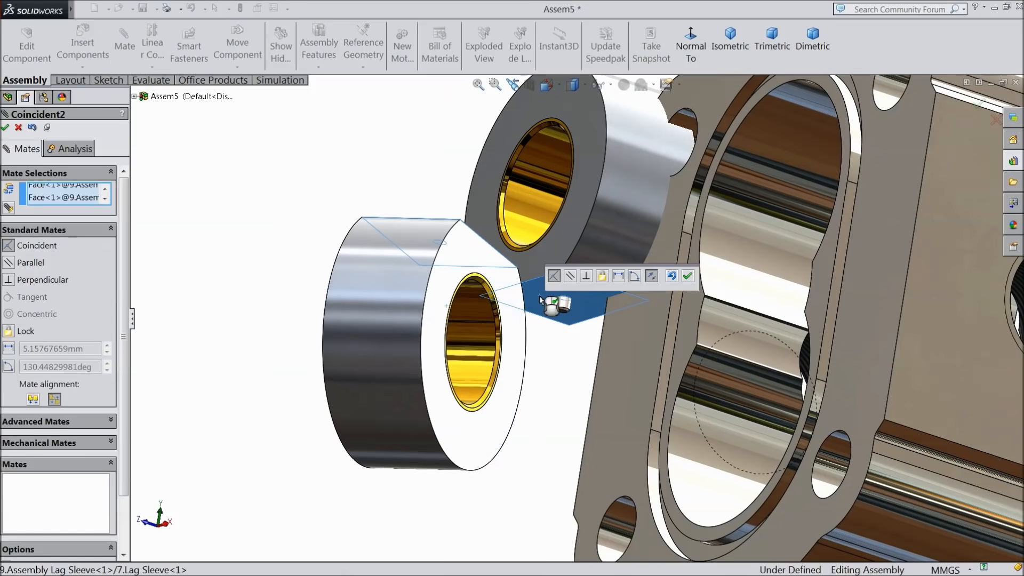
pyautogui.press('z')
pyautogui.press('z')
pyautogui.press('z')
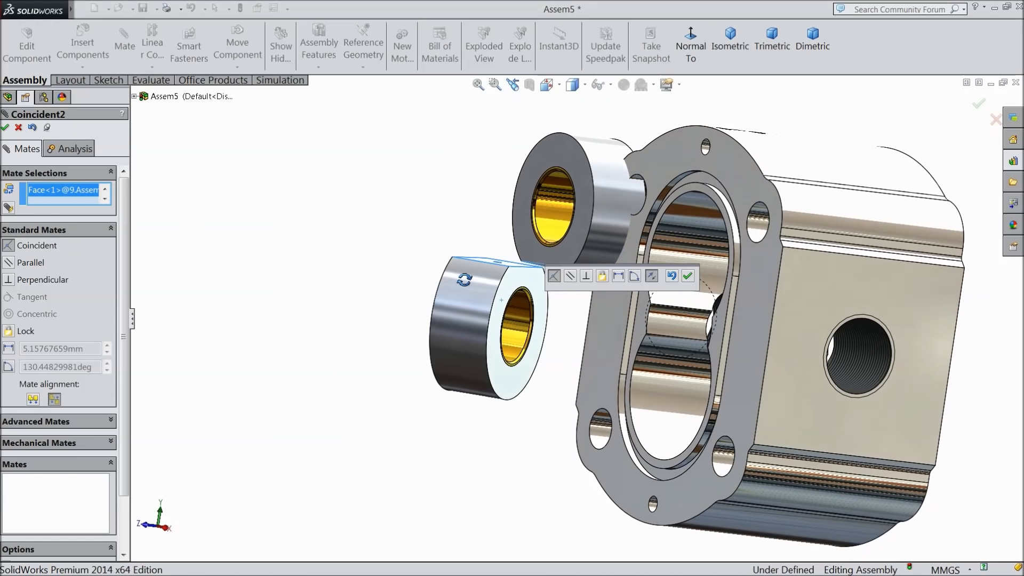
pyautogui.click(688, 276)
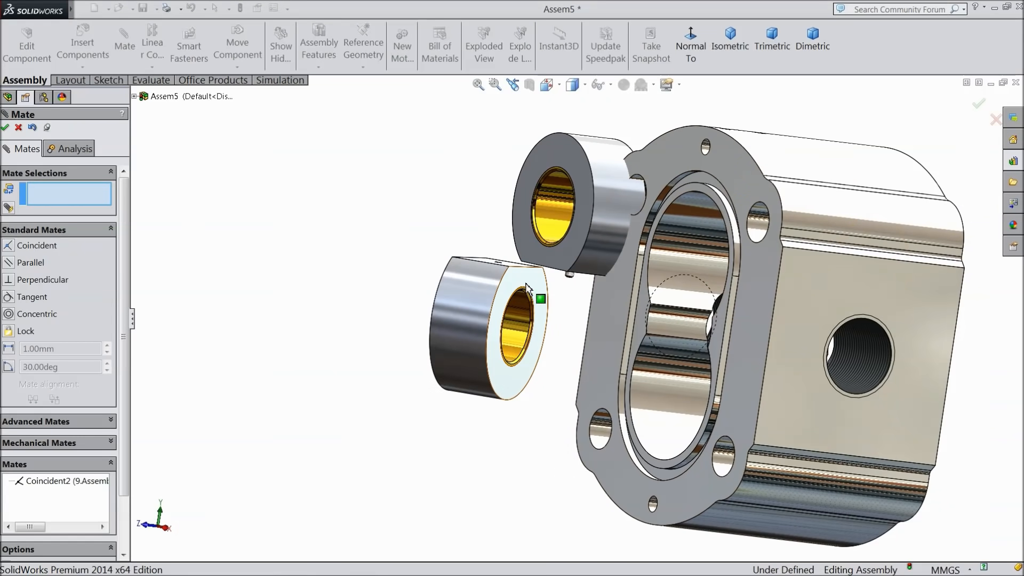
# Add a coincident mate between the annular front faces of the two lag sleeves.
pyautogui.moveTo(491, 287); pyautogui.dragTo(536, 292, button='middle')
pyautogui.click(491, 241)
pyautogui.click(497, 276)
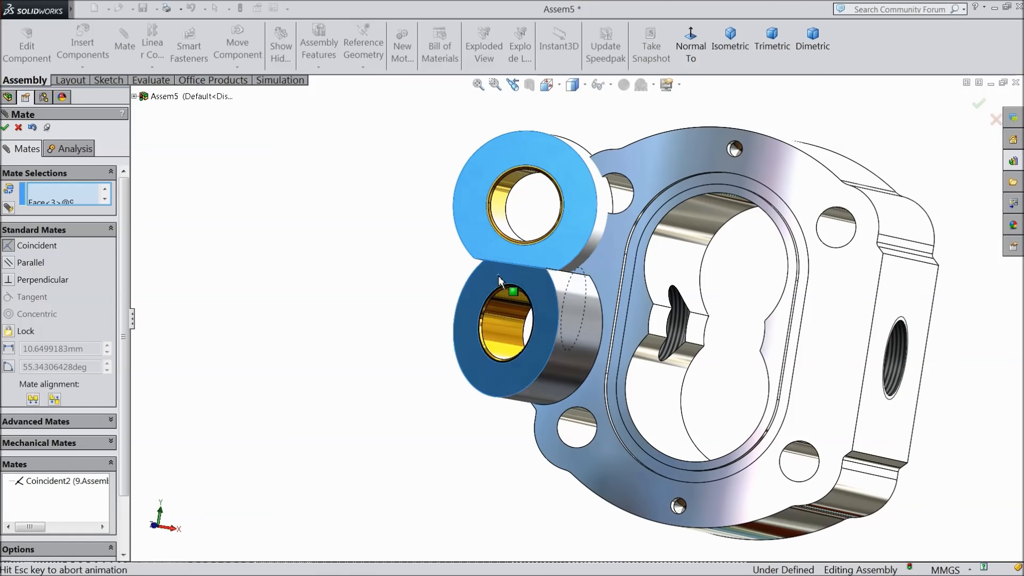
pyautogui.click(482, 255)
# Move the lag sleeves apart and away from the body, and mate the pin concentric with the lower sleeve's hole.
pyautogui.moveTo(479, 264); pyautogui.dragTo(382, 311, button='middle')
pyautogui.moveTo(500, 298); pyautogui.dragTo(300, 336)
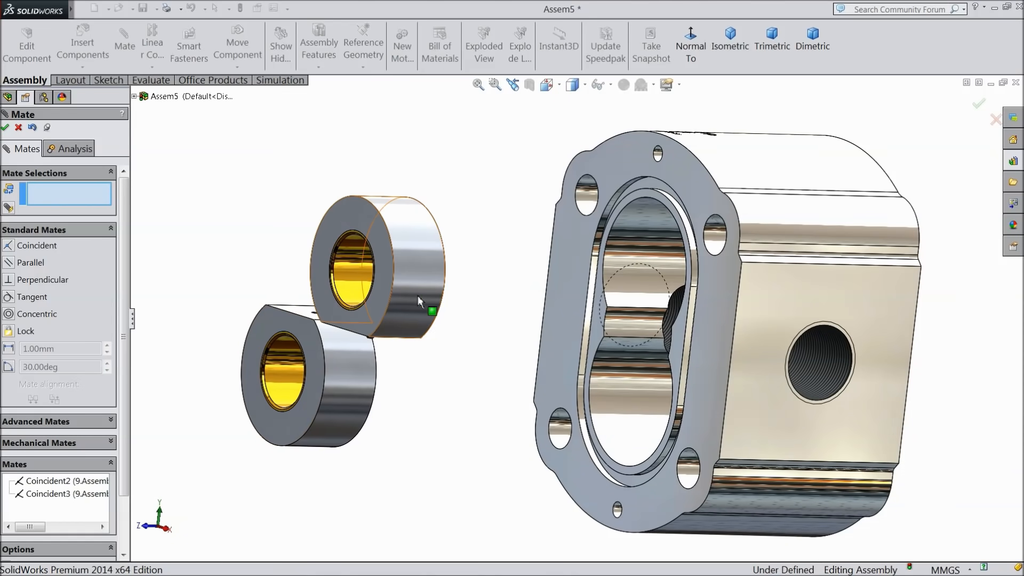
pyautogui.moveTo(409, 347); pyautogui.dragTo(402, 320, button='middle')
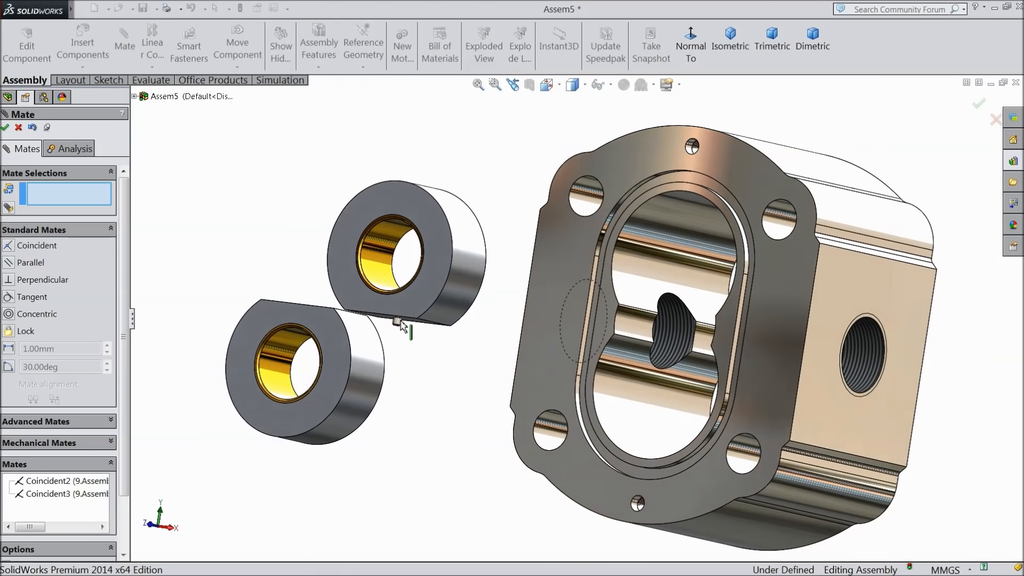
pyautogui.scroll(-5, 415, 329)
pyautogui.scroll(-3, 415, 328)
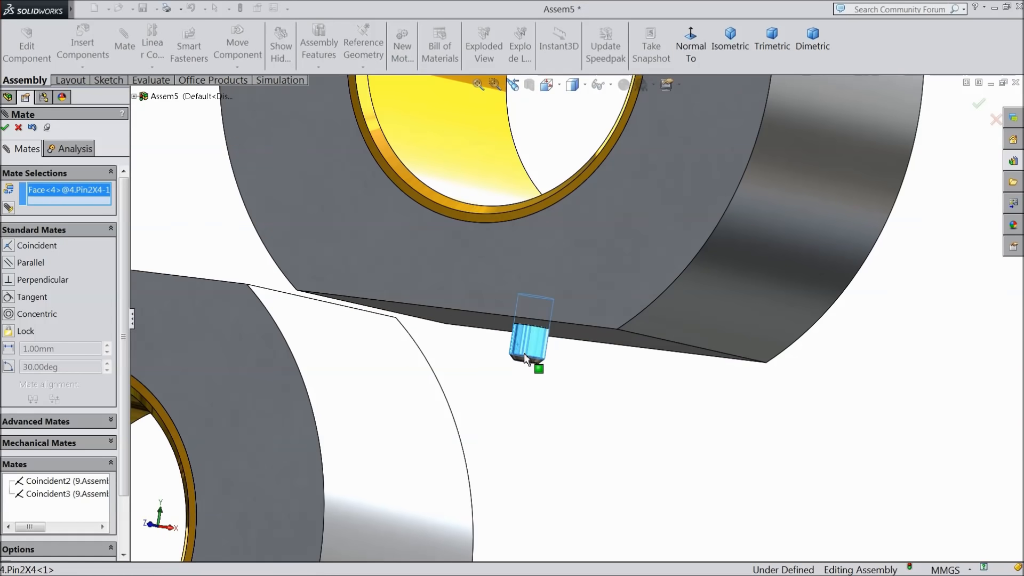
pyautogui.scroll(4, 531, 359)
pyautogui.moveTo(532, 361); pyautogui.dragTo(327, 276, button='middle')
pyautogui.click(313, 261)
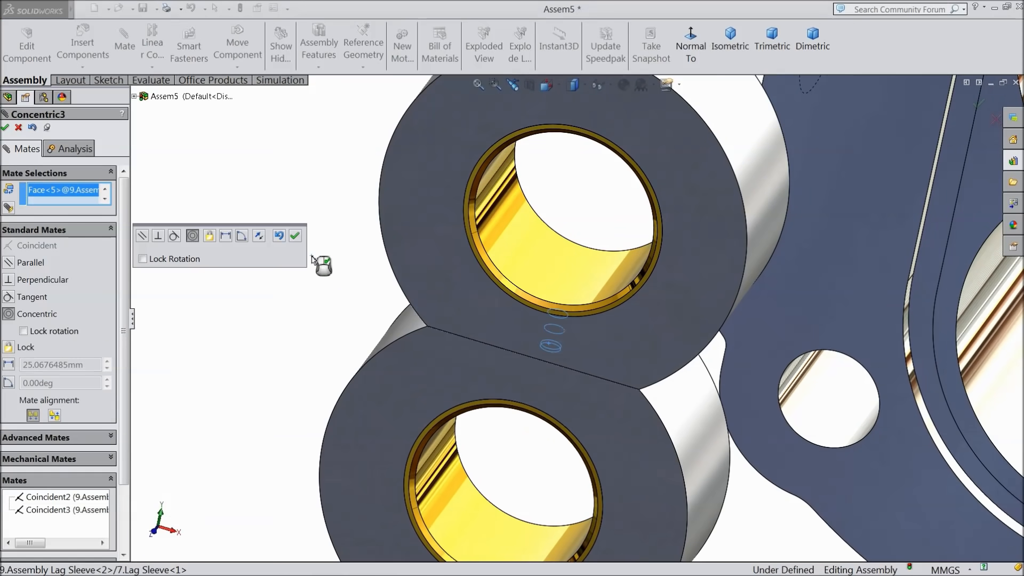
pyautogui.click(299, 239)
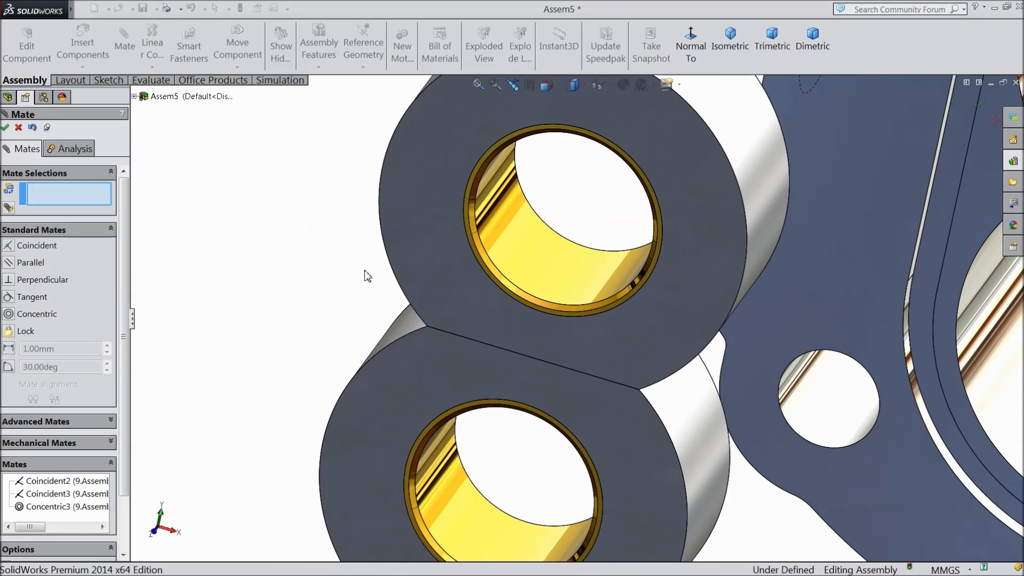
pyautogui.scroll(5, 395, 313)
pyautogui.moveTo(395, 313); pyautogui.dragTo(372, 290, button='middle')
pyautogui.scroll(2, 372, 291)
pyautogui.scroll(2, 423, 315)
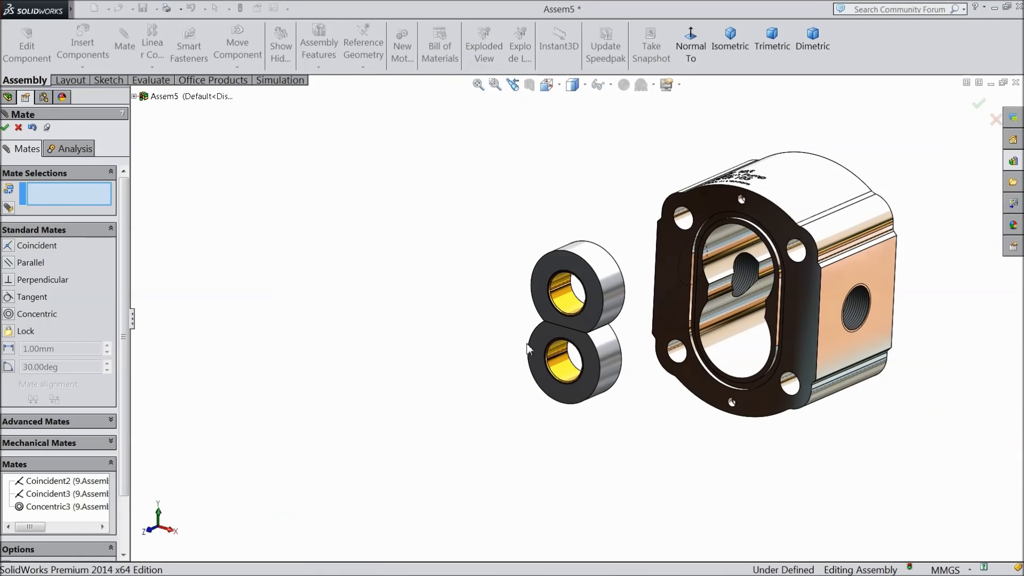
pyautogui.click(5, 127)
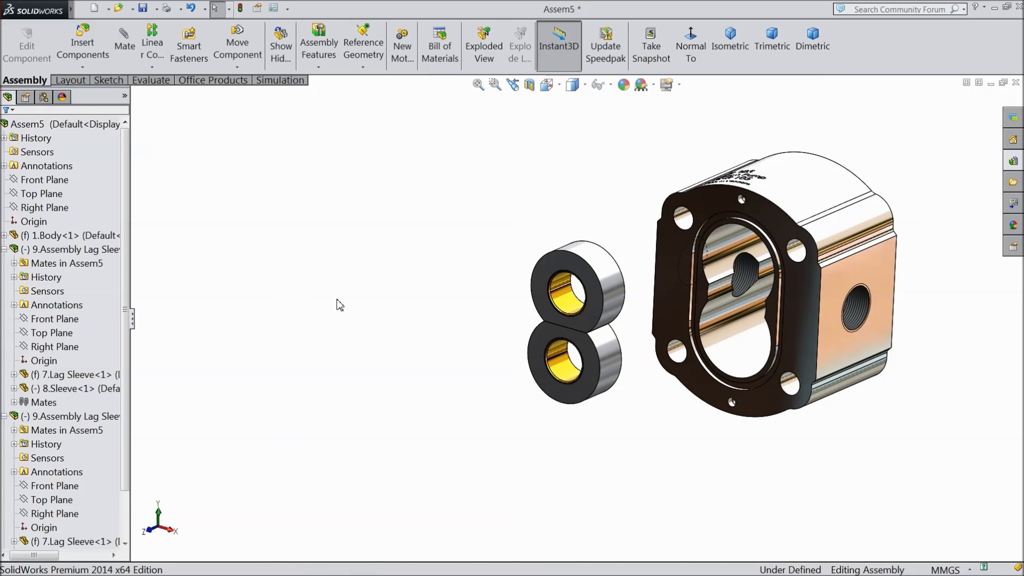
# Move the joined lag sleeves to the body's opening and mate the lower sleeve's outer cylindrical face concentric with the body's lower bore.
pyautogui.scroll(1, 715, 342)
pyautogui.scroll(-3, 756, 313)
pyautogui.moveTo(433, 320); pyautogui.dragTo(809, 373)
pyautogui.moveTo(809, 373); pyautogui.dragTo(677, 438, button='middle')
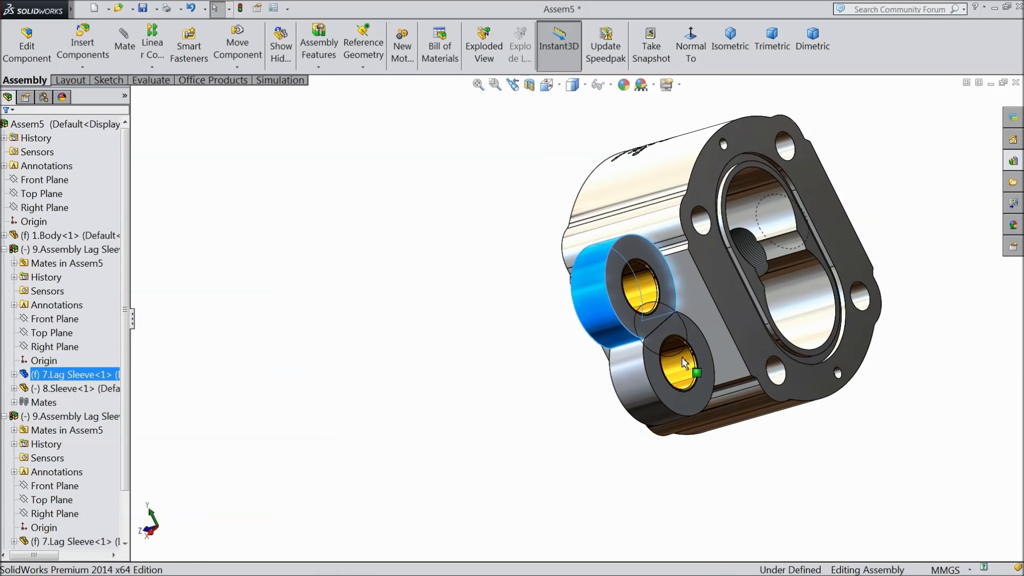
pyautogui.moveTo(680, 338); pyautogui.dragTo(758, 303)
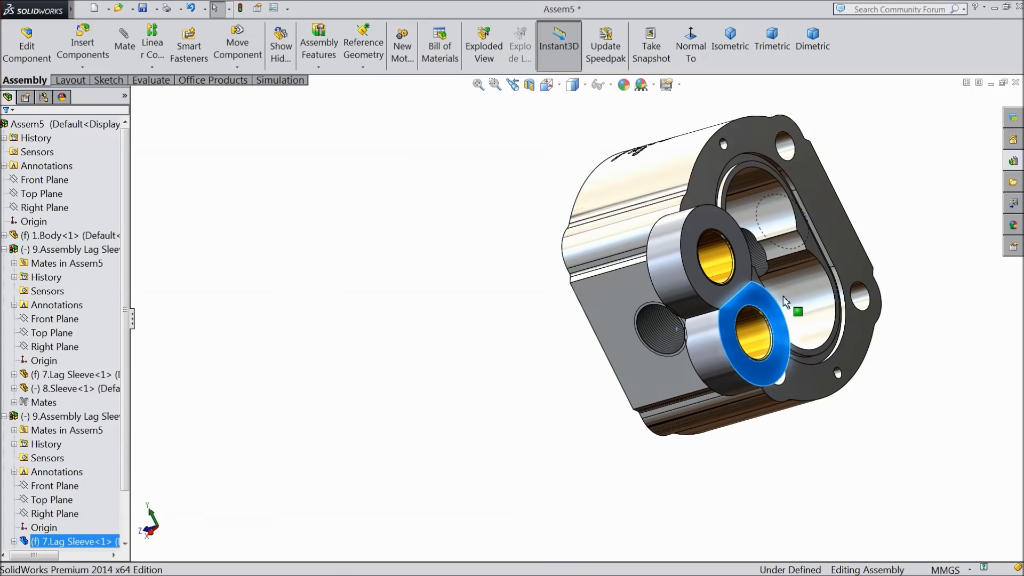
pyautogui.scroll(-5, 825, 271)
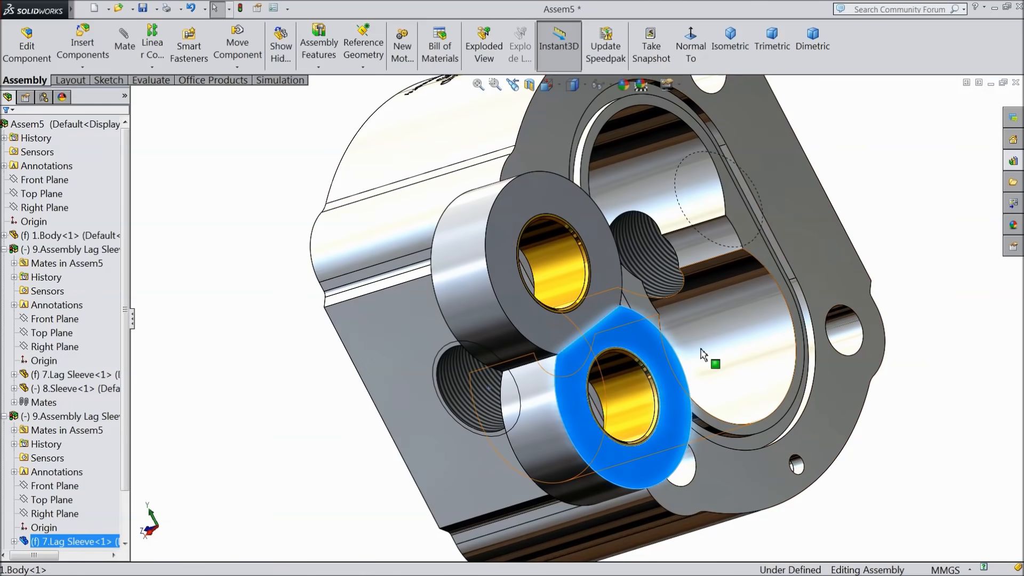
pyautogui.click(552, 441)
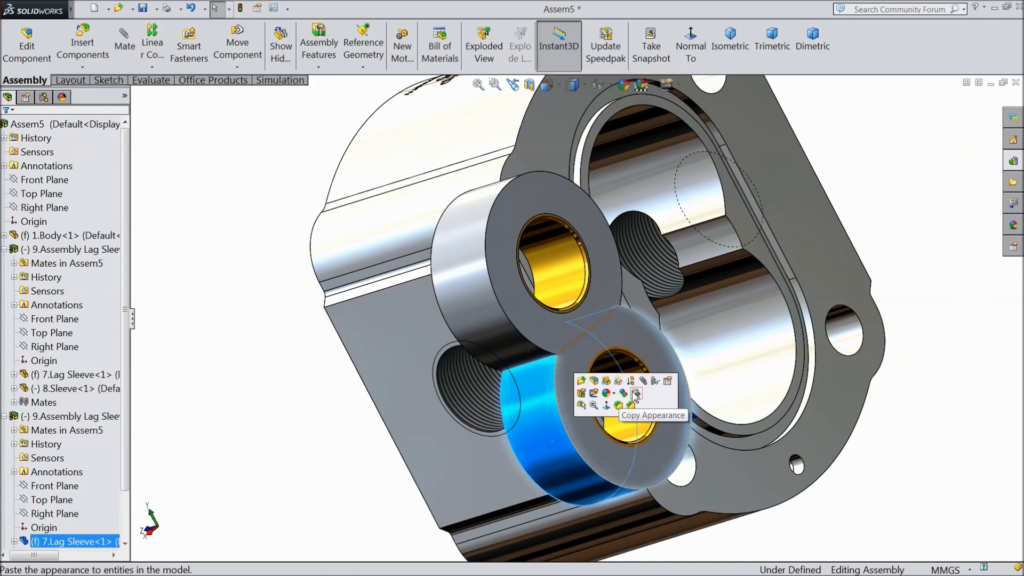
pyautogui.click(643, 381)
pyautogui.click(763, 362)
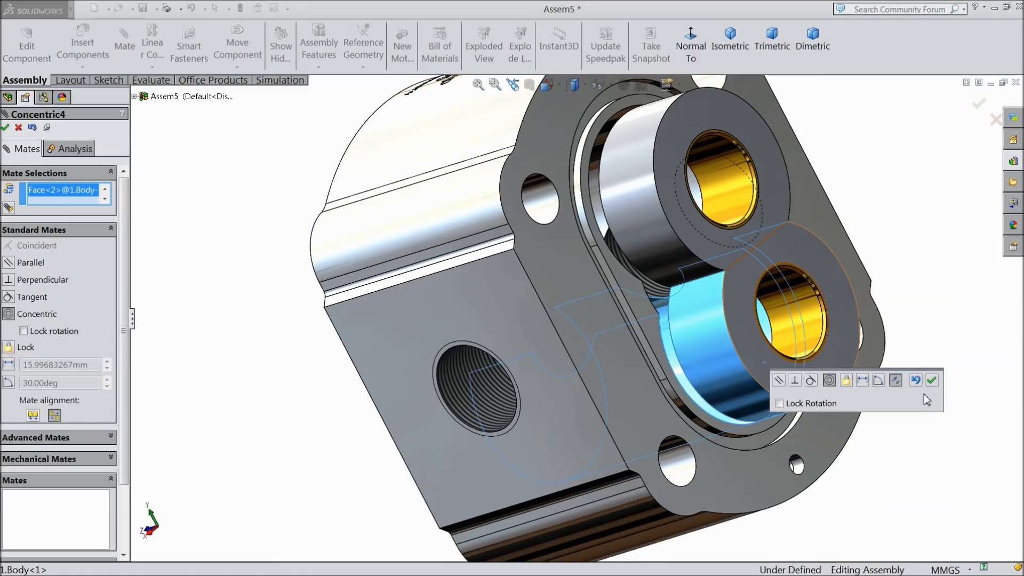
pyautogui.click(931, 380)
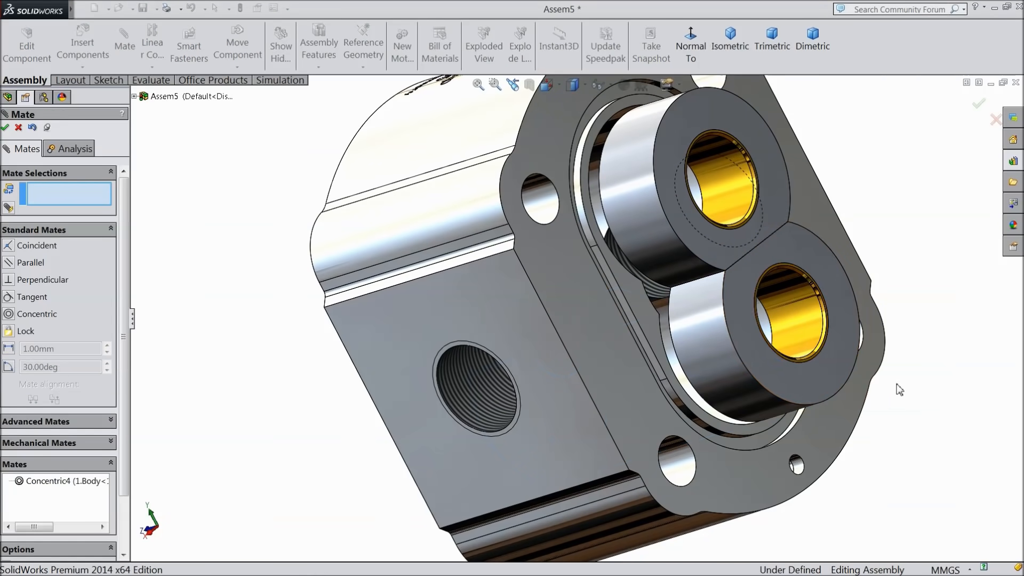
# Add a coincident mate between the lower lag sleeve's front face and the body's flat end face around the opening.
pyautogui.click(798, 376)
pyautogui.click(618, 355)
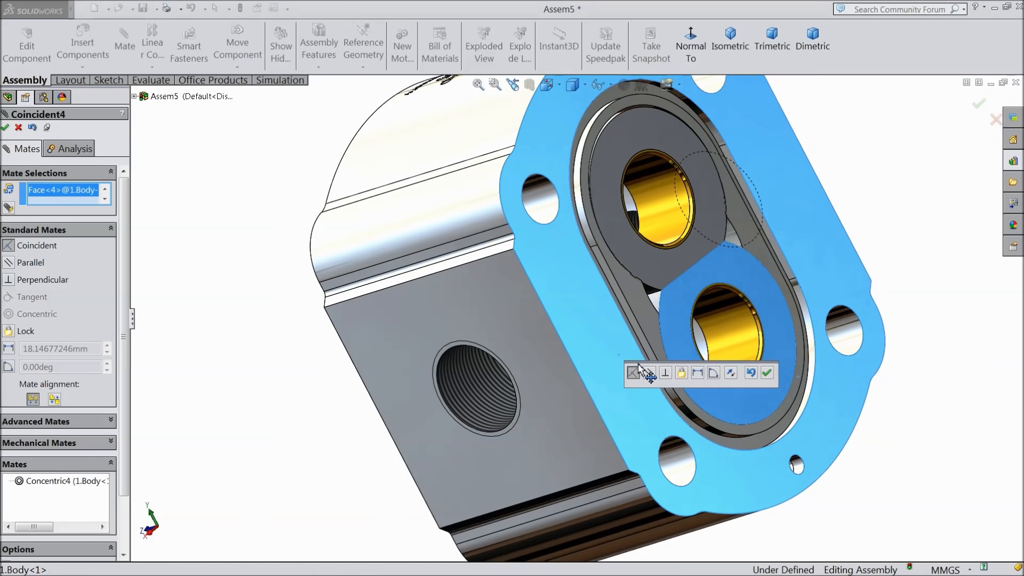
pyautogui.click(766, 373)
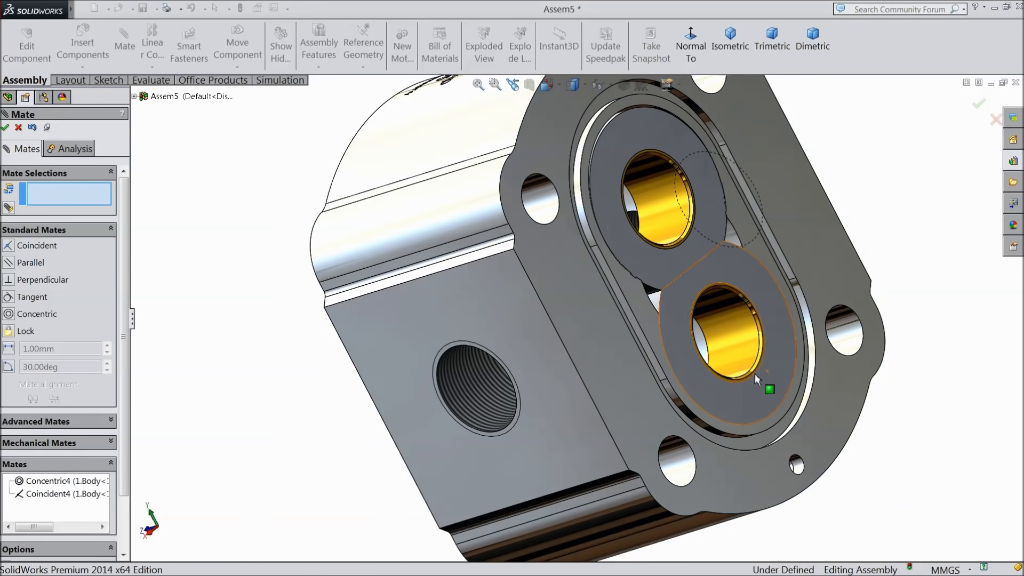
pyautogui.scroll(3, 721, 373)
pyautogui.moveTo(721, 374); pyautogui.dragTo(796, 375, button='middle')
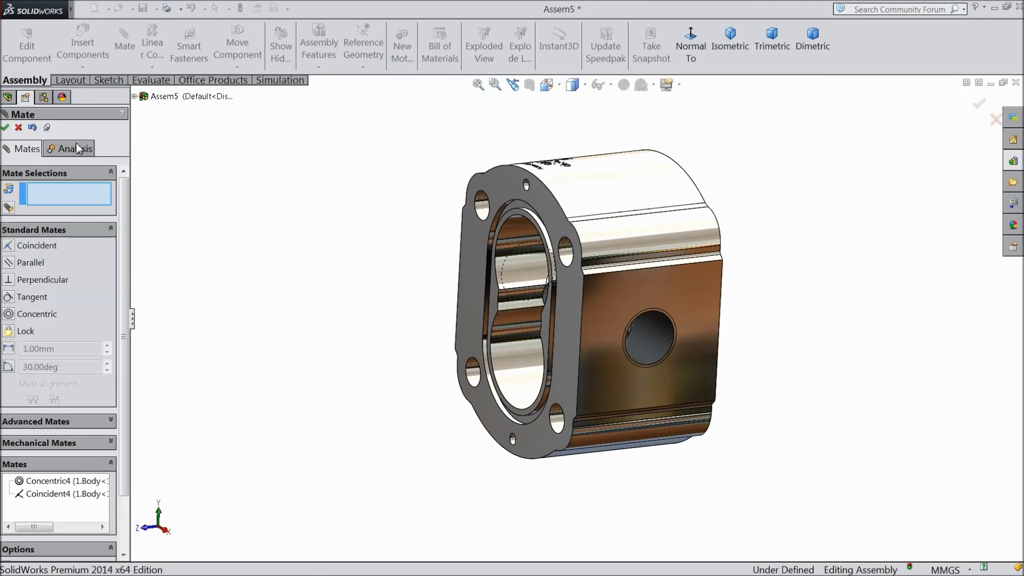
pyautogui.click(6, 127)
# Insert the 6. housing Seal part from the Hydraulic Pump folder and place it beside the body.
pyautogui.click(82, 42)
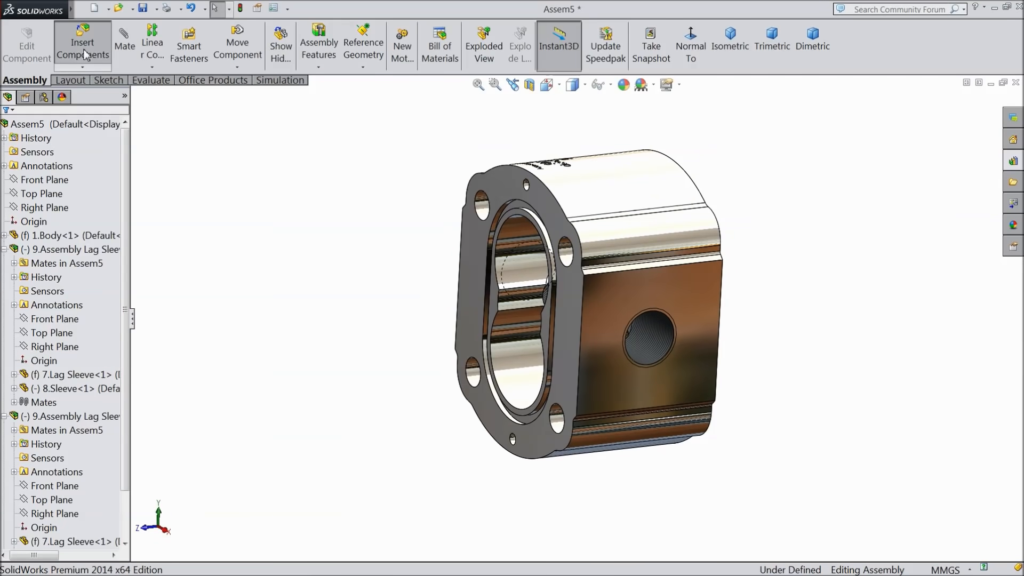
pyautogui.click(69, 393)
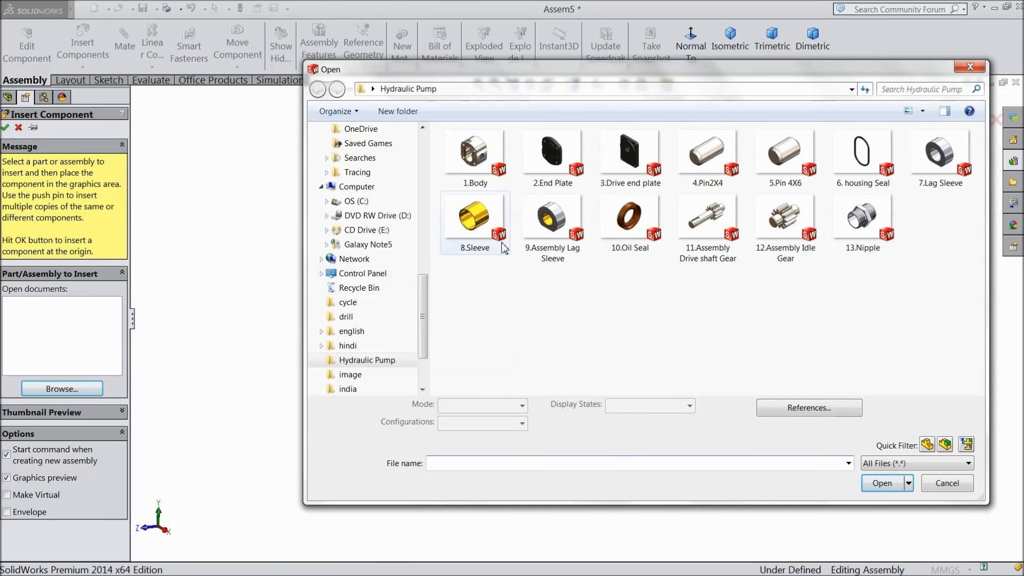
pyautogui.click(862, 157)
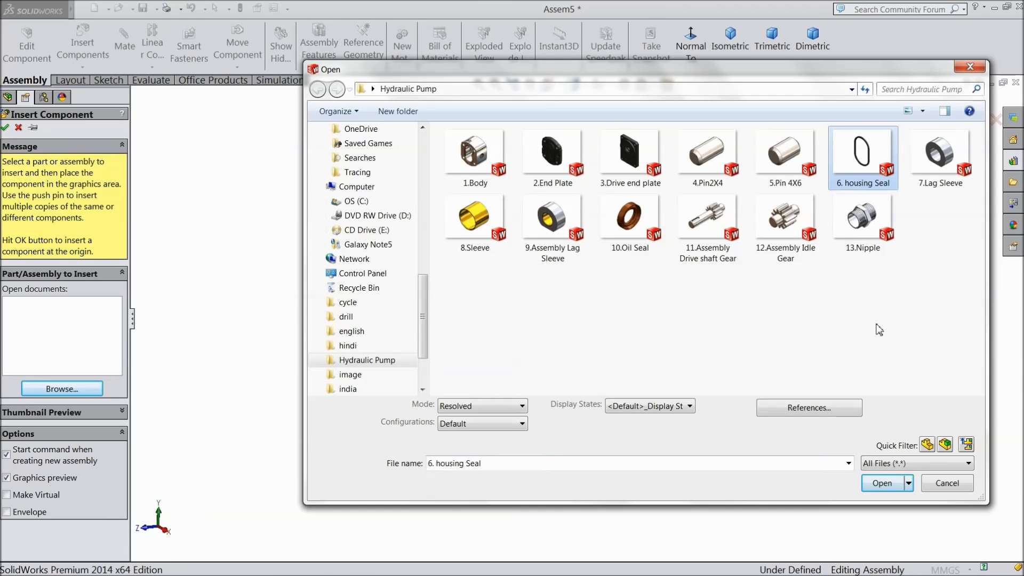
pyautogui.click(881, 483)
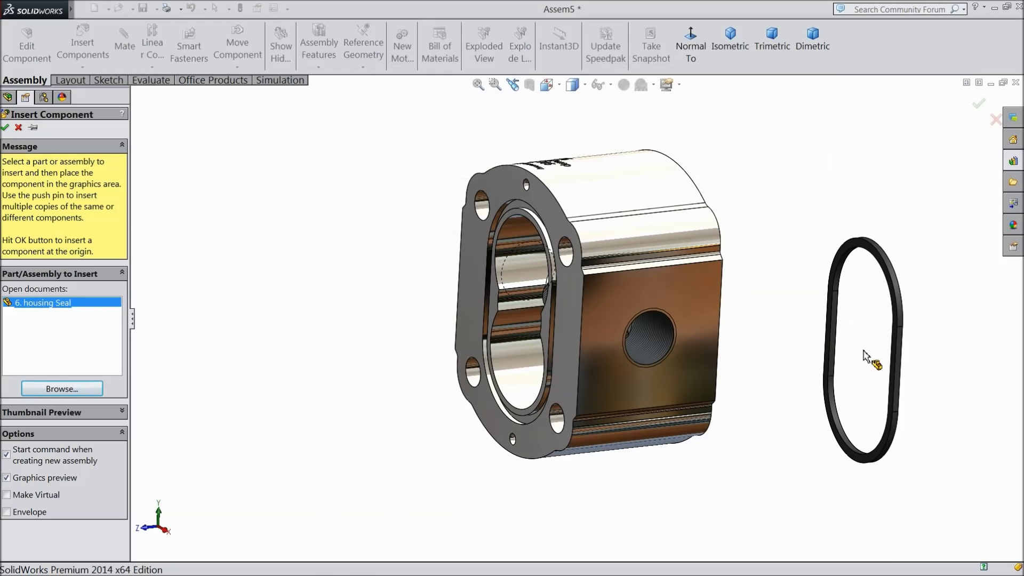
pyautogui.click(854, 353)
# Add a coincident mate between the housing seal's upper outer arc edge and the upper arc edge of the body's seal groove.
pyautogui.moveTo(829, 359); pyautogui.dragTo(741, 352, button='middle')
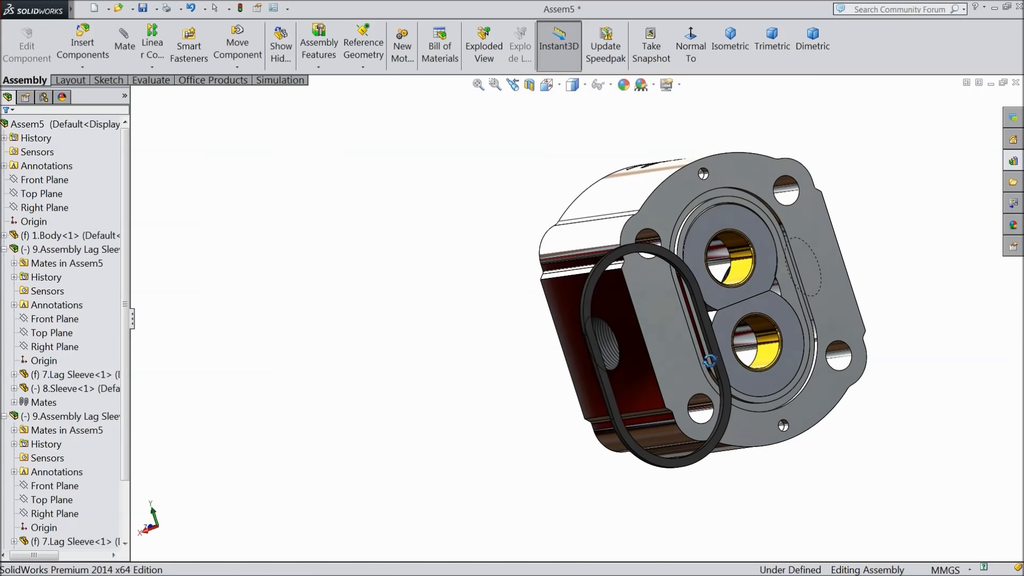
pyautogui.scroll(-5, 749, 322)
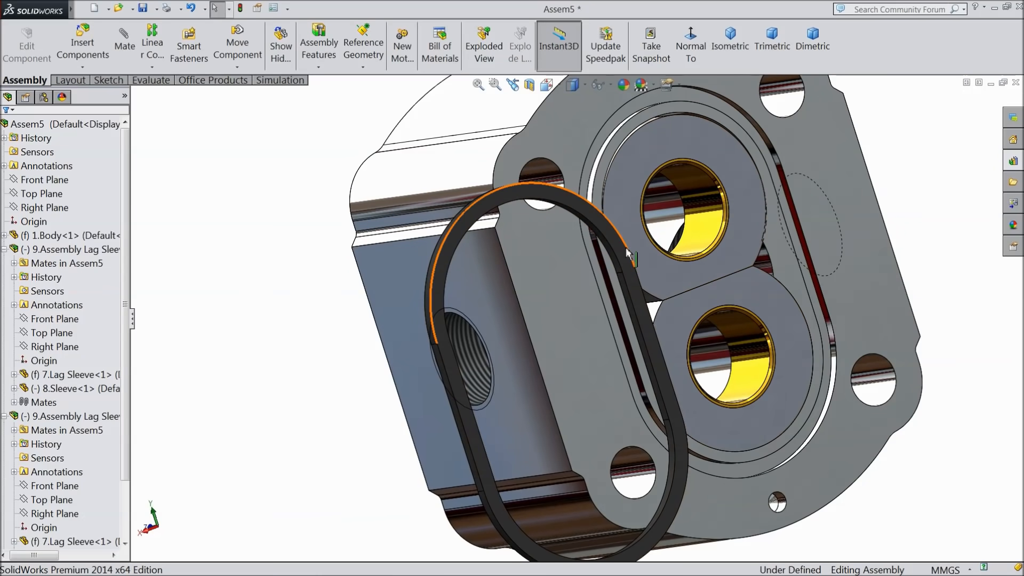
pyautogui.click(593, 209)
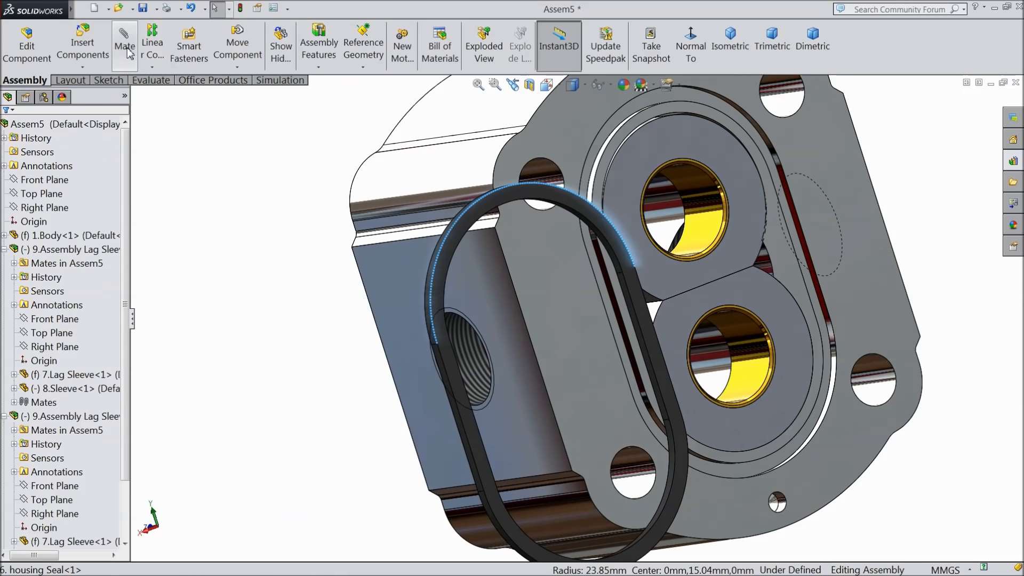
pyautogui.moveTo(286, 152); pyautogui.dragTo(291, 154, button='middle')
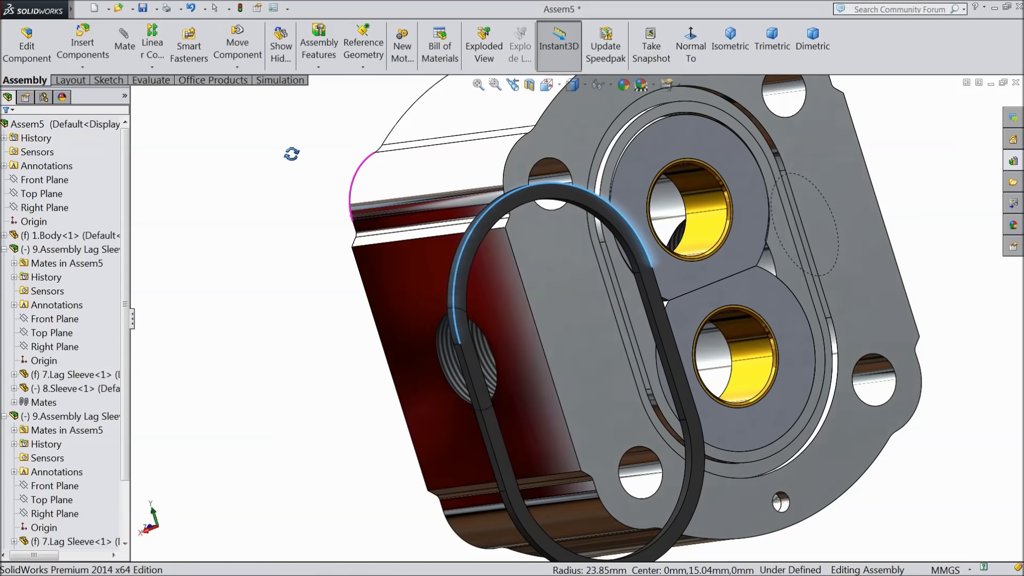
pyautogui.click(125, 49)
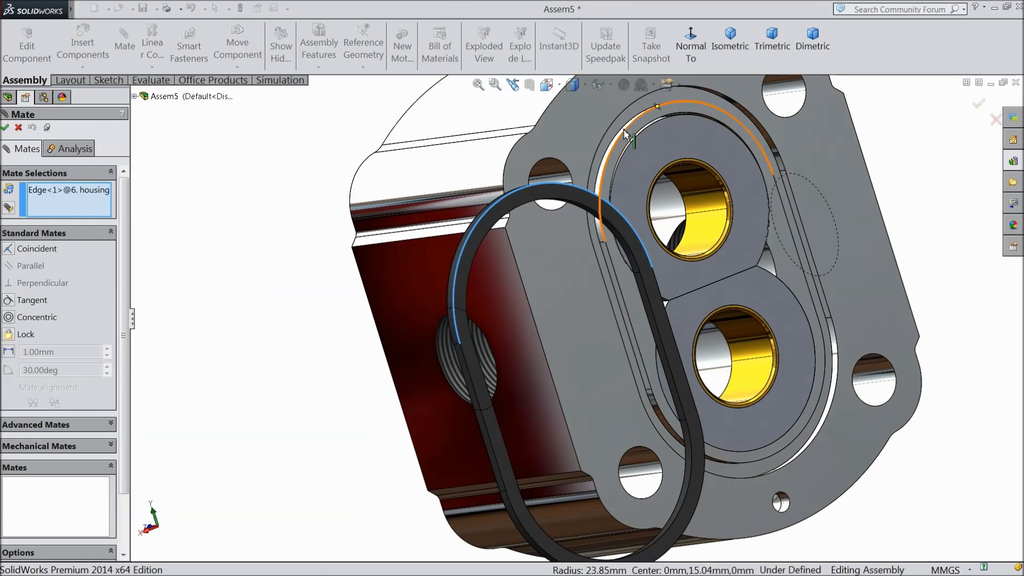
pyautogui.scroll(-3, 621, 128)
pyautogui.click(615, 127)
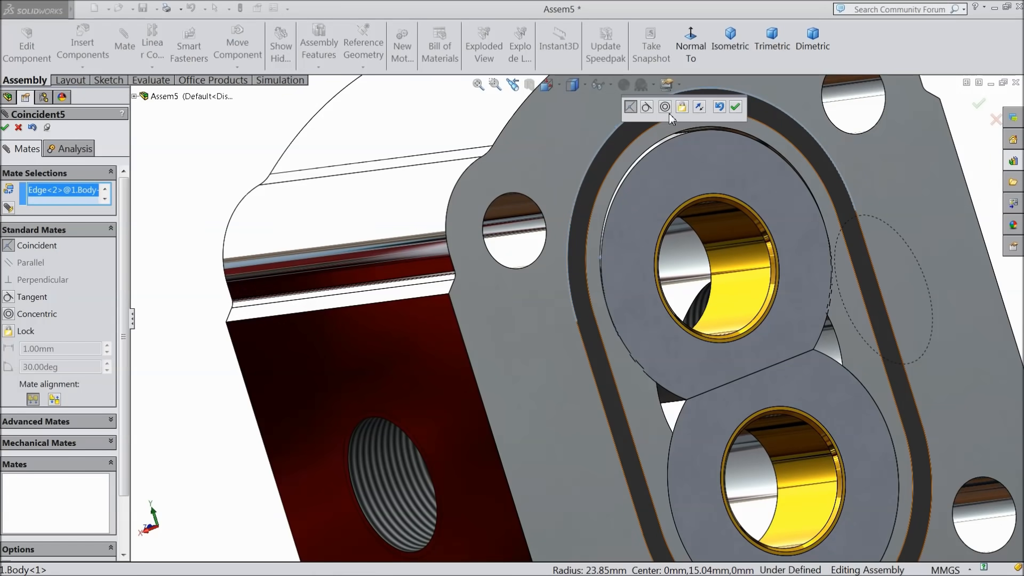
pyautogui.click(734, 107)
# Add a coincident mate between the housing seal's lower outer arc edge and the lower arc edge of the body's seal groove.
pyautogui.moveTo(619, 228); pyautogui.dragTo(641, 205, button='middle')
pyautogui.scroll(4, 630, 232)
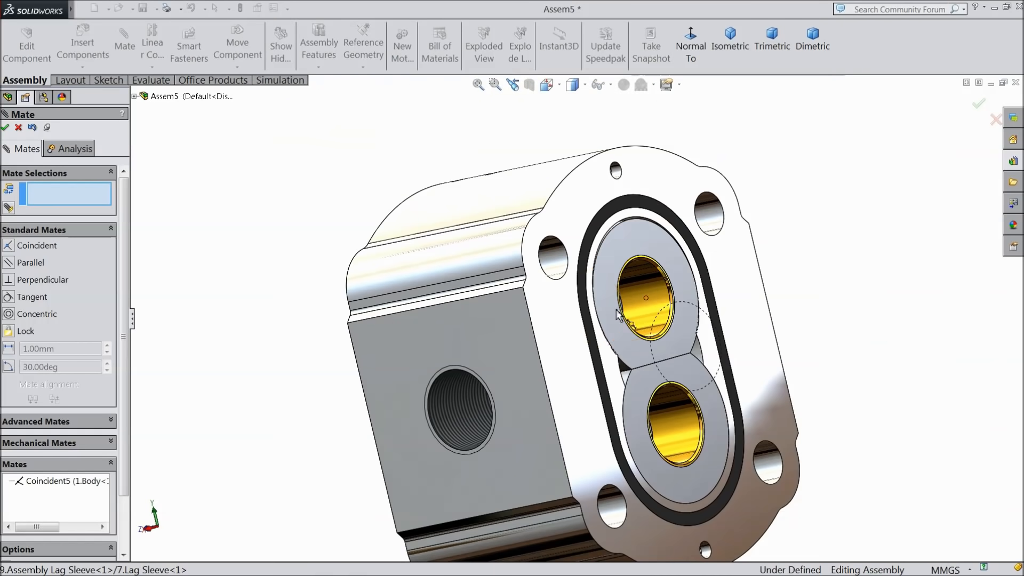
pyautogui.moveTo(598, 363)
pyautogui.mouseDown()
pyautogui.moveTo(596, 342)
pyautogui.moveTo(579, 345)
pyautogui.moveTo(594, 372)
pyautogui.mouseUp()
pyautogui.scroll(1, 595, 376)
pyautogui.scroll(-6, 663, 457)
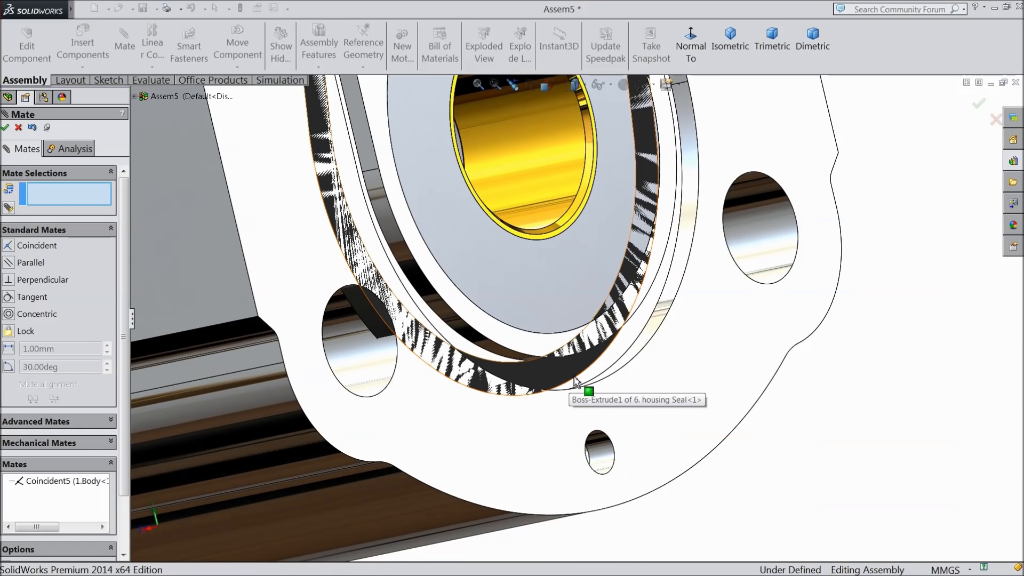
pyautogui.click(577, 380)
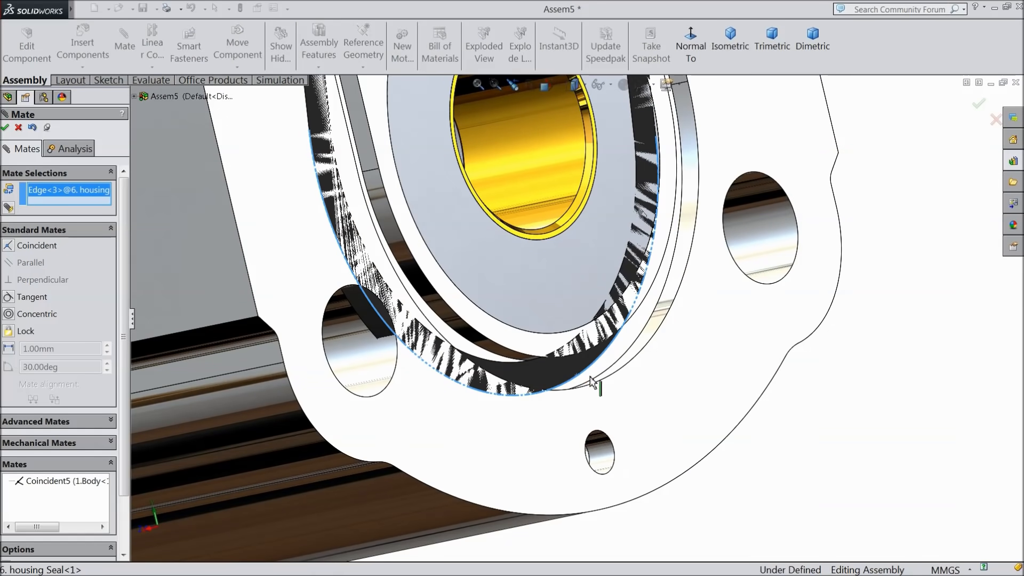
pyautogui.click(617, 378)
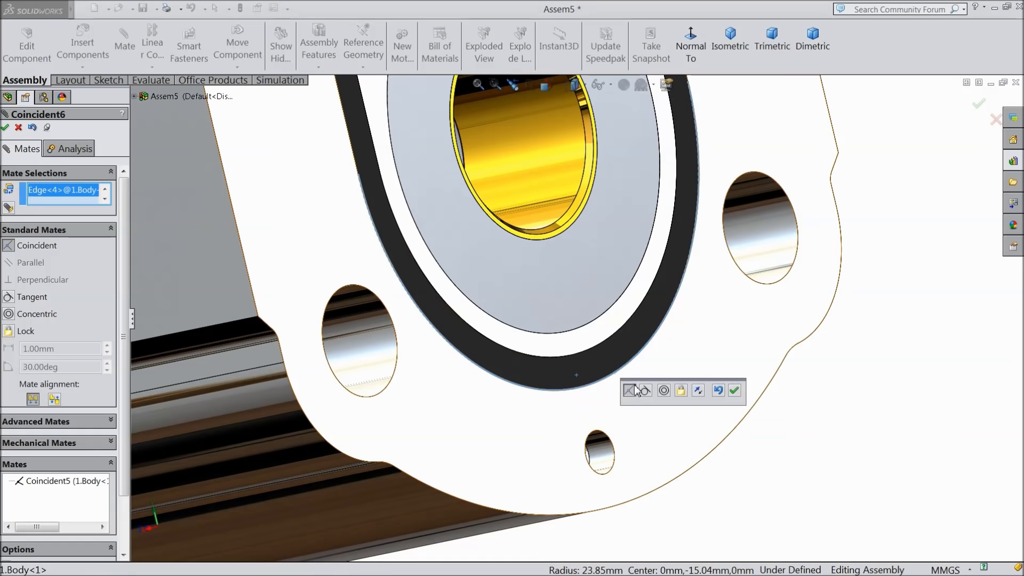
pyautogui.click(734, 393)
pyautogui.scroll(5, 604, 273)
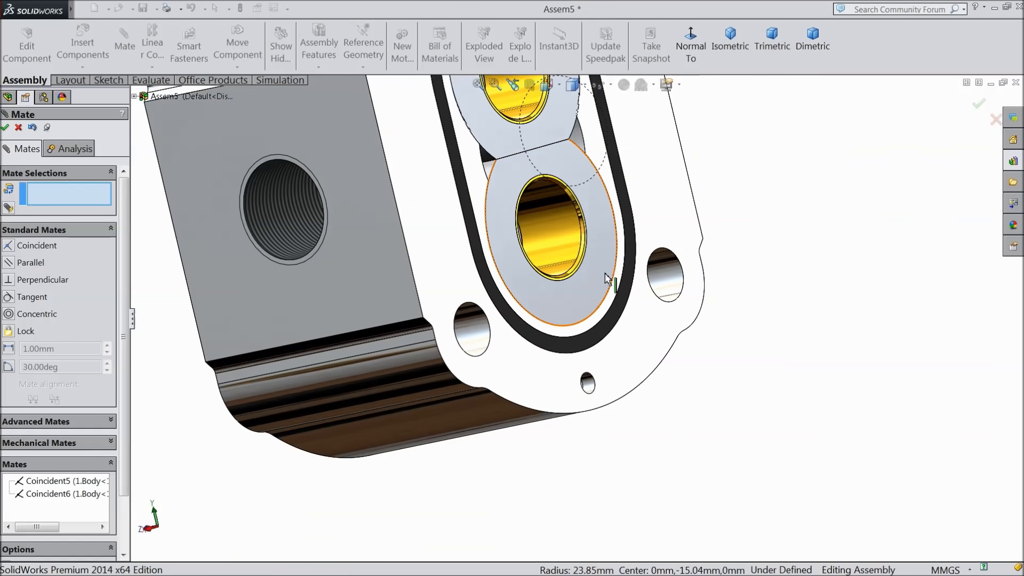
# Finish mating the current components and close the Mate command.
pyautogui.moveTo(567, 243)
pyautogui.mouseDown(button='middle')
pyautogui.moveTo(541, 256)
pyautogui.moveTo(550, 233)
pyautogui.mouseUp(button='middle')
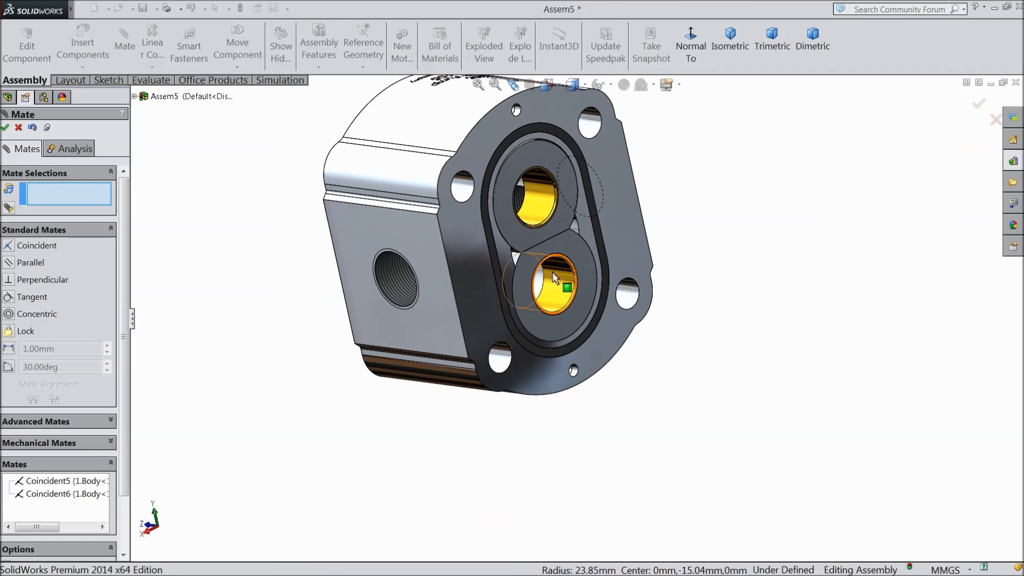
pyautogui.scroll(3, 551, 233)
pyautogui.click(5, 128)
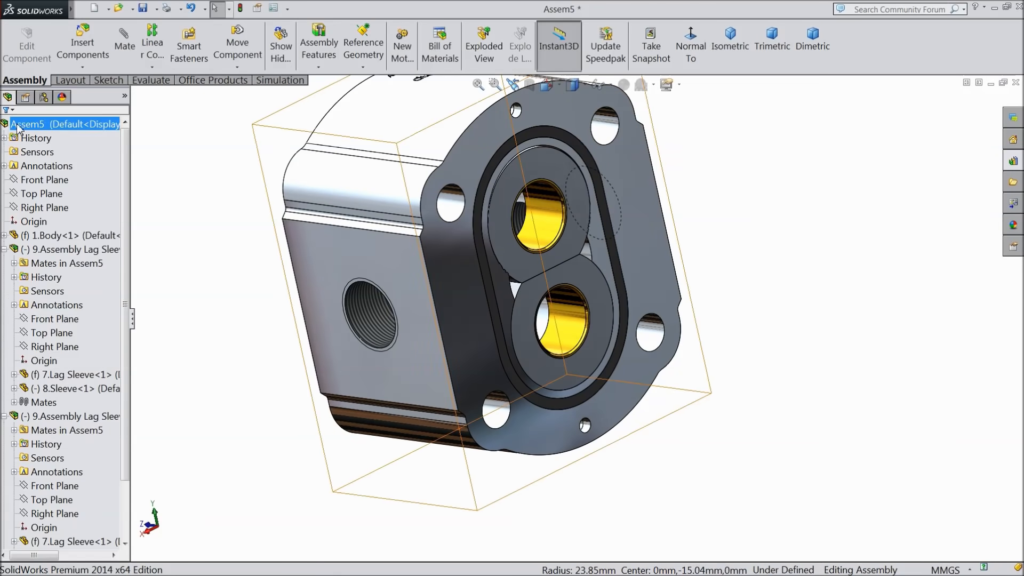
# Insert the 12.Assembly Idle Gear subassembly in front of the pump body and rebuild the document.
pyautogui.click(83, 58)
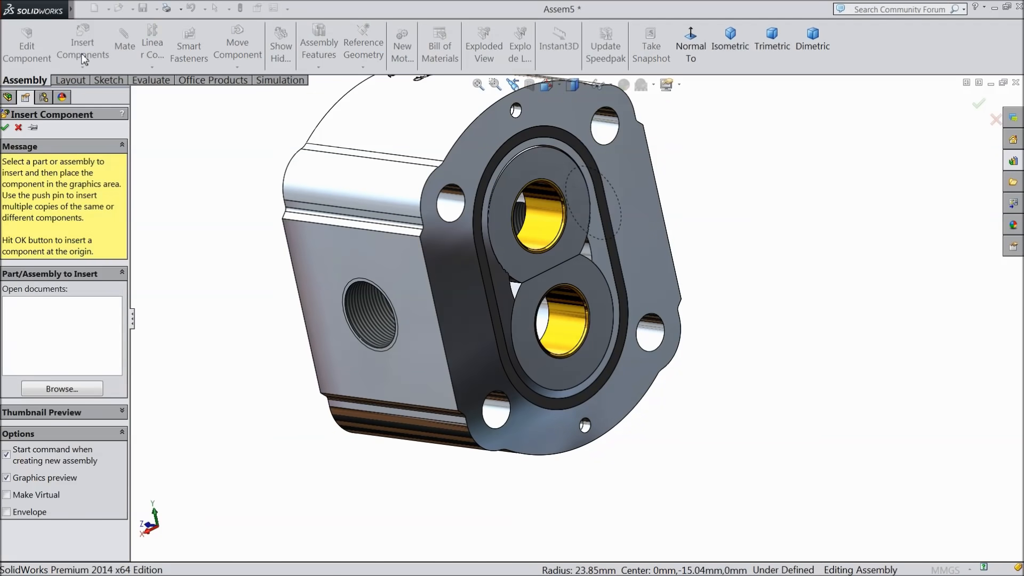
pyautogui.click(71, 390)
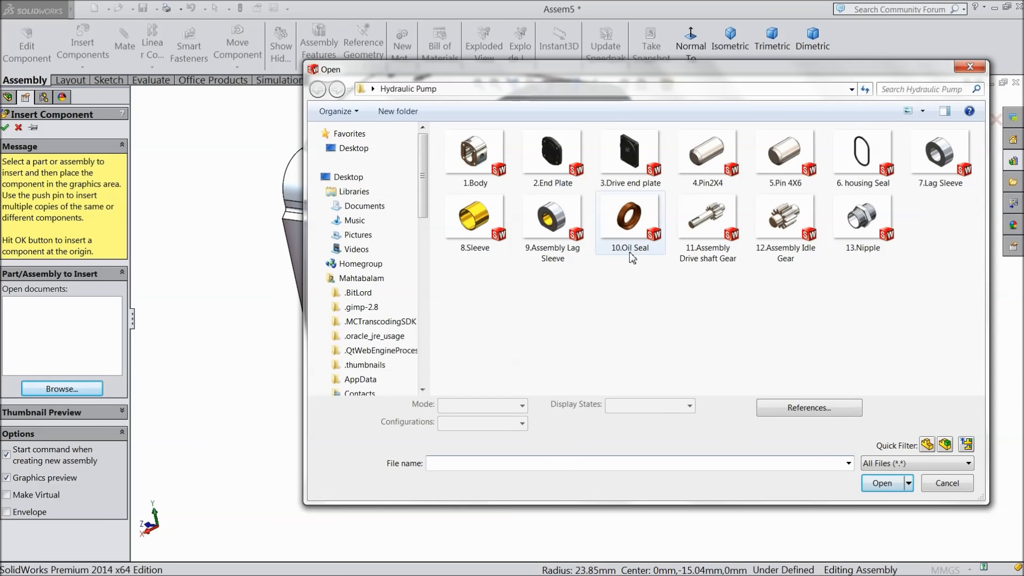
pyautogui.click(786, 240)
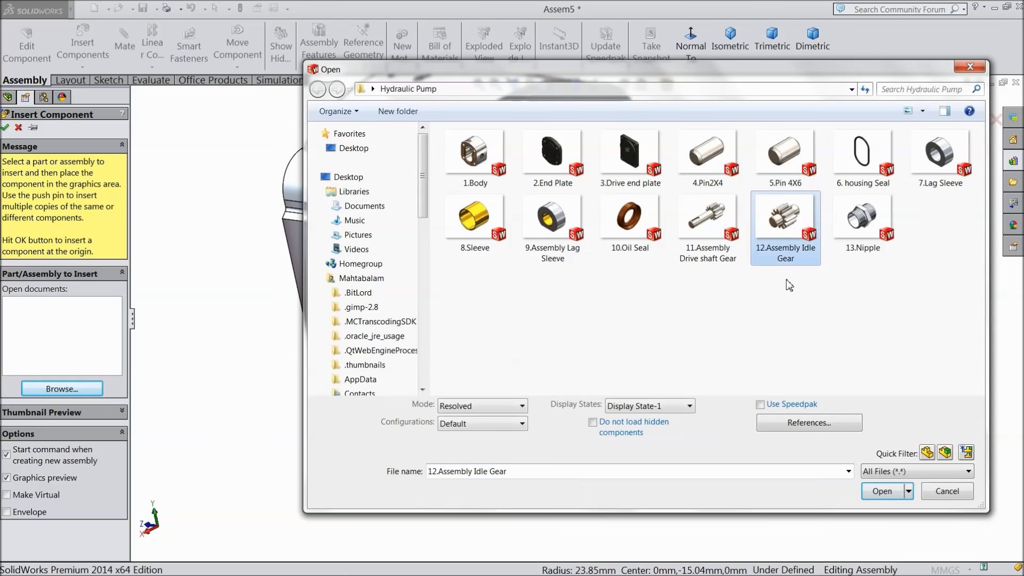
pyautogui.click(881, 483)
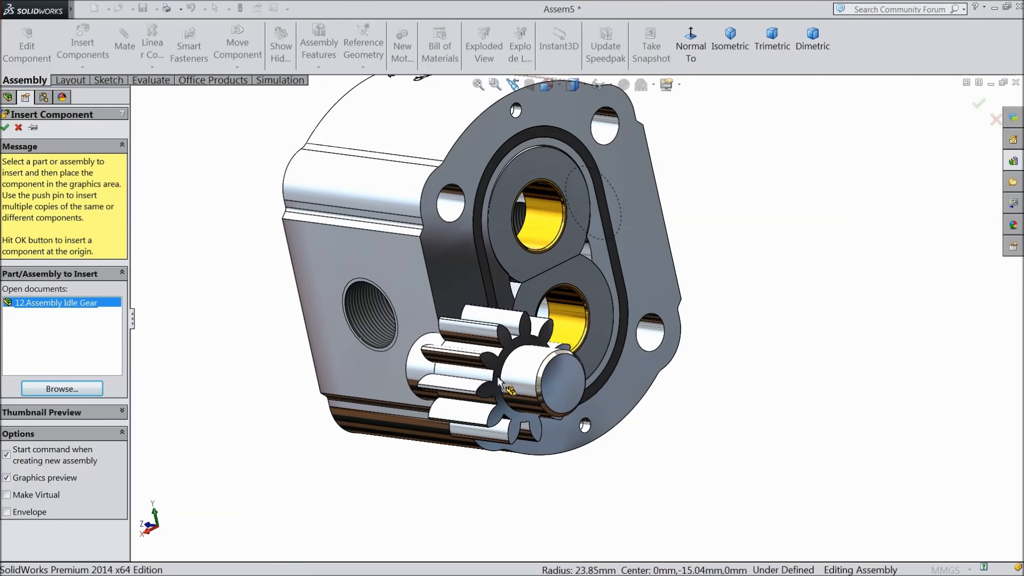
pyautogui.click(503, 376)
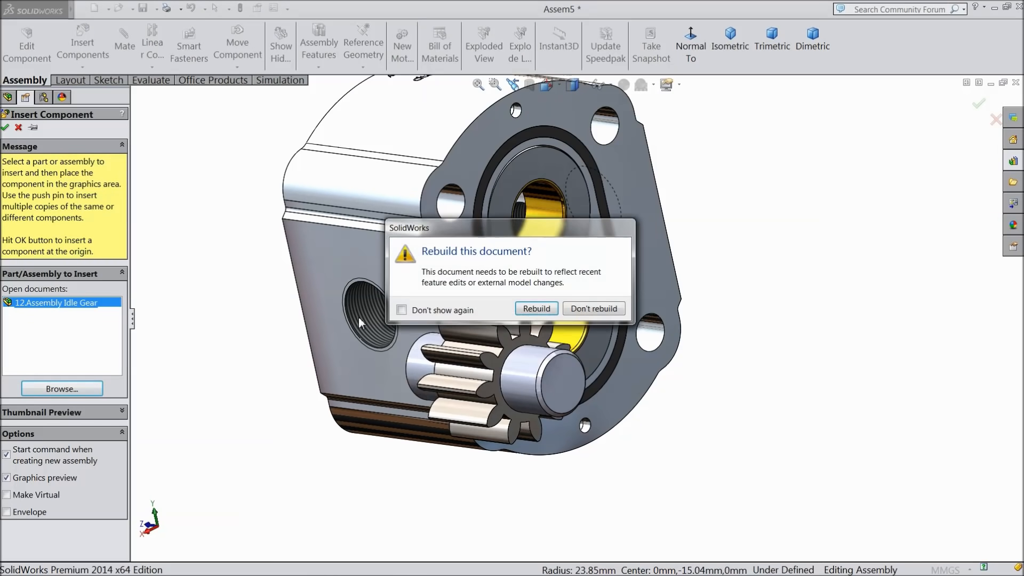
pyautogui.click(536, 309)
# Apply the chromium plate appearance from the Chrome metals to the idle gear's shaft at part document level.
pyautogui.moveTo(540, 312); pyautogui.dragTo(490, 303, button='middle')
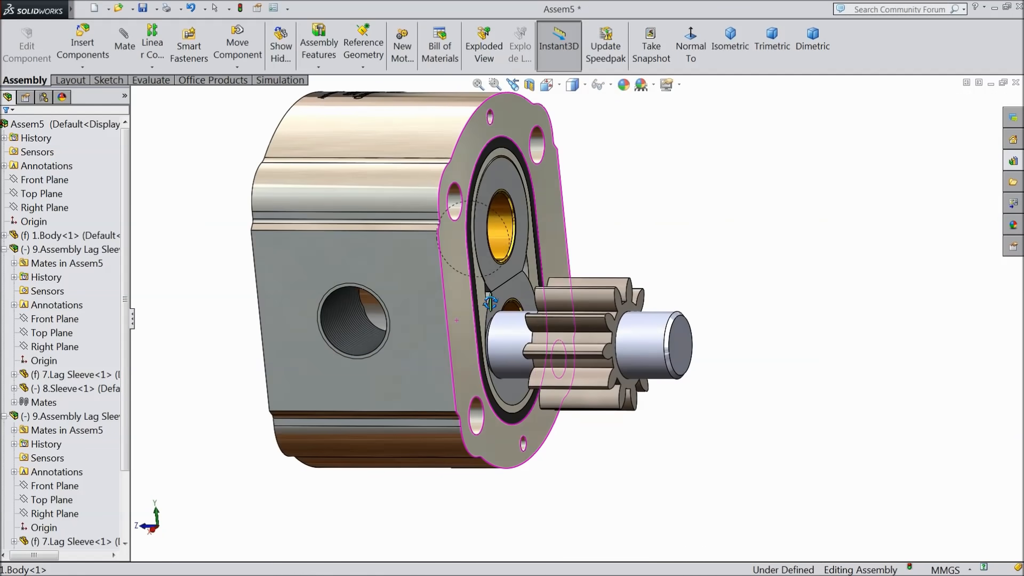
pyautogui.click(511, 347)
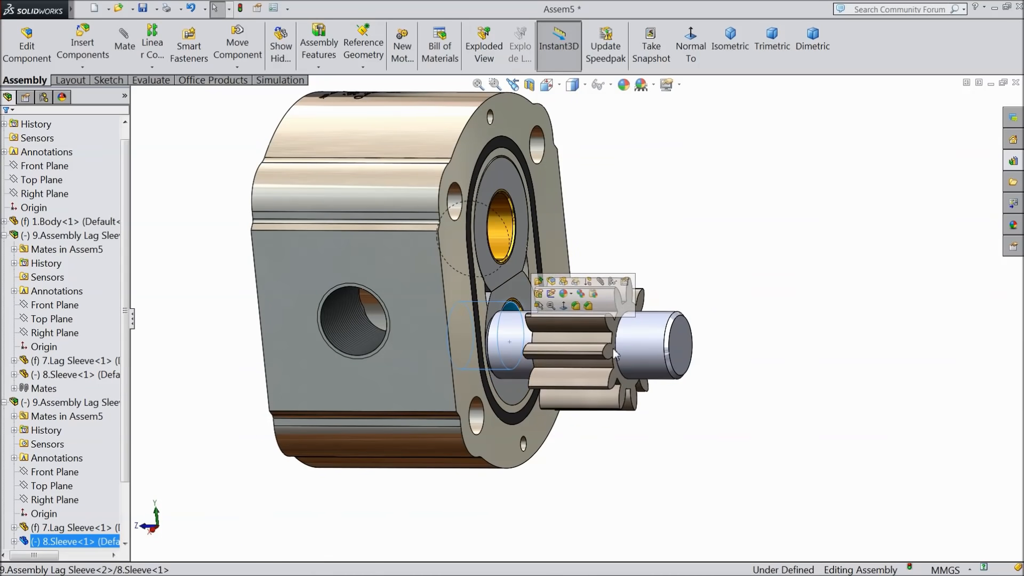
pyautogui.click(653, 358)
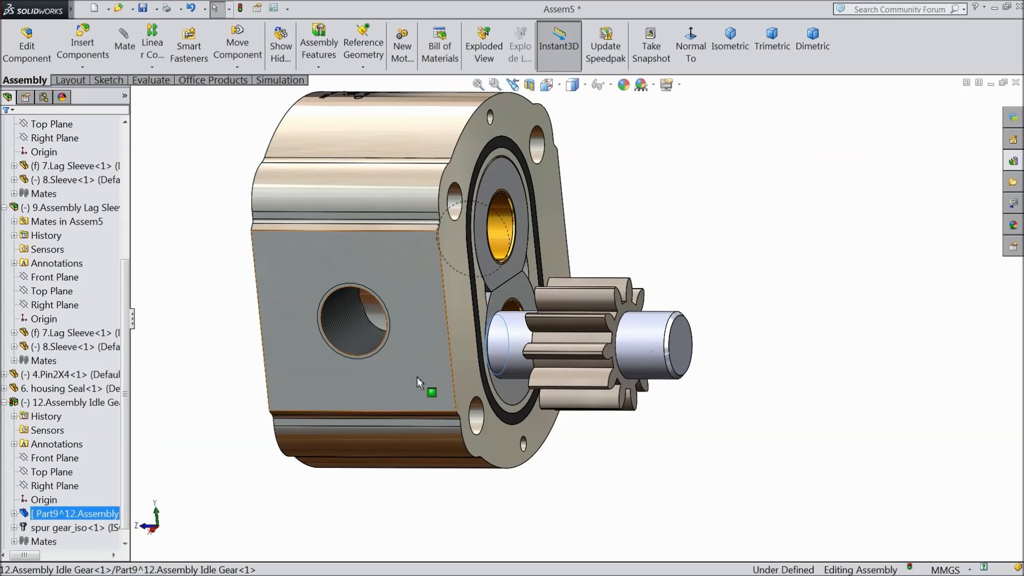
pyautogui.rightClick(75, 512)
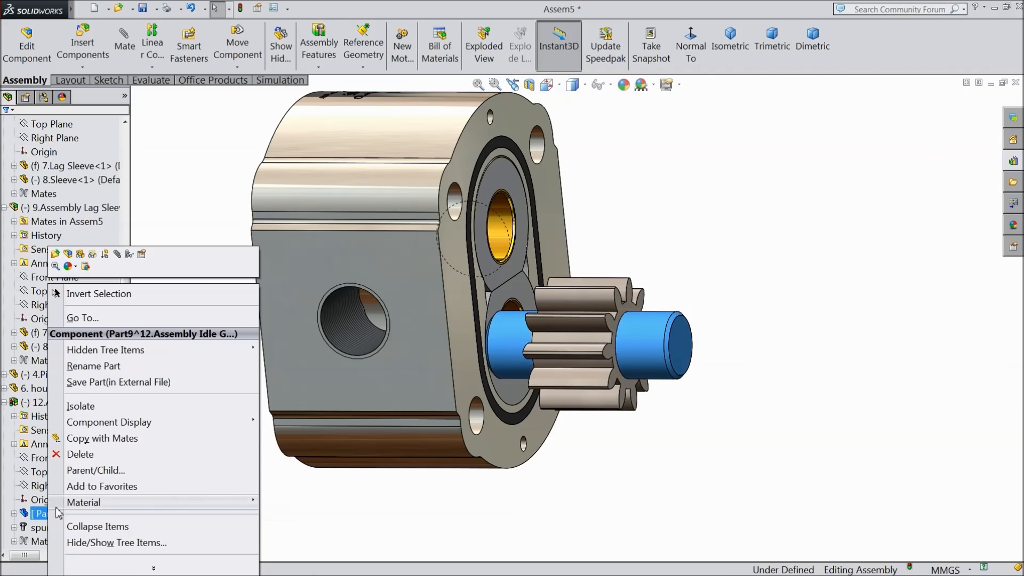
pyautogui.click(69, 265)
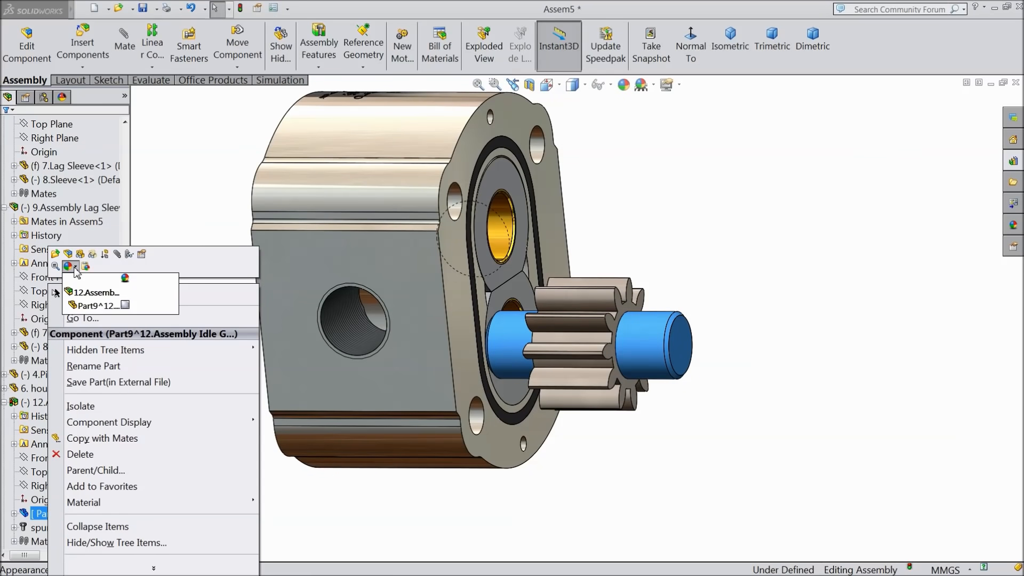
pyautogui.click(96, 306)
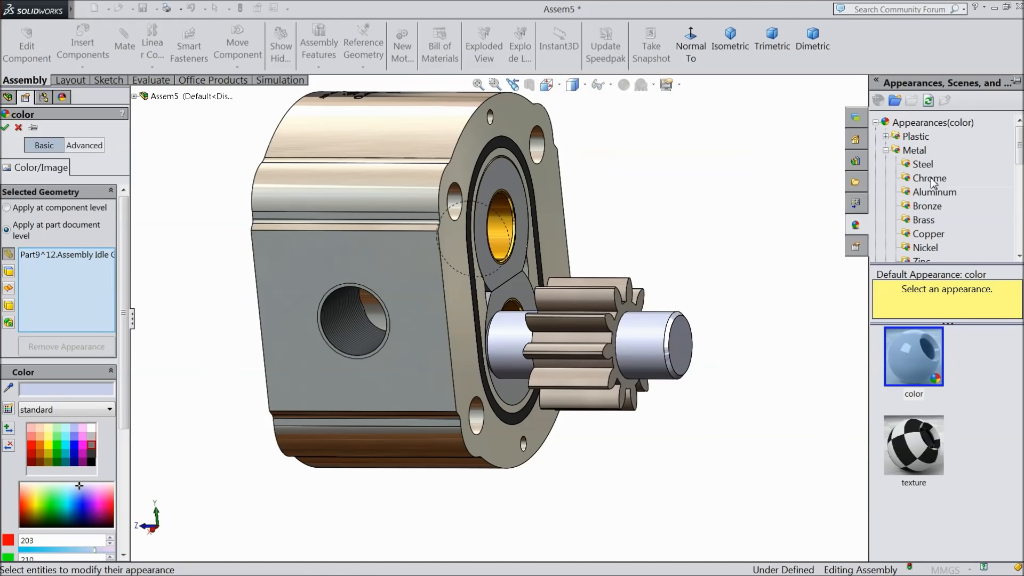
pyautogui.click(930, 179)
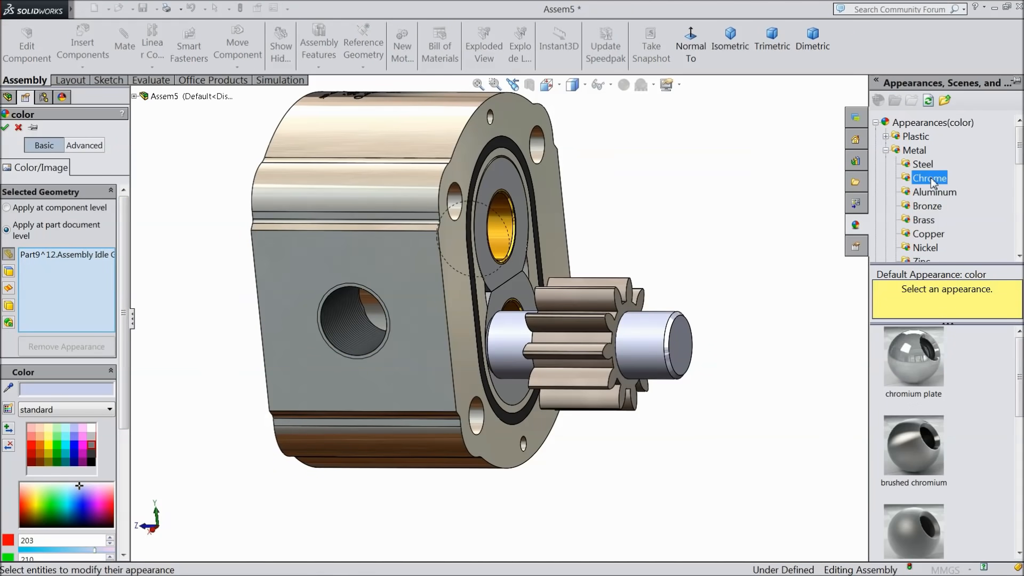
pyautogui.click(919, 376)
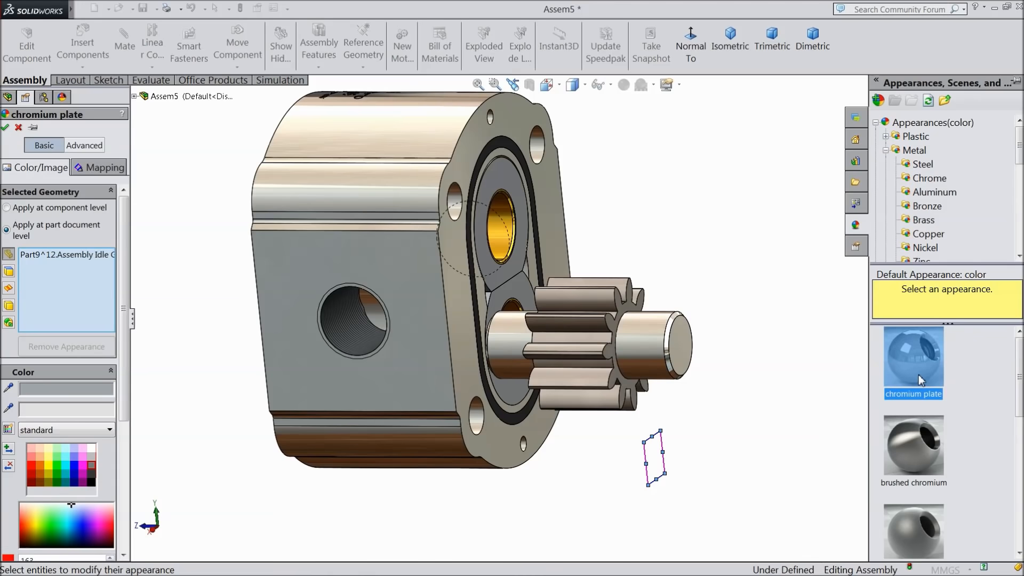
pyautogui.click(5, 127)
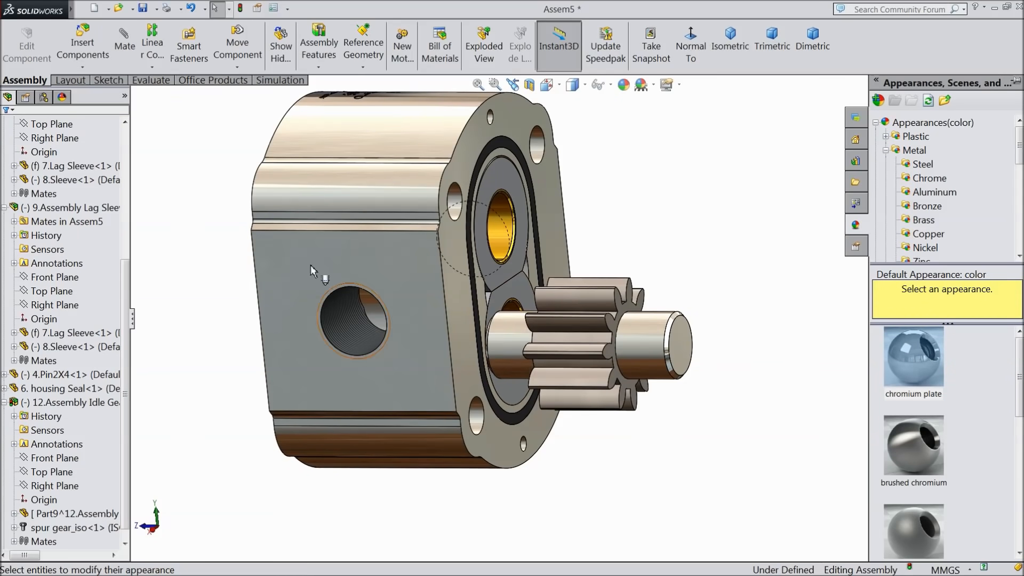
# Collapse both lag sleeve subassemblies and the idle gear subassembly in the feature tree.
pyautogui.click(4, 207)
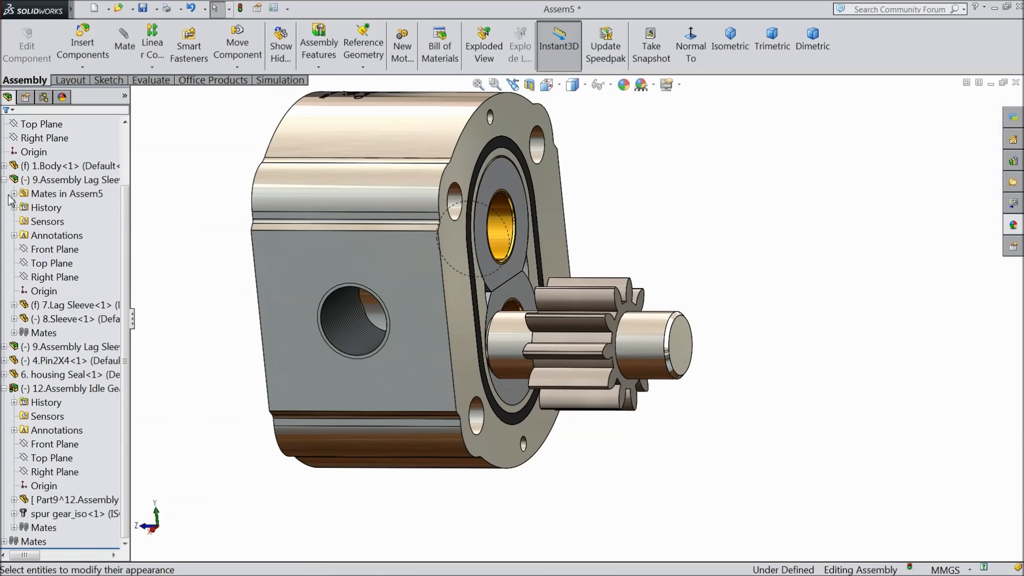
pyautogui.click(4, 181)
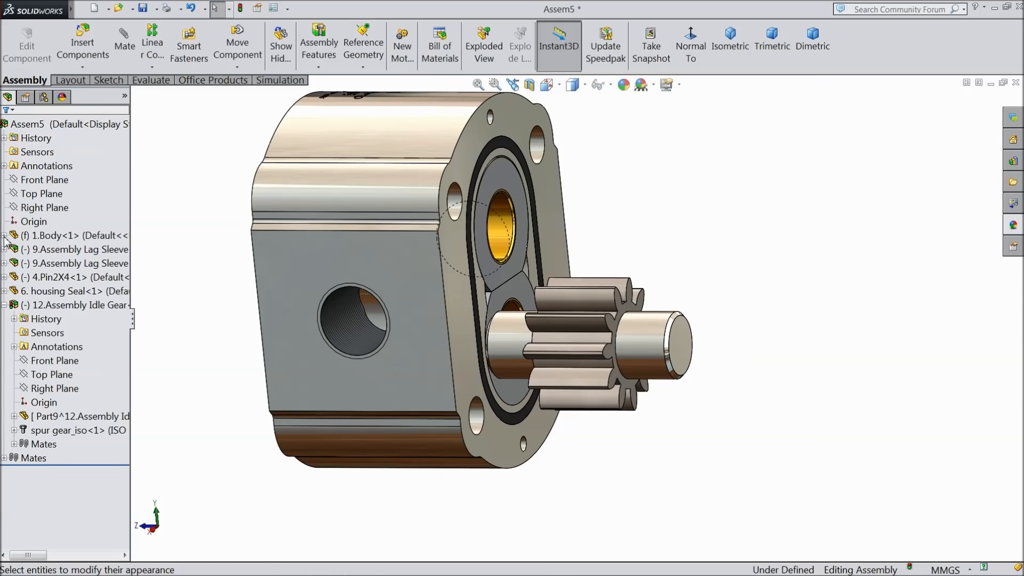
pyautogui.click(5, 306)
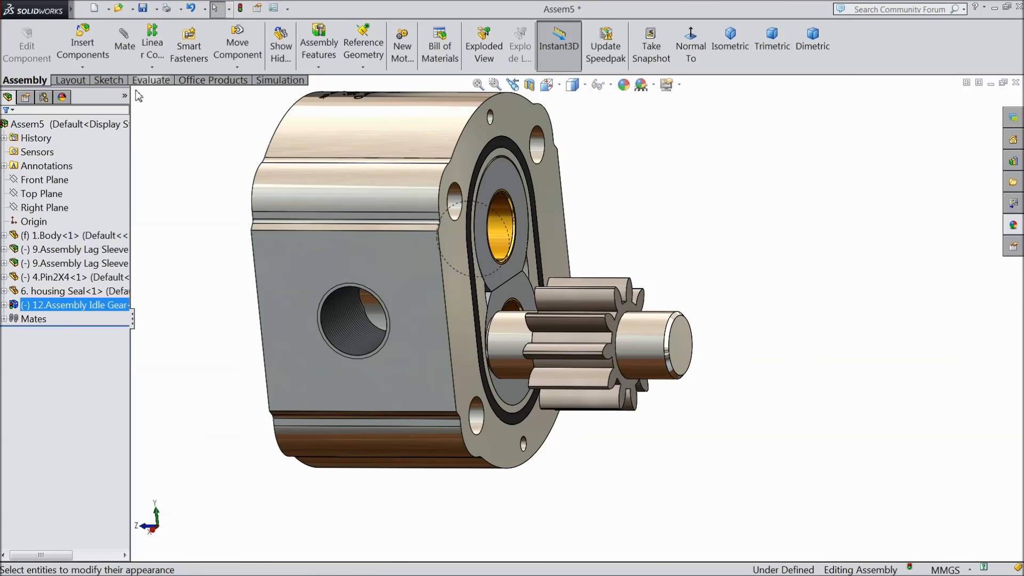
# Insert the 11.Assembly Drive shaft Gear subassembly beside the pump body and rebuild the document.
pyautogui.click(83, 45)
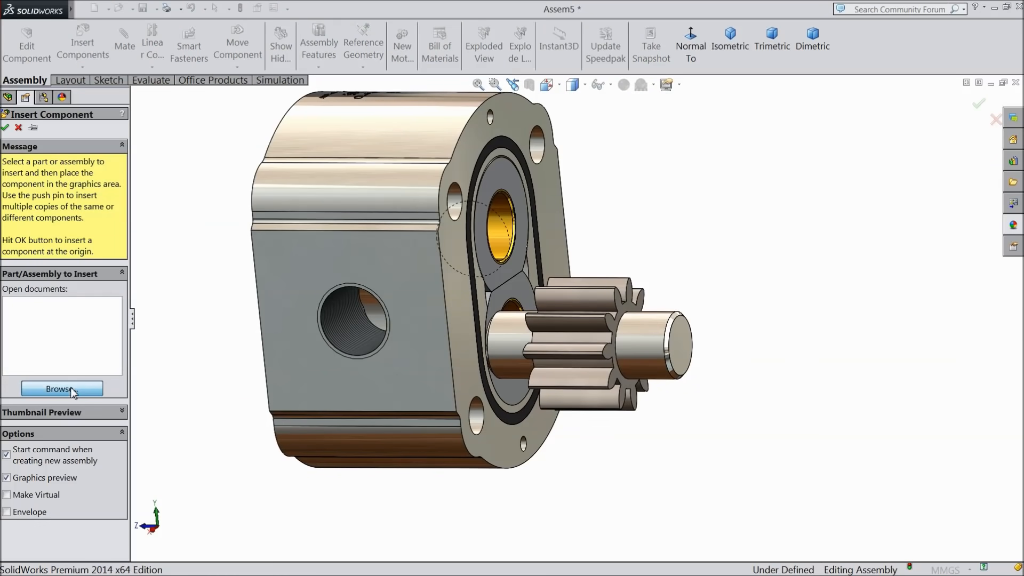
pyautogui.click(62, 389)
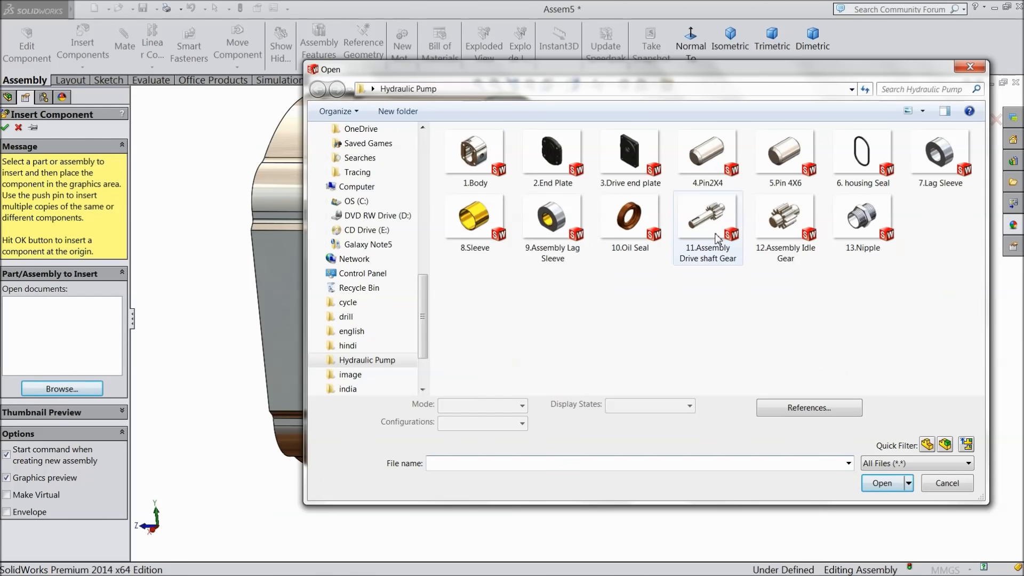
pyautogui.click(707, 218)
pyautogui.click(881, 482)
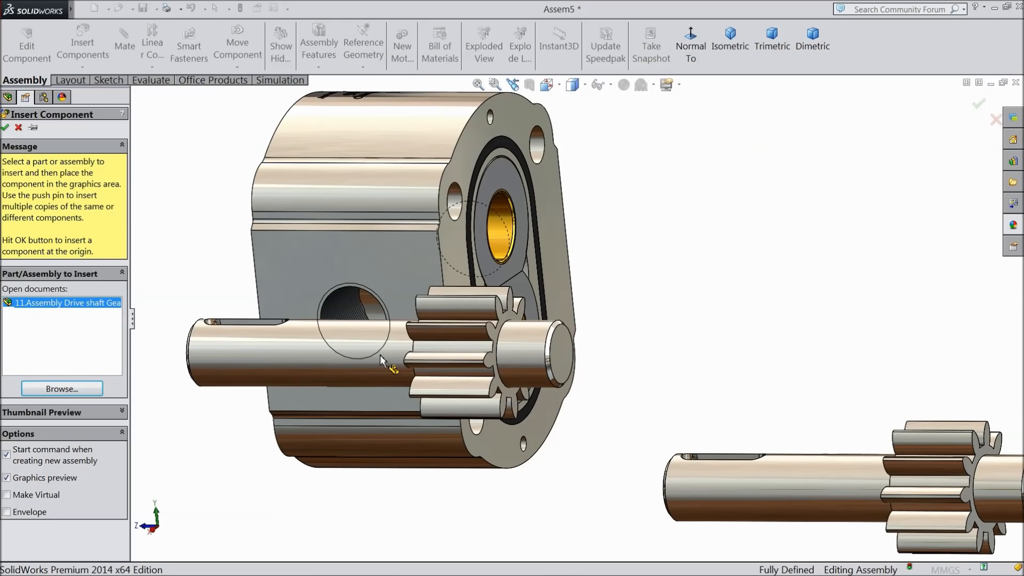
pyautogui.click(377, 347)
pyautogui.click(533, 309)
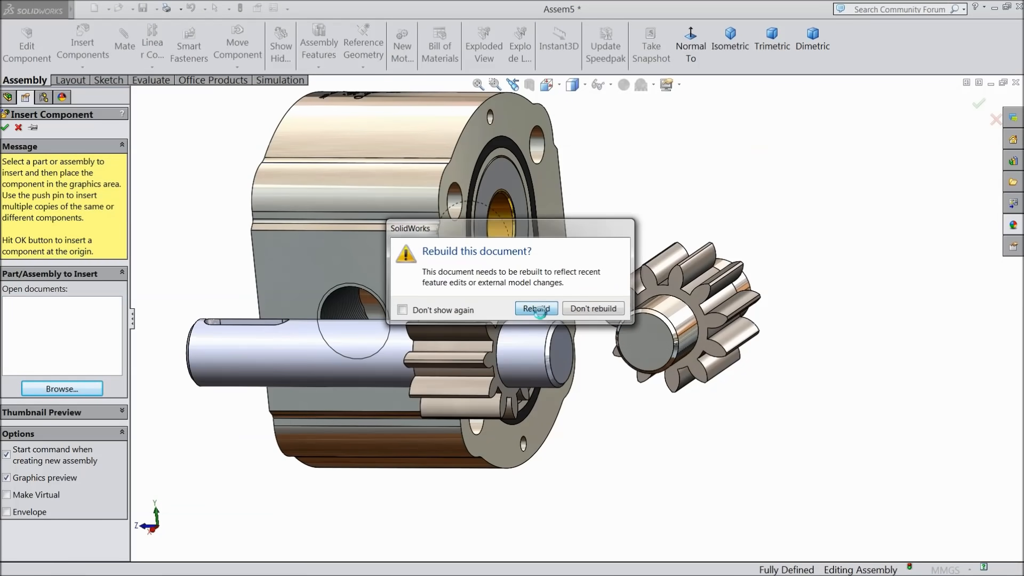
pyautogui.moveTo(364, 356); pyautogui.dragTo(358, 364, button='middle')
pyautogui.click(296, 372)
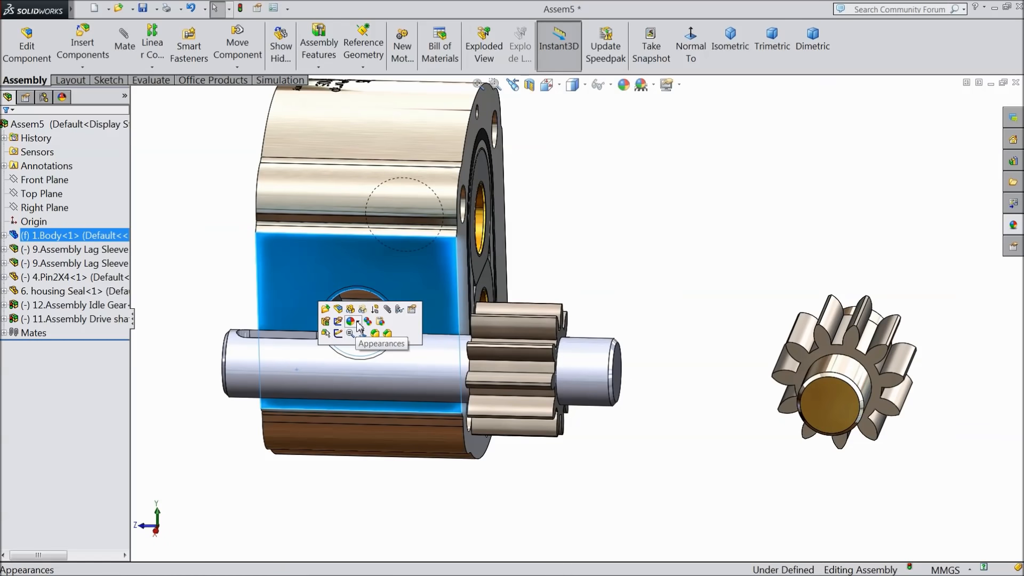
pyautogui.press('Escape')
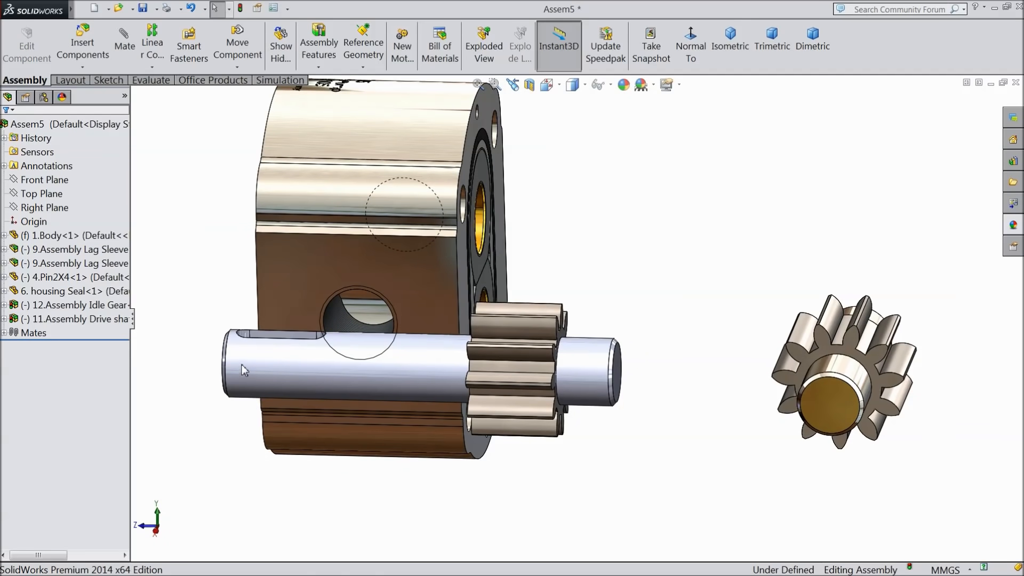
pyautogui.moveTo(241, 365); pyautogui.dragTo(299, 328, button='middle')
pyautogui.scroll(3, 228, 363)
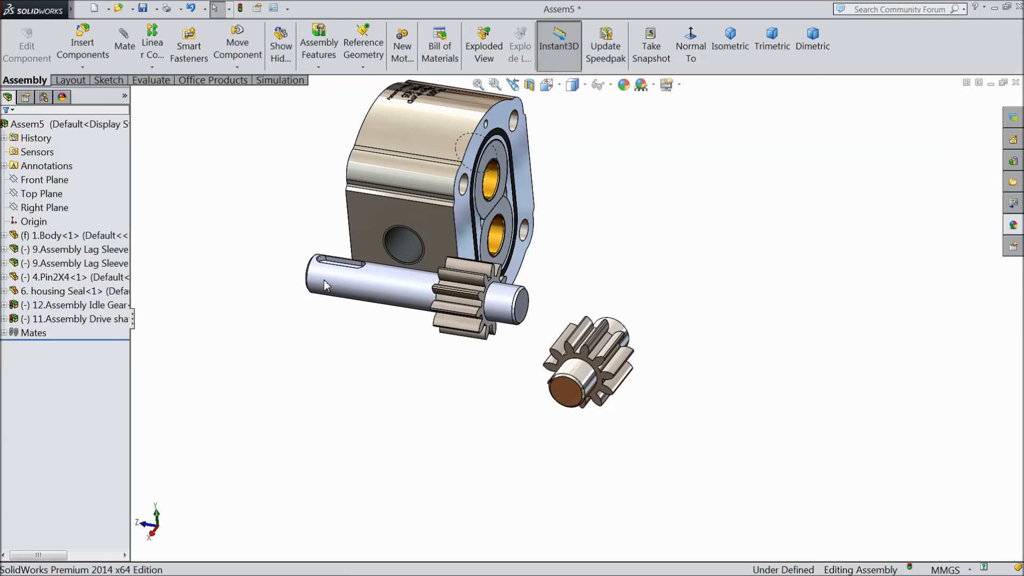
# Apply the chromium plate appearance to the whole 11.Assembly Drive shaft Gear subassembly at part document level.
pyautogui.click(75, 318)
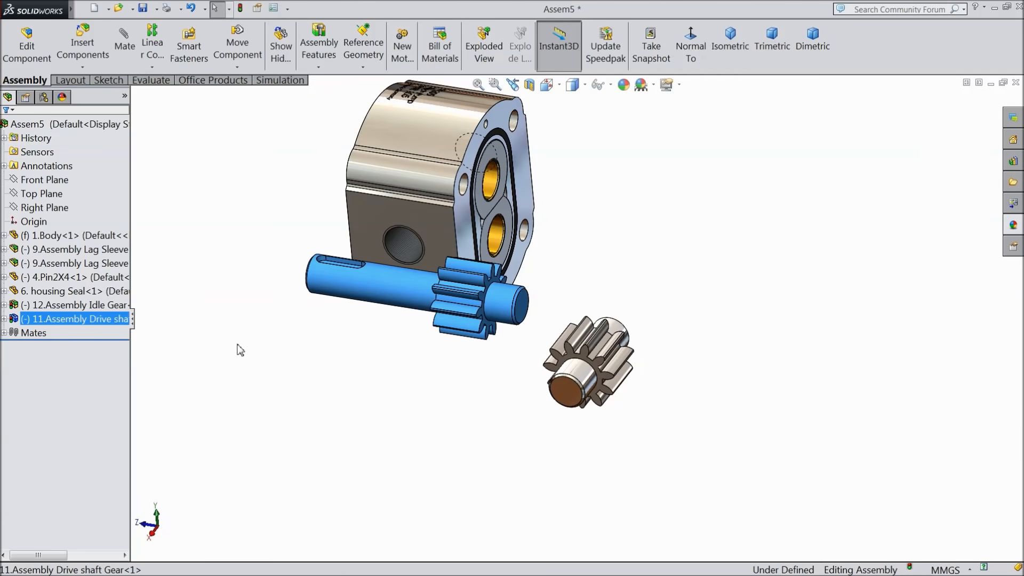
pyautogui.click(57, 317)
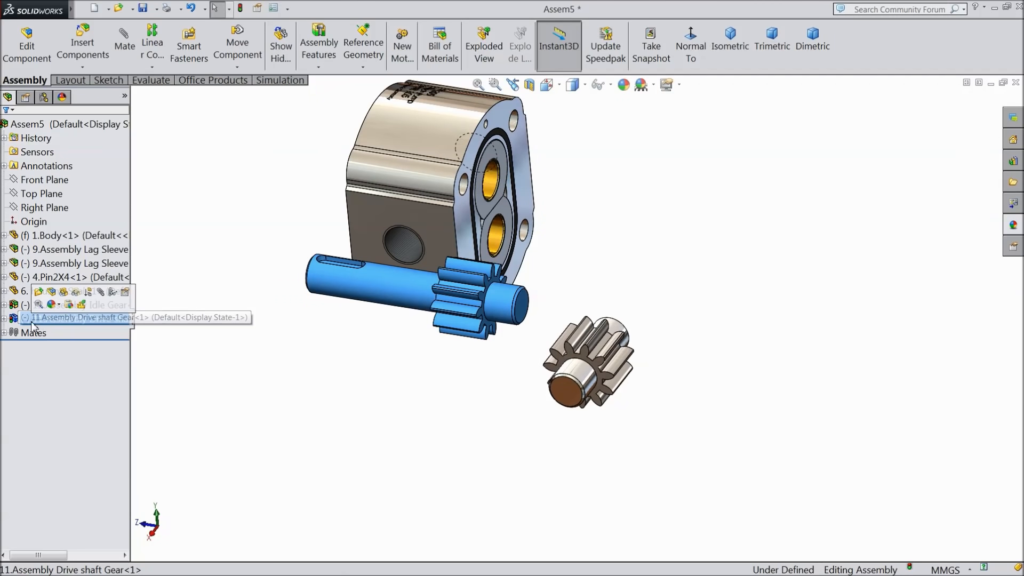
pyautogui.click(59, 306)
pyautogui.click(74, 327)
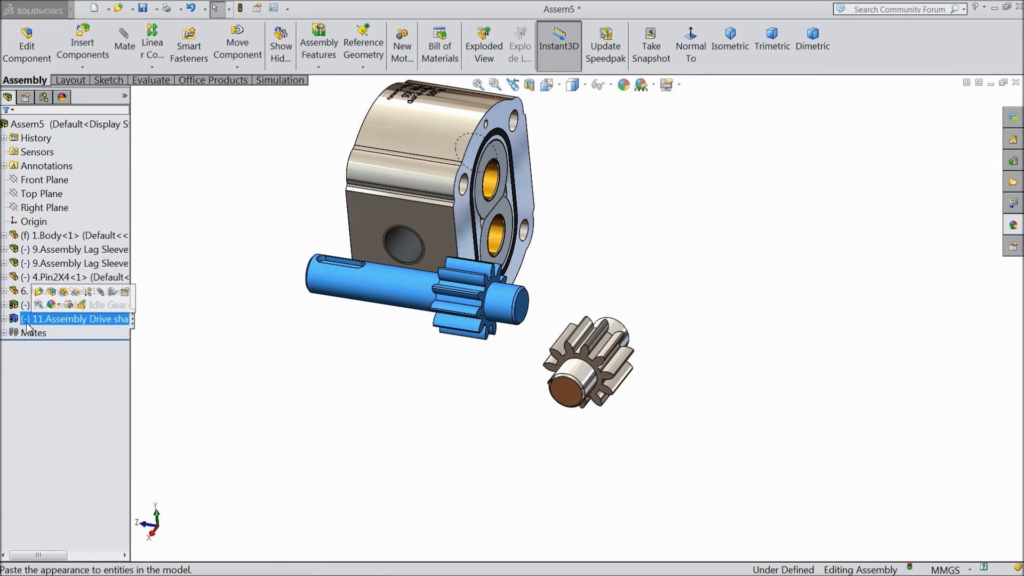
pyautogui.click(29, 323)
pyautogui.click(49, 306)
pyautogui.click(97, 341)
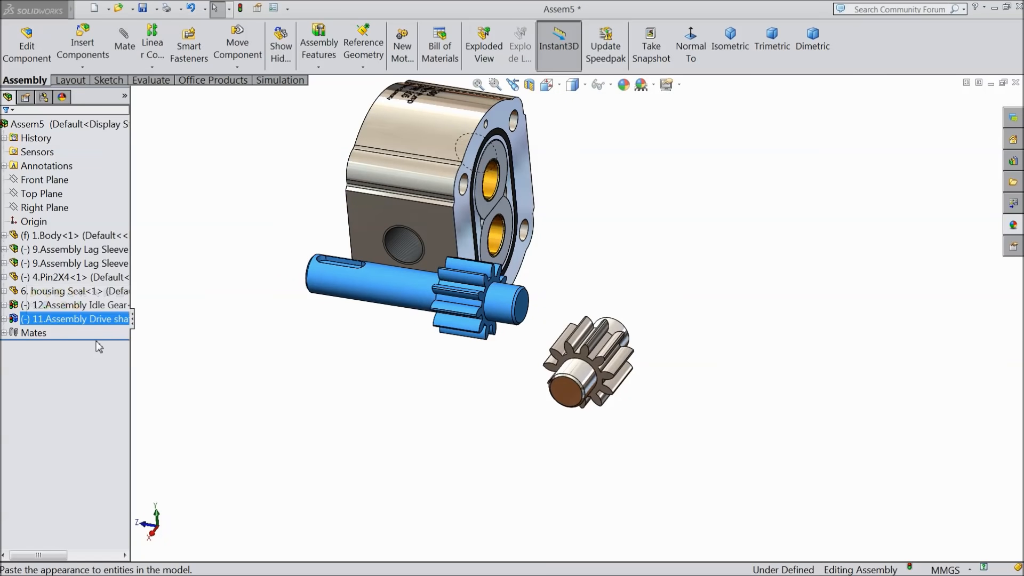
pyautogui.click(32, 319)
pyautogui.click(43, 303)
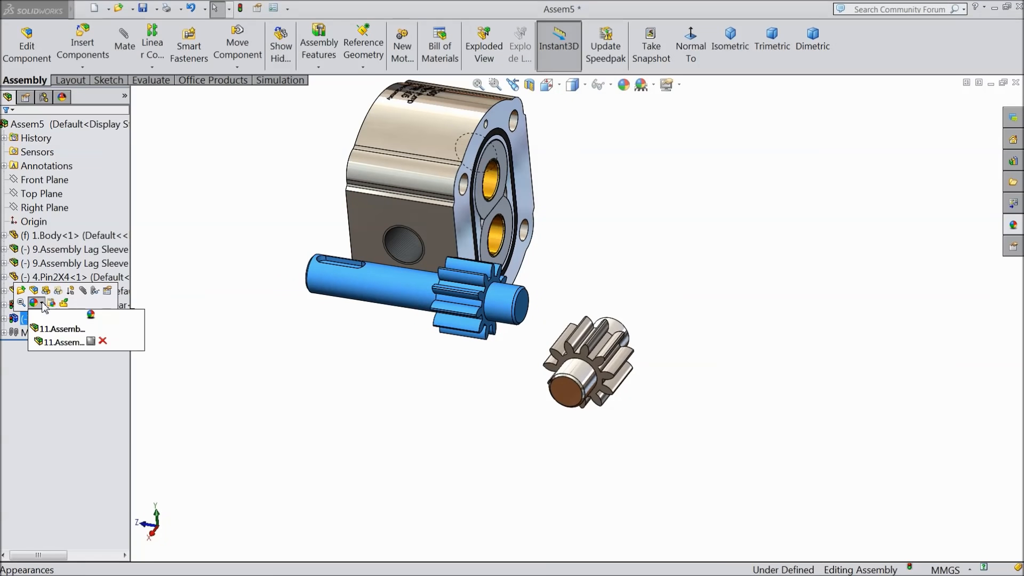
pyautogui.click(97, 344)
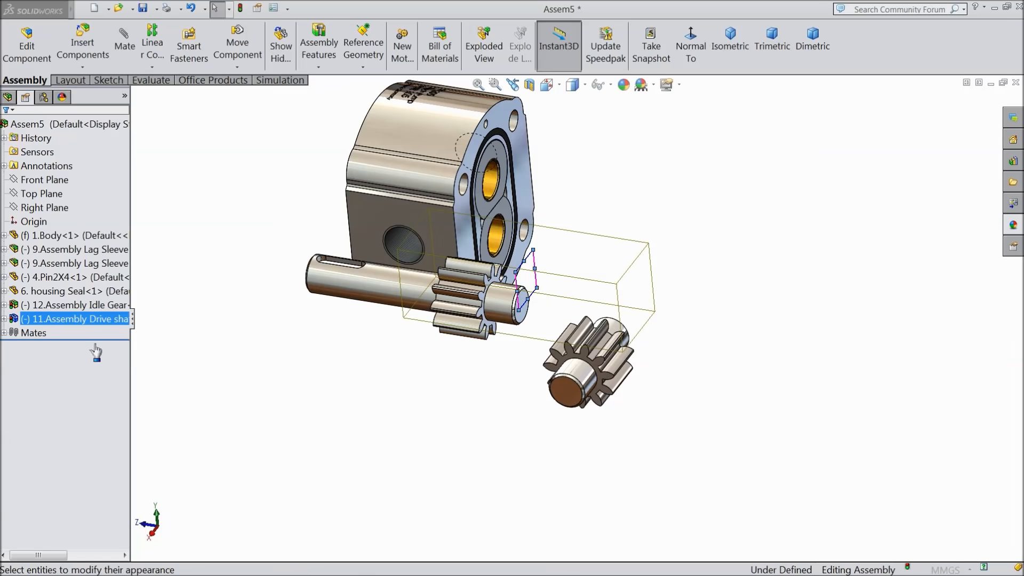
pyautogui.click(920, 373)
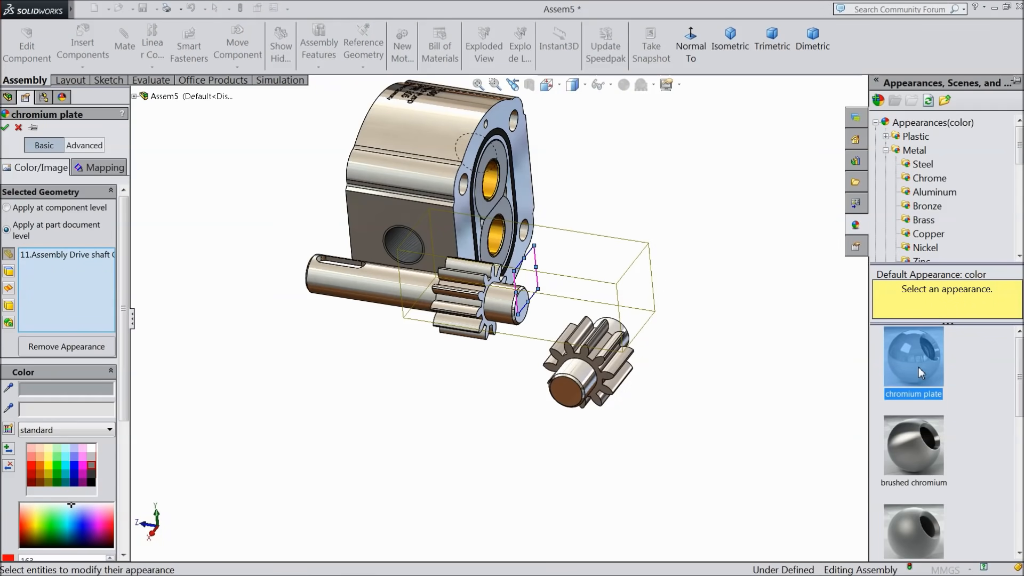
pyautogui.click(6, 127)
pyautogui.moveTo(231, 246)
pyautogui.mouseDown(button='middle')
pyautogui.moveTo(228, 206)
pyautogui.moveTo(256, 256)
pyautogui.moveTo(253, 267)
pyautogui.moveTo(226, 265)
pyautogui.mouseUp(button='middle')
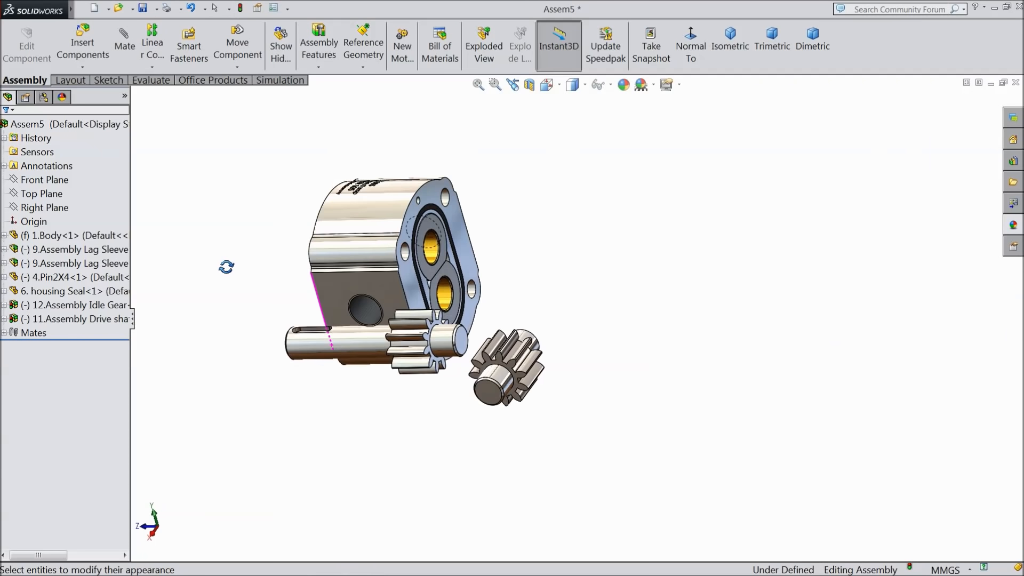
pyautogui.scroll(-3, 453, 331)
pyautogui.click(459, 385)
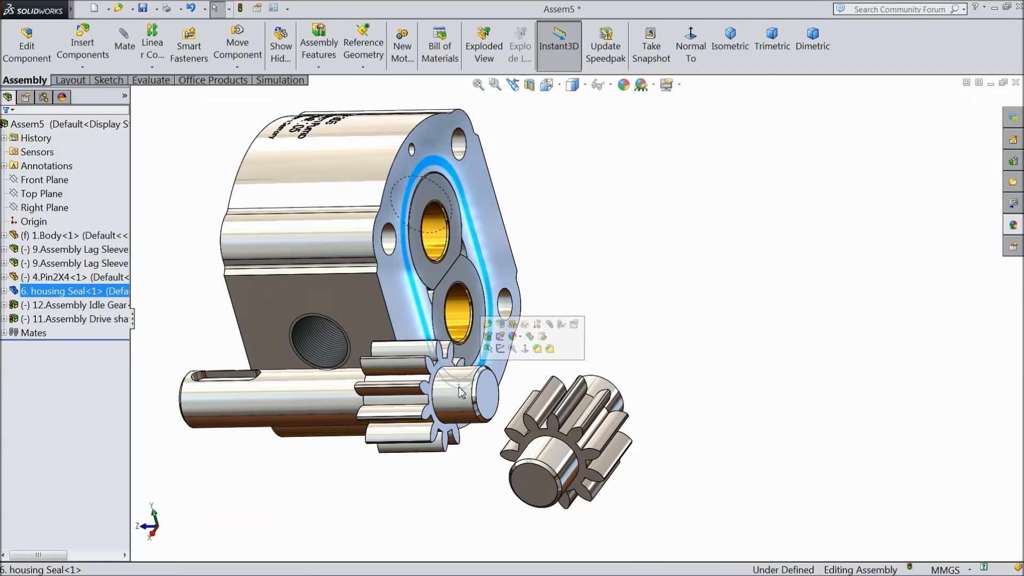
# Add a concentric mate between the idle gear's shaft and the lower sleeve's bore in the pump body.
pyautogui.click(458, 394)
pyautogui.click(588, 324)
pyautogui.moveTo(603, 299); pyautogui.dragTo(582, 316, button='middle')
pyautogui.scroll(2, 574, 344)
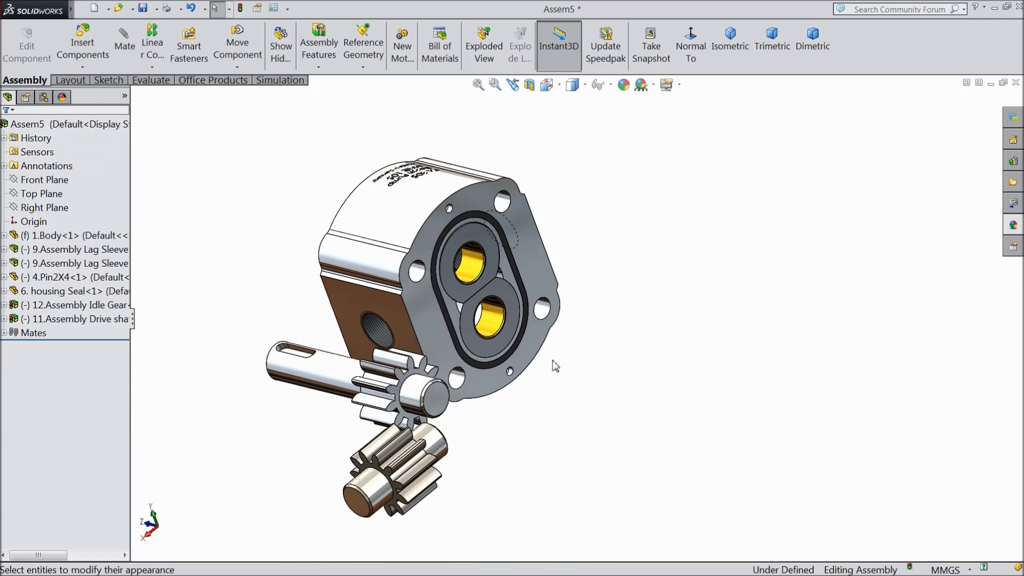
pyautogui.scroll(-2, 474, 432)
pyautogui.click(437, 439)
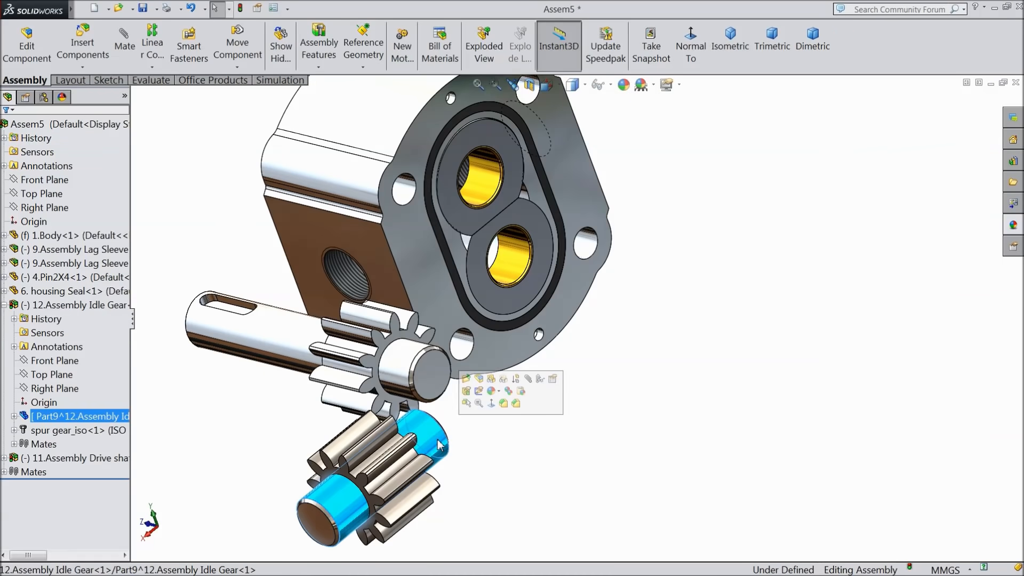
pyautogui.click(529, 383)
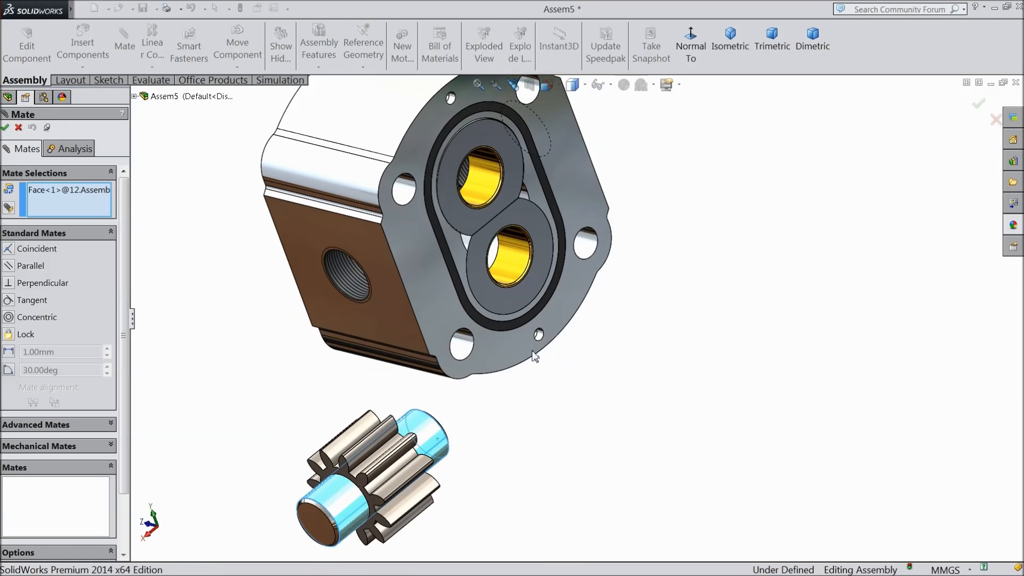
pyautogui.click(520, 265)
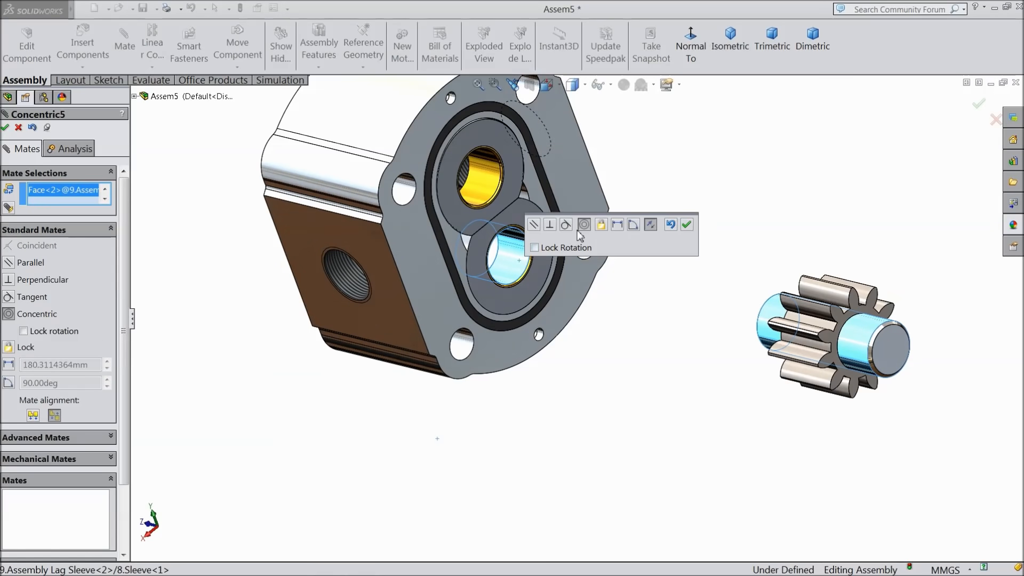
pyautogui.click(686, 224)
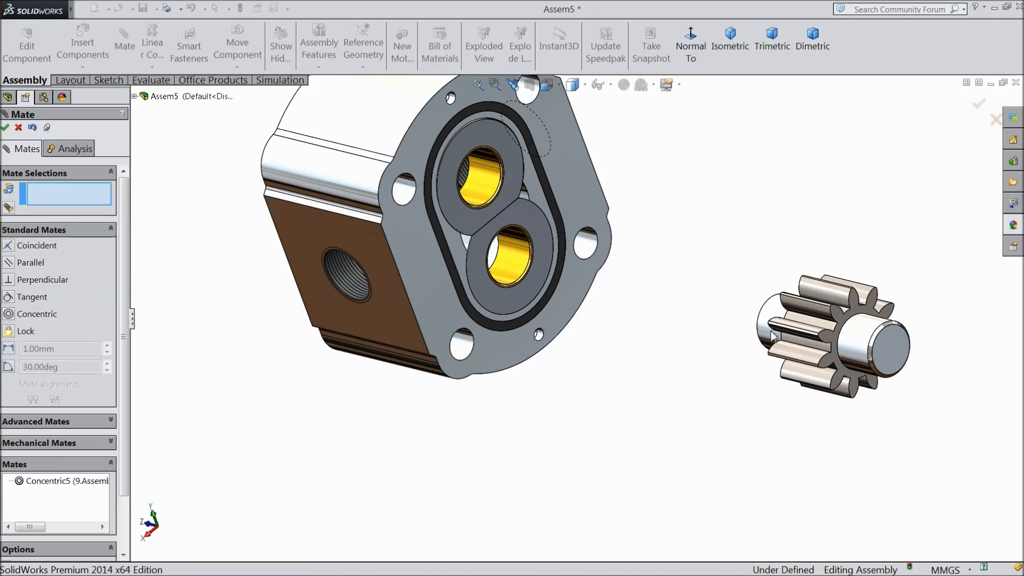
# Add a coincident mate between the idle gear shaft's end face and the lower lag sleeve's front face, and finish mating.
pyautogui.click(886, 358)
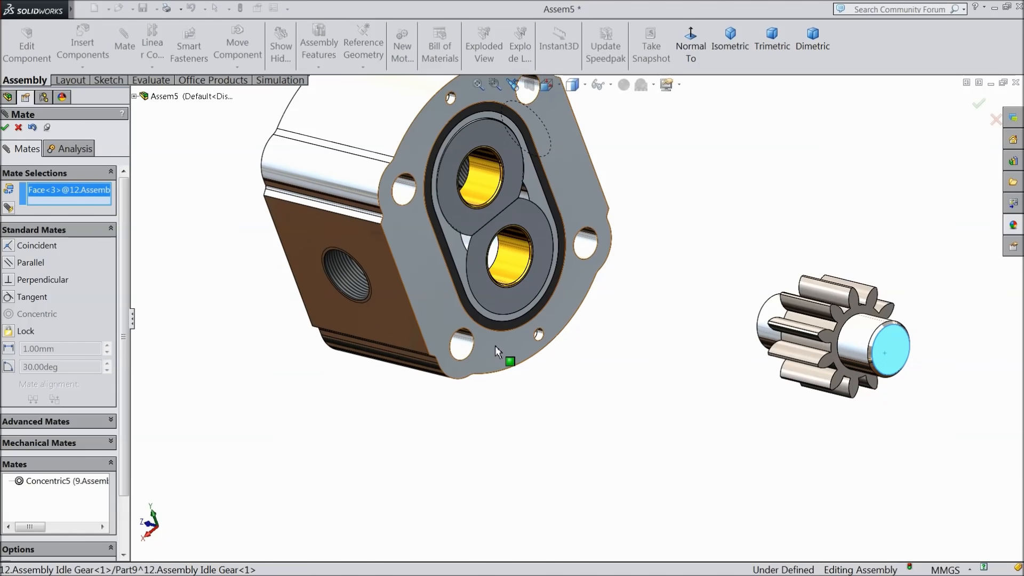
pyautogui.click(500, 299)
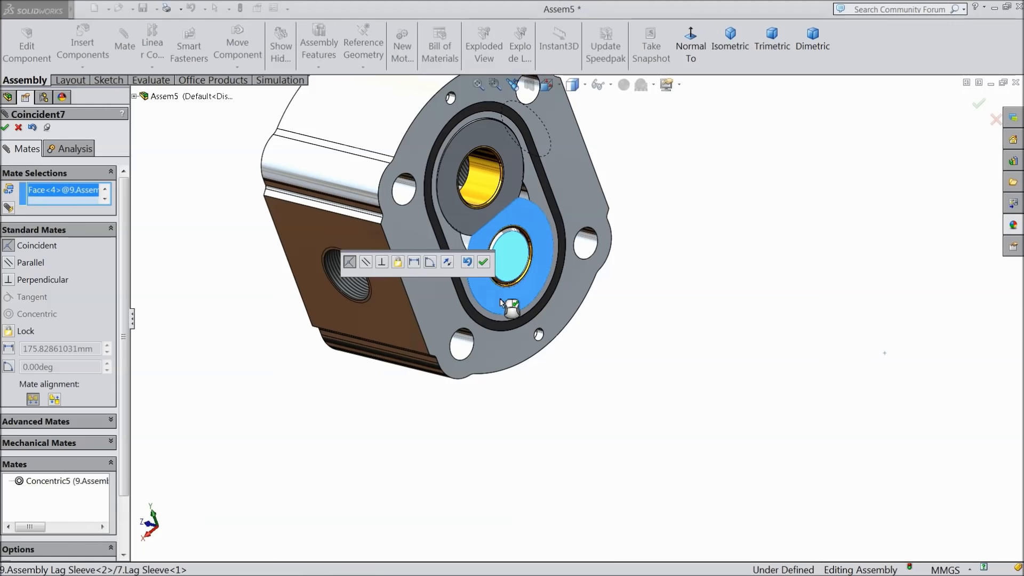
pyautogui.click(483, 262)
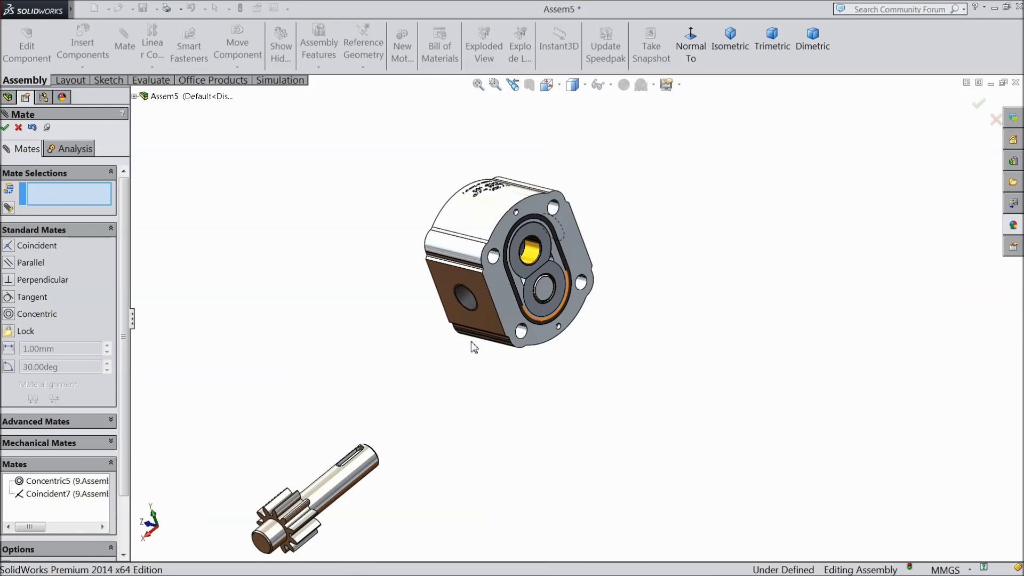
pyautogui.moveTo(470, 342); pyautogui.dragTo(488, 336, button='middle')
pyautogui.scroll(1, 406, 368)
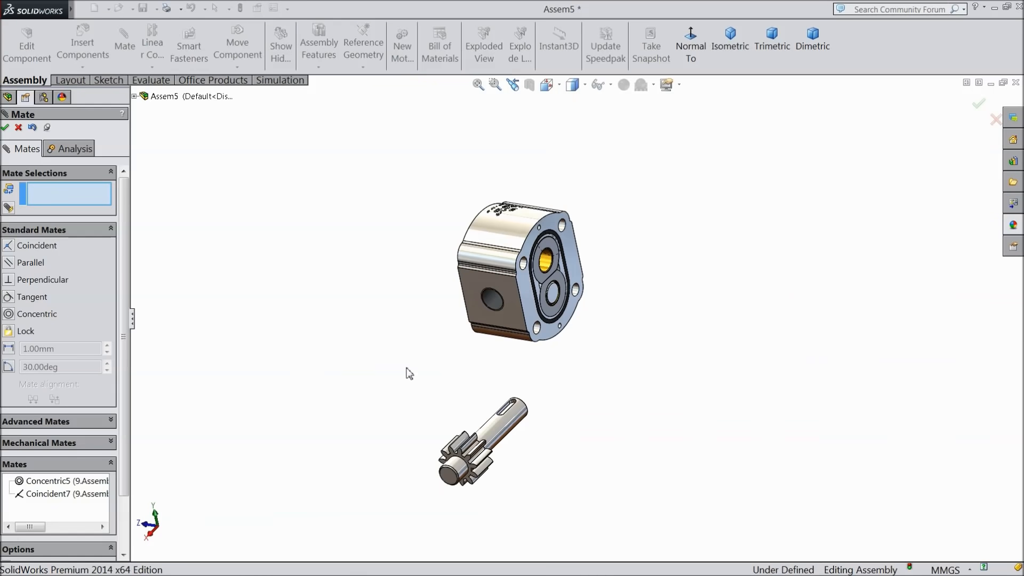
pyautogui.click(5, 127)
# Rotate the drive shaft gear freely so its short gear end points the same way as the body's sleeve openings.
pyautogui.click(230, 68)
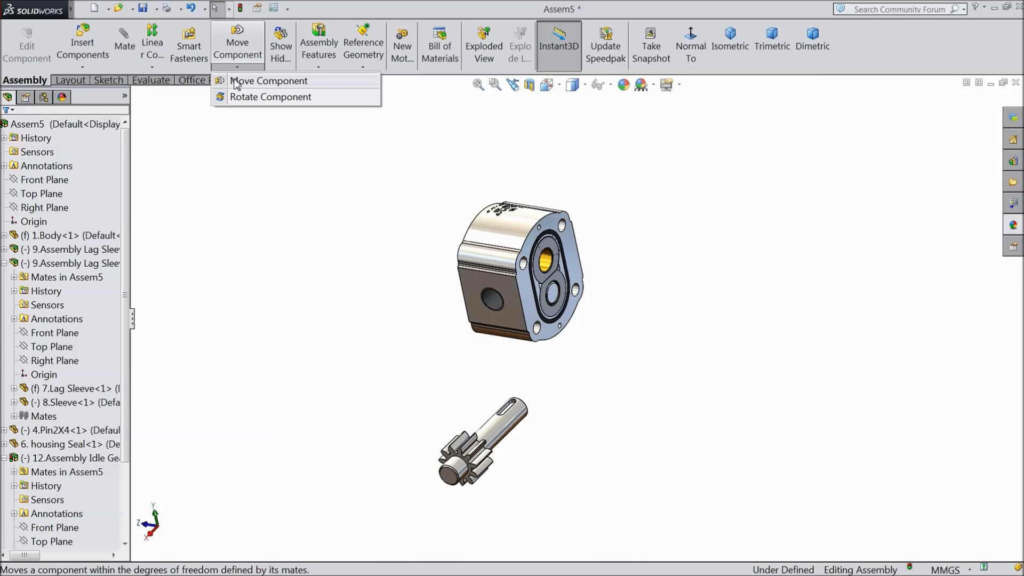
pyautogui.click(256, 98)
pyautogui.moveTo(484, 443); pyautogui.dragTo(596, 381)
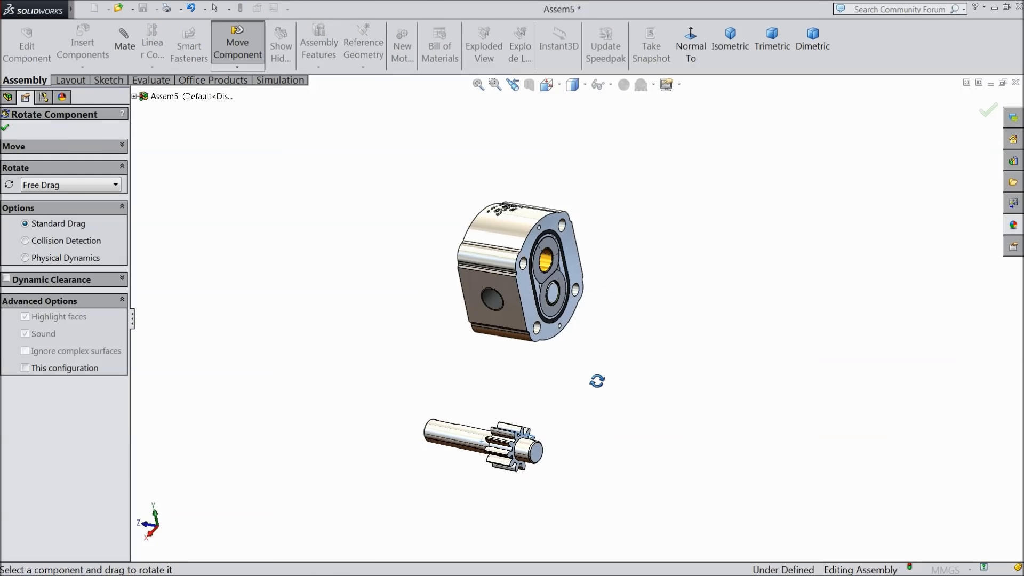
pyautogui.click(6, 129)
# Move the drive shaft gear to the pump body so it lies in front of the sleeve openings.
pyautogui.moveTo(477, 443); pyautogui.dragTo(416, 261)
pyautogui.moveTo(416, 327); pyautogui.dragTo(447, 310, button='middle')
pyautogui.moveTo(416, 273); pyautogui.dragTo(256, 349)
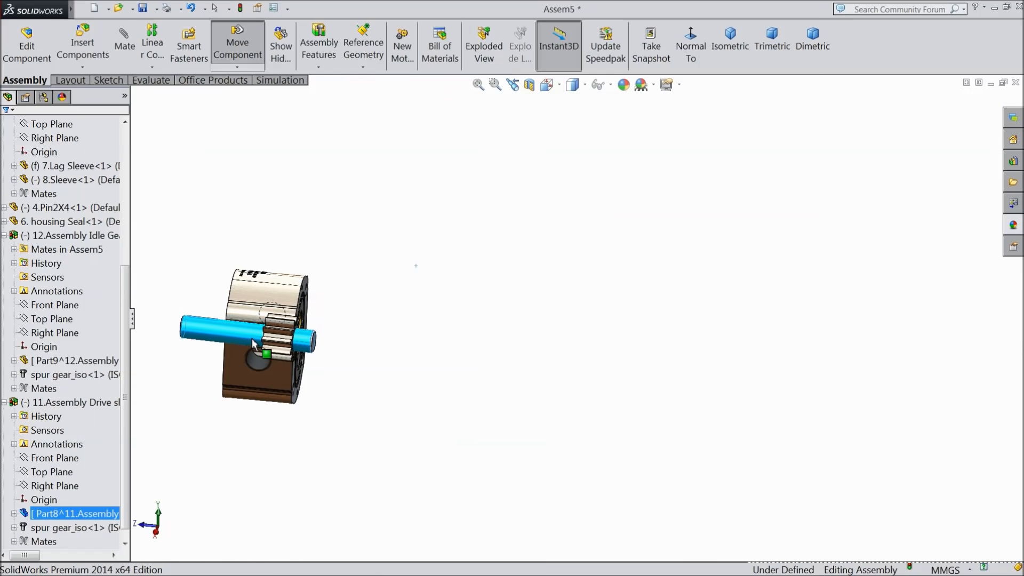
pyautogui.moveTo(354, 347); pyautogui.dragTo(313, 349, button='middle')
pyautogui.moveTo(166, 353); pyautogui.dragTo(373, 346)
pyautogui.moveTo(439, 365); pyautogui.dragTo(375, 369, button='middle')
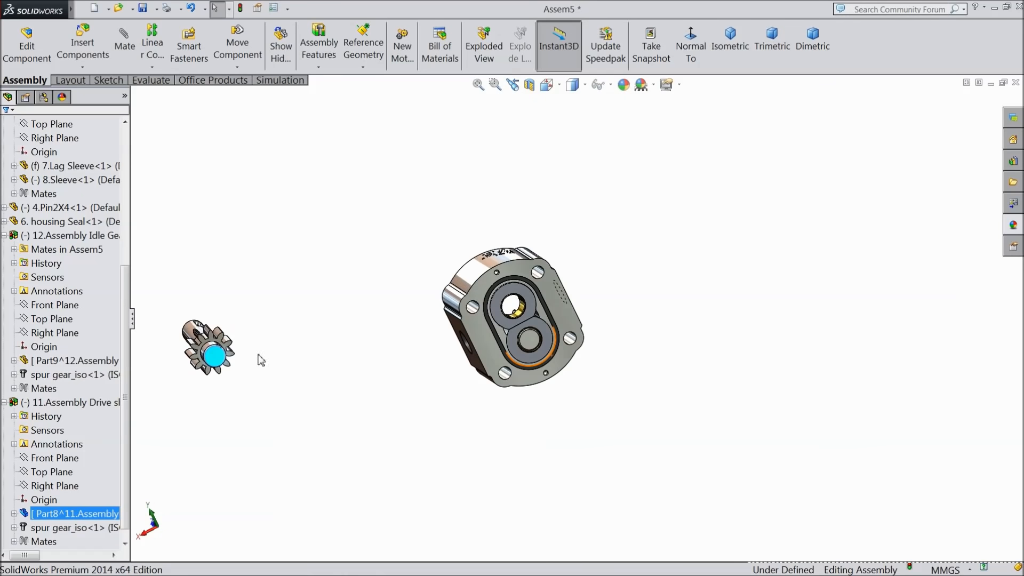
pyautogui.moveTo(216, 359); pyautogui.dragTo(515, 315)
pyautogui.moveTo(441, 343); pyautogui.dragTo(571, 320, button='middle')
pyautogui.moveTo(625, 295); pyautogui.dragTo(361, 319)
pyautogui.moveTo(443, 347); pyautogui.dragTo(357, 345, button='middle')
pyautogui.moveTo(329, 329); pyautogui.dragTo(429, 322)
pyautogui.moveTo(429, 323); pyautogui.dragTo(533, 328, button='middle')
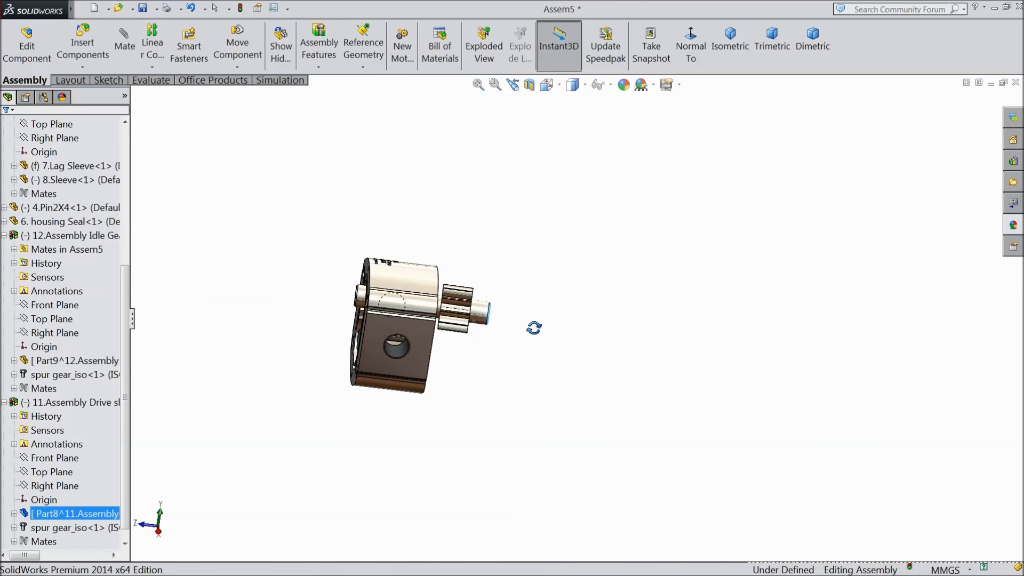
pyautogui.moveTo(482, 314)
pyautogui.mouseDown()
pyautogui.moveTo(409, 312)
pyautogui.moveTo(478, 333)
pyautogui.mouseUp()
pyautogui.moveTo(478, 332); pyautogui.dragTo(413, 372, button='middle')
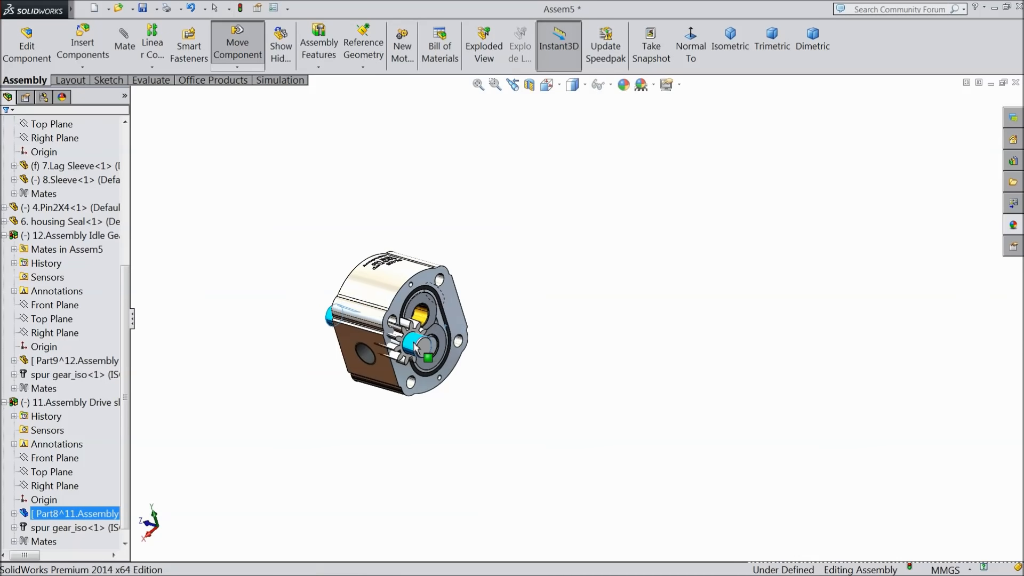
# Add a concentric mate between the drive shaft and the upper sleeve's bore.
pyautogui.scroll(-6, 448, 333)
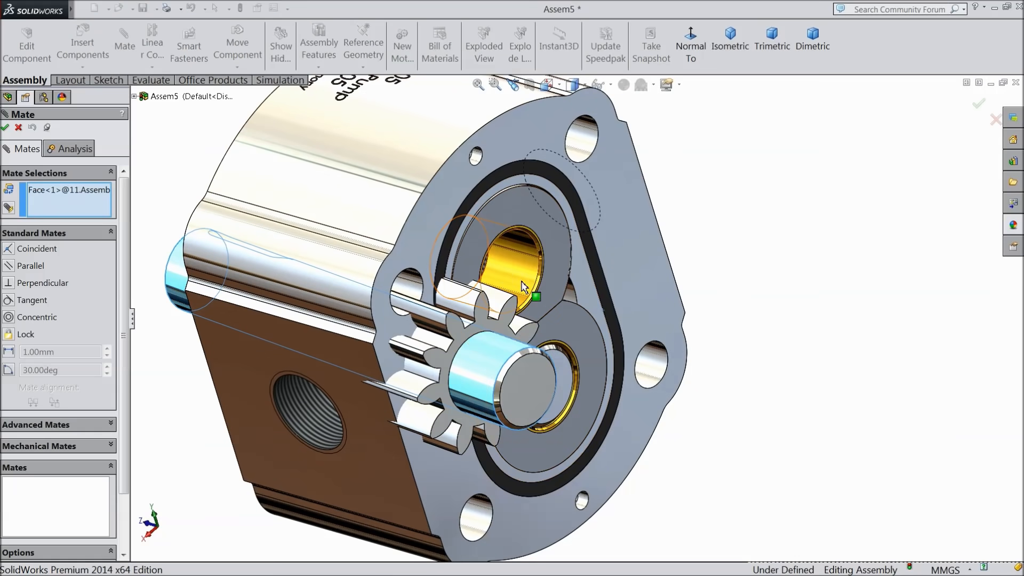
pyautogui.click(517, 273)
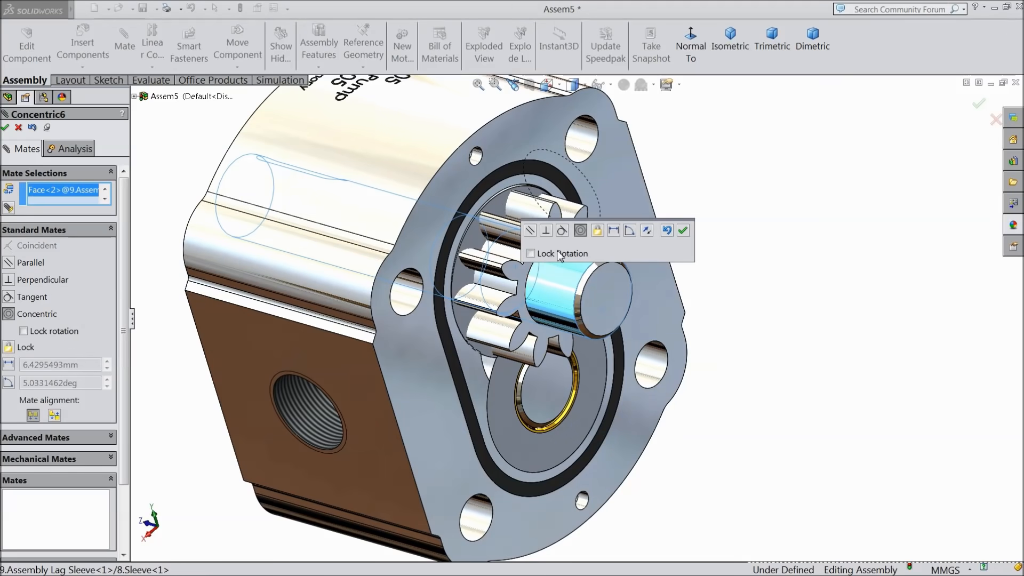
pyautogui.click(684, 231)
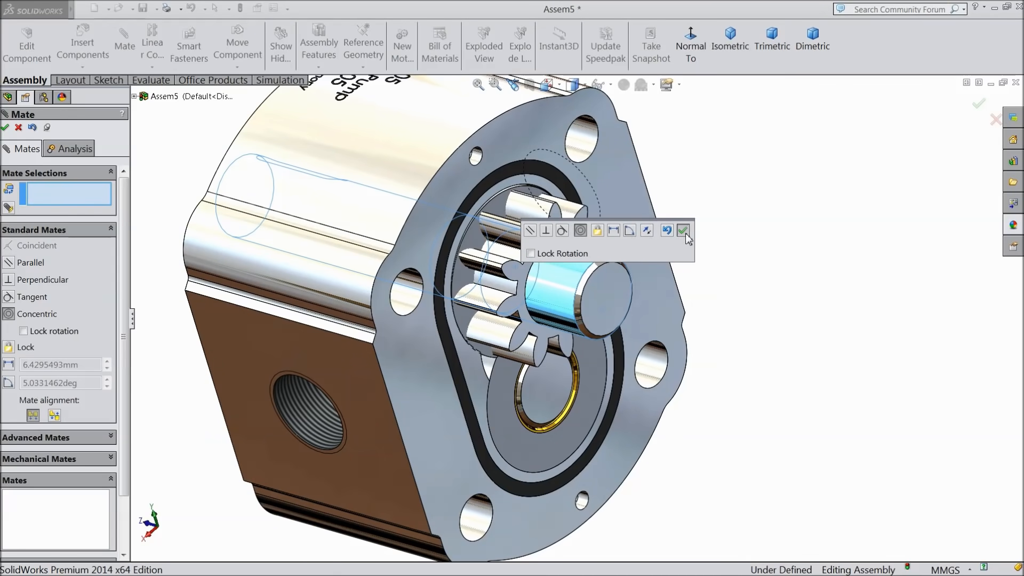
# Add a coincident mate between the drive shaft's short end face and the upper lag sleeve's front face.
pyautogui.click(607, 300)
pyautogui.click(461, 280)
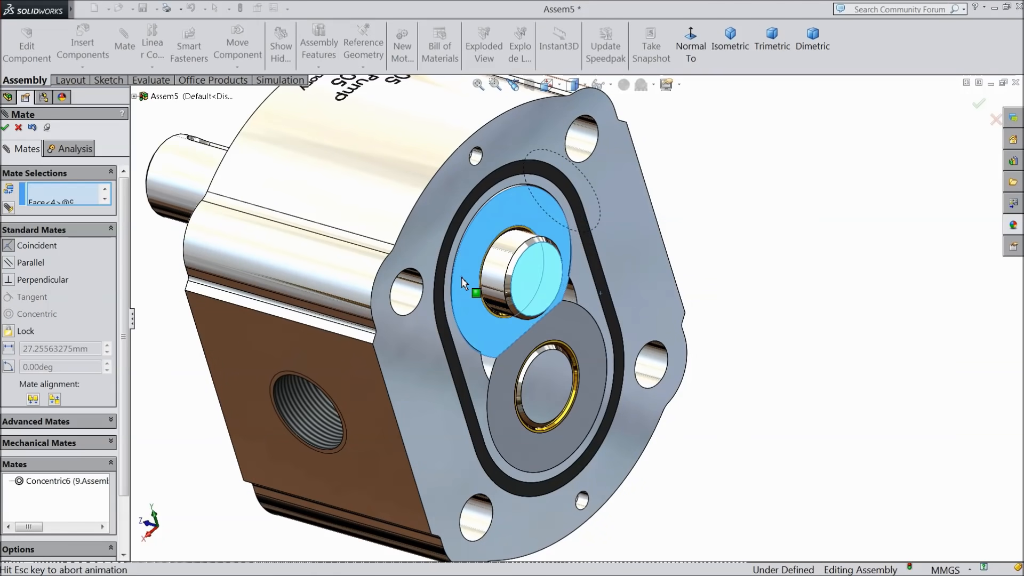
pyautogui.click(444, 242)
pyautogui.scroll(4, 538, 314)
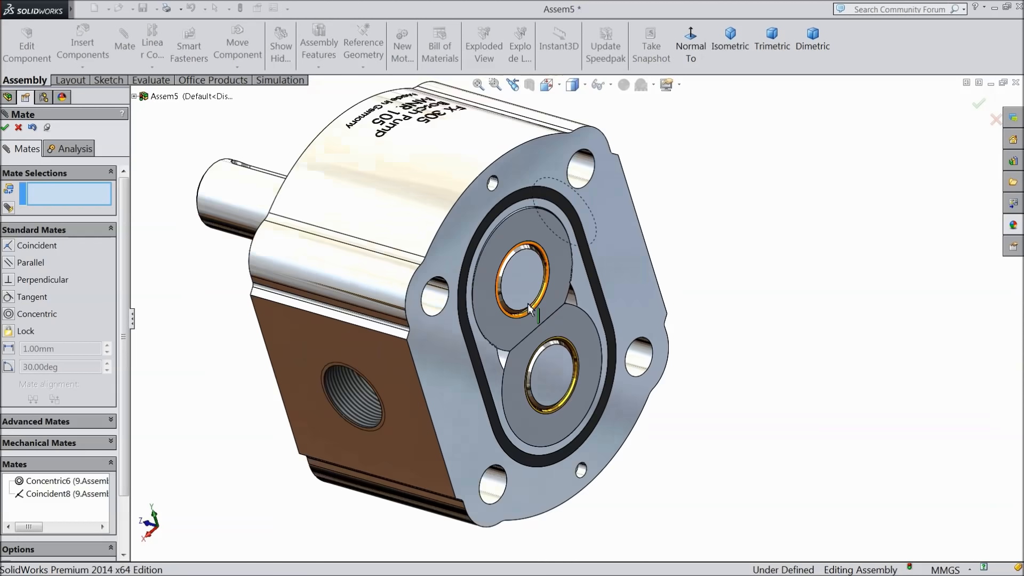
# Turn the lower idle gear slightly from the body's open rear side to line up its teeth with the drive gear.
pyautogui.moveTo(530, 315); pyautogui.dragTo(681, 291, button='middle')
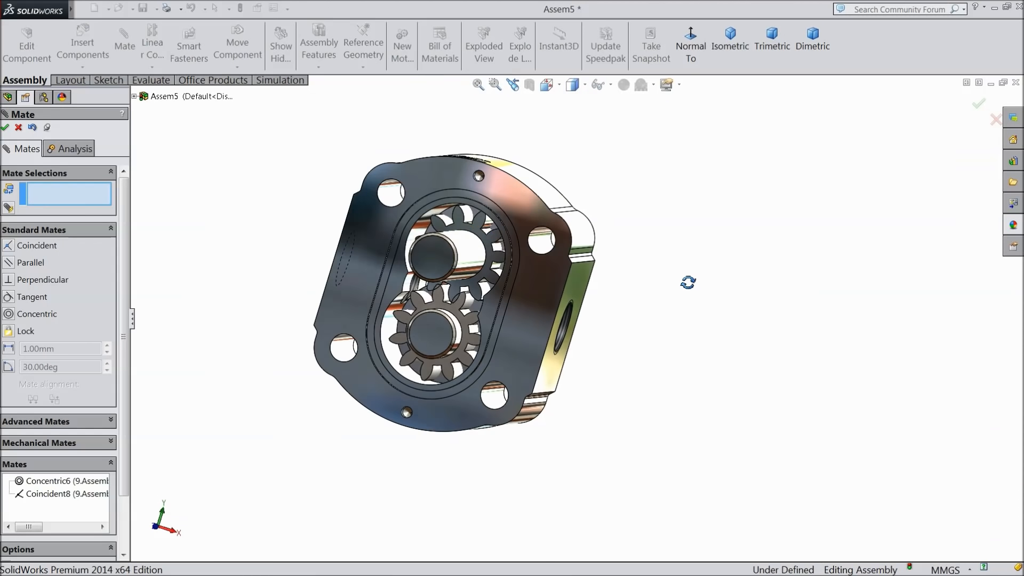
pyautogui.scroll(-6, 447, 291)
pyautogui.moveTo(426, 309); pyautogui.dragTo(413, 321)
pyautogui.scroll(5, 507, 319)
pyautogui.moveTo(754, 354); pyautogui.dragTo(594, 356, button='middle')
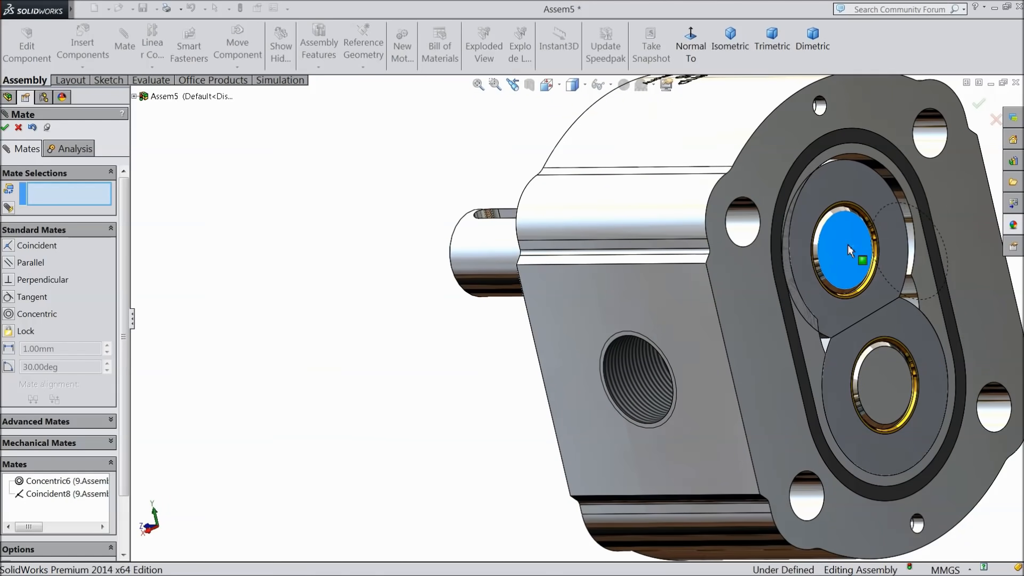
# Try to add a concentric mate between the body's upper cavity wall and the upper lag sleeve's outer face.
pyautogui.scroll(3, 770, 283)
pyautogui.scroll(-6, 729, 277)
pyautogui.scroll(-3, 634, 266)
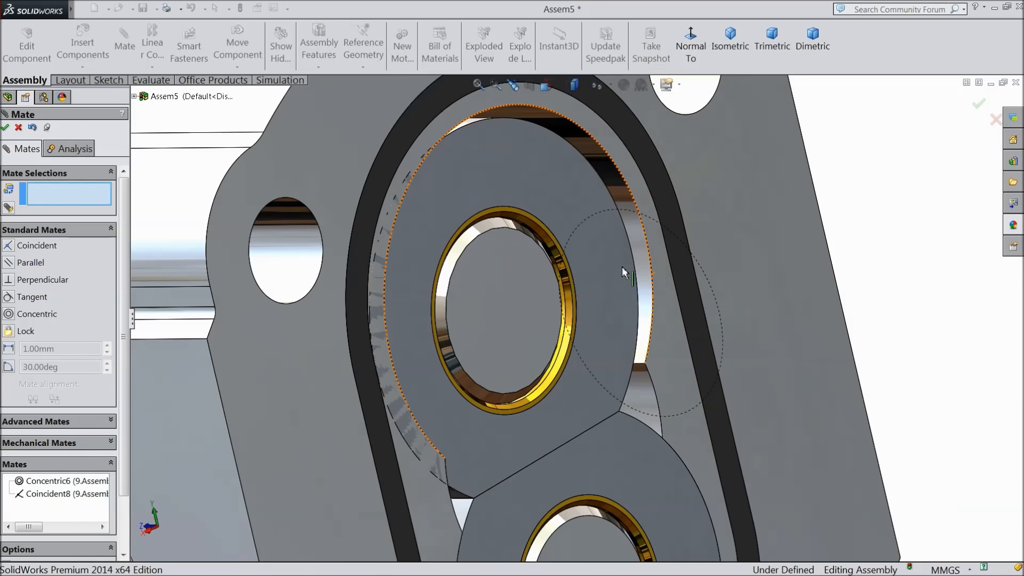
pyautogui.scroll(-1, 619, 259)
pyautogui.moveTo(612, 266); pyautogui.dragTo(635, 244, button='middle')
pyautogui.click(643, 234)
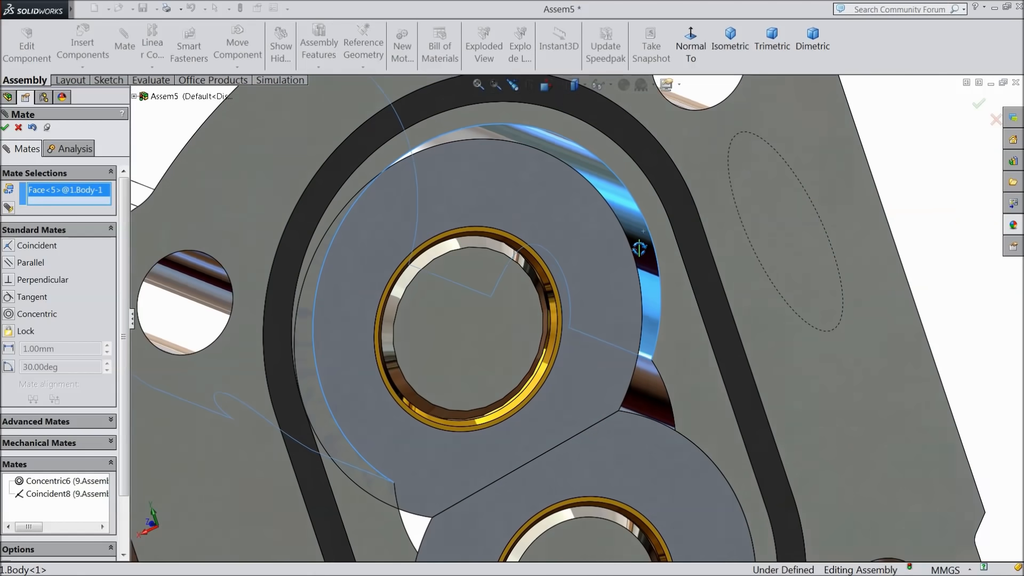
pyautogui.click(480, 138)
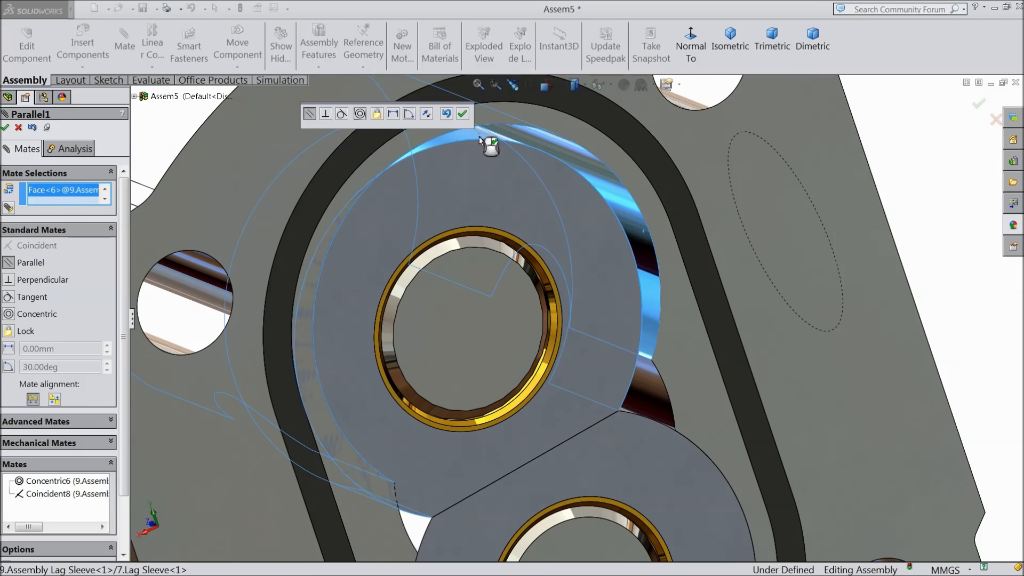
pyautogui.click(360, 114)
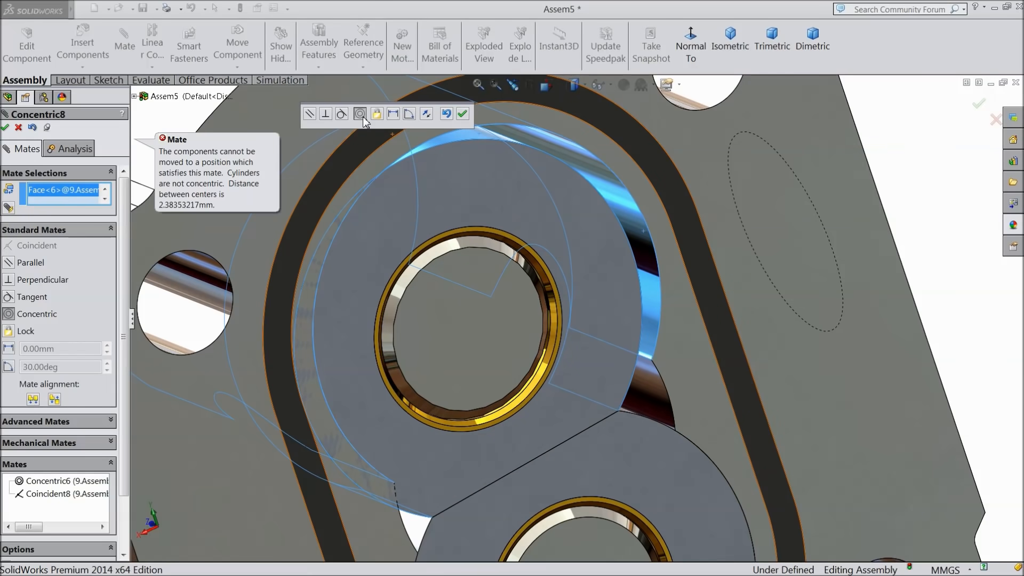
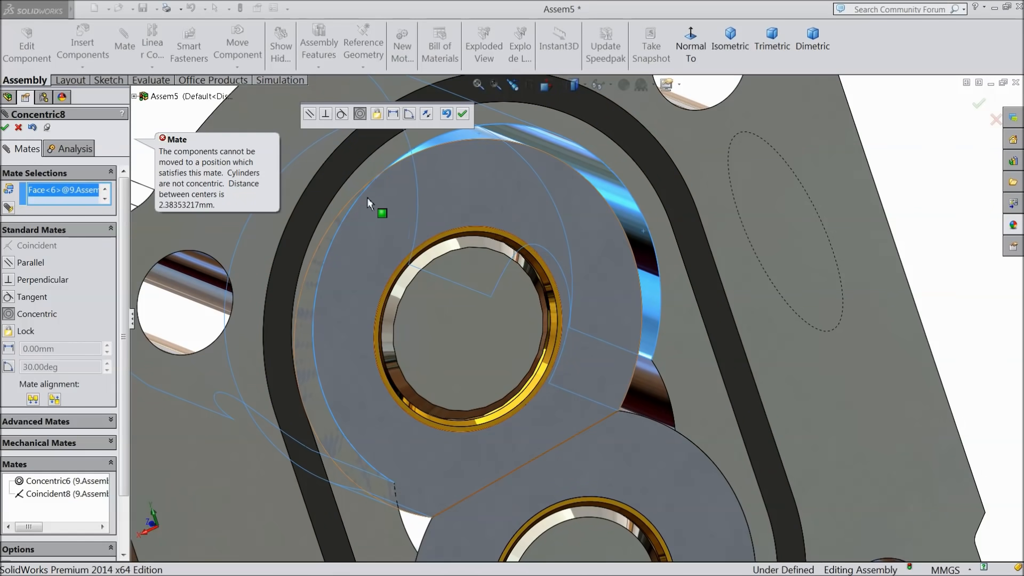
pyautogui.rightClick(59, 193)
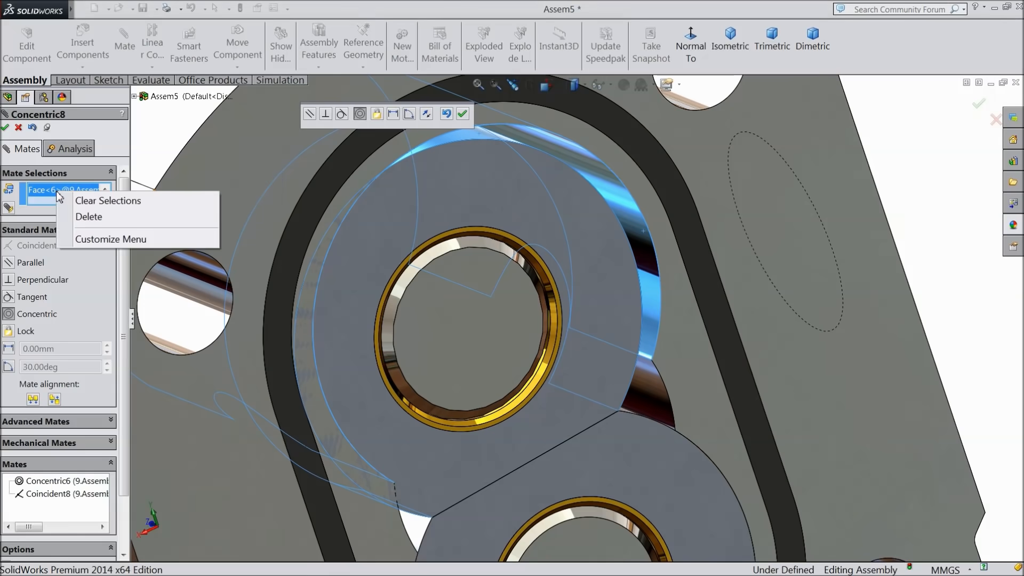
pyautogui.click(101, 200)
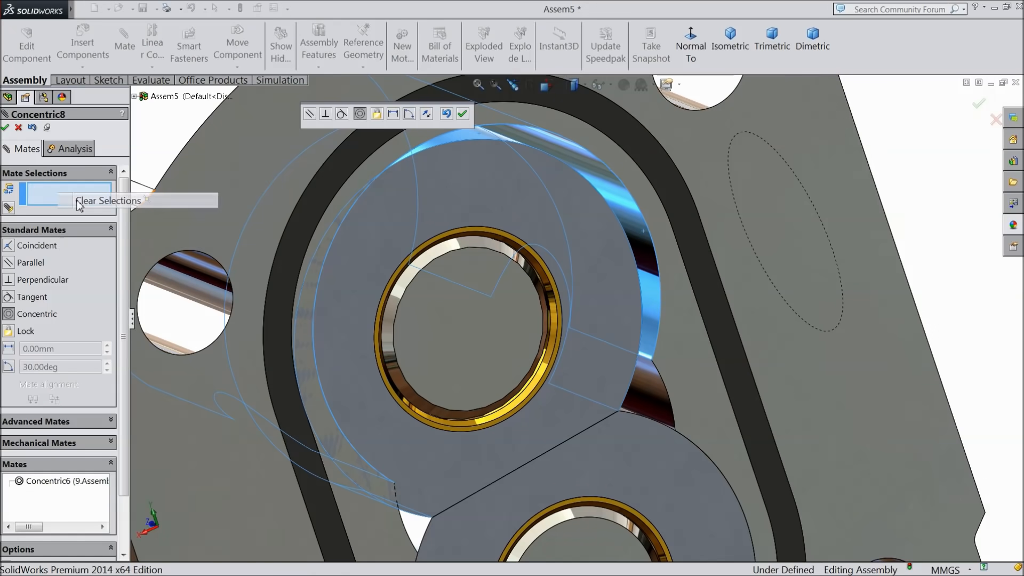
pyautogui.click(429, 206)
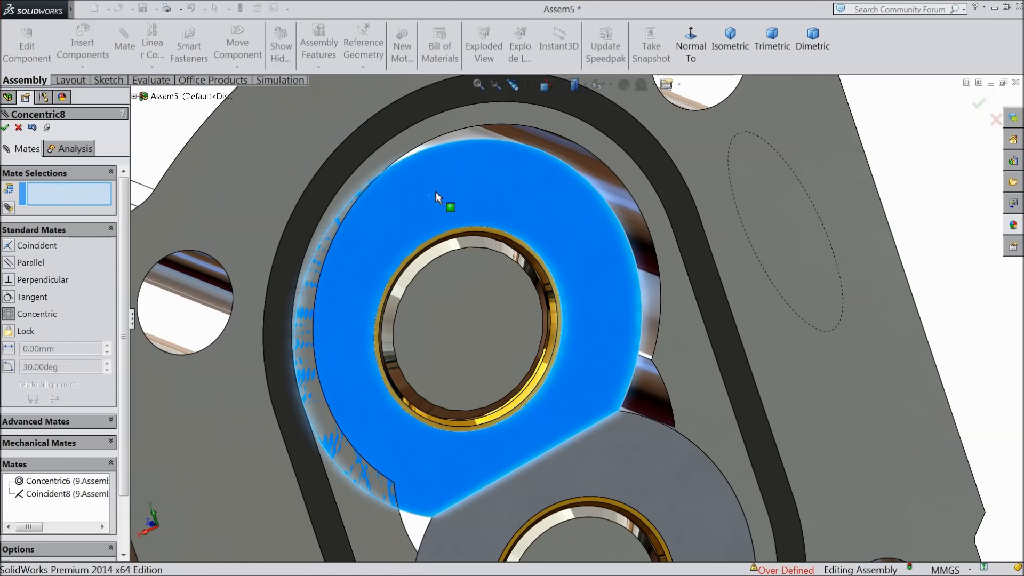
pyautogui.click(18, 128)
# Shift the upper lag sleeve by hand until it sits centred in the body's upper cavity.
pyautogui.click(488, 240)
pyautogui.scroll(3, 499, 240)
pyautogui.moveTo(502, 241)
pyautogui.mouseDown()
pyautogui.moveTo(529, 229)
pyautogui.moveTo(505, 248)
pyautogui.mouseUp()
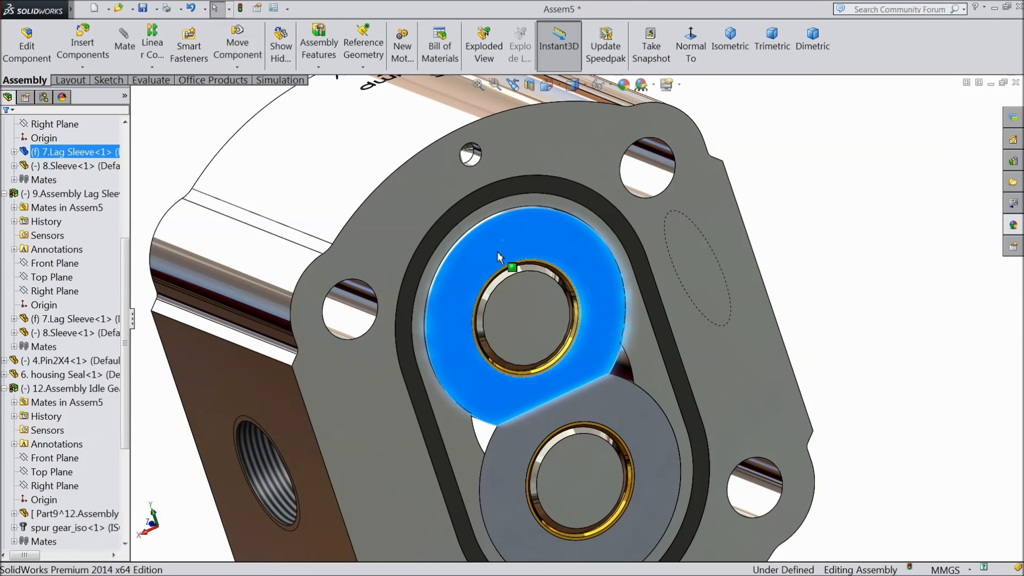
pyautogui.moveTo(387, 238); pyautogui.dragTo(357, 210, button='middle')
pyautogui.moveTo(480, 263); pyautogui.dragTo(480, 262)
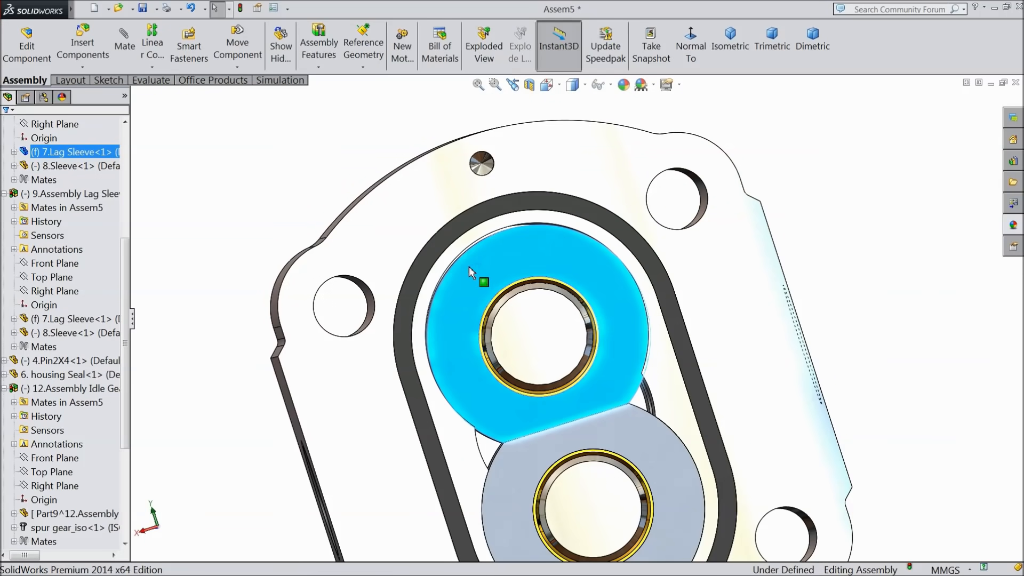
pyautogui.moveTo(377, 235); pyautogui.dragTo(402, 246, button='middle')
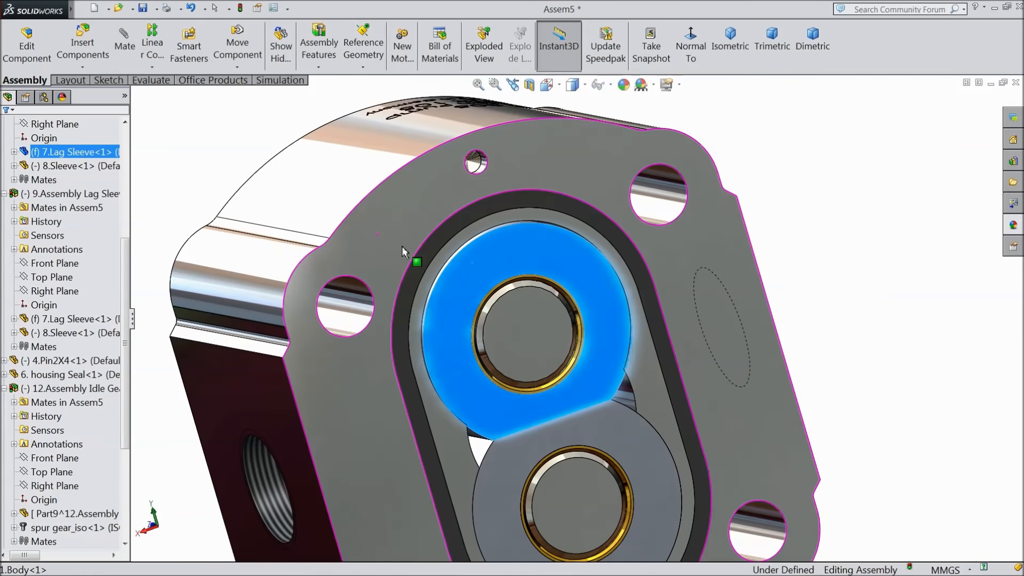
# Add a lock mate between the body and the upper lag sleeve.
pyautogui.click(124, 46)
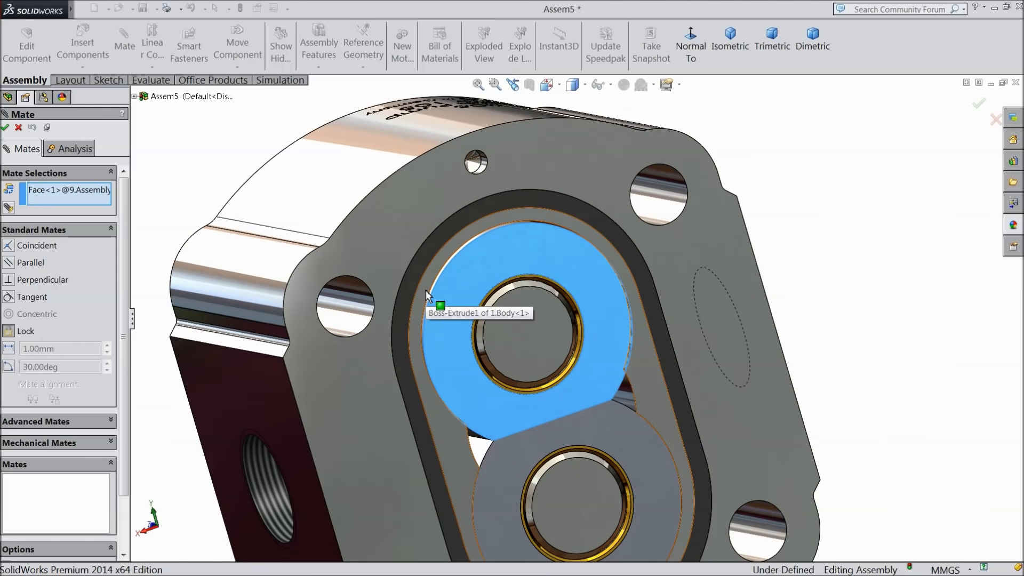
pyautogui.scroll(-3, 508, 234)
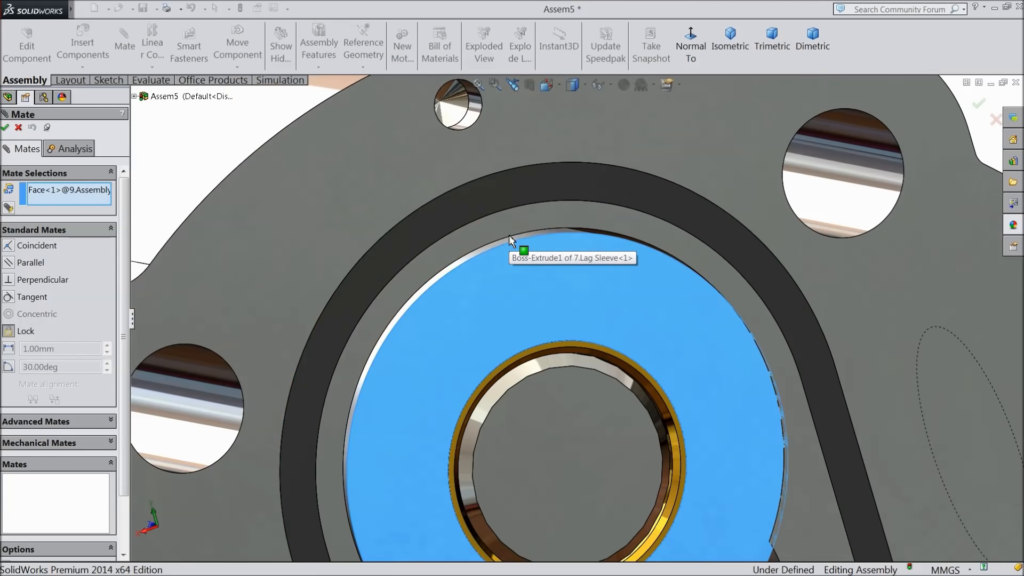
pyautogui.click(490, 250)
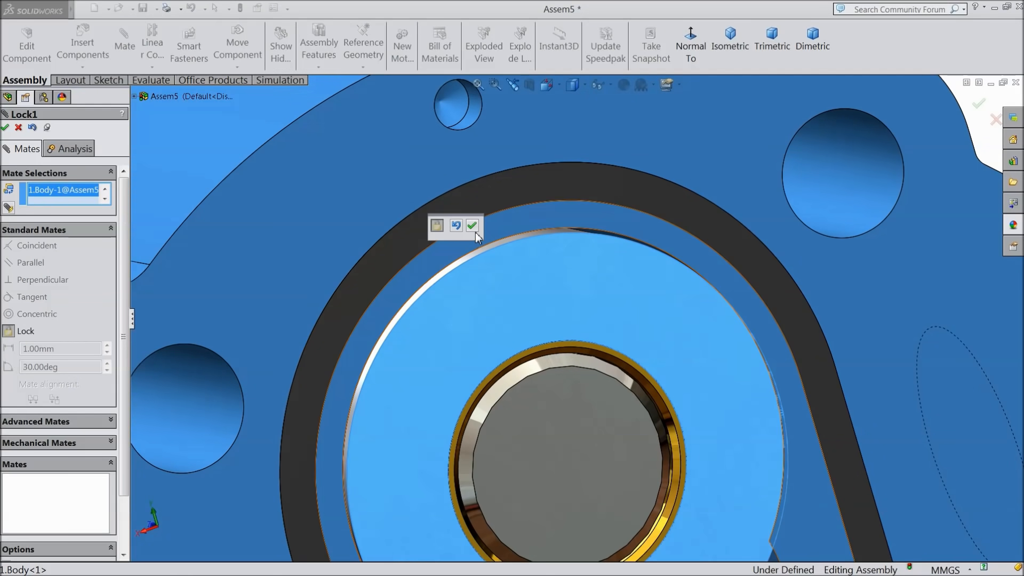
pyautogui.click(472, 226)
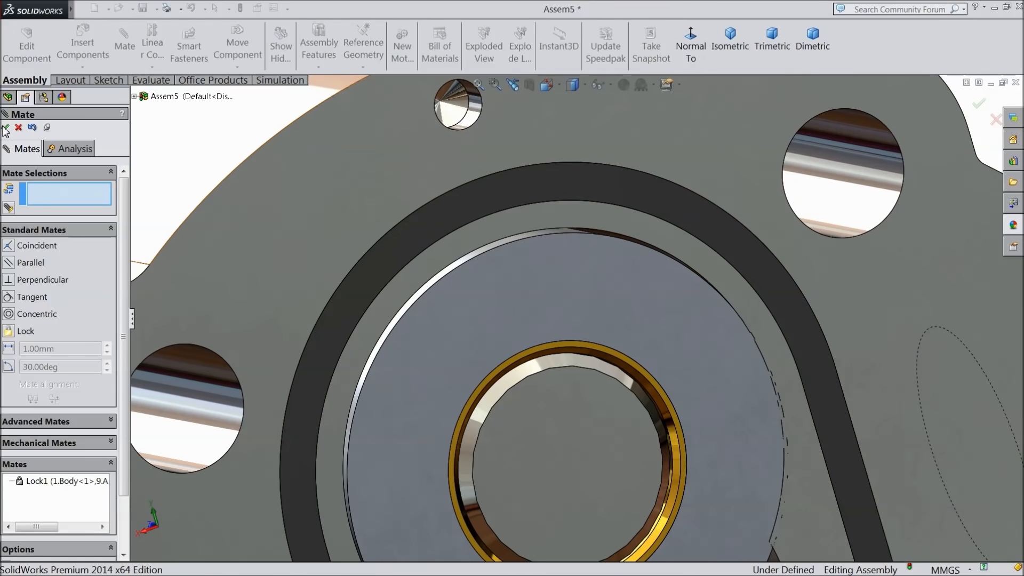
pyautogui.click(6, 128)
pyautogui.click(487, 337)
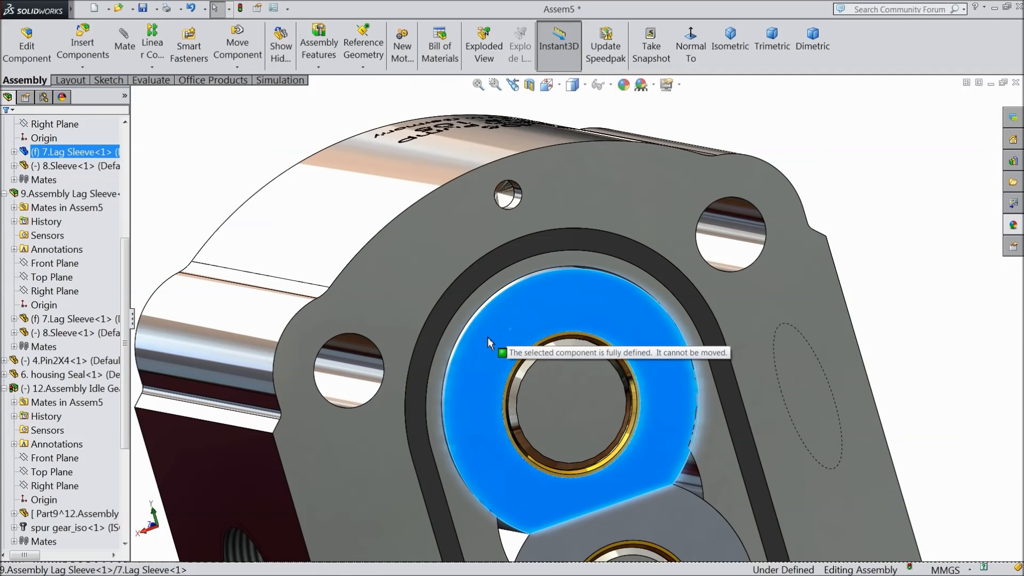
# Turn the upper drive gear slightly by hand from the body's open side to line up its teeth with the idle gear.
pyautogui.scroll(5, 521, 328)
pyautogui.moveTo(521, 327); pyautogui.dragTo(604, 339, button='middle')
pyautogui.scroll(-6, 539, 377)
pyautogui.moveTo(516, 383); pyautogui.dragTo(523, 383)
pyautogui.scroll(5, 492, 379)
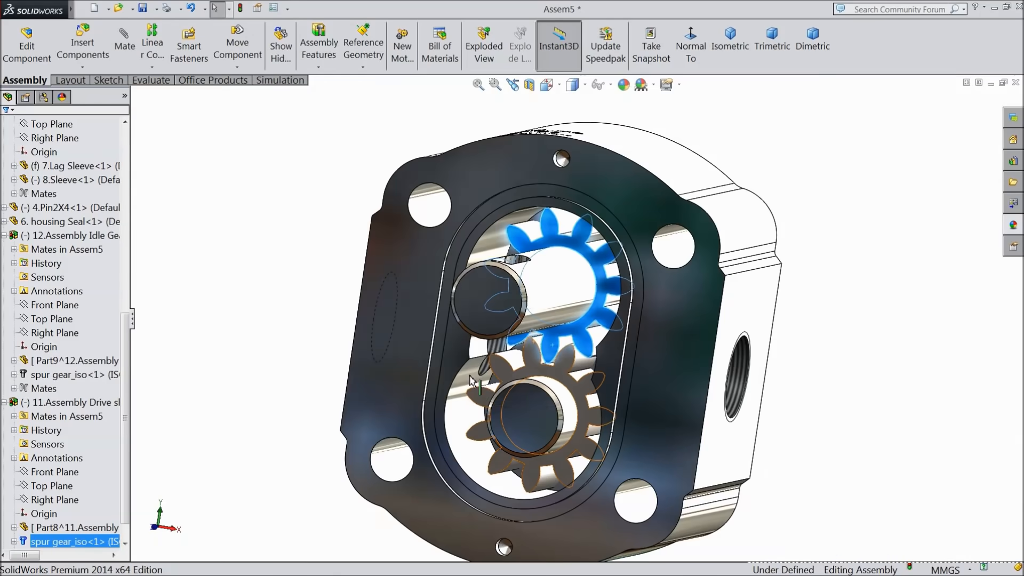
pyautogui.click(320, 292)
# Add a gear mate between the cylindrical faces of the drive shaft and the idle gear shaft with an 18 mm : 18 mm ratio, and test it.
pyautogui.moveTo(322, 293); pyautogui.dragTo(304, 316, button='middle')
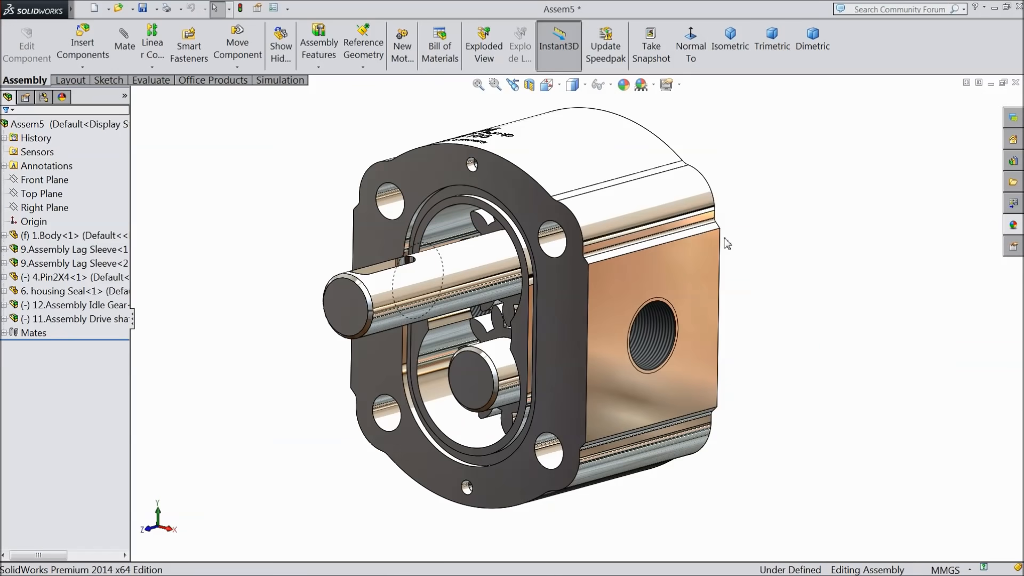
pyautogui.moveTo(724, 238); pyautogui.dragTo(746, 235, button='middle')
pyautogui.scroll(-1, 525, 301)
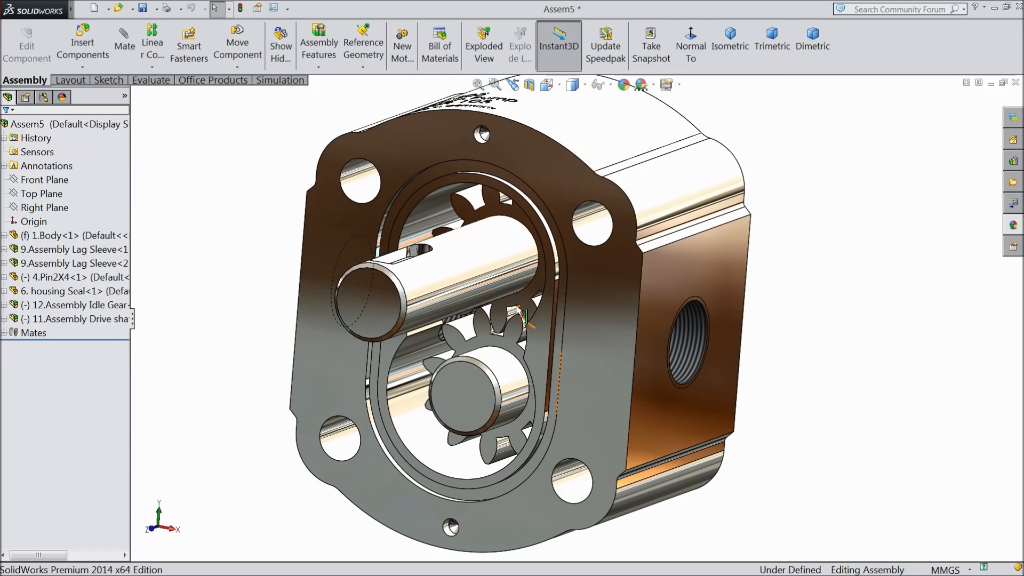
pyautogui.scroll(-2, 488, 352)
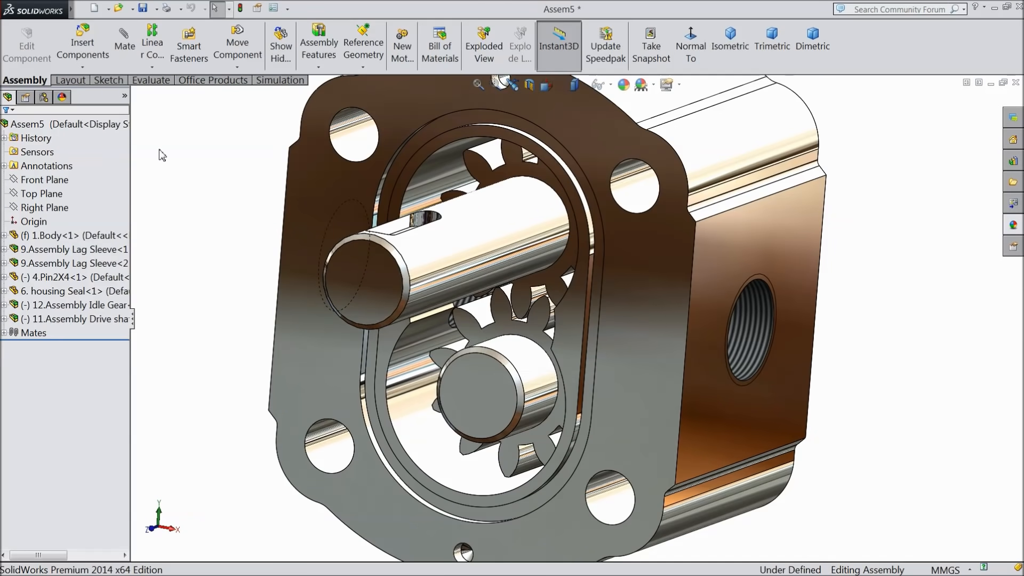
pyautogui.click(124, 51)
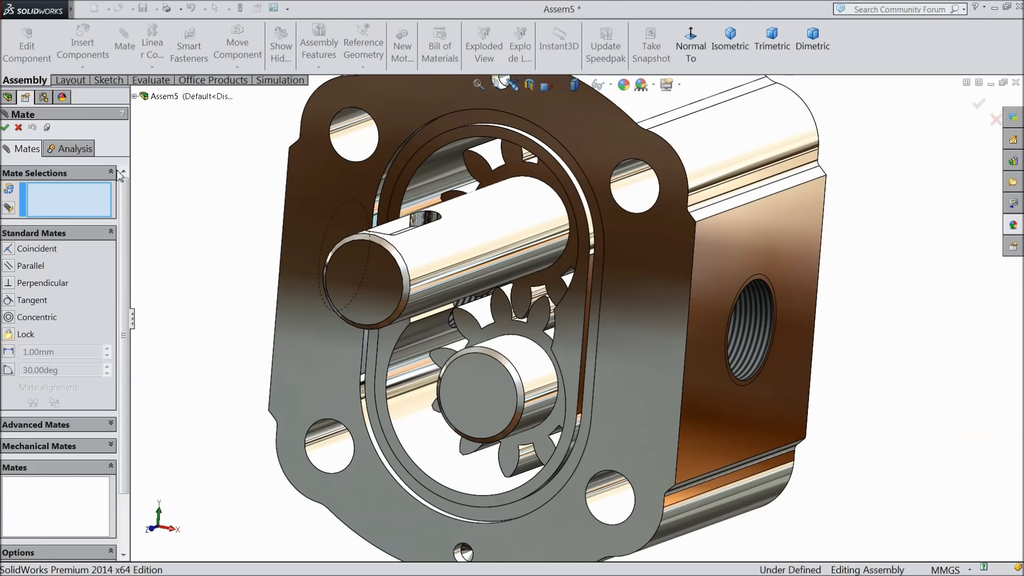
pyautogui.click(40, 446)
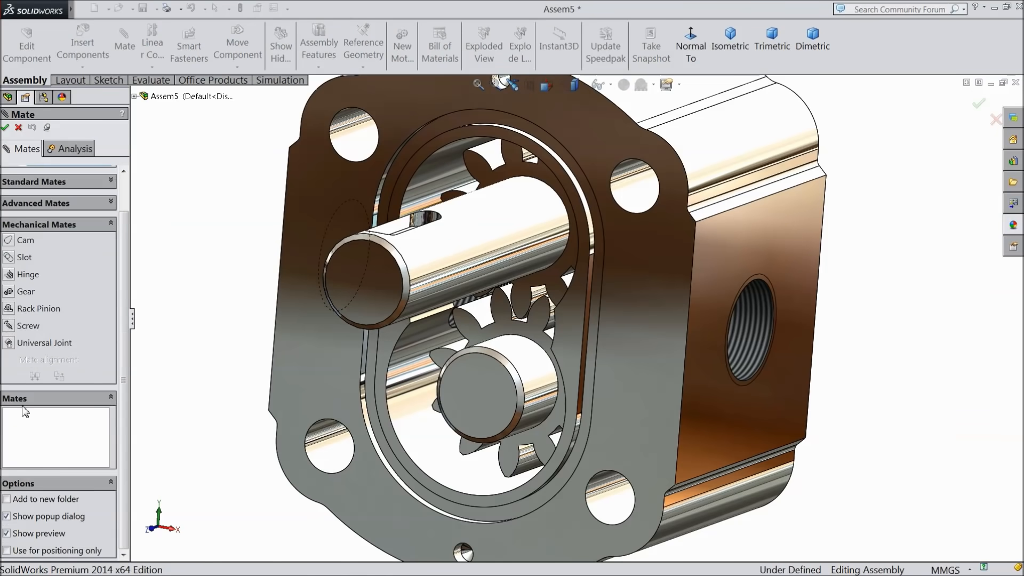
pyautogui.click(9, 292)
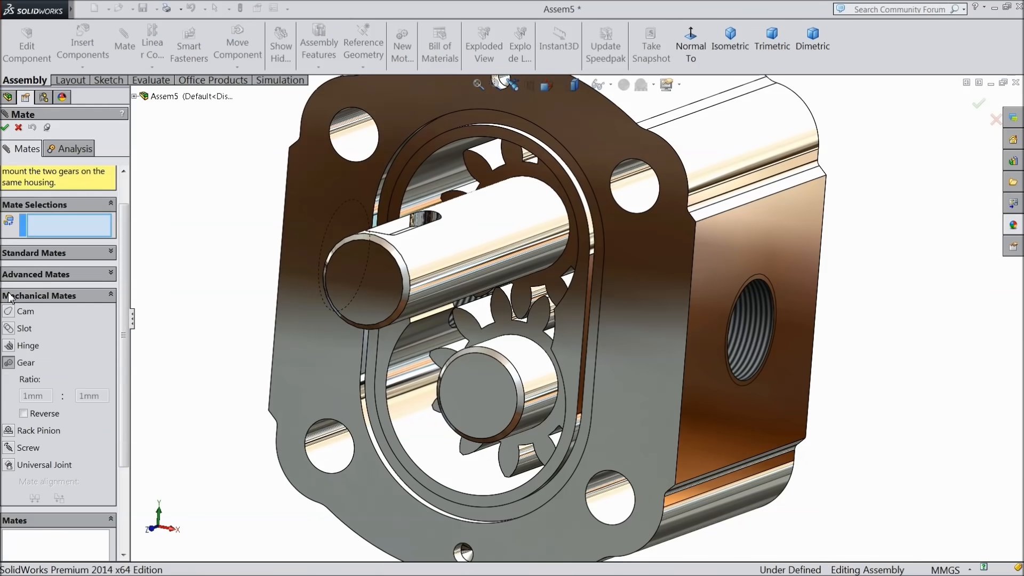
pyautogui.click(471, 255)
pyautogui.click(540, 387)
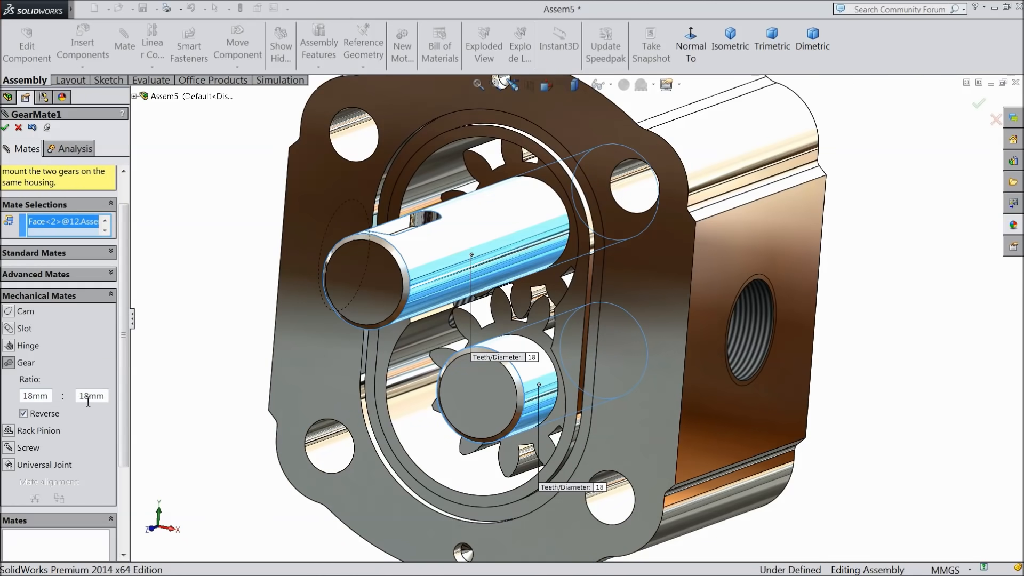
pyautogui.click(5, 128)
pyautogui.click(5, 128)
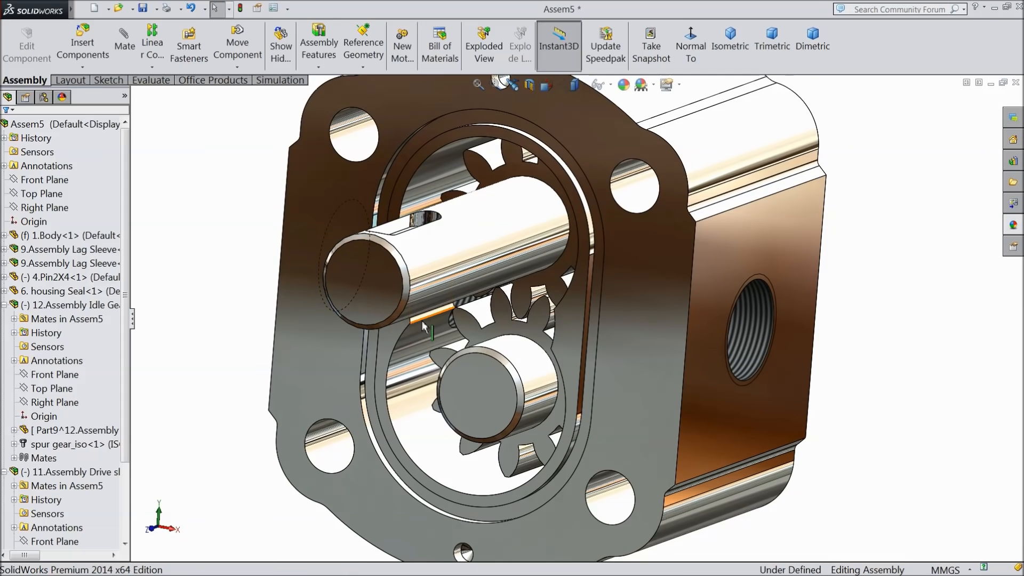
pyautogui.moveTo(425, 293); pyautogui.dragTo(404, 264)
pyautogui.press('Escape')
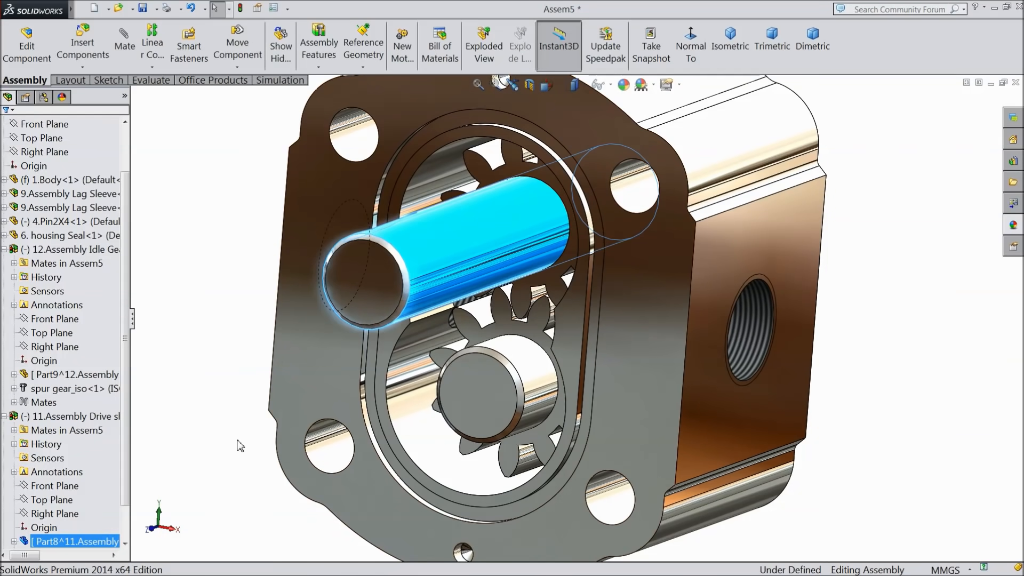
# Edit the gear mate between the two shafts and turn off its Reverse option.
pyautogui.click(4, 249)
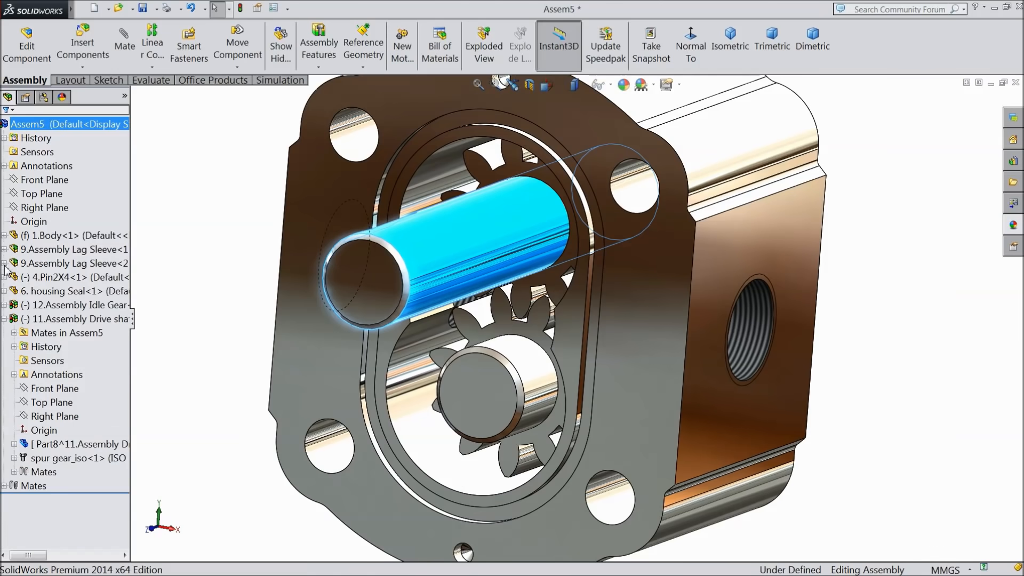
pyautogui.click(4, 318)
pyautogui.click(5, 333)
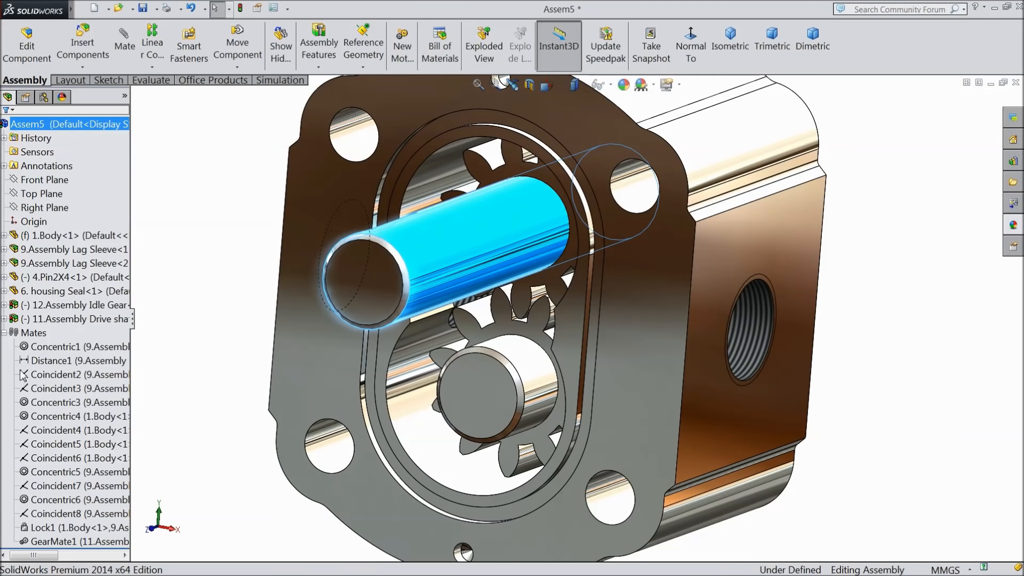
pyautogui.click(18, 540)
pyautogui.click(23, 511)
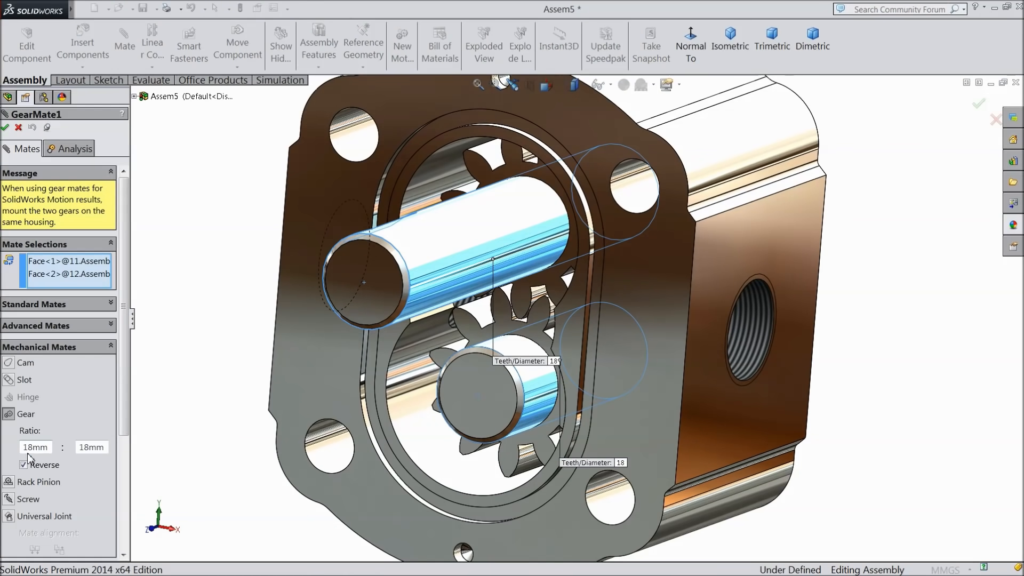
pyautogui.click(23, 465)
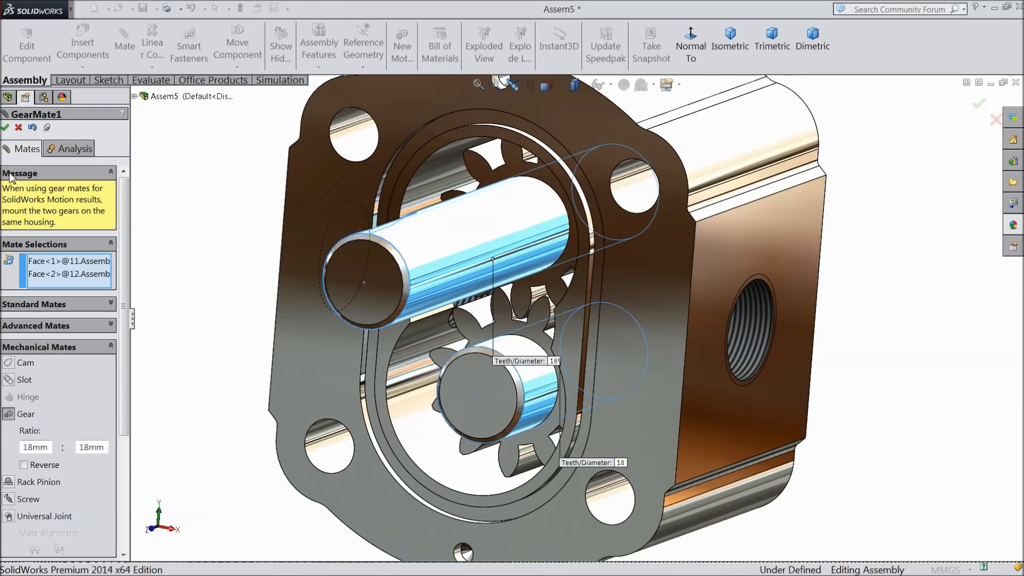
pyautogui.click(5, 128)
pyautogui.click(5, 129)
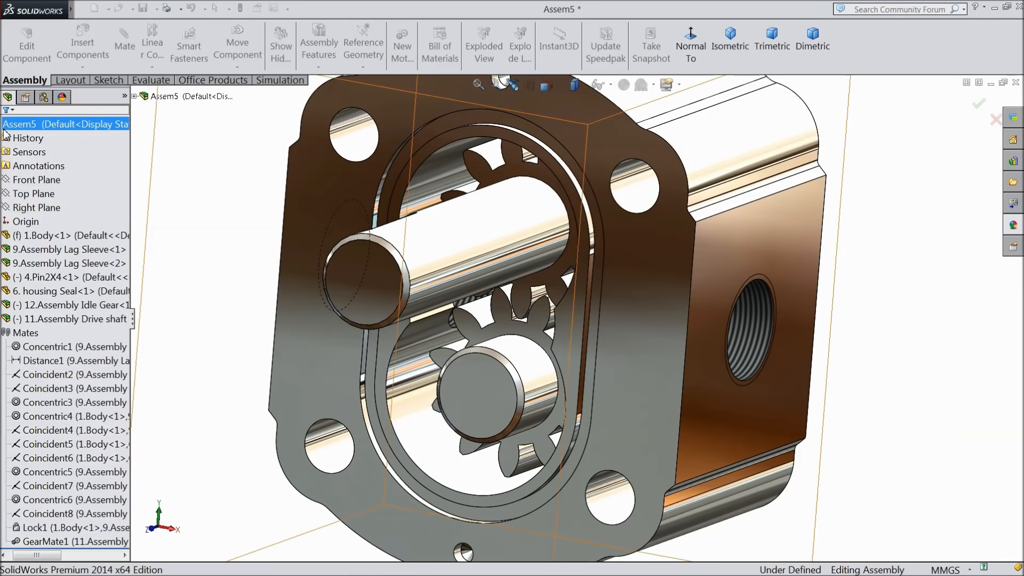
# Rotate the drive shaft by hand and examine from several angles how the two gears mesh and turn together.
pyautogui.click(431, 267)
pyautogui.moveTo(430, 267); pyautogui.dragTo(357, 244)
pyautogui.moveTo(291, 268); pyautogui.dragTo(419, 269, button='middle')
pyautogui.moveTo(501, 258); pyautogui.dragTo(431, 244)
pyautogui.scroll(3, 330, 296)
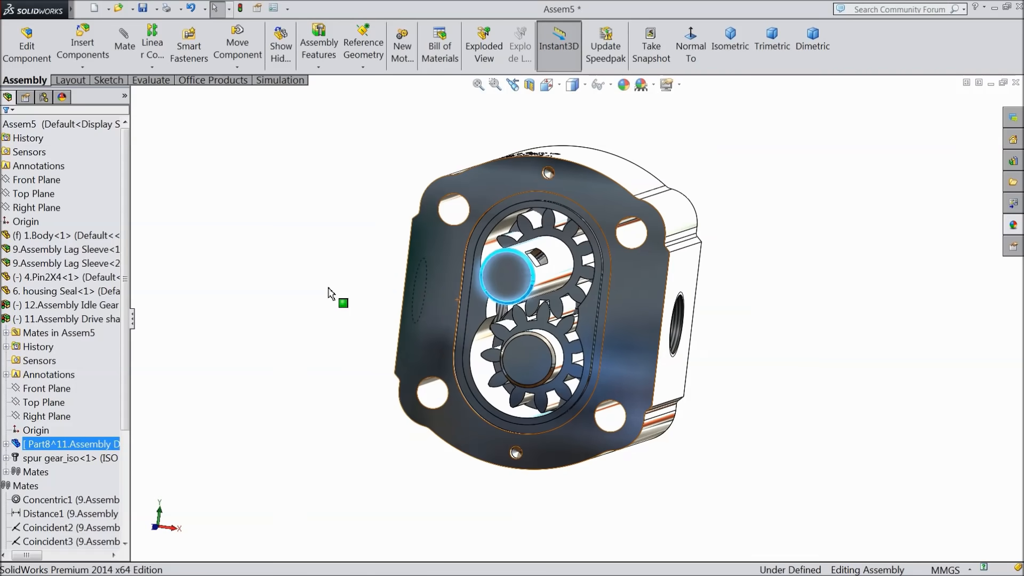
pyautogui.moveTo(329, 287); pyautogui.dragTo(327, 309, button='middle')
pyautogui.click(689, 341)
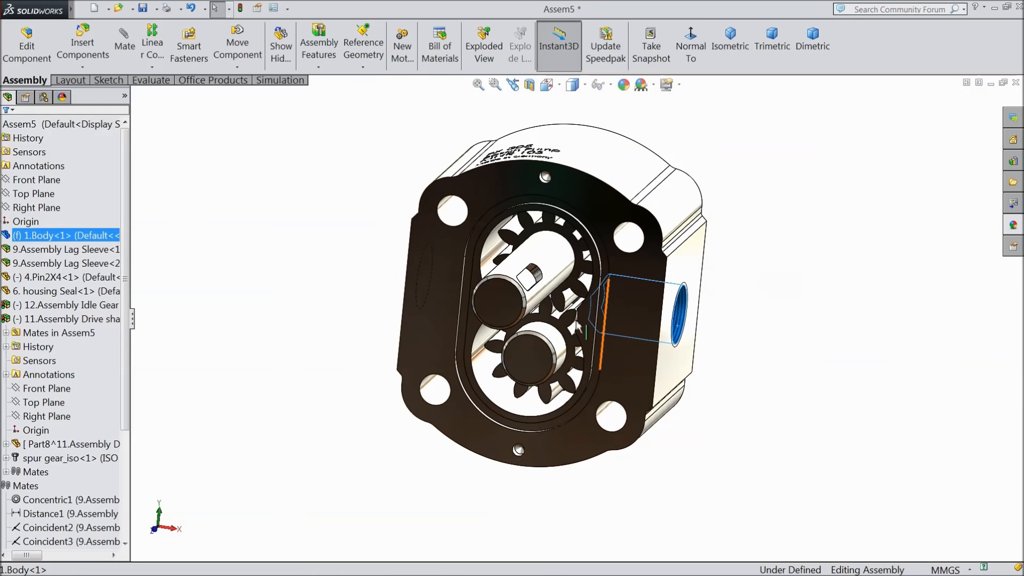
pyautogui.moveTo(689, 342); pyautogui.dragTo(618, 324, button='middle')
pyautogui.moveTo(456, 321)
pyautogui.mouseDown(button='middle')
pyautogui.moveTo(435, 328)
pyautogui.moveTo(446, 326)
pyautogui.mouseUp(button='middle')
pyautogui.click(372, 345)
pyautogui.moveTo(537, 281); pyautogui.dragTo(482, 291)
pyautogui.moveTo(485, 256); pyautogui.dragTo(464, 283)
pyautogui.moveTo(464, 282); pyautogui.dragTo(410, 321, button='middle')
pyautogui.click(393, 319)
pyautogui.scroll(-2, 621, 253)
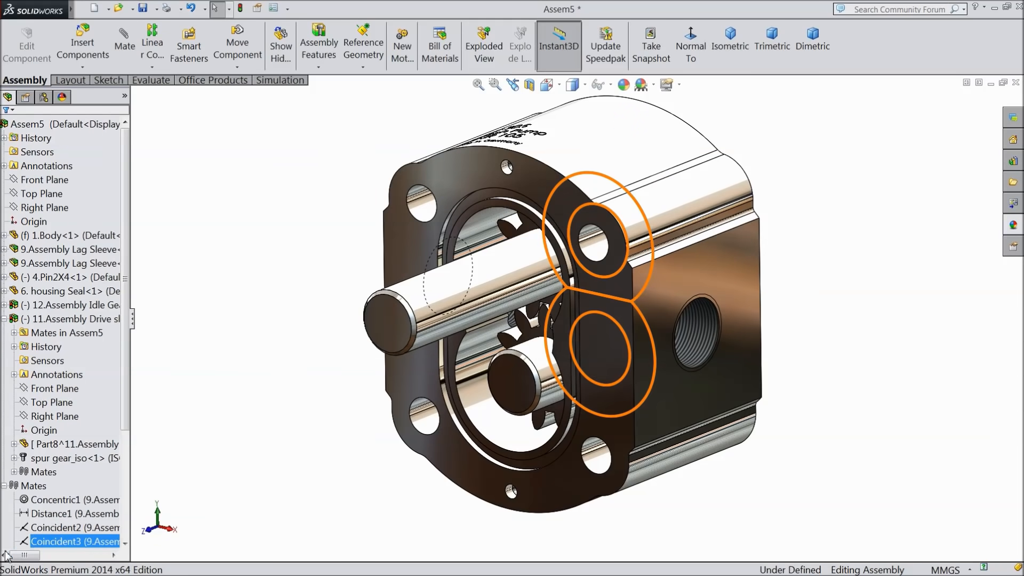
# Insert the part 6. housing Seal from the Hydraulic Pump folder and place it in front of the body's shaft-side face.
pyautogui.click(4, 320)
pyautogui.click(5, 333)
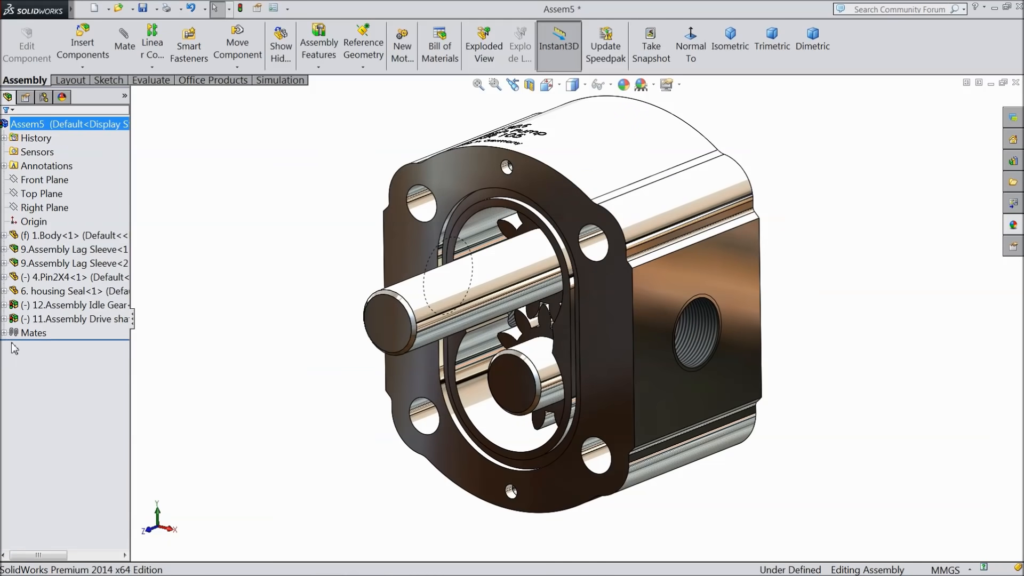
pyautogui.click(91, 45)
pyautogui.click(73, 392)
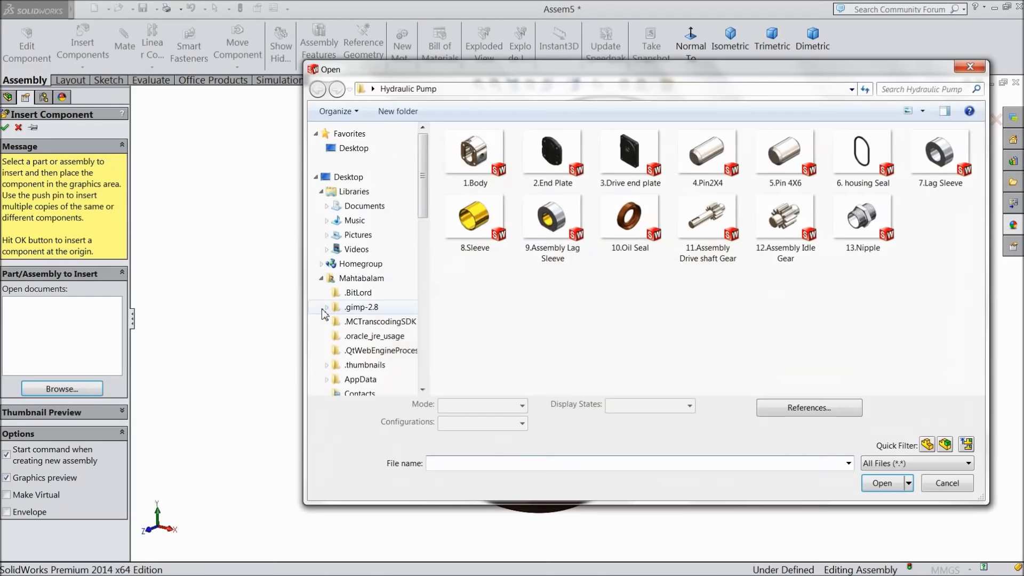
pyautogui.click(862, 156)
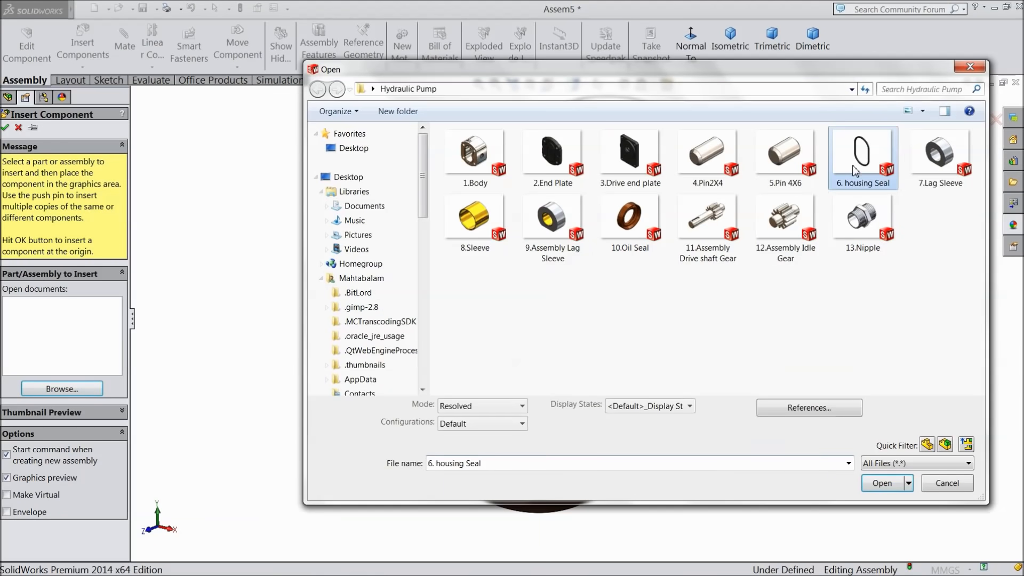
pyautogui.click(881, 482)
pyautogui.click(474, 333)
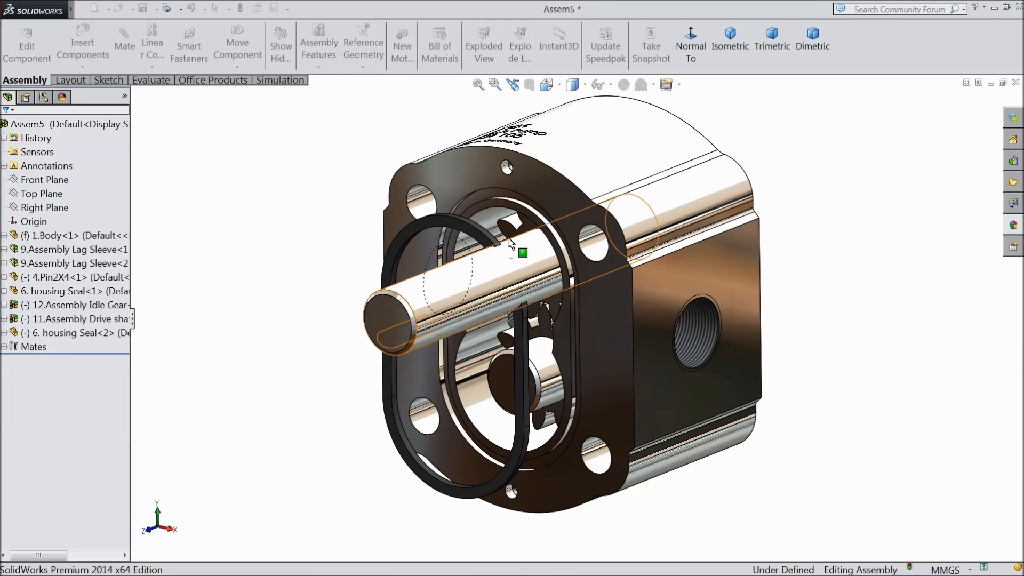
# Add a coincident mate between the upper outer arc edge of the body's seal groove and the new housing seal's matching edge.
pyautogui.scroll(-5, 488, 212)
pyautogui.click(449, 235)
pyautogui.scroll(2, 449, 230)
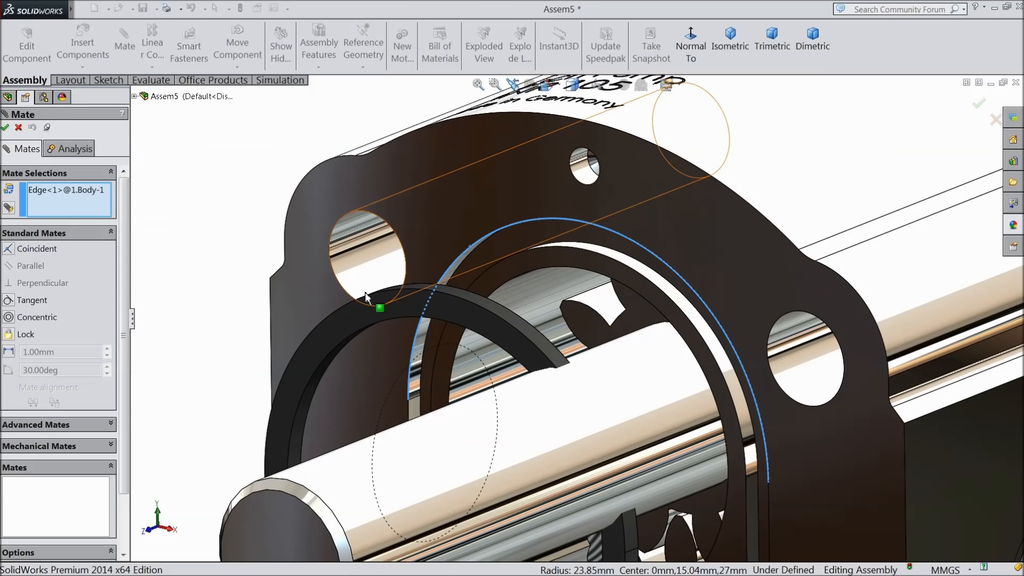
pyautogui.click(344, 306)
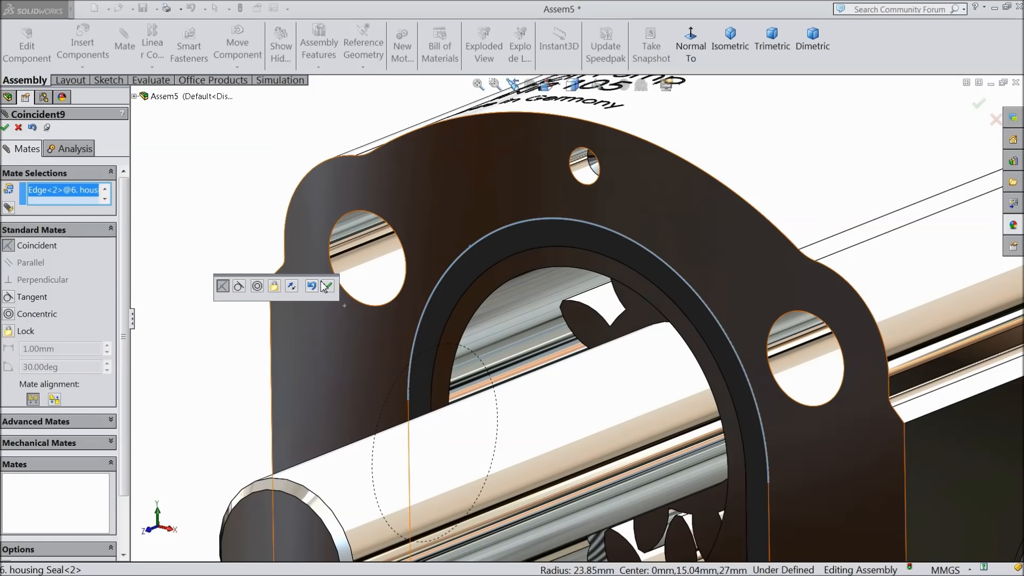
pyautogui.click(327, 287)
# Add a coincident mate between the housing seal's lower outer arc edge and the matching lower edge of the body's seal groove.
pyautogui.scroll(5, 464, 314)
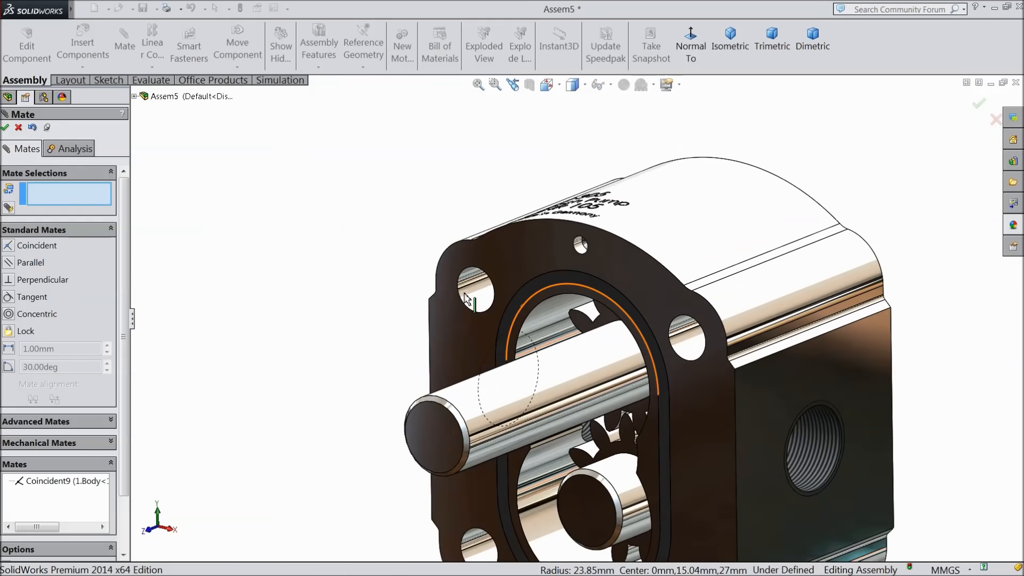
pyautogui.scroll(-3, 606, 439)
pyautogui.scroll(-4, 607, 439)
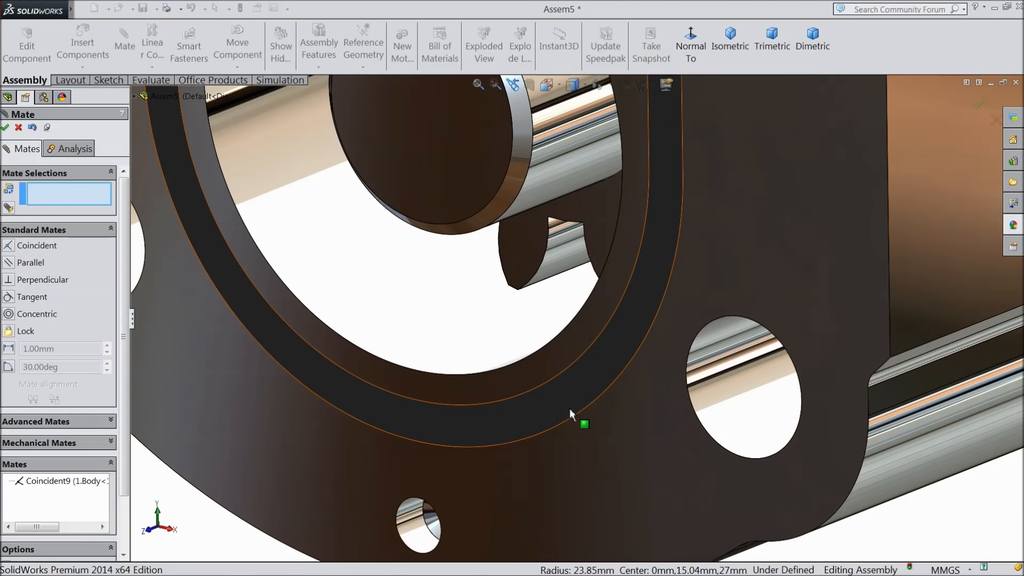
pyautogui.scroll(-3, 555, 421)
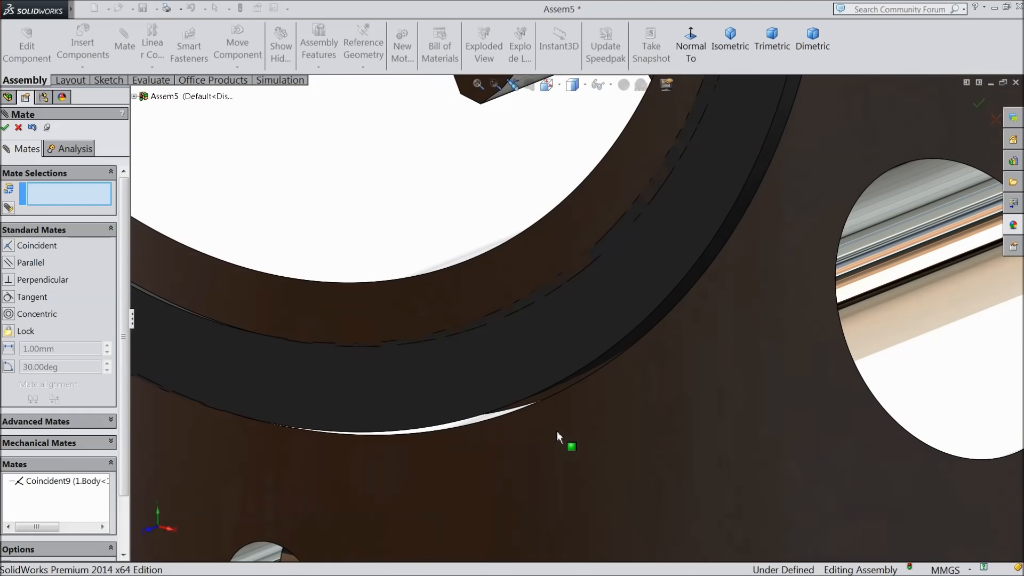
pyautogui.click(522, 405)
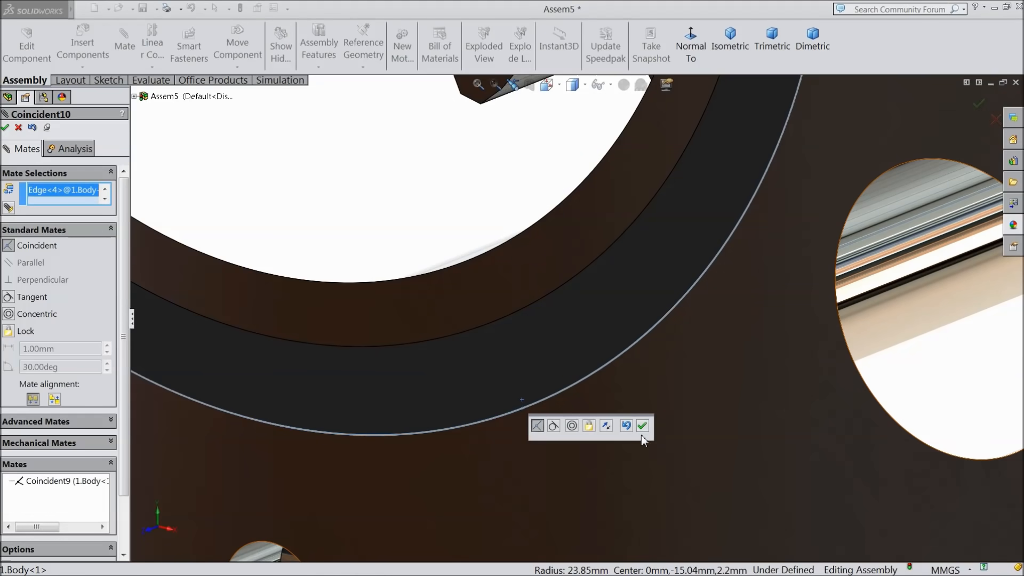
pyautogui.click(641, 425)
pyautogui.scroll(10, 571, 396)
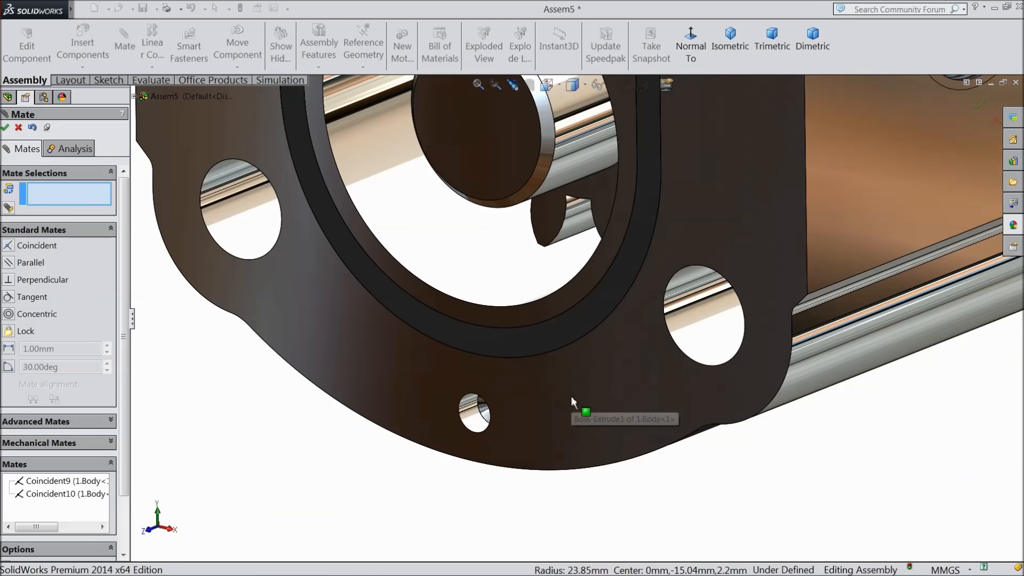
pyautogui.scroll(-3, 586, 227)
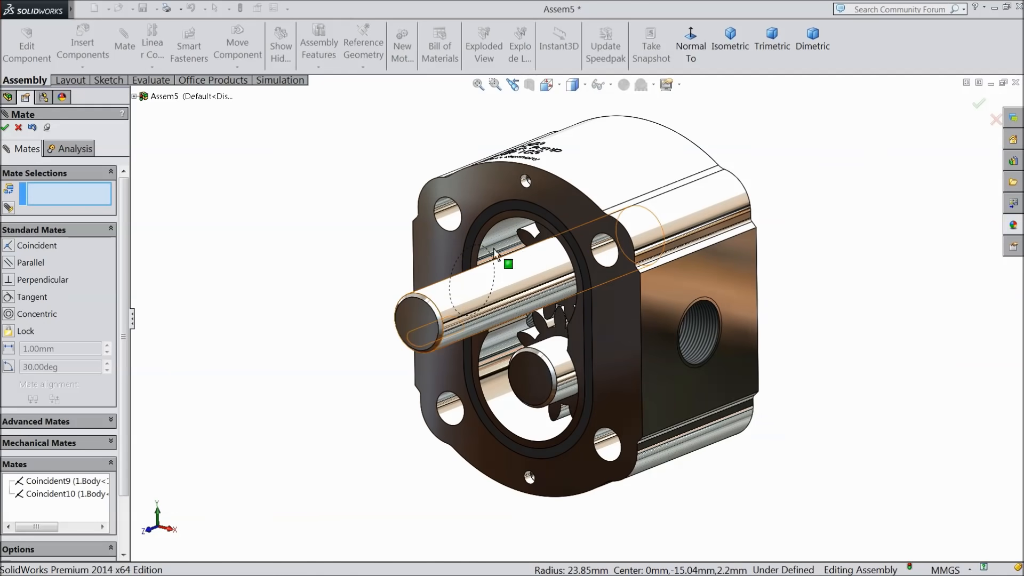
# Insert the assembly 9.Assembly Lag Sleeve from the Hydraulic Pump folder and place it beside the body near the drive shaft's end.
pyautogui.click(6, 128)
pyautogui.click(84, 49)
pyautogui.click(62, 388)
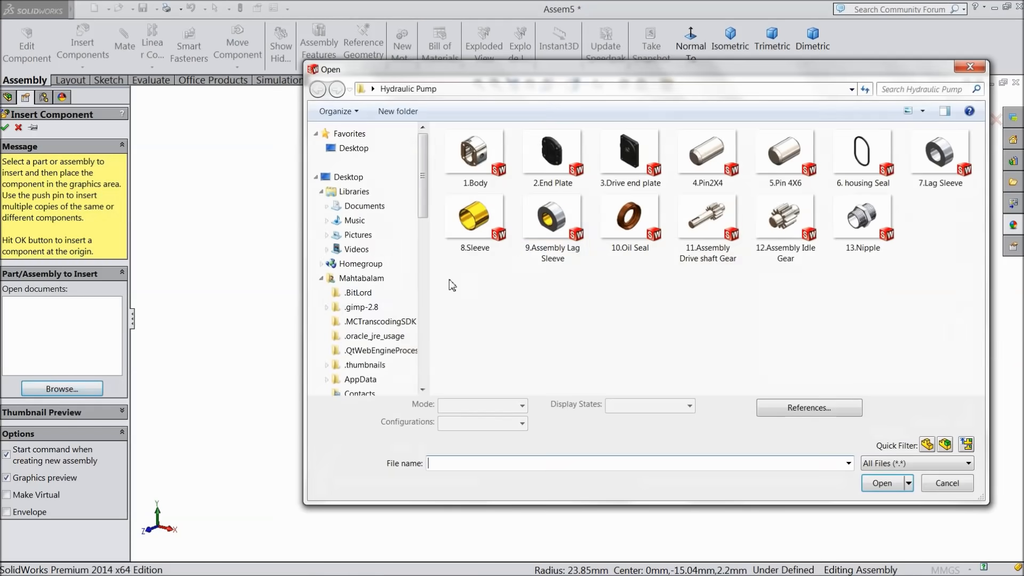
pyautogui.click(557, 230)
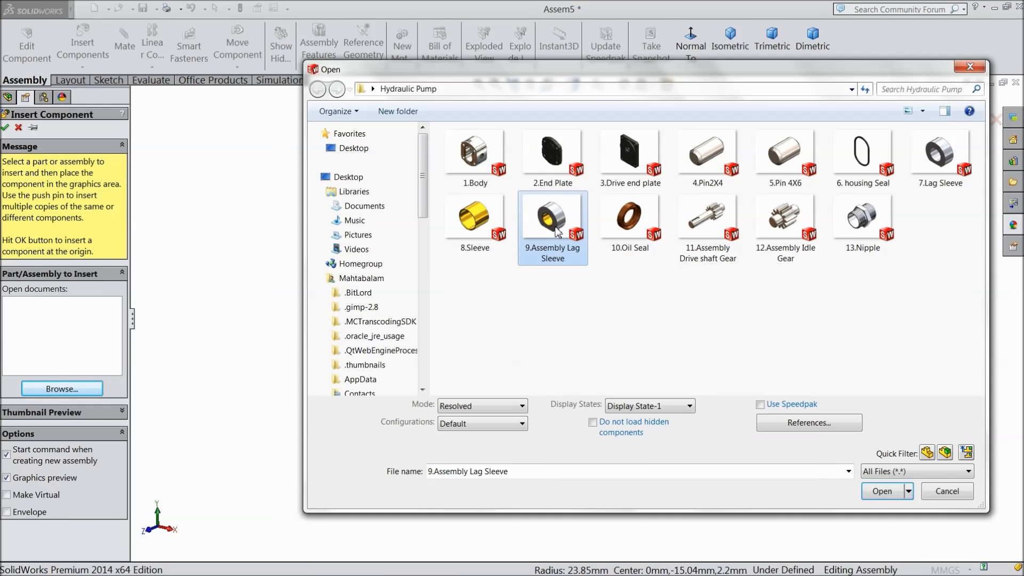
pyautogui.click(882, 491)
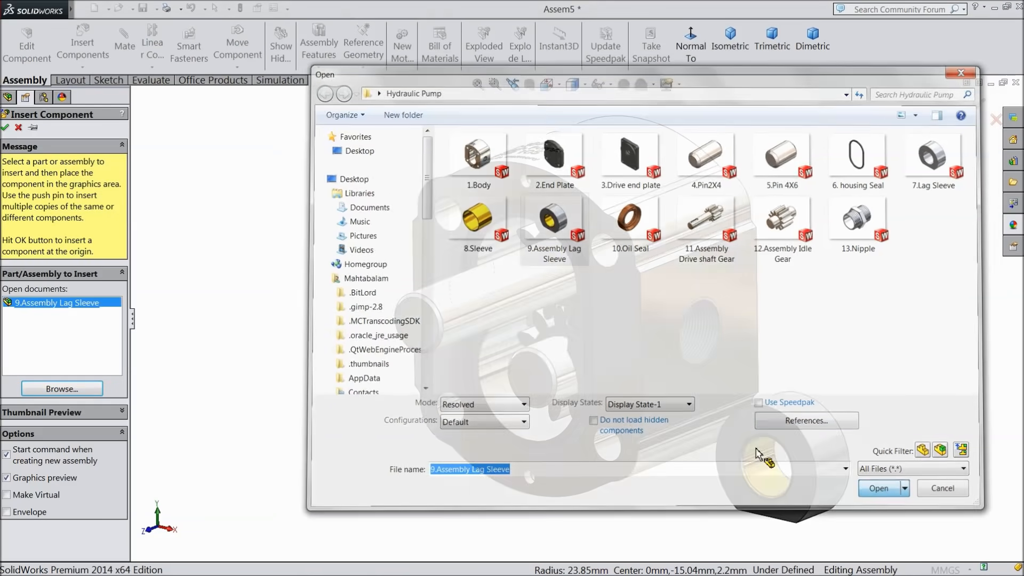
pyautogui.click(319, 270)
# Insert 4.Pin2X4 and another 9.Assembly Lag Sleeve together, placing both just below the lag sleeve outside the body.
pyautogui.click(82, 47)
pyautogui.click(62, 389)
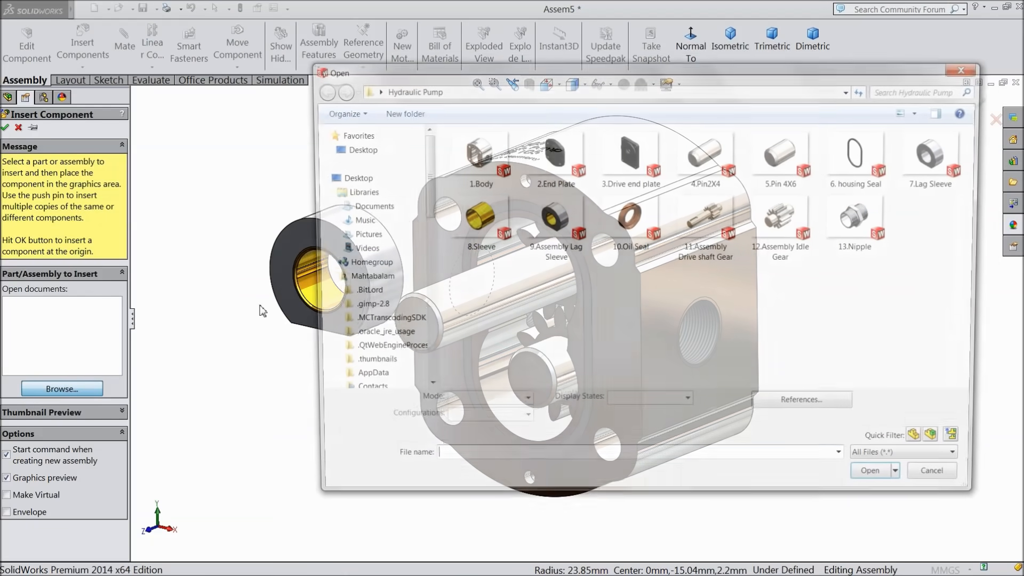
pyautogui.click(552, 221)
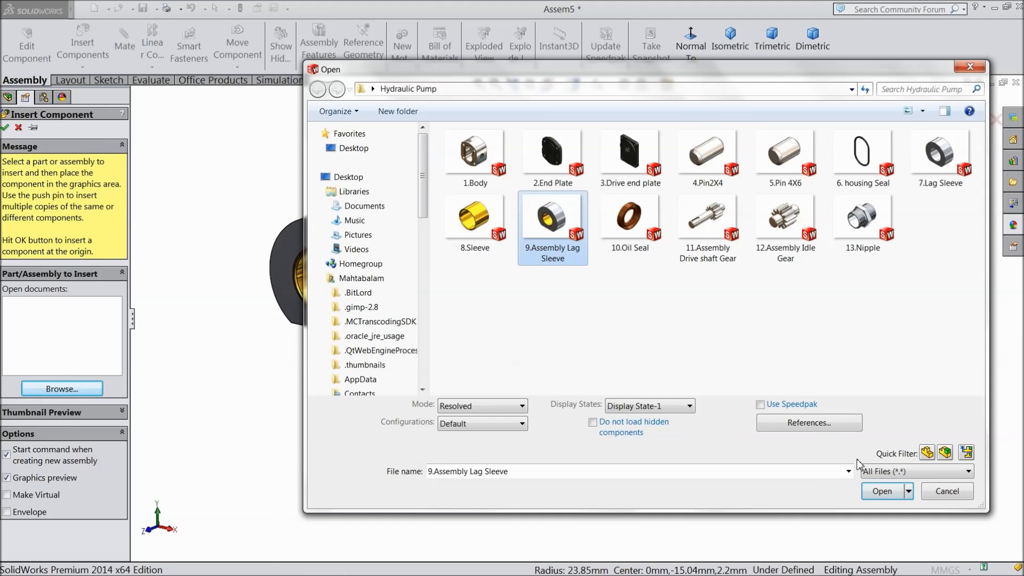
pyautogui.keyDown('ctrl'); pyautogui.click(706, 168); pyautogui.keyUp('ctrl')
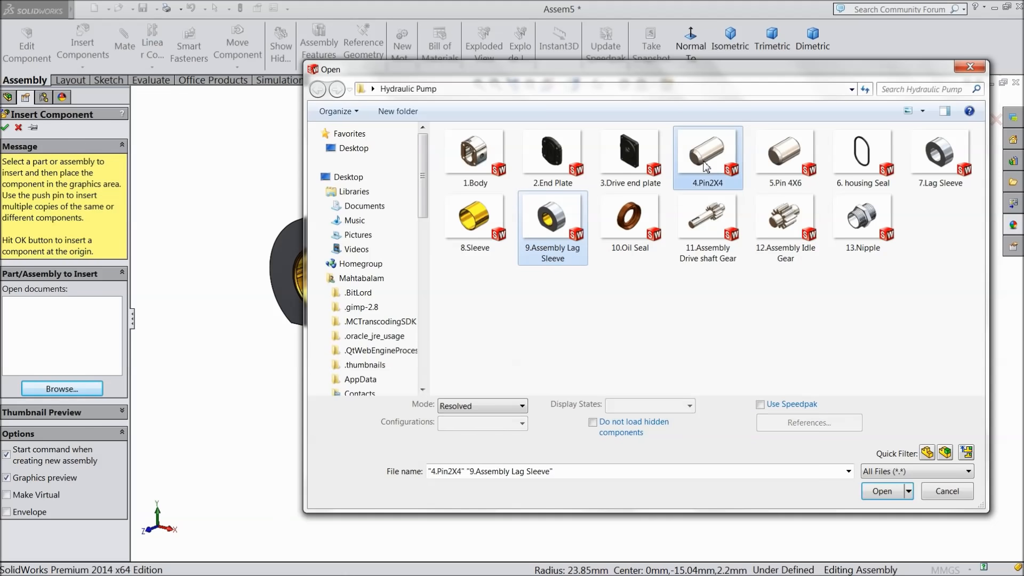
pyautogui.click(887, 492)
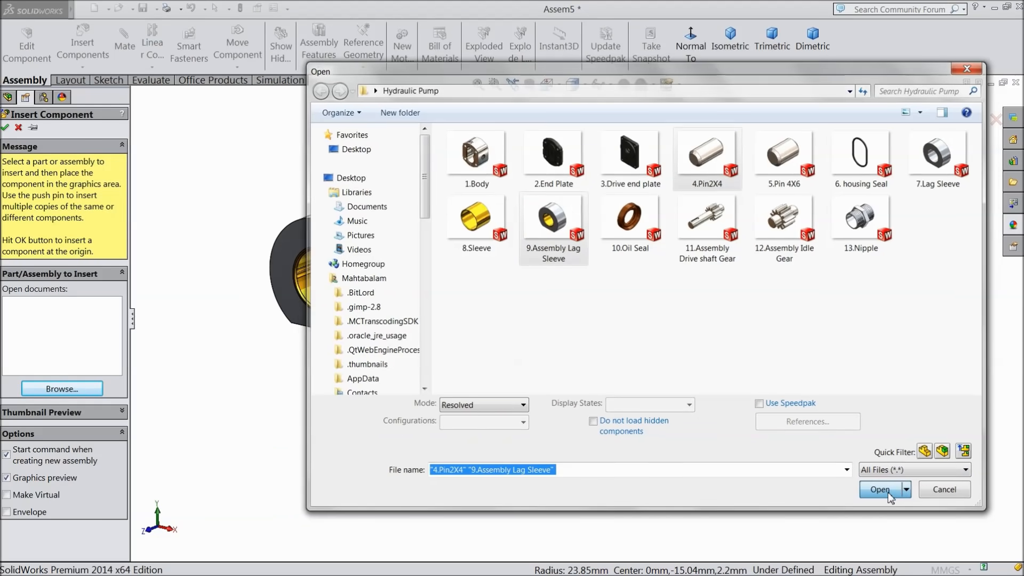
pyautogui.click(281, 354)
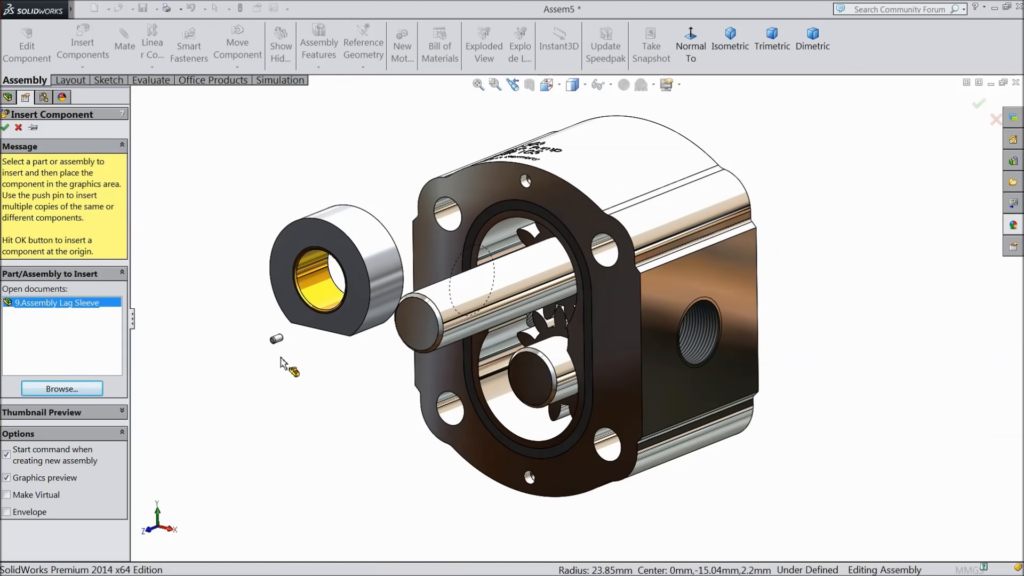
pyautogui.click(286, 367)
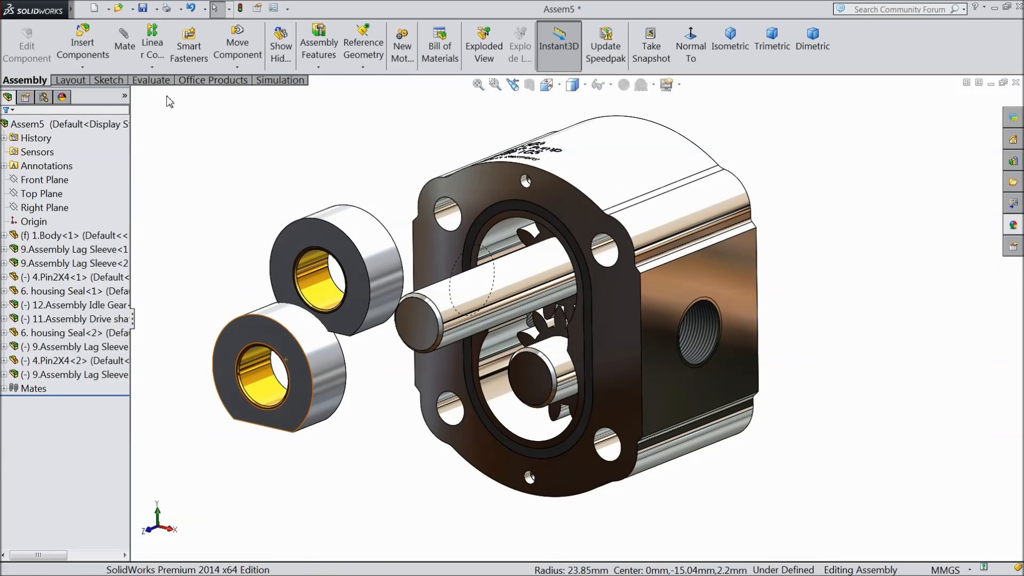
# Rotate the lower loose lag sleeve freely until its flat side with the pin hole faces up toward the other sleeve.
pyautogui.click(237, 67)
pyautogui.click(261, 96)
pyautogui.moveTo(282, 333); pyautogui.dragTo(297, 430)
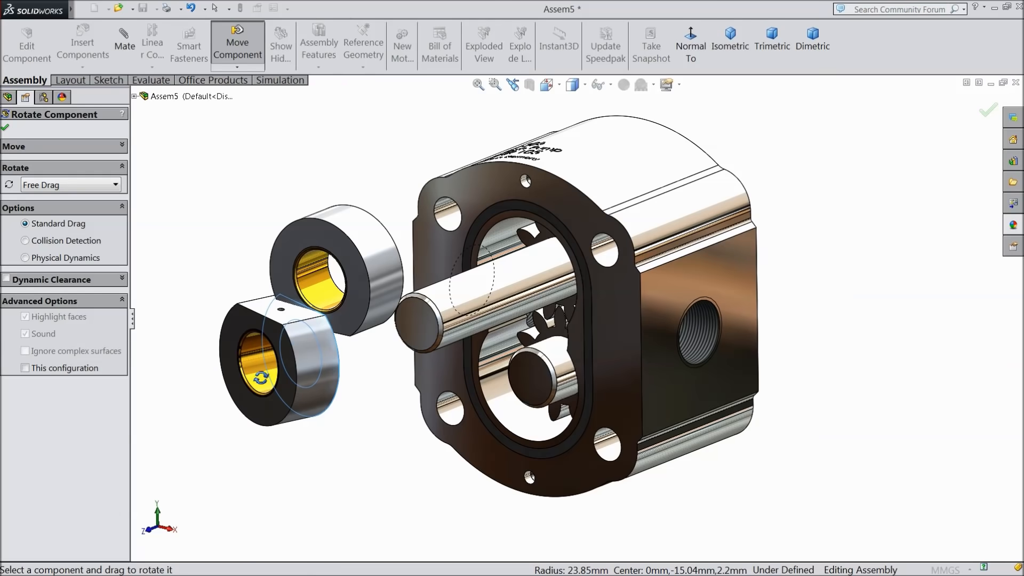
pyautogui.click(6, 130)
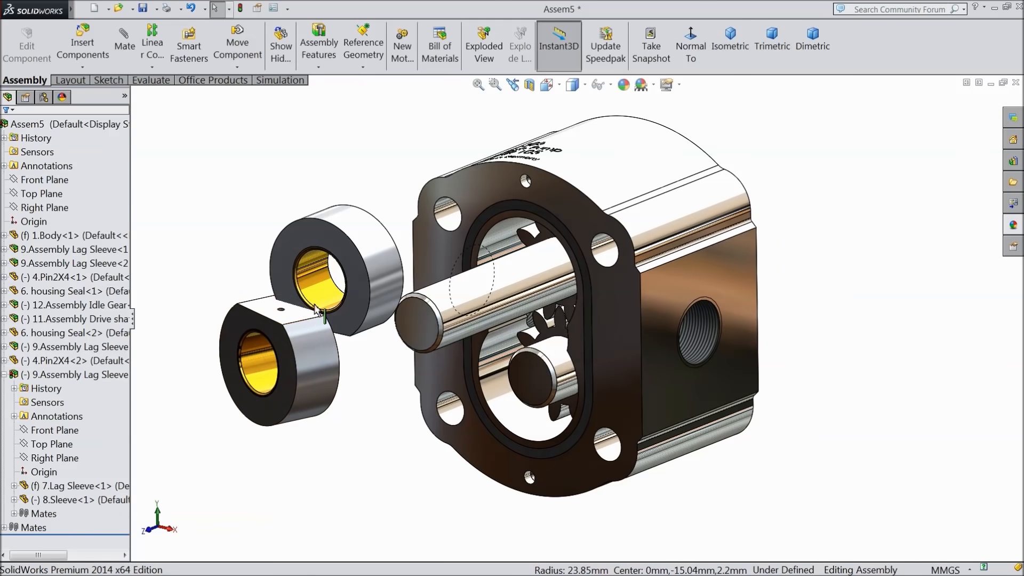
# Add a coincident mate between the front ring faces of the two loose lag sleeves.
pyautogui.click(292, 253)
pyautogui.scroll(-4, 304, 301)
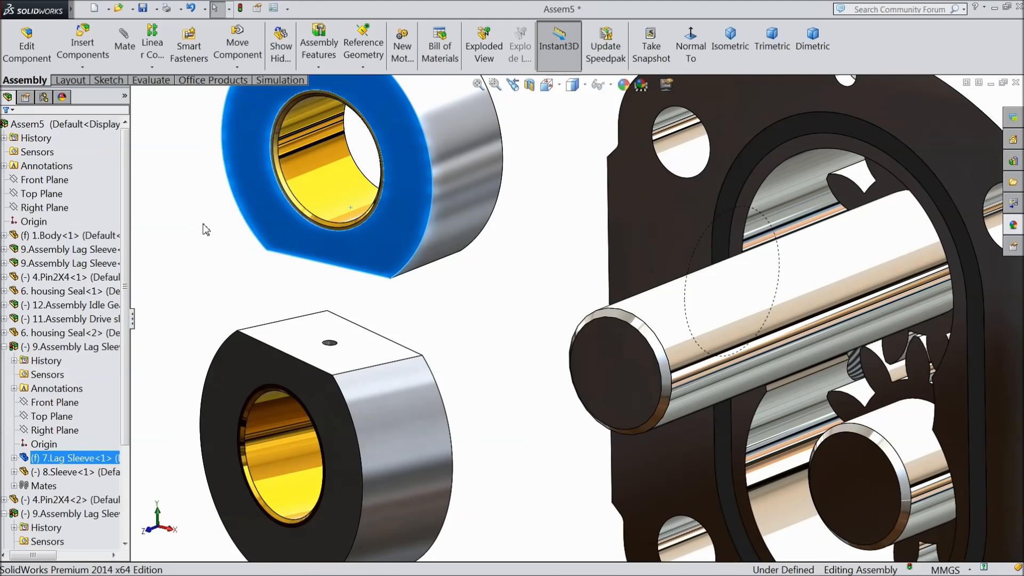
pyautogui.click(124, 48)
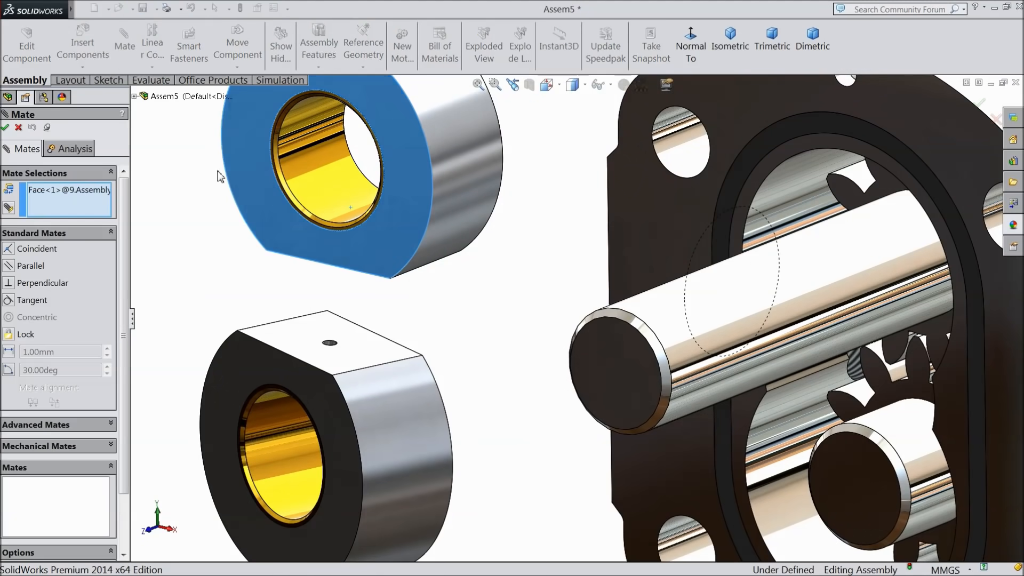
pyautogui.click(297, 372)
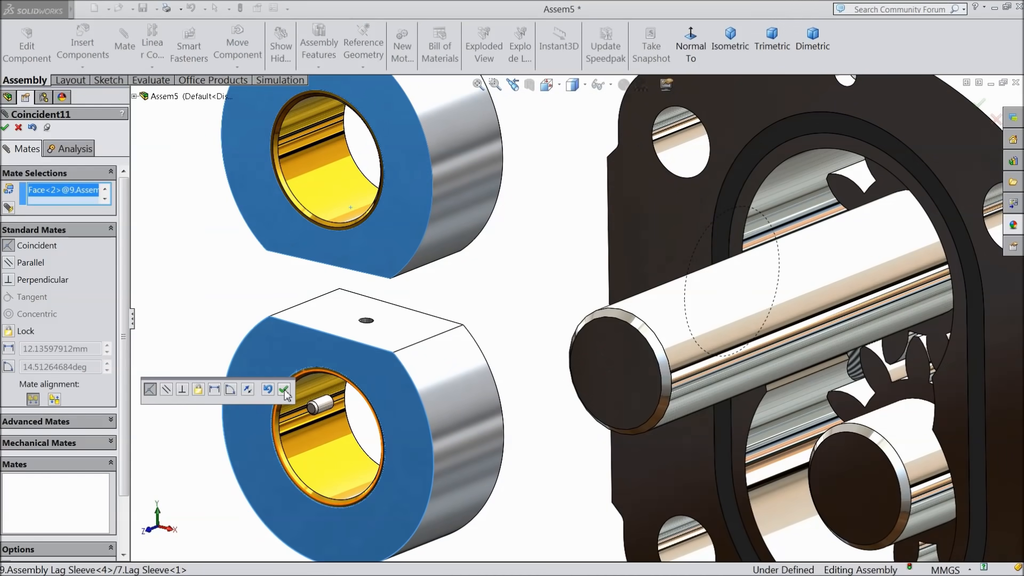
pyautogui.click(283, 393)
# Move the 4.Pin2X4 above the lower lag sleeve's flat and mate it concentric with the sleeve's pin hole.
pyautogui.moveTo(349, 315); pyautogui.dragTo(484, 300, button='middle')
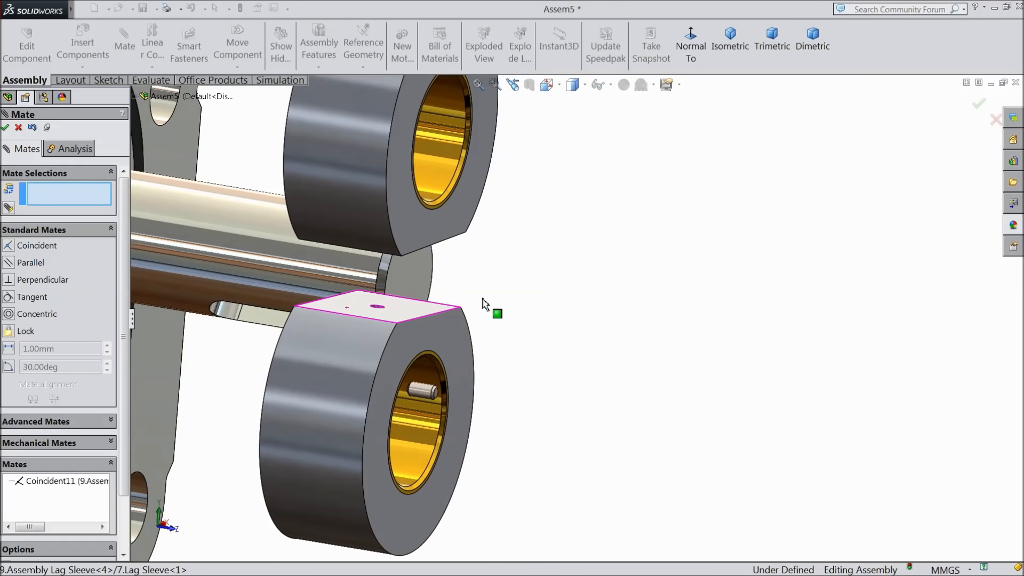
pyautogui.moveTo(430, 400); pyautogui.dragTo(430, 382)
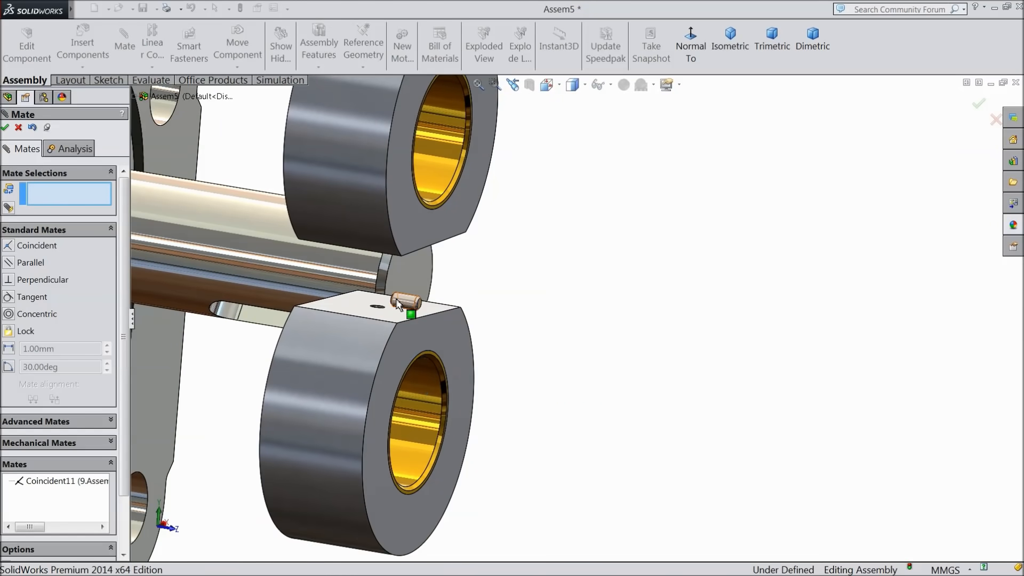
pyautogui.scroll(-6, 397, 304)
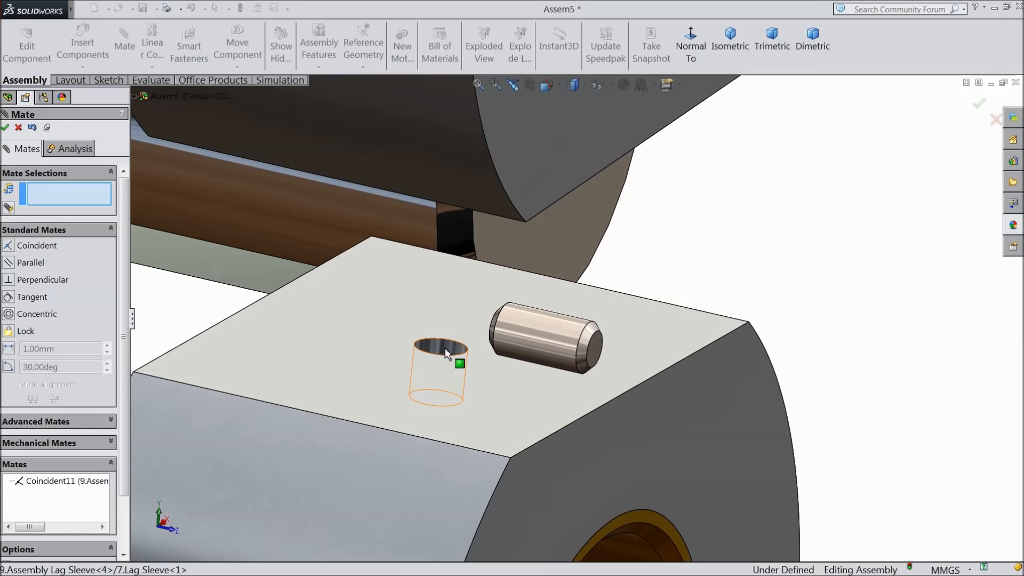
pyautogui.click(517, 345)
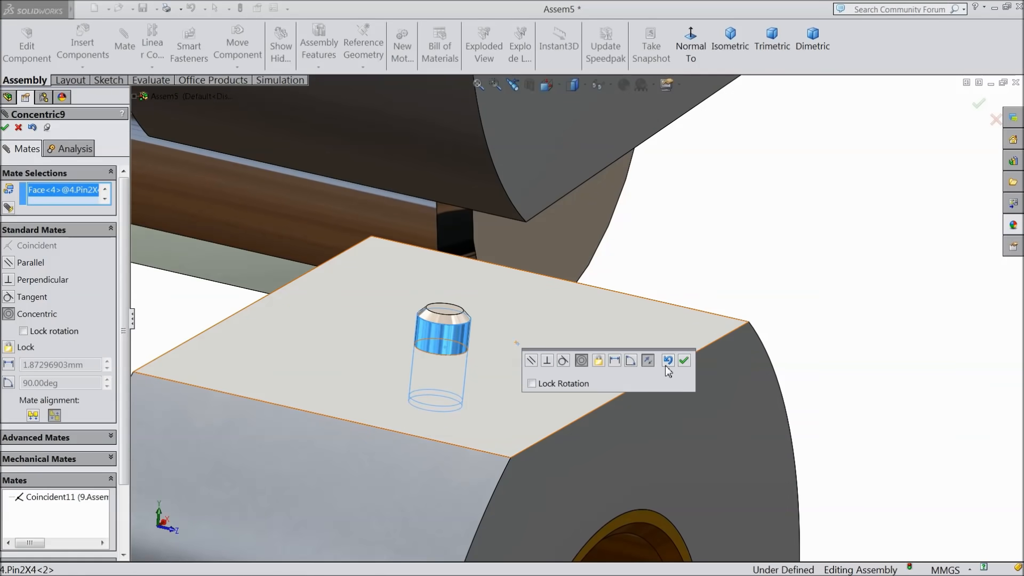
pyautogui.click(684, 361)
# Add a 2 mm distance mate between the lower lag sleeve's flat face and the pin's upper end face.
pyautogui.click(528, 373)
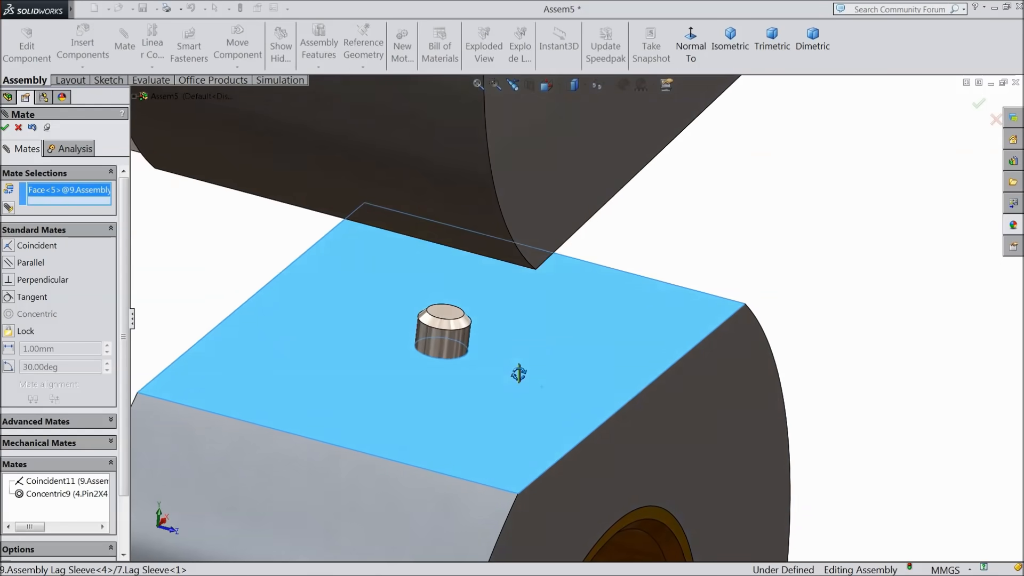
pyautogui.click(449, 317)
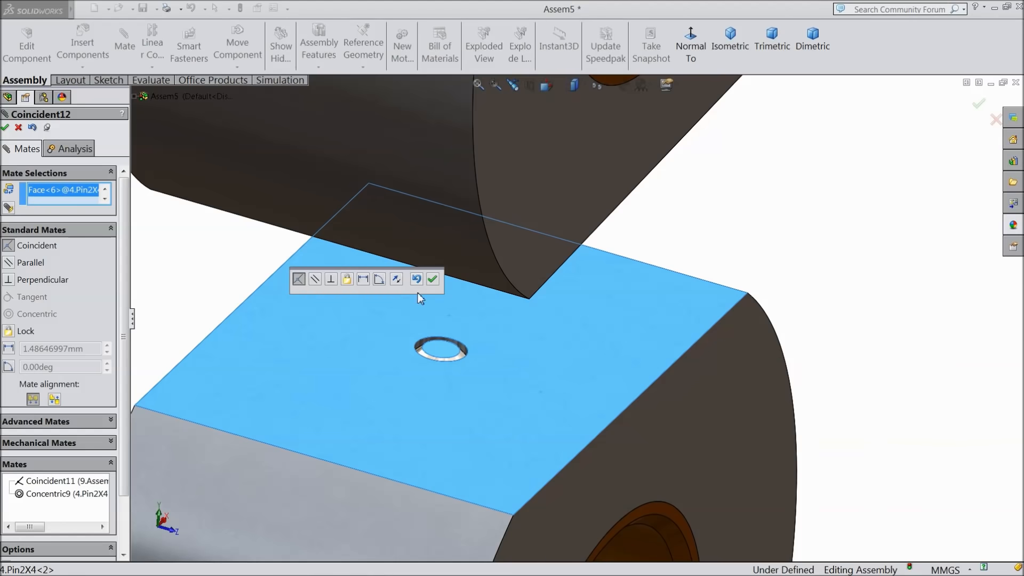
pyautogui.click(371, 282)
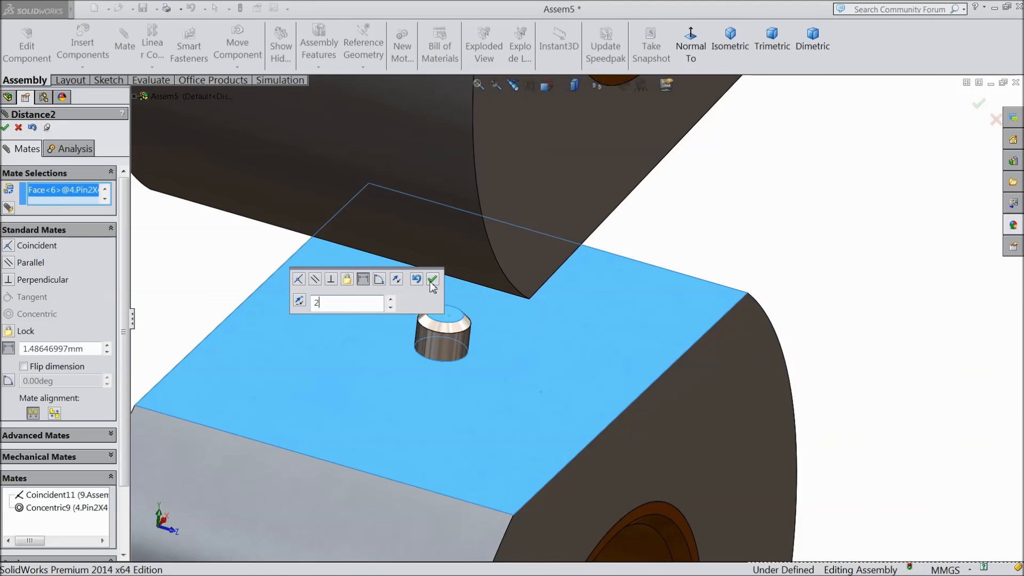
pyautogui.click(433, 279)
# Add a concentric mate between the pin's cylindrical face and the pin hole in the upper lag sleeve's flat.
pyautogui.moveTo(434, 284); pyautogui.dragTo(501, 235, button='middle')
pyautogui.click(509, 332)
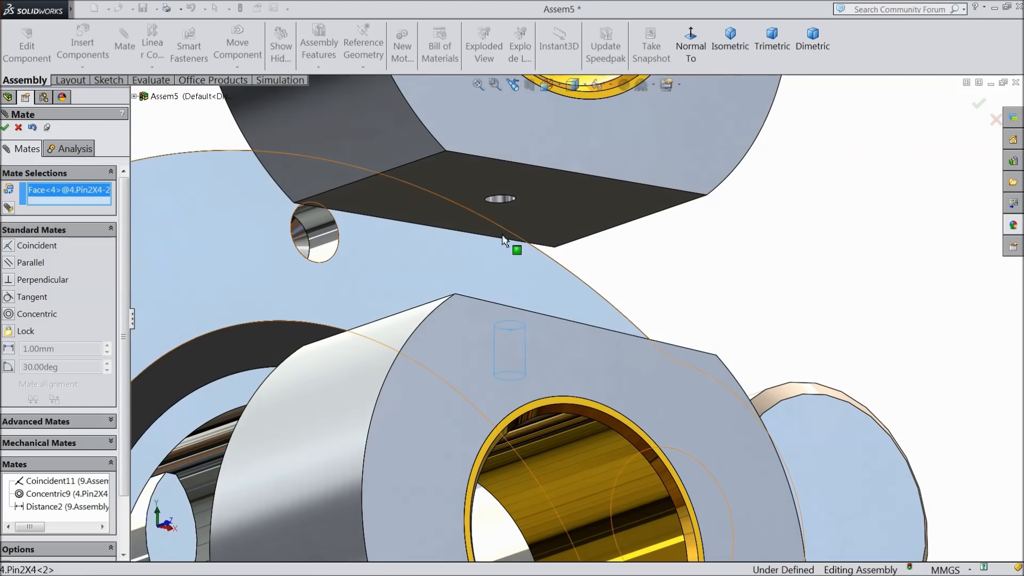
pyautogui.click(500, 199)
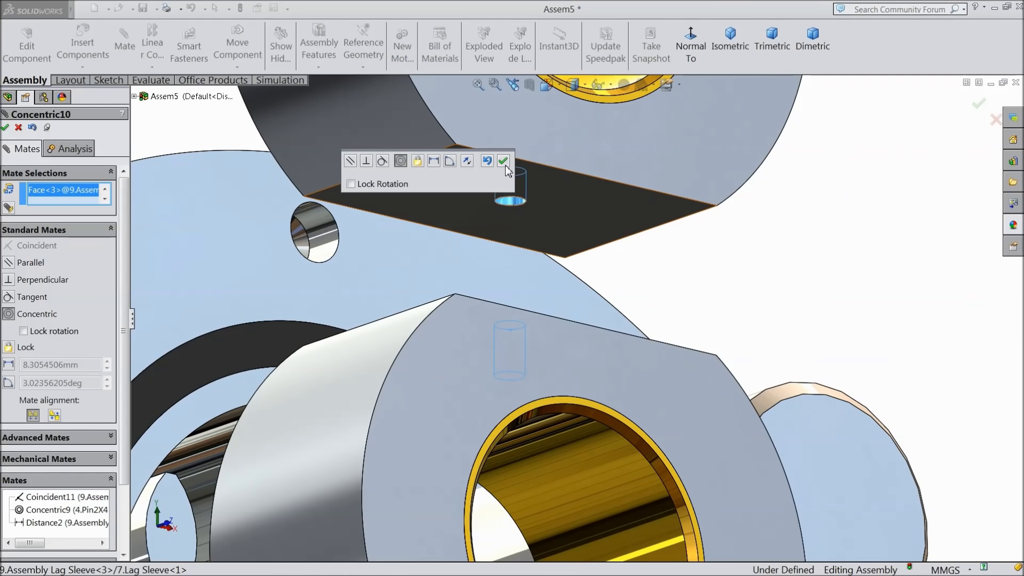
pyautogui.click(503, 163)
# Add a coincident mate between the flat faces of the upper and lower lag sleeves to close the gap.
pyautogui.click(557, 202)
pyautogui.moveTo(558, 201); pyautogui.dragTo(567, 318, button='middle')
pyautogui.click(593, 357)
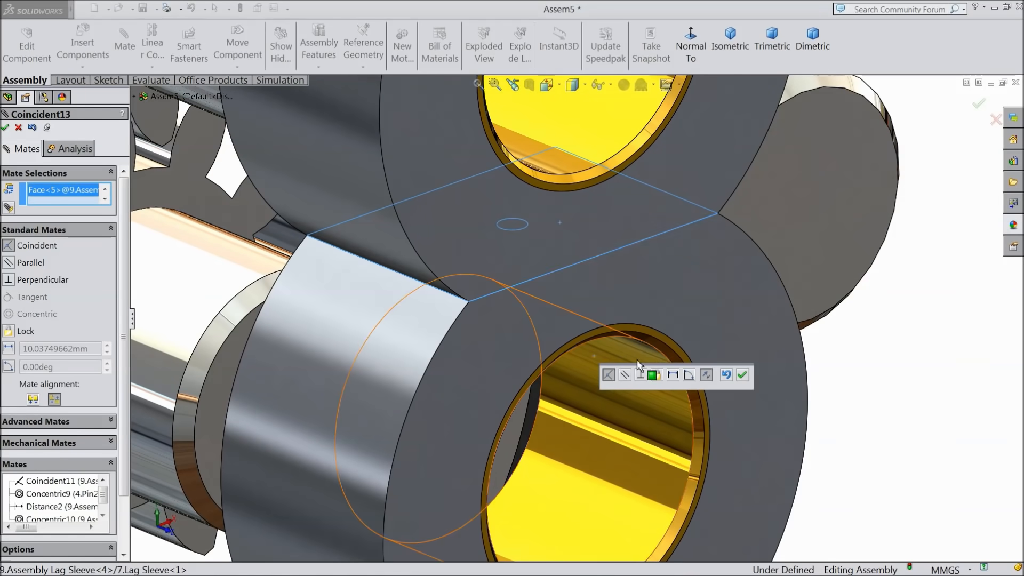
pyautogui.click(742, 375)
# Add a concentric mate between the upper lag sleeve's outer cylindrical face and the body's upper bore.
pyautogui.scroll(6, 602, 317)
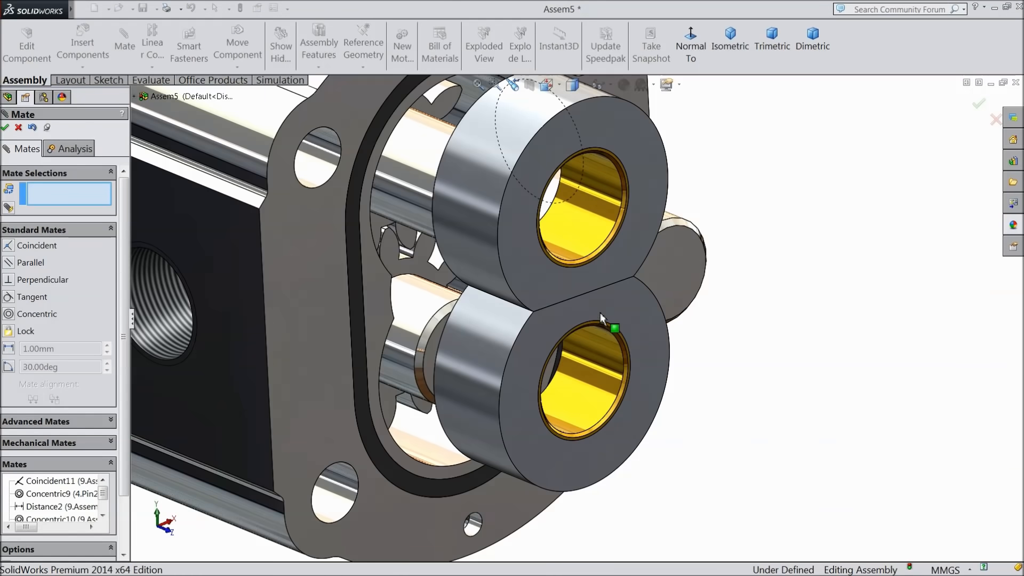
pyautogui.moveTo(602, 303); pyautogui.dragTo(560, 359, button='middle')
pyautogui.scroll(4, 551, 335)
pyautogui.scroll(-3, 605, 339)
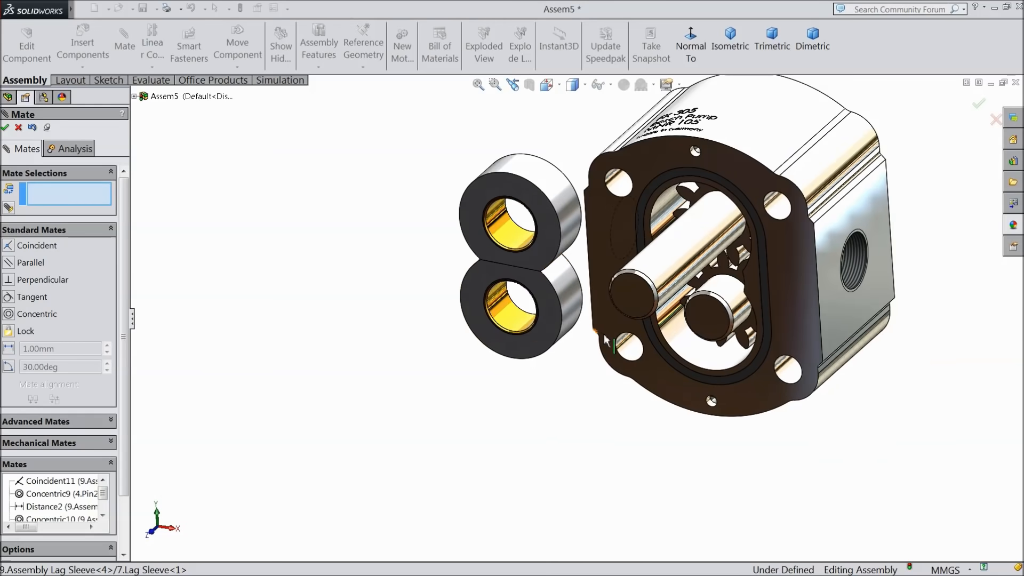
pyautogui.scroll(-3, 638, 308)
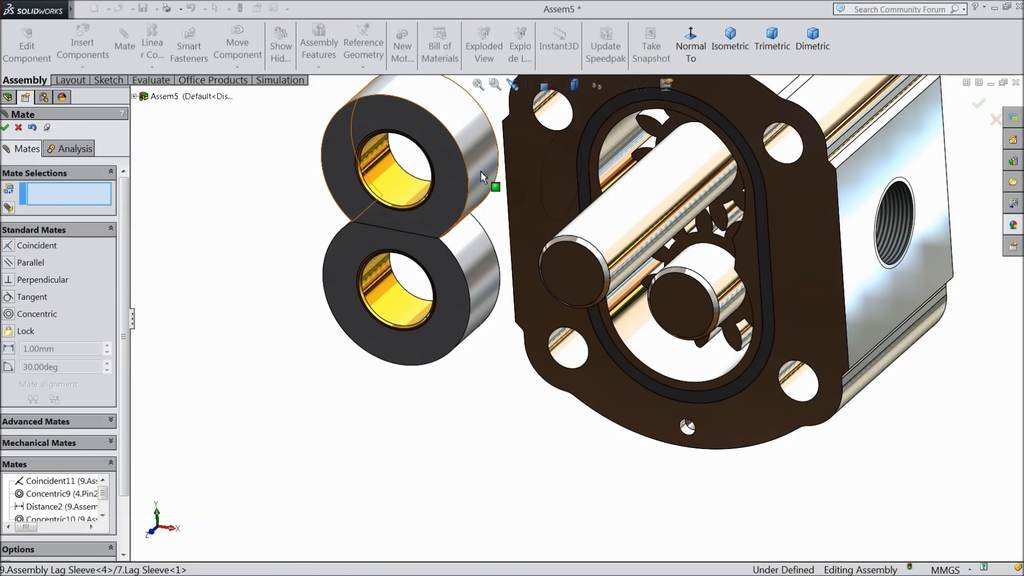
pyautogui.click(483, 176)
pyautogui.click(619, 155)
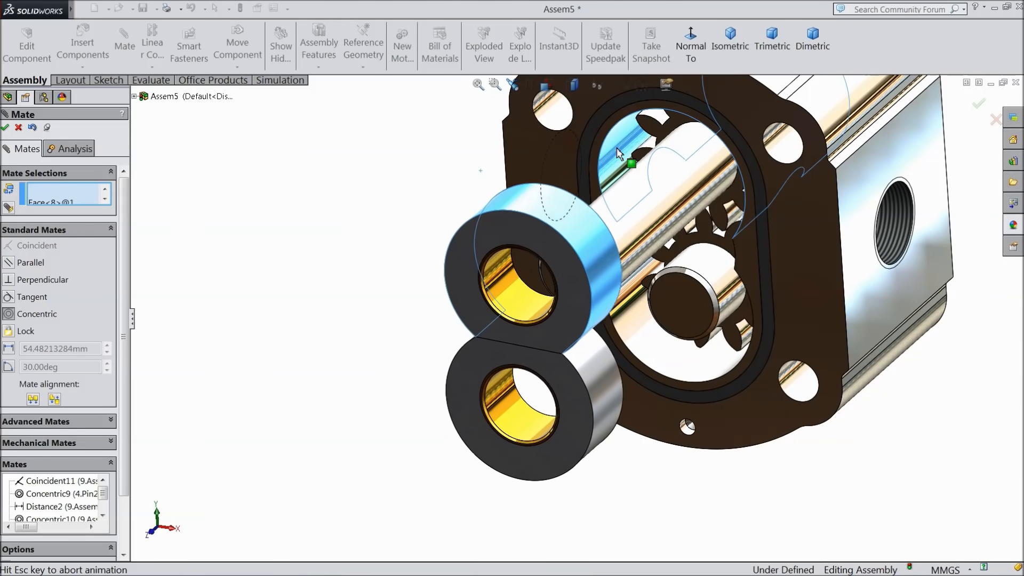
pyautogui.click(783, 128)
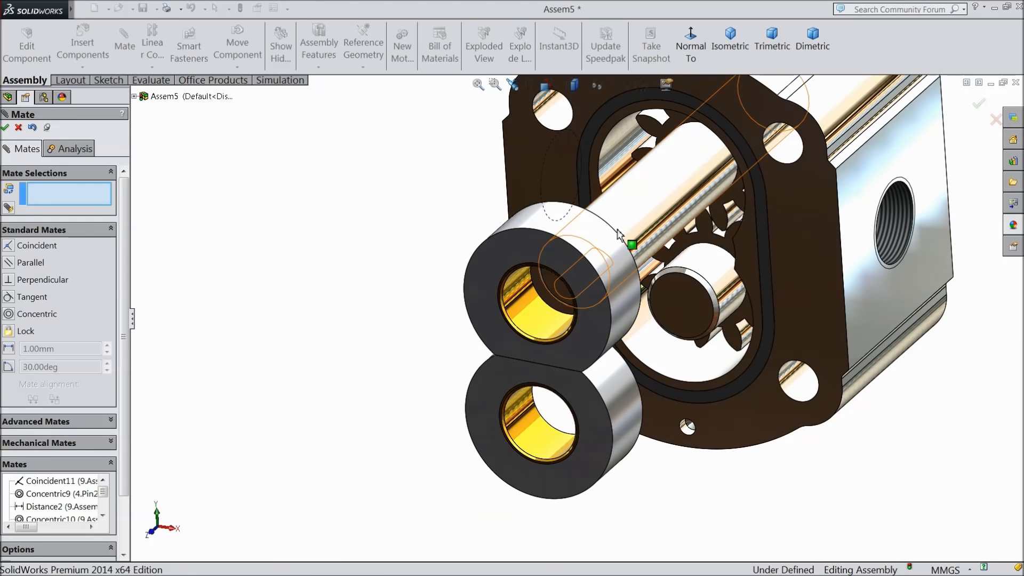
# Add a coincident mate between the upper lag sleeve's front face and the body's face around the bore inside the seal groove.
pyautogui.click(546, 255)
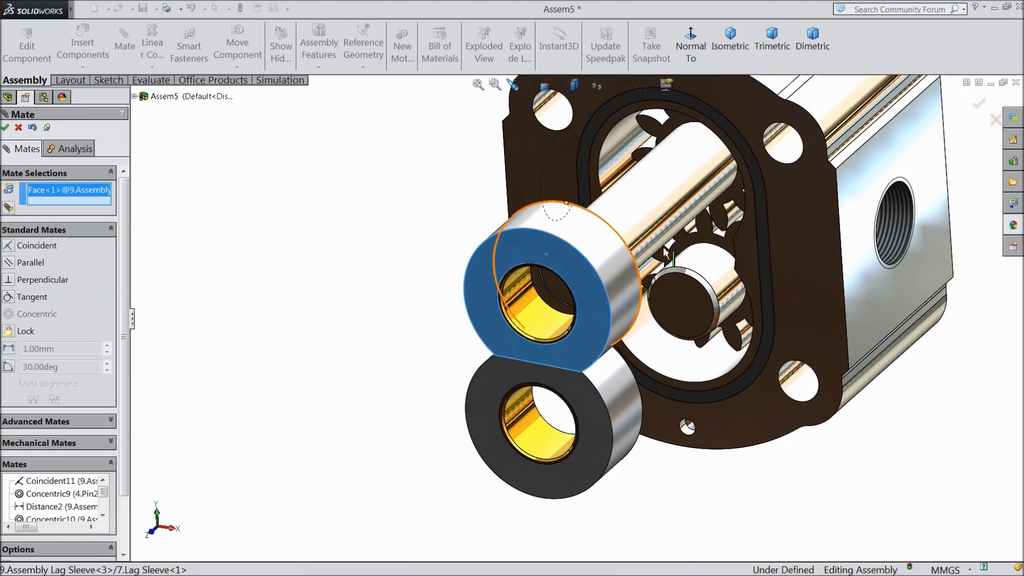
pyautogui.click(750, 235)
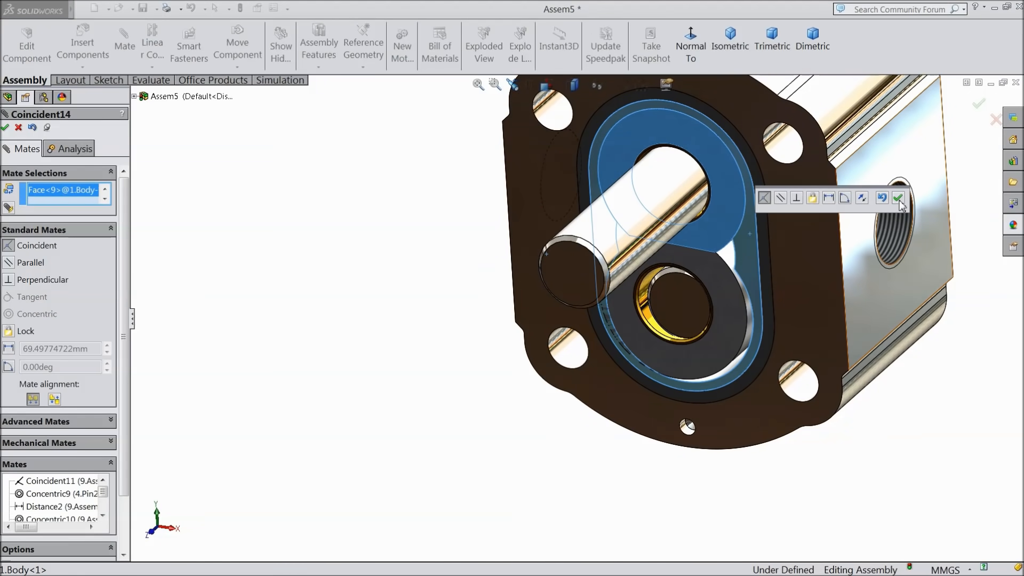
pyautogui.click(900, 199)
# Swing the lower lag sleeve into line with the body's lower bore.
pyautogui.scroll(-8, 760, 334)
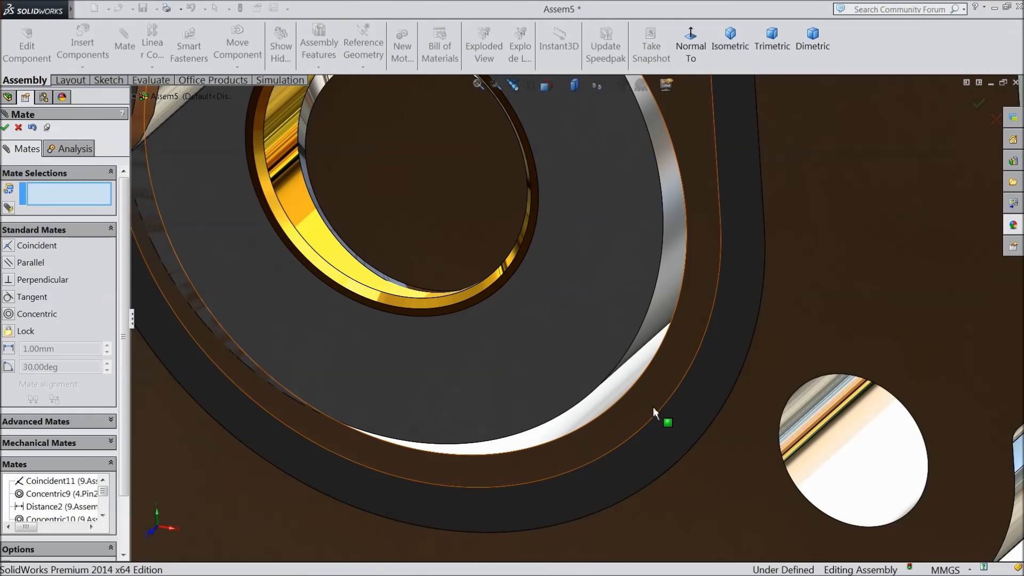
pyautogui.scroll(7, 640, 419)
pyautogui.moveTo(633, 415); pyautogui.dragTo(642, 415, button='middle')
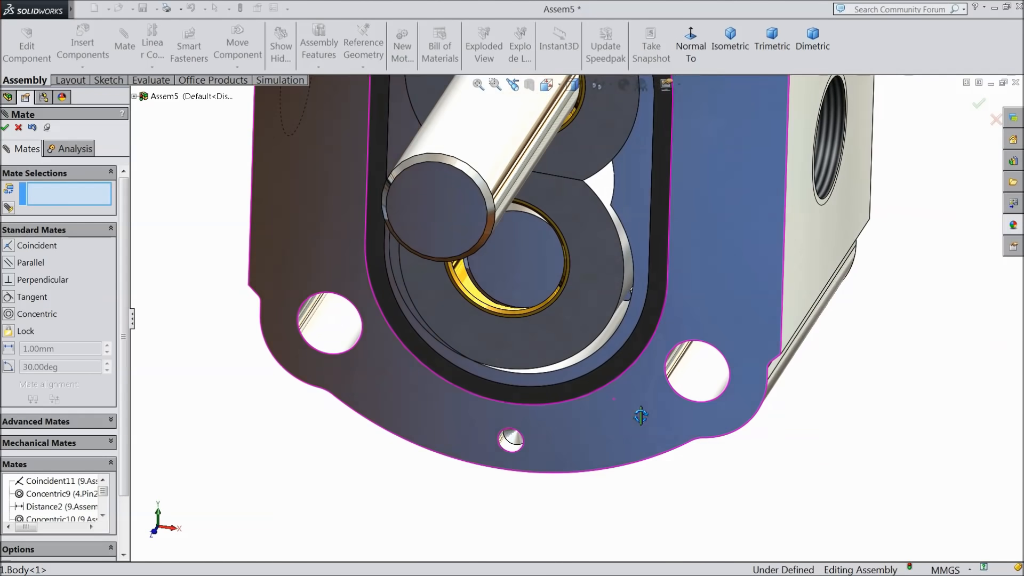
pyautogui.click(580, 334)
pyautogui.moveTo(590, 335); pyautogui.dragTo(588, 350)
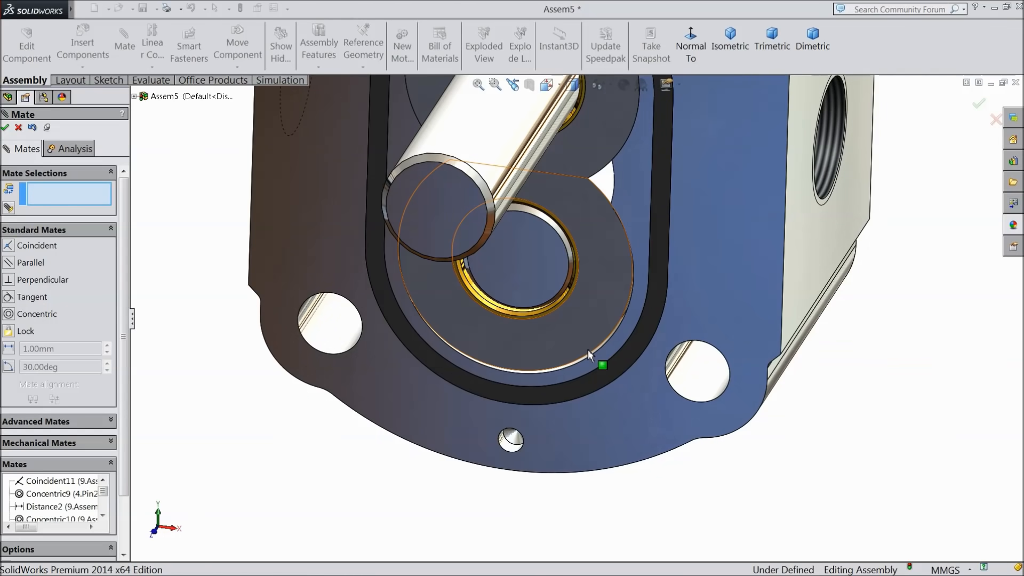
# Add a lock mate between the lower lag sleeve and the body, and finish mating.
pyautogui.click(555, 353)
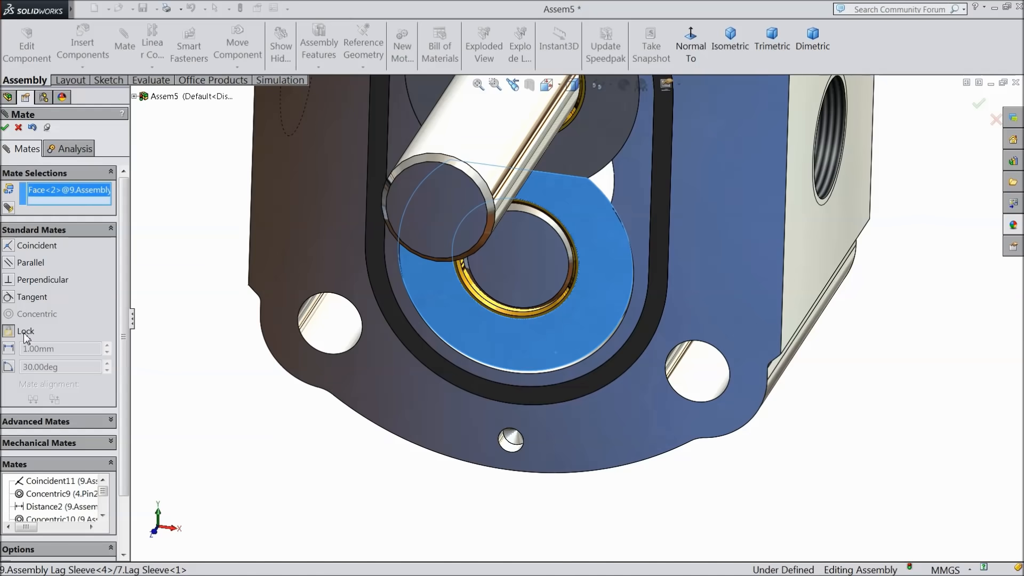
pyautogui.click(576, 372)
pyautogui.click(623, 383)
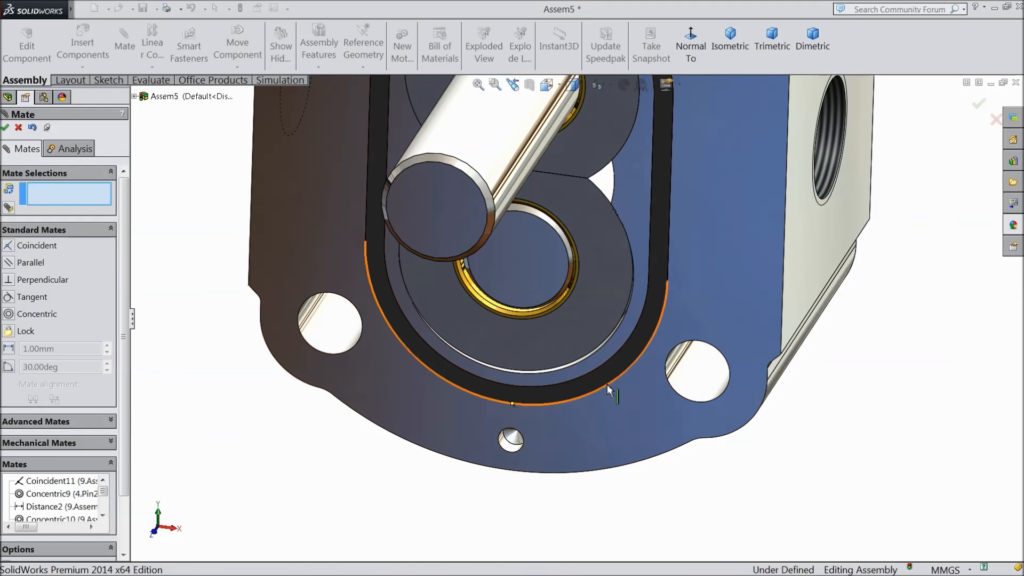
pyautogui.scroll(3, 558, 338)
pyautogui.moveTo(558, 339); pyautogui.dragTo(601, 269, button='middle')
pyautogui.scroll(5, 535, 321)
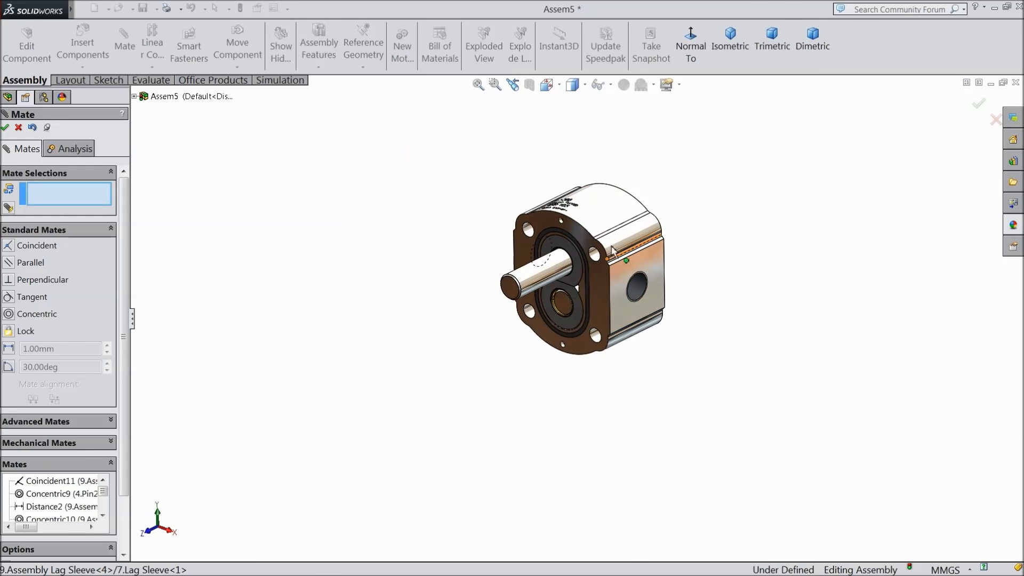
pyautogui.scroll(-3, 601, 264)
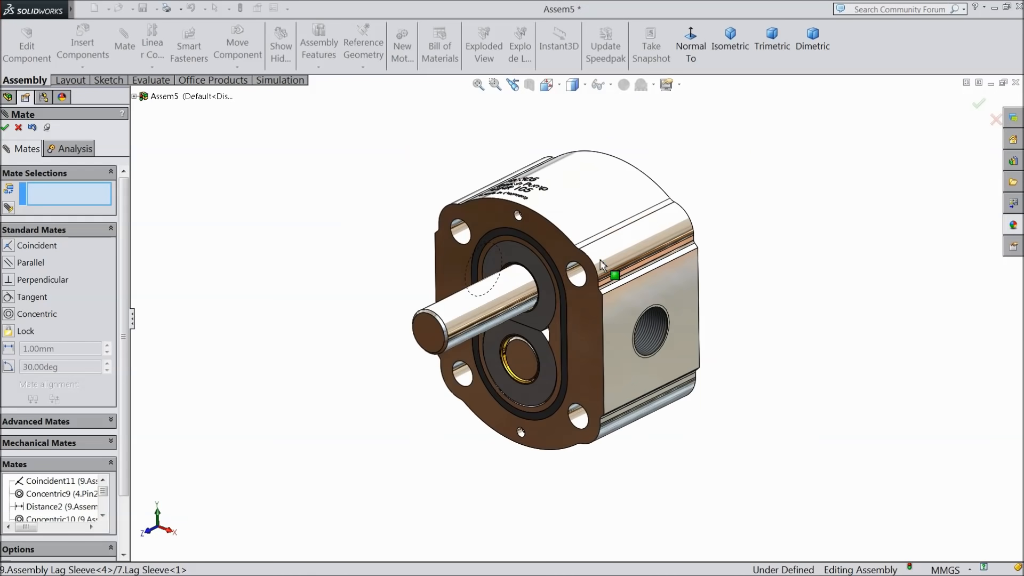
pyautogui.click(5, 128)
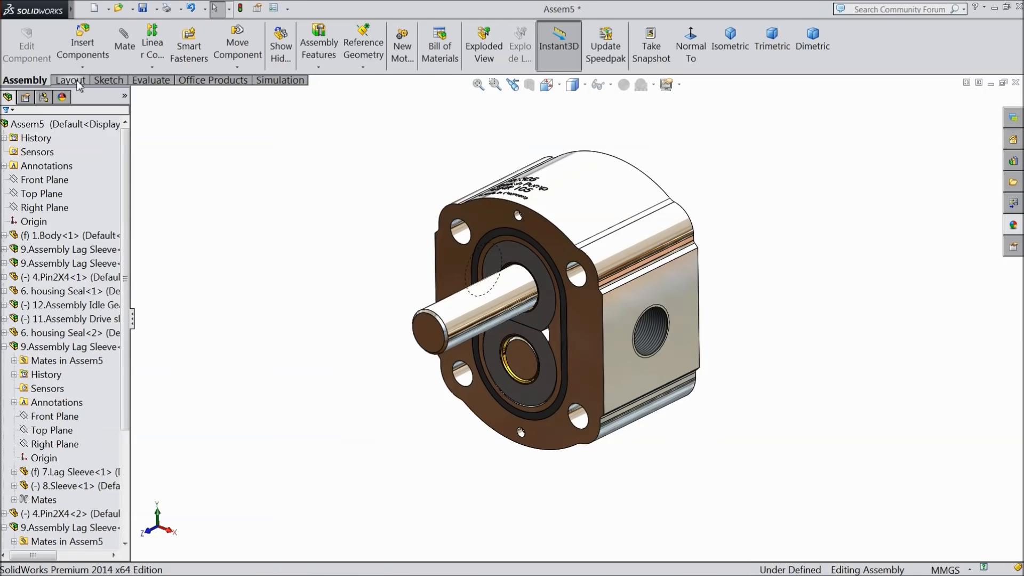
# Insert the 5.Pin 4X6 part from the Hydraulic Pump folder and place it beside the pump body.
pyautogui.click(82, 43)
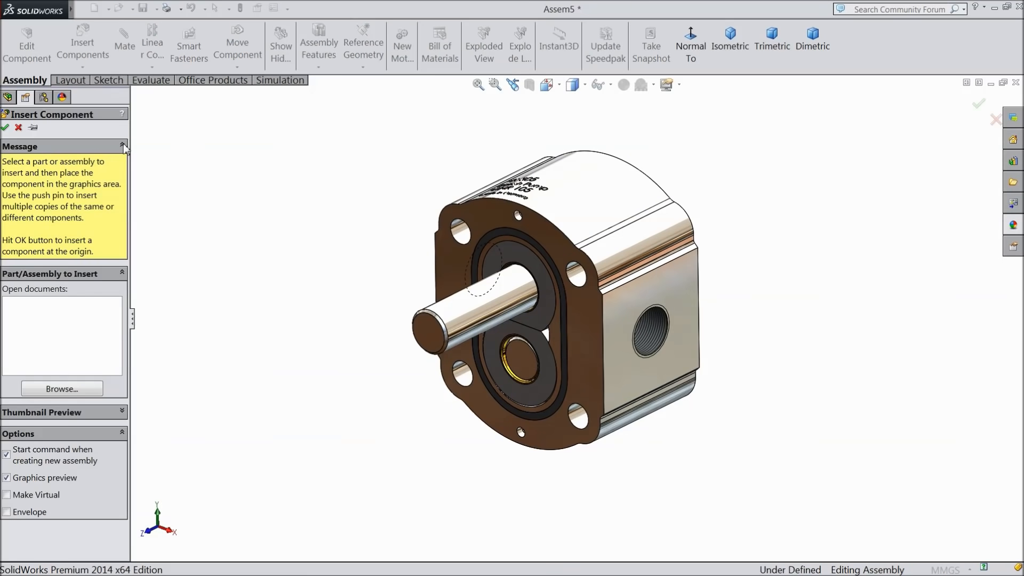
pyautogui.click(74, 393)
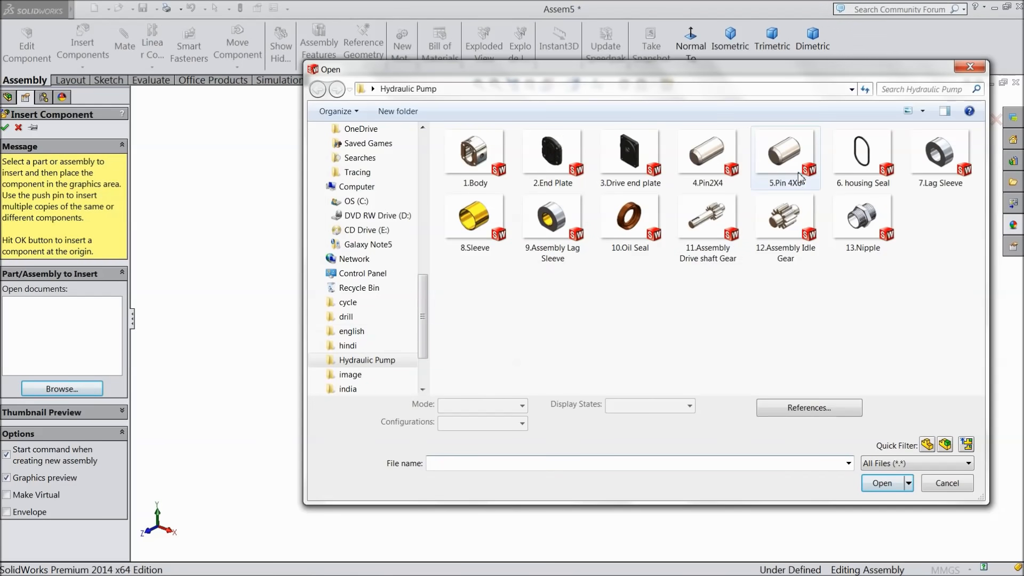
pyautogui.click(788, 166)
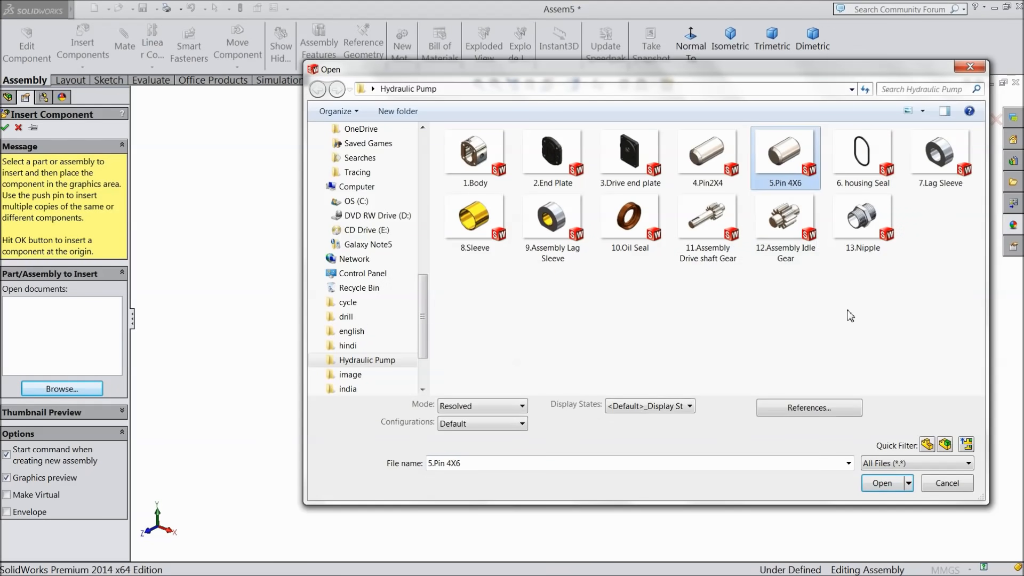
pyautogui.click(882, 483)
pyautogui.click(408, 253)
# Make three copies of the 5.Pin 4X6 component next to the original, beside the body.
pyautogui.scroll(-5, 427, 279)
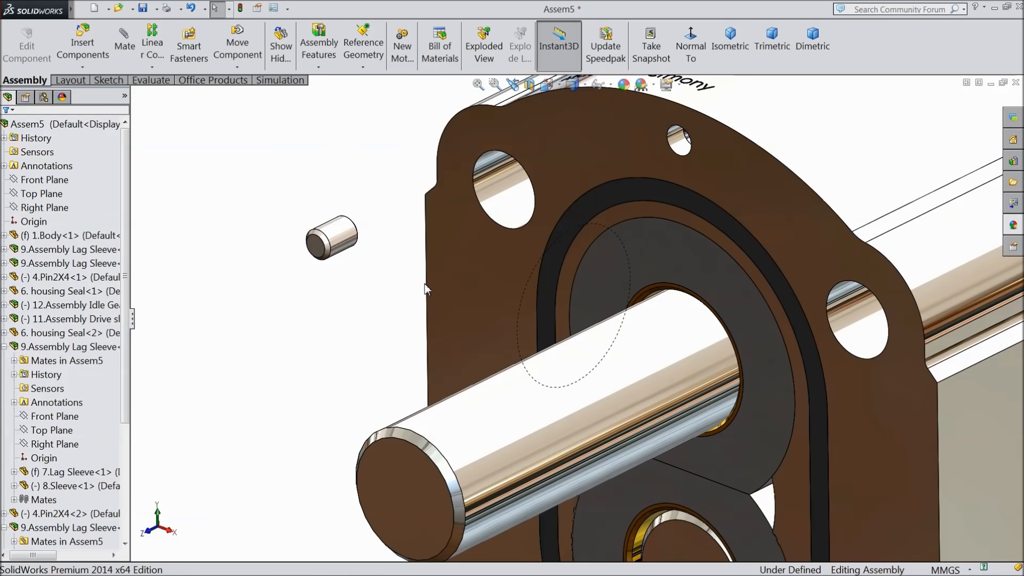
pyautogui.keyDown('ctrl'); pyautogui.moveTo(341, 238); pyautogui.dragTo(307, 313); pyautogui.keyUp('ctrl')
pyautogui.keyDown('ctrl'); pyautogui.moveTo(338, 246); pyautogui.dragTo(323, 198); pyautogui.keyUp('ctrl')
pyautogui.press('z')
pyautogui.scroll(2, 463, 261)
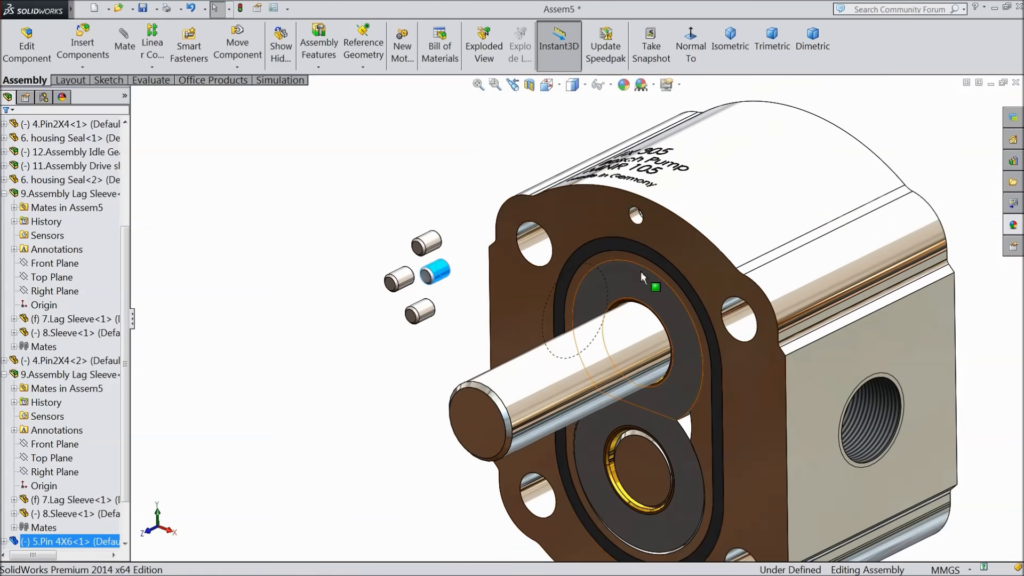
# Add a concentric mate between the original pin's cylindrical face and the small upper dowel hole on the body's shaft side.
pyautogui.scroll(-2, 642, 271)
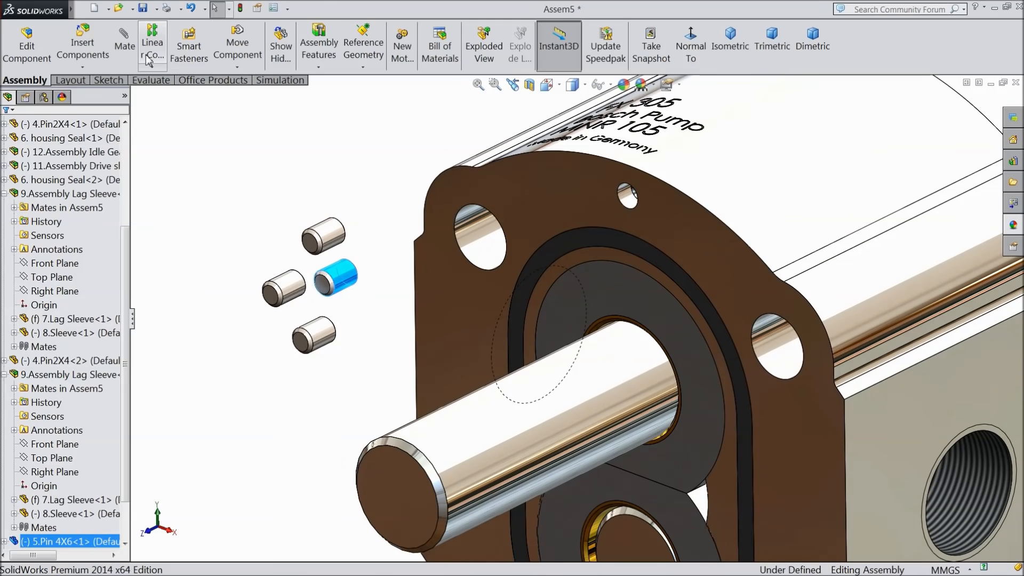
pyautogui.click(130, 45)
pyautogui.click(627, 197)
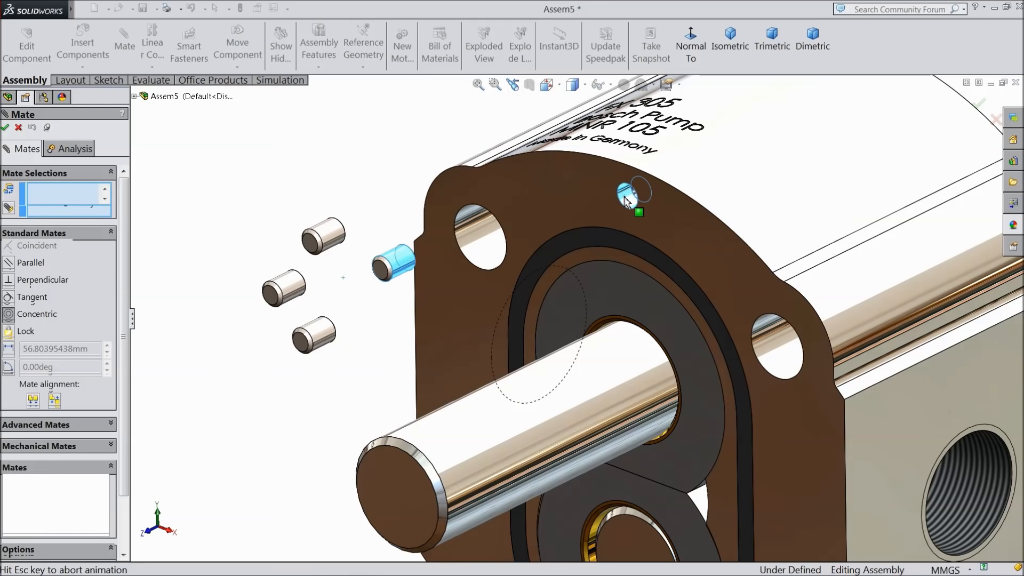
pyautogui.click(791, 159)
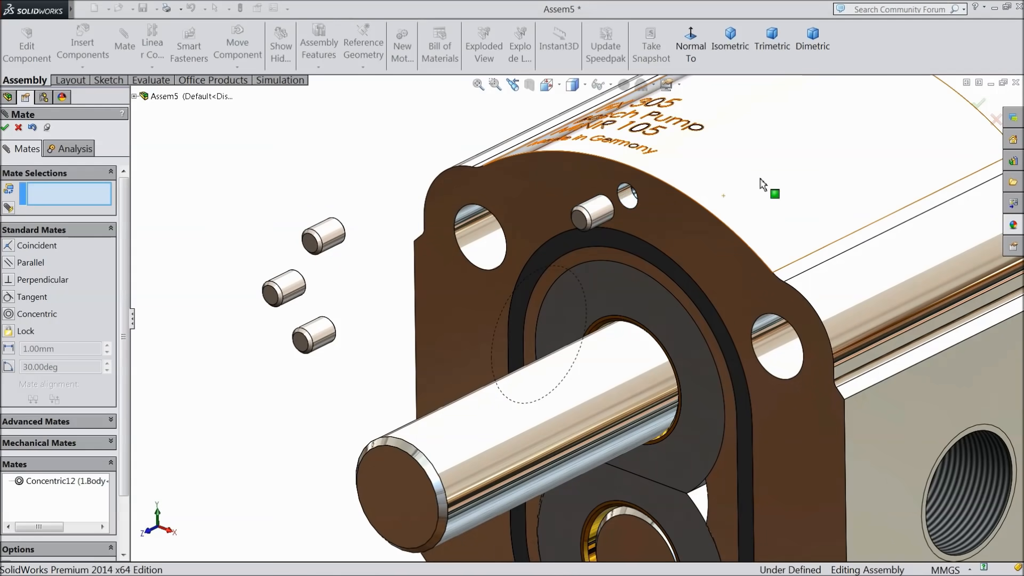
# Add a 3 mm distance mate between the upper pin's outer end face and the body's shaft-side face.
pyautogui.scroll(-3, 687, 219)
pyautogui.click(520, 225)
pyautogui.click(619, 215)
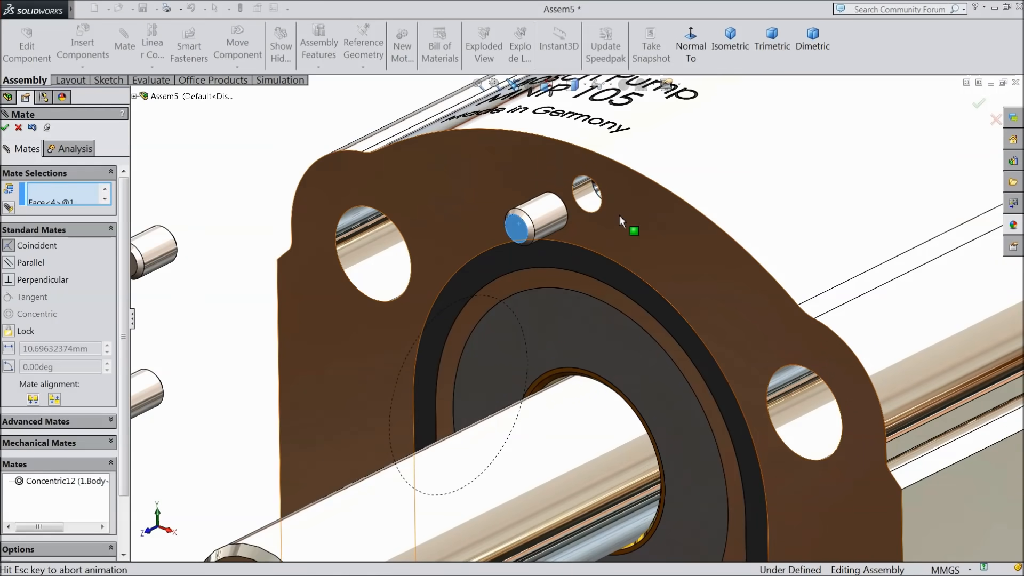
pyautogui.click(697, 178)
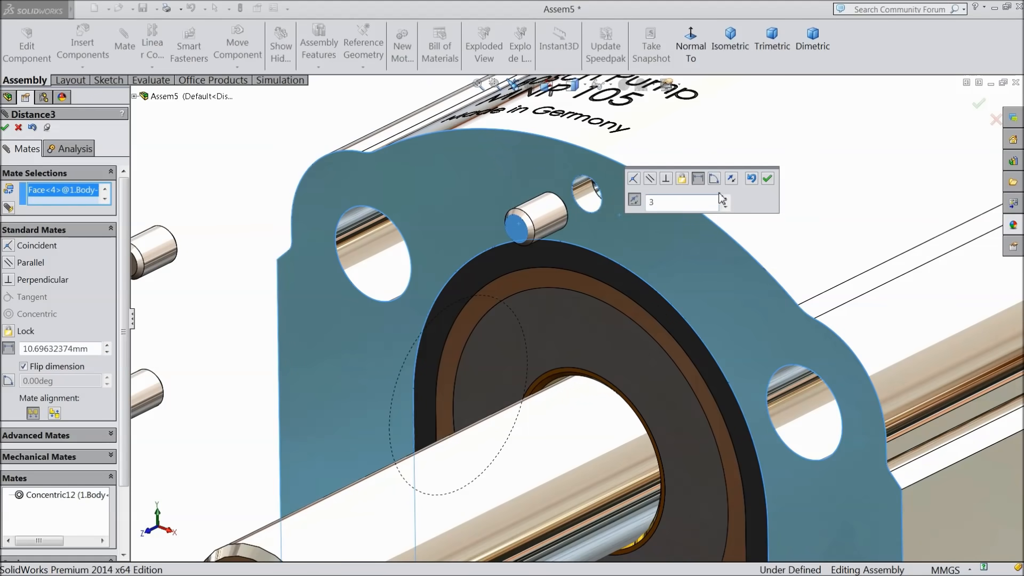
pyautogui.click(768, 181)
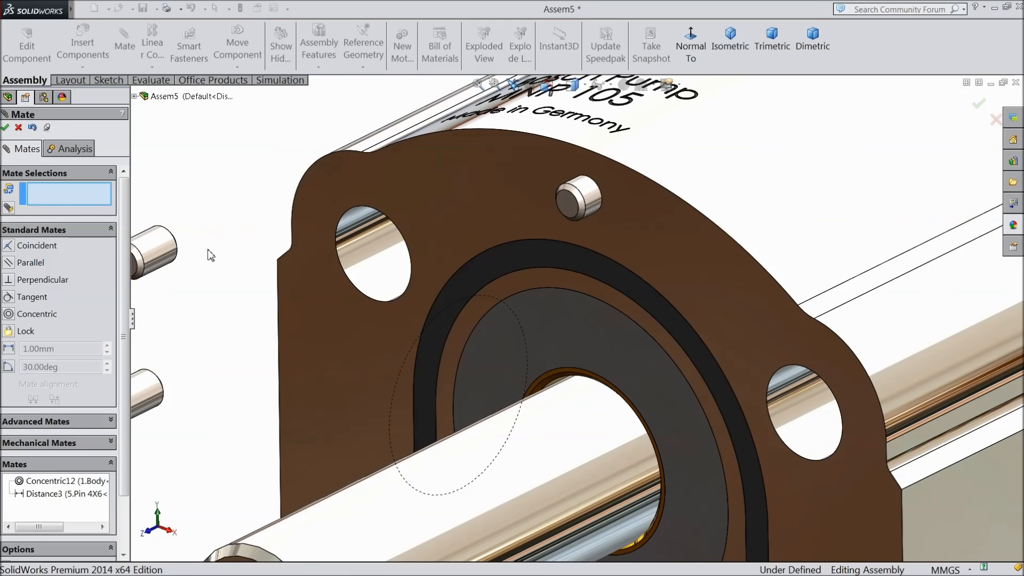
# Add a concentric mate between a second pin's cylindrical face and the small lower dowel hole on the body's shaft side.
pyautogui.click(158, 254)
pyautogui.press('f')
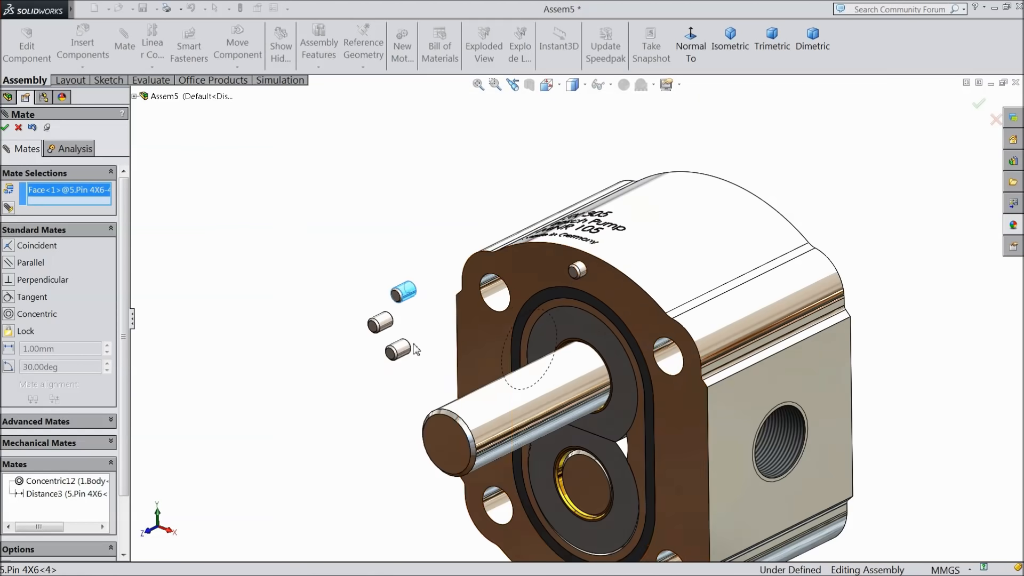
pyautogui.scroll(-5, 590, 468)
pyautogui.click(551, 447)
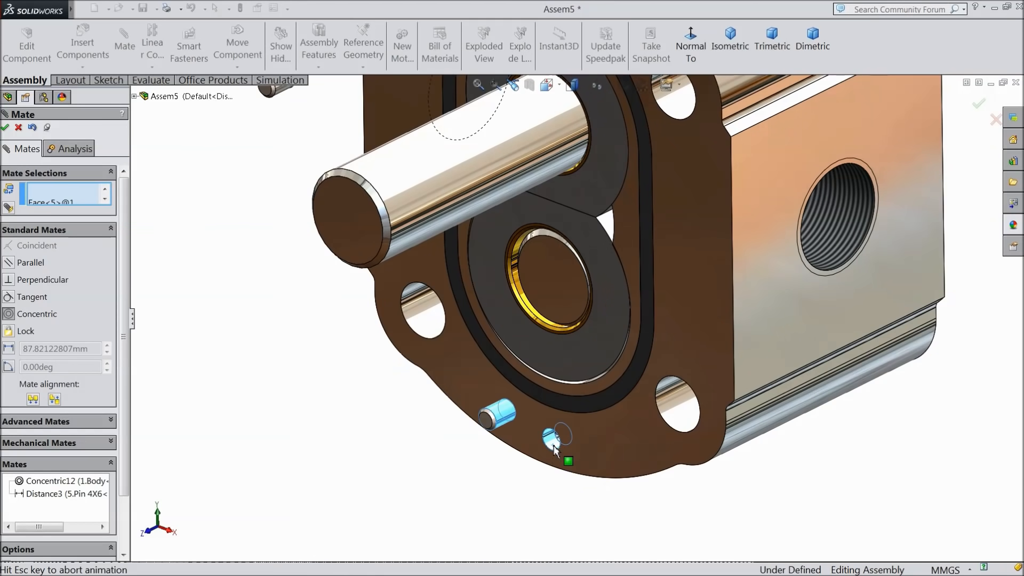
pyautogui.click(721, 462)
# Add a 3 mm distance mate between the lower pin's outer end face and the body's shaft-side face.
pyautogui.scroll(-4, 549, 457)
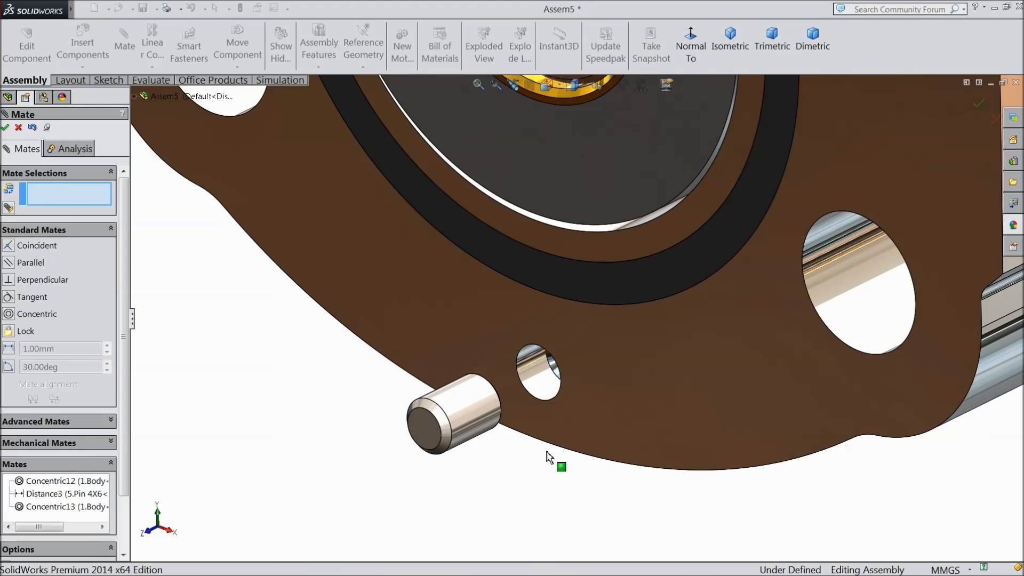
pyautogui.click(428, 429)
pyautogui.click(598, 410)
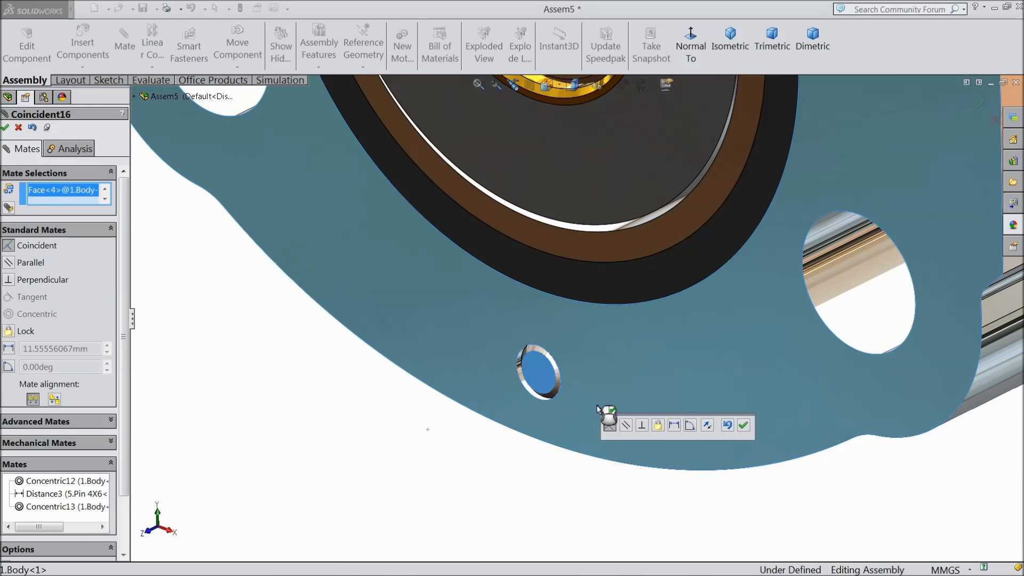
pyautogui.click(674, 426)
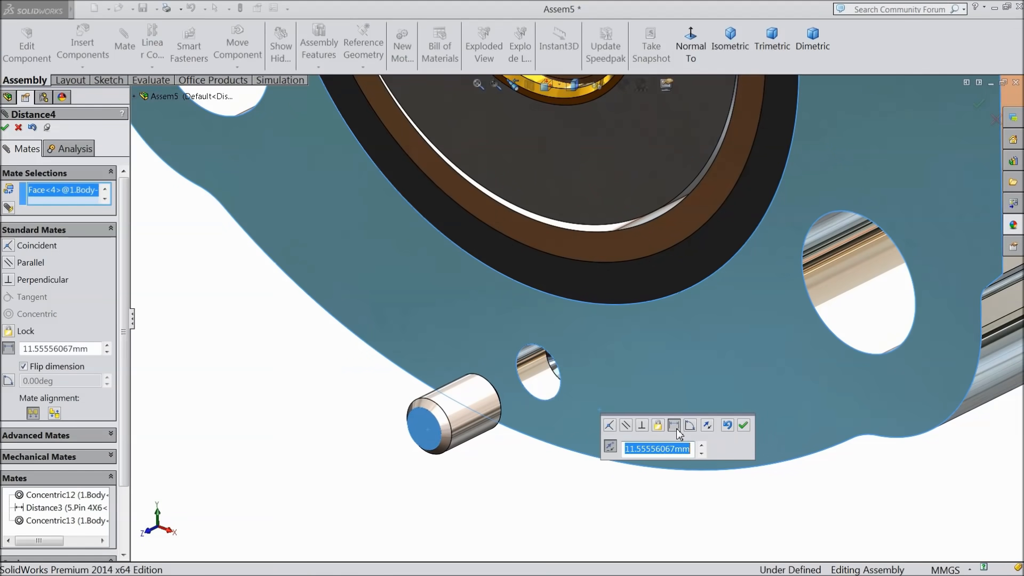
pyautogui.write('3')
pyautogui.click(742, 425)
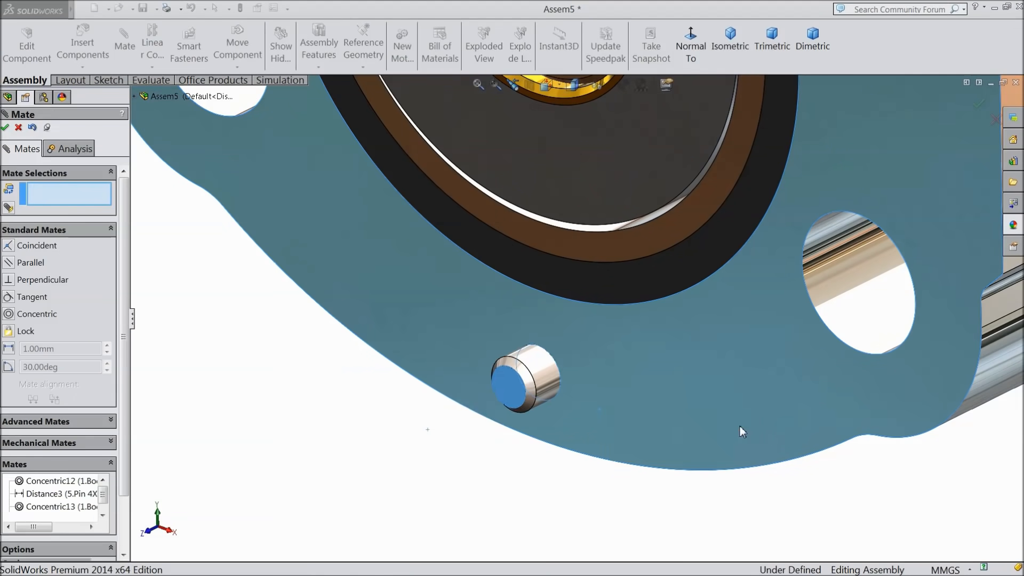
# Move the two remaining pins over to the side of the body opposite the drive shaft.
pyautogui.scroll(8, 400, 375)
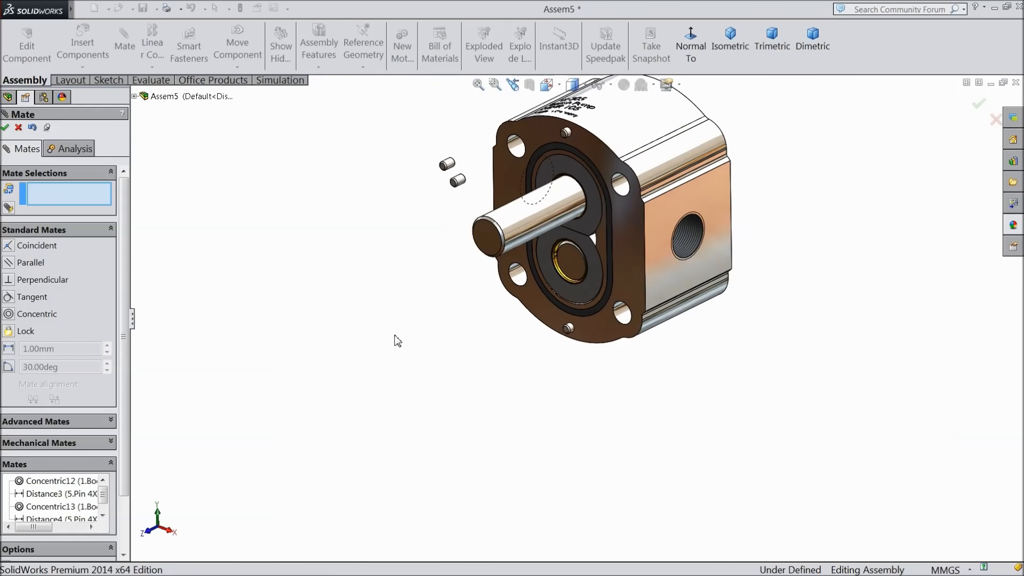
pyautogui.moveTo(468, 354); pyautogui.dragTo(423, 363, button='middle')
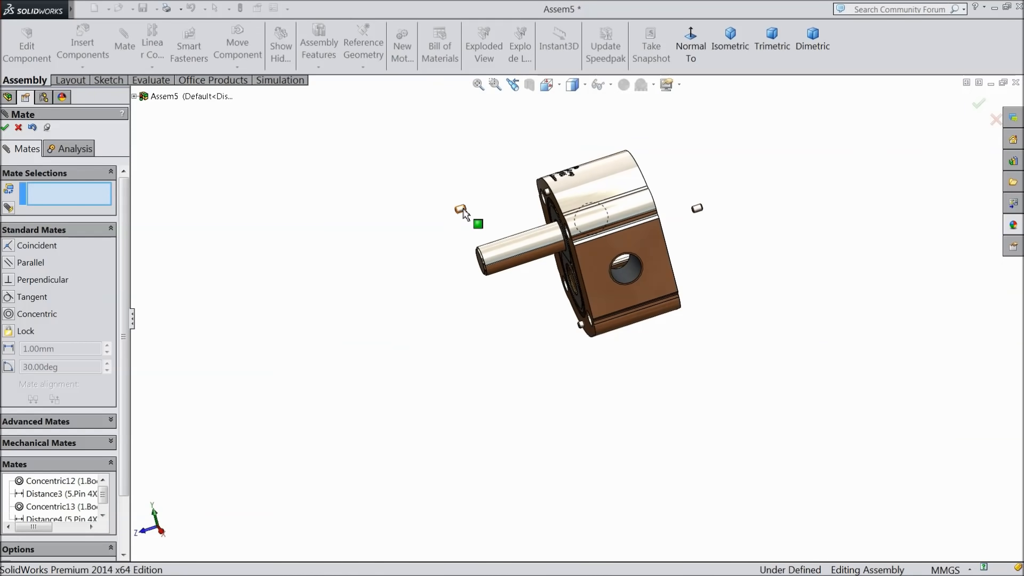
pyautogui.moveTo(462, 213); pyautogui.dragTo(674, 238)
pyautogui.moveTo(705, 243); pyautogui.dragTo(637, 331, button='middle')
pyautogui.scroll(-4, 688, 233)
pyautogui.scroll(-2, 625, 239)
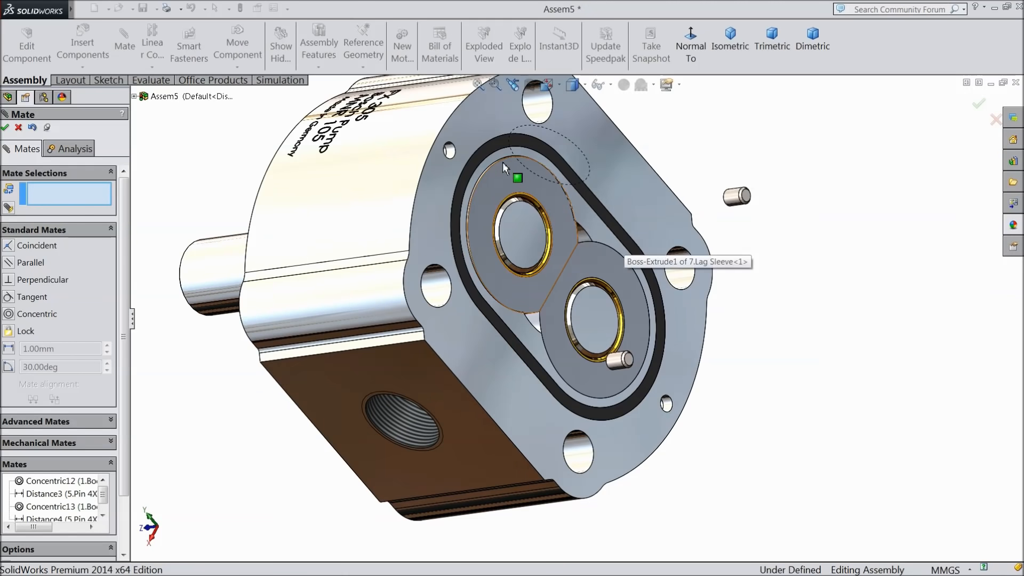
# Add a concentric mate between the third pin's cylindrical face and the upper dowel hole on the body's rear face.
pyautogui.click(450, 150)
pyautogui.click(620, 365)
pyautogui.click(785, 378)
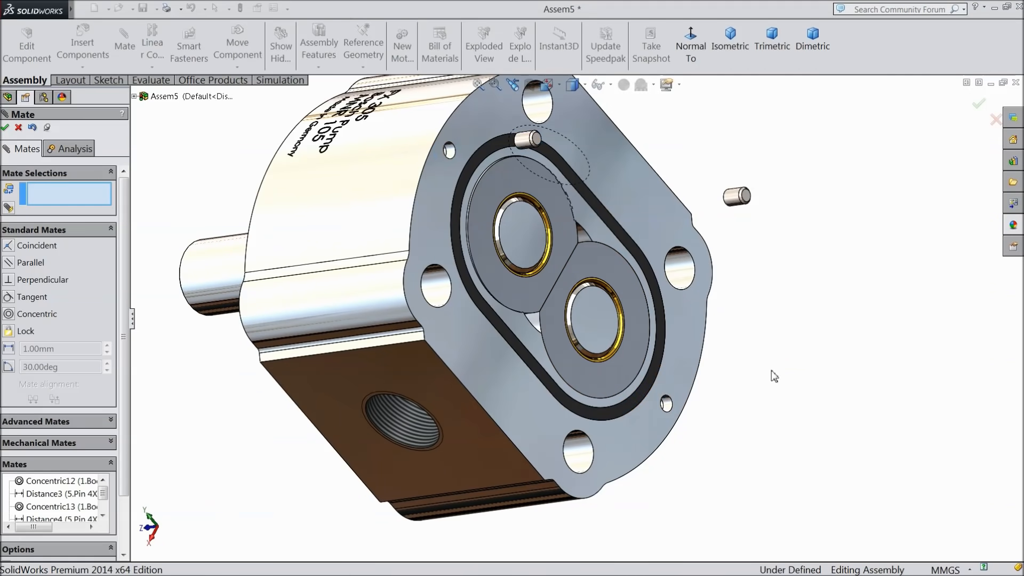
# Add a distance mate between the third pin's outer end face and the body's rear face.
pyautogui.scroll(-6, 558, 159)
pyautogui.click(288, 207)
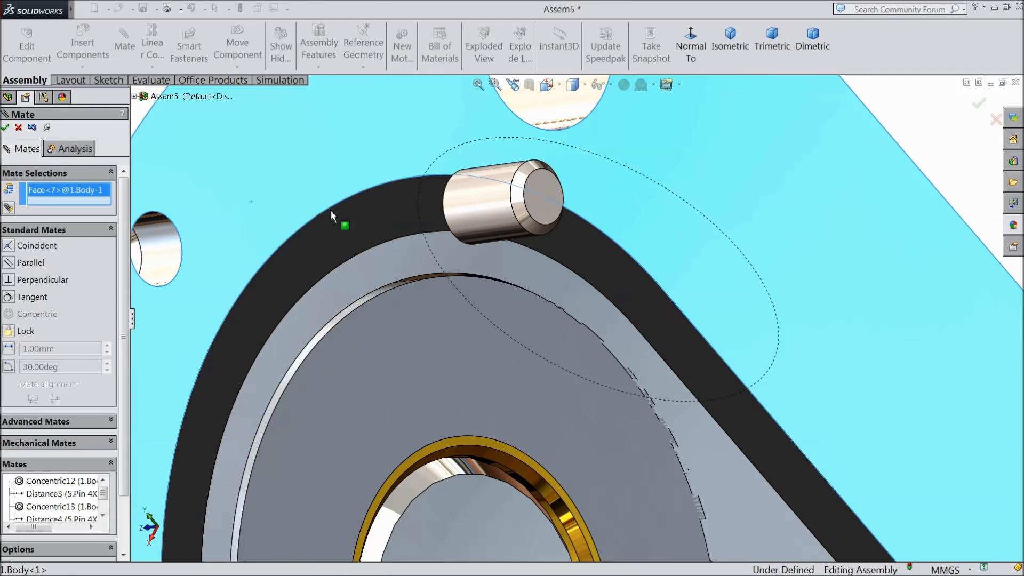
pyautogui.click(536, 197)
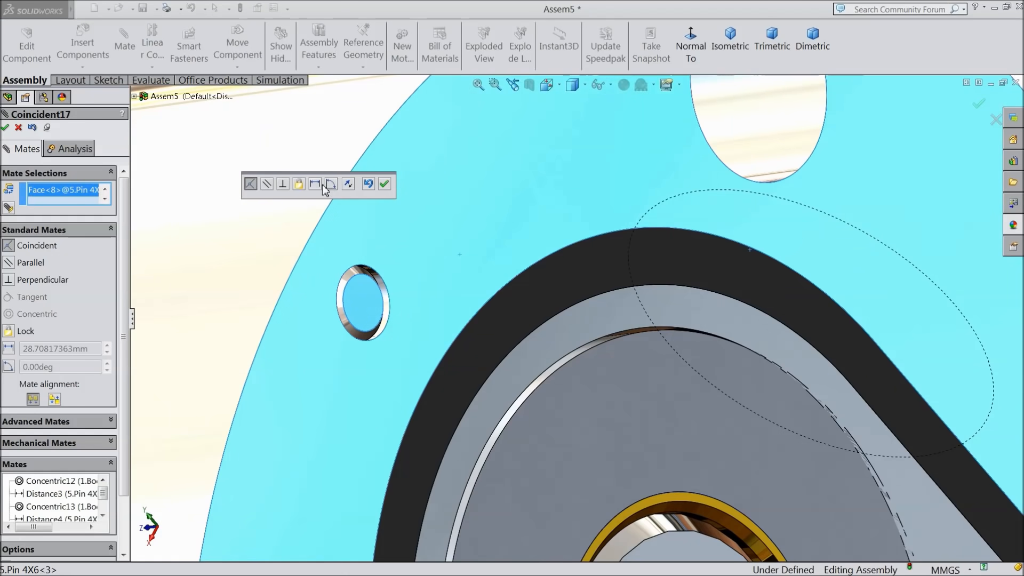
pyautogui.click(317, 184)
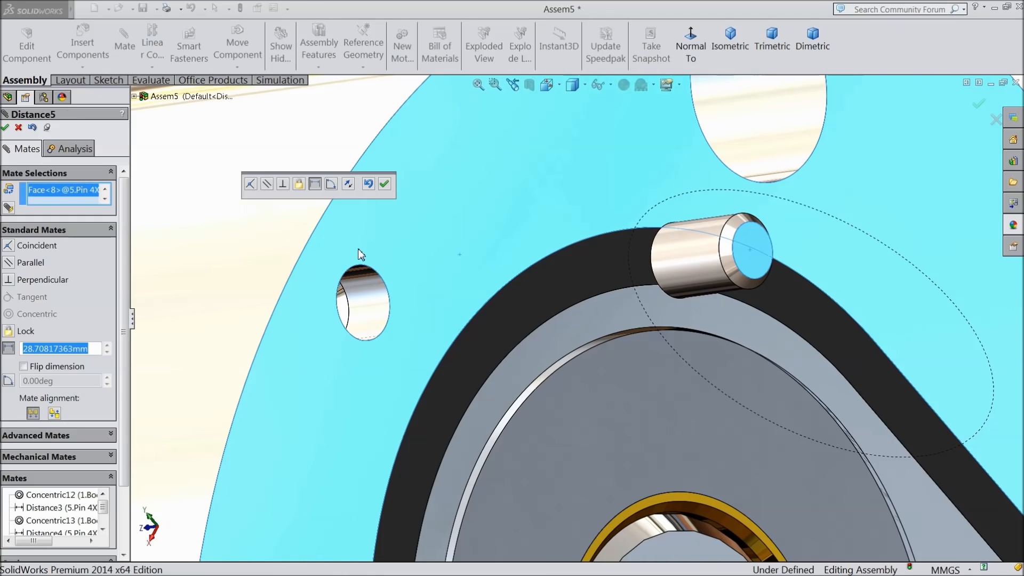
pyautogui.click(385, 186)
# Move the last loose pin next to the empty lower dowel hole on the body's rear face.
pyautogui.scroll(8, 410, 265)
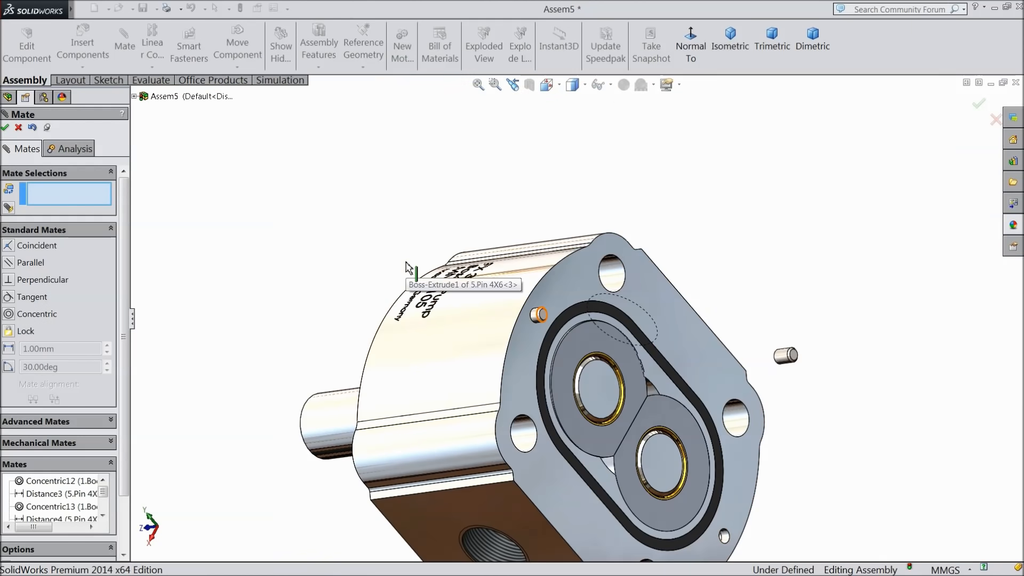
pyautogui.scroll(3, 693, 493)
pyautogui.scroll(-10, 647, 373)
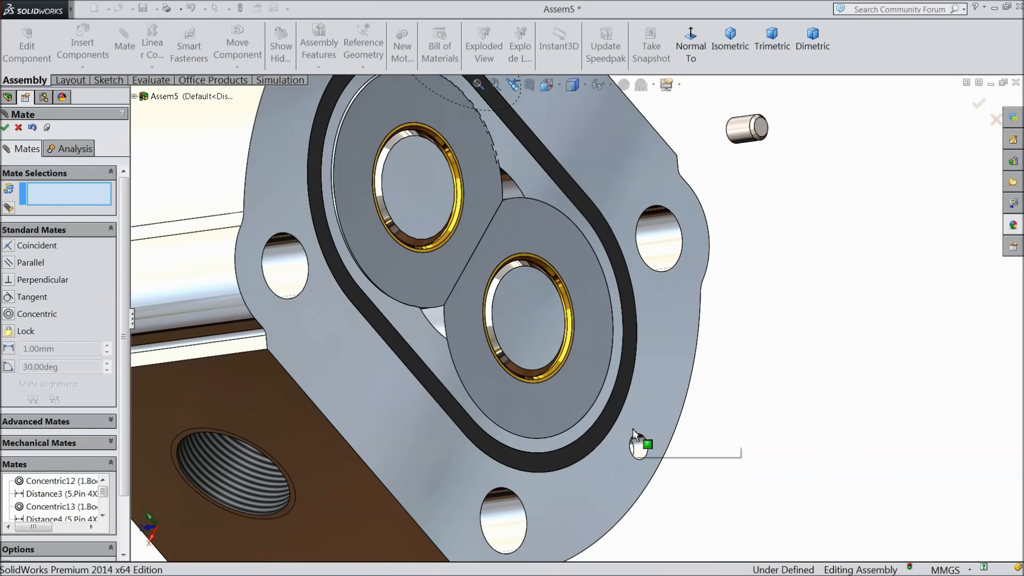
pyautogui.moveTo(737, 172); pyautogui.dragTo(688, 390)
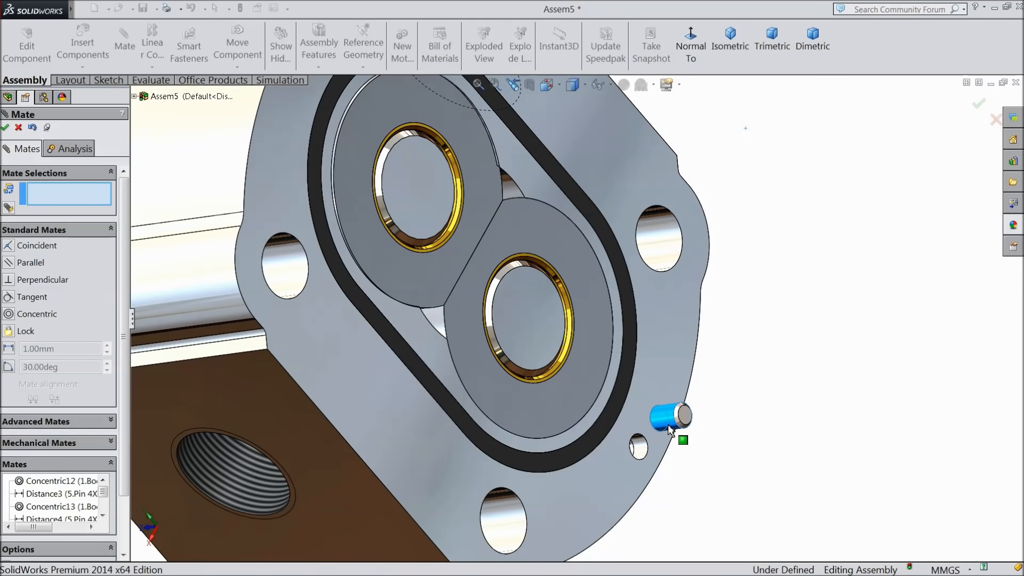
# Add a concentric mate between the fourth pin's cylindrical face and the lower dowel hole on the body's rear face.
pyautogui.scroll(-4, 668, 426)
pyautogui.click(602, 421)
pyautogui.click(660, 352)
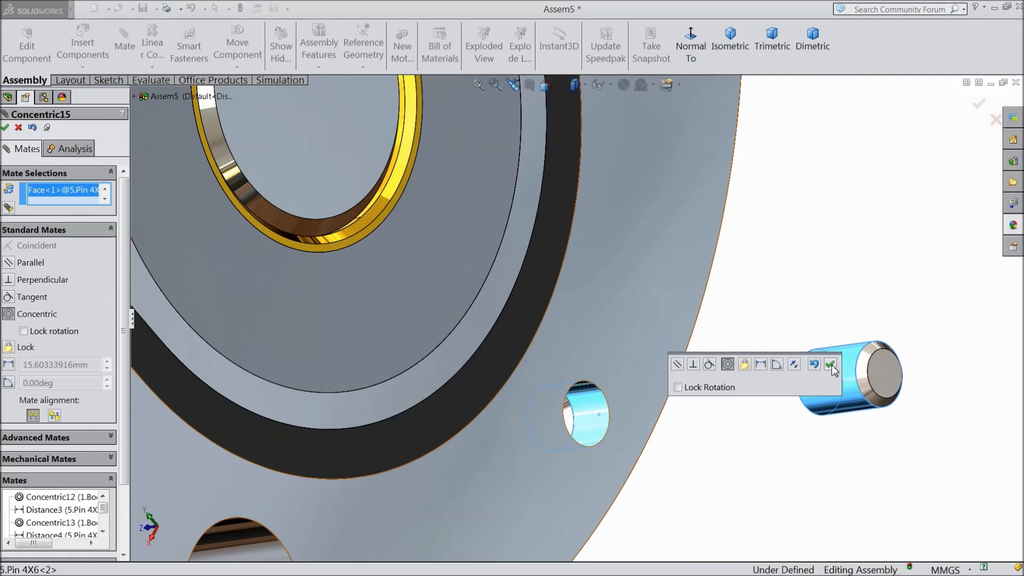
pyautogui.click(830, 364)
# Add a 3 mm distance mate between the fourth pin's outer end face and the body's rear face, and finish mating.
pyautogui.click(883, 378)
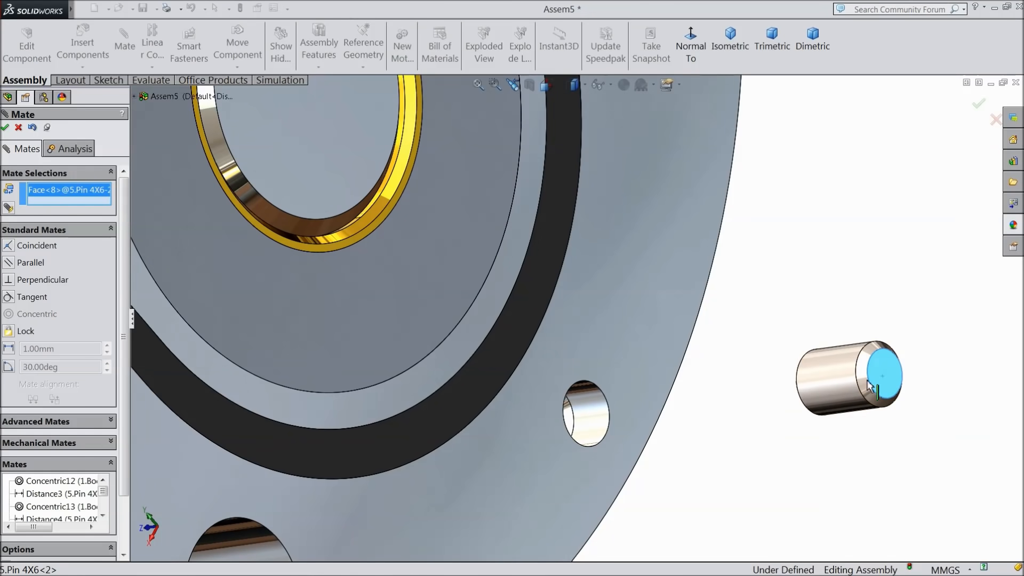
pyautogui.click(651, 359)
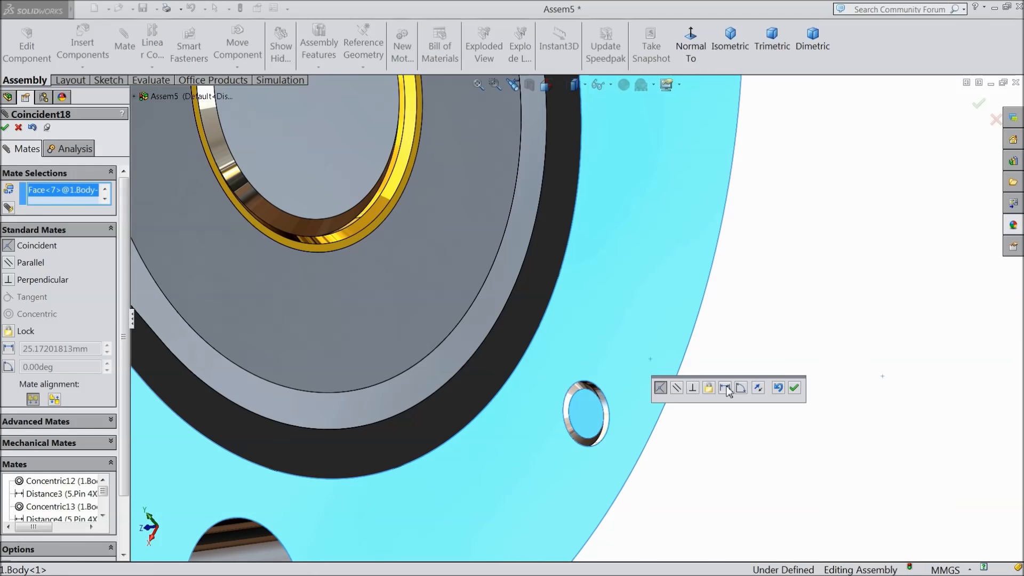
pyautogui.click(725, 388)
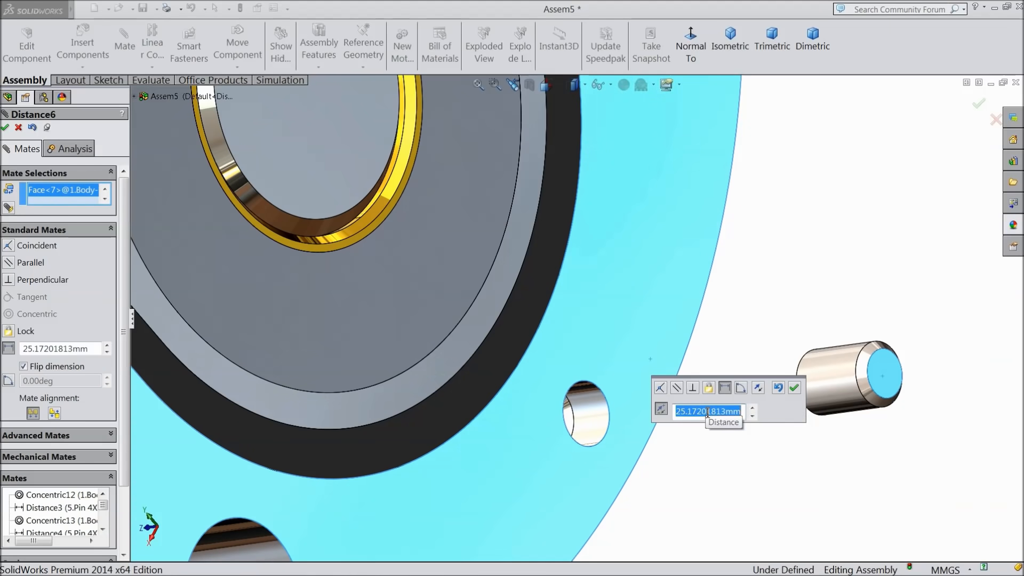
pyautogui.write('3')
pyautogui.click(794, 388)
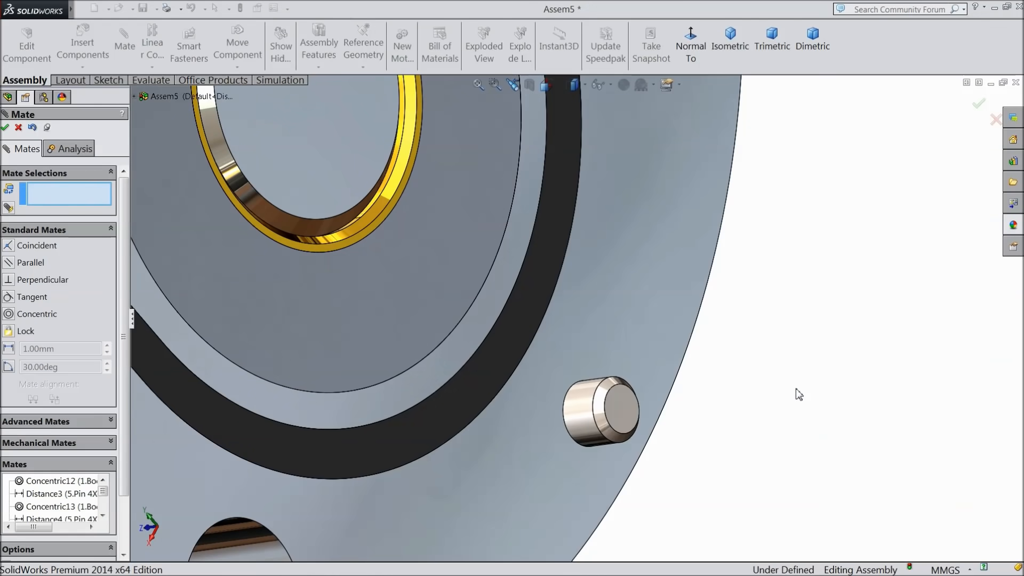
pyautogui.scroll(3, 602, 371)
pyautogui.scroll(5, 543, 344)
pyautogui.moveTo(543, 343); pyautogui.dragTo(357, 288, button='middle')
pyautogui.click(5, 128)
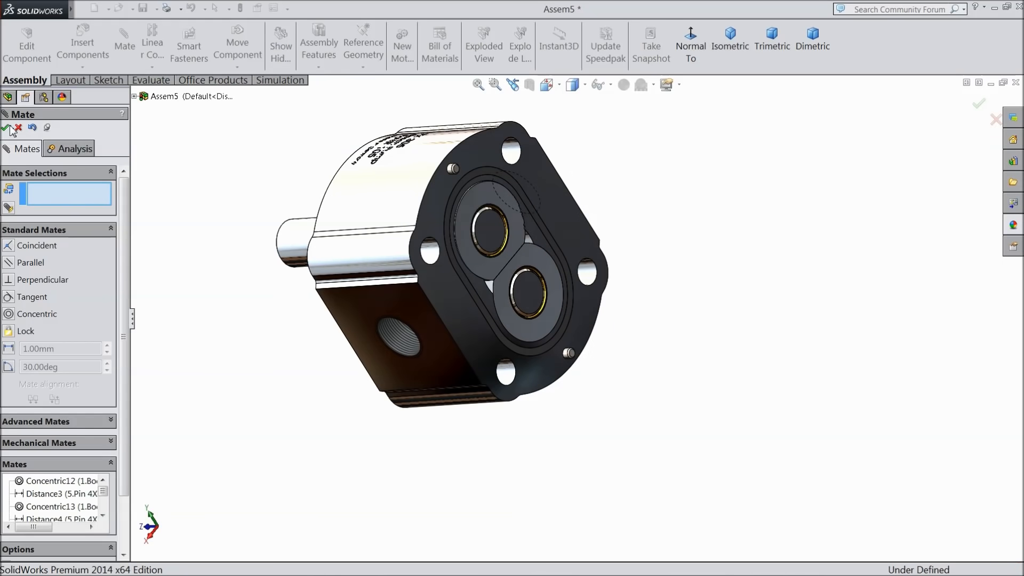
# Collapse the expanded lag sleeve entry in the component tree and insert the 2.End Plate part beside the body's rear face.
pyautogui.click(3, 194)
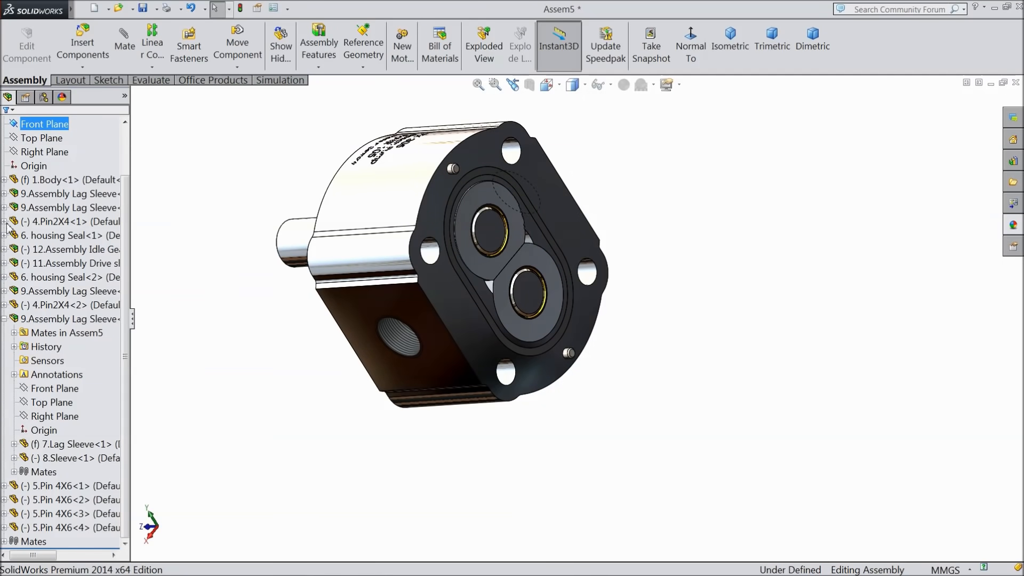
pyautogui.click(4, 318)
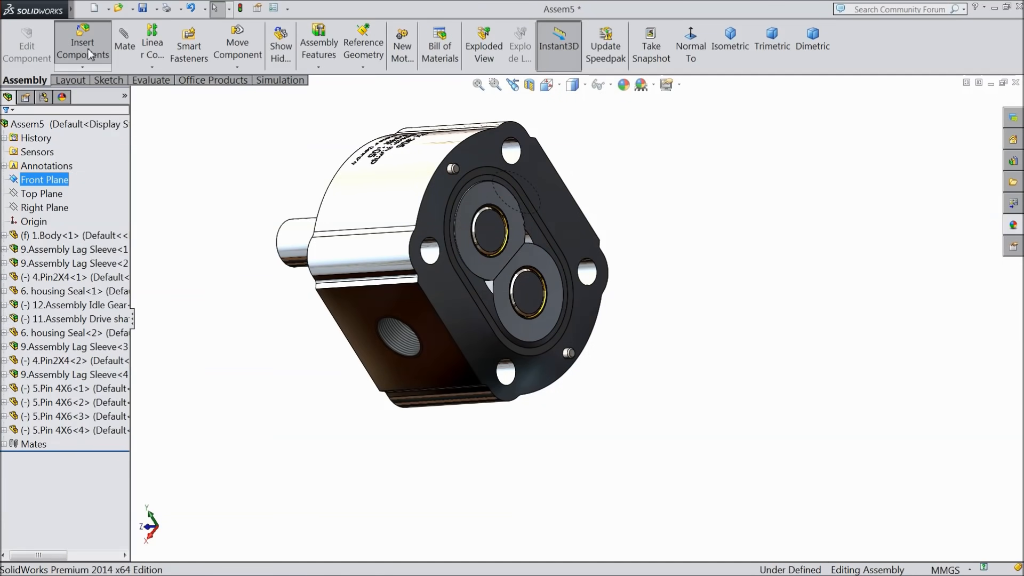
pyautogui.click(82, 48)
pyautogui.click(73, 394)
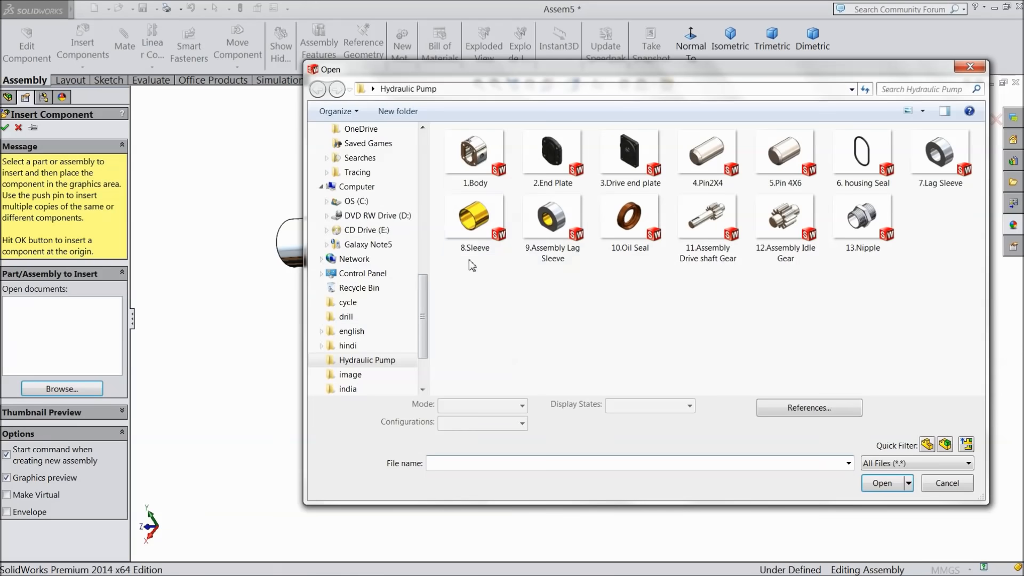
pyautogui.click(558, 185)
pyautogui.click(882, 483)
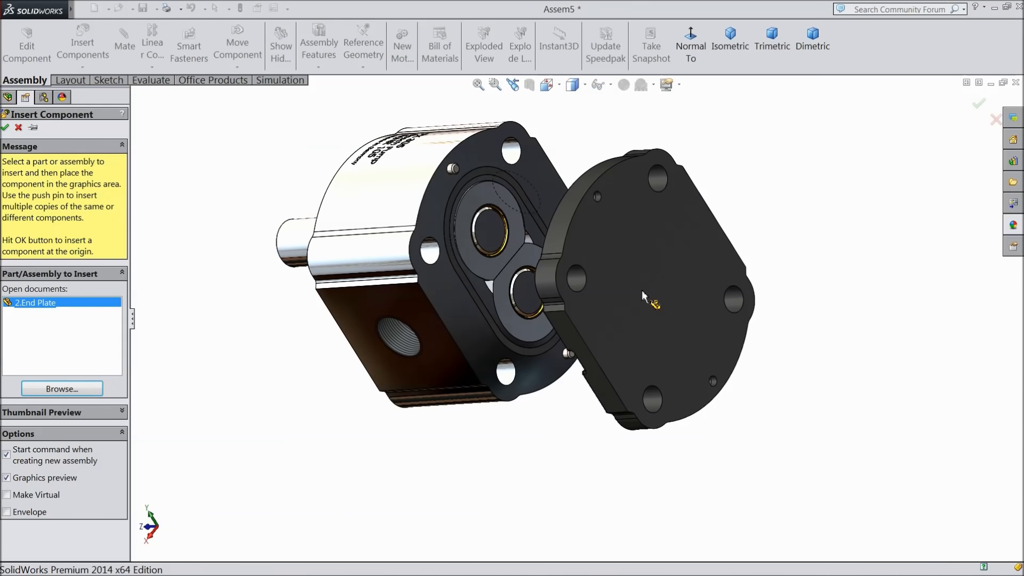
pyautogui.click(641, 290)
# Rotate the end plate freely so its engraved outer face points away from the pump body.
pyautogui.moveTo(642, 336)
pyautogui.mouseDown(button='middle')
pyautogui.moveTo(654, 341)
pyautogui.moveTo(642, 326)
pyautogui.moveTo(621, 338)
pyautogui.mouseUp(button='middle')
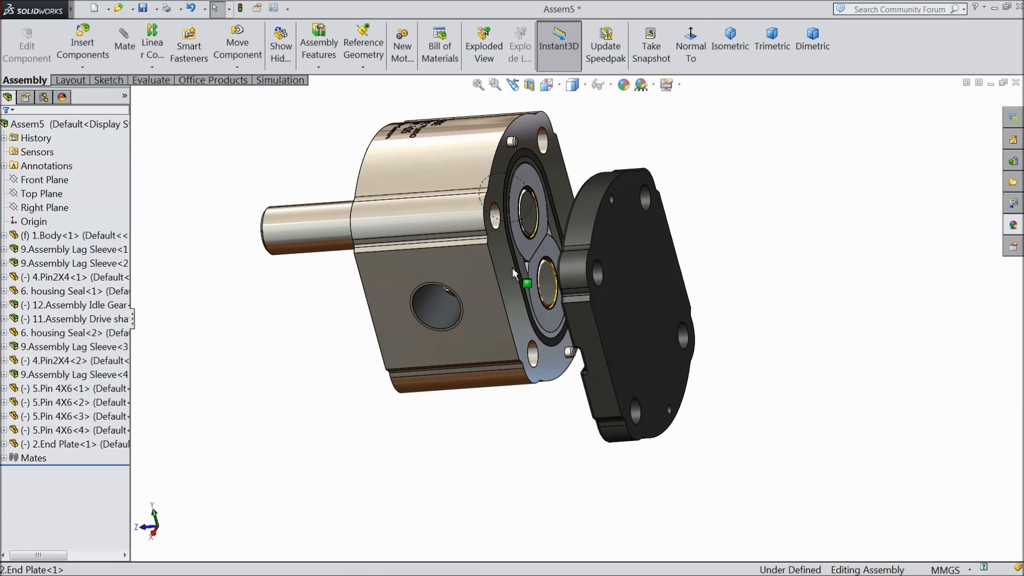
pyautogui.click(236, 66)
pyautogui.click(261, 94)
pyautogui.moveTo(589, 306); pyautogui.dragTo(645, 273)
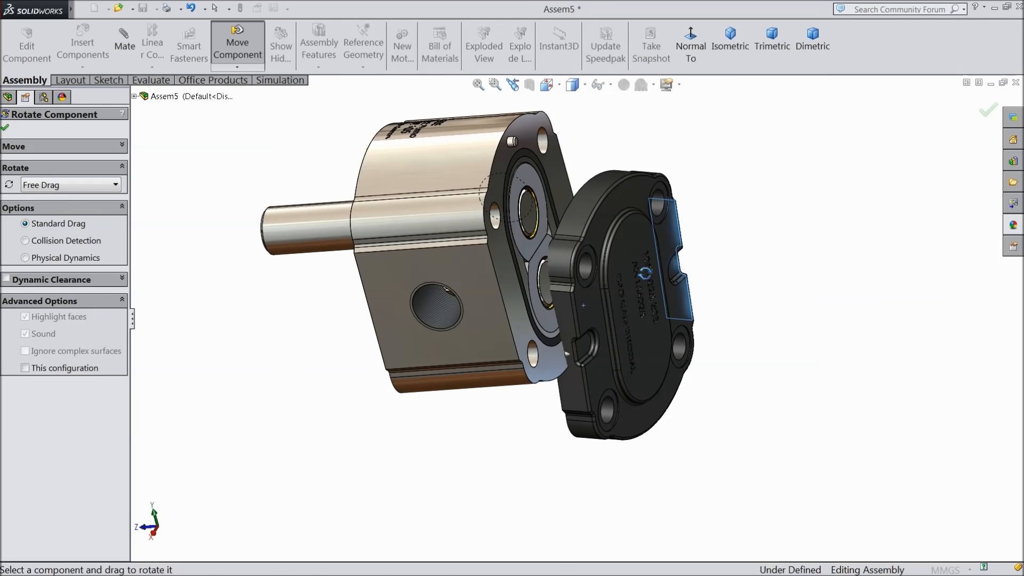
pyautogui.click(6, 128)
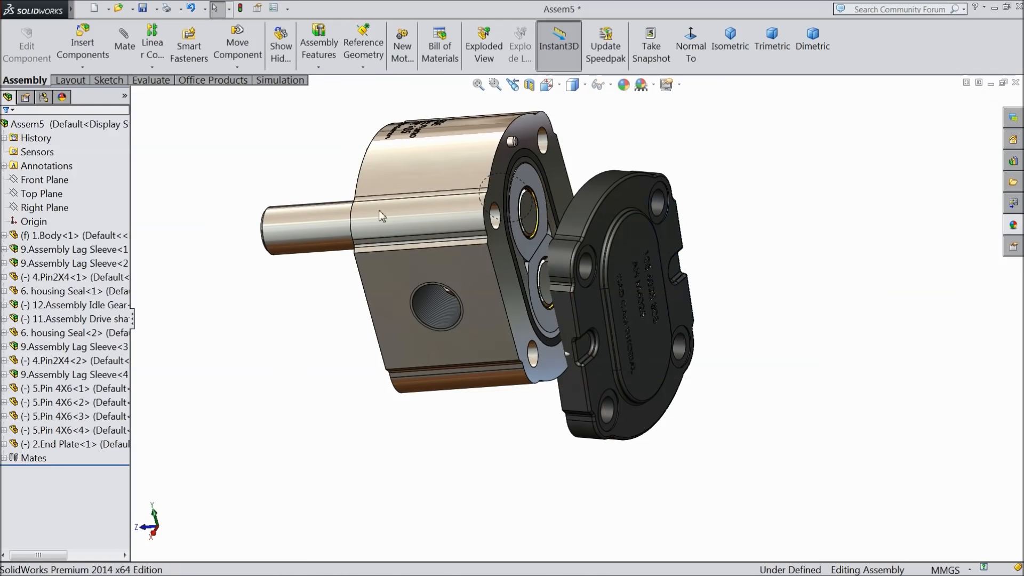
pyautogui.click(614, 282)
pyautogui.moveTo(756, 224); pyautogui.dragTo(738, 256, button='middle')
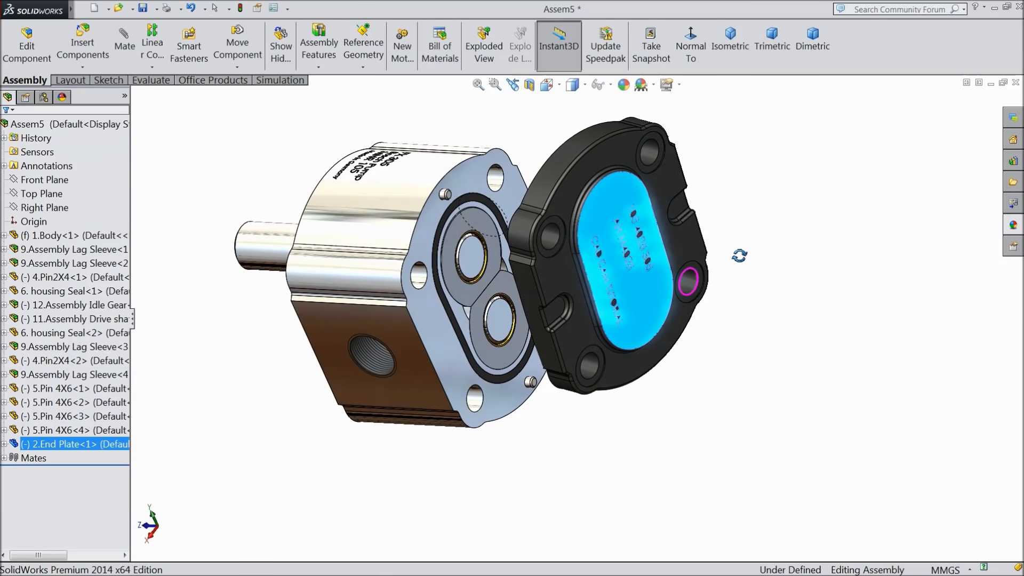
pyautogui.scroll(-1, 629, 126)
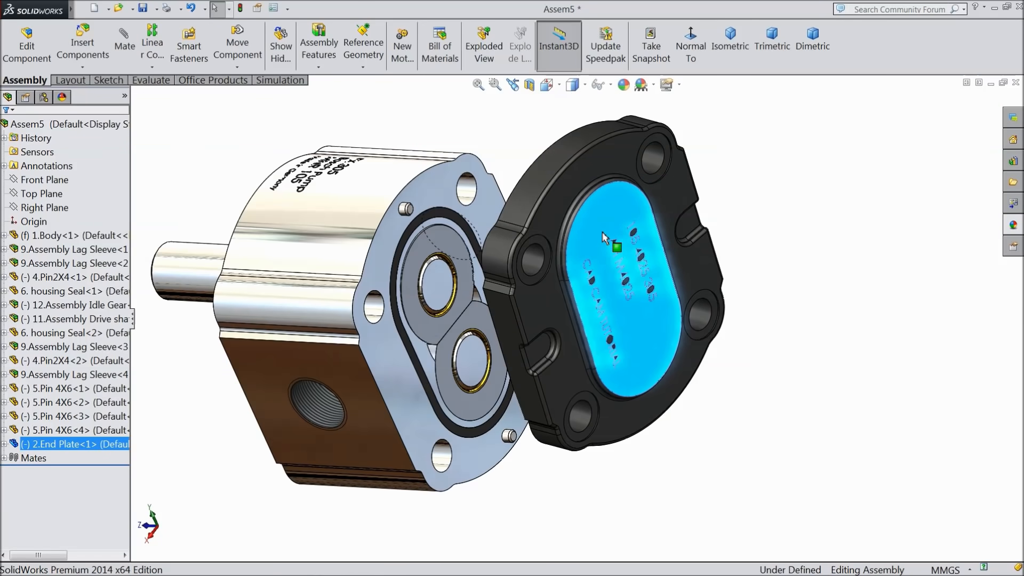
pyautogui.click(126, 45)
pyautogui.click(373, 305)
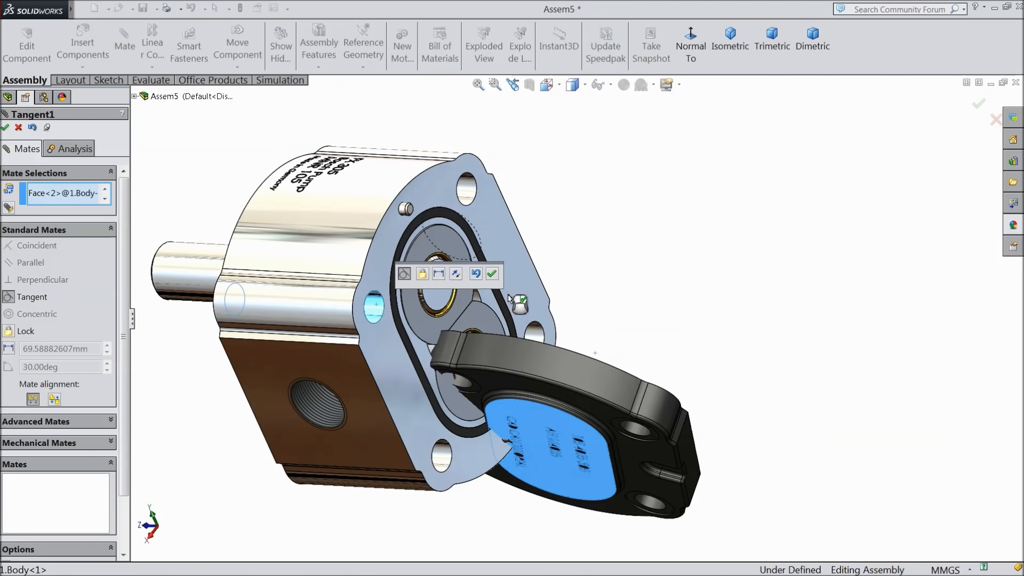
pyautogui.click(78, 193)
pyautogui.rightClick(80, 198)
pyautogui.click(127, 201)
# Move the end plate clear of the body and add a concentric mate between one bolt hole of each part.
pyautogui.moveTo(594, 388); pyautogui.dragTo(737, 292)
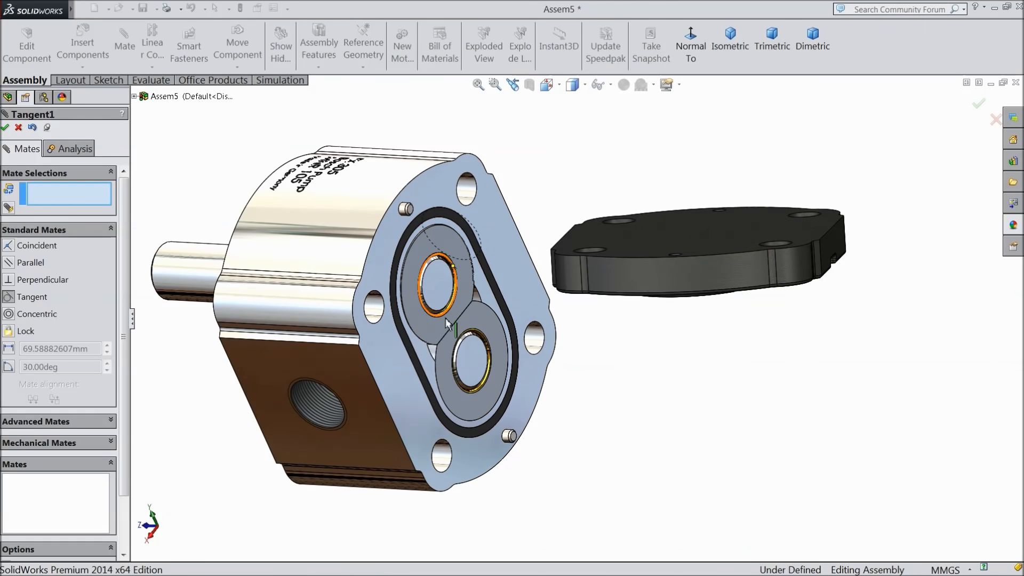
pyautogui.moveTo(568, 358); pyautogui.dragTo(570, 275, button='middle')
pyautogui.click(379, 191)
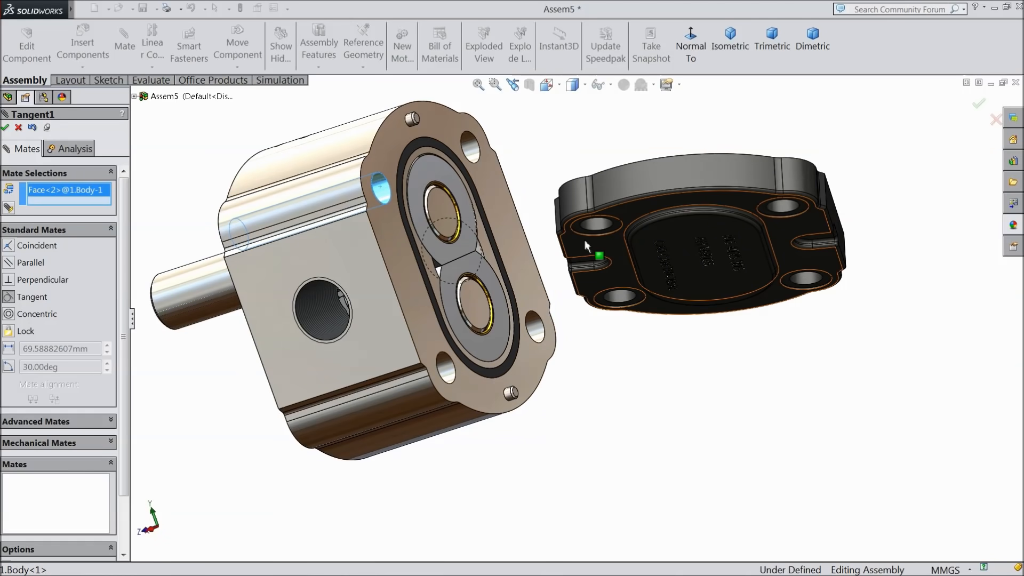
pyautogui.click(593, 229)
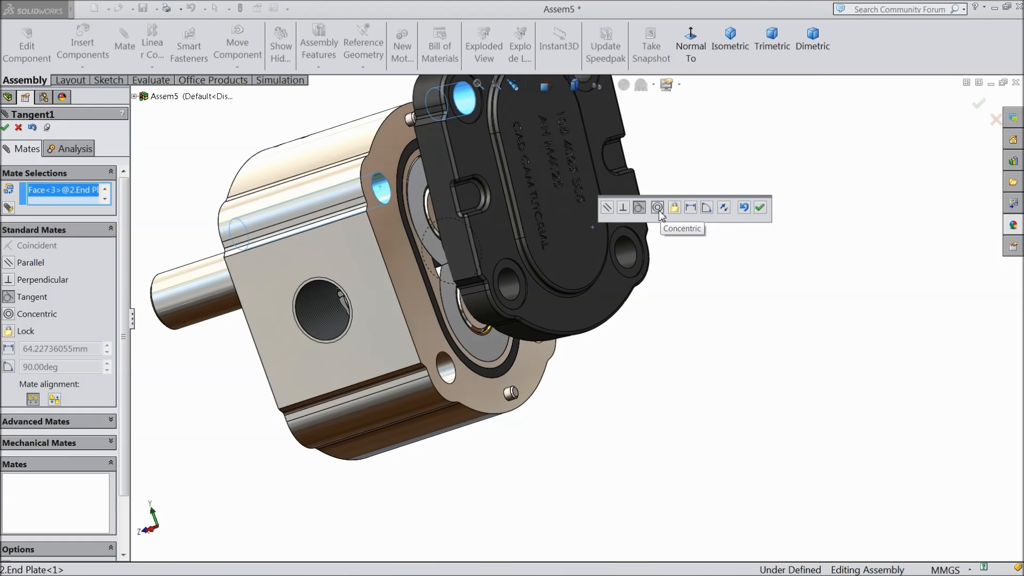
pyautogui.click(659, 209)
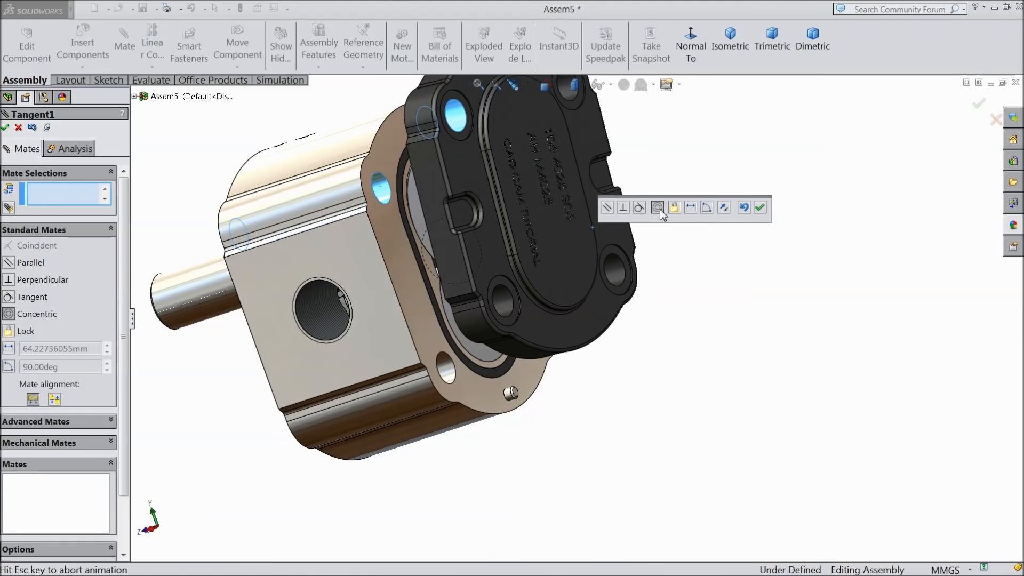
pyautogui.click(759, 208)
# Add a second concentric mate between the body's upper bolt hole and the matching end plate hole to align the outlines.
pyautogui.moveTo(711, 185); pyautogui.dragTo(658, 293, button='middle')
pyautogui.moveTo(502, 270); pyautogui.dragTo(463, 315)
pyautogui.click(430, 226)
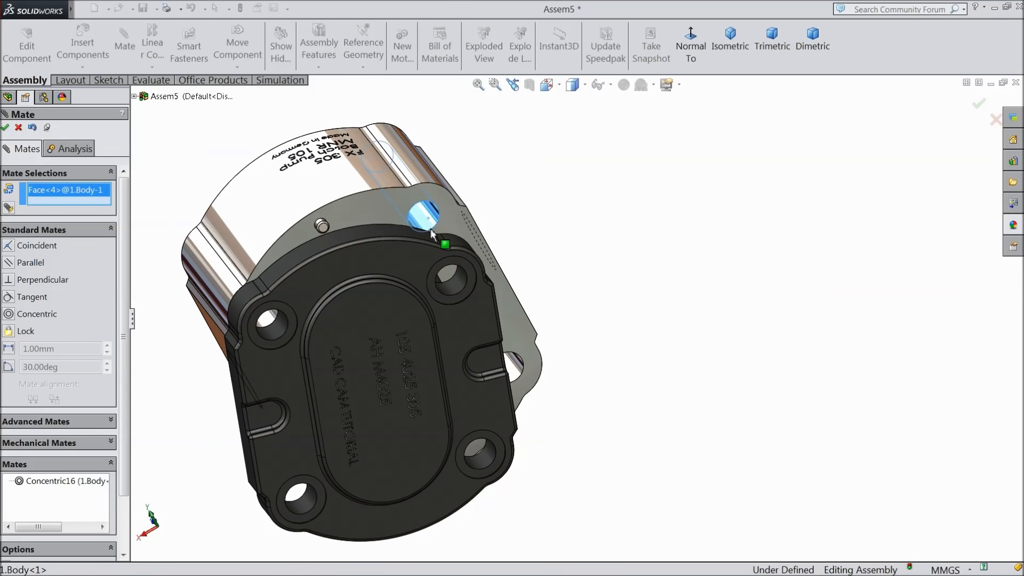
pyautogui.click(457, 282)
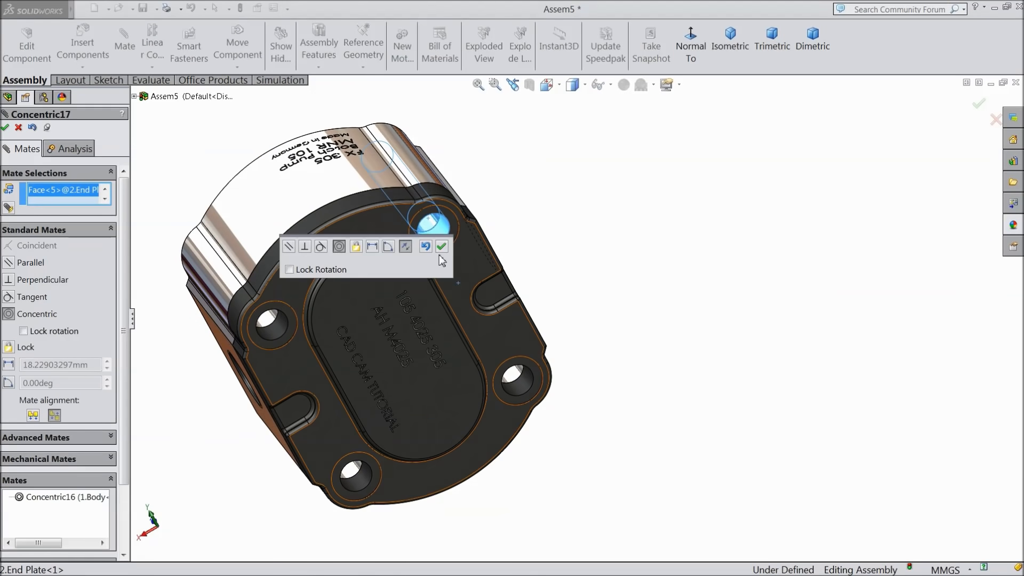
pyautogui.click(442, 247)
# Pull the end plate off the body and add a coincident mate between its inner face and the body's rear face.
pyautogui.scroll(3, 537, 270)
pyautogui.moveTo(516, 293); pyautogui.dragTo(587, 266, button='middle')
pyautogui.scroll(-3, 549, 295)
pyautogui.moveTo(549, 296); pyautogui.dragTo(608, 309)
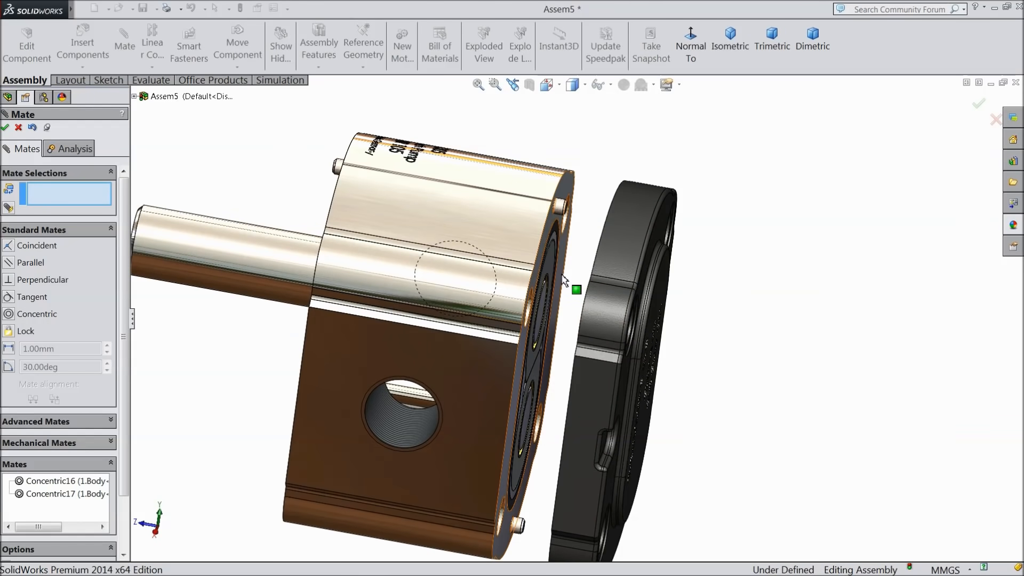
pyautogui.moveTo(560, 283); pyautogui.dragTo(589, 279, button='middle')
pyautogui.click(670, 283)
pyautogui.moveTo(670, 282); pyautogui.dragTo(613, 301, button='middle')
pyautogui.click(588, 279)
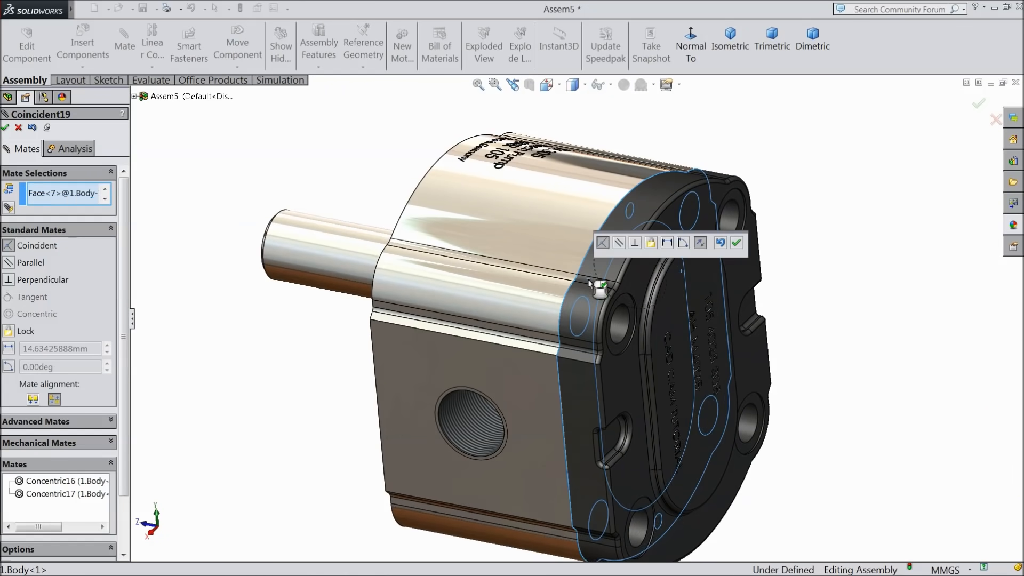
pyautogui.click(736, 243)
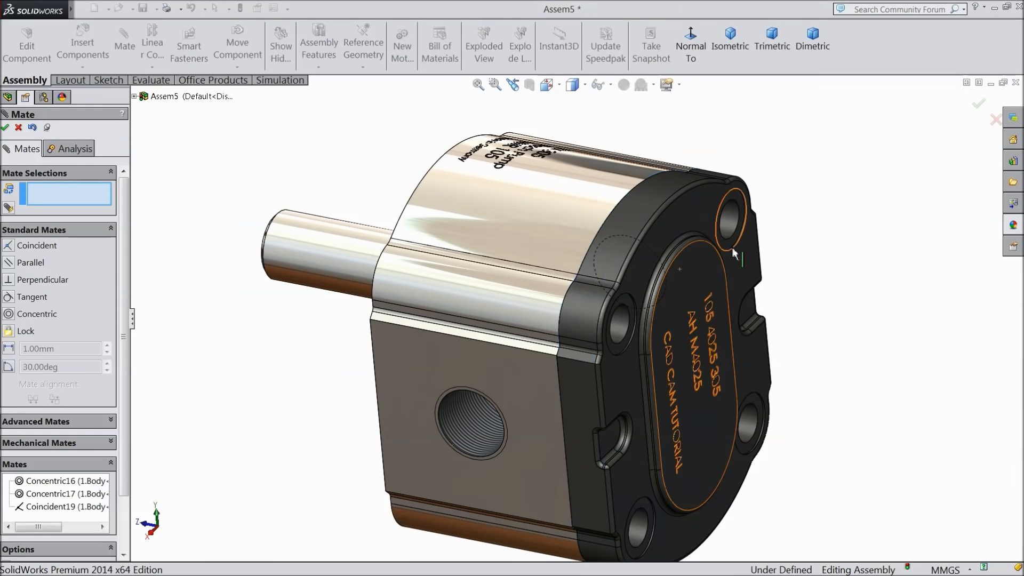
# Examine the end plate's fit against the pump body and finish mating.
pyautogui.scroll(4, 638, 329)
pyautogui.moveTo(640, 326); pyautogui.dragTo(527, 319, button='middle')
pyautogui.scroll(-3, 554, 340)
pyautogui.scroll(-4, 549, 315)
pyautogui.scroll(5, 535, 315)
pyautogui.scroll(-3, 555, 305)
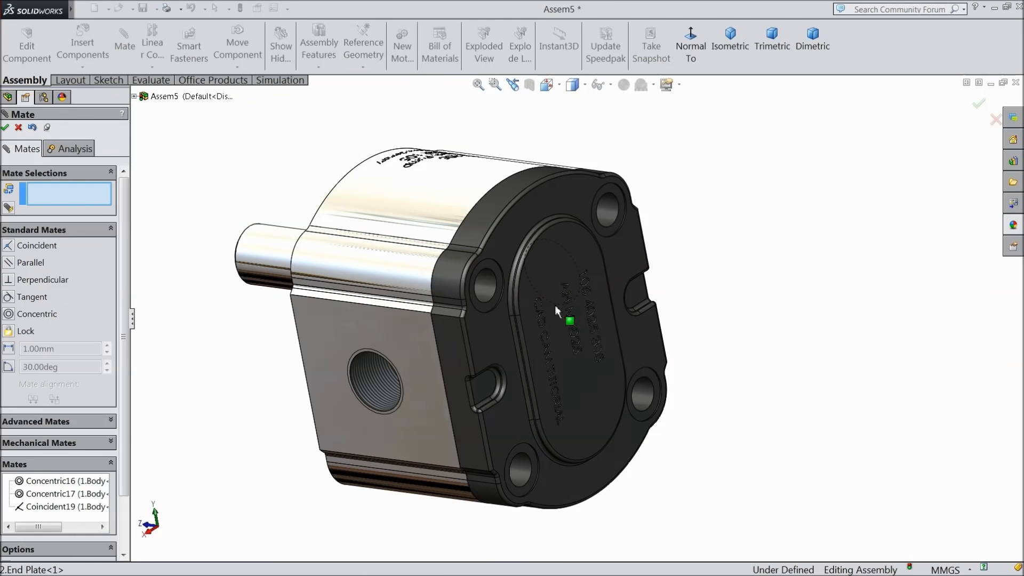
pyautogui.click(5, 127)
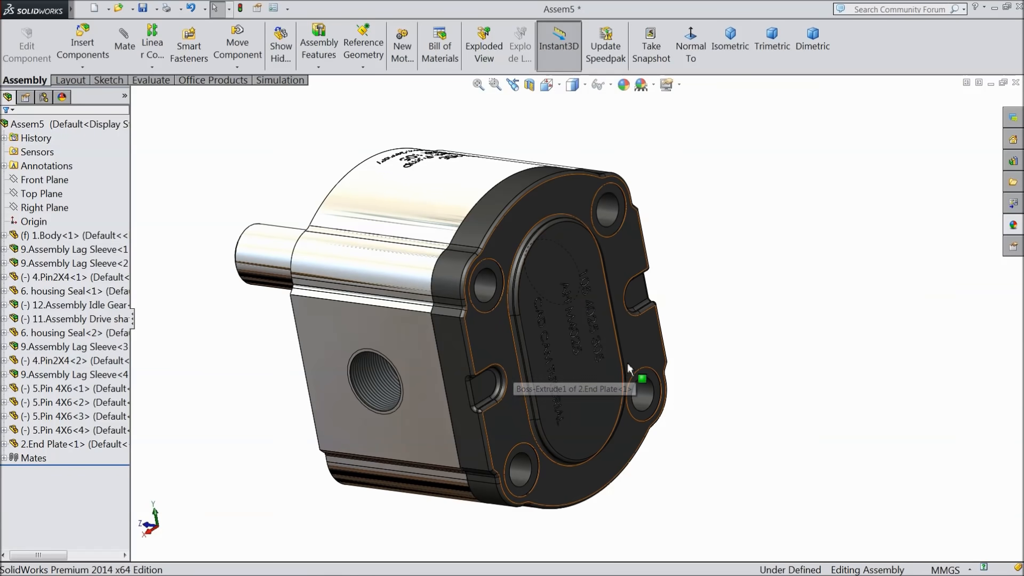
# Browse the Toolbox library to the ISO Hexagon Socket Head Screws under Bolts and Screws.
pyautogui.click(1012, 162)
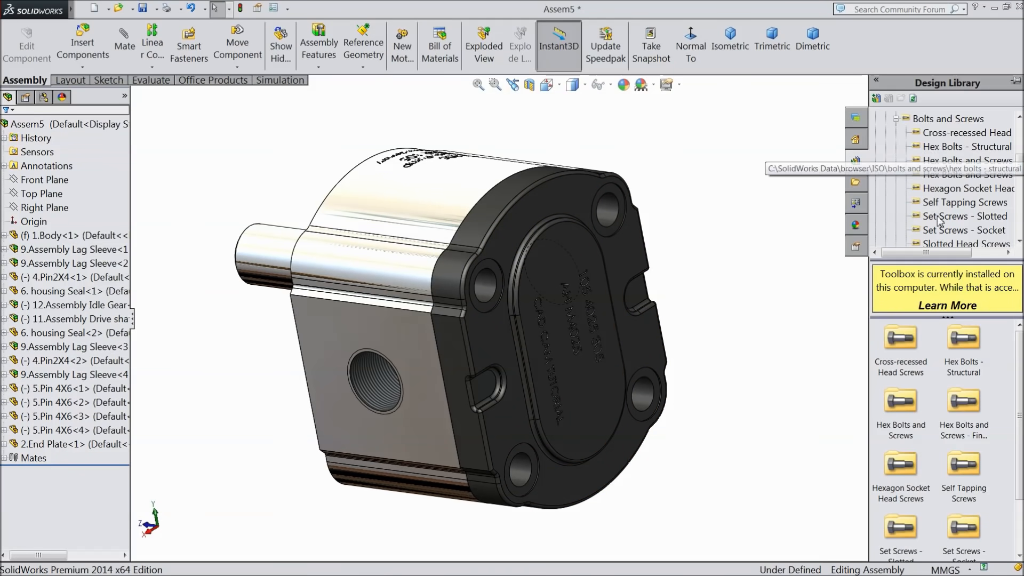
pyautogui.moveTo(1019, 165); pyautogui.dragTo(1018, 134)
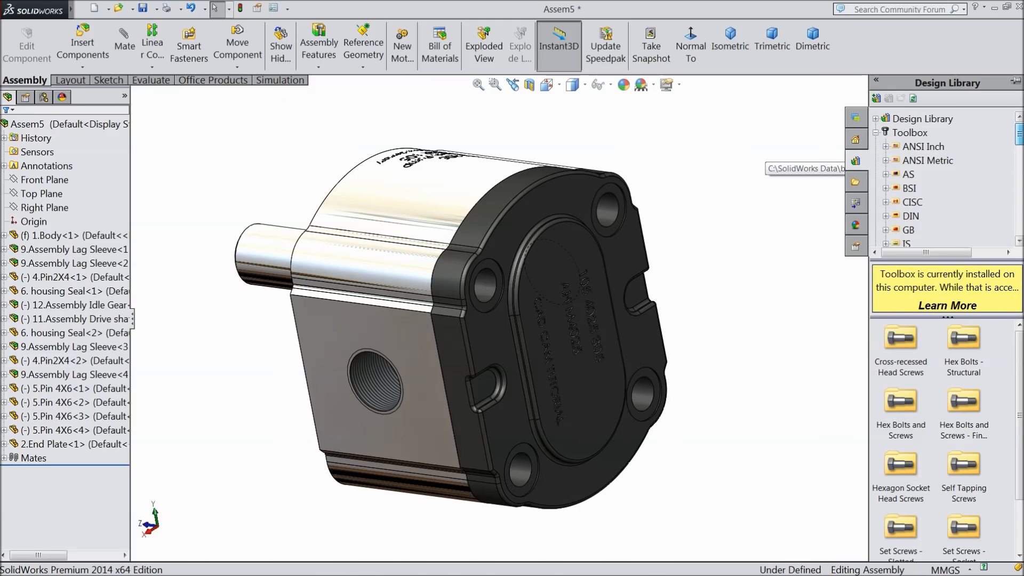
pyautogui.click(908, 133)
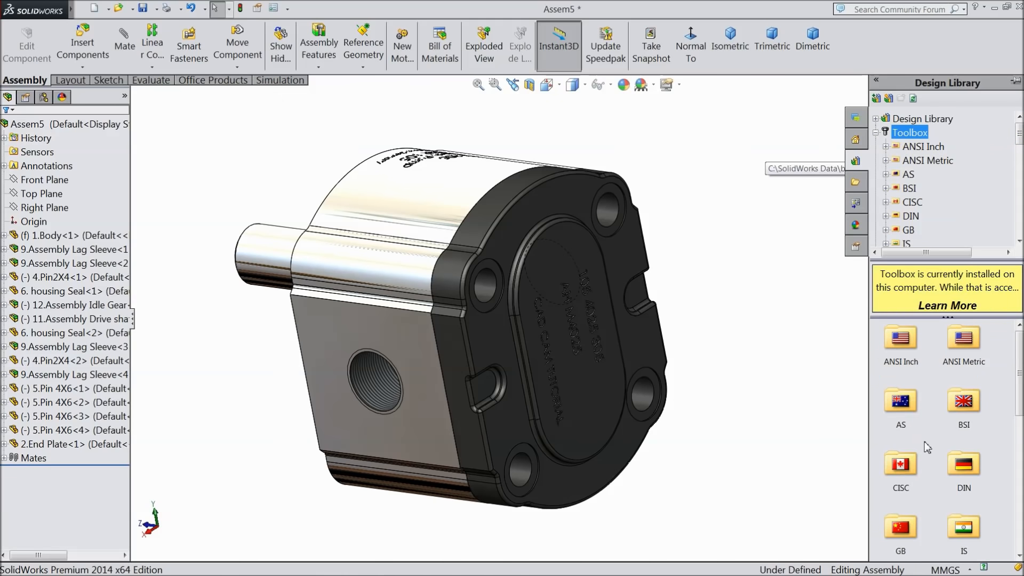
pyautogui.moveTo(1021, 390); pyautogui.dragTo(1021, 426)
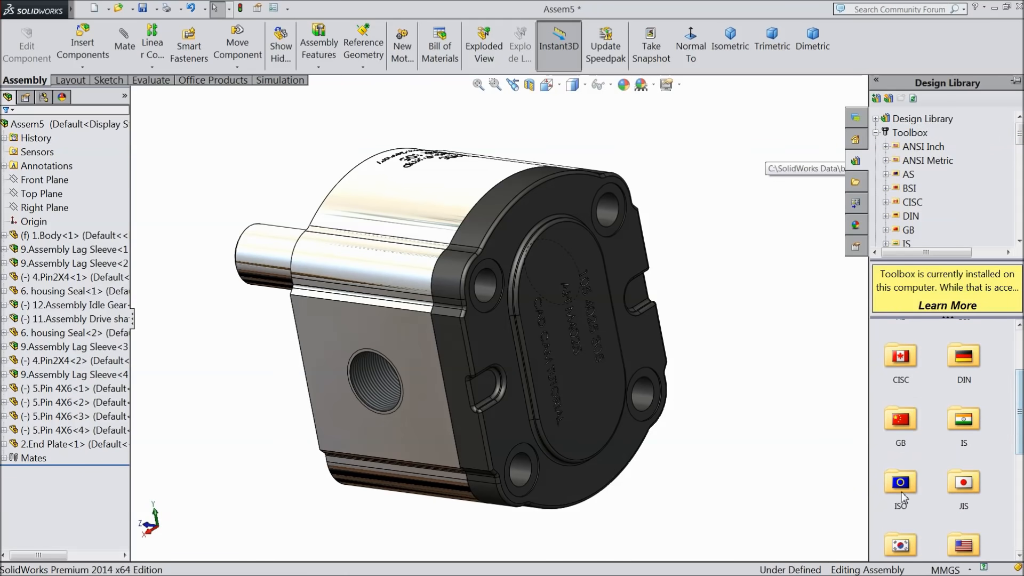
pyautogui.doubleClick(901, 491)
pyautogui.doubleClick(961, 341)
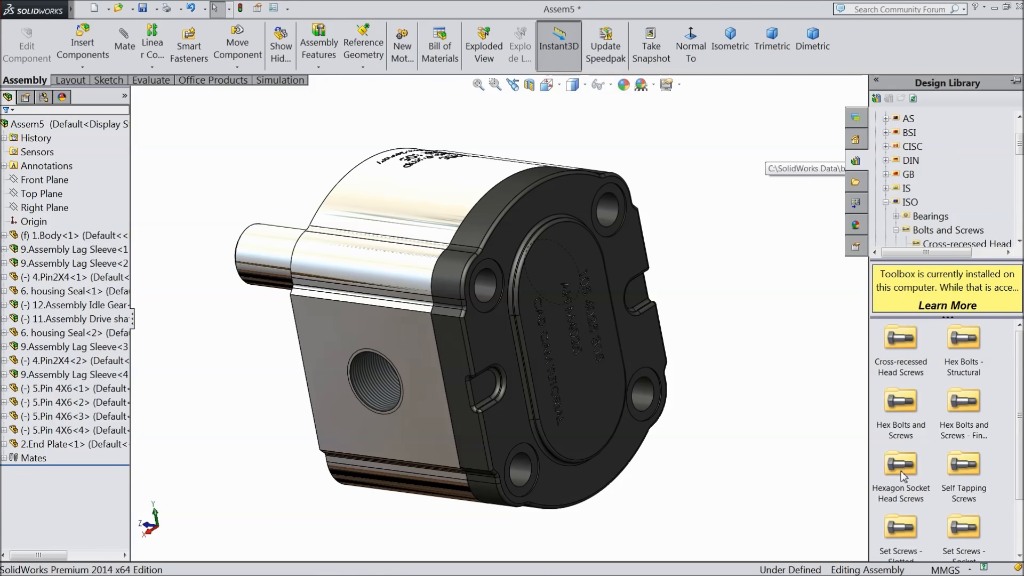
pyautogui.doubleClick(901, 469)
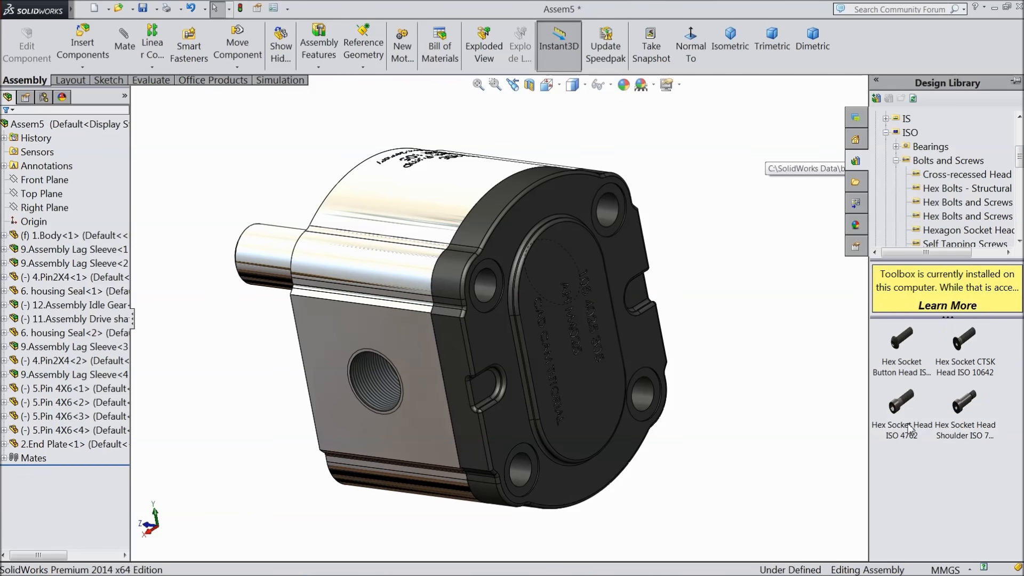
# Insert a Hex Socket Head ISO 4762 screw beside the pump, configured to size M10 and length 80.
pyautogui.moveTo(909, 428)
pyautogui.moveTo(906, 426); pyautogui.dragTo(802, 392)
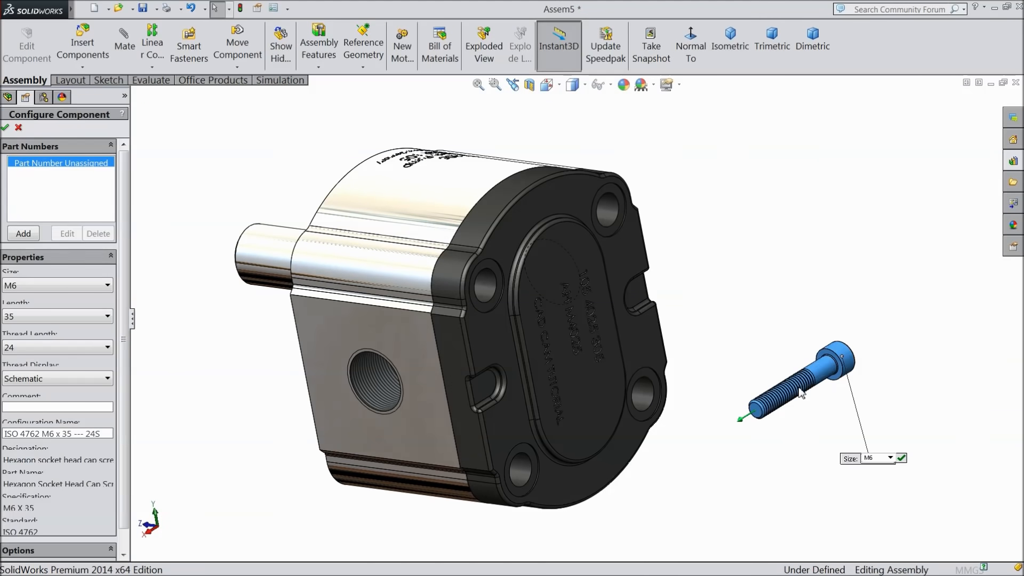
pyautogui.click(21, 290)
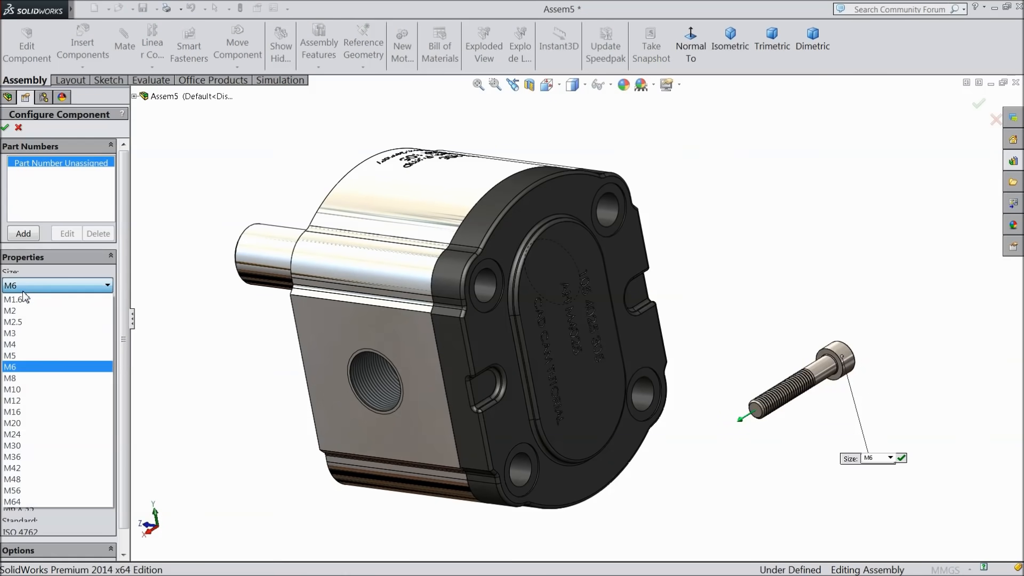
pyautogui.click(28, 389)
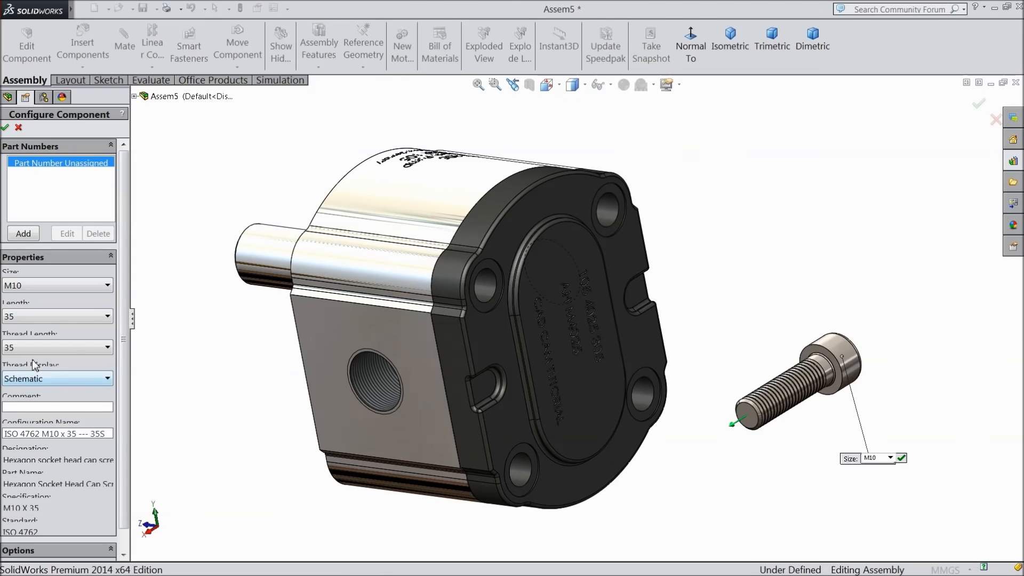
pyautogui.click(35, 321)
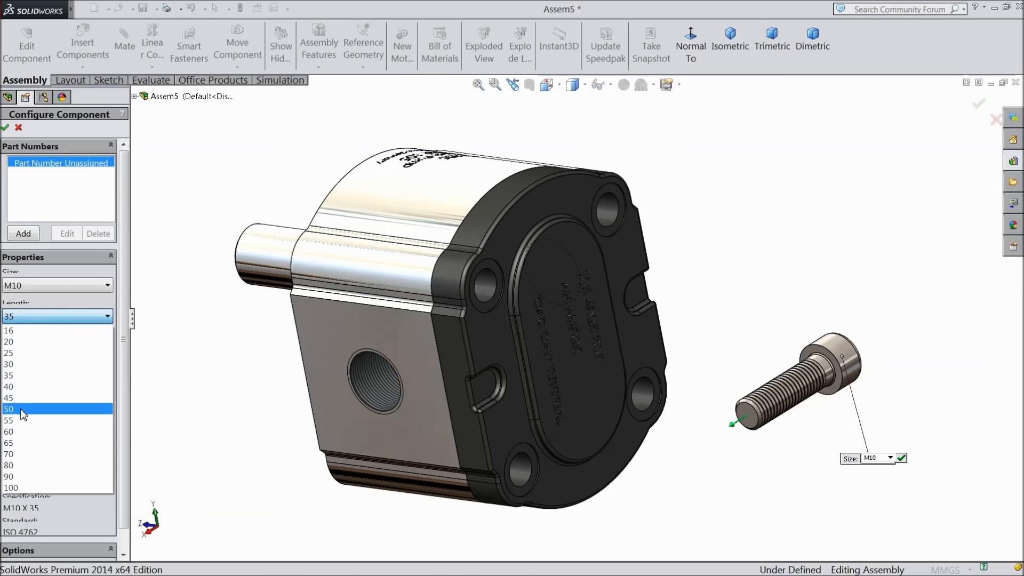
pyautogui.click(14, 466)
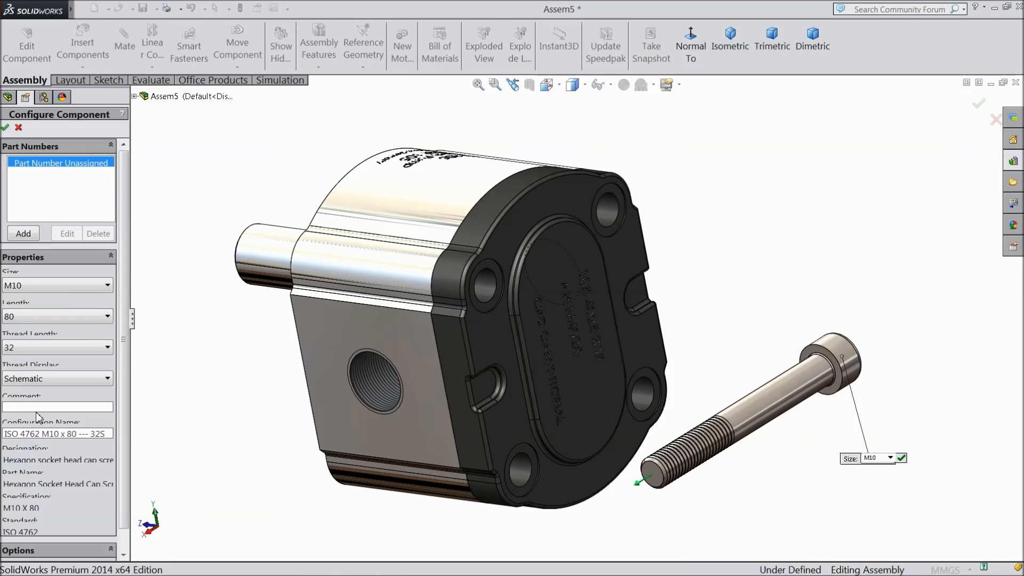
pyautogui.scroll(-3, 668, 464)
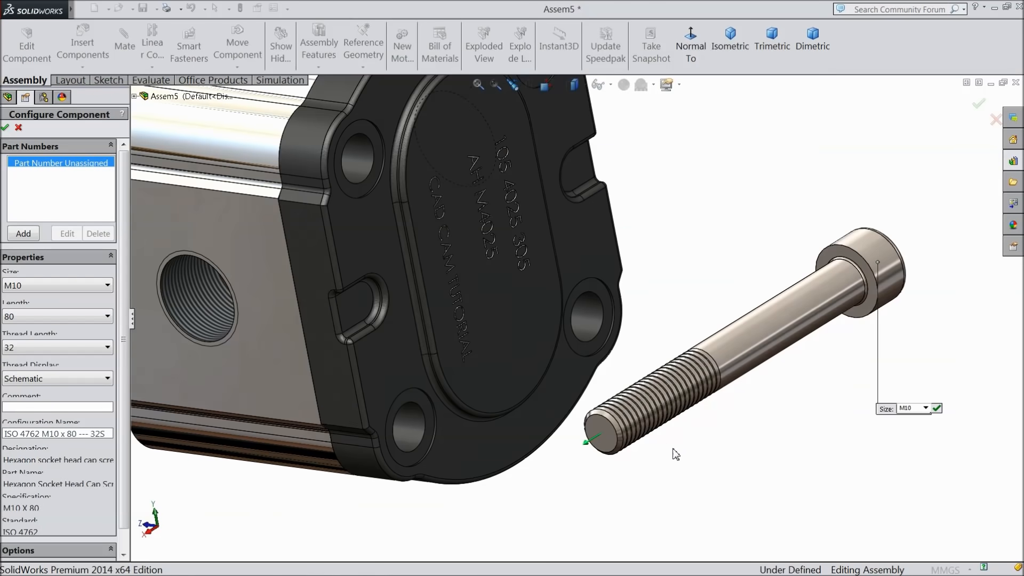
pyautogui.click(6, 129)
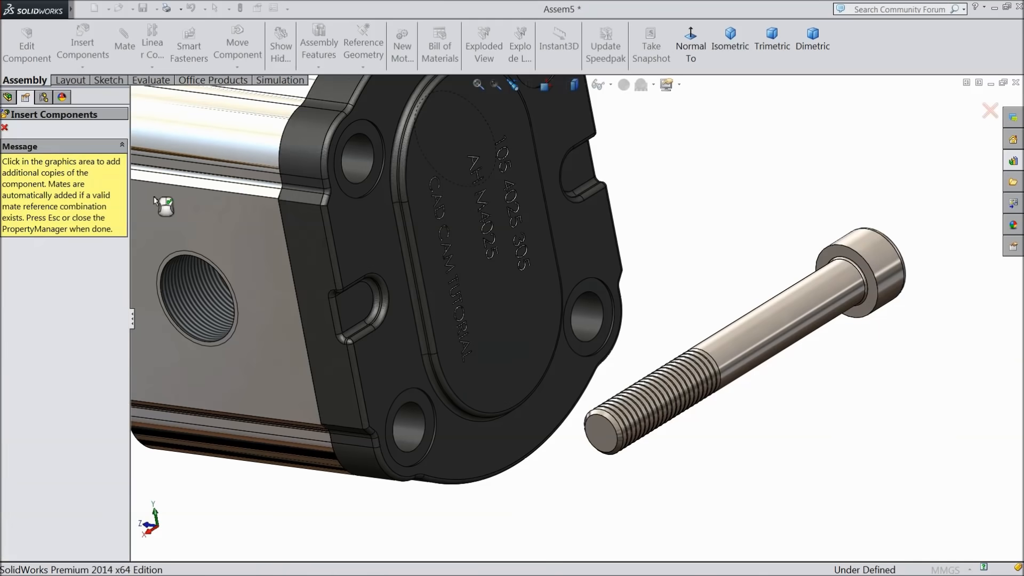
# Place three more copies of the M10 x 80 screw in the space beside the pump and end the insertion.
pyautogui.scroll(5, 684, 312)
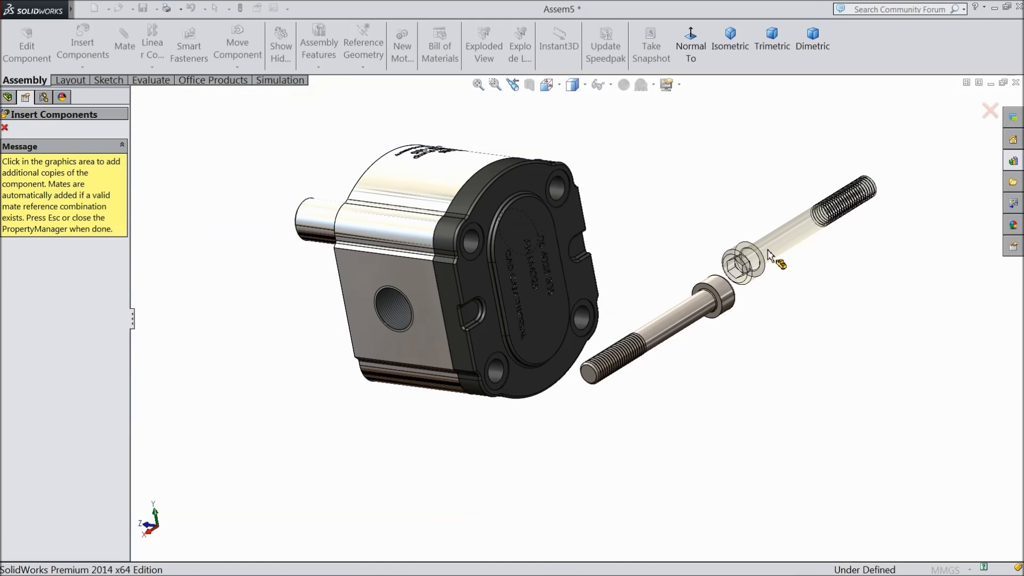
pyautogui.click(777, 244)
pyautogui.click(795, 333)
pyautogui.click(709, 230)
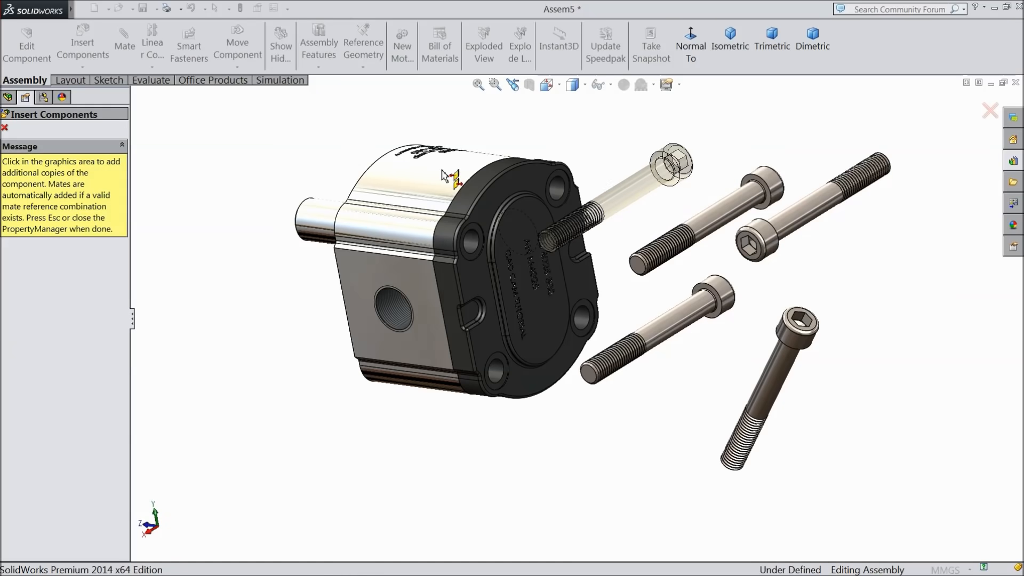
pyautogui.click(5, 129)
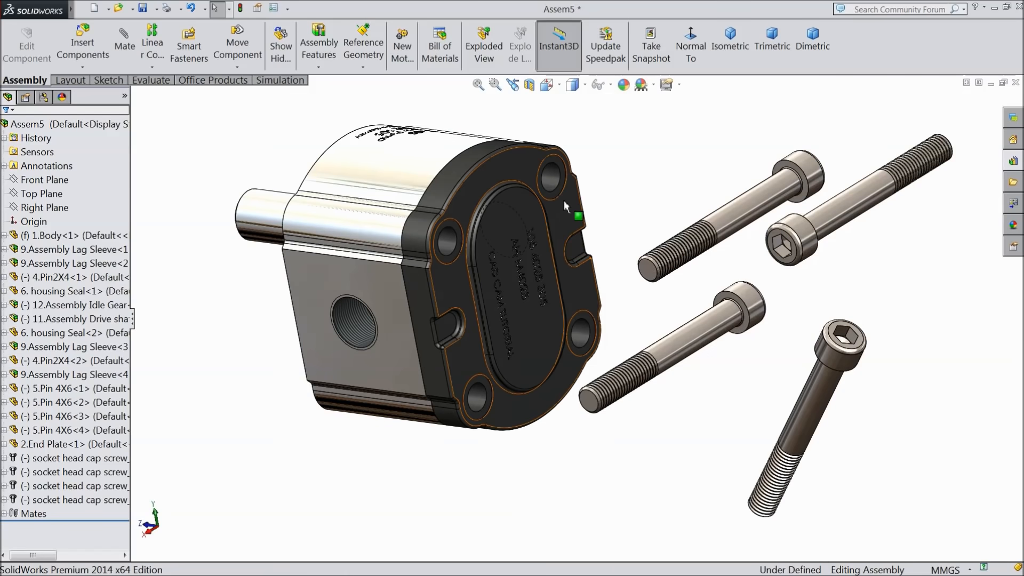
# Add a concentric mate between the end plate's upper bolt hole away from the port and one screw's shank.
pyautogui.click(551, 178)
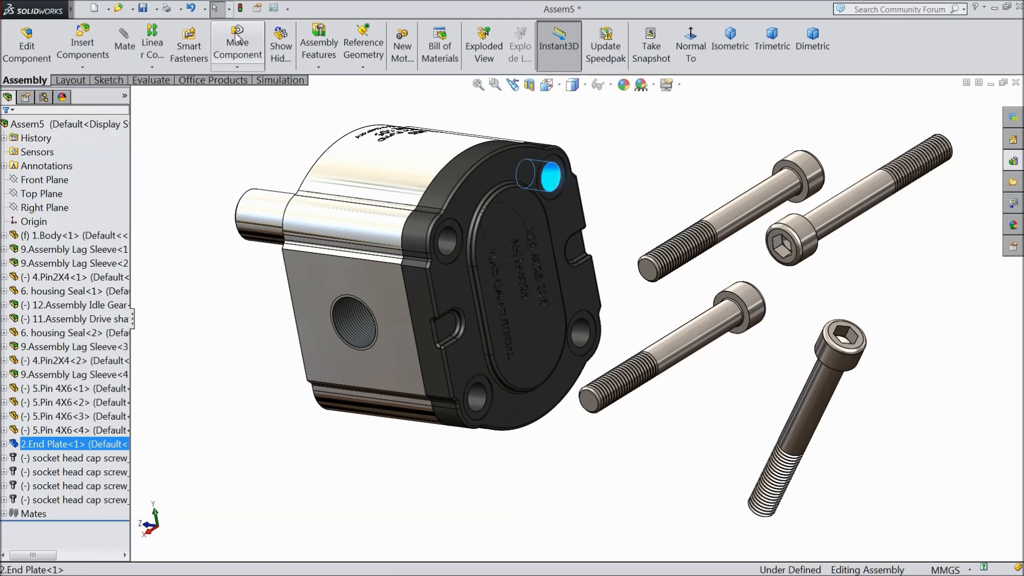
pyautogui.click(123, 49)
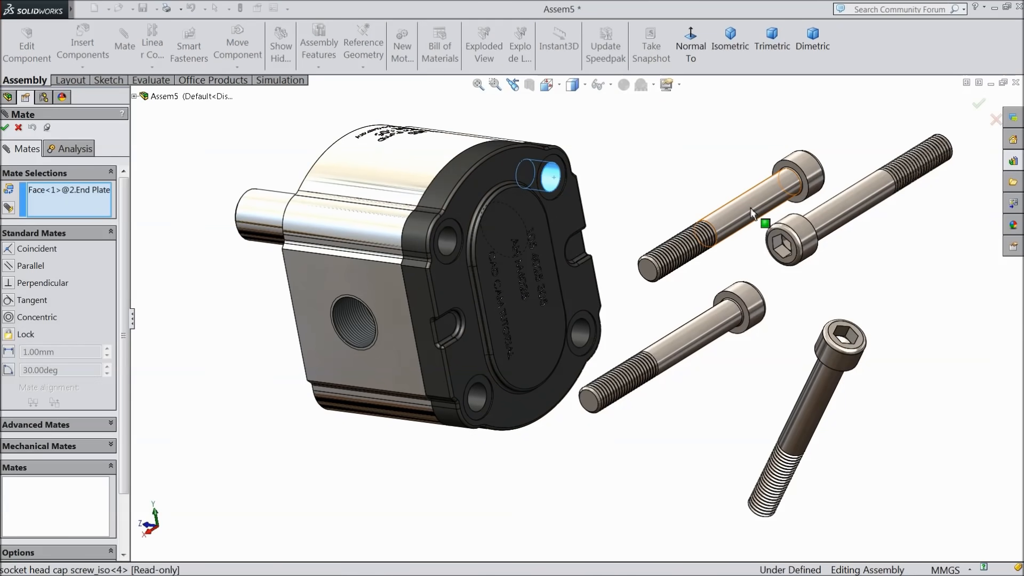
pyautogui.click(752, 212)
pyautogui.click(917, 171)
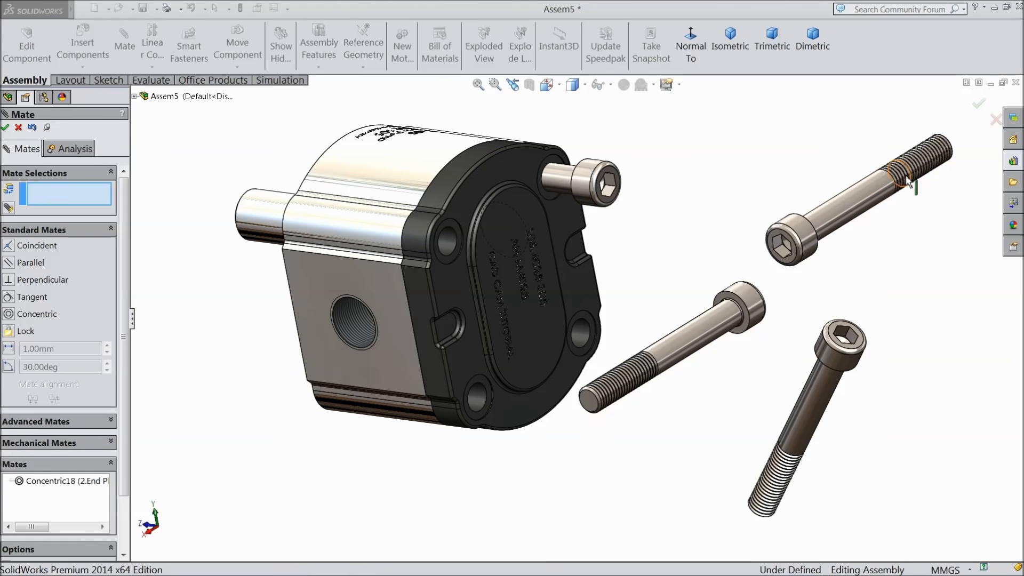
# Add a coincident mate between that hole's recessed seat face on the end plate and the underside of the screw head.
pyautogui.moveTo(613, 178); pyautogui.dragTo(540, 169, button='middle')
pyautogui.scroll(-5, 539, 169)
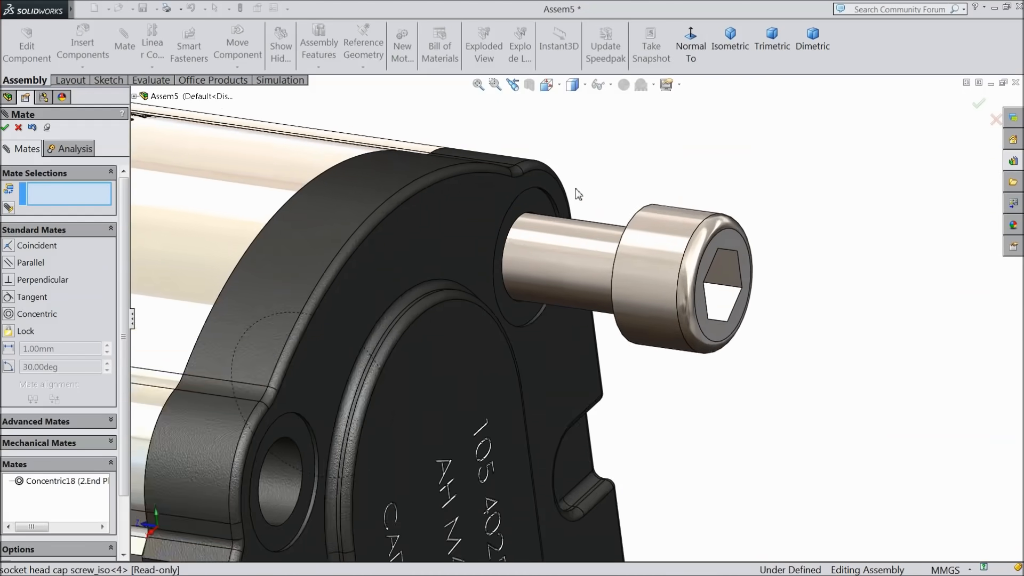
pyautogui.click(505, 221)
pyautogui.moveTo(506, 222); pyautogui.dragTo(764, 296, button='middle')
pyautogui.click(792, 273)
pyautogui.click(924, 238)
pyautogui.scroll(3, 741, 267)
pyautogui.scroll(4, 746, 275)
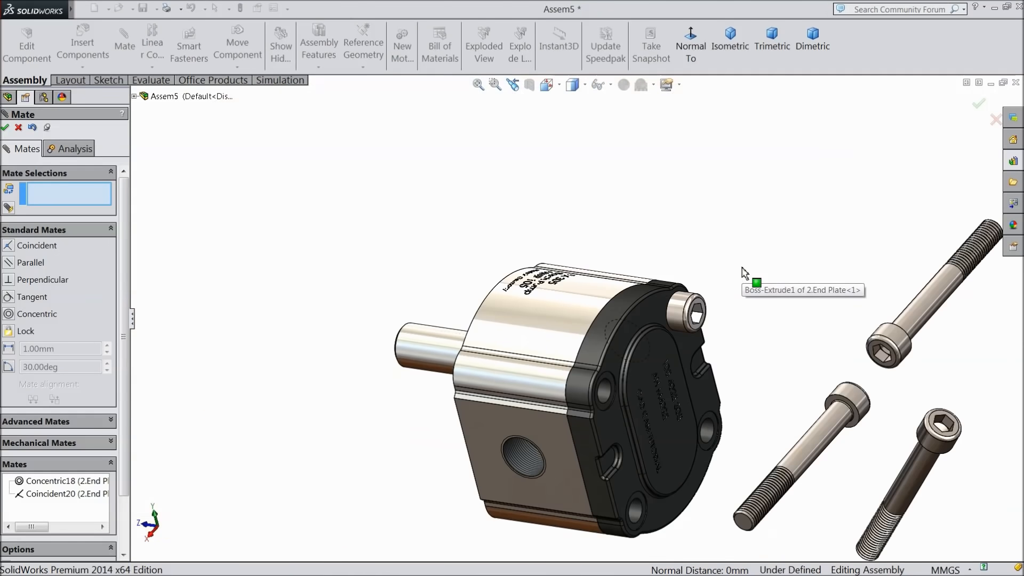
pyautogui.scroll(-5, 776, 336)
pyautogui.click(789, 265)
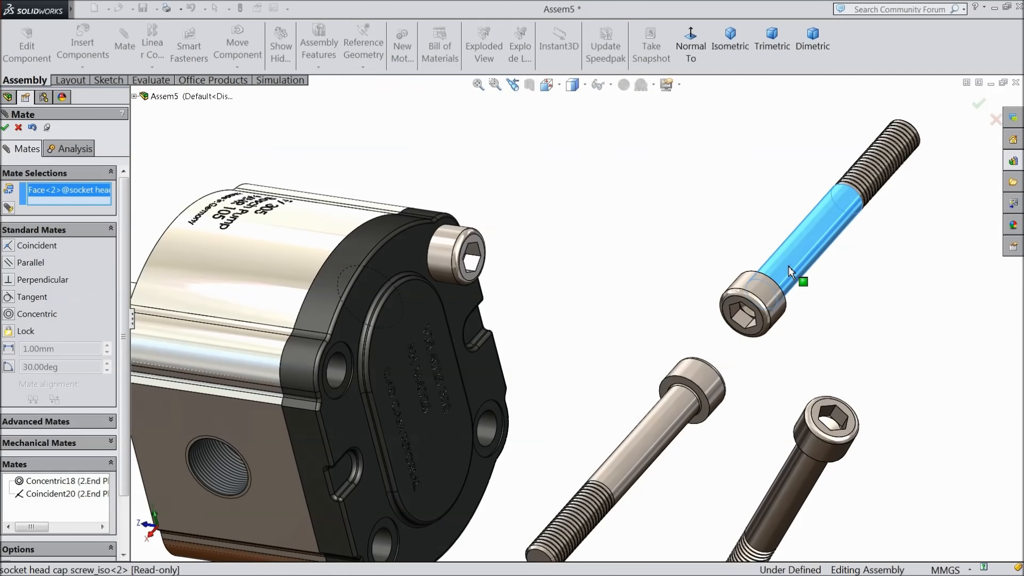
pyautogui.click(19, 128)
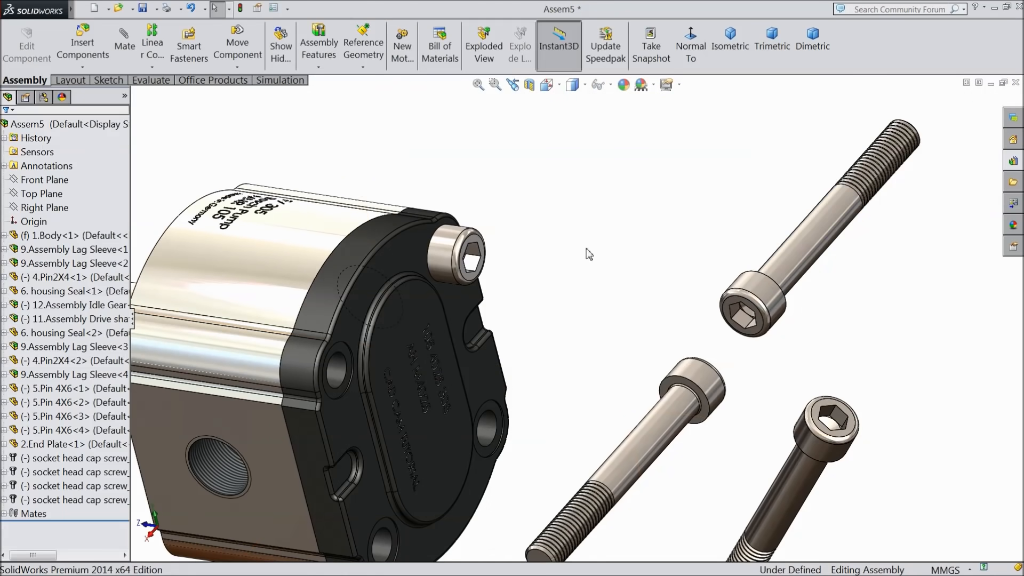
# Delete the three loose socket head screws, keeping only the one mated to the end plate.
pyautogui.rightClick(783, 264)
pyautogui.click(809, 397)
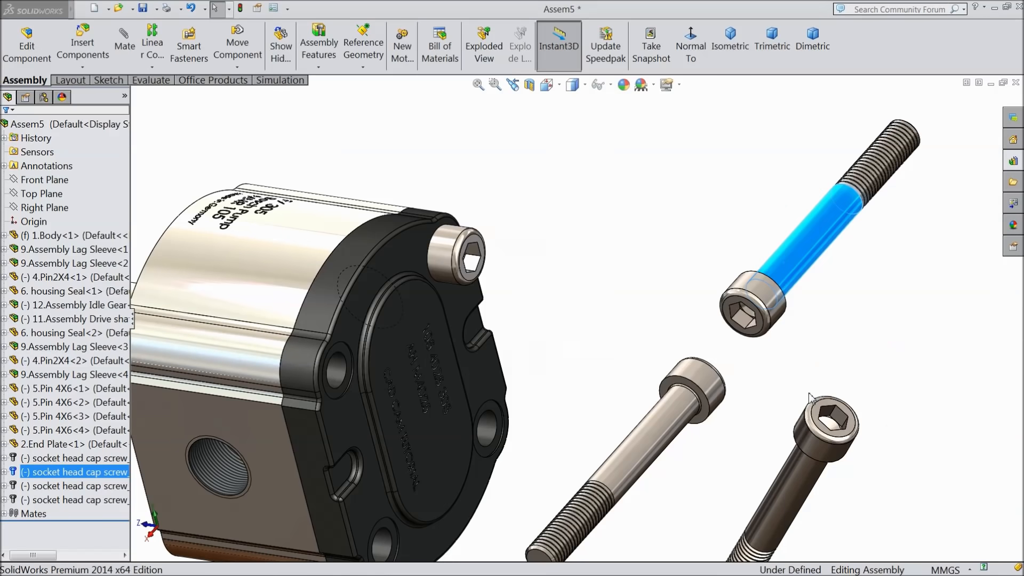
pyautogui.click(601, 209)
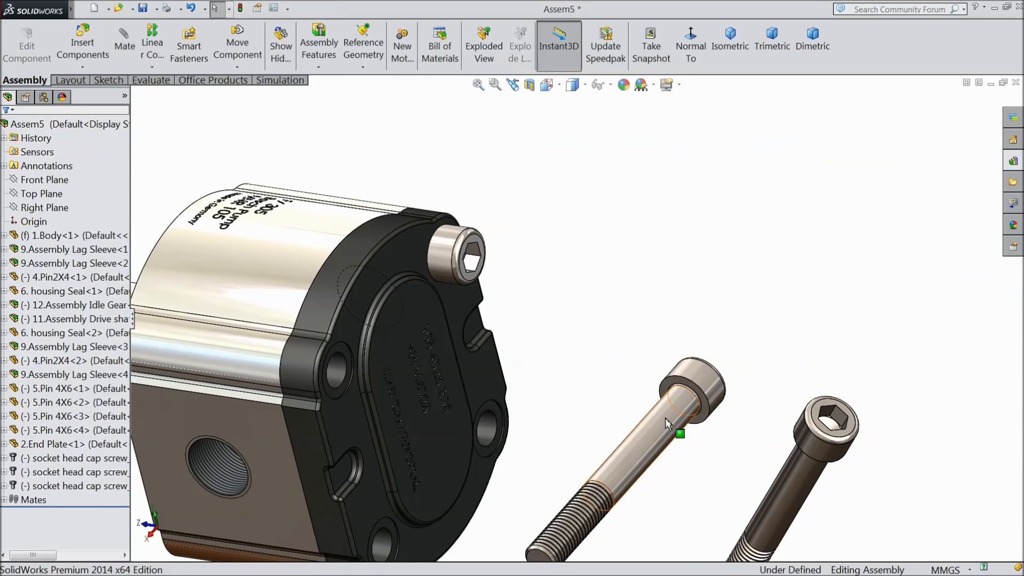
pyautogui.rightClick(664, 418)
pyautogui.click(689, 391)
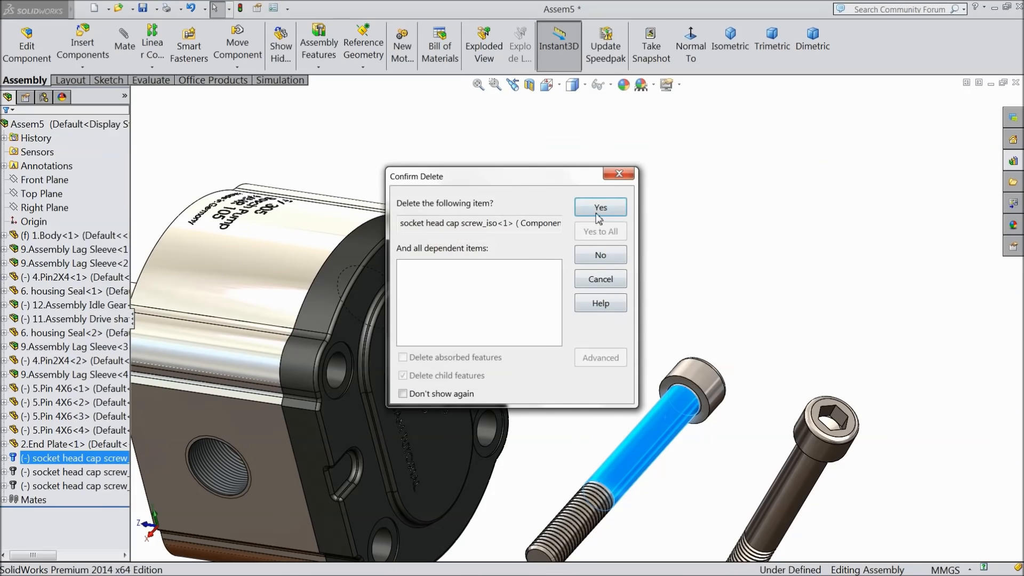
pyautogui.click(599, 213)
pyautogui.rightClick(810, 440)
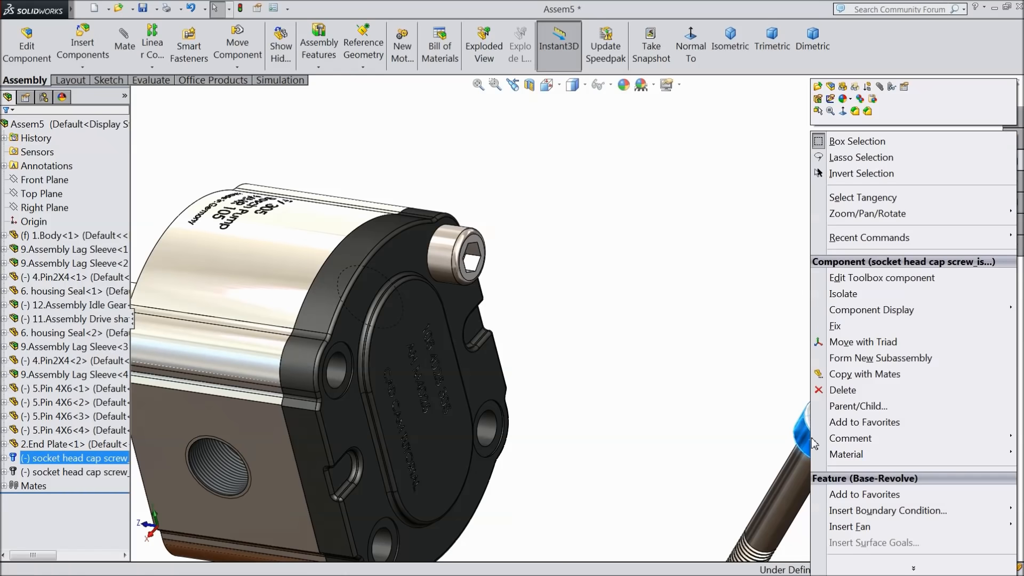
pyautogui.click(834, 391)
pyautogui.click(600, 208)
# Copy the mated screw with its mates into the port-side upper hole, using the end plate's flat outer face as the coincident reference.
pyautogui.moveTo(589, 293); pyautogui.dragTo(454, 350, button='middle')
pyautogui.scroll(3, 580, 327)
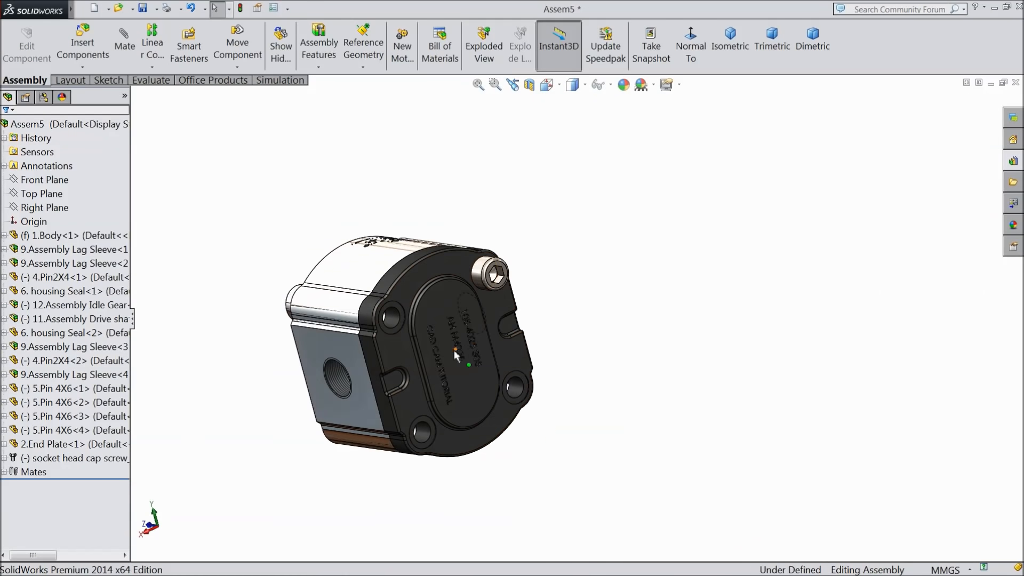
pyautogui.scroll(-3, 453, 350)
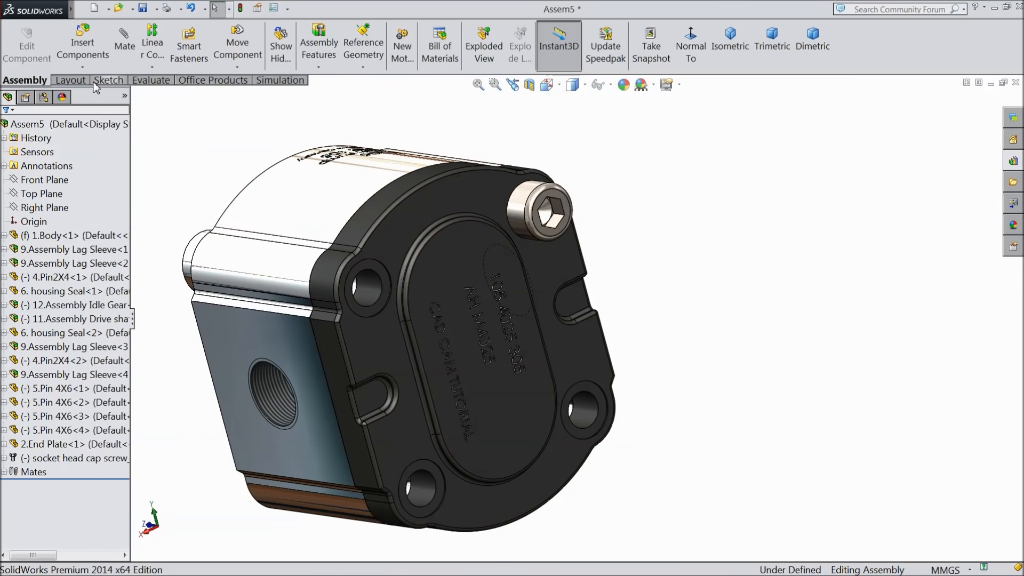
pyautogui.click(84, 68)
pyautogui.click(104, 130)
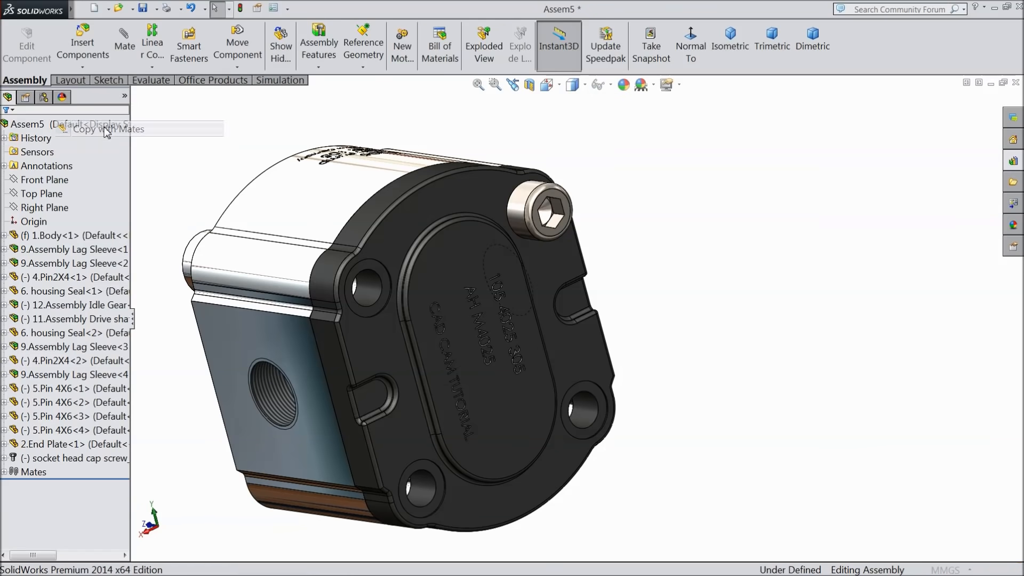
pyautogui.click(532, 220)
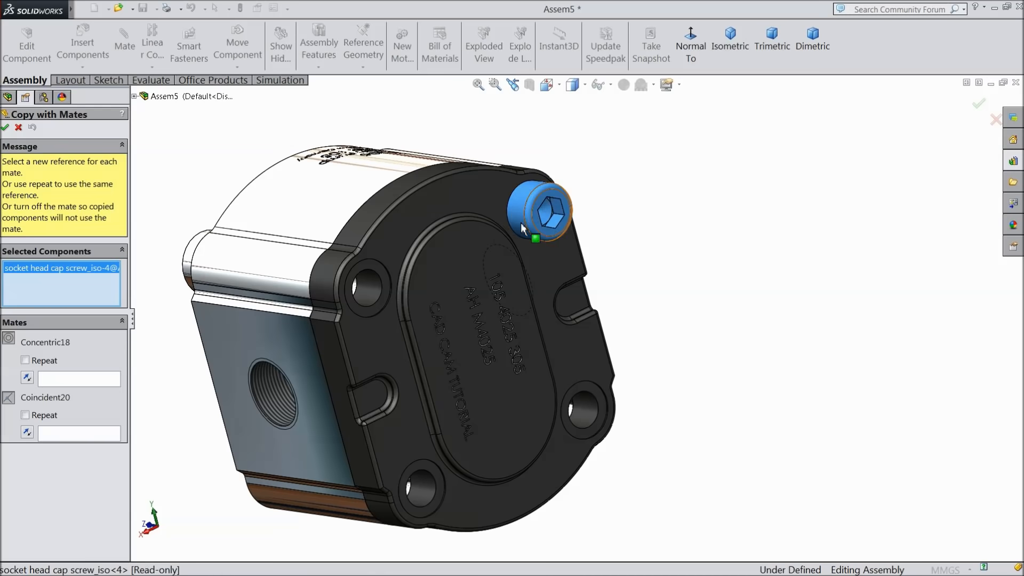
pyautogui.click(56, 382)
pyautogui.click(367, 288)
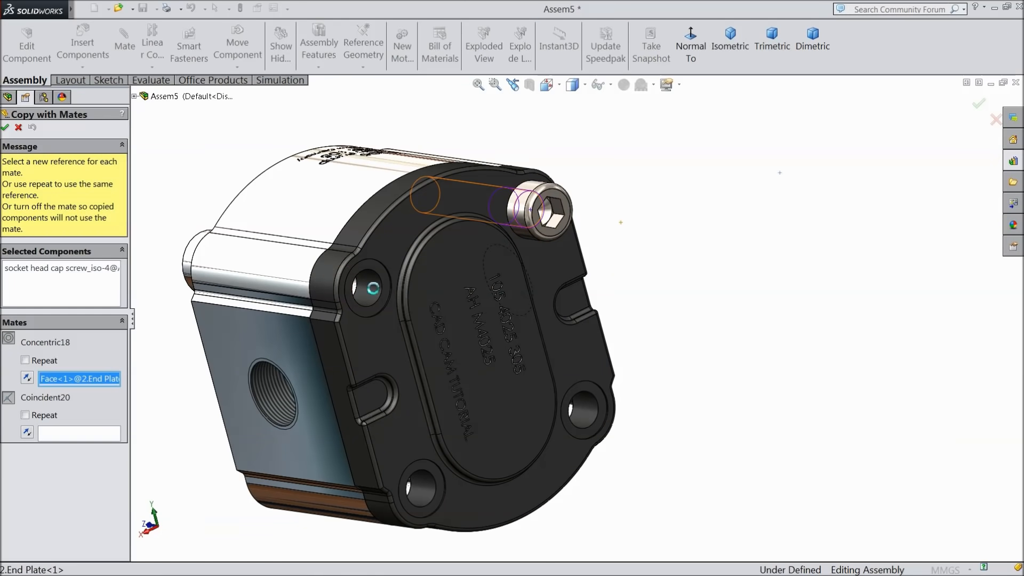
pyautogui.click(373, 339)
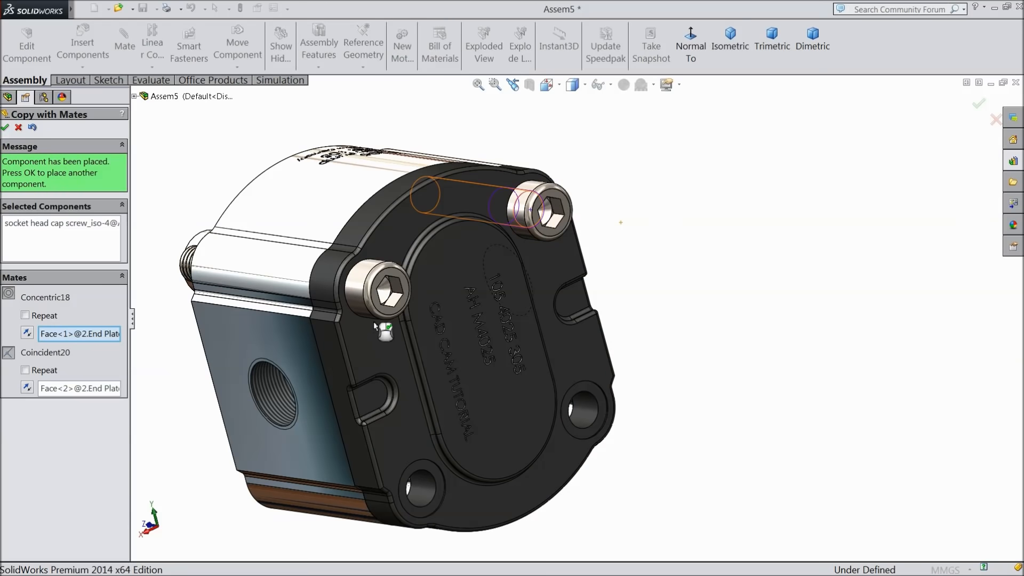
# Clear the copy's mate references and reassign them to the port-side upper hole's recessed seat face and bore, accepting the placement.
pyautogui.click(93, 390)
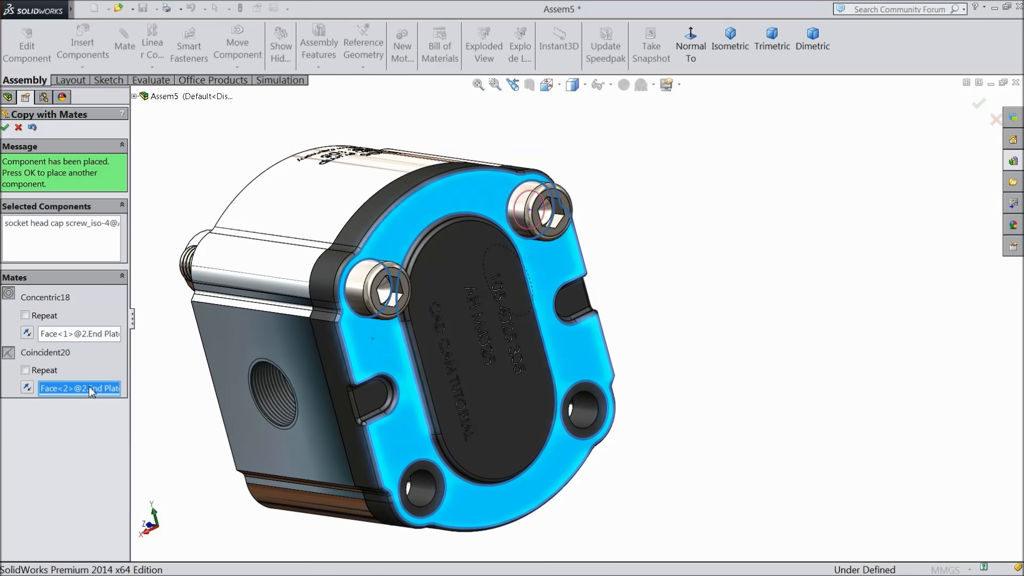
pyautogui.rightClick(93, 390)
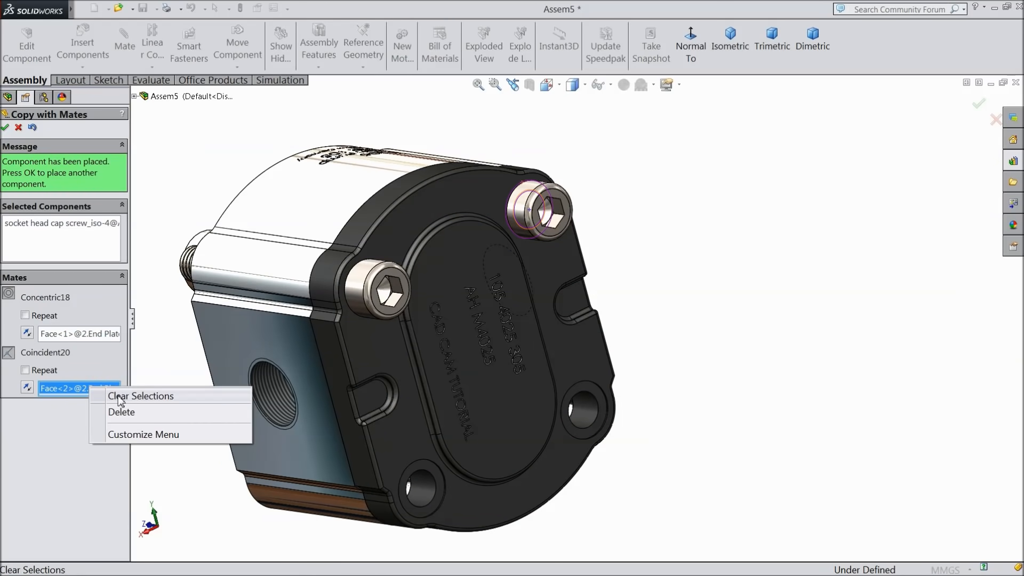
pyautogui.click(119, 400)
pyautogui.scroll(-5, 378, 294)
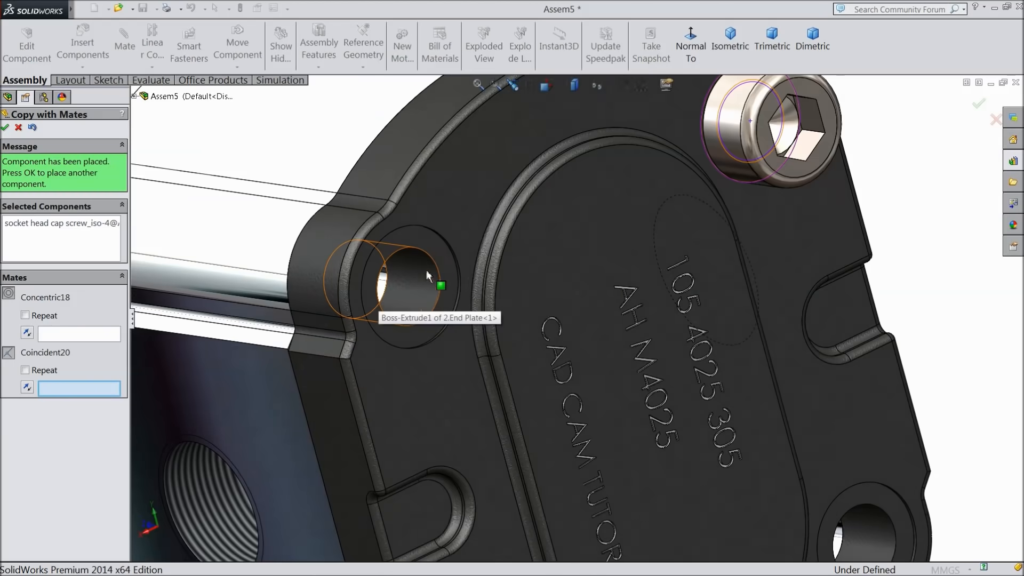
pyautogui.click(434, 246)
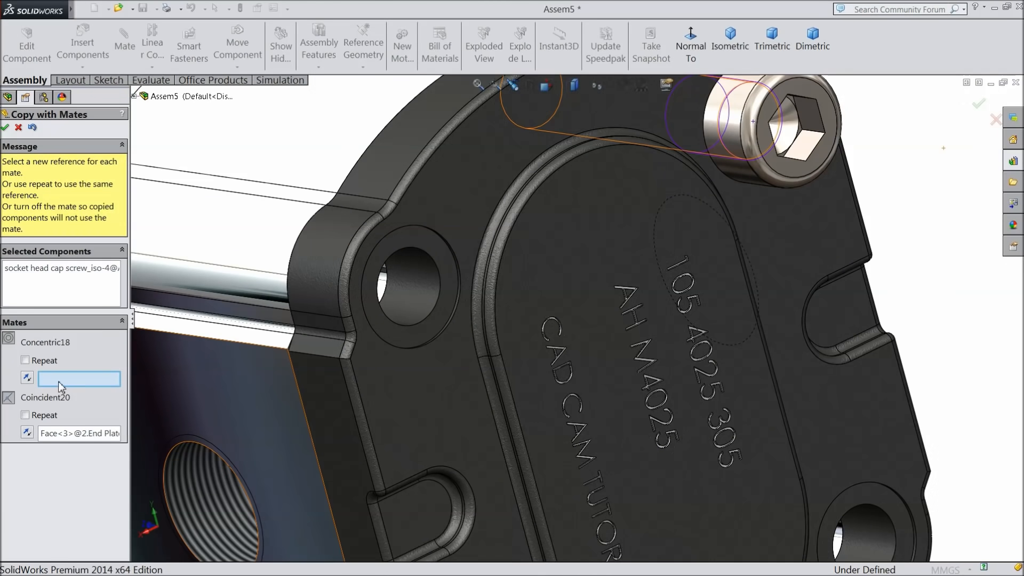
pyautogui.click(432, 297)
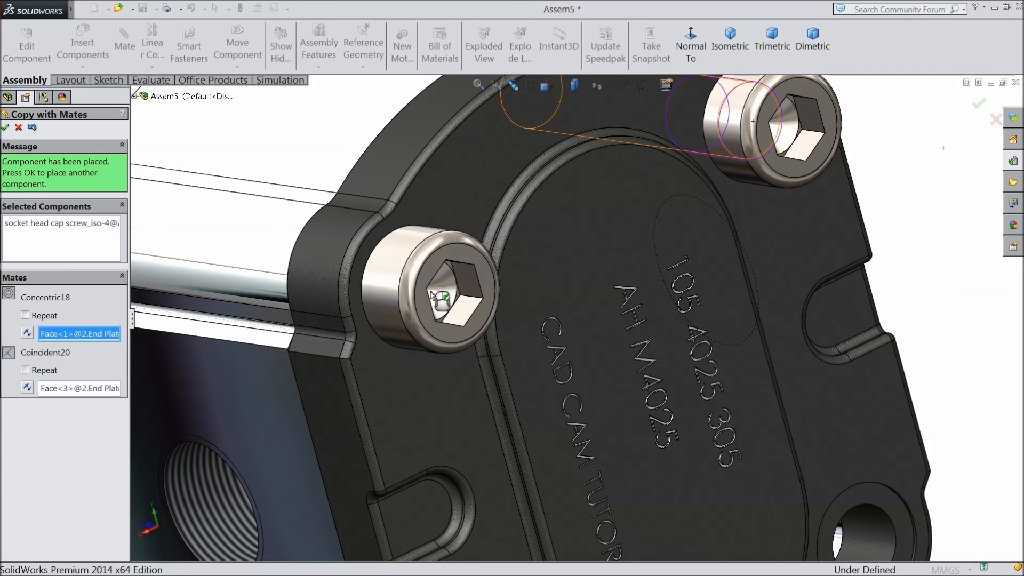
pyautogui.click(7, 127)
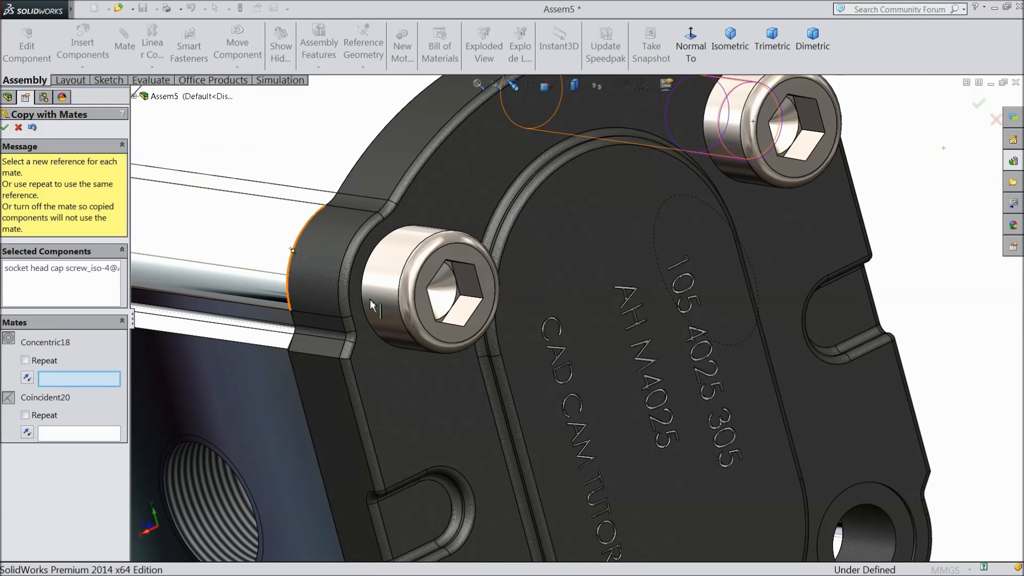
# Place another mated screw copy in the port-side lower hole, referencing its bore and recessed seat face.
pyautogui.scroll(7, 396, 325)
pyautogui.scroll(-5, 629, 474)
pyautogui.scroll(-3, 469, 344)
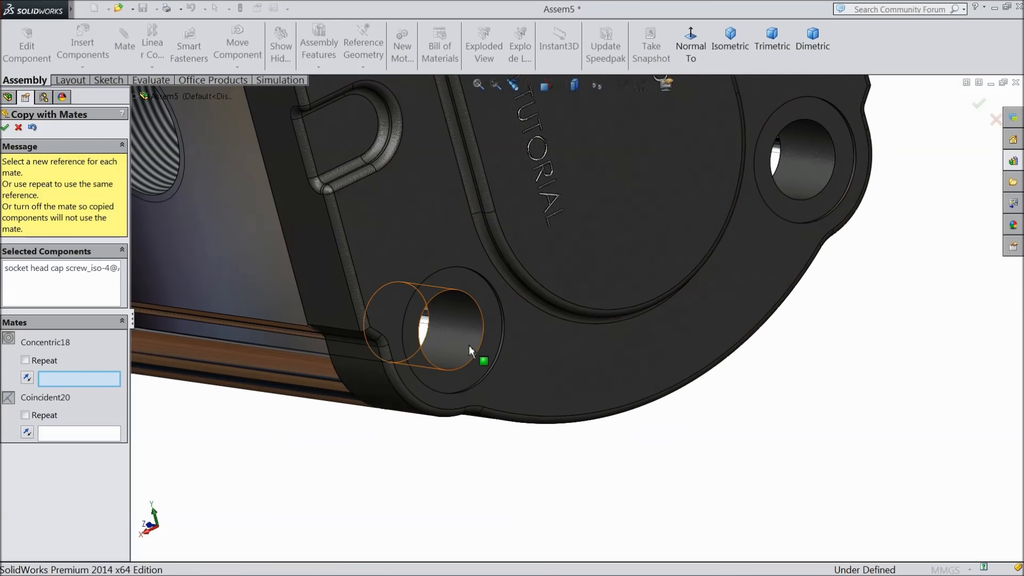
pyautogui.click(466, 340)
pyautogui.click(446, 378)
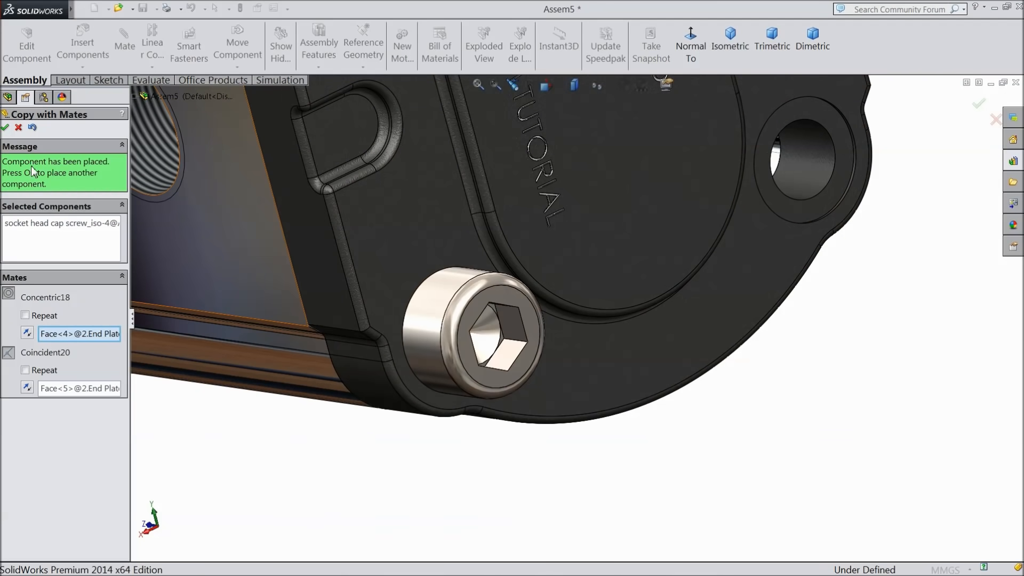
# Accept the current screw copy, then place another in the remaining end plate hole using its bore and recessed seat face, and finish copying.
pyautogui.click(6, 128)
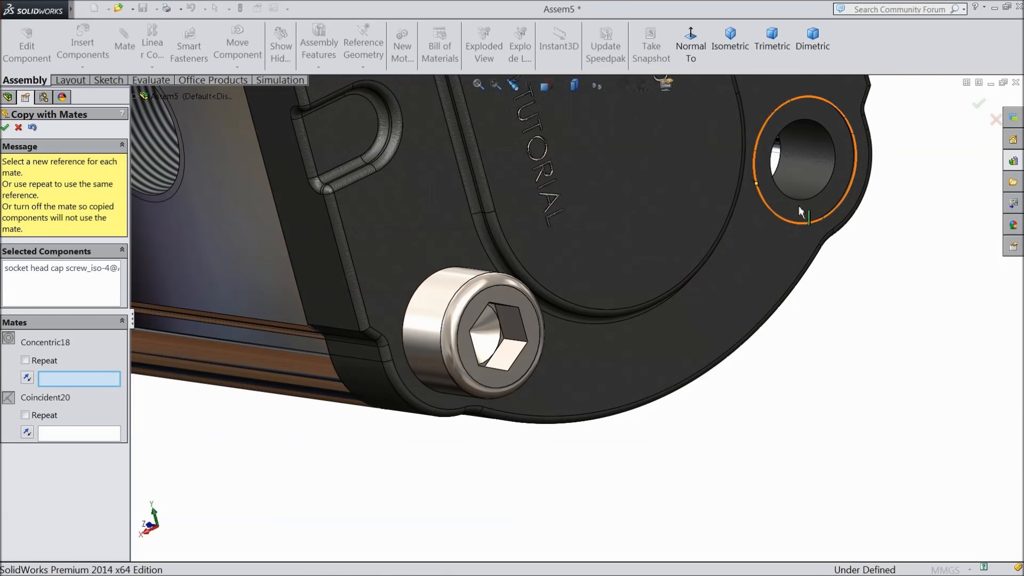
pyautogui.click(801, 175)
pyautogui.click(798, 209)
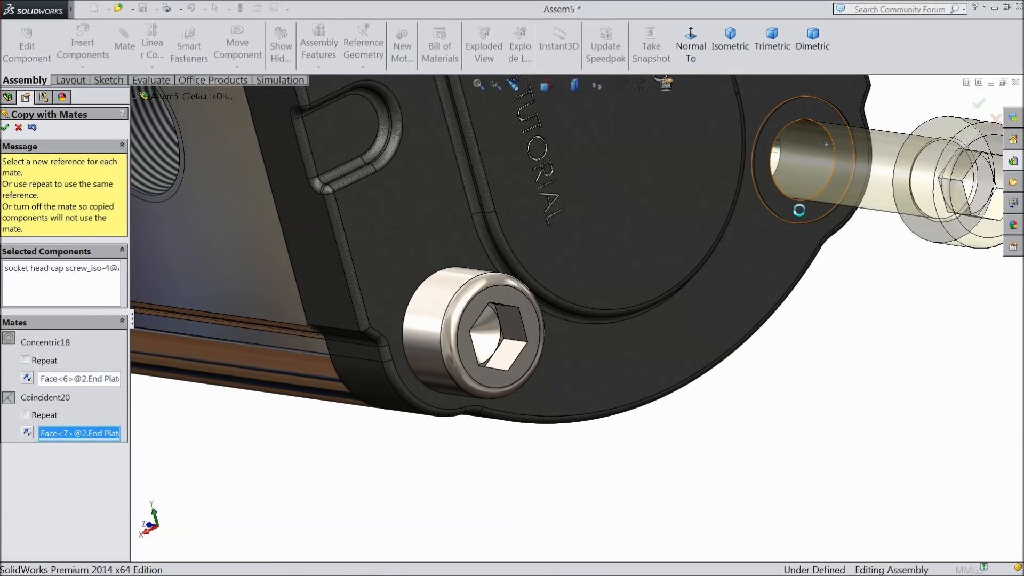
pyautogui.click(5, 127)
pyautogui.click(18, 127)
# Insert the 13.Nipple part from the Hydraulic Pump folder and place it beside the body's threaded side port.
pyautogui.scroll(4, 407, 253)
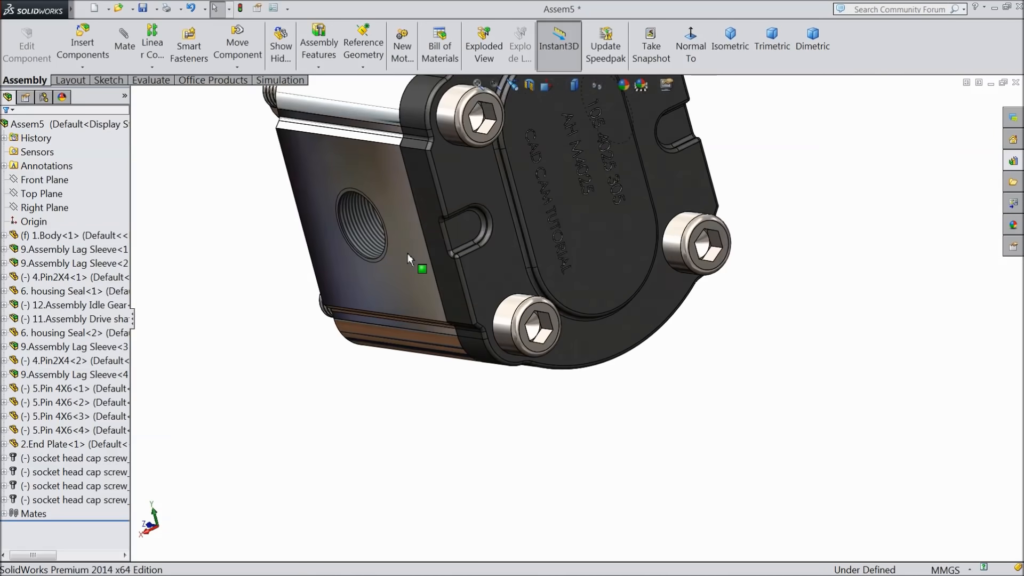
pyautogui.scroll(3, 407, 252)
pyautogui.moveTo(407, 258); pyautogui.dragTo(521, 222, button='middle')
pyautogui.scroll(-3, 543, 204)
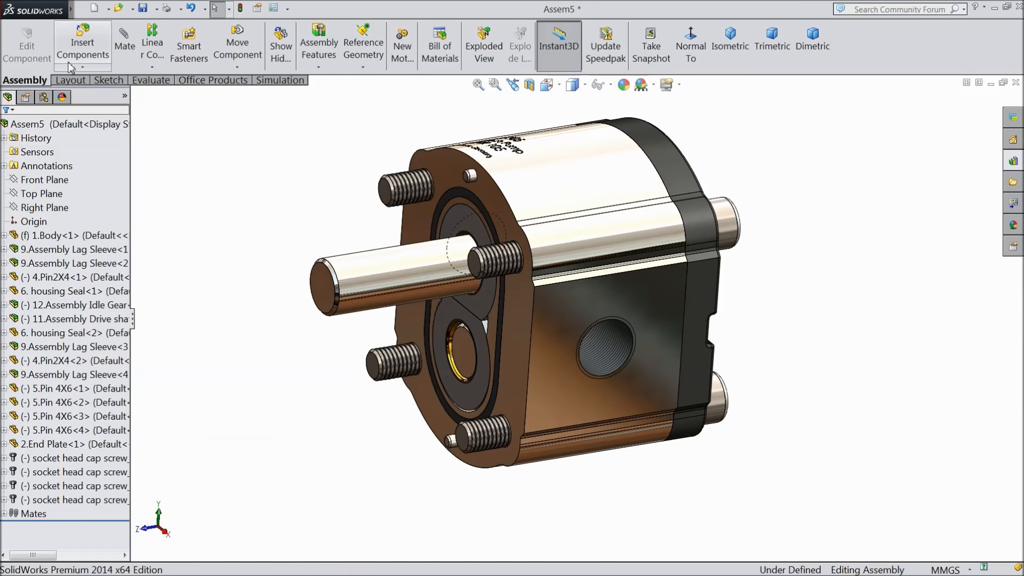
pyautogui.click(91, 51)
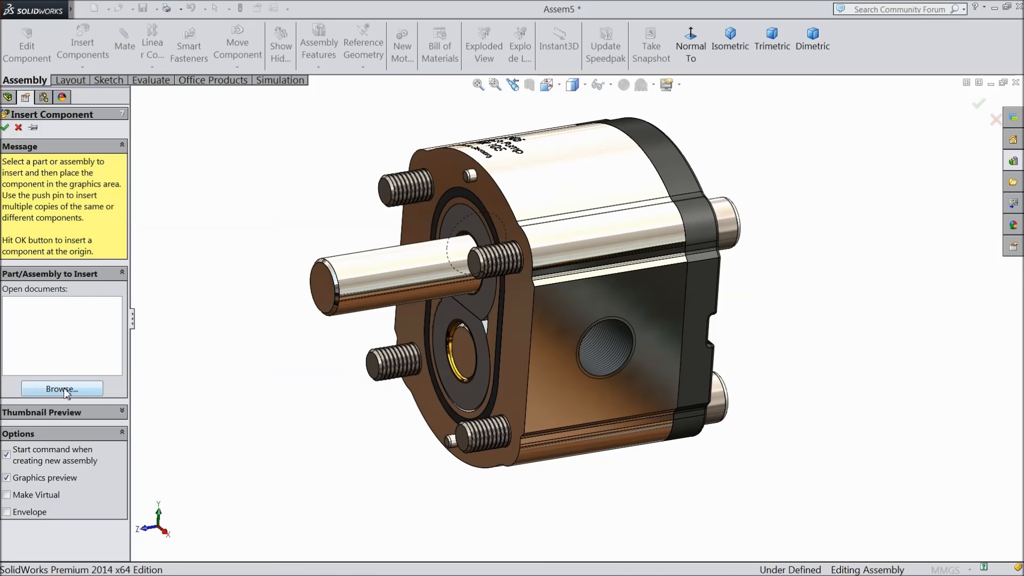
pyautogui.click(63, 388)
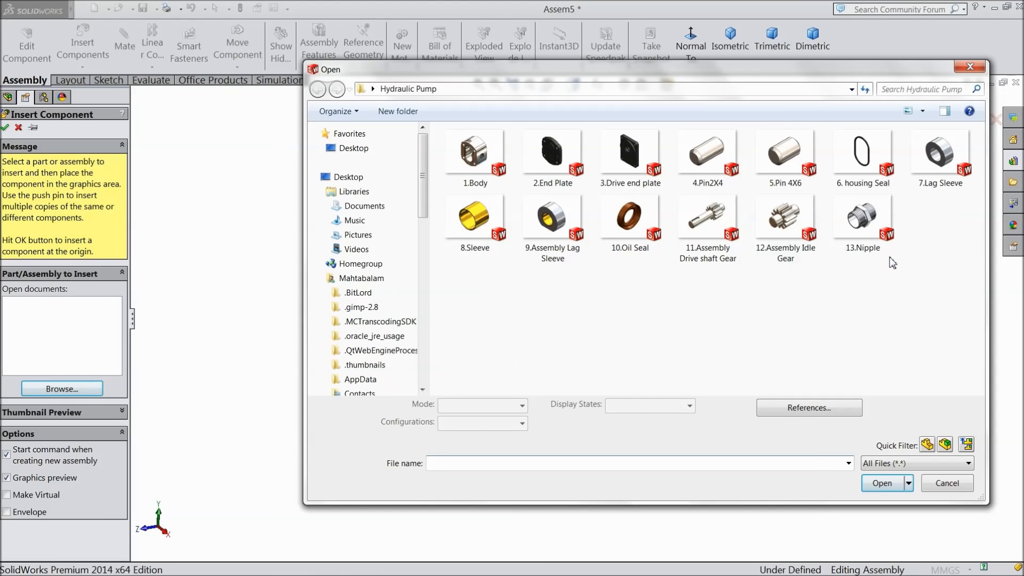
pyautogui.click(877, 234)
pyautogui.click(895, 483)
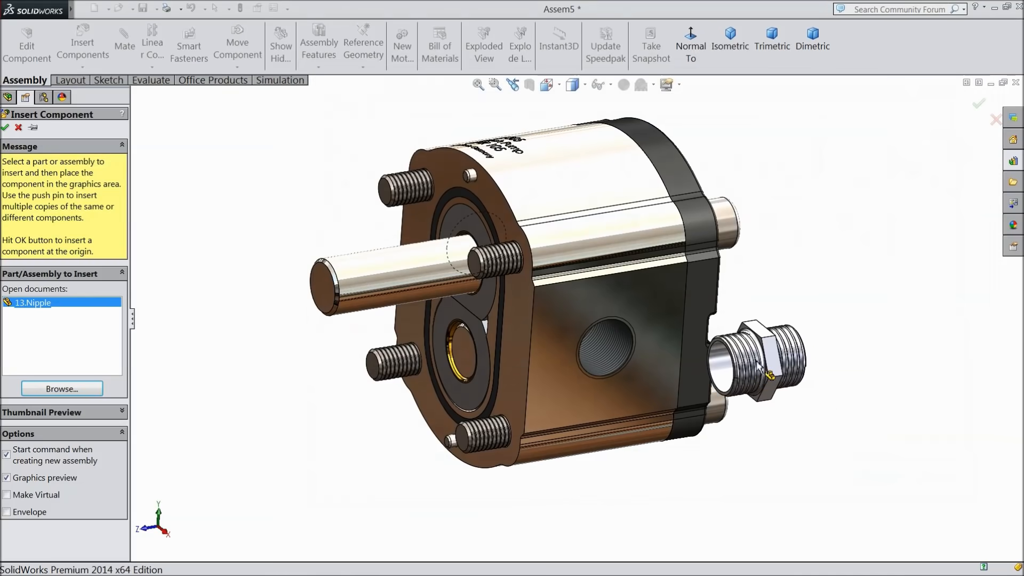
pyautogui.click(711, 405)
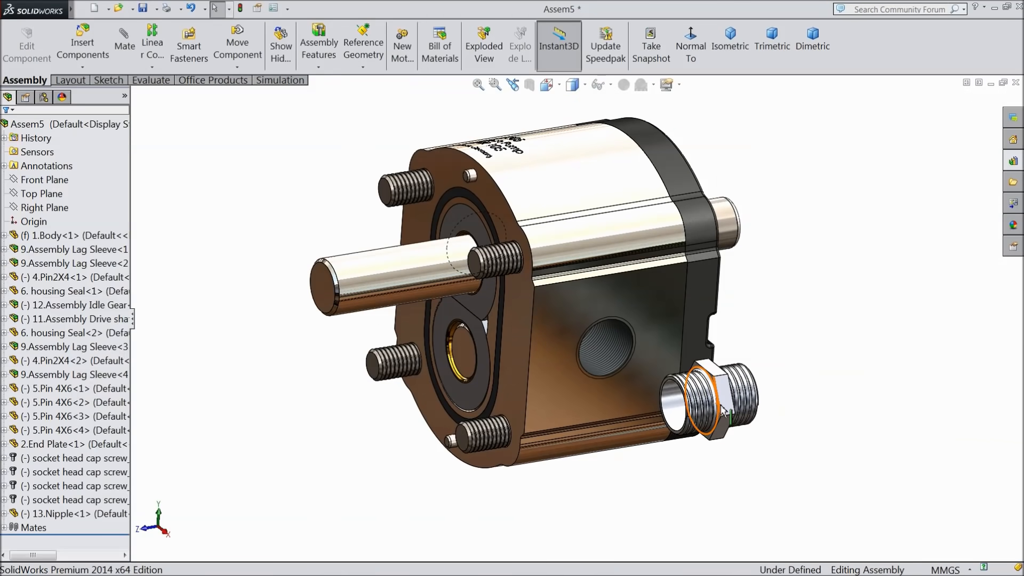
# Mate the nipple's threaded face concentric with the body's side port bore, flipping the alignment so the nipple faces outward.
pyautogui.scroll(-3, 723, 411)
pyautogui.scroll(-3, 661, 389)
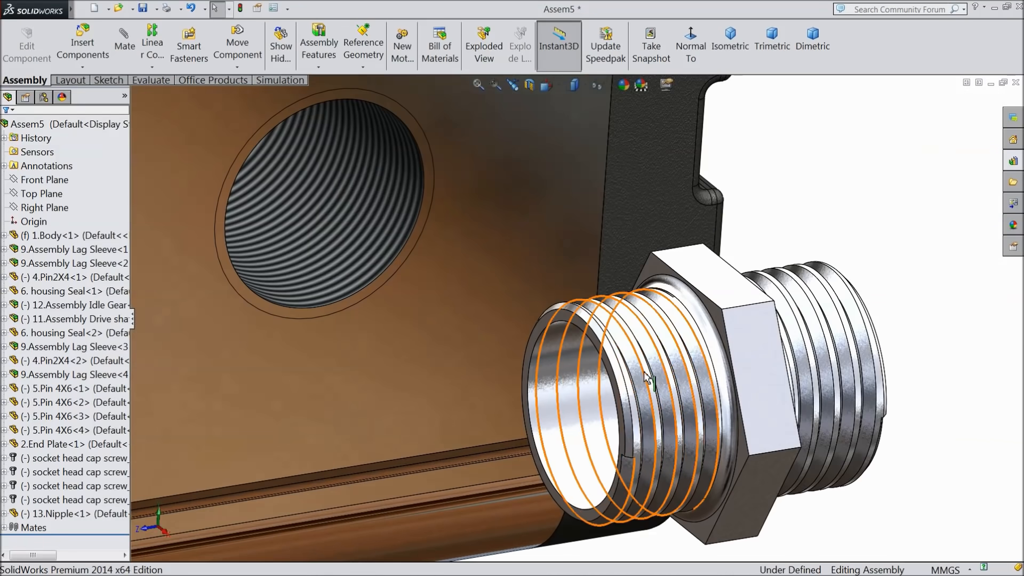
pyautogui.scroll(-3, 645, 388)
pyautogui.click(641, 388)
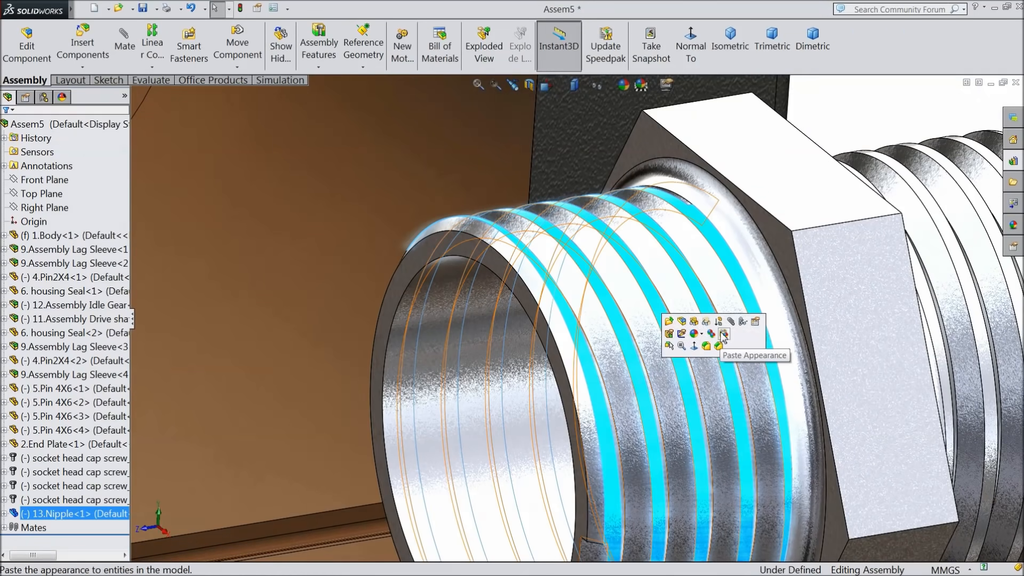
pyautogui.click(722, 344)
pyautogui.scroll(6, 516, 289)
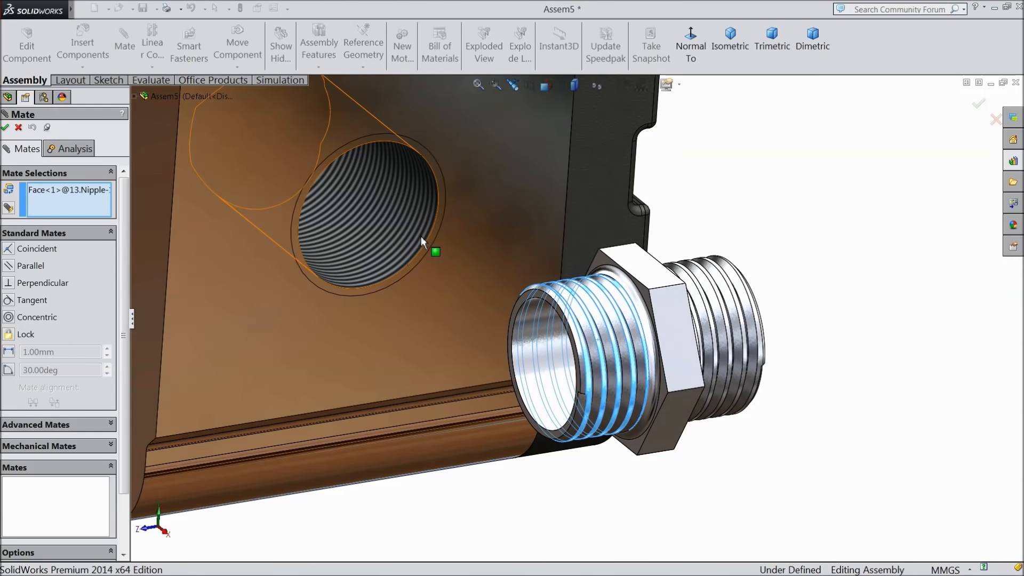
pyautogui.click(420, 235)
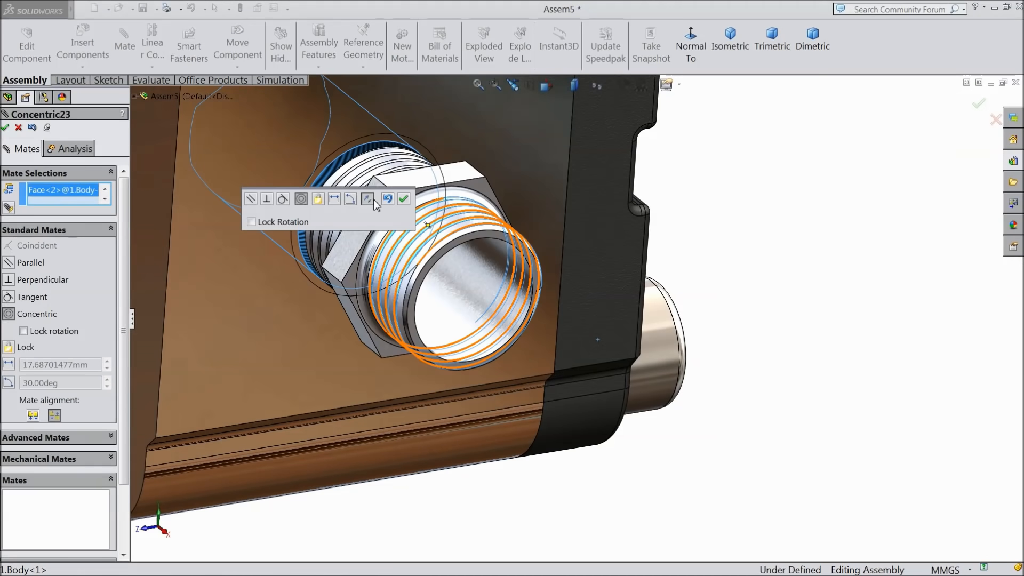
pyautogui.click(367, 198)
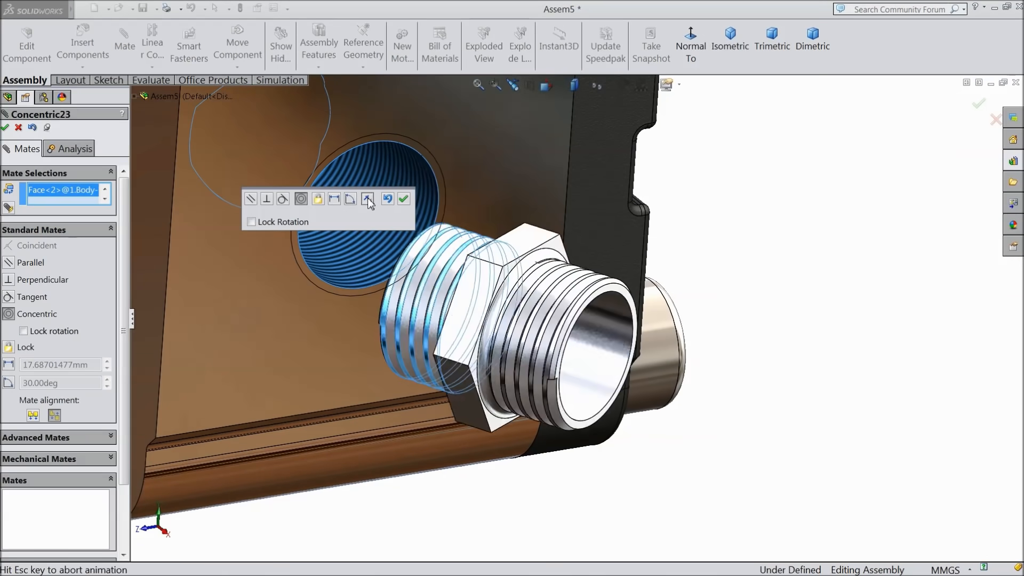
pyautogui.click(403, 198)
# Mate the nipple's hex shoulder face coincident with the body's flat port-side face and finish mating.
pyautogui.click(322, 317)
pyautogui.scroll(4, 384, 305)
pyautogui.moveTo(404, 308); pyautogui.dragTo(502, 347, button='middle')
pyautogui.scroll(-4, 565, 308)
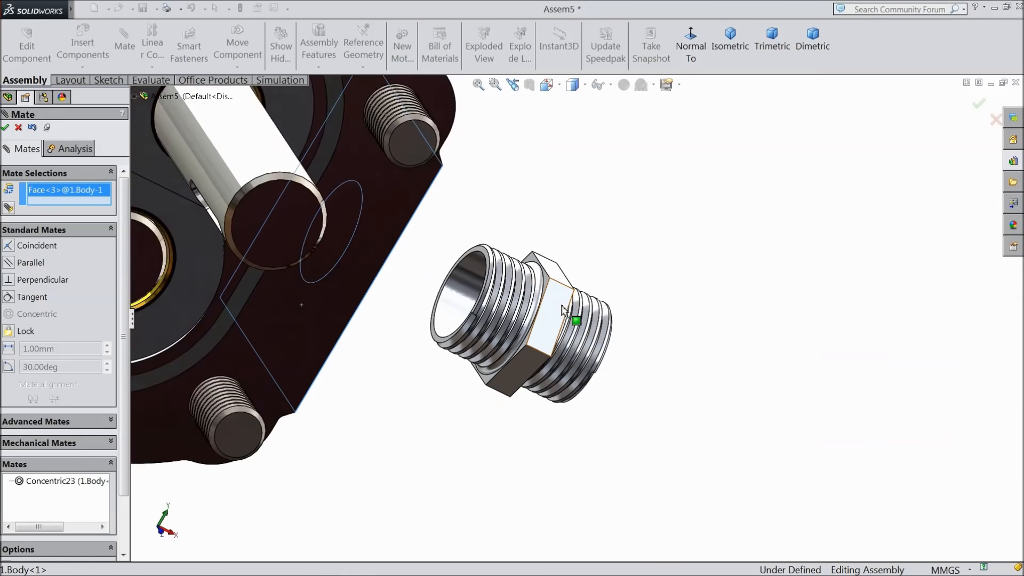
pyautogui.click(542, 280)
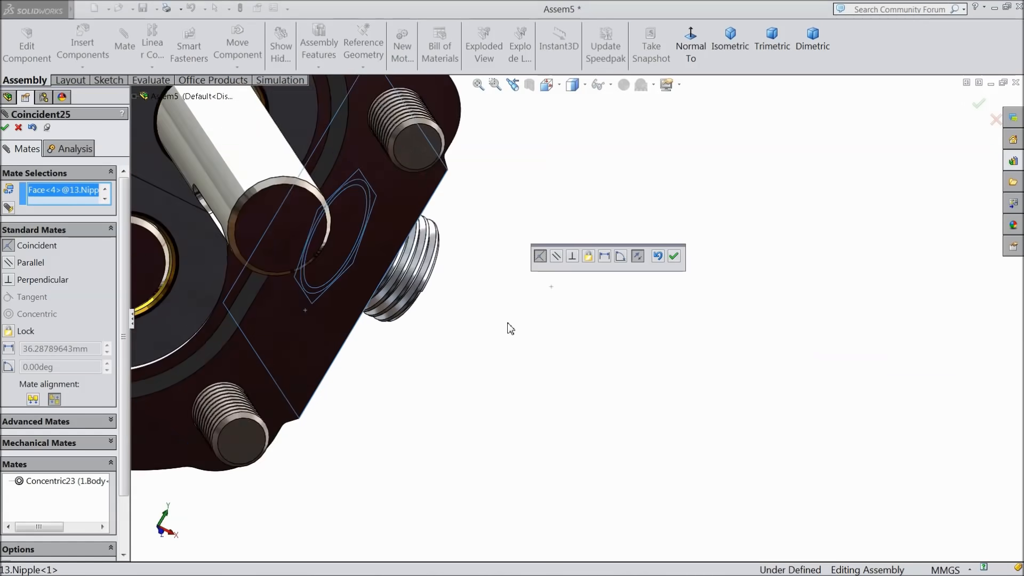
pyautogui.scroll(-4, 533, 309)
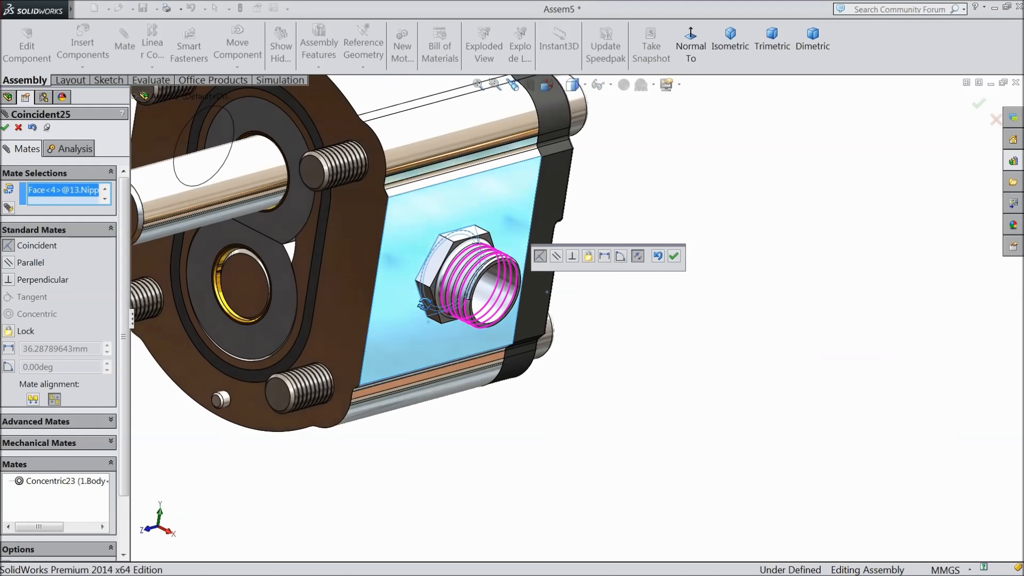
pyautogui.click(673, 257)
pyautogui.scroll(8, 578, 313)
pyautogui.moveTo(578, 313)
pyautogui.mouseDown(button='middle')
pyautogui.moveTo(594, 245)
pyautogui.moveTo(576, 301)
pyautogui.mouseUp(button='middle')
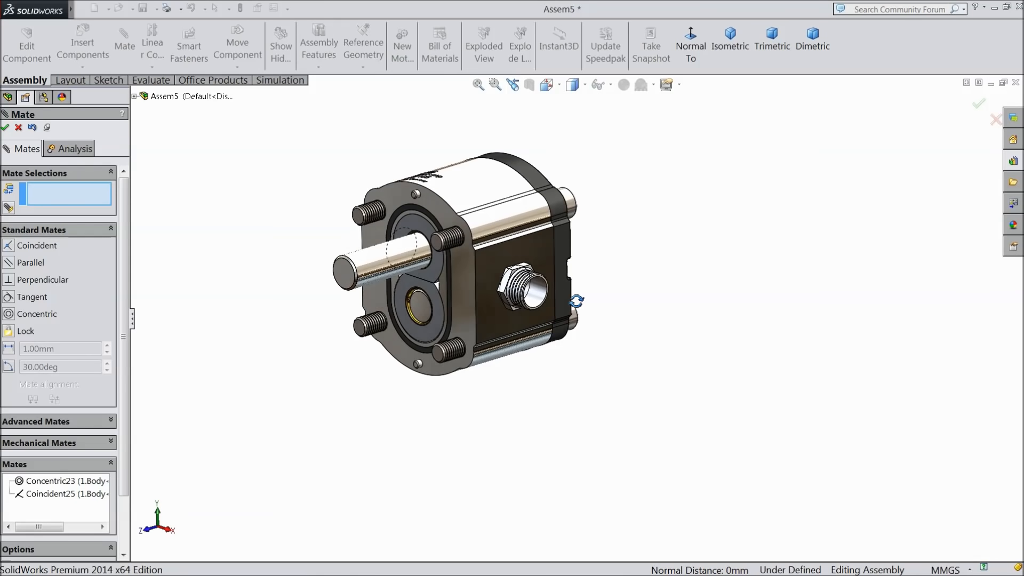
pyautogui.click(6, 128)
# Make a second copy of the nipple and move it beside the port on the opposite side of the body.
pyautogui.scroll(-5, 494, 273)
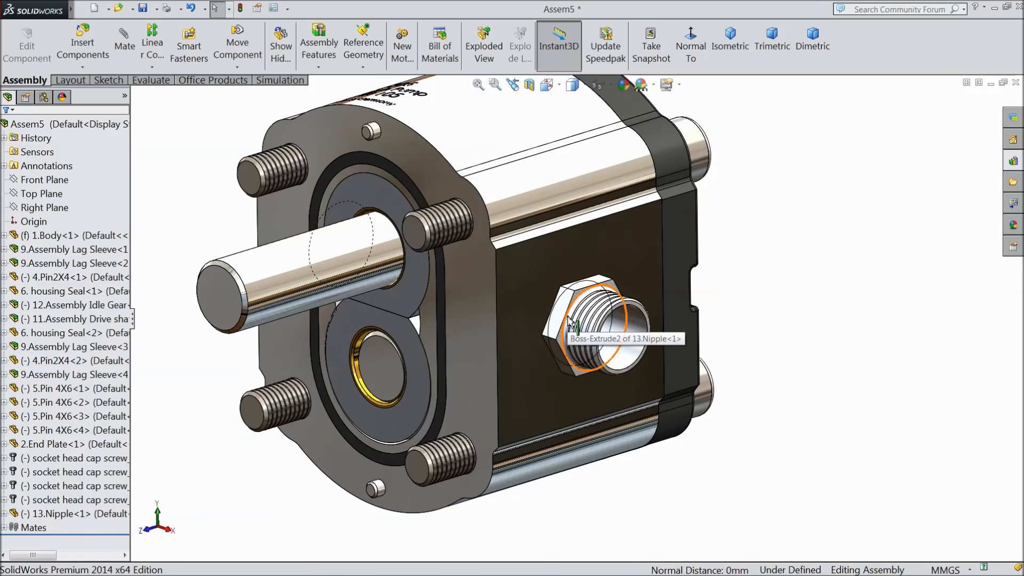
pyautogui.keyDown('ctrl'); pyautogui.moveTo(564, 315); pyautogui.dragTo(780, 283); pyautogui.keyUp('ctrl')
pyautogui.scroll(3, 763, 288)
pyautogui.moveTo(709, 287); pyautogui.dragTo(291, 223)
pyautogui.scroll(1, 279, 254)
pyautogui.moveTo(279, 254)
pyautogui.mouseDown(button='middle')
pyautogui.moveTo(345, 276)
pyautogui.moveTo(401, 270)
pyautogui.mouseUp(button='middle')
pyautogui.moveTo(400, 257); pyautogui.dragTo(322, 229)
# Mate the copied nipple's threaded face concentric with the opposite side port's bore.
pyautogui.scroll(-6, 358, 247)
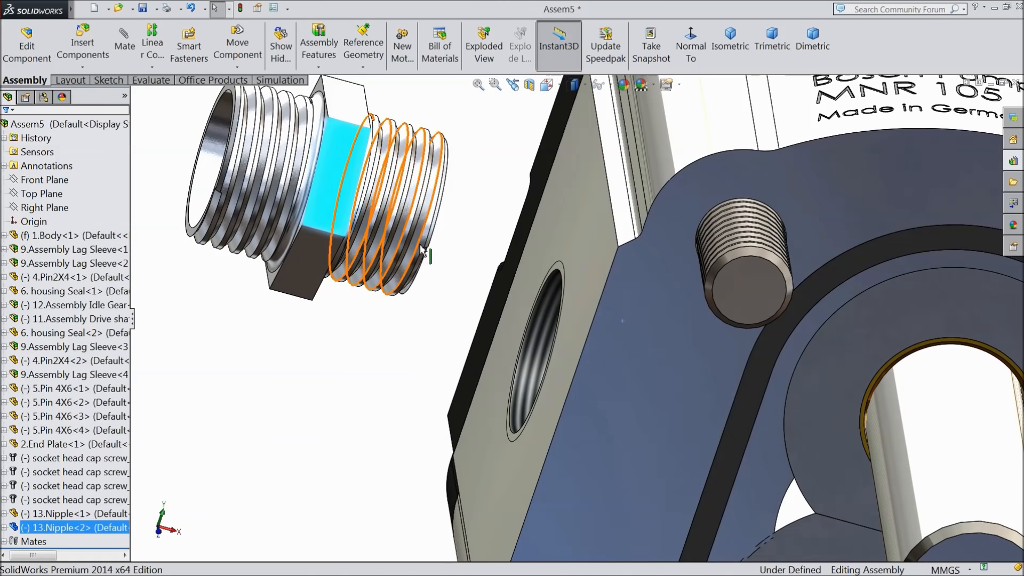
pyautogui.click(423, 248)
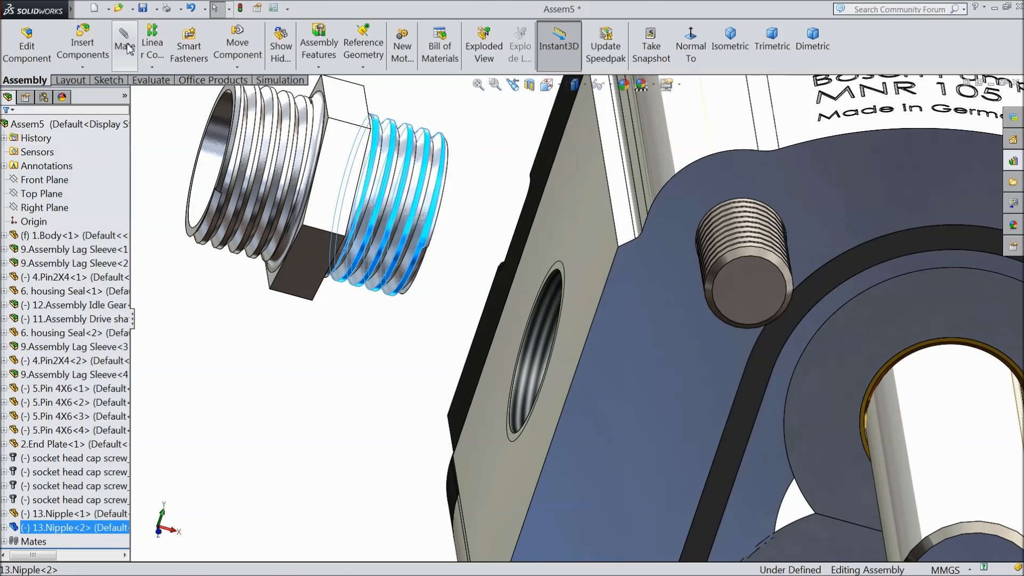
pyautogui.click(124, 40)
pyautogui.click(532, 338)
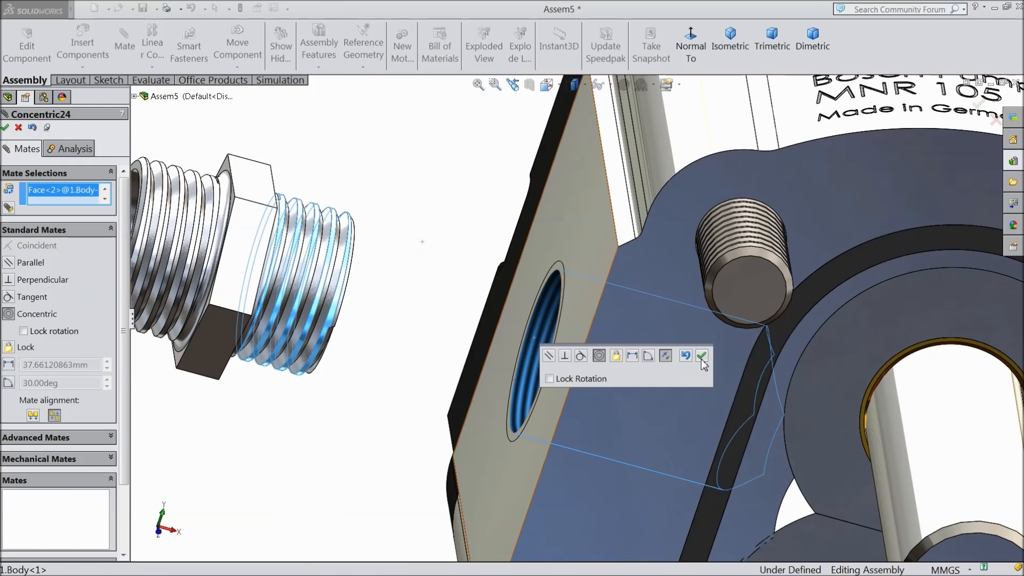
pyautogui.click(701, 356)
# Mate the second nipple's hex shoulder face coincident with the body's opposite flat side face and finish mating.
pyautogui.moveTo(663, 366); pyautogui.dragTo(480, 336, button='middle')
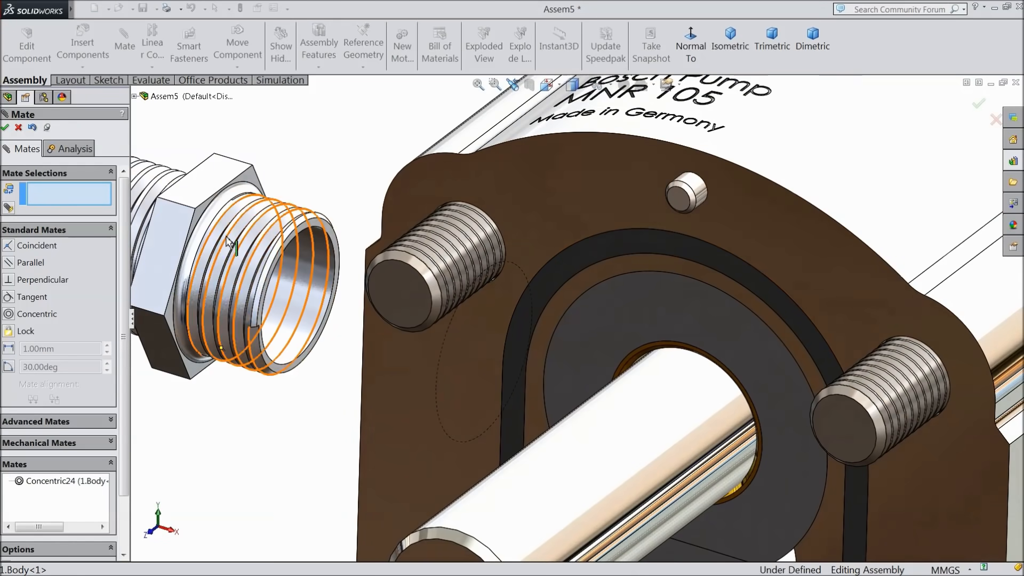
pyautogui.click(199, 218)
pyautogui.scroll(4, 255, 283)
pyautogui.moveTo(327, 340); pyautogui.dragTo(416, 357, button='middle')
pyautogui.click(442, 389)
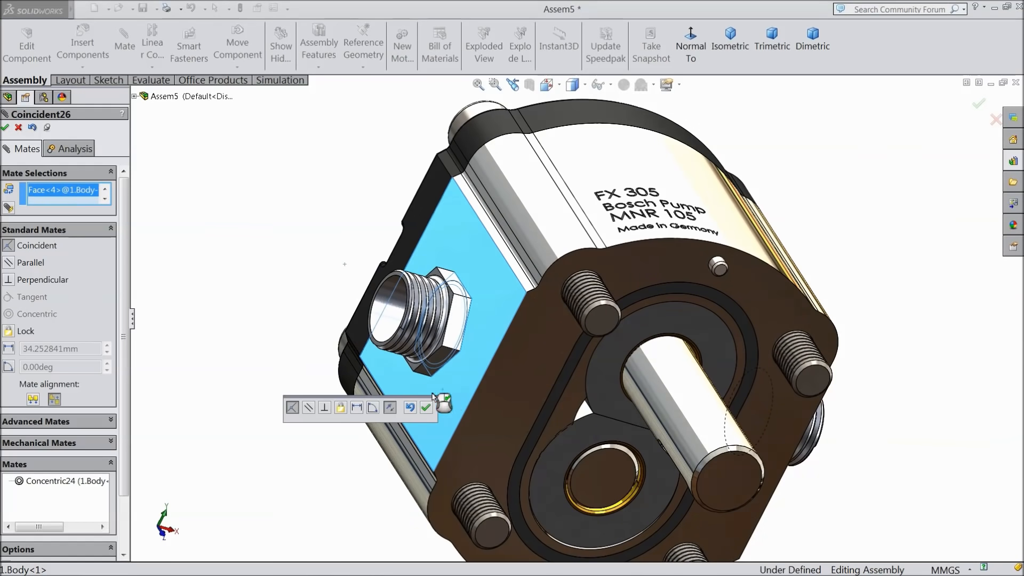
pyautogui.click(425, 407)
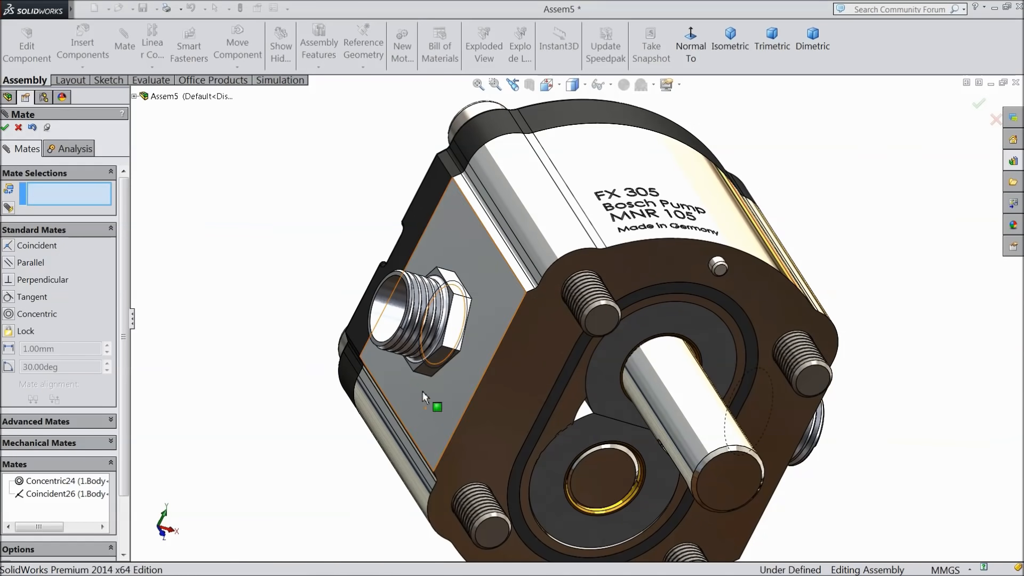
pyautogui.click(6, 127)
# Hide the Hole Thread1 cosmetic thread of the body's G1/2 Tapped Hole1.
pyautogui.scroll(3, 322, 297)
pyautogui.moveTo(322, 297); pyautogui.dragTo(288, 293, button='middle')
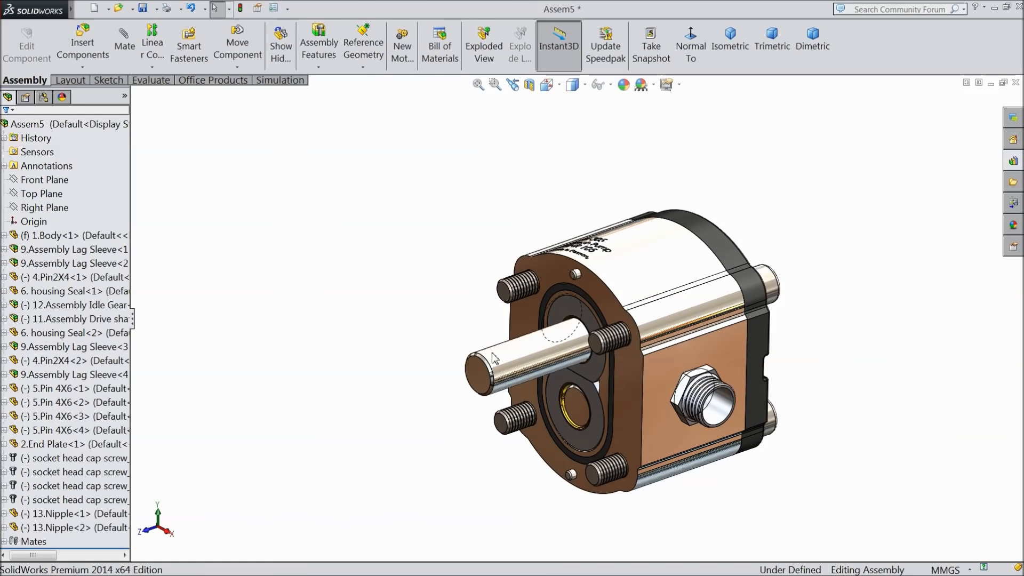
pyautogui.scroll(-4, 618, 365)
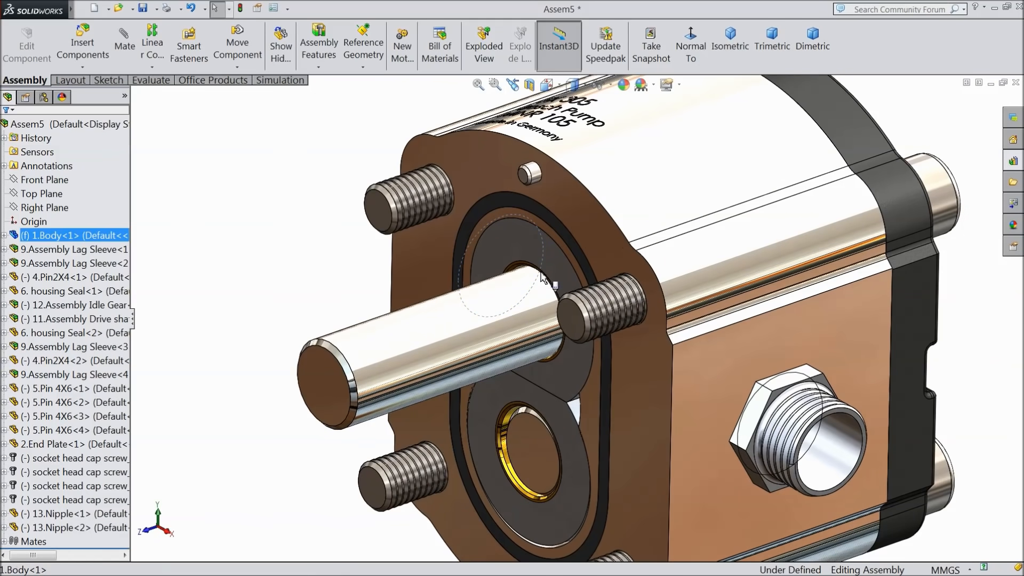
pyautogui.click(5, 235)
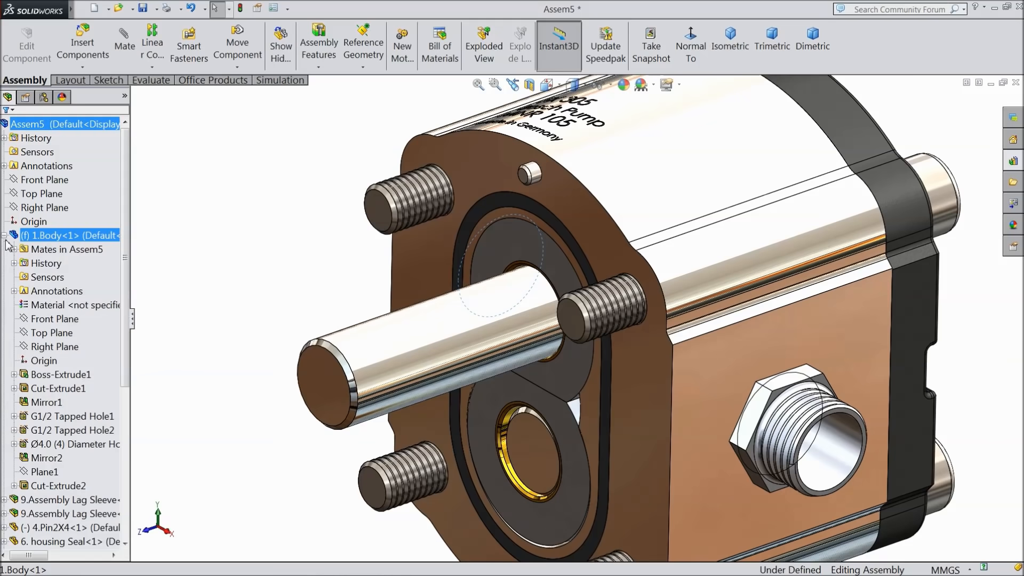
pyautogui.click(14, 416)
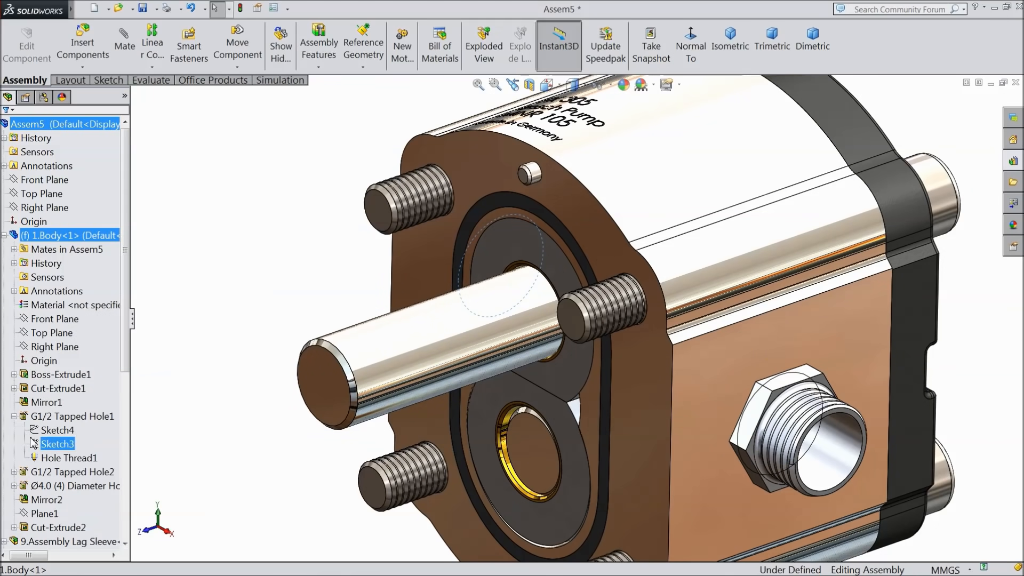
pyautogui.click(48, 460)
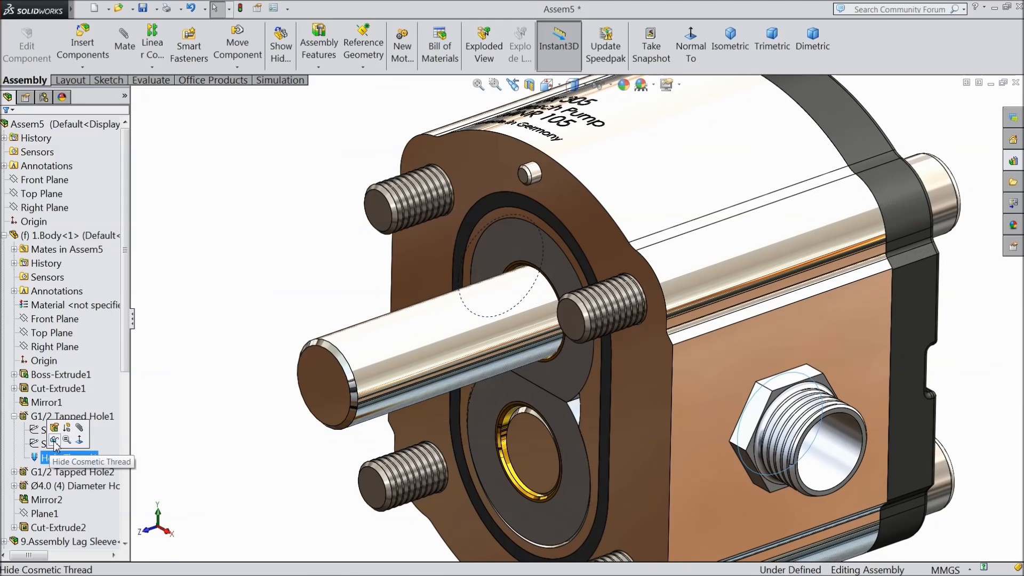
pyautogui.click(54, 441)
pyautogui.click(14, 416)
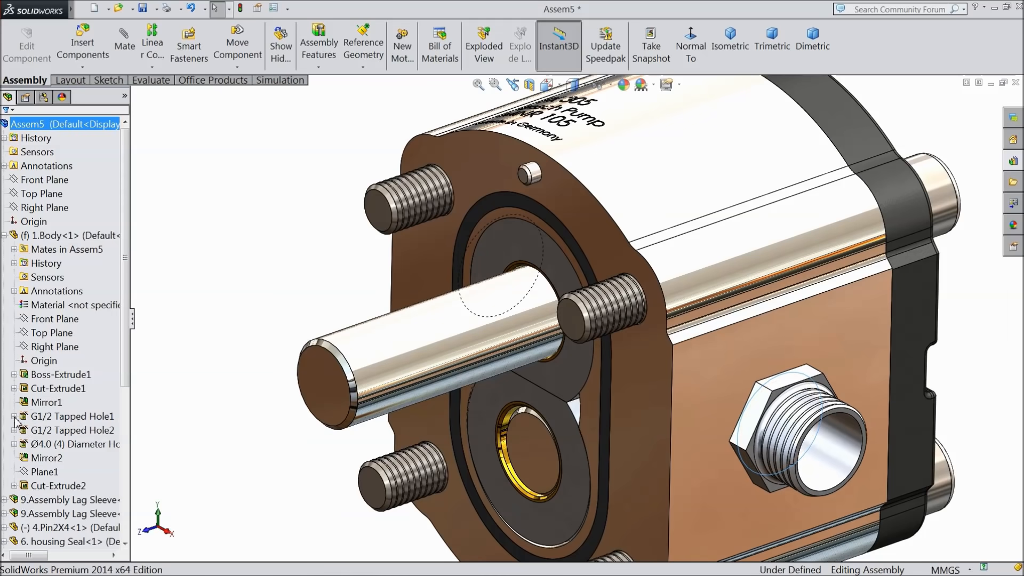
# Hide the Hole Thread2 cosmetic thread of the body's G1/2 Tapped Hole2.
pyautogui.click(14, 430)
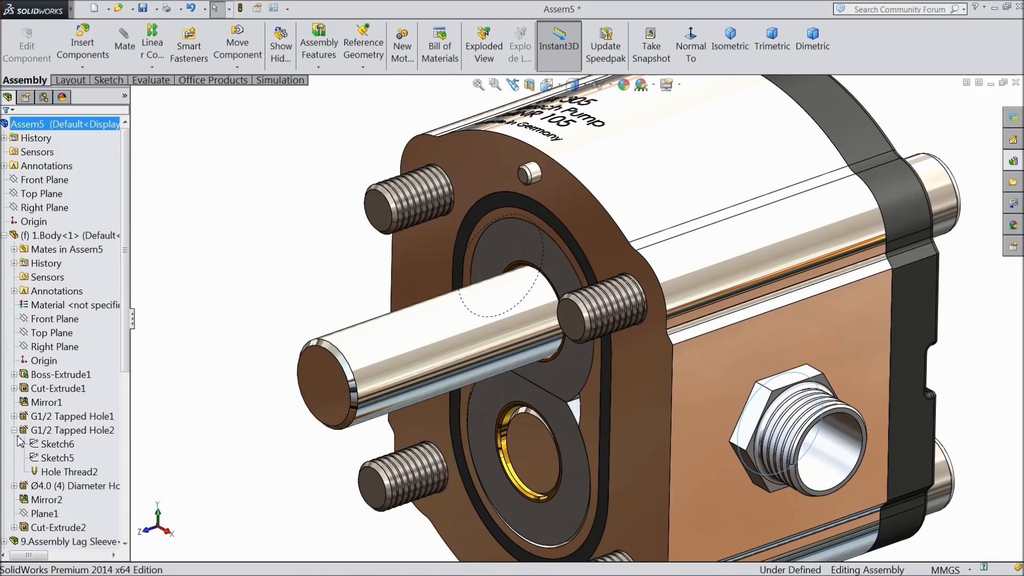
pyautogui.click(41, 472)
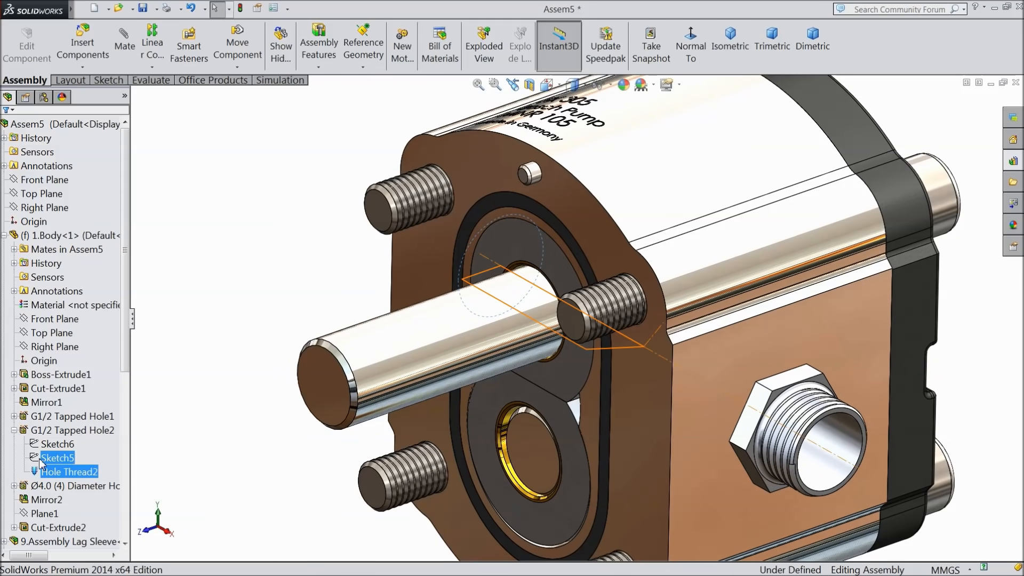
pyautogui.click(15, 430)
pyautogui.click(14, 444)
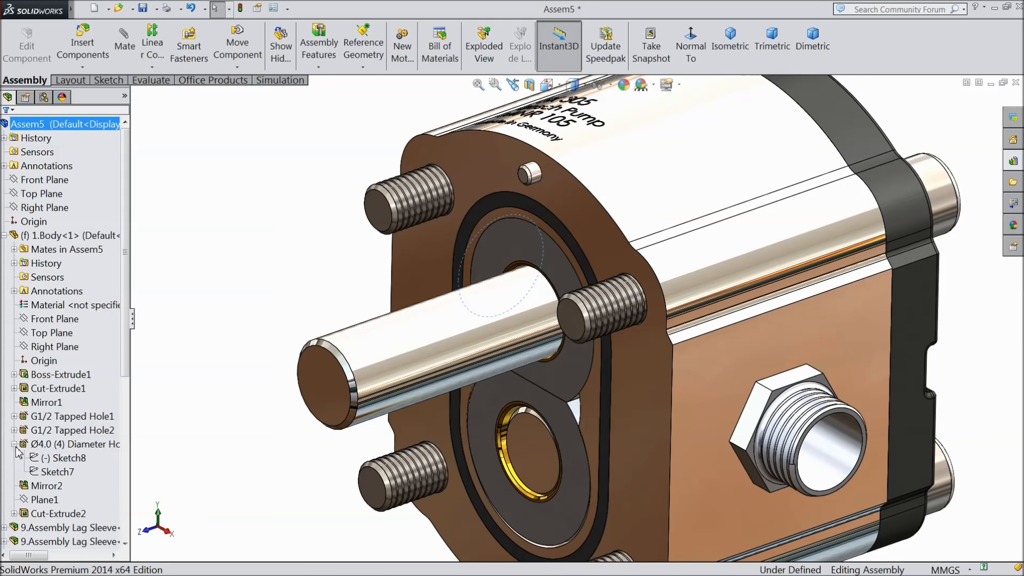
pyautogui.click(14, 445)
pyautogui.click(24, 444)
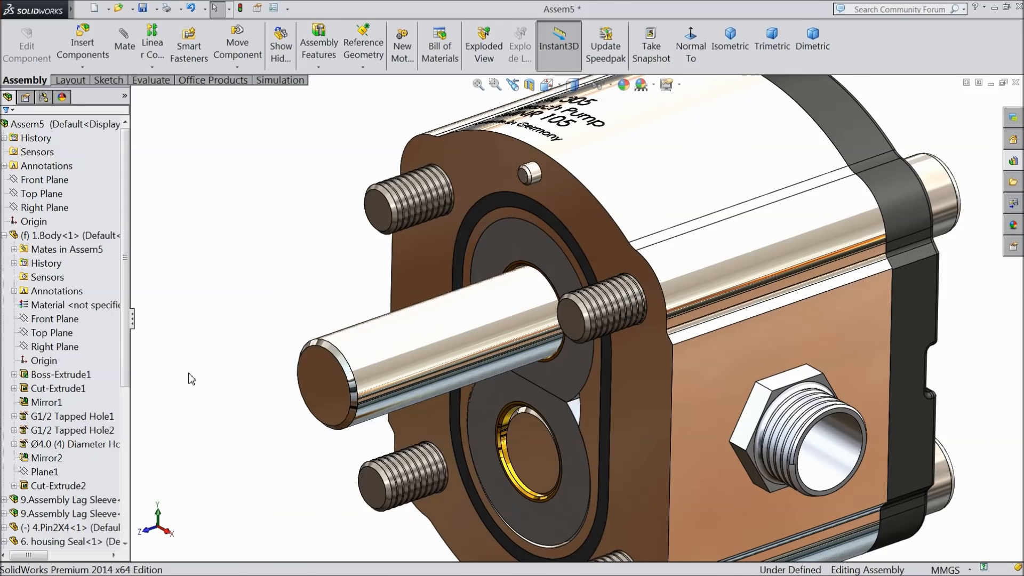
pyautogui.press('f')
pyautogui.scroll(-2, 691, 373)
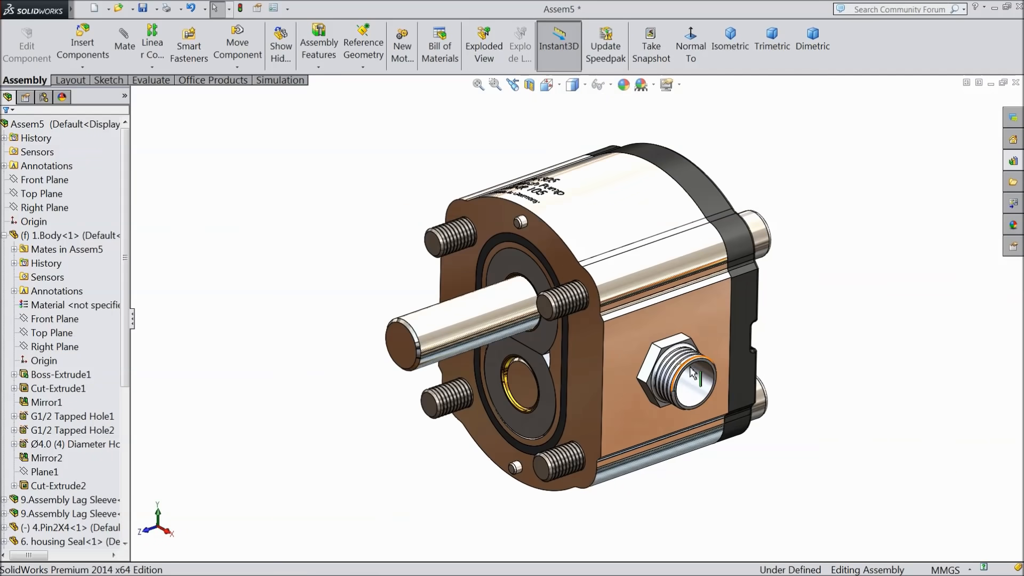
# Insert the 3.Drive end plate part from the Hydraulic Pump folder and place it in front of the pump.
pyautogui.click(5, 235)
pyautogui.moveTo(289, 292); pyautogui.dragTo(290, 299, button='middle')
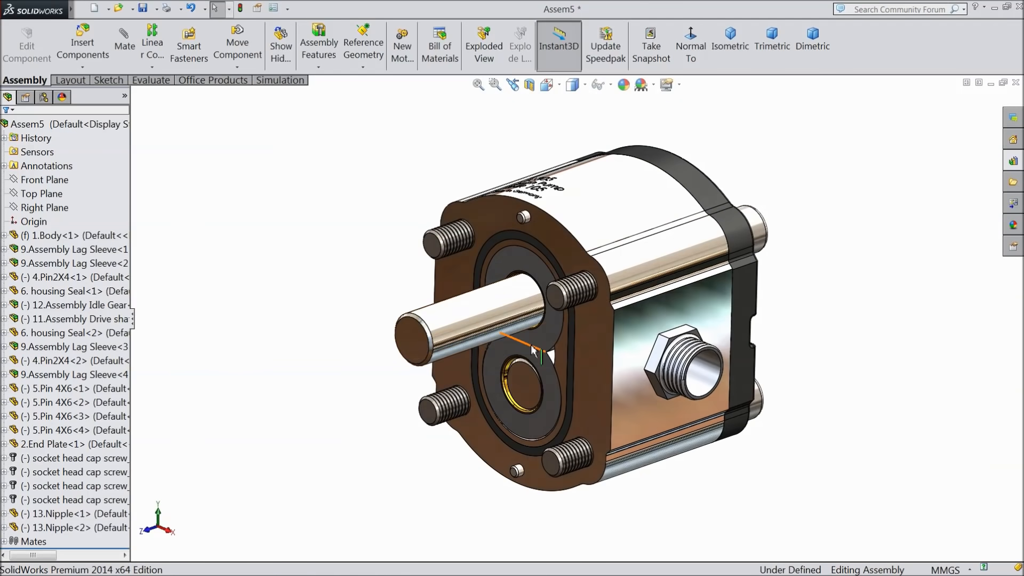
pyautogui.scroll(-2, 721, 335)
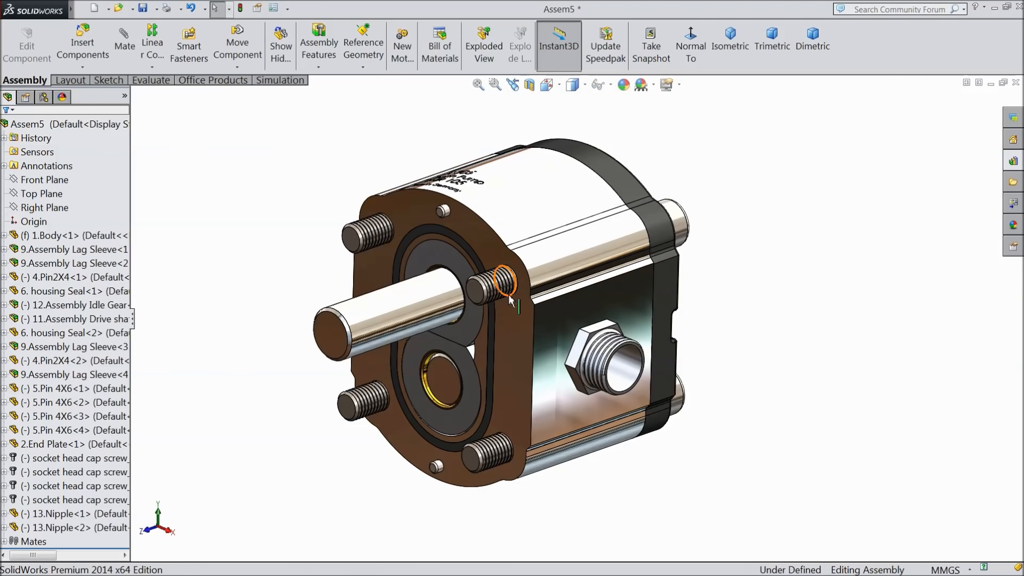
pyautogui.click(85, 52)
pyautogui.click(74, 387)
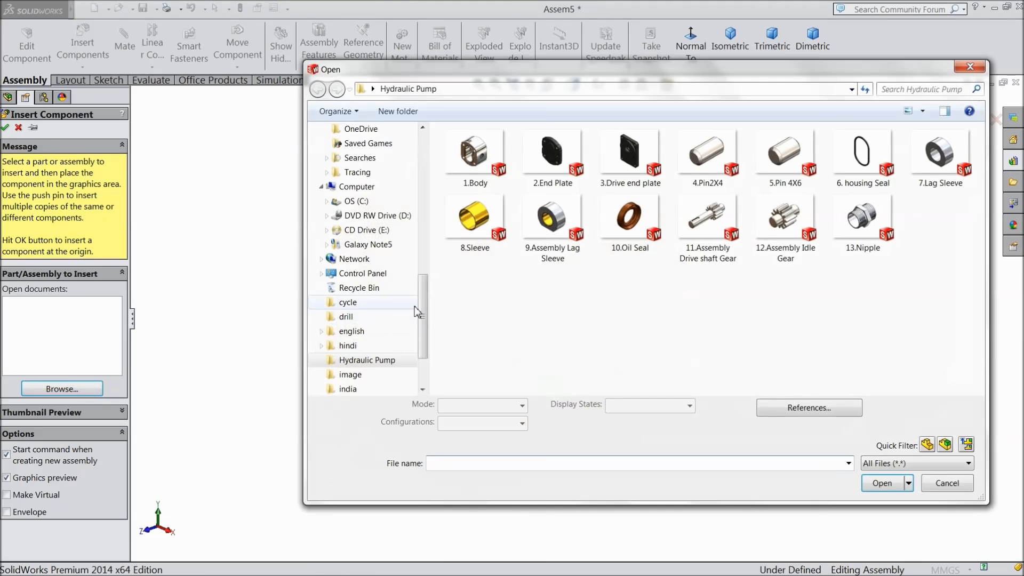
pyautogui.click(637, 168)
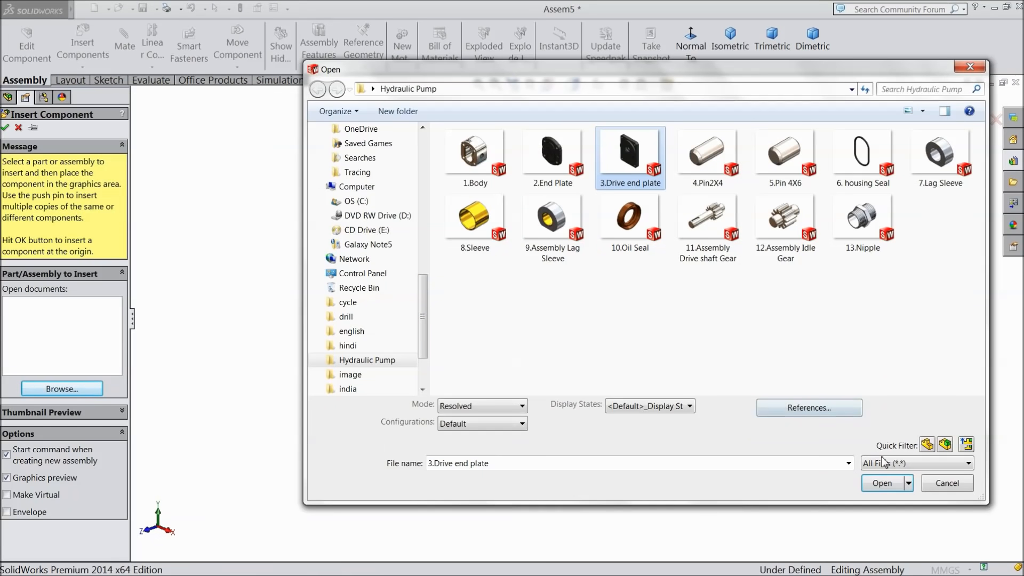
pyautogui.click(882, 483)
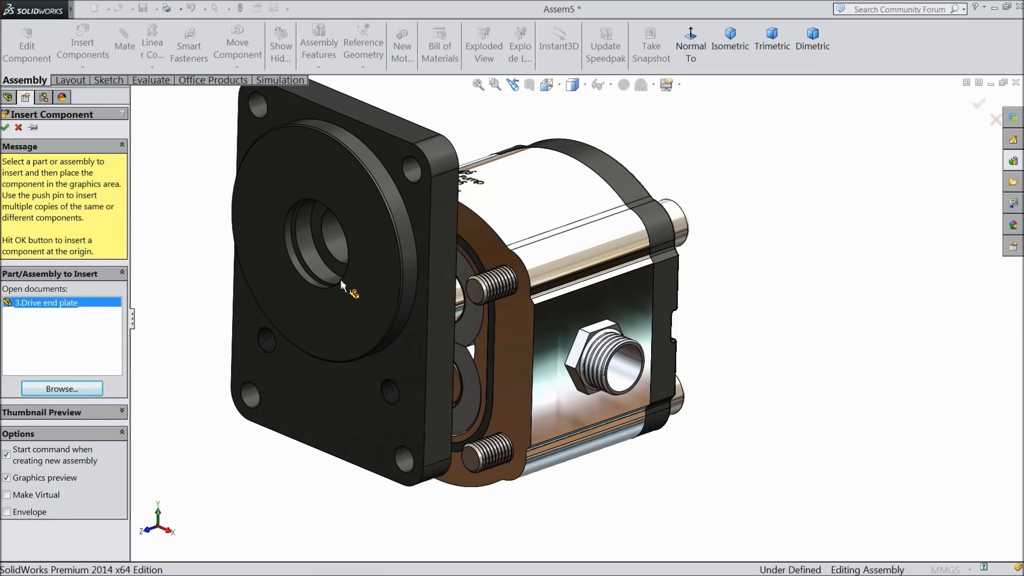
pyautogui.click(346, 286)
pyautogui.scroll(-5, 458, 267)
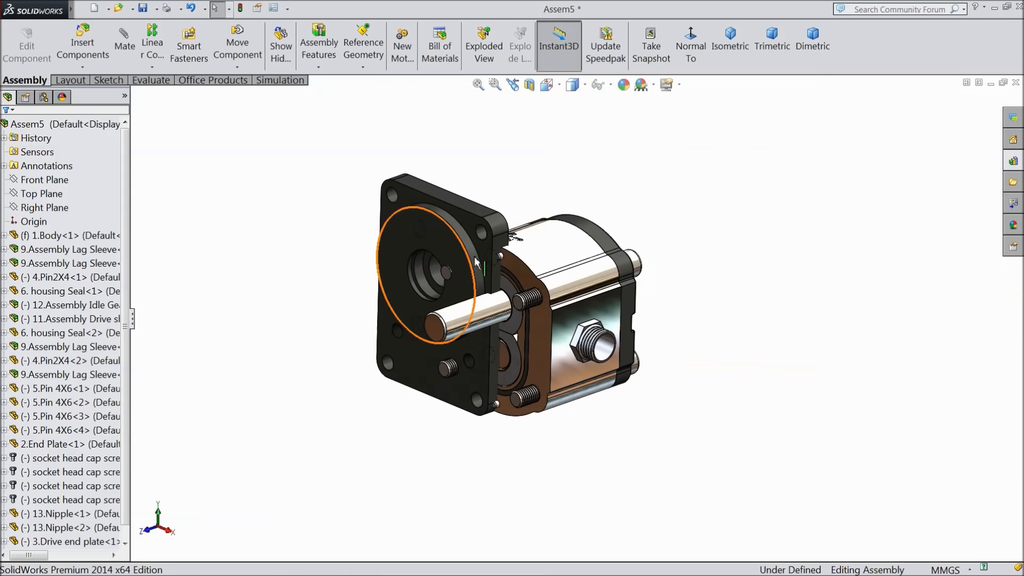
# Move the drive end plate away from the pump body so it is clear of the drive shaft.
pyautogui.moveTo(459, 253); pyautogui.dragTo(456, 252, button='middle')
pyautogui.moveTo(450, 248); pyautogui.dragTo(316, 317)
pyautogui.moveTo(406, 319); pyautogui.dragTo(473, 299, button='middle')
pyautogui.scroll(-3, 402, 320)
pyautogui.moveTo(402, 320); pyautogui.dragTo(399, 329, button='middle')
# Insert the 10.Oil Seal part and place it in front of the drive end plate's central bore.
pyautogui.click(82, 45)
pyautogui.click(61, 389)
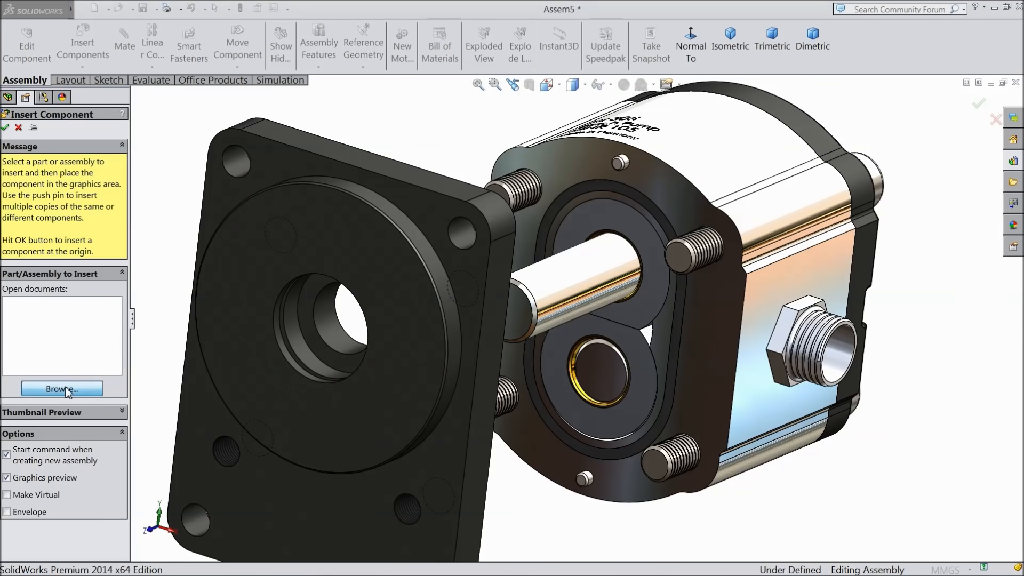
pyautogui.click(629, 234)
pyautogui.click(881, 483)
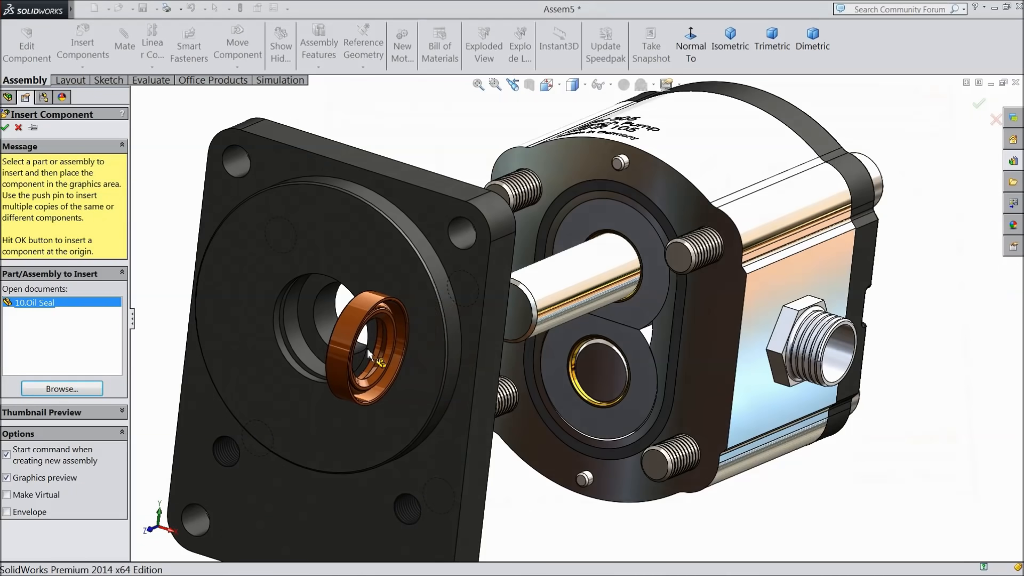
pyautogui.click(367, 347)
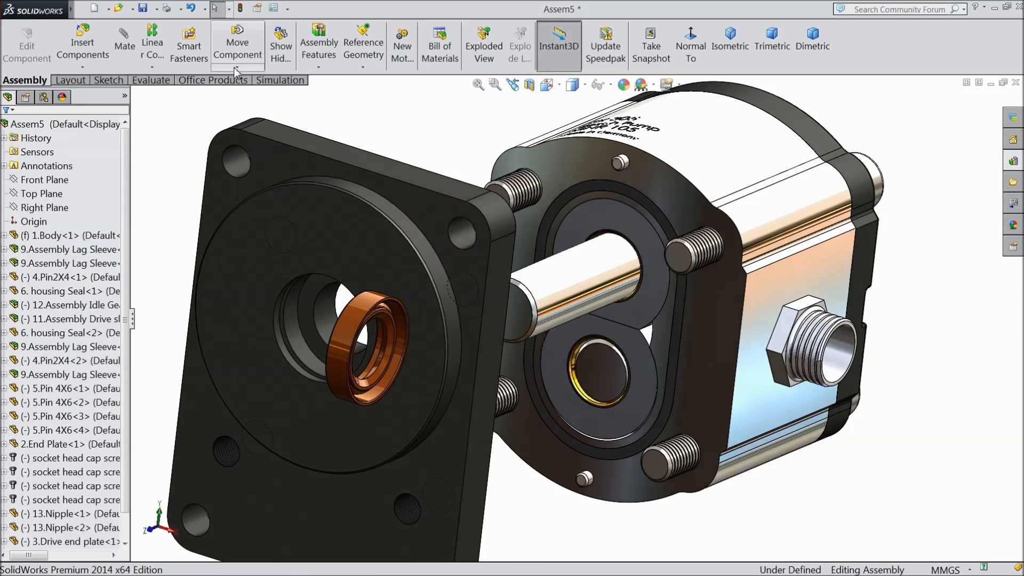
# Rotate the oil seal freely so its open lip side faces the drive end plate.
pyautogui.click(236, 68)
pyautogui.click(256, 97)
pyautogui.moveTo(430, 363); pyautogui.dragTo(456, 407)
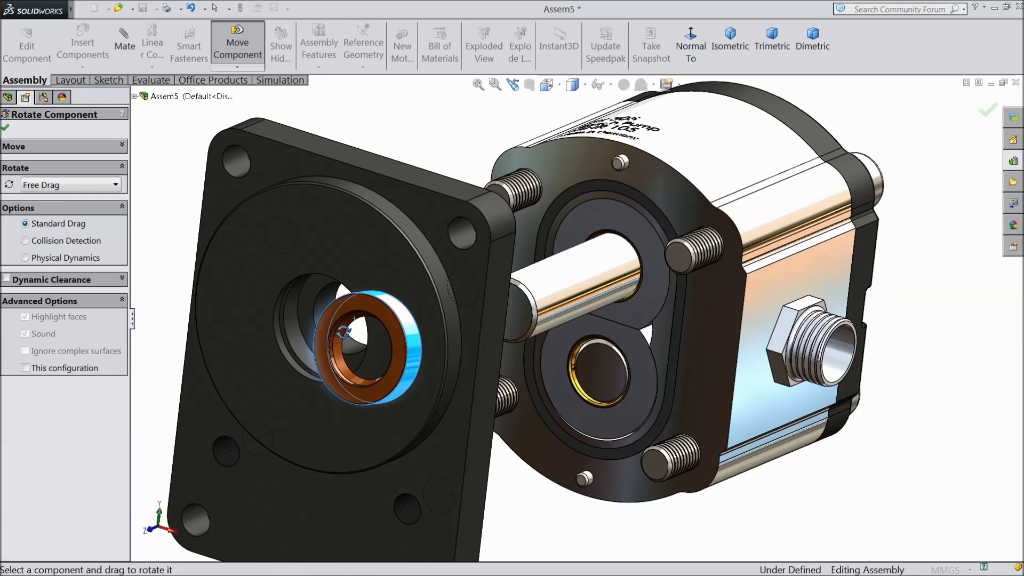
pyautogui.click(6, 129)
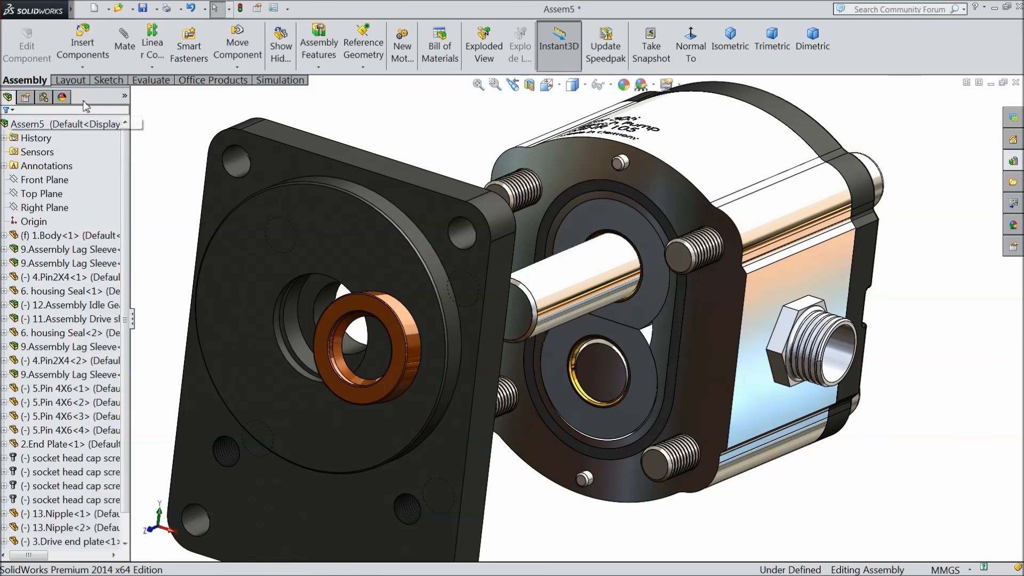
# Mate the oil seal's outer cylindrical face concentric with the drive end plate's seal bore.
pyautogui.click(127, 48)
pyautogui.scroll(-5, 334, 288)
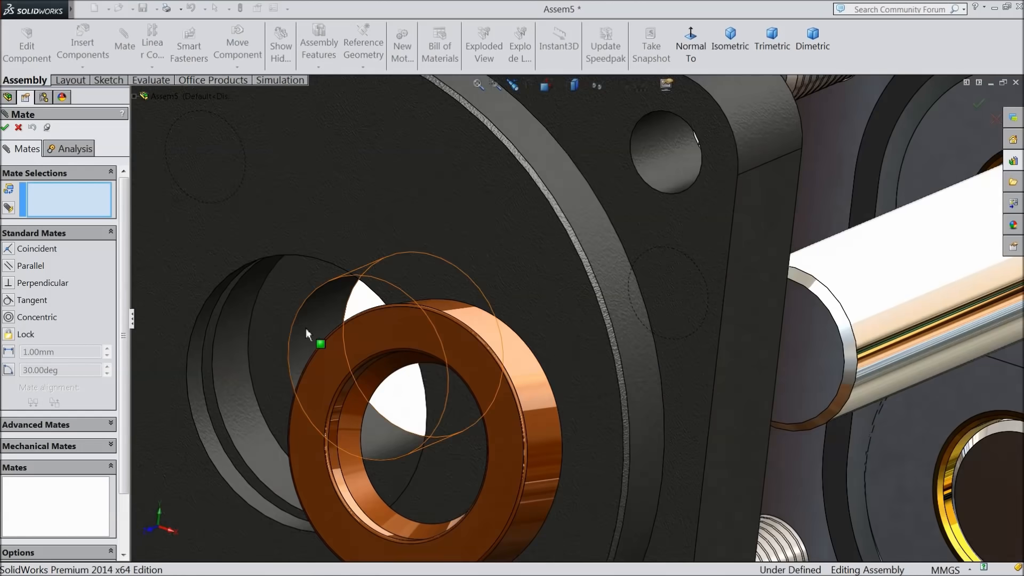
pyautogui.click(242, 329)
pyautogui.click(520, 368)
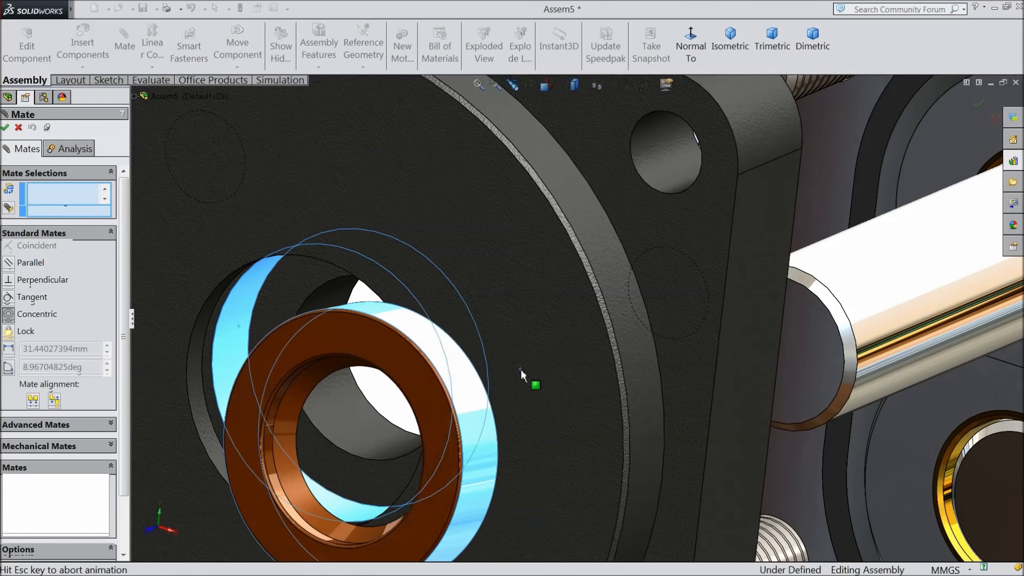
pyautogui.click(687, 388)
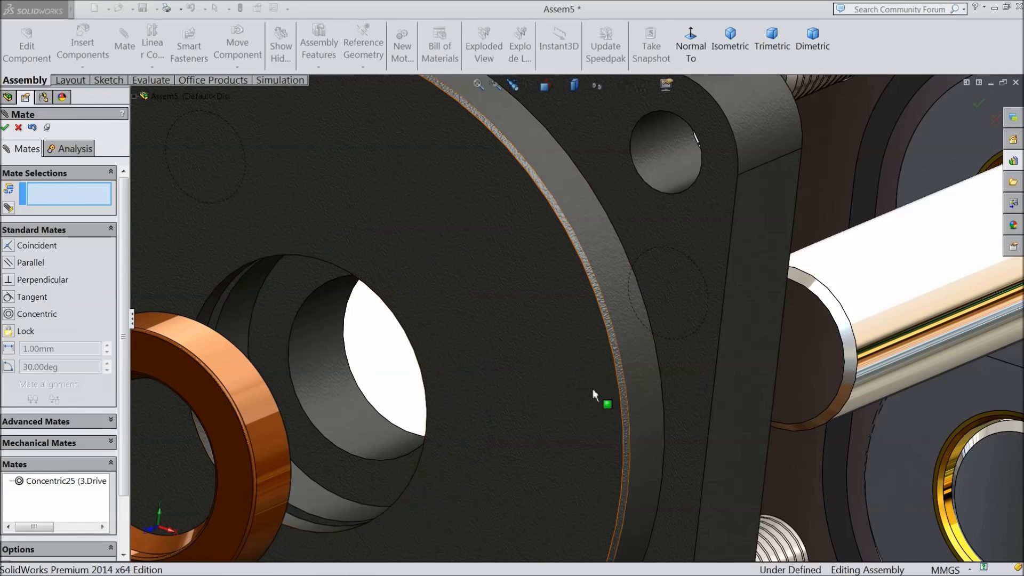
# Mate the oil seal's lip-side rim face coincident with the inner shoulder face of the drive end plate's bore.
pyautogui.scroll(3, 311, 364)
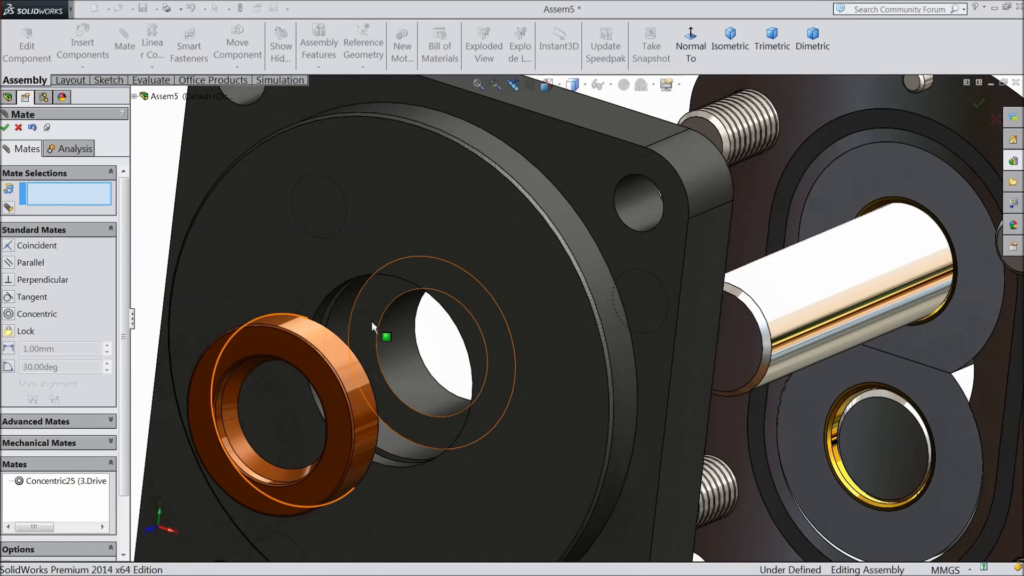
pyautogui.click(379, 343)
pyautogui.moveTo(382, 342); pyautogui.dragTo(300, 375, button='middle')
pyautogui.scroll(-10, 440, 445)
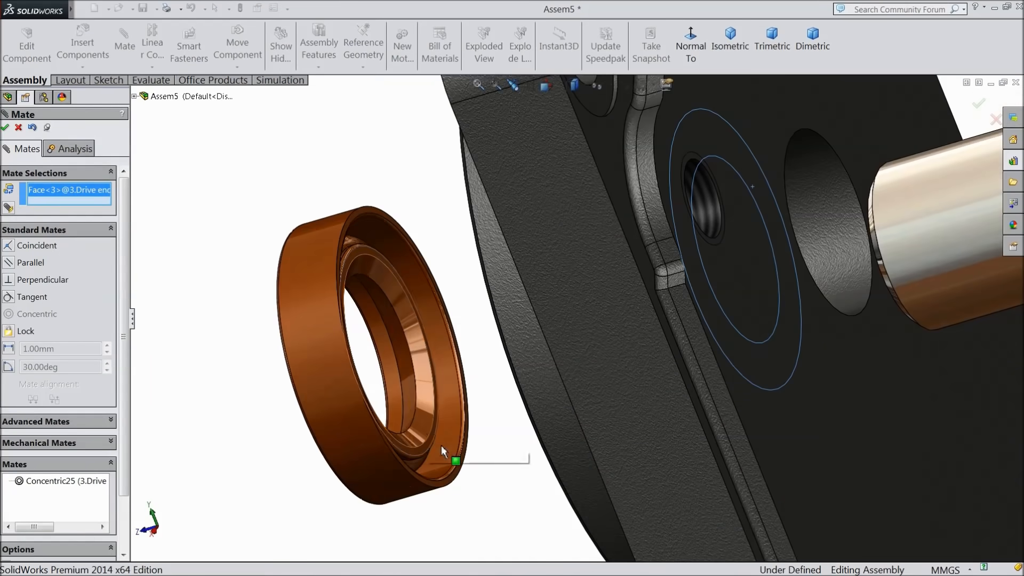
pyautogui.scroll(-4, 491, 442)
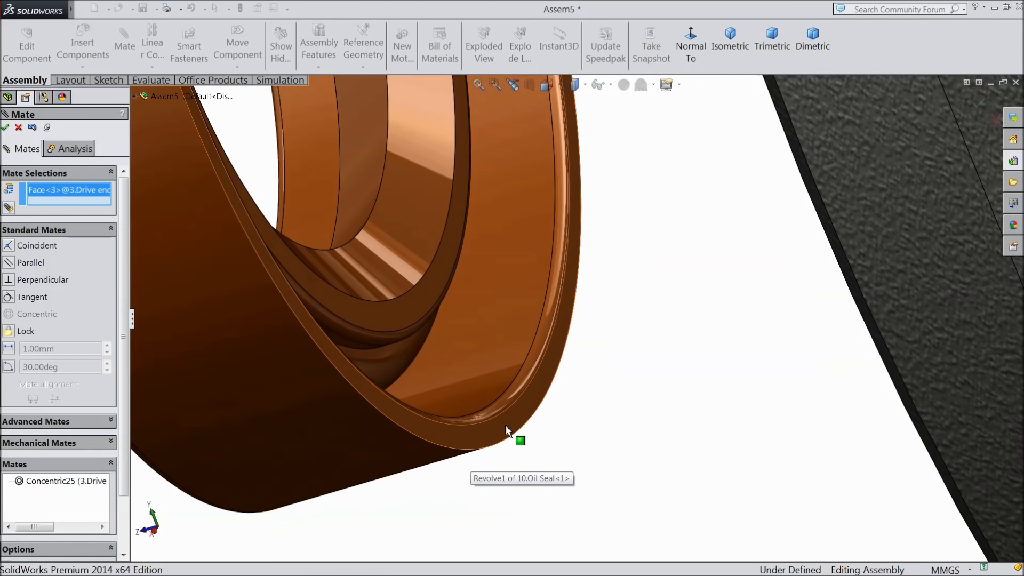
pyautogui.click(505, 424)
pyautogui.scroll(8, 496, 416)
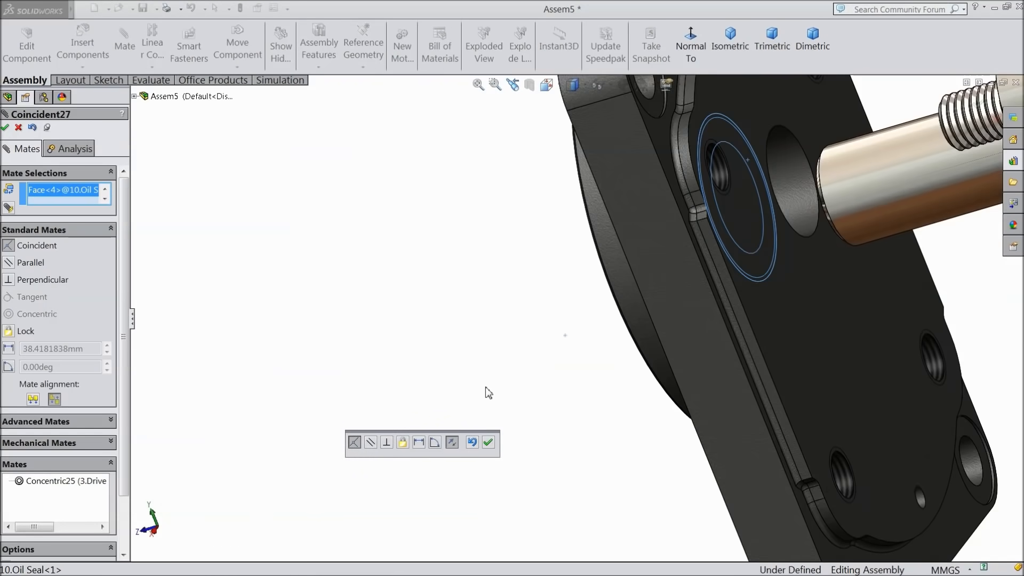
pyautogui.moveTo(483, 363); pyautogui.dragTo(488, 426, button='middle')
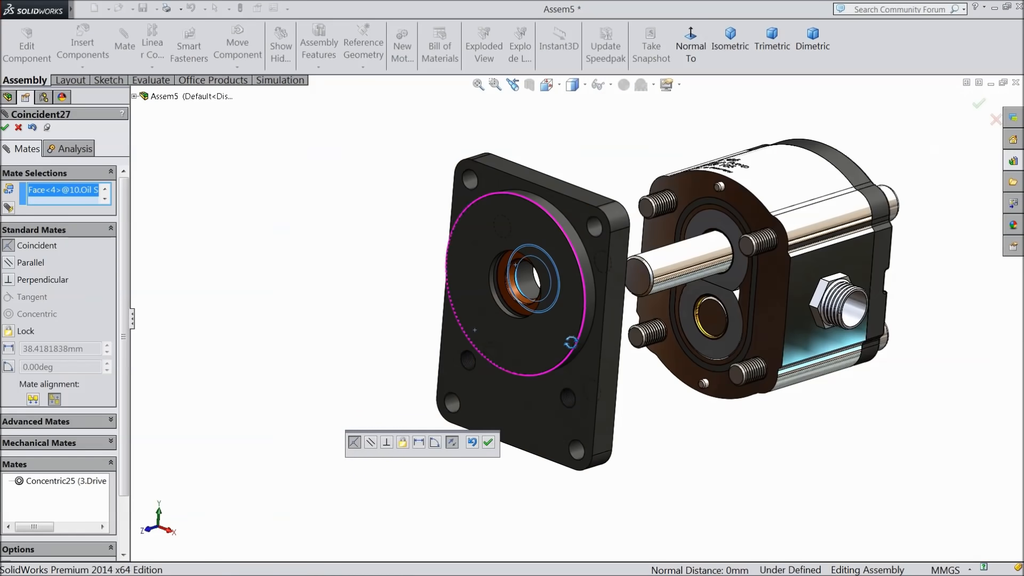
pyautogui.click(488, 442)
# Mate a threaded hole on the drive end plate's inner side concentric with the matching socket head cap screw's thread edge.
pyautogui.scroll(-6, 533, 301)
pyautogui.scroll(1, 514, 315)
pyautogui.moveTo(514, 316)
pyautogui.mouseDown(button='middle')
pyautogui.moveTo(544, 304)
pyautogui.moveTo(565, 267)
pyautogui.moveTo(589, 274)
pyautogui.moveTo(516, 331)
pyautogui.mouseUp(button='middle')
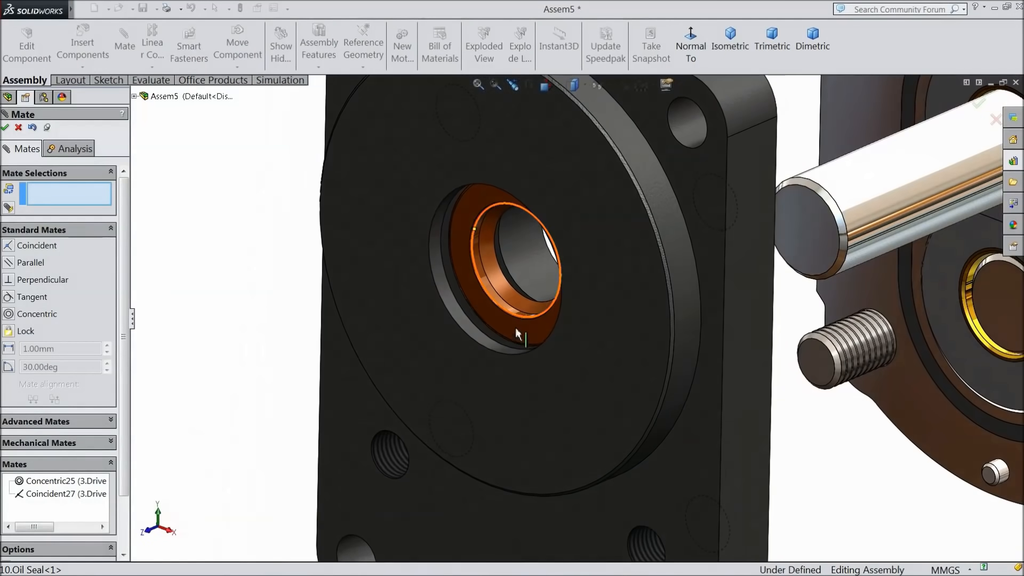
pyautogui.scroll(5, 482, 331)
pyautogui.scroll(-4, 666, 279)
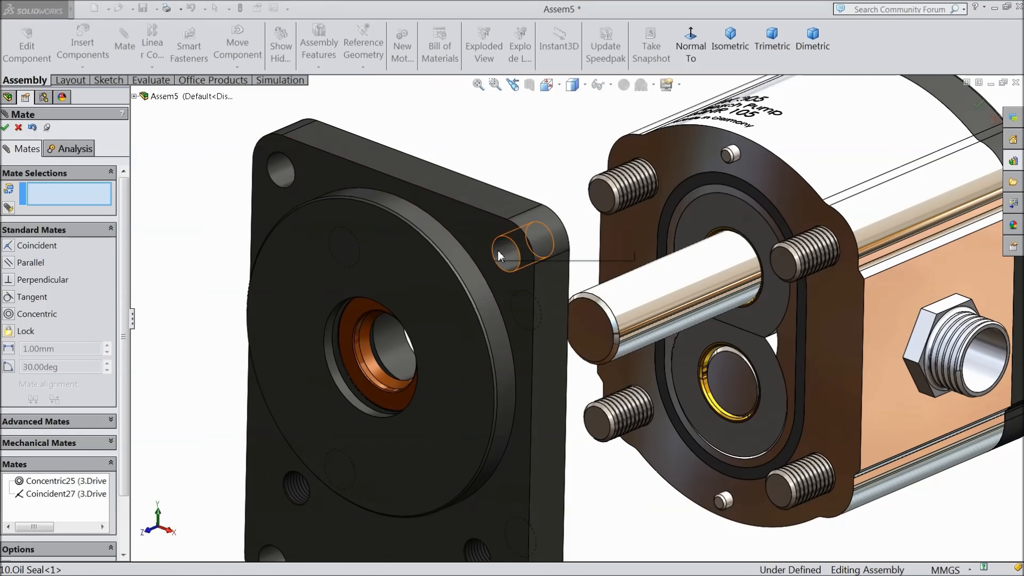
pyautogui.moveTo(537, 171); pyautogui.dragTo(503, 171, button='middle')
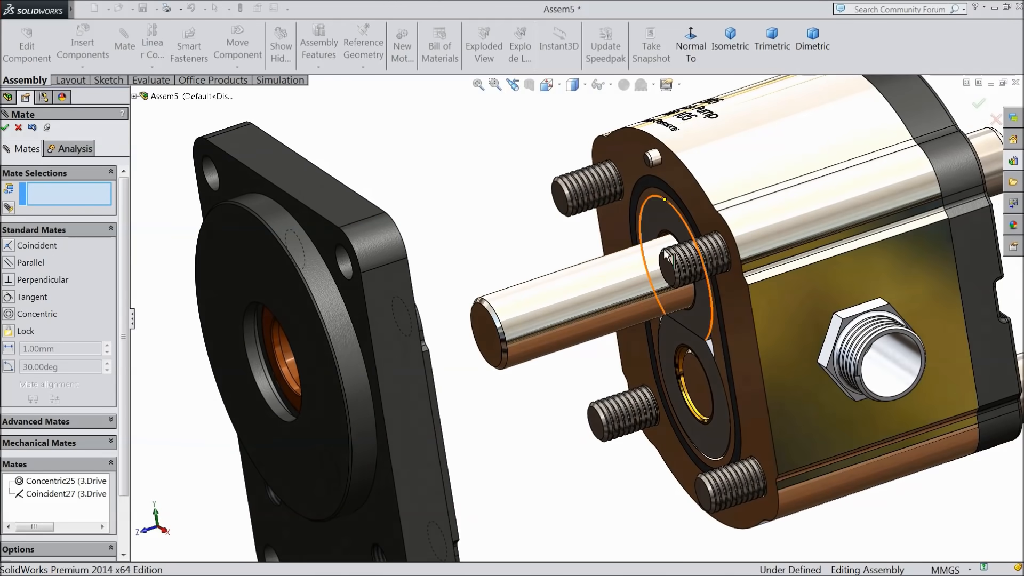
pyautogui.moveTo(461, 234); pyautogui.dragTo(406, 306, button='middle')
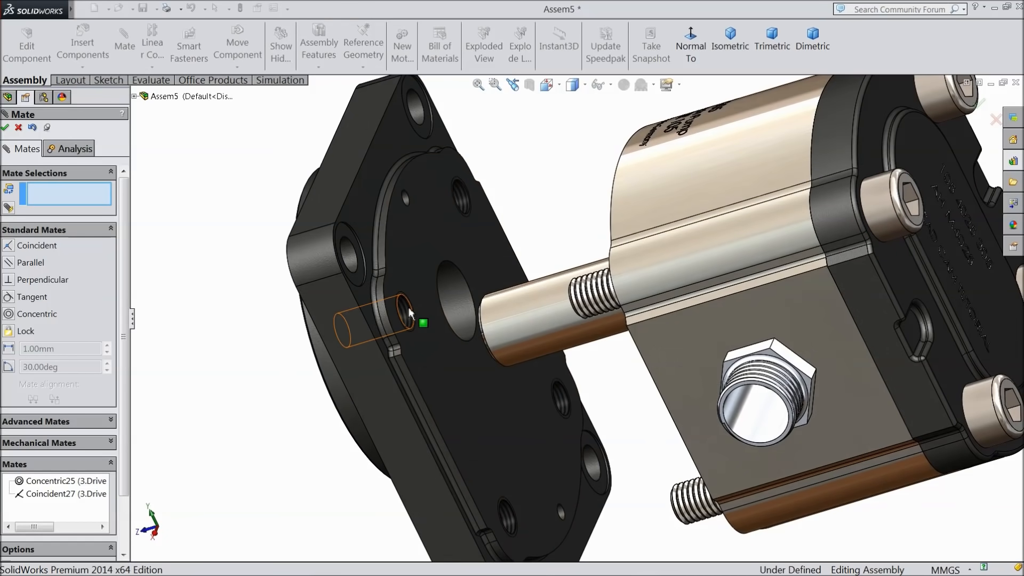
pyautogui.click(408, 306)
pyautogui.scroll(-5, 589, 312)
pyautogui.scroll(-3, 590, 311)
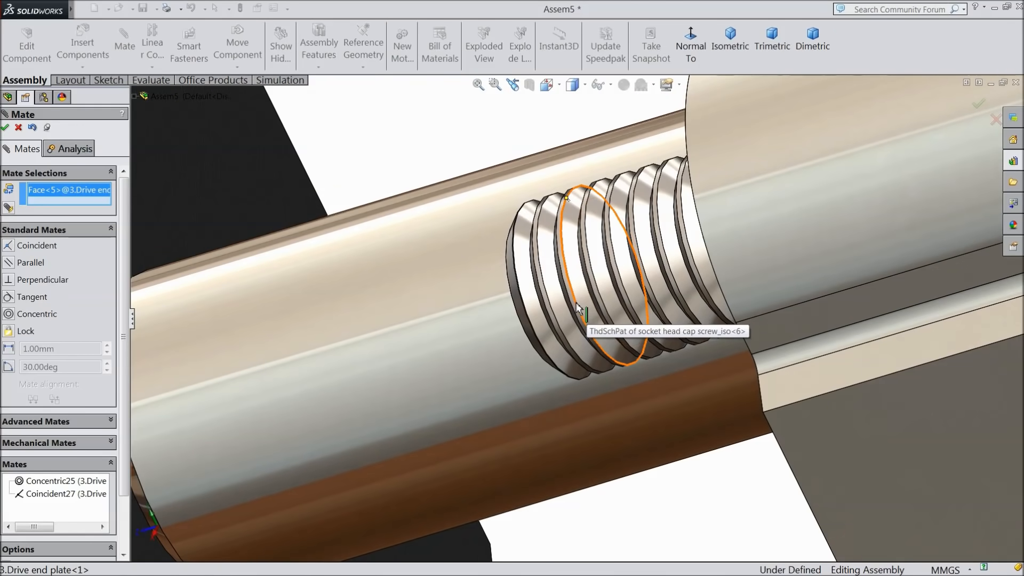
pyautogui.click(578, 309)
pyautogui.scroll(3, 512, 290)
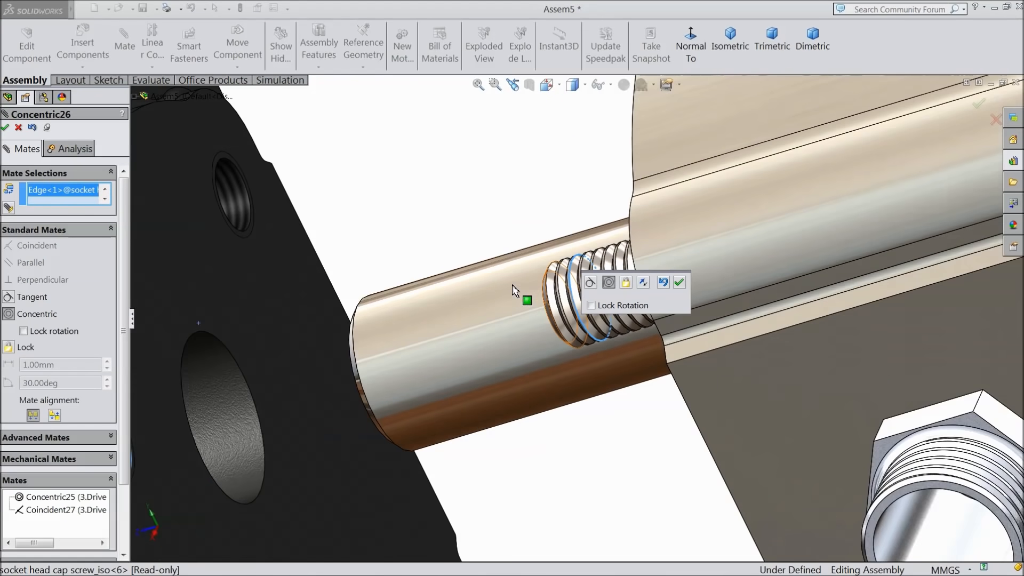
pyautogui.scroll(6, 512, 290)
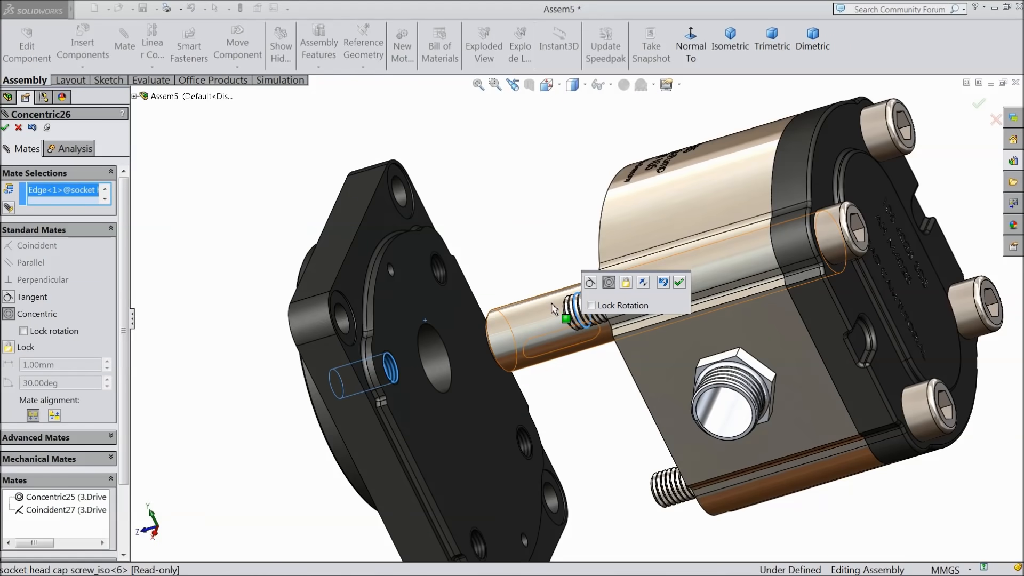
pyautogui.click(679, 283)
# Try to mate the drive end plate's other upper threaded hole concentric with its screw's thread edge, then clear the selections.
pyautogui.click(440, 268)
pyautogui.moveTo(441, 267); pyautogui.dragTo(587, 235, button='middle')
pyautogui.scroll(-5, 586, 235)
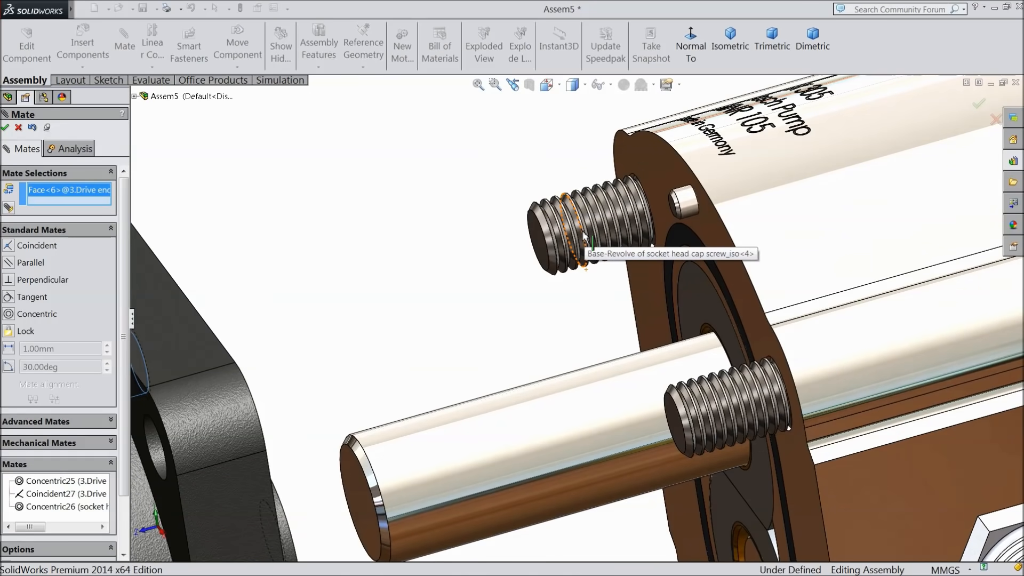
pyautogui.click(584, 234)
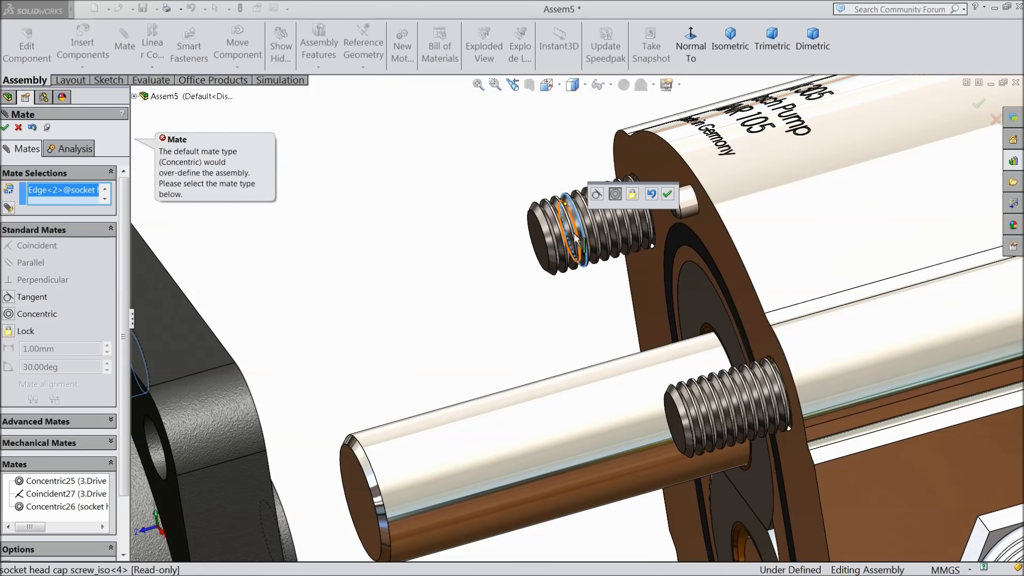
pyautogui.moveTo(470, 257)
pyautogui.mouseDown(button='middle')
pyautogui.moveTo(427, 267)
pyautogui.moveTo(470, 260)
pyautogui.mouseUp(button='middle')
pyautogui.rightClick(65, 198)
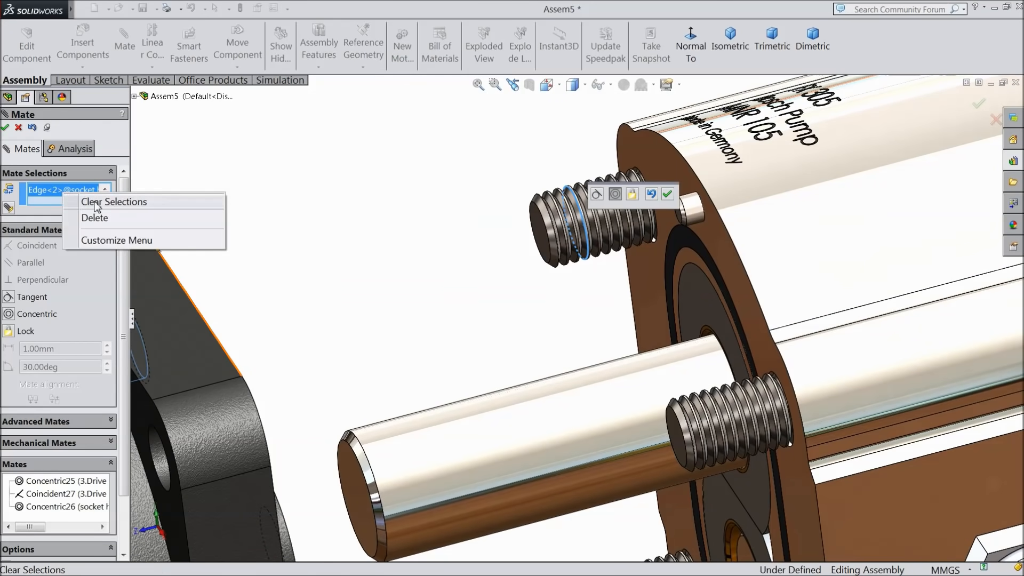
pyautogui.click(101, 201)
# Try to mate the same threaded hole concentric with the body's screw hole edge, then clear the selections.
pyautogui.moveTo(242, 267)
pyautogui.mouseDown(button='middle')
pyautogui.moveTo(256, 274)
pyautogui.moveTo(248, 283)
pyautogui.mouseUp(button='middle')
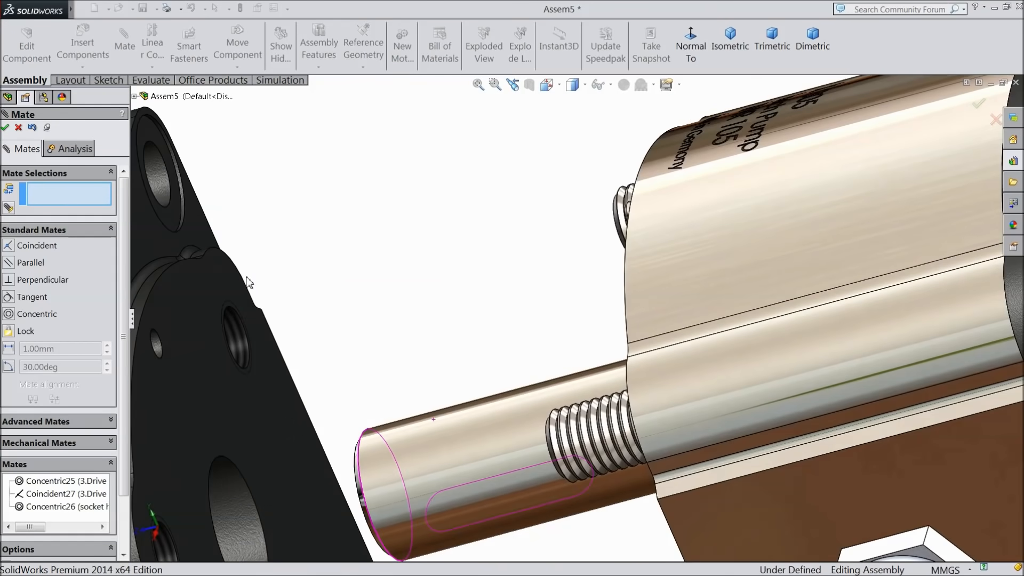
pyautogui.click(239, 328)
pyautogui.moveTo(239, 328); pyautogui.dragTo(626, 264, button='middle')
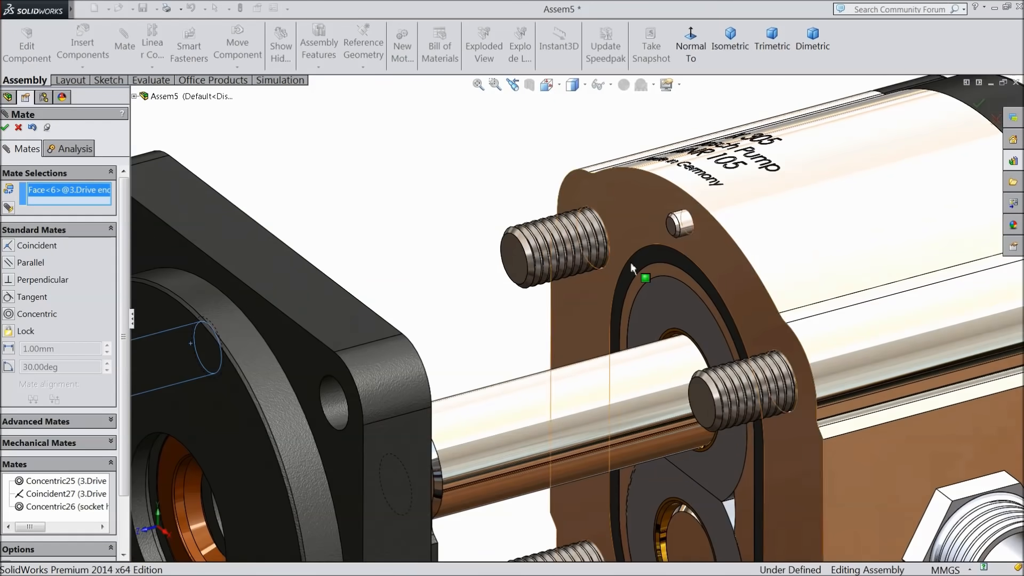
pyautogui.scroll(-3, 621, 250)
pyautogui.click(584, 257)
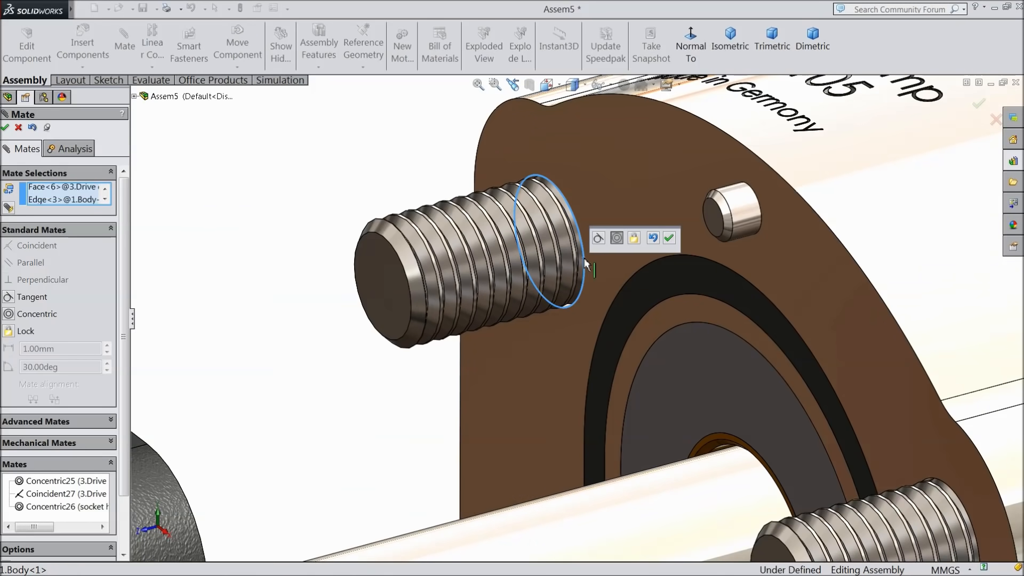
pyautogui.scroll(3, 421, 280)
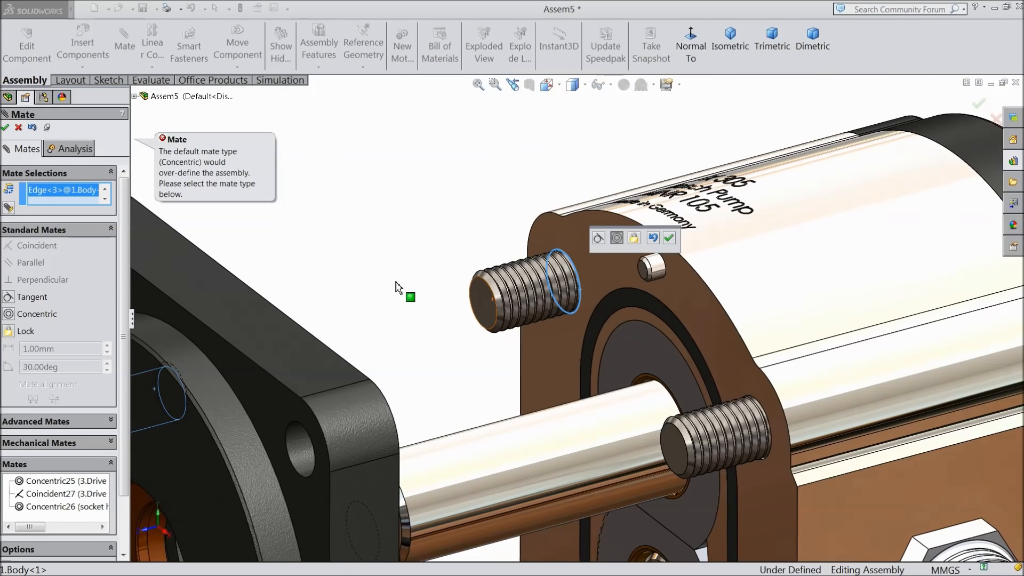
pyautogui.scroll(3, 414, 294)
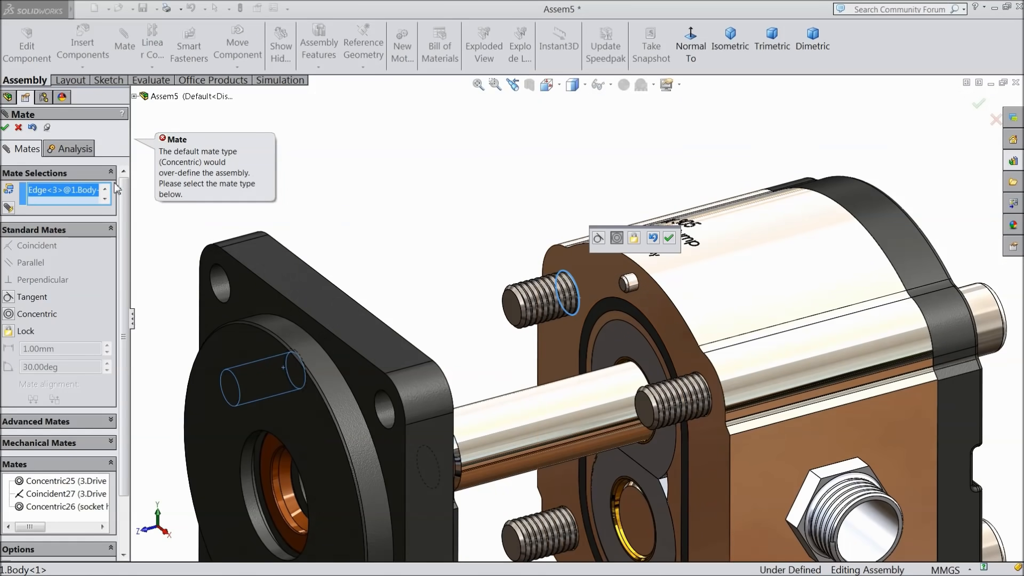
pyautogui.rightClick(84, 192)
pyautogui.click(109, 212)
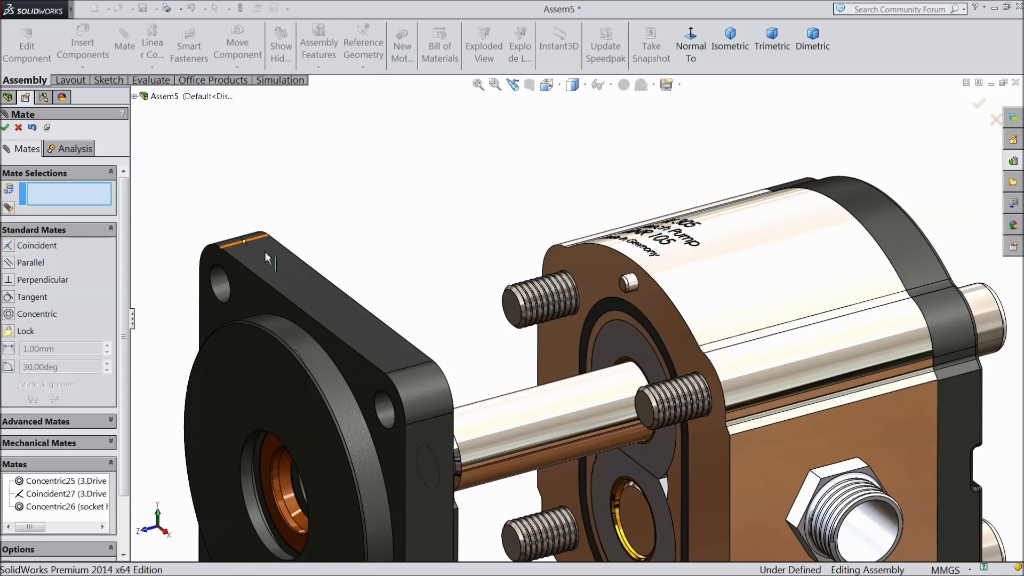
# Move the drive end plate toward the pump body so the drive shaft passes through its central bore.
pyautogui.scroll(3, 343, 299)
pyautogui.scroll(2, 513, 402)
pyautogui.scroll(-3, 539, 449)
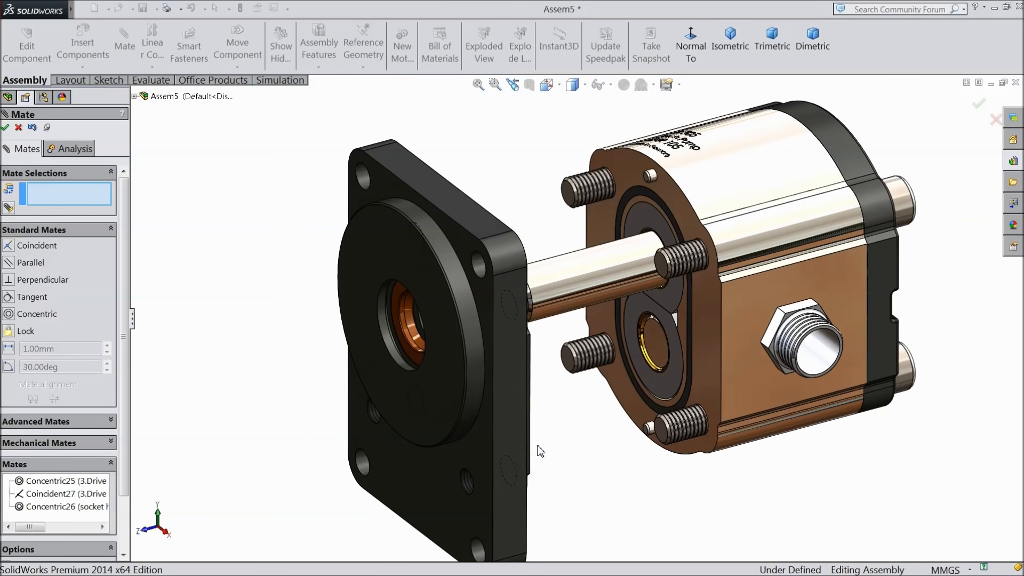
pyautogui.moveTo(514, 428); pyautogui.dragTo(643, 391)
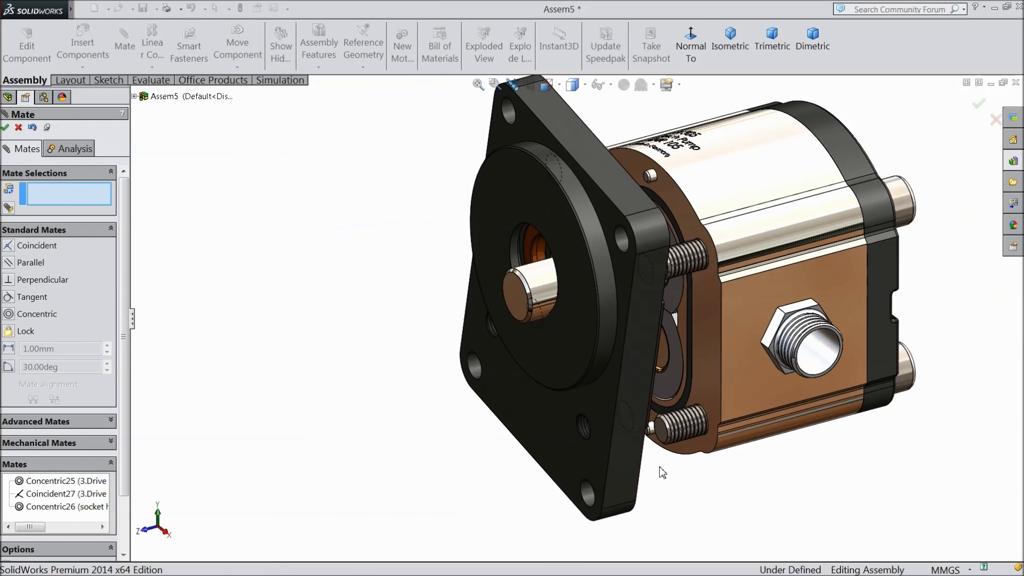
# Mate the drive end plate's lower threaded hole concentric with the body's screw hole edge around the matching screw.
pyautogui.scroll(-4, 660, 472)
pyautogui.moveTo(614, 434); pyautogui.dragTo(557, 427, button='middle')
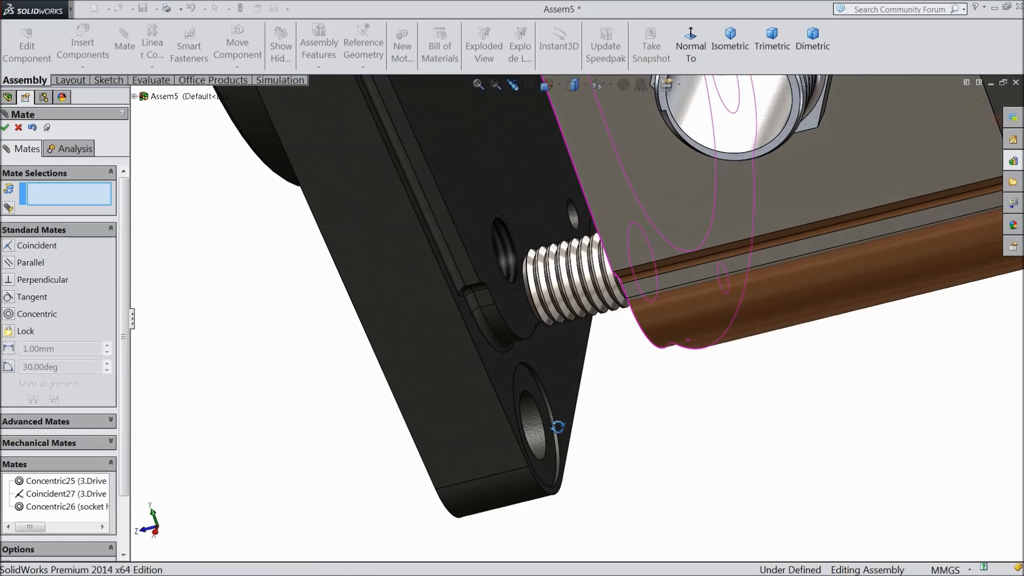
pyautogui.click(511, 258)
pyautogui.moveTo(590, 347); pyautogui.dragTo(650, 366, button='middle')
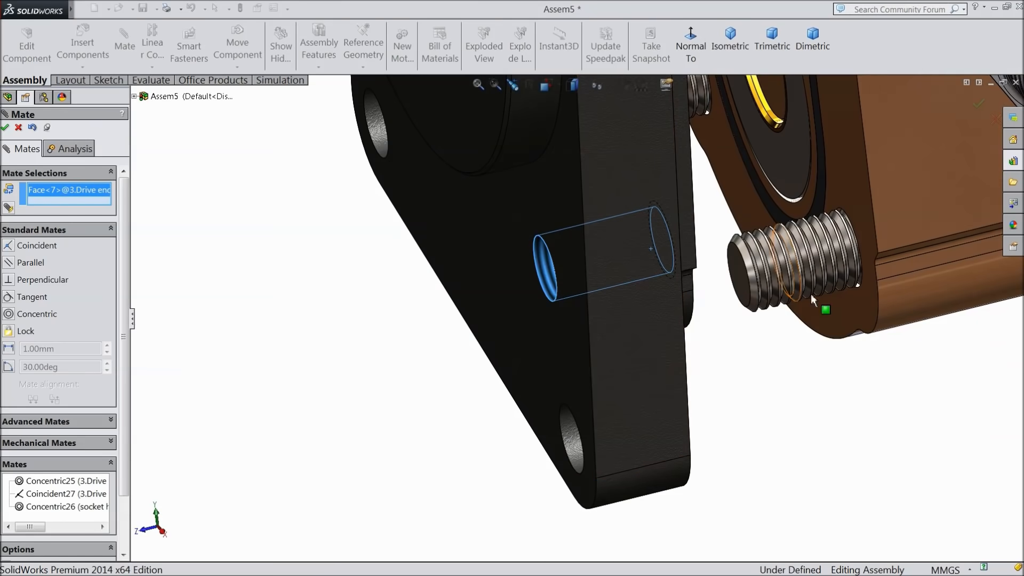
pyautogui.scroll(-5, 822, 299)
pyautogui.click(799, 317)
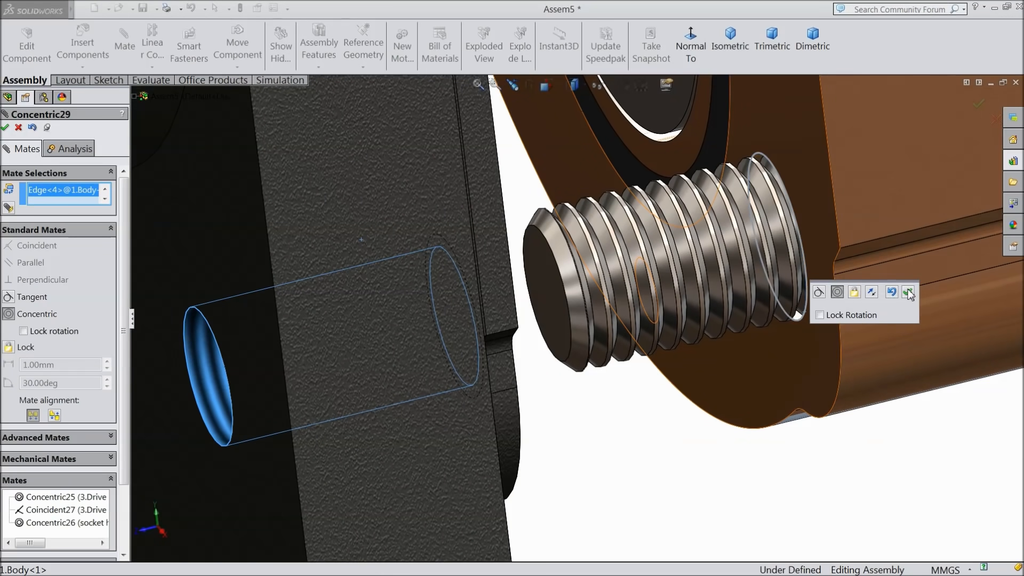
pyautogui.click(907, 291)
# Mate the pump body's front face coincident with the drive end plate's inner face, and finish mating.
pyautogui.scroll(4, 635, 369)
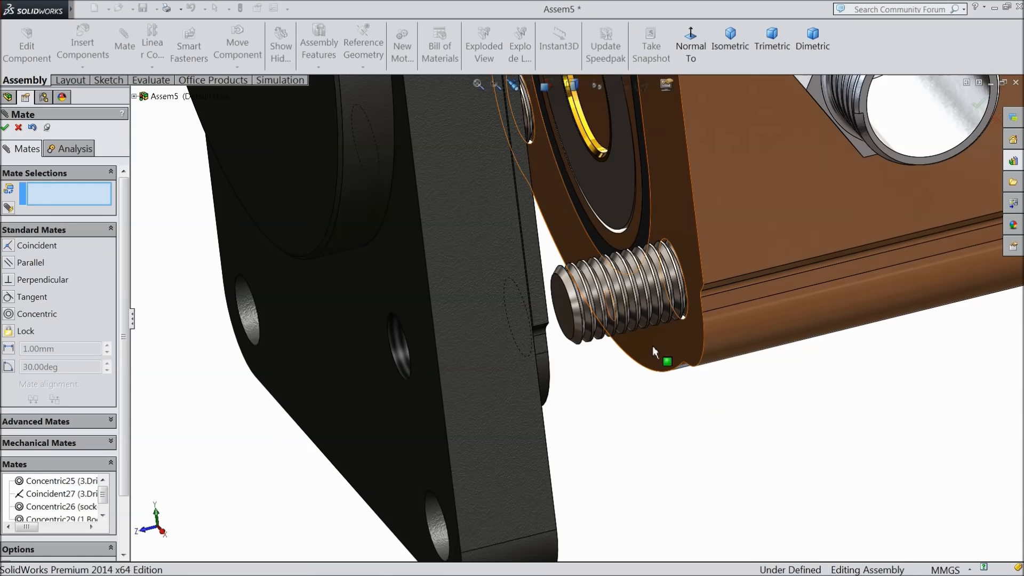
pyautogui.click(652, 349)
pyautogui.moveTo(636, 372)
pyautogui.mouseDown(button='middle')
pyautogui.moveTo(601, 379)
pyautogui.moveTo(635, 370)
pyautogui.moveTo(609, 381)
pyautogui.moveTo(617, 368)
pyautogui.mouseUp(button='middle')
pyautogui.click(596, 344)
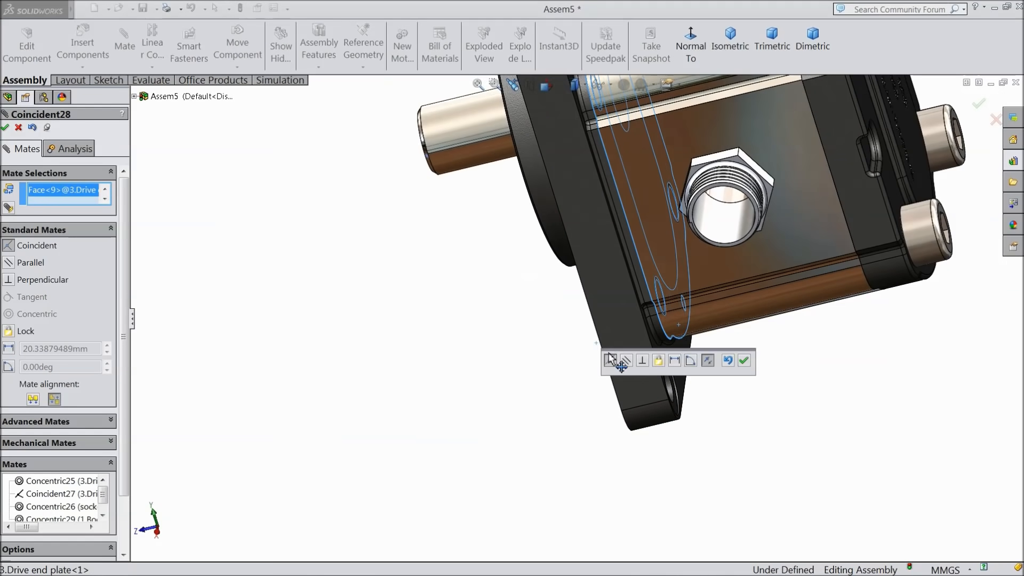
pyautogui.click(746, 360)
pyautogui.scroll(3, 563, 376)
pyautogui.moveTo(551, 352); pyautogui.dragTo(660, 338, button='middle')
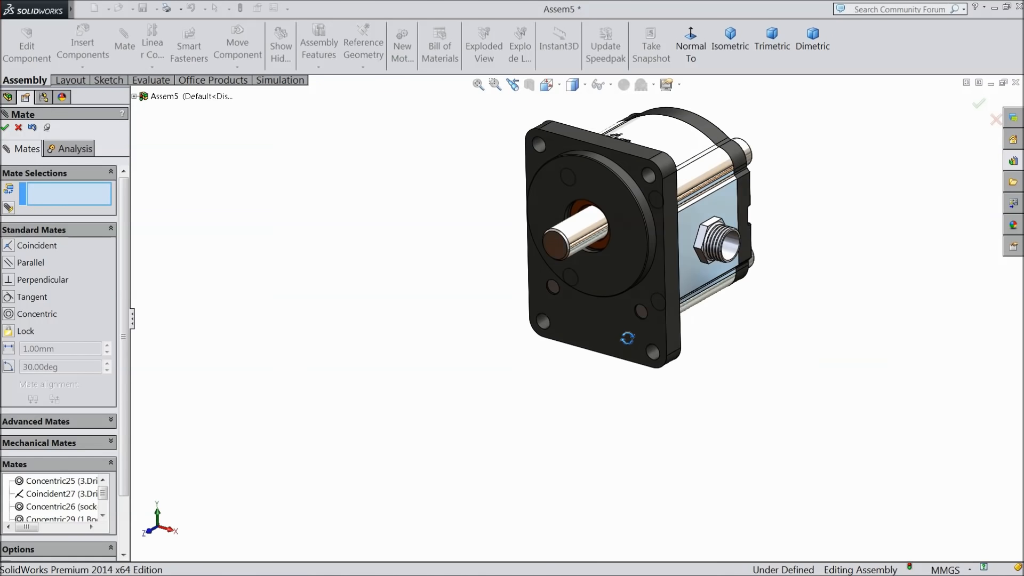
pyautogui.scroll(-3, 655, 275)
pyautogui.moveTo(653, 271)
pyautogui.mouseDown(button='middle')
pyautogui.moveTo(623, 261)
pyautogui.moveTo(644, 288)
pyautogui.mouseUp(button='middle')
pyautogui.scroll(1, 645, 287)
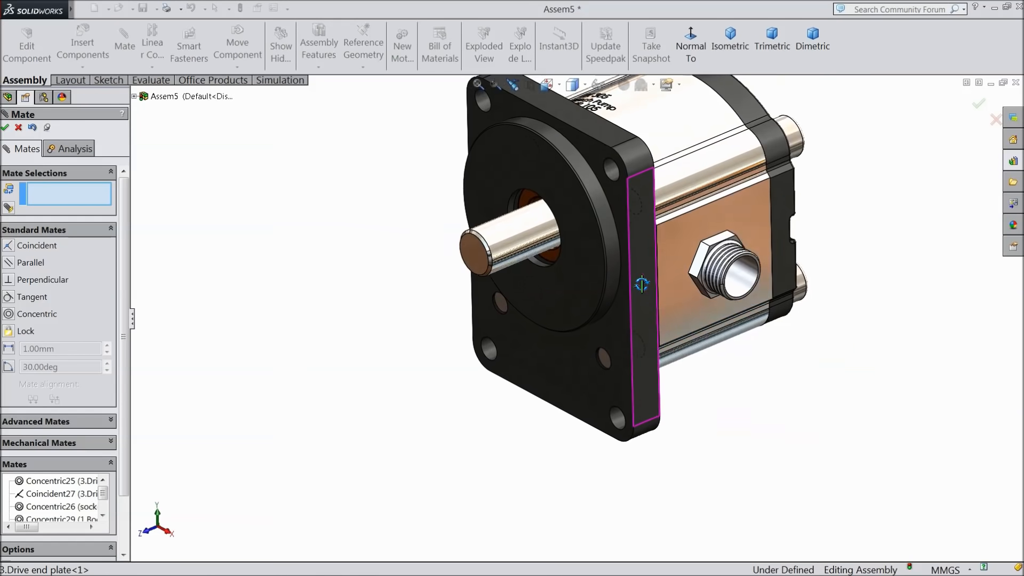
pyautogui.click(6, 128)
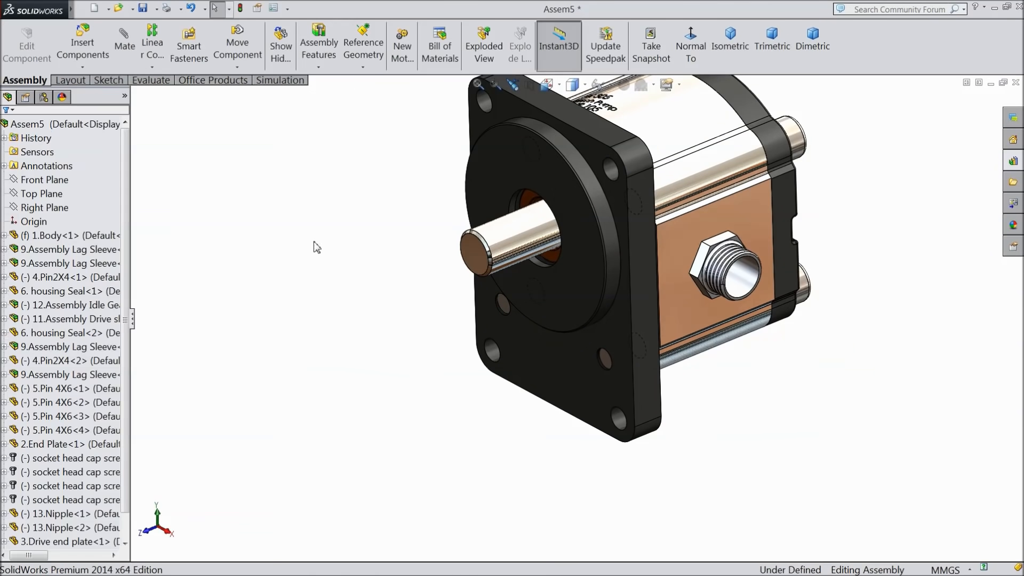
# Turn the drive shaft by hand so its keyway faces upward.
pyautogui.scroll(2, 364, 268)
pyautogui.moveTo(364, 267)
pyautogui.mouseDown(button='middle')
pyautogui.moveTo(370, 247)
pyautogui.moveTo(381, 270)
pyautogui.mouseUp(button='middle')
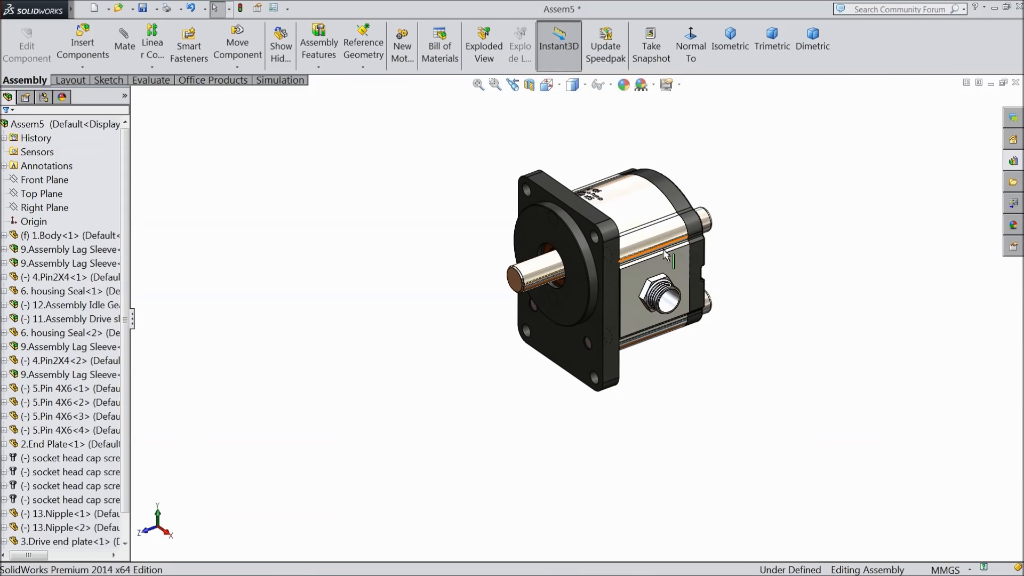
pyautogui.scroll(-3, 692, 228)
pyautogui.moveTo(644, 285); pyautogui.dragTo(619, 302, button='middle')
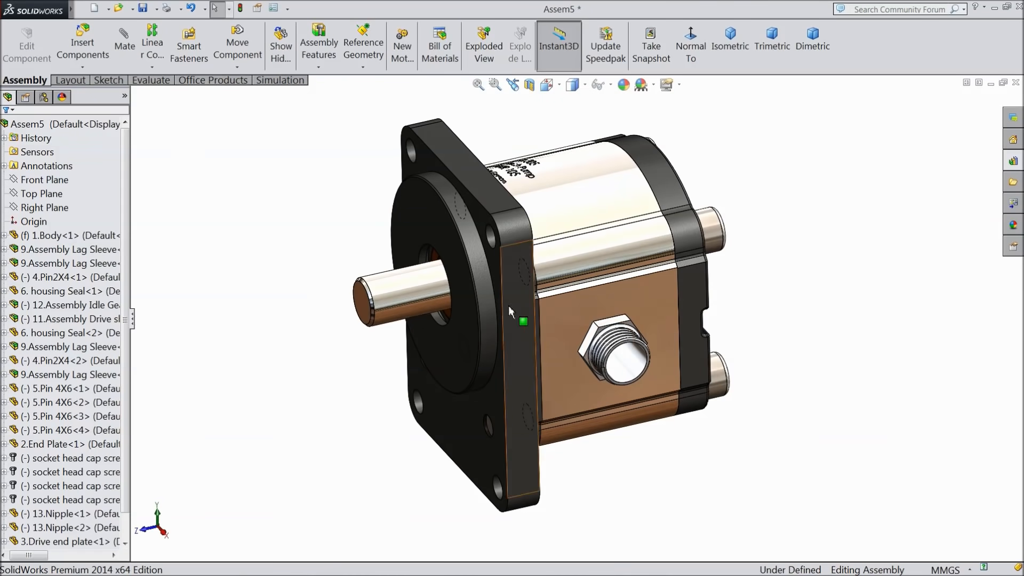
pyautogui.click(422, 301)
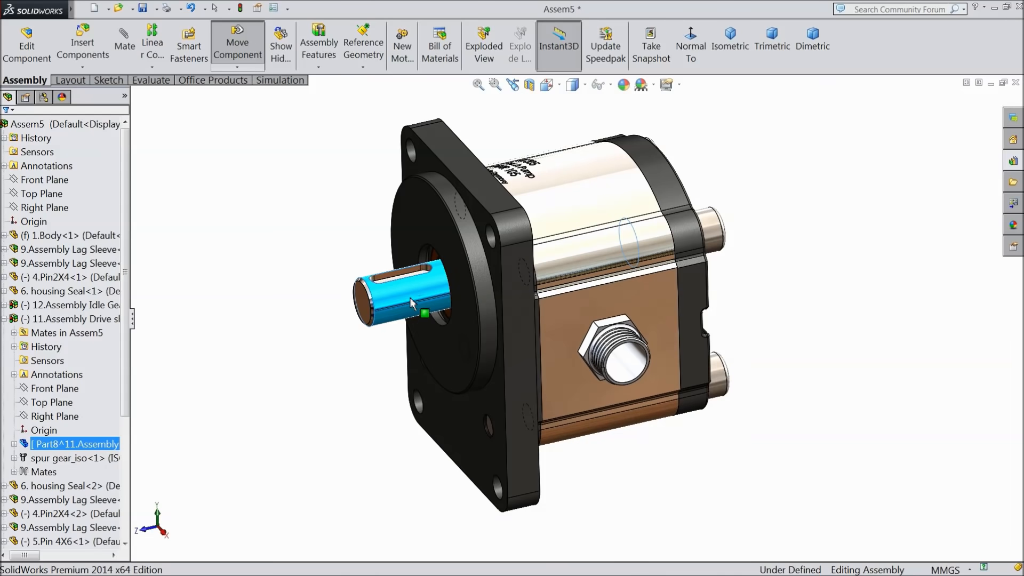
pyautogui.moveTo(413, 296); pyautogui.dragTo(409, 296)
# Make the pump body transparent and turn the drive shaft to examine the internal parts.
pyautogui.click(622, 297)
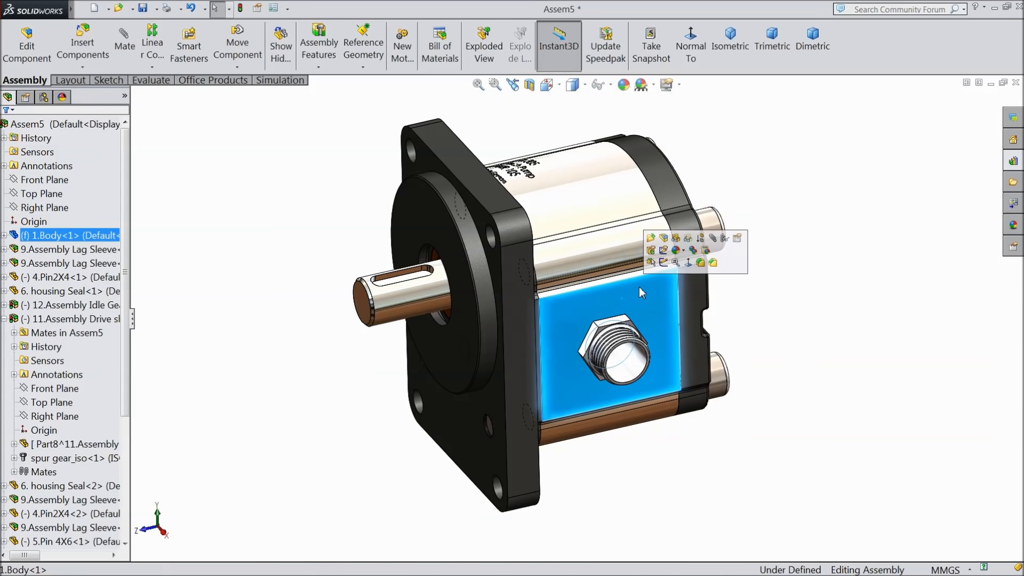
pyautogui.click(687, 239)
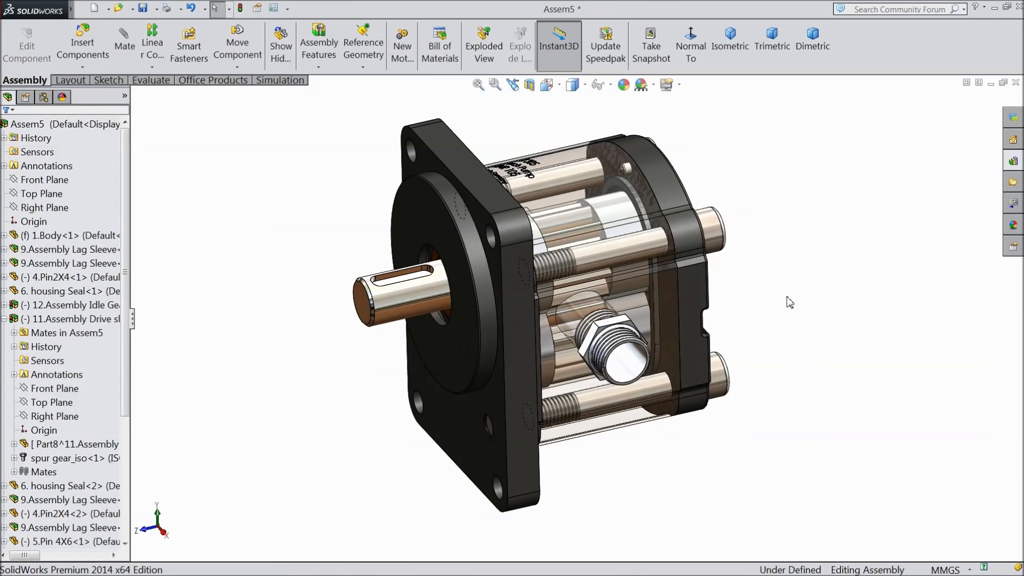
pyautogui.moveTo(740, 320)
pyautogui.mouseDown(button='middle')
pyautogui.moveTo(726, 320)
pyautogui.moveTo(730, 359)
pyautogui.moveTo(725, 321)
pyautogui.mouseUp(button='middle')
pyautogui.scroll(-3, 661, 339)
pyautogui.moveTo(285, 289); pyautogui.dragTo(252, 236)
pyautogui.press('f')
pyautogui.moveTo(253, 245); pyautogui.dragTo(276, 246, button='middle')
pyautogui.scroll(-3, 533, 302)
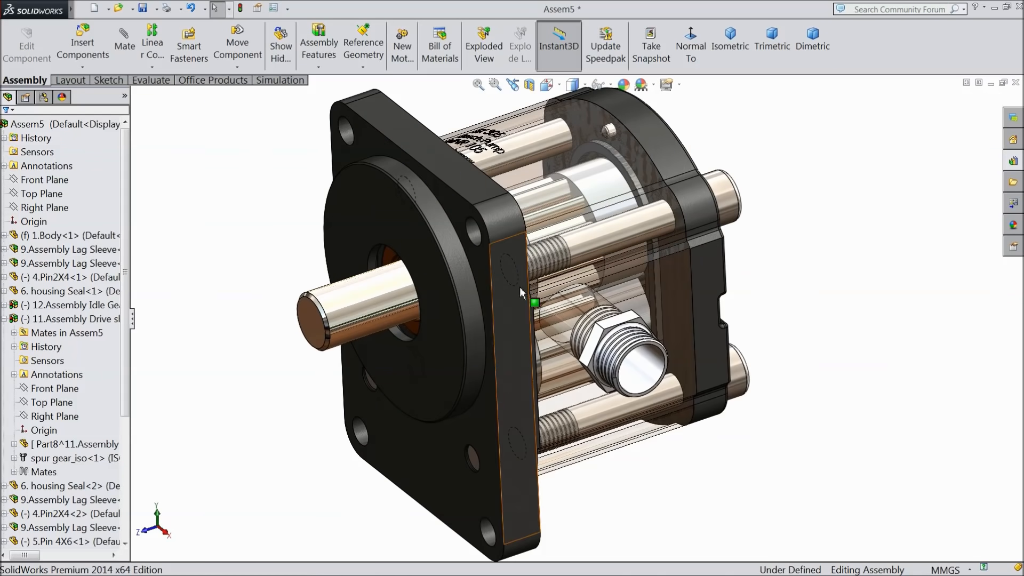
# Collapse the drive shaft subassembly in the component tree and make the pump body opaque again.
pyautogui.click(4, 318)
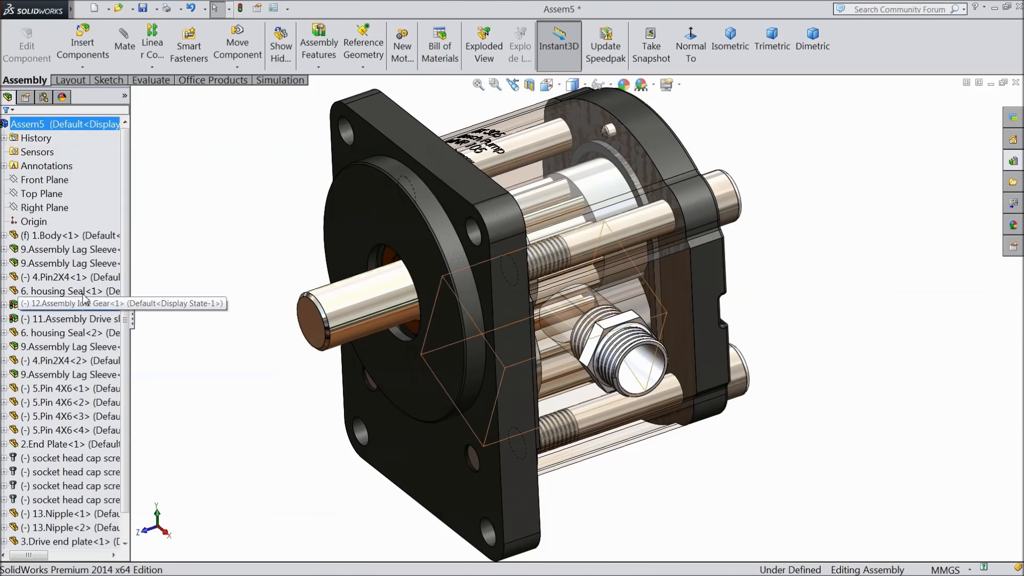
pyautogui.click(501, 133)
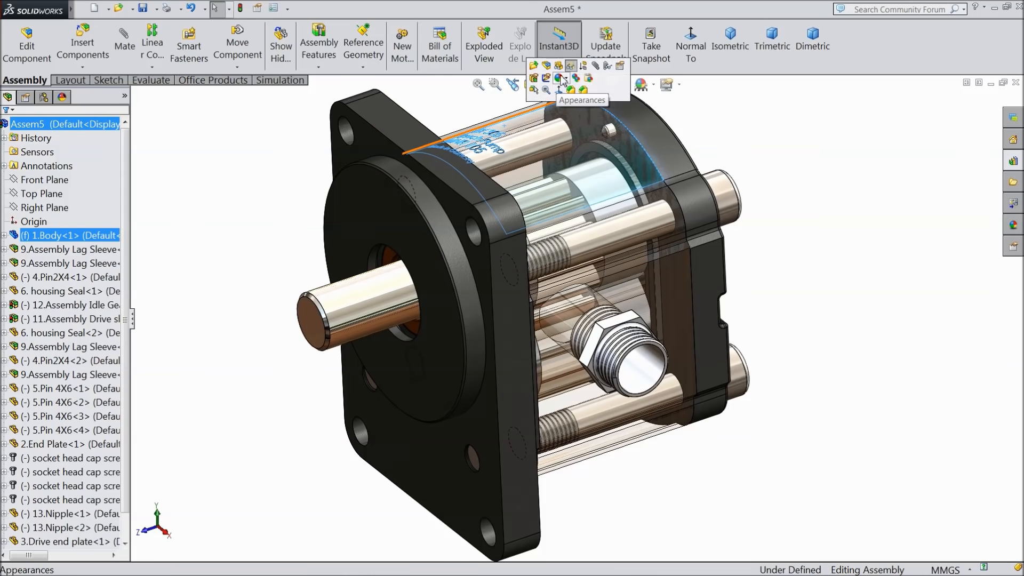
pyautogui.click(572, 71)
pyautogui.click(270, 219)
pyautogui.moveTo(270, 219); pyautogui.dragTo(264, 239, button='middle')
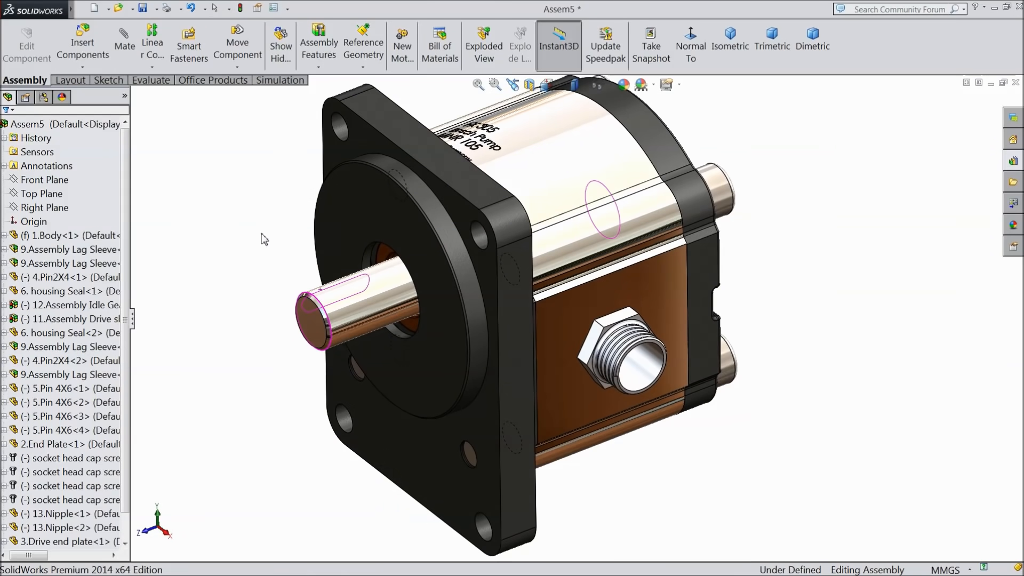
# Rebuild and save the assembly as Final Assembly in the Hydraulic Pump folder, saving virtual components internally.
pyautogui.click(144, 9)
pyautogui.click(289, 277)
pyautogui.click(467, 255)
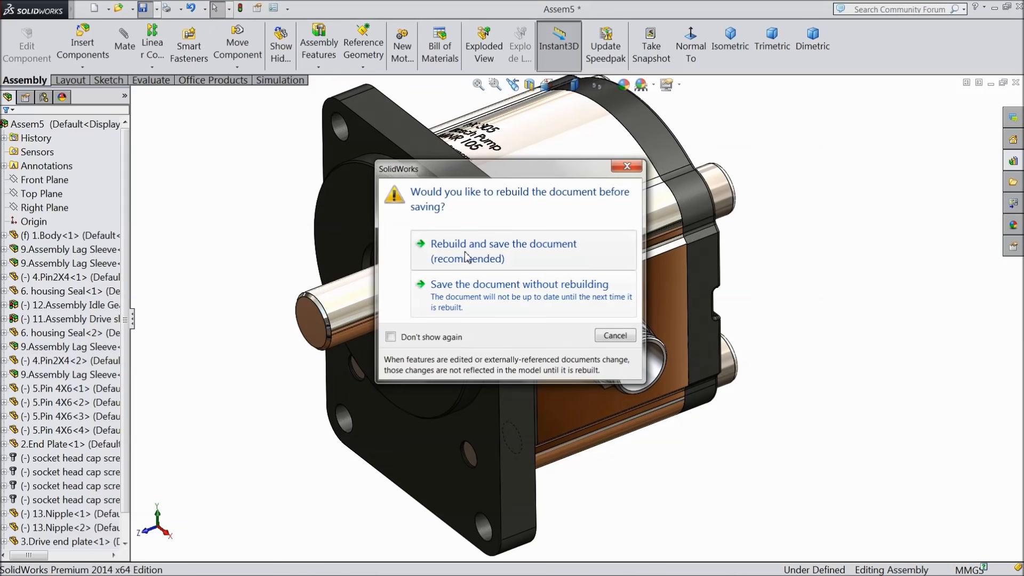
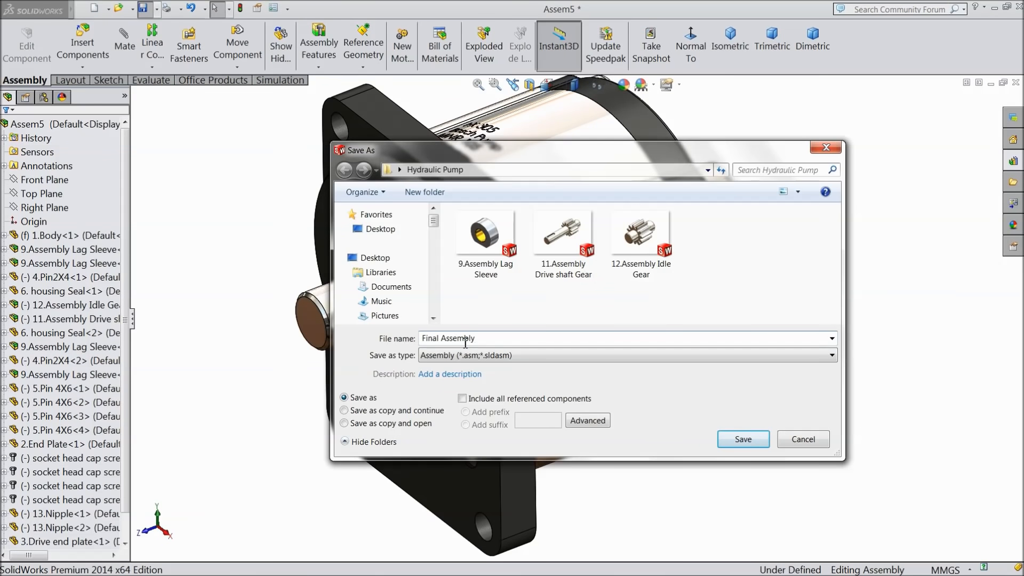
pyautogui.click(742, 439)
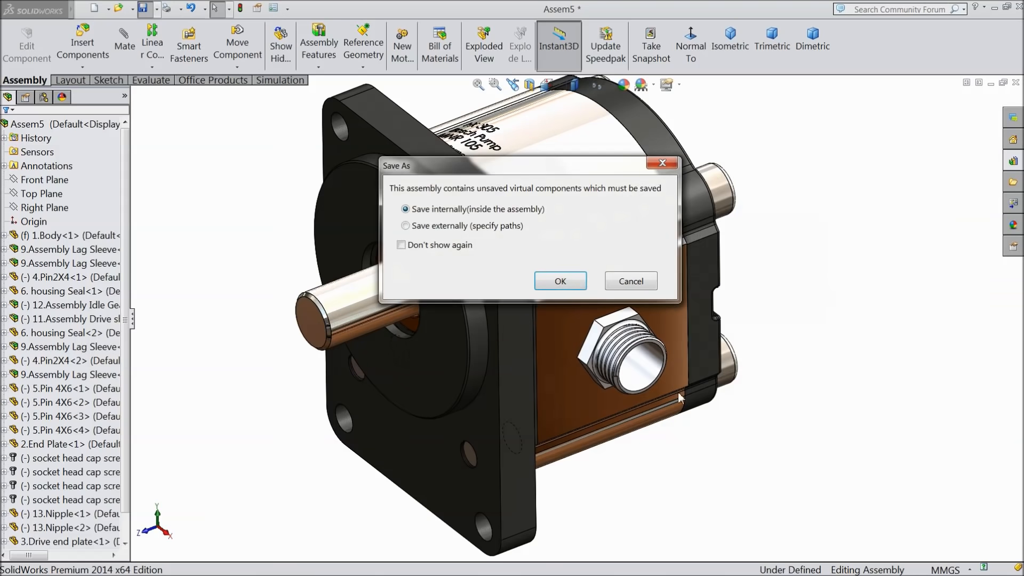
pyautogui.click(560, 282)
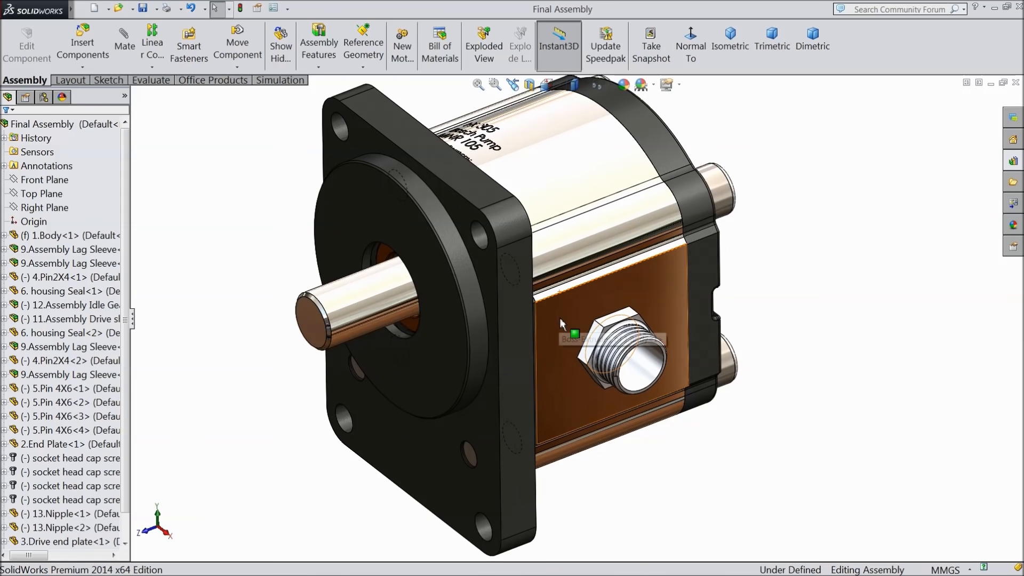
# Turn on the MotionManager display and open Motion Study 1.
pyautogui.scroll(2, 559, 318)
pyautogui.moveTo(715, 302); pyautogui.dragTo(709, 328, button='middle')
pyautogui.scroll(-1, 606, 276)
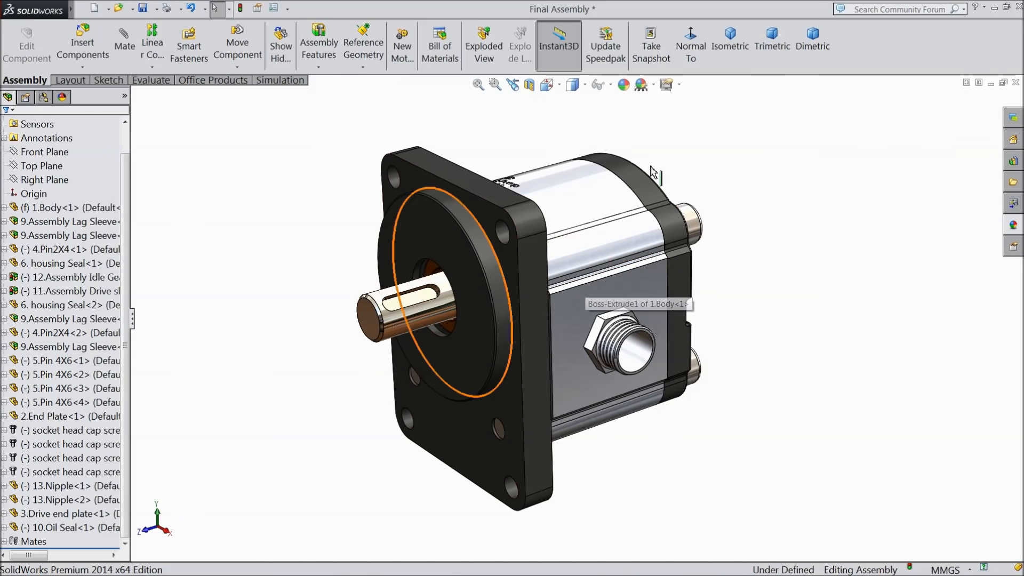
pyautogui.rightClick(868, 55)
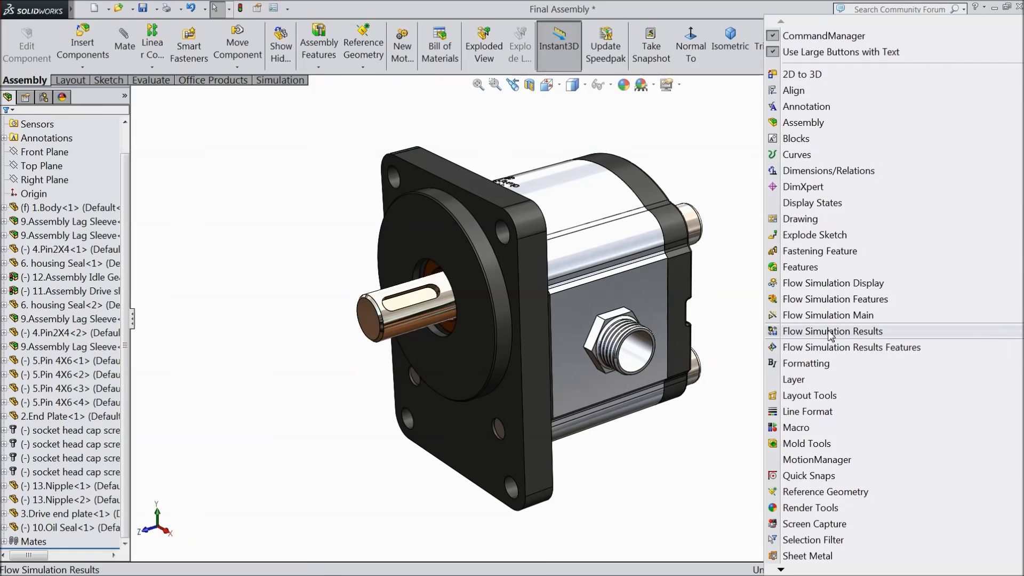
pyautogui.click(805, 460)
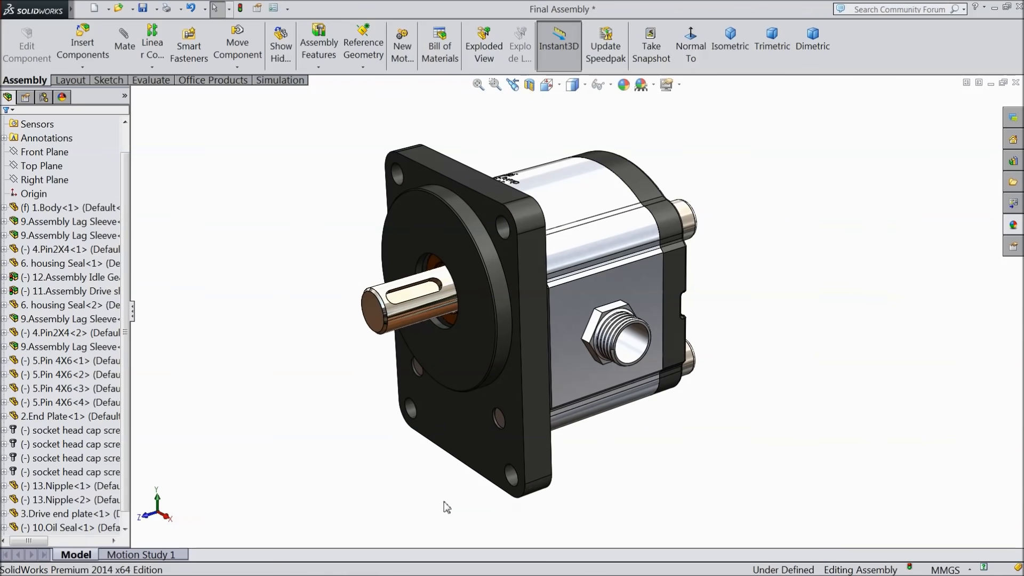
pyautogui.click(152, 555)
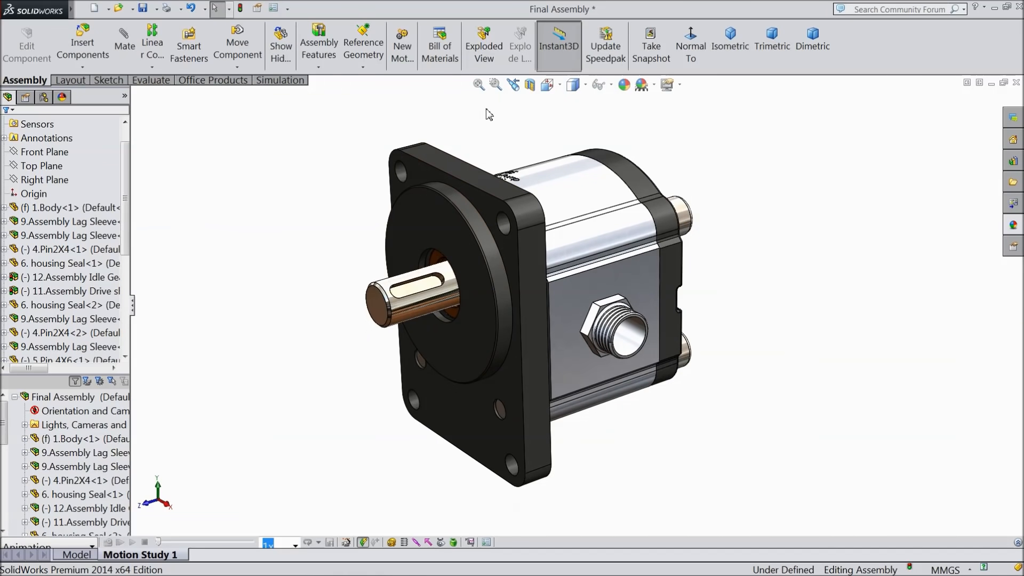
# Start an exploded view and move the oil seal about 121 mm and the drive end plate about 87 mm outward along Z.
pyautogui.click(484, 55)
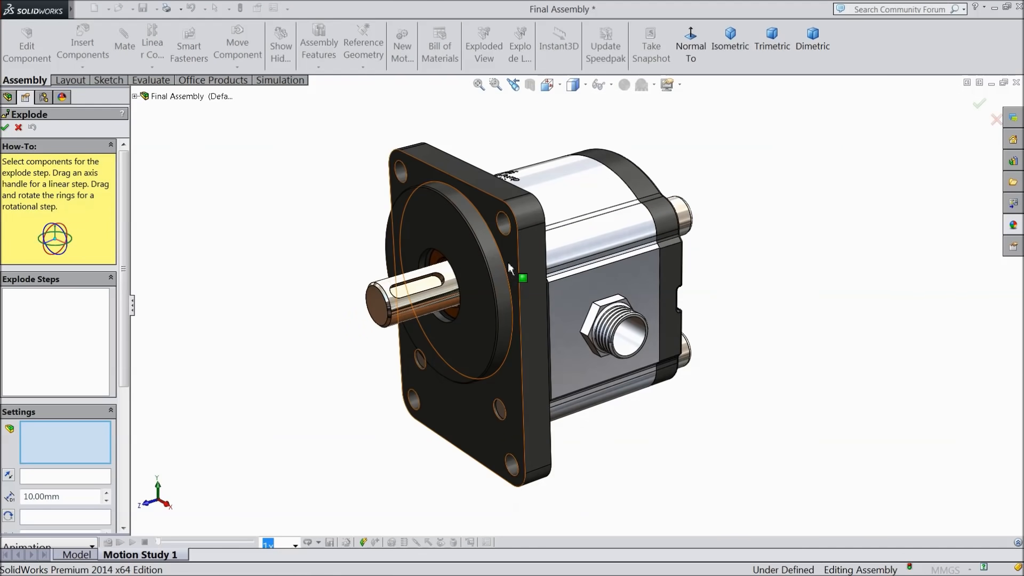
pyautogui.click(455, 312)
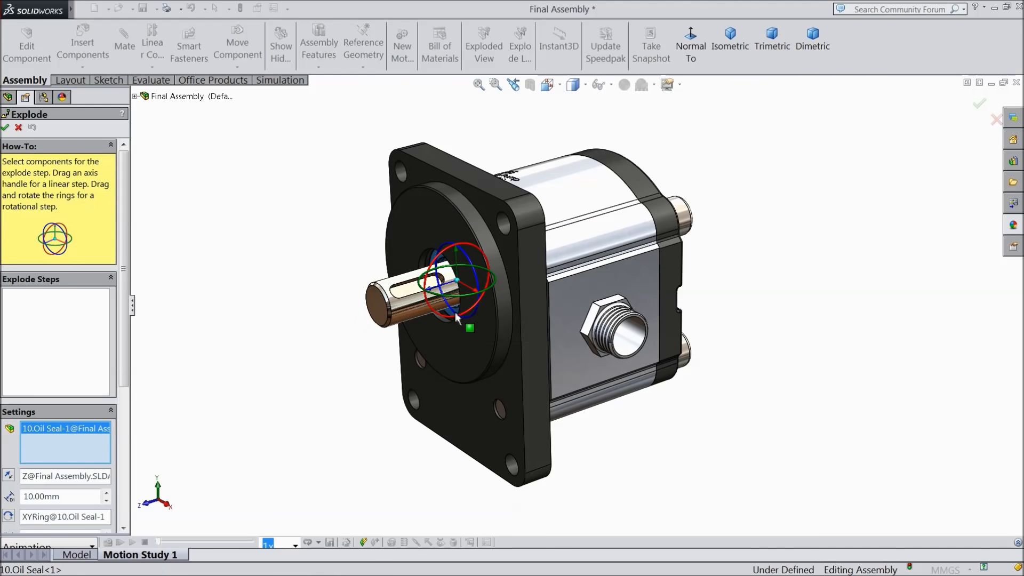
pyautogui.moveTo(430, 293); pyautogui.dragTo(175, 368)
pyautogui.moveTo(109, 381); pyautogui.dragTo(118, 390)
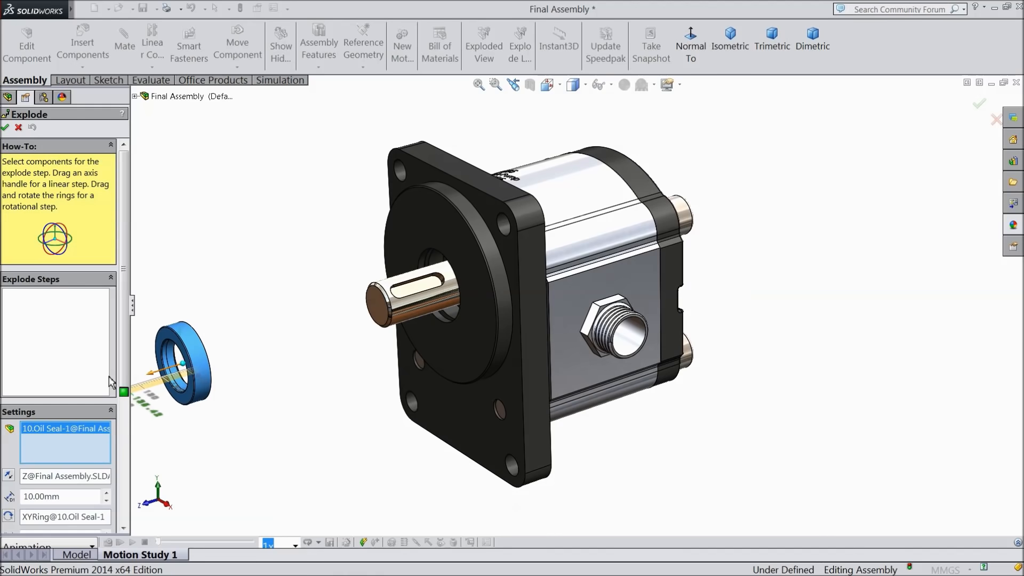
pyautogui.click(529, 291)
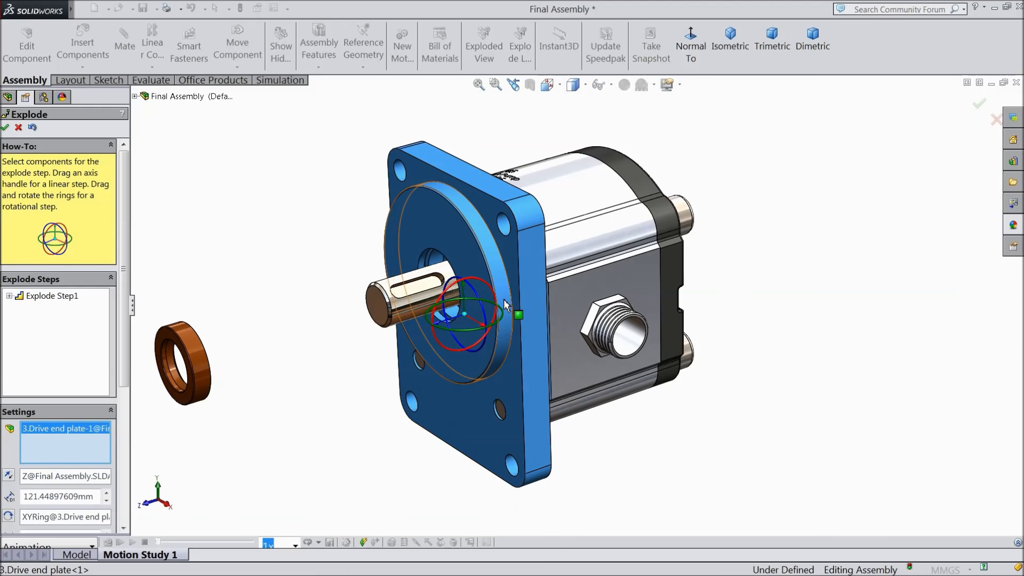
pyautogui.moveTo(439, 327); pyautogui.dragTo(199, 384)
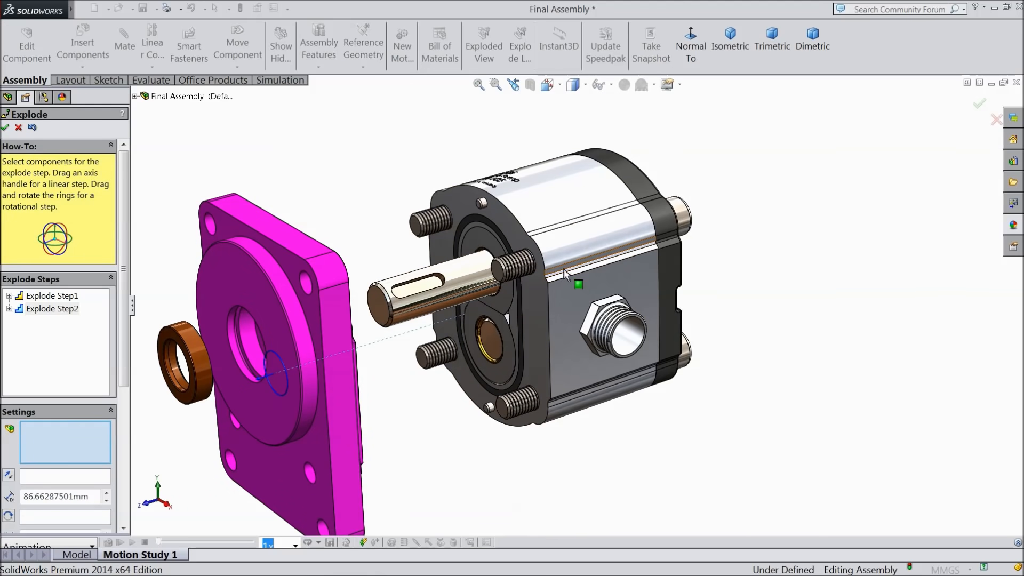
# Explode the four socket head cap screws about 152 mm and the rear cover about 114 mm rearward along Z.
pyautogui.click(520, 269)
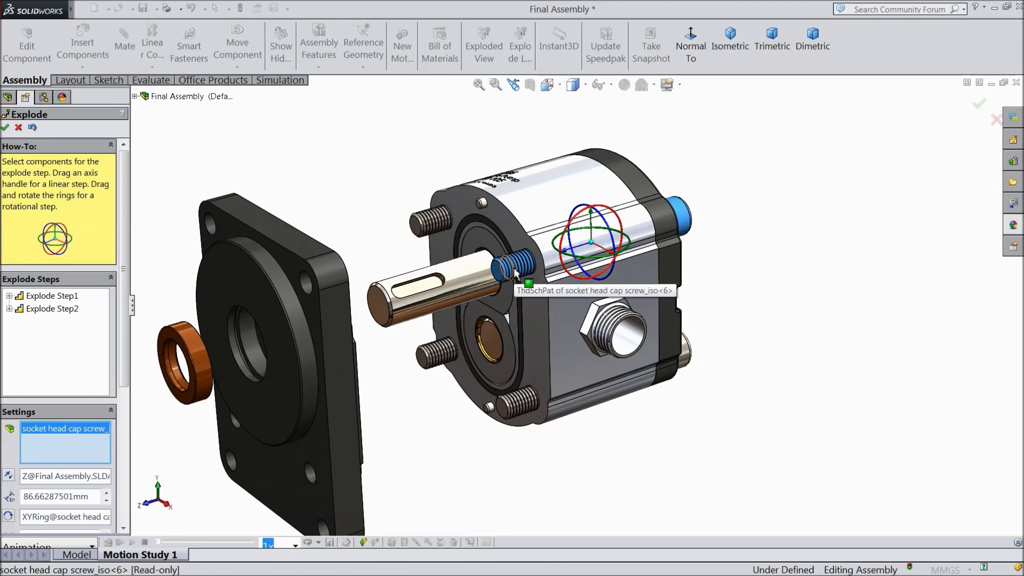
pyautogui.click(431, 220)
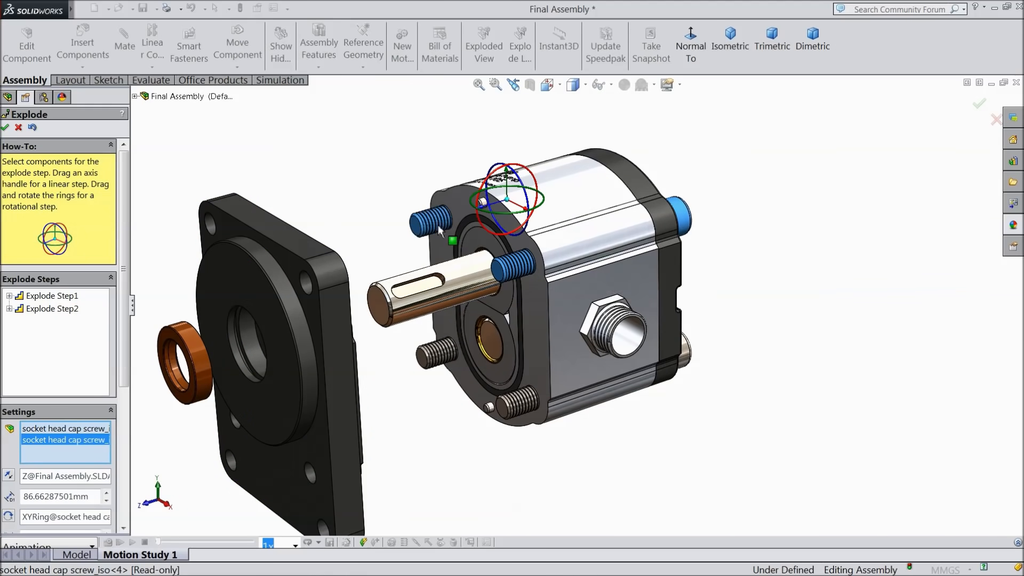
pyautogui.click(440, 351)
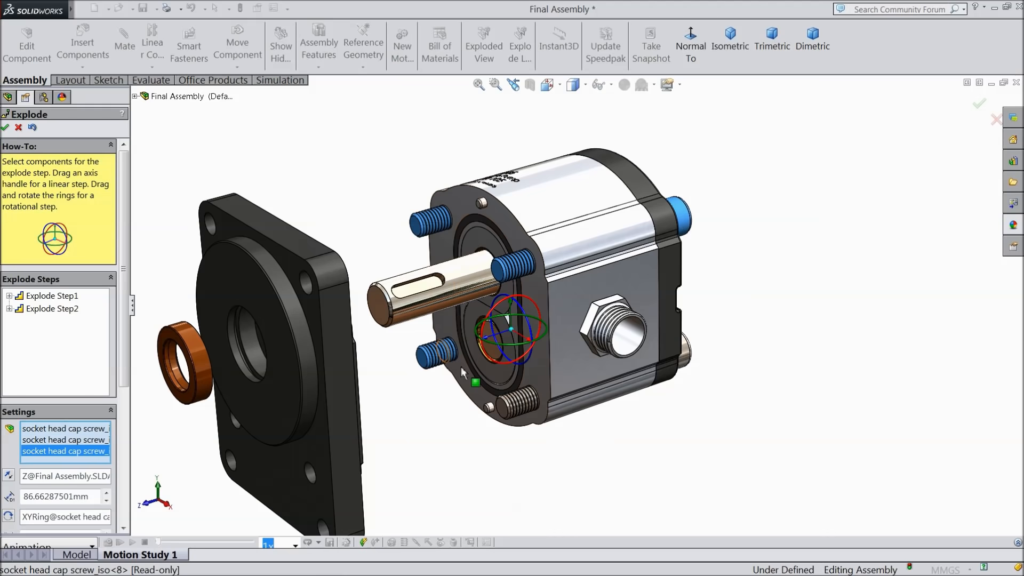
pyautogui.click(522, 408)
pyautogui.moveTo(567, 391); pyautogui.dragTo(939, 214)
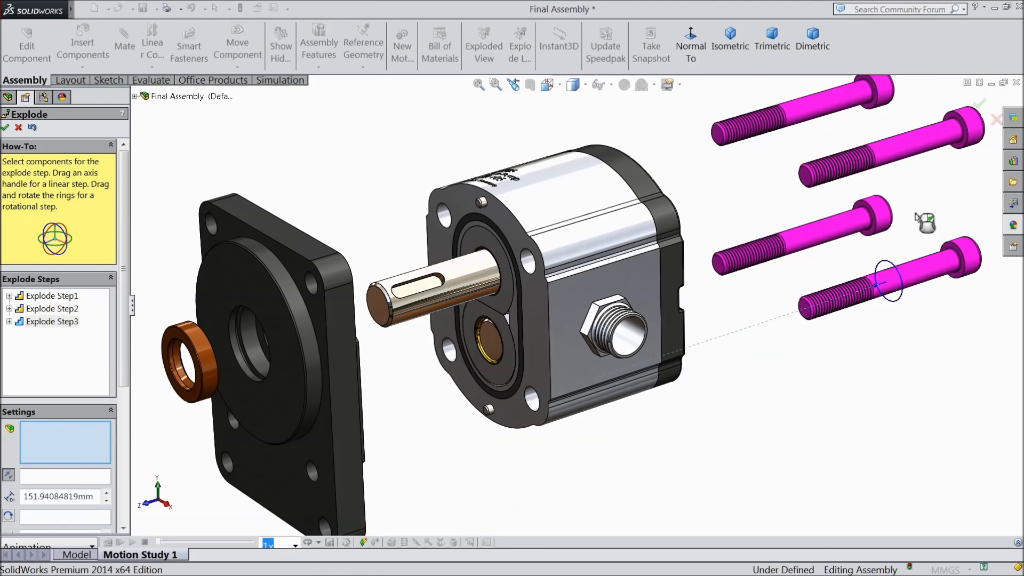
pyautogui.click(667, 262)
pyautogui.moveTo(588, 283); pyautogui.dragTo(893, 205)
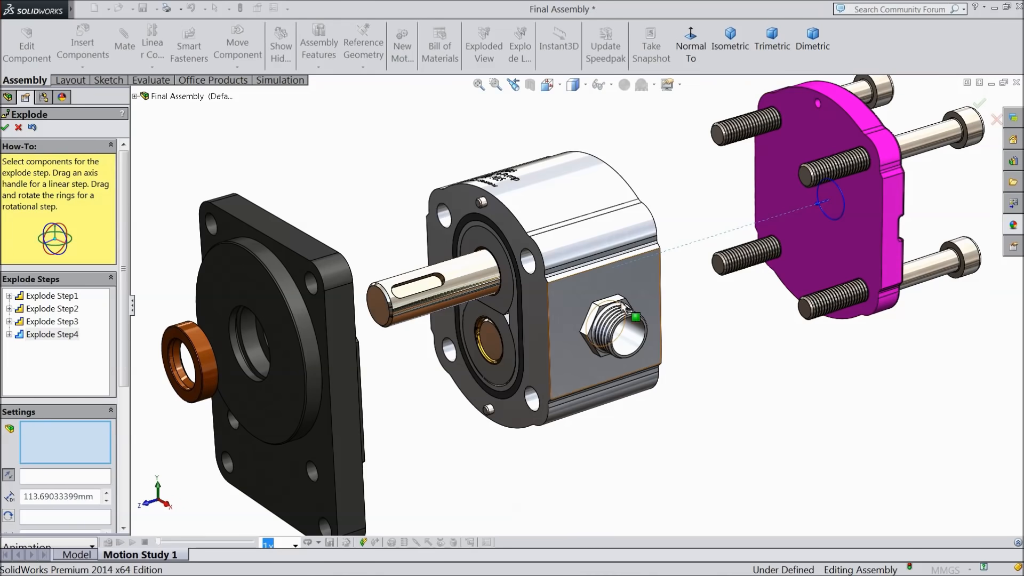
# Explode the front housing seal about 54 mm and the lower front lag sleeve about 40 mm toward the drive end plate along Z.
pyautogui.click(521, 321)
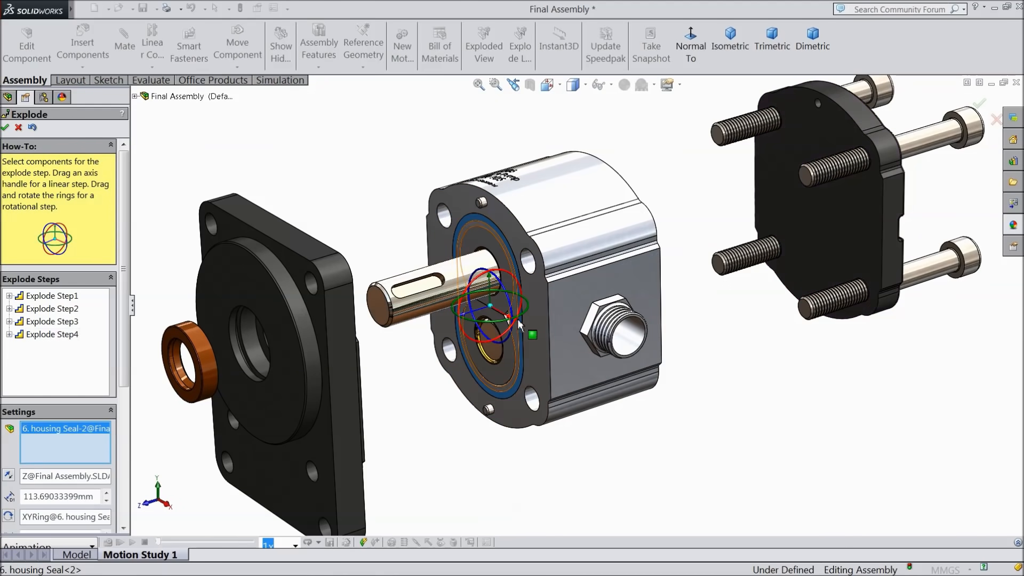
pyautogui.moveTo(466, 320); pyautogui.dragTo(322, 361)
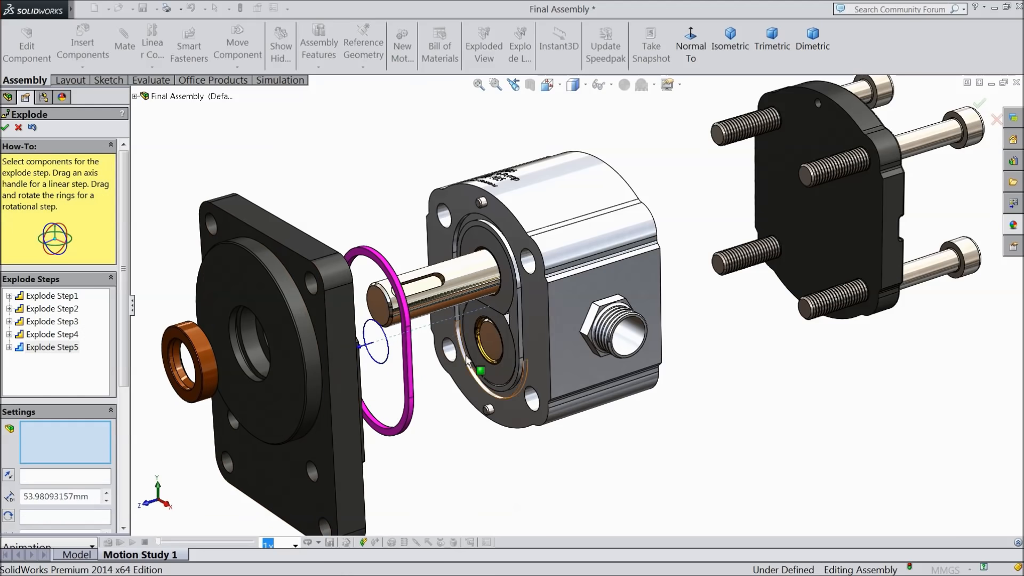
pyautogui.click(492, 379)
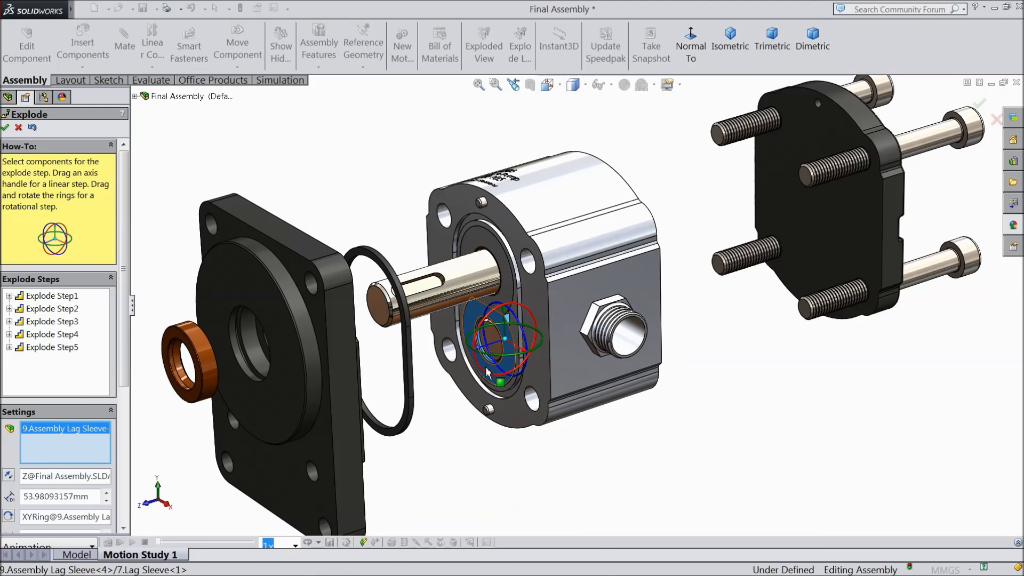
pyautogui.moveTo(475, 349); pyautogui.dragTo(374, 397)
# Explode the upper front lag sleeve about 64 mm along Z toward the drive end plate.
pyautogui.click(502, 298)
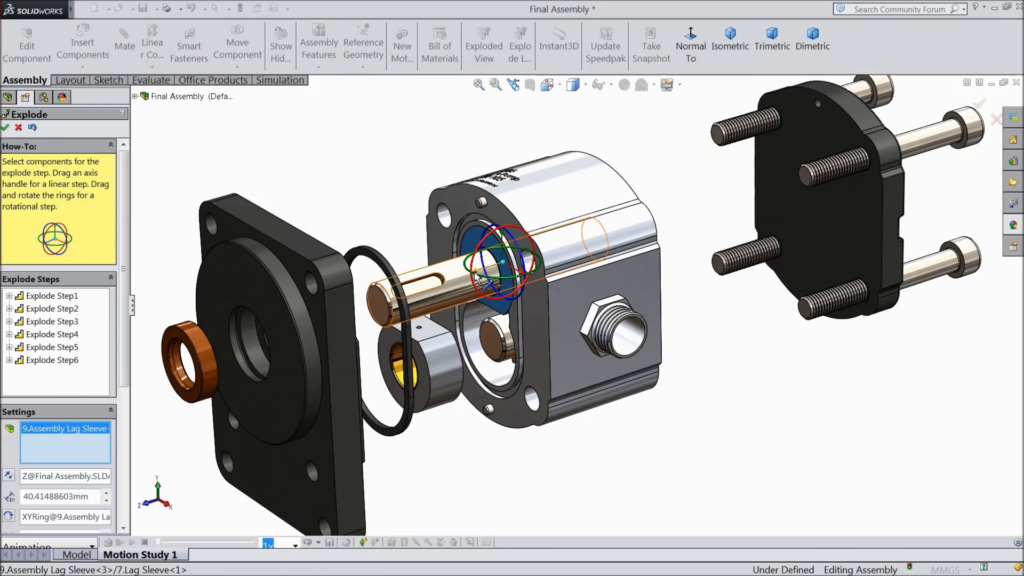
pyautogui.click(406, 295)
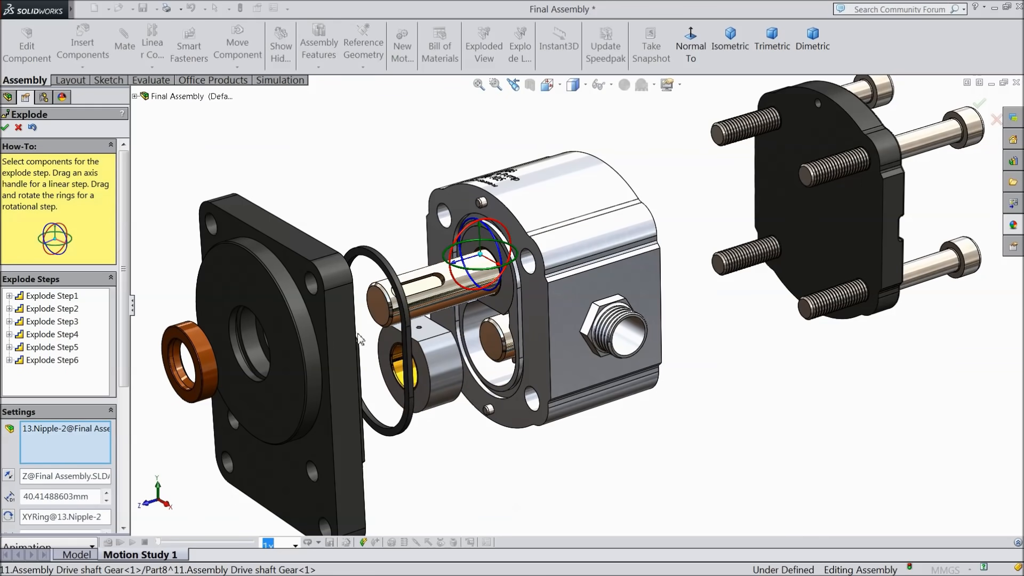
pyautogui.rightClick(81, 434)
pyautogui.click(131, 439)
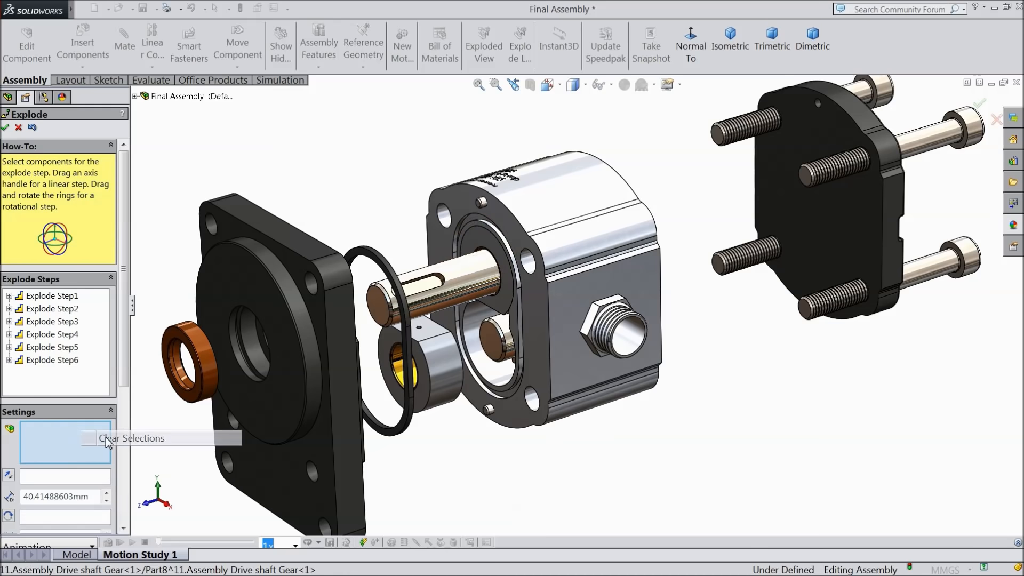
pyautogui.click(496, 304)
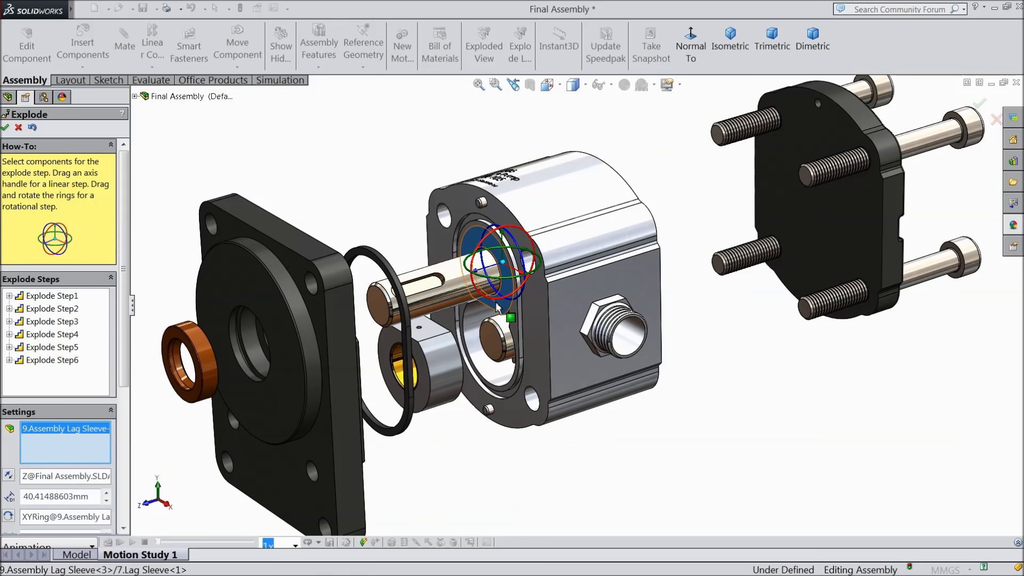
pyautogui.moveTo(475, 270); pyautogui.dragTo(311, 322)
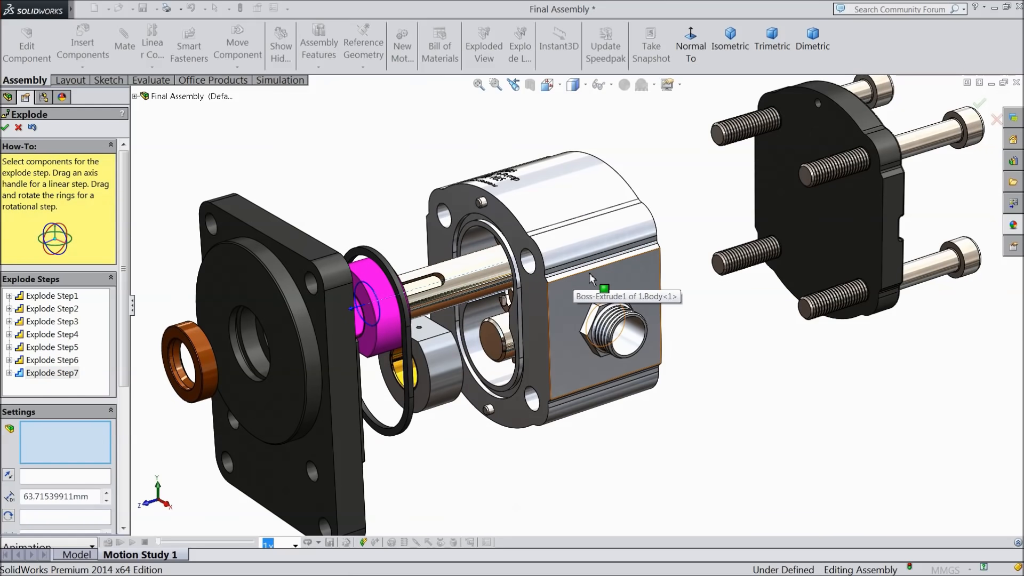
# Explode the rear housing seal about 82 mm and the two rear 4X6 pins about 67 mm along Z toward the rear cover.
pyautogui.moveTo(676, 275); pyautogui.dragTo(651, 193, button='middle')
pyautogui.click(651, 184)
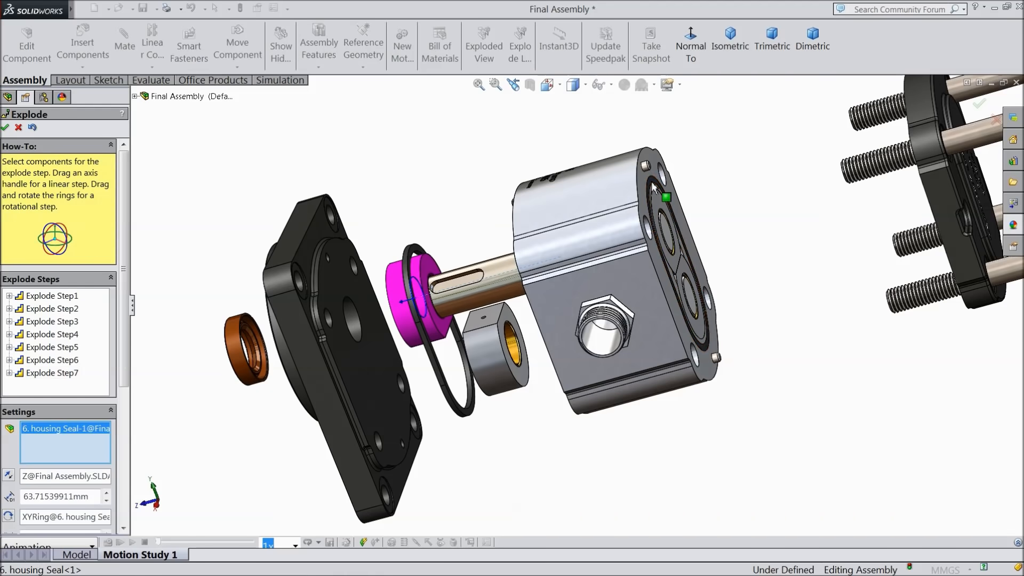
pyautogui.moveTo(647, 276); pyautogui.dragTo(916, 223)
pyautogui.click(646, 167)
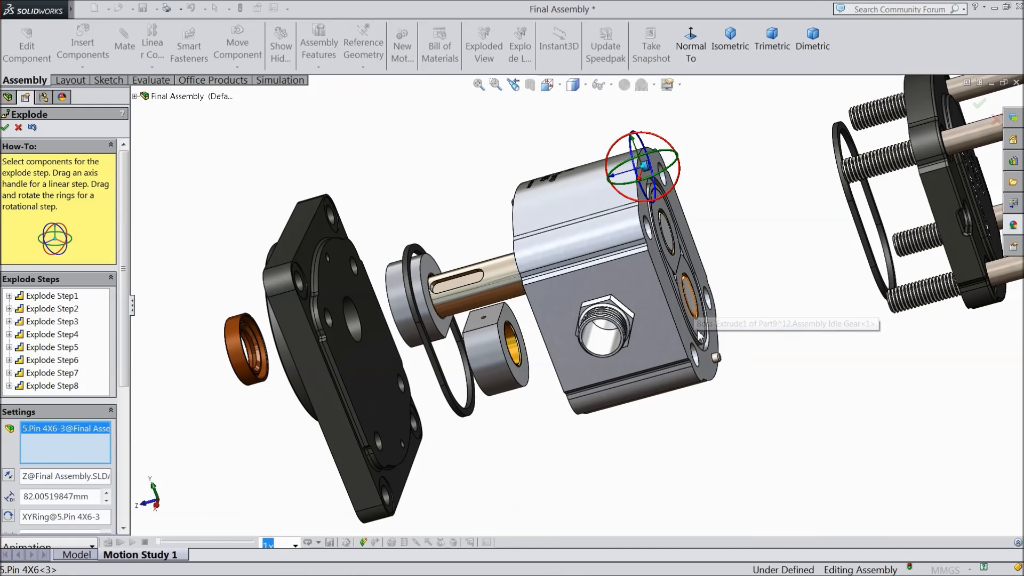
pyautogui.click(718, 360)
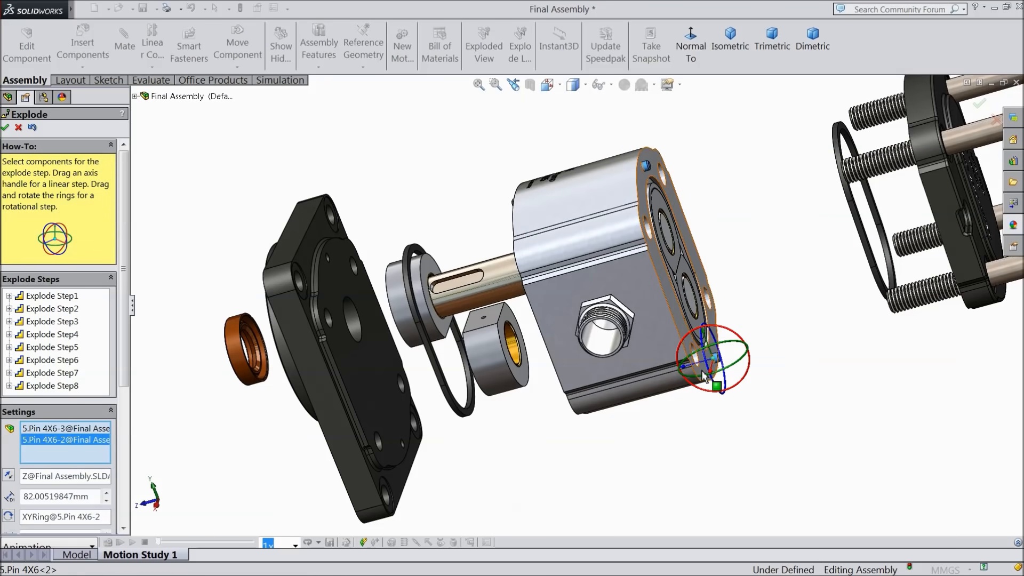
pyautogui.moveTo(683, 367); pyautogui.dragTo(908, 323)
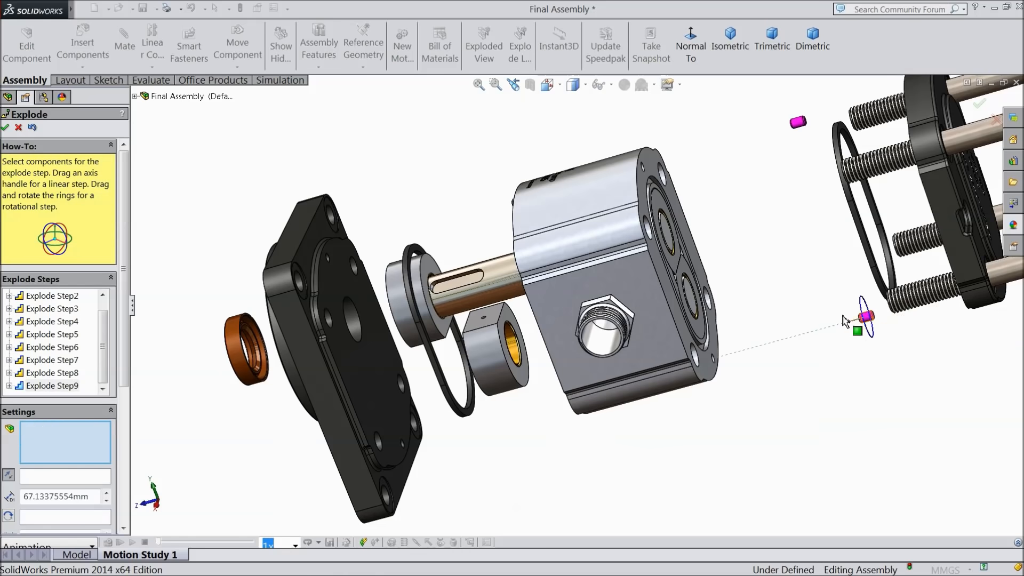
# Explode both rear lag sleeves together about 70 mm along Z toward the rear cover.
pyautogui.click(699, 327)
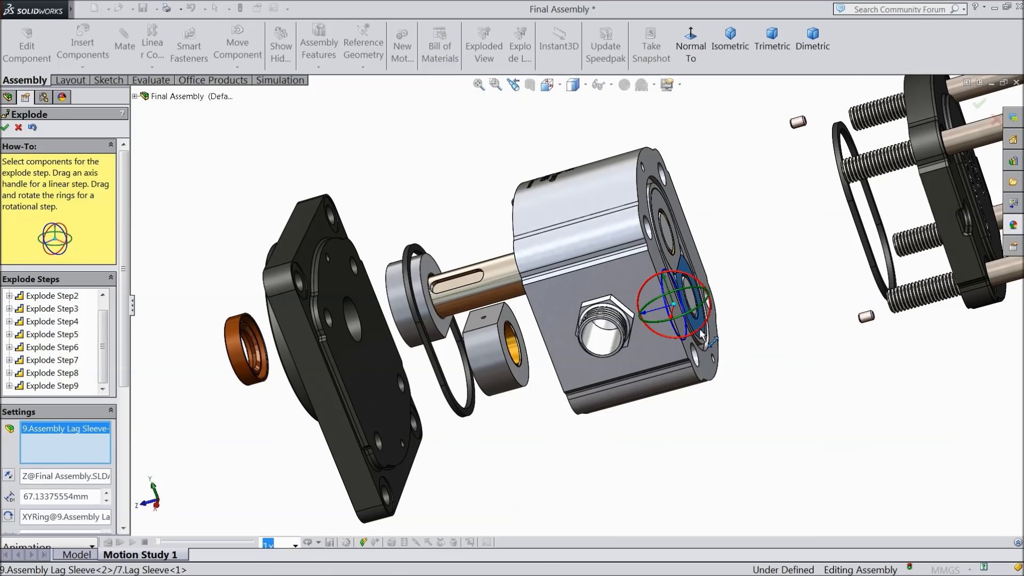
pyautogui.click(670, 259)
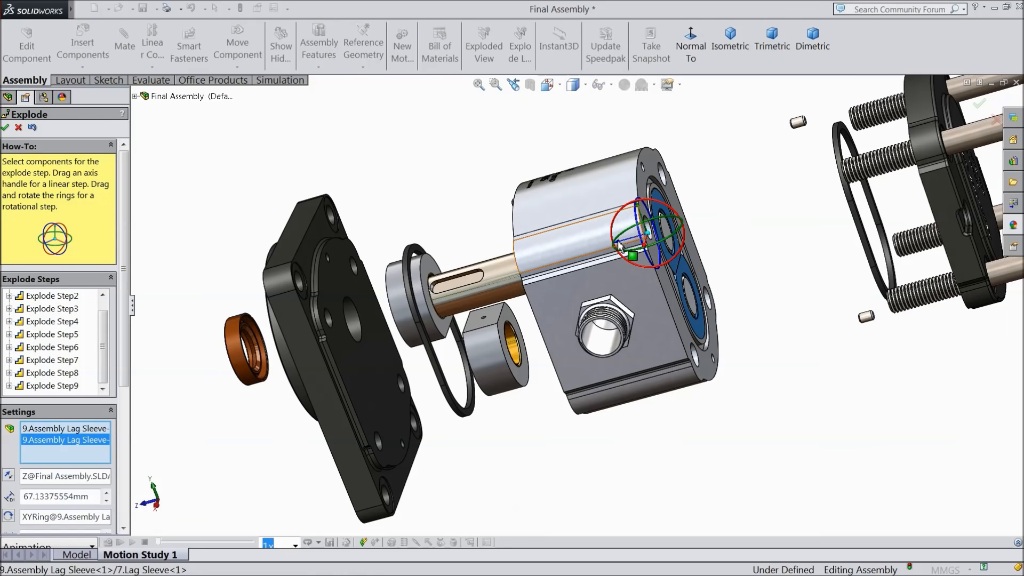
pyautogui.moveTo(617, 246); pyautogui.dragTo(853, 208)
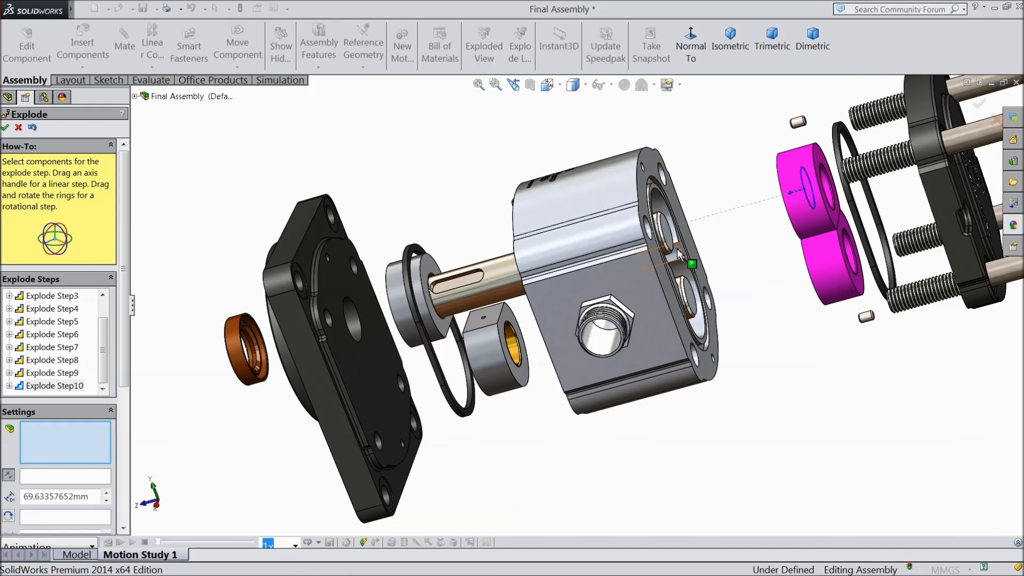
# Explode the pump body about 42 mm rearward along Z to expose the gears, and accept the exploded view.
pyautogui.moveTo(708, 252); pyautogui.dragTo(737, 251, button='middle')
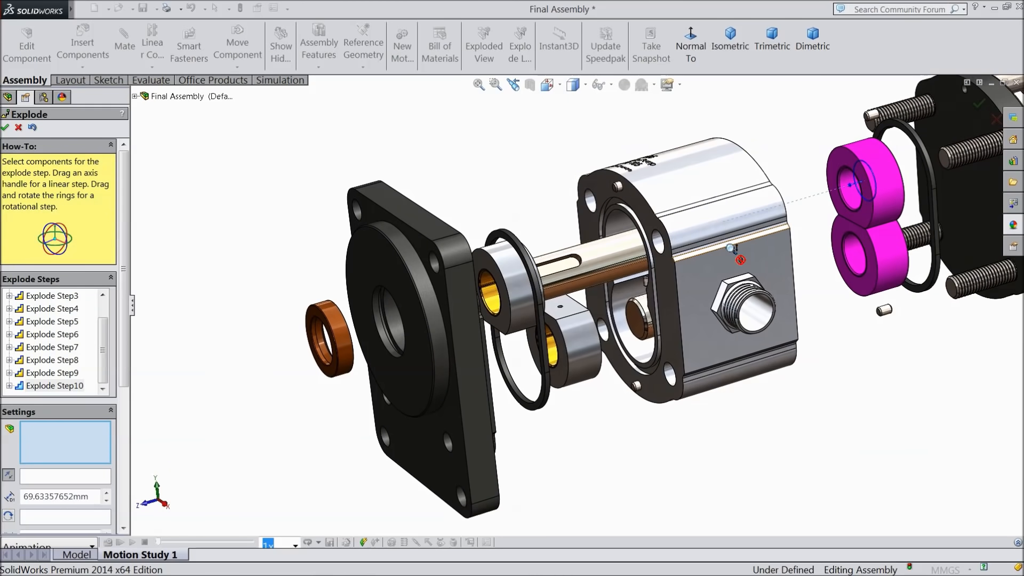
pyautogui.scroll(2, 738, 250)
pyautogui.scroll(-2, 804, 240)
pyautogui.scroll(2, 819, 235)
pyautogui.scroll(-1, 802, 240)
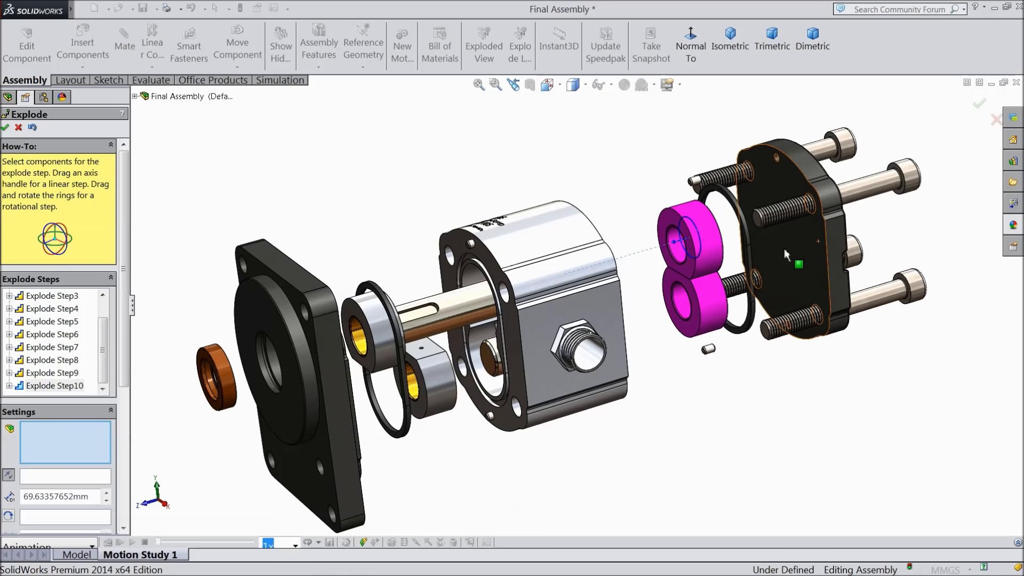
pyautogui.click(603, 310)
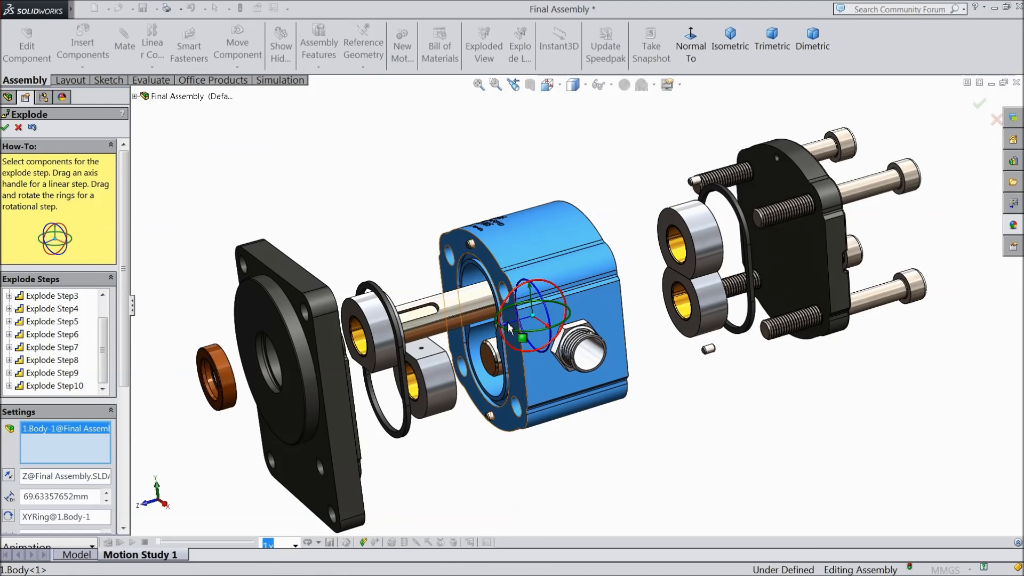
pyautogui.moveTo(505, 328); pyautogui.dragTo(609, 304)
pyautogui.moveTo(643, 322); pyautogui.dragTo(651, 325, button='middle')
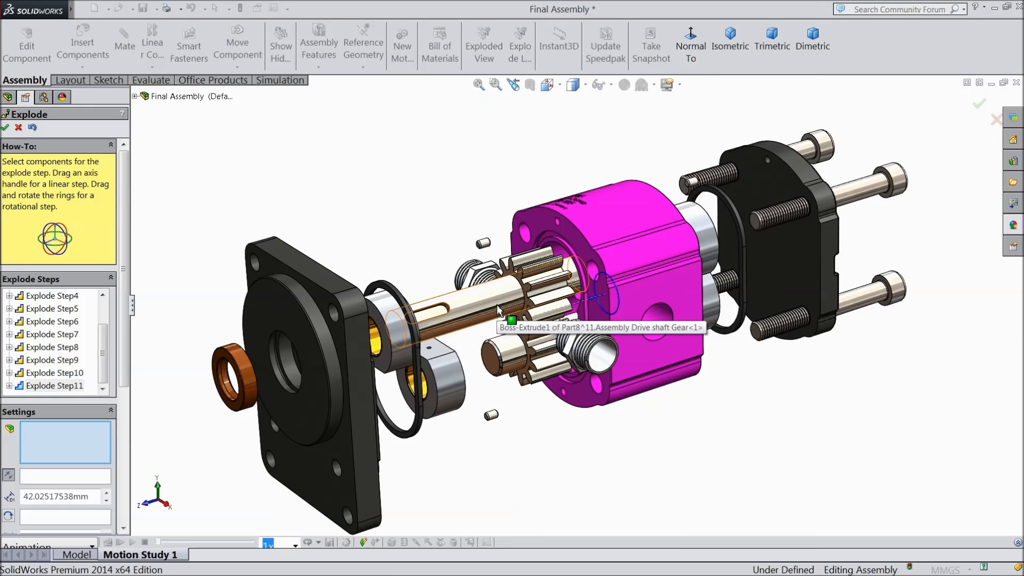
pyautogui.click(5, 128)
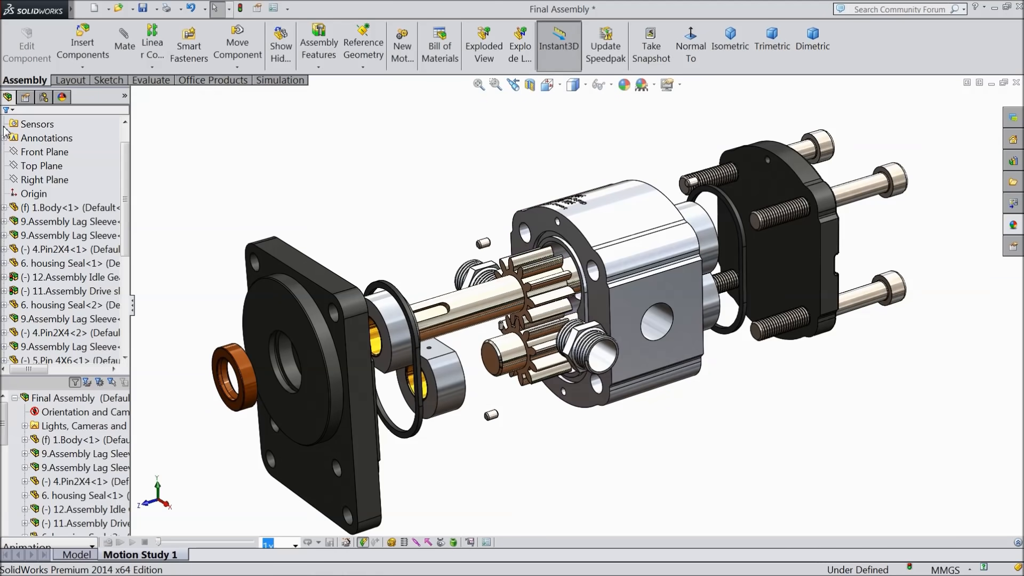
# Collapse the exploded view of the top-level Final Assembly.
pyautogui.click(115, 209)
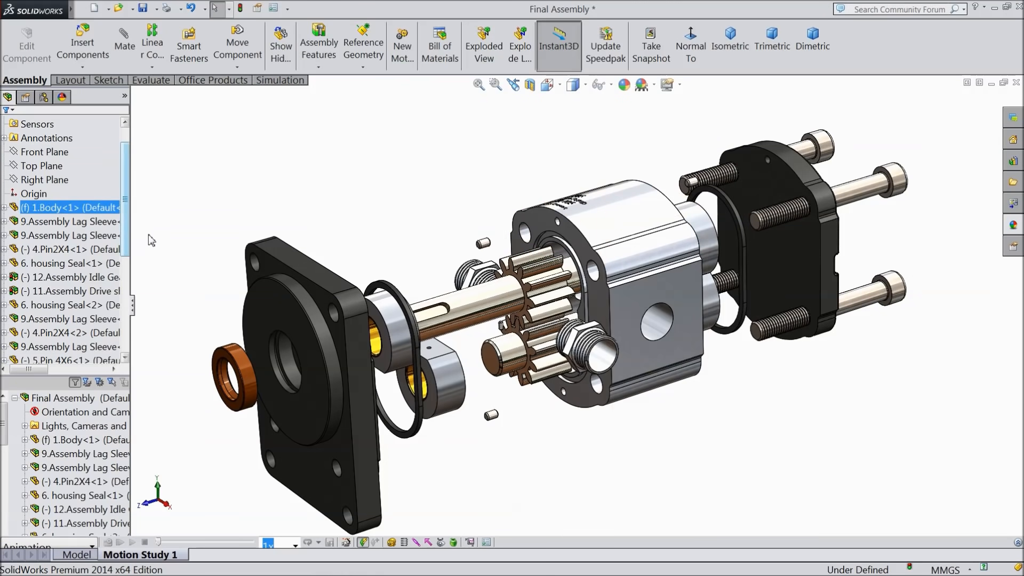
pyautogui.click(122, 220)
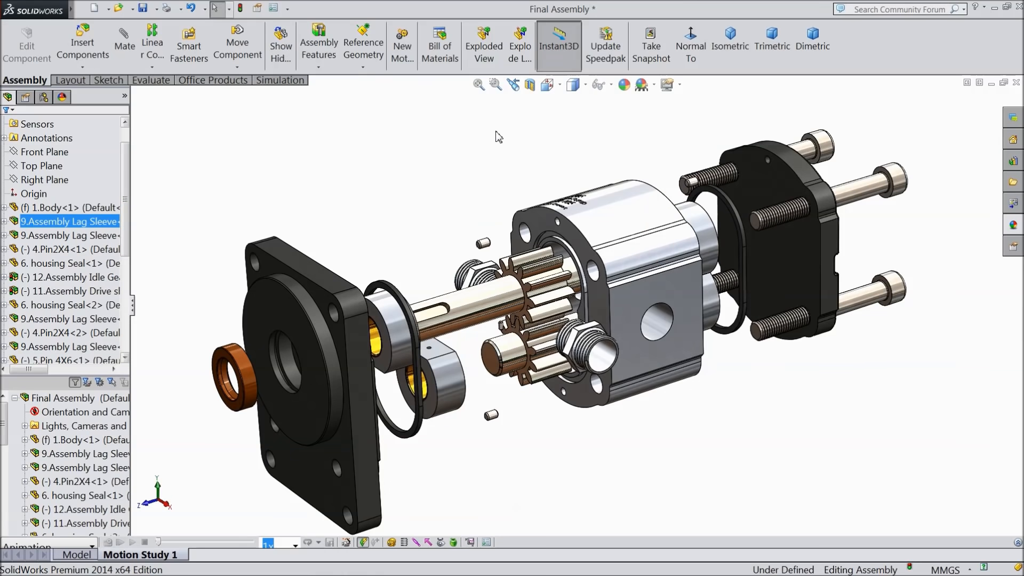
pyautogui.scroll(2, 130, 155)
pyautogui.click(49, 165)
pyautogui.click(59, 124)
pyautogui.rightClick(75, 123)
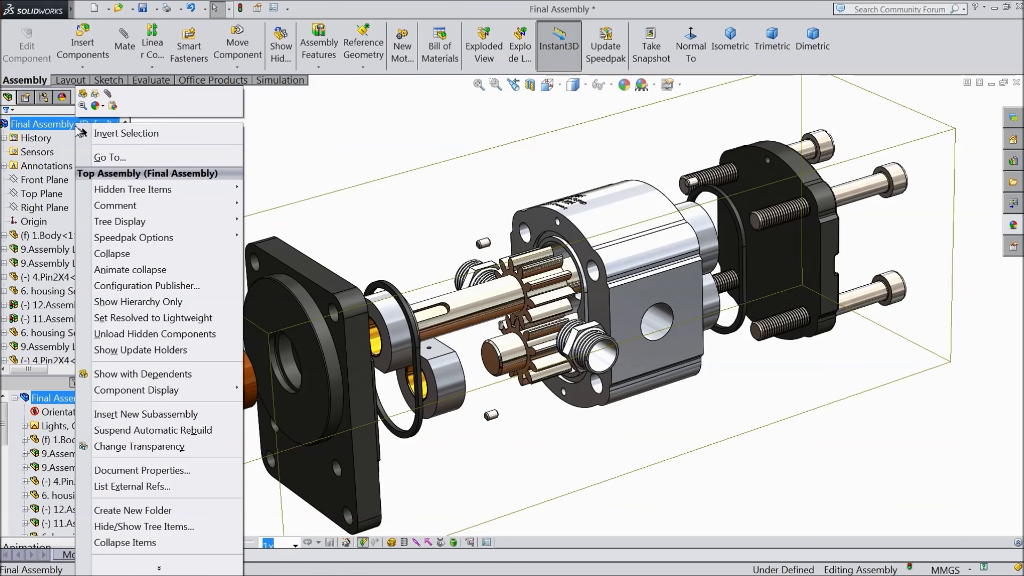
pyautogui.click(121, 254)
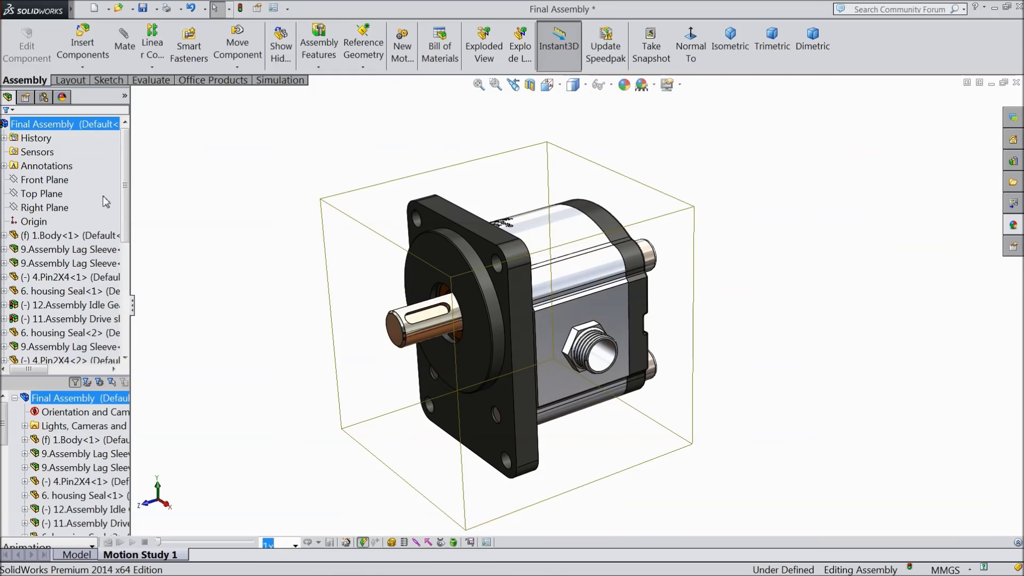
# Explode Final Assembly again to check the exploded view, and collapse it back.
pyautogui.rightClick(97, 127)
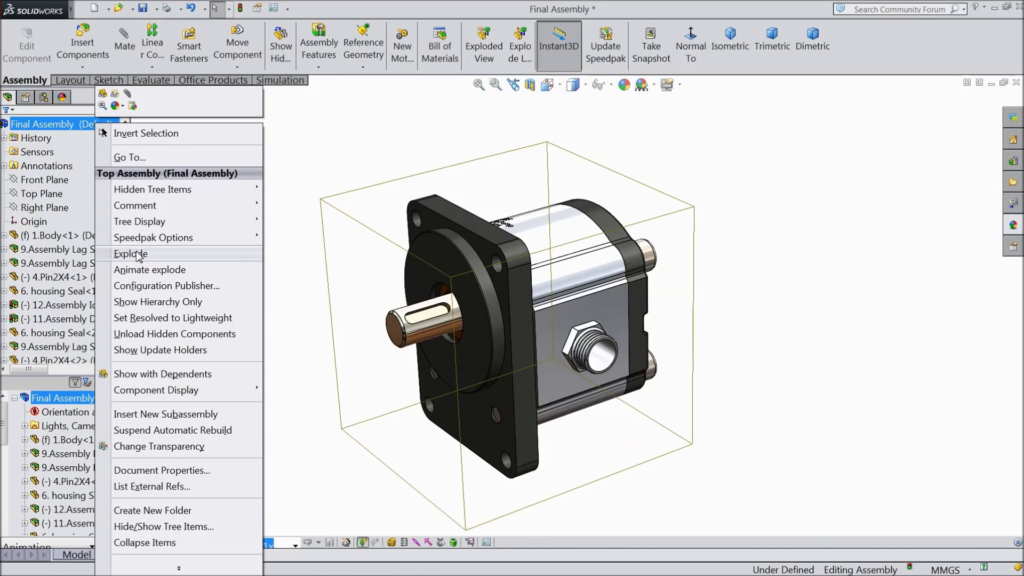
pyautogui.click(131, 254)
pyautogui.rightClick(88, 123)
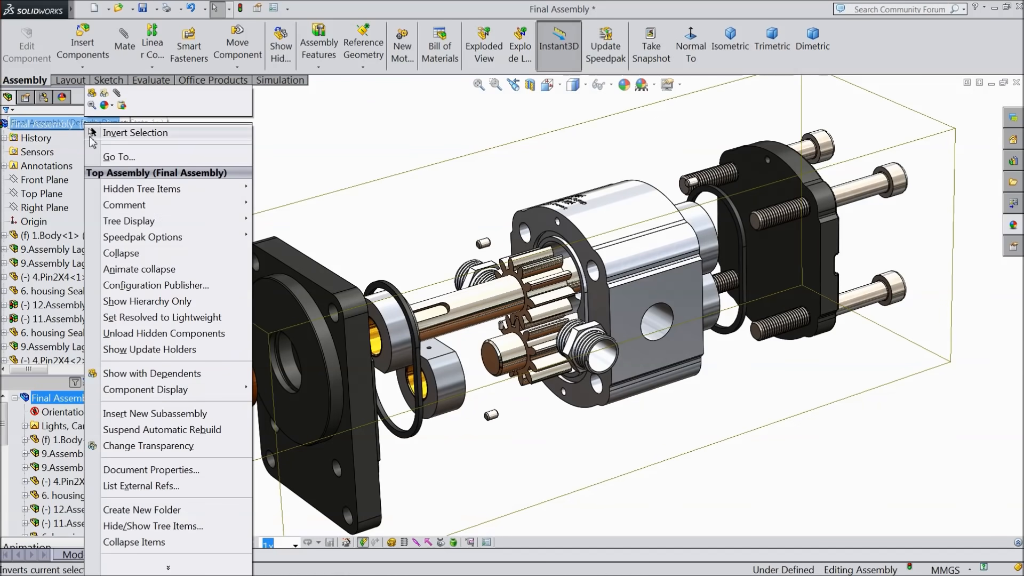
pyautogui.click(127, 251)
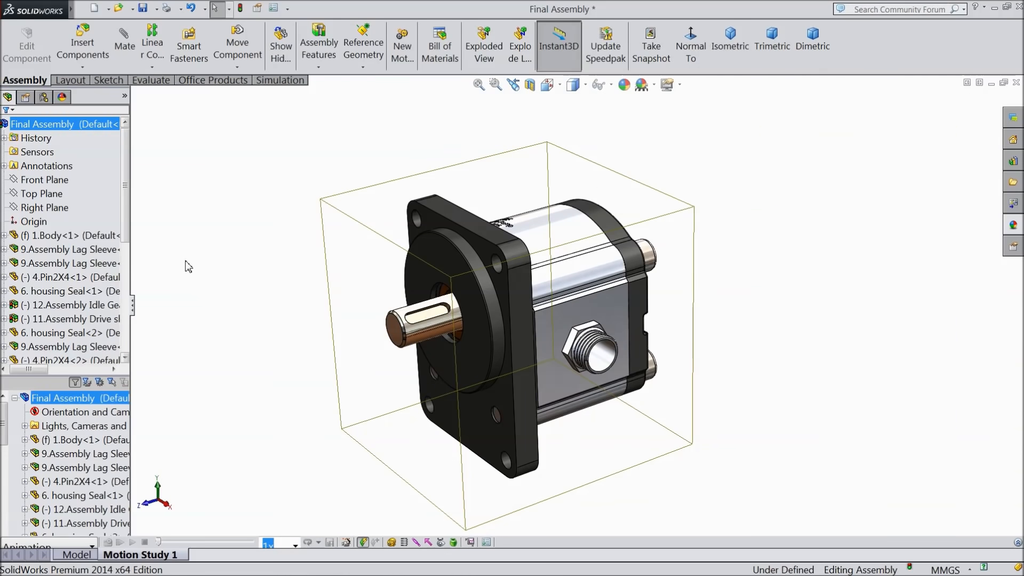
# Add a rotate-model animation with one clockwise rotation about the Y-axis, lasting 6 seconds from a start time of 0.
pyautogui.click(346, 542)
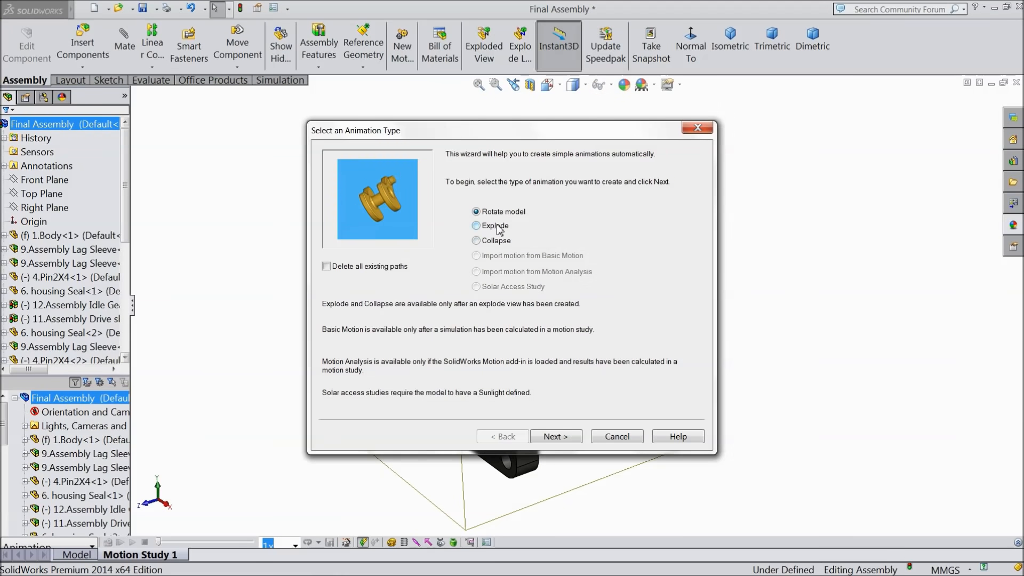
pyautogui.click(556, 436)
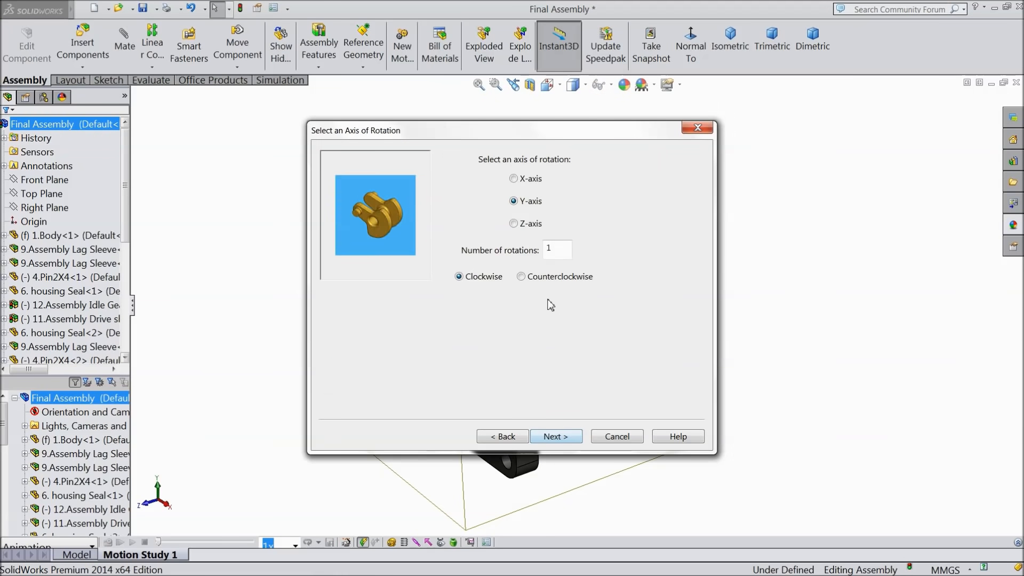
pyautogui.click(556, 436)
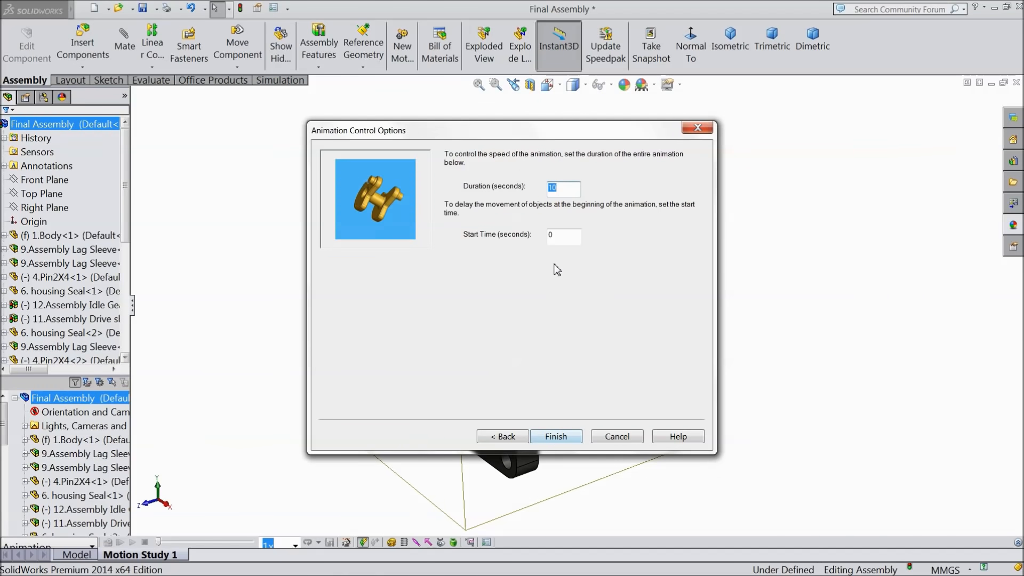
pyautogui.write('6')
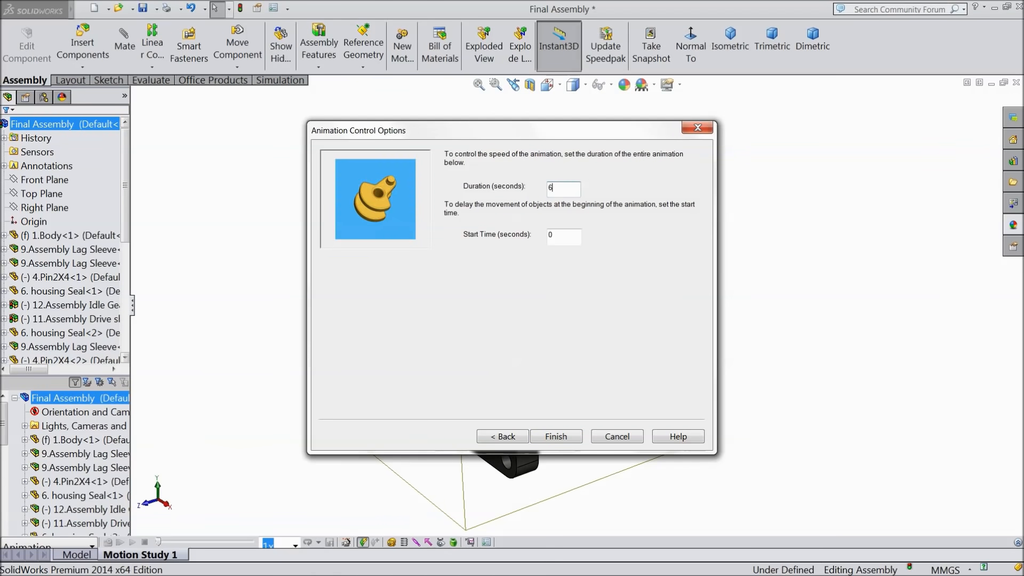
pyautogui.click(557, 437)
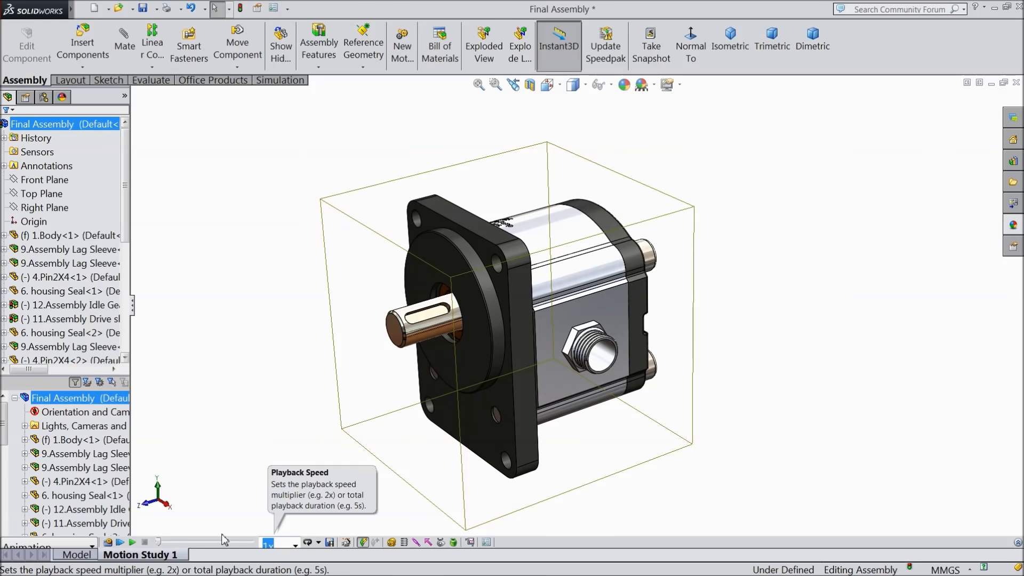
# Calculate the rotation animation, set its playback mode to play once instead of looping, and stop the playback.
pyautogui.click(107, 542)
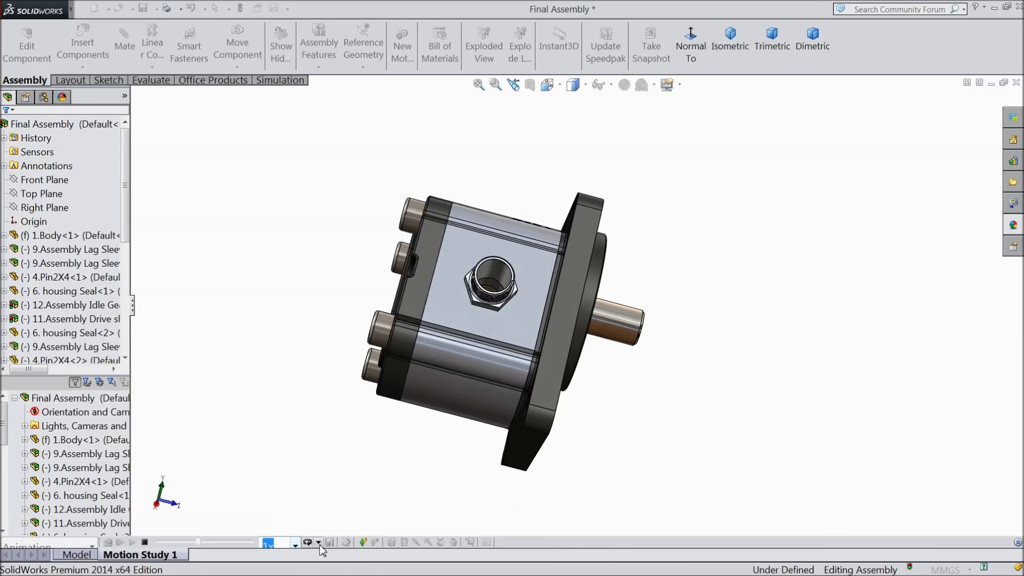
pyautogui.click(319, 542)
pyautogui.click(335, 508)
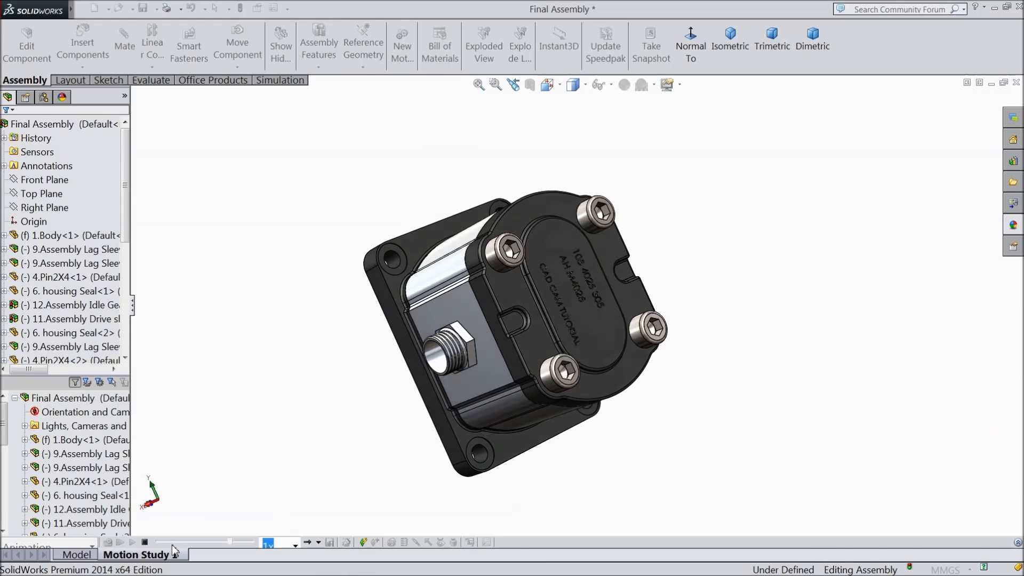
pyautogui.click(145, 542)
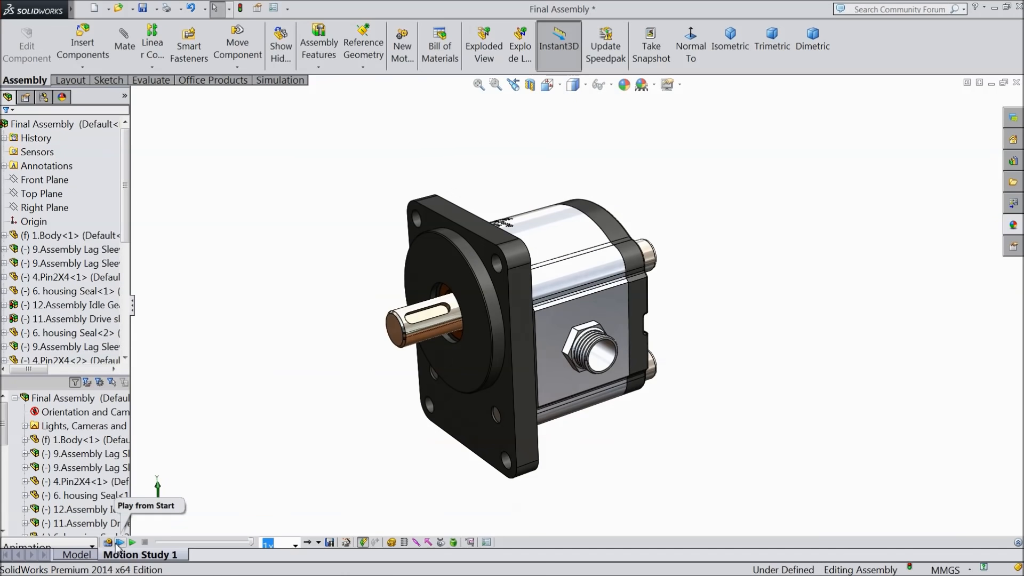
# Add an explode animation to the motion study with an 11-second duration and a start time of 6 seconds.
pyautogui.click(345, 543)
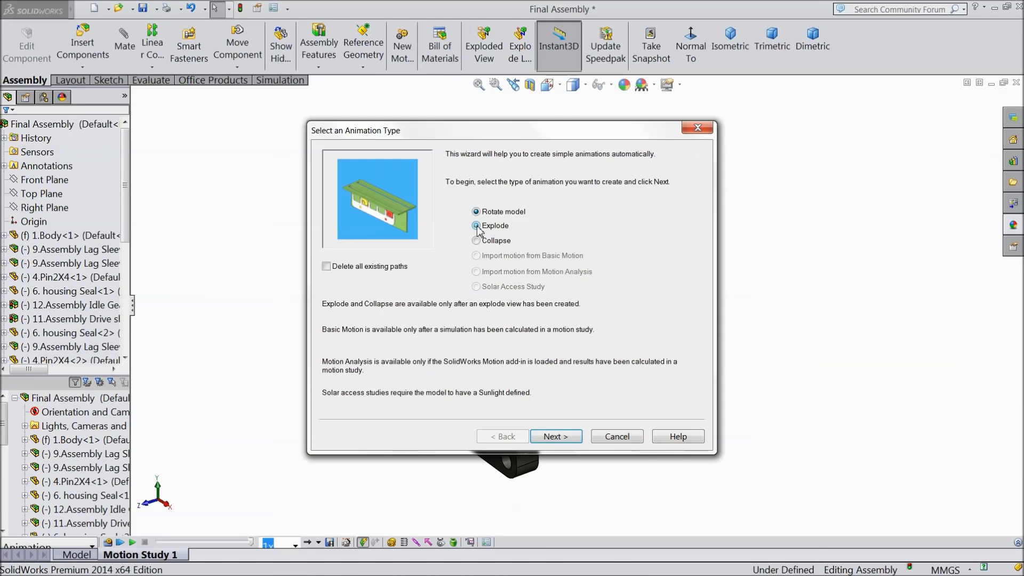
pyautogui.click(553, 435)
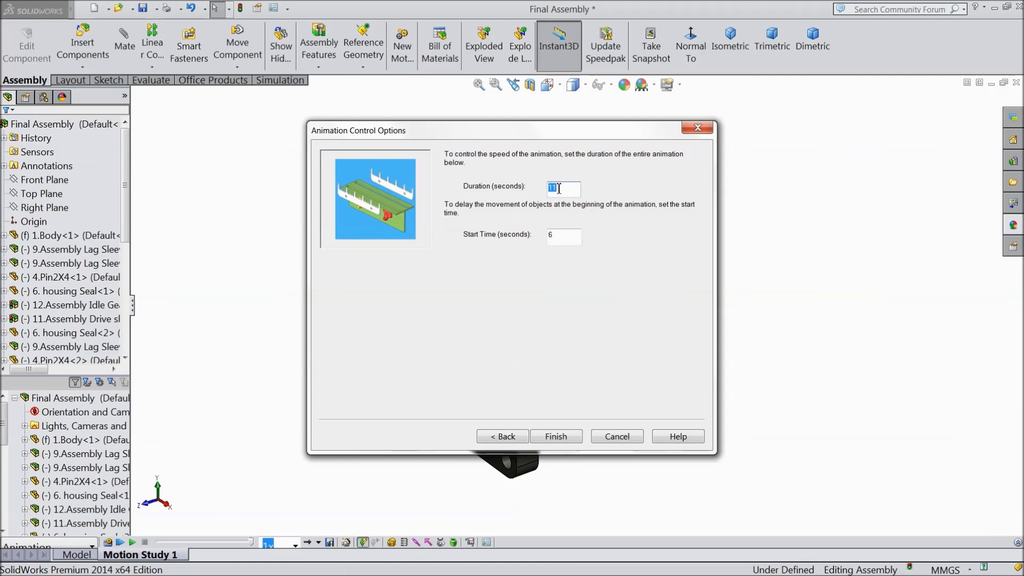
pyautogui.click(557, 440)
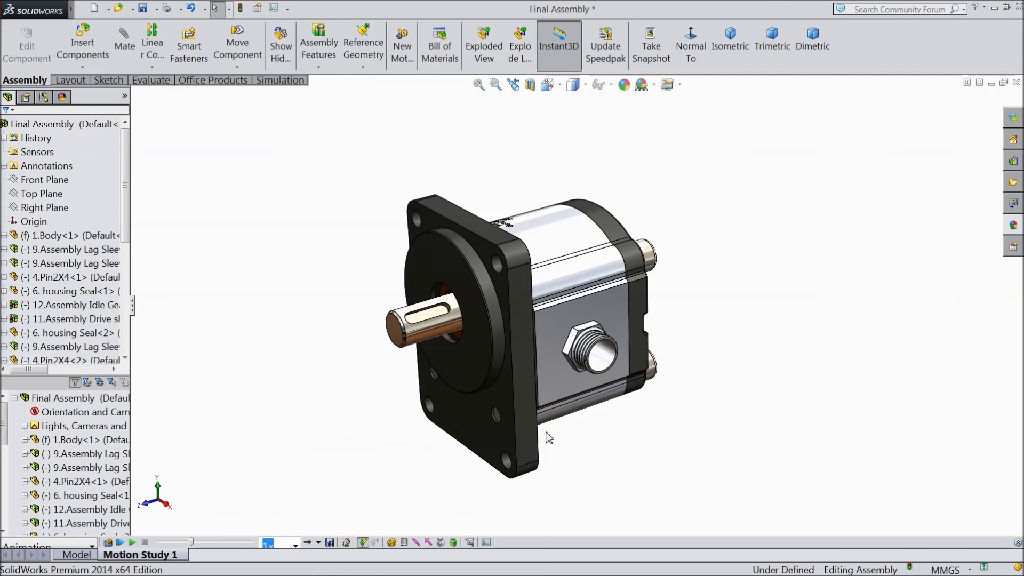
# Add a collapse animation lasting 11 seconds with a start time of 17 seconds, and calculate the motion study.
pyautogui.click(346, 543)
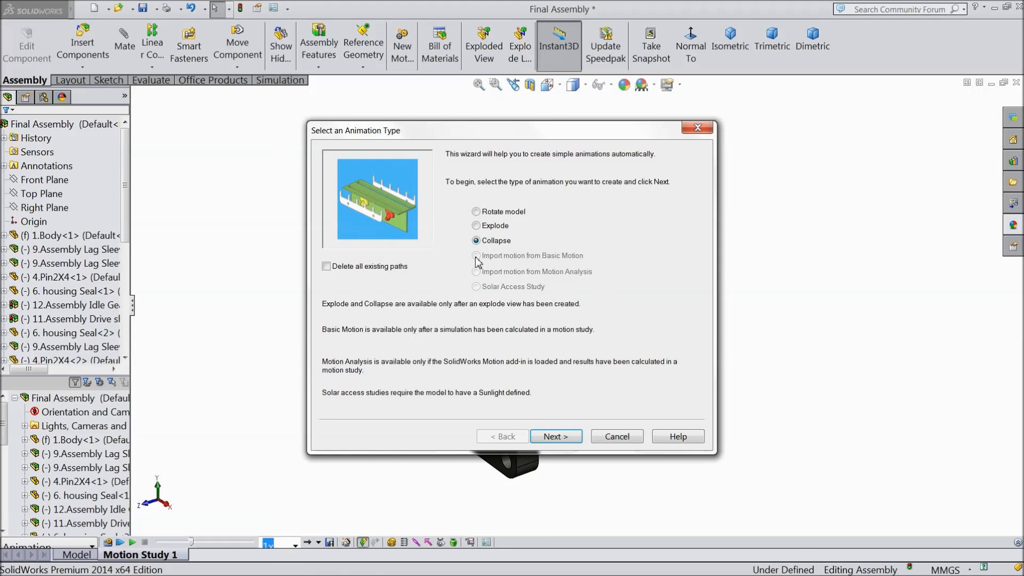
pyautogui.click(552, 438)
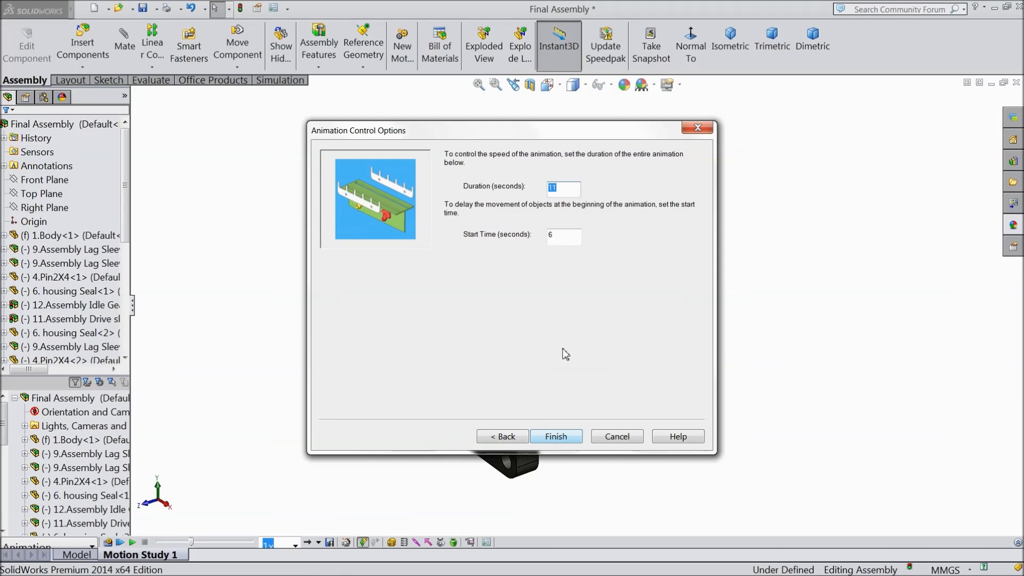
pyautogui.moveTo(558, 235); pyautogui.dragTo(542, 239)
pyautogui.write('17')
pyautogui.click(553, 436)
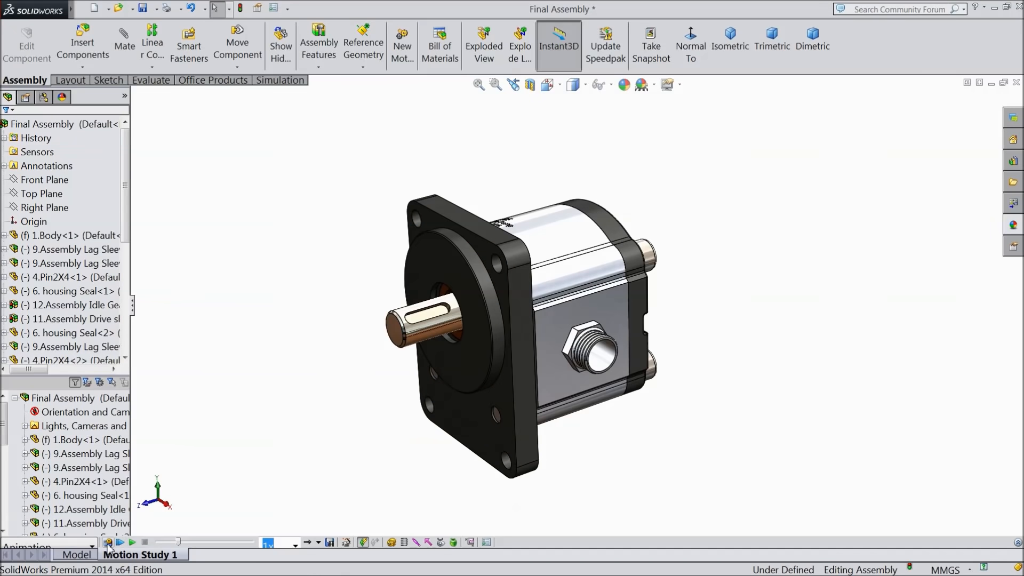
pyautogui.click(109, 542)
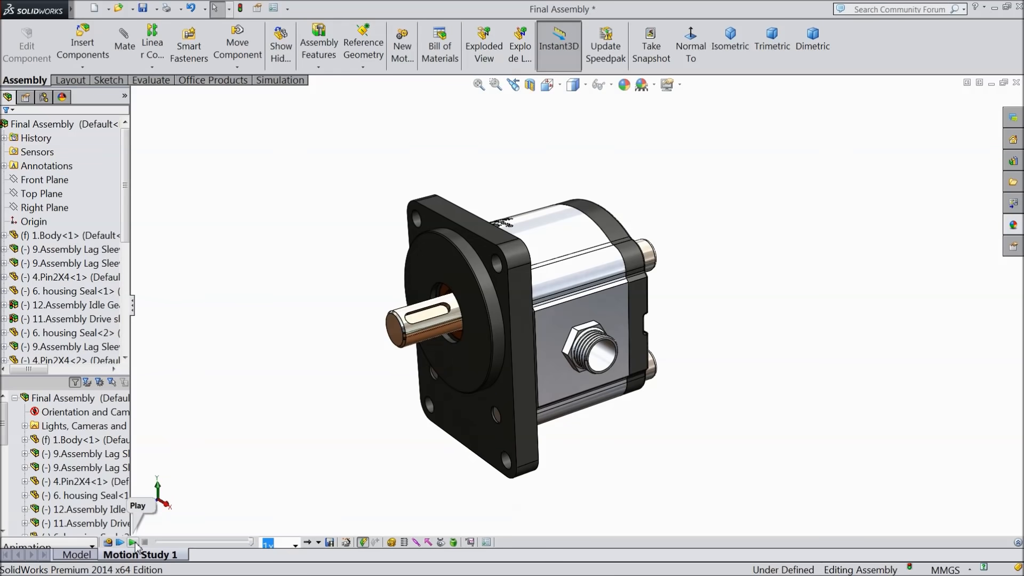
# Make the pump body transparent so the internal gears show through.
pyautogui.click(564, 280)
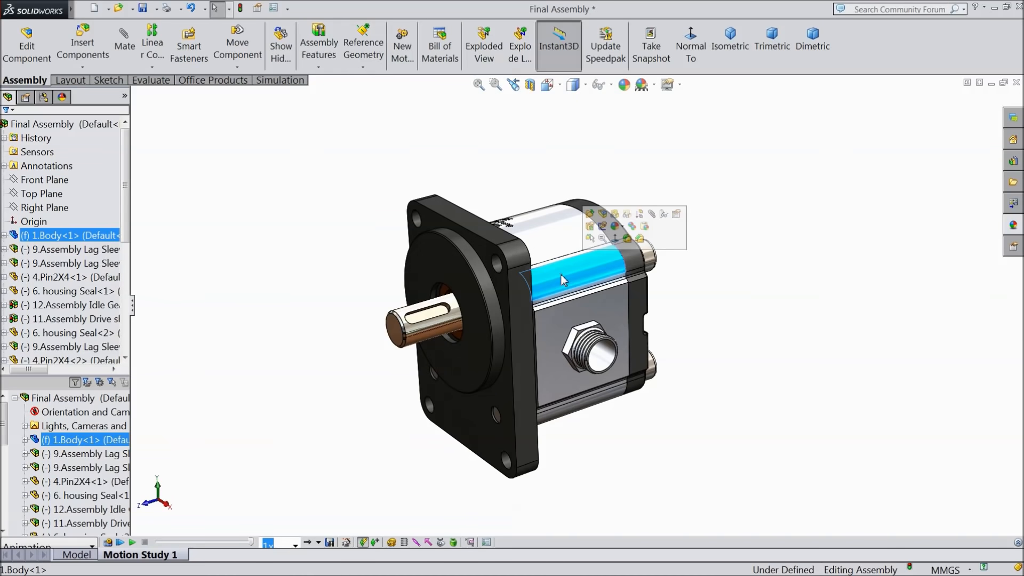
pyautogui.click(627, 215)
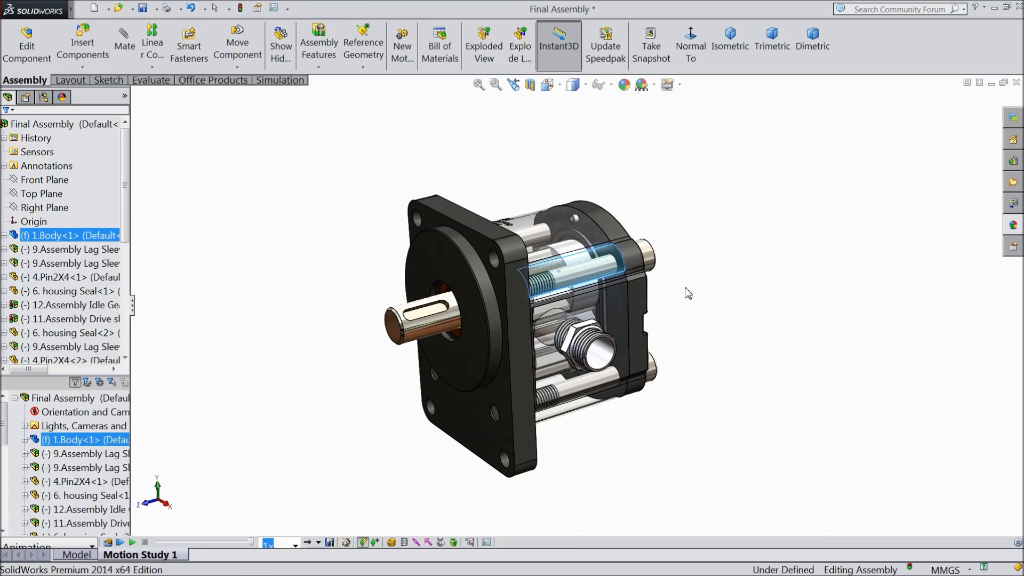
# Add a constant-speed rotary motor to the cylindrical face of the drive shaft, and recalculate the motion study.
pyautogui.click(392, 542)
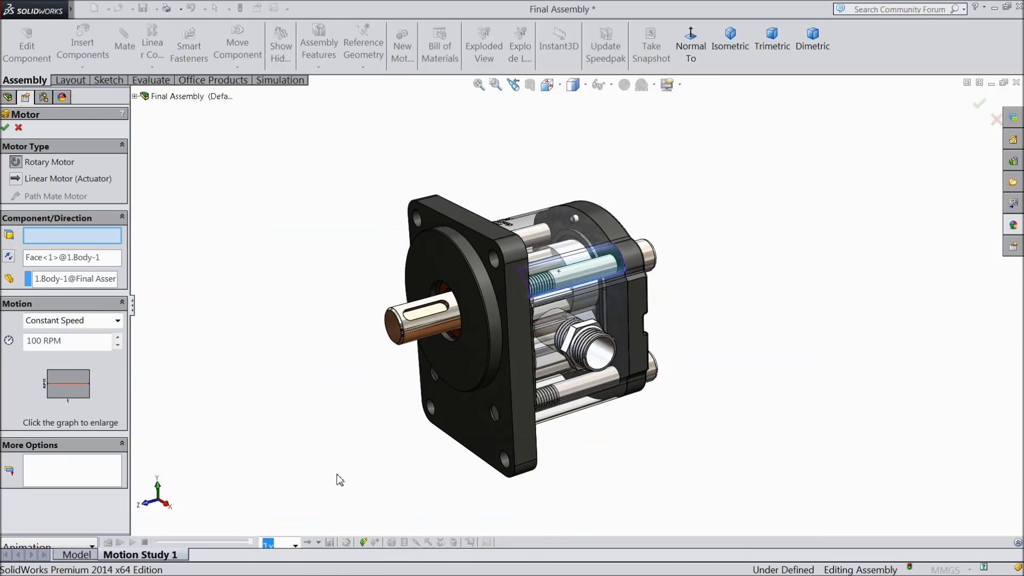
pyautogui.click(429, 328)
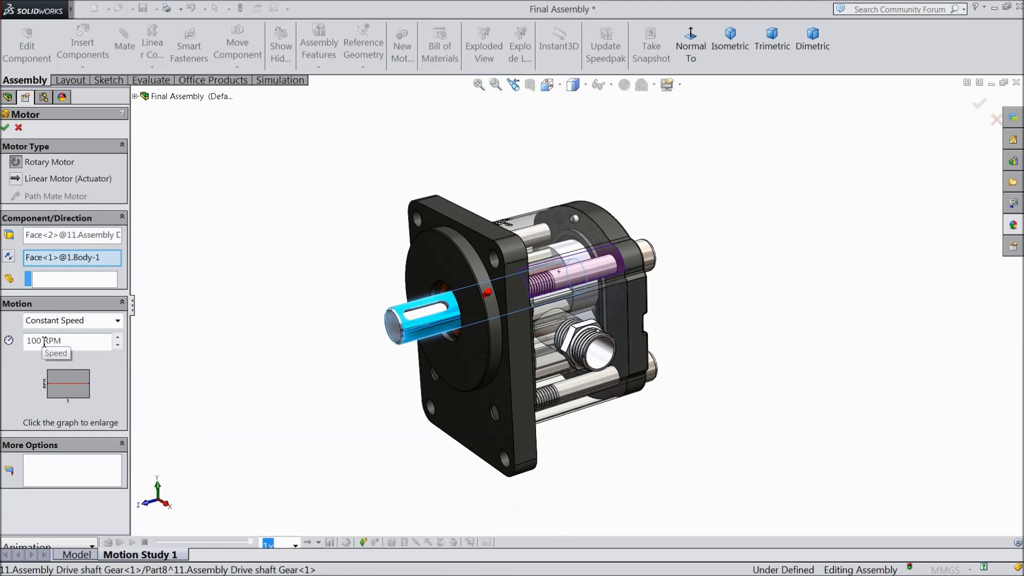
pyautogui.write('50')
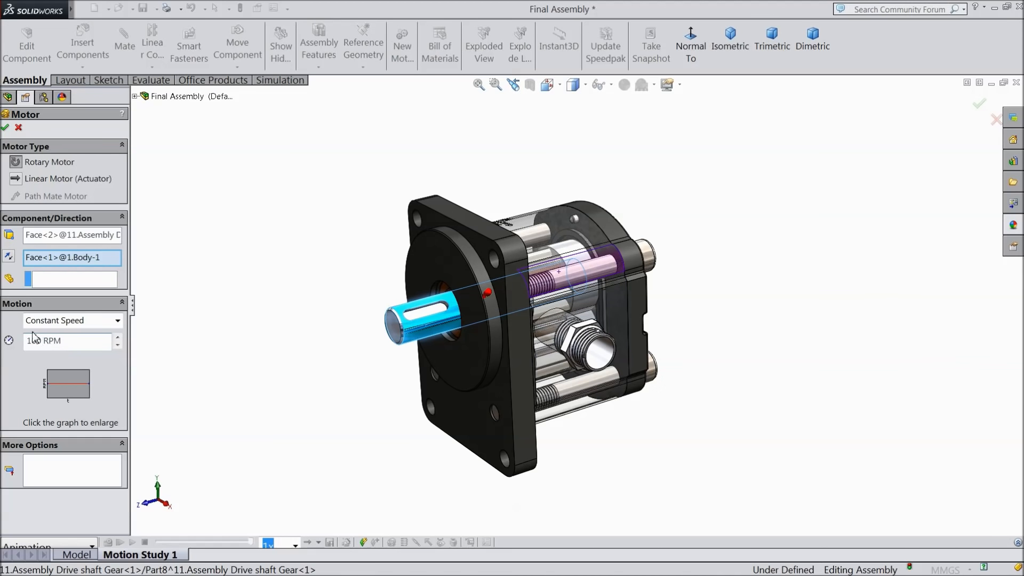
pyautogui.click(6, 128)
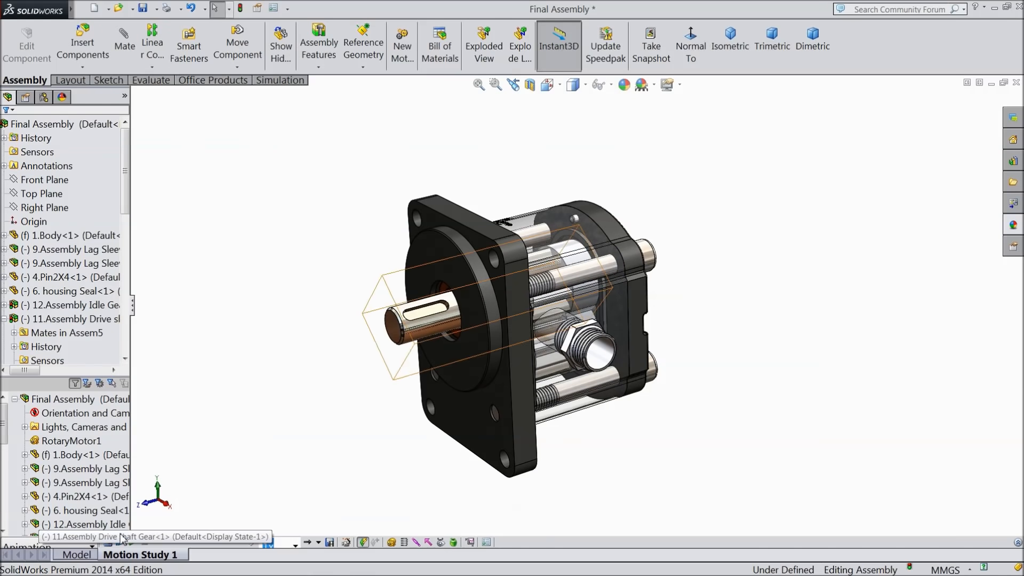
pyautogui.click(111, 541)
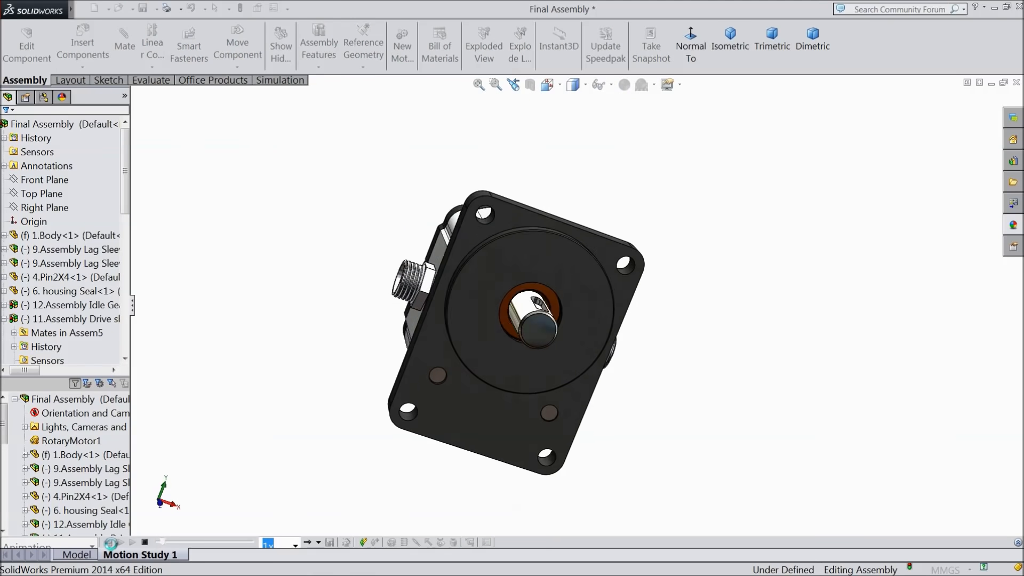